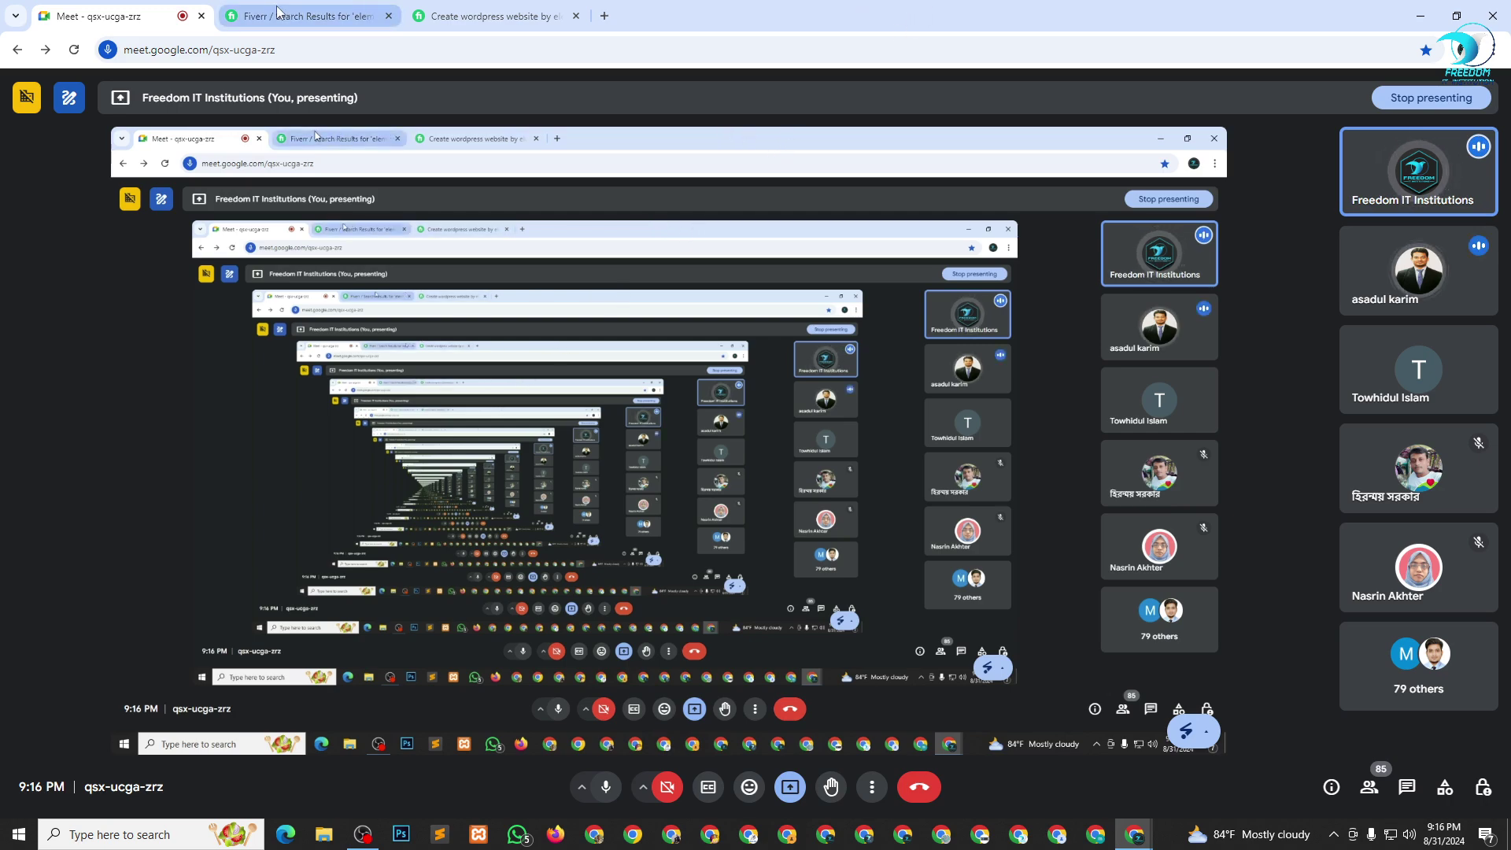
# Examine the Fiverr search results for "elementor template kit", noting the number of results and the starting prices.
pyautogui.click(378, 10)
pyautogui.scroll(5, 619, 470)
pyautogui.scroll(10, 619, 470)
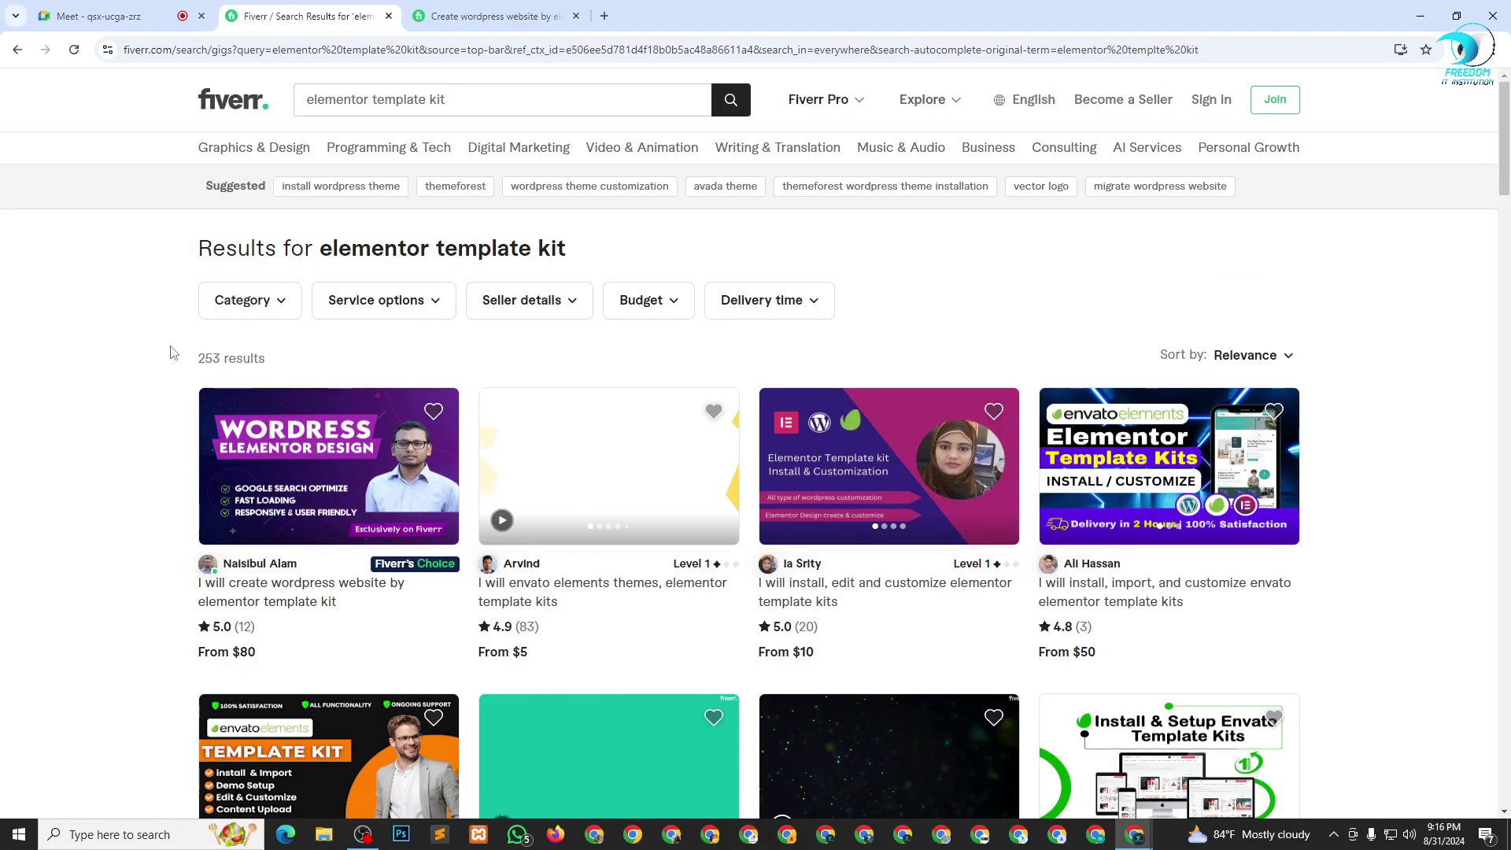
pyautogui.moveTo(173, 352); pyautogui.dragTo(279, 366)
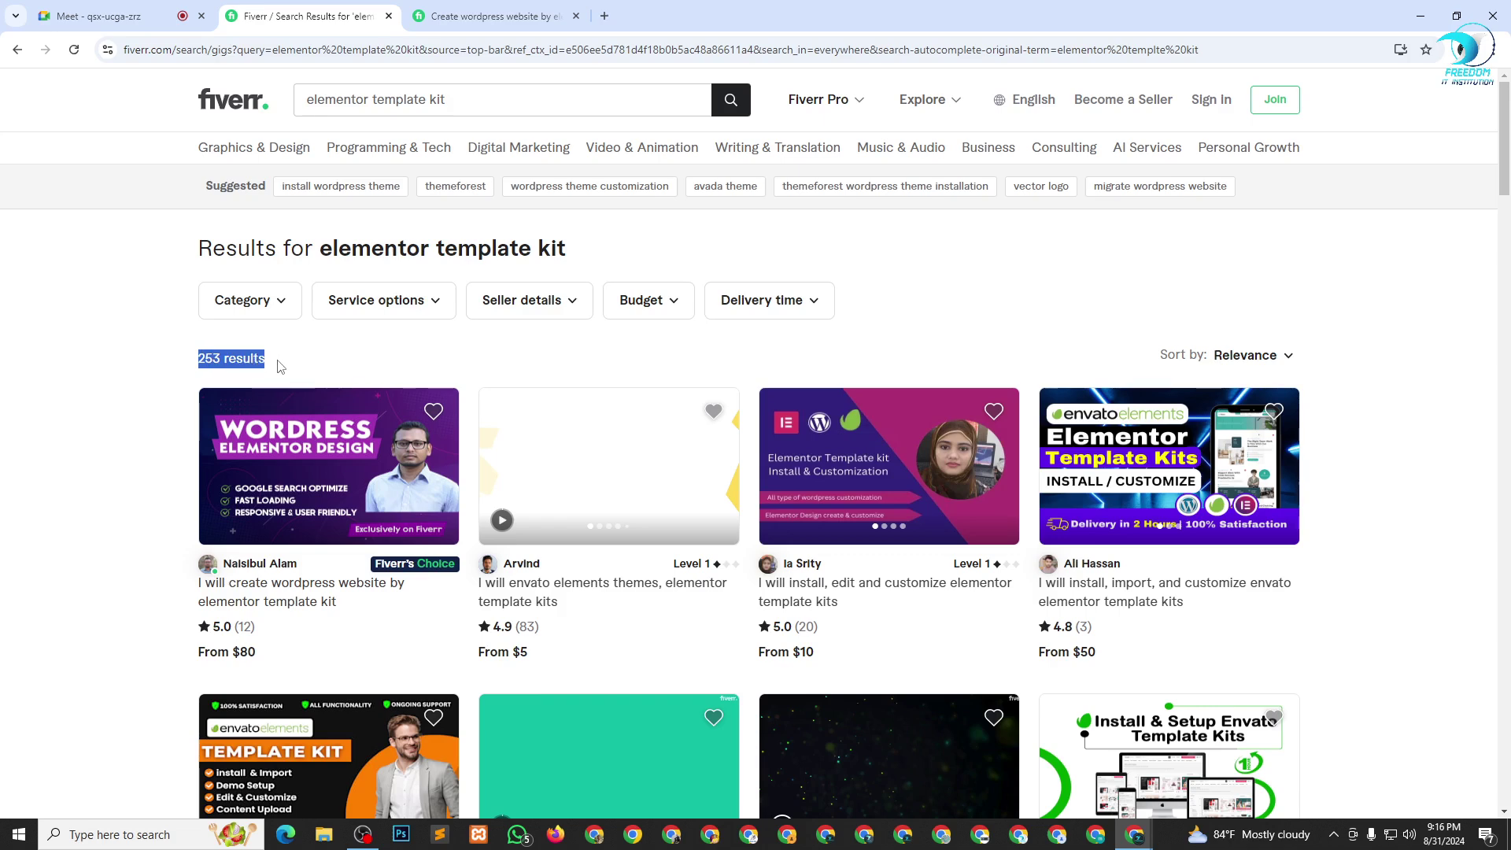
pyautogui.moveTo(156, 364); pyautogui.dragTo(281, 364)
pyautogui.click(122, 371)
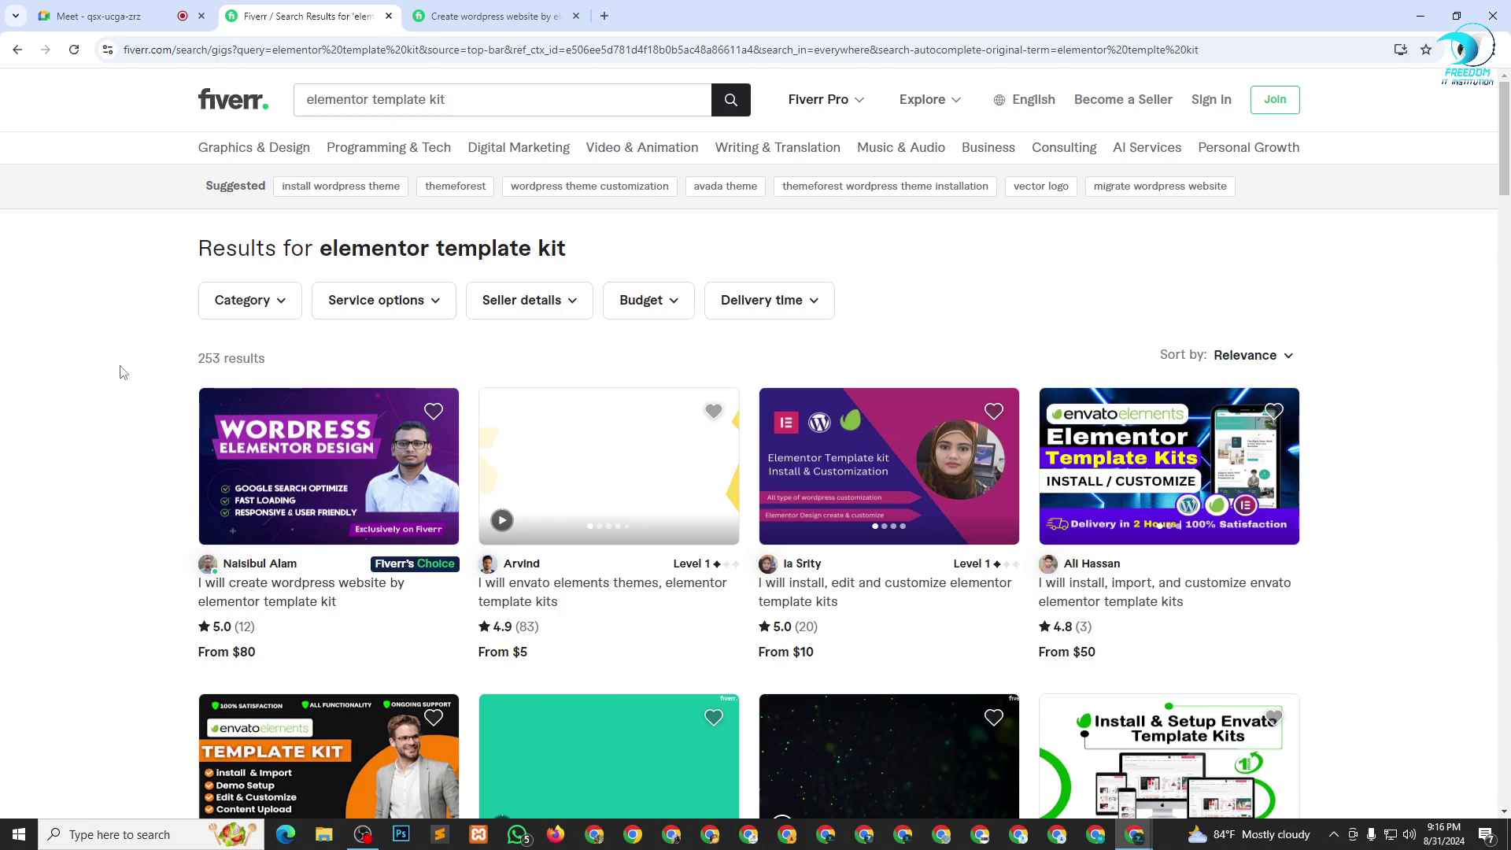
pyautogui.moveTo(161, 356); pyautogui.dragTo(252, 360)
pyautogui.click(112, 382)
pyautogui.moveTo(130, 362); pyautogui.dragTo(275, 365)
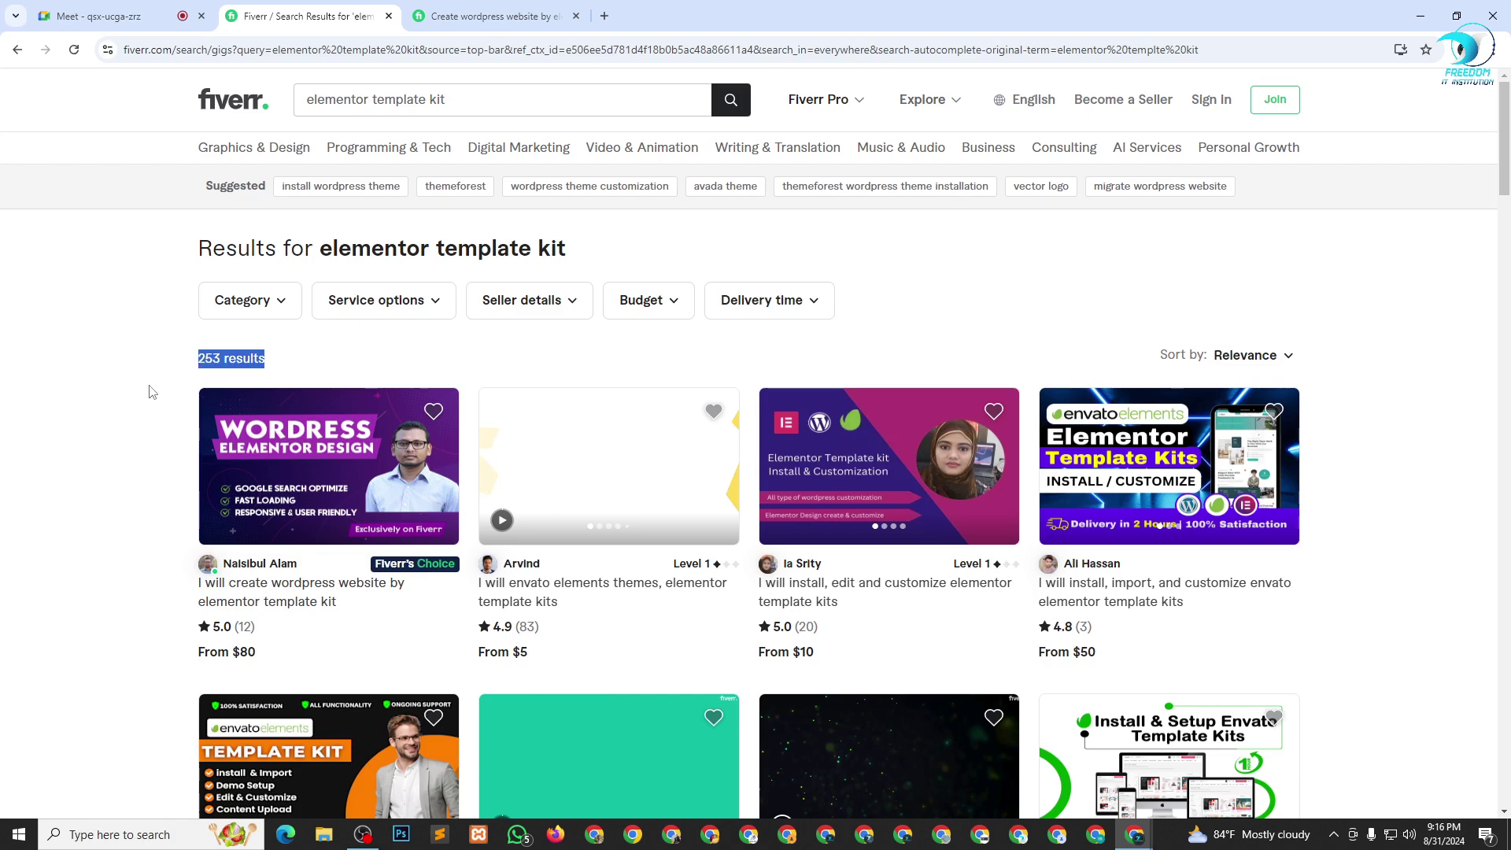
pyautogui.click(76, 399)
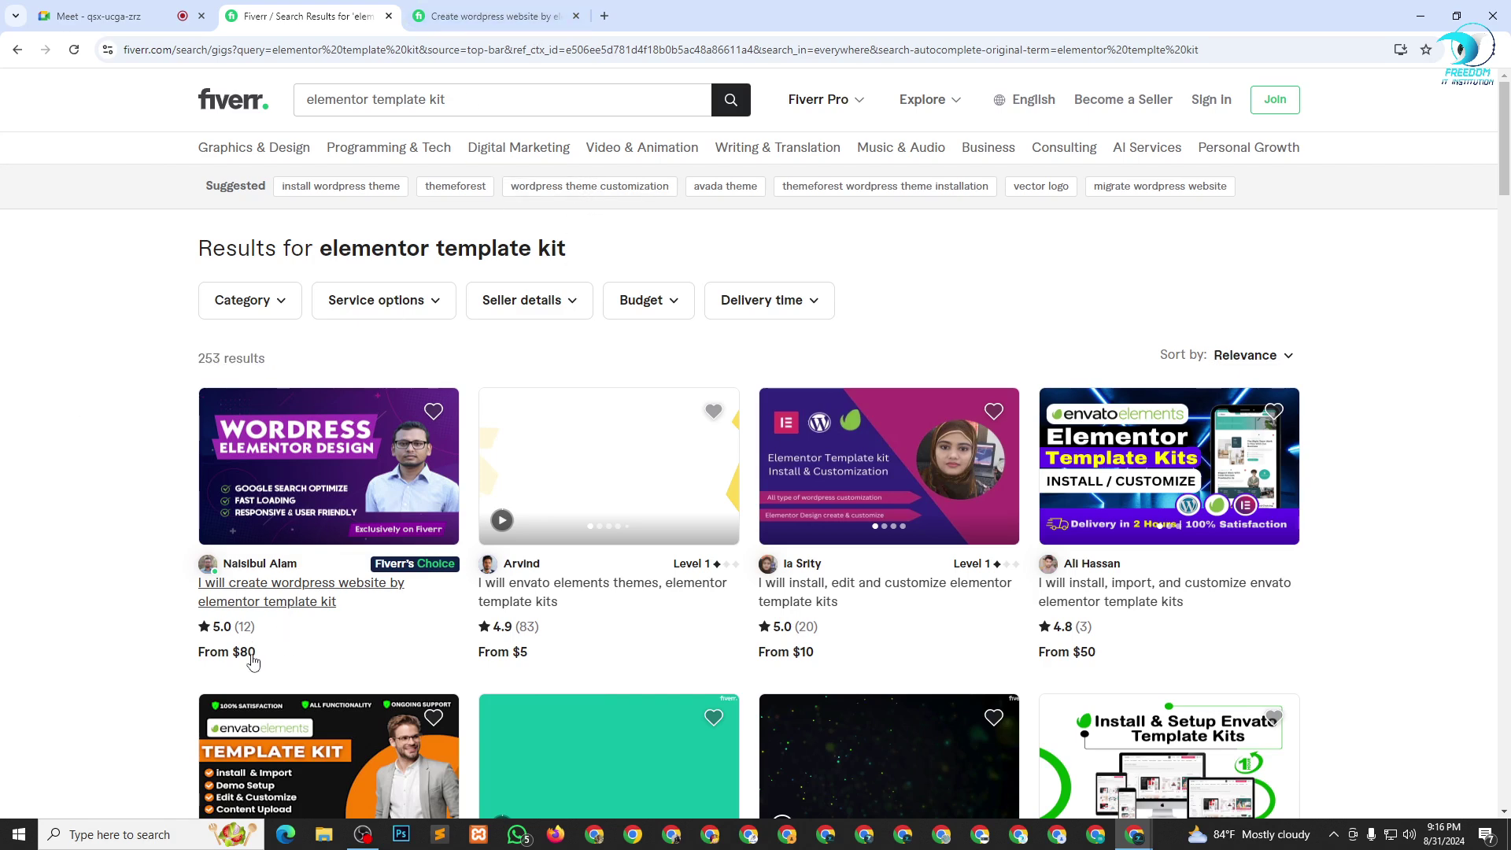
# Compare the Basic, Standard and Premium package prices of the gig for creating a WordPress website by Elementor template kit.
pyautogui.click(497, 9)
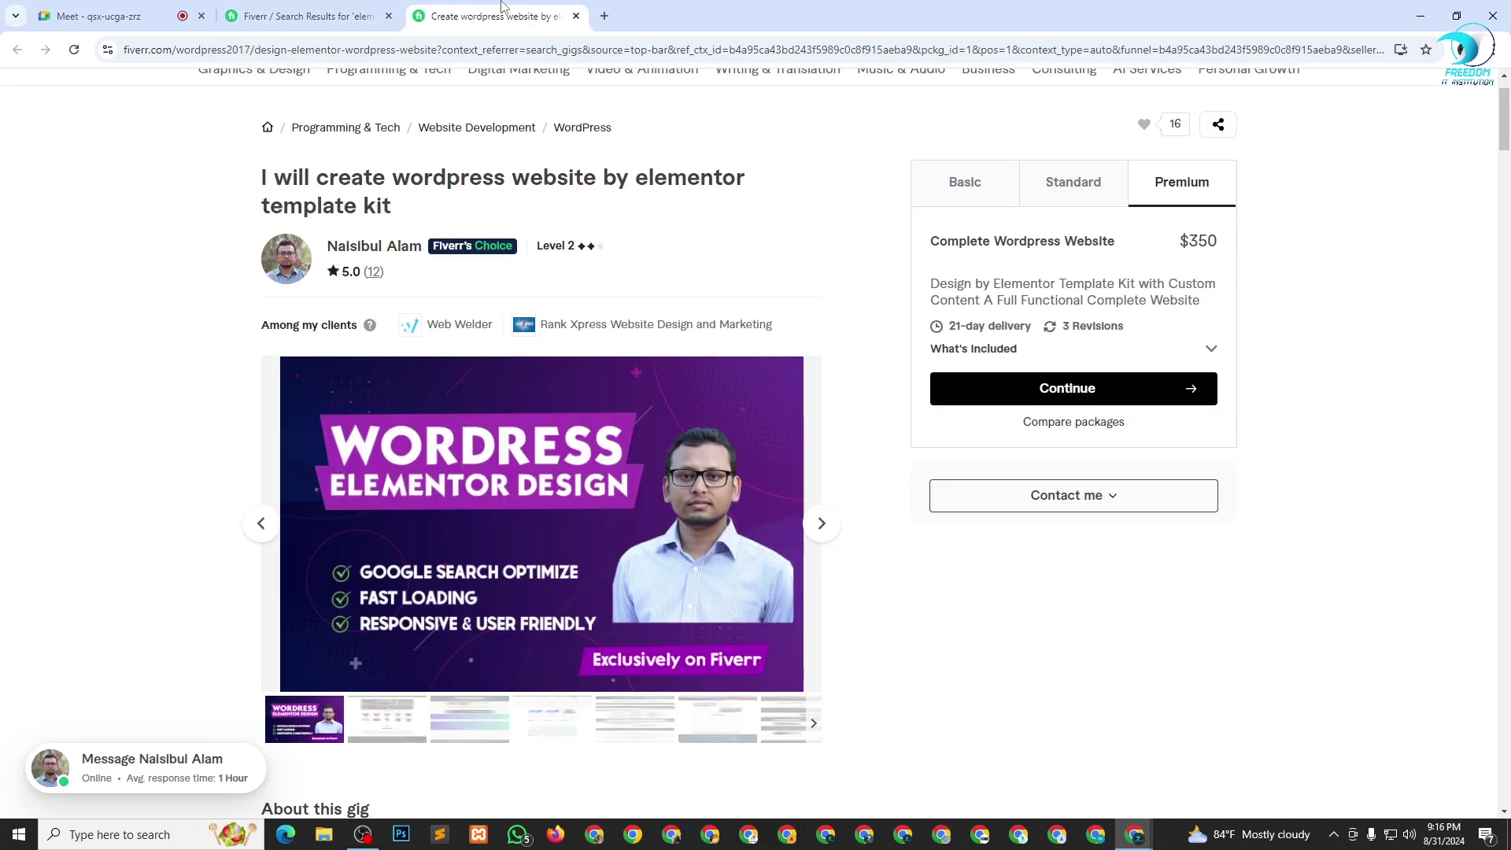
pyautogui.click(965, 200)
pyautogui.click(1072, 199)
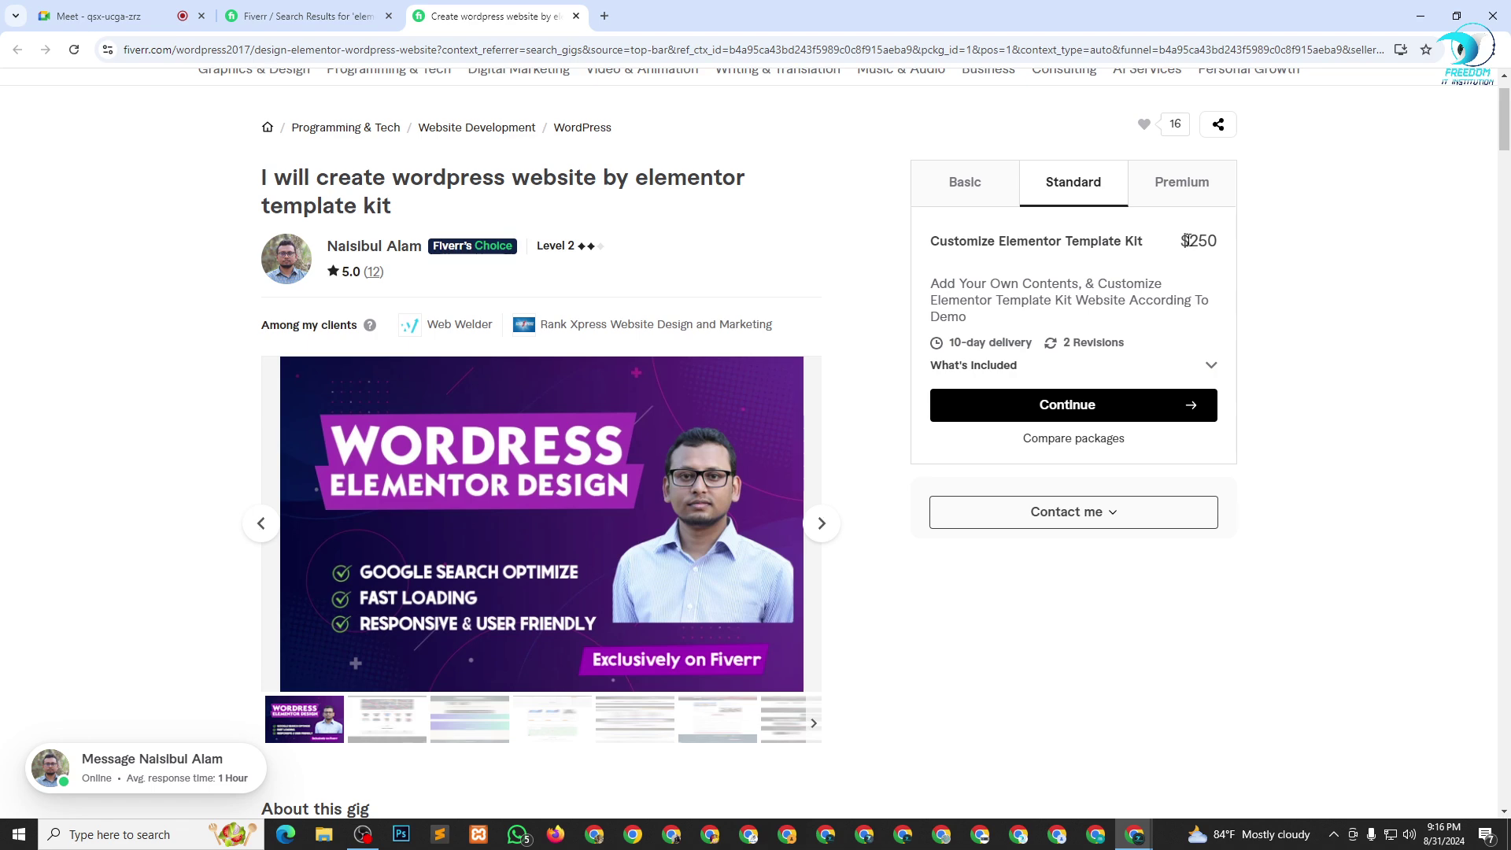
pyautogui.doubleClick(1197, 240)
pyautogui.click(1151, 183)
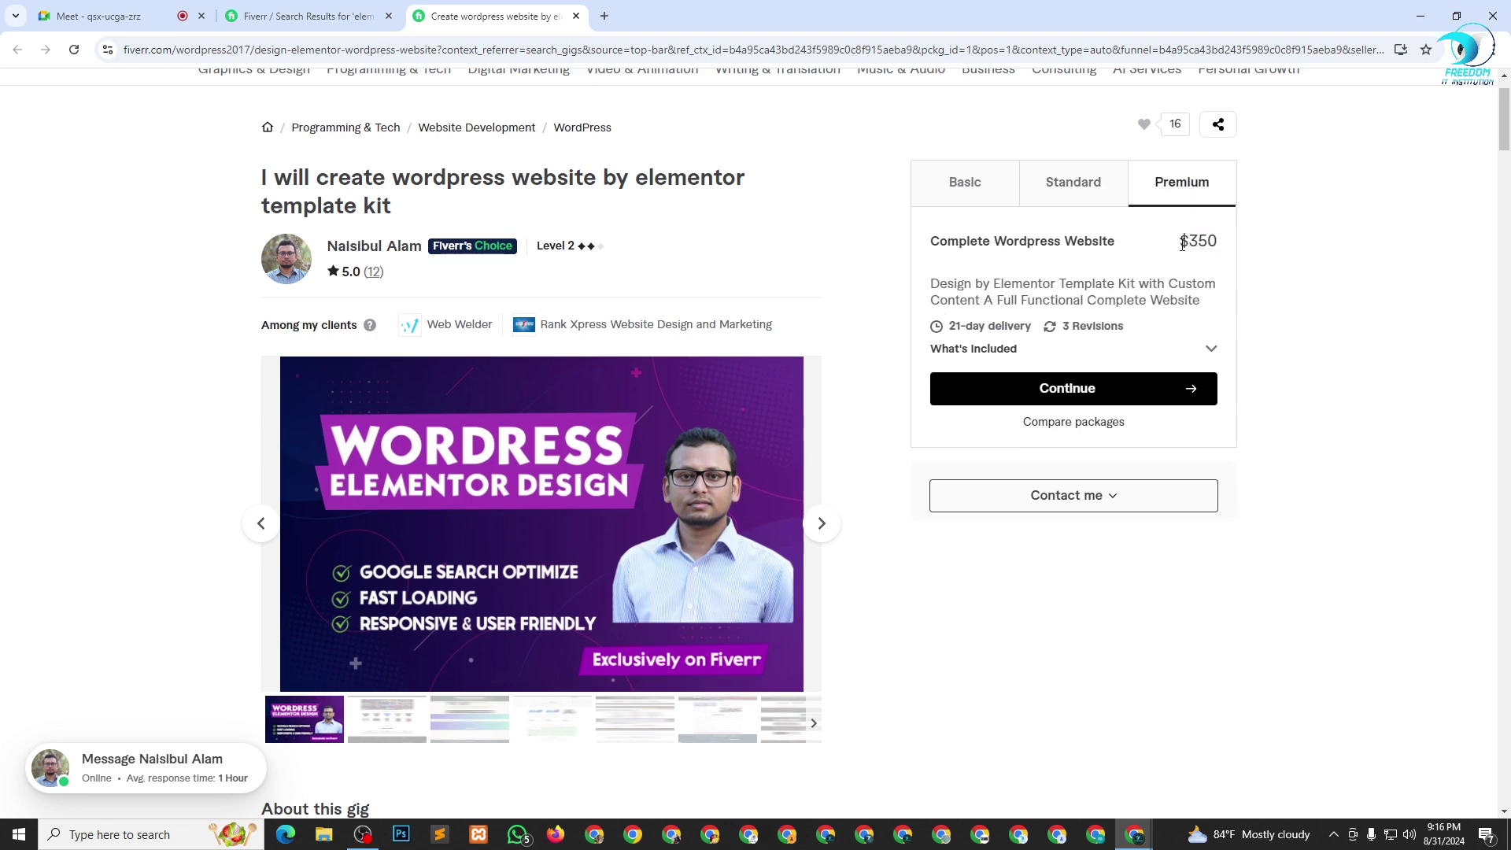
pyautogui.moveTo(1178, 240); pyautogui.dragTo(1262, 251)
pyautogui.click(1337, 333)
# Close the Fiverr search results and the Fiverr gig page, leaving only the meeting open.
pyautogui.click(386, 22)
pyautogui.click(389, 16)
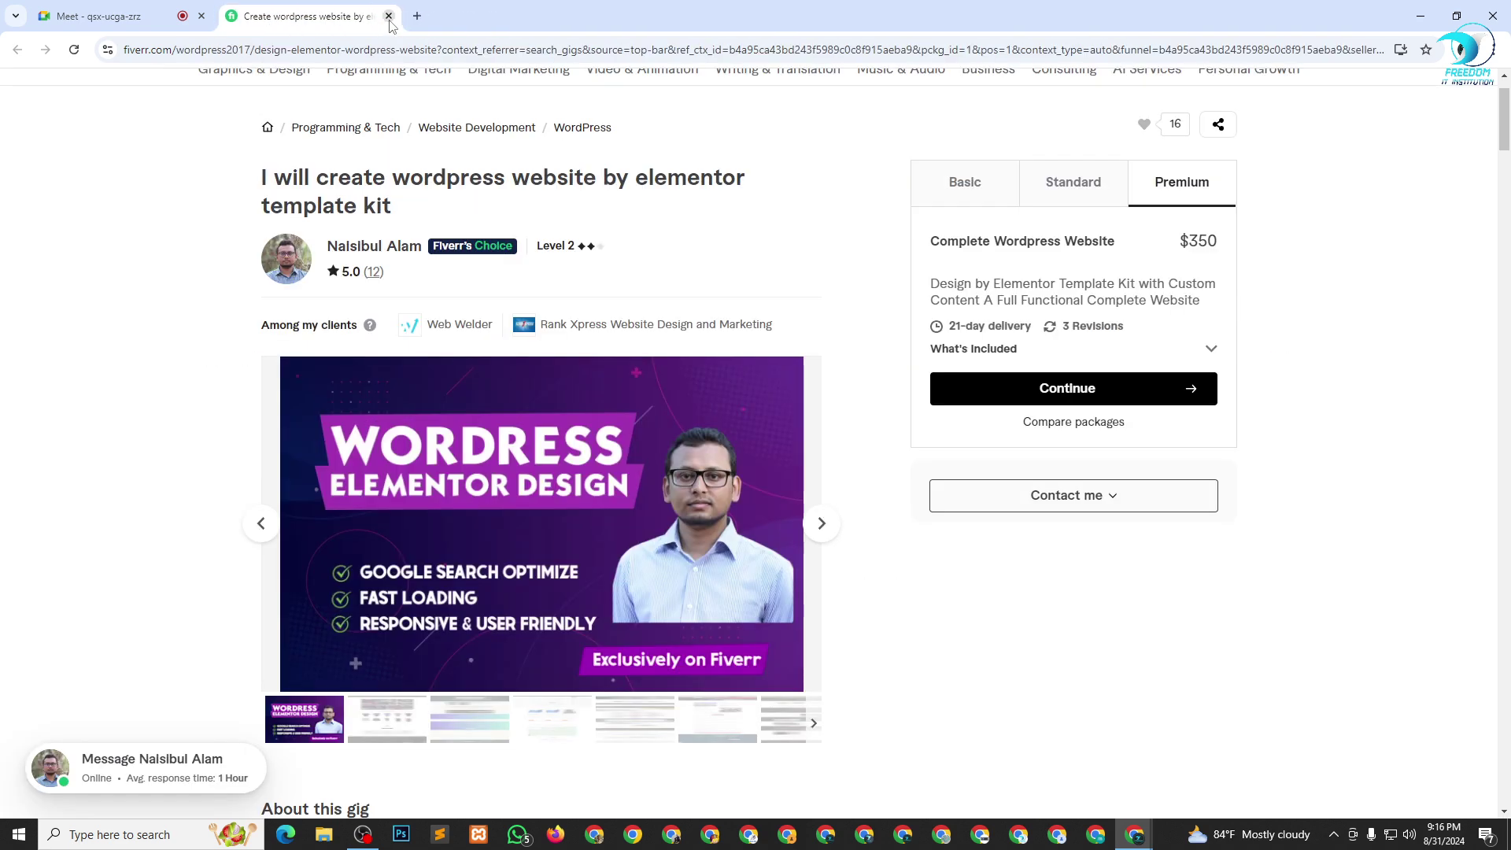
pyautogui.click(389, 17)
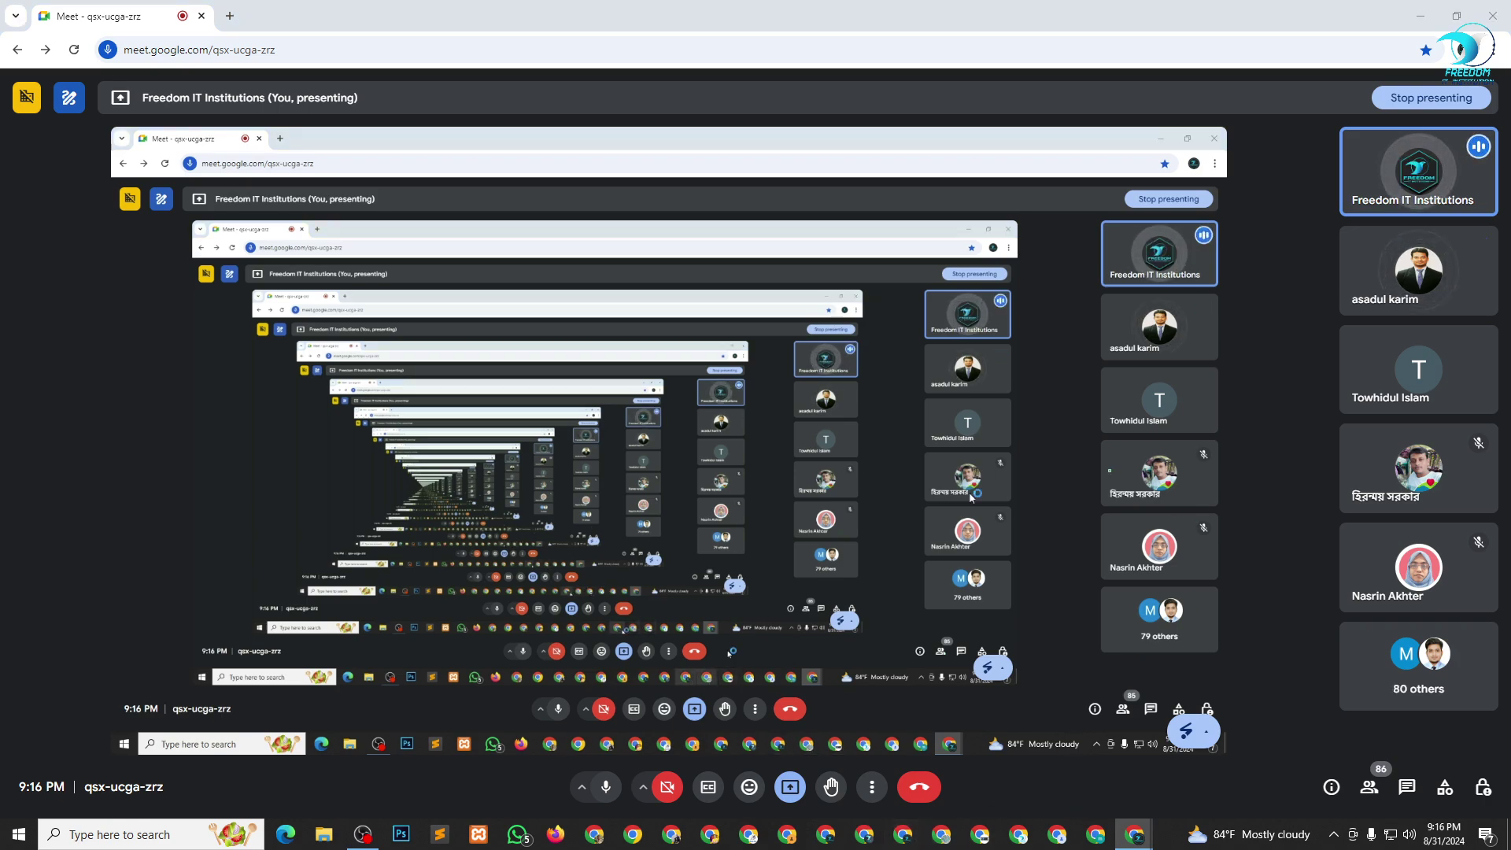
# Switch to another Chrome profile window, open fitwp.freedomitinstitutions.com/wp-admin and log in to WordPress.
pyautogui.click(984, 841)
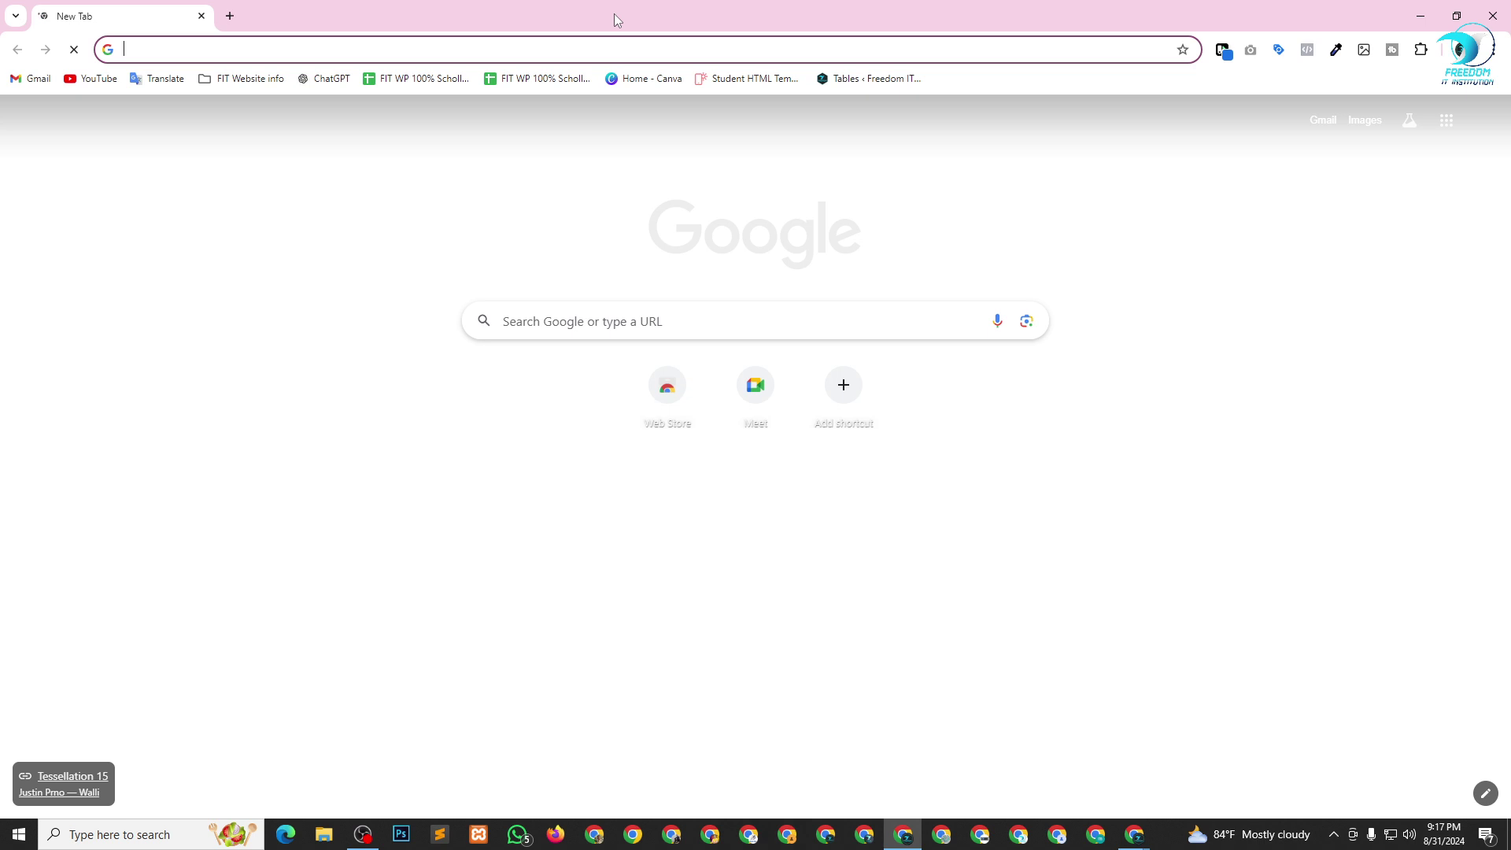
pyautogui.write('f')
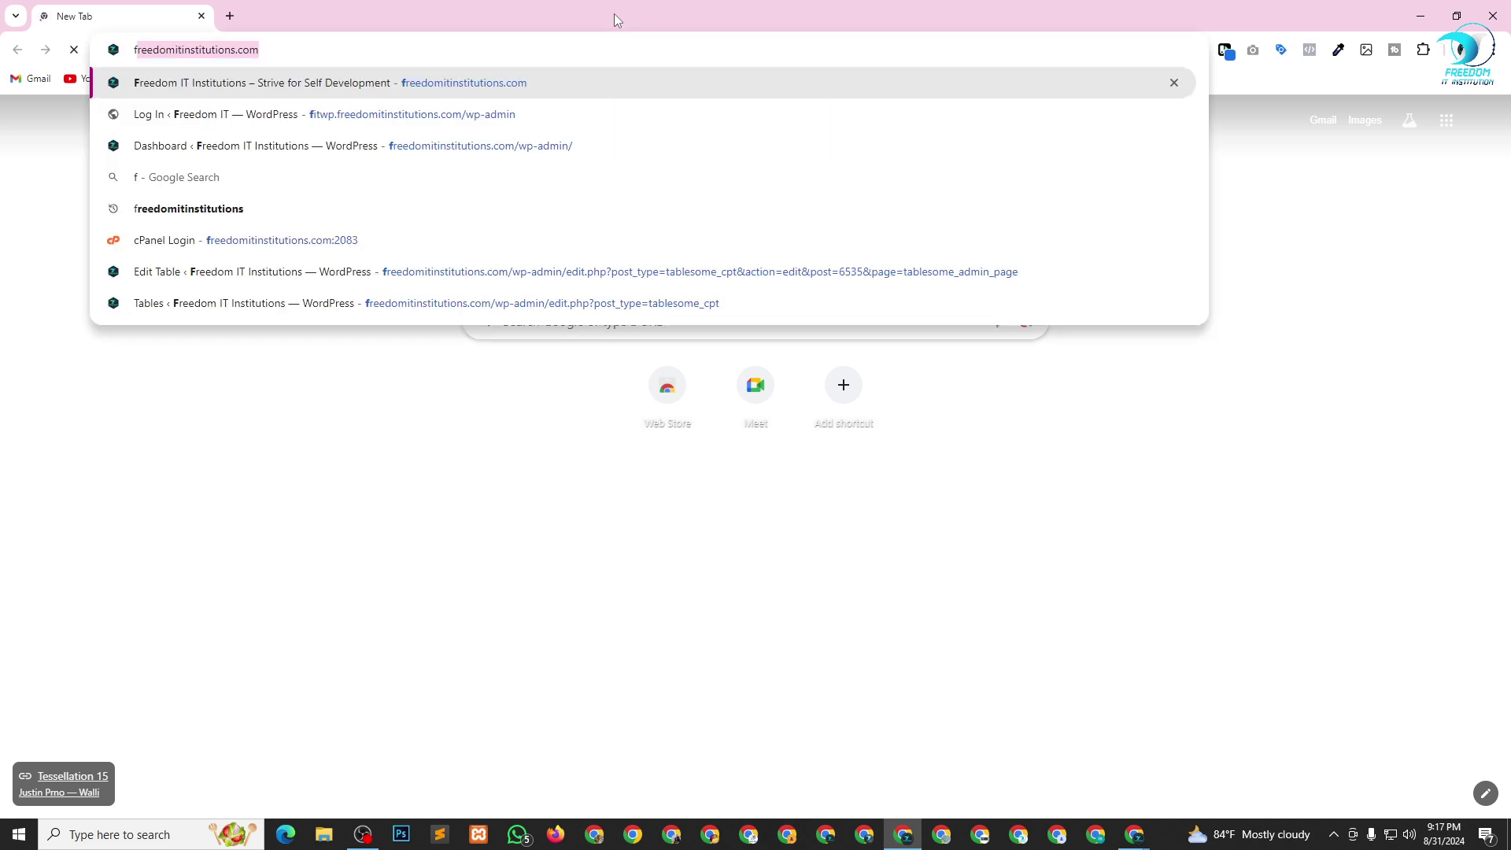
pyautogui.write('itwp.')
pyautogui.press('Return')
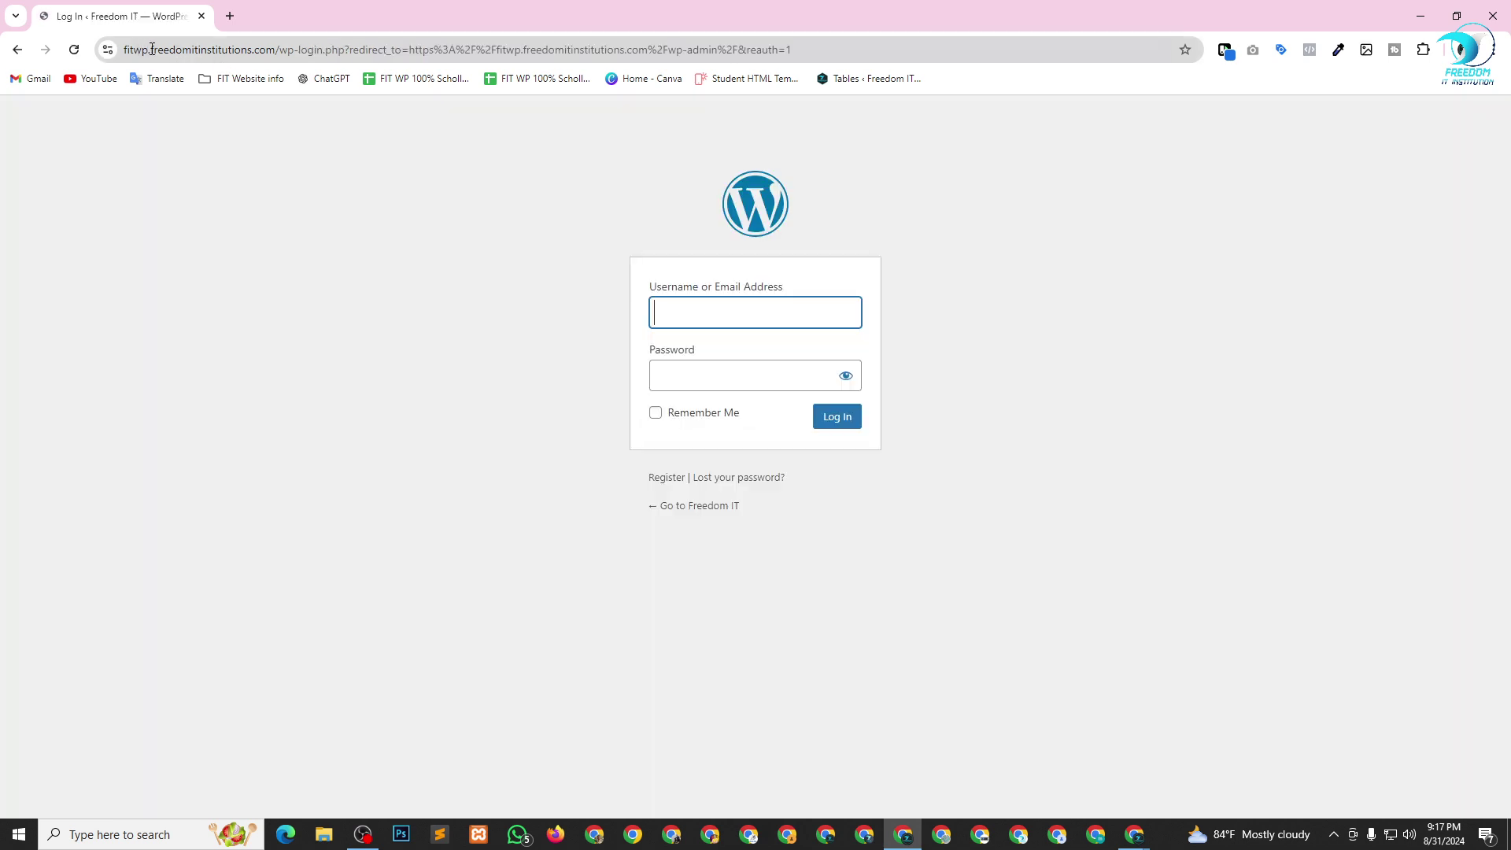
pyautogui.click(837, 417)
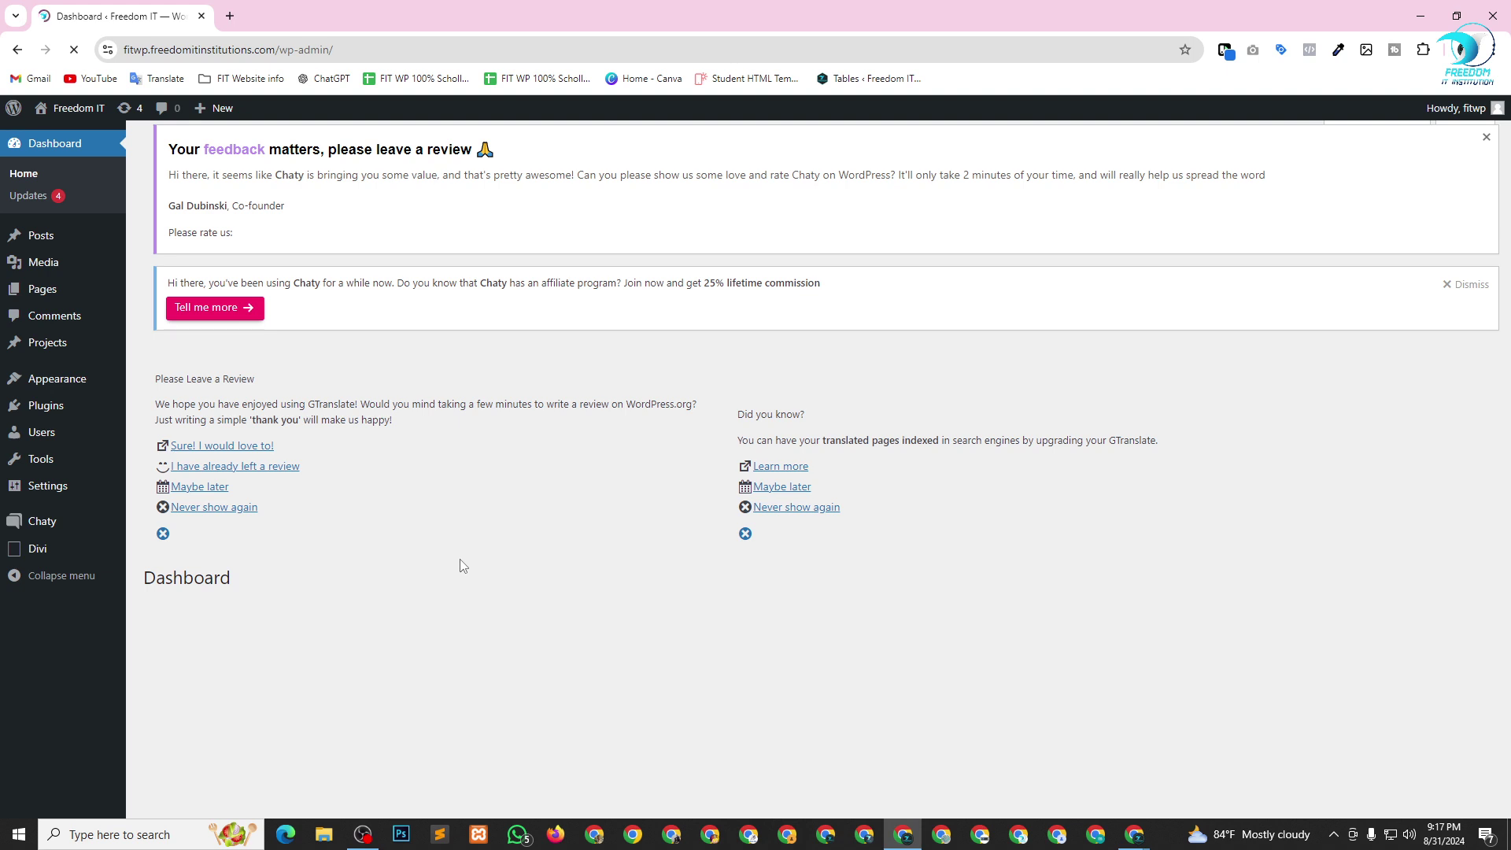
# View the Freedom IT site's live home page in a separate tab and return to the WordPress dashboard.
pyautogui.moveTo(70, 108)
pyautogui.rightClick(53, 133)
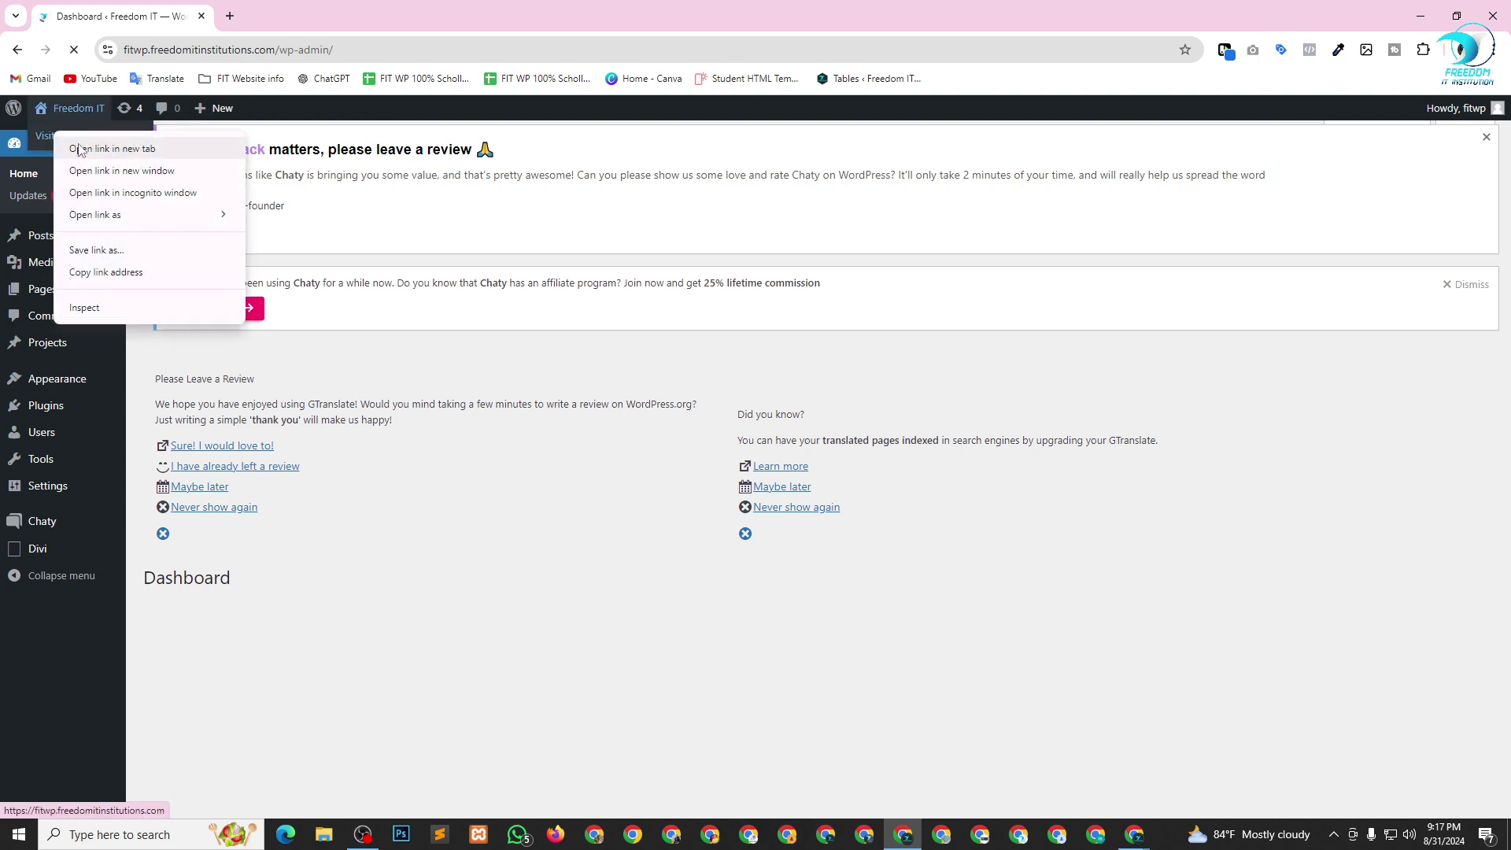
pyautogui.click(78, 144)
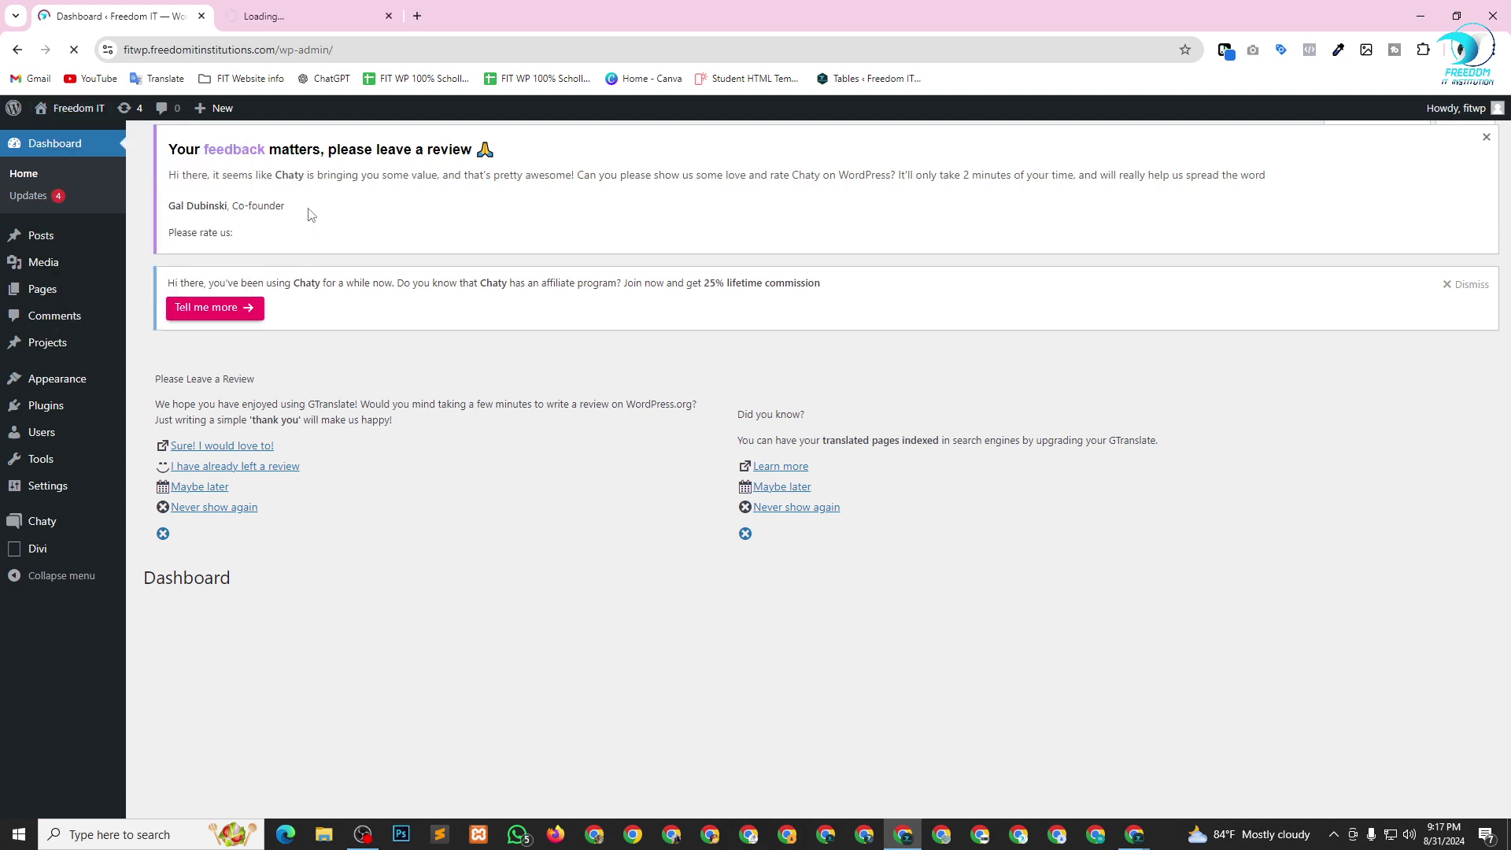
pyautogui.click(285, 15)
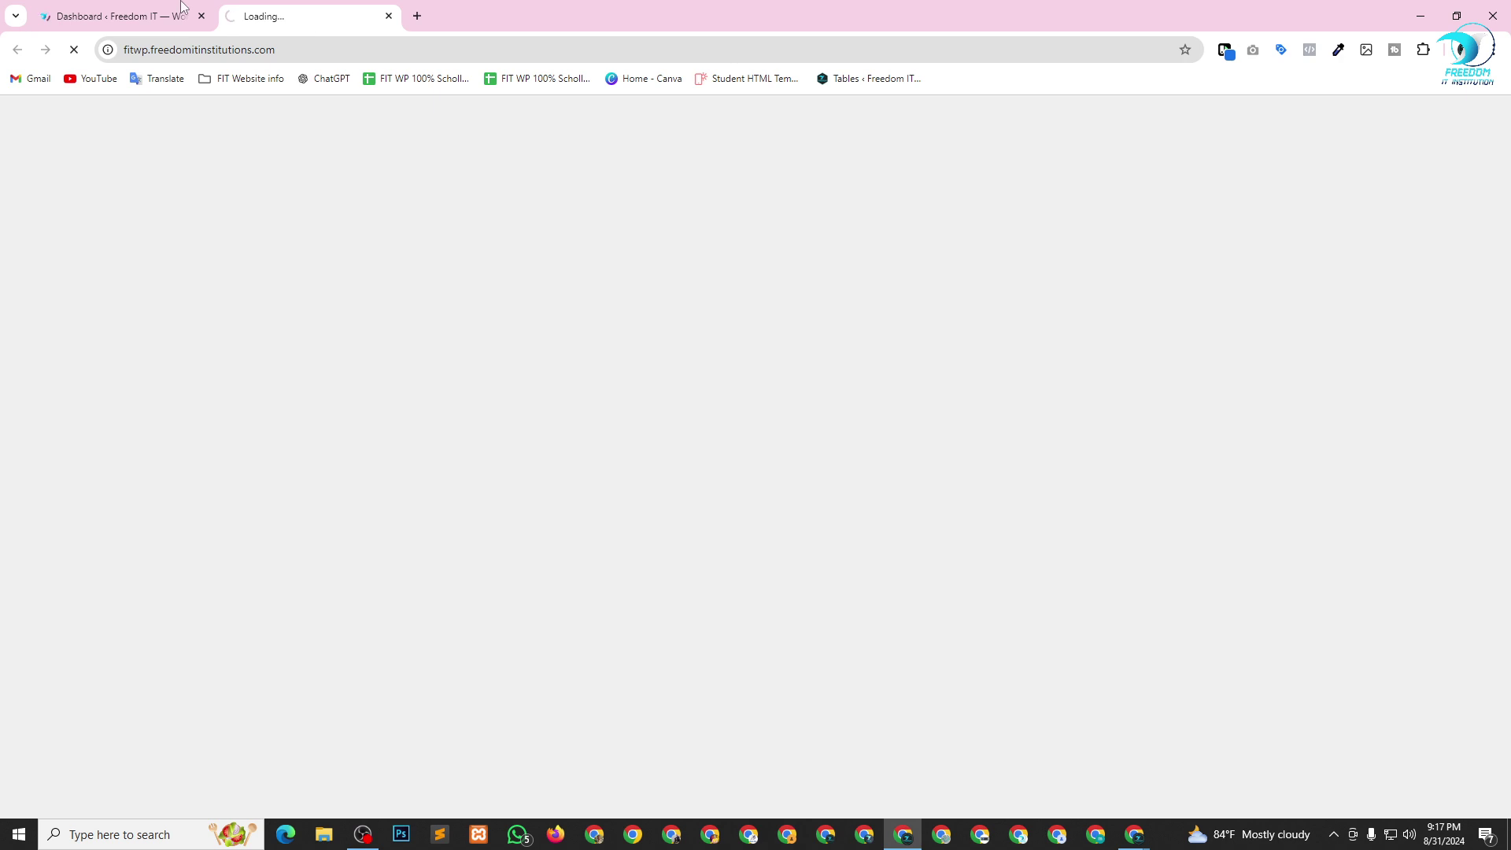
pyautogui.click(130, 4)
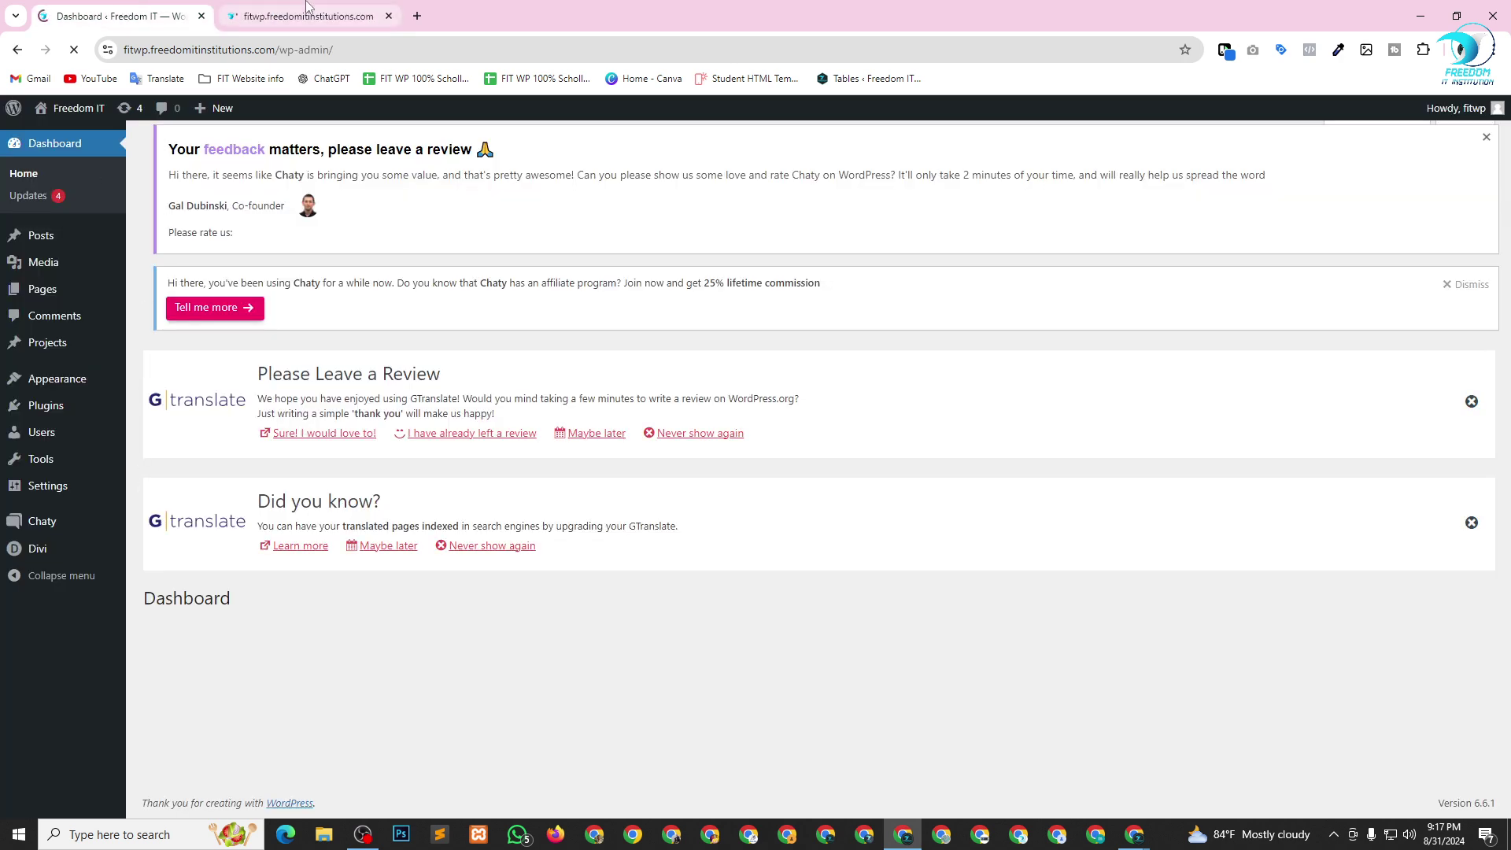
pyautogui.click(305, 4)
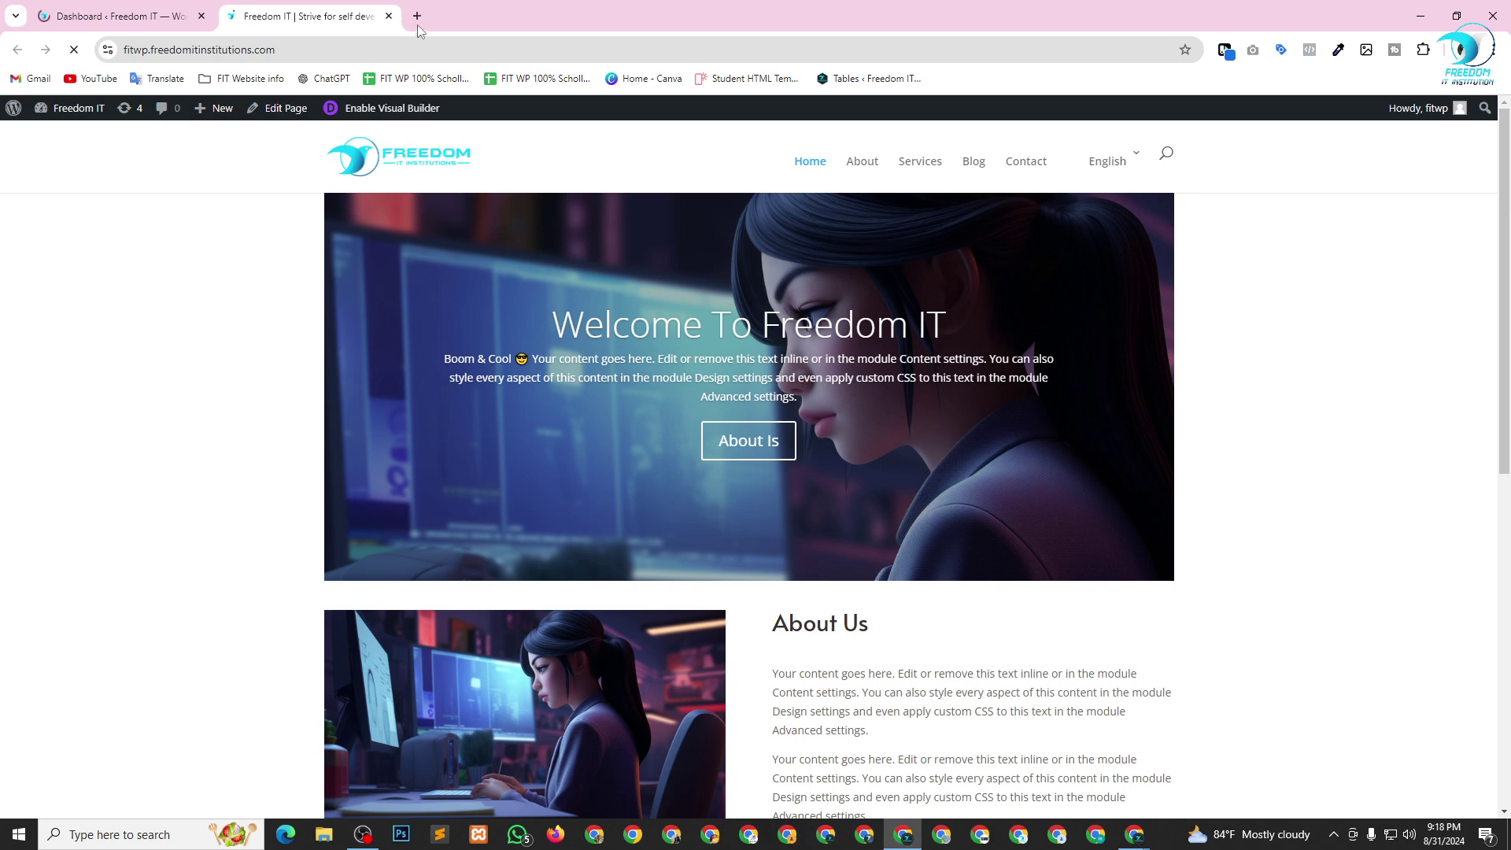
pyautogui.click(389, 16)
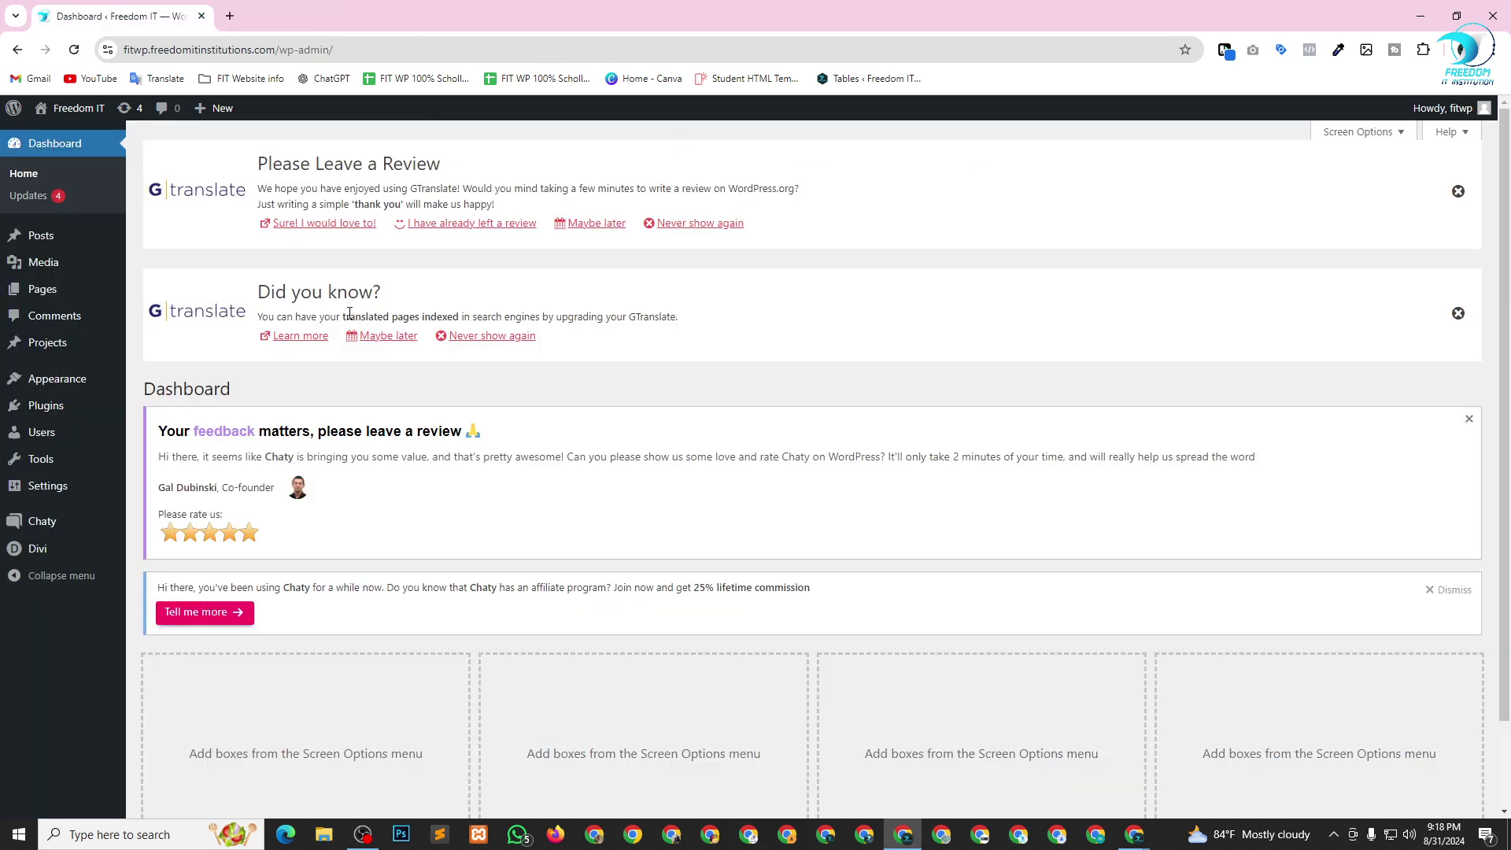
# Open the WP Reset tool in the WordPress admin.
pyautogui.moveTo(23, 467)
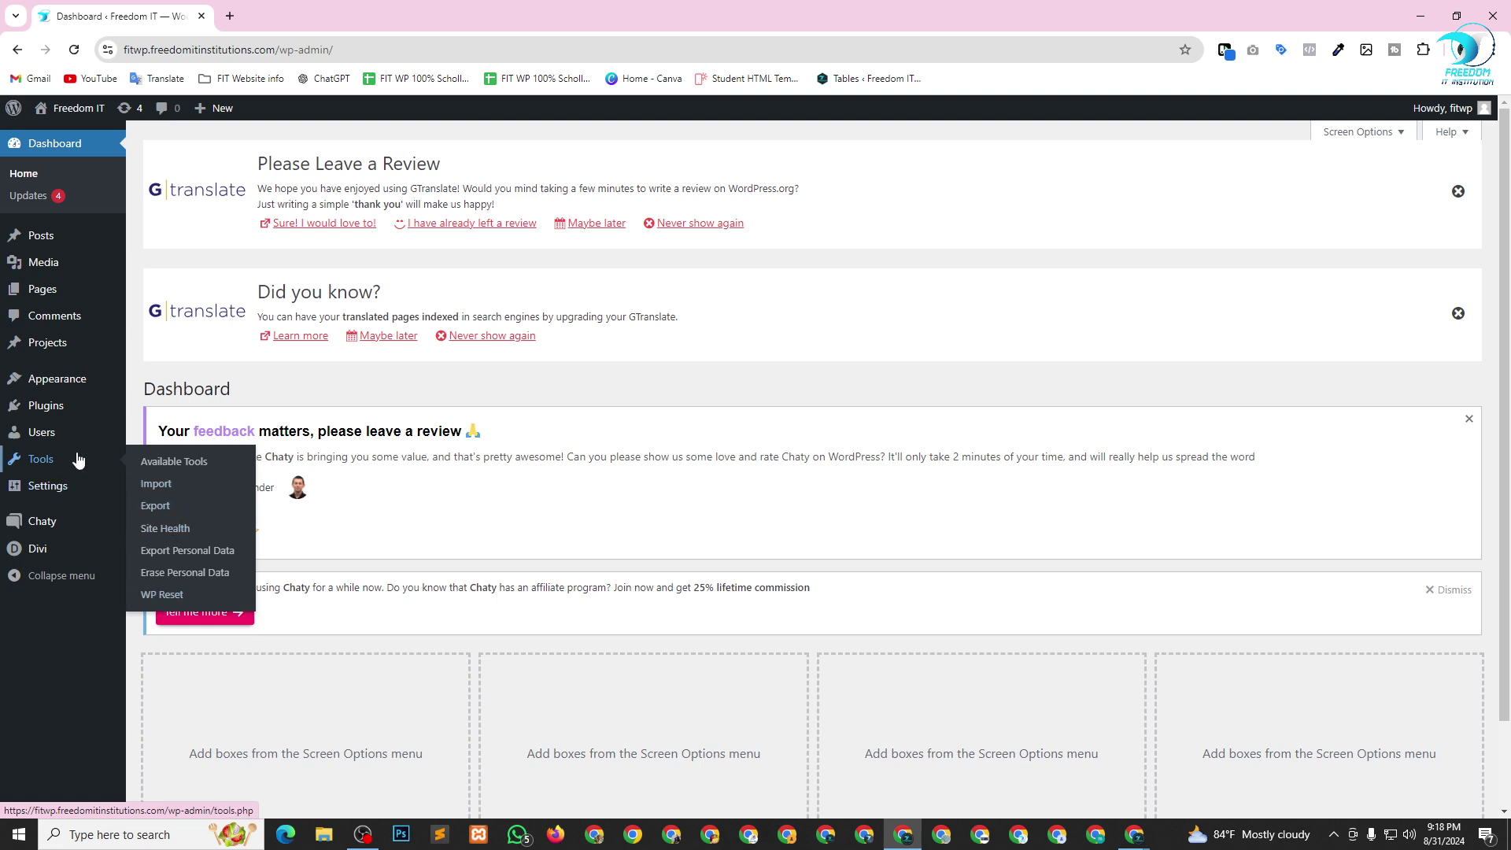
pyautogui.moveTo(55, 411)
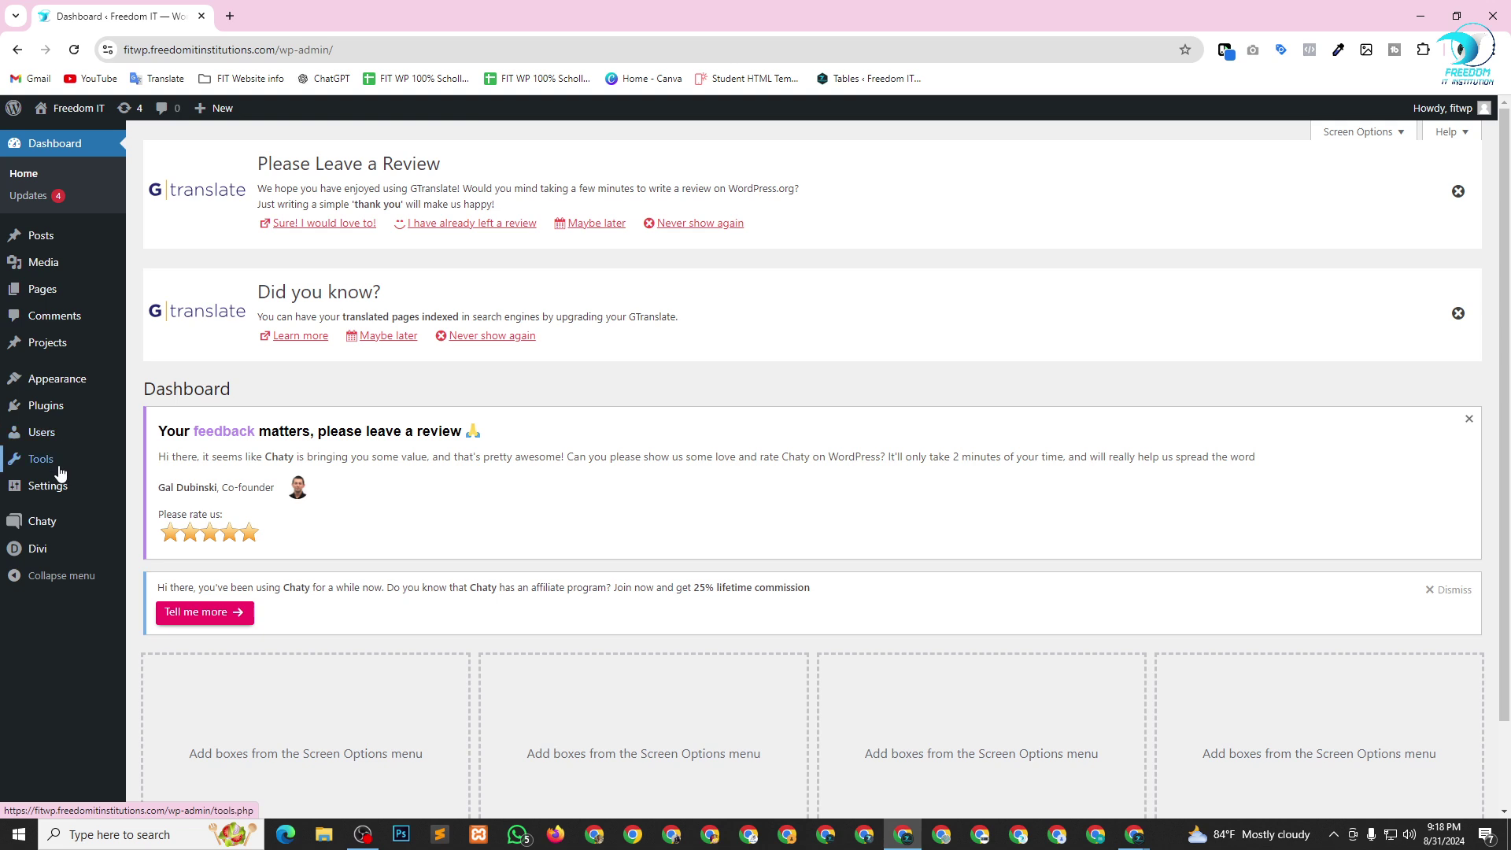
pyautogui.moveTo(78, 470)
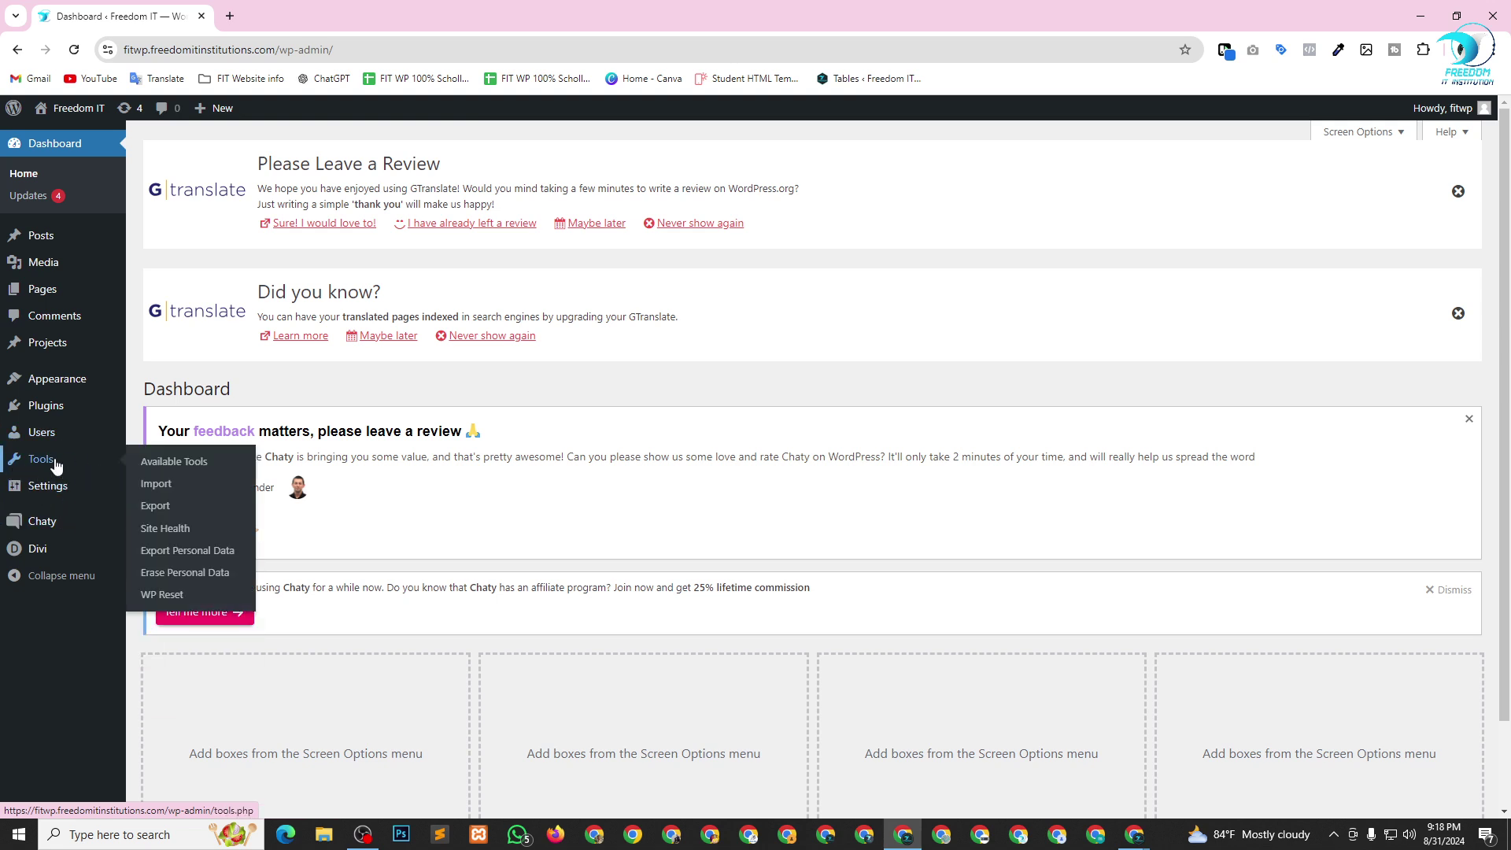
pyautogui.click(172, 599)
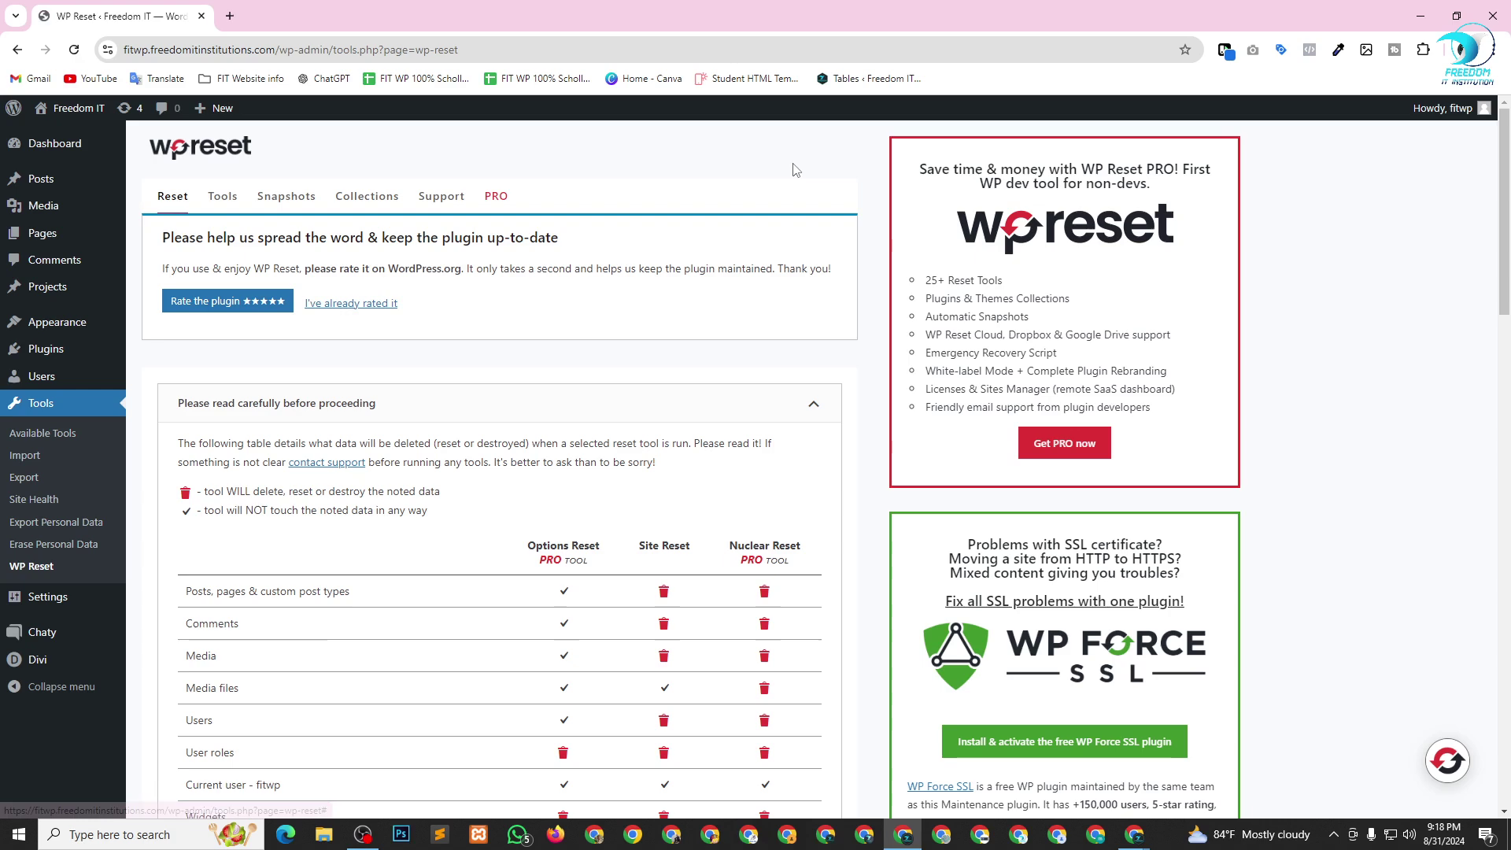
# Run Site Reset with the confirmation word "reset", keeping only WP Reset set for reactivation, and confirm the reset.
pyautogui.scroll(-10, 488, 394)
pyautogui.scroll(-5, 425, 436)
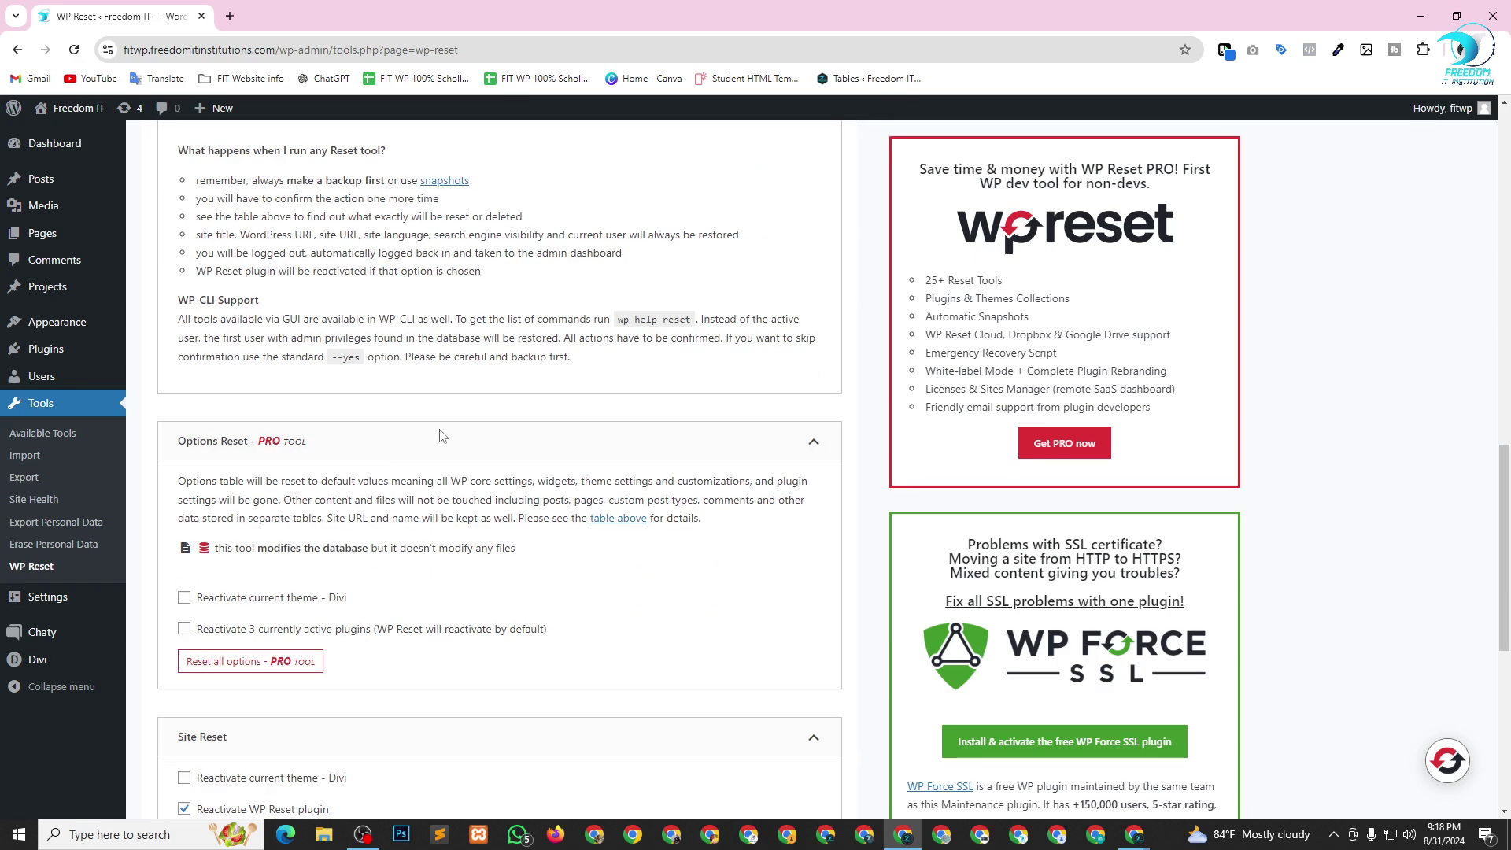
pyautogui.scroll(-2, 455, 421)
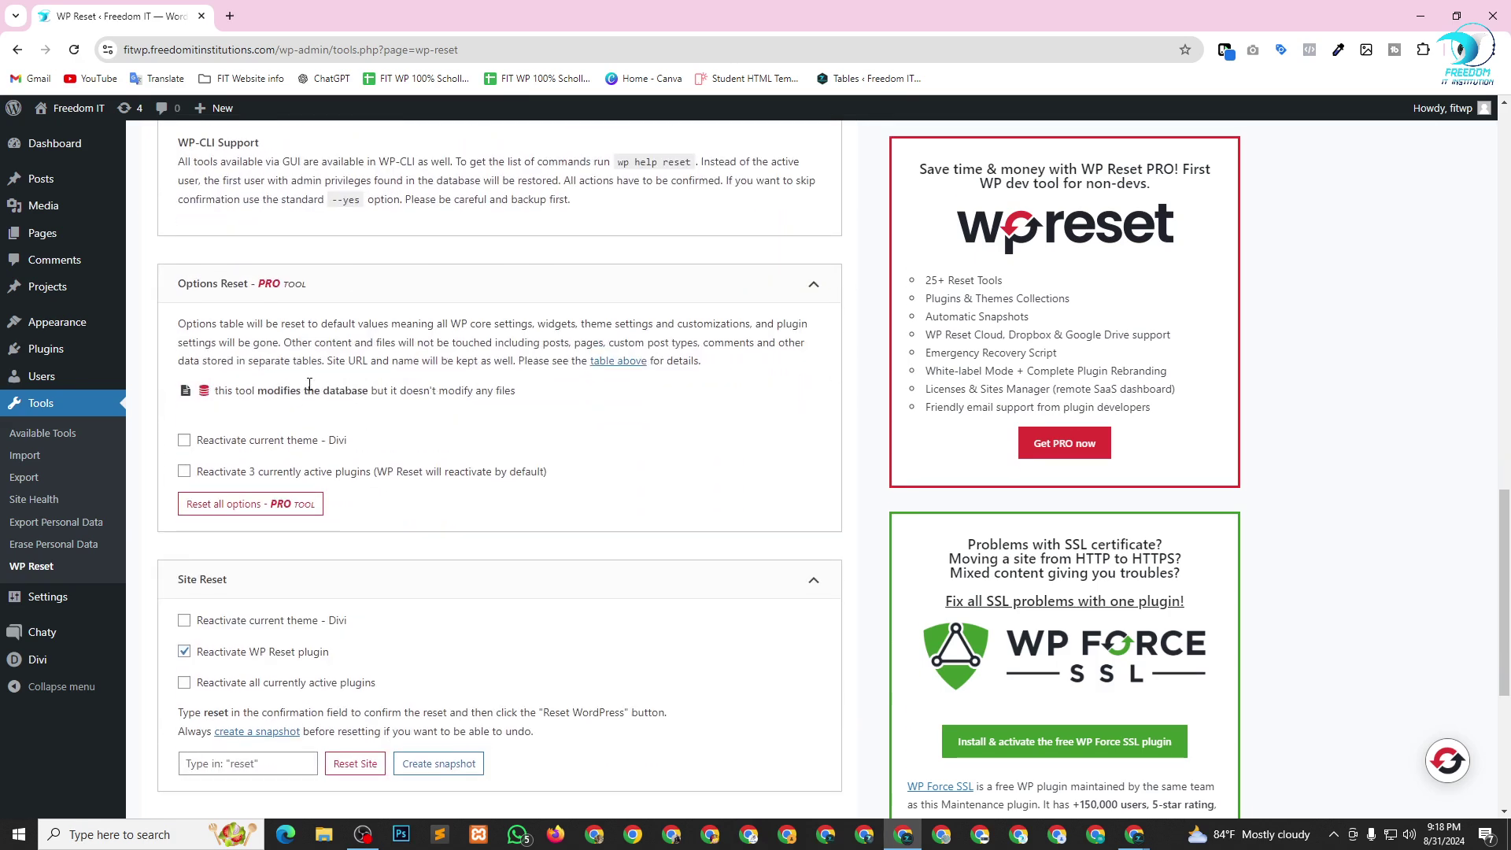
pyautogui.scroll(-4, 315, 423)
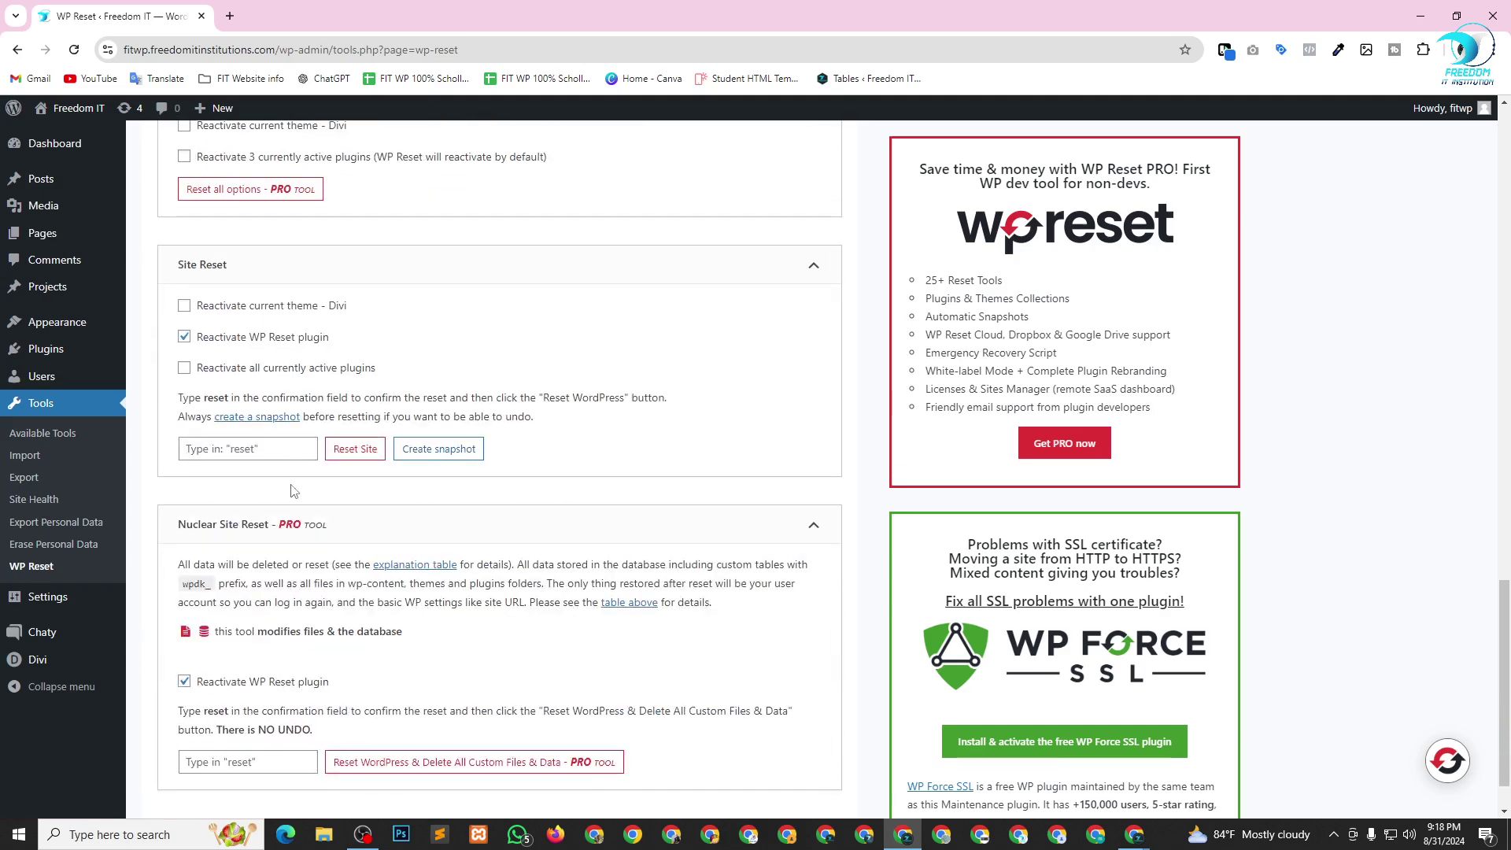
pyautogui.click(268, 449)
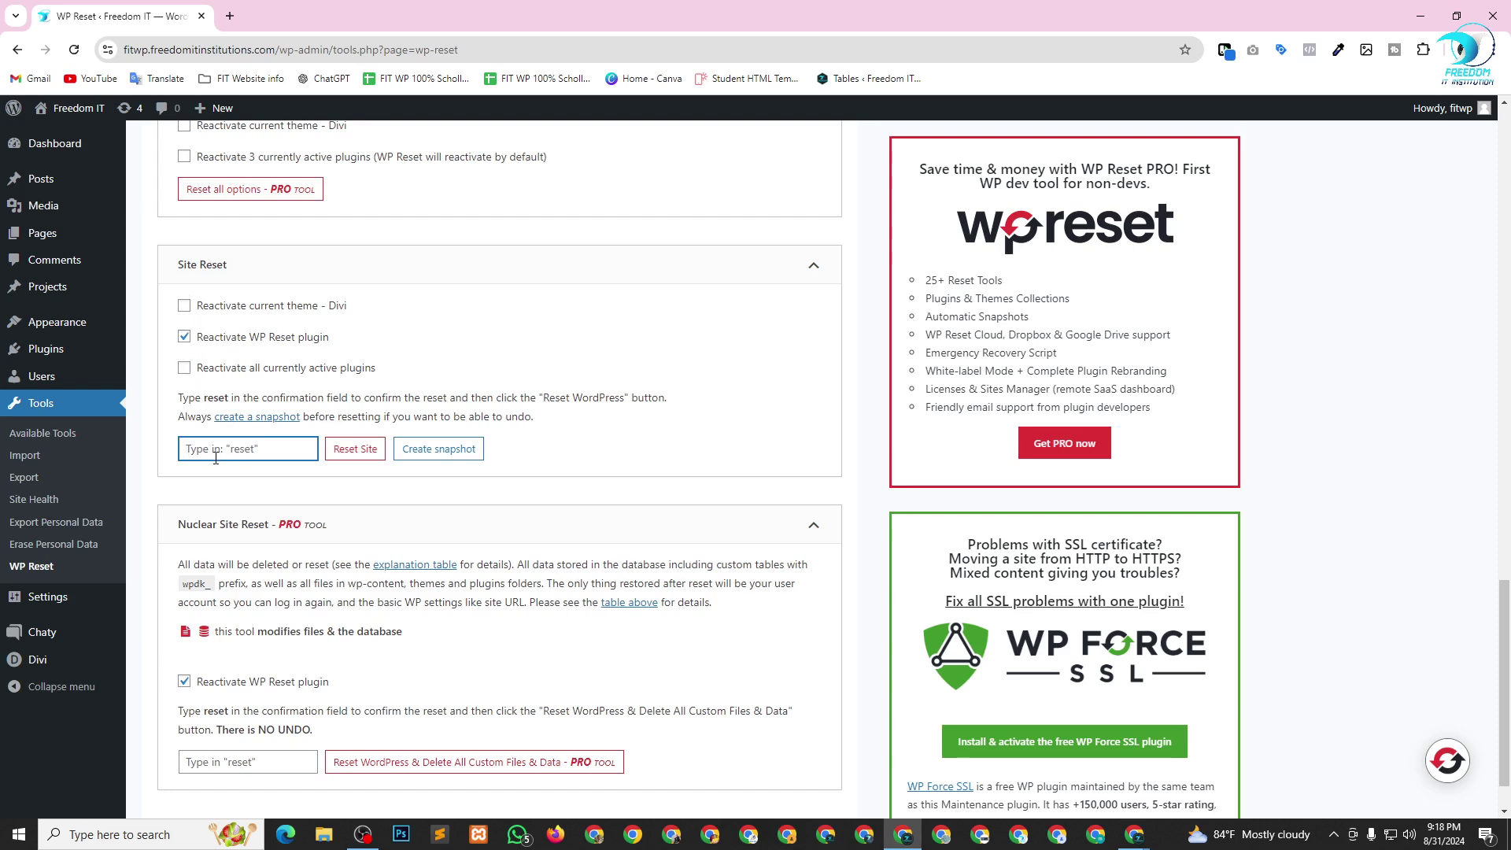
pyautogui.write('reset')
pyautogui.click(355, 451)
pyautogui.click(705, 579)
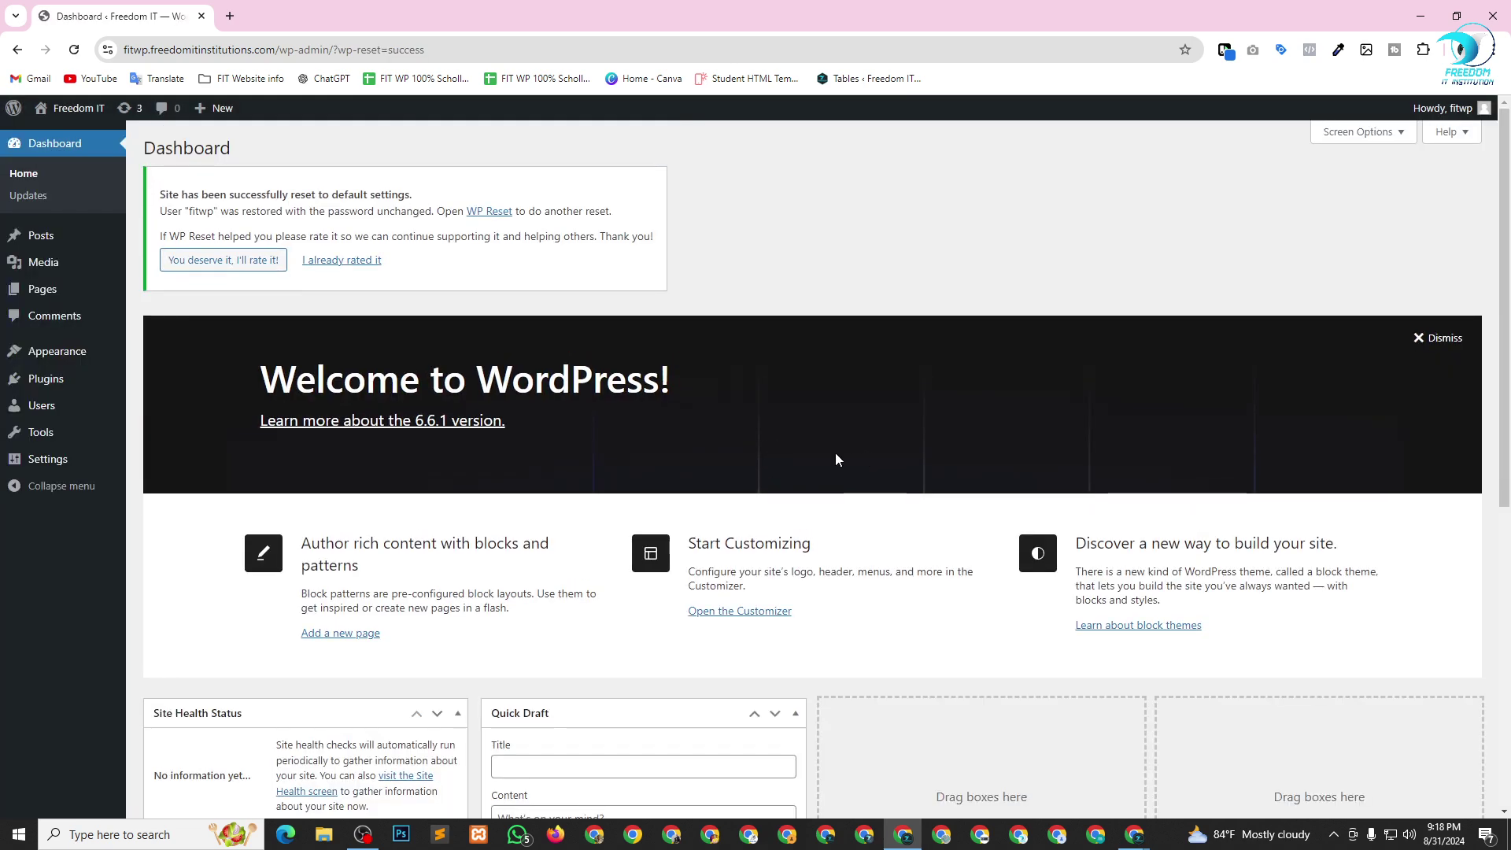
# Dismiss the Welcome to WordPress panel and look through the installed themes.
pyautogui.click(1439, 339)
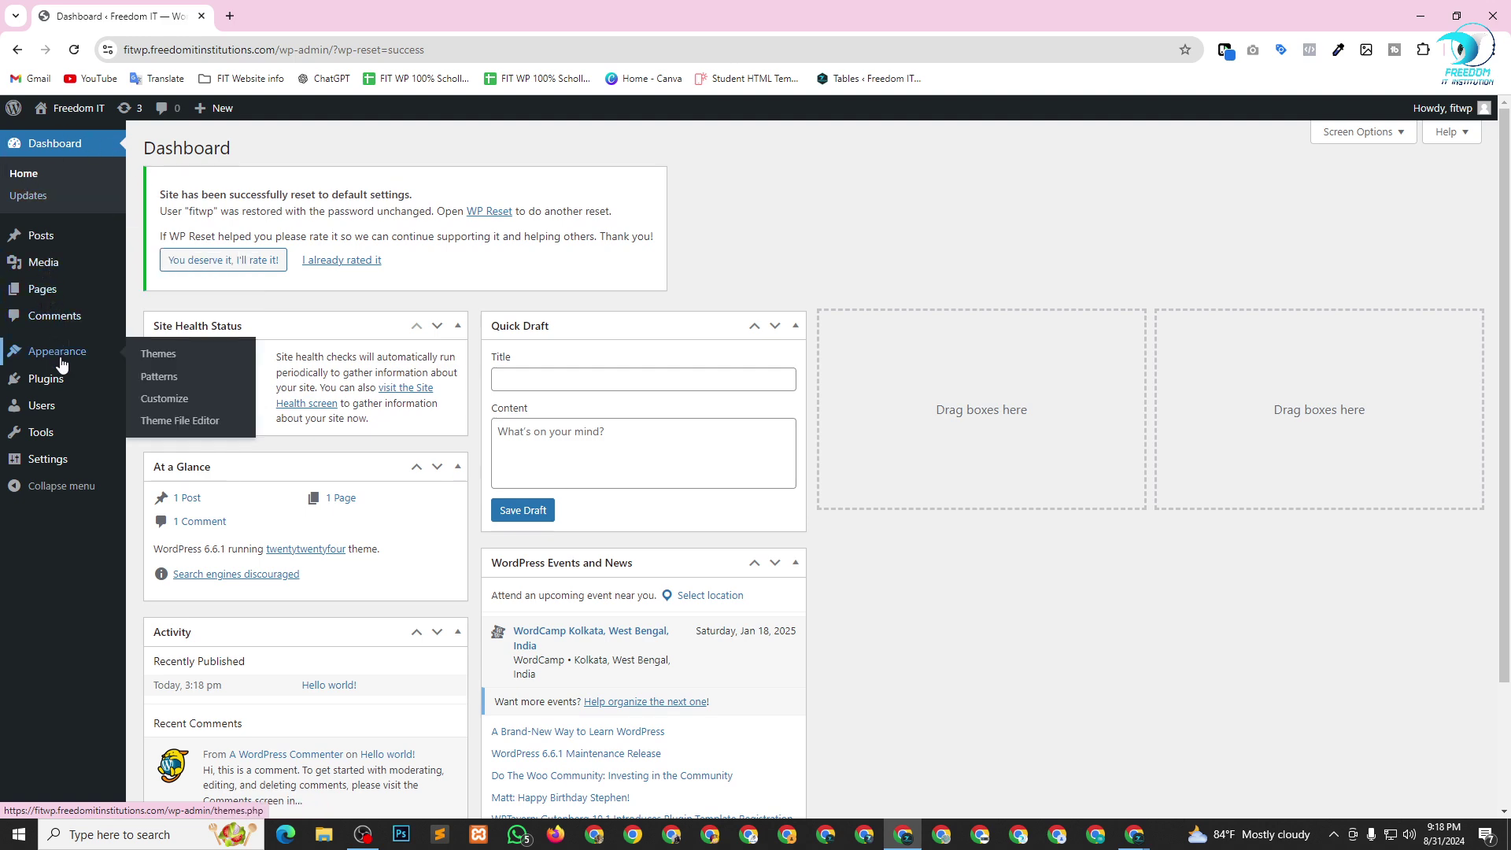
pyautogui.click(257, 349)
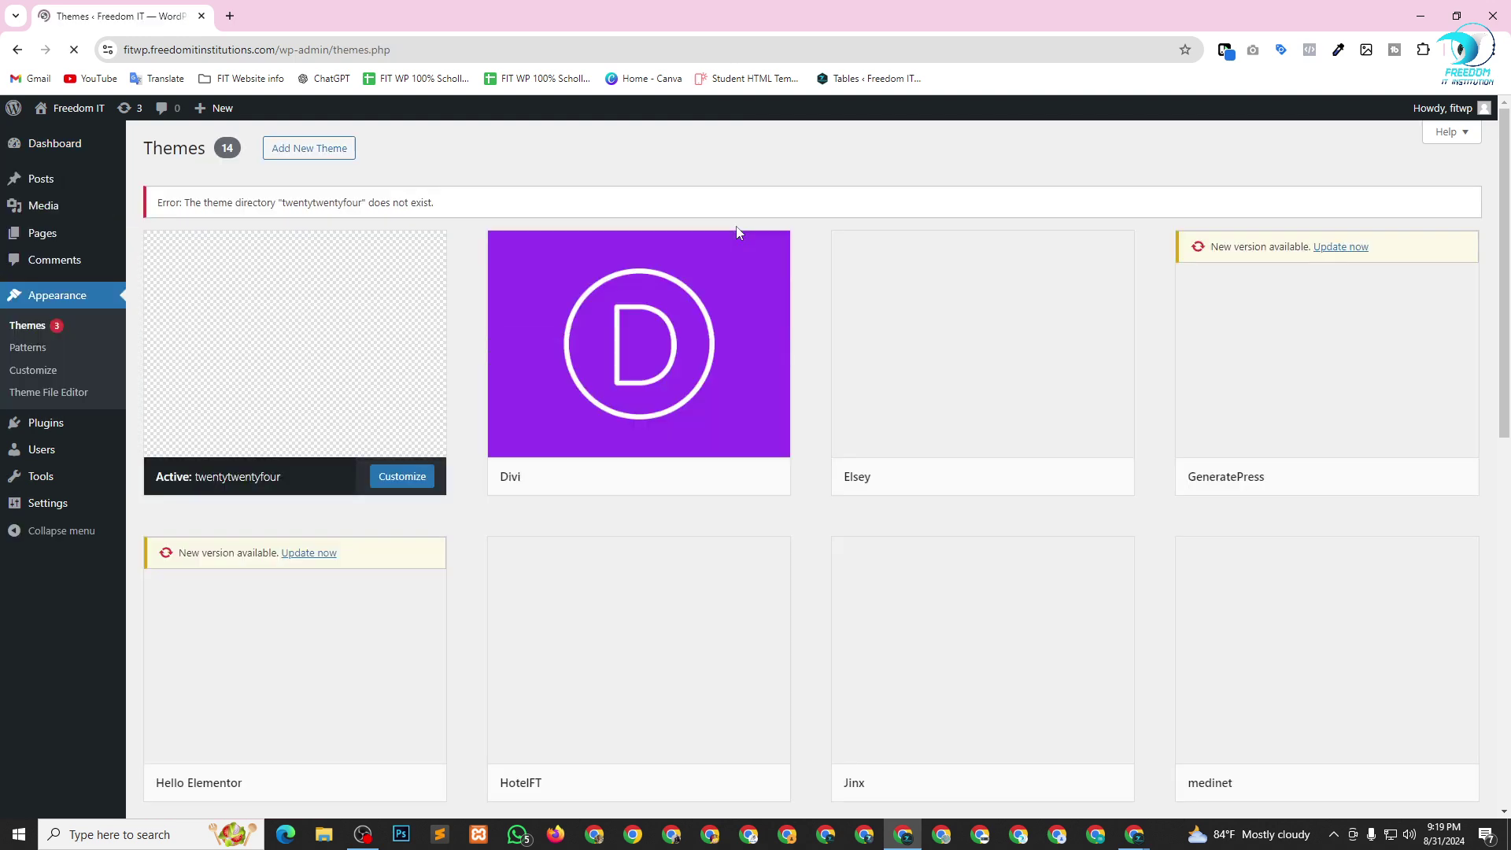
pyautogui.scroll(-5, 895, 422)
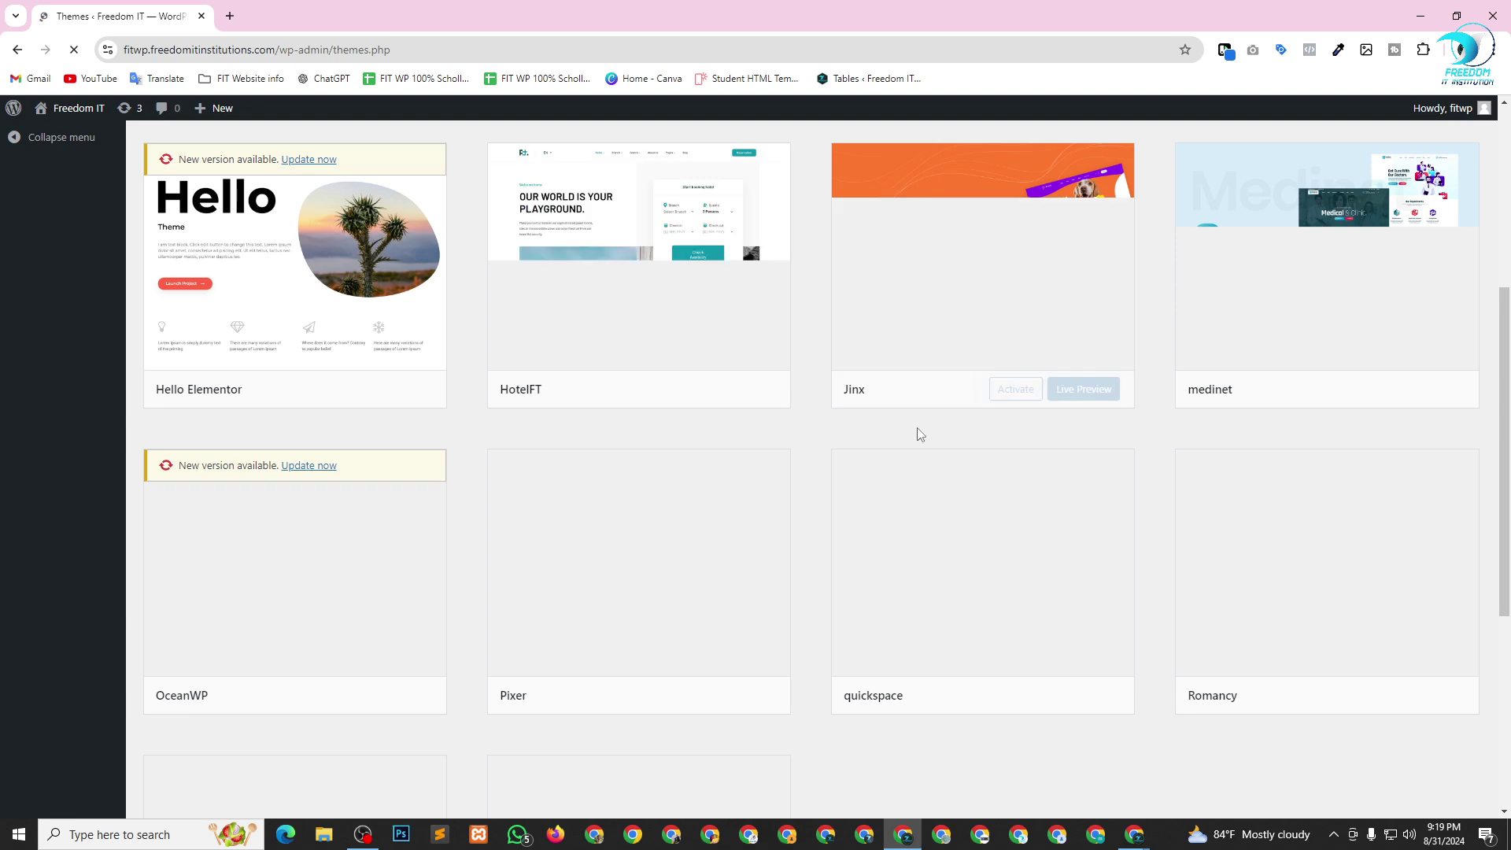
pyautogui.scroll(5, 901, 449)
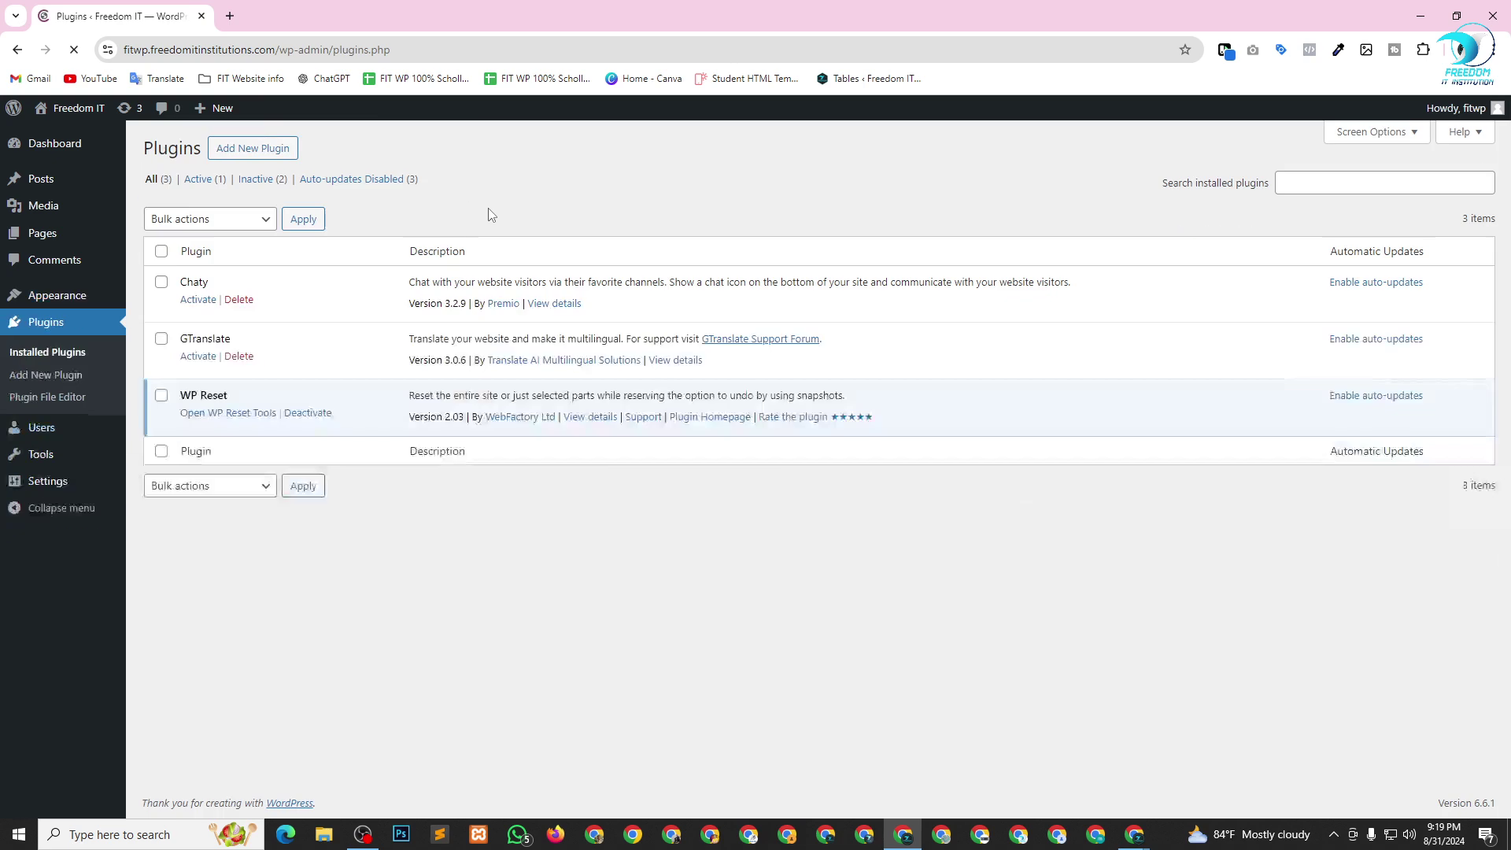
# Select all installed plugins and bulk-delete them along with their data, confirming the deletion.
pyautogui.click(161, 250)
pyautogui.click(224, 218)
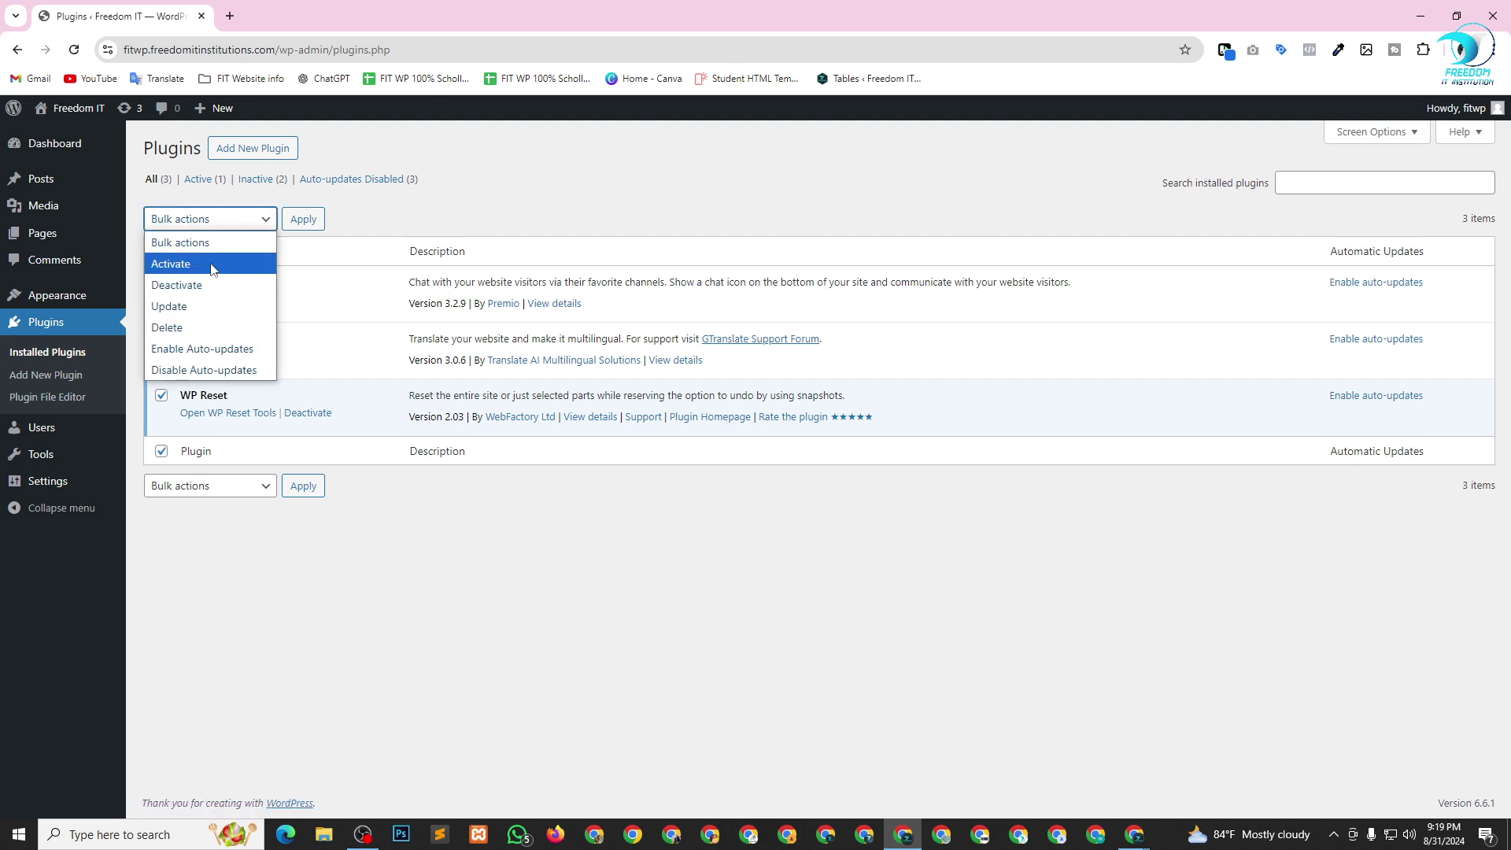
pyautogui.click(196, 327)
pyautogui.click(302, 219)
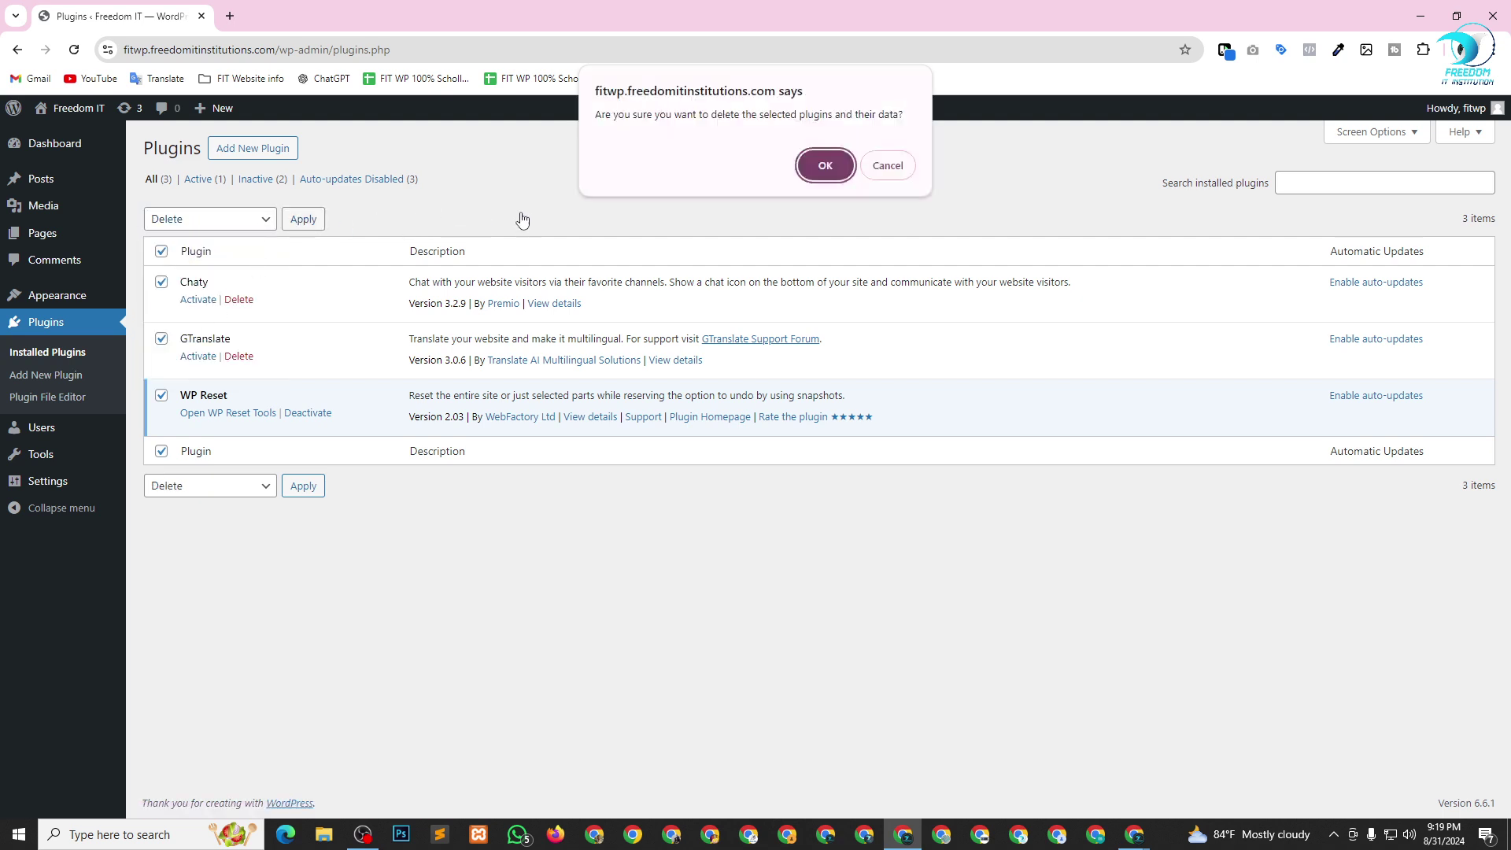
pyautogui.click(823, 164)
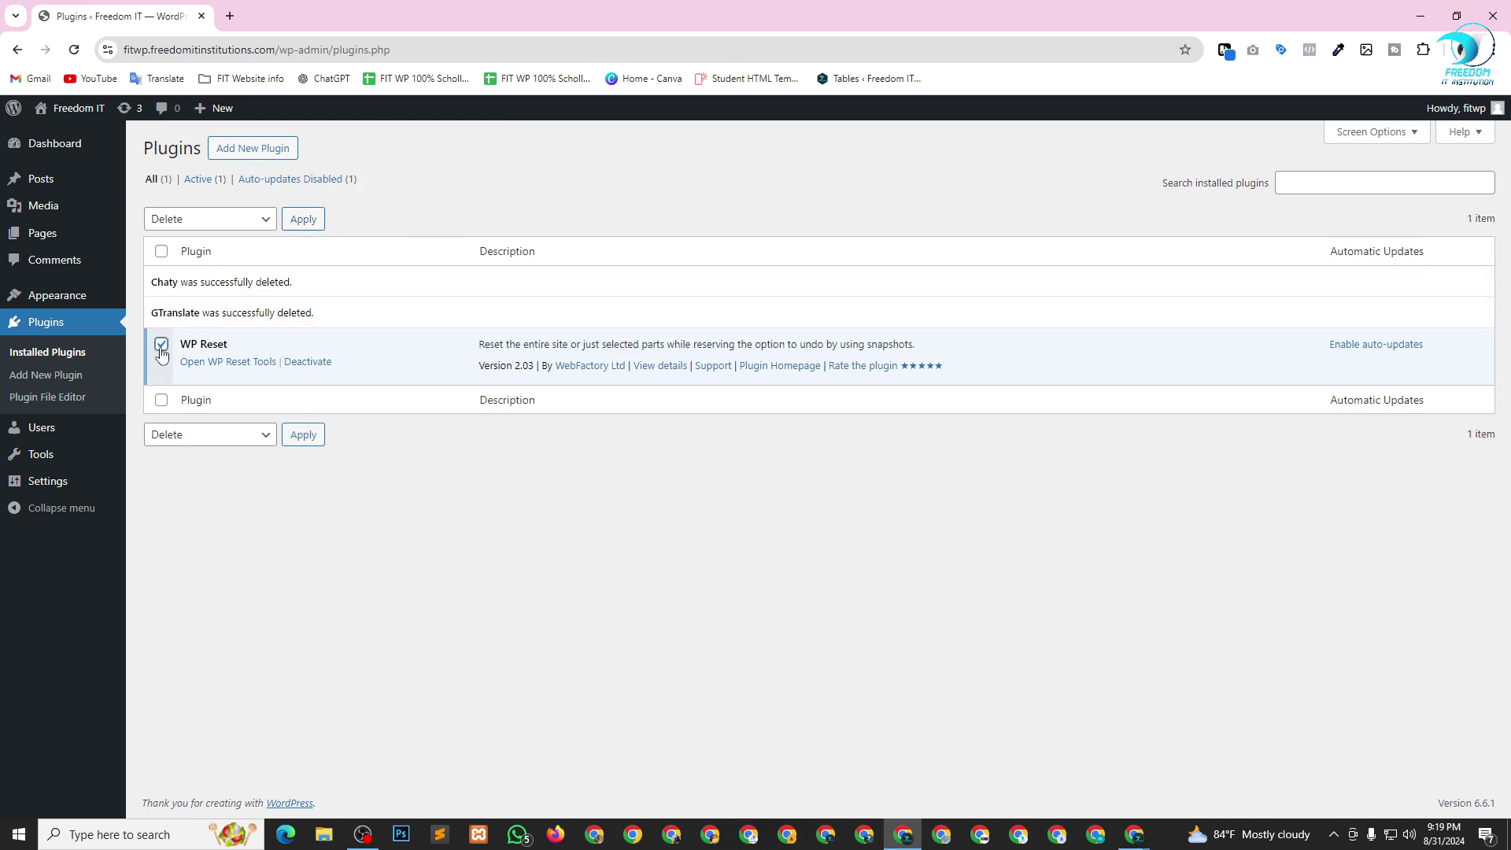
# Open the live Freedom IT site in a new tab from the dashboard and read the message on its page.
pyautogui.click(55, 143)
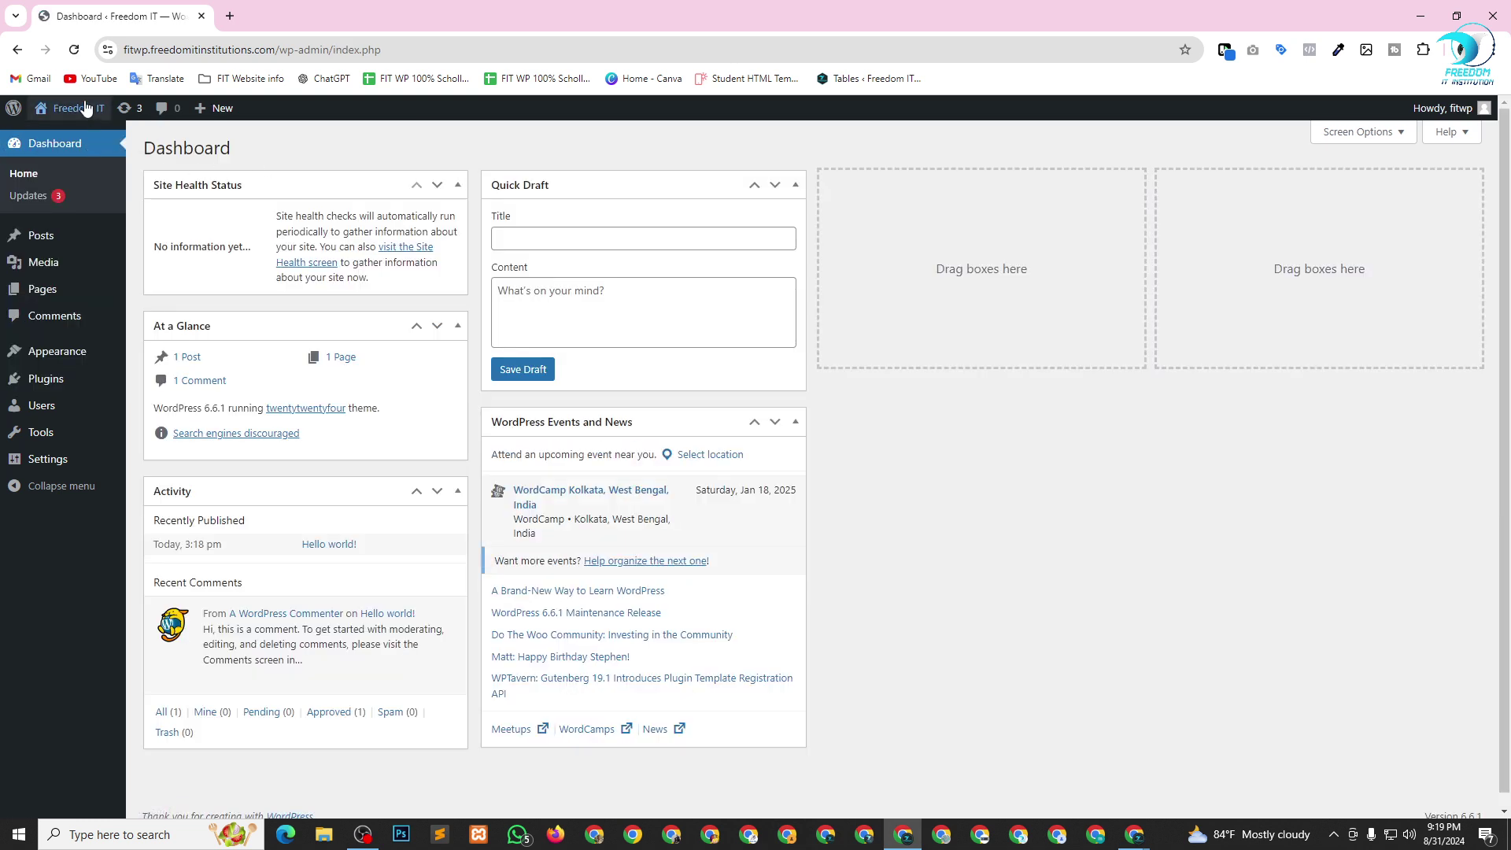
pyautogui.moveTo(66, 108)
pyautogui.rightClick(57, 135)
pyautogui.press('Escape')
pyautogui.keyDown('ctrl'); pyautogui.keyDown('shift'); pyautogui.click(63, 137); pyautogui.keyUp('shift'); pyautogui.keyUp('ctrl')
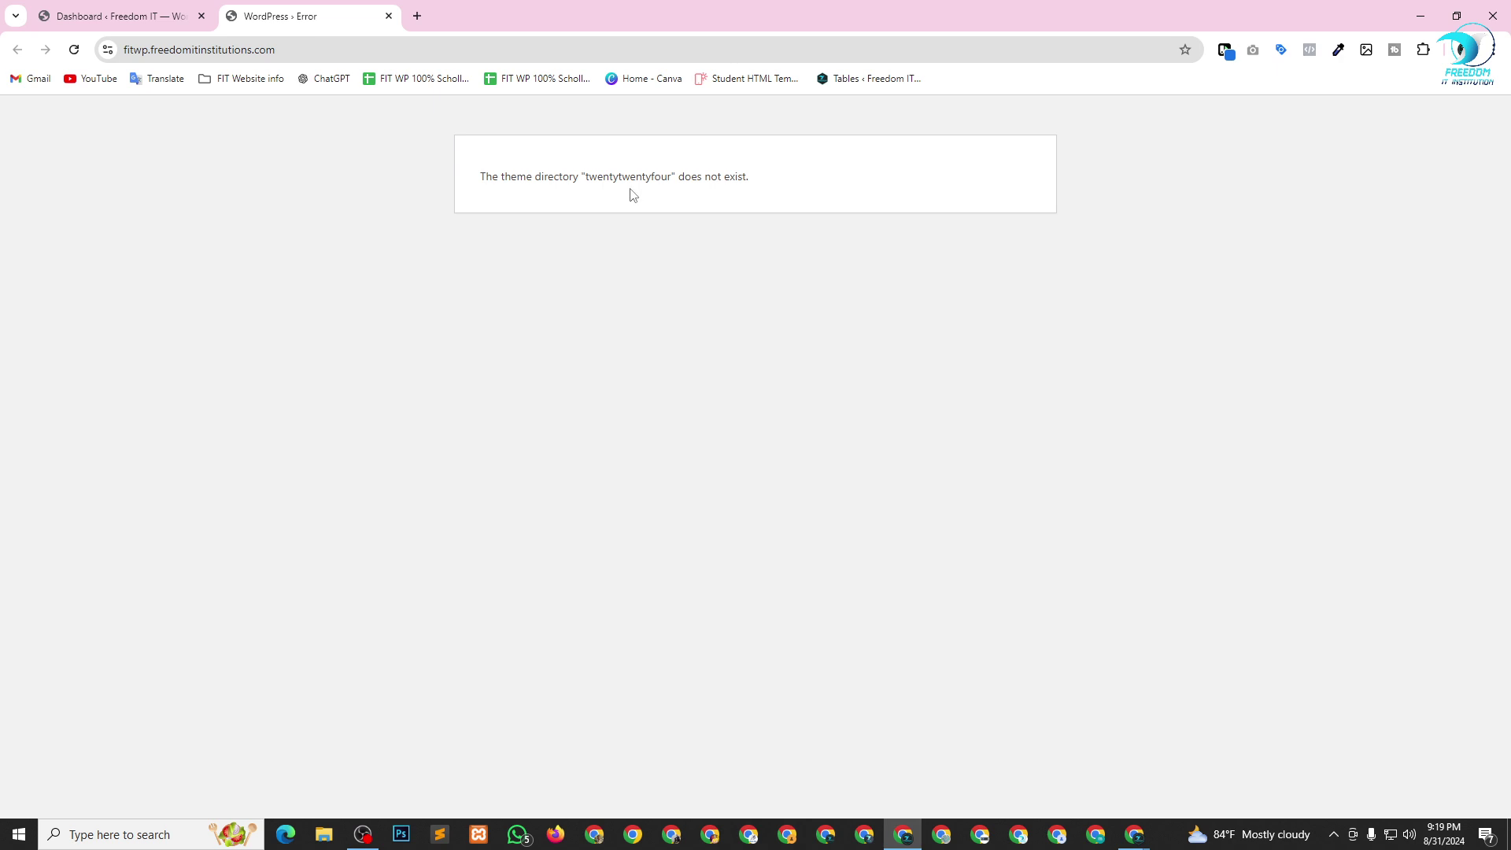
pyautogui.moveTo(554, 174); pyautogui.dragTo(770, 186)
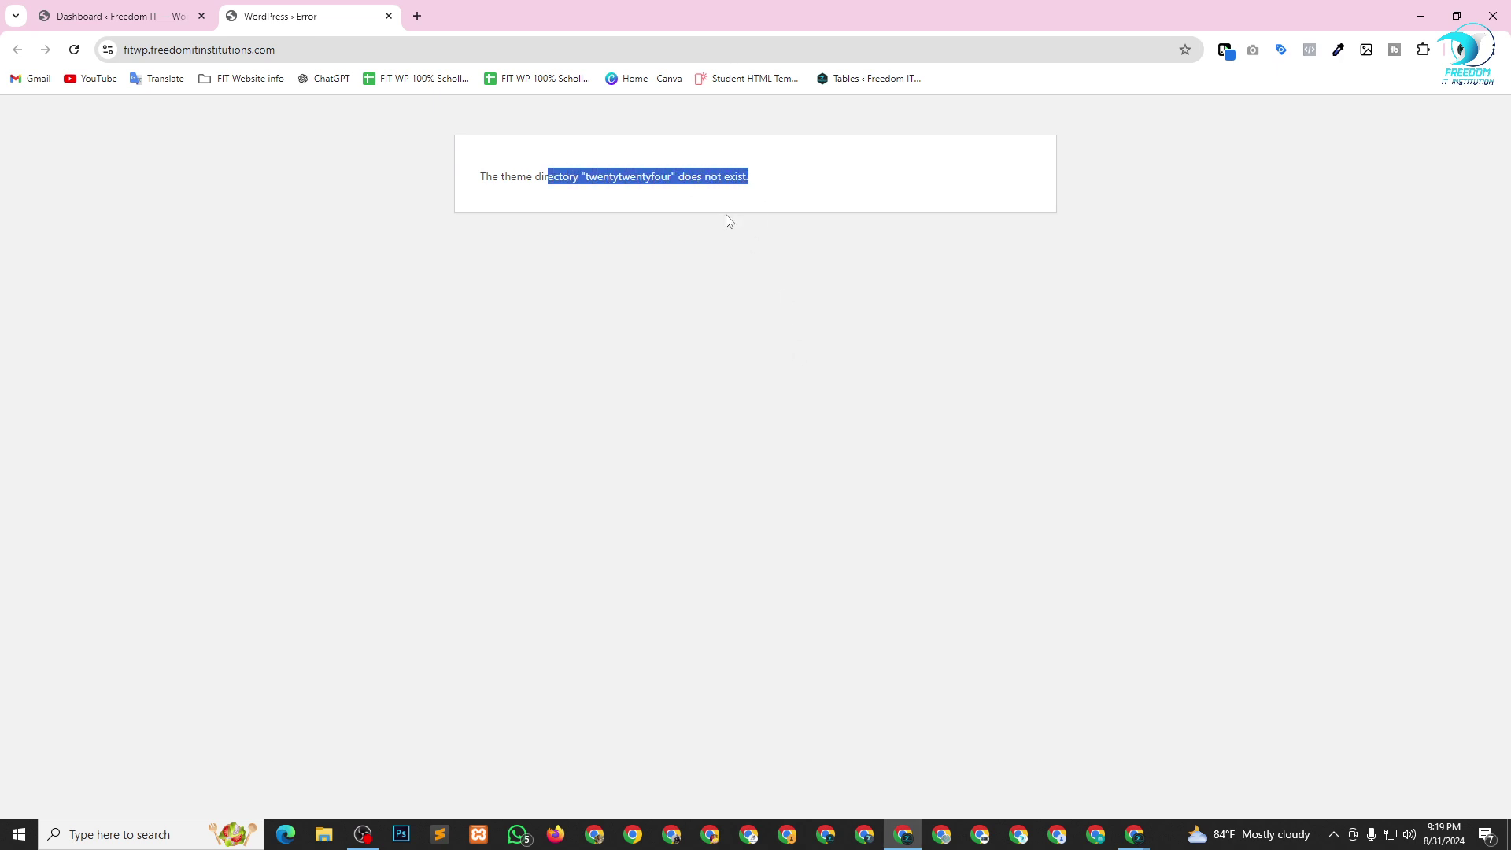
pyautogui.click(763, 281)
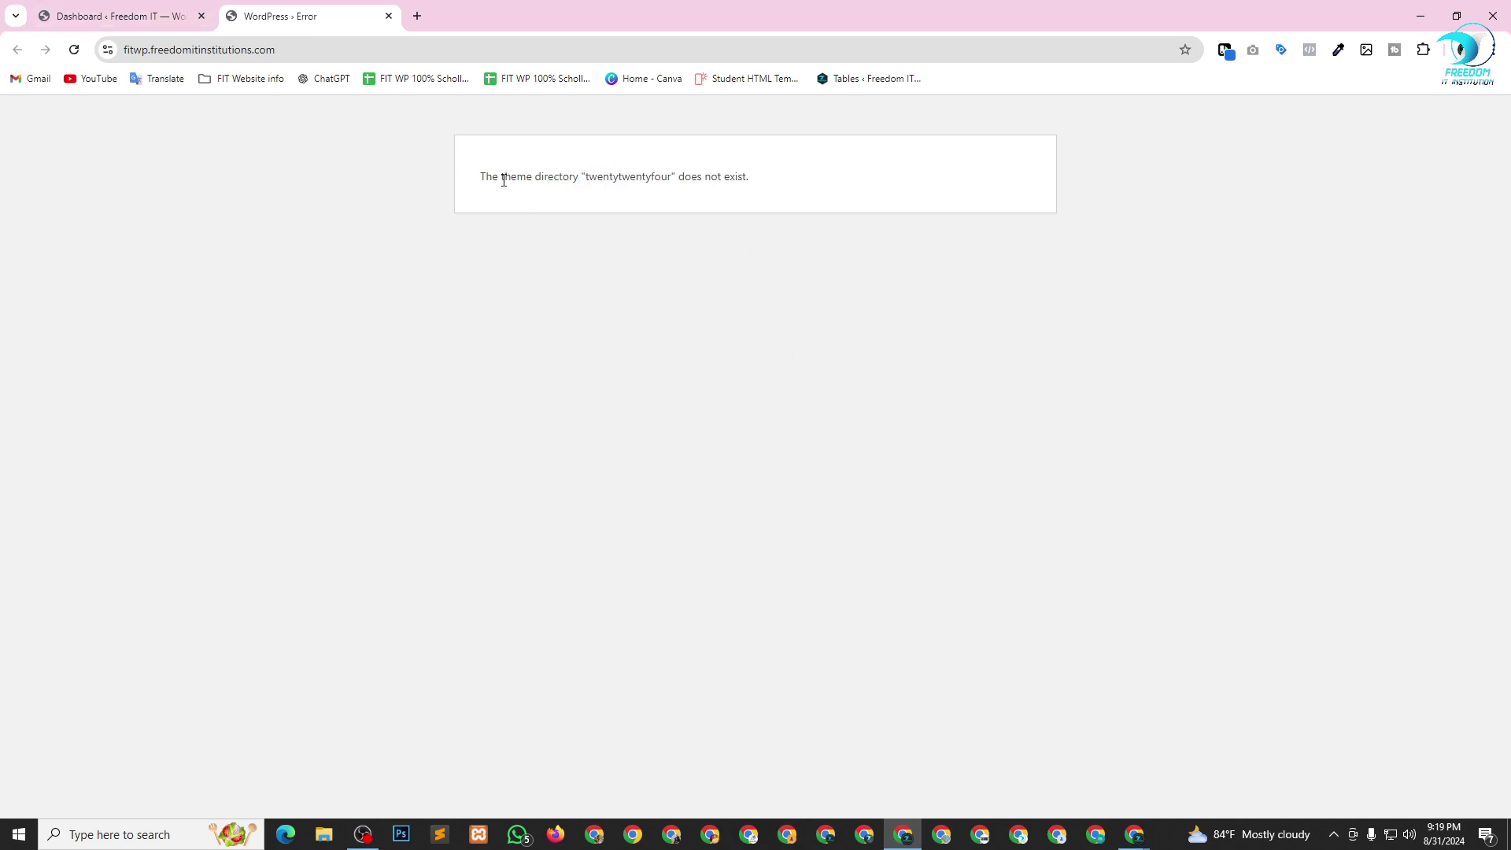
pyautogui.moveTo(504, 180); pyautogui.dragTo(883, 360)
pyautogui.click(810, 463)
# Return to the WordPress admin, activate the installed Hello Elementor theme and update it to its new version.
pyautogui.click(137, 9)
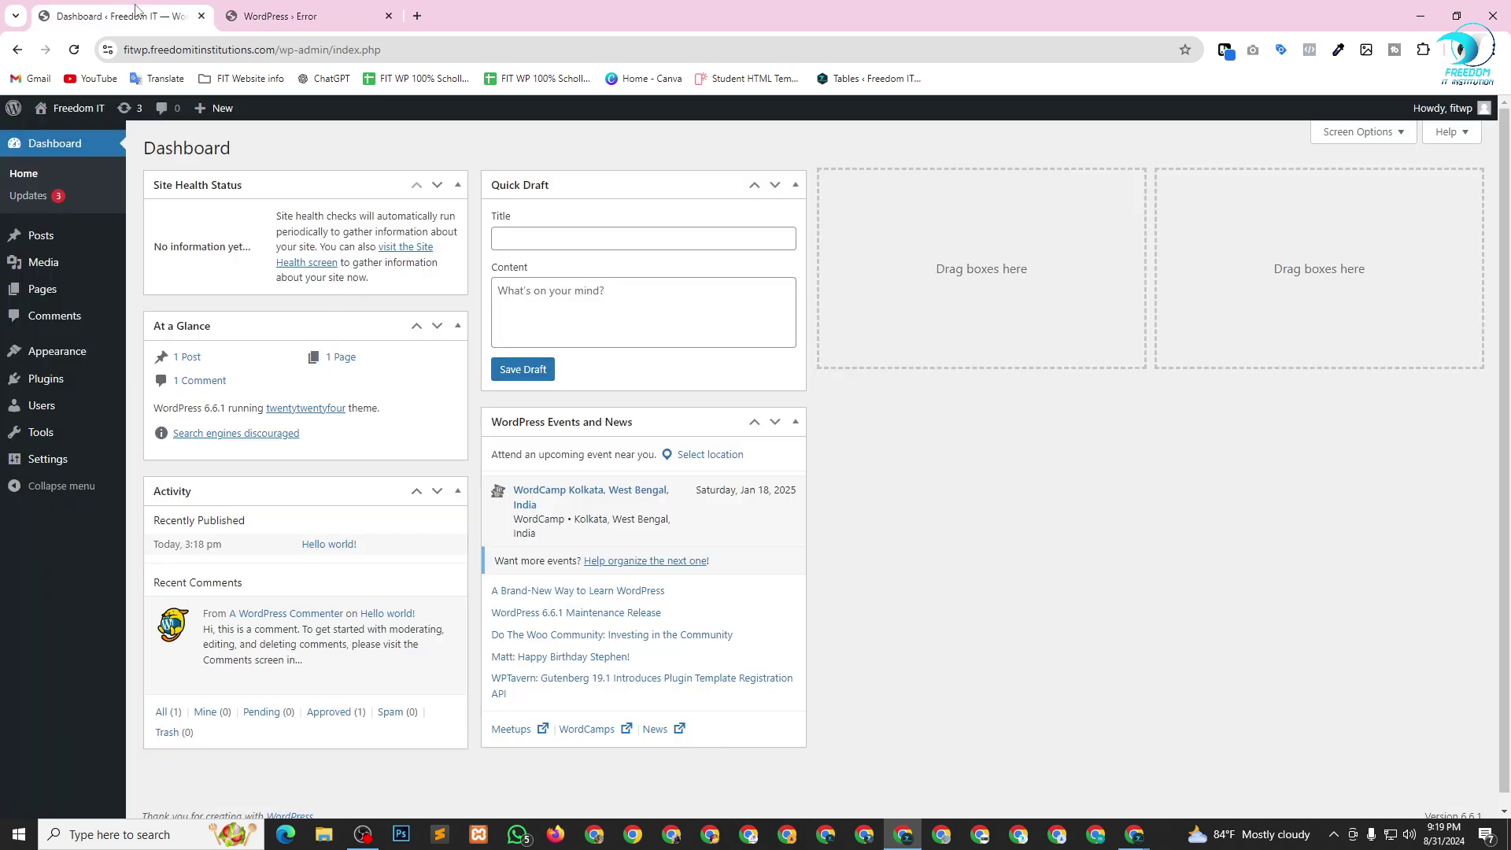
pyautogui.moveTo(59, 356)
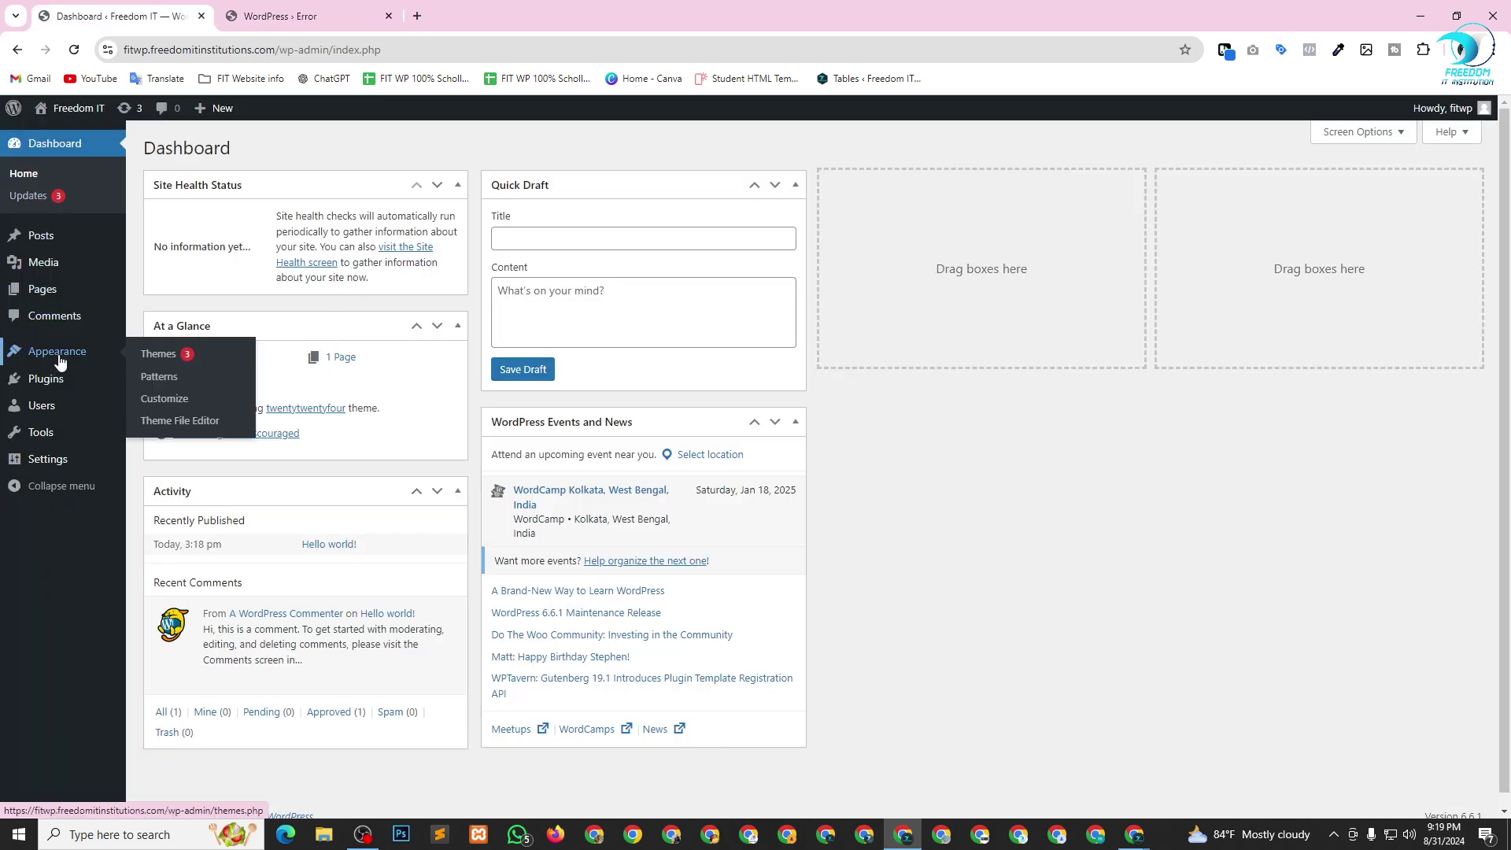
pyautogui.click(166, 355)
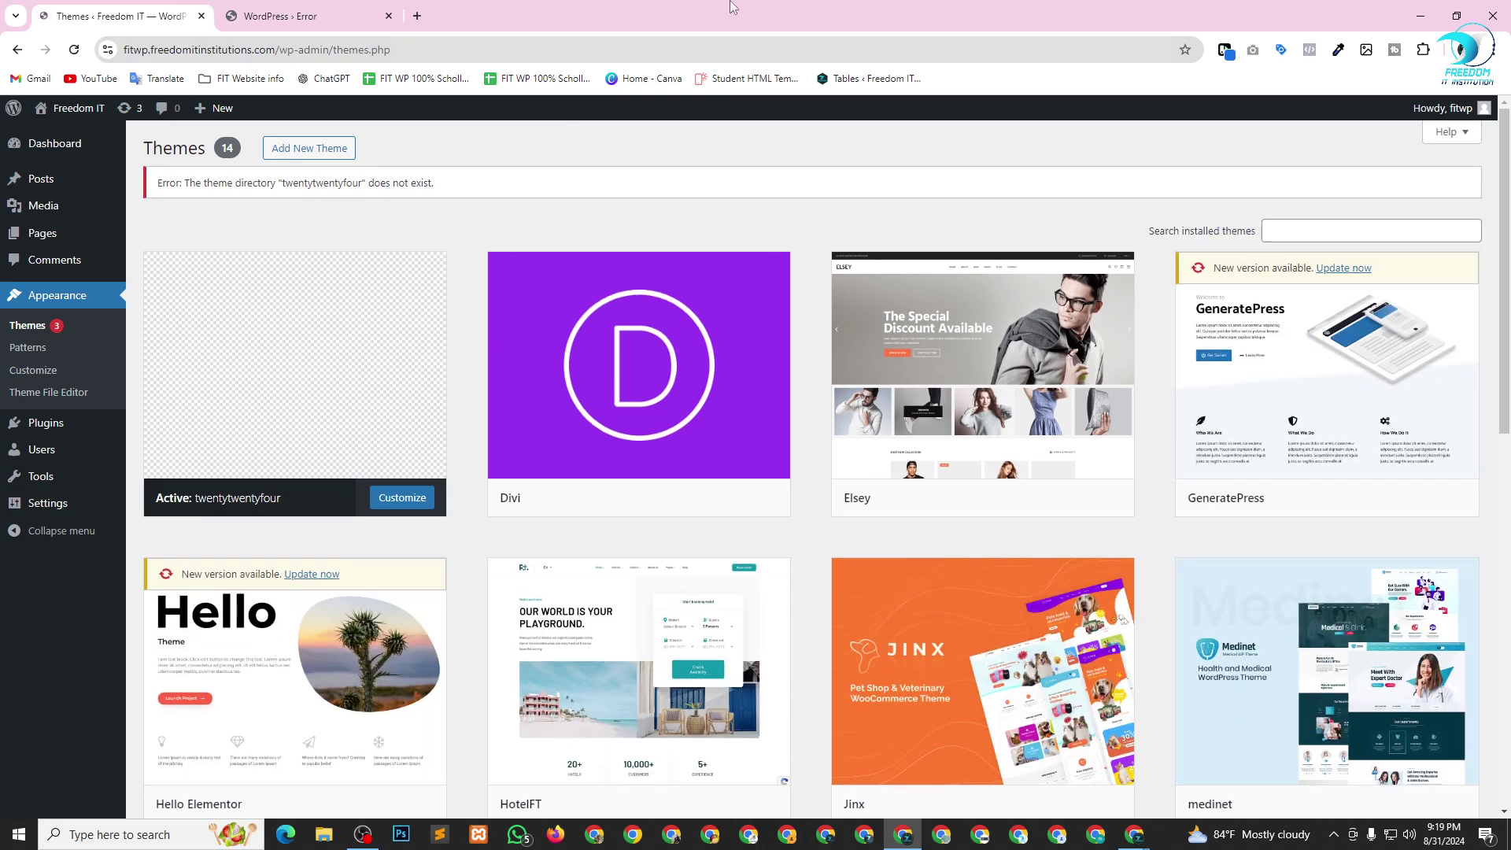
pyautogui.scroll(-2, 344, 327)
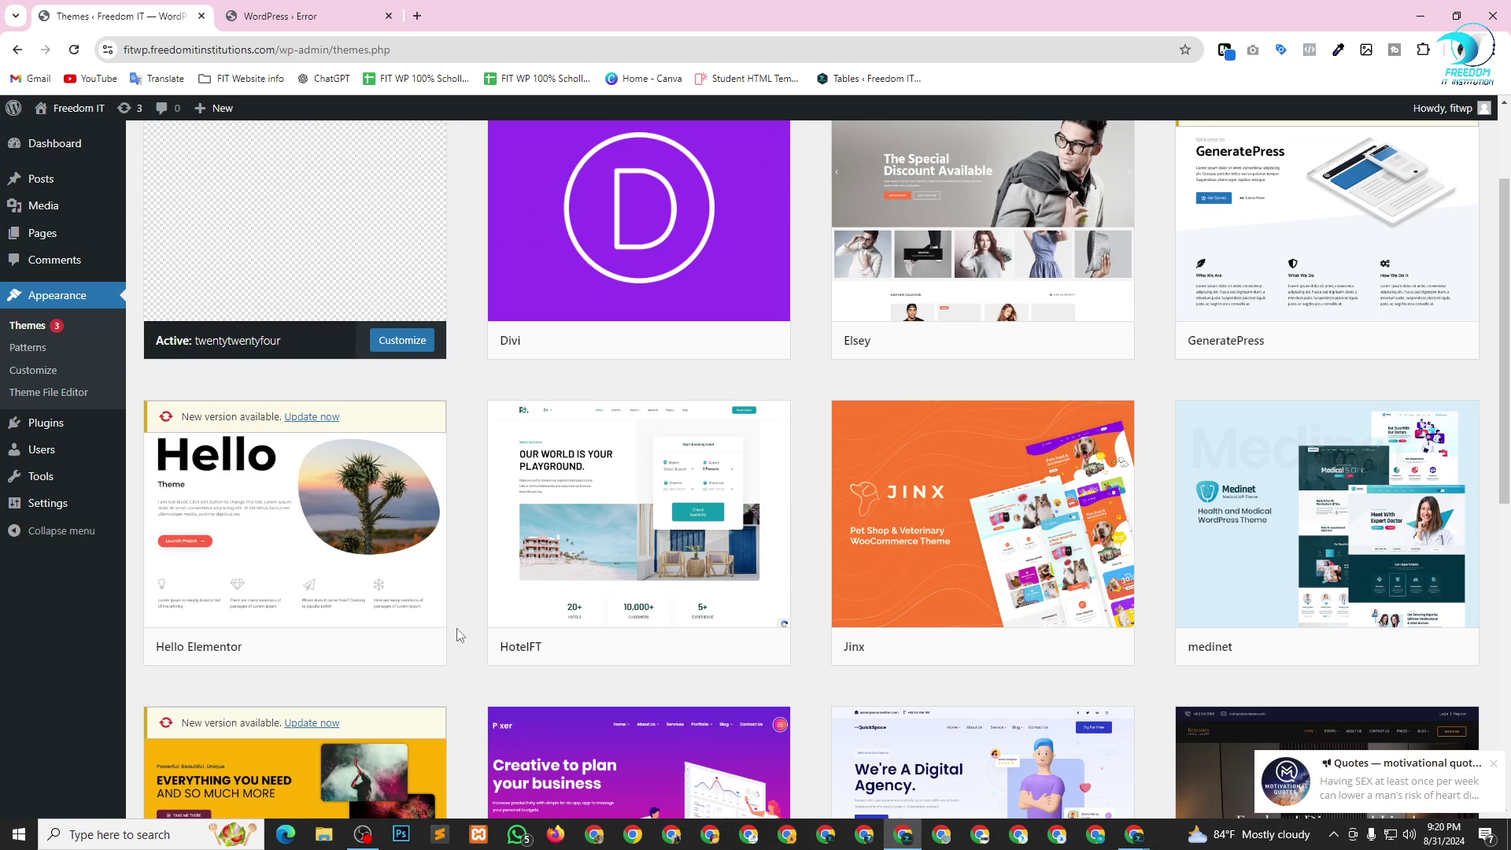
pyautogui.moveTo(442, 640)
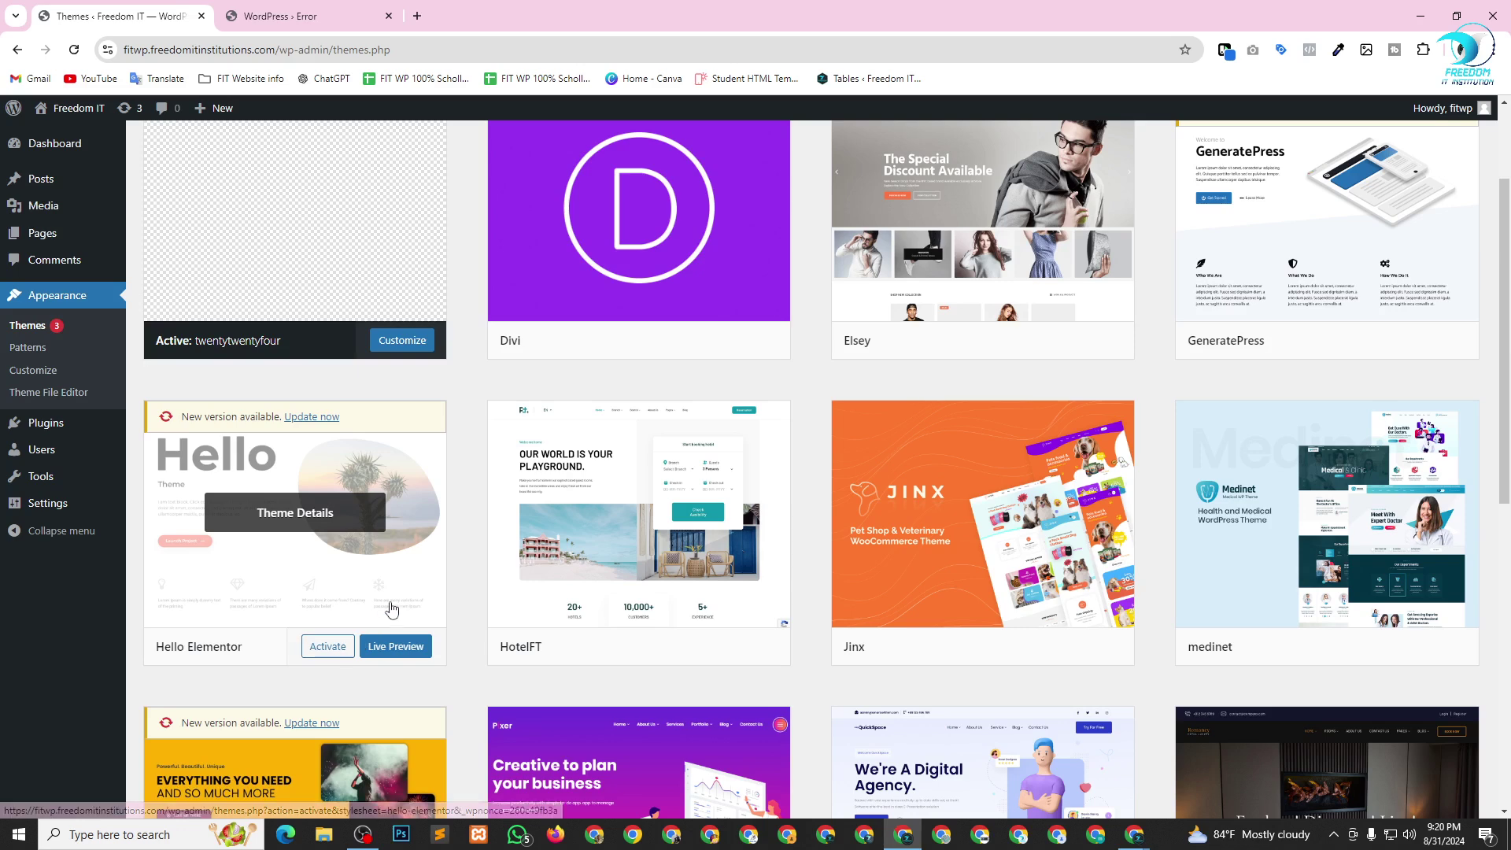
pyautogui.click(323, 653)
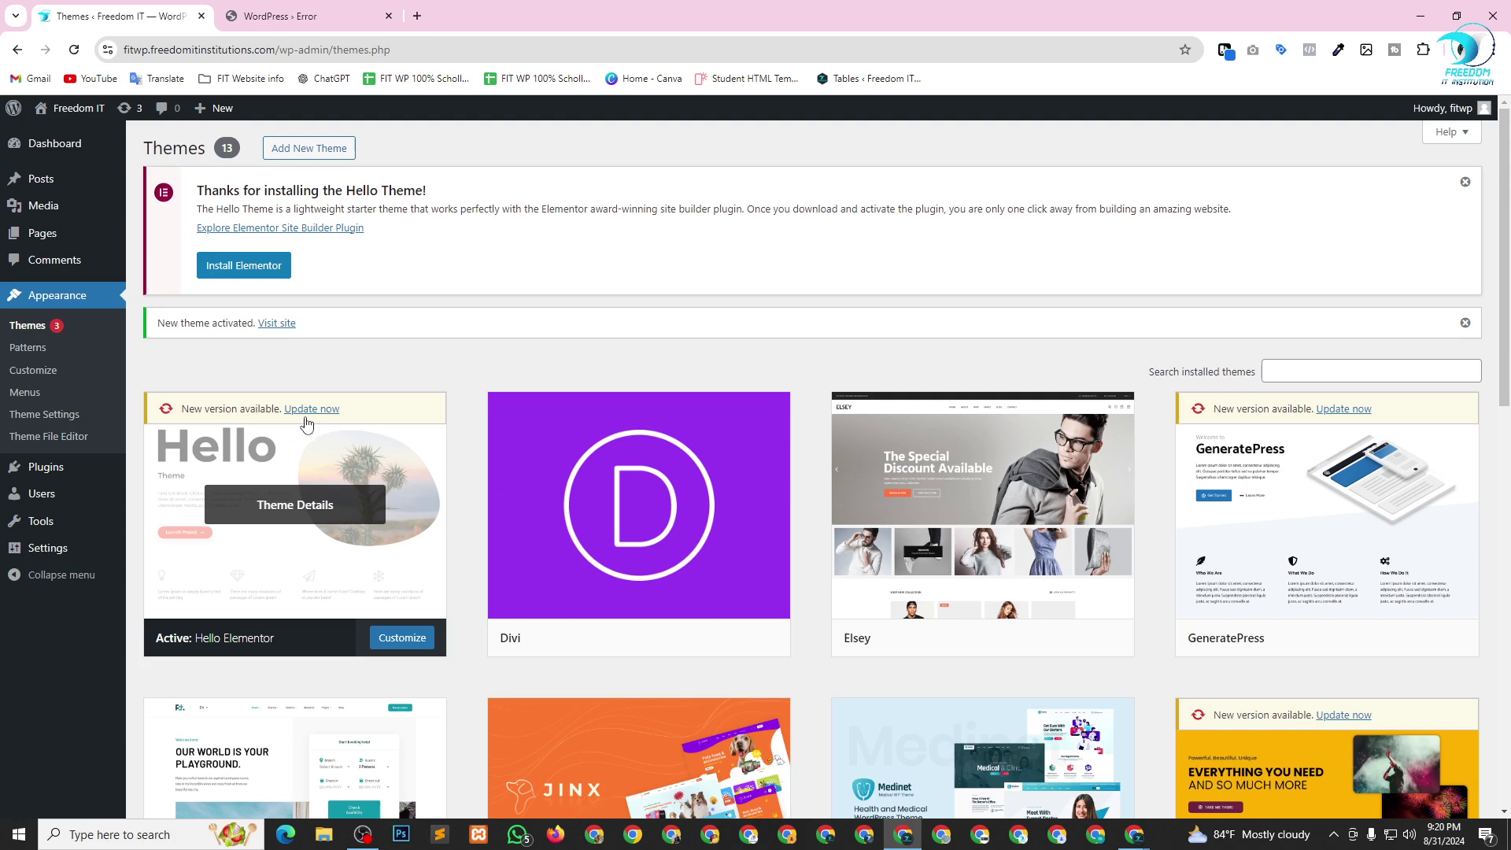
pyautogui.click(315, 410)
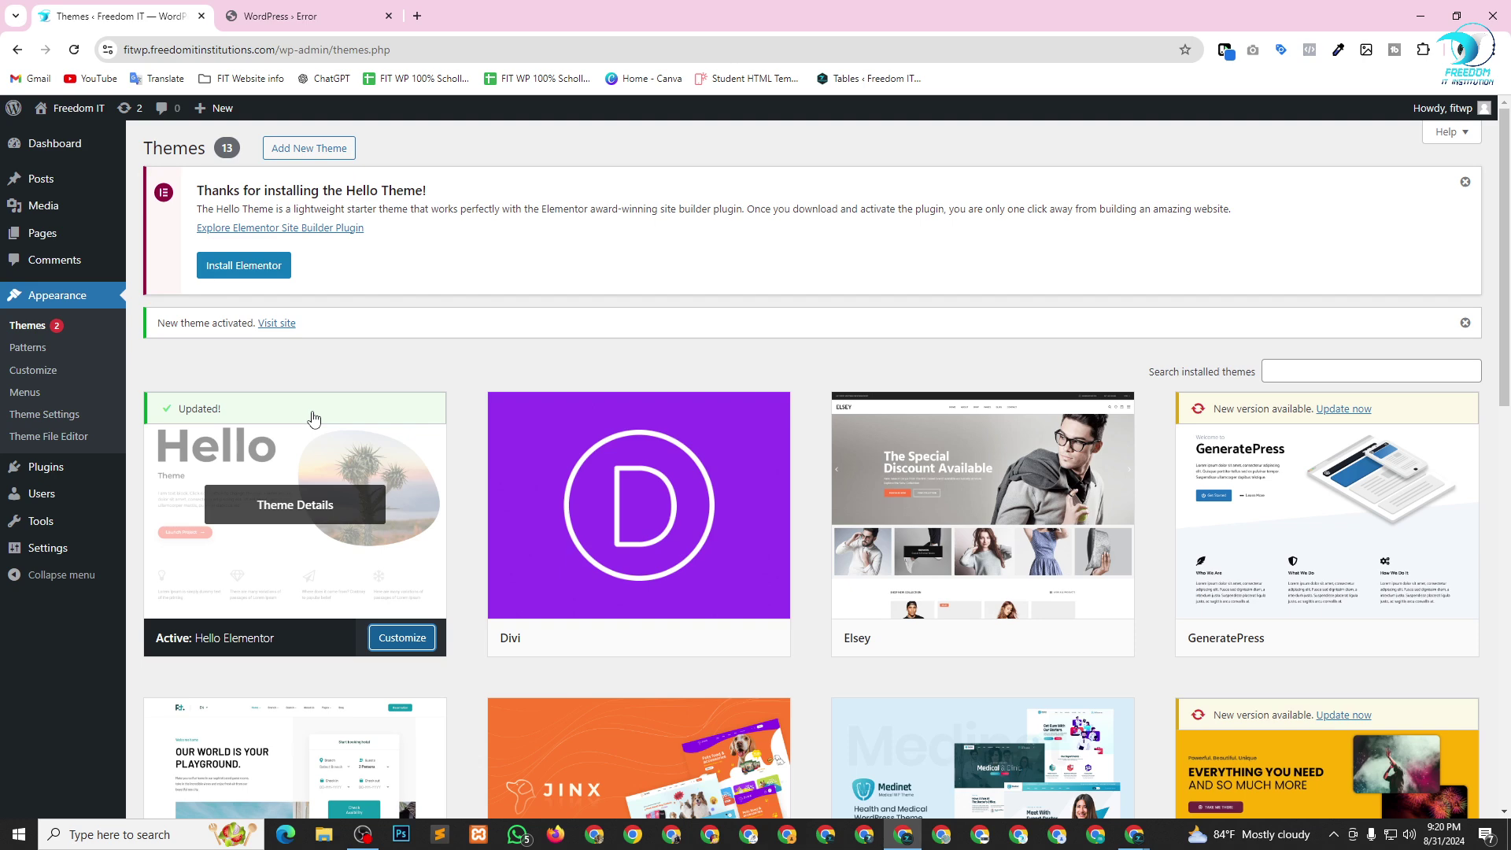
# Install the Elementor plugin from the Hello Theme notice on the dashboard, activate it and close its onboarding wizard without connecting an account.
pyautogui.click(58, 157)
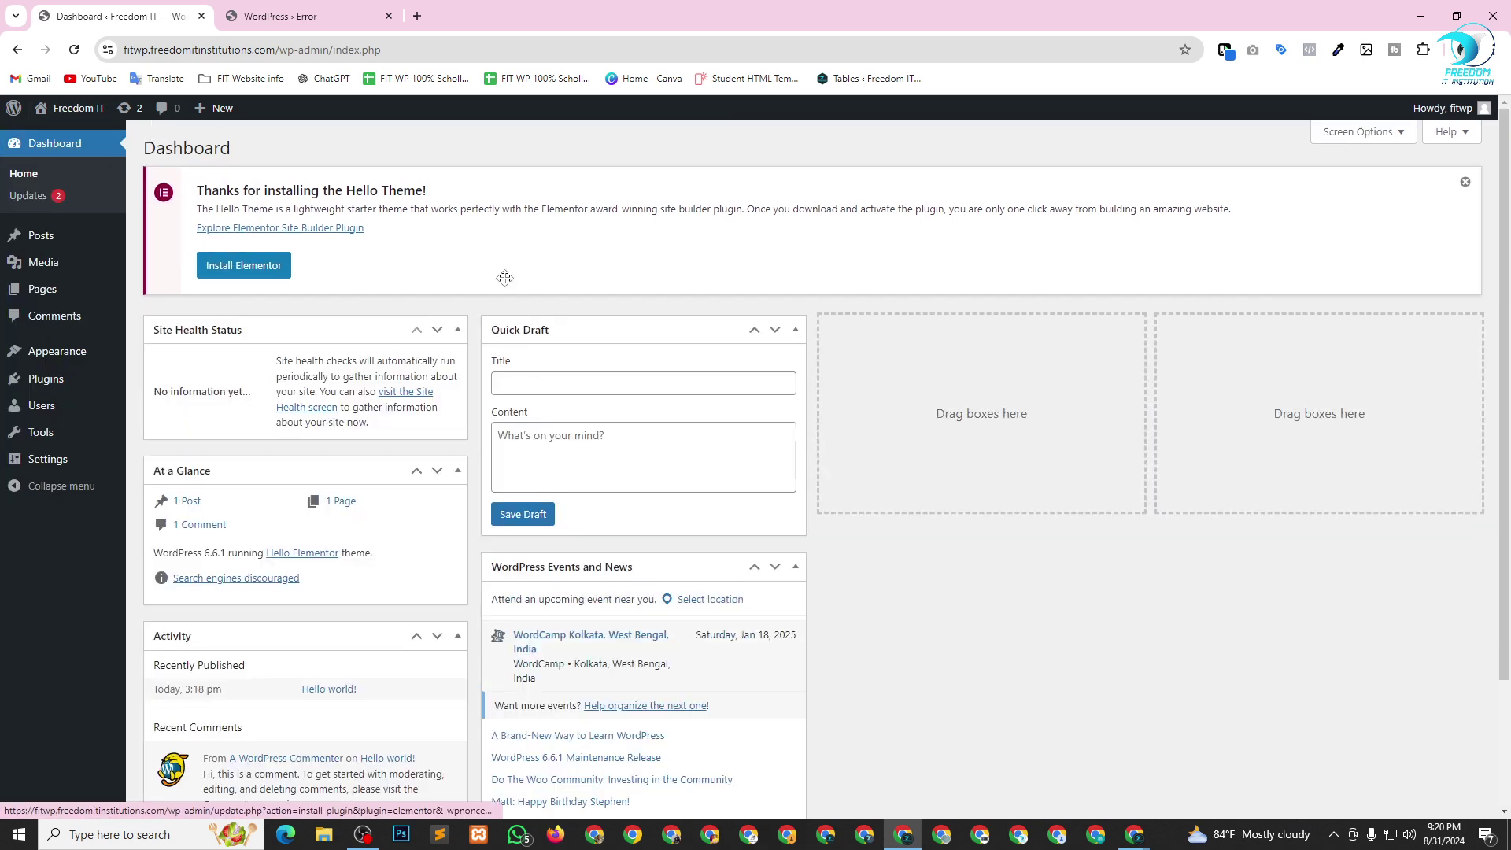
pyautogui.moveTo(201, 186); pyautogui.dragTo(444, 196)
pyautogui.click(476, 144)
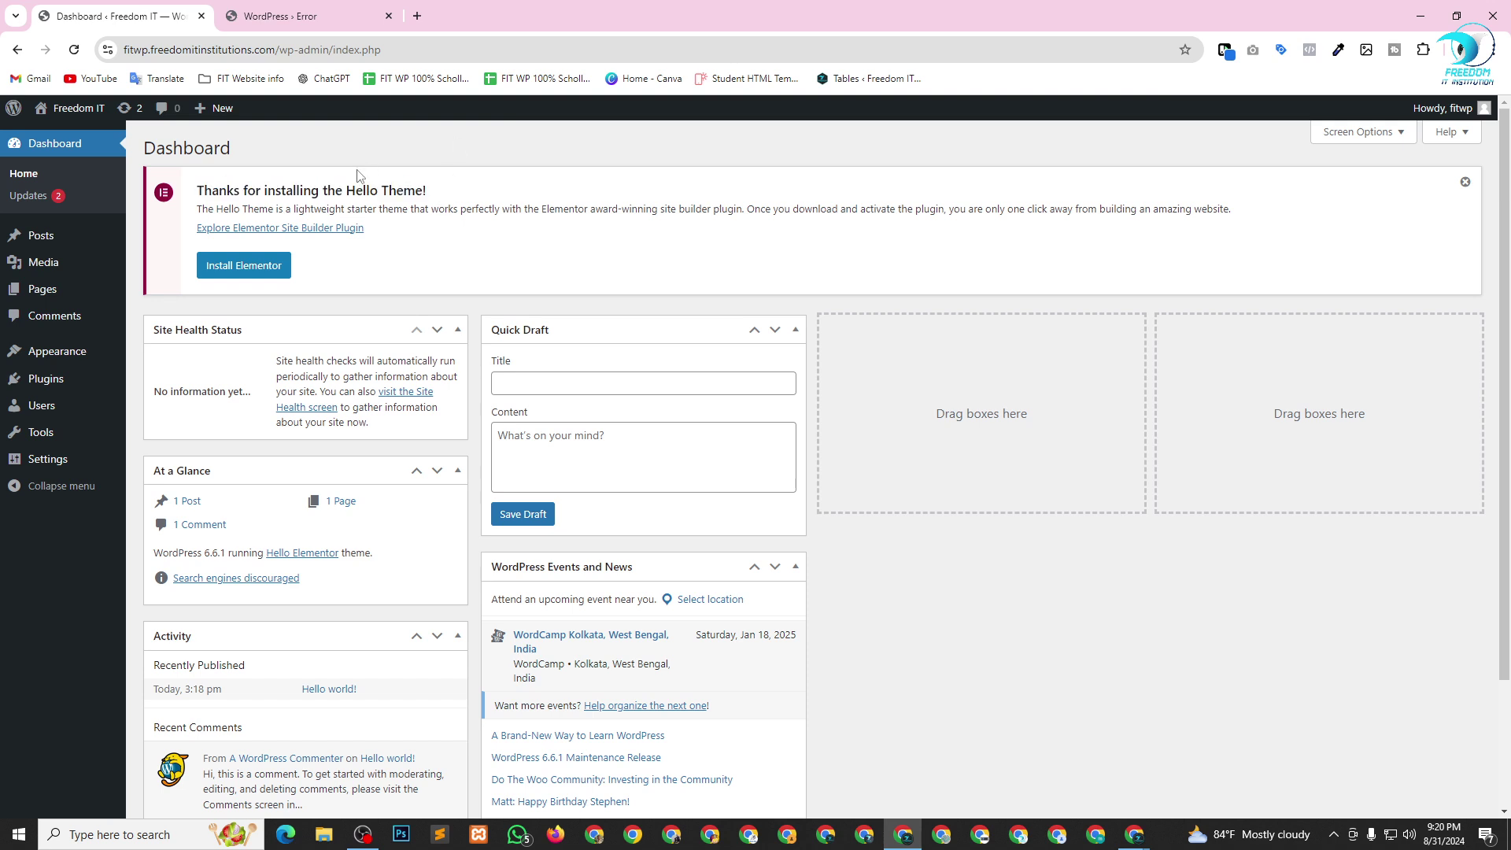
pyautogui.click(238, 269)
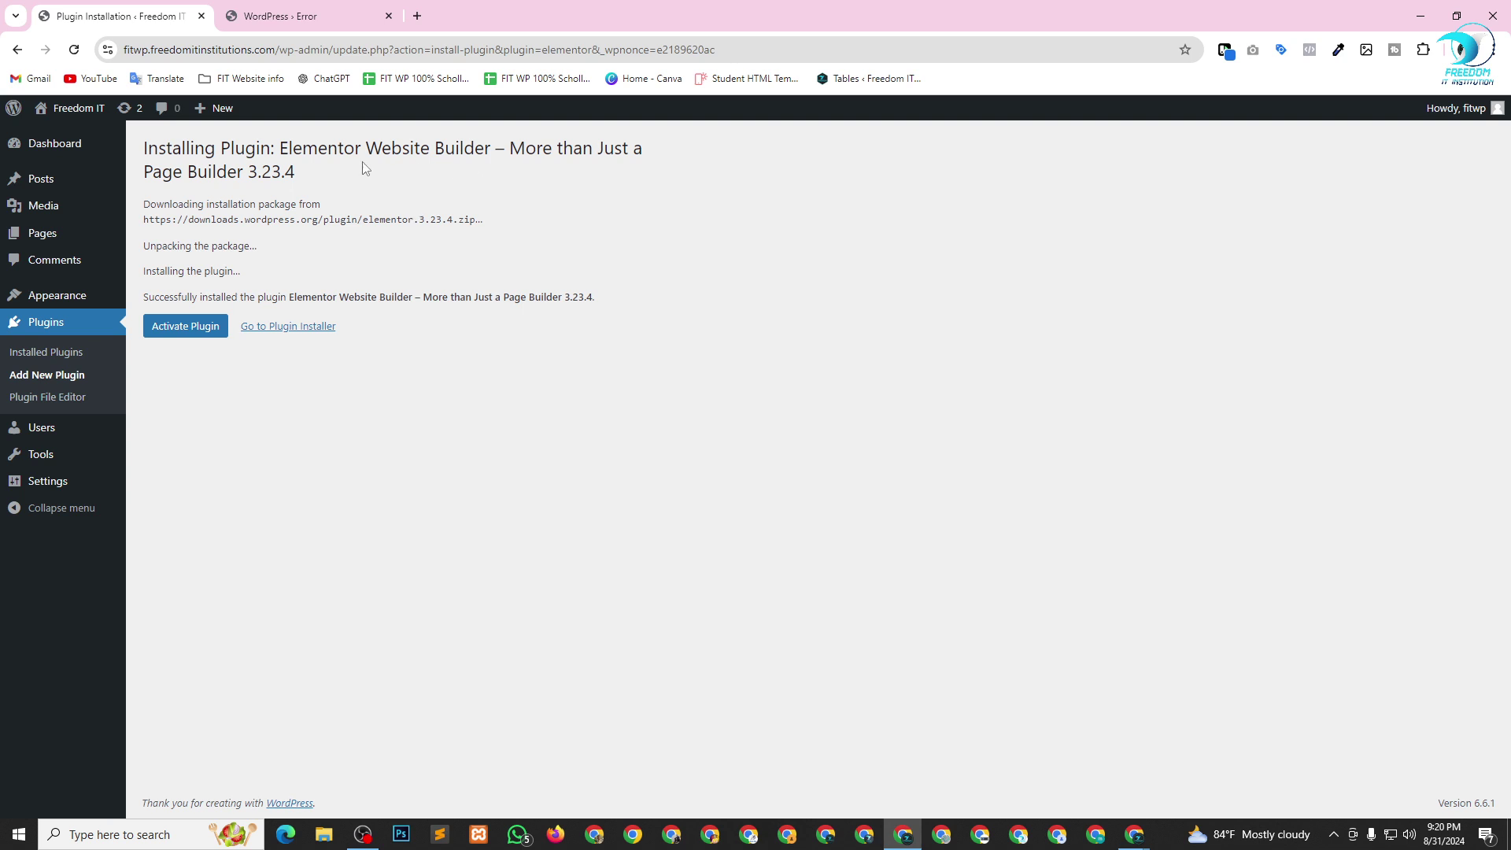
pyautogui.moveTo(296, 175); pyautogui.dragTo(199, 167)
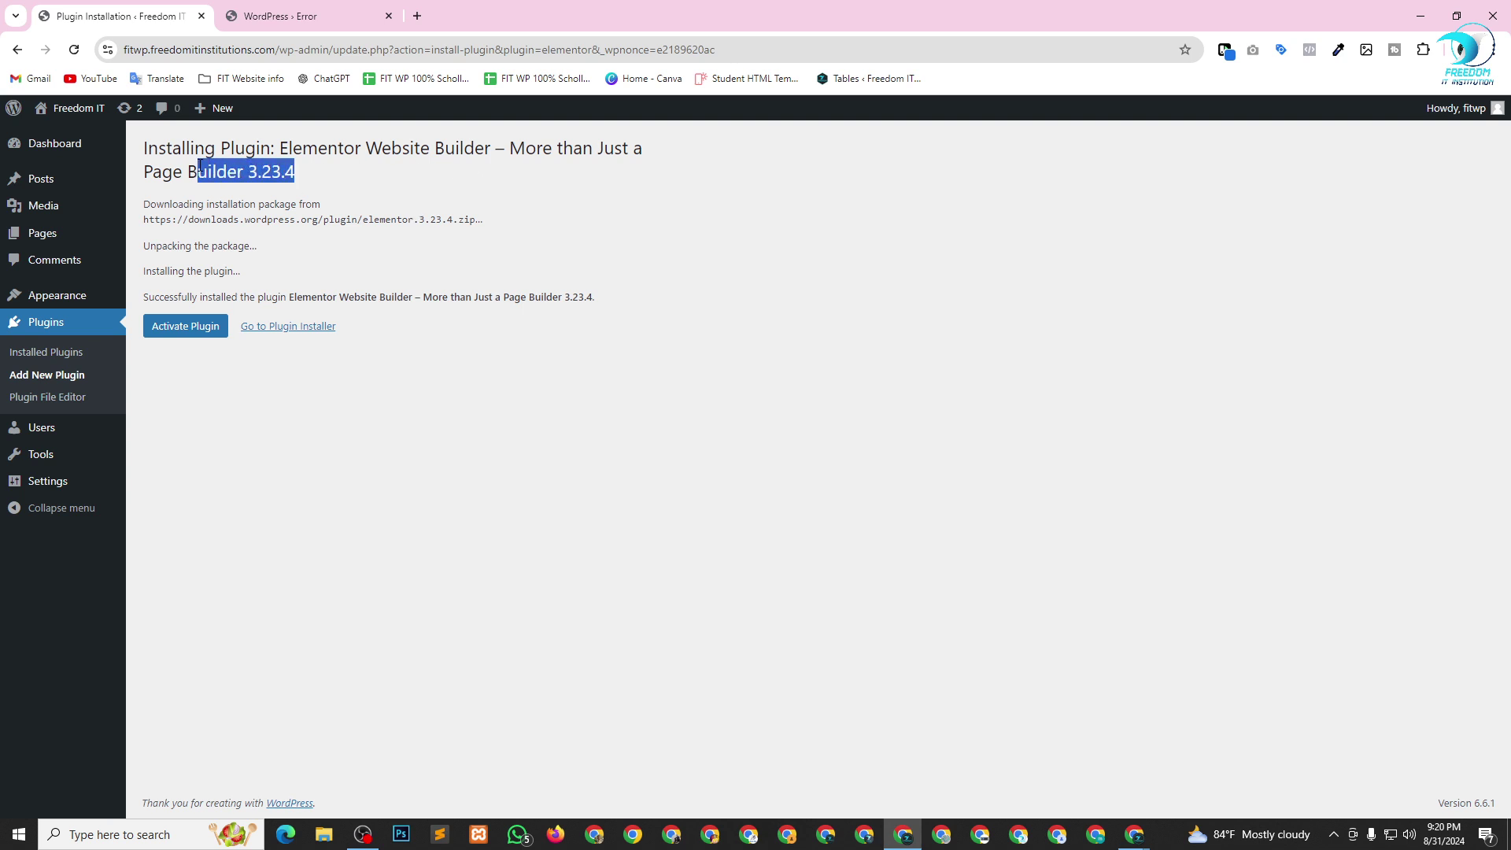
pyautogui.click(335, 175)
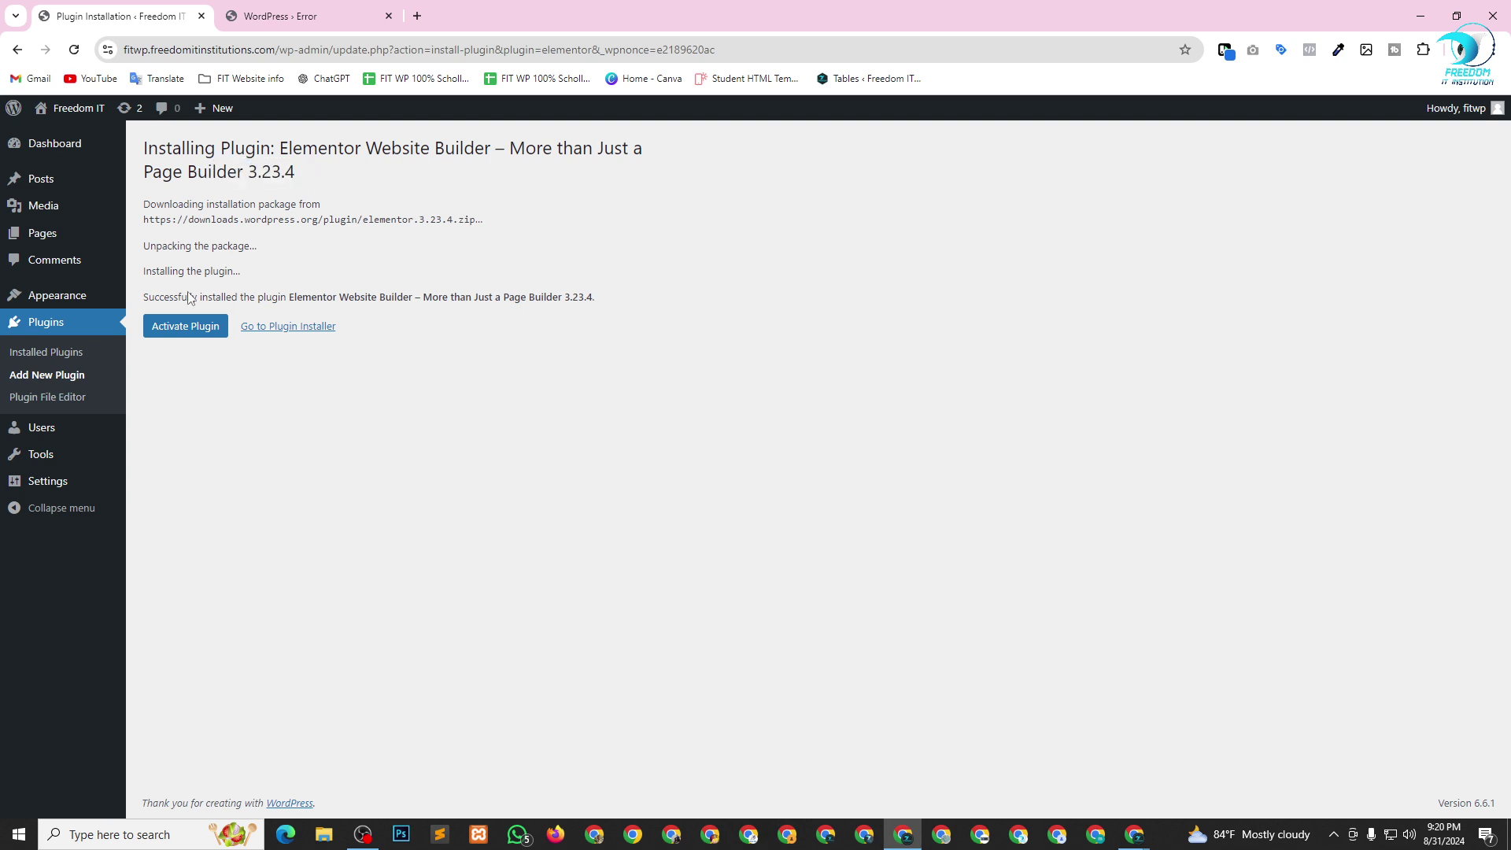
pyautogui.click(180, 334)
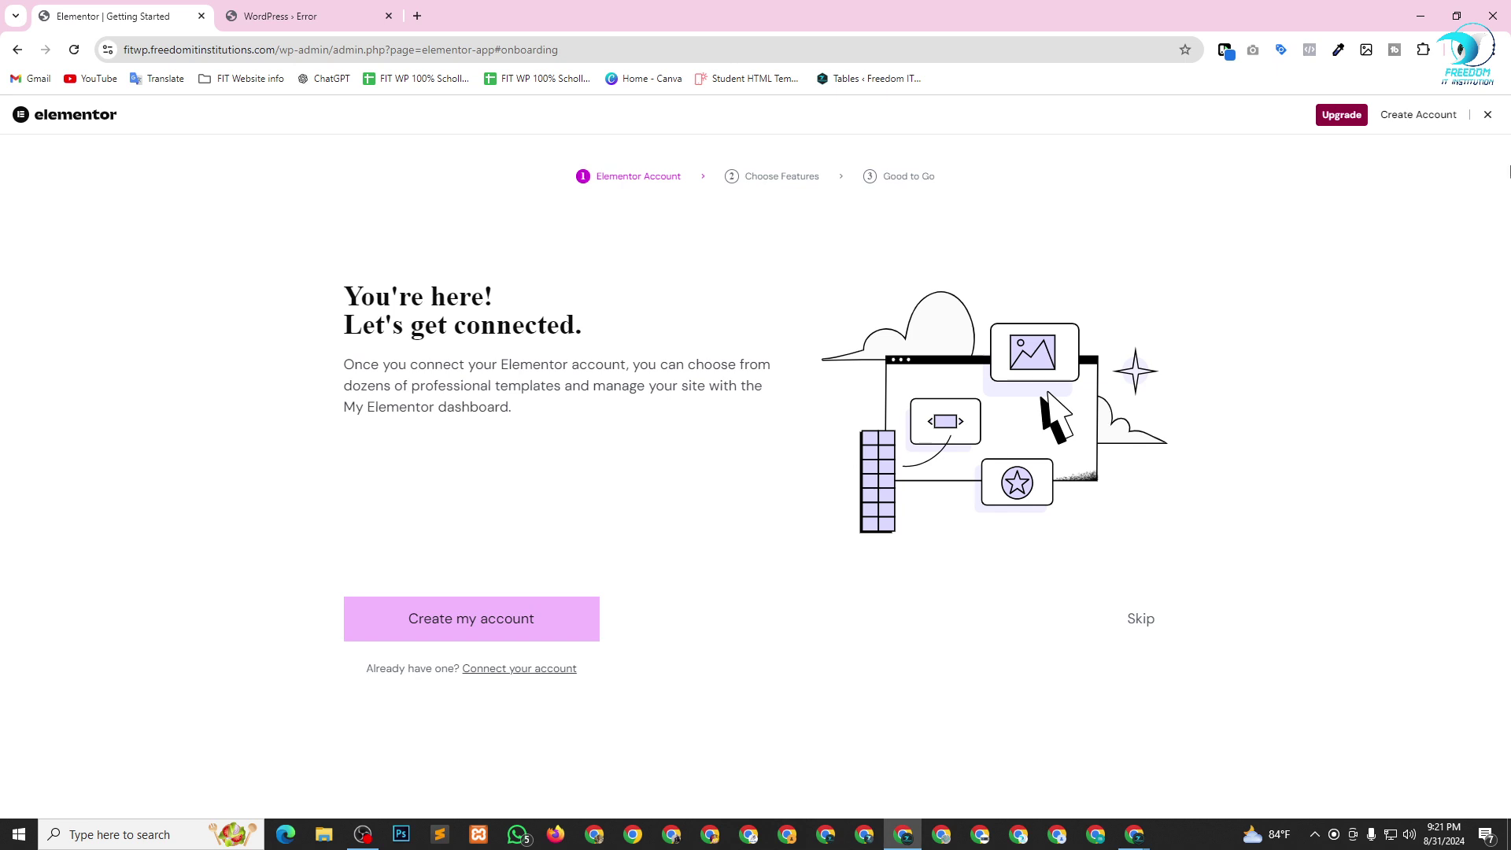
pyautogui.click(1488, 116)
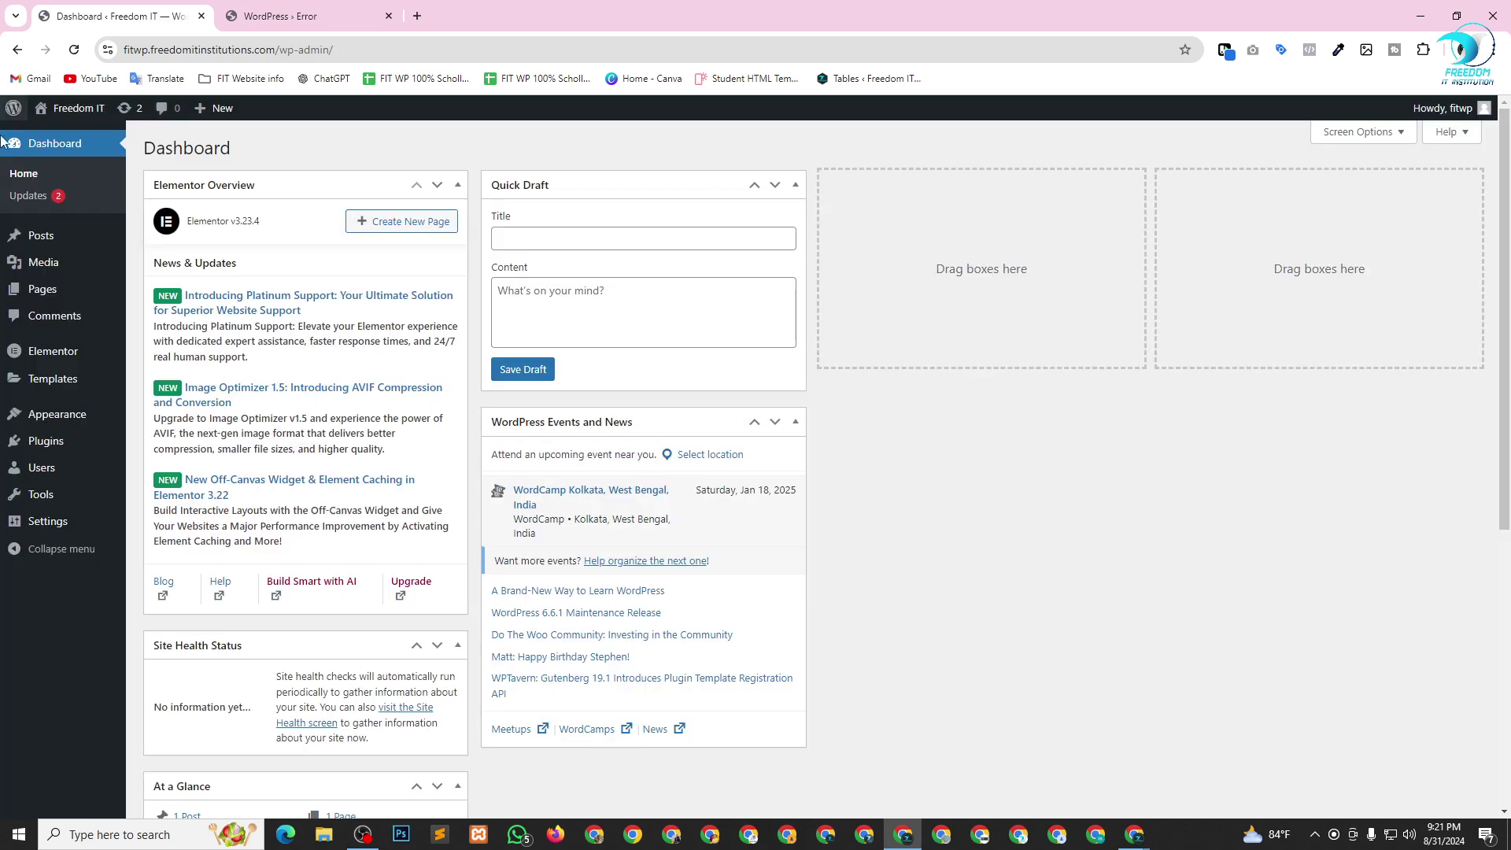
# Hide the Elementor Overview, Site Health Status, At a Glance, Activity, Quick Draft, and WordPress Events and News boxes on the dashboard.
pyautogui.click(1364, 132)
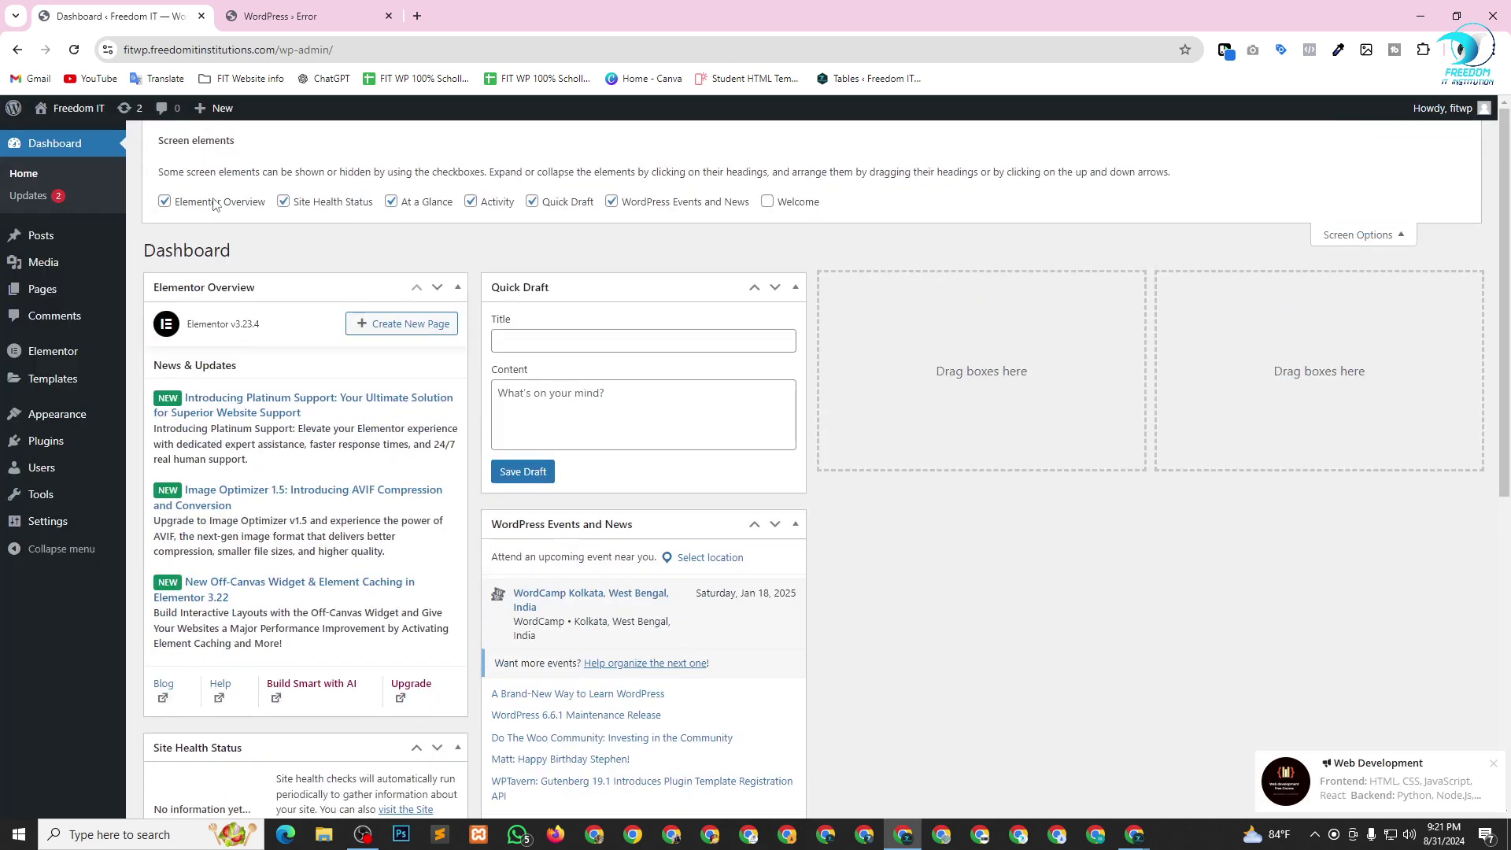
pyautogui.click(165, 201)
pyautogui.click(284, 201)
pyautogui.click(391, 201)
pyautogui.click(471, 201)
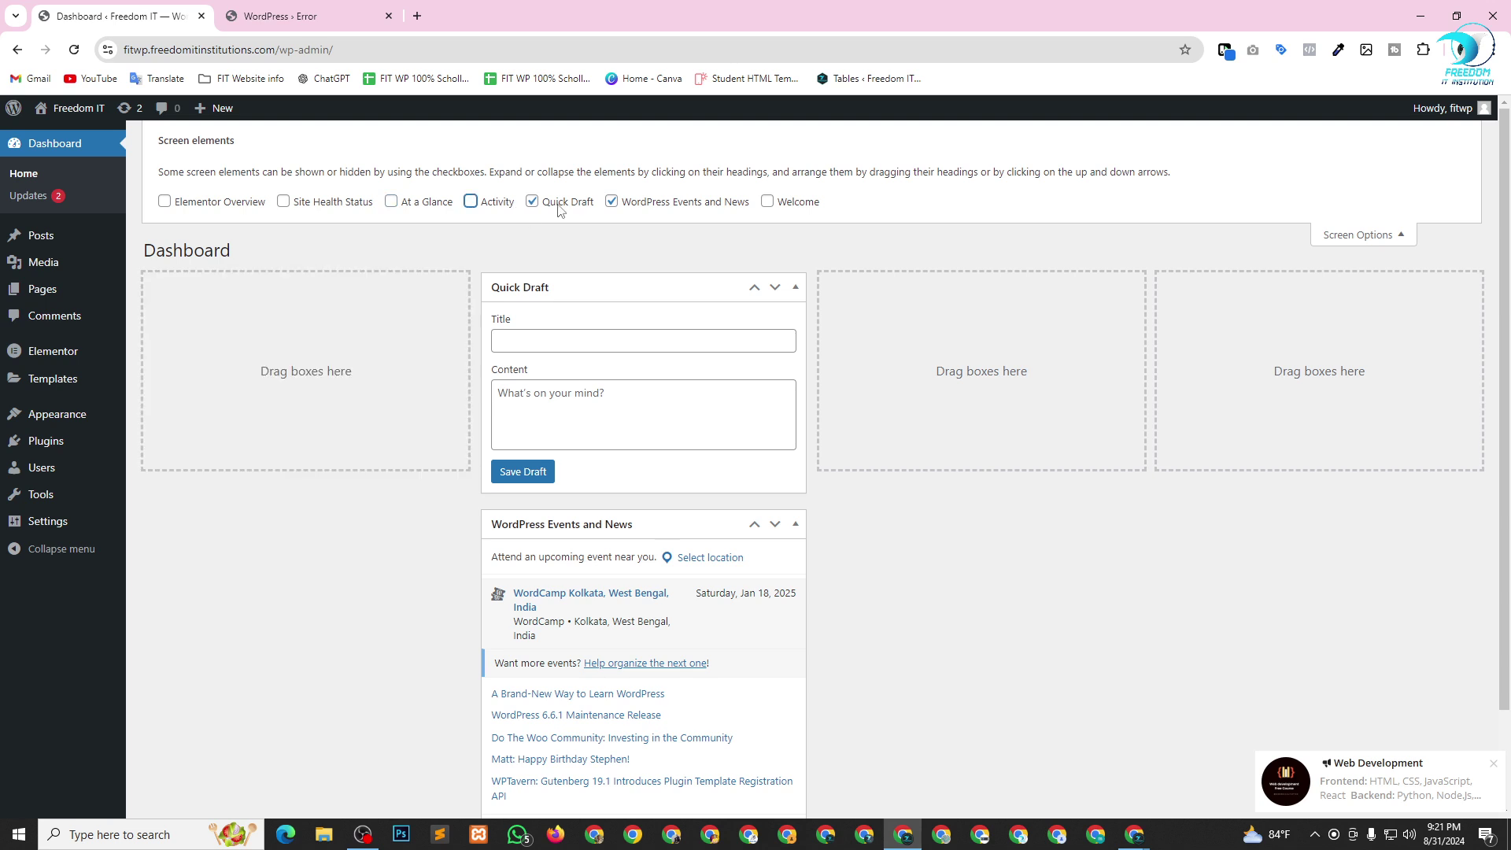
pyautogui.click(532, 201)
pyautogui.click(632, 206)
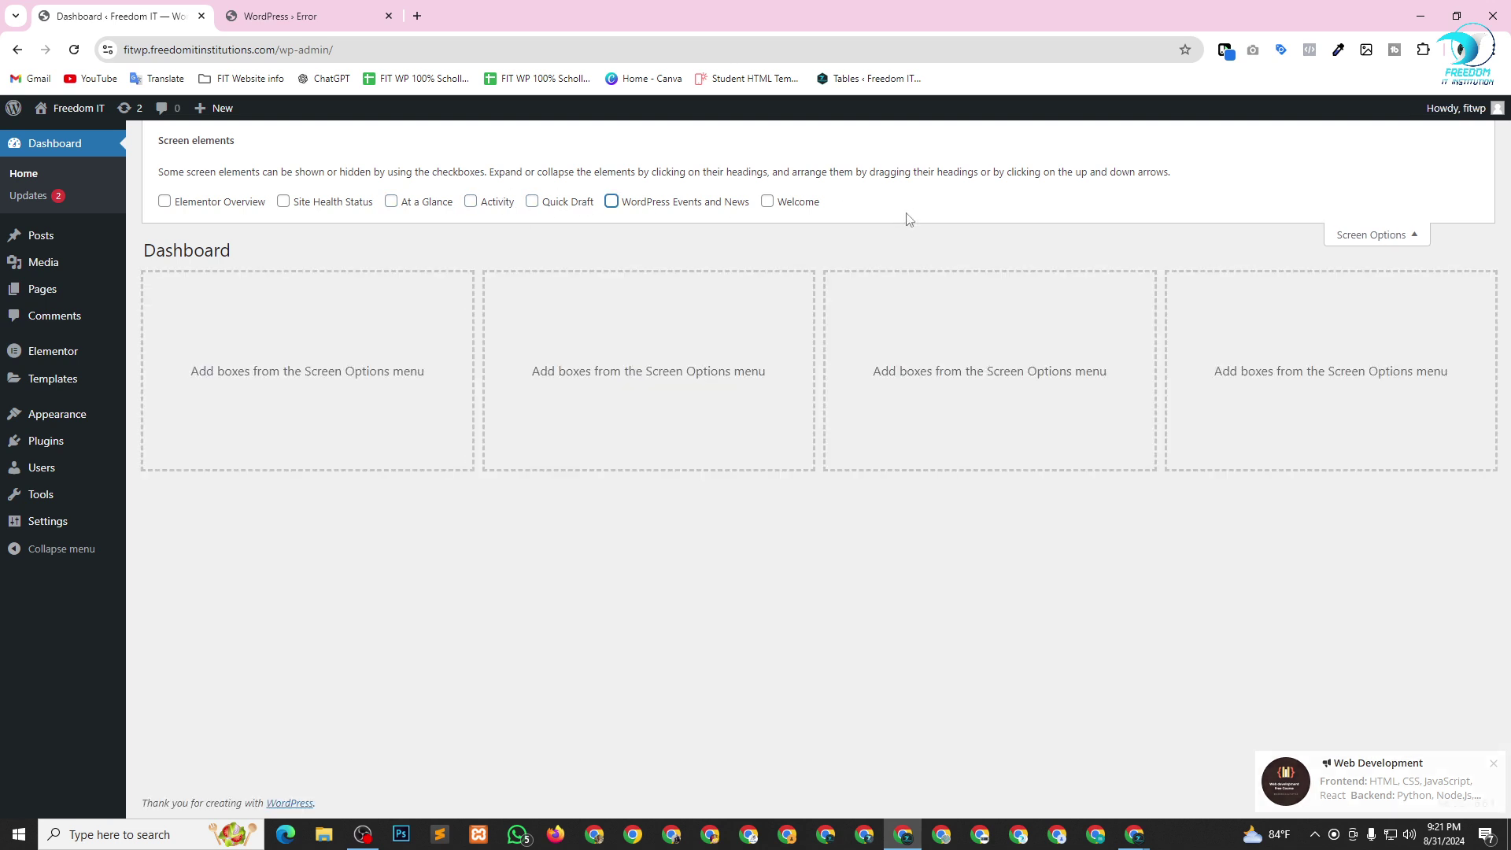
pyautogui.click(1381, 236)
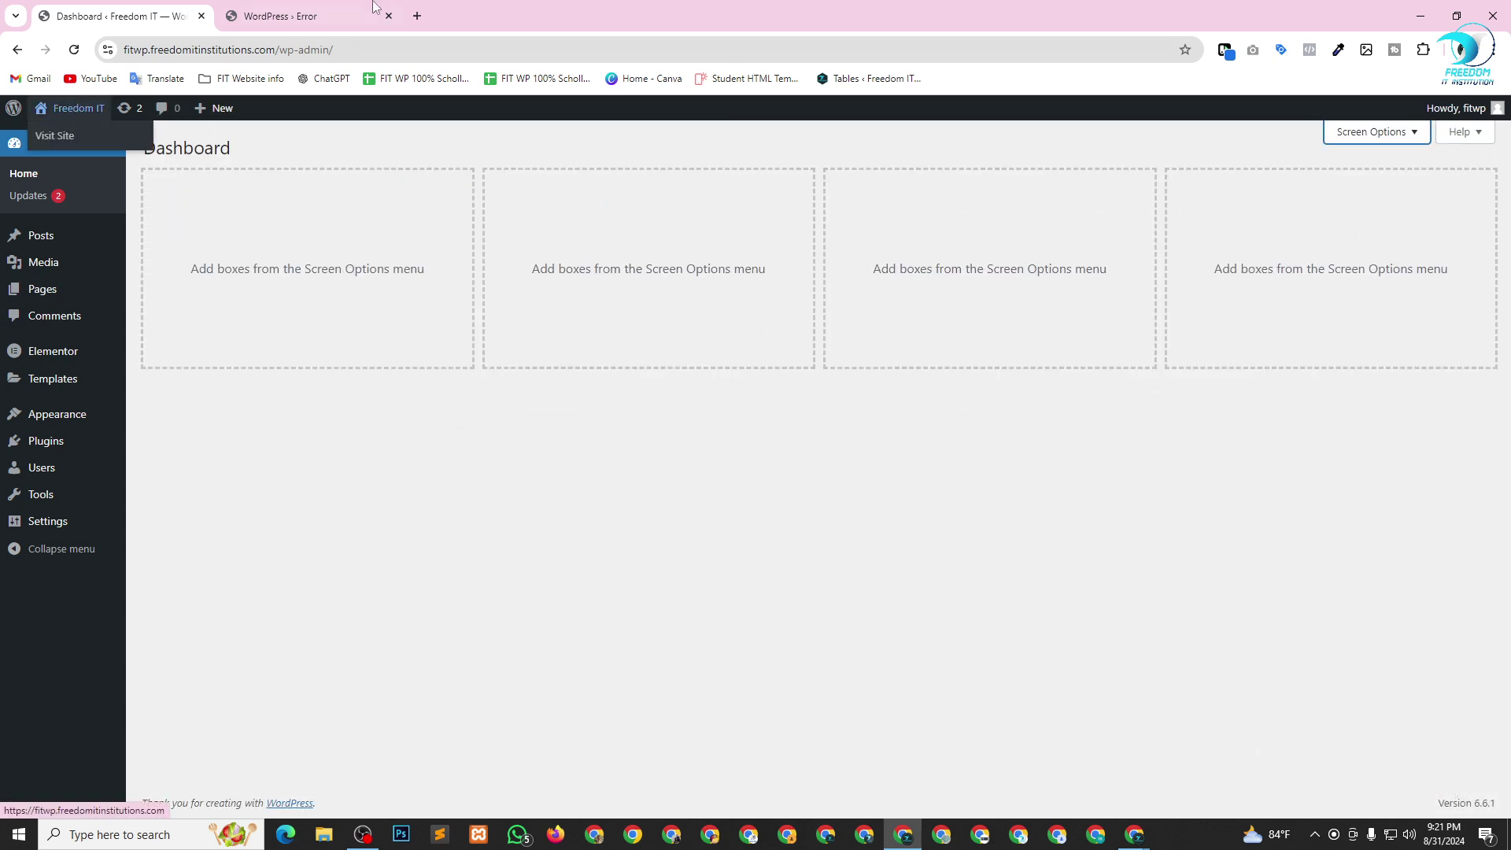
# Reload the live Freedom IT site, look over its home page and return to the WordPress dashboard.
pyautogui.click(75, 108)
pyautogui.click(73, 50)
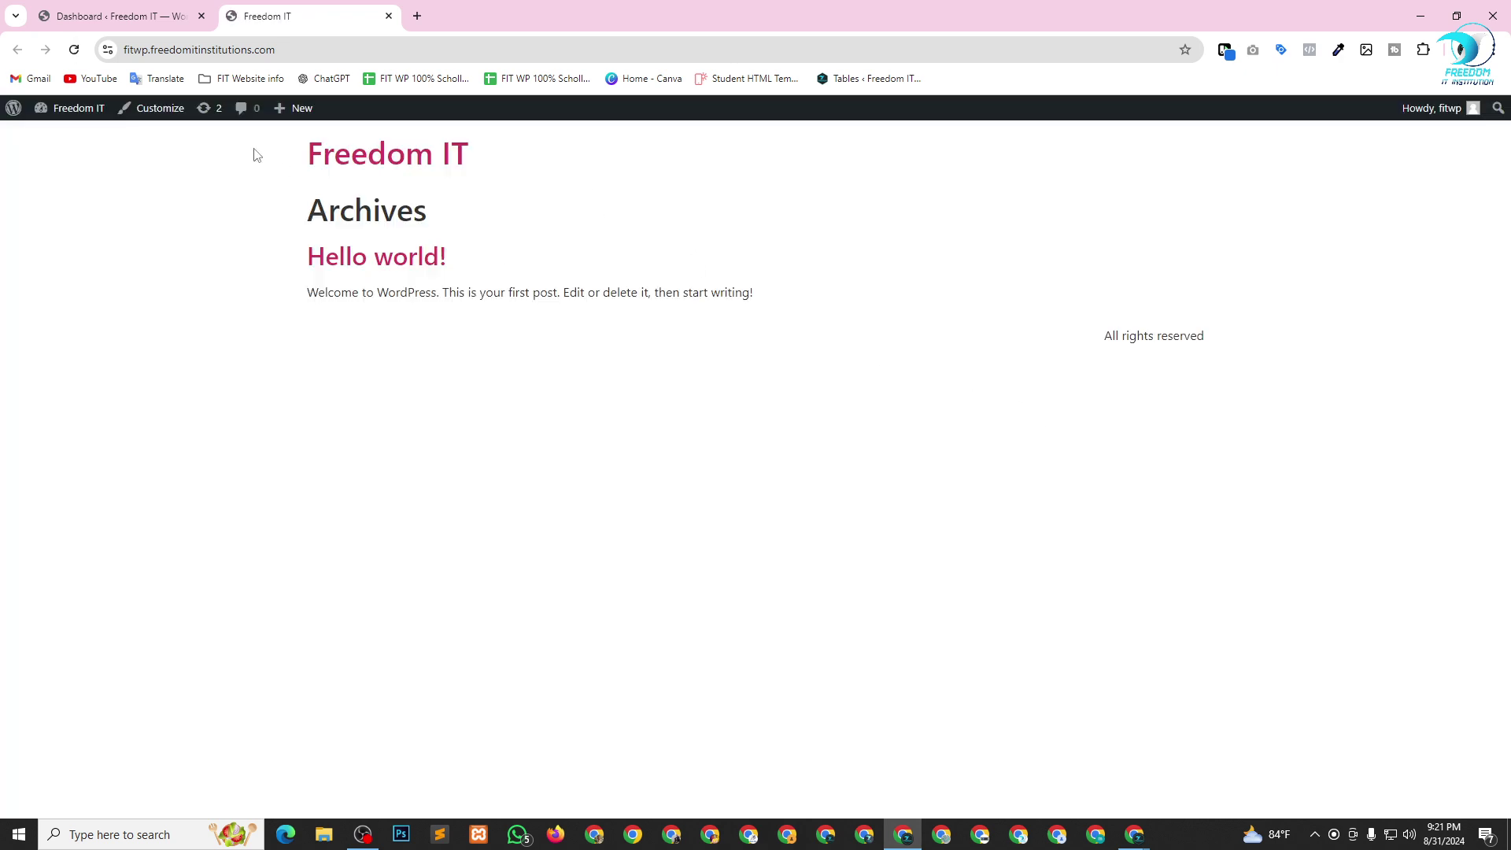
pyautogui.moveTo(256, 155); pyautogui.dragTo(982, 397)
pyautogui.click(932, 476)
pyautogui.click(203, 4)
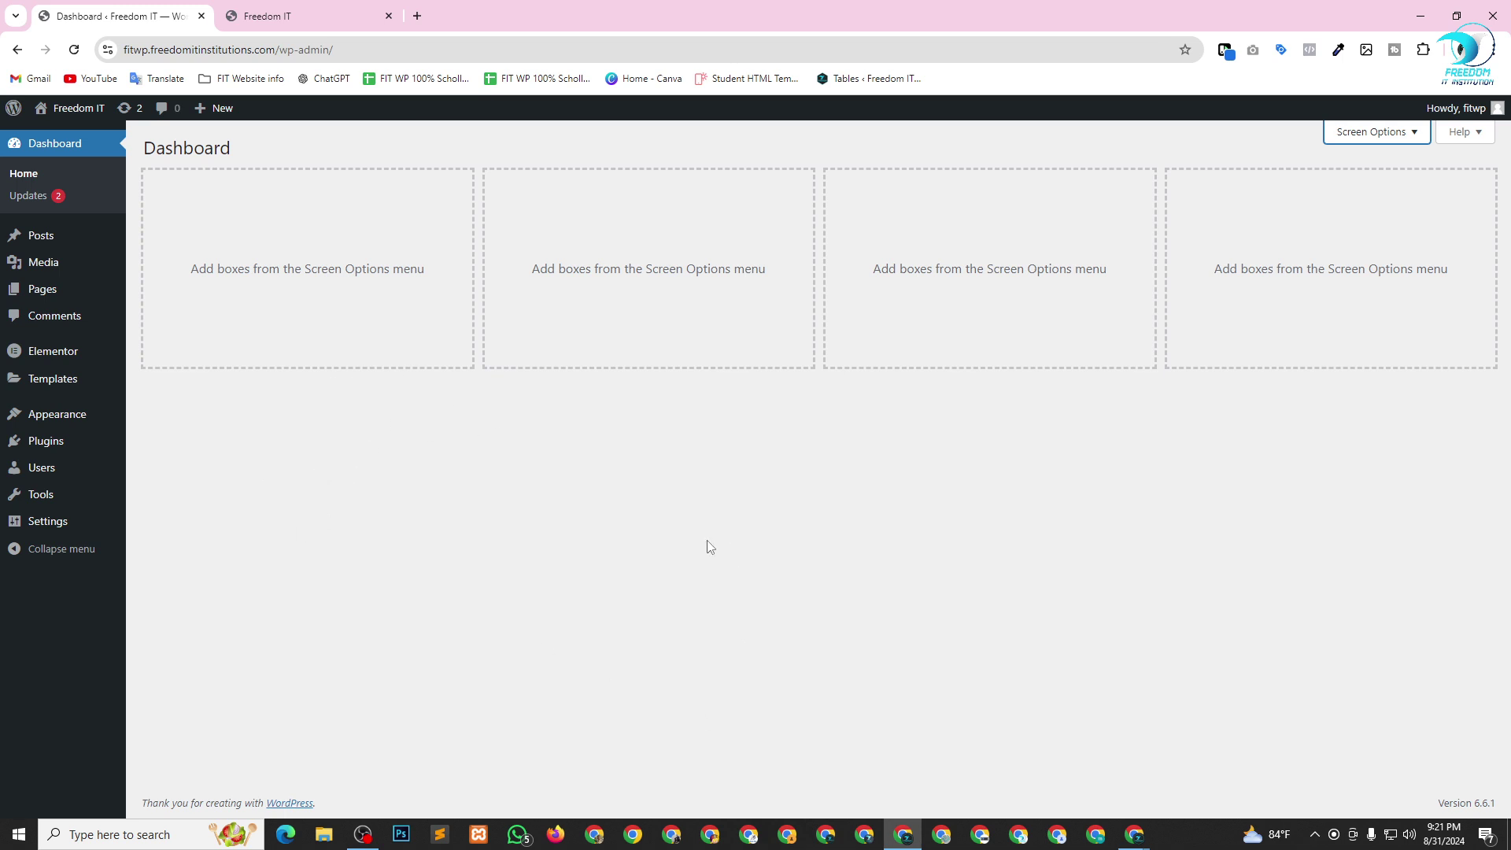
# Switch to File Explorer and open the Resource folder inside FIT WDD-WP Scholarship 18 on New Volume (E:).
pyautogui.click(323, 835)
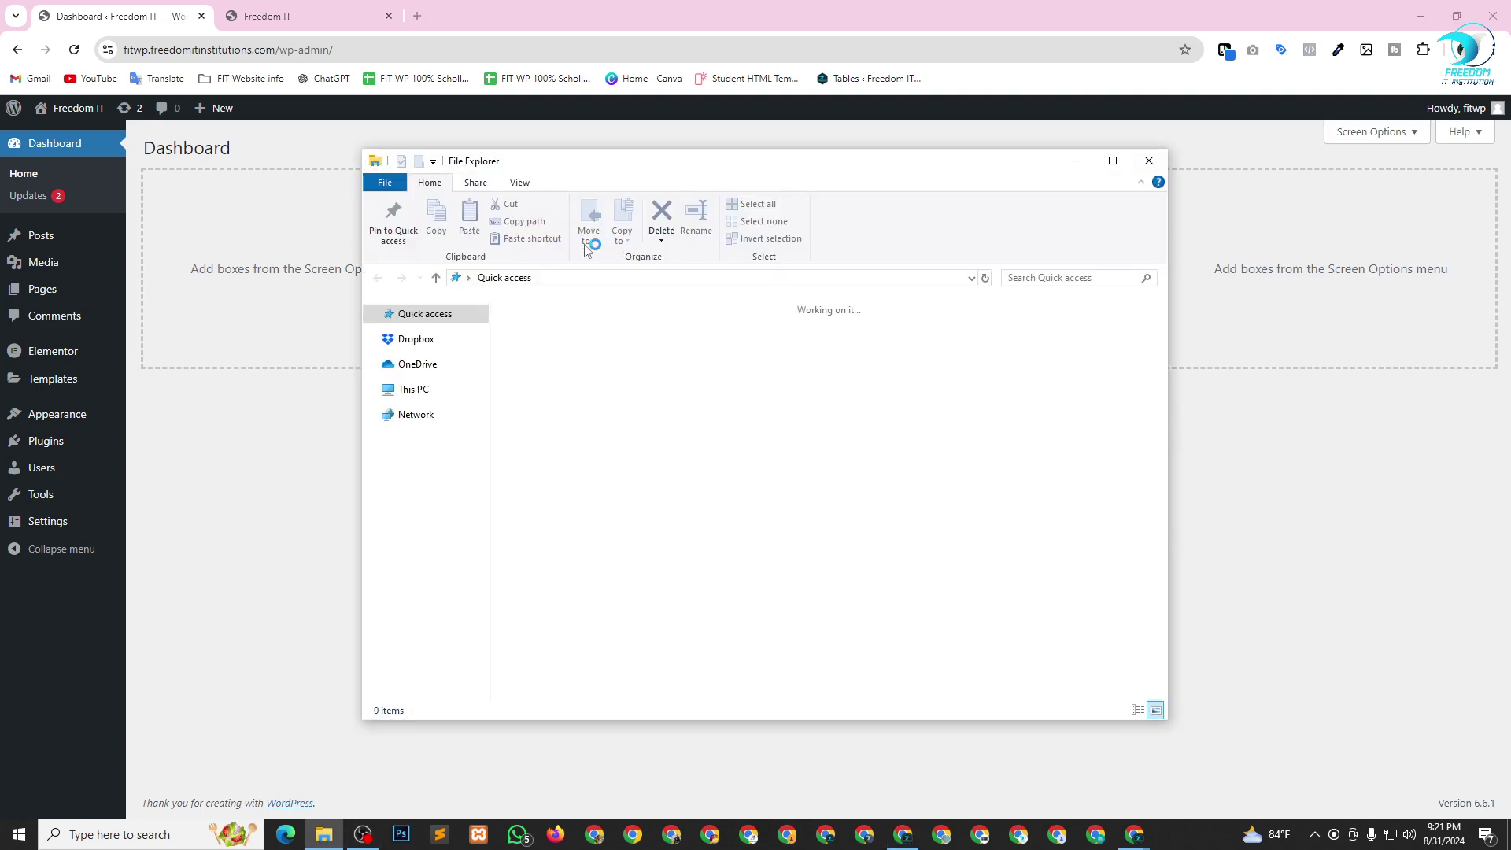
pyautogui.click(438, 559)
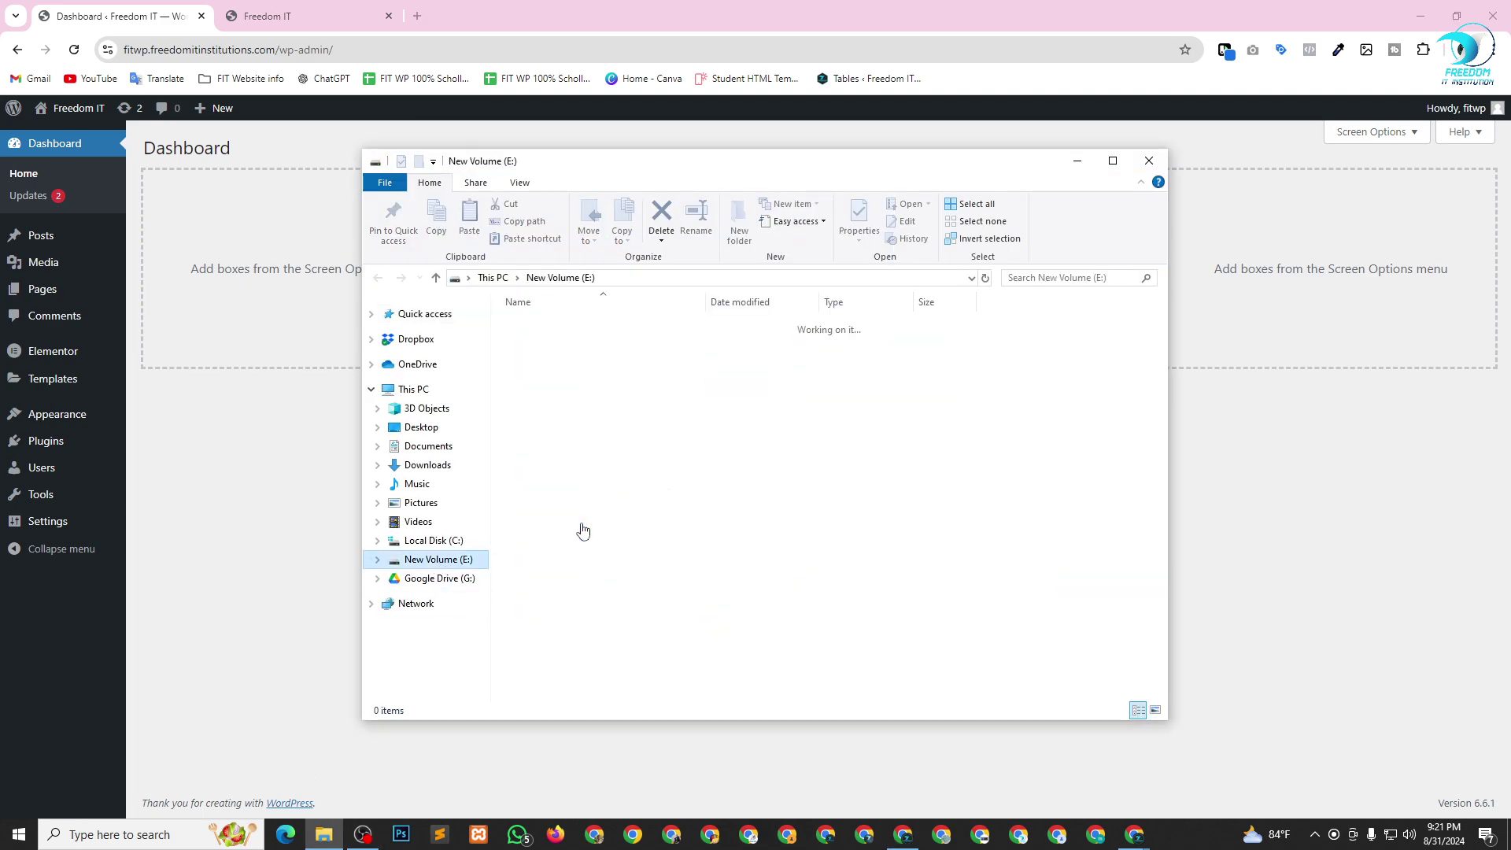
pyautogui.scroll(-7, 693, 480)
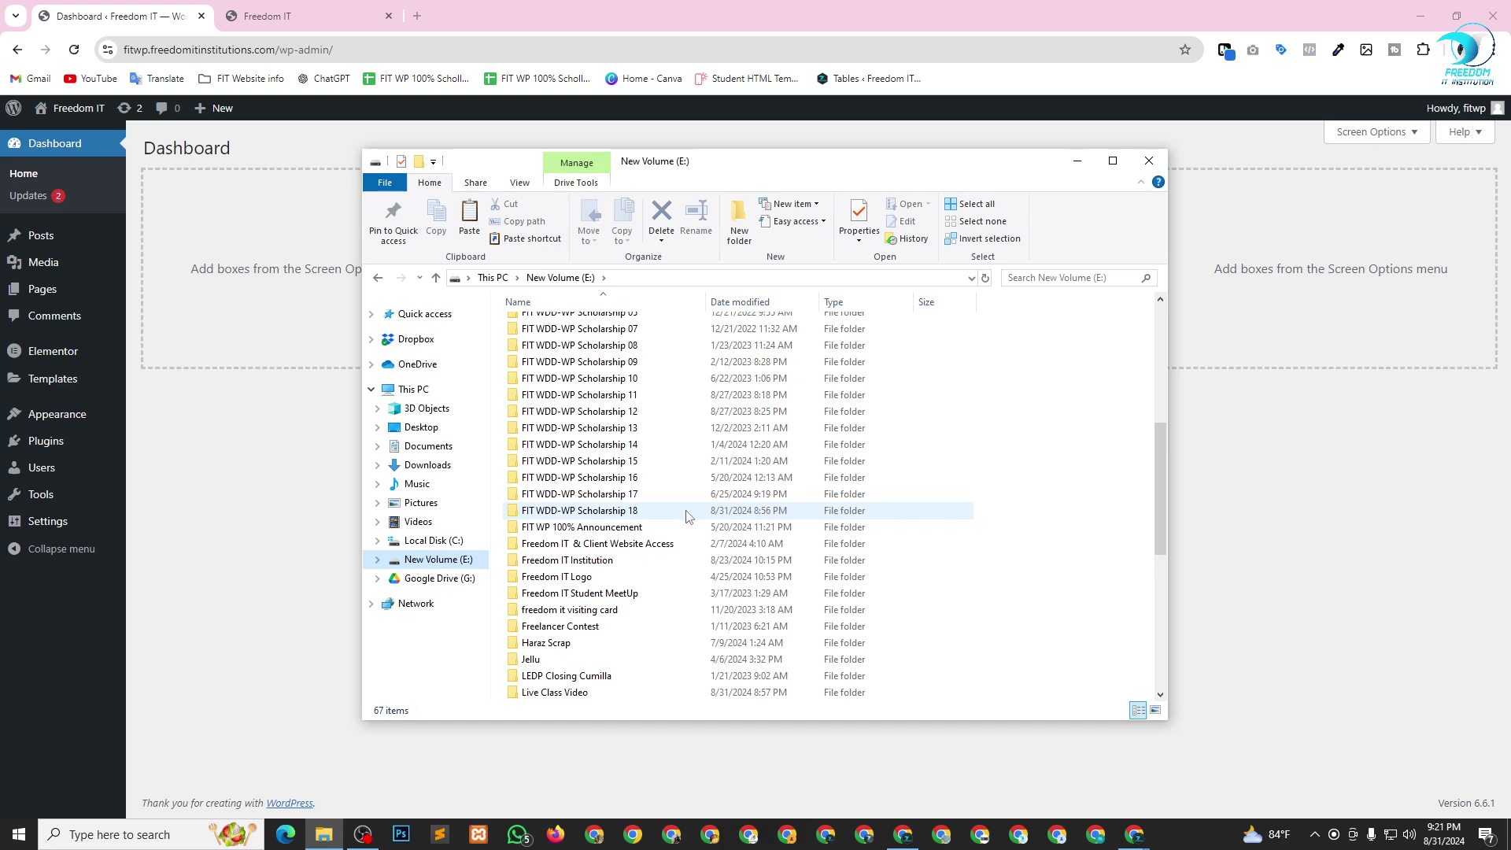
pyautogui.click(687, 512)
pyautogui.doubleClick(686, 513)
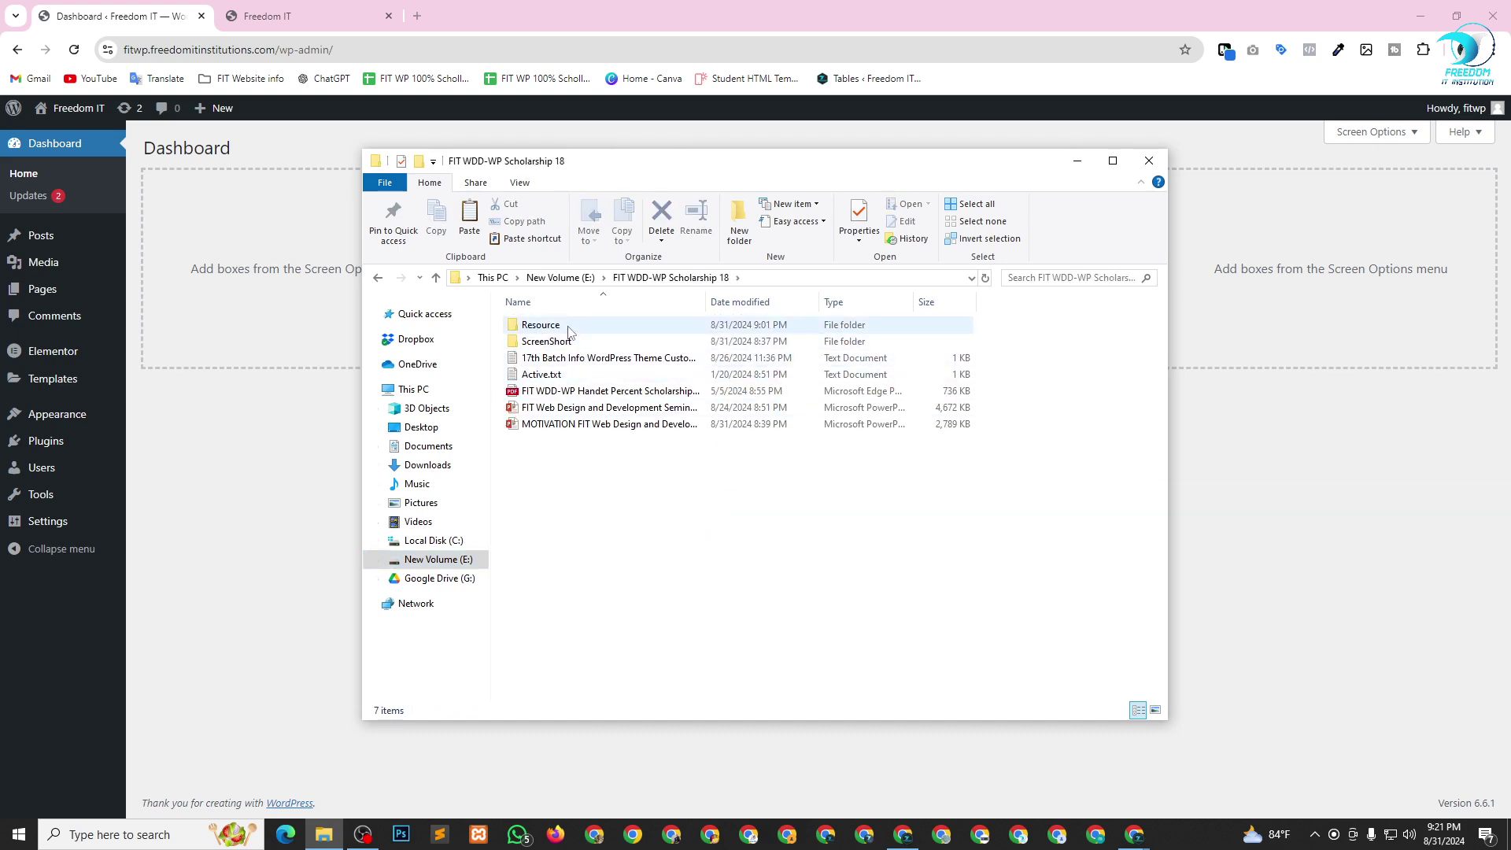
pyautogui.click(569, 326)
pyautogui.doubleClick(569, 326)
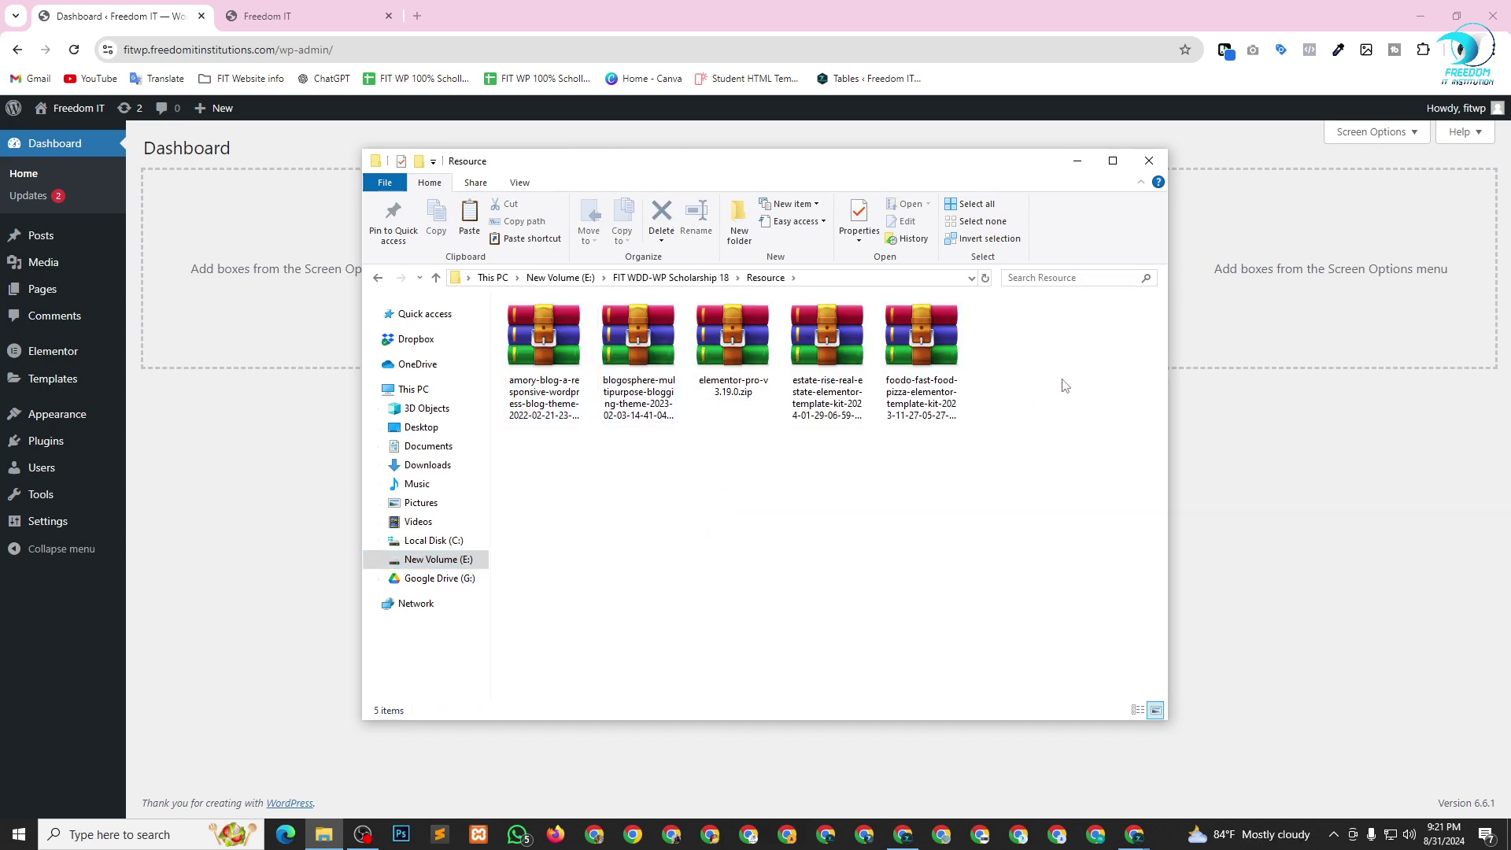
# Look over the theme and template kit archives in the Resource folder and select the foodo-fast-food-pizza Elementor template kit.
pyautogui.moveTo(1064, 385); pyautogui.dragTo(863, 493)
pyautogui.click(843, 442)
pyautogui.click(916, 371)
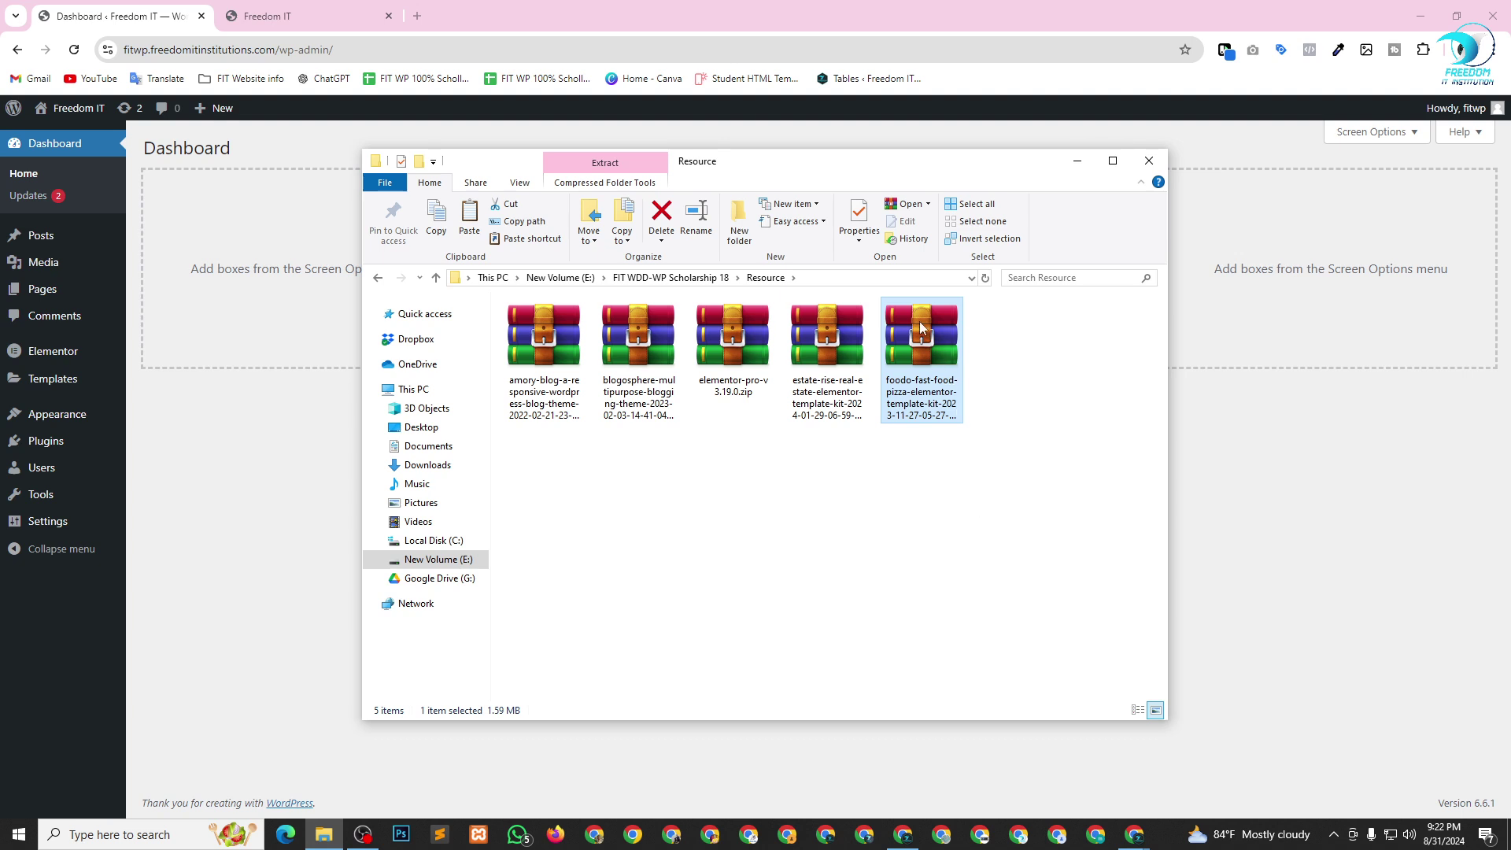
pyautogui.click(1101, 361)
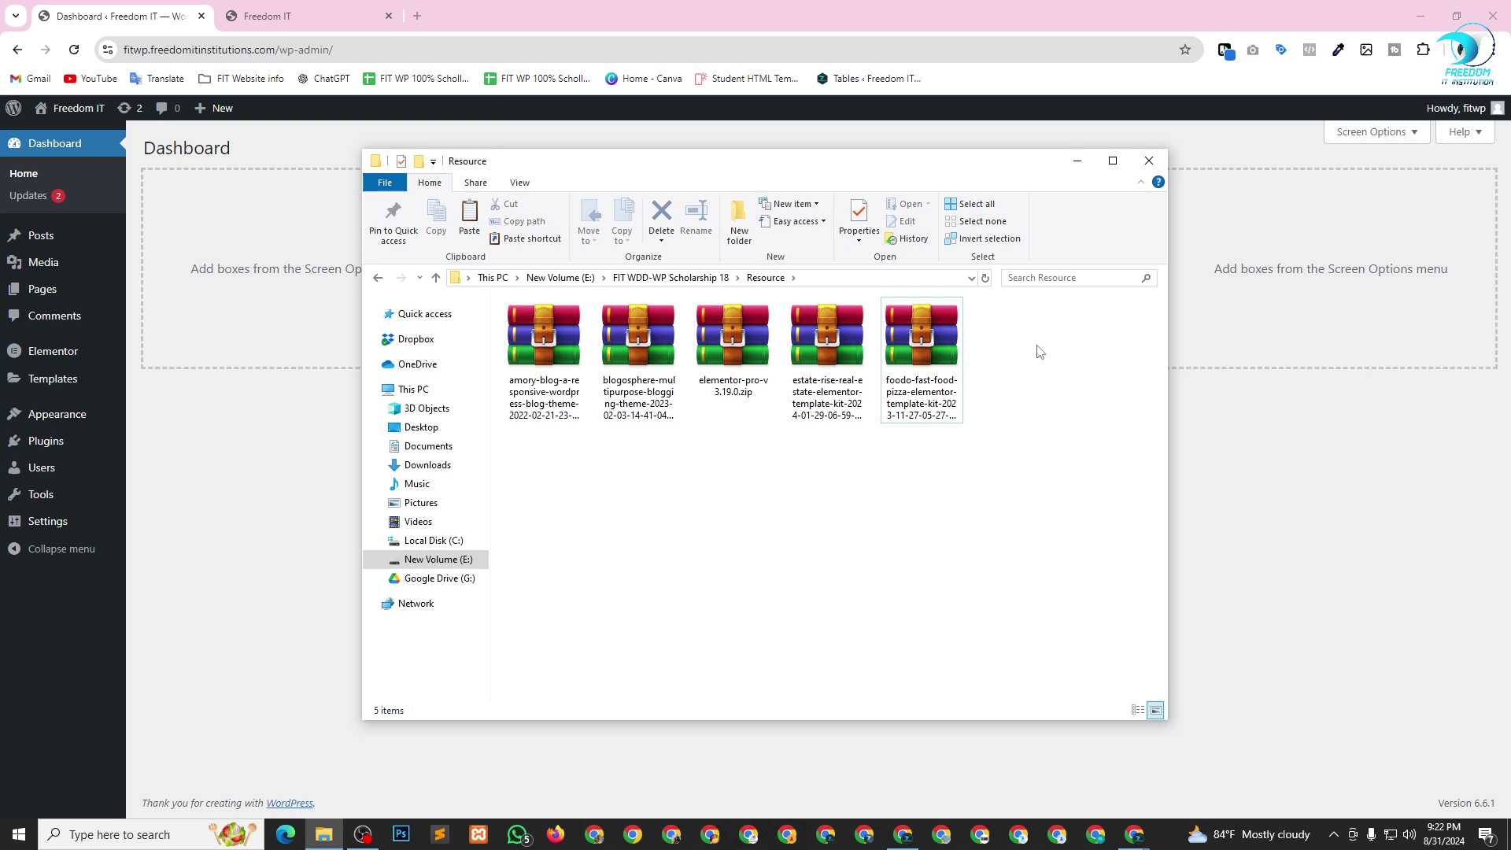
pyautogui.click(938, 329)
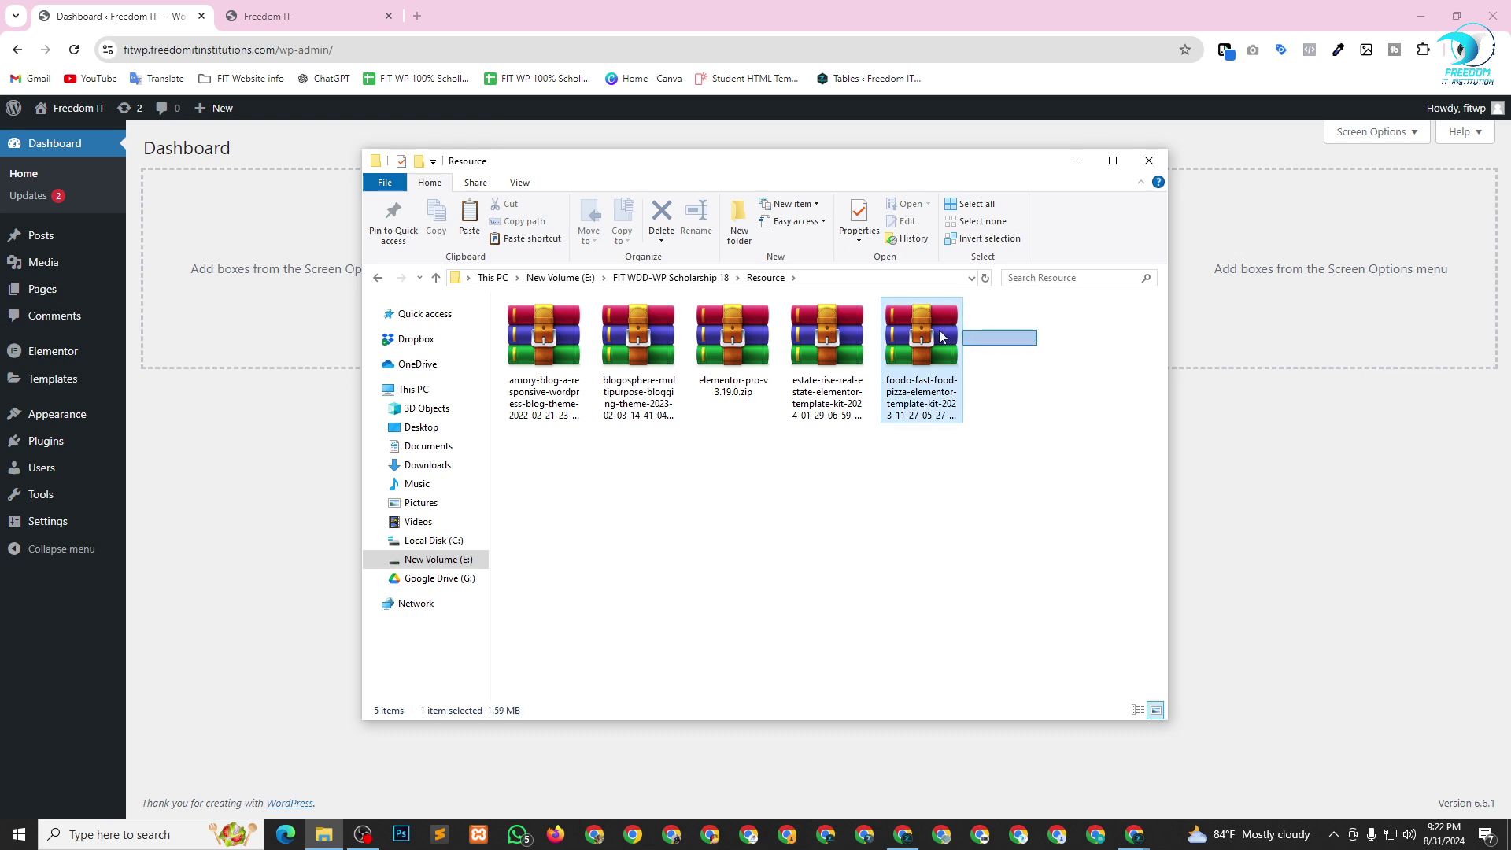
pyautogui.click(1046, 377)
pyautogui.moveTo(1046, 370); pyautogui.dragTo(936, 331)
pyautogui.click(1046, 624)
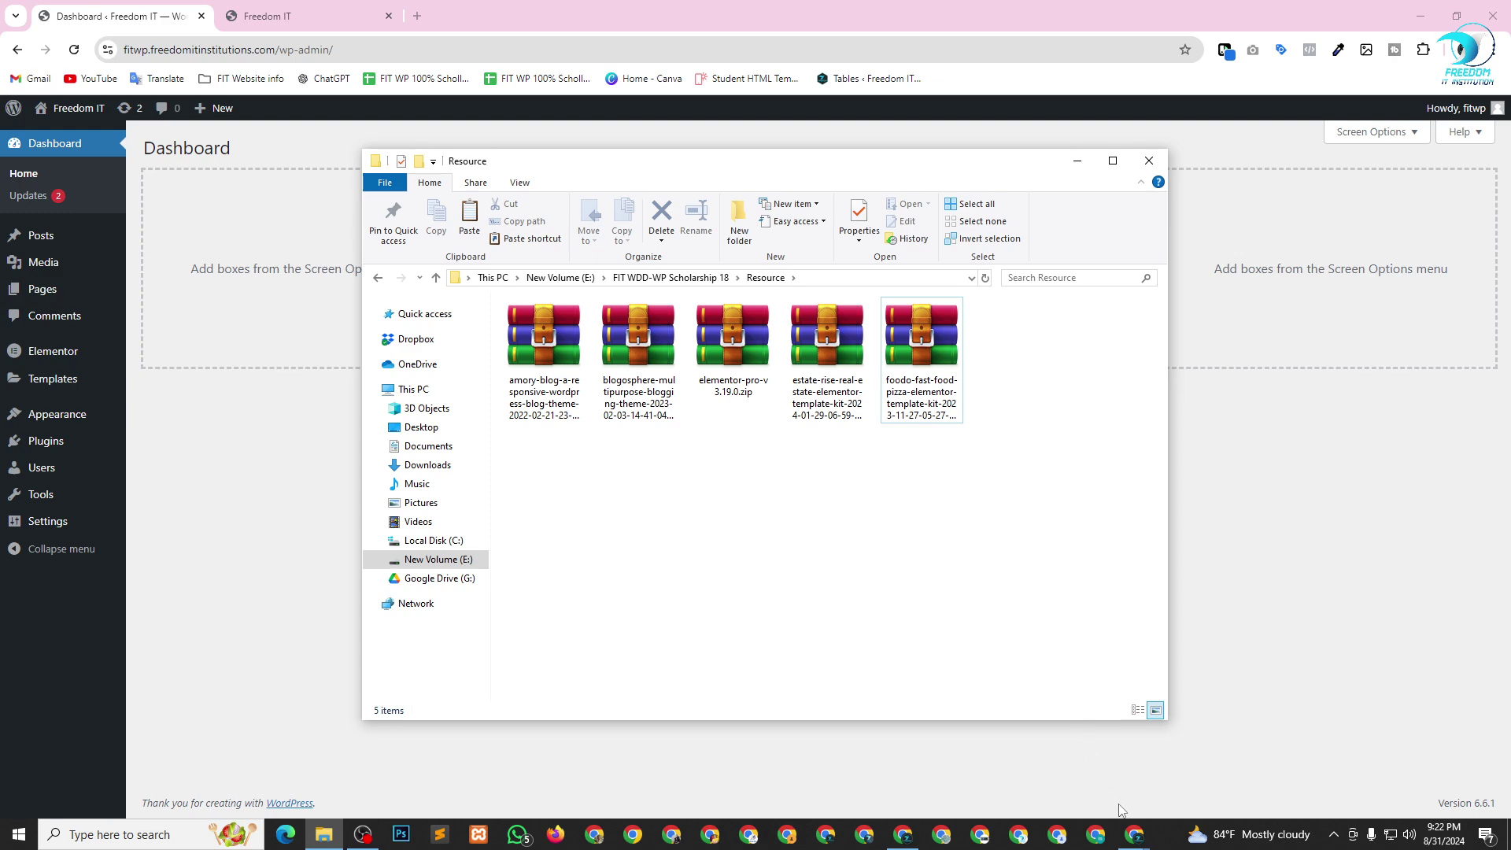
# Check the Google Meet call and return to the Resource folder over the WordPress dashboard.
pyautogui.click(1134, 834)
pyautogui.click(1042, 775)
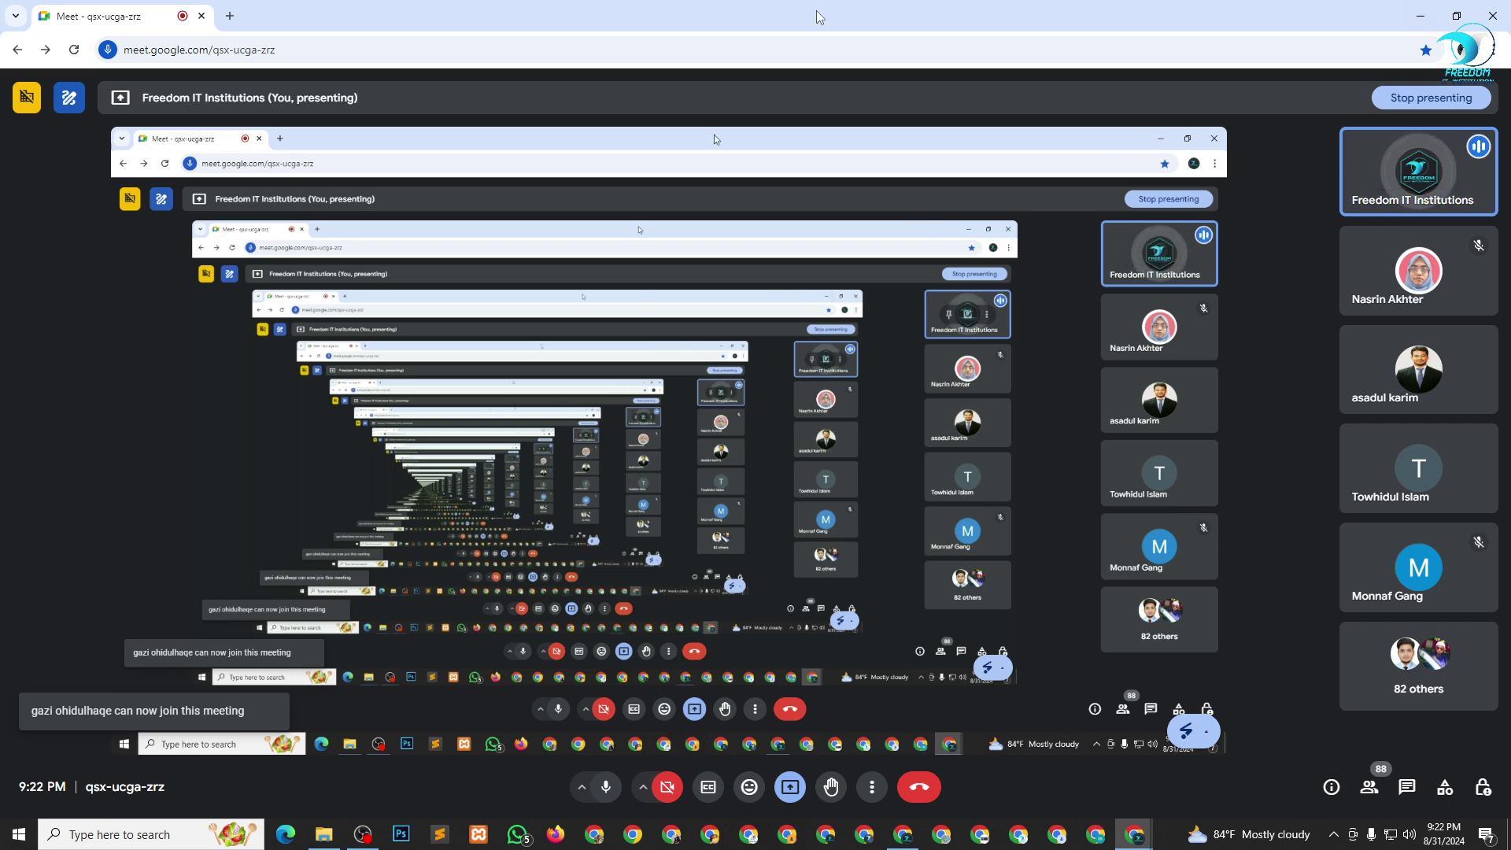
pyautogui.hotkey('alt', 'Tab')
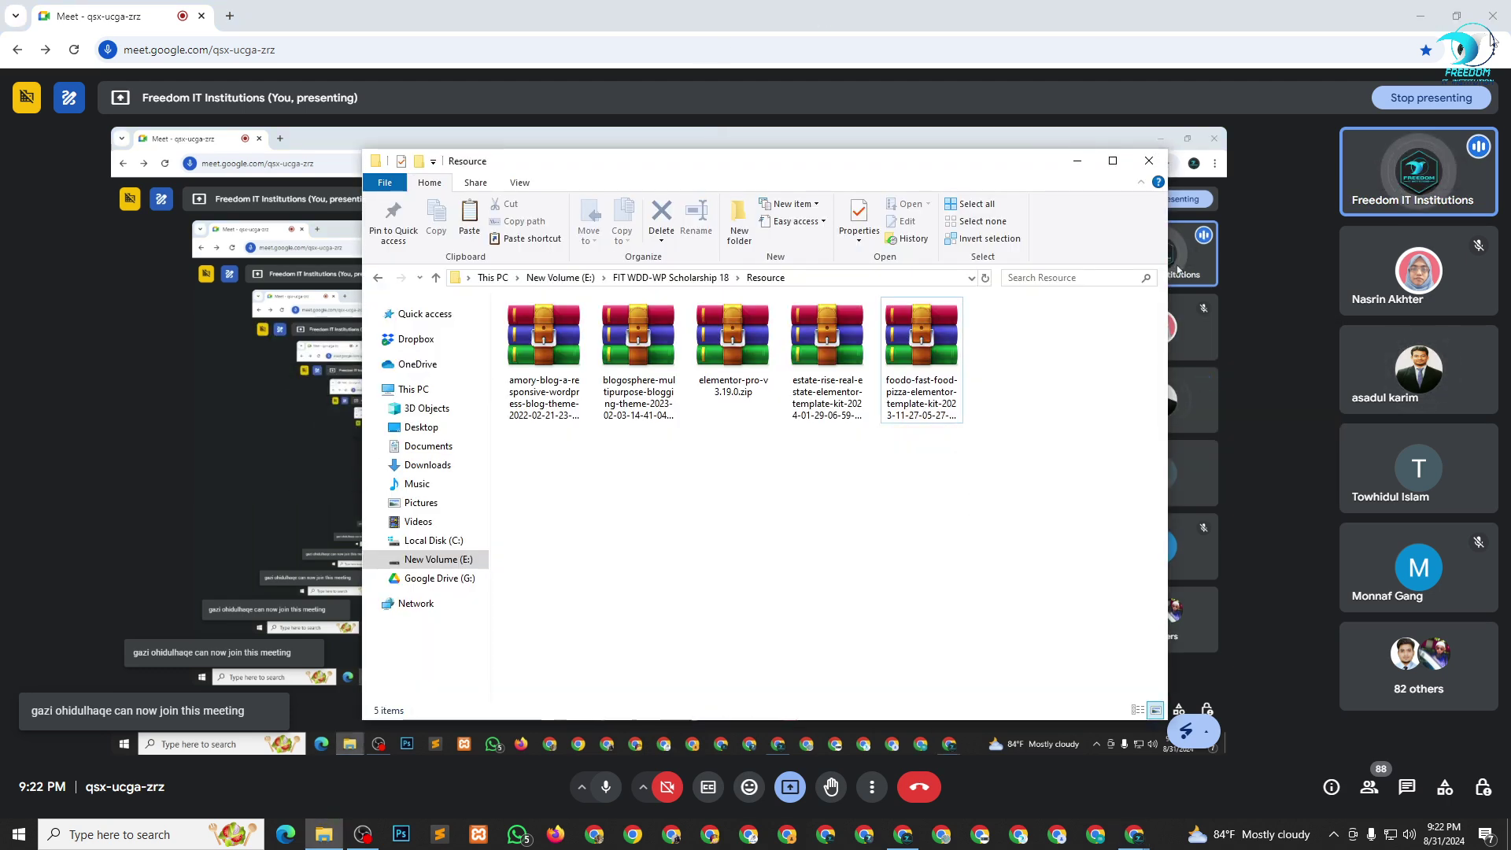
pyautogui.click(1409, 8)
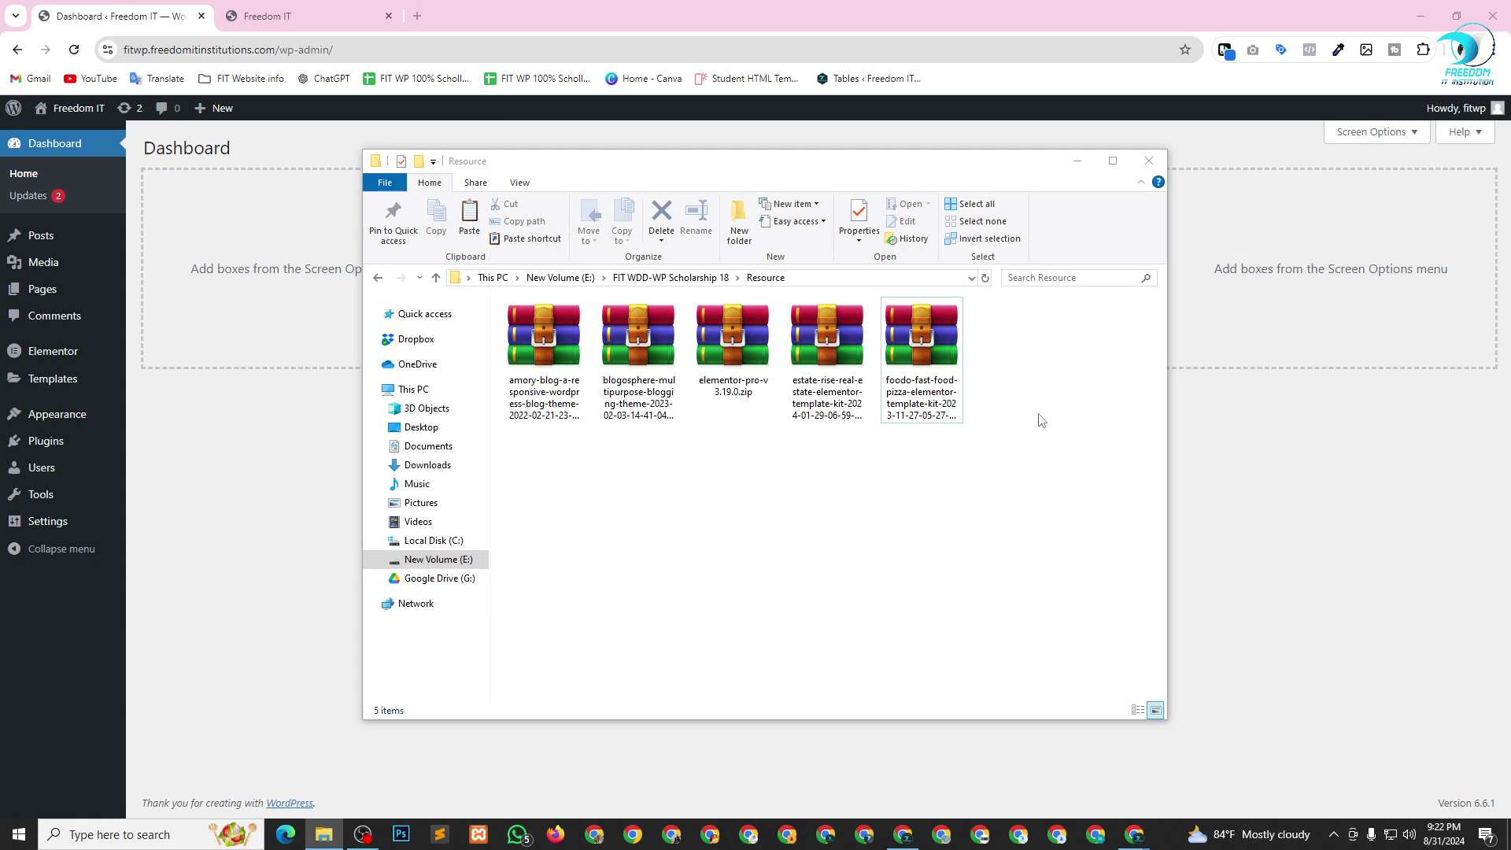
# Extract the foodo-fast-food-pizza Elementor template kit archive into its own folder inside Resource with the default extraction settings.
pyautogui.moveTo(1087, 386); pyautogui.dragTo(472, 390)
pyautogui.click(968, 604)
pyautogui.click(959, 370)
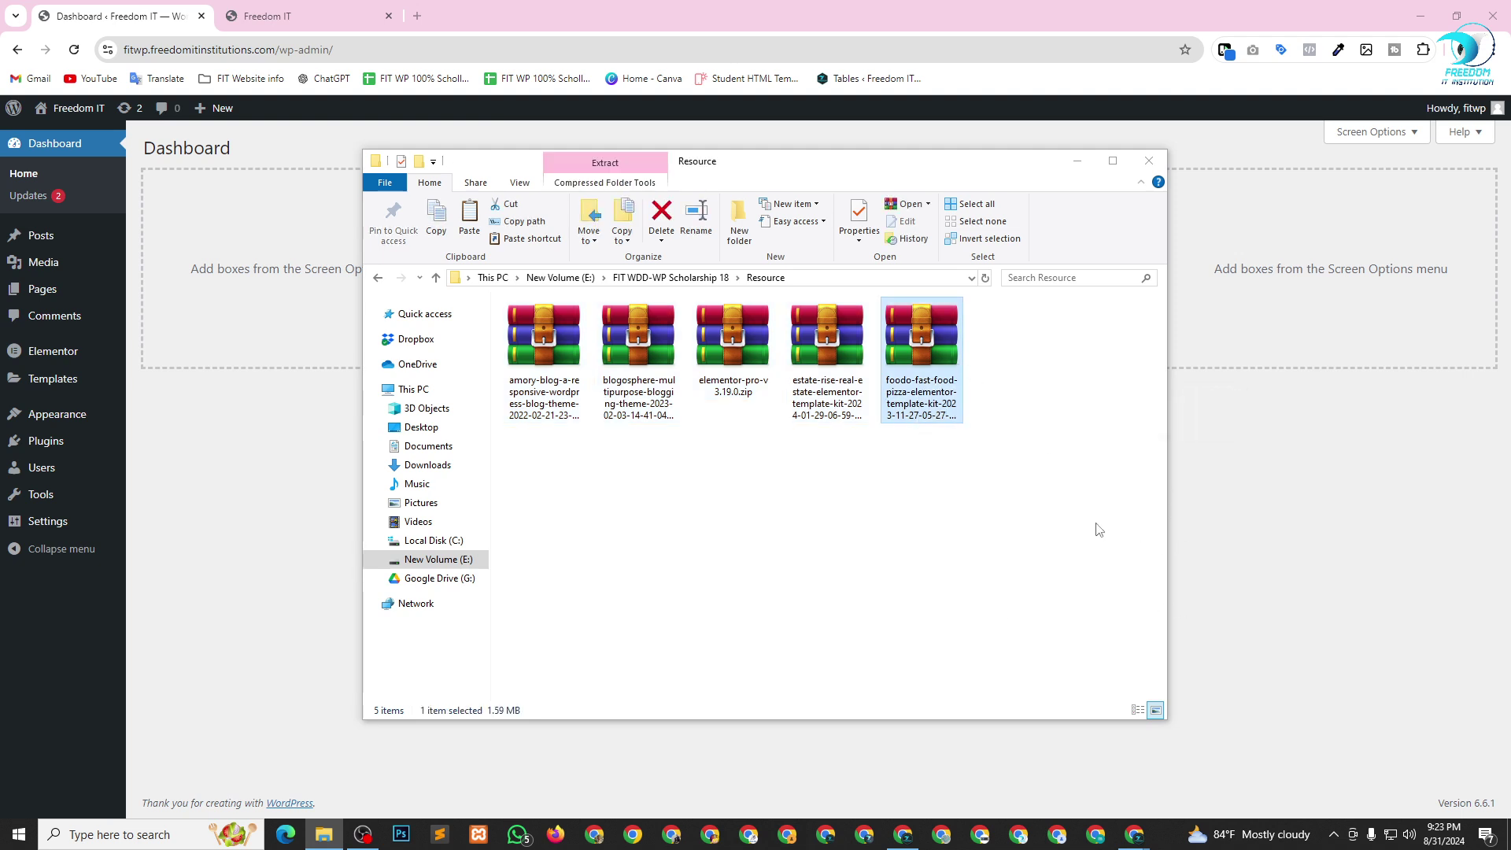
pyautogui.rightClick(932, 353)
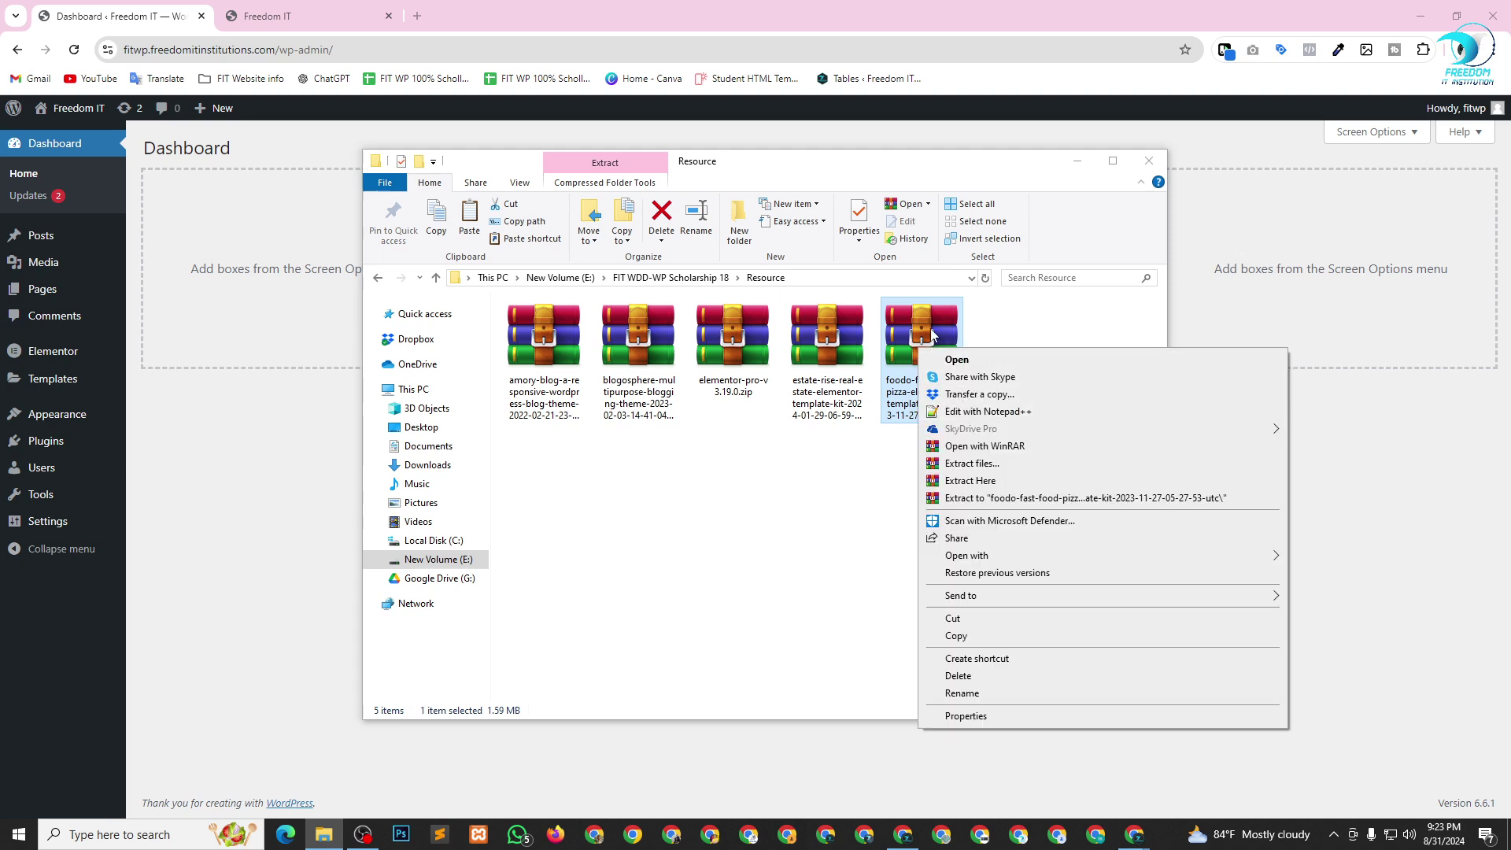
pyautogui.click(970, 465)
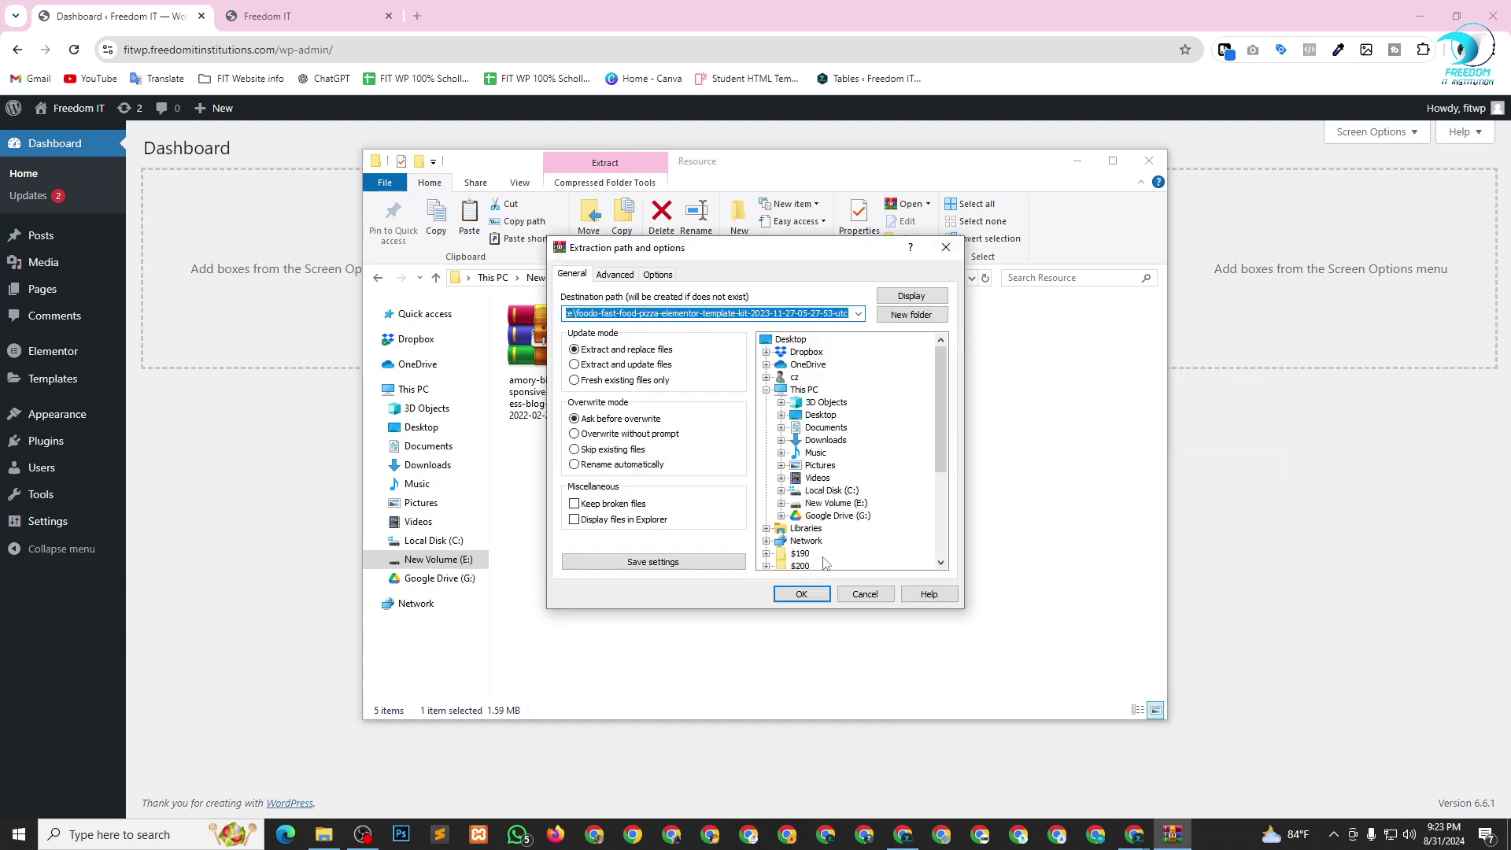
pyautogui.click(795, 596)
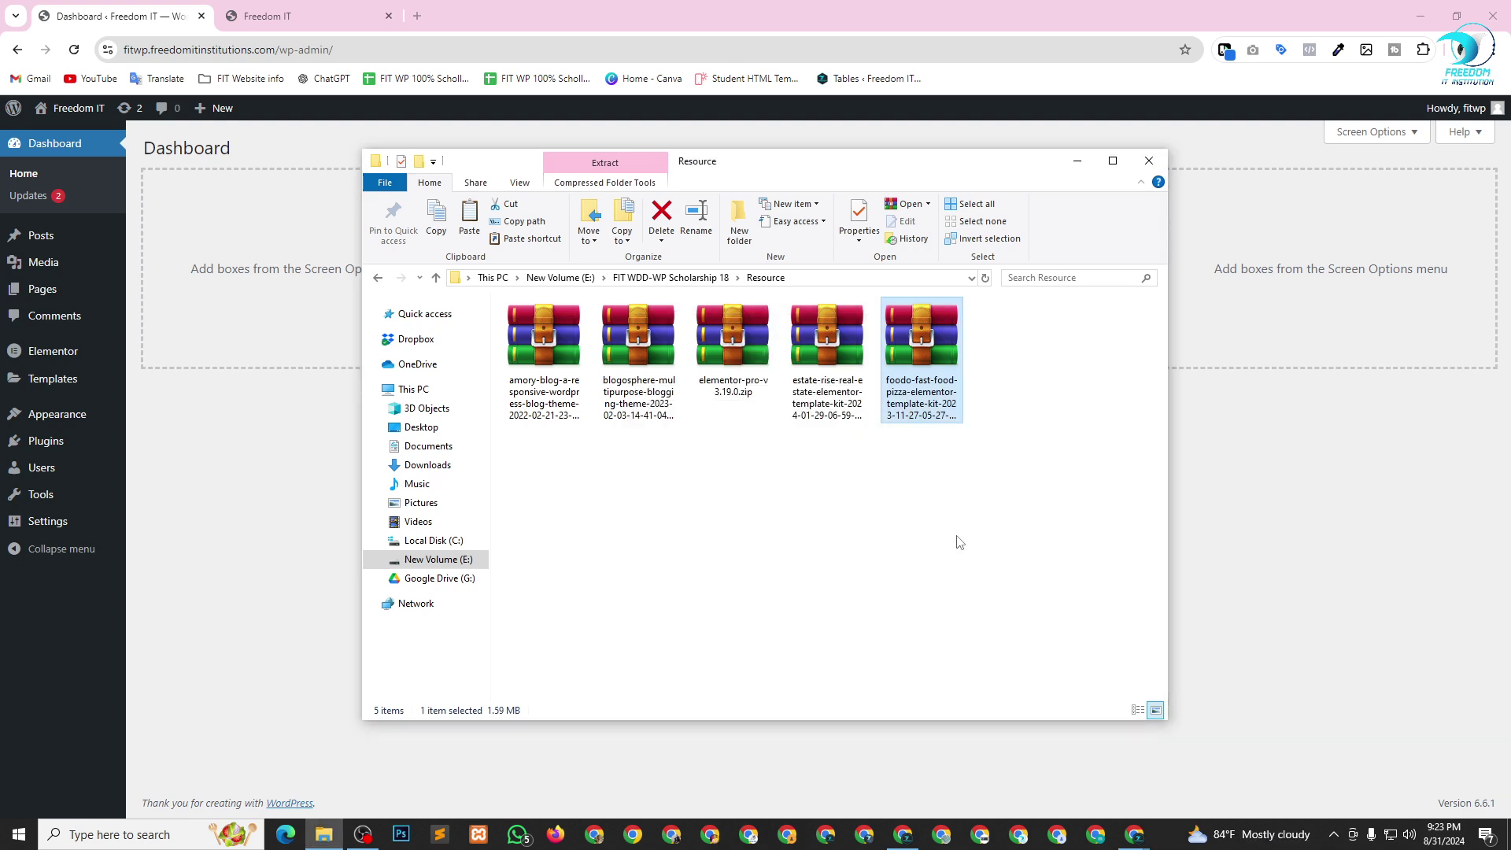
# Look over the files in the extracted foodo template kit folder and delete that folder from Resource.
pyautogui.doubleClick(543, 338)
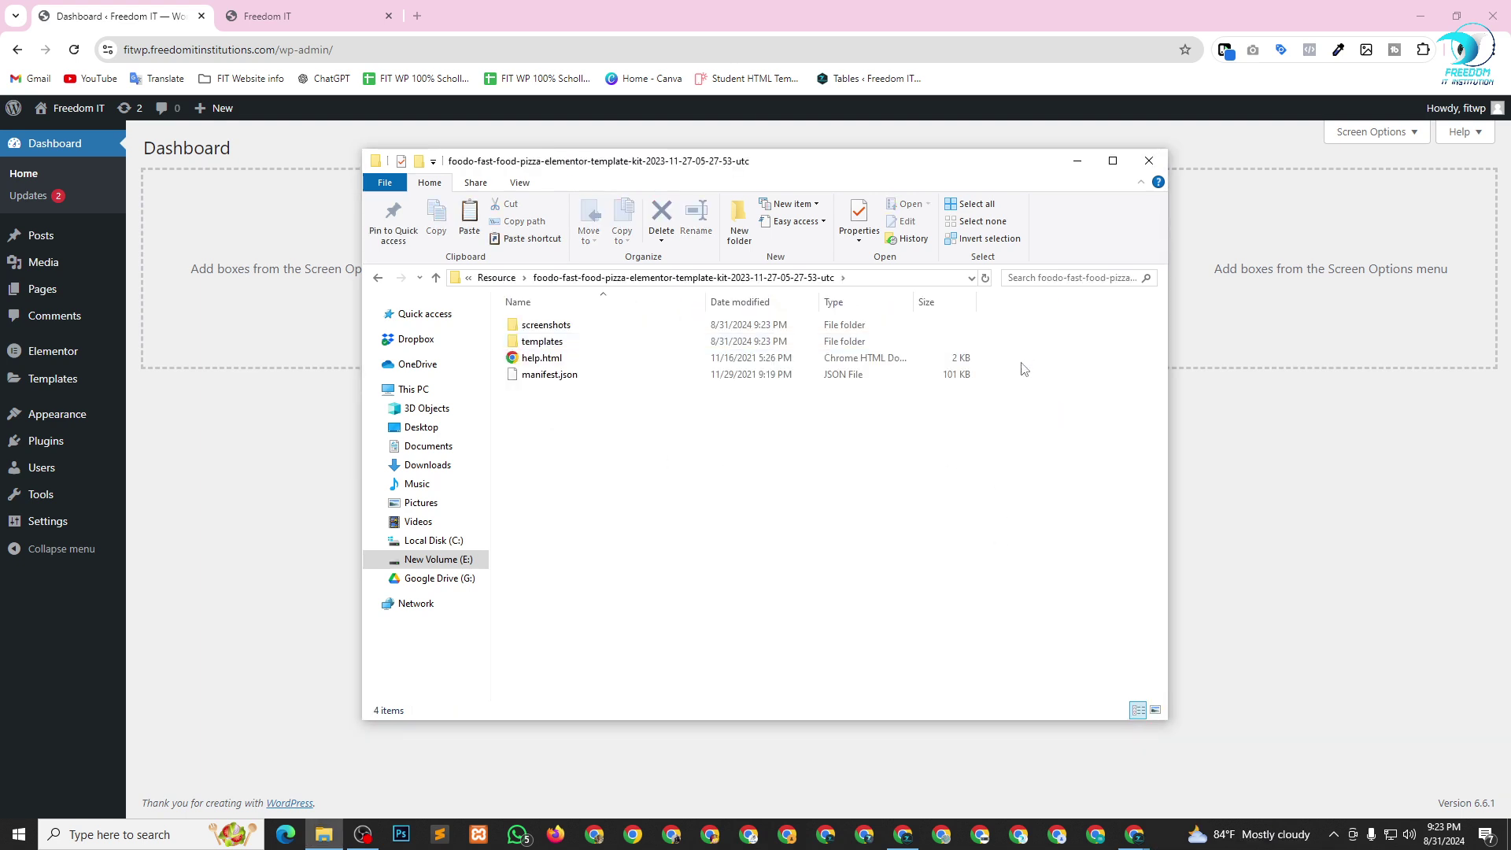
pyautogui.moveTo(572, 434); pyautogui.dragTo(492, 312)
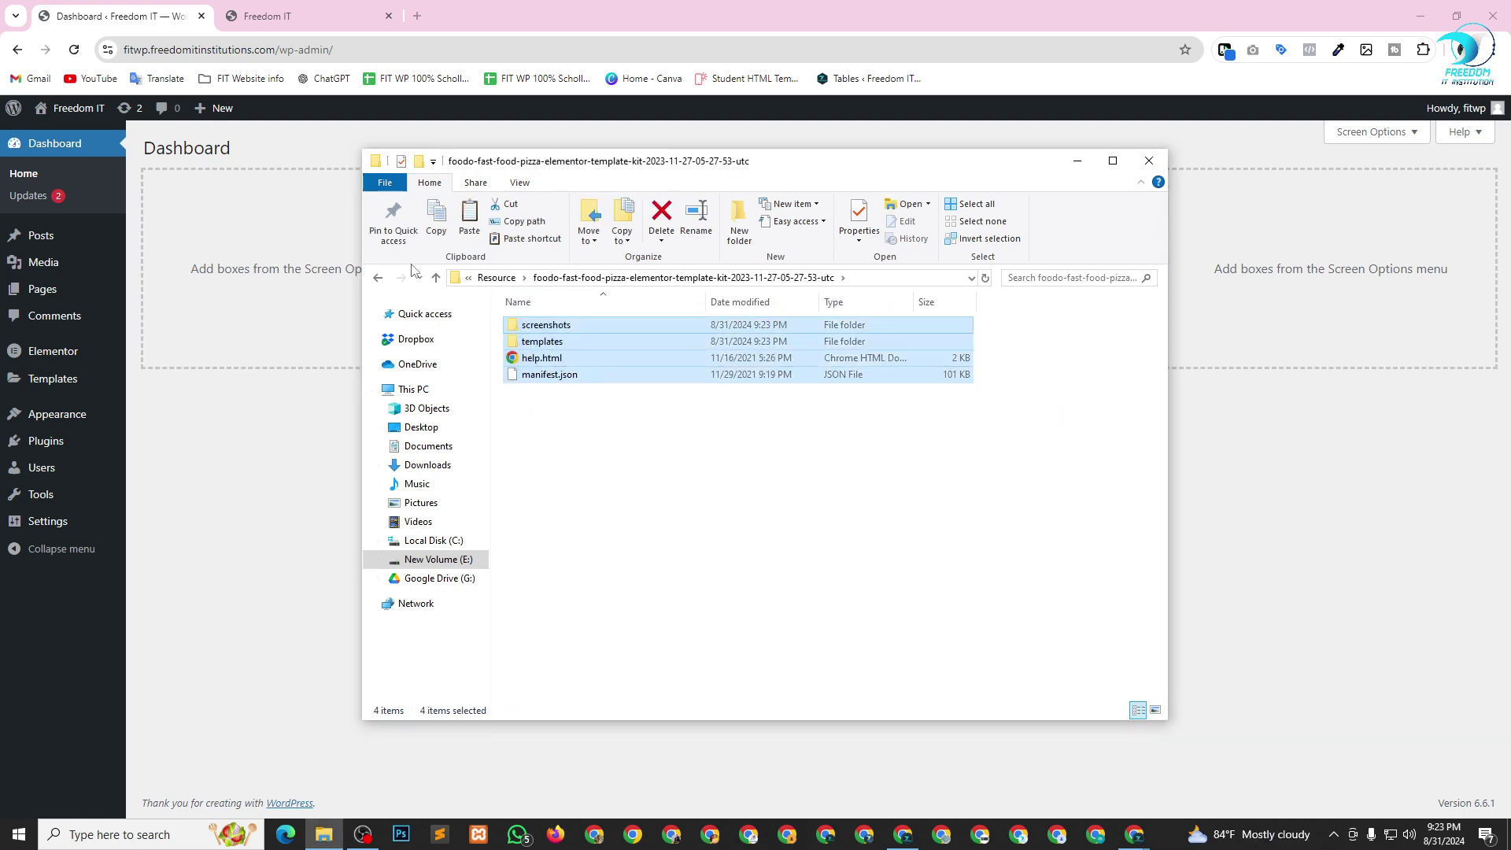
pyautogui.click(436, 277)
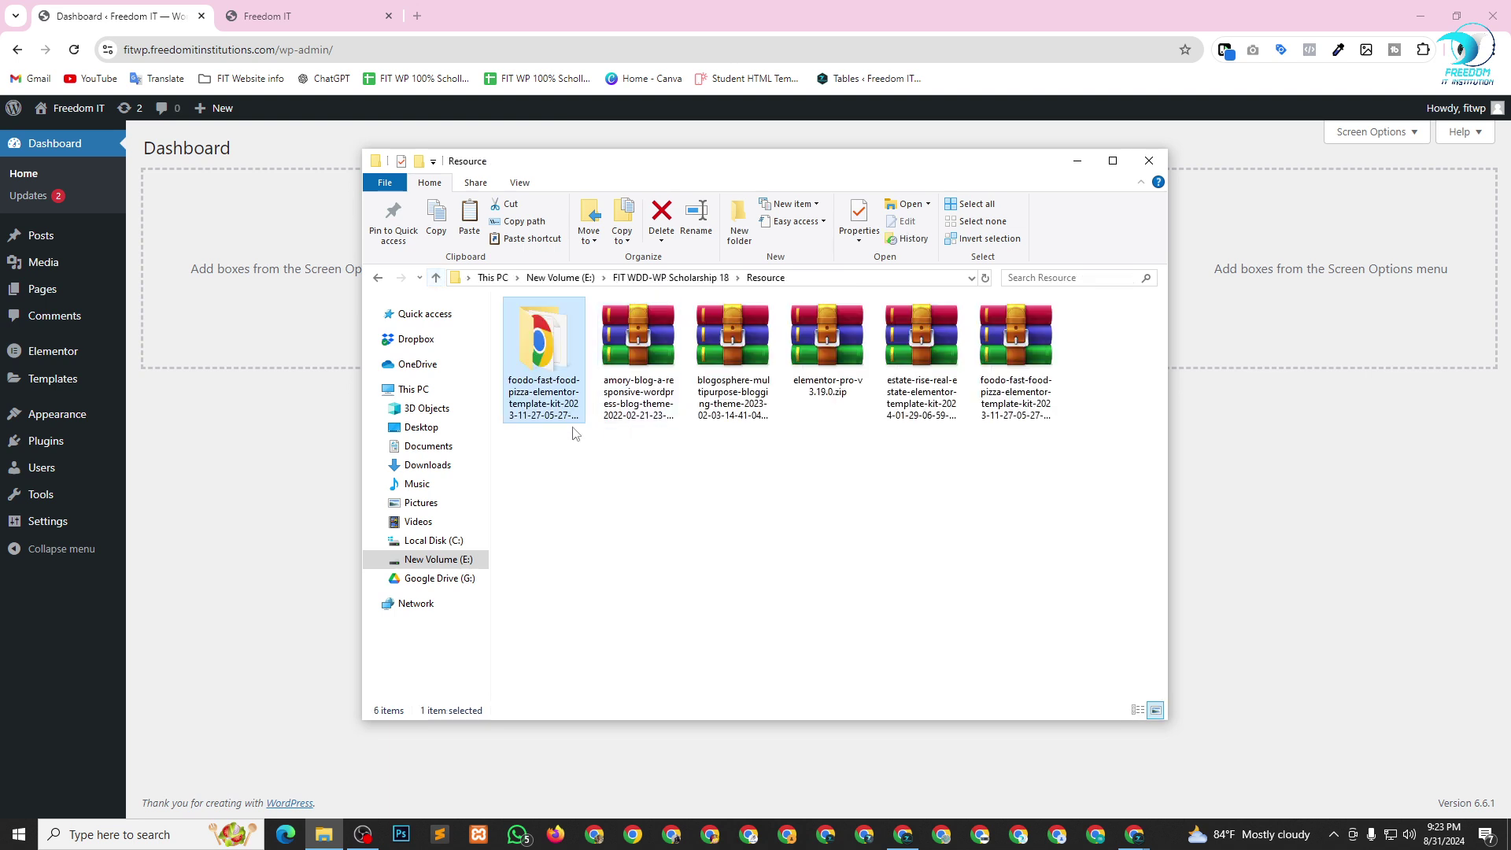
pyautogui.press('Delete')
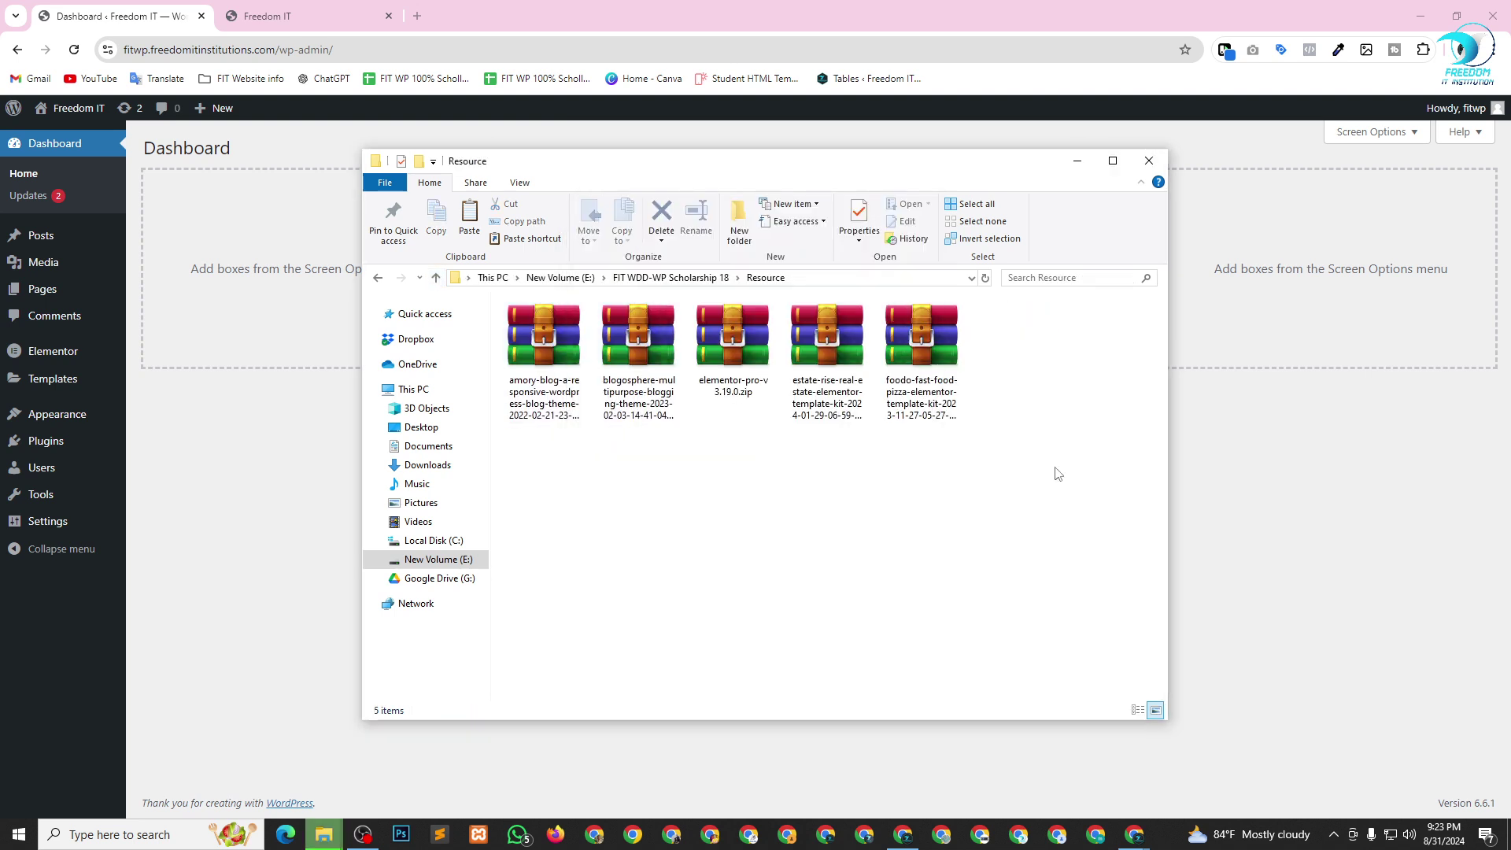
# Switch back to the WordPress dashboard, go to the Add Plugins page and search for "template kit".
pyautogui.moveTo(1057, 375); pyautogui.dragTo(924, 343)
pyautogui.click(1025, 537)
pyautogui.click(233, 561)
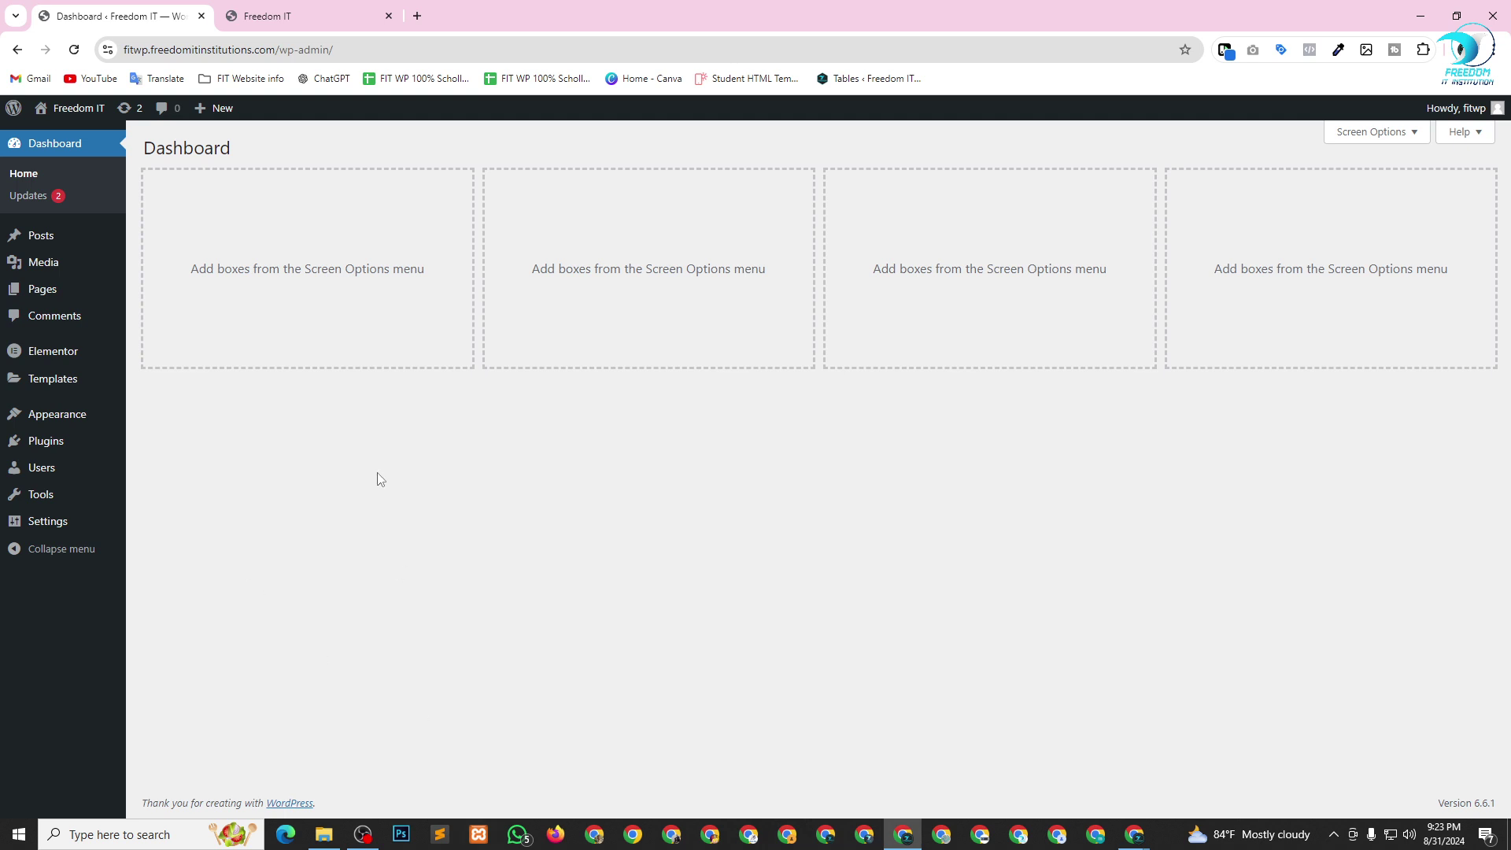
pyautogui.moveTo(48, 442)
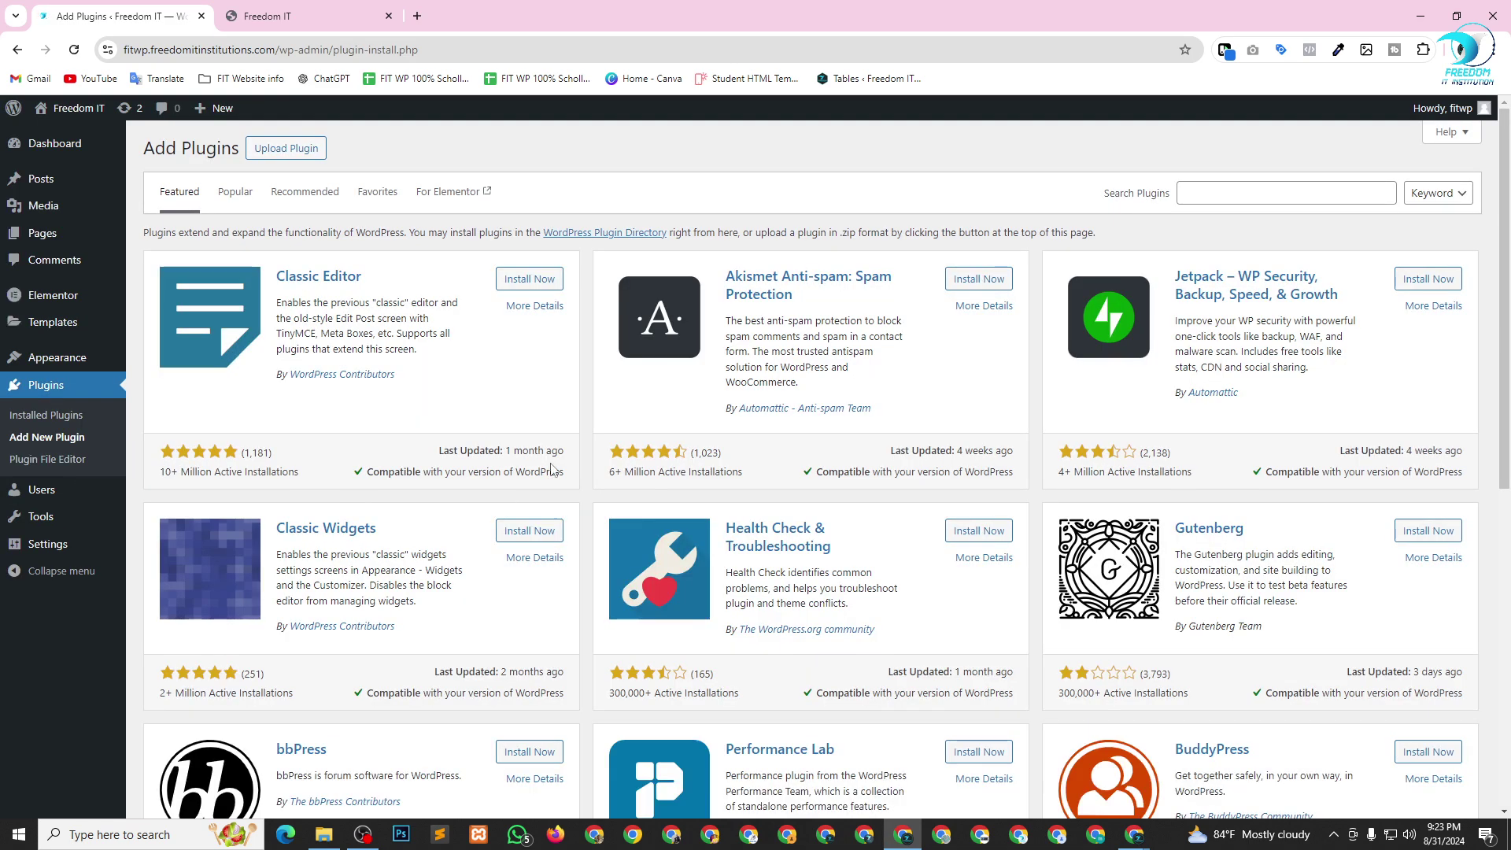
pyautogui.click(1298, 196)
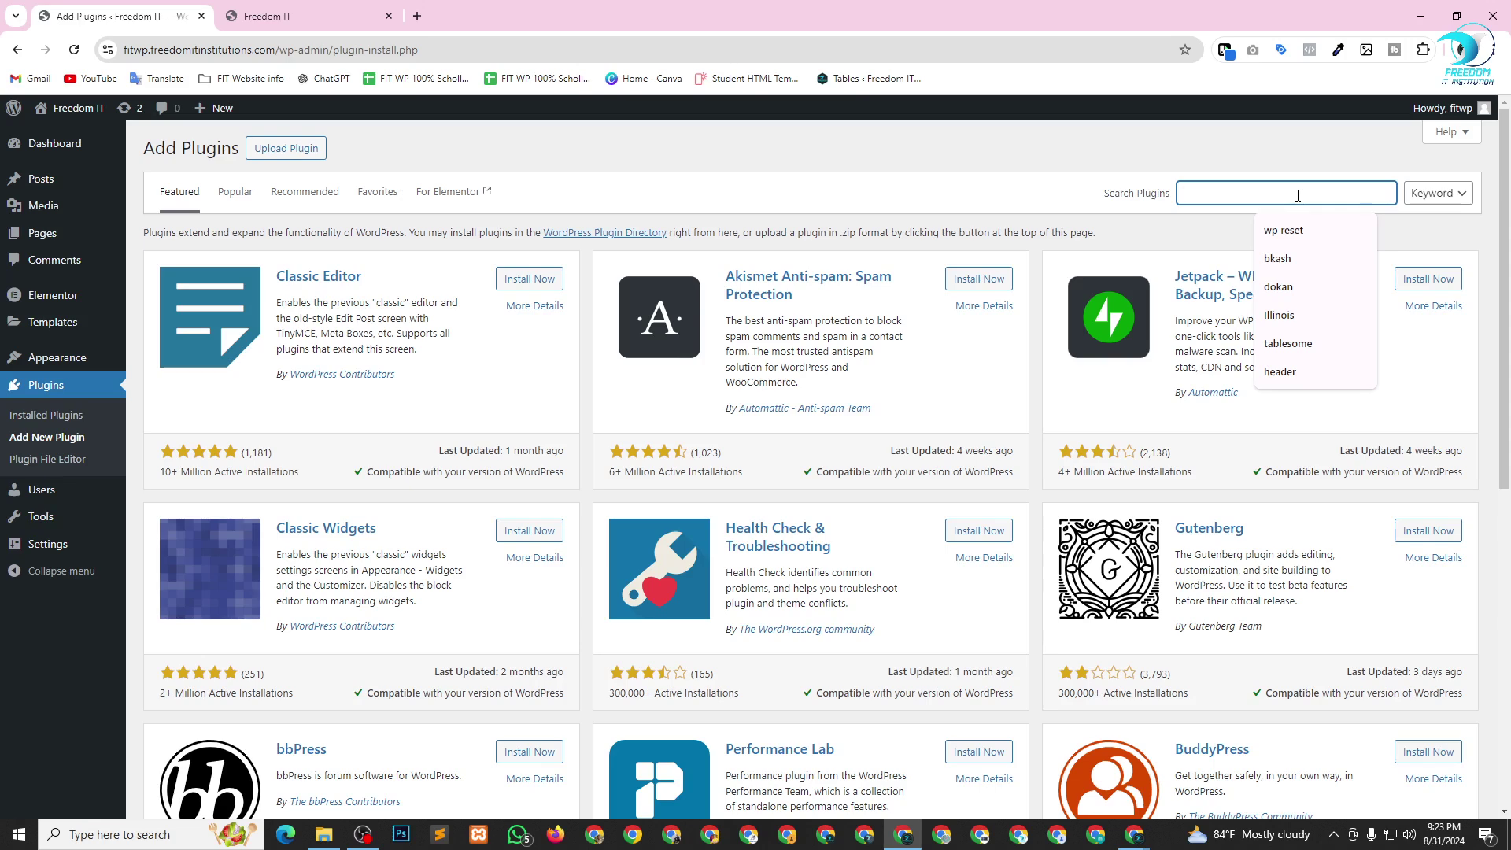
pyautogui.write('templ')
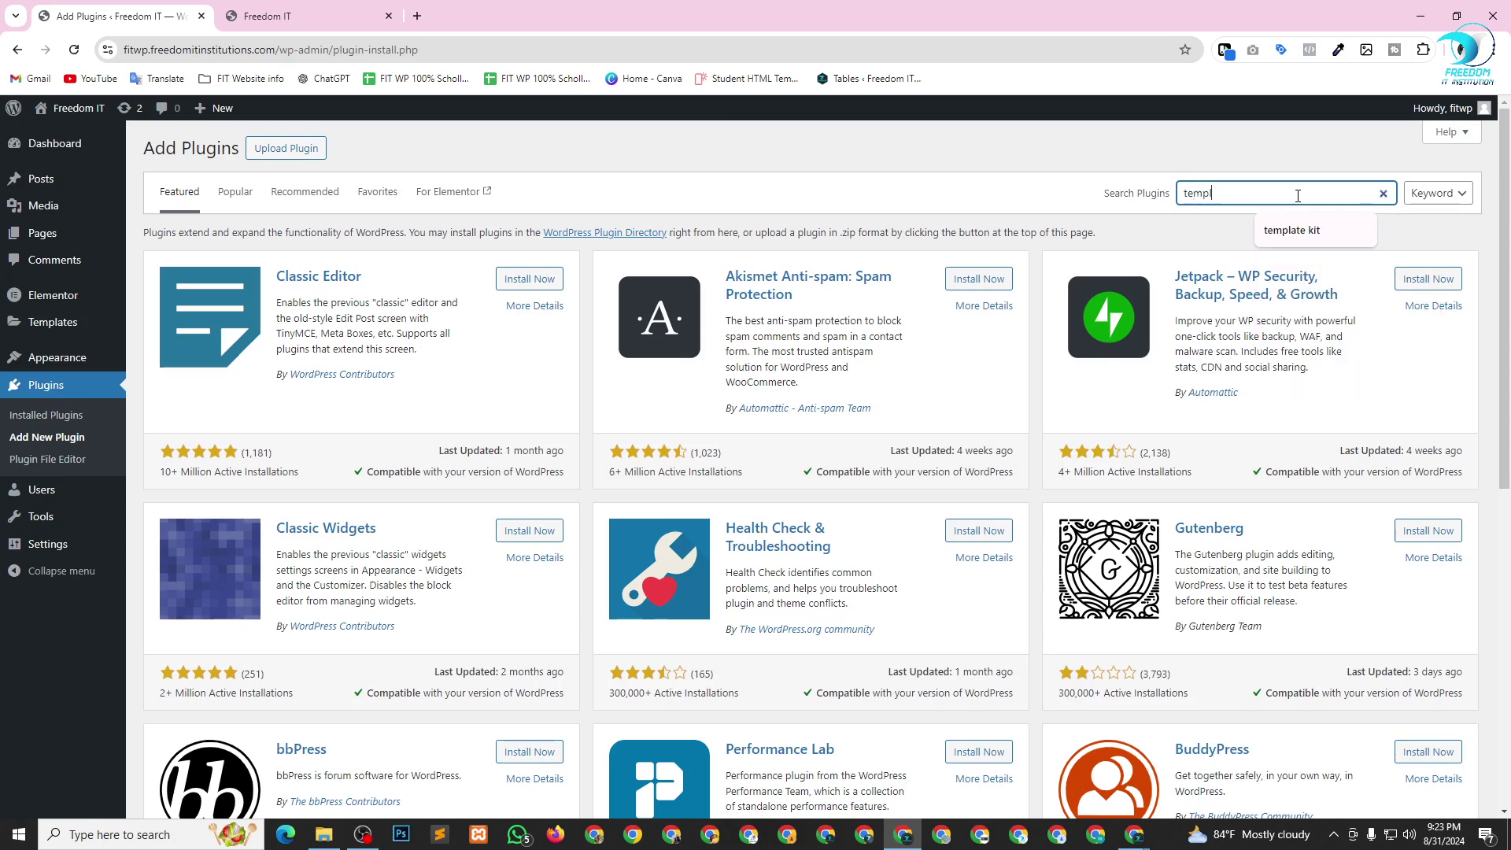
pyautogui.write('ate kit')
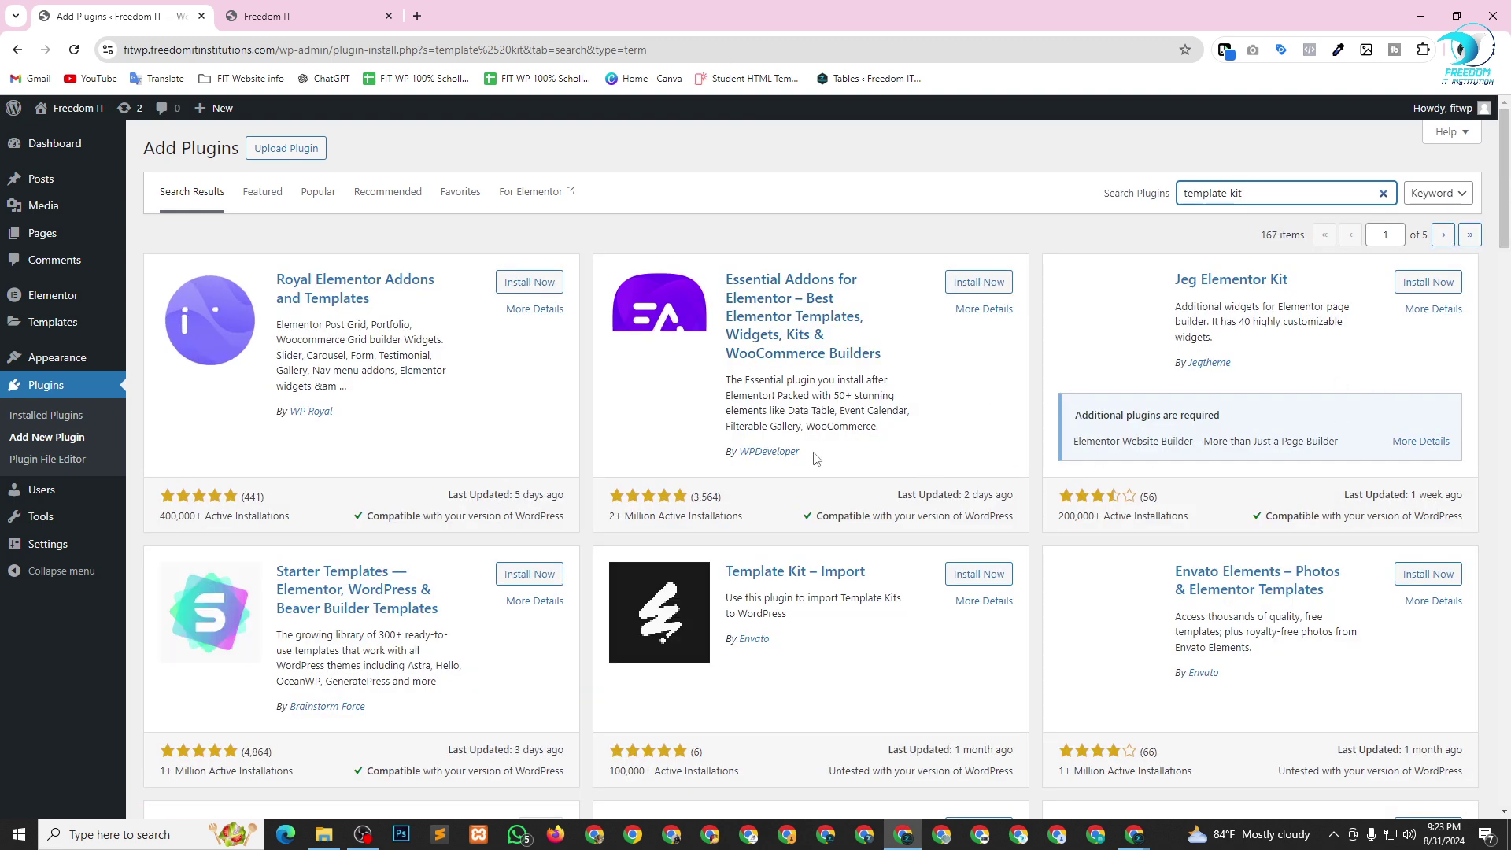
# Browse the template kit plugin results, comparing Template Kit – Import and Template Kit – Export and their active installations.
pyautogui.scroll(-3, 866, 480)
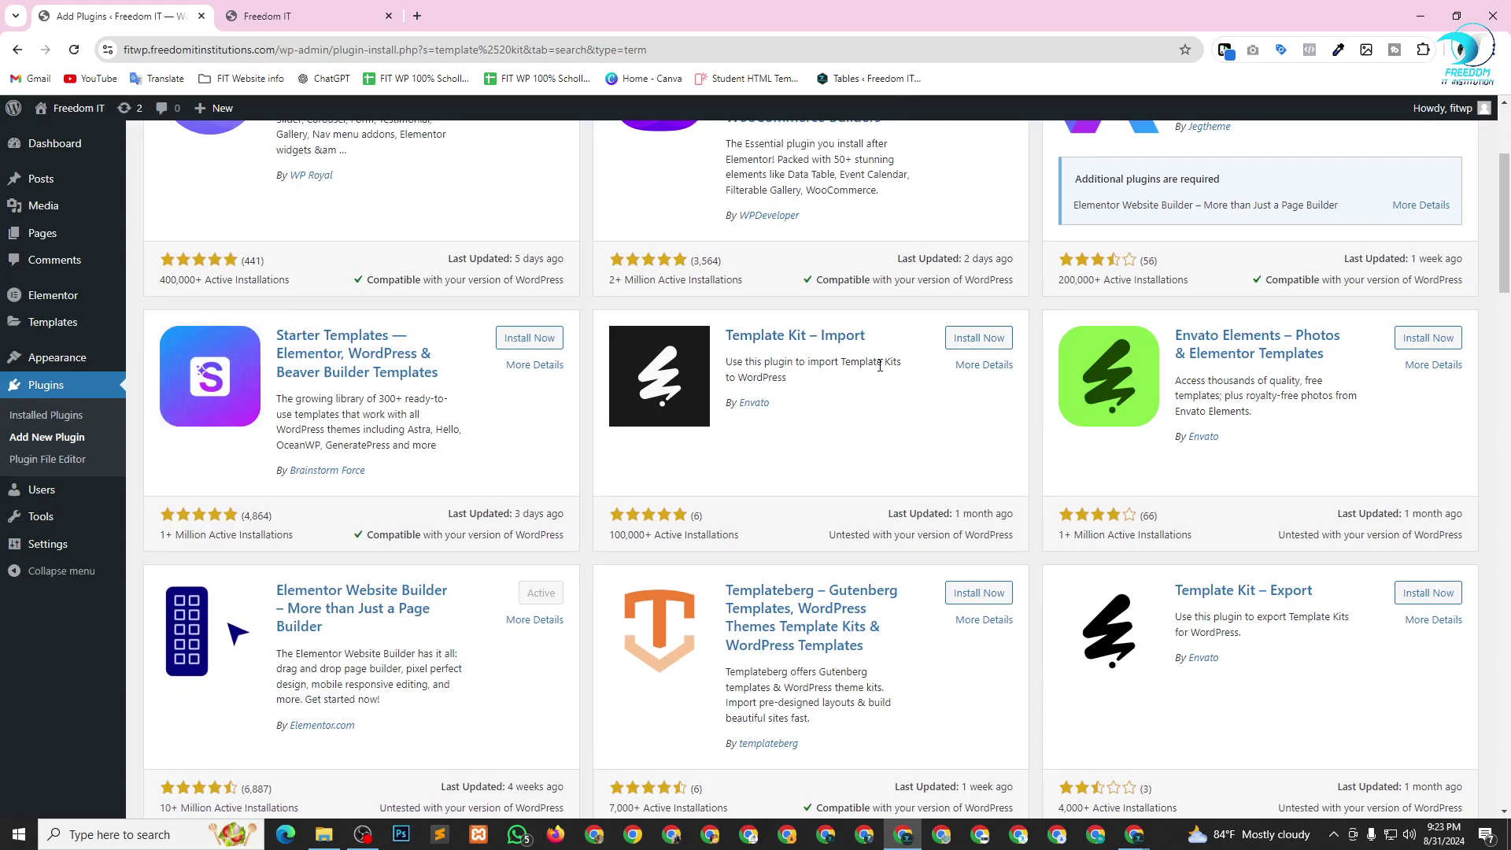
pyautogui.scroll(-2, 894, 389)
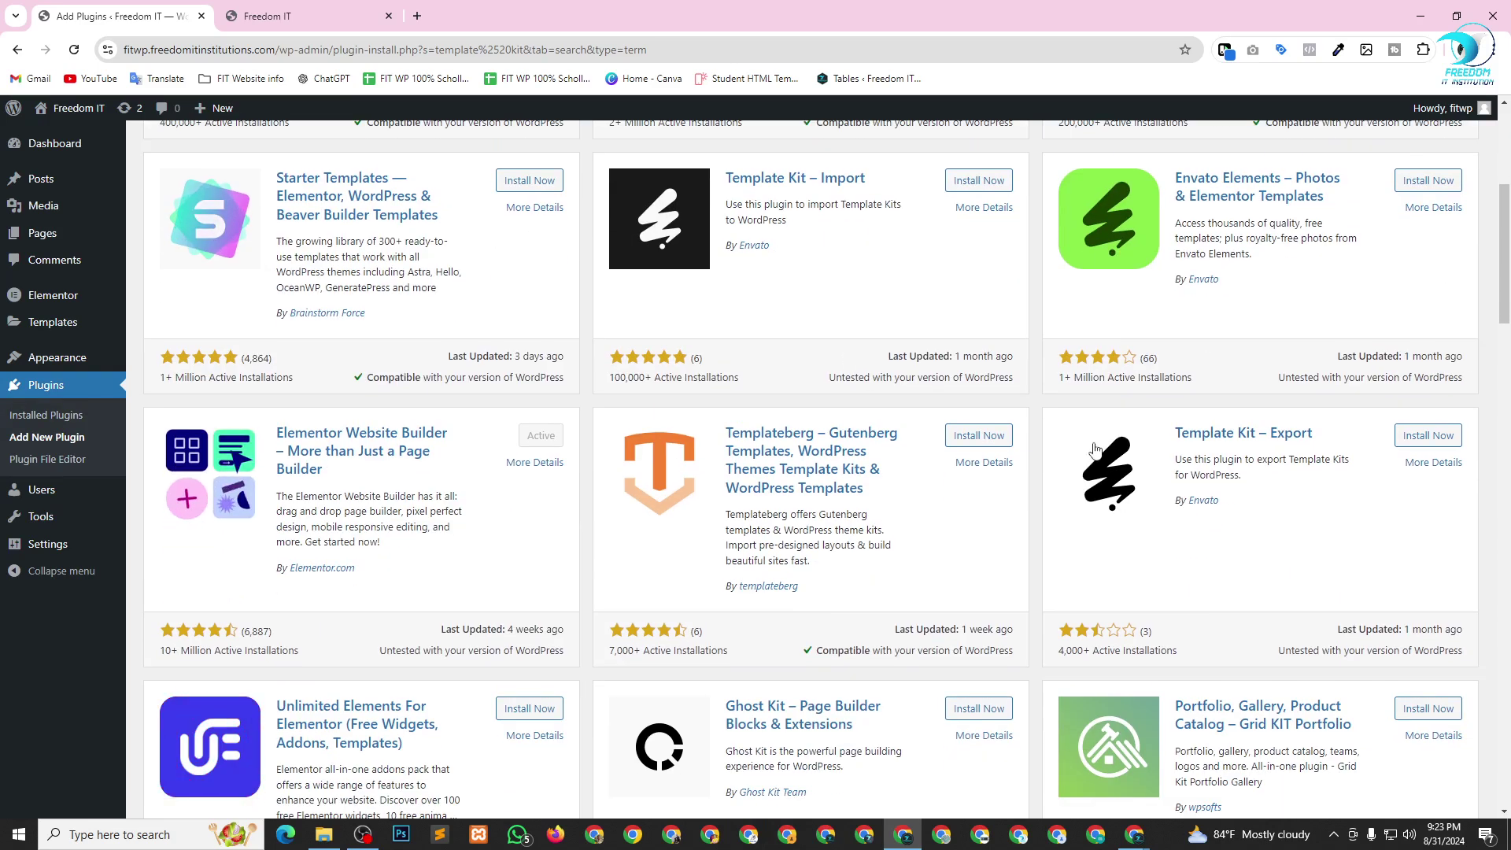
pyautogui.scroll(1, 967, 197)
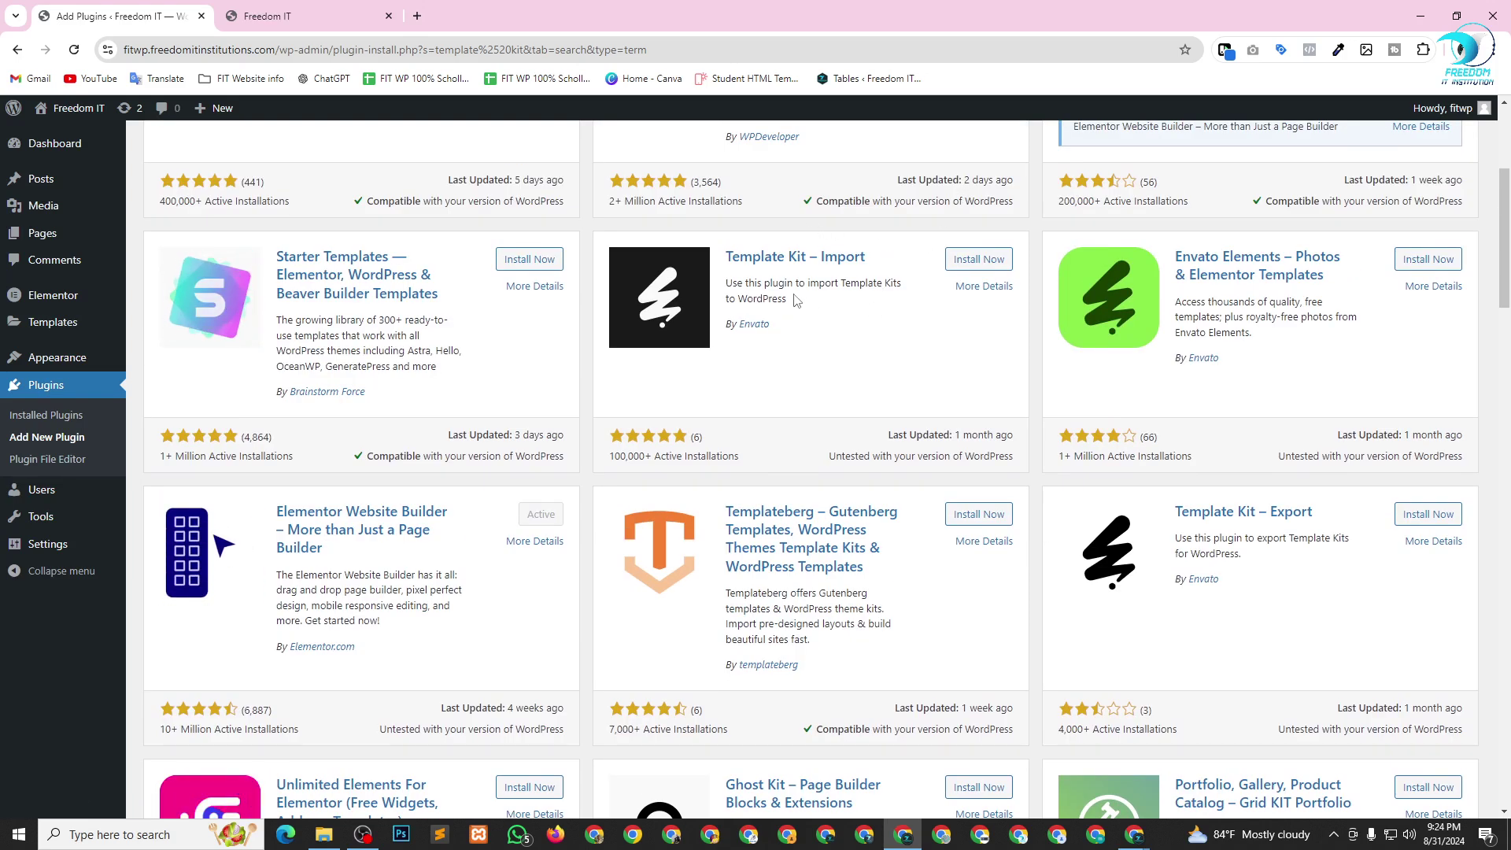
pyautogui.scroll(-2, 990, 432)
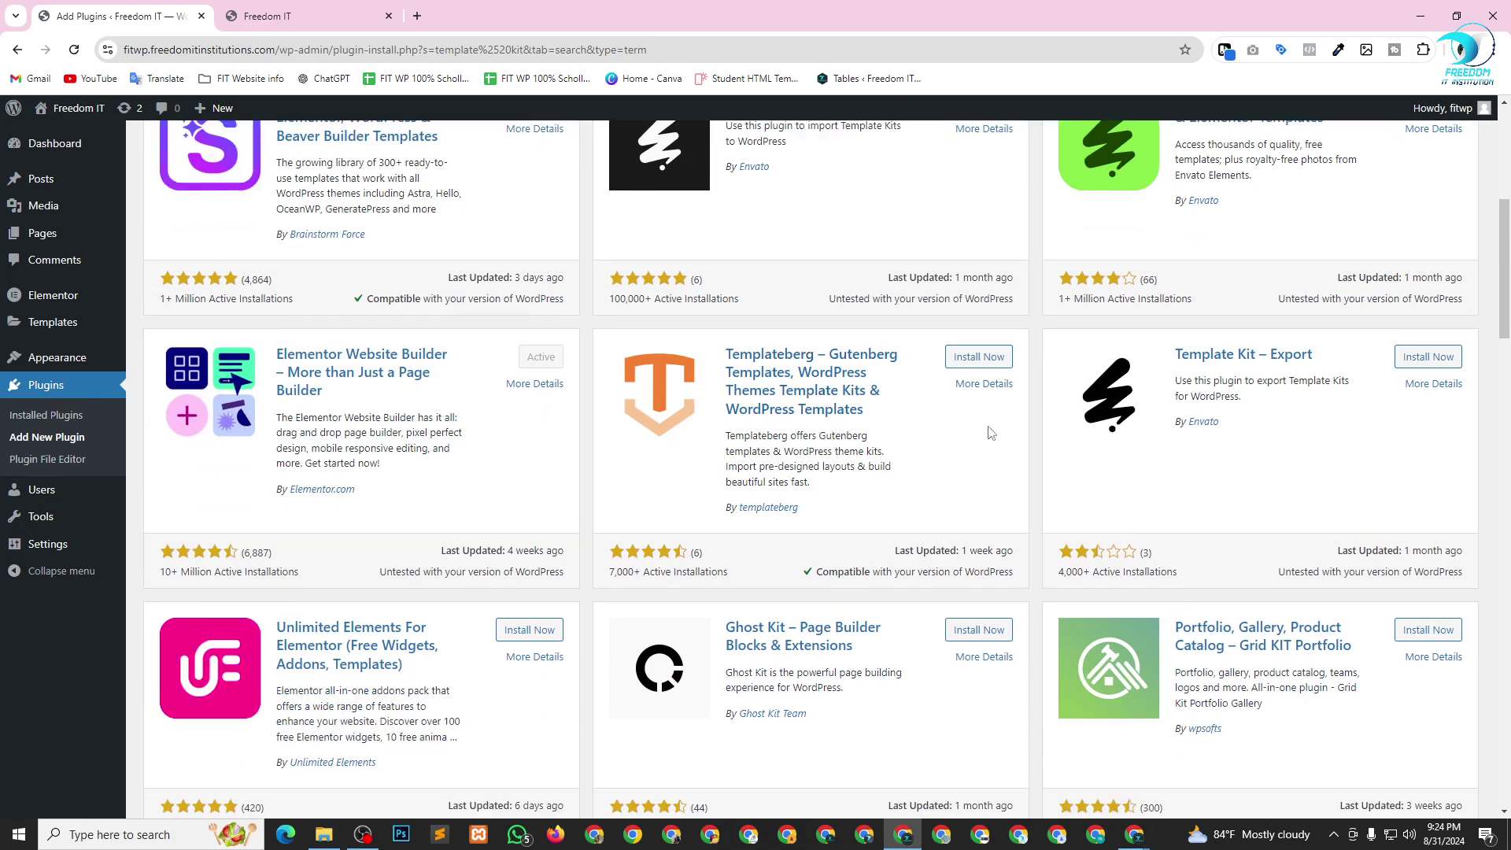
pyautogui.scroll(-15, 990, 433)
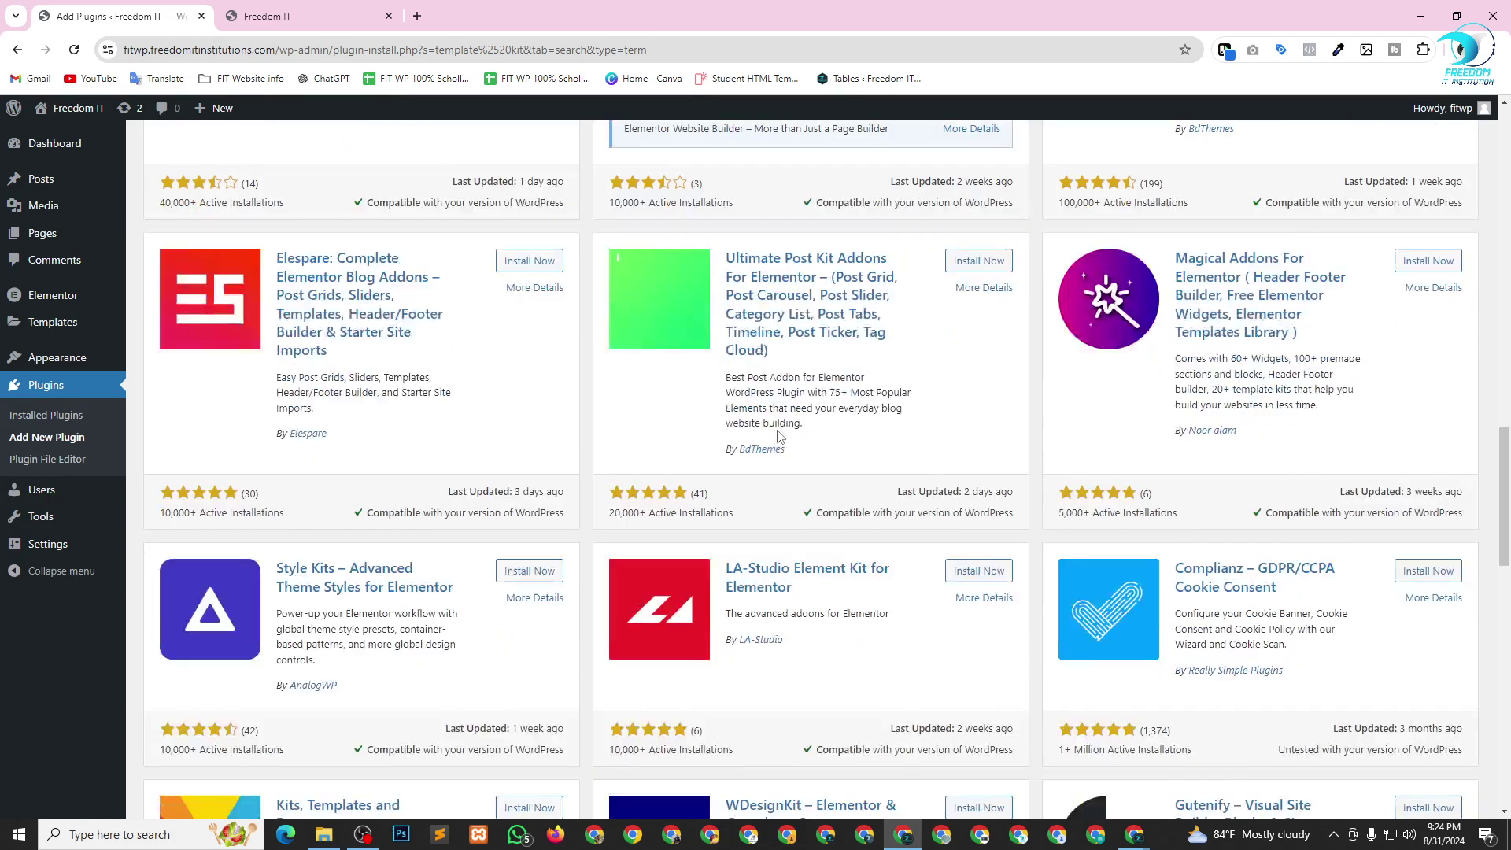
pyautogui.scroll(-4, 779, 438)
pyautogui.scroll(-6, 819, 462)
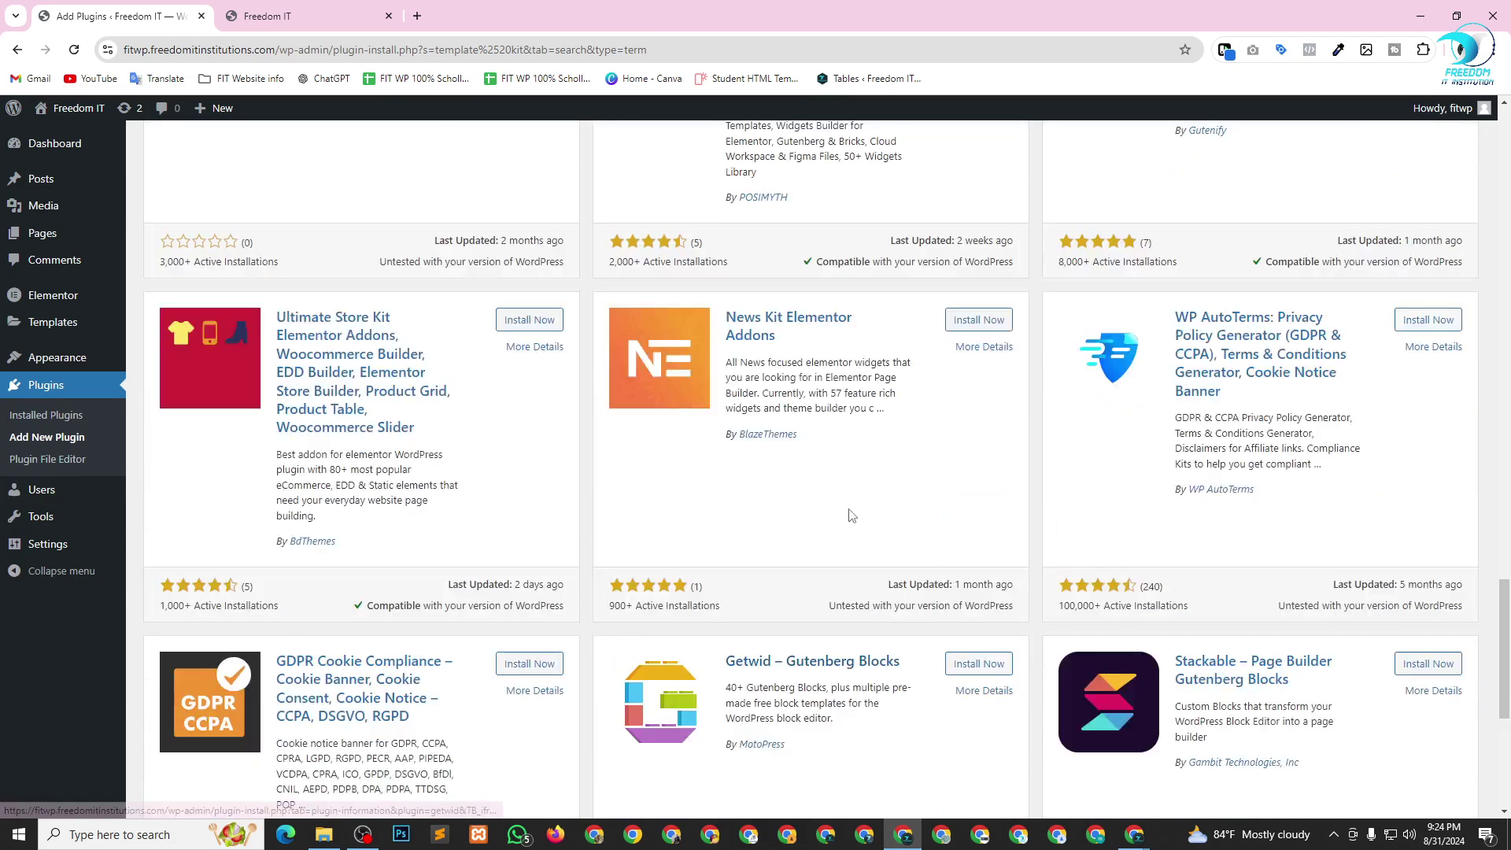
pyautogui.scroll(20, 850, 516)
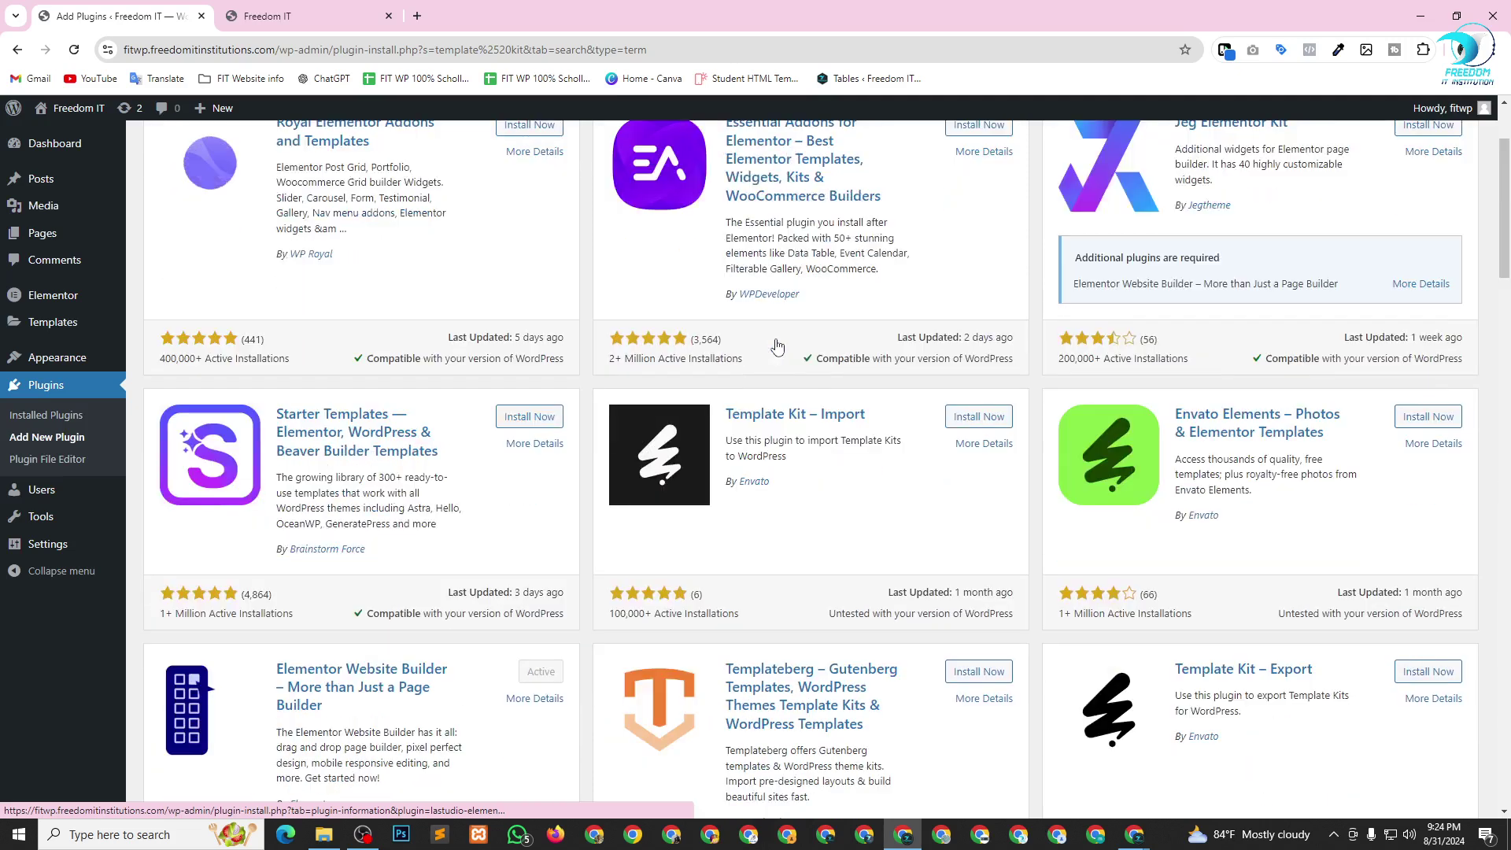
pyautogui.scroll(2, 777, 347)
pyautogui.scroll(-2, 779, 627)
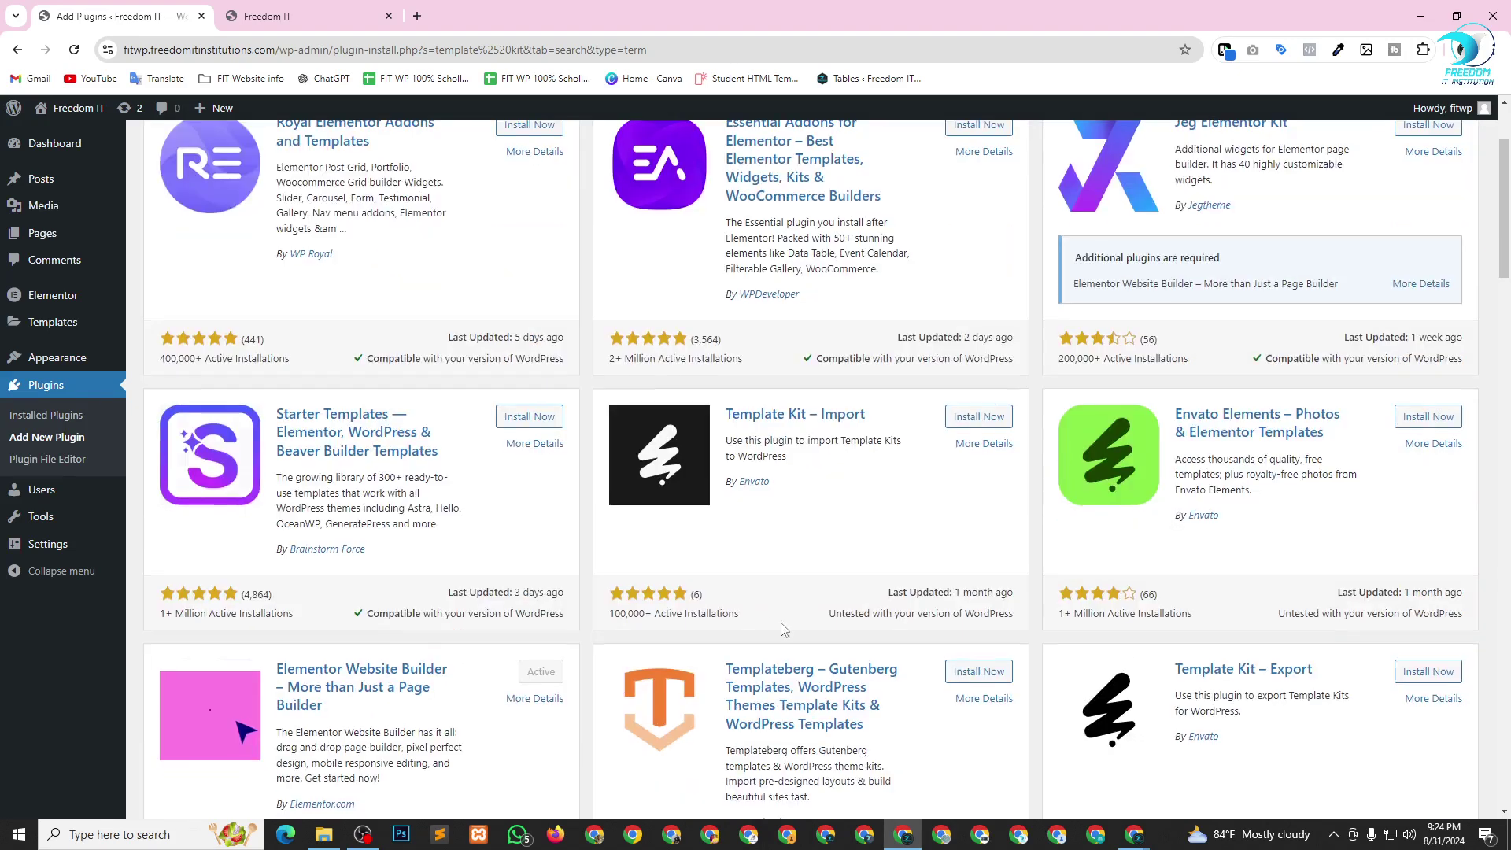
pyautogui.moveTo(610, 614); pyautogui.dragTo(665, 615)
pyautogui.scroll(-3, 1215, 626)
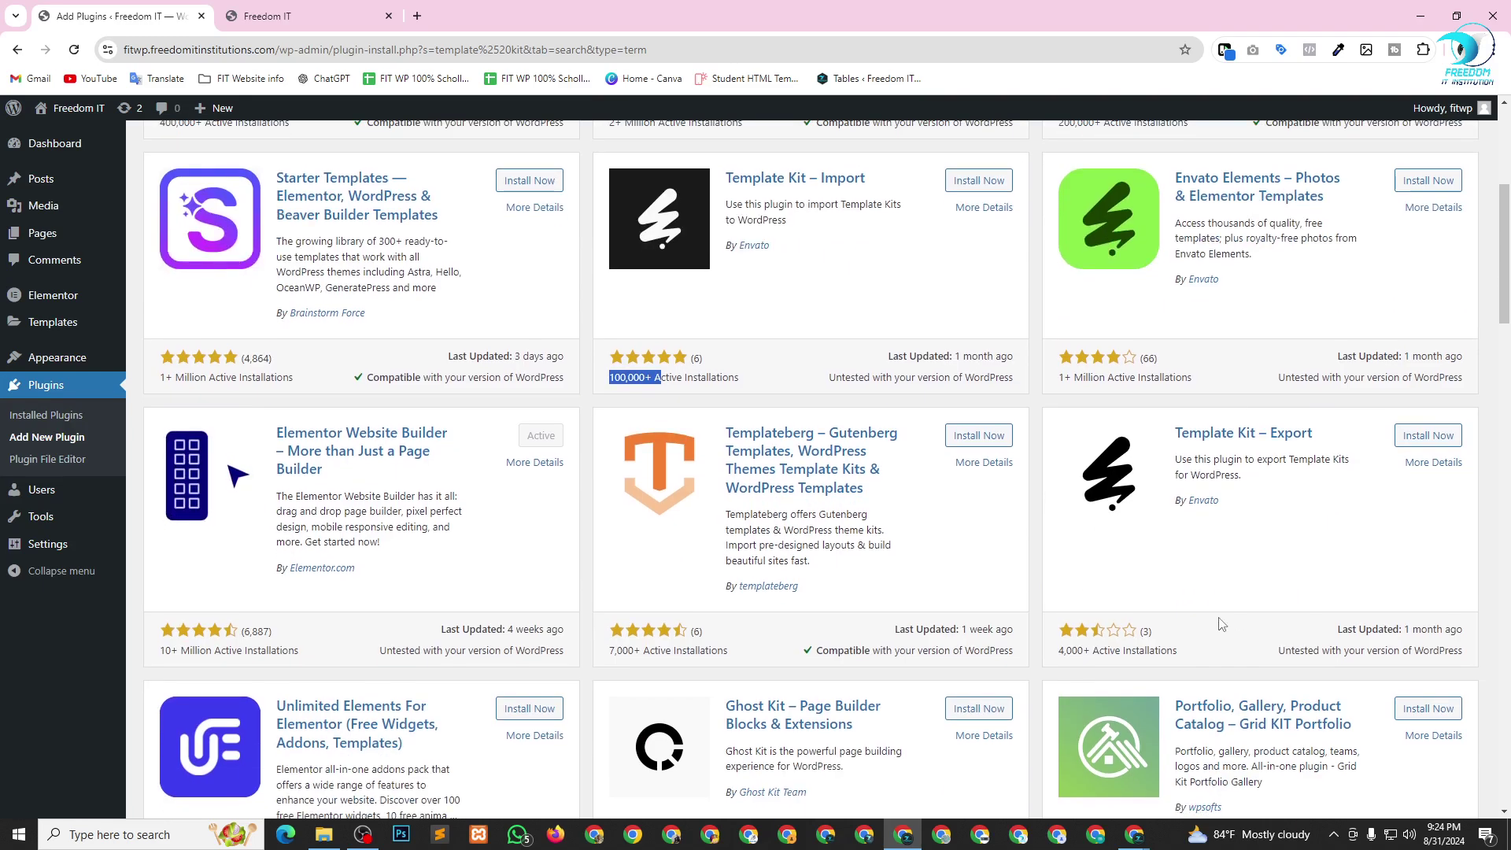
pyautogui.scroll(5, 1214, 627)
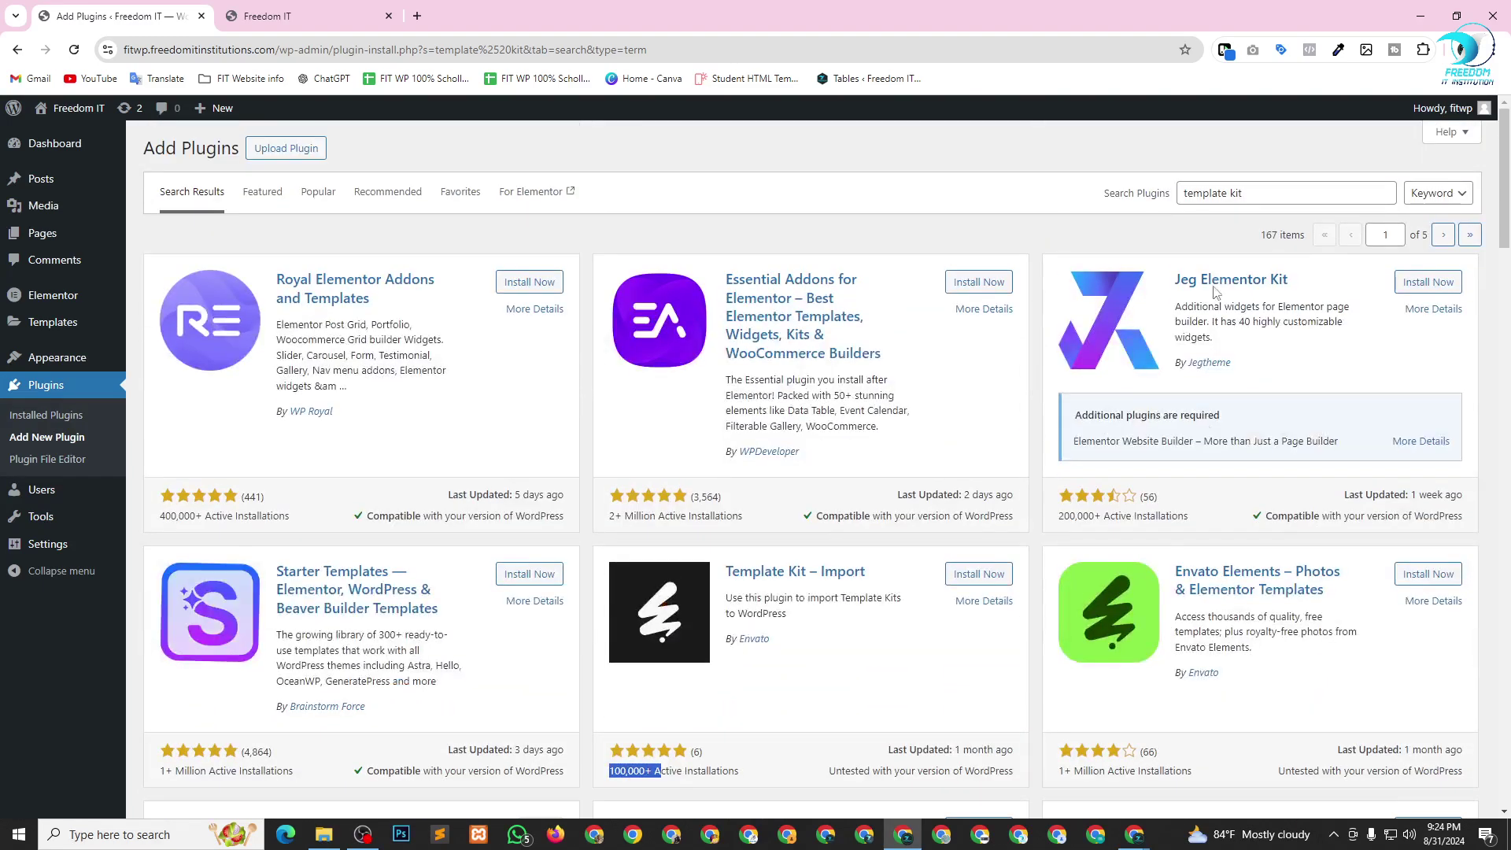
# Refine the plugin search to "elementor template kit" and find Template Kit – Import in the results.
pyautogui.click(1183, 195)
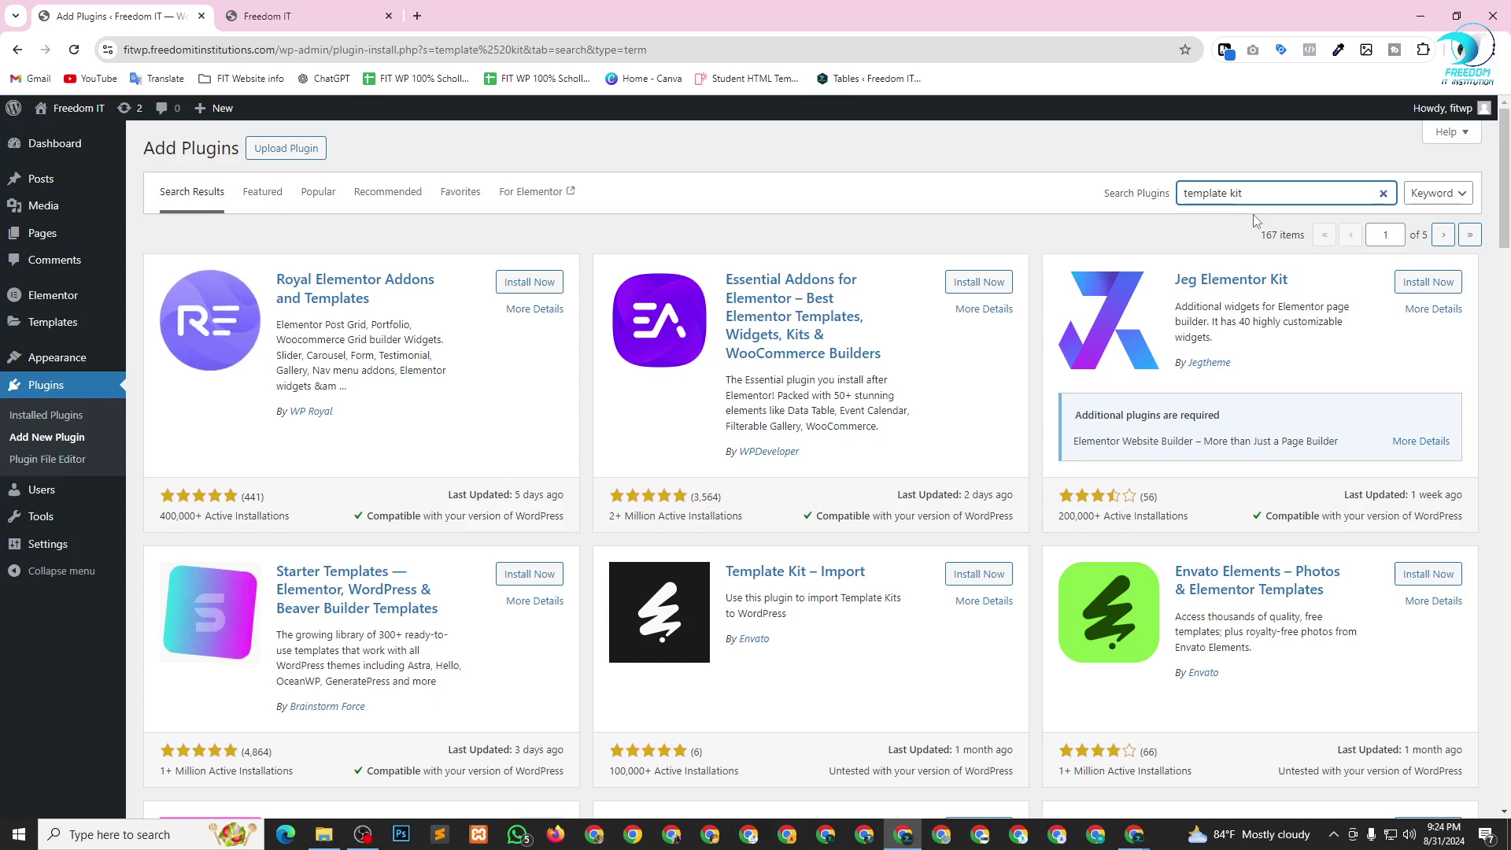
pyautogui.write('elw')
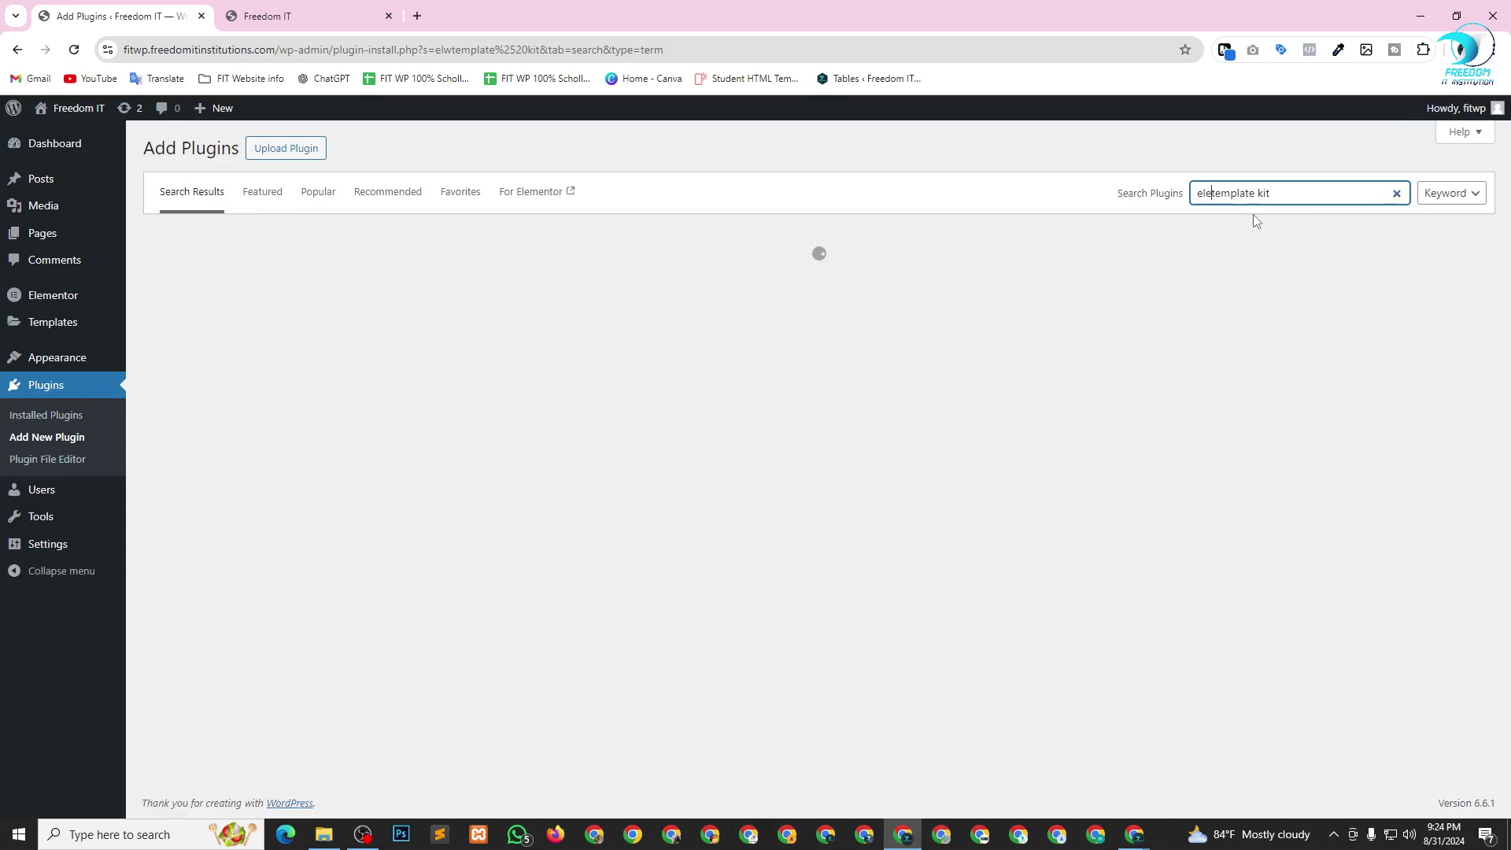
pyautogui.write('ntor')
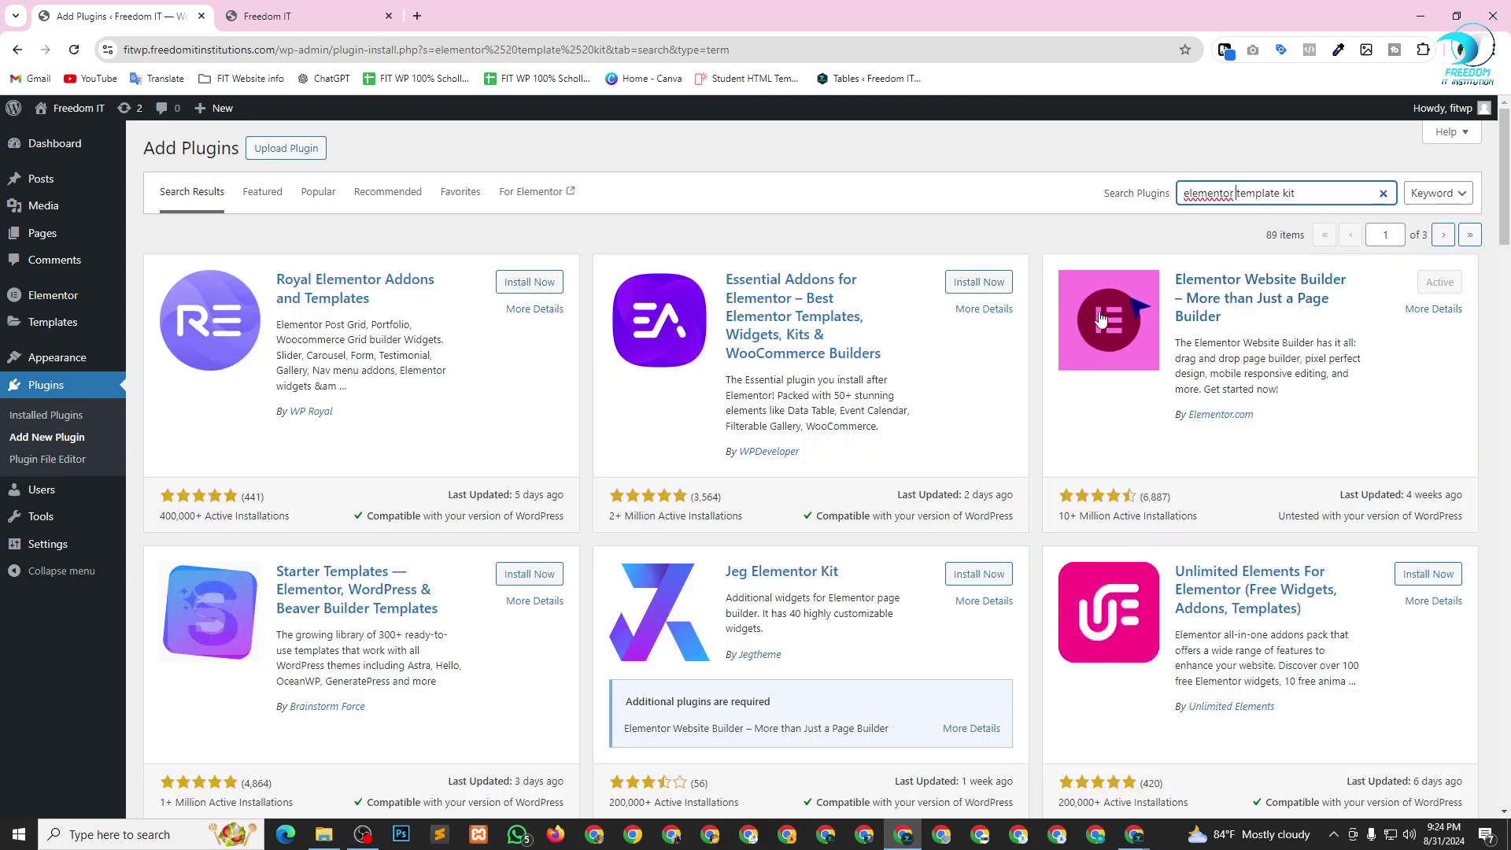
pyautogui.scroll(-5, 1181, 472)
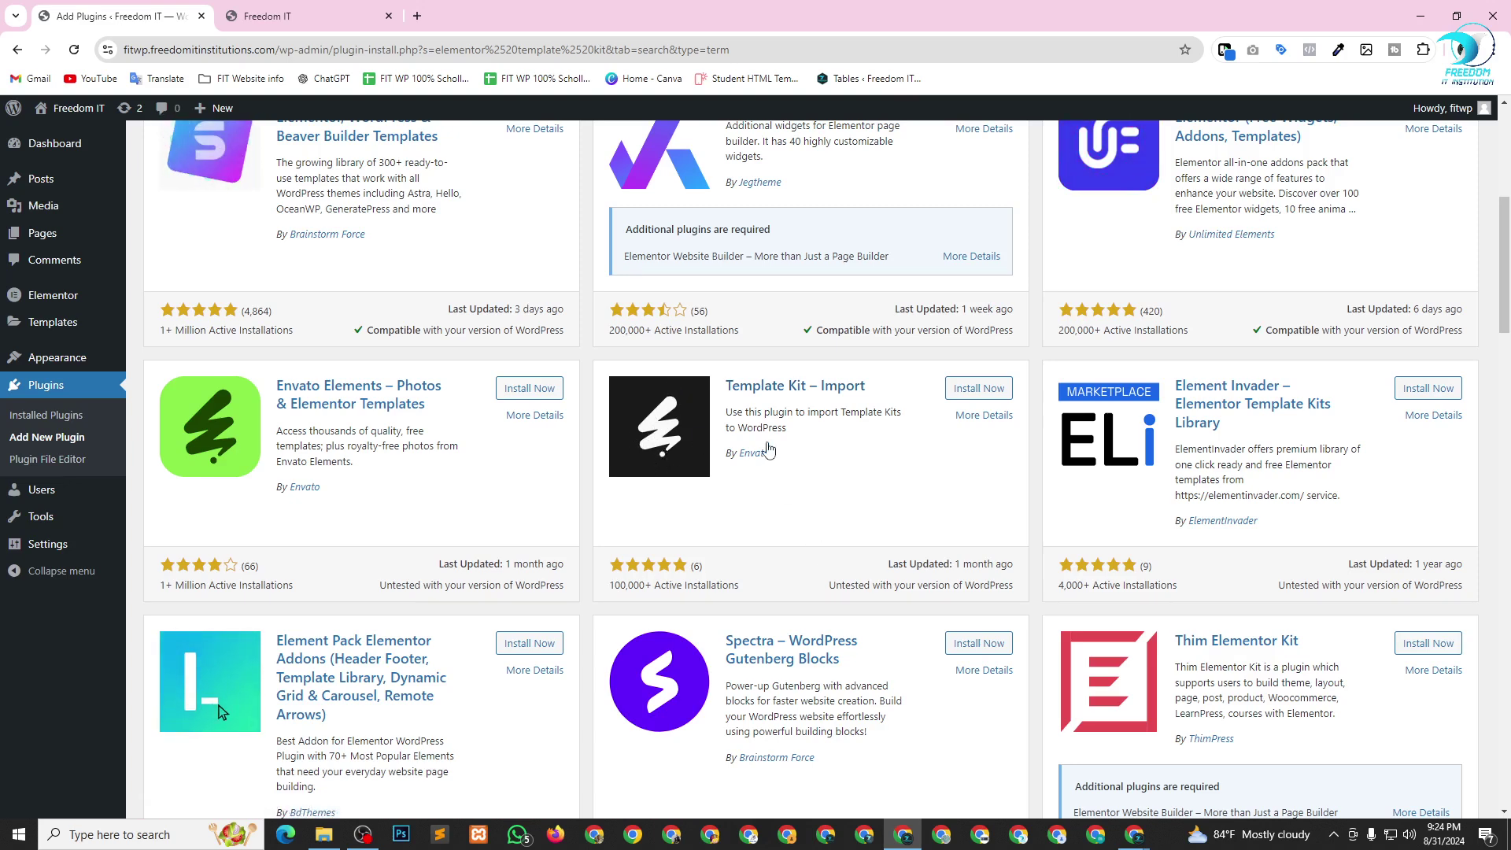
# Install and activate the Template Kit – Import plugin by Envato.
pyautogui.moveTo(793, 463); pyautogui.dragTo(724, 465)
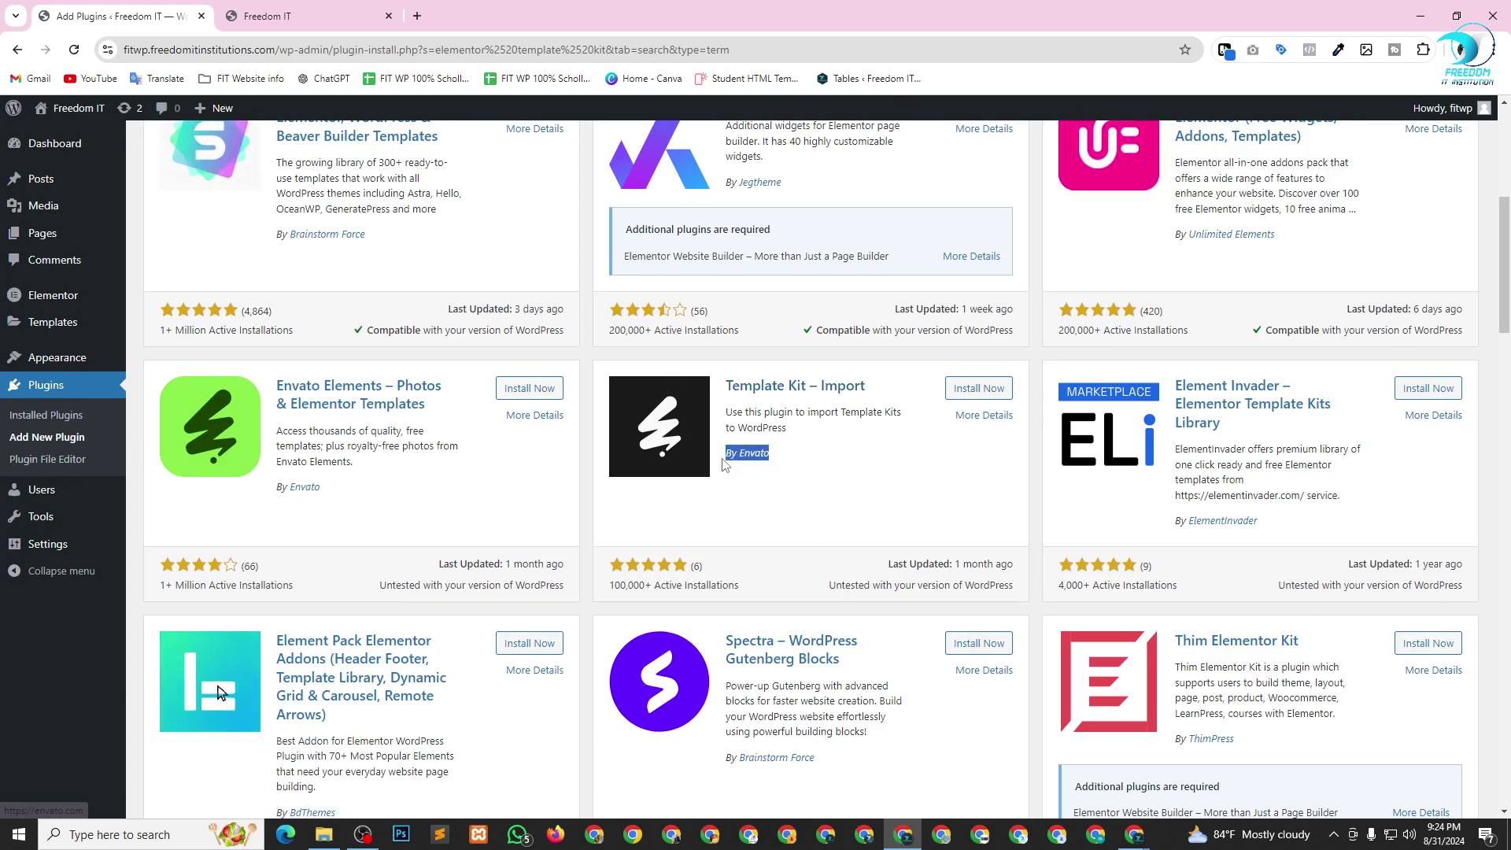
pyautogui.click(787, 450)
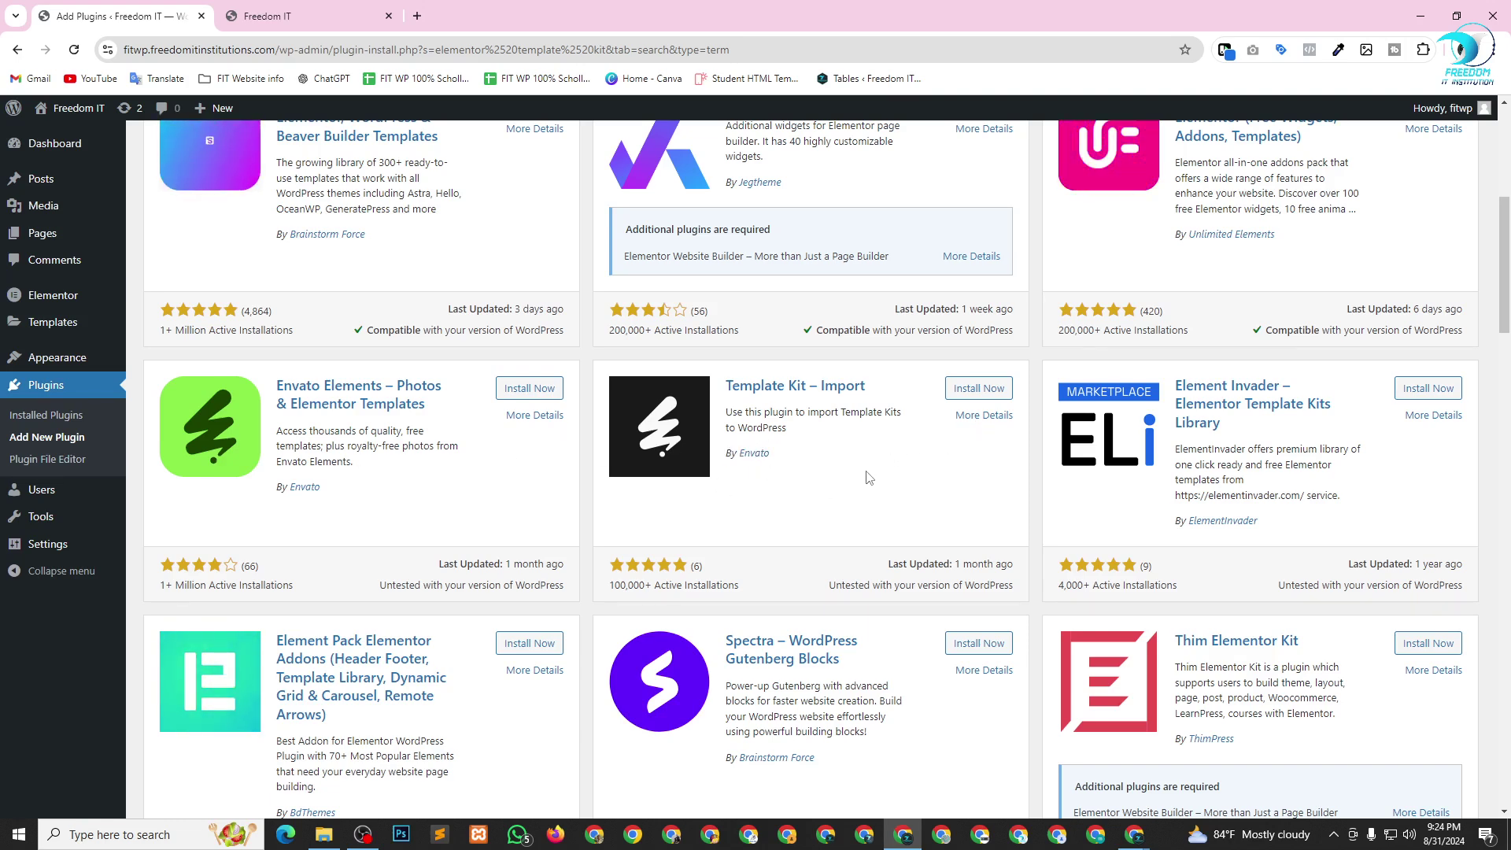
pyautogui.click(976, 390)
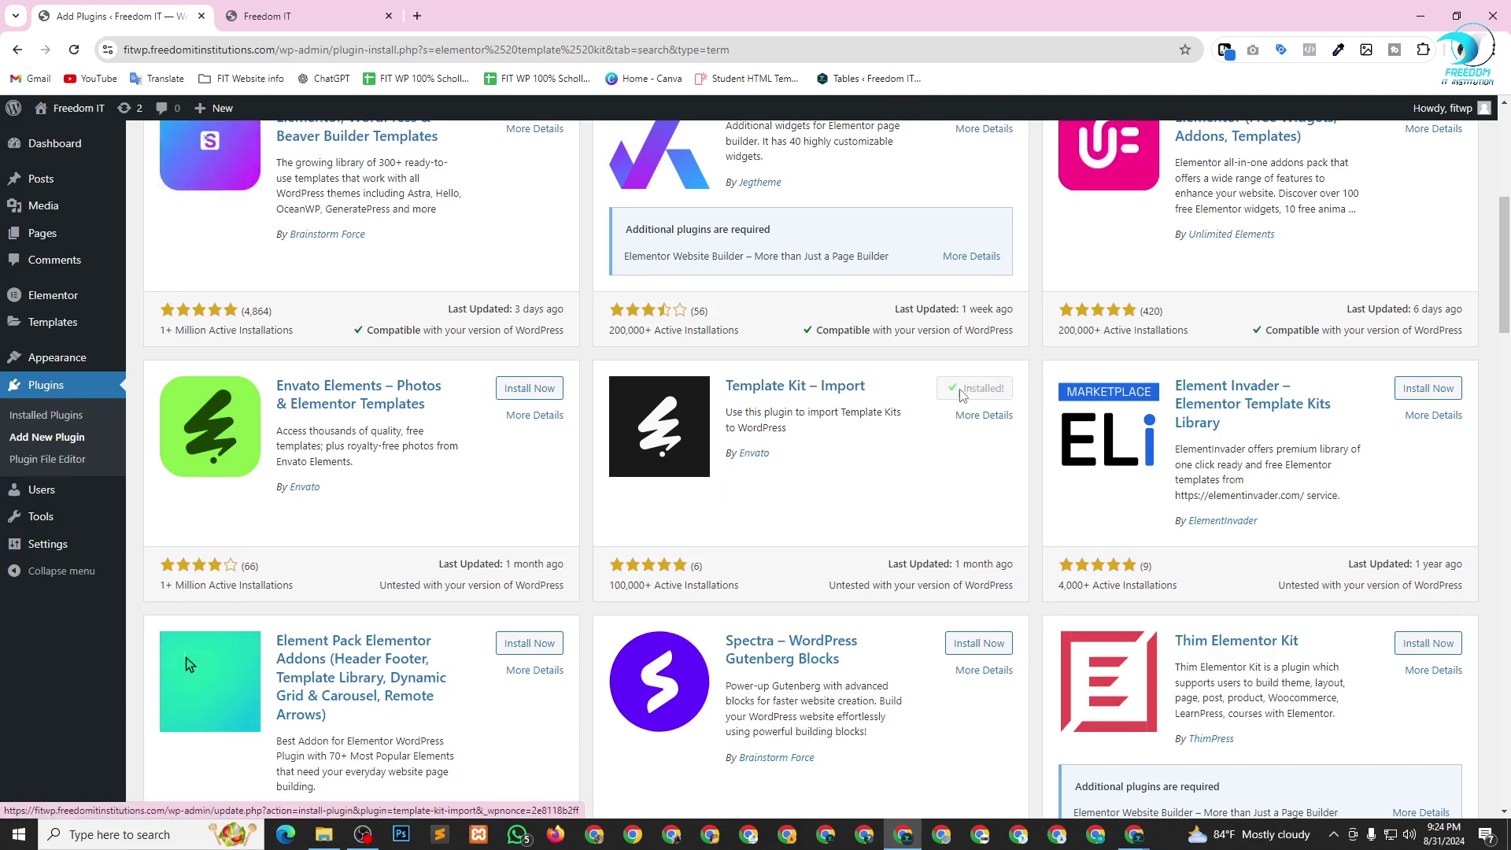
pyautogui.click(983, 393)
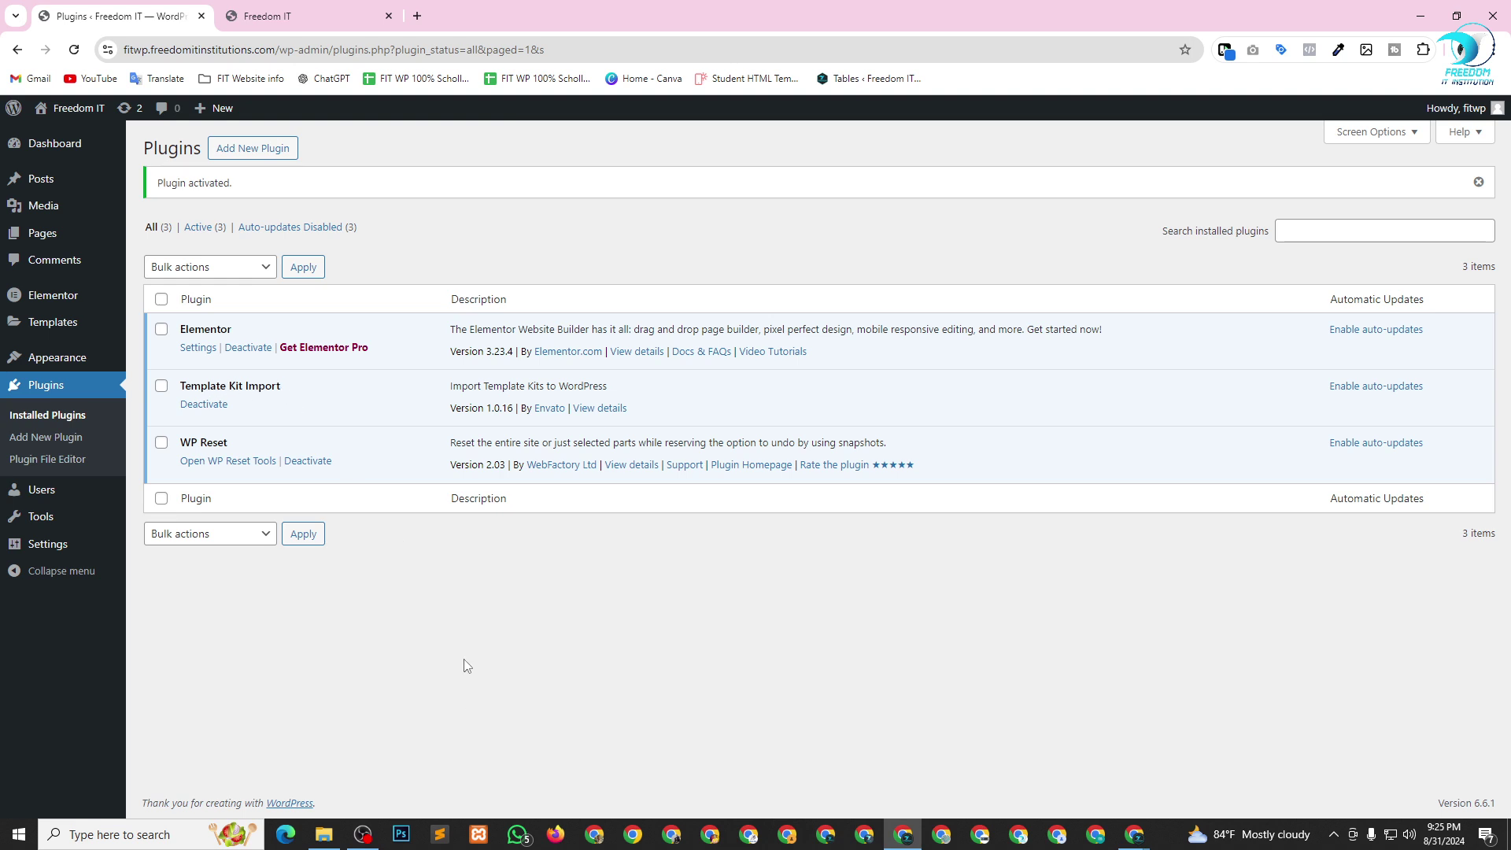
# Check the foodo template kit zip in the Resource folder and open the Template Kit tool from the WordPress dashboard.
pyautogui.click(59, 144)
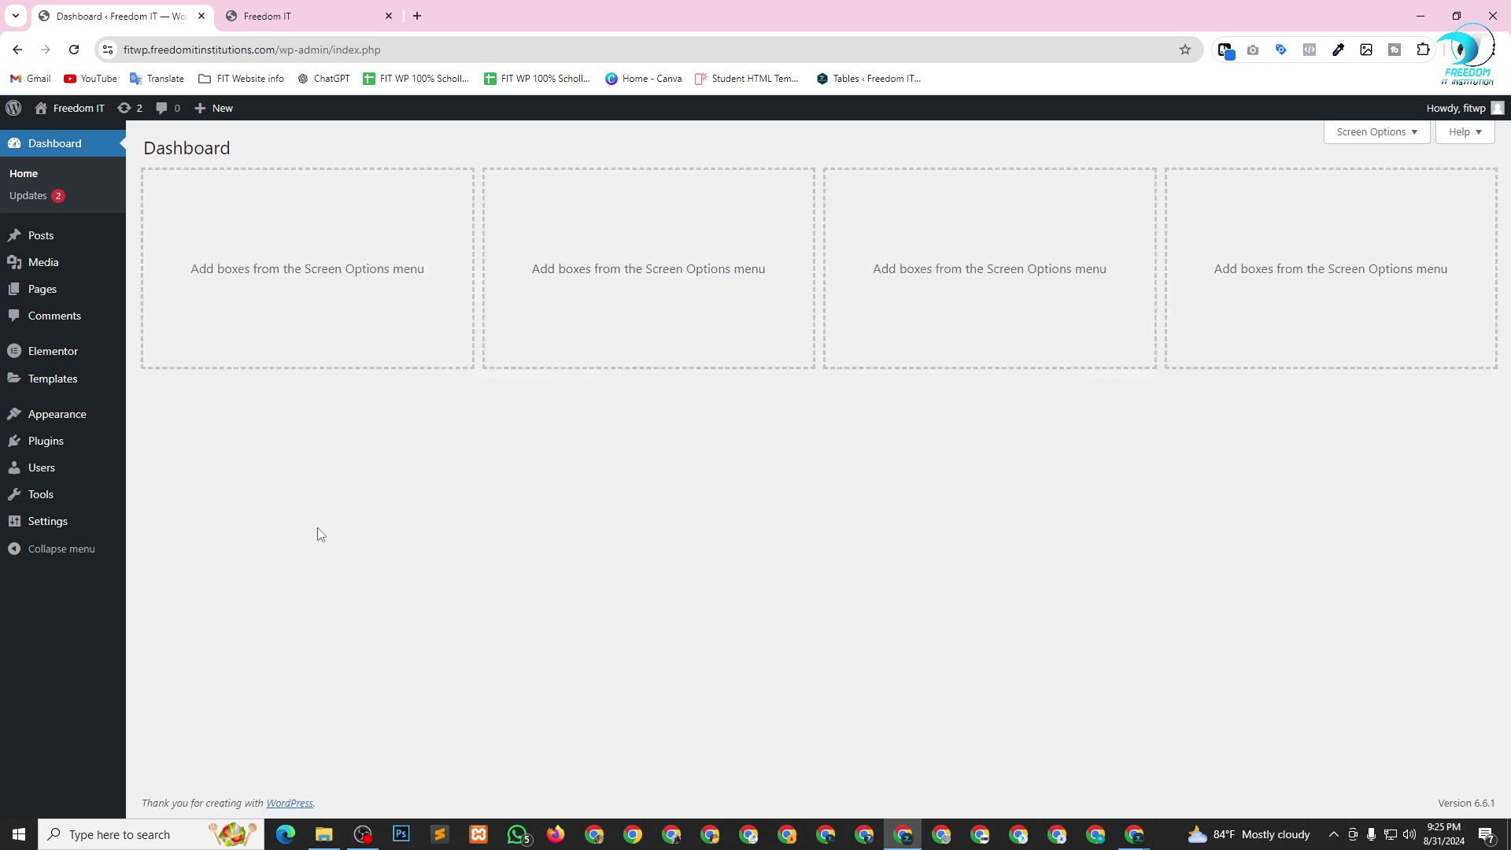
pyautogui.moveTo(55, 506)
pyautogui.click(323, 834)
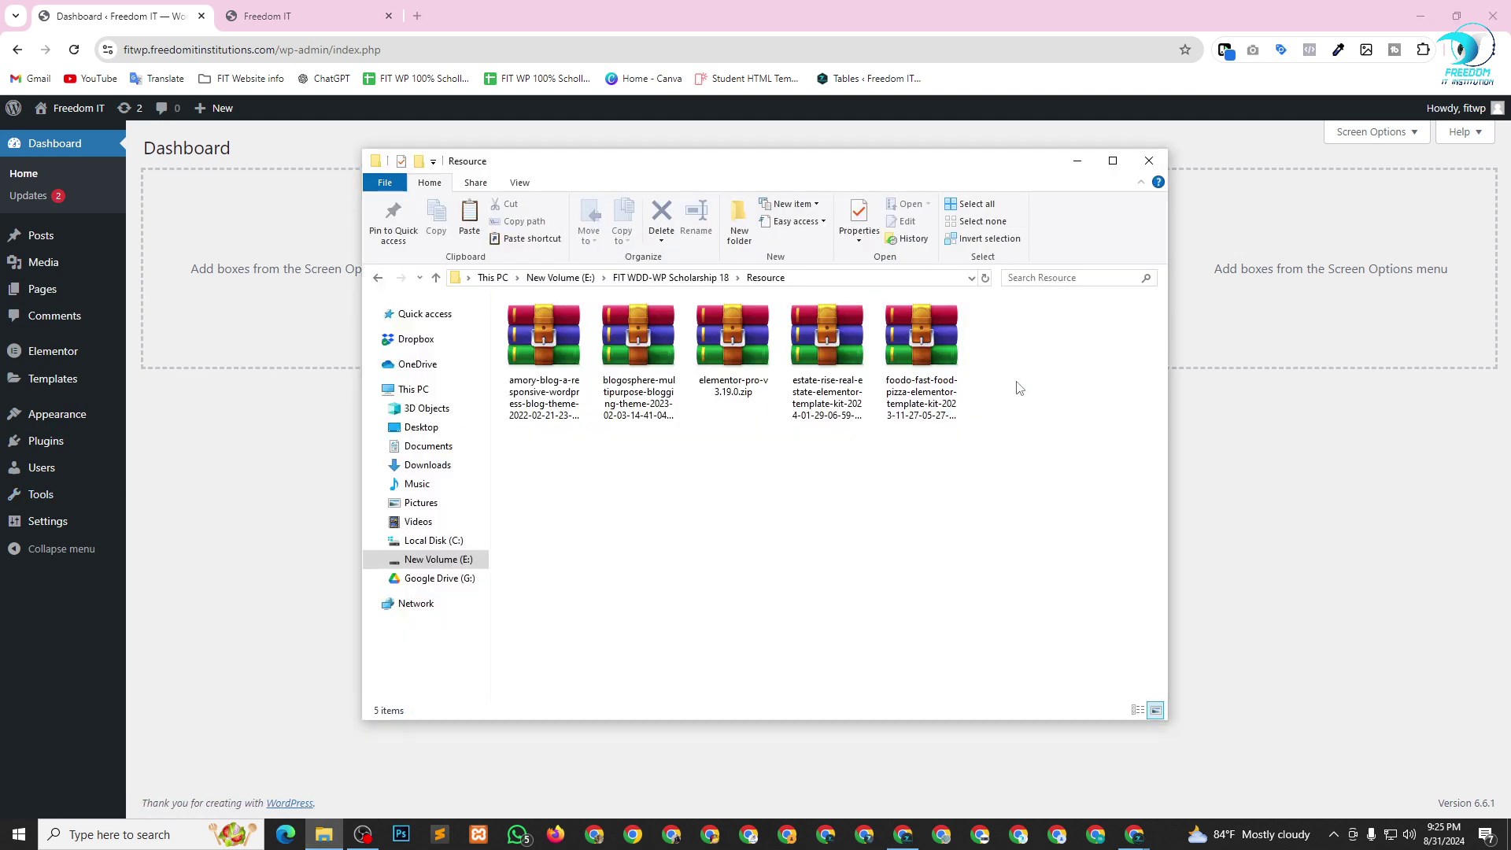
pyautogui.click(962, 358)
pyautogui.click(997, 508)
pyautogui.click(252, 505)
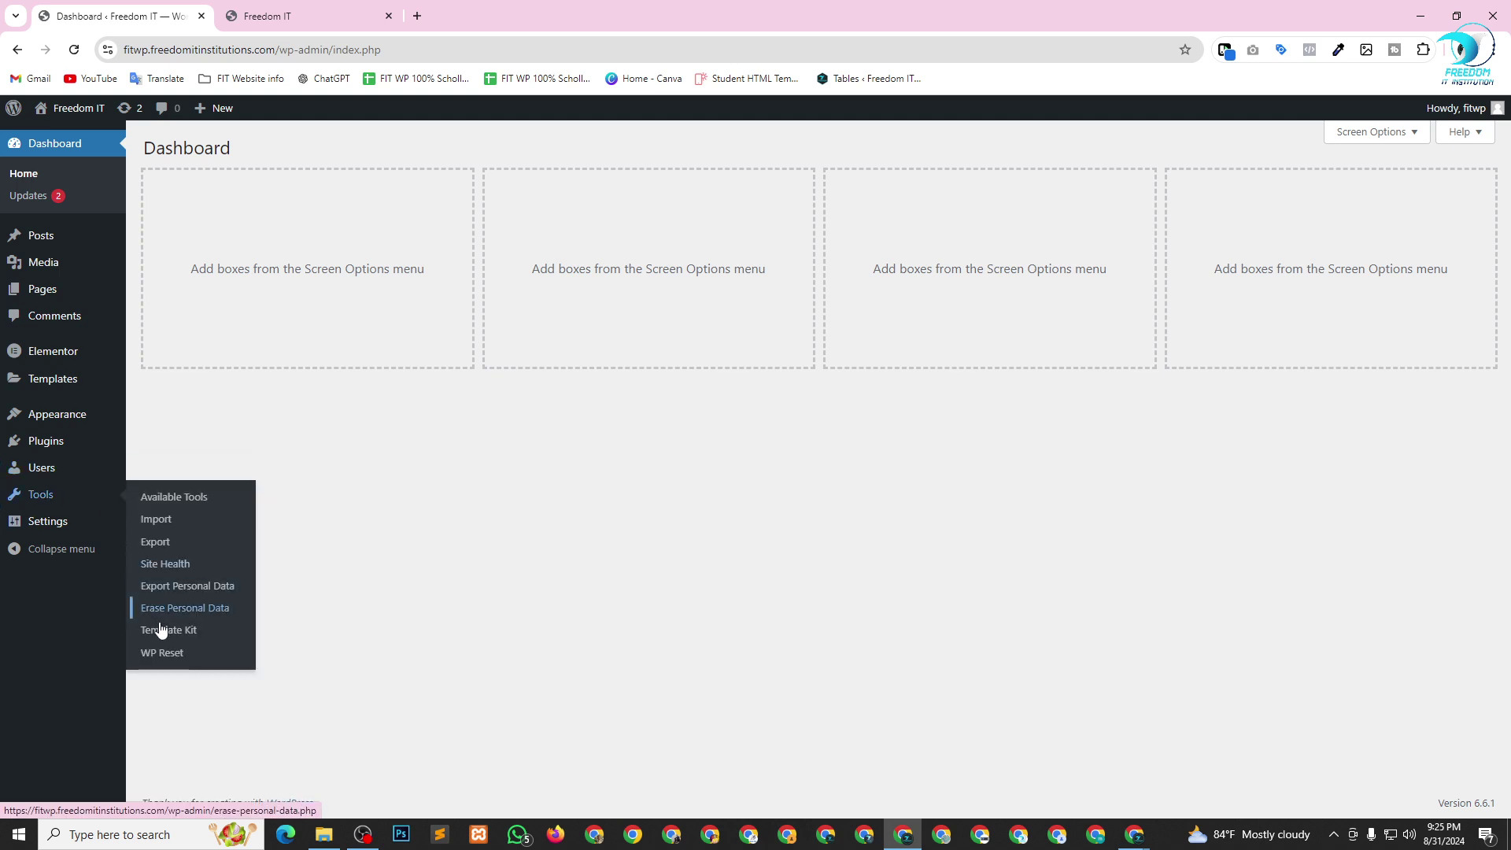
pyautogui.click(192, 634)
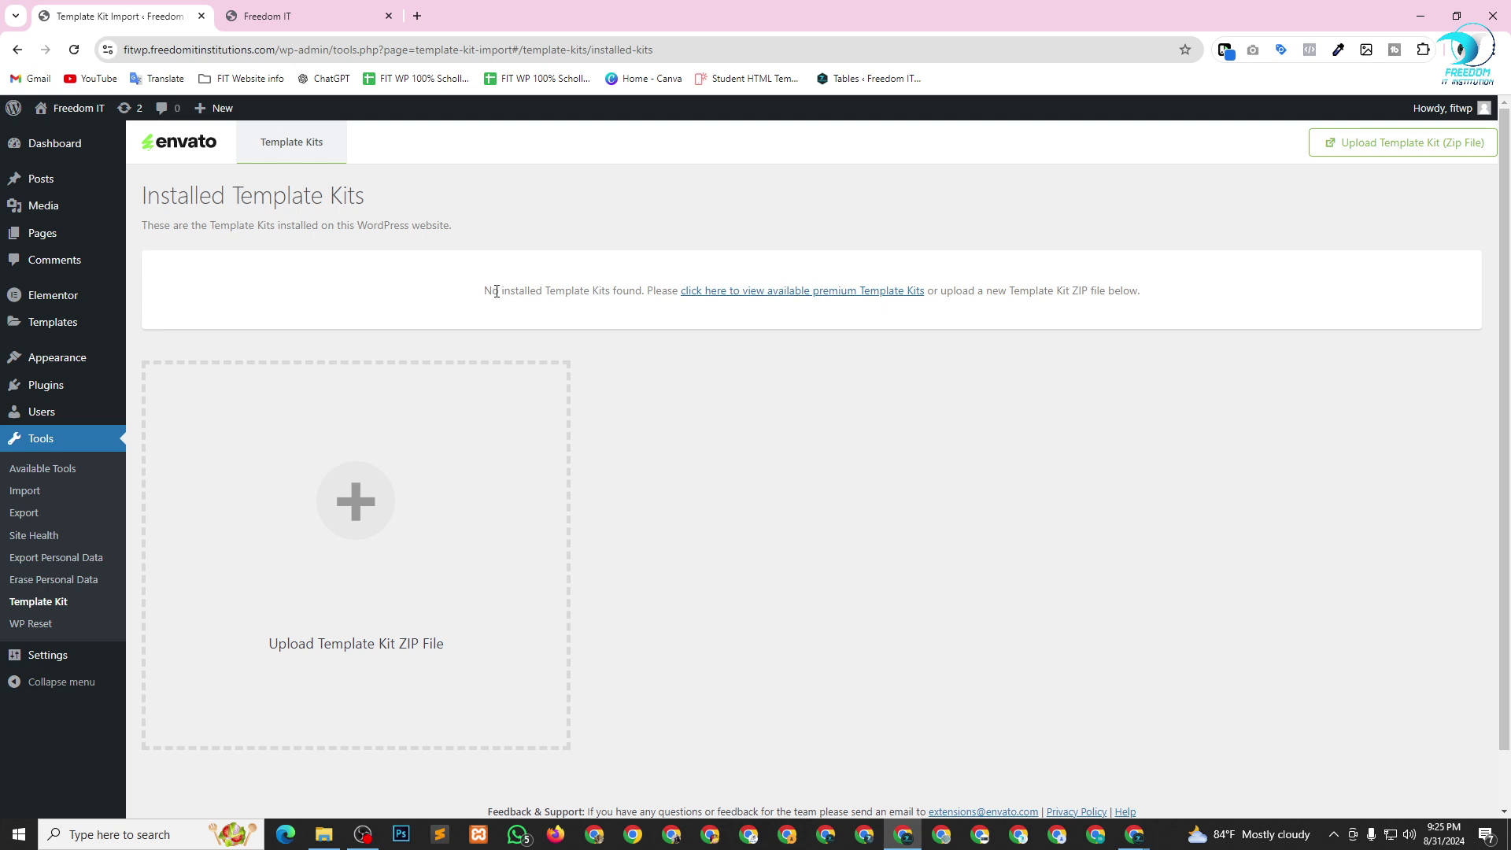
# Read the notice about installed kits and look over the upload area on the Installed Template Kits page.
pyautogui.moveTo(496, 291); pyautogui.dragTo(657, 307)
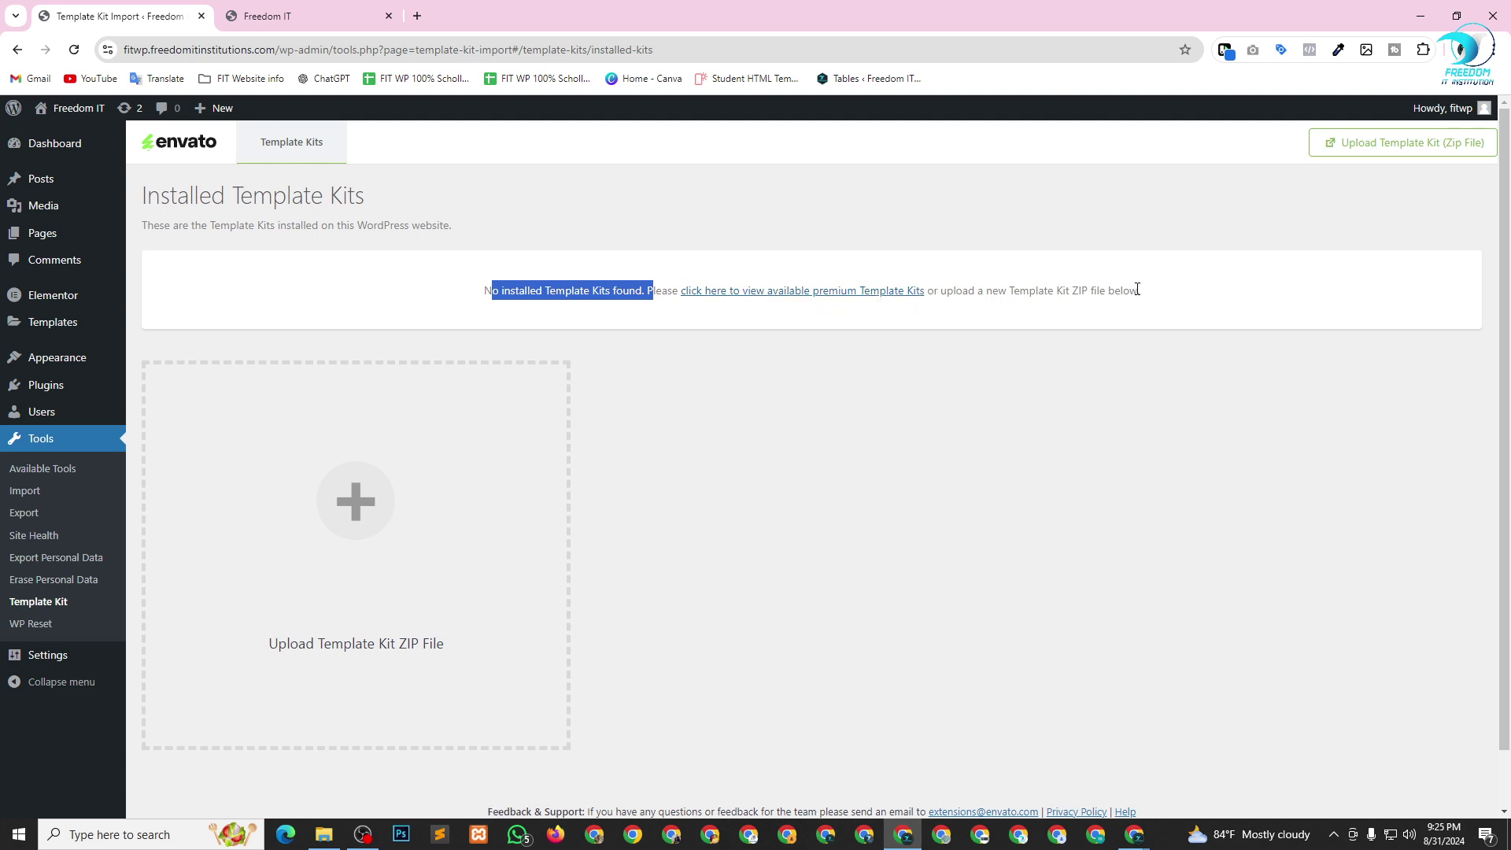
pyautogui.moveTo(1137, 290); pyautogui.dragTo(938, 306)
pyautogui.click(1131, 398)
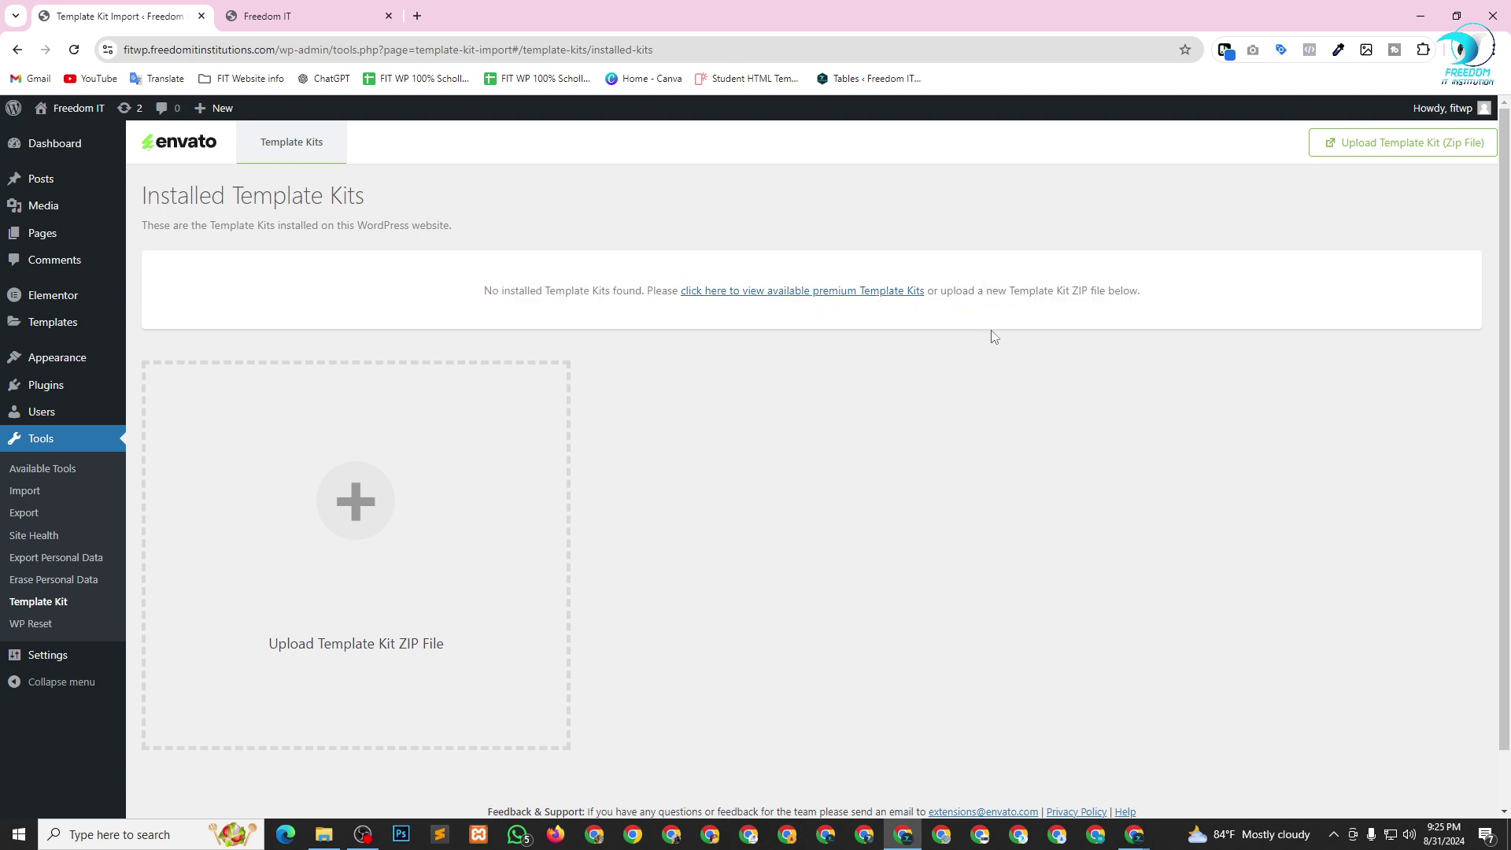
pyautogui.scroll(-2, 865, 433)
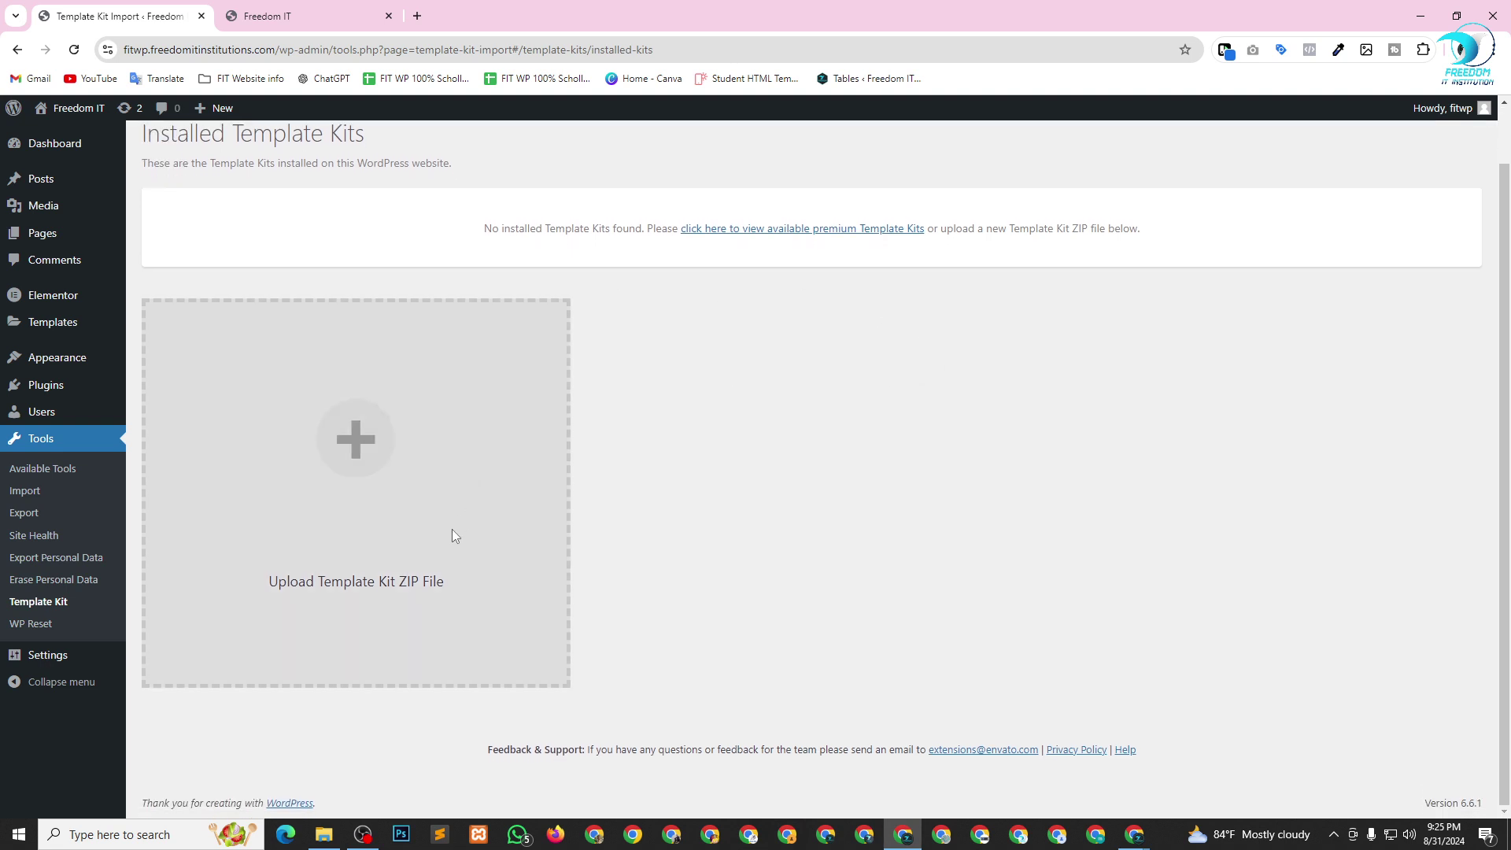
pyautogui.scroll(2, 984, 578)
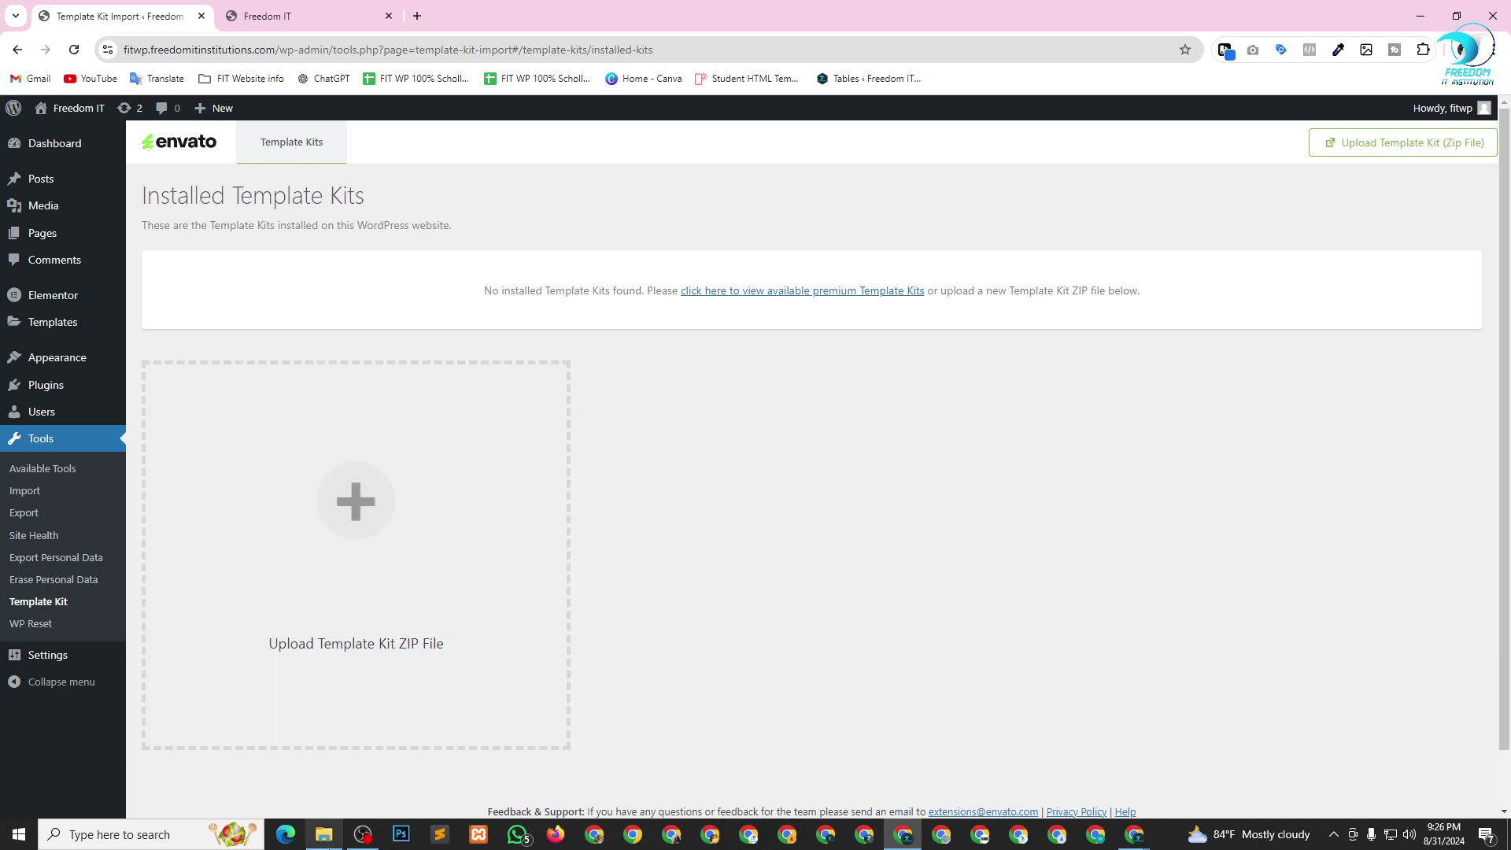
# Try to upload the foodo template kit zip by dropping it from the Resource folder onto the upload area.
pyautogui.click(323, 836)
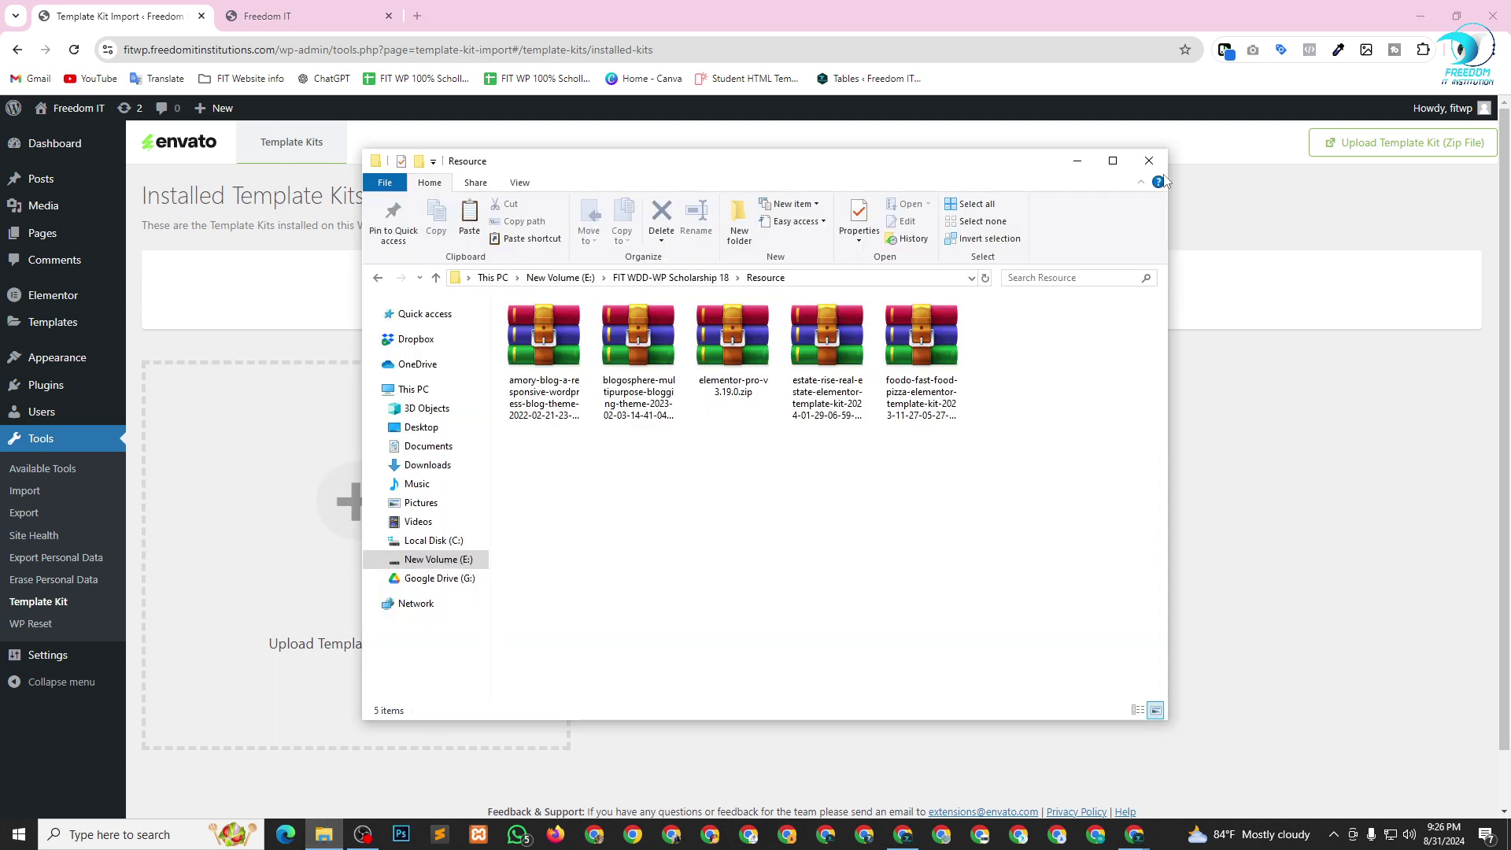
pyautogui.moveTo(776, 172); pyautogui.dragTo(1139, 150)
pyautogui.click(1284, 339)
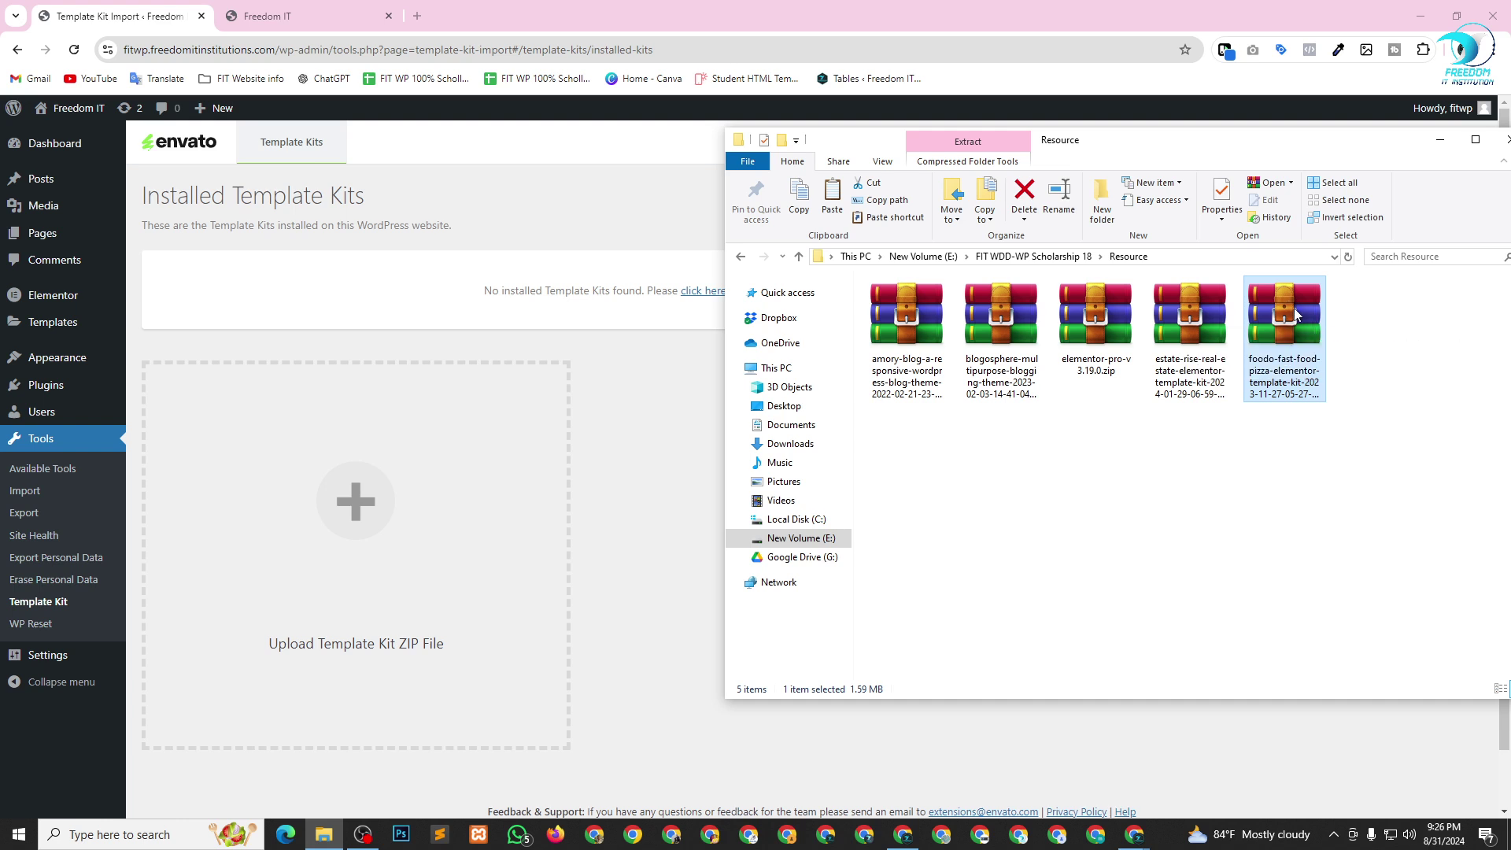
pyautogui.moveTo(1309, 315); pyautogui.dragTo(357, 528)
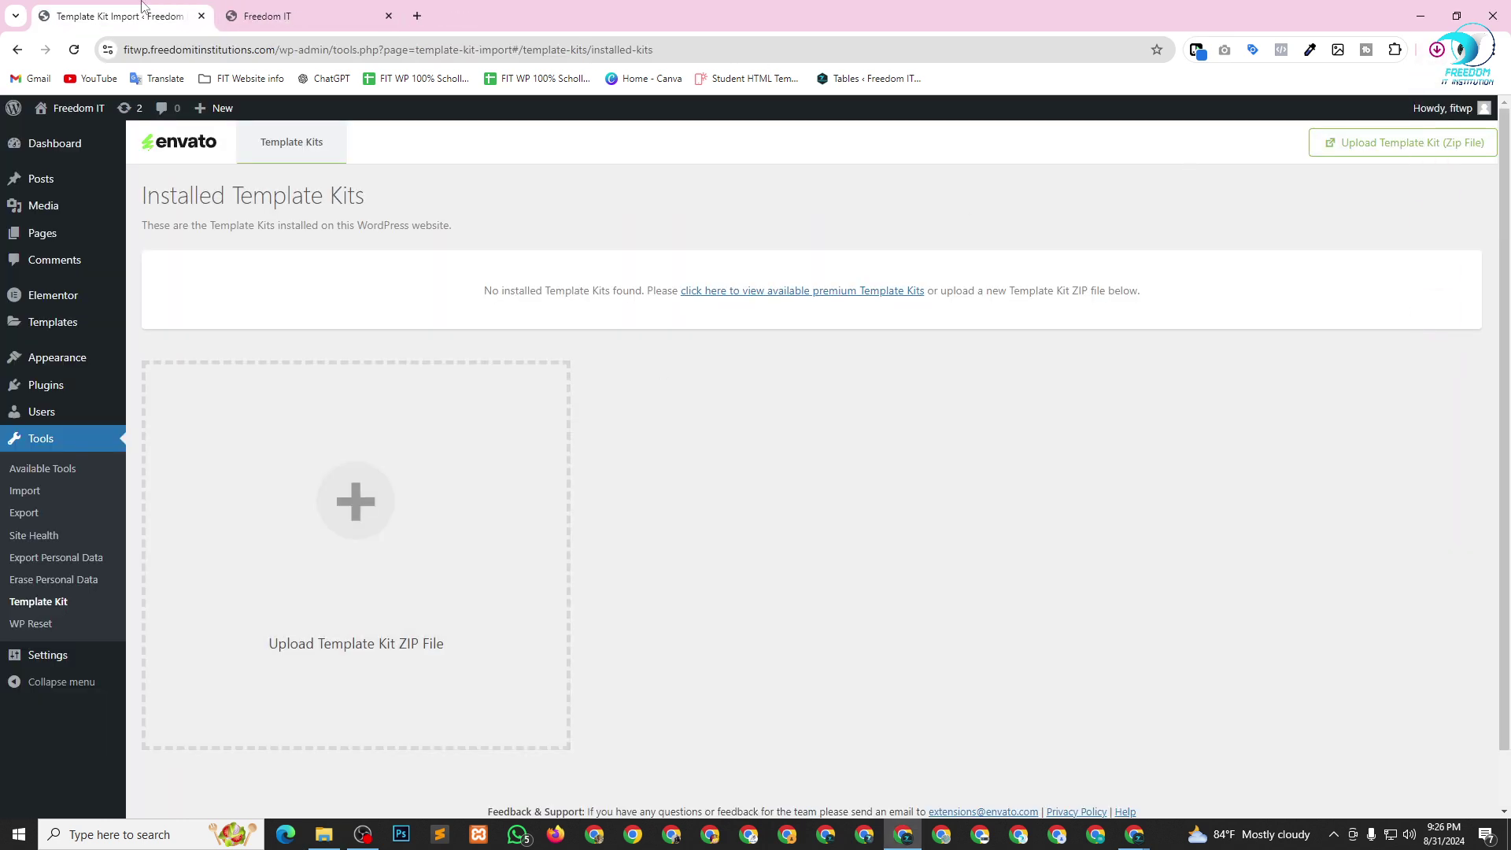
pyautogui.click(323, 834)
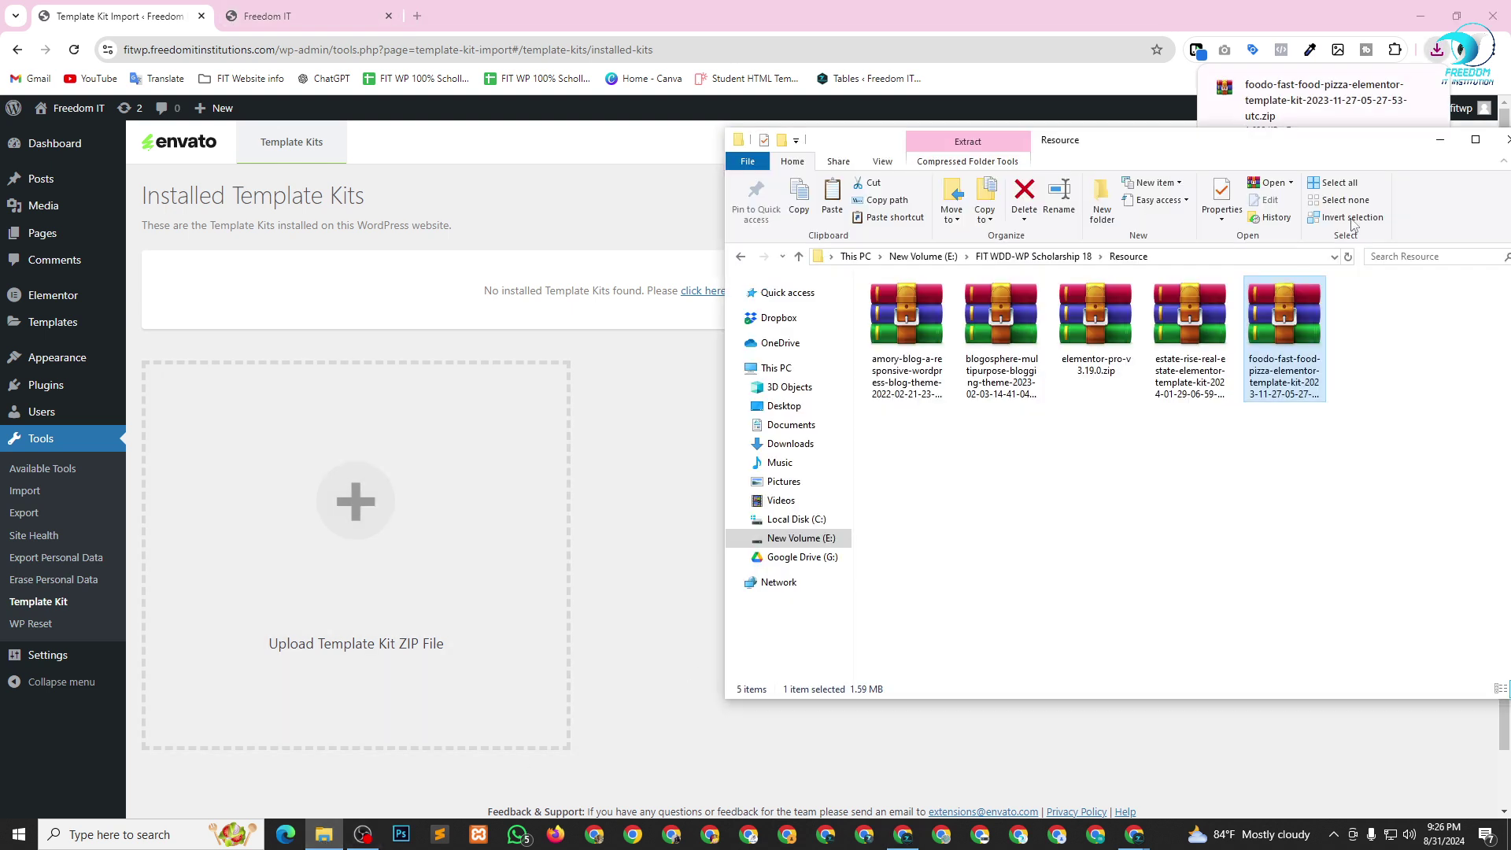
pyautogui.moveTo(1273, 323); pyautogui.dragTo(366, 510)
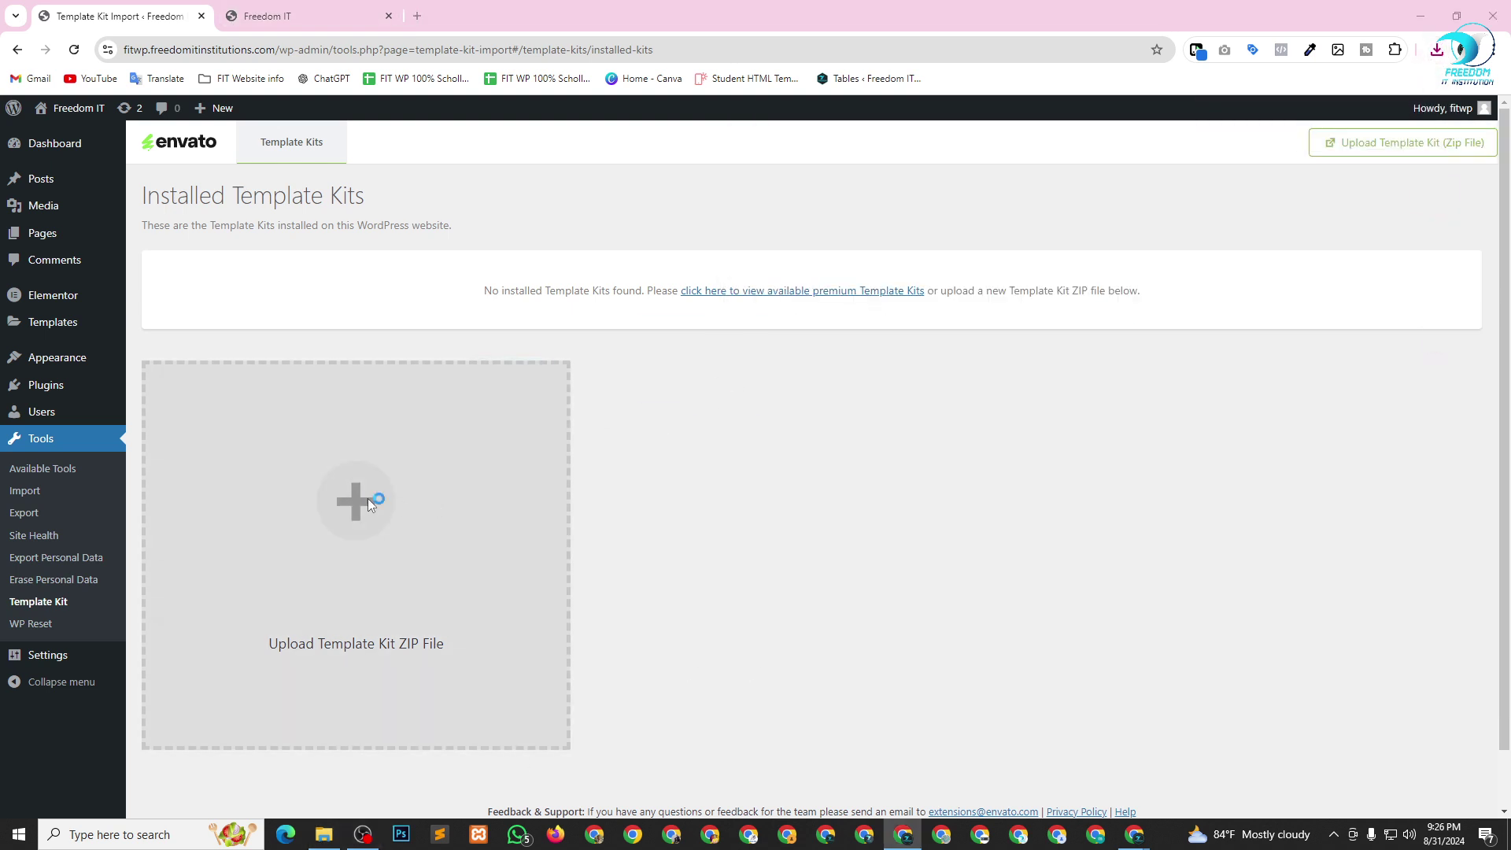
pyautogui.click(367, 499)
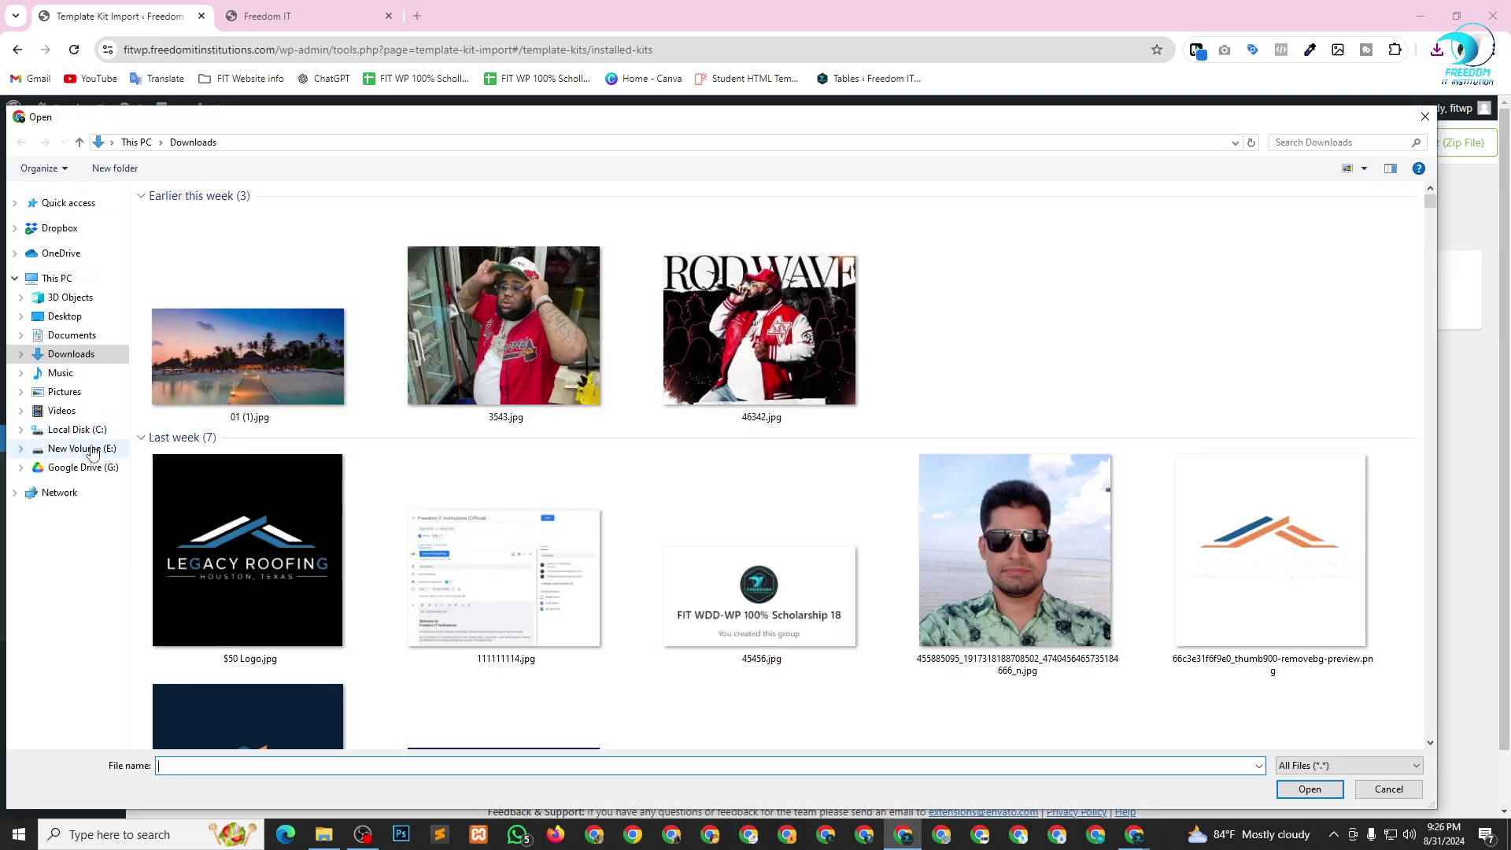
pyautogui.click(92, 451)
pyautogui.scroll(-6, 391, 512)
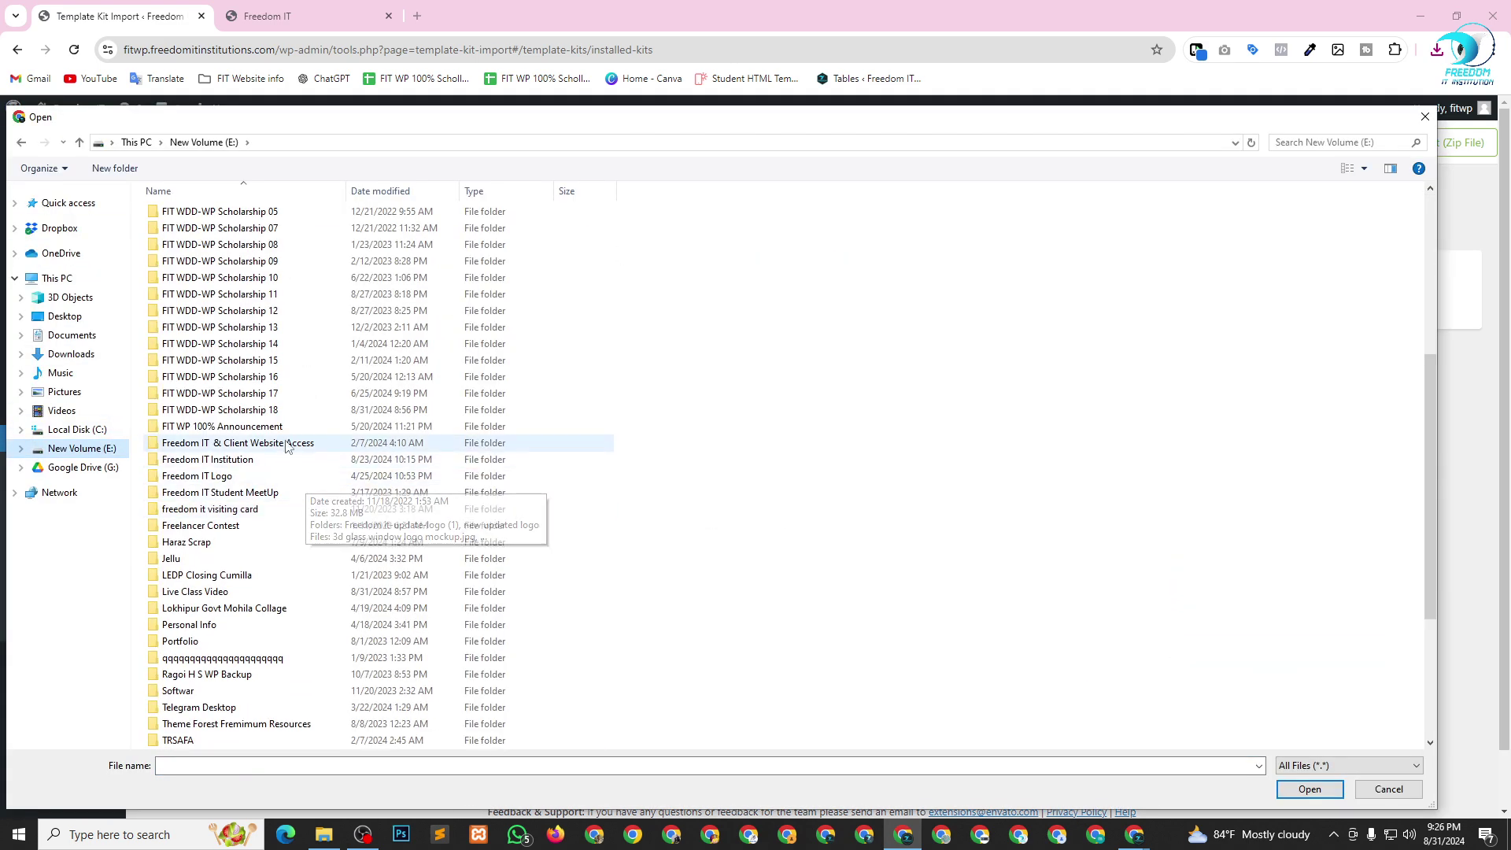
pyautogui.doubleClick(283, 413)
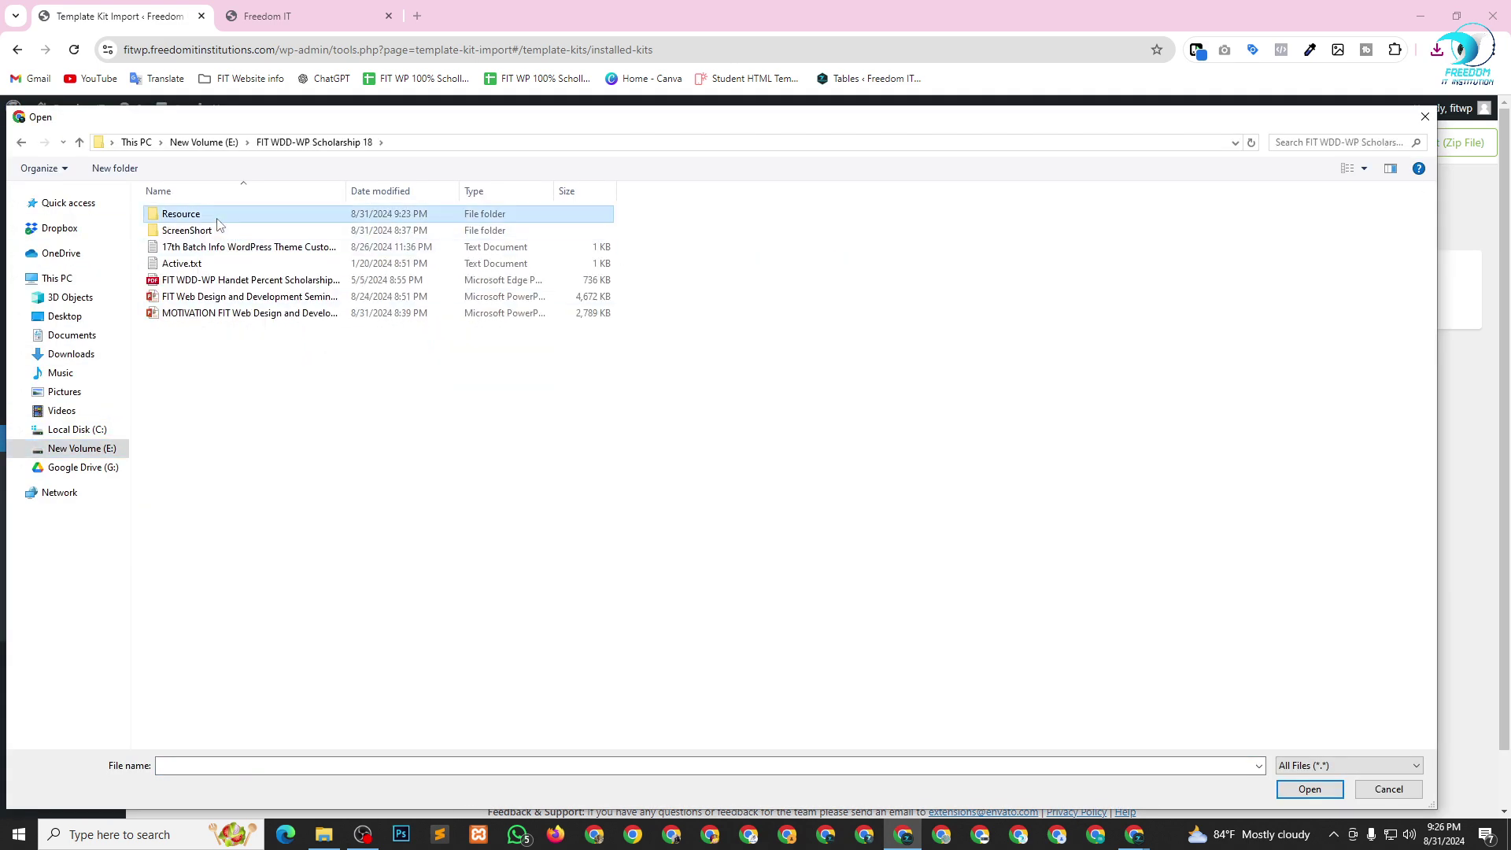
pyautogui.doubleClick(256, 213)
pyautogui.click(196, 281)
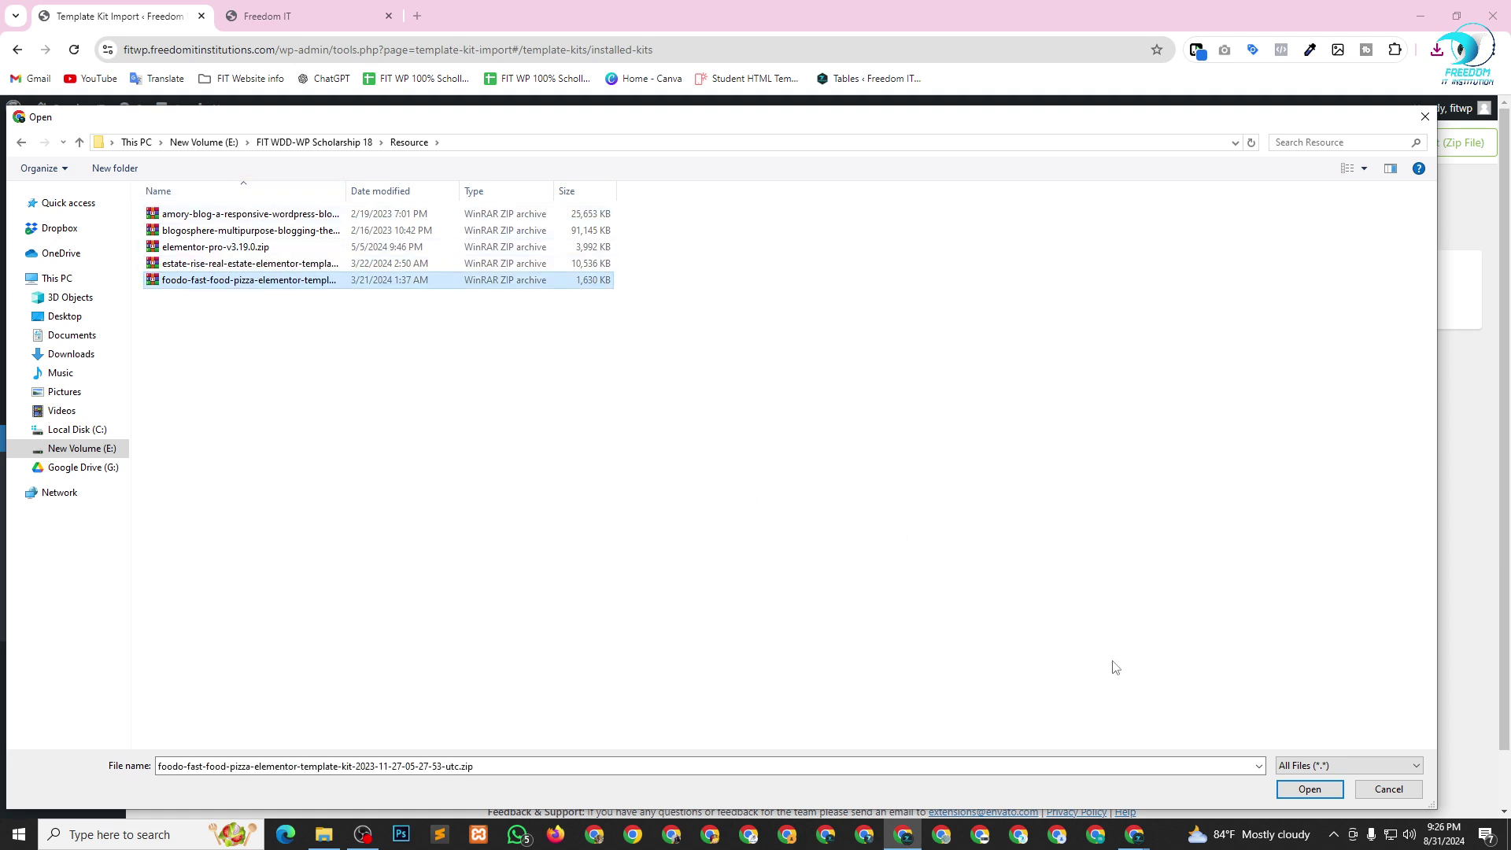
pyautogui.click(1311, 790)
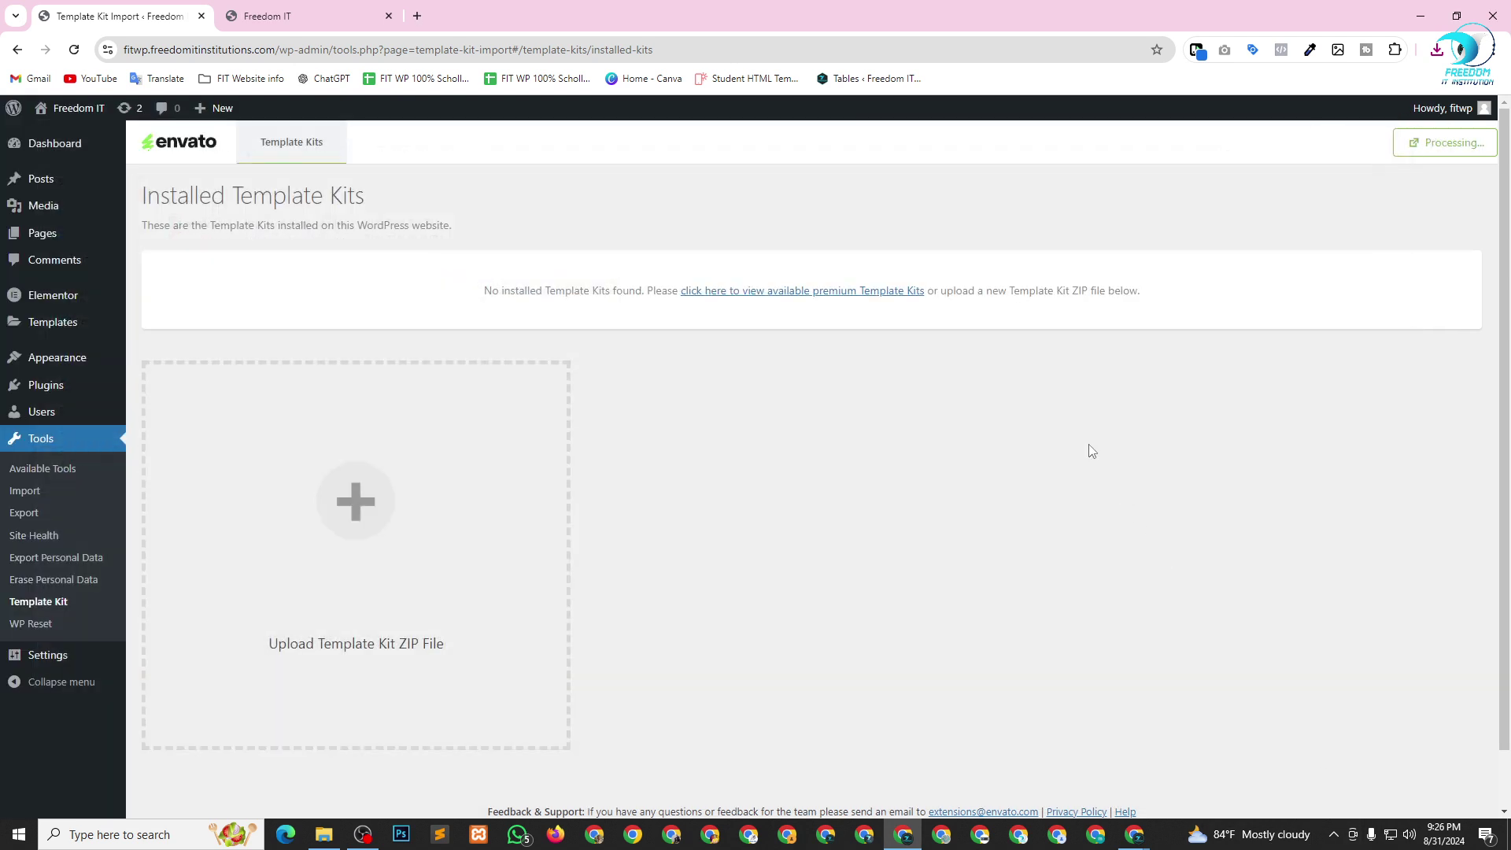
# Browse the Foodo kit's templates and the requirements listed under each one.
pyautogui.scroll(-1, 912, 448)
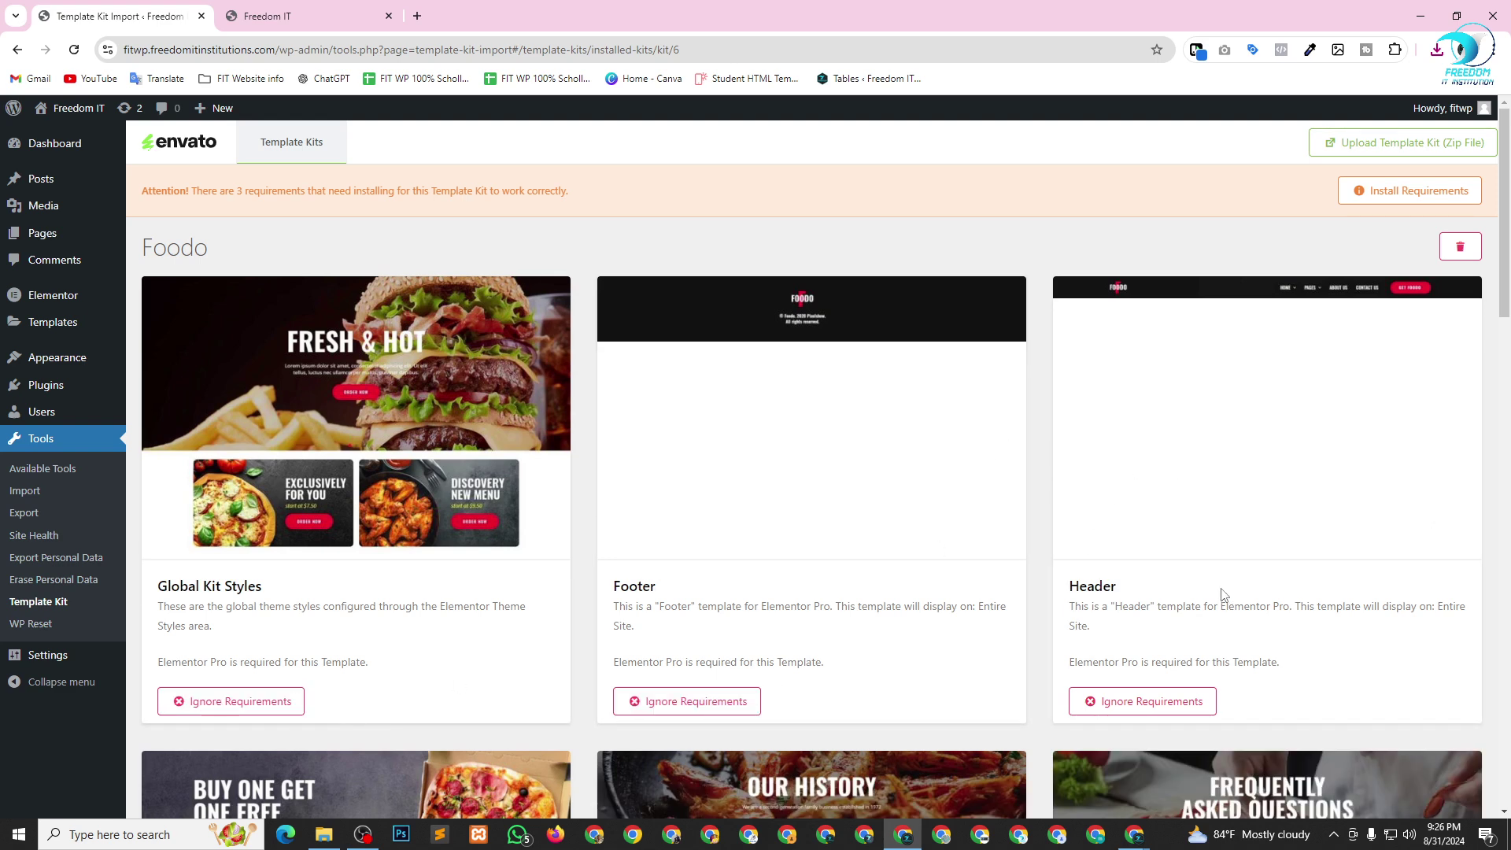
pyautogui.scroll(-12, 1202, 600)
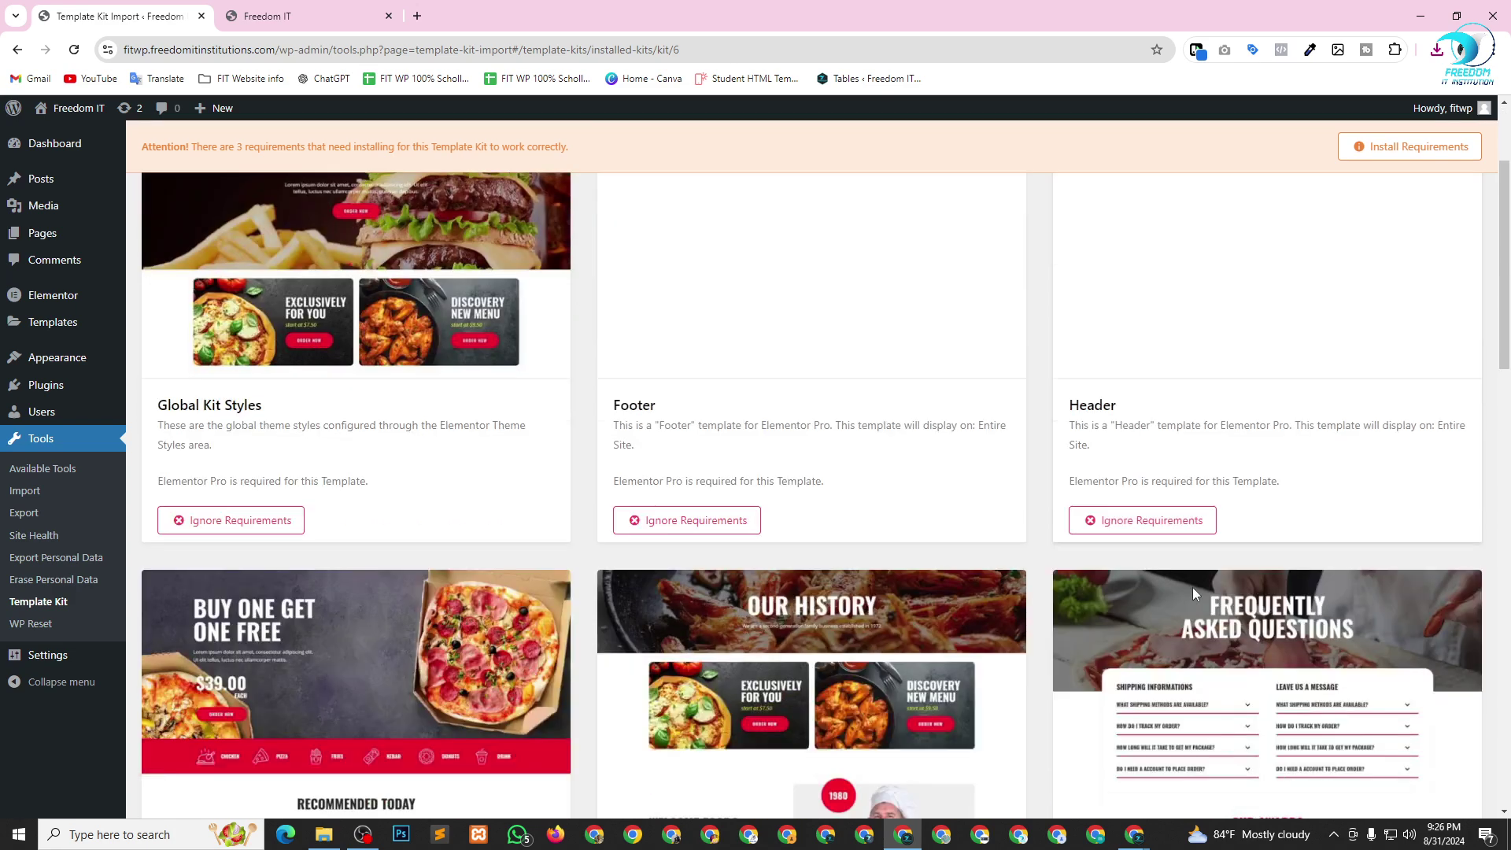
pyautogui.scroll(8, 1138, 616)
pyautogui.scroll(5, 1163, 588)
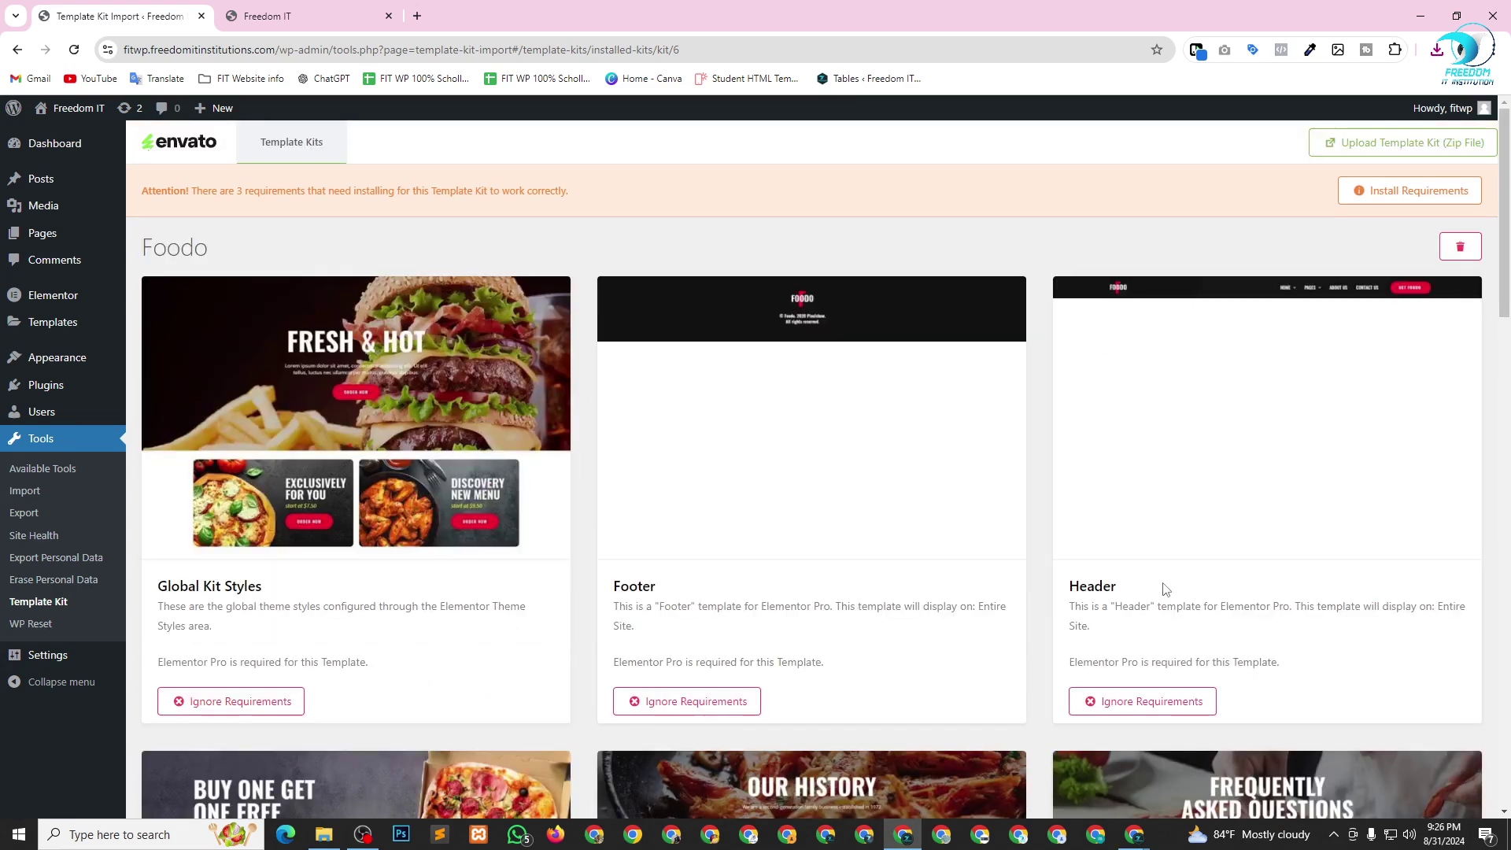
pyautogui.scroll(-20, 898, 556)
pyautogui.scroll(18, 901, 556)
# Capture the area around the kit's requirements notice, outline the attention message with a red rectangle and discard the capture.
pyautogui.press('Print')
pyautogui.moveTo(120, 115); pyautogui.dragTo(1504, 240)
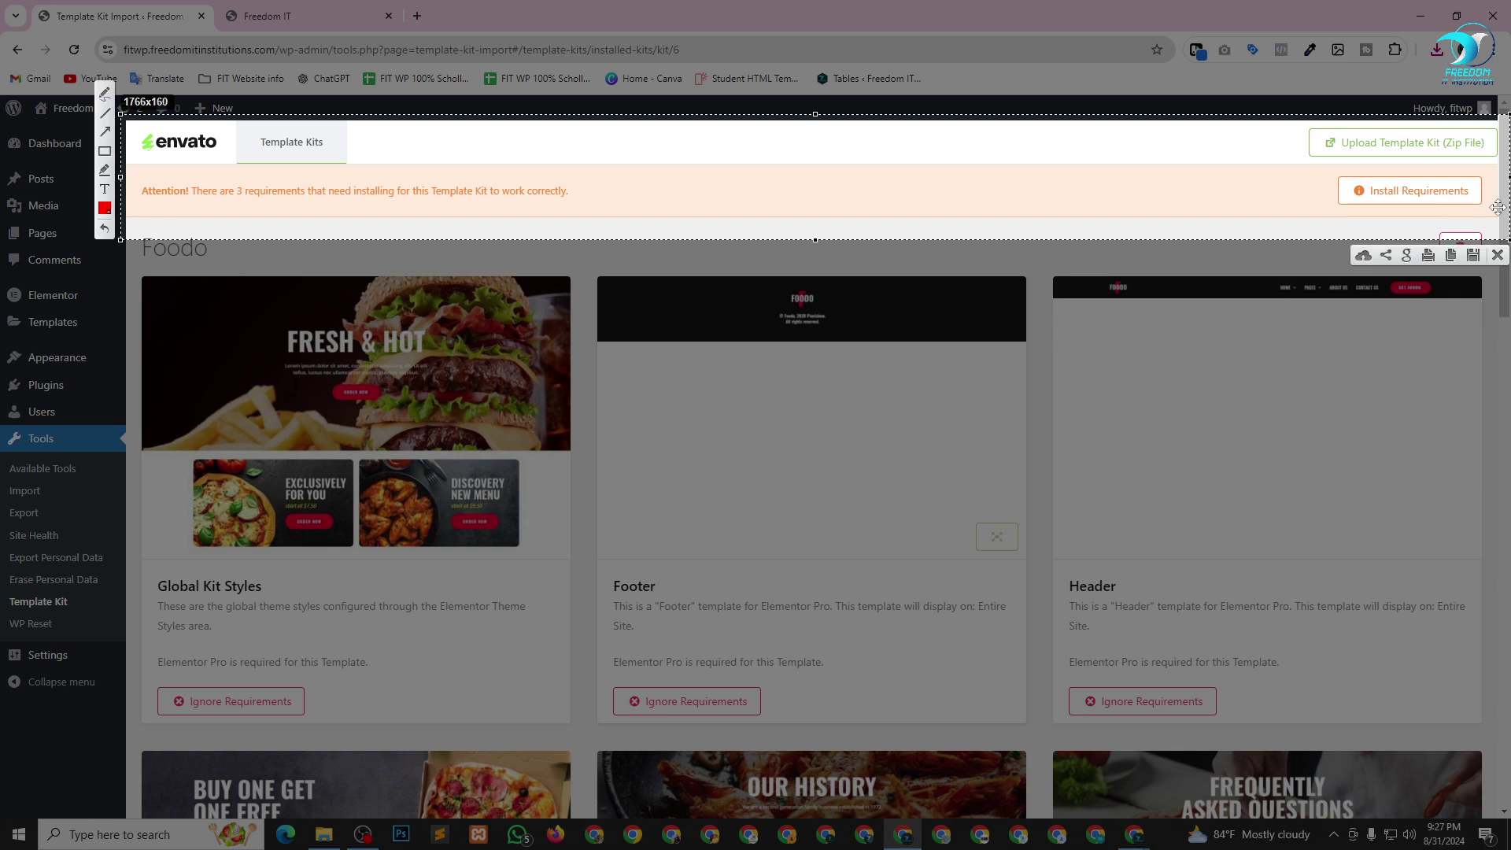
pyautogui.click(100, 153)
pyautogui.moveTo(134, 174)
pyautogui.mouseDown()
pyautogui.moveTo(198, 197)
pyautogui.moveTo(204, 222)
pyautogui.moveTo(616, 207)
pyautogui.mouseUp()
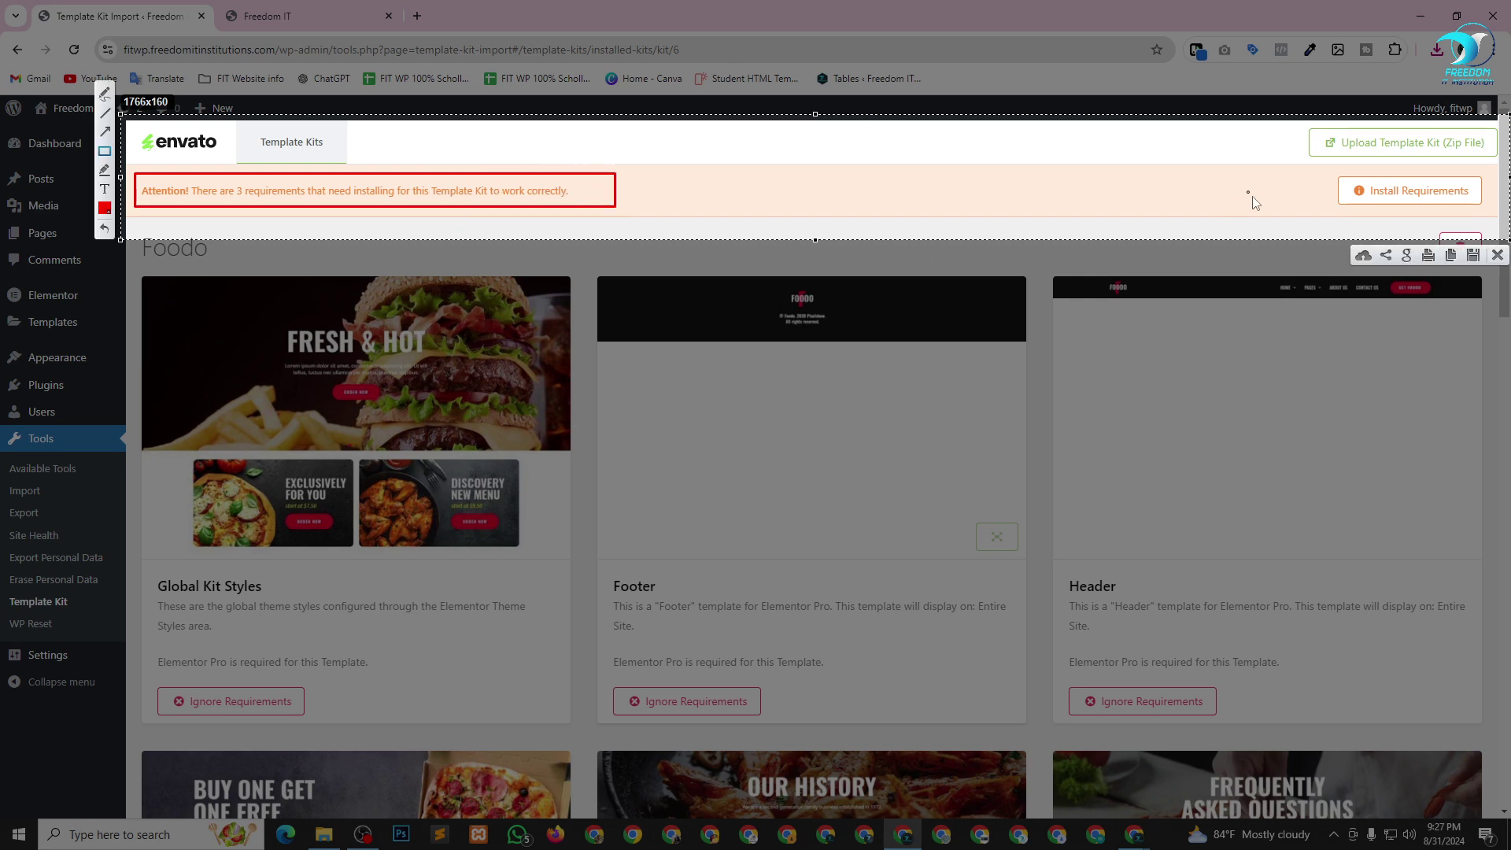
pyautogui.click(1497, 255)
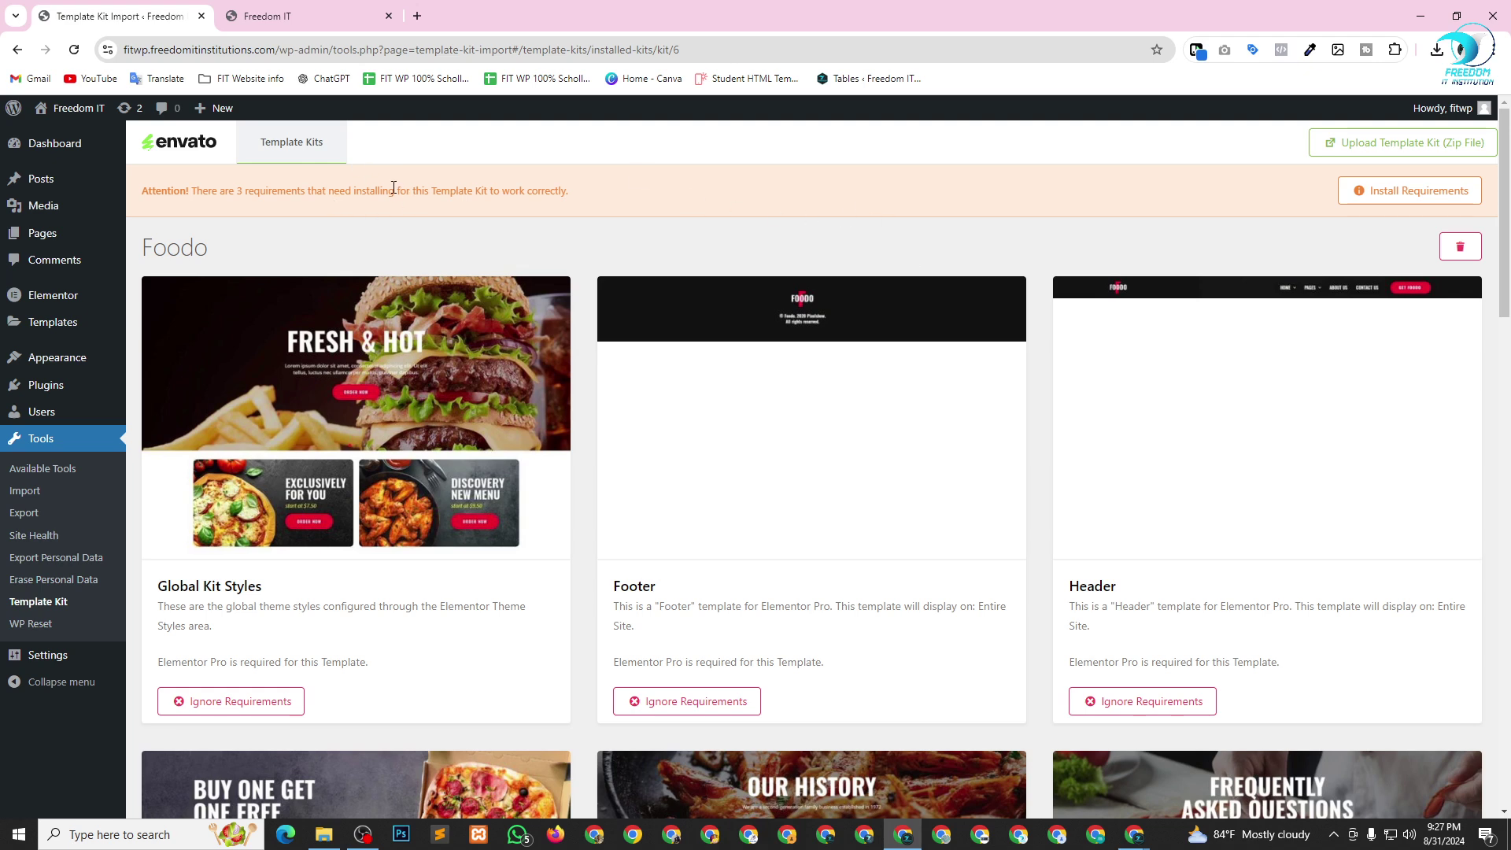
# Open the Foodo kit's missing requirements and examine the enlarged list, especially the Elementor Pro plugin entry.
pyautogui.moveTo(389, 193); pyautogui.dragTo(575, 188)
pyautogui.click(758, 148)
pyautogui.click(1417, 194)
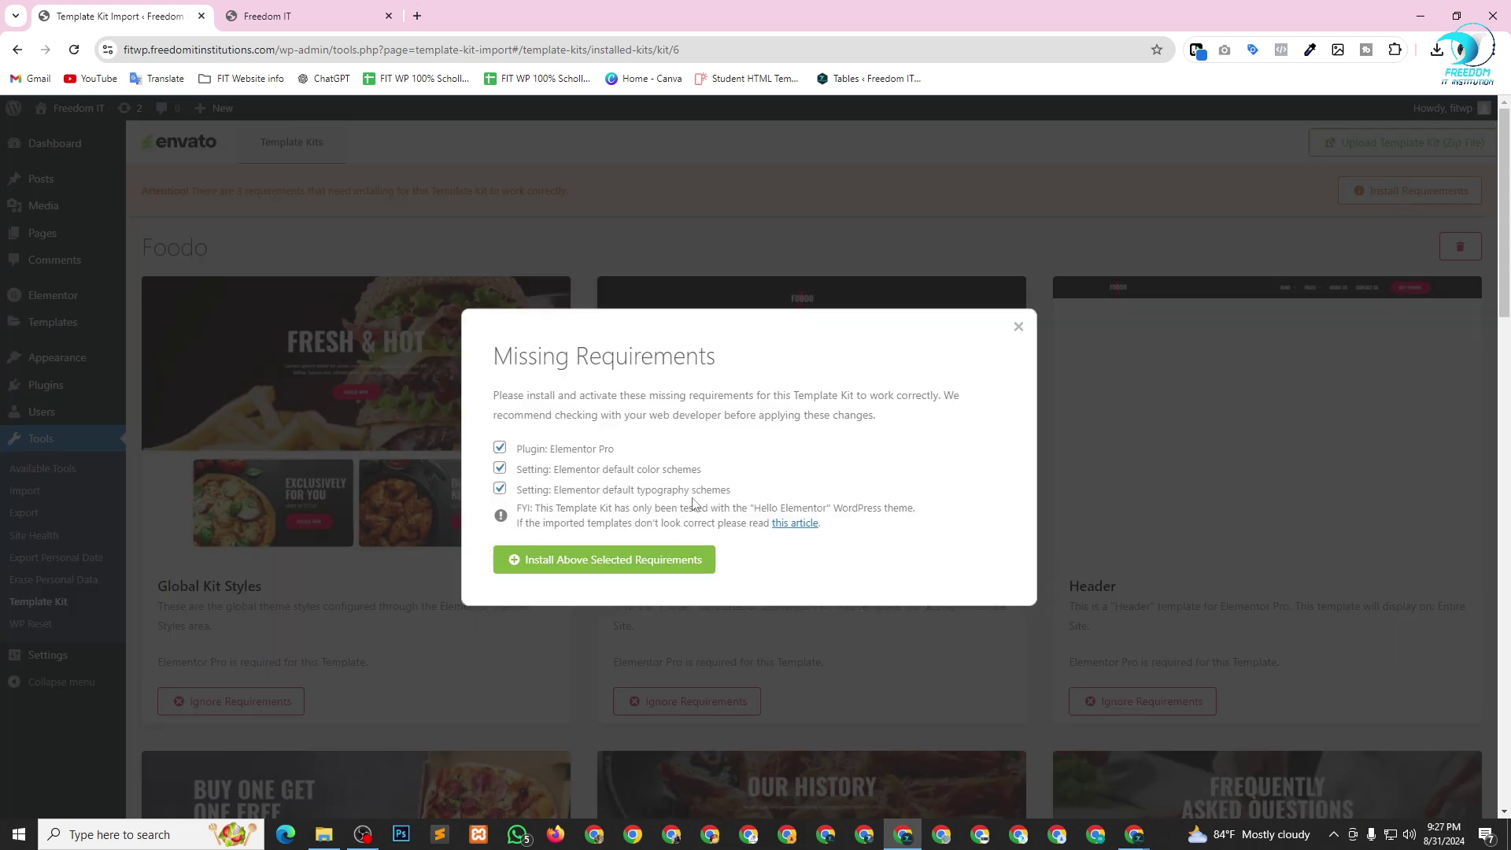
pyautogui.hotkey('ctrl', '+')
pyautogui.hotkey('ctrl', '+')
pyautogui.hotkey('ctrl', '+')
pyautogui.hotkey('ctrl', '+')
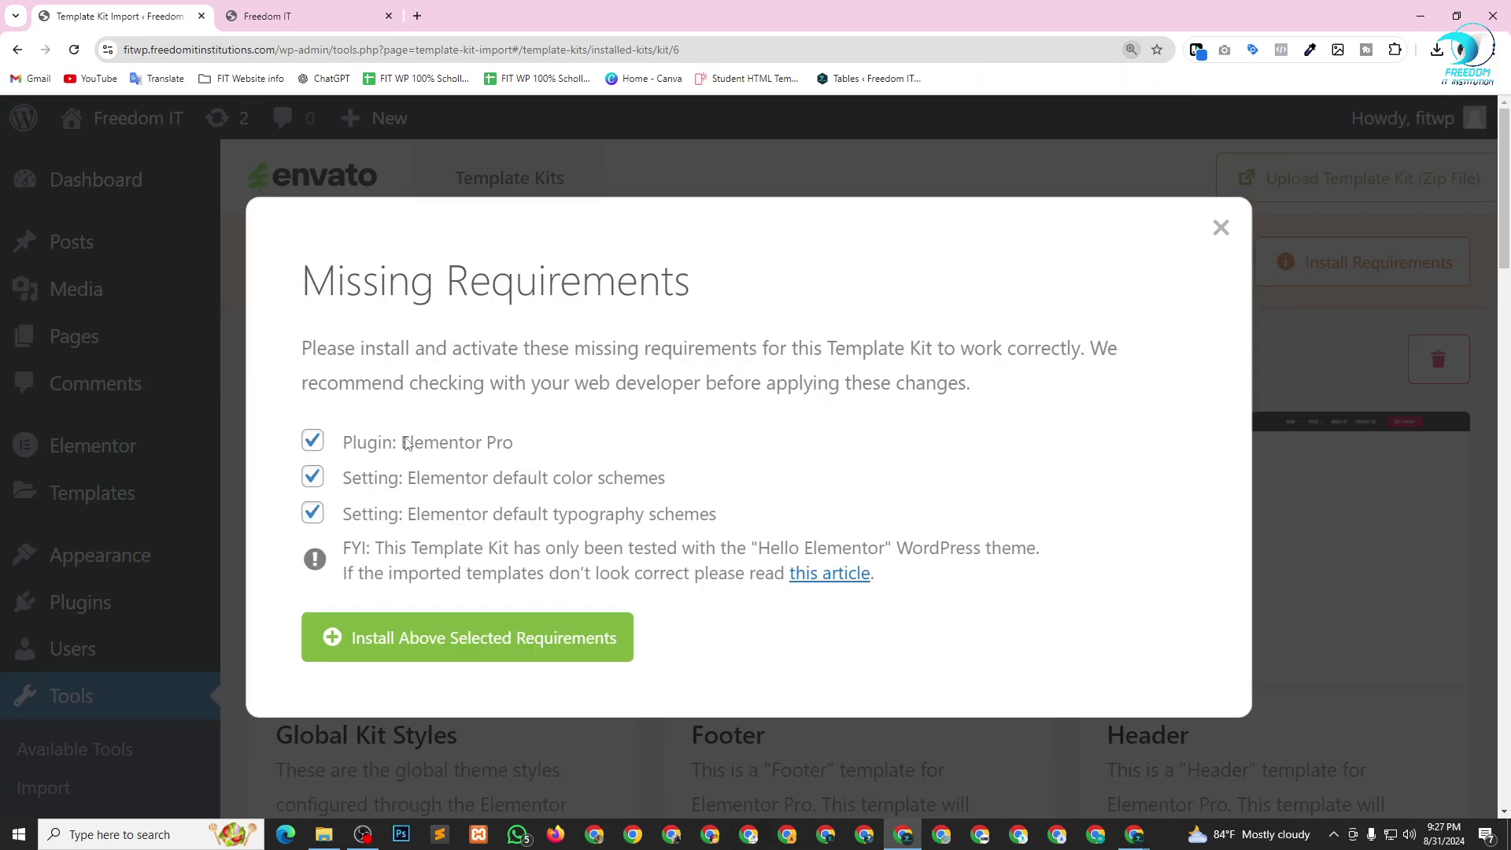
pyautogui.moveTo(403, 445); pyautogui.dragTo(554, 458)
pyautogui.click(629, 457)
pyautogui.hotkey('ctrl', '-')
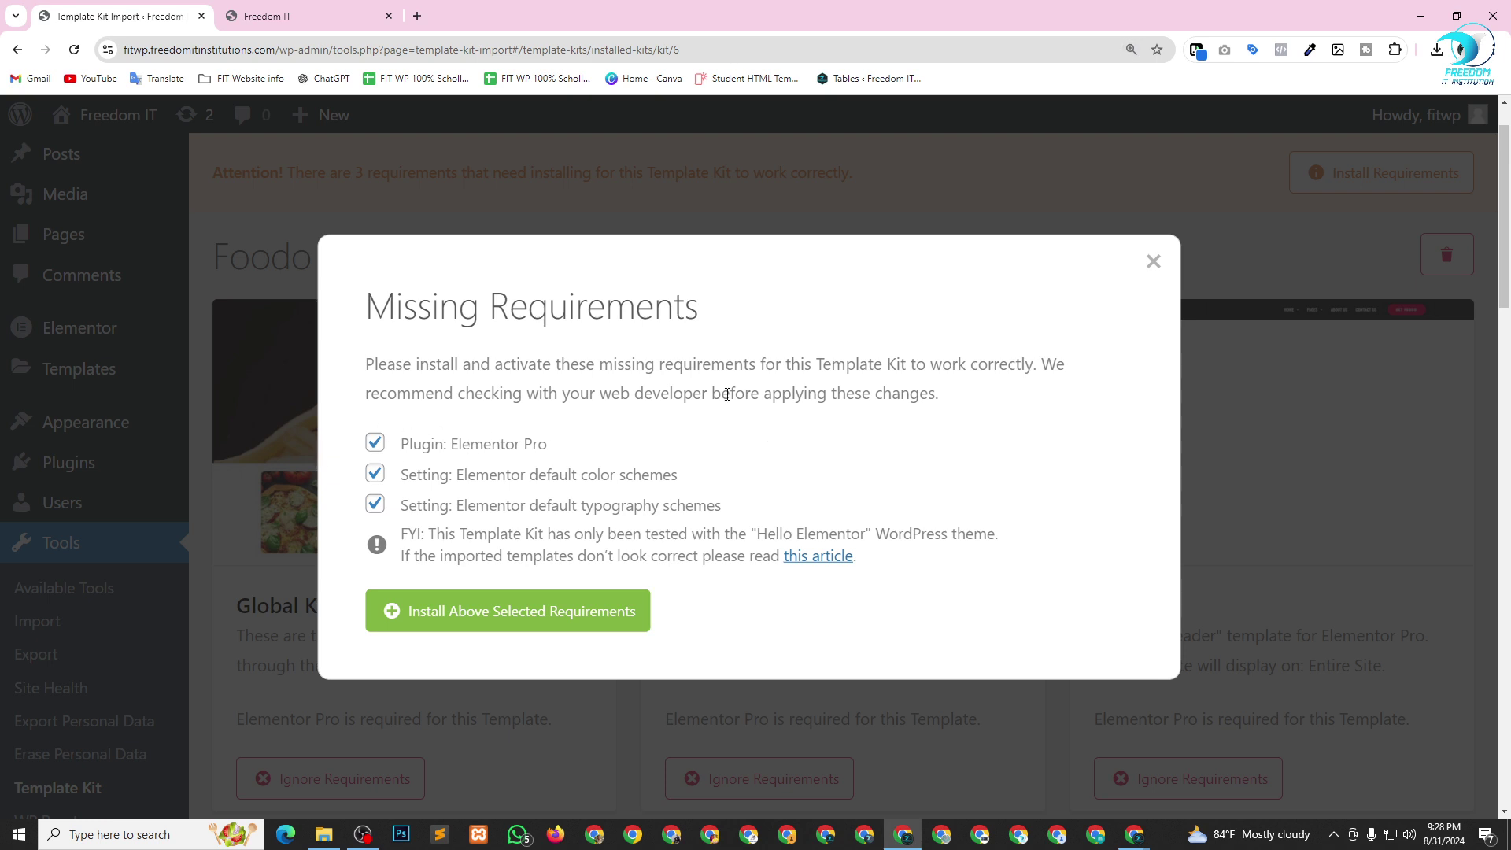
# Exclude Elementor Pro, install the Elementor default color and typography scheme settings, and close the requirements dialog.
pyautogui.click(374, 442)
pyautogui.click(500, 613)
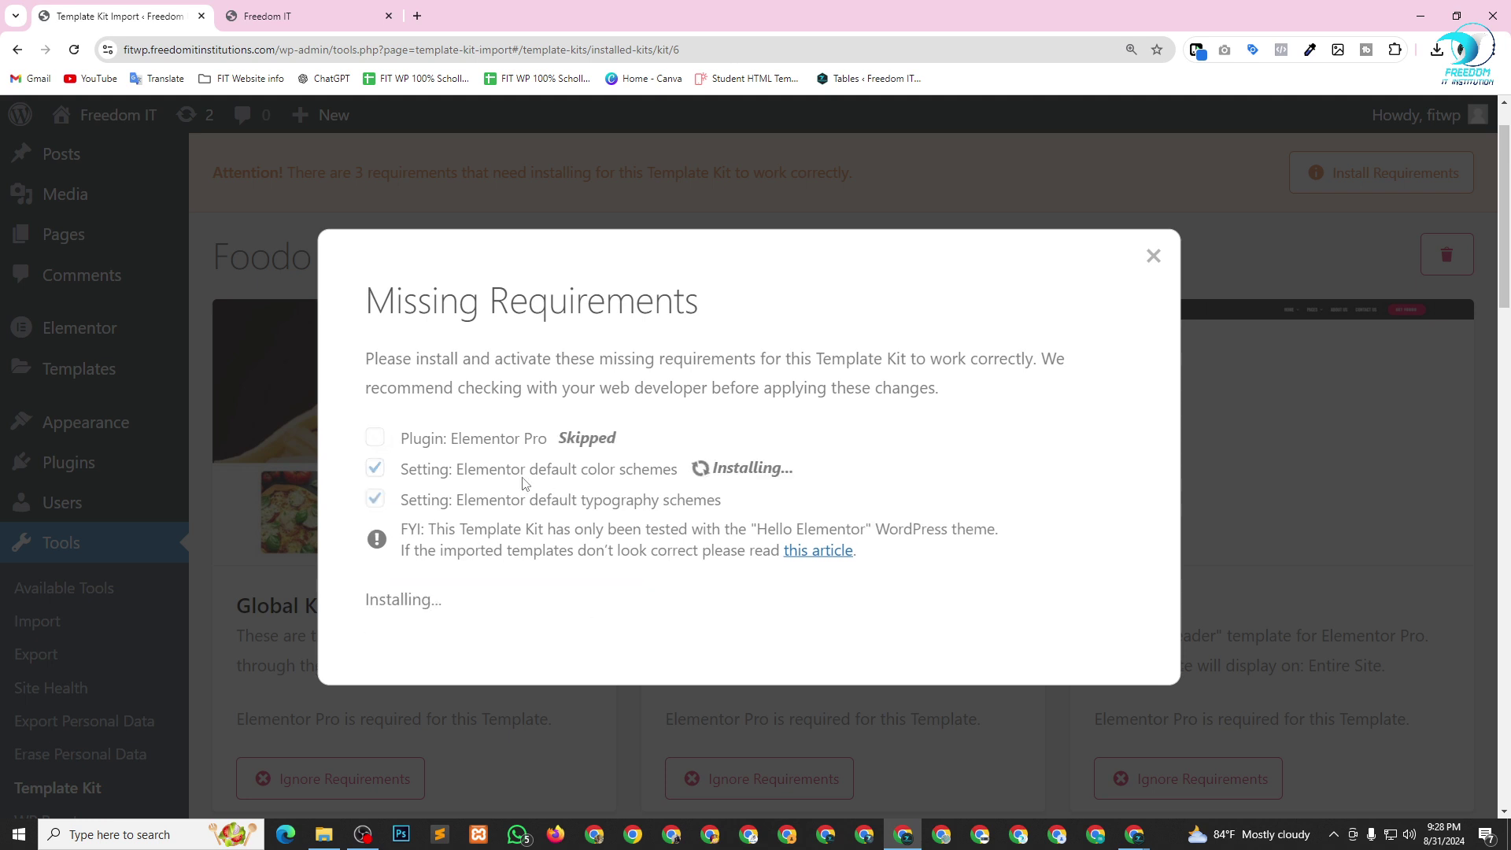
pyautogui.click(431, 637)
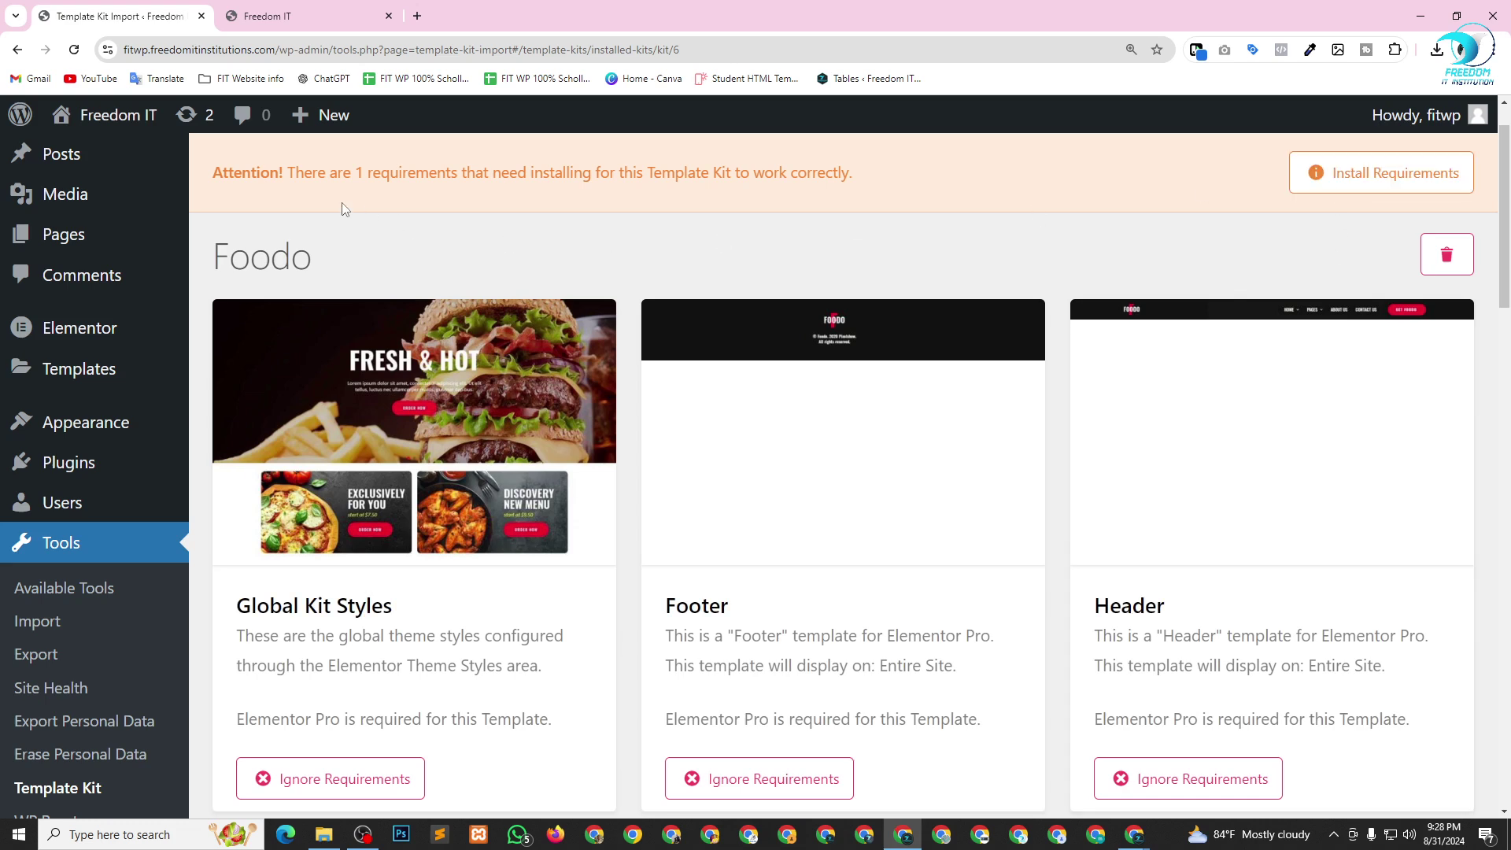
# Check the Resource folder for the Elementor Pro package elementor-pro-v3.19.0.zip and enlarge the file icons.
pyautogui.click(334, 840)
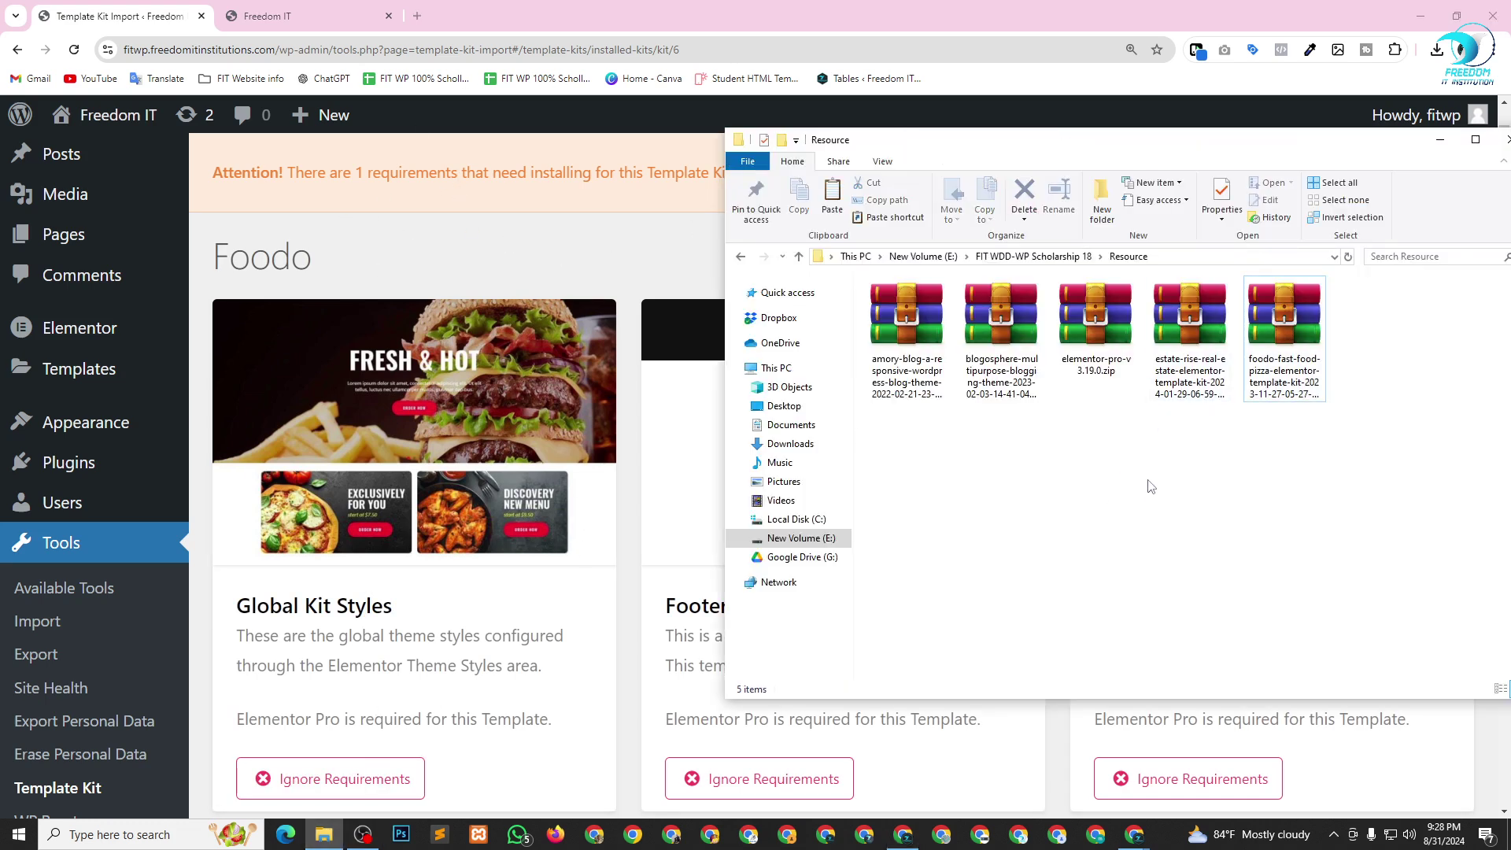
pyautogui.click(1105, 336)
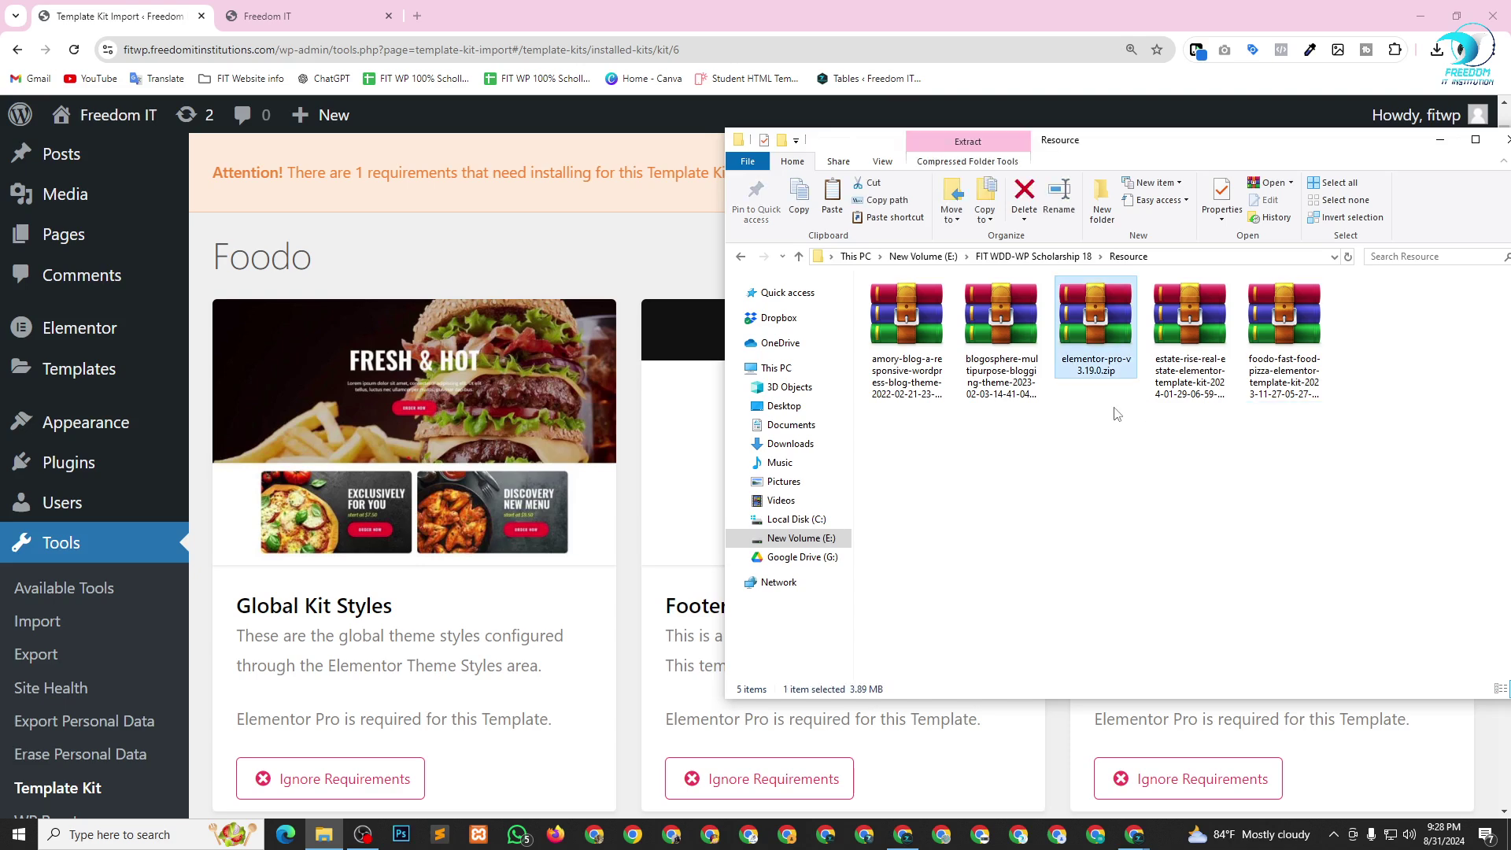
pyautogui.scroll(3, 1161, 492)
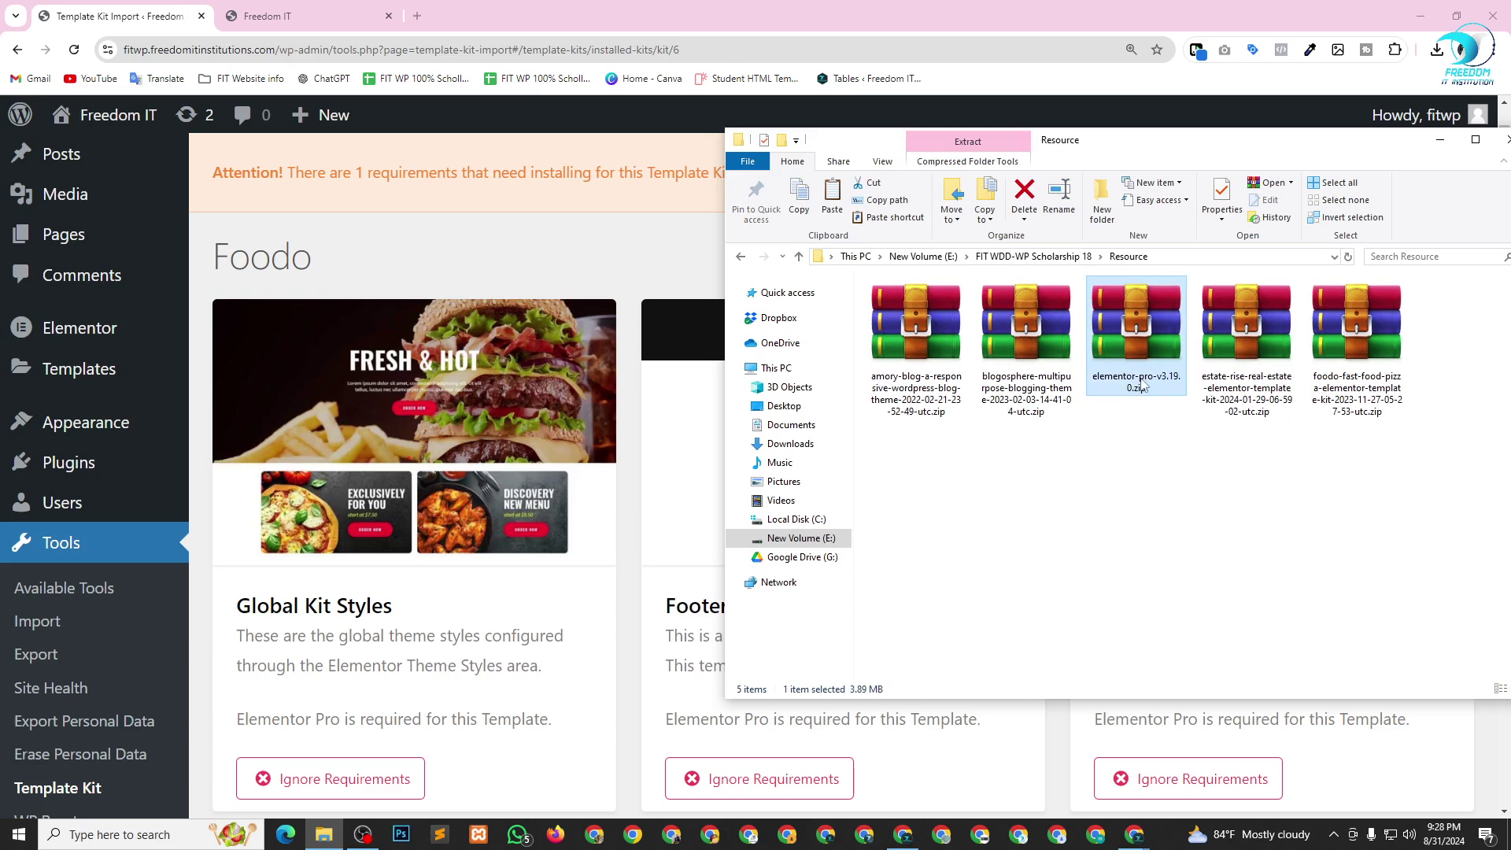
pyautogui.click(1175, 500)
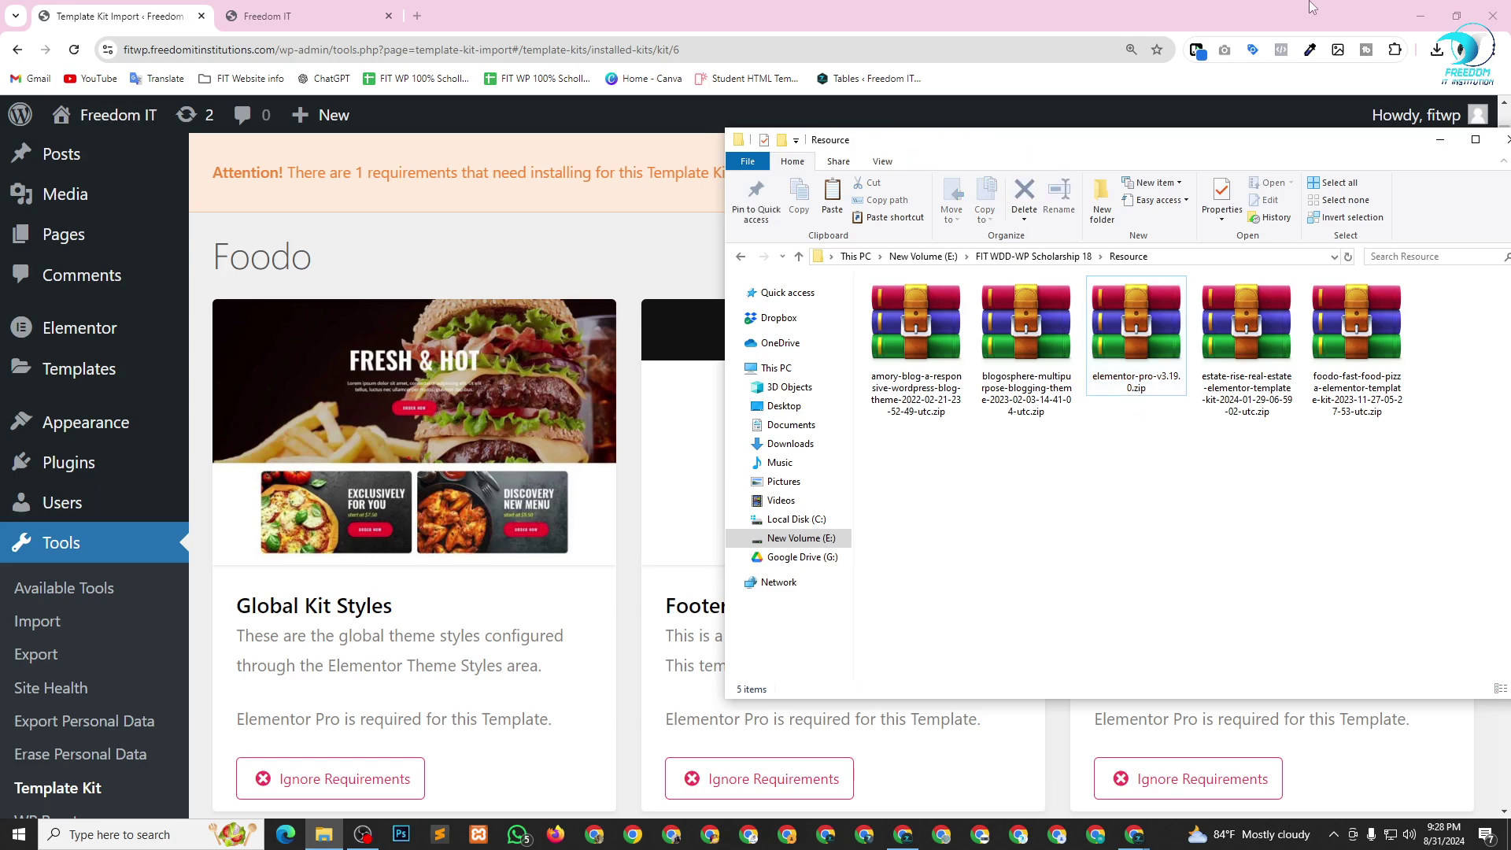
# Minimise the browser and switch to Telegram.
pyautogui.click(1420, 16)
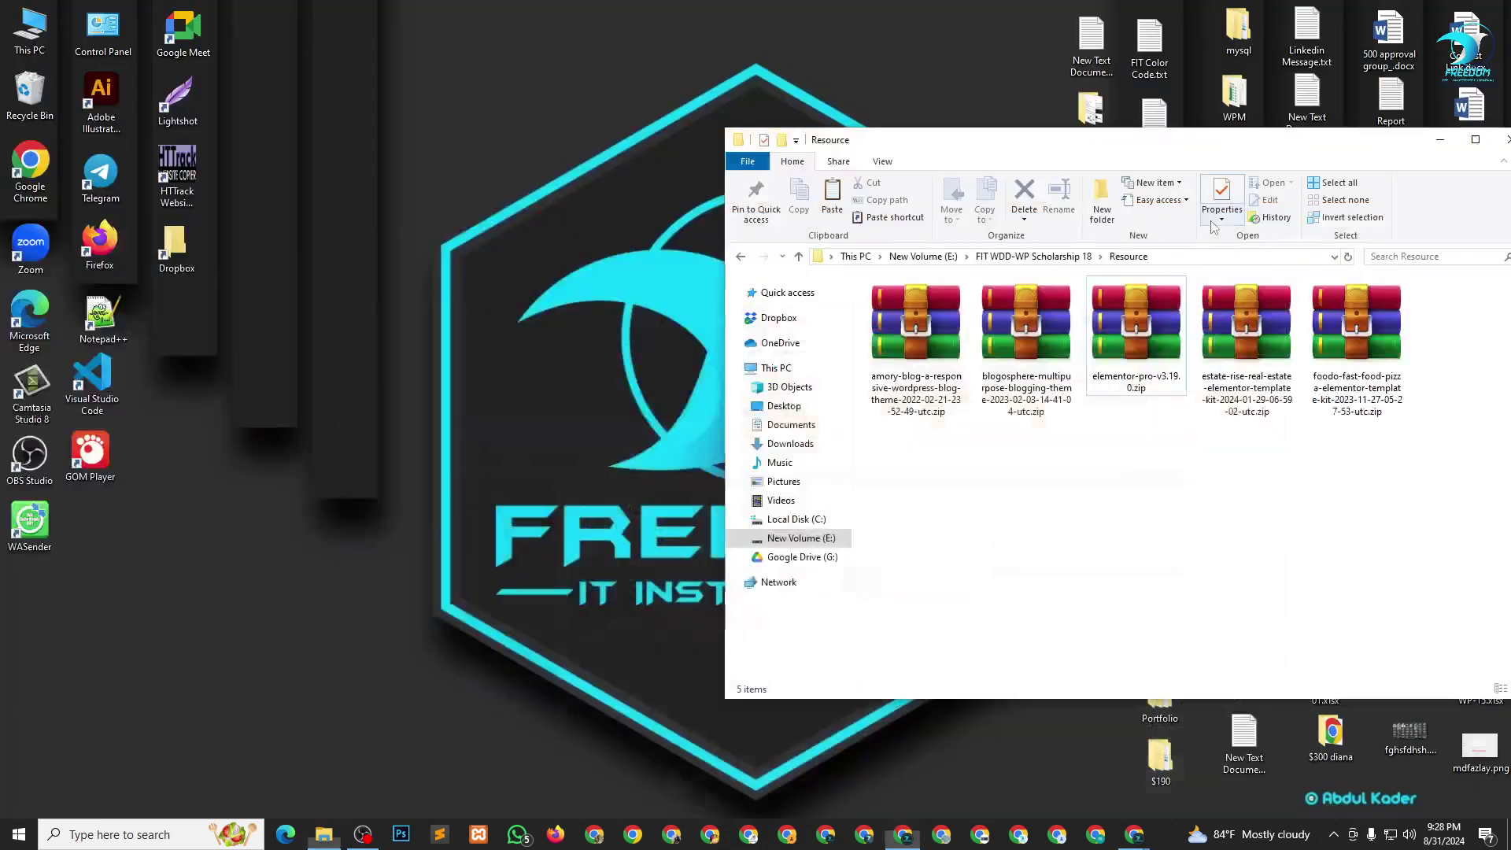
pyautogui.click(98, 185)
pyautogui.doubleClick(98, 182)
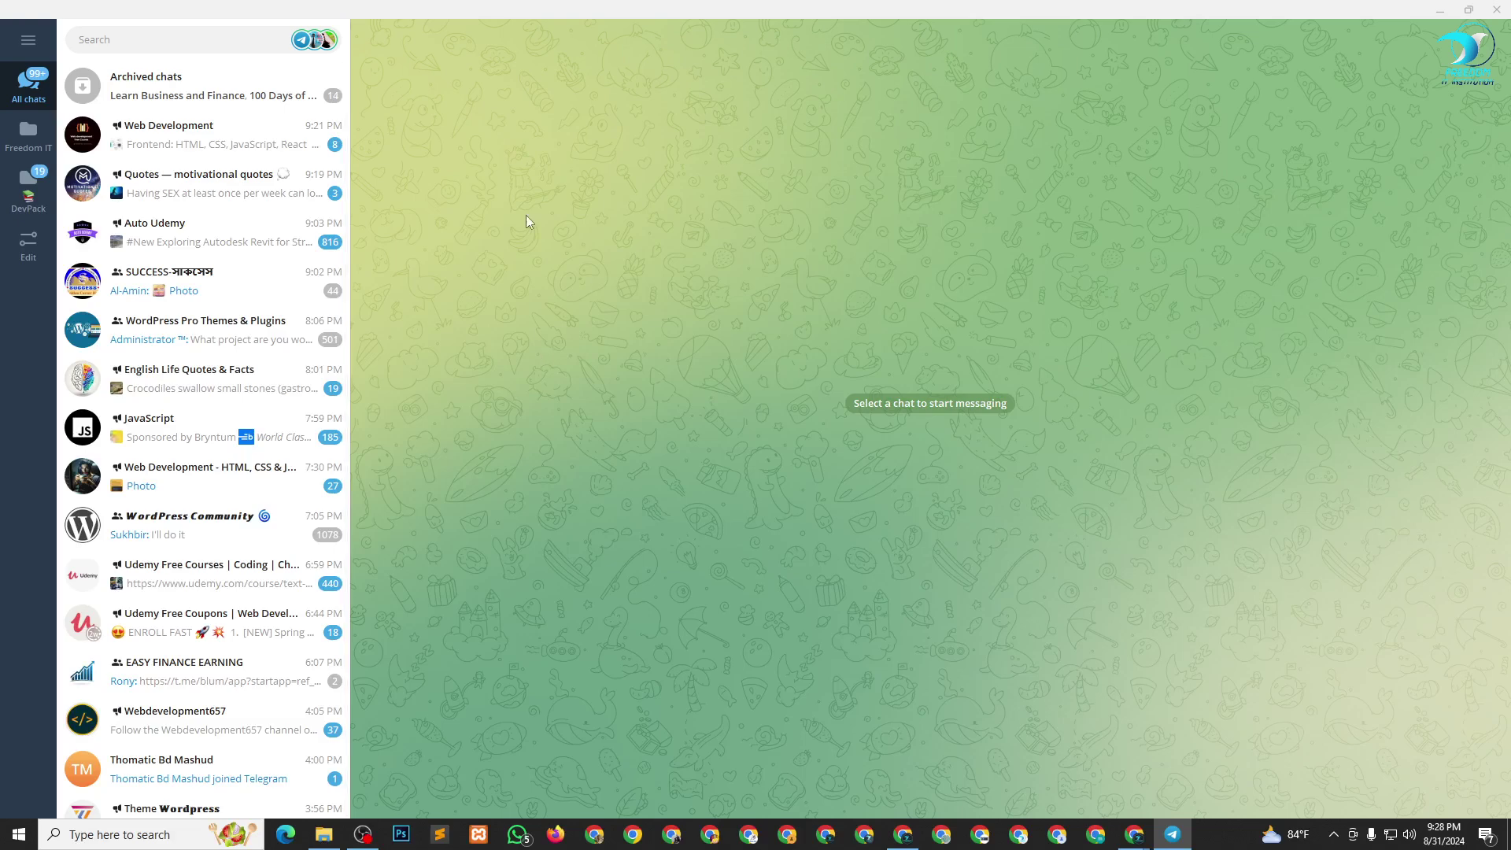
# Open the Freedom IT Institution group from the Freedom IT chat folder and show its shared files.
pyautogui.click(35, 154)
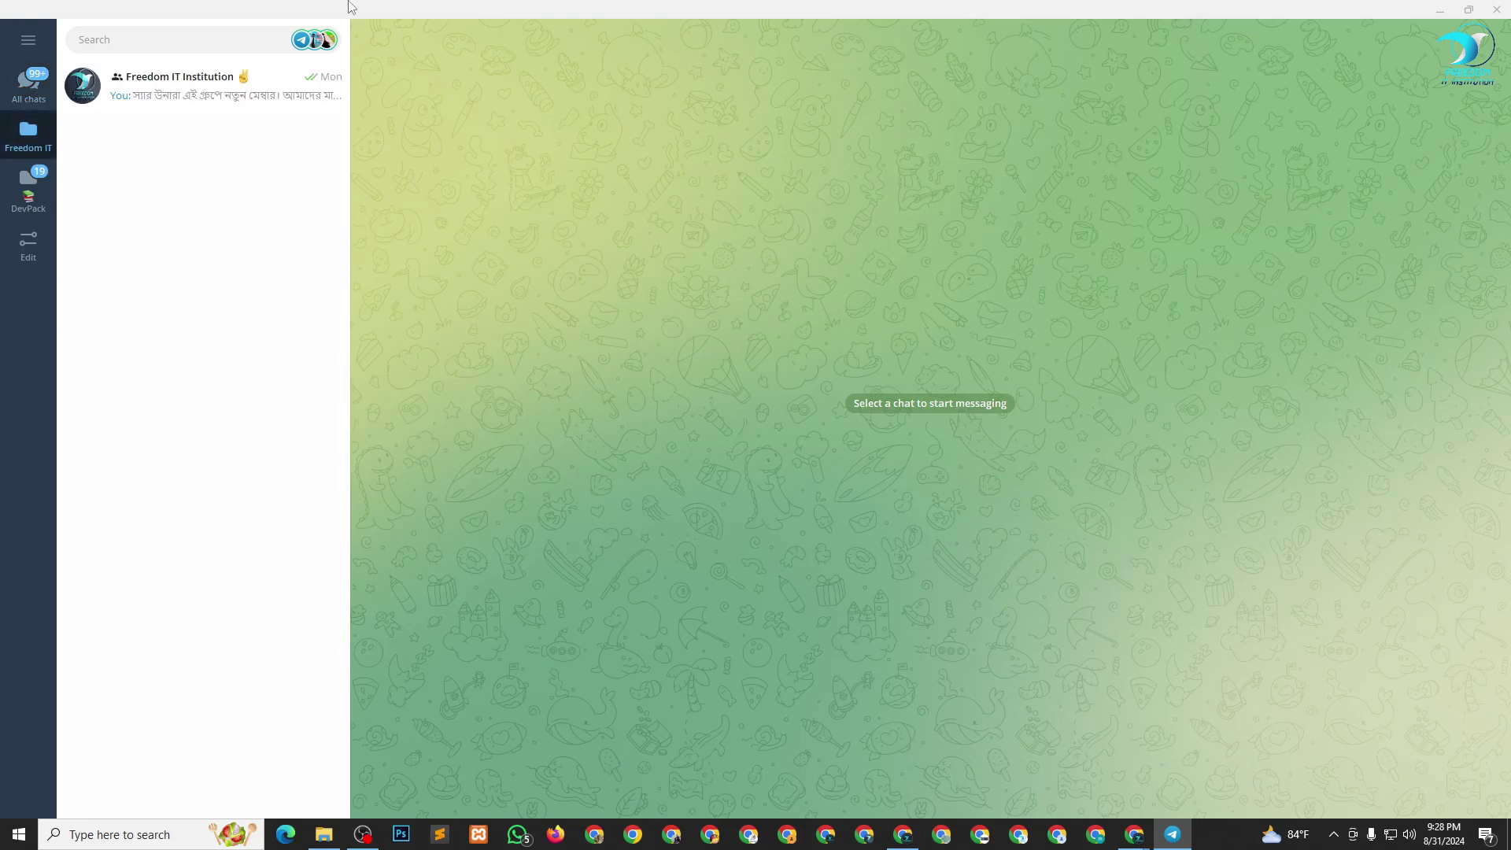
pyautogui.click(202, 98)
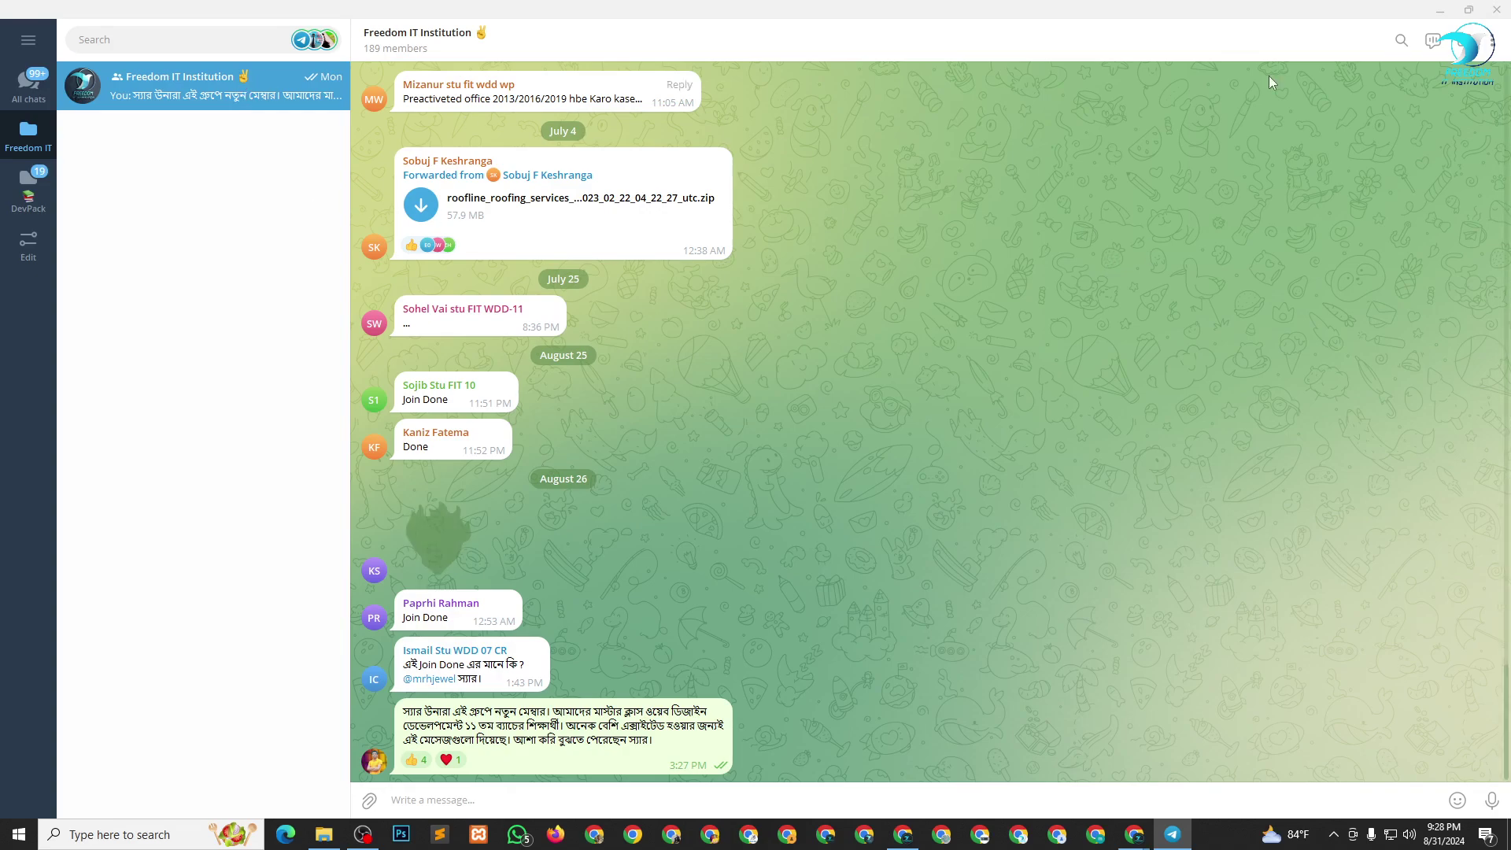
pyautogui.click(1460, 43)
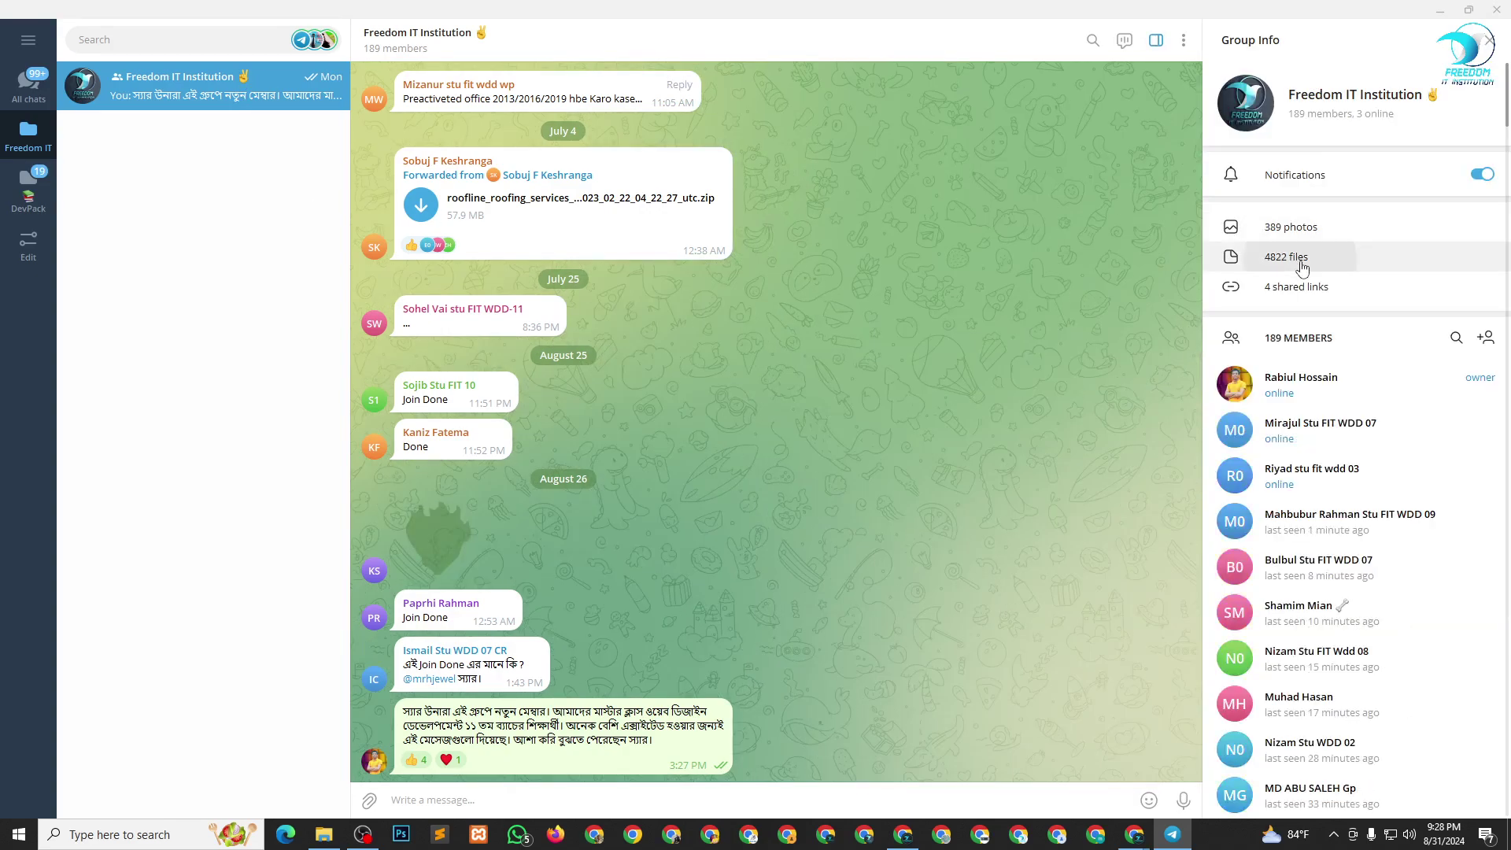
pyautogui.click(1294, 254)
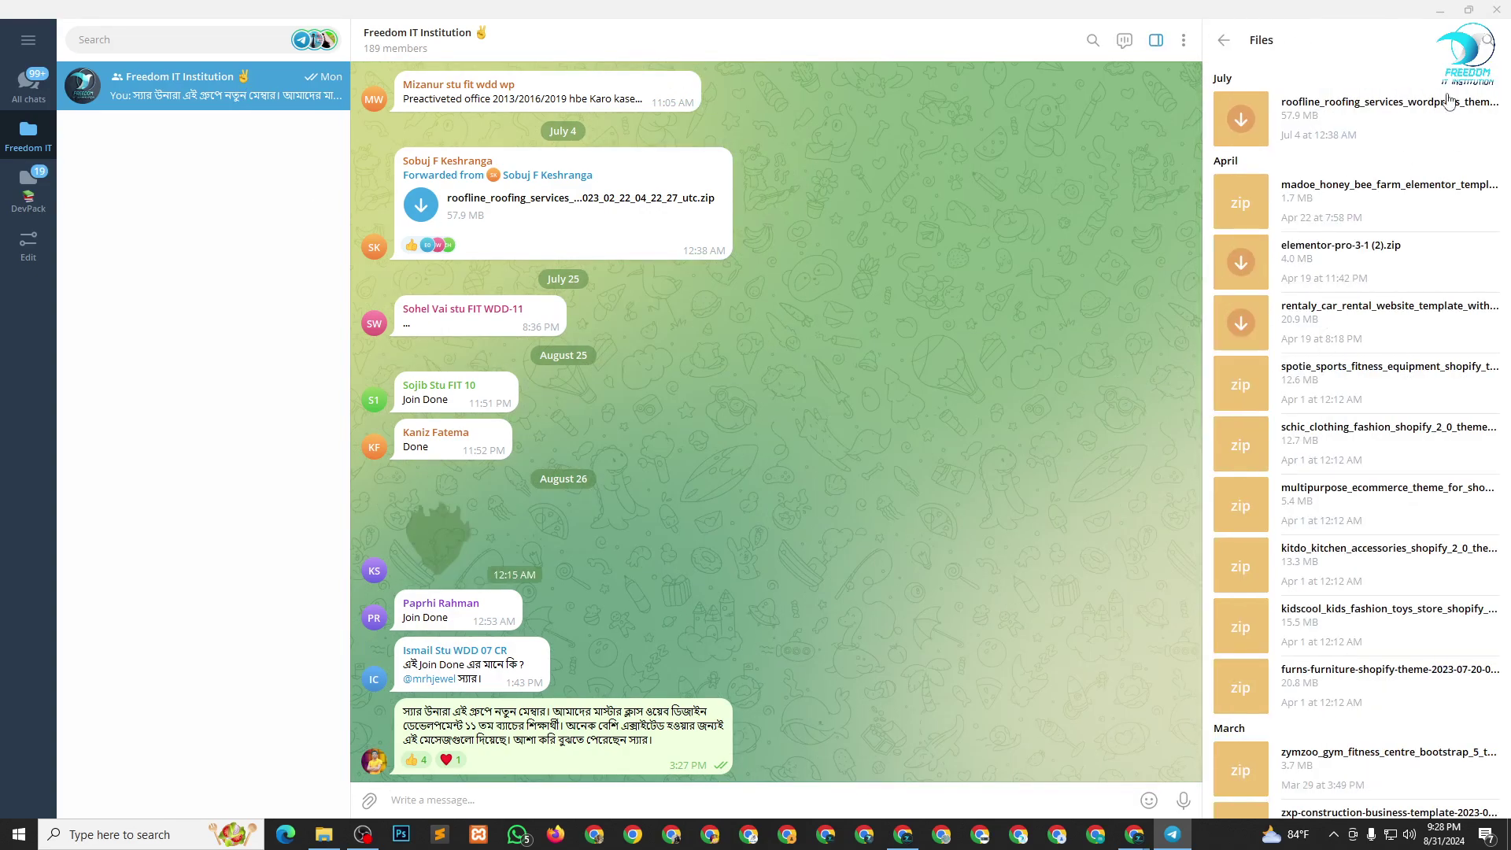
pyautogui.scroll(-1, 1306, 330)
pyautogui.click(1224, 41)
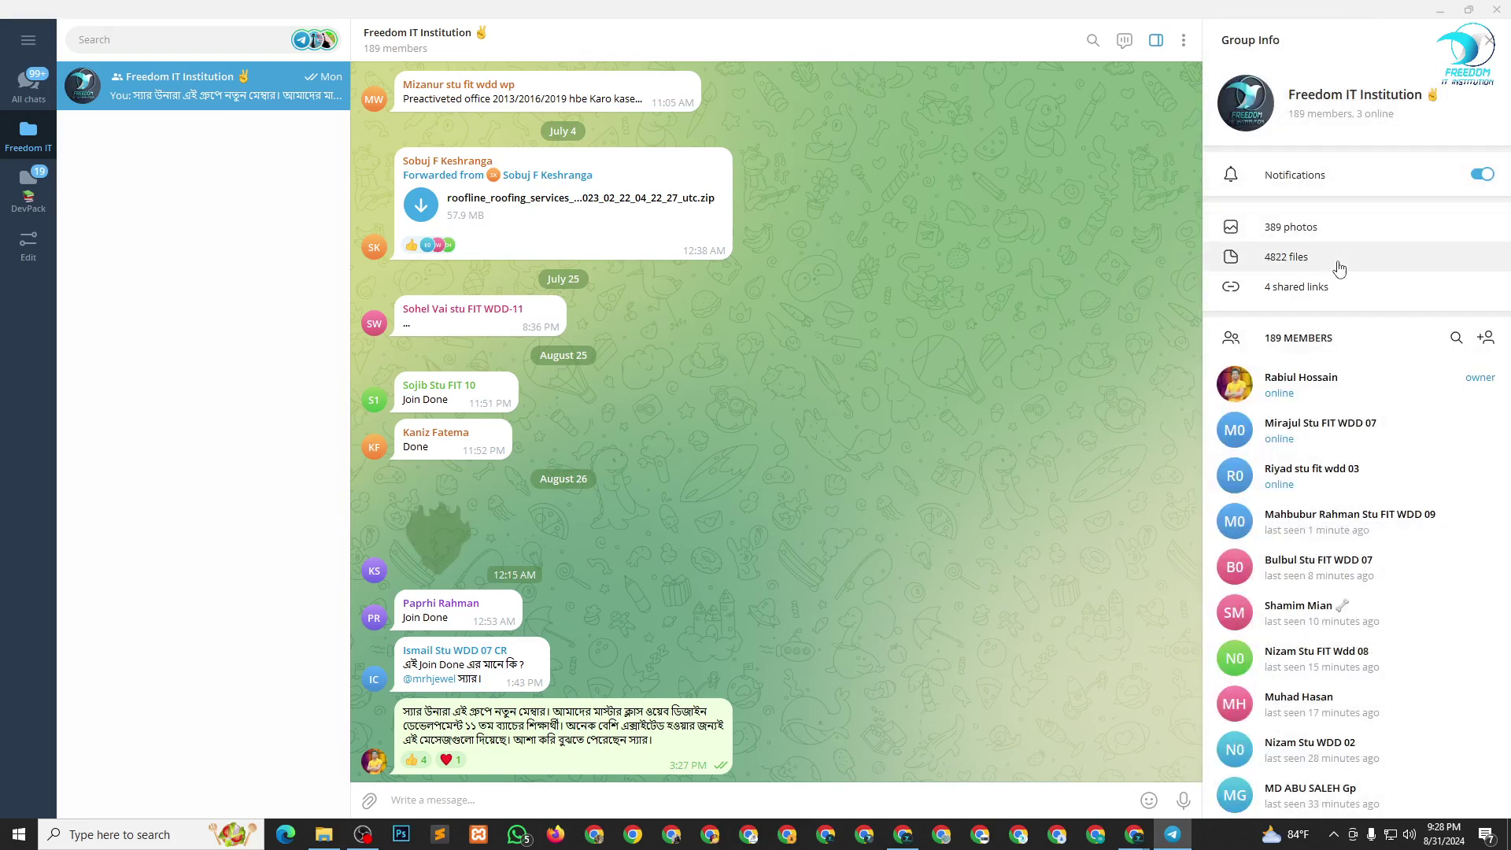
pyautogui.click(1338, 260)
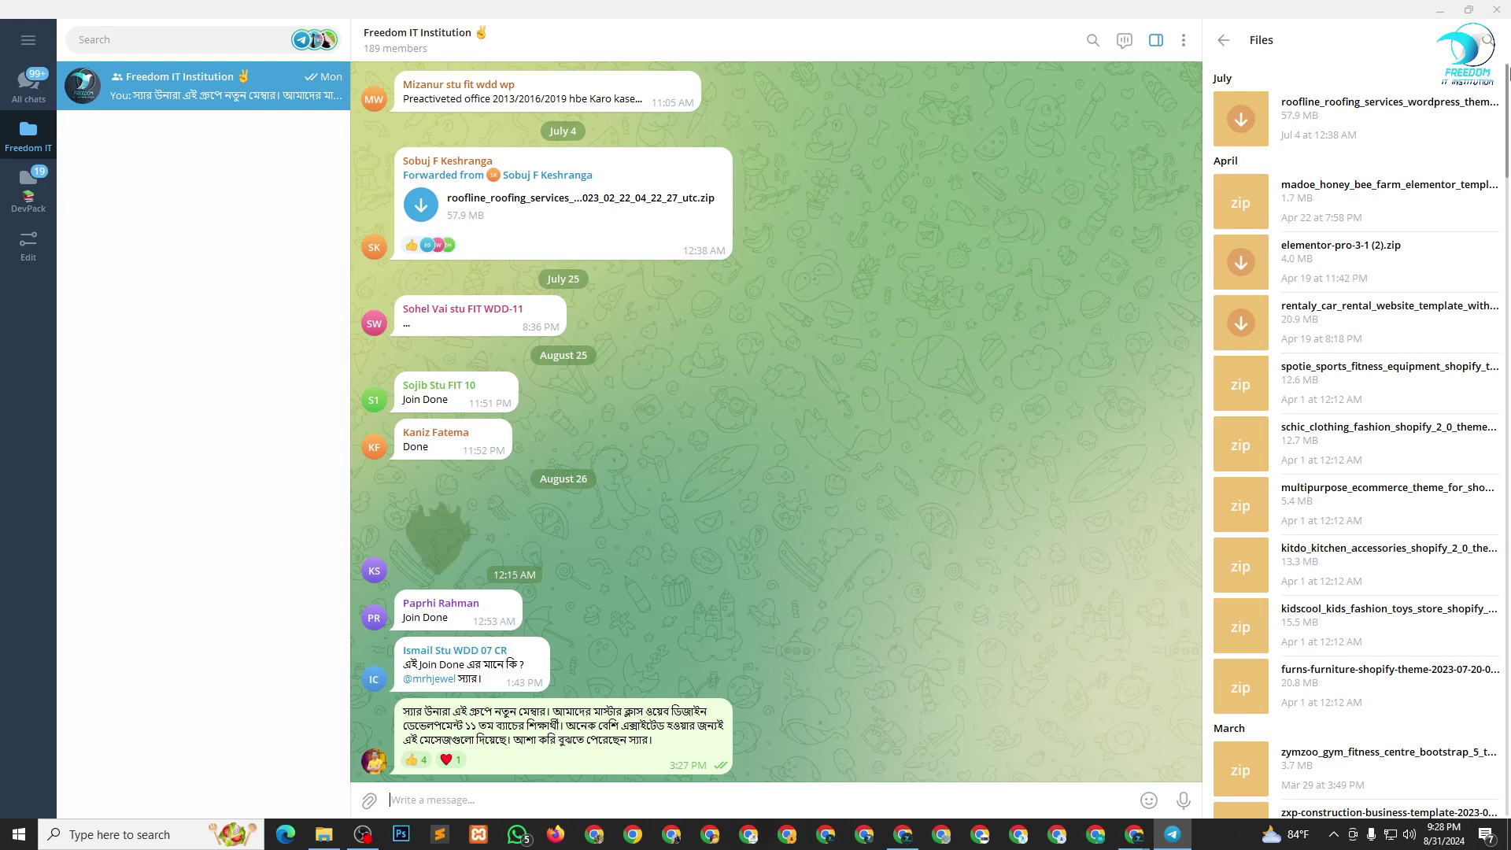
# Search the group's shared files for "elementor".
pyautogui.click(1487, 41)
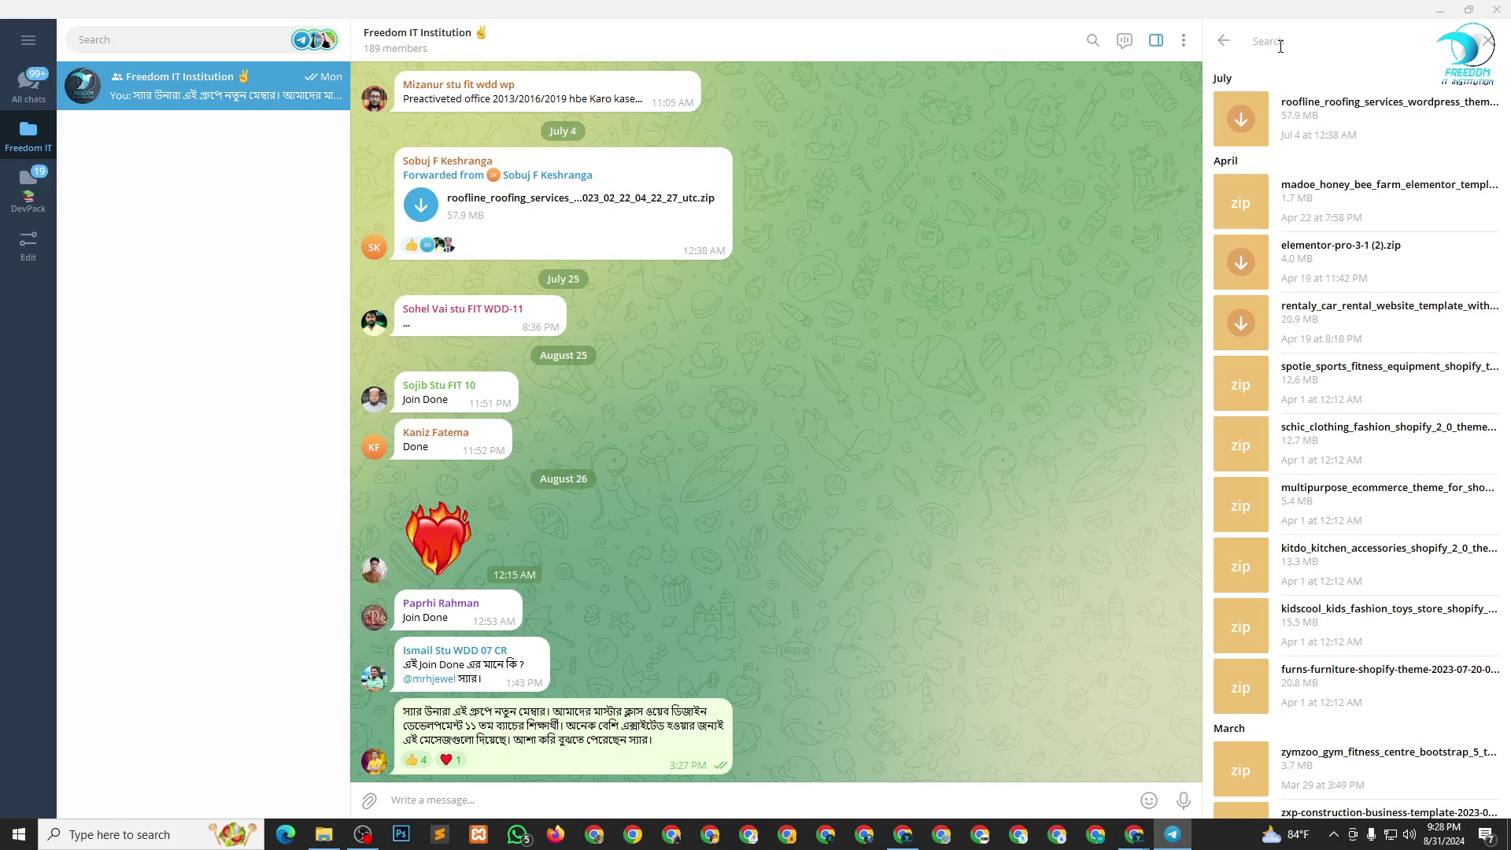
pyautogui.write('elemntor')
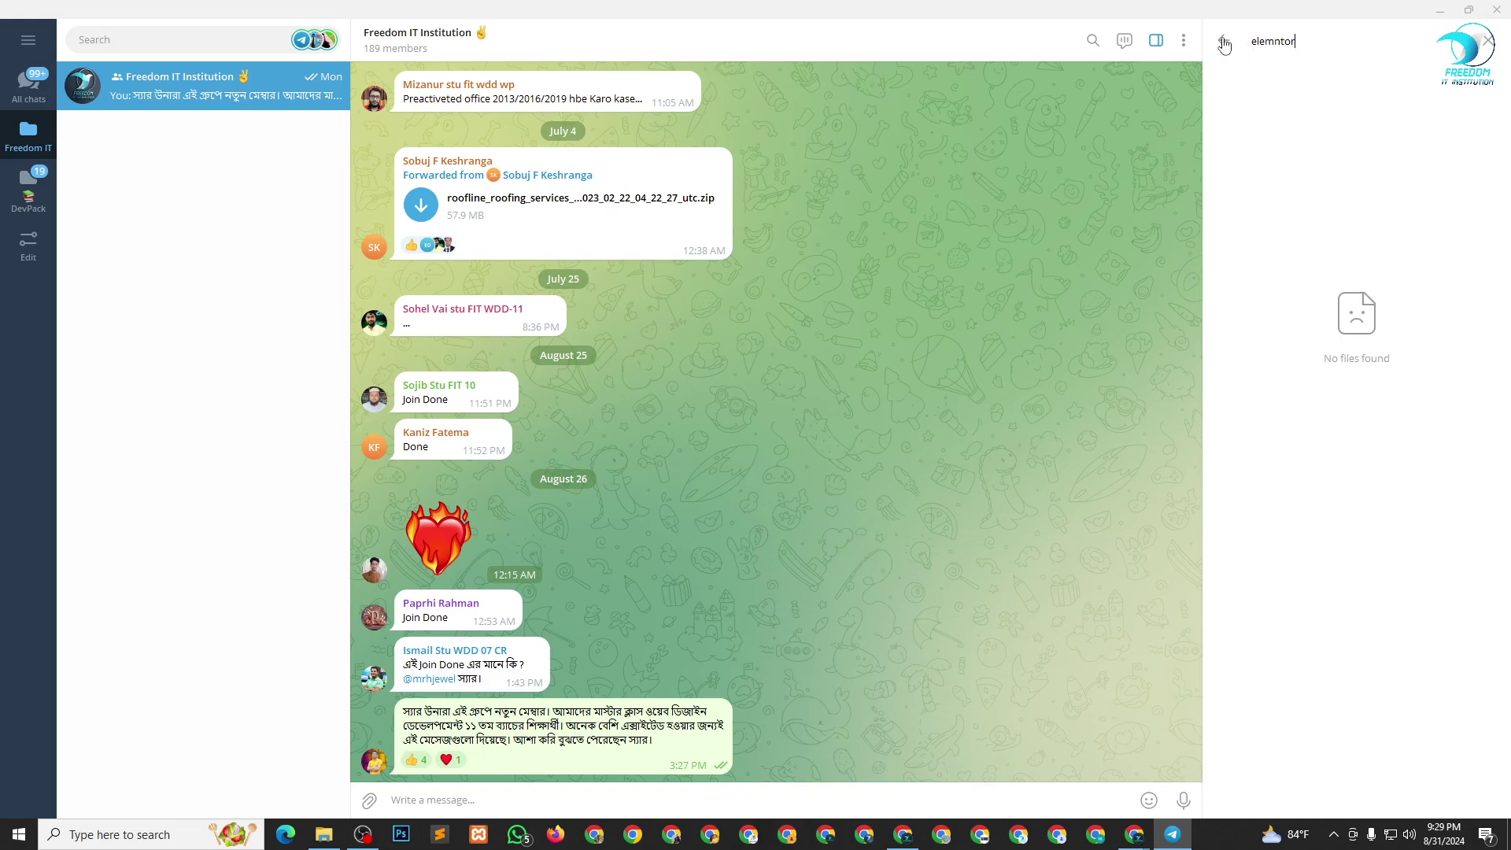
pyautogui.press('BackSpace')
pyautogui.click(1488, 40)
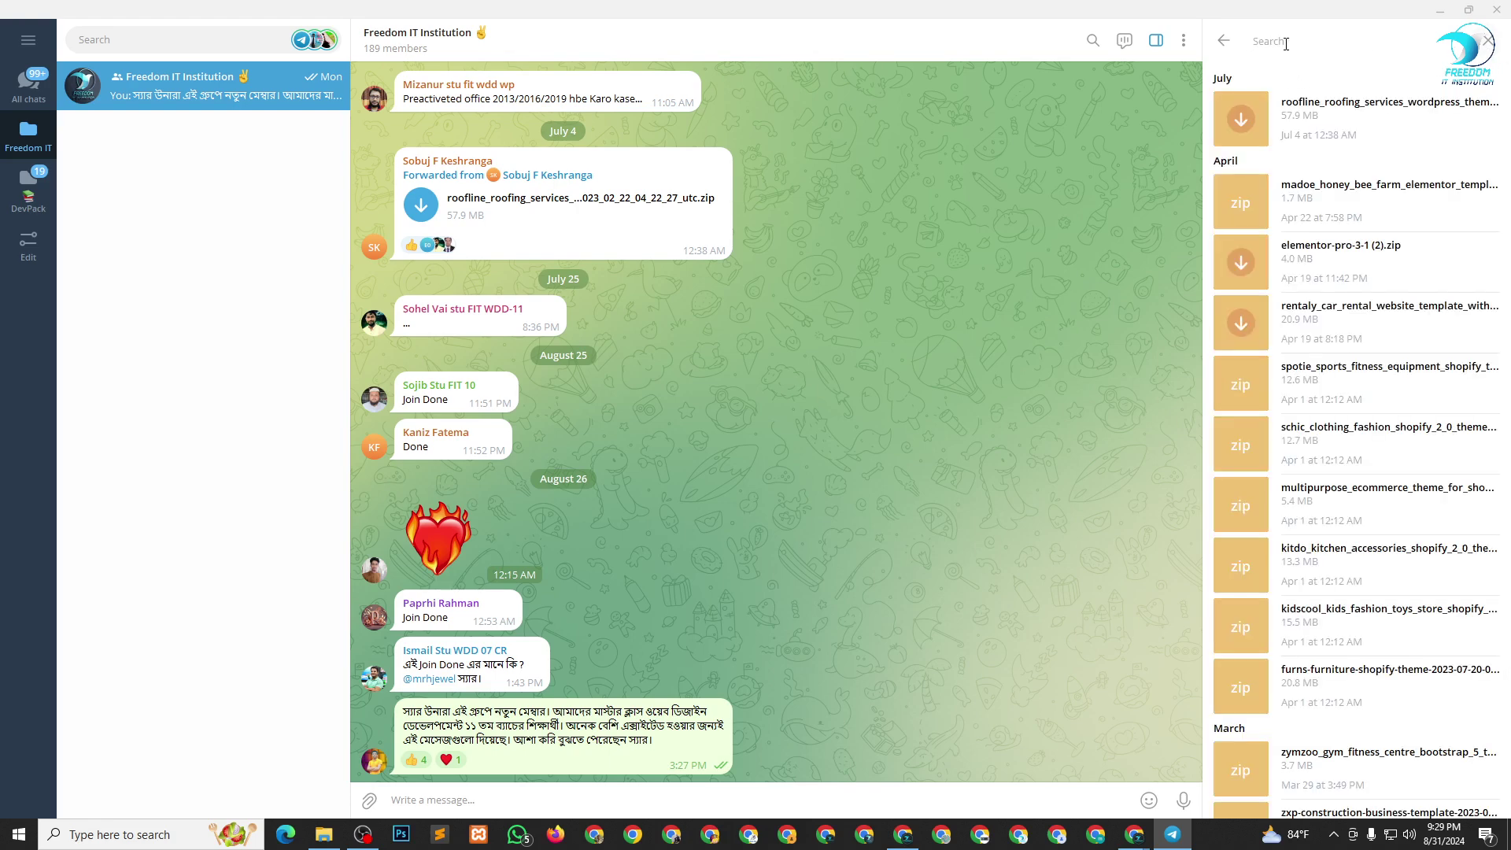
pyautogui.write('ele')
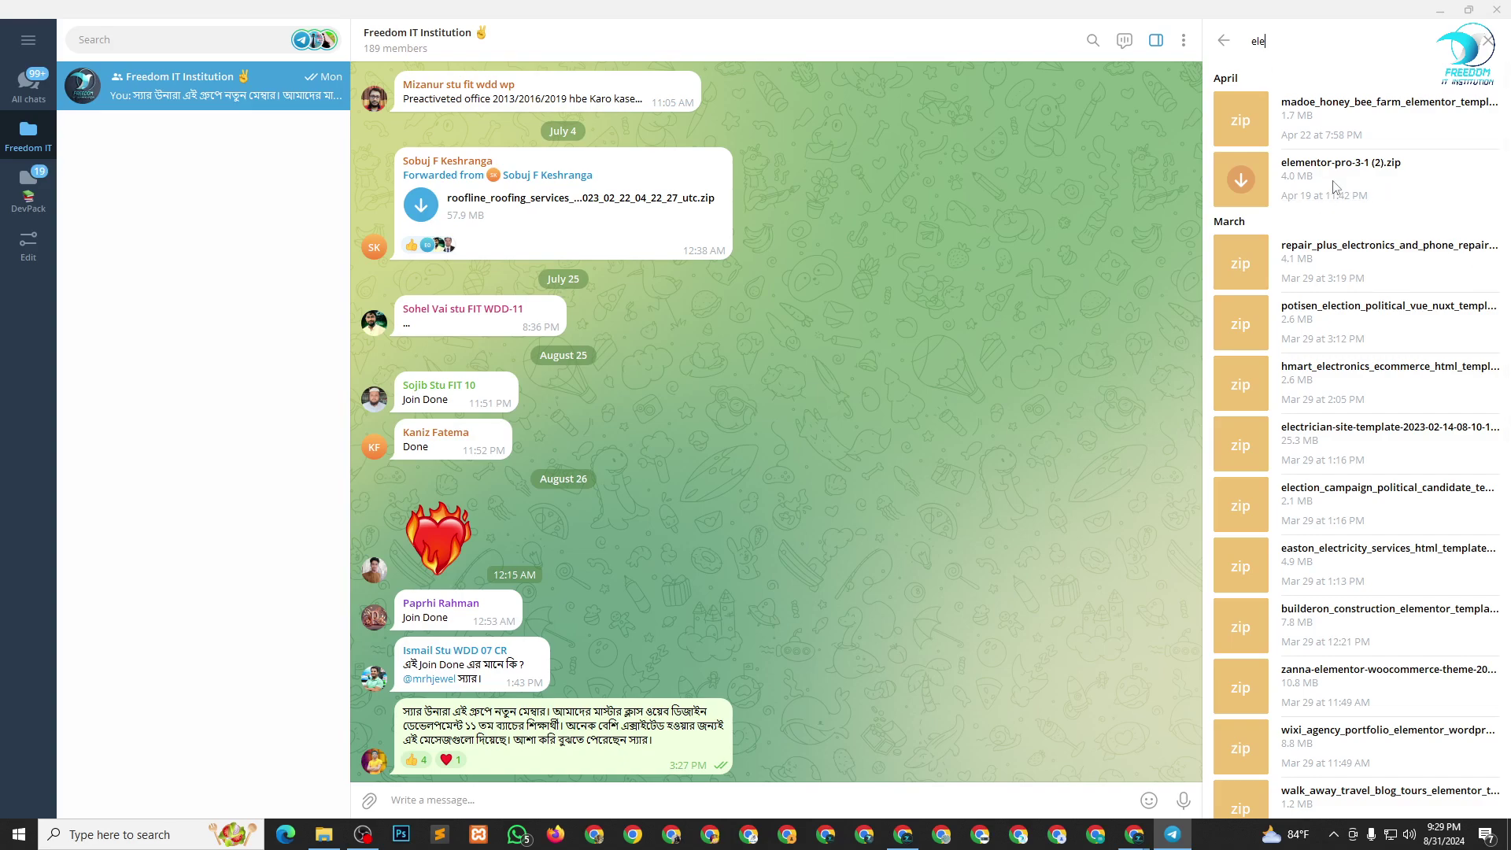
pyautogui.scroll(-6, 1373, 370)
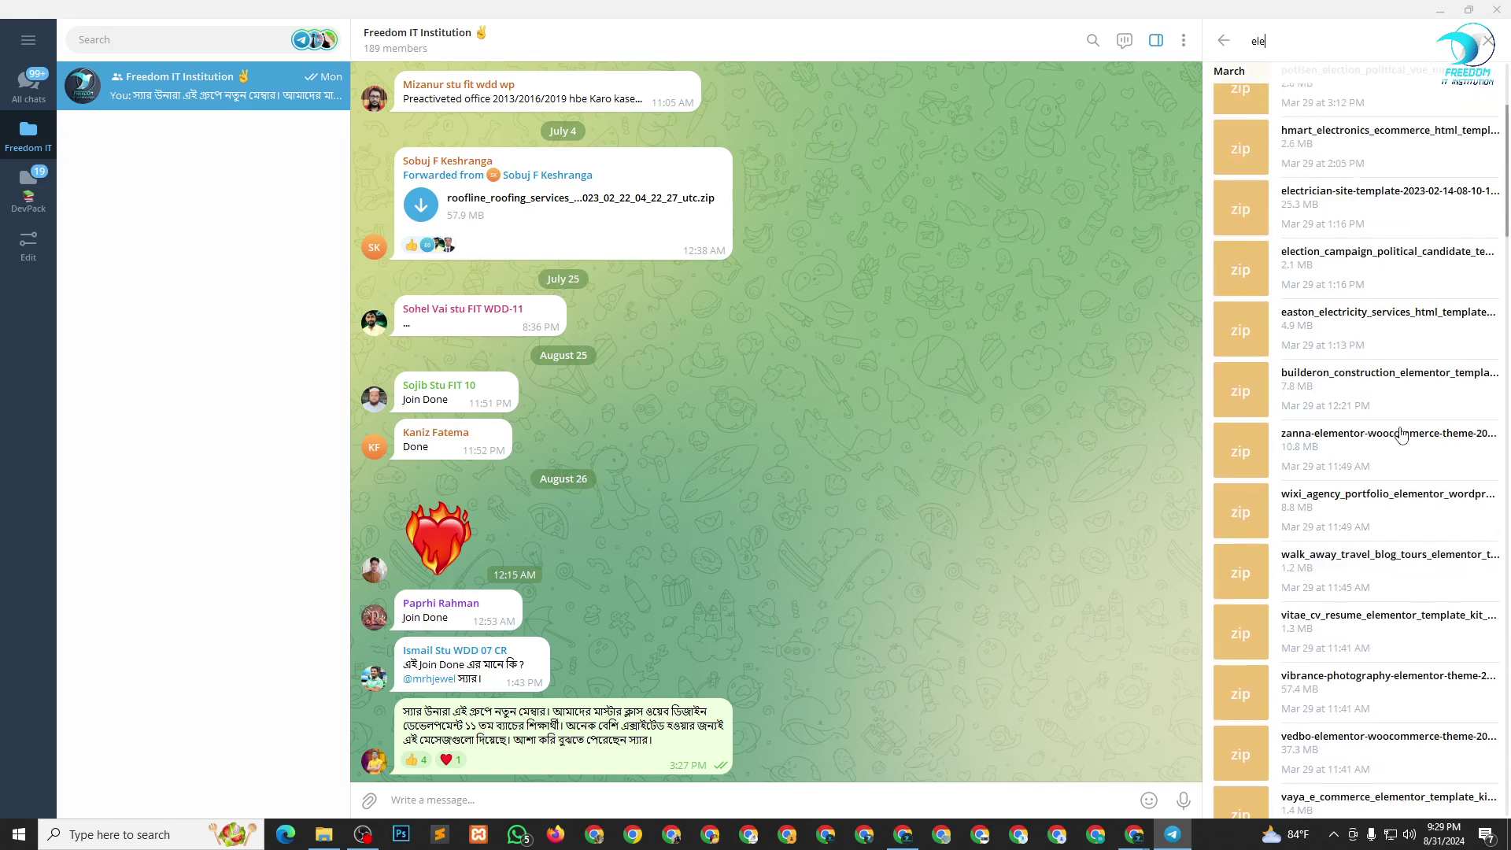
pyautogui.scroll(-4, 1403, 441)
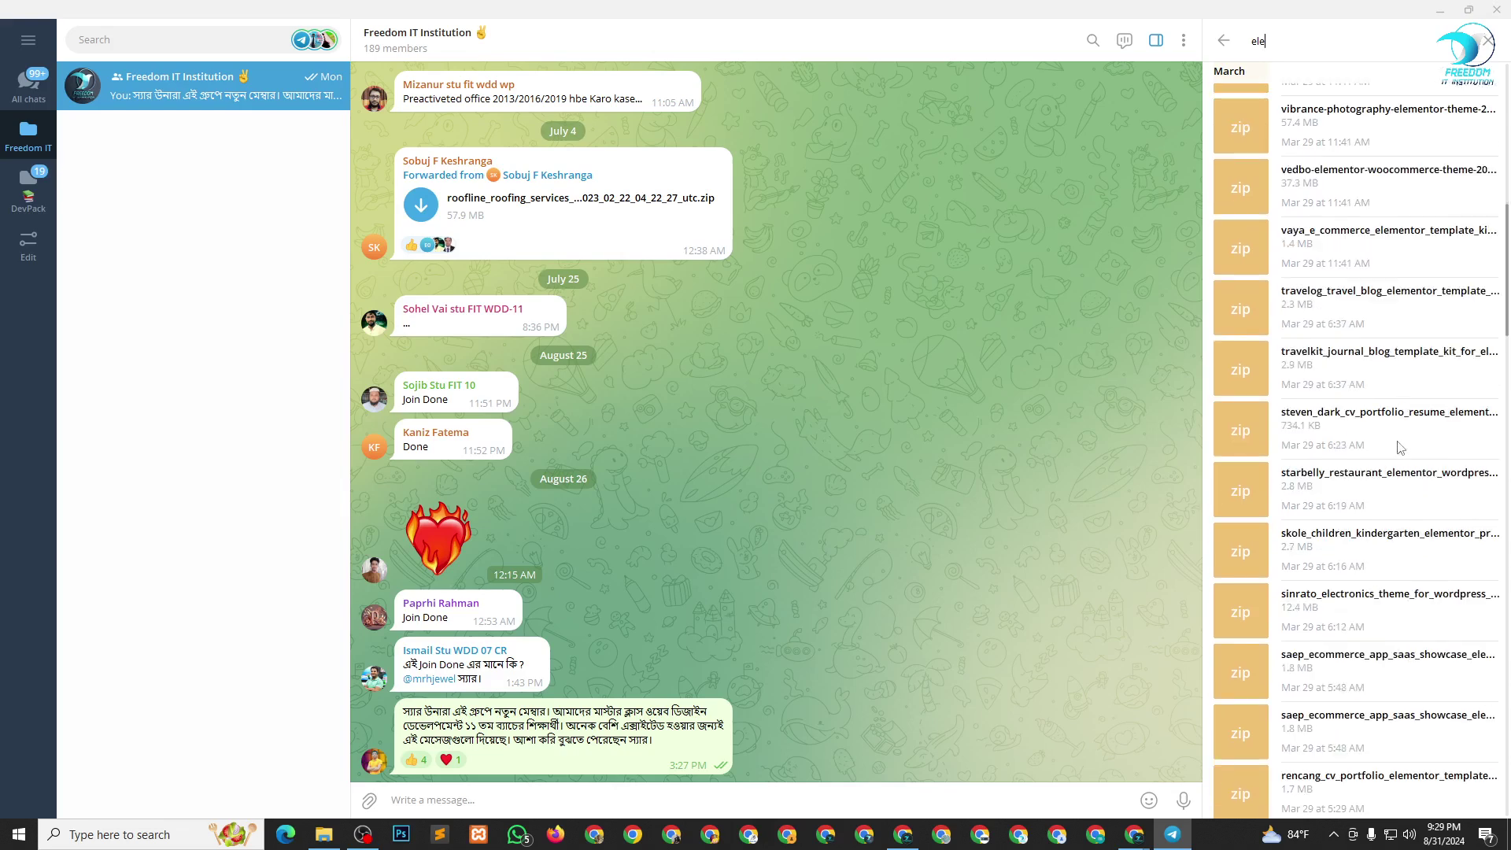
pyautogui.scroll(5, 1400, 429)
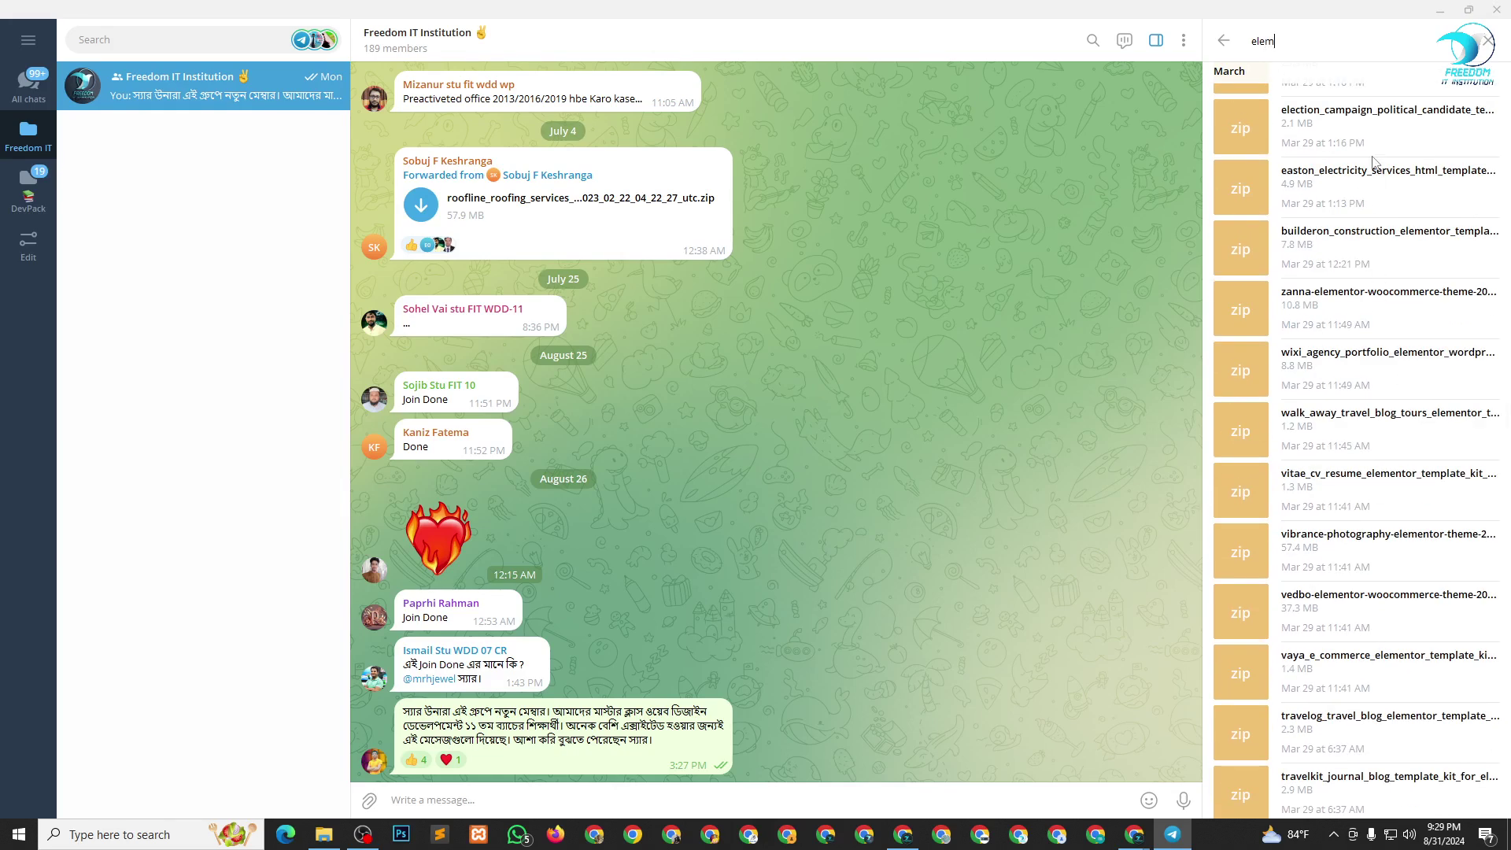
pyautogui.scroll(-3, 1373, 162)
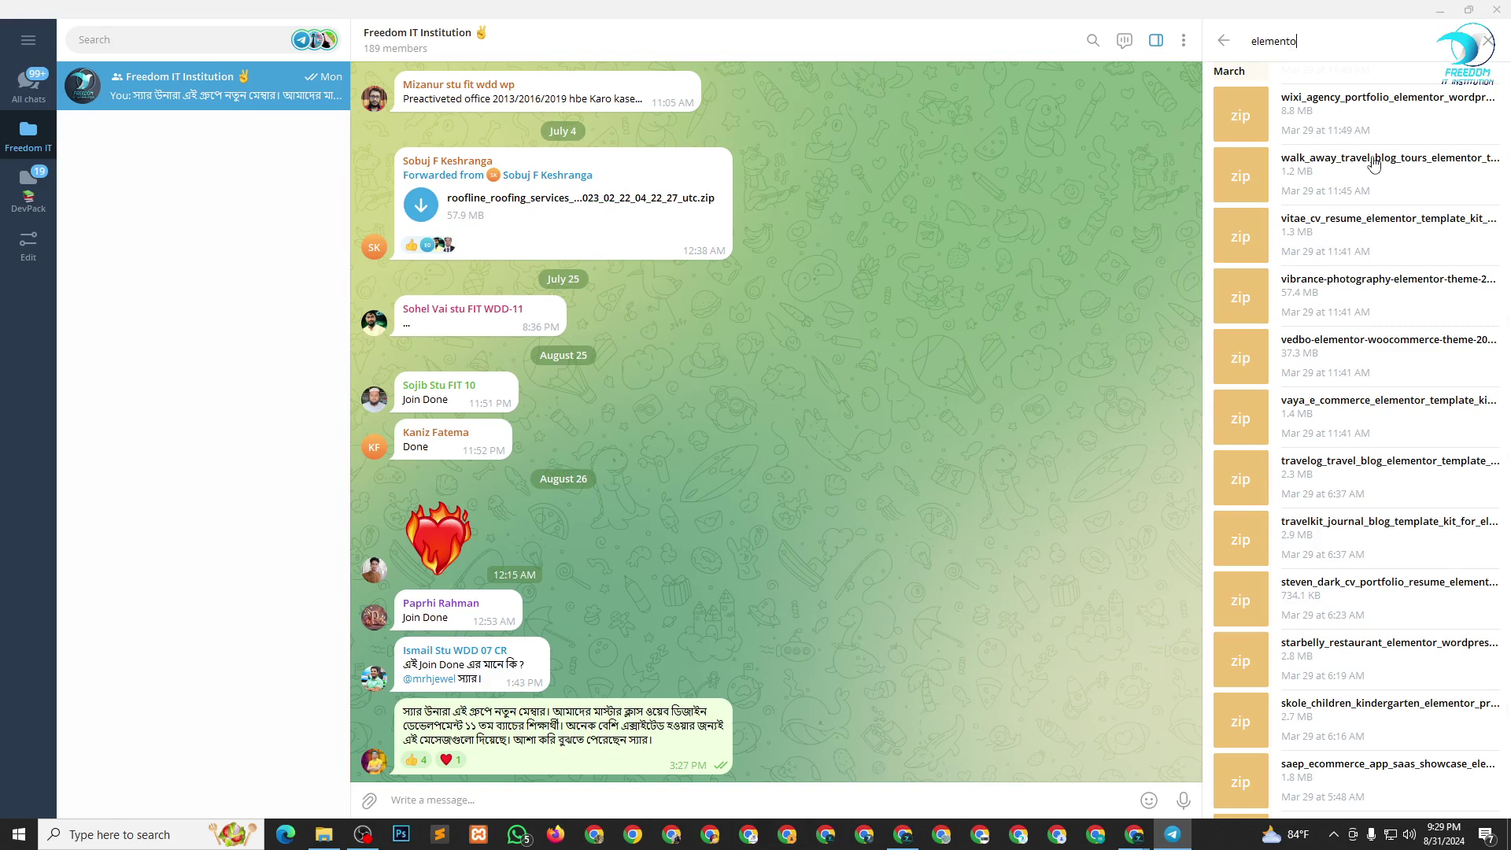
pyautogui.write('r')
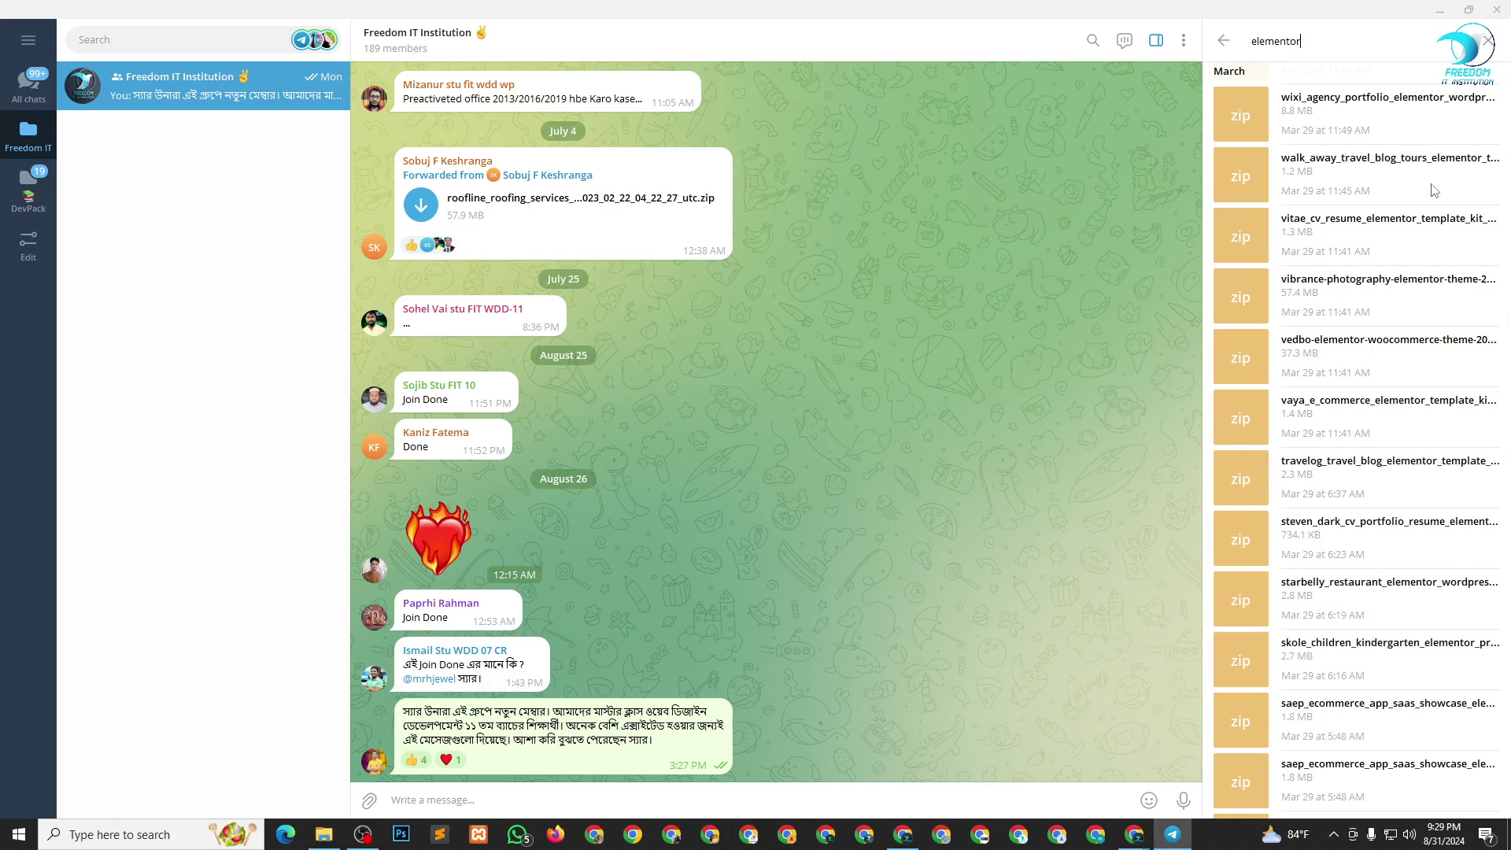
# Look through the matching shared files for an Elementor Pro plugin package.
pyautogui.scroll(-7, 1398, 262)
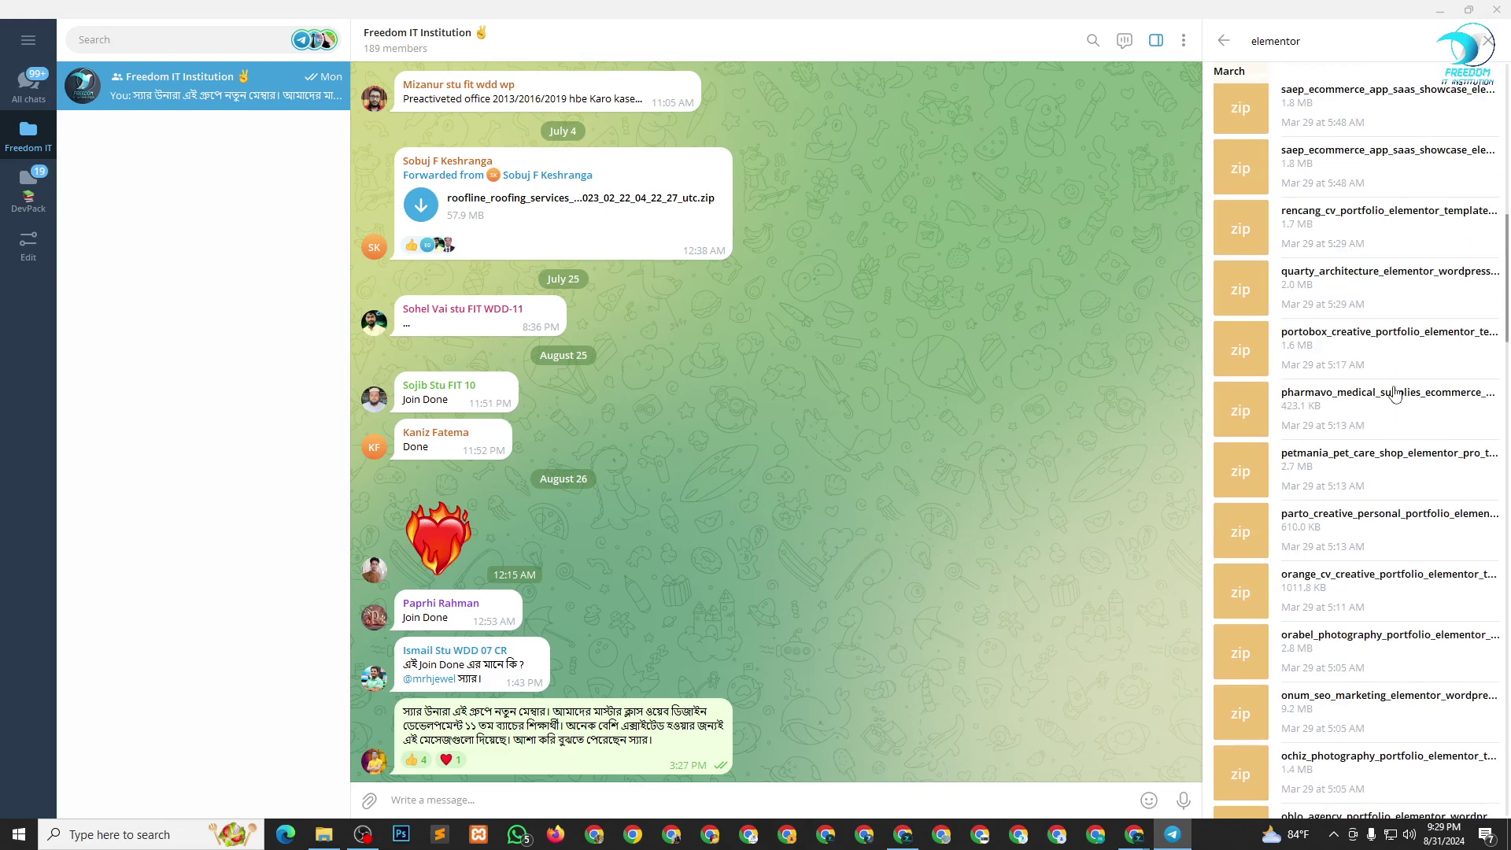
pyautogui.scroll(-3, 1394, 393)
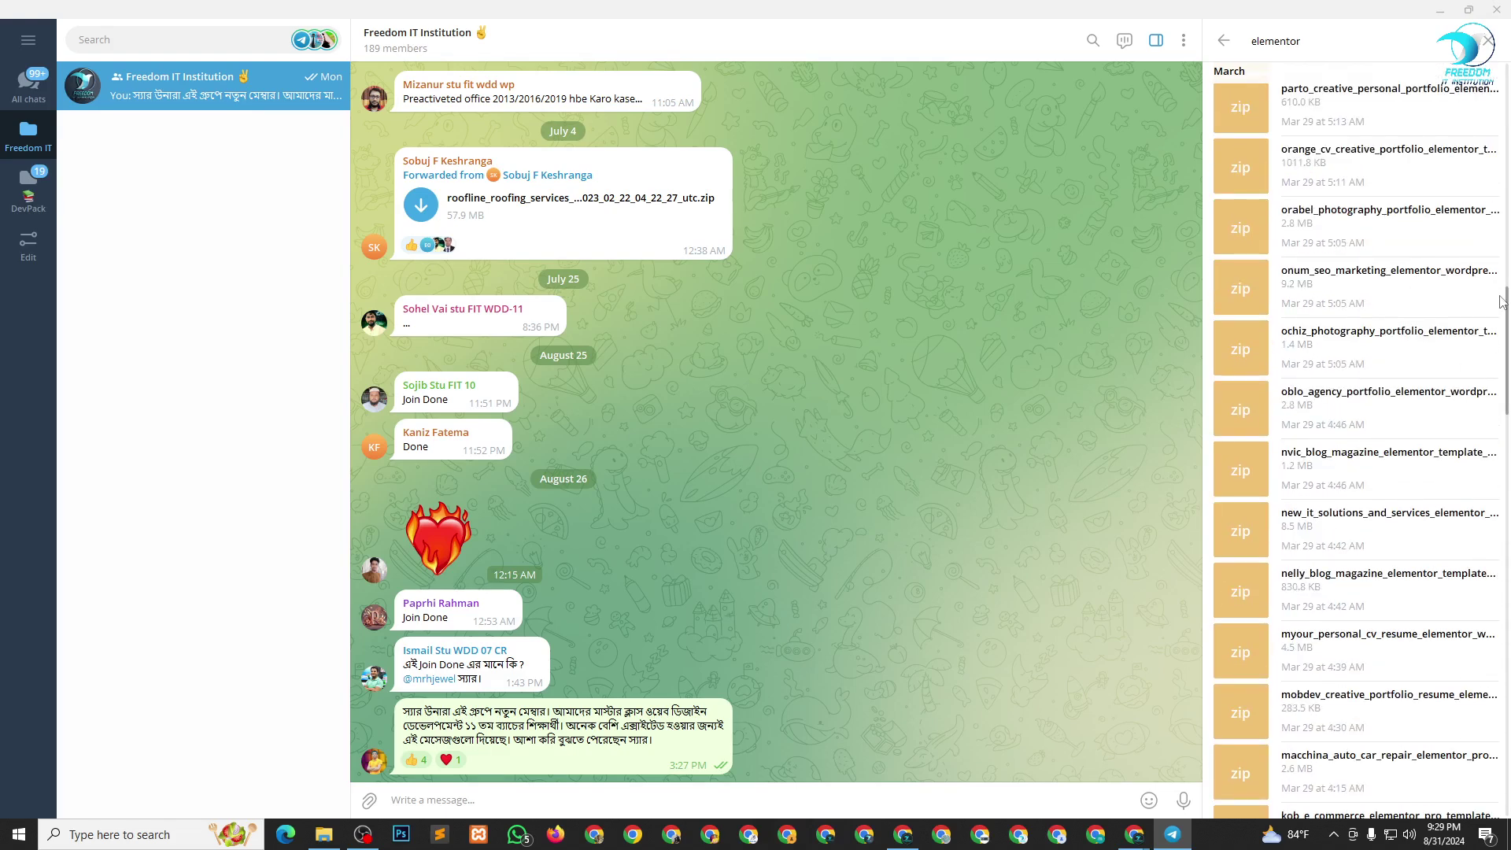
pyautogui.scroll(-2, 1437, 375)
pyautogui.scroll(-10, 1432, 382)
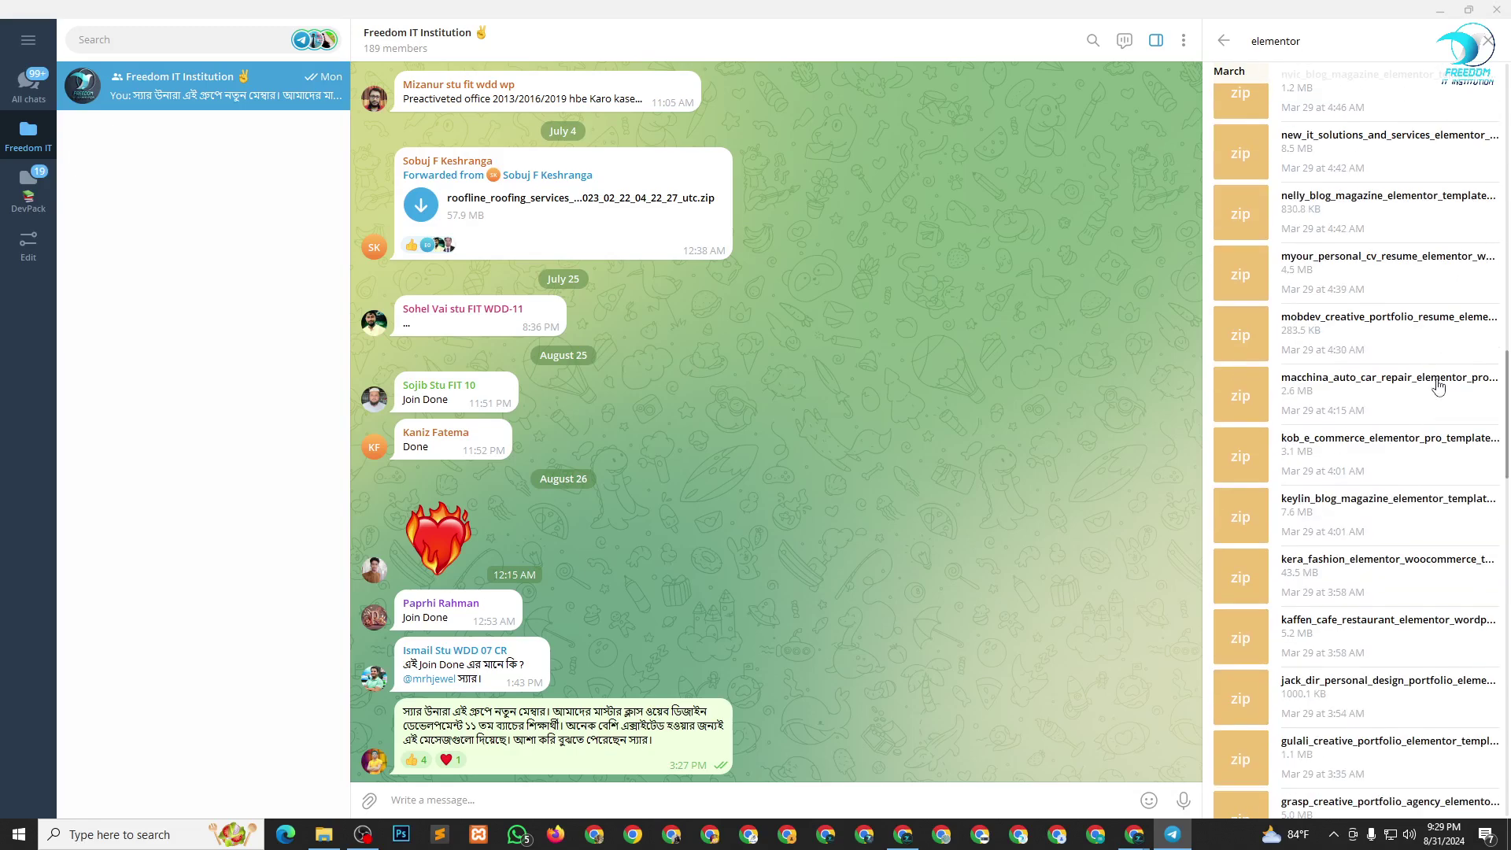
pyautogui.scroll(-7, 1440, 385)
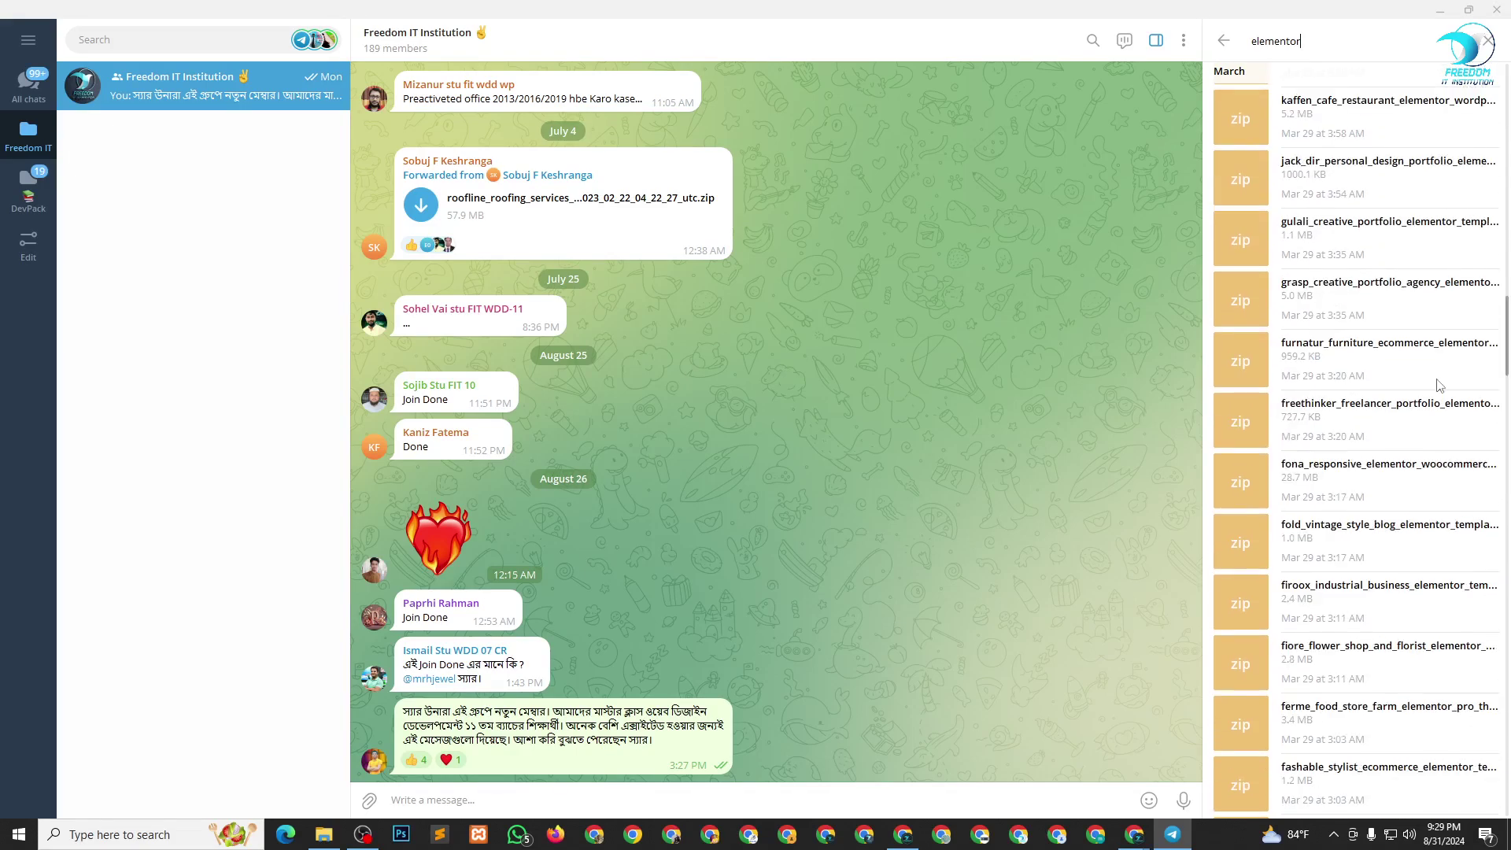
pyautogui.scroll(-18, 1438, 385)
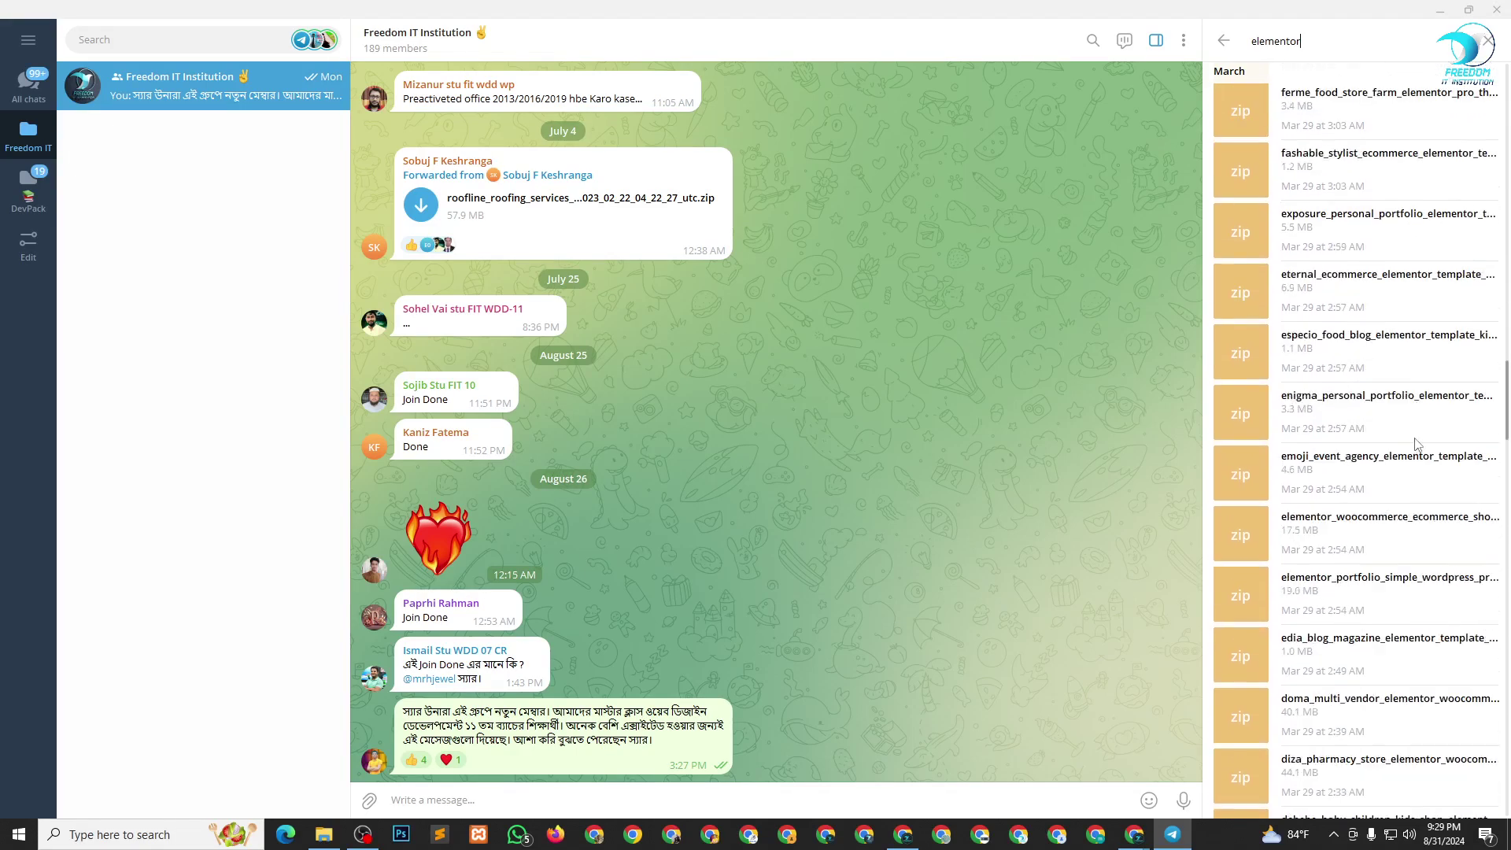
pyautogui.scroll(-8, 1463, 462)
pyautogui.scroll(17, 1390, 567)
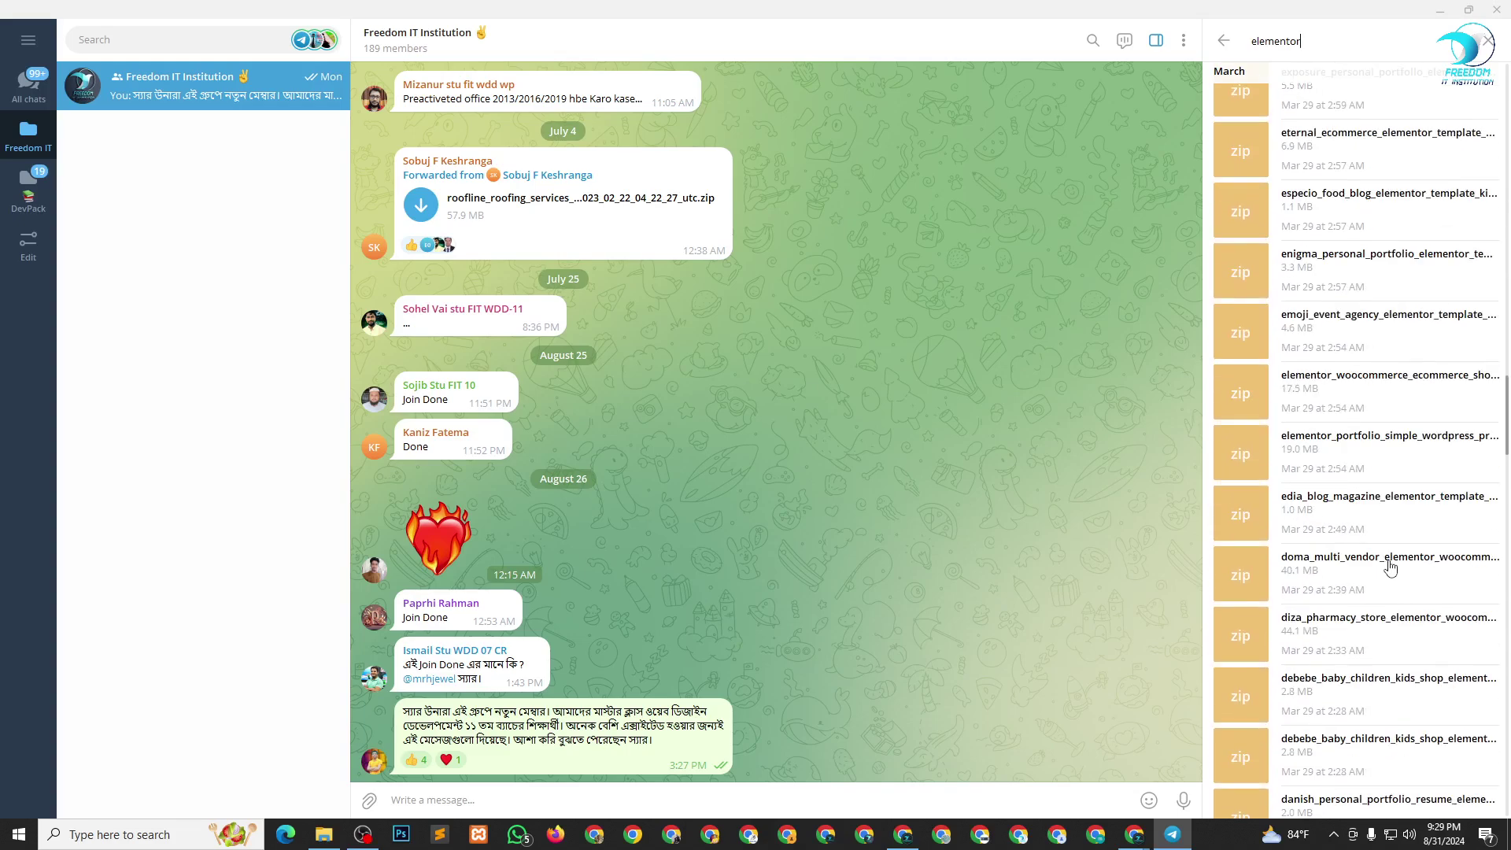
pyautogui.scroll(20, 1389, 567)
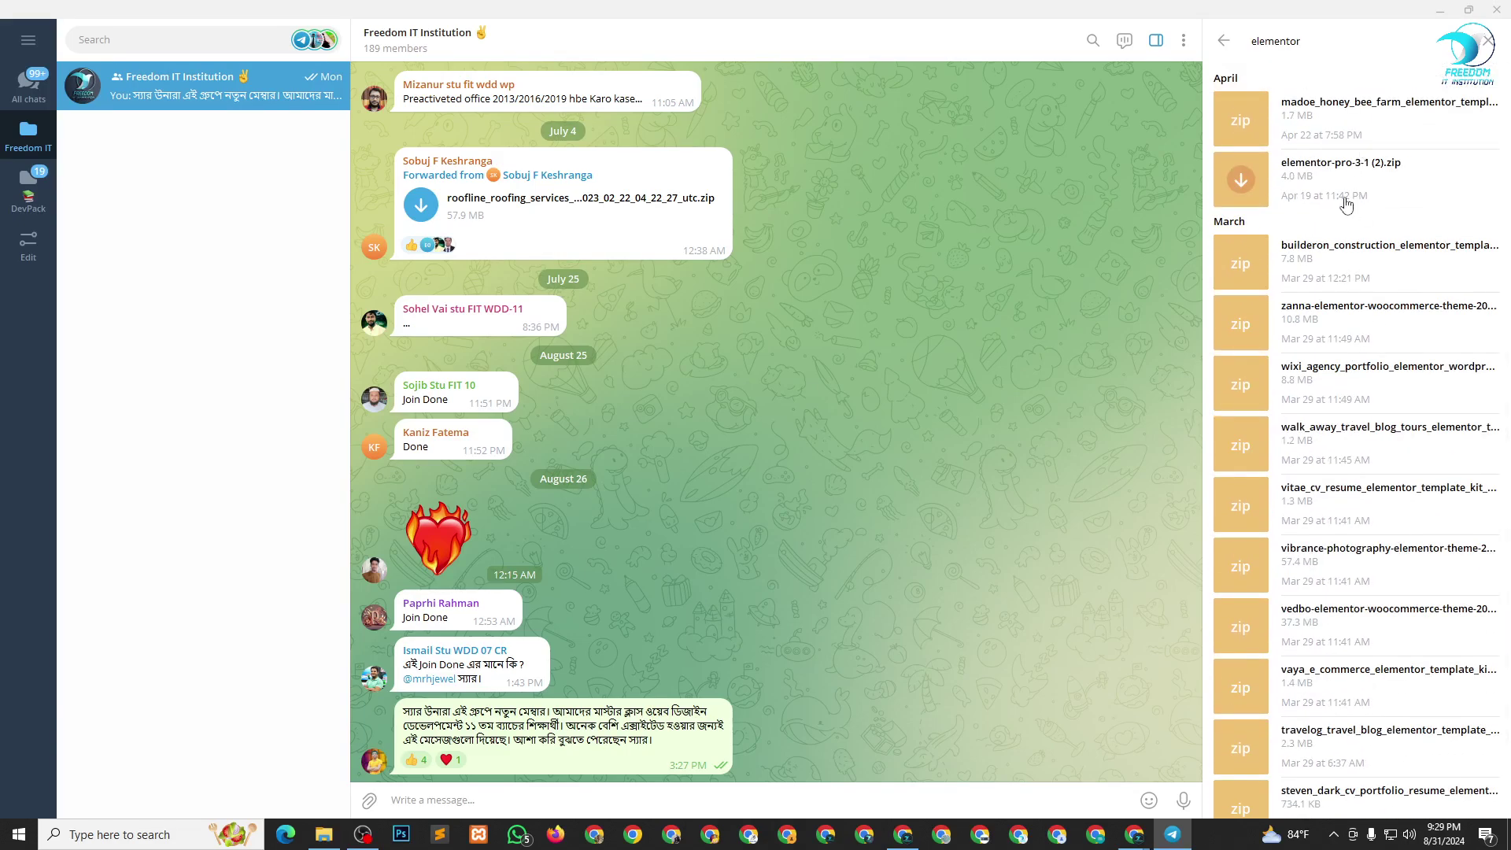
# Leave the shared file search, close the group info and close the Telegram window.
pyautogui.click(1223, 40)
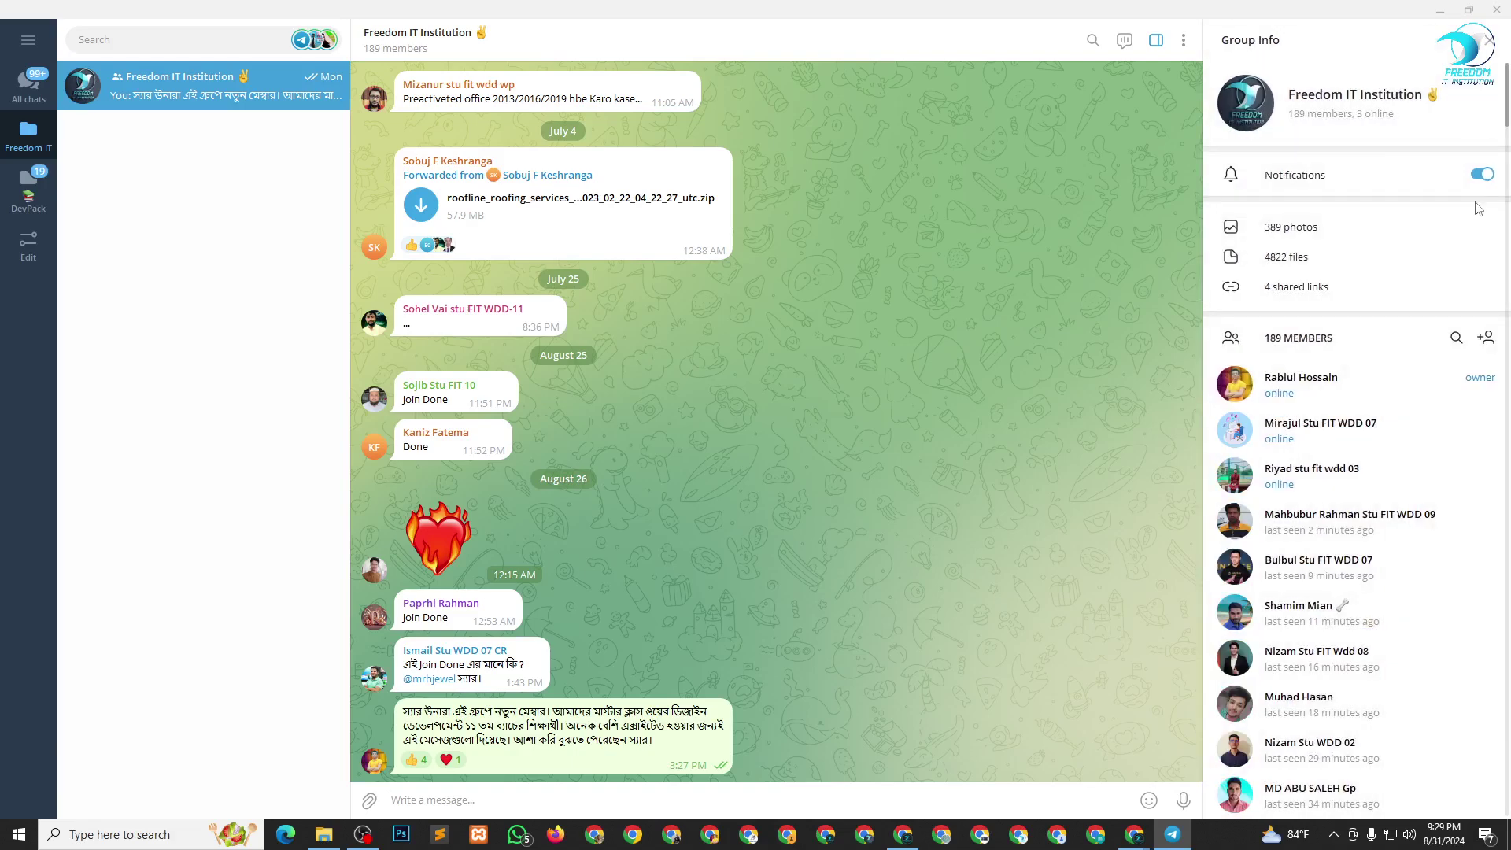
pyautogui.click(1489, 40)
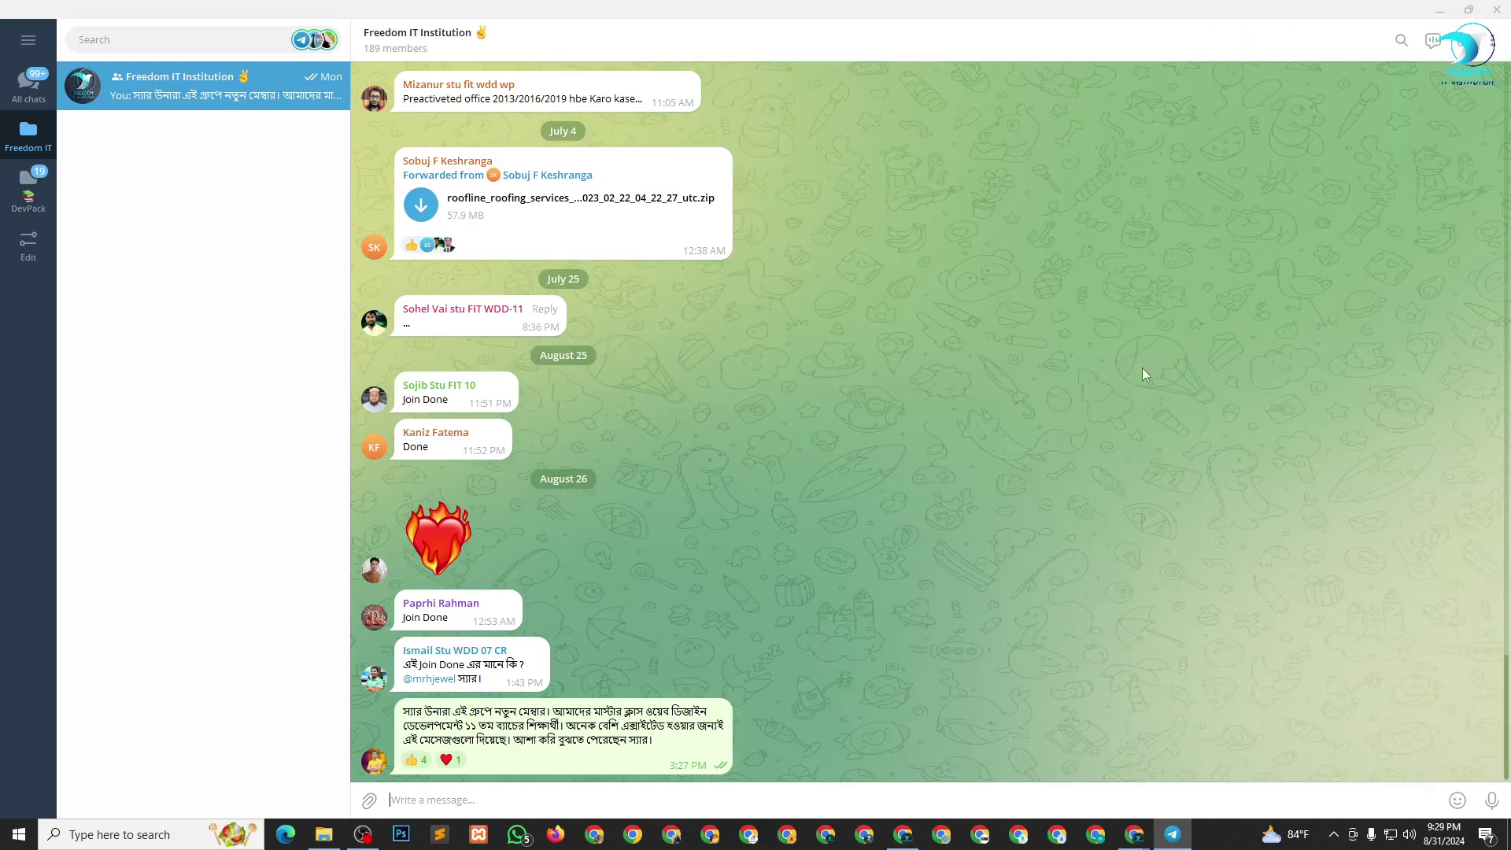
pyautogui.click(1505, 8)
# Switch to the Freedom IT WordPress dashboard in Chrome and open the page for adding a new plugin.
pyautogui.moveTo(1131, 844)
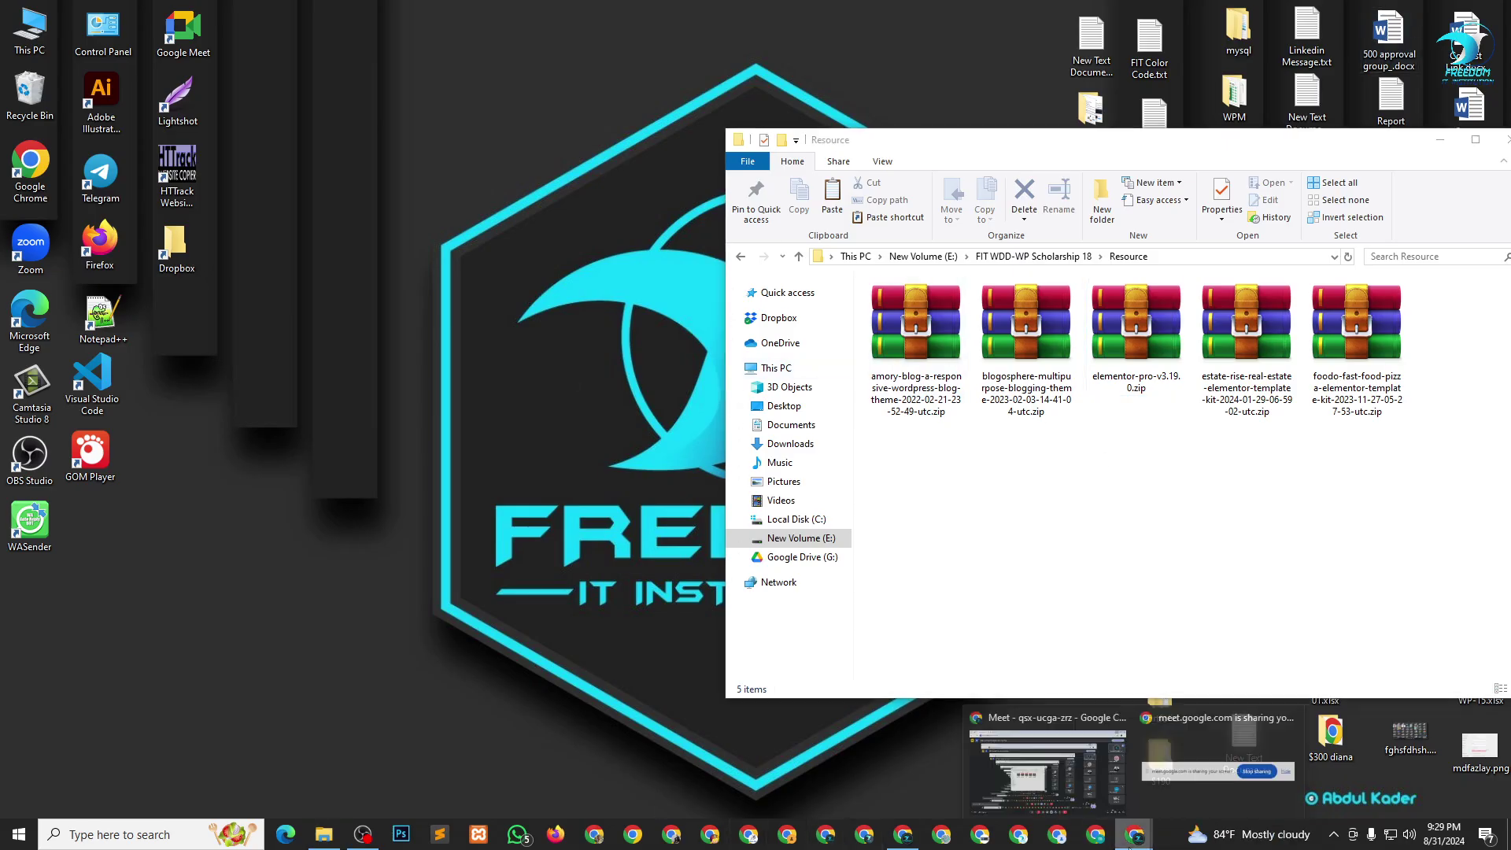
pyautogui.click(1079, 778)
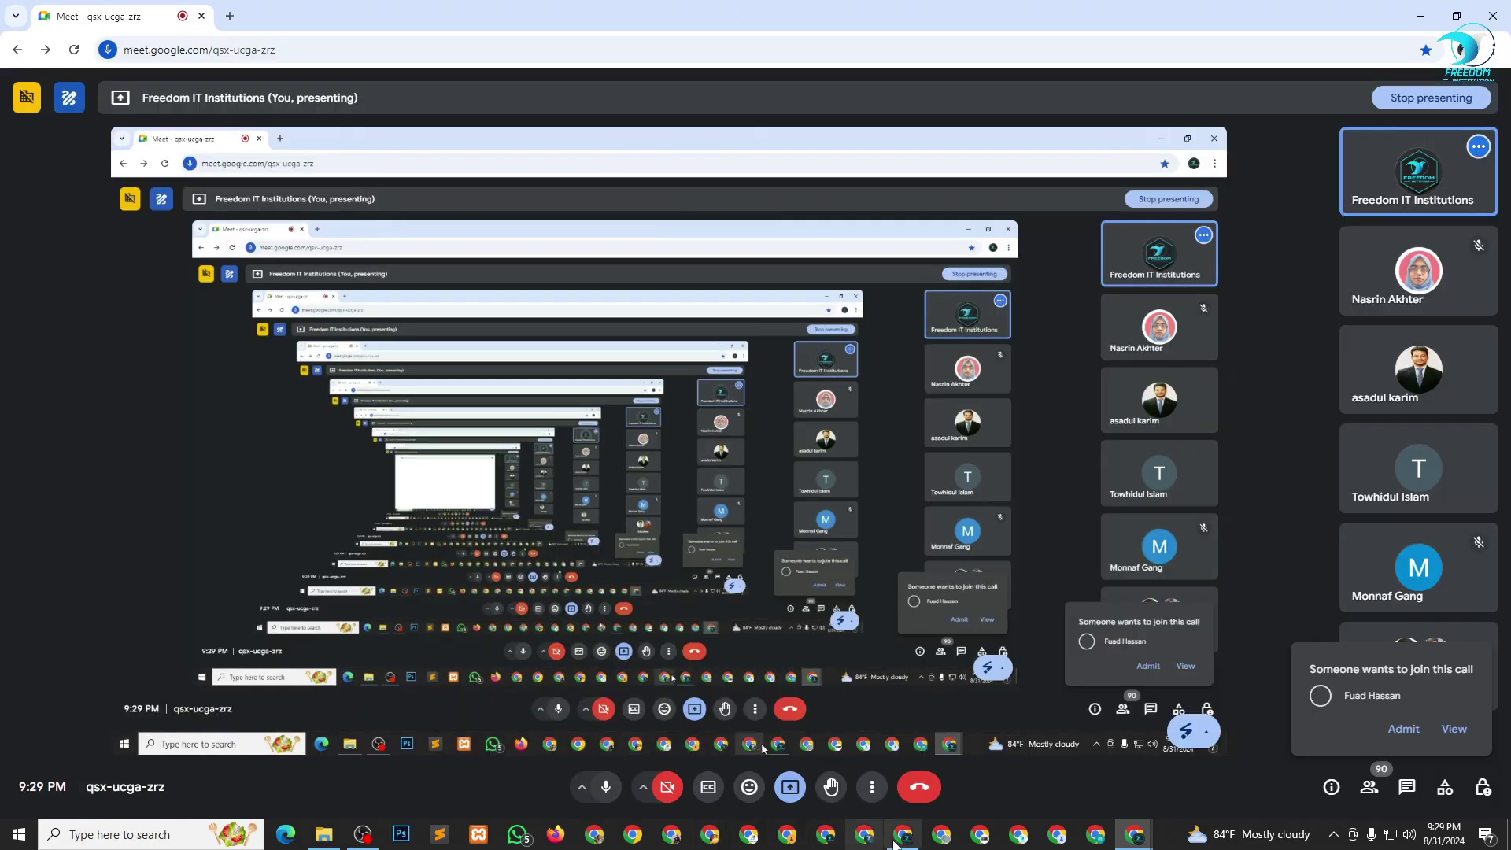
pyautogui.click(897, 839)
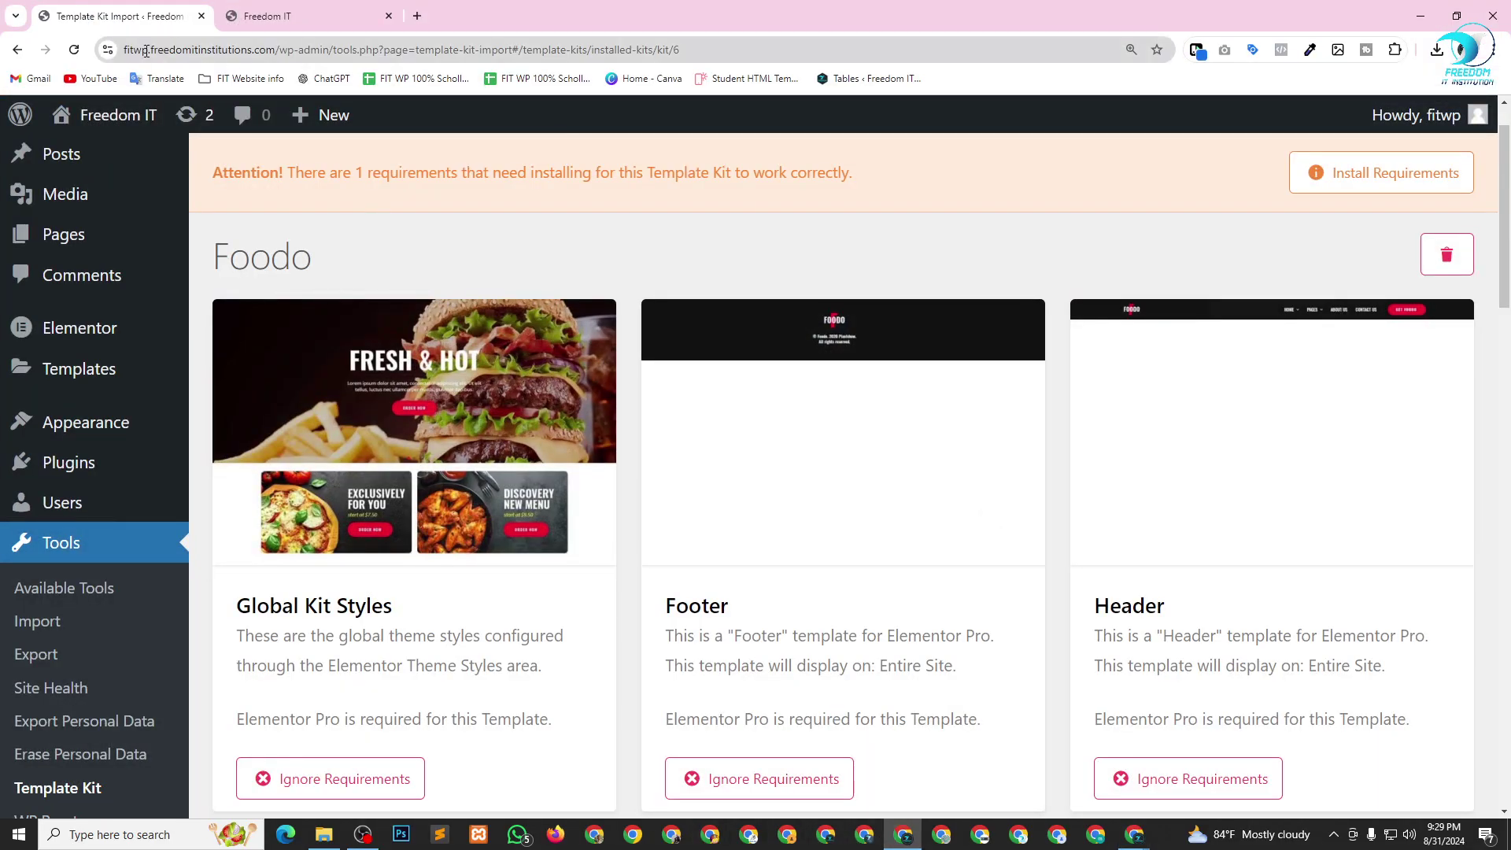
pyautogui.moveTo(126, 52); pyautogui.dragTo(223, 63)
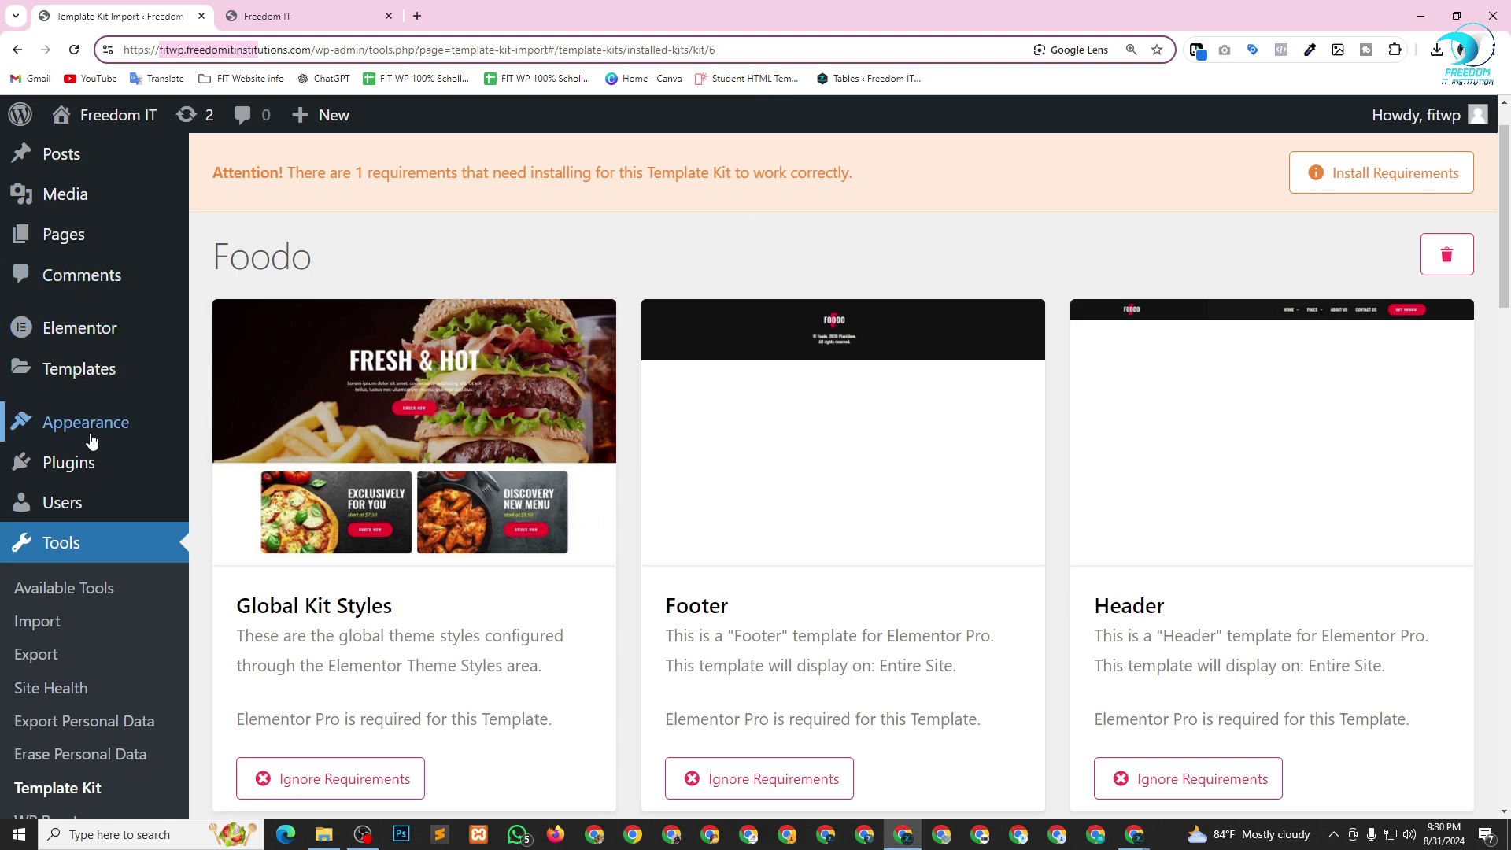
pyautogui.moveTo(71, 463)
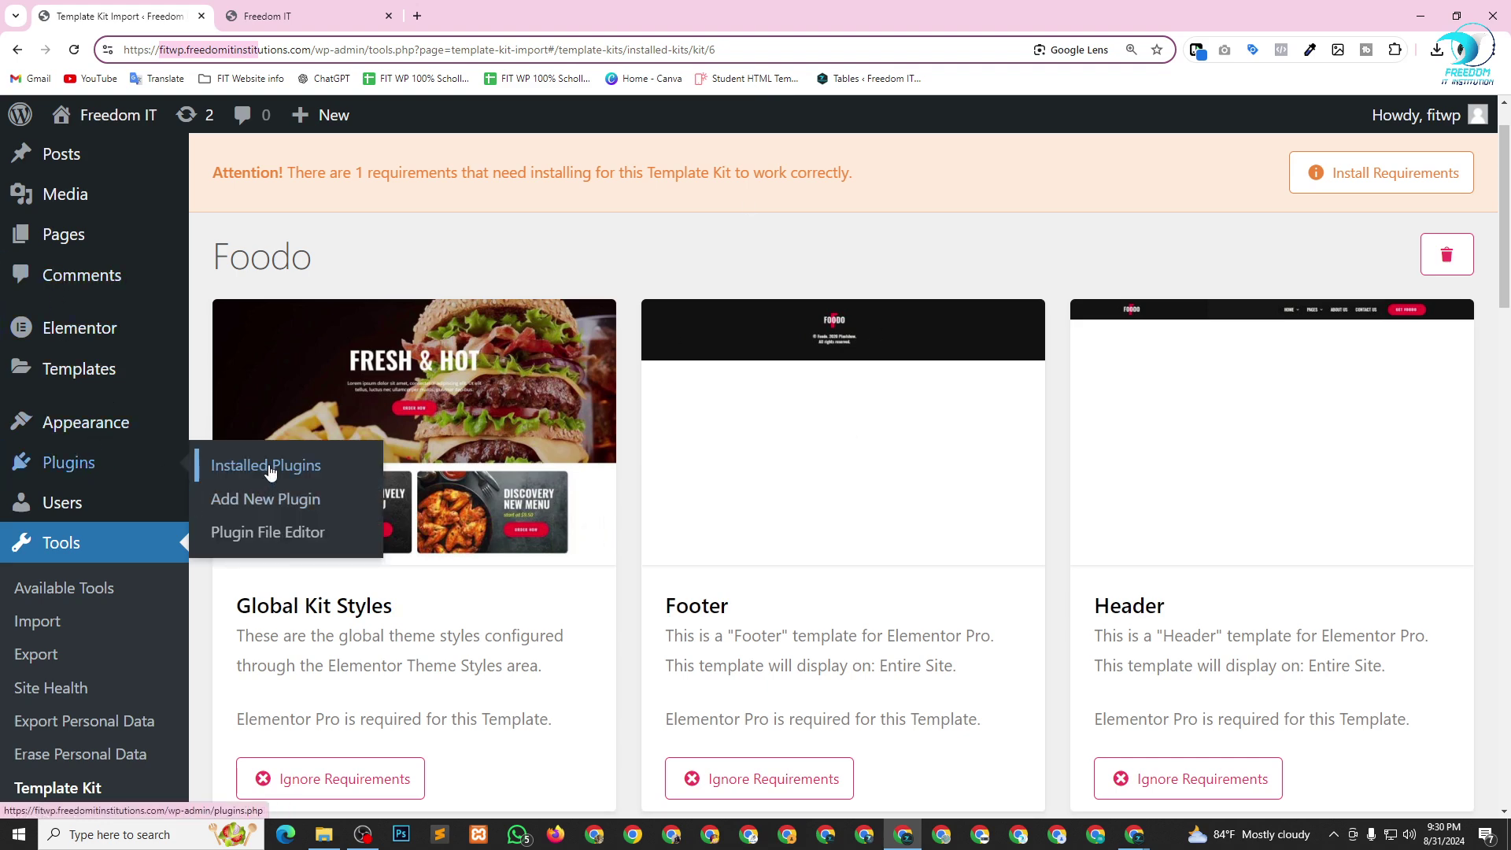
pyautogui.click(258, 502)
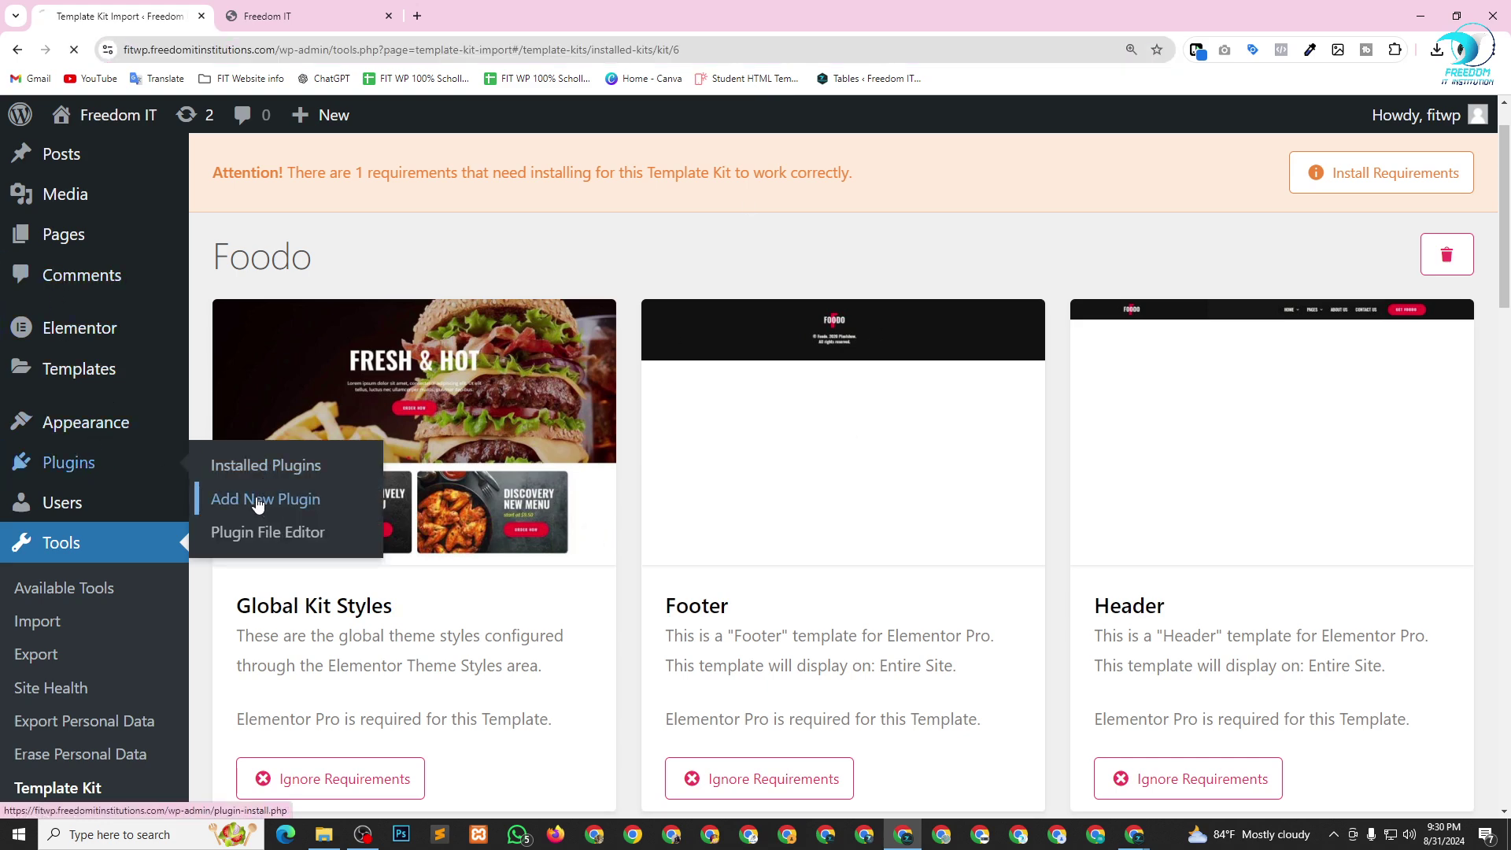
# Switch to File Explorer and extract elementor-pro-v3.19.0.zip into an elementor-pro-v3.19.0 folder inside the Resource folder.
pyautogui.click(322, 832)
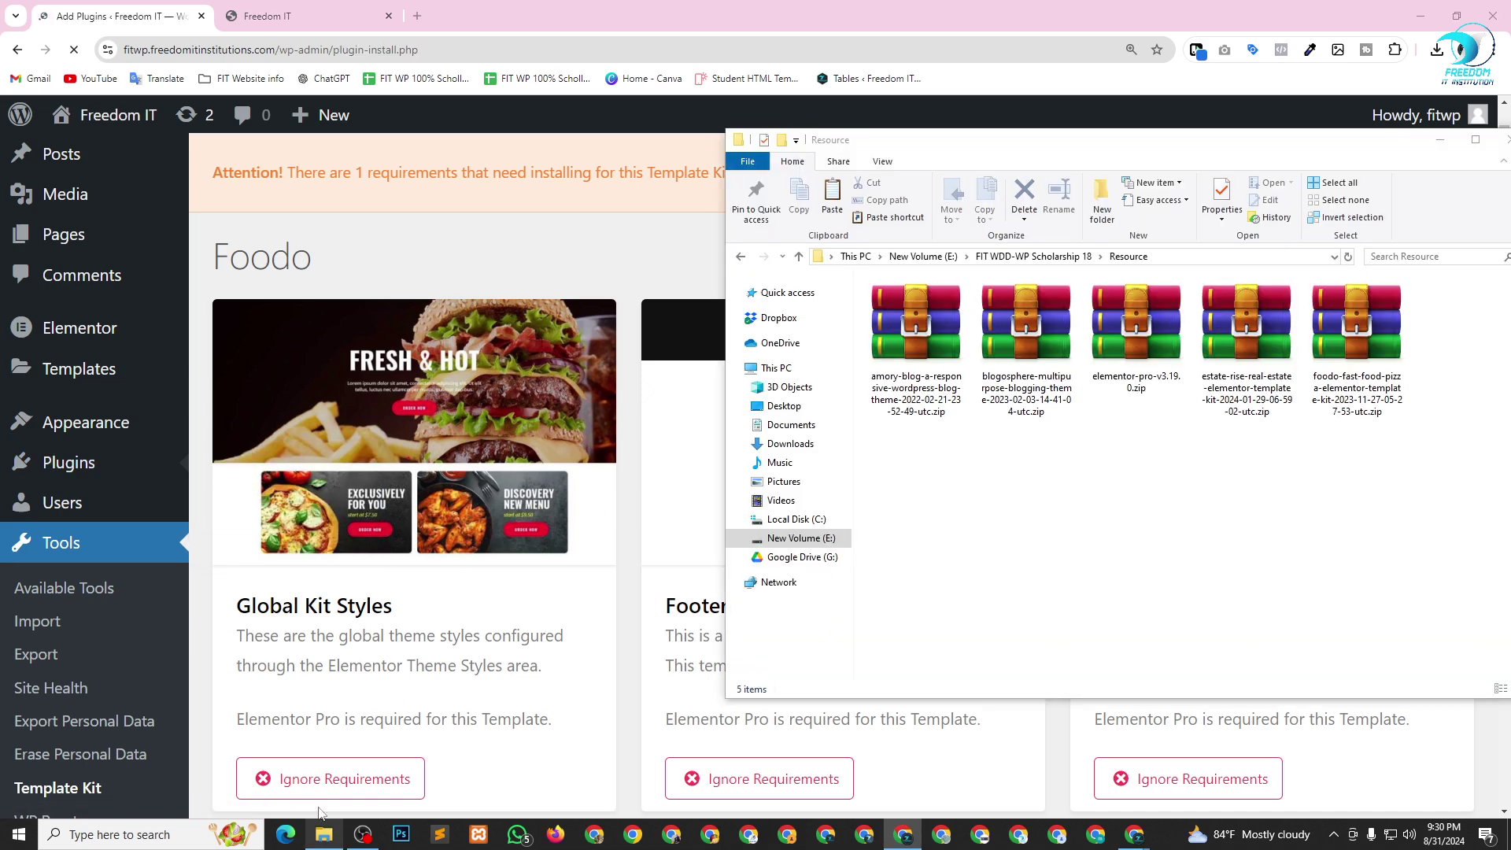
pyautogui.click(1136, 335)
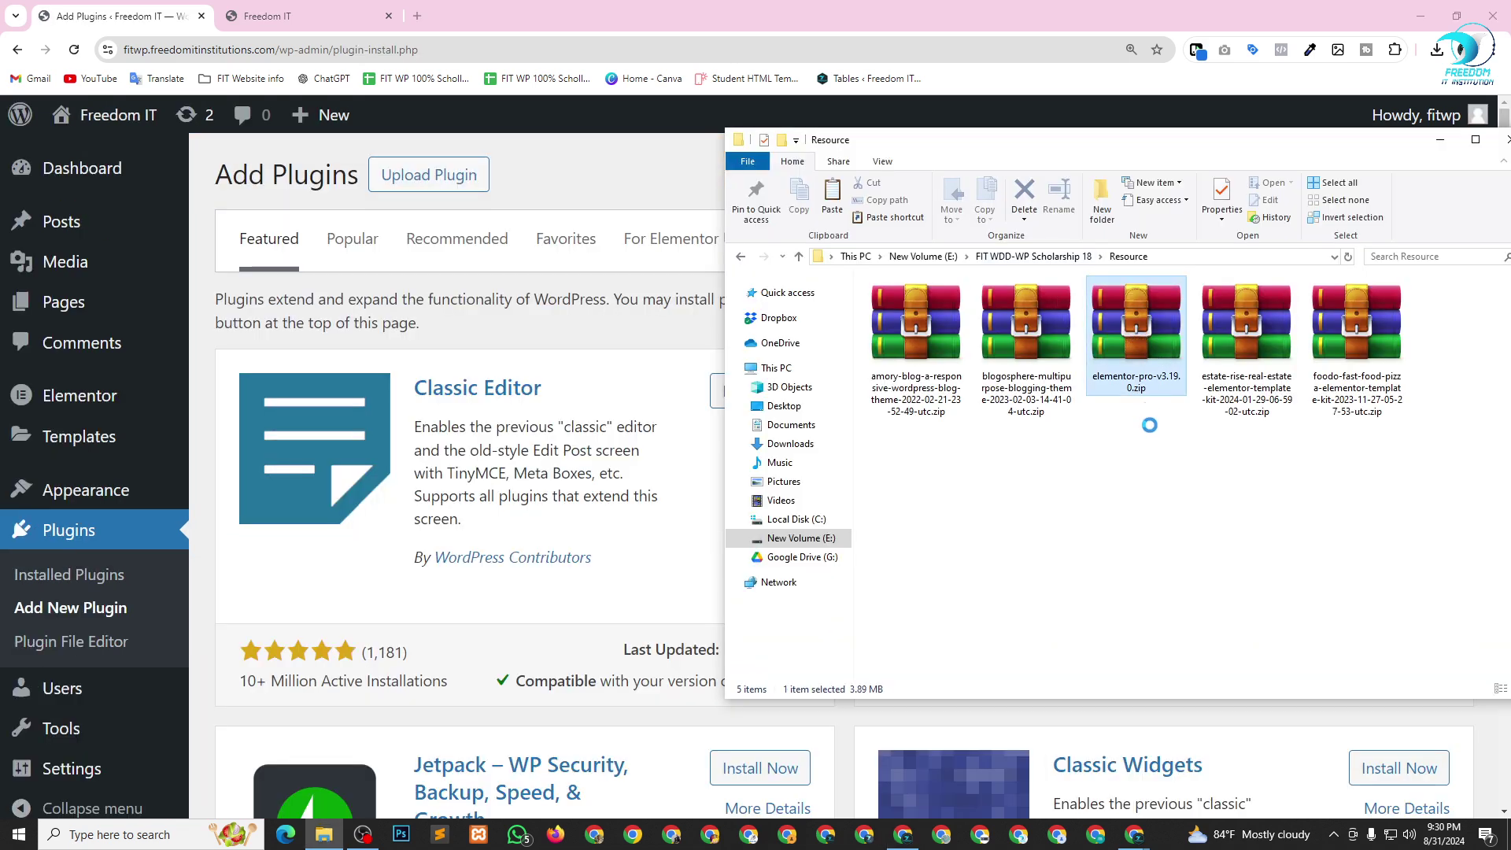
pyautogui.rightClick(1138, 340)
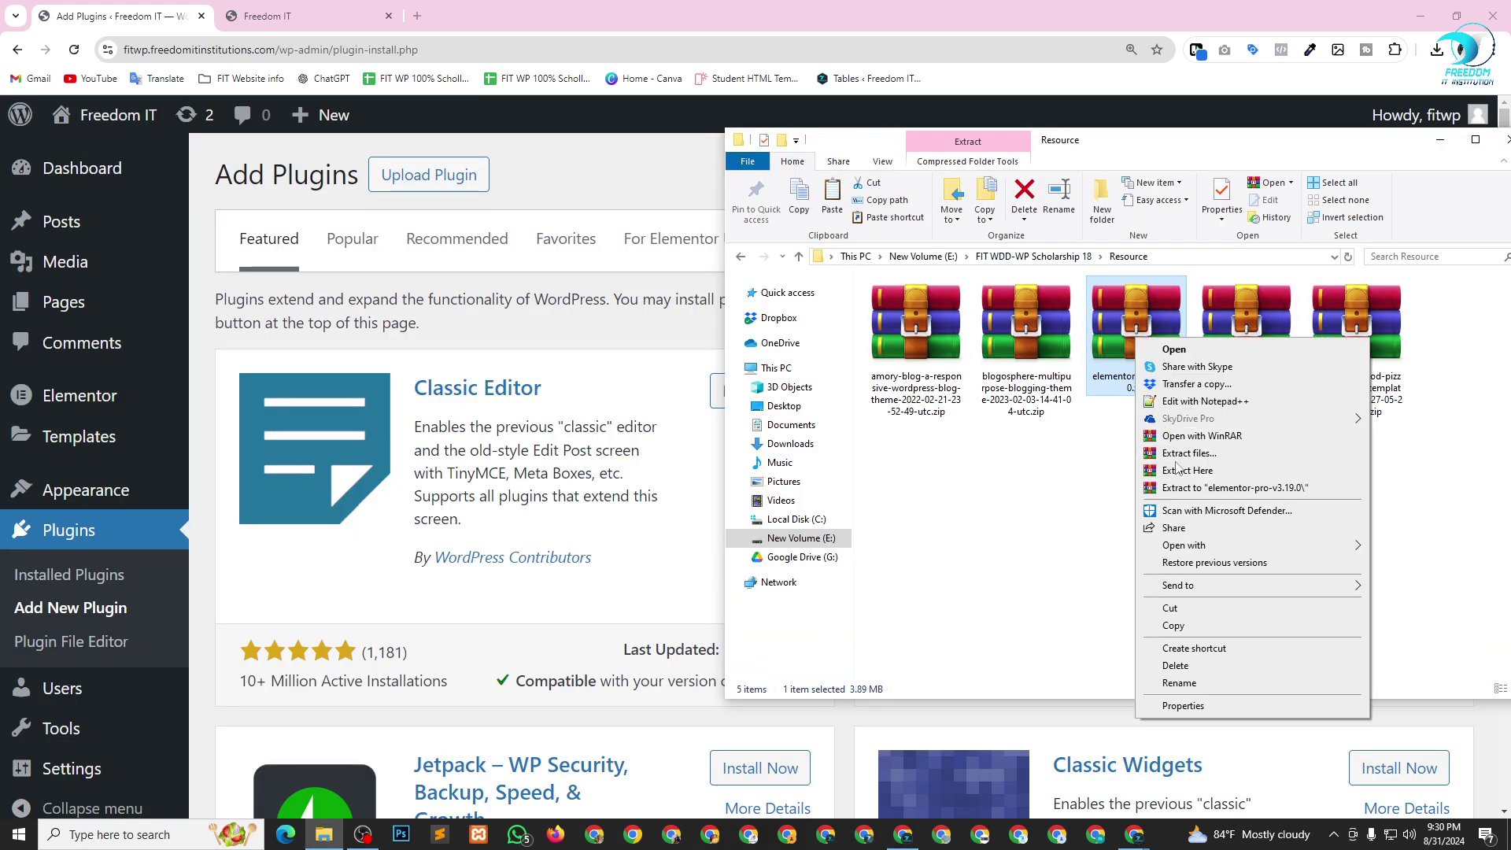
pyautogui.click(1184, 453)
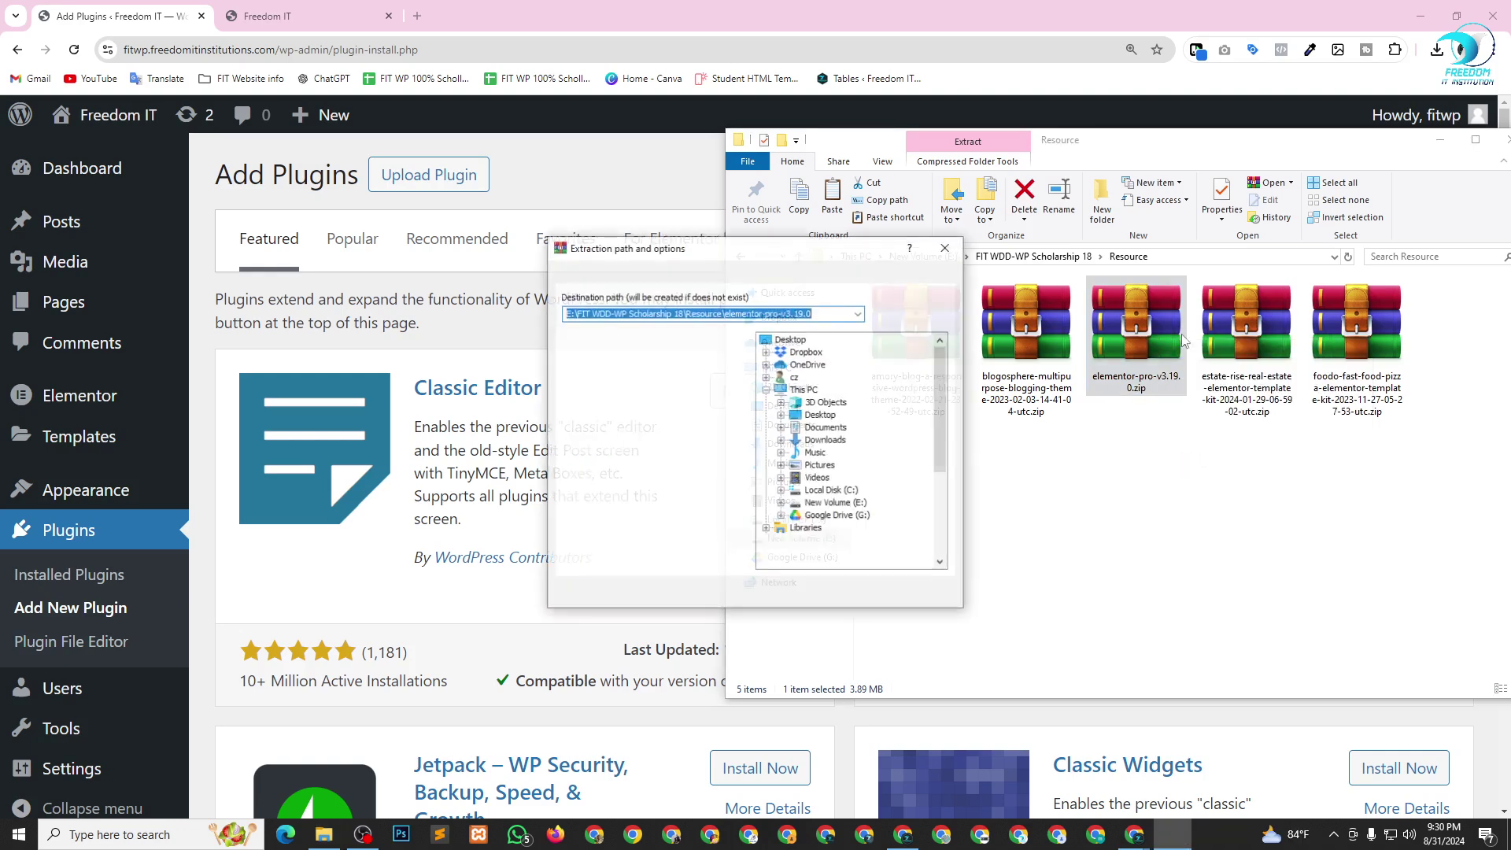
pyautogui.click(805, 595)
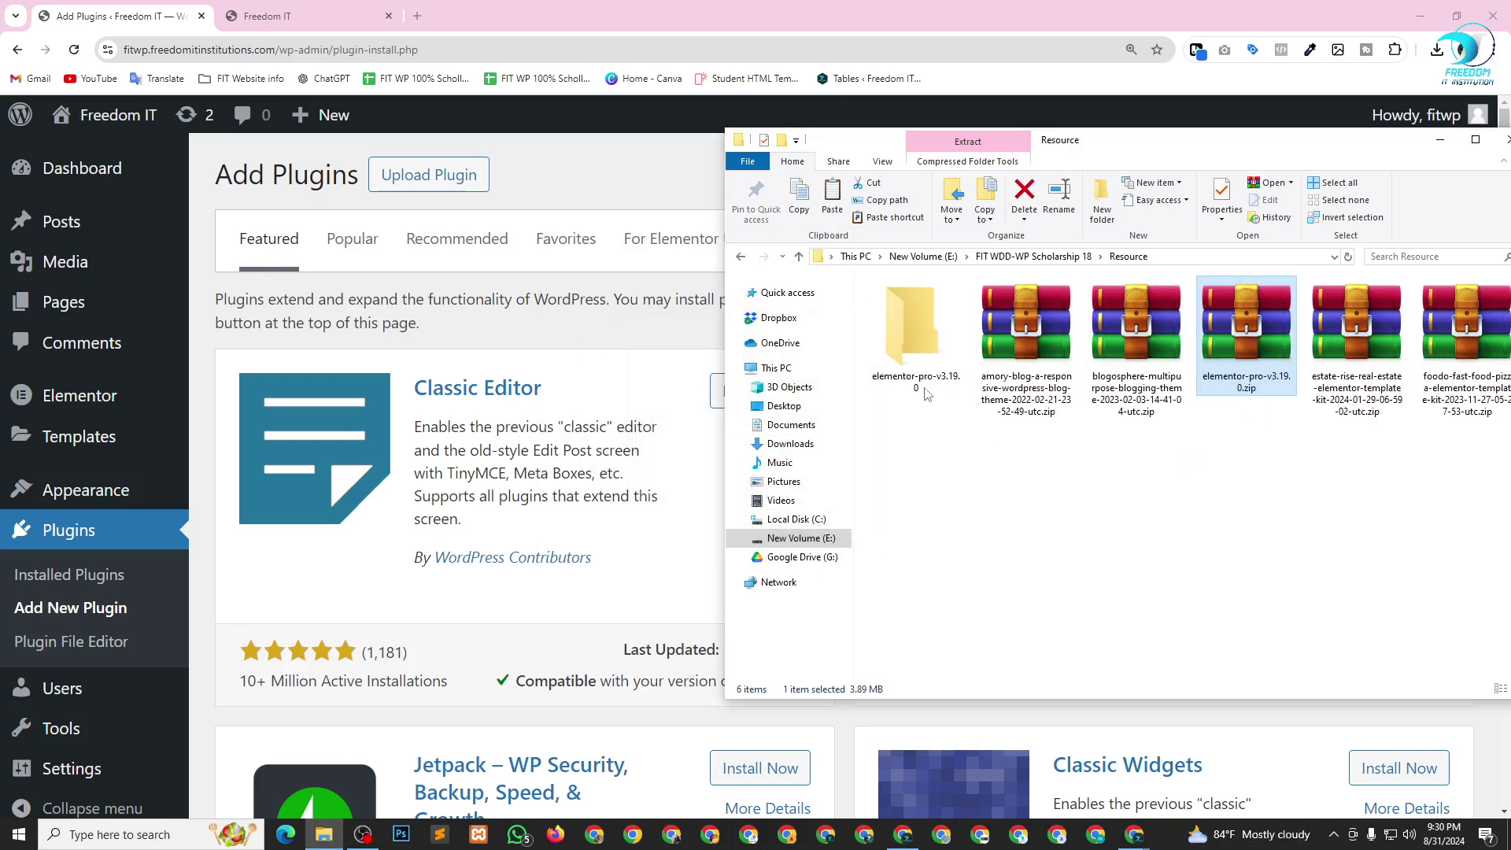
# Open the extracted elementor-pro-v3.19.0 folder and its elementor-pro subfolder to examine the plugin files.
pyautogui.doubleClick(925, 394)
pyautogui.click(927, 306)
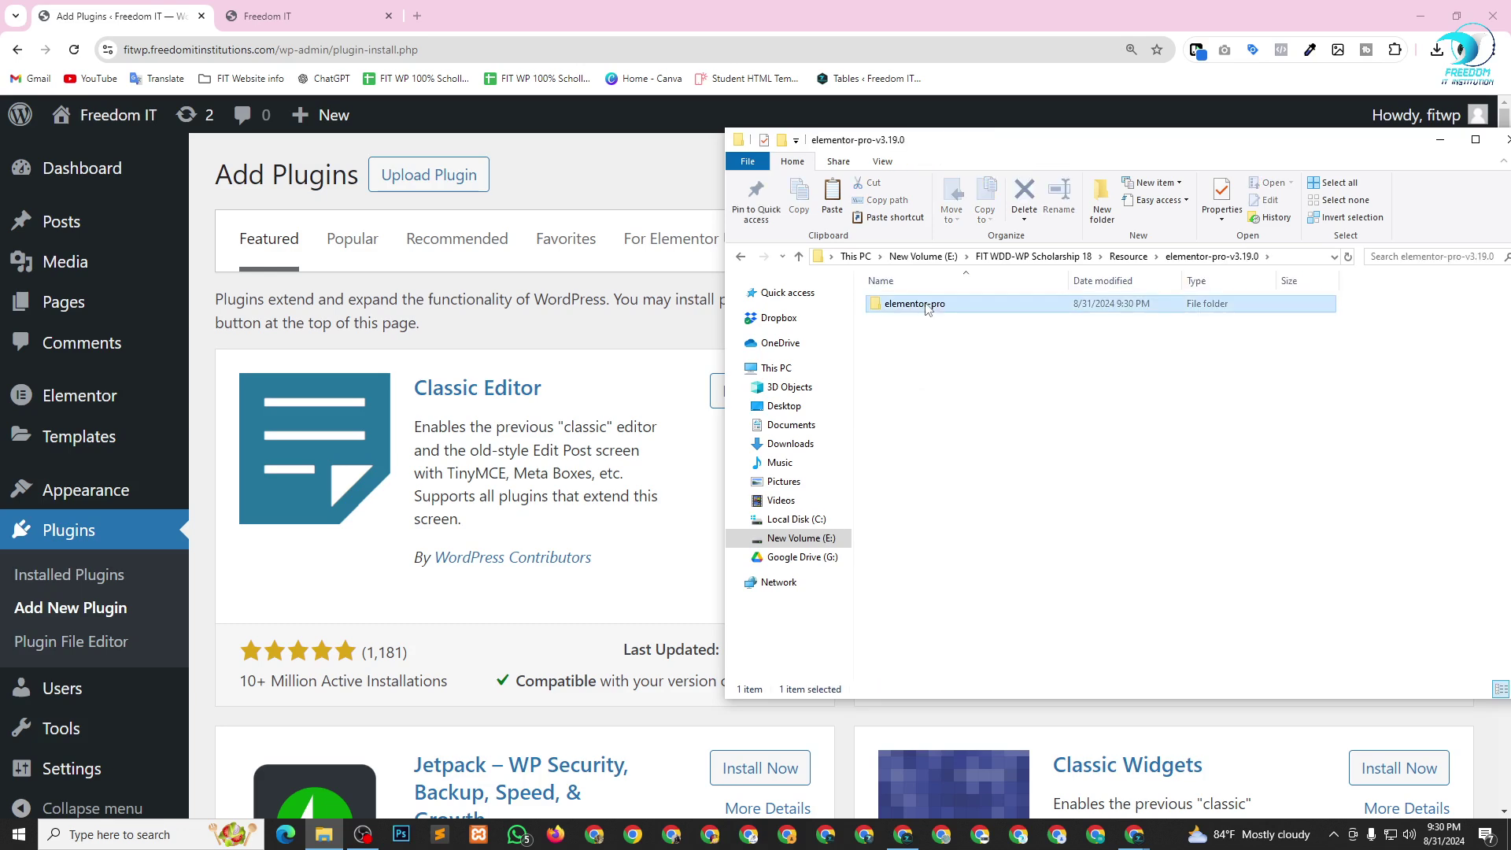
pyautogui.doubleClick(927, 307)
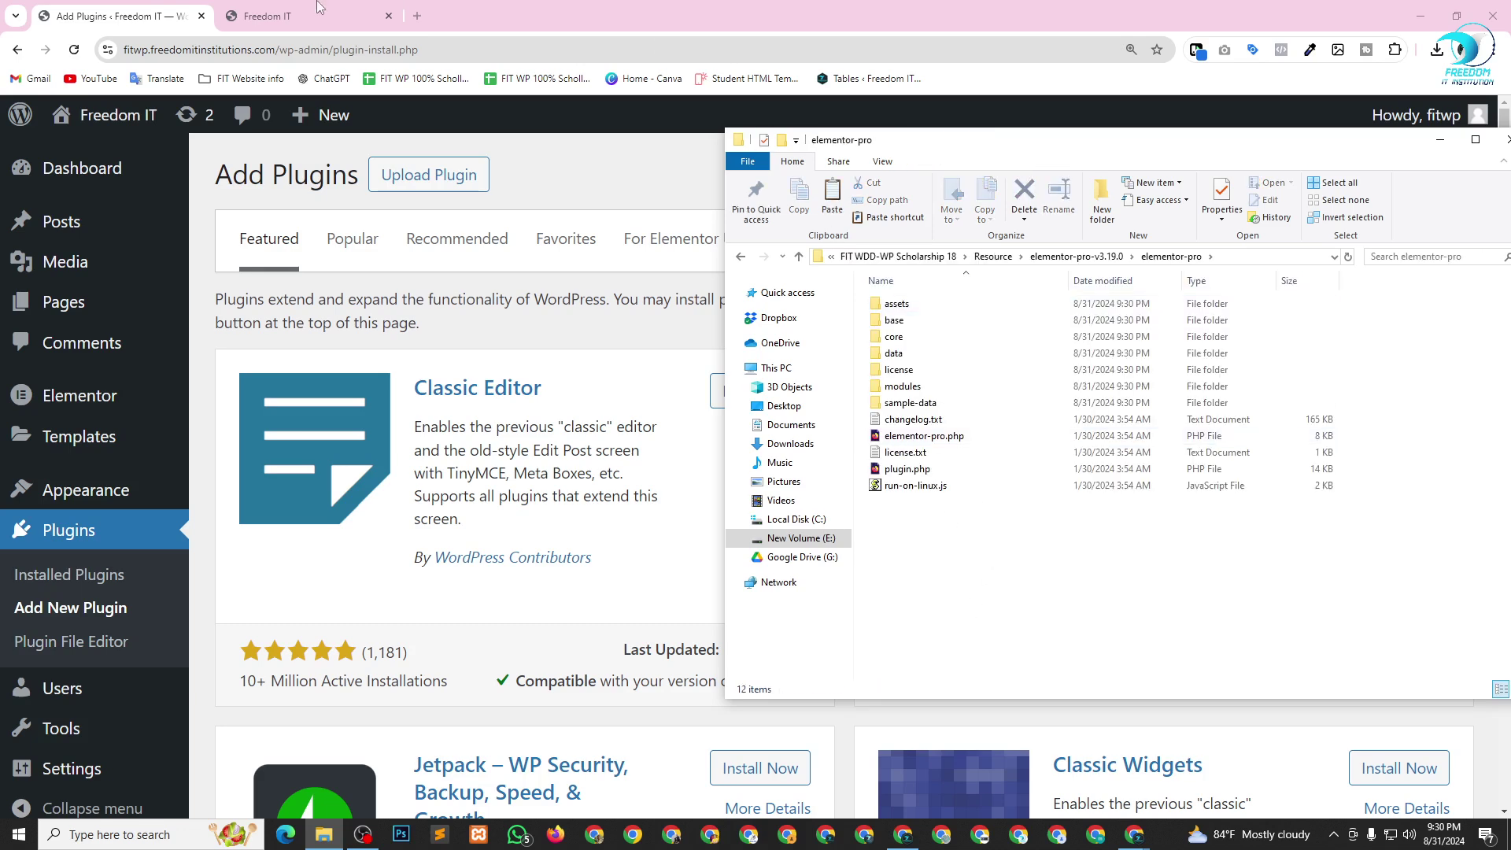
# Upload elementor-pro-v3.19.0.zip from the Resource folder as a plugin in the WordPress dashboard in Chrome and install it.
pyautogui.click(486, 178)
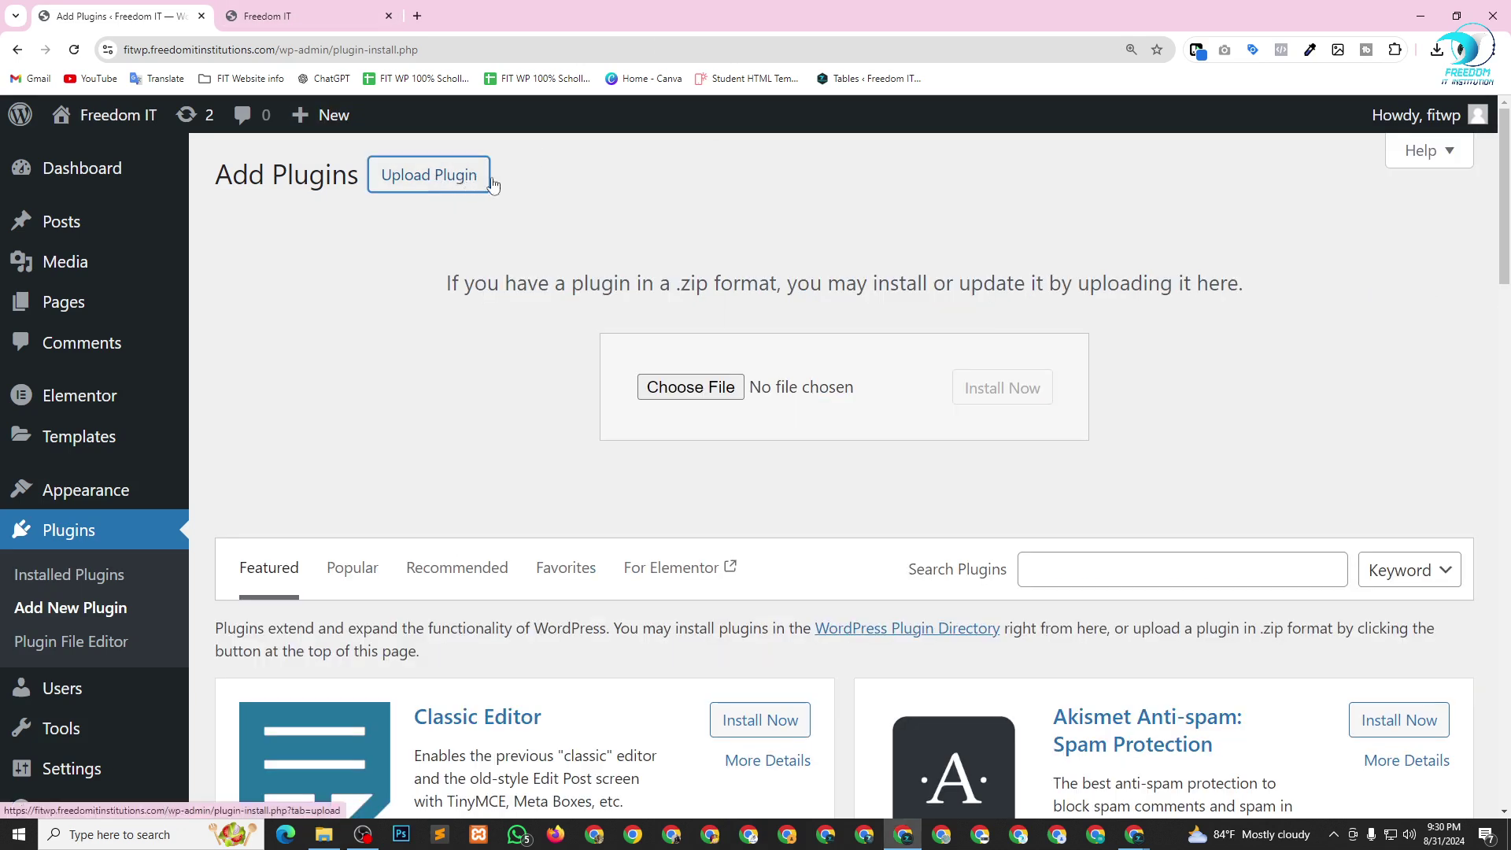
pyautogui.click(671, 392)
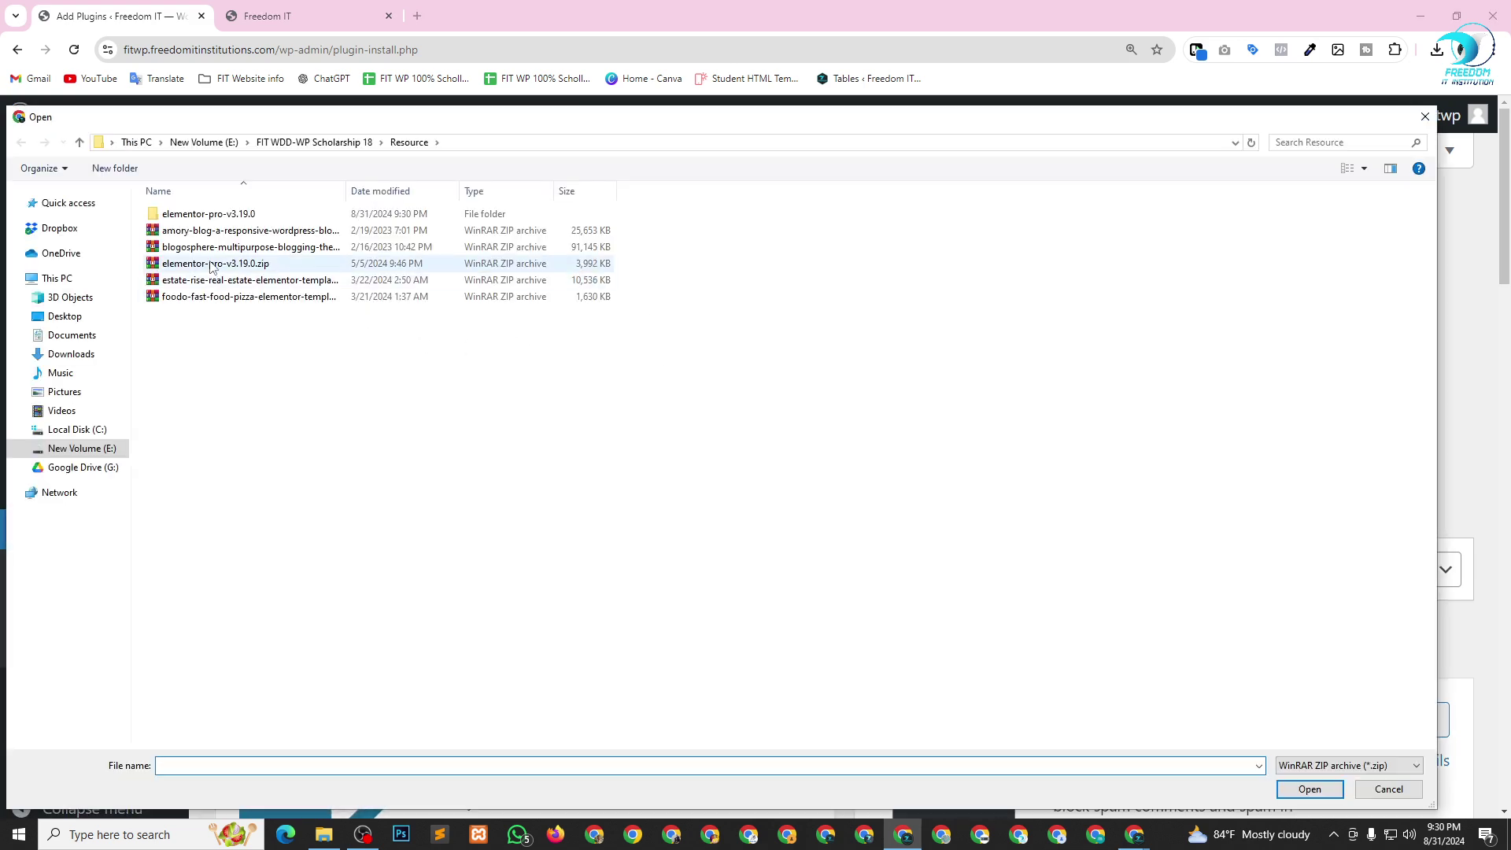
pyautogui.click(236, 265)
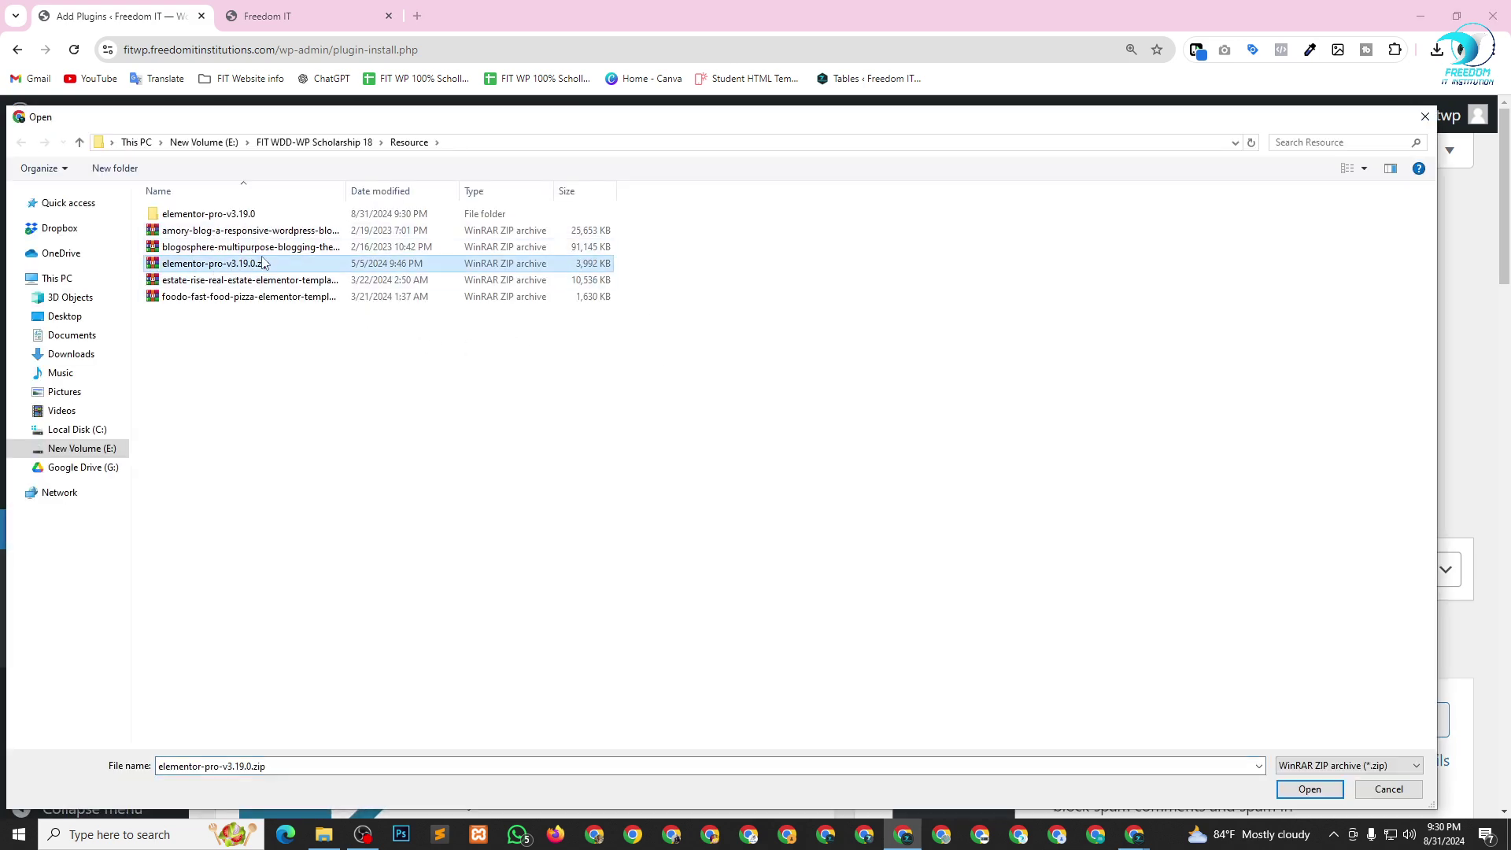
pyautogui.click(1322, 789)
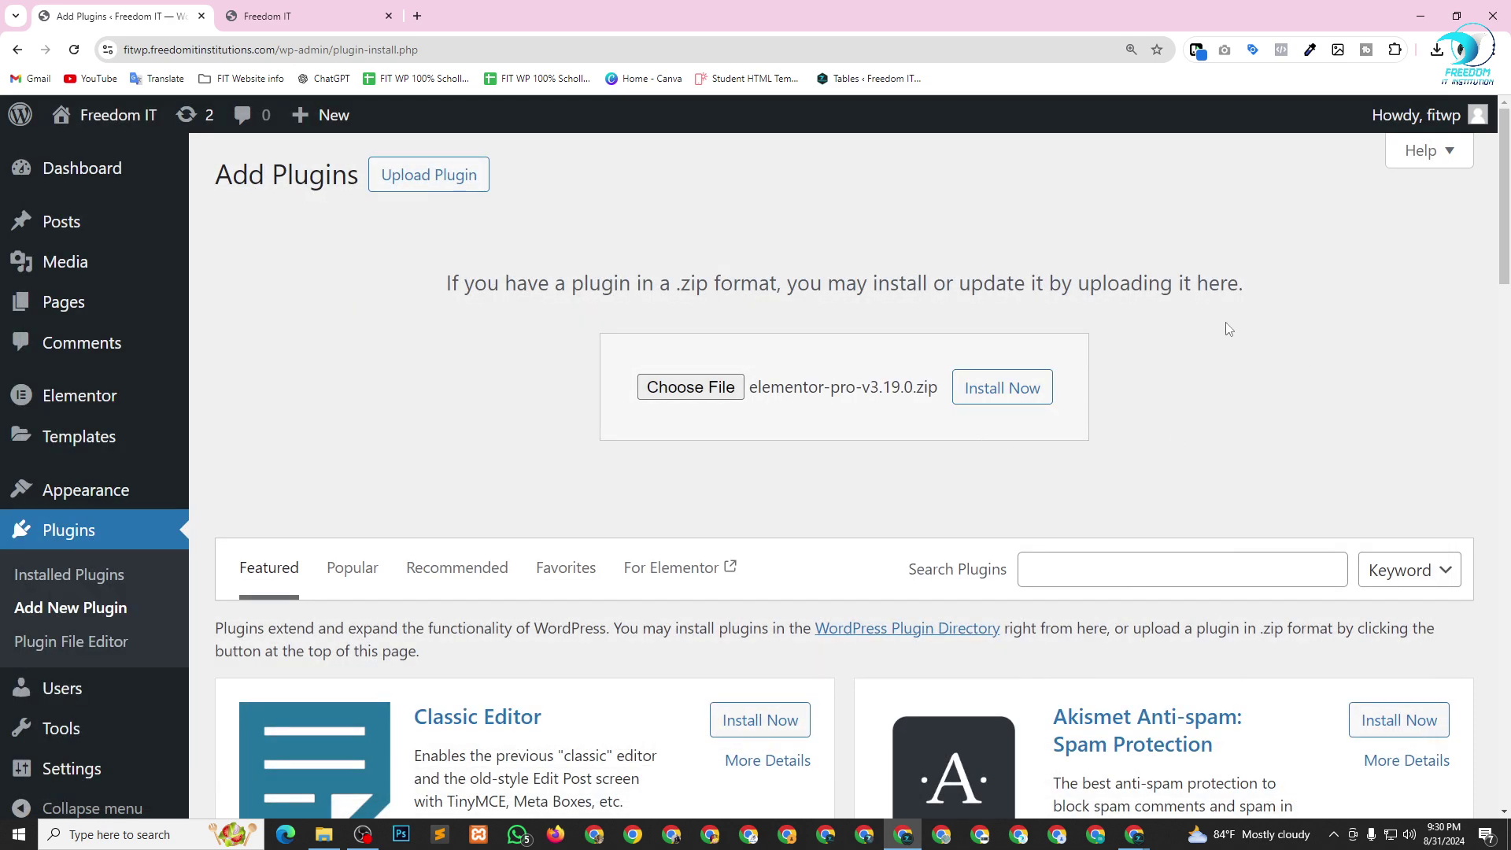
pyautogui.click(1046, 390)
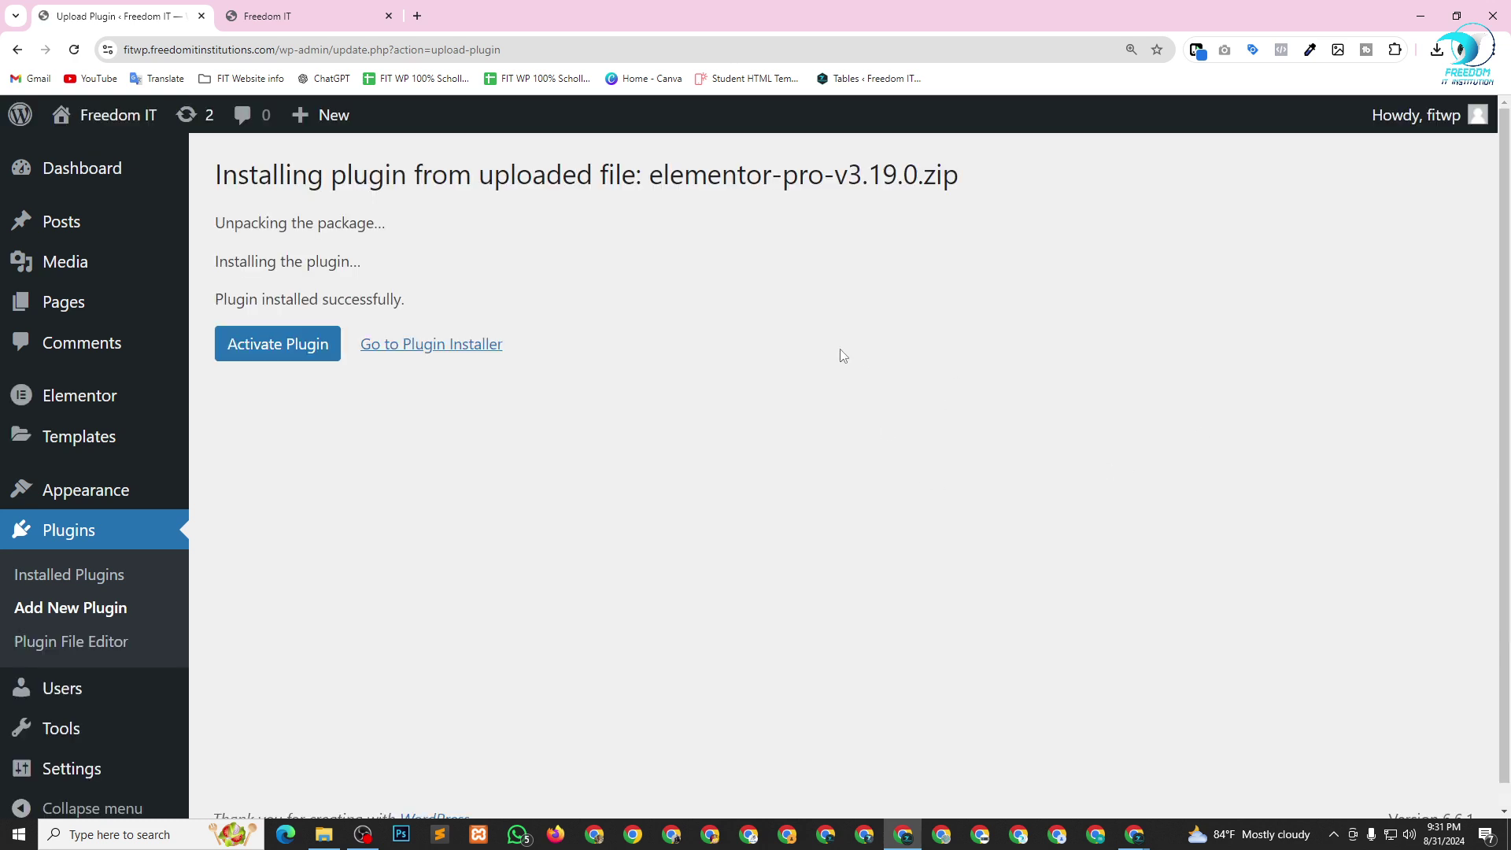
# Activate the Elementor Pro plugin from its installation results page.
pyautogui.doubleClick(368, 300)
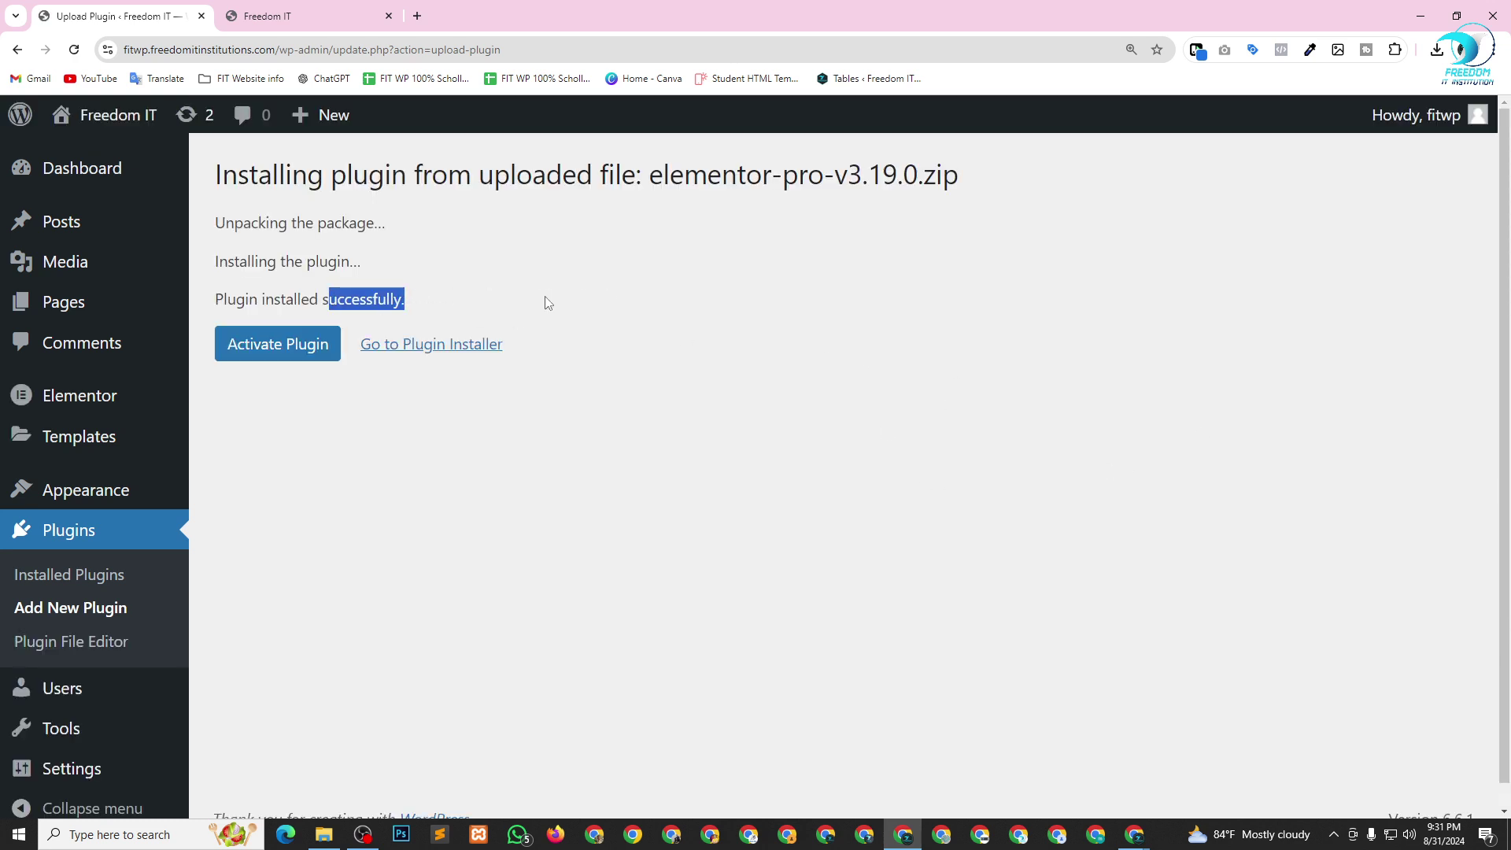
pyautogui.click(579, 293)
pyautogui.click(263, 344)
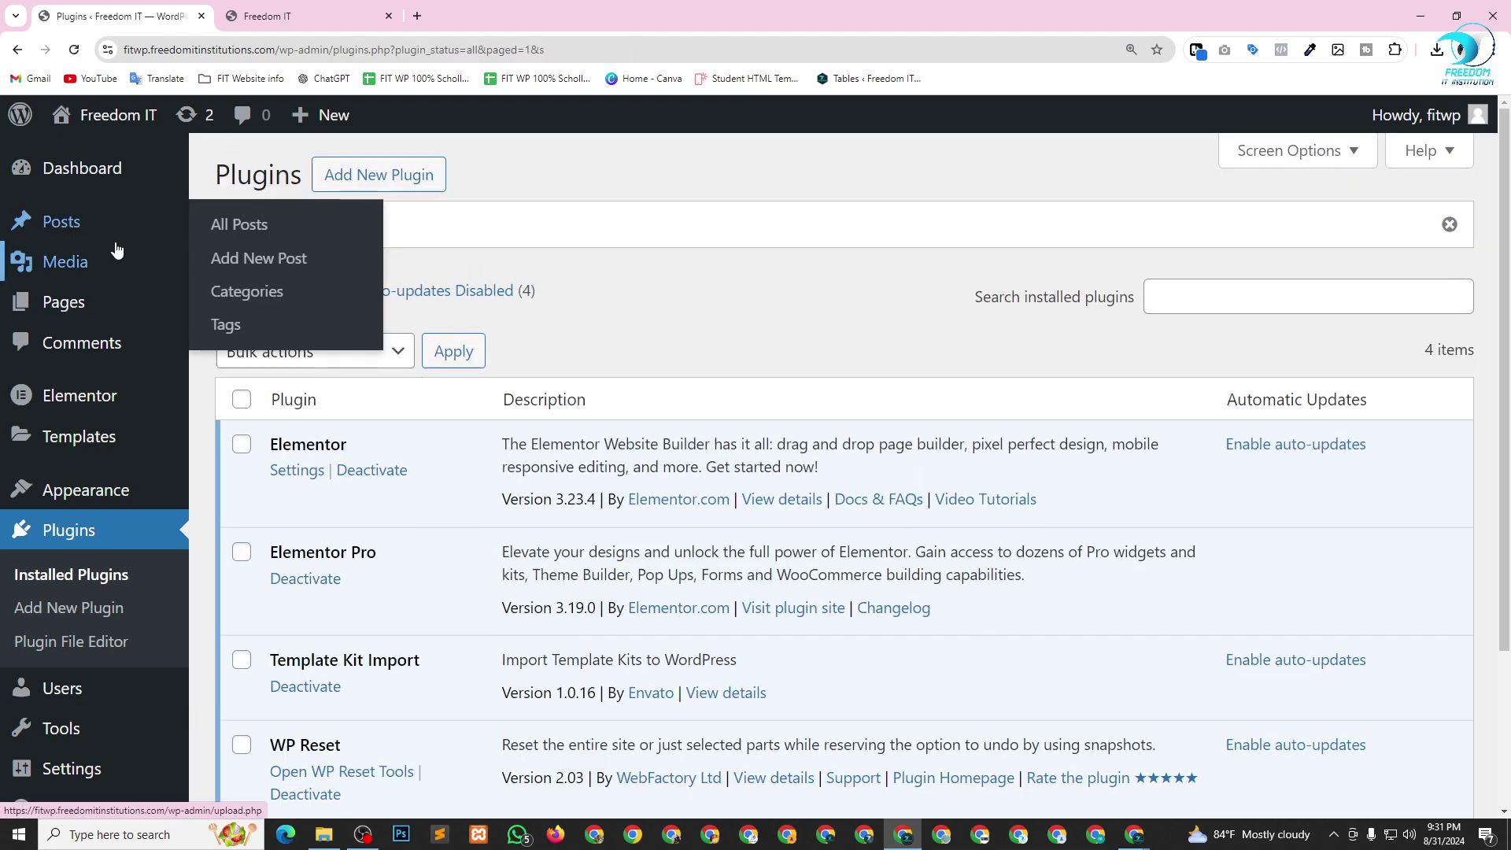
# Go to the Template Kit tool and open the installed Foodo kit to show its templates.
pyautogui.scroll(-3, 252, 392)
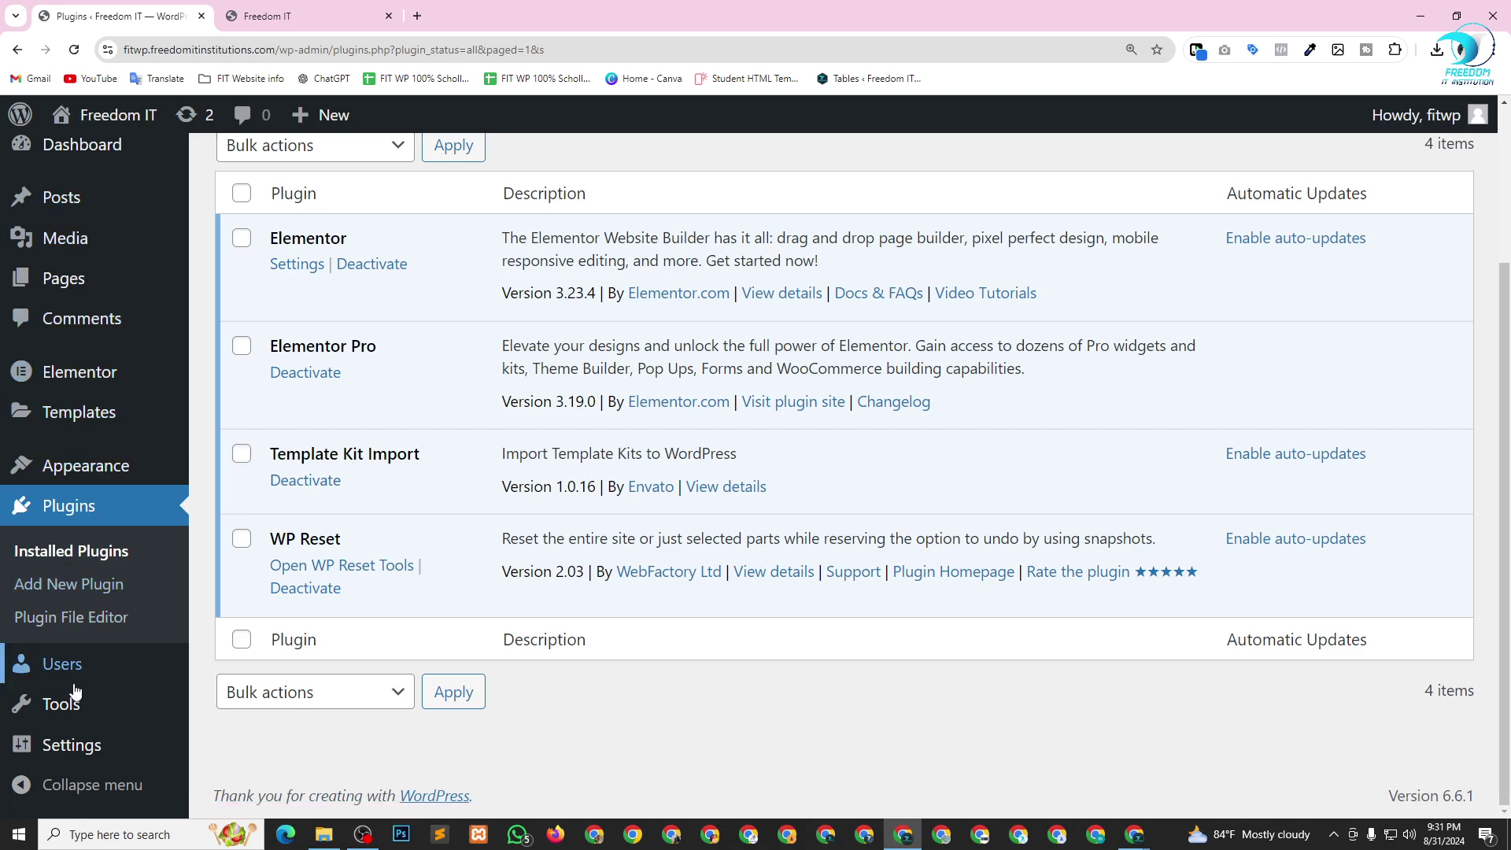
pyautogui.moveTo(55, 718)
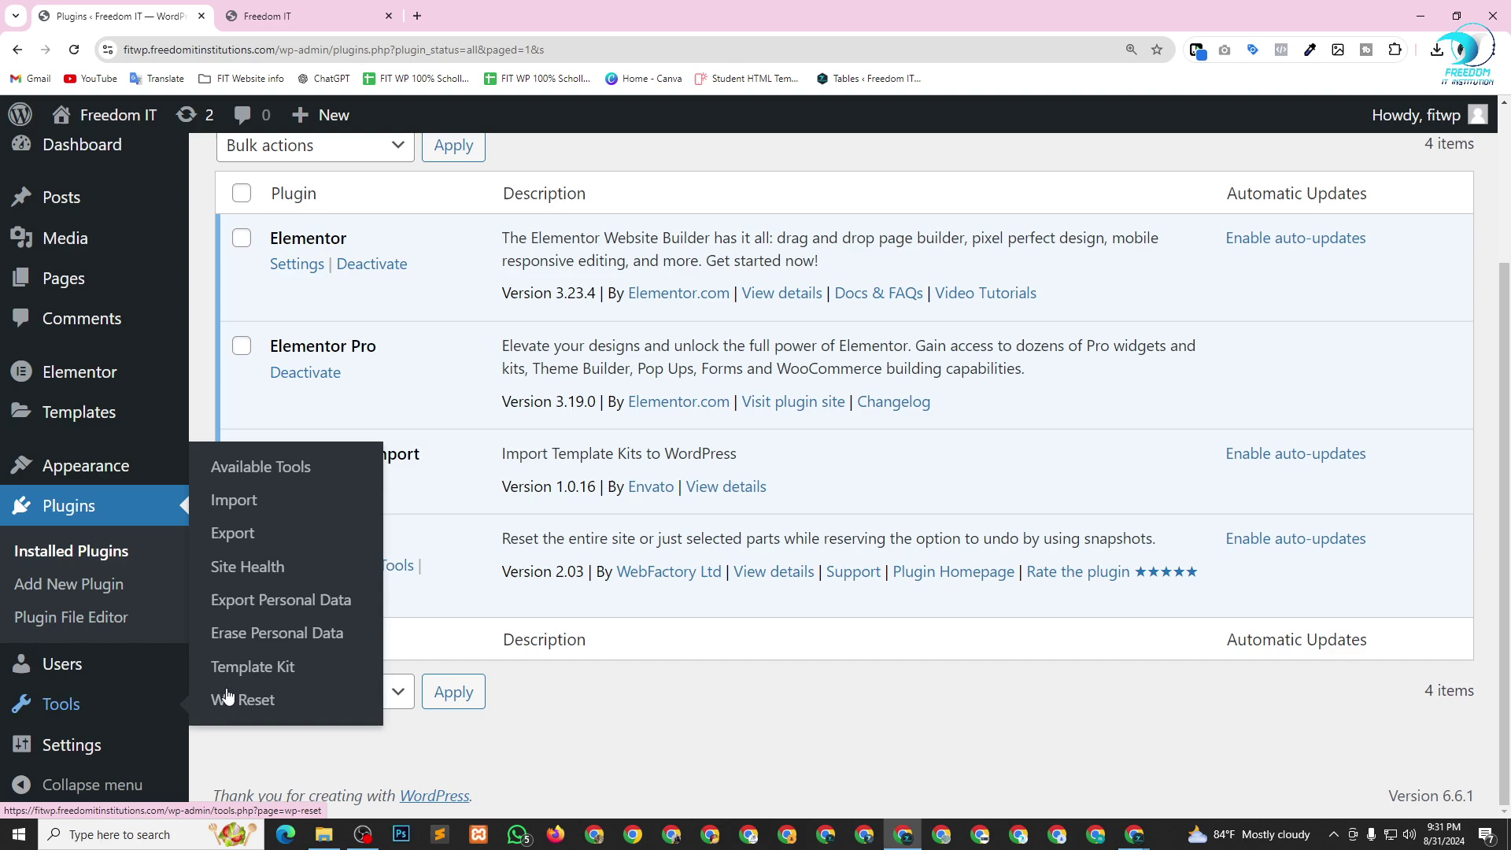
pyautogui.click(264, 667)
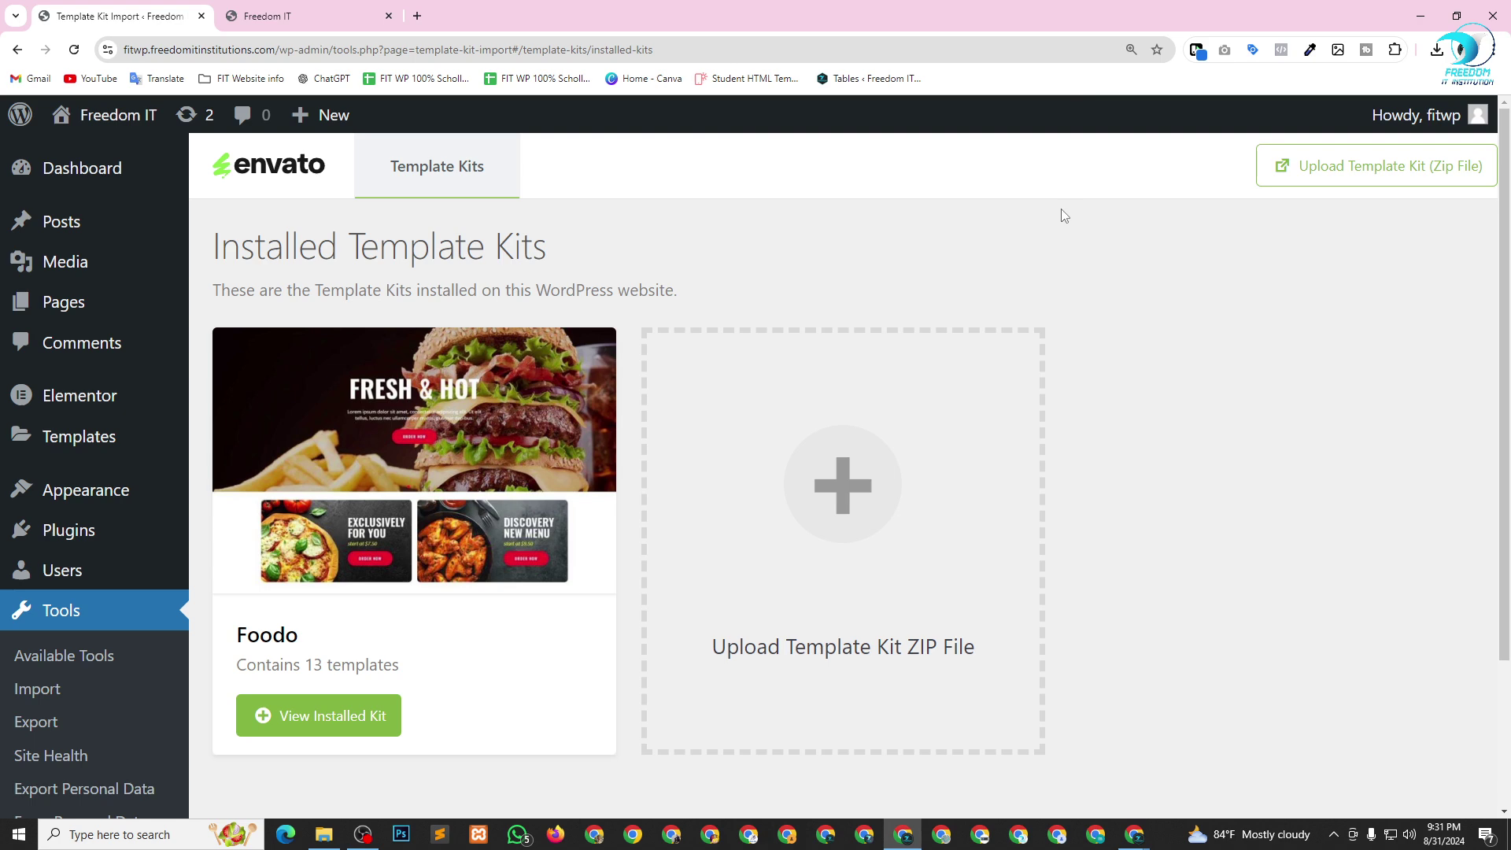
pyautogui.scroll(-3, 721, 297)
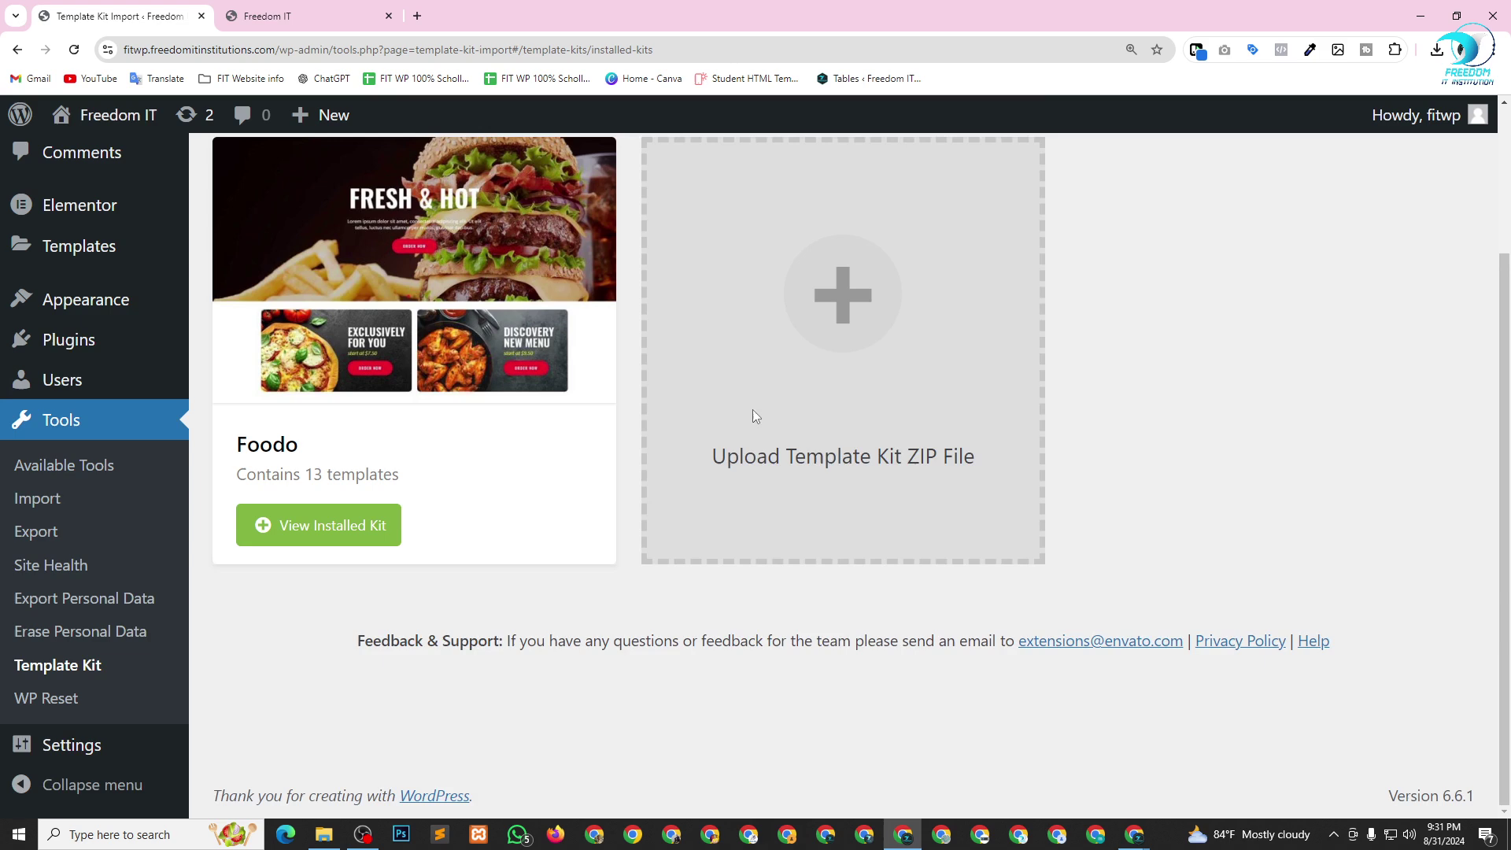
pyautogui.scroll(2, 752, 418)
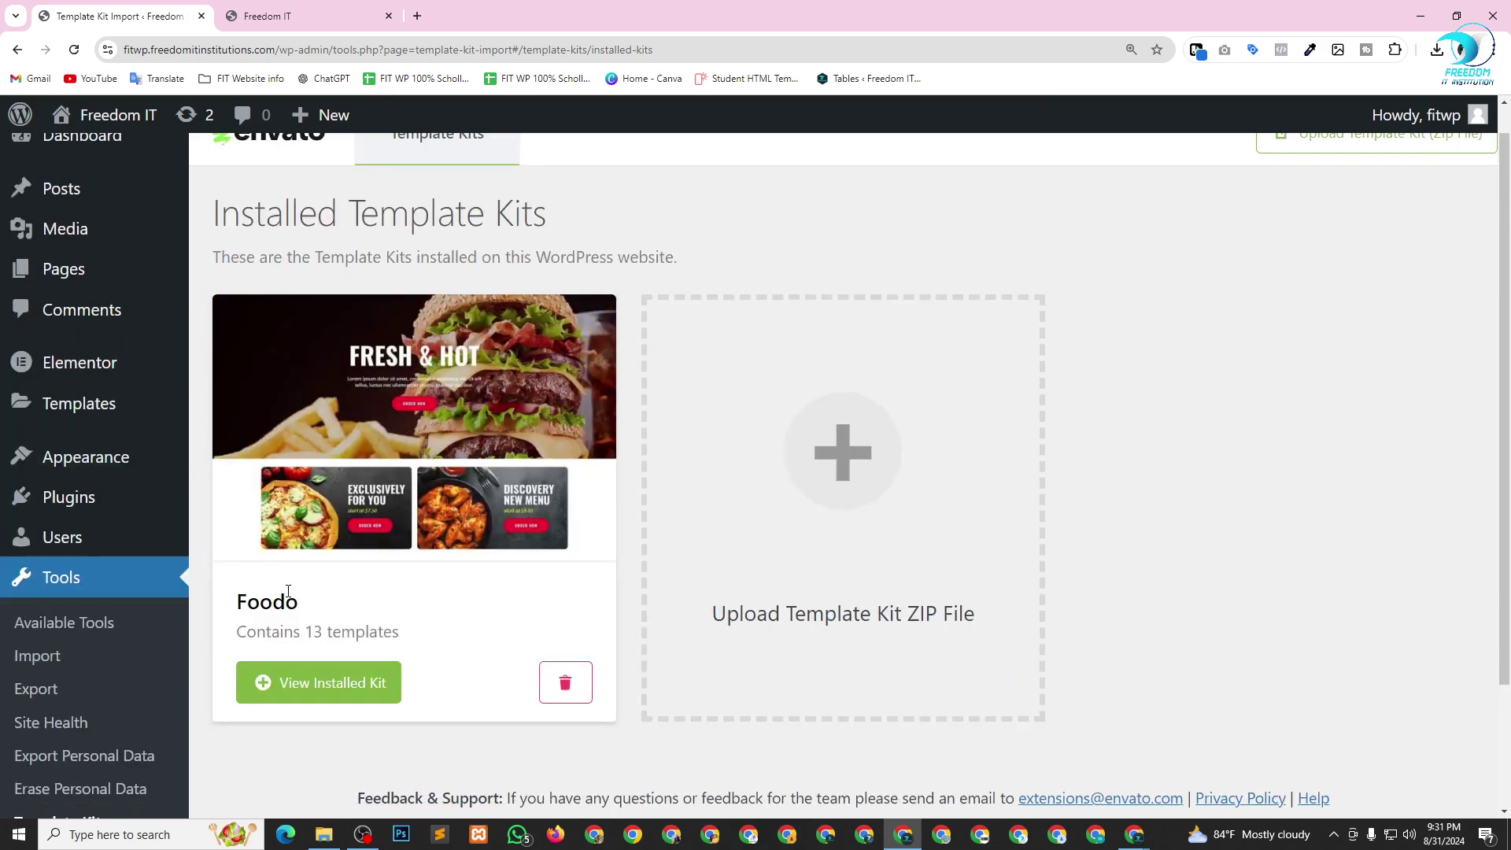
pyautogui.click(309, 697)
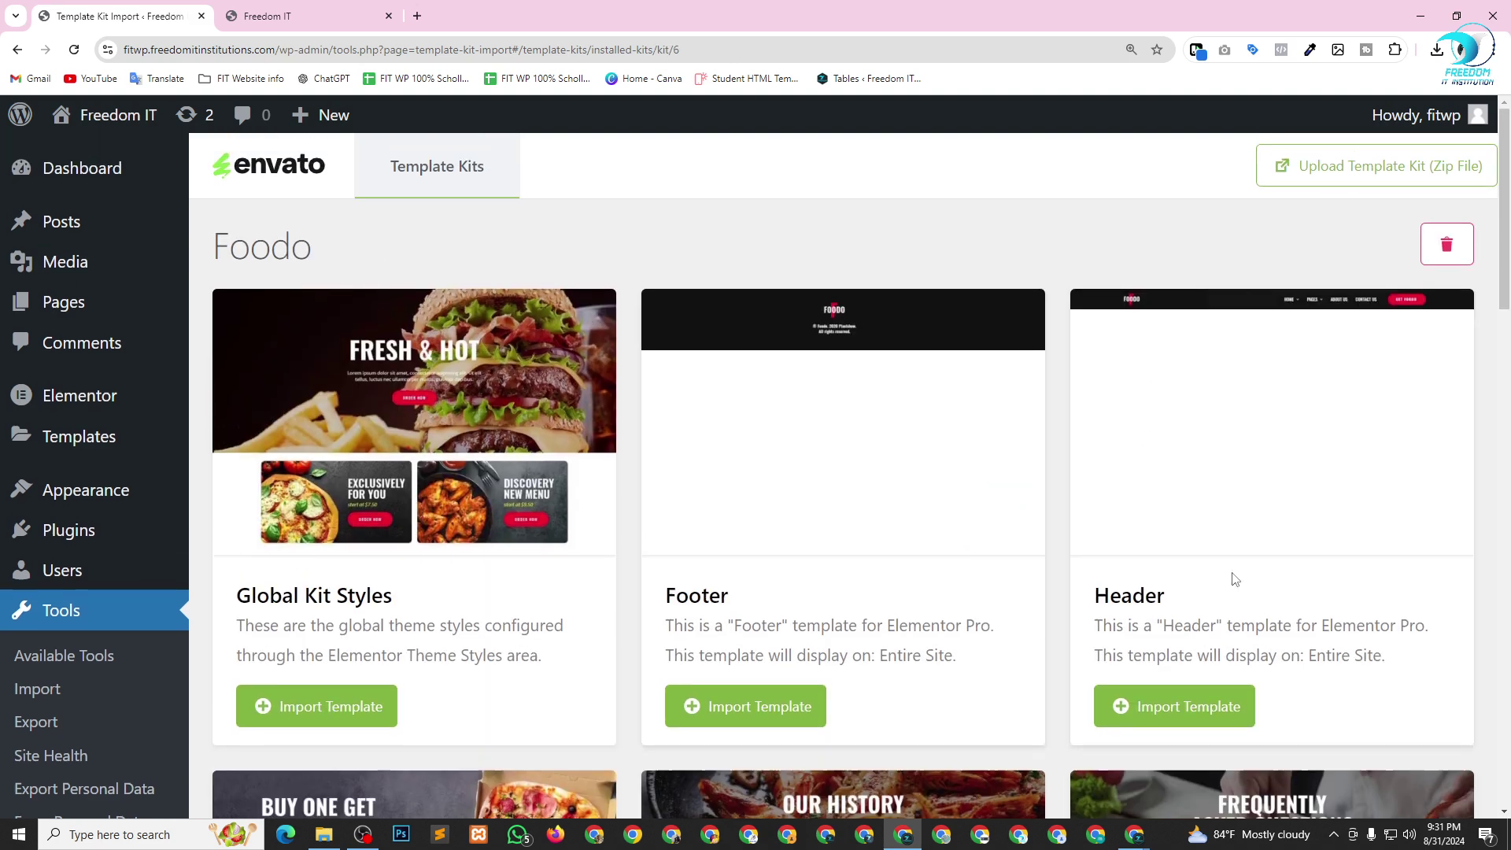
# Import the Global Kit Styles, Footer and Header templates from the Foodo kit.
pyautogui.scroll(-3, 777, 482)
pyautogui.scroll(3, 976, 450)
pyautogui.scroll(-2, 708, 492)
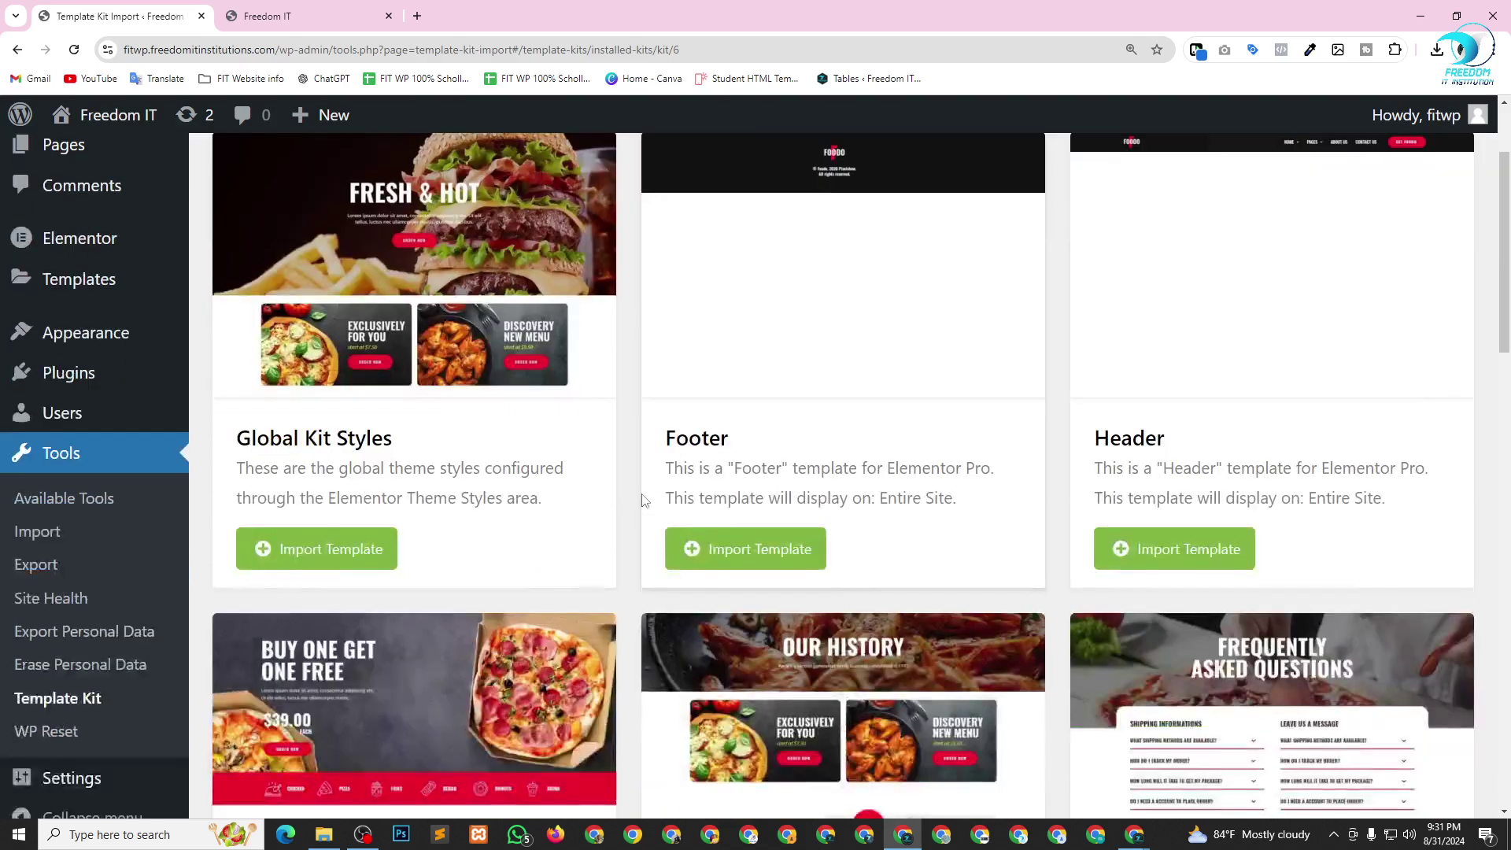
pyautogui.moveTo(257, 442); pyautogui.dragTo(454, 442)
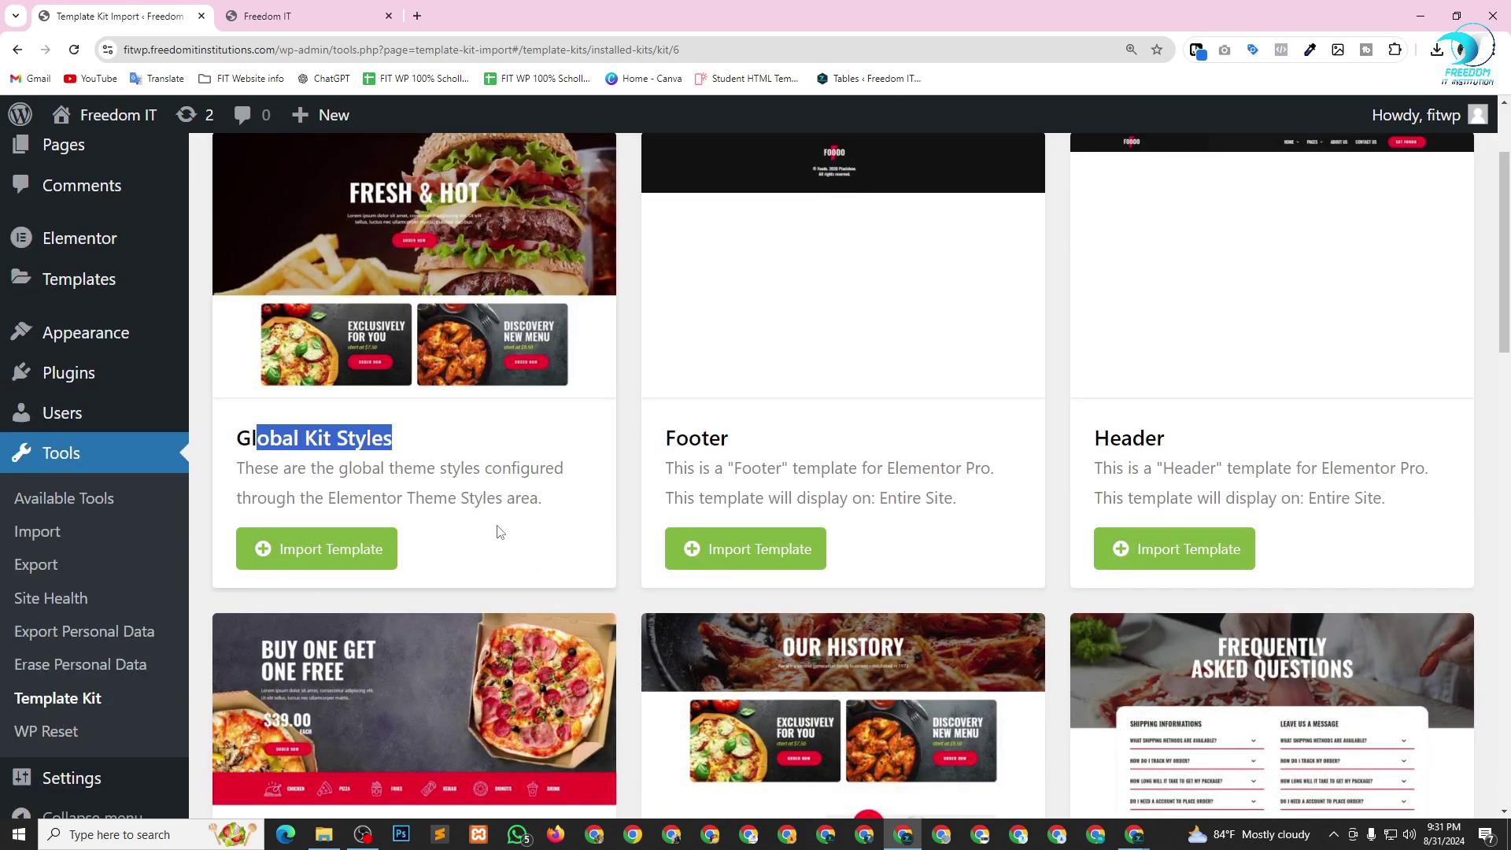
pyautogui.click(321, 551)
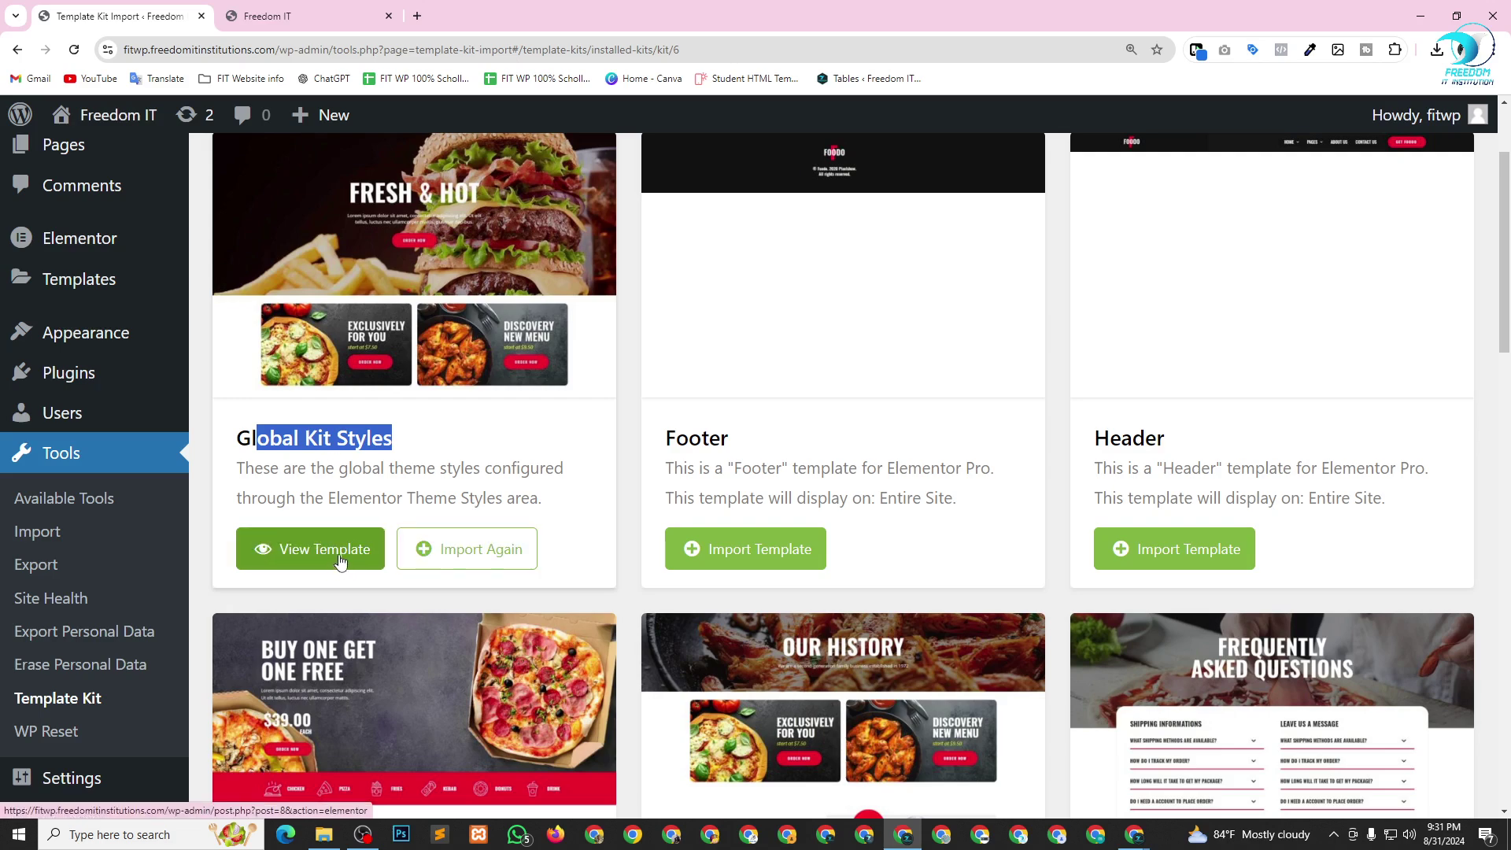
pyautogui.scroll(1, 884, 432)
pyautogui.click(729, 640)
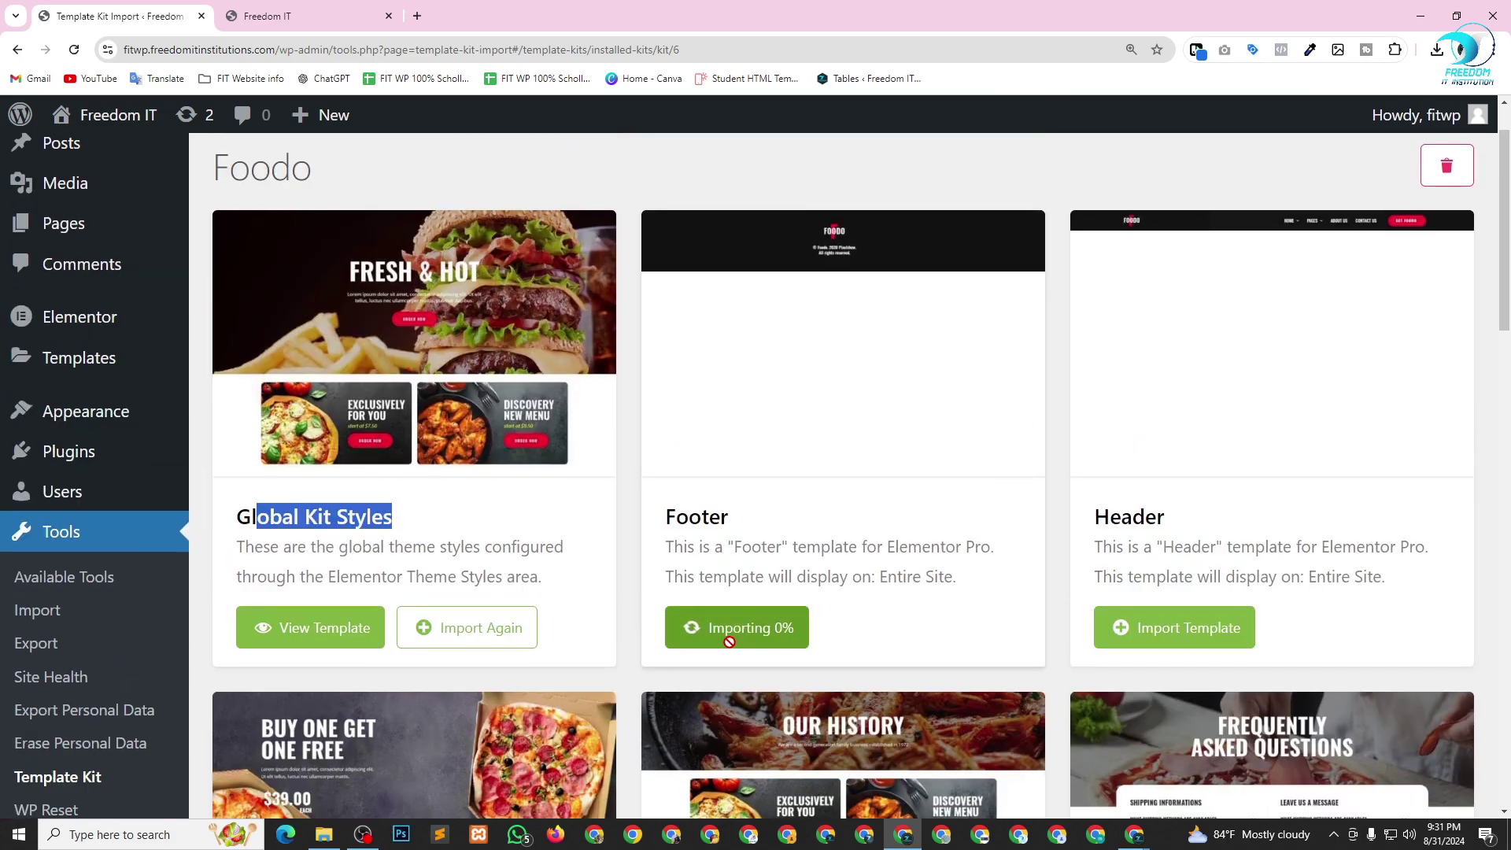
pyautogui.click(1189, 627)
pyautogui.scroll(-2, 1181, 598)
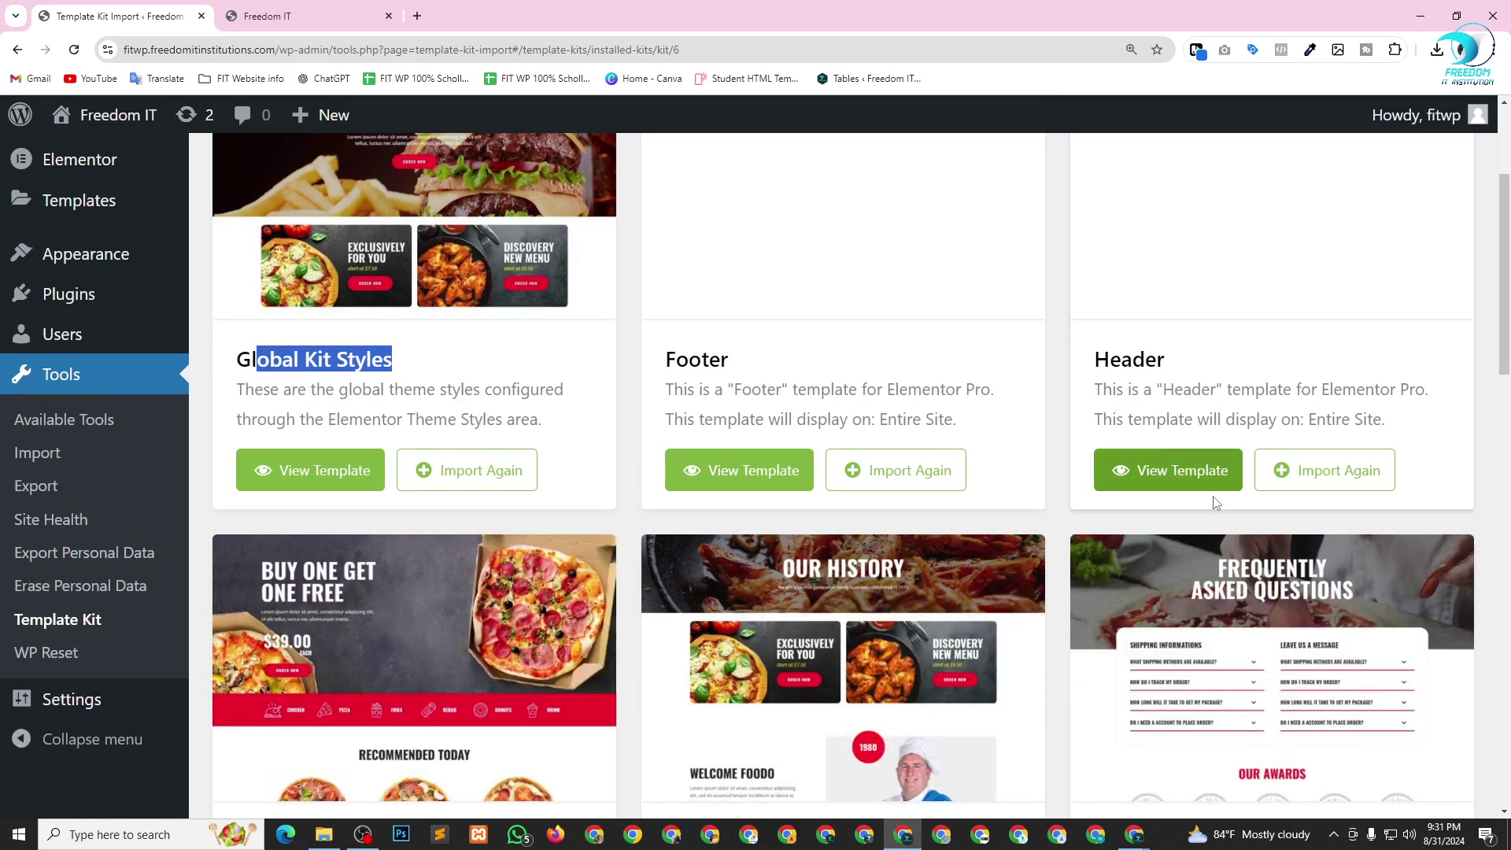
# Import the Our Menu template from the Foodo kit.
pyautogui.scroll(-4, 1215, 502)
pyautogui.click(322, 565)
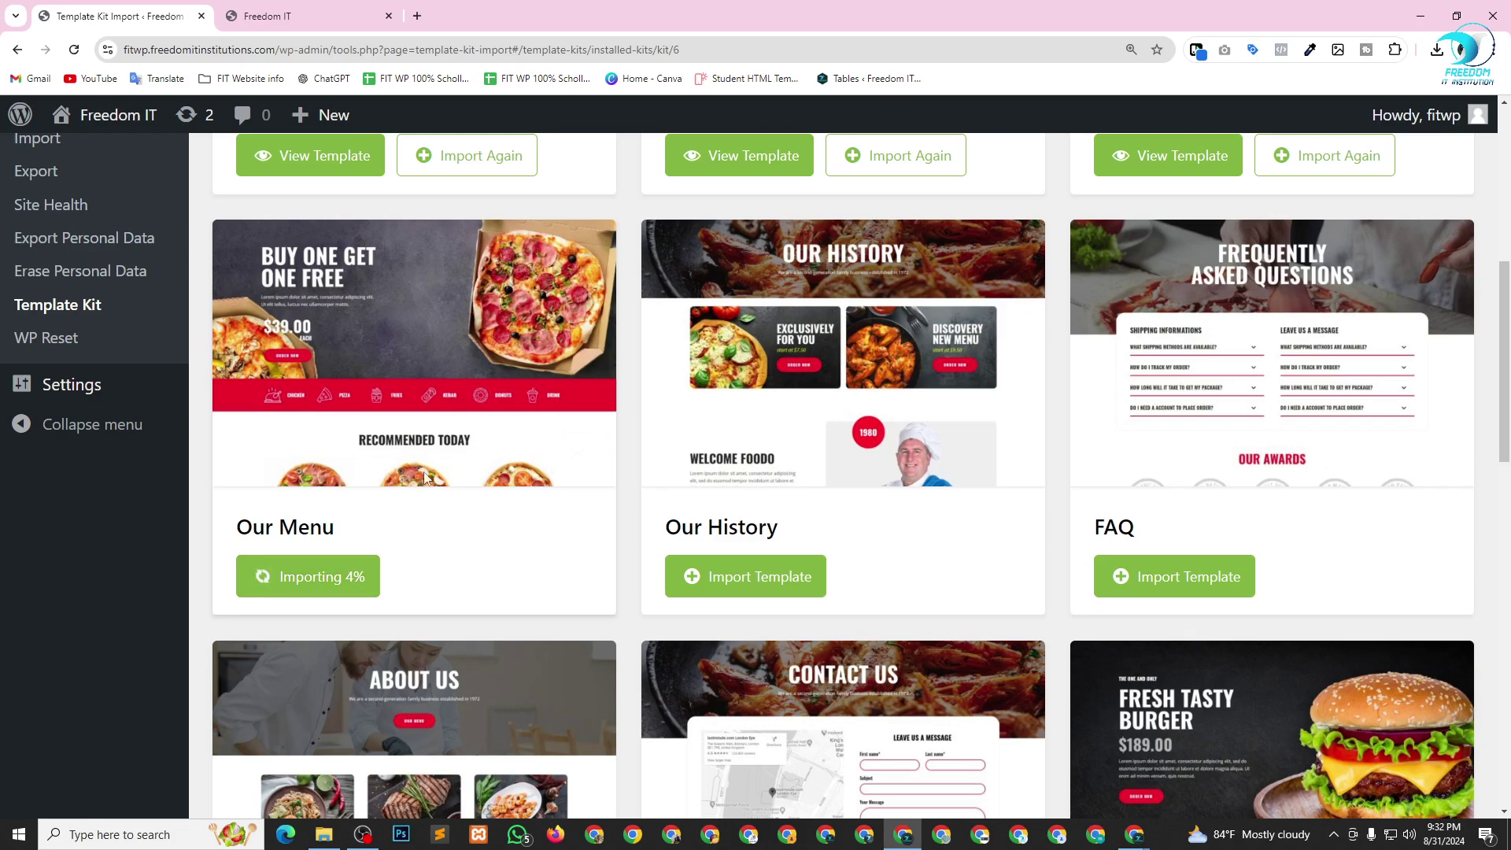
pyautogui.scroll(1, 354, 484)
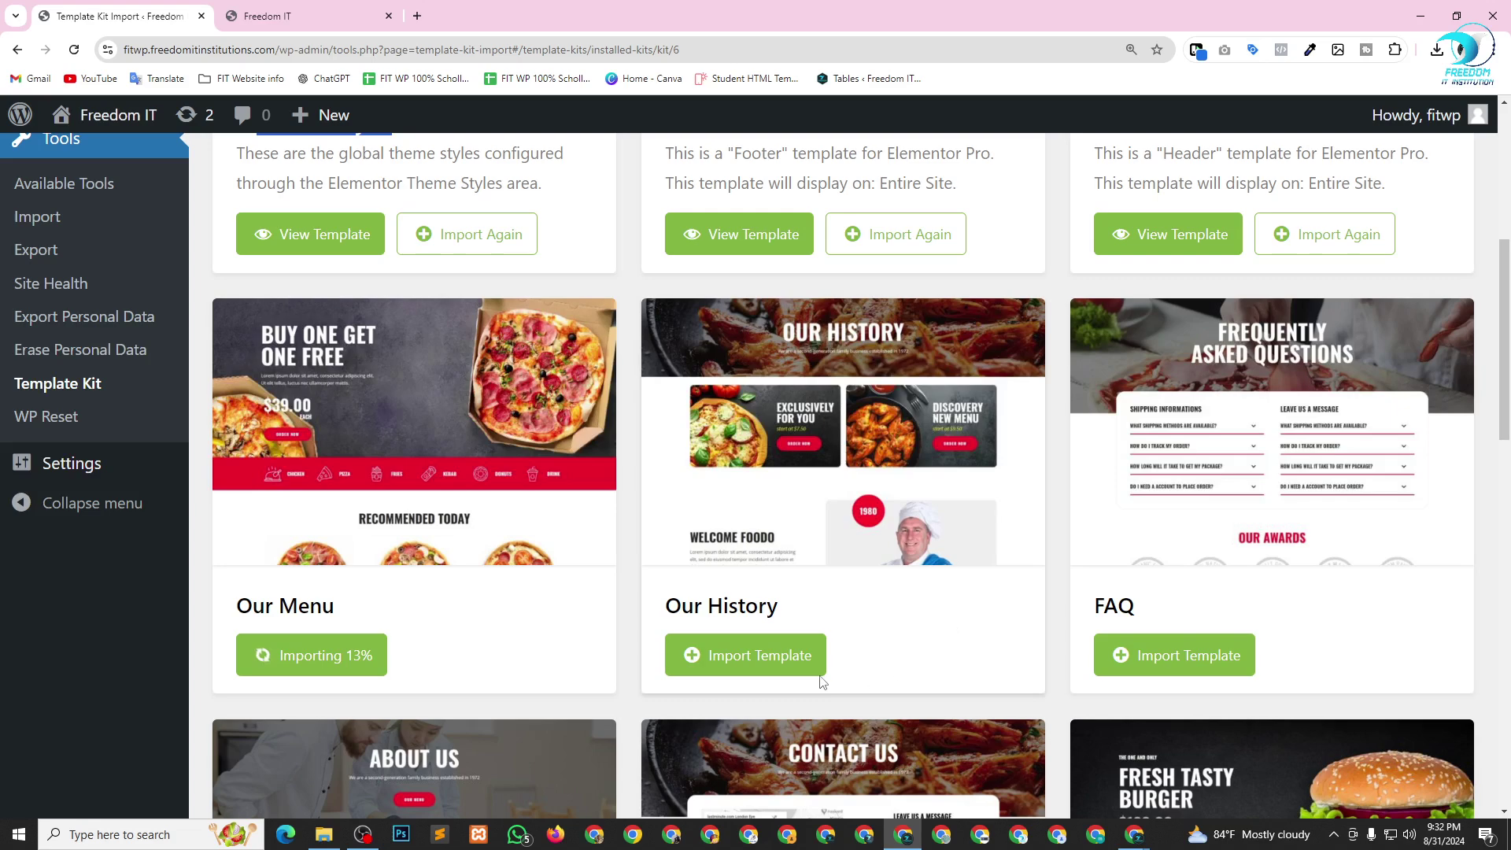
# Review the kit's remaining page templates and start importing the Home - 1 template.
pyautogui.scroll(-2, 823, 677)
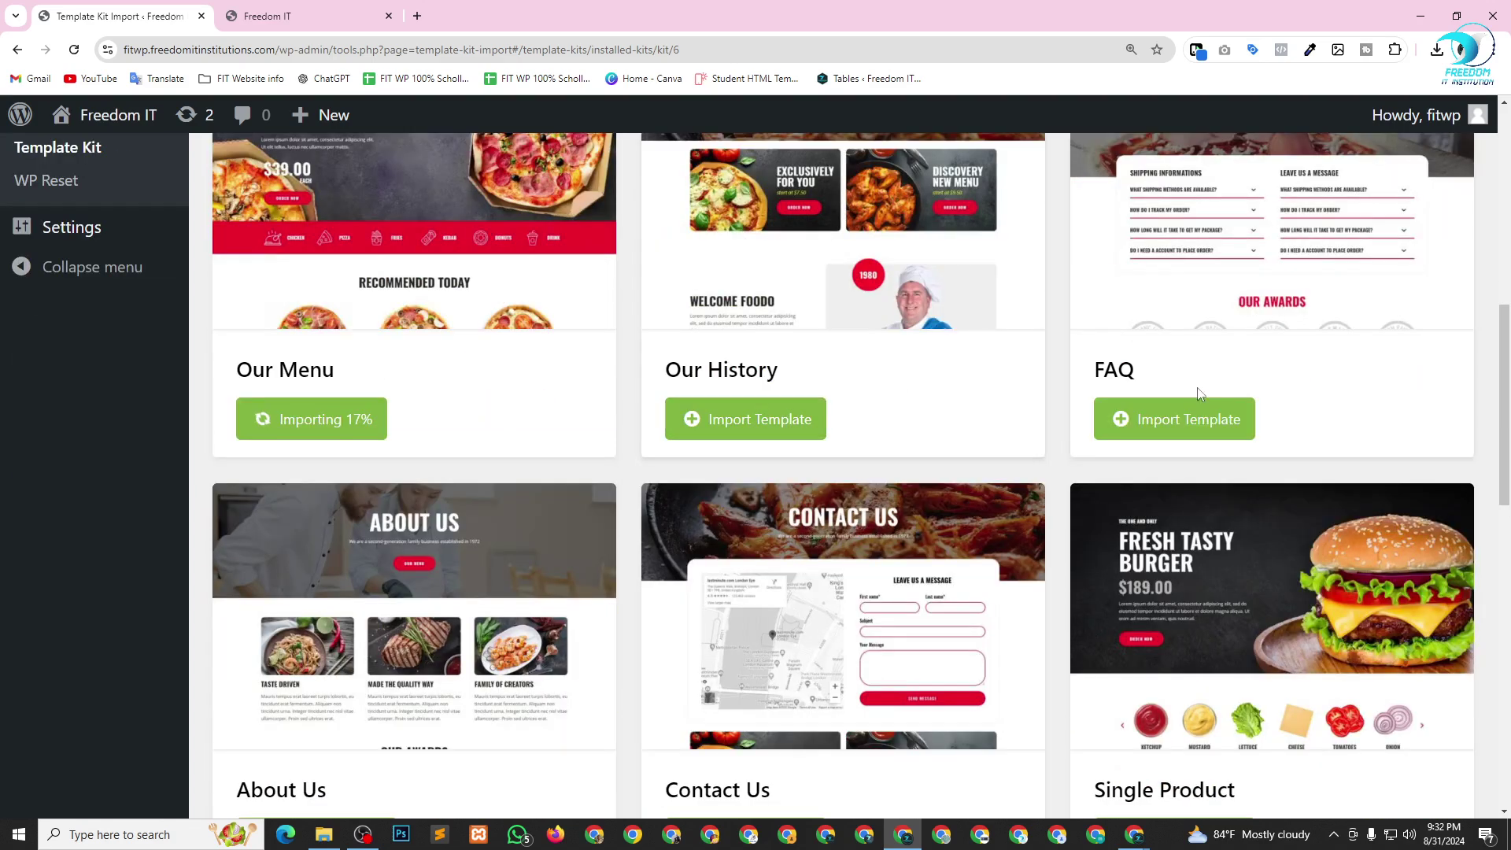
pyautogui.scroll(-3, 261, 520)
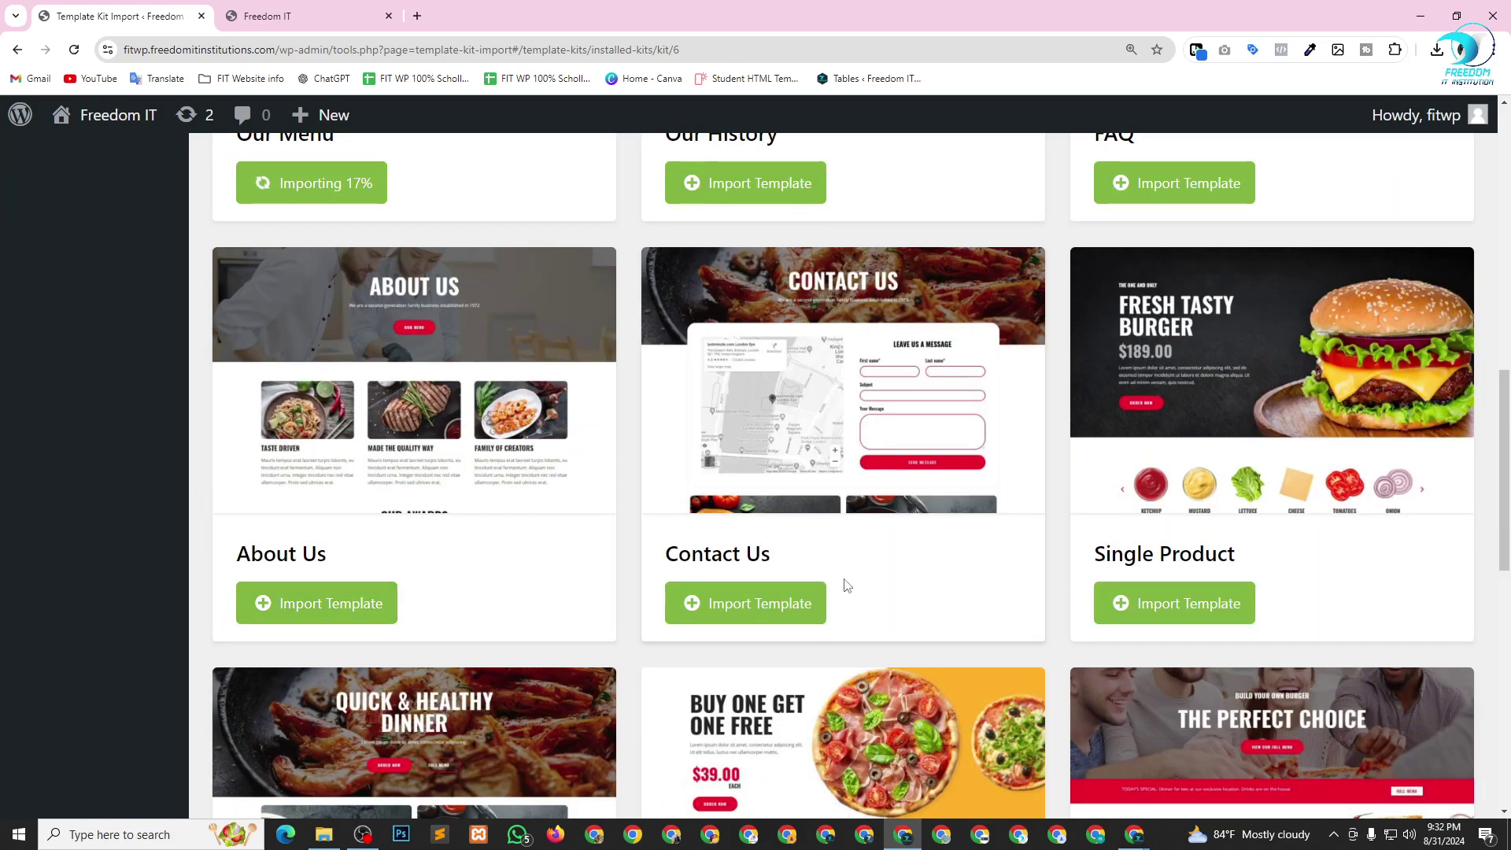
pyautogui.scroll(-5, 1258, 563)
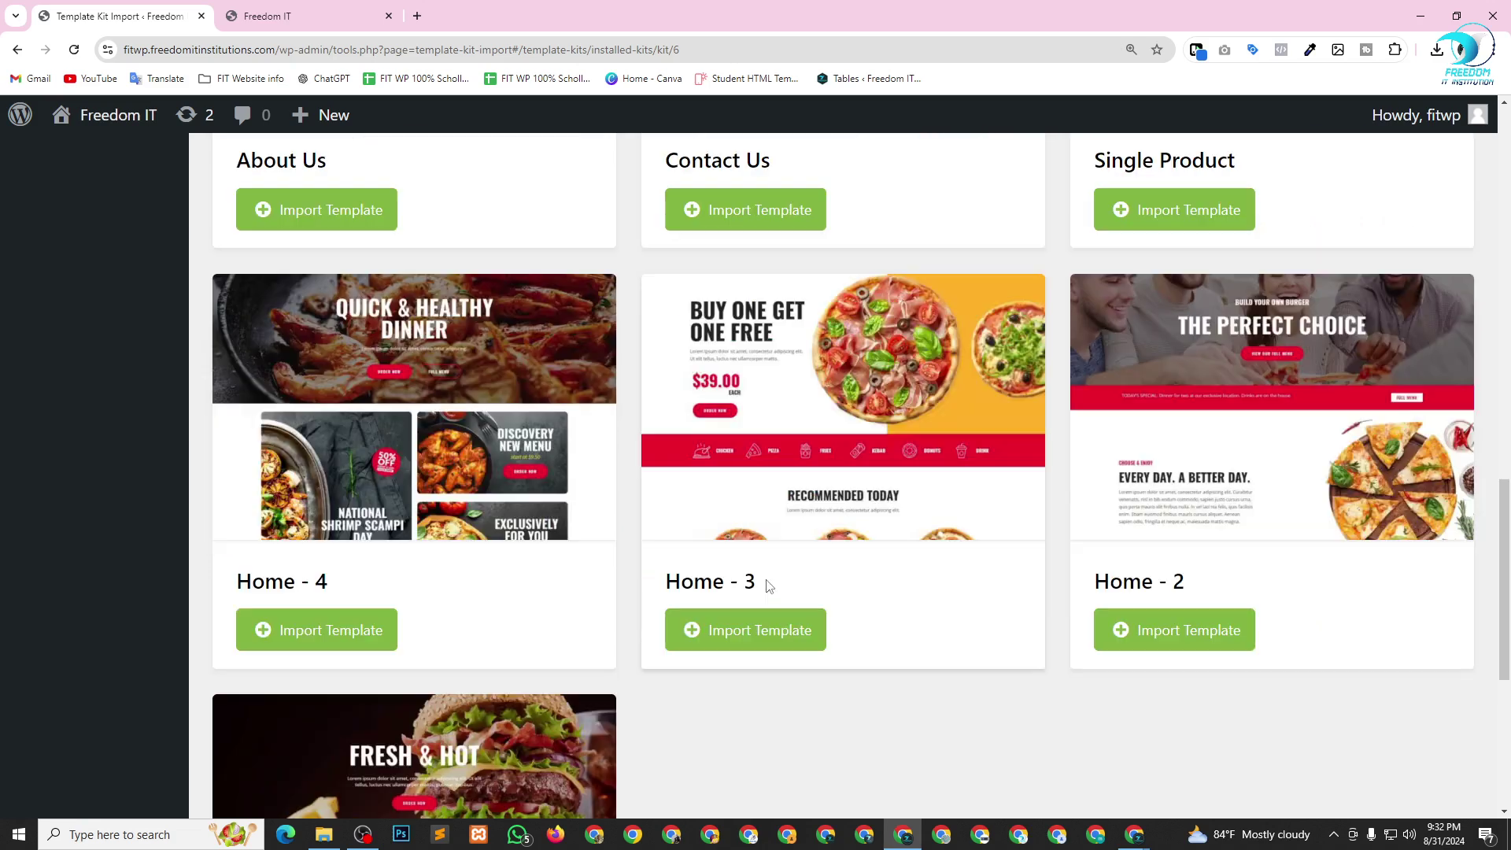
pyautogui.scroll(-2, 988, 611)
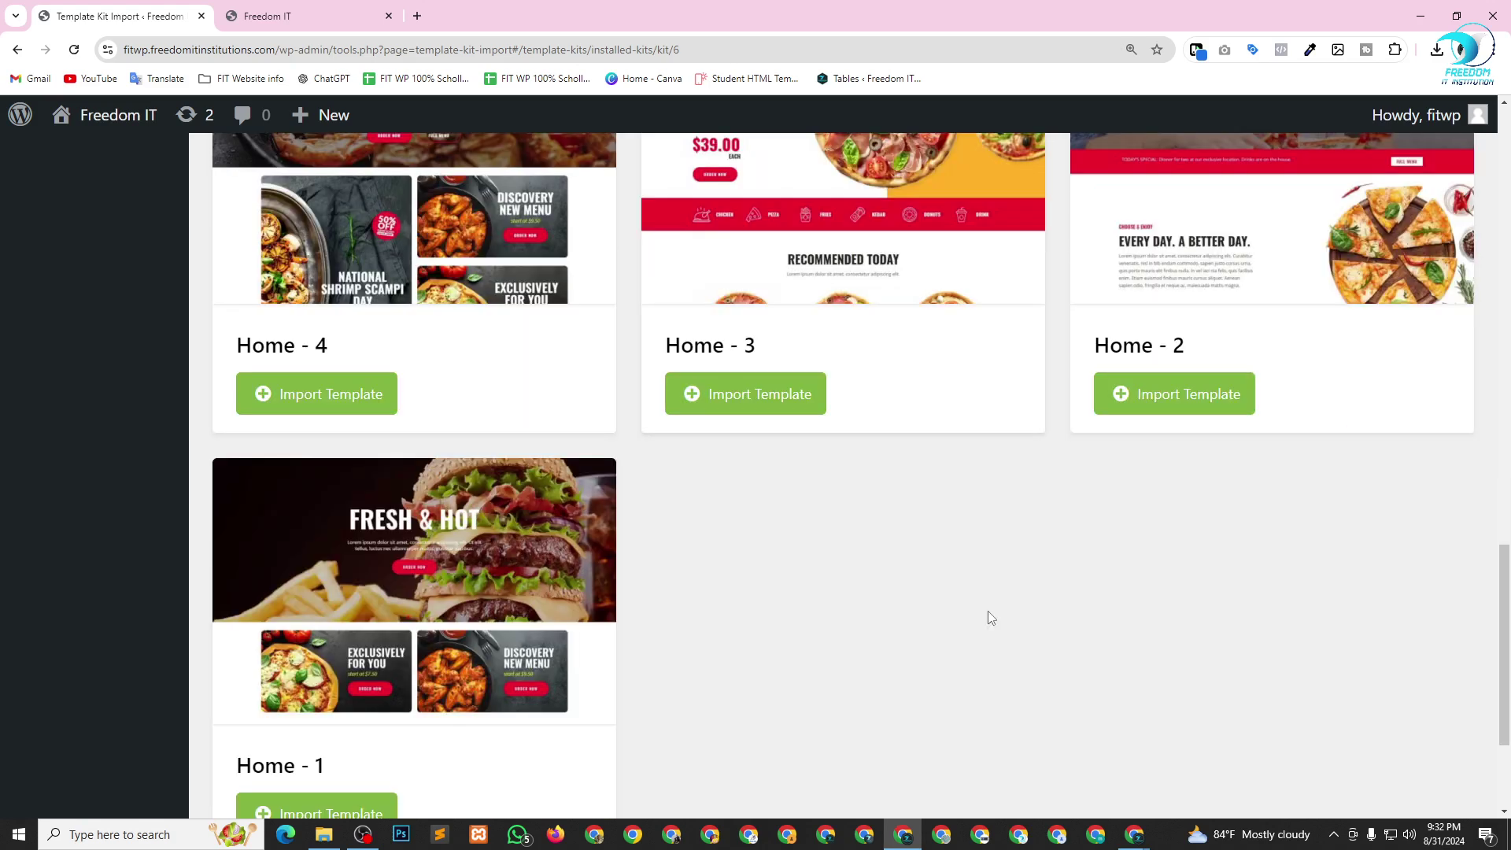
pyautogui.scroll(-2, 988, 611)
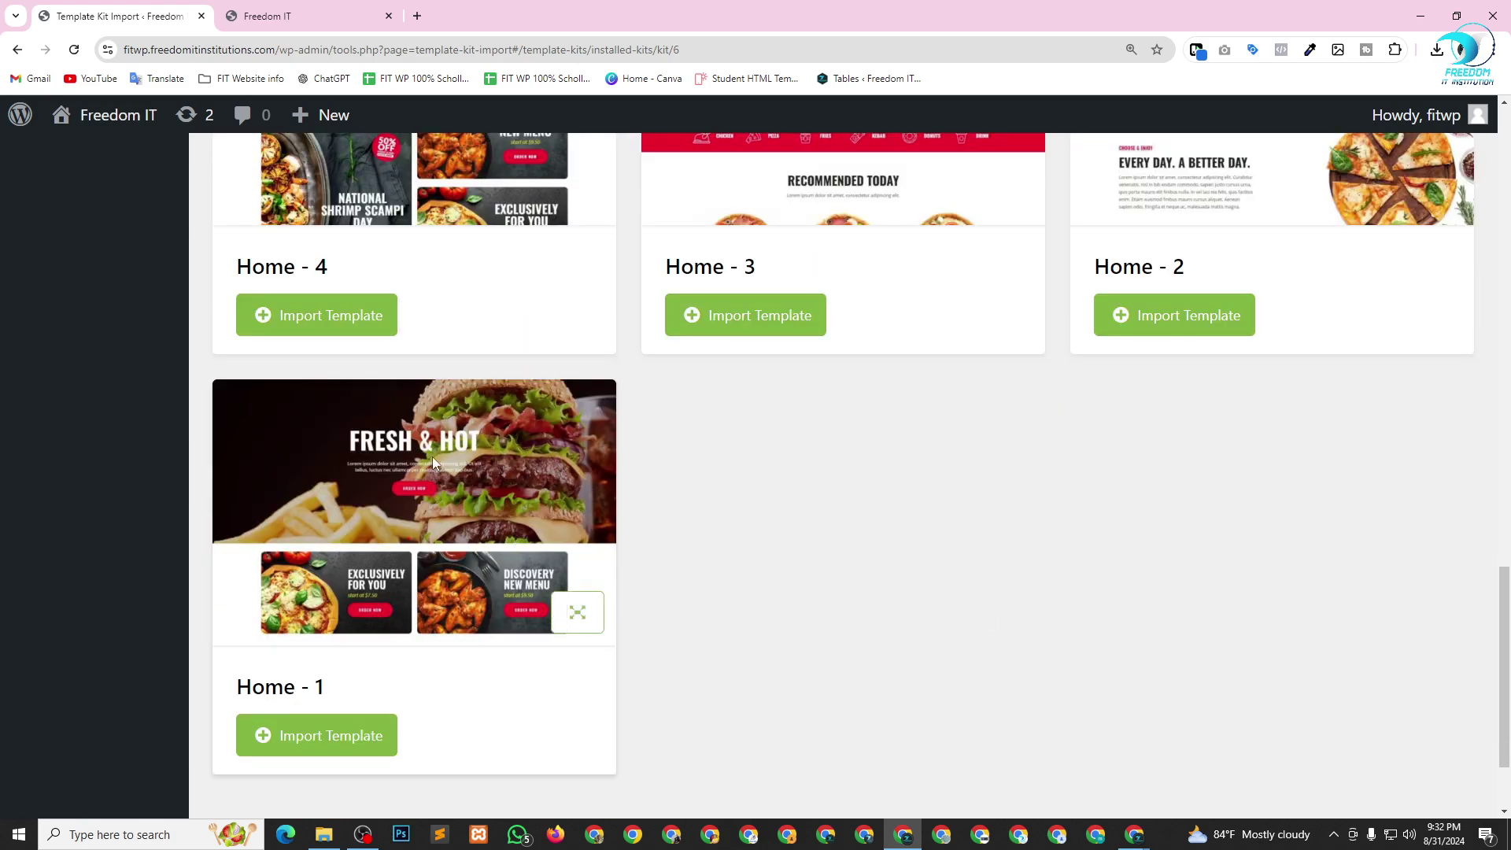
pyautogui.scroll(7, 742, 529)
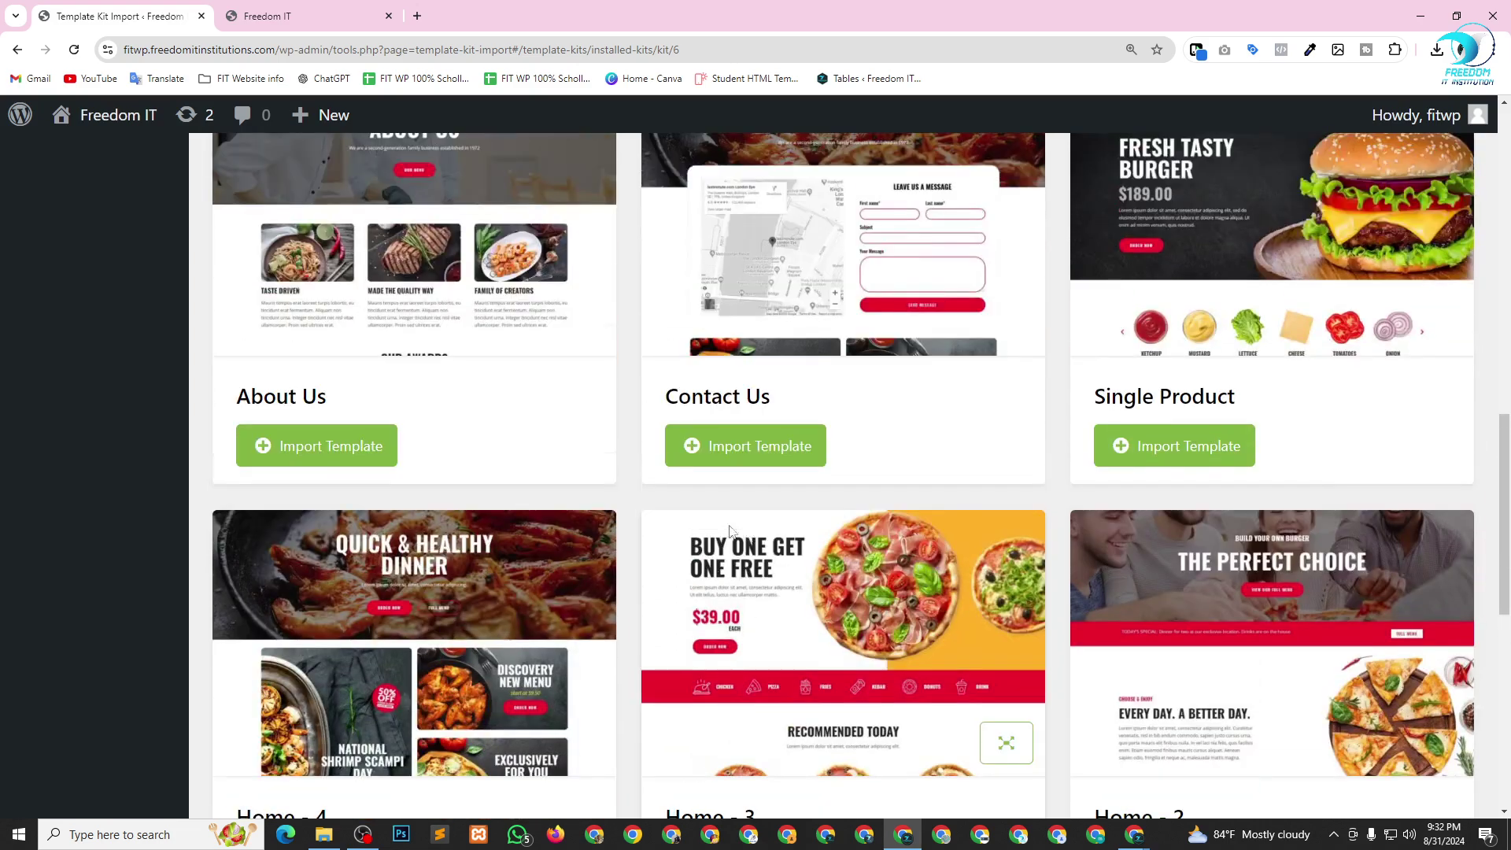
pyautogui.scroll(-9, 357, 640)
pyautogui.click(348, 615)
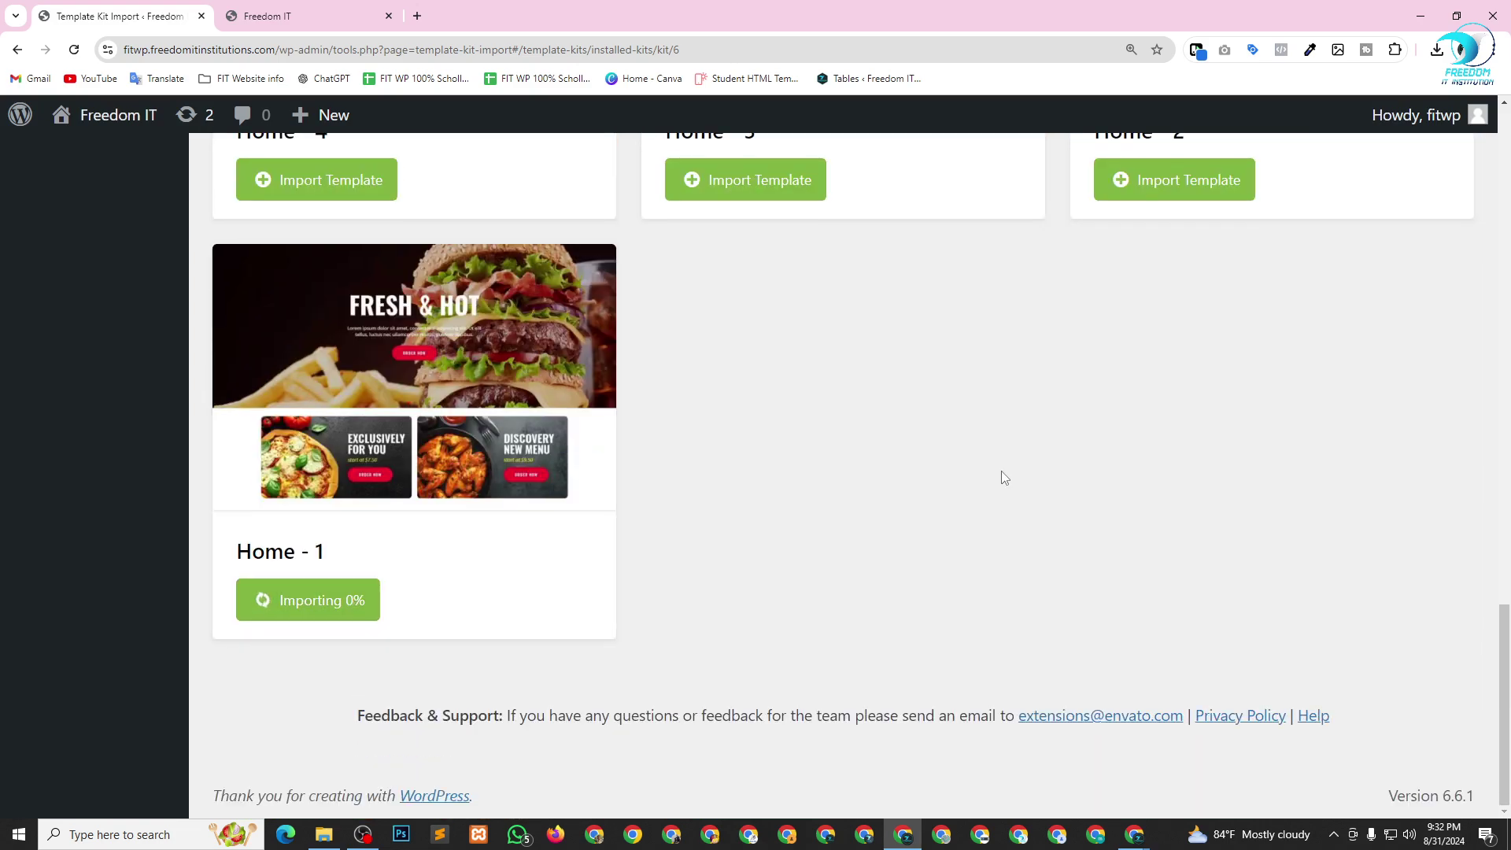
# Look over the About Us, Contact Us, Single Product and Home templates and the import state of Home - 1.
pyautogui.scroll(5, 983, 488)
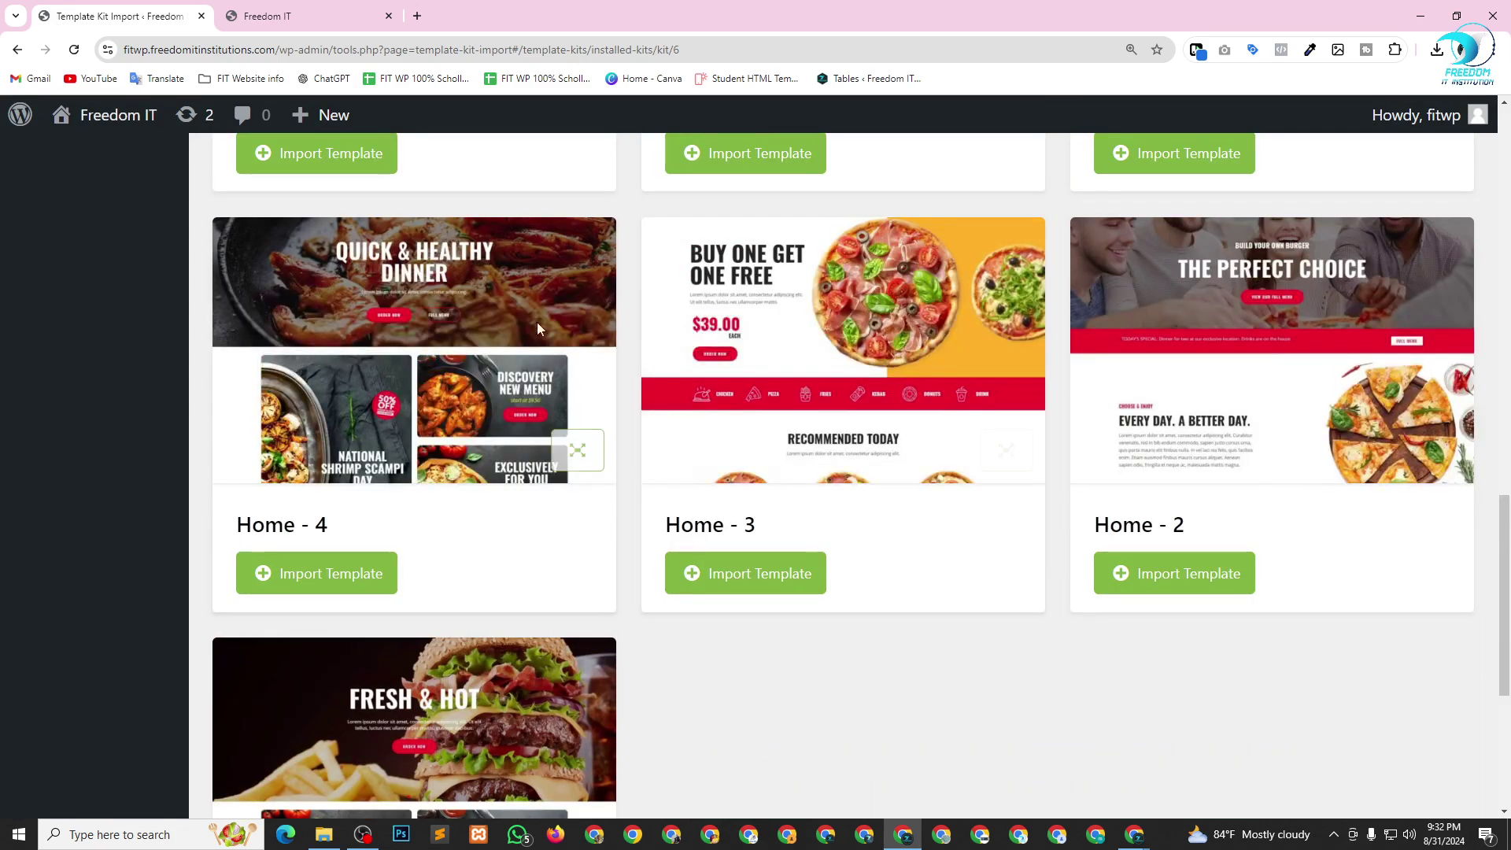
pyautogui.scroll(-4, 756, 560)
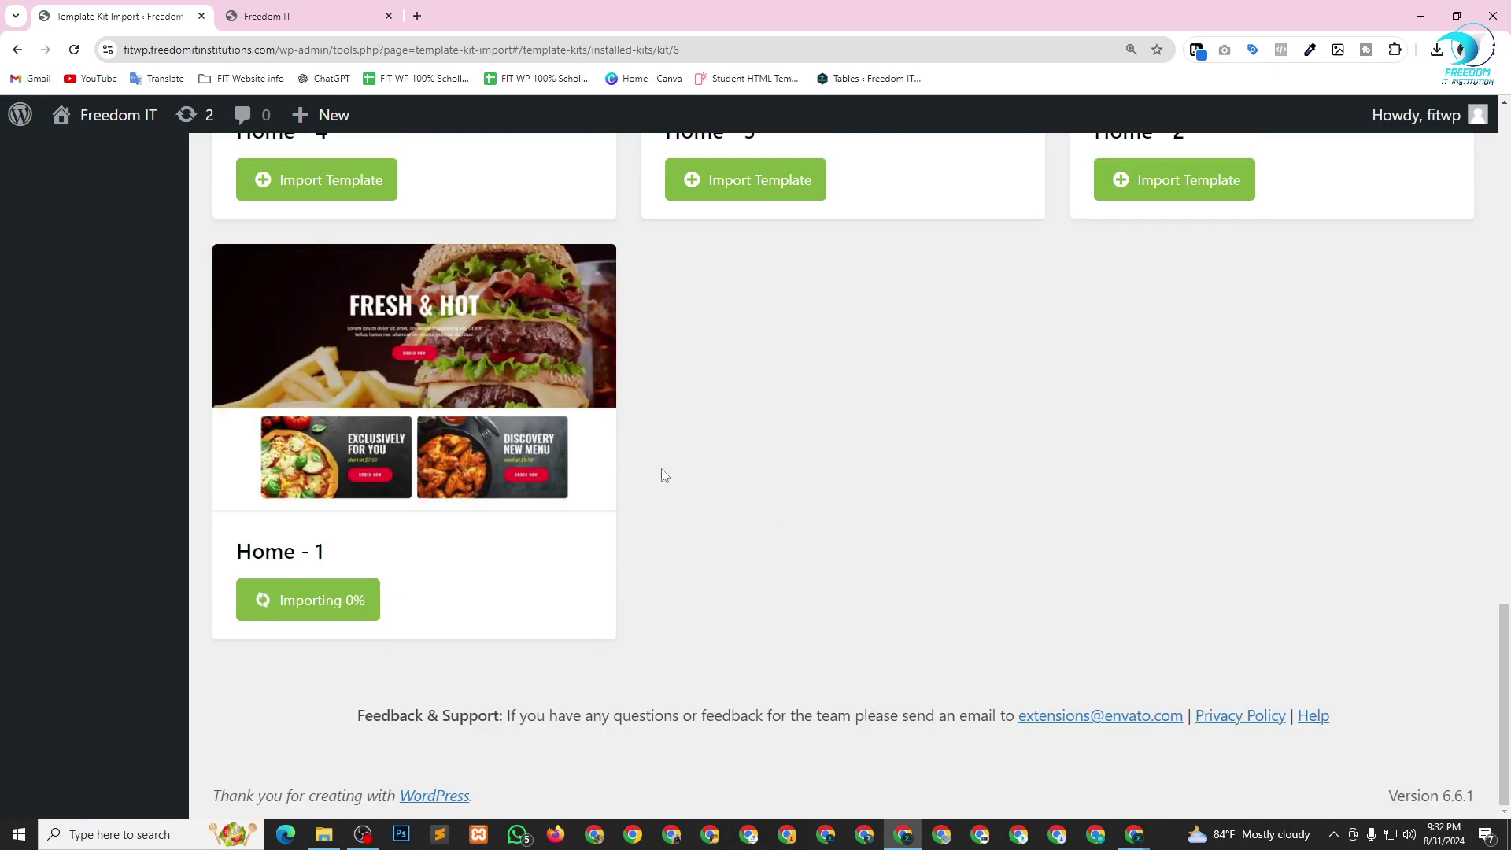
pyautogui.scroll(3, 1163, 380)
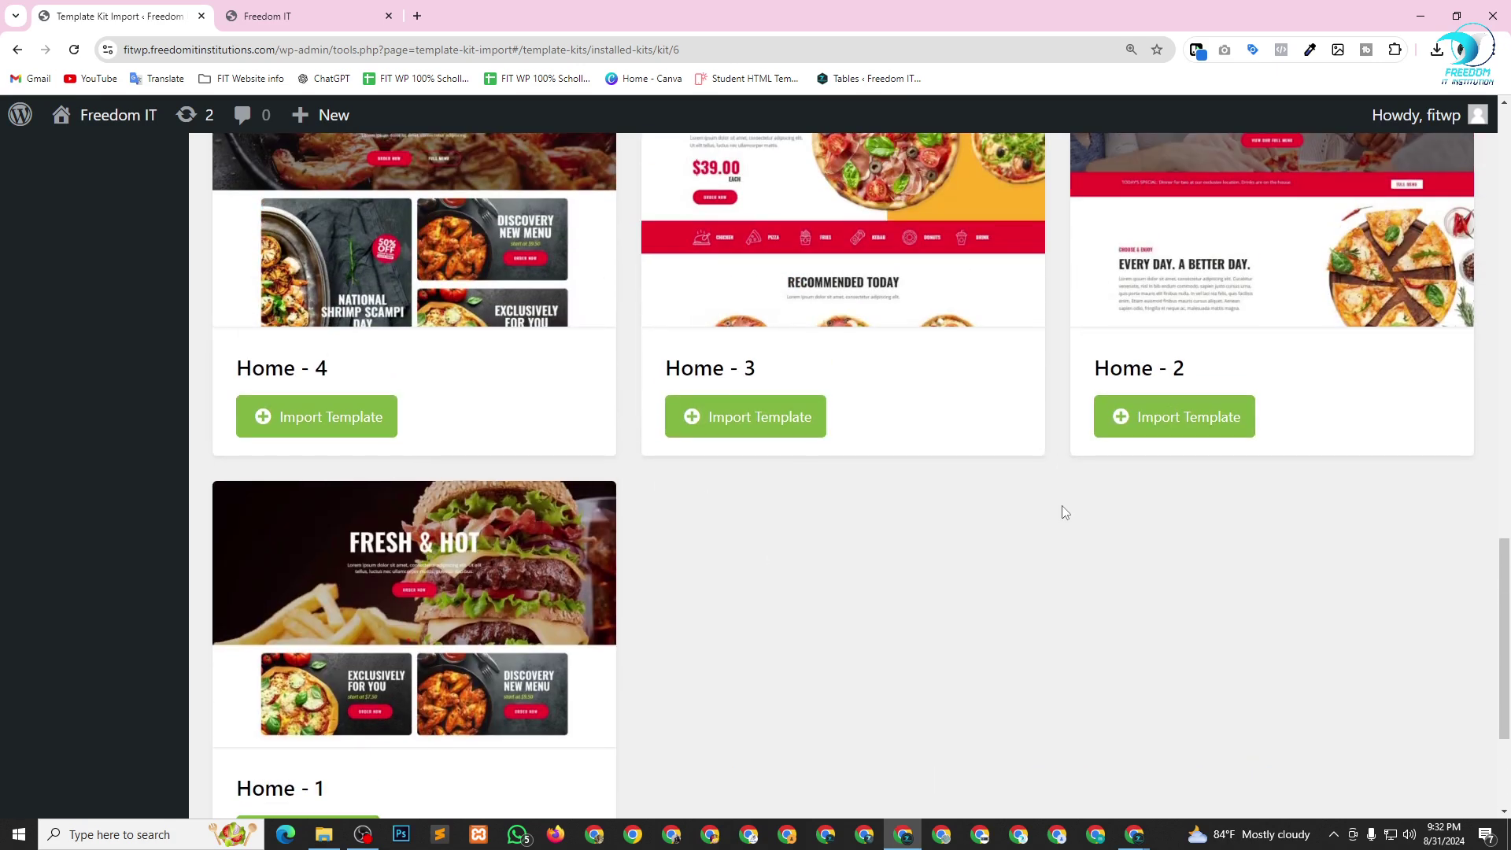
pyautogui.scroll(1, 423, 674)
pyautogui.scroll(5, 543, 653)
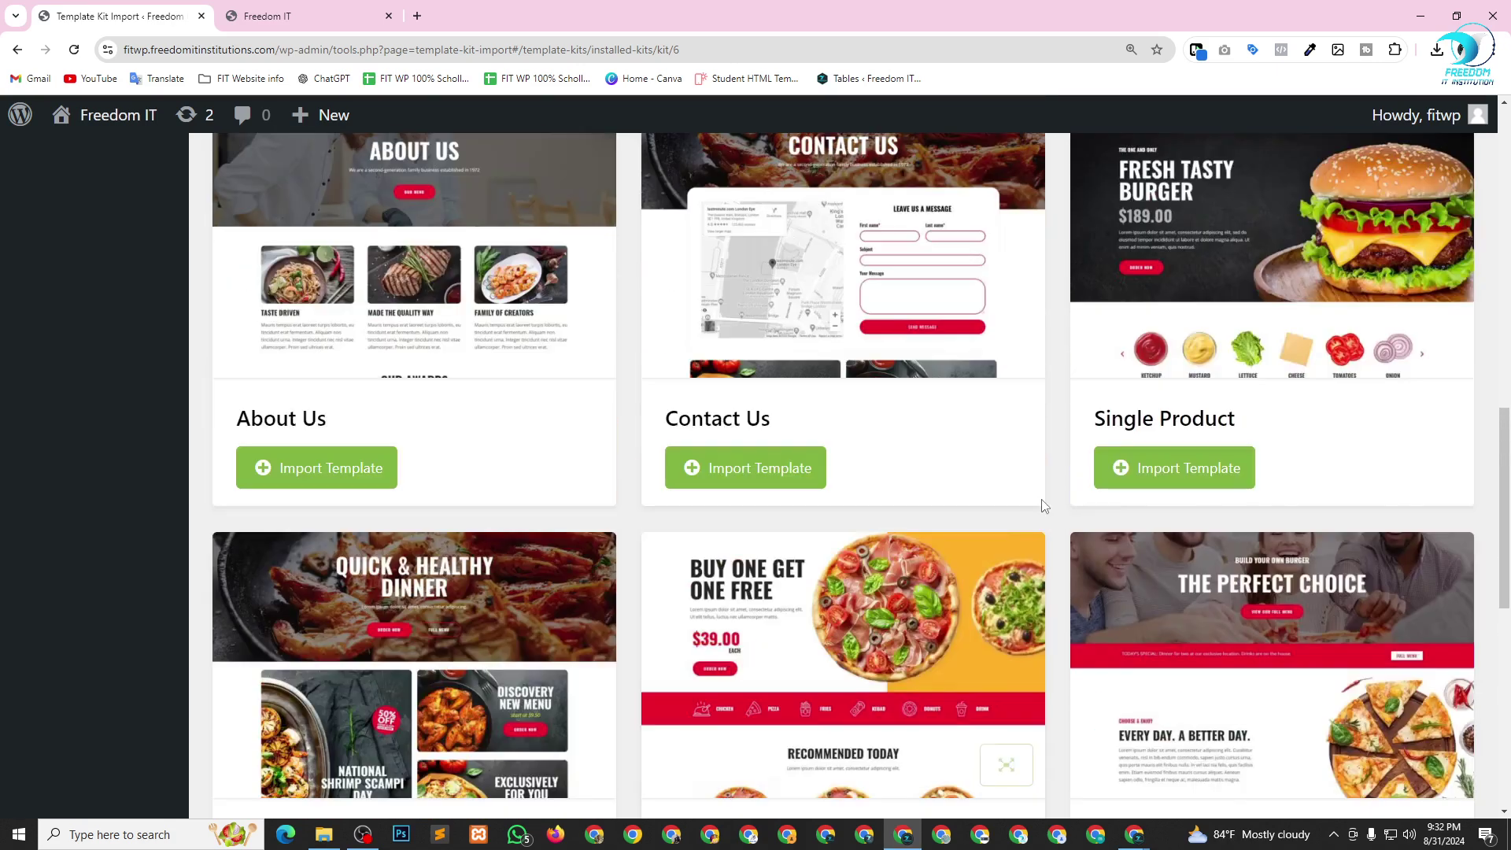
pyautogui.scroll(-3, 1047, 505)
pyautogui.scroll(1, 645, 582)
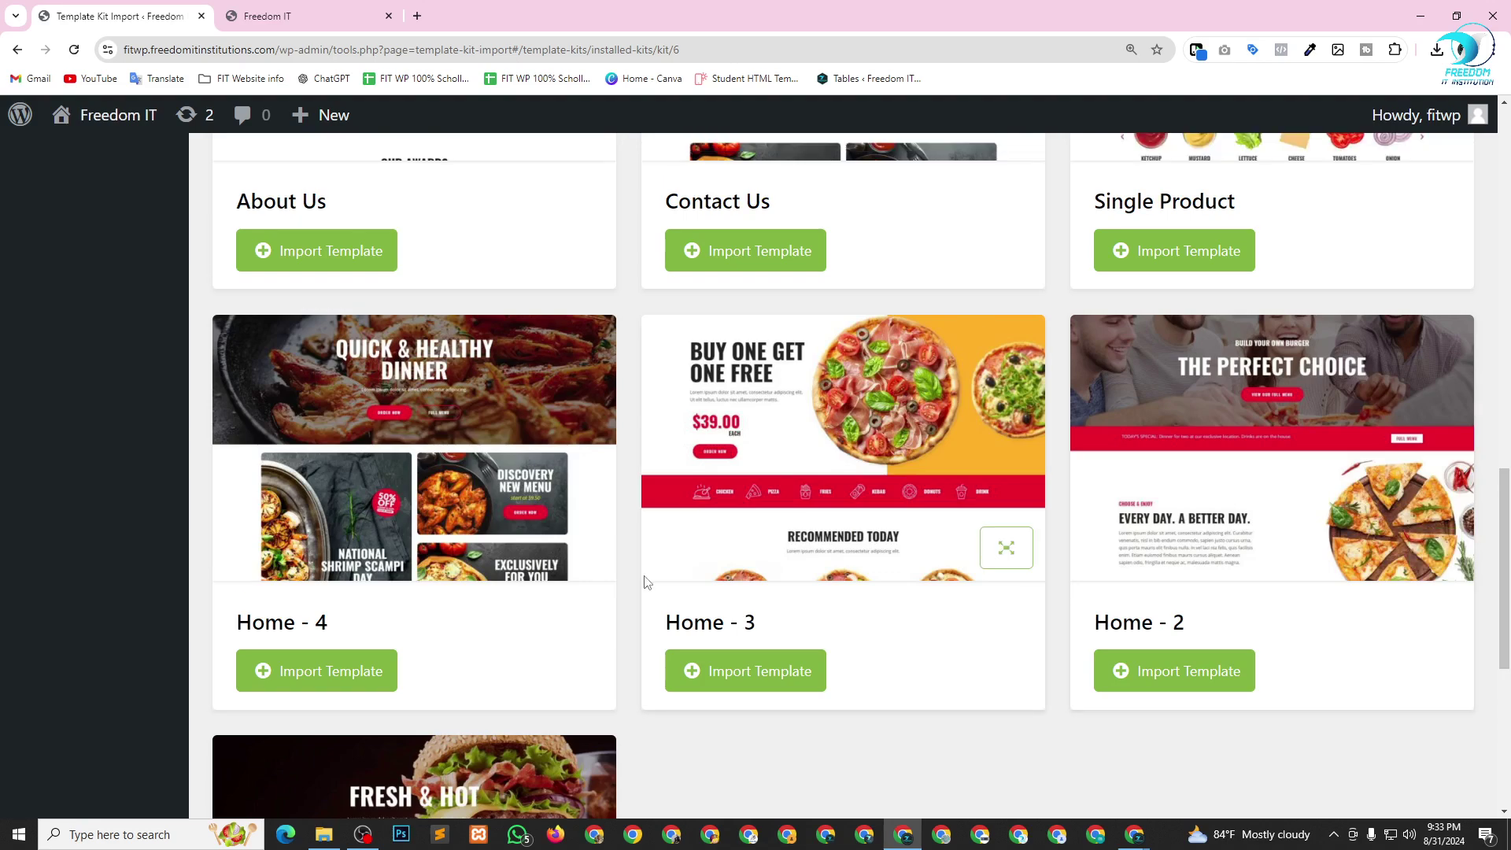
pyautogui.scroll(-6, 646, 582)
pyautogui.scroll(6, 910, 448)
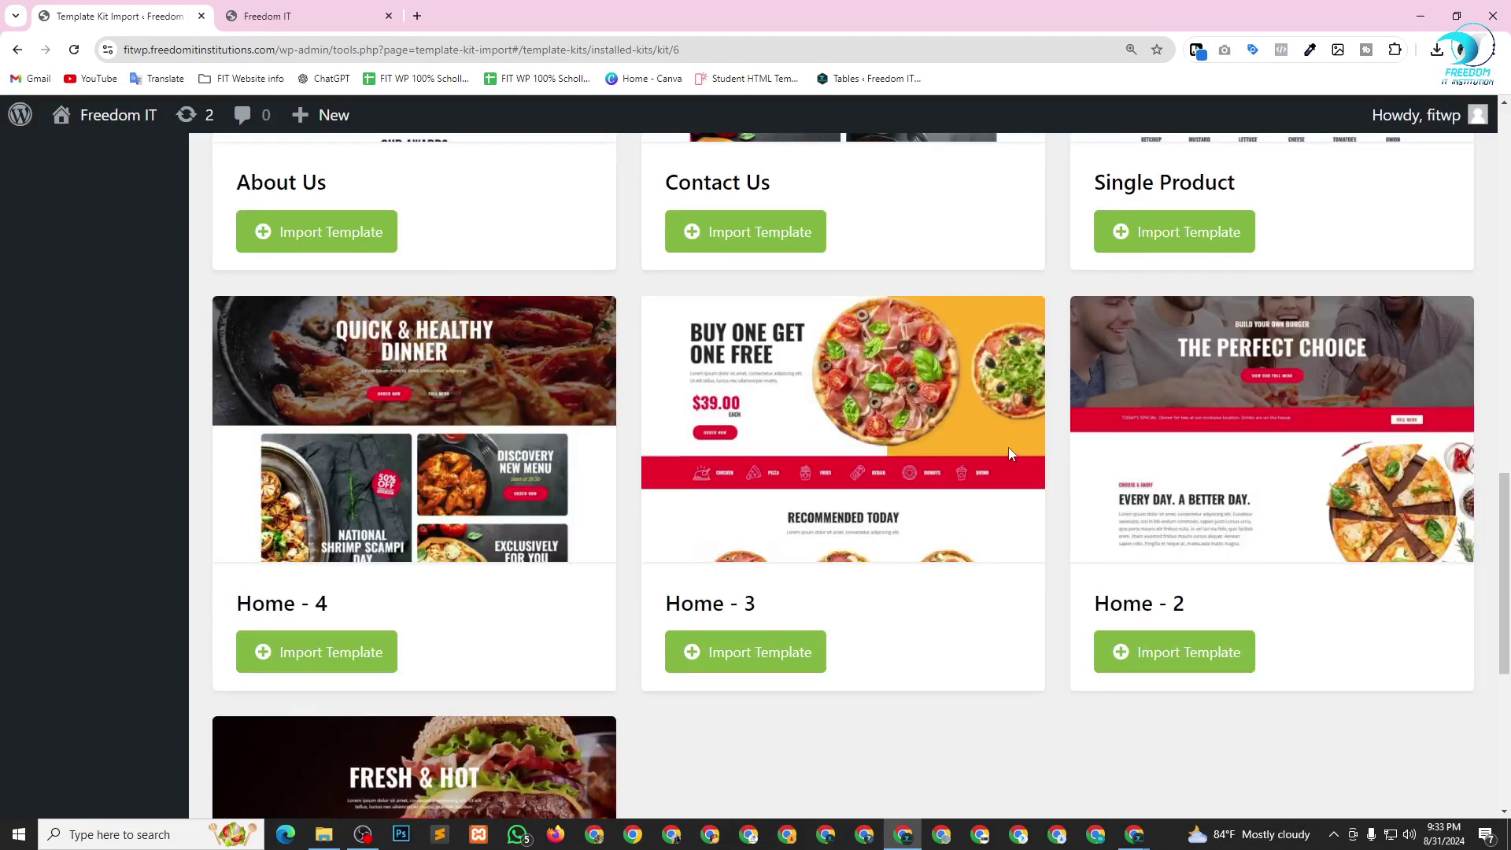
# Try to import the About Us, Contact Us and Single Product templates from the Foodo kit.
pyautogui.scroll(5, 1003, 441)
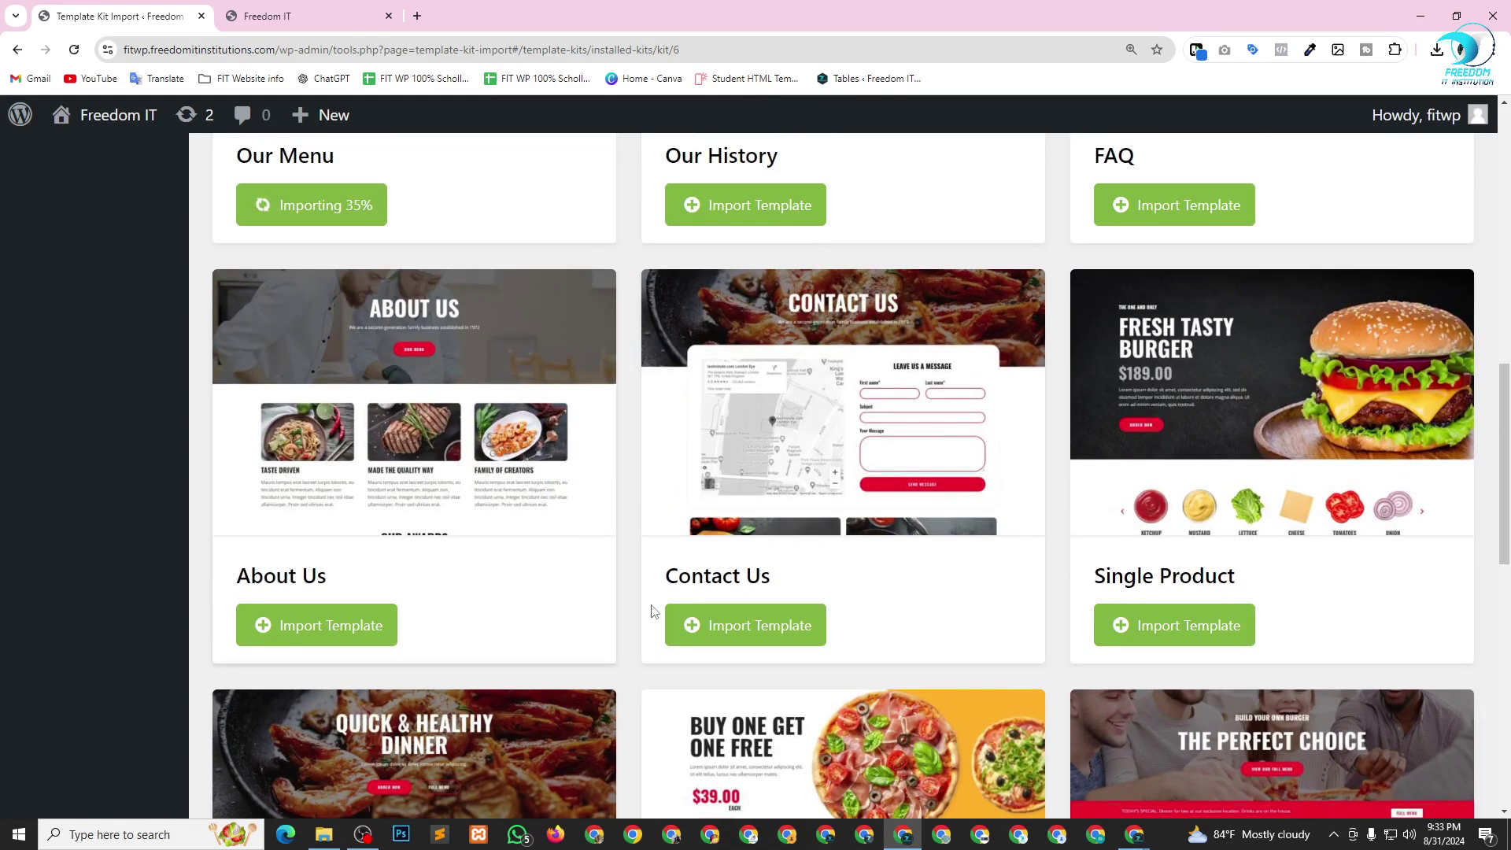
pyautogui.scroll(-6, 799, 546)
pyautogui.scroll(4, 853, 432)
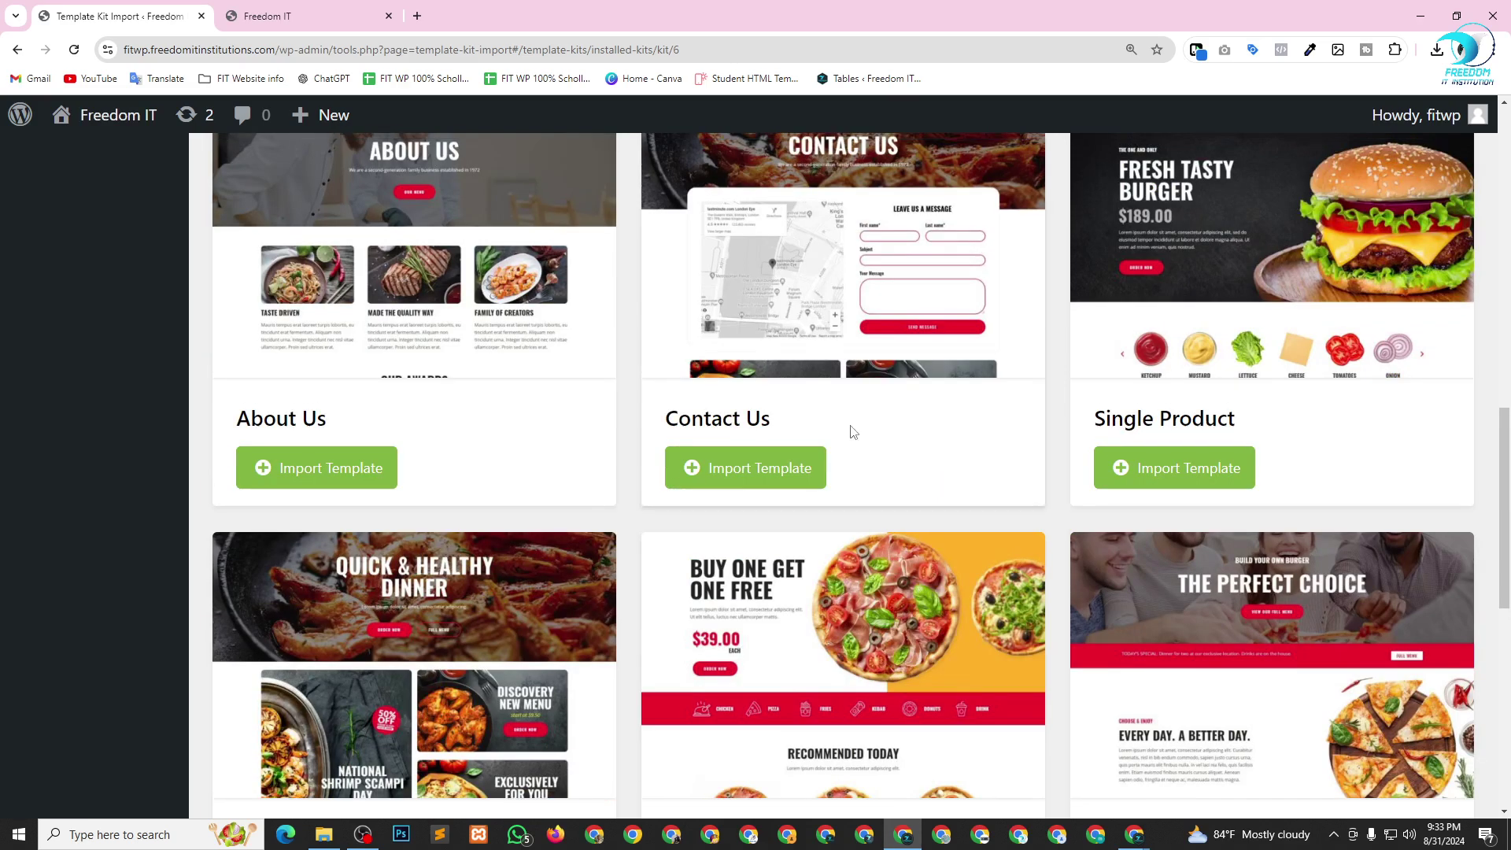
pyautogui.click(290, 472)
pyautogui.scroll(1, 519, 467)
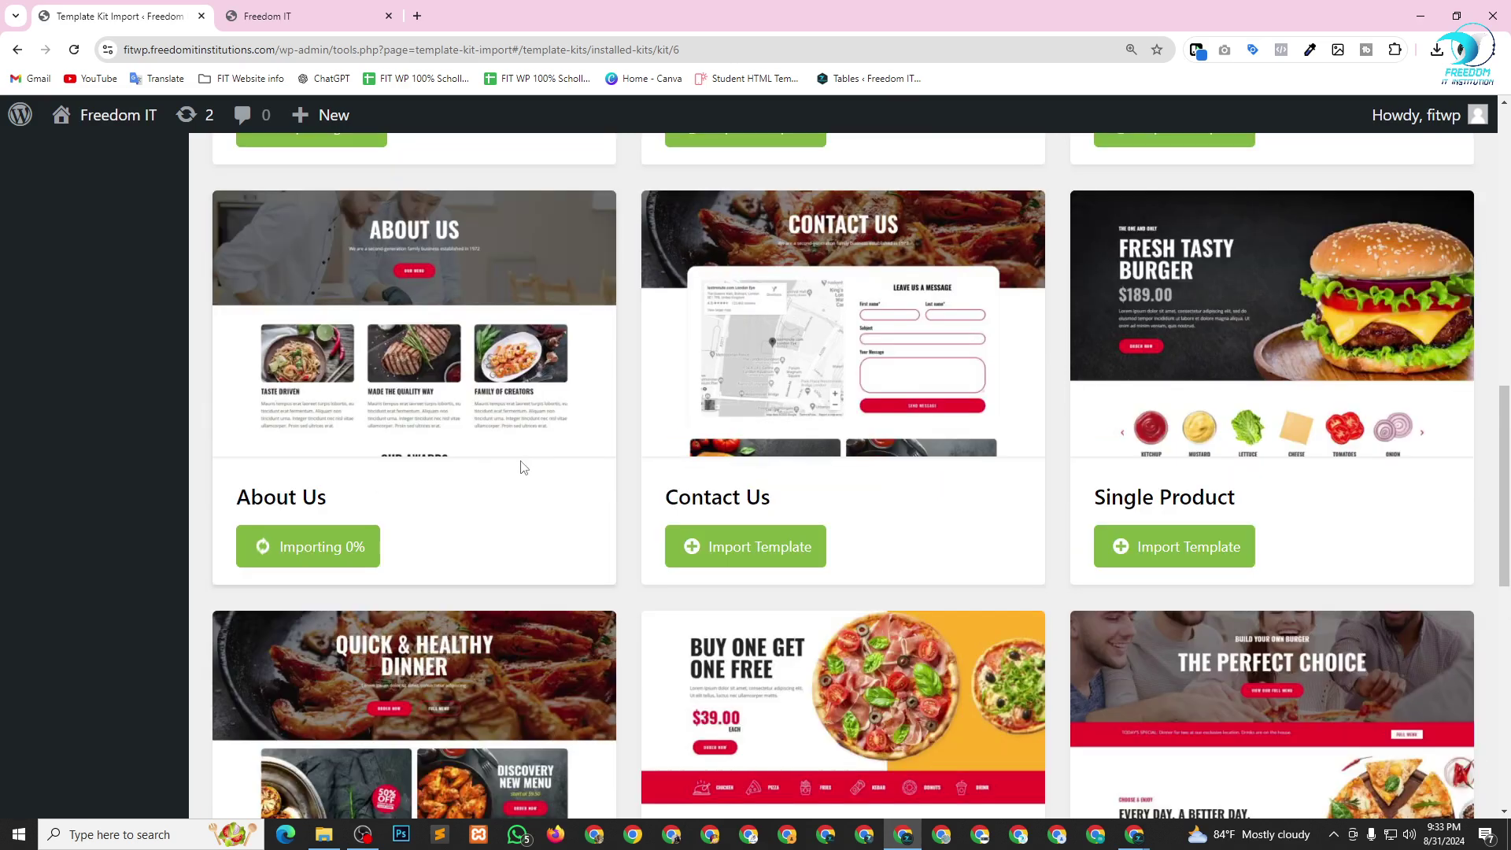
pyautogui.click(749, 545)
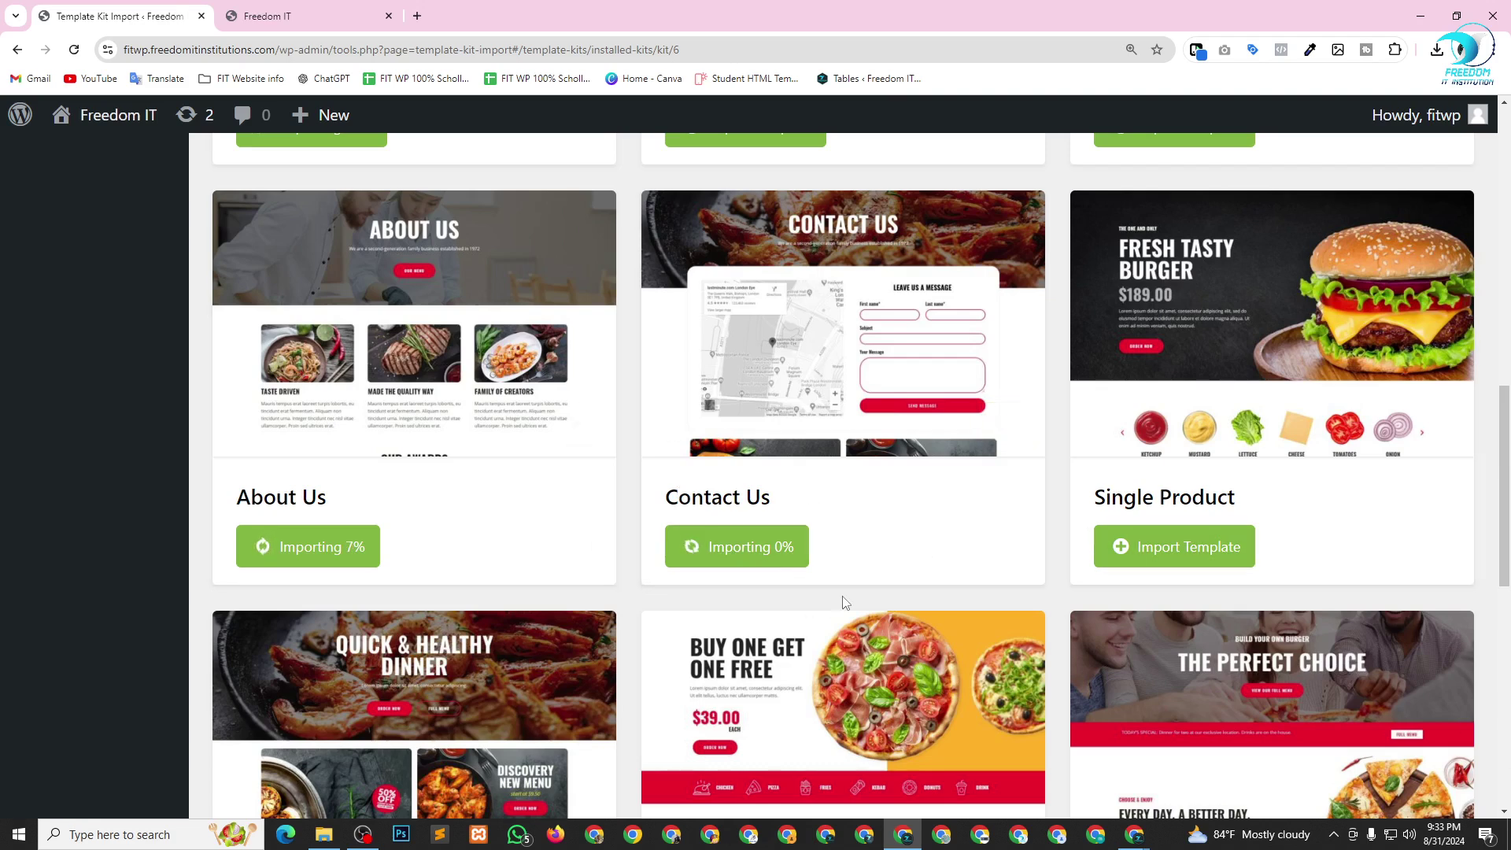
pyautogui.scroll(2, 1338, 521)
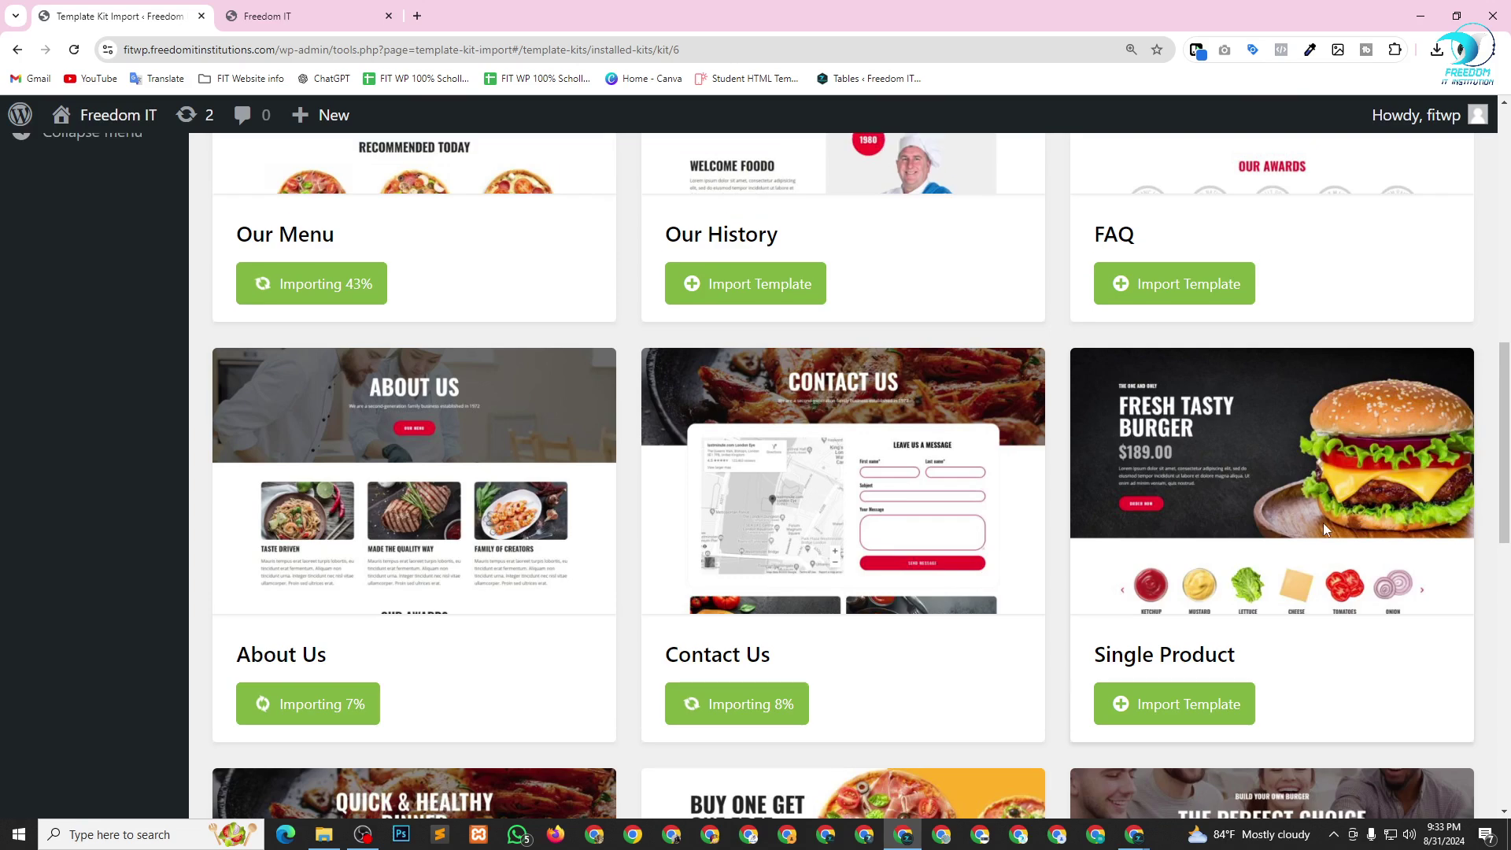
pyautogui.click(1161, 702)
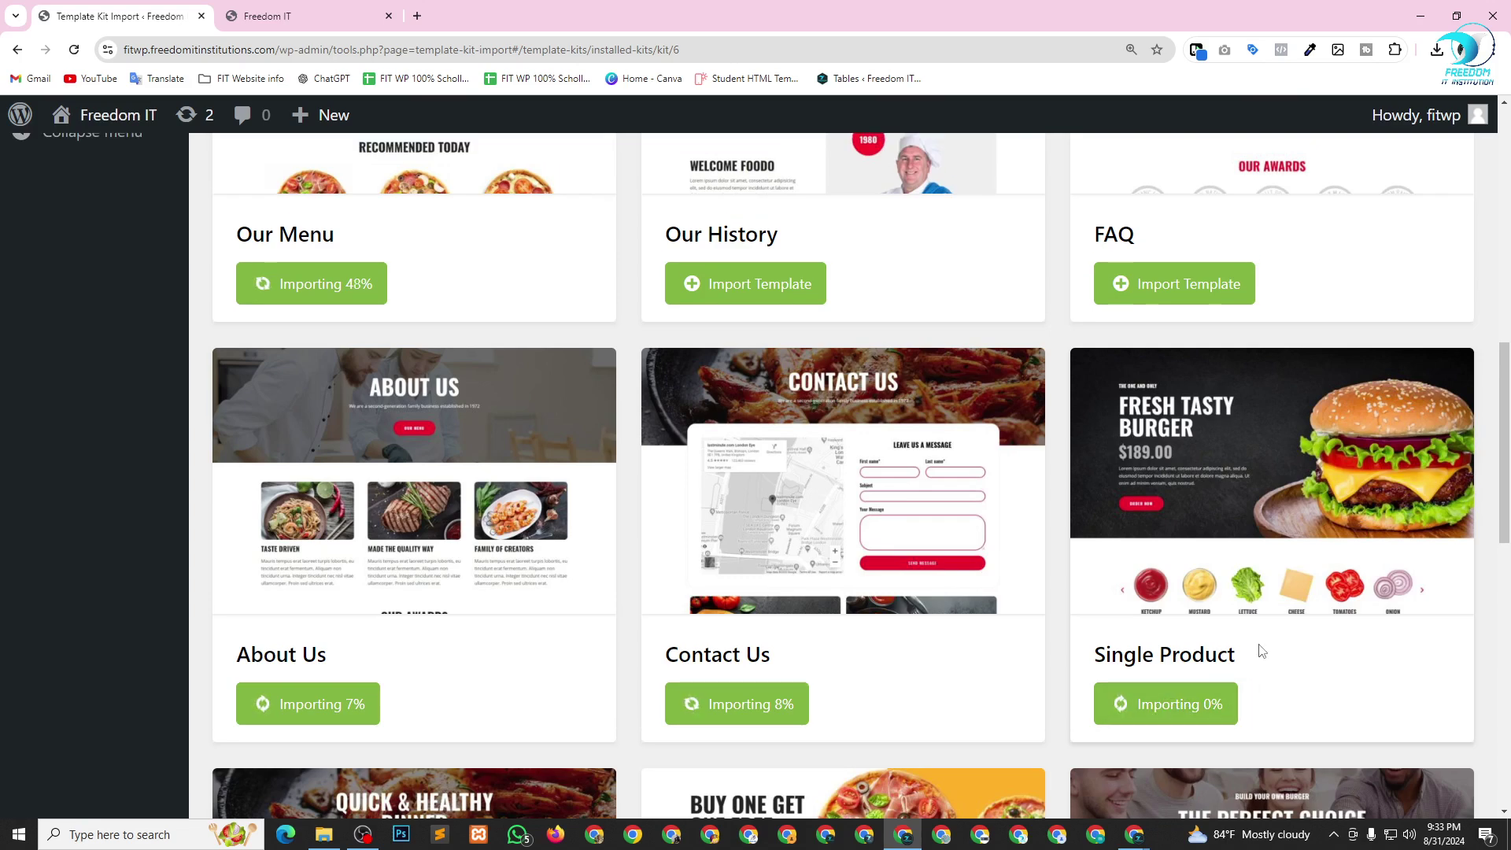
# Try to import the kit's FAQ and Our History templates.
pyautogui.scroll(3, 1262, 650)
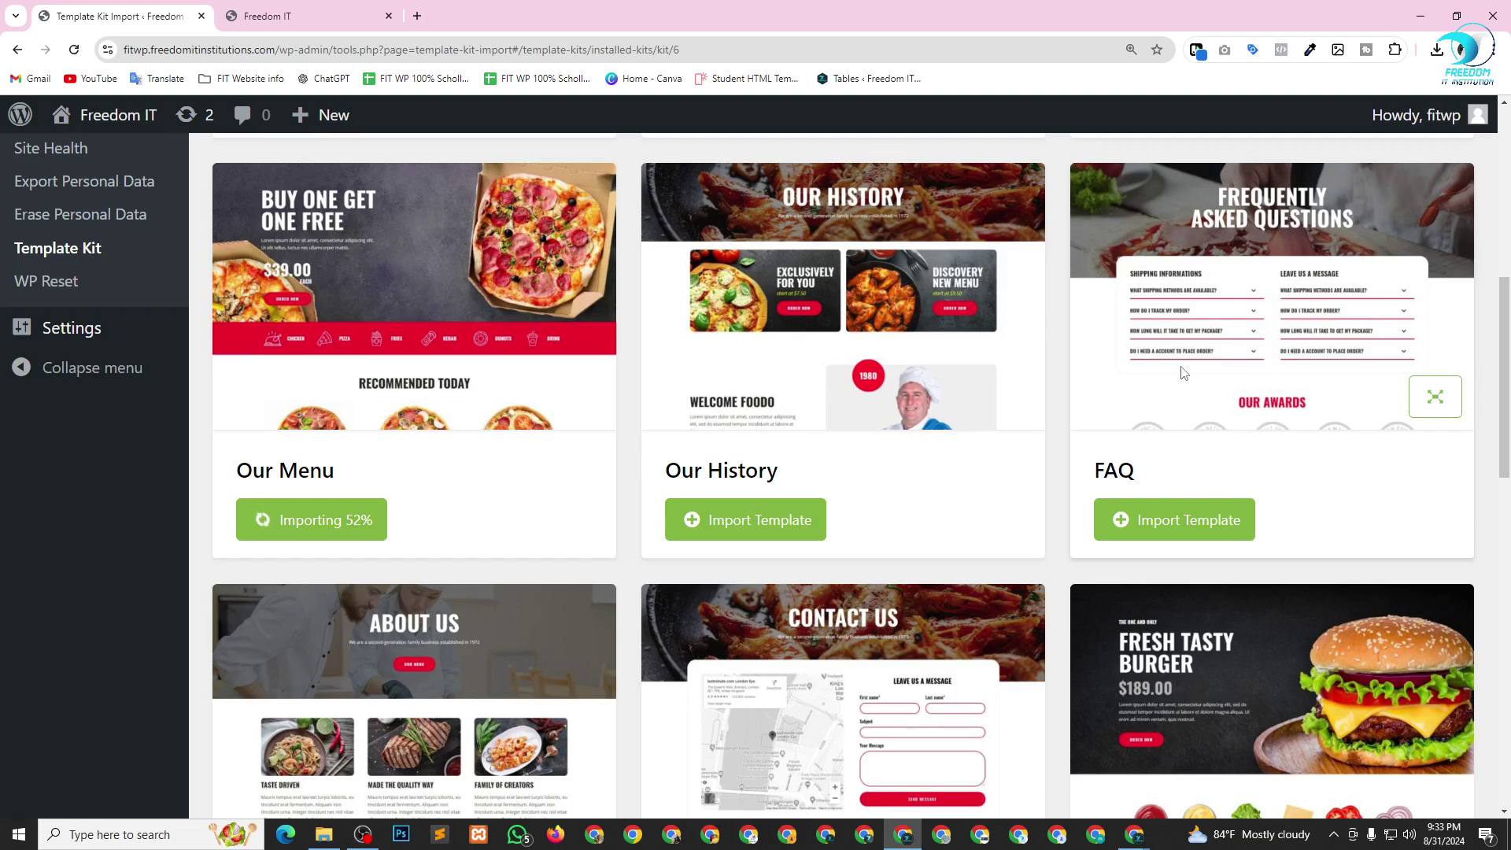
pyautogui.click(1195, 519)
pyautogui.scroll(2, 865, 535)
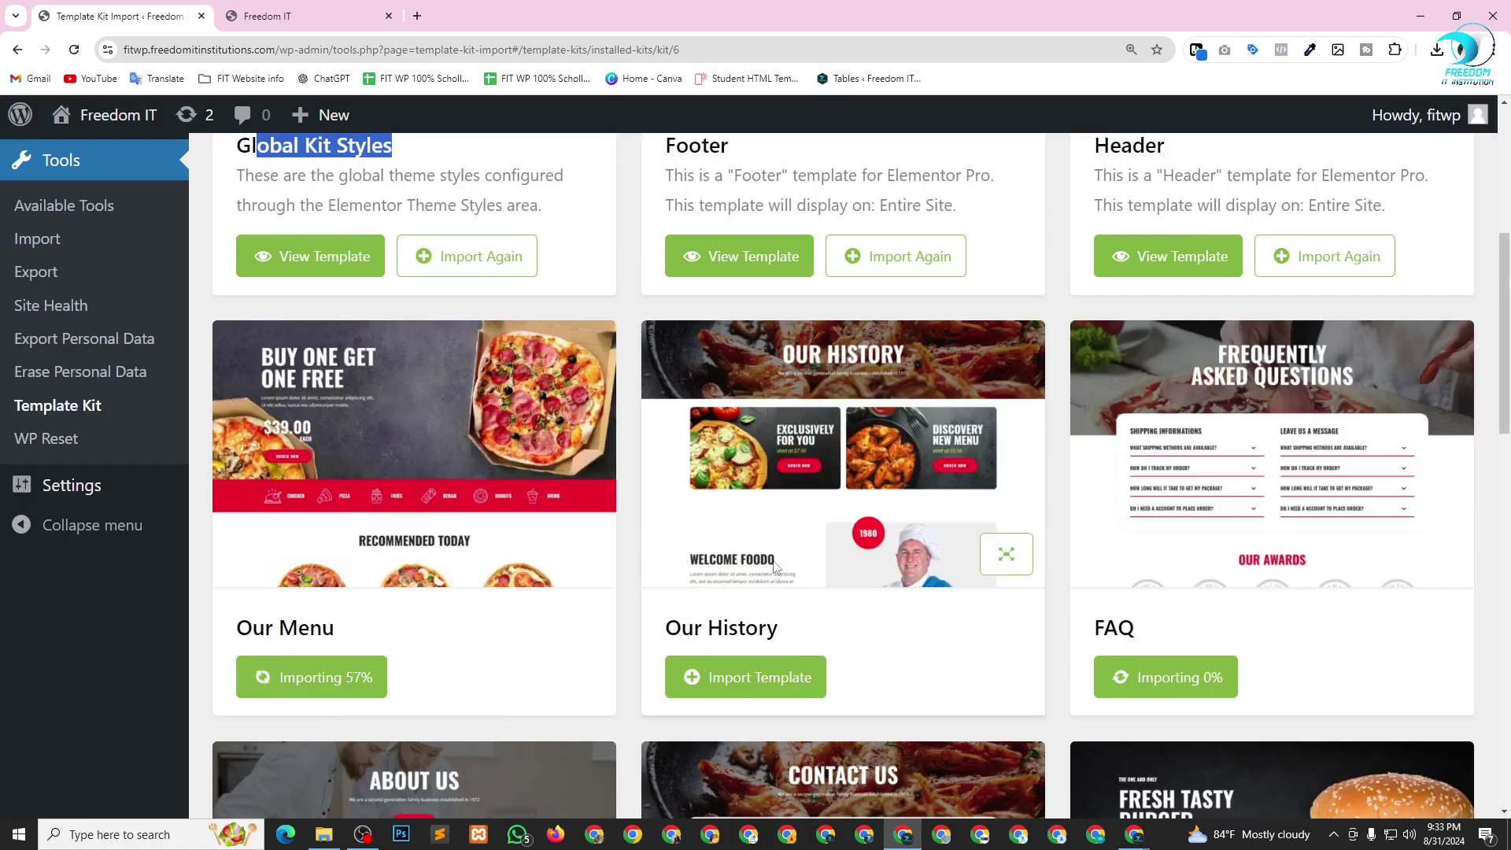
pyautogui.click(747, 691)
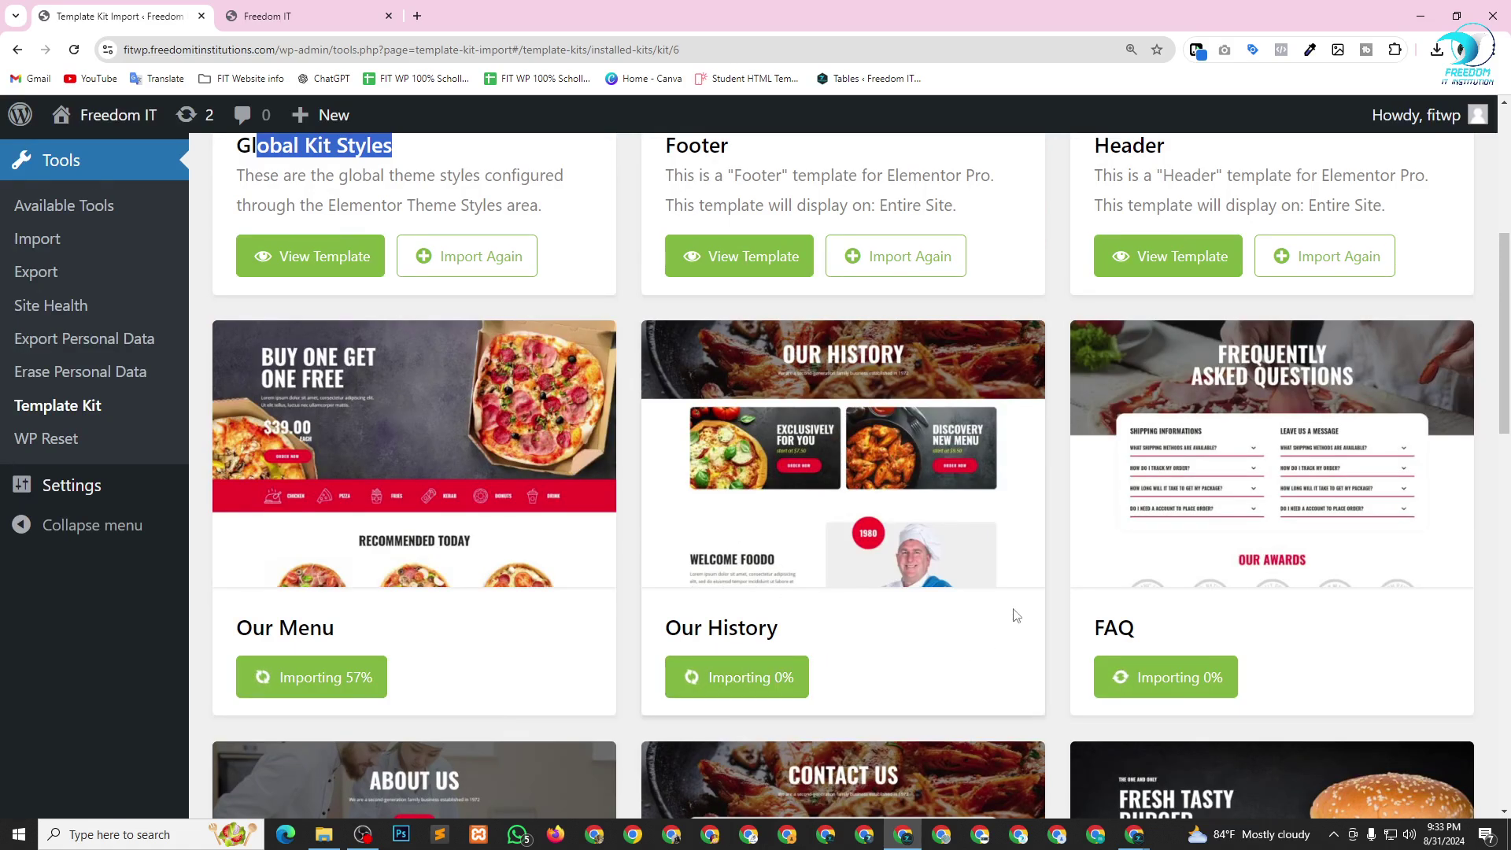
# Check the import progress of all the Foodo kit templates, from Global Kit Styles down to Home - 1.
pyautogui.scroll(1, 1143, 579)
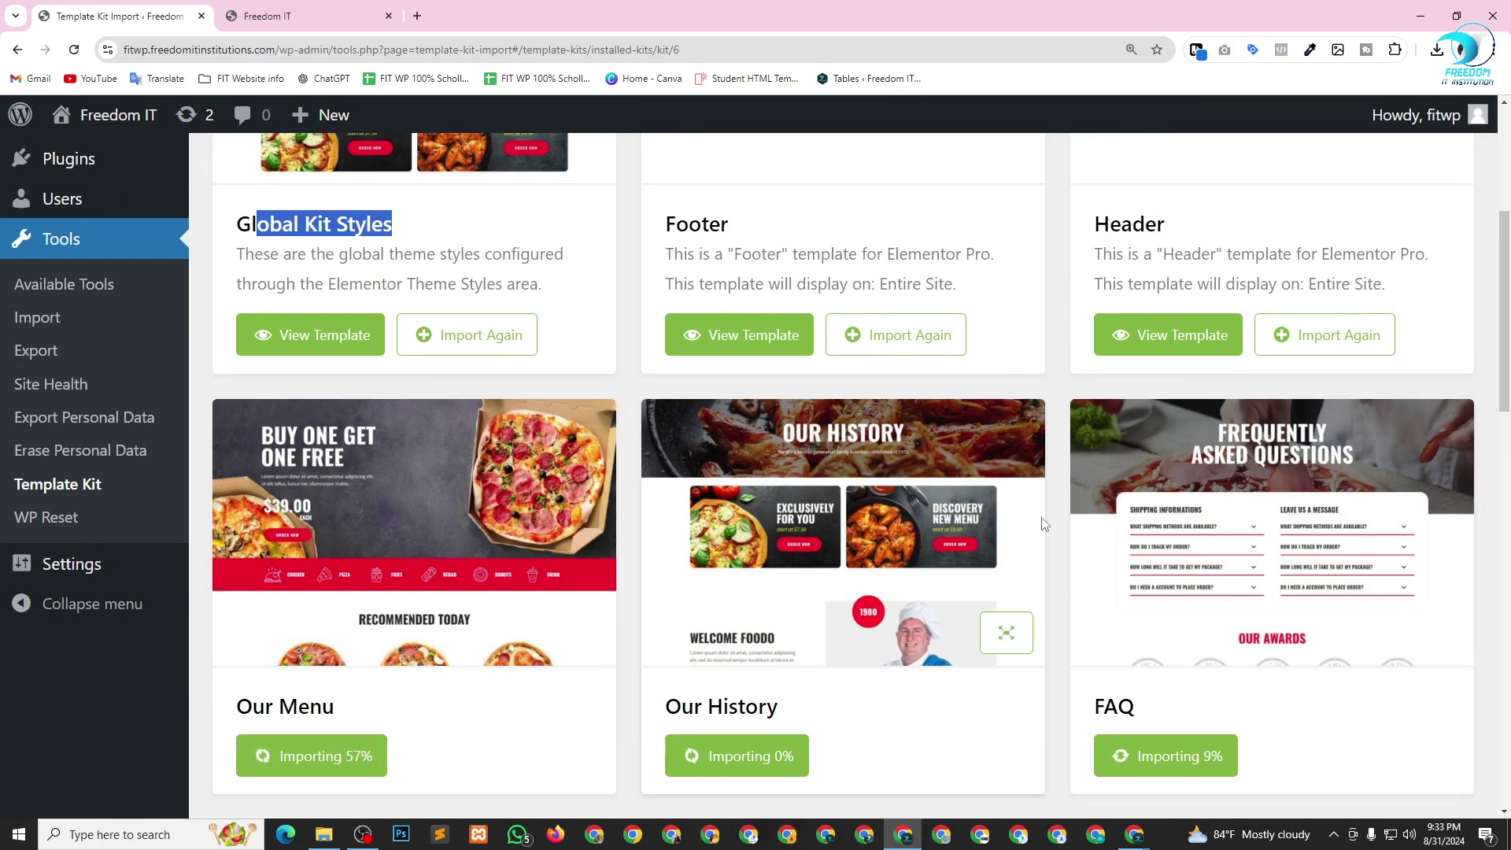
pyautogui.scroll(-4, 1024, 532)
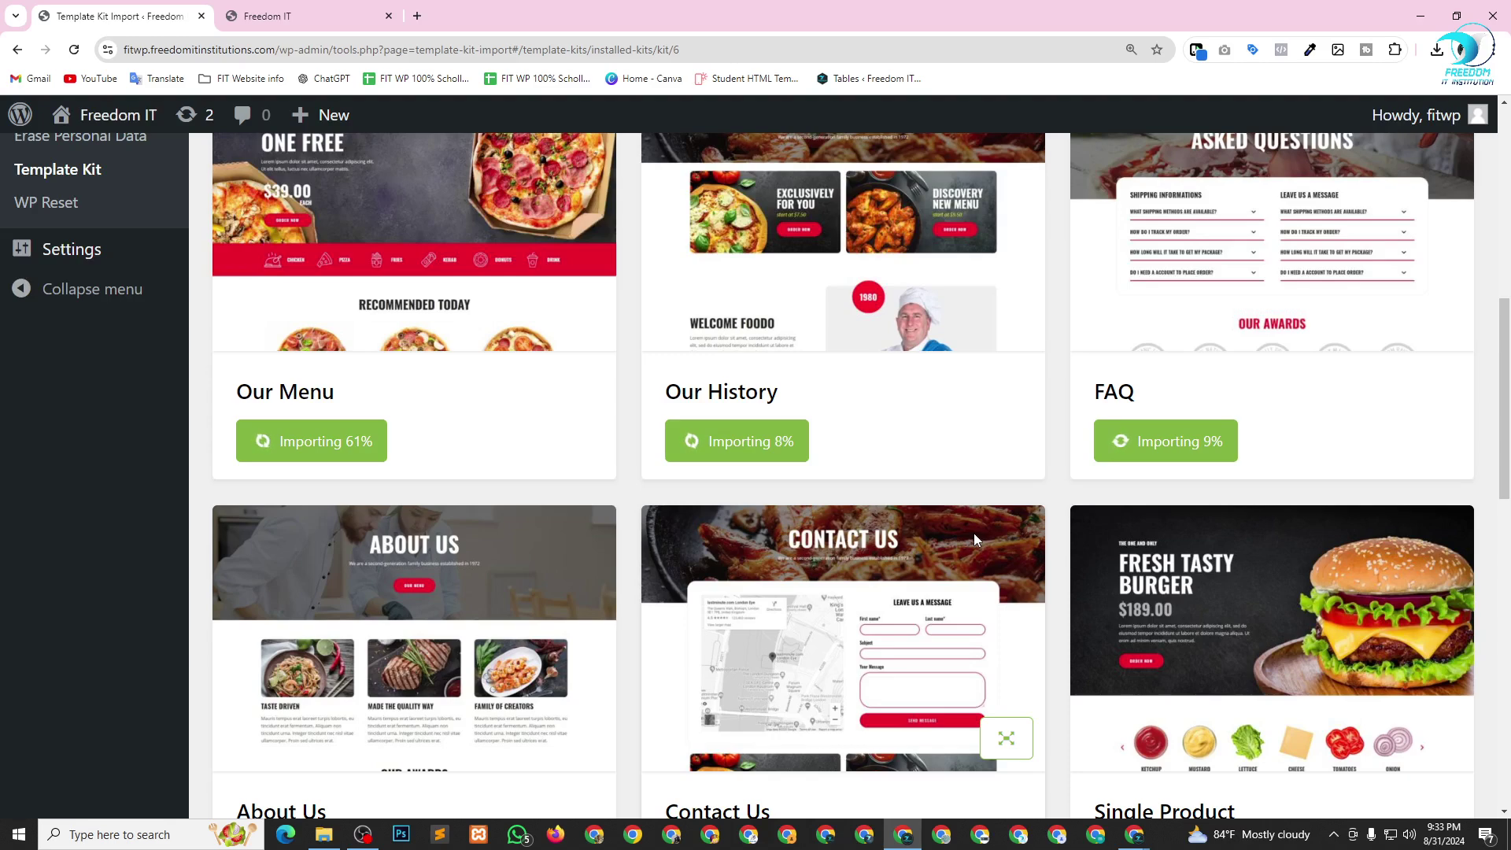
pyautogui.scroll(-9, 974, 539)
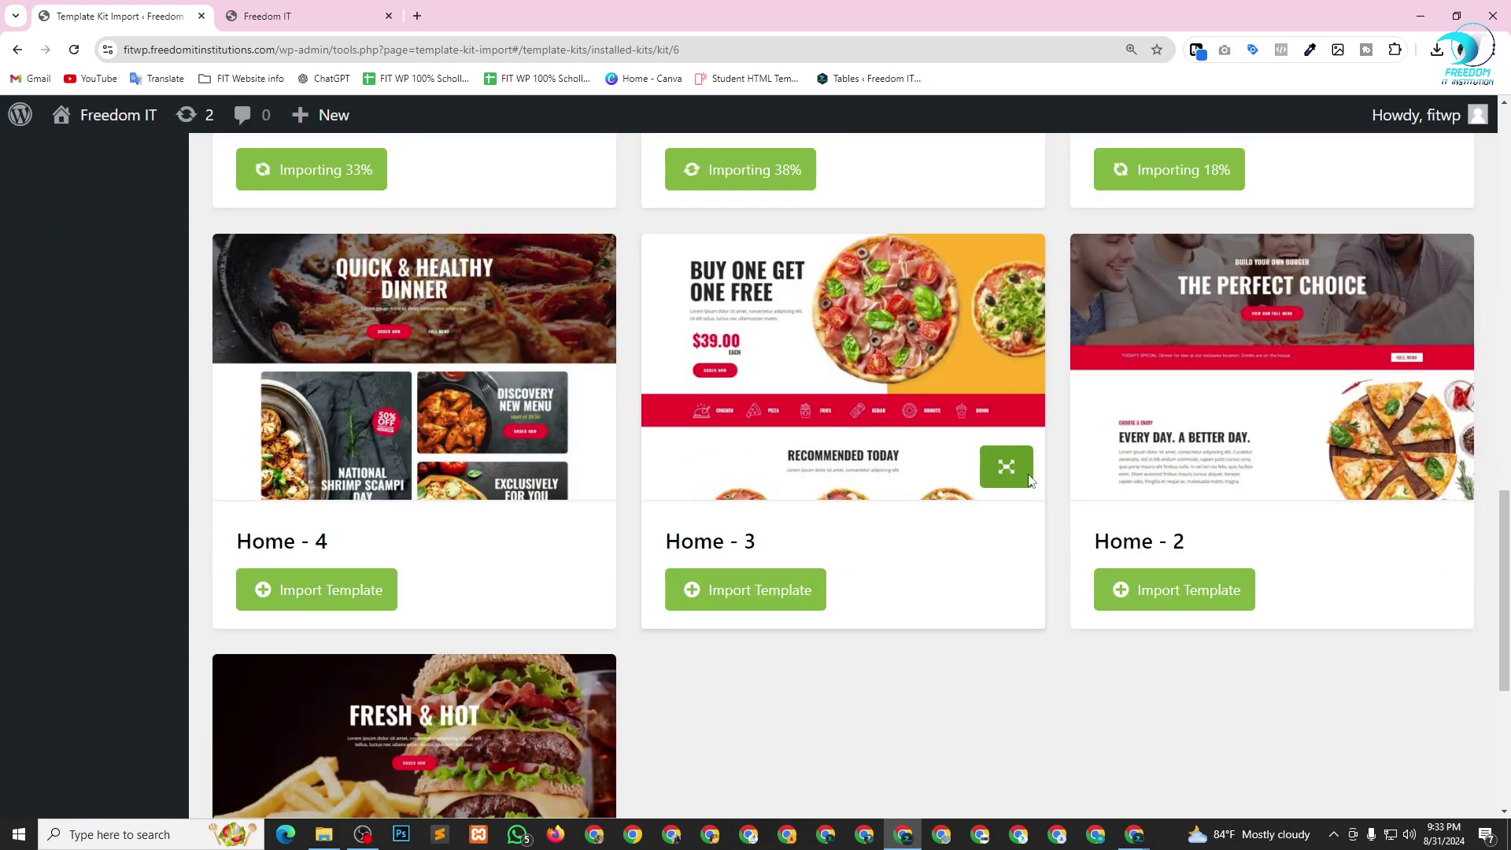
pyautogui.scroll(-5, 918, 522)
pyautogui.scroll(5, 919, 517)
pyautogui.scroll(-5, 984, 494)
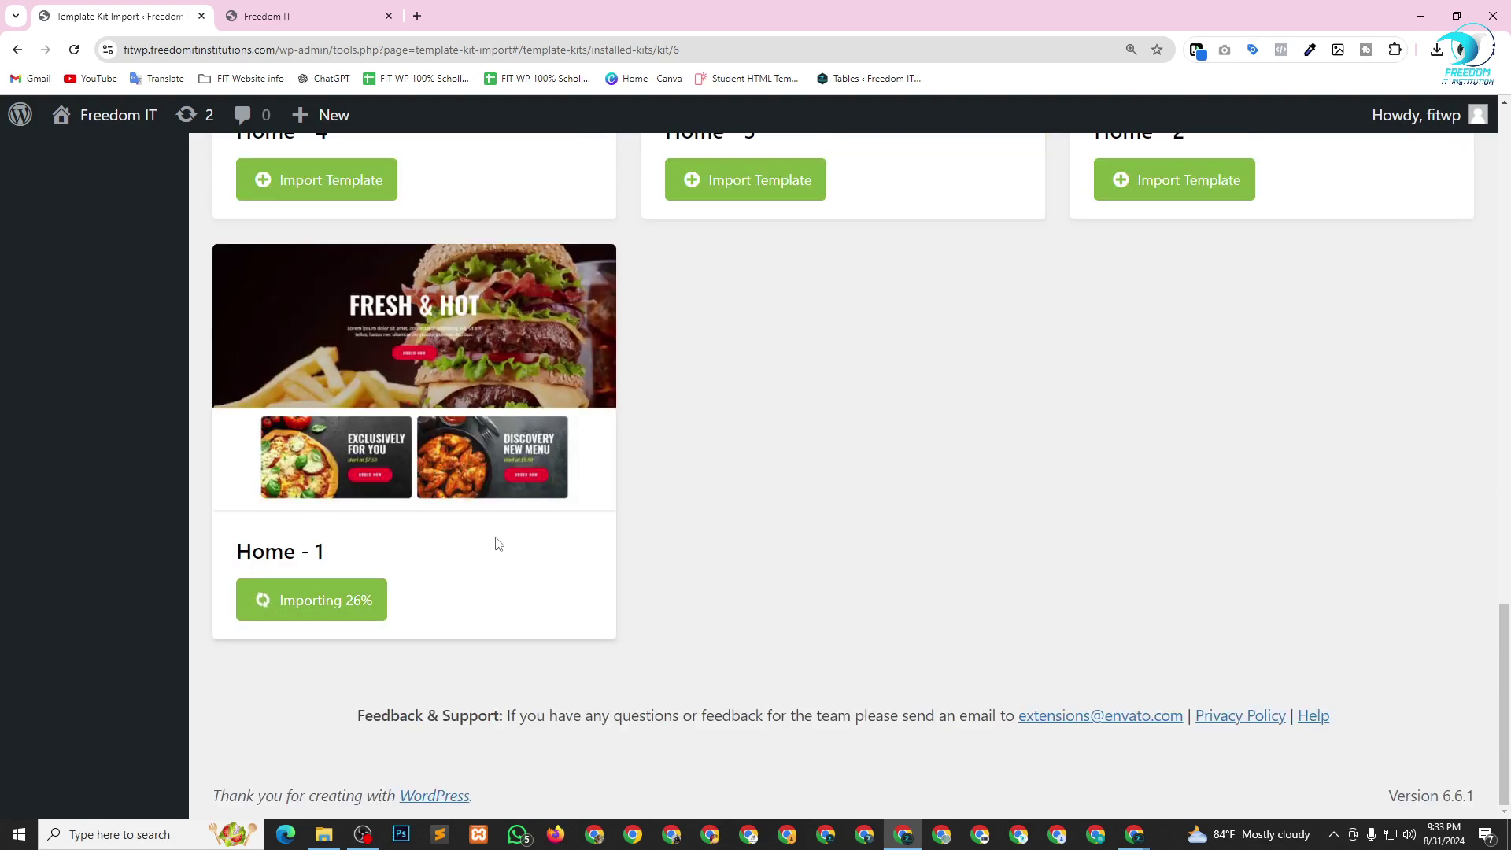
pyautogui.scroll(13, 701, 607)
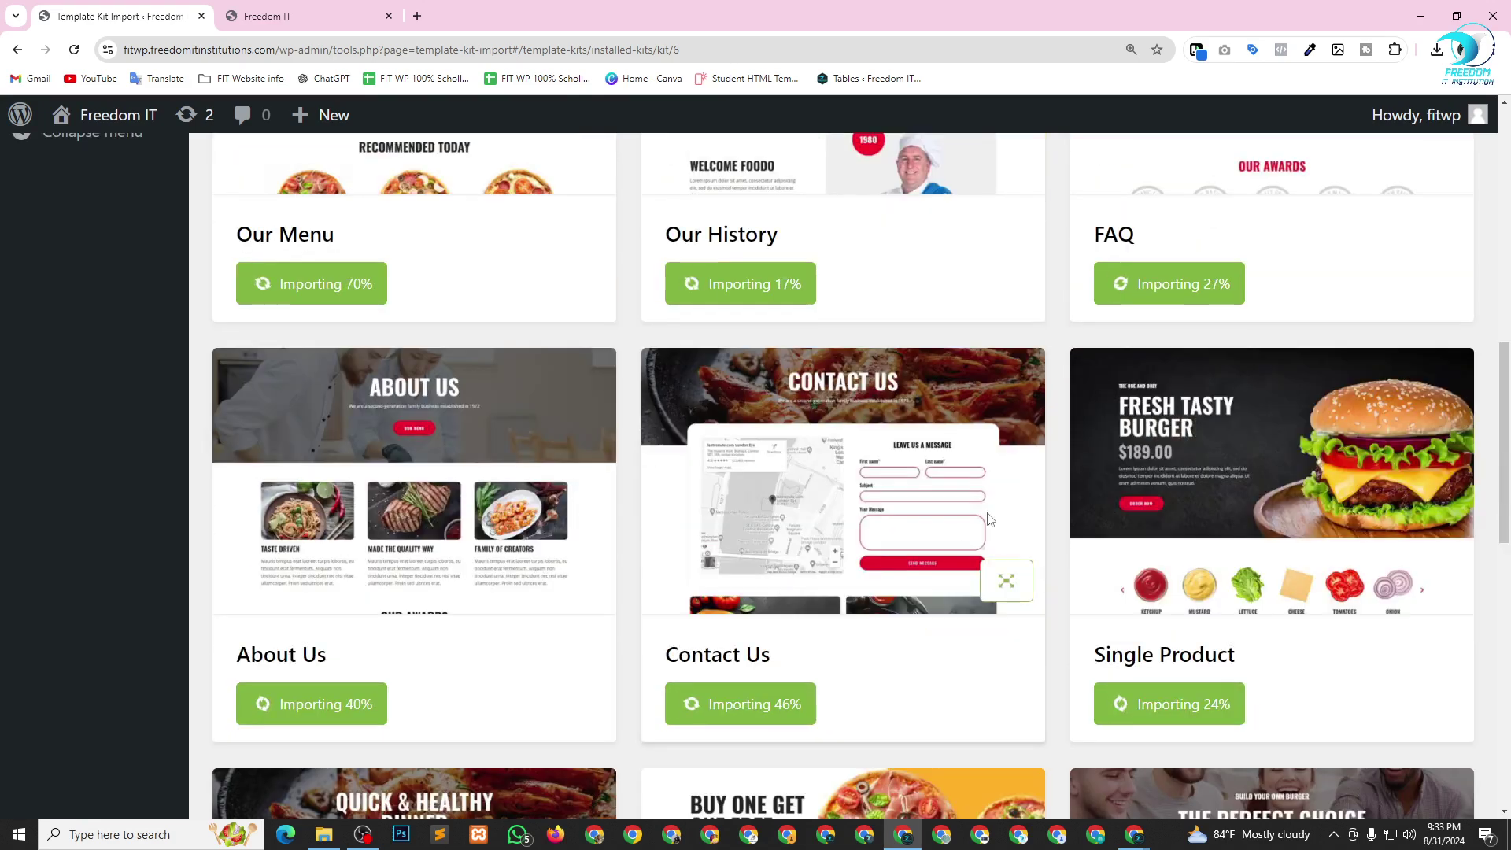
pyautogui.scroll(10, 990, 516)
pyautogui.click(895, 252)
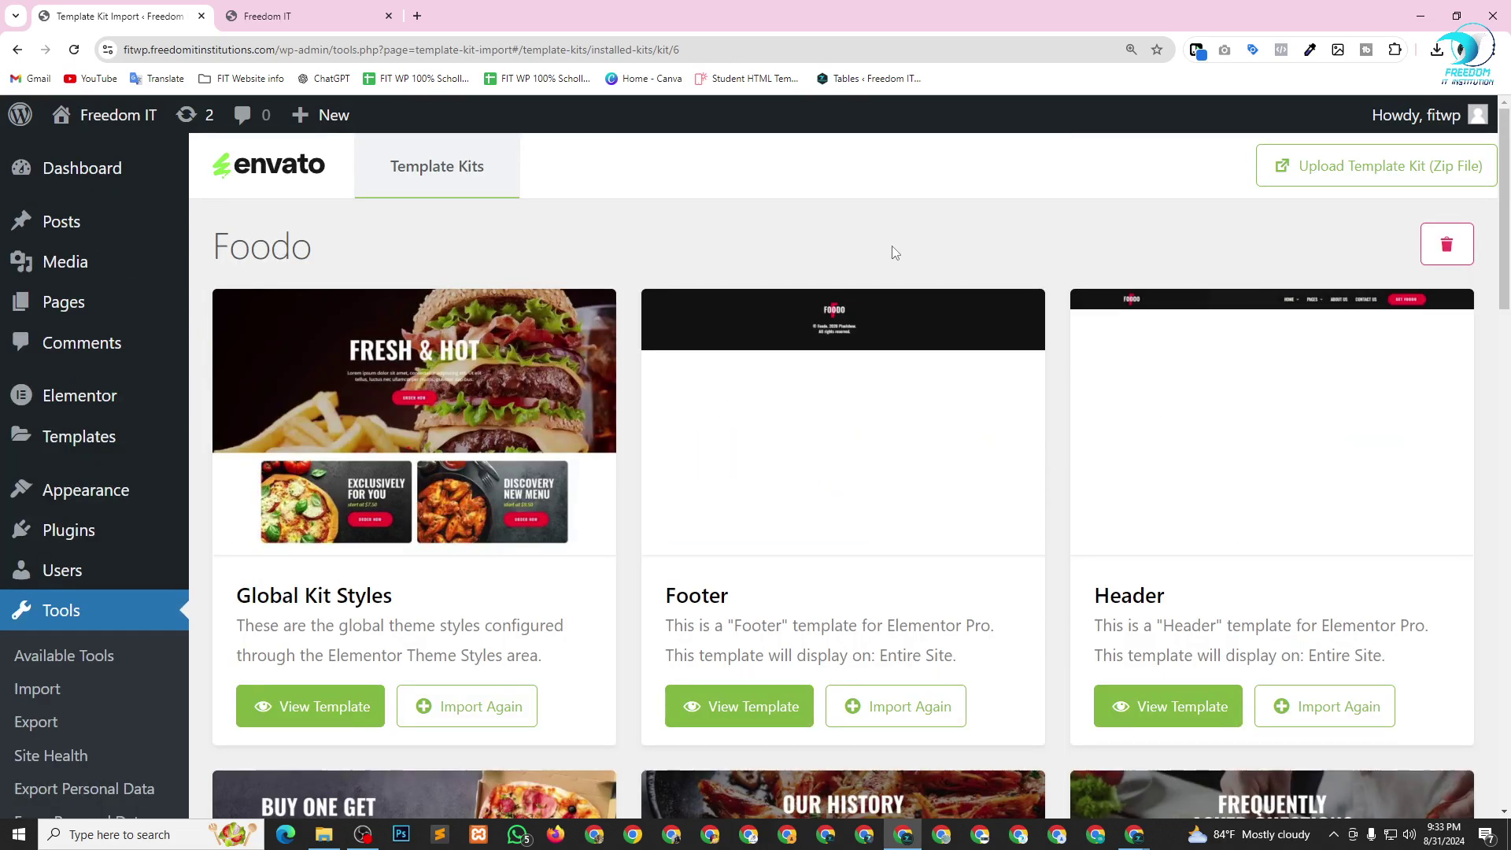
pyautogui.scroll(-4, 895, 252)
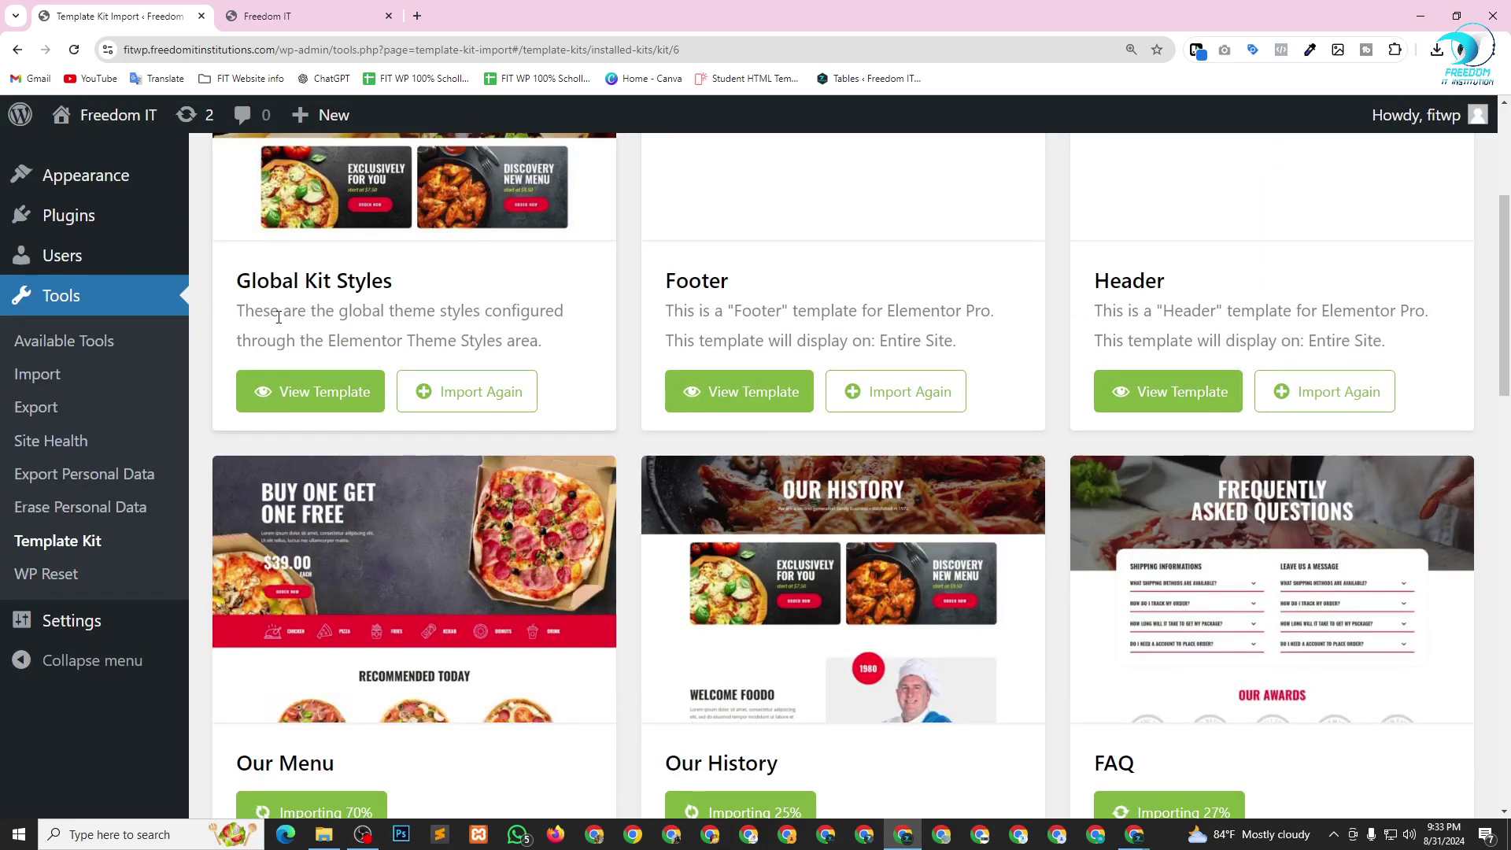
pyautogui.scroll(3, 652, 462)
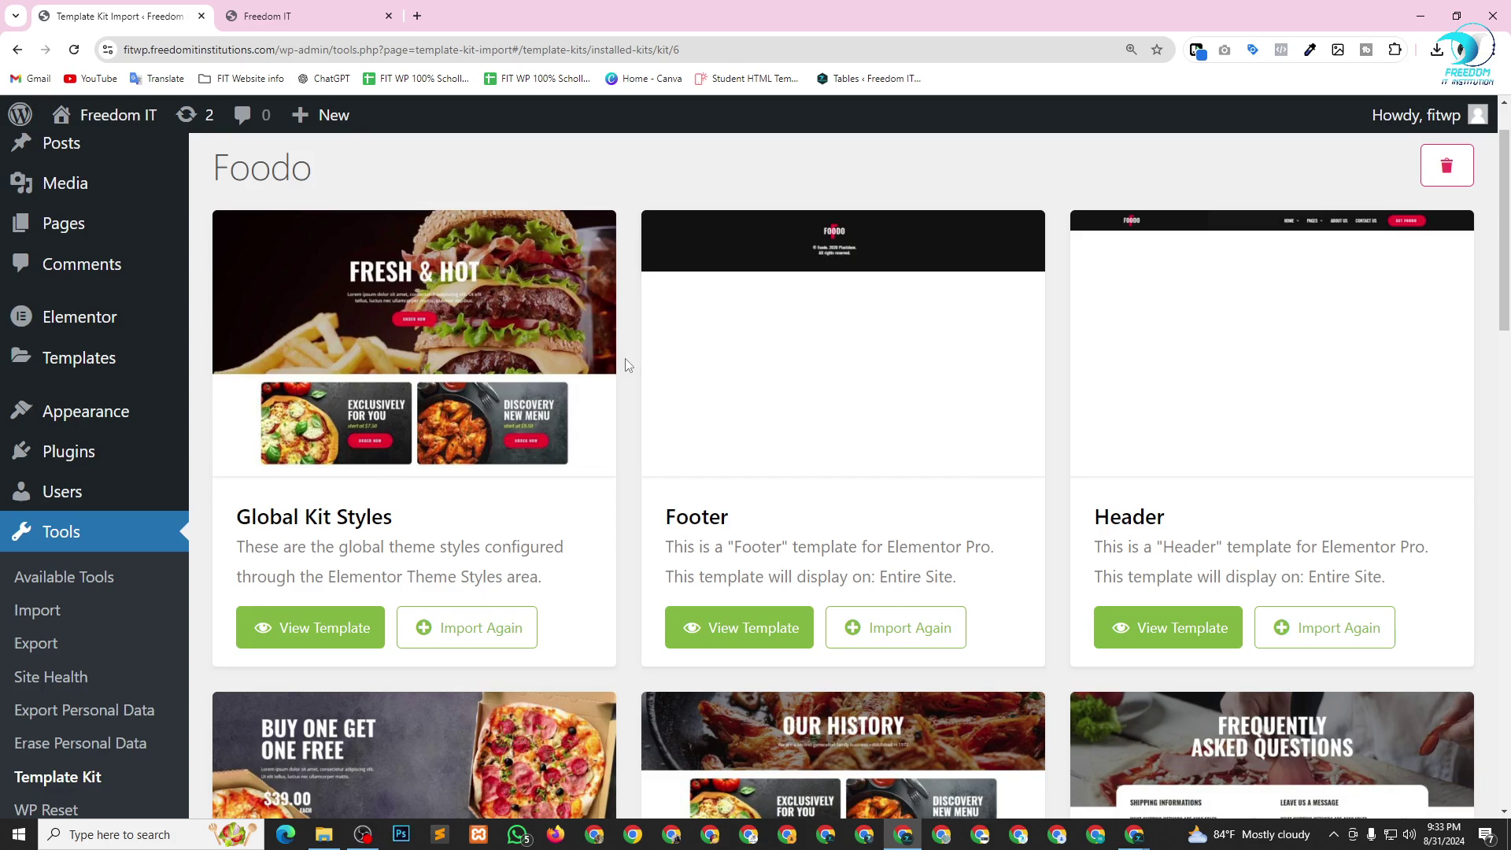
pyautogui.moveTo(51, 222)
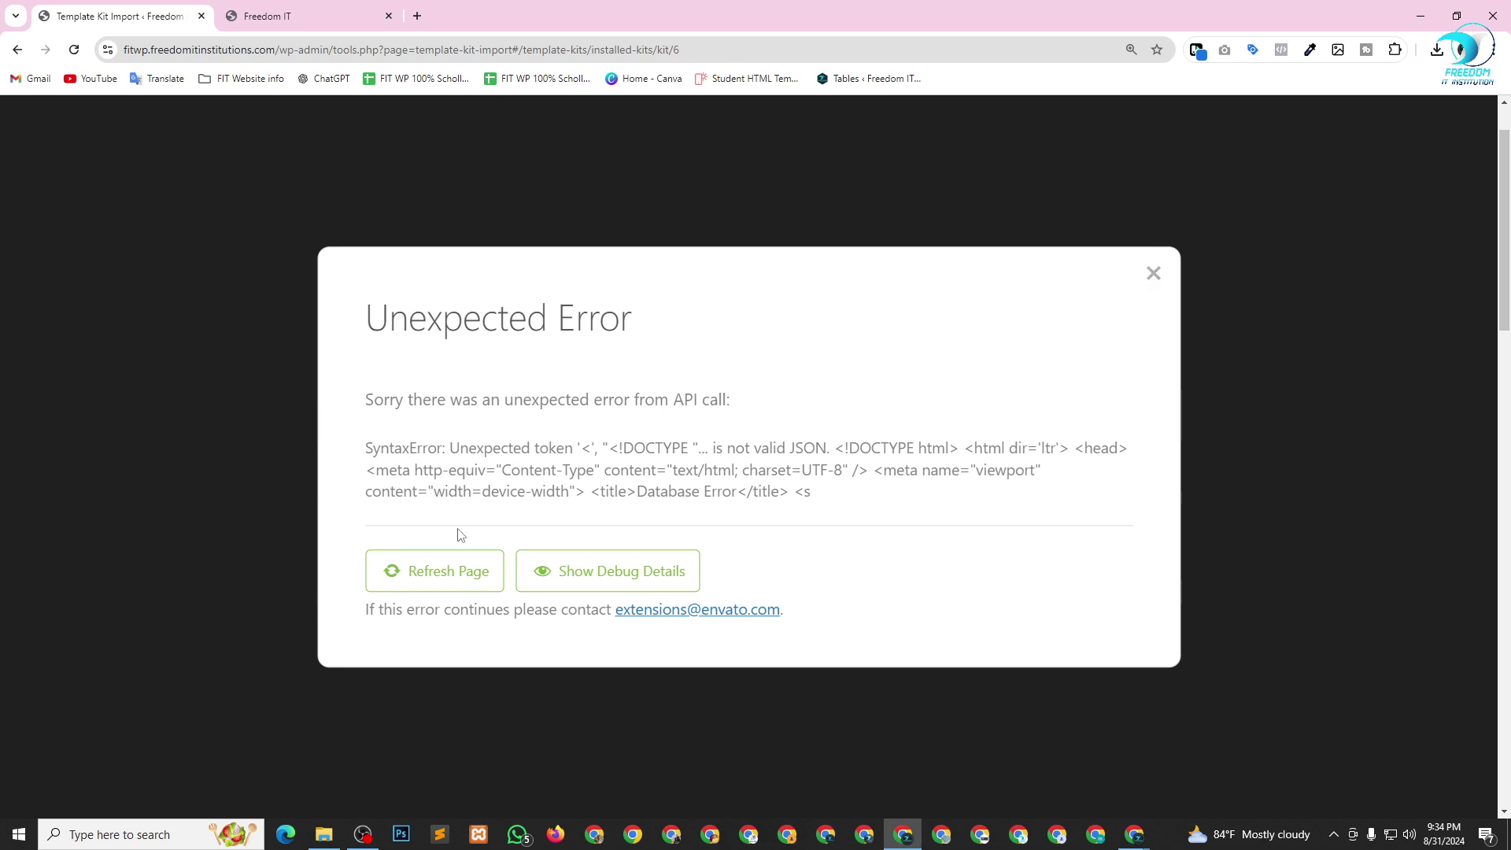
# Refresh the kit page from the error dialog and try importing only the Home - 1 template again.
pyautogui.click(461, 579)
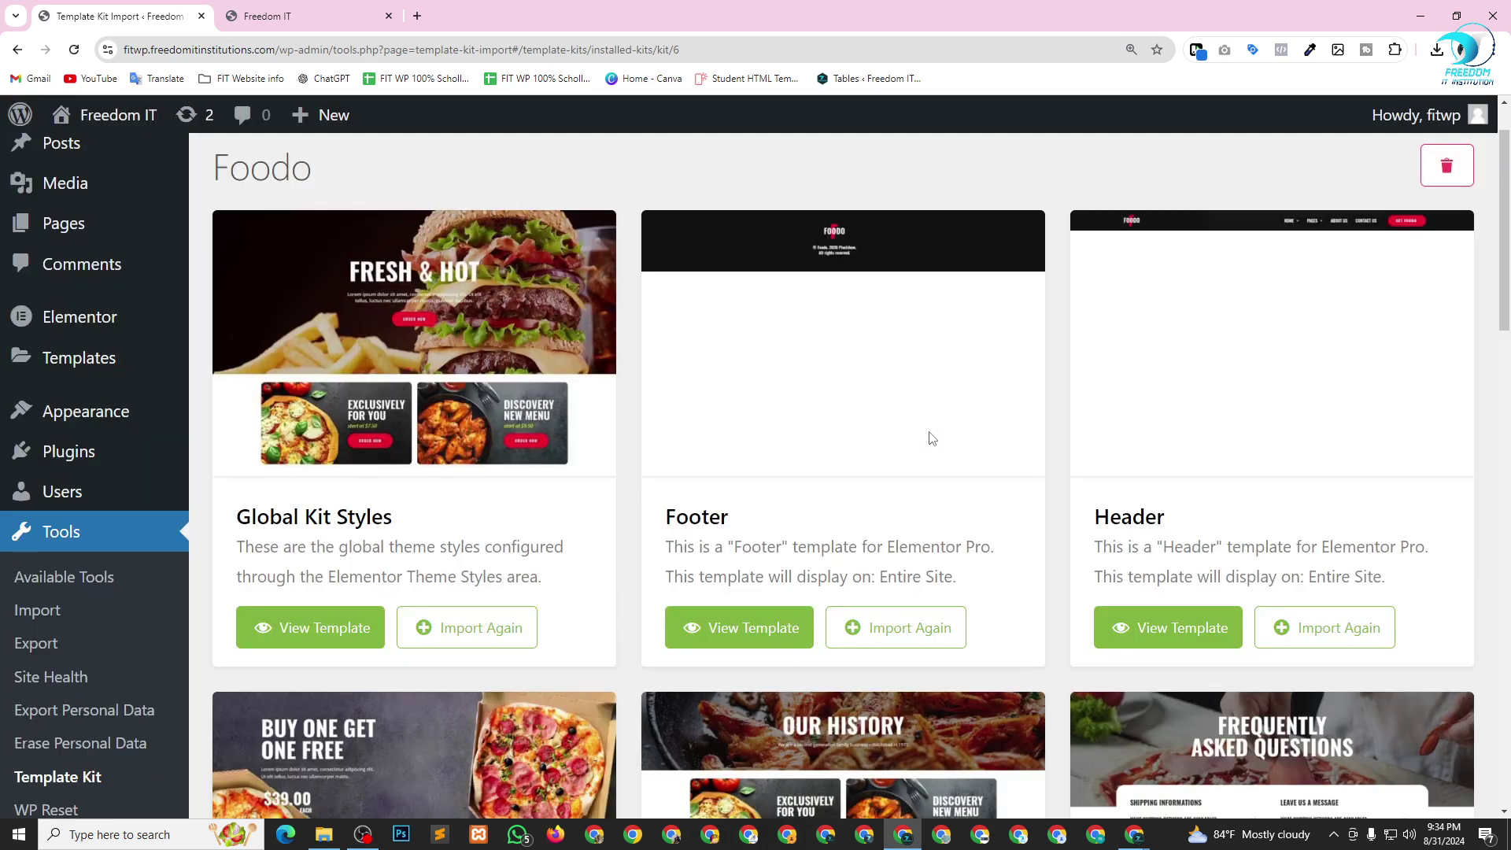
pyautogui.scroll(-5, 932, 438)
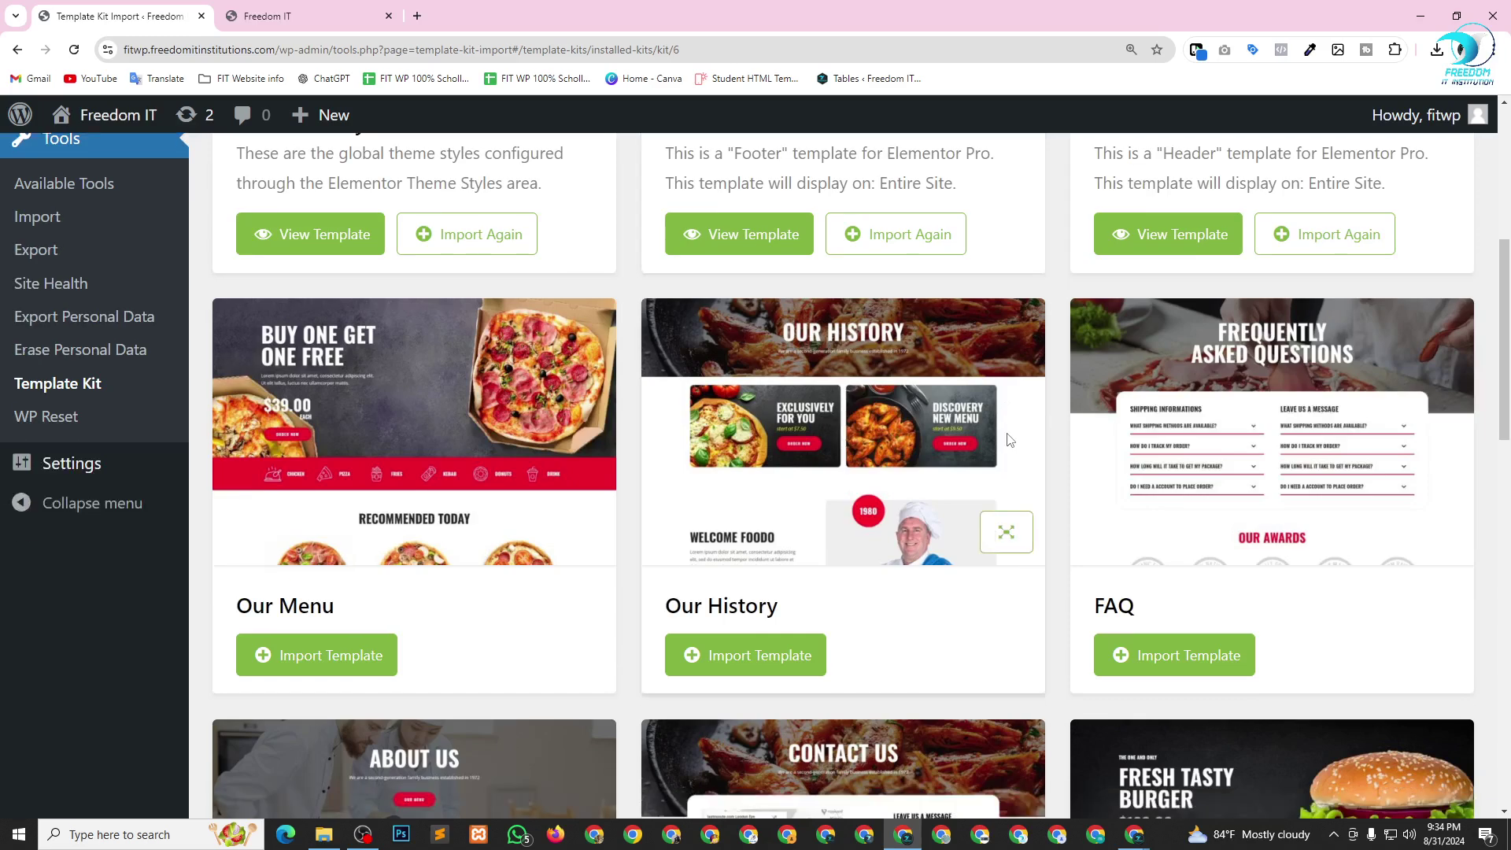
pyautogui.scroll(-9, 388, 545)
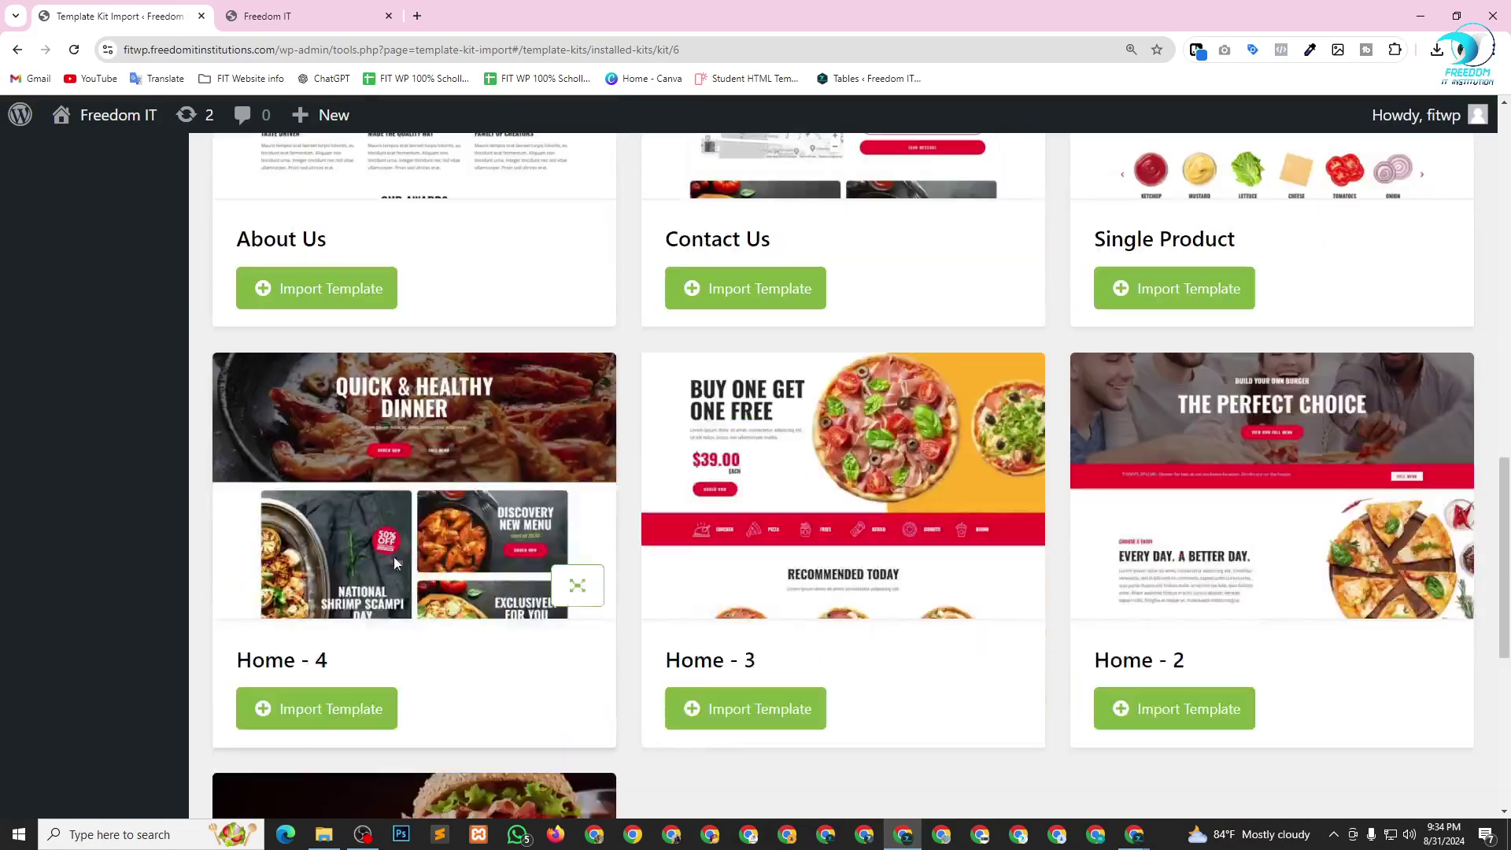
pyautogui.scroll(-6, 627, 465)
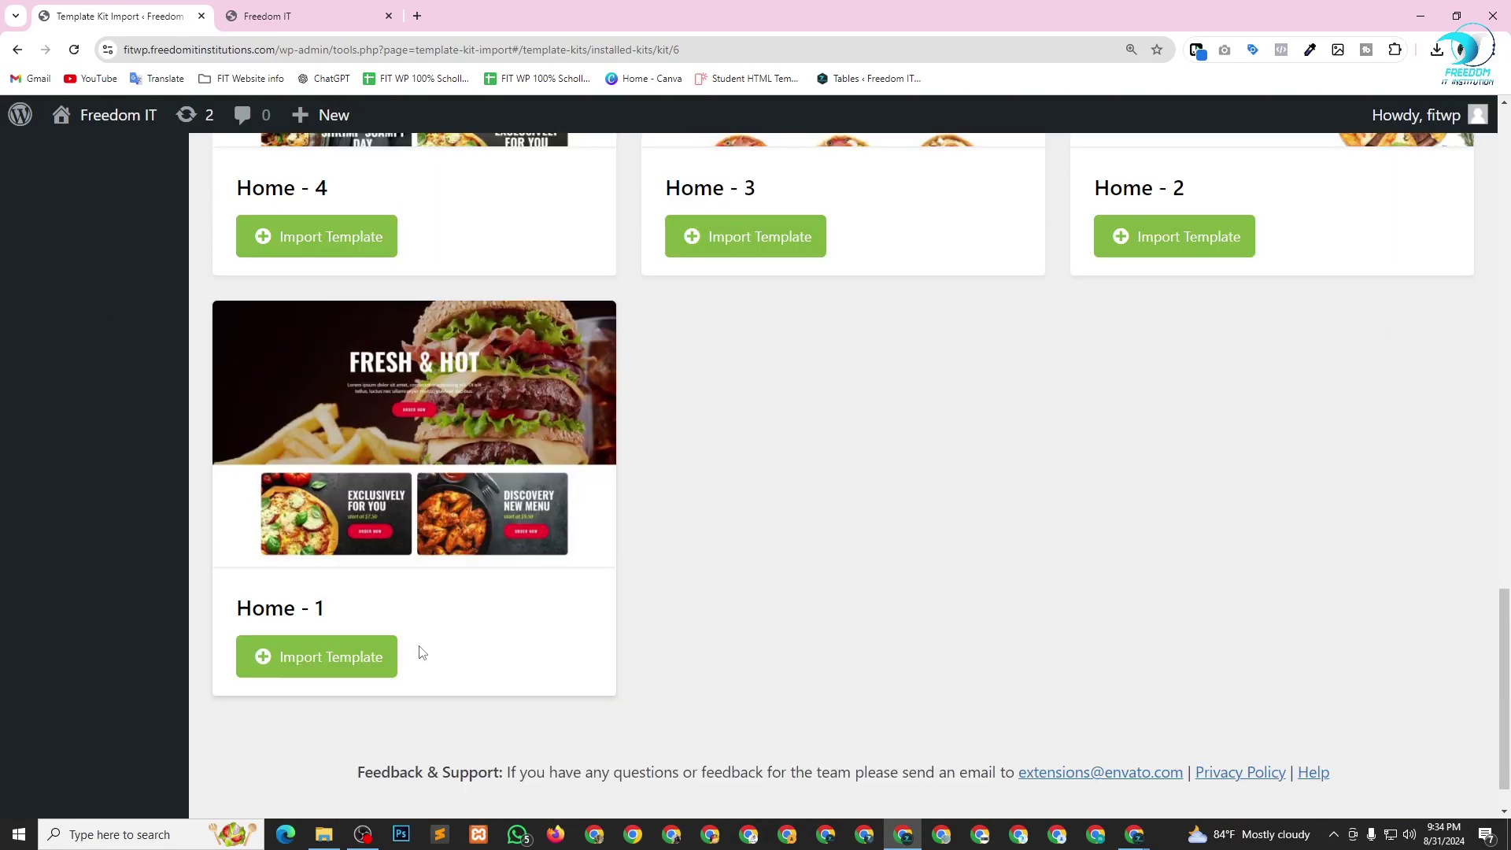
pyautogui.click(322, 658)
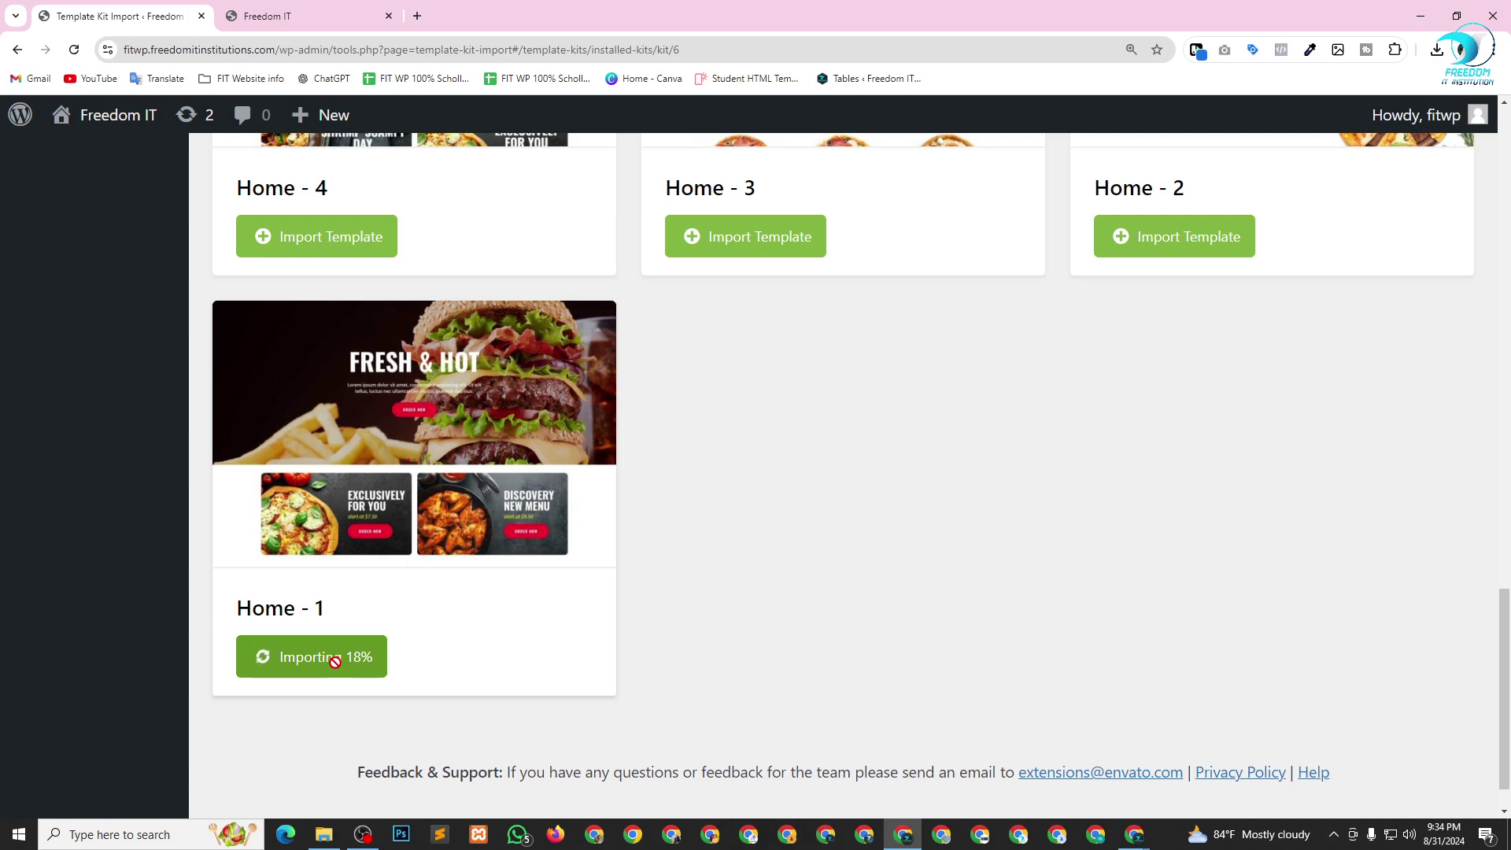
# Monitor the Home - 1 import and look over the import state of the kit's other page templates.
pyautogui.scroll(3, 921, 618)
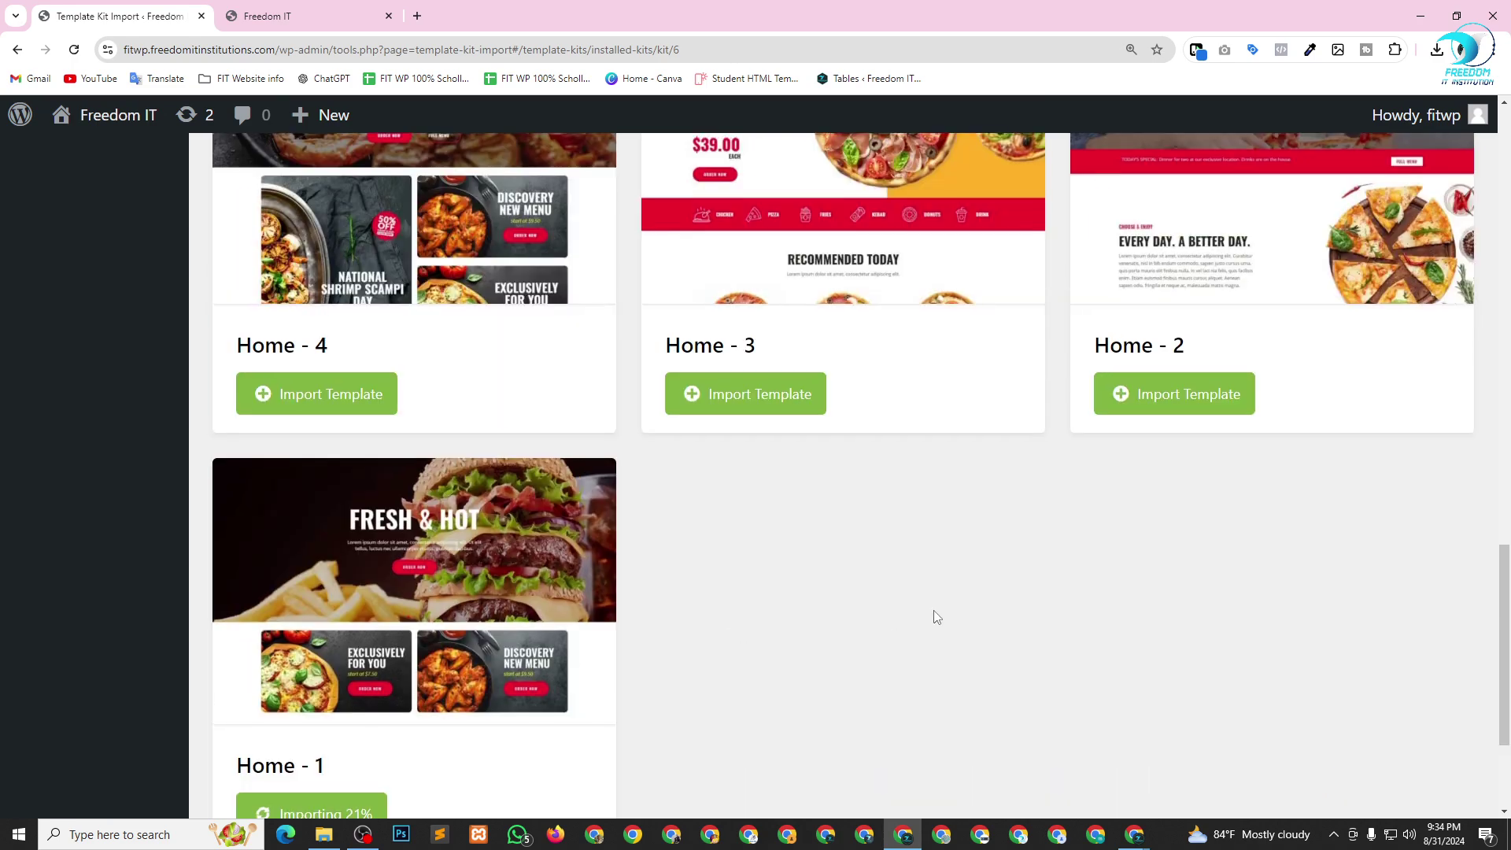
pyautogui.scroll(9, 1089, 596)
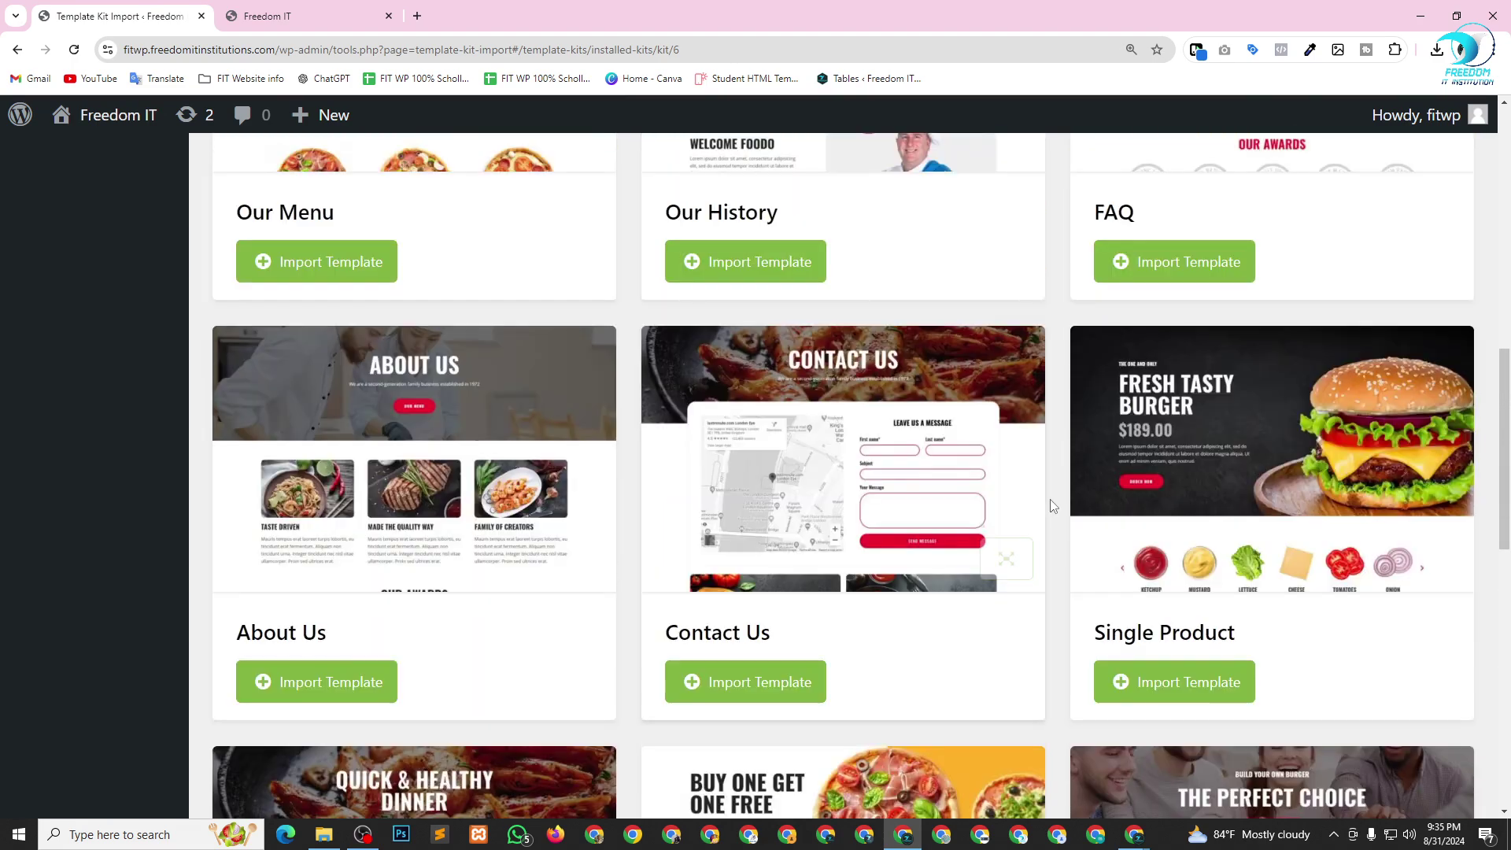
pyautogui.scroll(-7, 1058, 512)
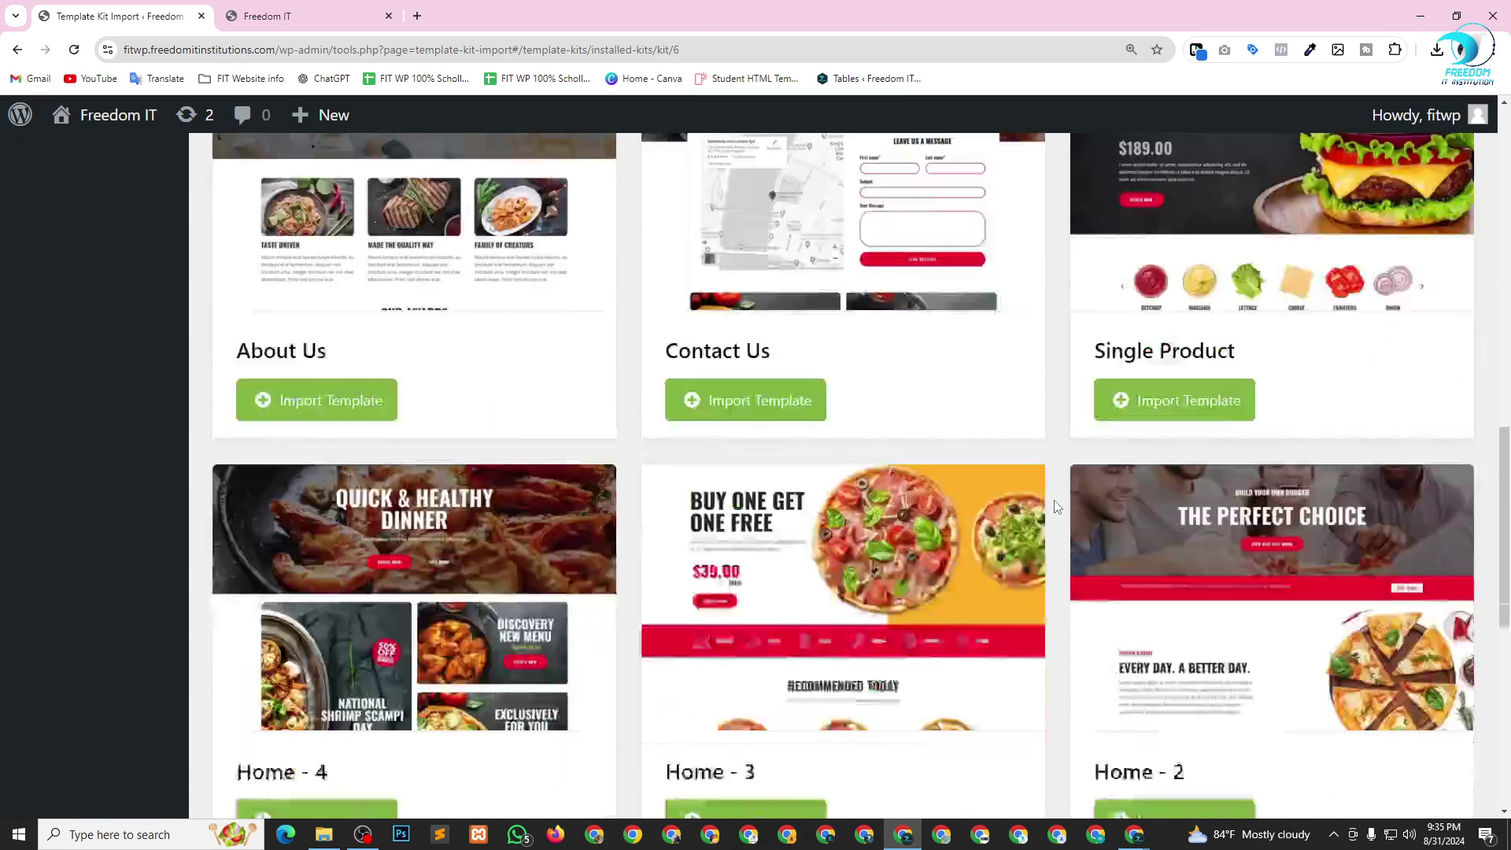
pyautogui.scroll(-4, 1063, 523)
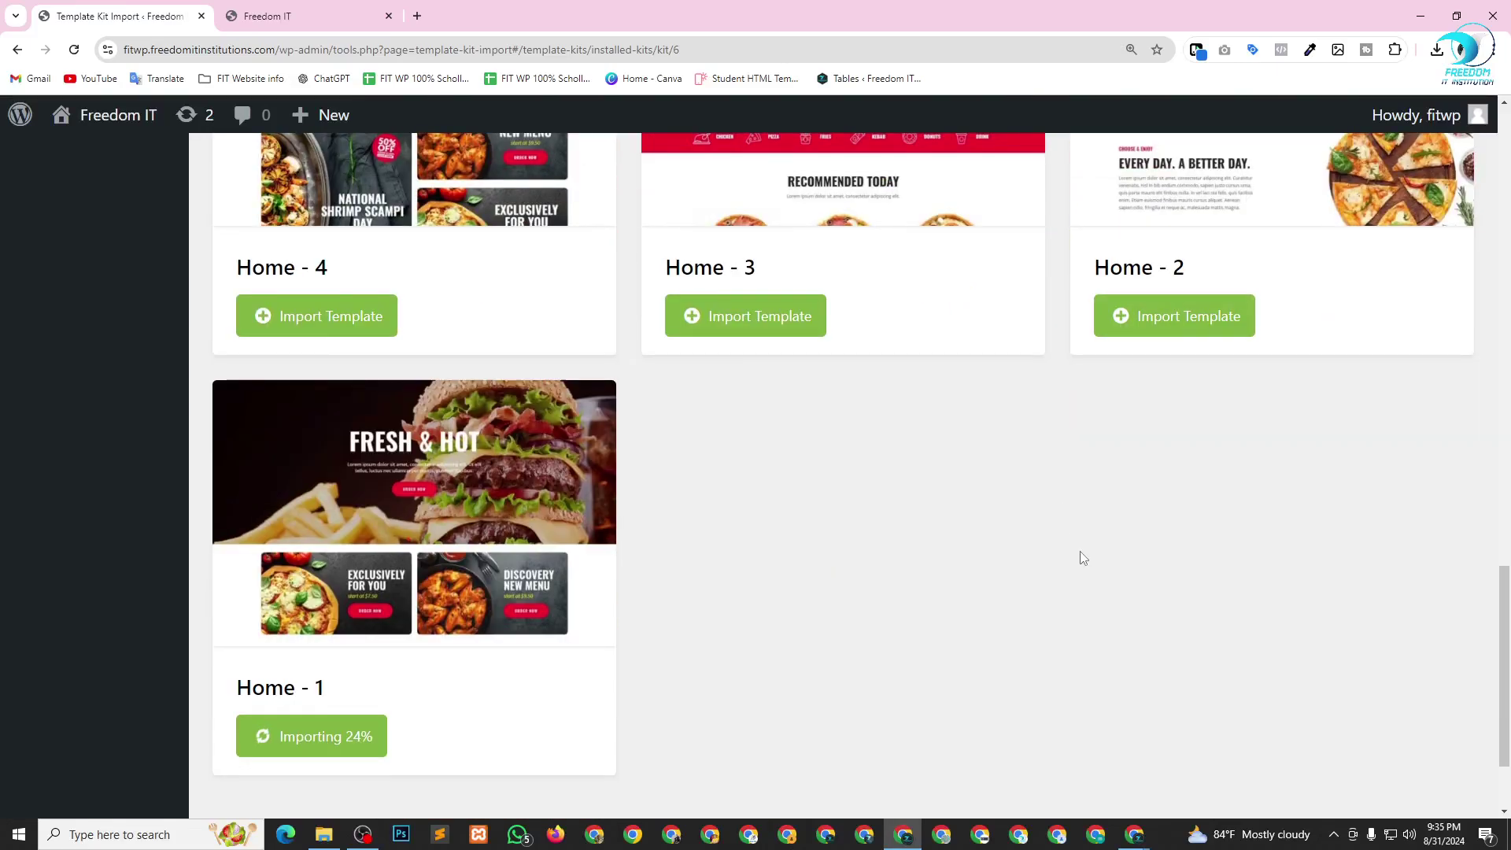
pyautogui.scroll(4, 1075, 529)
pyautogui.scroll(9, 1070, 523)
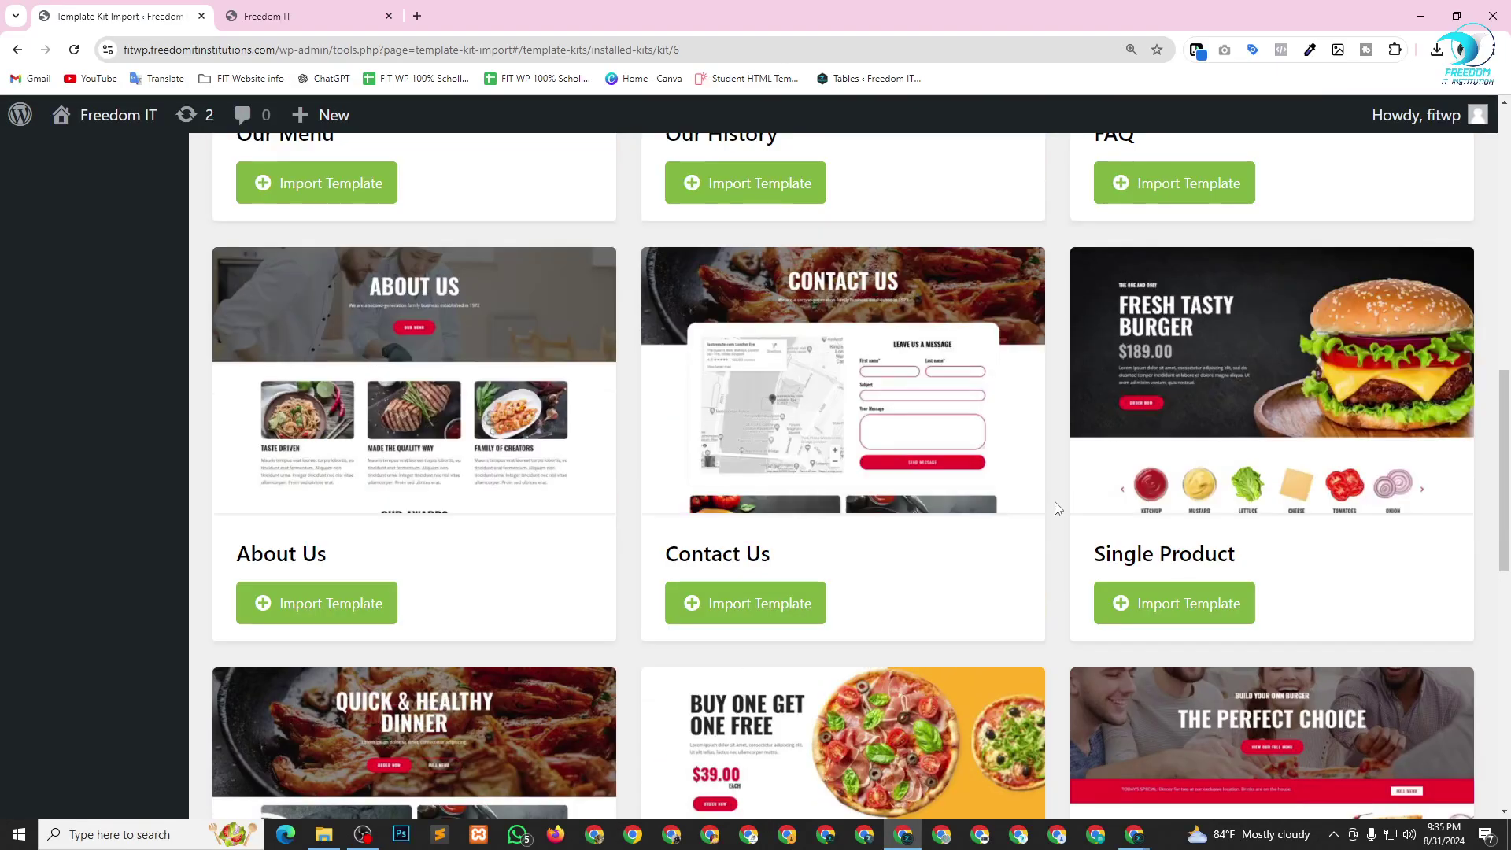
pyautogui.scroll(3, 1063, 513)
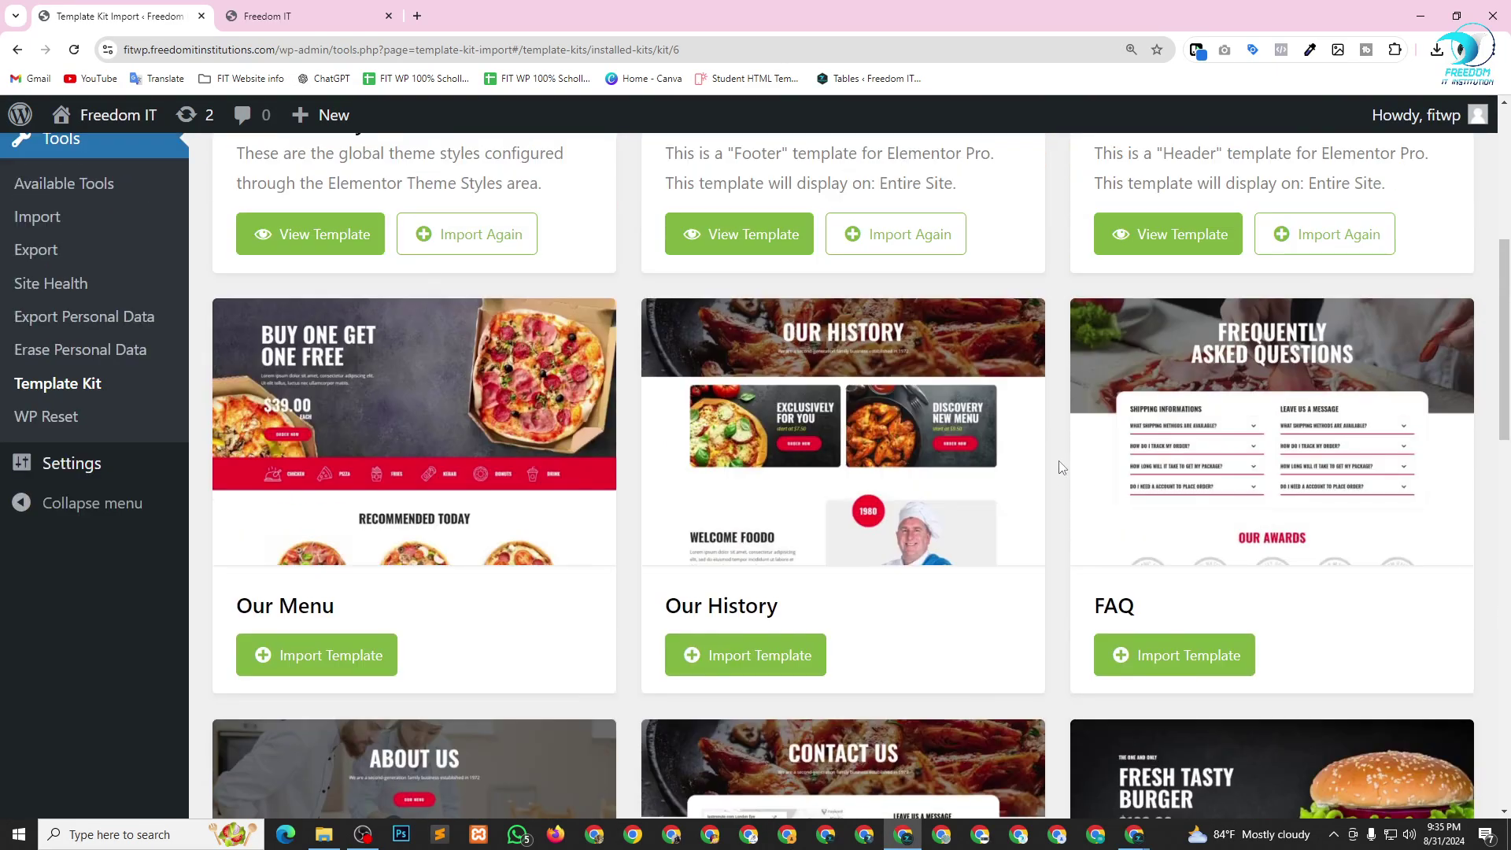
pyautogui.scroll(-15, 1061, 468)
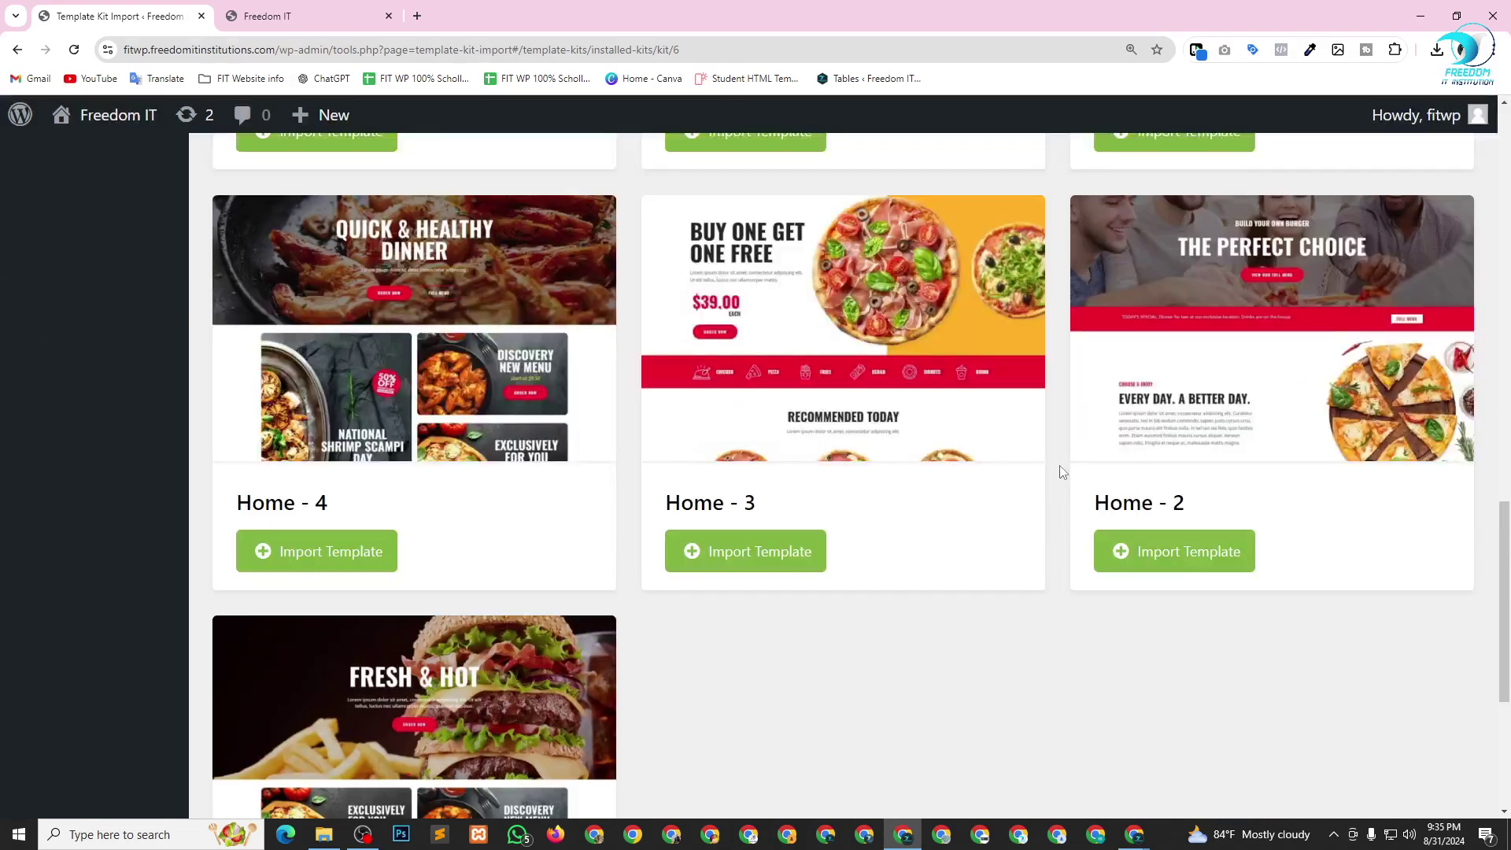
pyautogui.scroll(-1, 1062, 472)
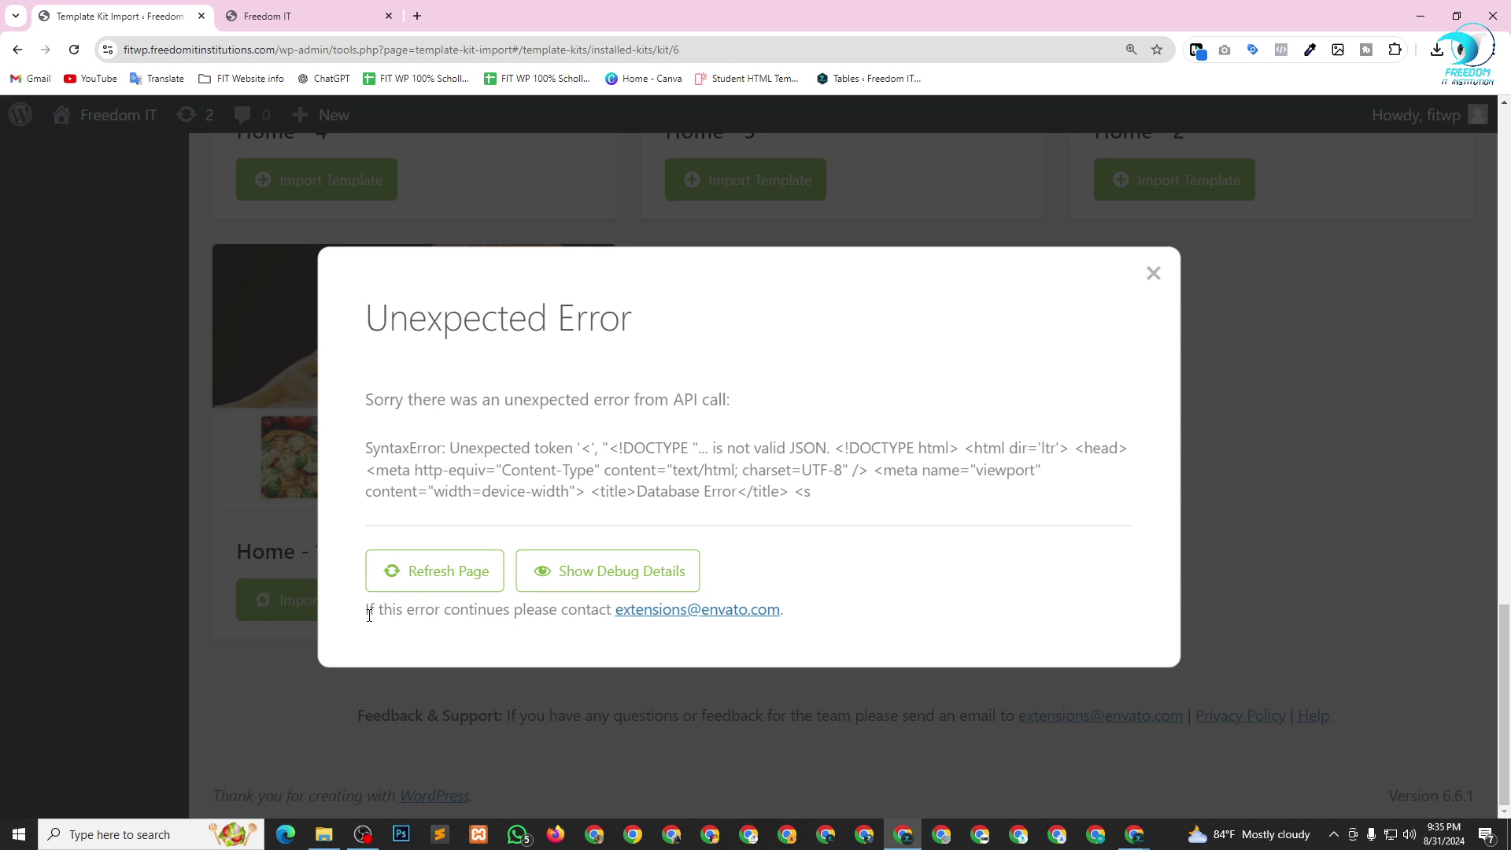
# Read the API call error, refresh the kit page and check which Foodo templates still need importing.
pyautogui.moveTo(389, 399); pyautogui.dragTo(737, 402)
pyautogui.click(834, 425)
pyautogui.click(441, 579)
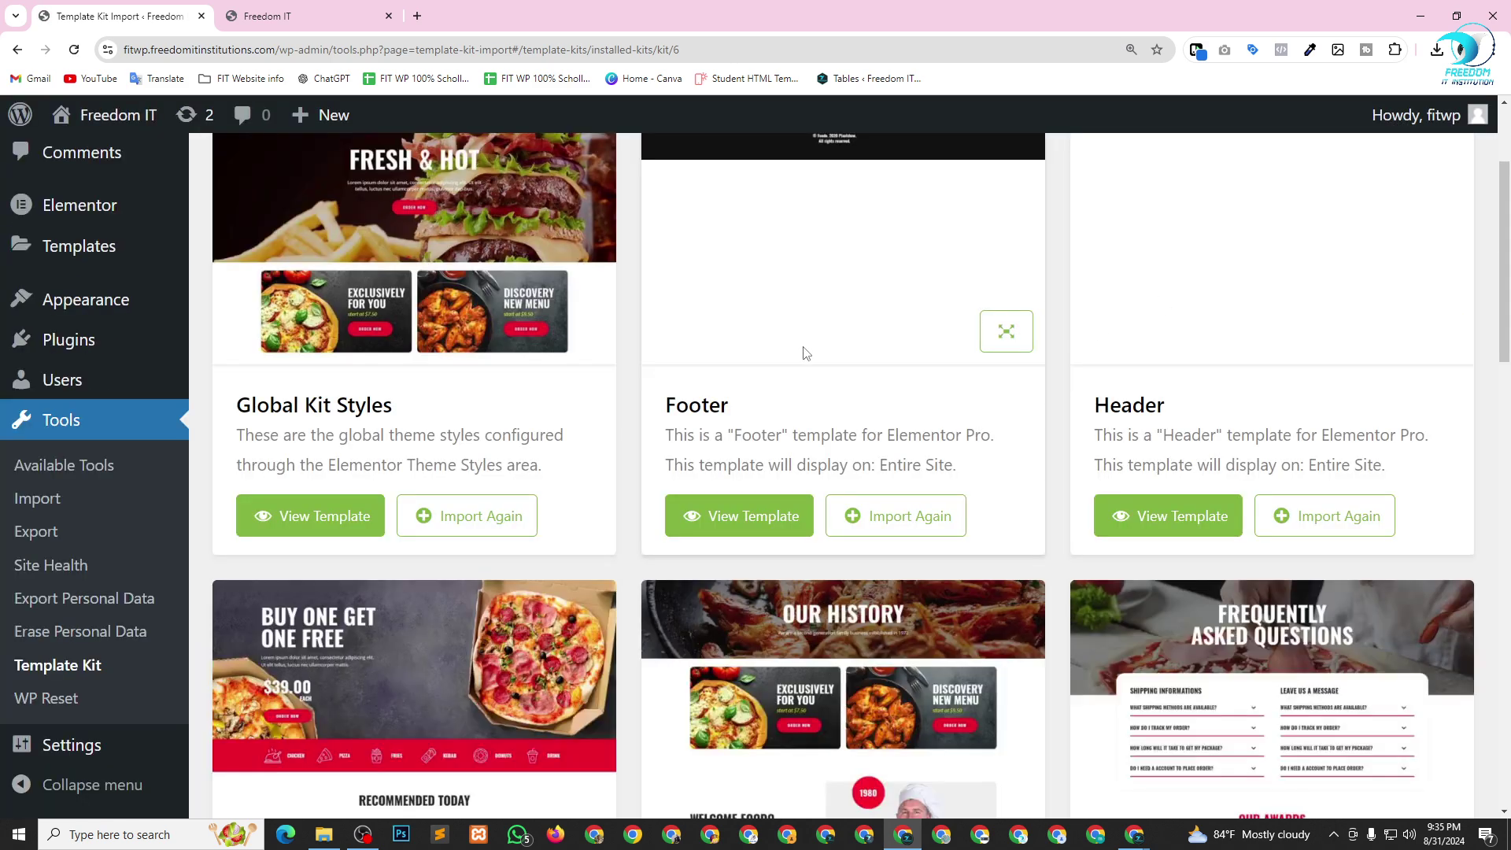
pyautogui.scroll(-12, 616, 550)
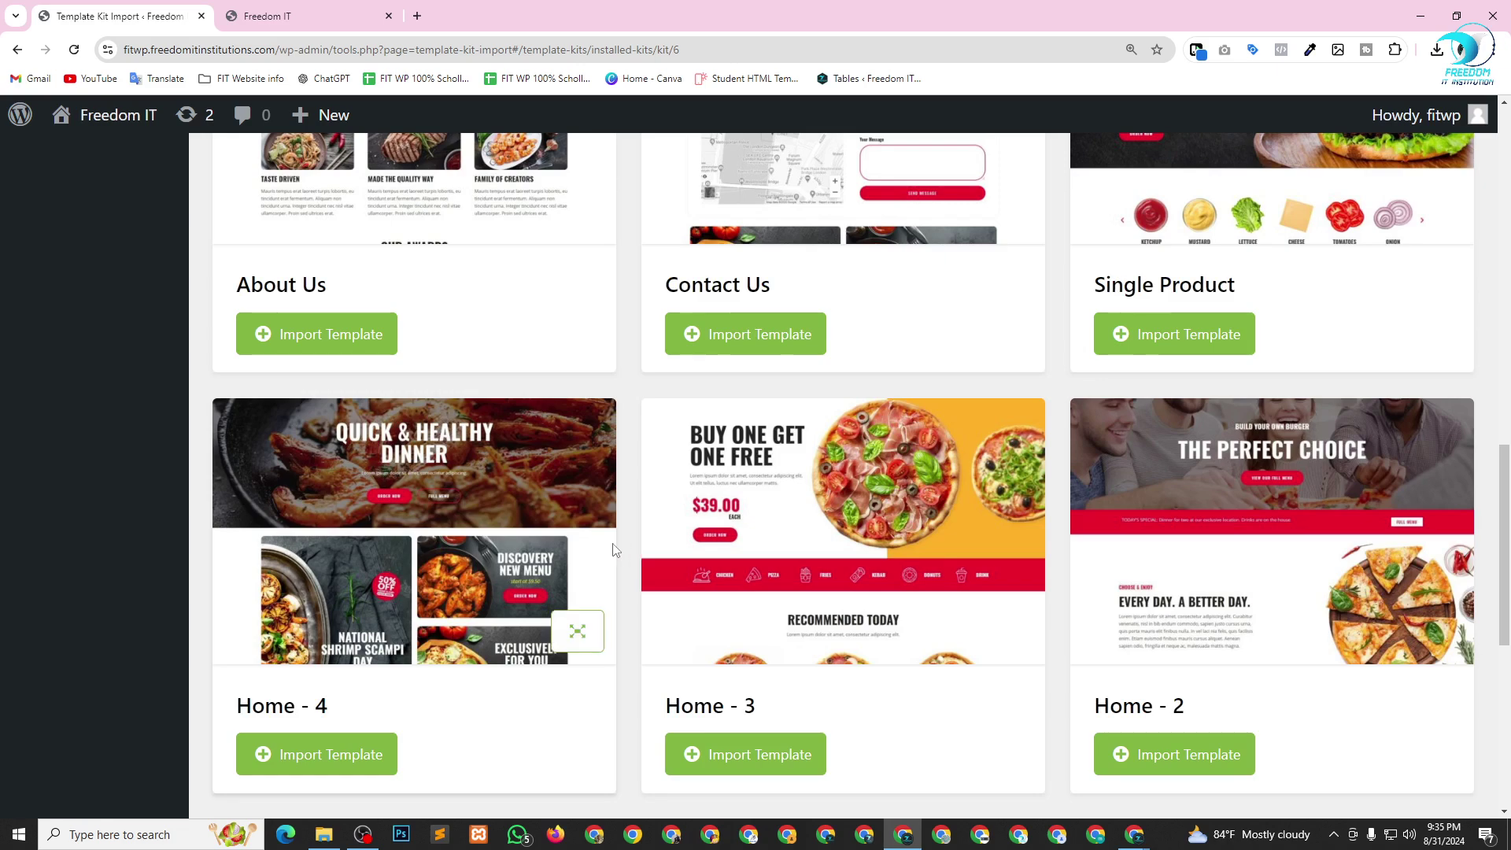
pyautogui.scroll(-7, 615, 550)
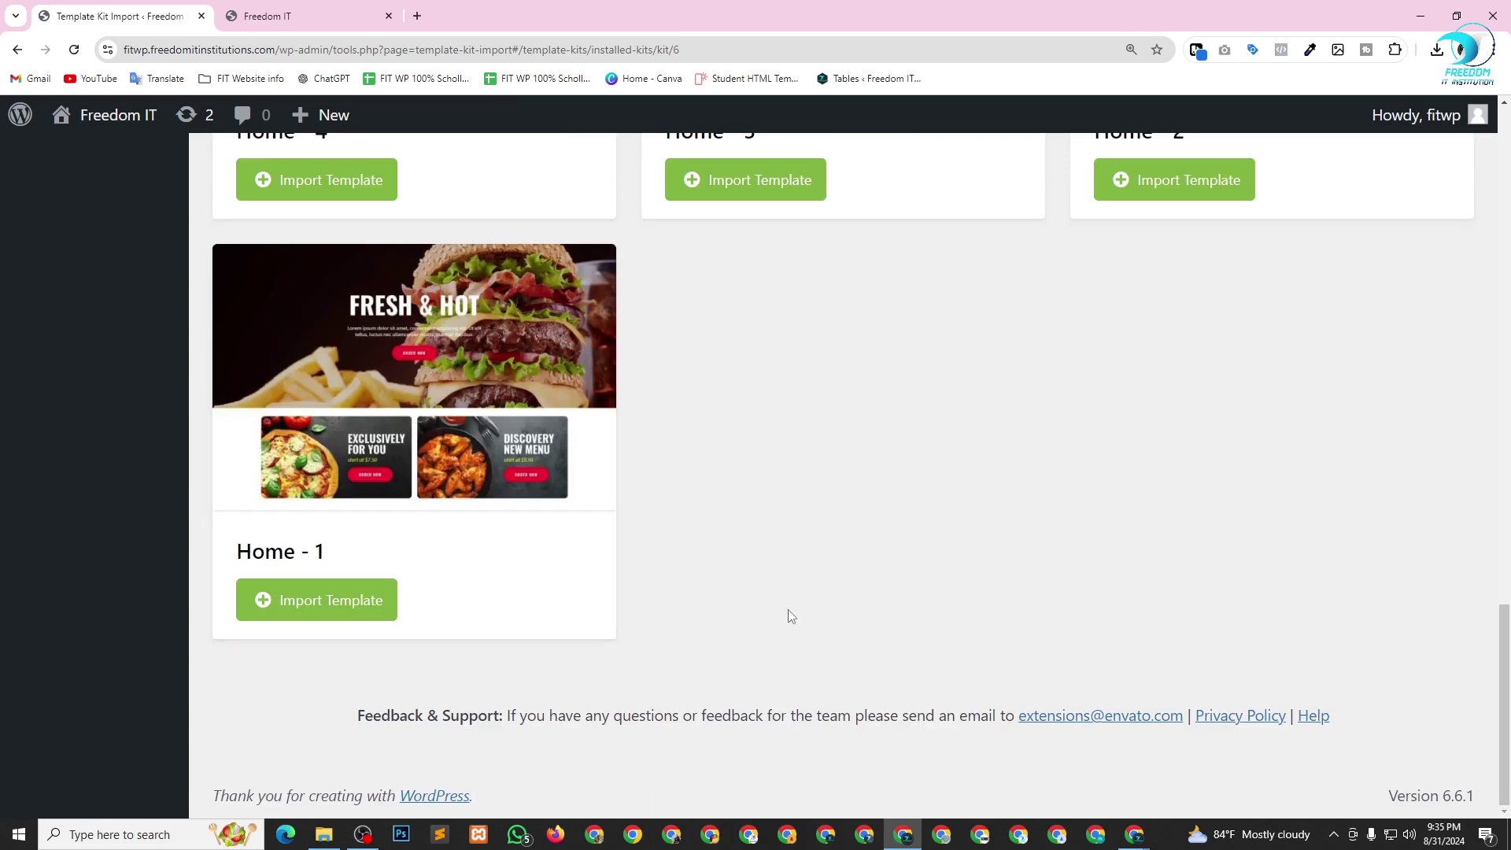
pyautogui.scroll(10, 791, 616)
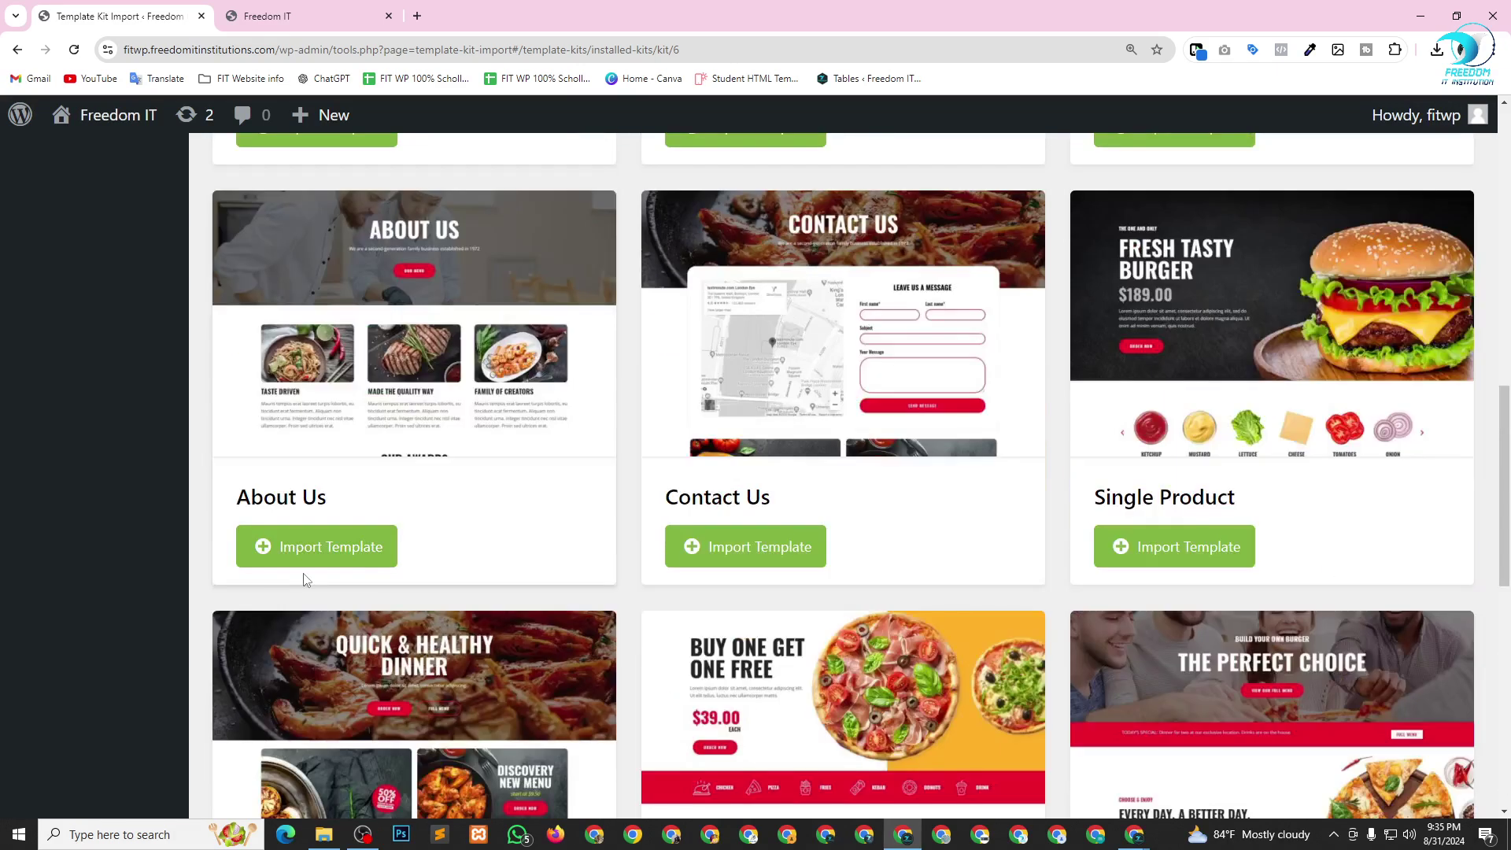
# Import the About Us template and check the import state of the kit's other templates until it finishes.
pyautogui.click(349, 549)
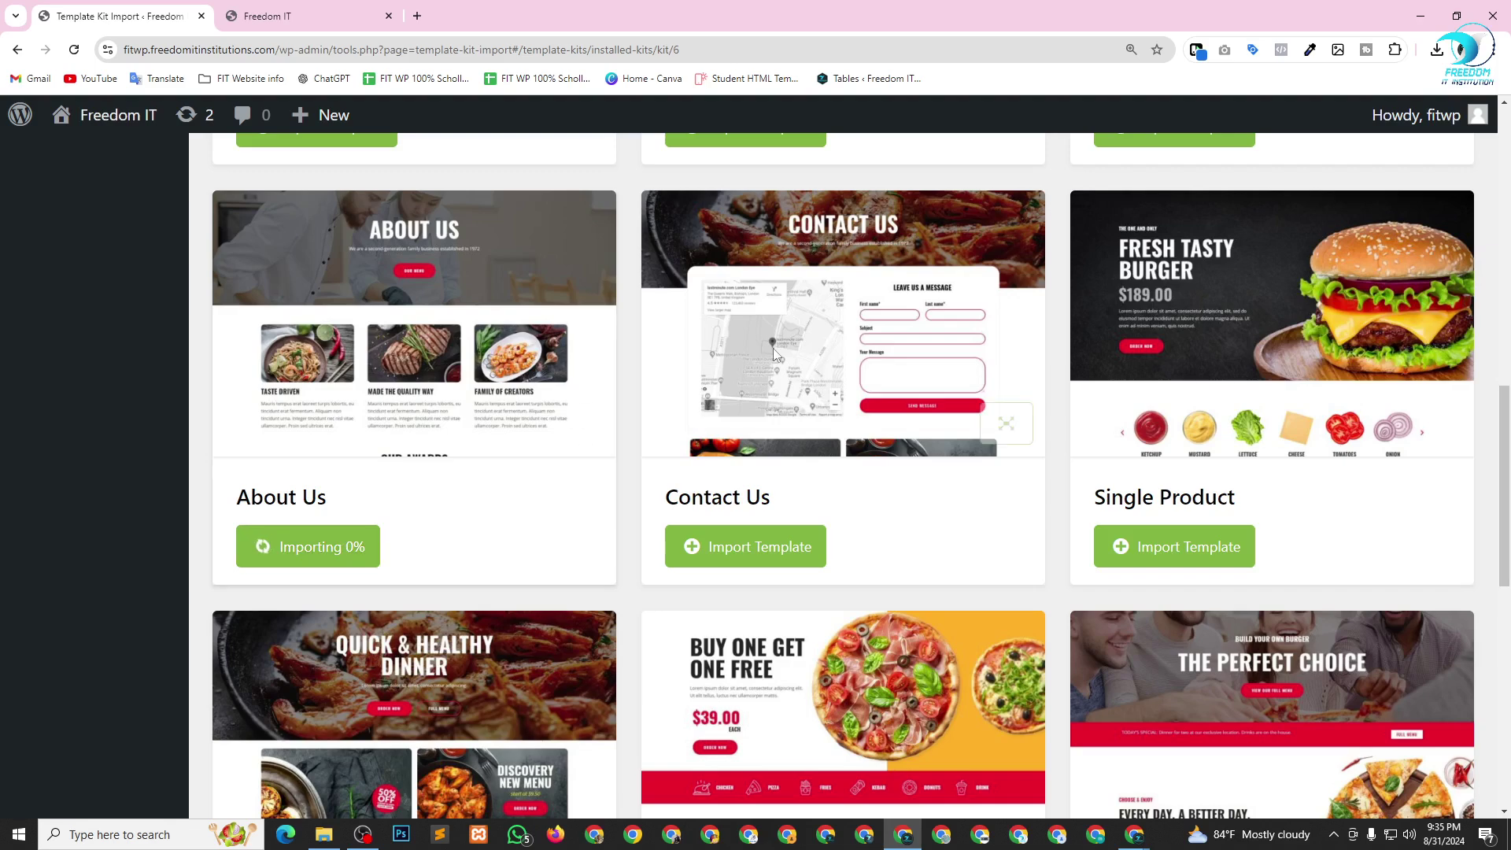
pyautogui.scroll(5, 347, 513)
pyautogui.scroll(5, 388, 523)
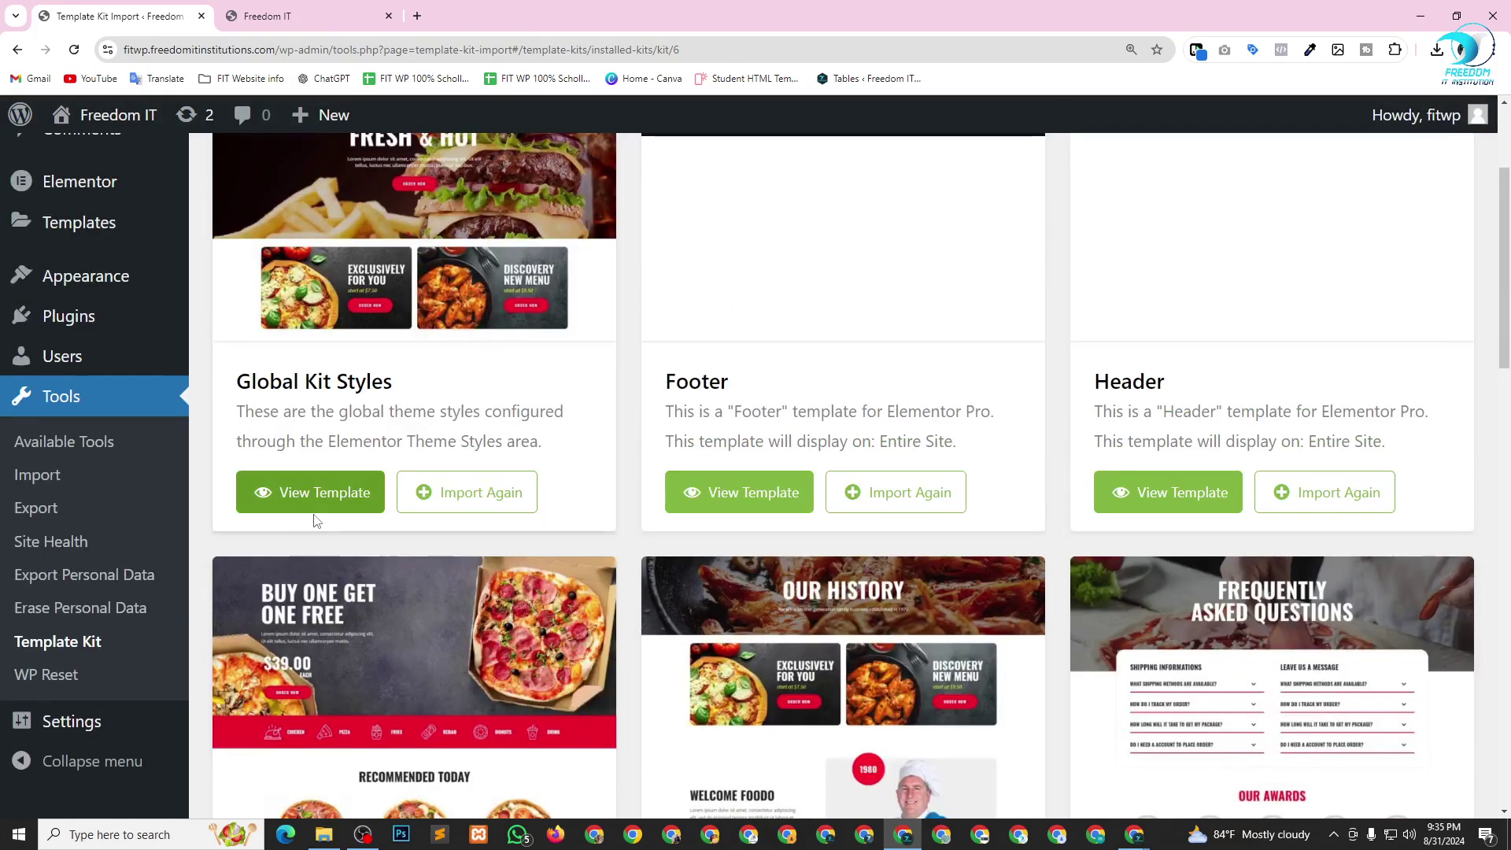
pyautogui.scroll(-6, 776, 484)
pyautogui.scroll(3, 800, 495)
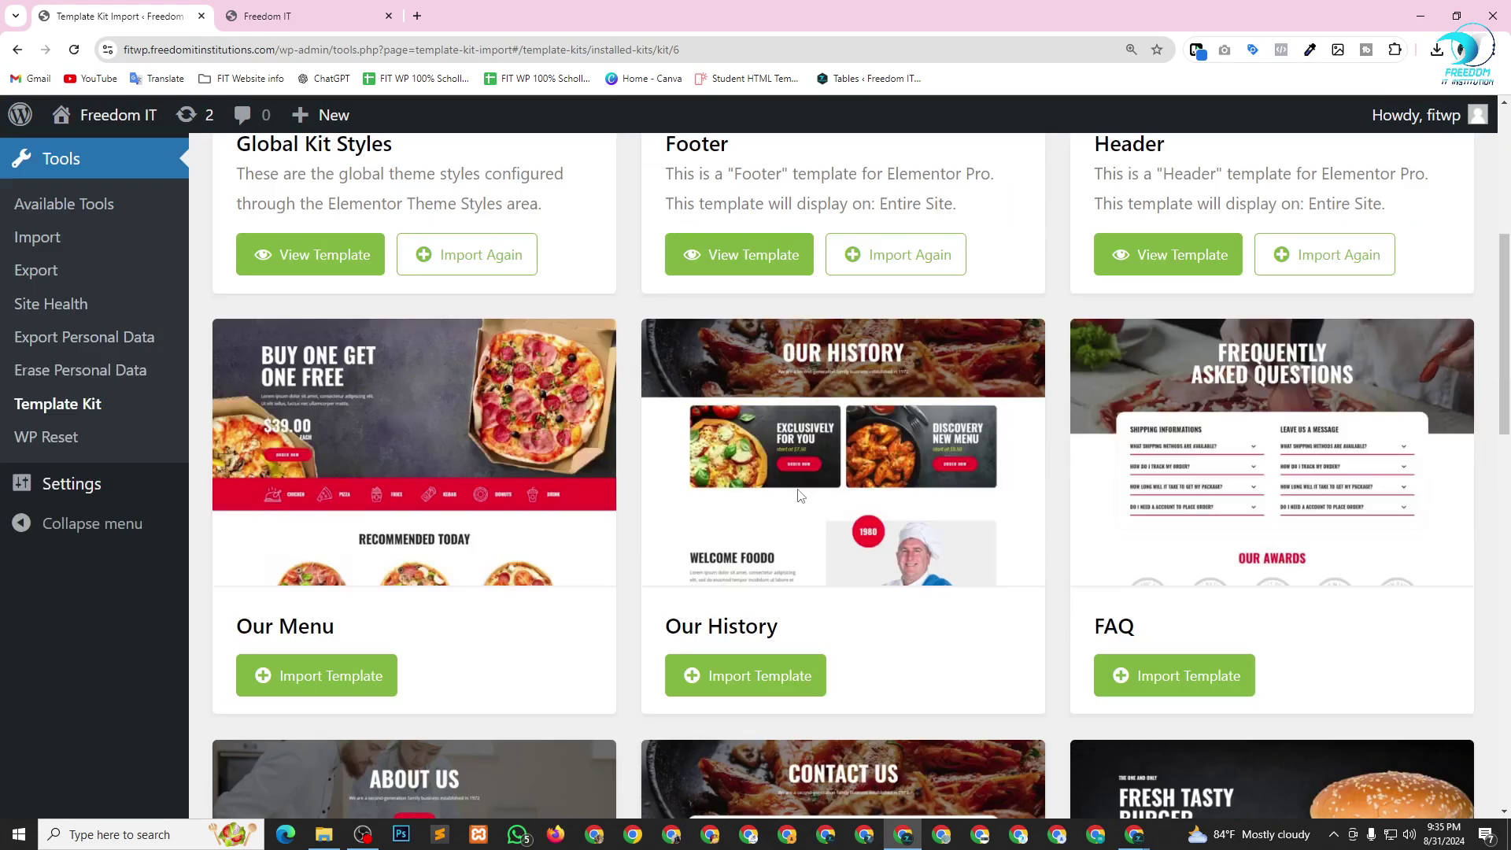
pyautogui.scroll(-8, 644, 482)
pyautogui.scroll(-5, 645, 482)
pyautogui.scroll(5, 645, 482)
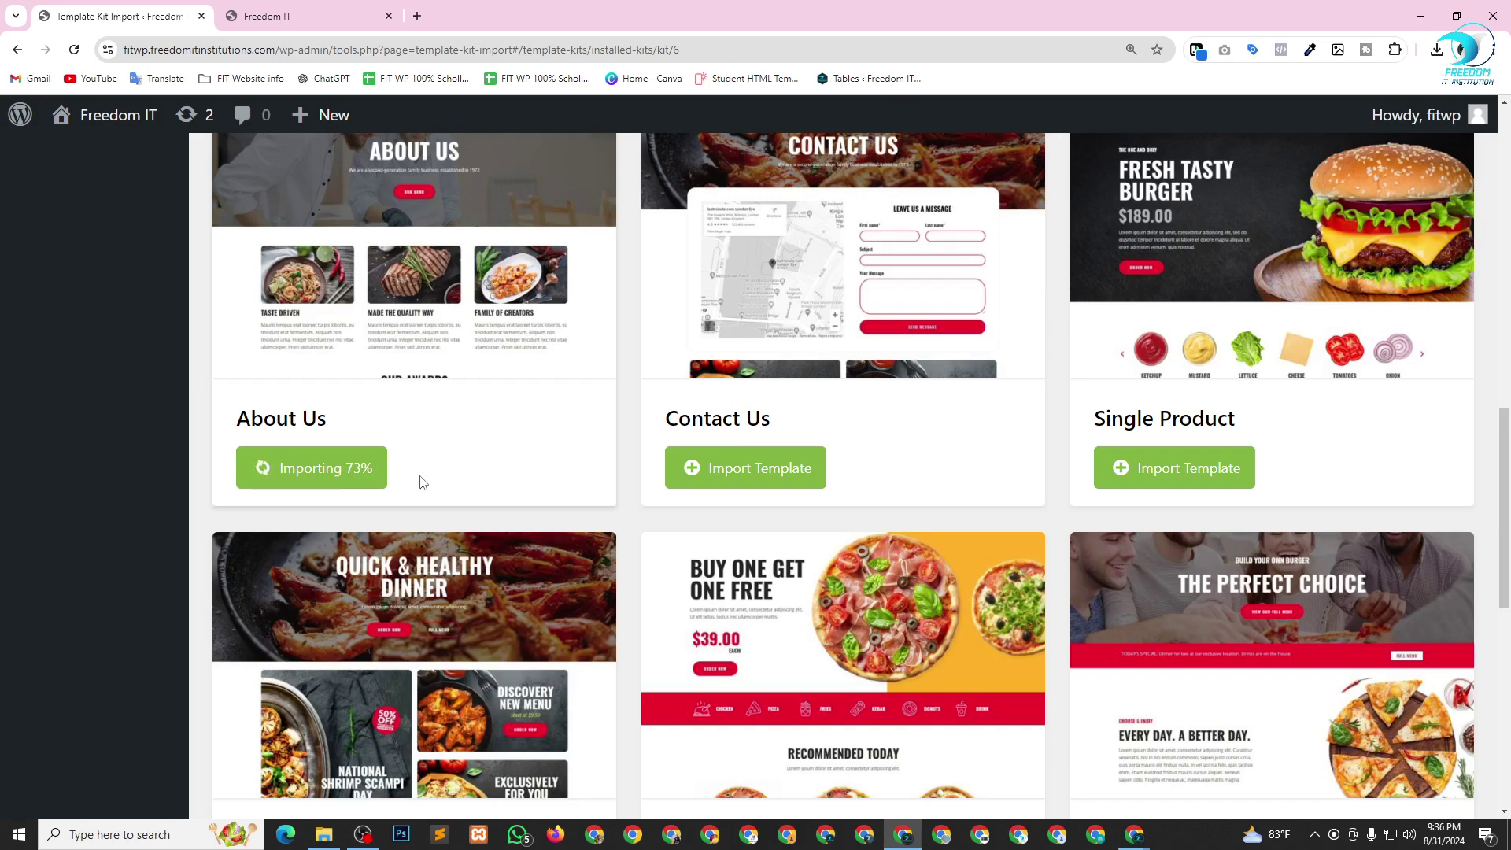
pyautogui.scroll(1, 441, 488)
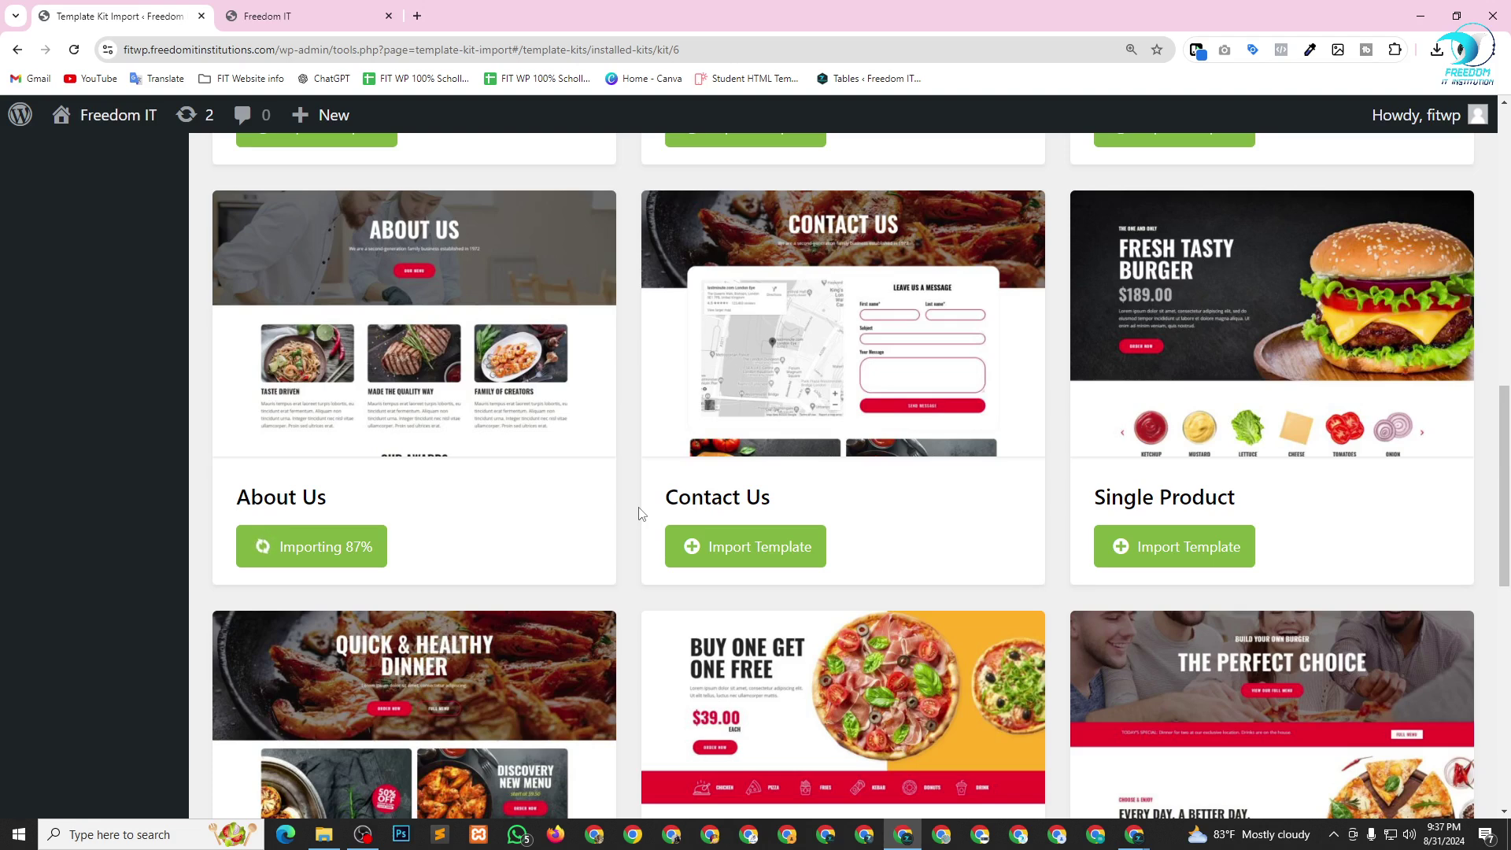
pyautogui.scroll(2, 634, 504)
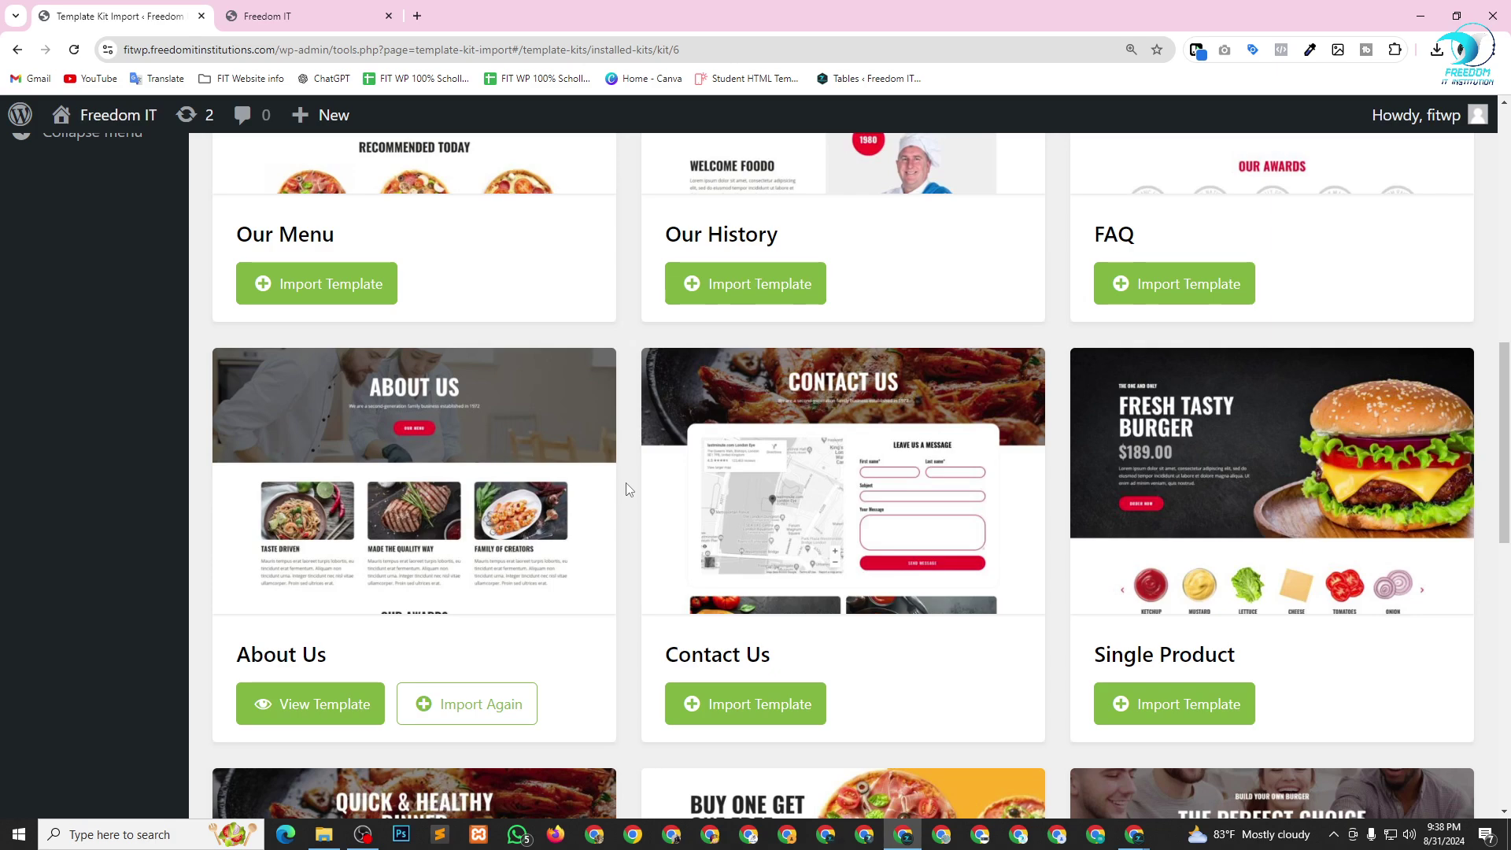
# Try to import the Home - 4 template and look over the import state of the kit's other page templates.
pyautogui.scroll(-2, 621, 445)
pyautogui.scroll(-10, 393, 480)
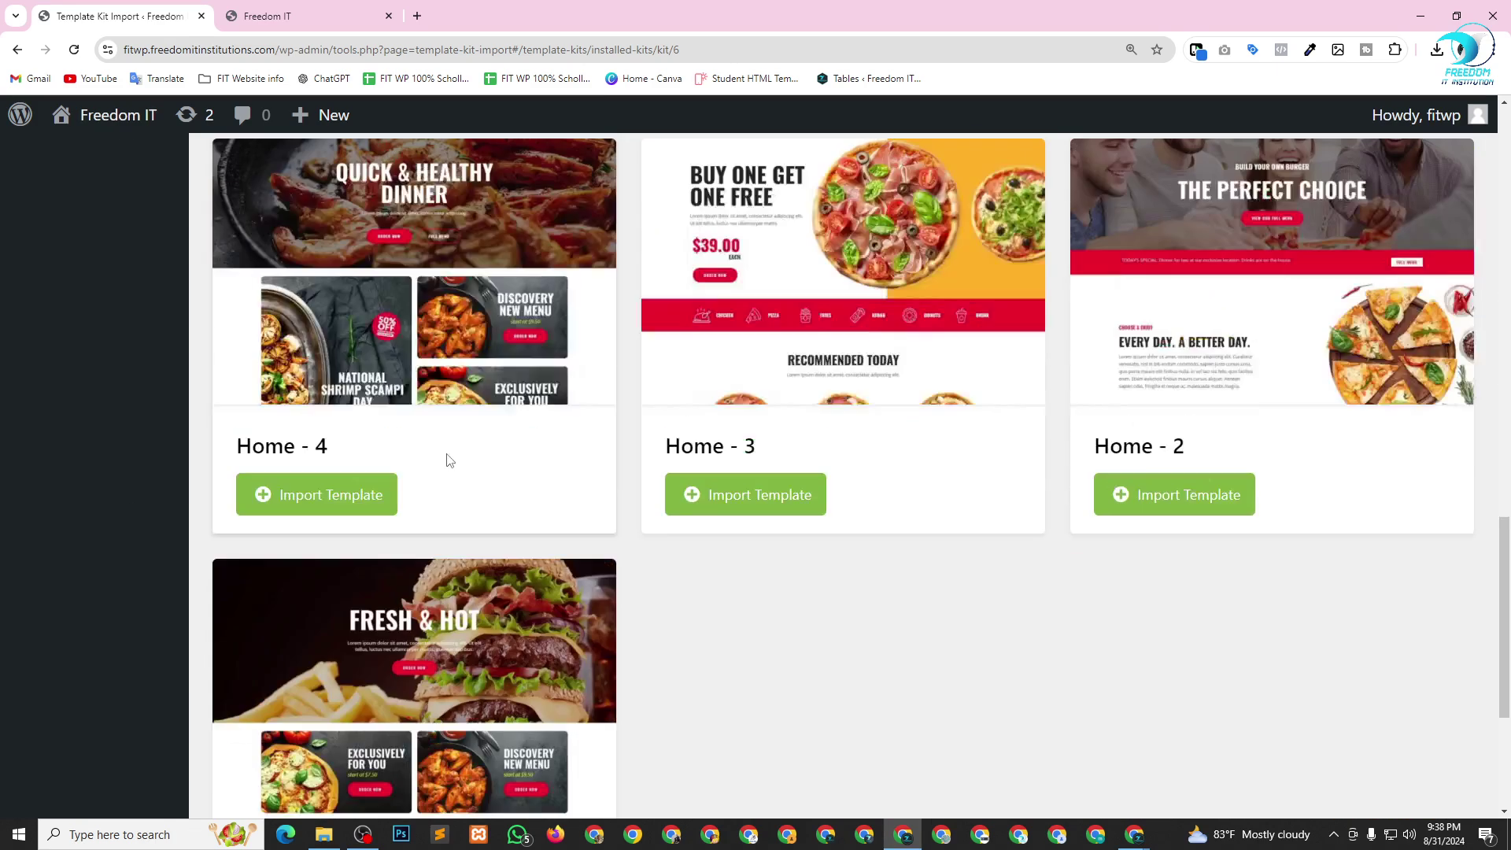
pyautogui.scroll(5, 894, 574)
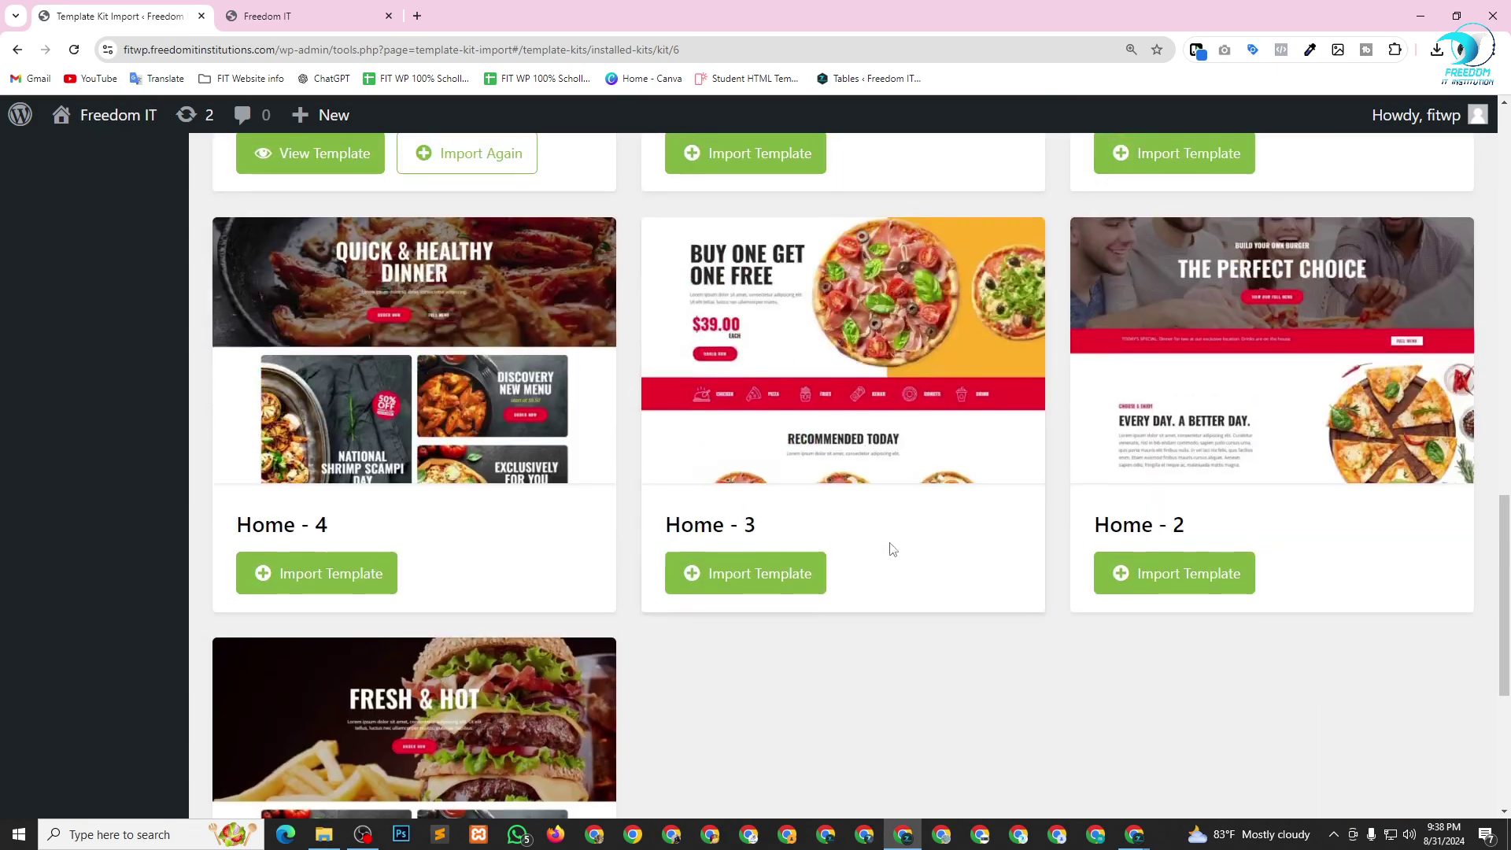
pyautogui.click(334, 573)
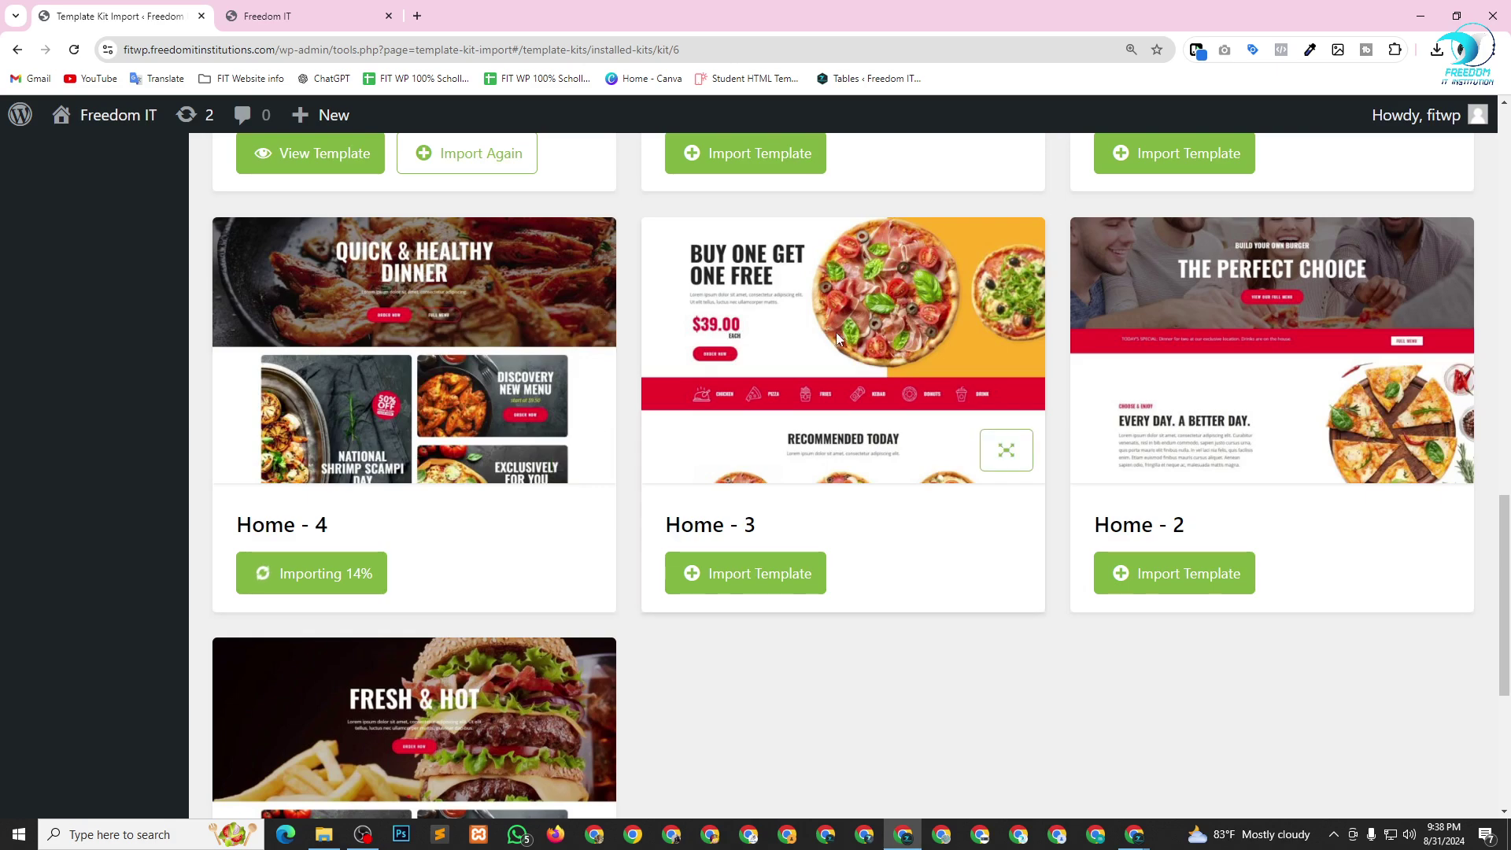
pyautogui.scroll(5, 842, 387)
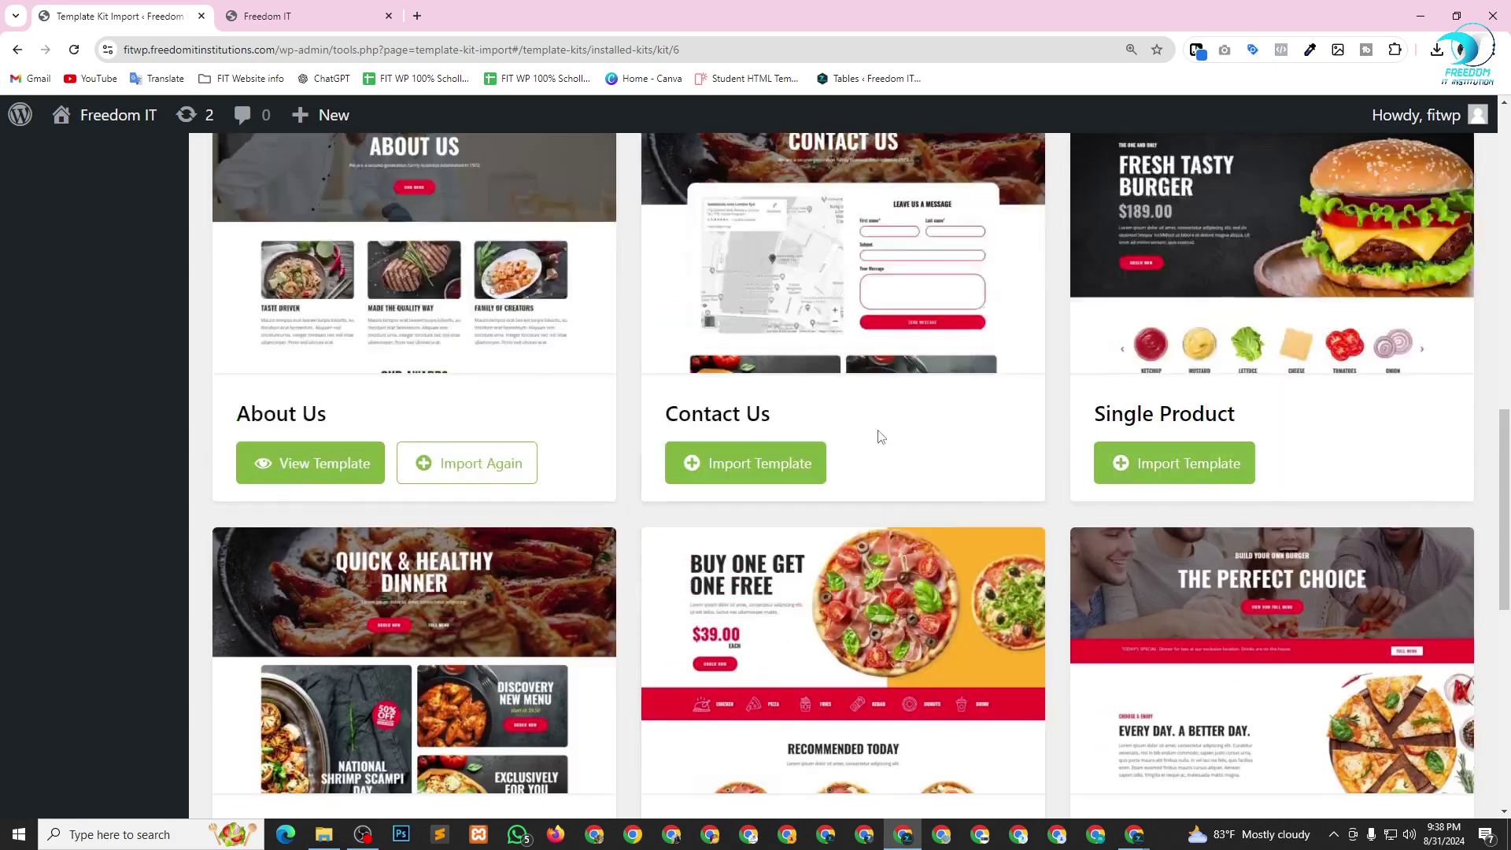
pyautogui.scroll(1, 993, 422)
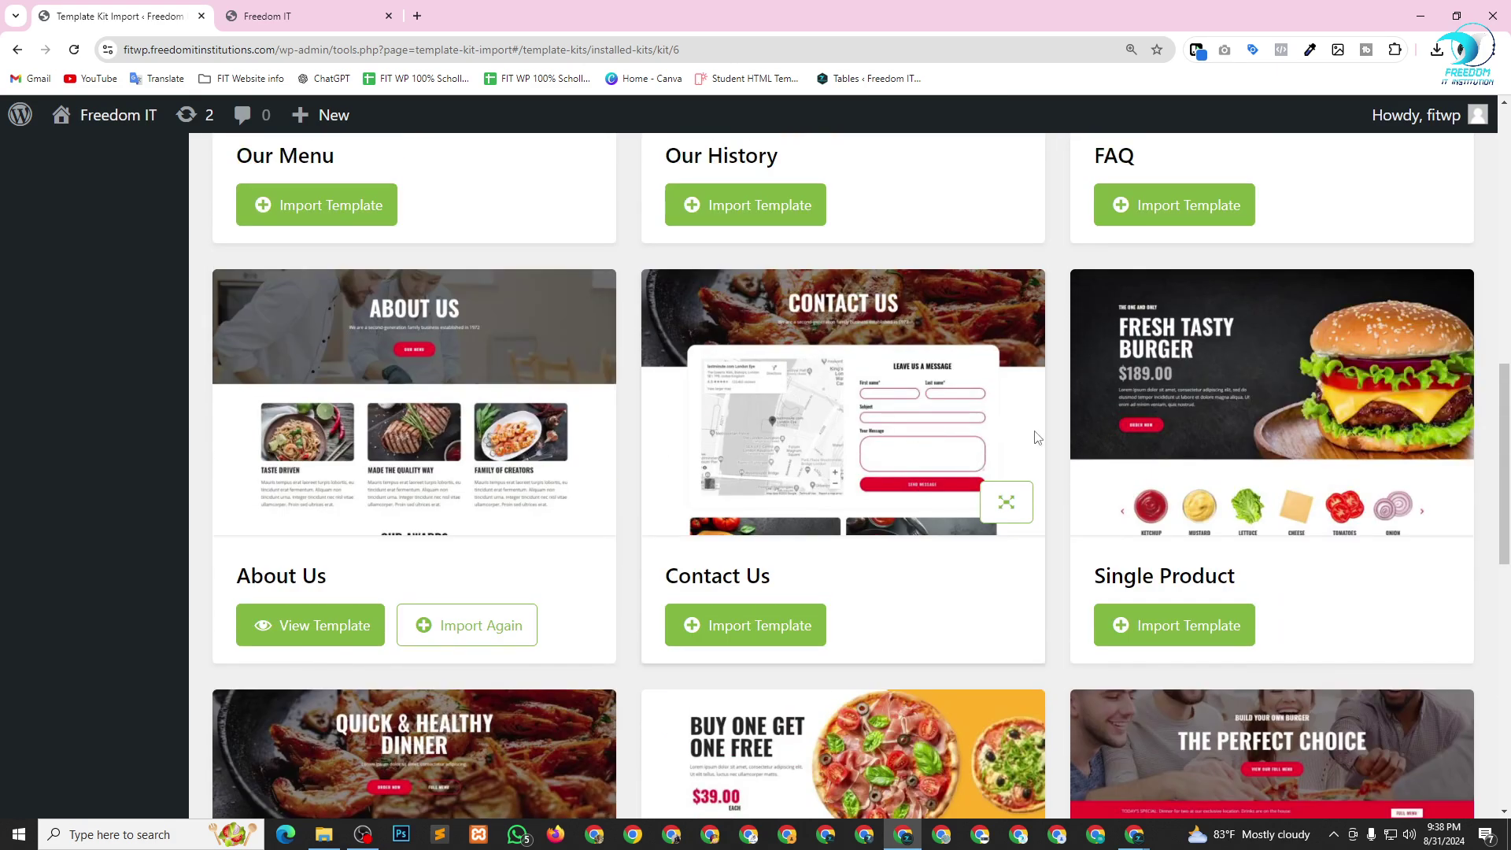
pyautogui.scroll(-3, 1062, 429)
pyautogui.scroll(-4, 1066, 428)
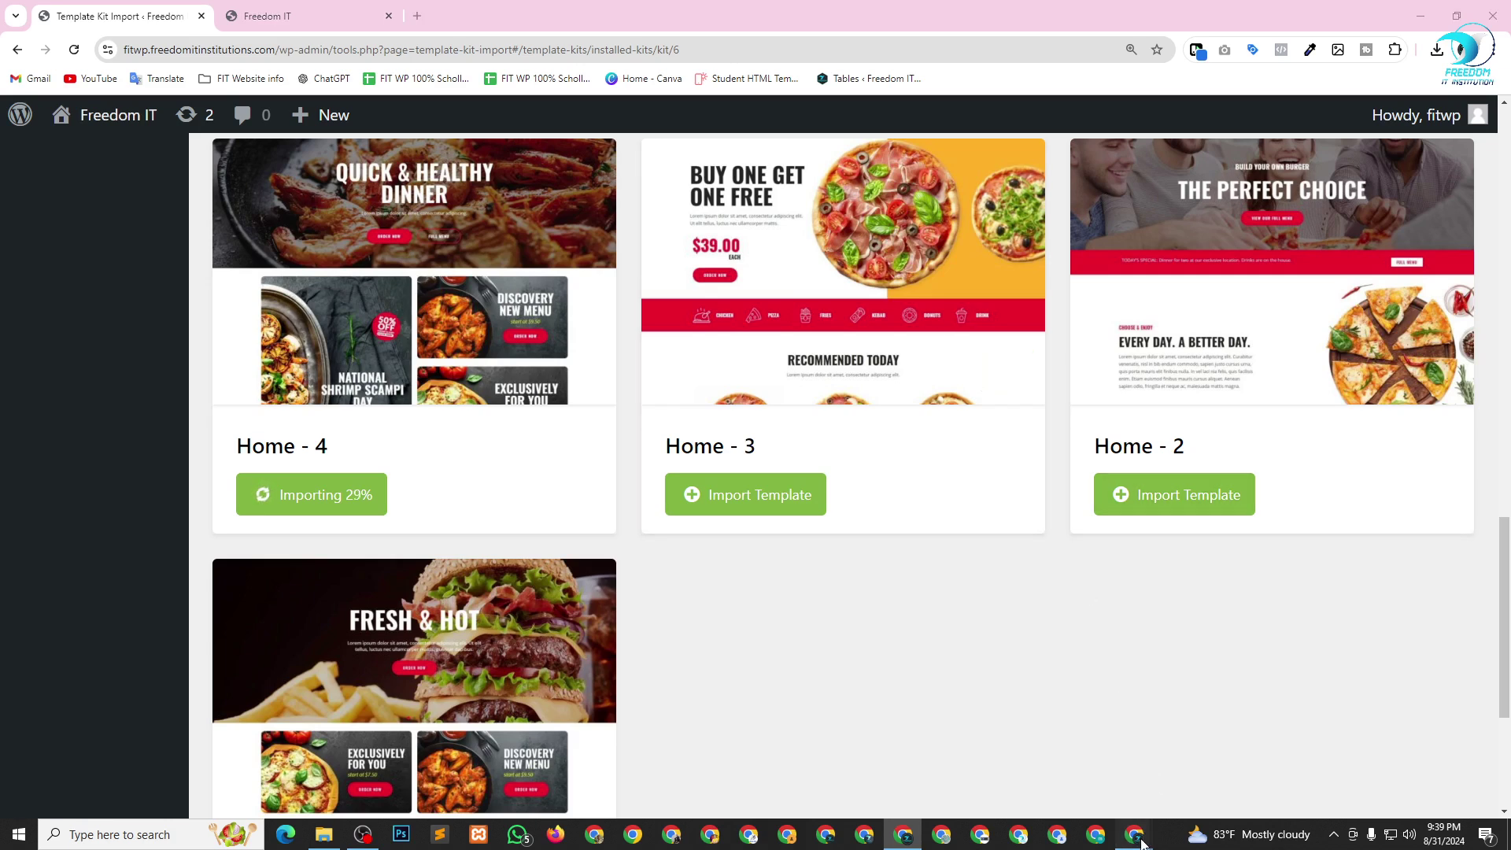
# Look at the Google Meet call and return to the kit page to check the Home - 4 import.
pyautogui.moveTo(1137, 836)
pyautogui.click(1067, 774)
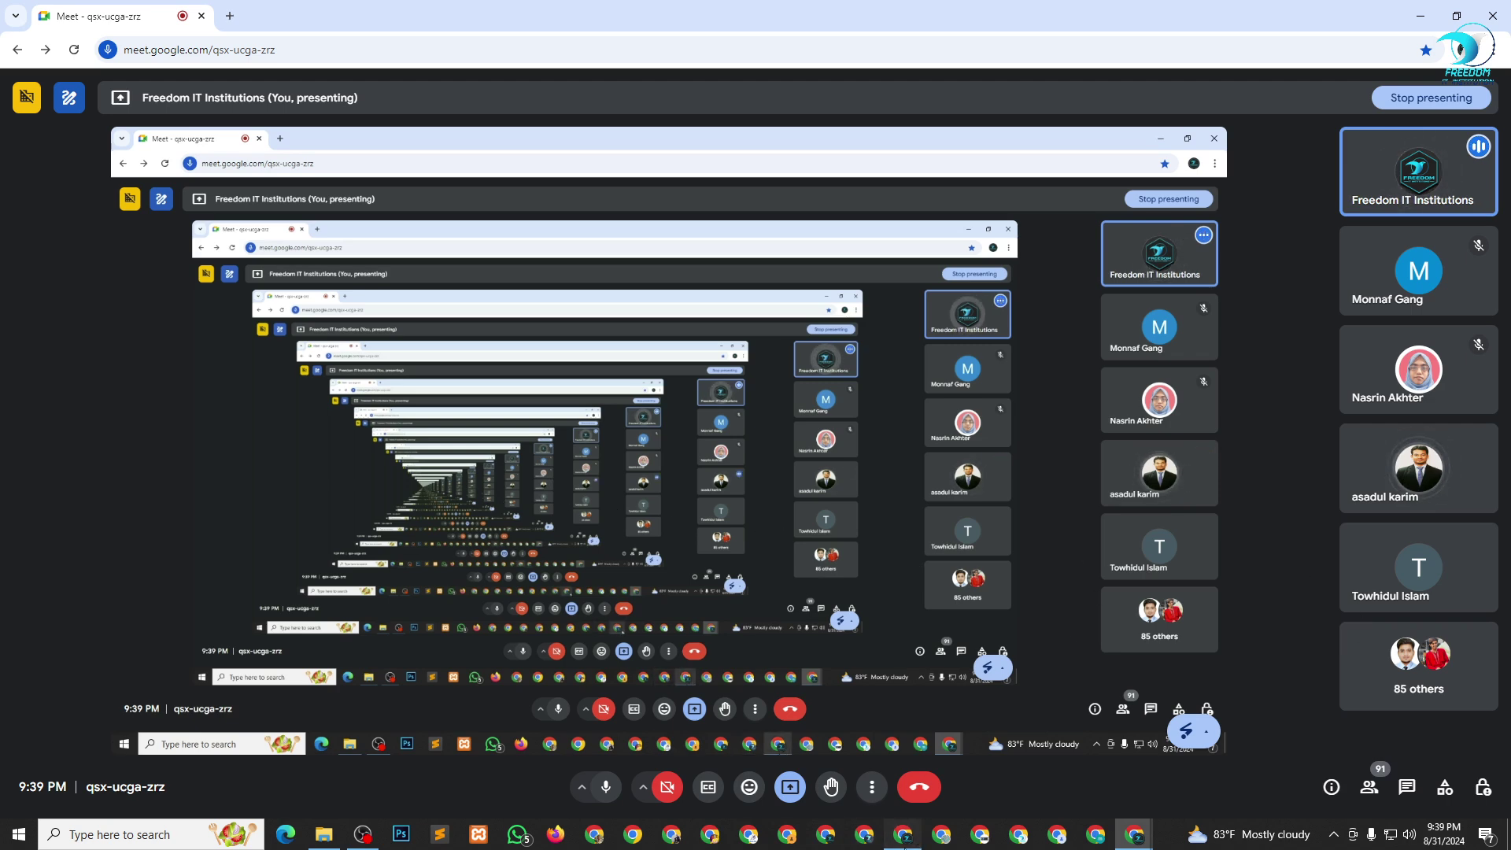
pyautogui.click(905, 845)
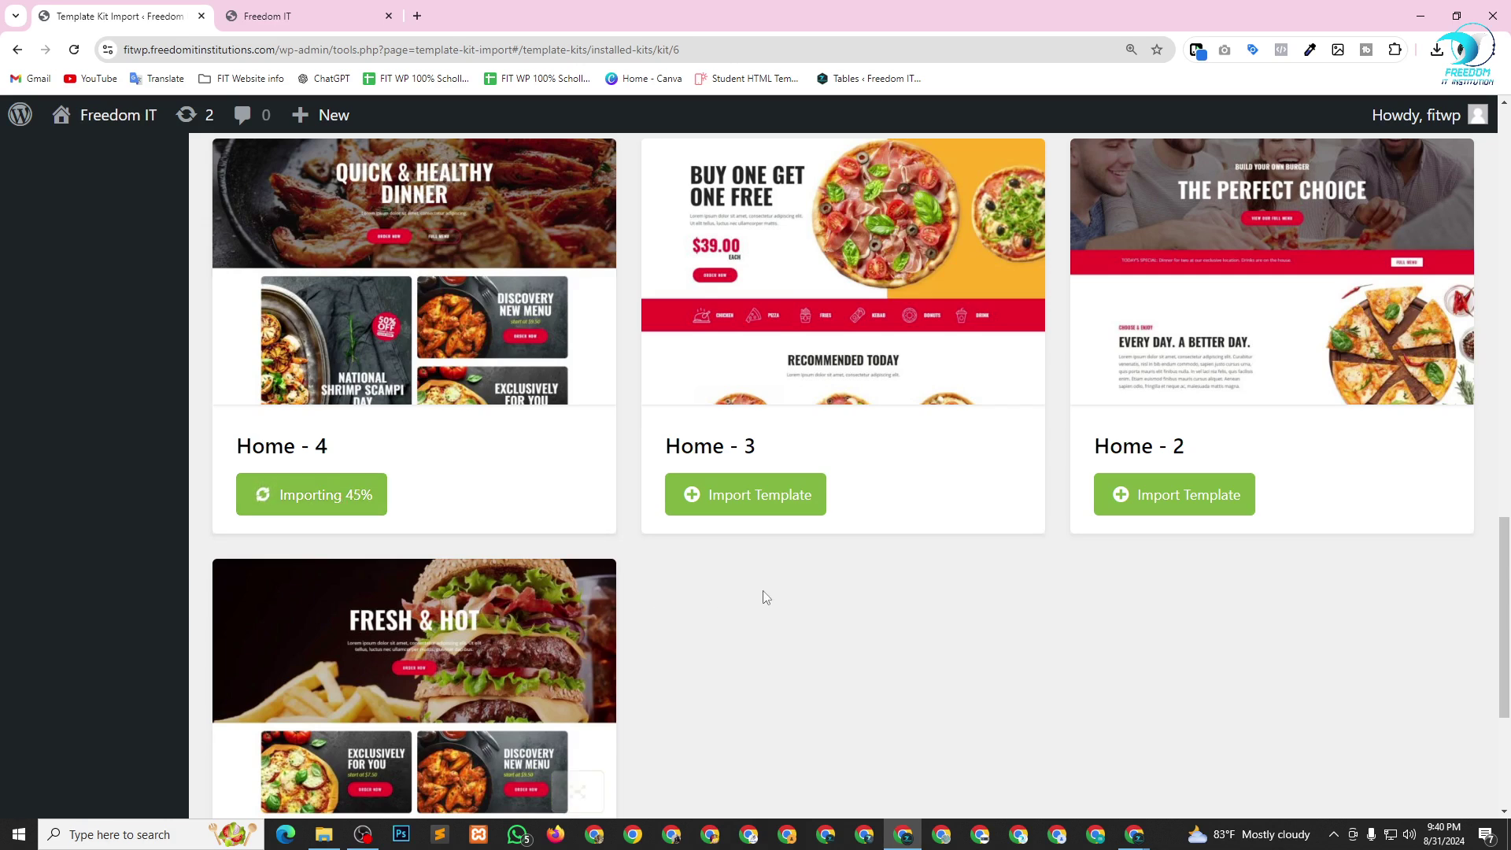
# Switch to the Google Meet call, open the participant list and review the raised hands.
pyautogui.hotkey('alt', 'Tab')
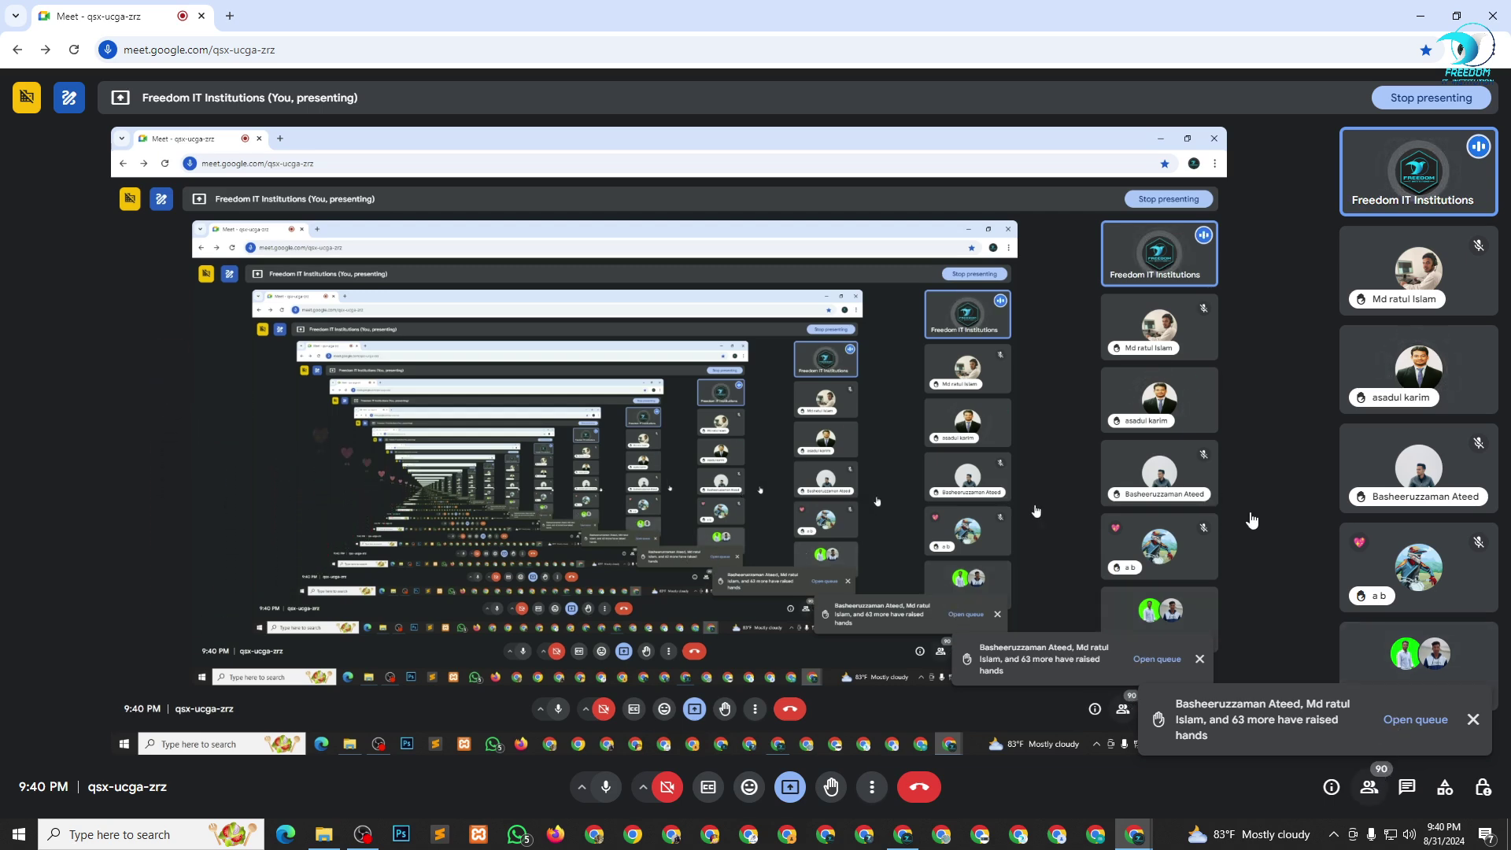
pyautogui.click(1369, 787)
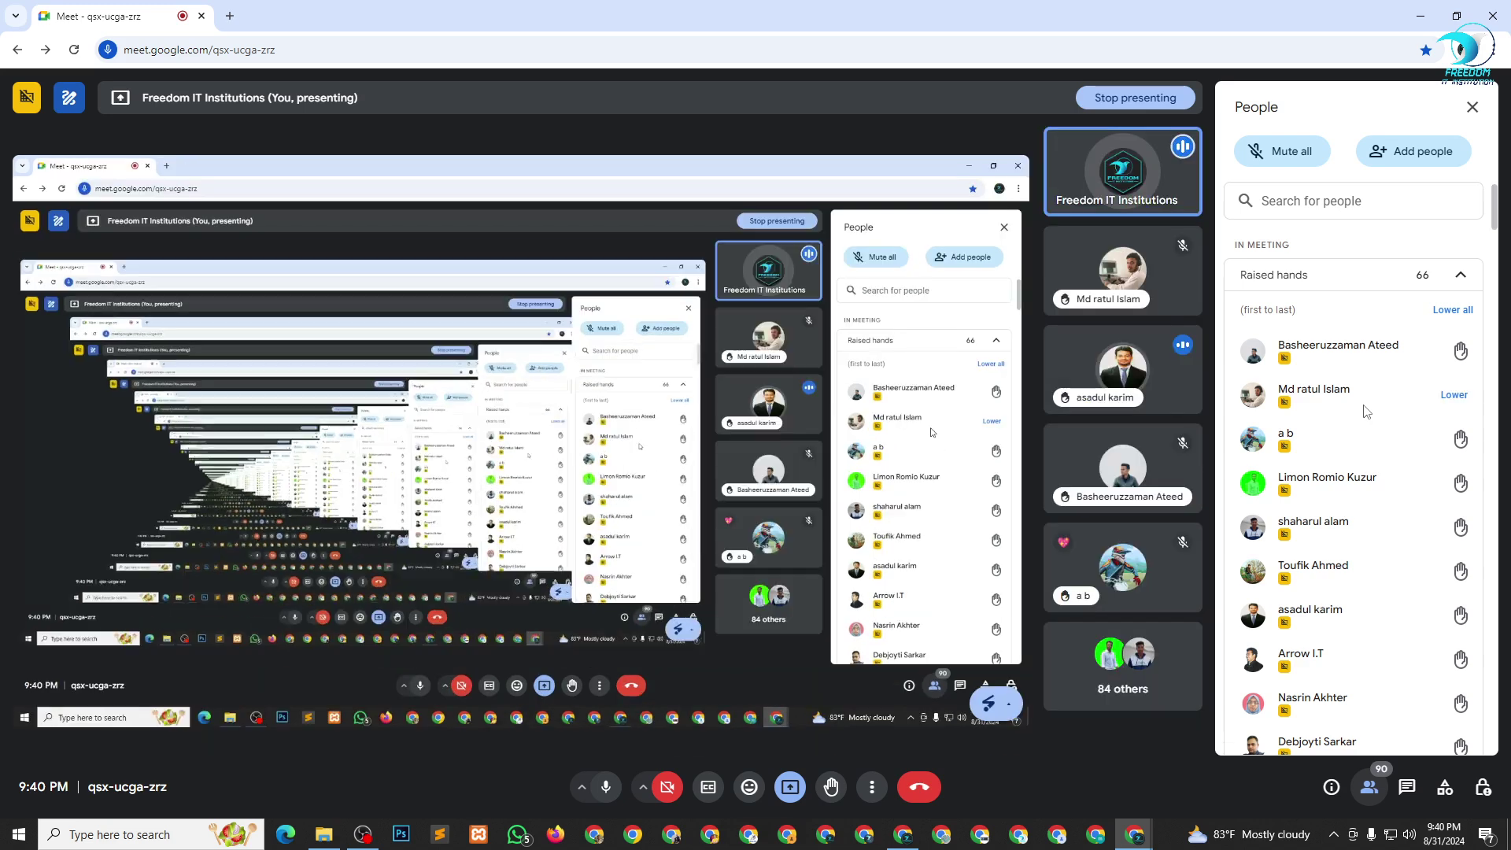
pyautogui.scroll(-1, 1366, 409)
pyautogui.scroll(-2, 1366, 410)
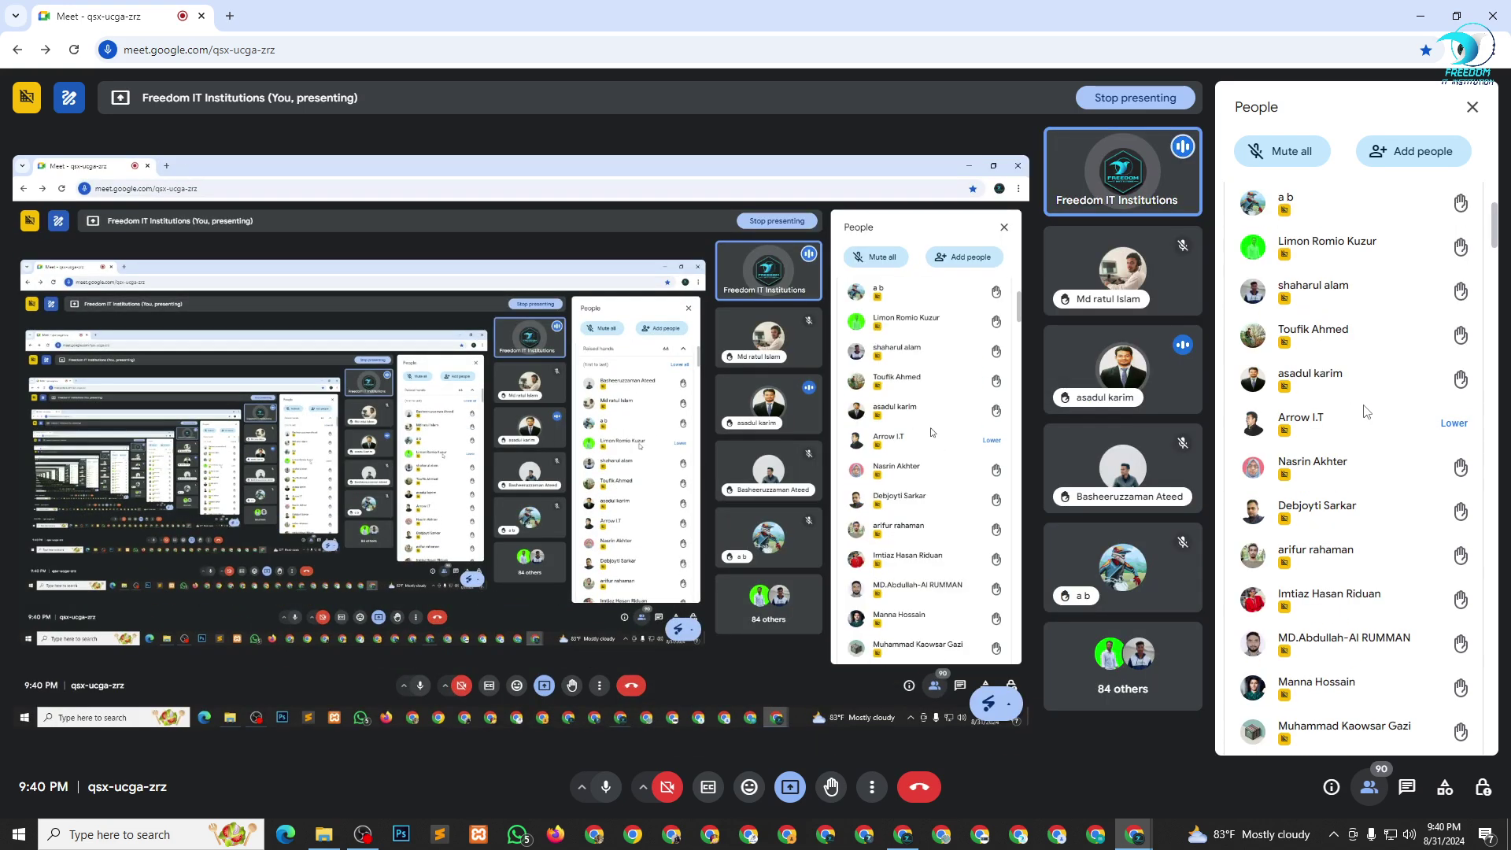
pyautogui.scroll(-5, 1366, 410)
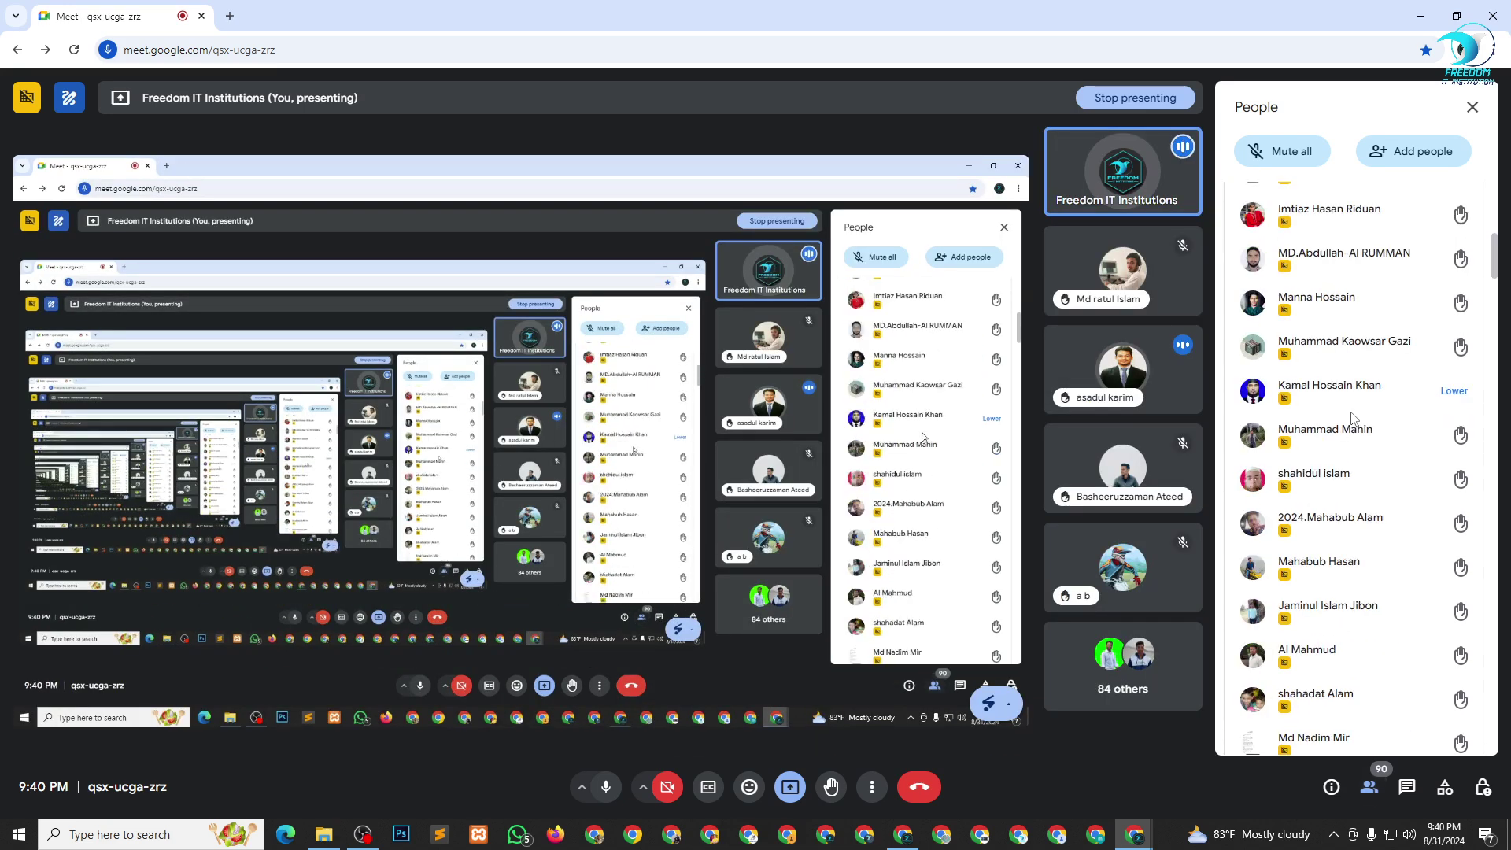
pyautogui.scroll(-10, 1357, 415)
pyautogui.scroll(-5, 1352, 418)
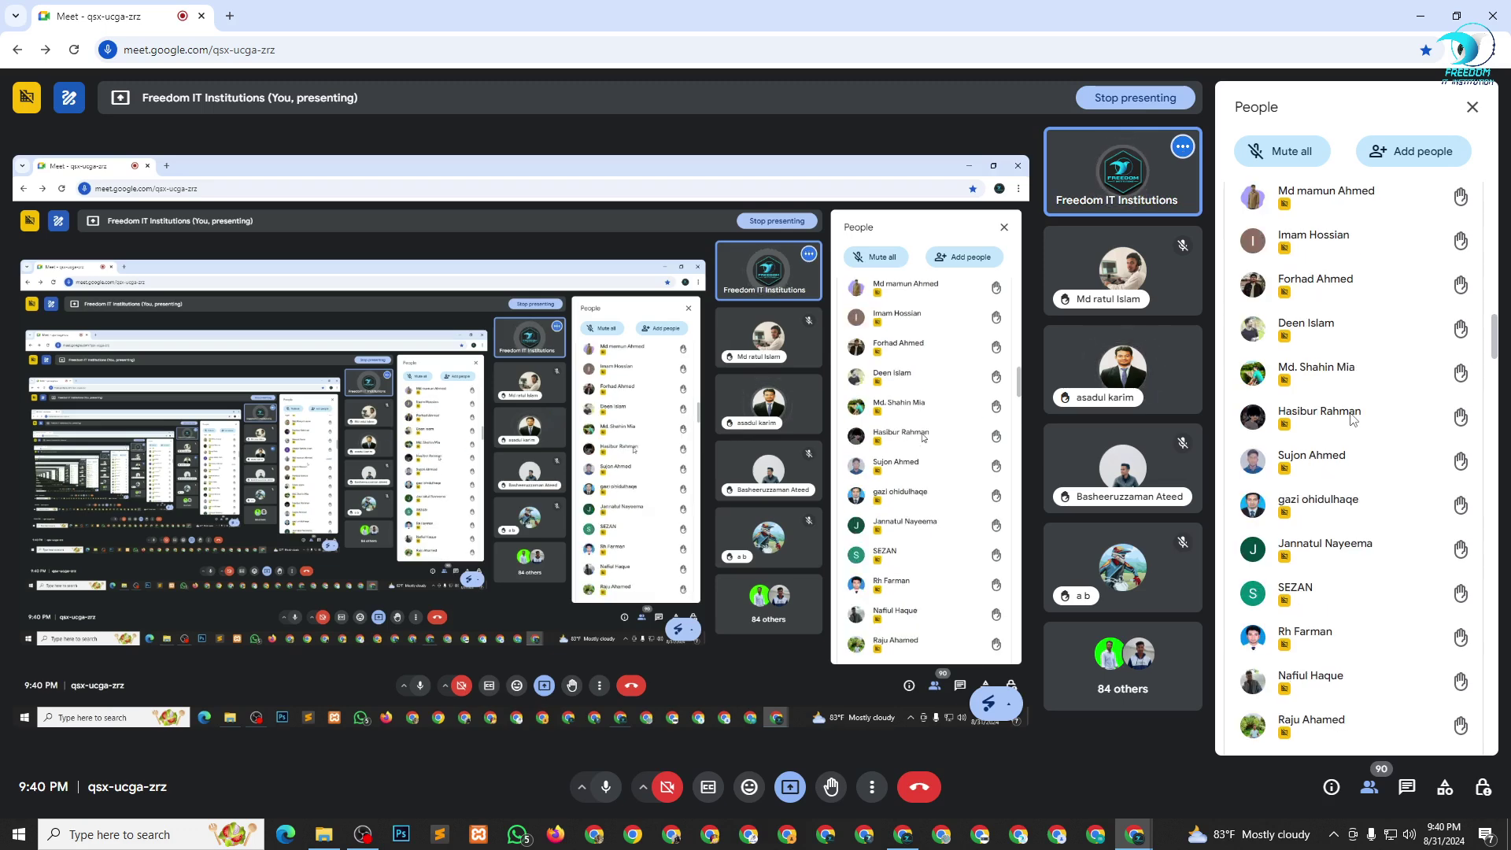
pyautogui.scroll(-4, 1353, 419)
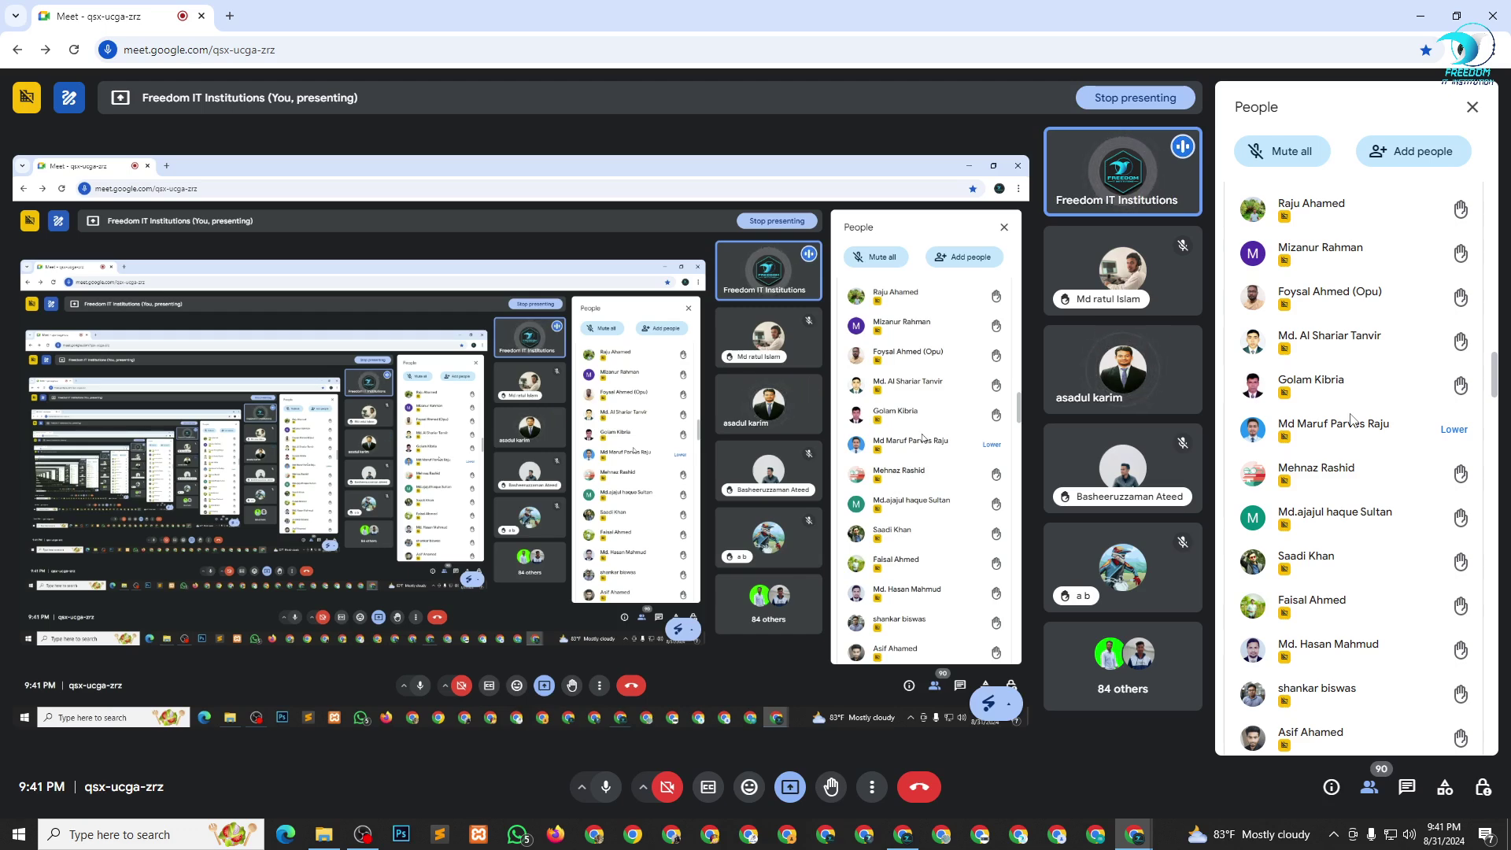
pyautogui.scroll(10, 1307, 456)
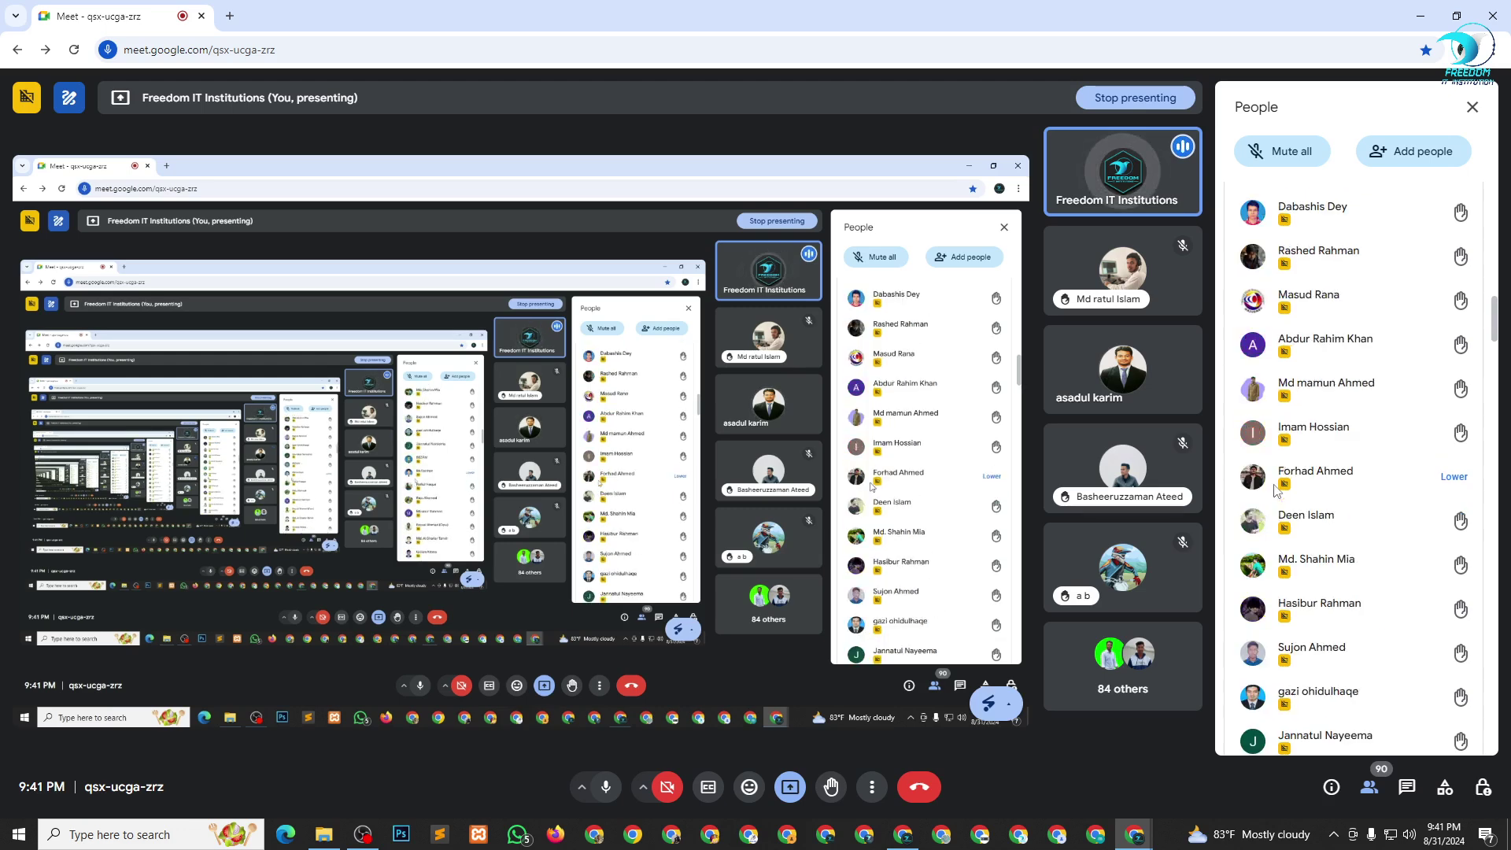
pyautogui.scroll(10, 1290, 480)
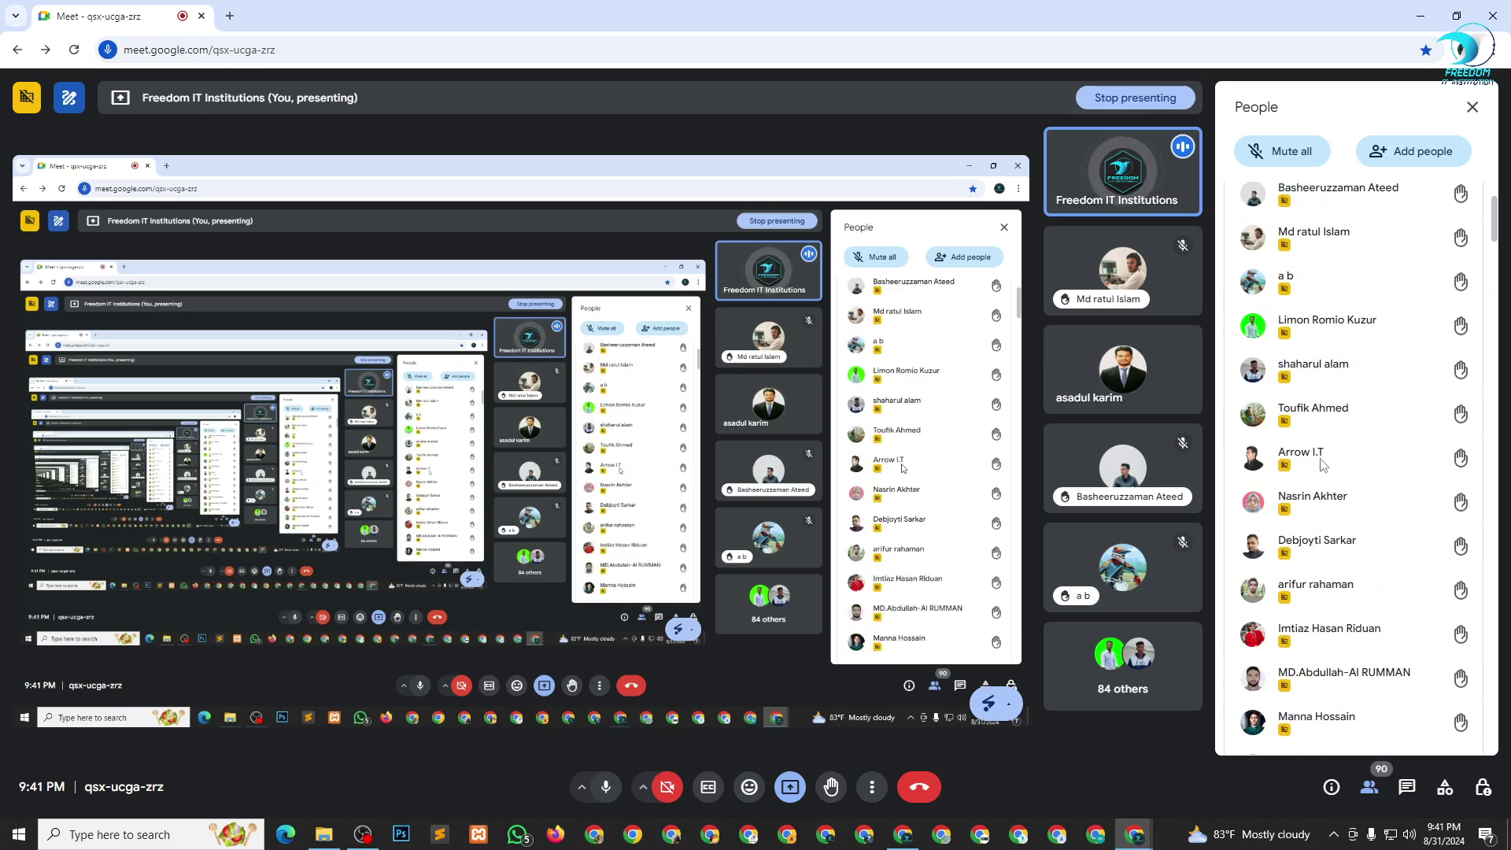
pyautogui.scroll(3, 1321, 465)
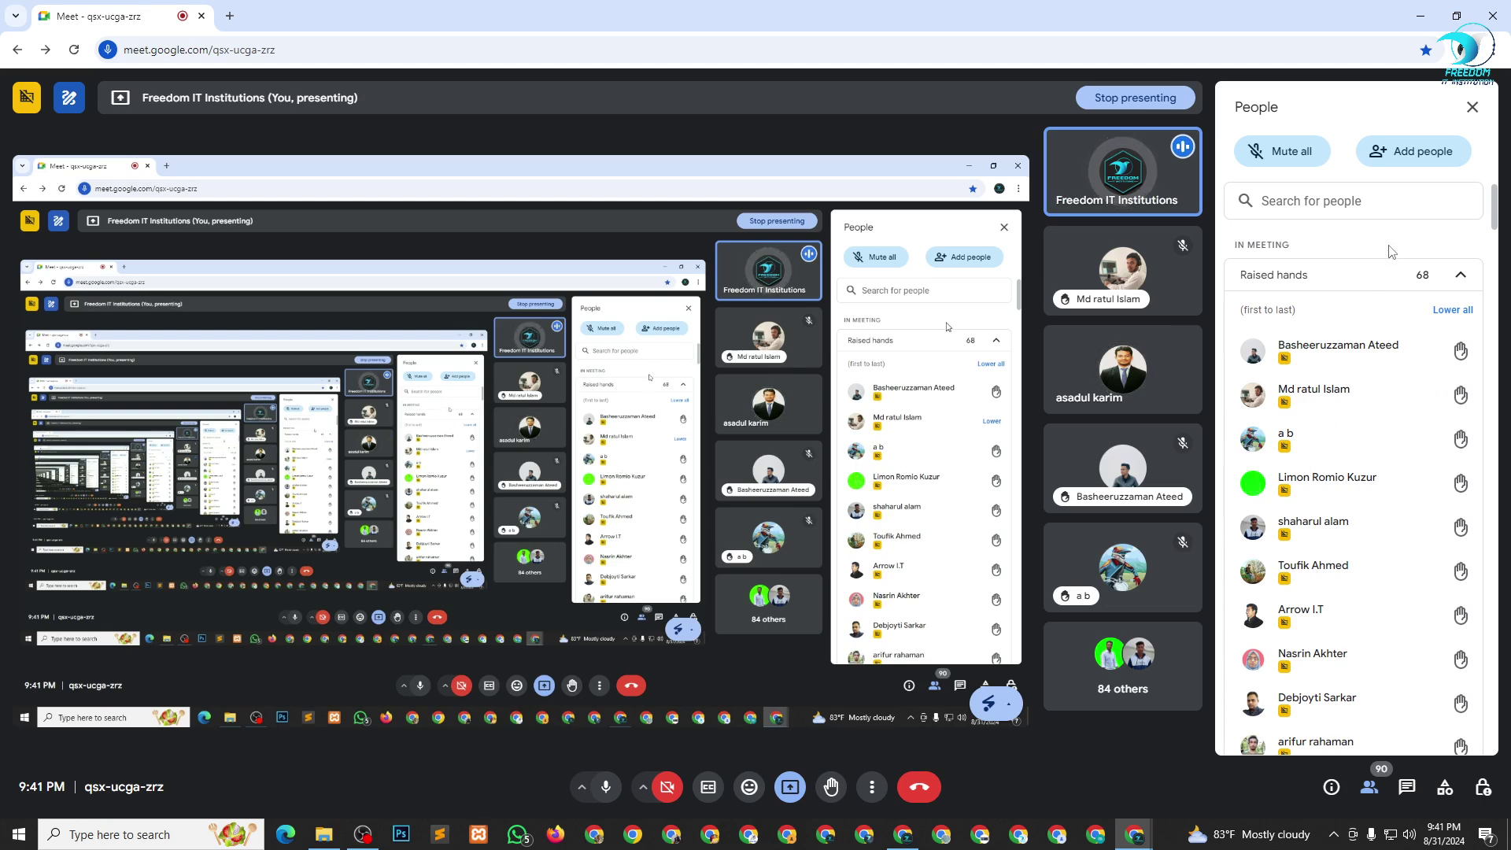
# Check the Home - 4 import progress on the kit page between looks at the Google Meet participant list.
pyautogui.click(909, 837)
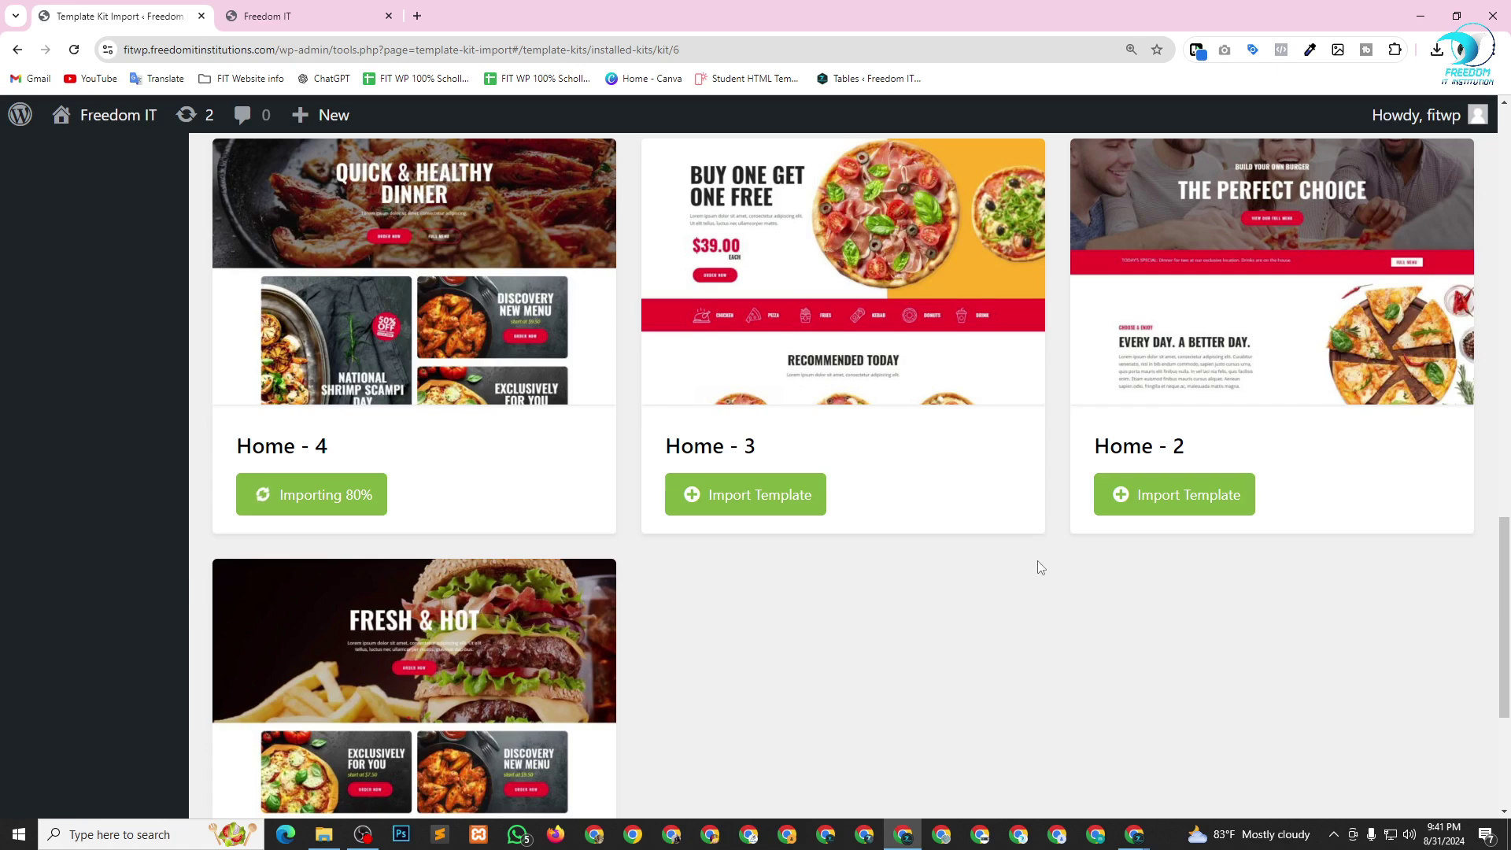
pyautogui.moveTo(1135, 834)
pyautogui.click(1075, 777)
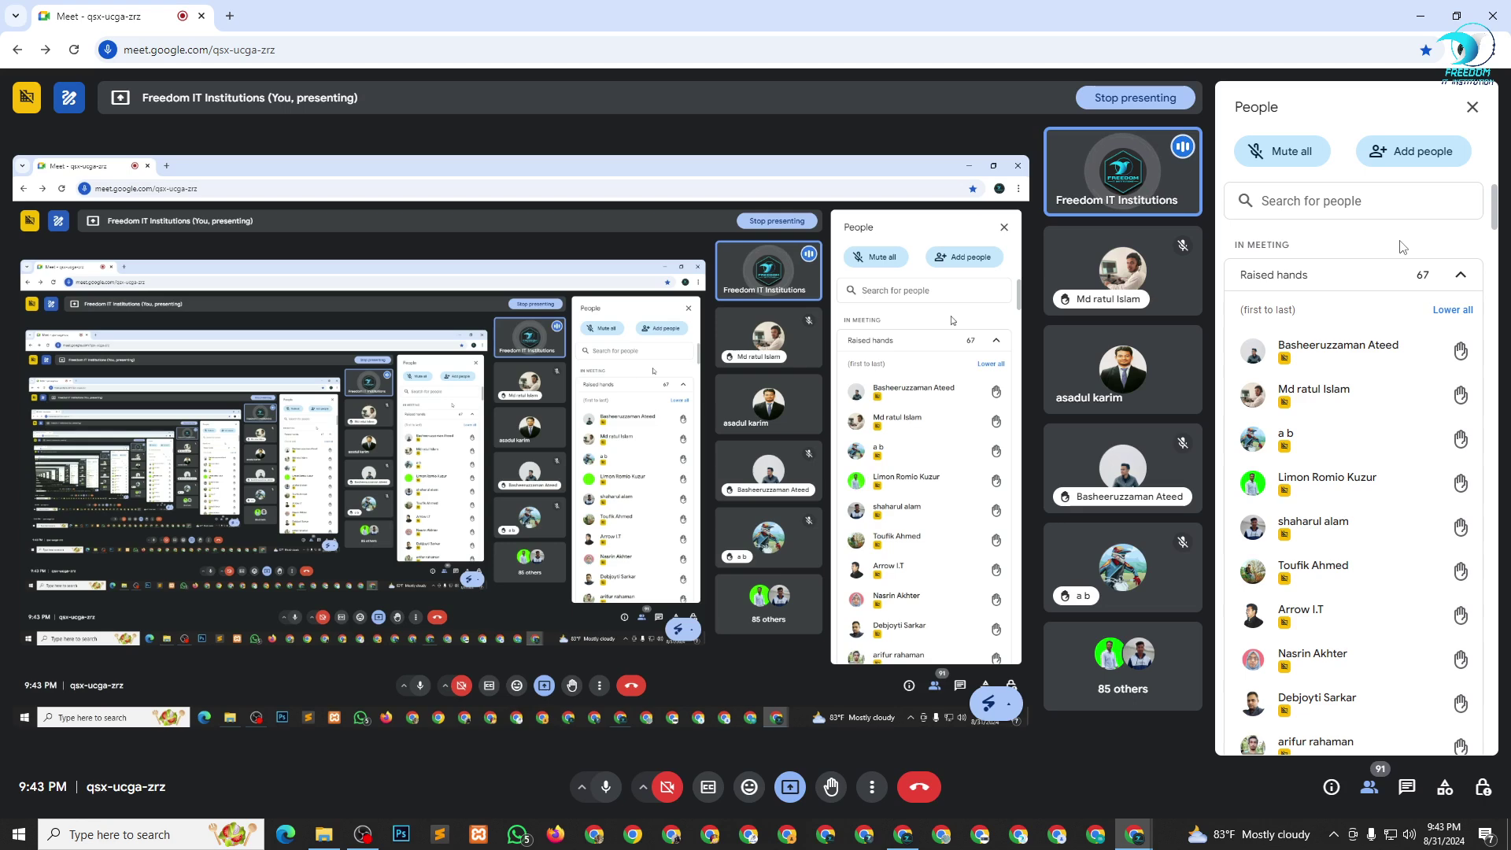
pyautogui.click(902, 834)
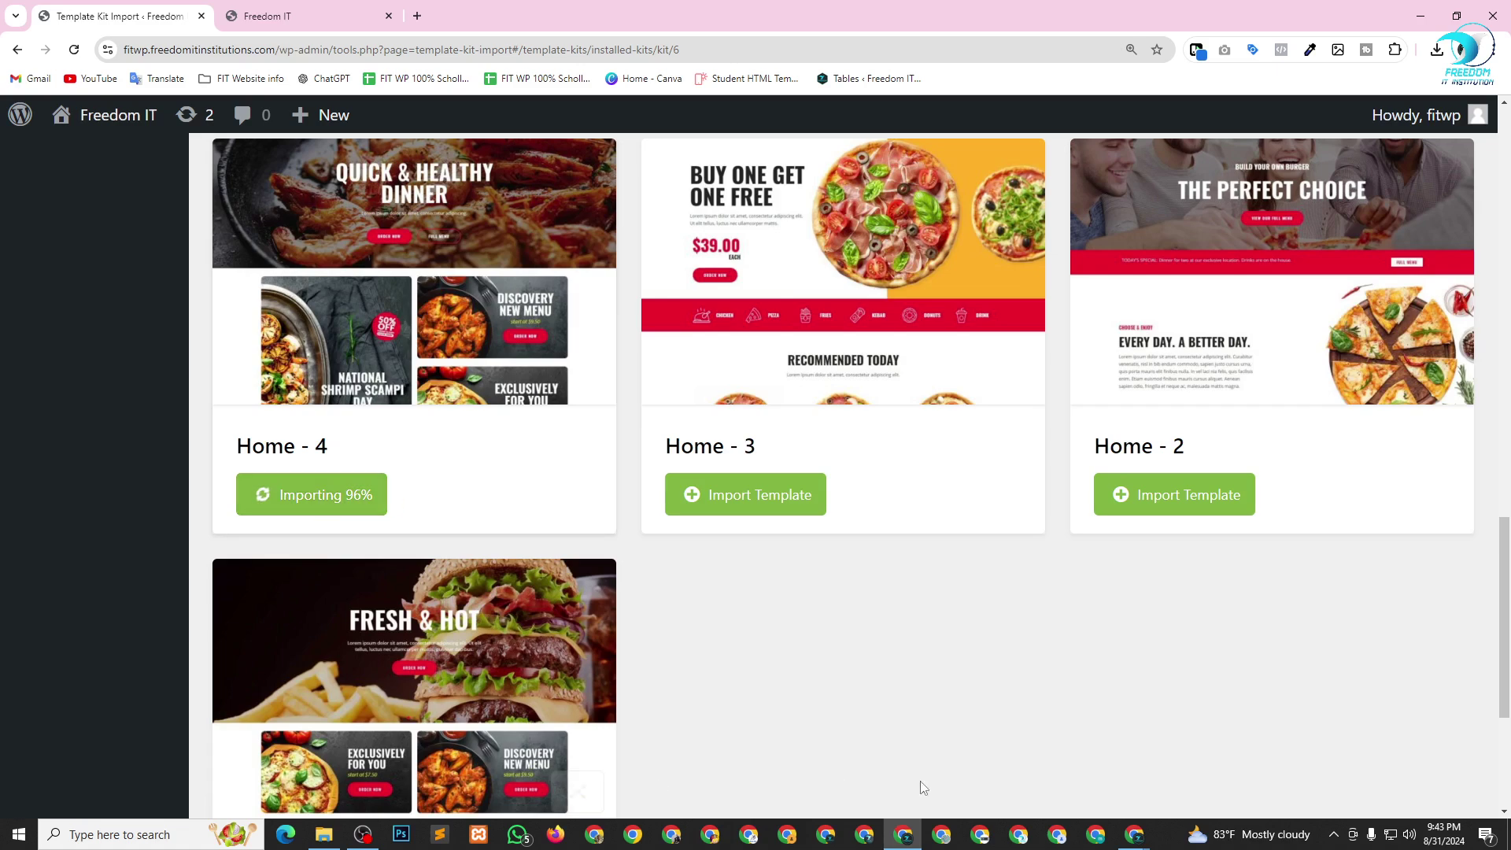
pyautogui.moveTo(1134, 841)
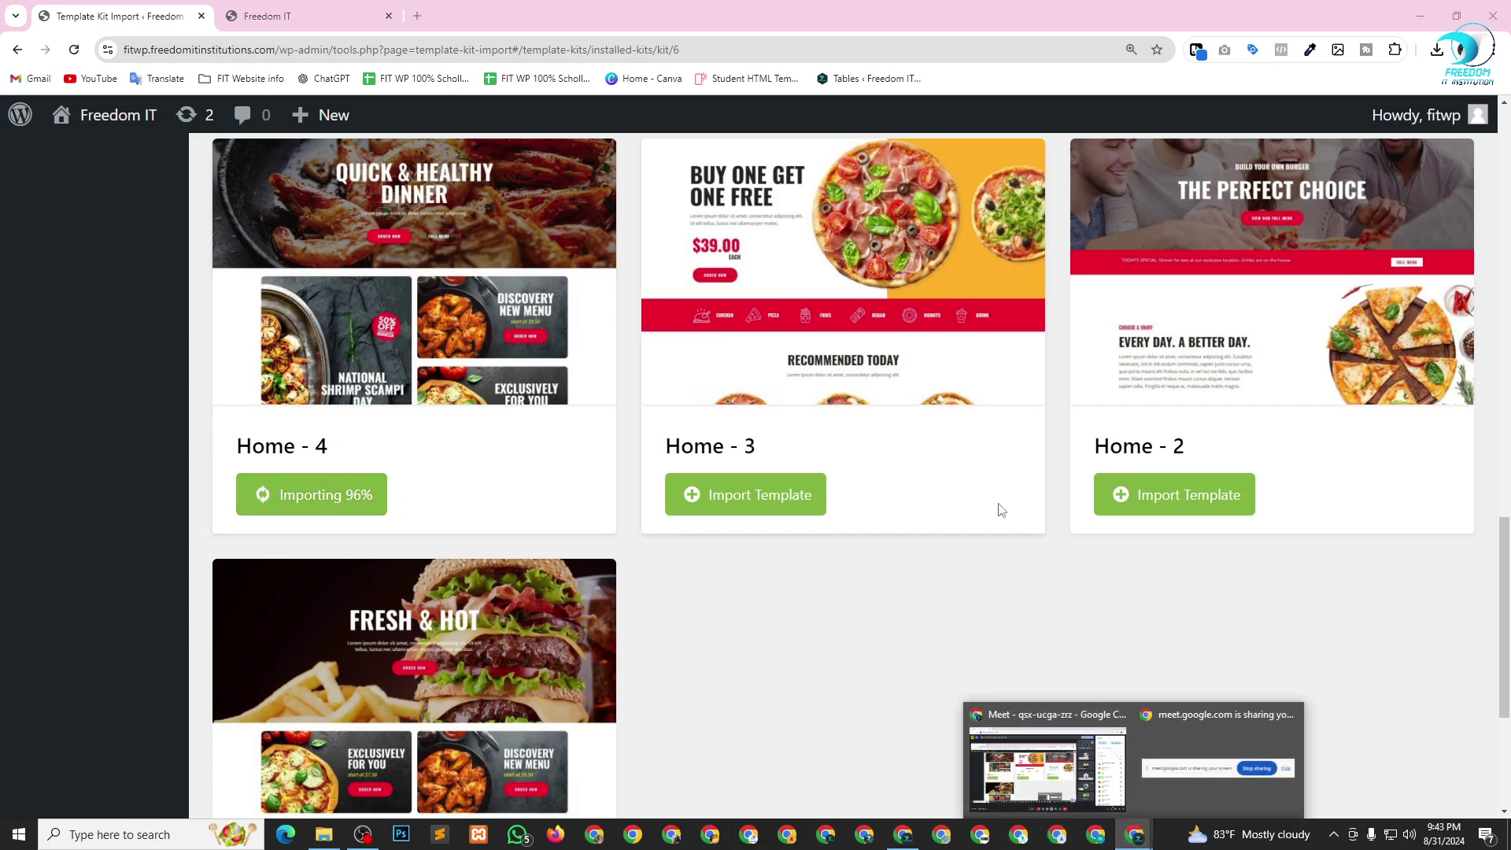
pyautogui.click(992, 800)
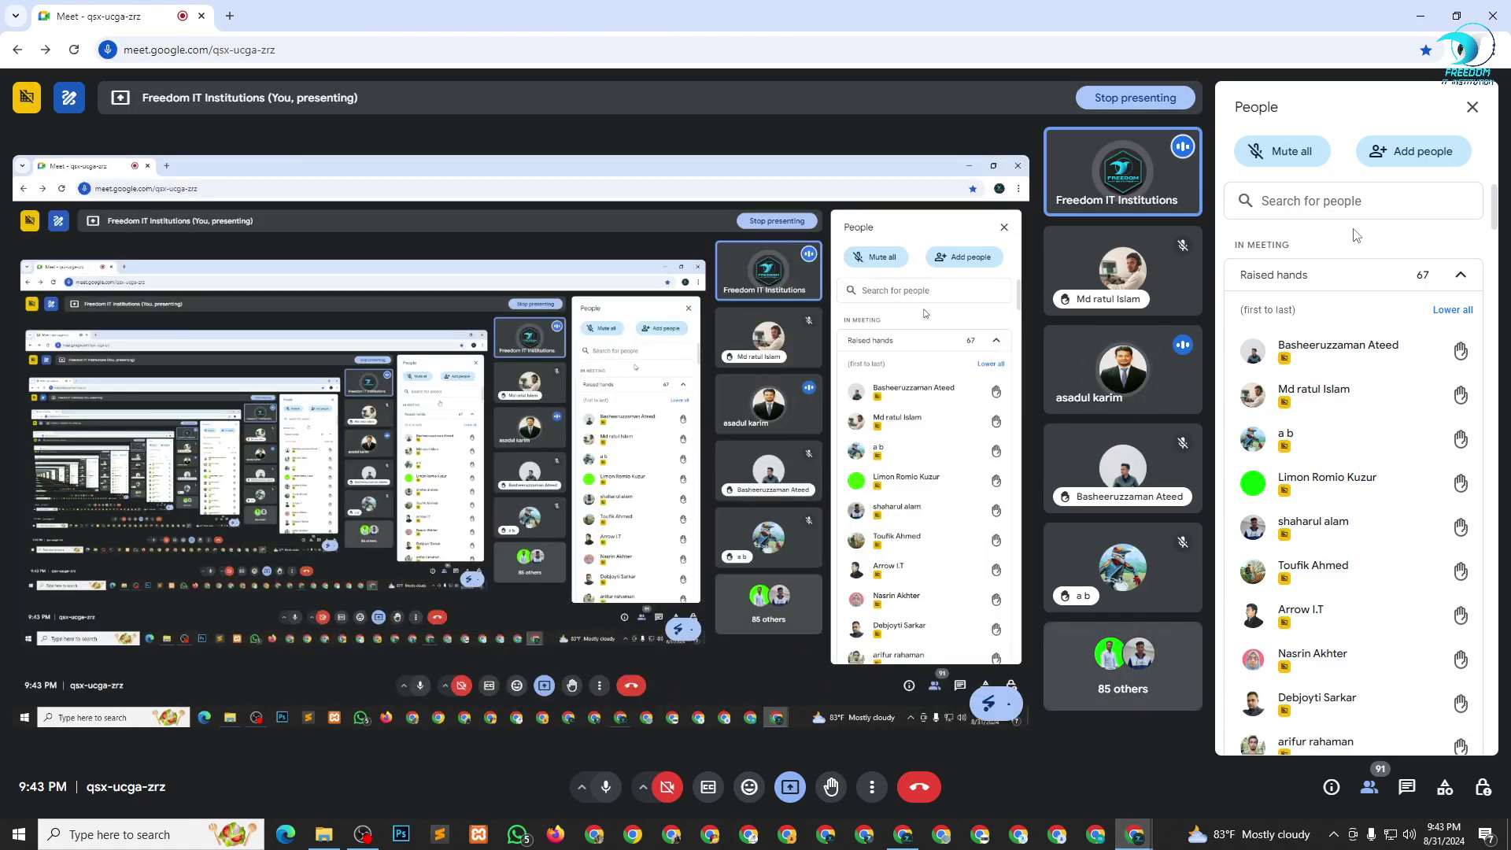
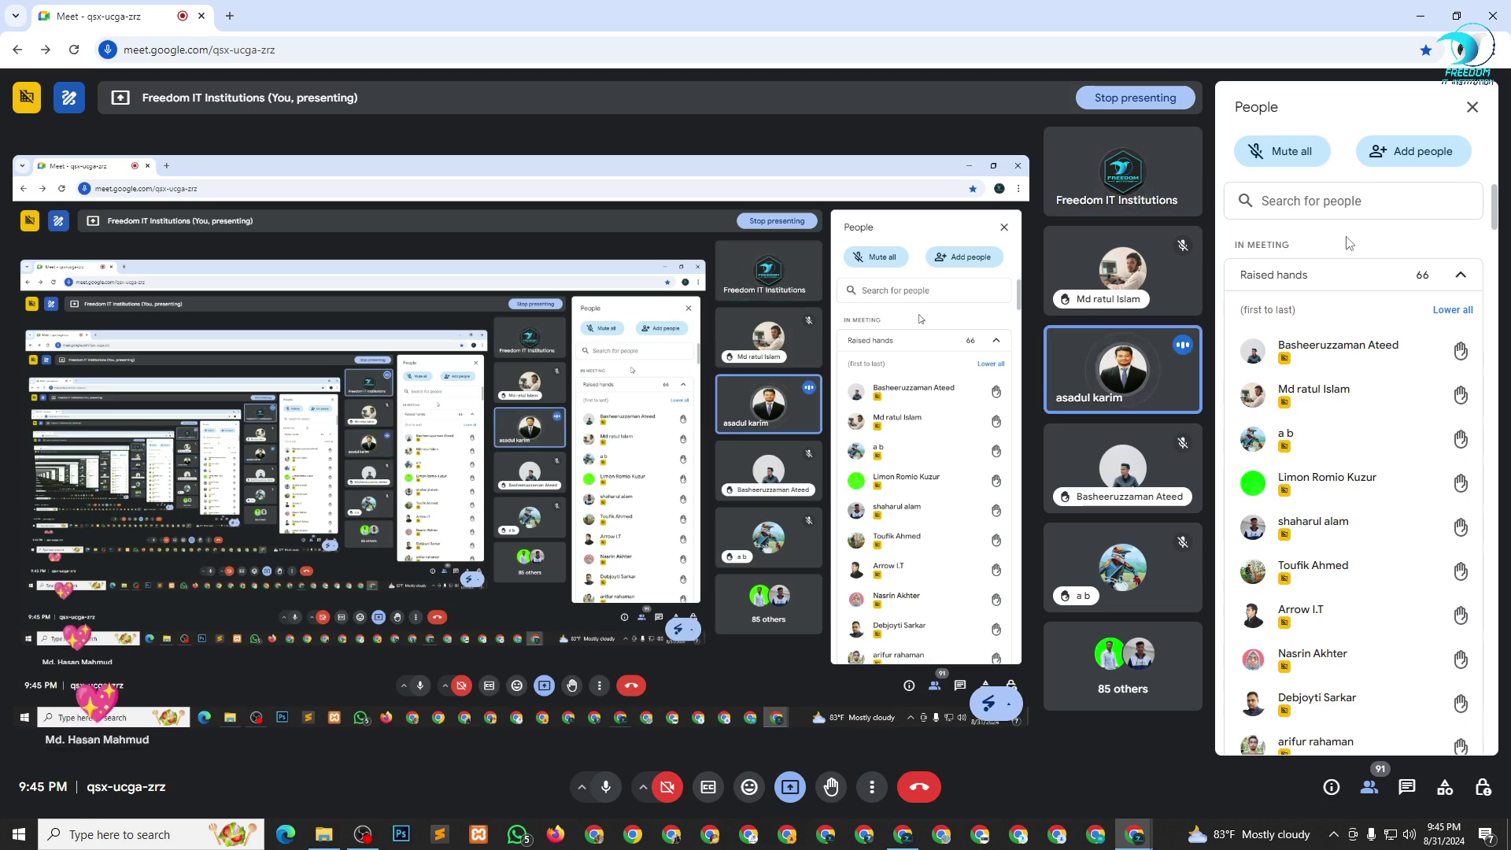
# Return to the kit page, read the API call error and dismiss its dialog.
pyautogui.click(903, 834)
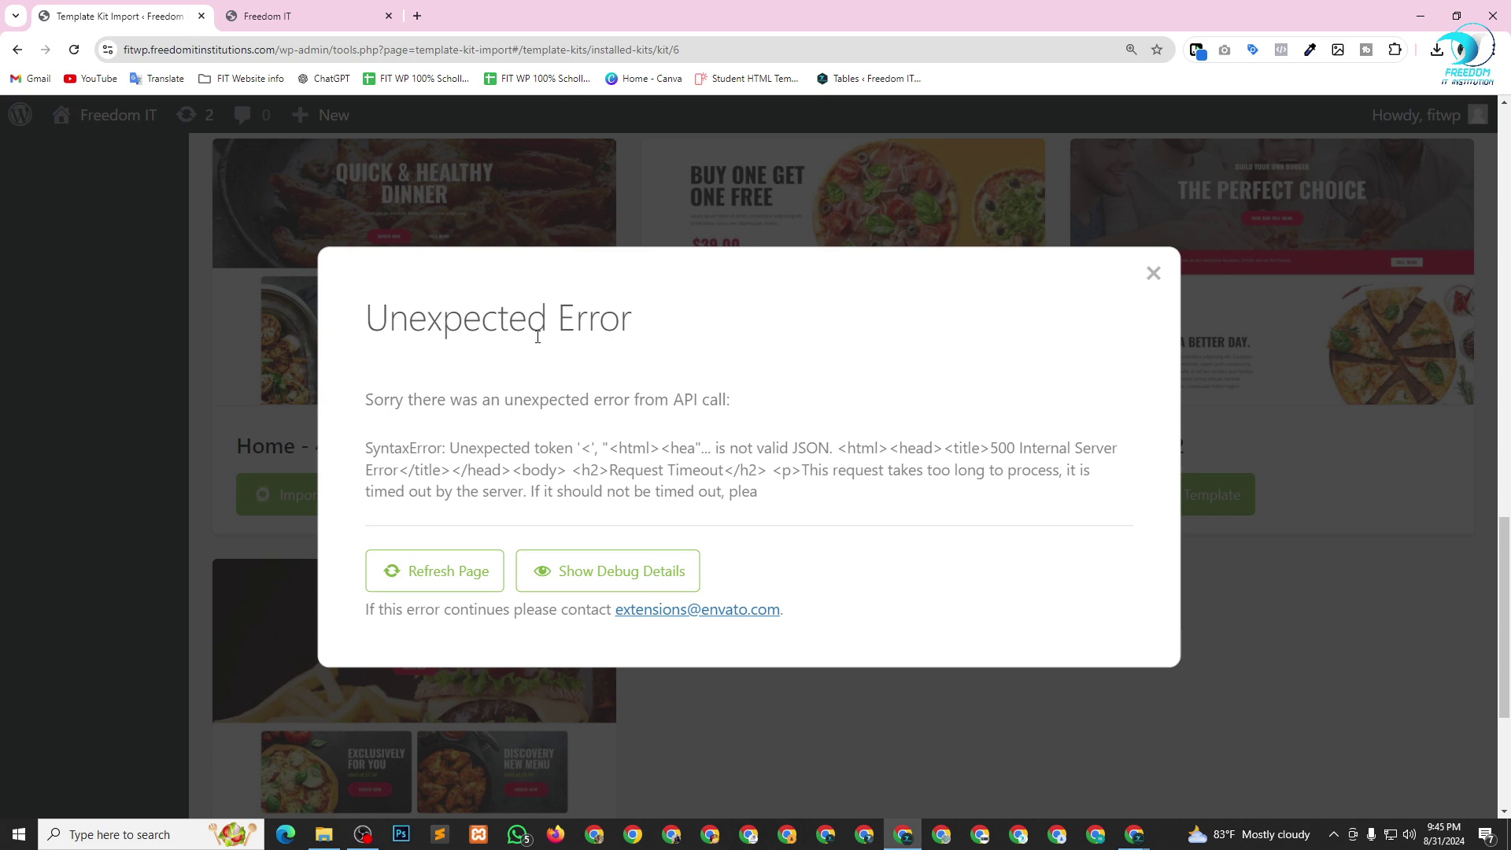
pyautogui.moveTo(443, 337); pyautogui.dragTo(606, 336)
pyautogui.click(890, 420)
pyautogui.click(1154, 275)
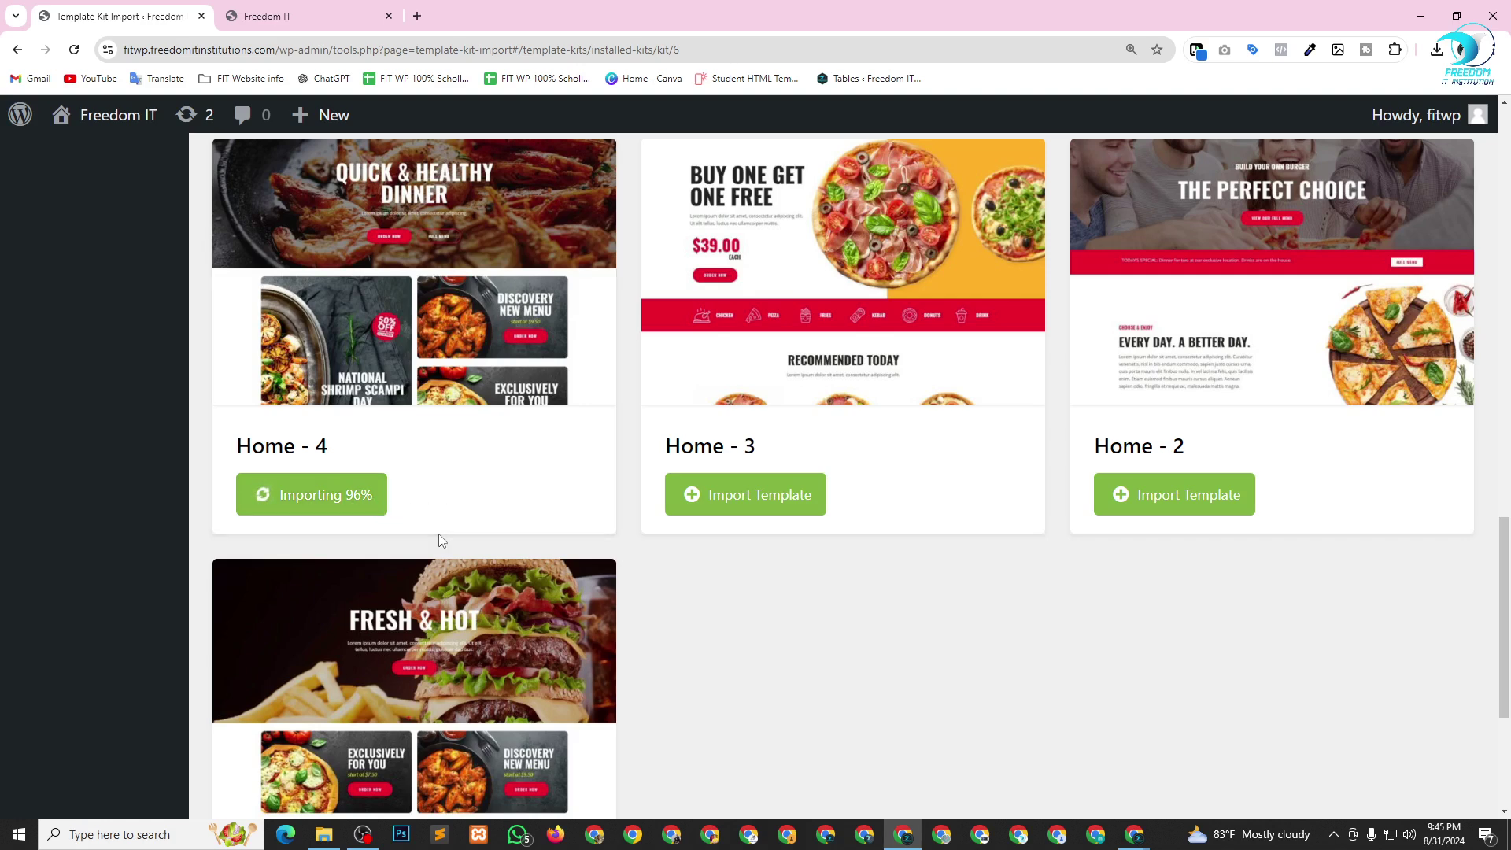
# Examine the import state of the Home templates and the other Foodo page templates.
pyautogui.scroll(2, 586, 581)
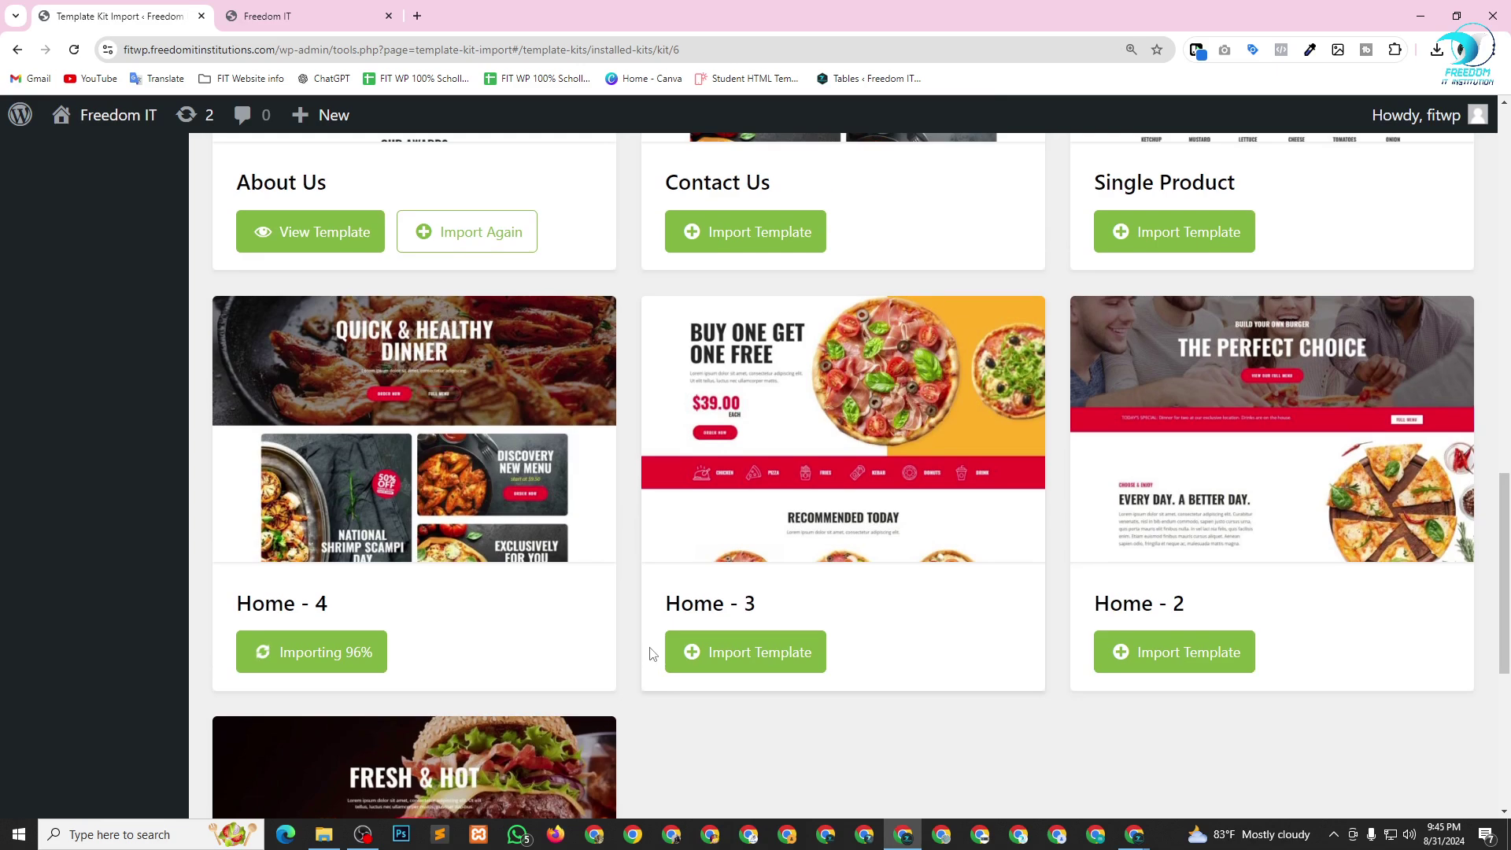
pyautogui.scroll(1, 885, 606)
pyautogui.scroll(-2, 827, 610)
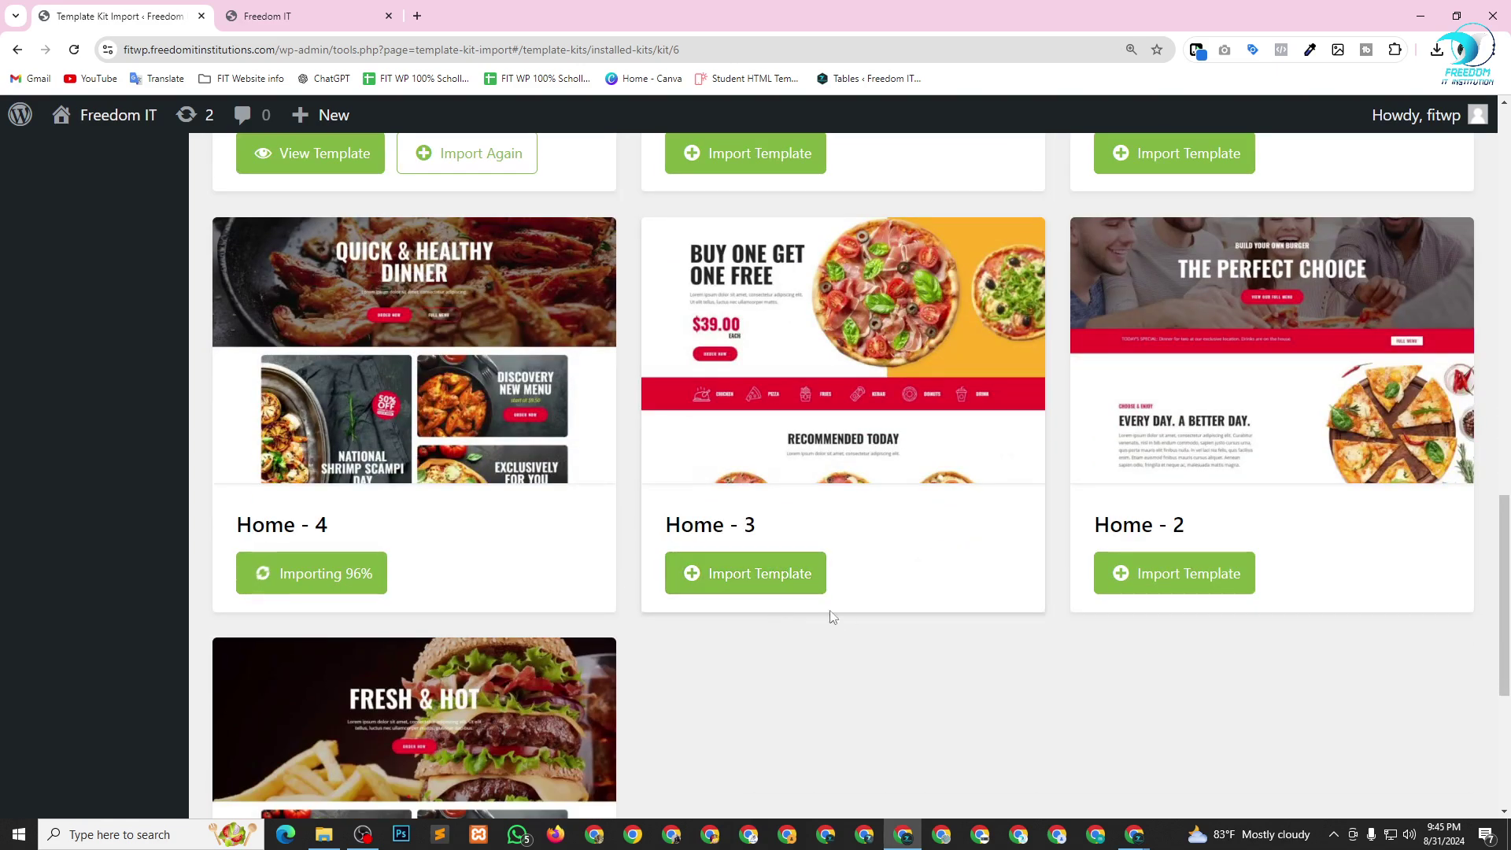
pyautogui.scroll(1, 864, 704)
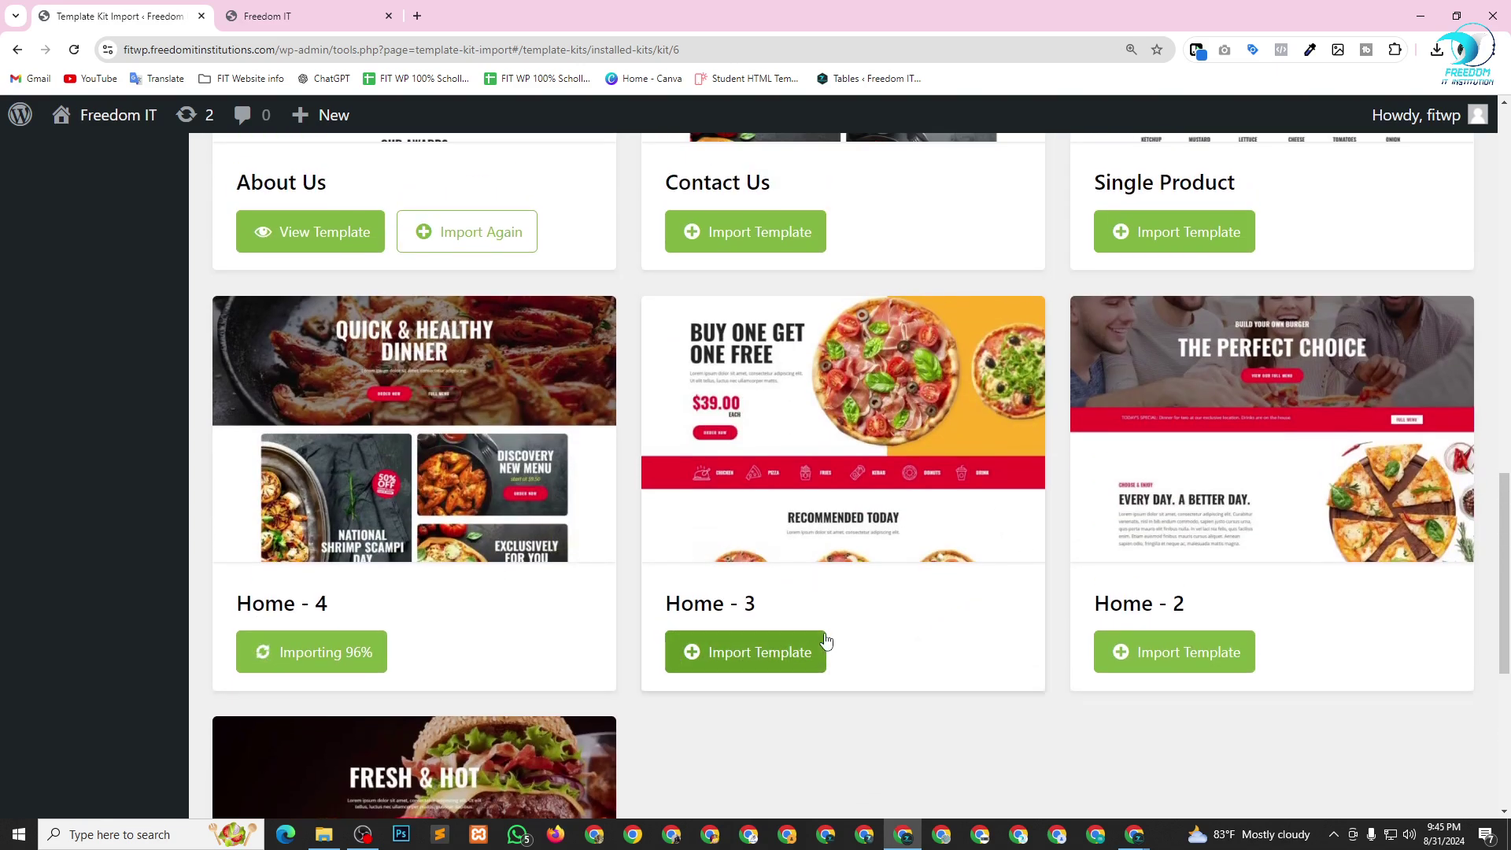
pyautogui.scroll(3, 986, 542)
pyautogui.scroll(-3, 605, 464)
pyautogui.scroll(-3, 605, 463)
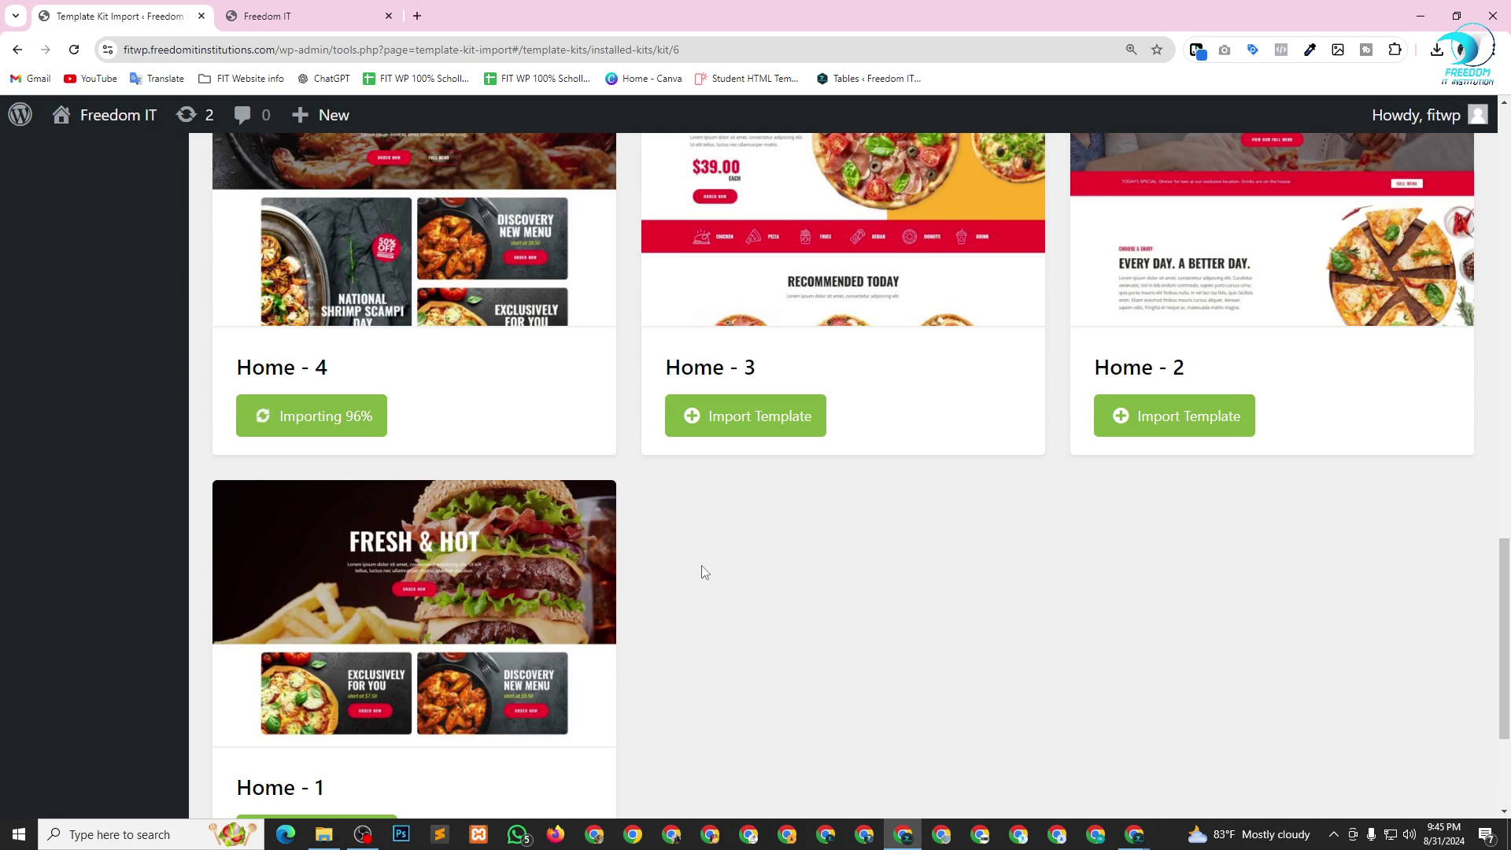
# Admit the participant waiting to join the Google Meet call and return to the template kit page.
pyautogui.scroll(3, 720, 554)
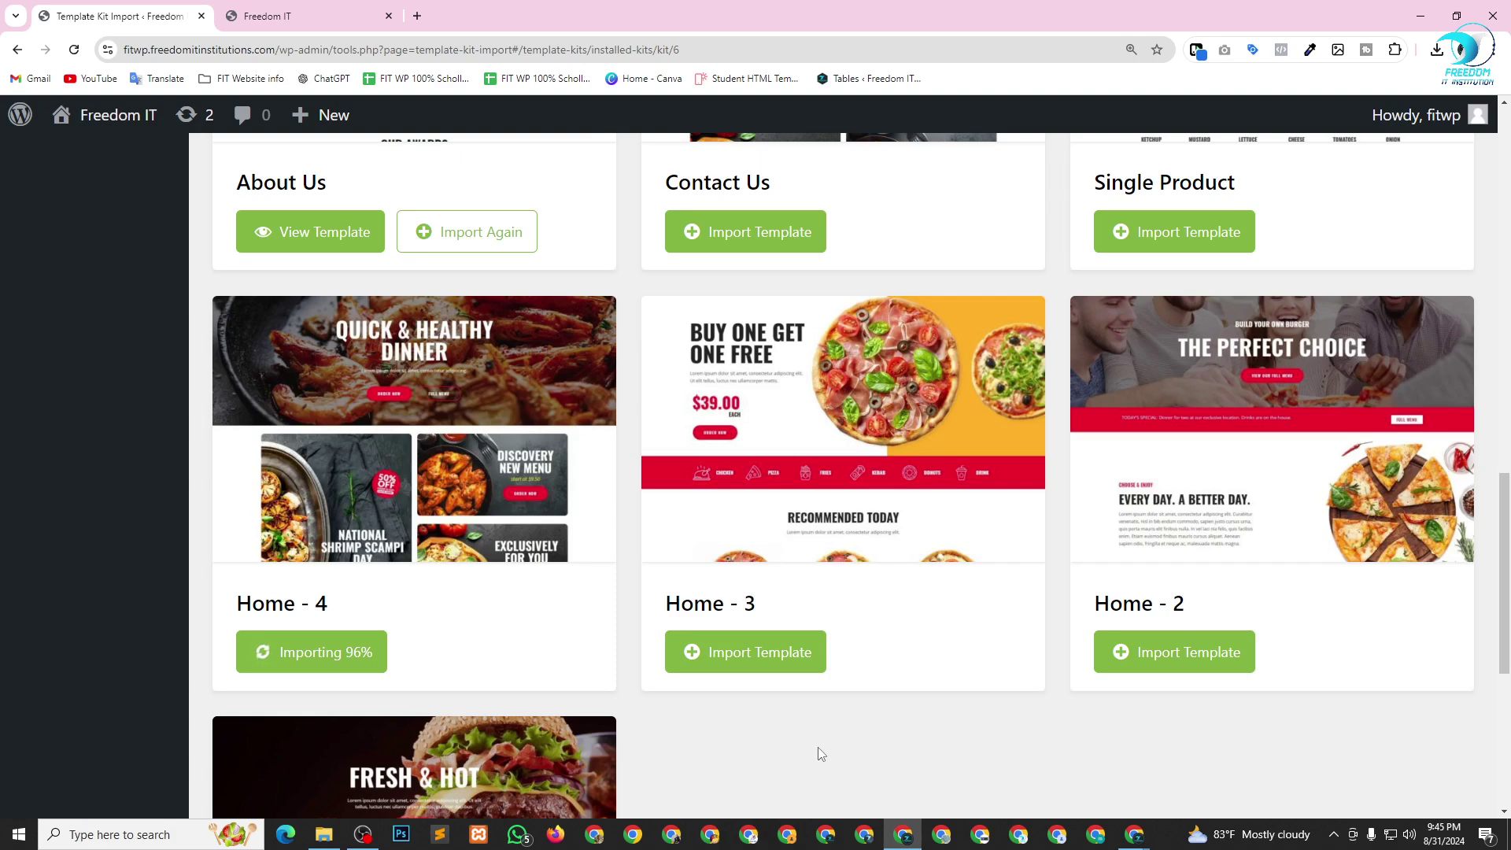
pyautogui.hotkey('alt', 'Tab')
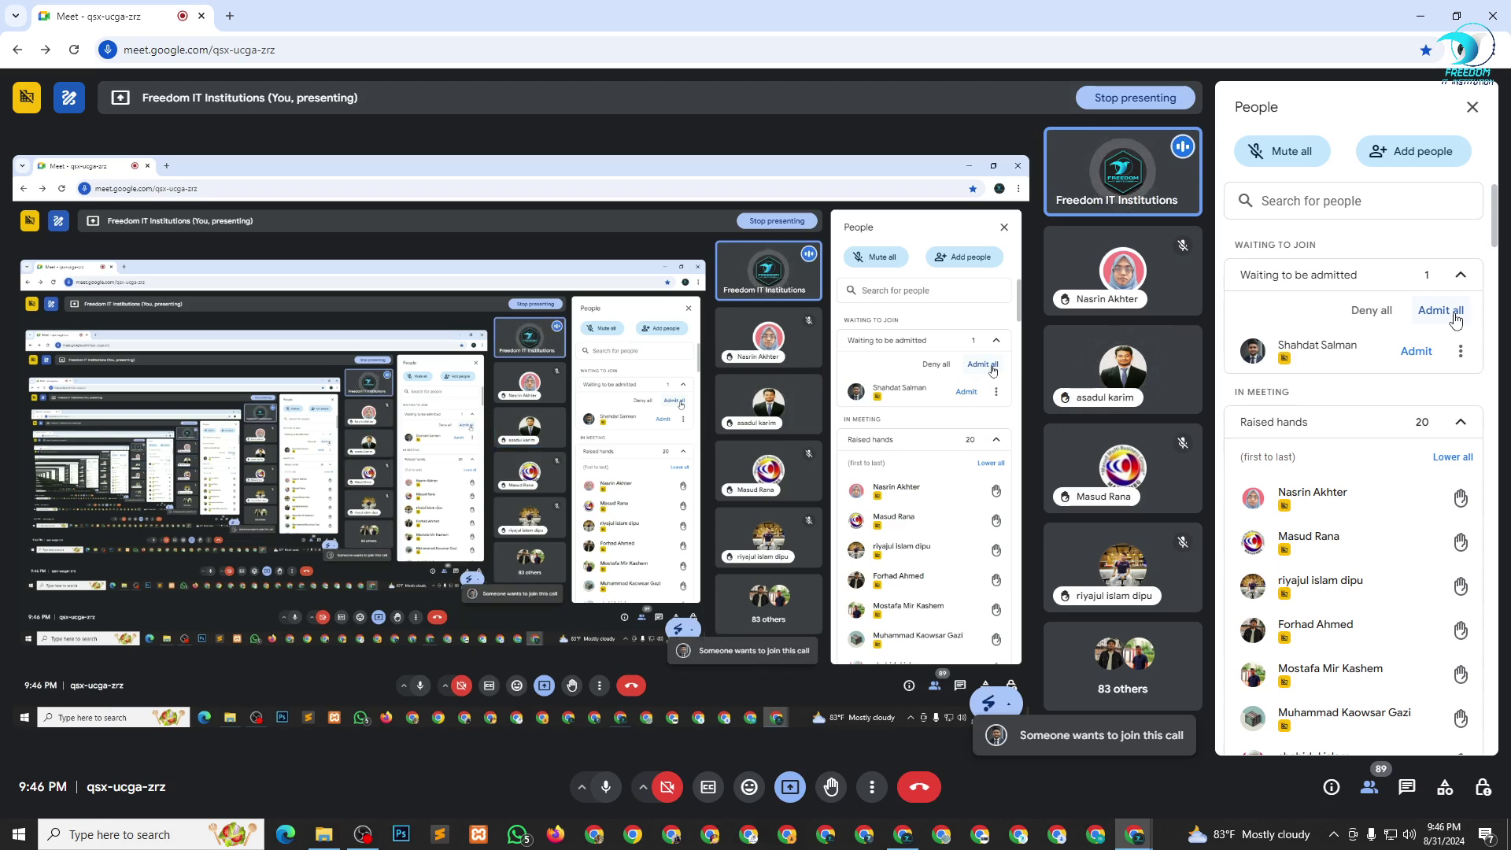
pyautogui.click(1455, 315)
pyautogui.hotkey('alt', 'Tab')
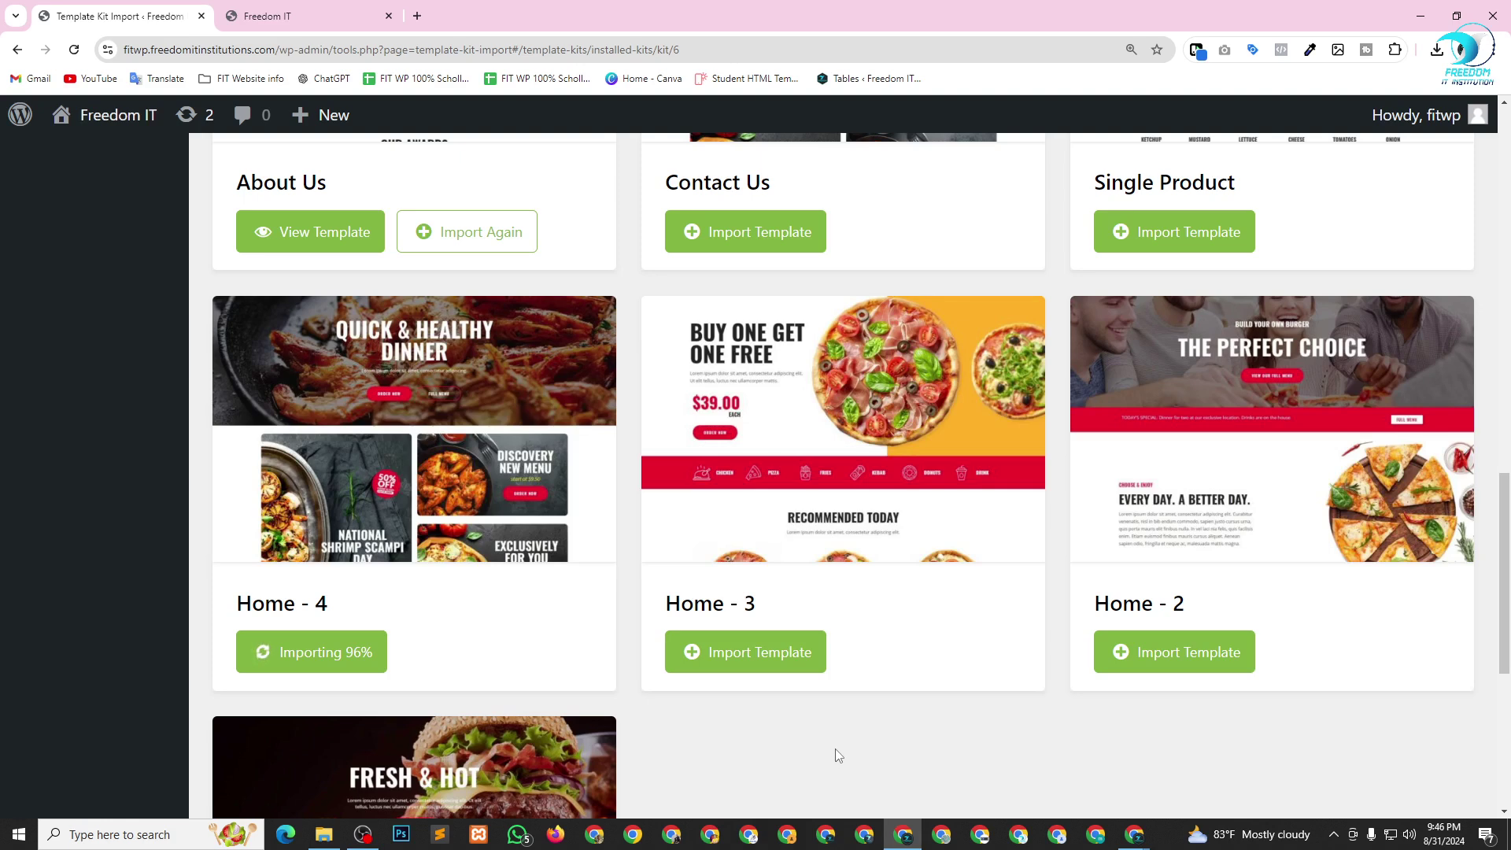
# Check the Home - 4 import progress and neighbouring Foodo templates, with a look at the raised hands in Google Meet.
pyautogui.scroll(-2, 942, 559)
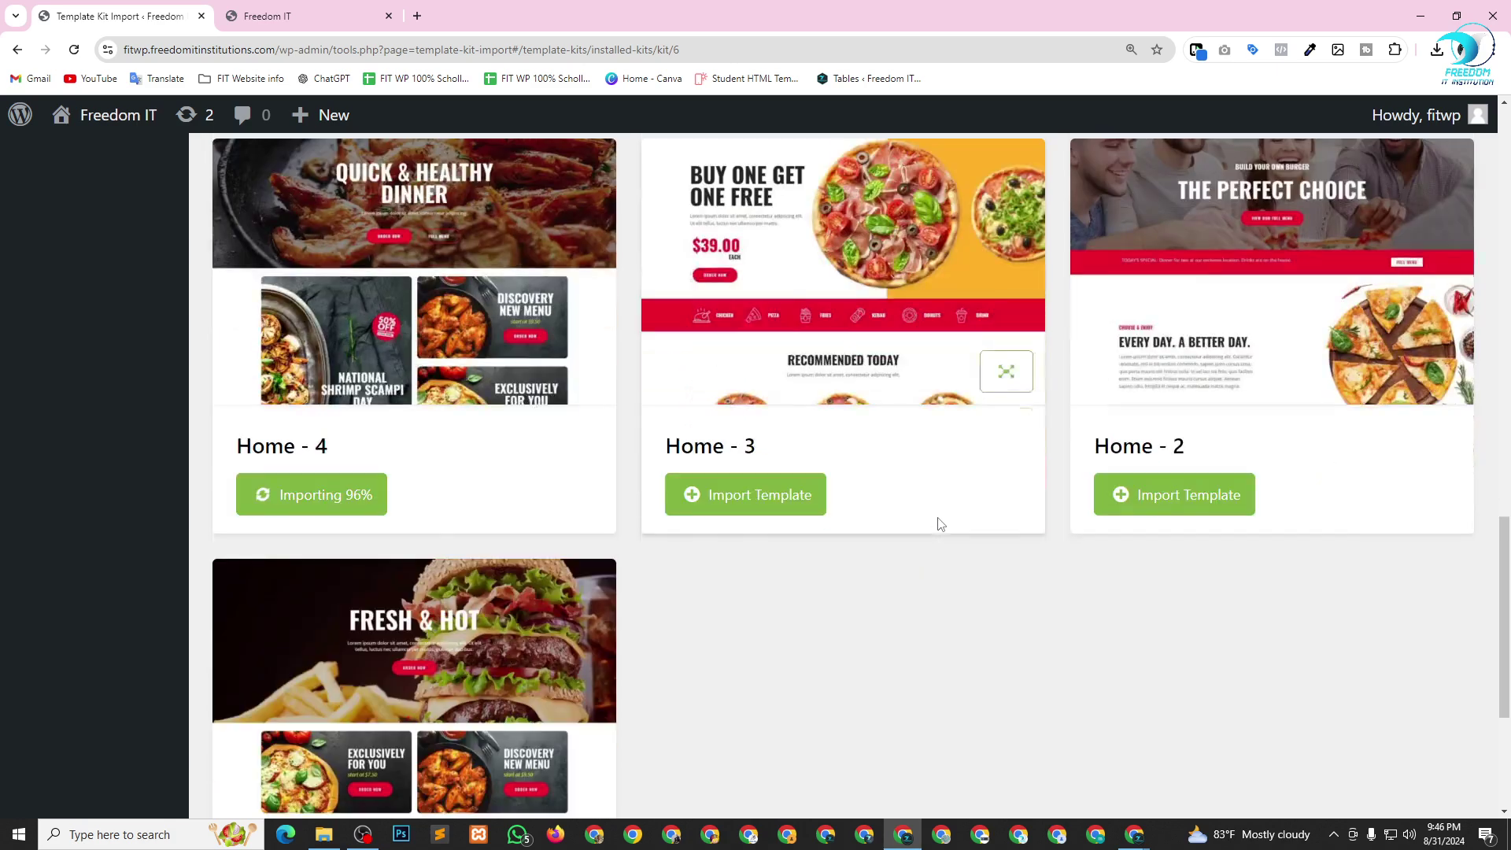
pyautogui.scroll(3, 944, 525)
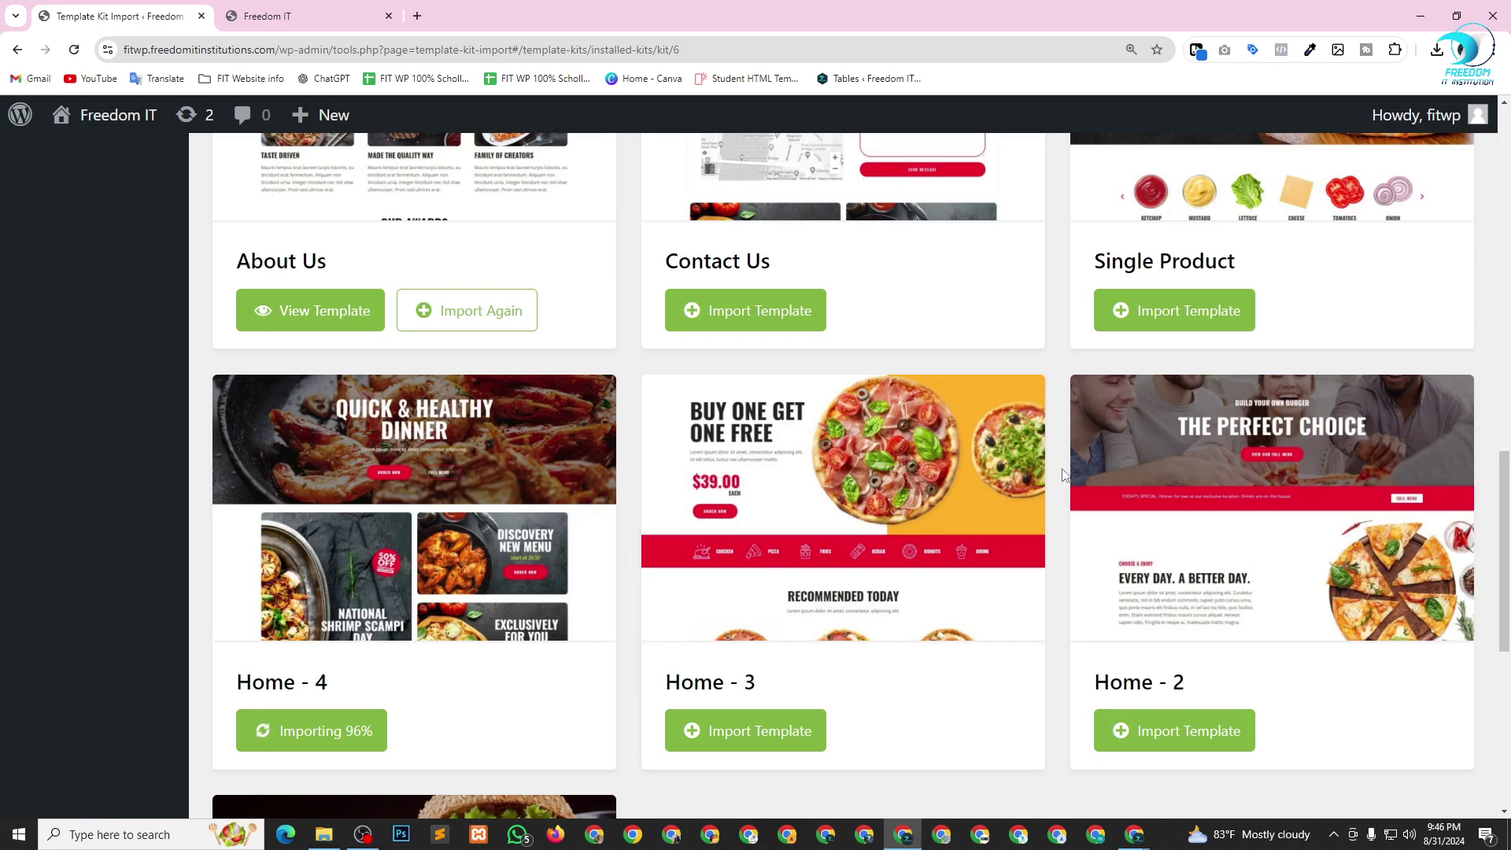
pyautogui.scroll(-2, 951, 442)
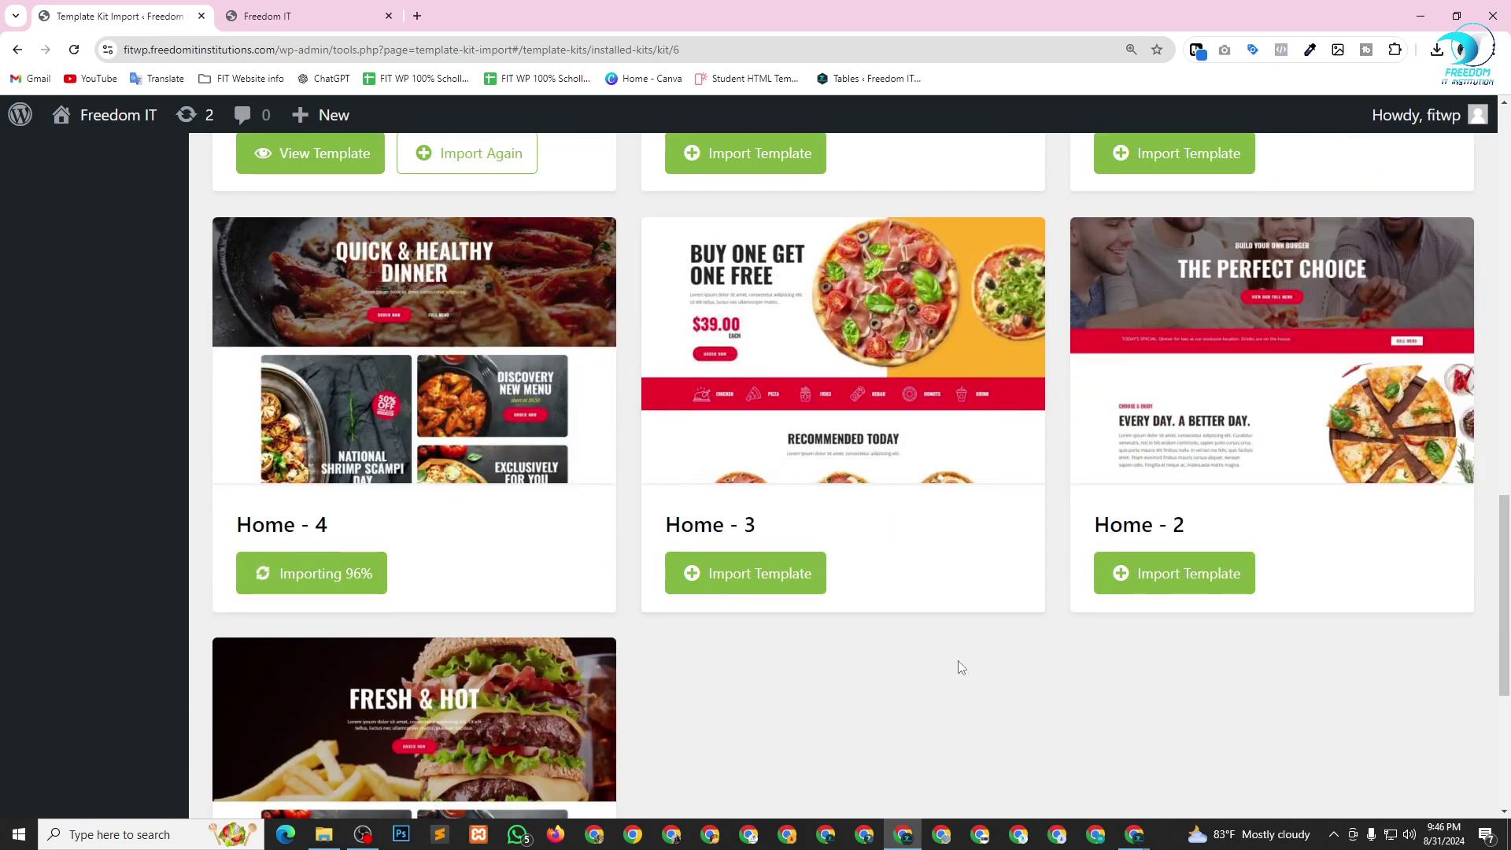
pyautogui.hotkey('alt', 'Tab')
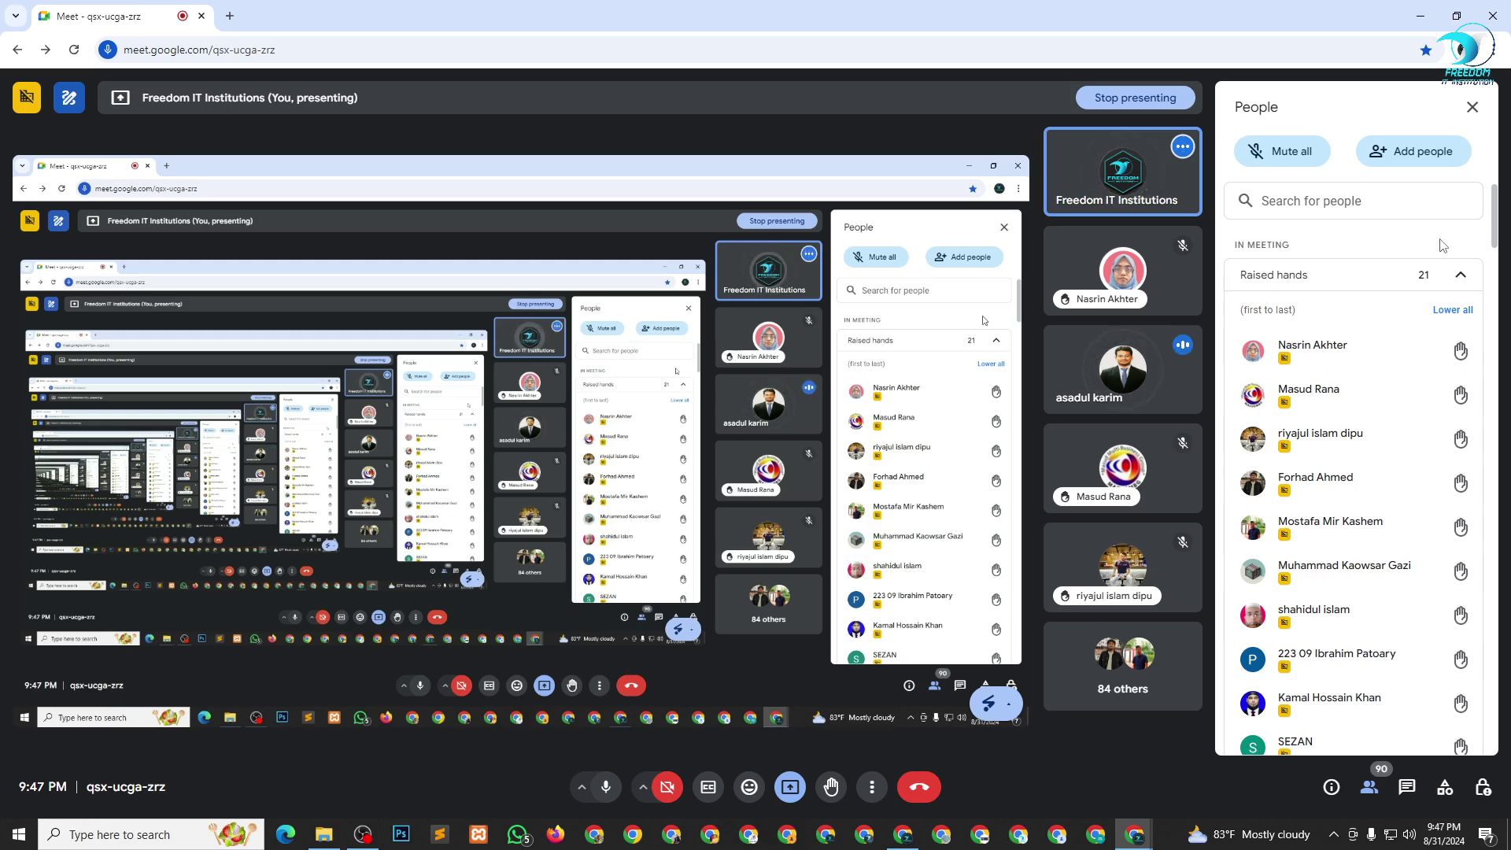
pyautogui.hotkey('alt', 'Tab')
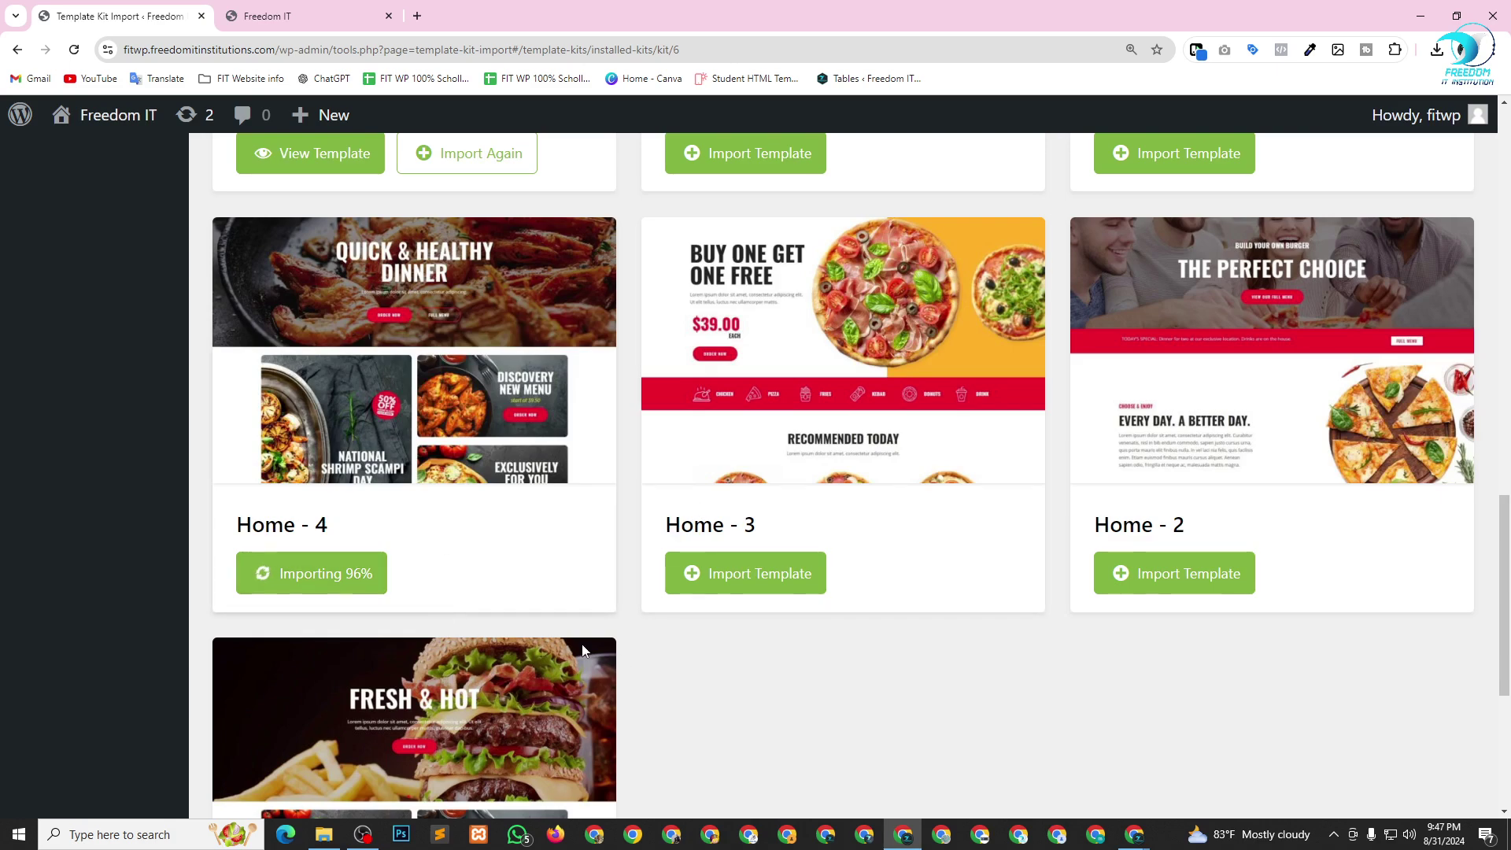
pyautogui.scroll(2, 582, 650)
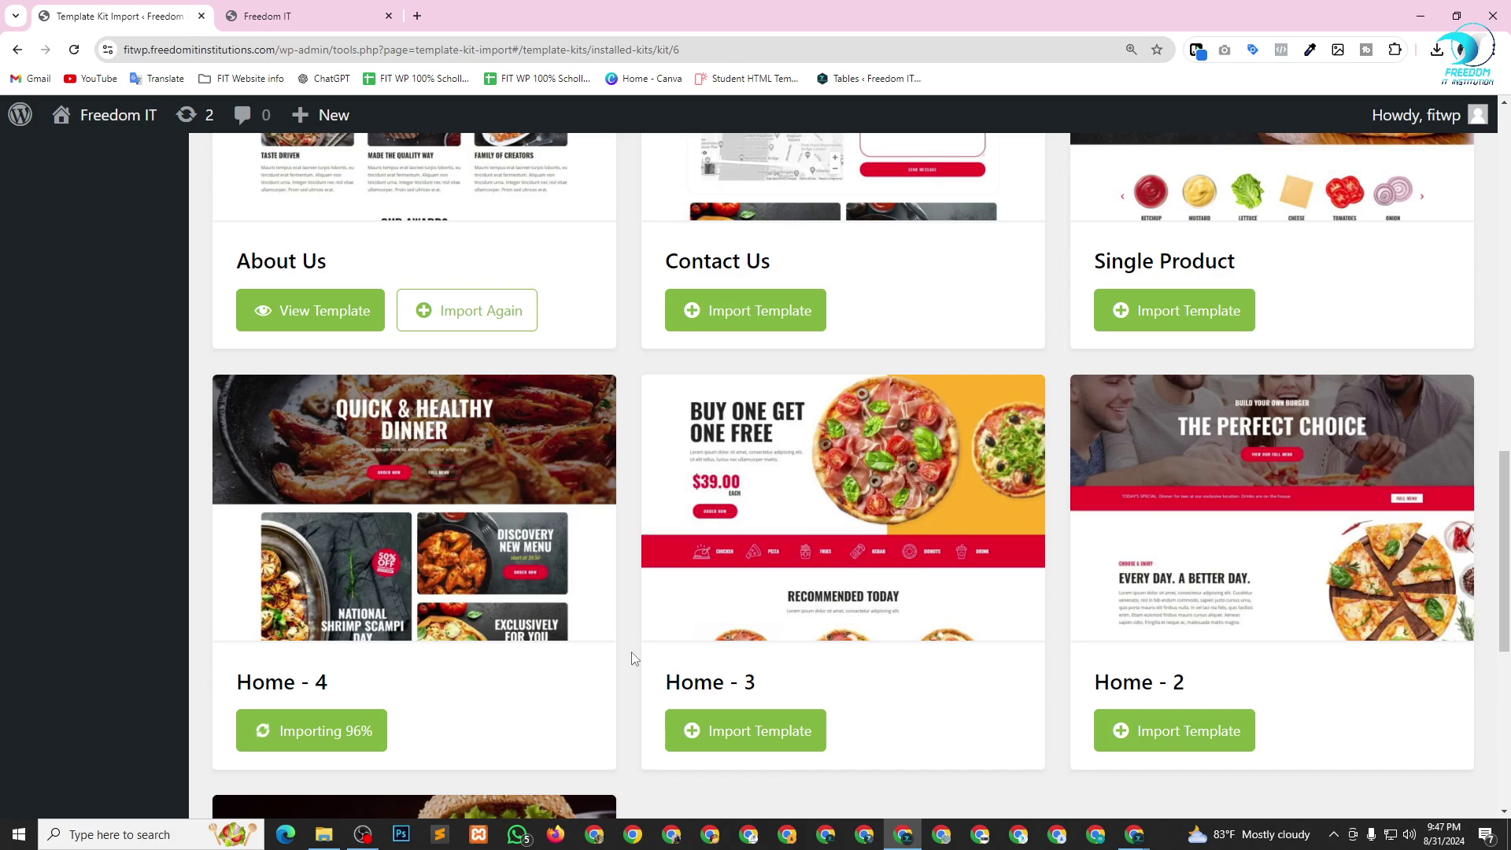
pyautogui.scroll(3, 582, 665)
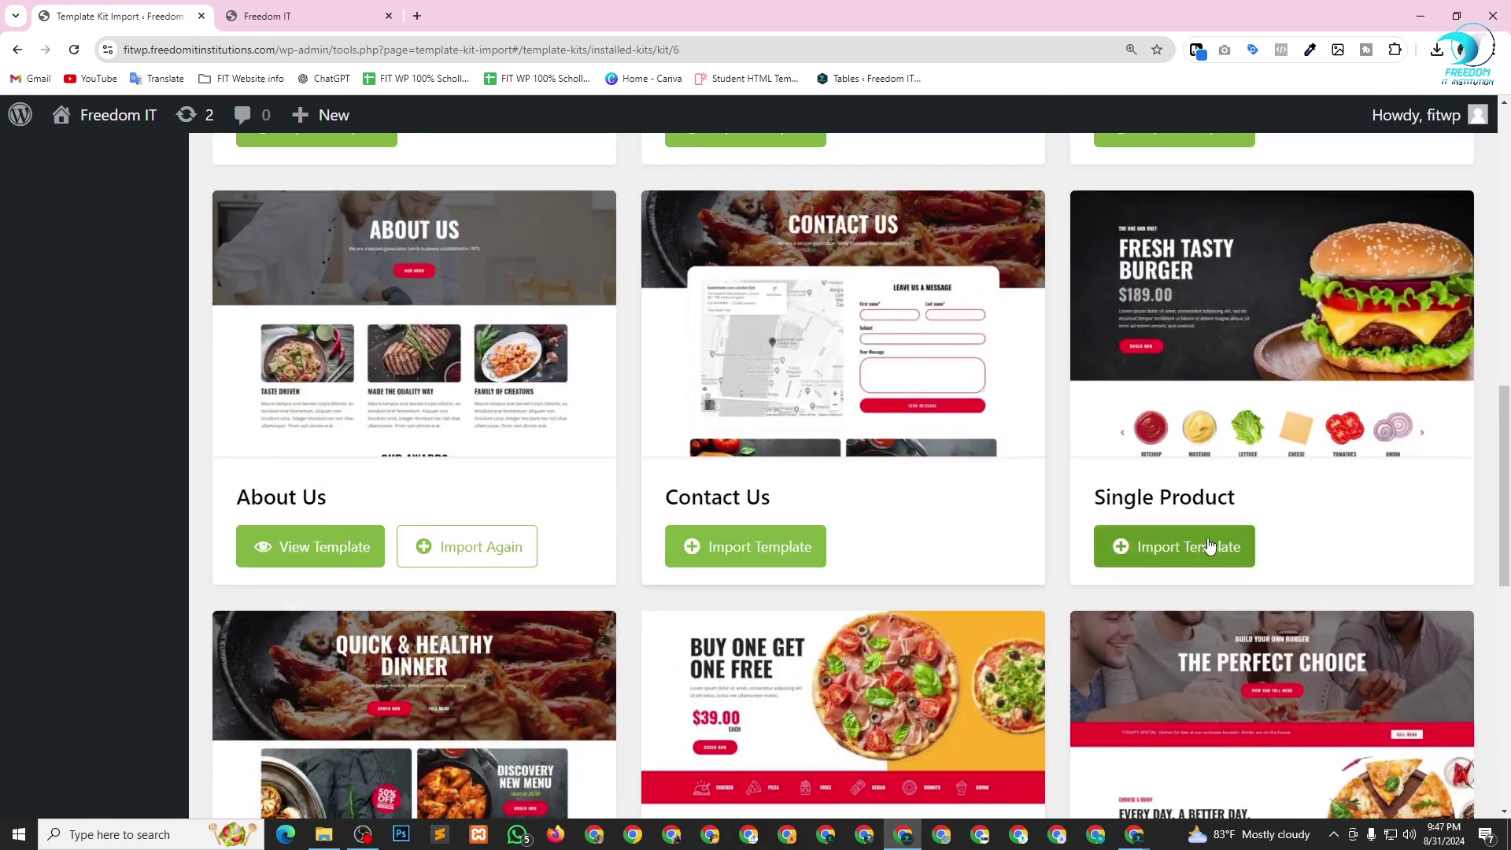
pyautogui.scroll(-5, 952, 560)
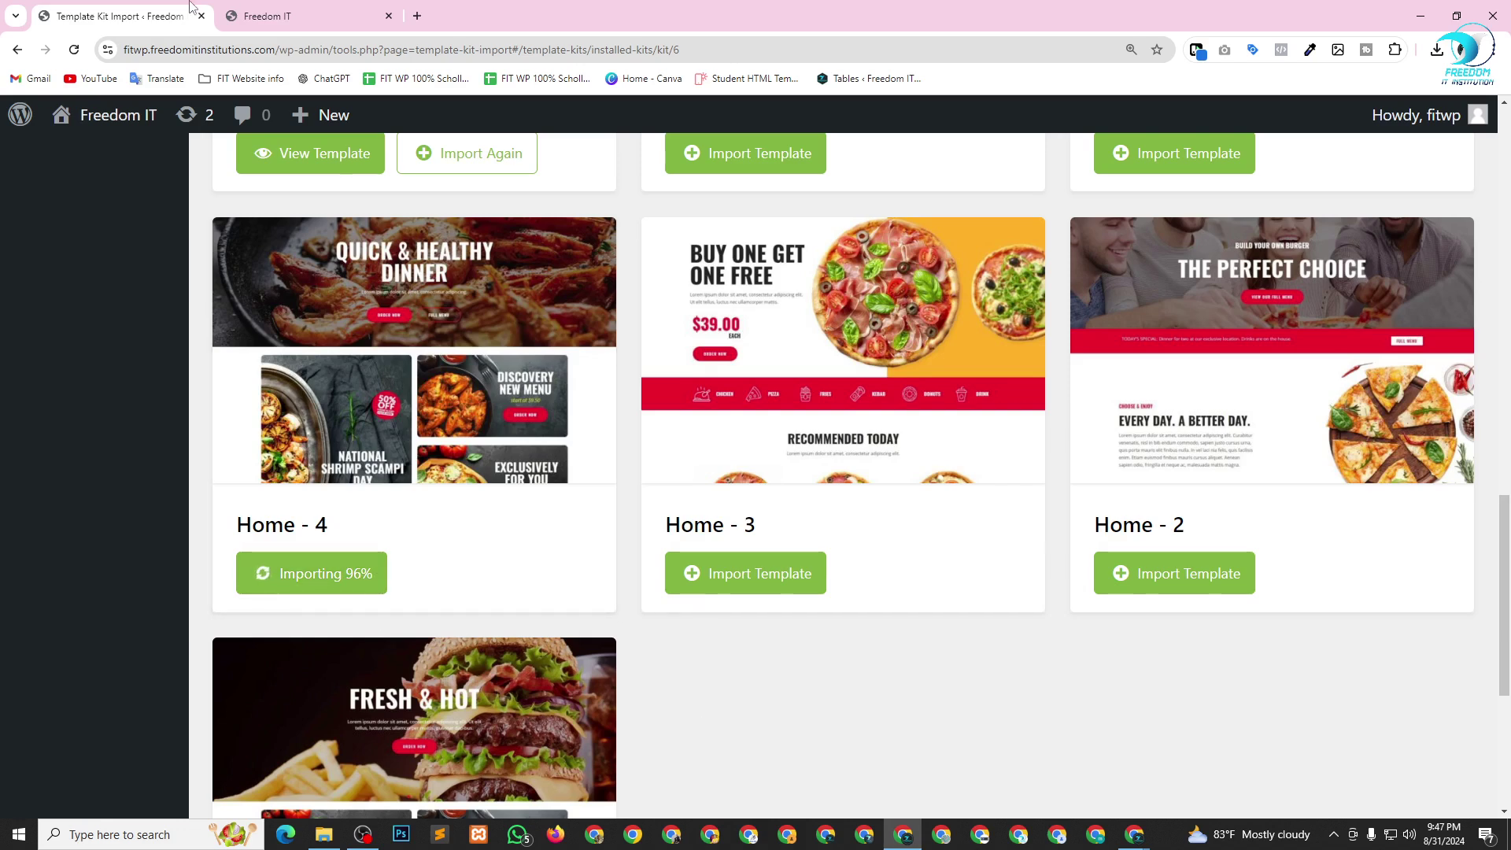
# Check the Freedom IT front-end page and the Google Meet contributors list, returning to the kit page after each.
pyautogui.click(273, 5)
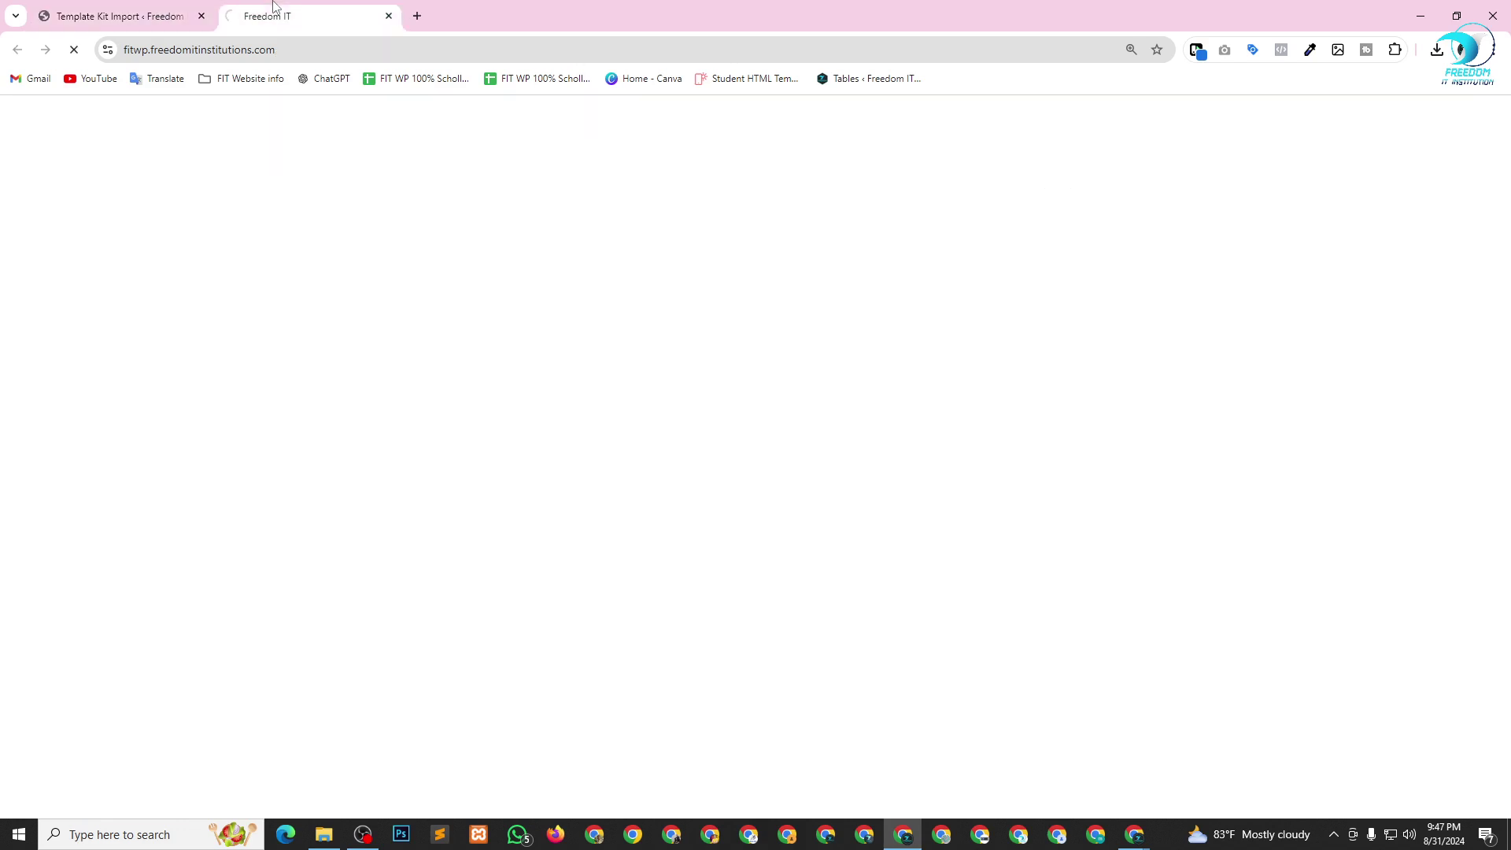
pyautogui.click(93, 6)
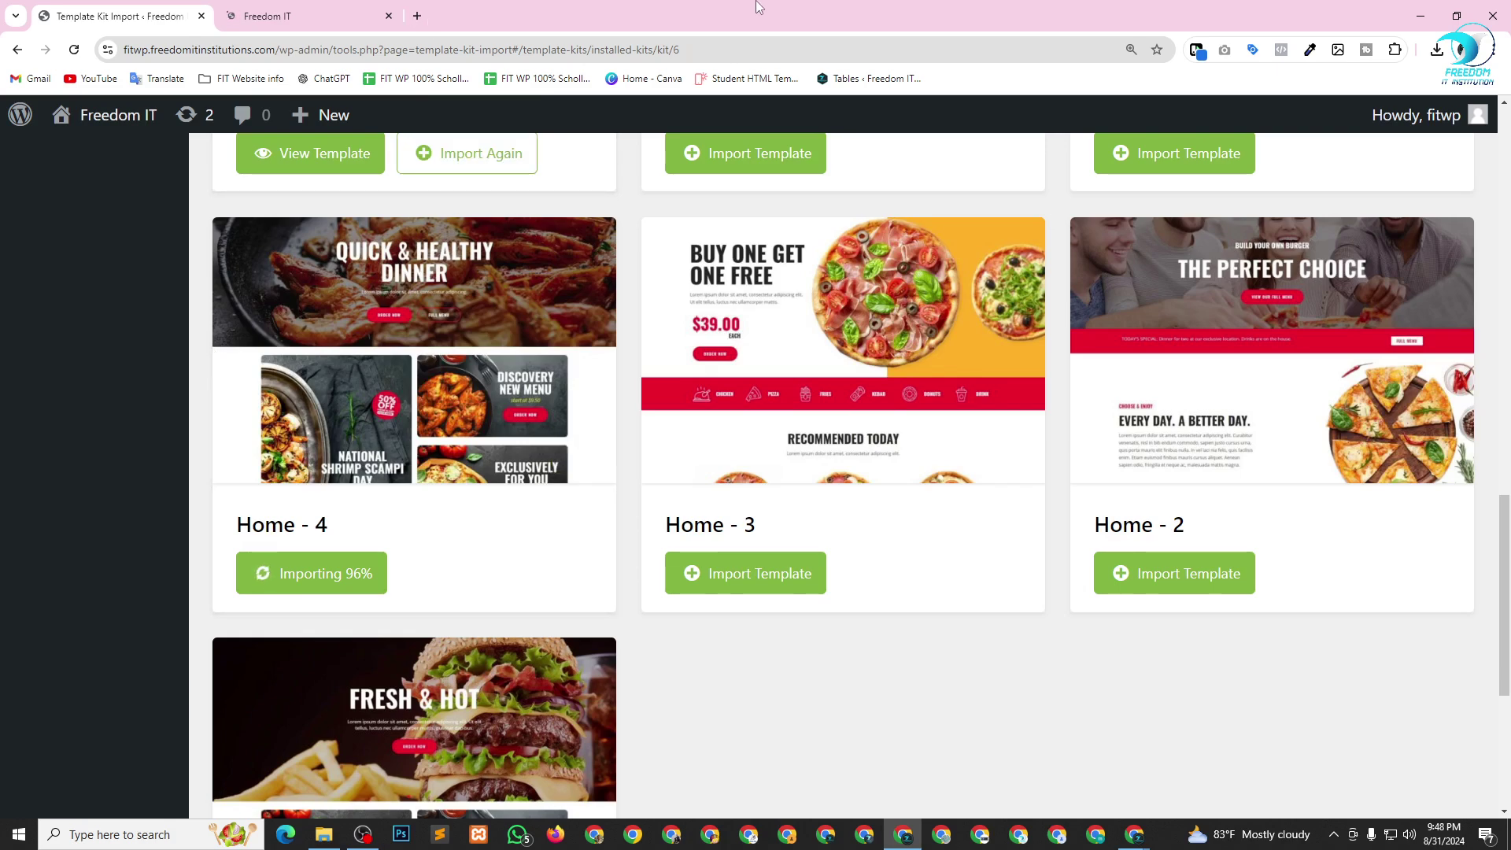
pyautogui.hotkey('alt', 'Tab')
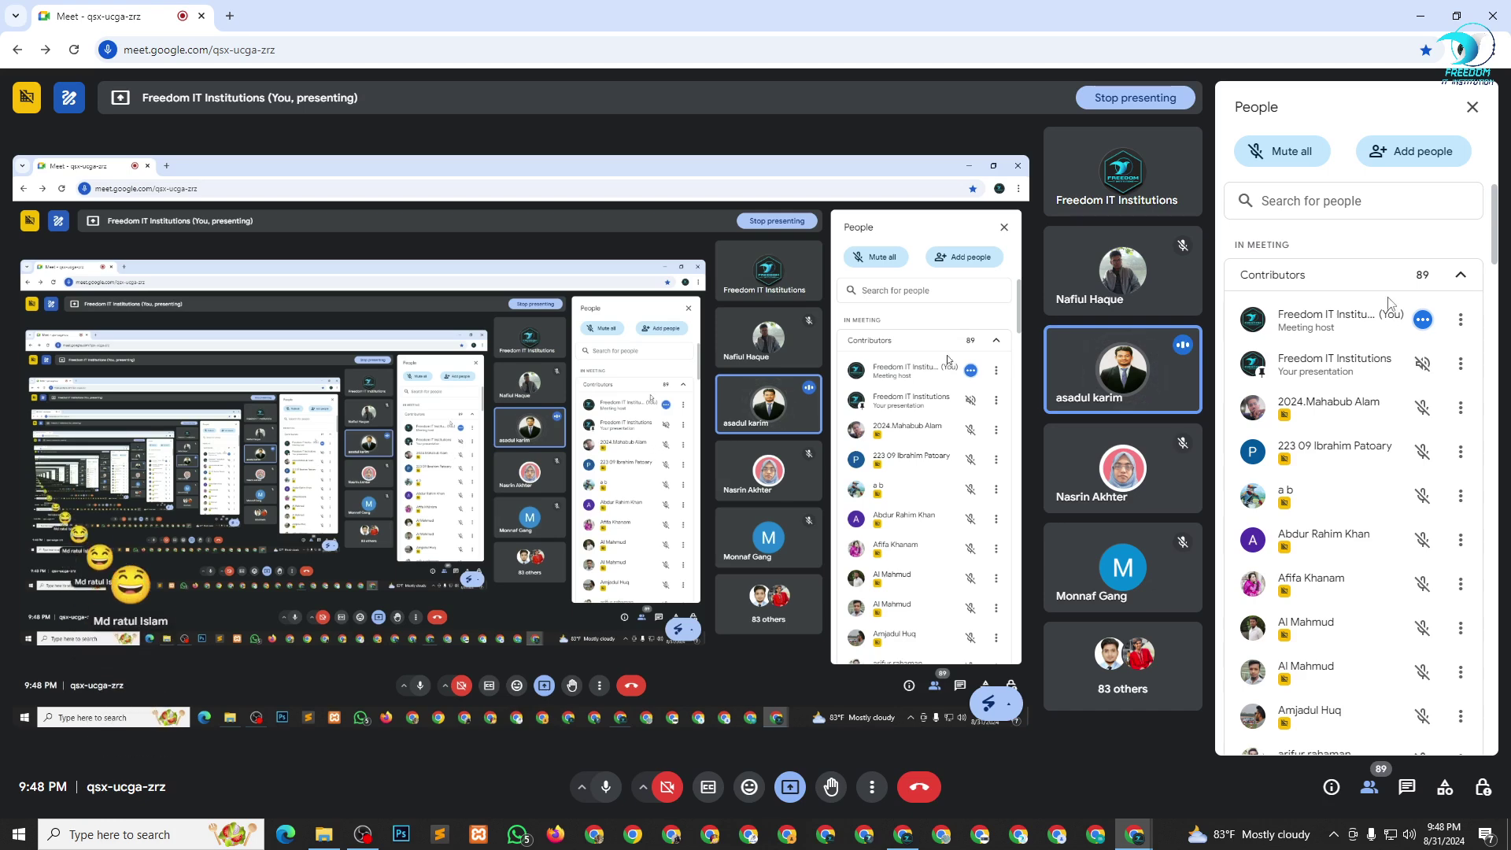
pyautogui.hotkey('alt', 'Tab')
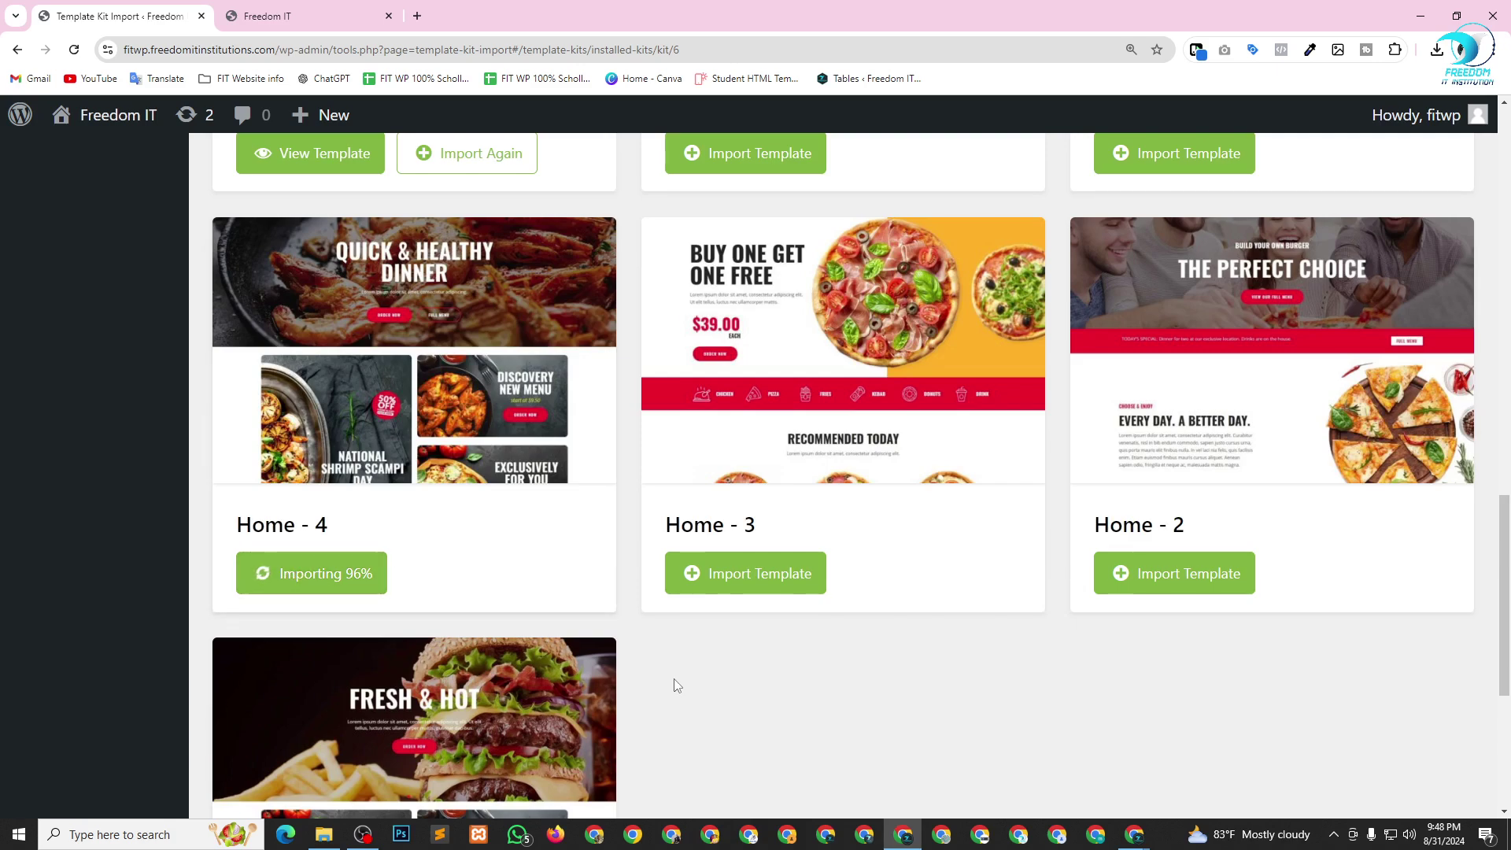
# Examine the import state of the Foodo templates from Home - 1 up to Global Kit Styles.
pyautogui.scroll(-2, 644, 634)
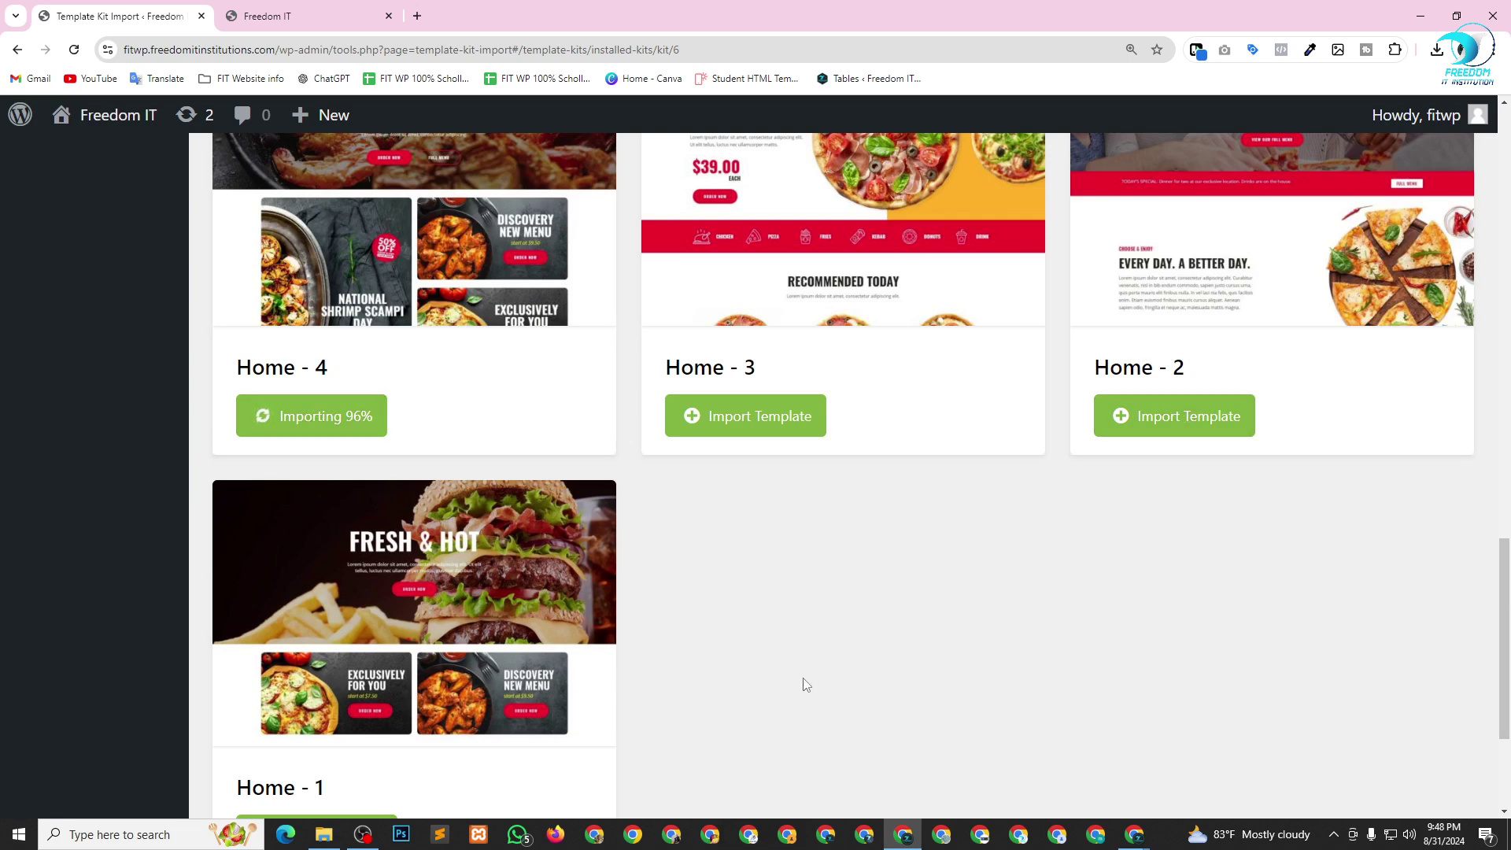
pyautogui.scroll(2, 724, 630)
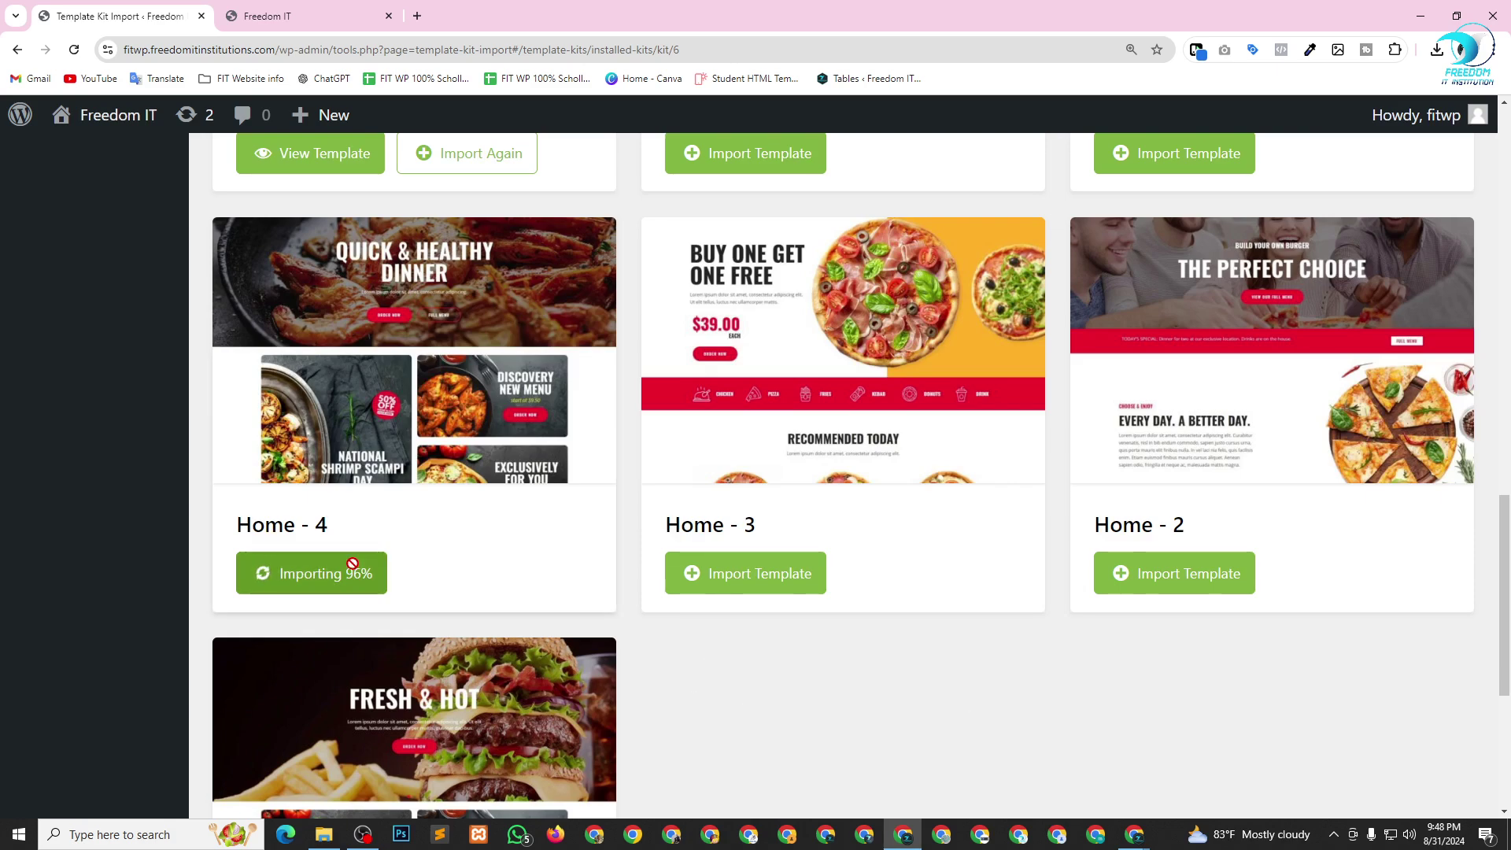
pyautogui.scroll(12, 551, 645)
pyautogui.scroll(2, 721, 556)
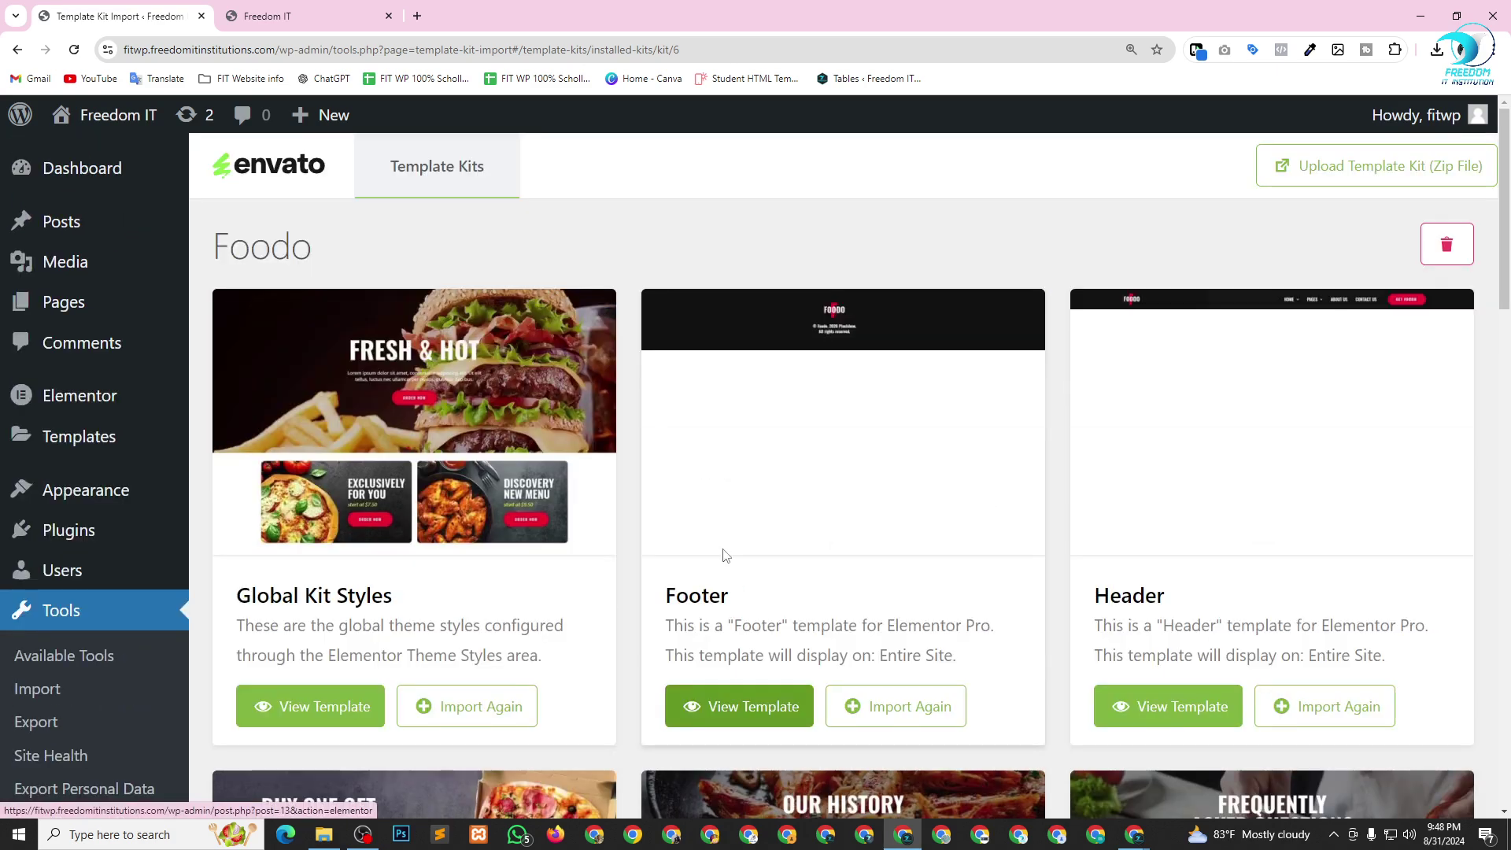
pyautogui.scroll(-14, 584, 452)
pyautogui.scroll(-4, 683, 562)
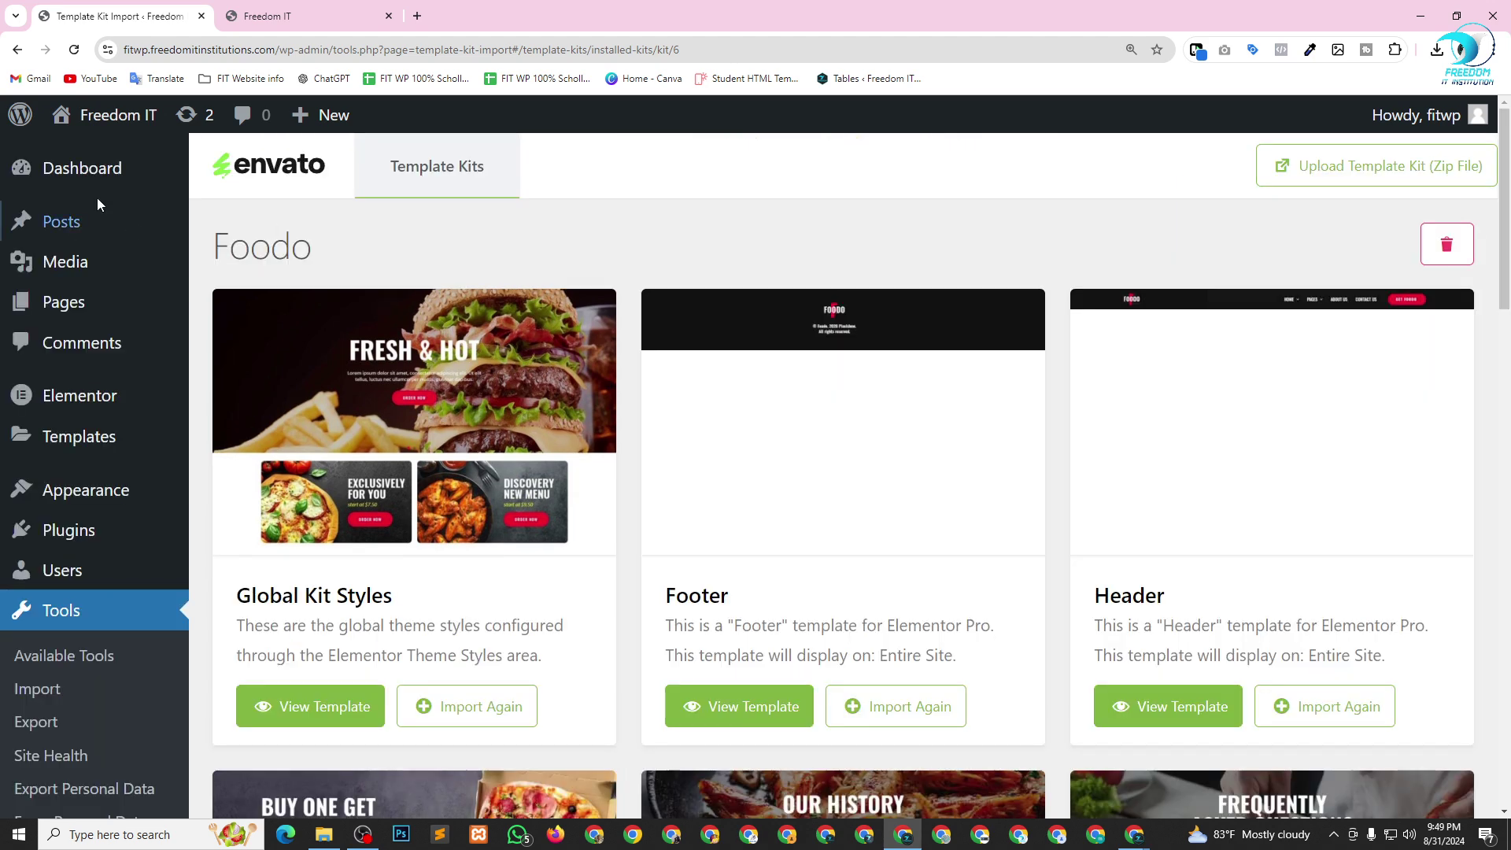
# Re-install WordPress version 6.6.1 from the dashboard's updates page.
pyautogui.click(93, 174)
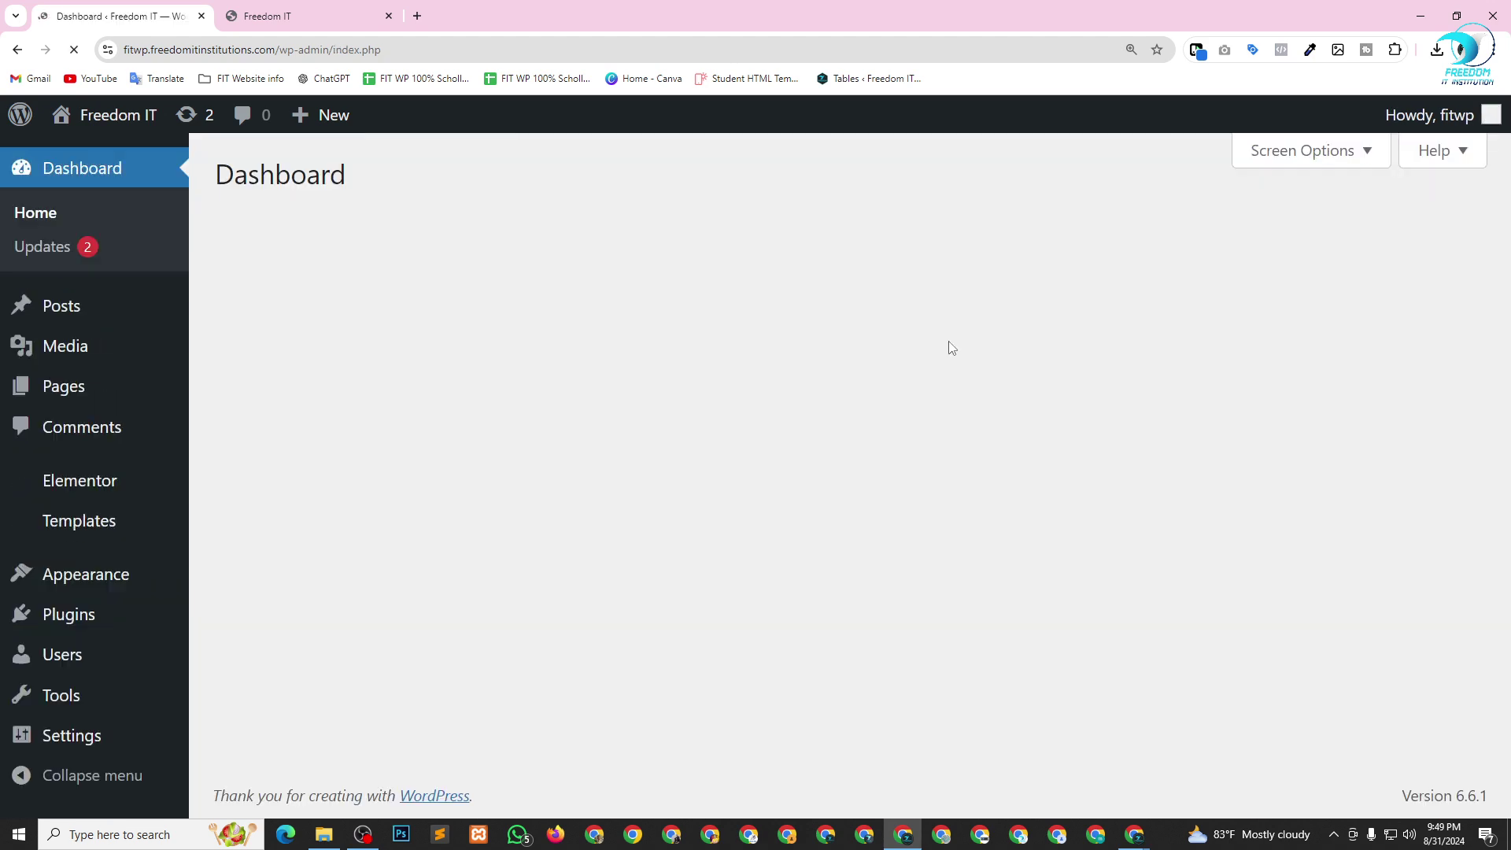
pyautogui.click(64, 249)
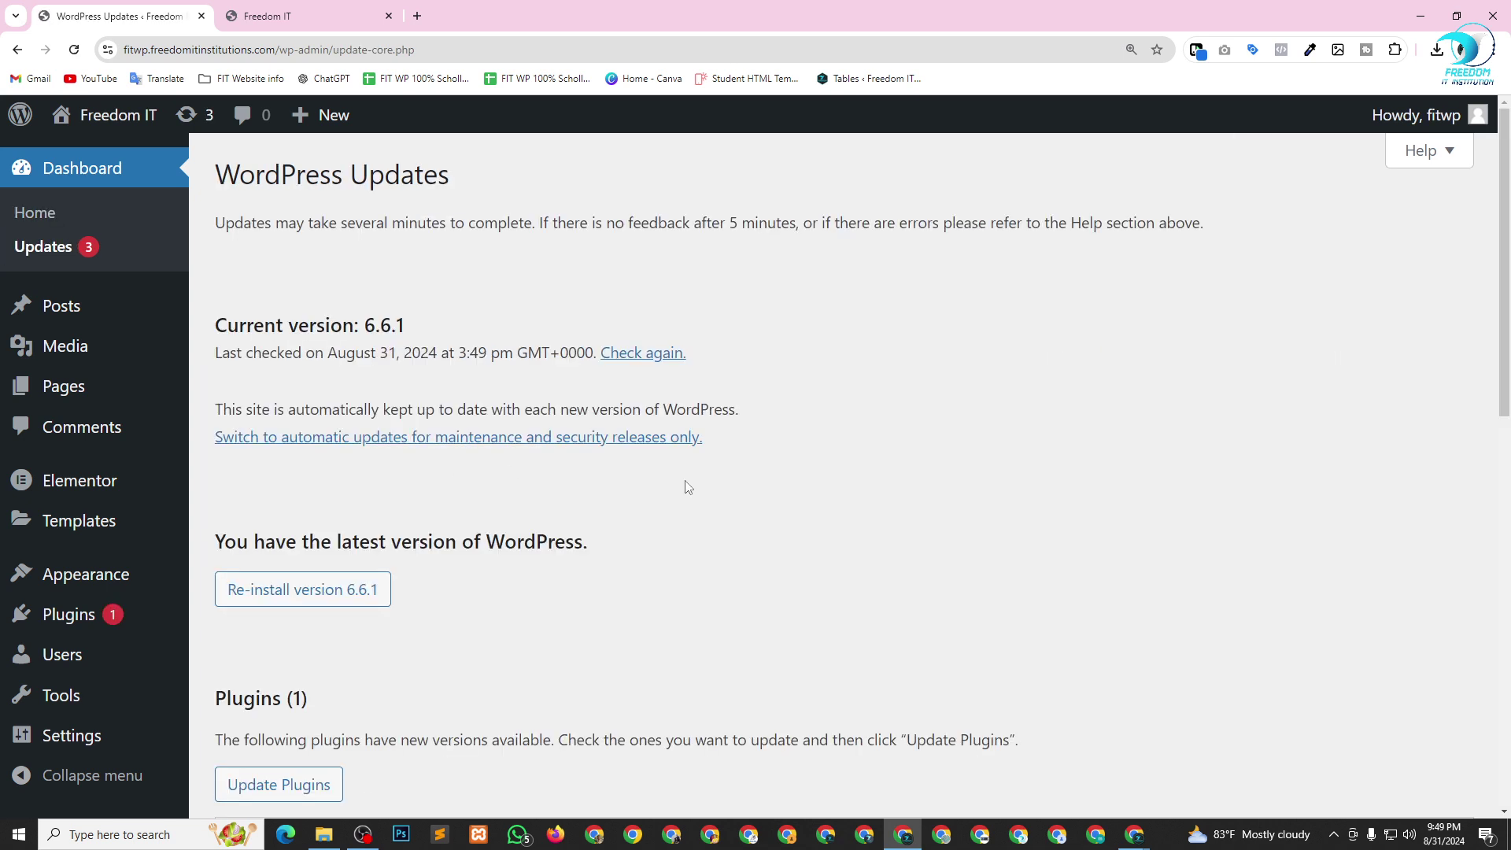
pyautogui.scroll(-2, 687, 487)
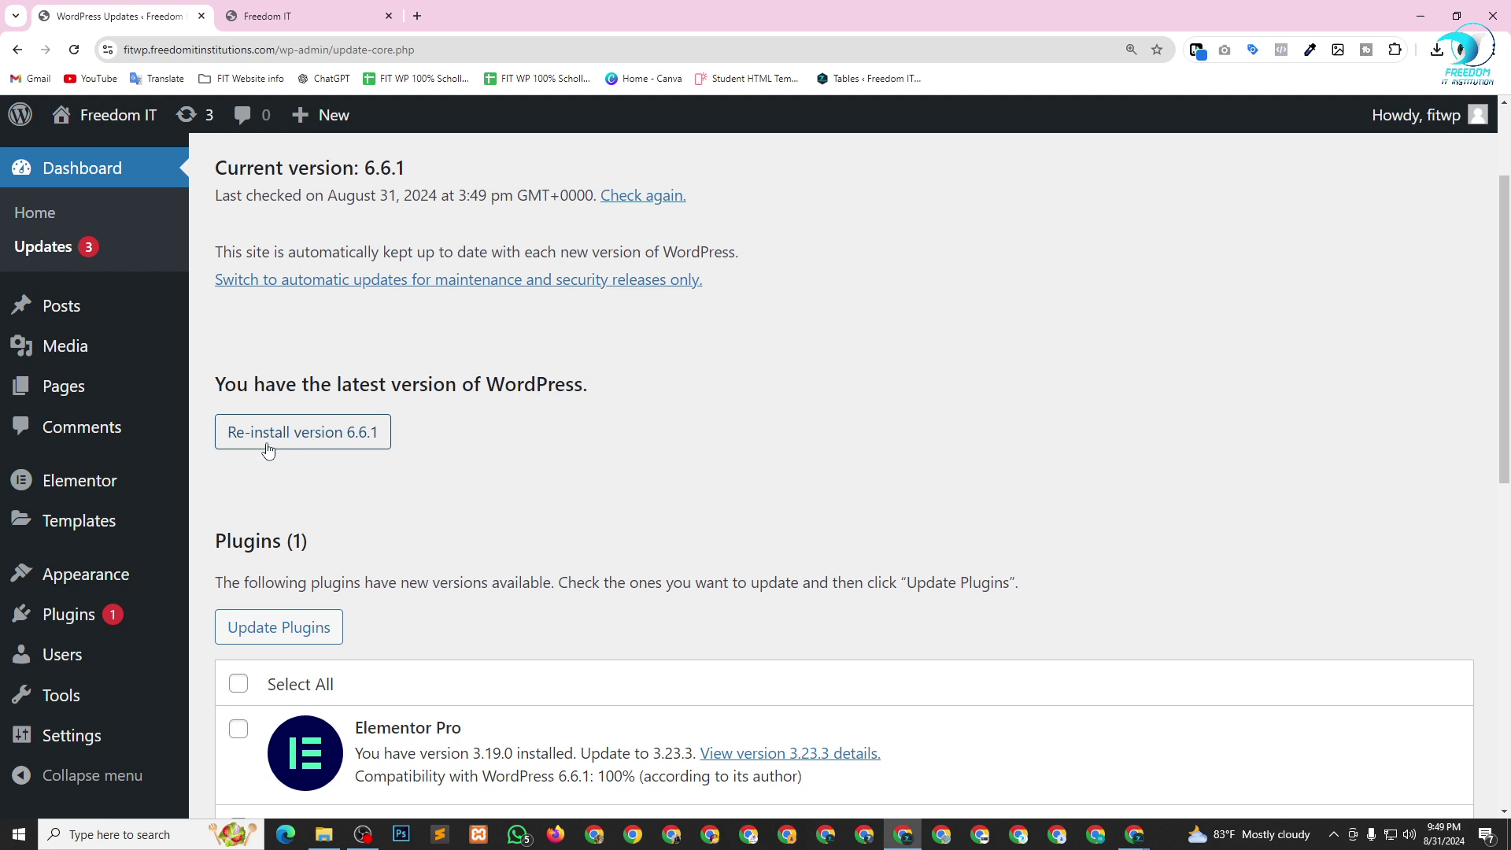
pyautogui.click(304, 442)
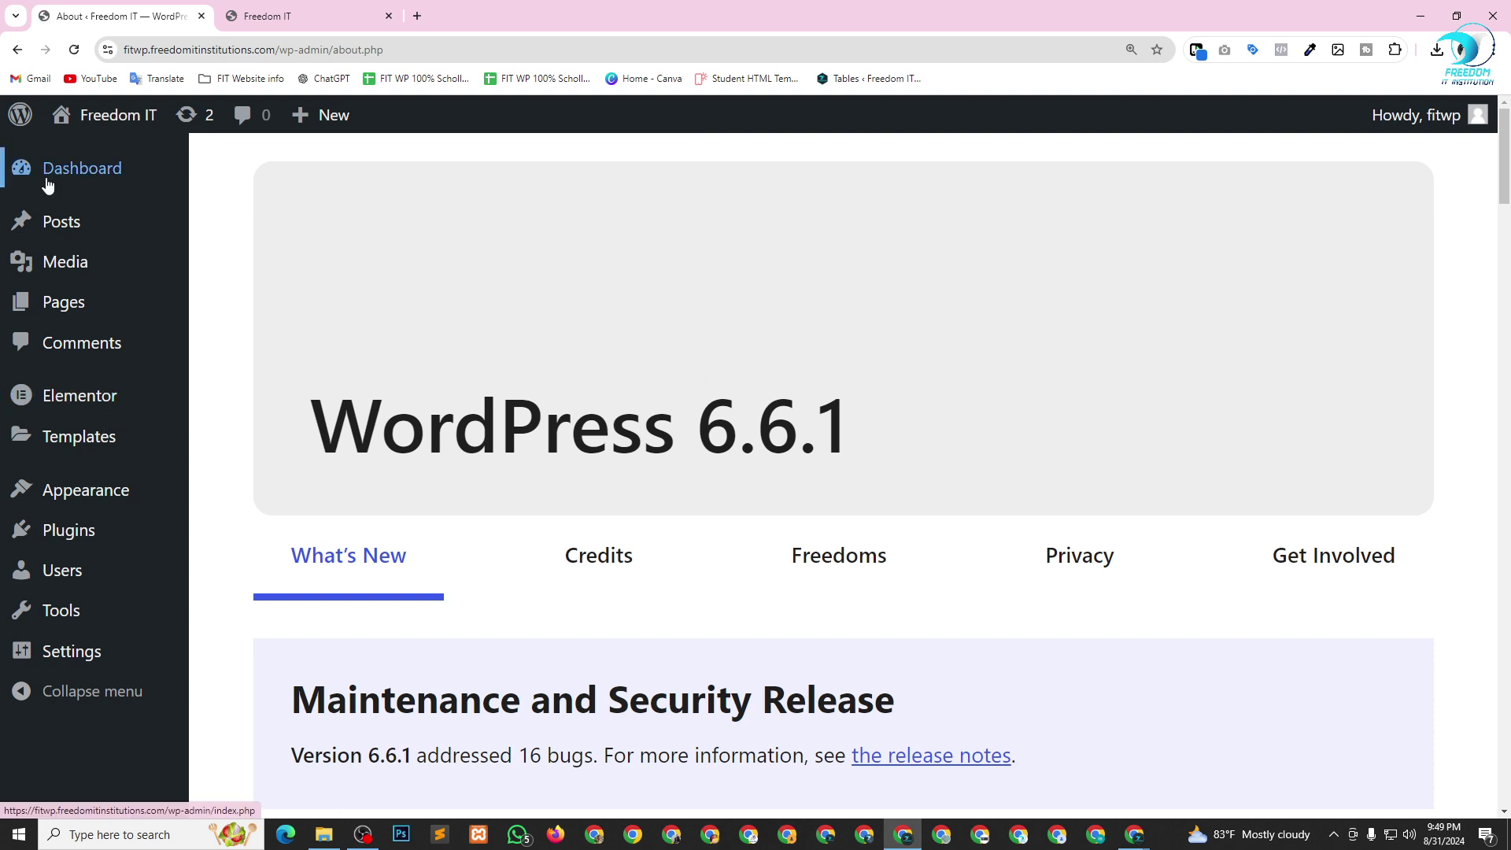
# Reopen the WordPress Updates page and review the WordPress version and the available plugin and theme updates.
pyautogui.click(72, 167)
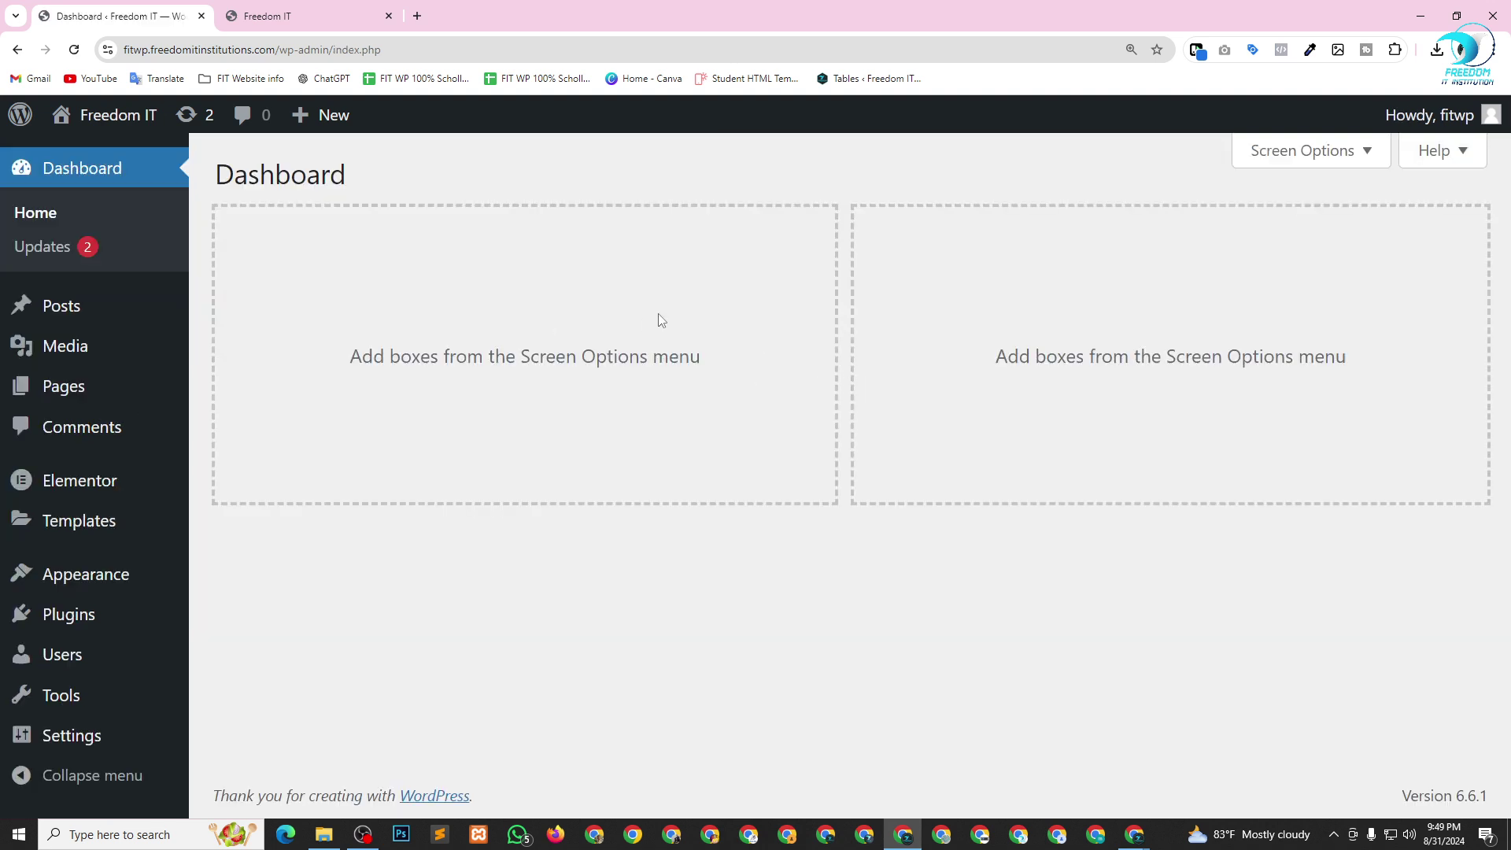
pyautogui.click(55, 249)
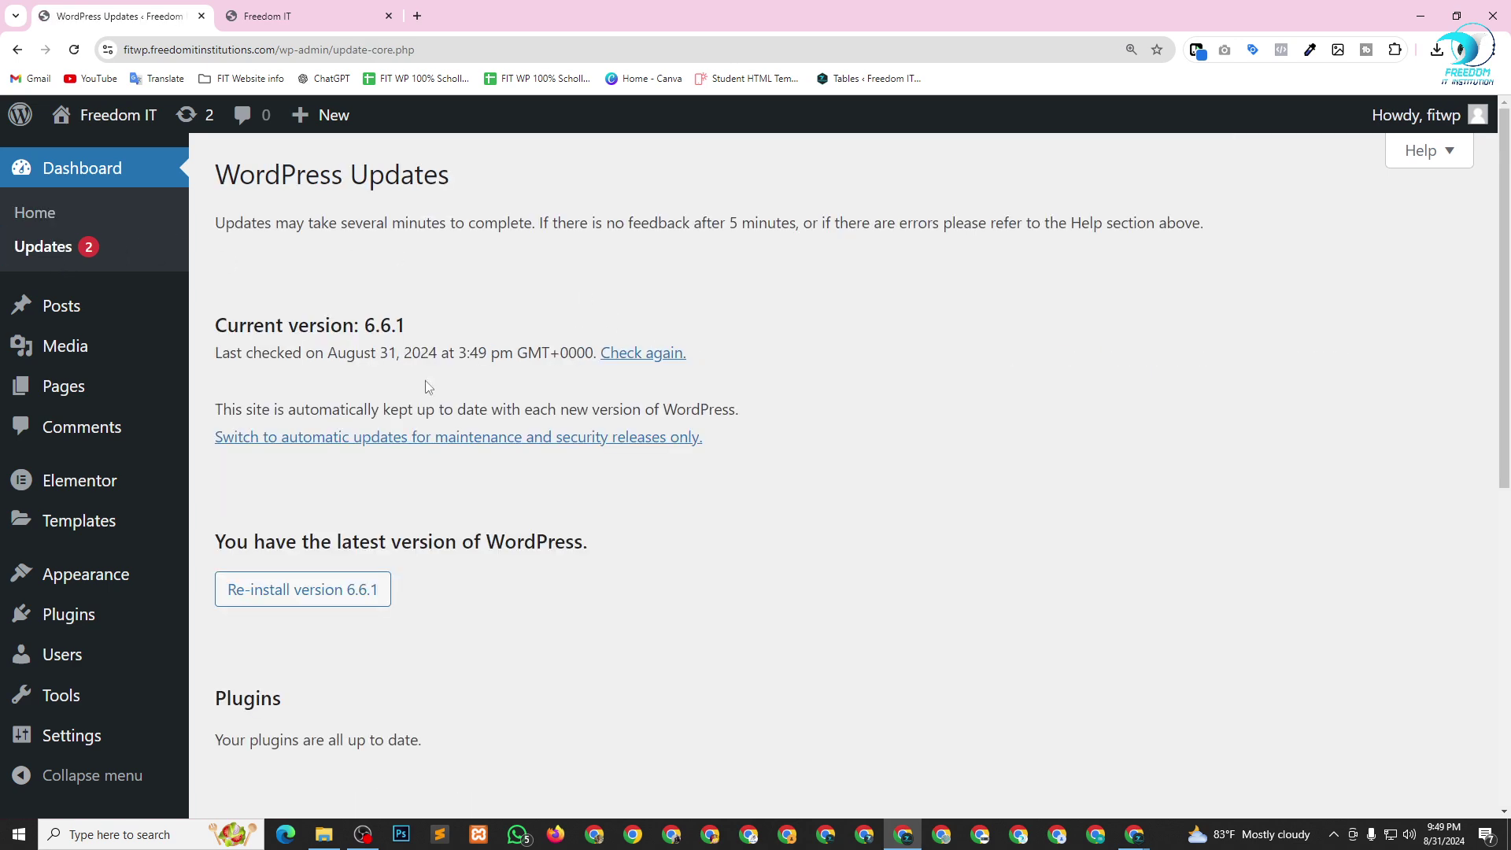
pyautogui.scroll(-3, 425, 394)
pyautogui.scroll(-5, 516, 441)
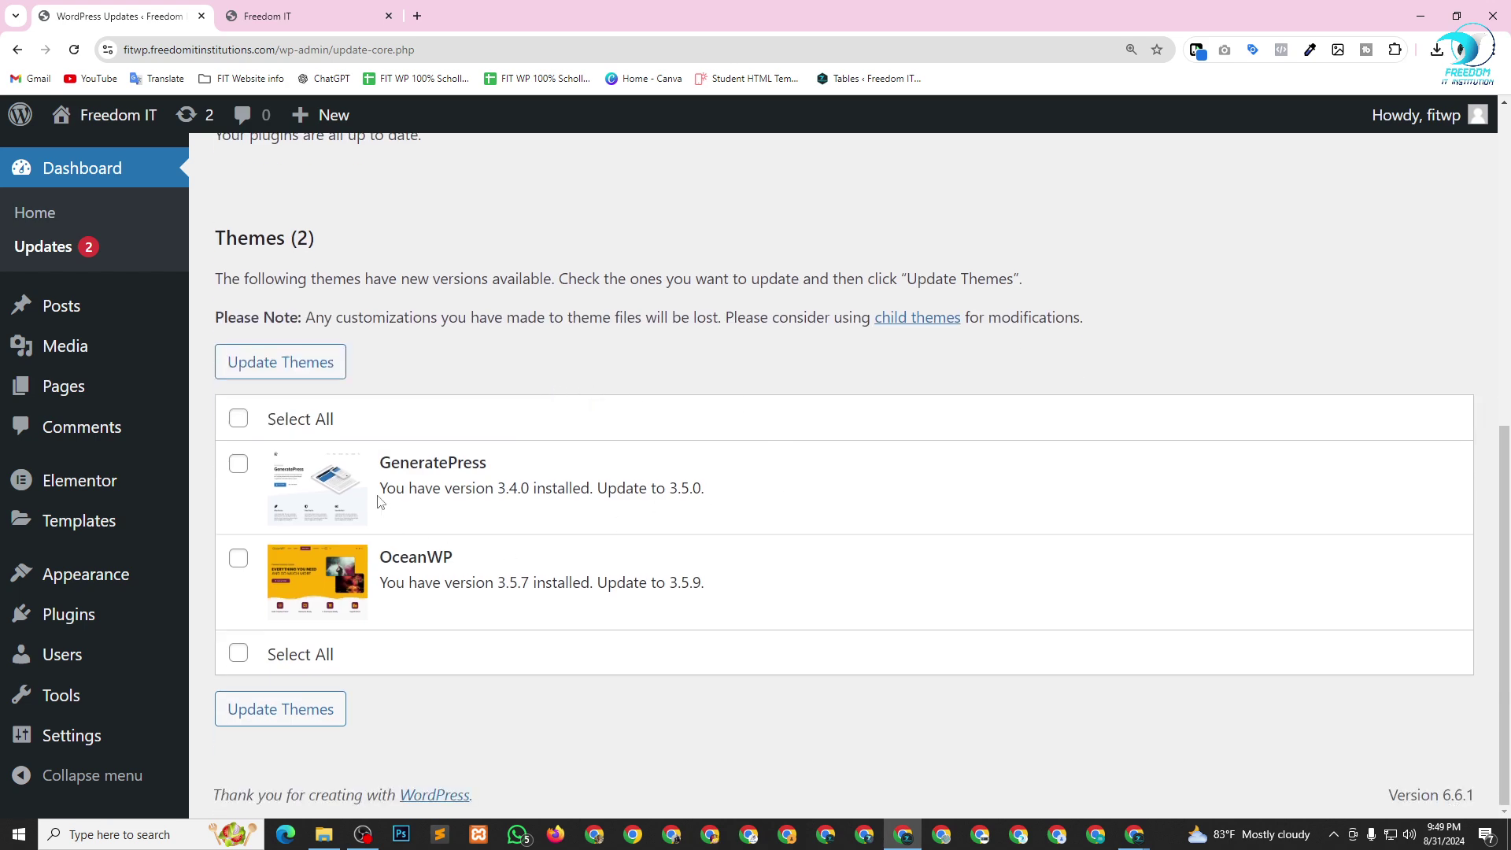
pyautogui.scroll(2, 441, 614)
pyautogui.scroll(2, 441, 614)
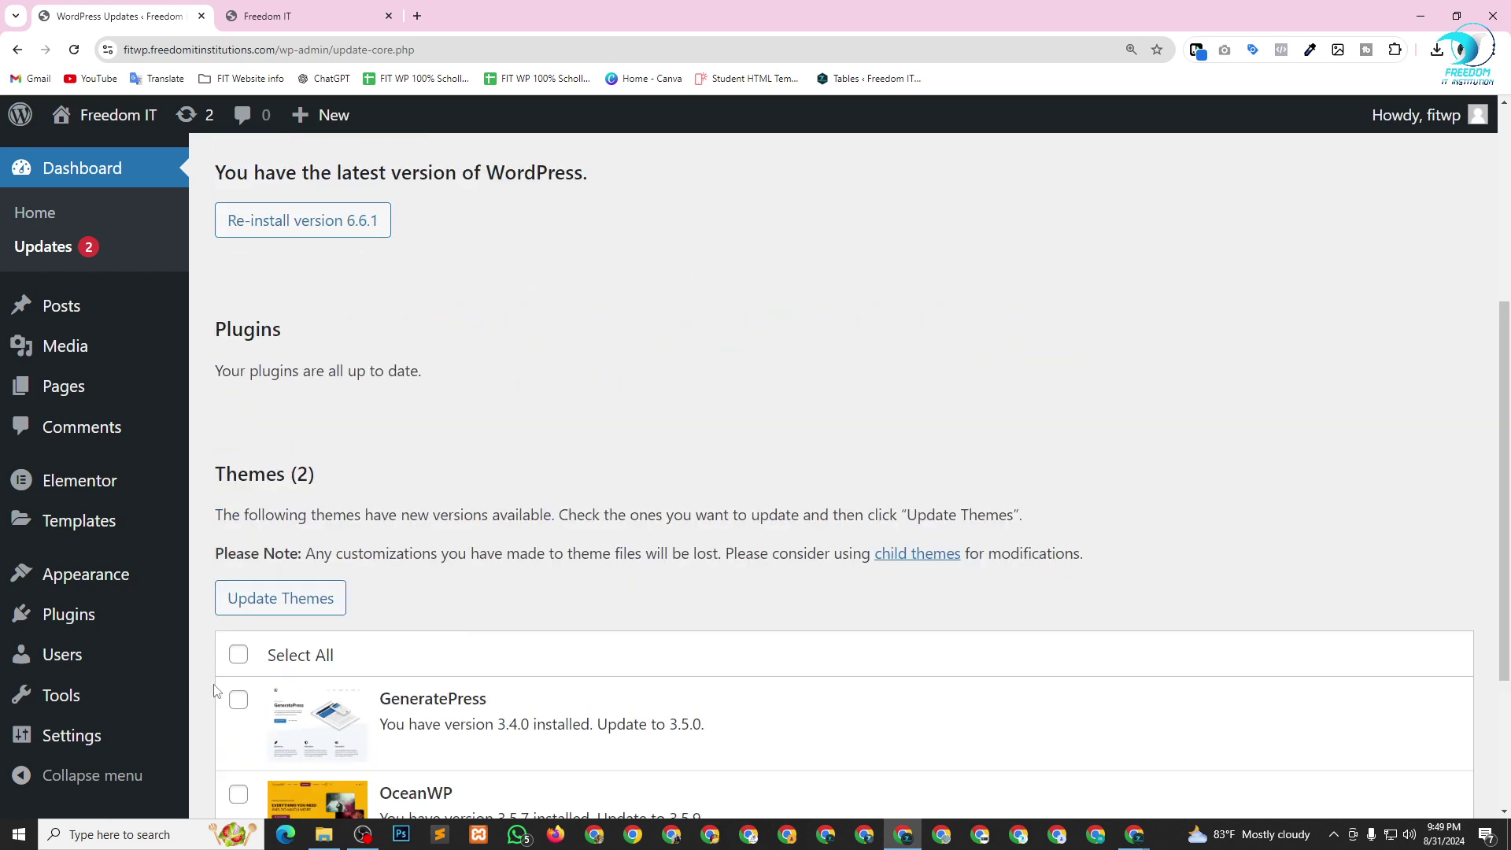
pyautogui.scroll(-3, 221, 691)
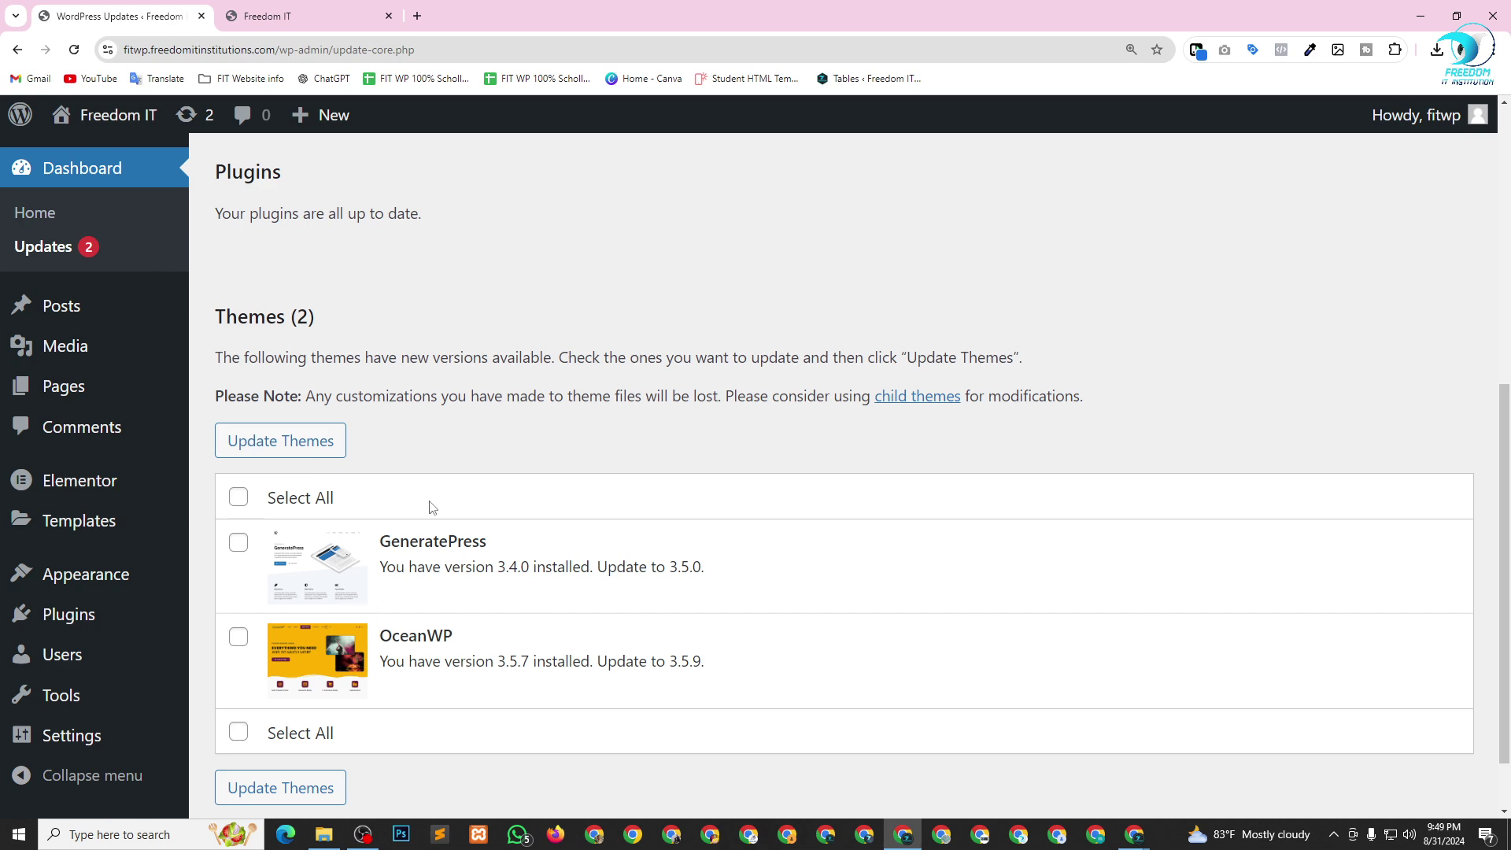
pyautogui.scroll(1, 351, 691)
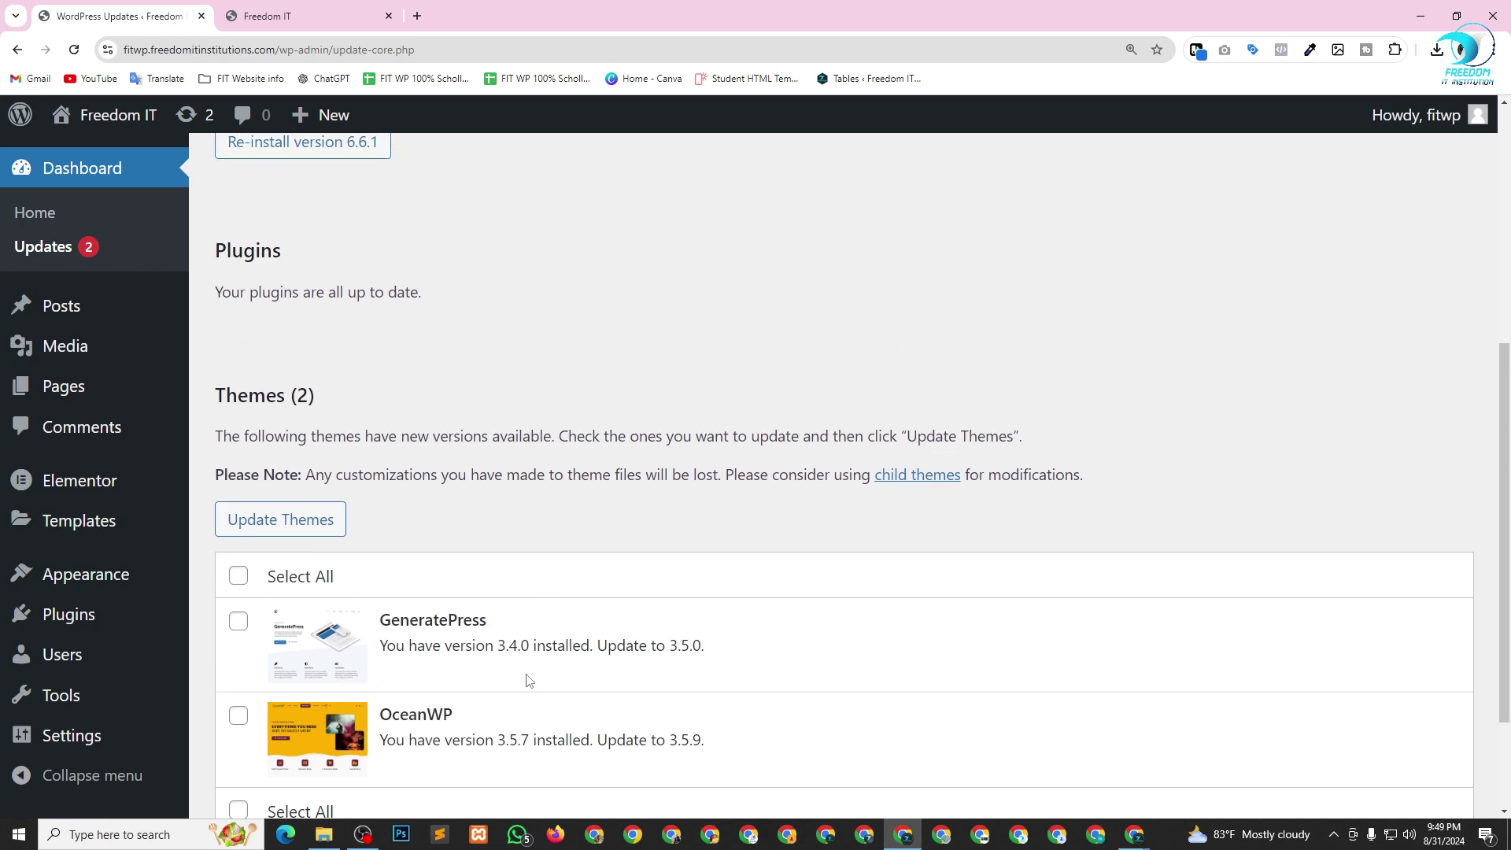
pyautogui.scroll(6, 525, 678)
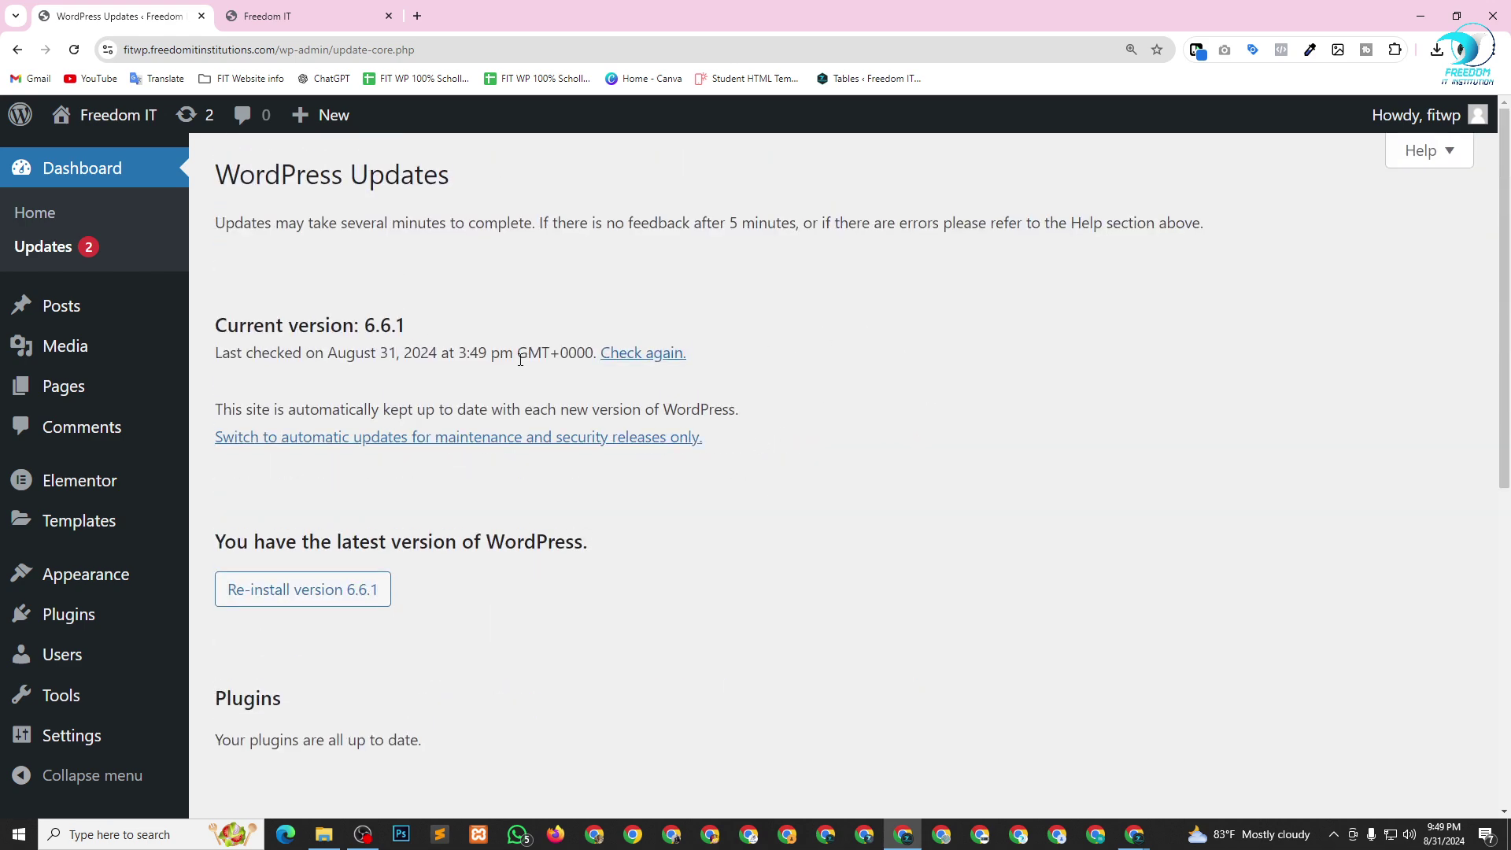
pyautogui.scroll(-3, 134, 472)
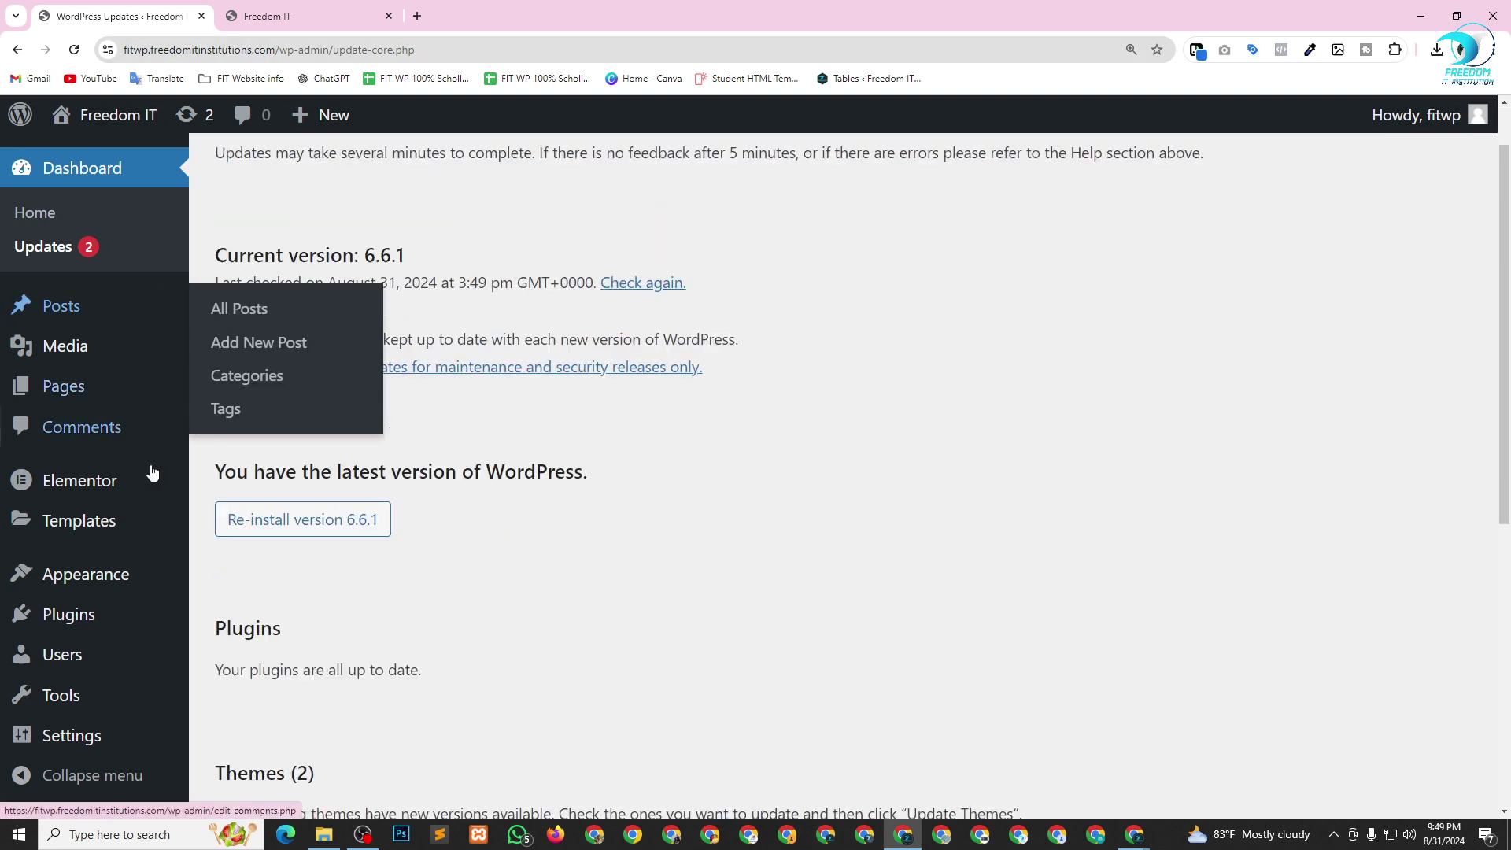
# Open the installed Foodo kit again from the Template Kit tool and bring its page templates into view.
pyautogui.moveTo(67, 736)
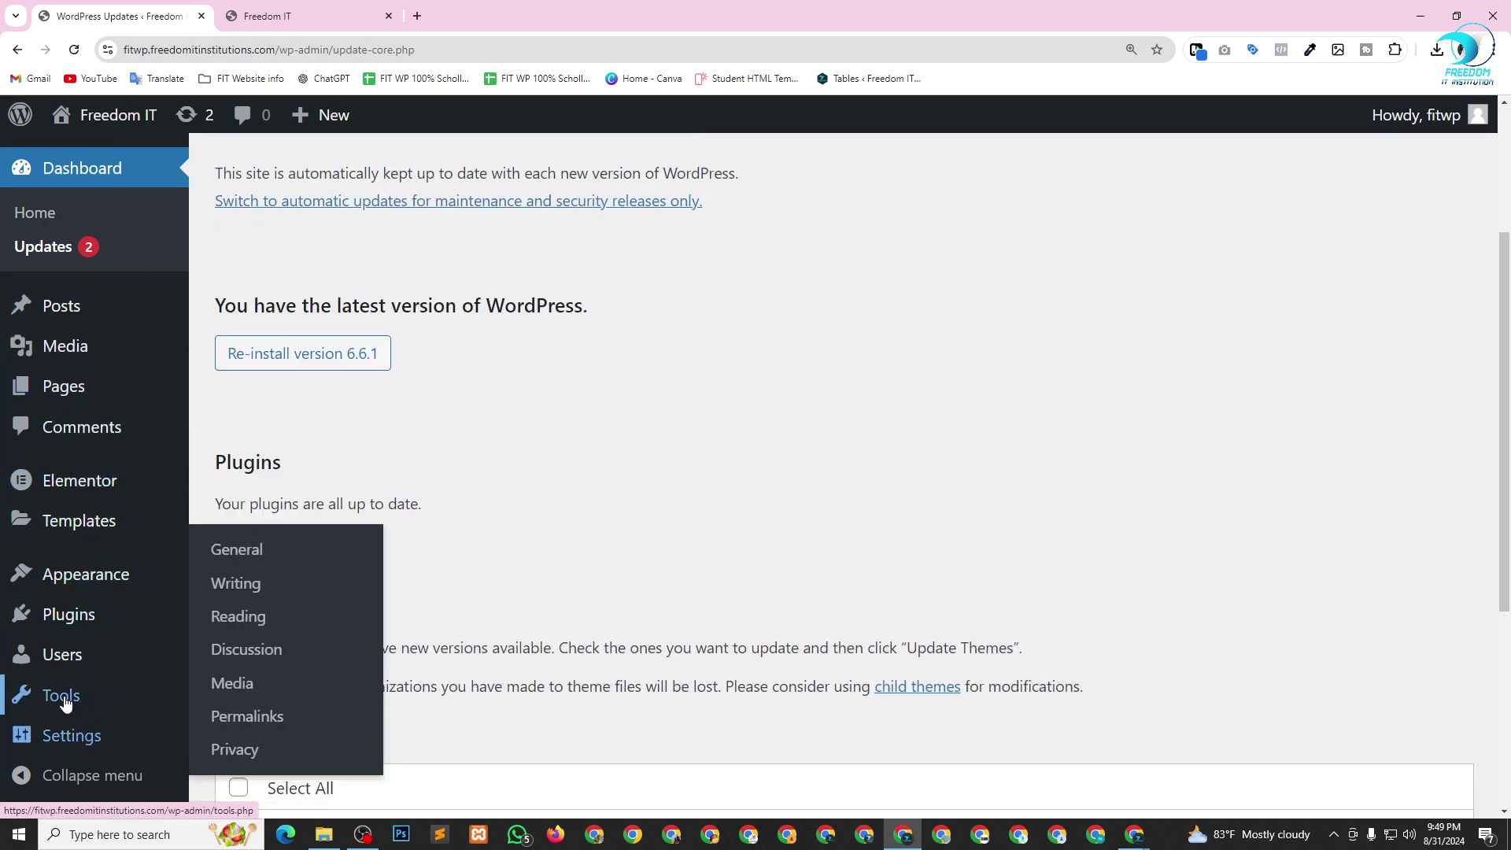
pyautogui.moveTo(79, 702)
pyautogui.click(260, 720)
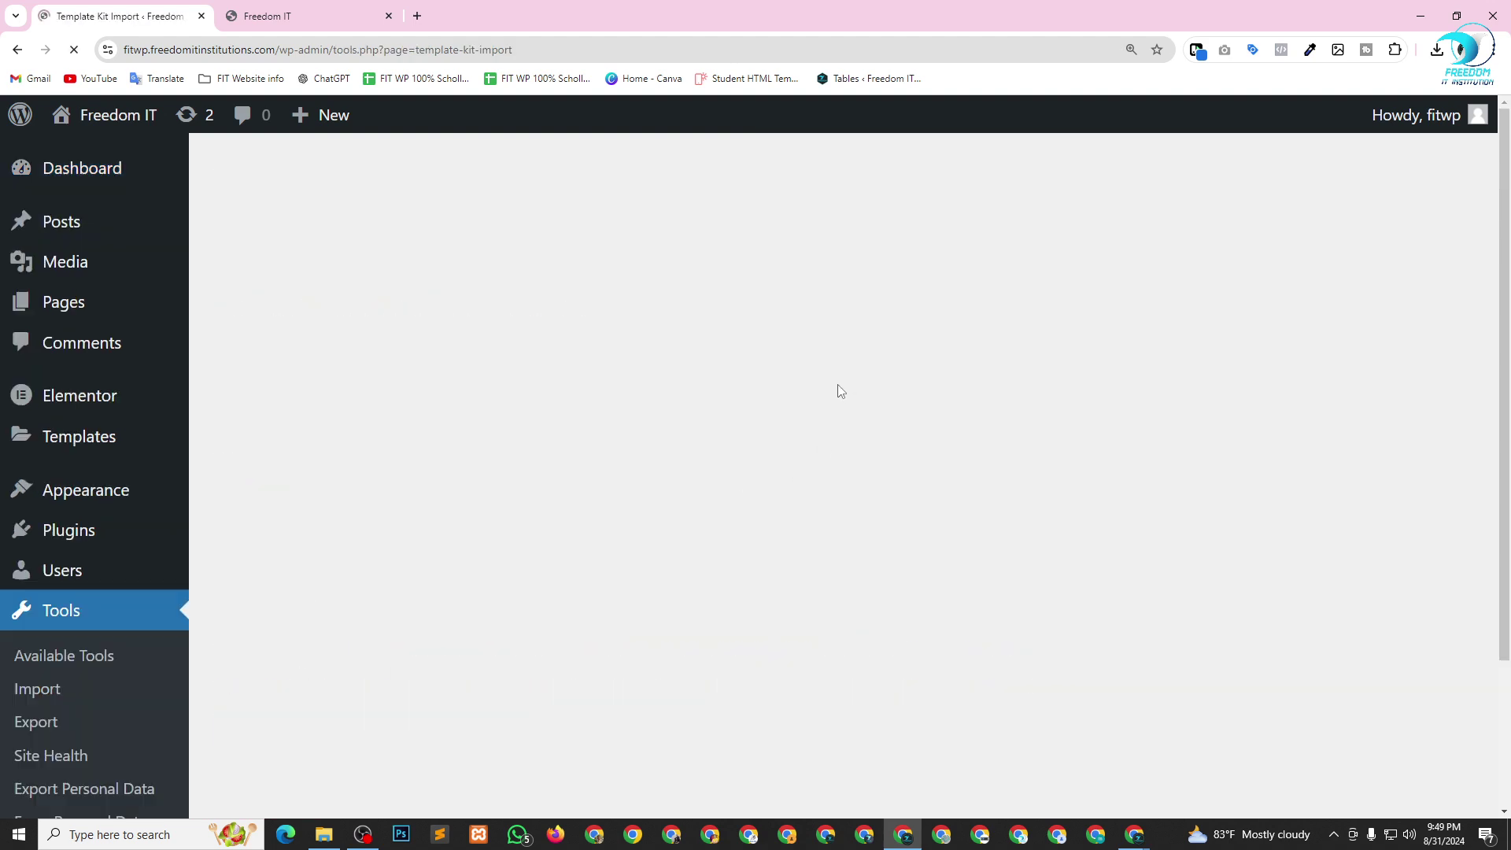
pyautogui.scroll(-3, 441, 405)
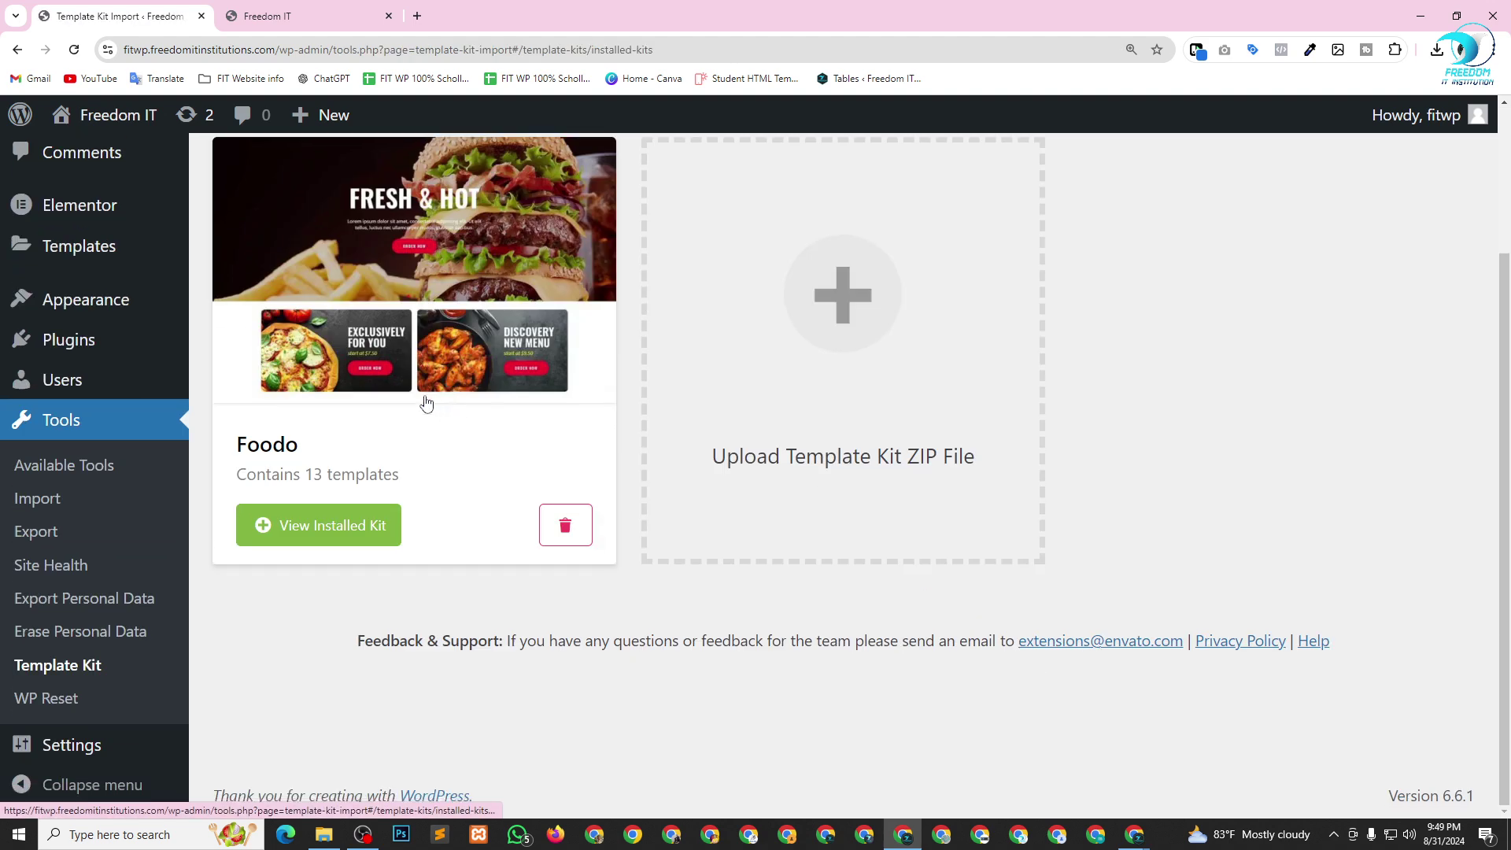
pyautogui.click(330, 531)
pyautogui.scroll(-13, 590, 512)
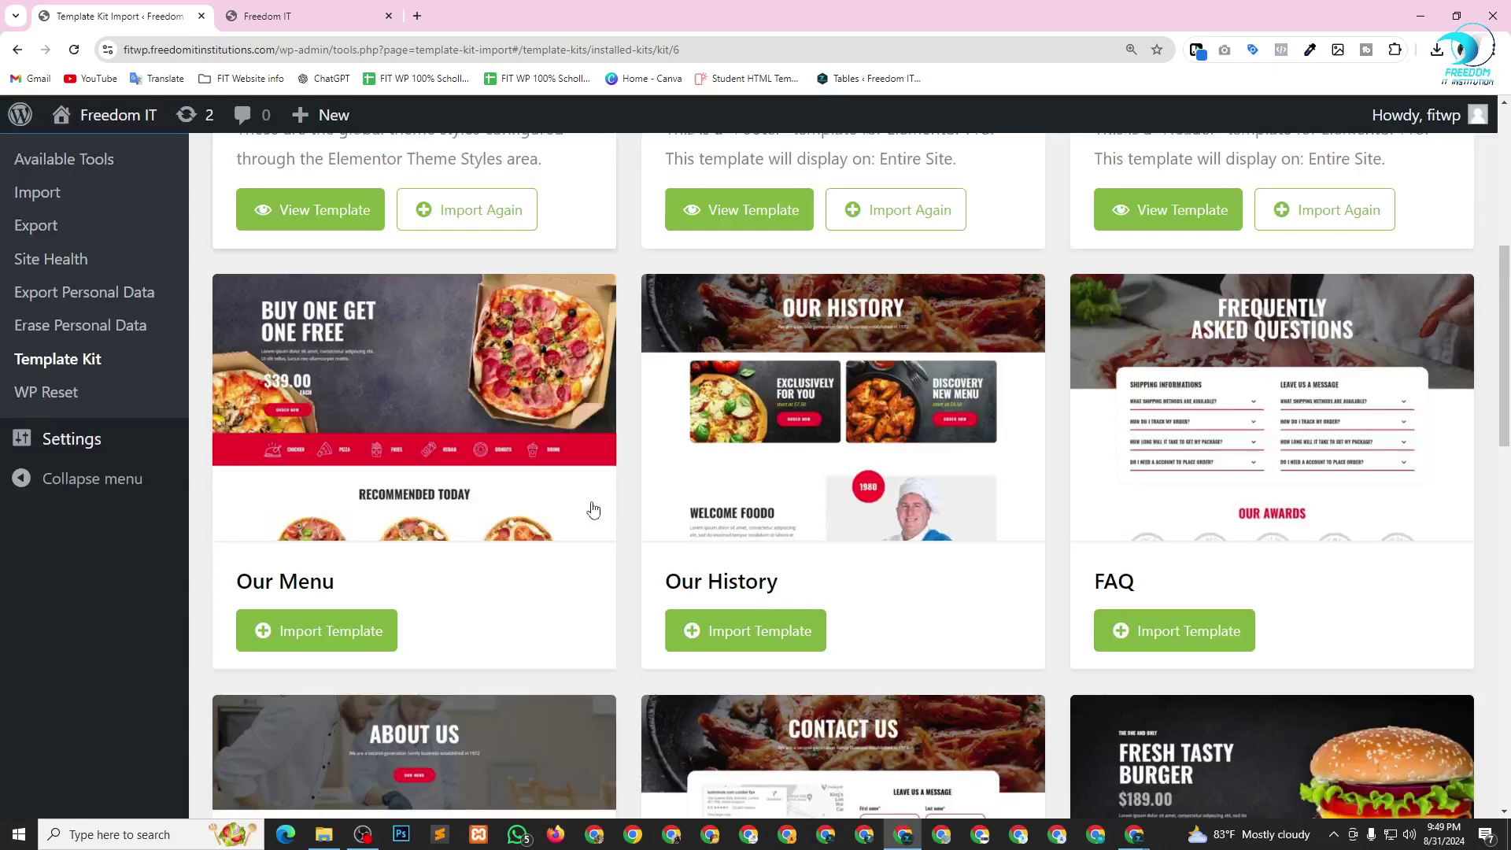
# Import the Contact Us page template from the Foodo kit.
pyautogui.scroll(2, 590, 512)
pyautogui.scroll(1, 592, 513)
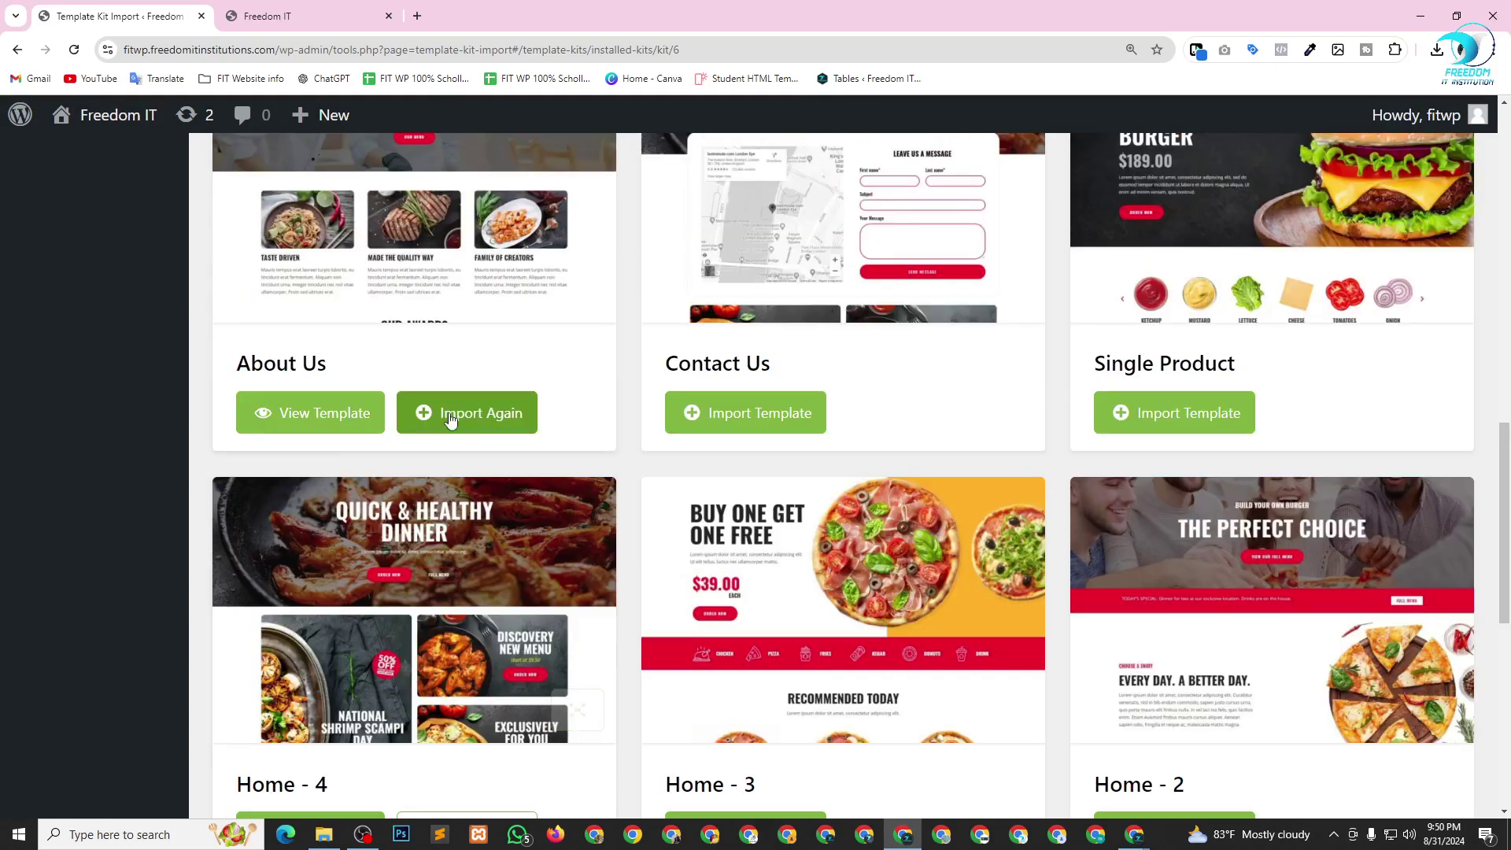
pyautogui.scroll(-3, 480, 622)
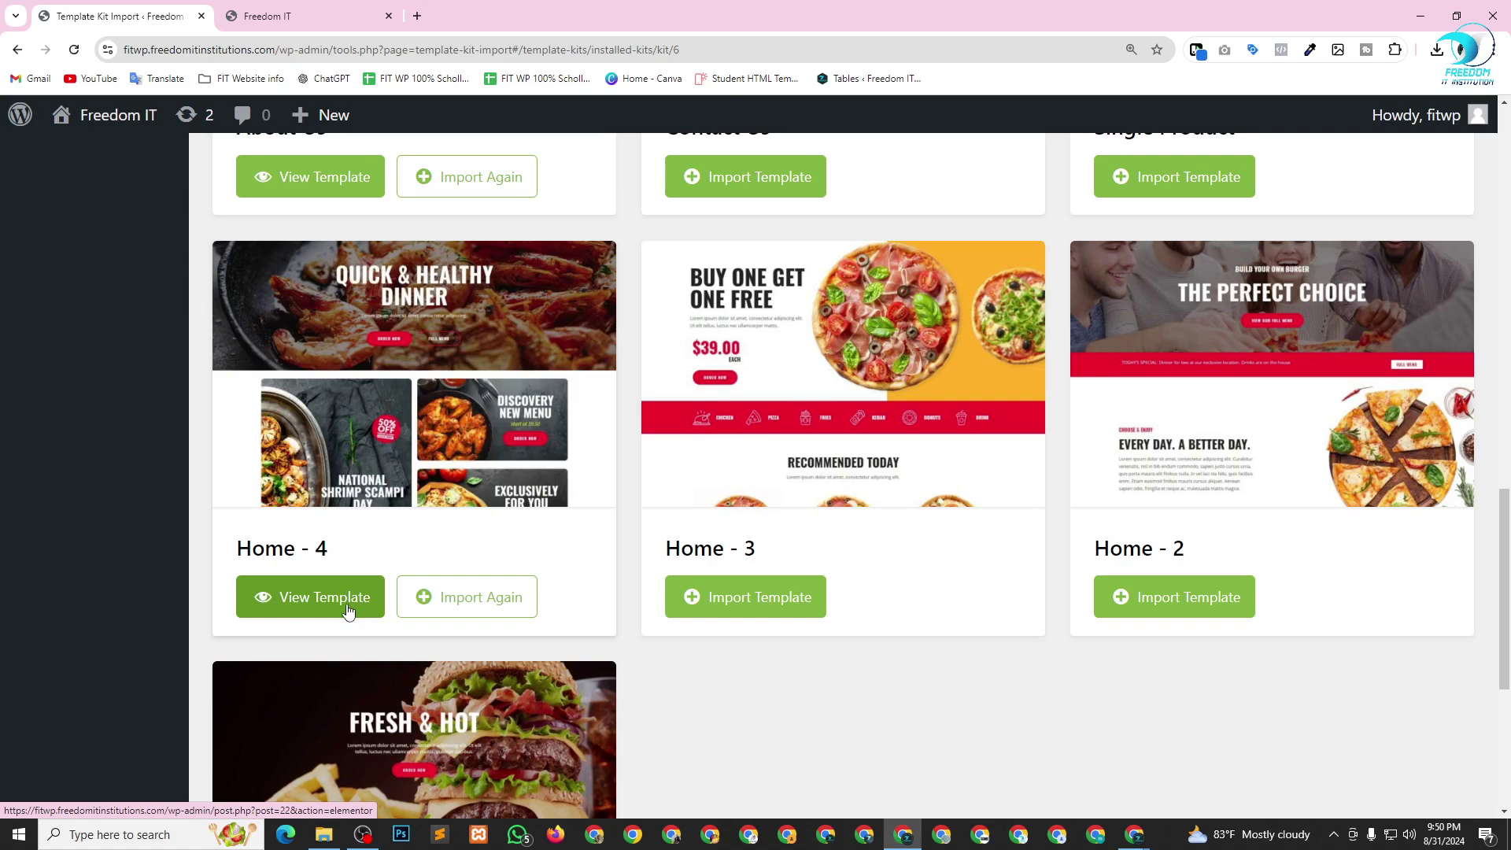
pyautogui.scroll(4, 373, 611)
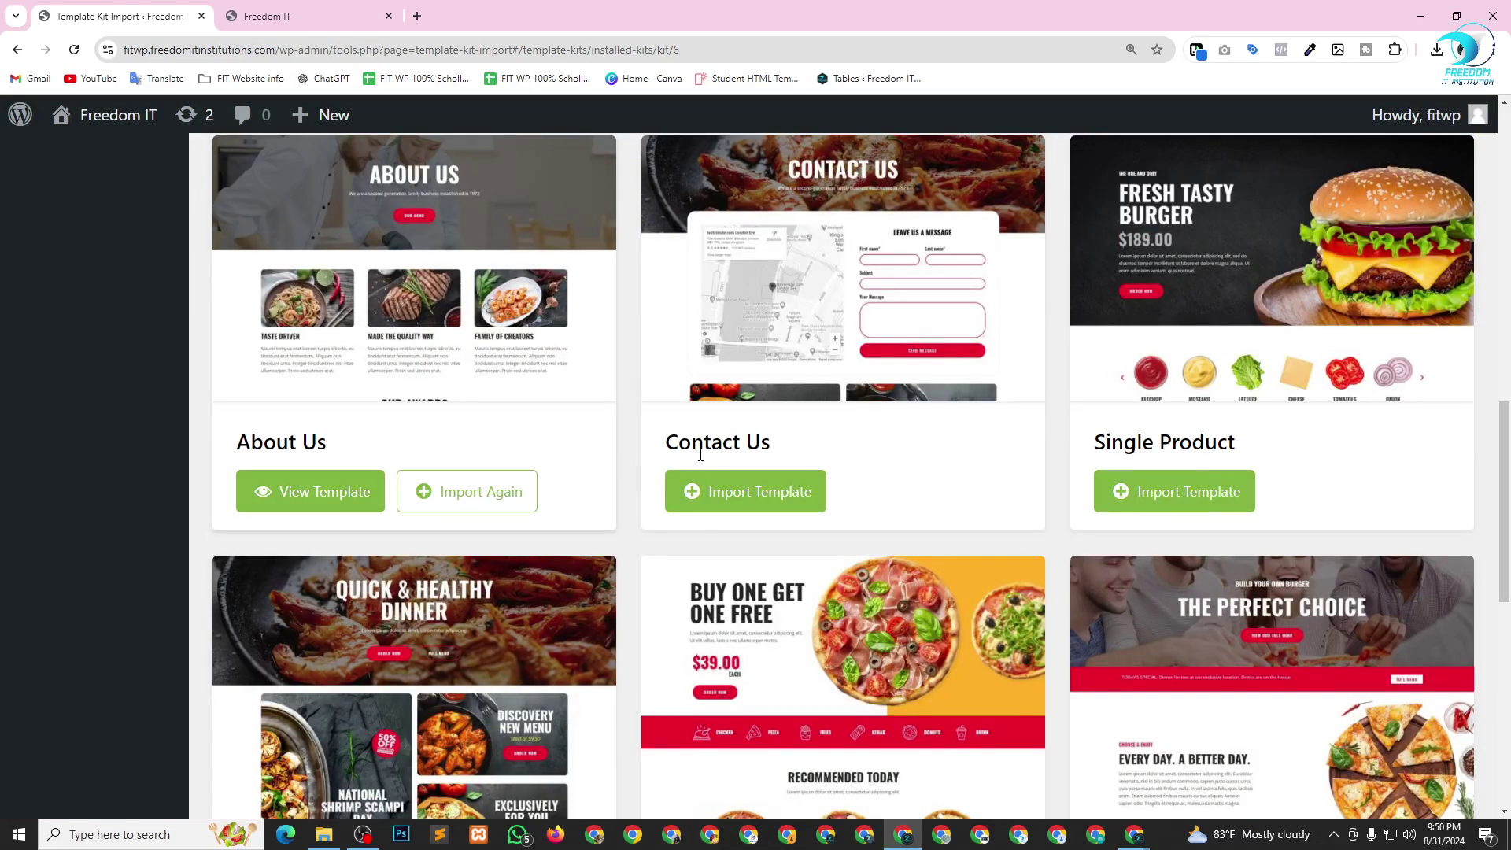
pyautogui.click(767, 489)
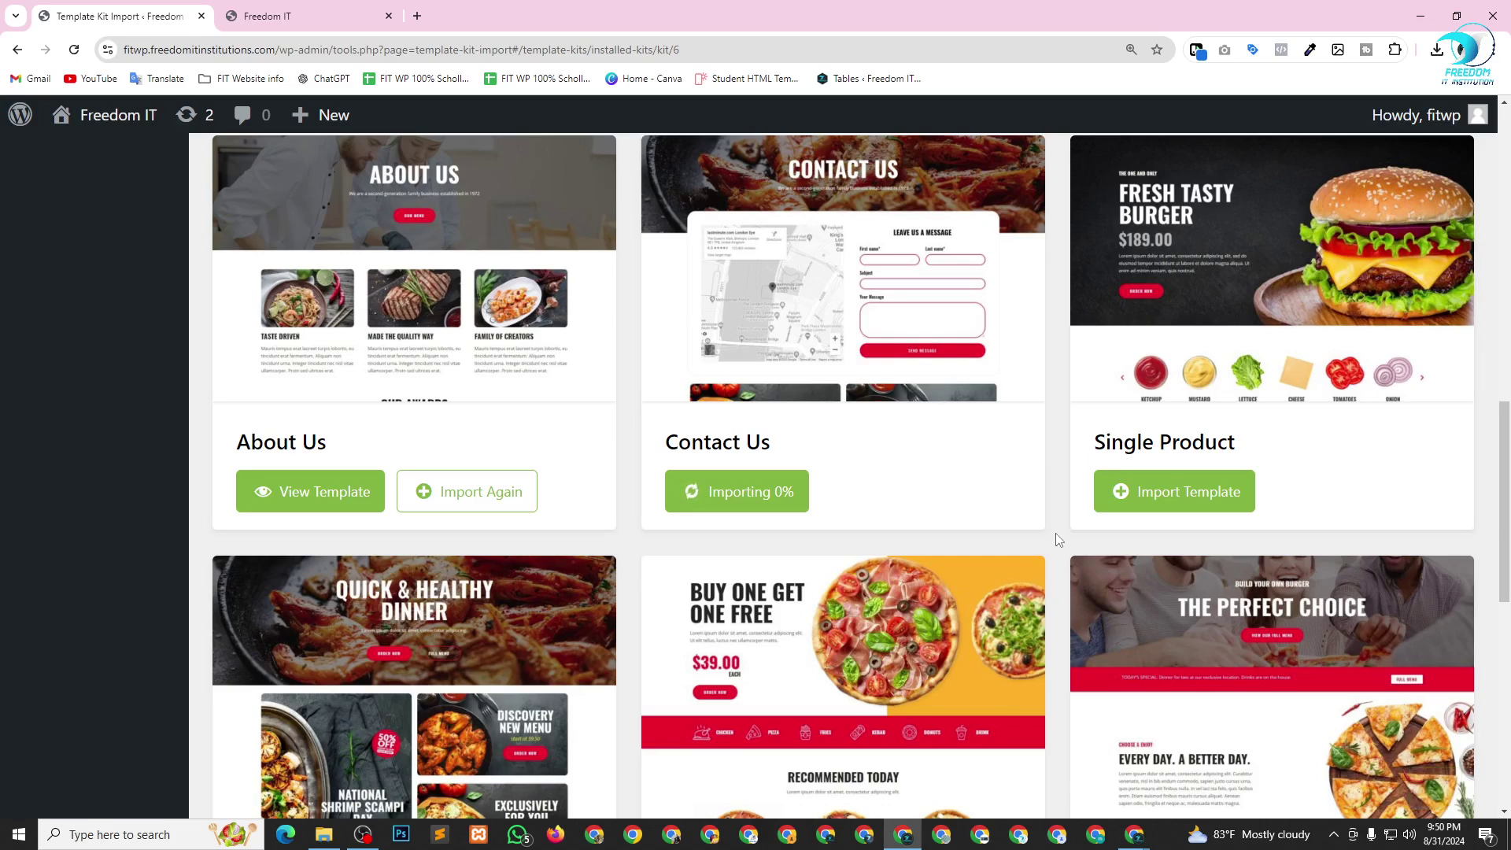
# Check the progress of the Contact Us import and the import state of the surrounding Foodo templates.
pyautogui.scroll(2, 1061, 543)
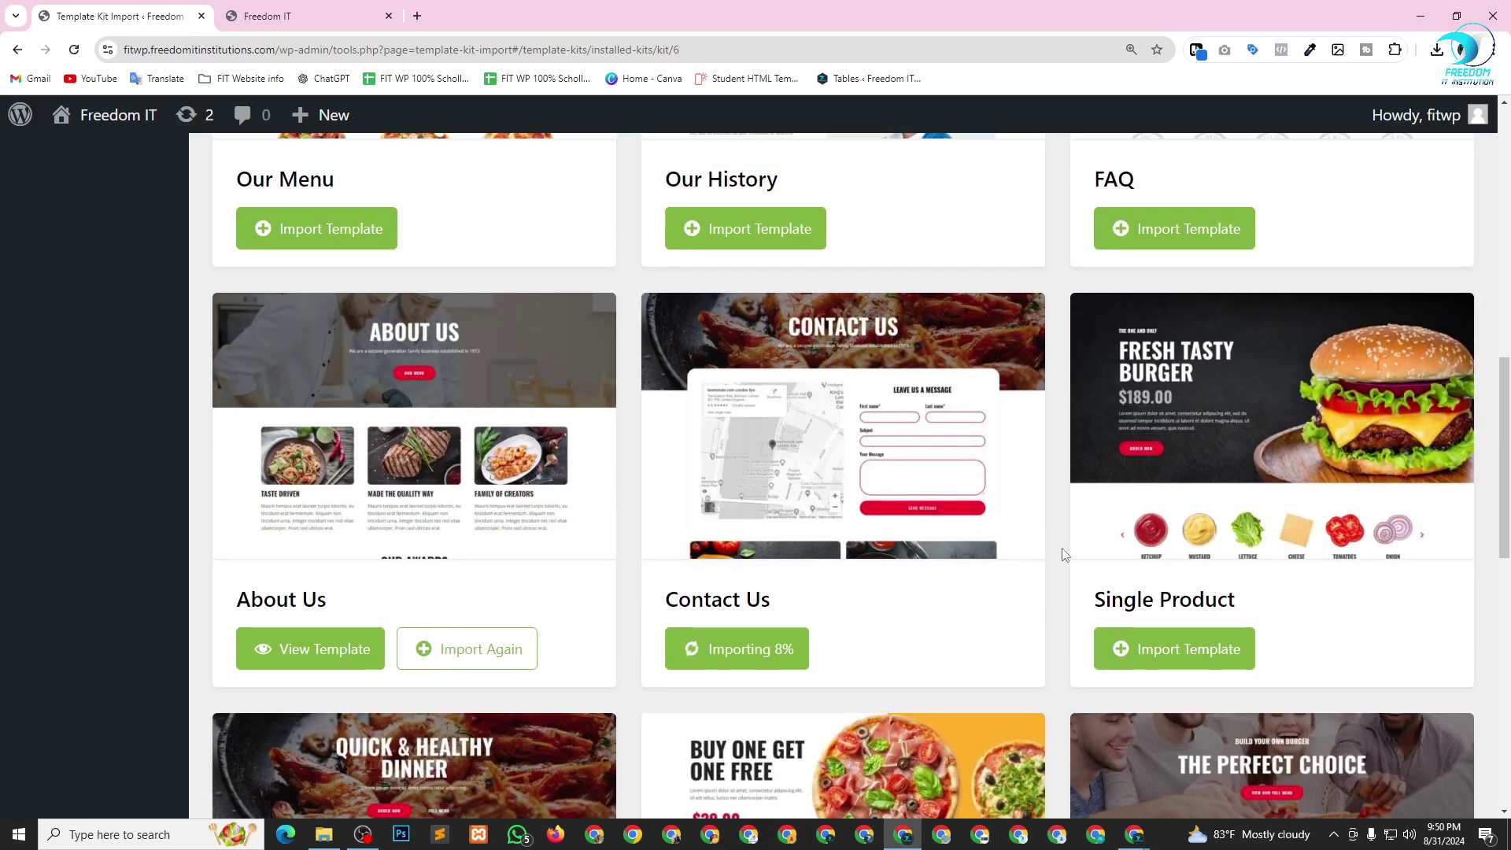
pyautogui.scroll(1, 1056, 545)
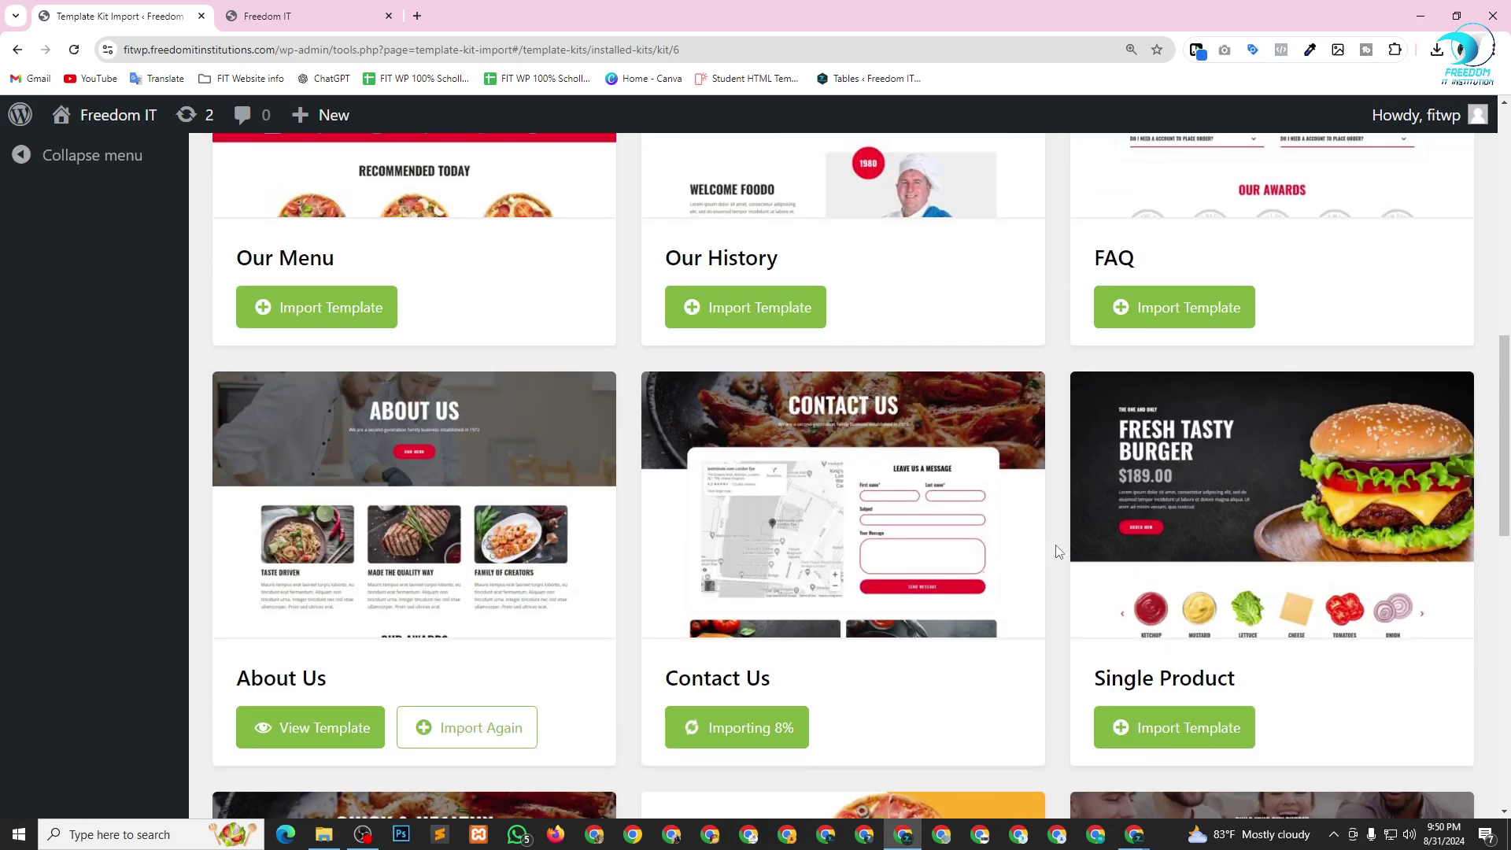
pyautogui.scroll(-3, 1055, 544)
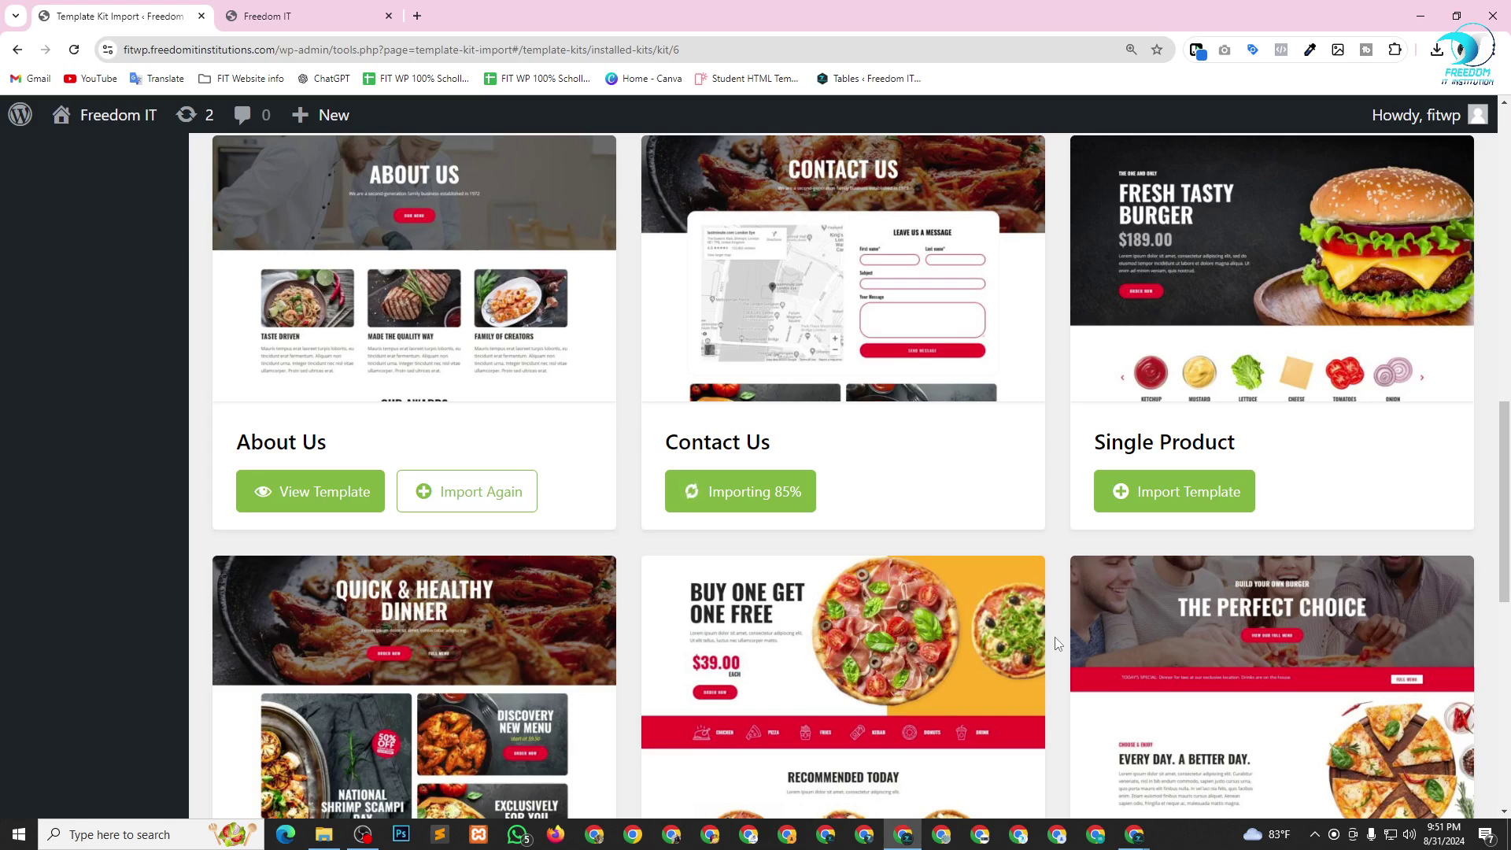
pyautogui.scroll(3, 1057, 644)
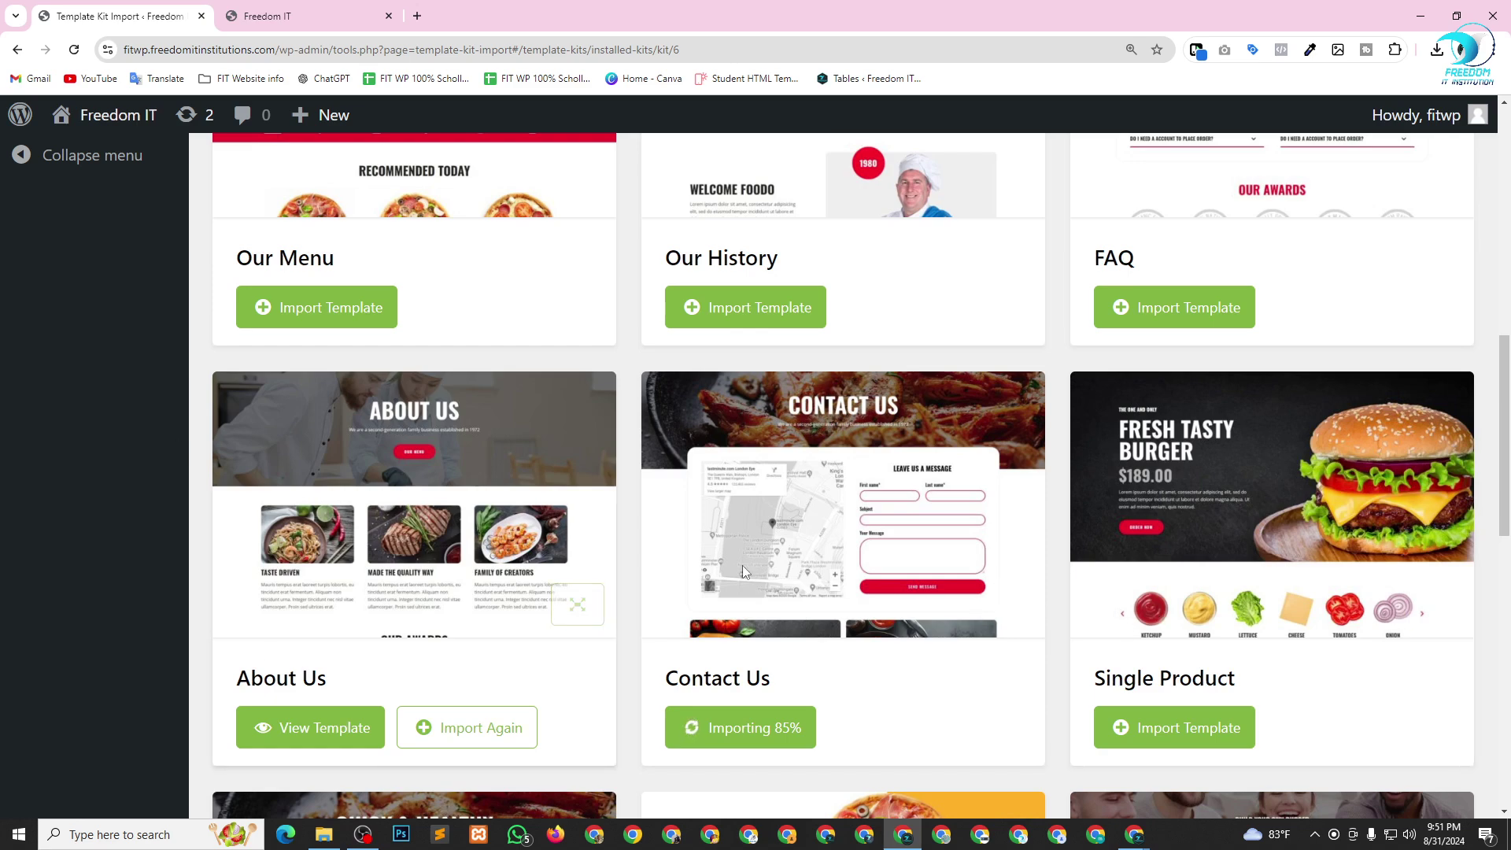
pyautogui.scroll(7, 778, 482)
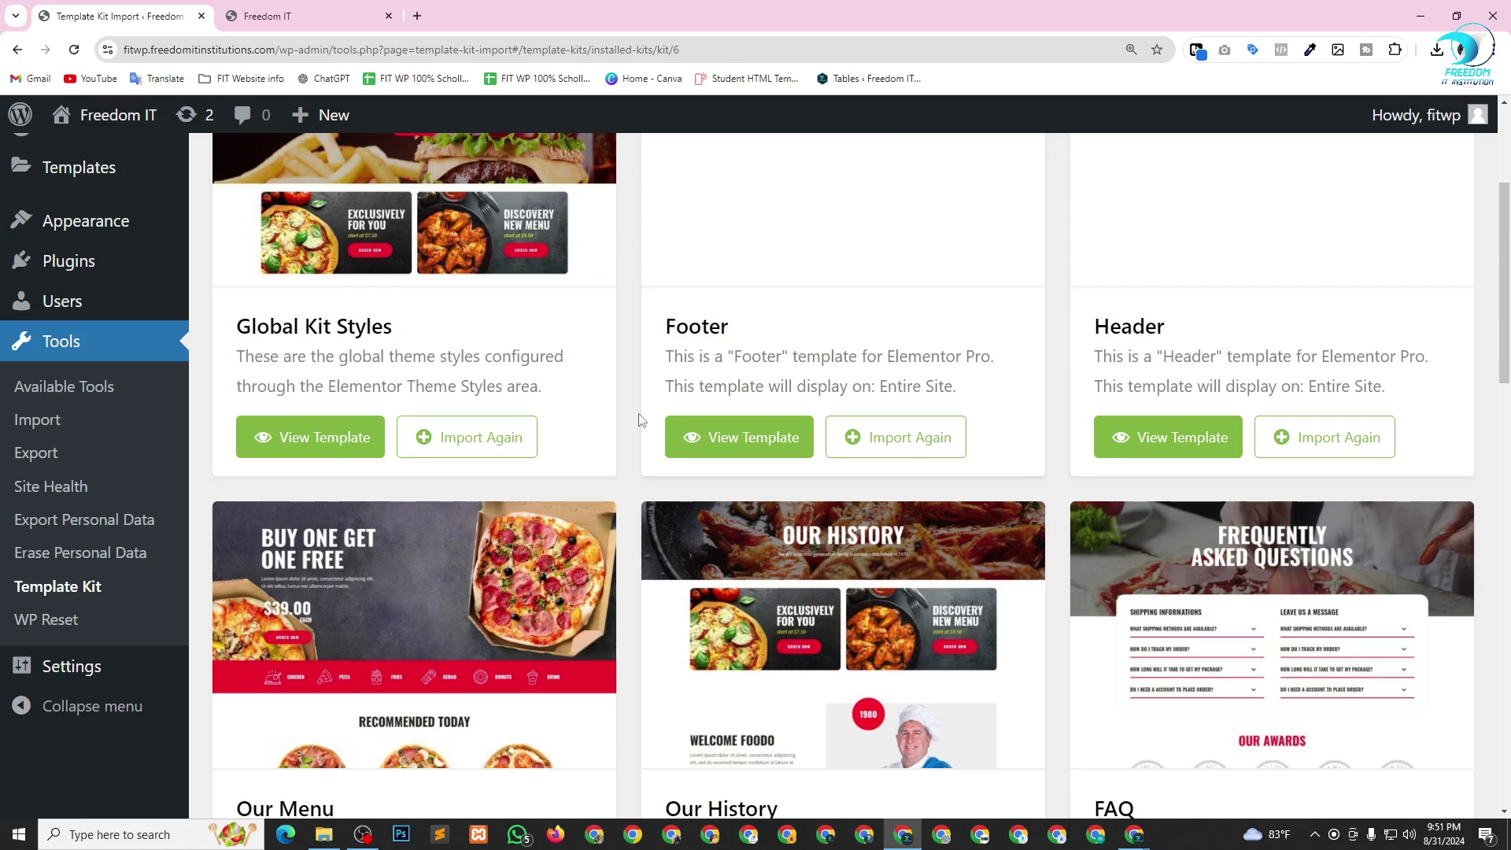
pyautogui.scroll(-4, 642, 421)
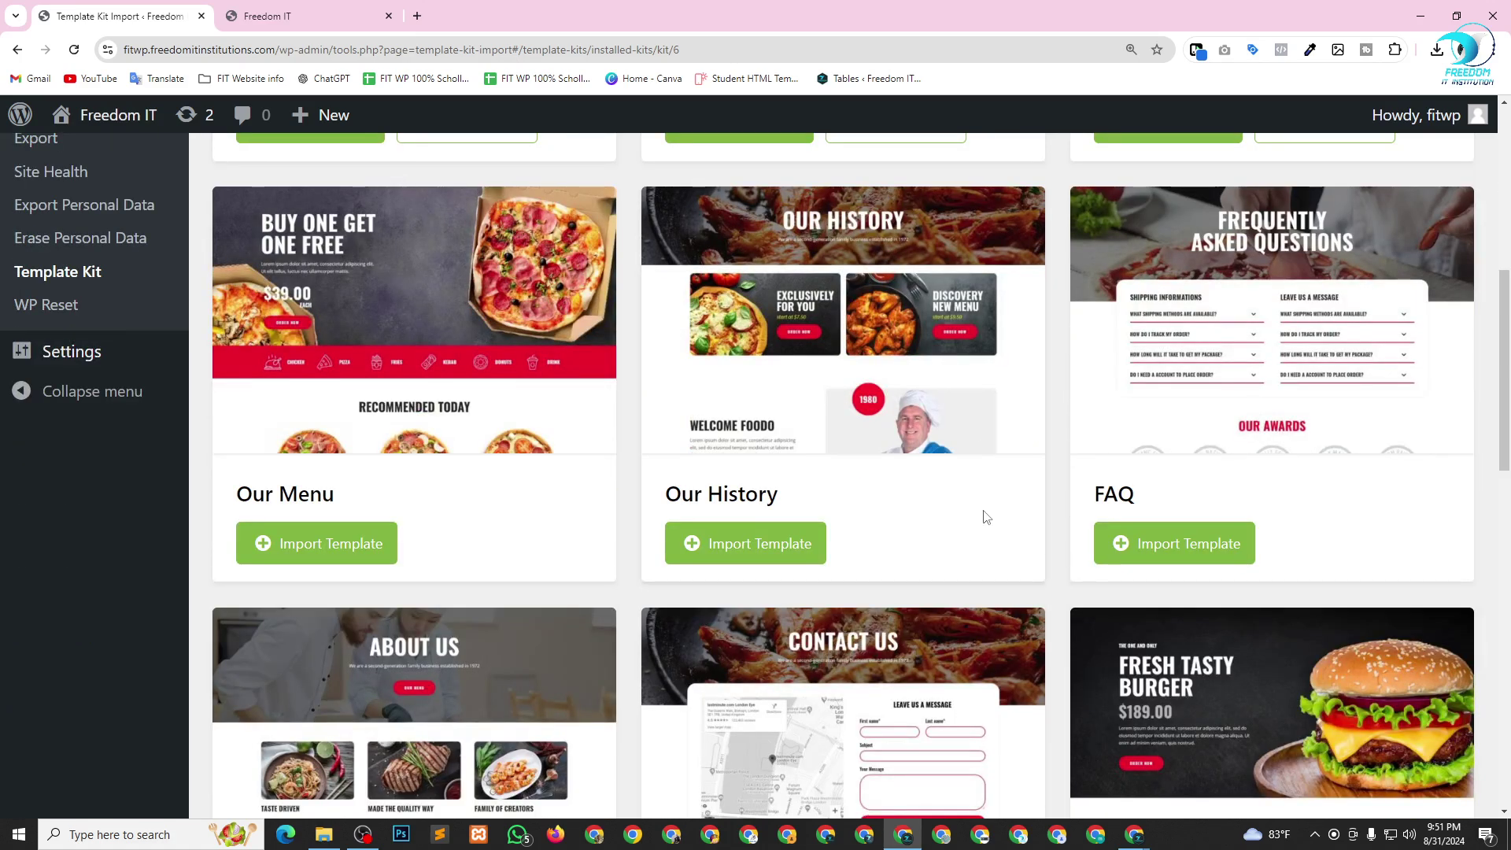
pyautogui.scroll(-1, 1065, 593)
pyautogui.scroll(-5, 1065, 593)
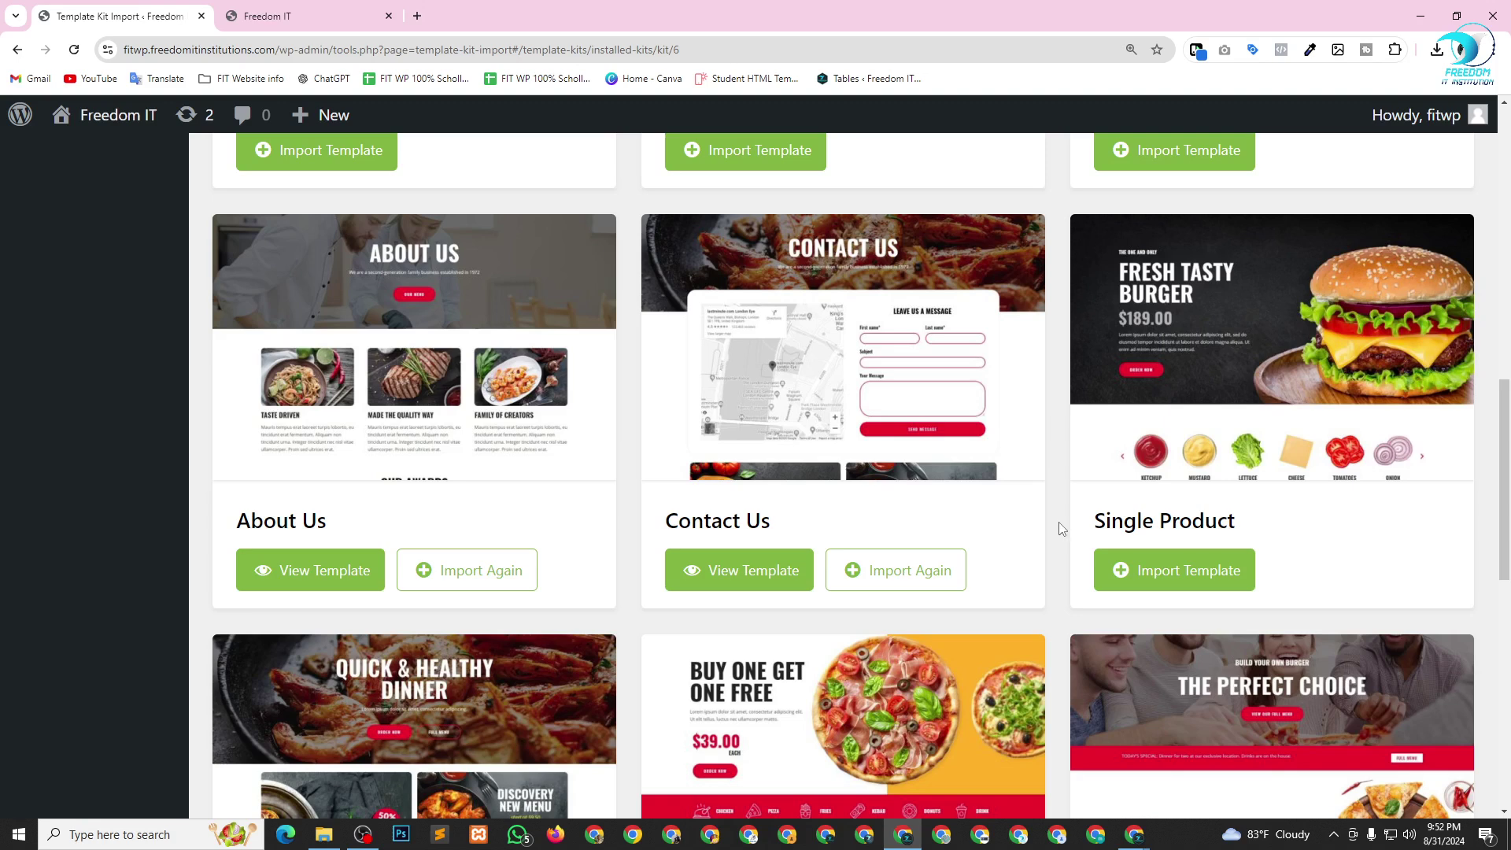
# Import the Our Menu page template from the Foodo kit and check the import state of the kit's other pages.
pyautogui.scroll(3, 1055, 535)
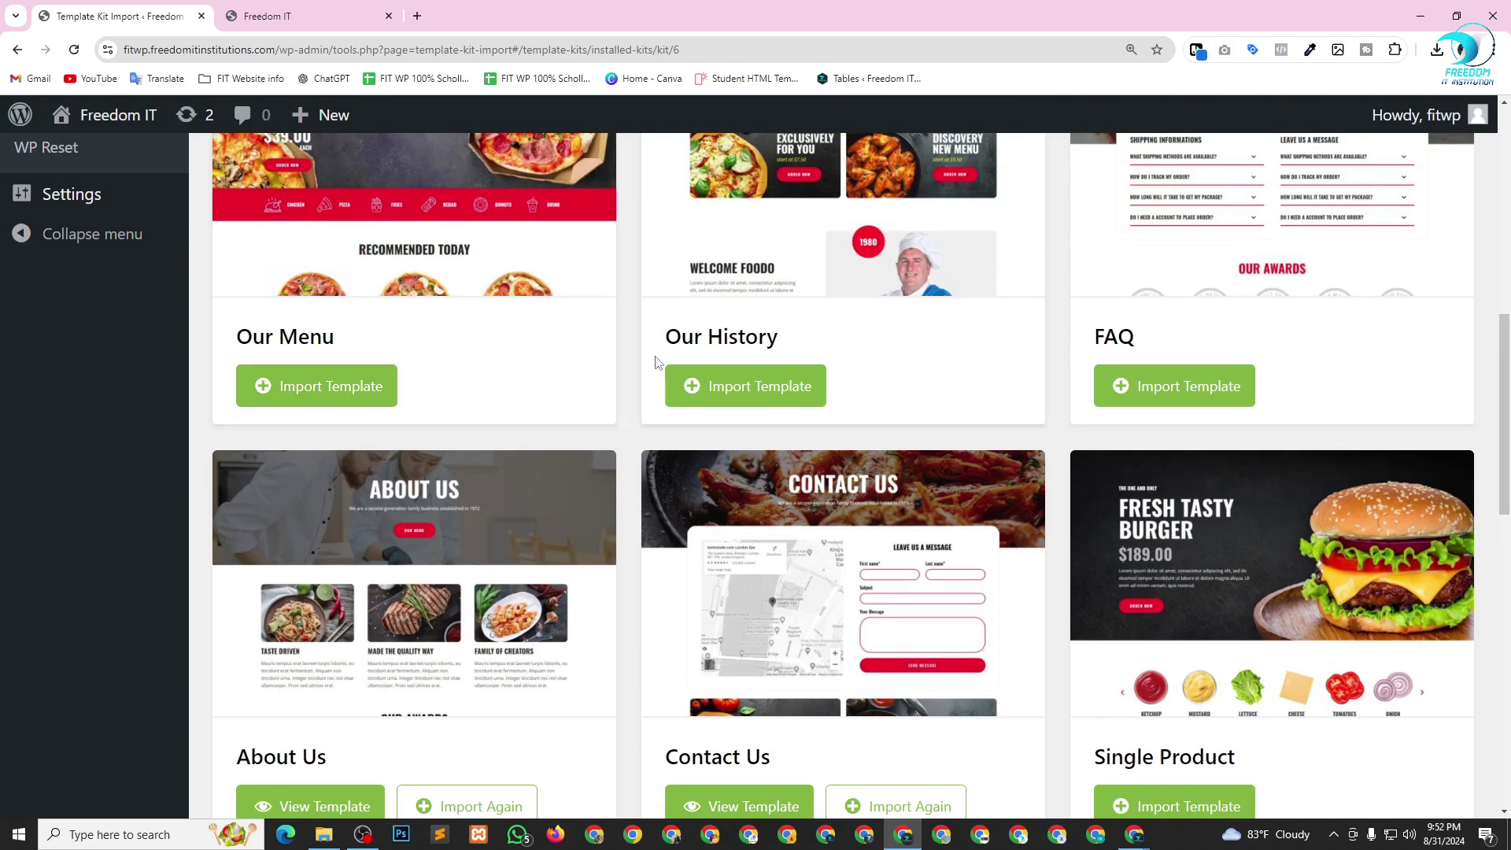
pyautogui.click(323, 388)
pyautogui.scroll(-1, 574, 684)
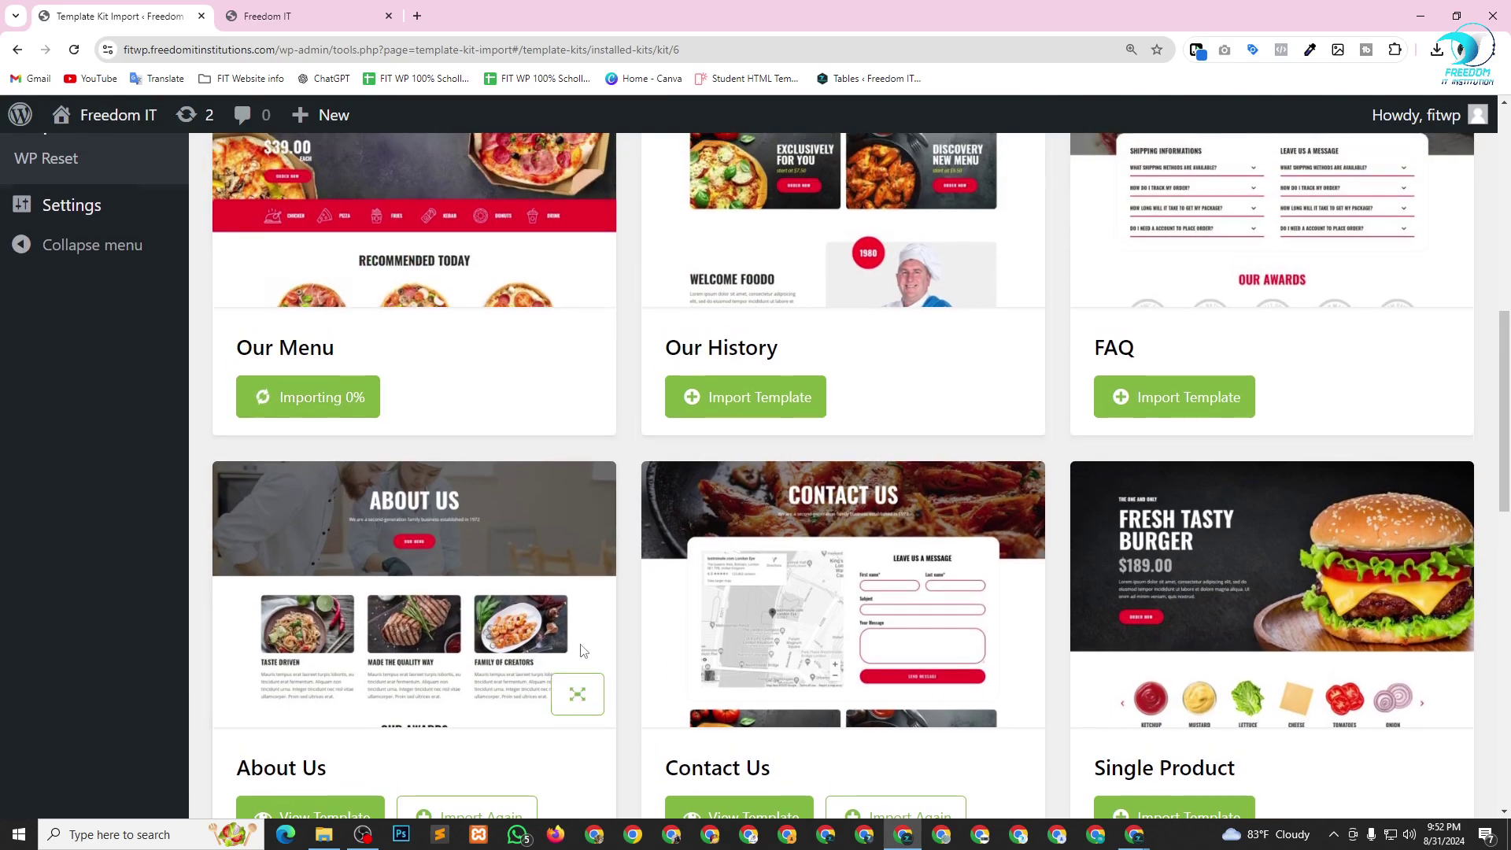
pyautogui.scroll(-1, 889, 630)
pyautogui.scroll(-1, 867, 689)
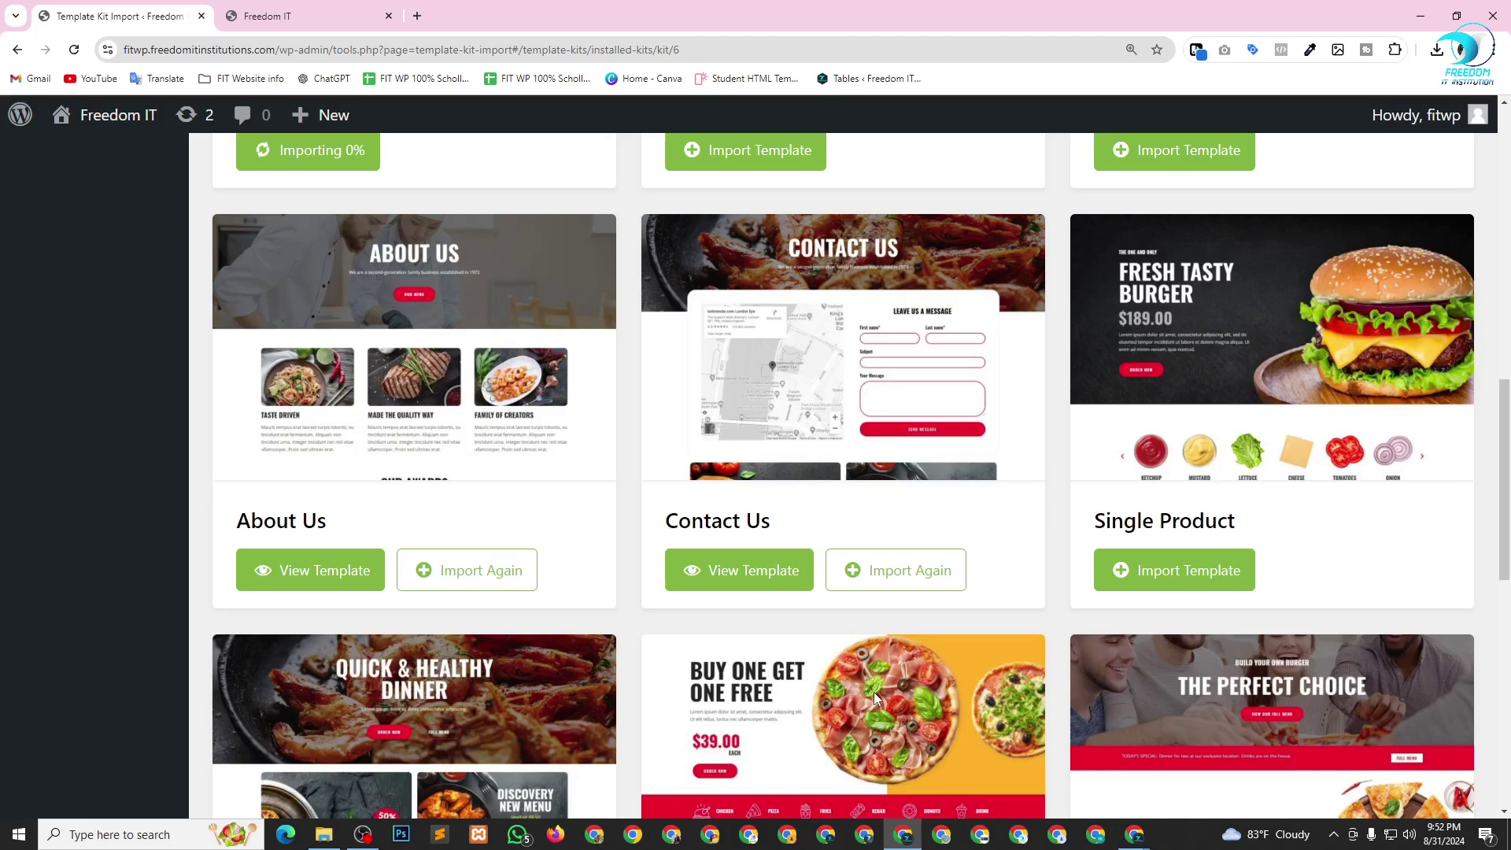
pyautogui.scroll(-7, 875, 698)
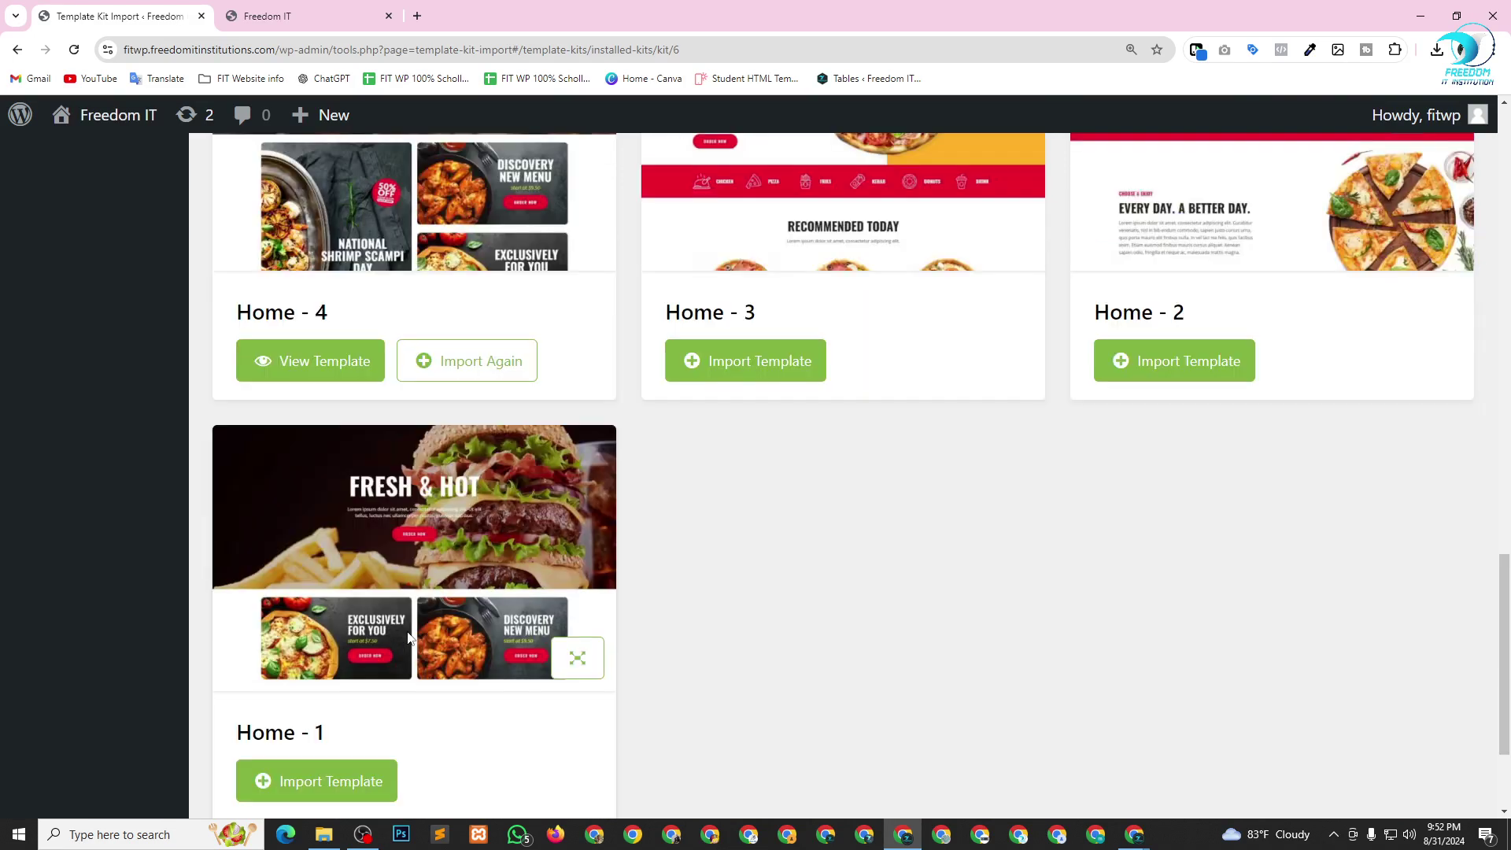
pyautogui.scroll(10, 749, 518)
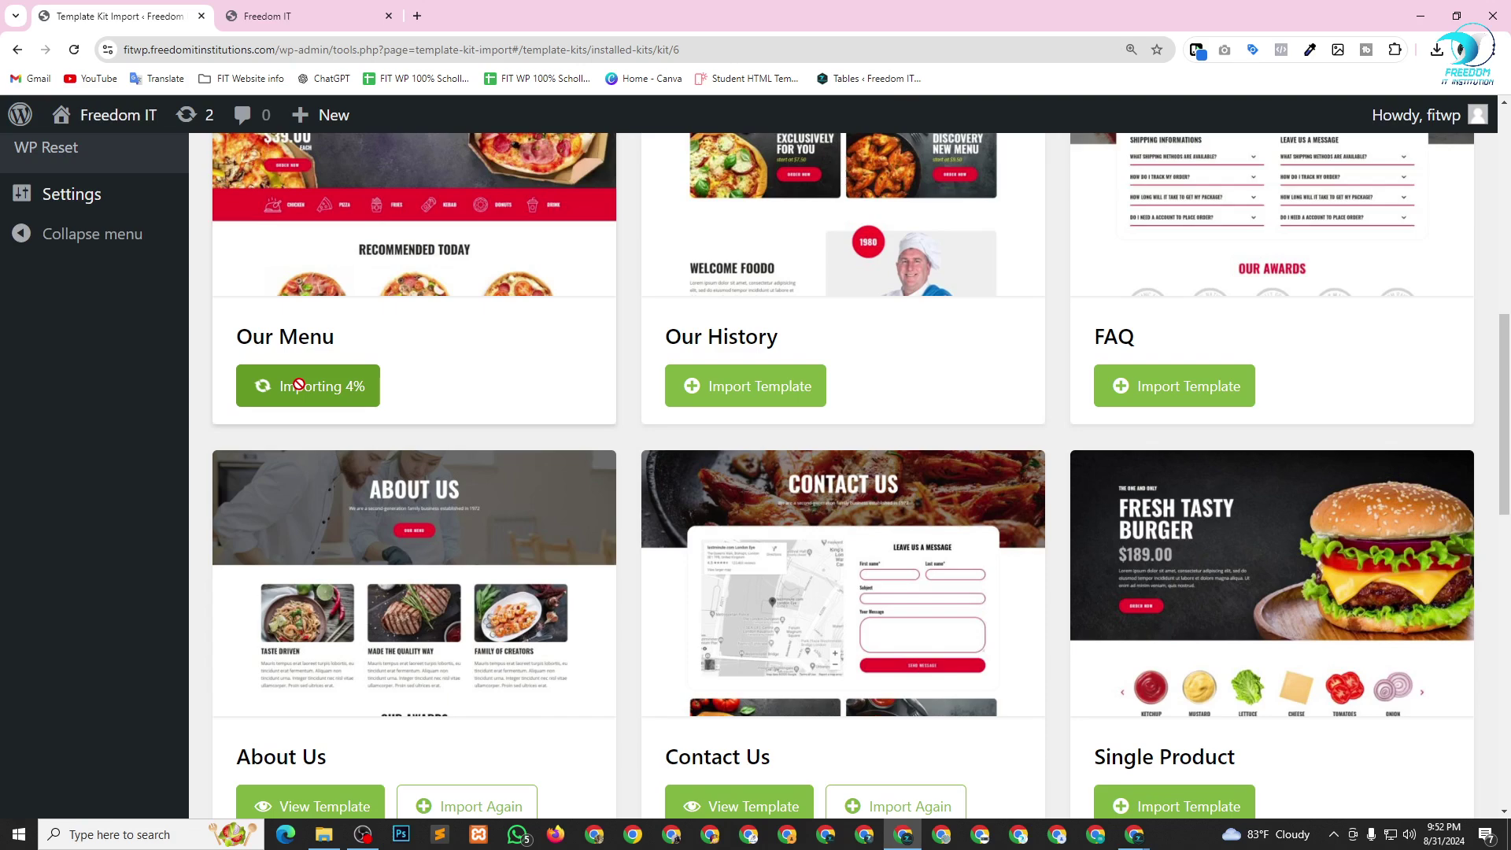
pyautogui.scroll(4, 299, 384)
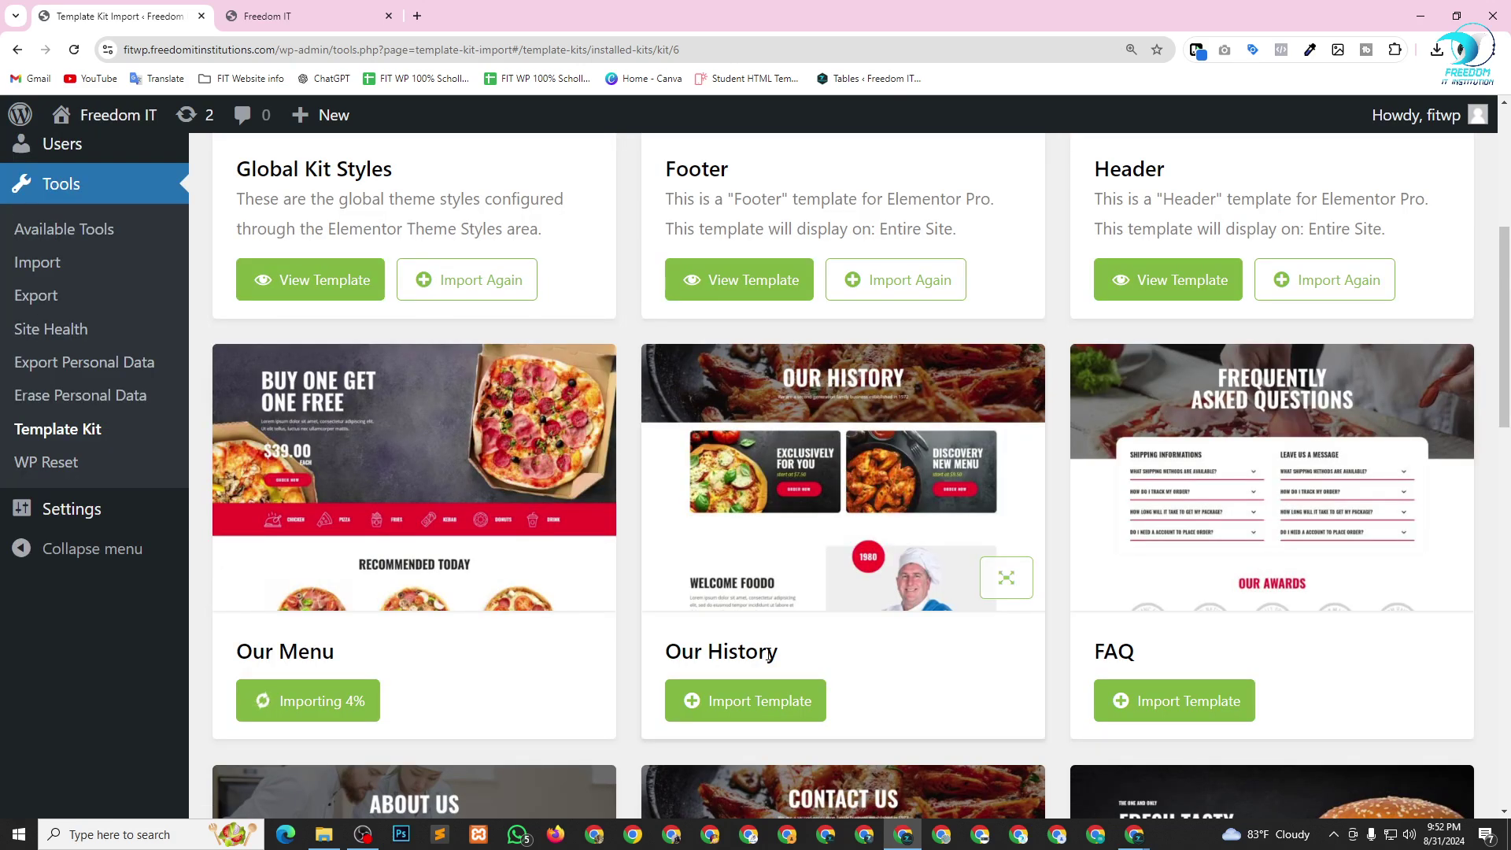
# Open the site's All Pages list in a separate browser tab and switch to it.
pyautogui.scroll(5, 769, 655)
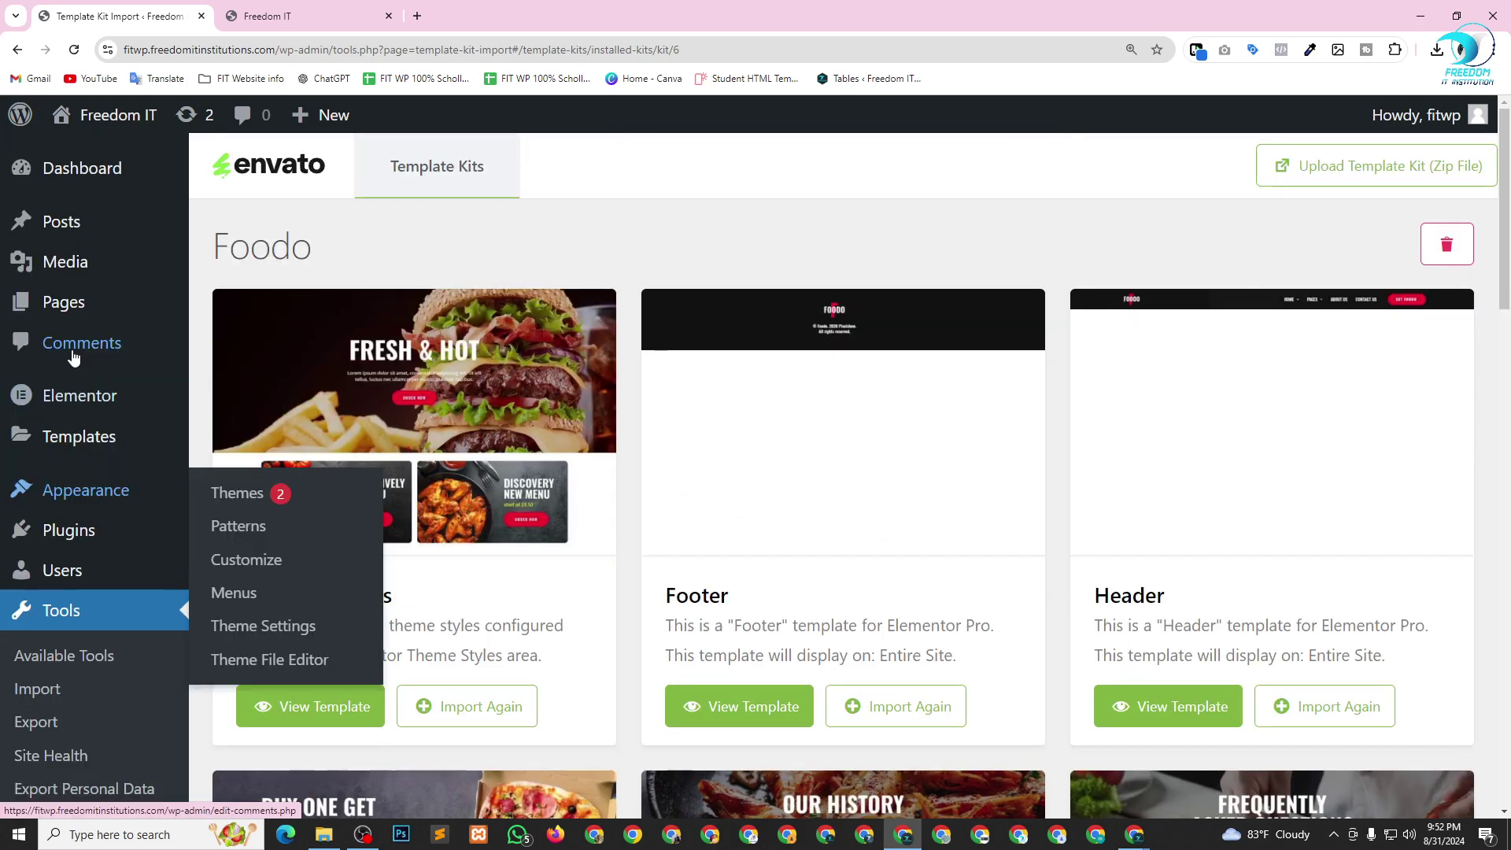
pyautogui.moveTo(67, 304)
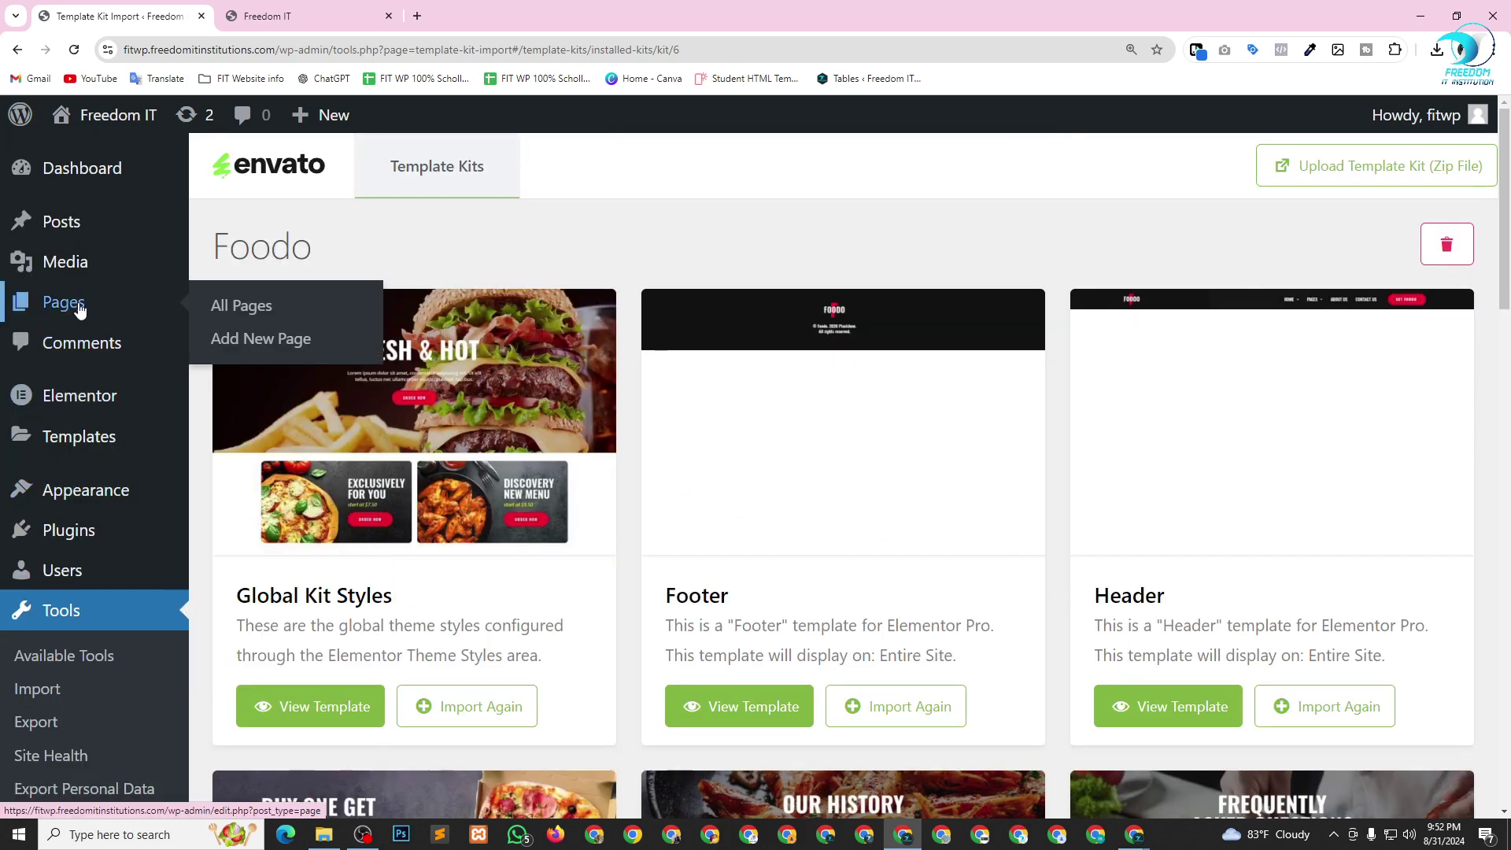
pyautogui.rightClick(232, 309)
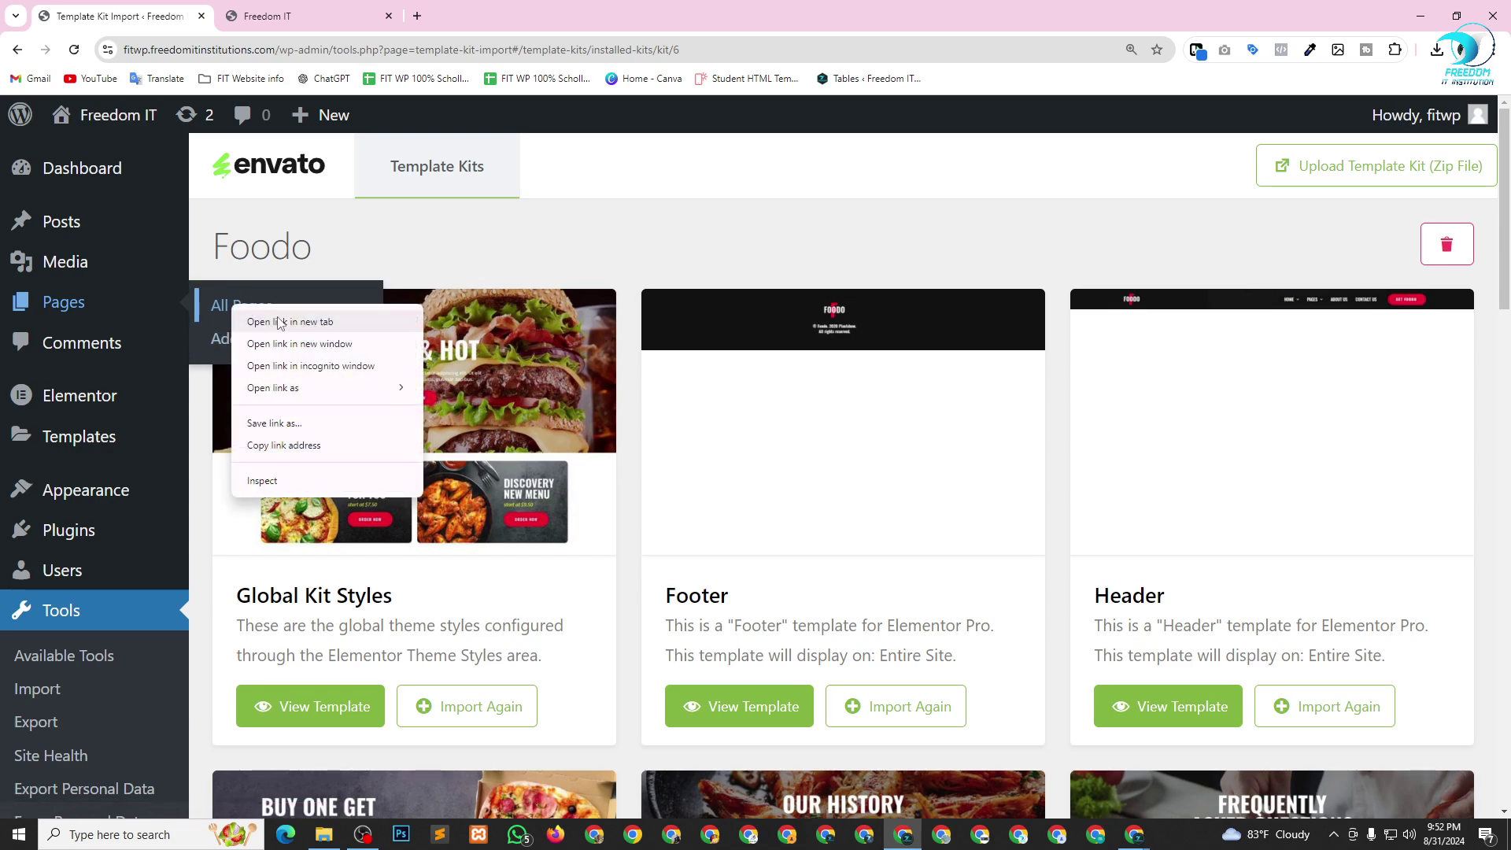
pyautogui.click(277, 318)
pyautogui.scroll(-6, 484, 446)
pyautogui.scroll(-4, 484, 447)
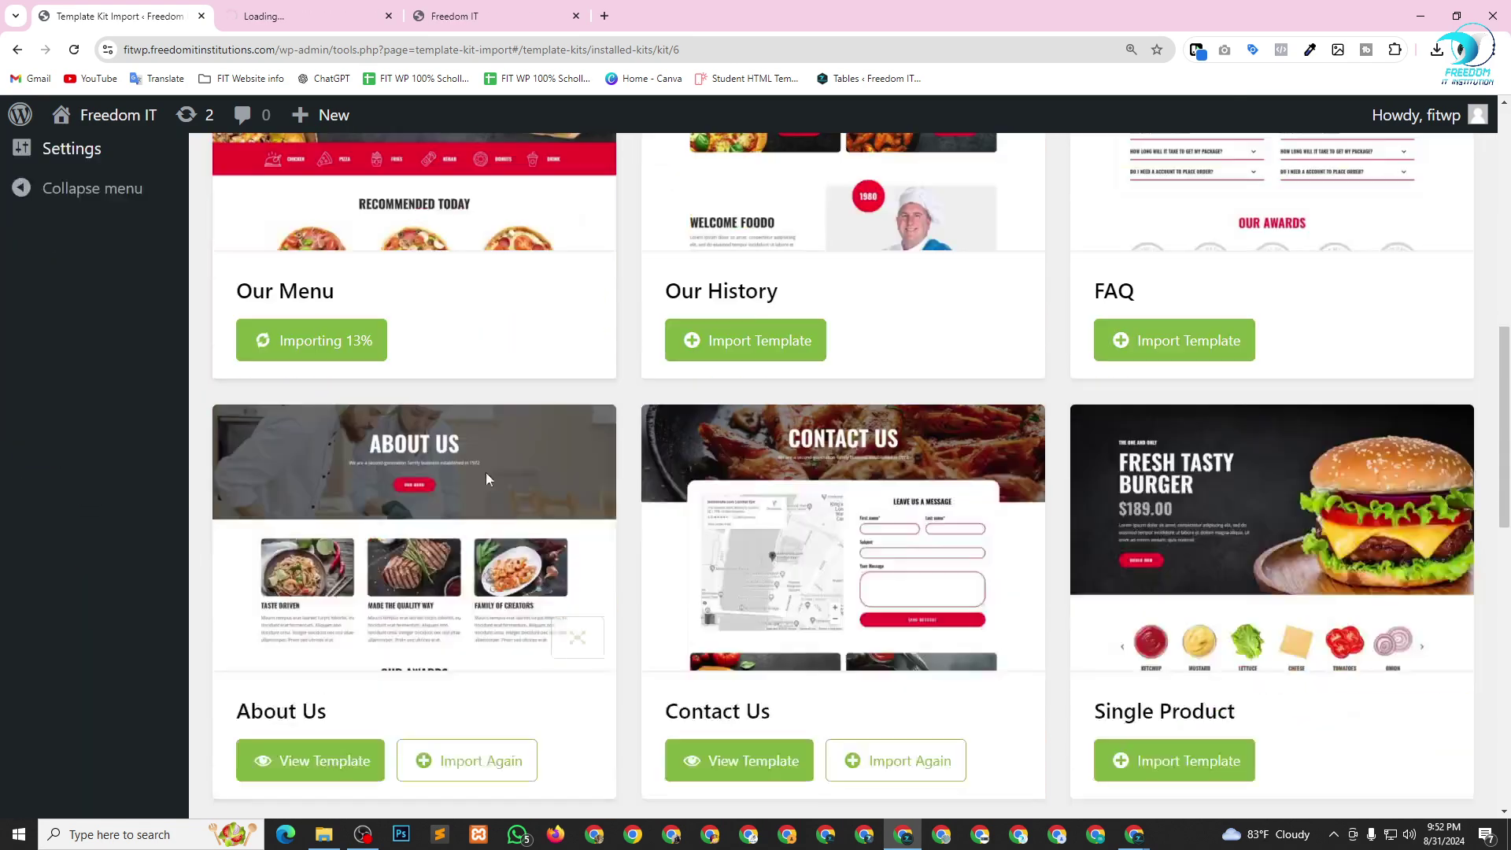
pyautogui.scroll(6, 371, 359)
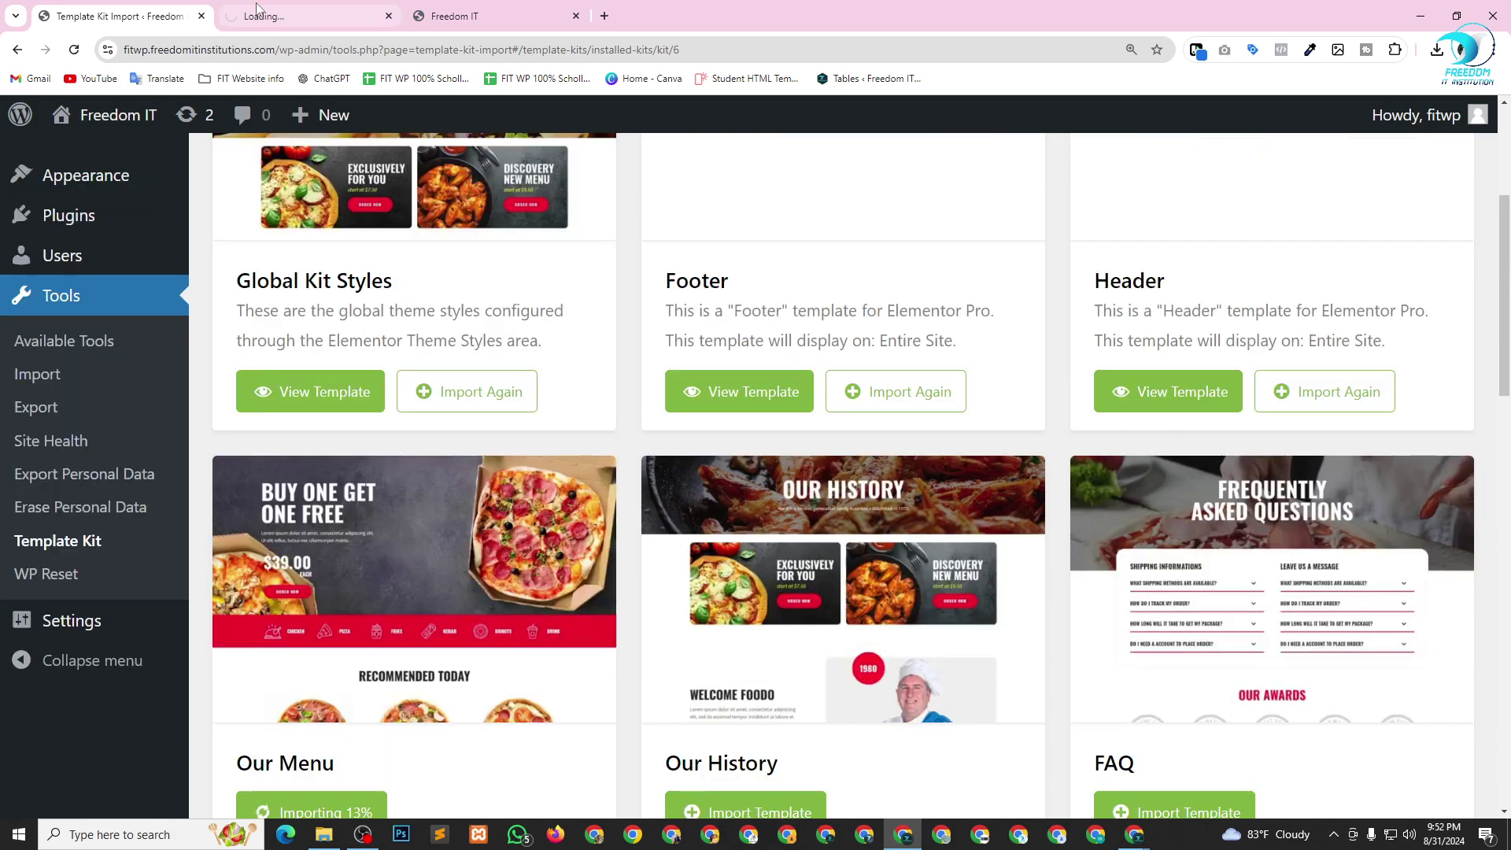
pyautogui.click(299, 16)
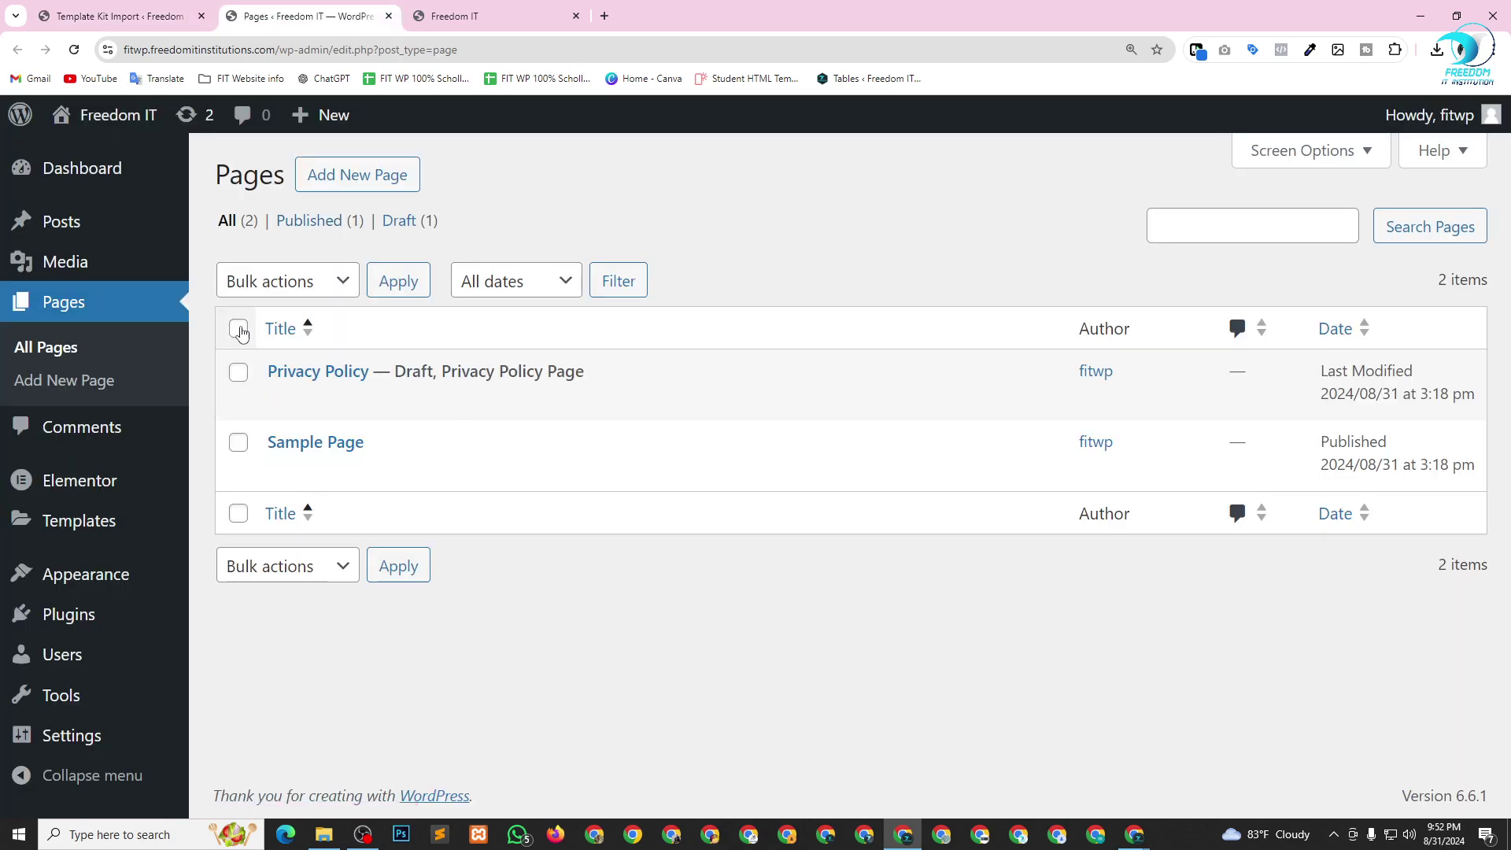
# Move all existing pages, Privacy Policy and Sample Page, to the trash with a bulk action.
pyautogui.click(238, 328)
pyautogui.click(281, 290)
pyautogui.click(278, 370)
pyautogui.click(398, 281)
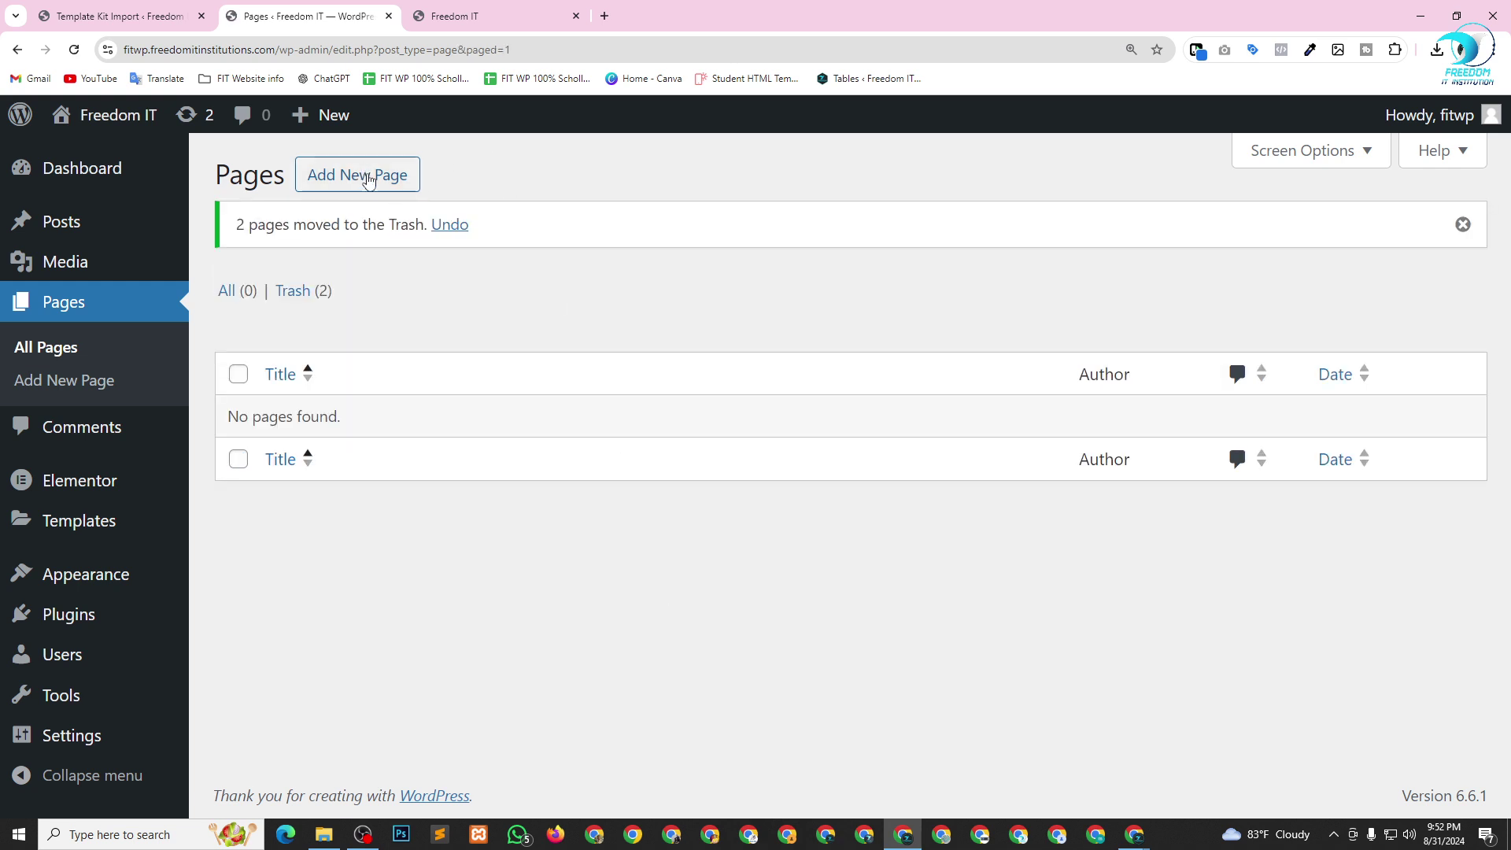
# Start a new blank page on the site.
pyautogui.click(369, 178)
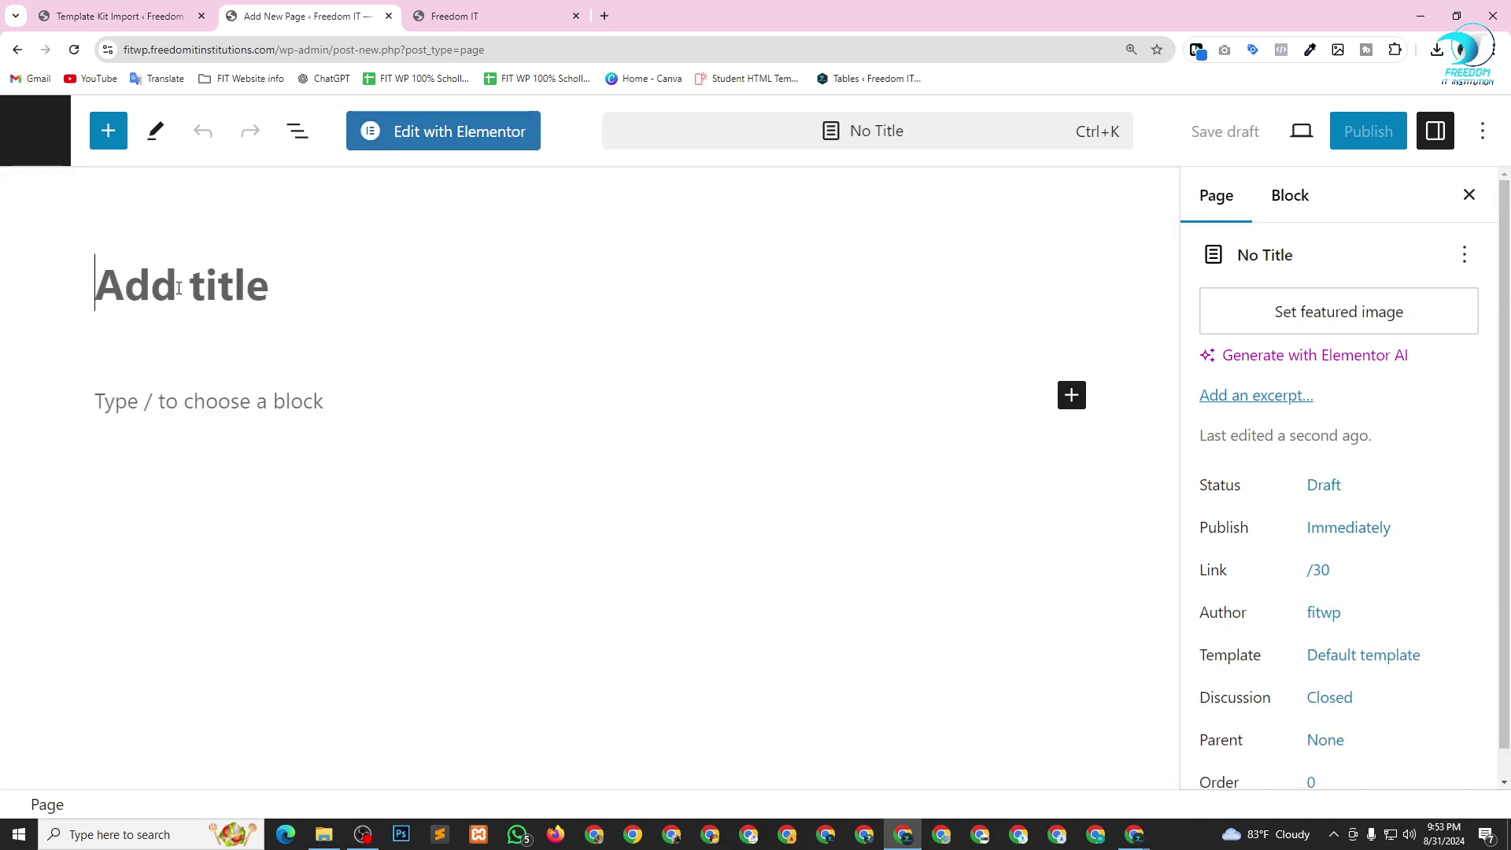
# Title the new page Home and publish it.
pyautogui.write('Home')
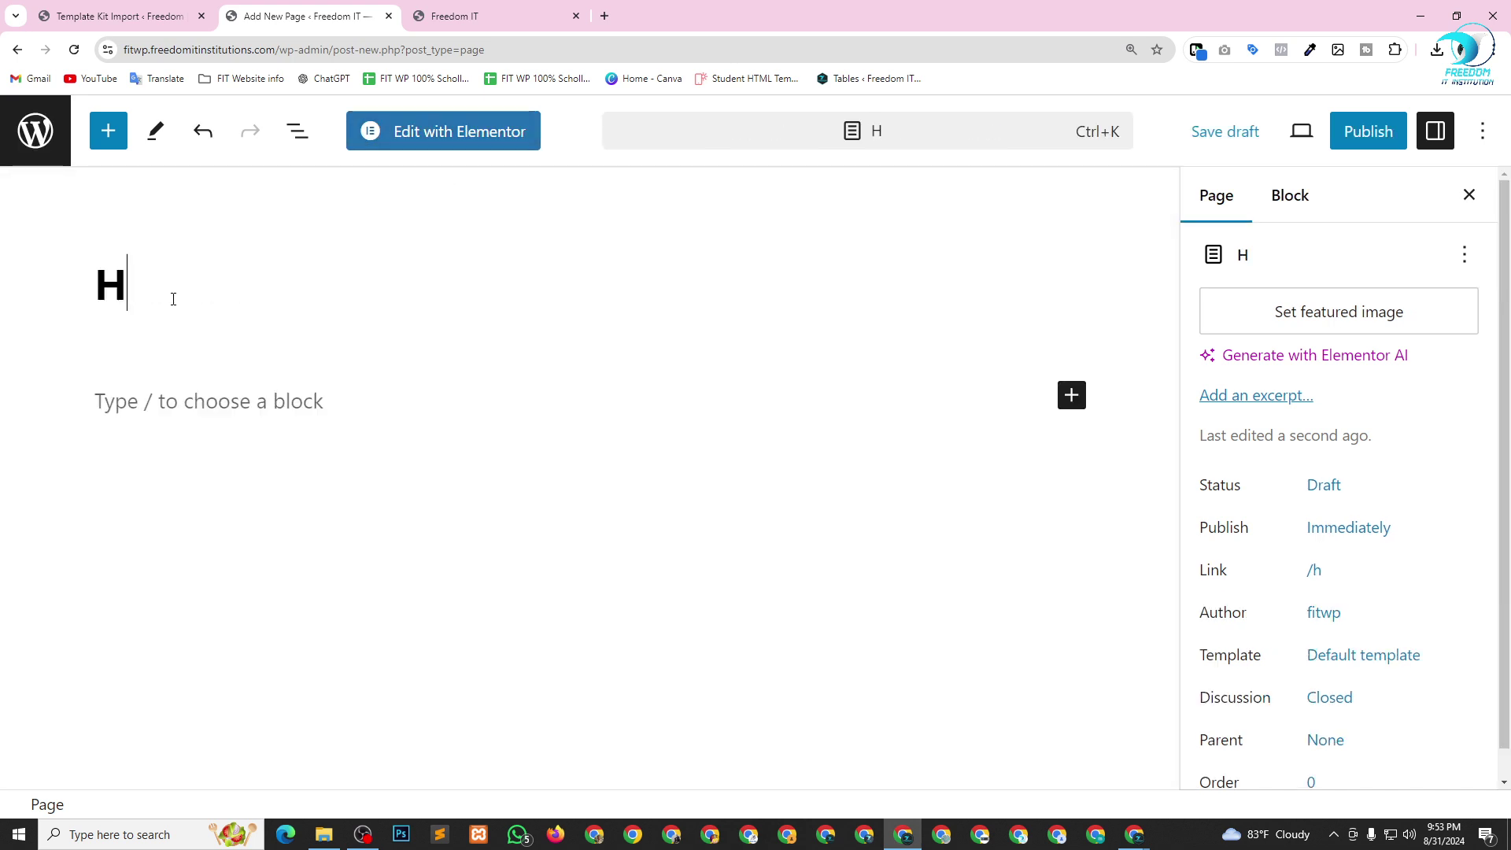
pyautogui.click(1370, 136)
pyautogui.click(1264, 131)
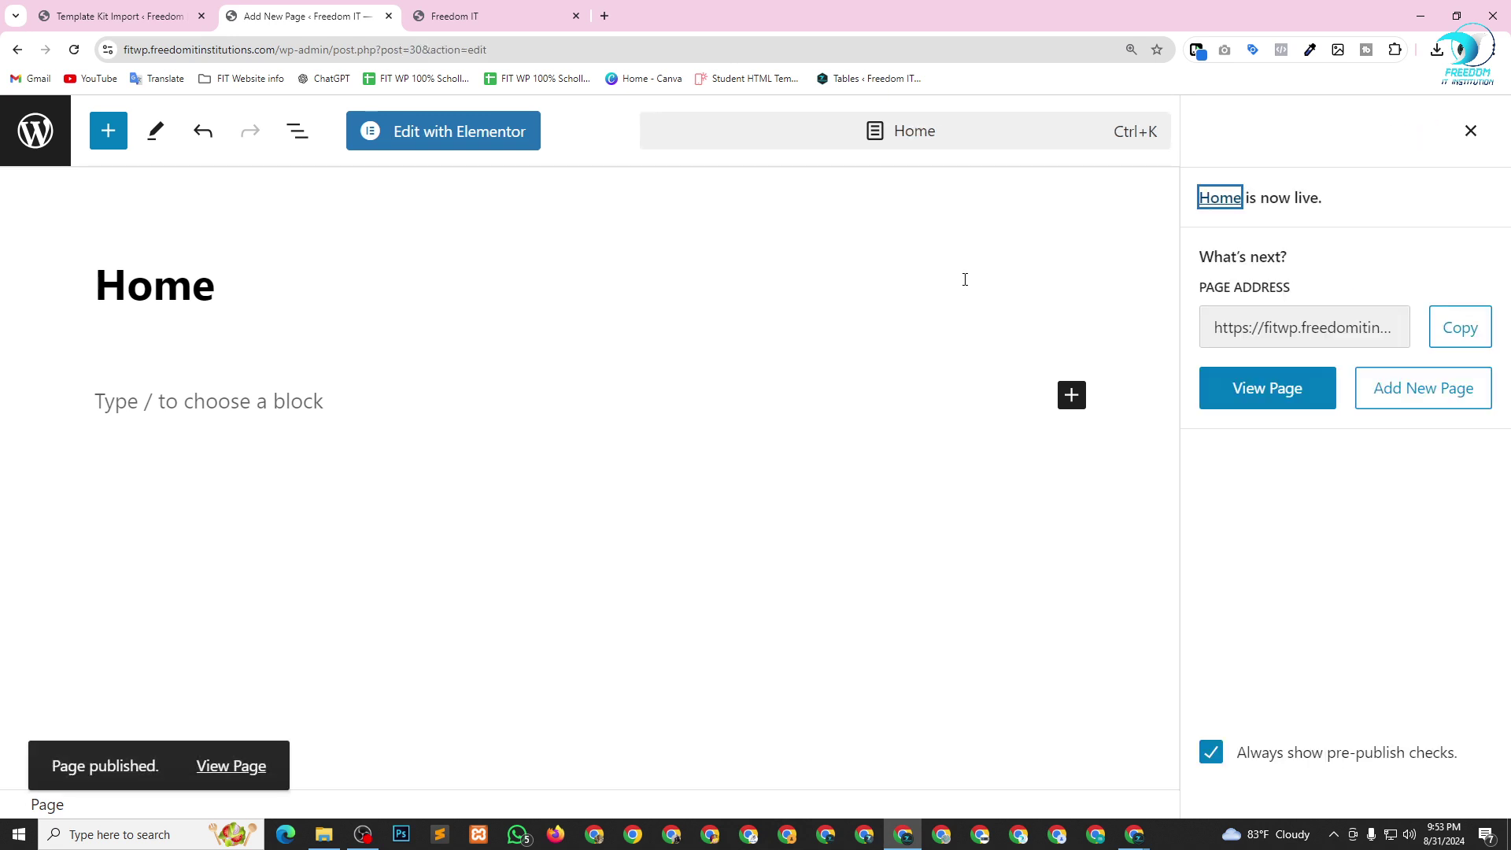
# Return to the page list, add a new page titled About and publish it.
pyautogui.click(34, 134)
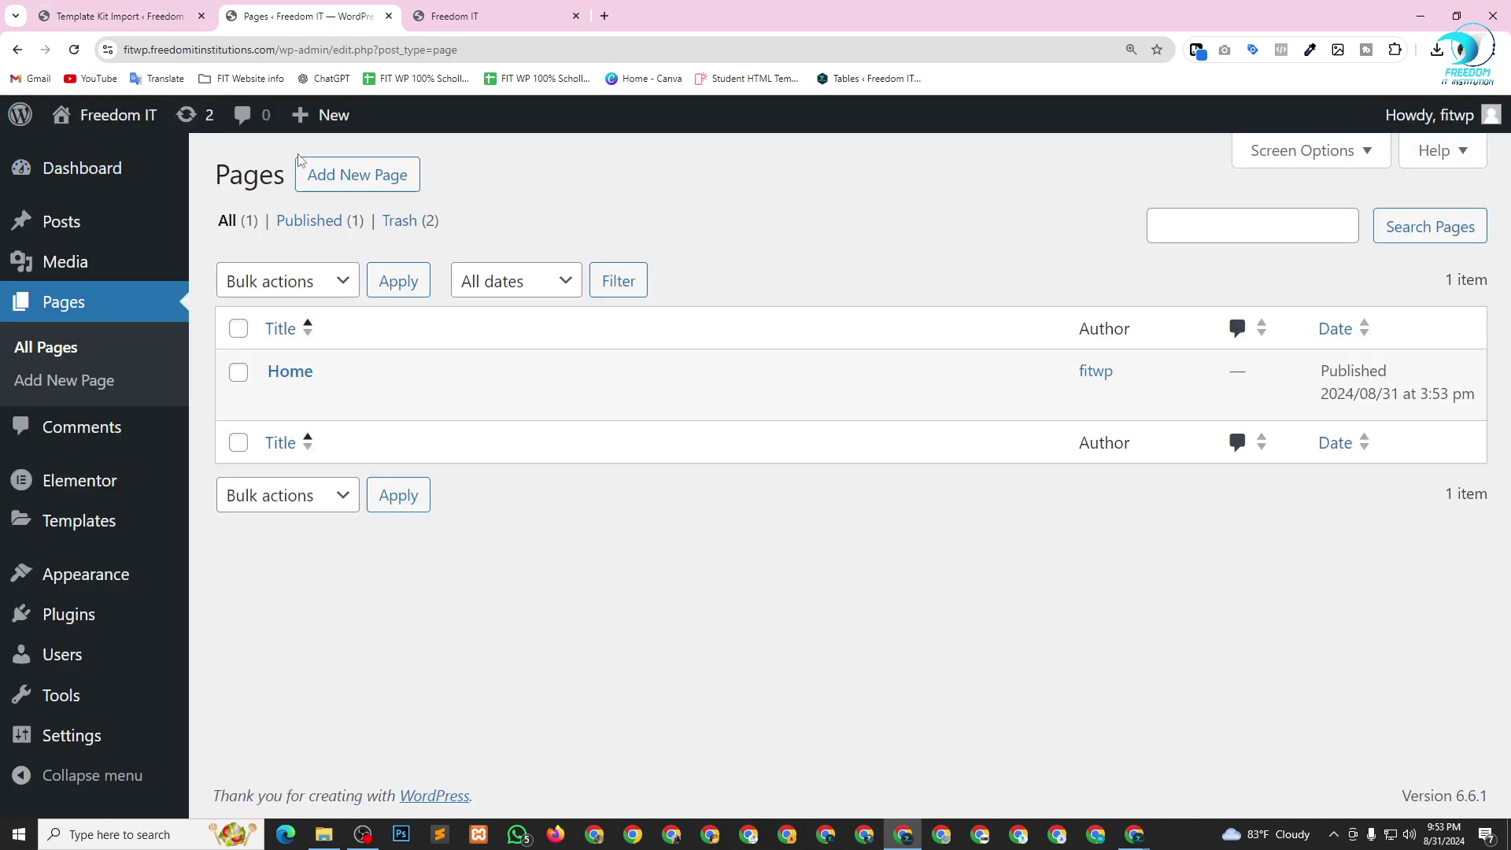
pyautogui.click(341, 175)
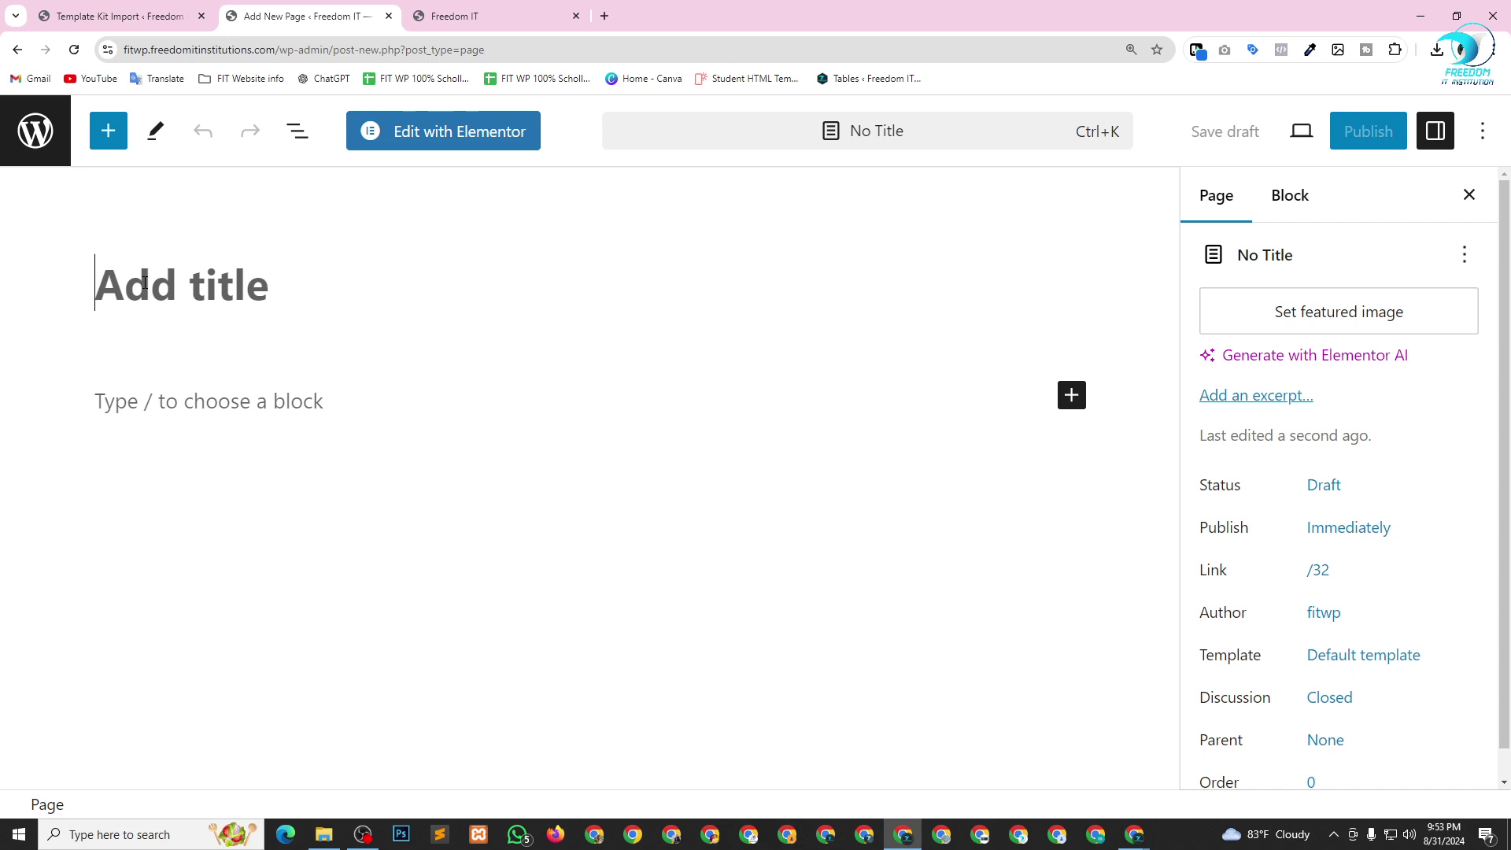
pyautogui.write('Abo')
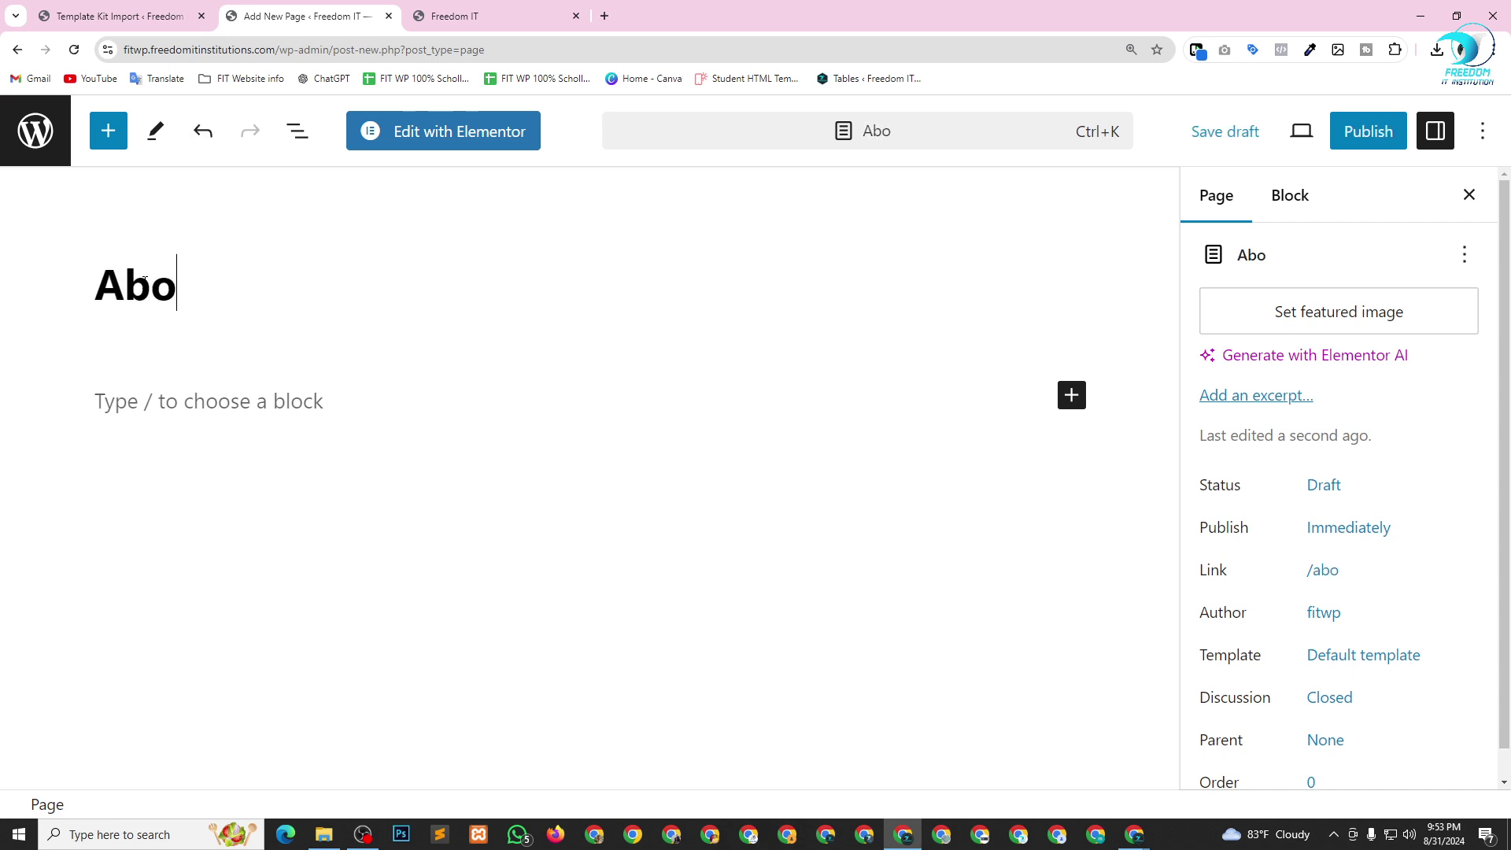
pyautogui.write('ut')
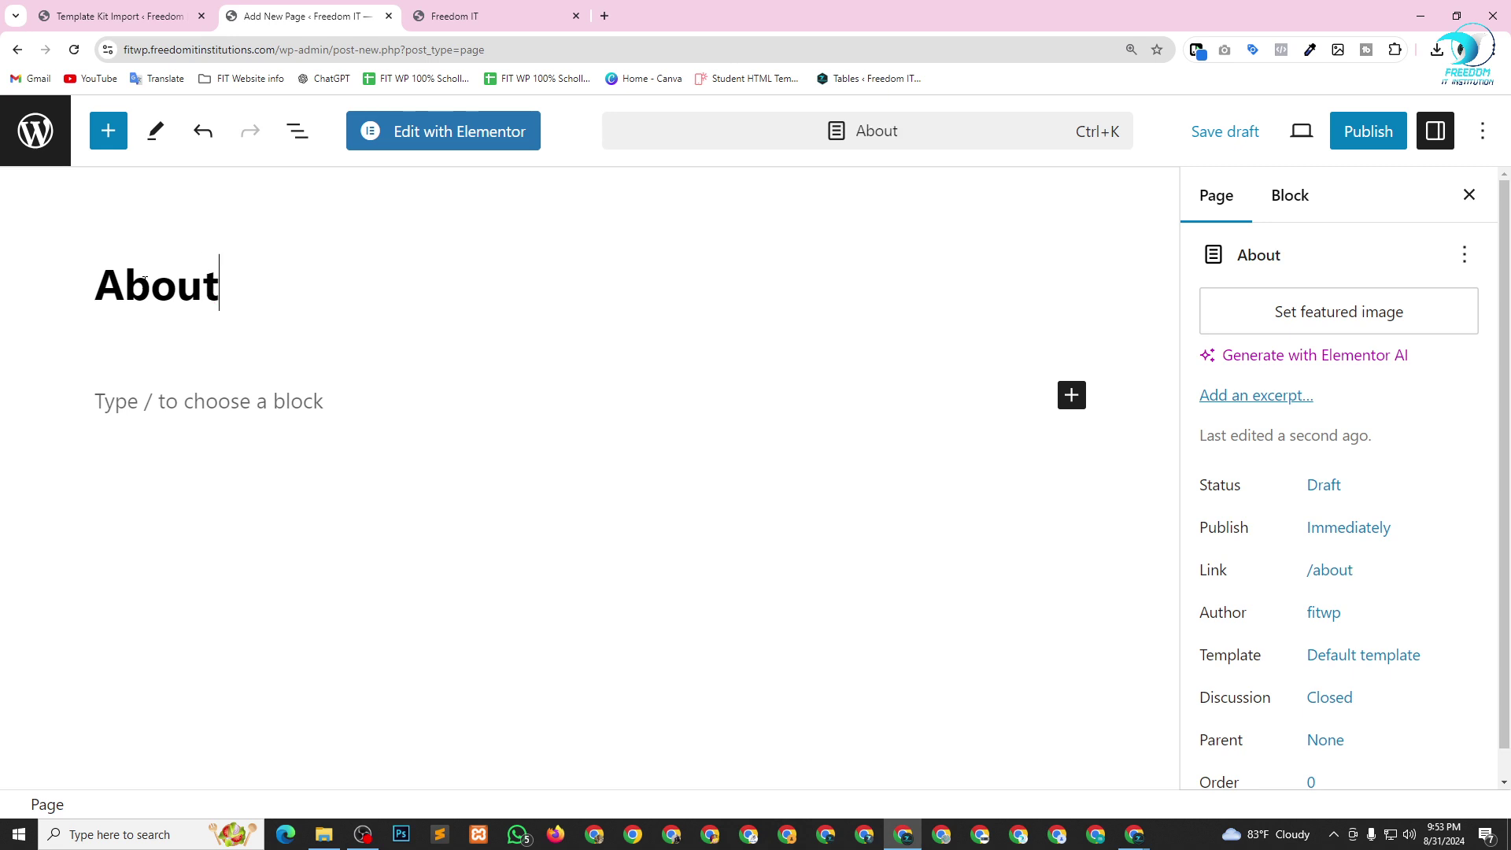
pyautogui.click(1381, 123)
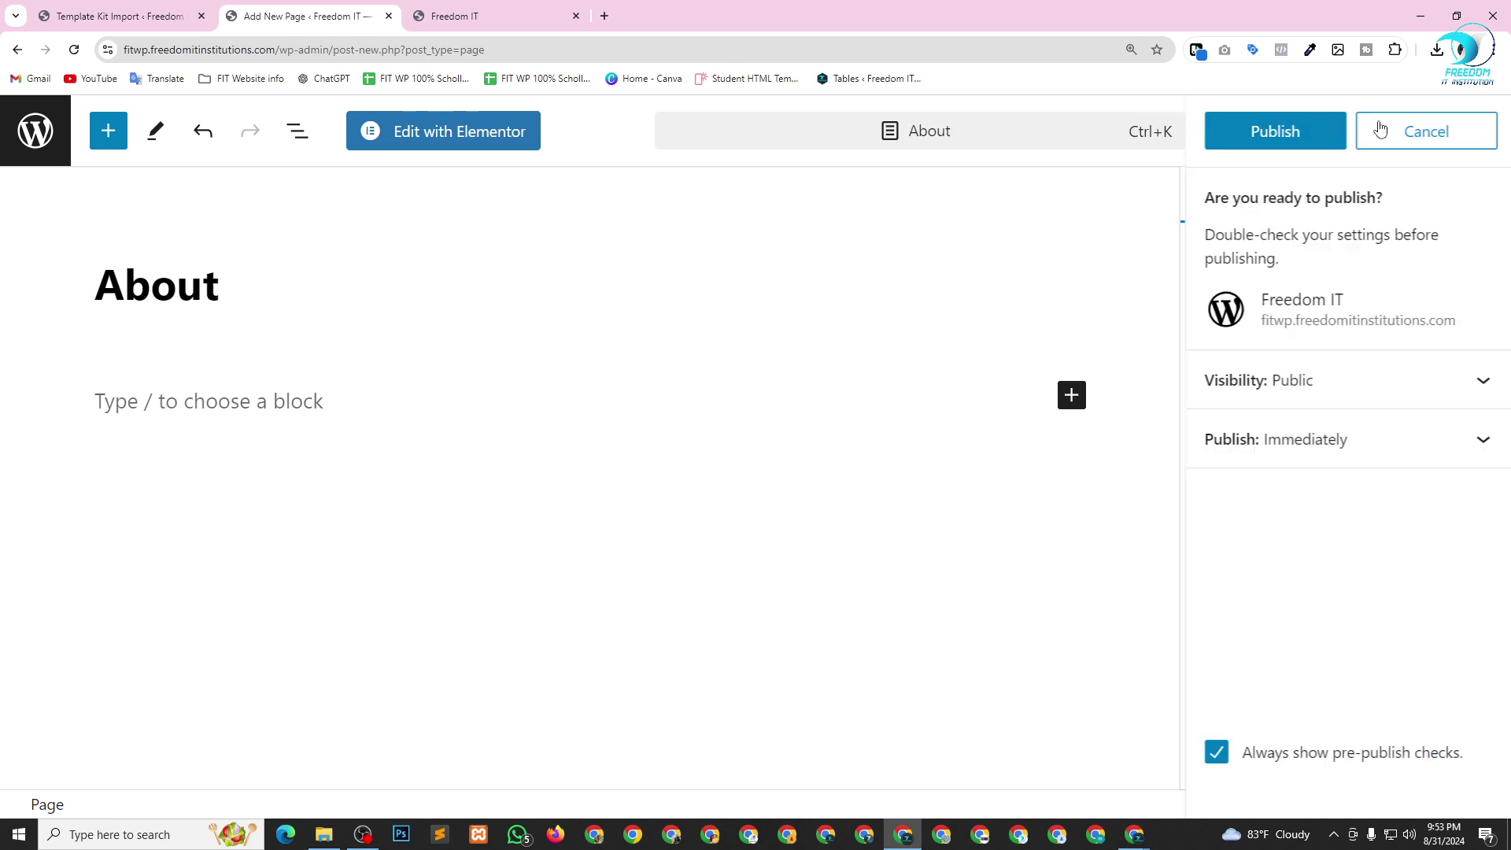
pyautogui.click(1274, 138)
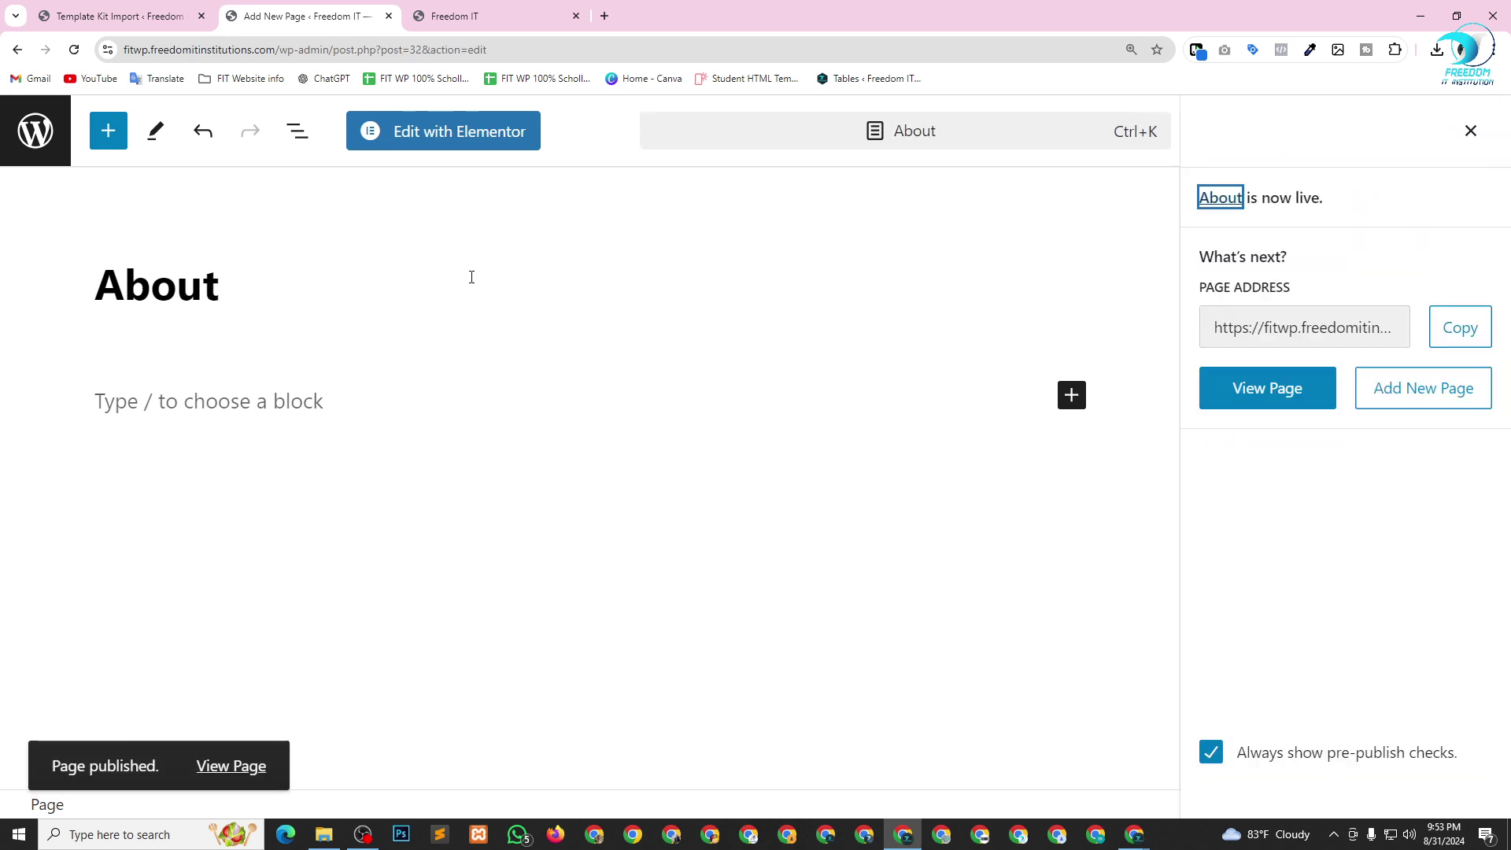
# Add a new page titled Our Menu, copying the name from the matching template in the template kit, and publish it.
pyautogui.click(24, 128)
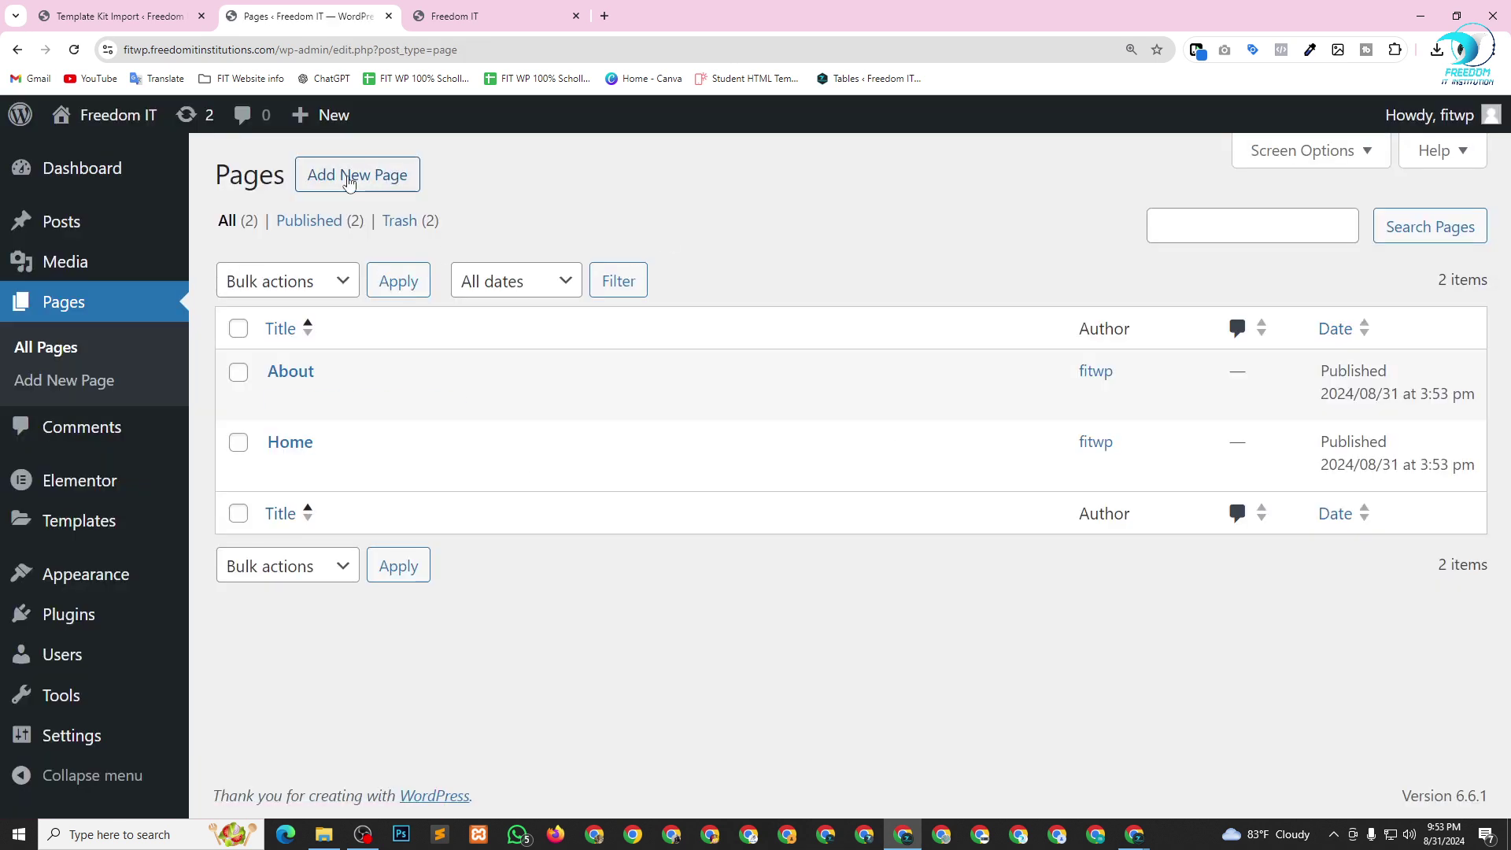
pyautogui.click(349, 176)
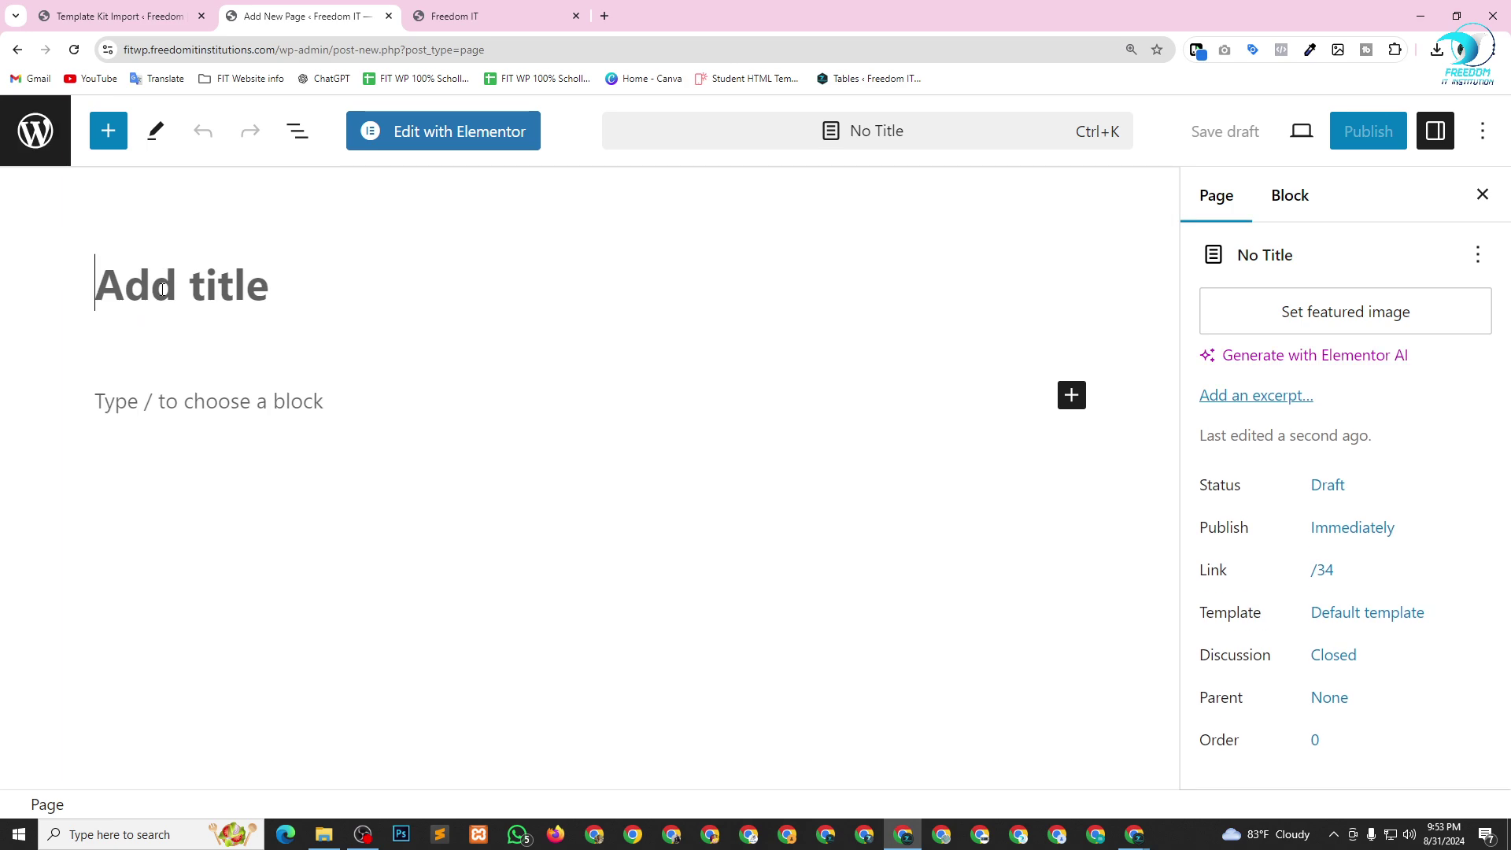
pyautogui.click(94, 16)
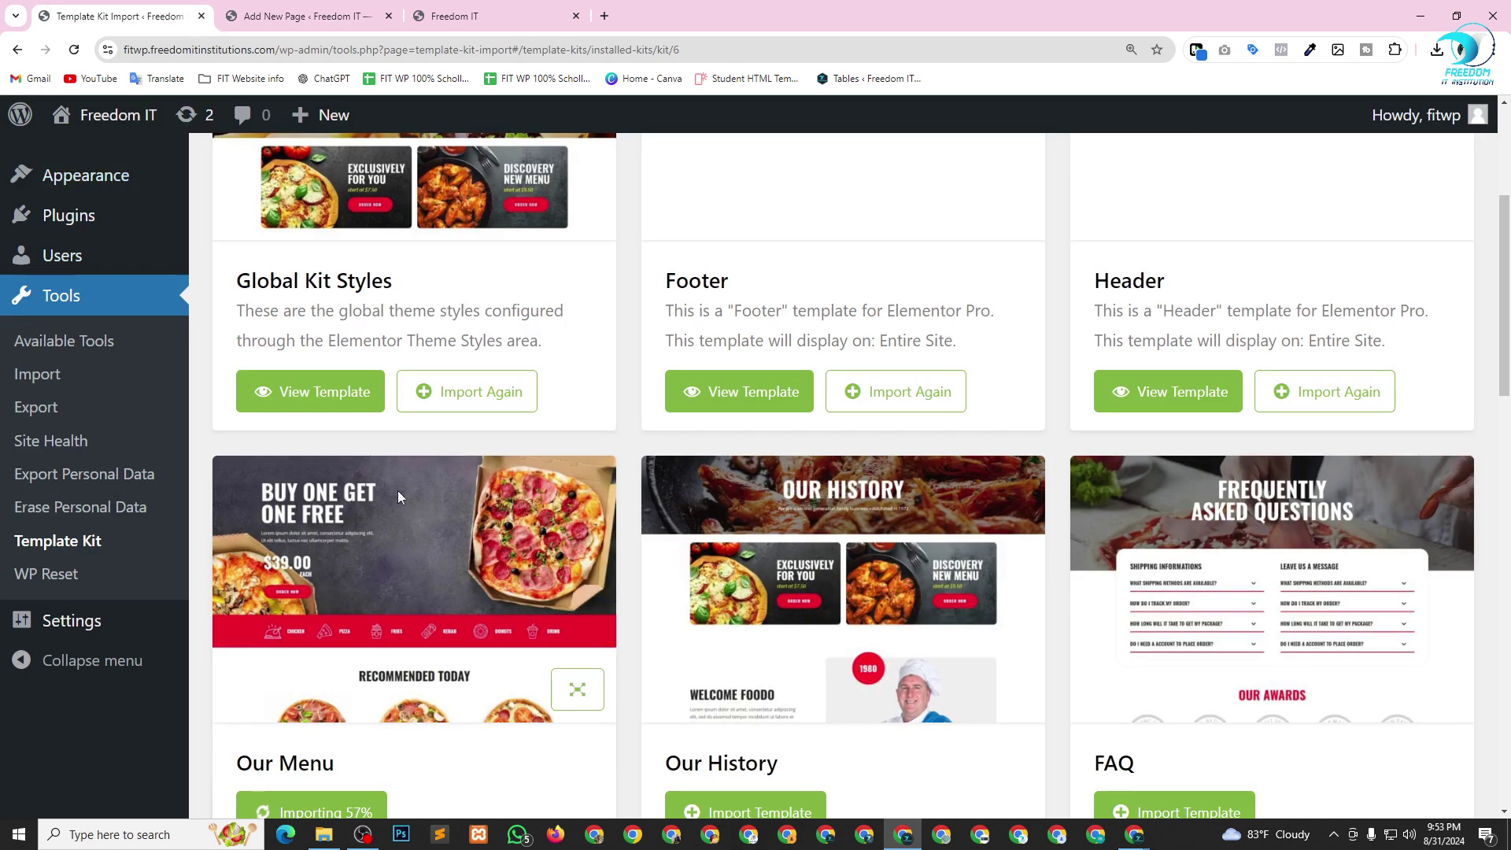
pyautogui.scroll(-3, 296, 310)
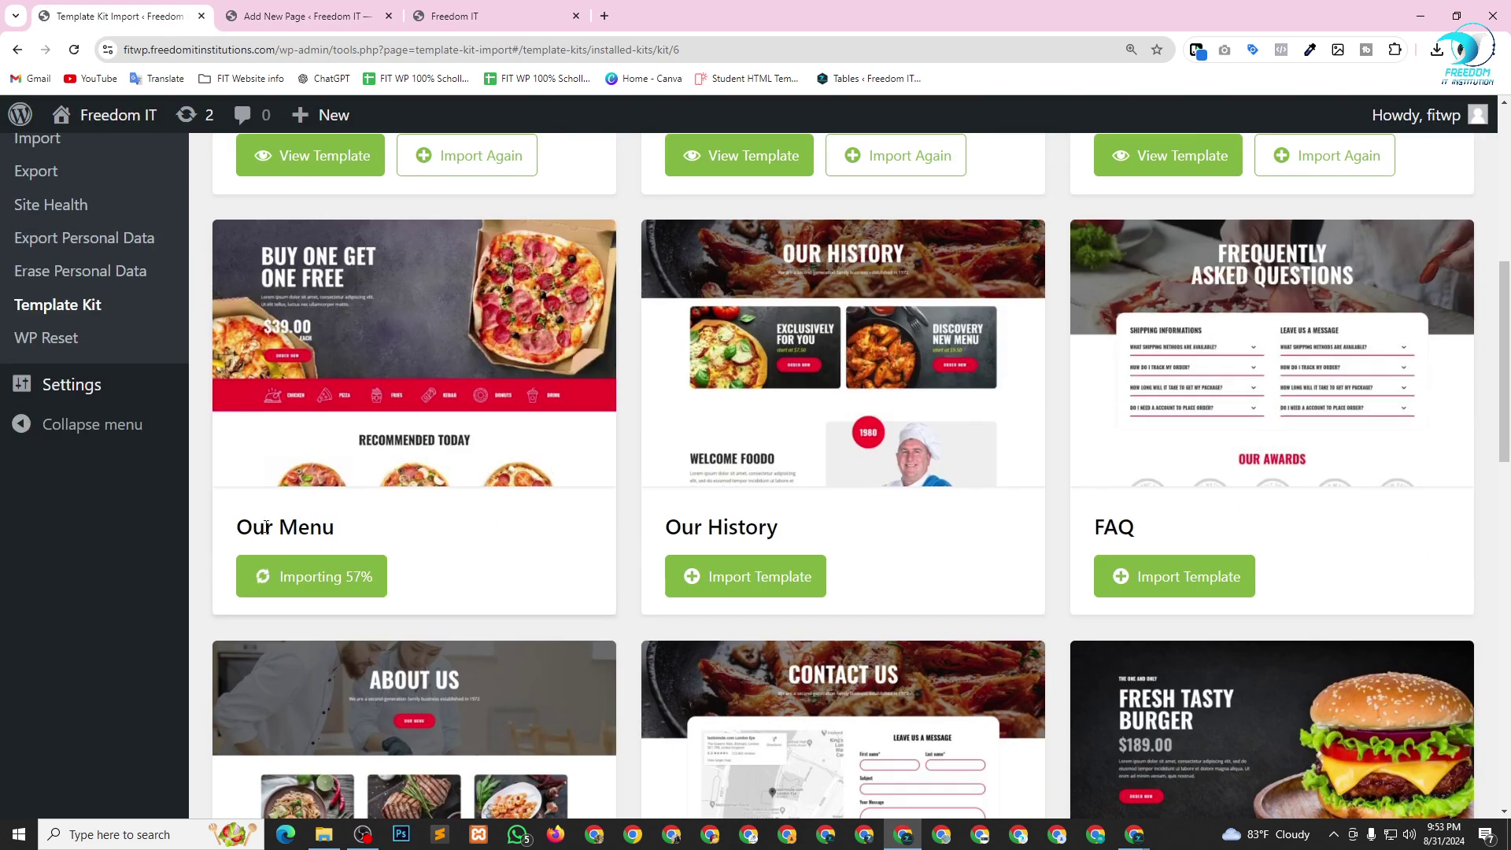
pyautogui.moveTo(243, 529); pyautogui.dragTo(343, 538)
pyautogui.hotkey('ctrl', 'c')
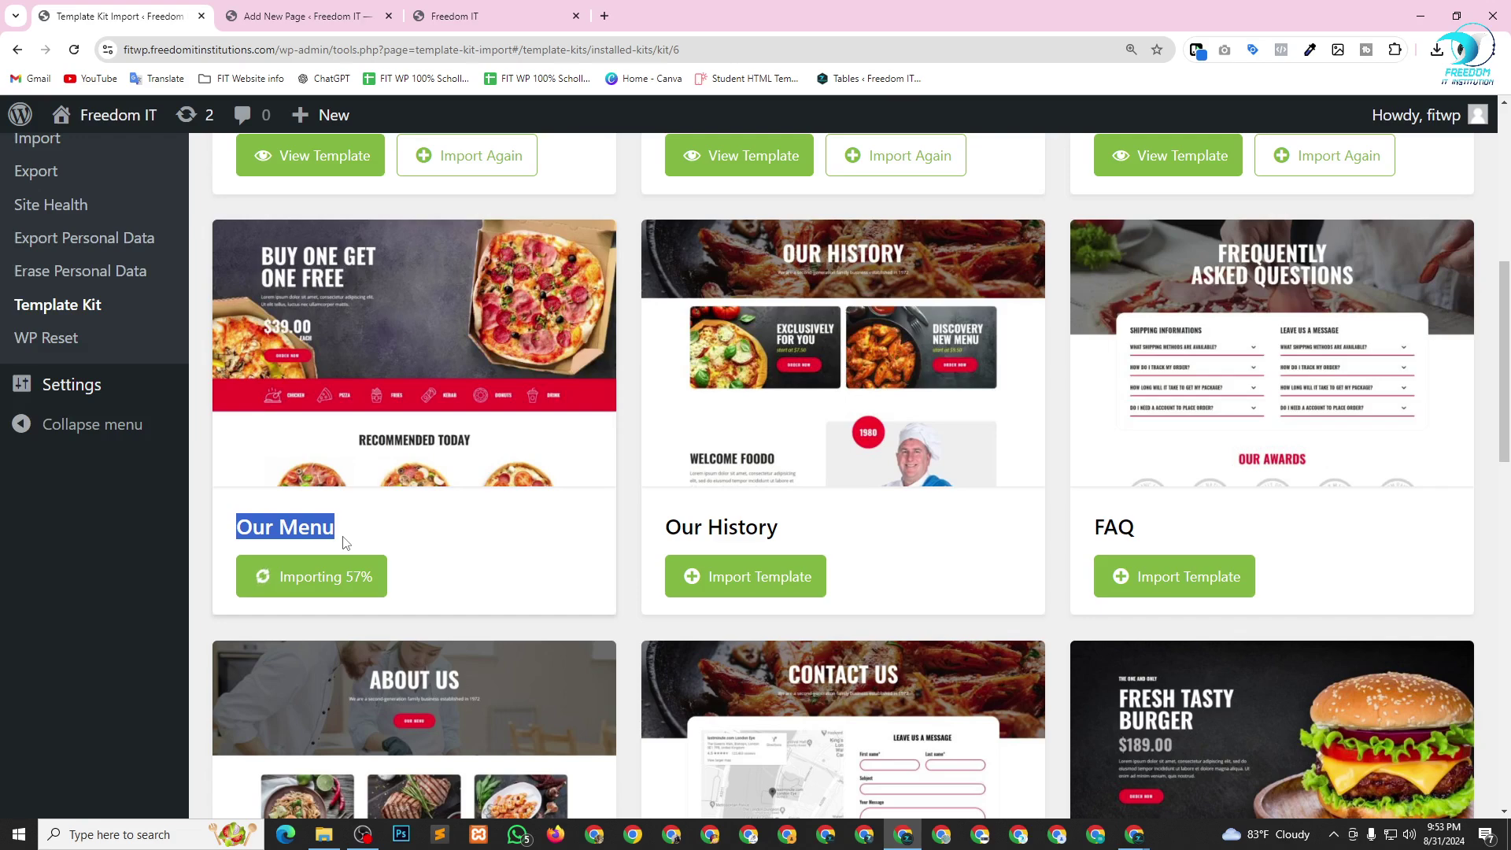
pyautogui.click(330, 16)
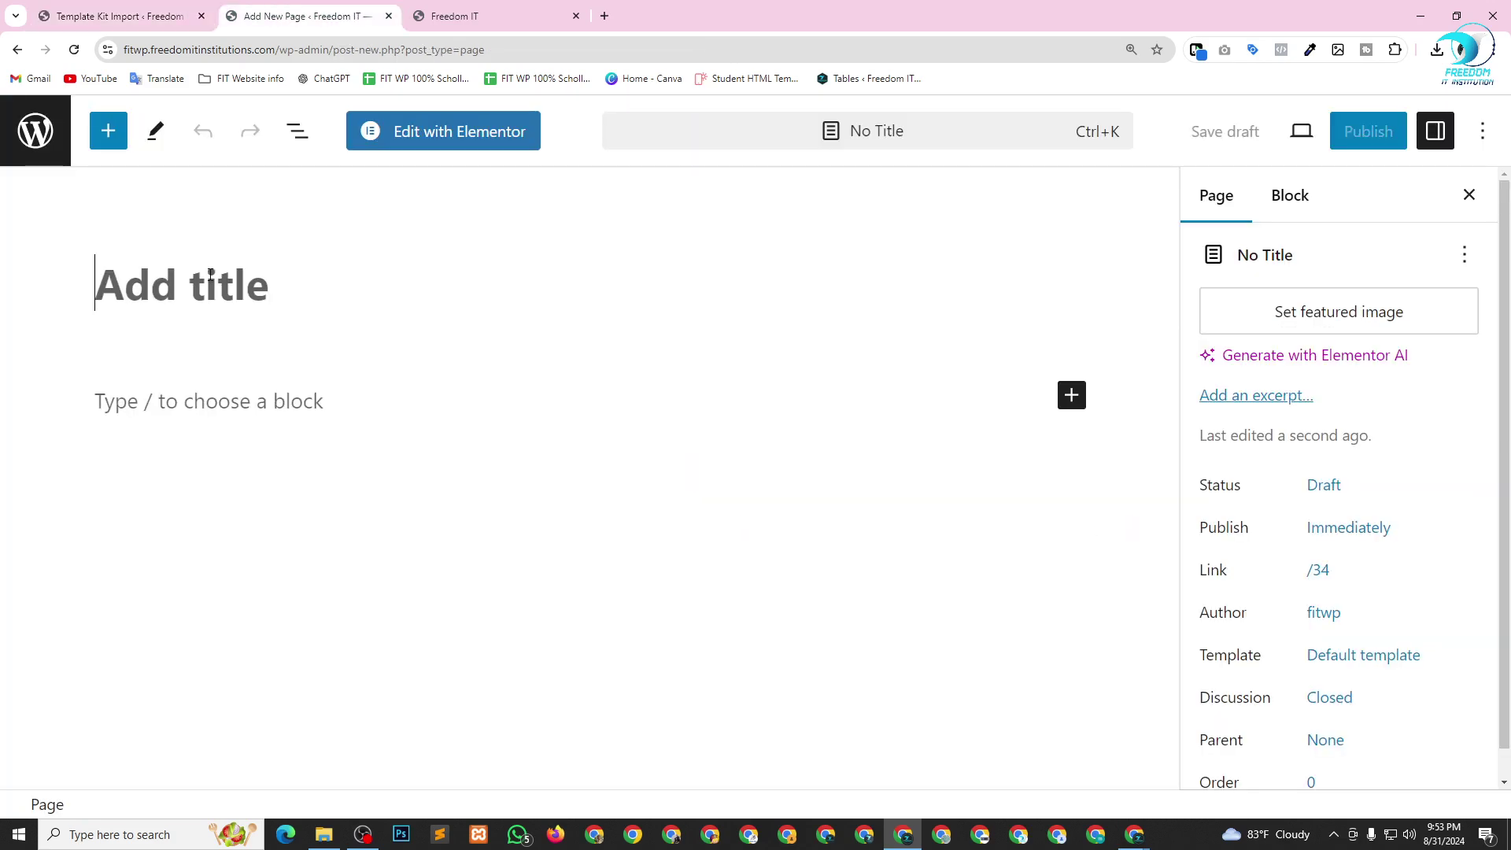
pyautogui.hotkey('ctrl', 'v')
pyautogui.click(1367, 131)
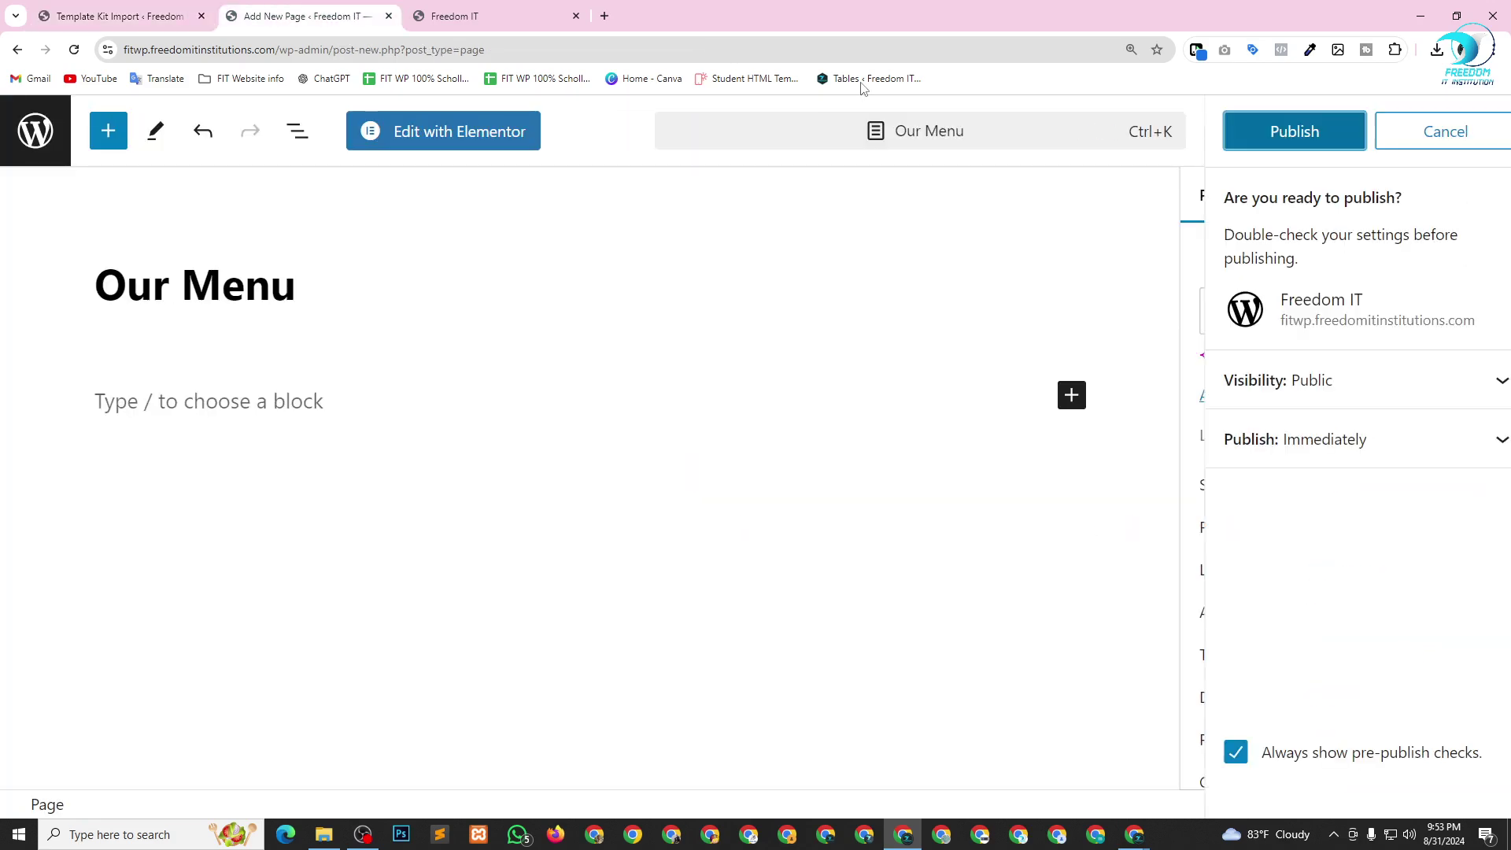
pyautogui.click(1245, 134)
# Copy the Contact Us template's name from the template kit and publish a new page with that title.
pyautogui.click(149, 16)
pyautogui.scroll(-2, 728, 460)
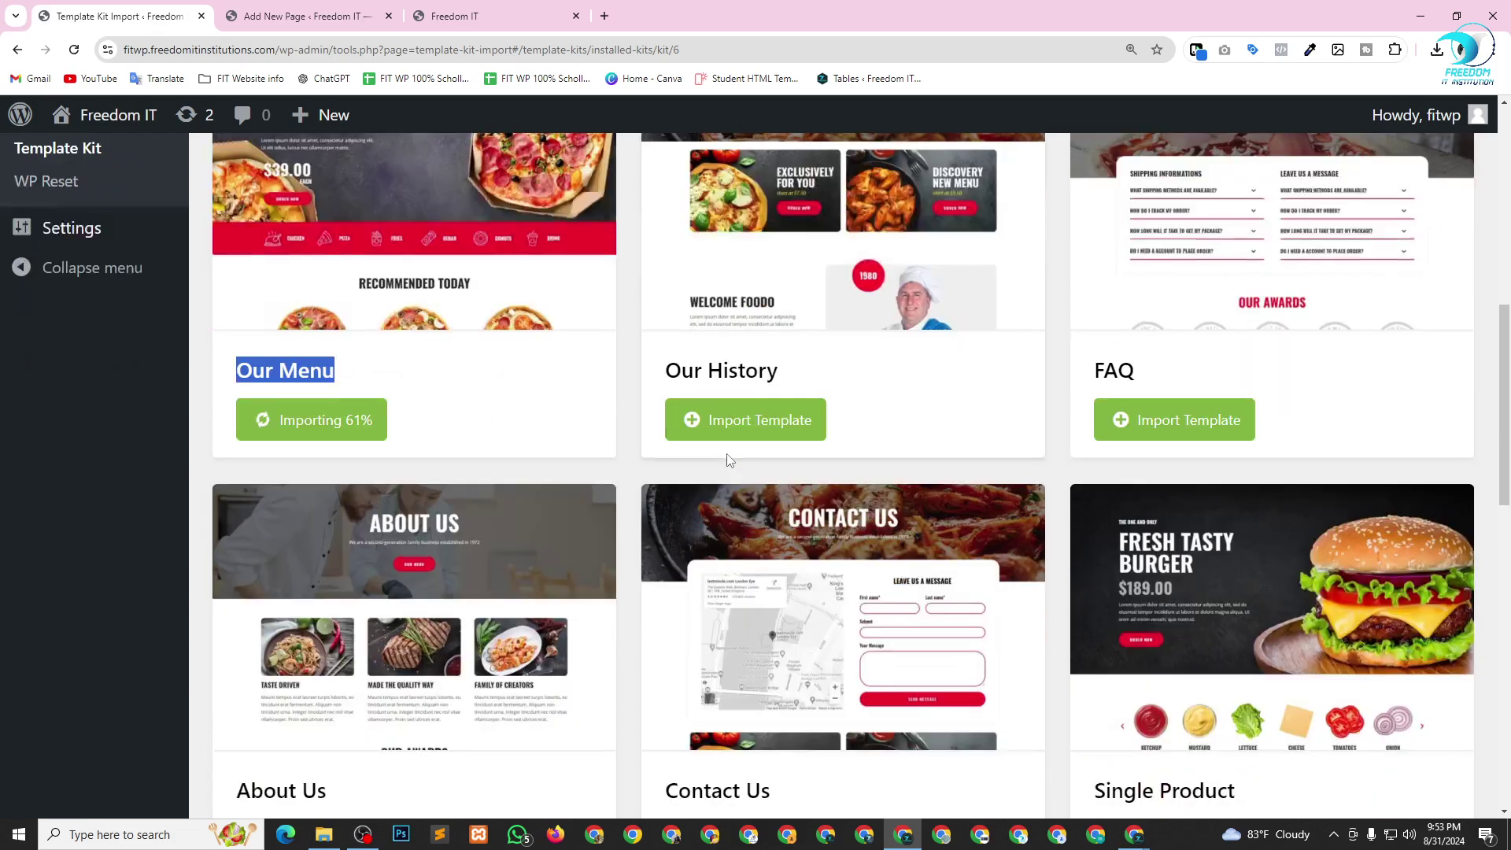
pyautogui.scroll(-6, 730, 461)
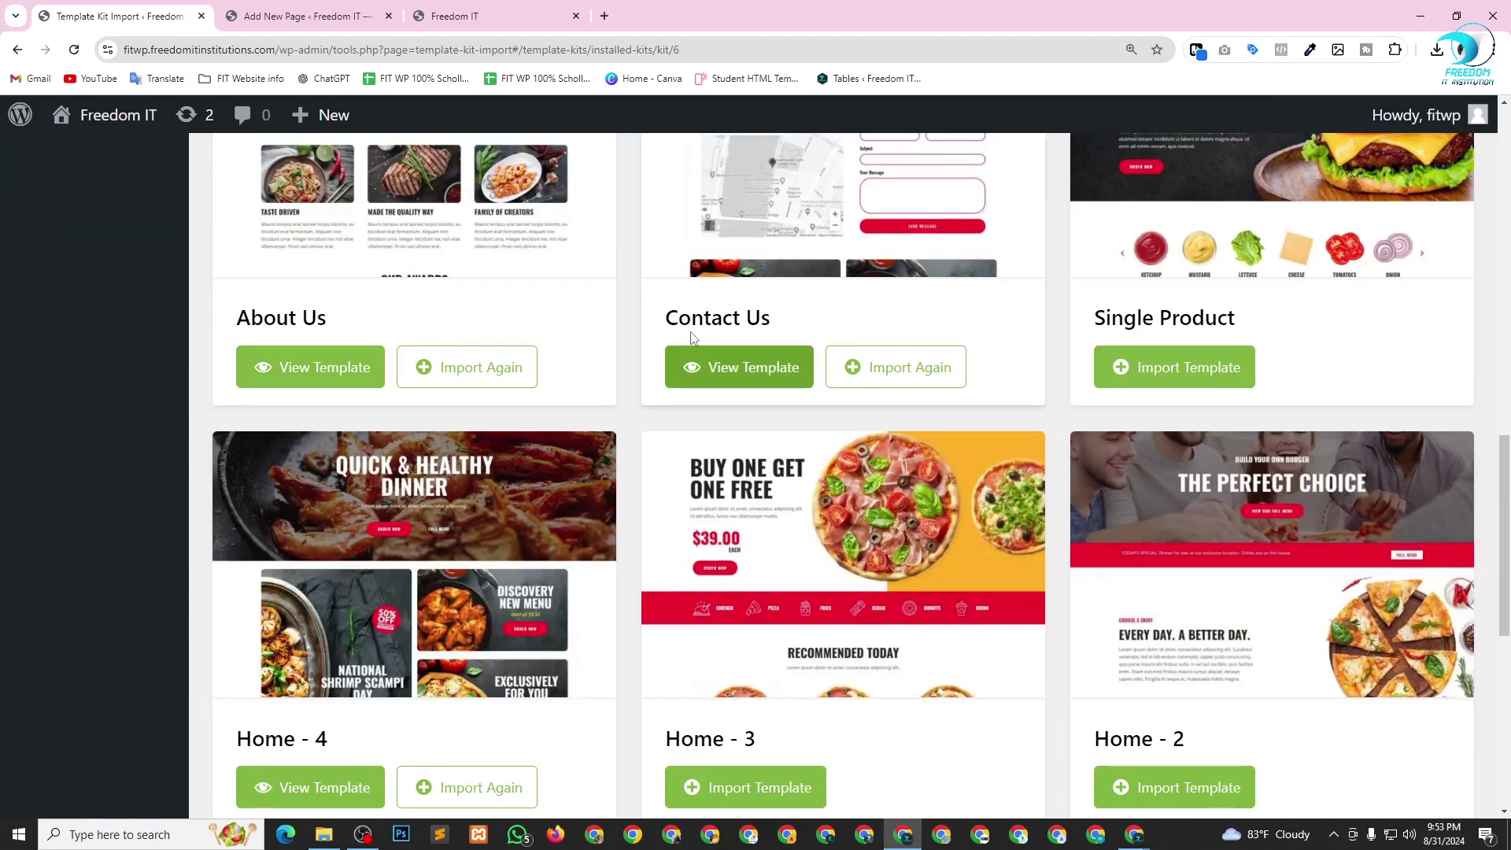
pyautogui.moveTo(663, 319); pyautogui.dragTo(797, 334)
pyautogui.hotkey('ctrl', 'c')
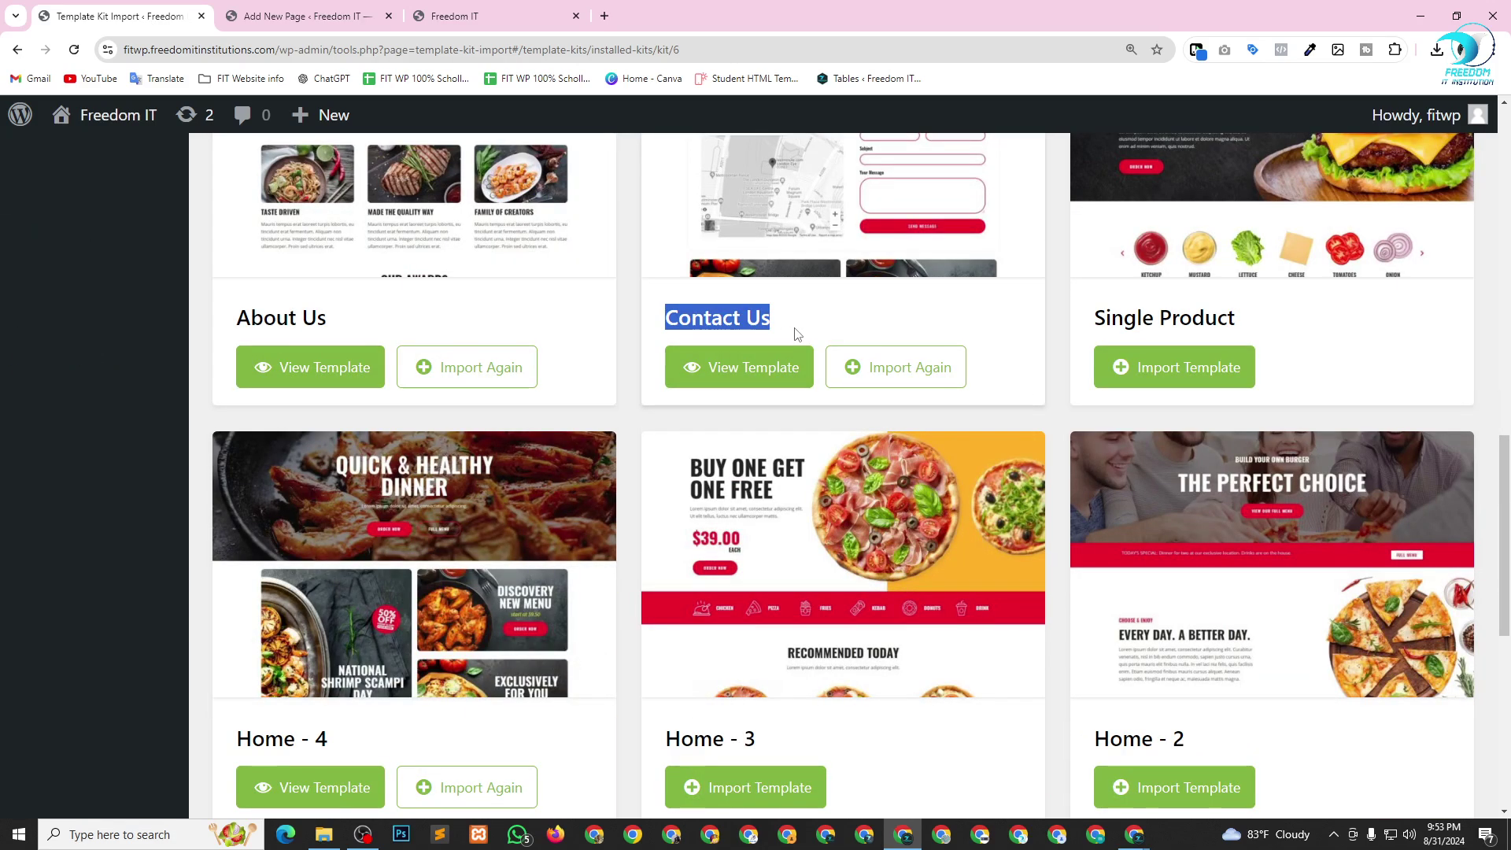
pyautogui.click(265, 5)
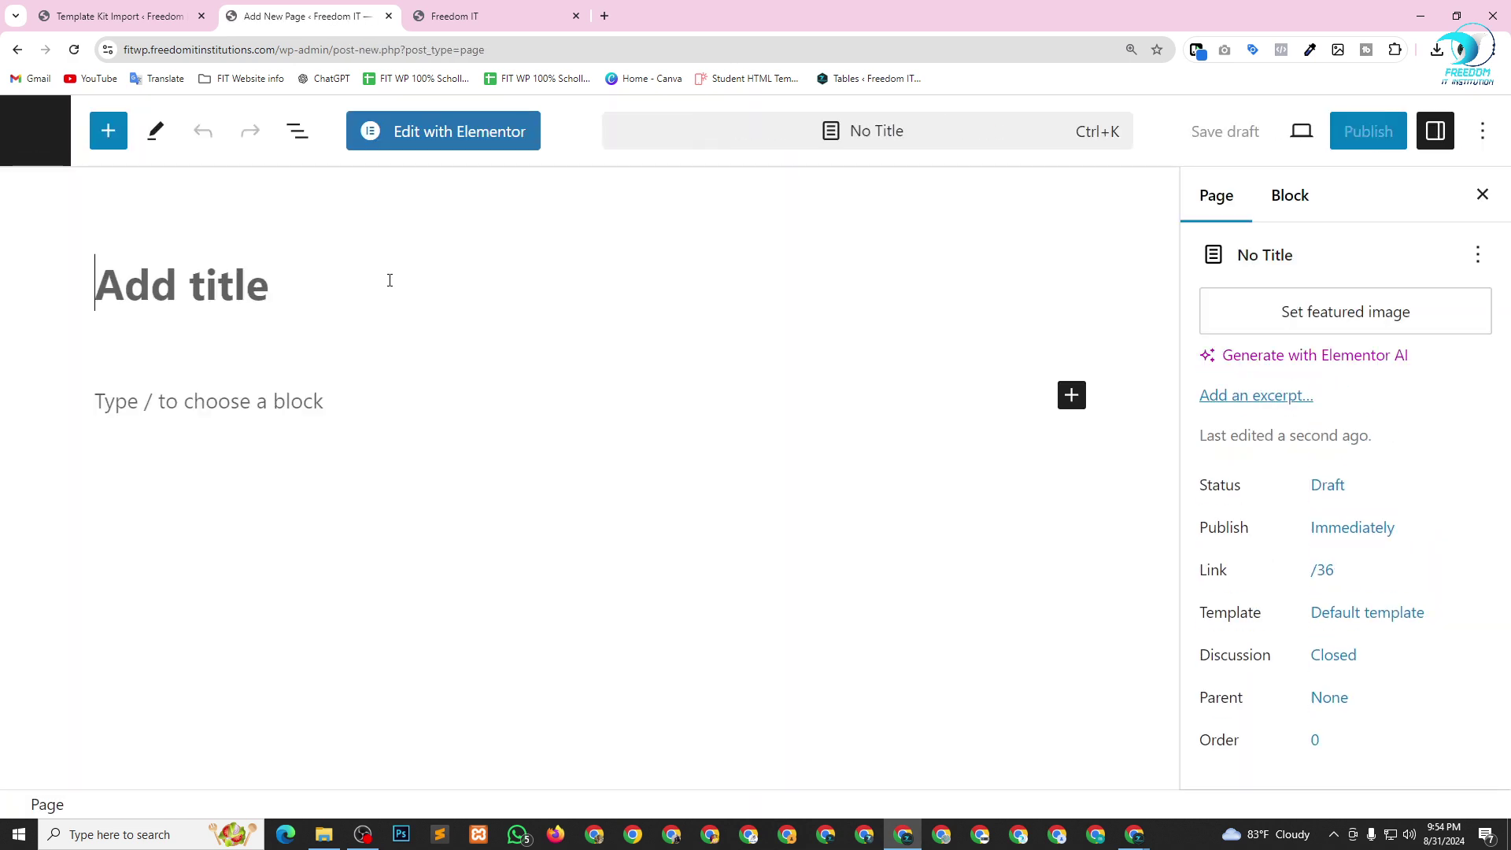
pyautogui.hotkey('ctrl', 'v')
pyautogui.click(1367, 134)
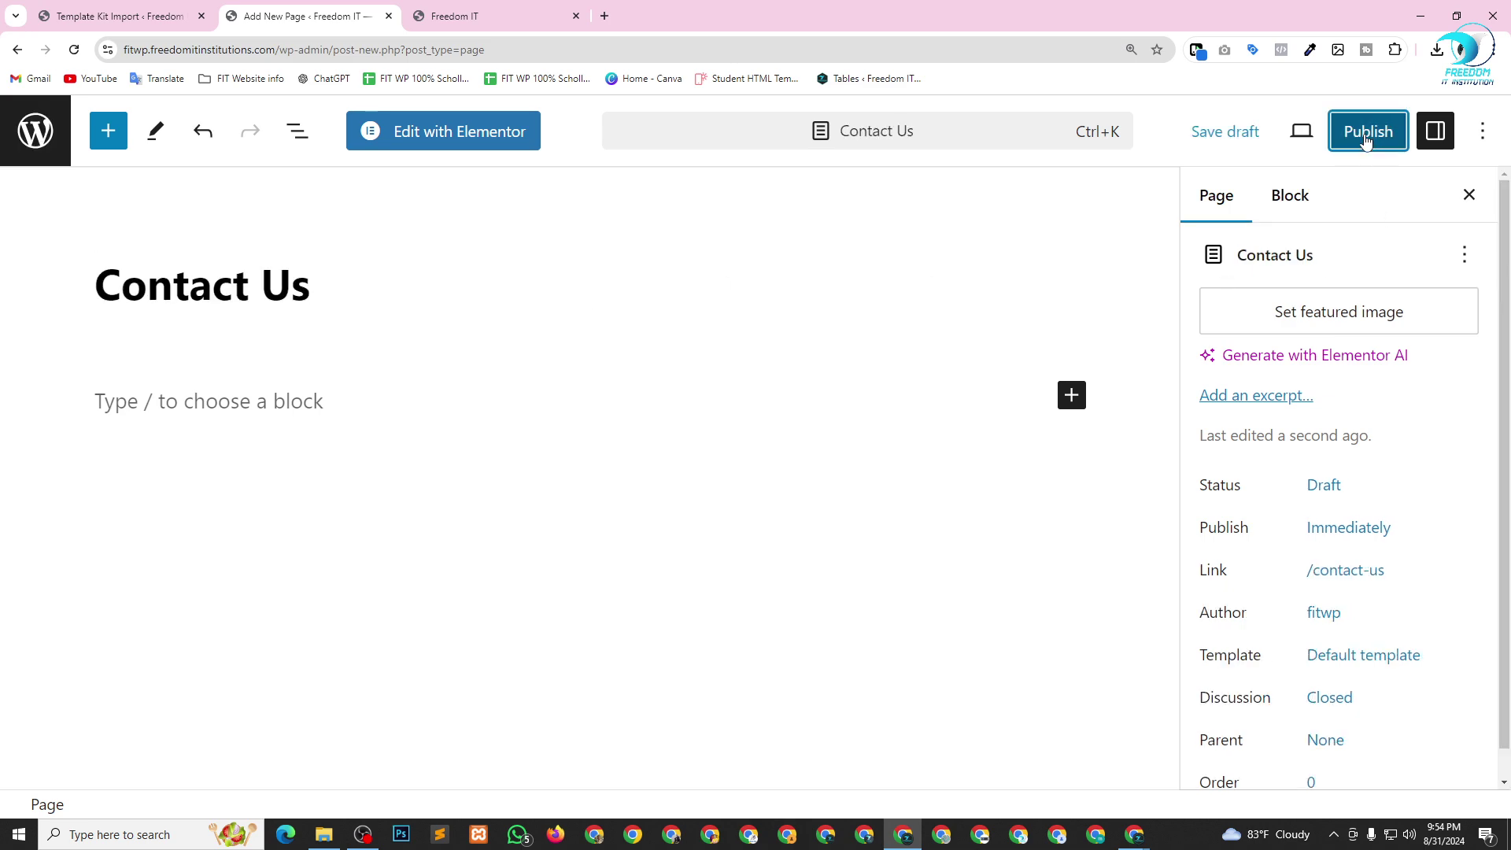
pyautogui.click(1235, 143)
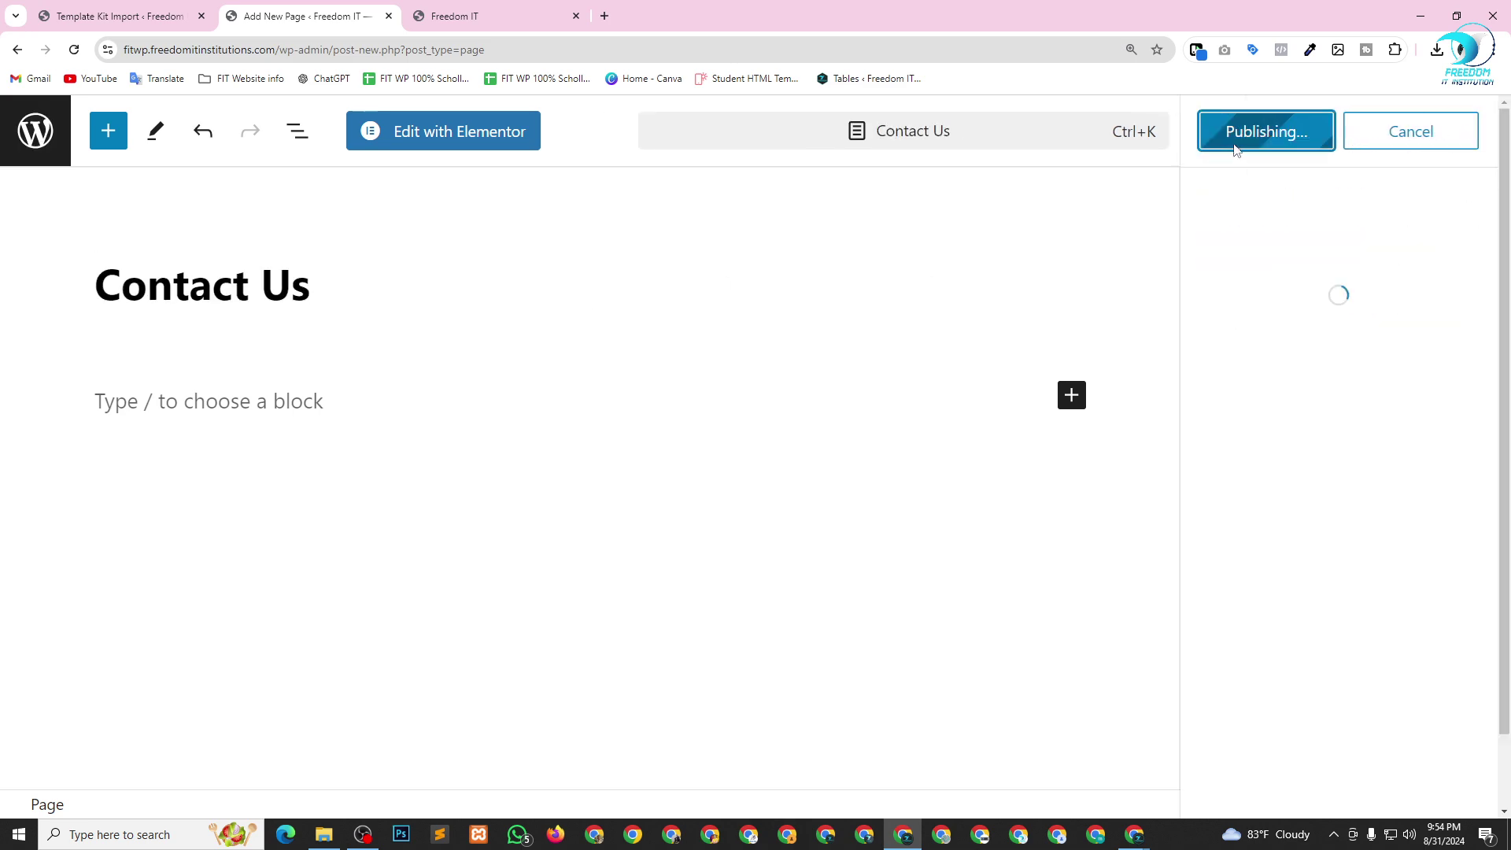
# Copy the Our History template's name from the template kit and publish a new page with that title.
pyautogui.click(100, 12)
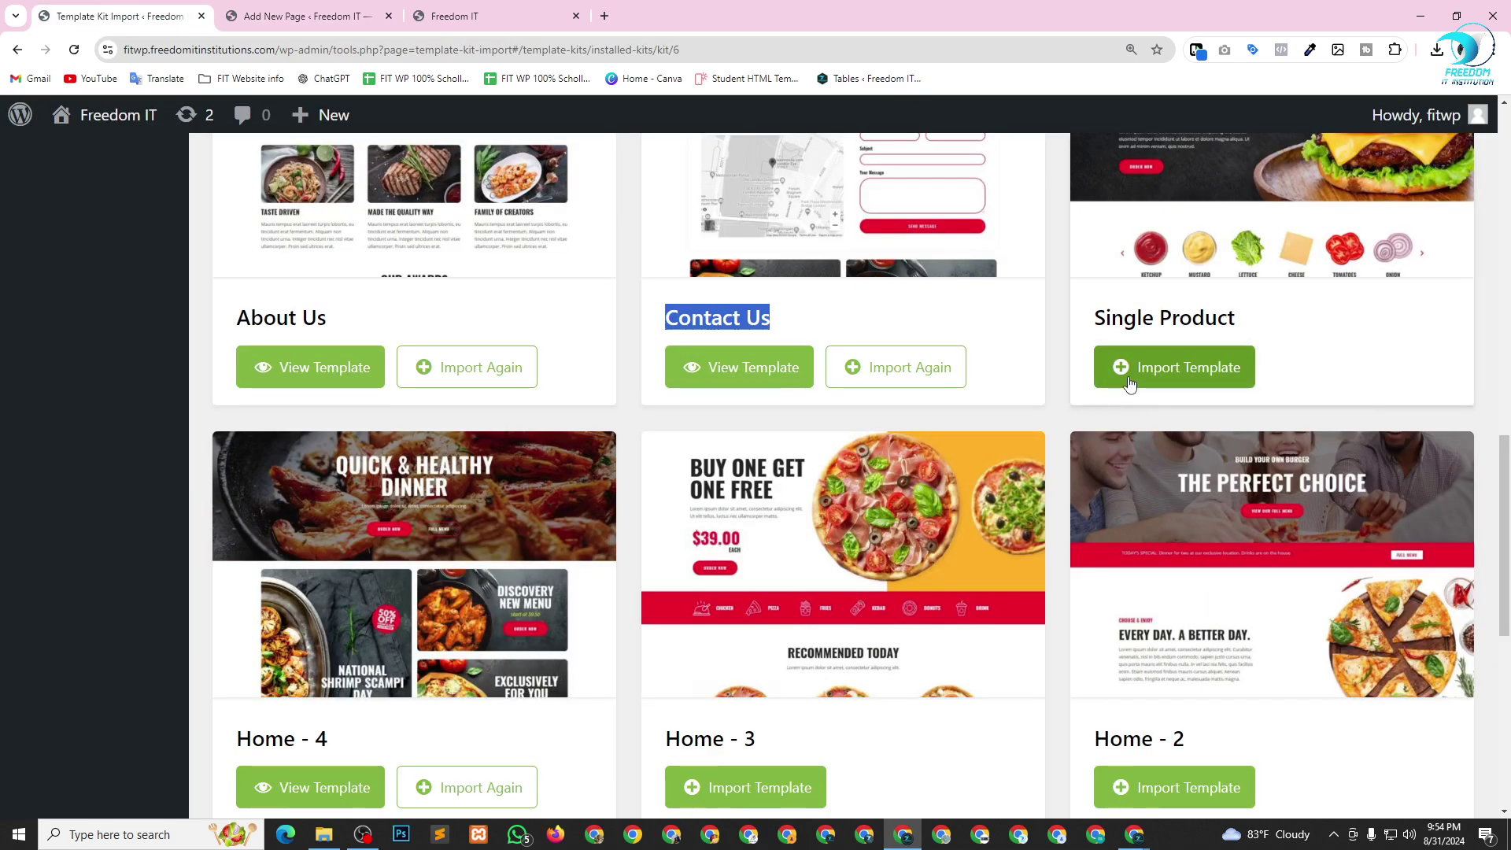
pyautogui.scroll(-3, 1338, 409)
pyautogui.scroll(-4, 1043, 537)
pyautogui.scroll(10, 1342, 457)
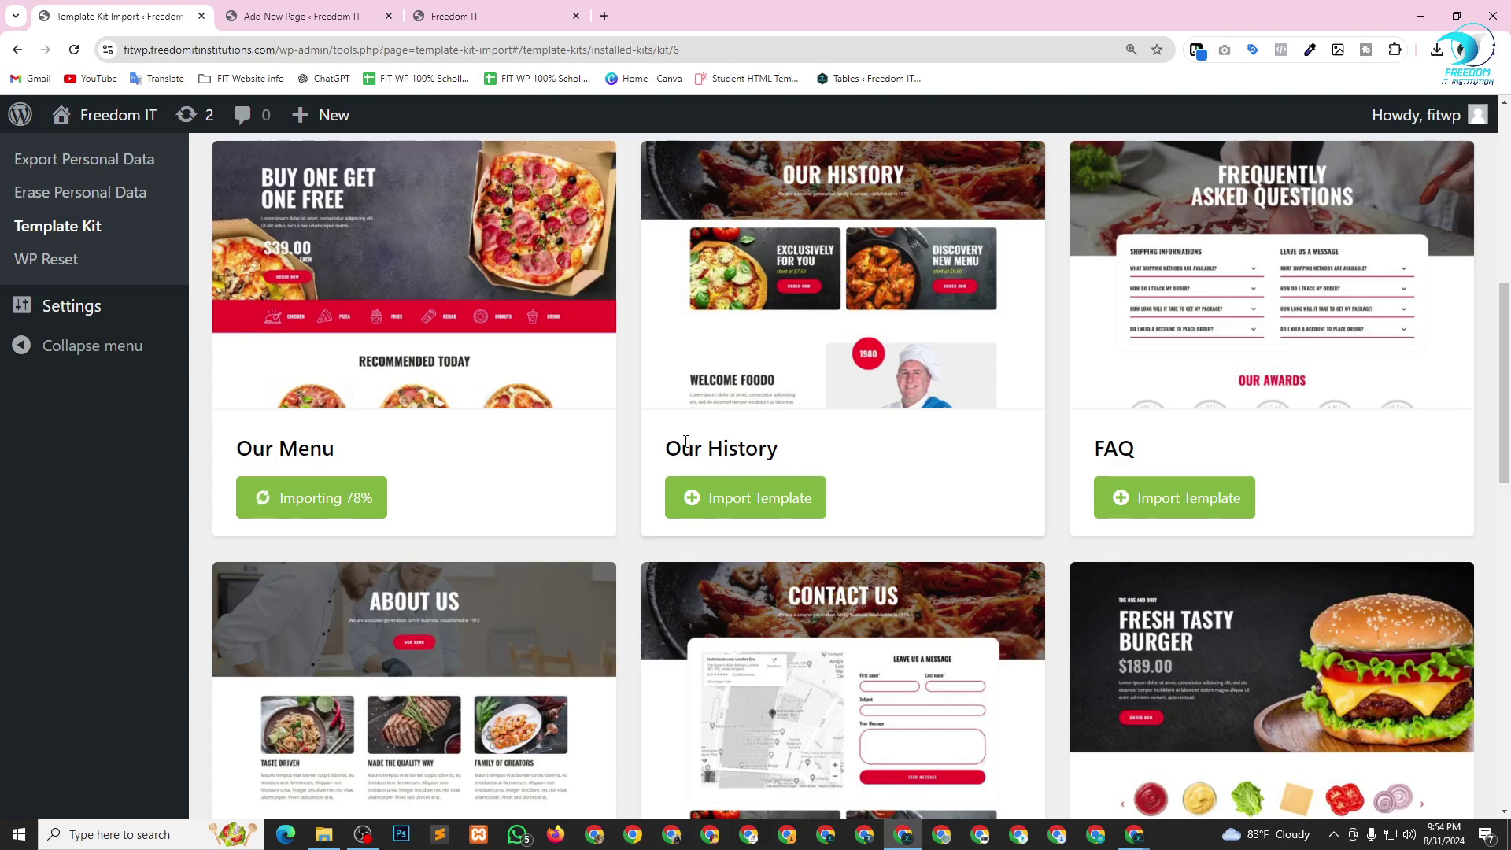
pyautogui.moveTo(675, 447); pyautogui.dragTo(791, 448)
pyautogui.hotkey('ctrl', 'c')
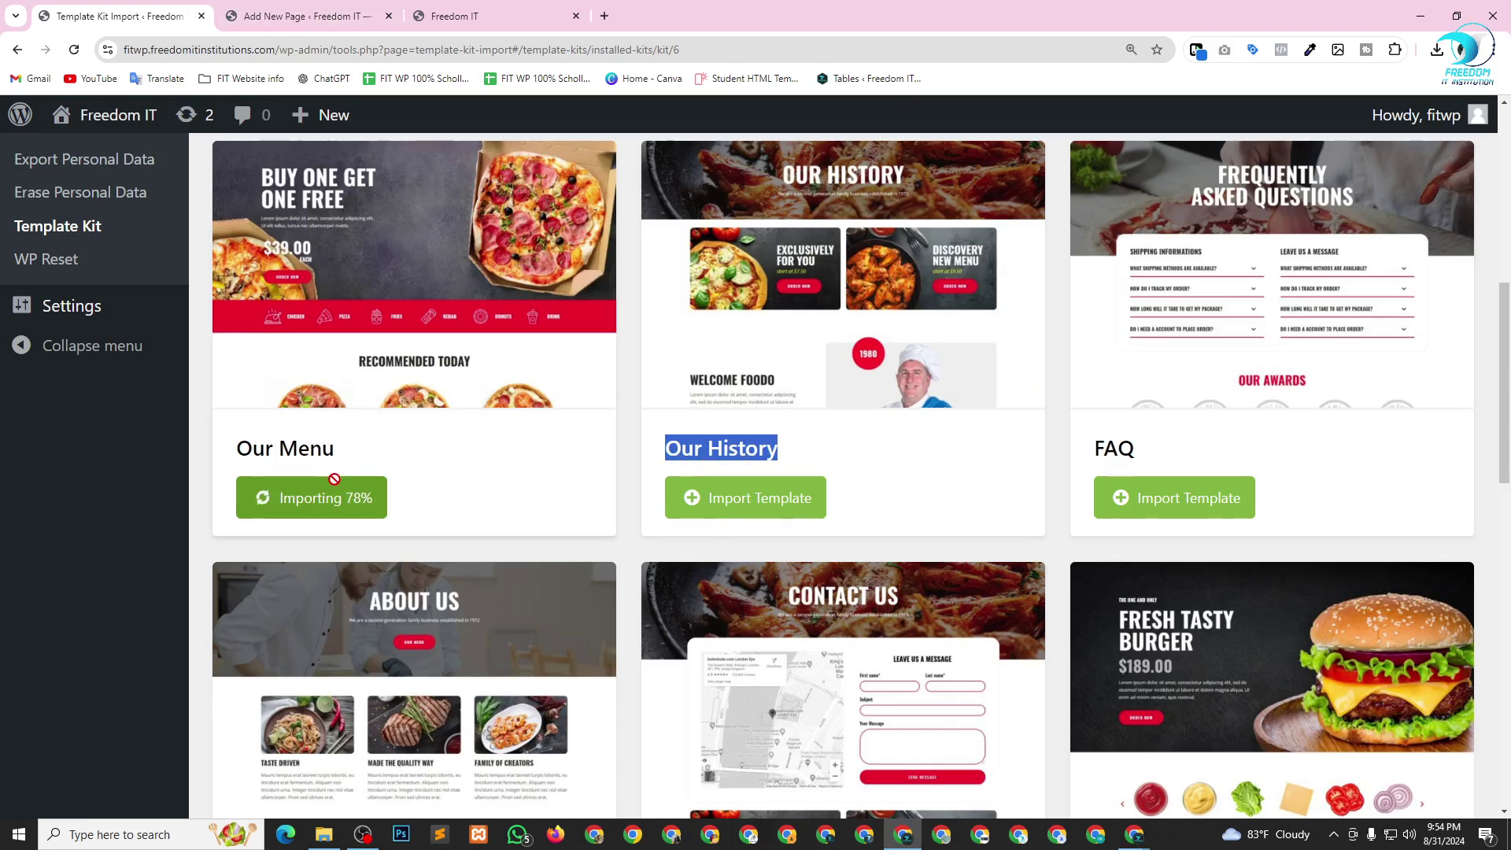
pyautogui.click(287, 16)
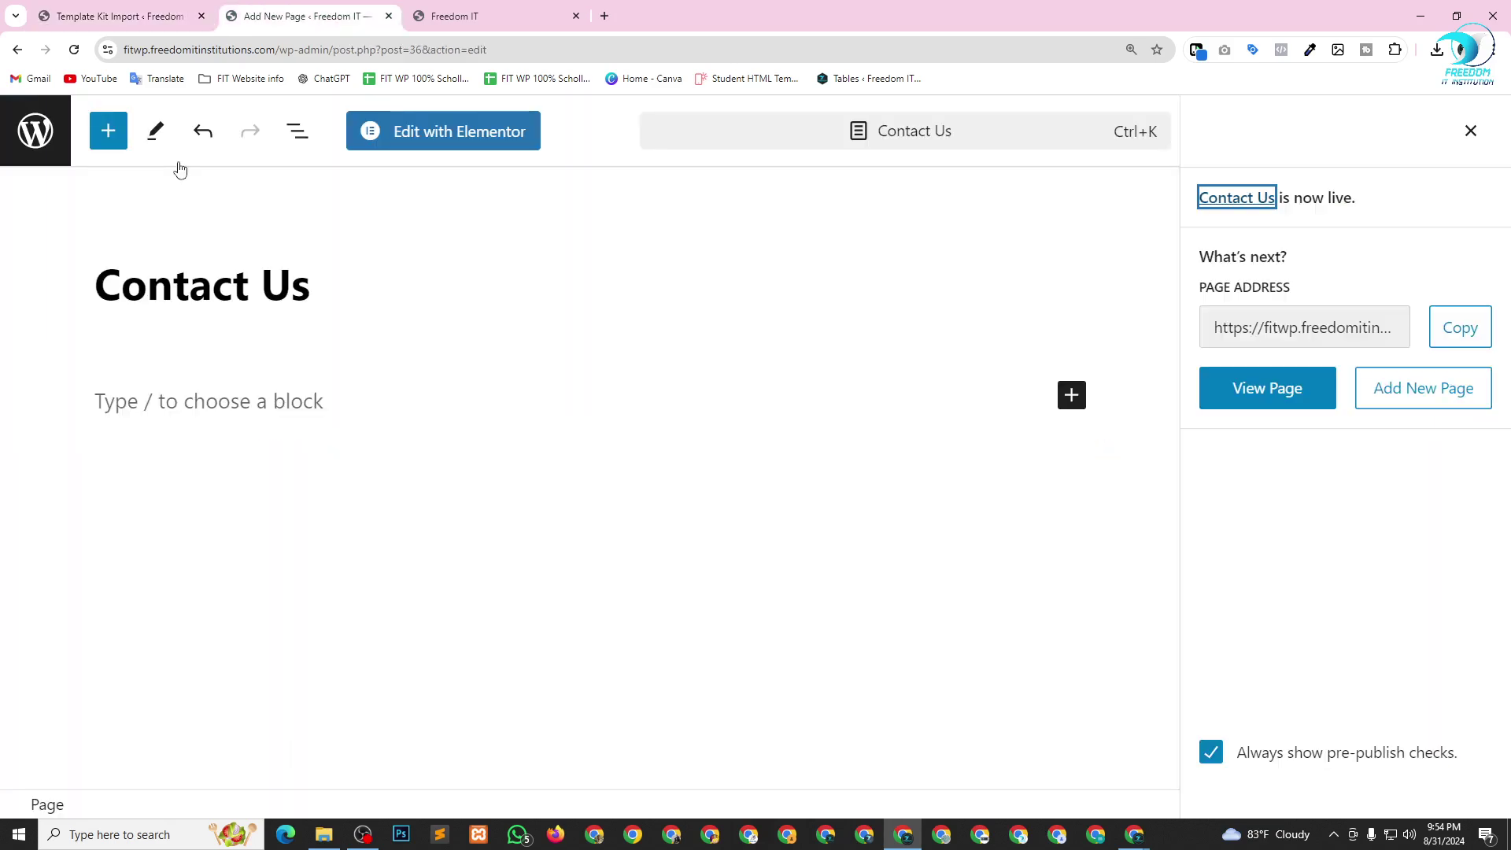
pyautogui.click(36, 131)
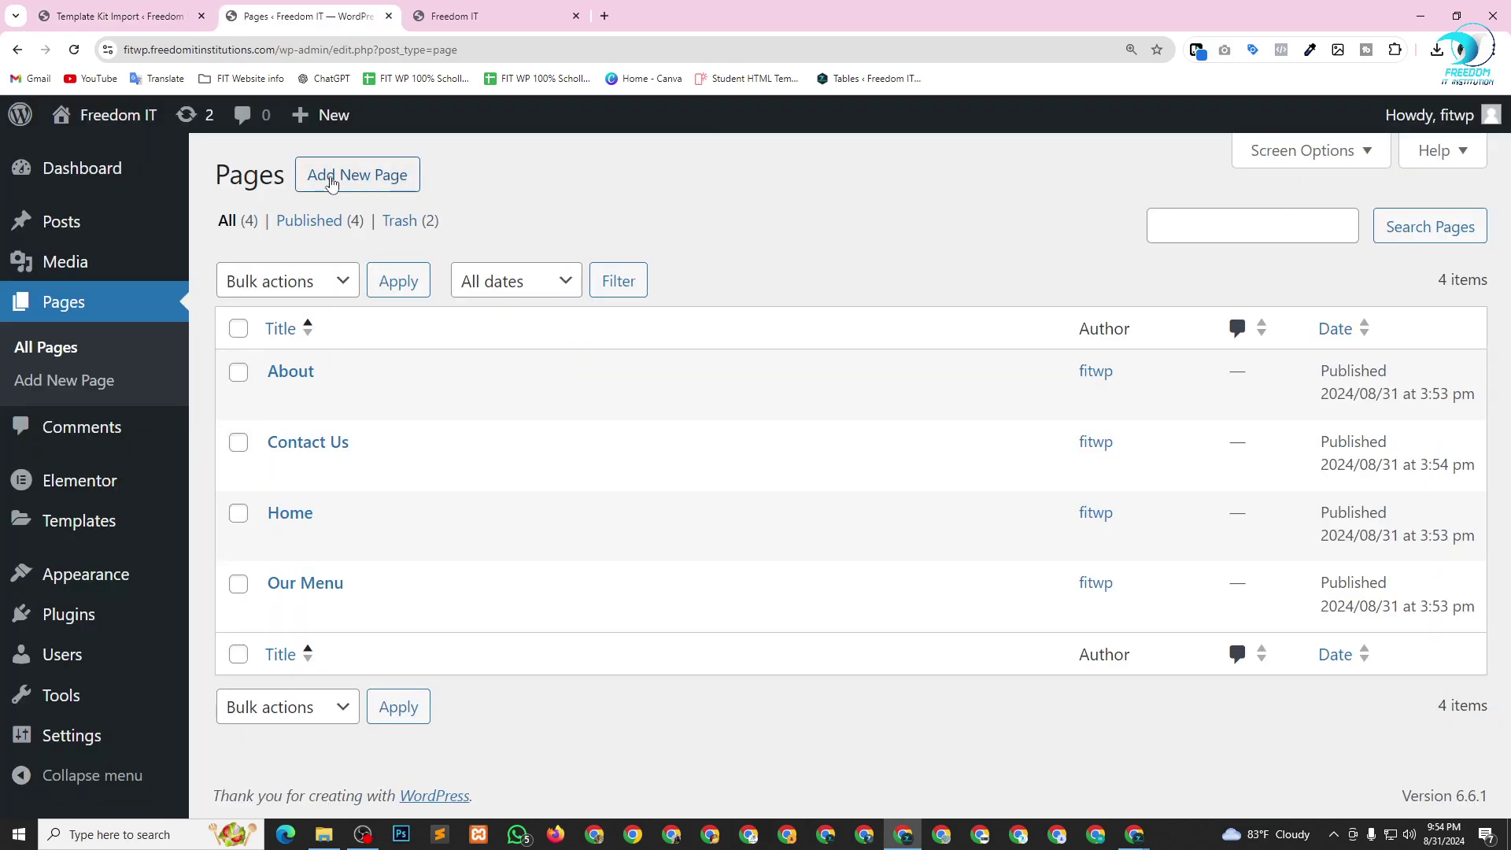
pyautogui.click(358, 175)
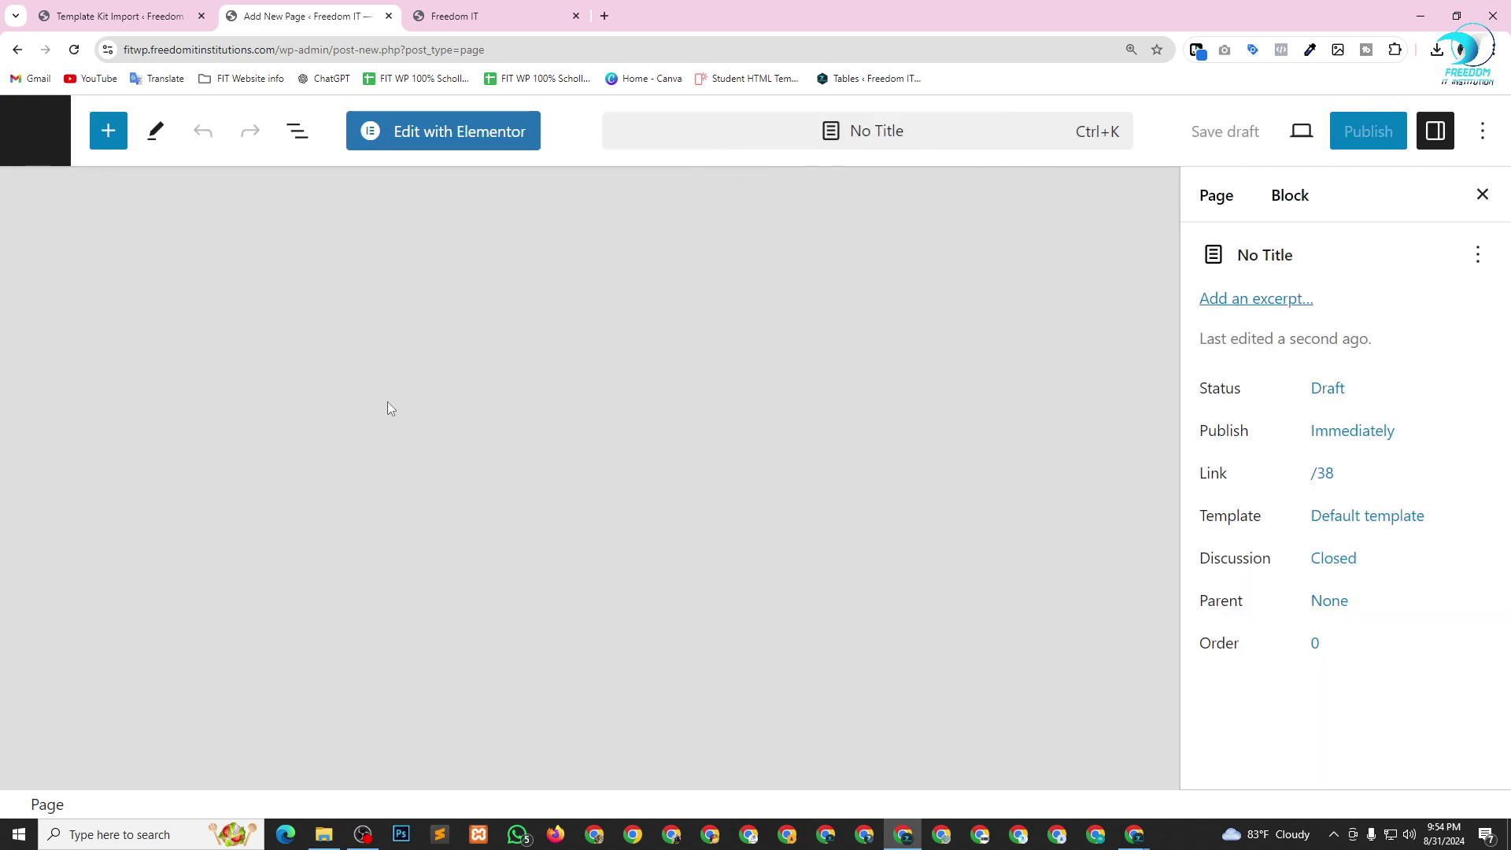
pyautogui.hotkey('ctrl', 'v')
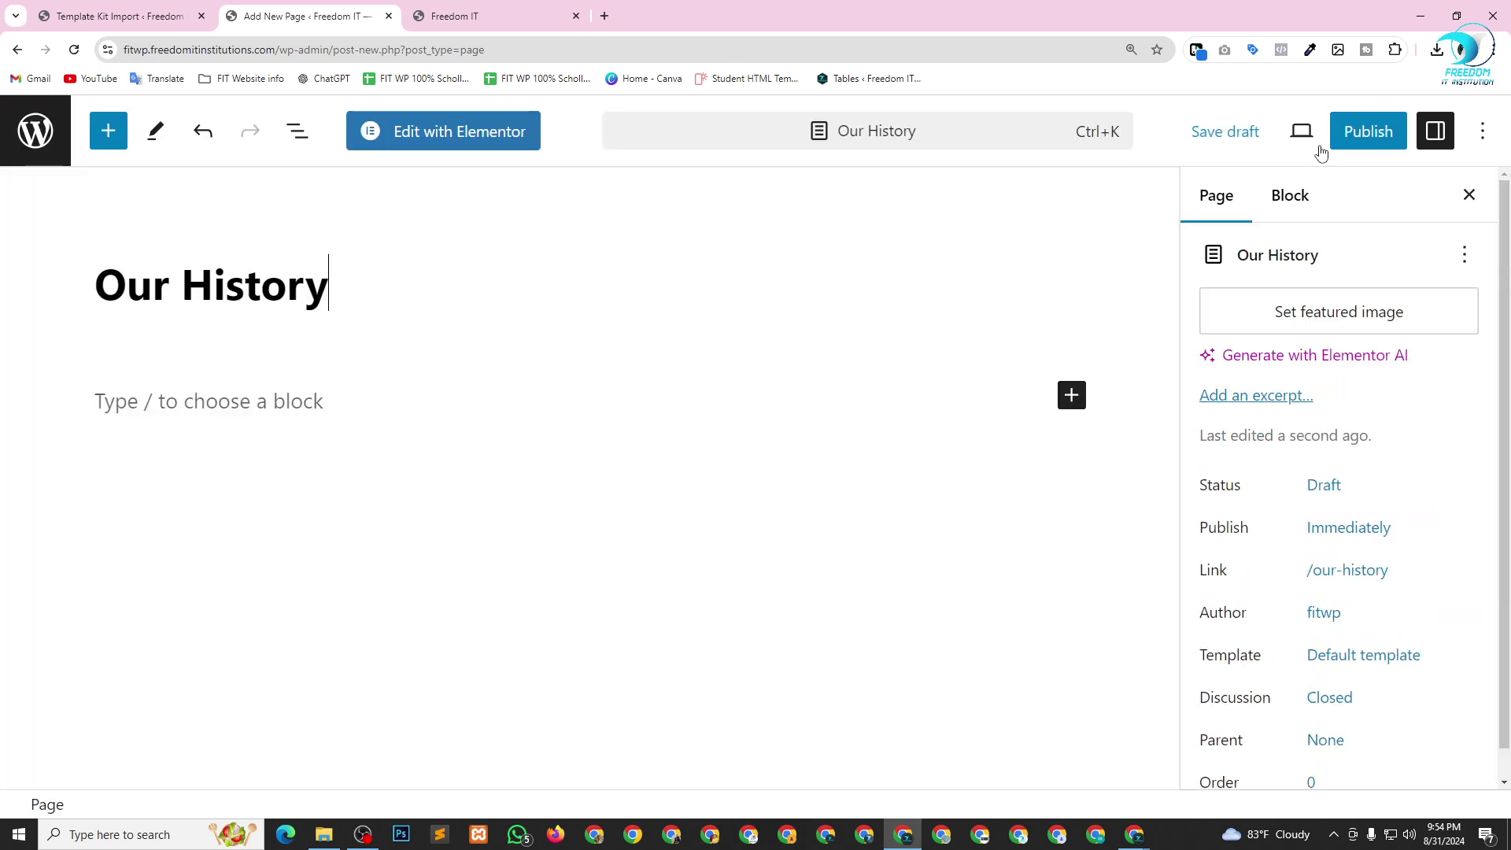
pyautogui.click(1342, 139)
pyautogui.click(1329, 140)
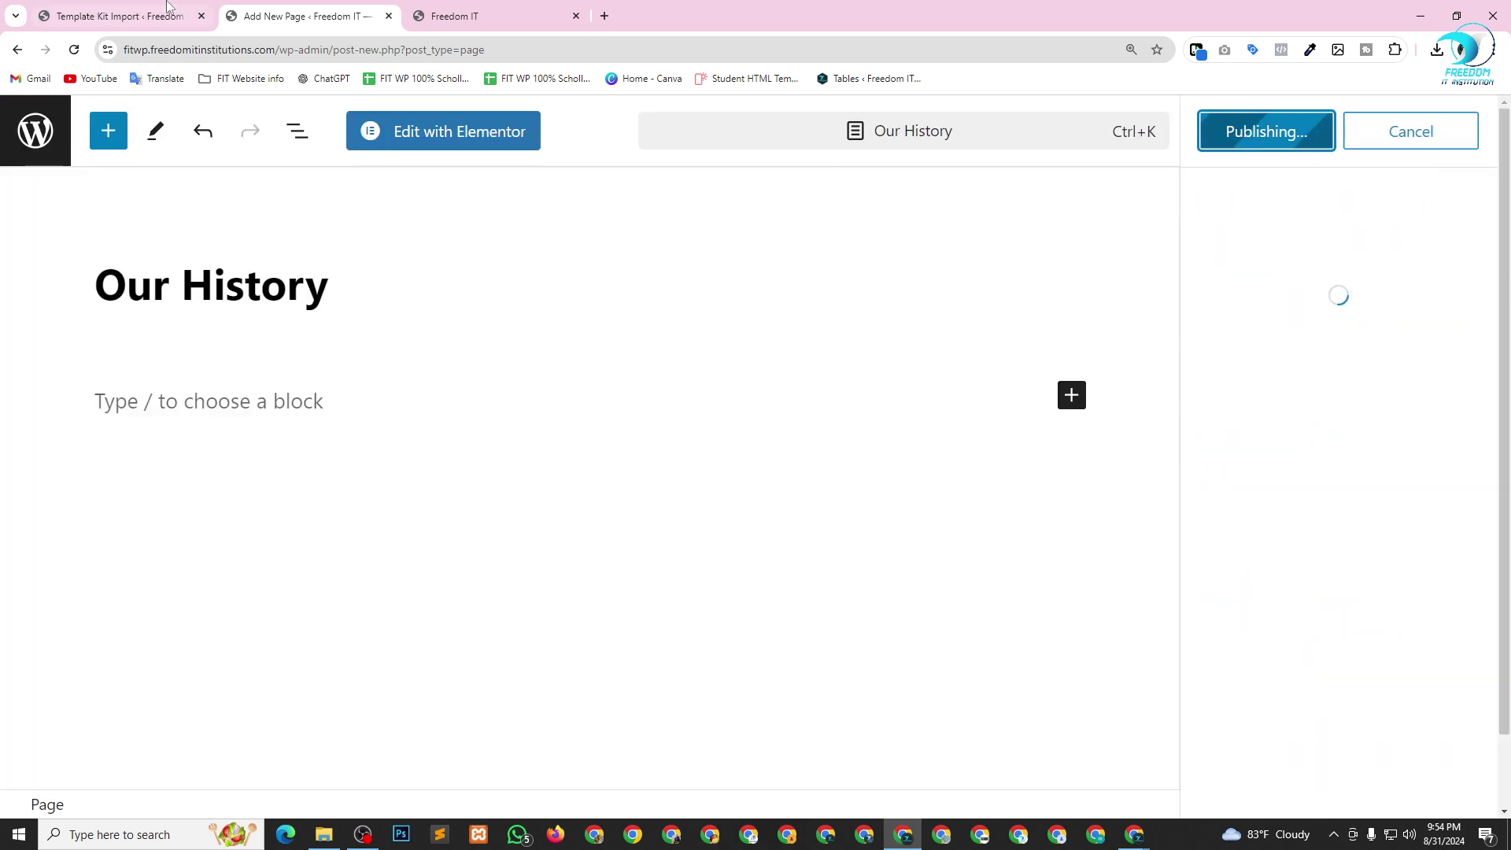
# Copy the FAQ template's name from the template kit and publish a new page with that title.
pyautogui.hotkey('ctrl', 'shift', 'Tab')
pyautogui.moveTo(1096, 447); pyautogui.dragTo(1153, 460)
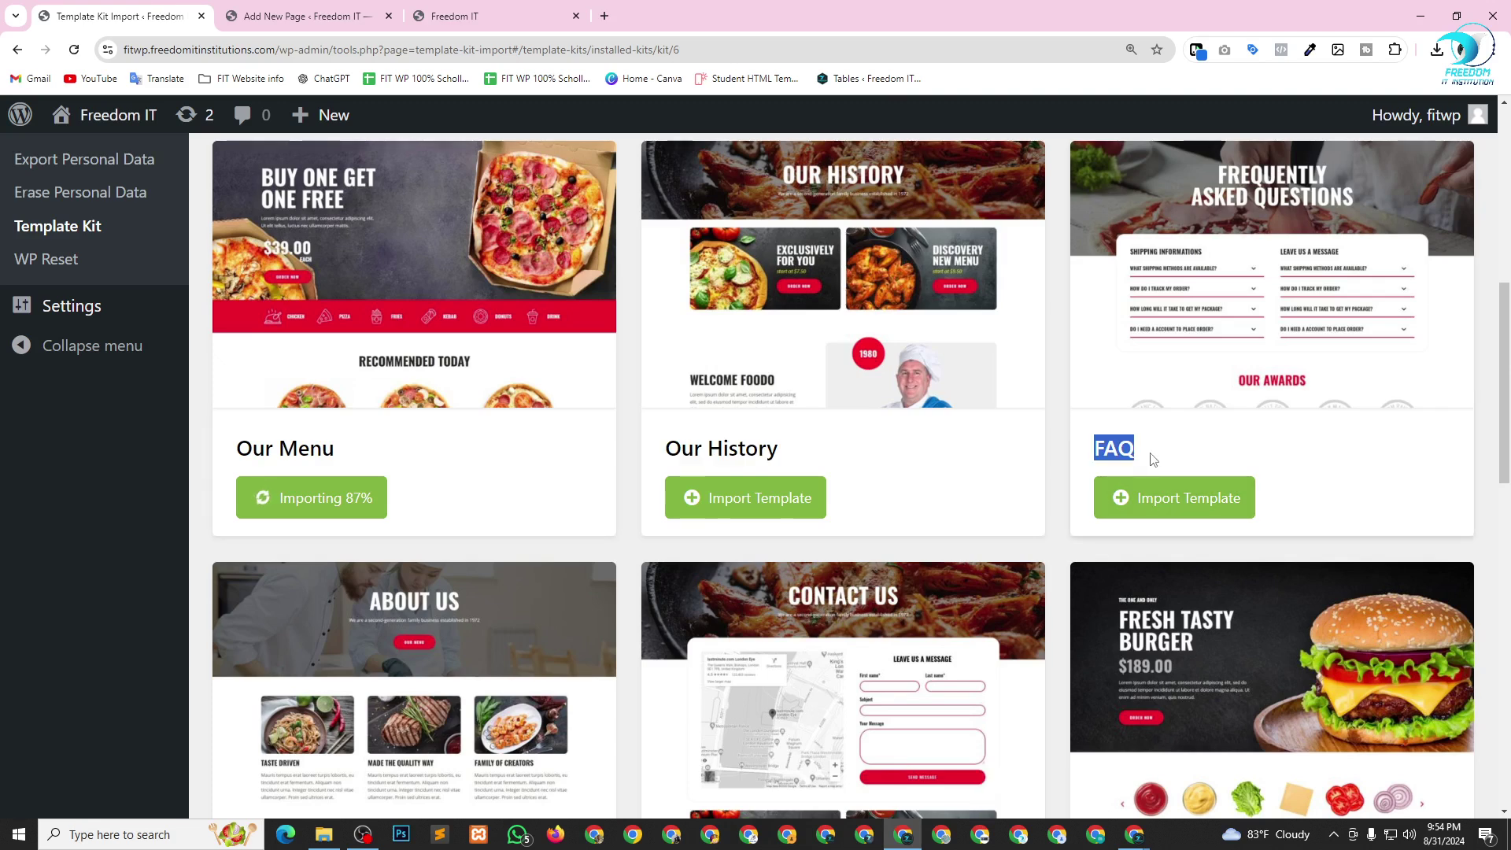
pyautogui.click(304, 16)
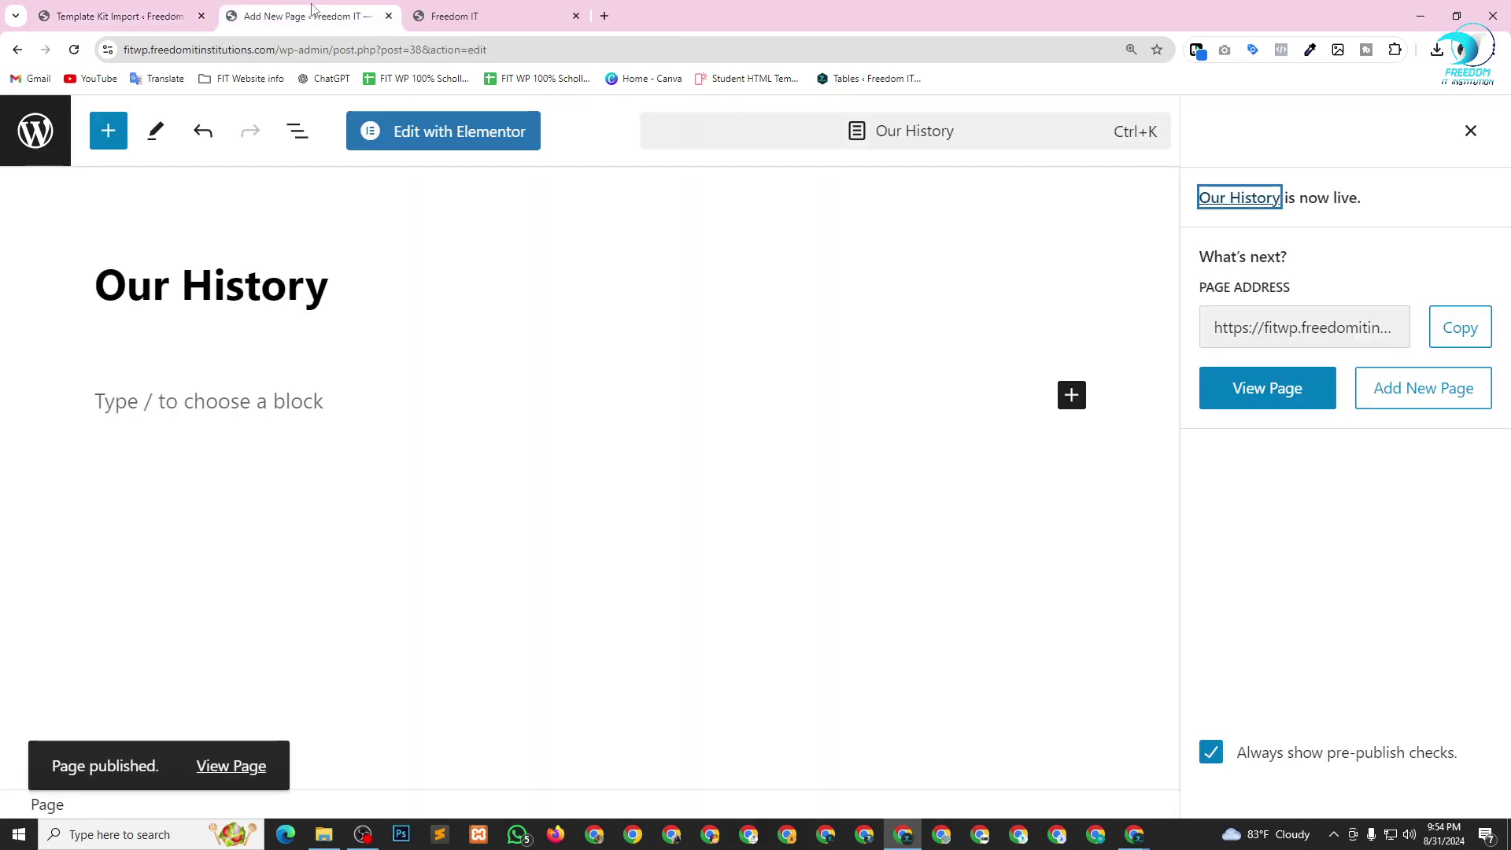
pyautogui.click(11, 138)
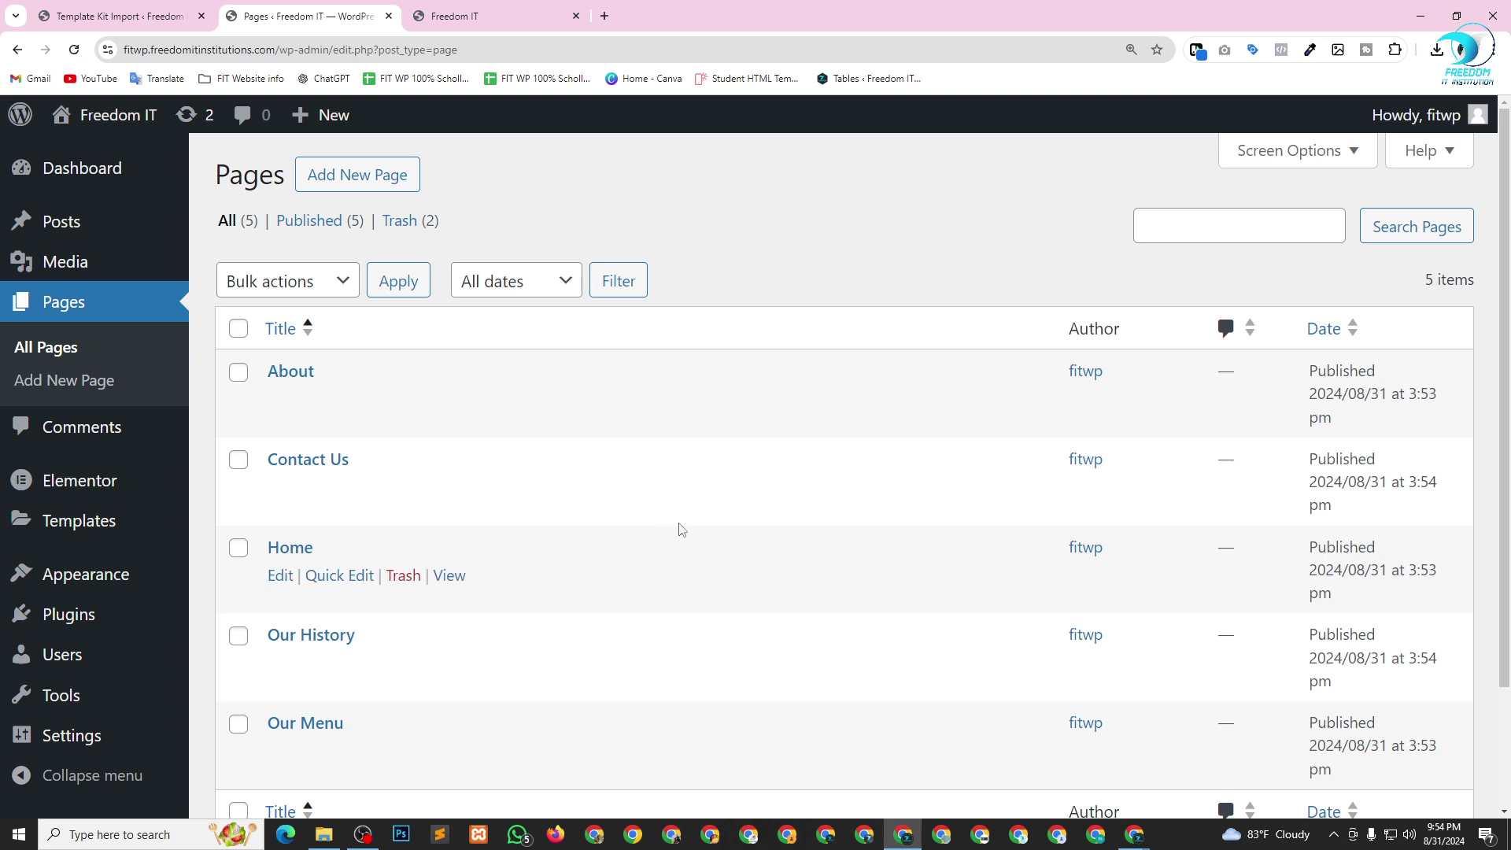
pyautogui.click(358, 175)
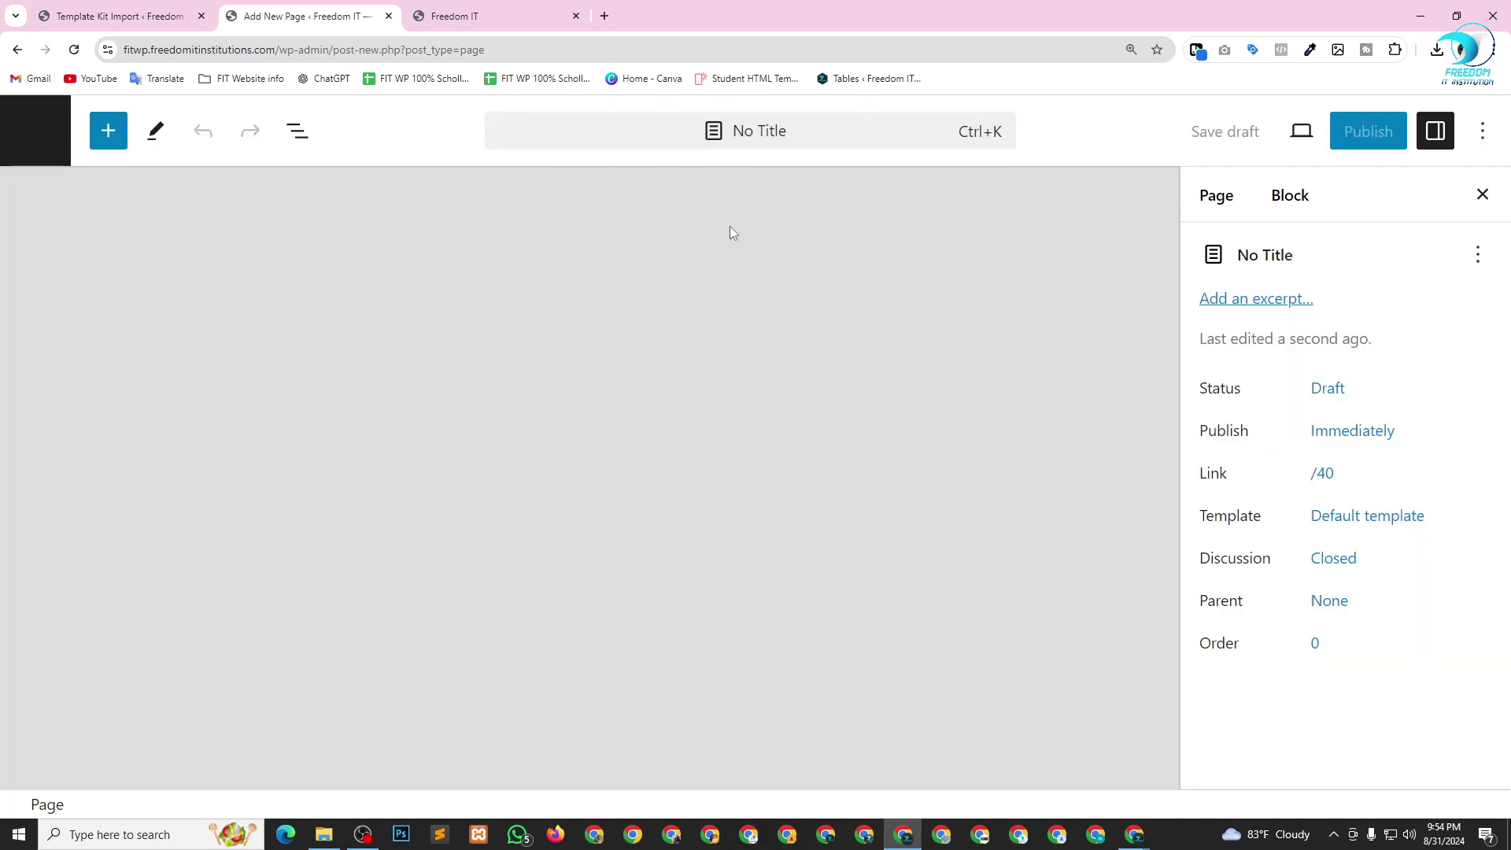
pyautogui.write('FAQ')
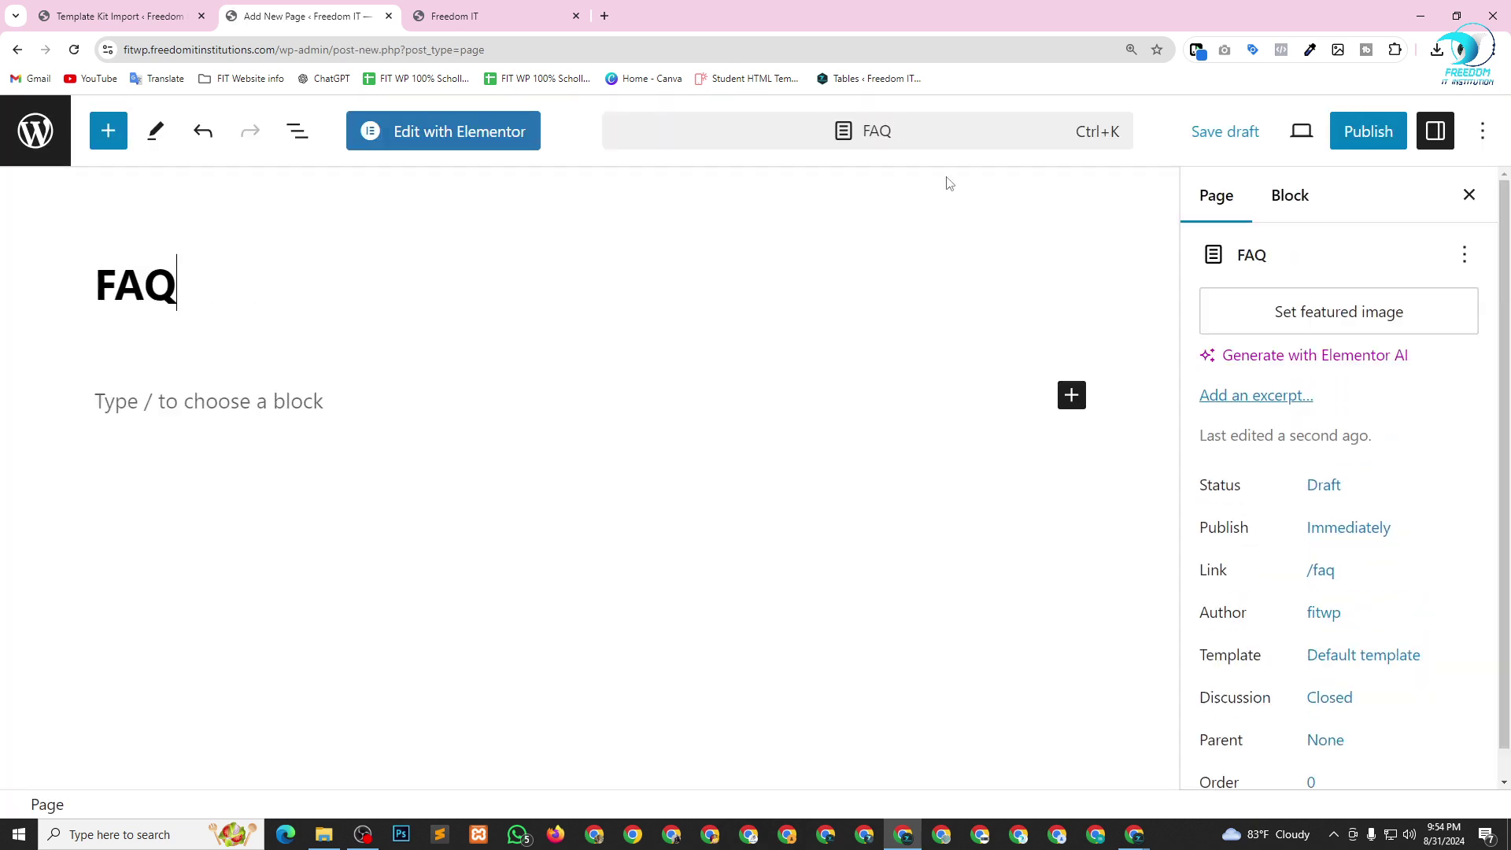
pyautogui.click(1371, 134)
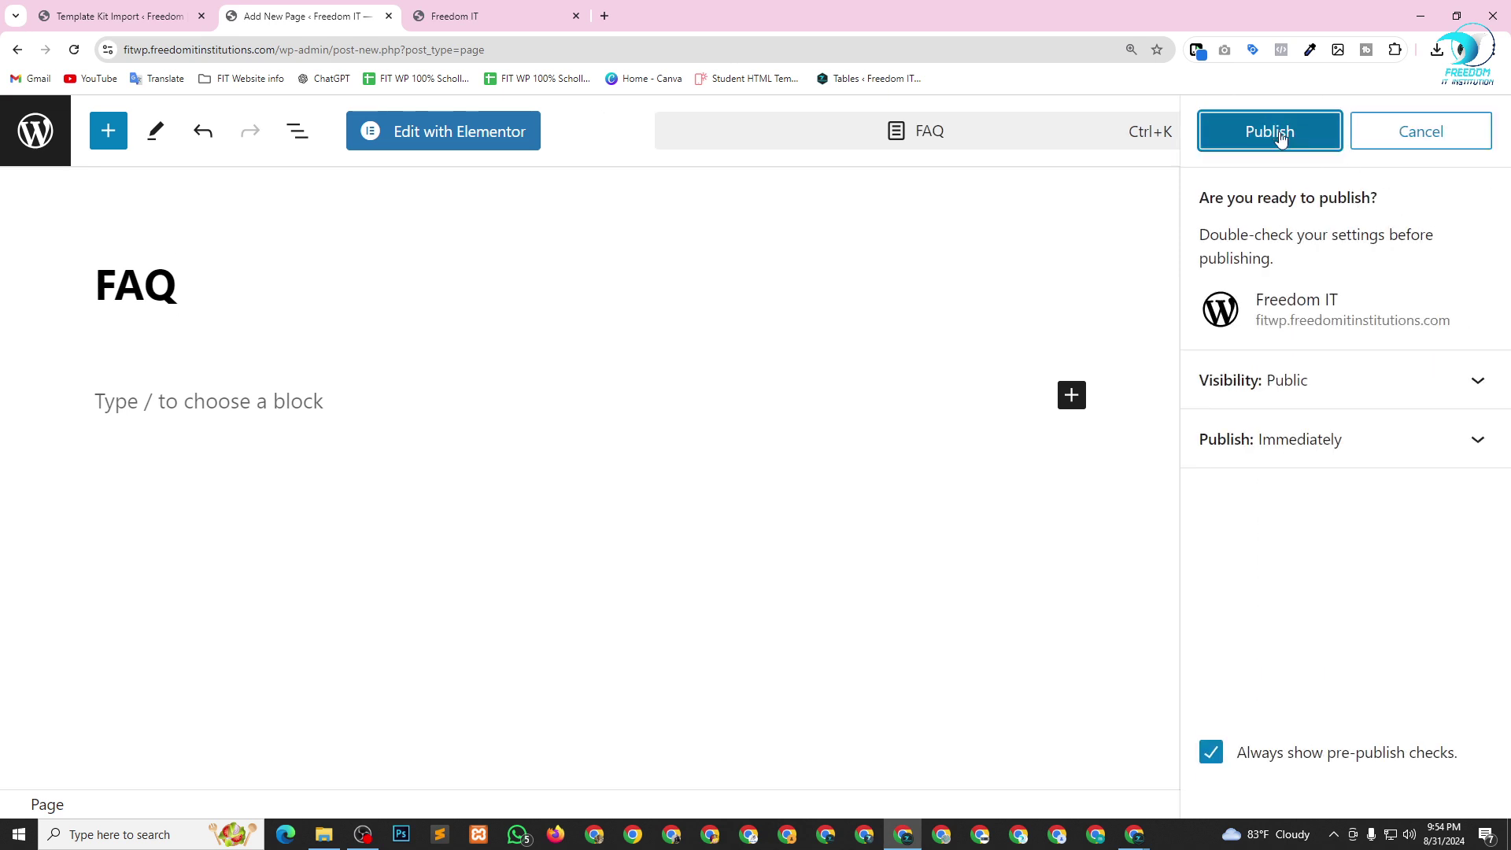
pyautogui.click(1242, 132)
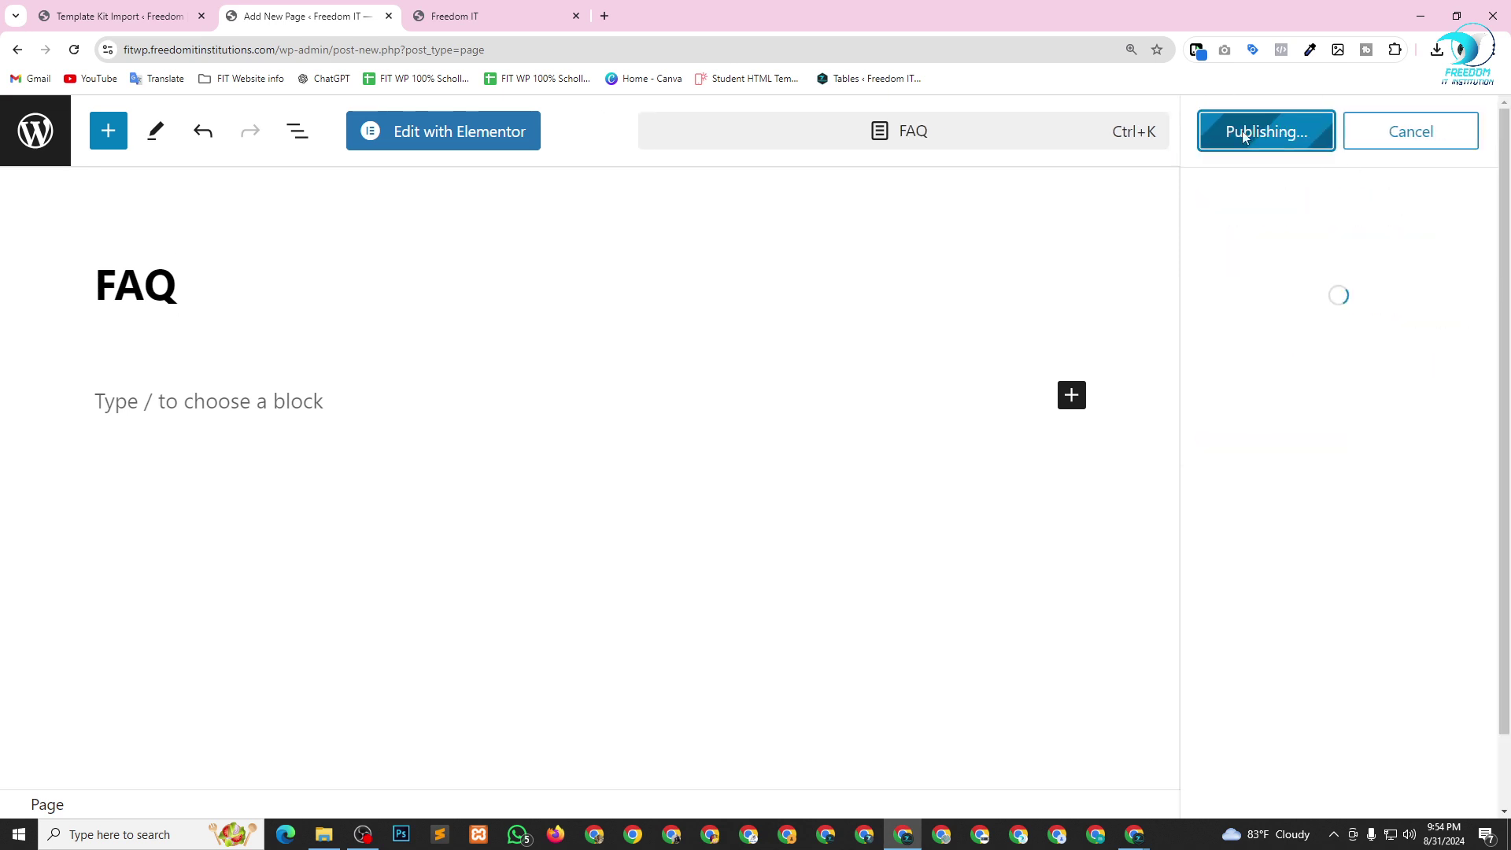
# Return to the page list and check the import progress of the Our Menu template in the template kit.
pyautogui.click(99, 9)
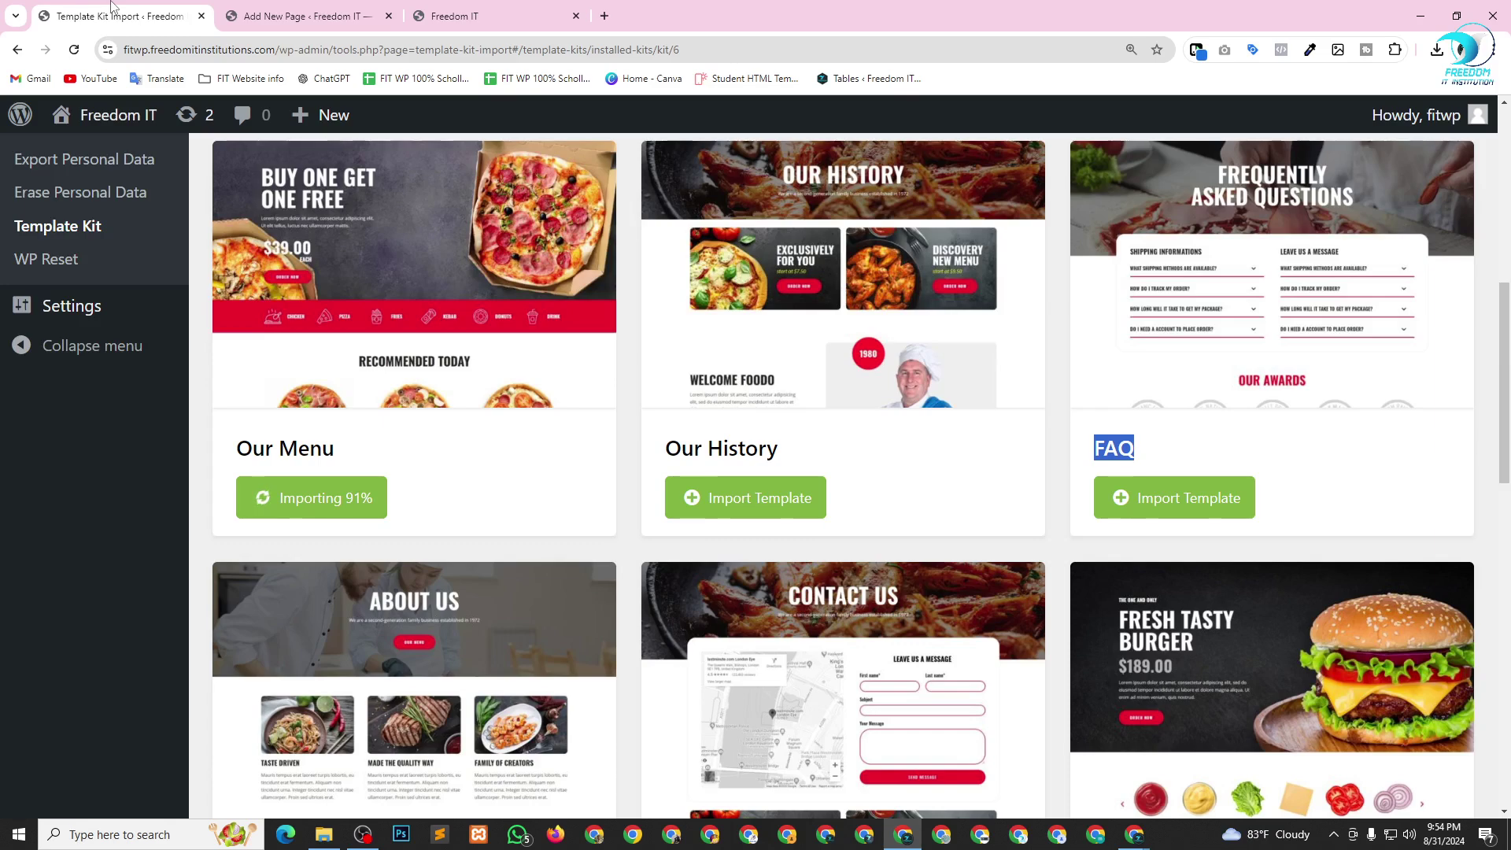
pyautogui.click(432, 506)
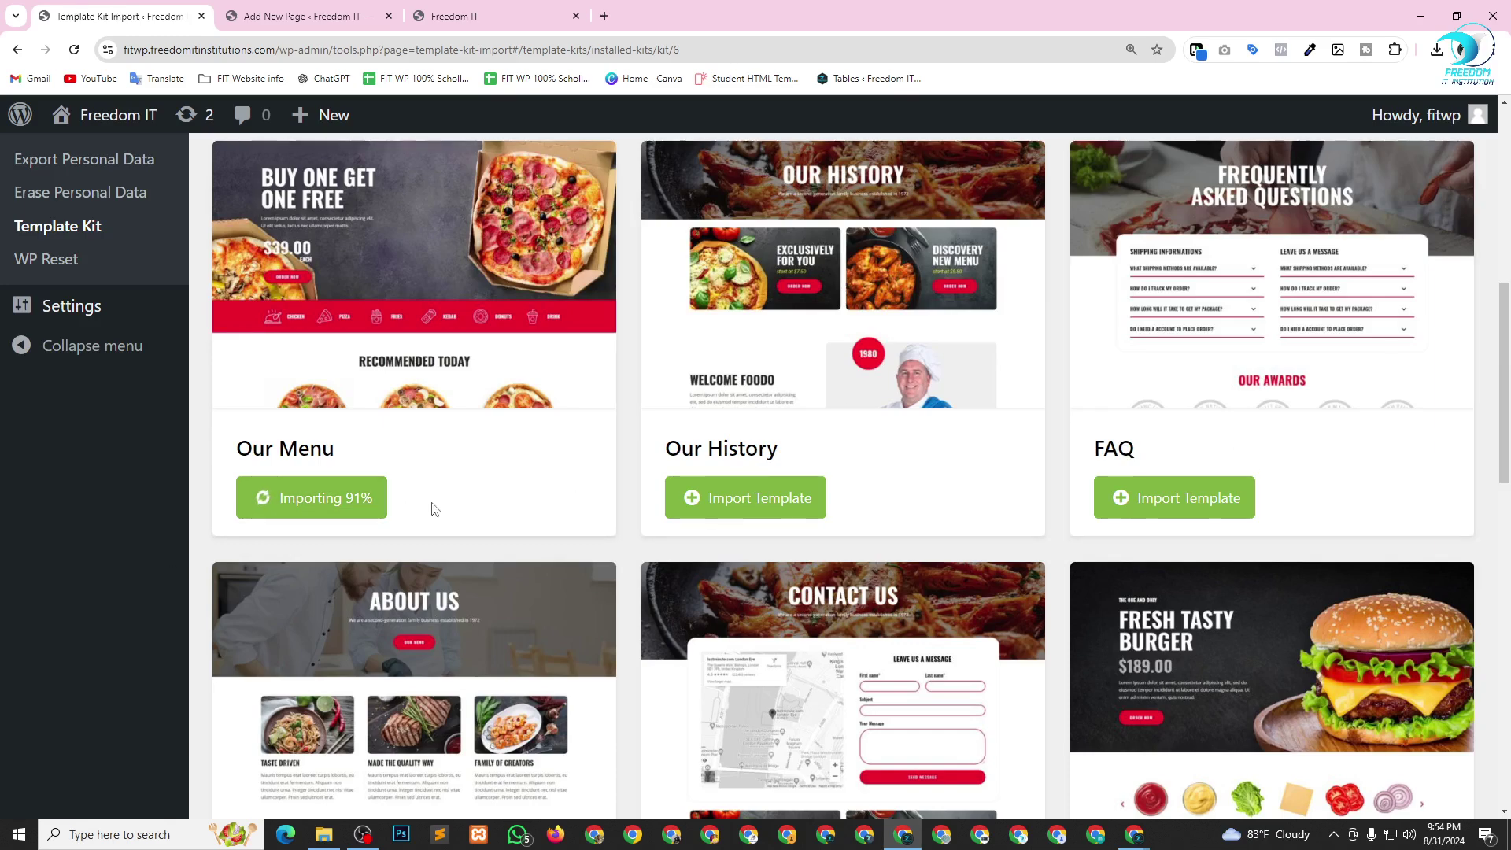
pyautogui.scroll(5, 580, 371)
pyautogui.click(334, 10)
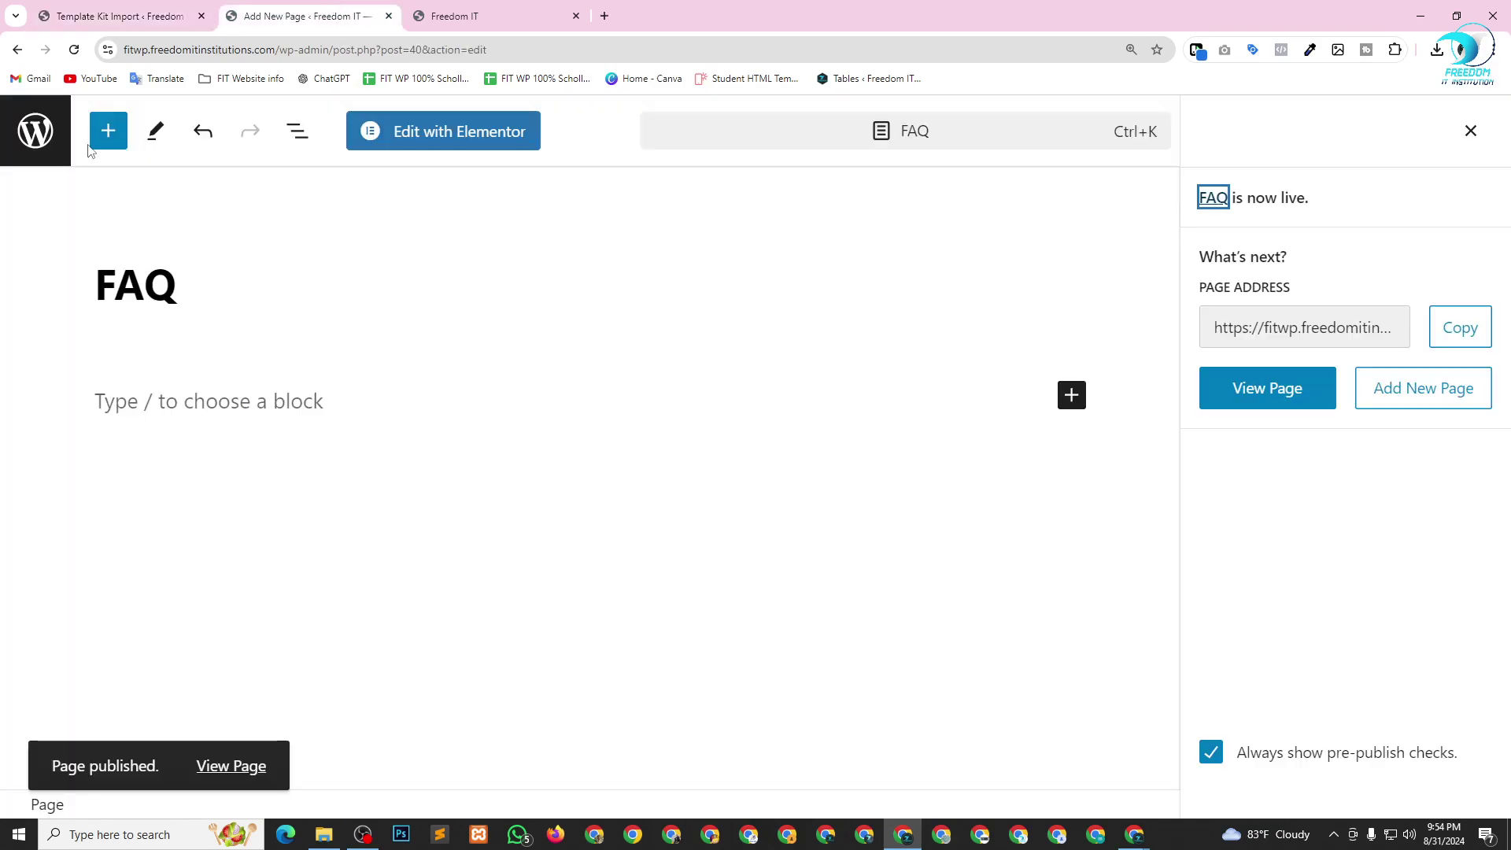
pyautogui.click(38, 133)
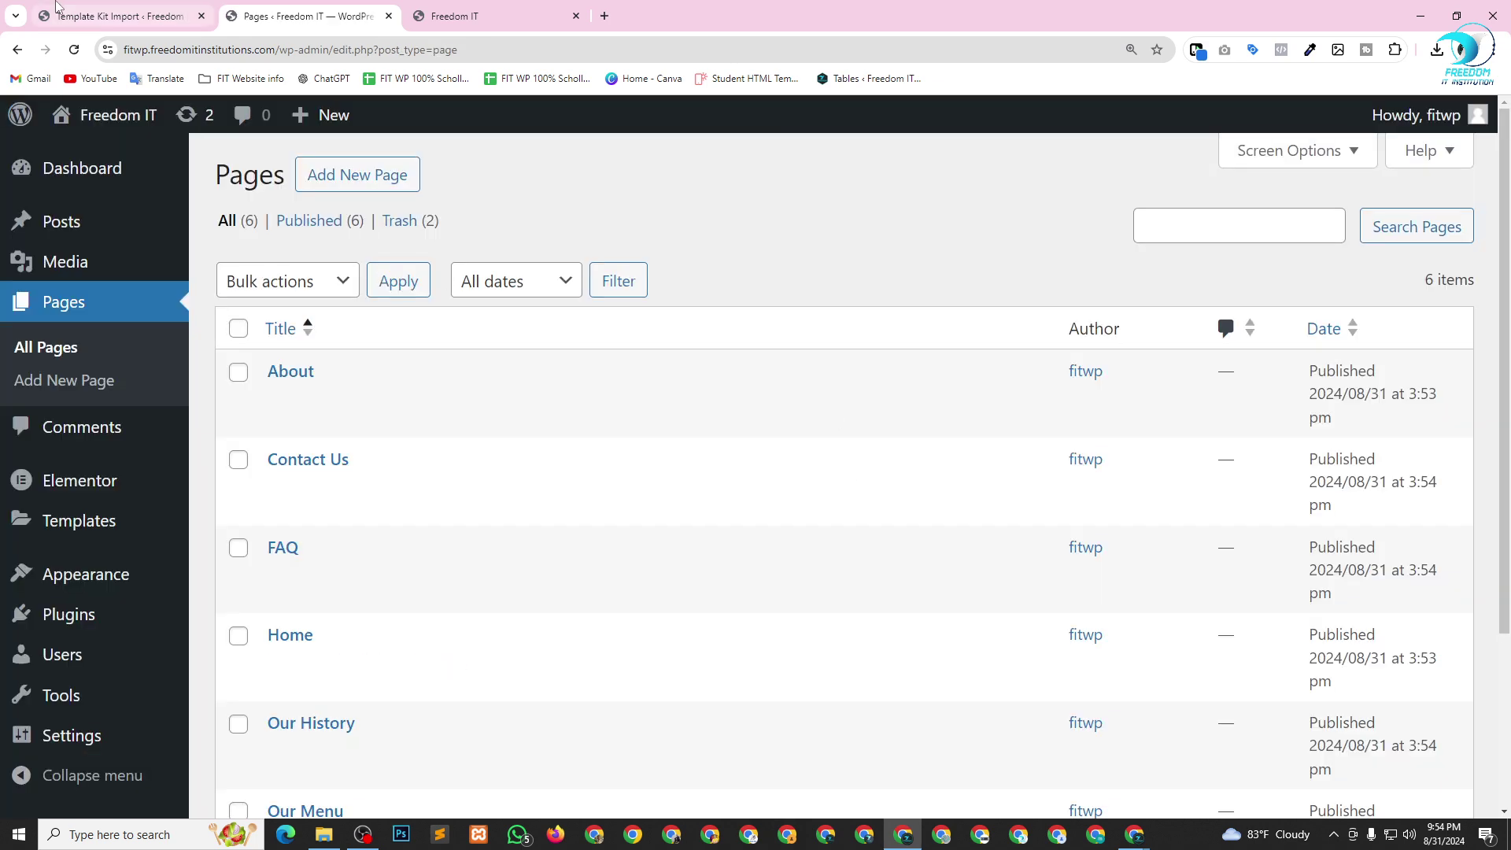
pyautogui.click(118, 16)
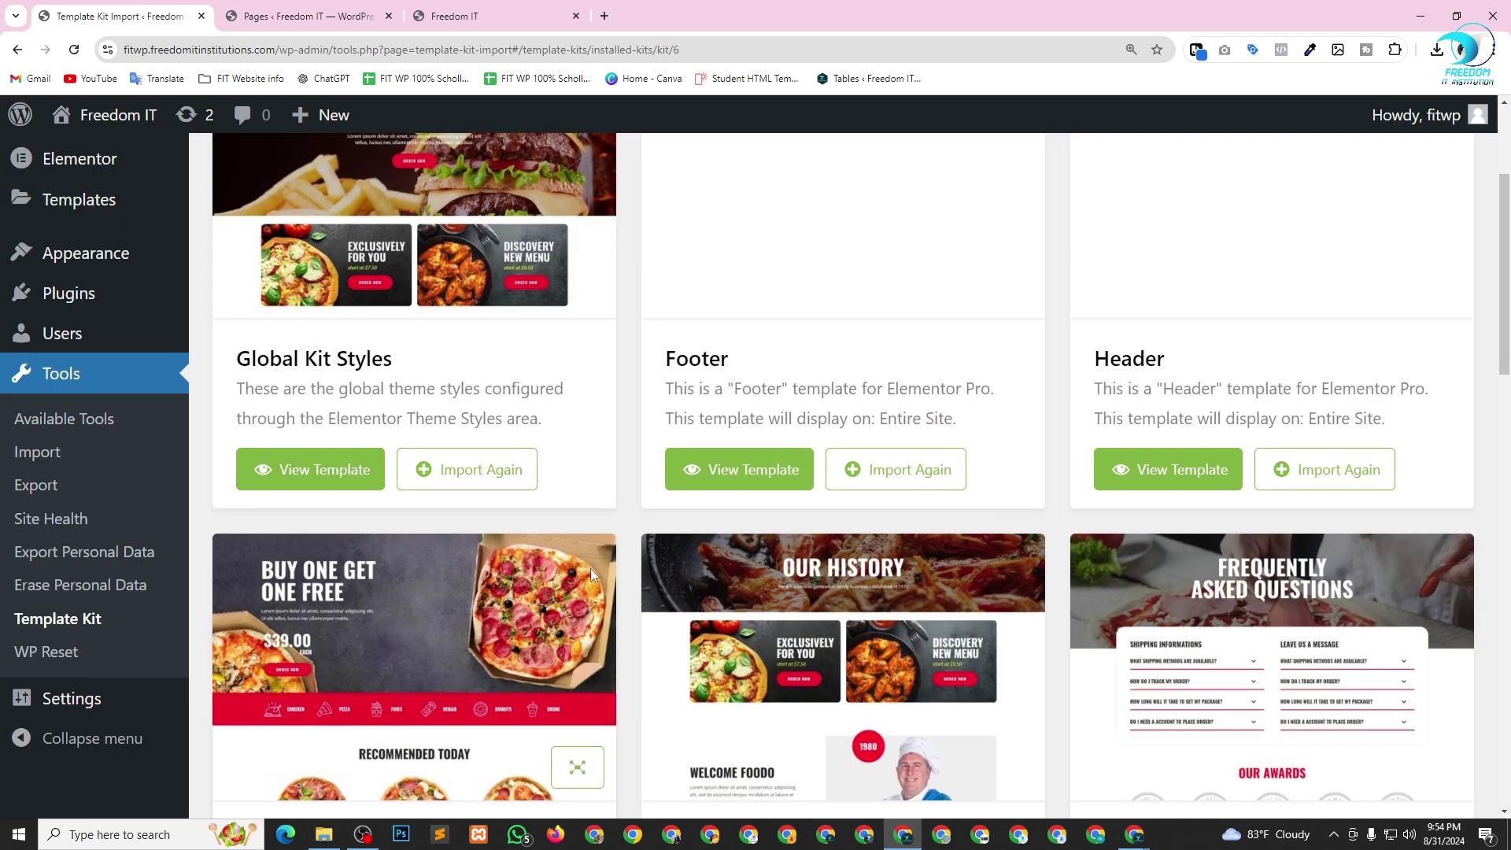
pyautogui.scroll(-5, 591, 568)
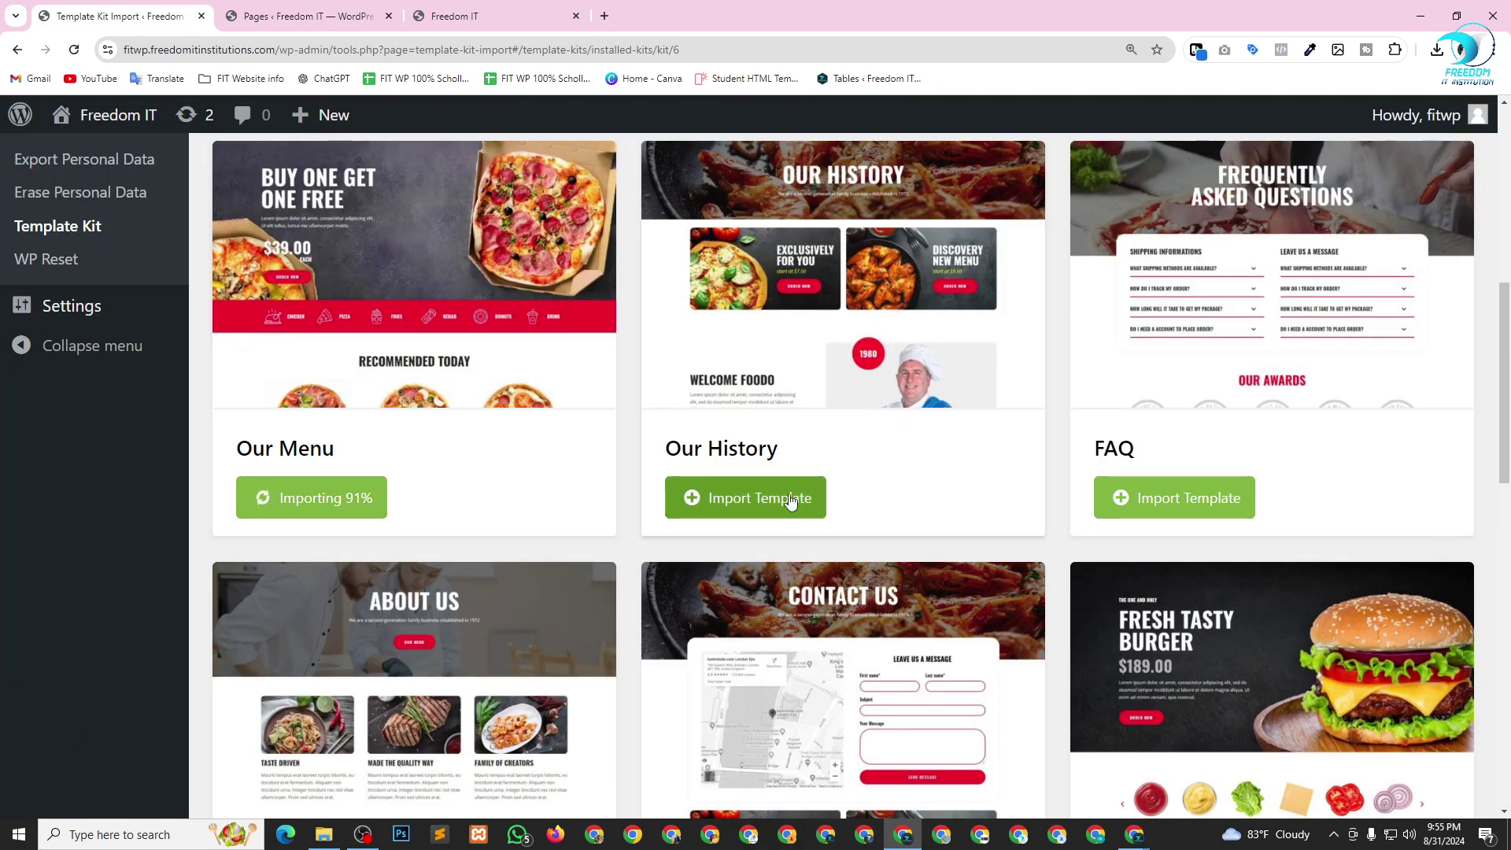
# Open the Home page for editing in a new browser tab and launch the Elementor editor for it.
pyautogui.click(280, 14)
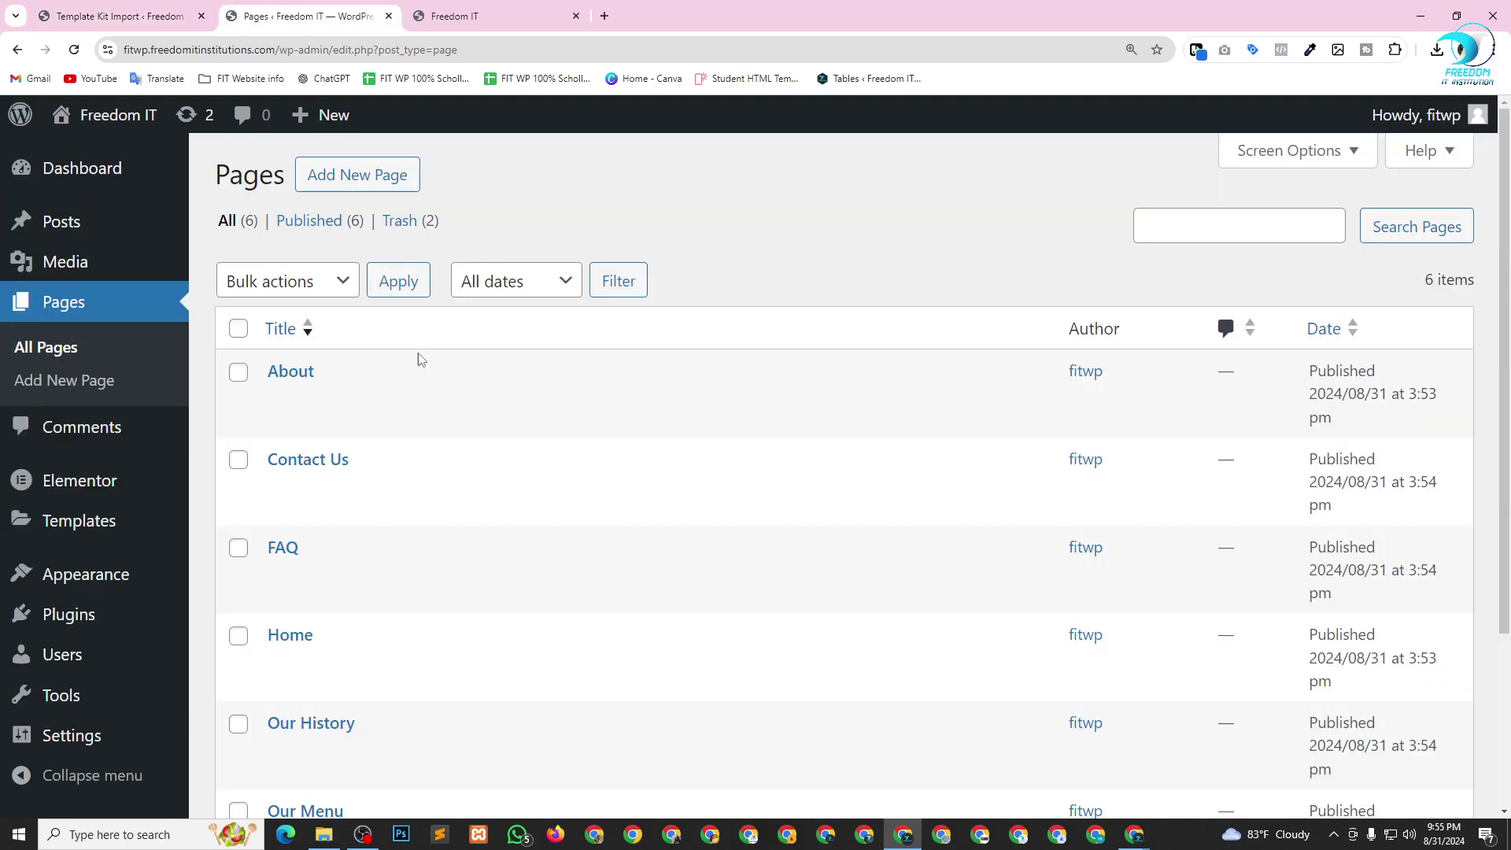
pyautogui.scroll(-3, 421, 360)
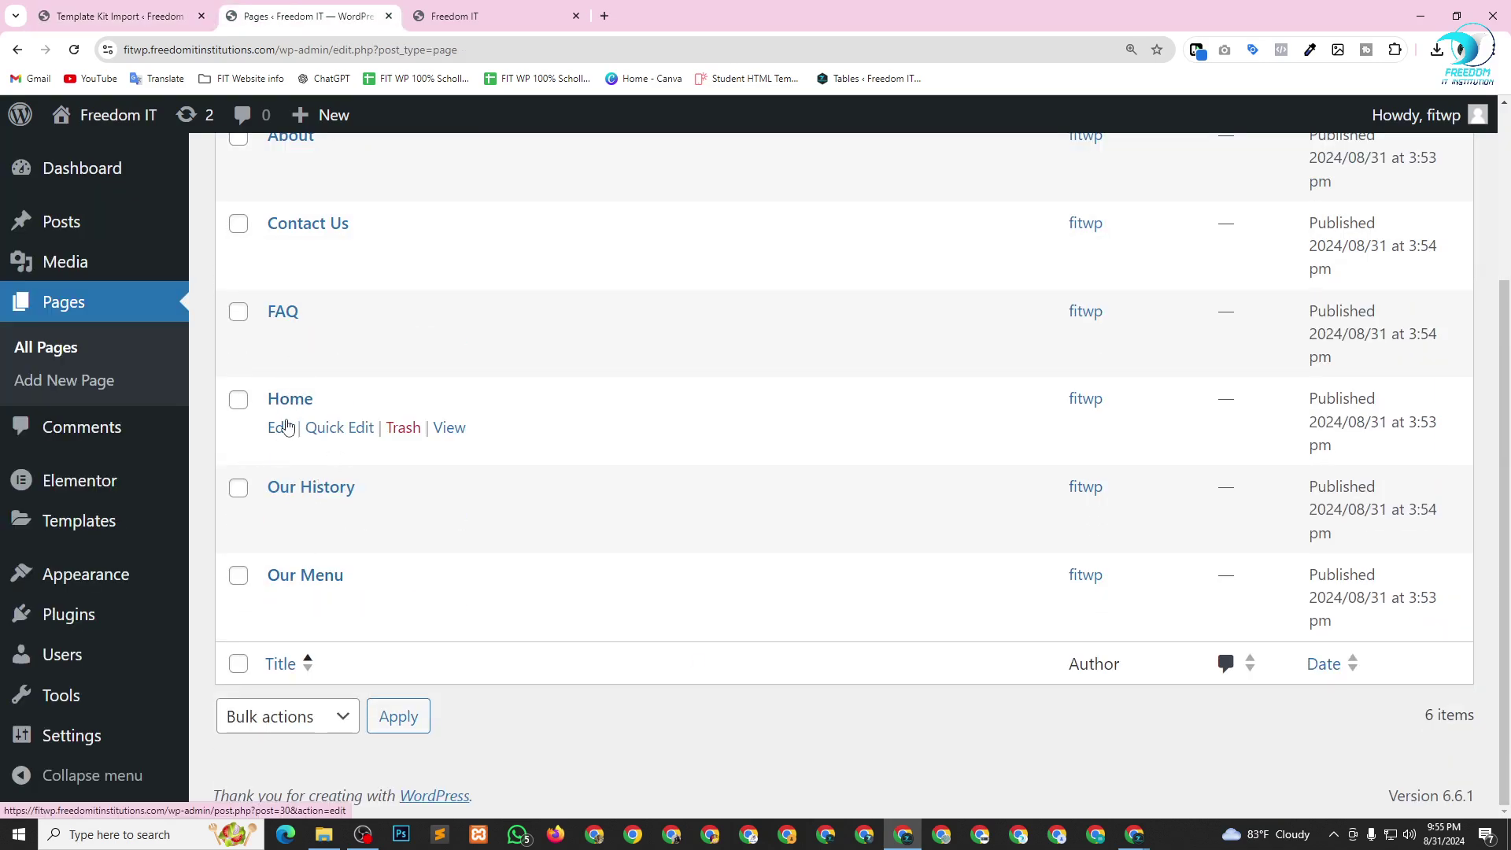
pyautogui.rightClick(279, 429)
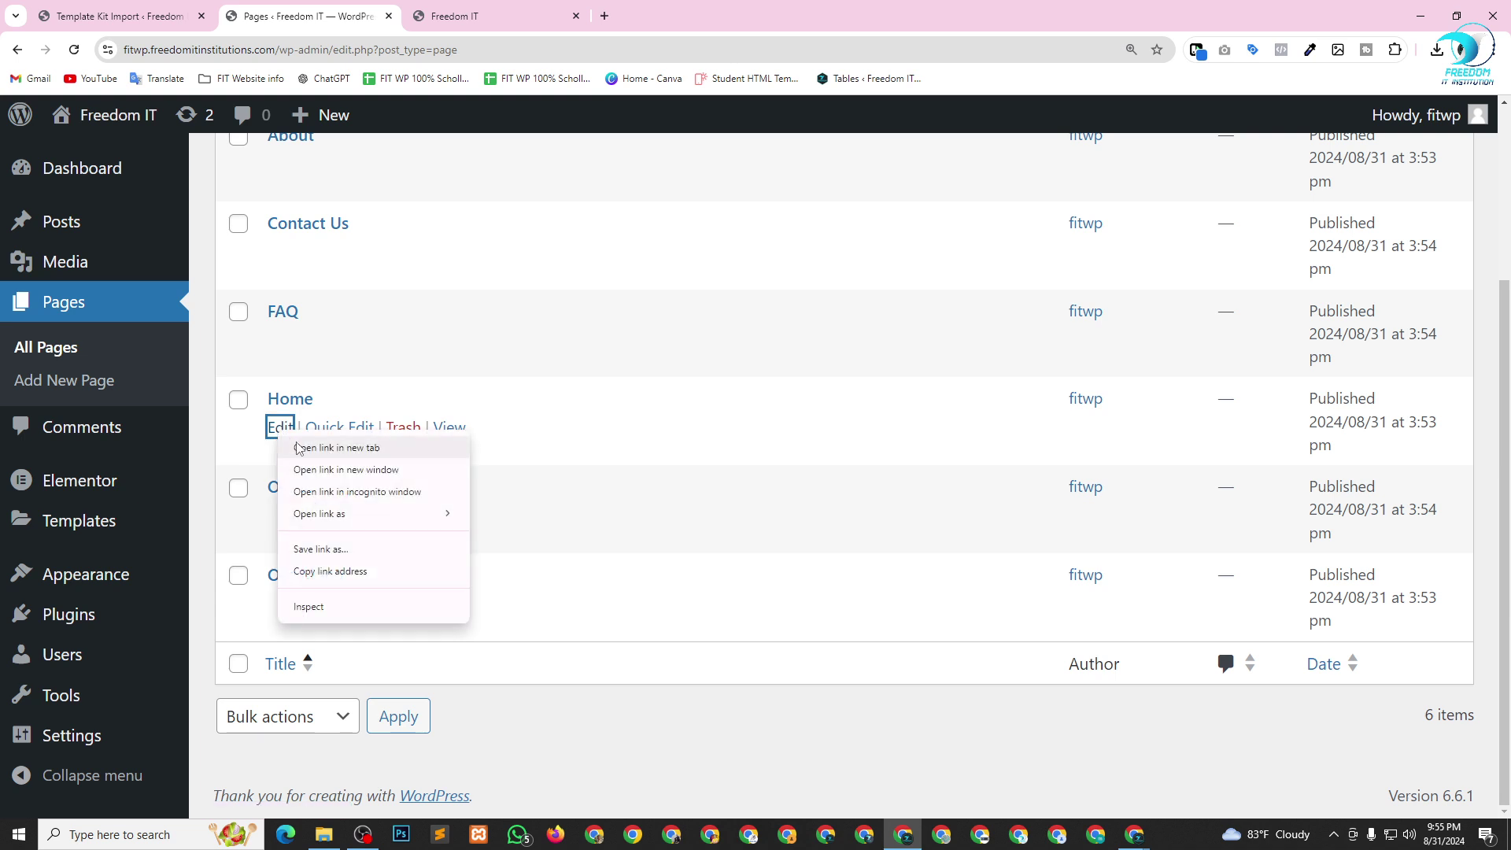
pyautogui.click(311, 446)
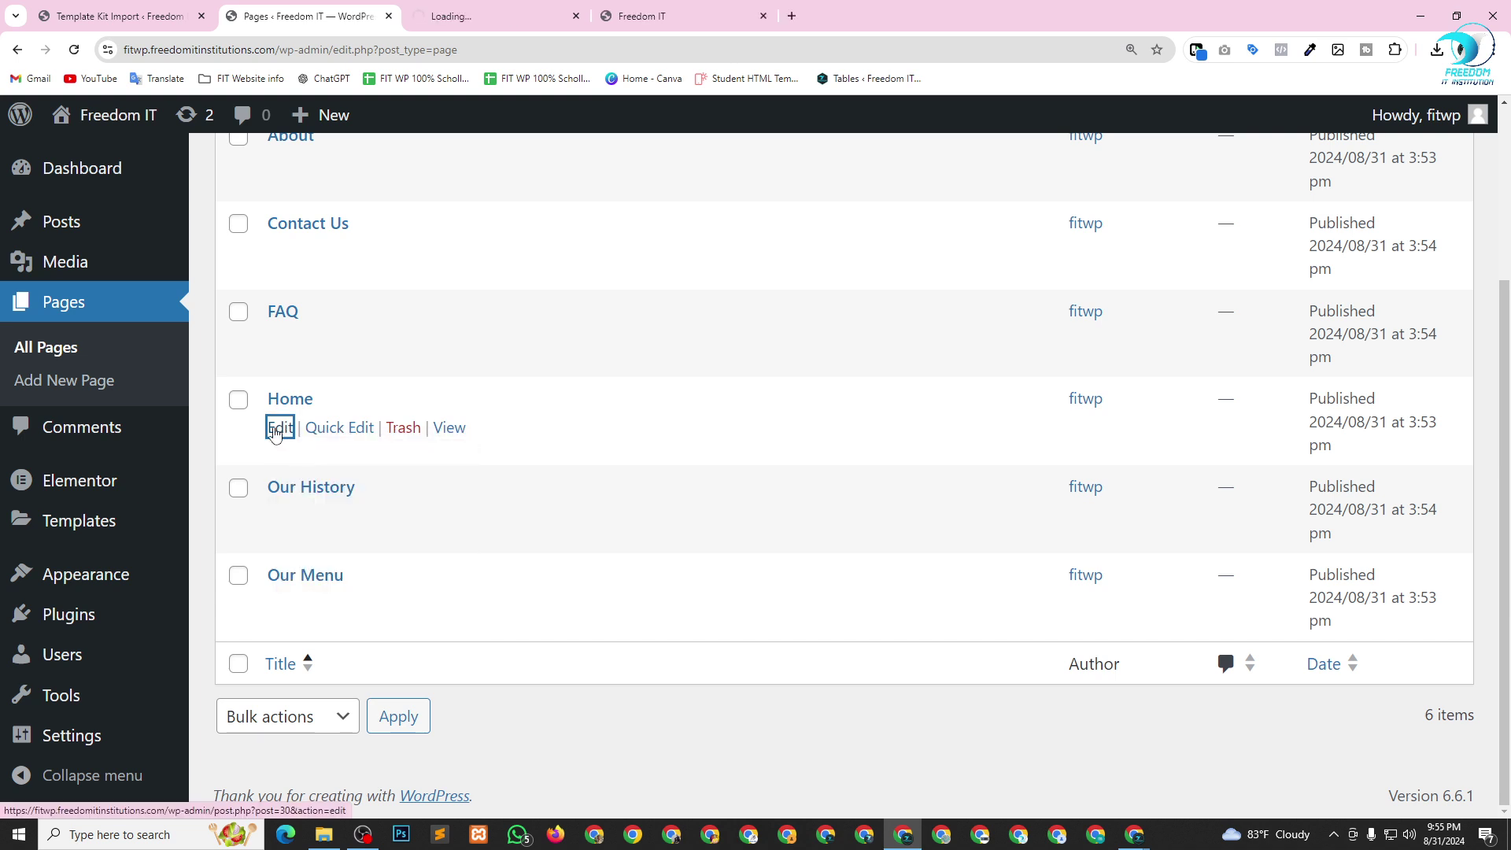
pyautogui.click(421, 16)
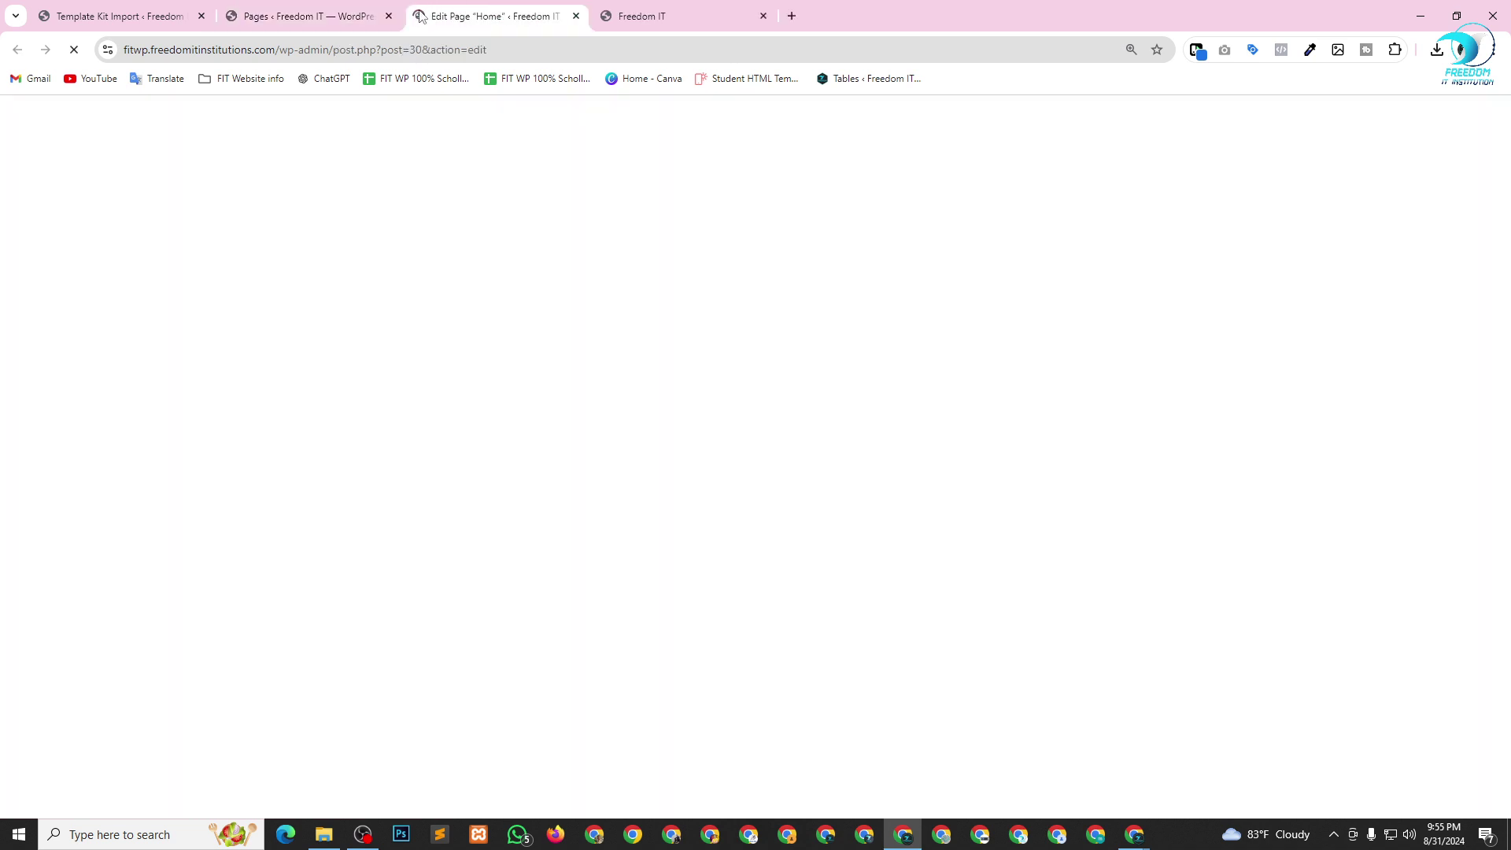
pyautogui.click(384, 7)
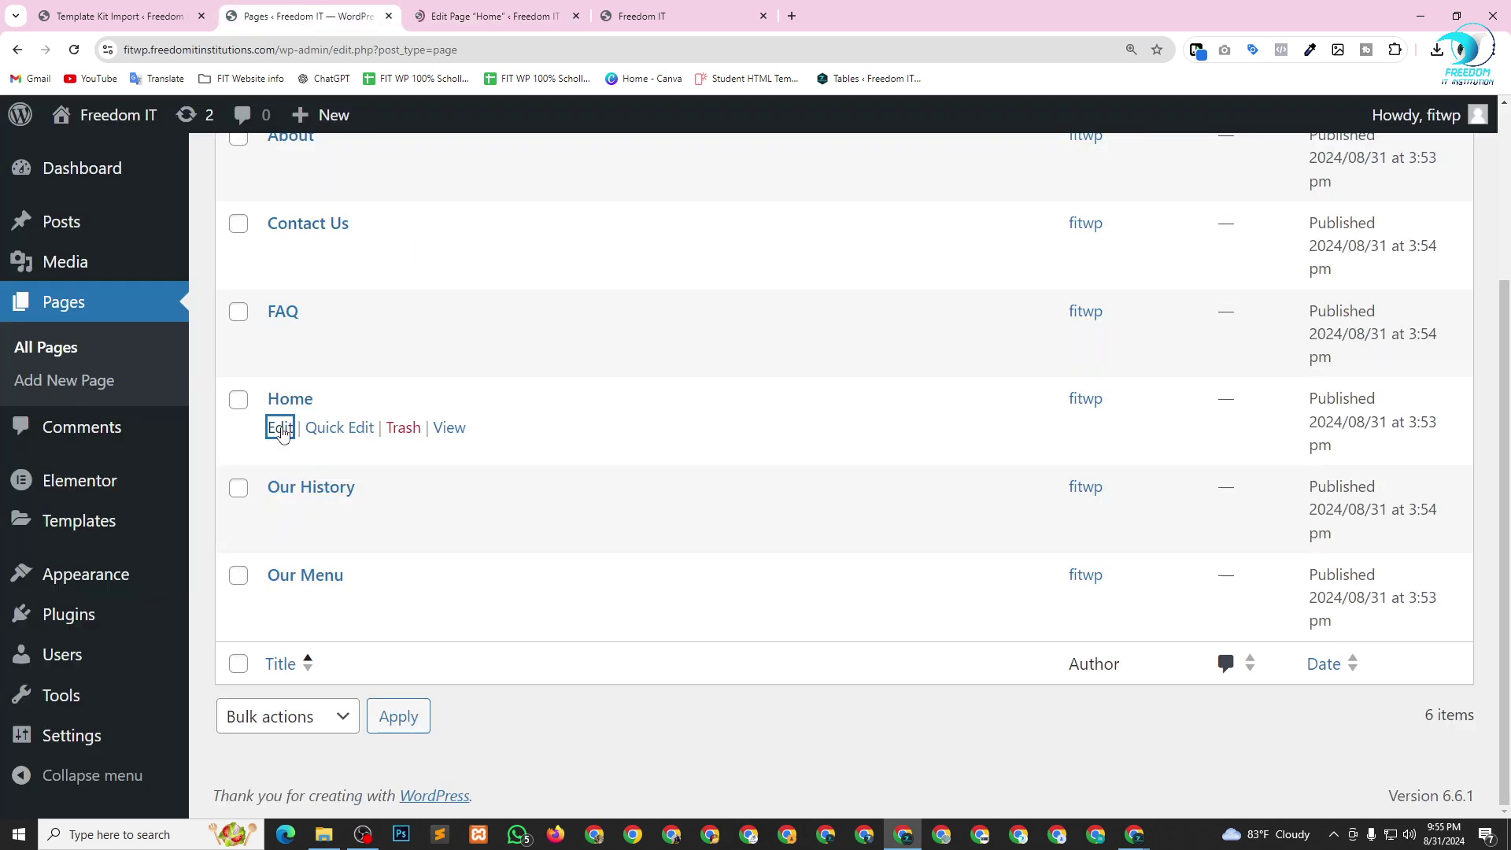
pyautogui.click(494, 8)
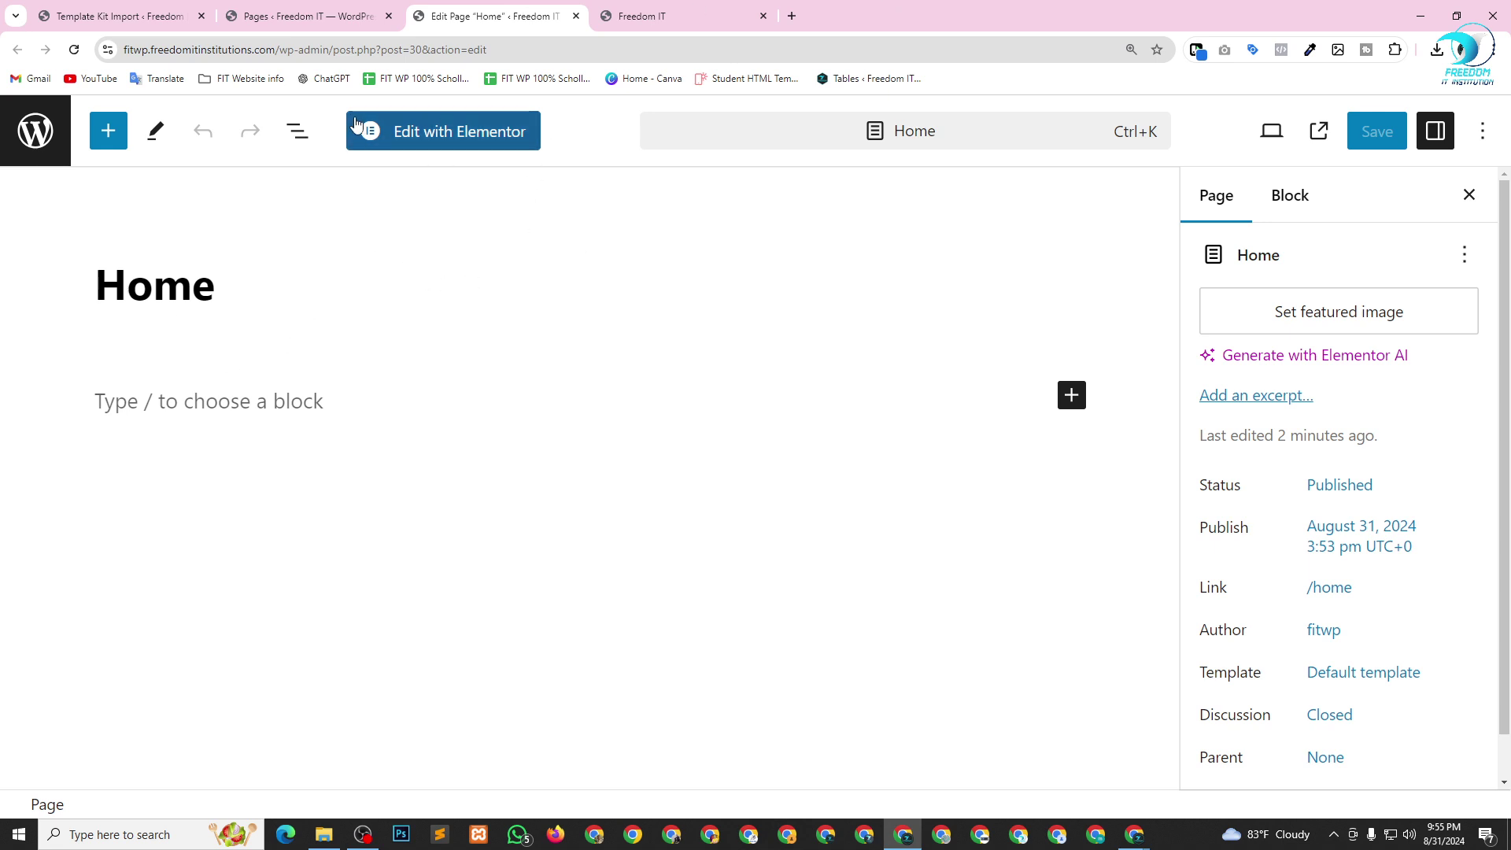
pyautogui.click(427, 133)
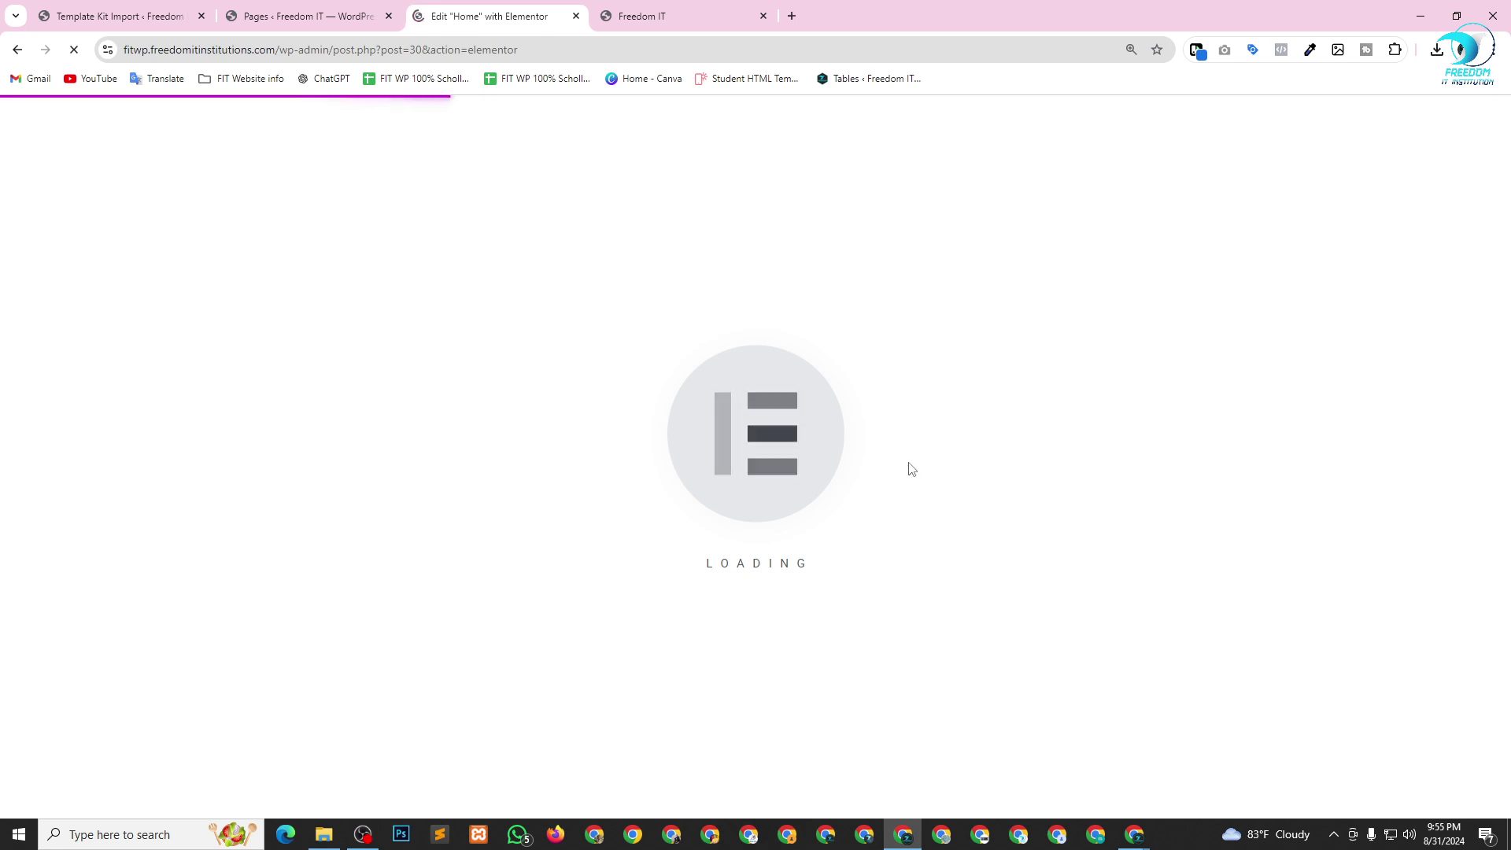
# Reduce the browser zoom to 110% and close the AI notification in the Home page's Elementor editor.
pyautogui.click(79, 10)
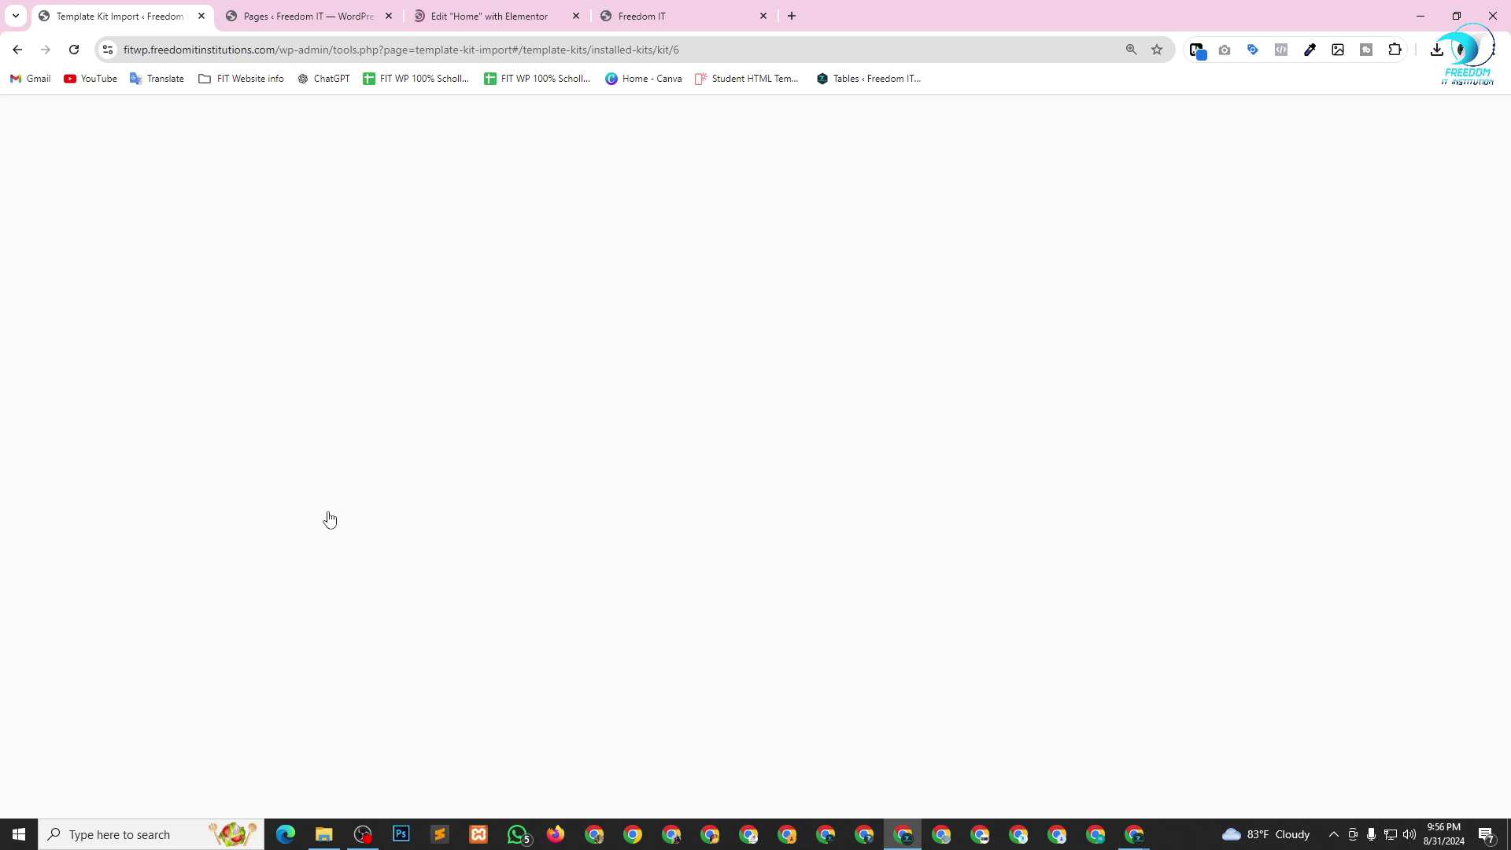
pyautogui.click(504, 17)
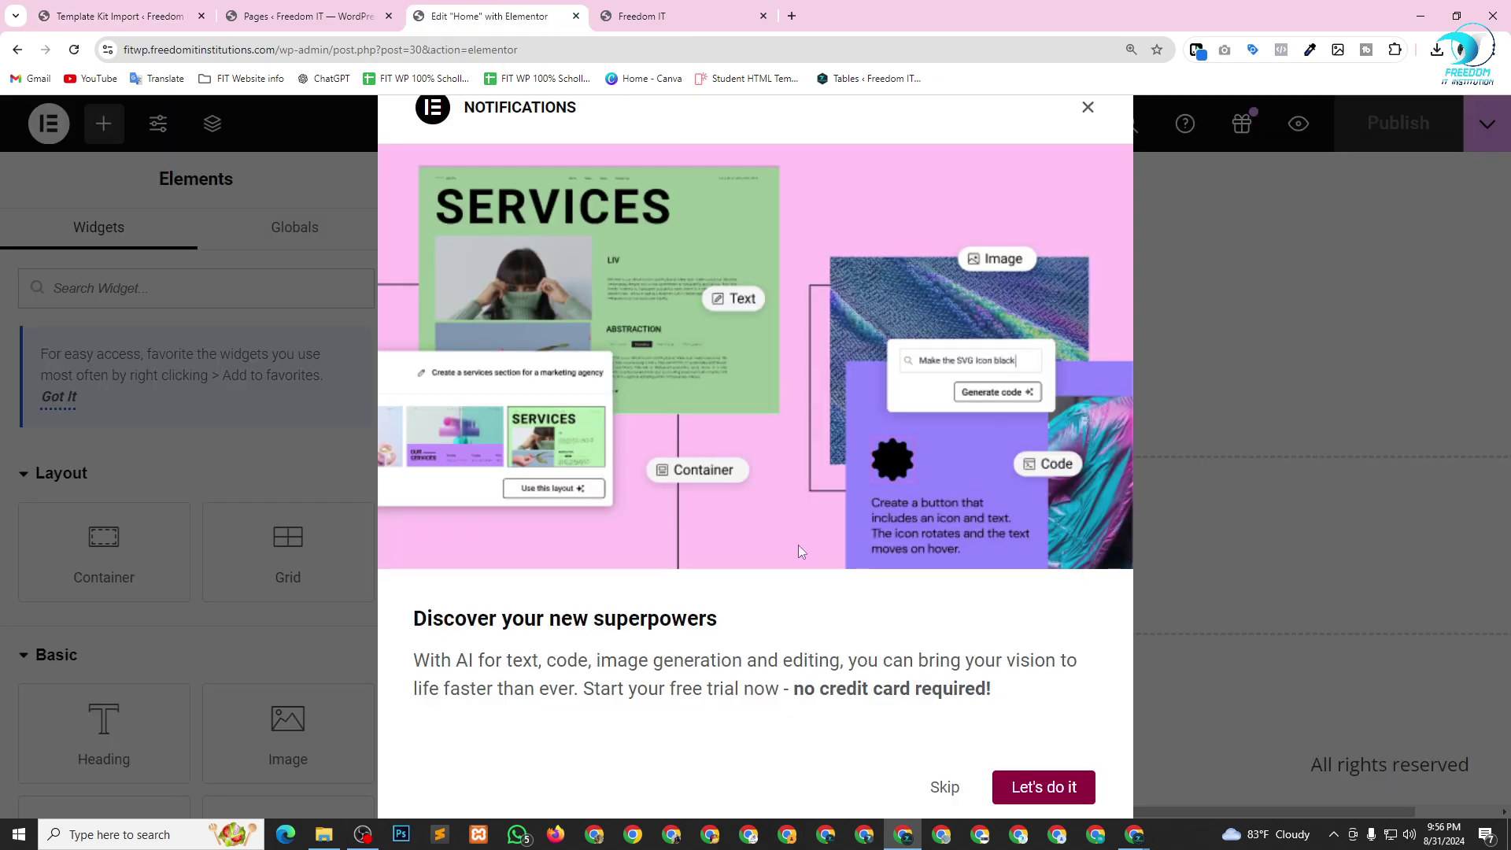
pyautogui.hotkey('ctrl', '-')
pyautogui.hotkey('ctrl', '-')
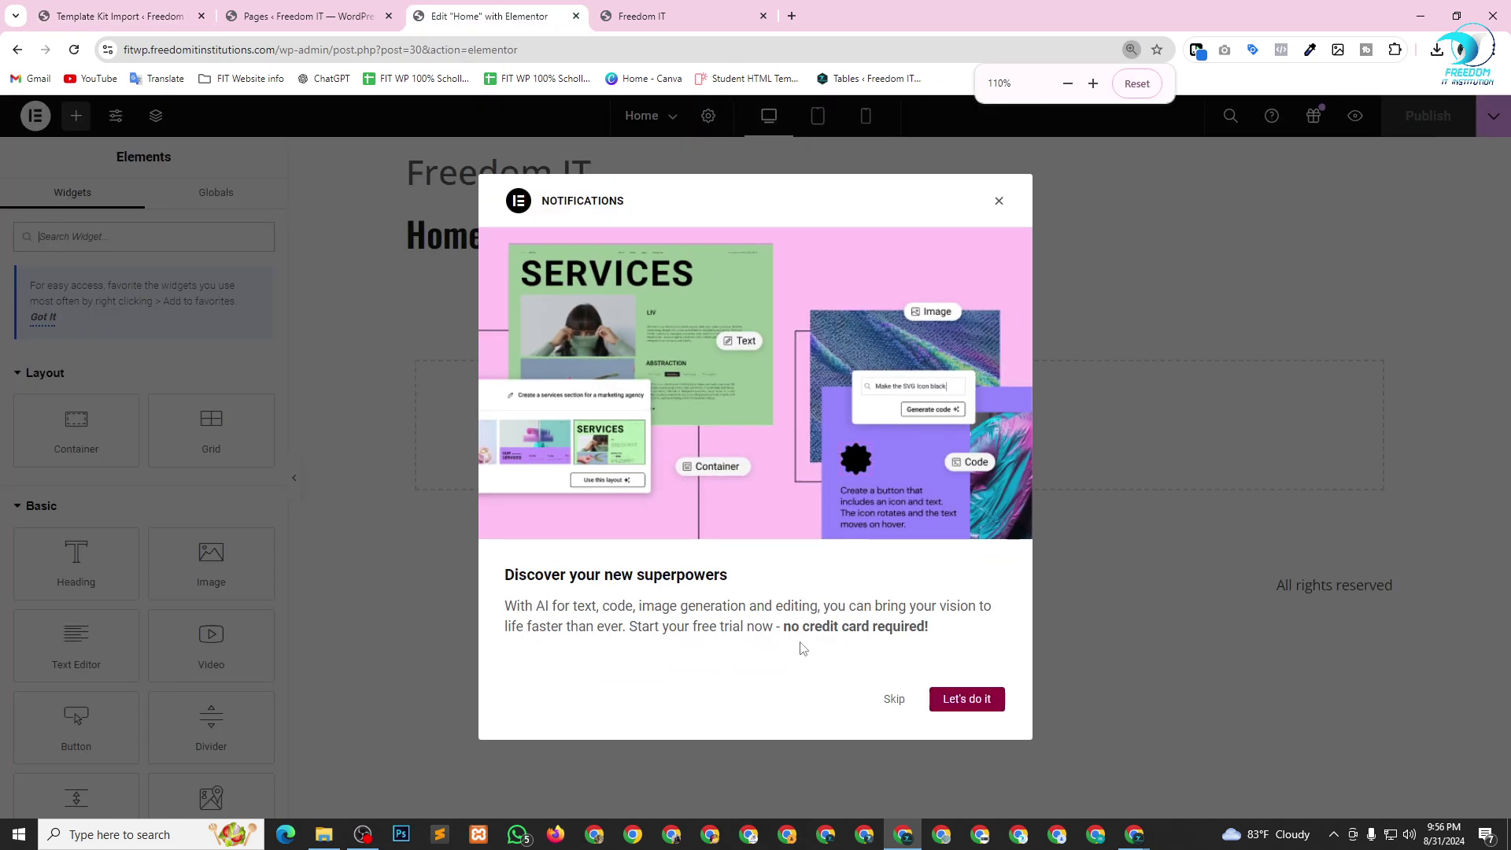
pyautogui.hotkey('ctrl', '+')
pyautogui.hotkey('ctrl', '+')
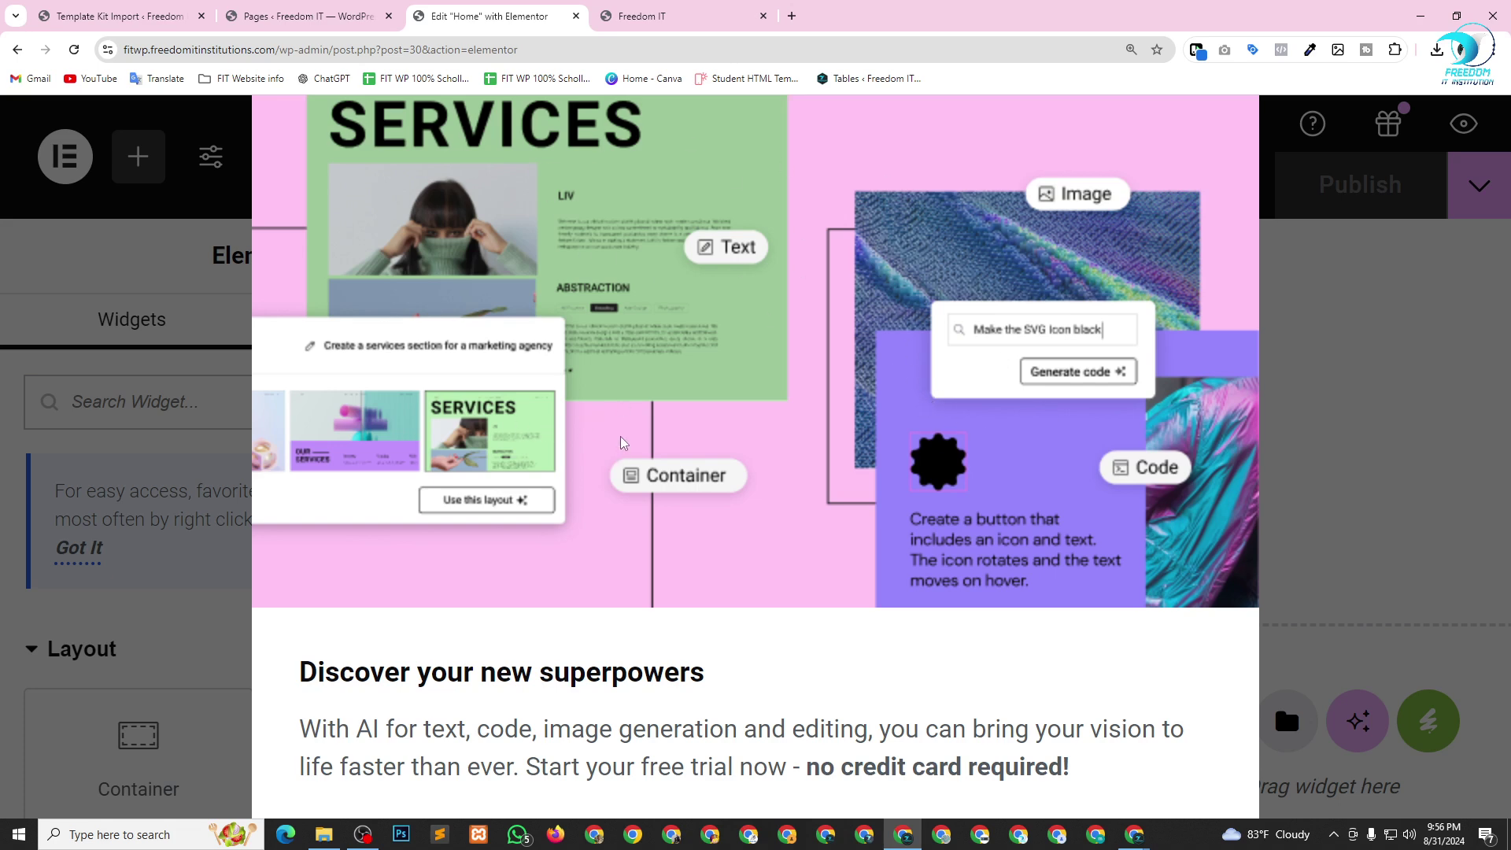
pyautogui.hotkey('ctrl', '-')
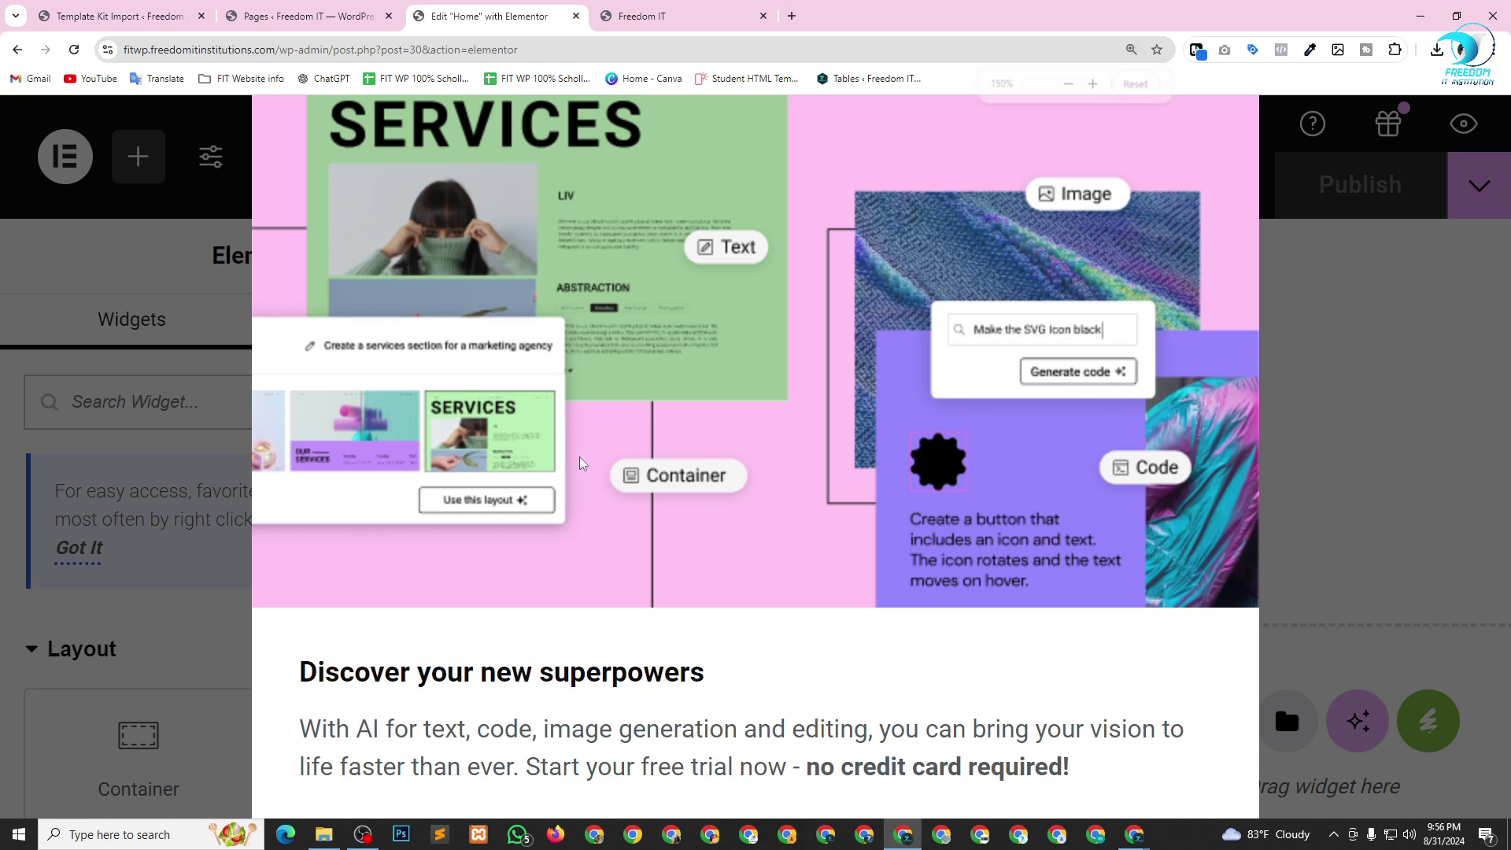
pyautogui.hotkey('ctrl', '-')
pyautogui.hotkey('ctrl', '-')
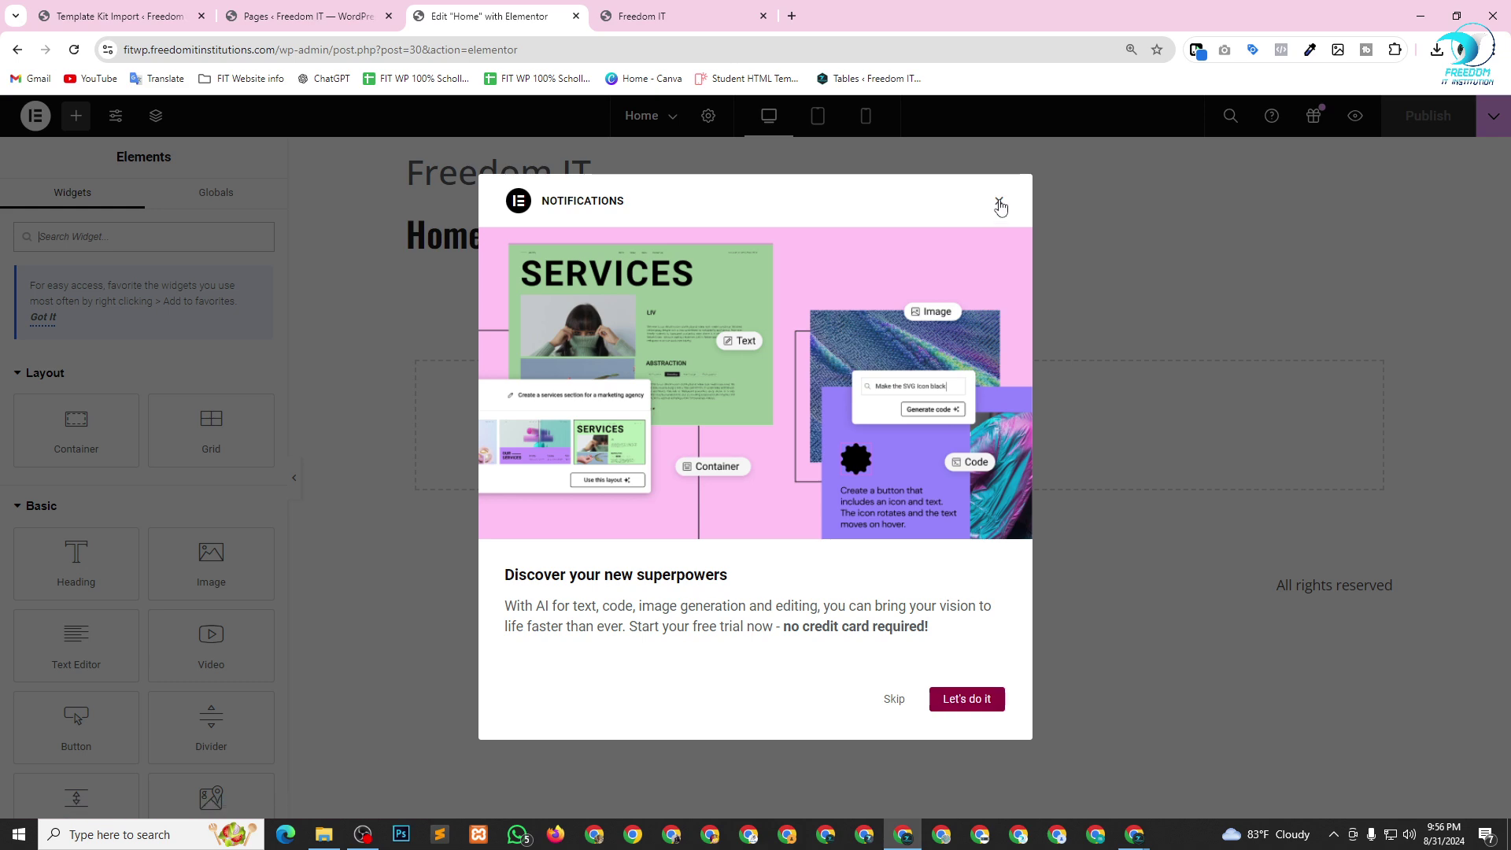
pyautogui.click(1000, 203)
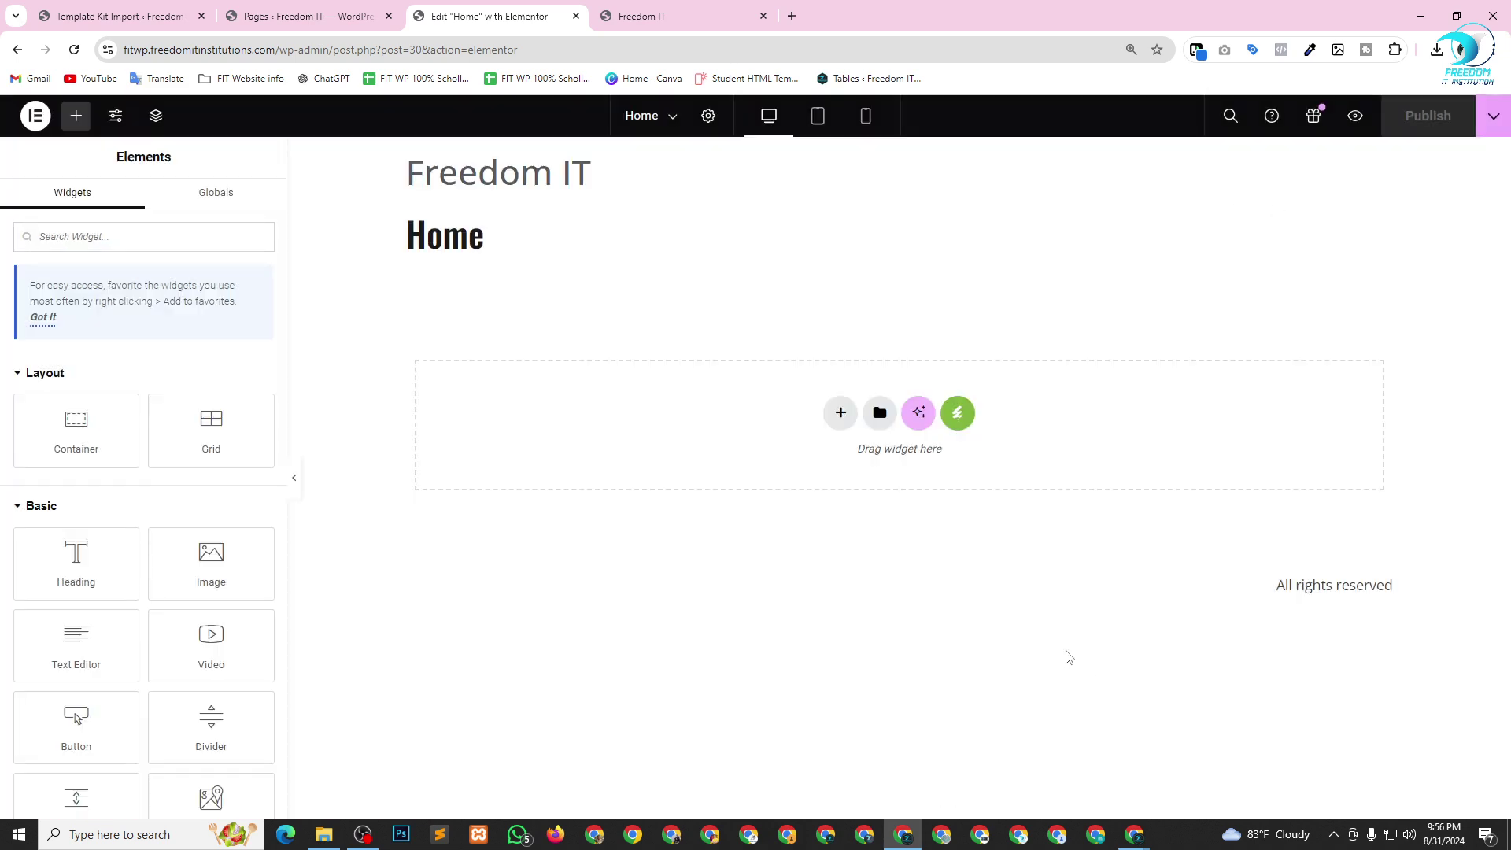
pyautogui.hotkey('ctrl', '+')
pyautogui.scroll(-1, 854, 311)
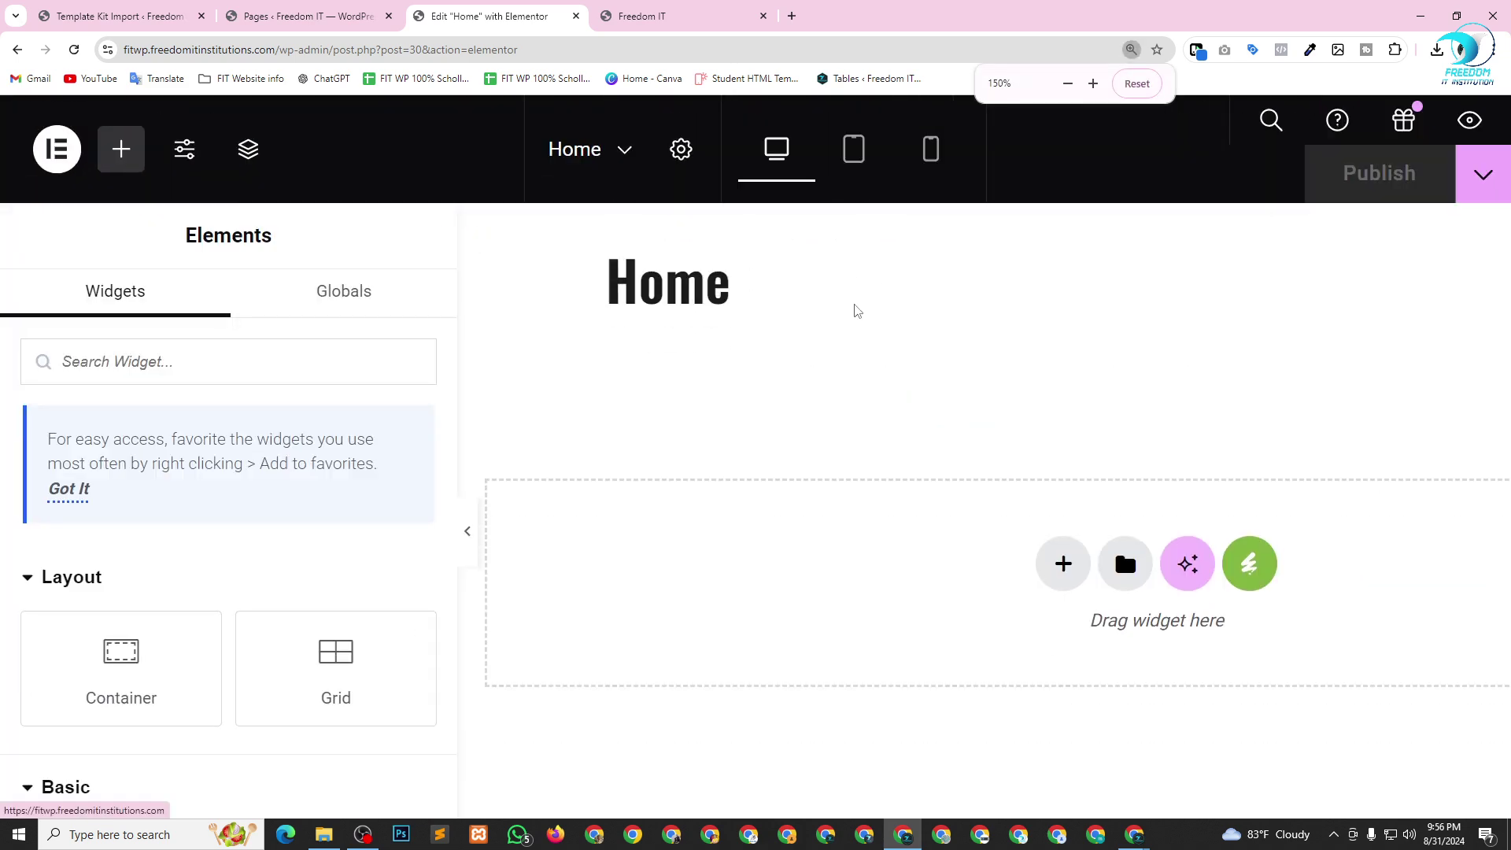
pyautogui.hotkey('ctrl', '-')
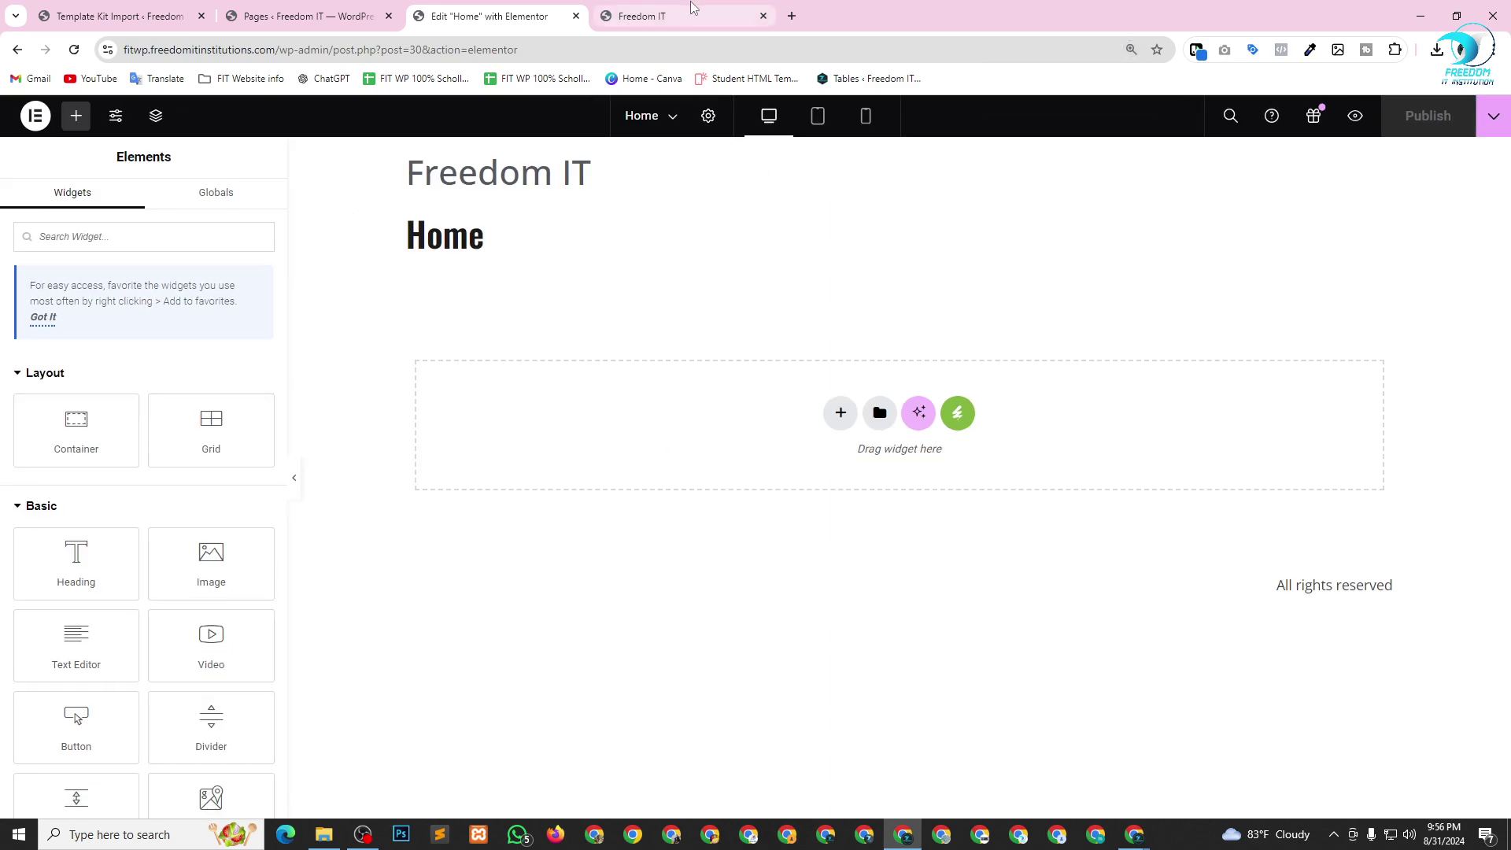
# Start importing the Our History template from the installed template kit.
pyautogui.click(96, 11)
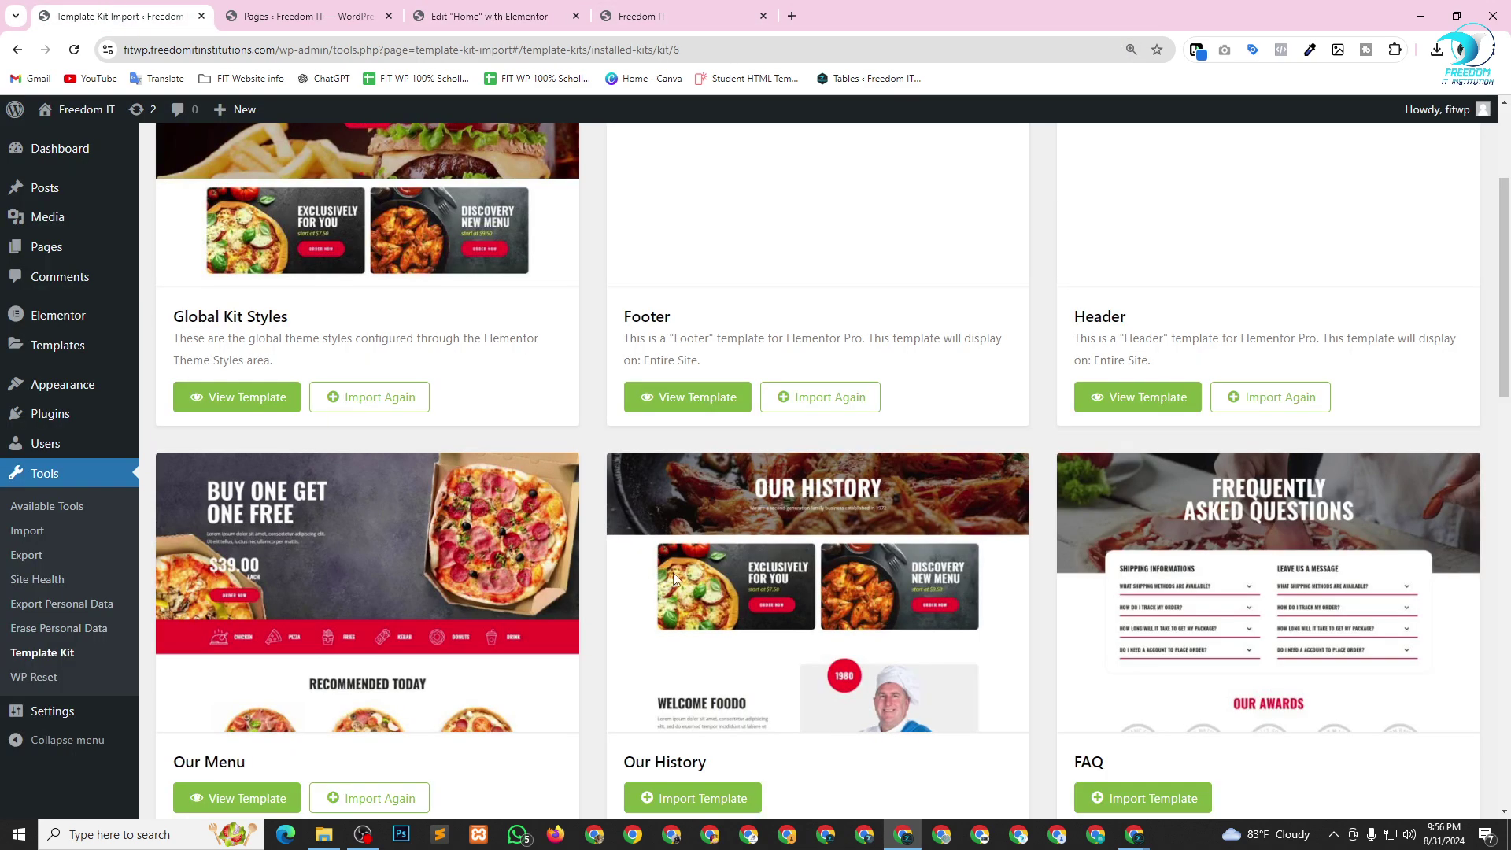
pyautogui.scroll(-3, 674, 578)
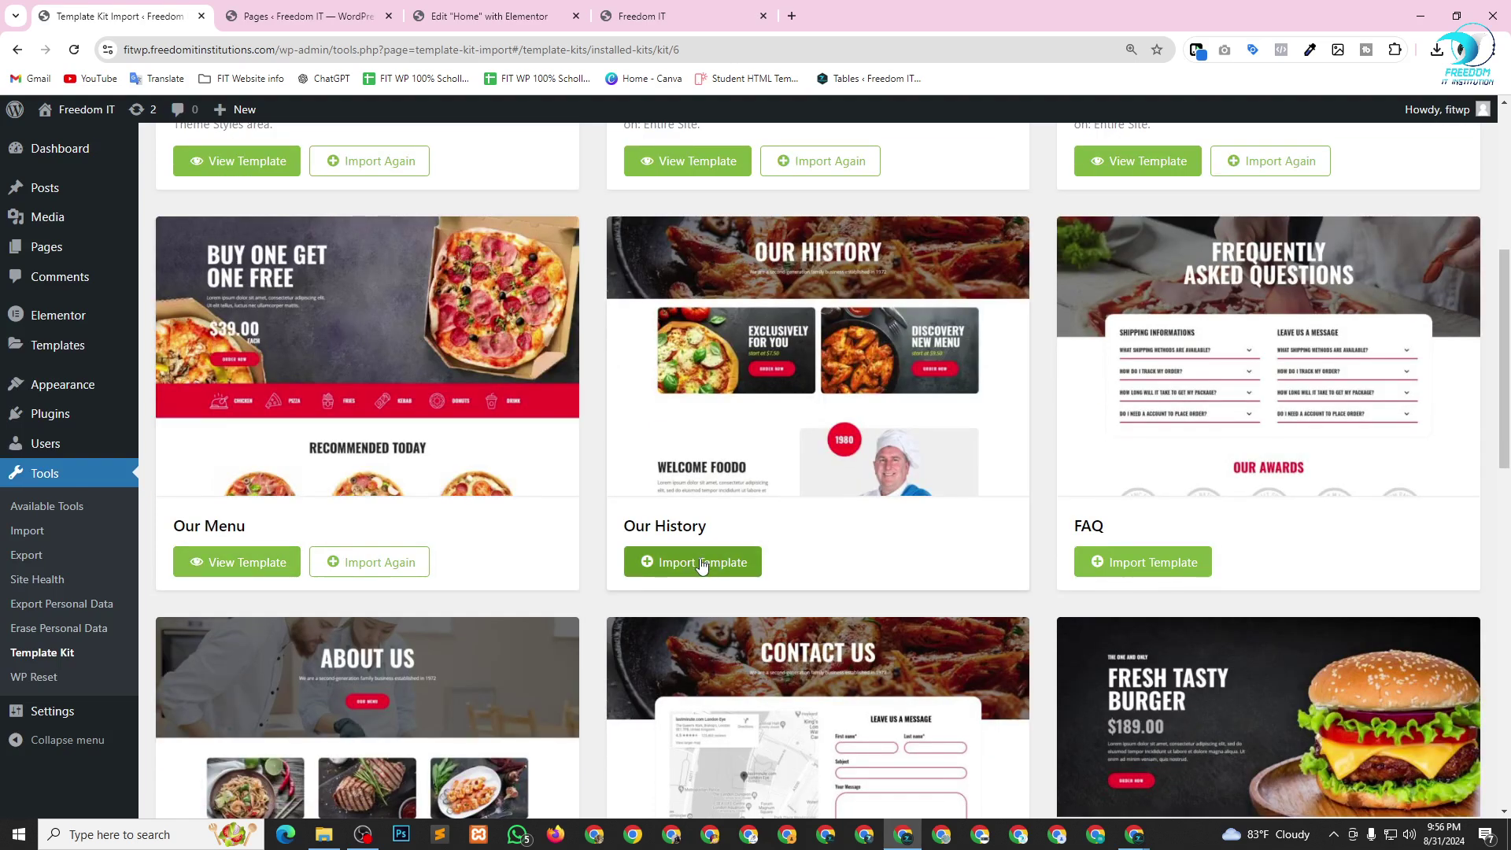
pyautogui.click(702, 564)
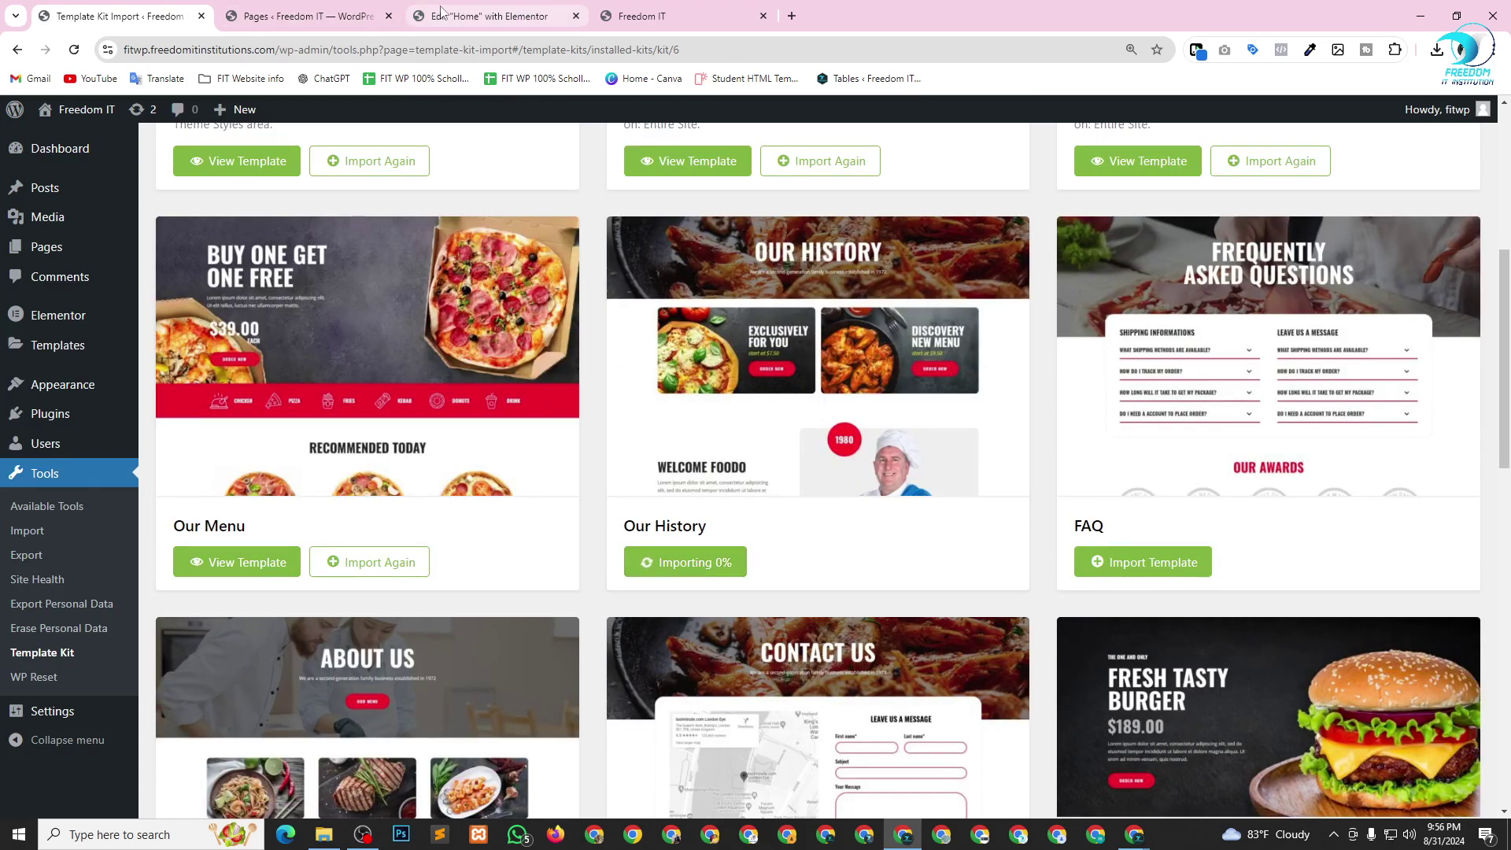
# Look over the page list and examine what the live site's front page shows.
pyautogui.click(262, 12)
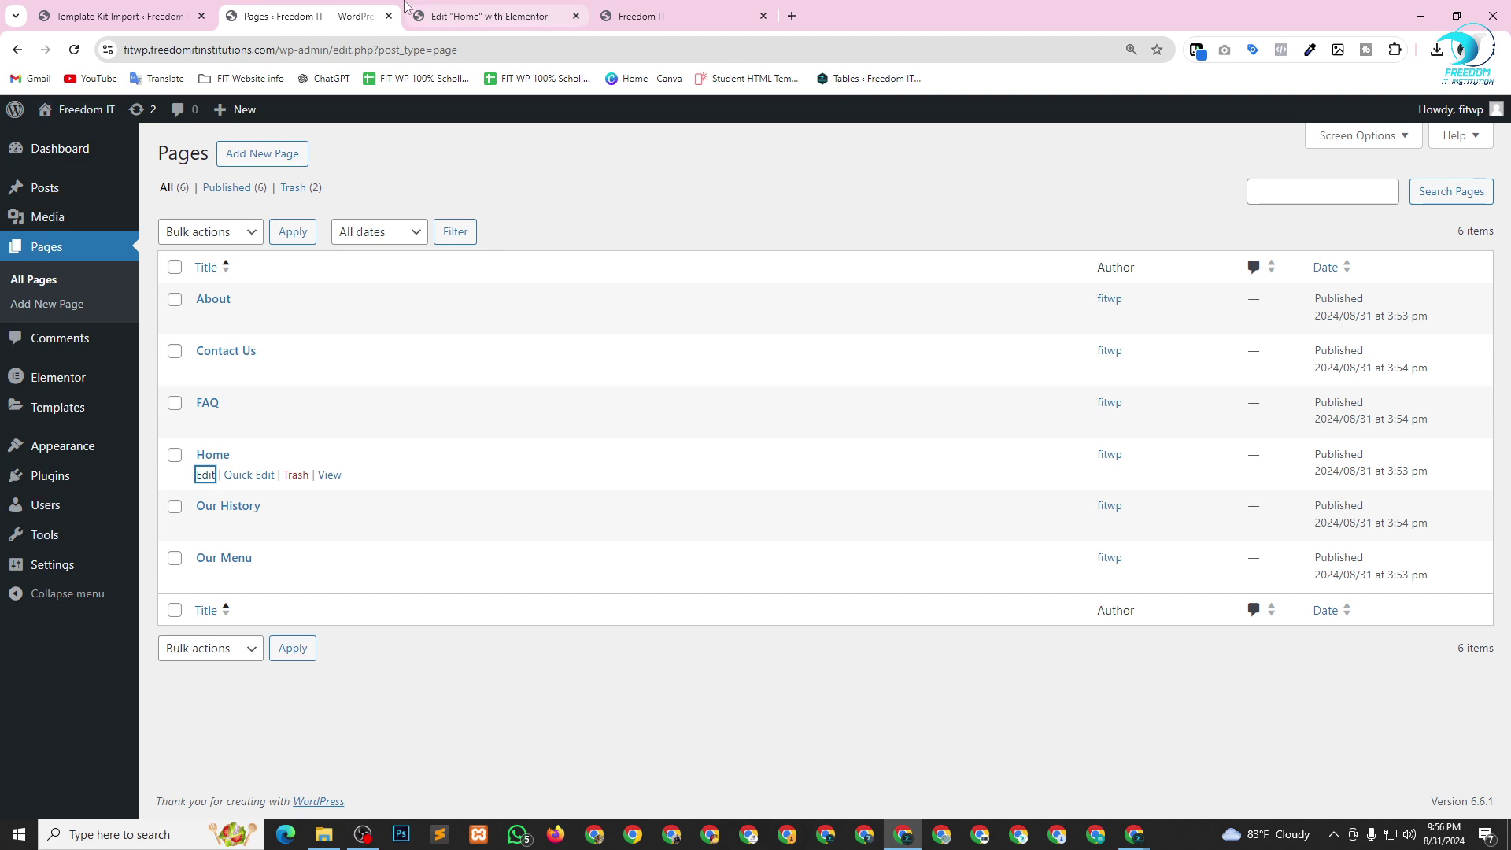
pyautogui.click(456, 11)
pyautogui.click(299, 16)
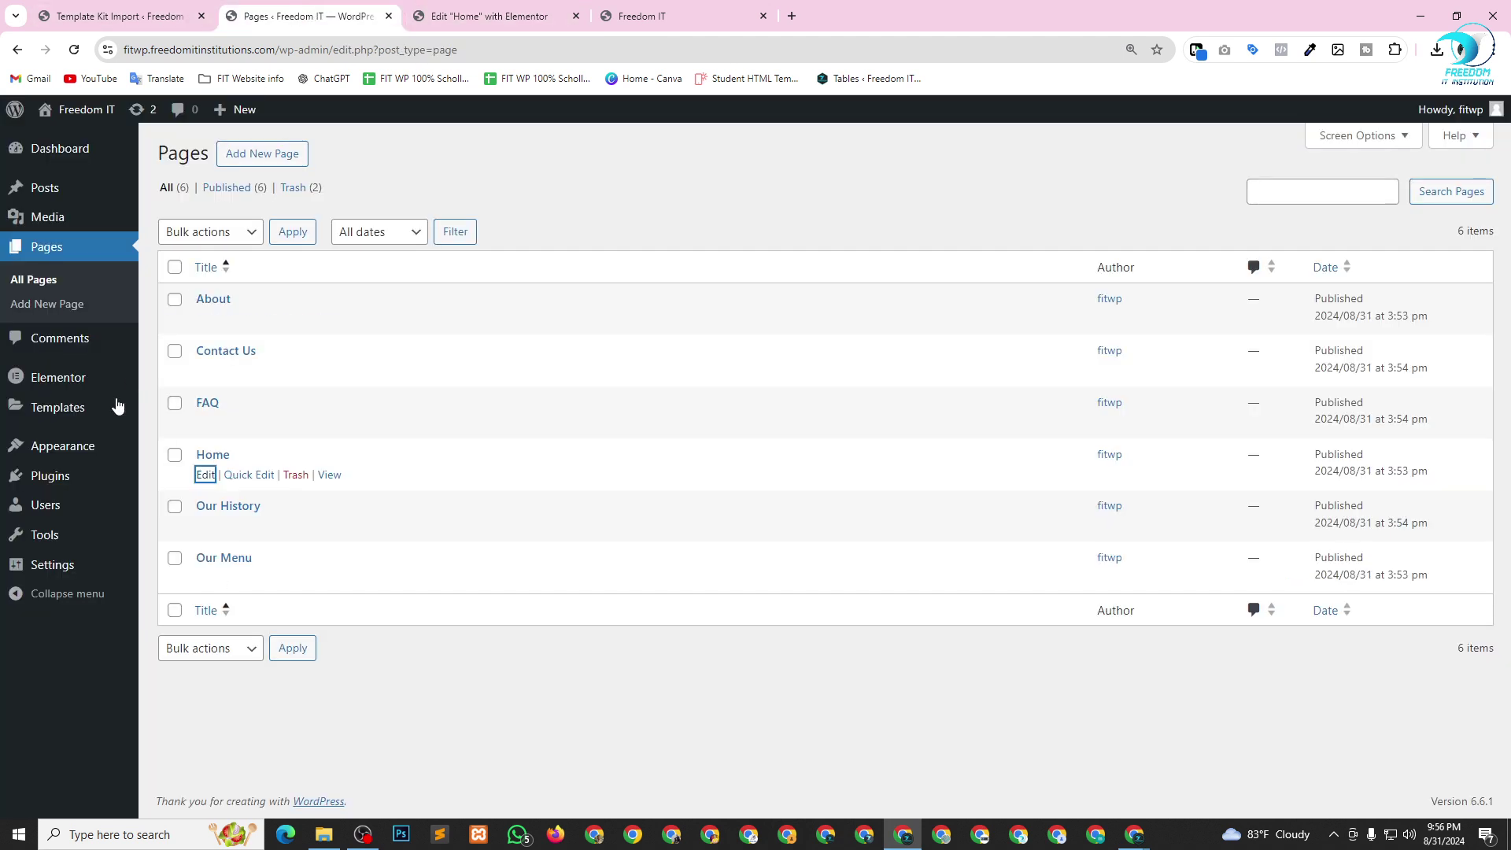
pyautogui.moveTo(49, 570)
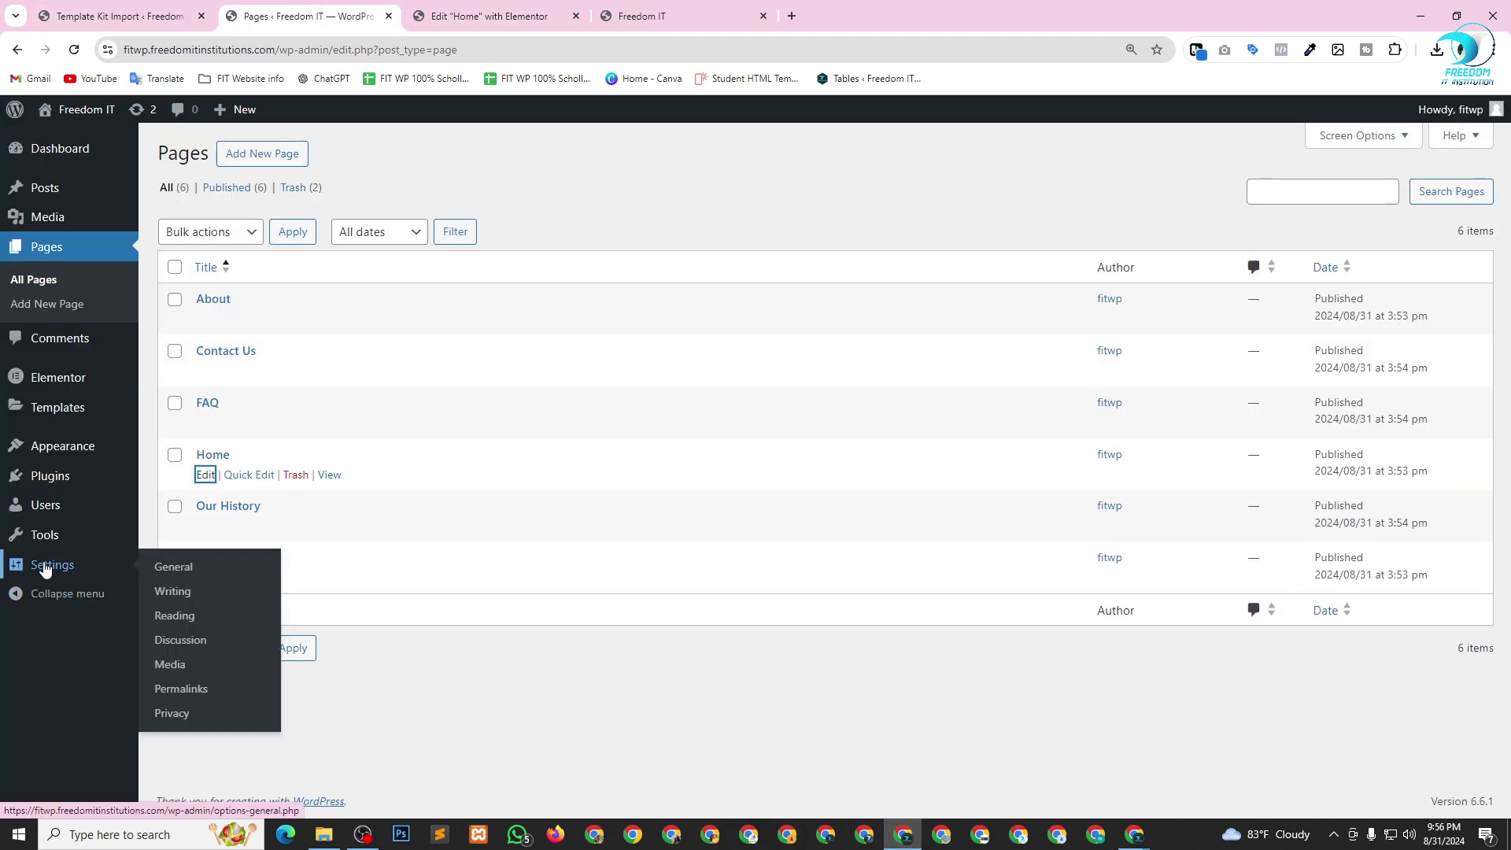
pyautogui.click(493, 9)
pyautogui.click(630, 16)
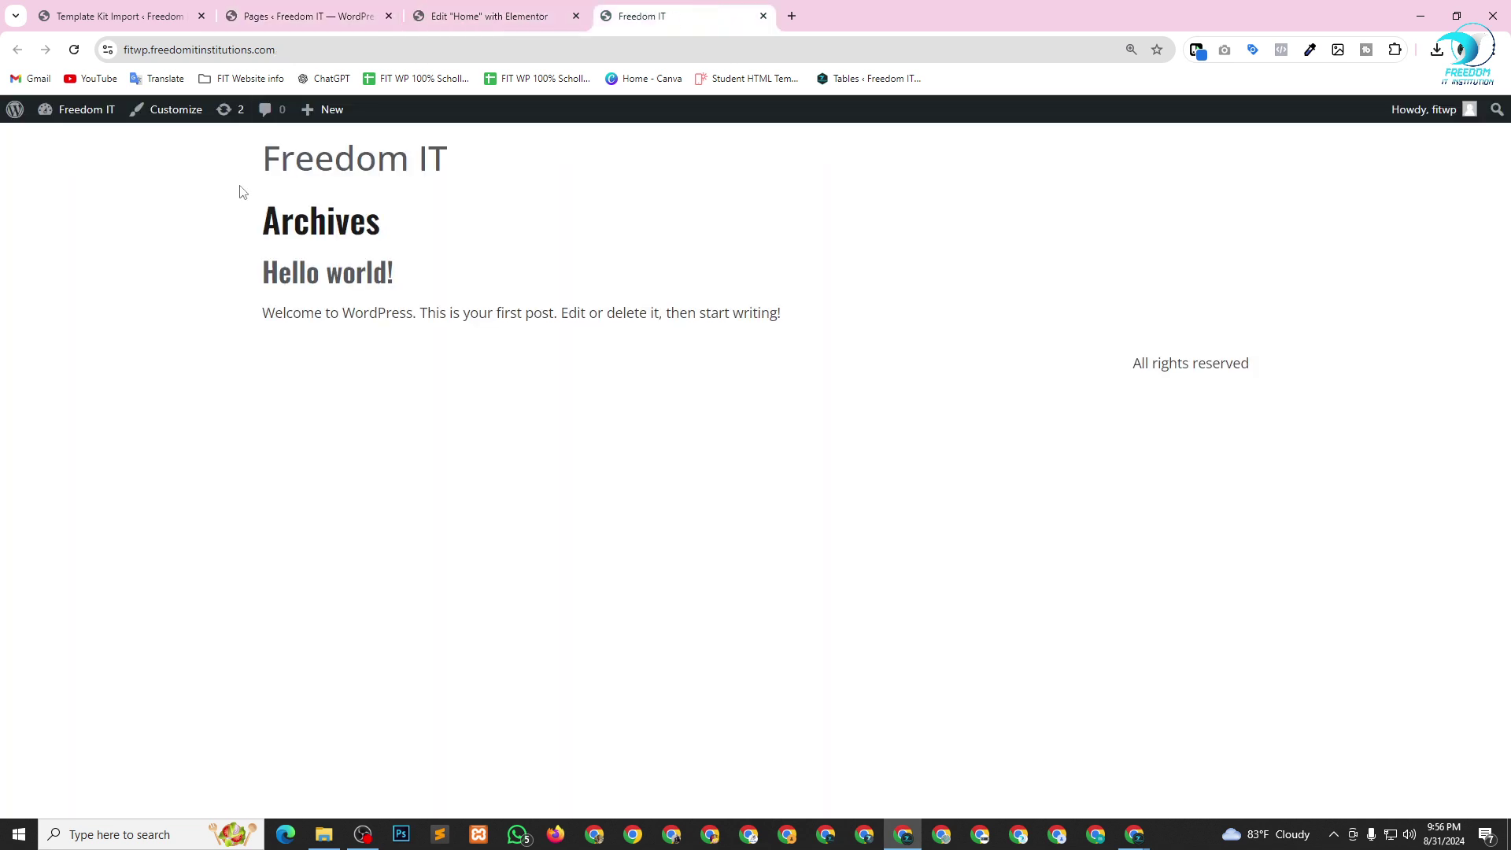
pyautogui.moveTo(240, 192); pyautogui.dragTo(526, 564)
pyautogui.click(529, 460)
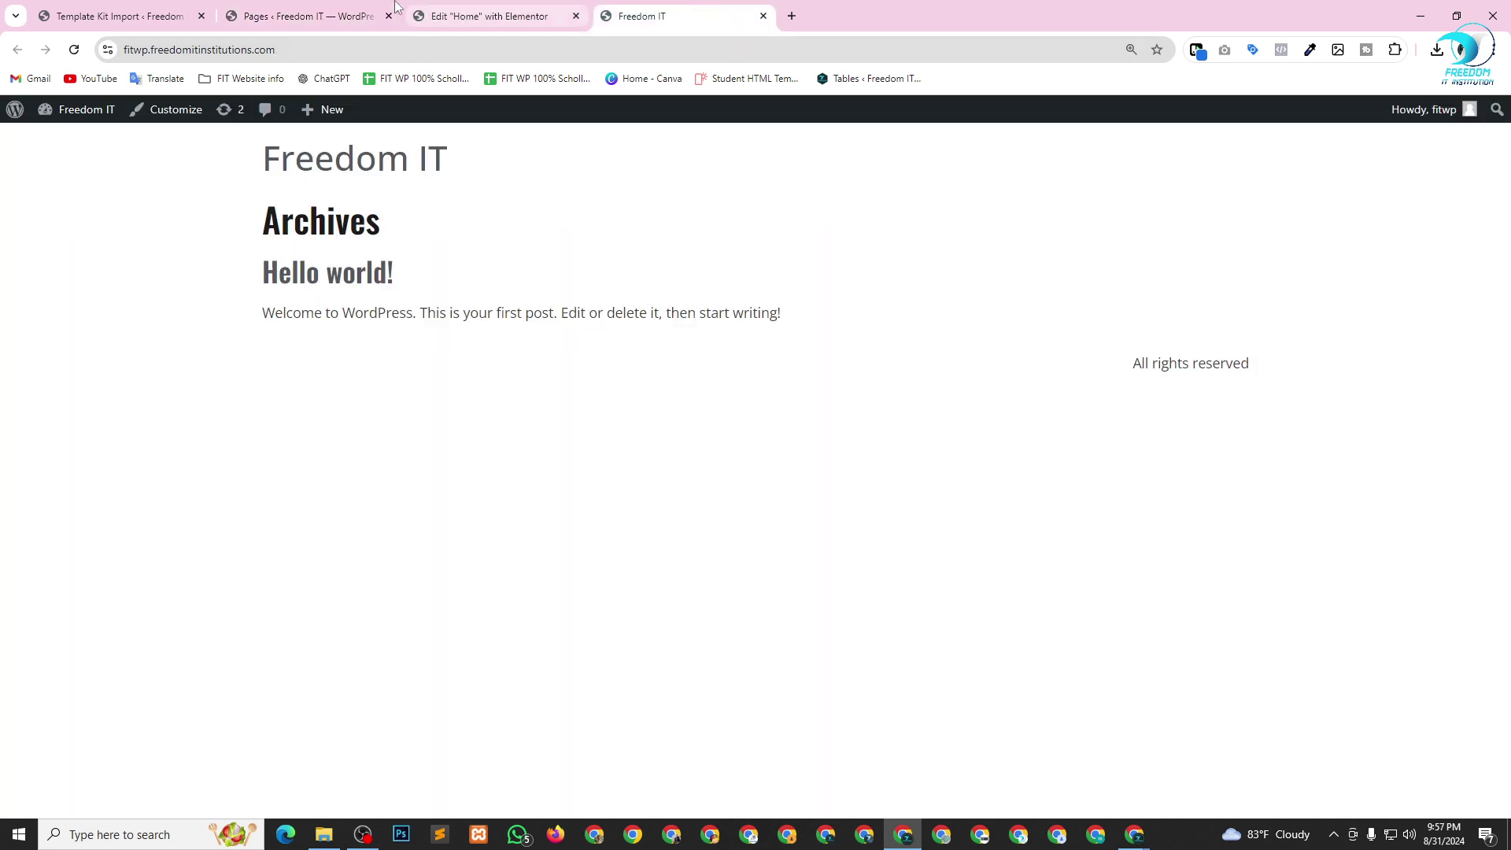
# Open the site's general settings and set the tagline to "Strive for self development".
pyautogui.click(331, 14)
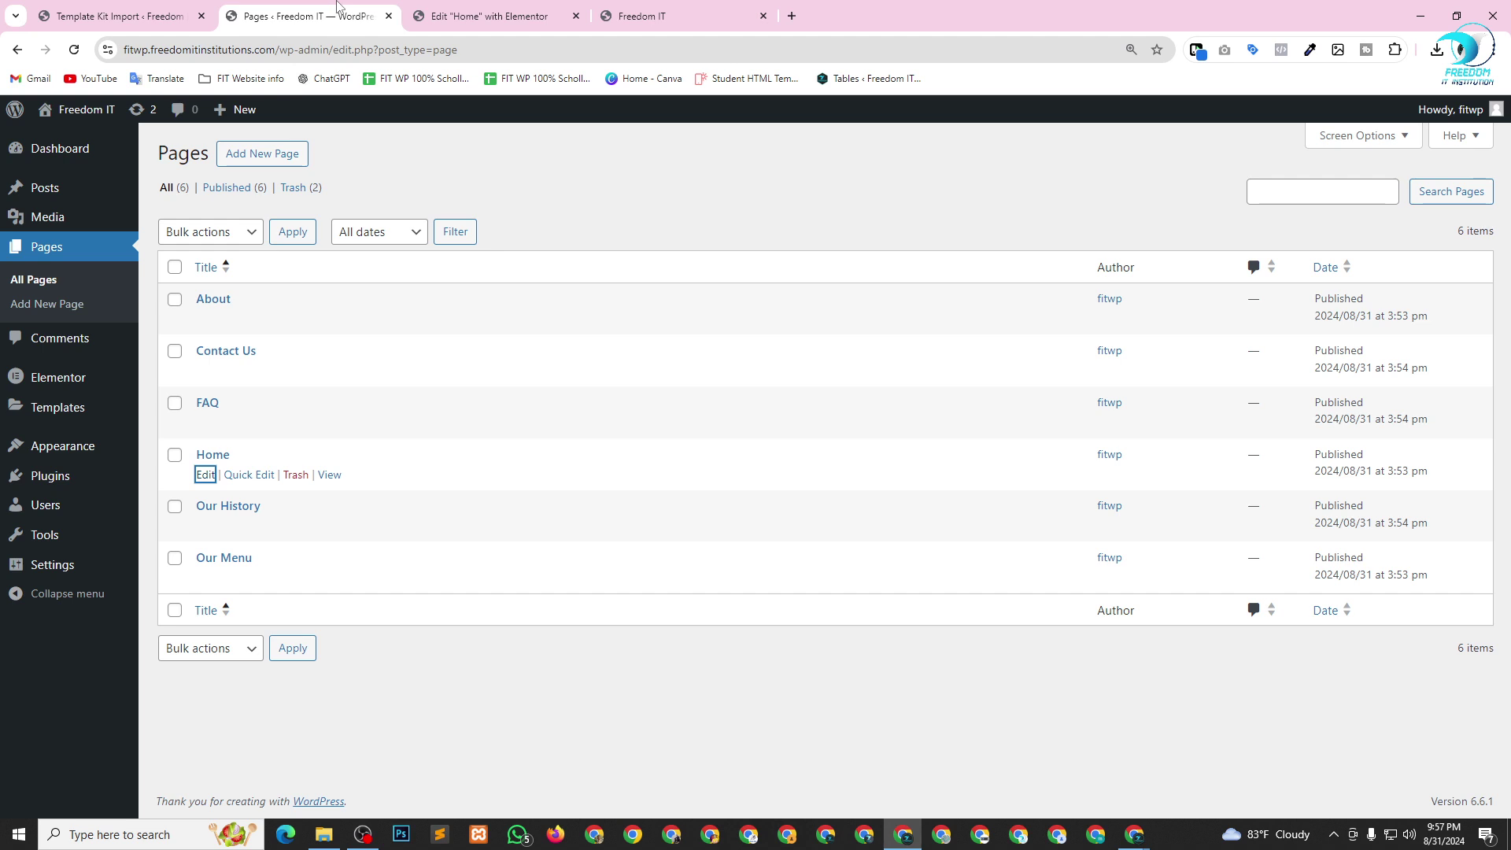
pyautogui.moveTo(47, 569)
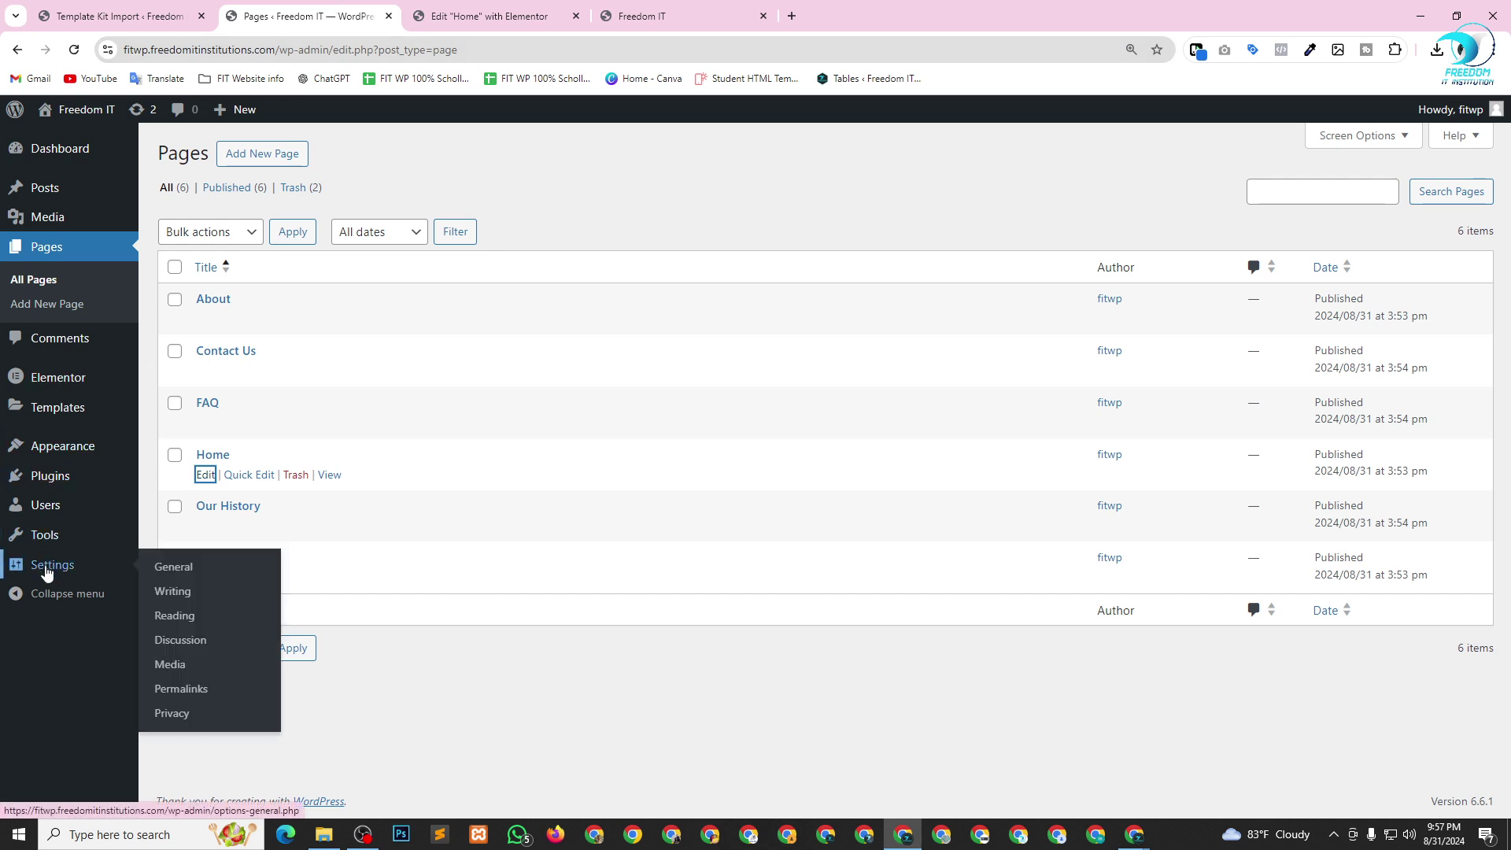
pyautogui.click(187, 573)
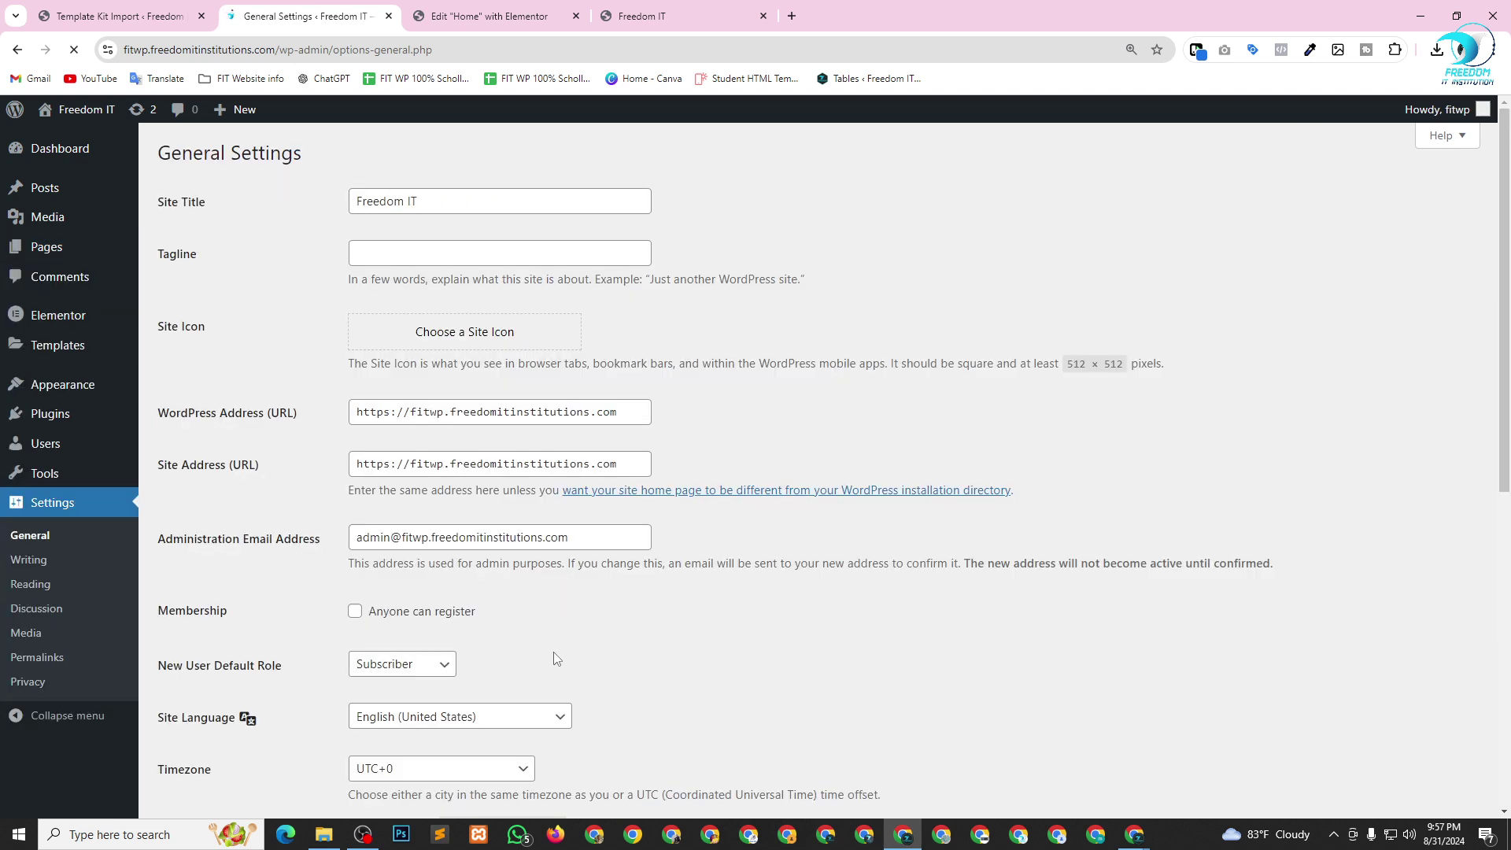
pyautogui.click(430, 202)
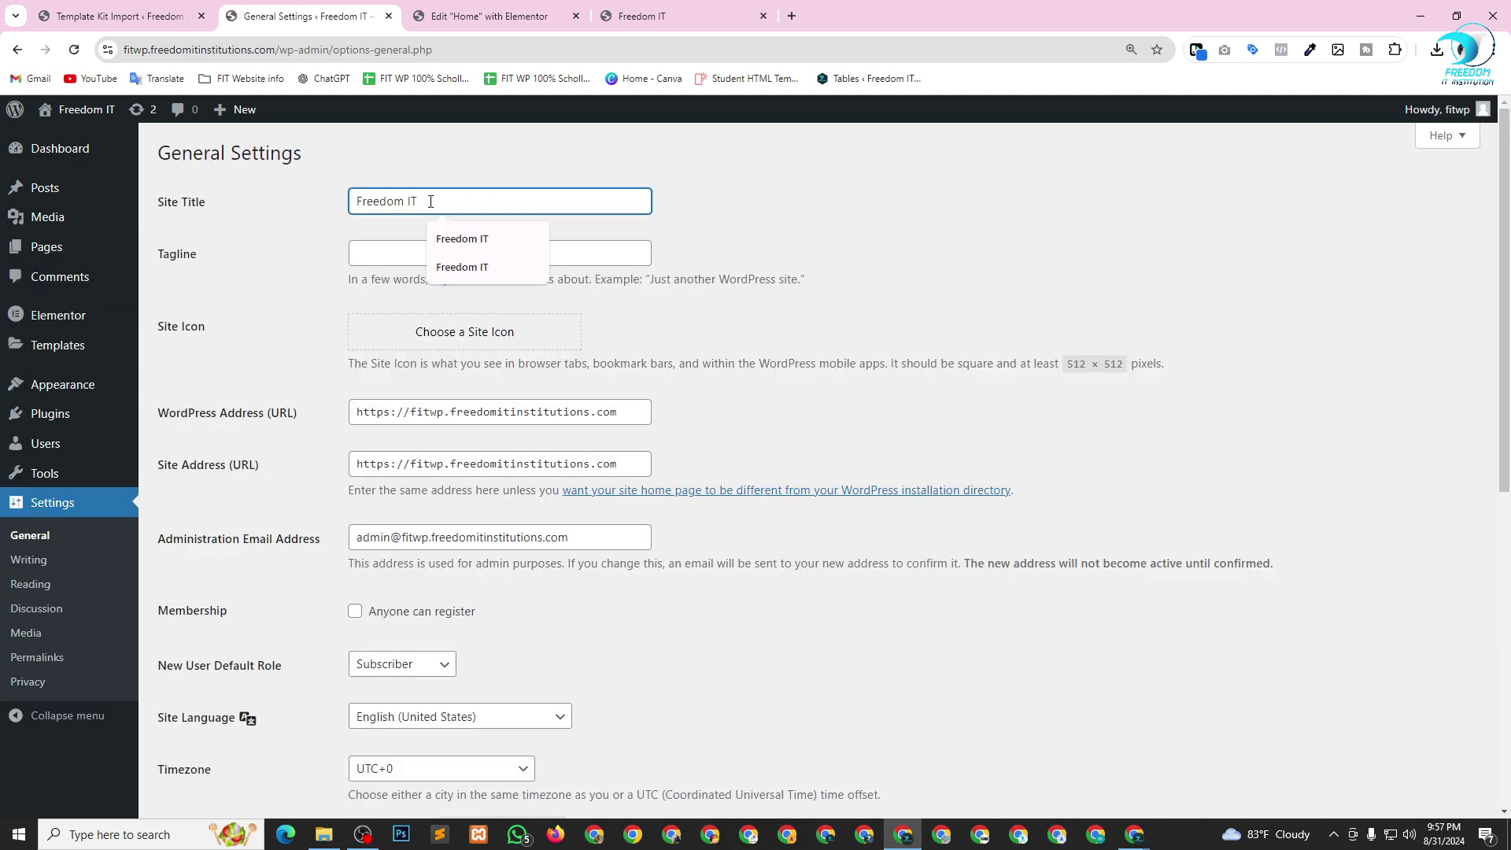
pyautogui.press('Escape')
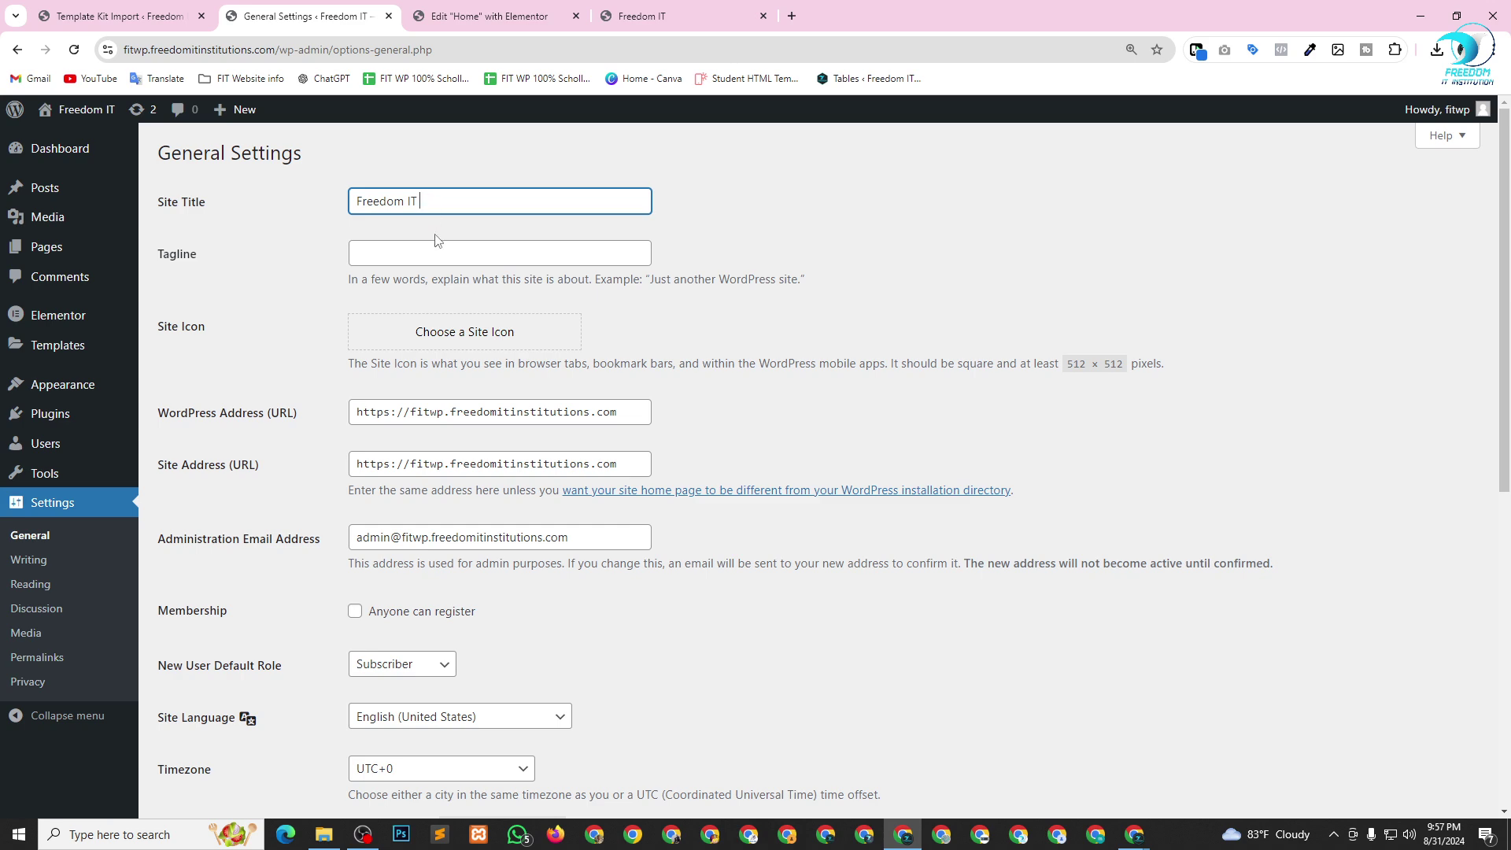
pyautogui.click(450, 251)
pyautogui.click(453, 285)
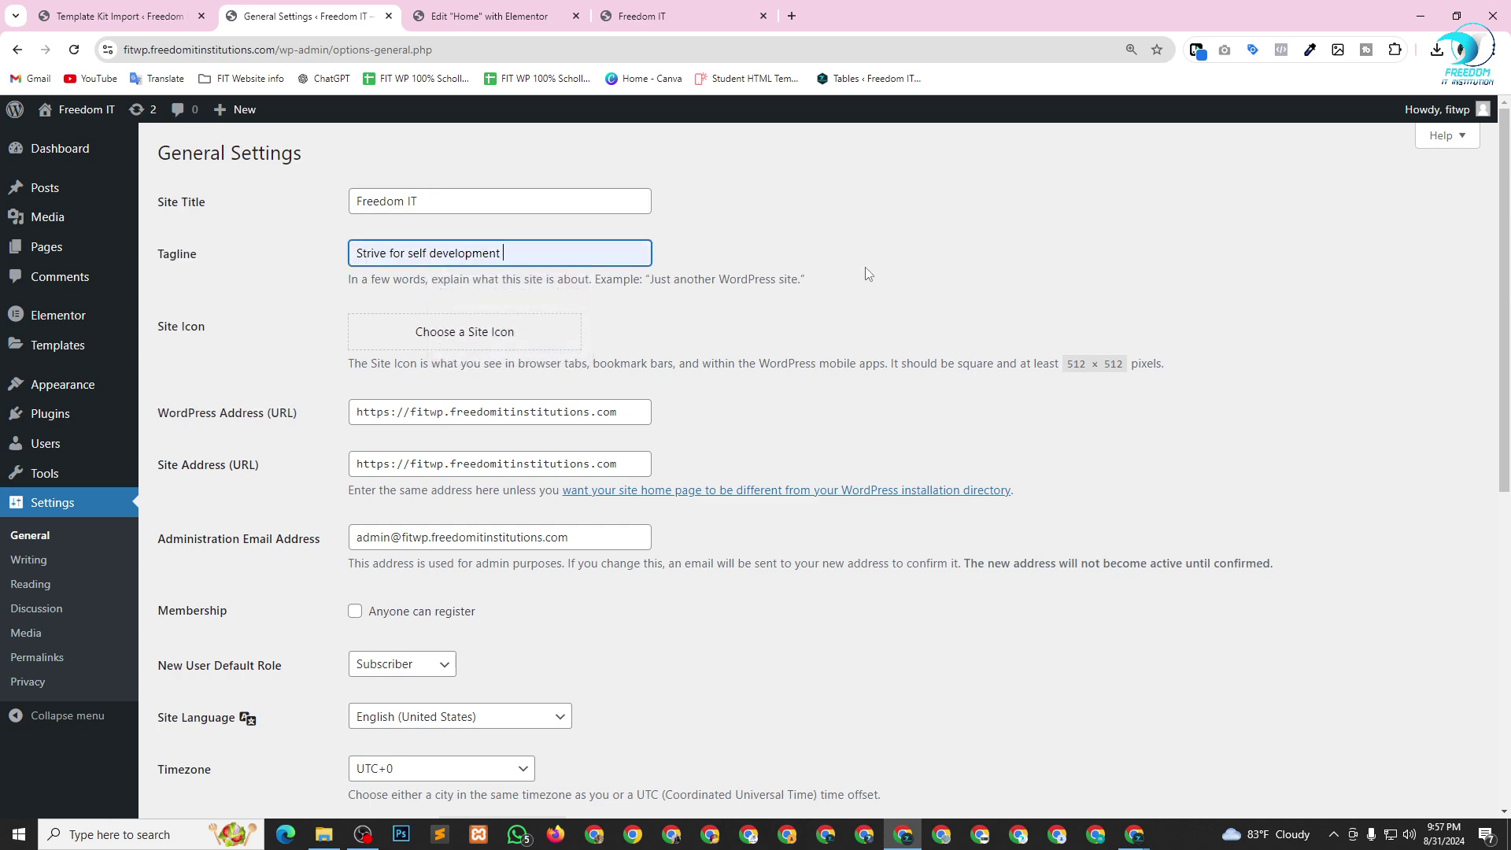
# Allow anyone to register under Membership and save the general settings.
pyautogui.scroll(-2, 545, 259)
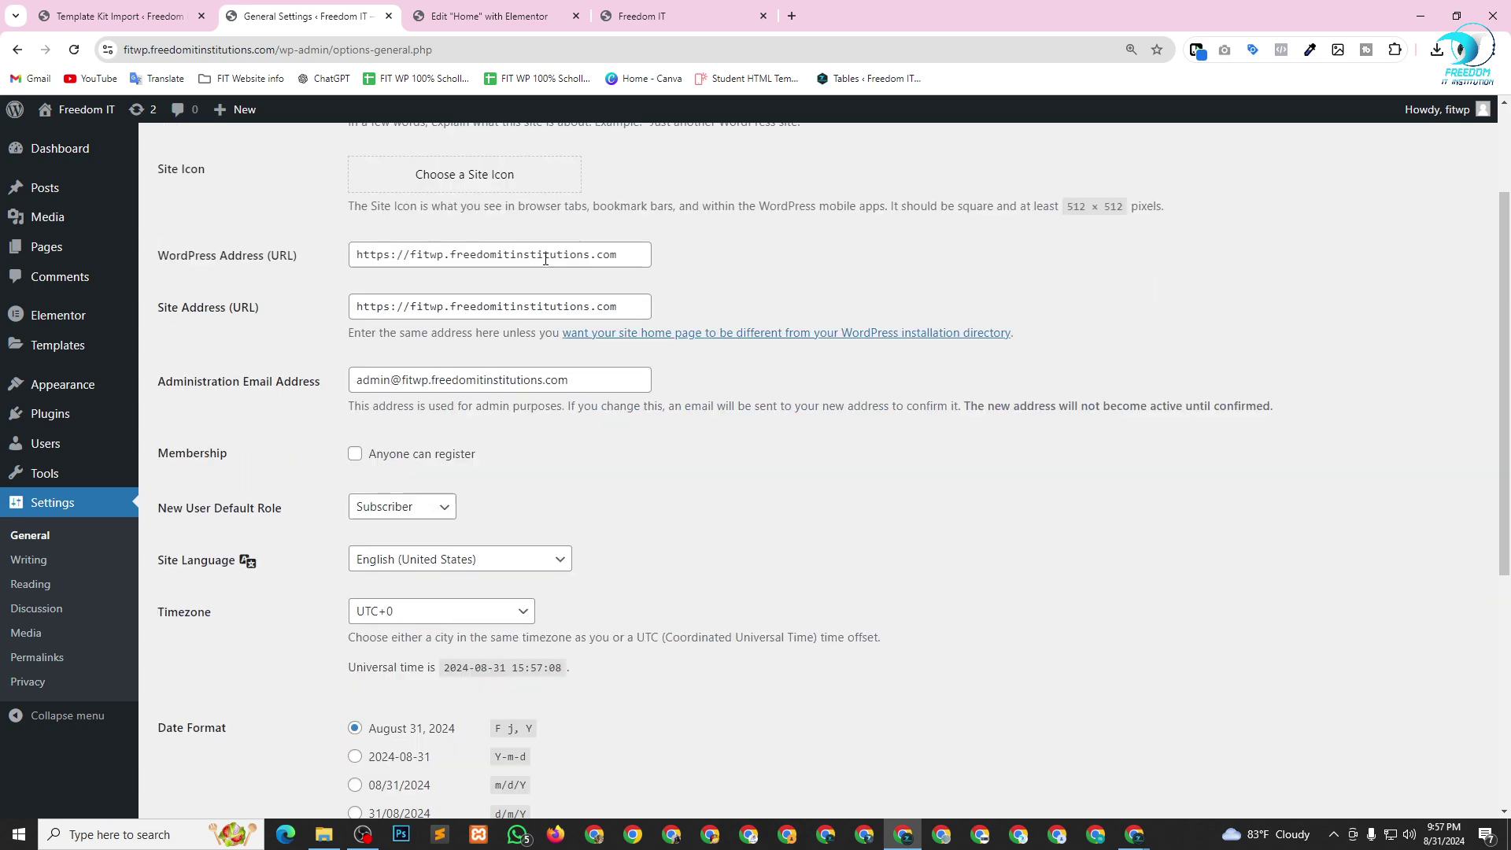
pyautogui.click(355, 455)
pyautogui.scroll(-5, 407, 514)
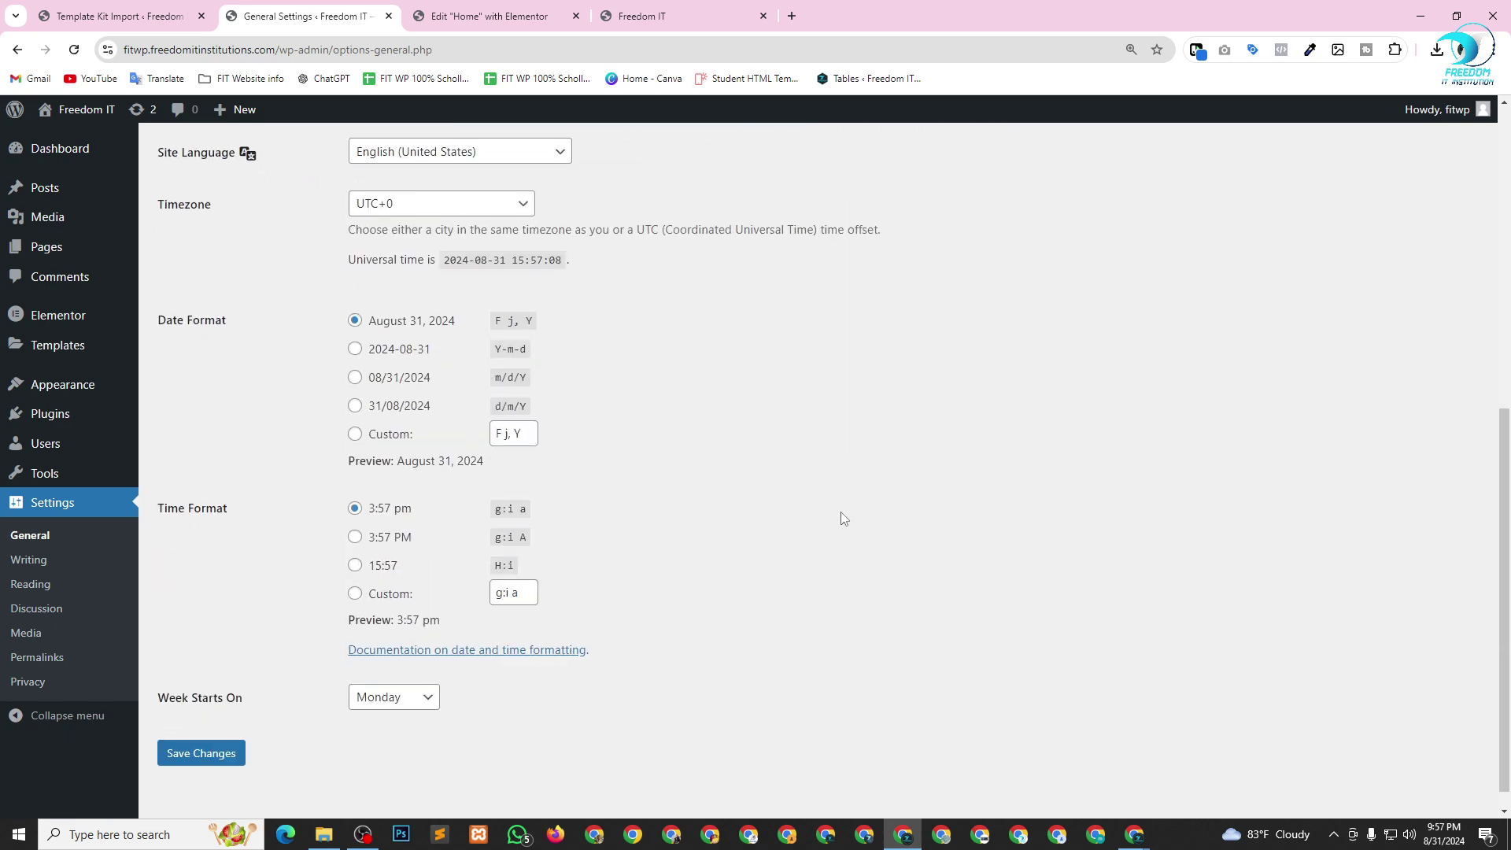
pyautogui.click(189, 729)
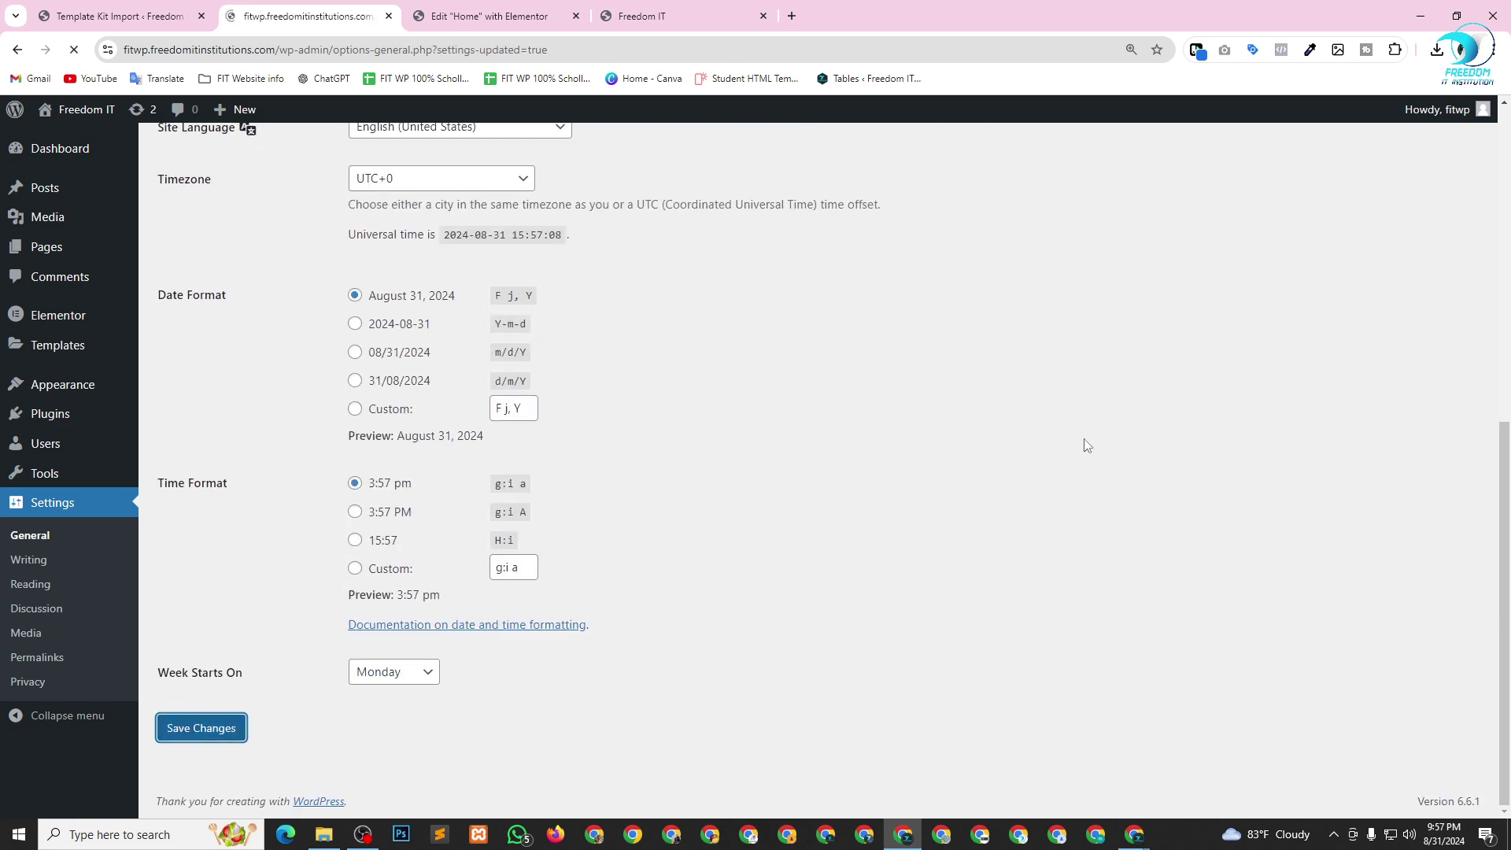
# In the reading settings, make the homepage a static page using the Home page and save the changes.
pyautogui.click(19, 561)
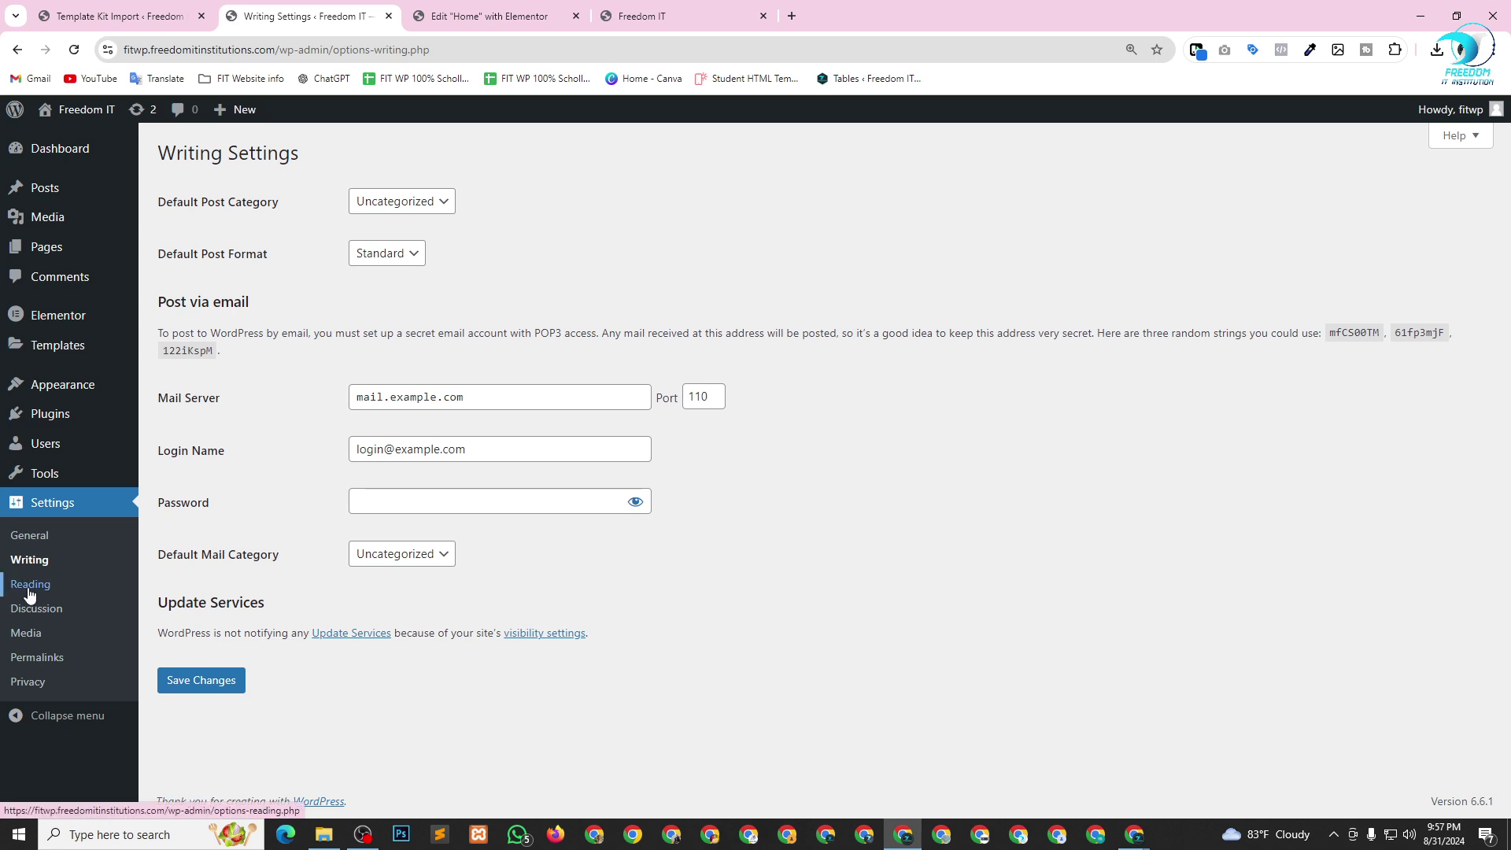
pyautogui.click(37, 581)
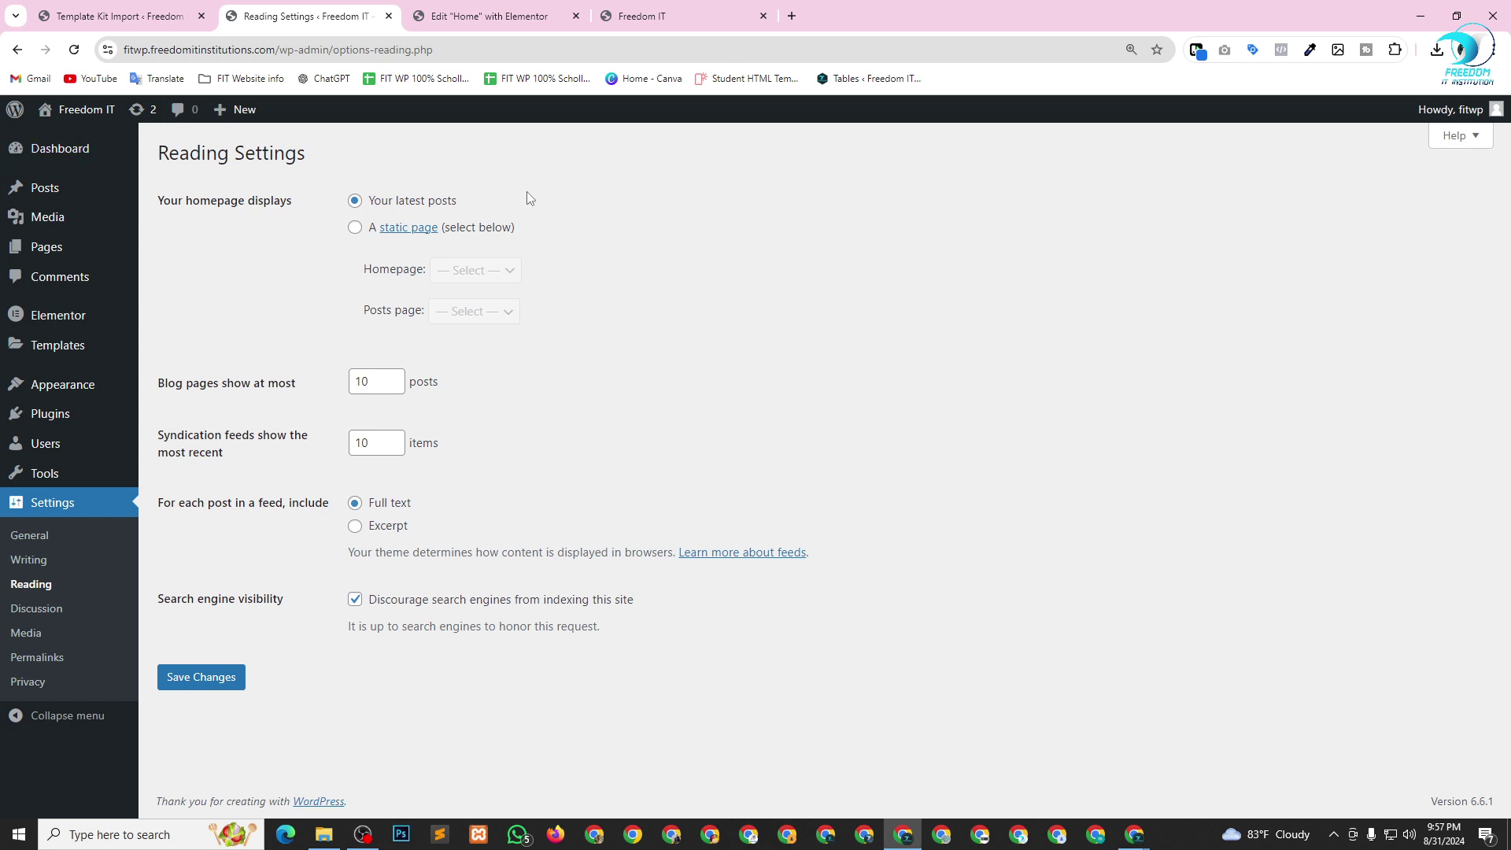
pyautogui.click(355, 228)
pyautogui.click(506, 272)
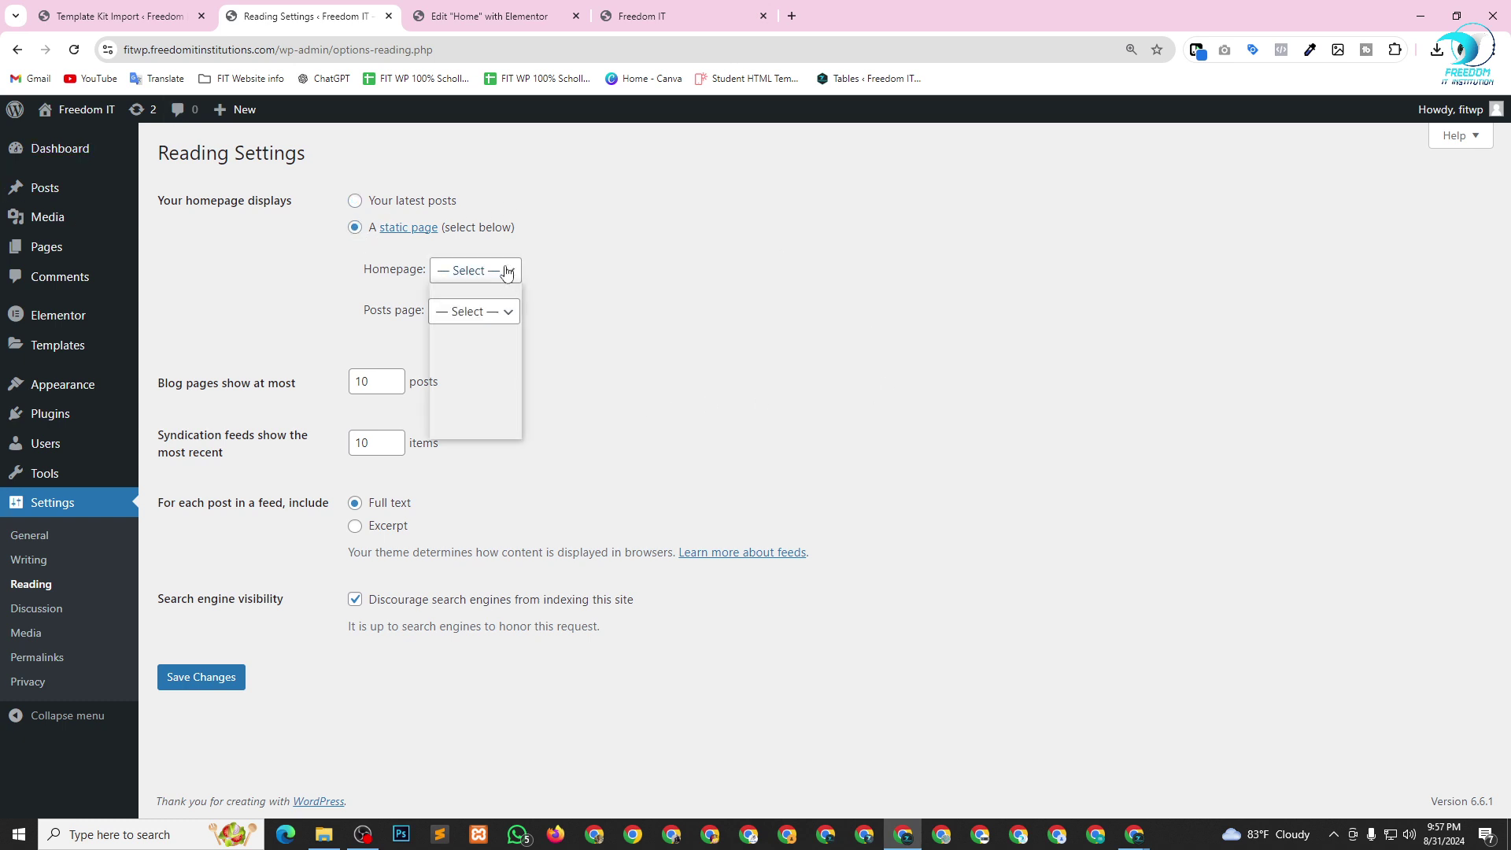
pyautogui.click(469, 382)
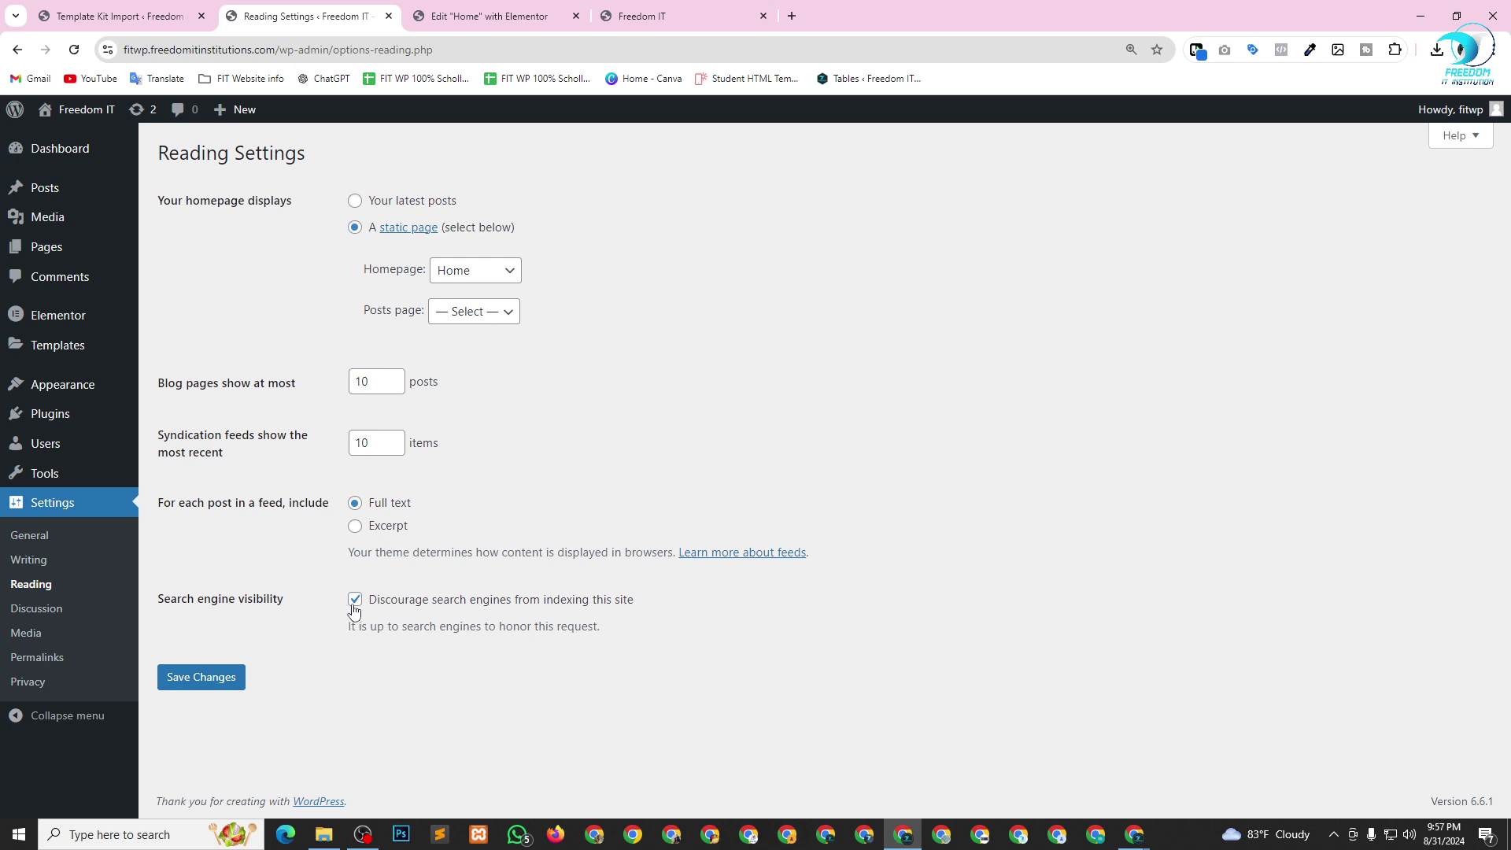
pyautogui.click(220, 693)
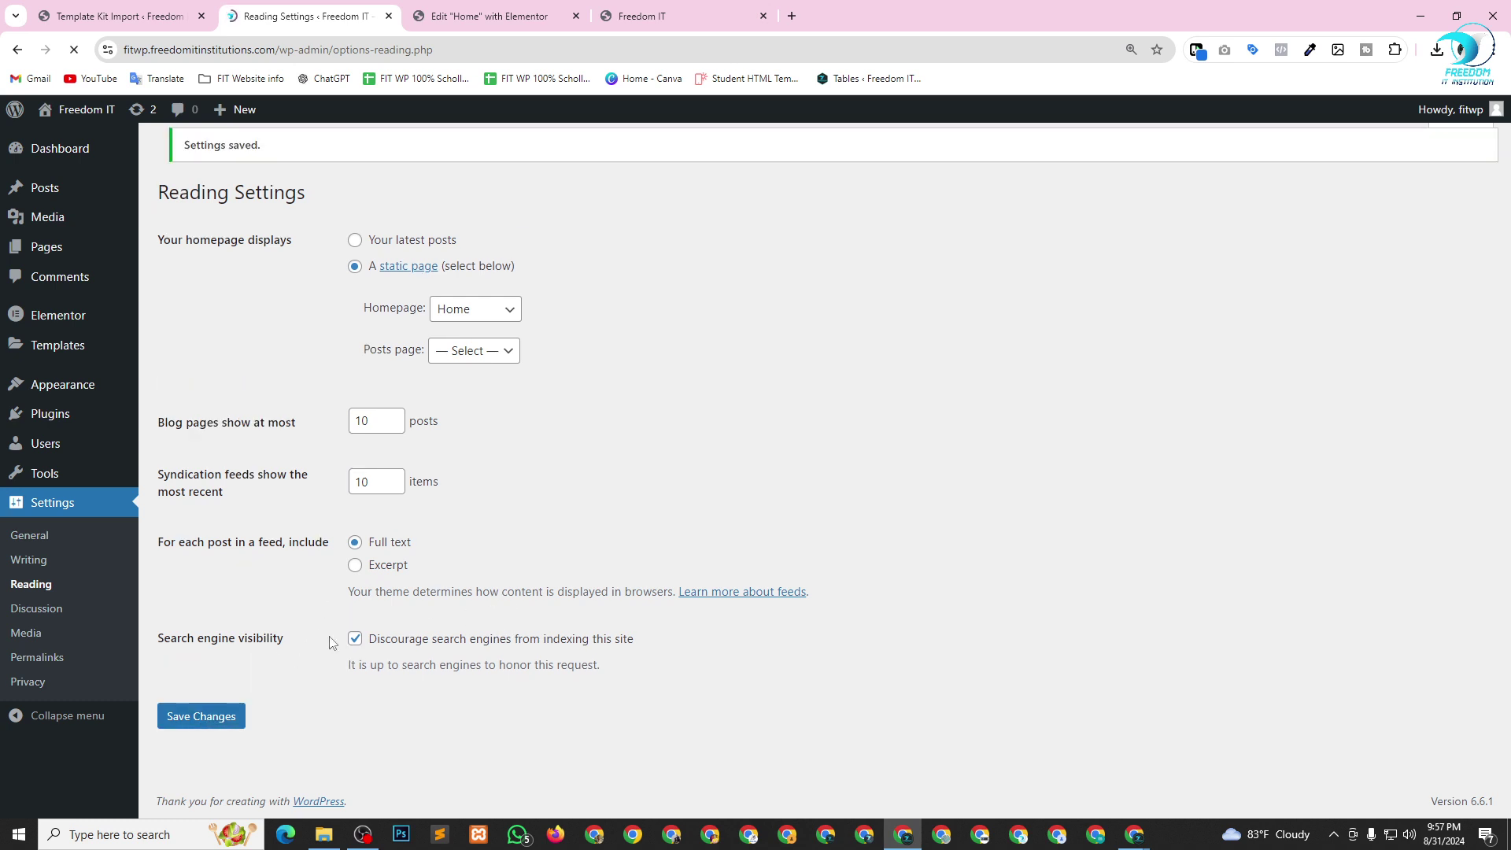
# Check the import progress of the Our History template and return to the reading settings.
pyautogui.click(505, 14)
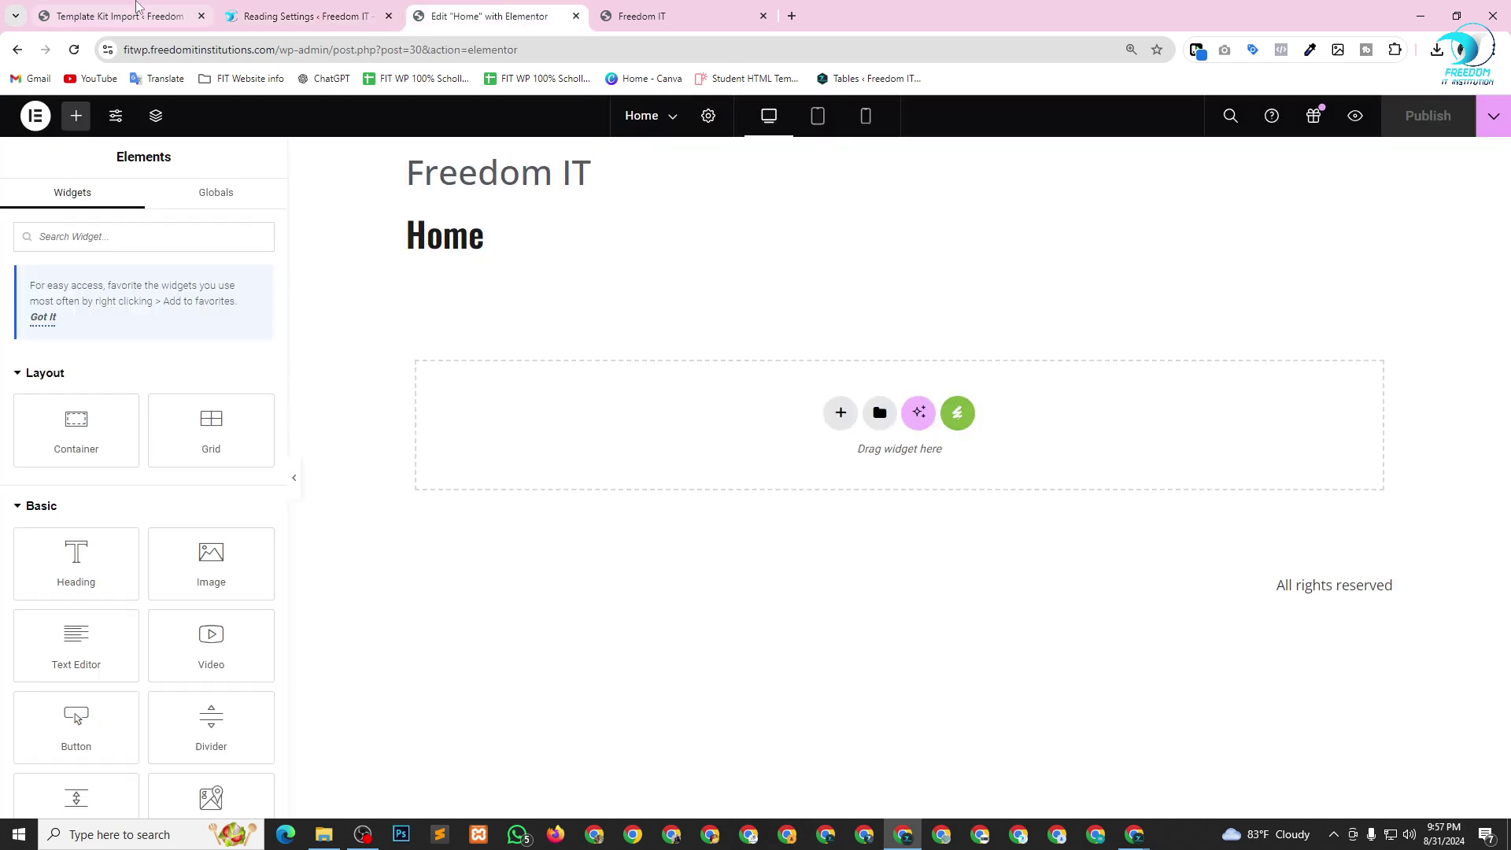
pyautogui.click(137, 6)
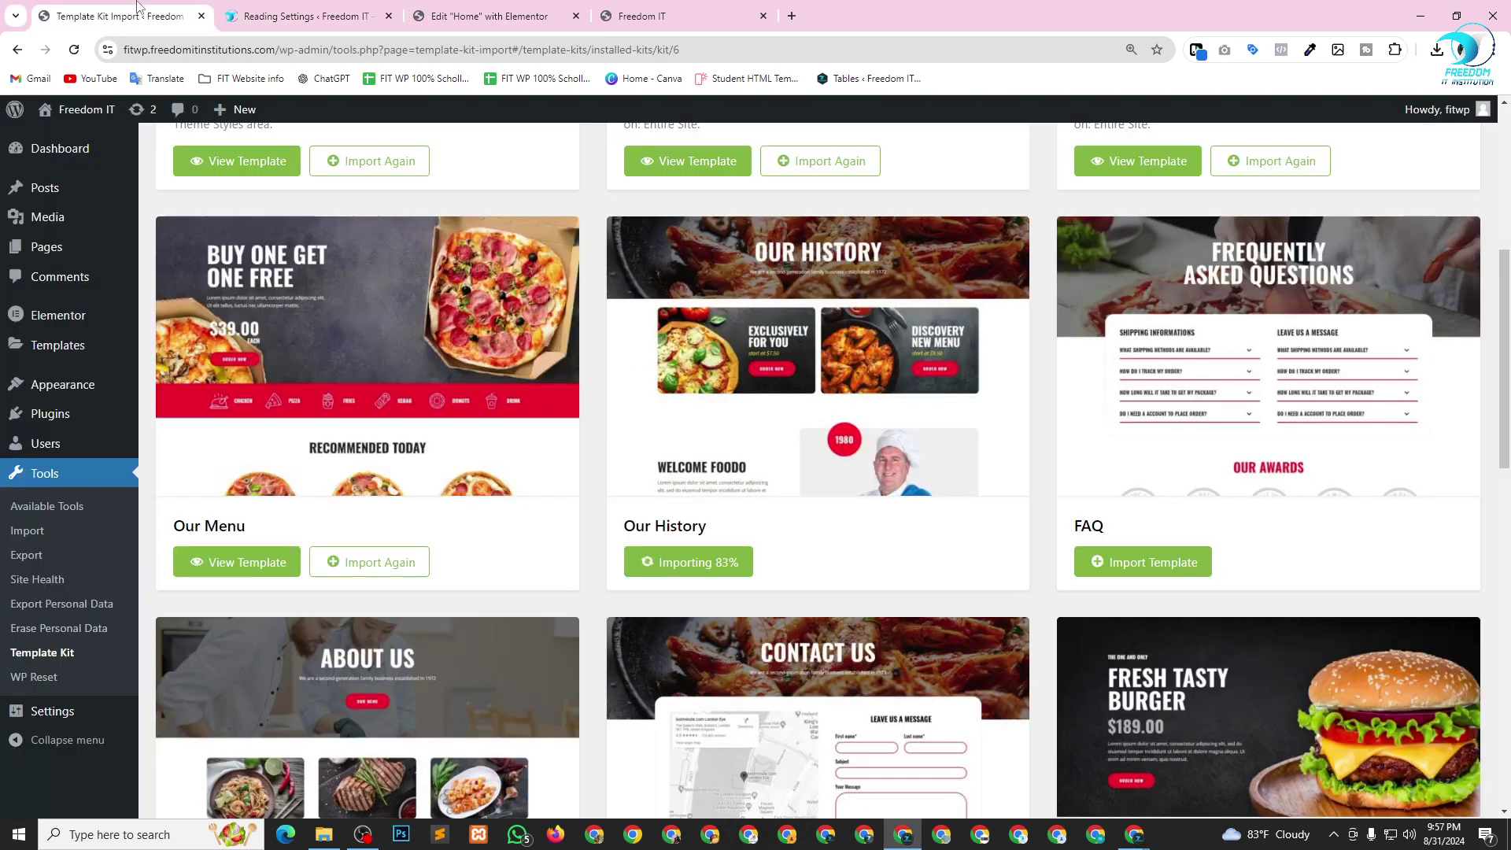
pyautogui.click(469, 11)
pyautogui.click(243, 12)
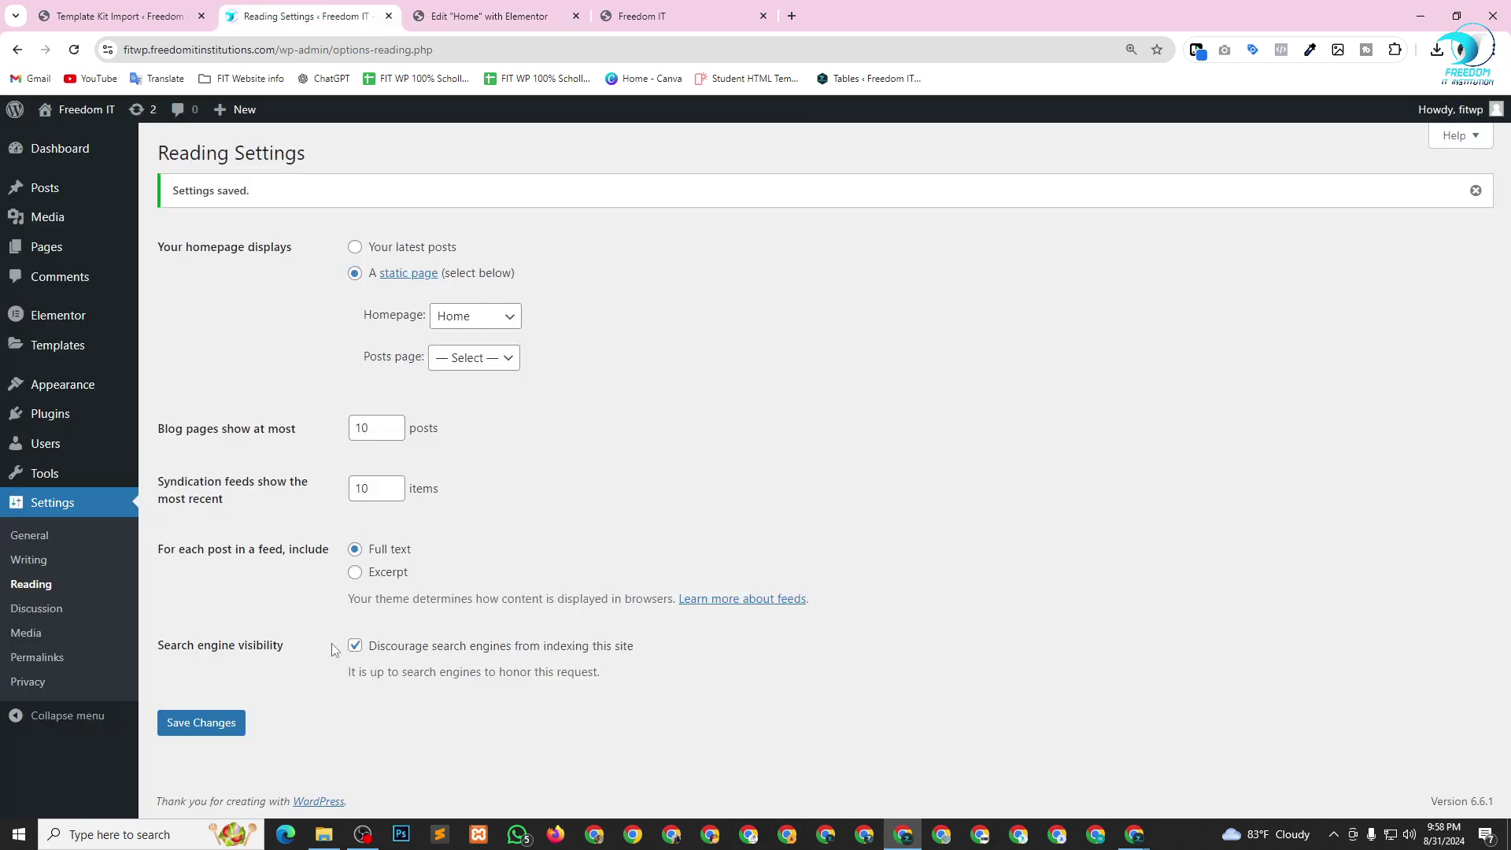
# Set the Home page's layout to Elementor Canvas in its page settings in the Elementor editor.
pyautogui.click(500, 11)
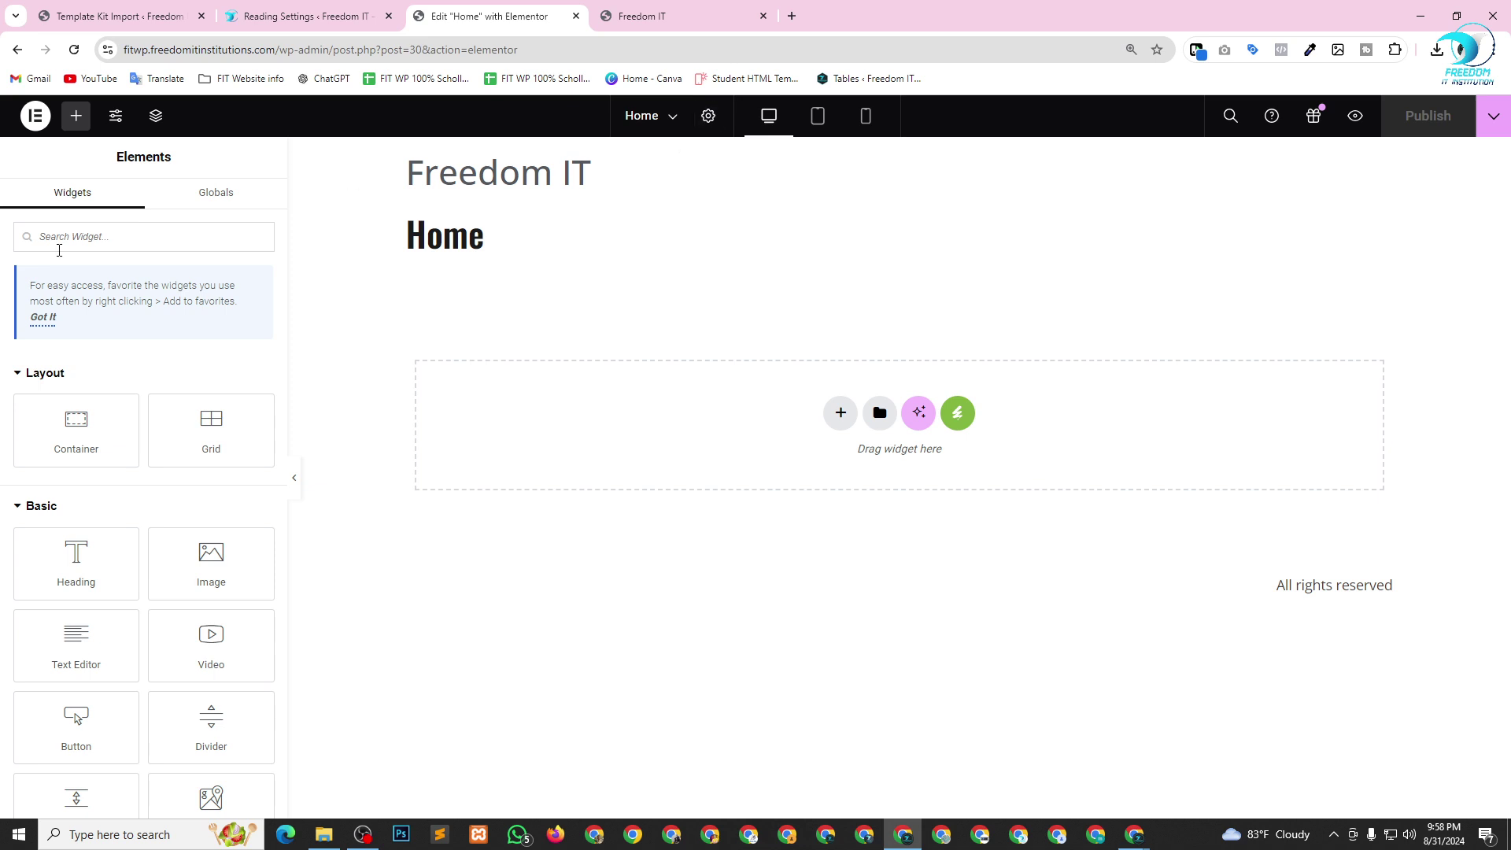
pyautogui.scroll(-5, 177, 575)
pyautogui.scroll(5, 252, 570)
pyautogui.click(709, 117)
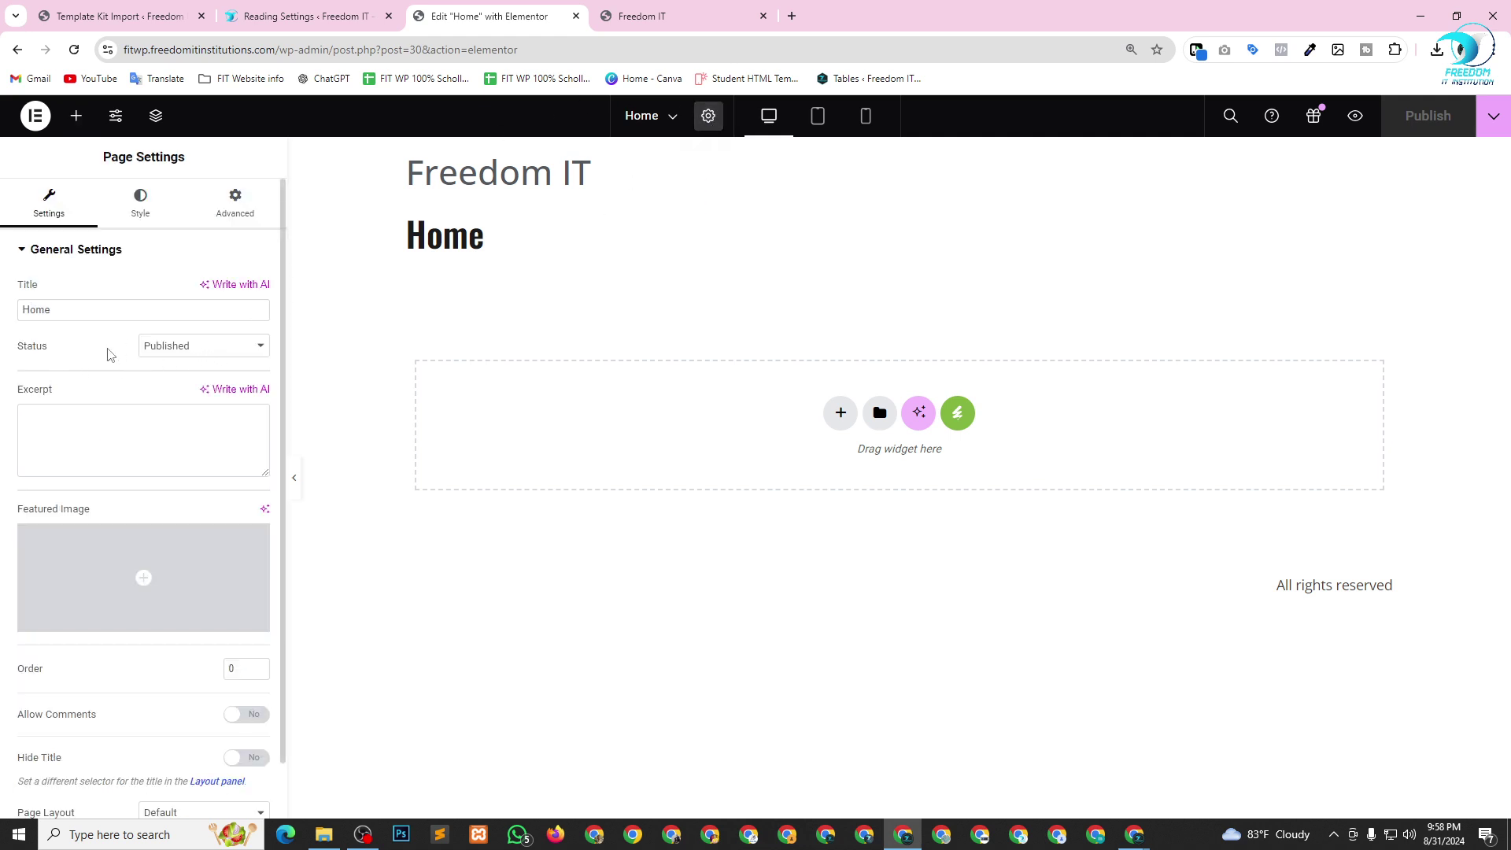
pyautogui.scroll(-1, 132, 516)
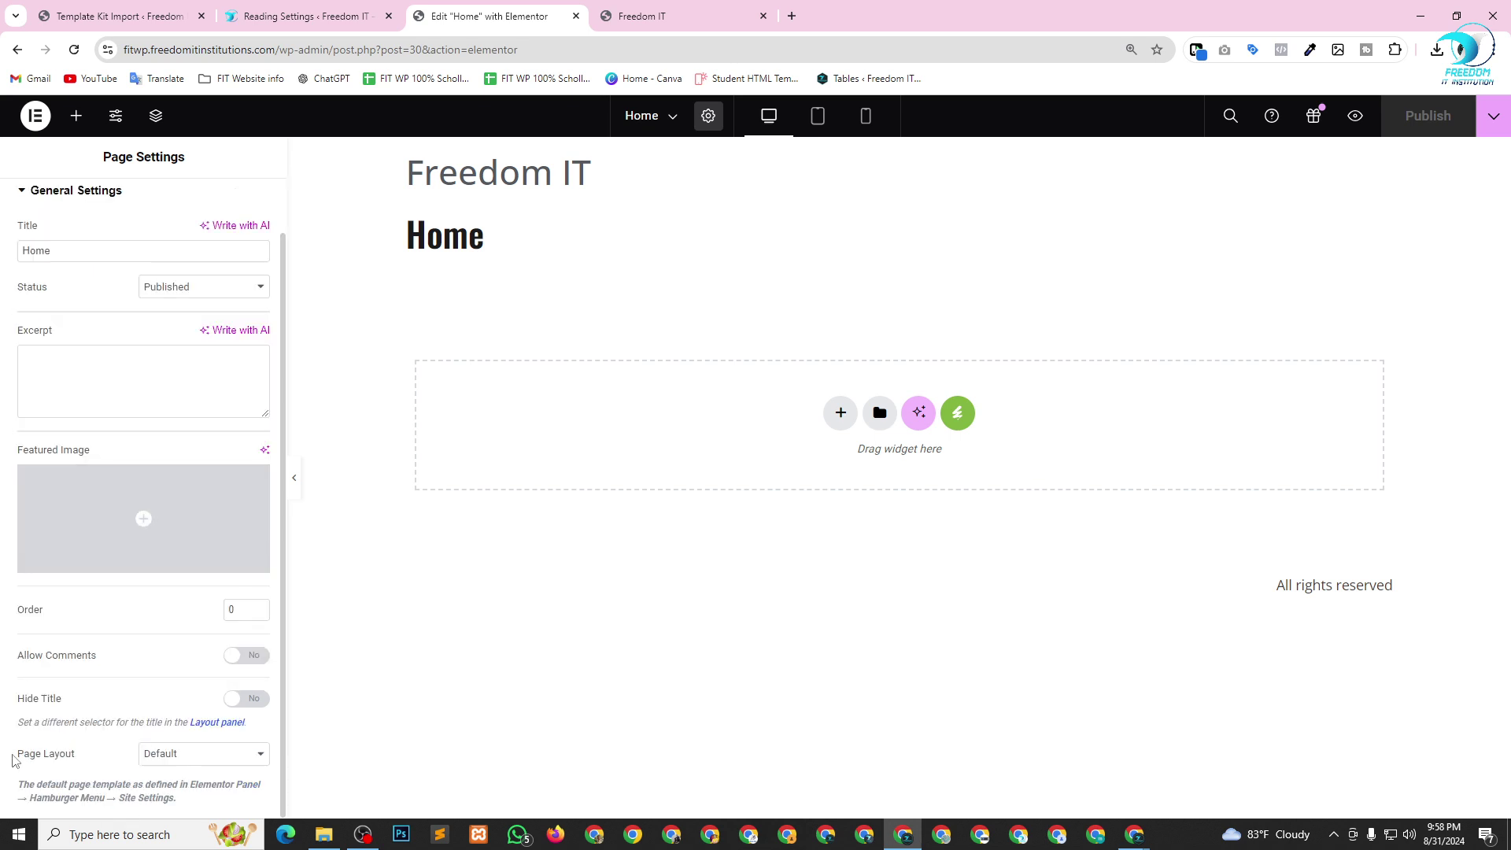
pyautogui.click(205, 761)
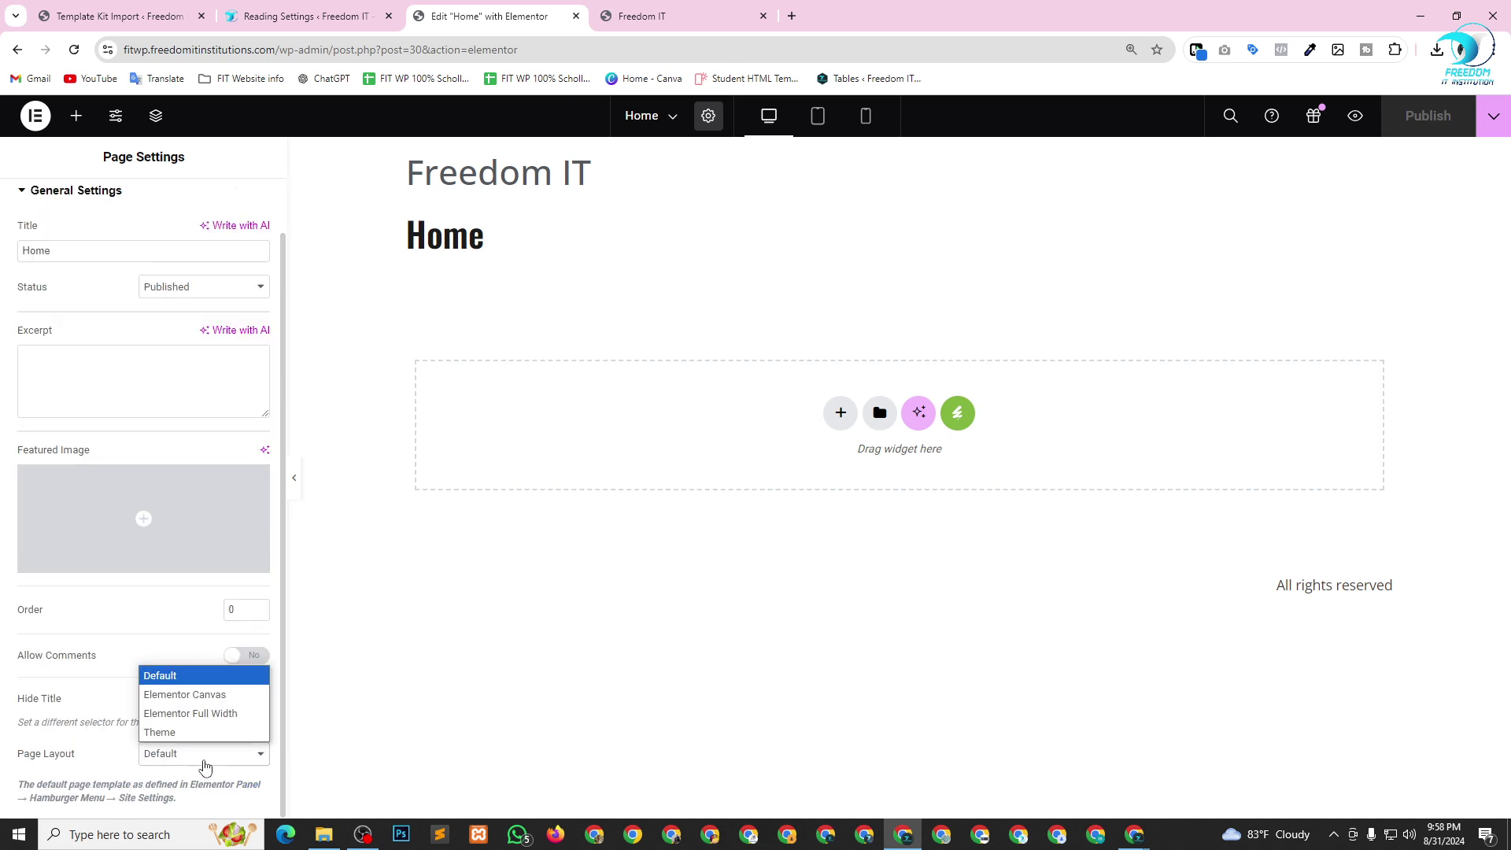
pyautogui.click(210, 696)
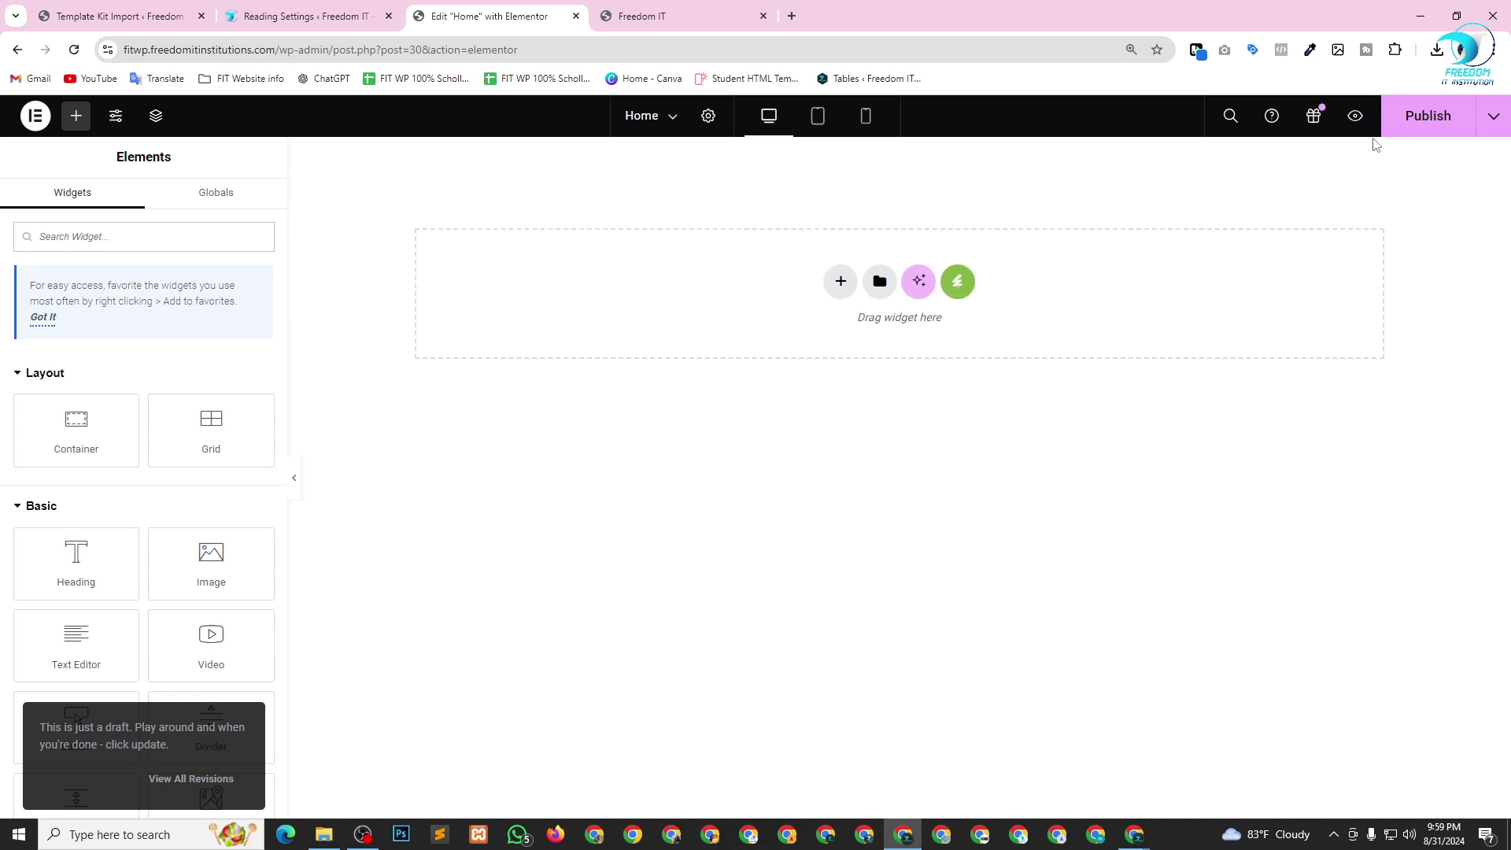
# Publish the Home page and reload the live site to view its front page.
pyautogui.click(1417, 126)
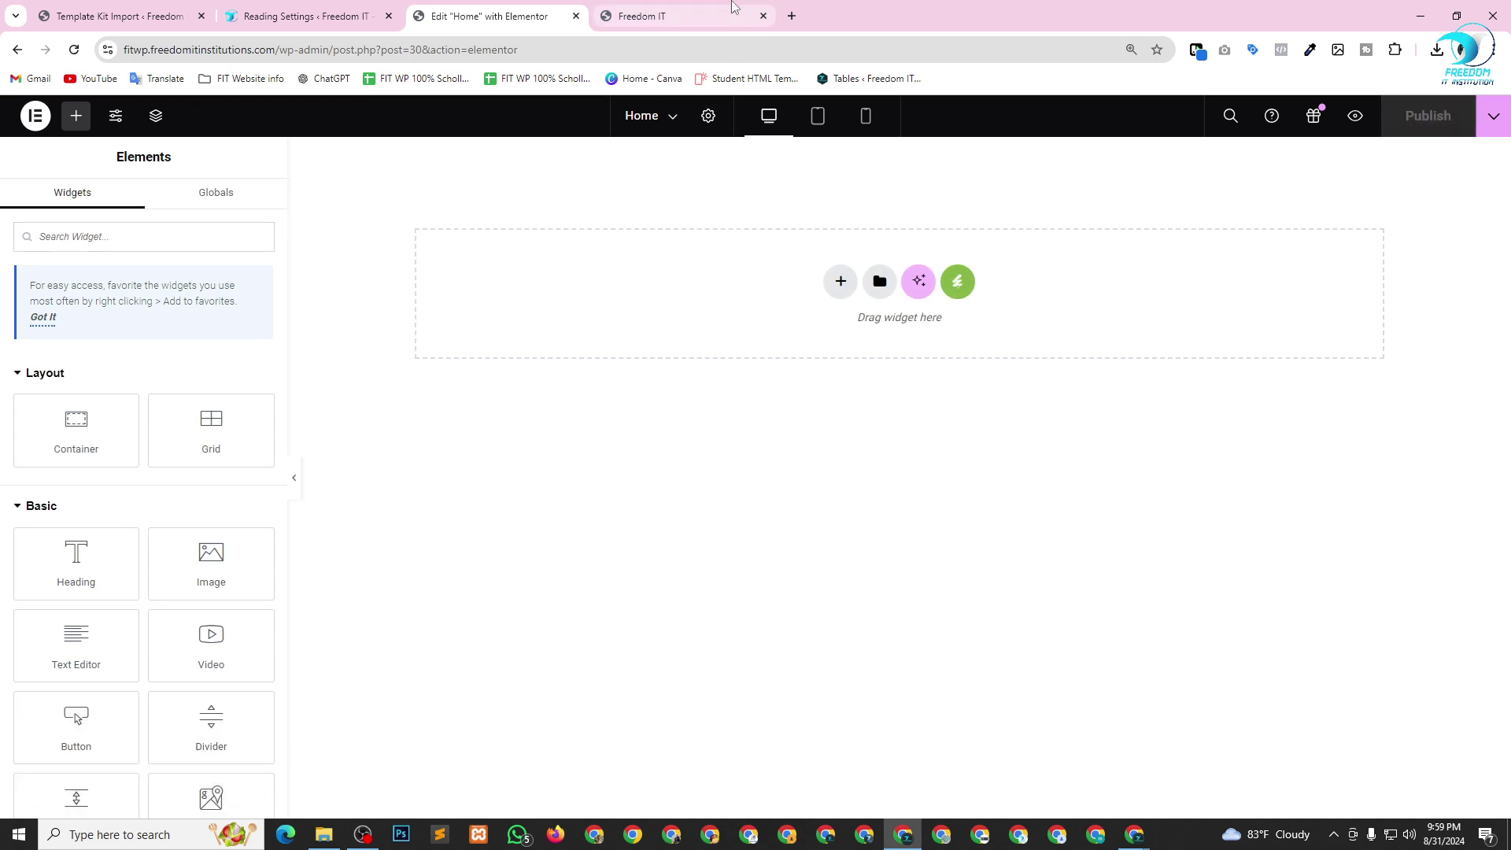
pyautogui.click(732, 7)
pyautogui.click(74, 49)
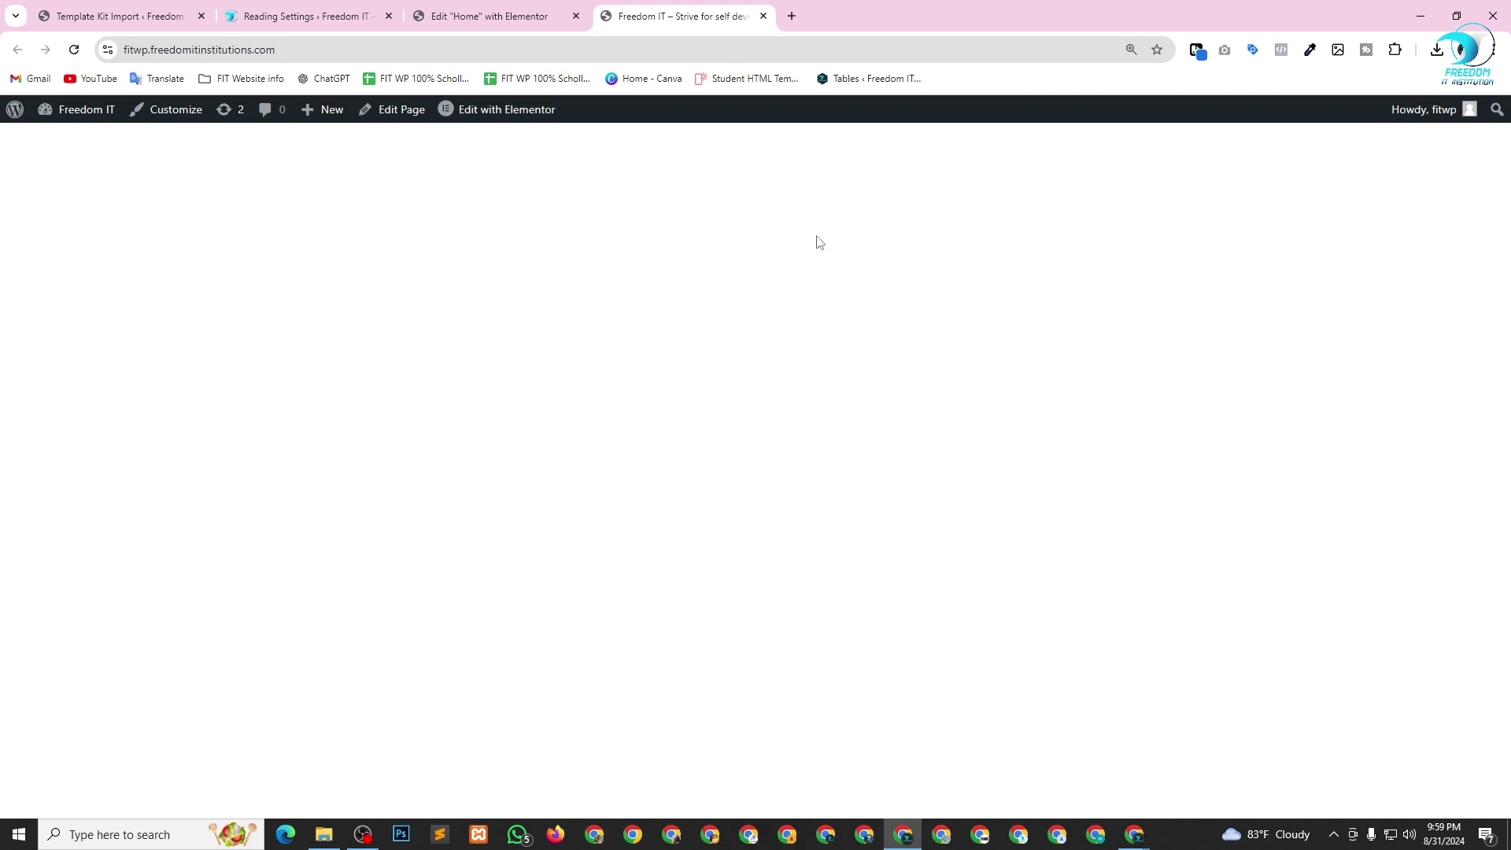
# Start importing the FAQ template from the installed template kit and return to the Home page's Elementor editor.
pyautogui.click(136, 15)
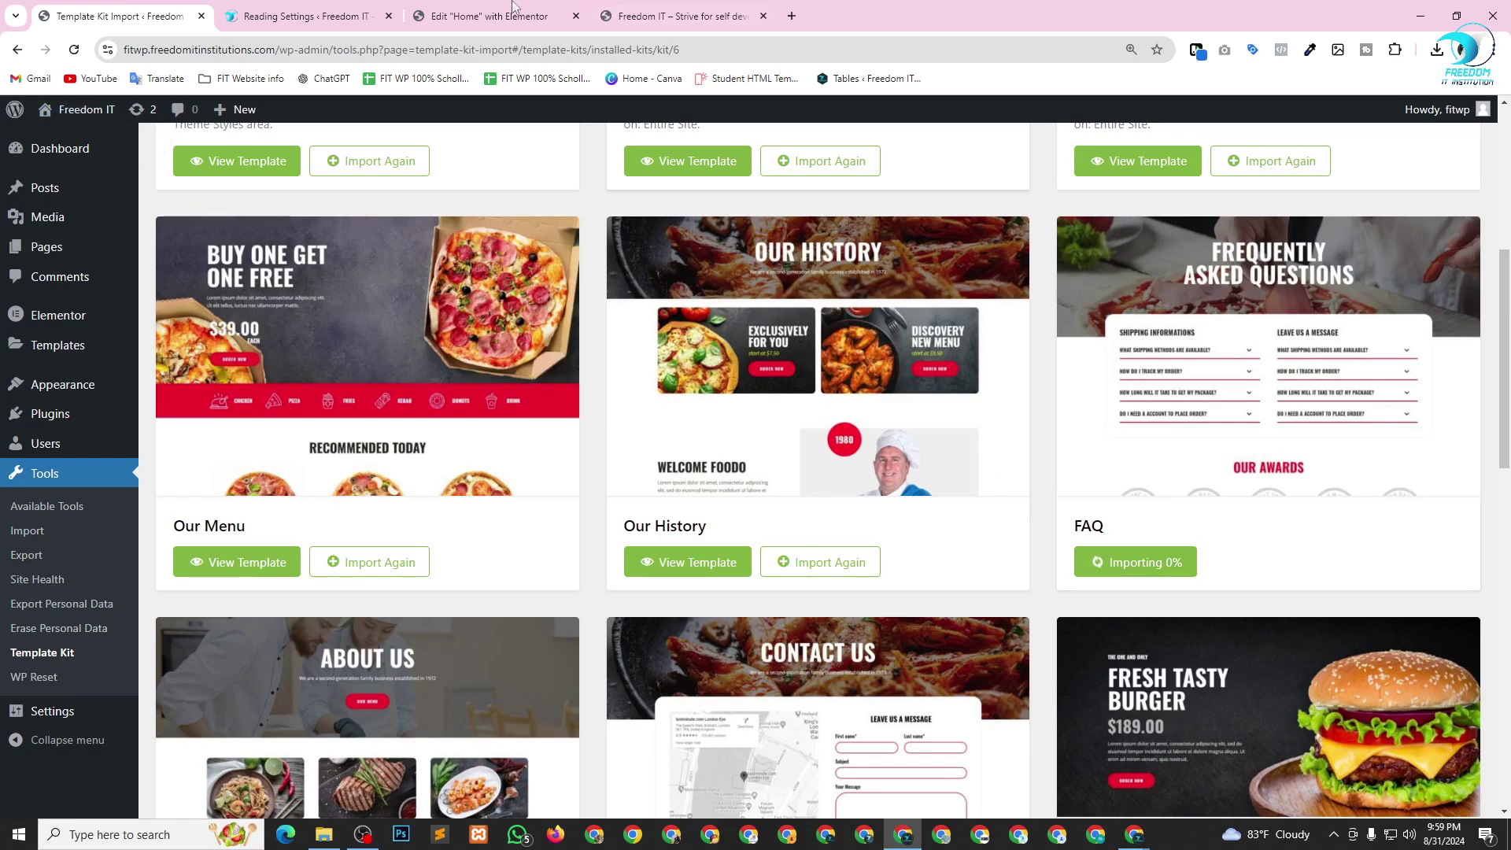
pyautogui.click(485, 6)
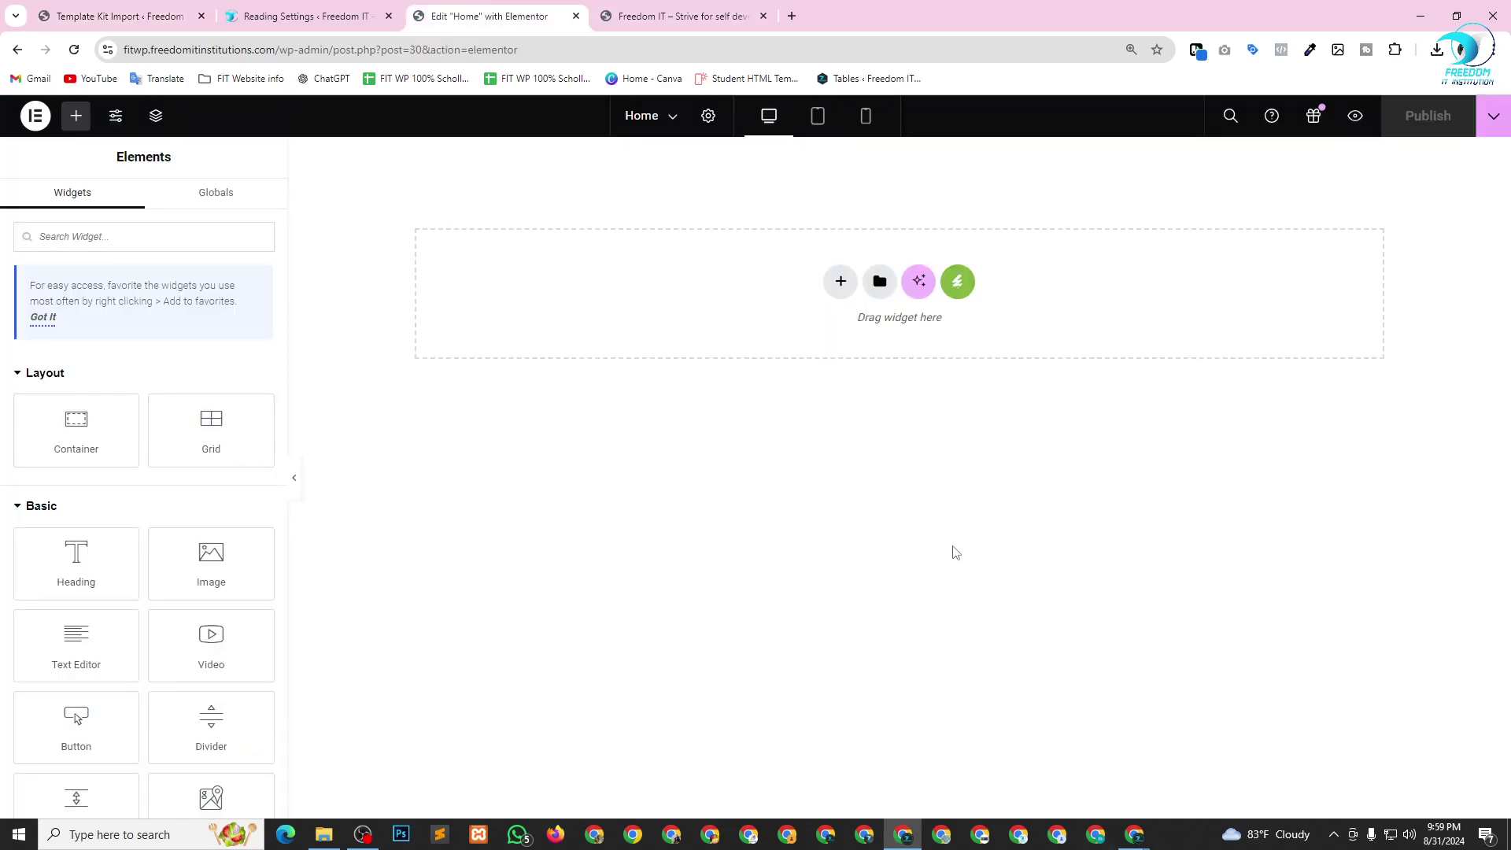
# Compare the live home page with its Elementor canvas and the kit's Header and Footer templates.
pyautogui.click(680, 13)
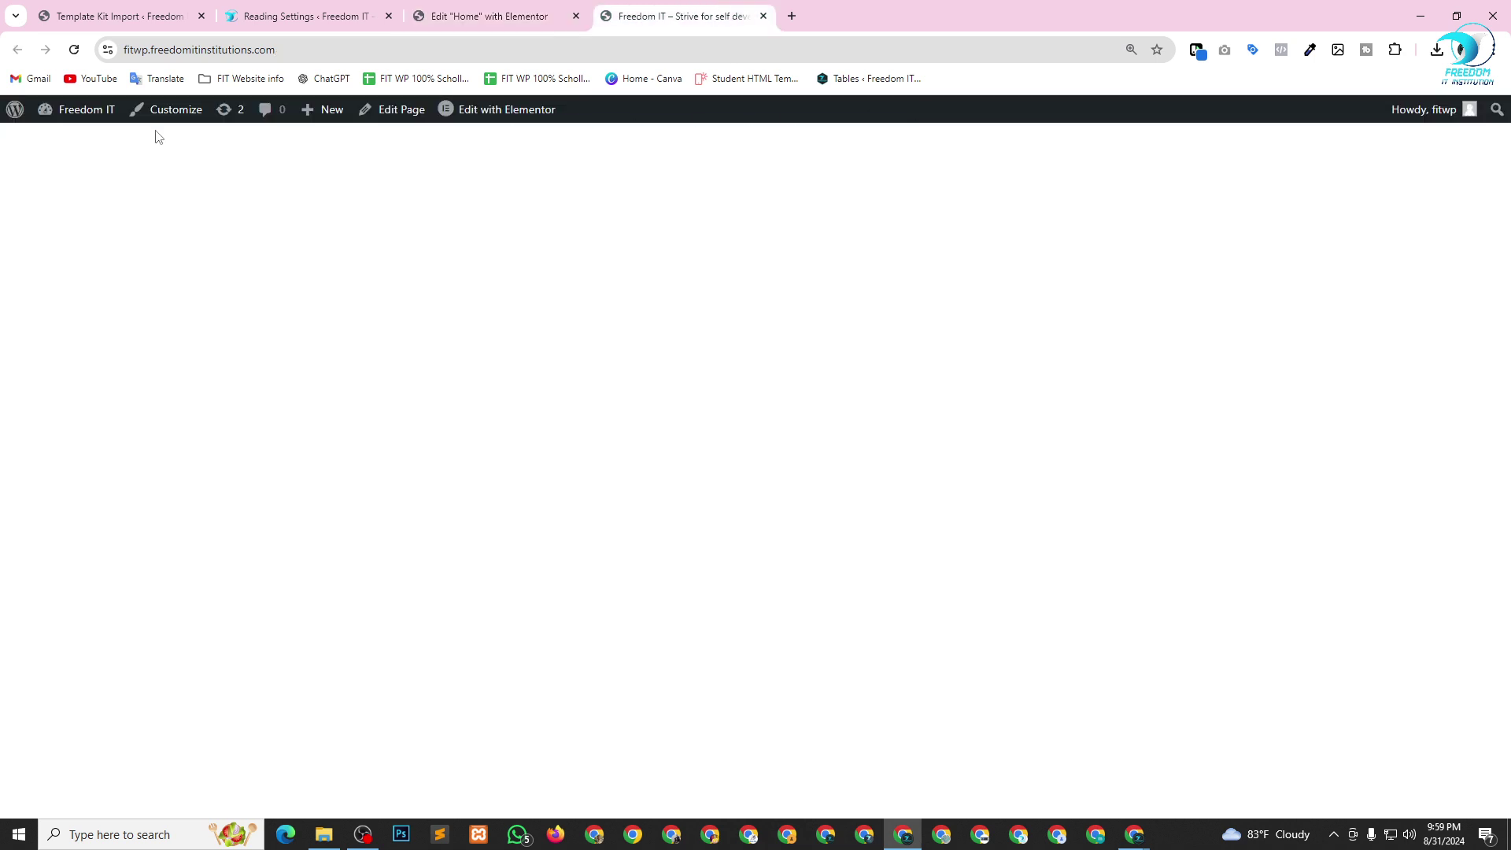
pyautogui.click(485, 15)
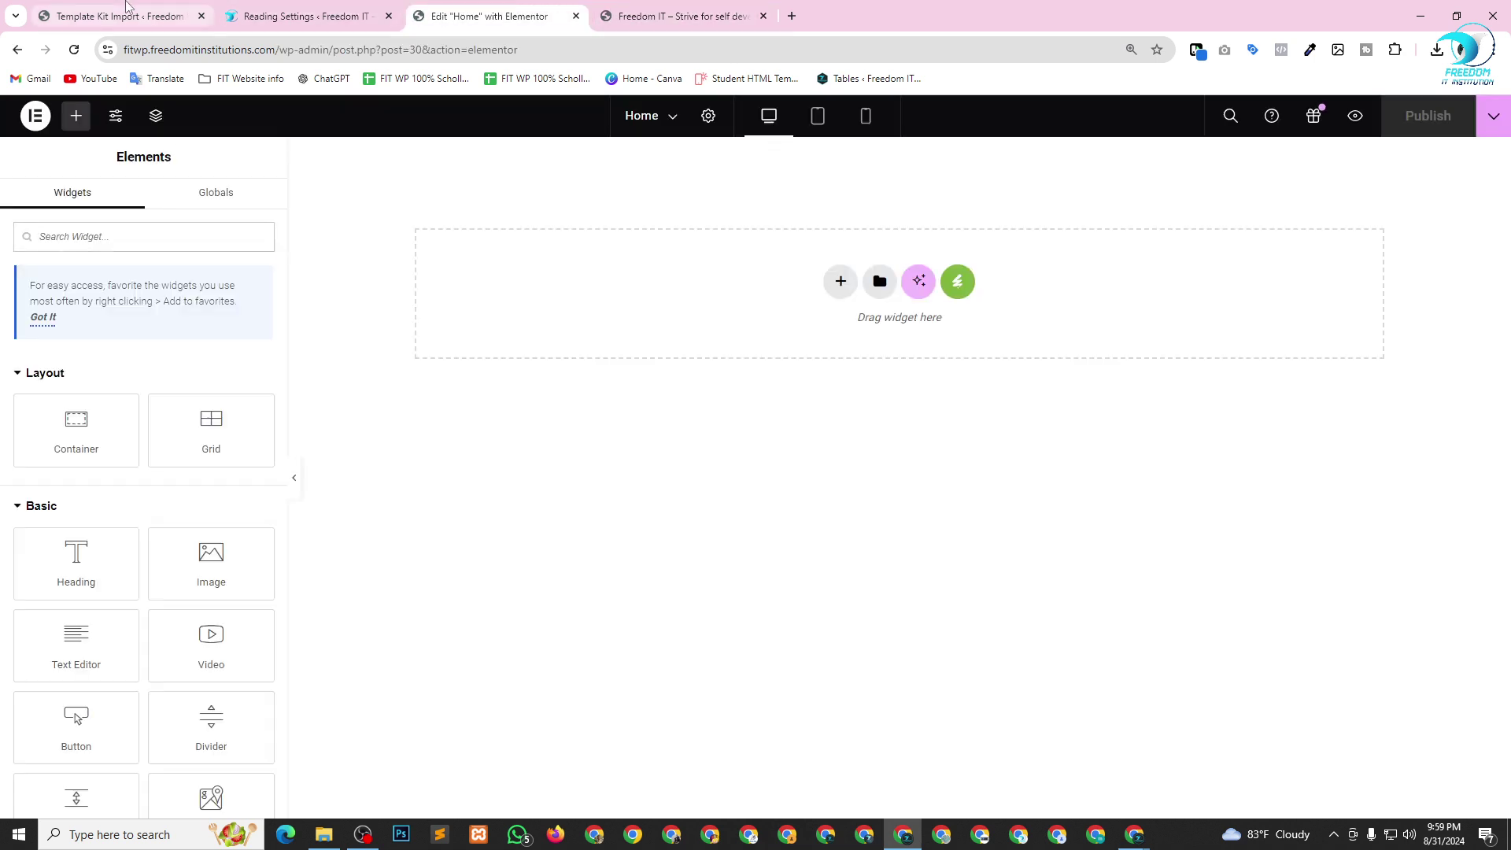
pyautogui.click(118, 16)
pyautogui.scroll(6, 687, 481)
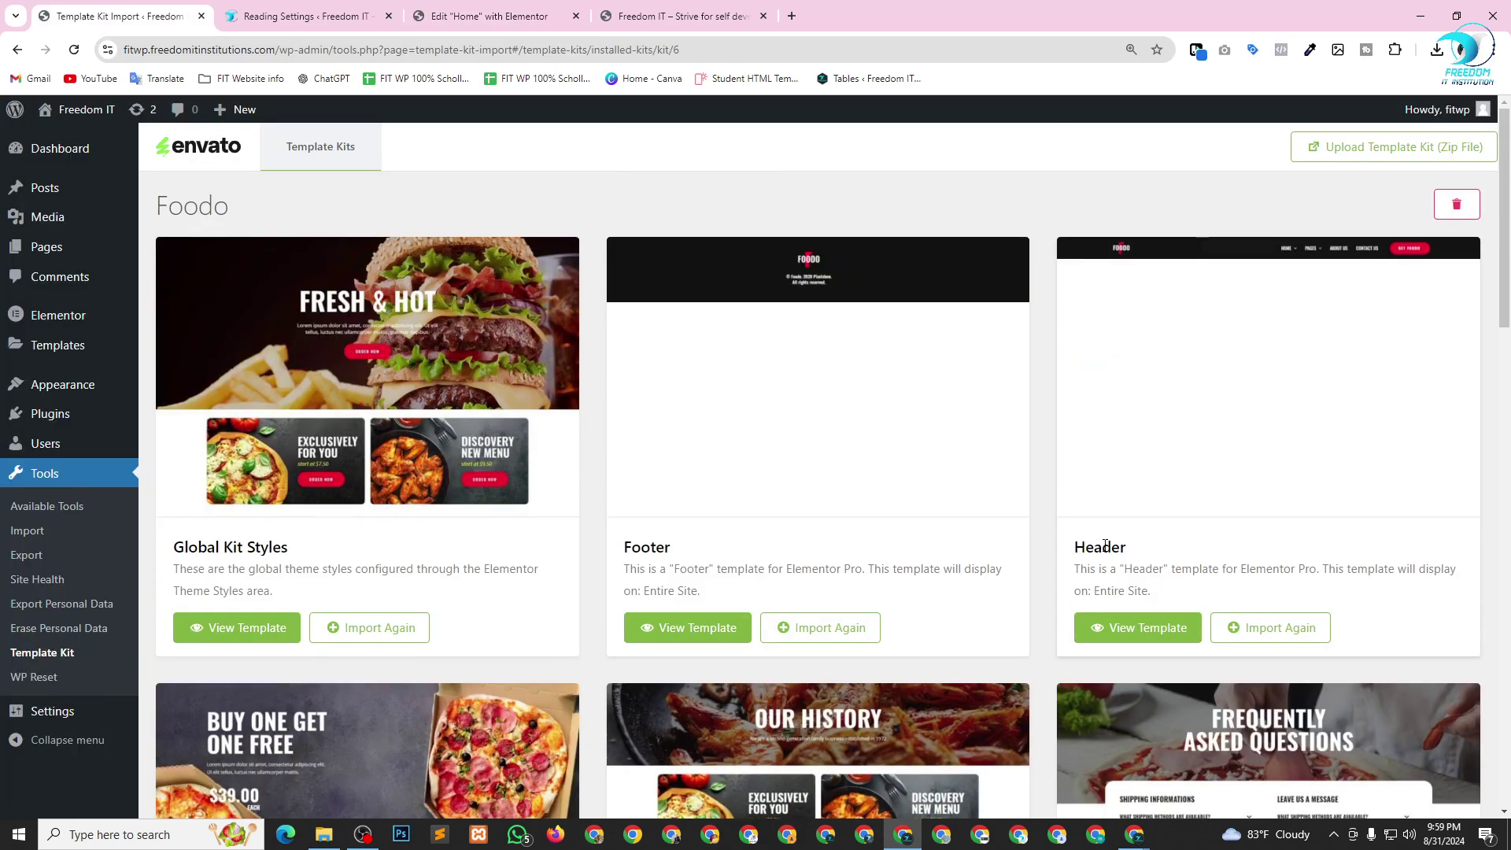
pyautogui.click(671, 6)
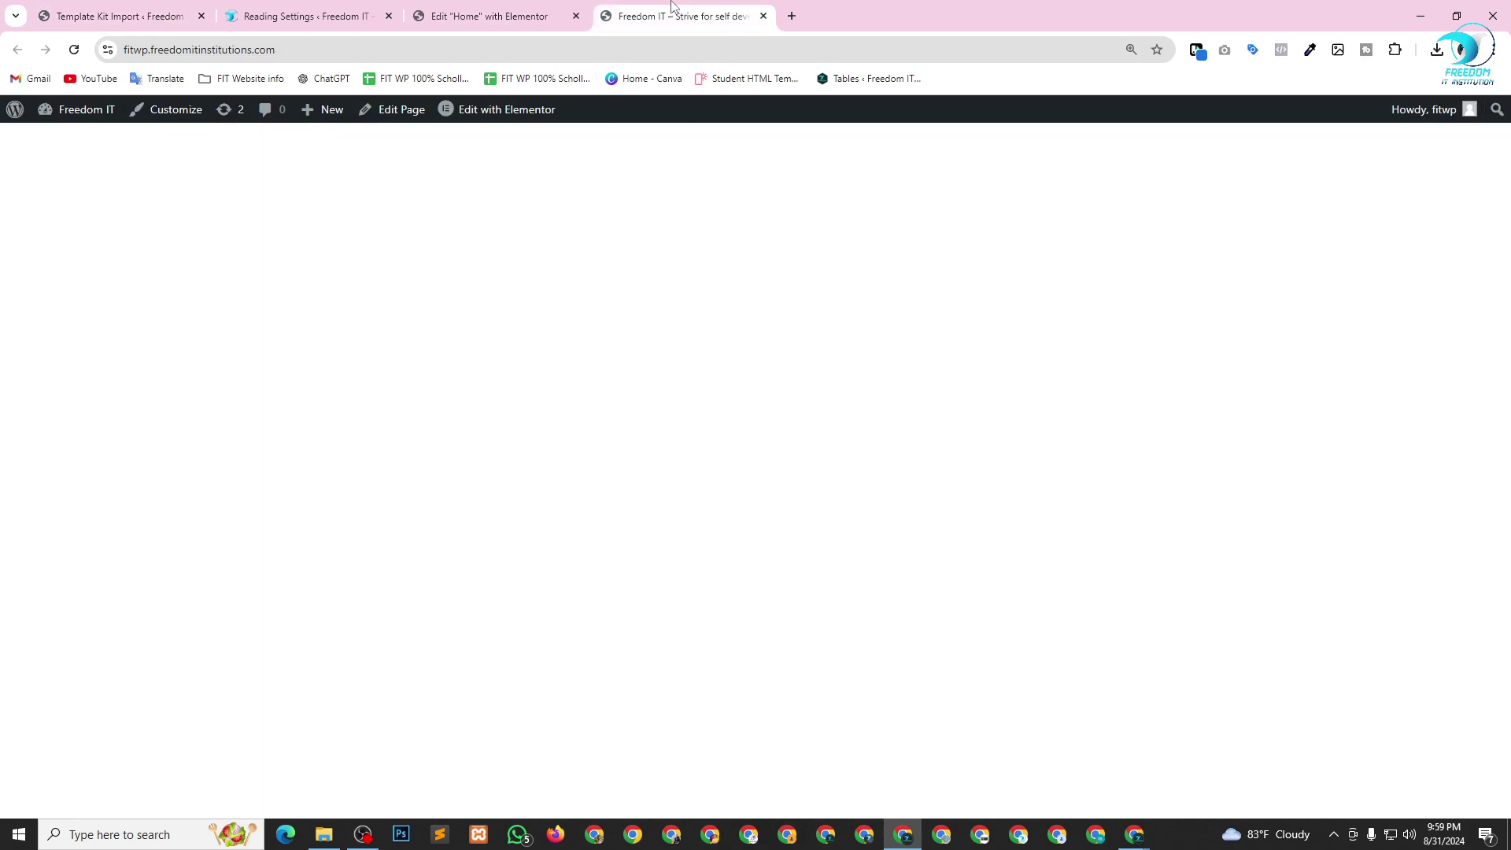
# Insert the saved Header template with its page settings into the Home page in Elementor and publish the page.
pyautogui.click(464, 9)
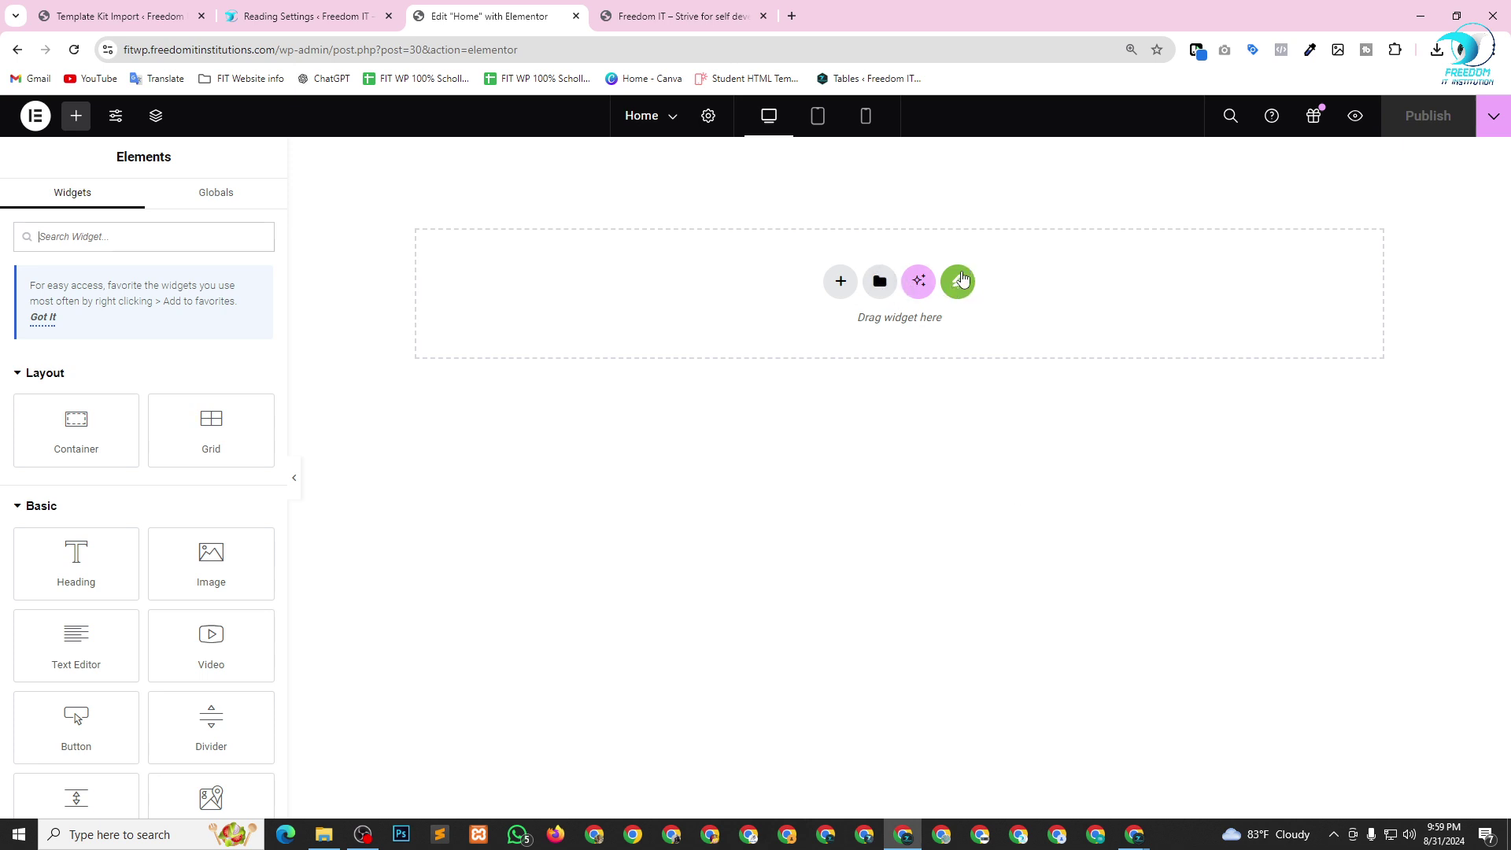
pyautogui.click(880, 283)
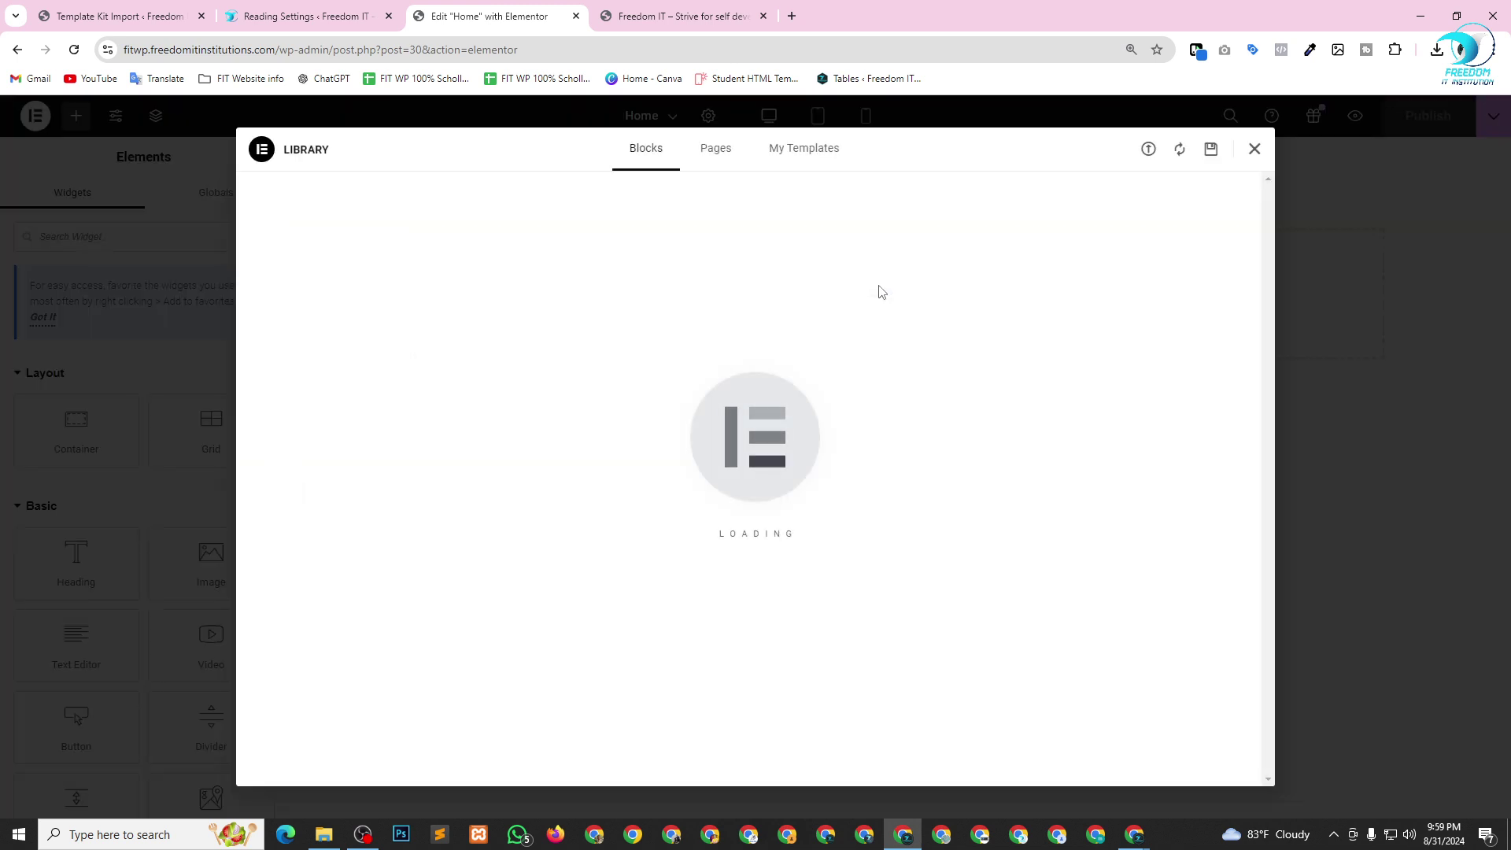
pyautogui.click(790, 157)
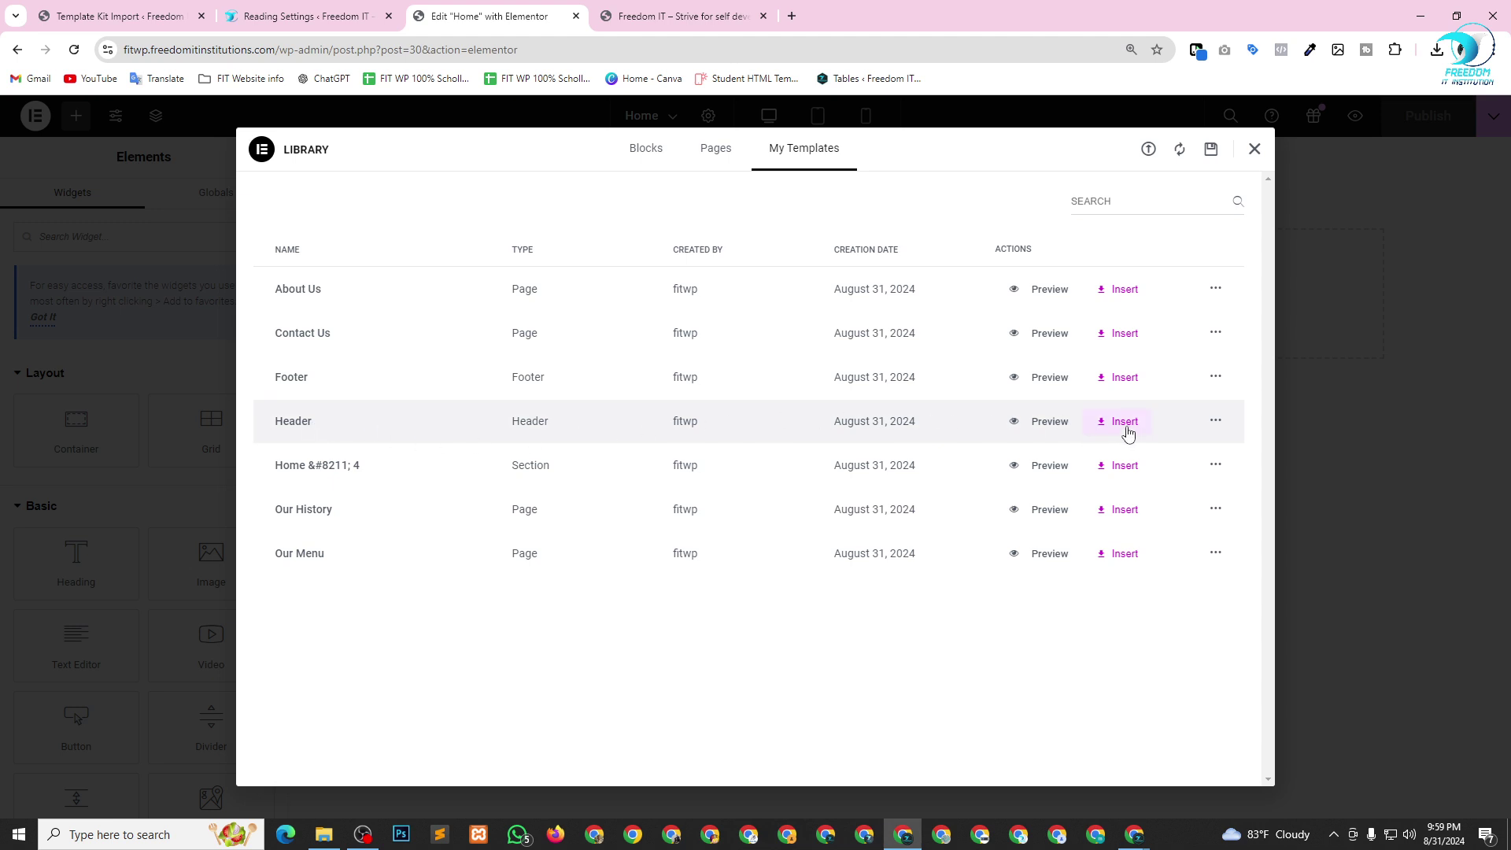
pyautogui.click(1127, 432)
pyautogui.click(913, 495)
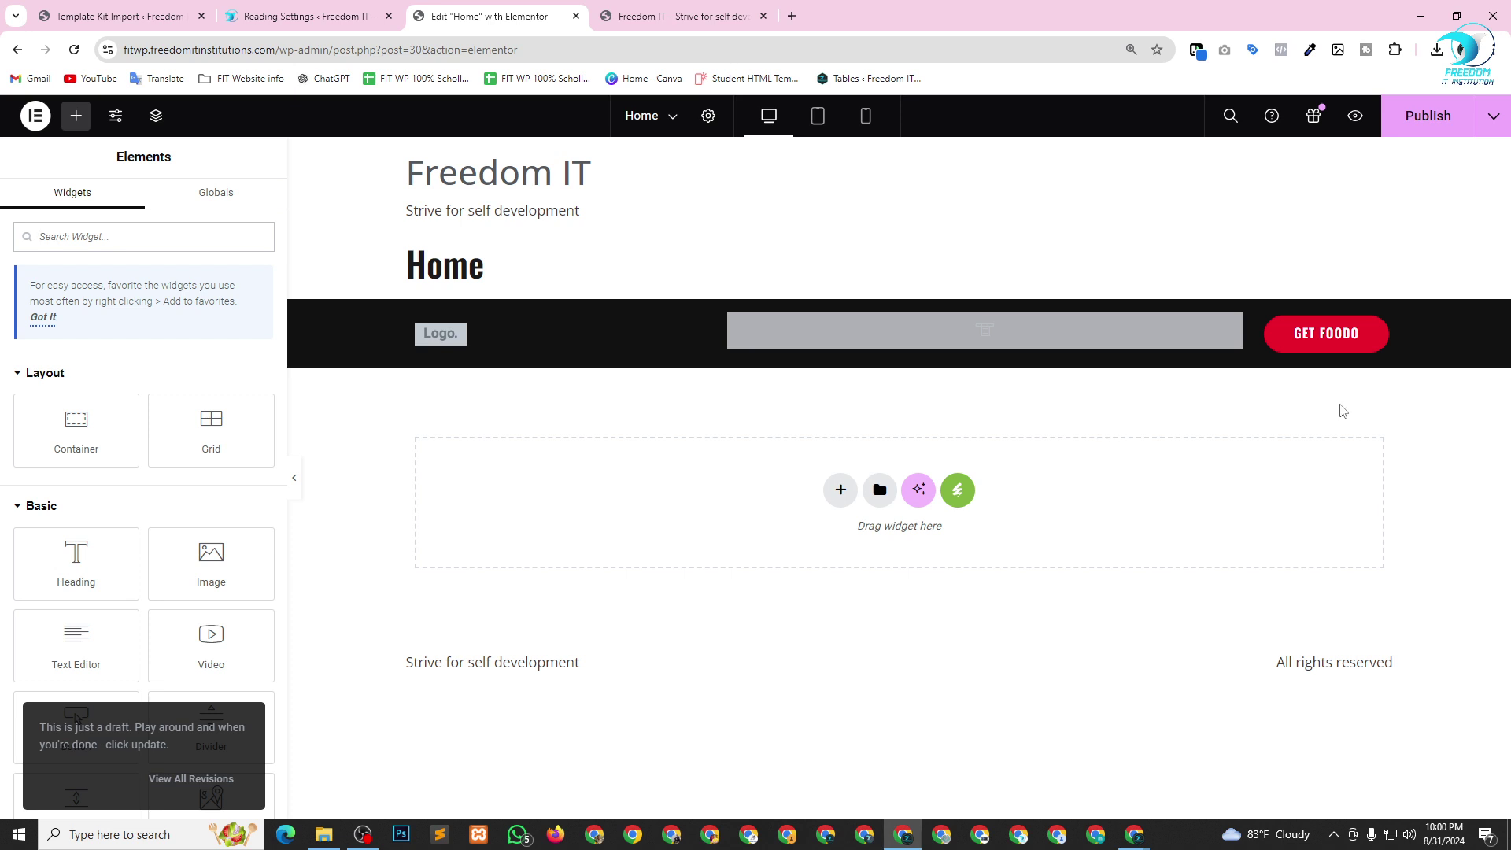
pyautogui.click(1430, 114)
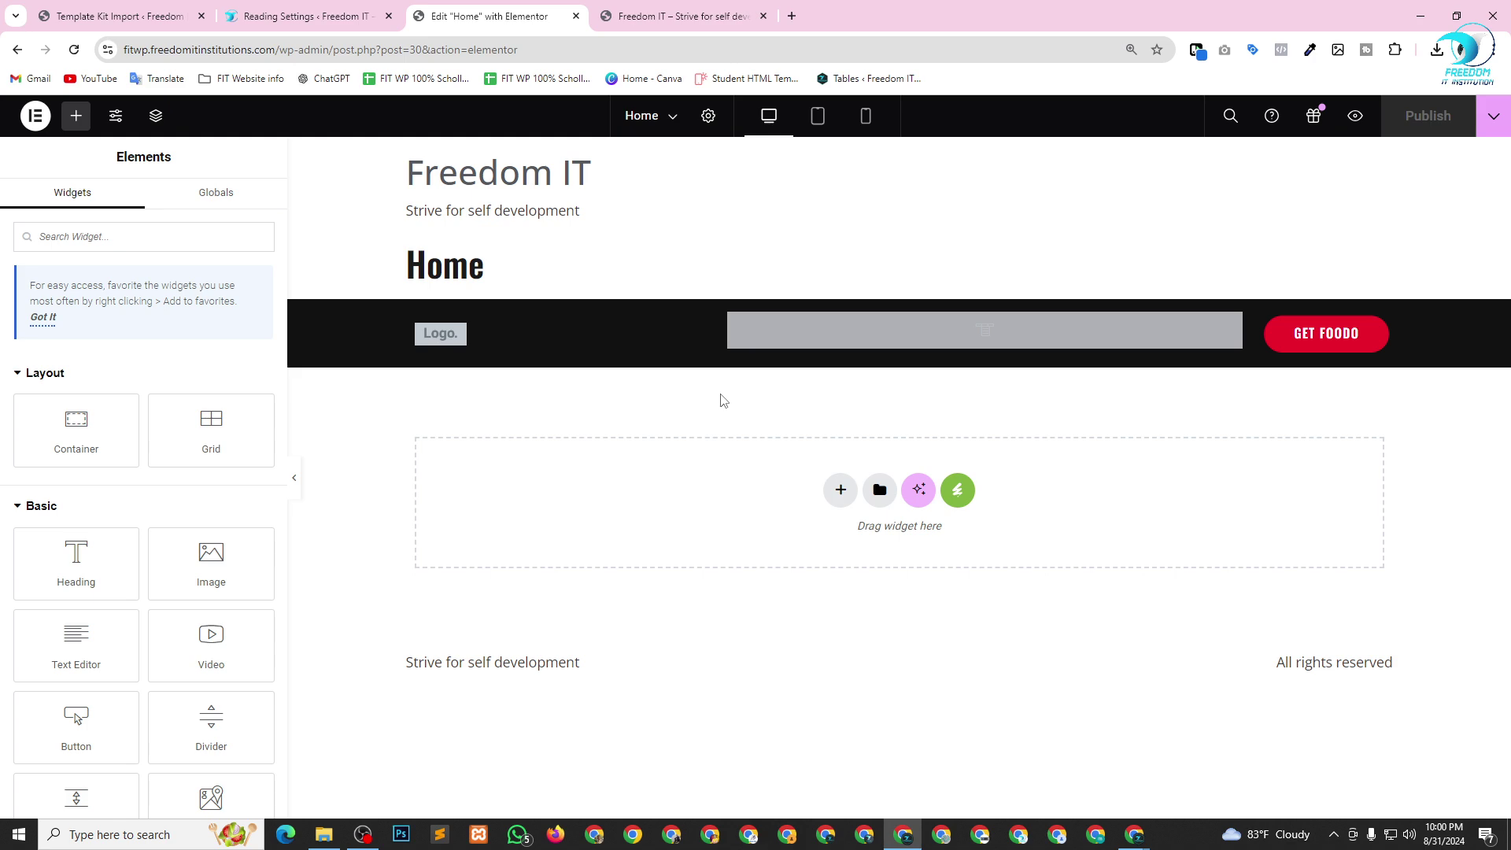
# Check the FAQ template's import progress, and create a WordPress menu named Main Menu with Header as its display location.
pyautogui.click(99, 13)
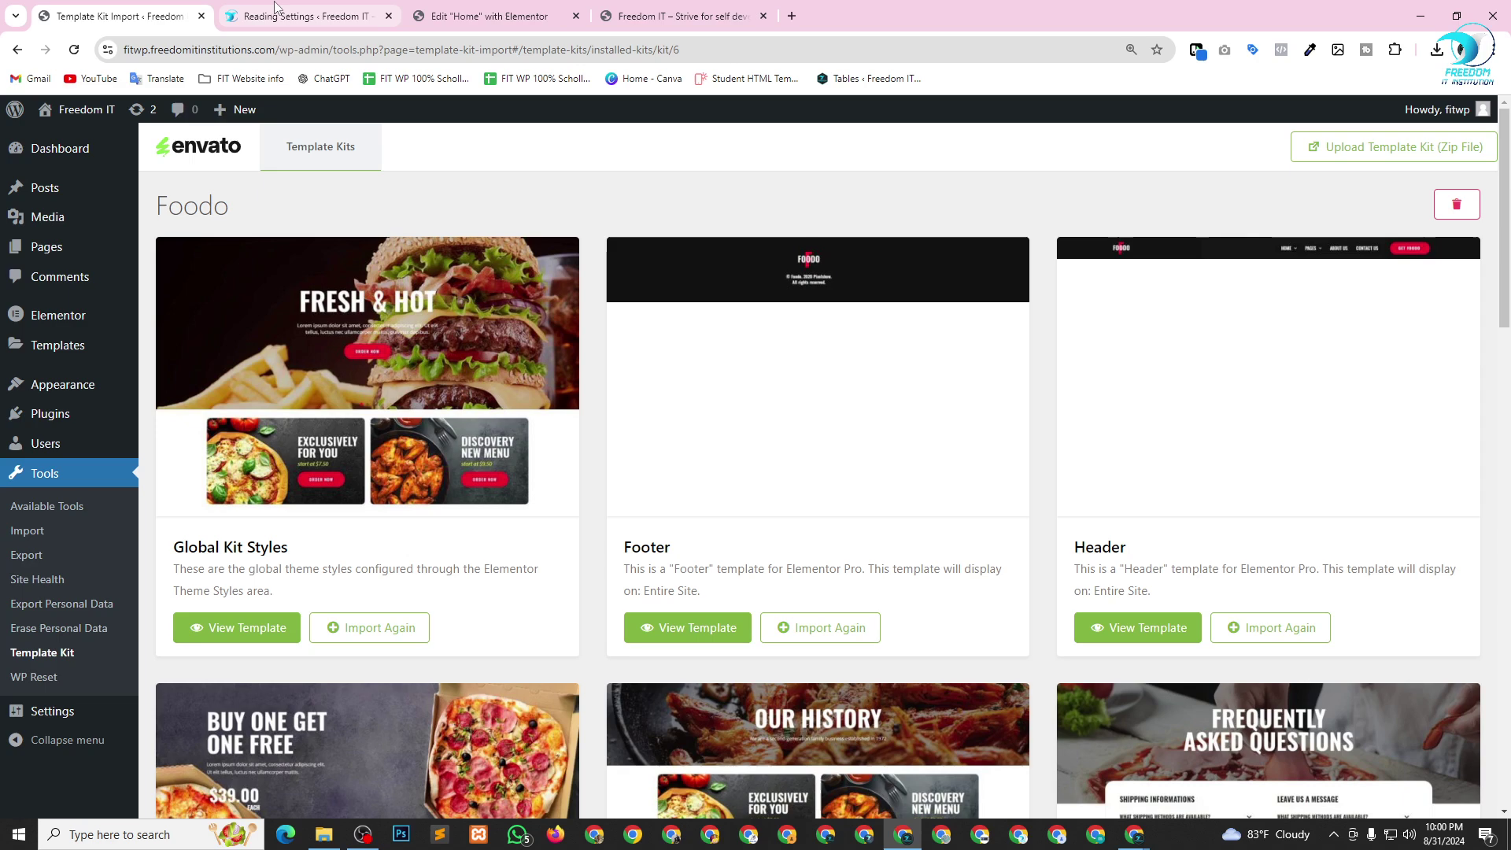
pyautogui.scroll(-8, 1312, 565)
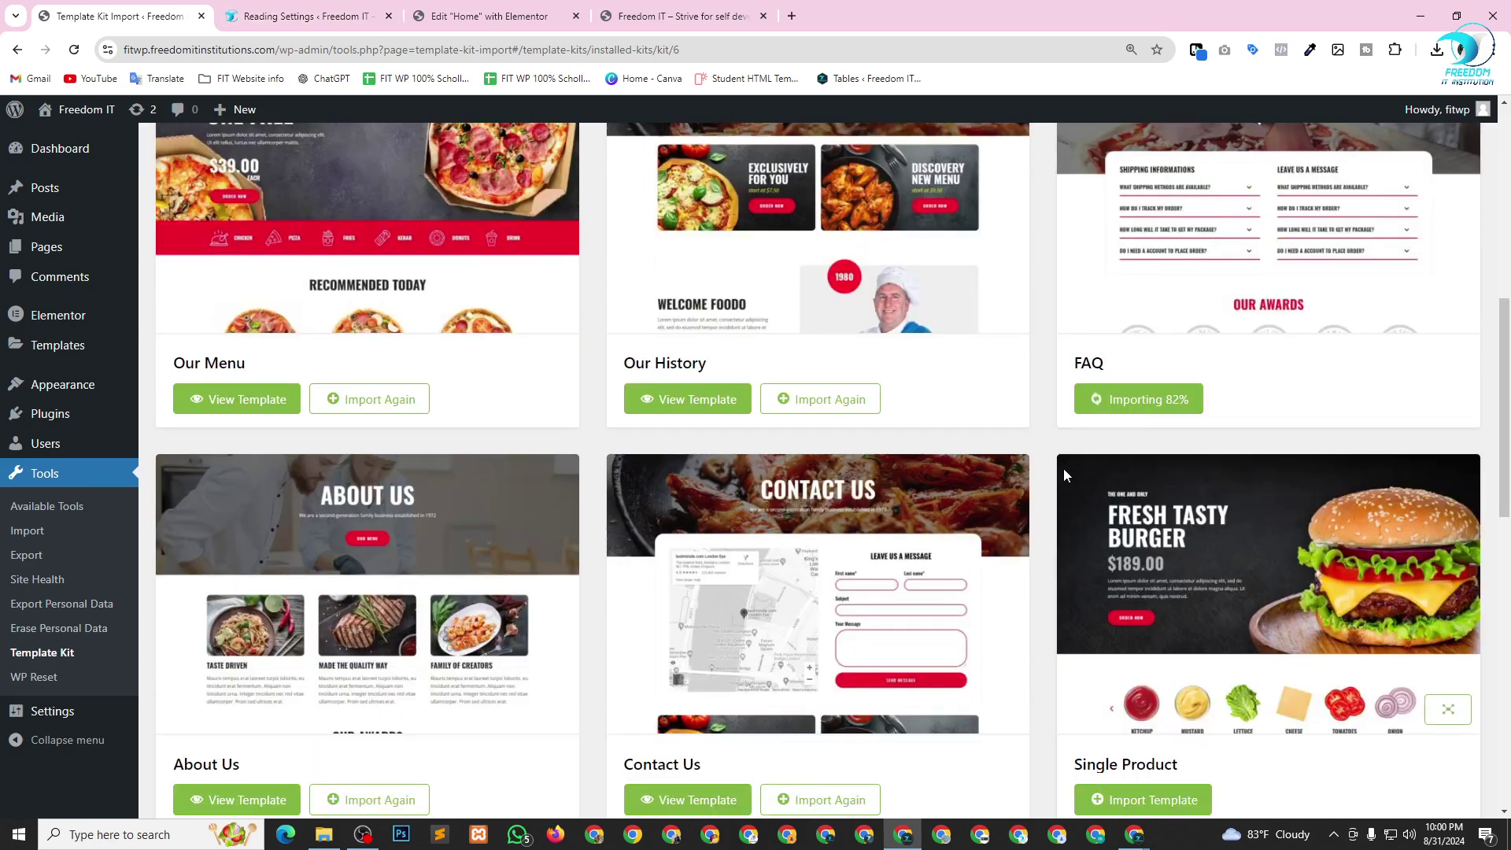
pyautogui.click(228, 6)
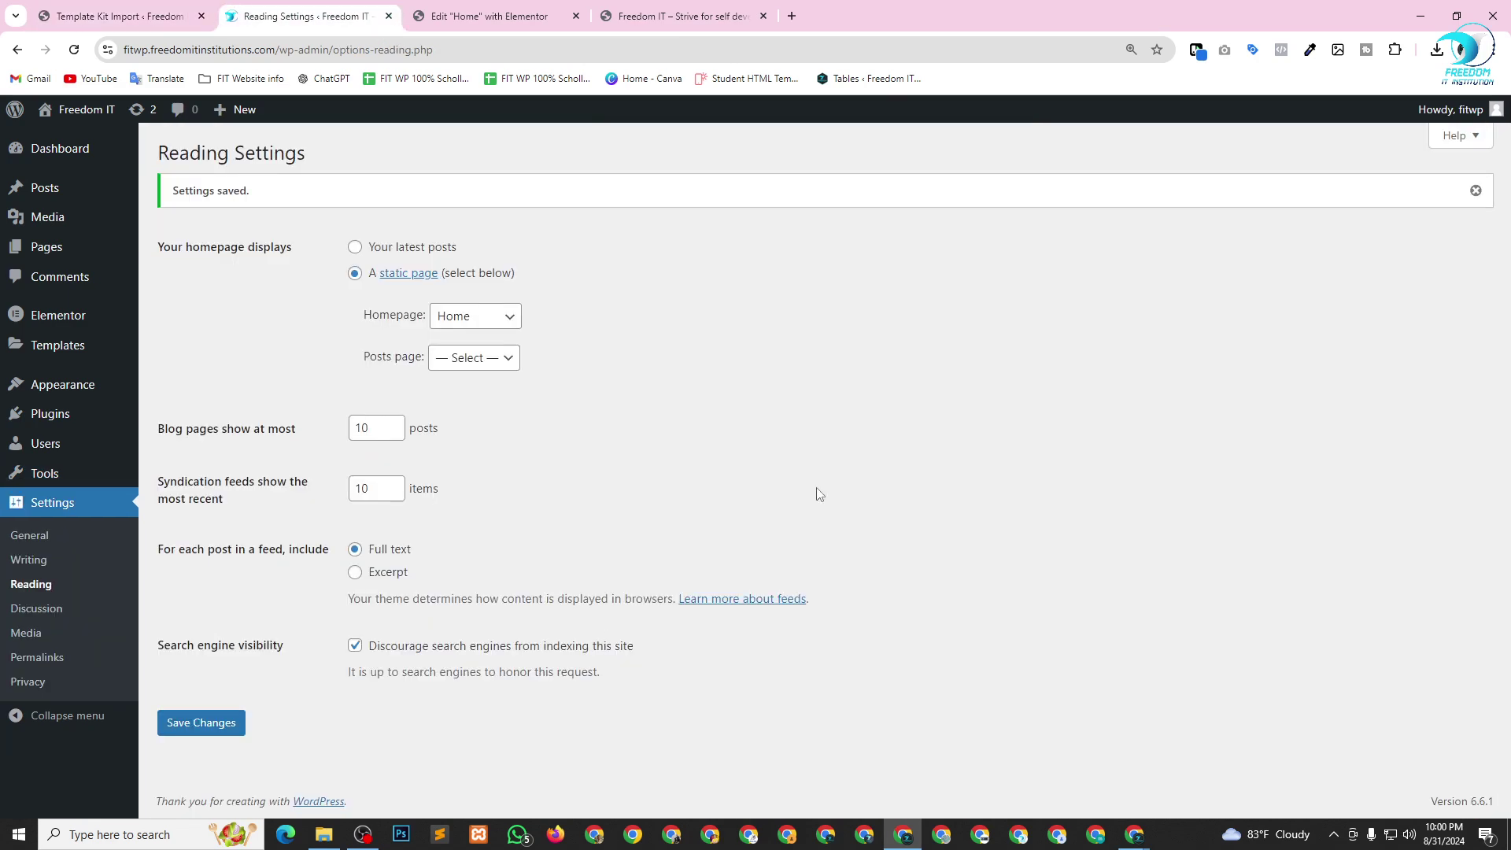
pyautogui.moveTo(75, 387)
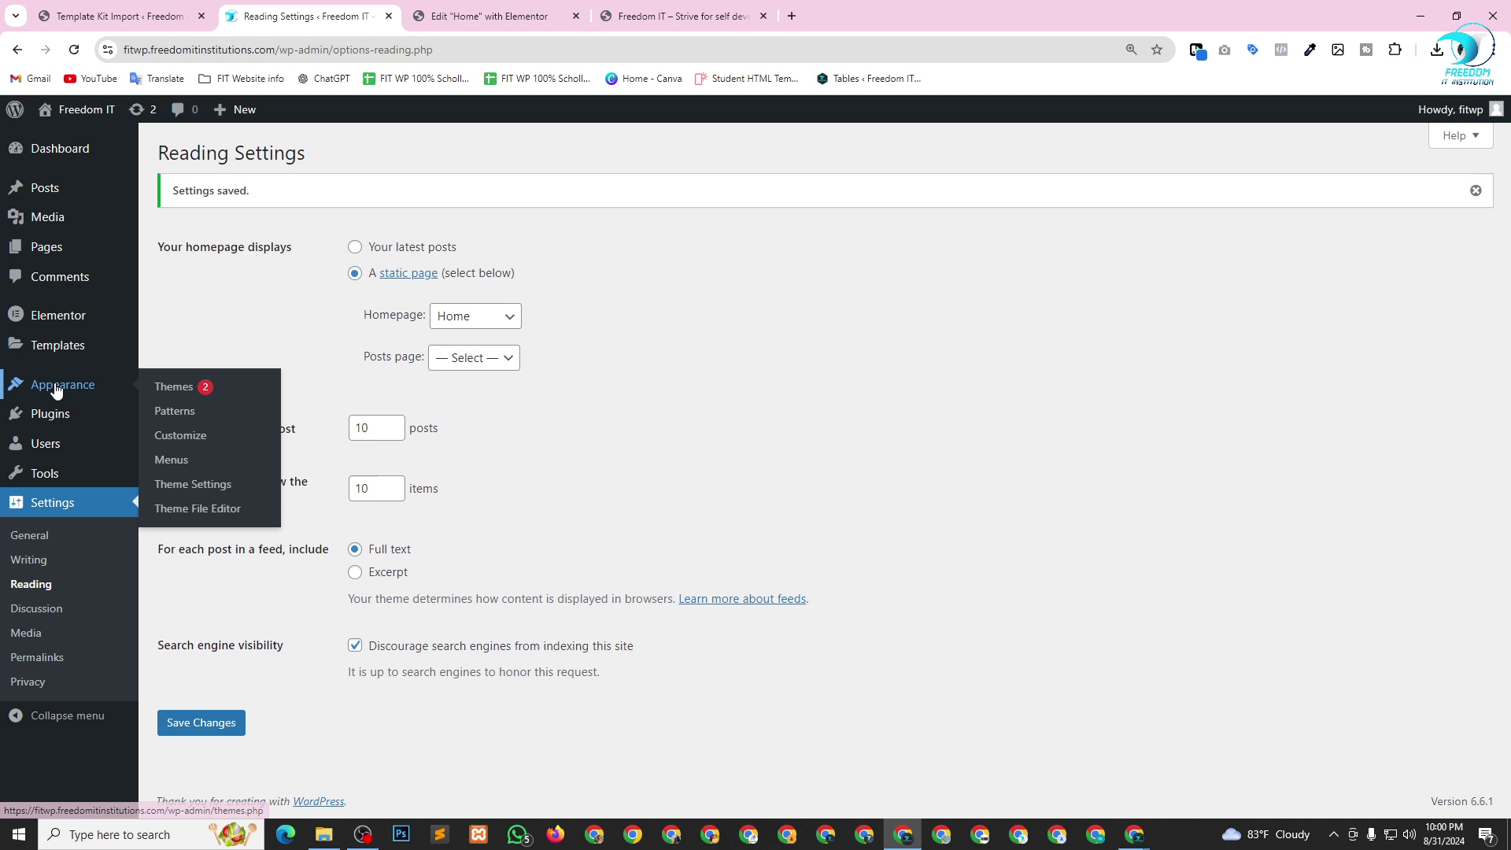
pyautogui.click(175, 462)
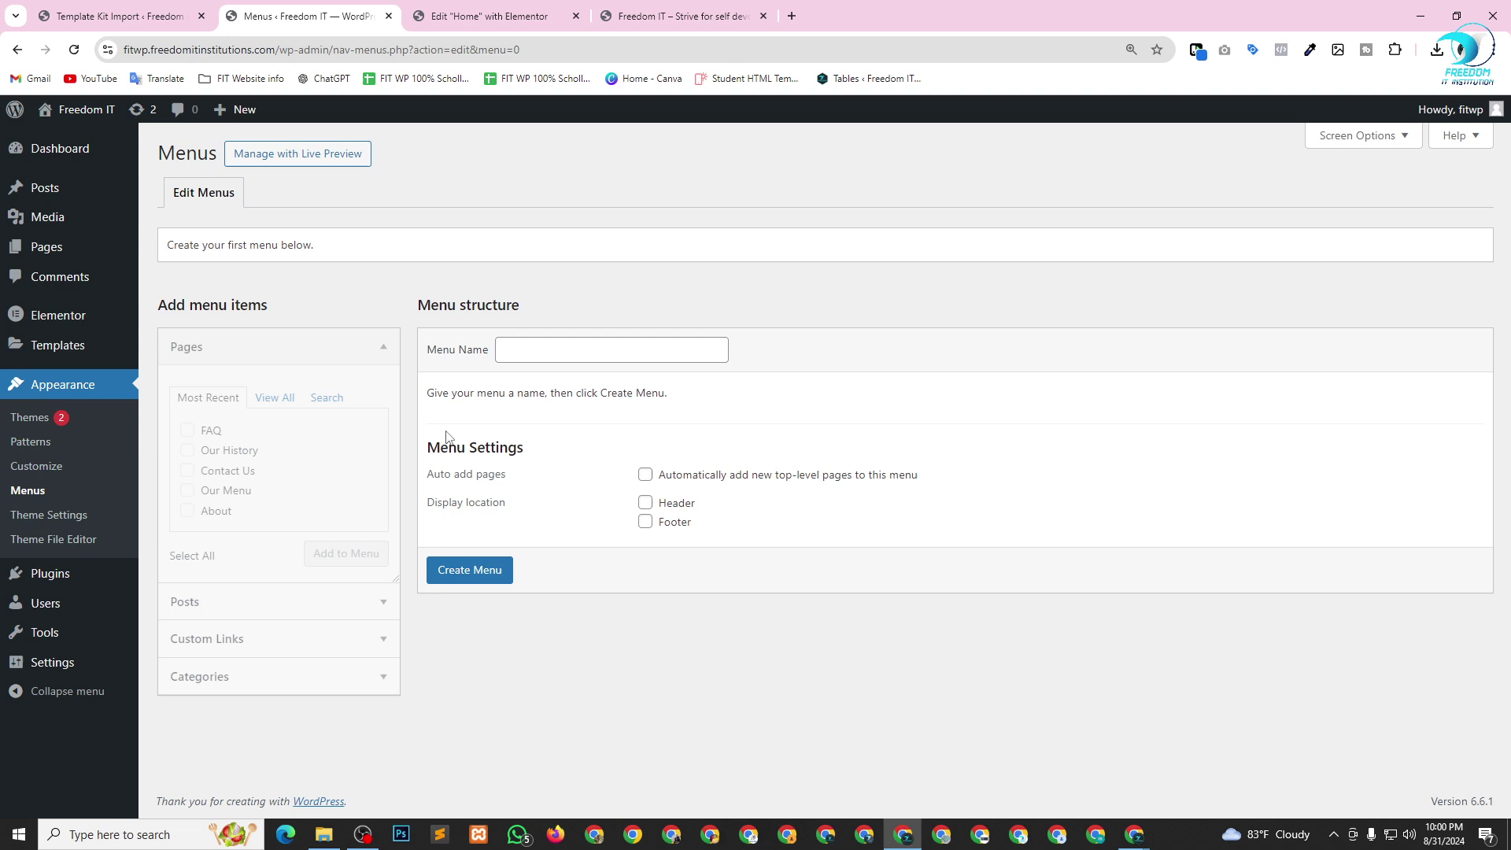
pyautogui.click(521, 351)
pyautogui.click(584, 386)
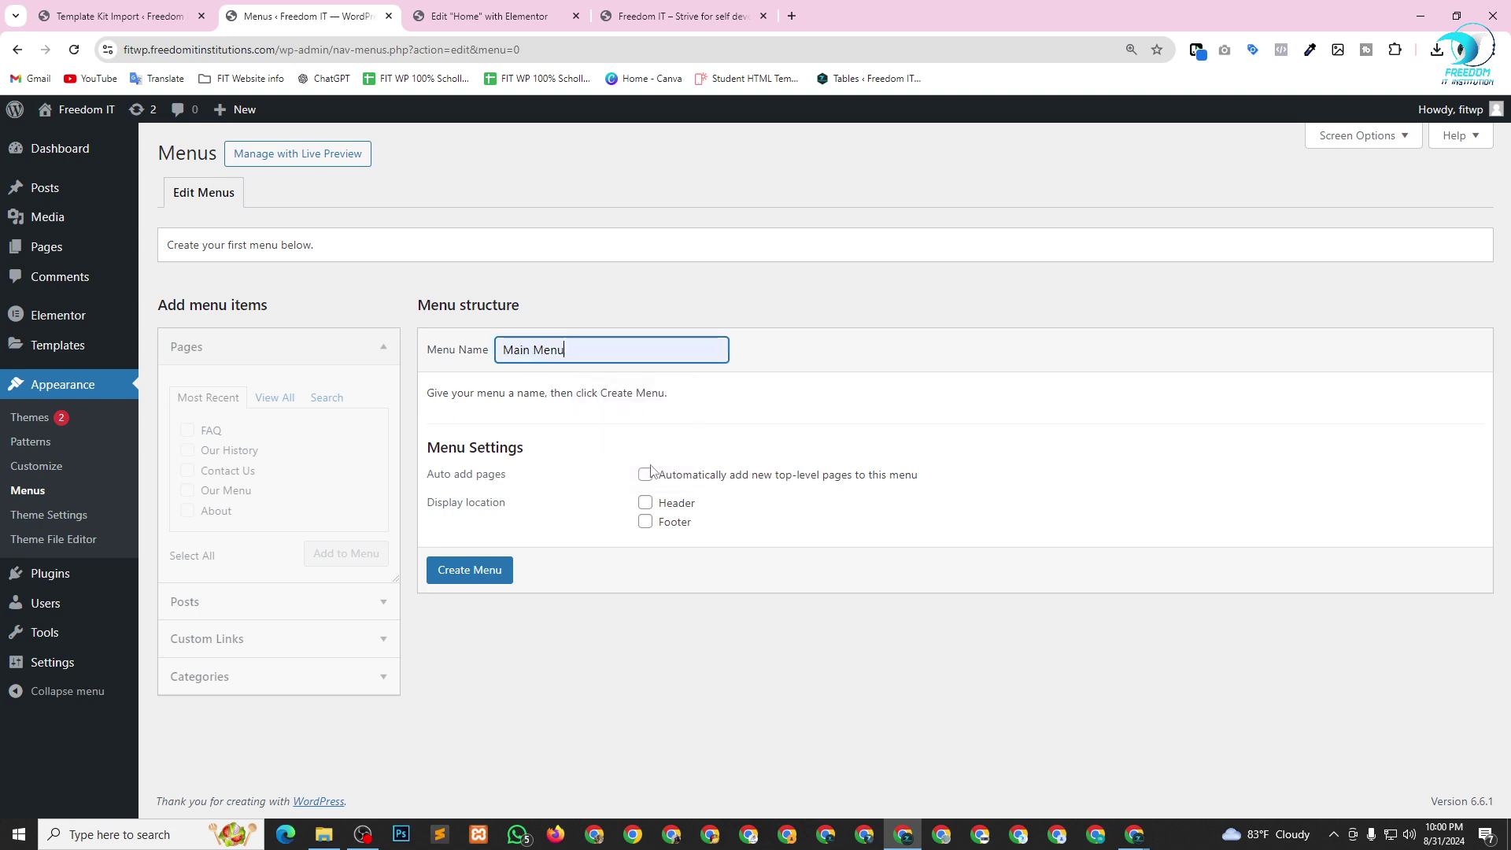
pyautogui.click(645, 504)
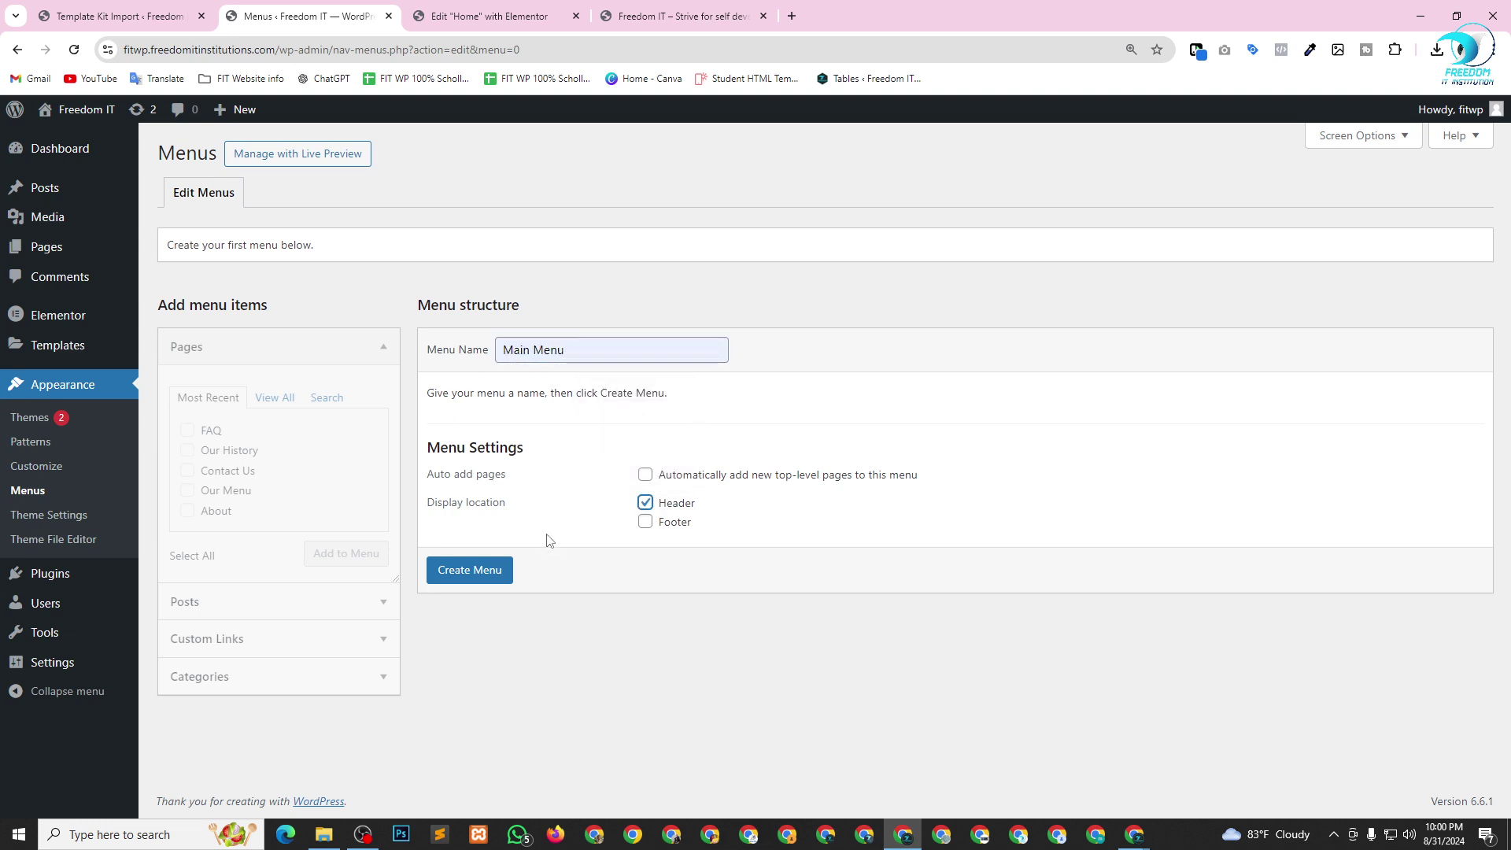
pyautogui.click(486, 580)
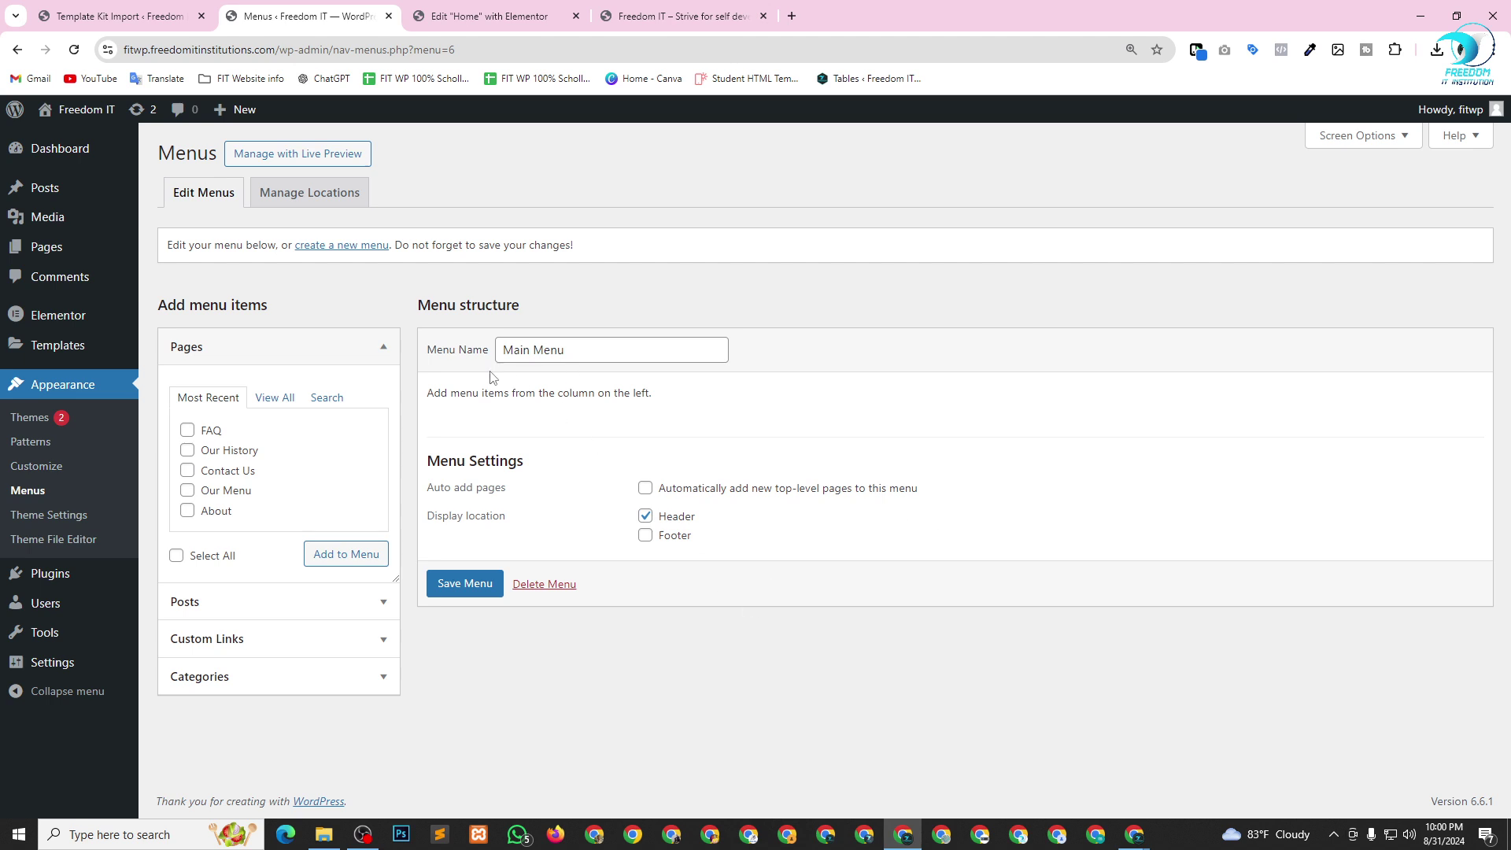
# Add the Home, About, Contact Us, FAQ, Our History and Our Menu pages to Main Menu.
pyautogui.click(279, 398)
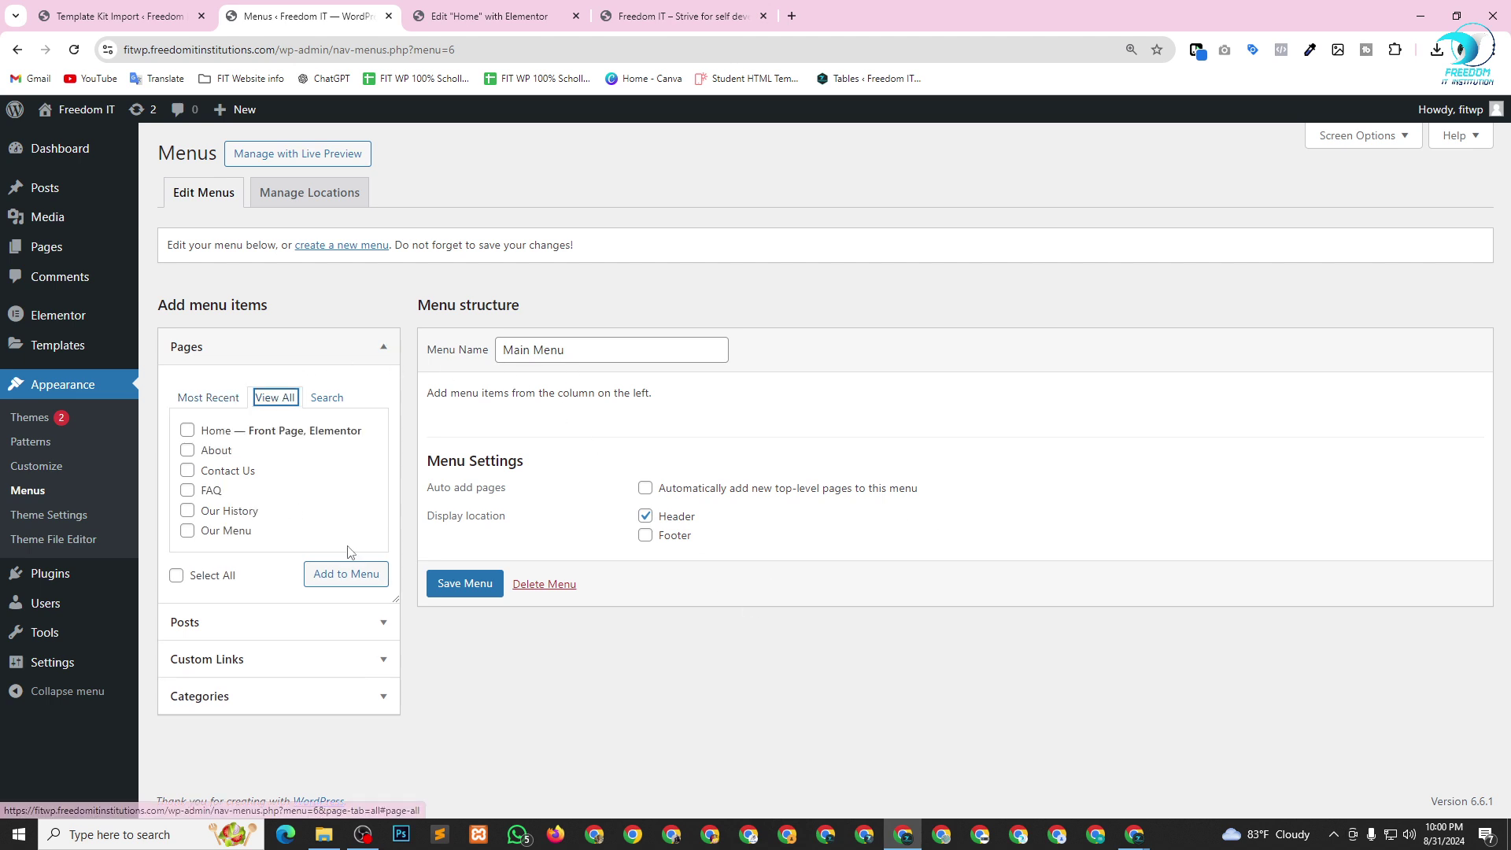
pyautogui.click(188, 430)
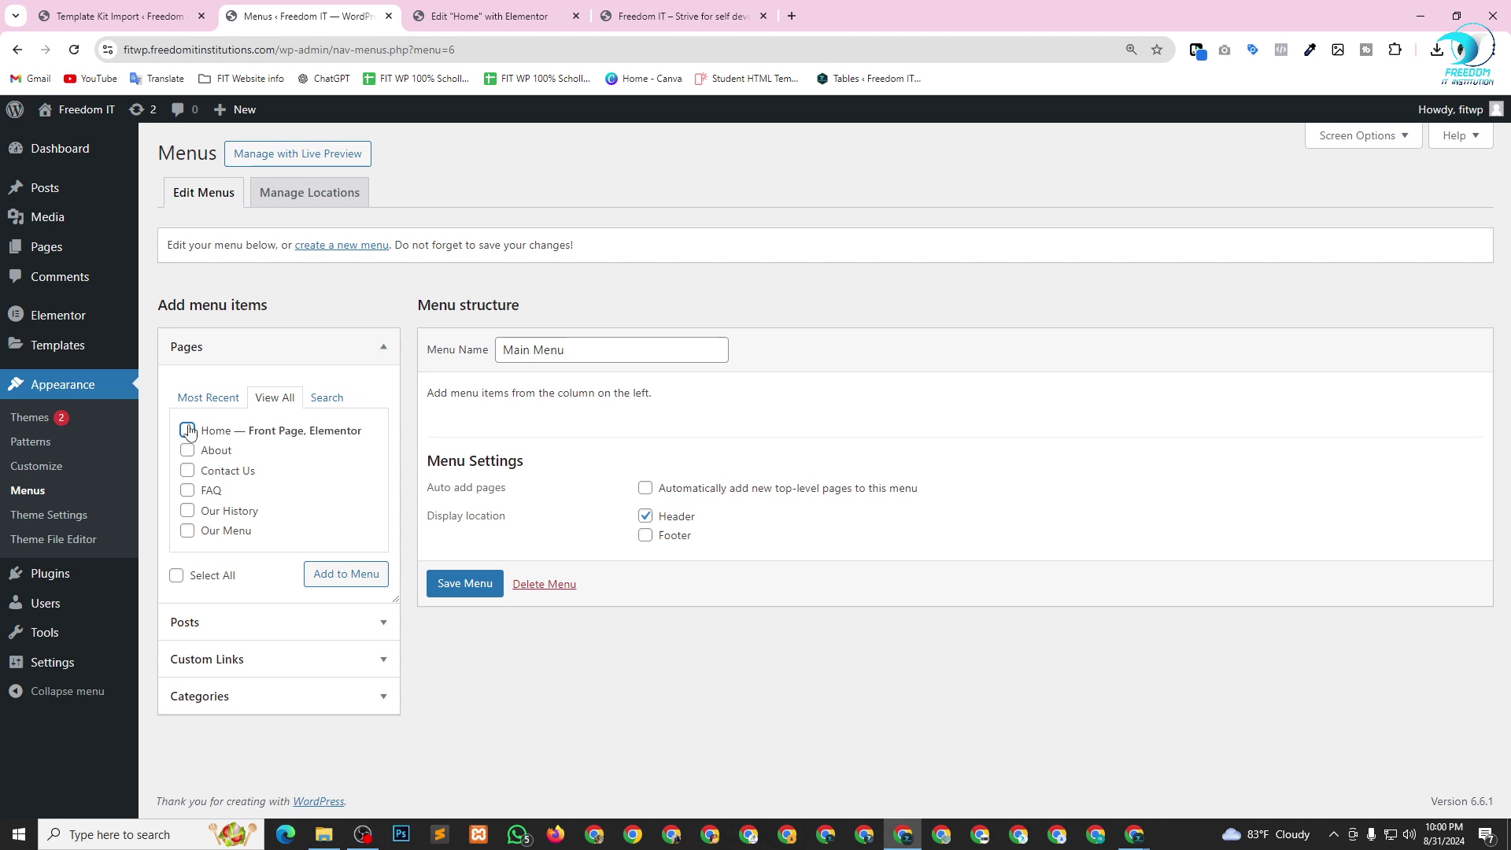
pyautogui.click(187, 451)
pyautogui.click(186, 471)
pyautogui.click(188, 491)
pyautogui.click(187, 511)
pyautogui.click(188, 532)
pyautogui.click(345, 574)
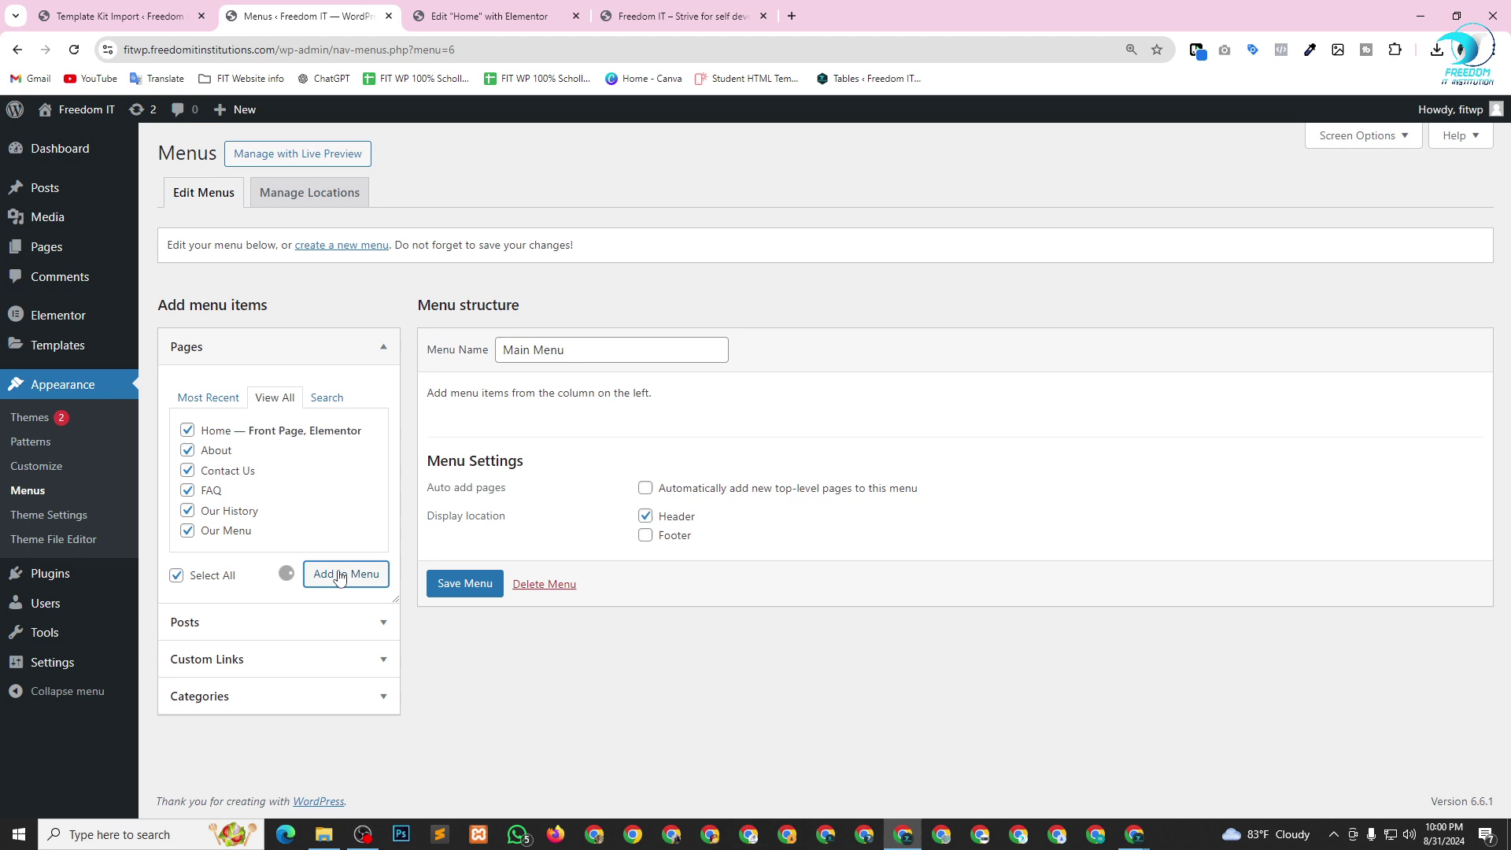
# Reorder Main Menu as Home, About, Our History, Our Menu, FAQ, Contact Us and save the menu.
pyautogui.moveTo(650, 542); pyautogui.dragTo(521, 700)
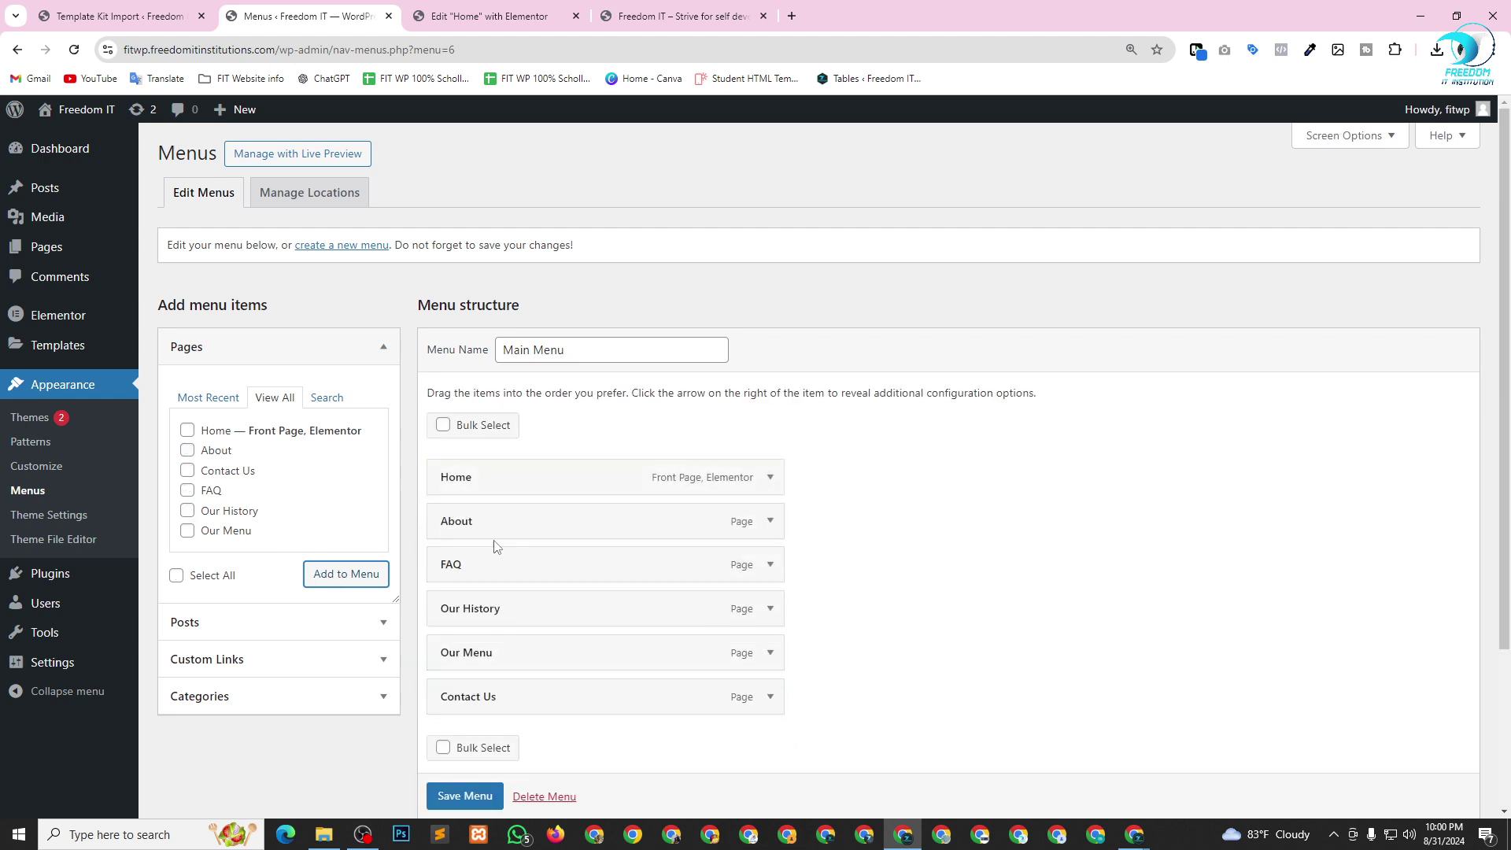
pyautogui.moveTo(497, 560)
pyautogui.mouseDown()
pyautogui.moveTo(499, 639)
pyautogui.moveTo(513, 563)
pyautogui.mouseUp()
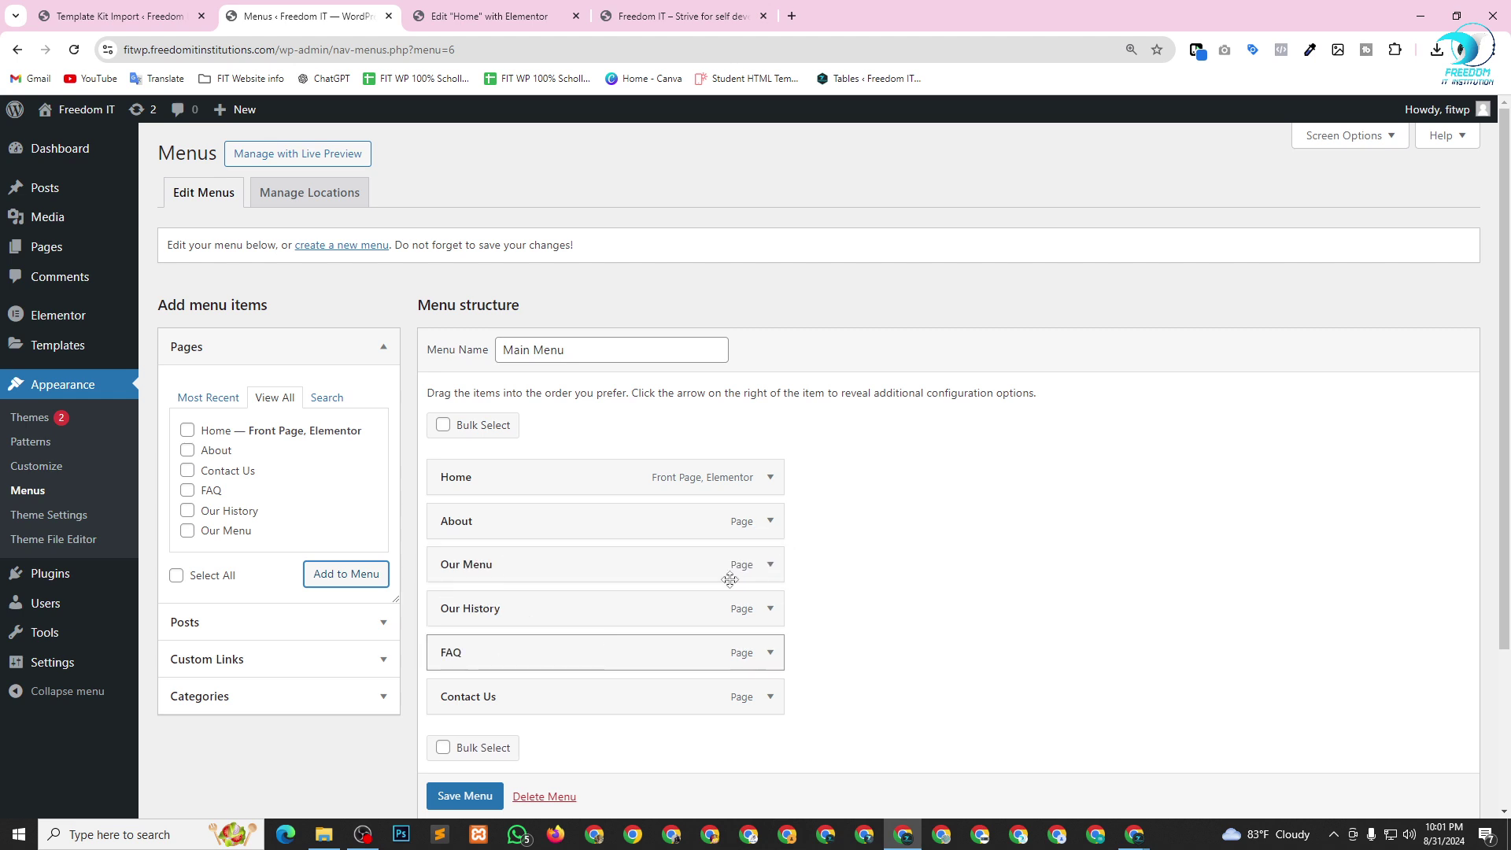
pyautogui.scroll(-2, 988, 564)
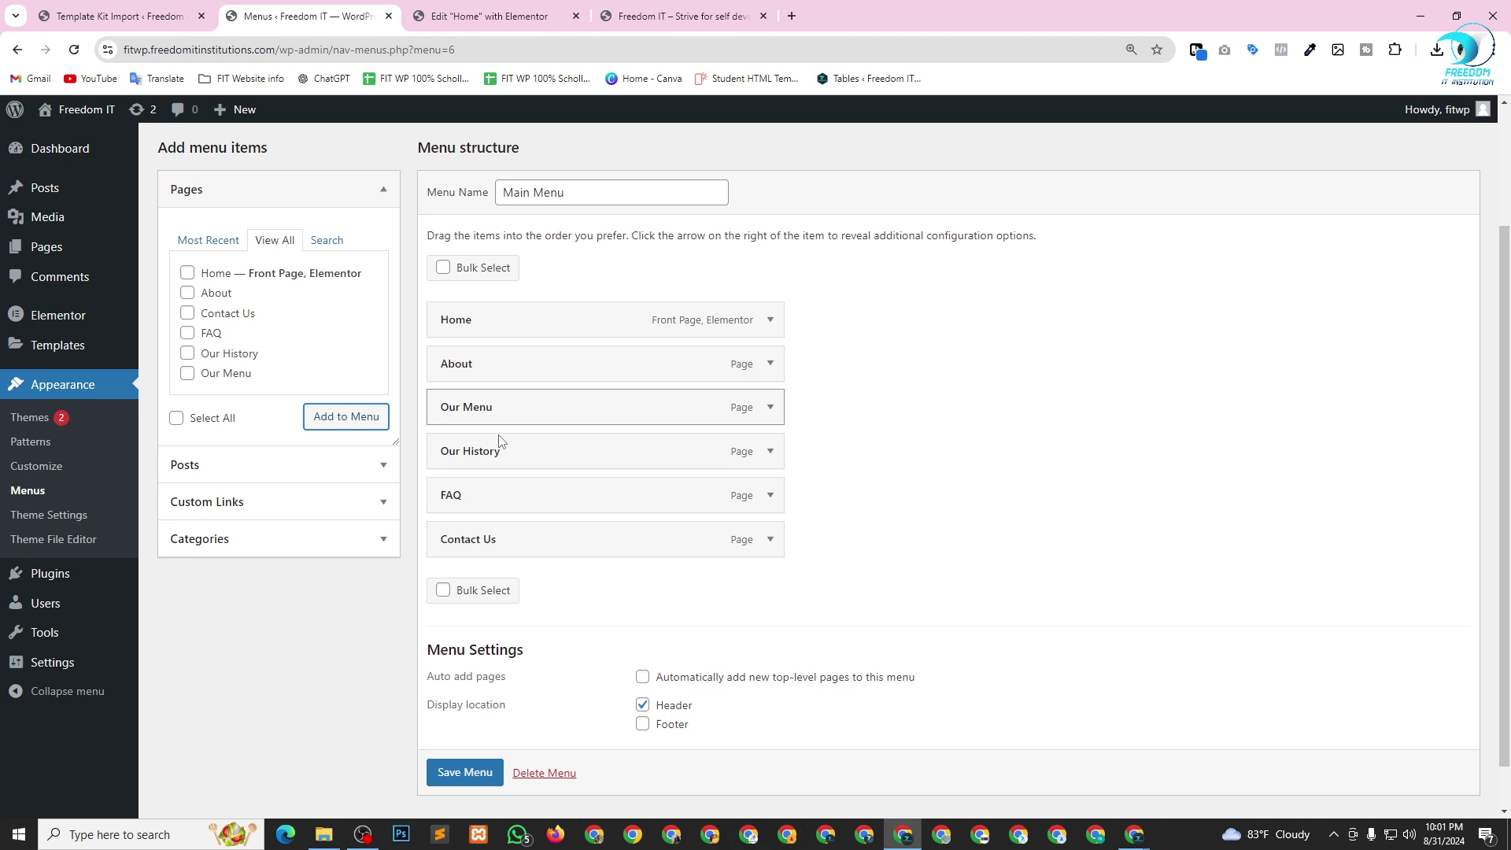
pyautogui.moveTo(499, 434)
pyautogui.mouseDown()
pyautogui.moveTo(507, 383)
pyautogui.moveTo(508, 407)
pyautogui.mouseUp()
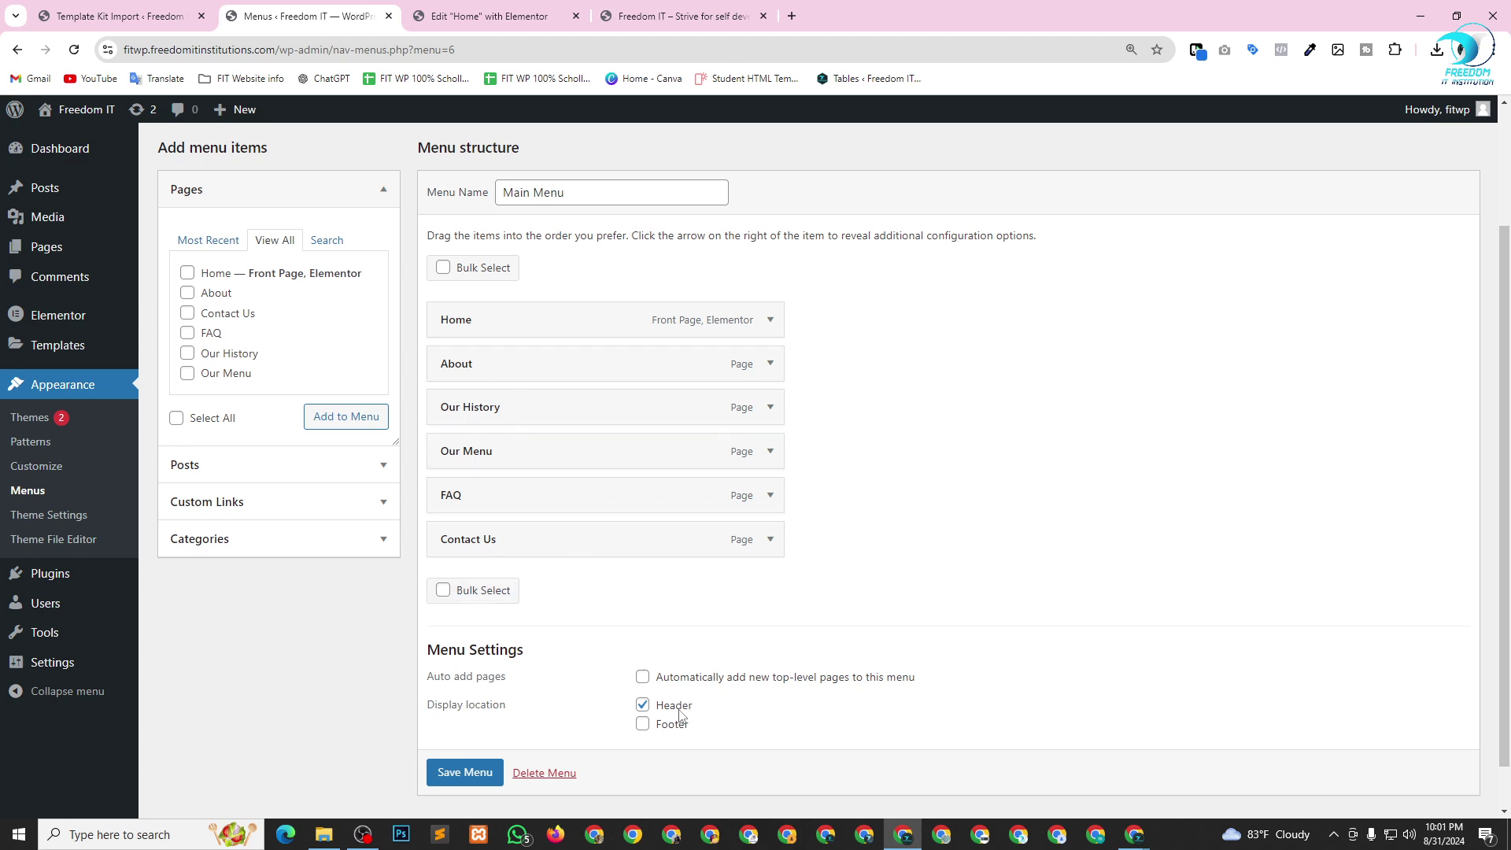
pyautogui.scroll(-1, 681, 716)
pyautogui.click(465, 721)
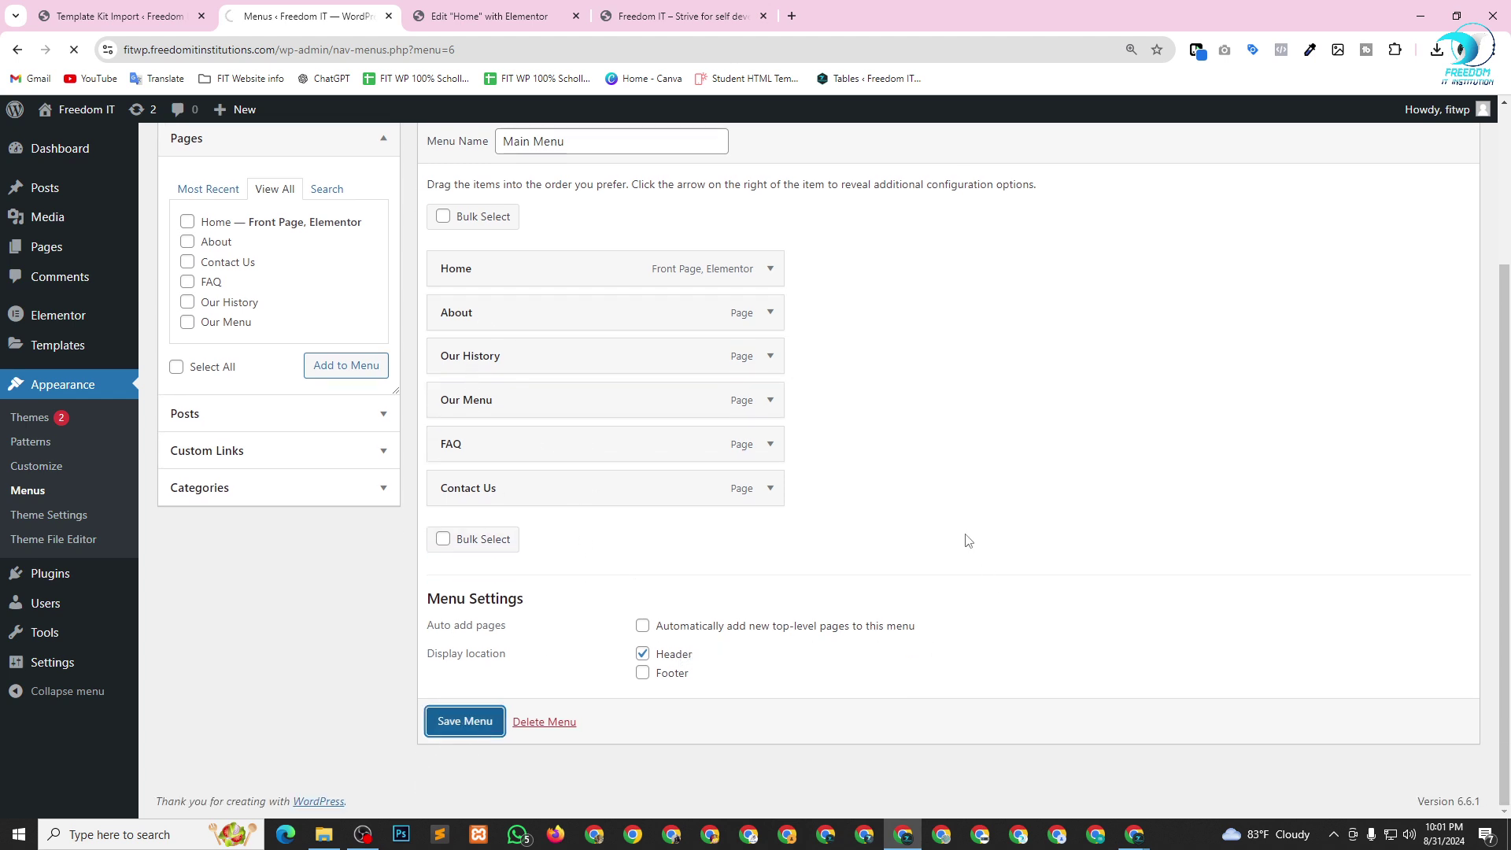
# Set the Home page's layout back to Elementor Canvas in its page settings in the Elementor editor.
pyautogui.click(526, 12)
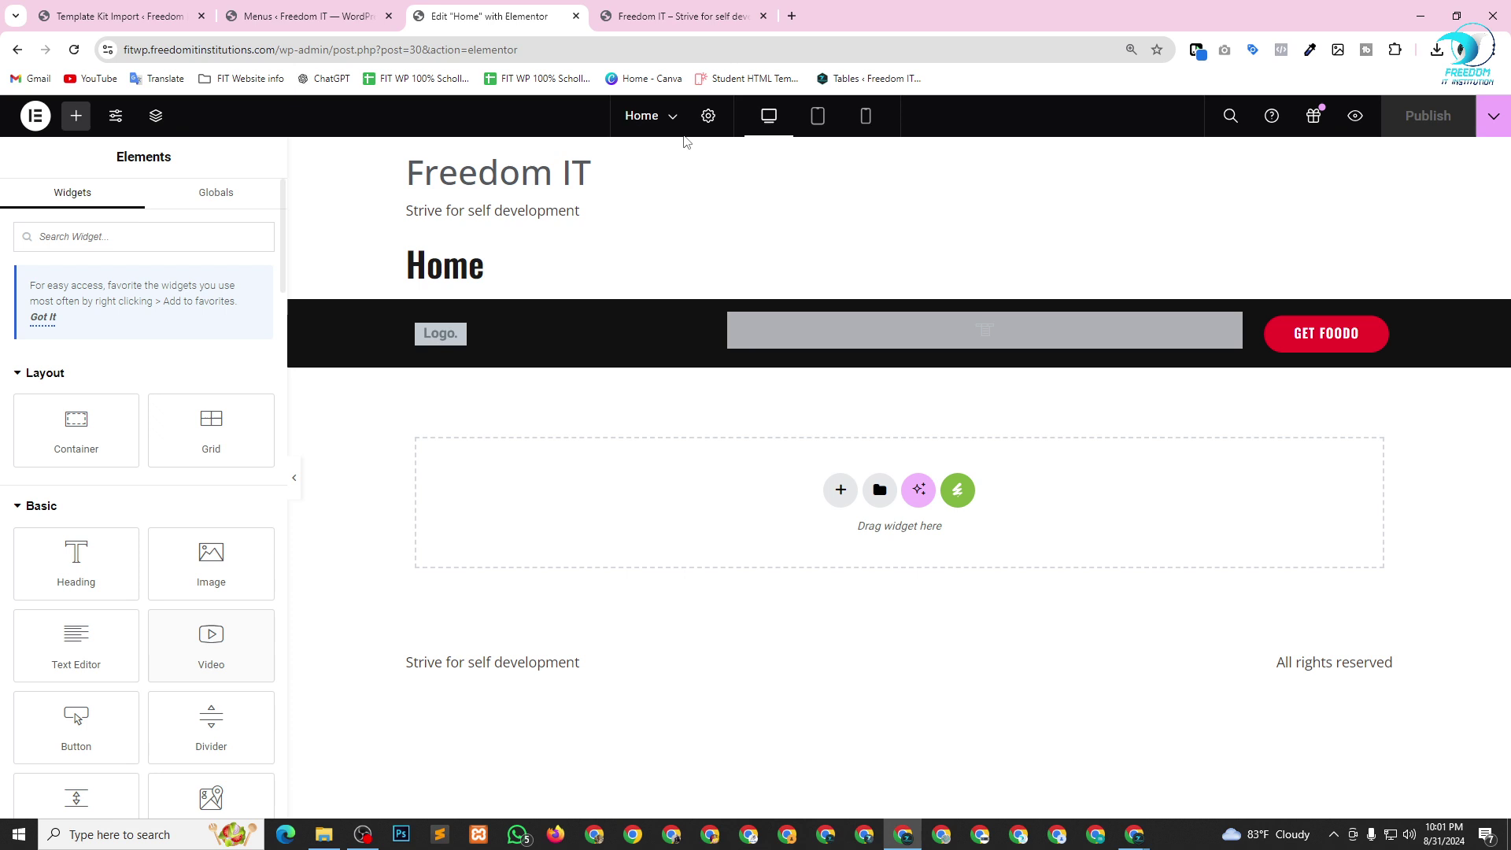
pyautogui.click(710, 118)
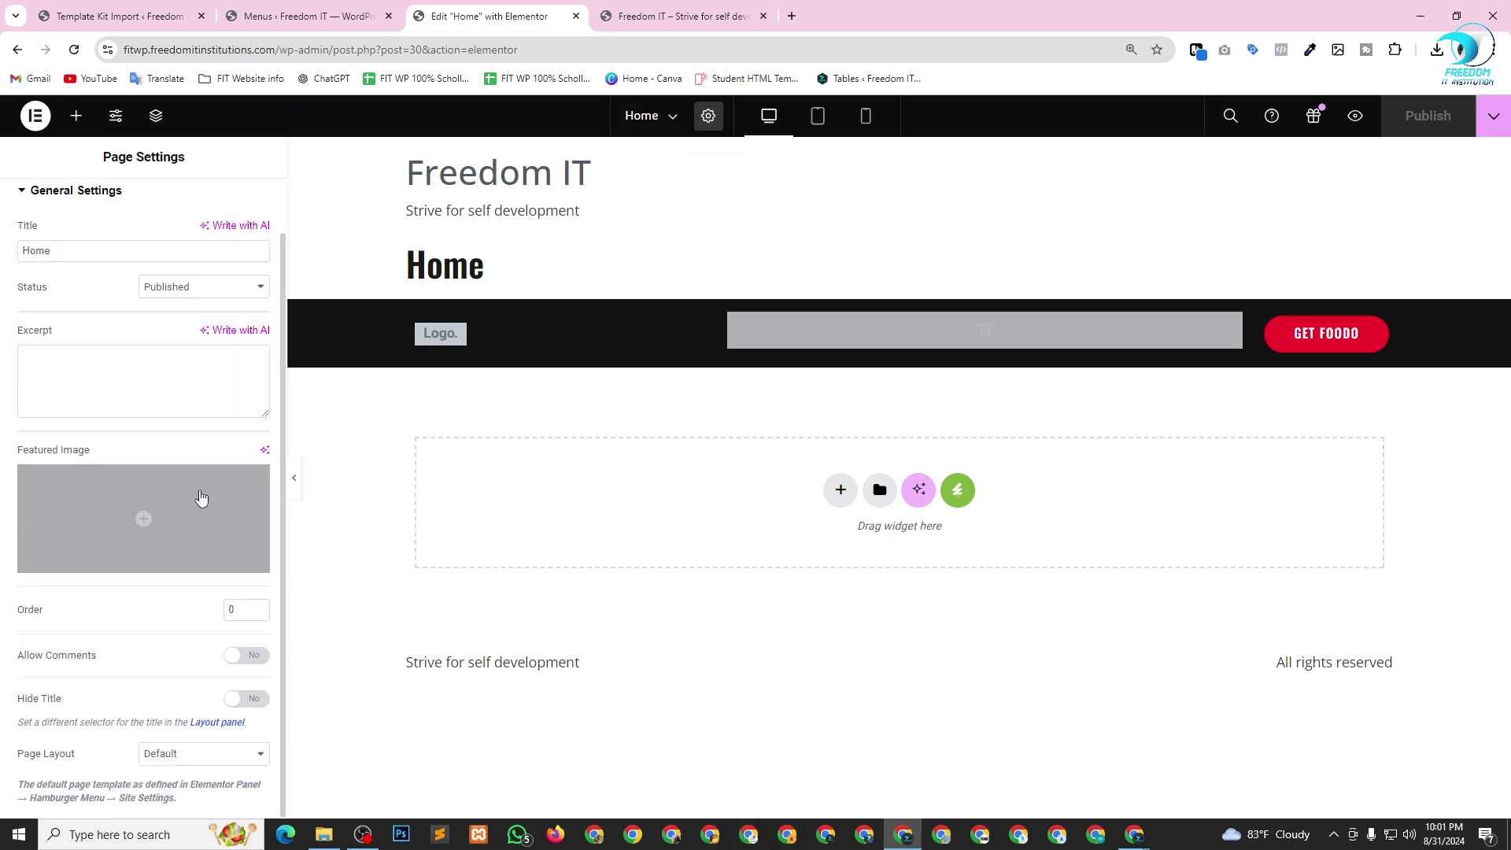
pyautogui.click(205, 757)
pyautogui.click(224, 699)
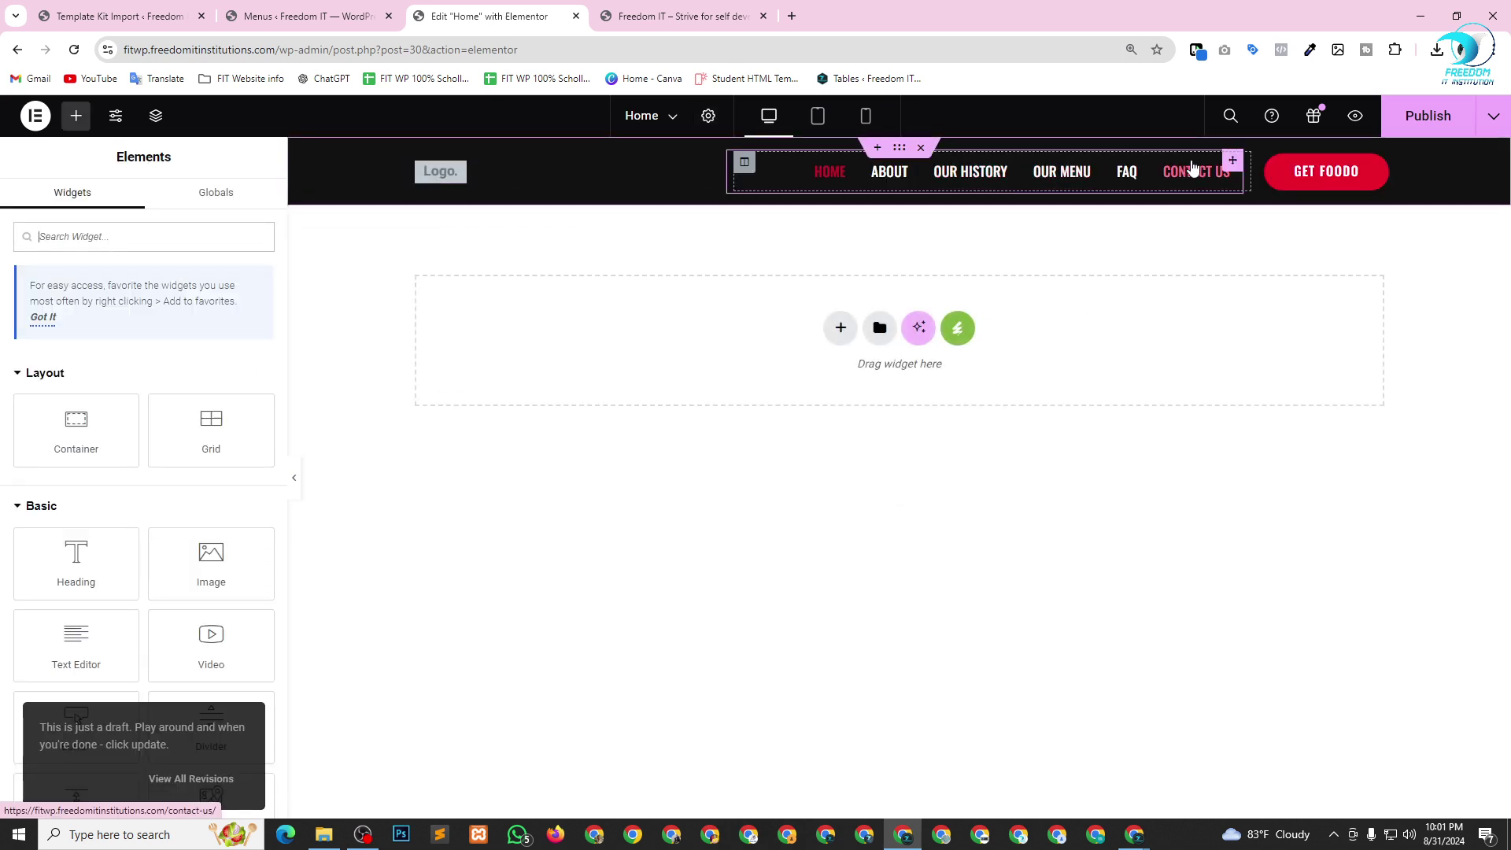
# Open the header's site logo for changing in the Site Identity settings and start choosing an image file to upload.
pyautogui.click(488, 174)
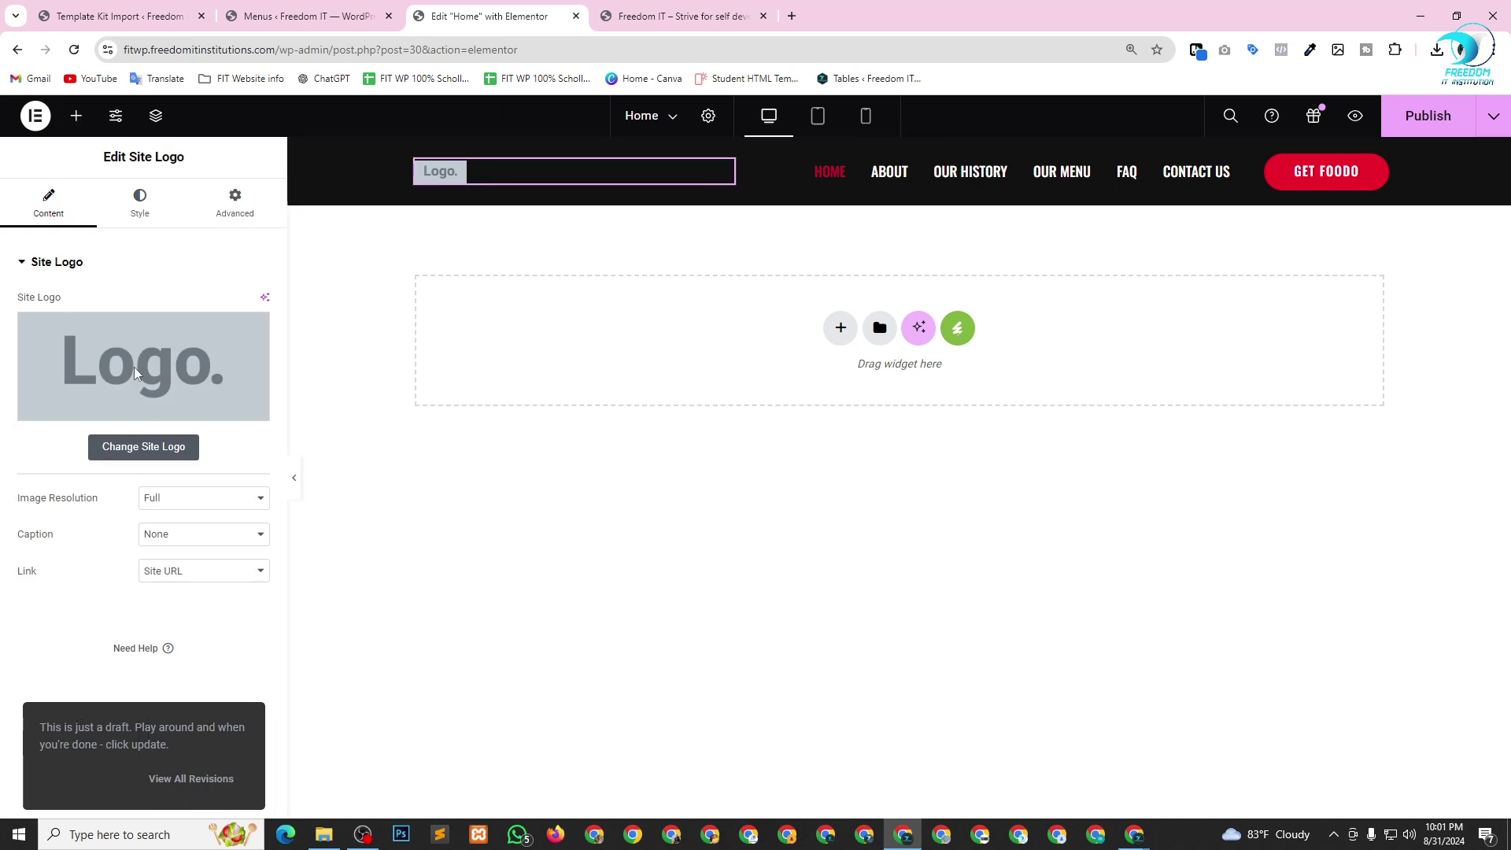
pyautogui.click(135, 449)
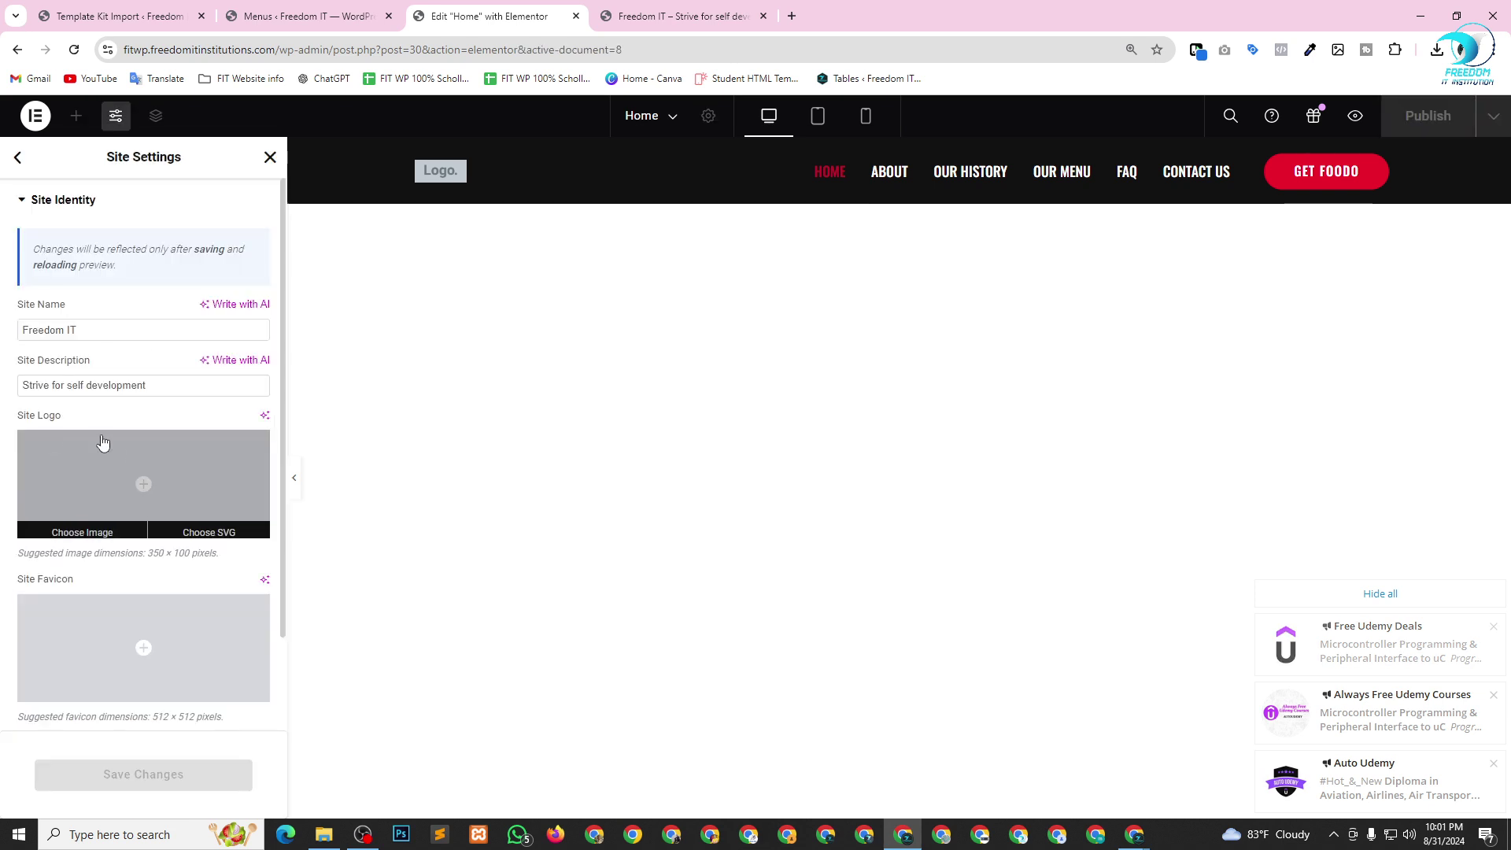
pyautogui.click(123, 475)
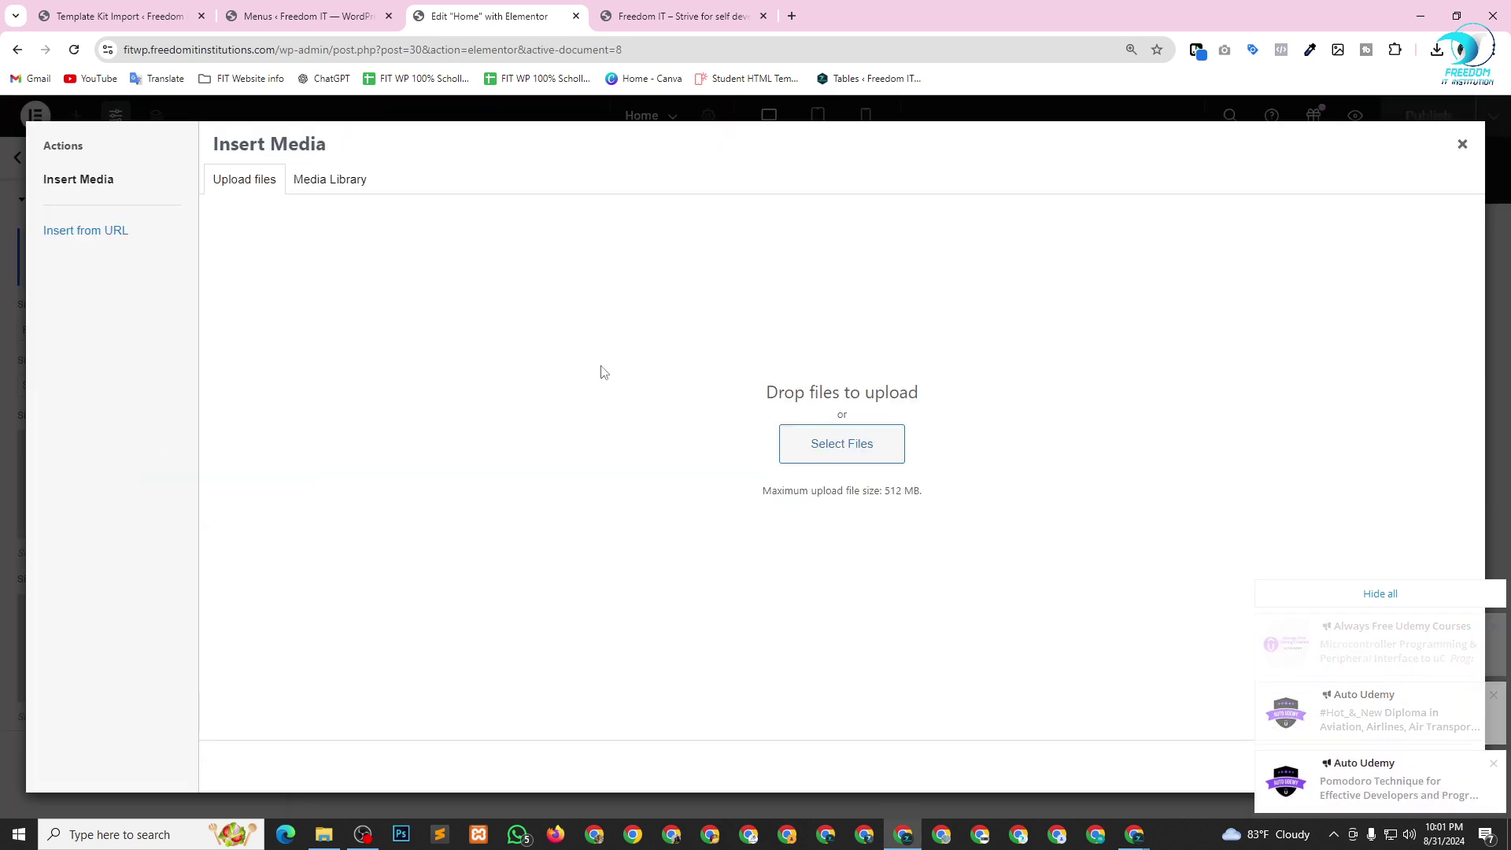
pyautogui.click(809, 441)
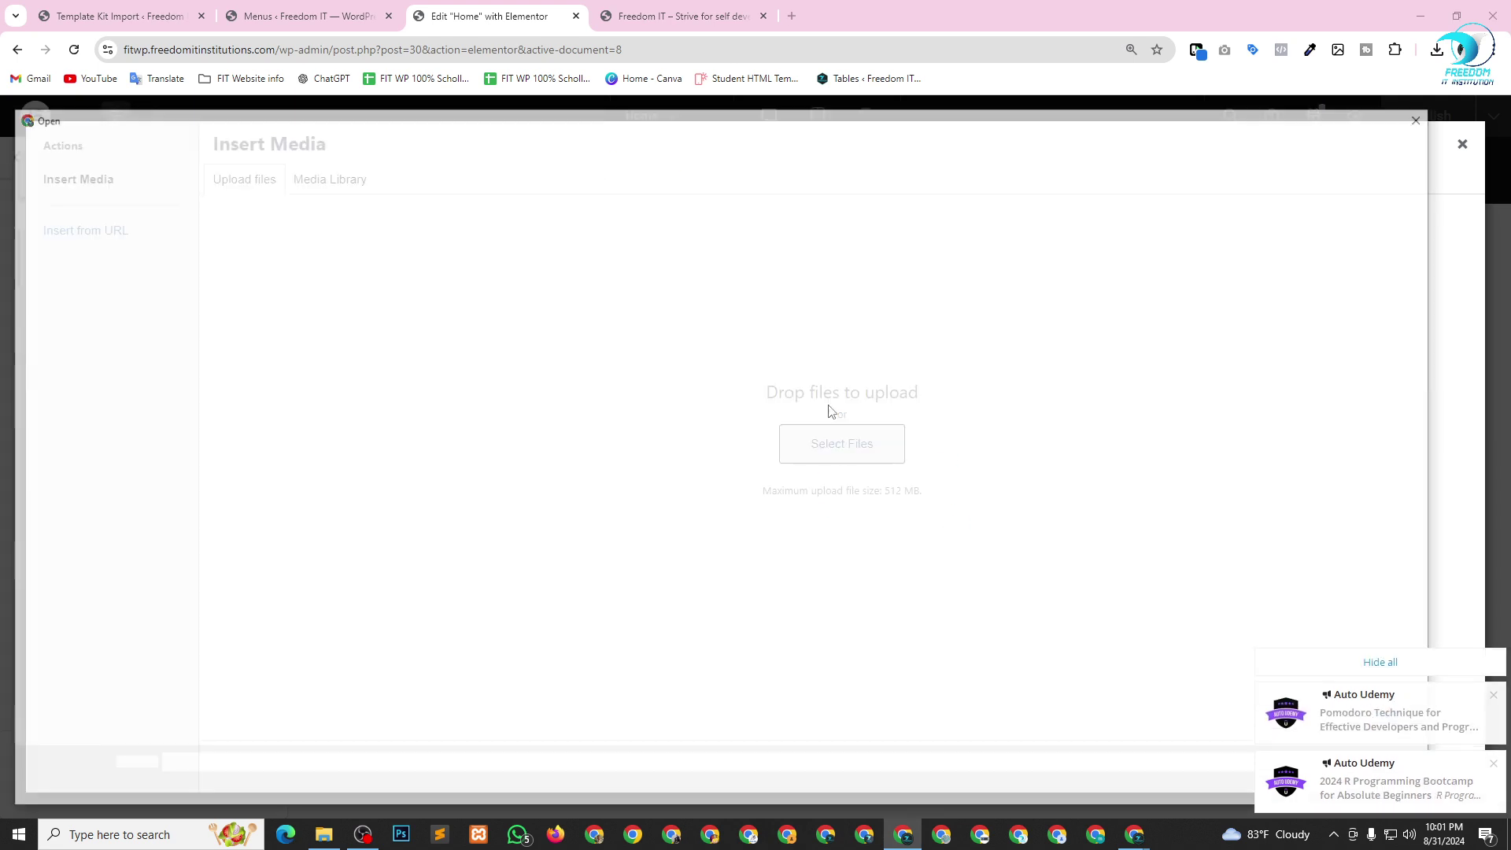
pyautogui.click(1376, 663)
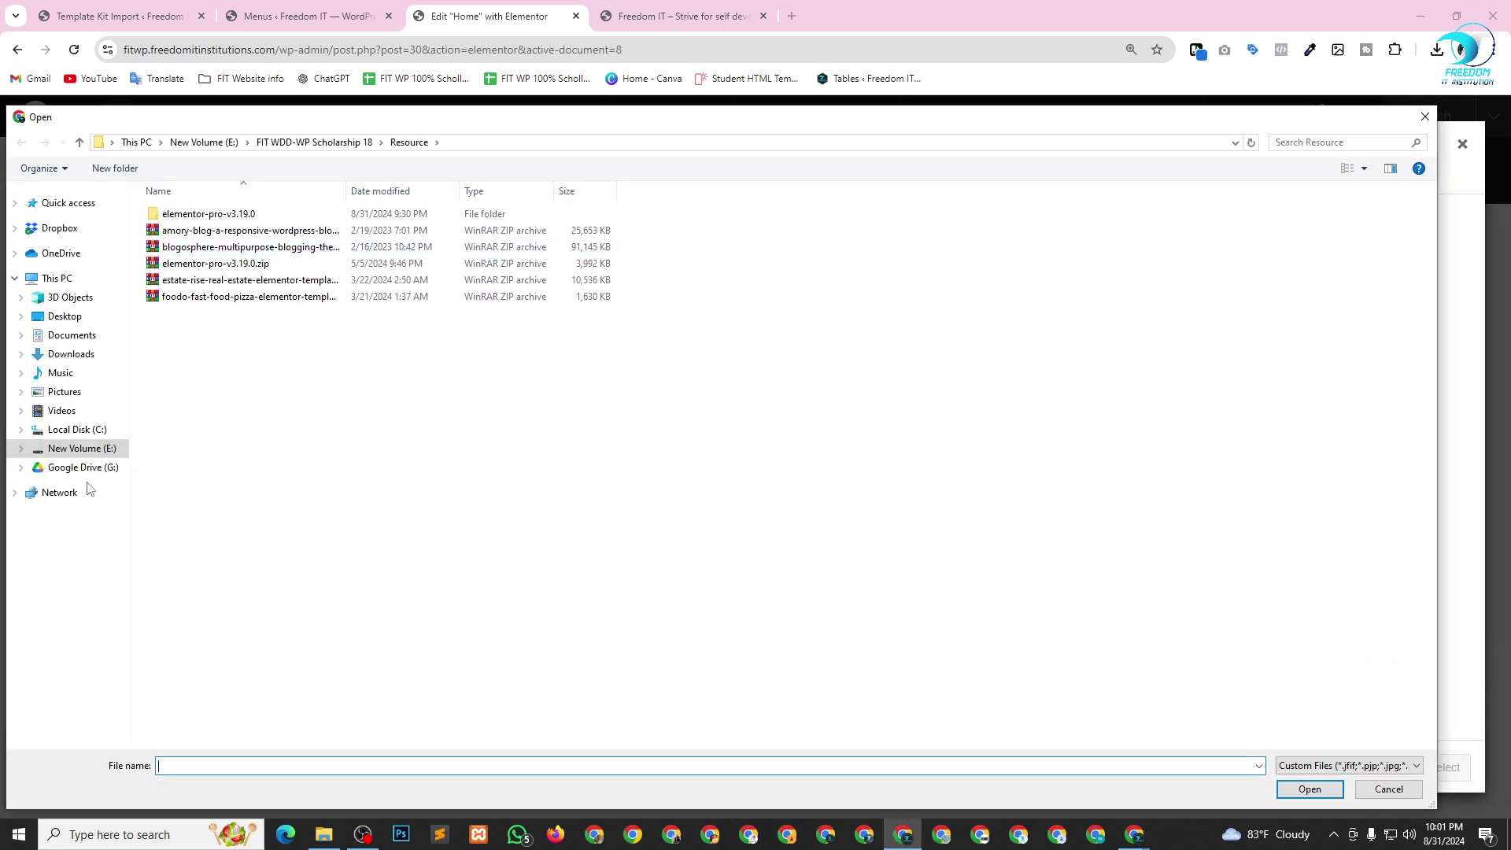
# Upload fit-font-change--bg-logo.png from the new updated logo folder inside Freedom IT Logo on drive E to the media library.
pyautogui.click(85, 450)
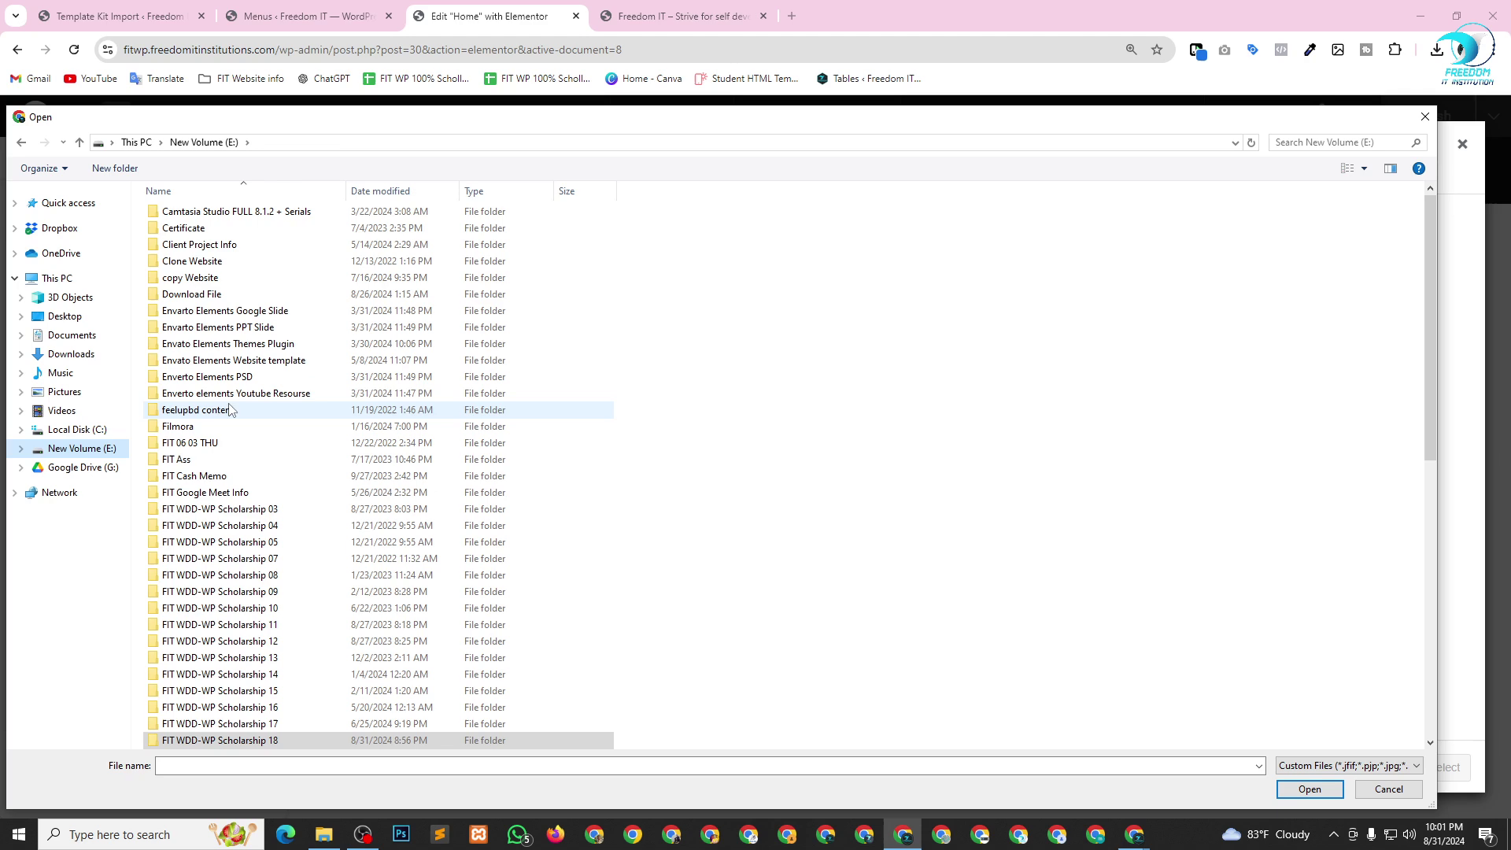
pyautogui.scroll(-8, 240, 567)
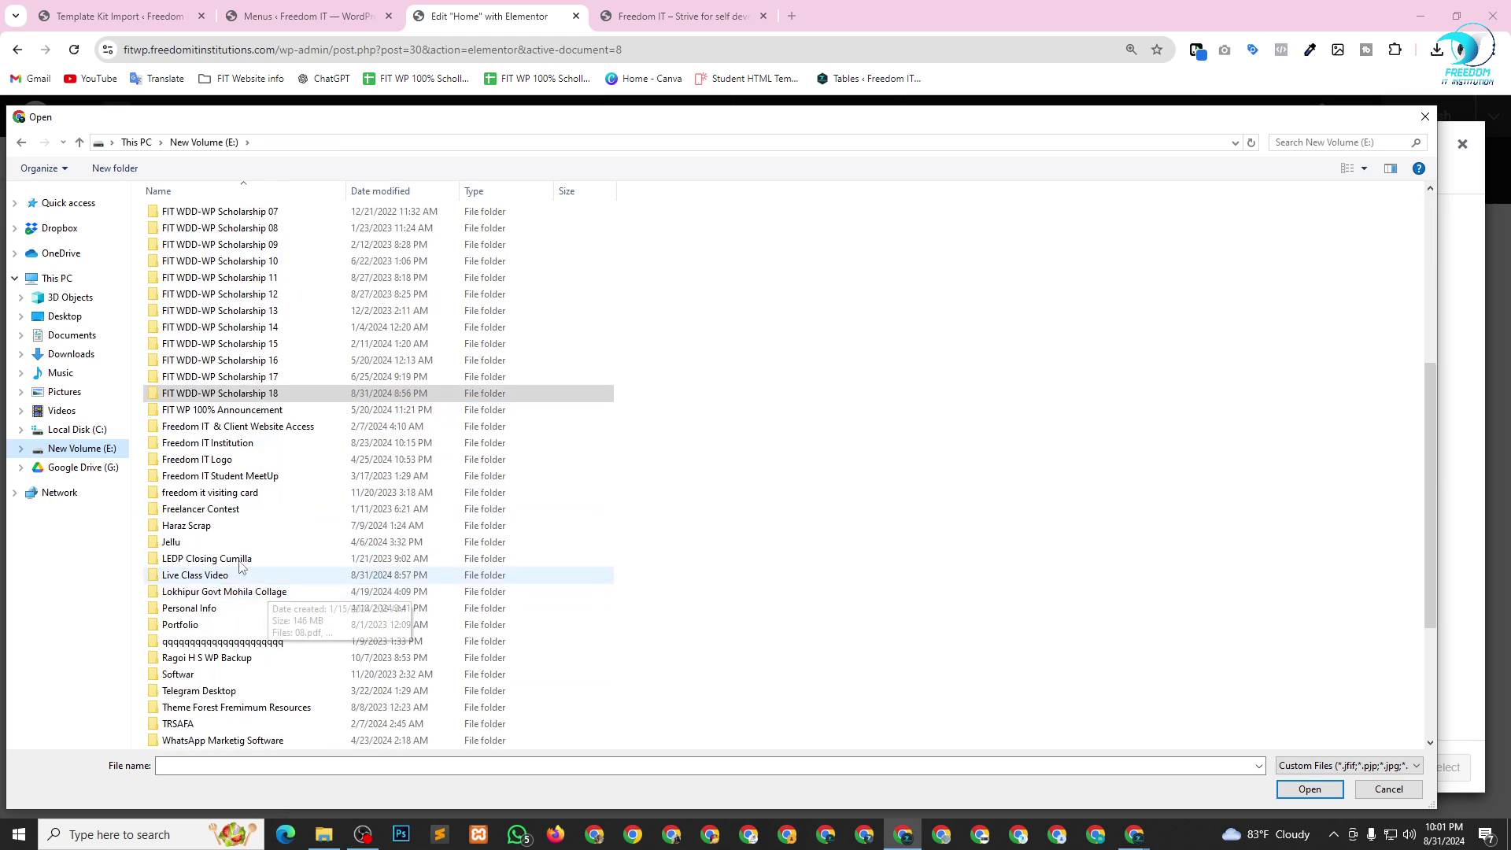
pyautogui.click(262, 462)
pyautogui.doubleClick(262, 462)
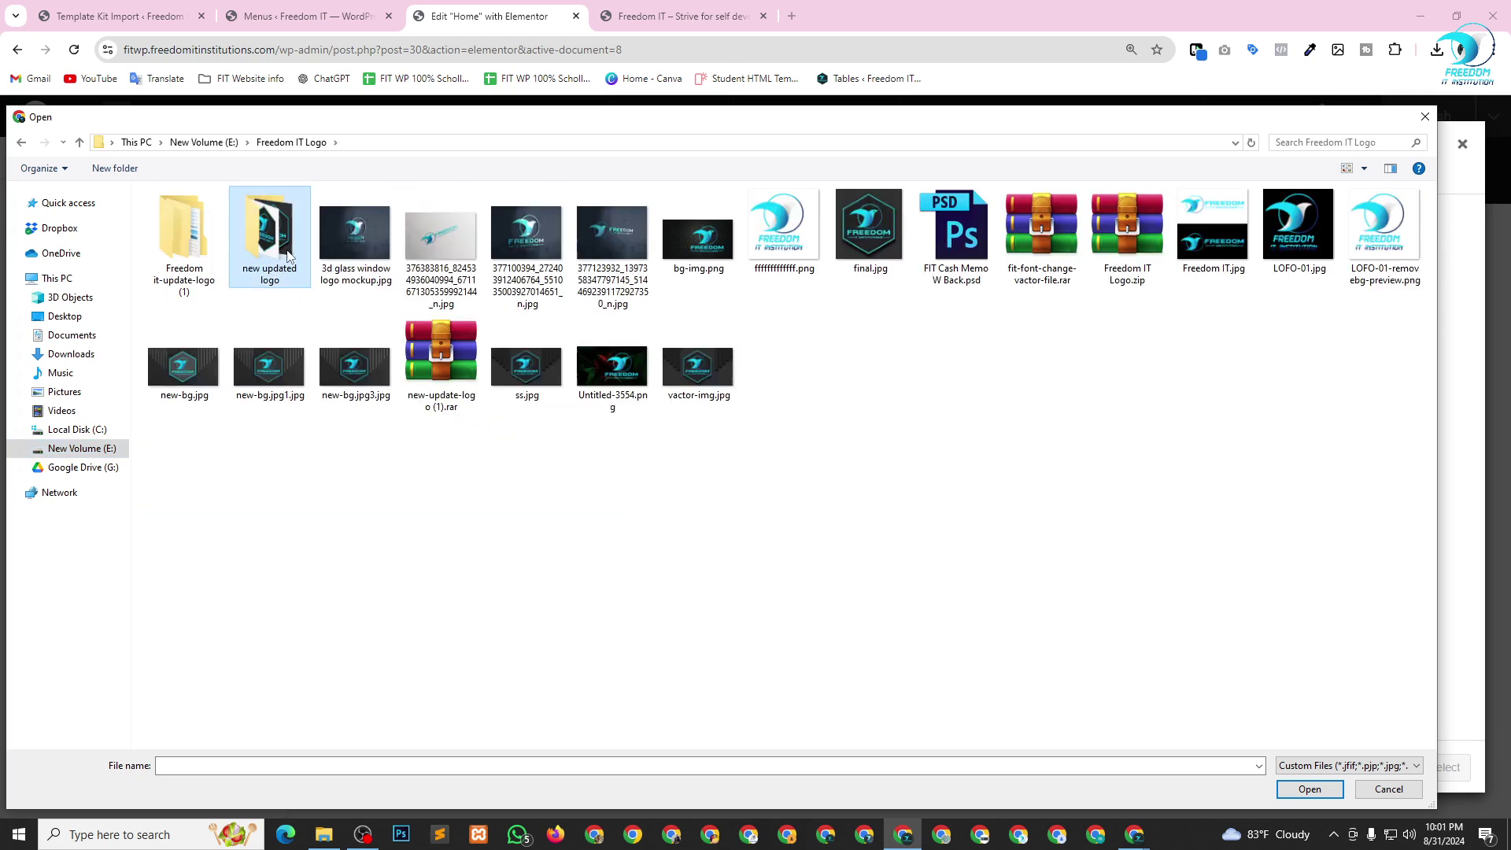
pyautogui.doubleClick(270, 236)
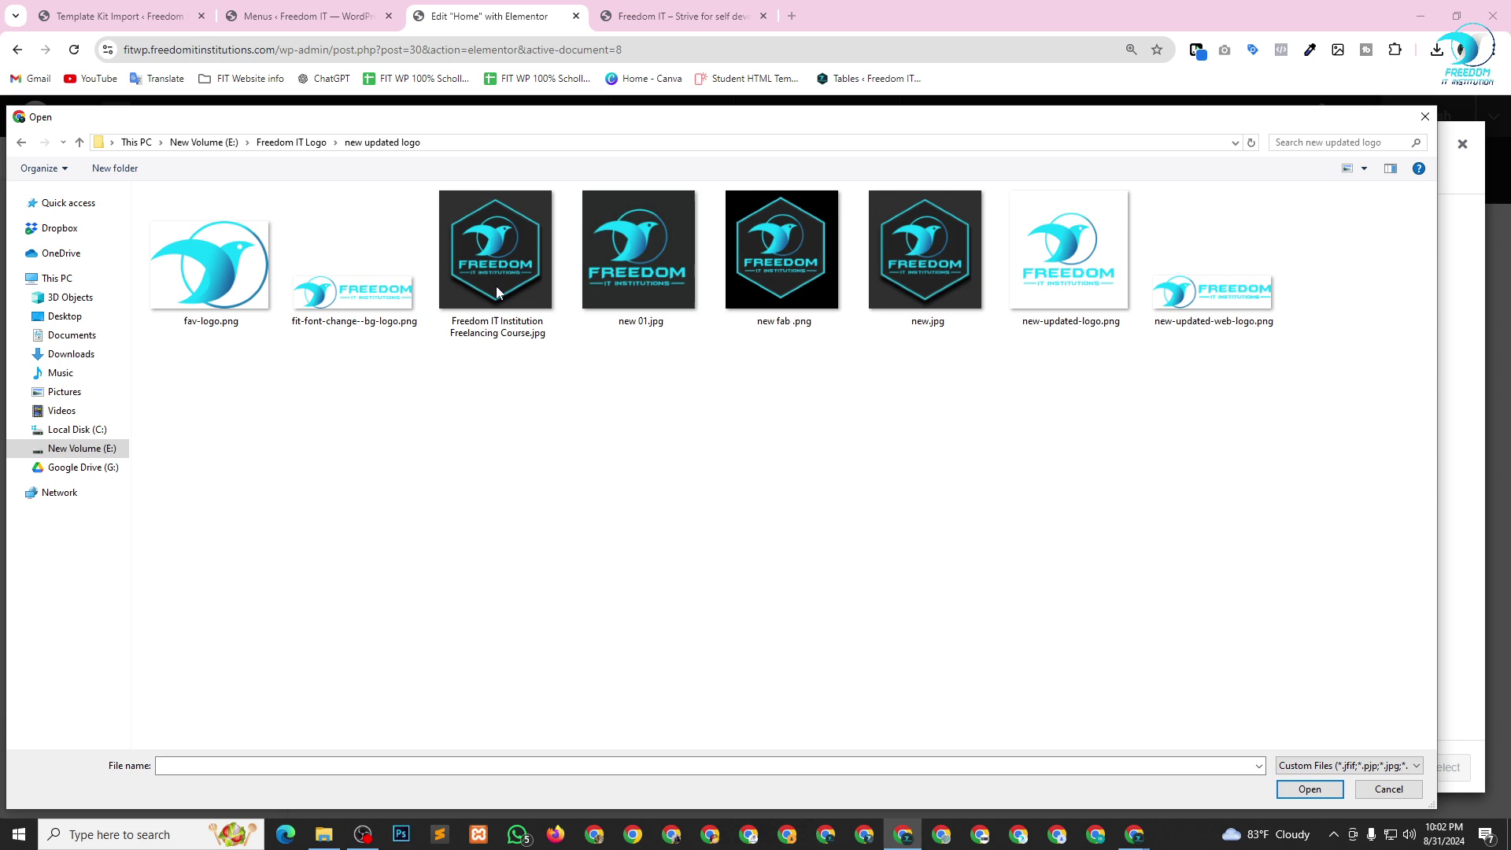
pyautogui.click(1189, 305)
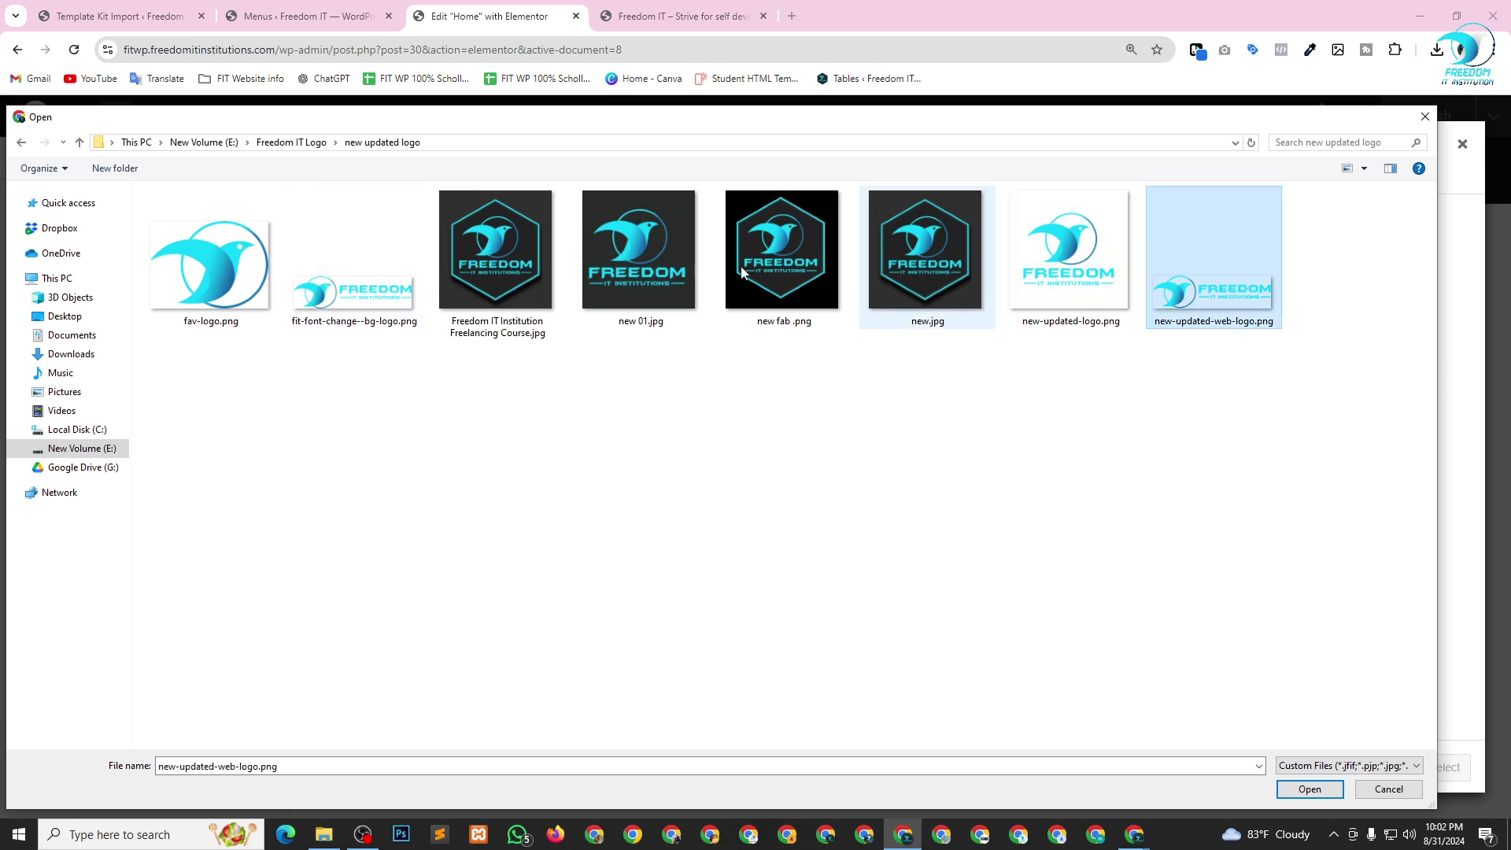
pyautogui.click(386, 277)
pyautogui.click(1338, 793)
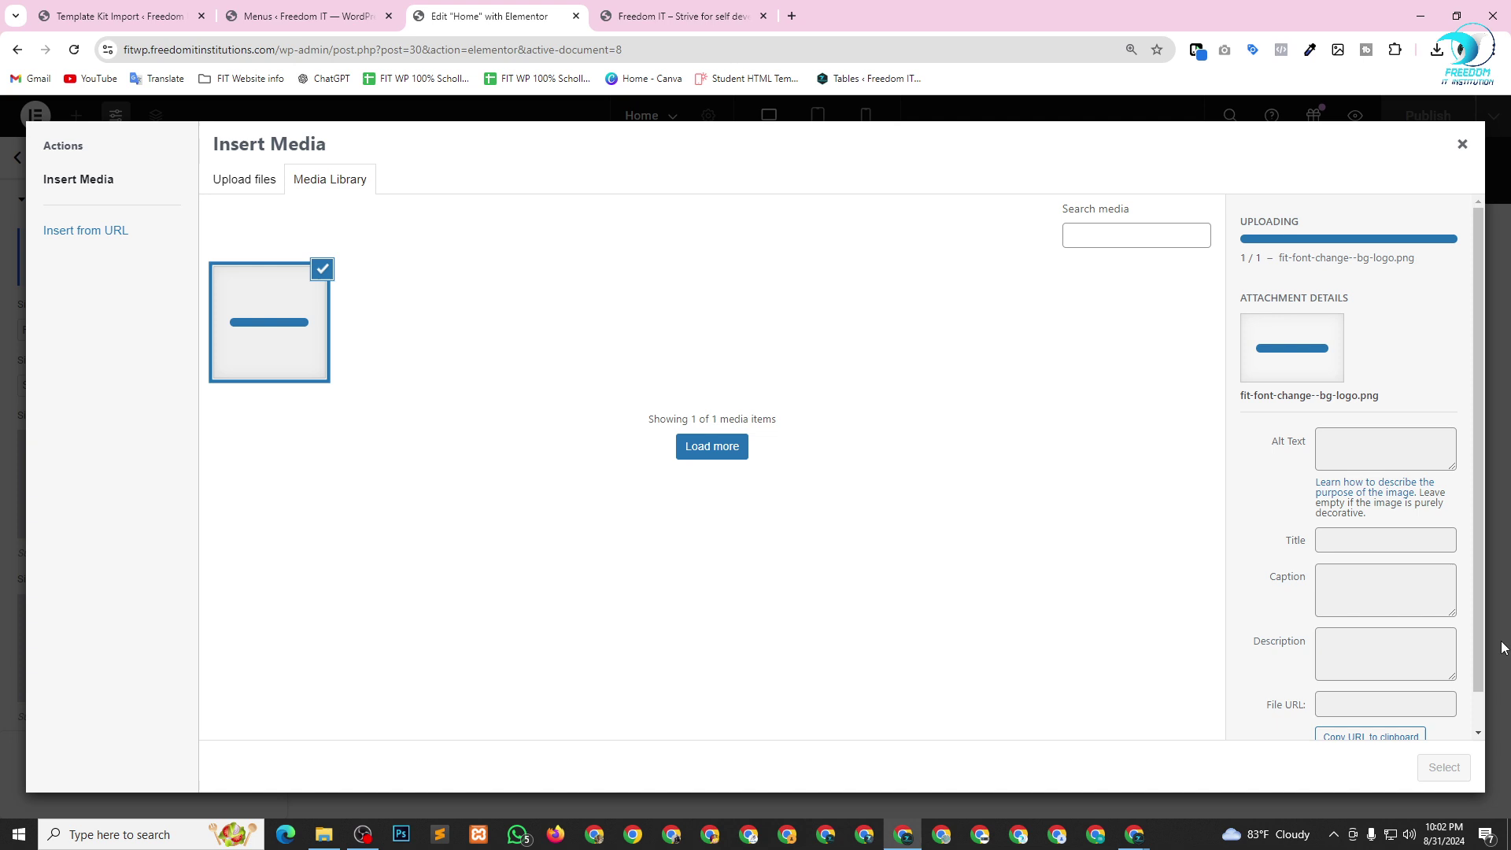
# Insert the uploaded logo image as the site logo, and upload fav-logo.png as the site favicon.
pyautogui.click(1444, 768)
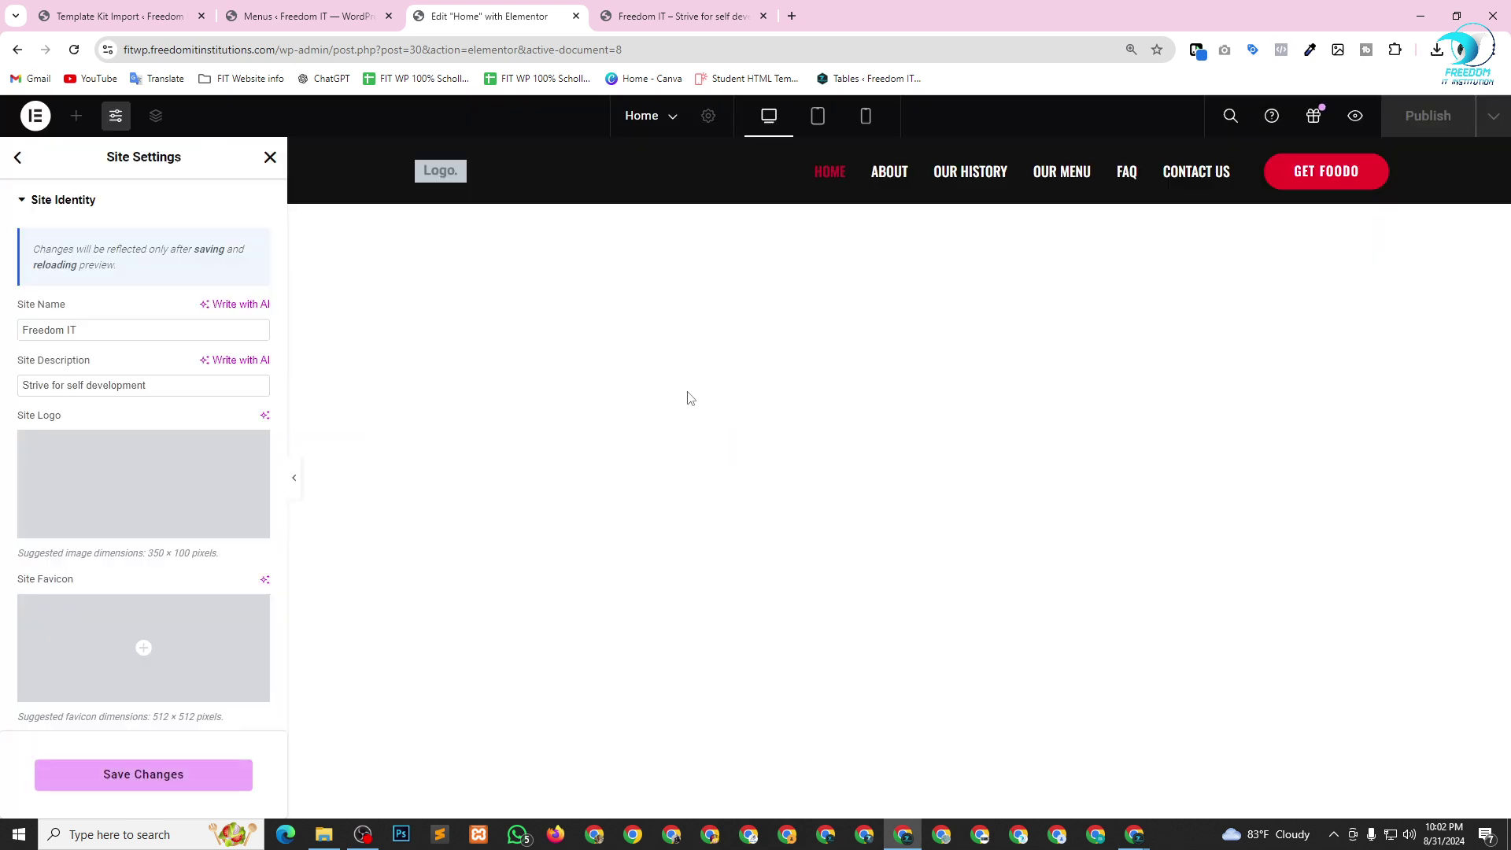
pyautogui.scroll(-3, 197, 503)
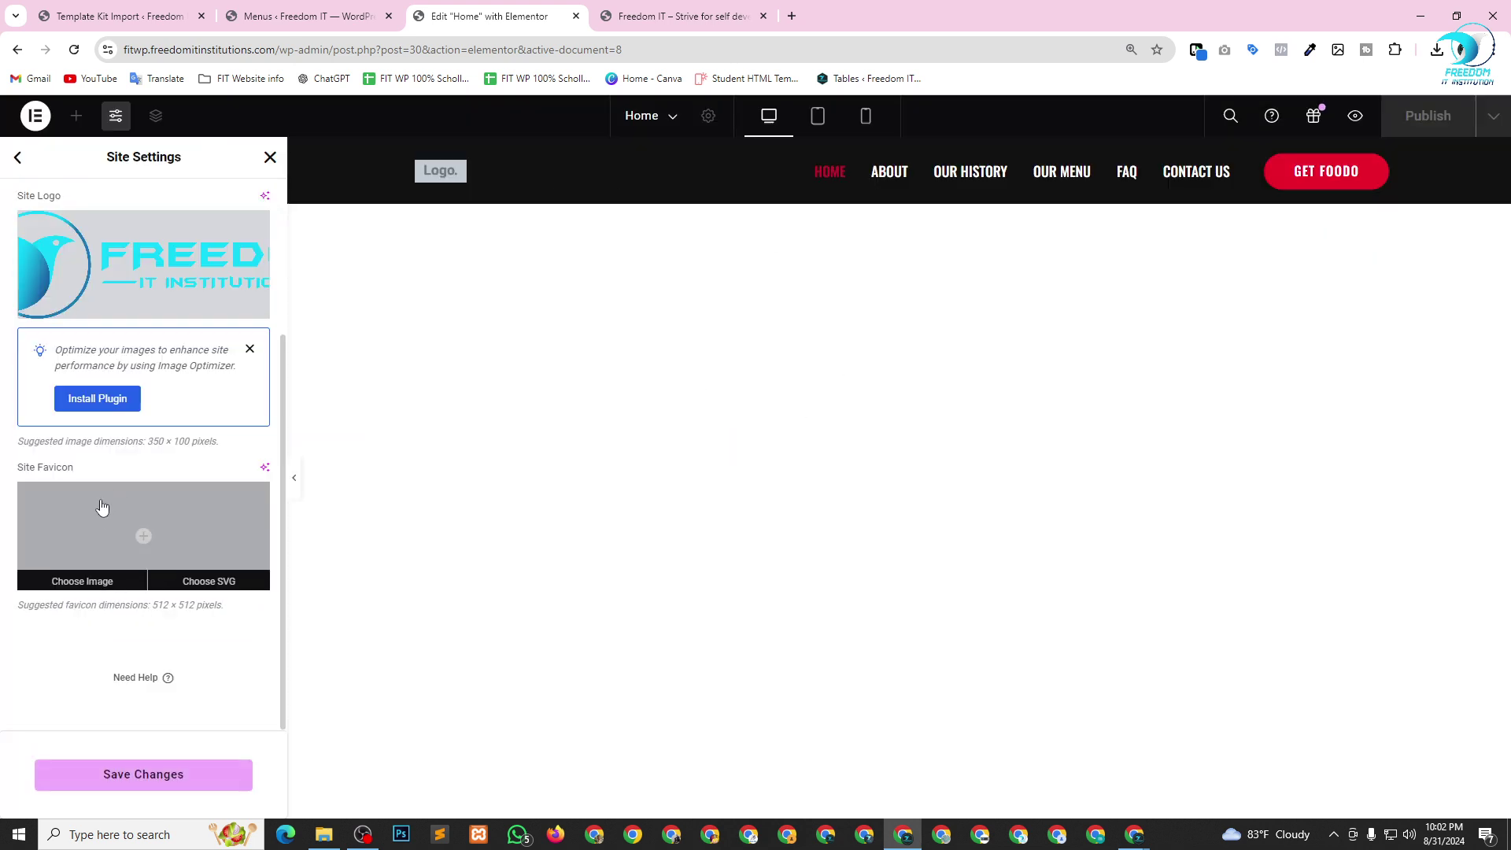
pyautogui.click(134, 534)
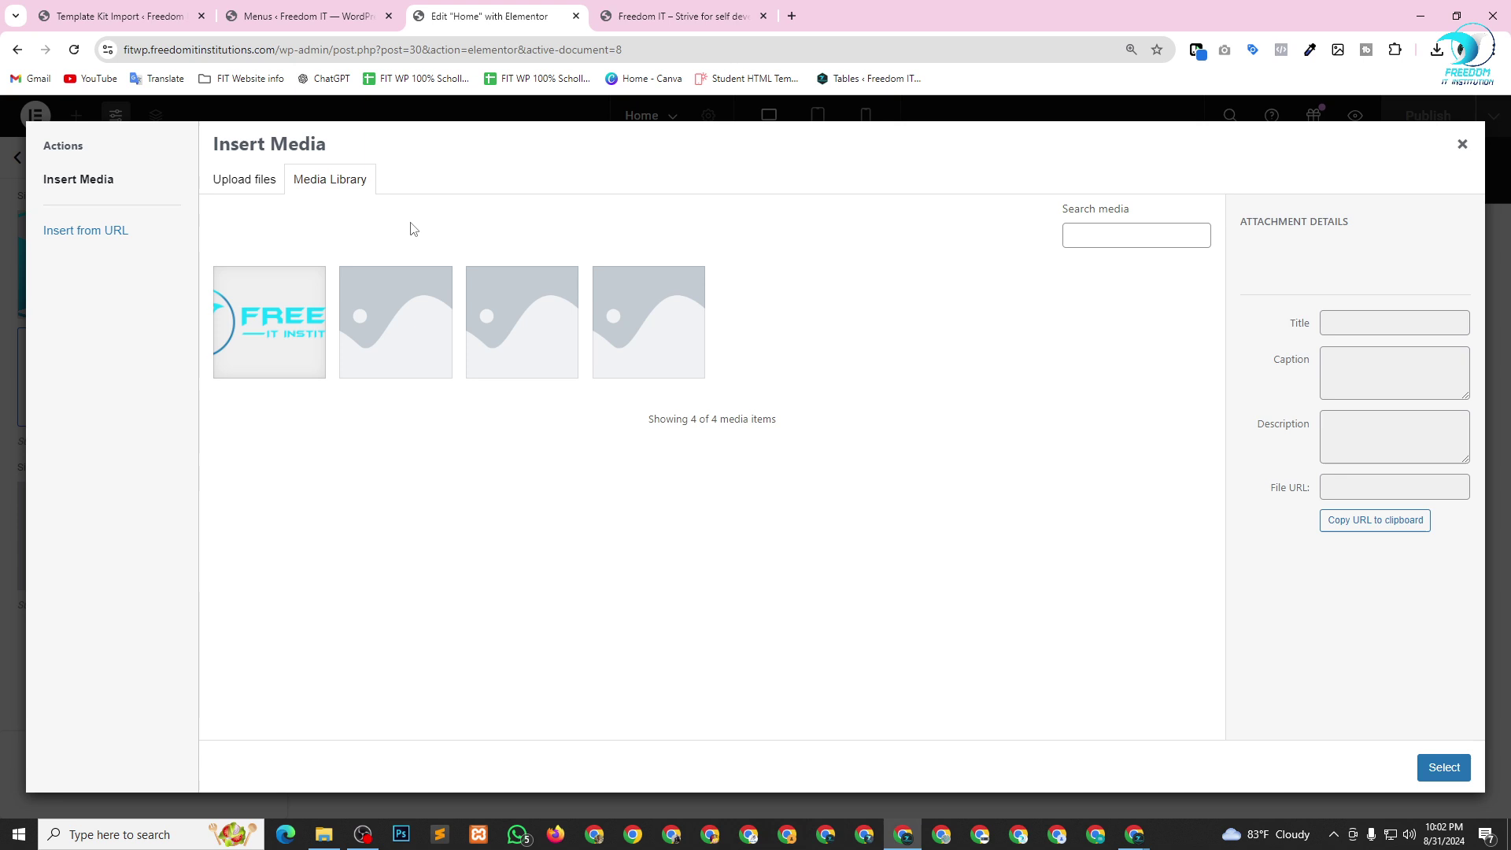
pyautogui.click(246, 179)
pyautogui.click(823, 443)
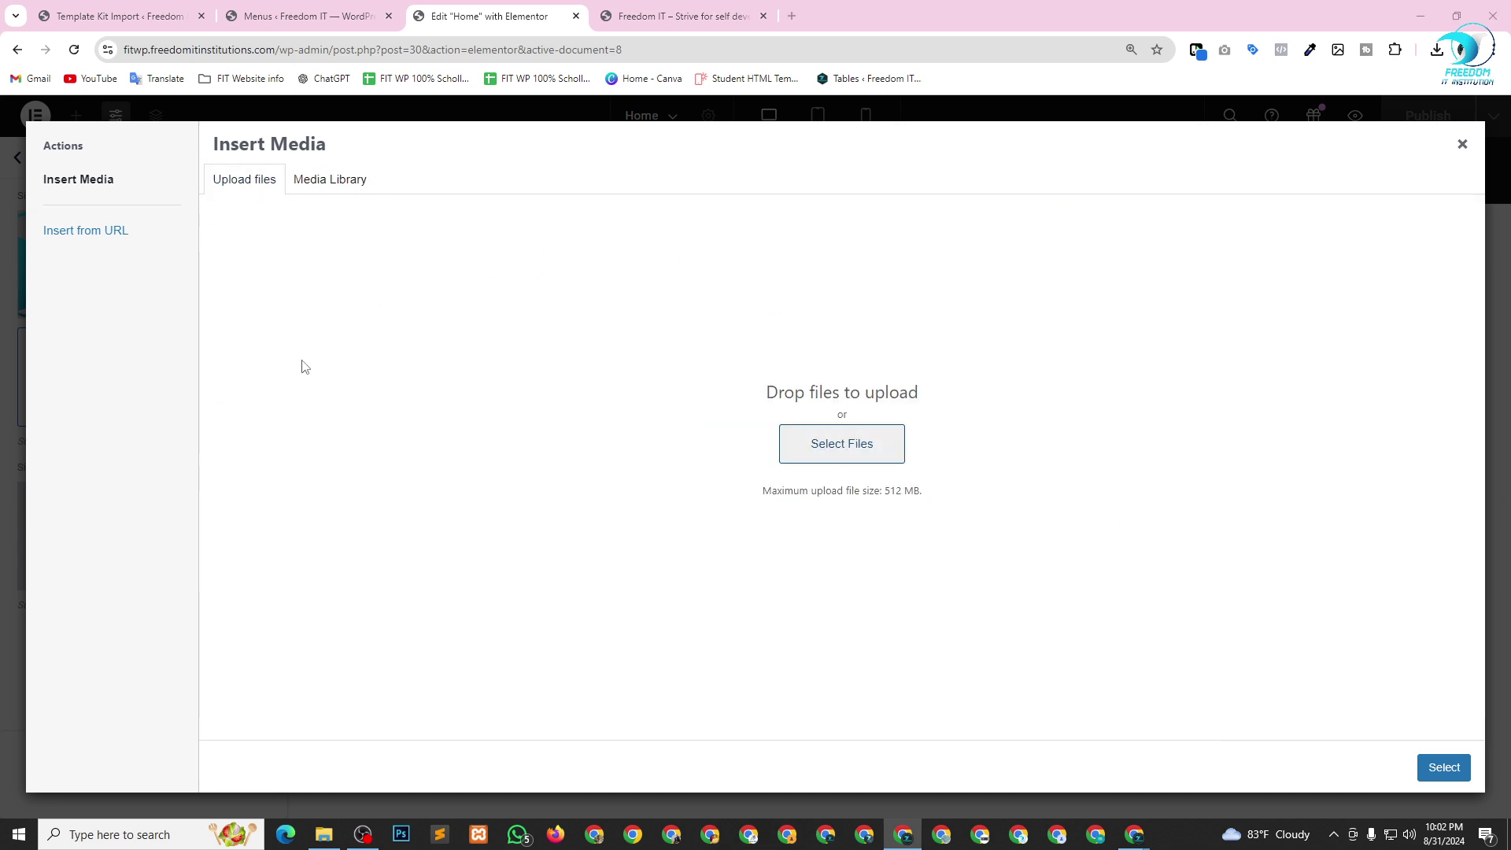
pyautogui.click(225, 284)
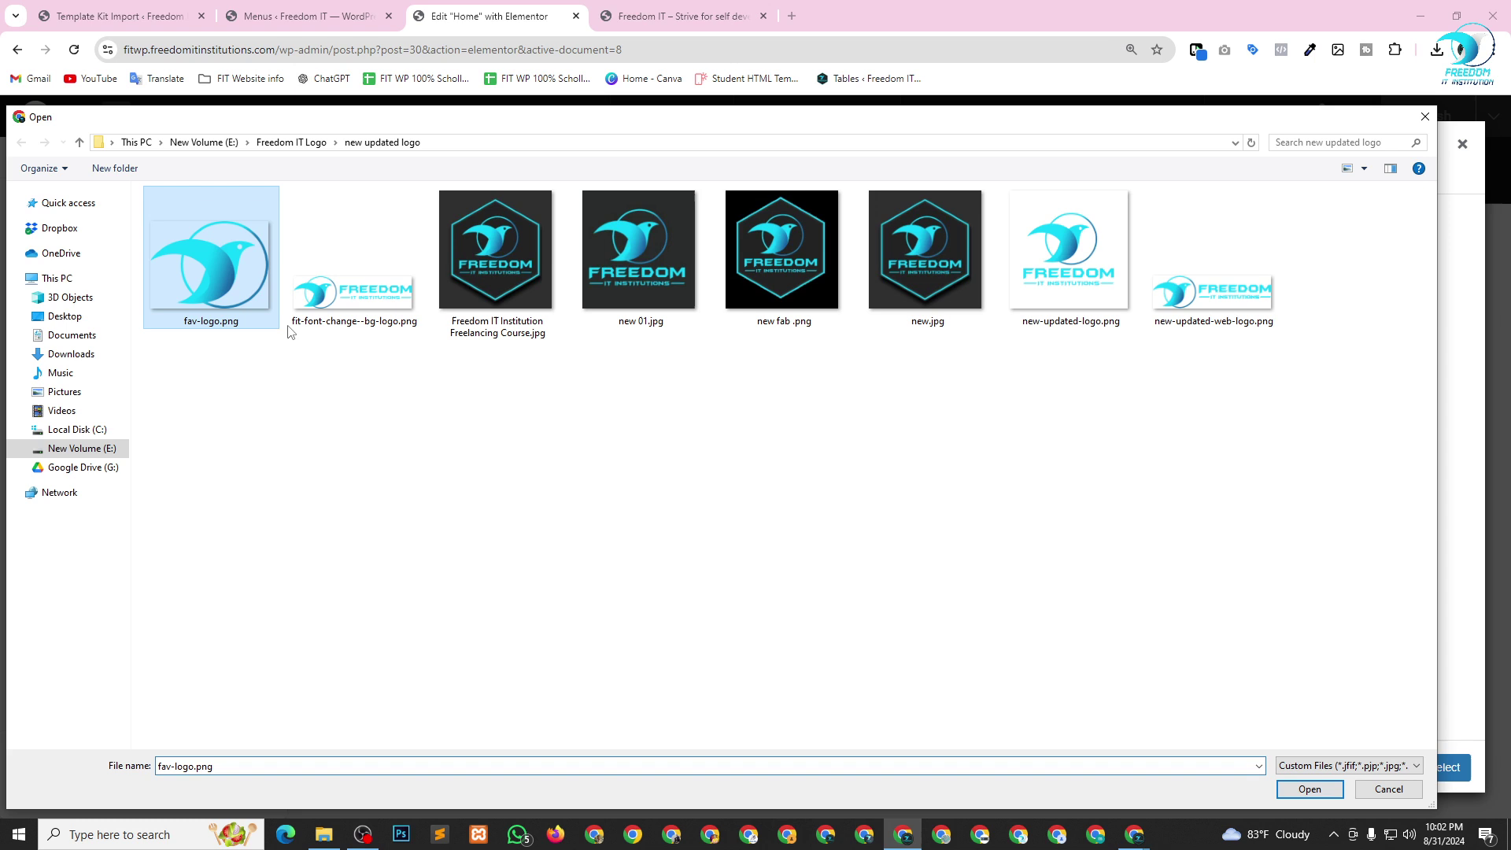
pyautogui.click(1337, 787)
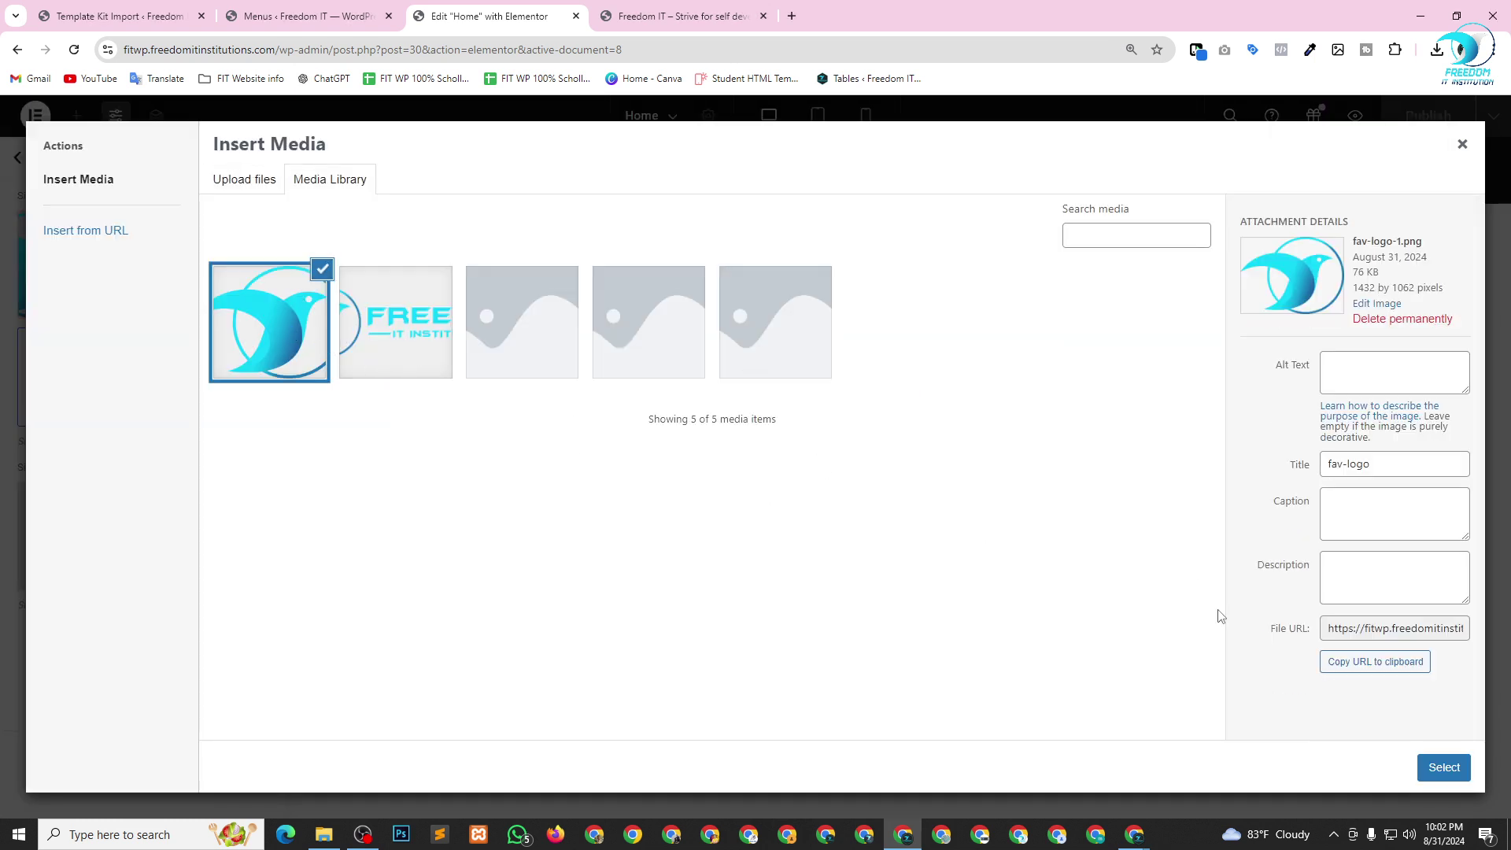
pyautogui.click(1441, 772)
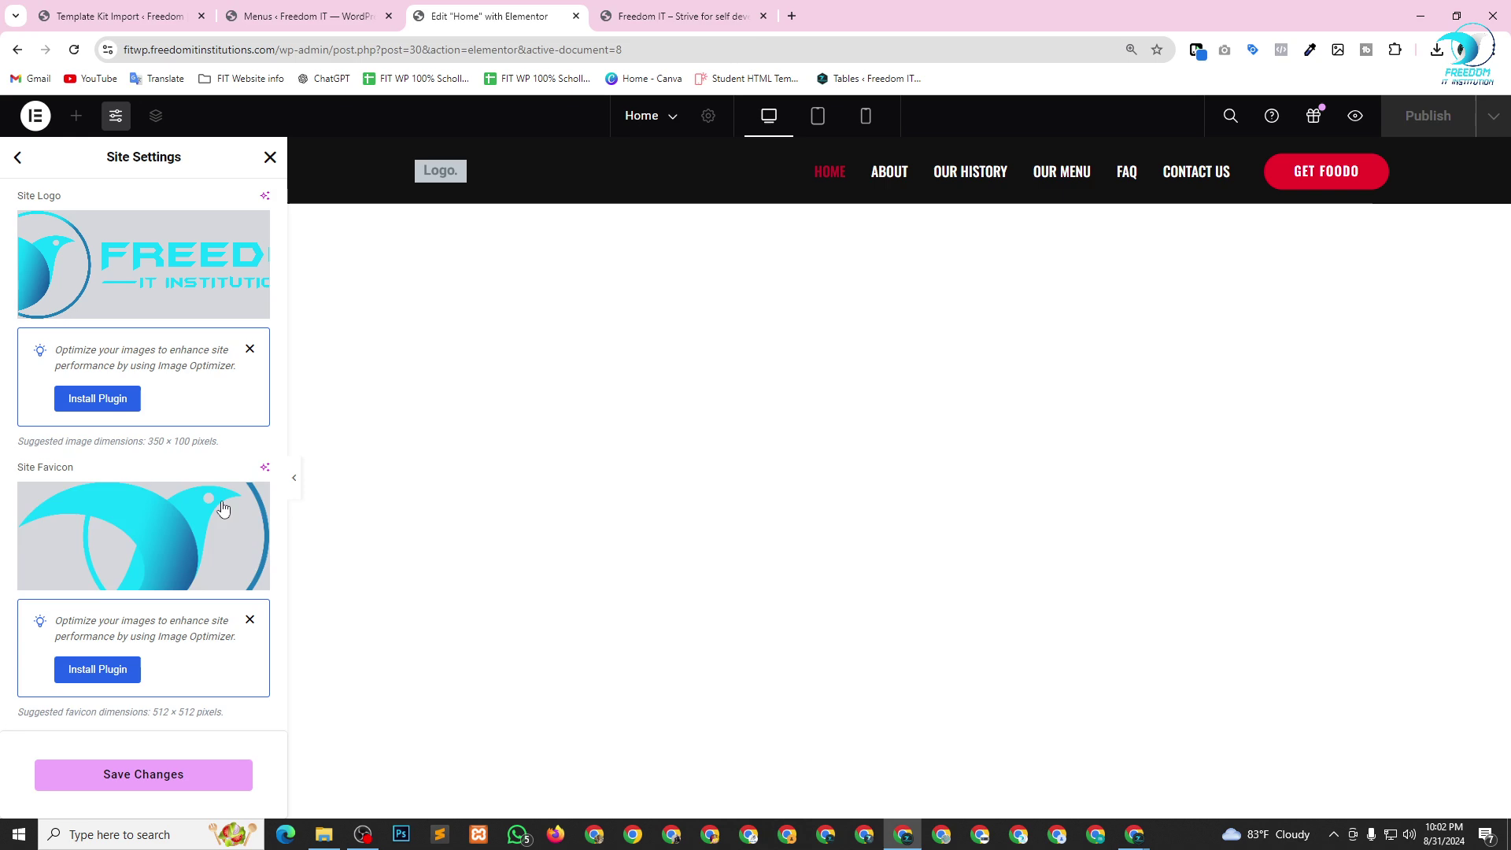
# Save the Site Identity changes, check the logo and favicon settings, and return to the Home page editor.
pyautogui.click(120, 776)
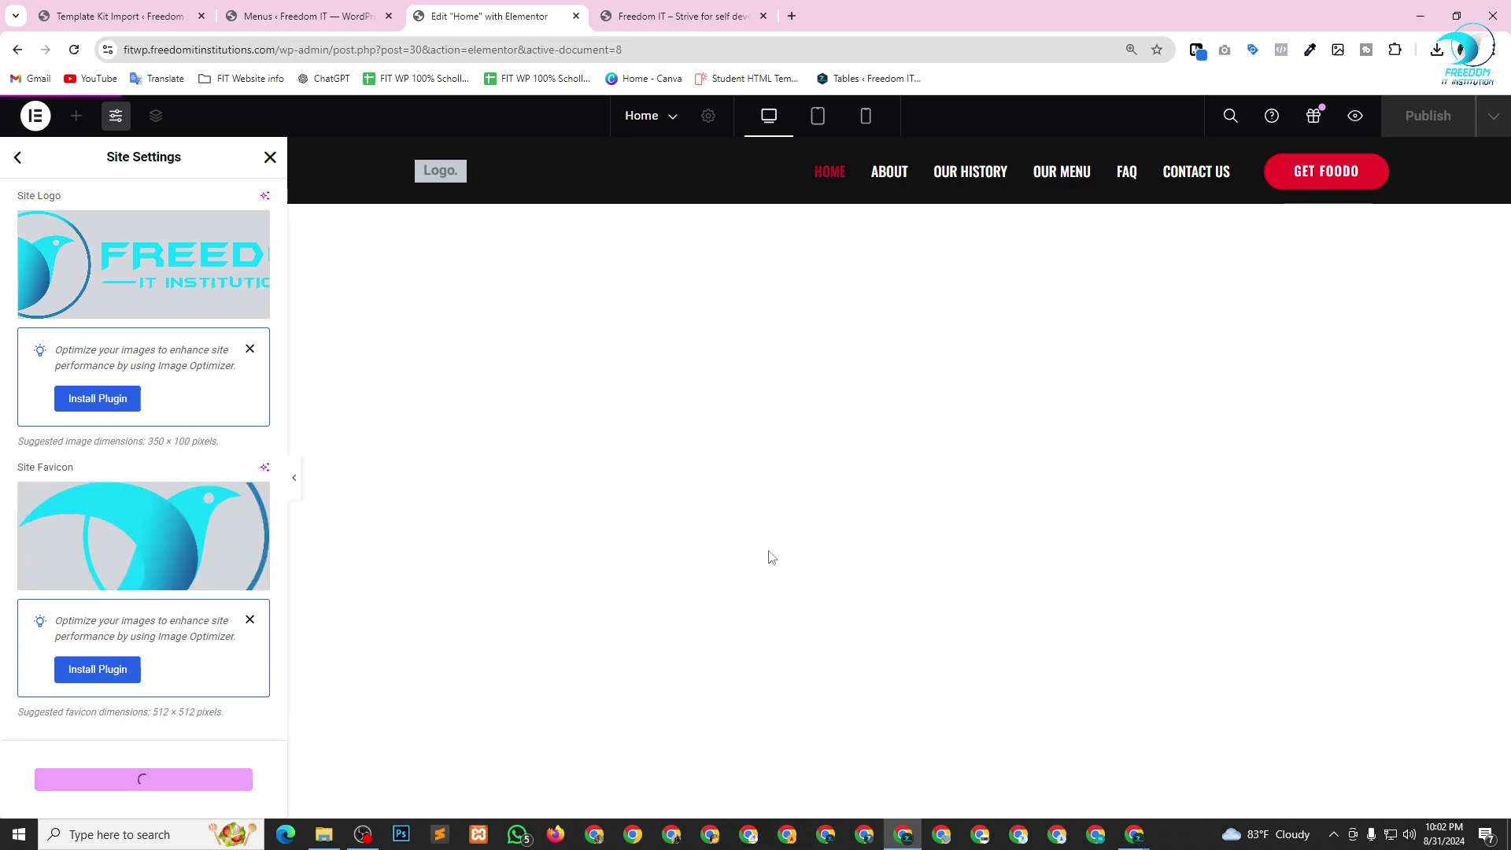
pyautogui.scroll(3, 100, 455)
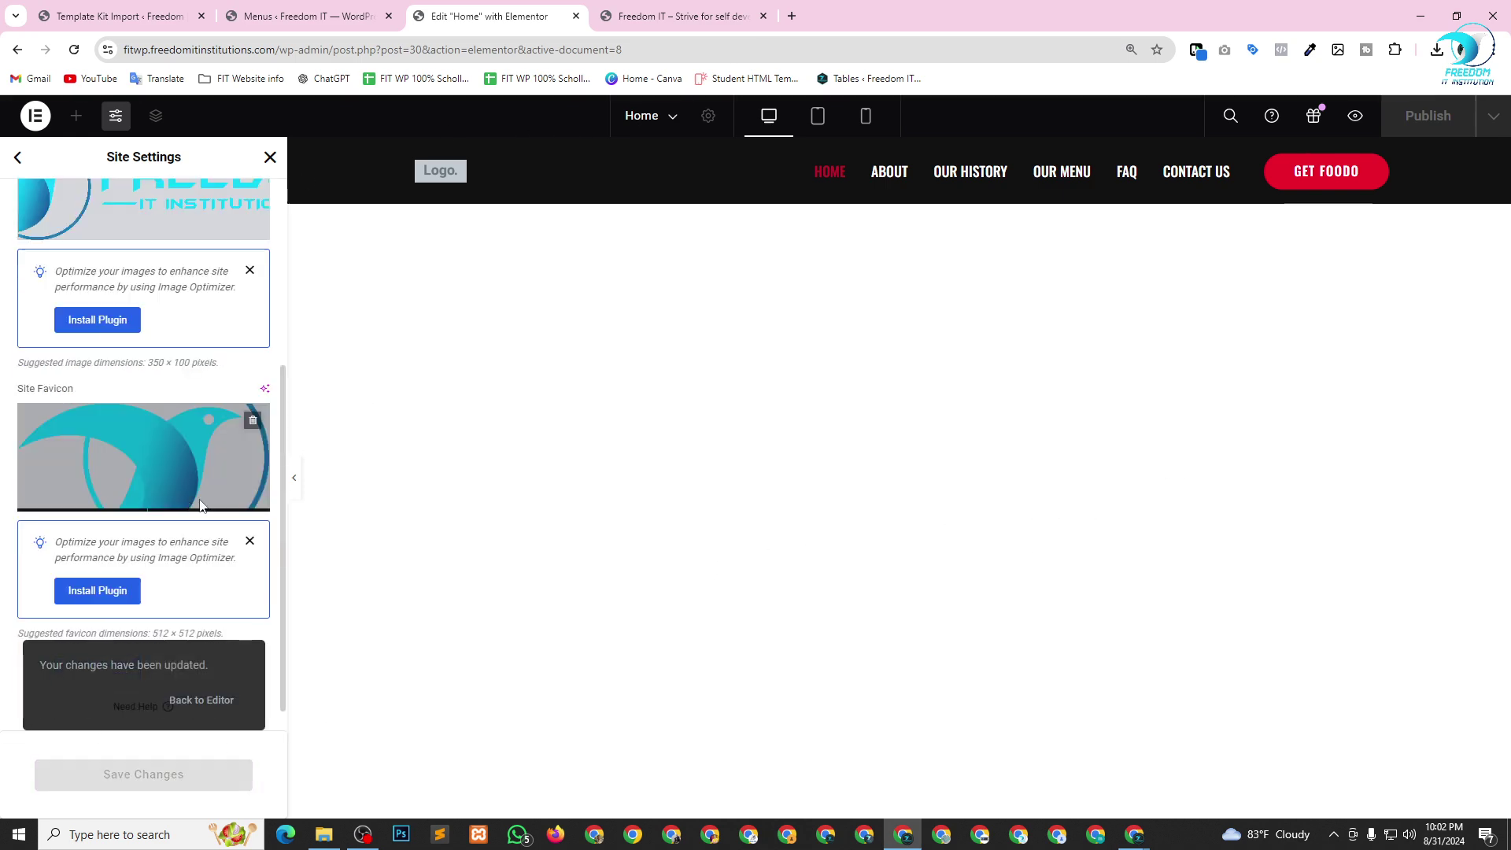
pyautogui.scroll(-4, 181, 509)
pyautogui.scroll(4, 158, 512)
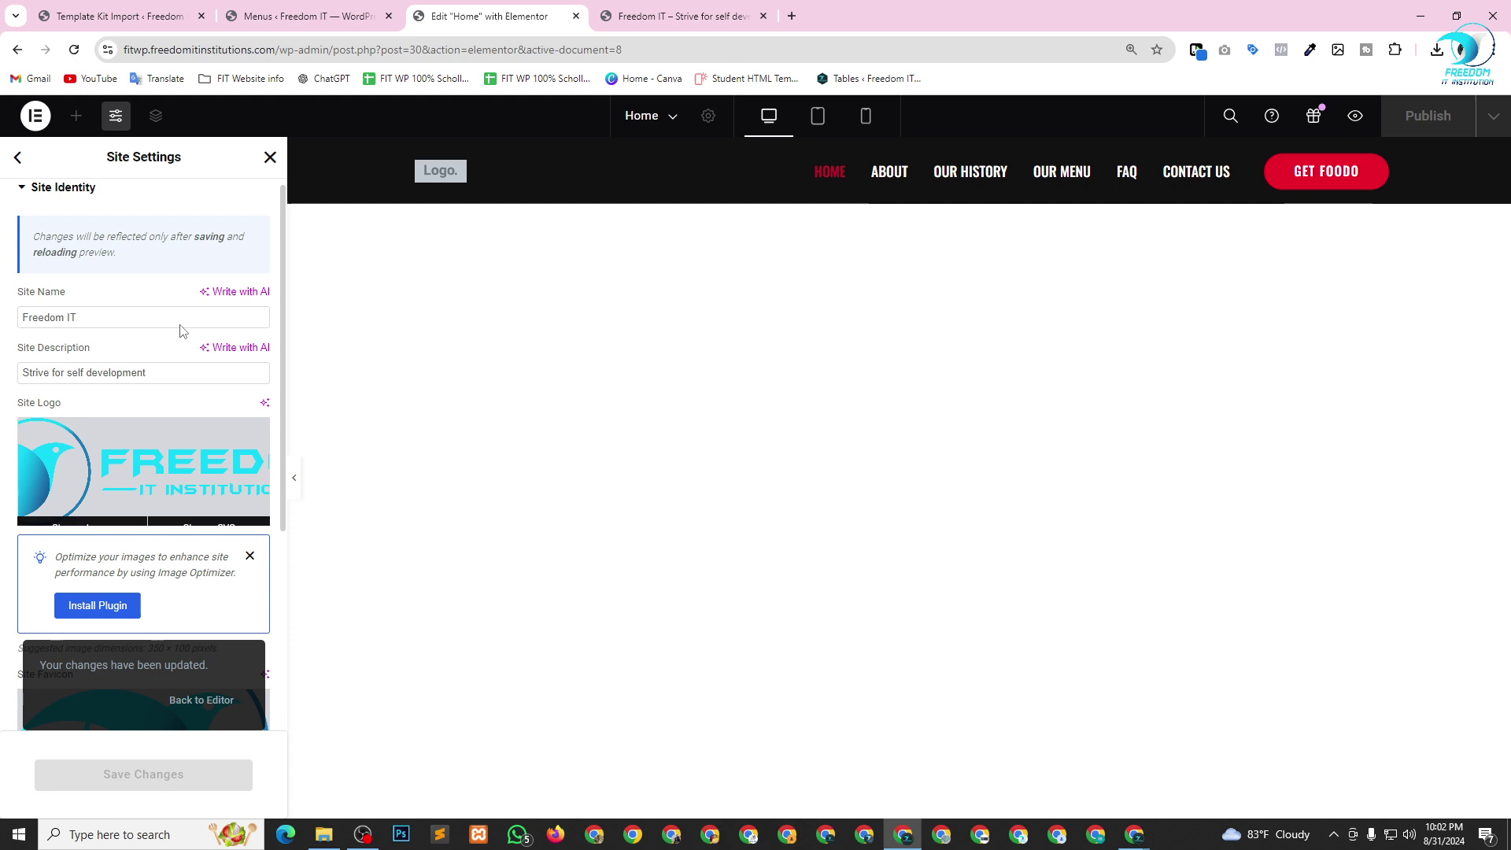
pyautogui.click(17, 158)
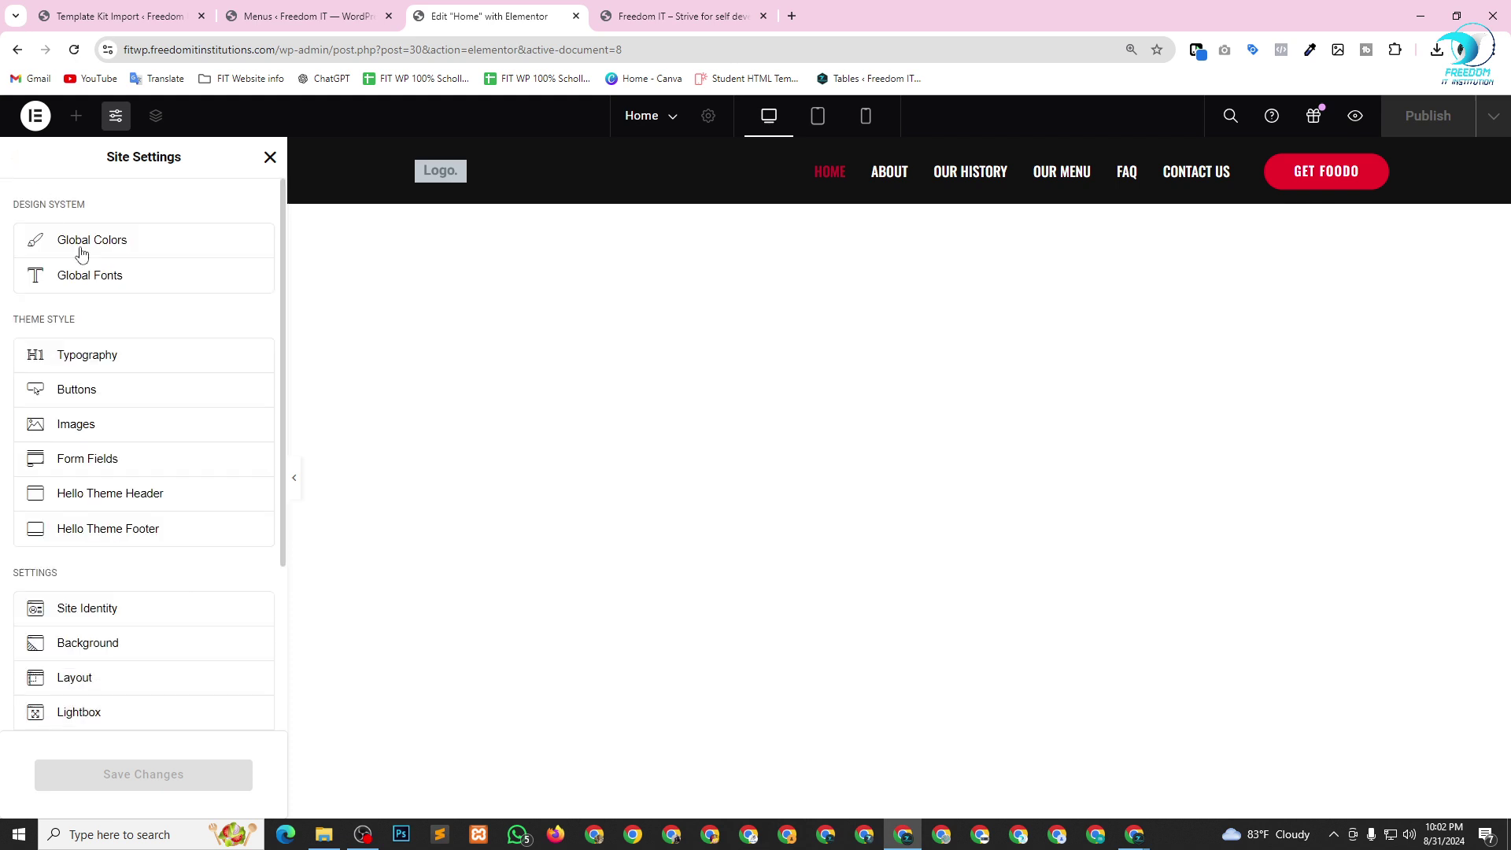
pyautogui.click(115, 620)
pyautogui.scroll(-3, 149, 503)
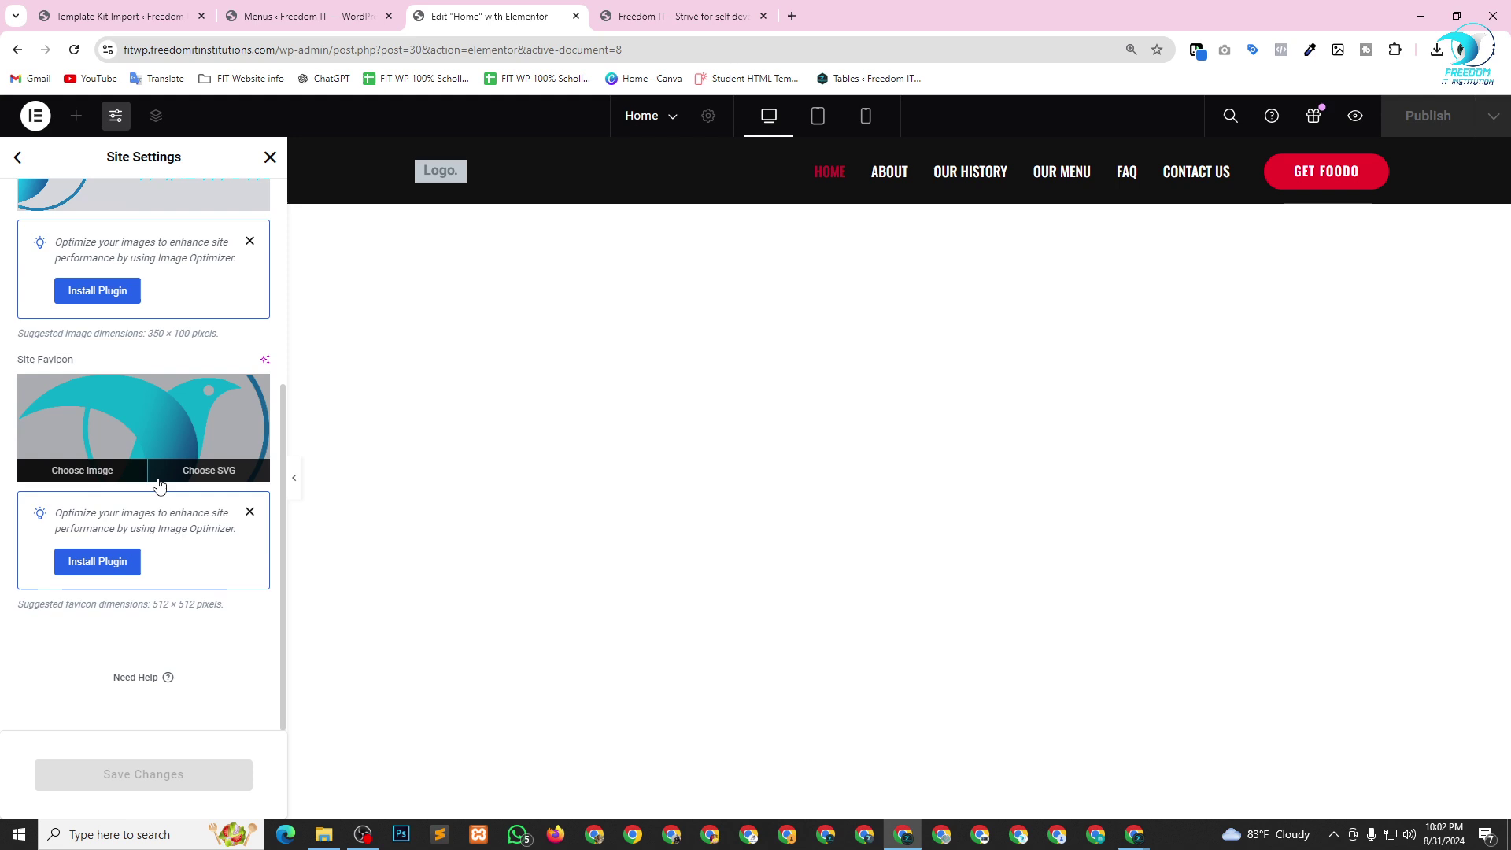
pyautogui.scroll(4, 159, 486)
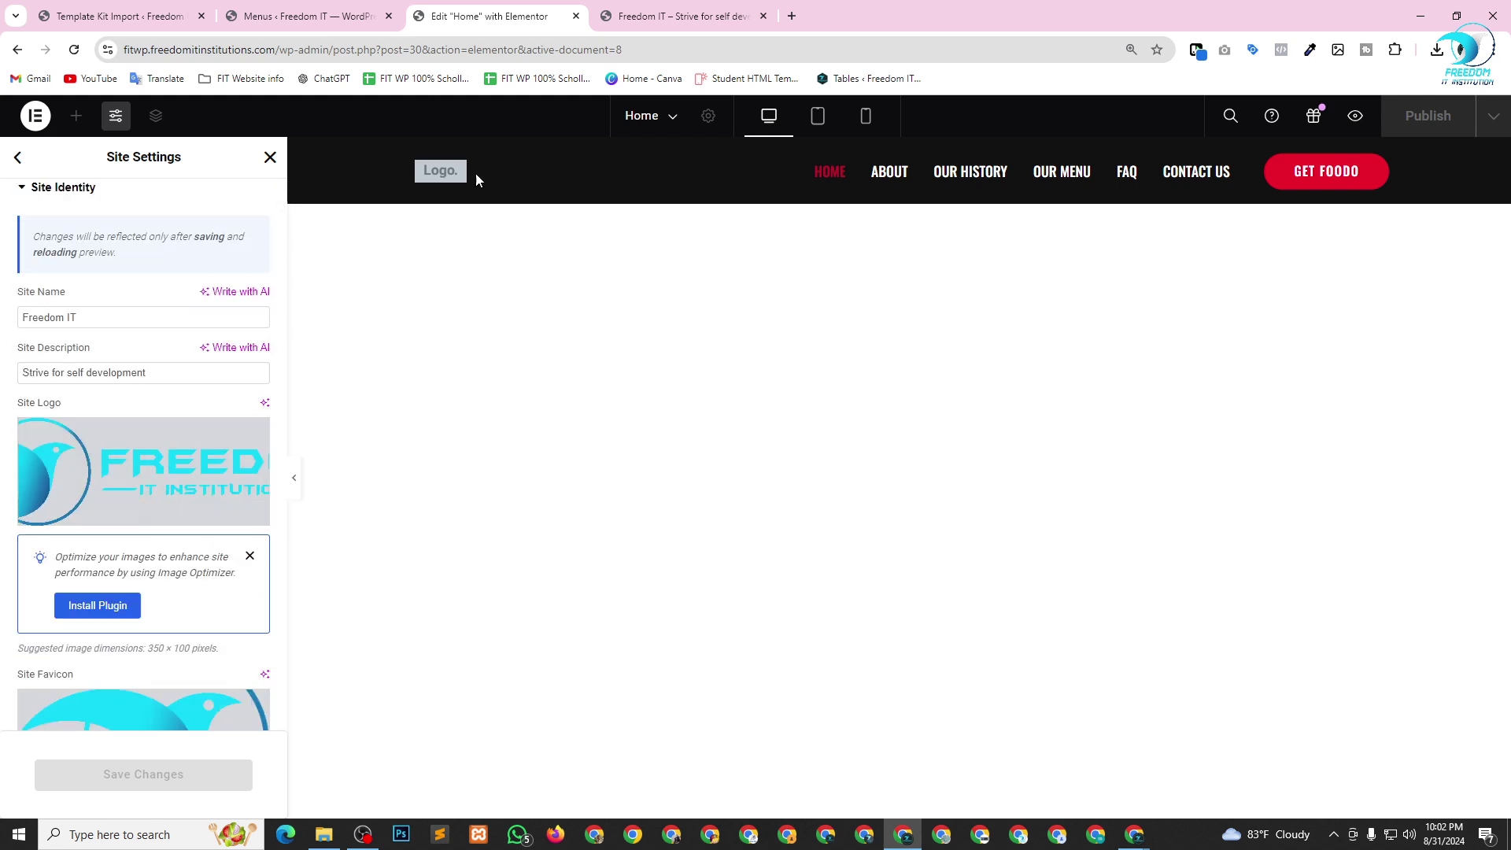
pyautogui.click(15, 161)
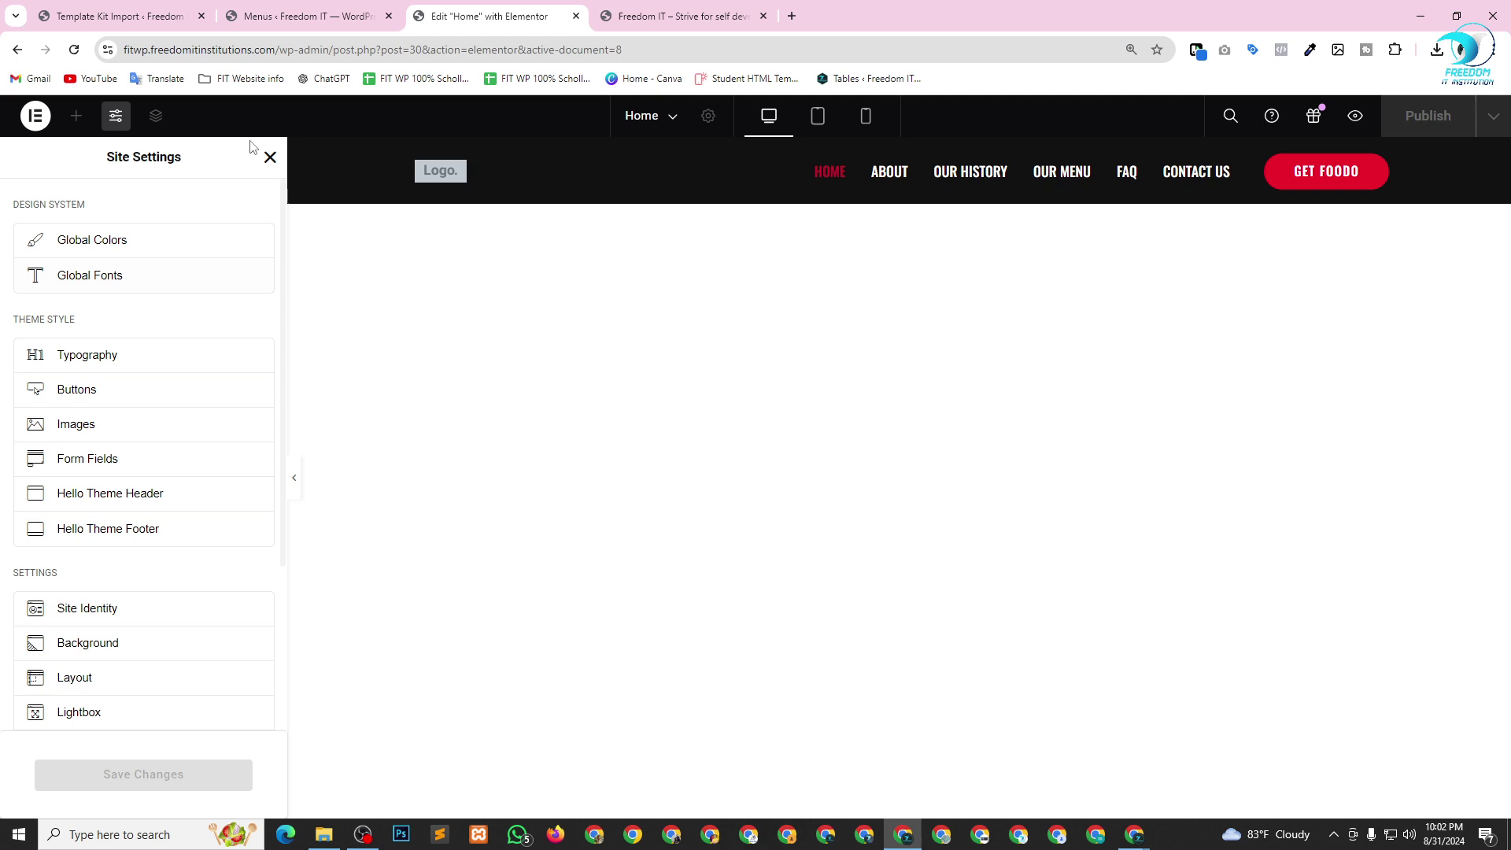
pyautogui.click(270, 158)
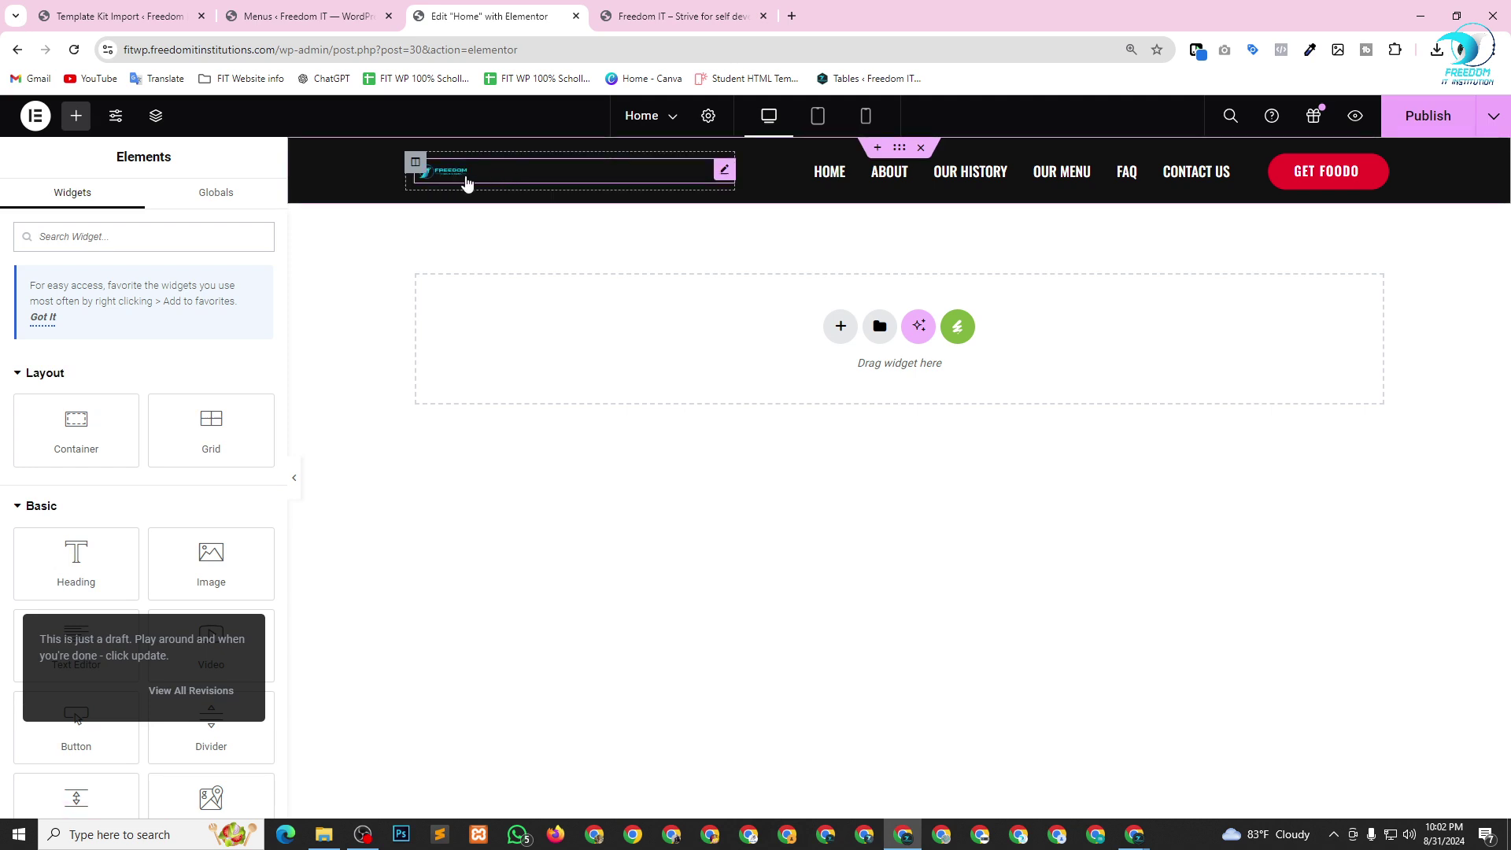
# Try a custom image resolution of 300 x 100 on the header's site logo.
pyautogui.click(724, 173)
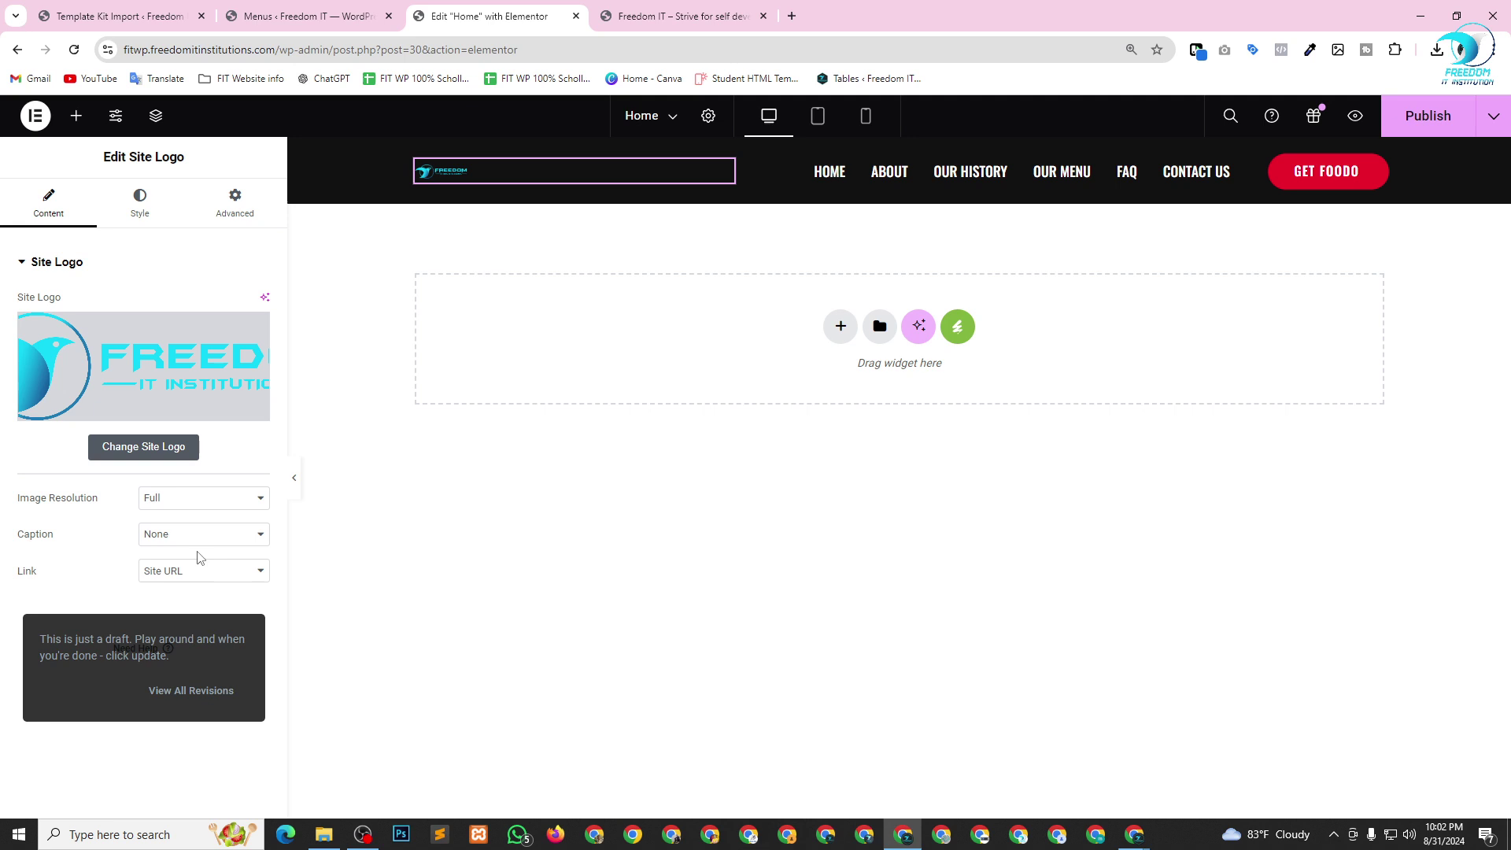
pyautogui.click(229, 499)
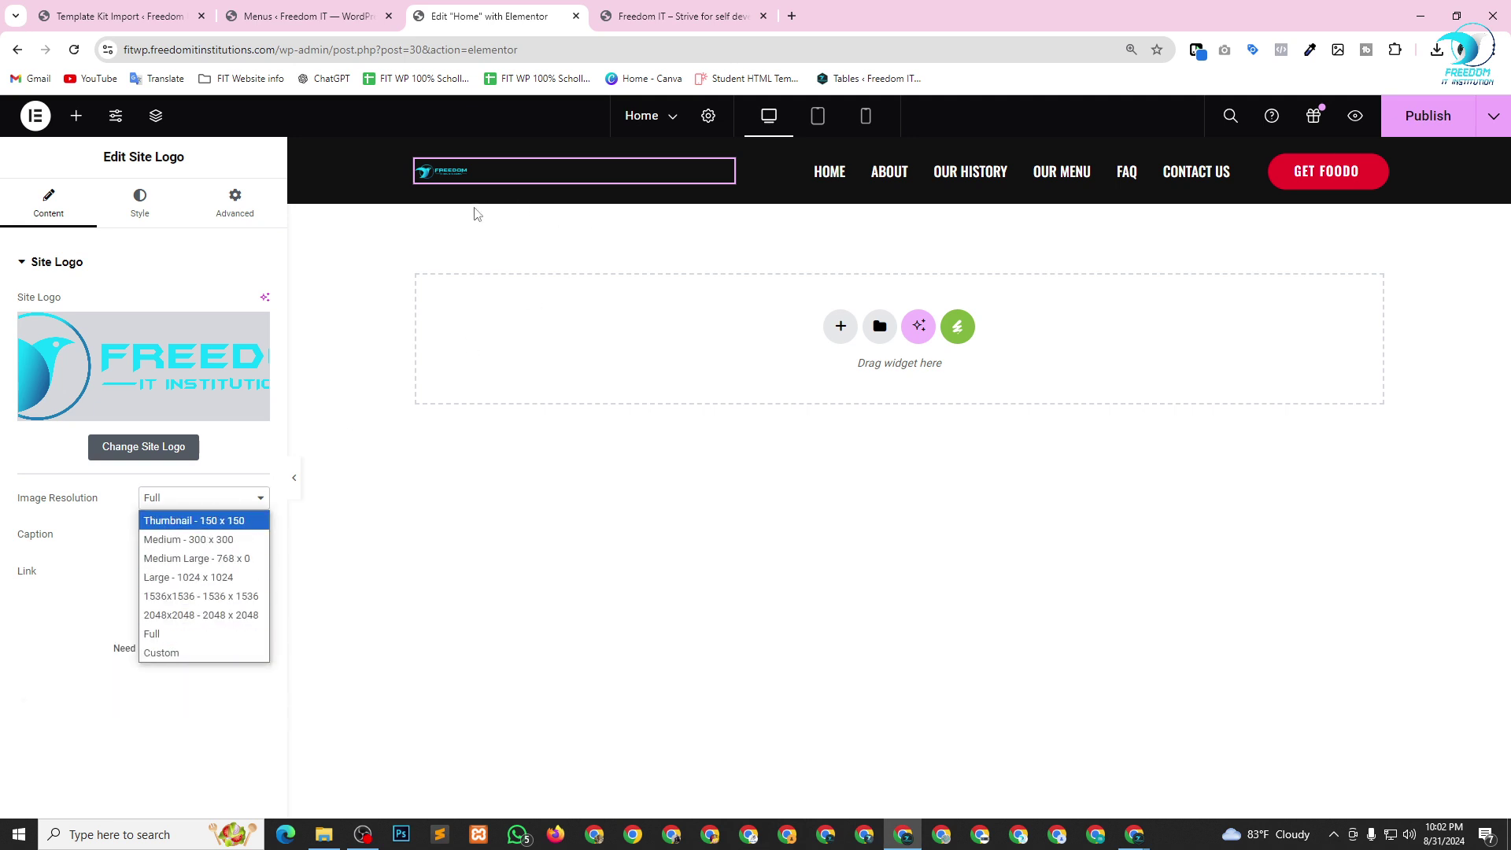
pyautogui.click(200, 656)
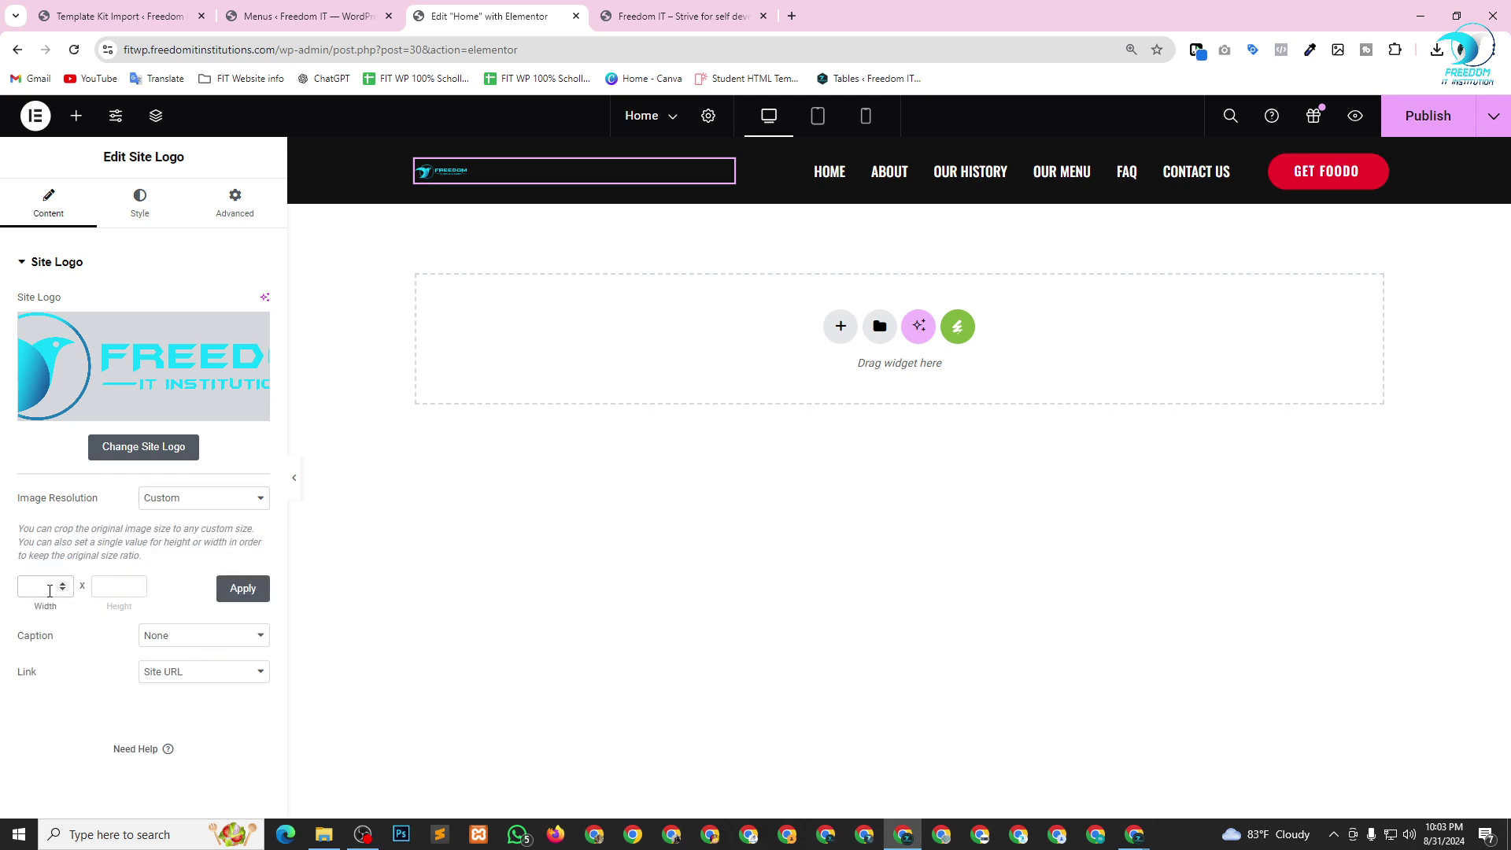
pyautogui.click(113, 583)
pyautogui.click(241, 592)
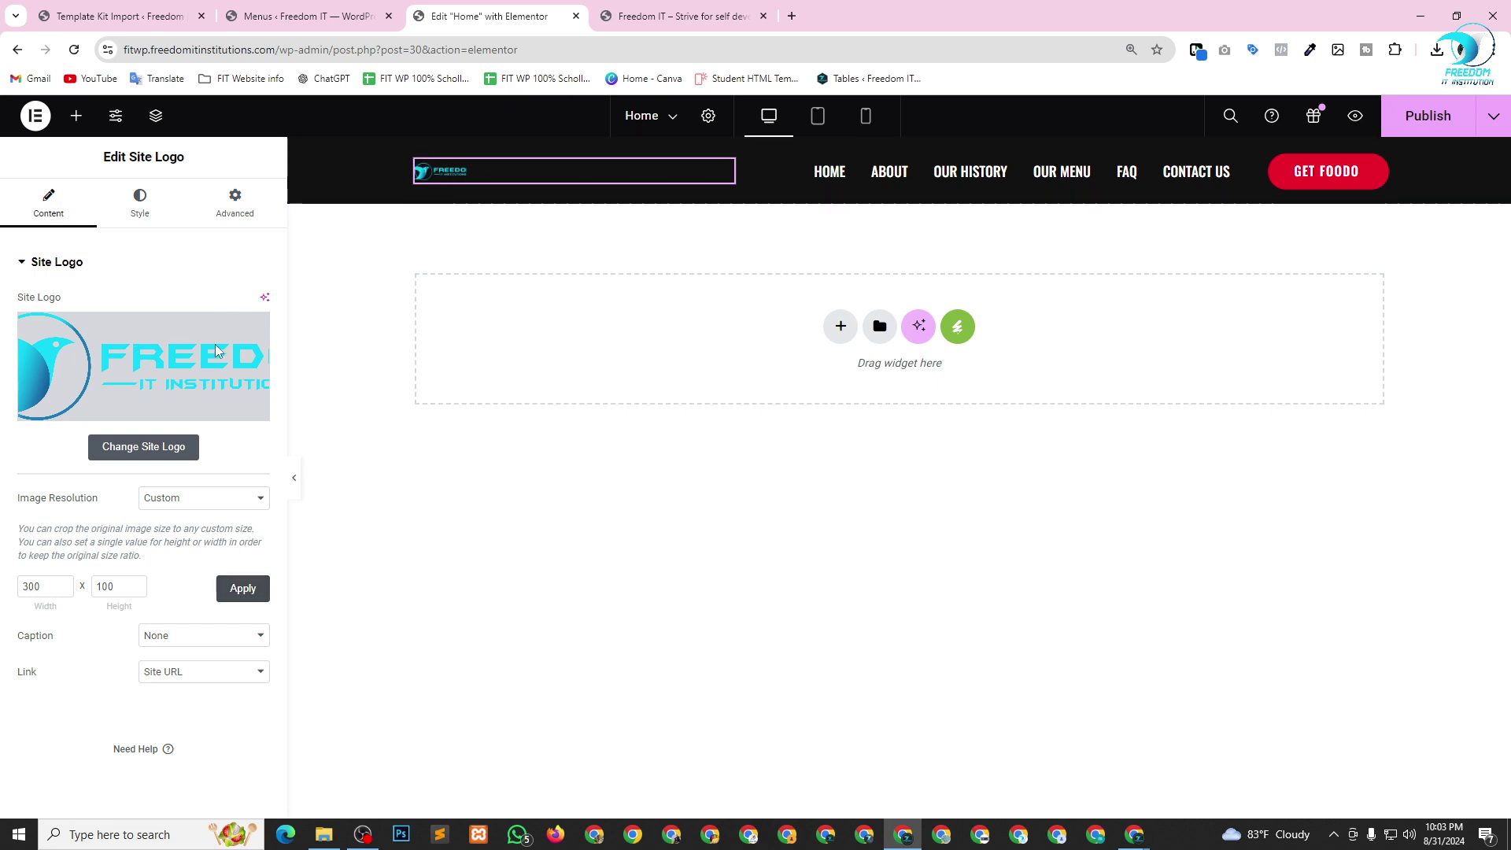
# Replace the site logo with a fresh upload of fit-font-change--bg-logo.png, save the site settings and return to the page editor.
pyautogui.click(120, 448)
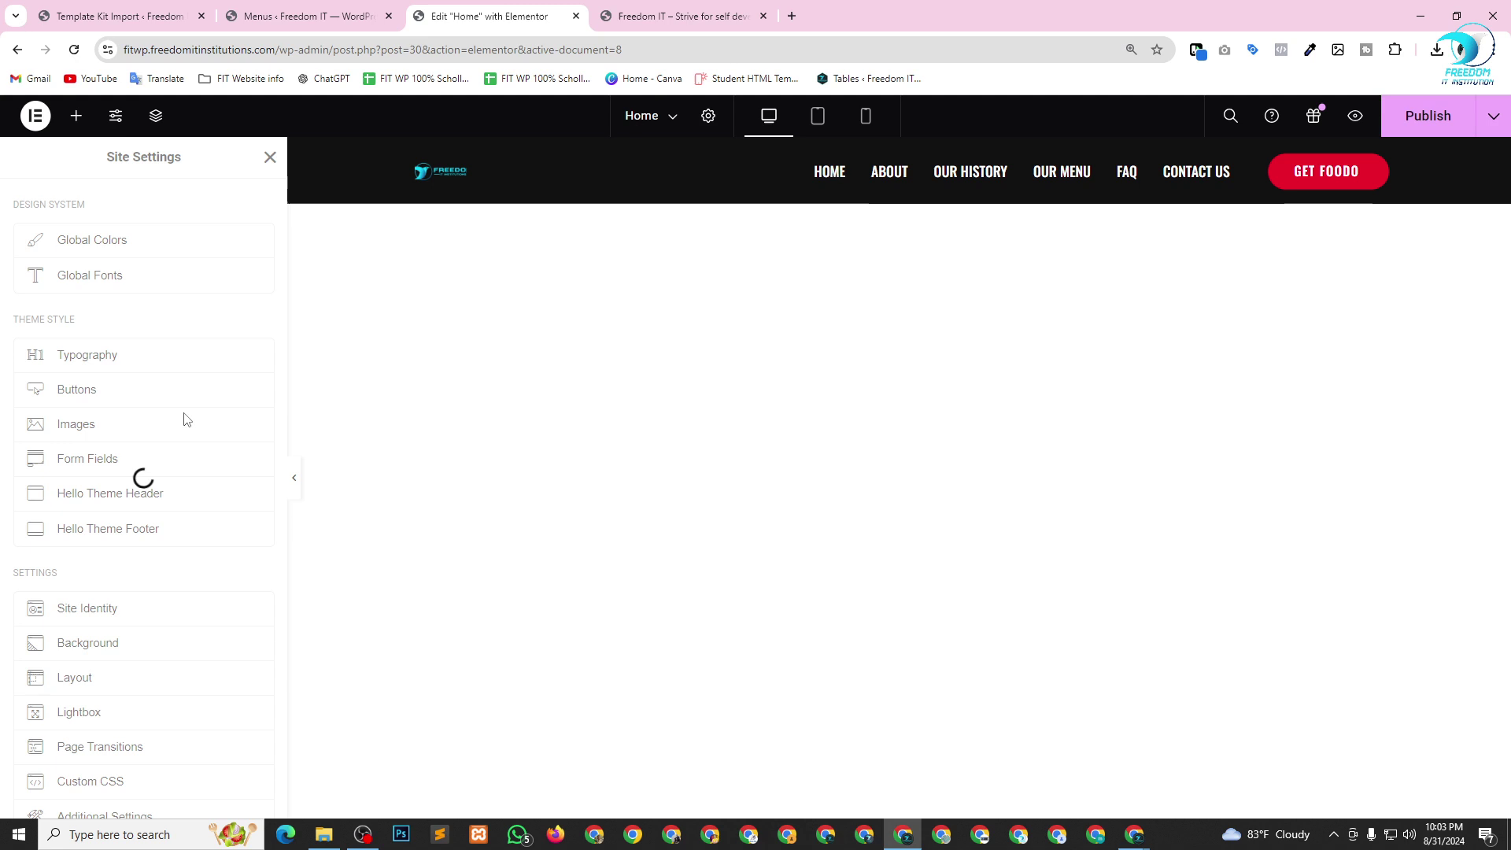
pyautogui.click(252, 447)
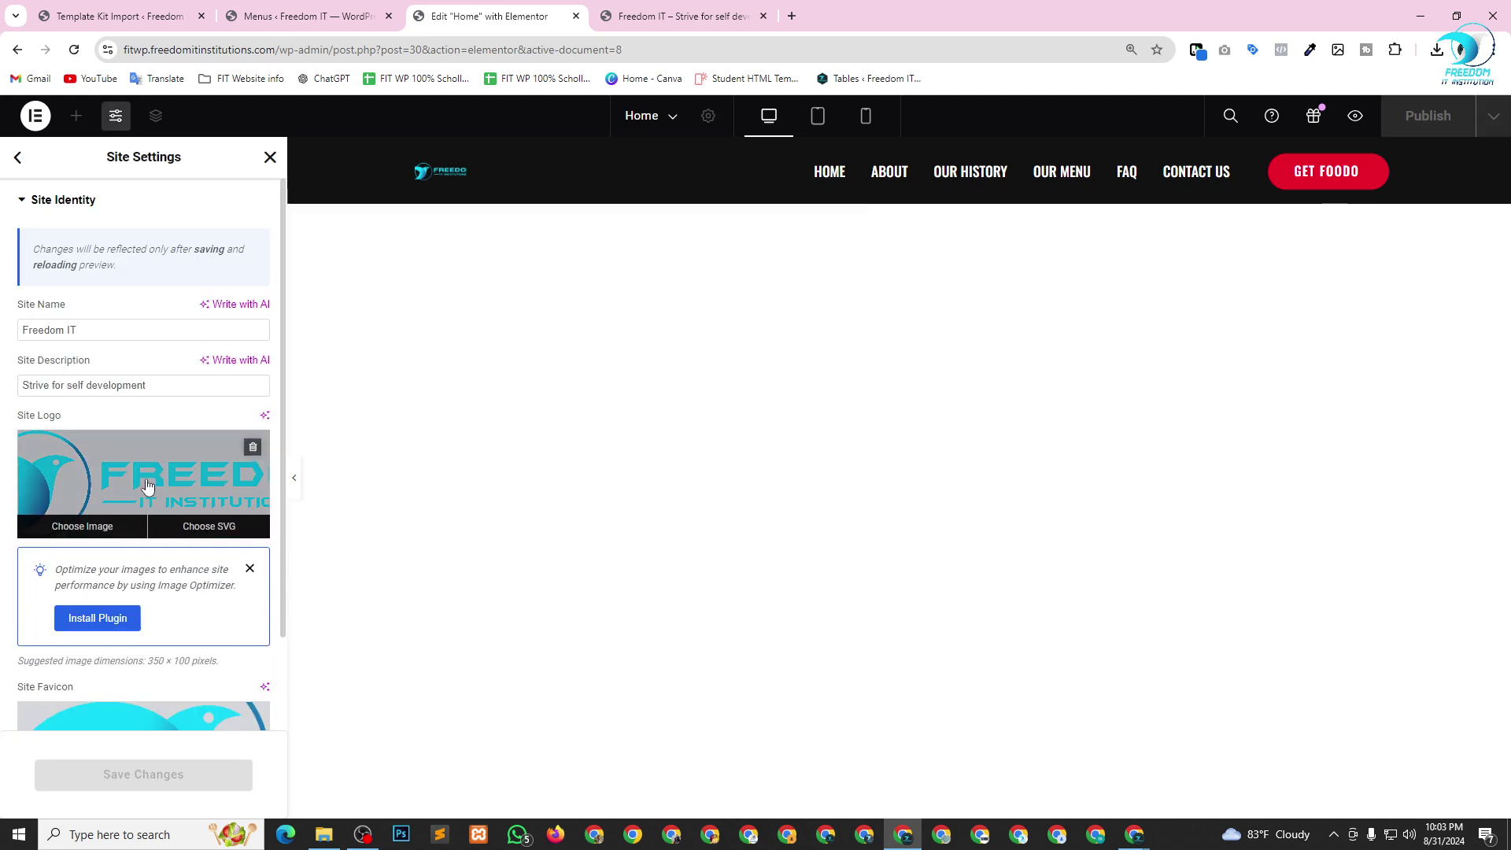
pyautogui.click(131, 484)
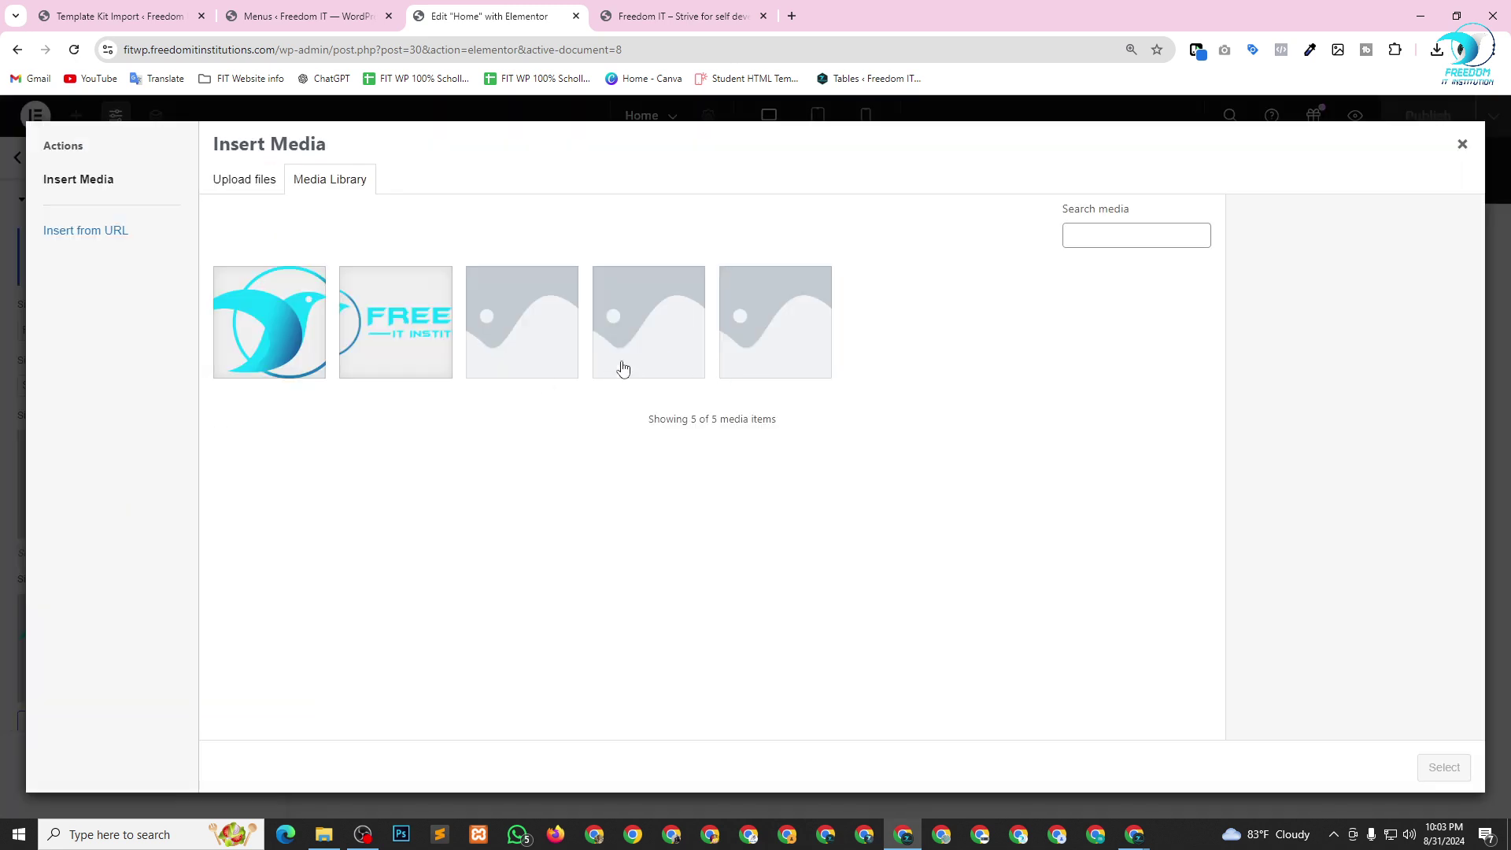
pyautogui.click(242, 180)
pyautogui.click(855, 447)
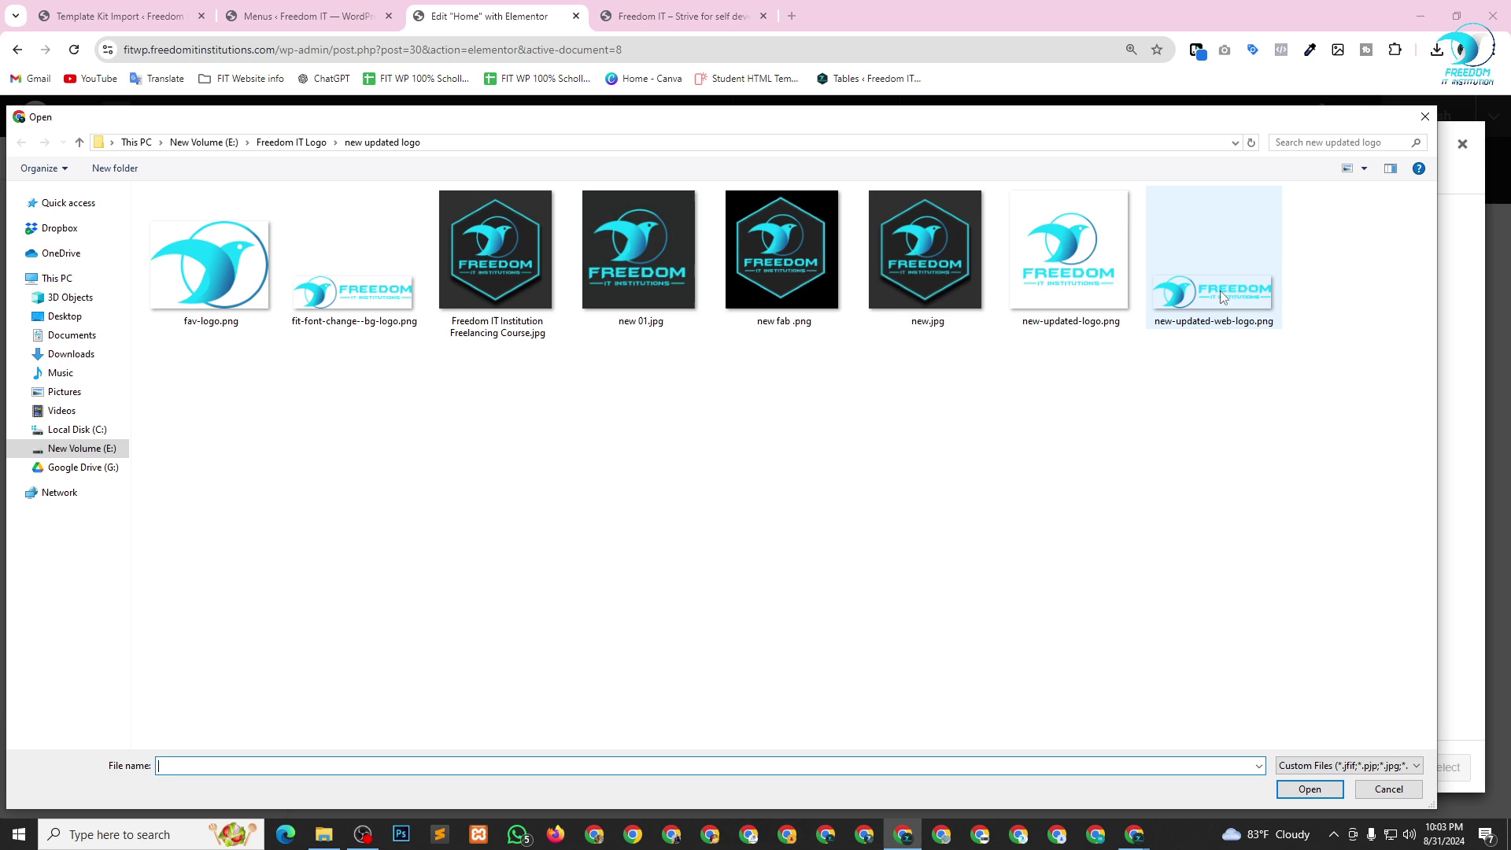
pyautogui.click(344, 306)
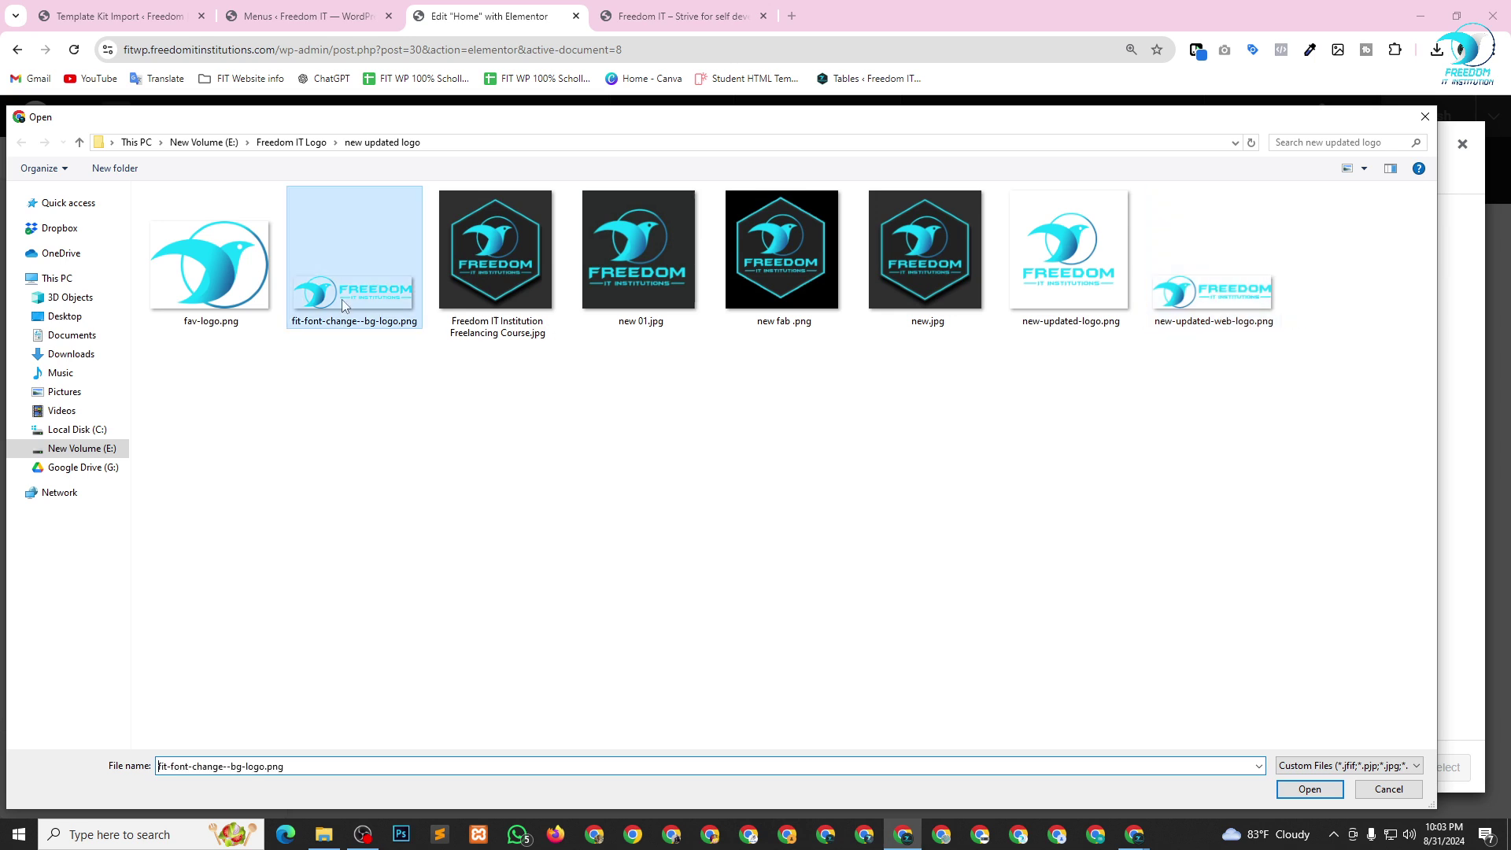
pyautogui.click(1305, 790)
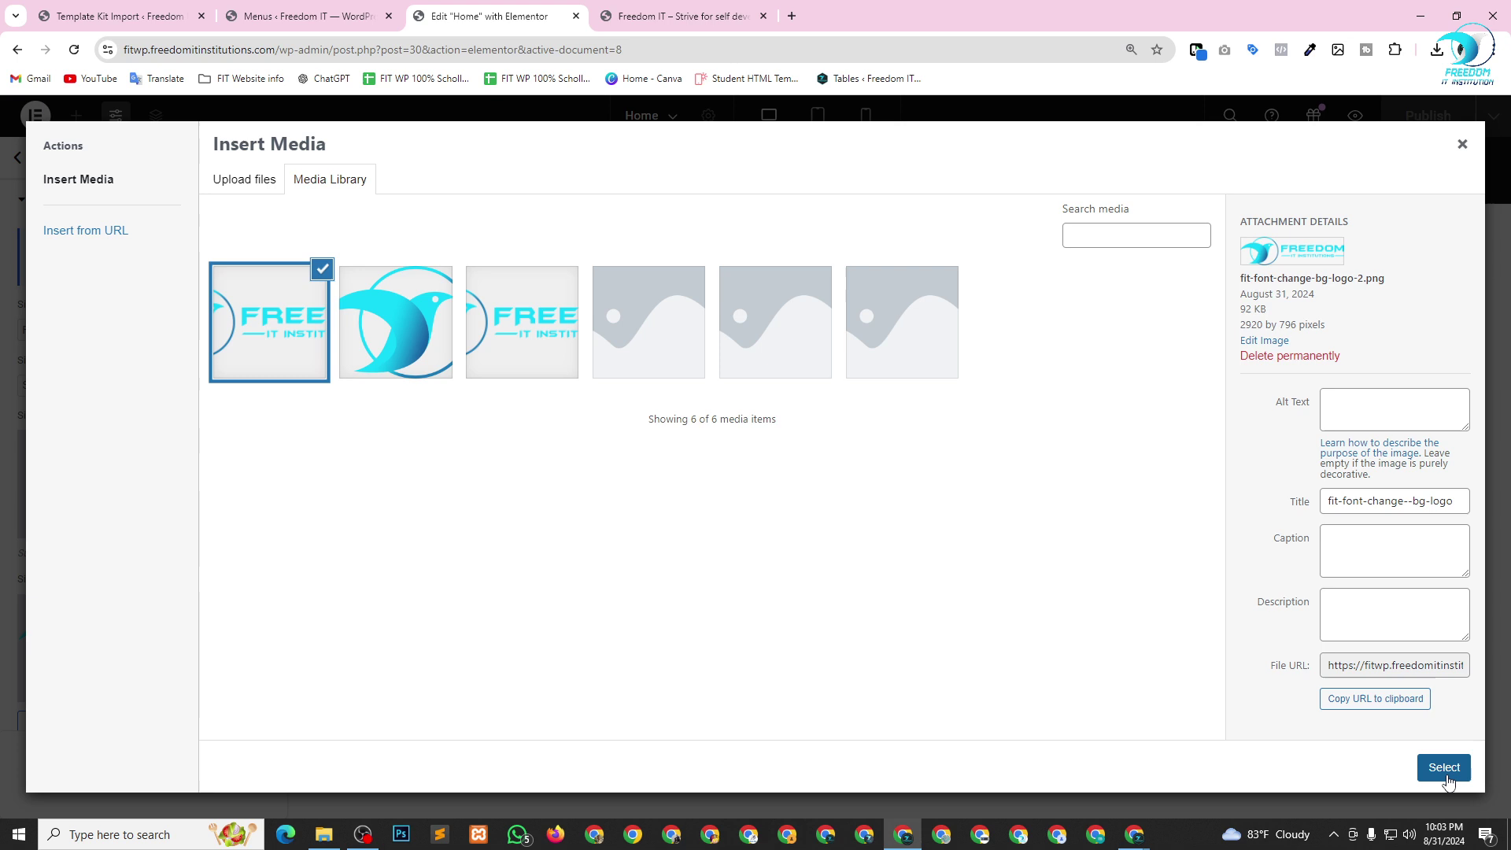
pyautogui.click(1439, 777)
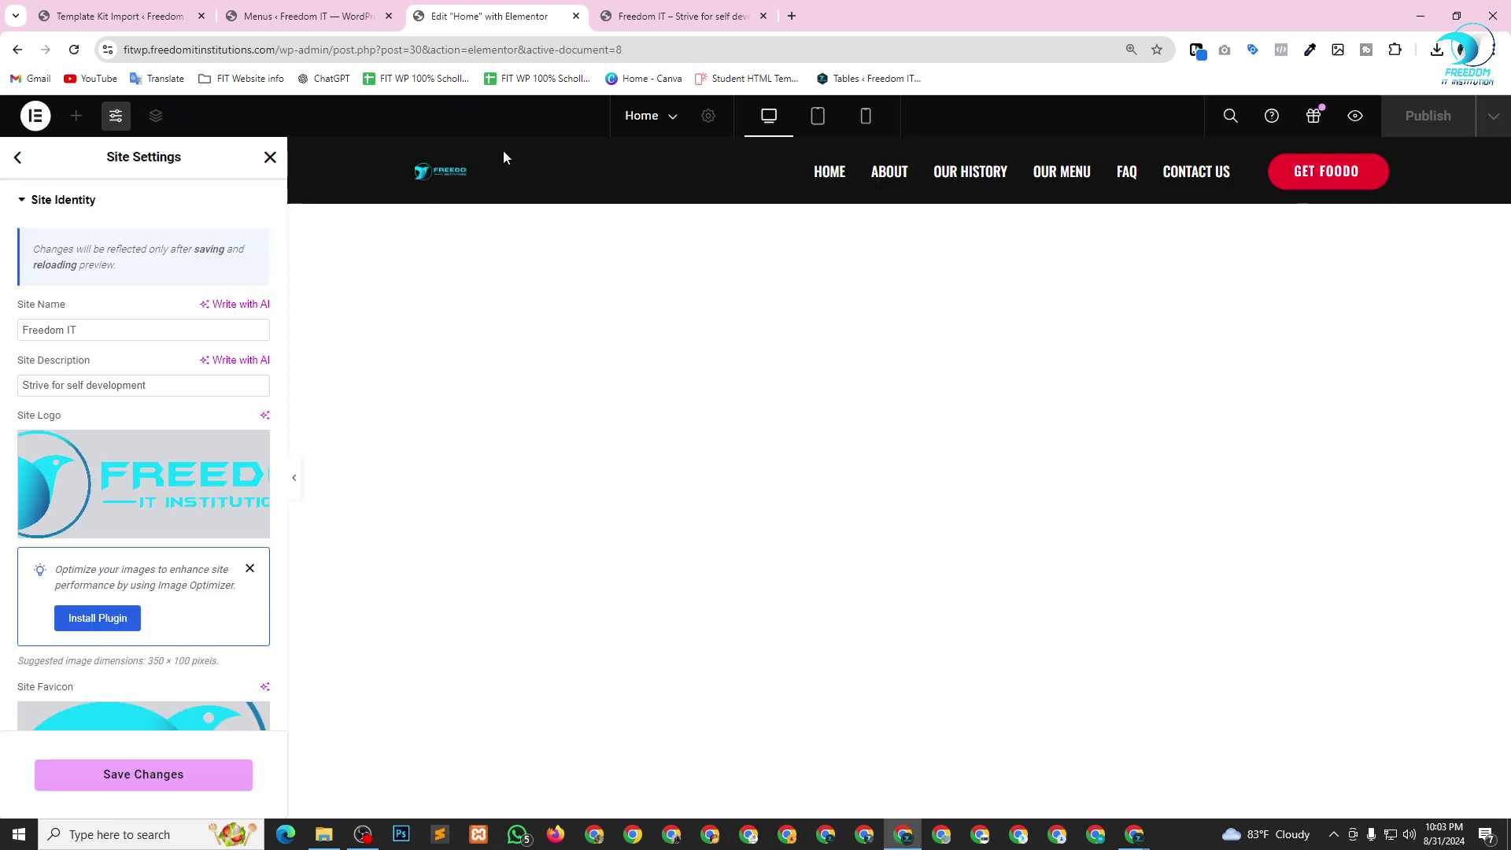
pyautogui.click(143, 776)
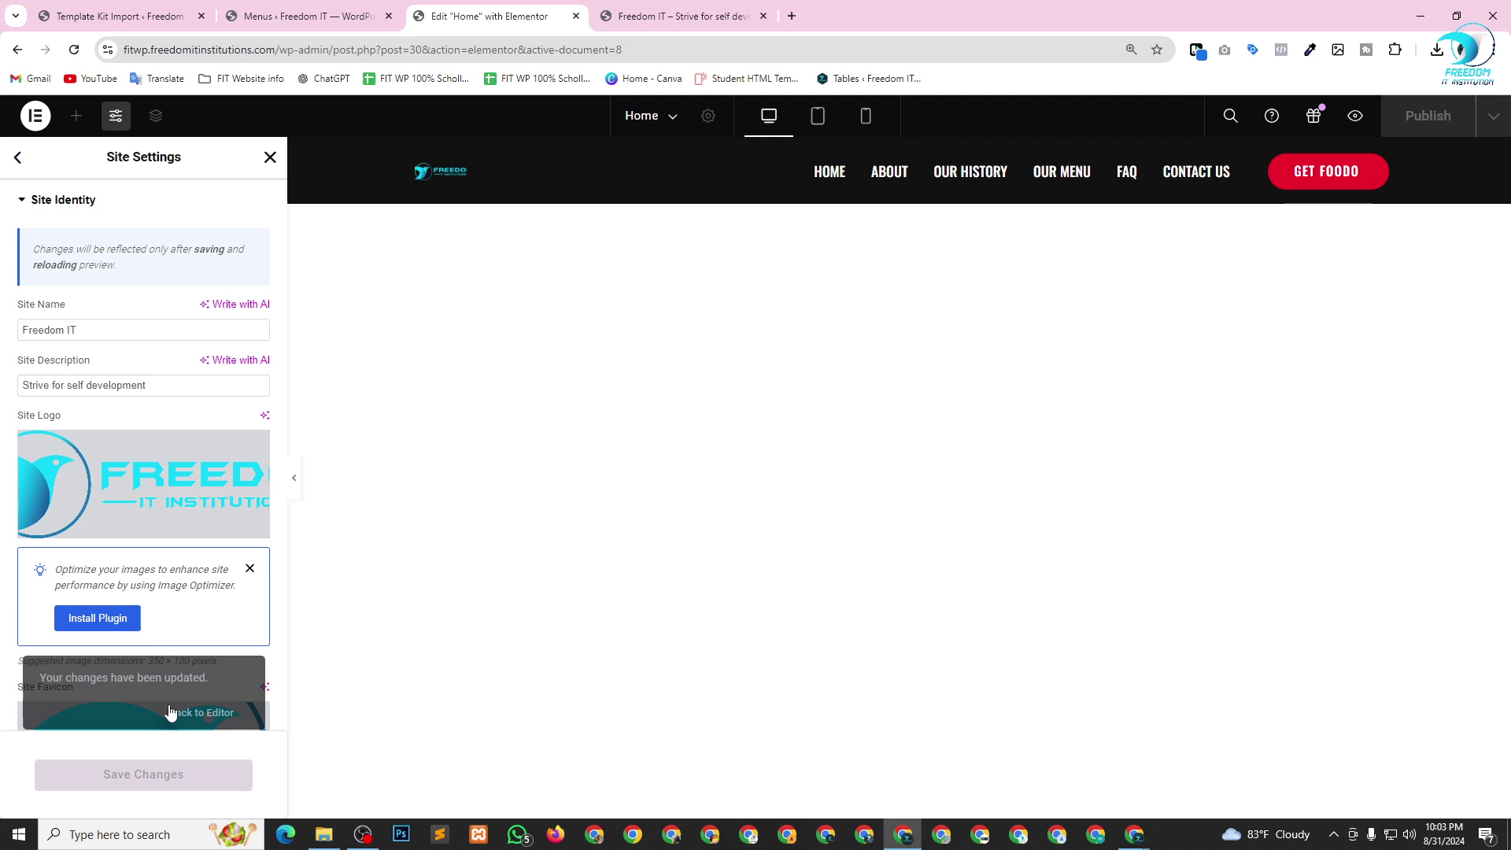
pyautogui.moveTo(213, 451)
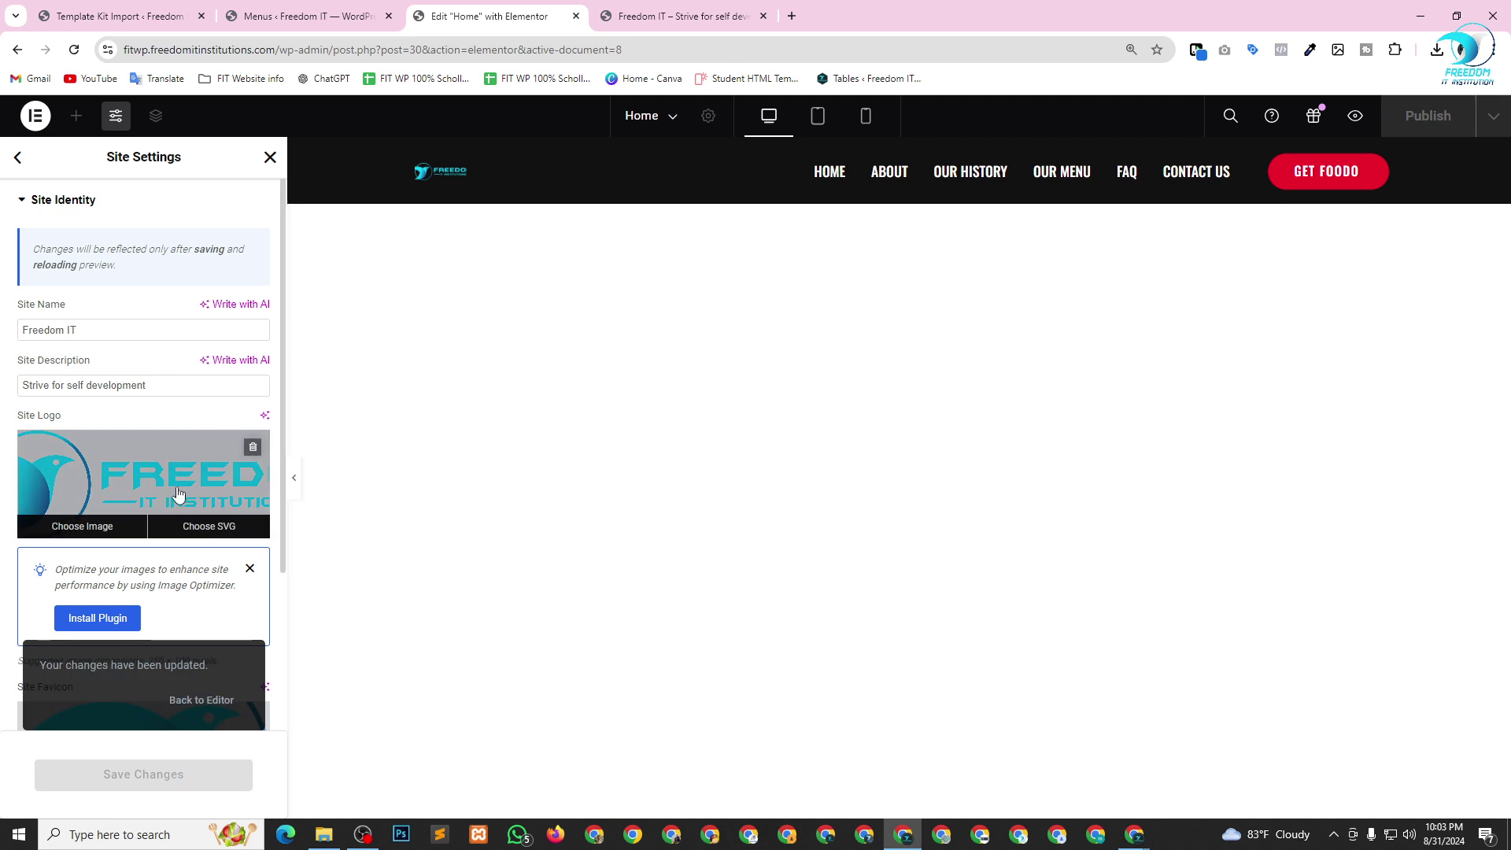
pyautogui.click(270, 157)
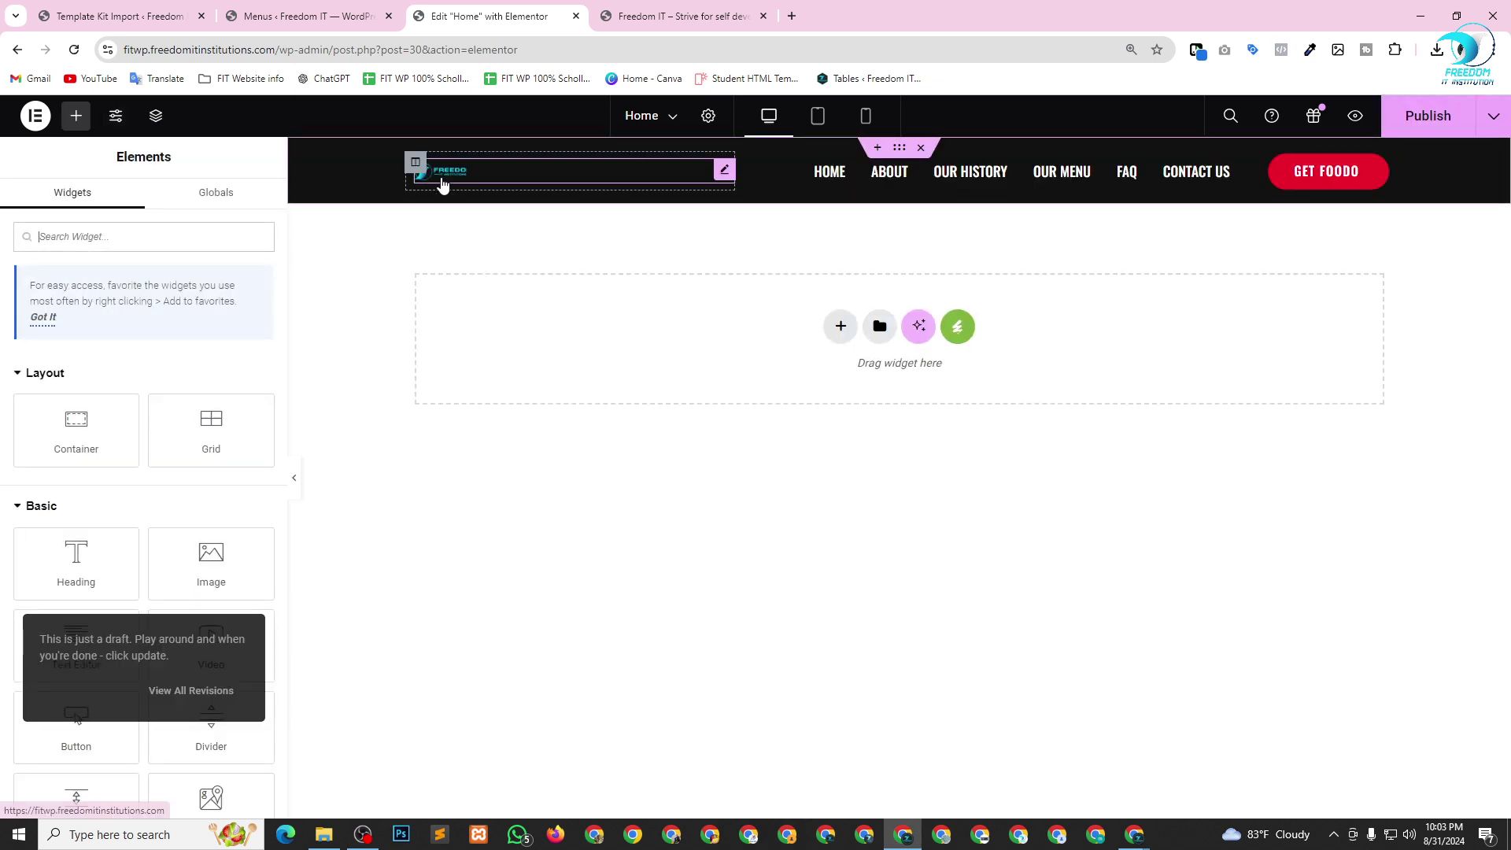
# Clear the header site logo's custom width and height and set its image resolution to Full.
pyautogui.click(463, 176)
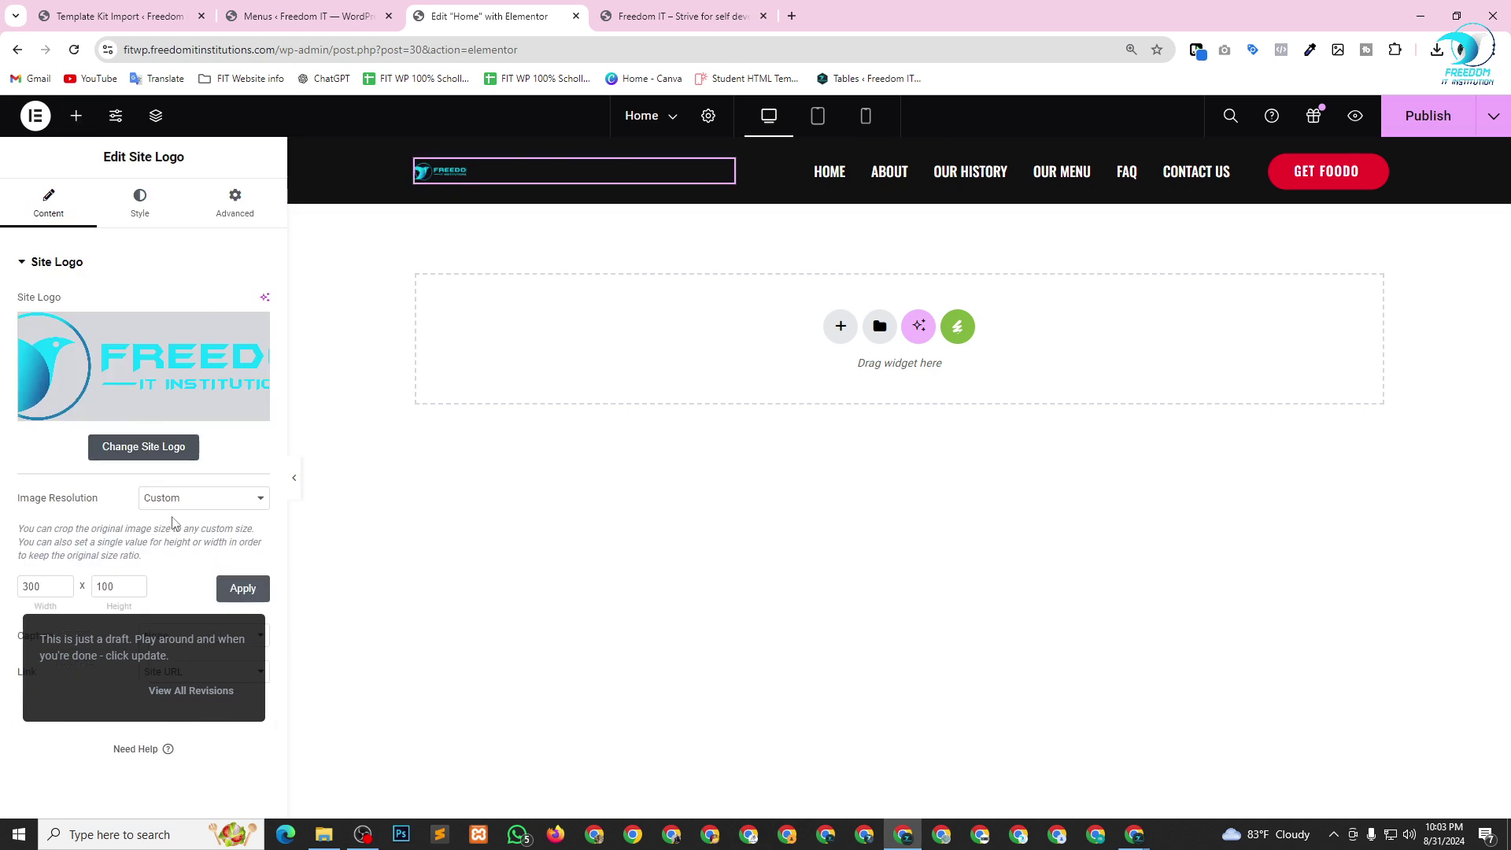
pyautogui.doubleClick(63, 589)
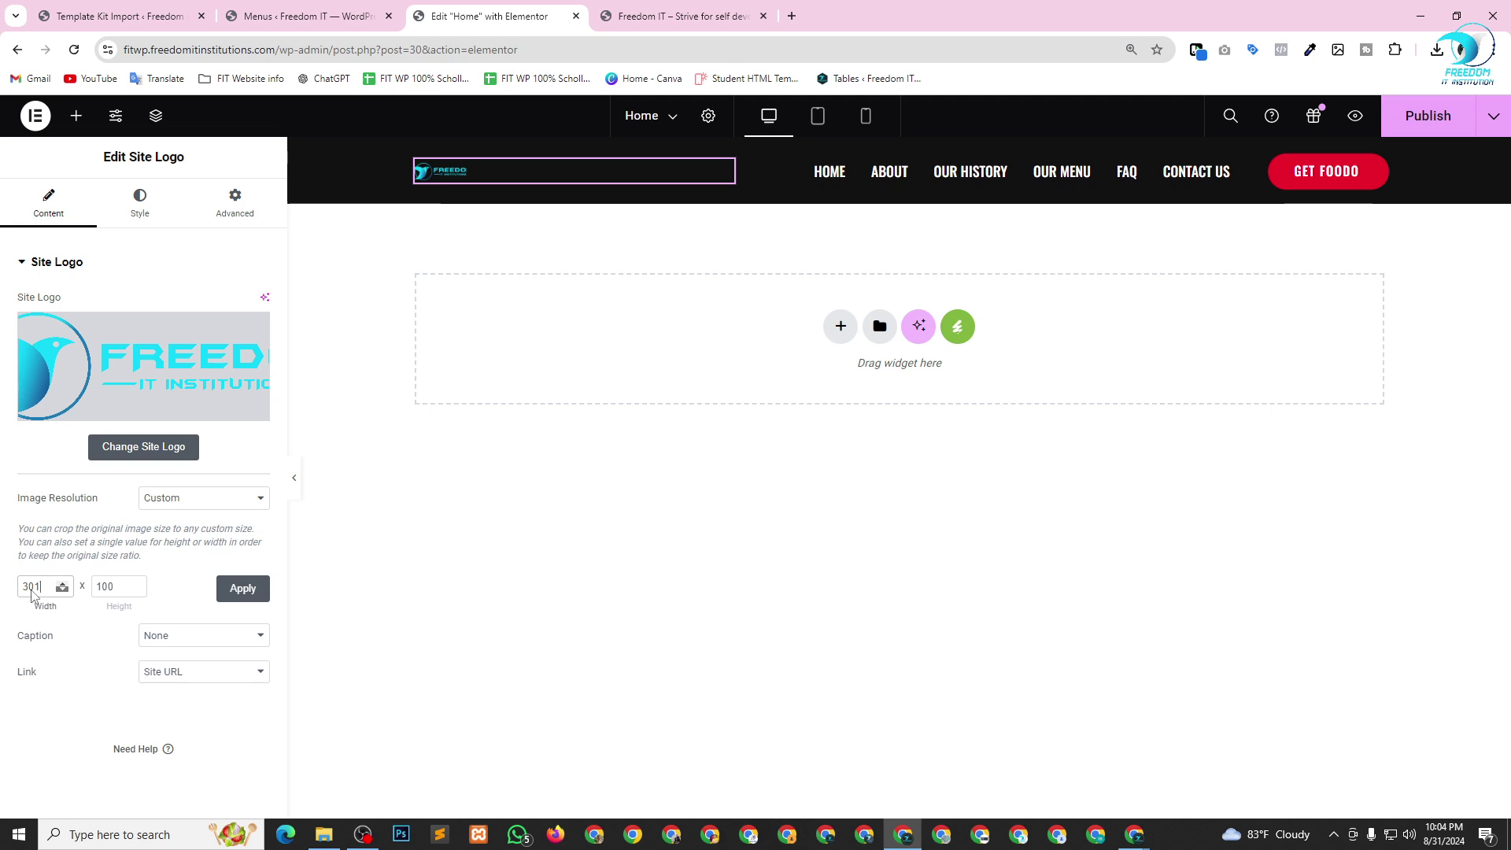
pyautogui.moveTo(43, 585); pyautogui.dragTo(1, 601)
pyautogui.press('BackSpace')
pyautogui.press('Tab')
pyautogui.press('BackSpace')
pyautogui.click(195, 511)
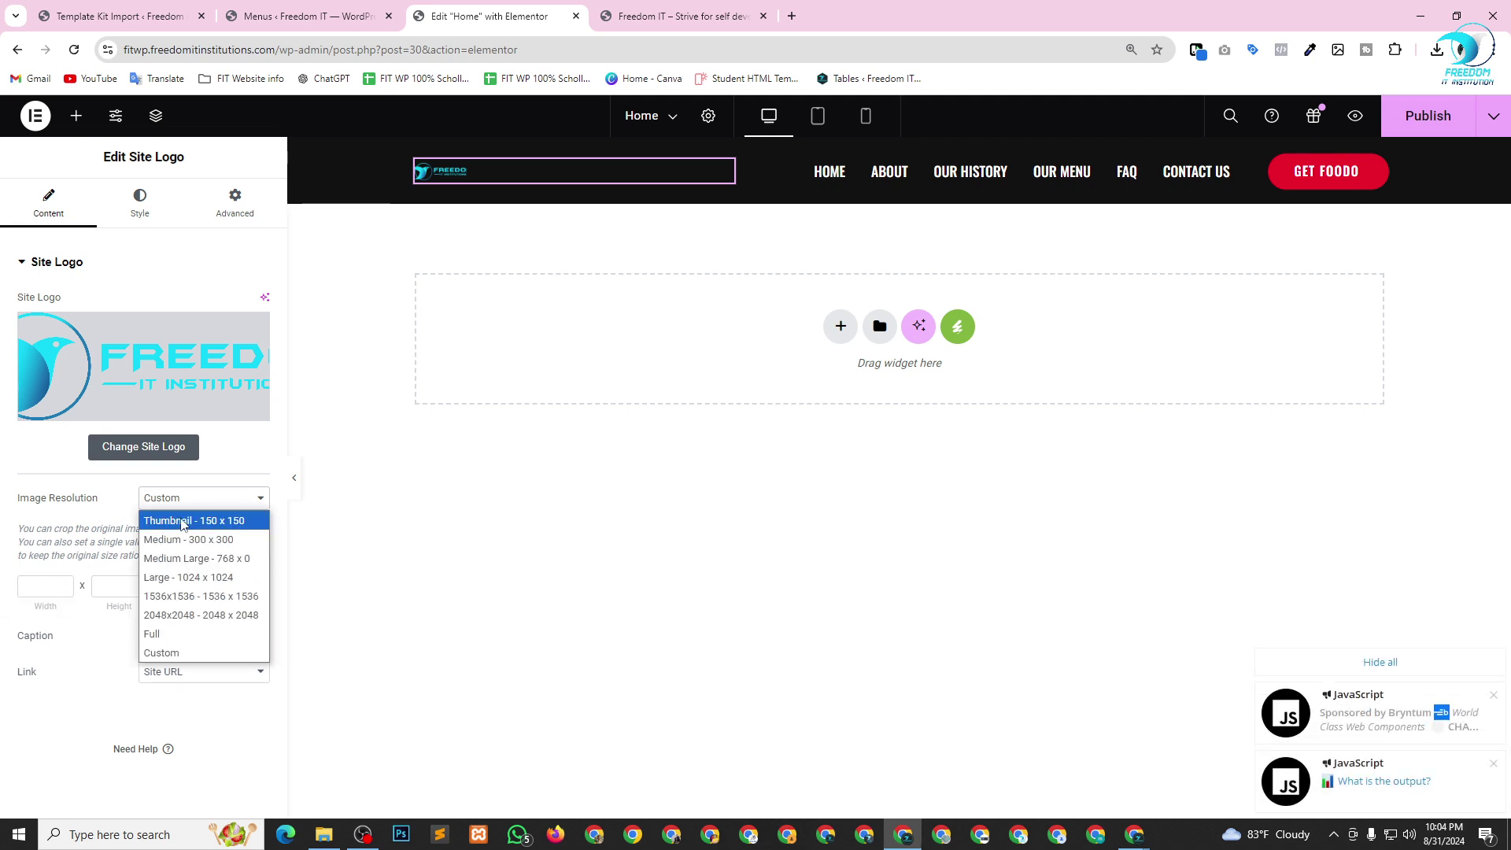
pyautogui.click(173, 630)
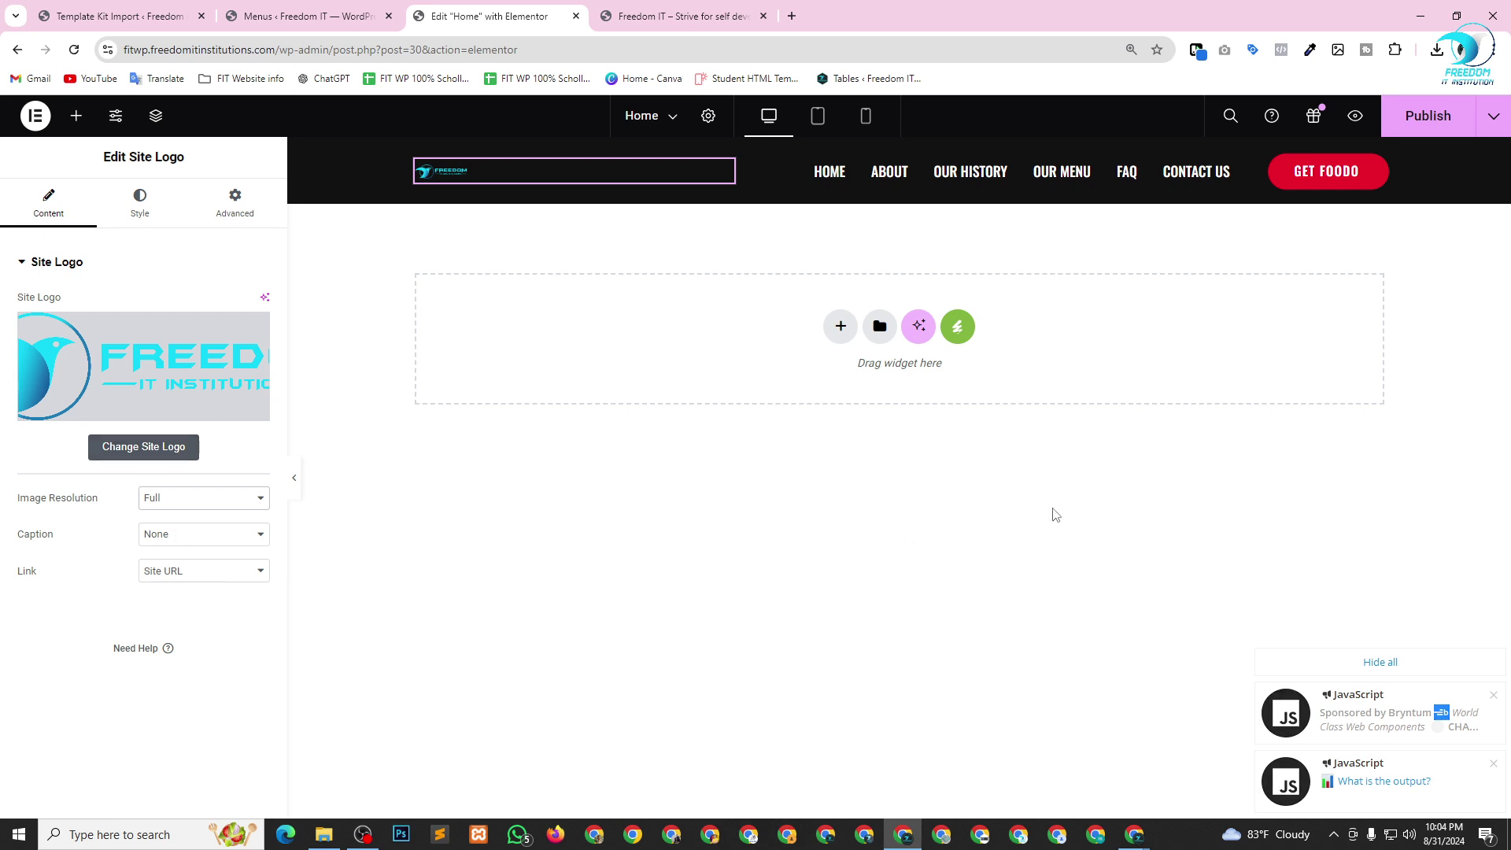
# Publish the Home page and switch to the live Freedom IT site.
pyautogui.click(1437, 111)
pyautogui.click(1410, 661)
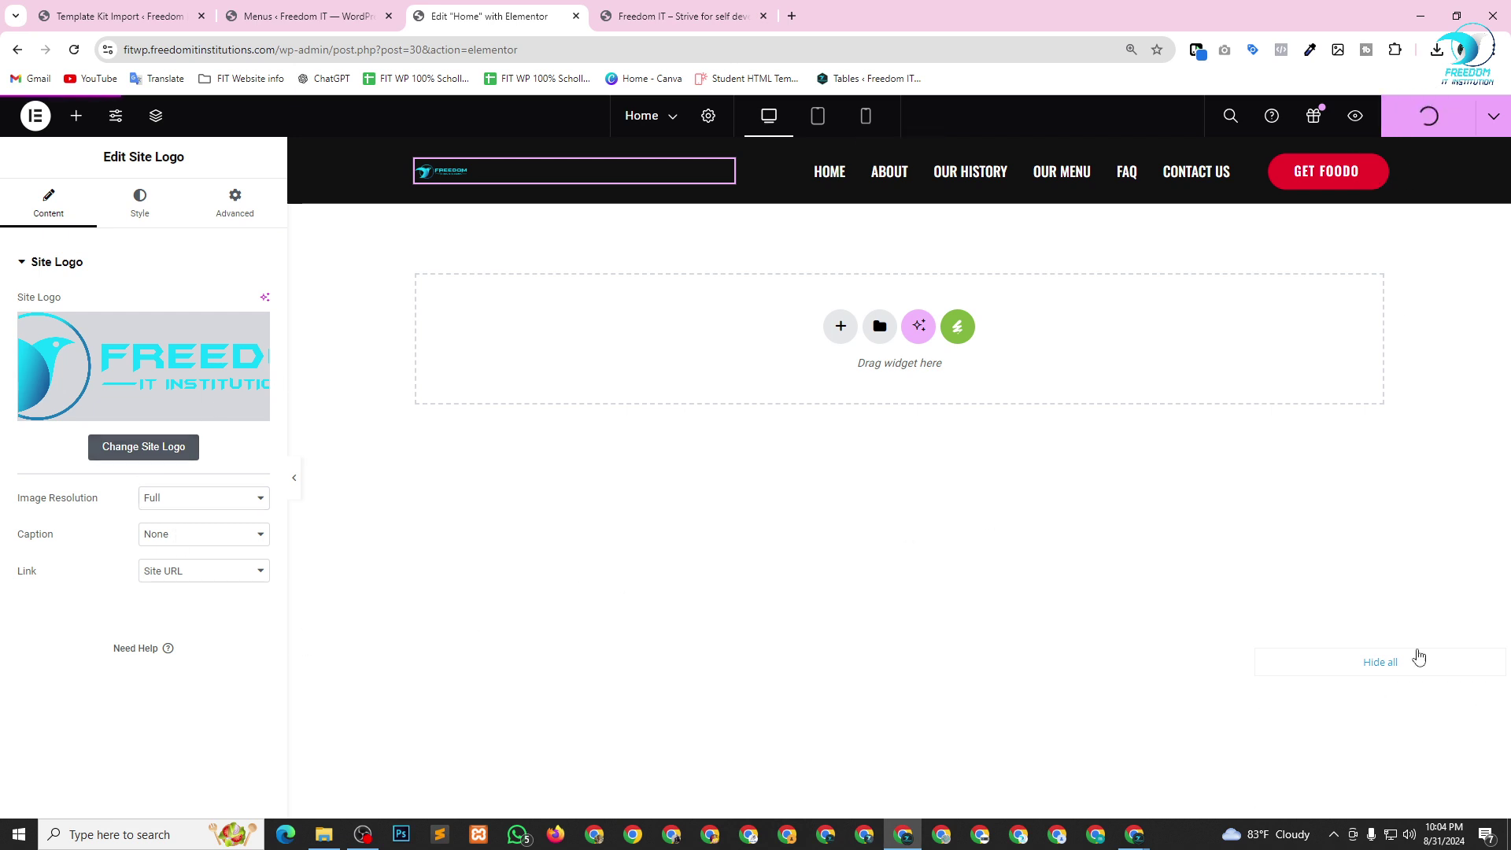
pyautogui.click(676, 16)
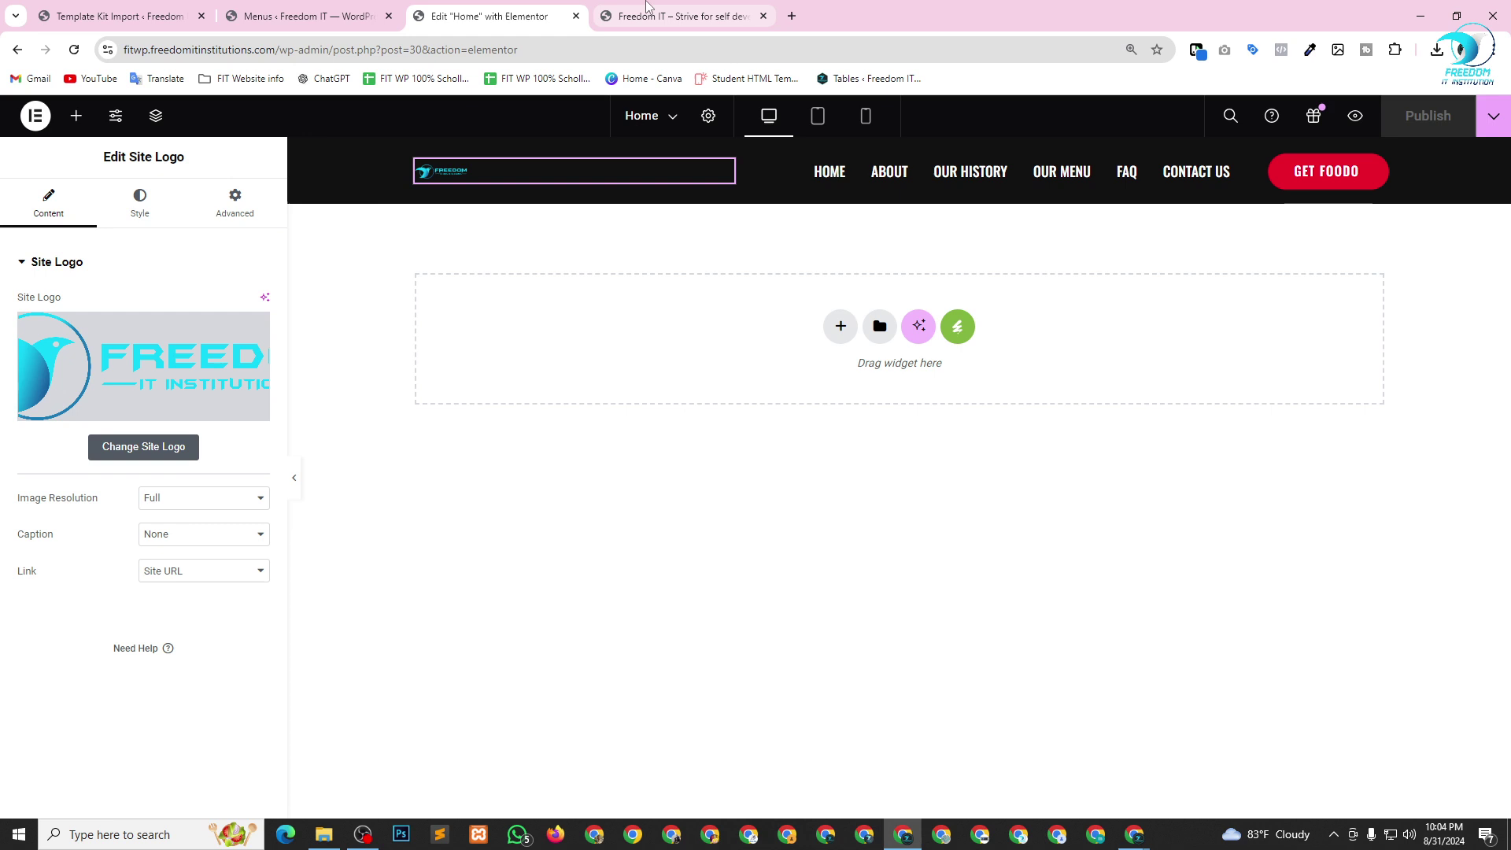
# Recheck the header on the reloaded live site and try the 1536x1536 and 2048x2048 image resolutions on the site logo in the editor.
pyautogui.press('F5')
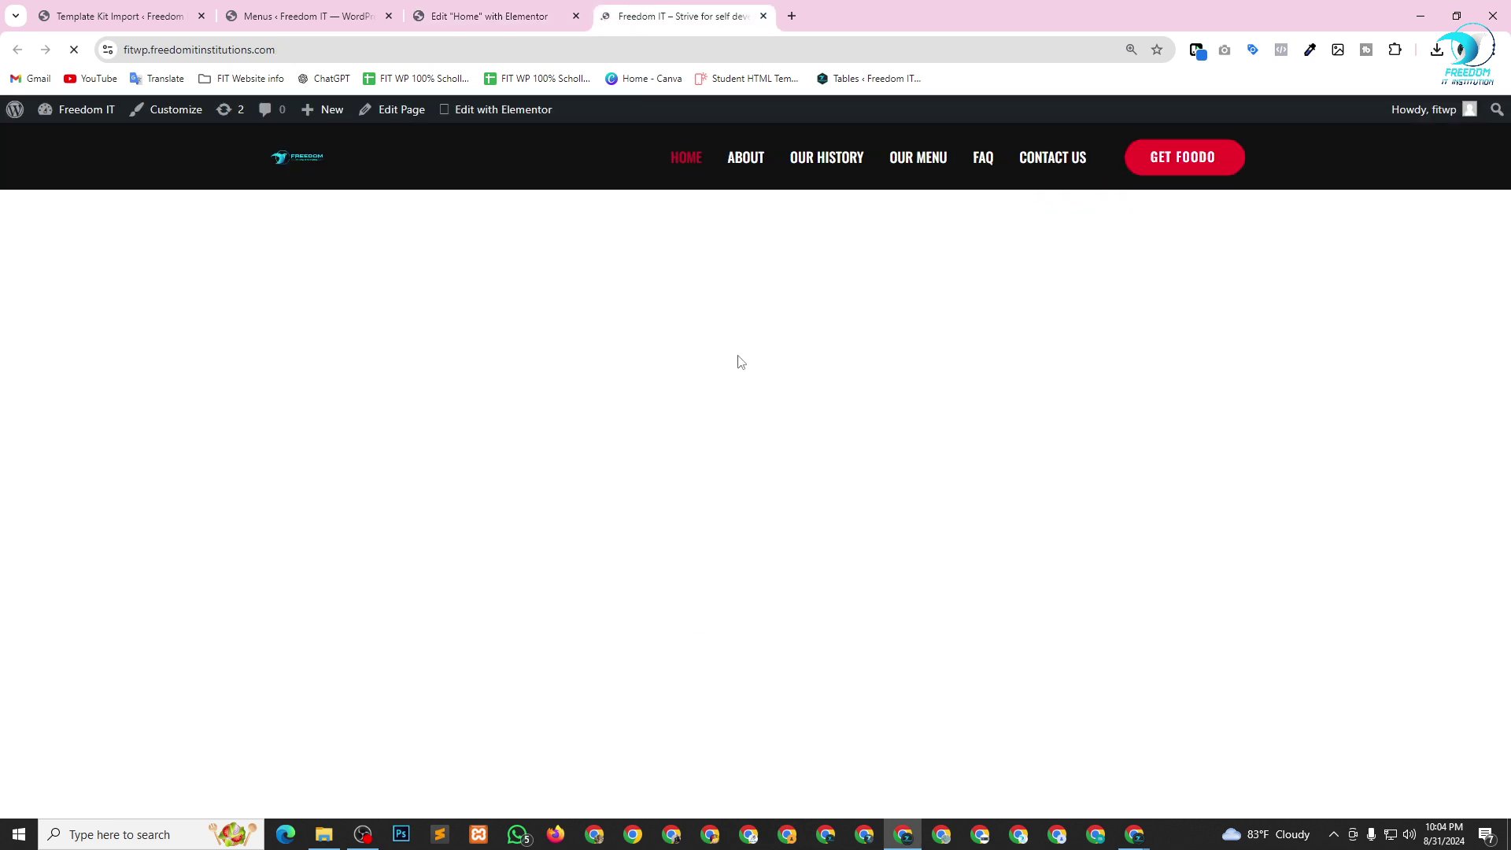
pyautogui.click(468, 12)
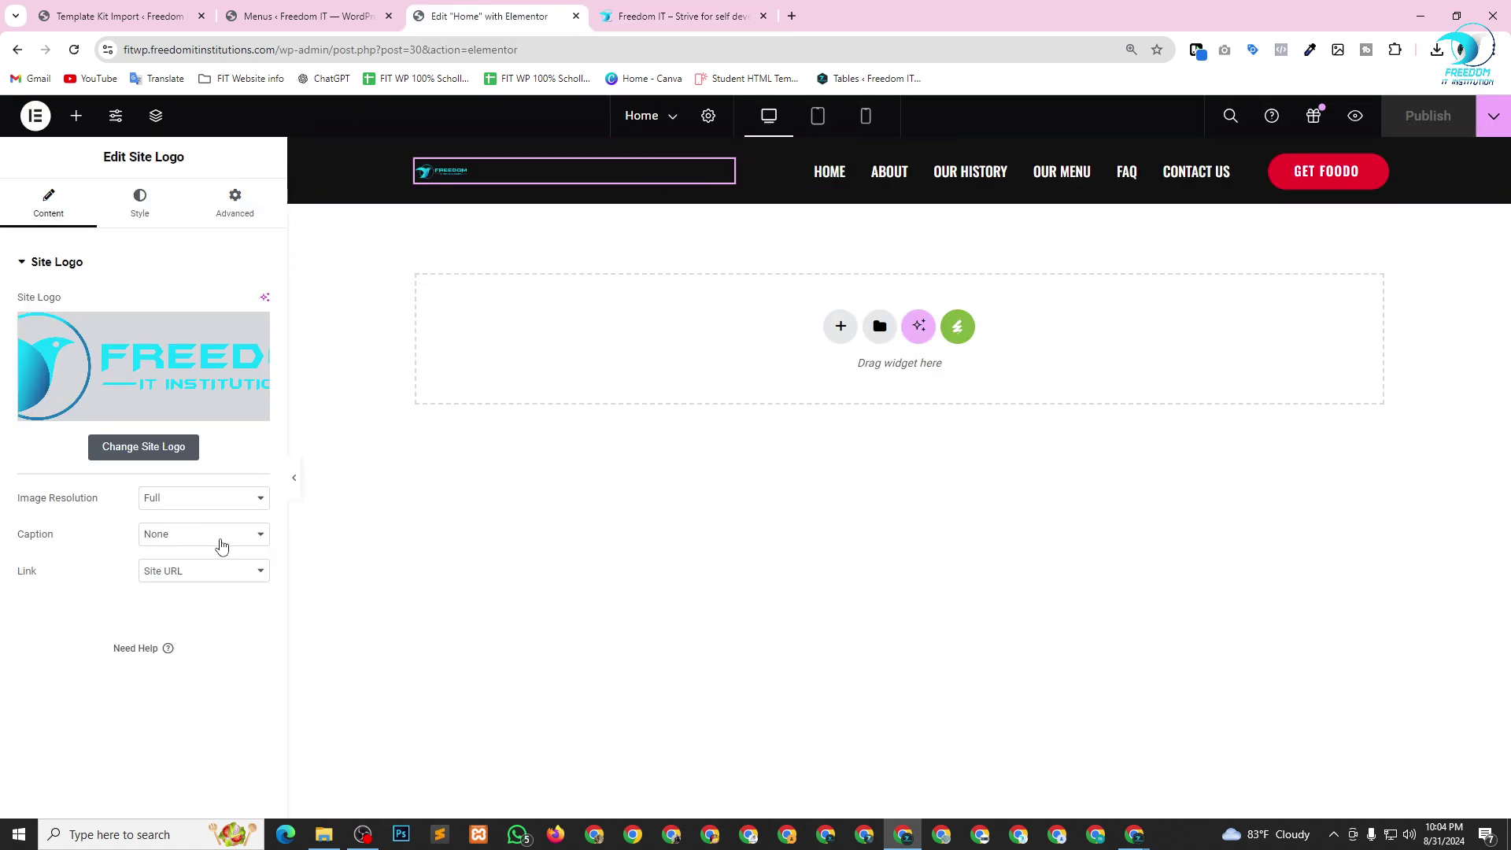
pyautogui.click(187, 506)
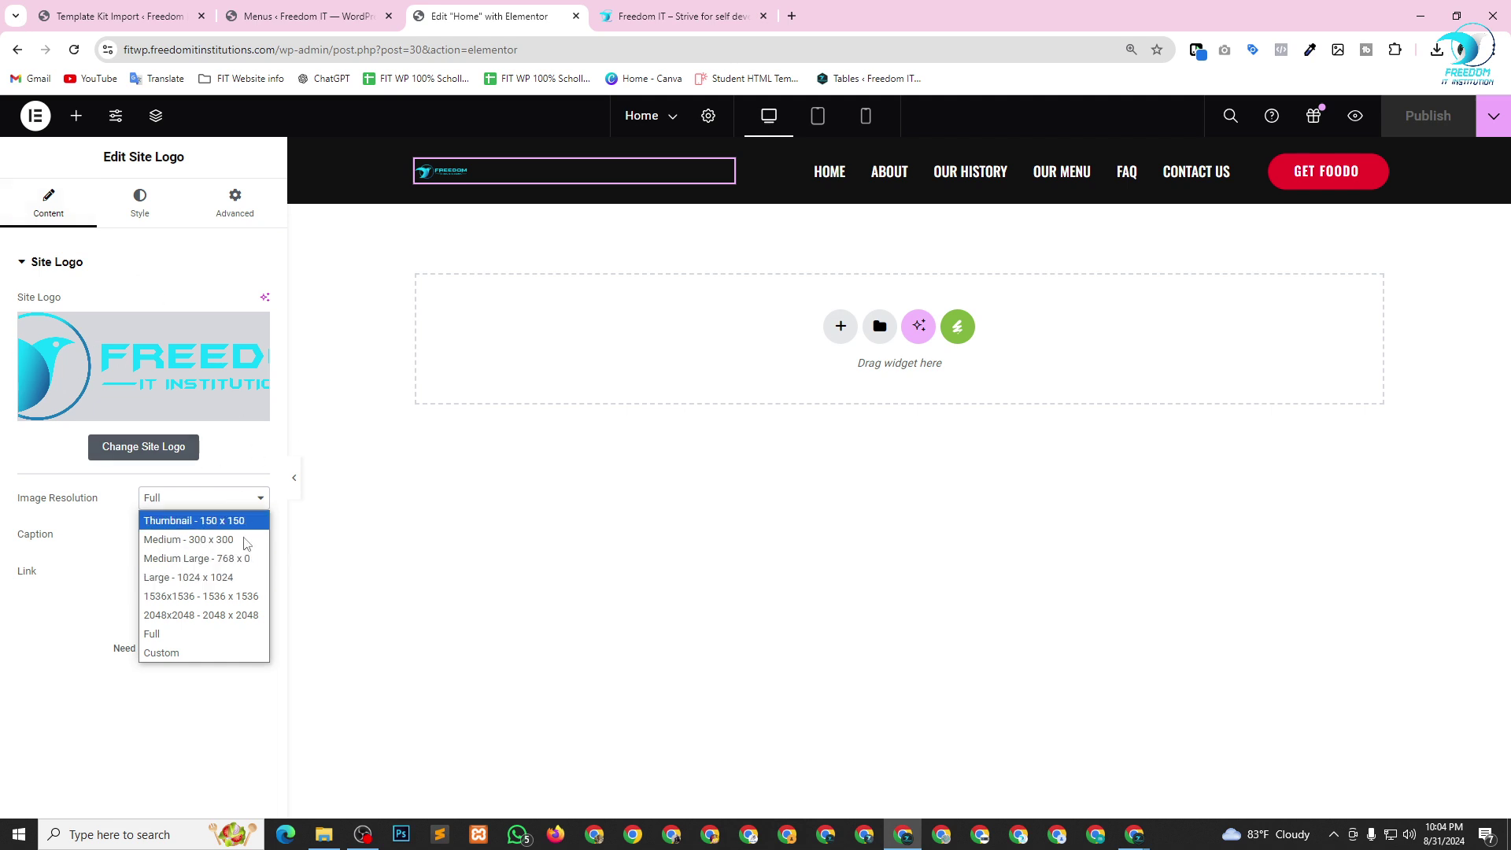
pyautogui.click(233, 596)
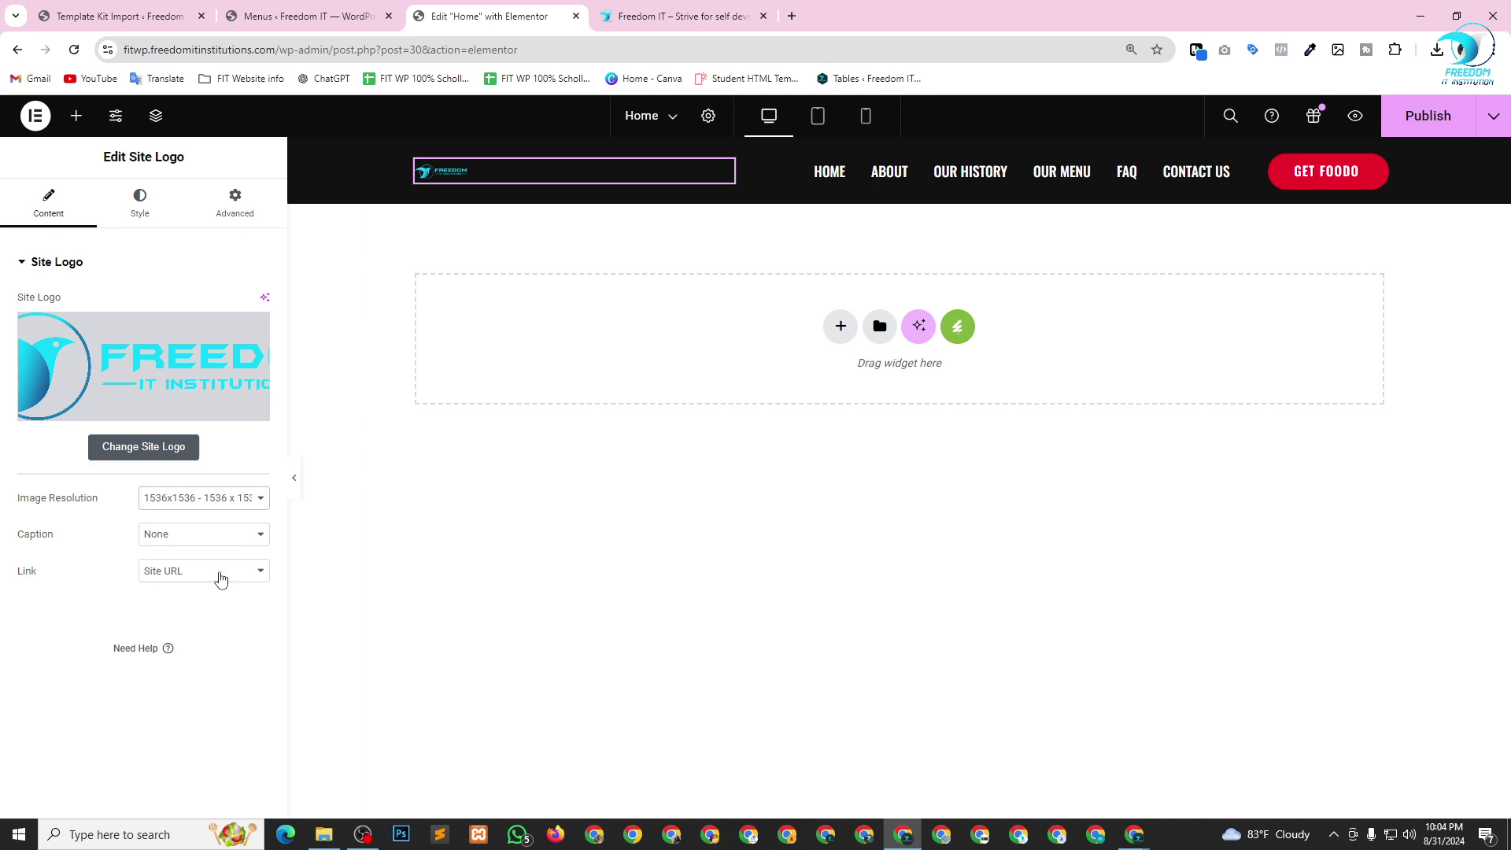
pyautogui.click(252, 501)
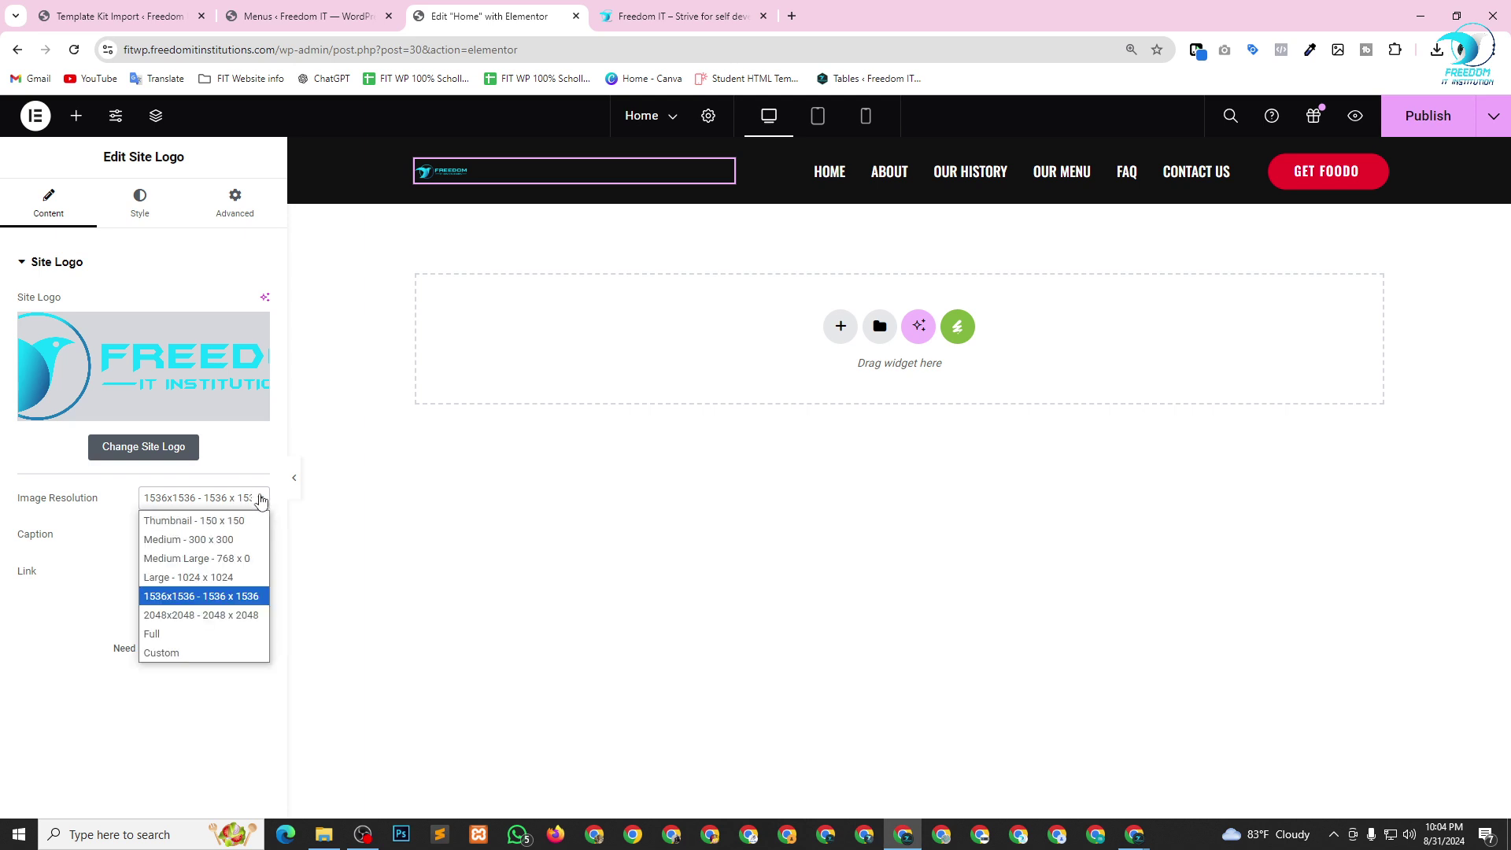
pyautogui.click(210, 616)
# Try a custom image resolution of 500 x 120 on the header's site logo.
pyautogui.click(252, 504)
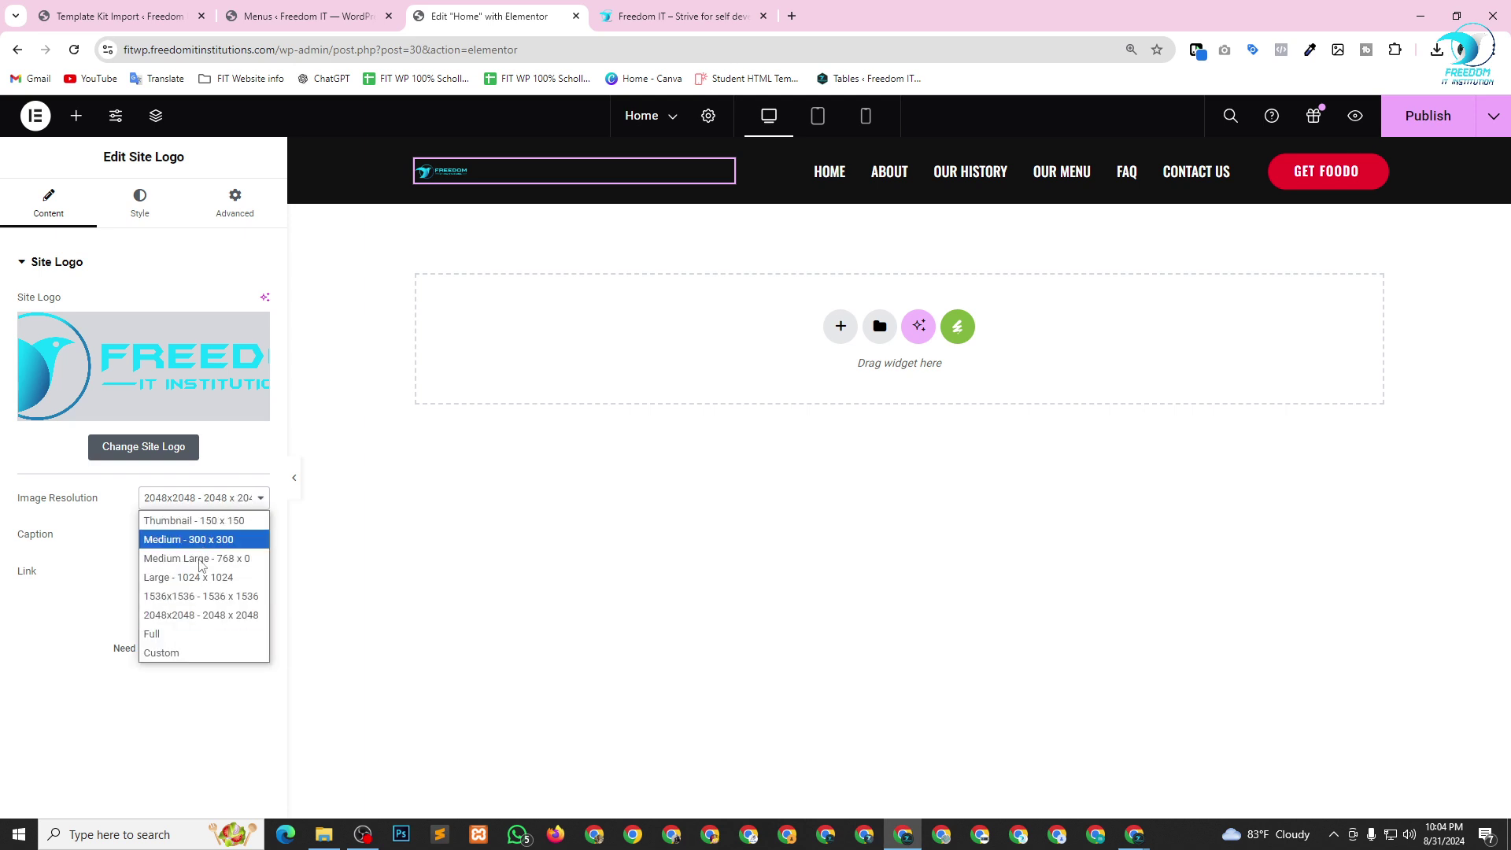
pyautogui.click(191, 647)
pyautogui.click(35, 587)
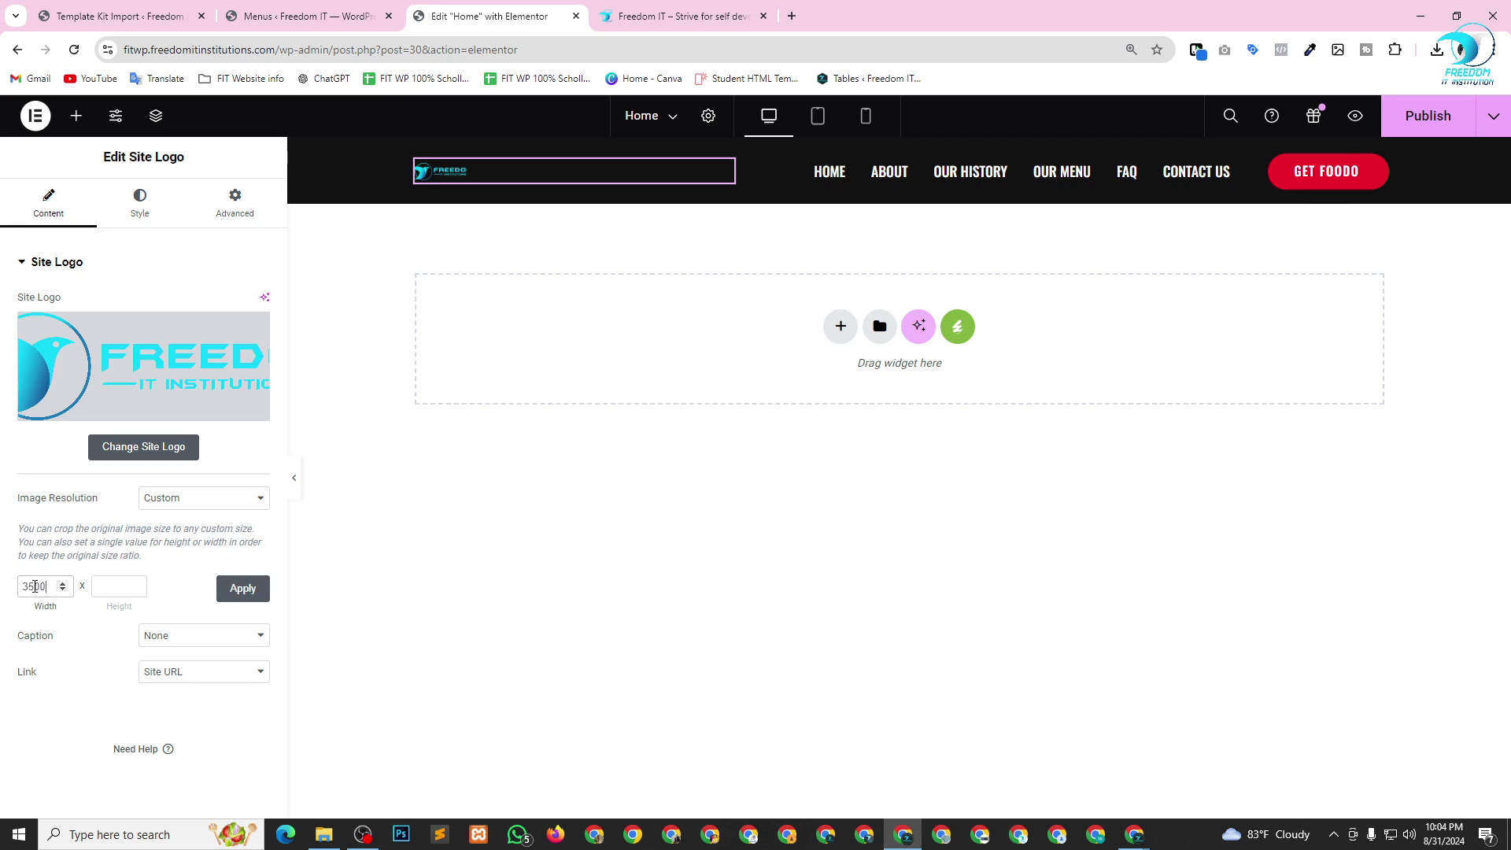
pyautogui.click(116, 591)
pyautogui.click(239, 592)
pyautogui.moveTo(52, 585); pyautogui.dragTo(3, 582)
pyautogui.click(239, 590)
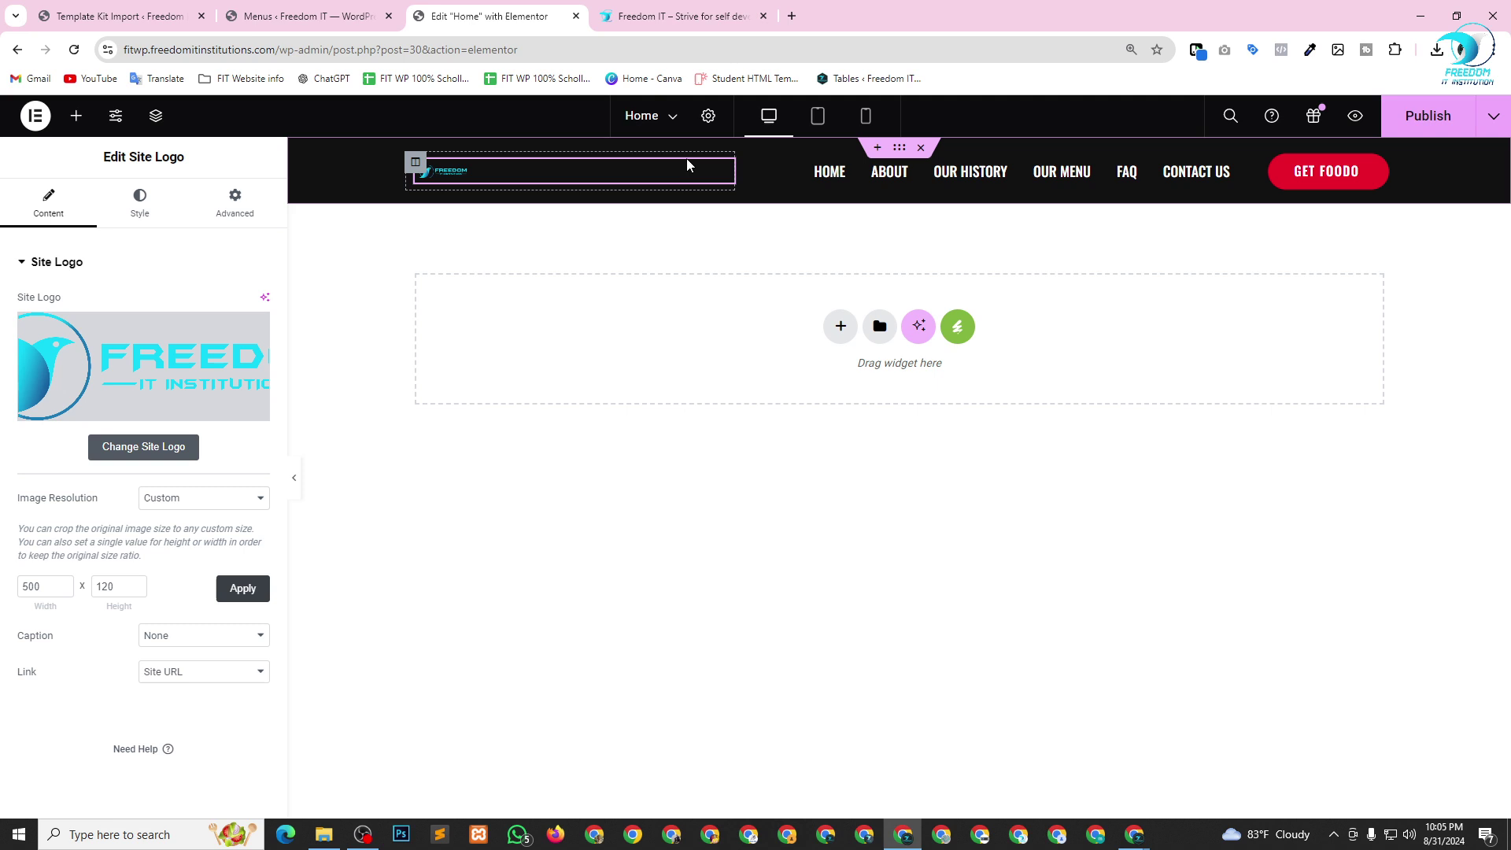
# Delete the Site Logo widget from the header's first column.
pyautogui.rightClick(413, 161)
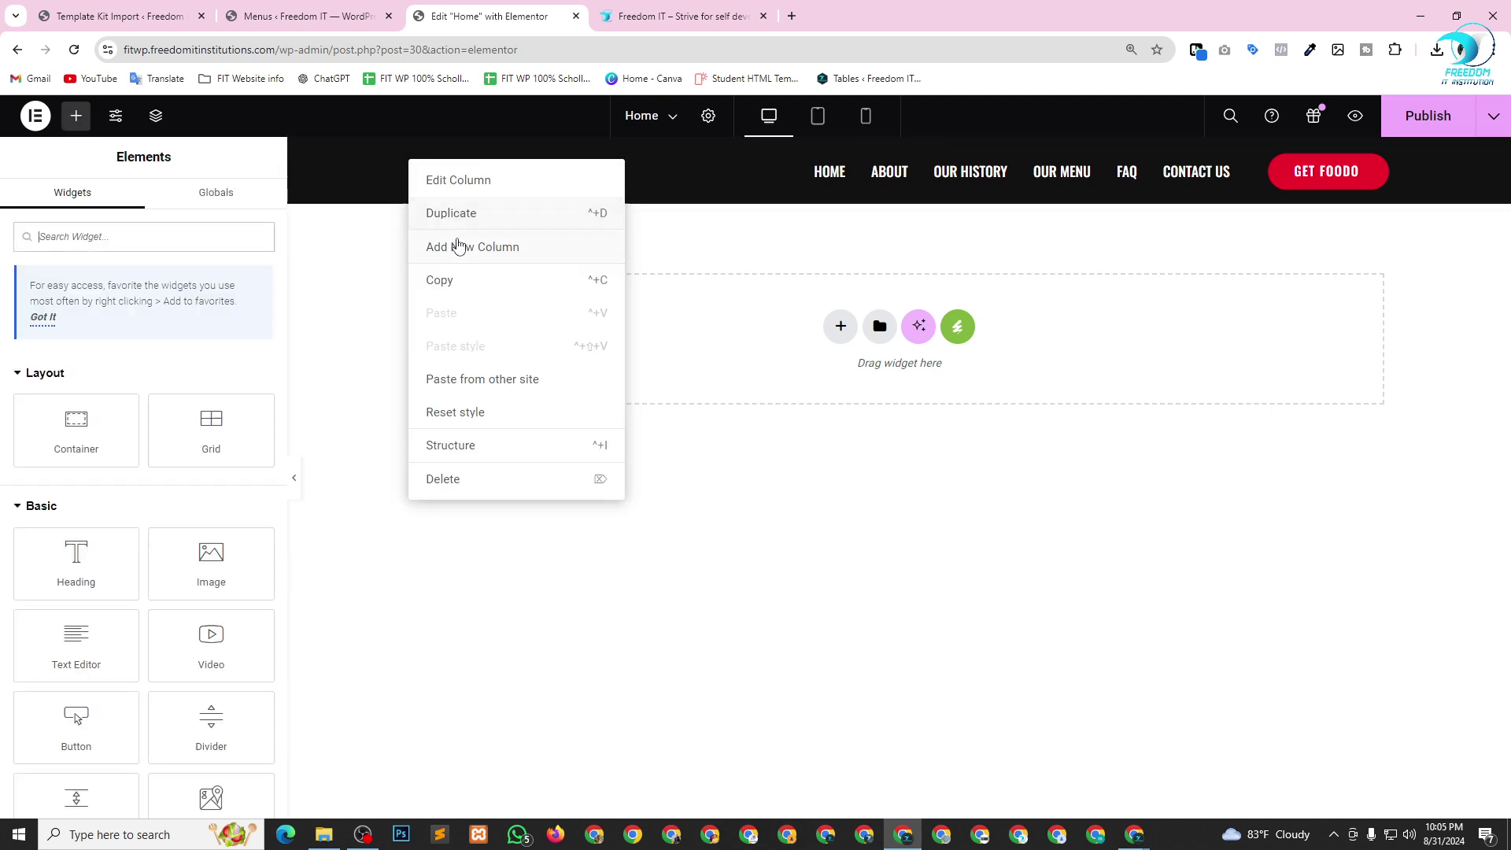
pyautogui.click(725, 173)
pyautogui.press('Delete')
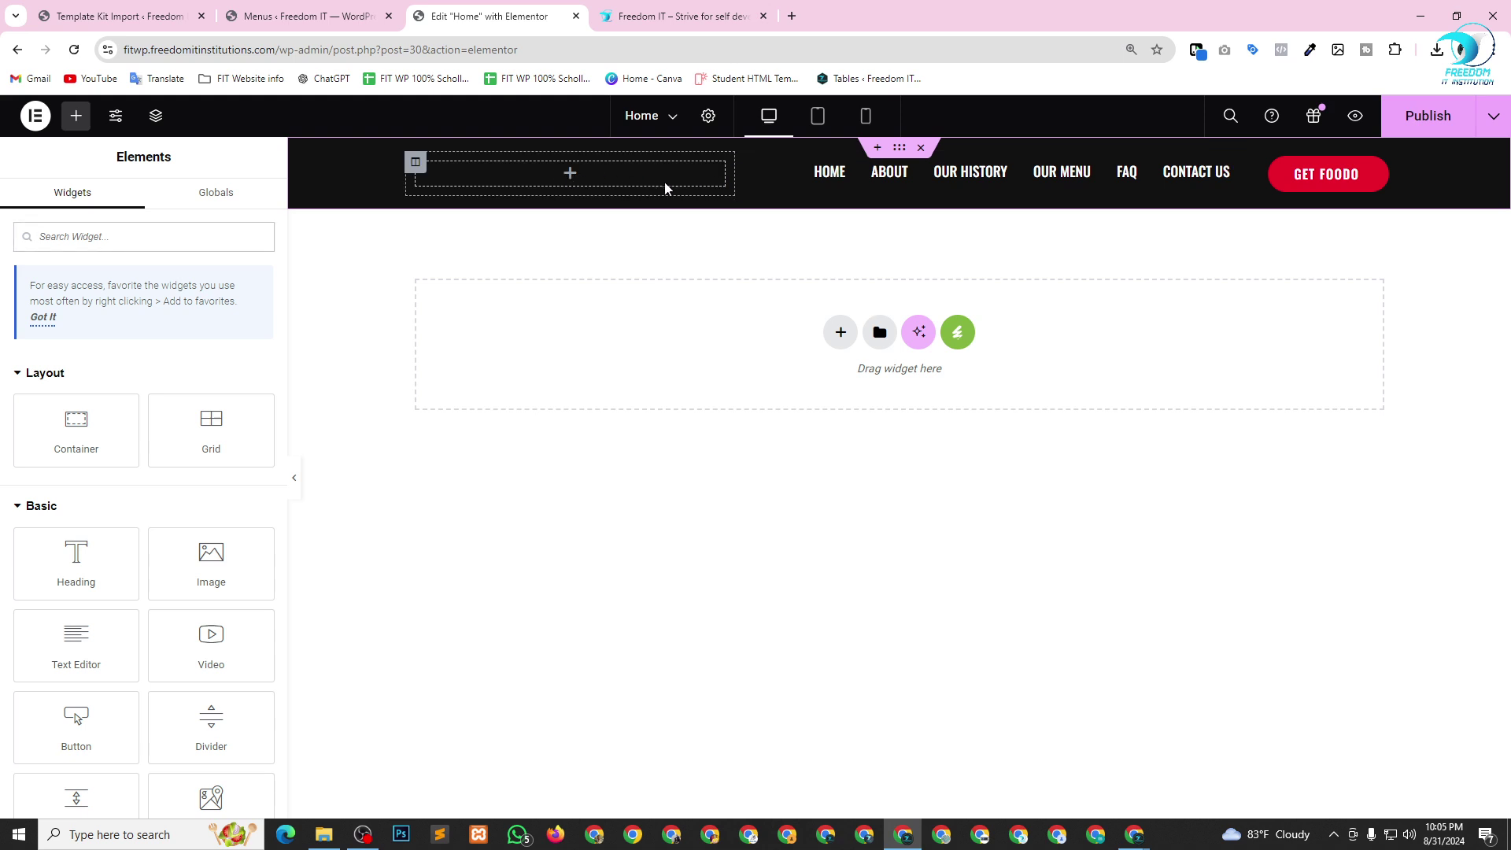
# Add an Image widget to the empty header column and choose fit-font-change-bg-logo-2.png from the media library.
pyautogui.moveTo(214, 551); pyautogui.dragTo(562, 176)
pyautogui.click(114, 354)
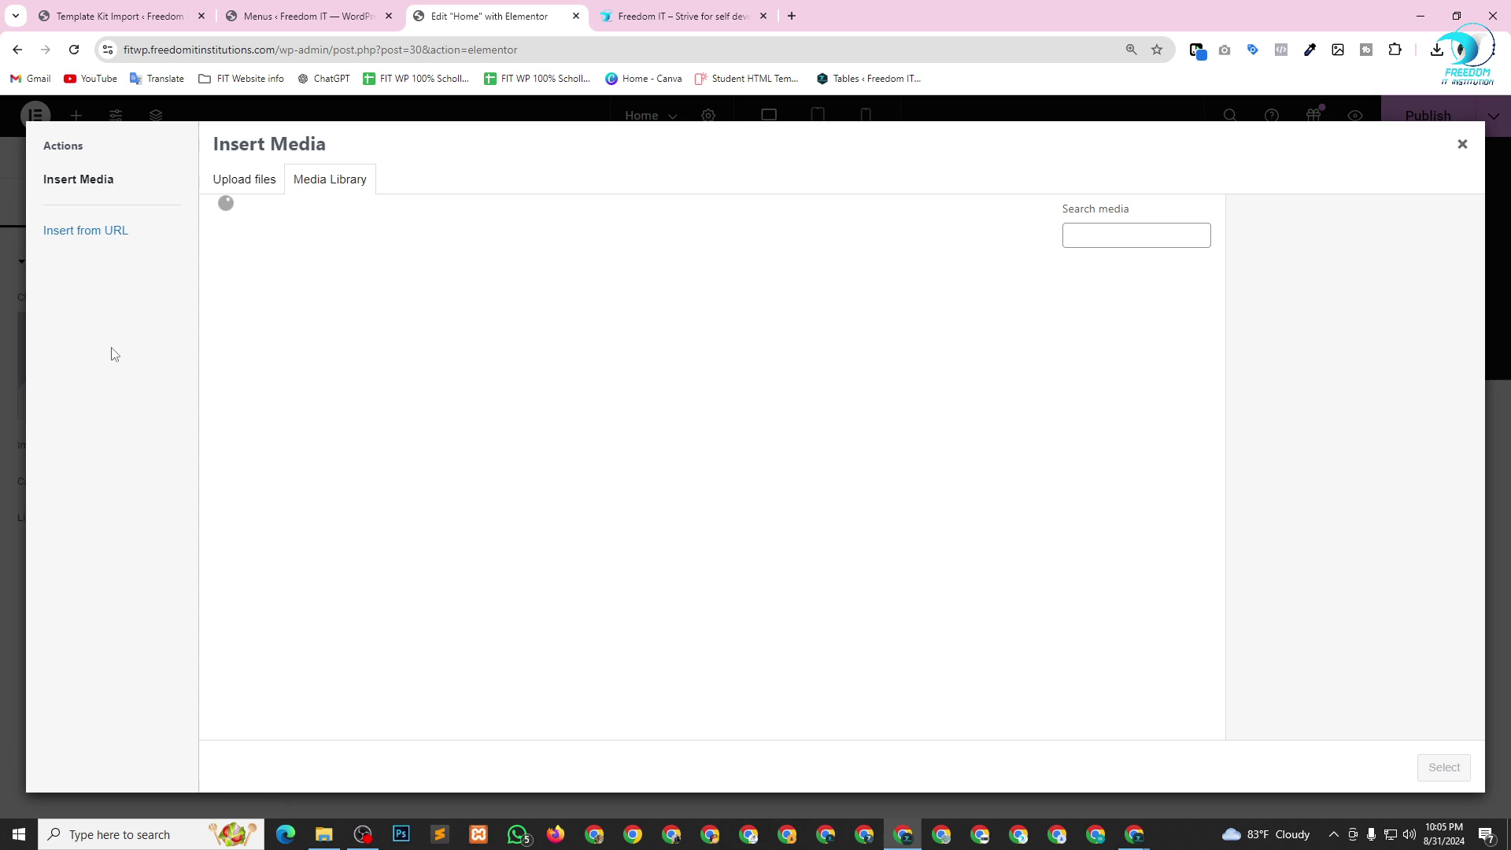
pyautogui.click(295, 338)
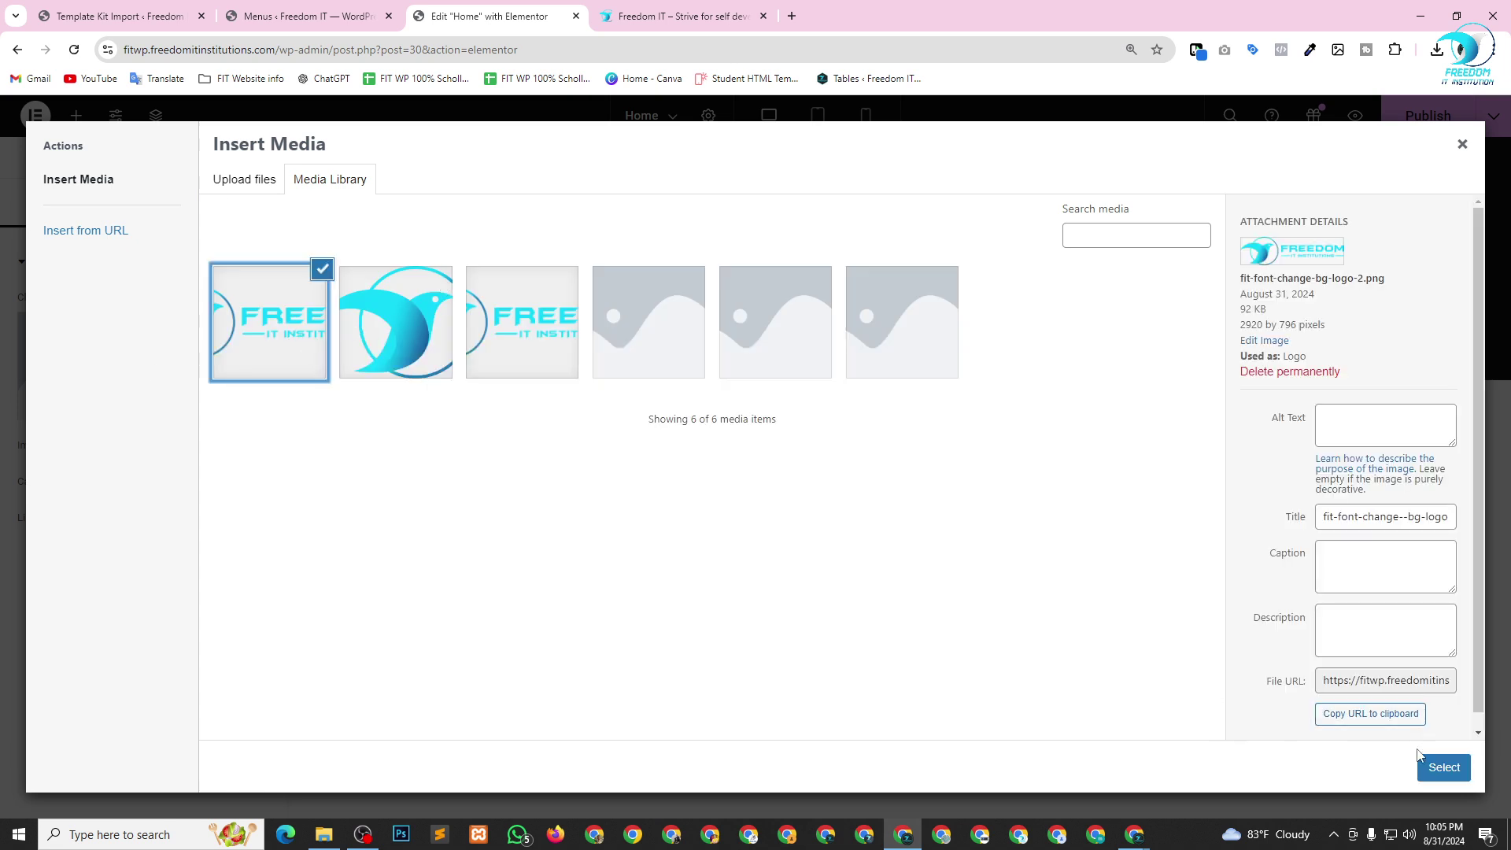
pyautogui.click(1444, 768)
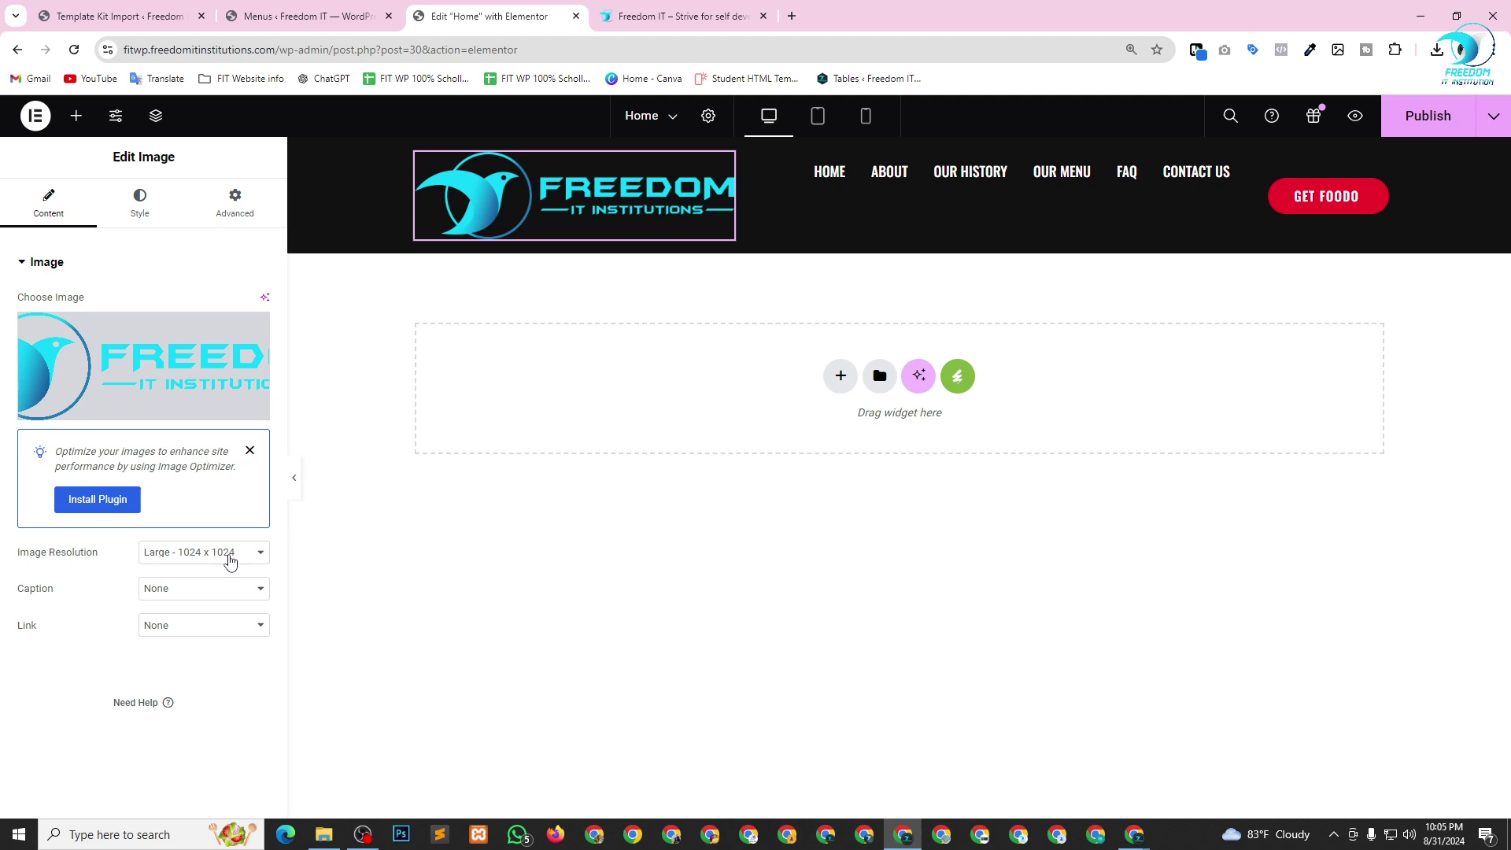
# Switch the header logo image's resolution to Custom and apply a size of 250 x 100.
pyautogui.click(227, 561)
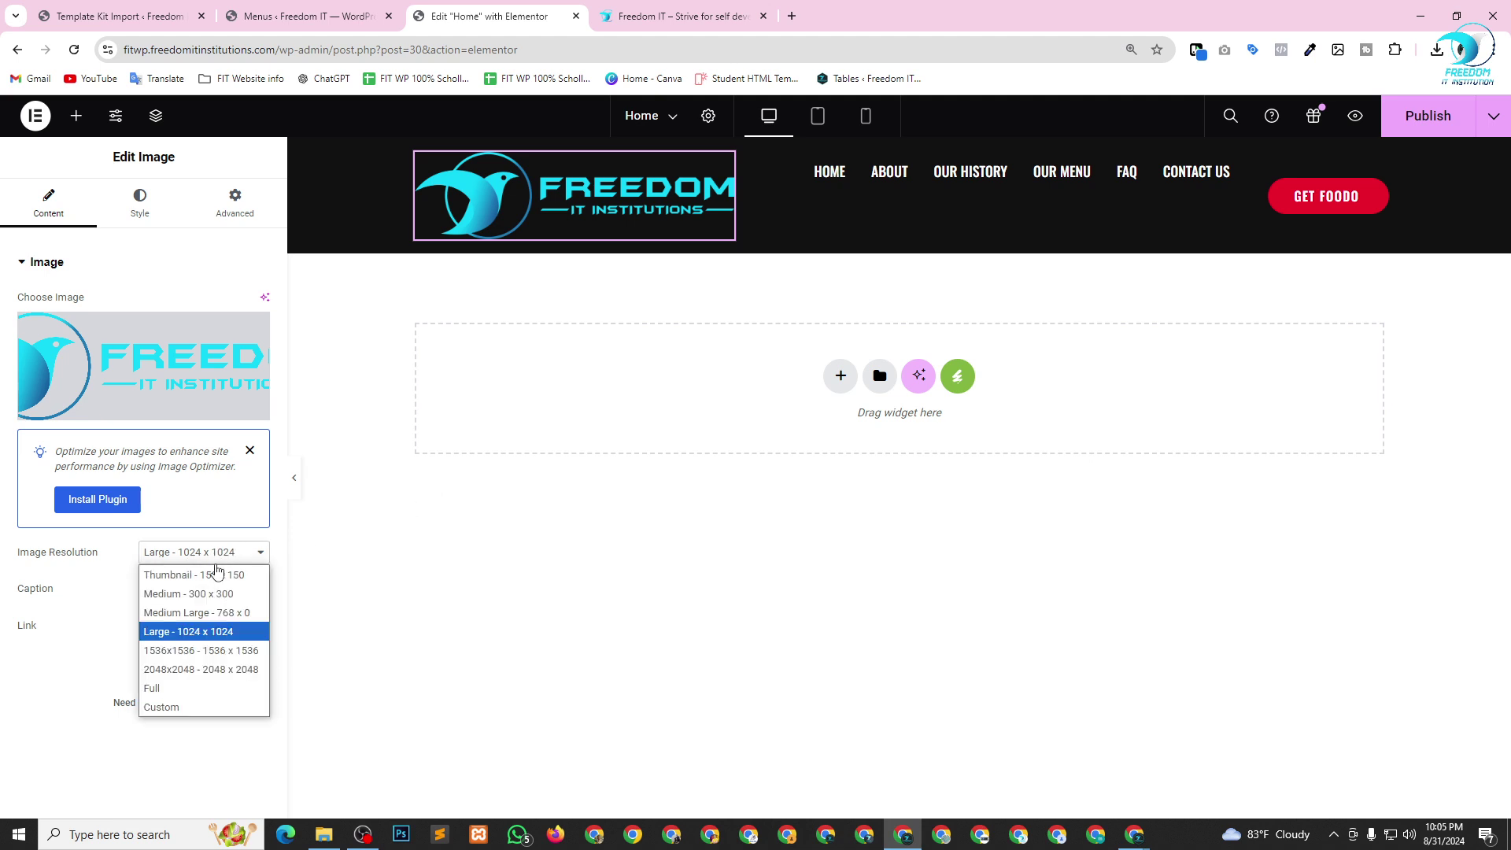
pyautogui.click(167, 688)
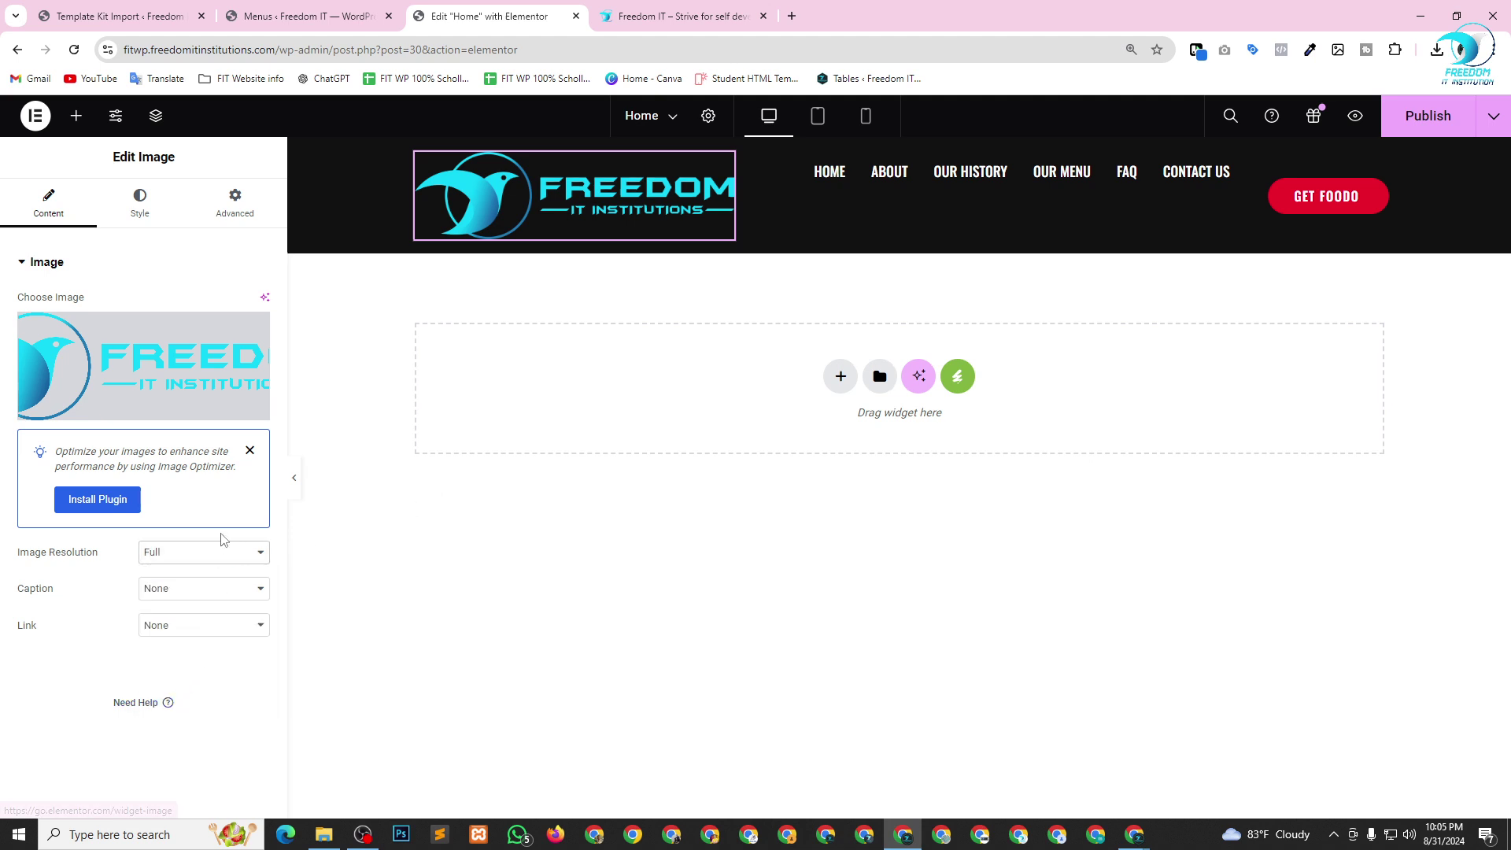
pyautogui.click(200, 555)
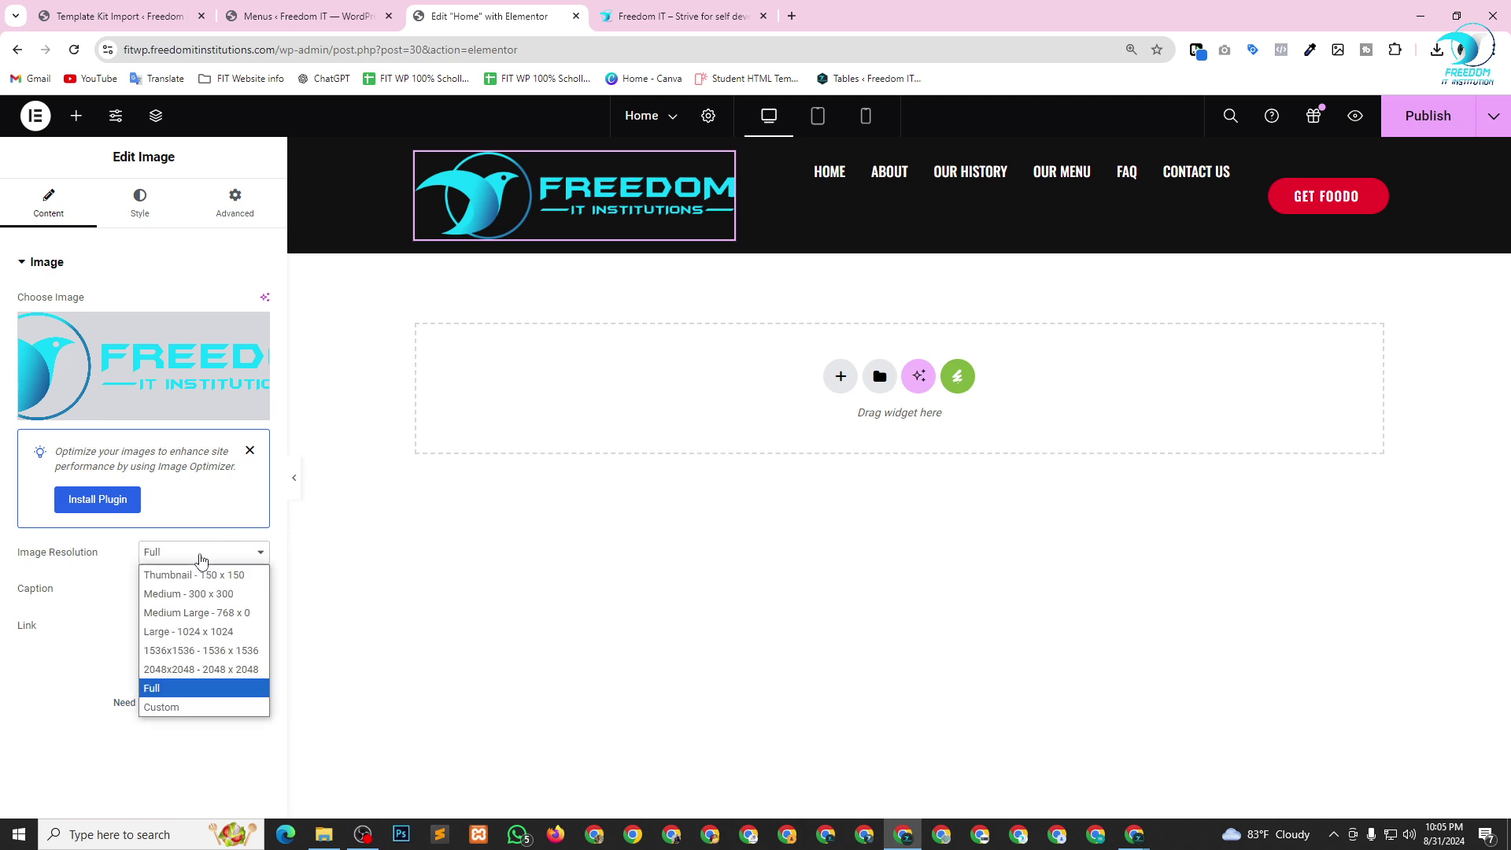
pyautogui.click(185, 708)
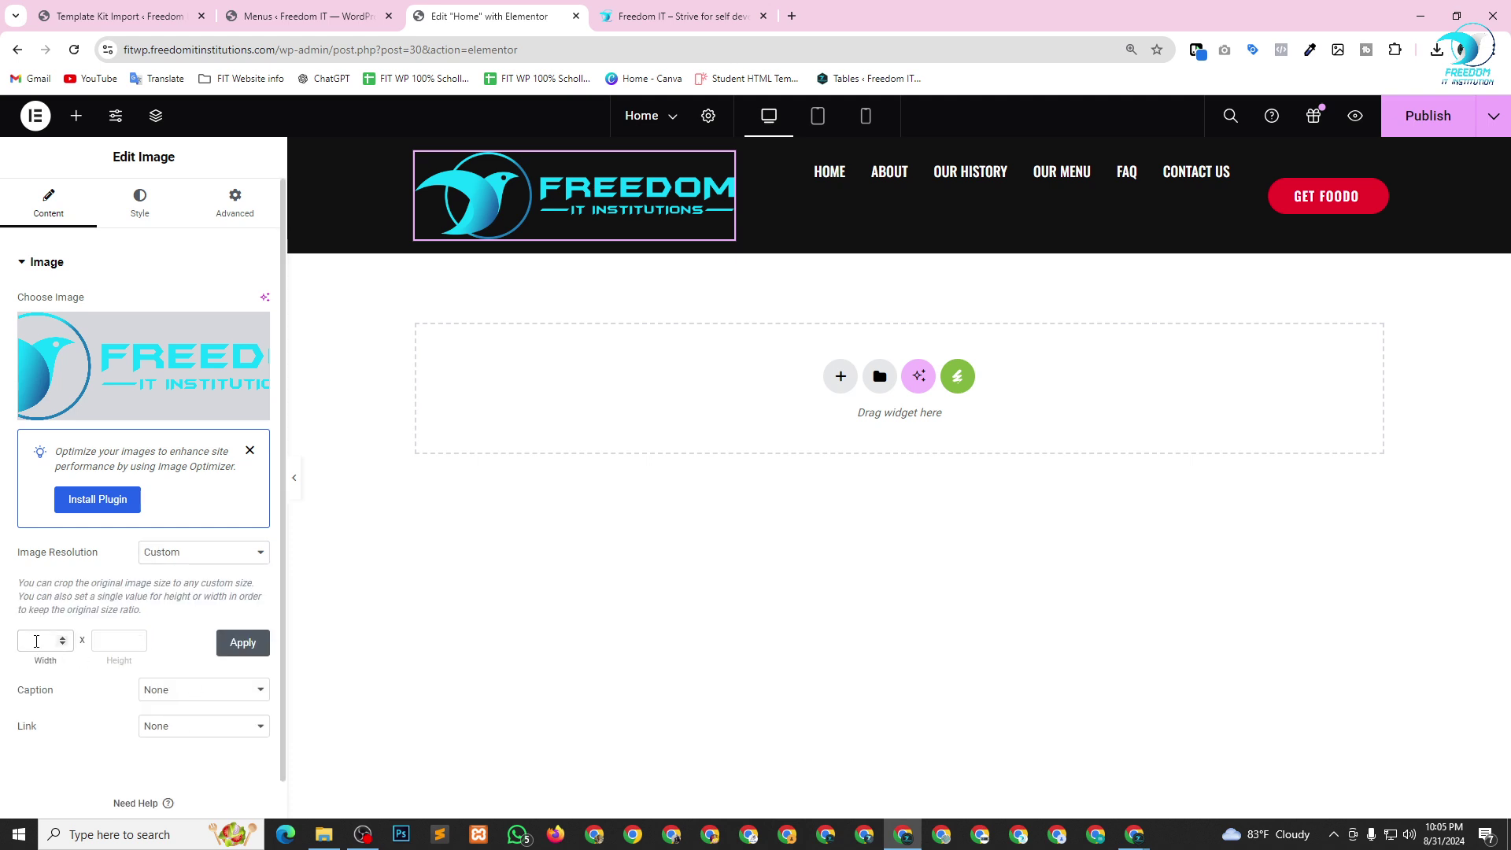
pyautogui.click(123, 637)
pyautogui.click(244, 642)
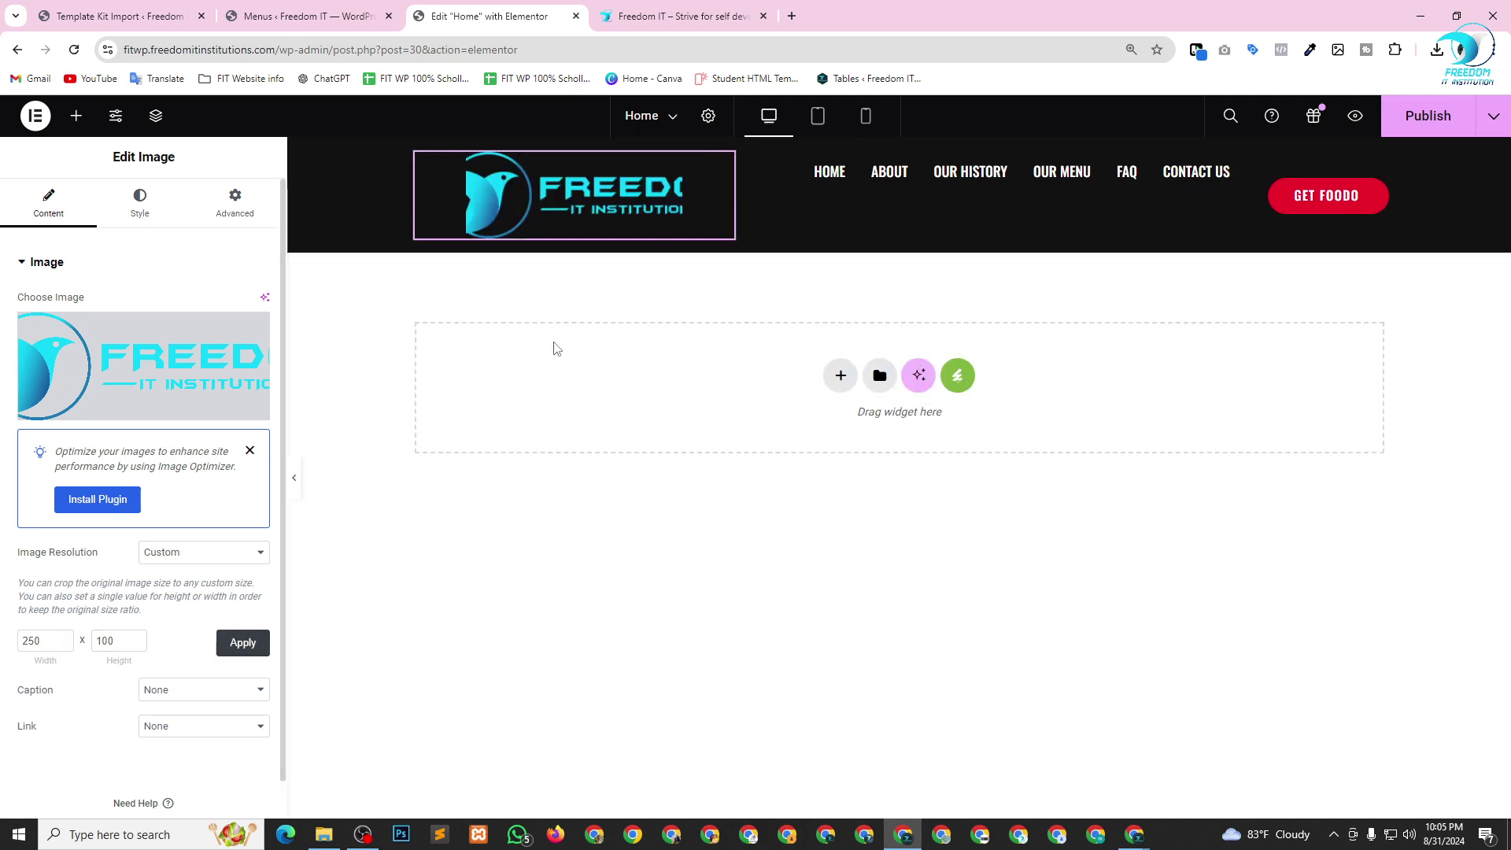
# Set the header logo image's custom size to 300 x 80.
pyautogui.moveTo(40, 641); pyautogui.dragTo(4, 647)
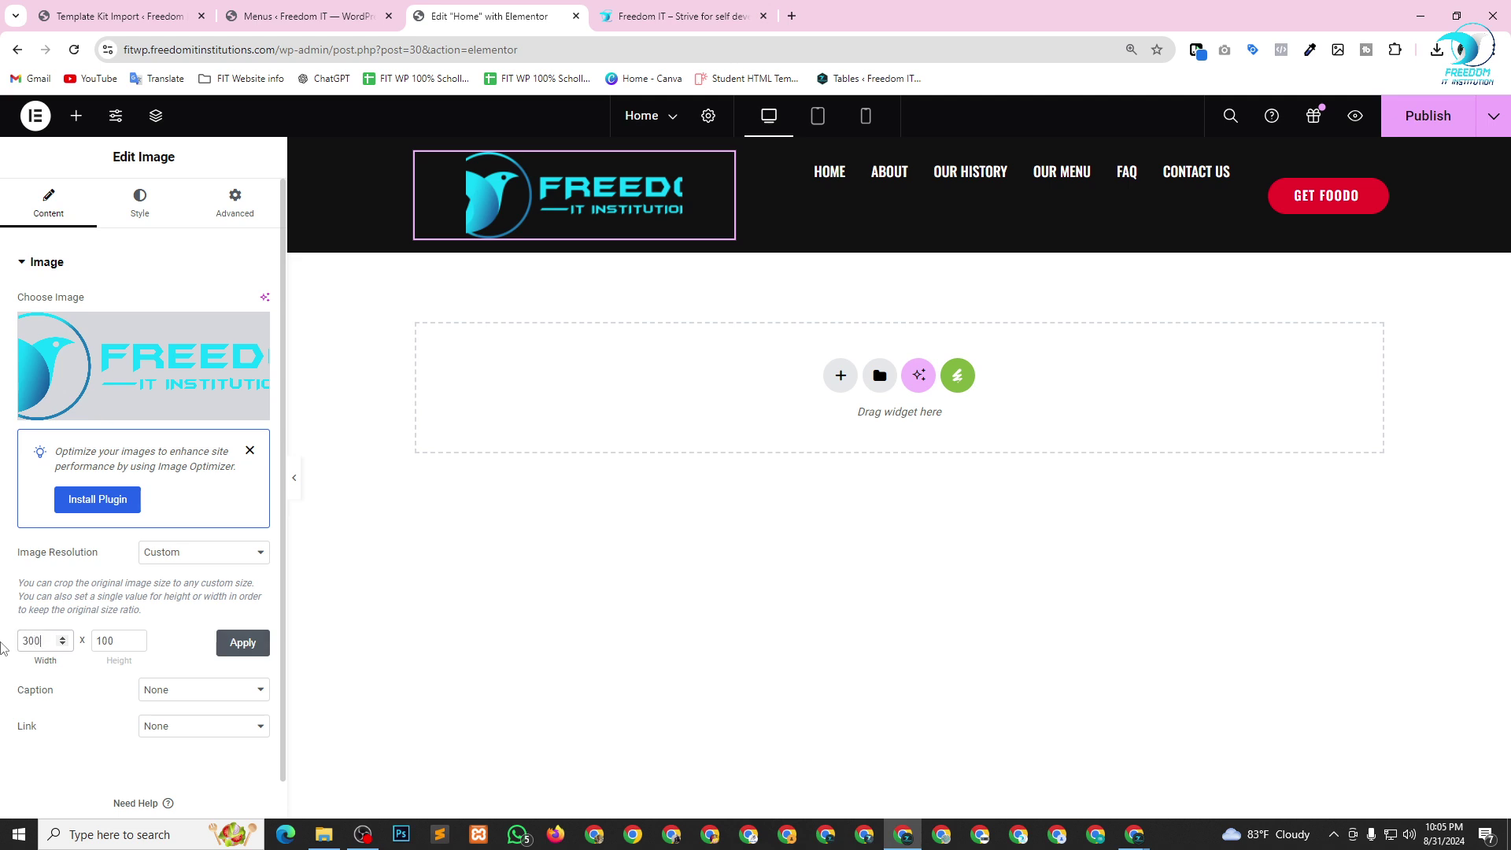
pyautogui.click(104, 639)
pyautogui.click(241, 643)
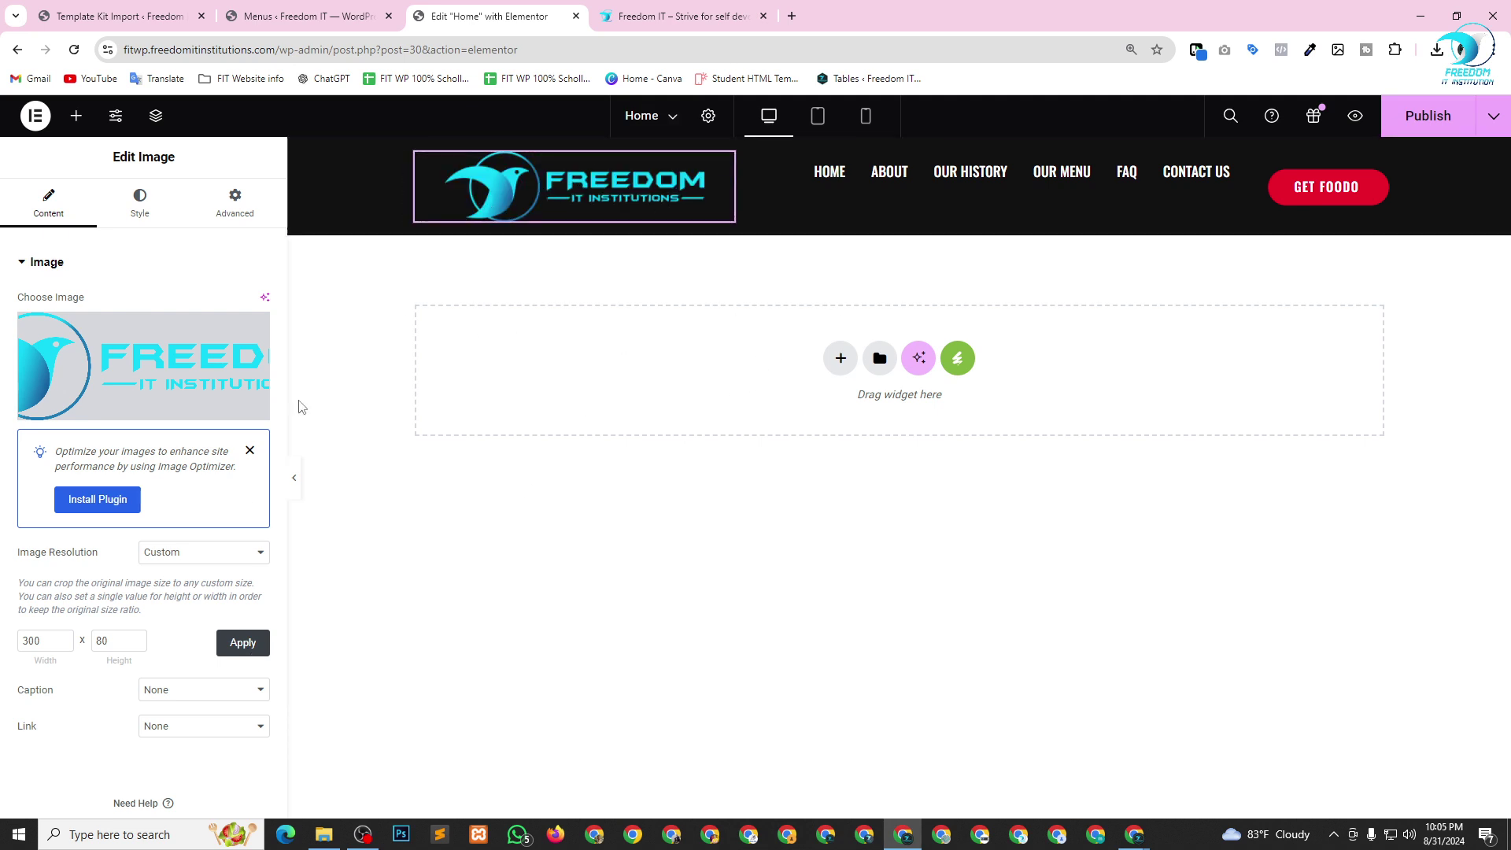
# Try custom sizes of 250 x 80 and 280 x 90 on the header logo image.
pyautogui.moveTo(51, 647); pyautogui.dragTo(2, 643)
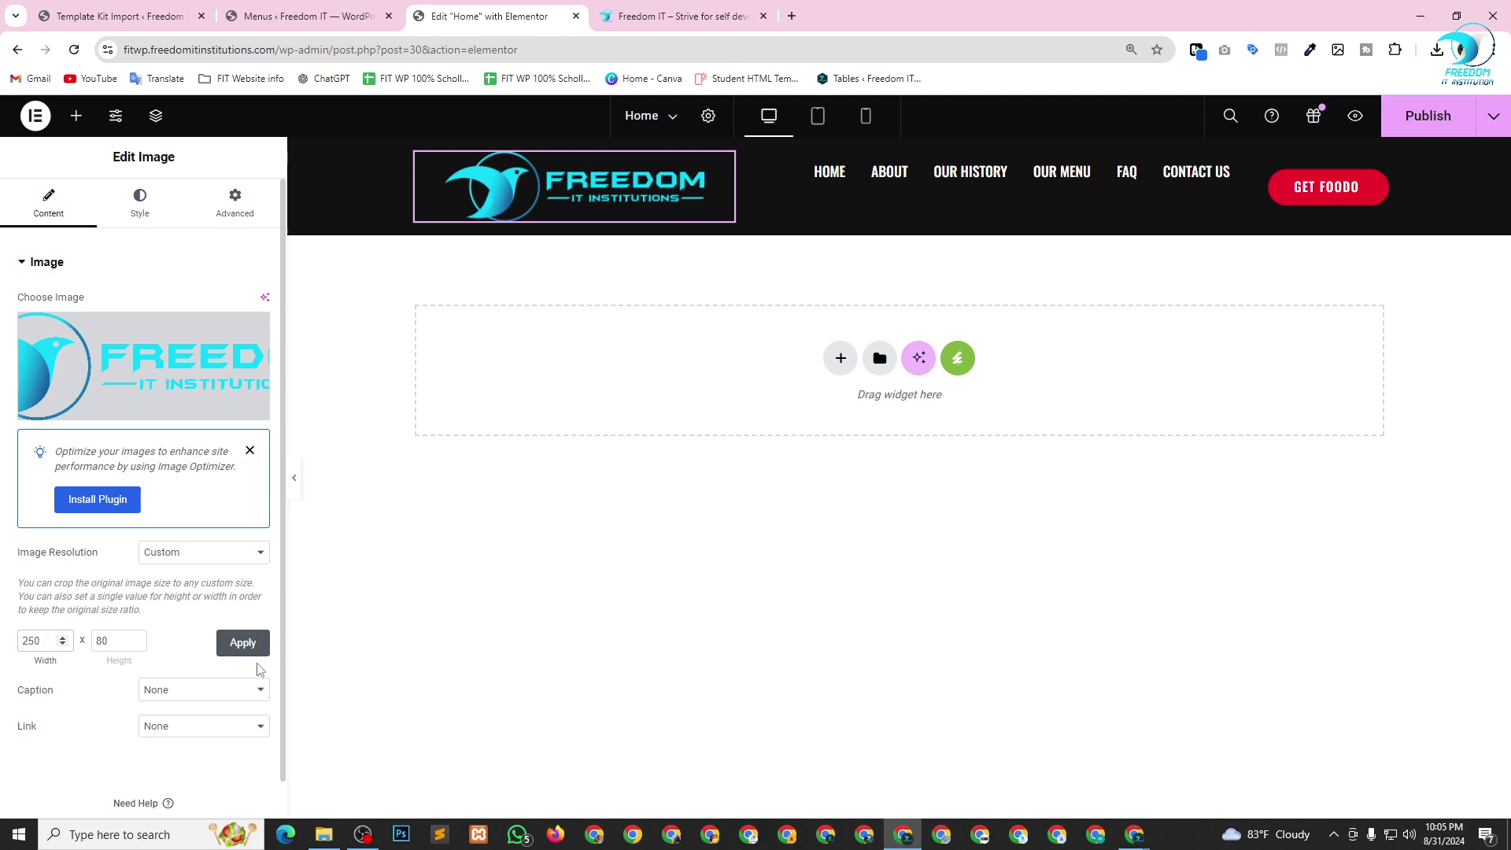
pyautogui.click(243, 644)
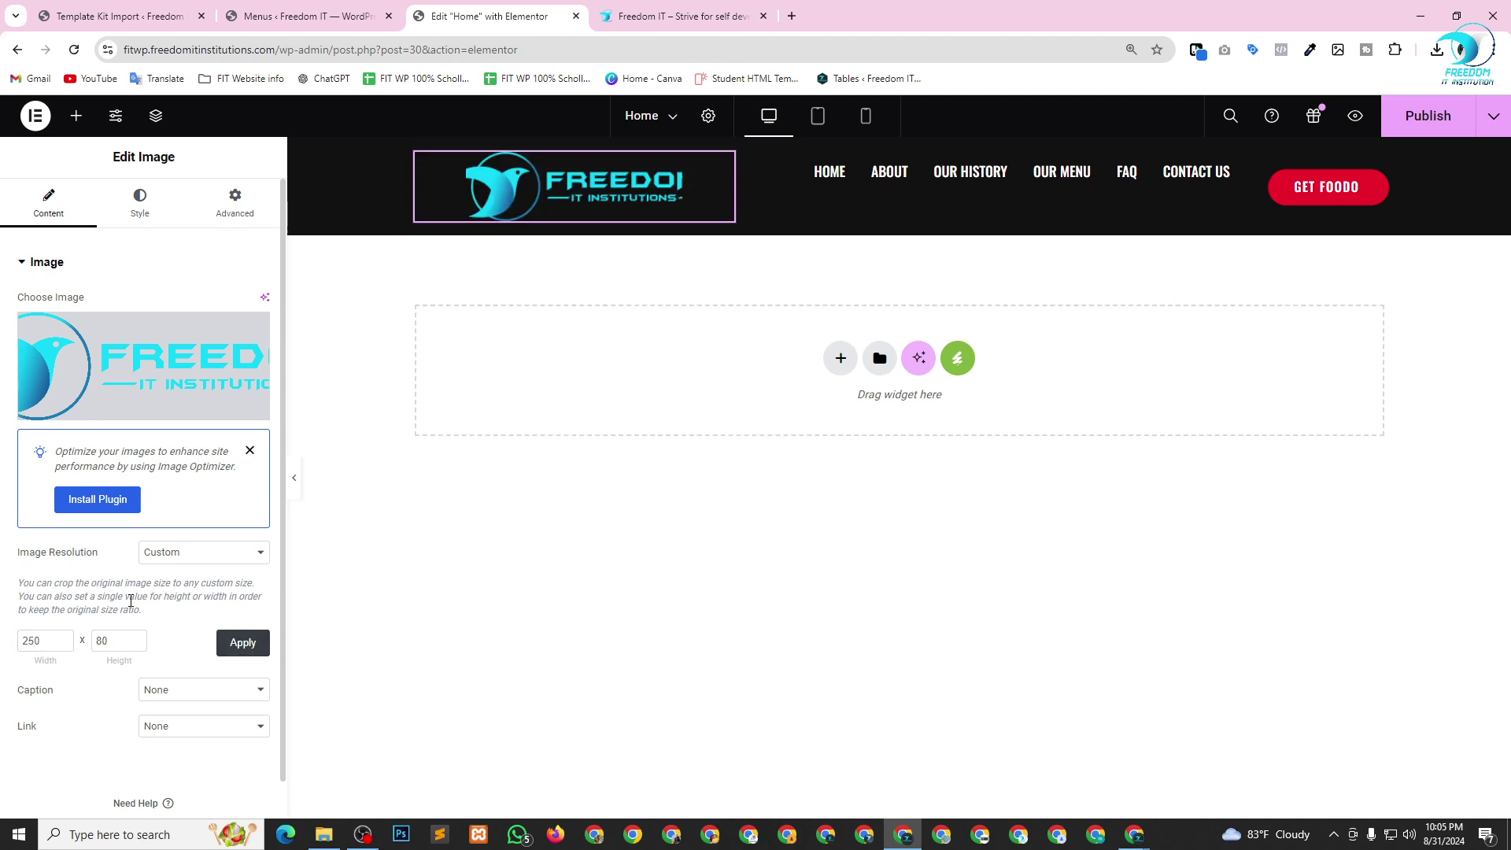
pyautogui.moveTo(51, 642); pyautogui.dragTo(20, 639)
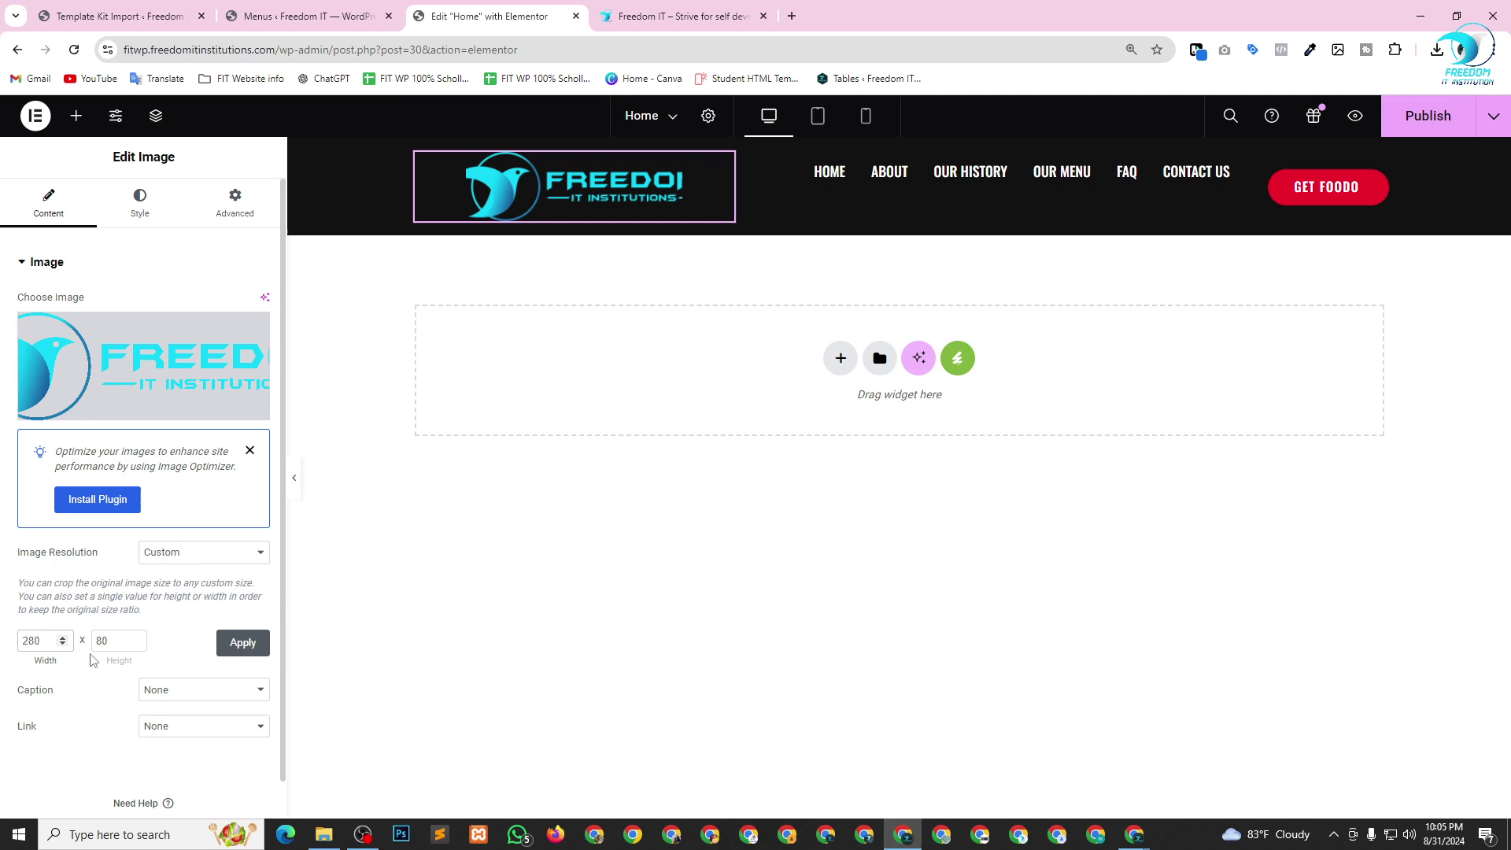
pyautogui.press('Tab')
pyautogui.write('90')
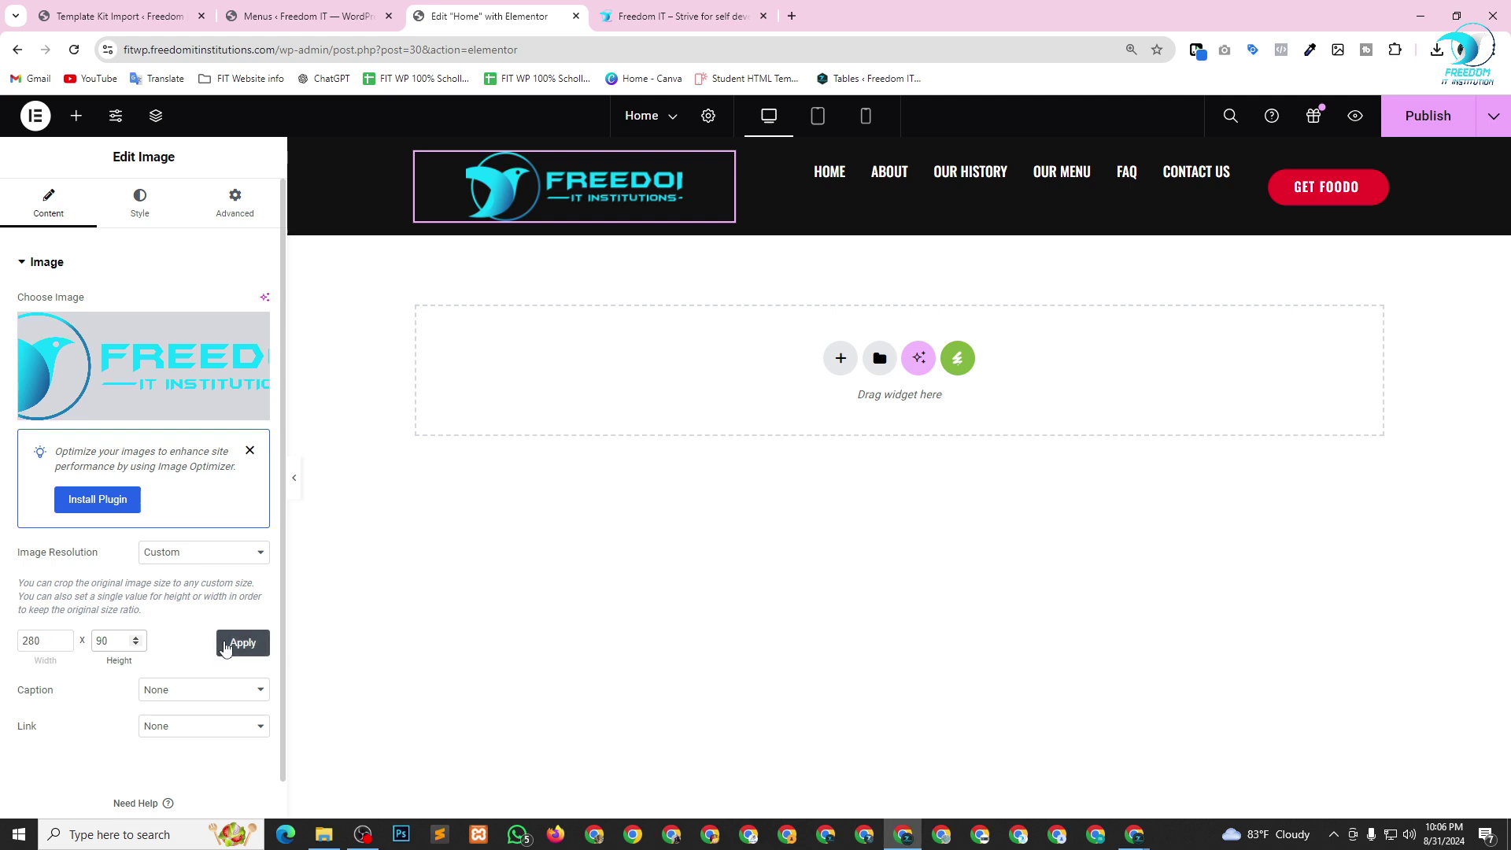
pyautogui.click(243, 643)
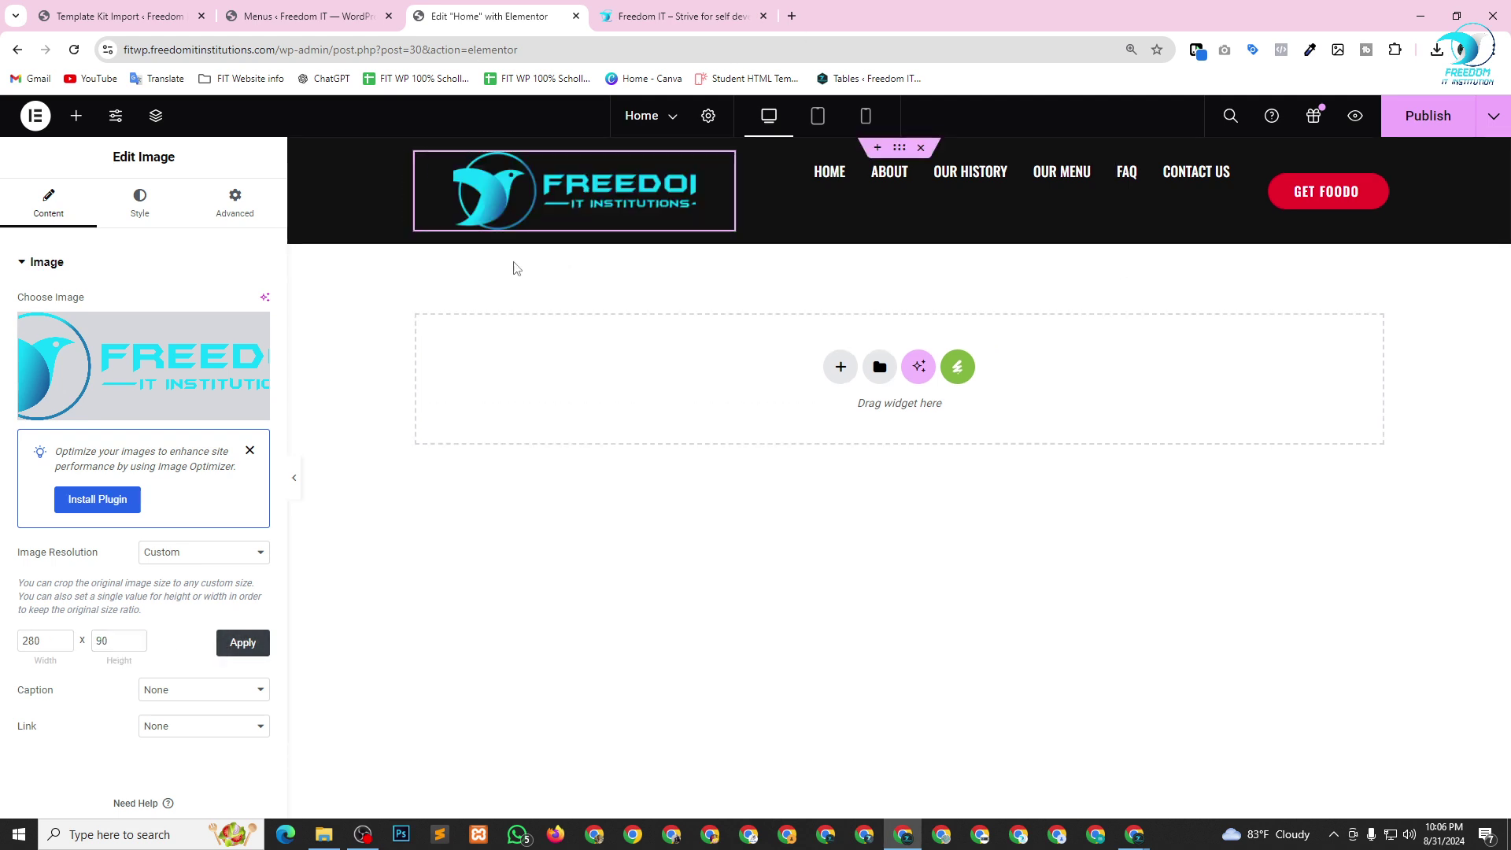
# Try a custom size of 300 x 100 on the header logo image and return it to 300 x 80.
pyautogui.moveTo(41, 638); pyautogui.dragTo(2, 642)
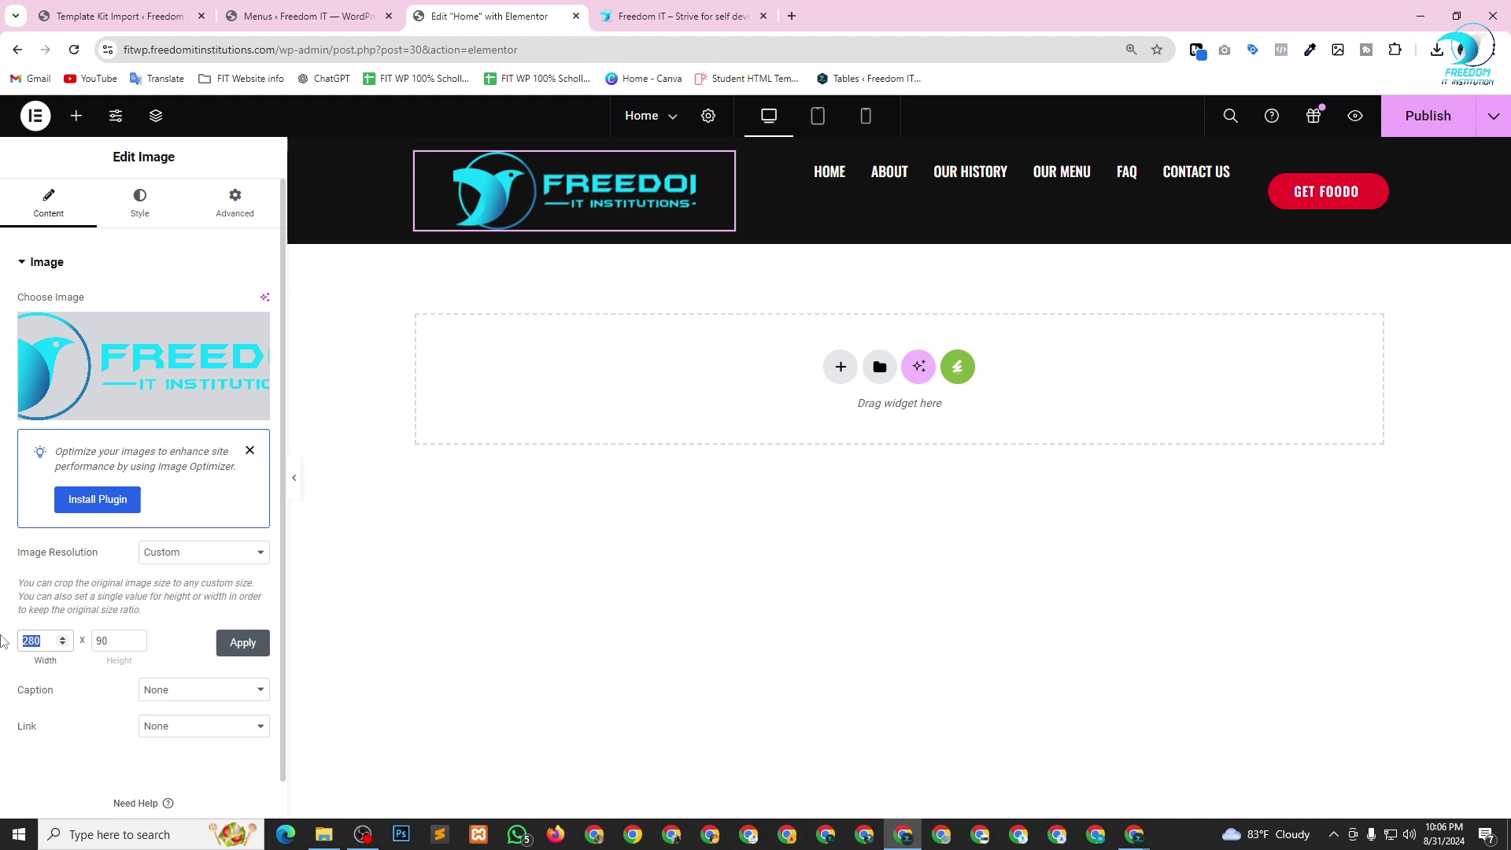
pyautogui.write('300')
pyautogui.press('Tab')
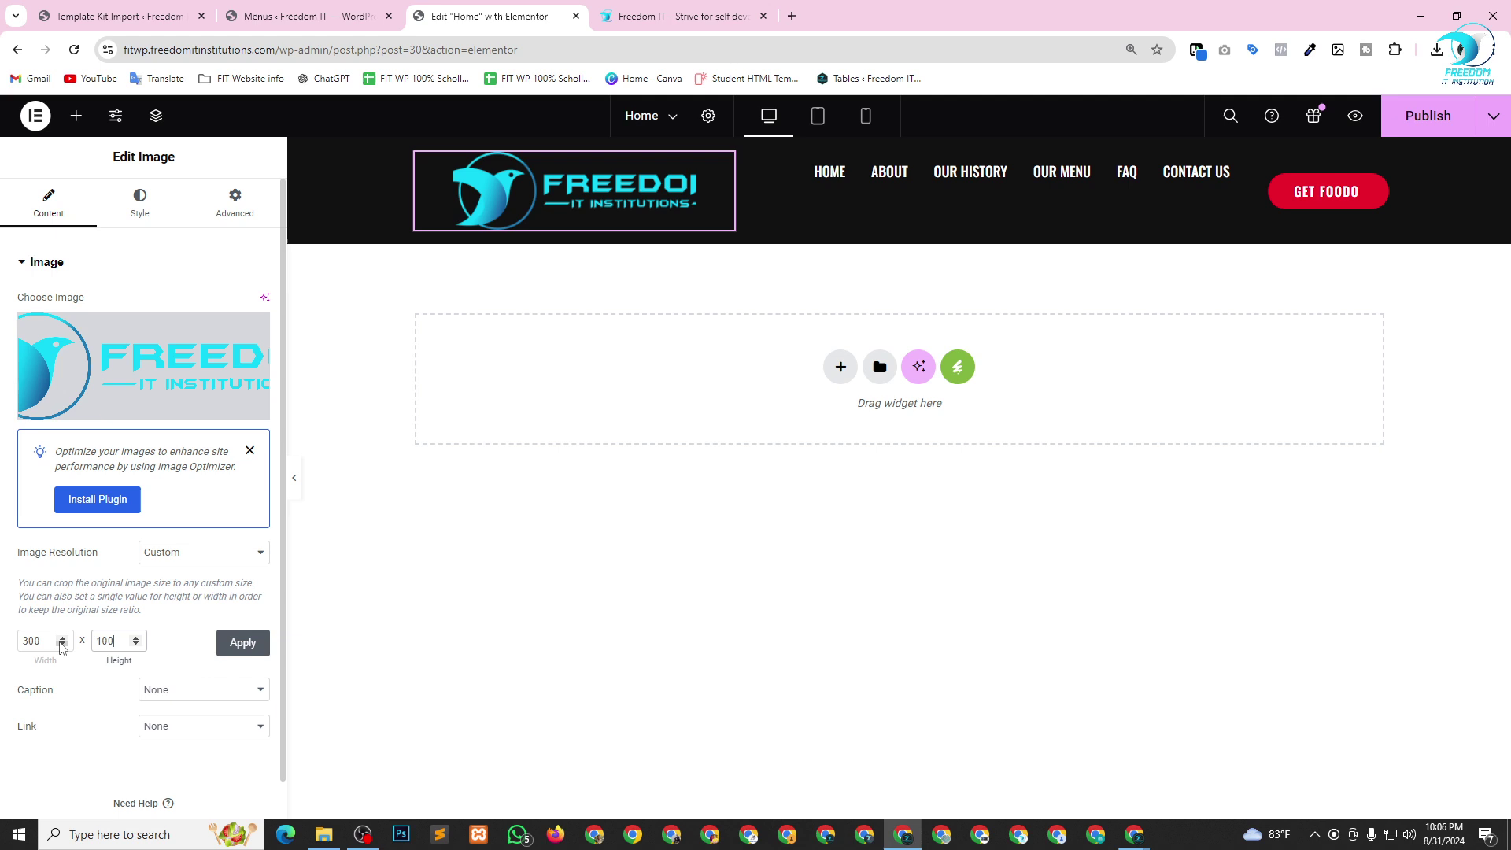
pyautogui.write('100')
pyautogui.click(245, 651)
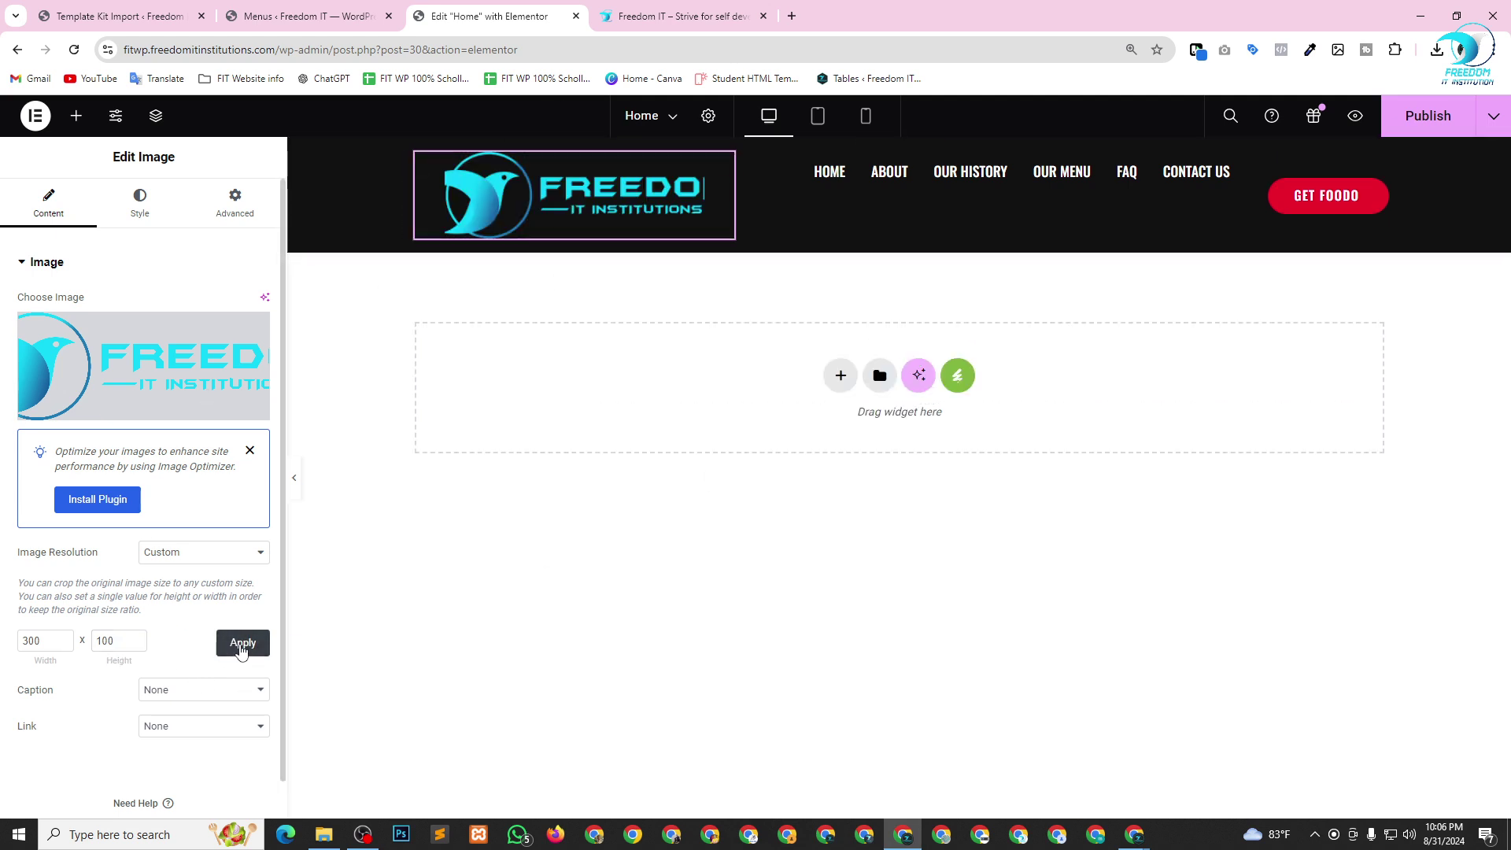
pyautogui.doubleClick(109, 641)
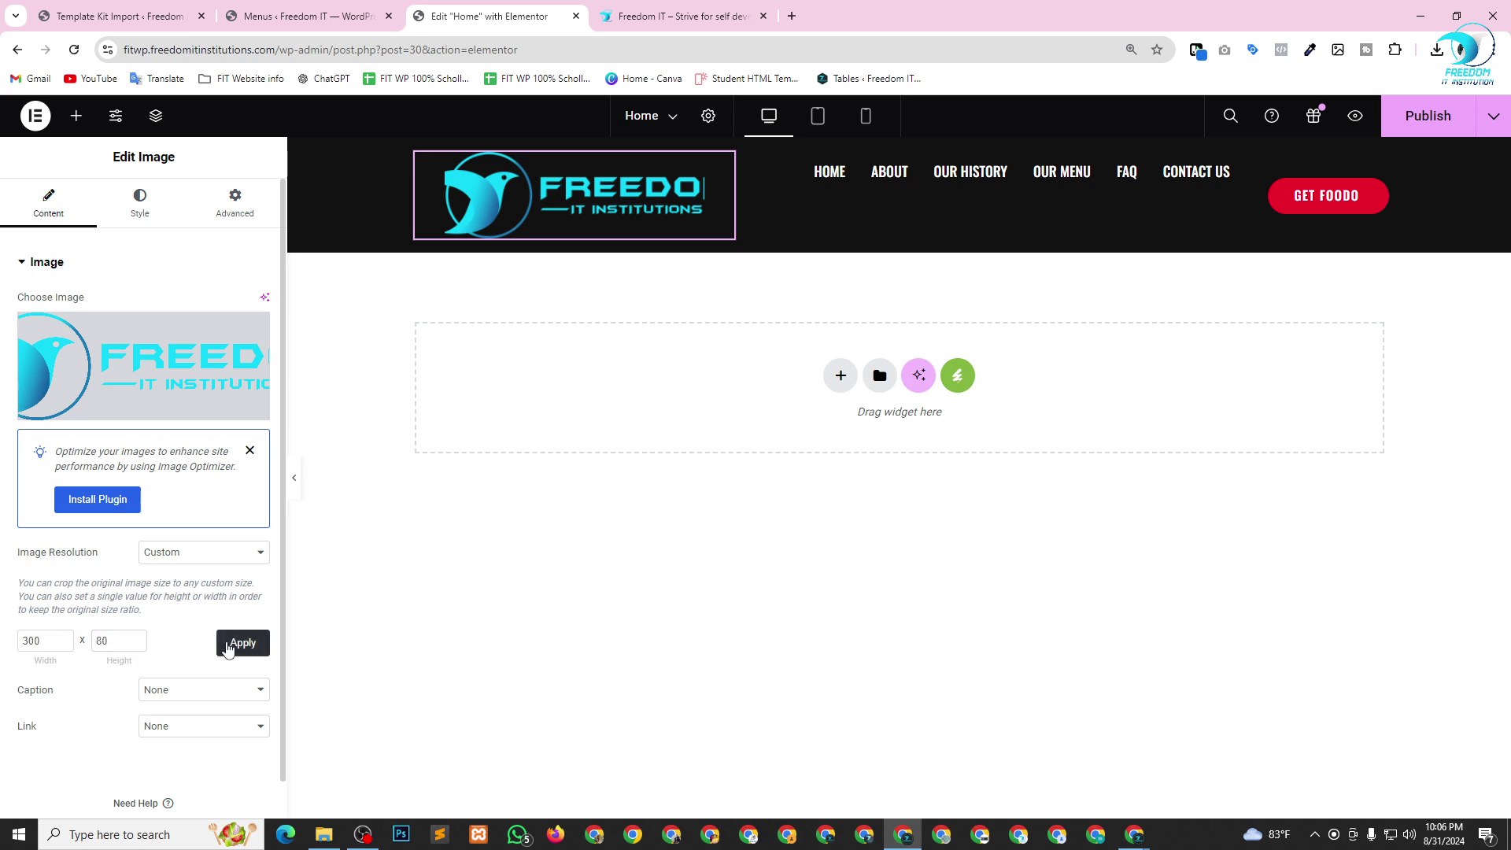
pyautogui.click(230, 642)
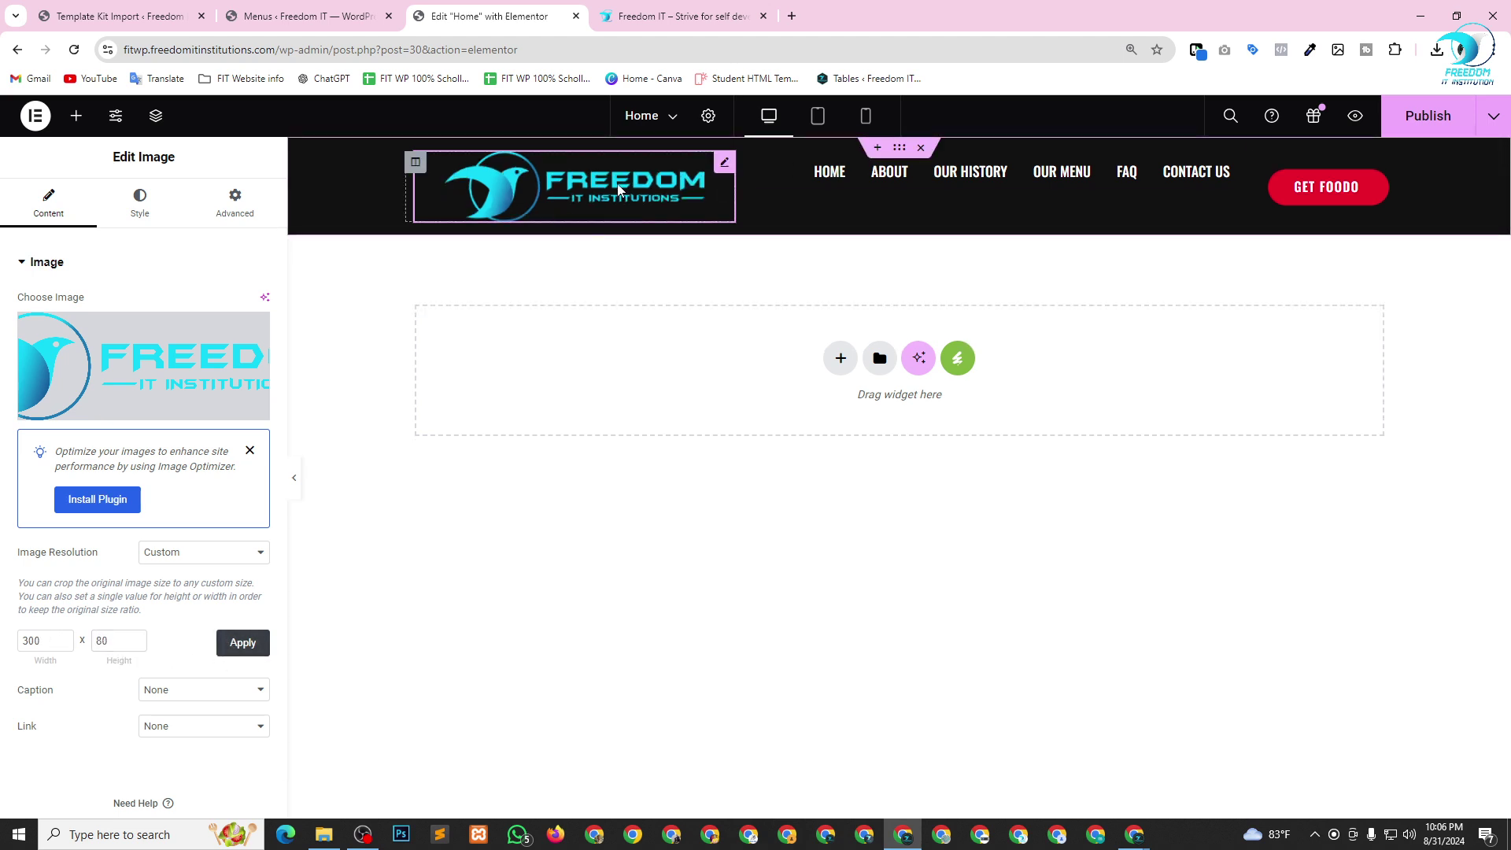
# Align the header logo image to the left and slightly narrow its column.
pyautogui.click(139, 200)
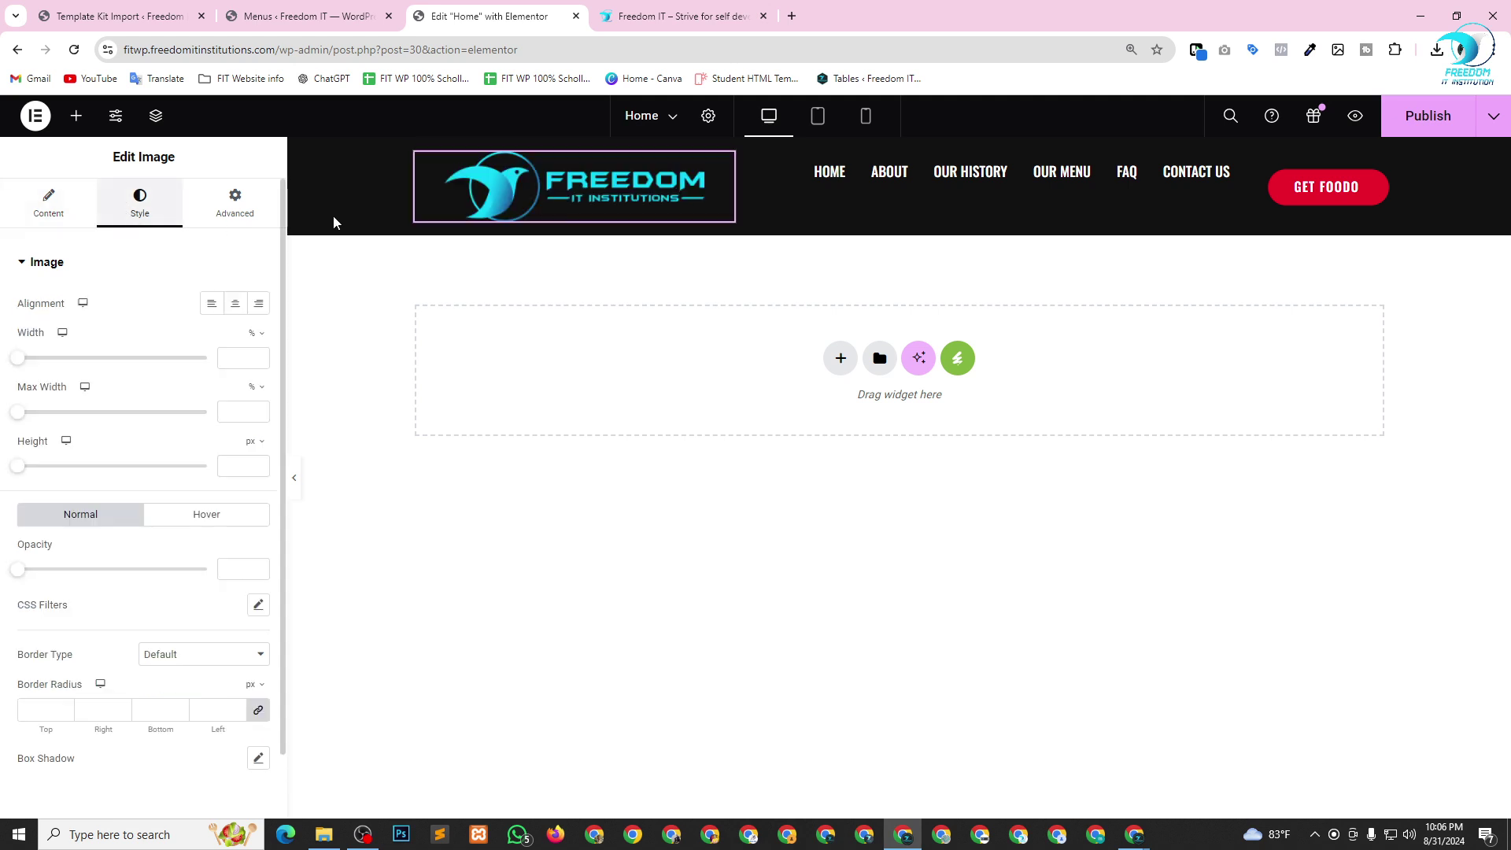
pyautogui.click(210, 303)
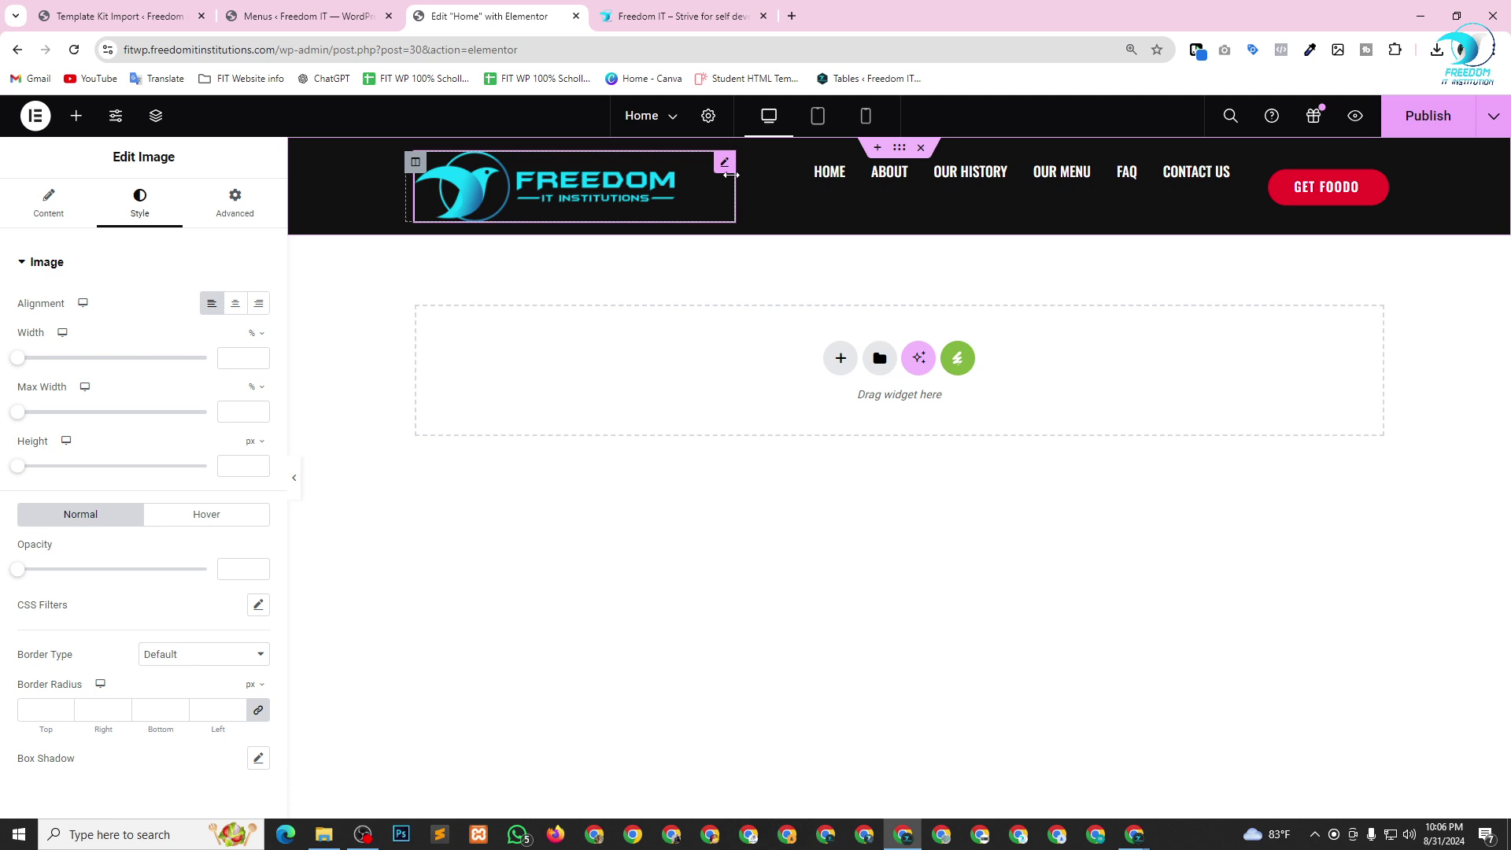
pyautogui.moveTo(732, 175); pyautogui.dragTo(713, 177)
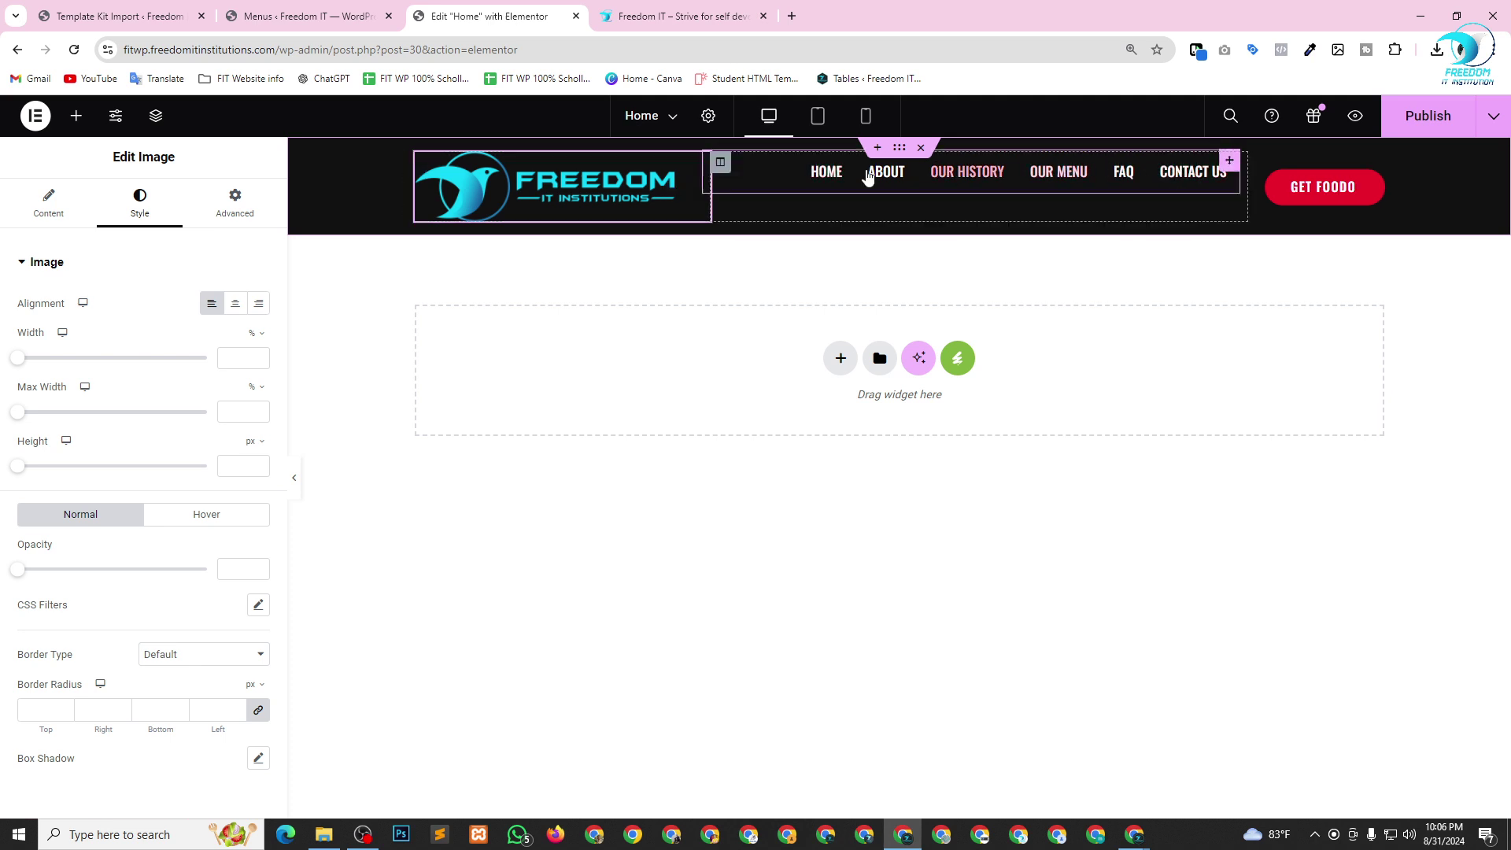
# Align the header's WordPress Menu items to the right.
pyautogui.click(771, 172)
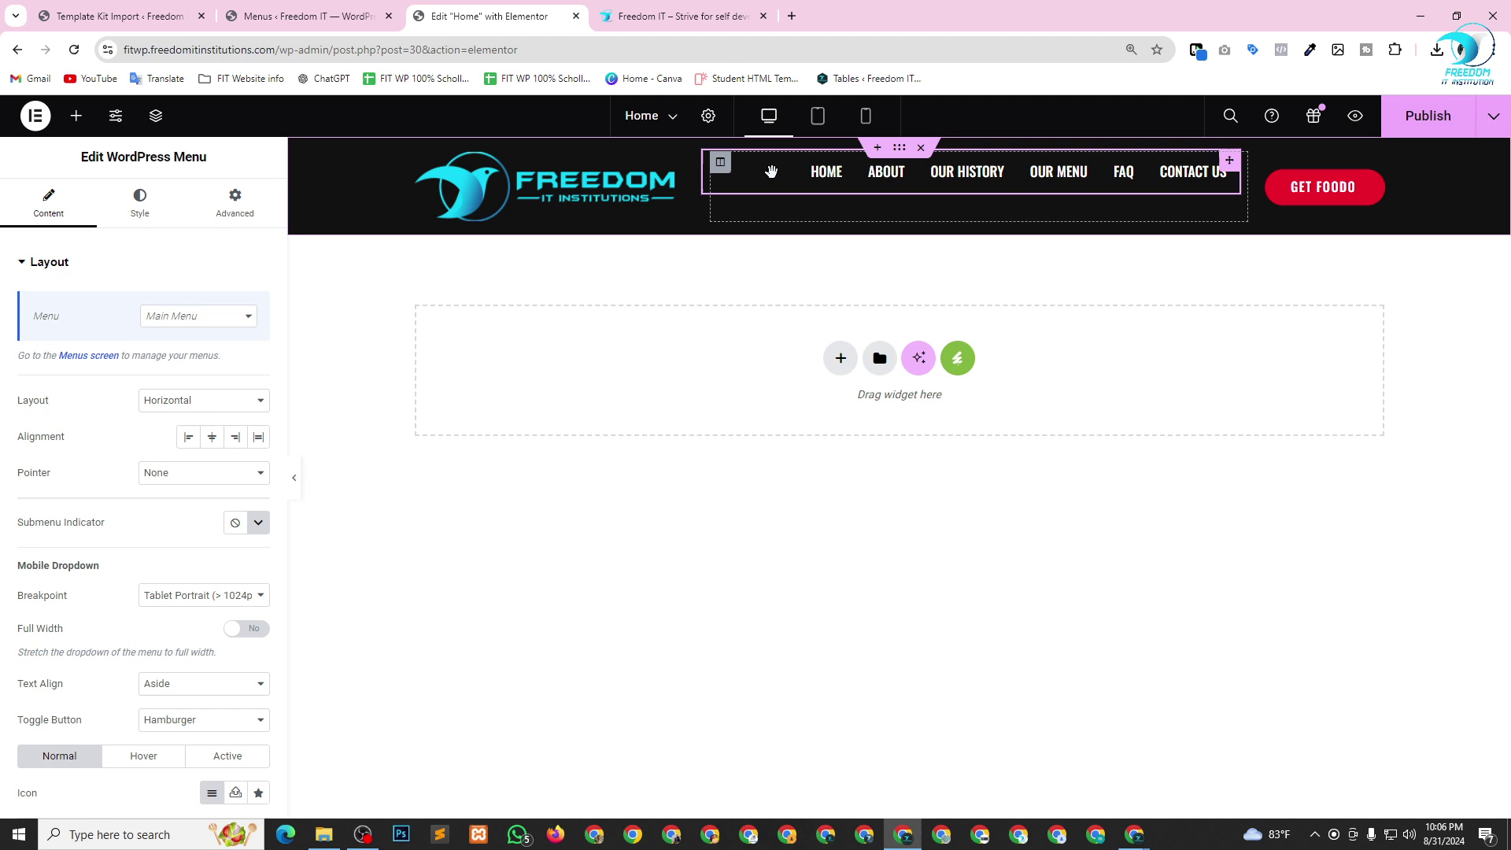
pyautogui.click(211, 439)
pyautogui.click(235, 438)
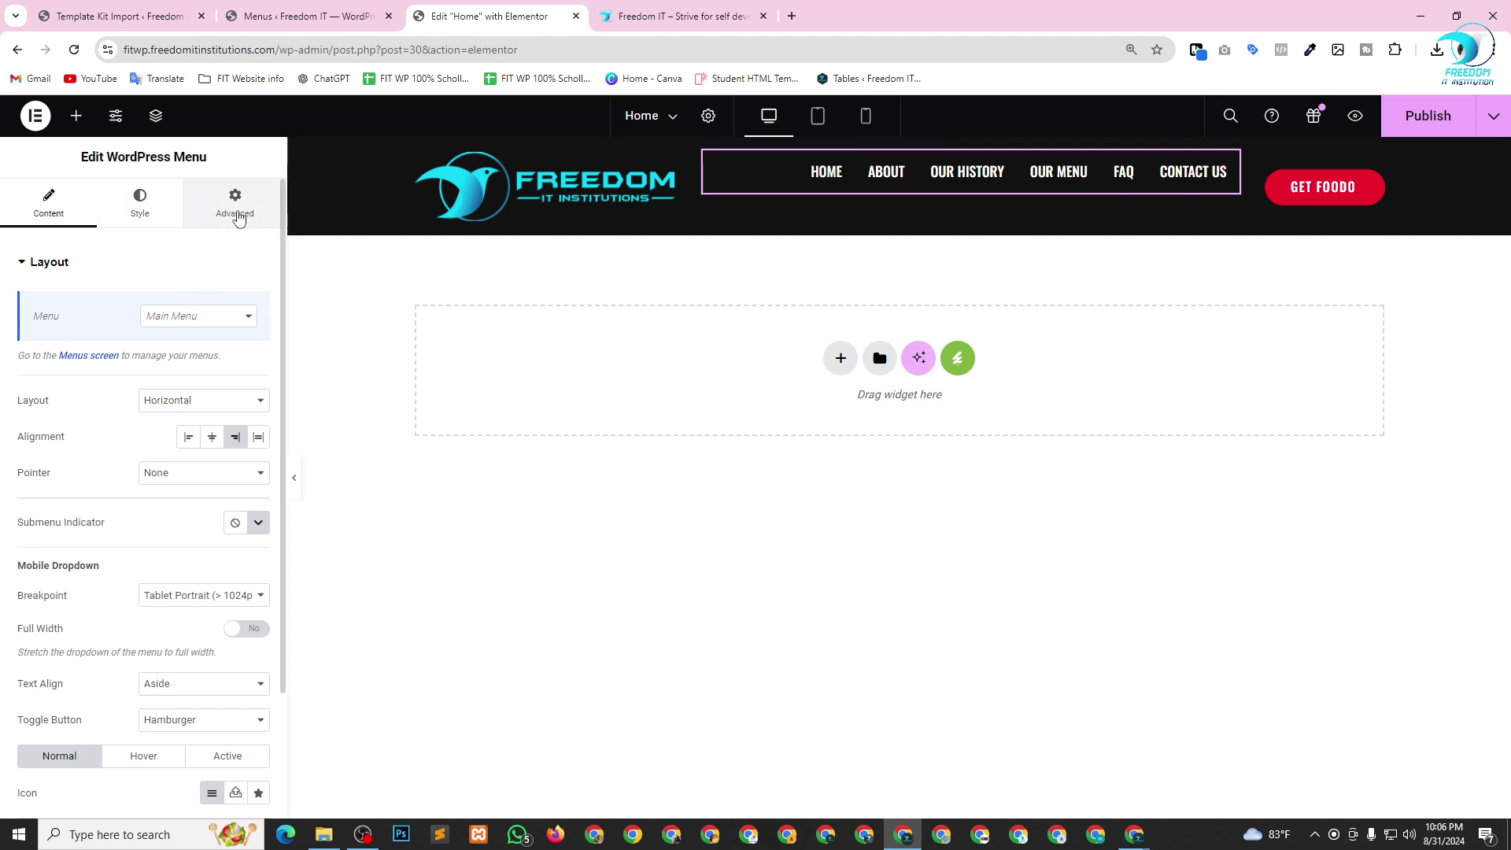
# Unlink the header WordPress Menu's padding values and set its top padding to 18 px.
pyautogui.click(170, 215)
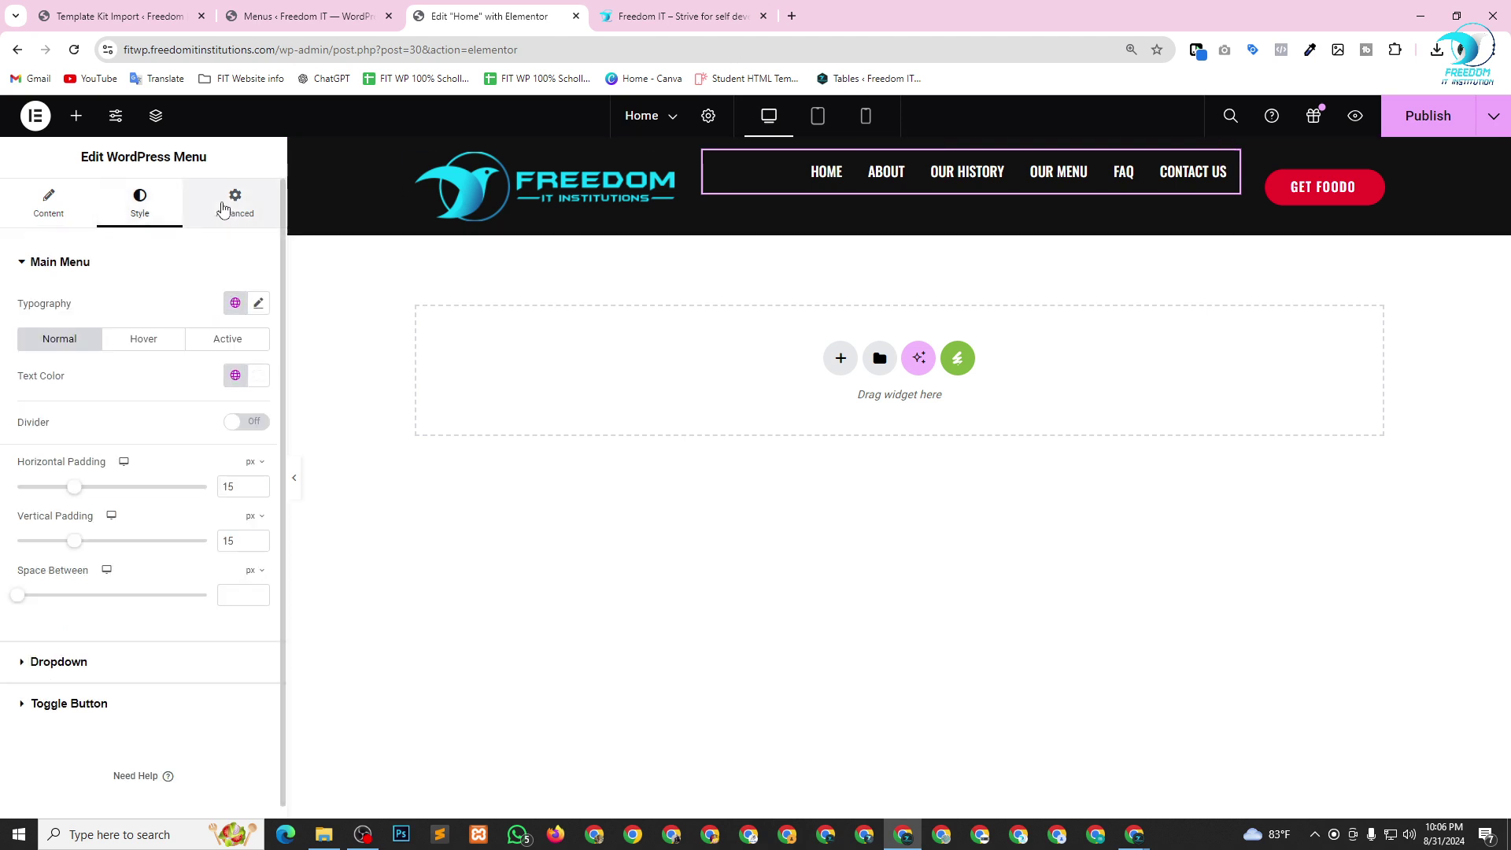
pyautogui.click(233, 205)
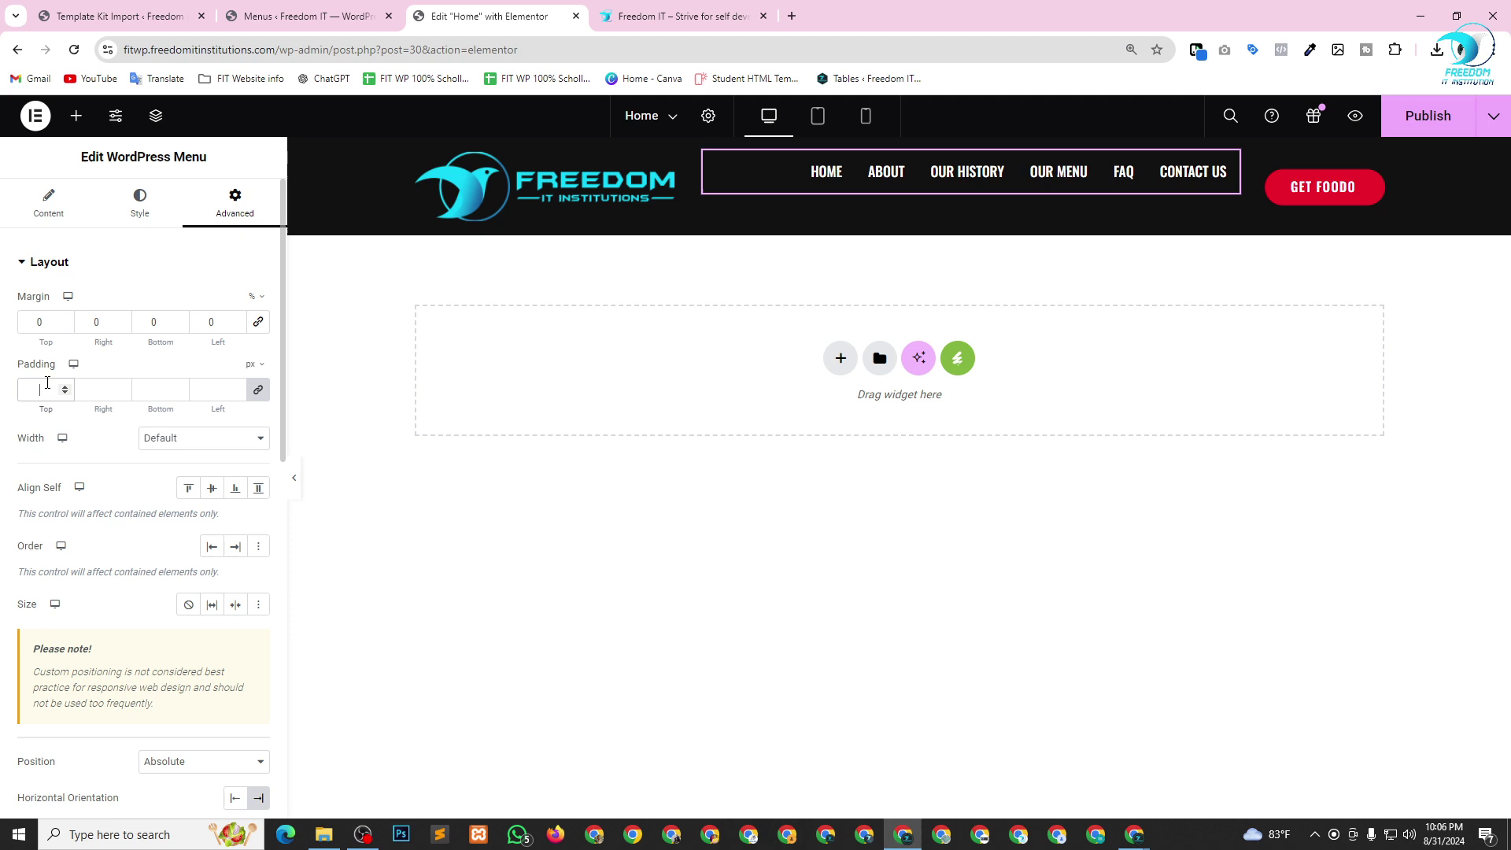
pyautogui.click(257, 389)
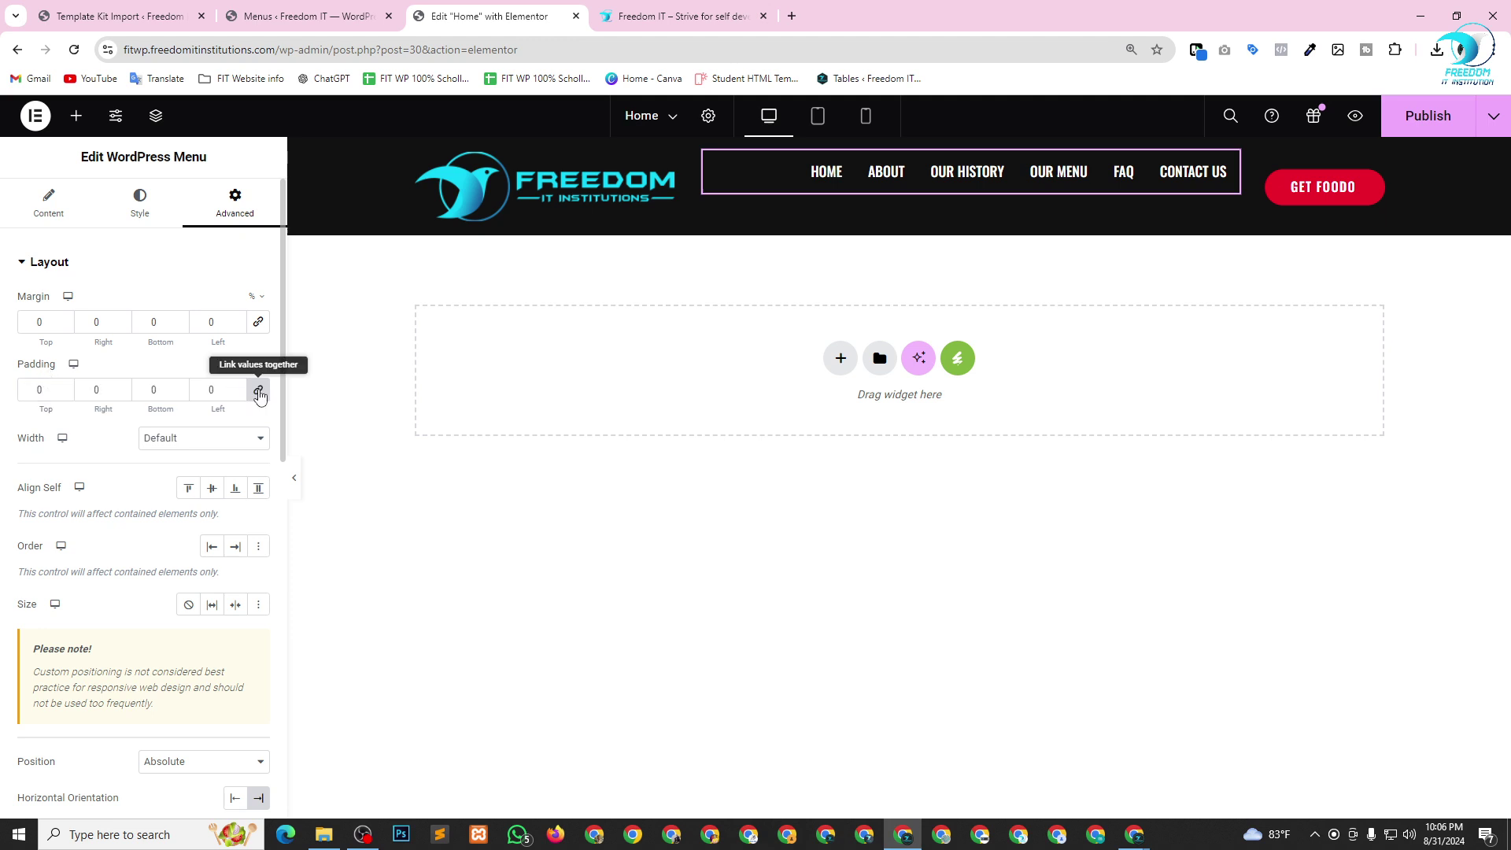
pyautogui.click(63, 386)
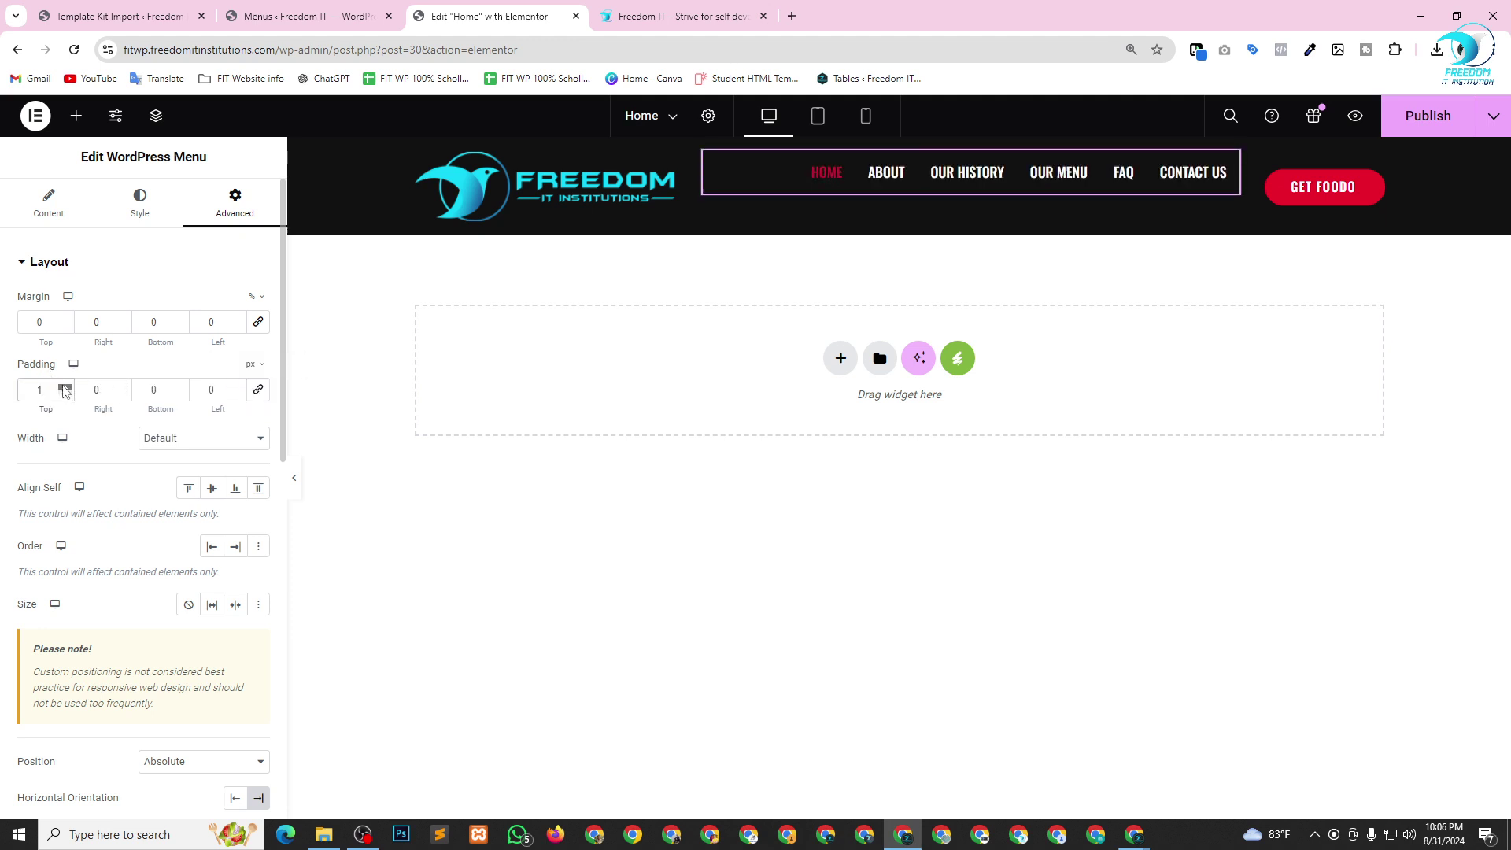
pyautogui.moveTo(63, 387); pyautogui.dragTo(64, 386)
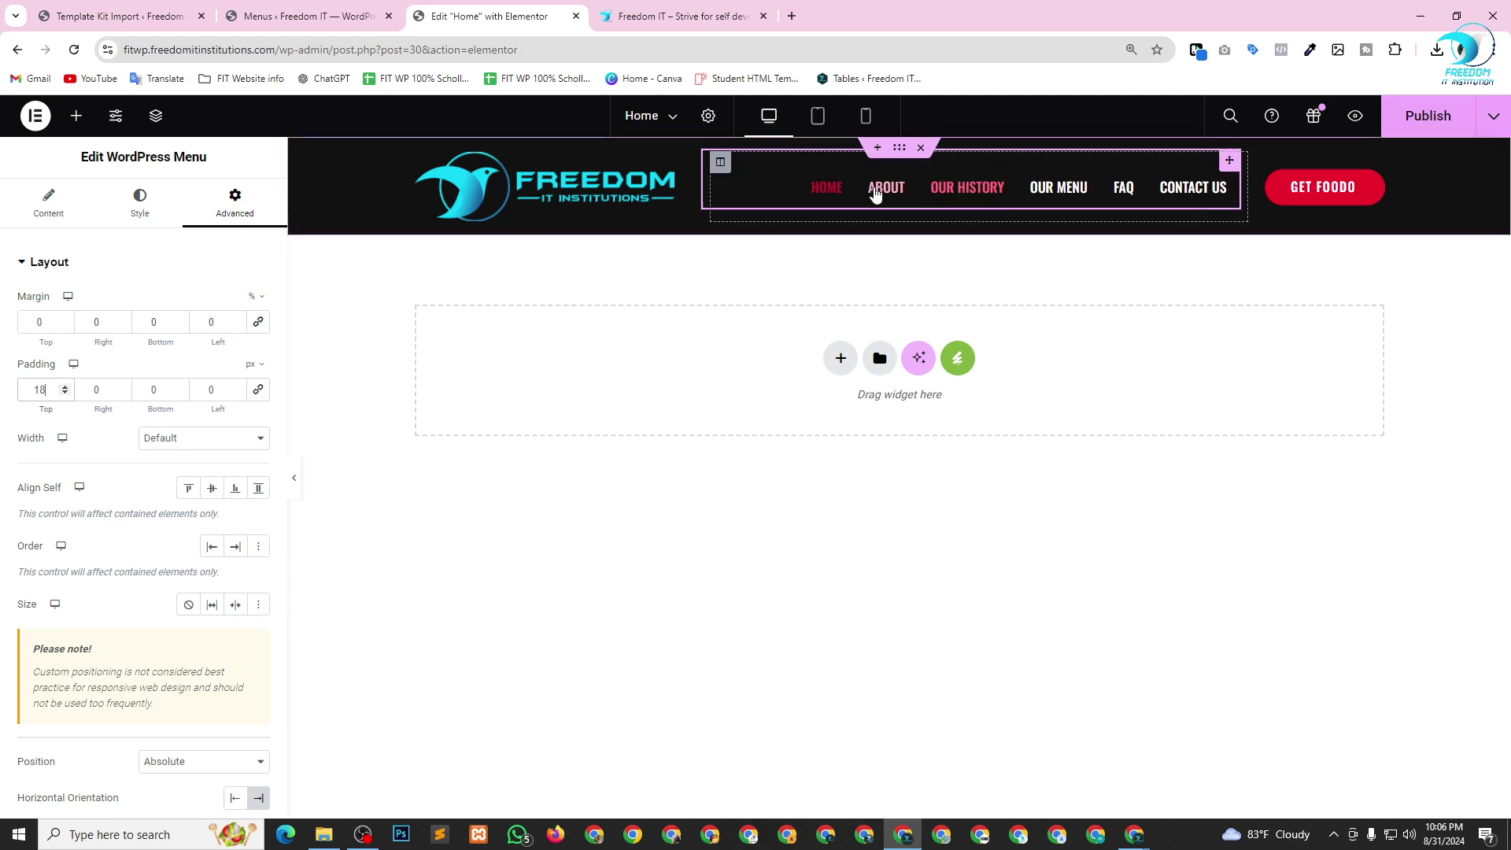
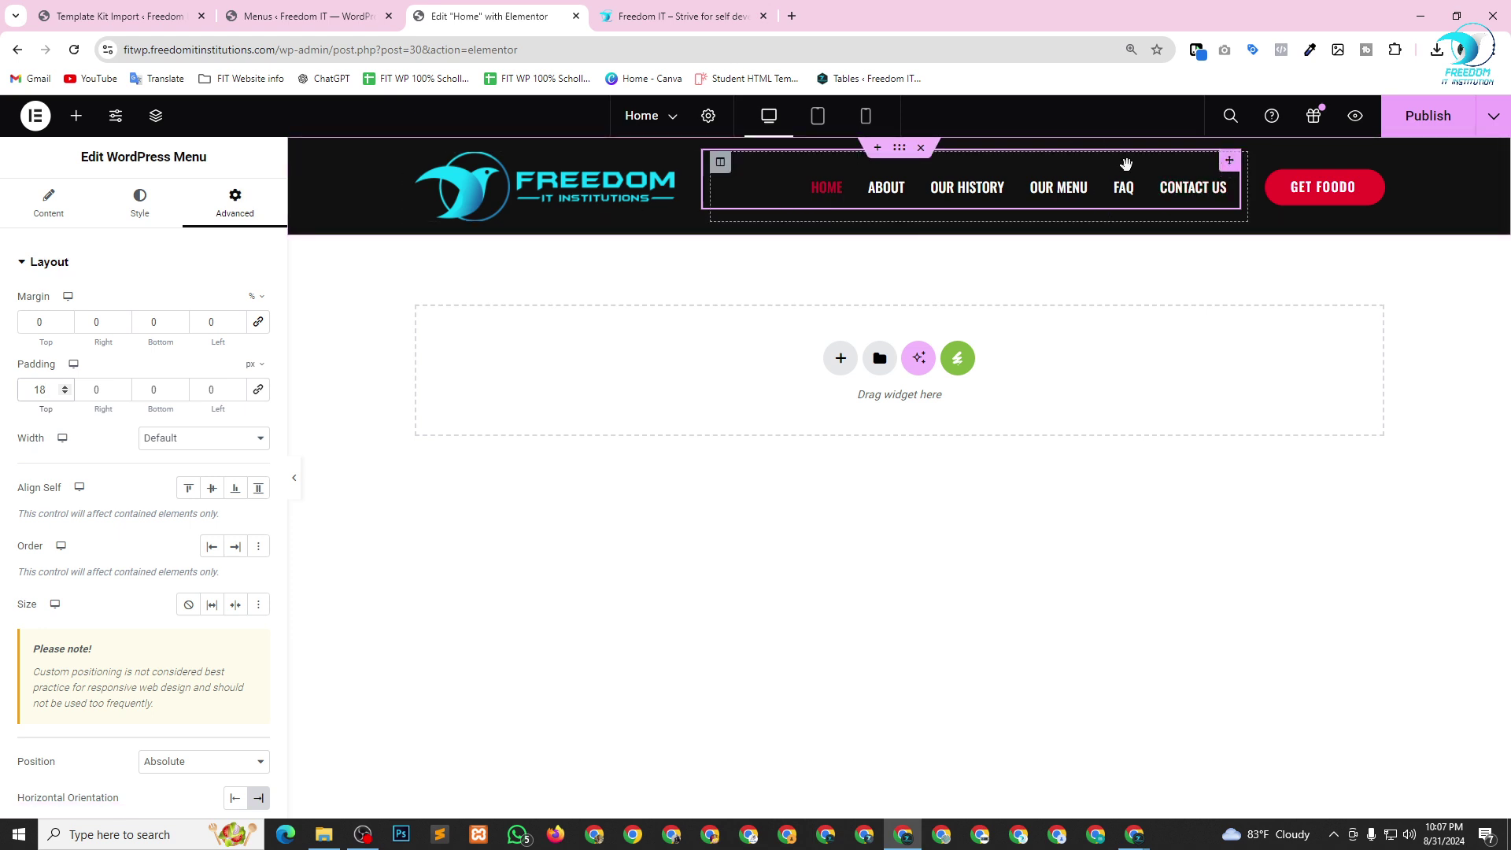
# Switch to the Google Meet window and admit the participant waiting to join the call.
pyautogui.click(1421, 17)
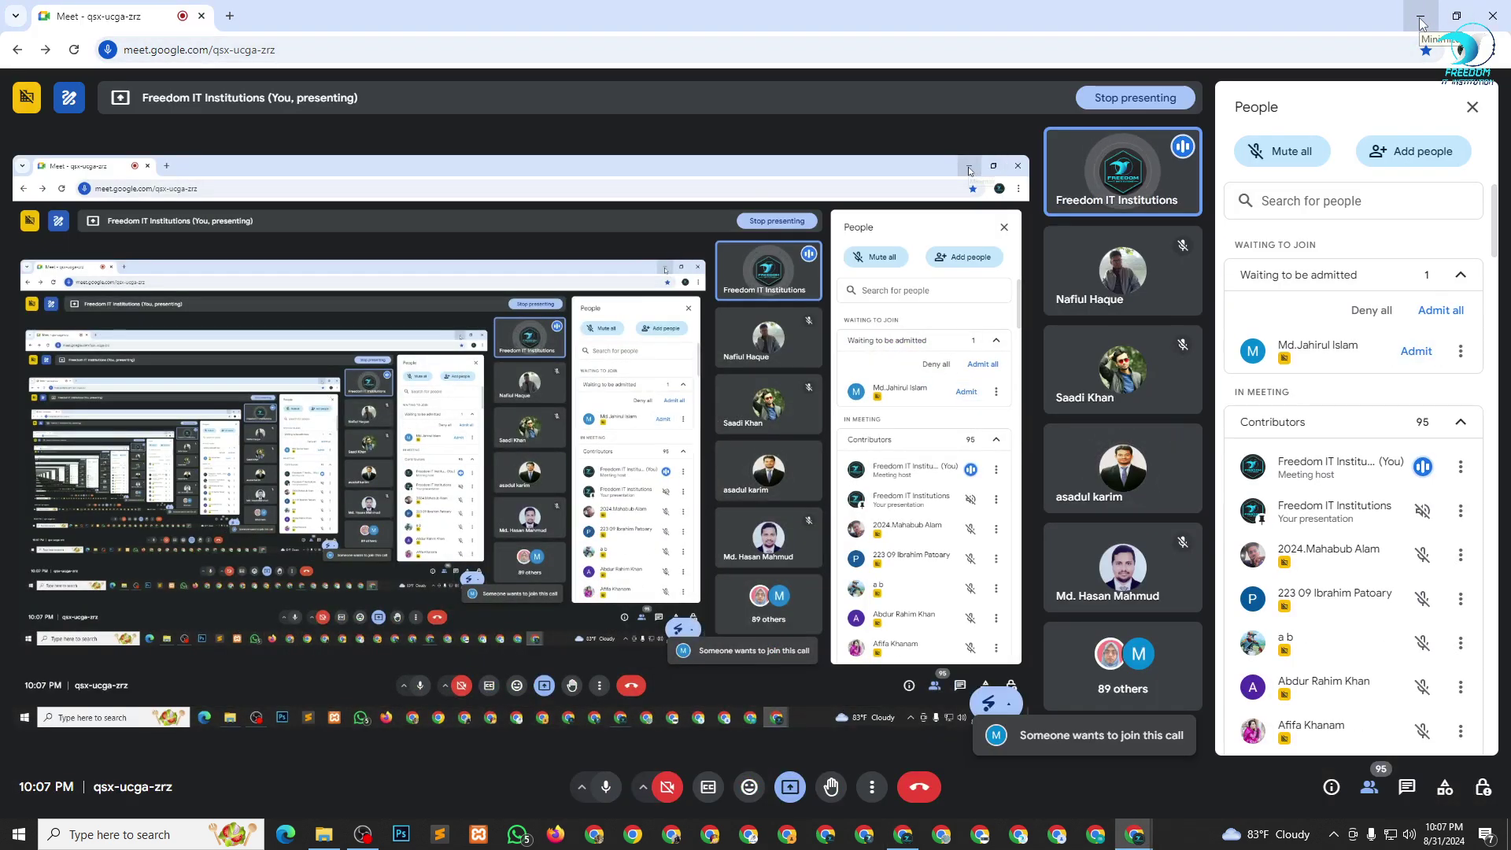
pyautogui.click(1418, 353)
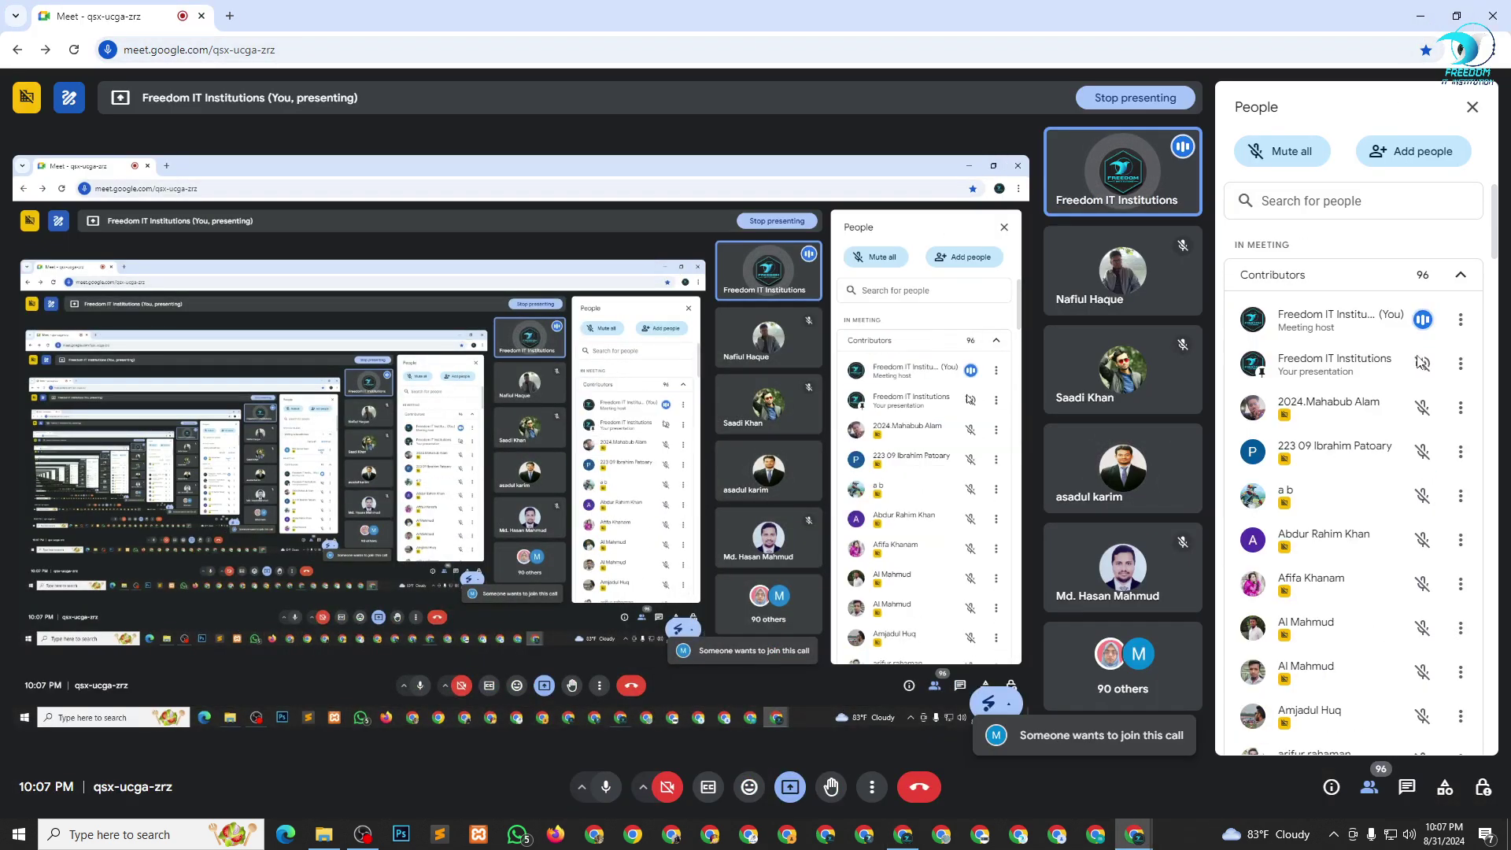
pyautogui.click(1421, 16)
# Copy the main color code #1B71AD from FIT Color Code.txt on the desktop and return to the Elementor editor.
pyautogui.click(1003, 55)
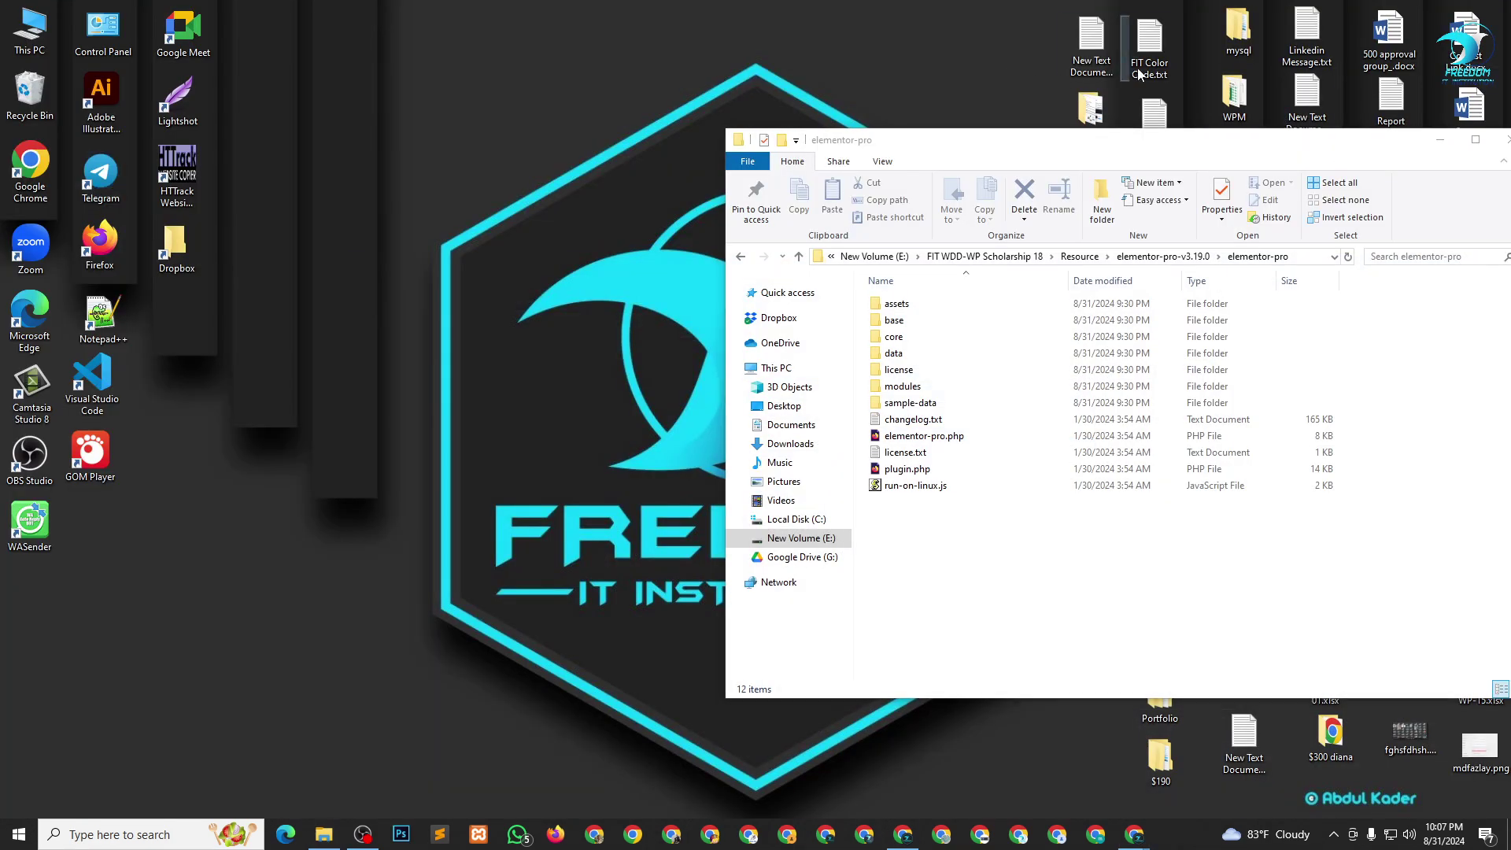
pyautogui.doubleClick(1163, 53)
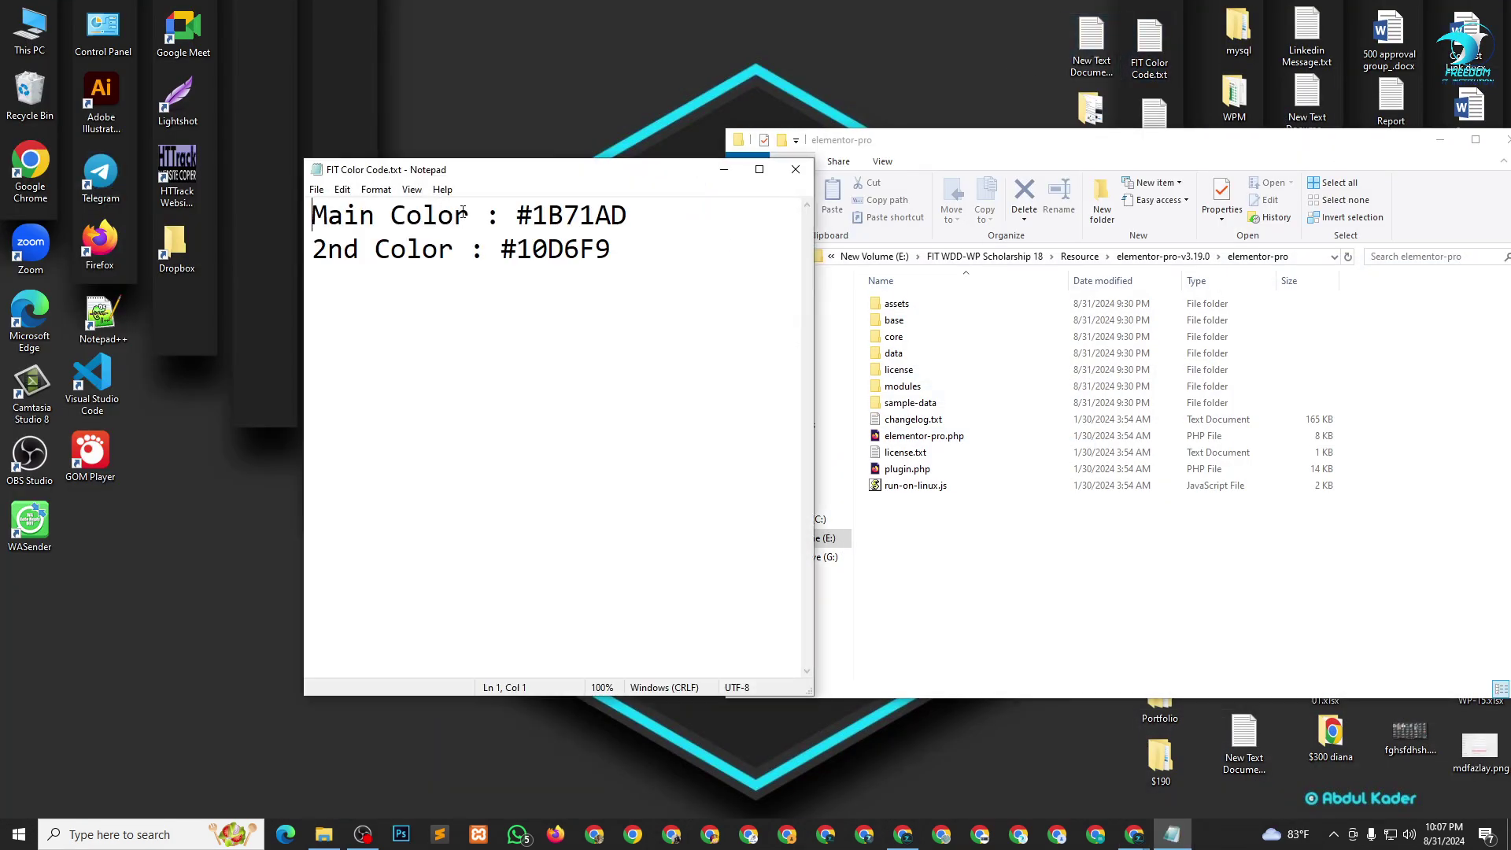
pyautogui.doubleClick(555, 214)
pyautogui.hotkey('ctrl', 'c')
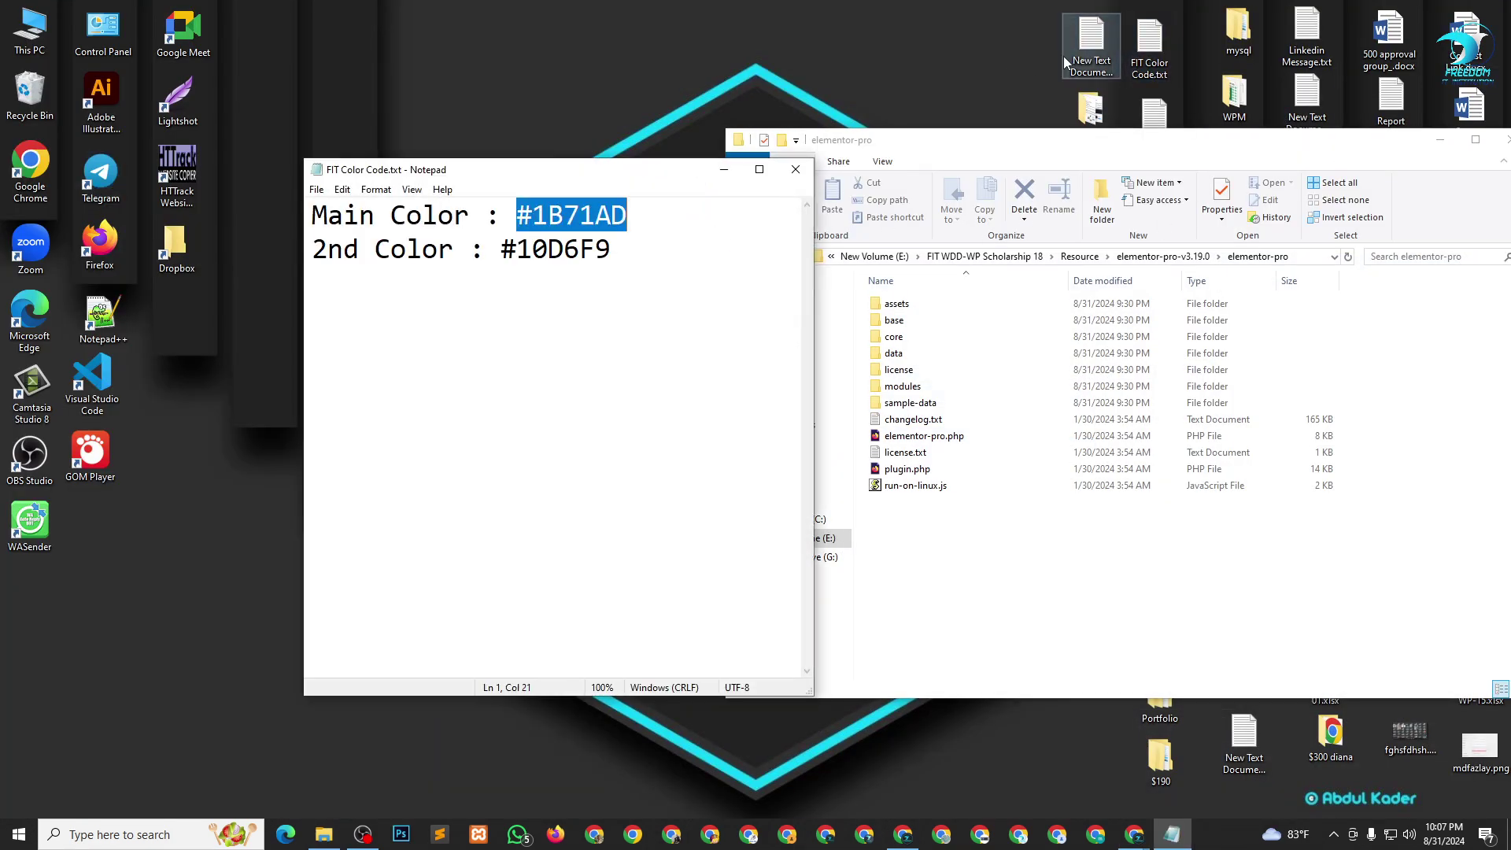
pyautogui.hotkey('alt', 'Tab')
pyautogui.hotkey('alt', 'Tab')
pyautogui.hotkey('alt', 'Tab')
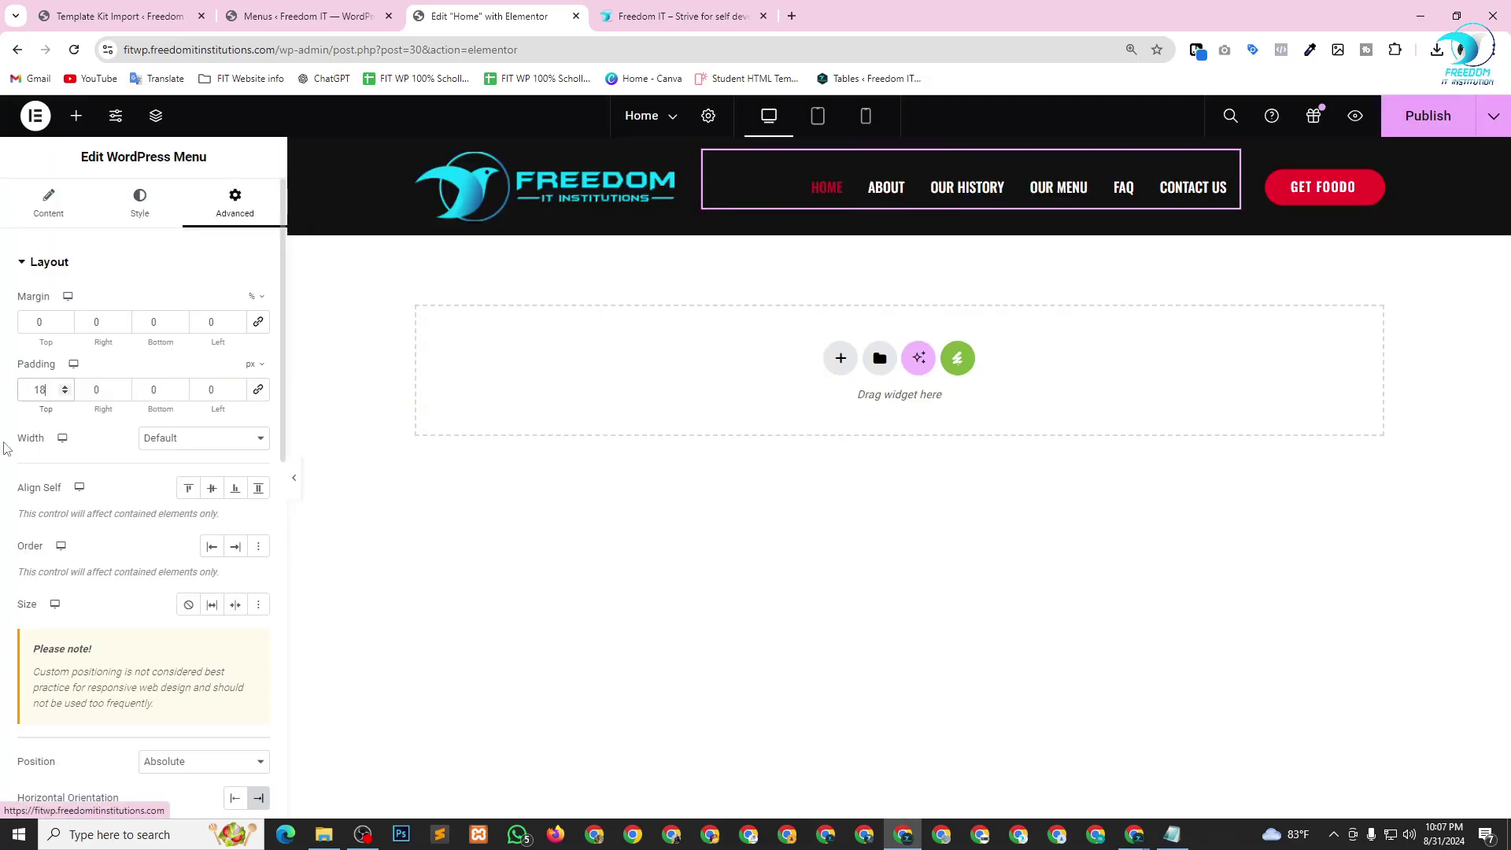
# Set the hover text color of the header's WordPress Menu to the copied #1B71AD.
pyautogui.click(140, 203)
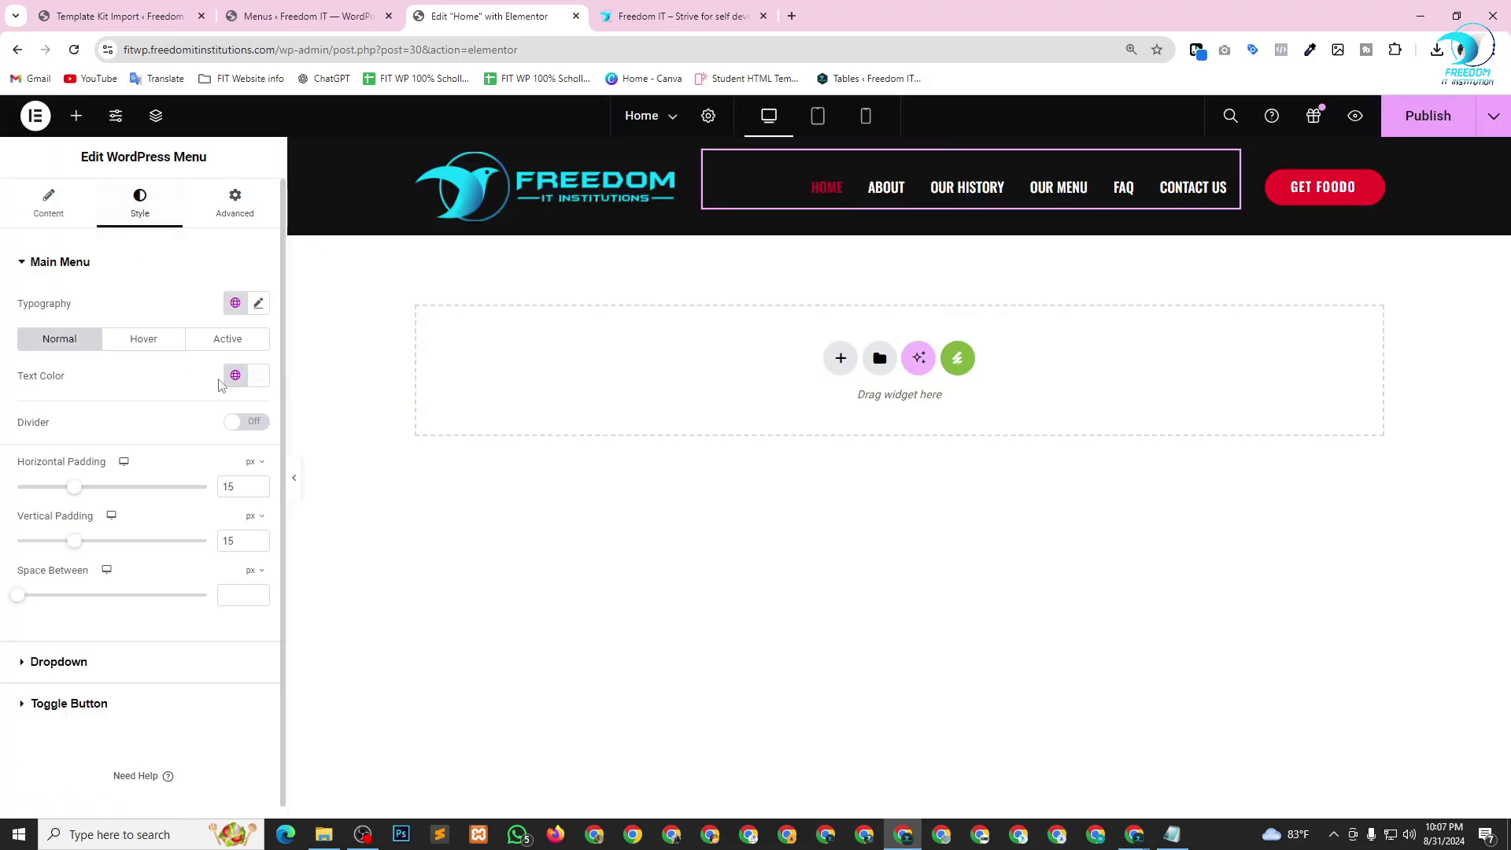
pyautogui.click(139, 339)
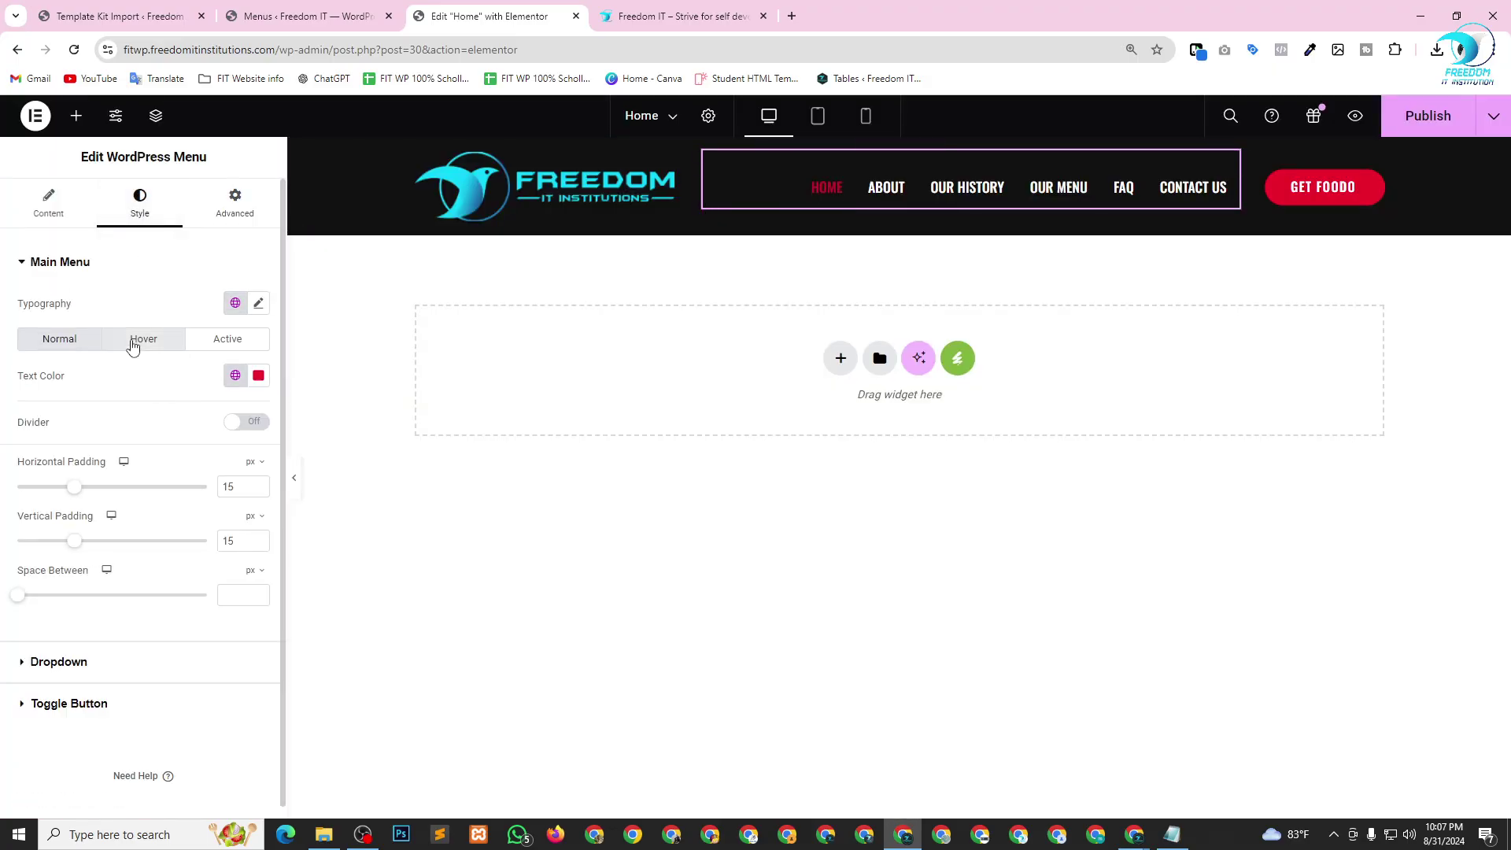
pyautogui.click(258, 377)
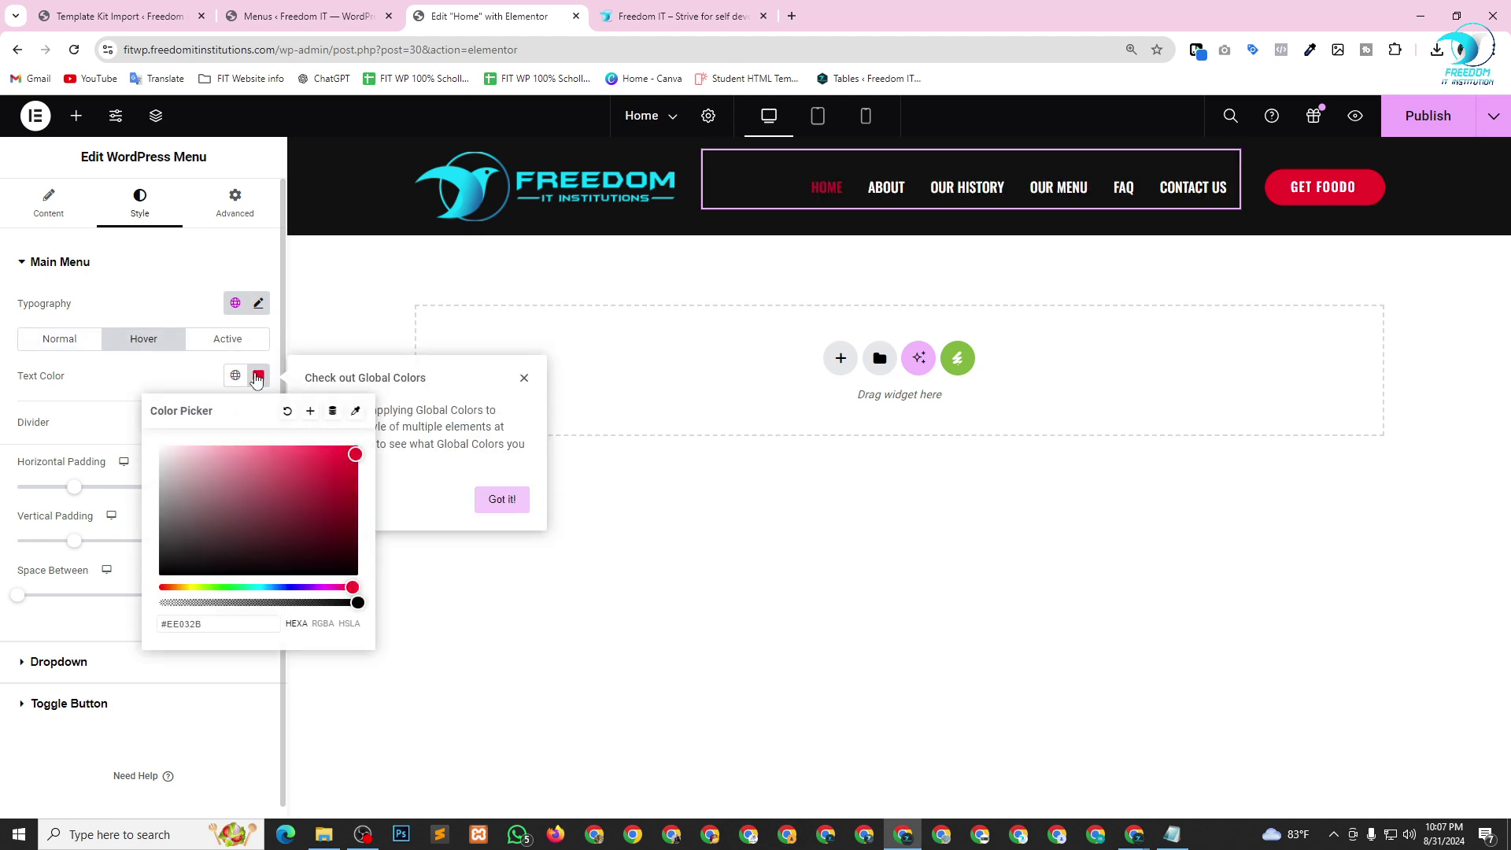
pyautogui.click(220, 623)
pyautogui.hotkey('ctrl', 'a')
pyautogui.hotkey('ctrl', 'v')
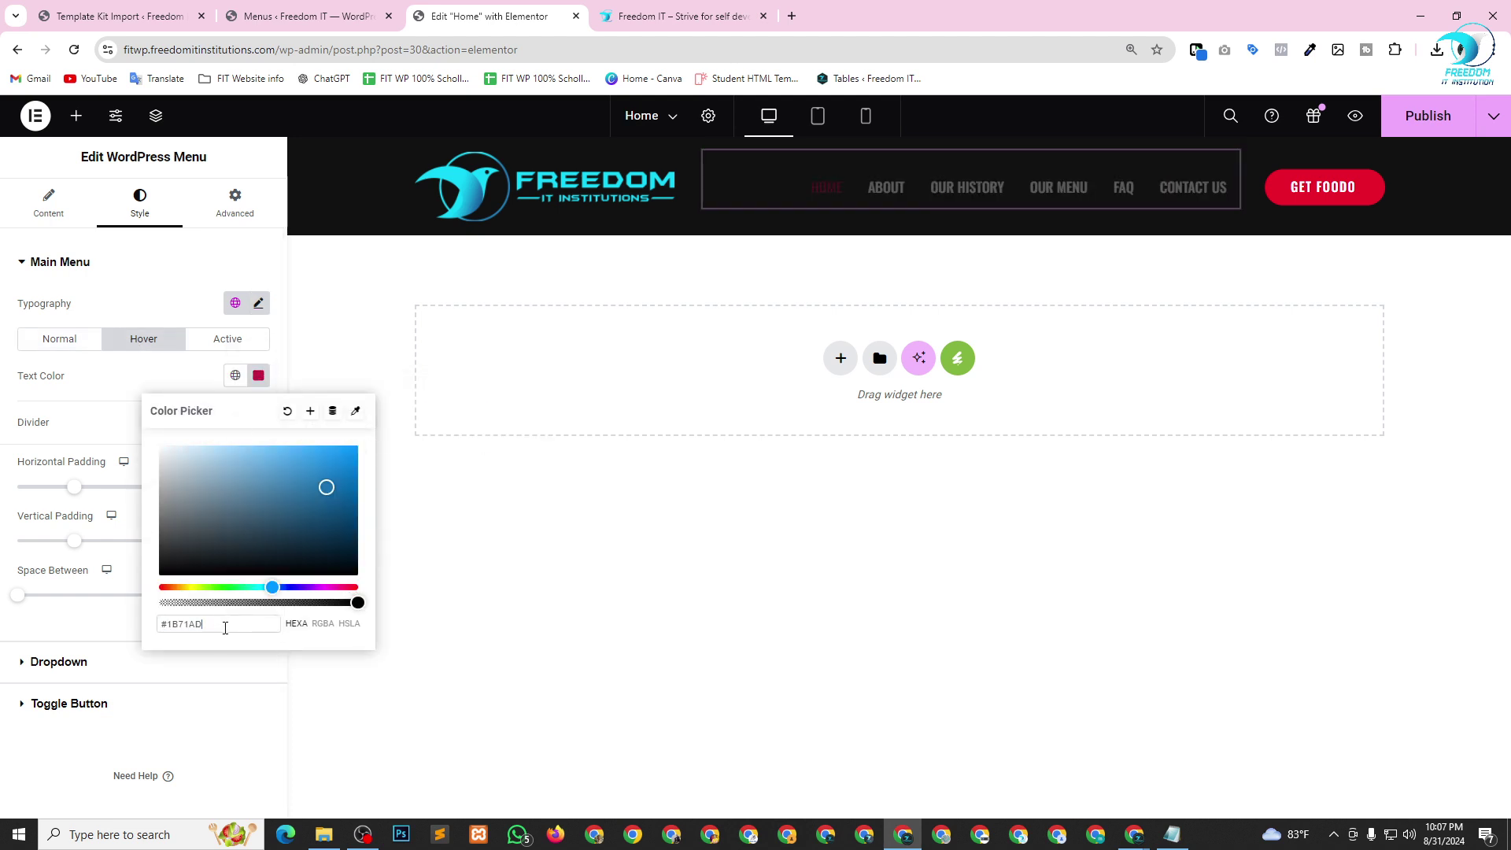
pyautogui.click(833, 276)
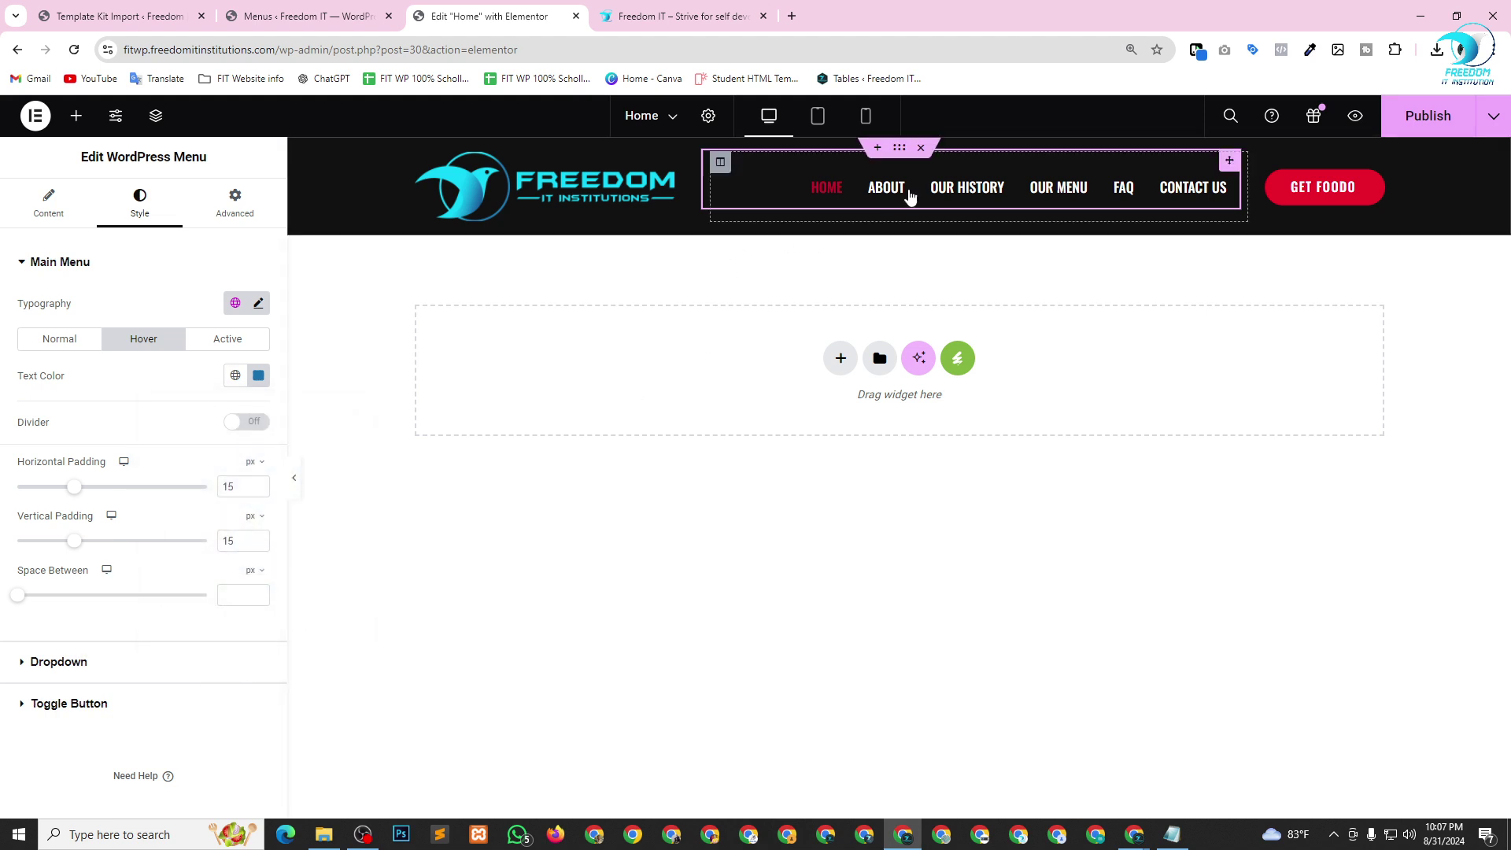
# Set the active text color of the header's WordPress Menu to #1B71AD.
pyautogui.click(234, 340)
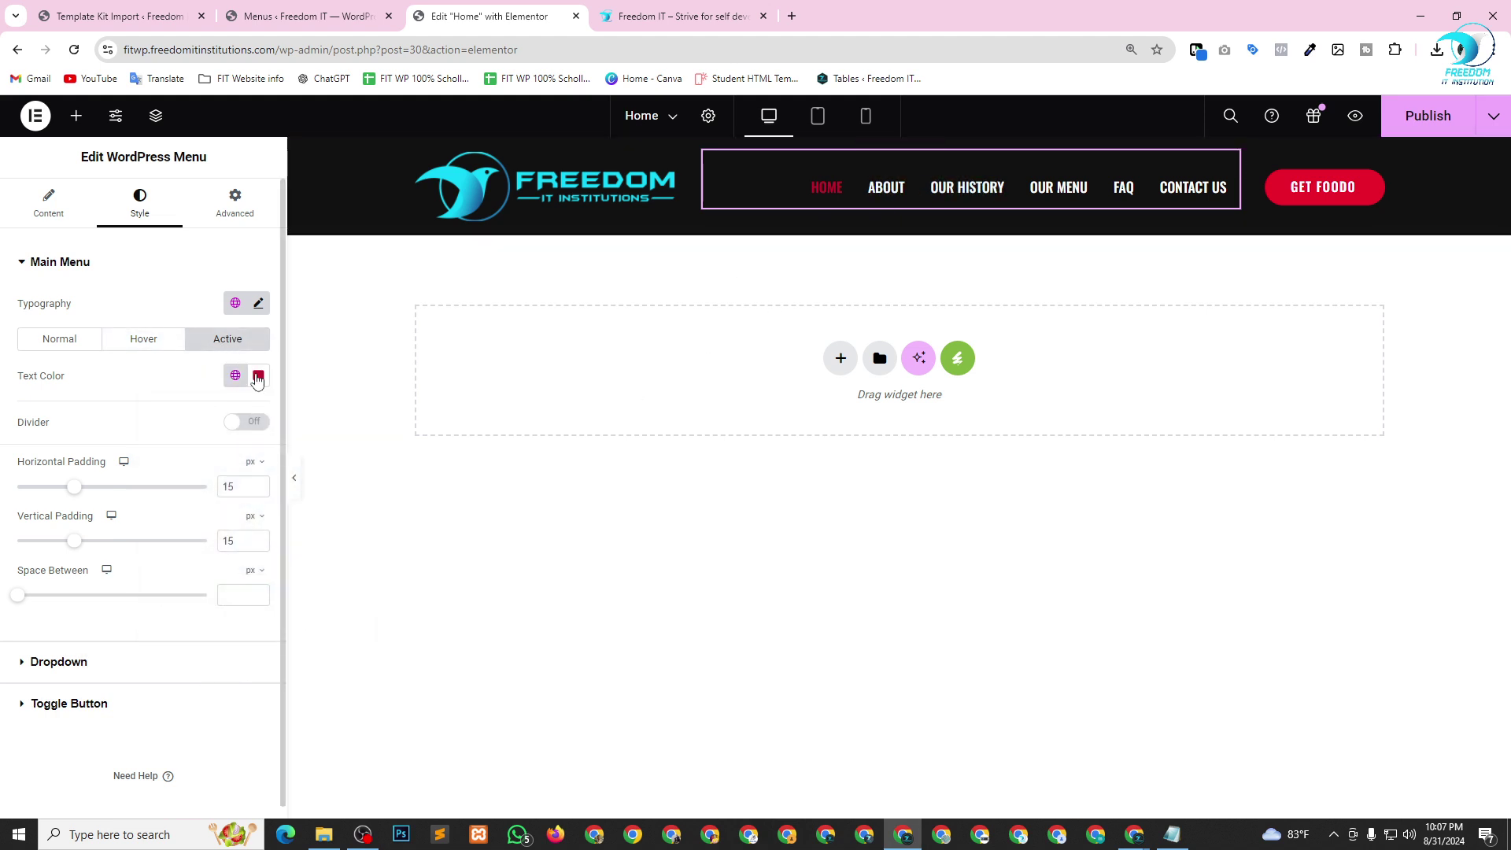
pyautogui.click(258, 376)
pyautogui.click(225, 623)
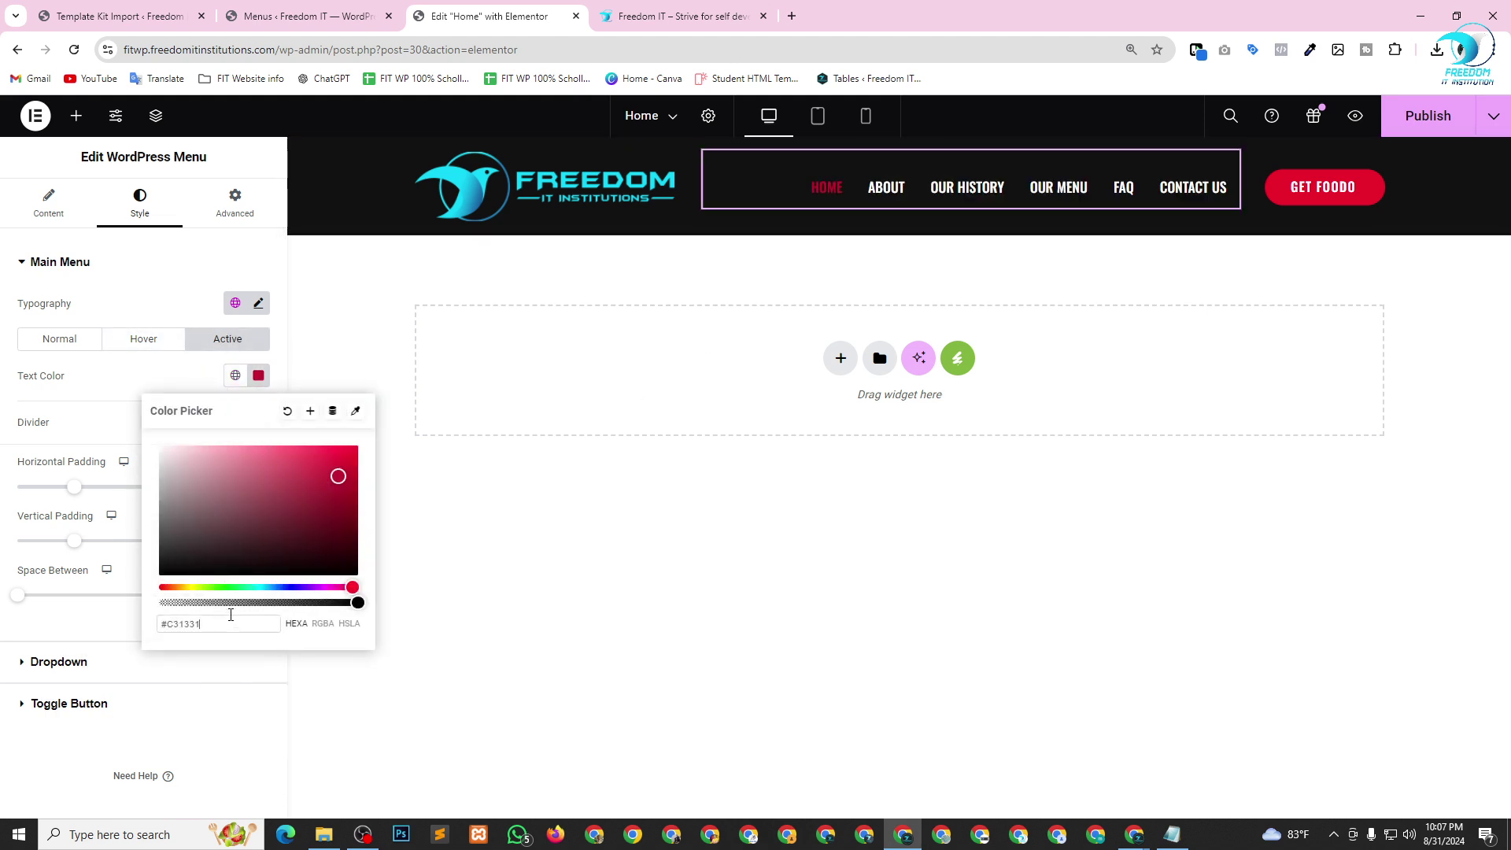
pyautogui.hotkey('ctrl', 'a')
pyautogui.hotkey('ctrl', 'v')
pyautogui.click(170, 383)
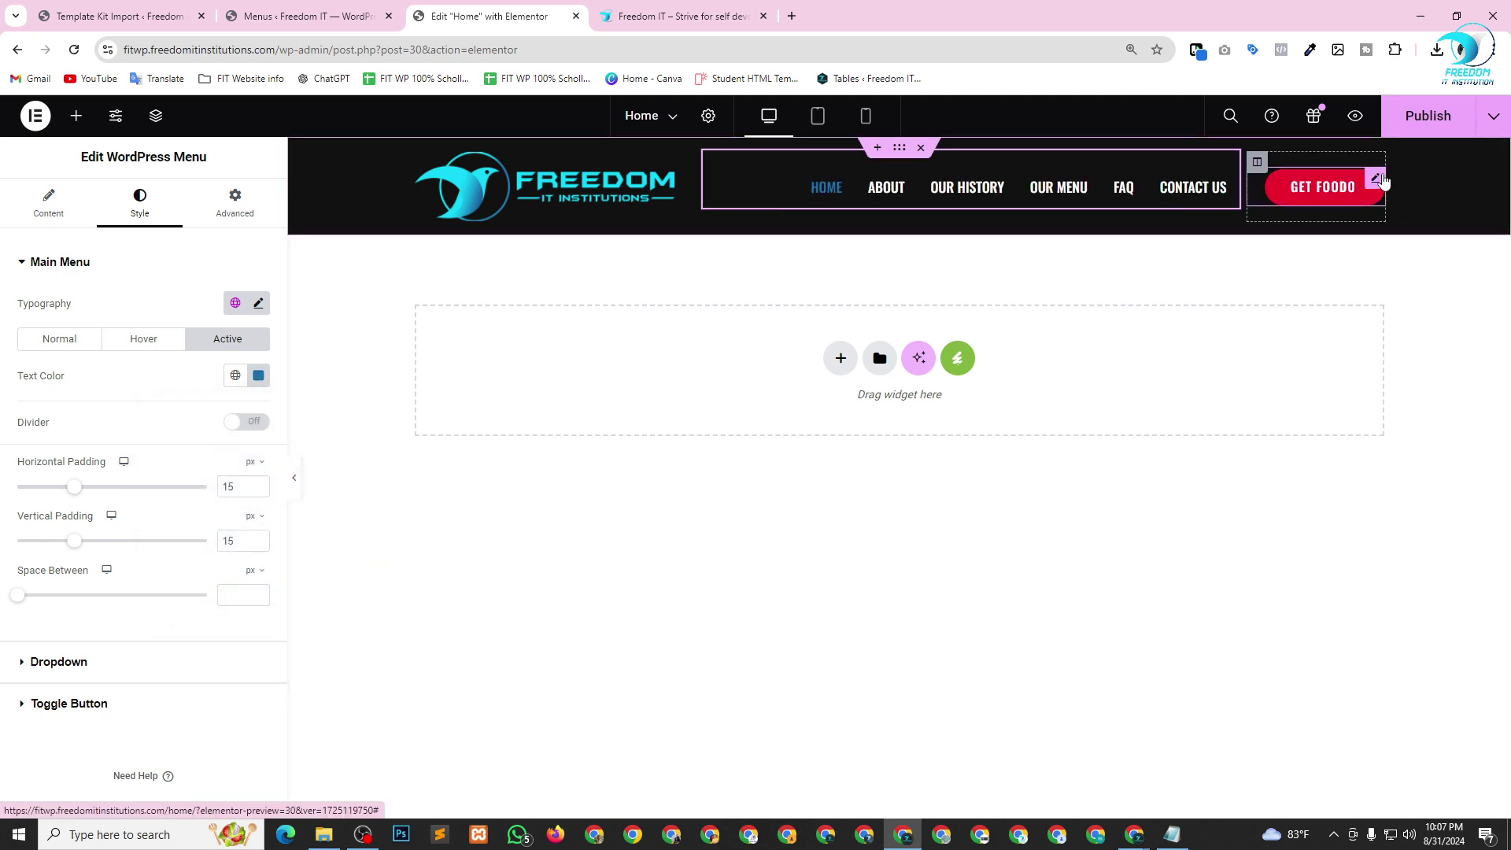
# Set the normal background color of the header's Get Foodo button to #1B71AD.
pyautogui.click(1373, 180)
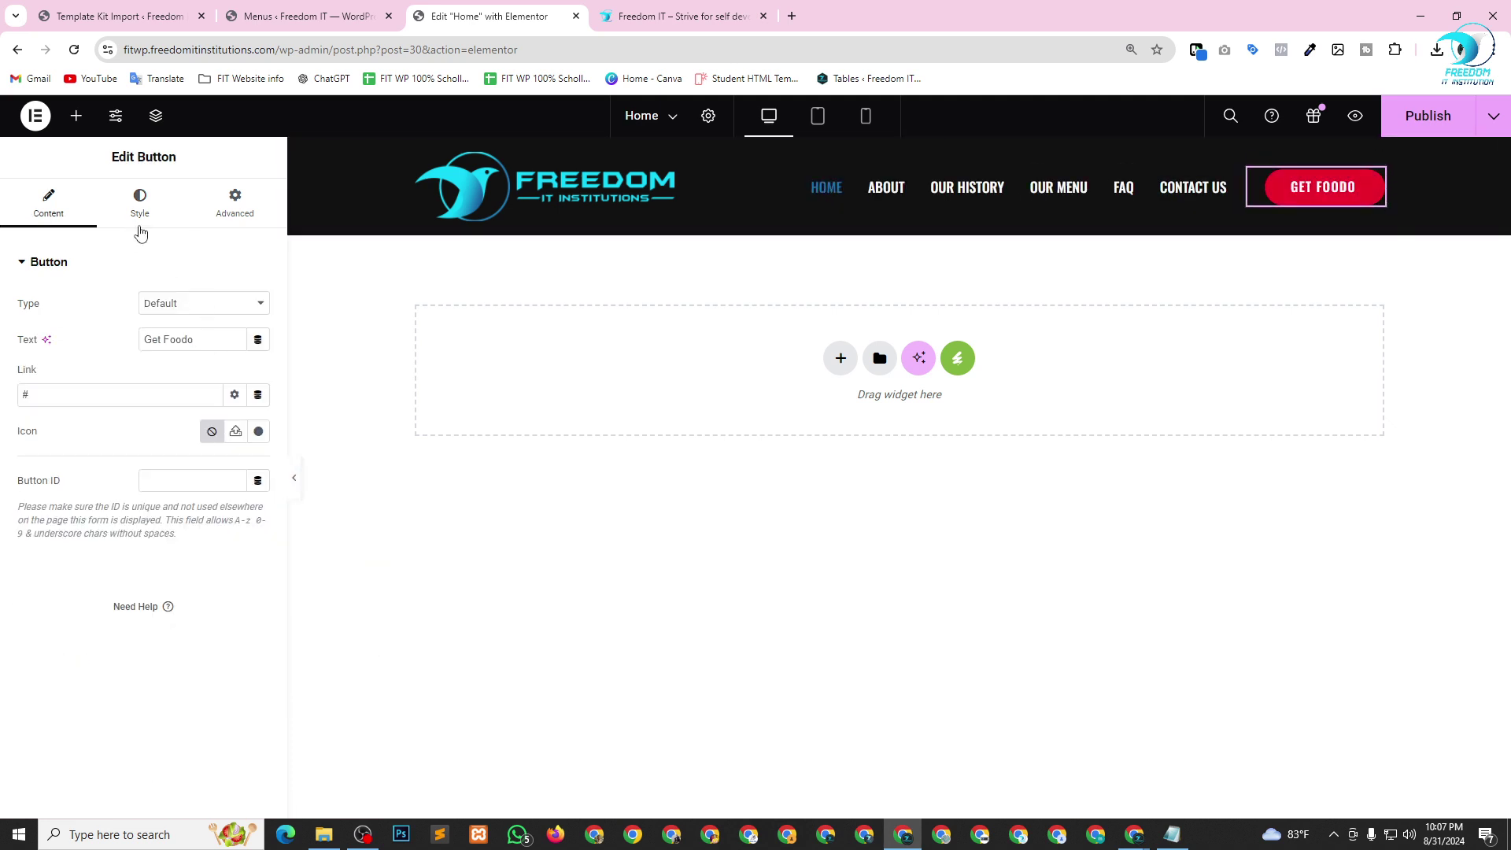
pyautogui.click(139, 216)
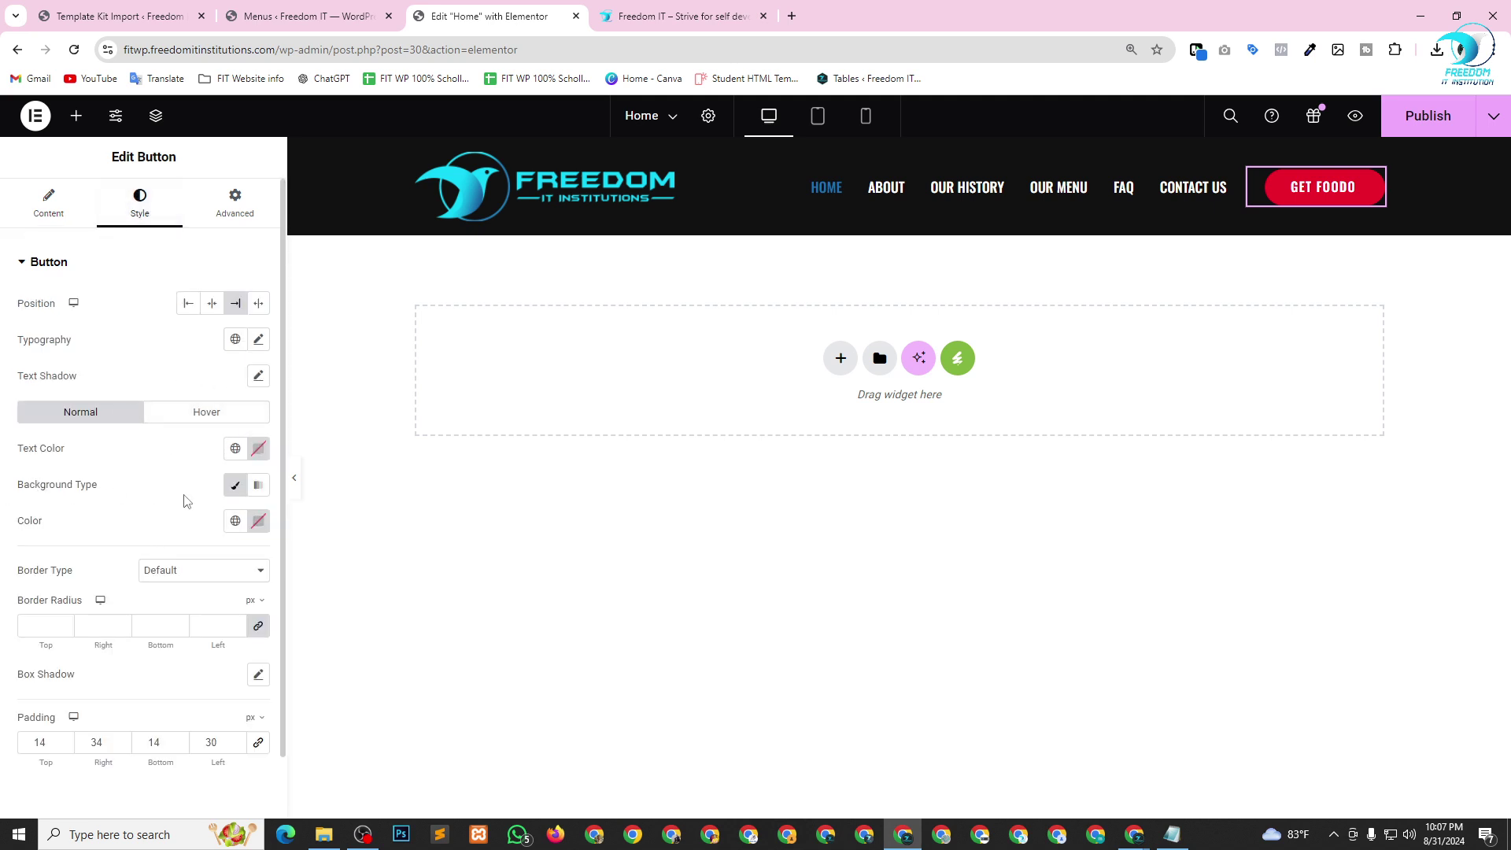
pyautogui.click(258, 520)
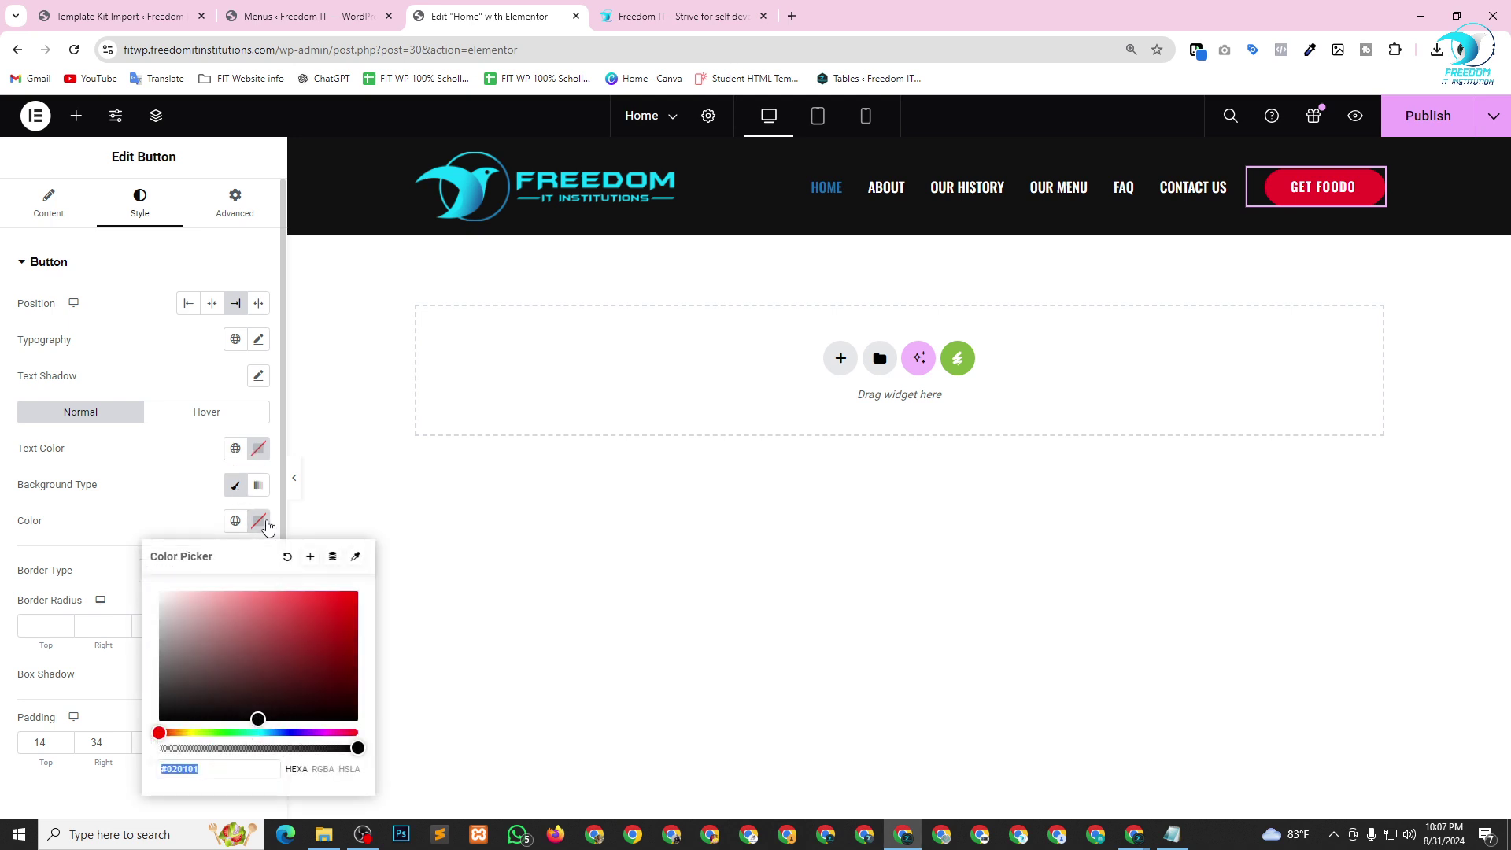
pyautogui.click(218, 767)
pyautogui.hotkey('ctrl', 'a')
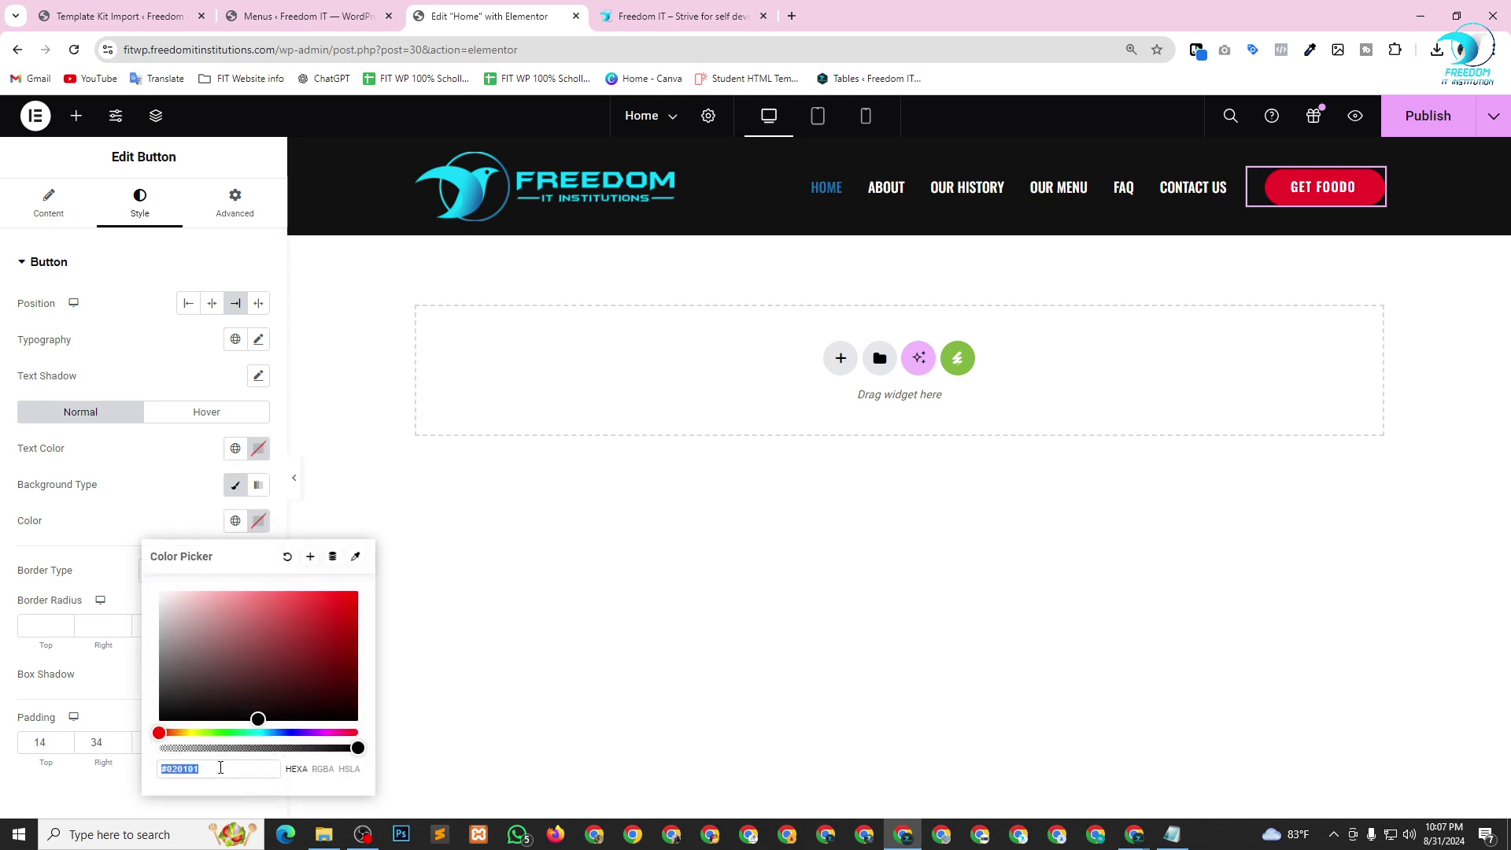
pyautogui.hotkey('ctrl', 'v')
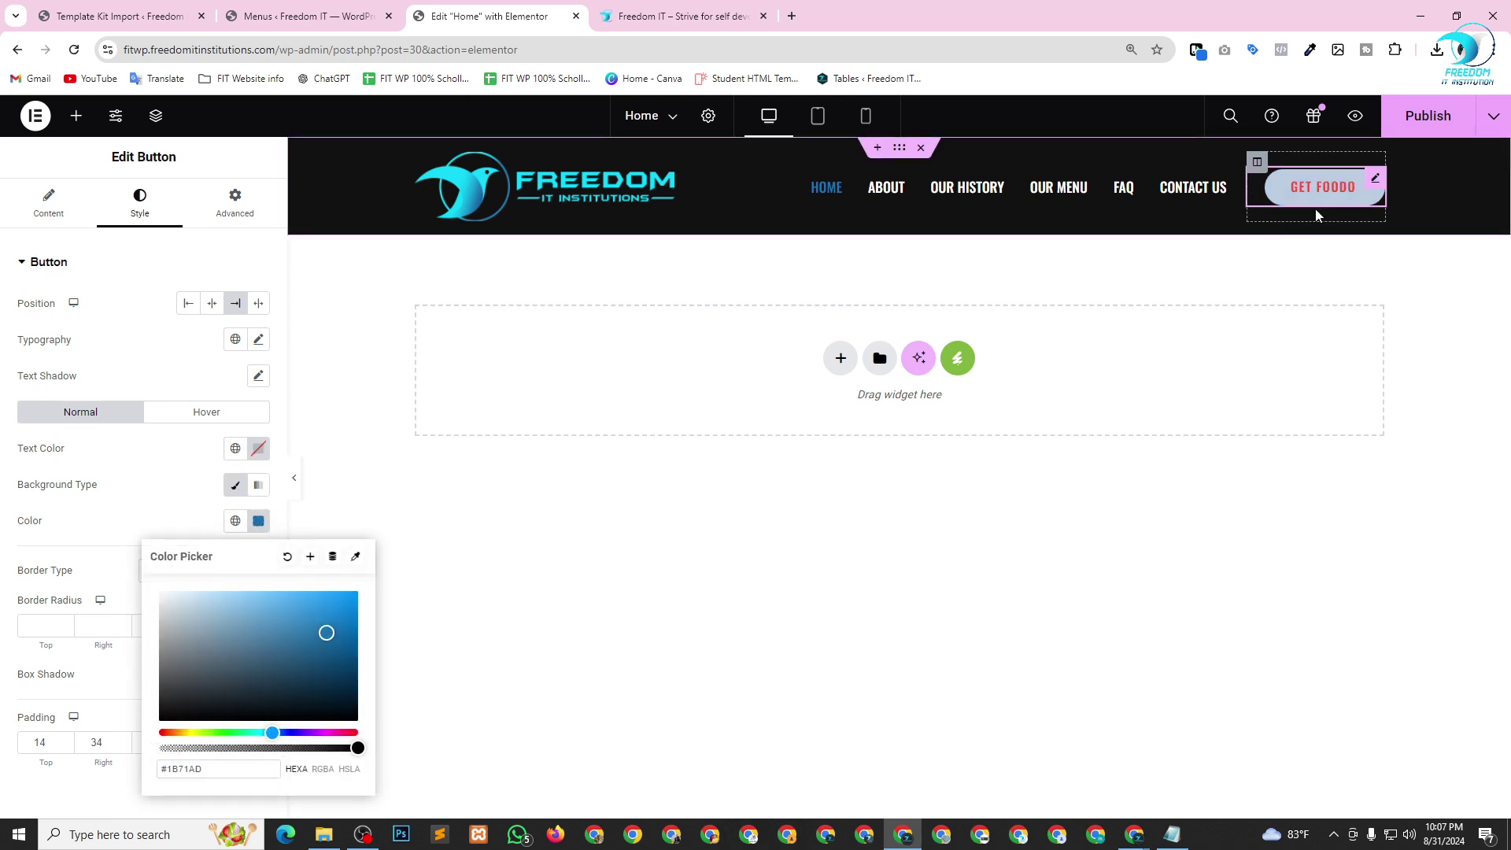
pyautogui.click(138, 347)
# Set the Get Foodo button's hover text color to #1B71AD and publish the Home page.
pyautogui.click(189, 424)
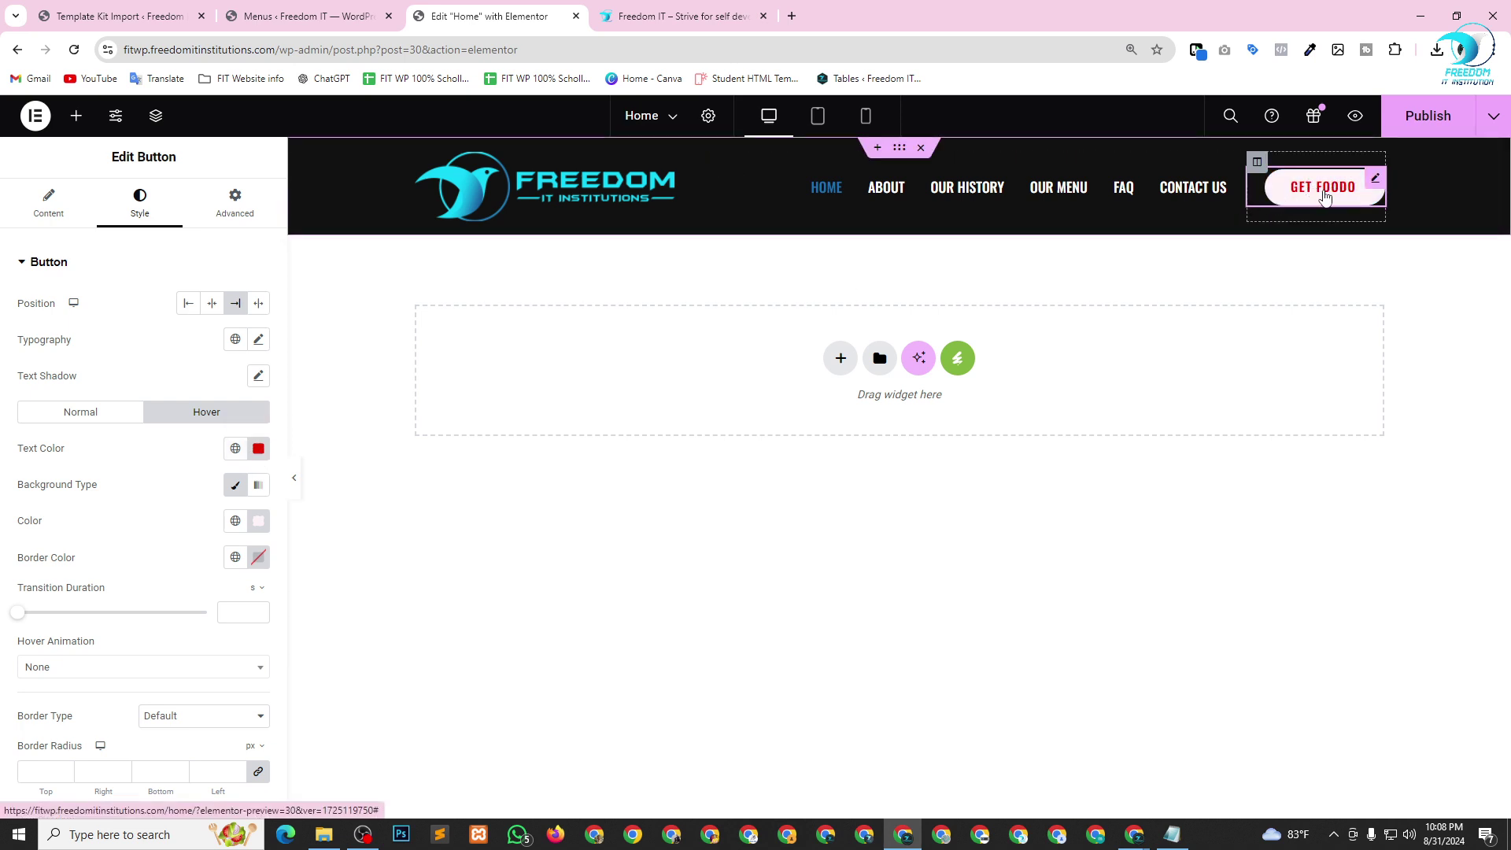
pyautogui.click(260, 449)
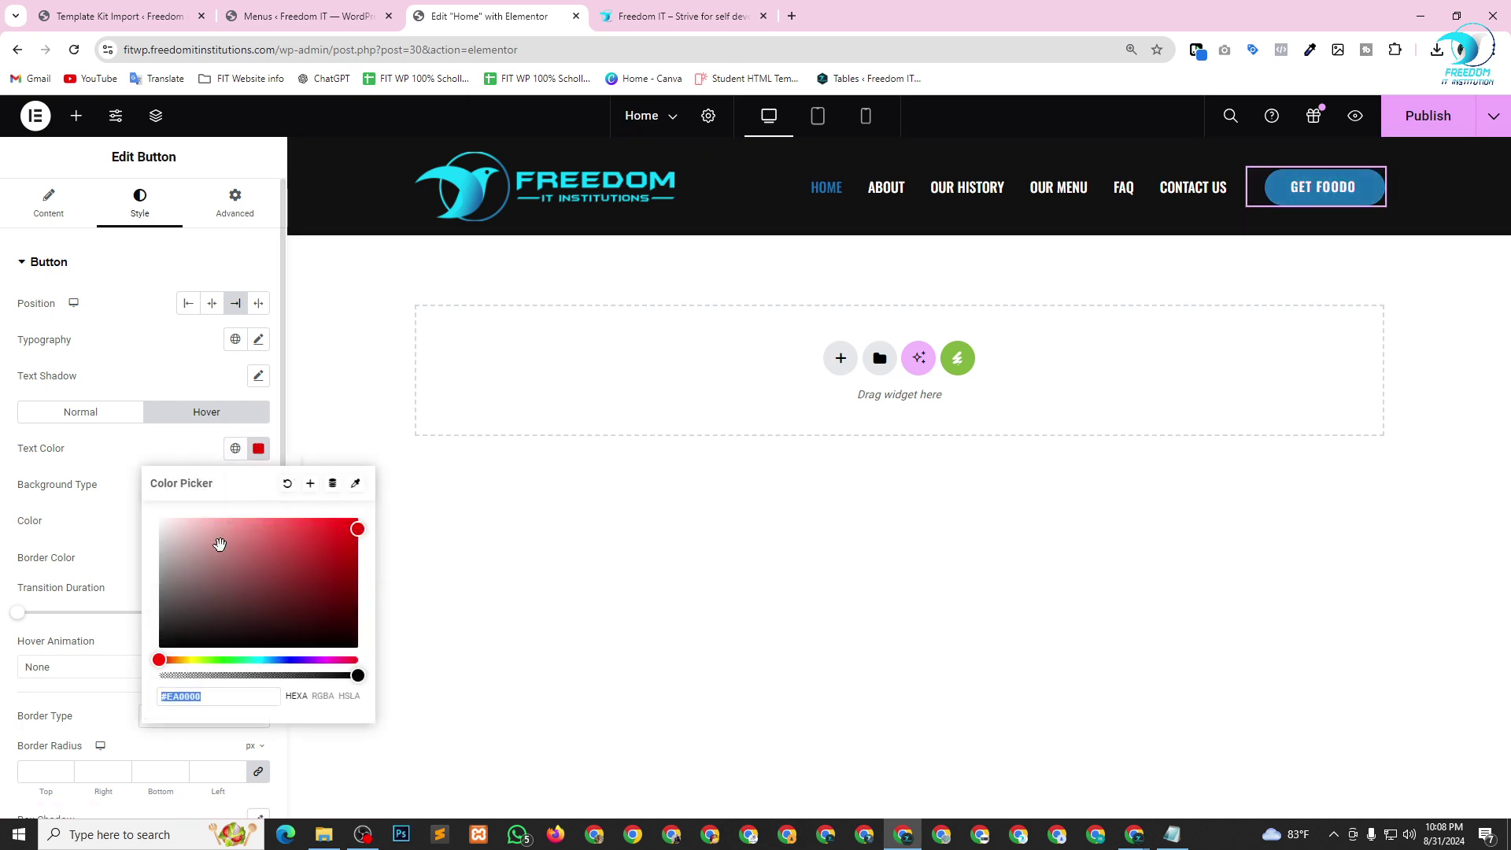
pyautogui.write('#1B71AD')
pyautogui.click(126, 535)
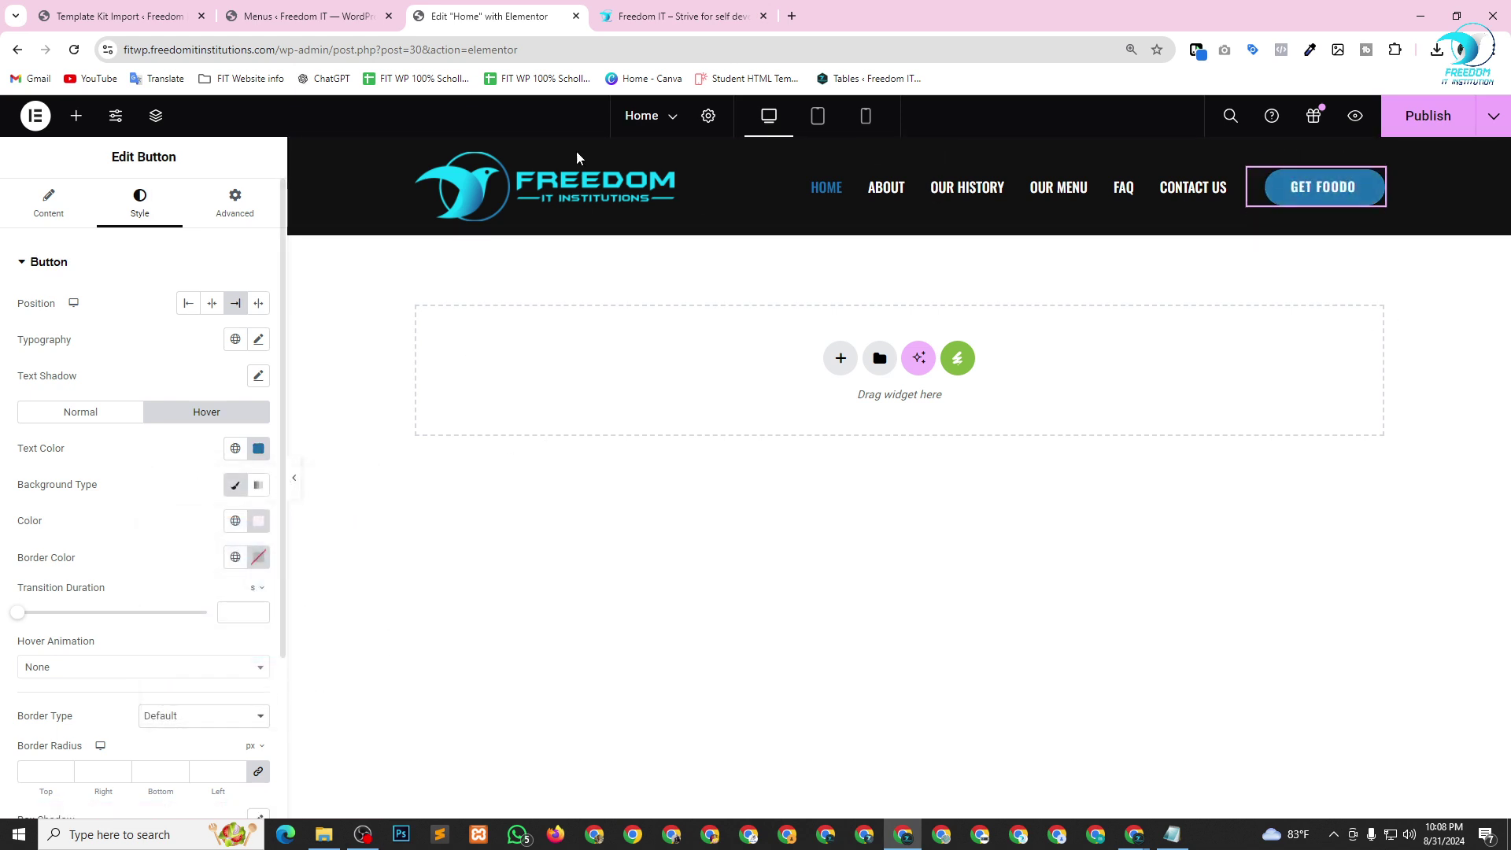
pyautogui.click(1432, 130)
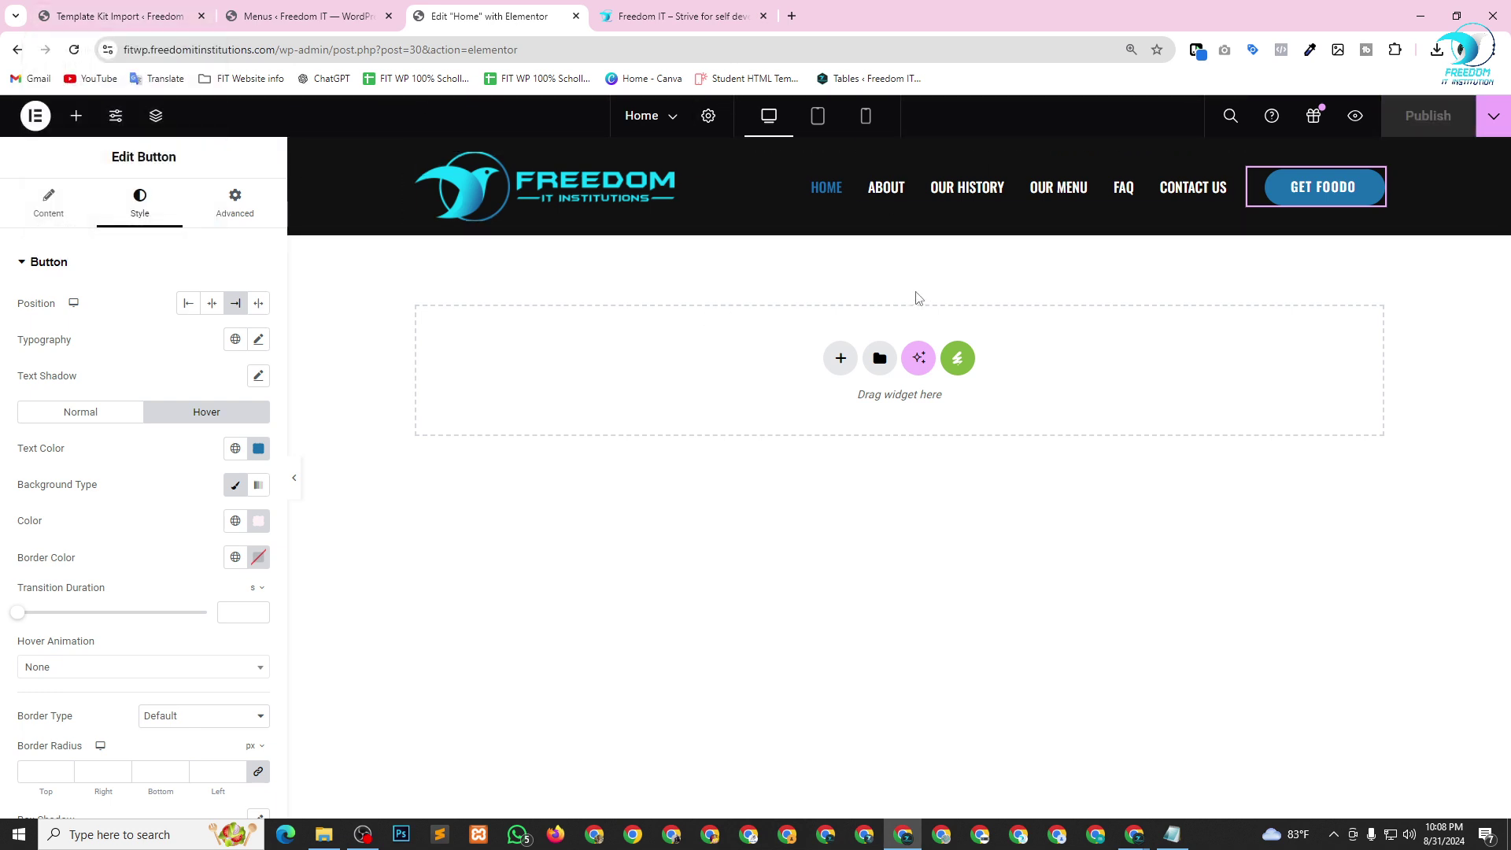
# Insert the saved Home &#8211; 4 section template below the header, applying its settings, and look through the inserted sections.
pyautogui.click(881, 361)
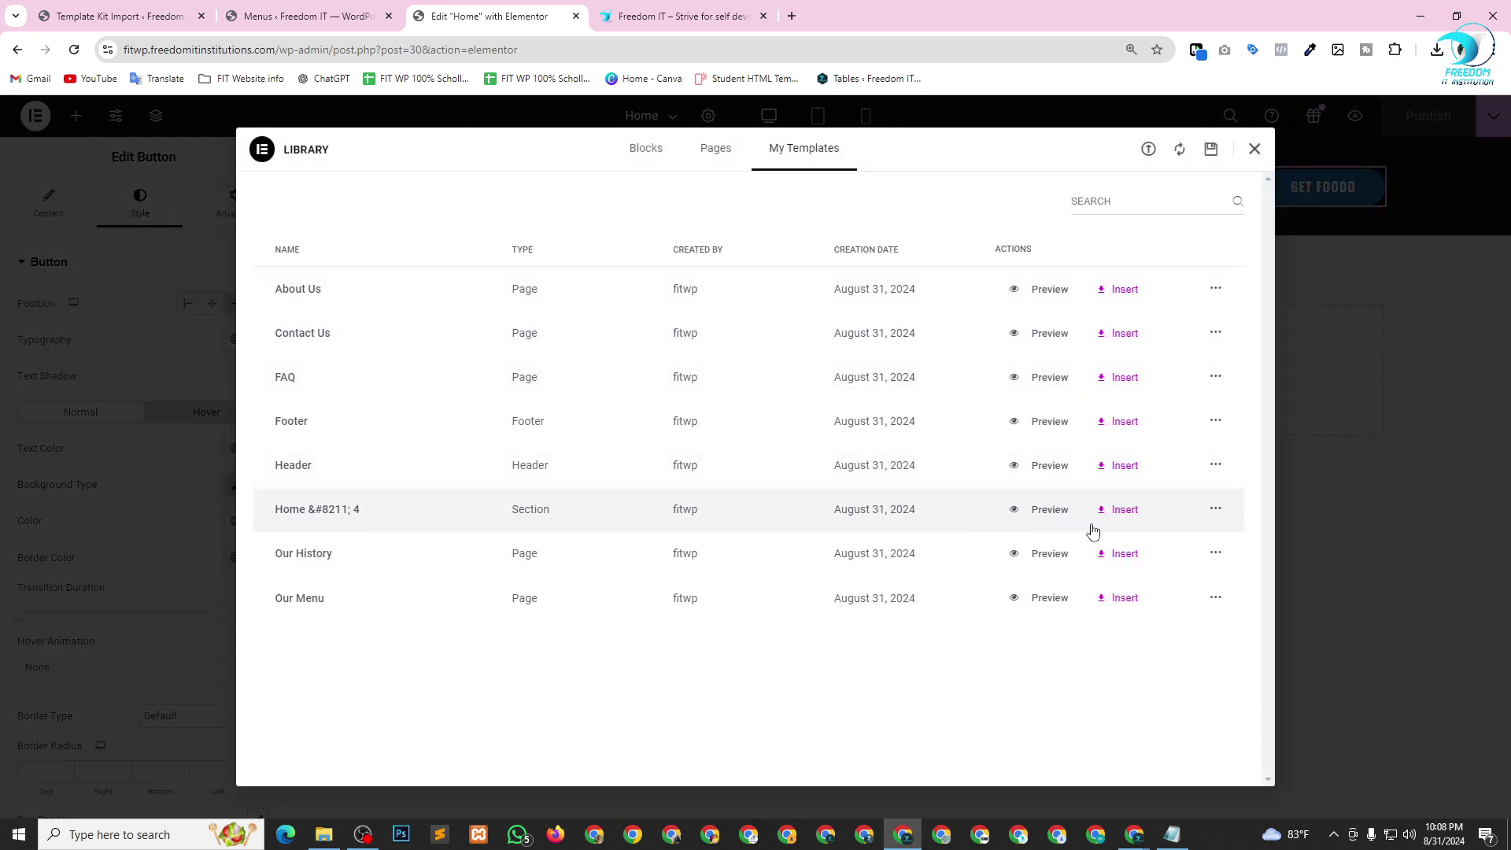
pyautogui.click(1125, 510)
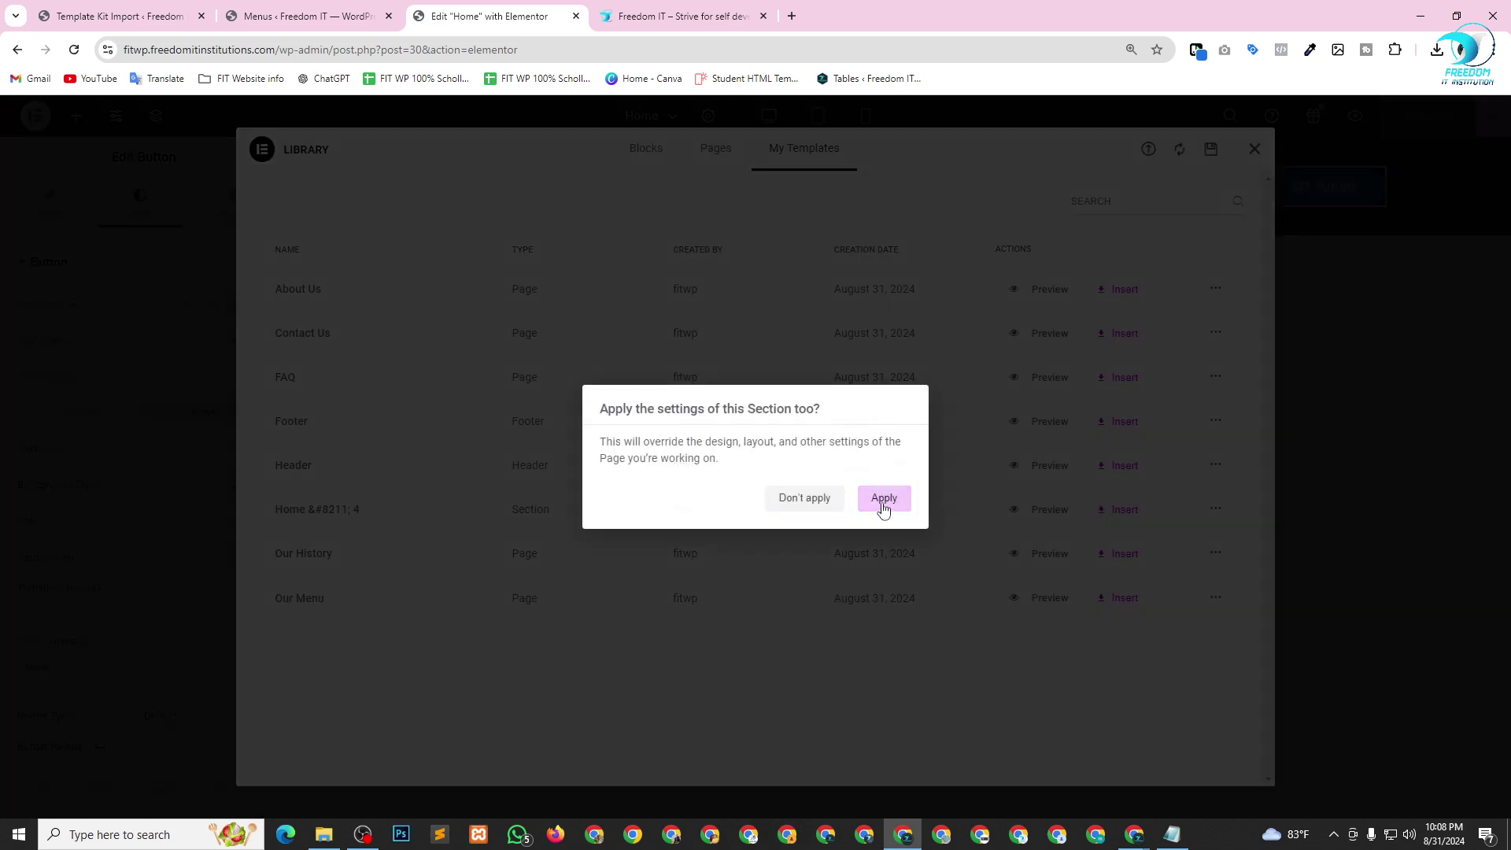
pyautogui.click(883, 499)
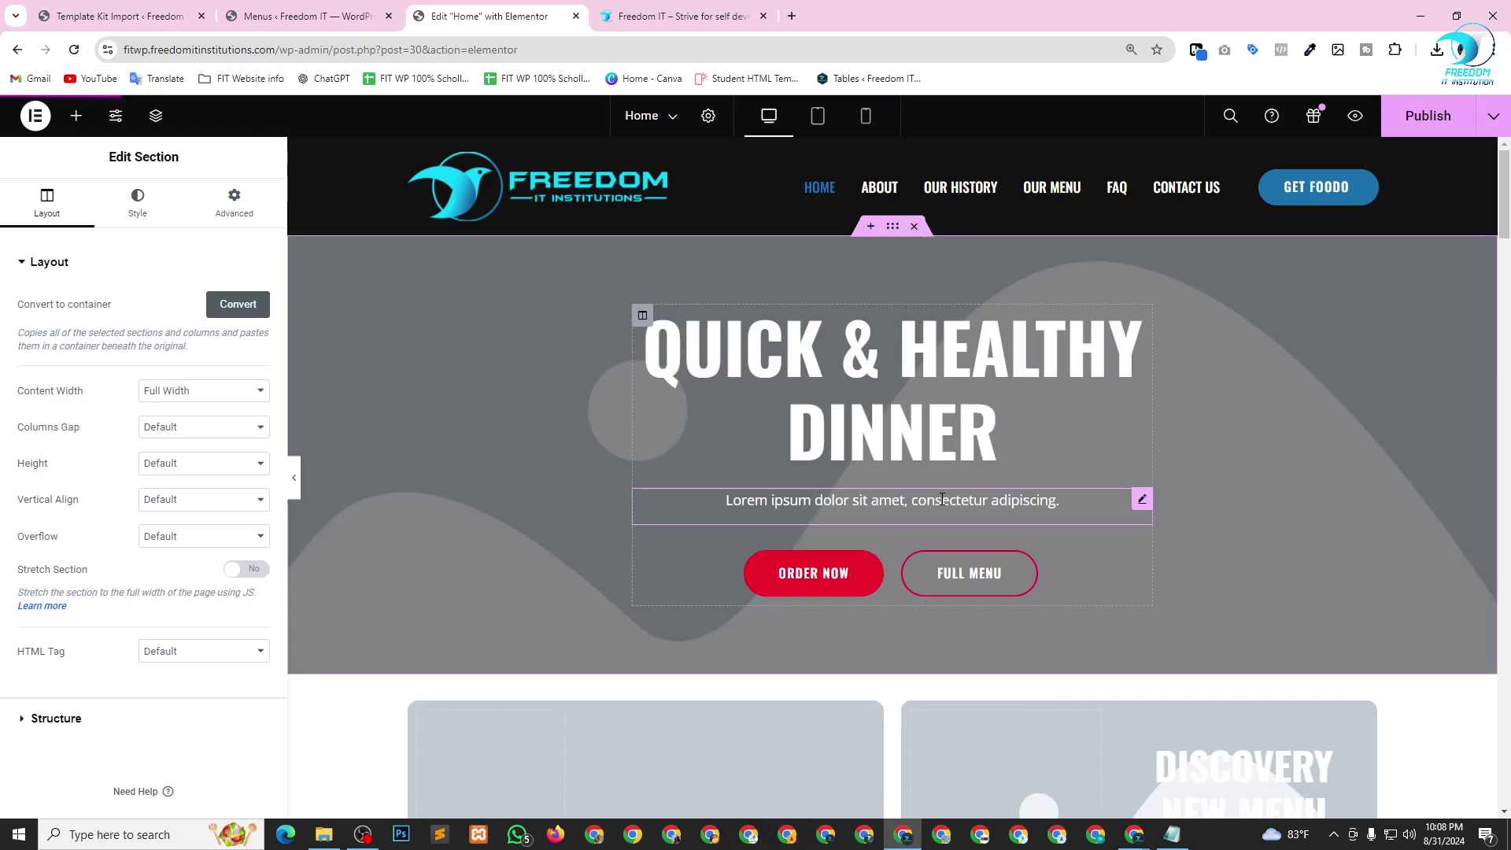
pyautogui.scroll(-12, 933, 492)
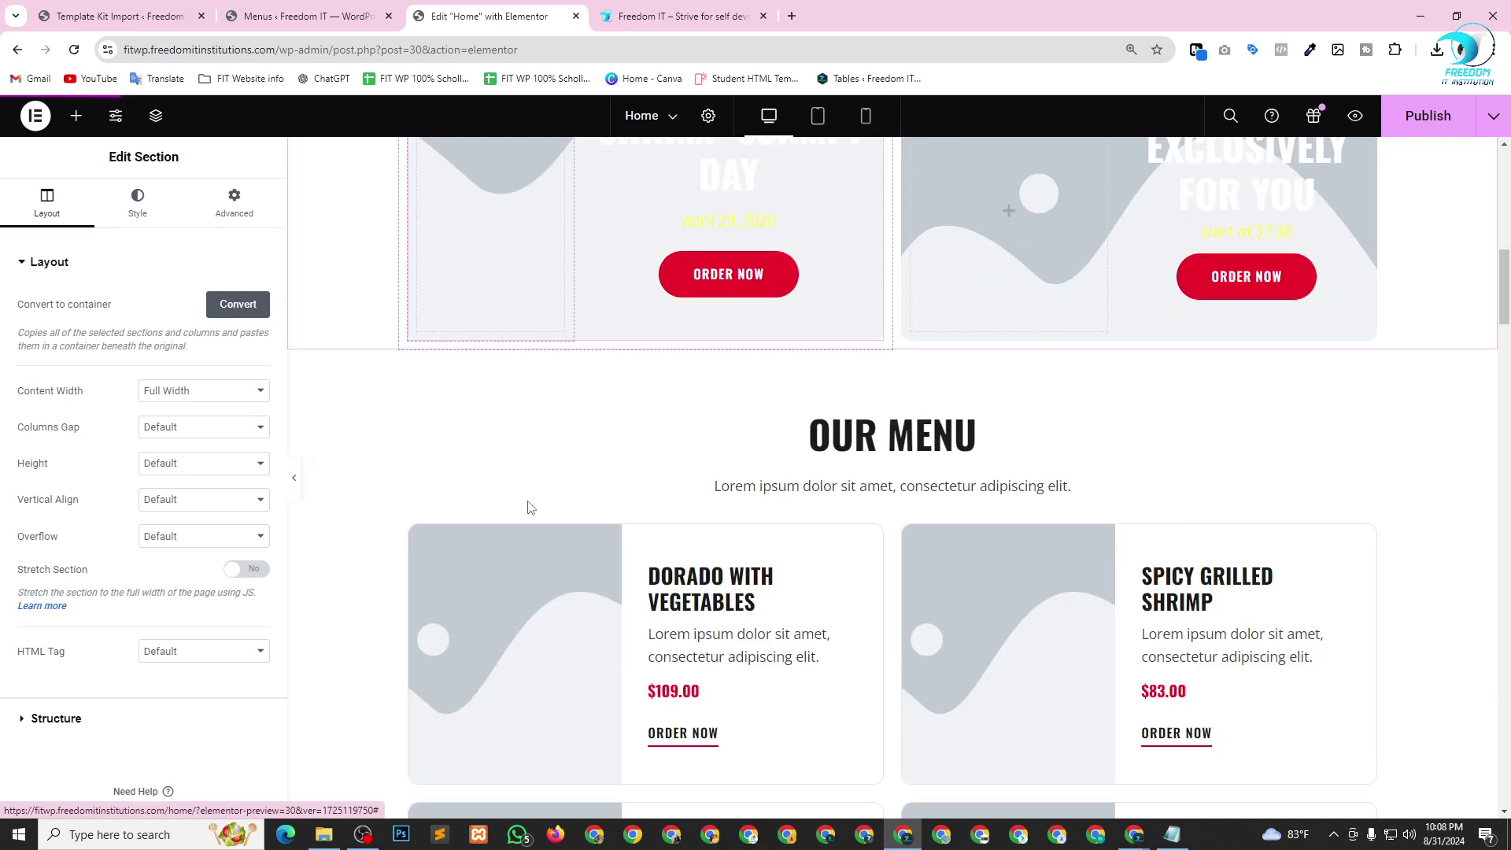
pyautogui.scroll(-15, 665, 352)
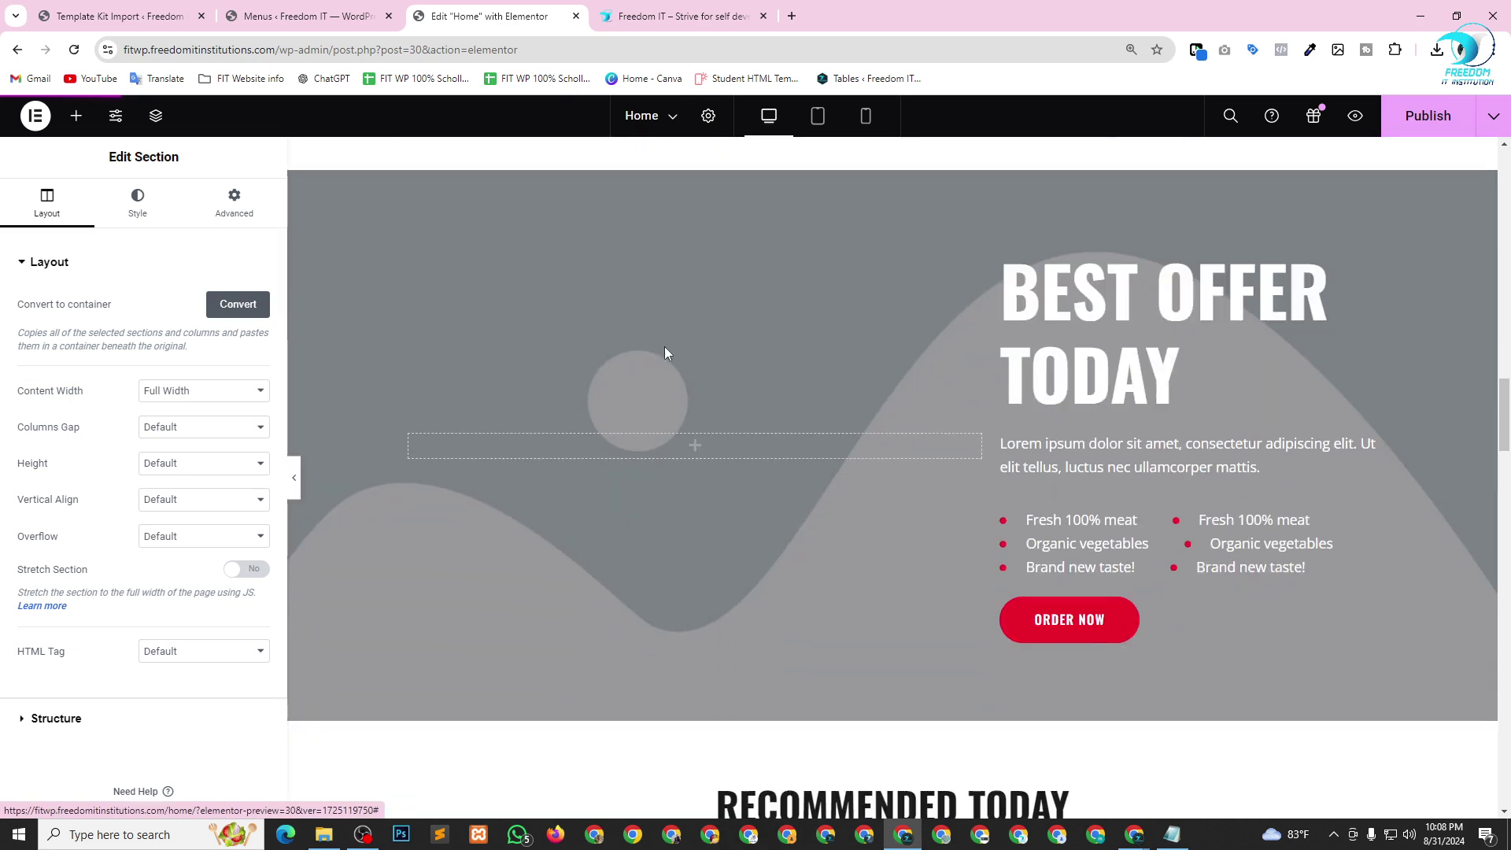
pyautogui.scroll(-15, 665, 351)
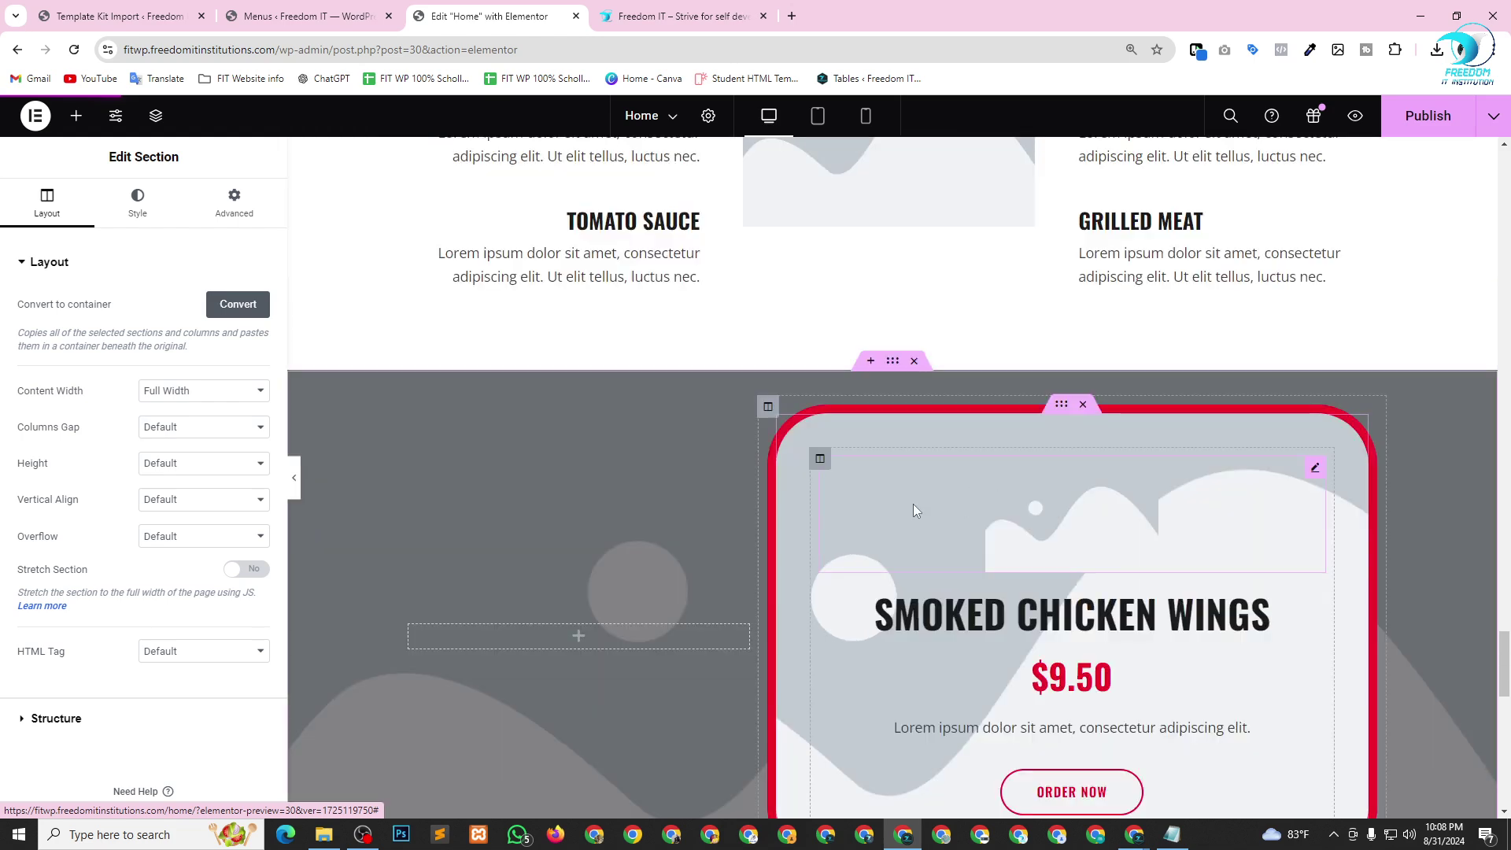
# Look through the Home page's inserted sections in the editor, waiting for the page whenever it becomes unresponsive.
pyautogui.scroll(-9, 905, 496)
pyautogui.scroll(-8, 880, 446)
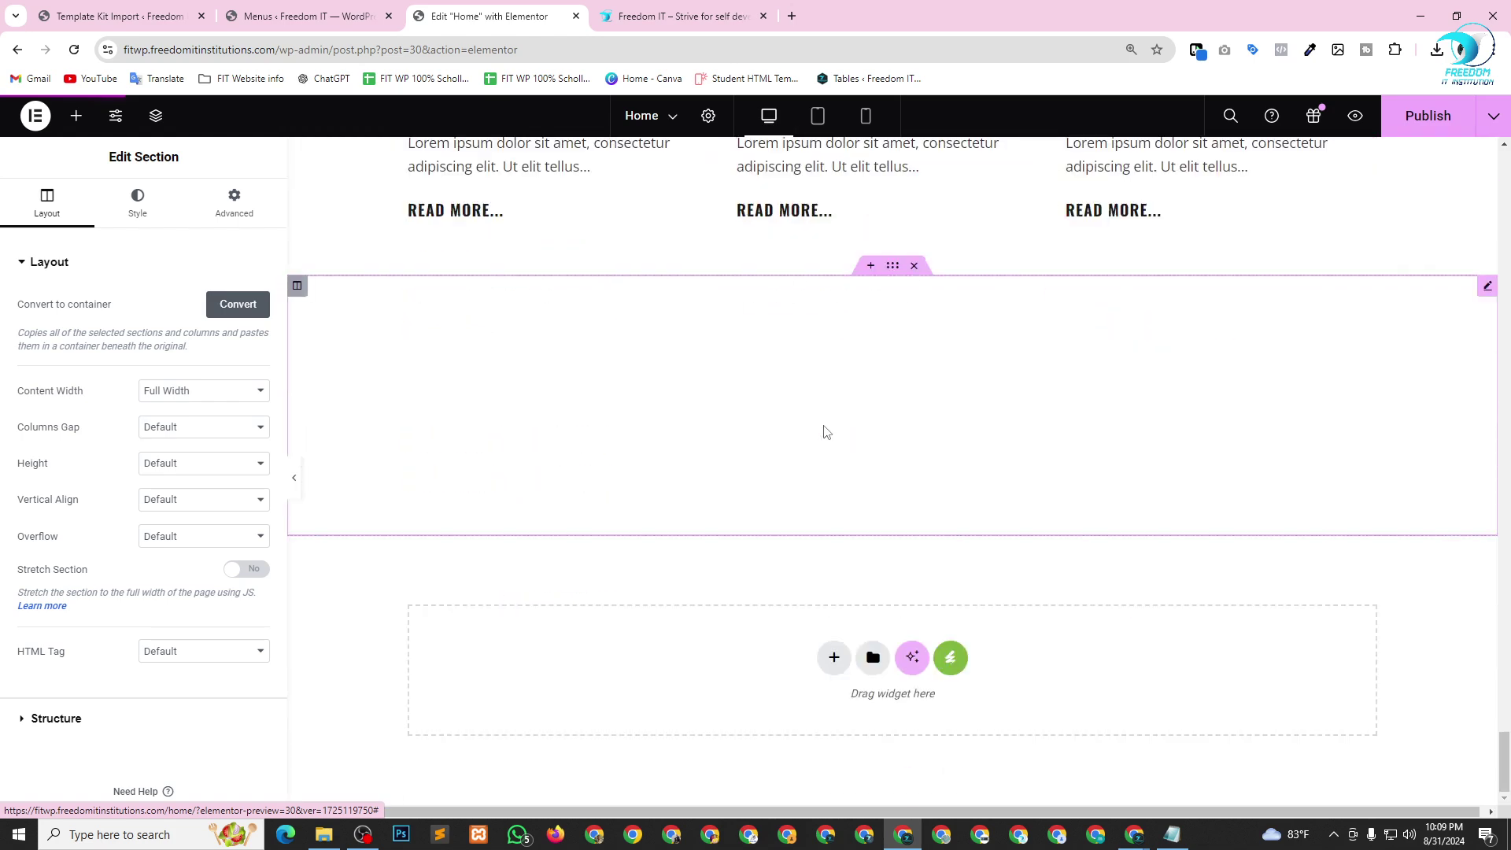
pyautogui.scroll(15, 824, 431)
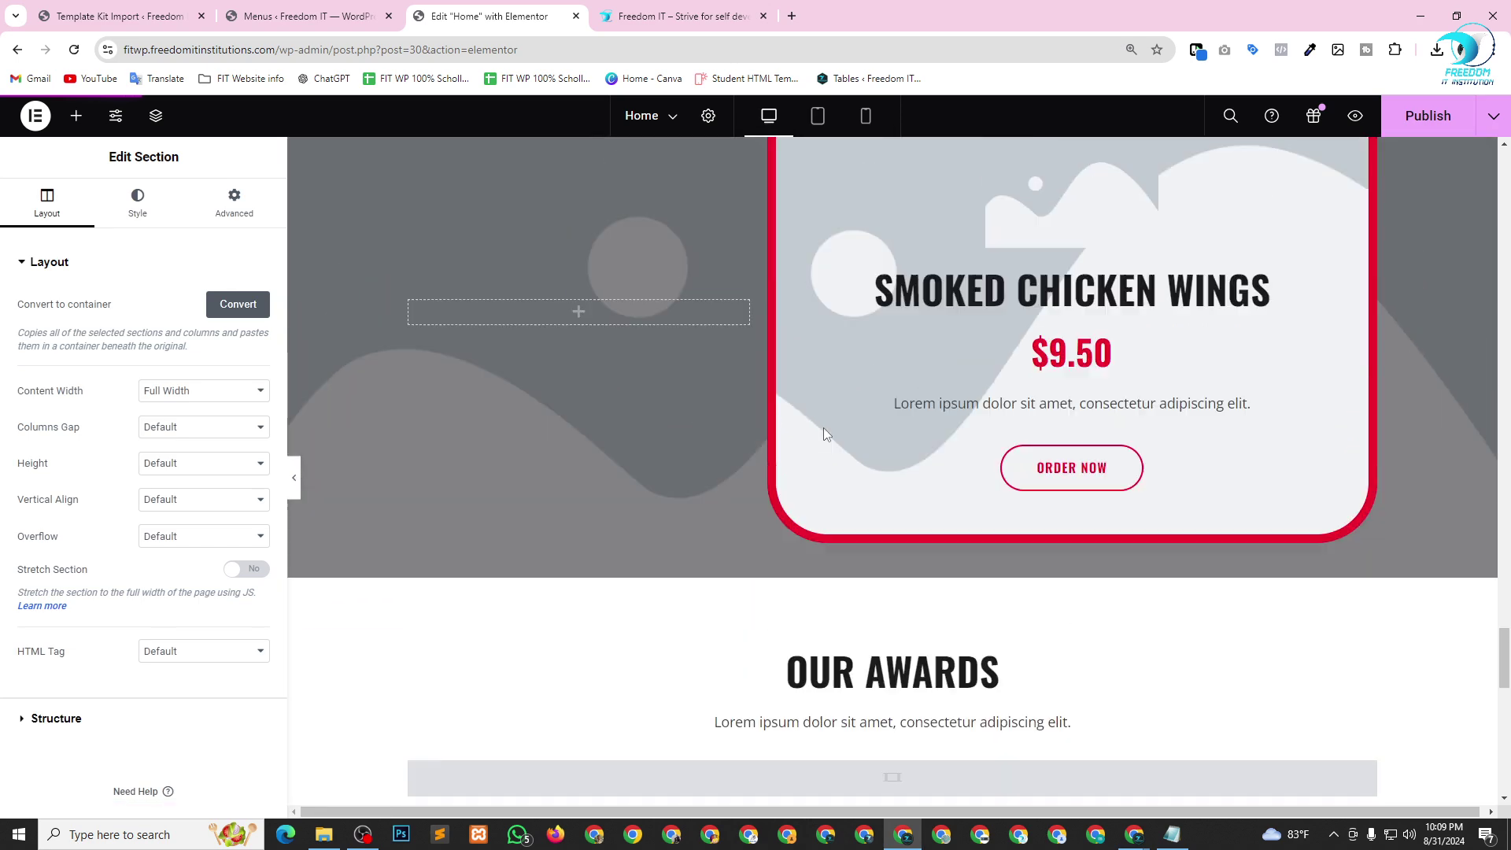
pyautogui.scroll(5, 823, 431)
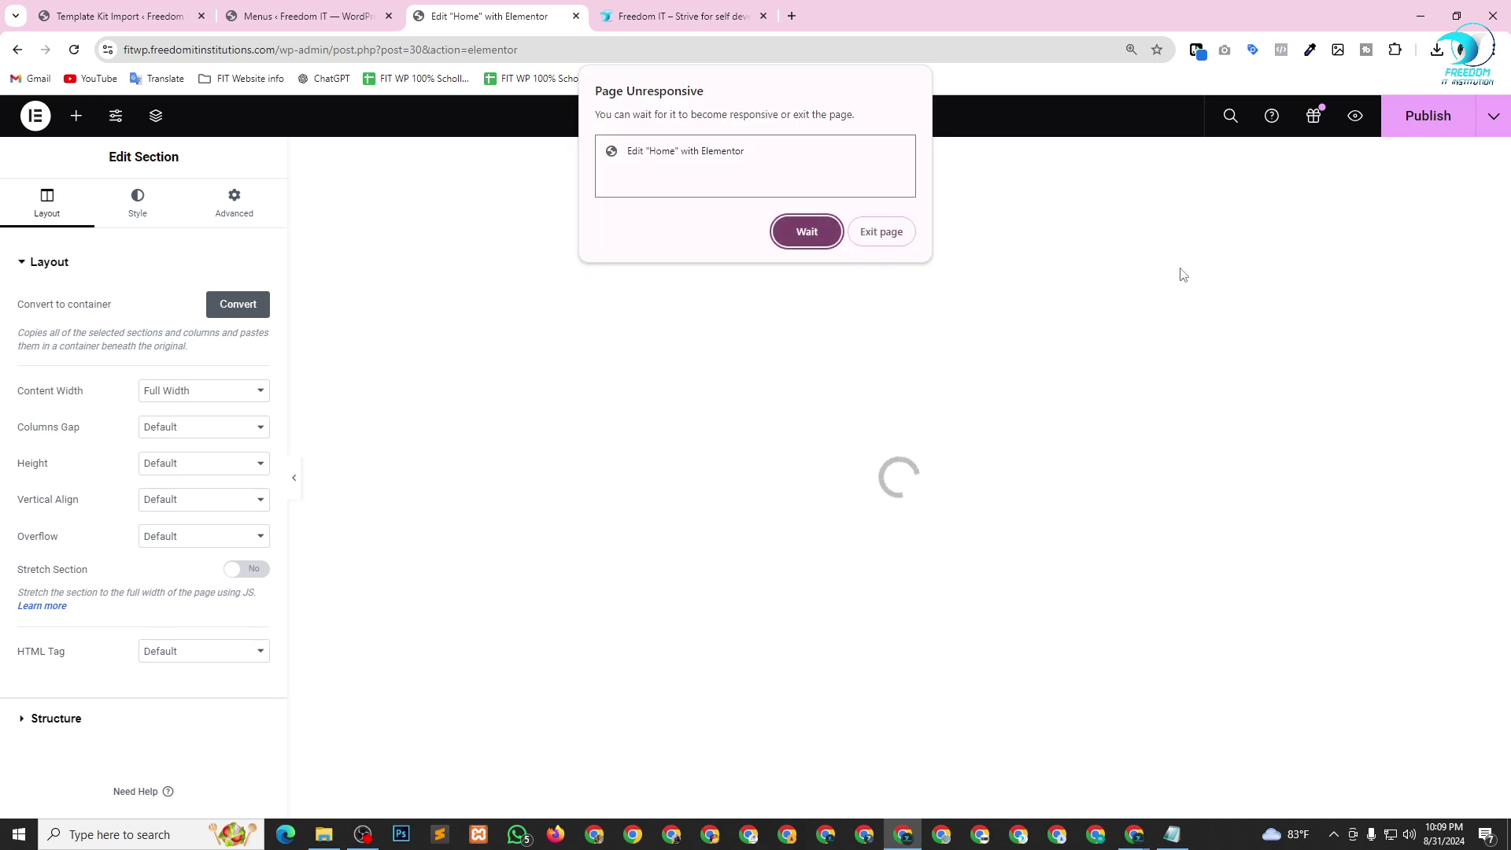
pyautogui.click(807, 231)
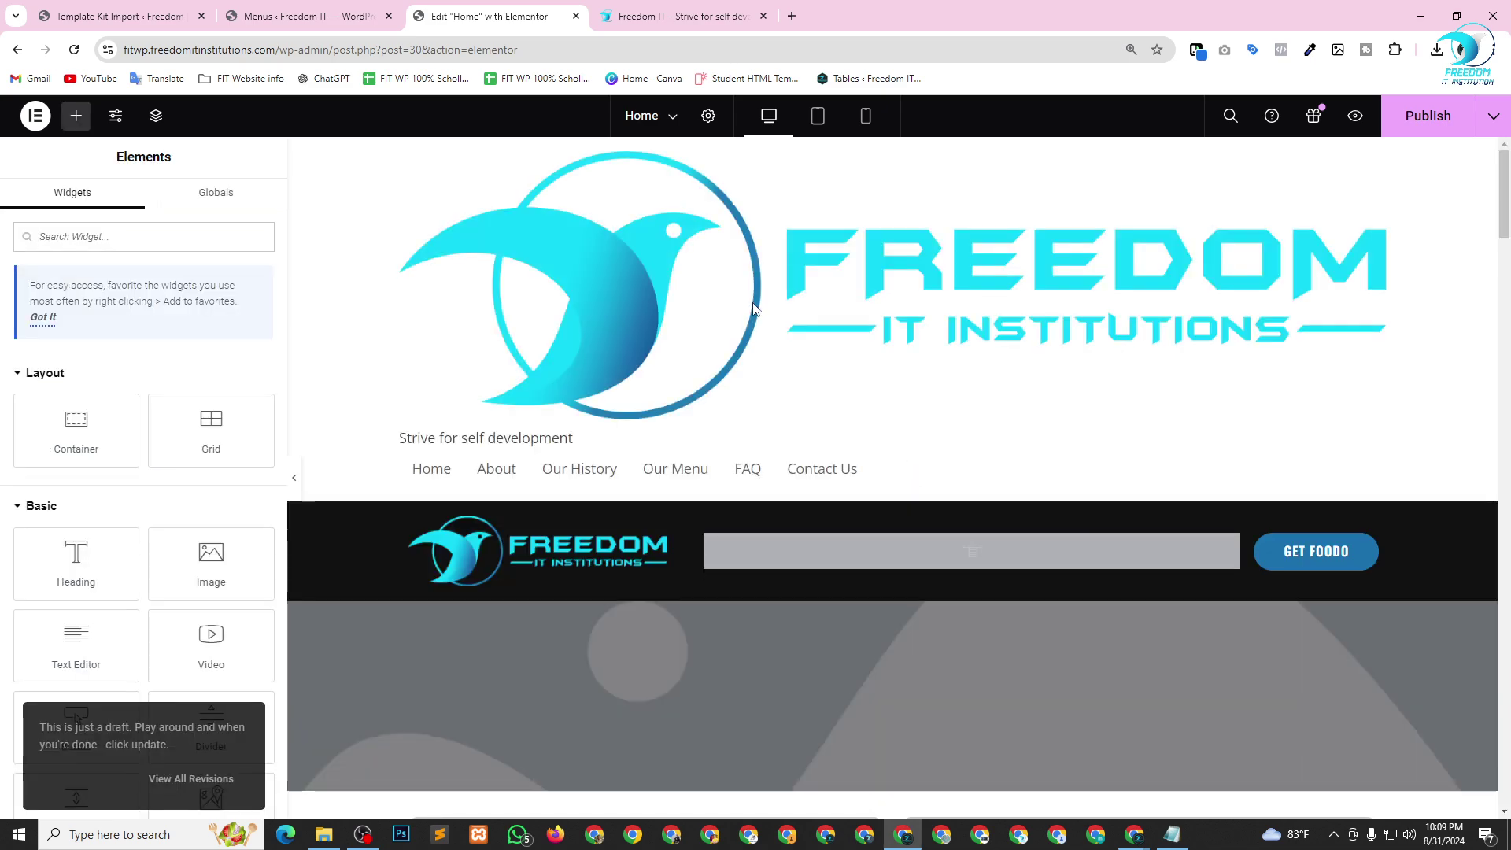
pyautogui.scroll(-10, 847, 378)
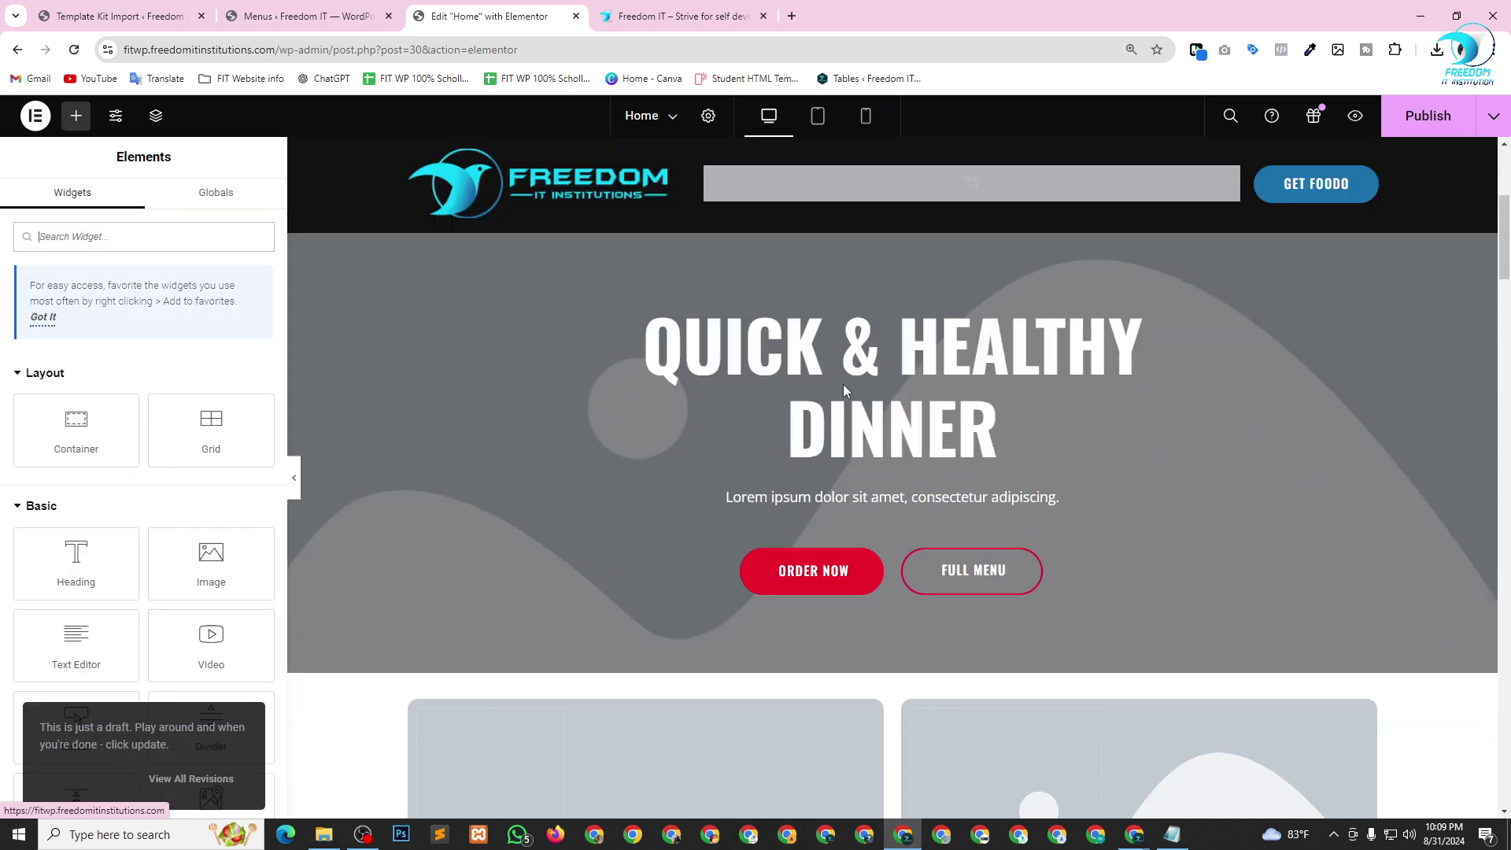
pyautogui.scroll(-15, 847, 382)
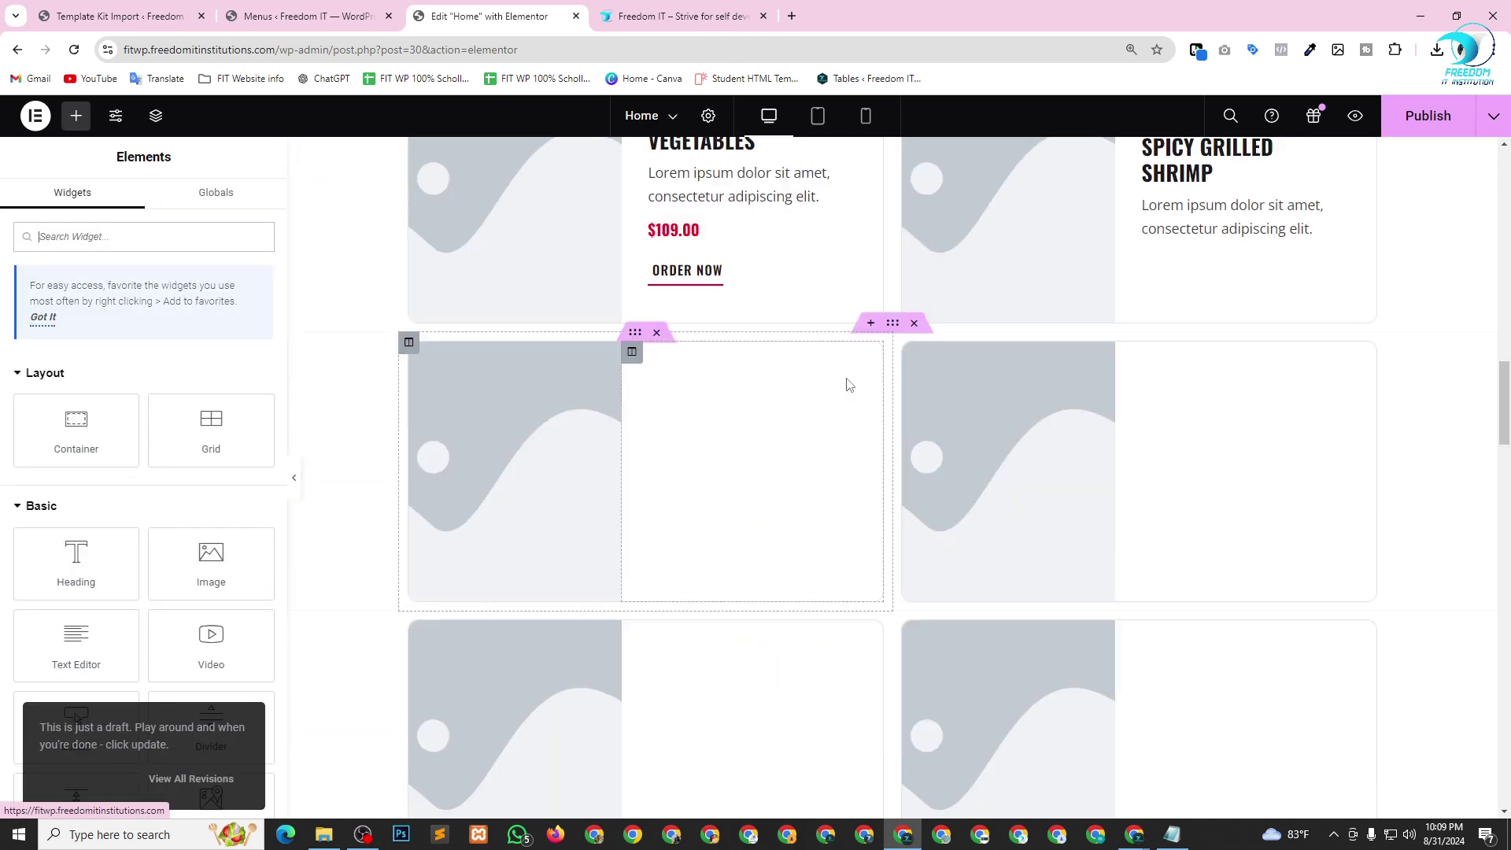
pyautogui.scroll(10, 847, 383)
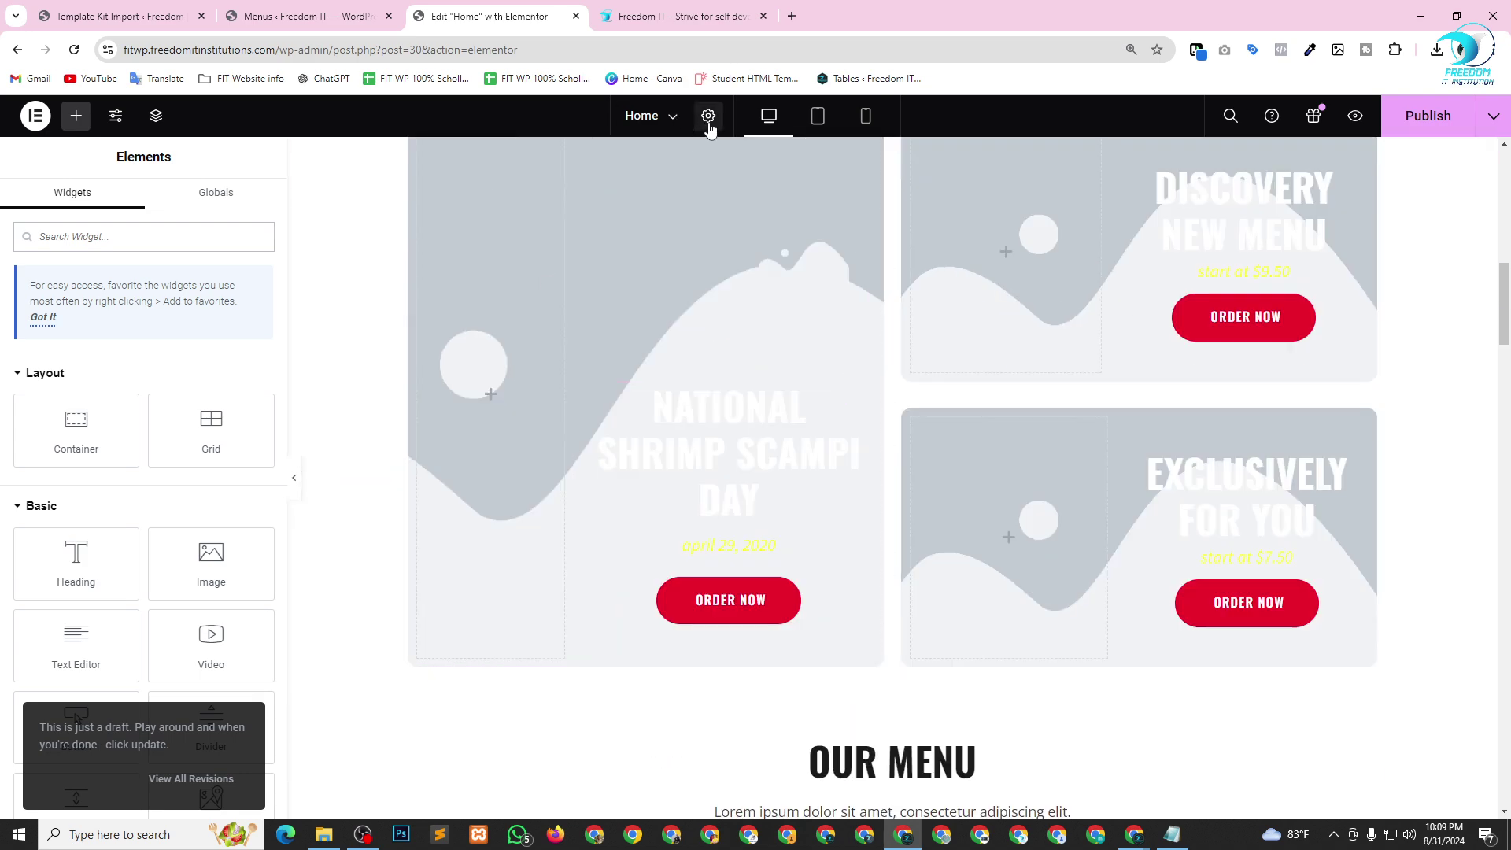
# Publish the Home page and set its page layout to Elementor Canvas in the page settings.
pyautogui.click(708, 116)
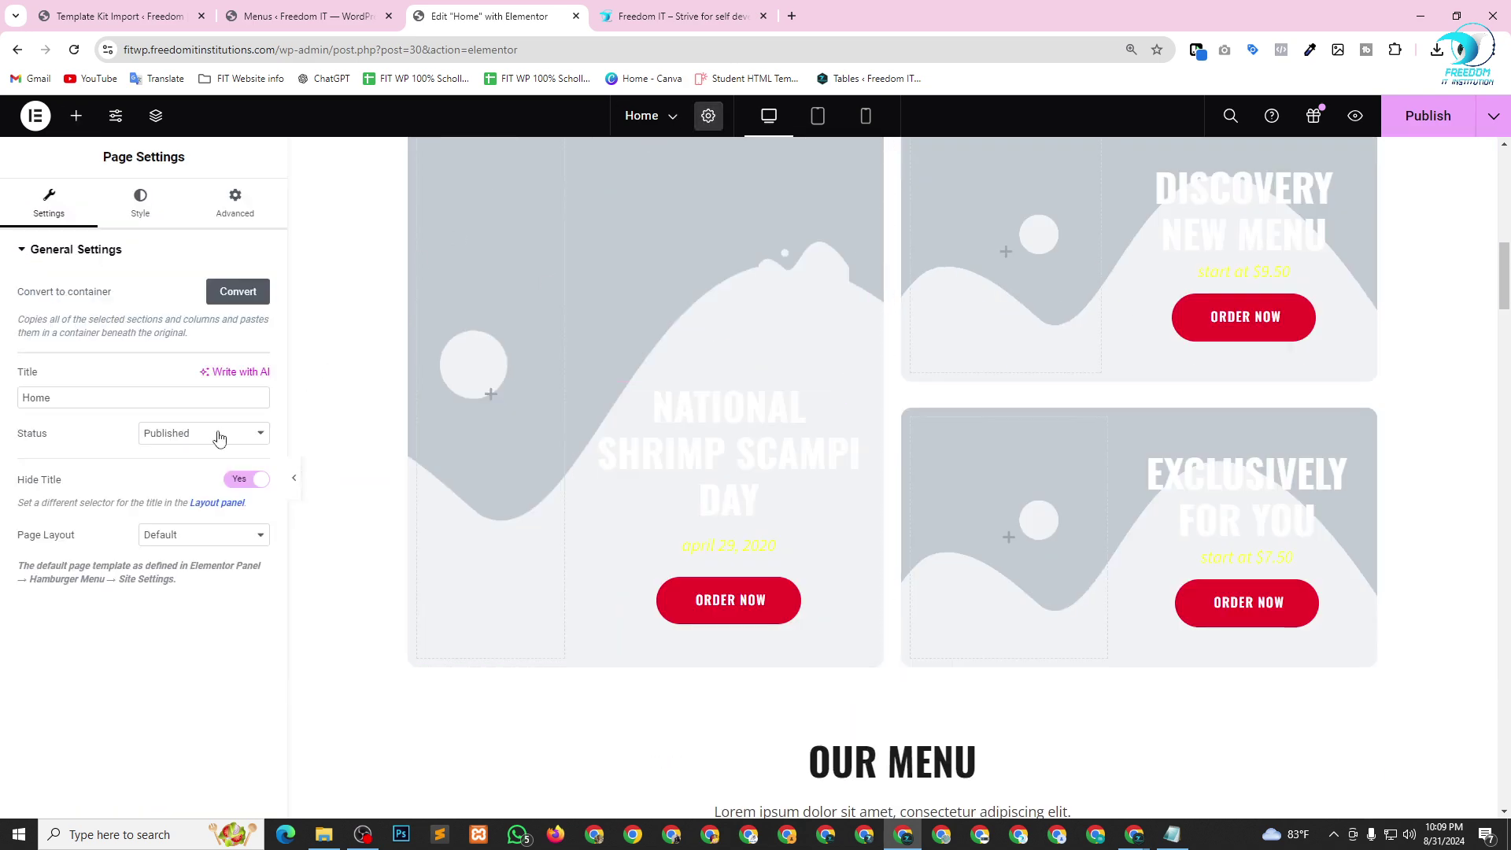
pyautogui.click(1444, 122)
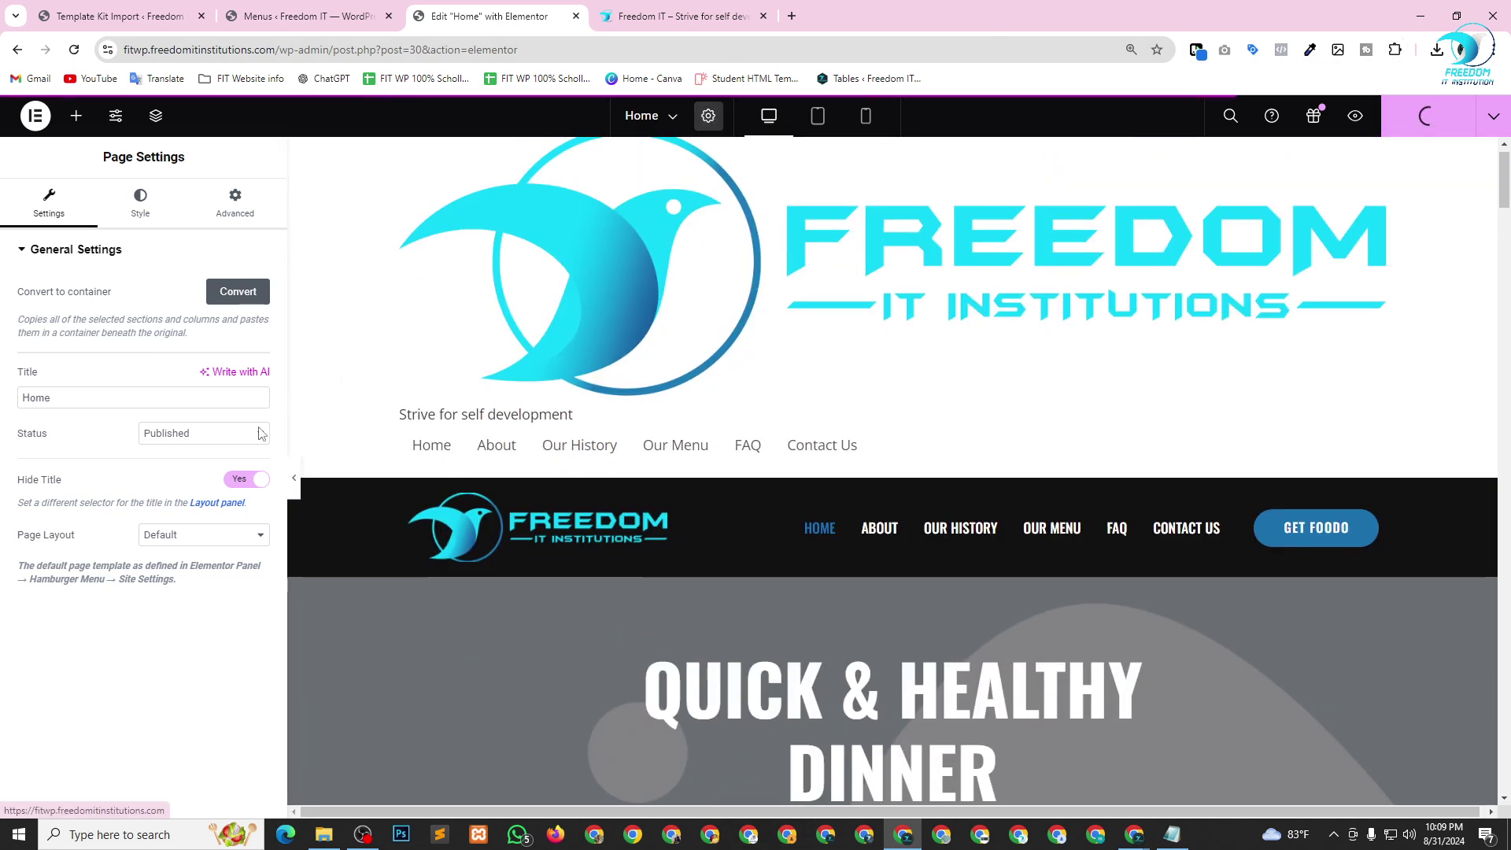
pyautogui.click(197, 535)
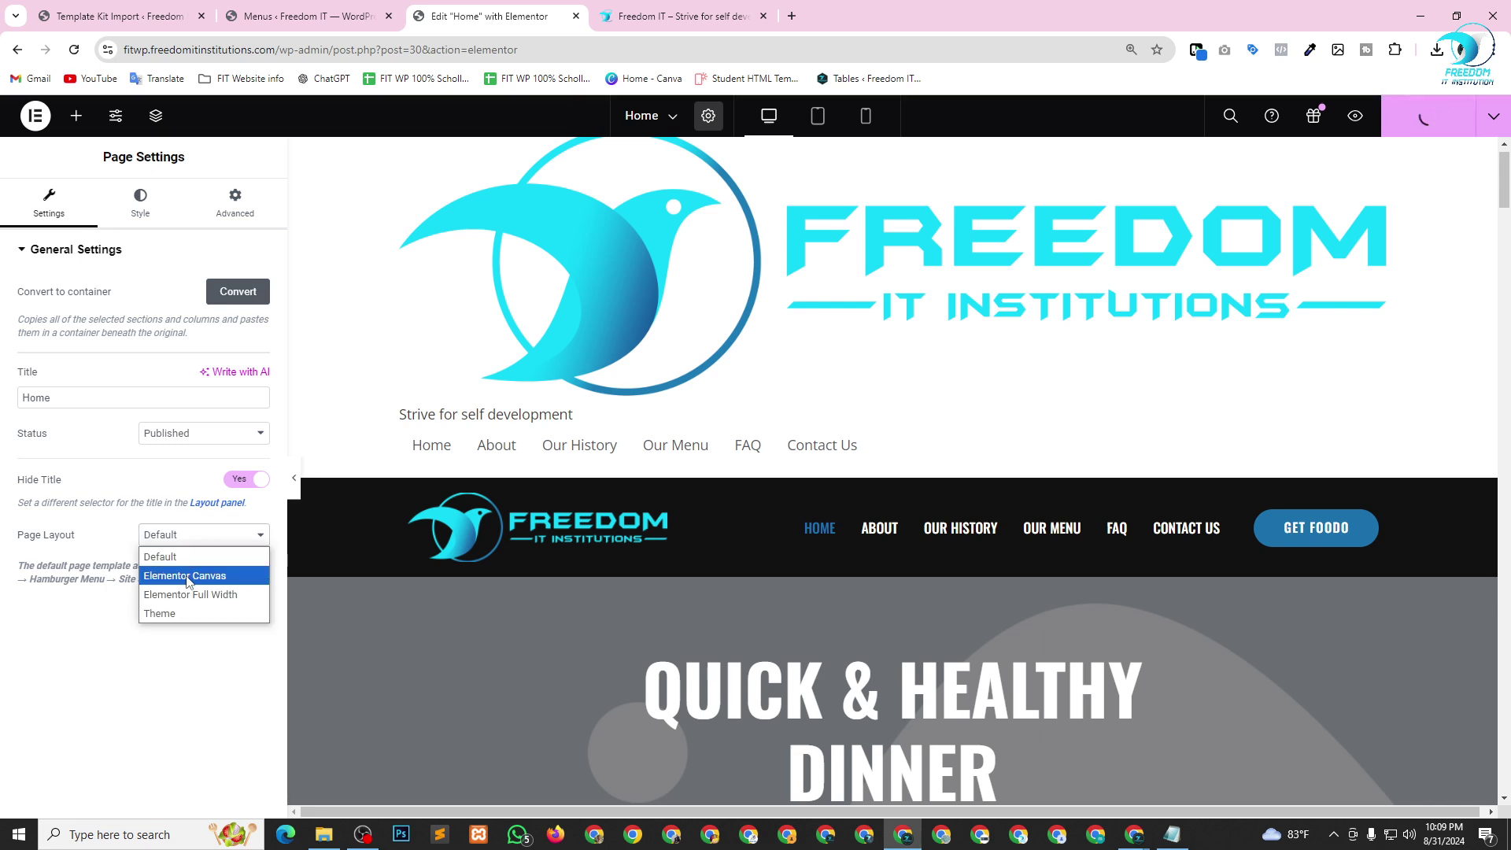
pyautogui.click(189, 578)
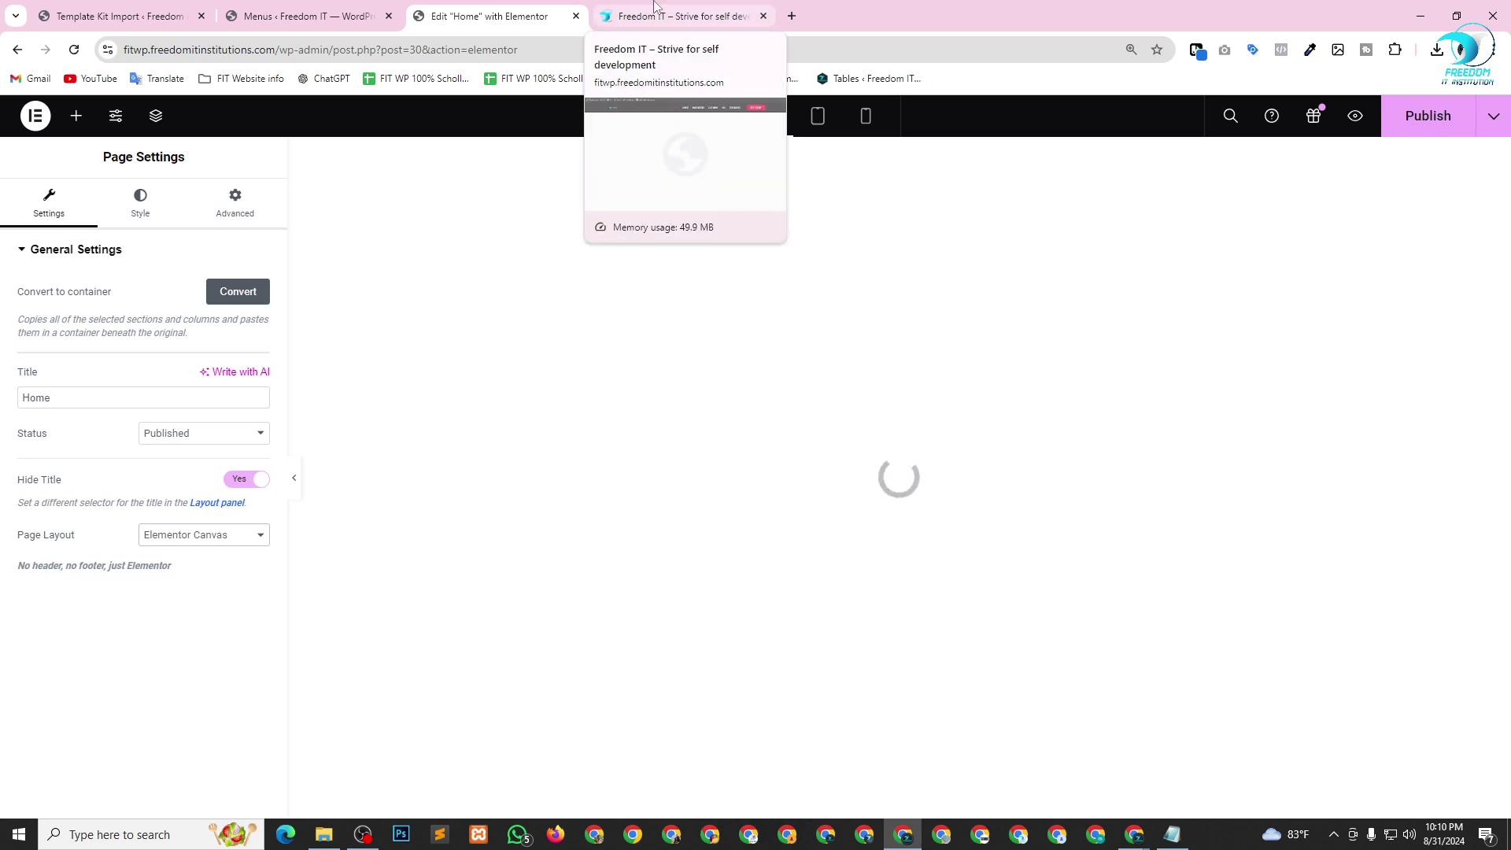
# Examine the Foodo kit's templates on the Template Kit page, including the footer and header, and return to the Home page editor.
pyautogui.click(126, 15)
pyautogui.scroll(-4, 865, 456)
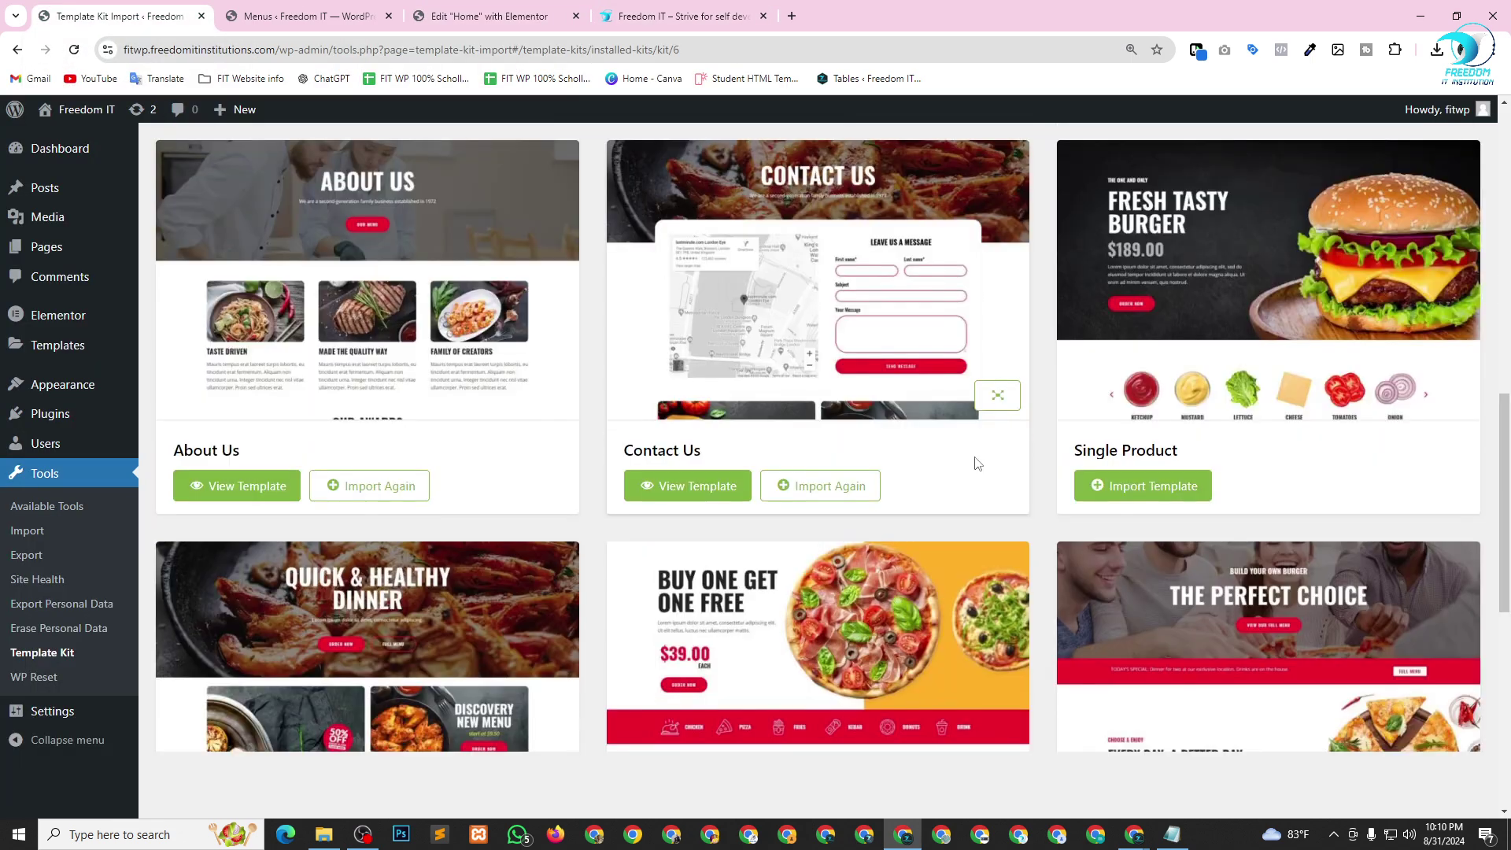
pyautogui.scroll(4, 848, 440)
pyautogui.scroll(5, 844, 402)
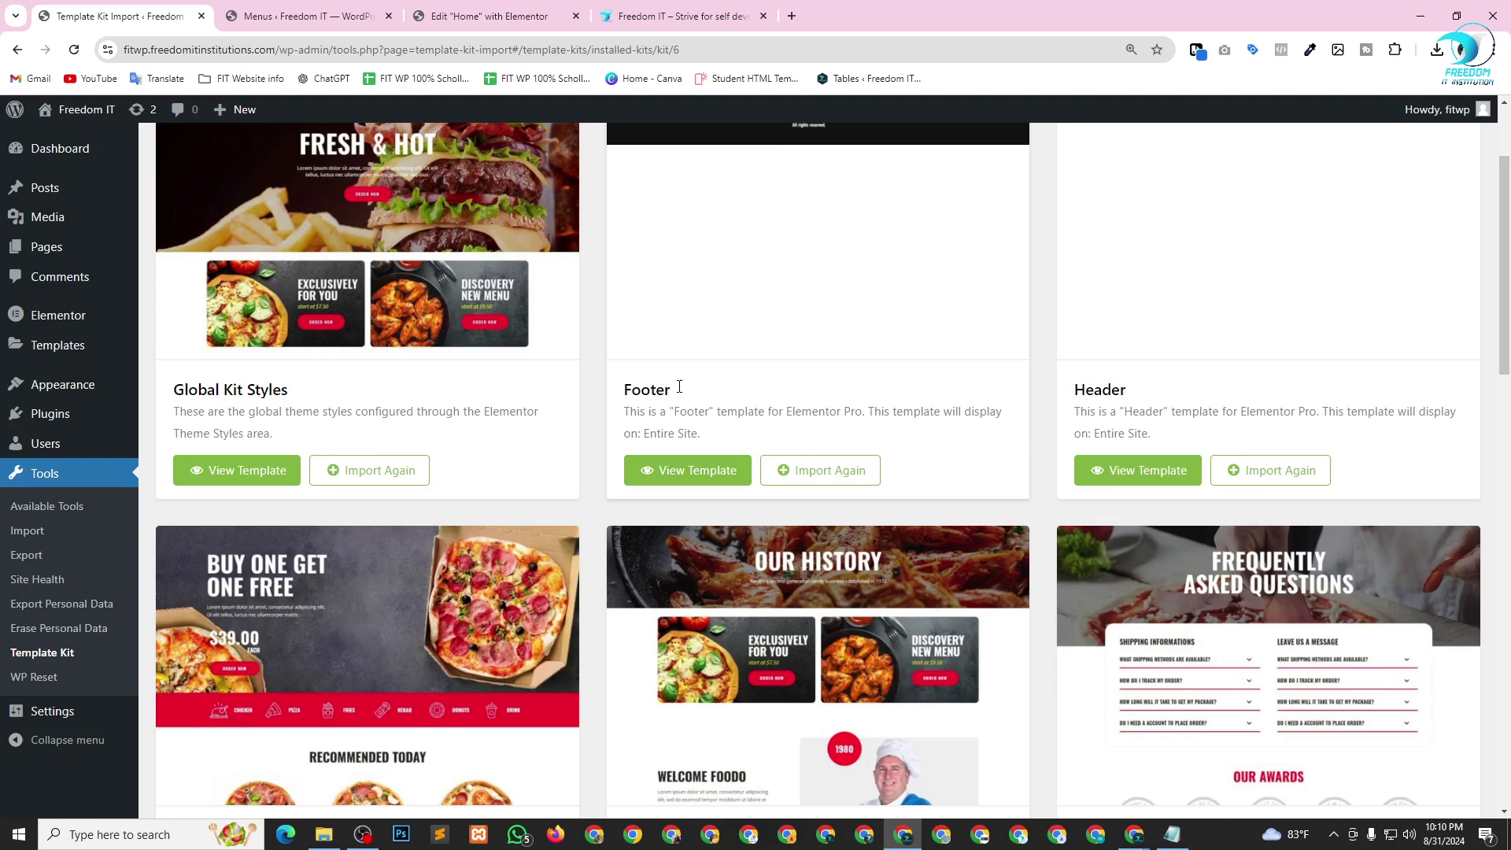
pyautogui.scroll(2, 819, 299)
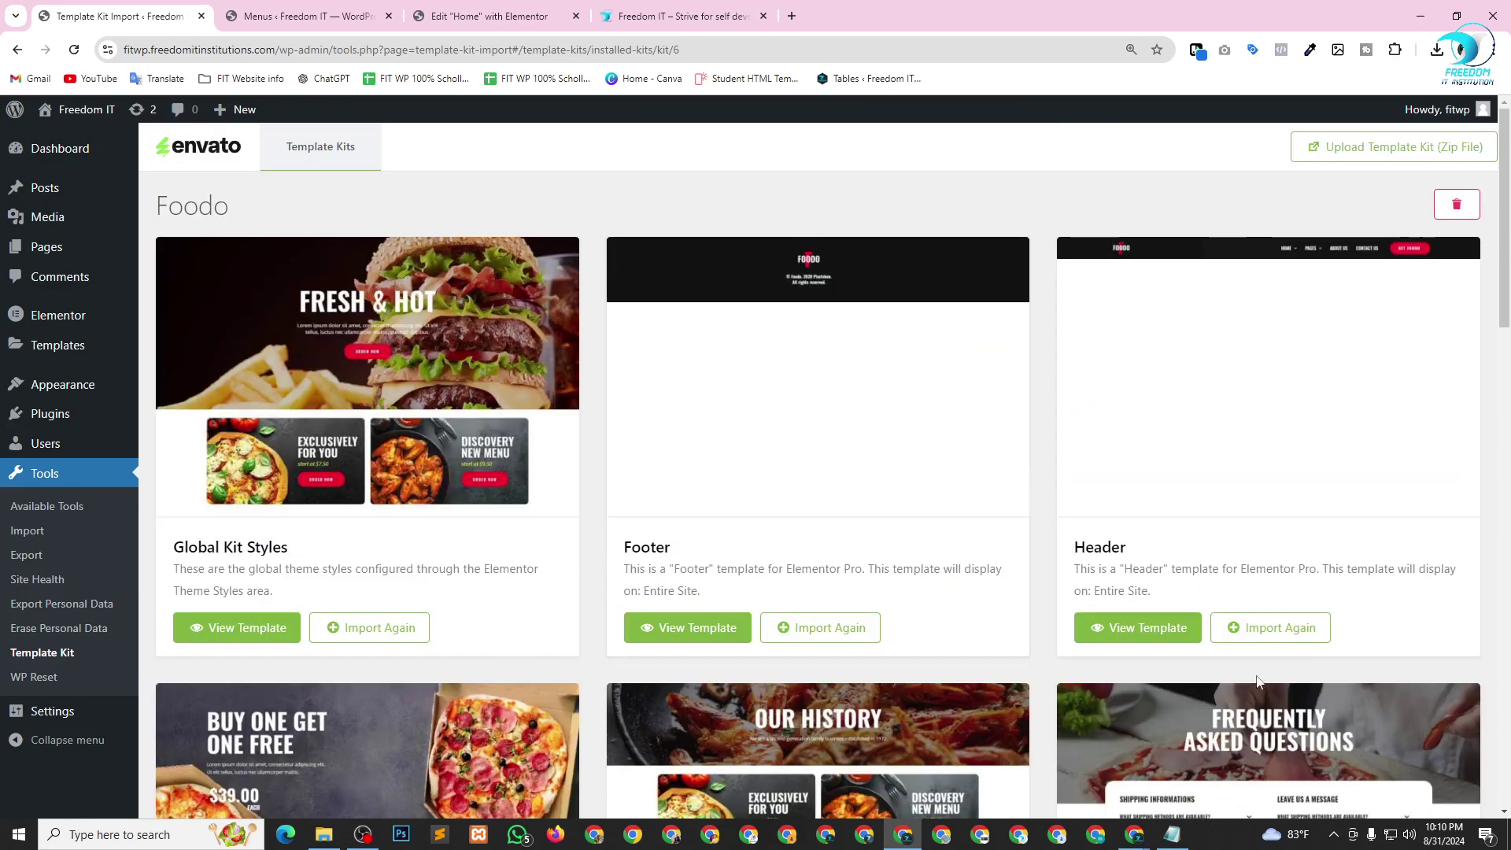
pyautogui.scroll(-7, 1023, 433)
pyautogui.scroll(-4, 1153, 479)
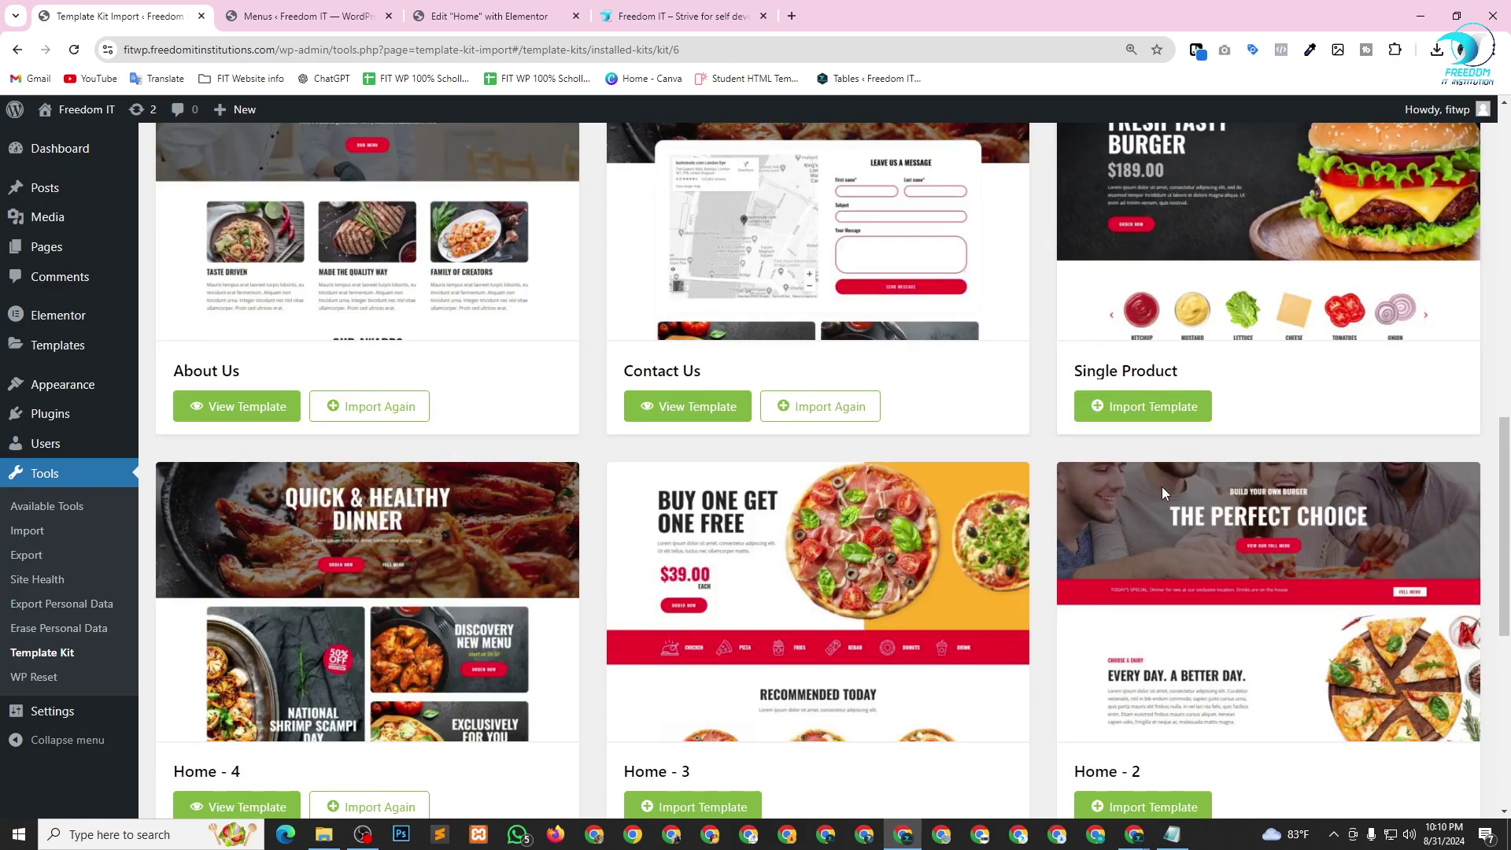
pyautogui.click(488, 16)
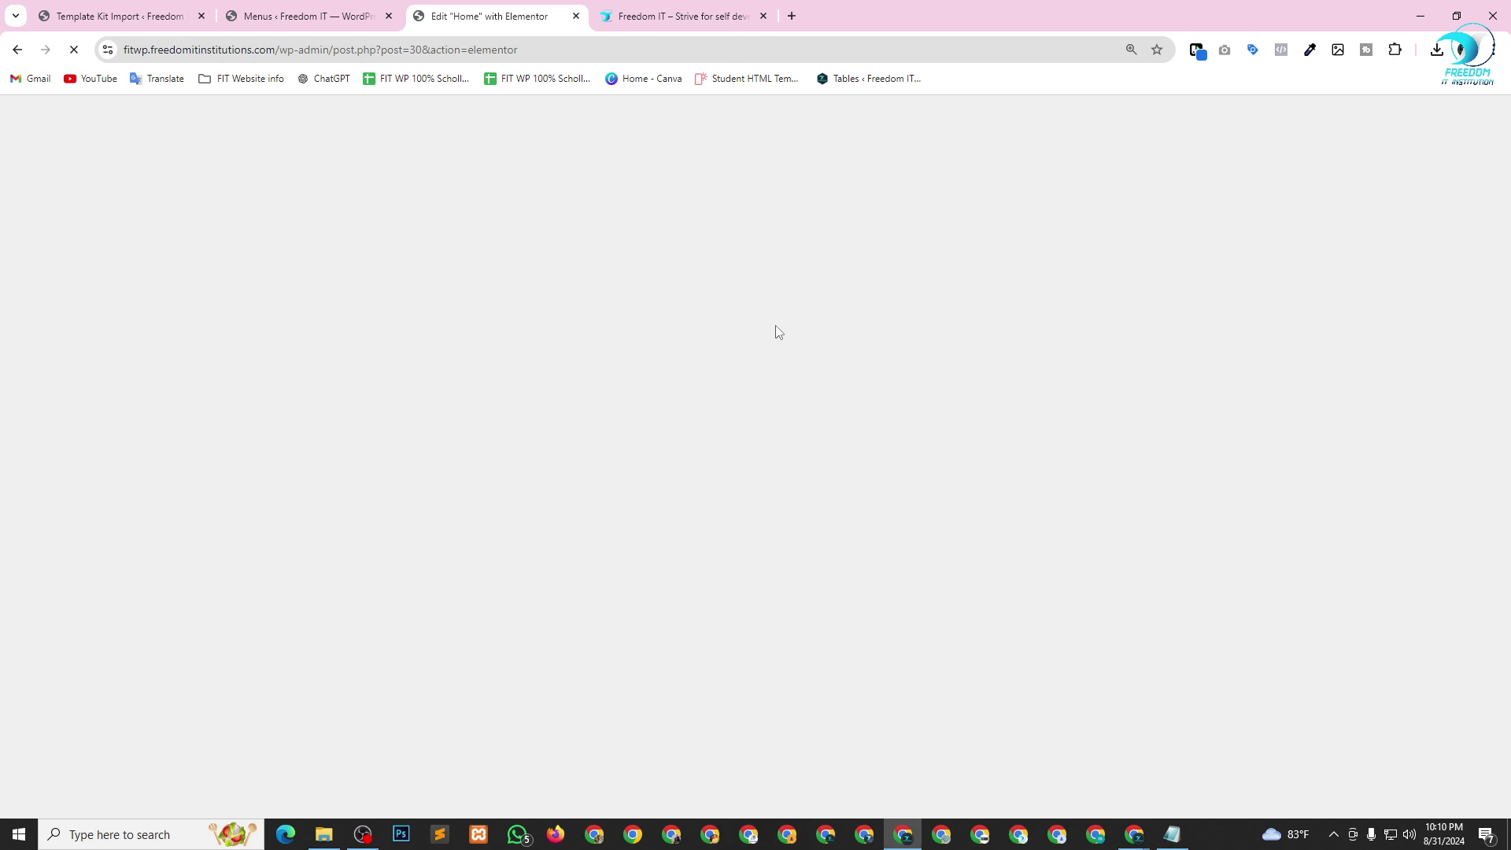
# Reload the live Freedom IT site and review its header and Home page sections.
pyautogui.click(677, 8)
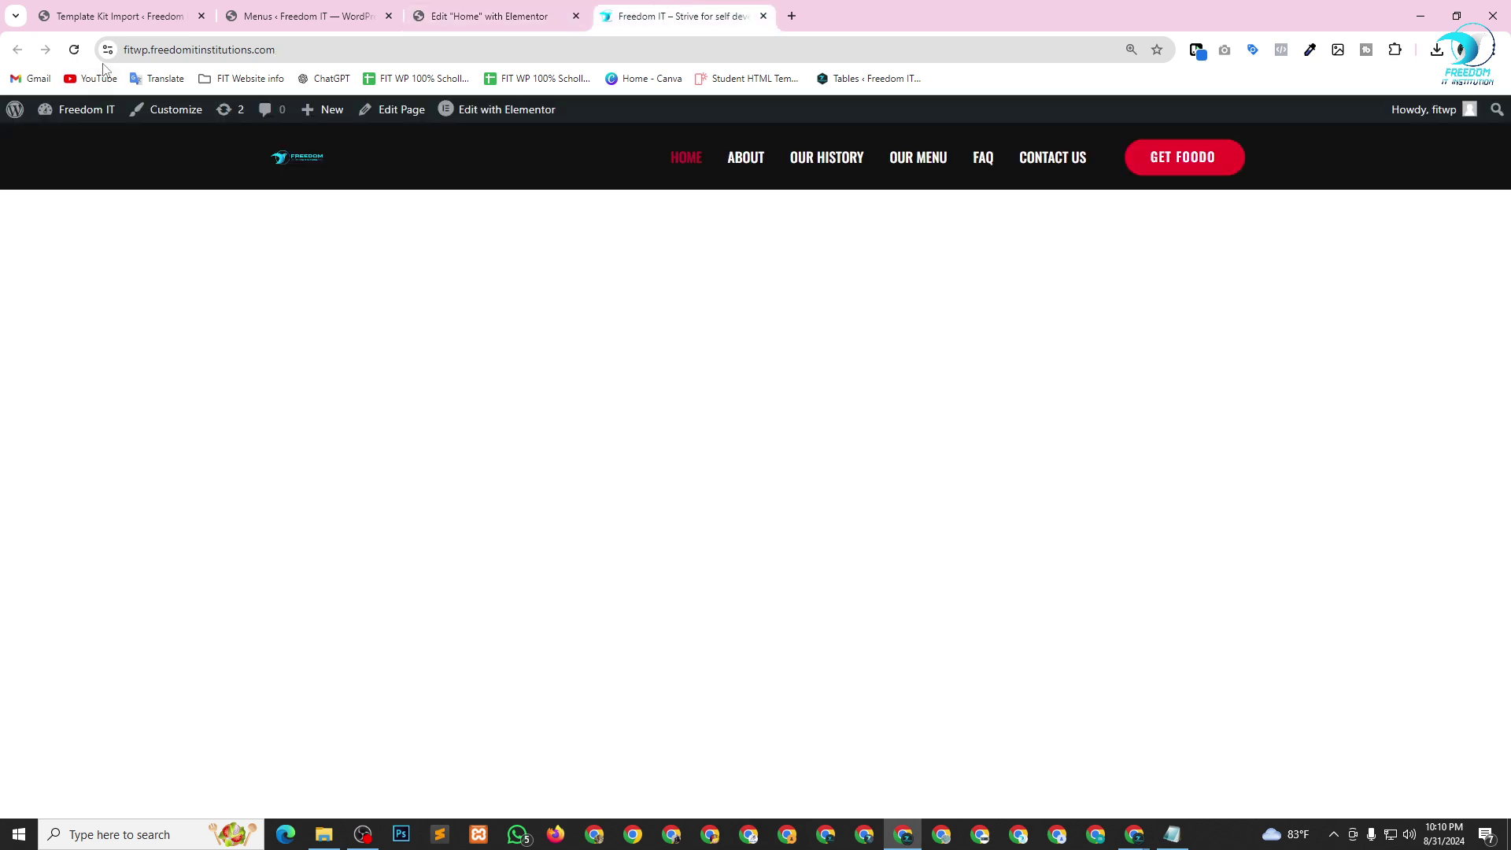
pyautogui.click(77, 51)
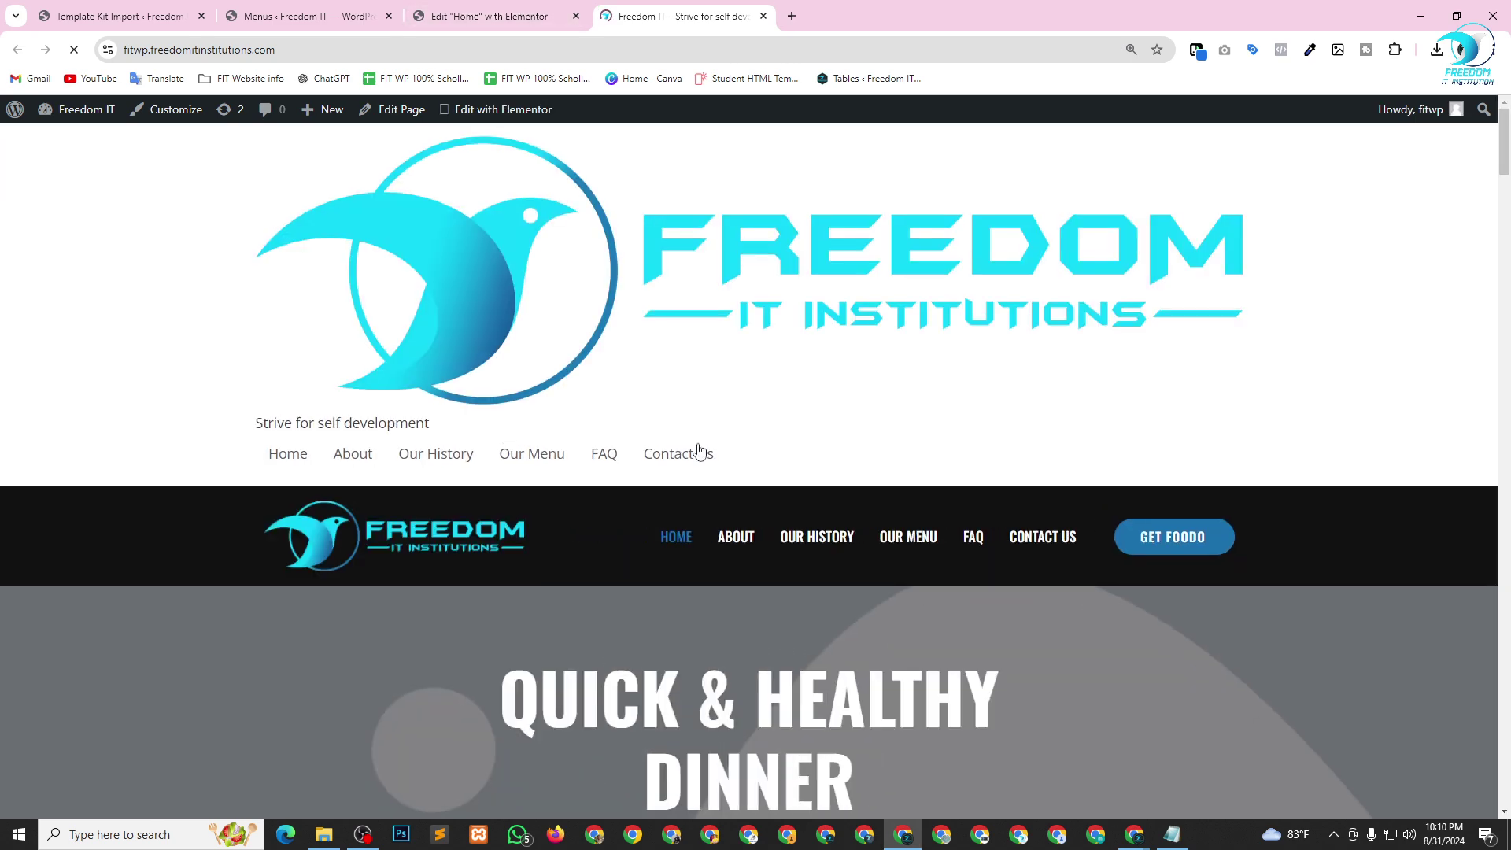
pyautogui.scroll(-15, 699, 451)
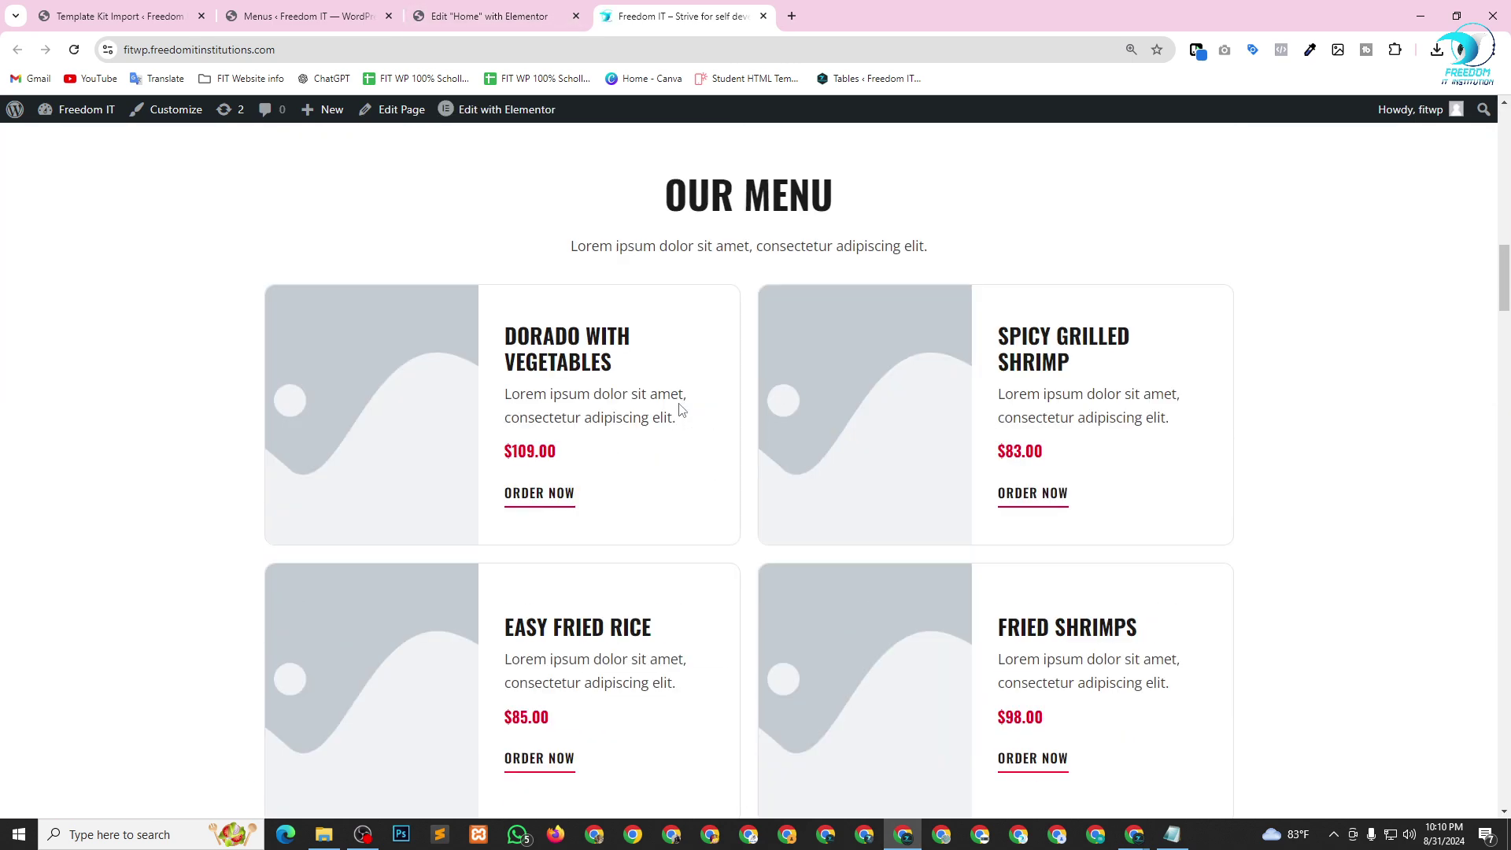
pyautogui.scroll(15, 680, 406)
# Close the stalled Home editor and the Template Kit page, and reopen the Home page in Elementor from the live site.
pyautogui.click(503, 8)
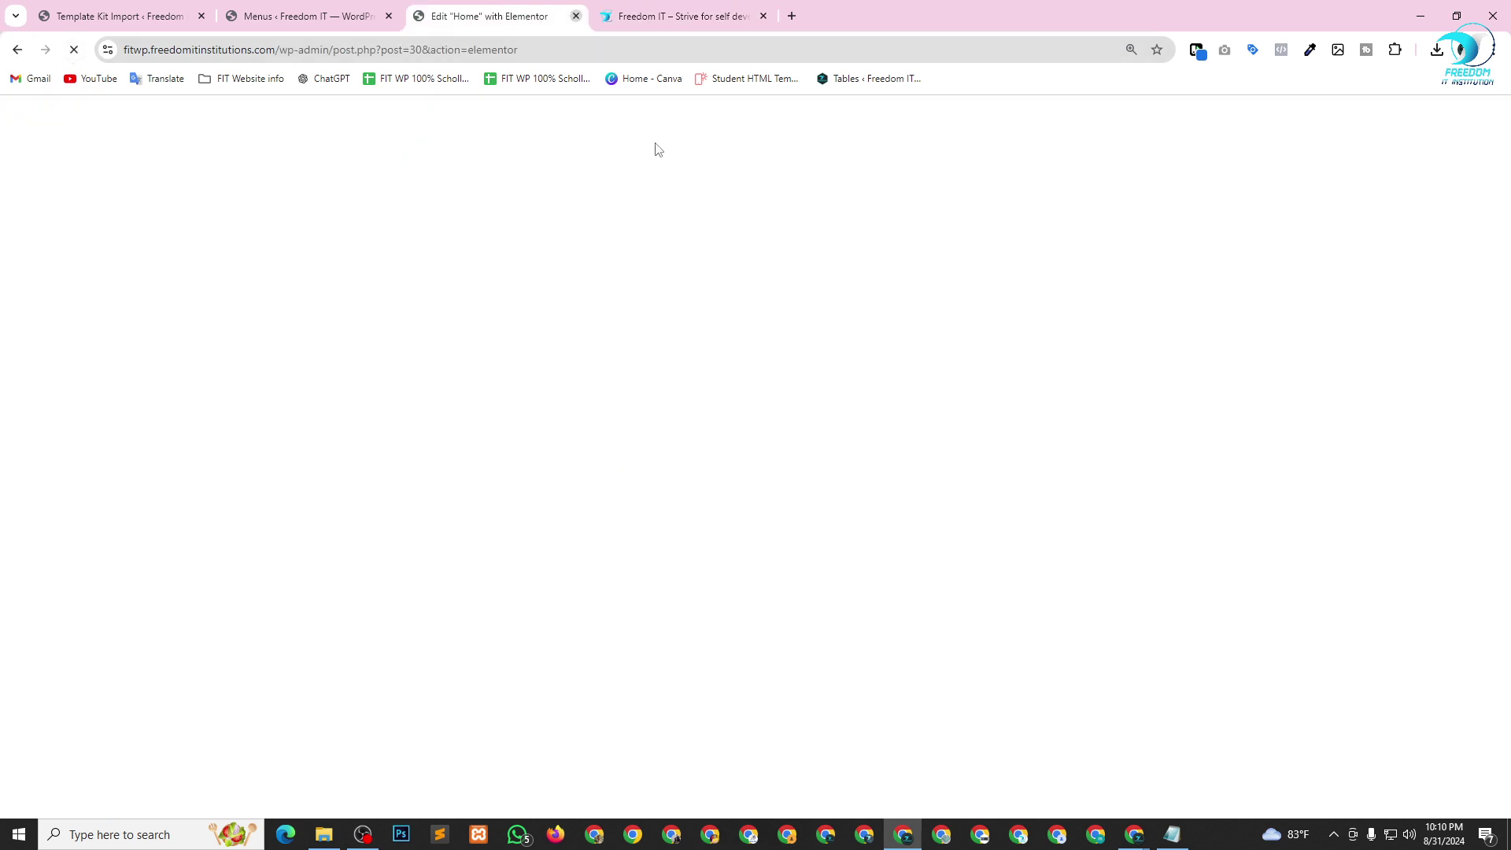
pyautogui.hotkey('ctrl', 'w')
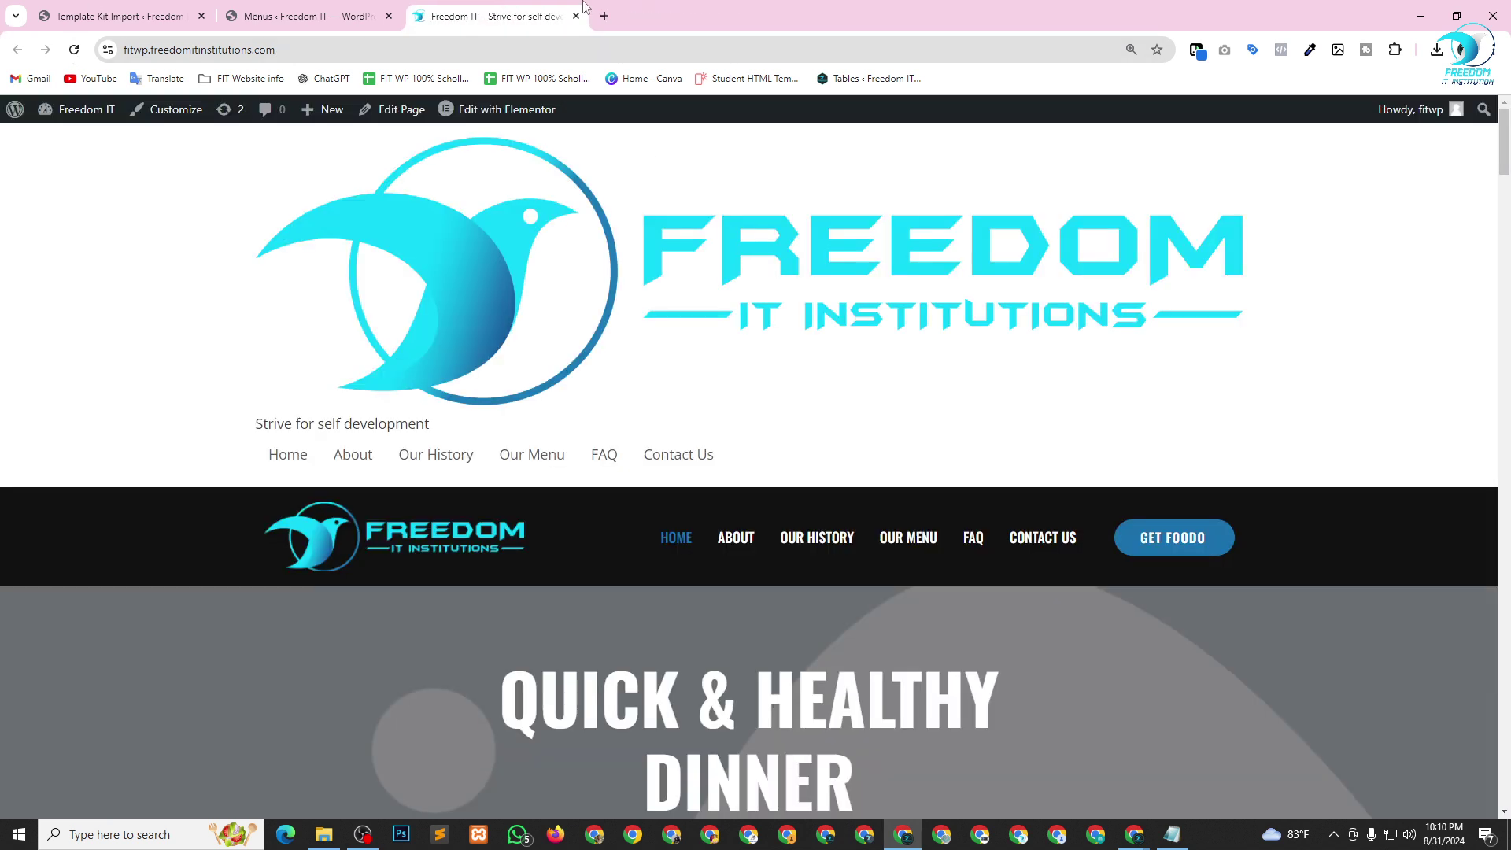
pyautogui.click(199, 17)
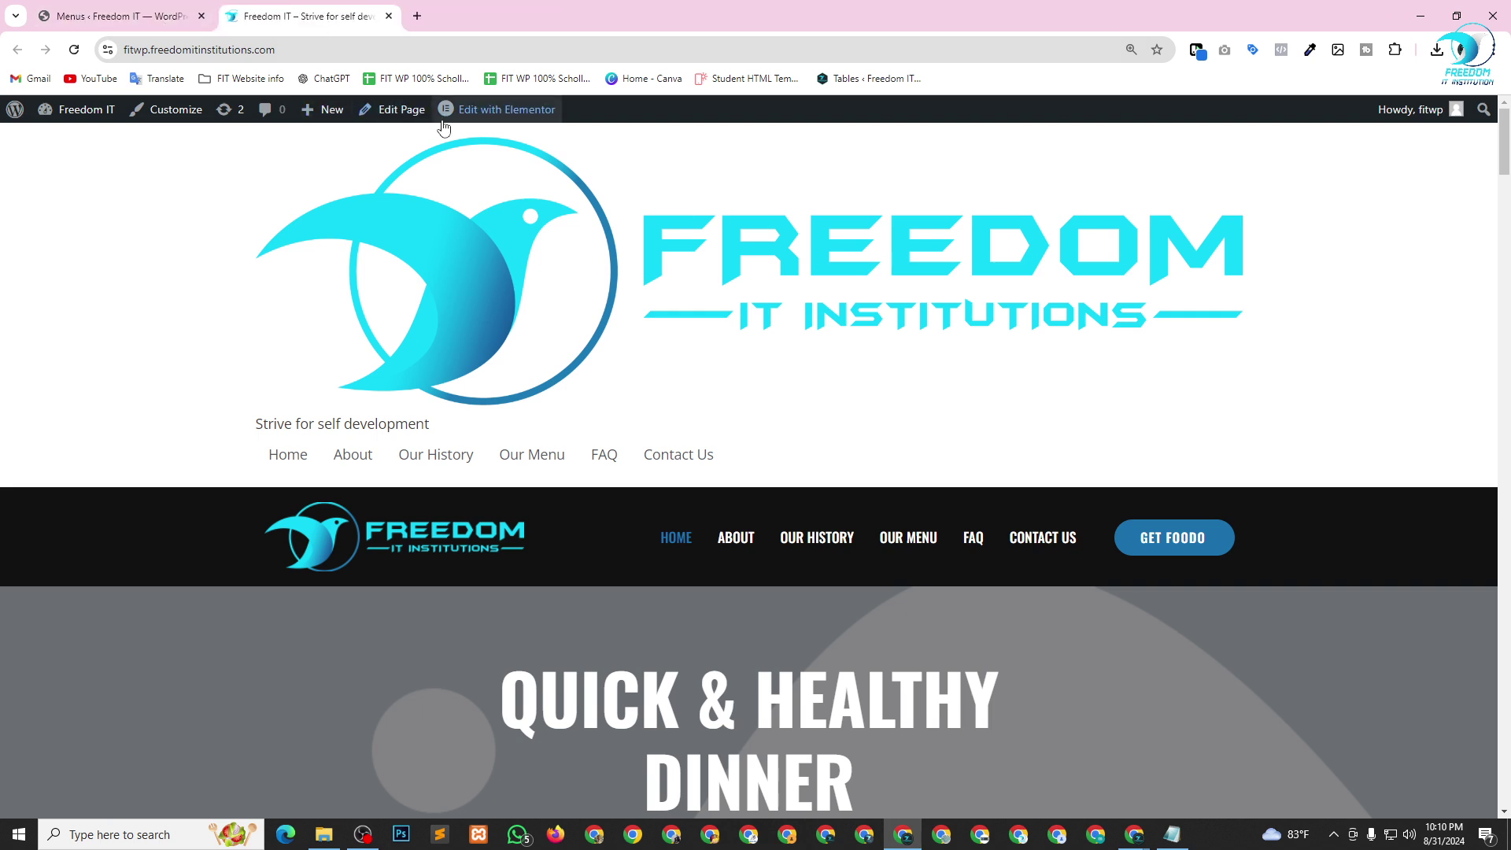
pyautogui.click(503, 111)
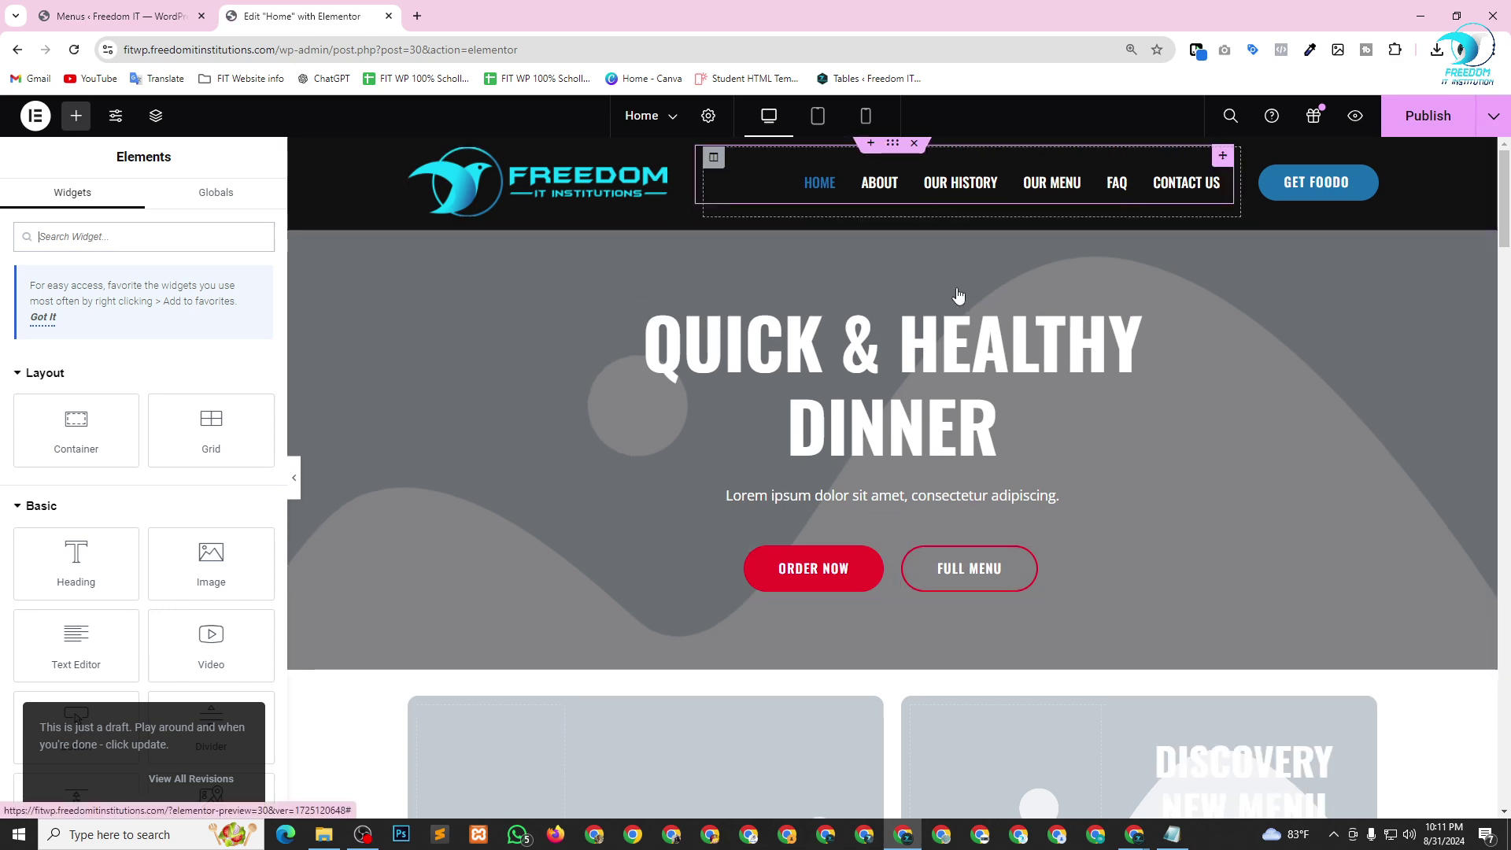
pyautogui.scroll(-10, 1126, 351)
pyautogui.scroll(-15, 1140, 429)
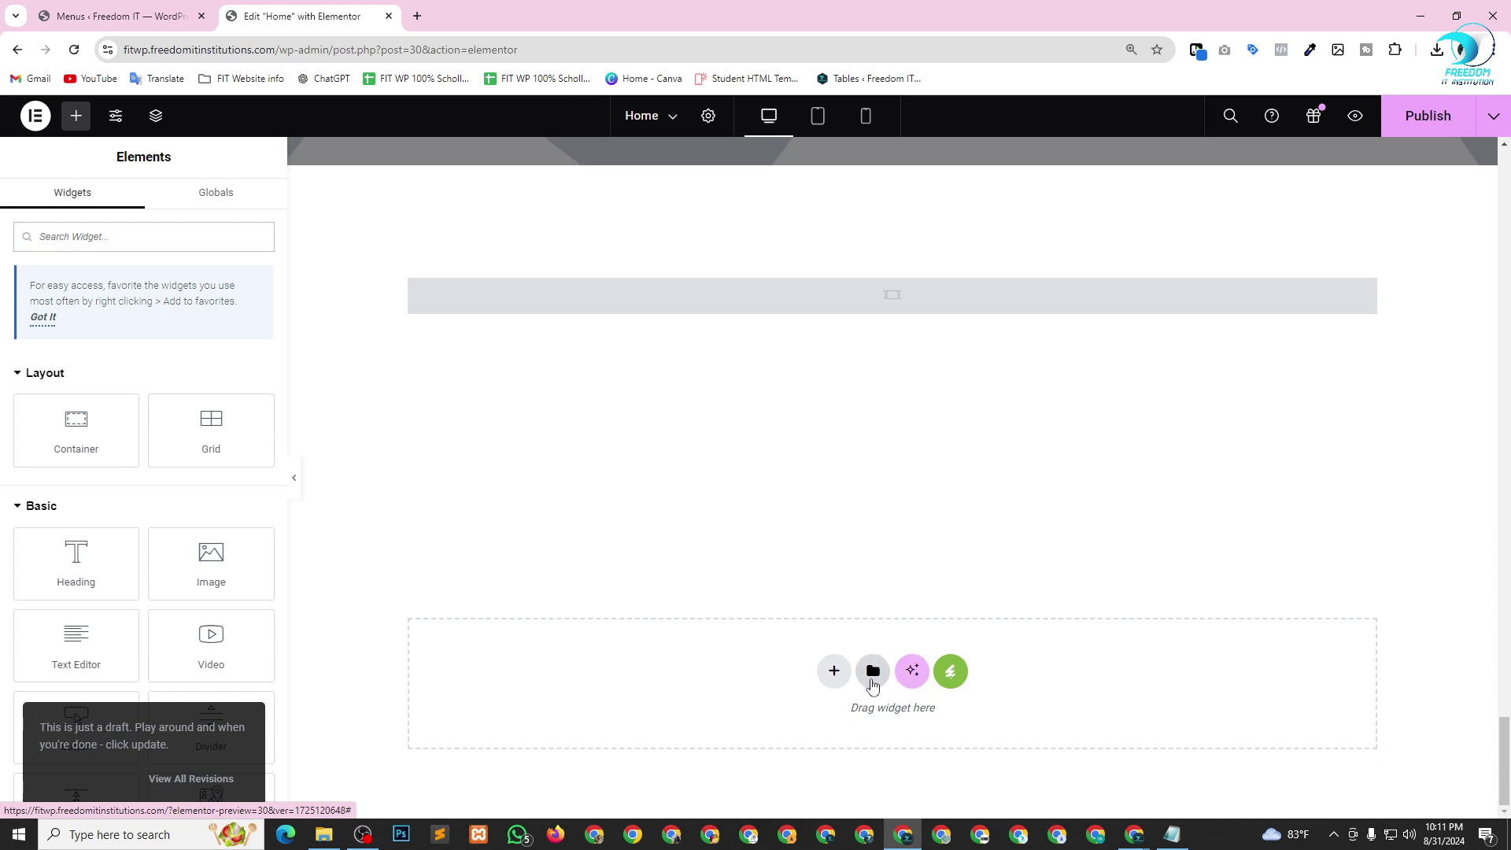
pyautogui.click(889, 678)
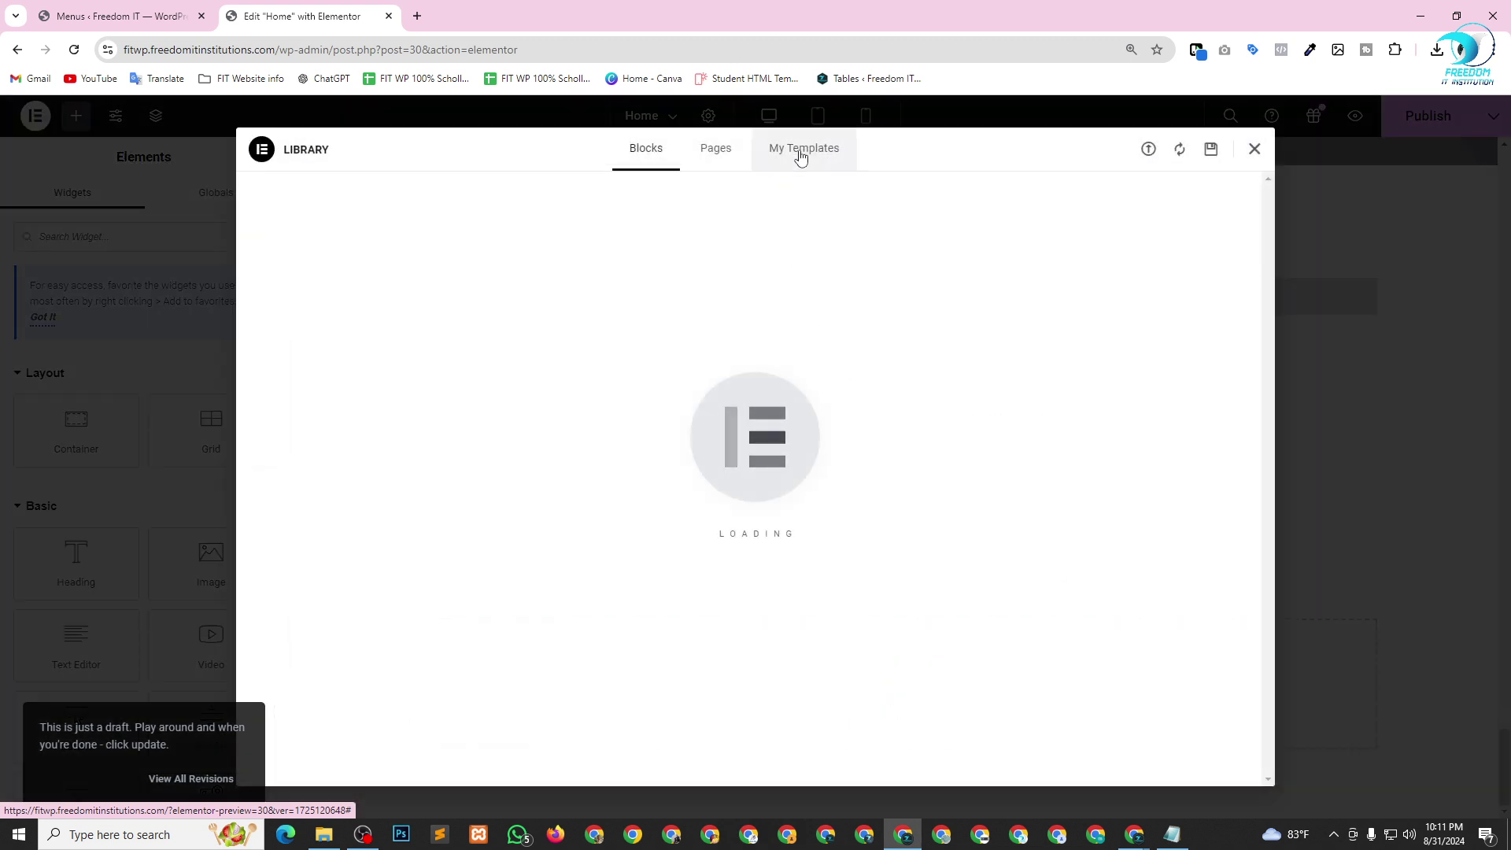
pyautogui.click(801, 153)
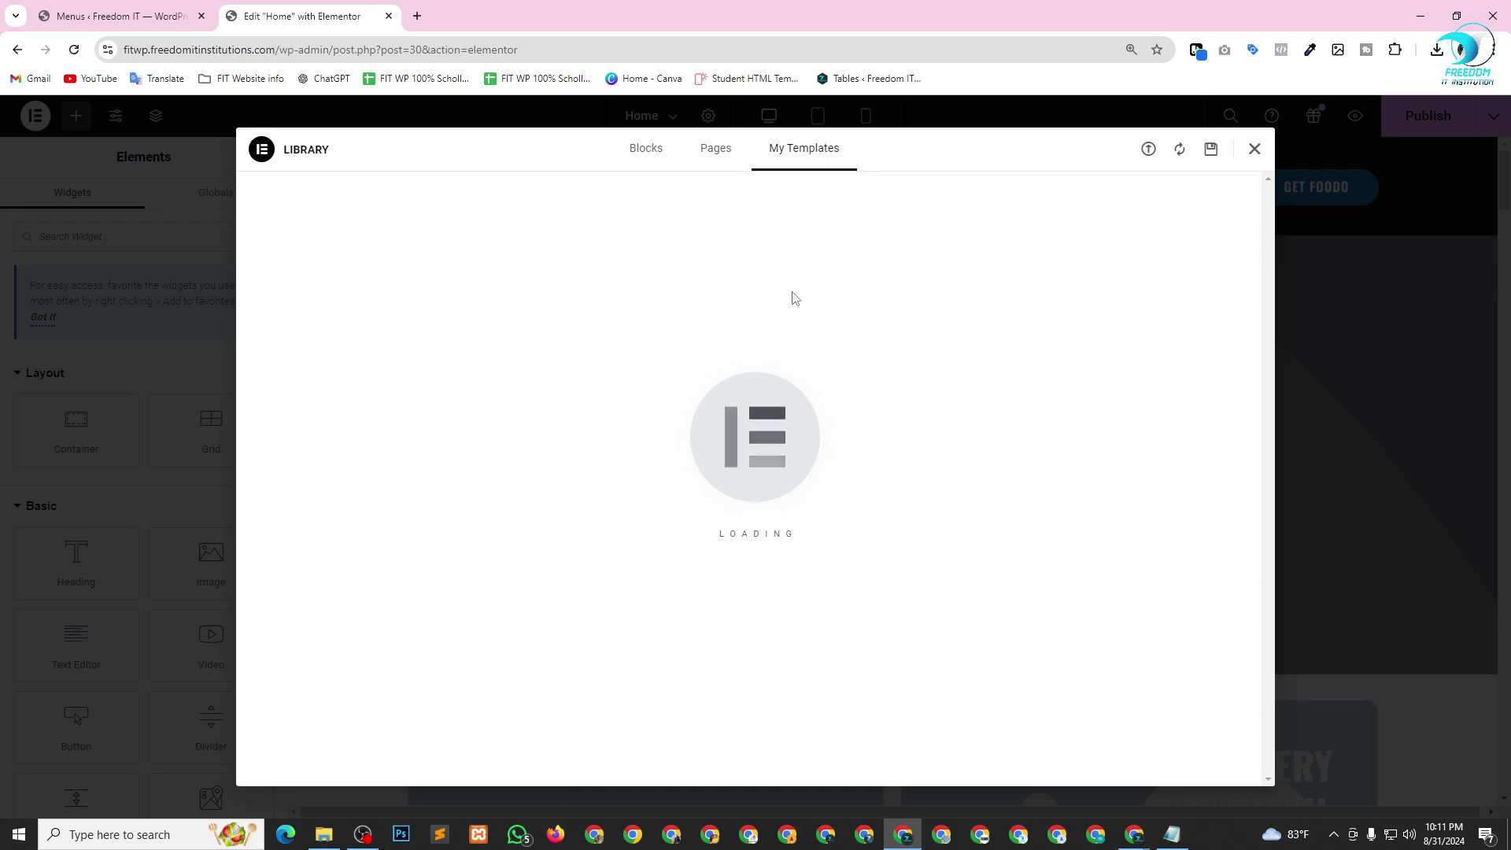
pyautogui.click(650, 159)
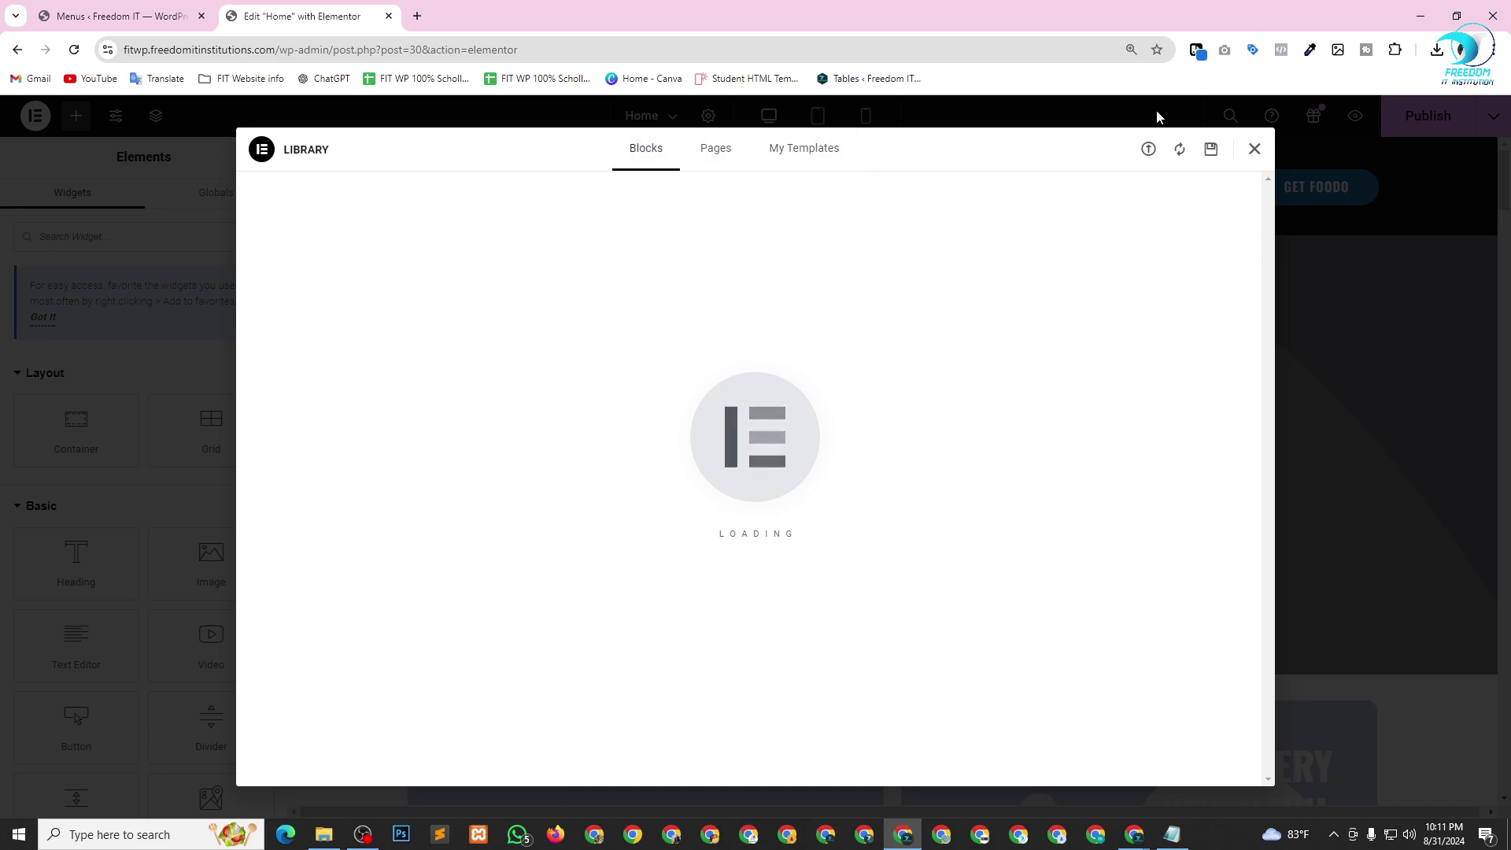
pyautogui.click(1255, 149)
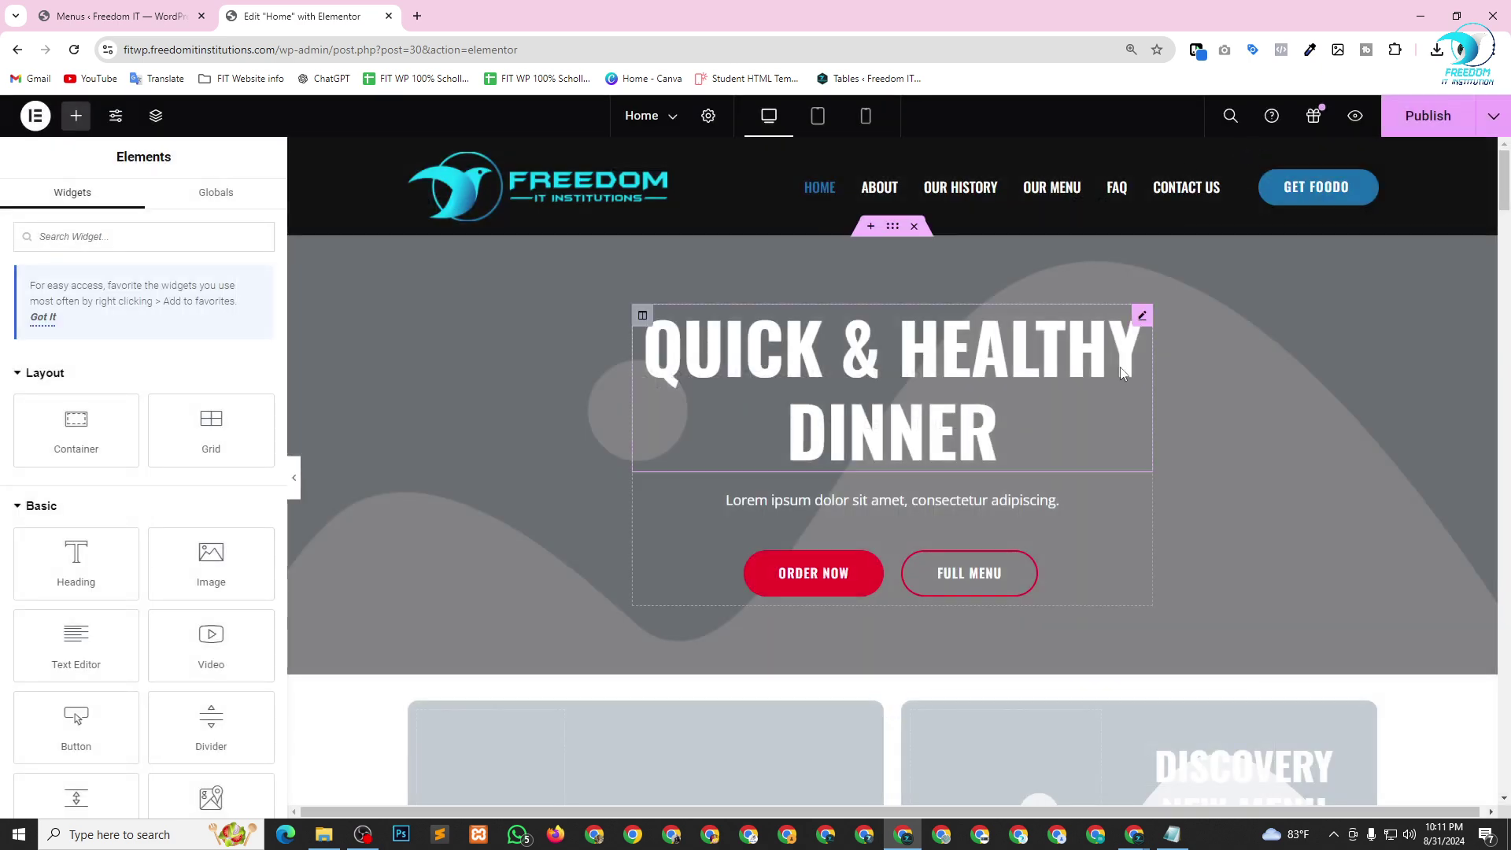
# Insert the saved Footer template below the map at the end of the Home page, applying its settings too.
pyautogui.scroll(-5, 1039, 401)
pyautogui.scroll(-15, 1039, 401)
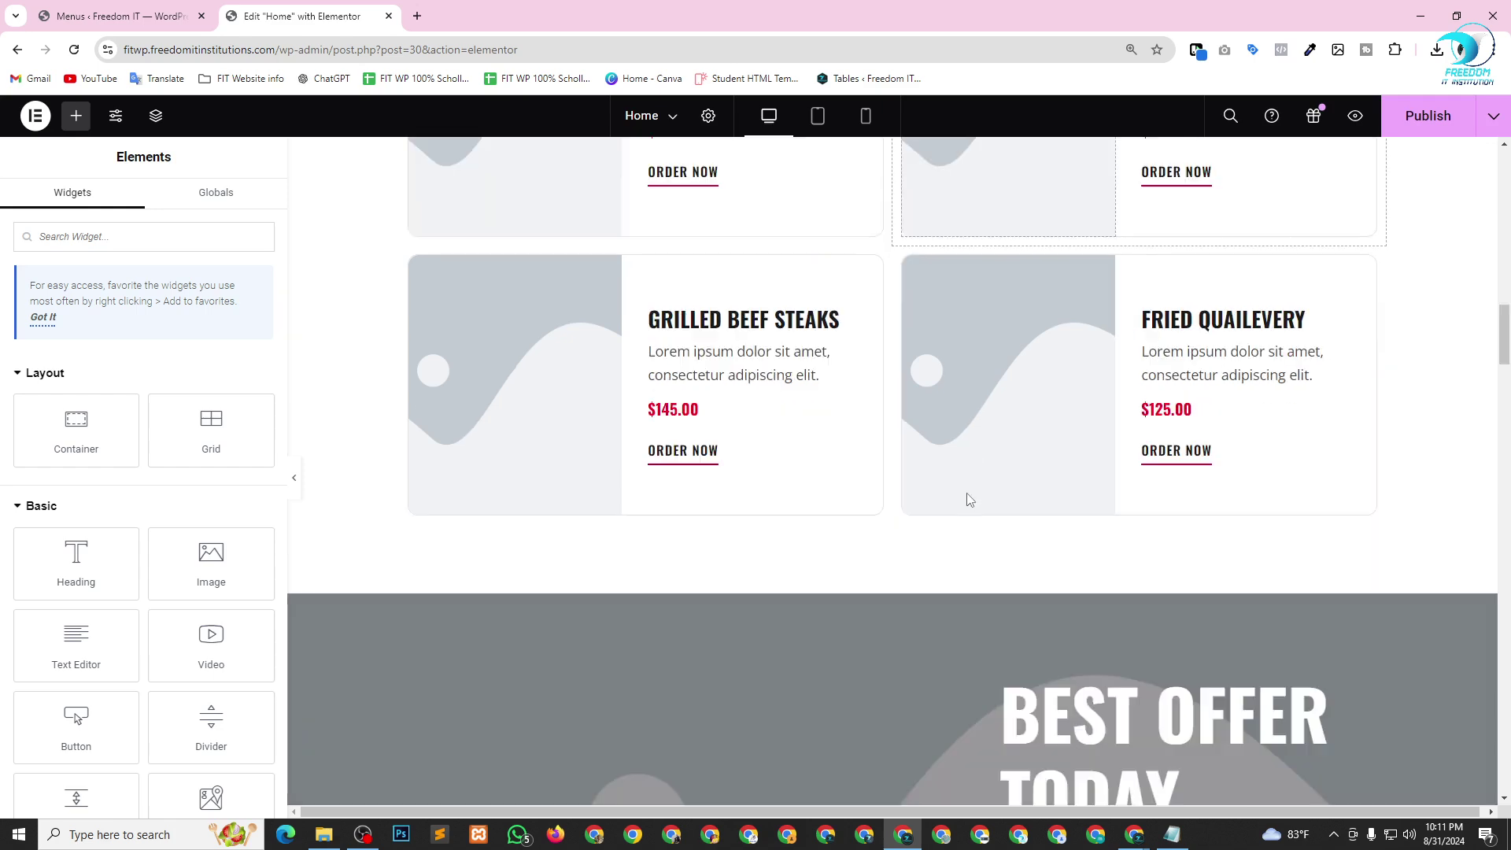
pyautogui.scroll(-20, 970, 510)
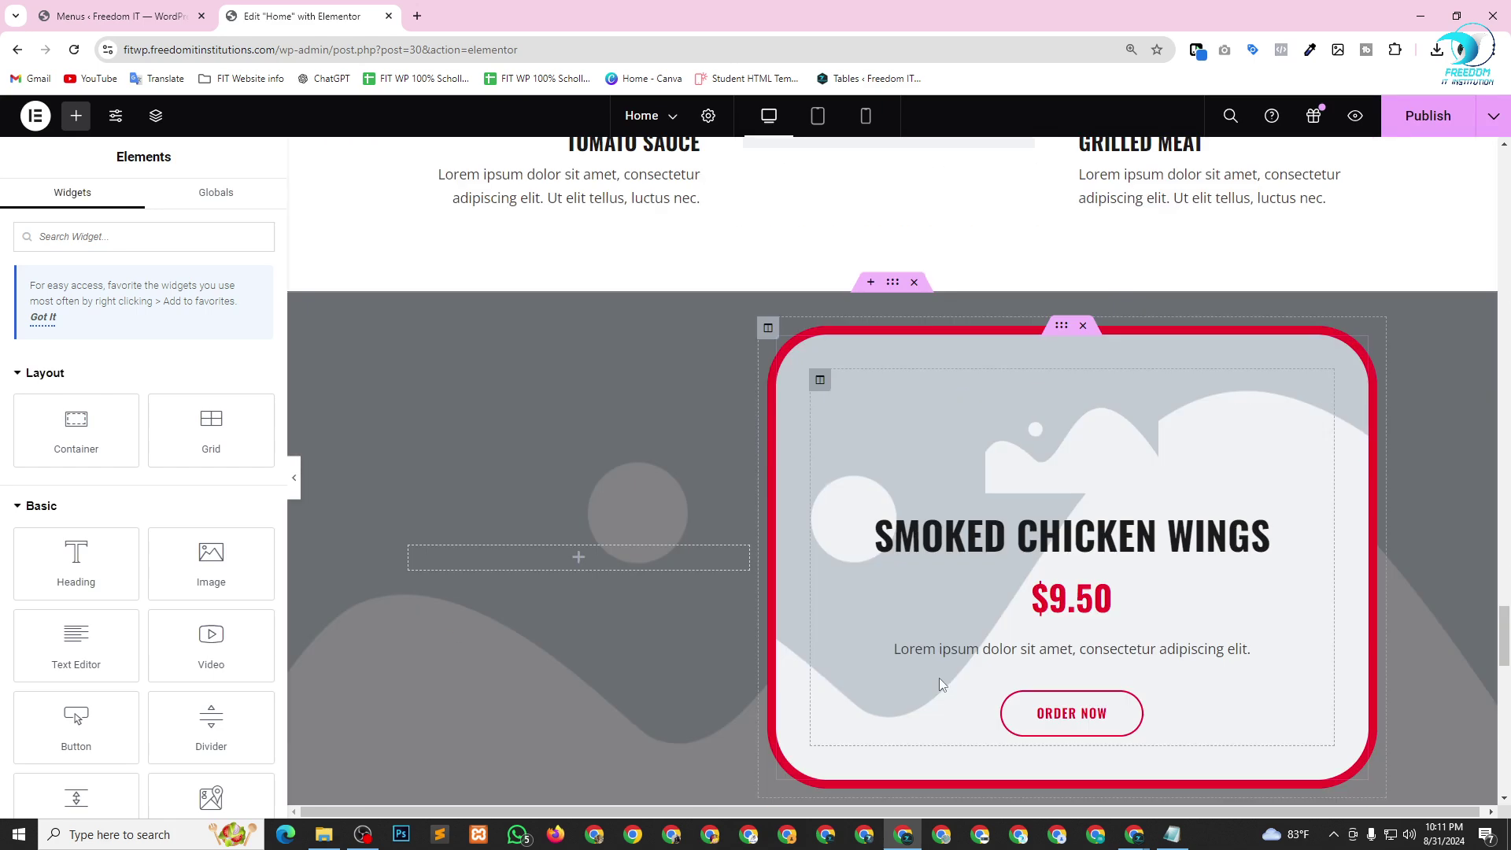
pyautogui.scroll(-8, 933, 685)
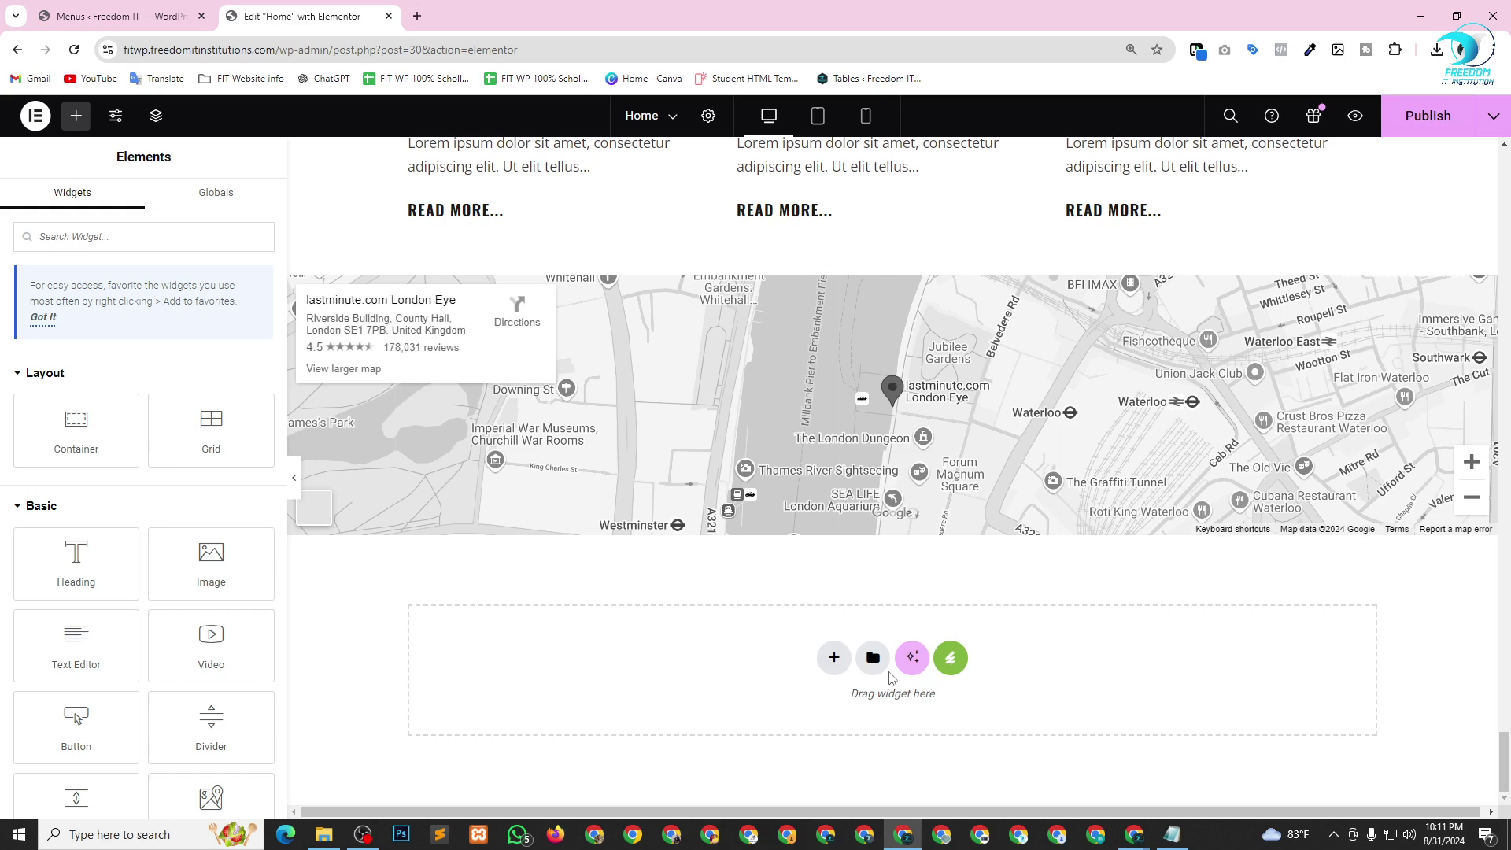
pyautogui.click(873, 658)
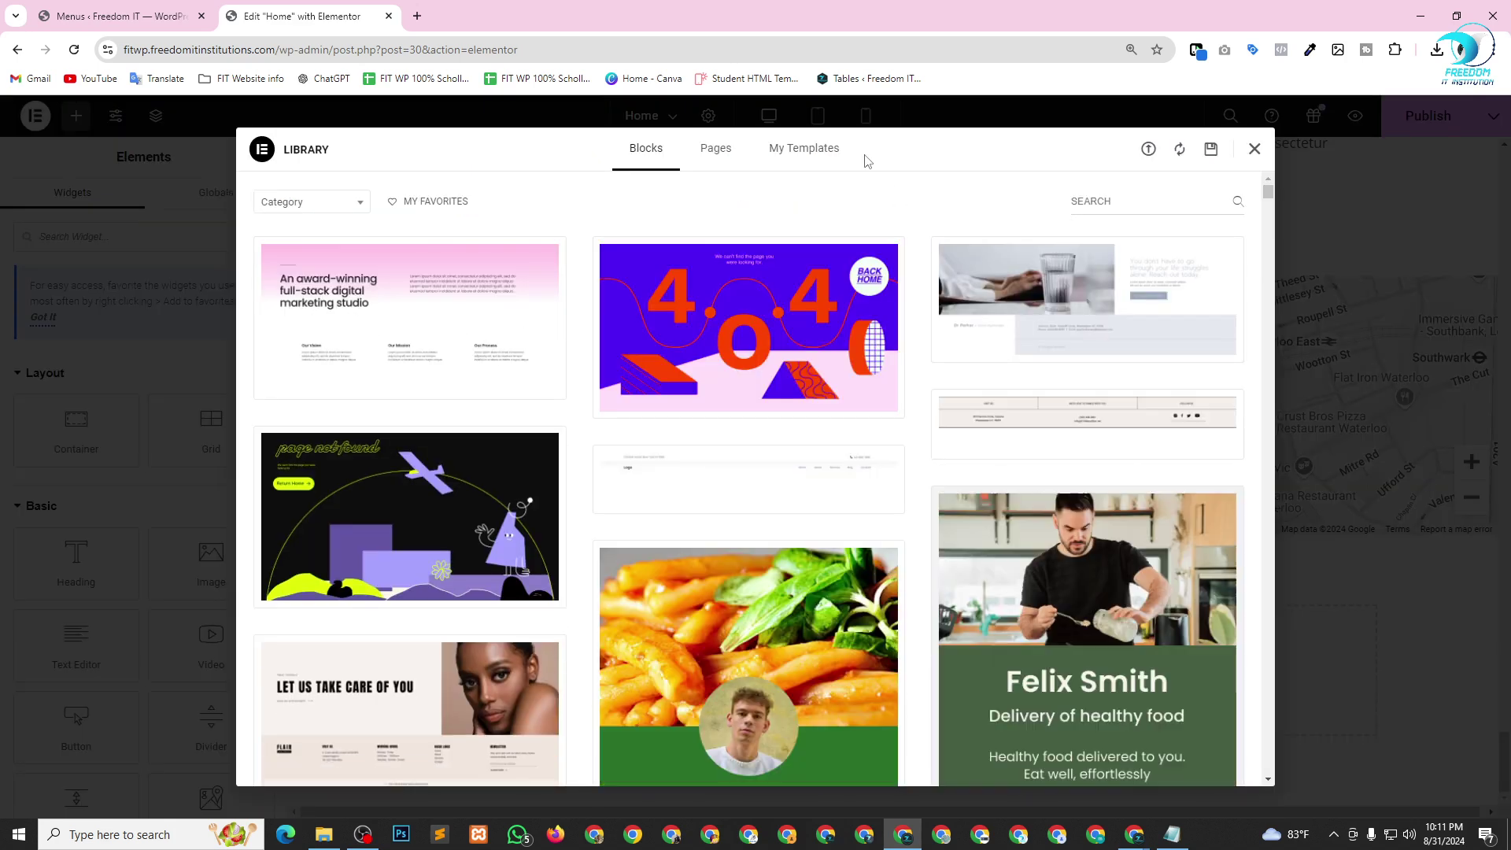
pyautogui.click(821, 143)
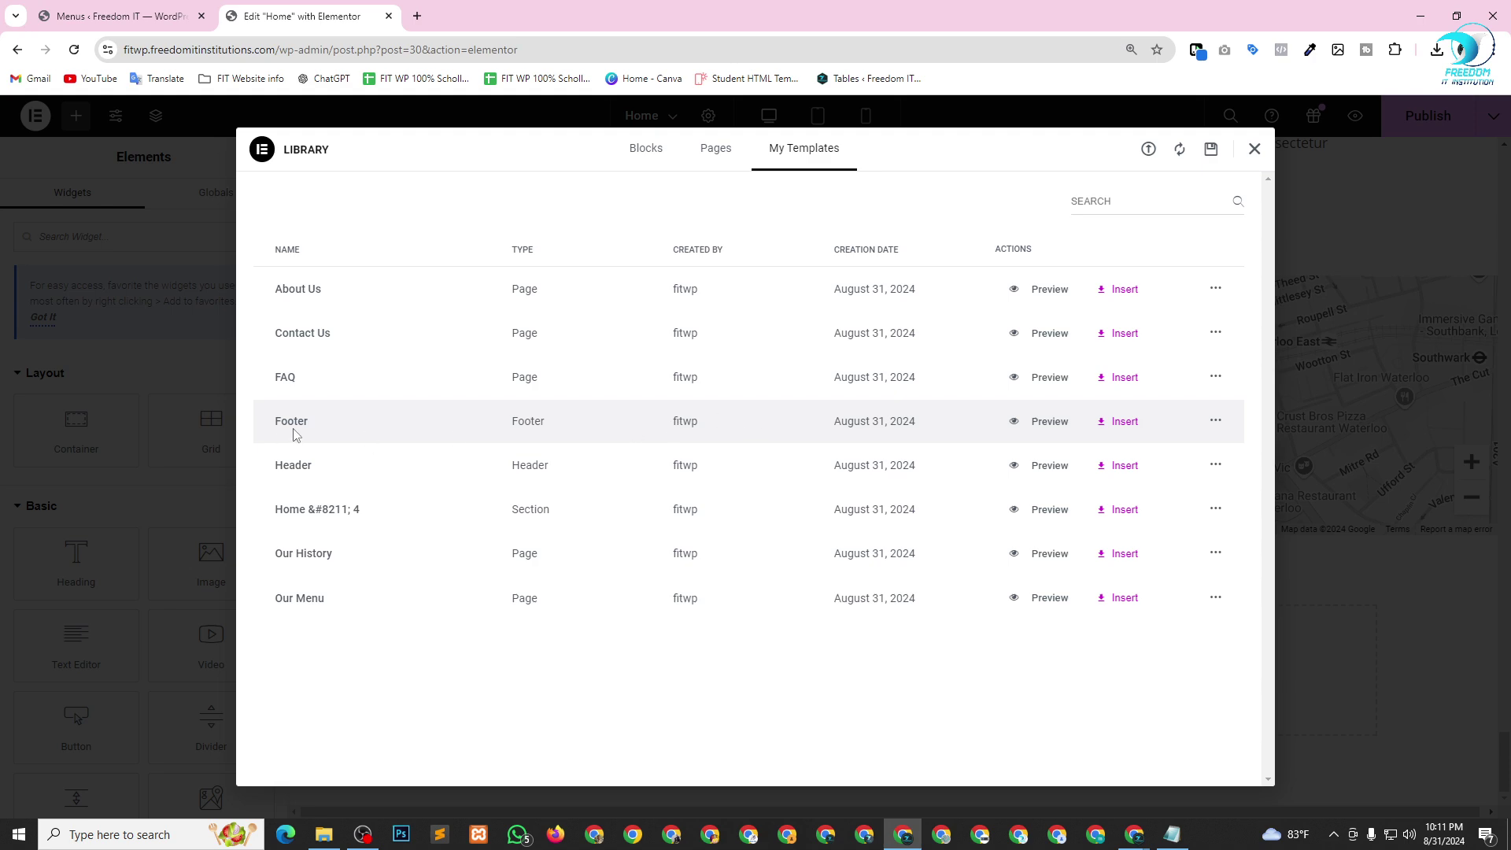
pyautogui.click(1123, 425)
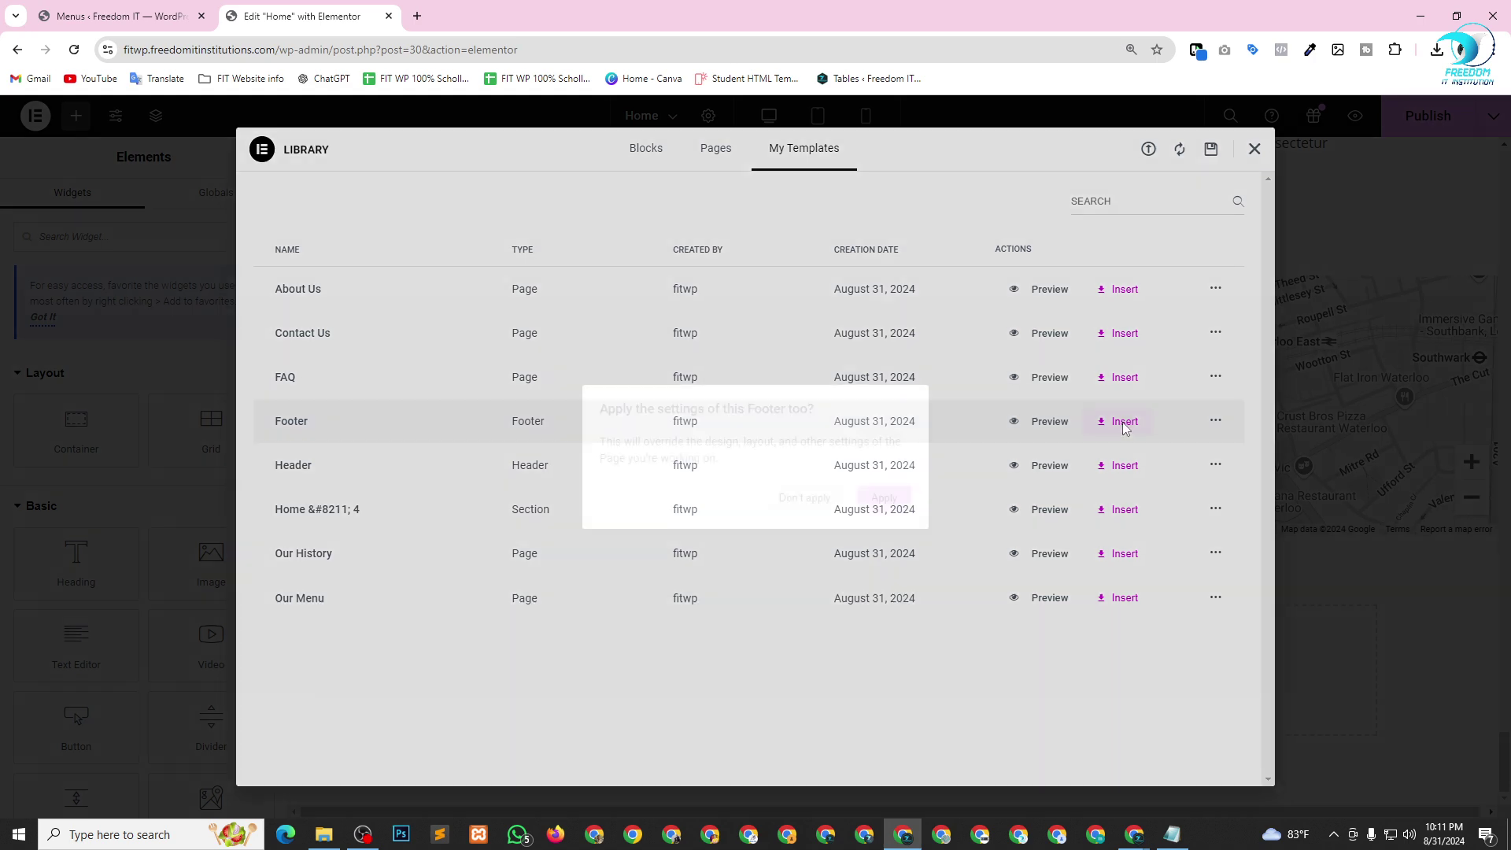
pyautogui.click(888, 502)
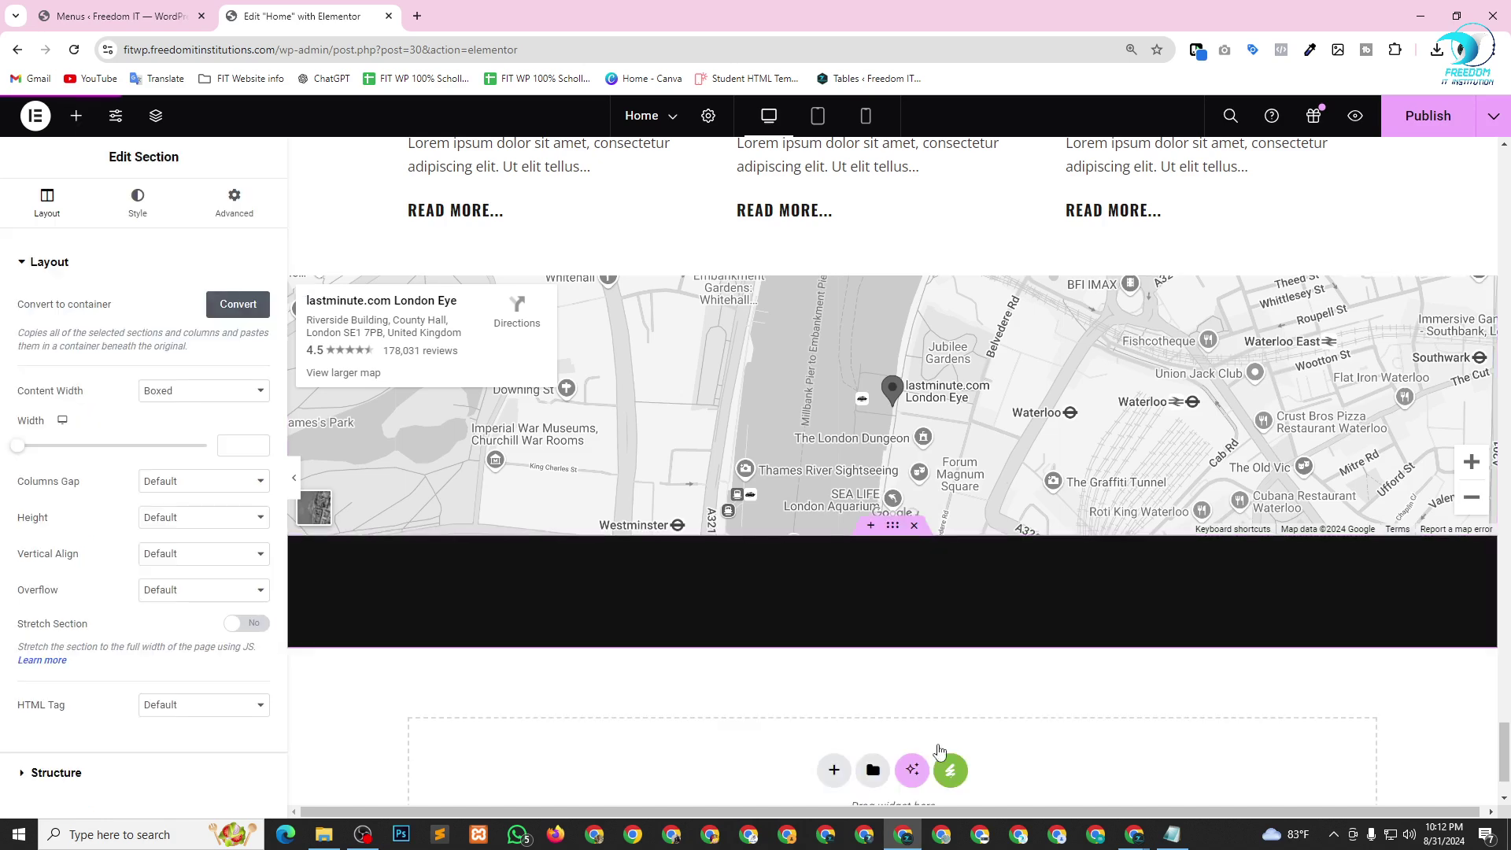
# Publish the Home page with its added footer and set its page layout to Elementor Canvas.
pyautogui.scroll(-4, 945, 732)
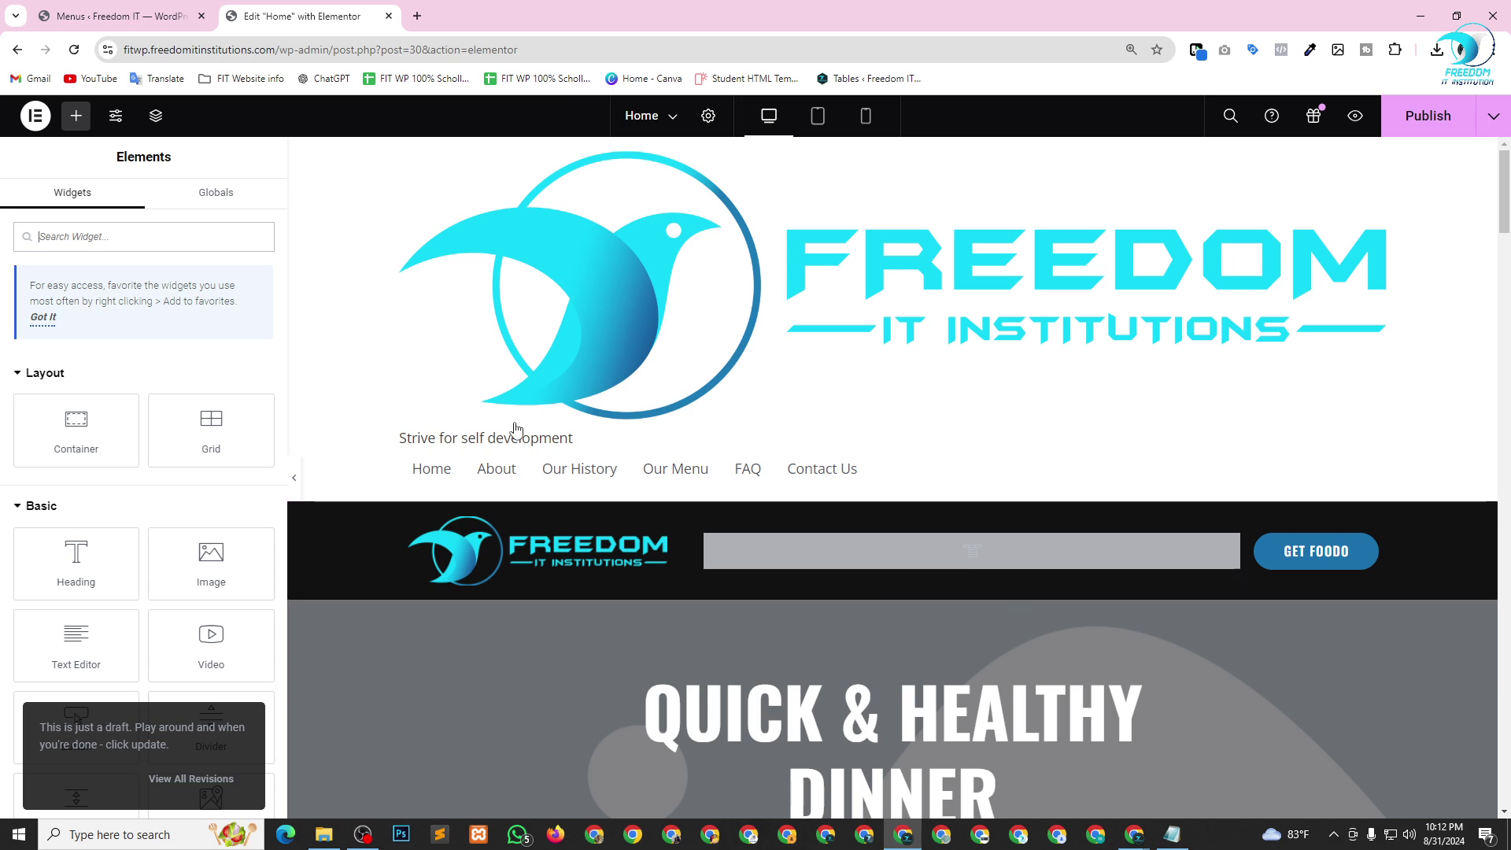
pyautogui.click(1408, 126)
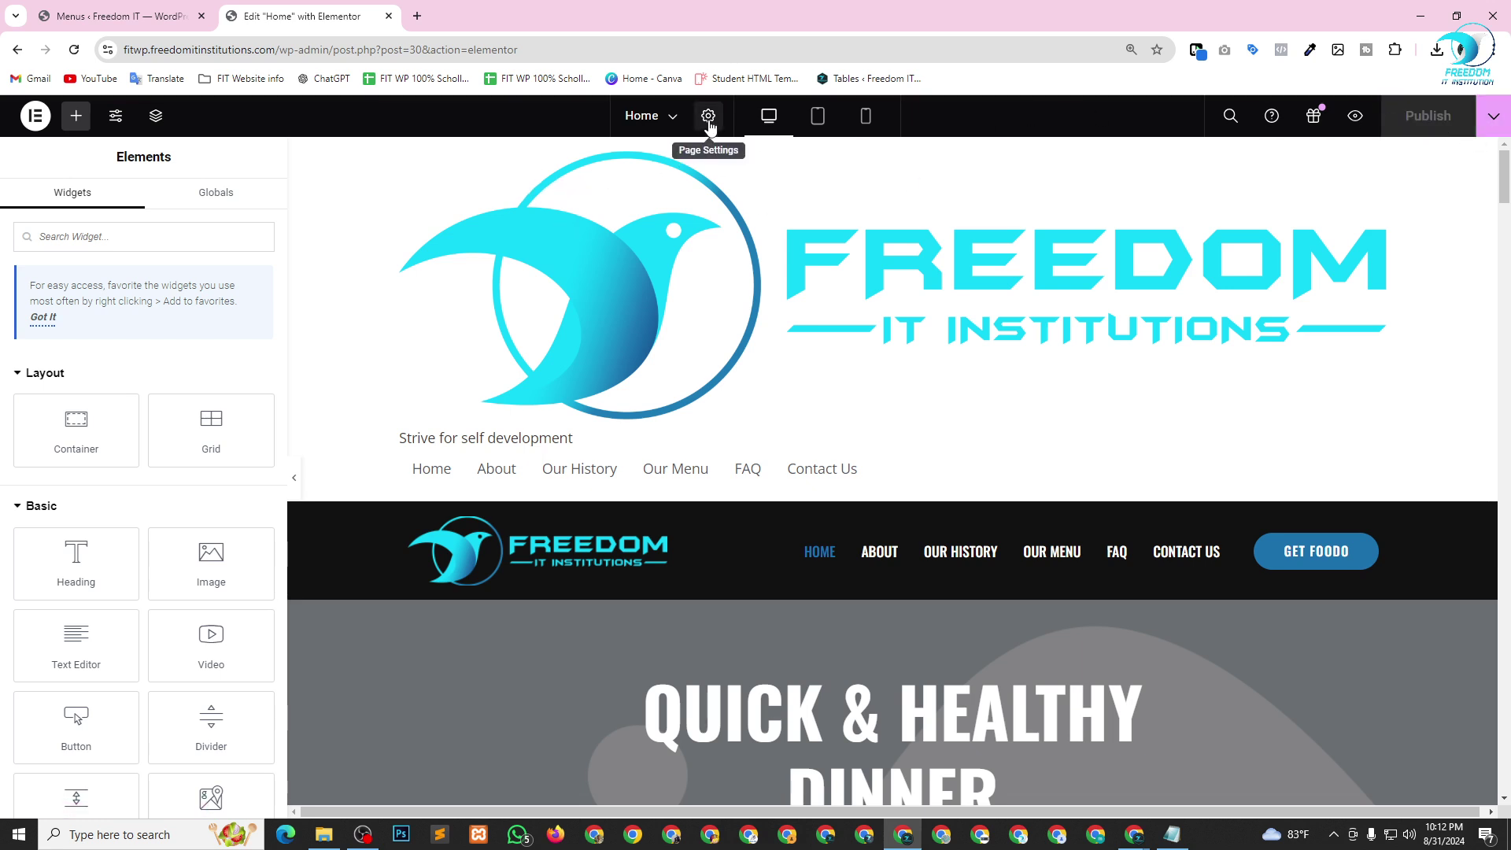
pyautogui.click(708, 118)
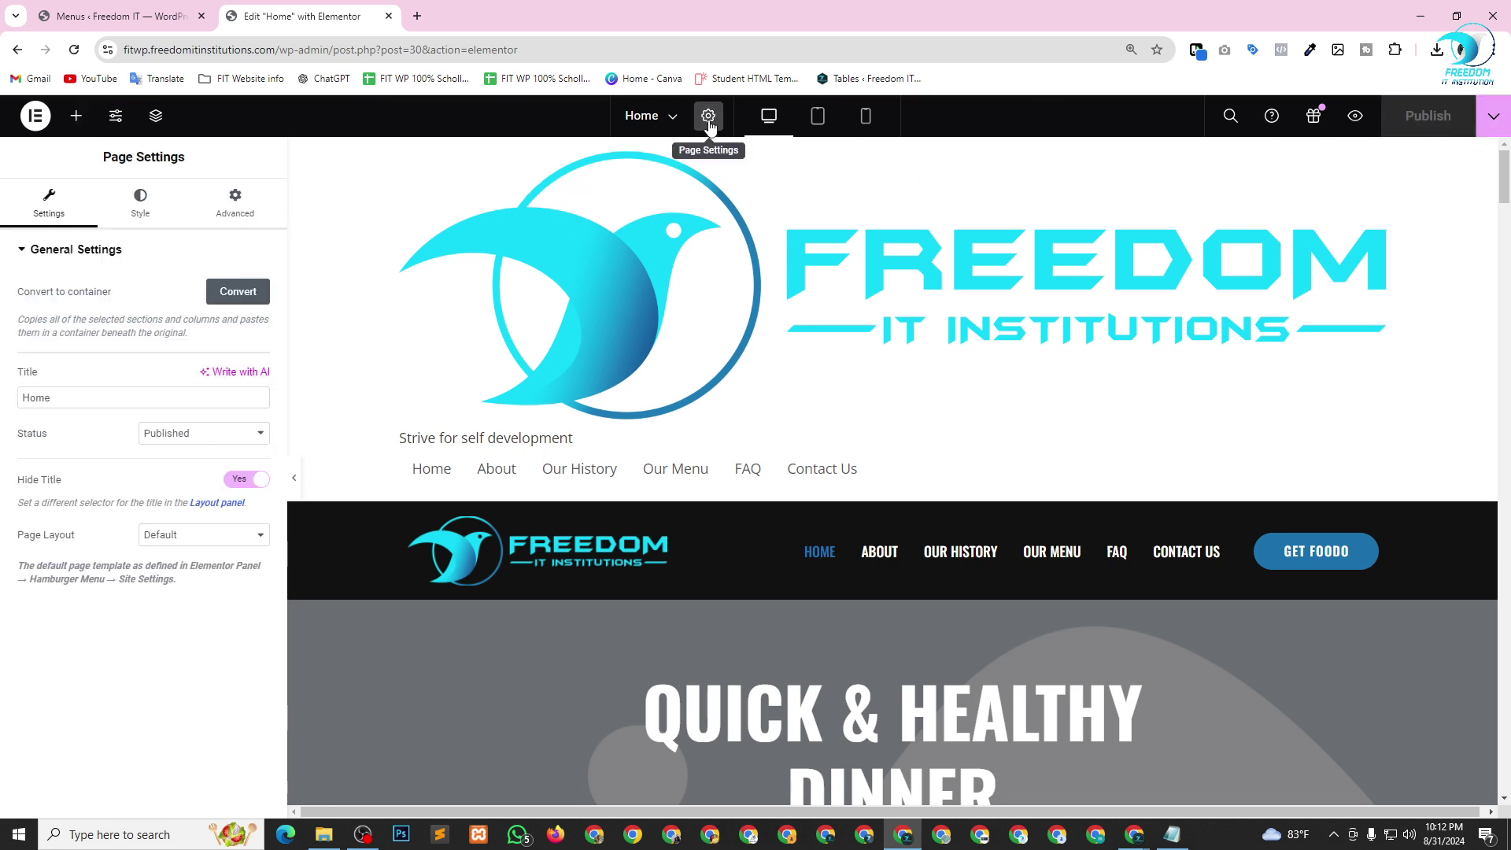
pyautogui.click(211, 536)
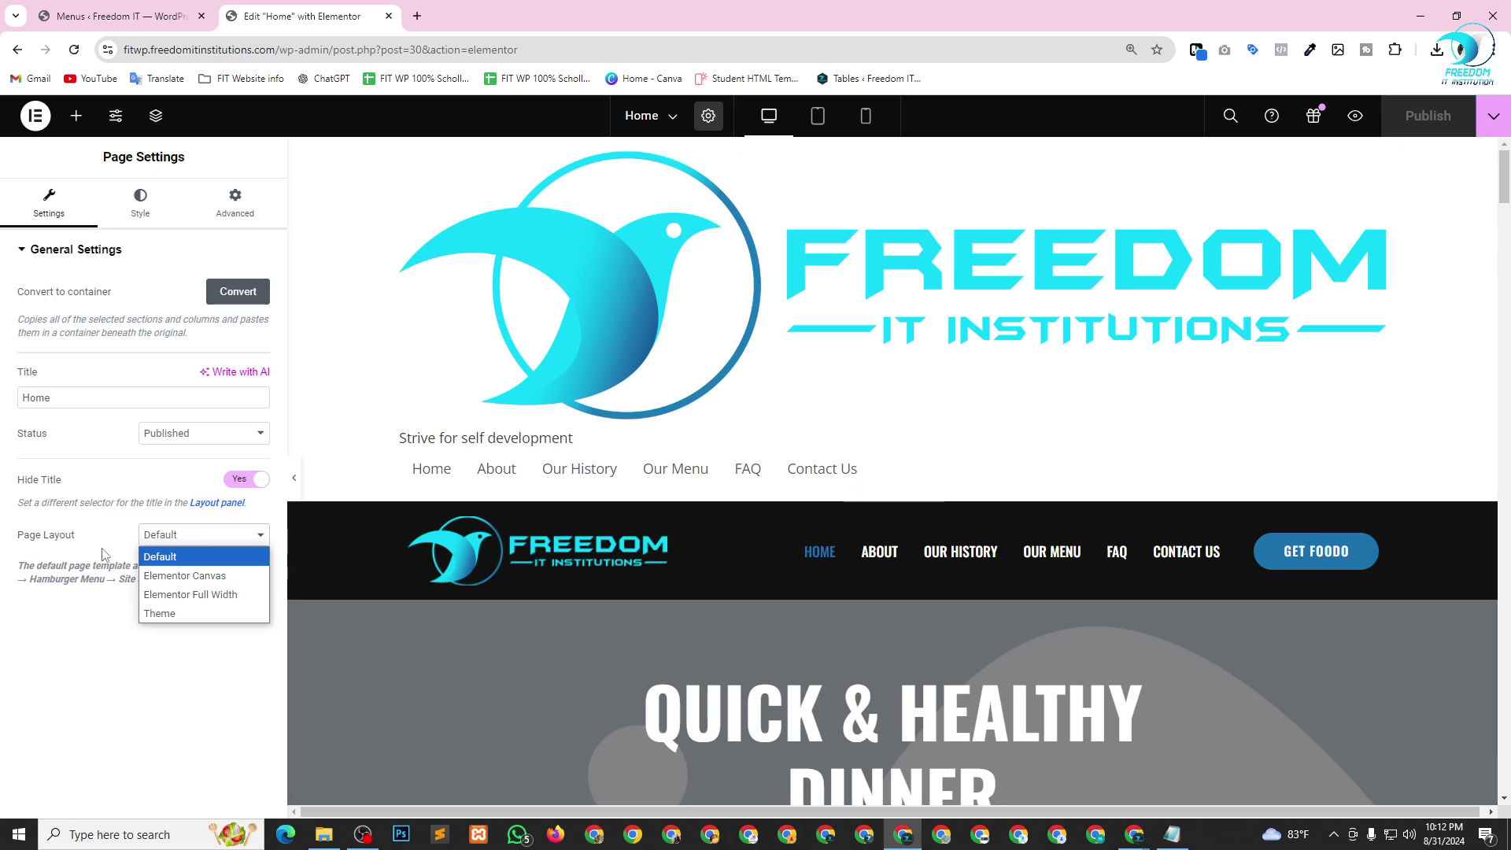
pyautogui.click(218, 579)
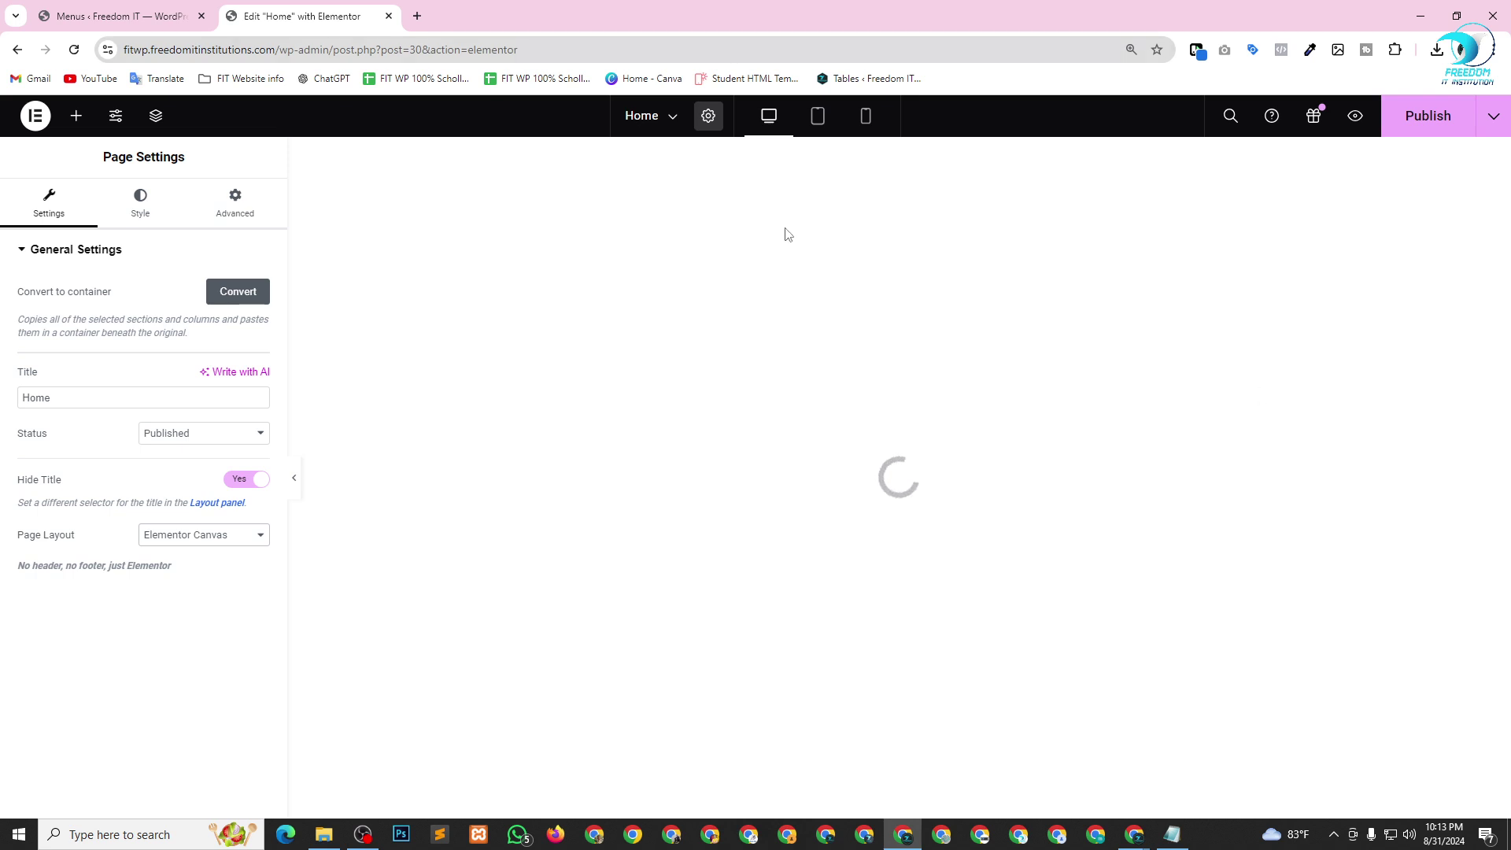
# Open the installed Foodo kit from the Template Kit page under the WordPress tools.
pyautogui.click(94, 14)
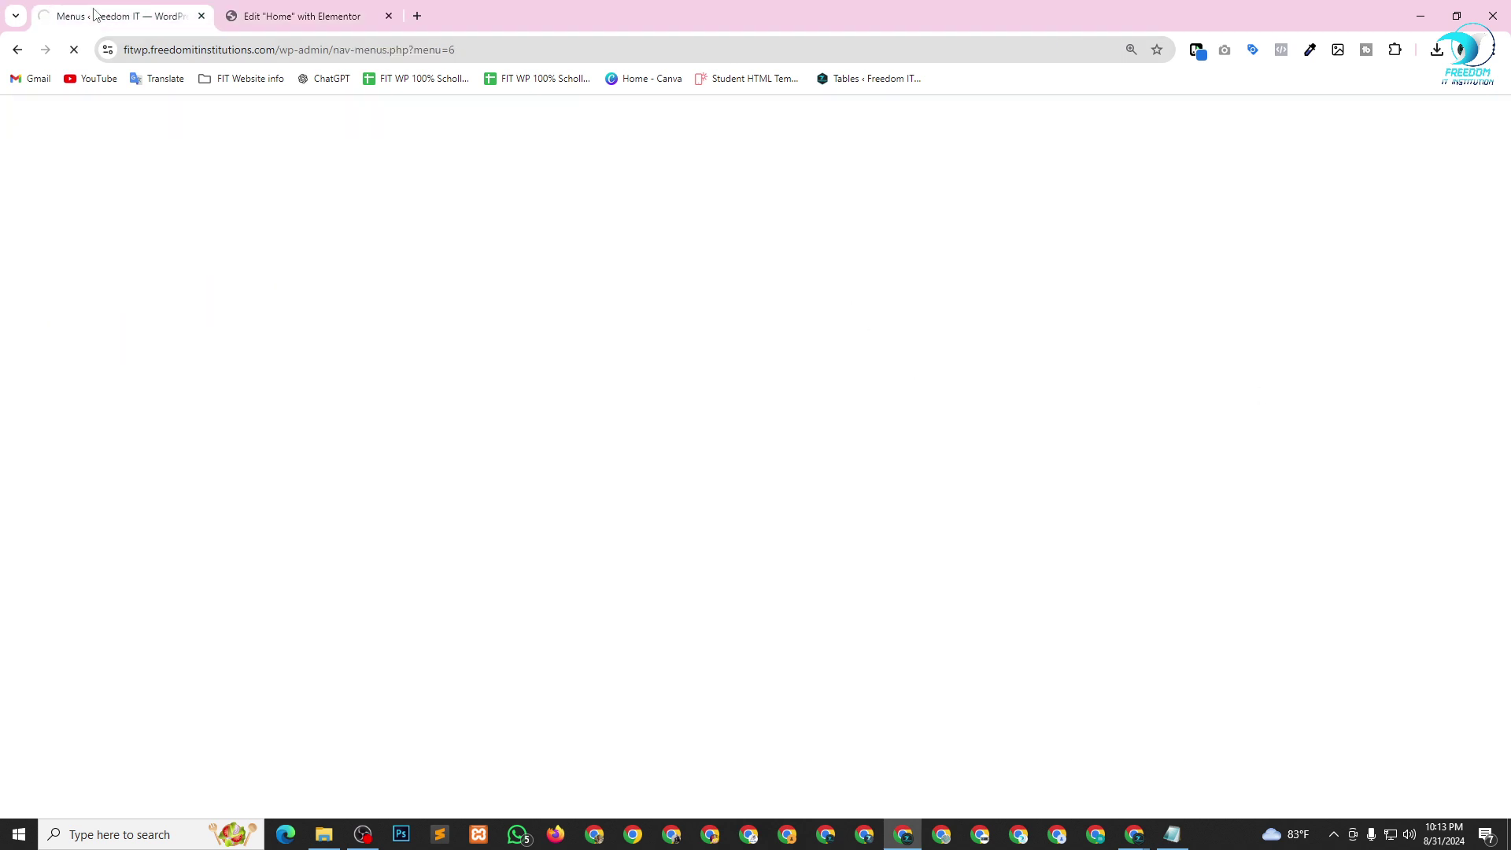
pyautogui.click(313, 14)
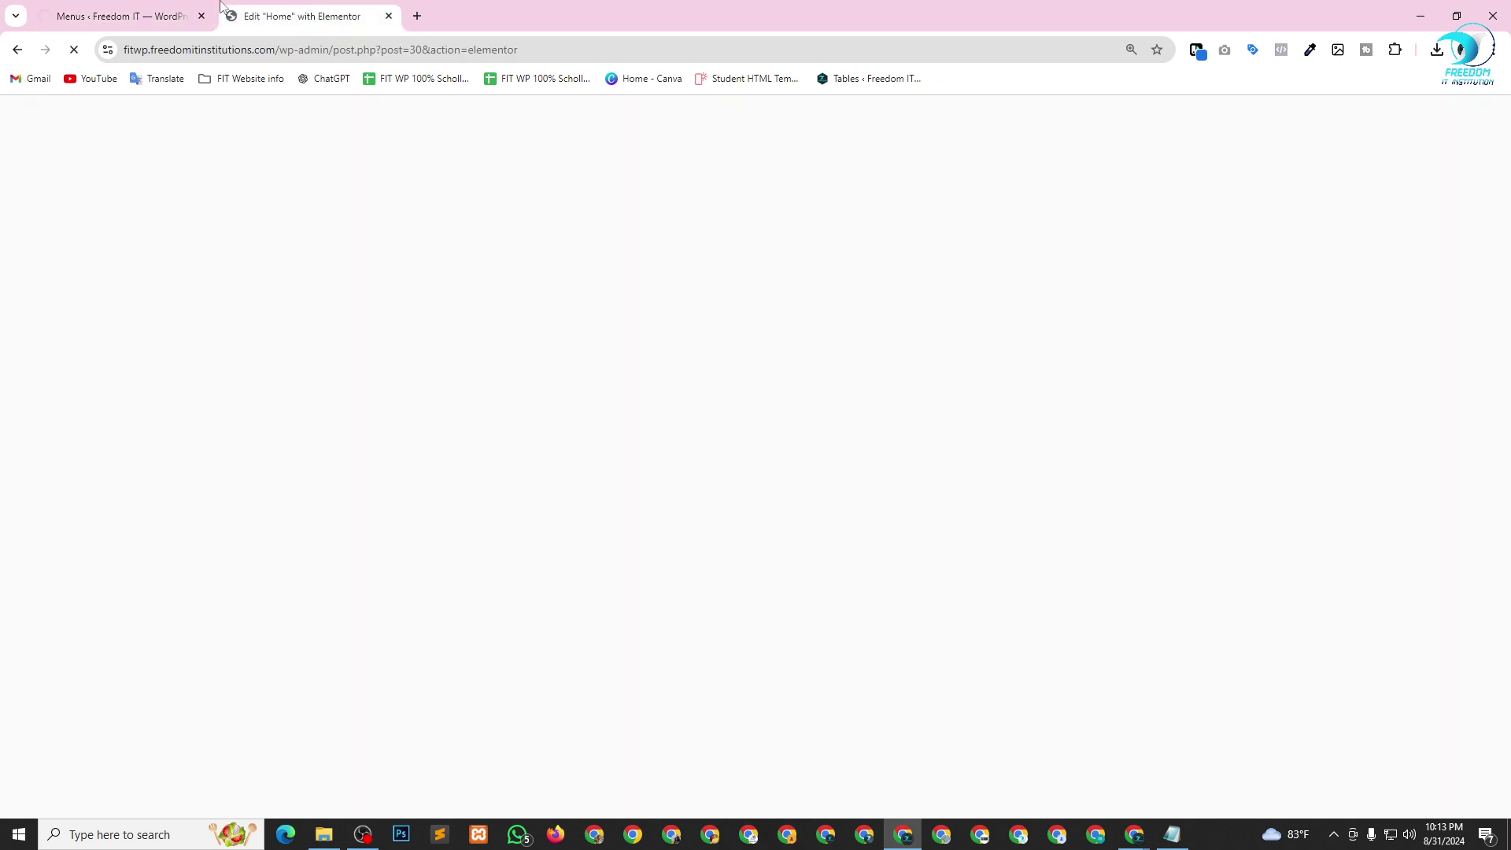
pyautogui.click(106, 16)
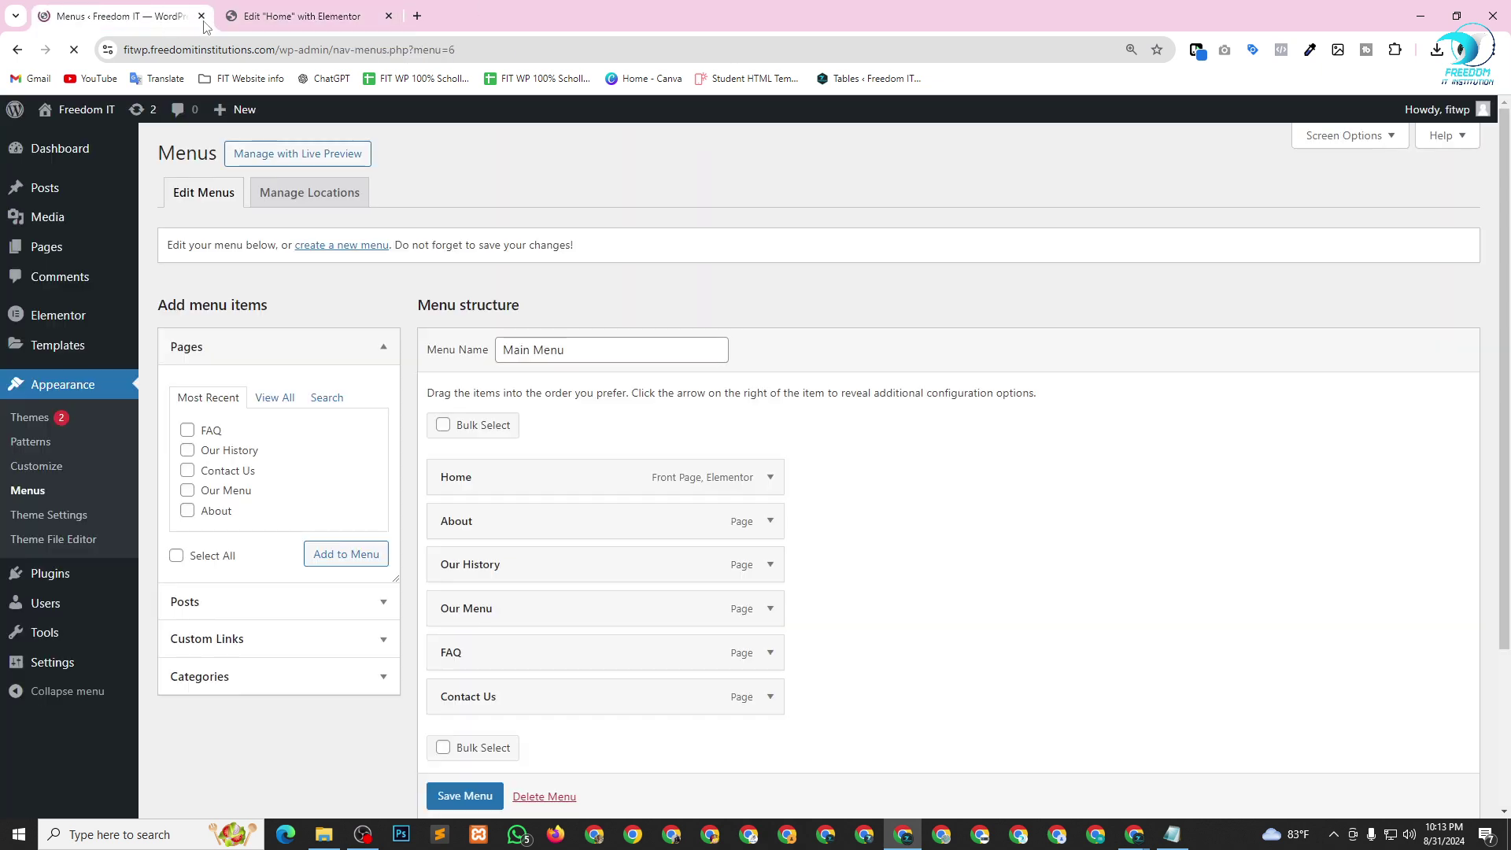
pyautogui.moveTo(48, 632)
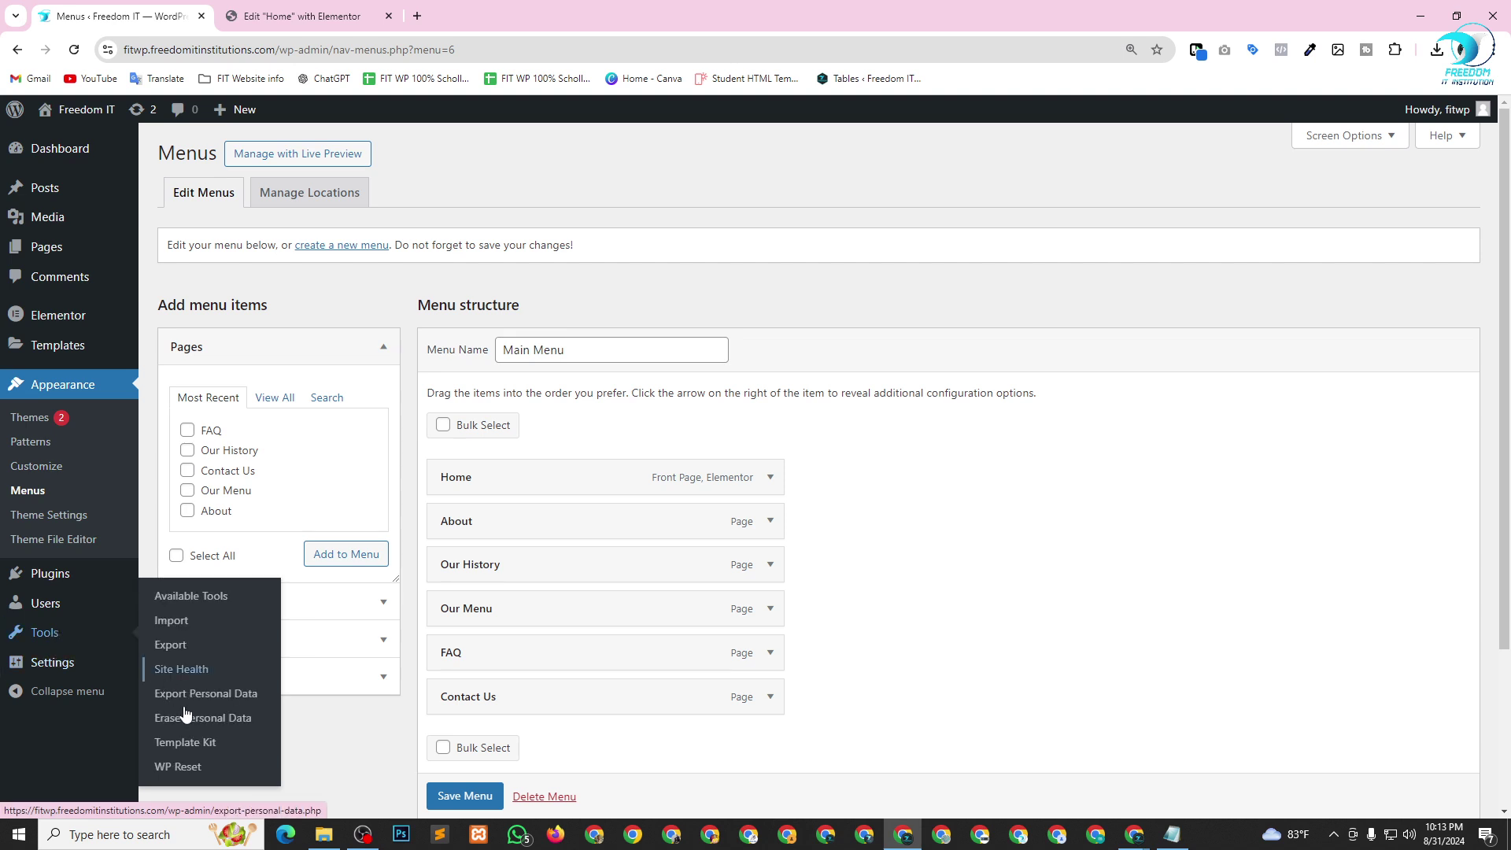
pyautogui.click(193, 743)
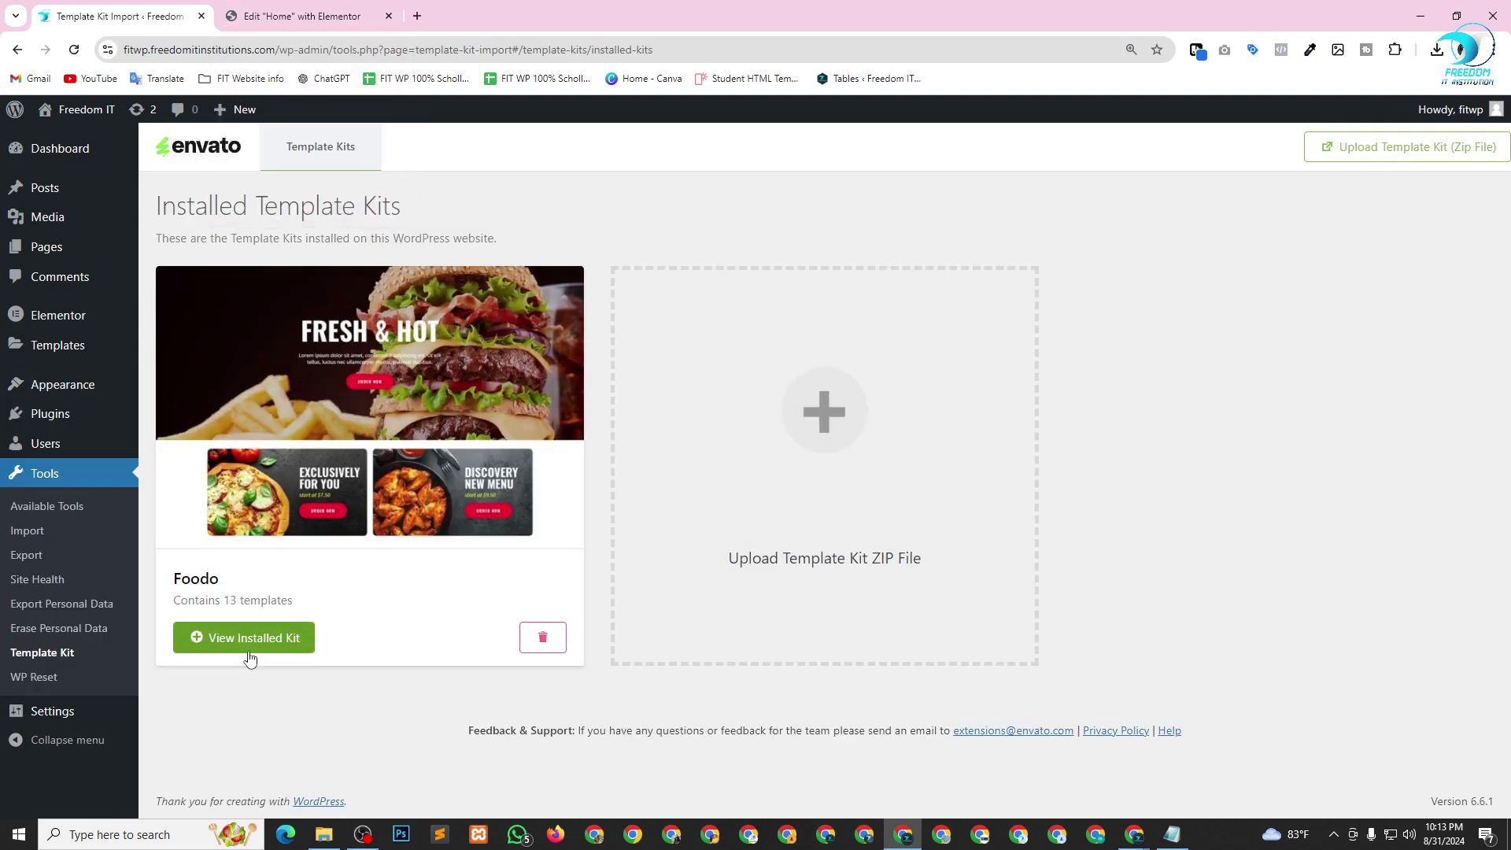
pyautogui.click(260, 637)
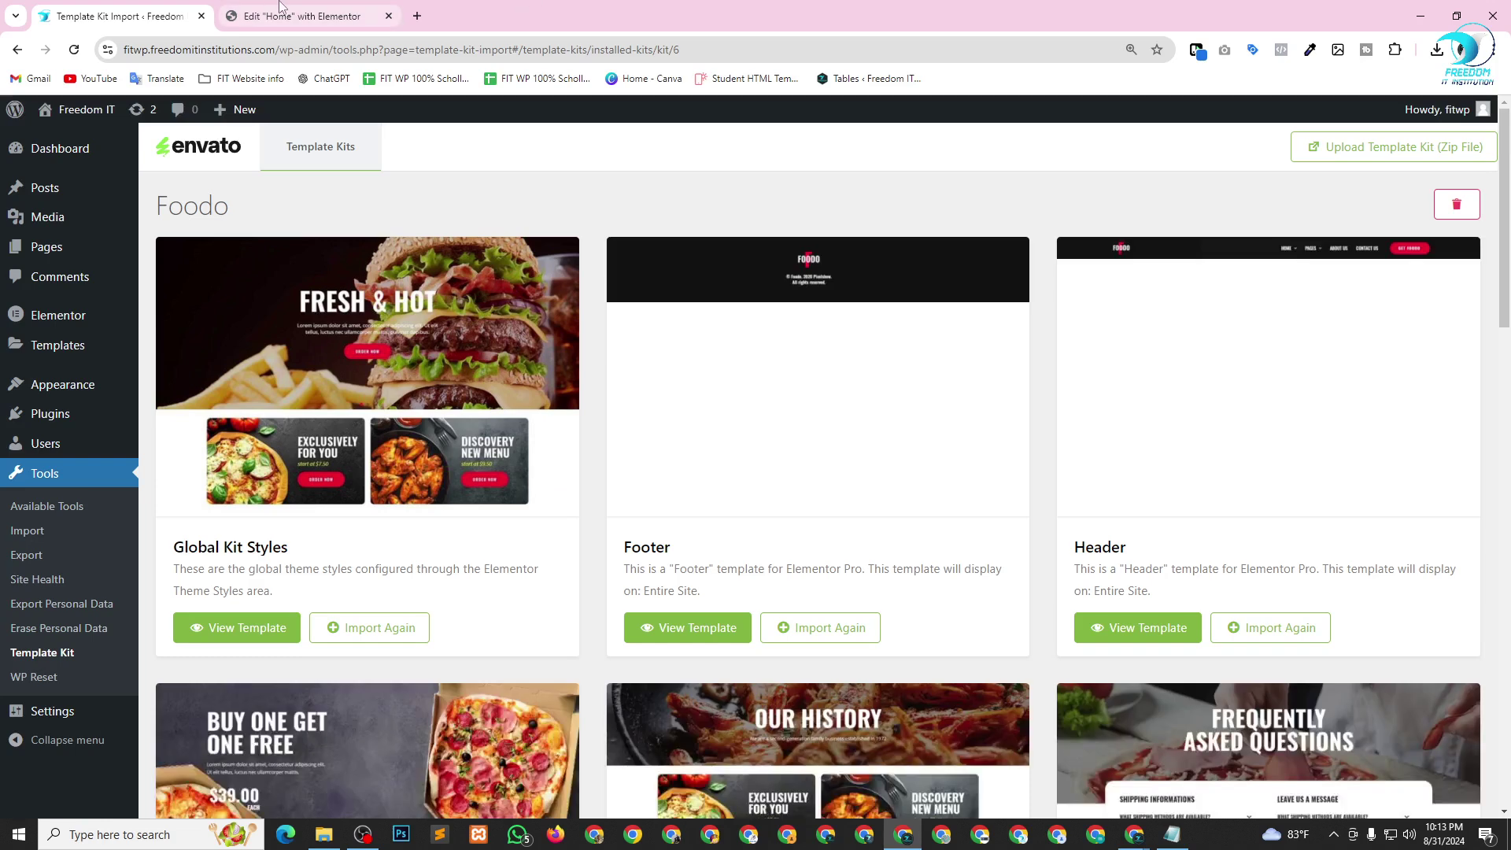
# Find the Home - 4 template in the Foodo kit and open it in Elementor in a new browser tab.
pyautogui.click(285, 16)
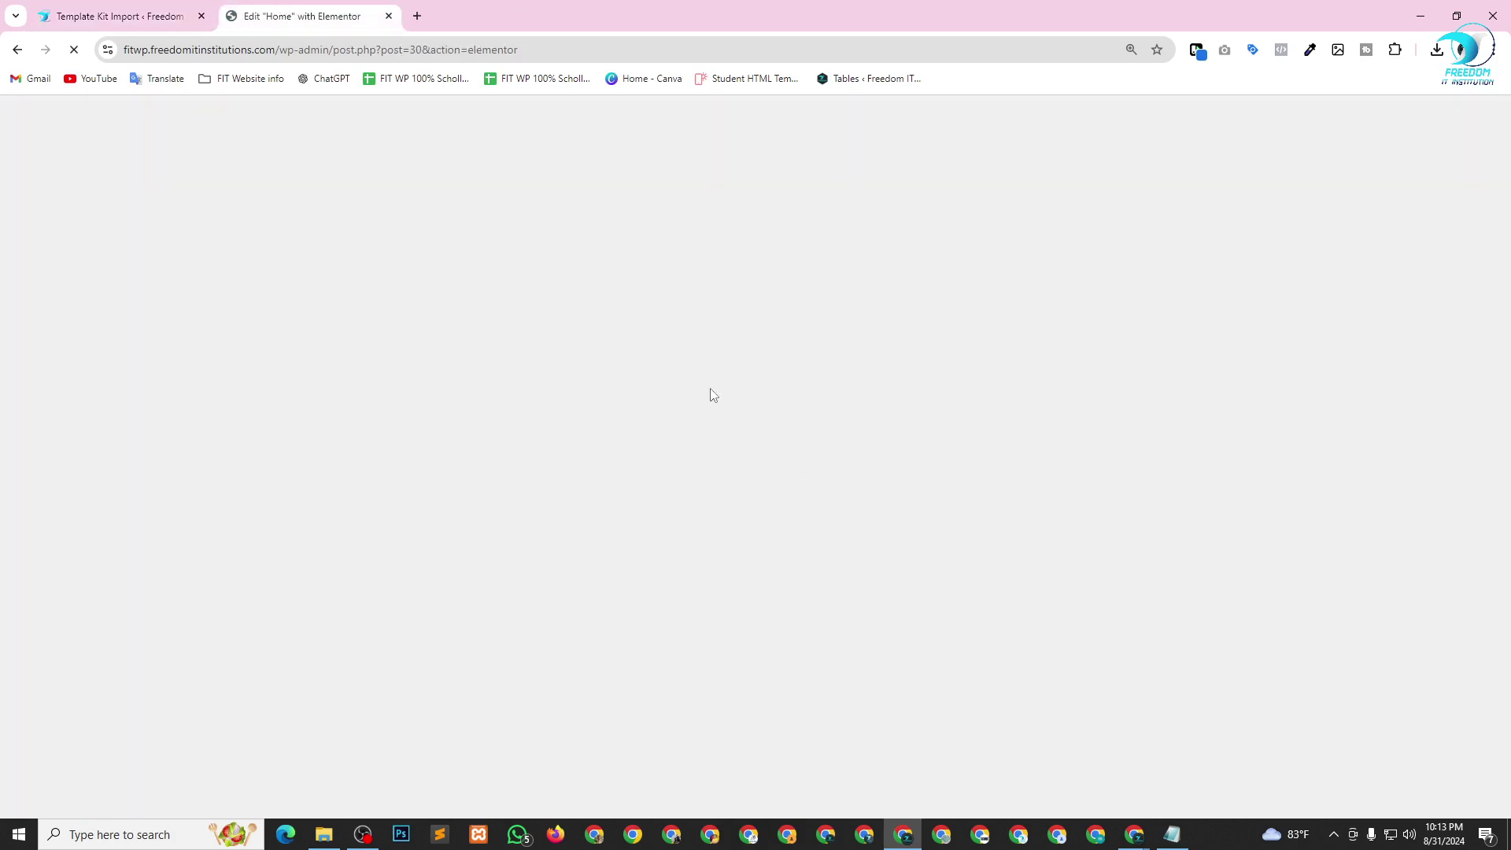
pyautogui.click(84, 9)
pyautogui.scroll(-4, 262, 639)
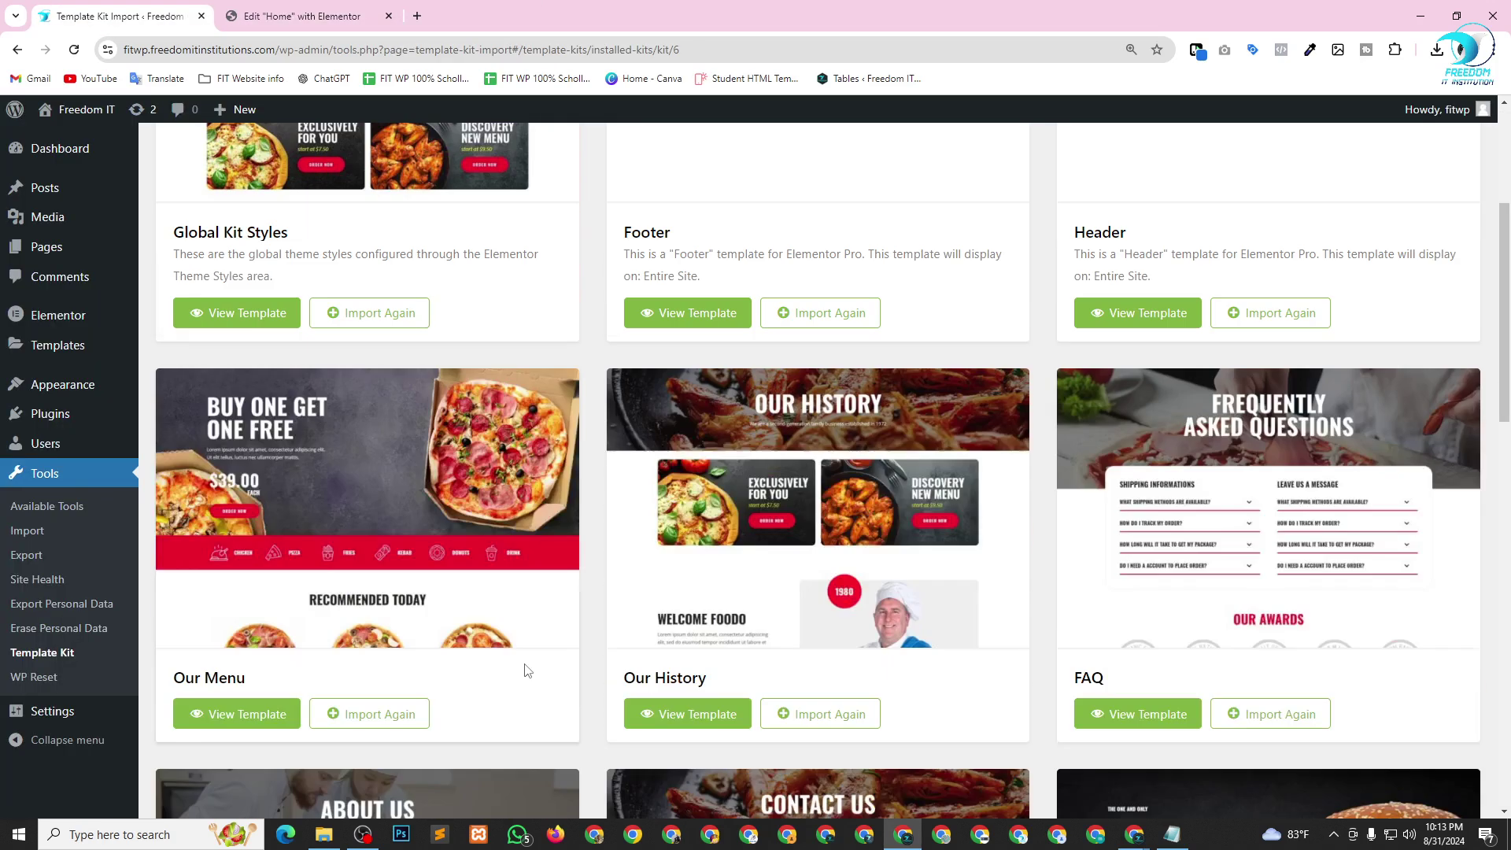
pyautogui.scroll(-6, 489, 671)
pyautogui.scroll(-5, 216, 624)
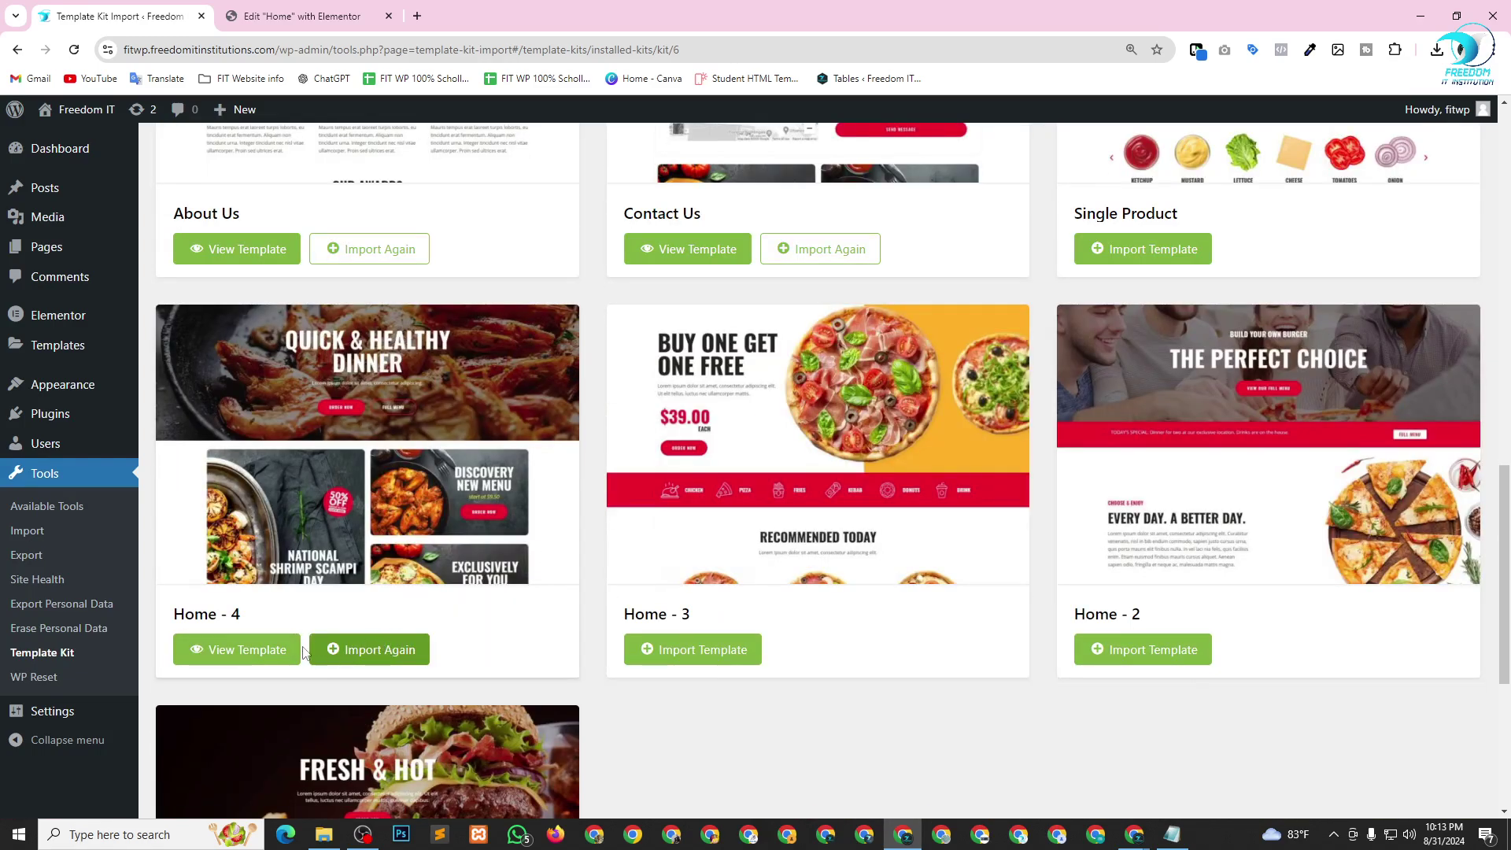
pyautogui.rightClick(252, 652)
pyautogui.click(309, 476)
pyautogui.click(299, 16)
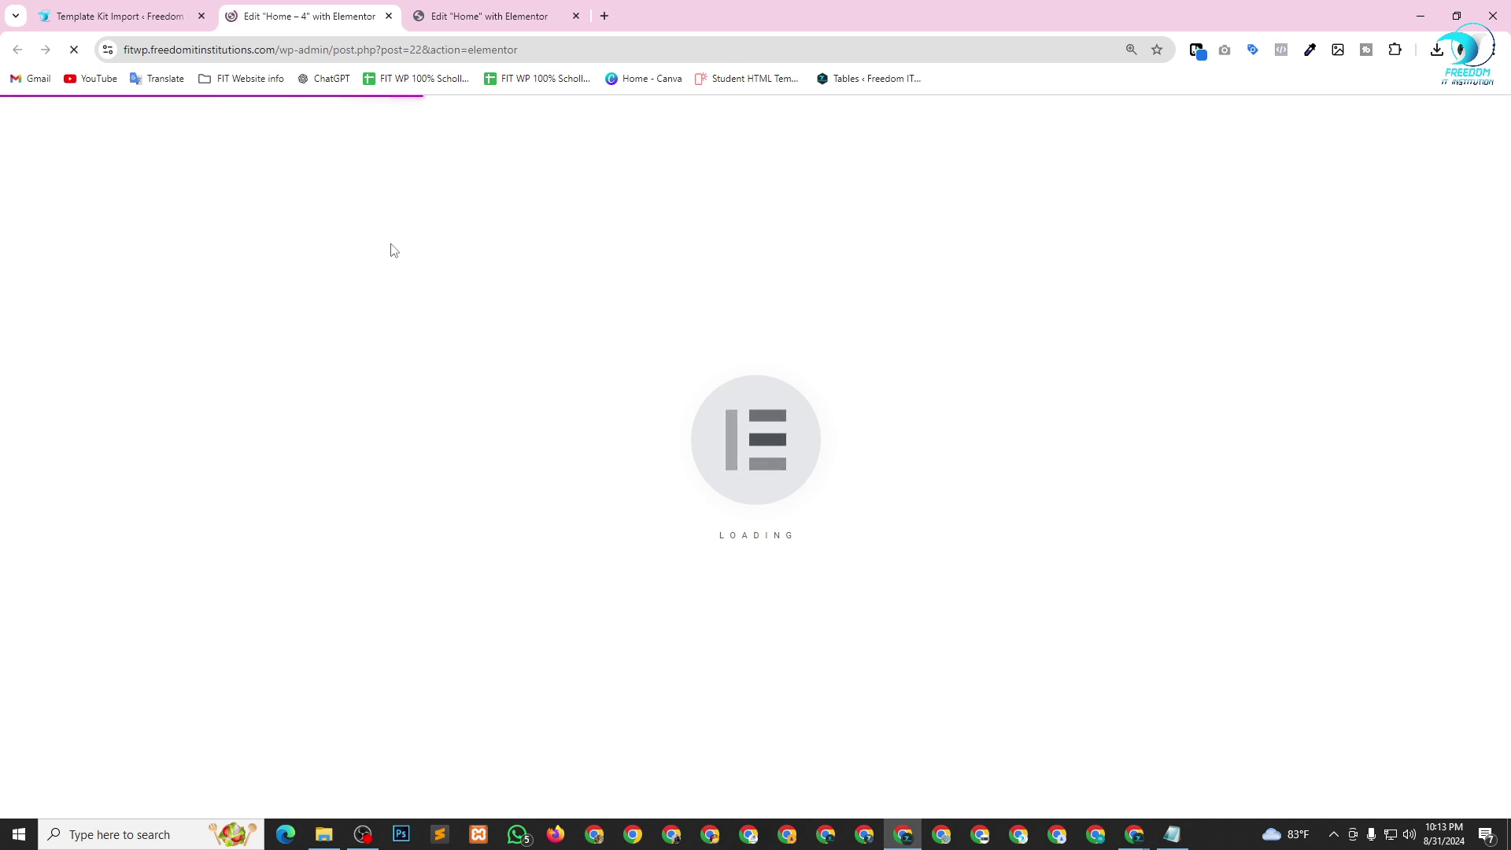
# Check whether the Home and Home - 4 editors have loaded and close the stalled Home editor tab.
pyautogui.click(431, 6)
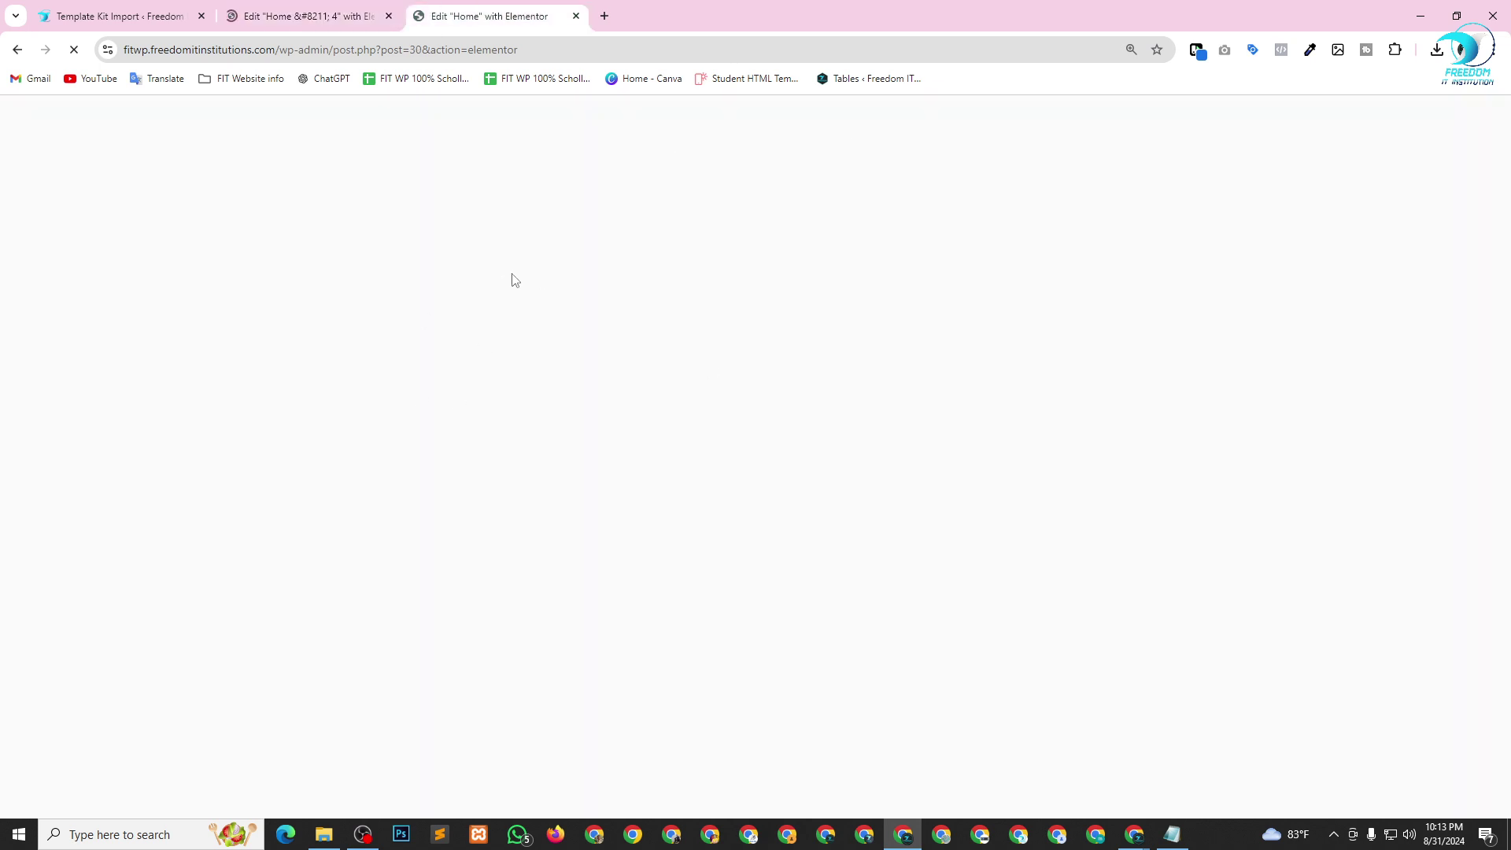
pyautogui.click(283, 6)
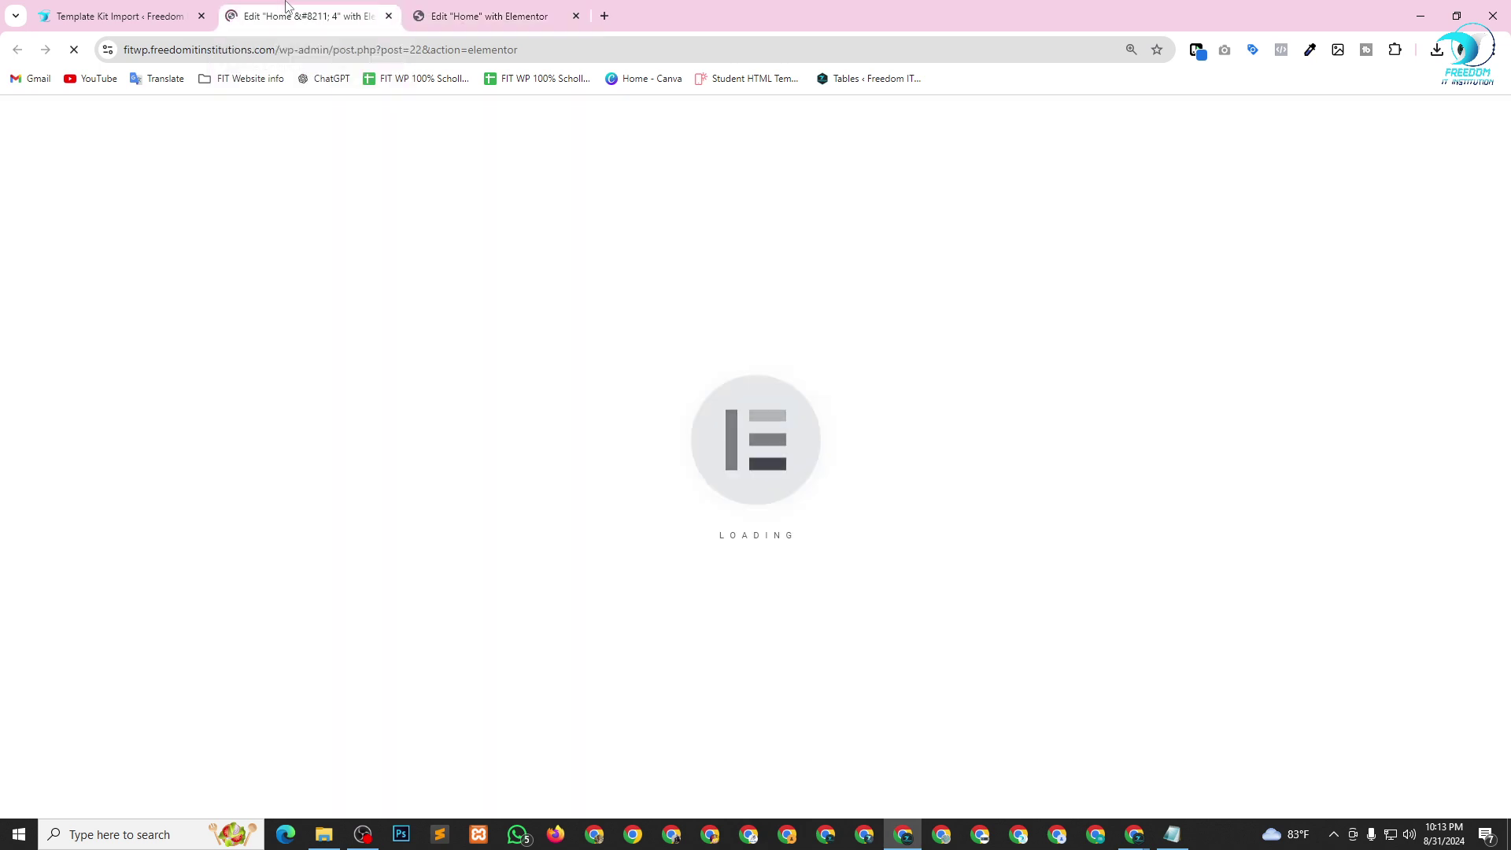
pyautogui.click(484, 11)
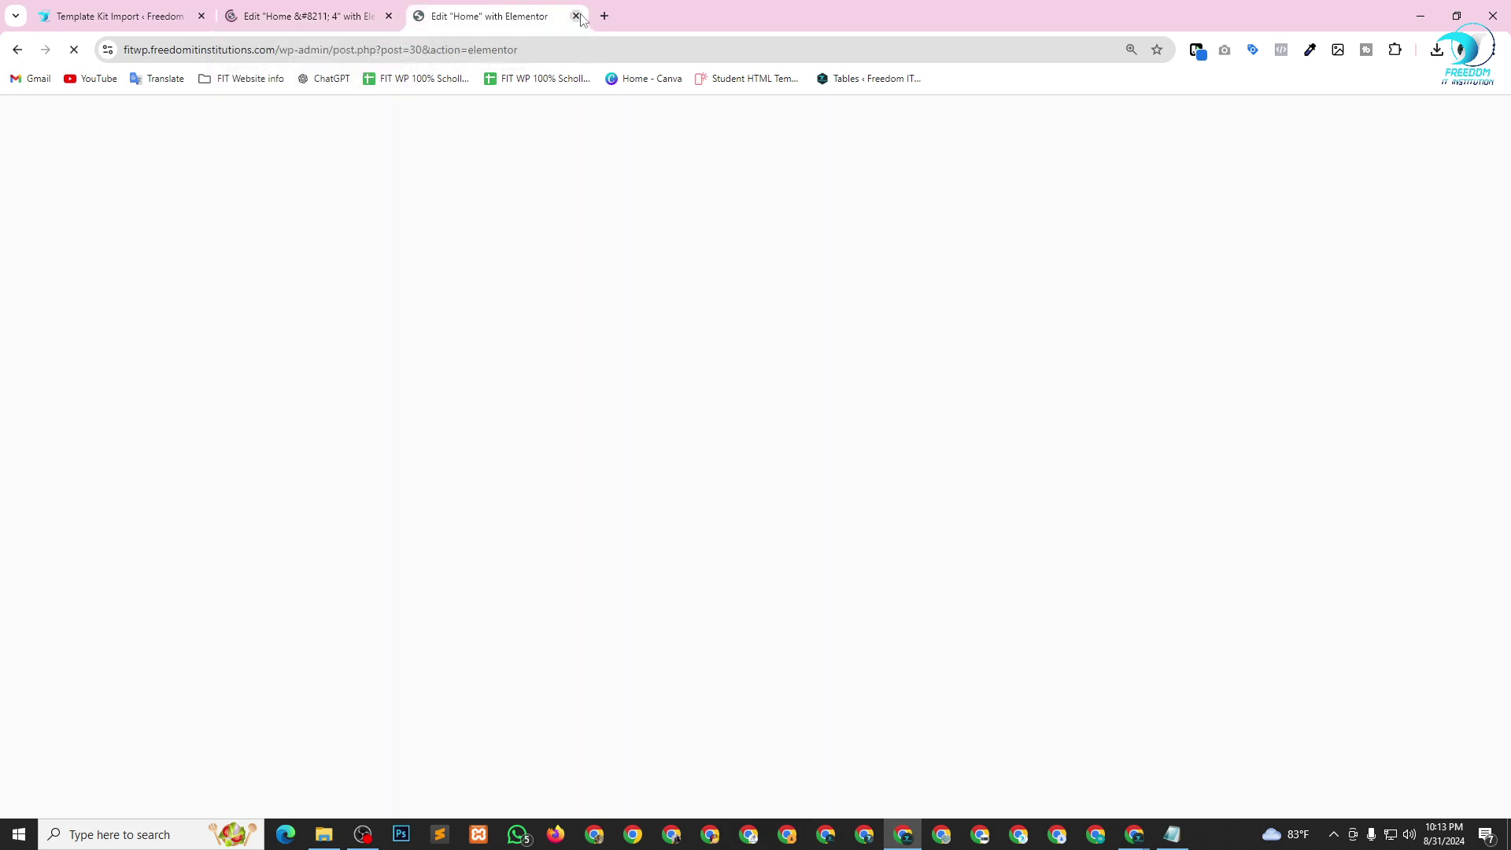
pyautogui.hotkey('ctrl', 'w')
# Try to load fitwp.freedomitinstitutions.com in the unresponsive Home - 4 editor's tab, and close that tab.
pyautogui.click(287, 47)
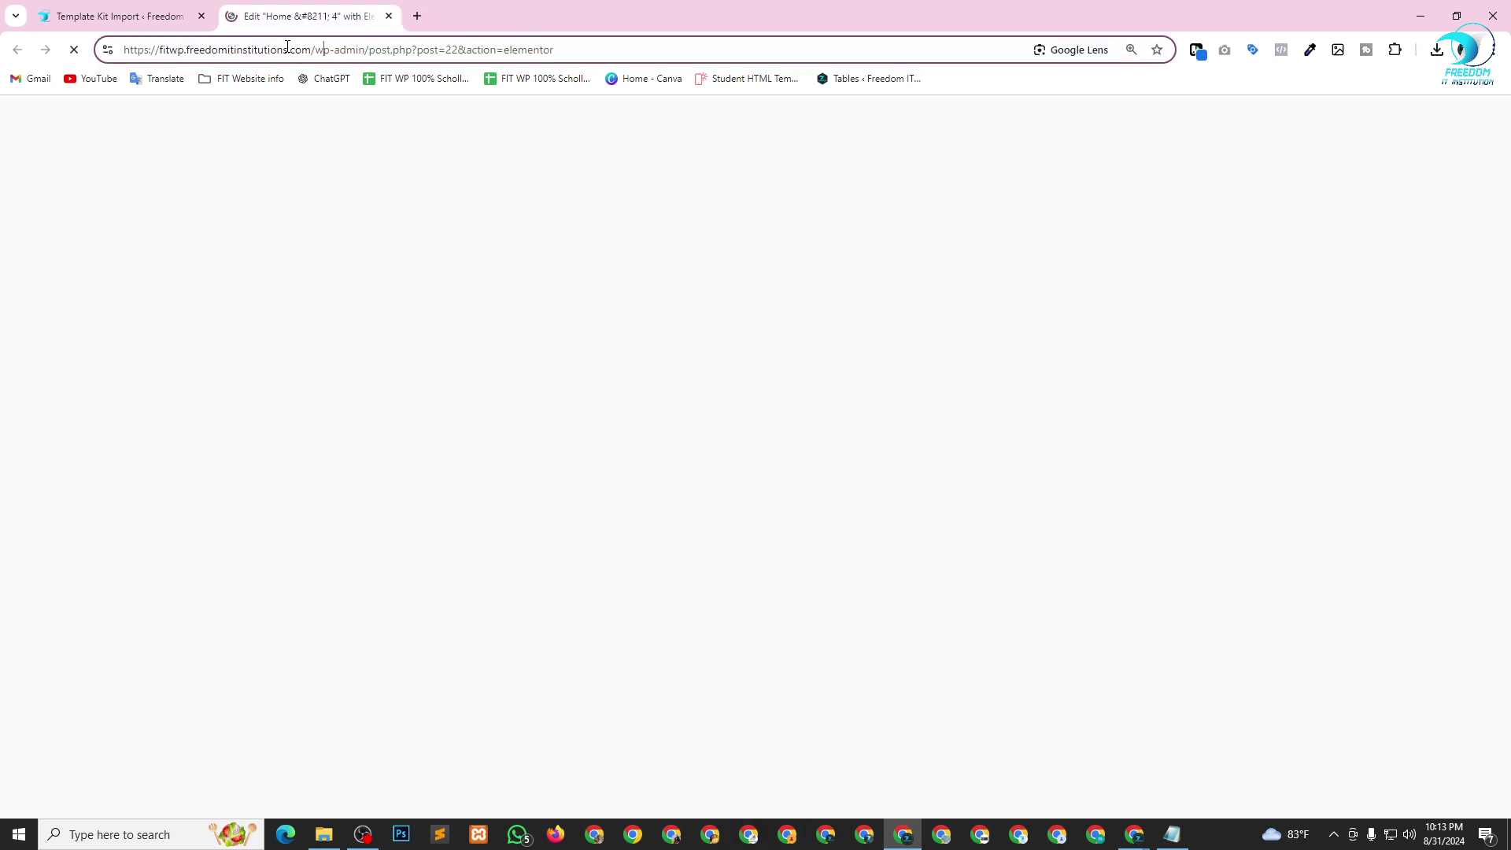
pyautogui.moveTo(314, 45); pyautogui.dragTo(681, 50)
pyautogui.press('BackSpace')
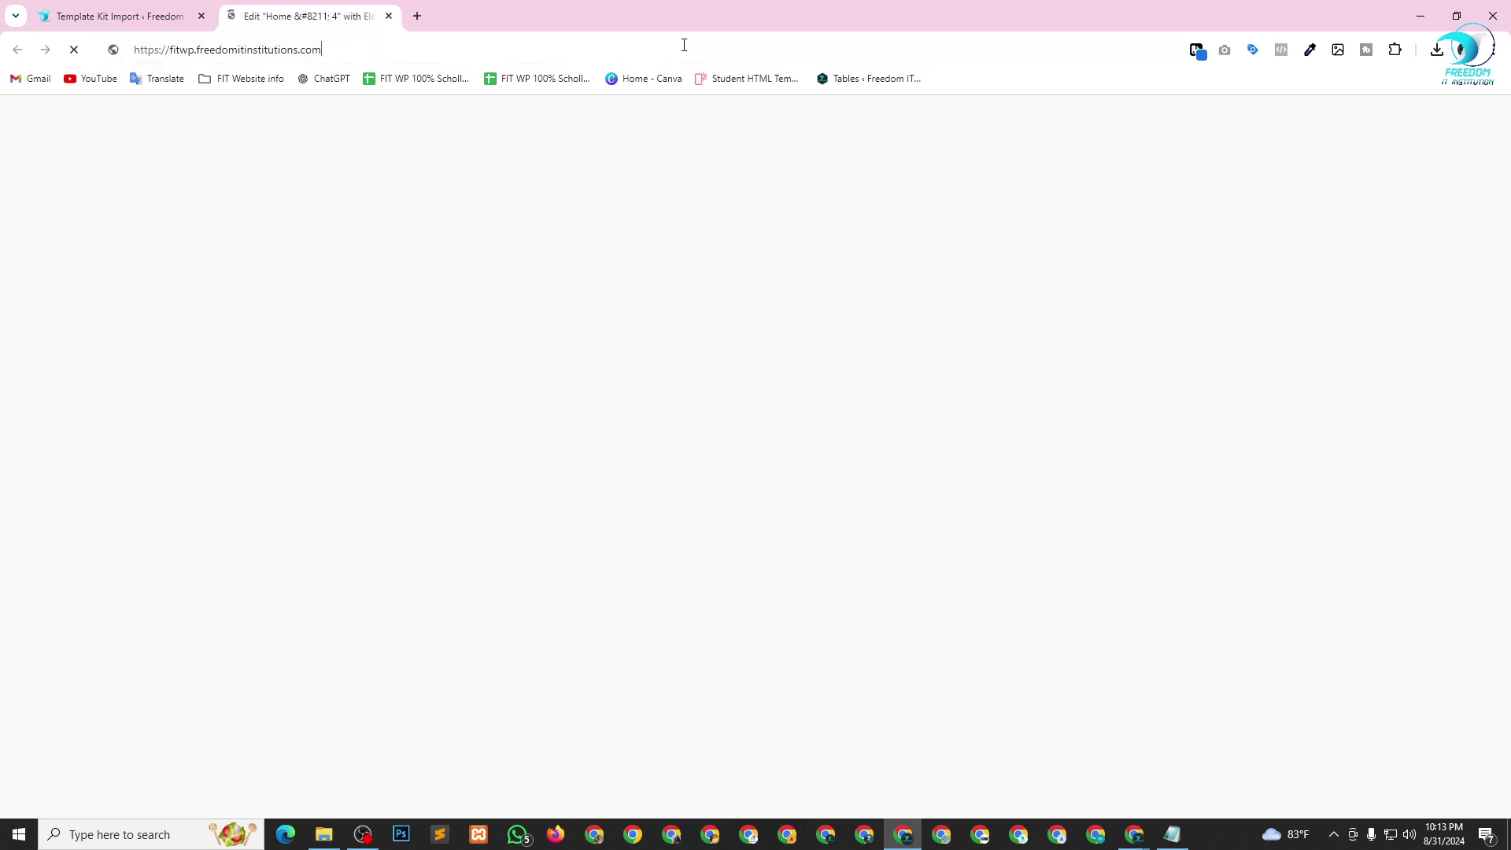
pyautogui.press('Return')
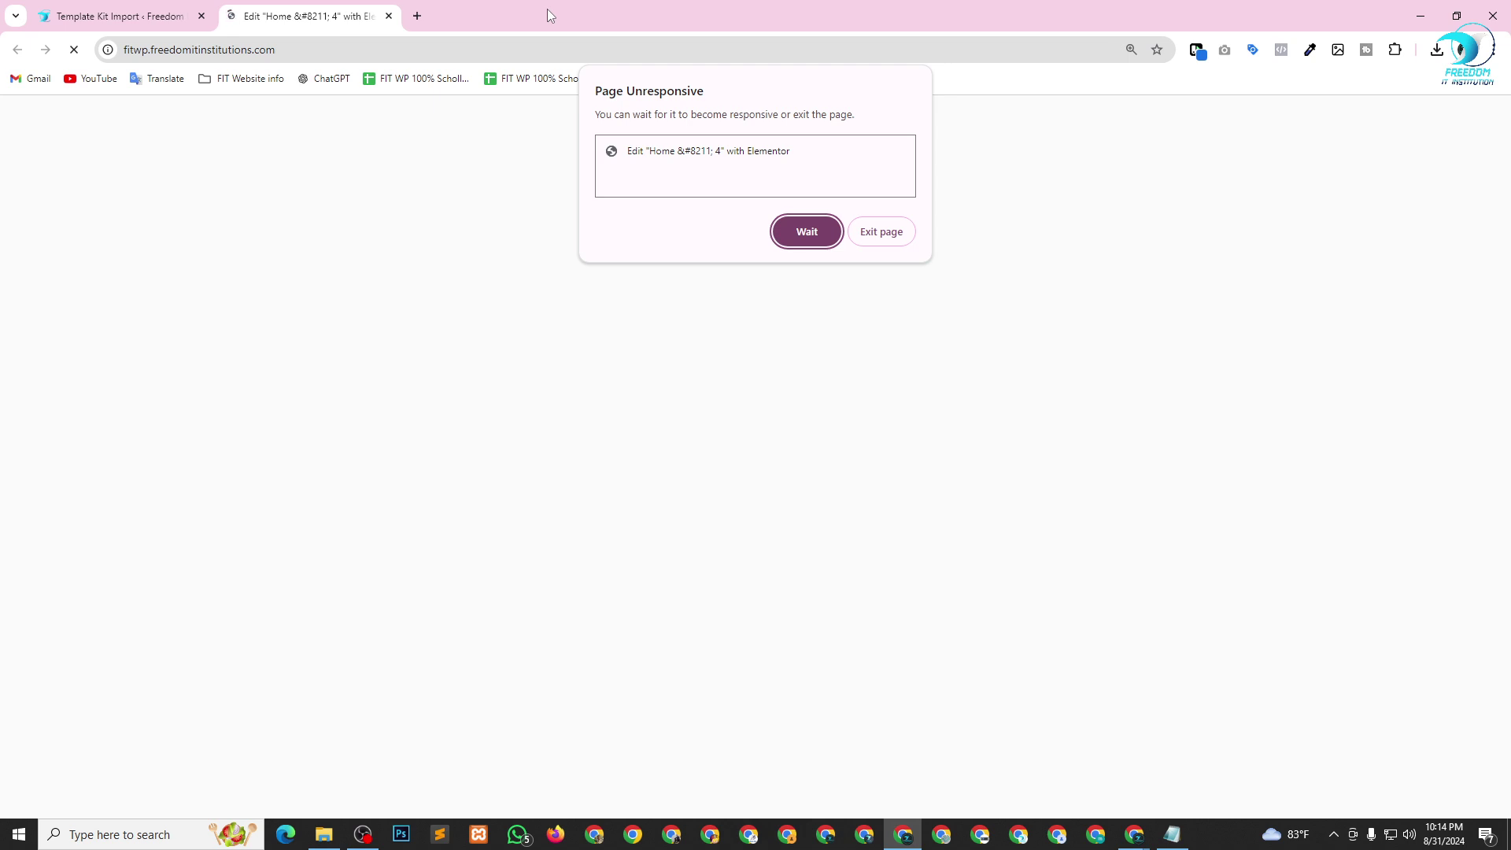
pyautogui.click(807, 232)
pyautogui.click(155, 14)
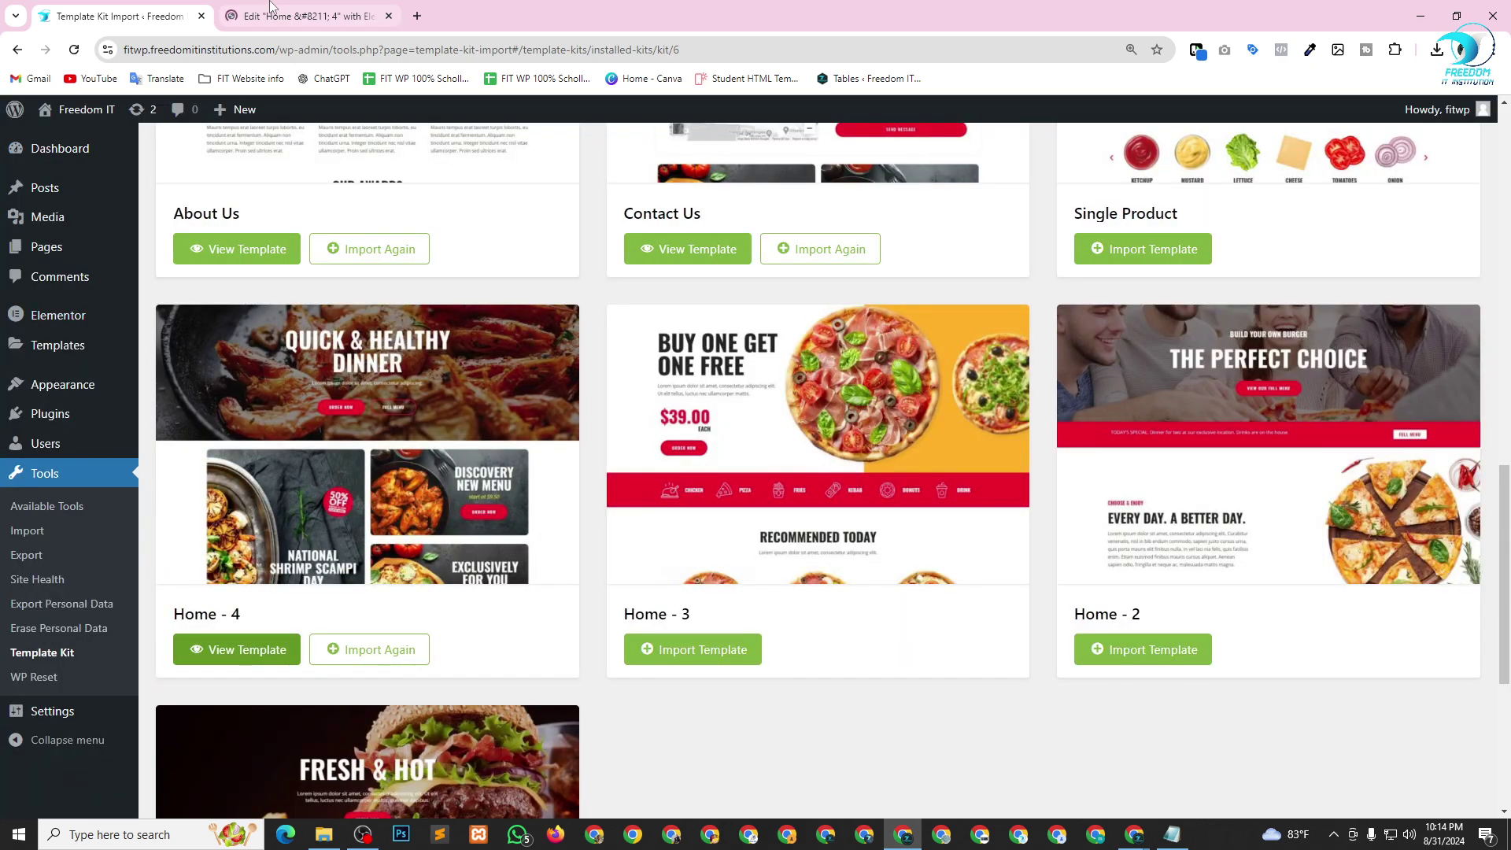
pyautogui.click(346, 28)
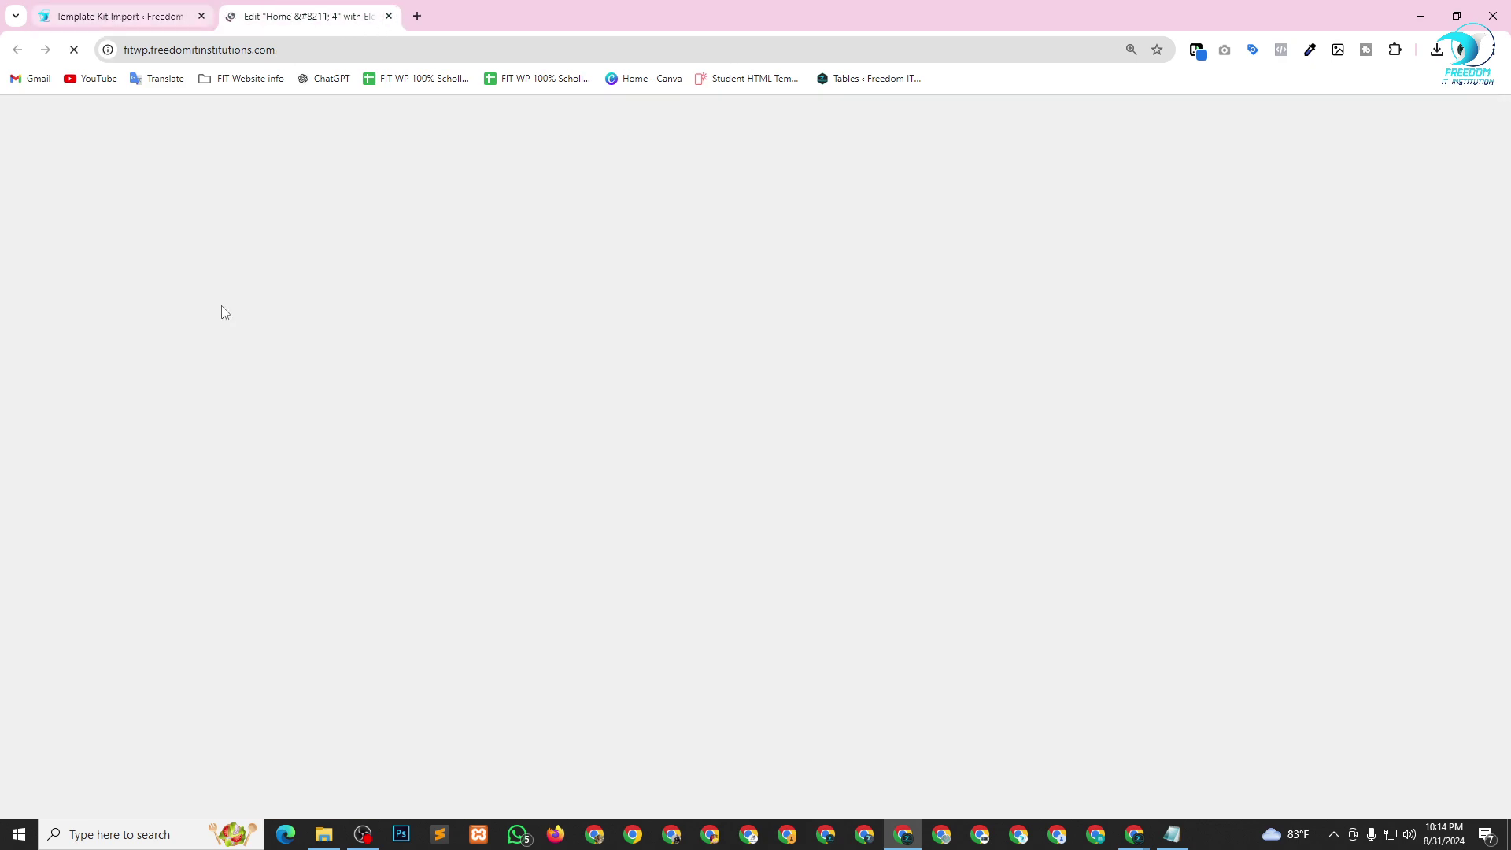
pyautogui.click(136, 7)
# Open the live site in a new tab, reopen its Home page in Elementor and check the header and hero section.
pyautogui.scroll(7, 94, 328)
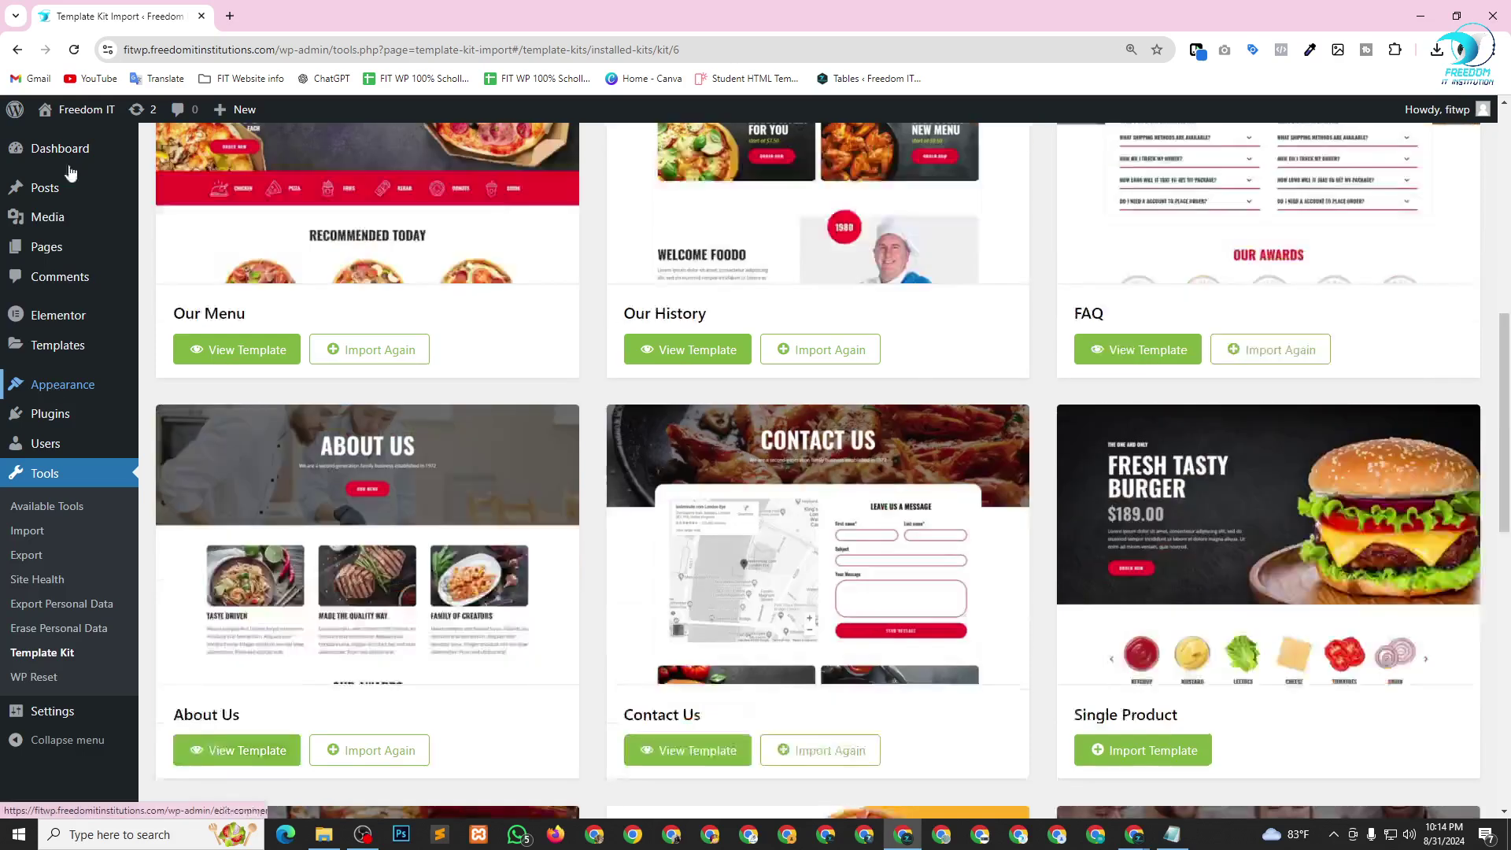
pyautogui.rightClick(60, 144)
pyautogui.click(91, 155)
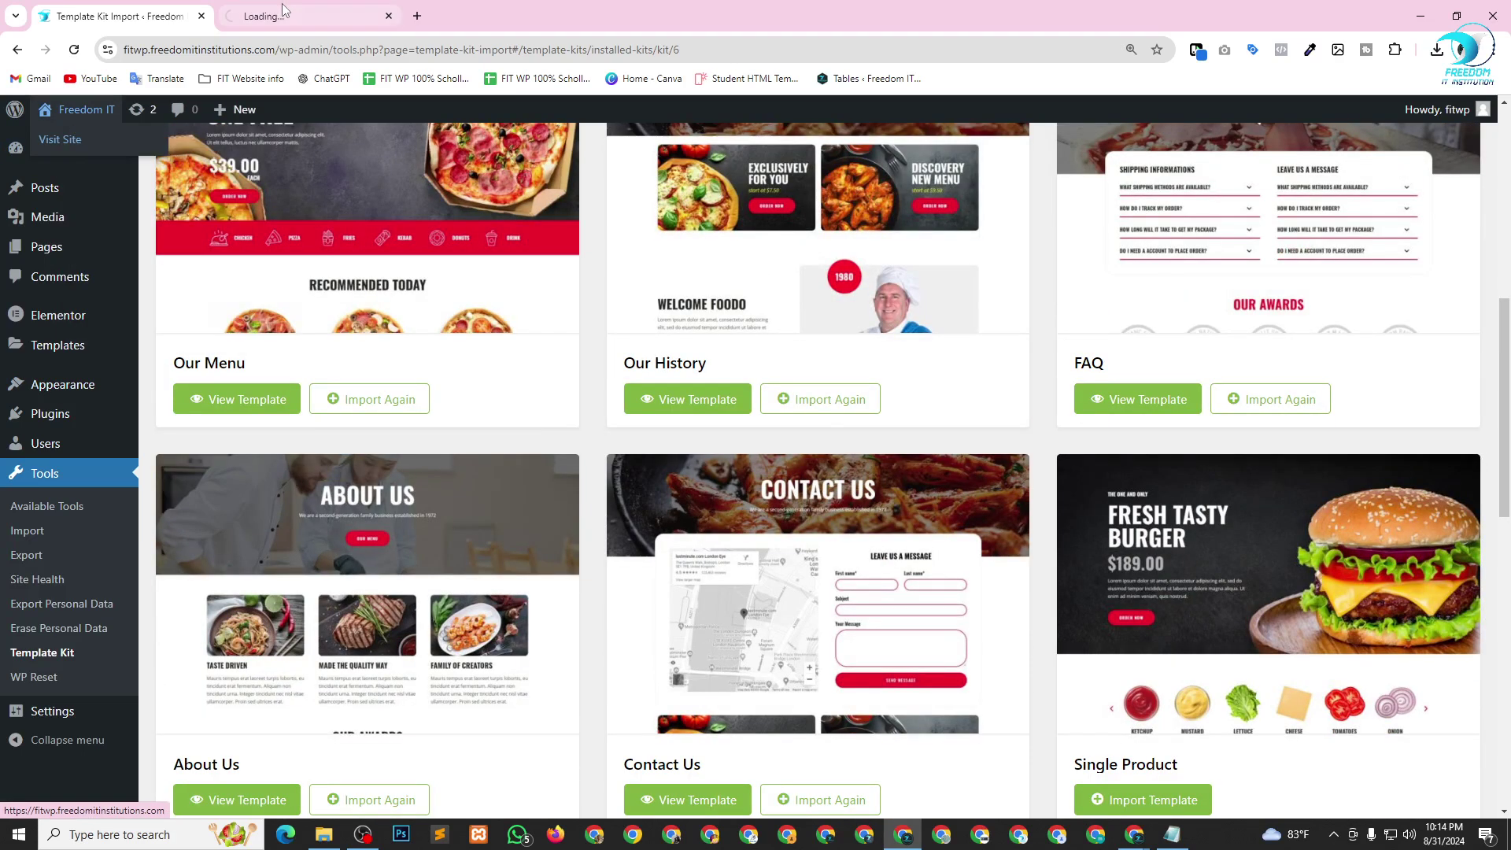
pyautogui.click(287, 14)
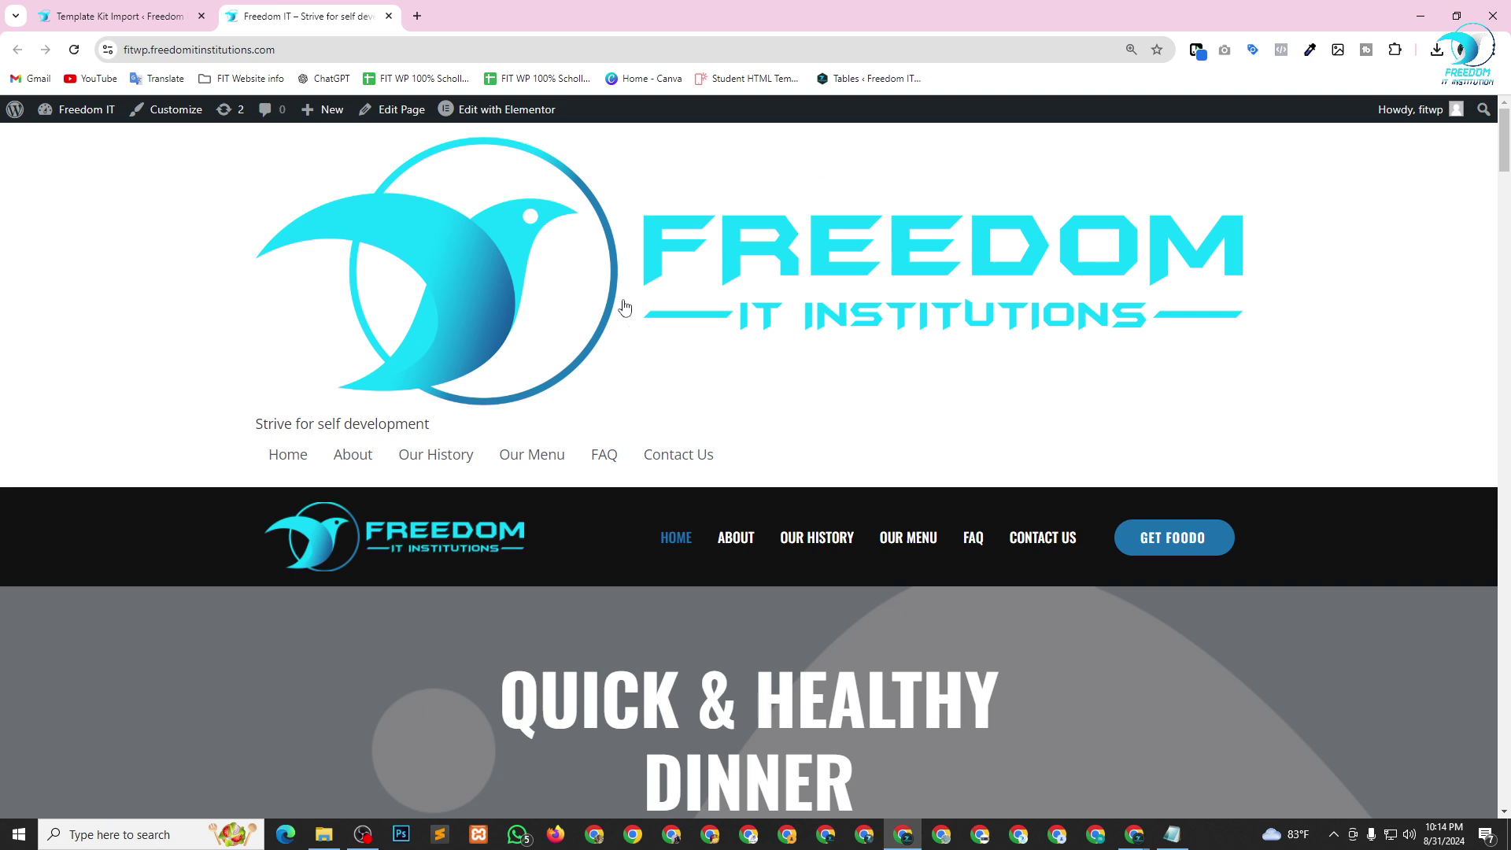
pyautogui.click(482, 117)
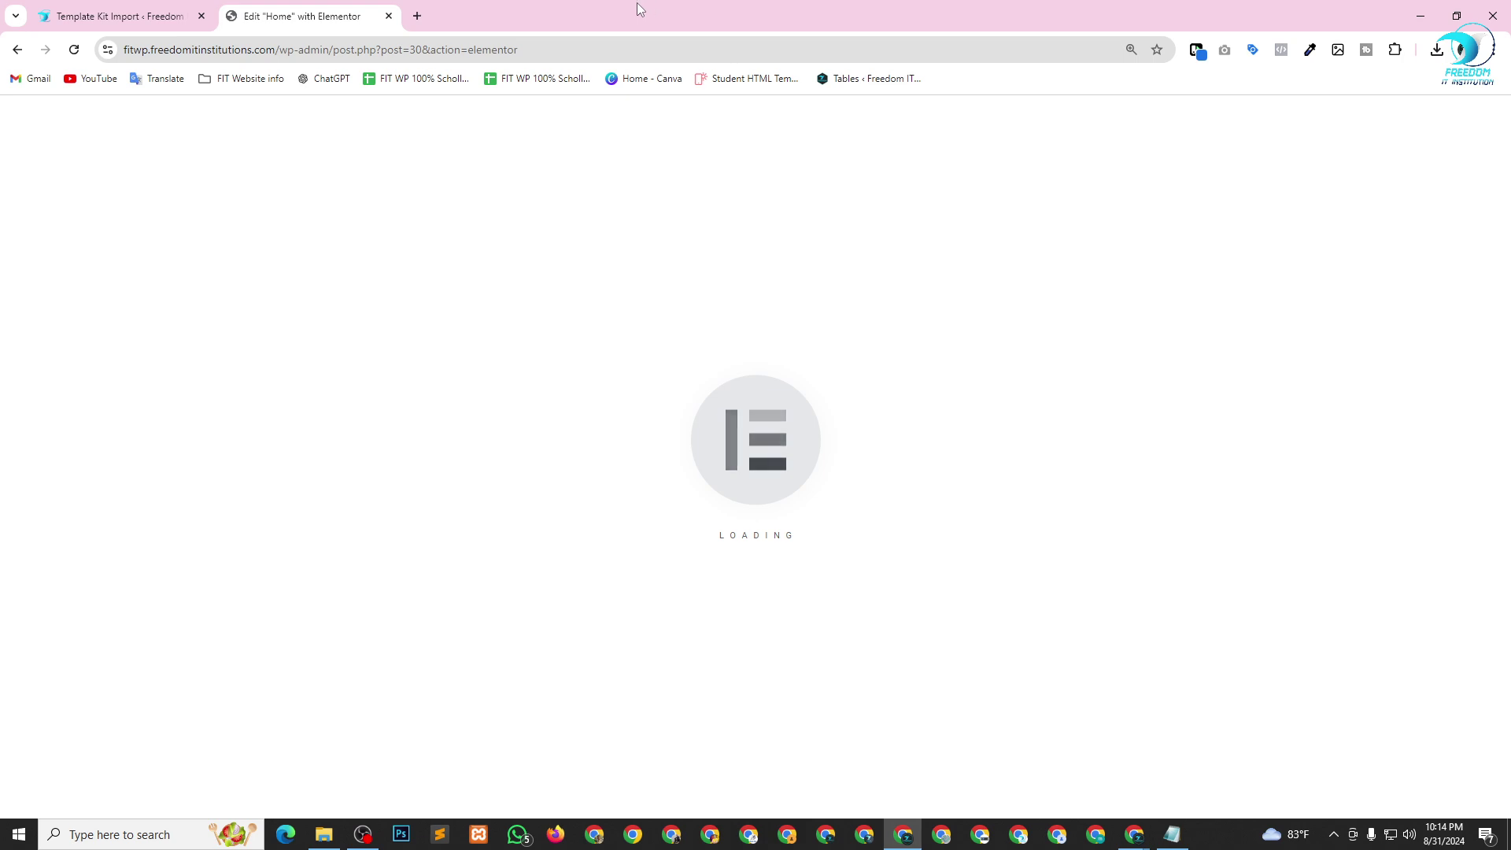
pyautogui.click(110, 16)
pyautogui.click(299, 15)
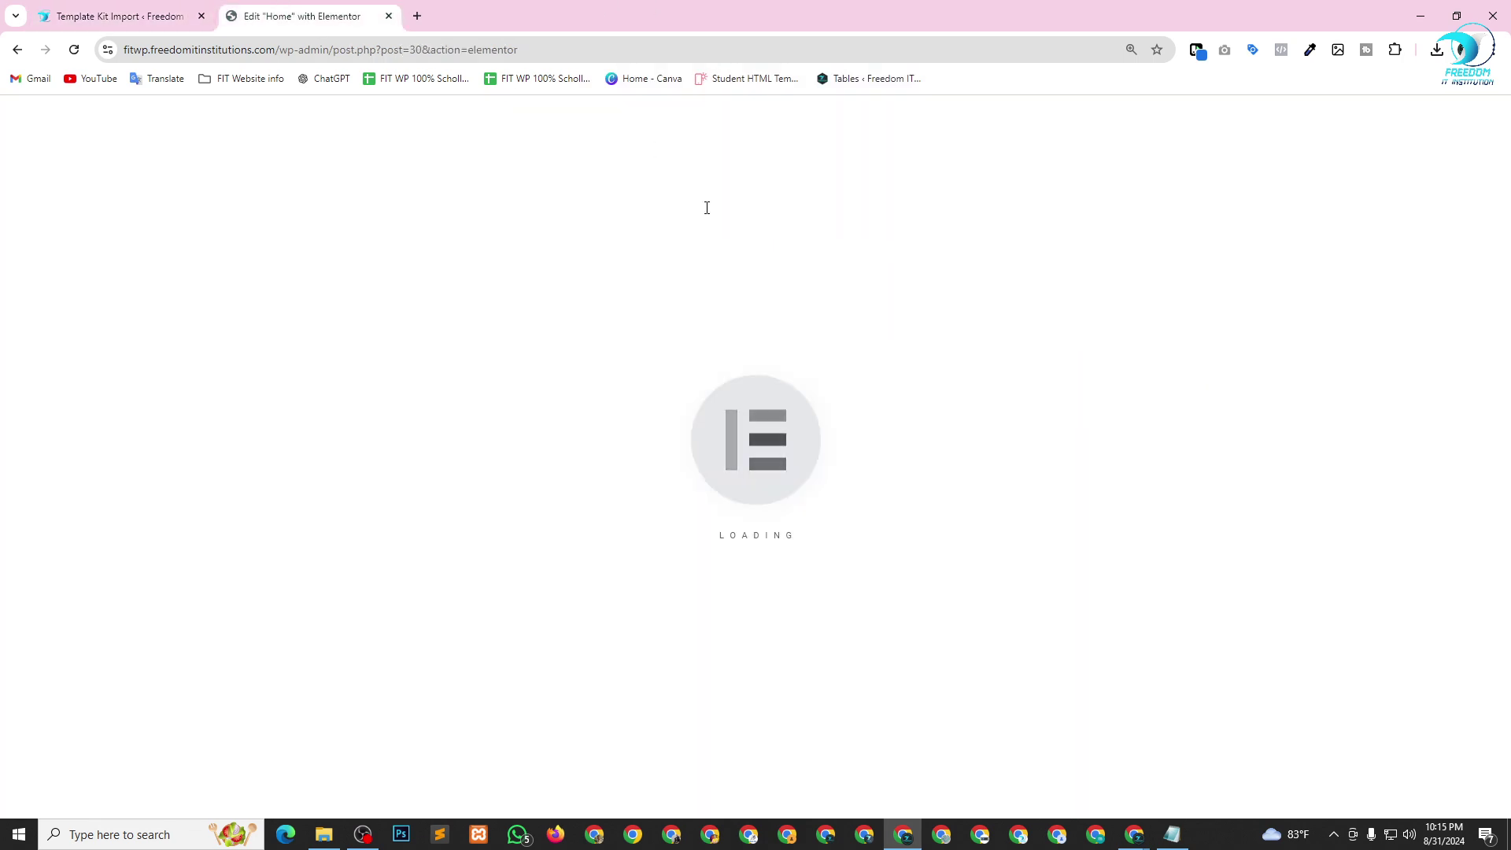
pyautogui.click(102, 17)
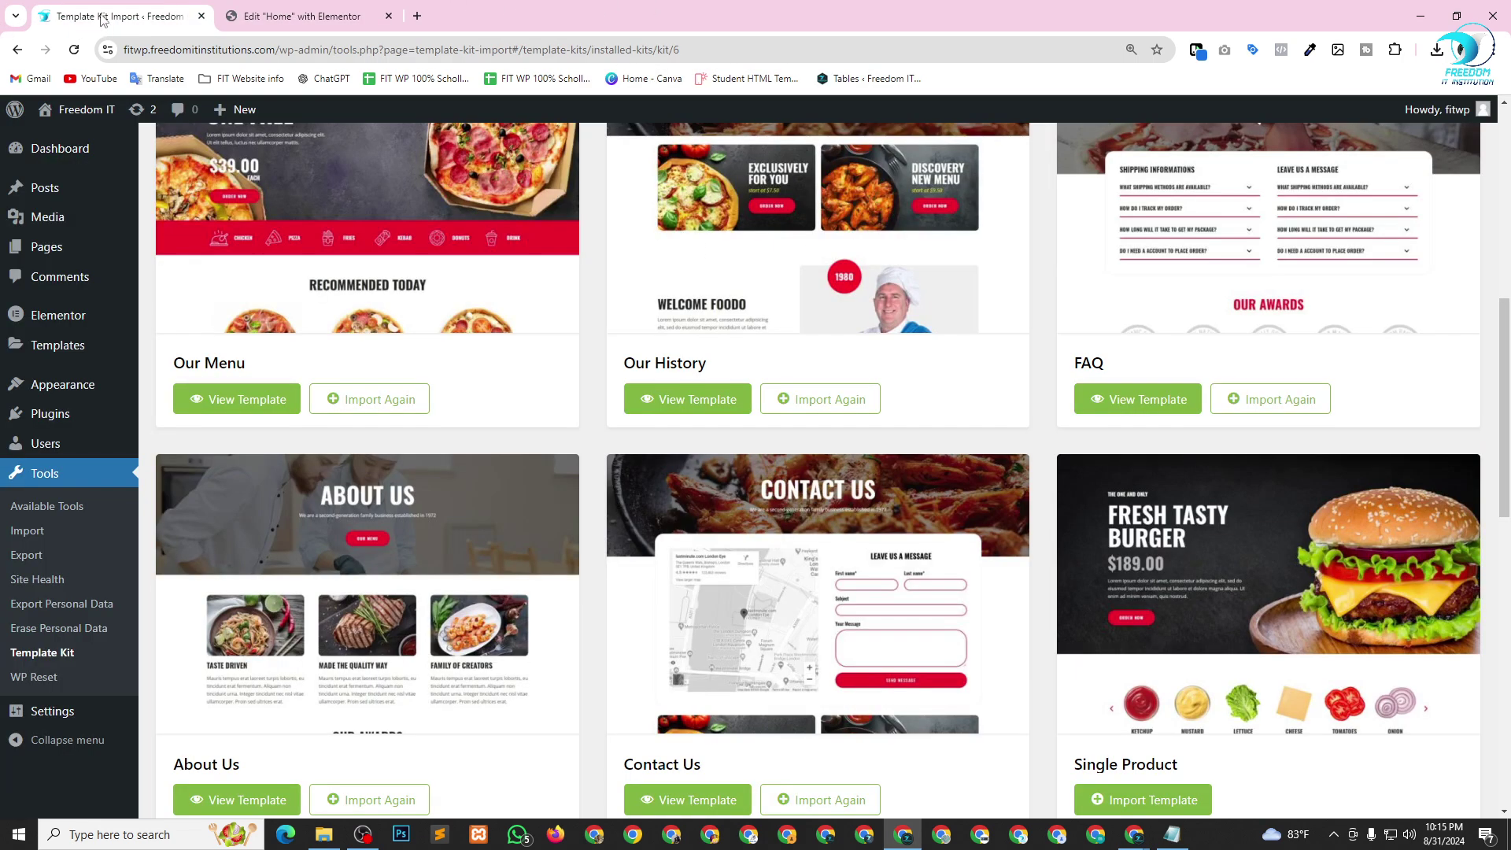
pyautogui.click(330, 16)
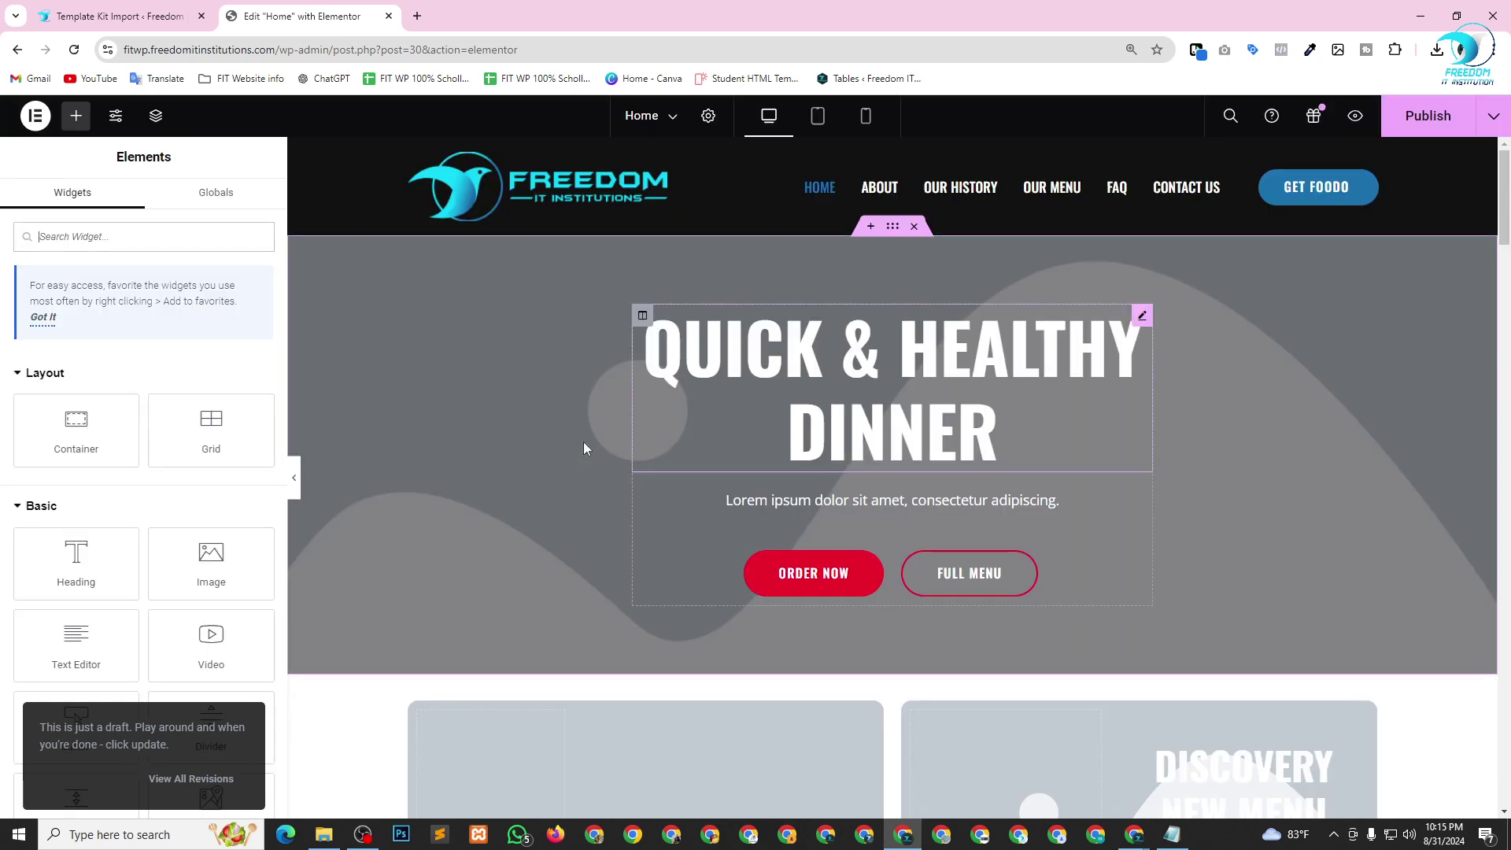
pyautogui.scroll(-3, 745, 469)
pyautogui.scroll(3, 787, 472)
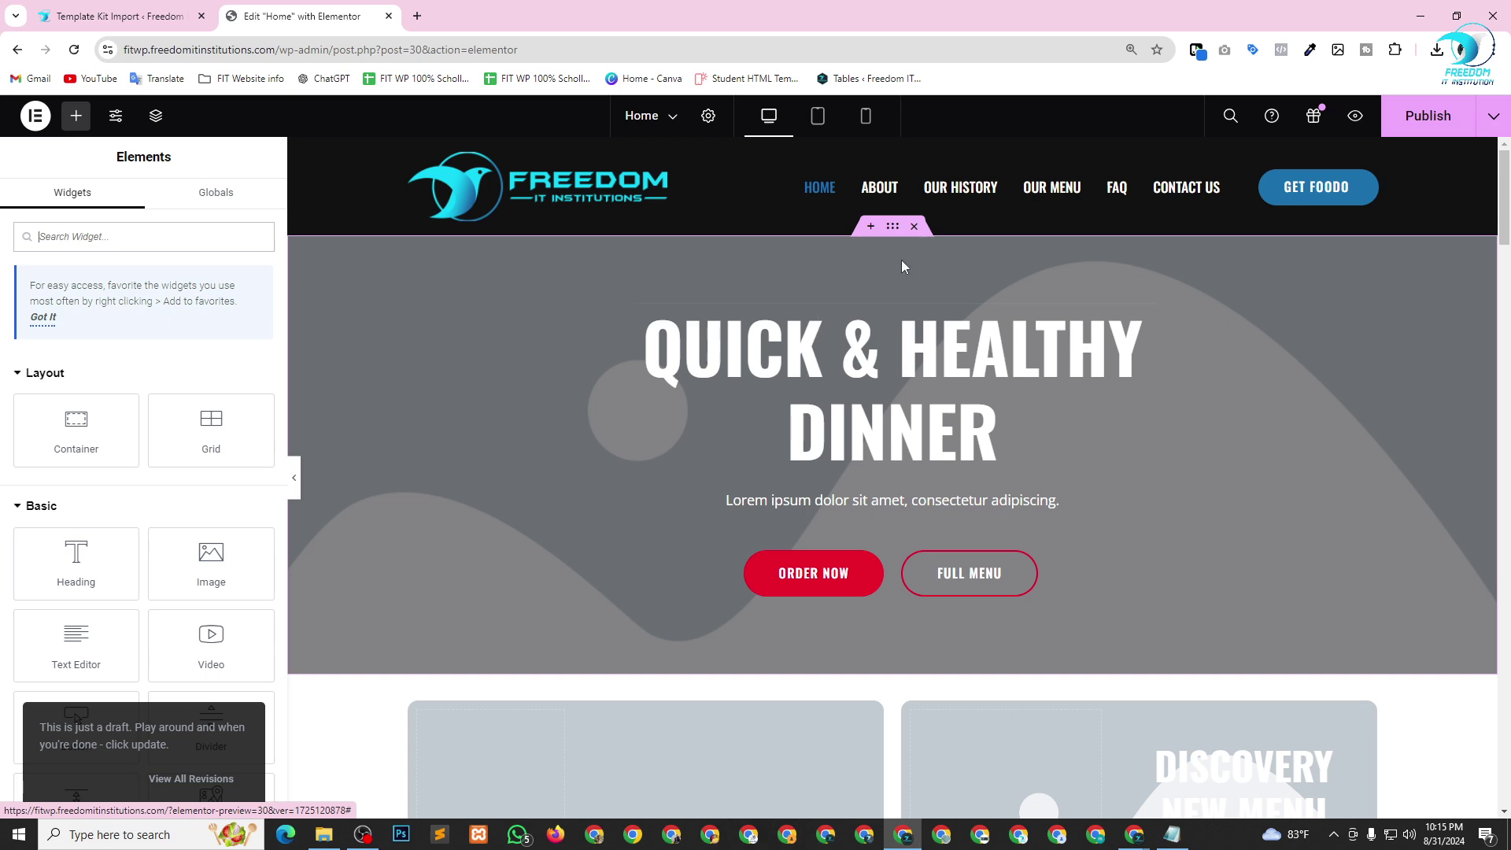
# Open the Foodo kit's Home - 4 template alongside the Home editor from the Template Kit page.
pyautogui.click(140, 8)
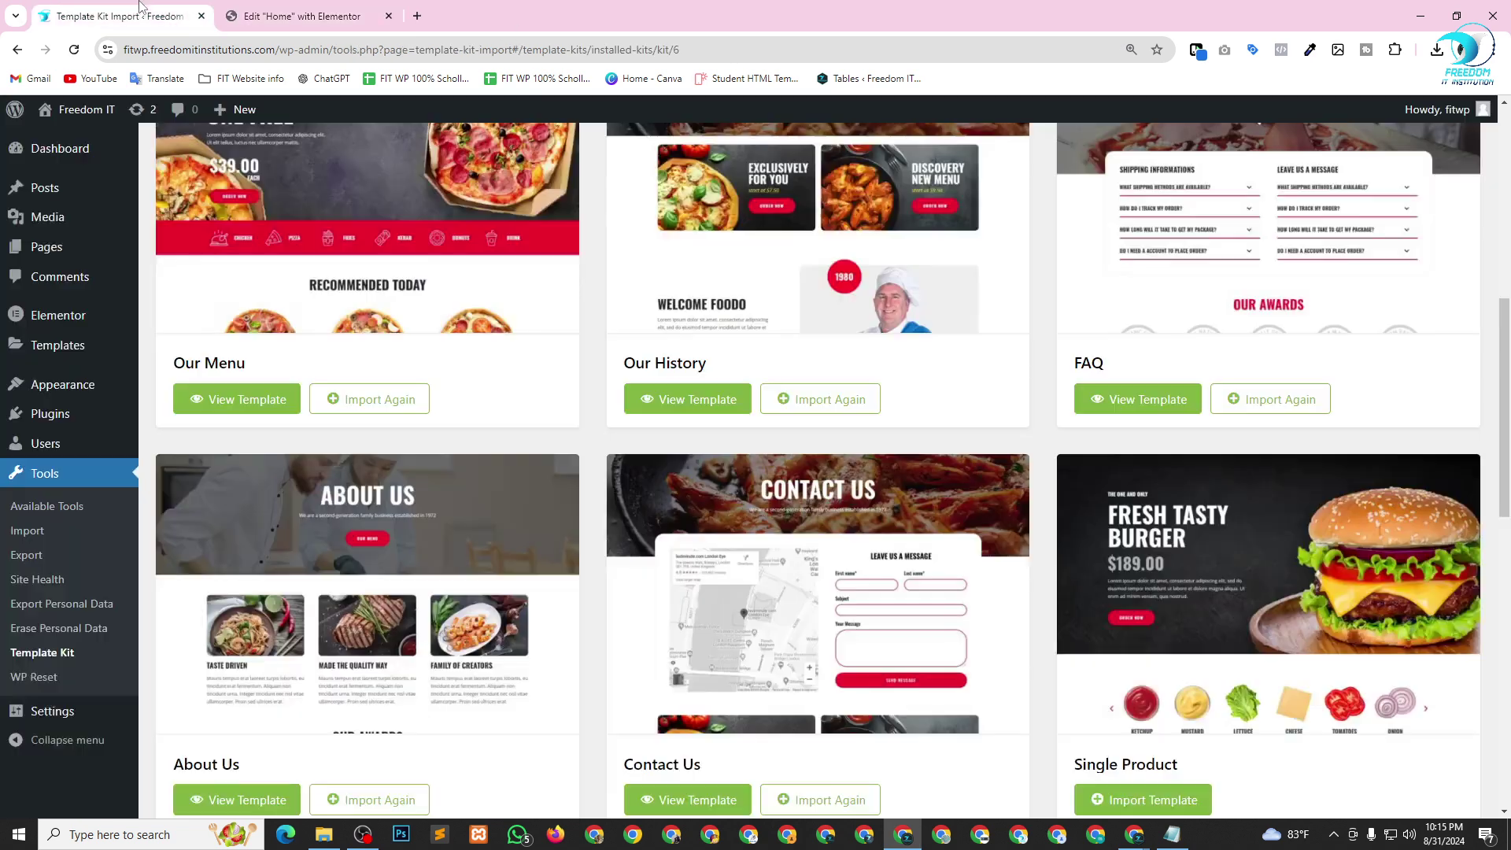
pyautogui.scroll(-8, 339, 551)
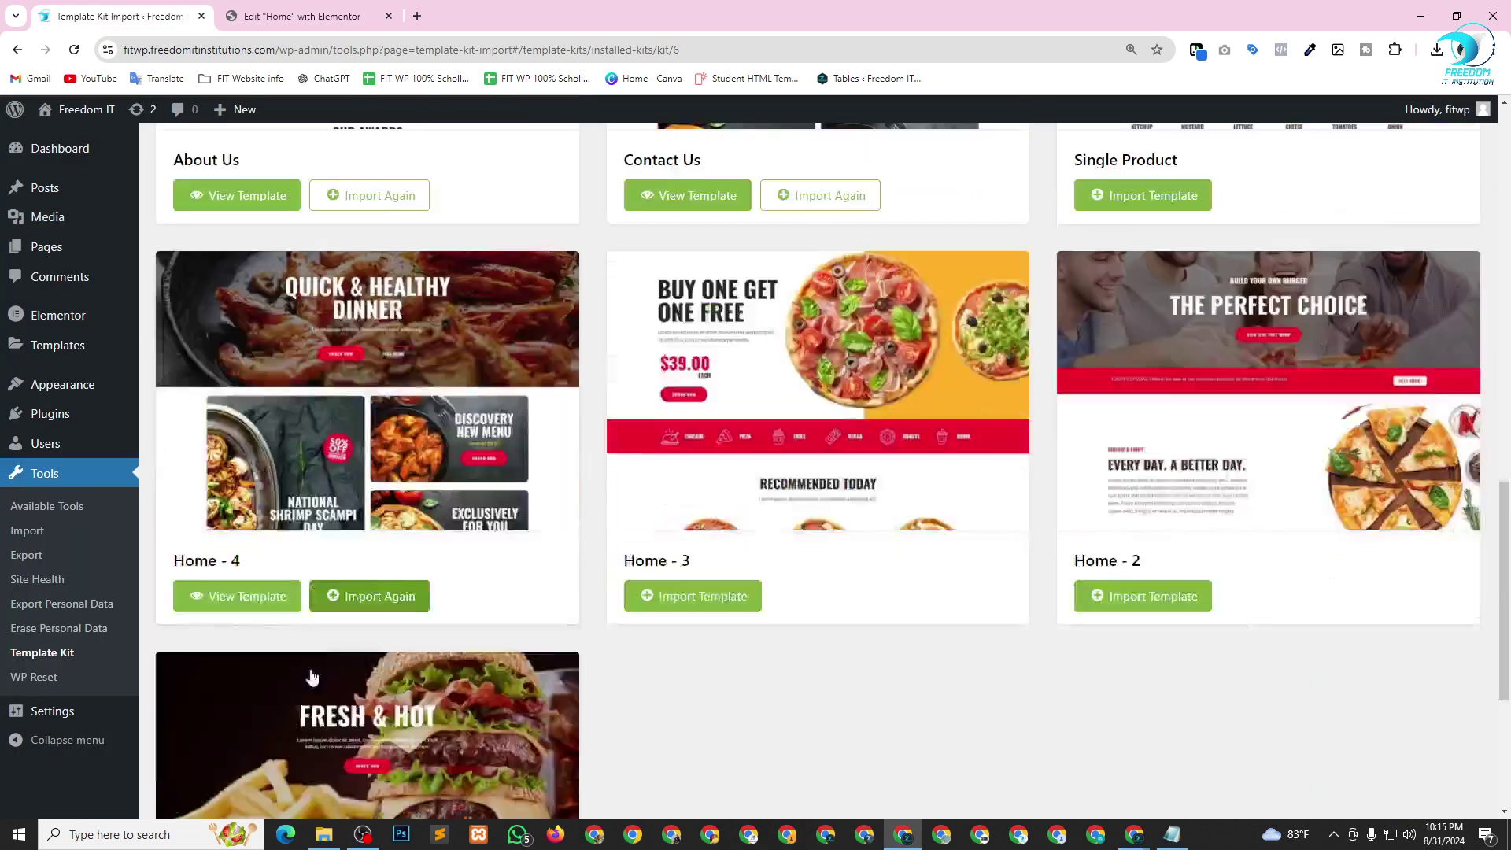
pyautogui.scroll(-2, 312, 677)
pyautogui.rightClick(262, 415)
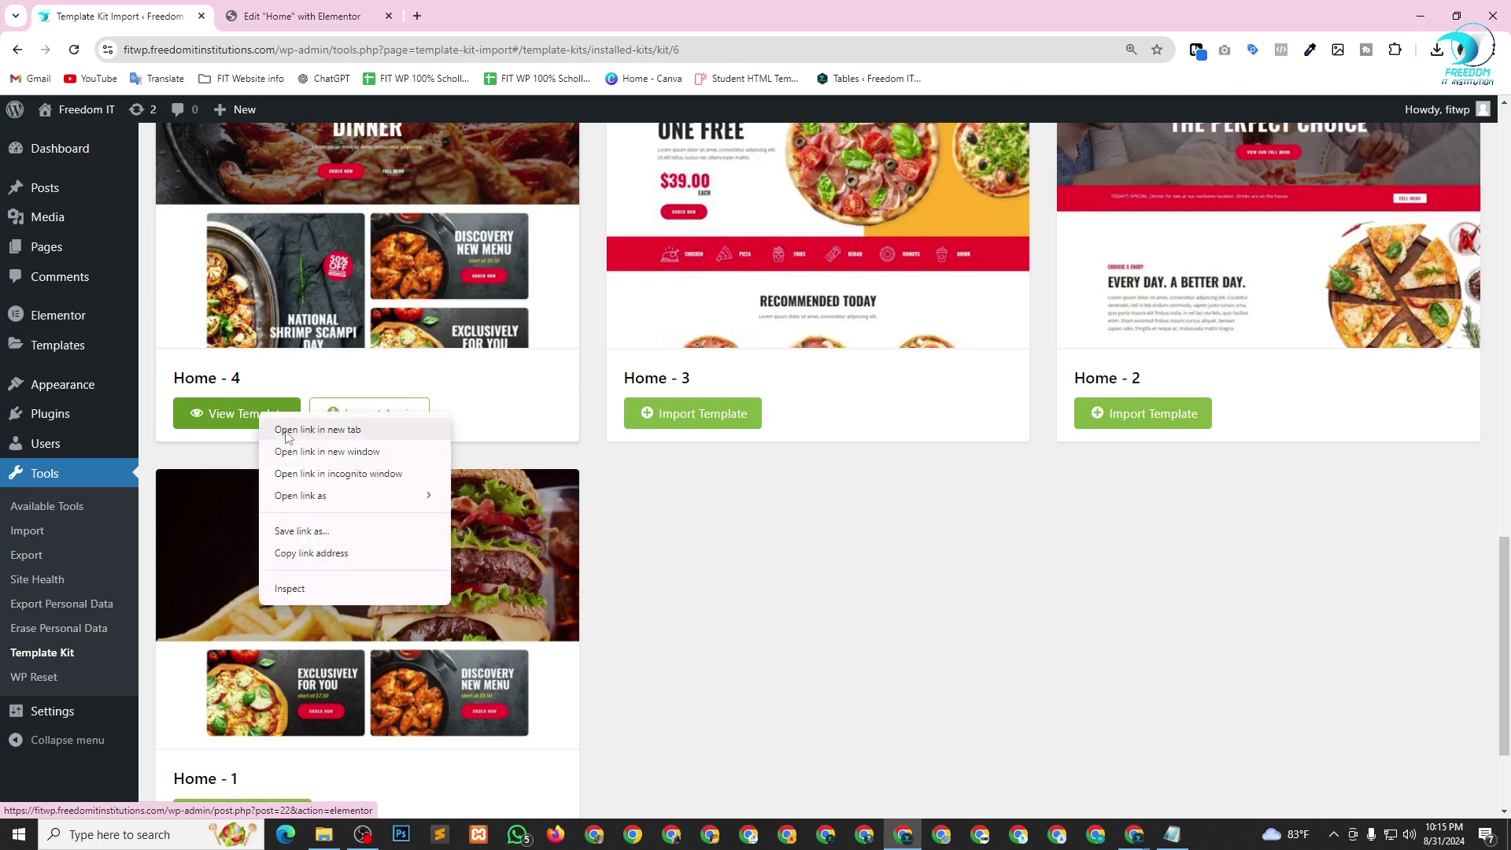
pyautogui.click(287, 430)
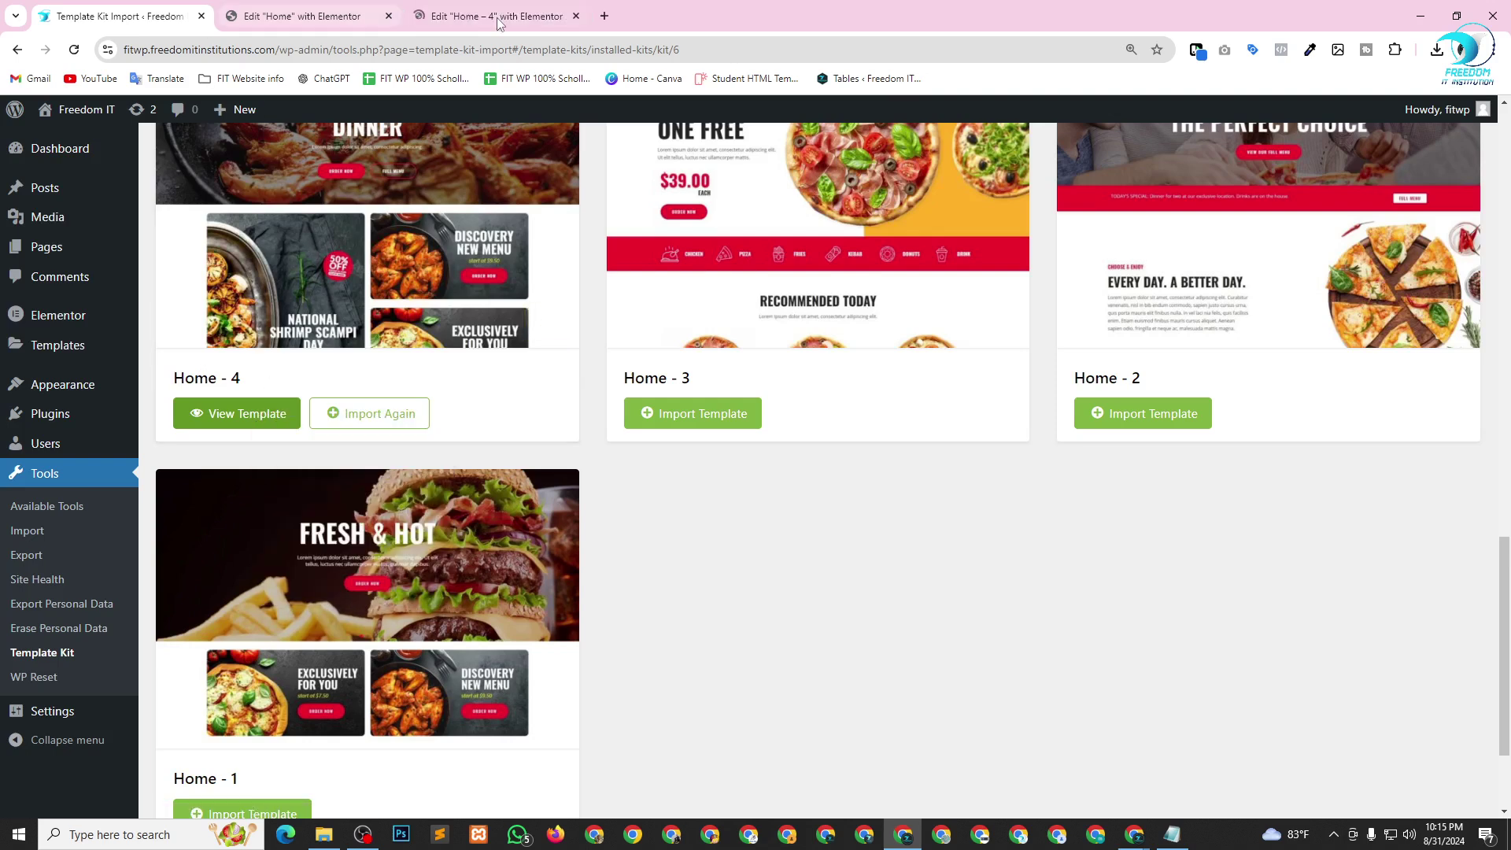
# Check whether the Home and Home - 4 editors have loaded, and close the stalled Home - 4 editor tab.
pyautogui.click(497, 17)
pyautogui.click(307, 9)
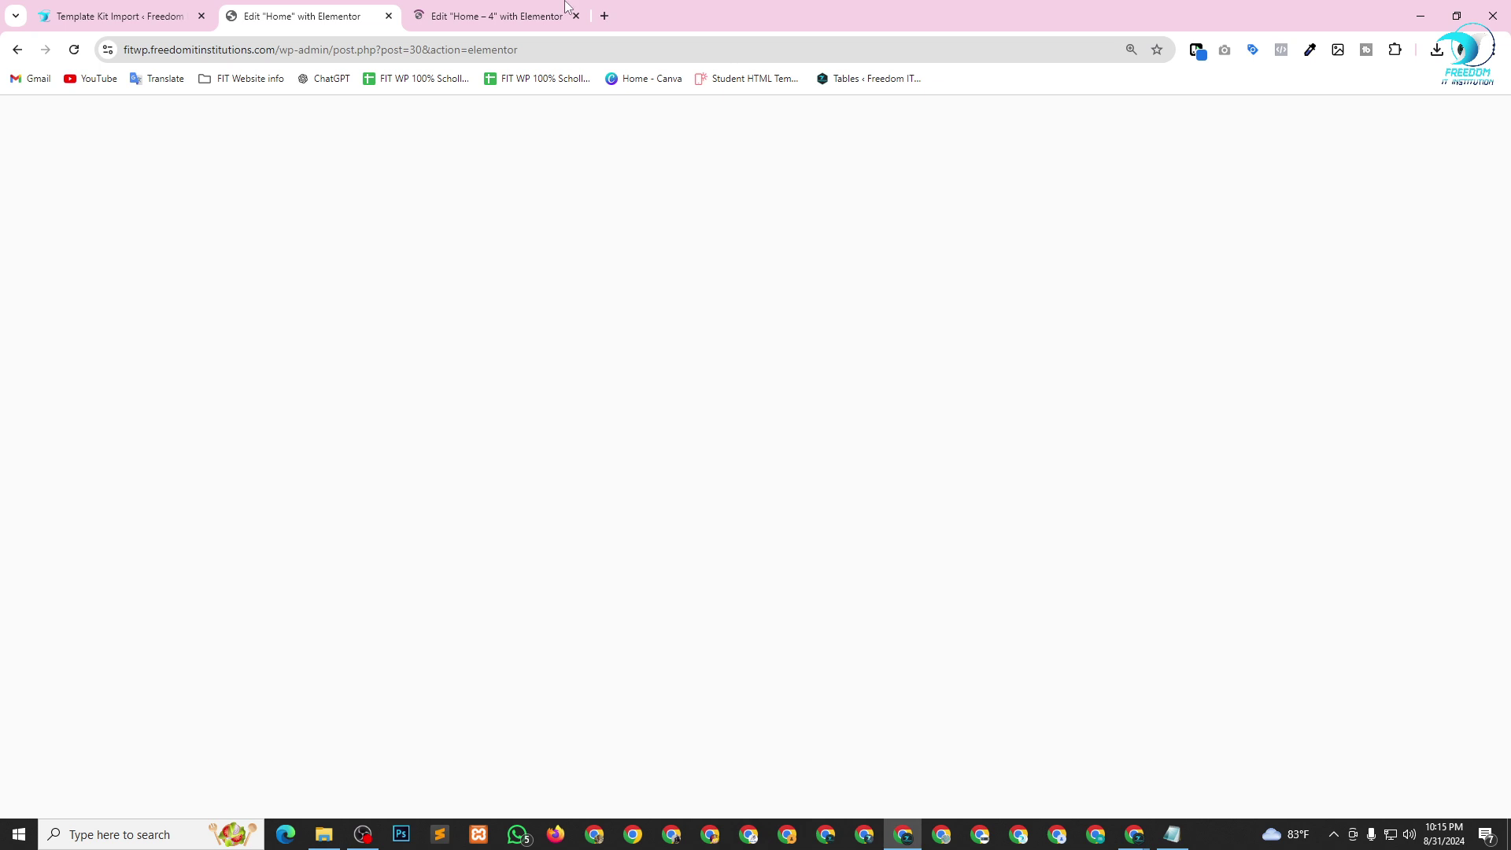
pyautogui.click(474, 11)
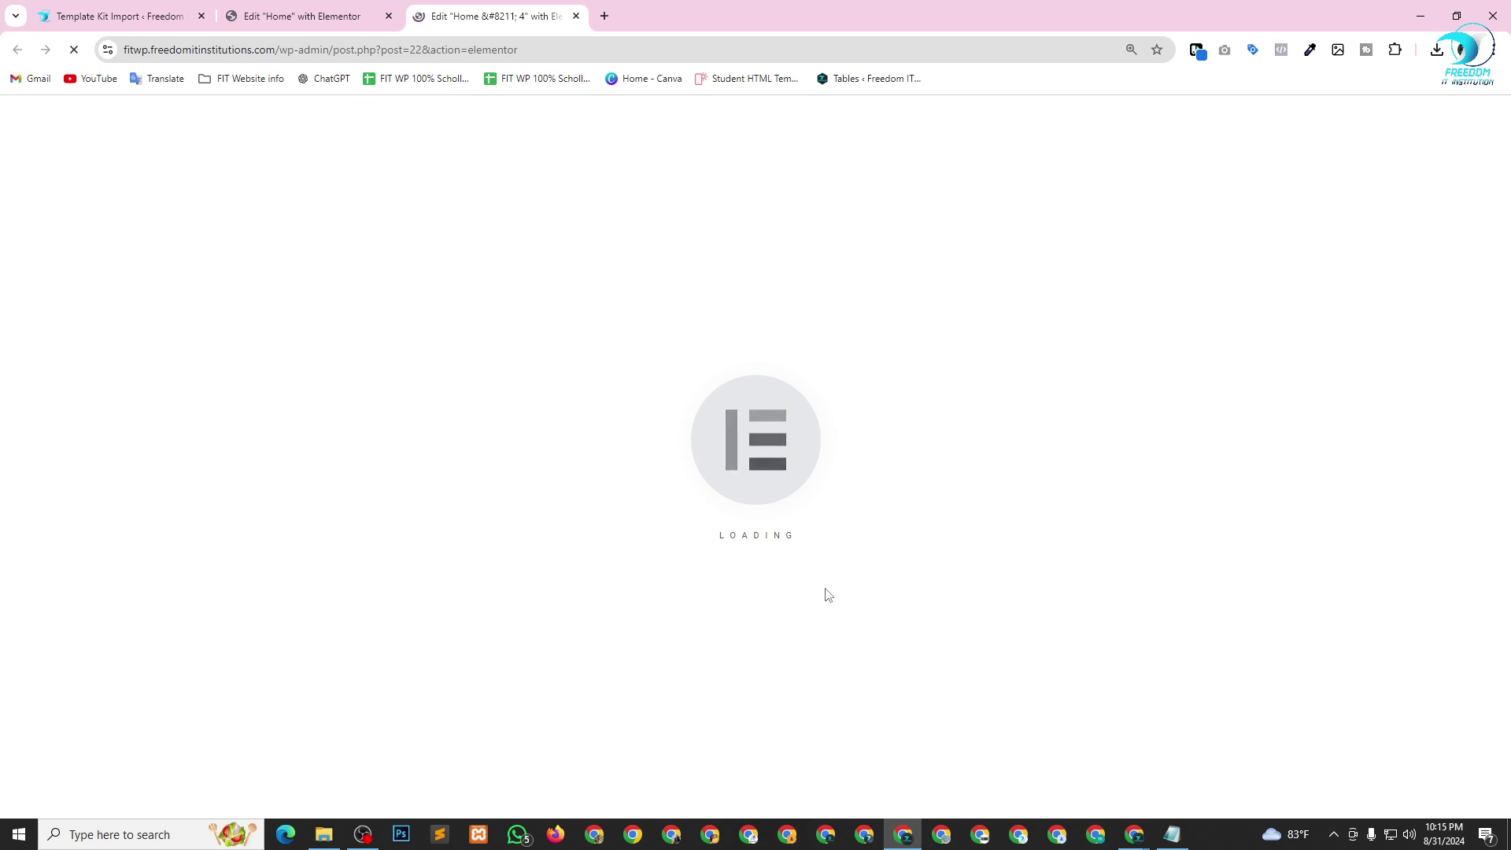
pyautogui.click(314, 11)
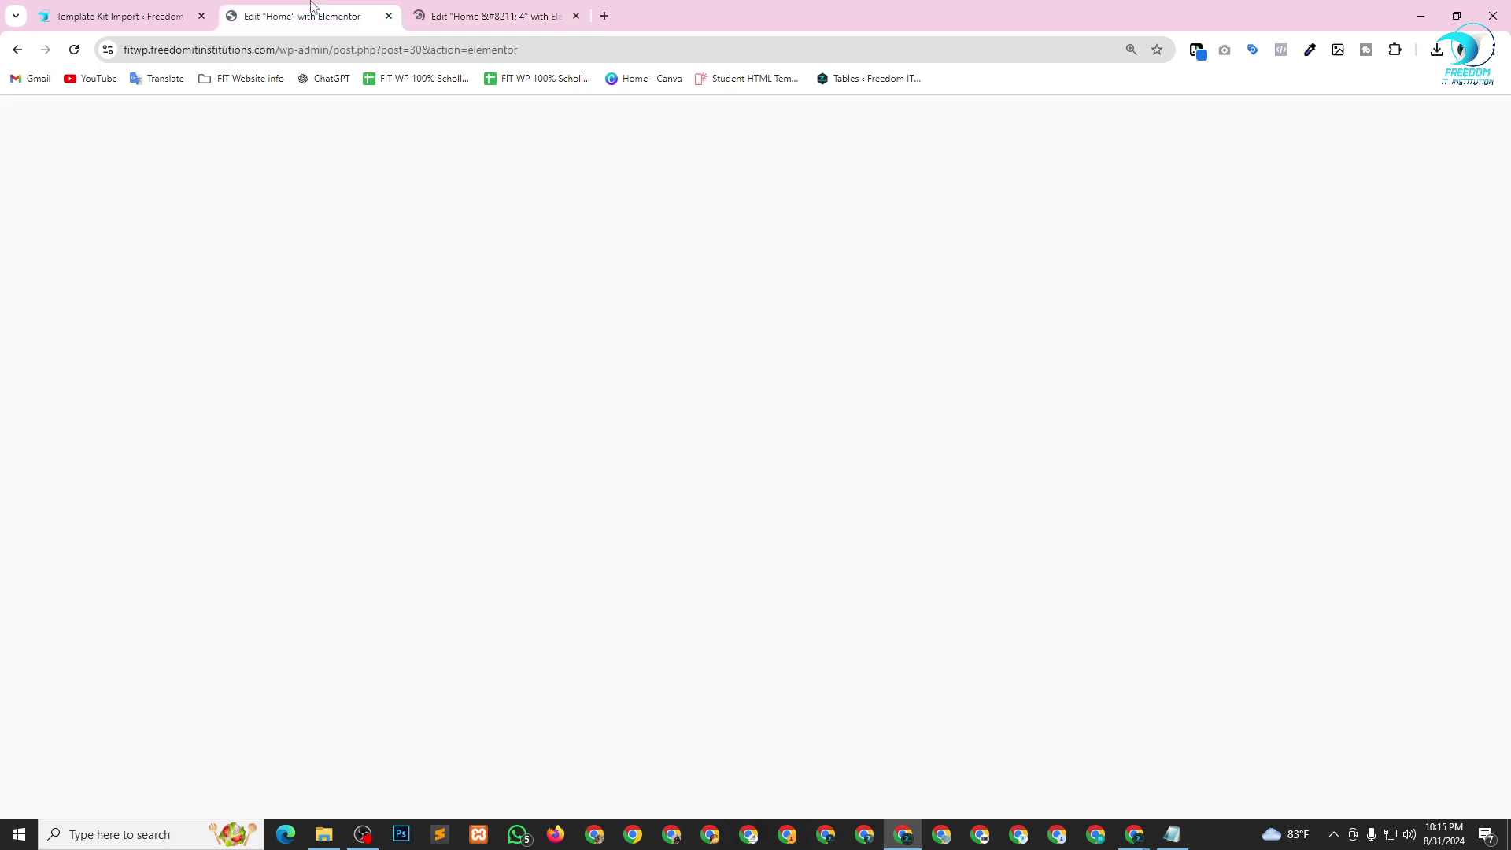
pyautogui.click(153, 8)
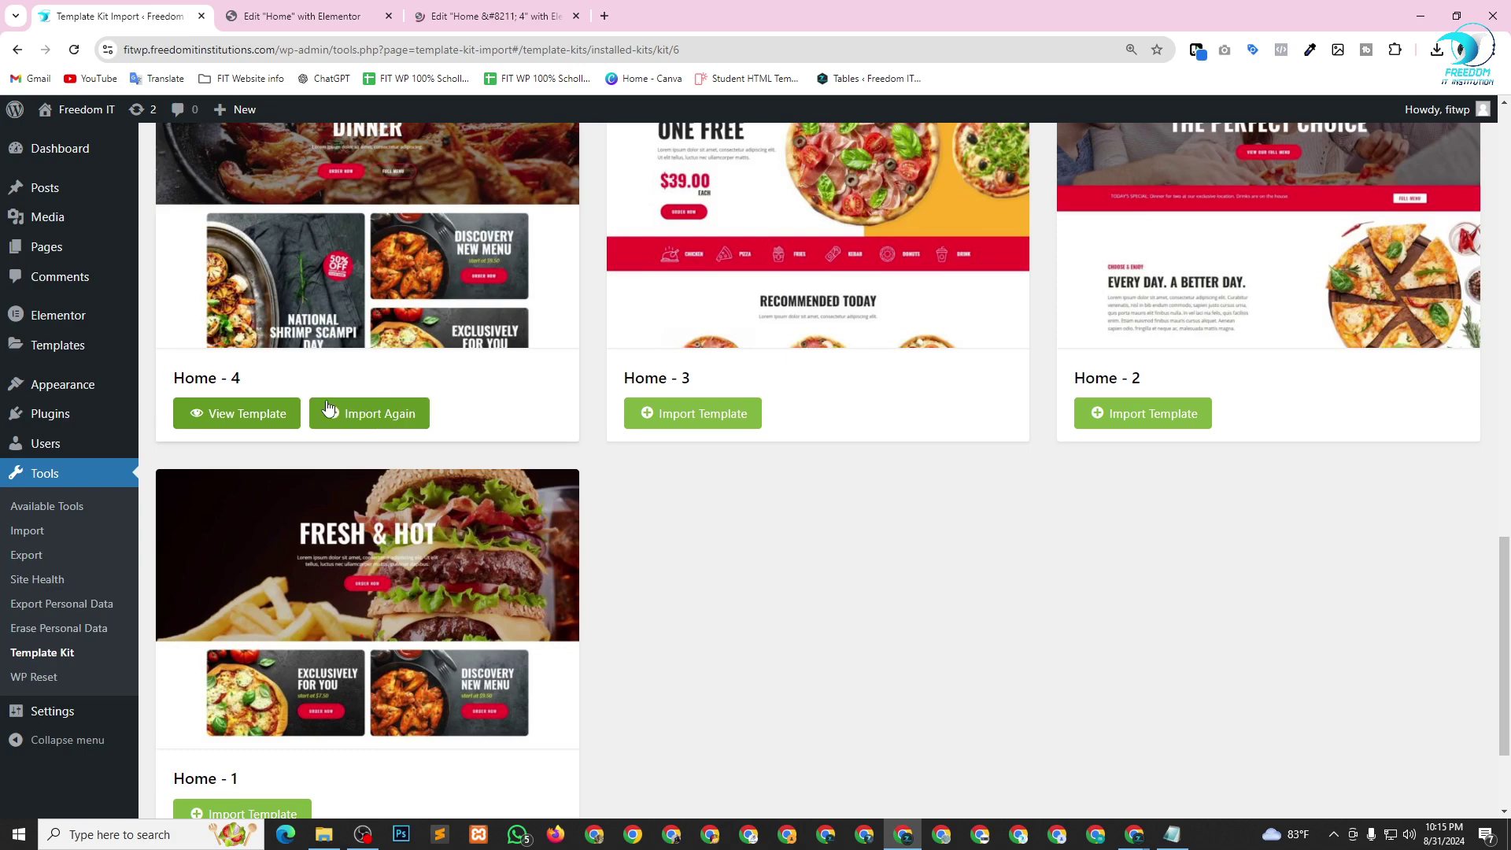
pyautogui.scroll(3, 326, 284)
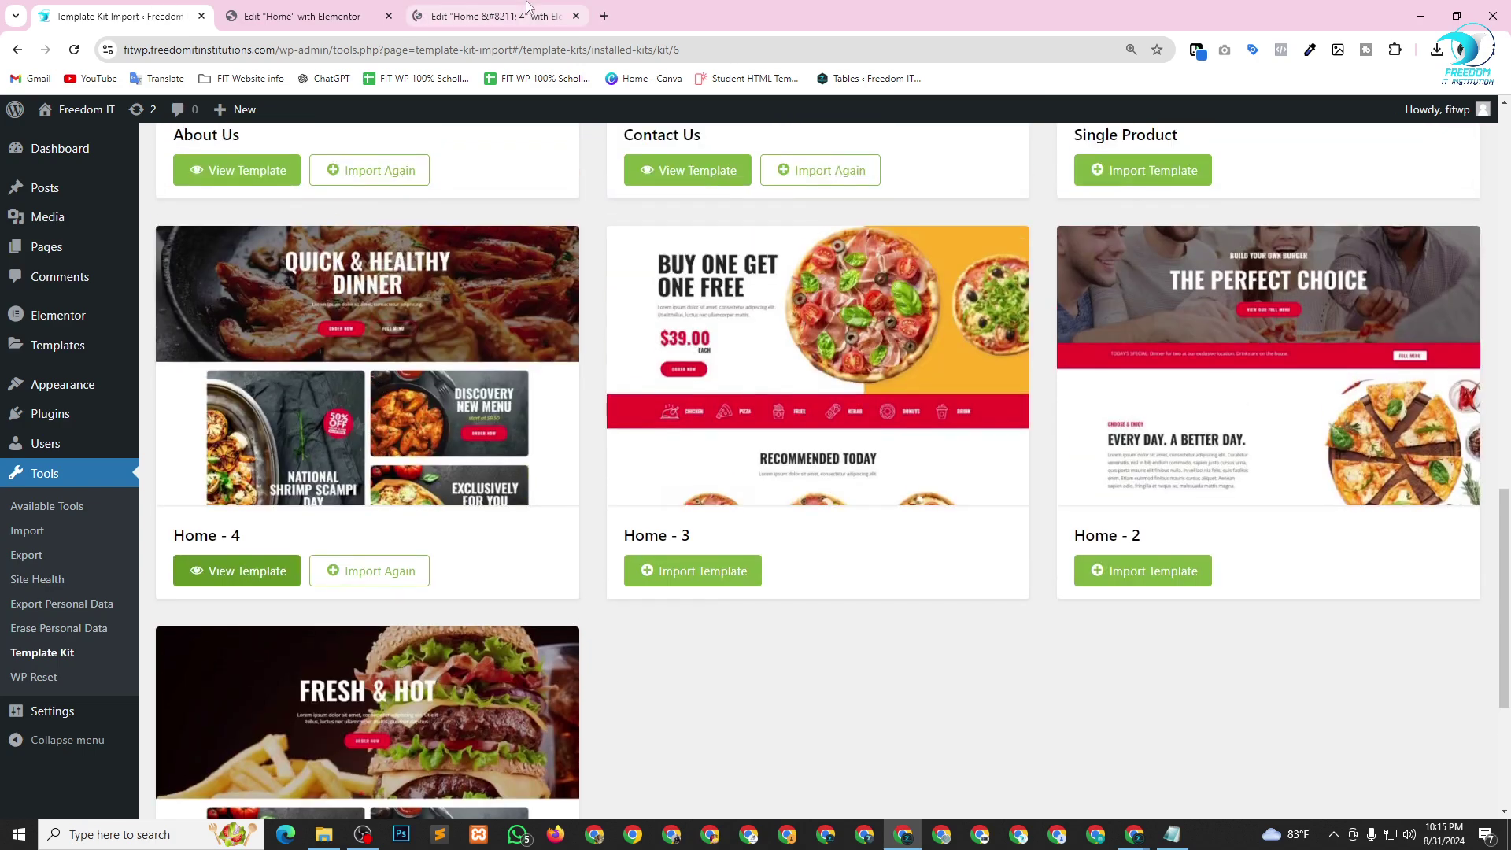
pyautogui.click(504, 12)
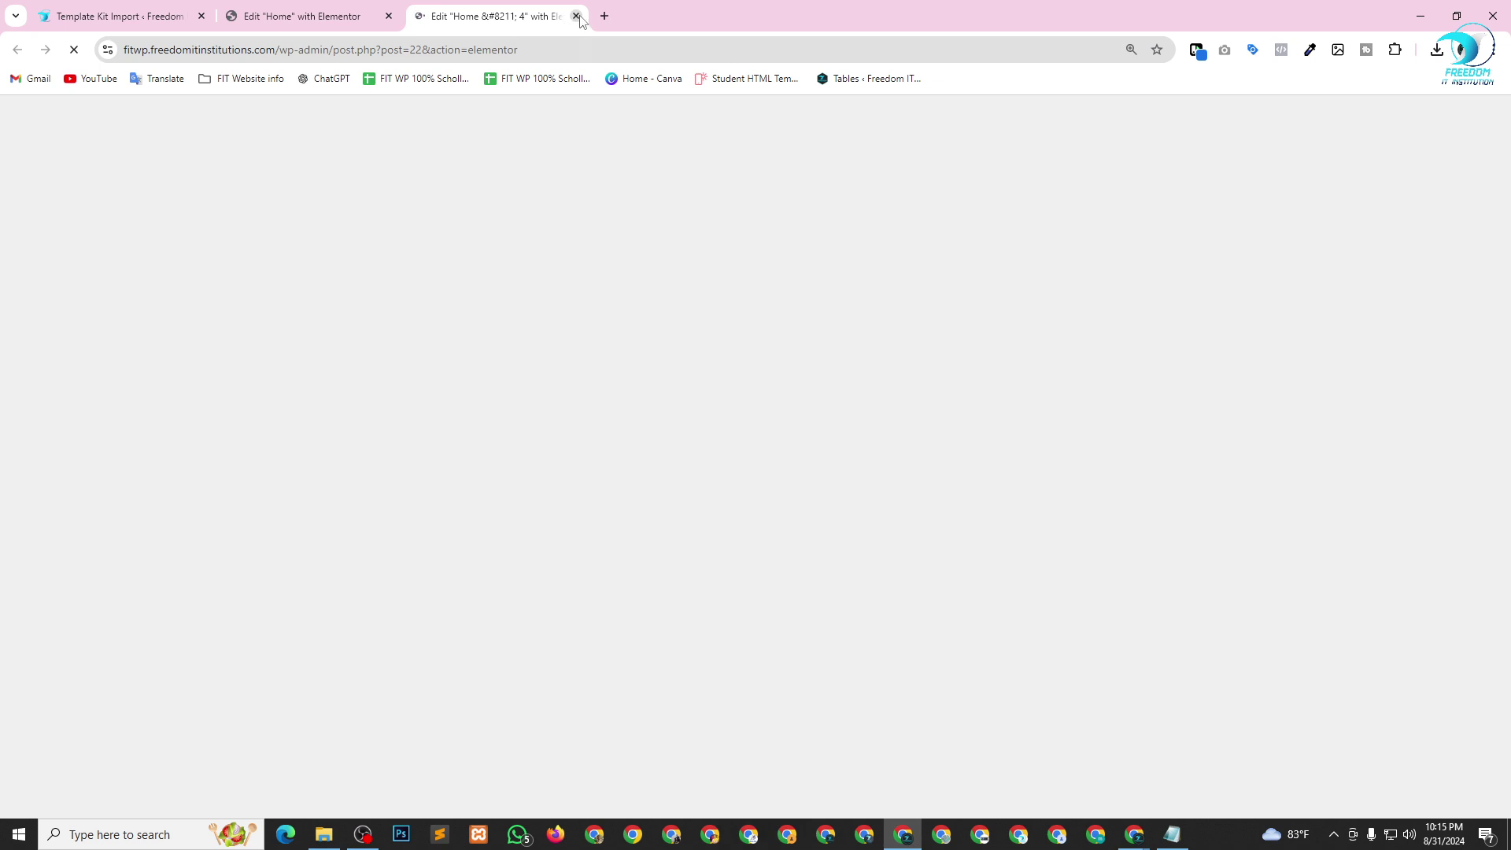
pyautogui.click(158, 6)
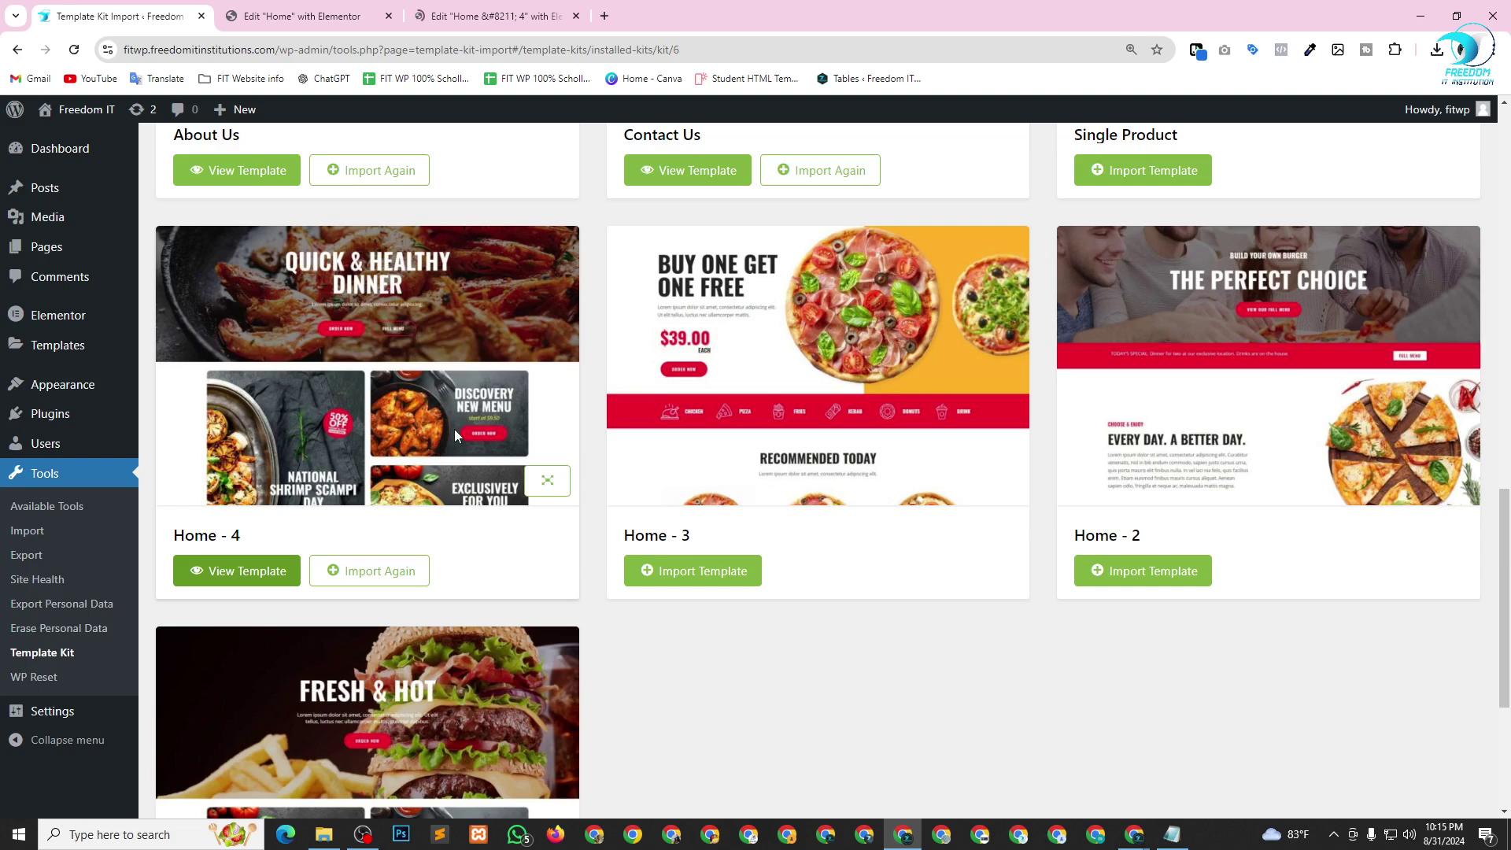
pyautogui.click(534, 6)
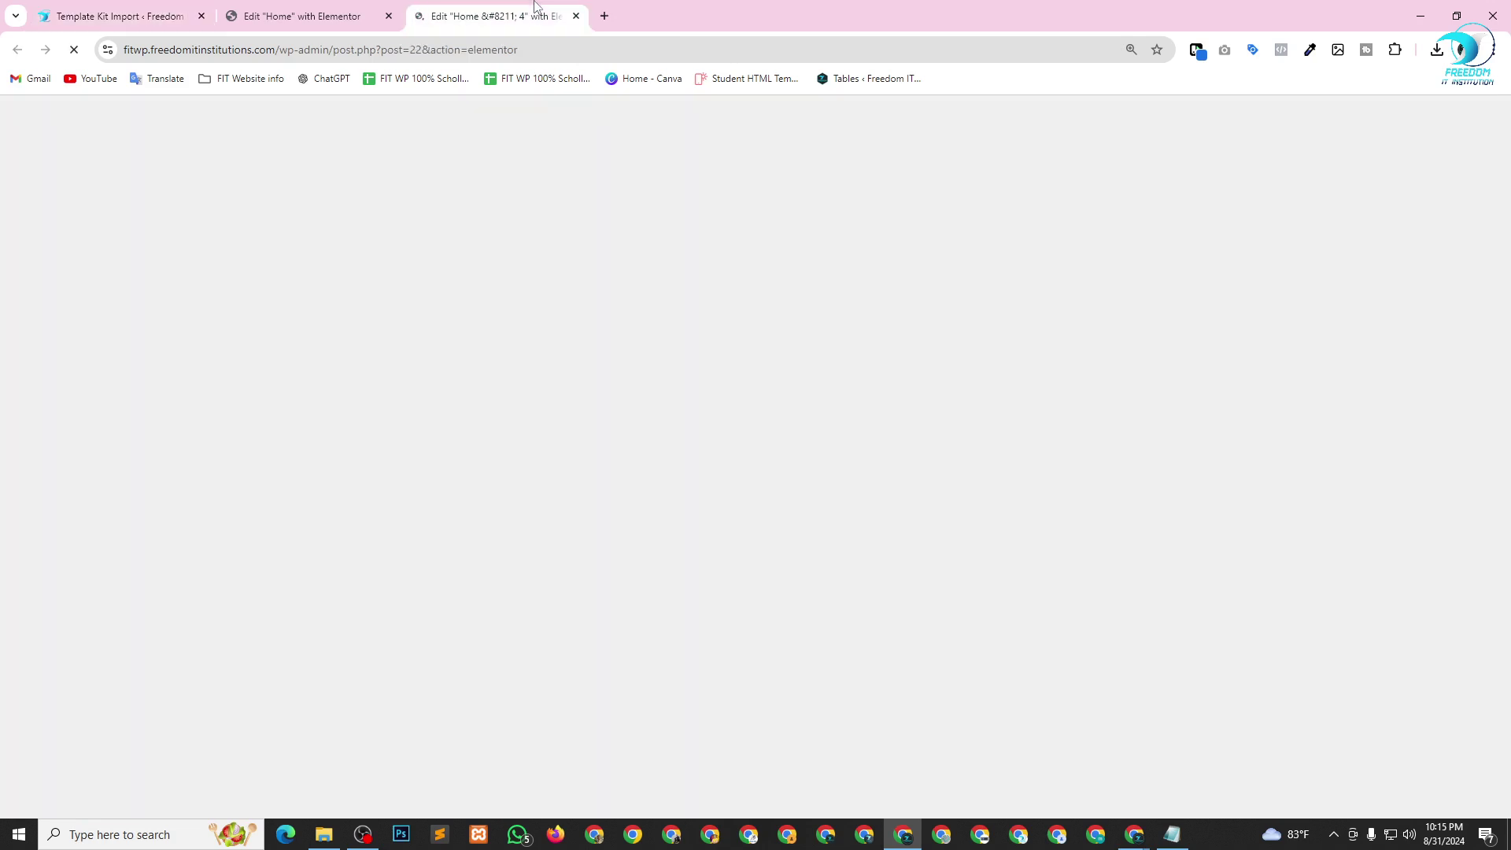
pyautogui.click(575, 16)
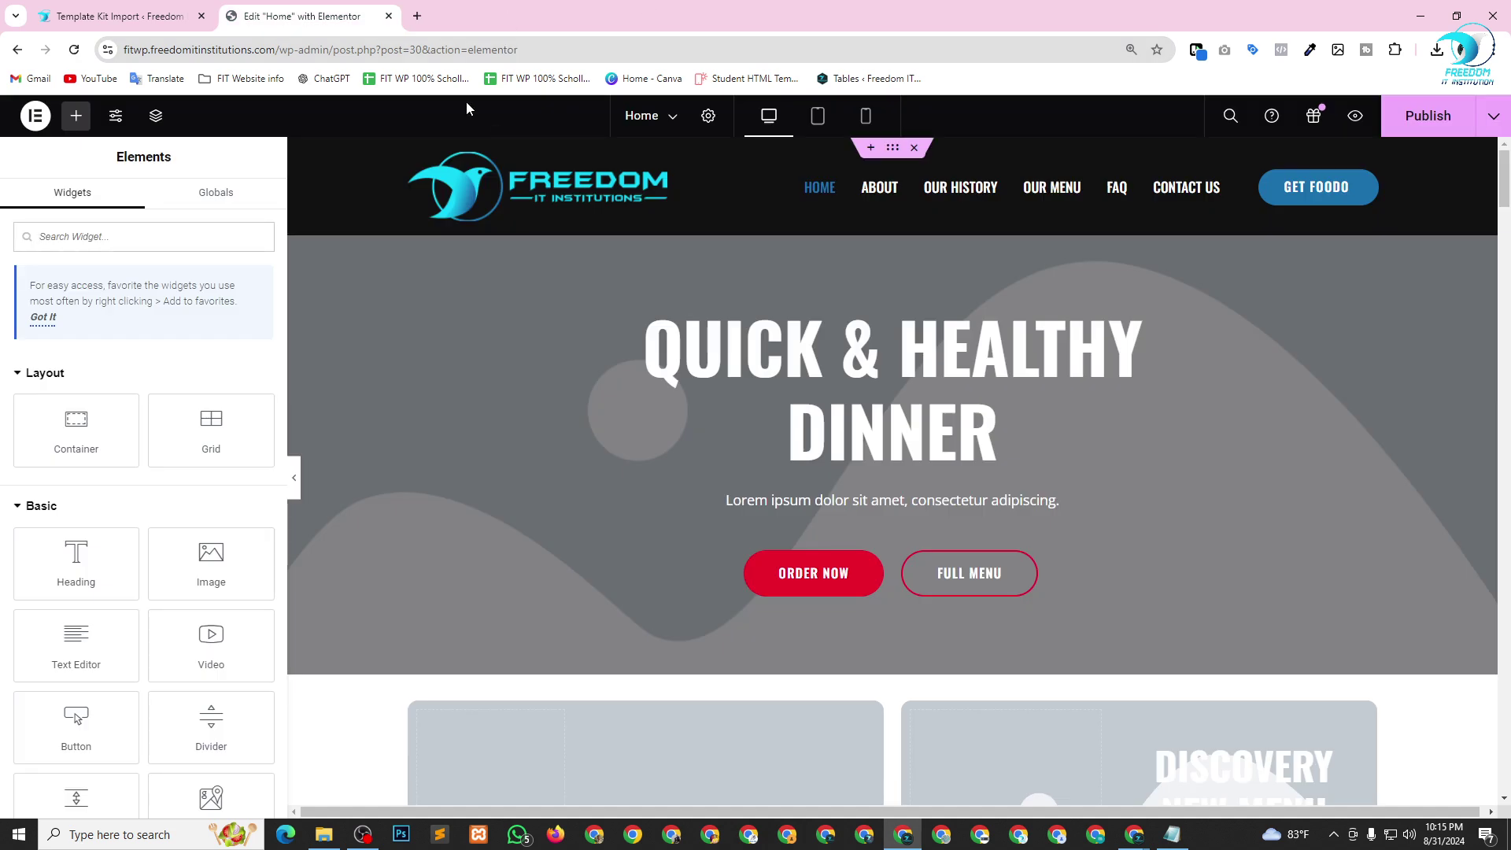
# Open freepik.com in a new browser tab and search its assets for "food".
pyautogui.click(417, 16)
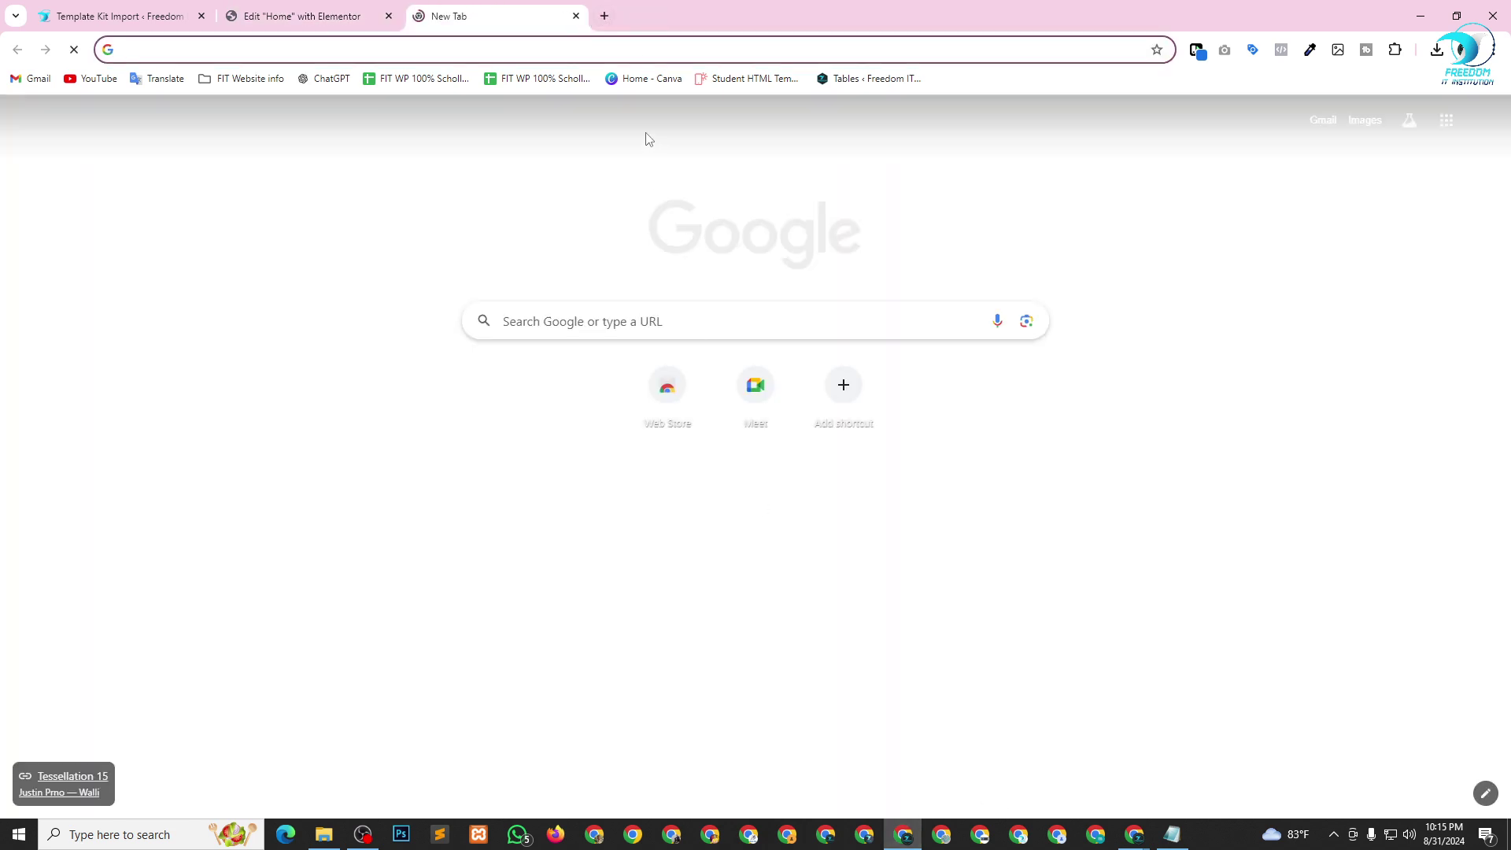
pyautogui.click(460, 47)
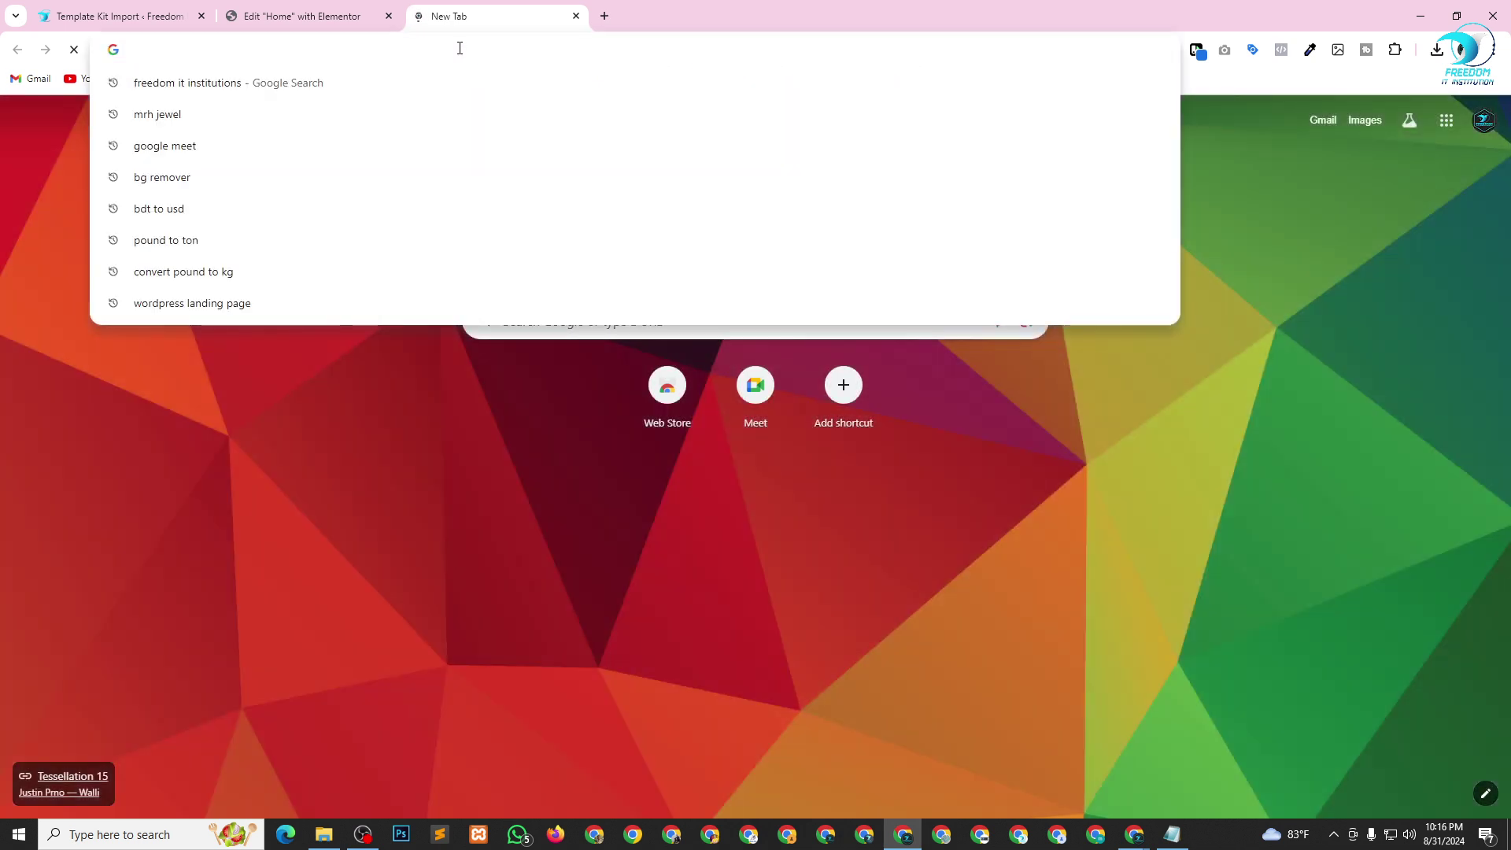
pyautogui.write('free')
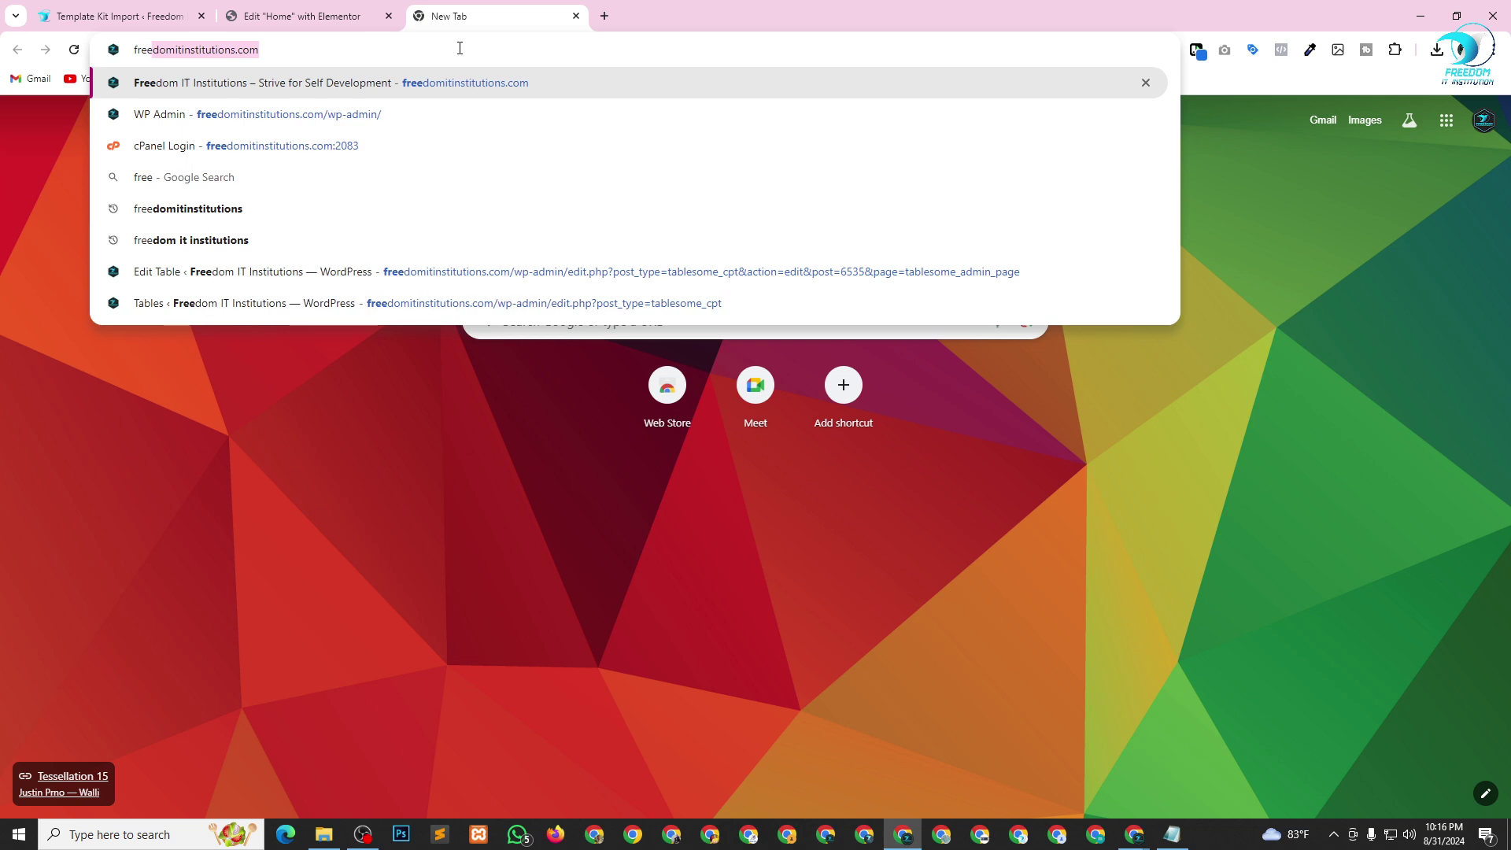
pyautogui.write('pi')
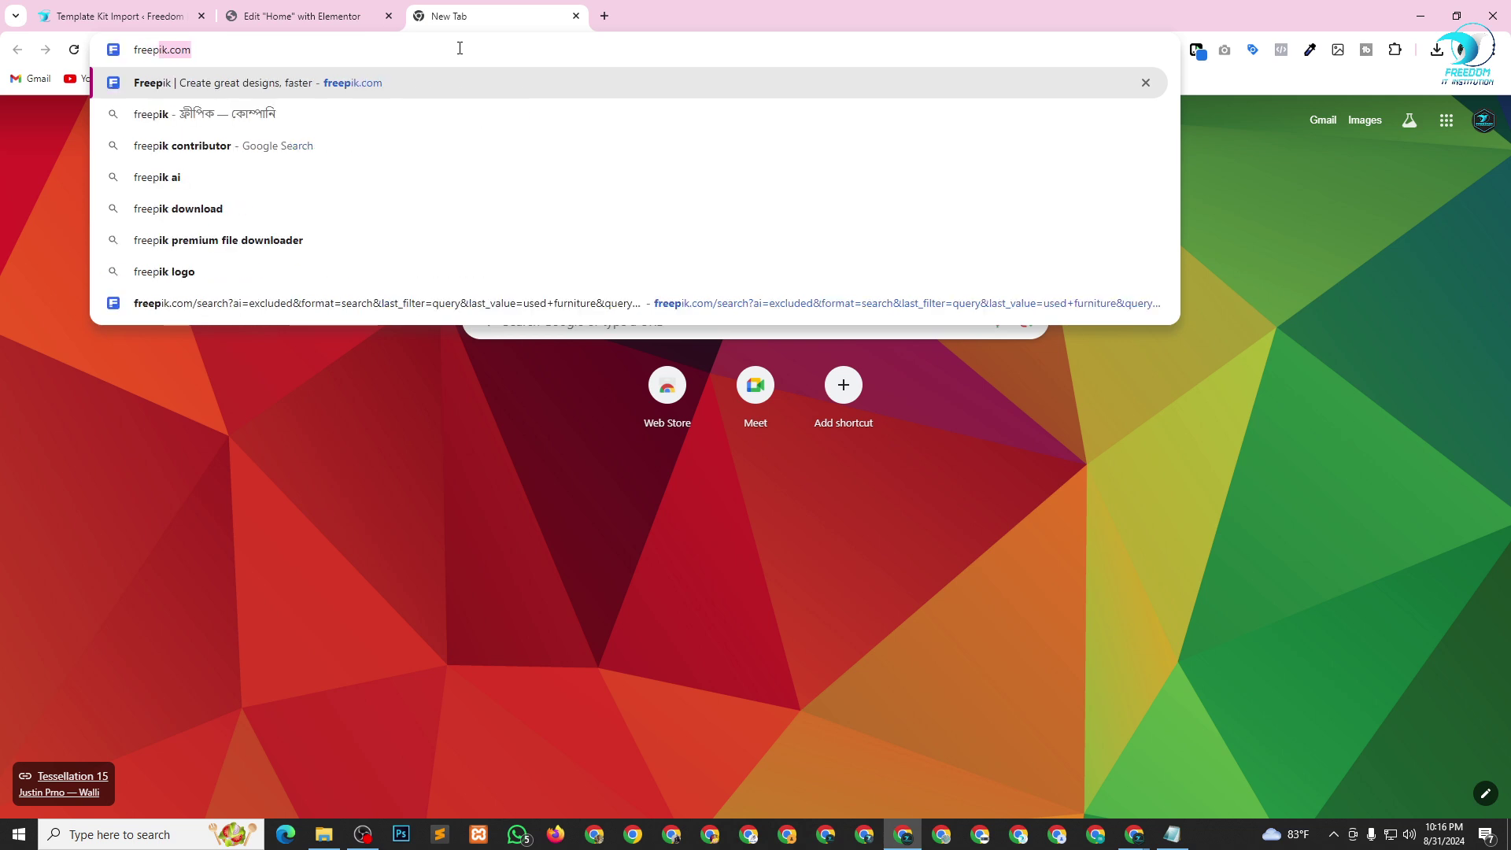
pyautogui.press('Return')
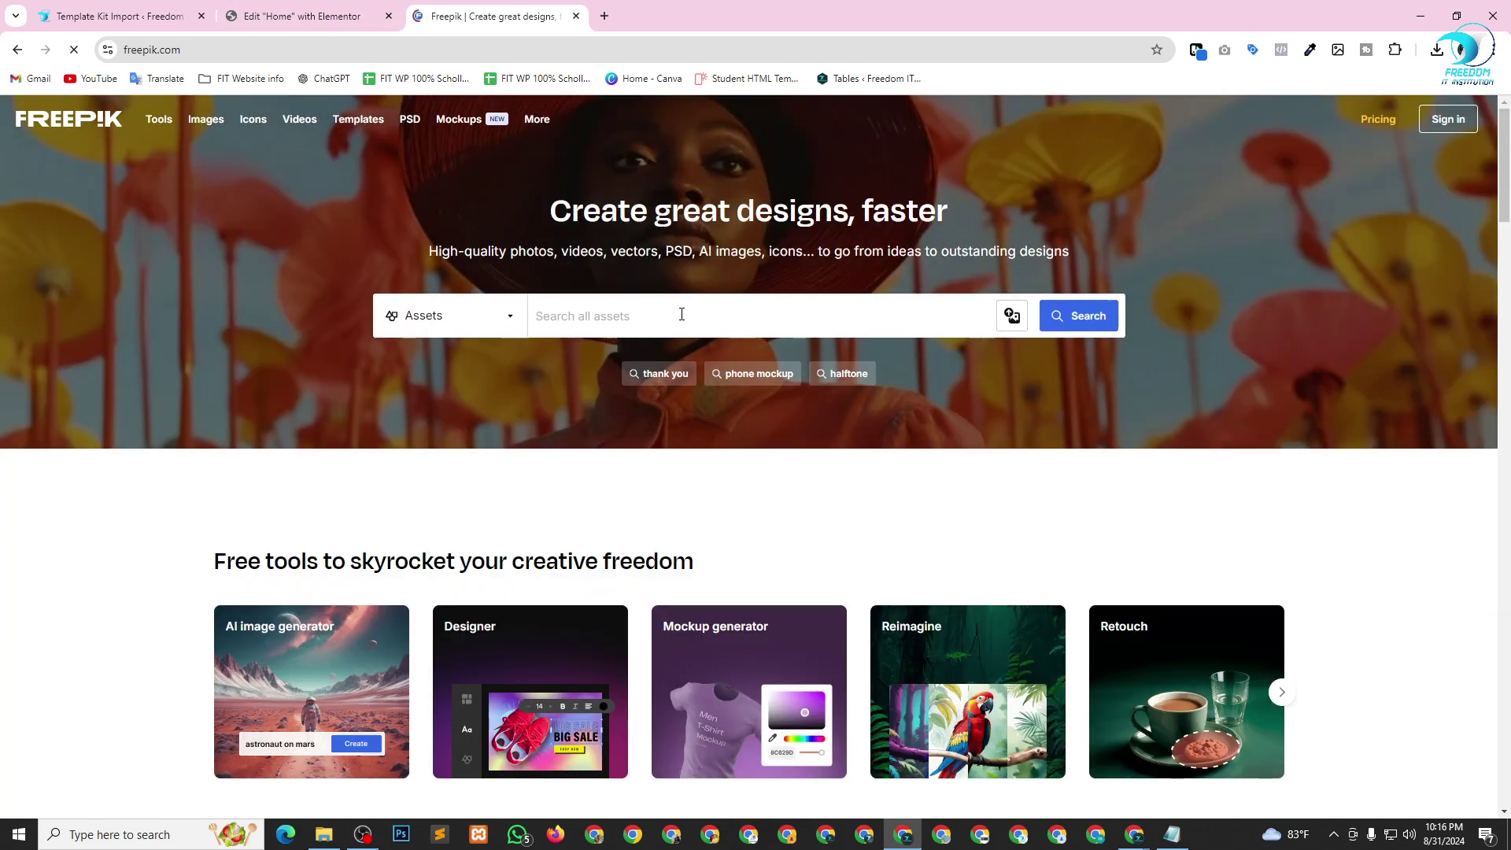
pyautogui.write('food')
pyautogui.press('Return')
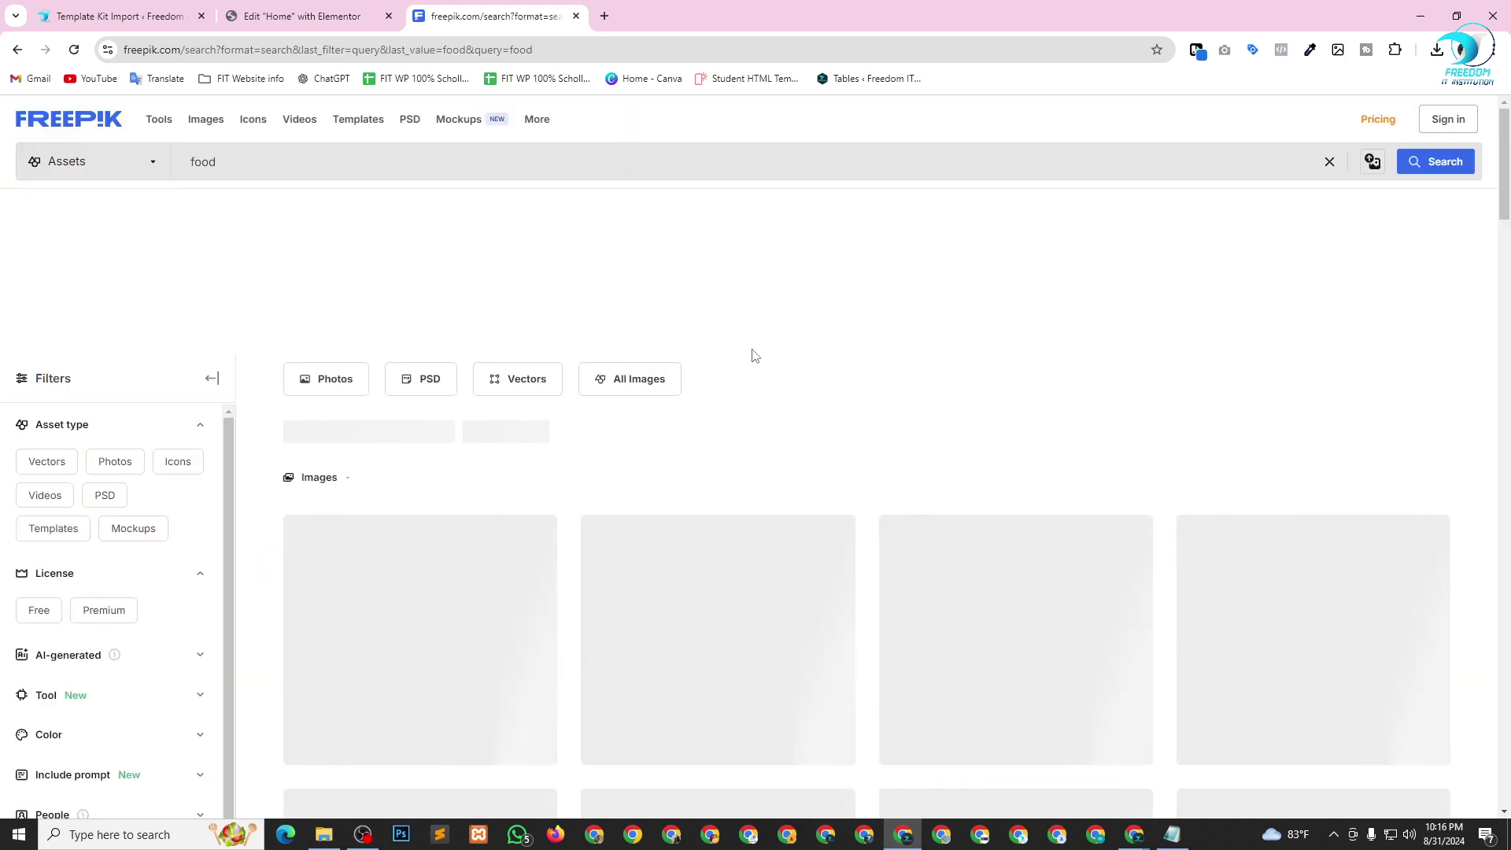
# Check the hero and promo sections of the Home page in Elementor, and return to the Freepik search.
pyautogui.click(291, 9)
pyautogui.scroll(-3, 1032, 449)
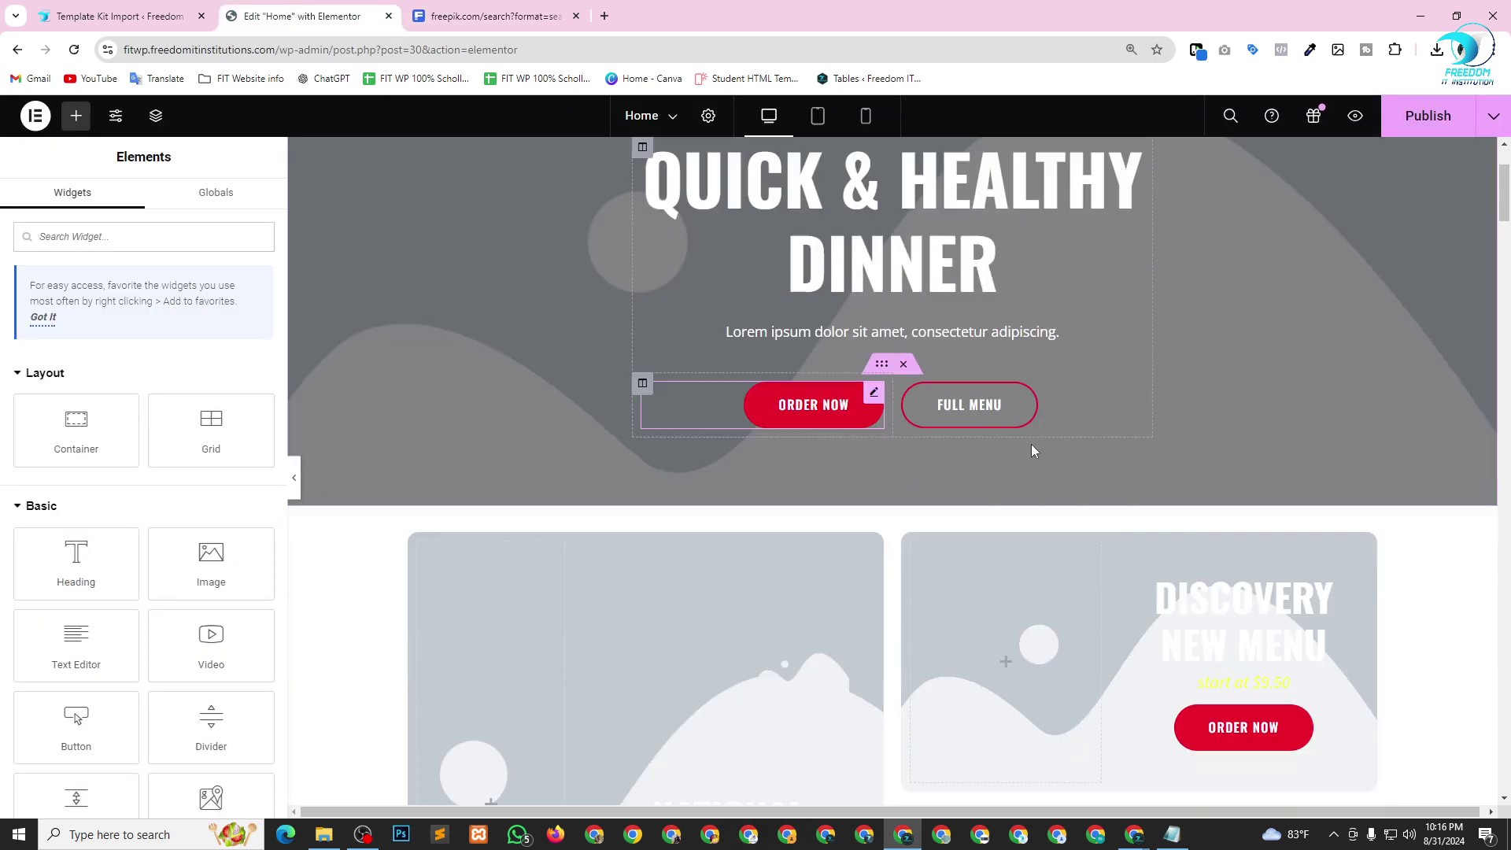
pyautogui.scroll(3, 506, 354)
pyautogui.click(495, 16)
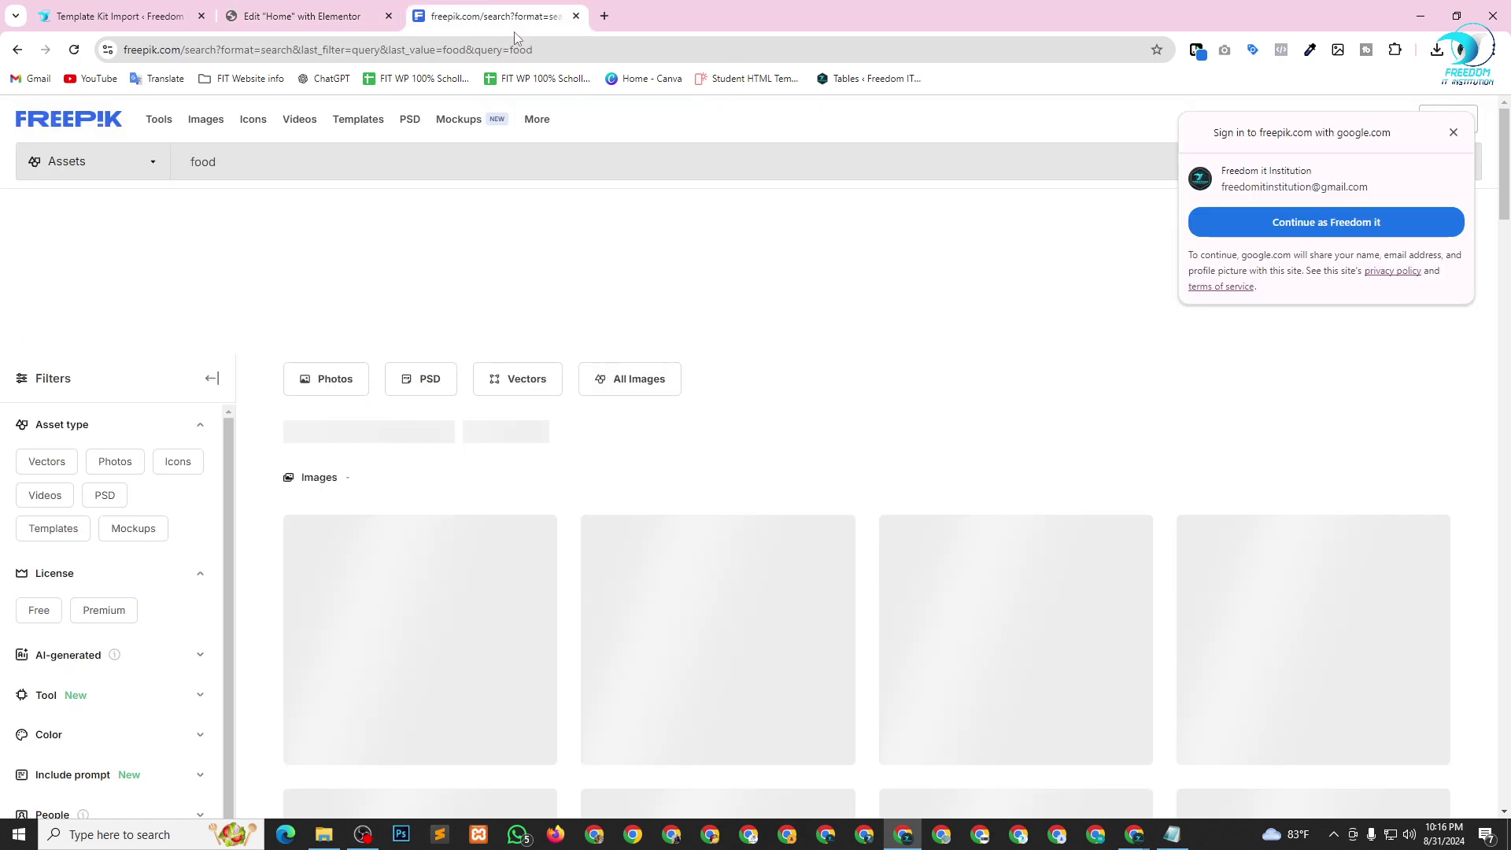
# Dismiss the Google sign-in prompt and examine the food search results for a photo that suits the hero section.
pyautogui.click(1454, 132)
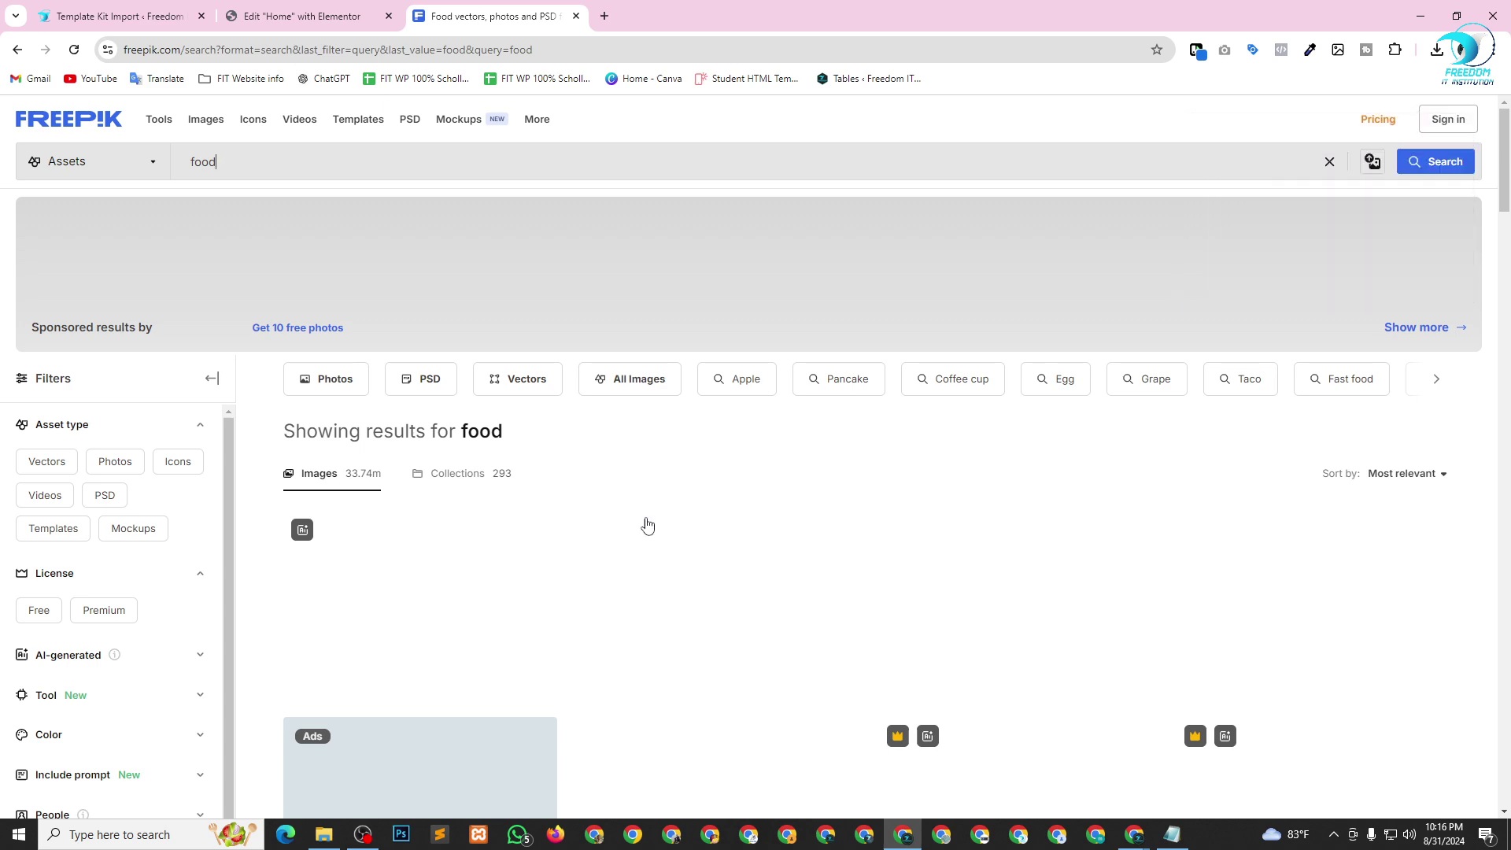
pyautogui.scroll(-3, 847, 551)
pyautogui.scroll(3, 814, 591)
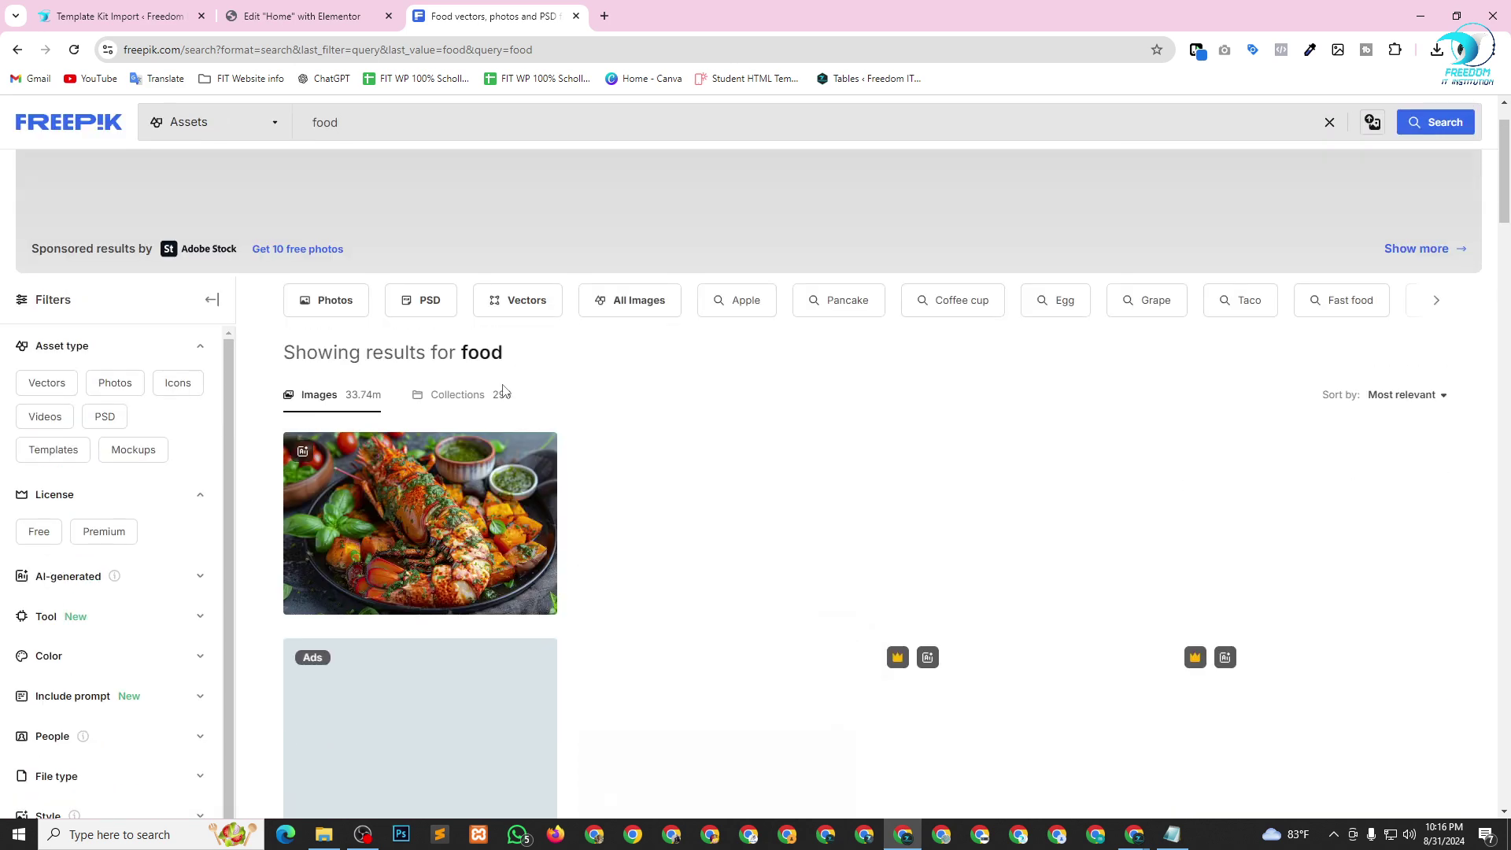
pyautogui.scroll(-2, 1025, 395)
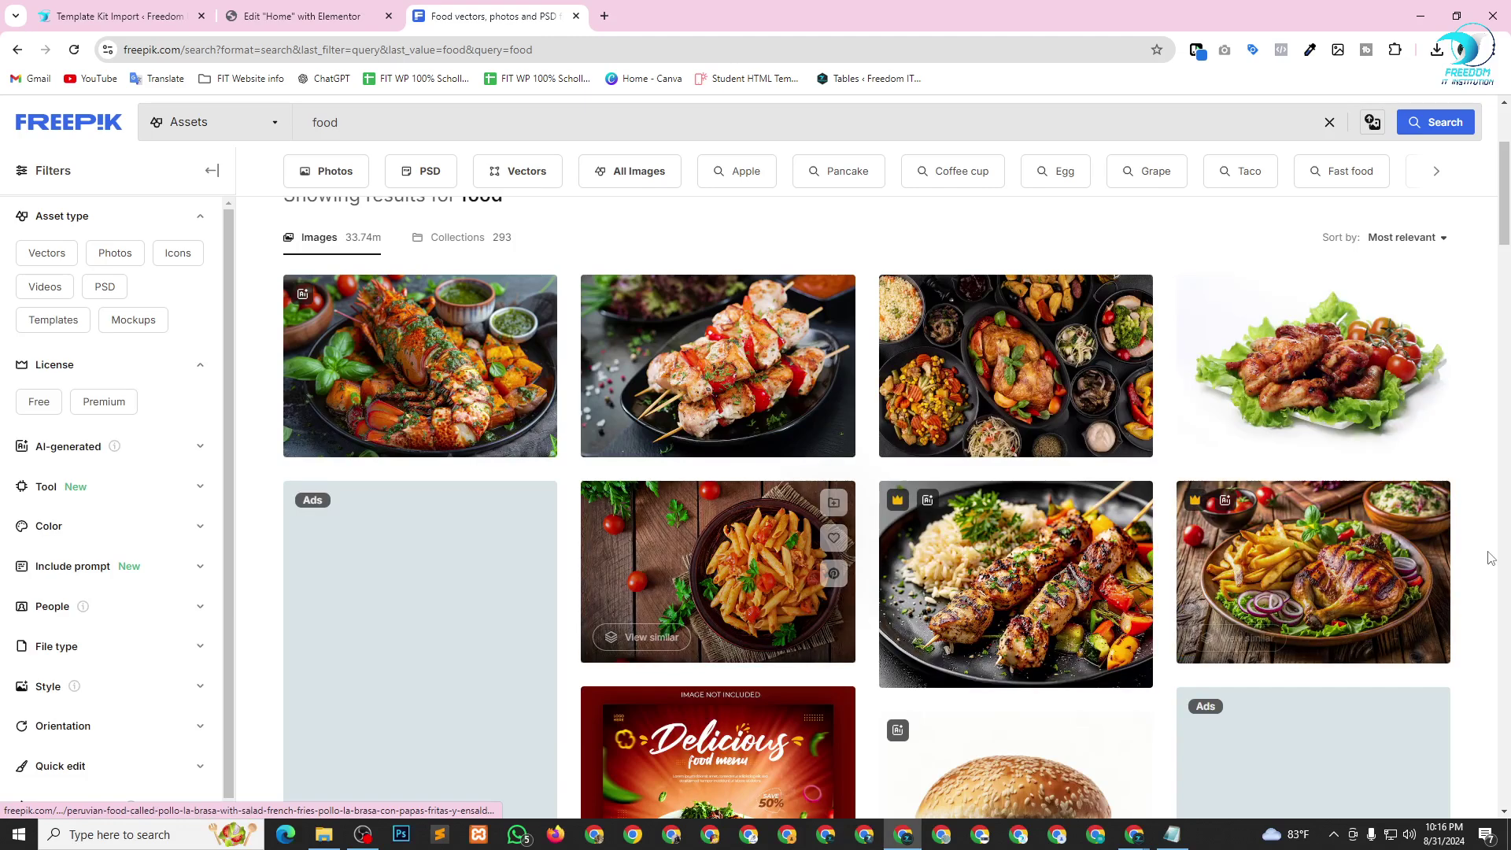
pyautogui.scroll(-5, 986, 506)
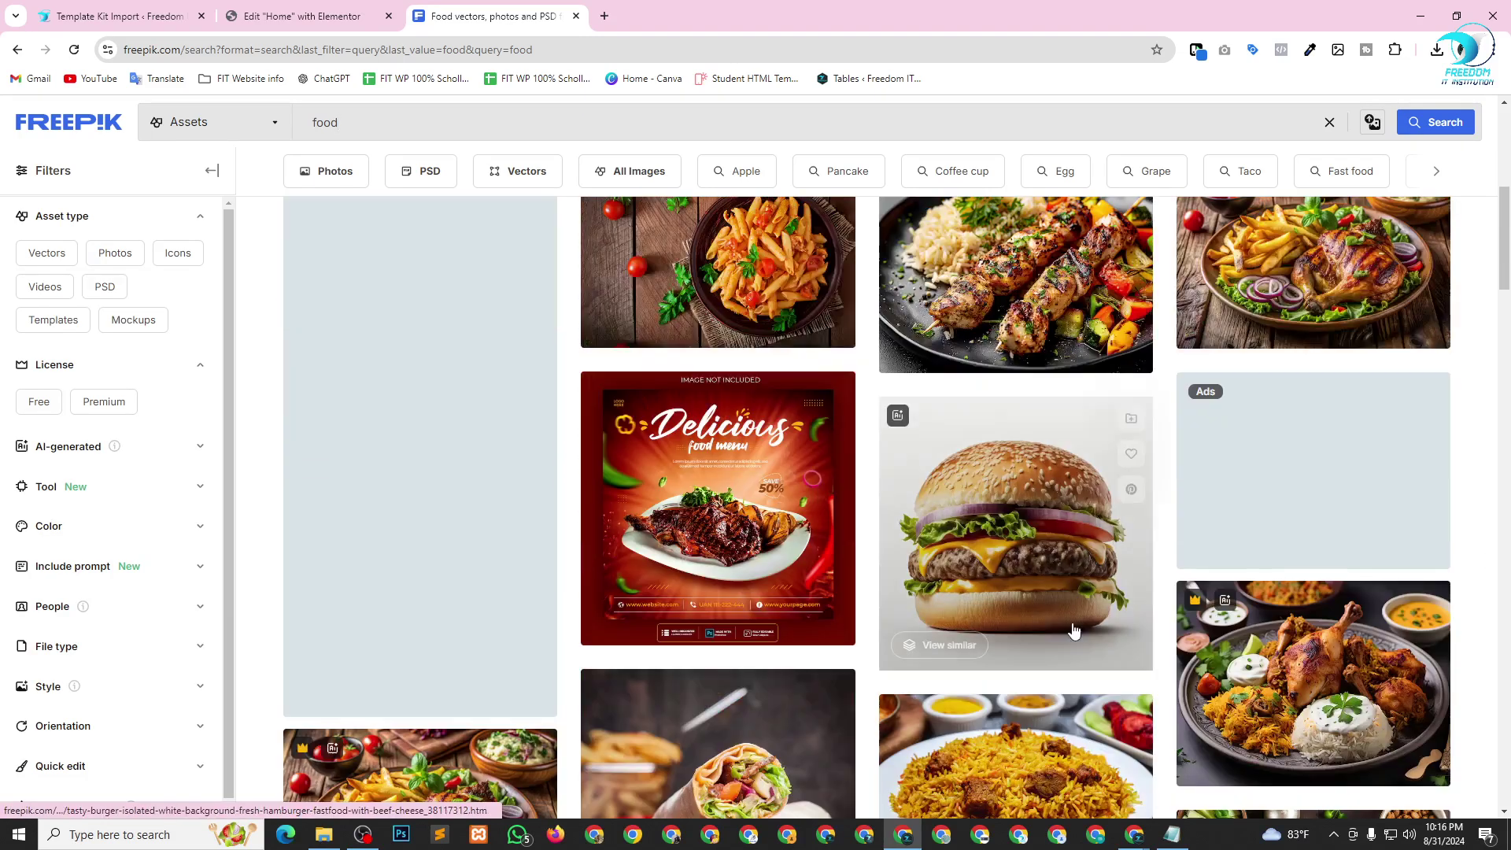
pyautogui.scroll(-3, 1320, 532)
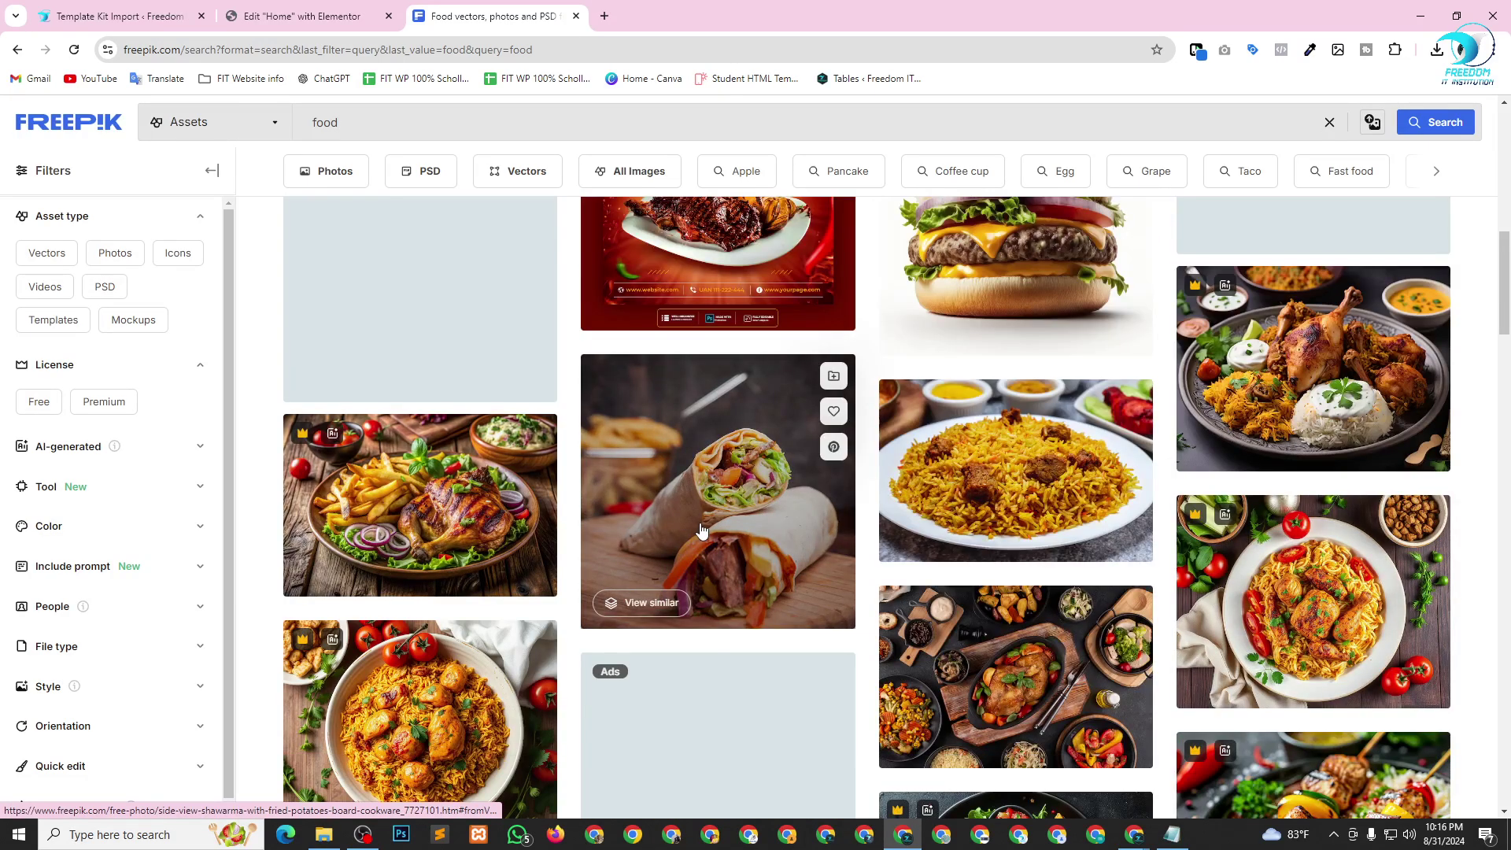
pyautogui.scroll(-2, 708, 528)
pyautogui.scroll(-2, 1319, 519)
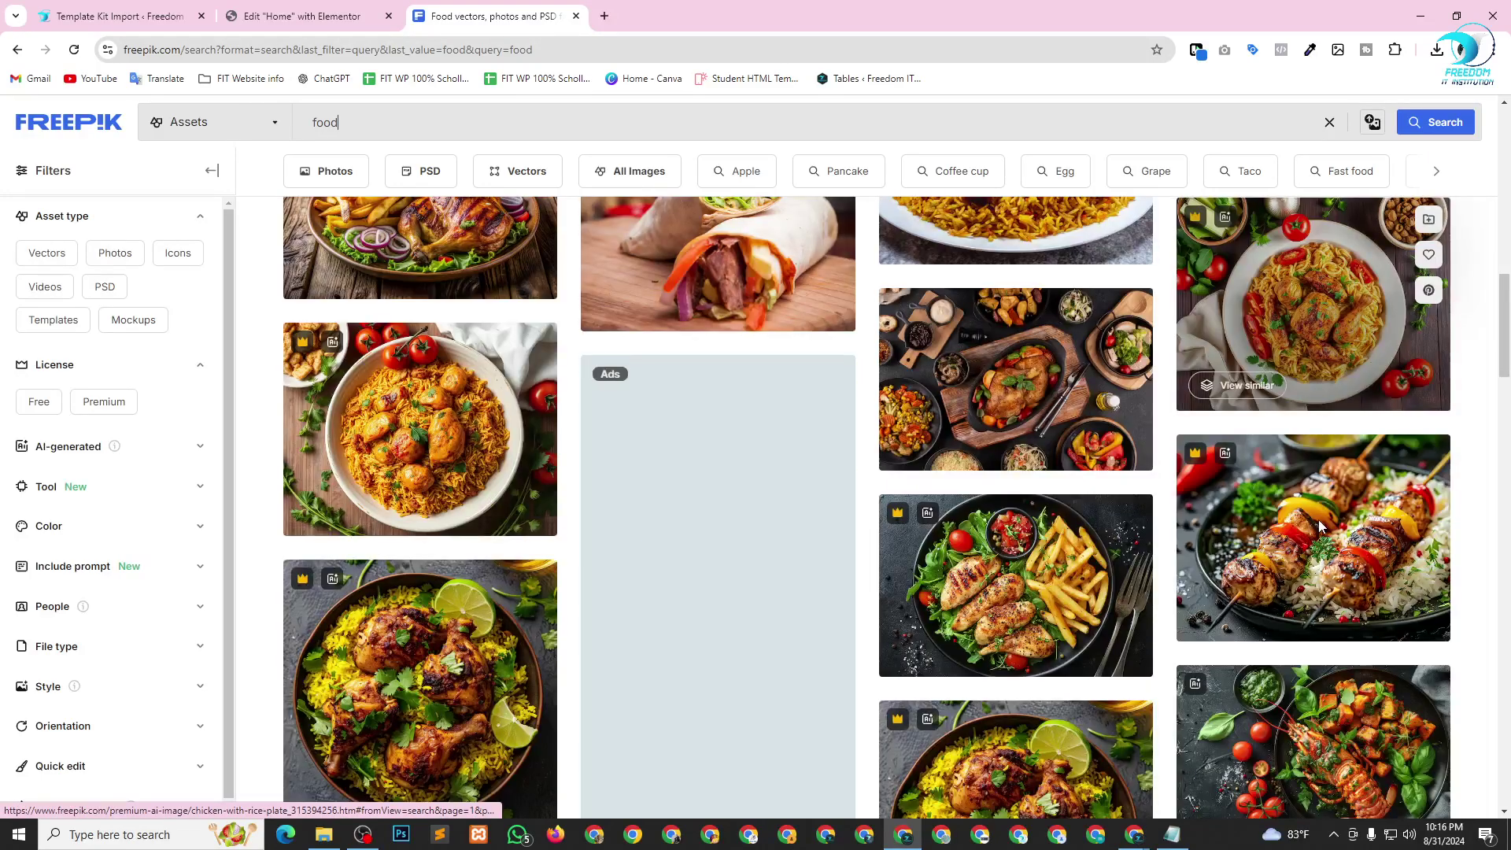
pyautogui.scroll(-3, 1319, 519)
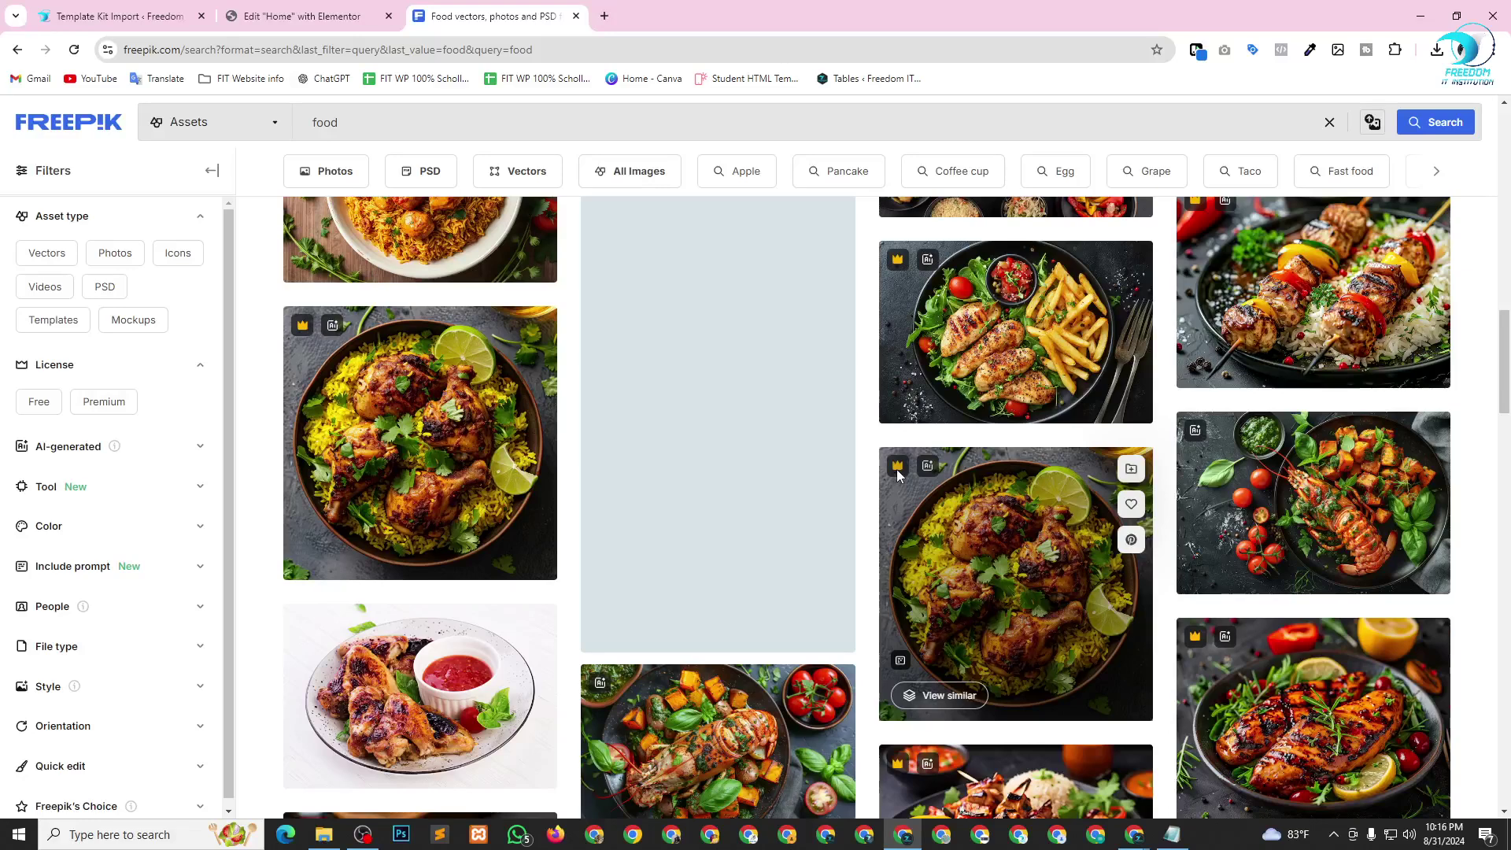
pyautogui.scroll(5, 725, 378)
pyautogui.scroll(1, 725, 377)
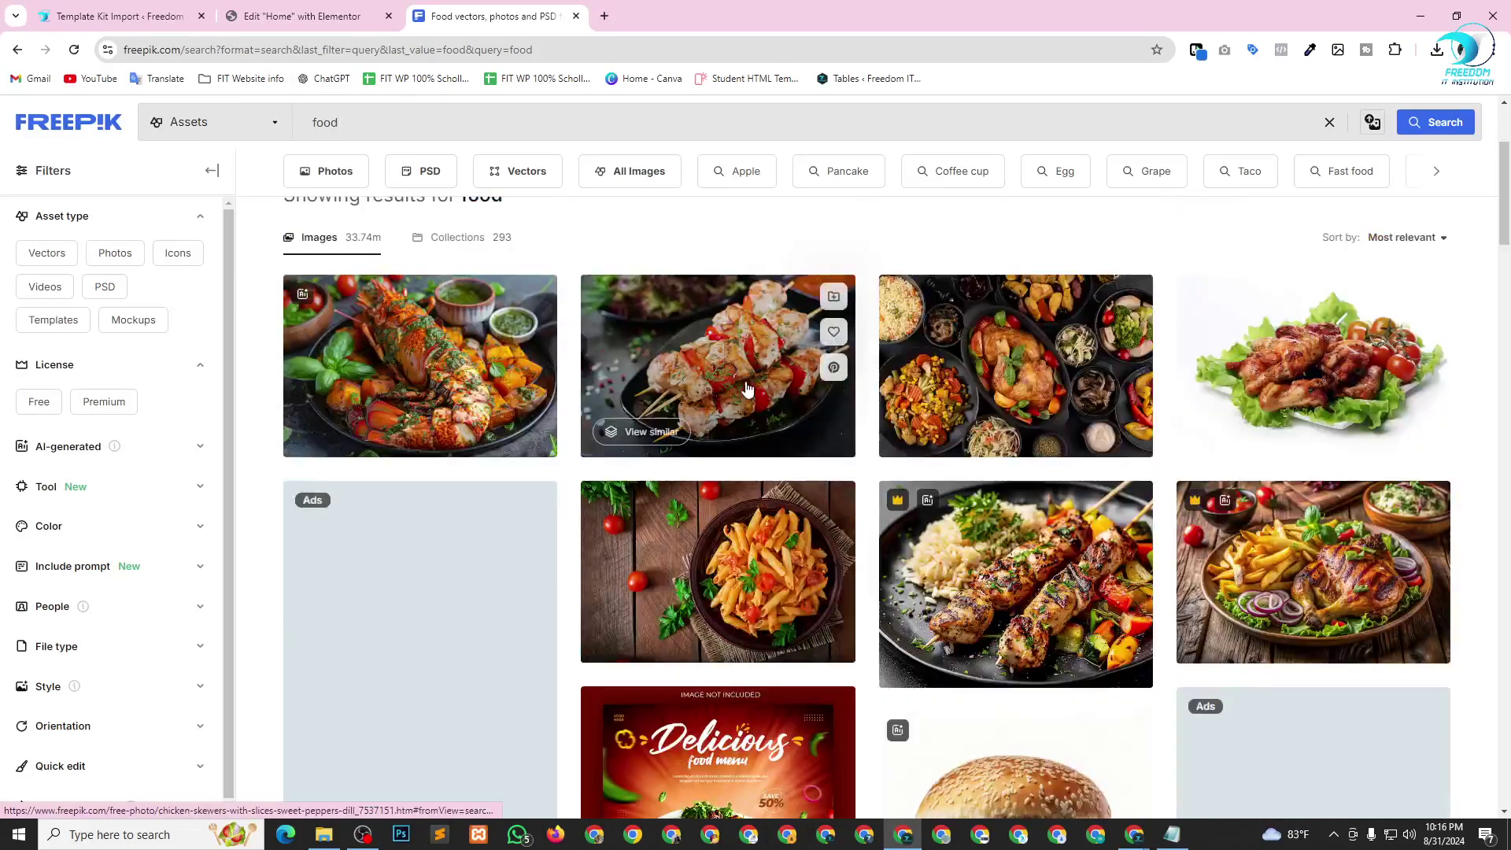
# Download the free photo "Chicken skewers with slices of sweet peppers and dill" and return to the Home page's Elementor editor.
pyautogui.click(725, 377)
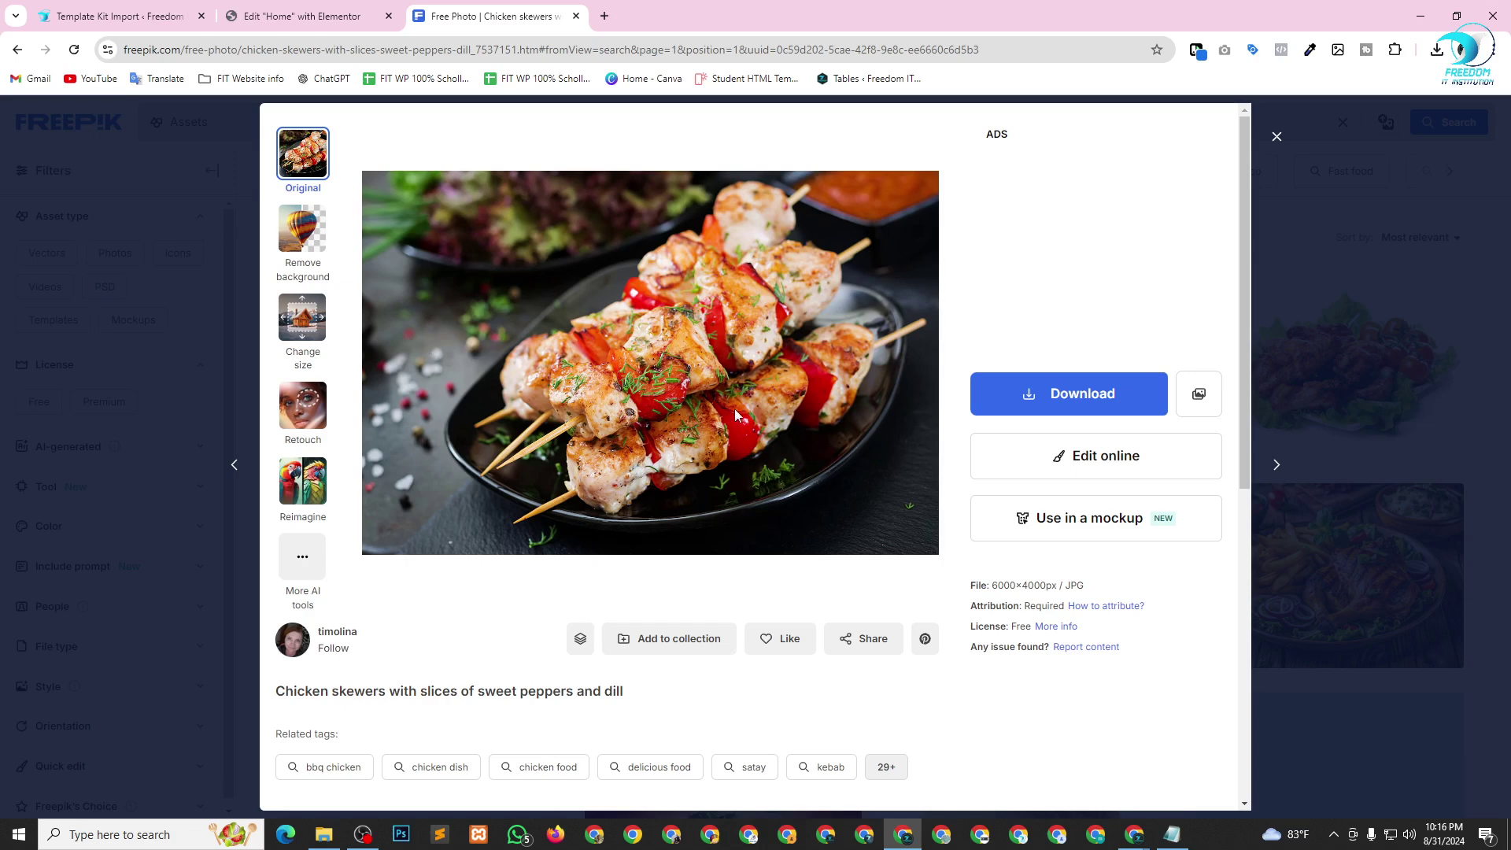
pyautogui.click(1078, 402)
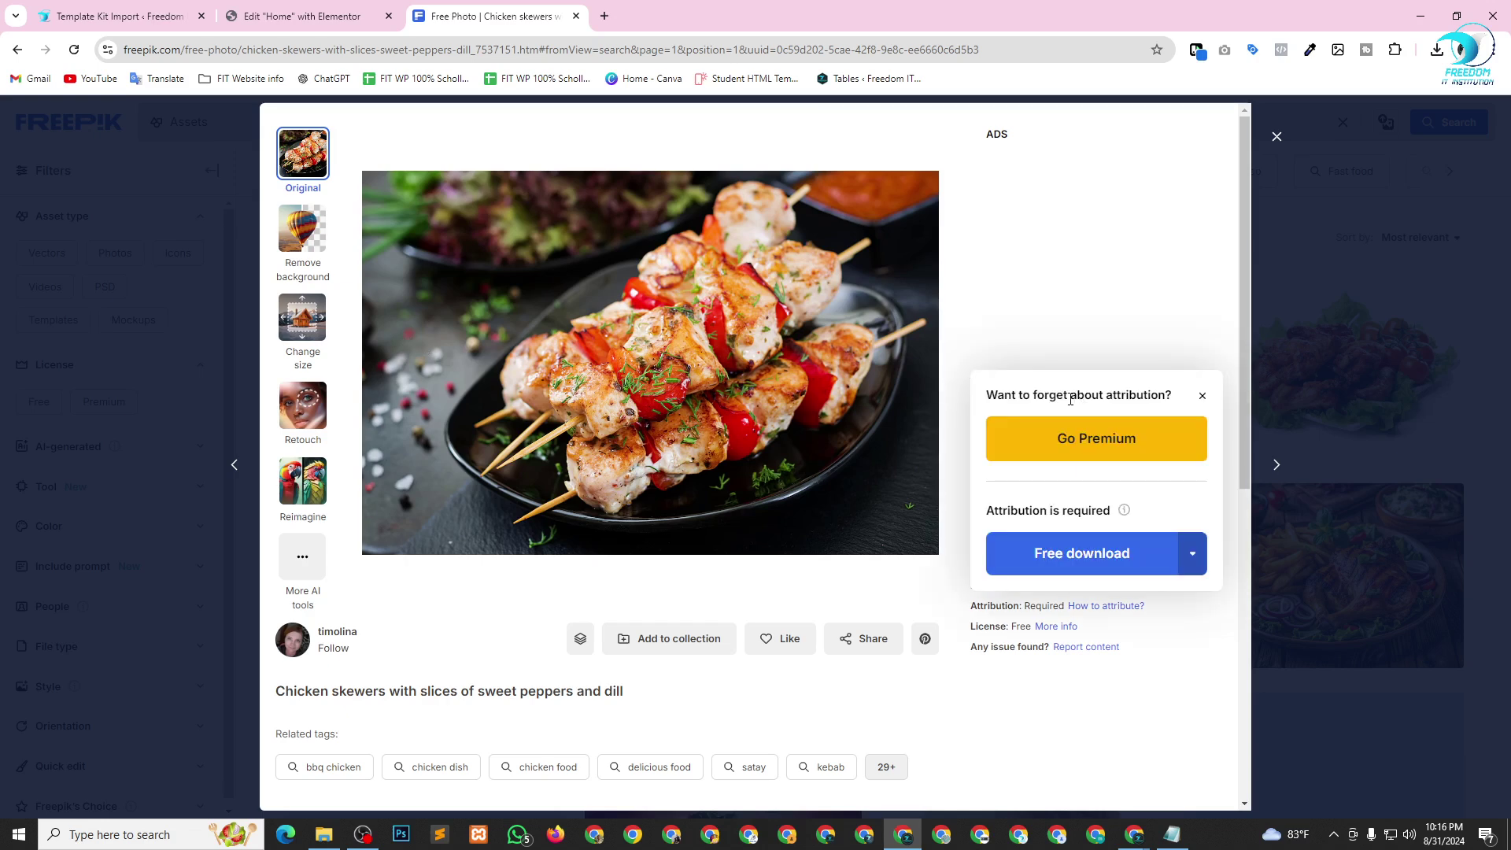
pyautogui.click(1077, 555)
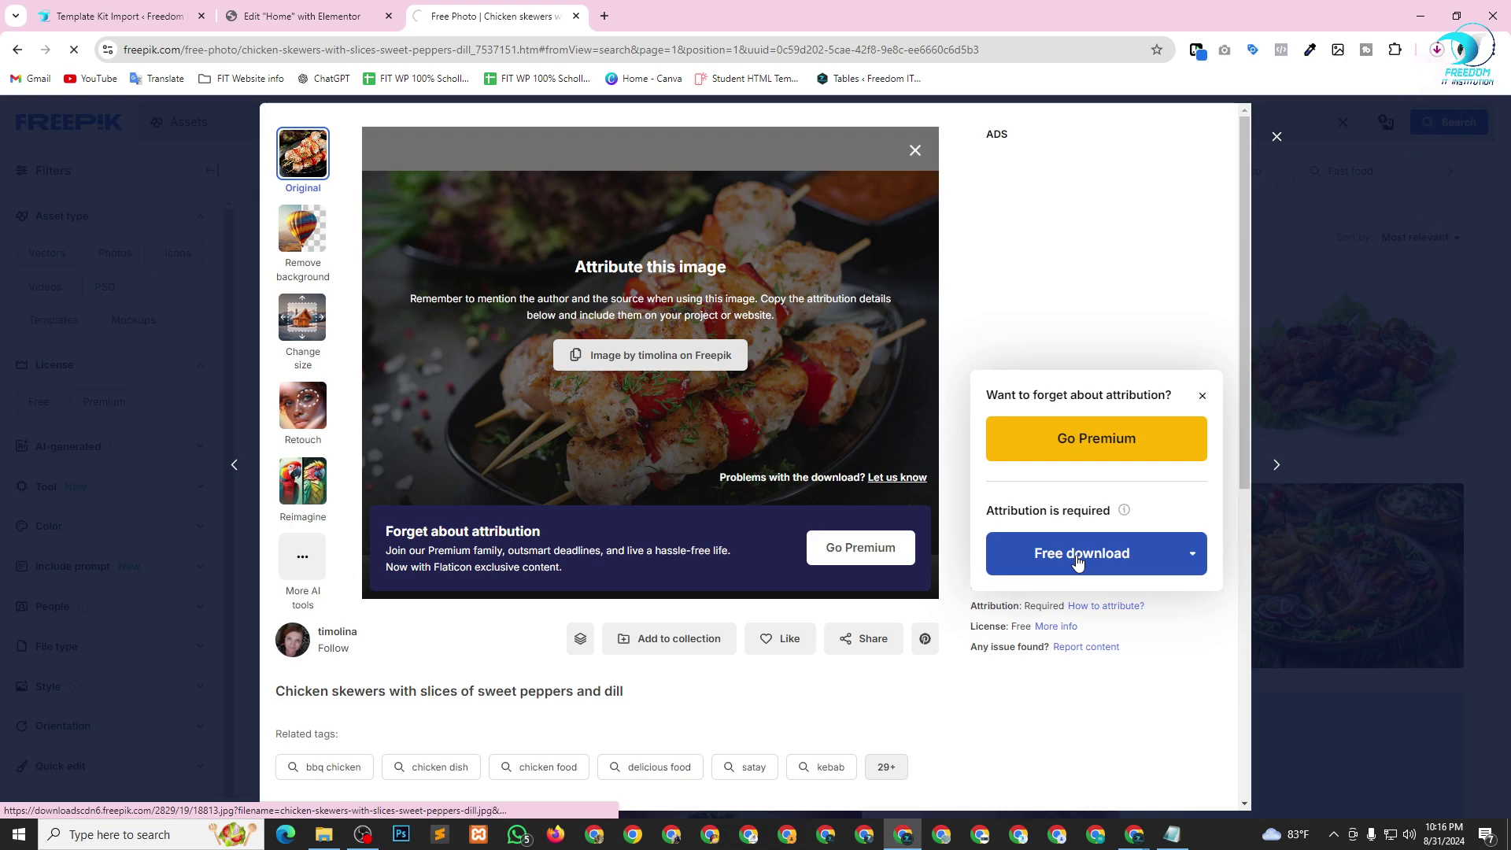
pyautogui.click(1437, 50)
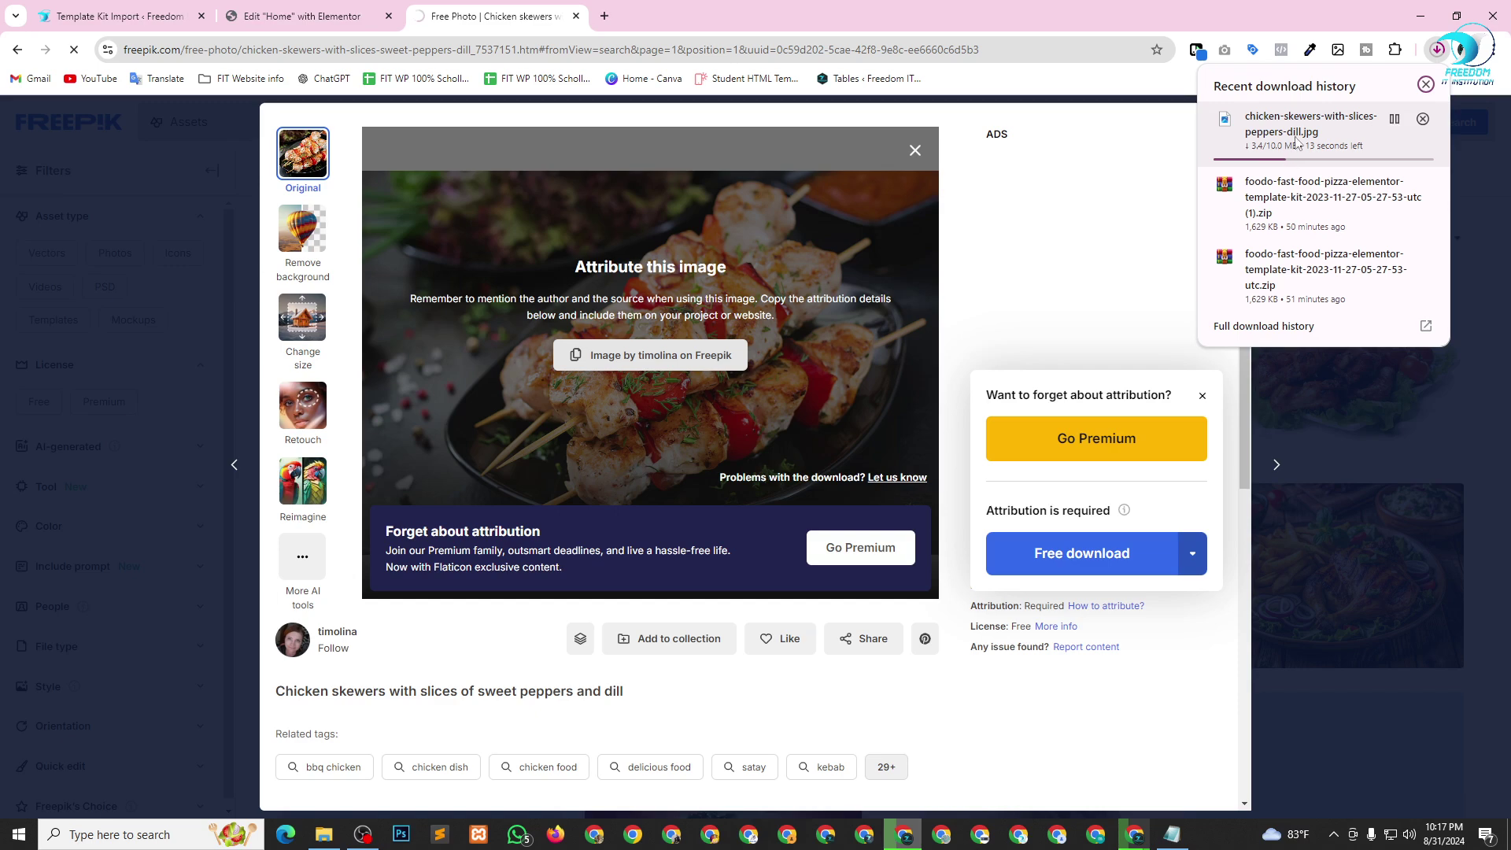
pyautogui.click(964, 3)
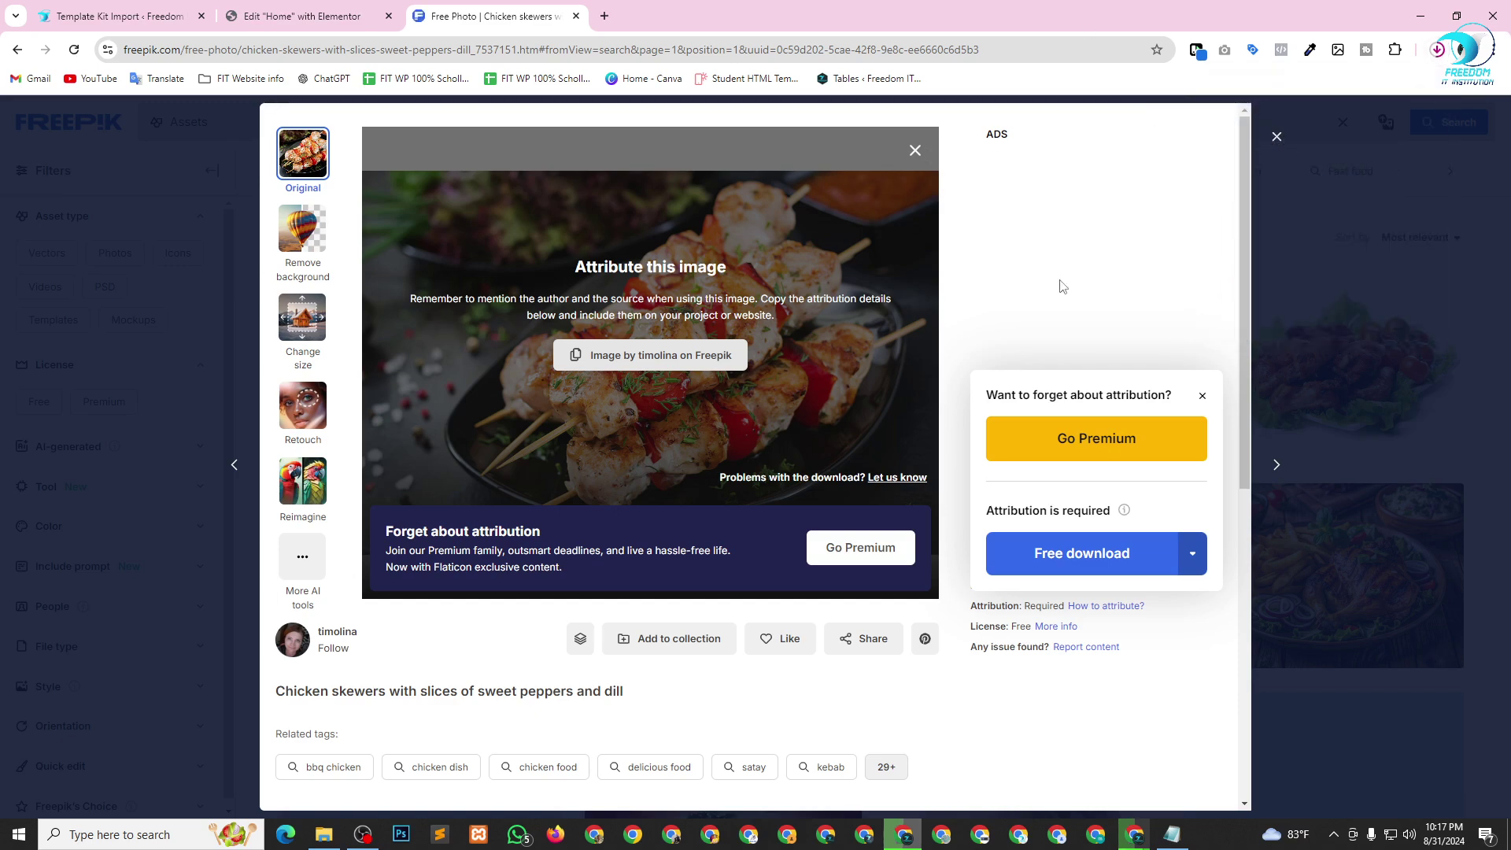
pyautogui.scroll(-7, 629, 472)
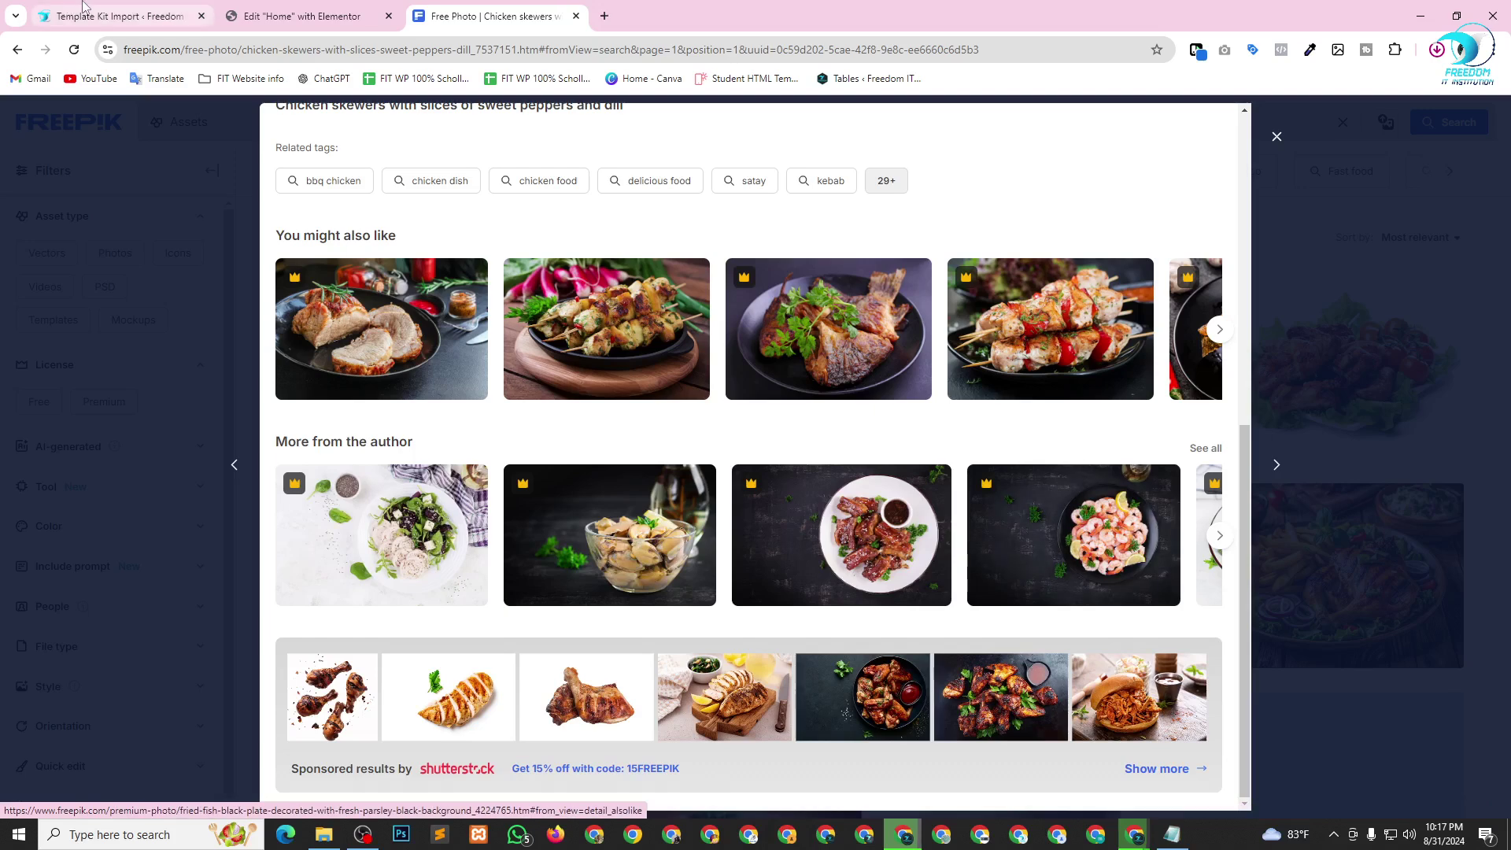
pyautogui.click(296, 16)
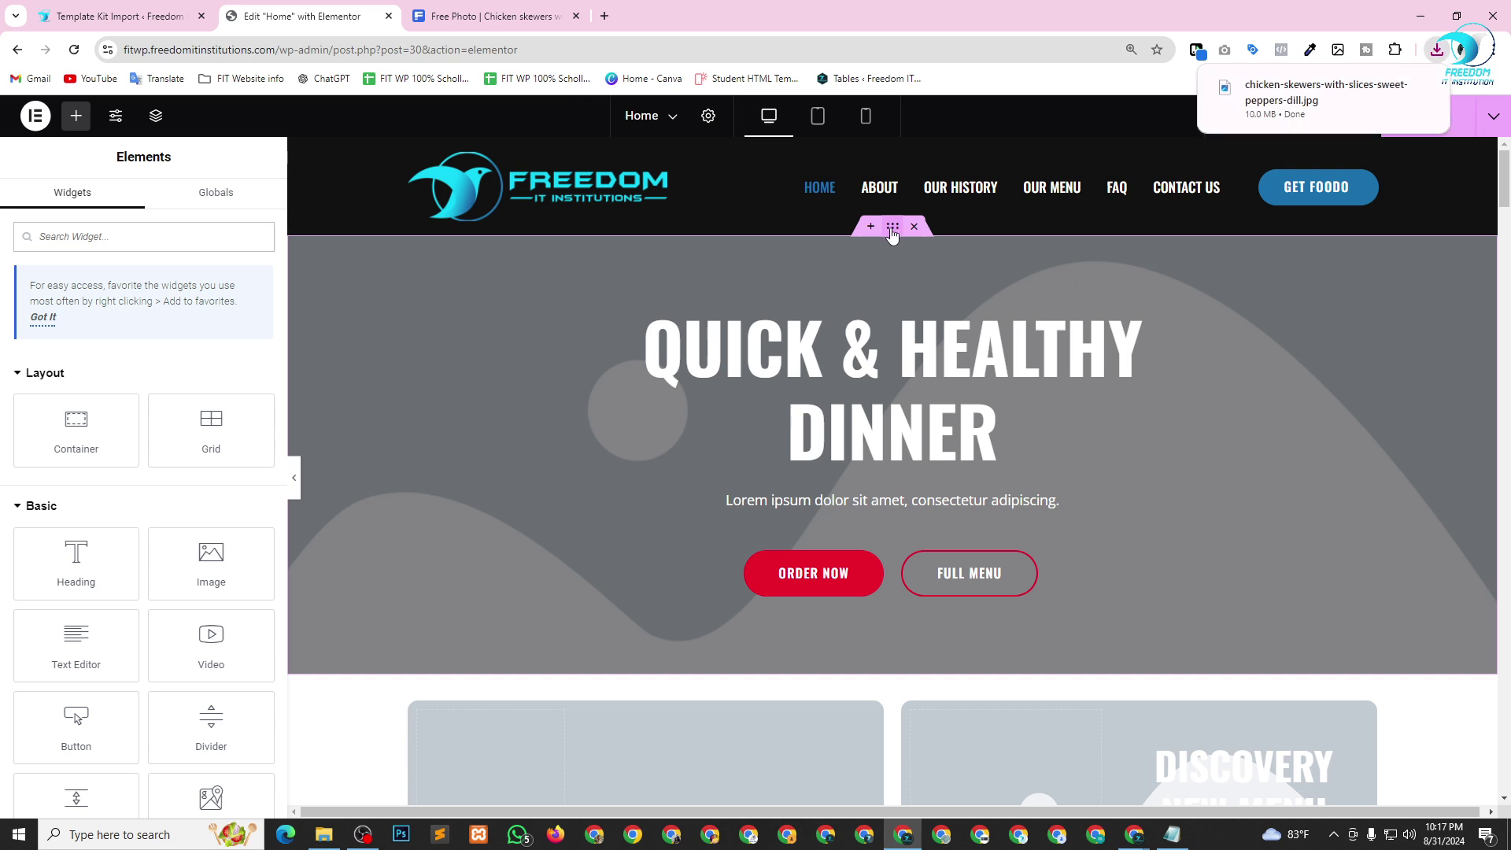
# Upload chicken-skewers-with-slices-sweet-peppers-dill.jpg from the Downloads folder for the background image of the Quick & Healthy Dinner hero section.
pyautogui.click(893, 232)
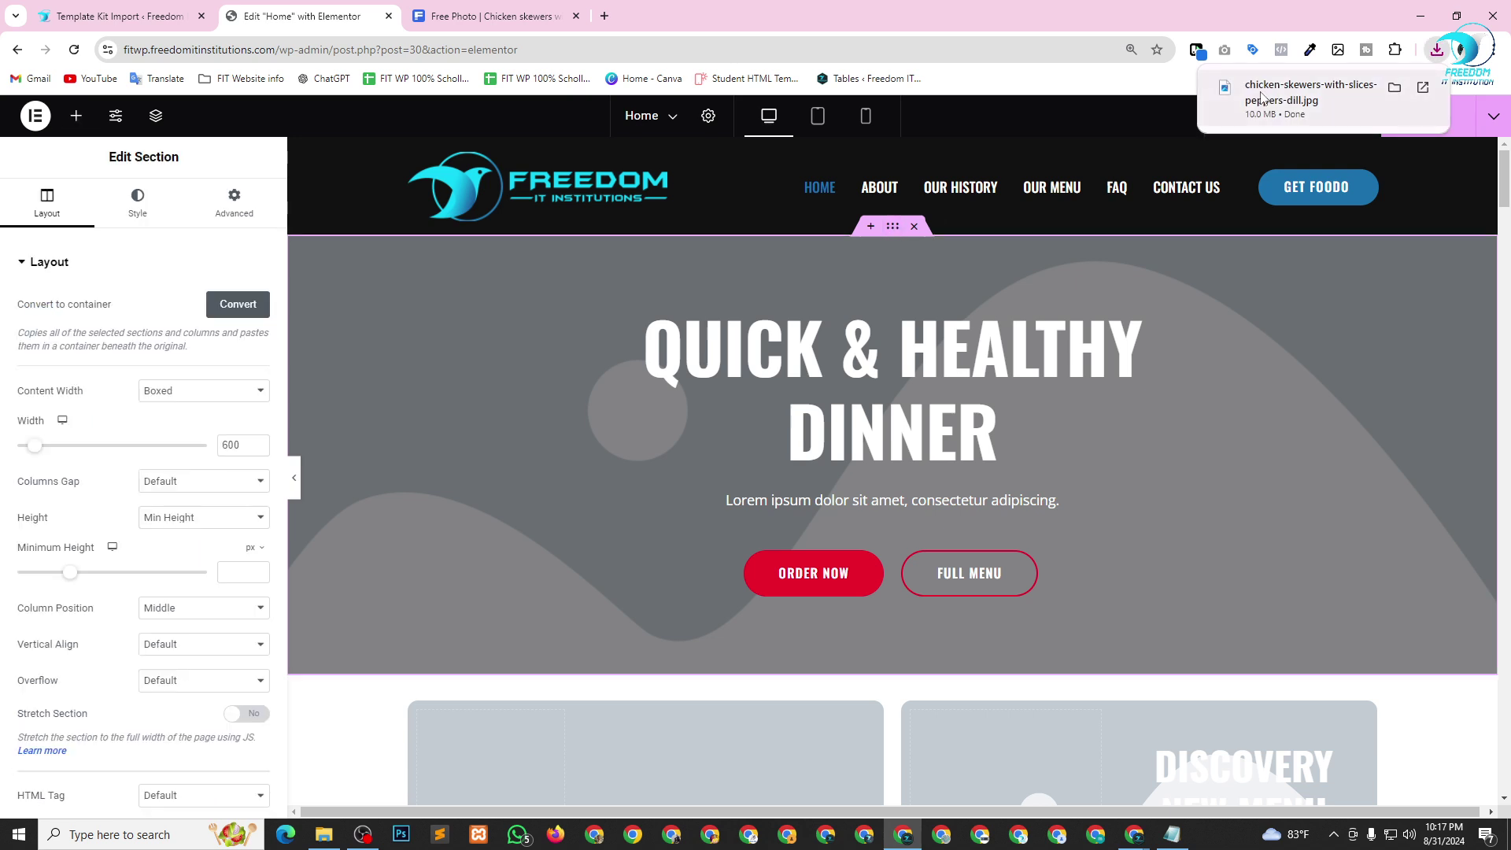
pyautogui.click(134, 204)
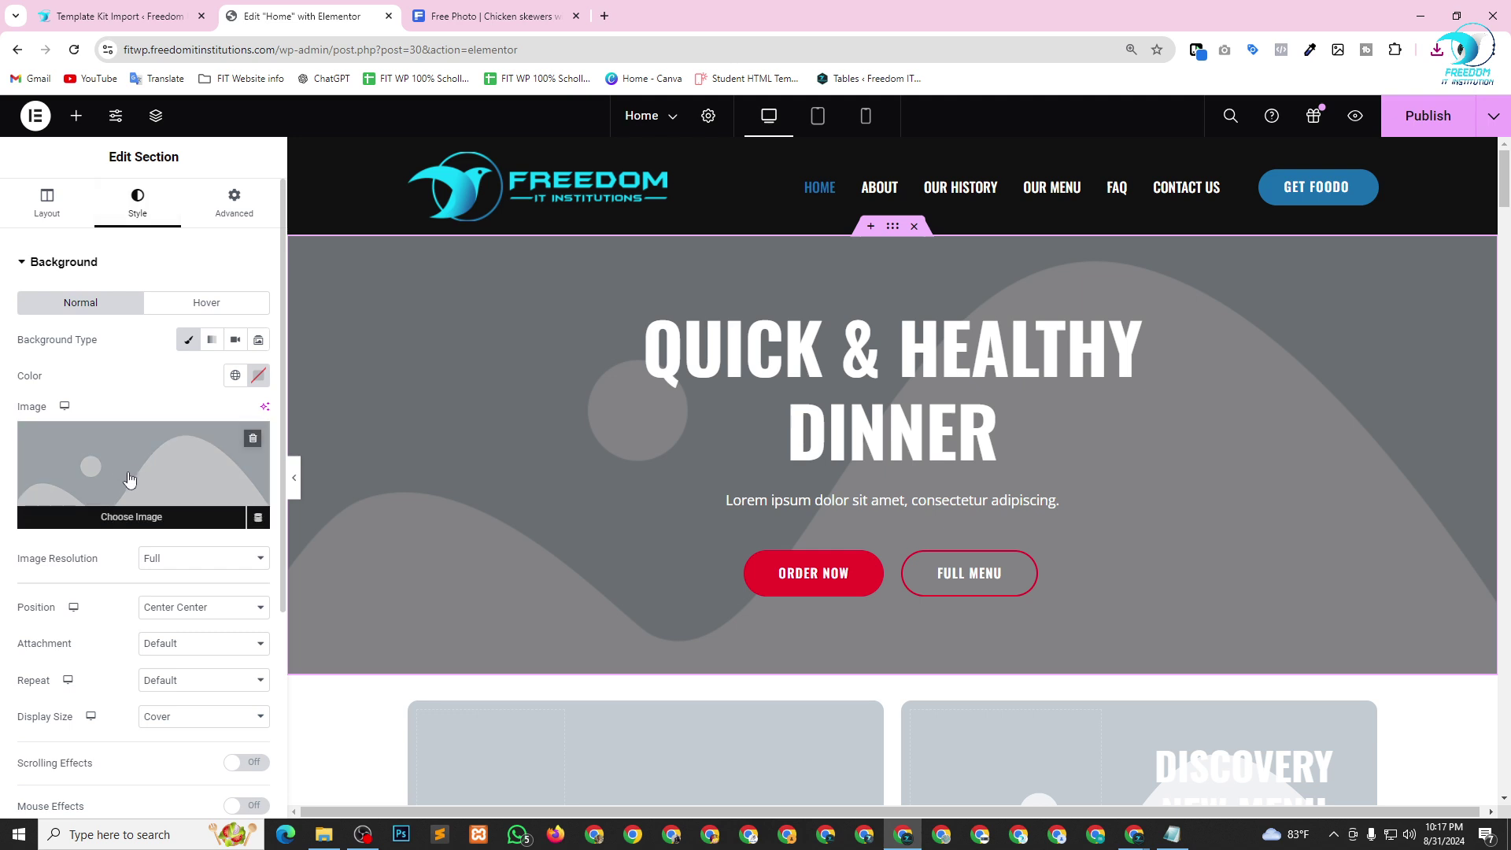
pyautogui.click(232, 457)
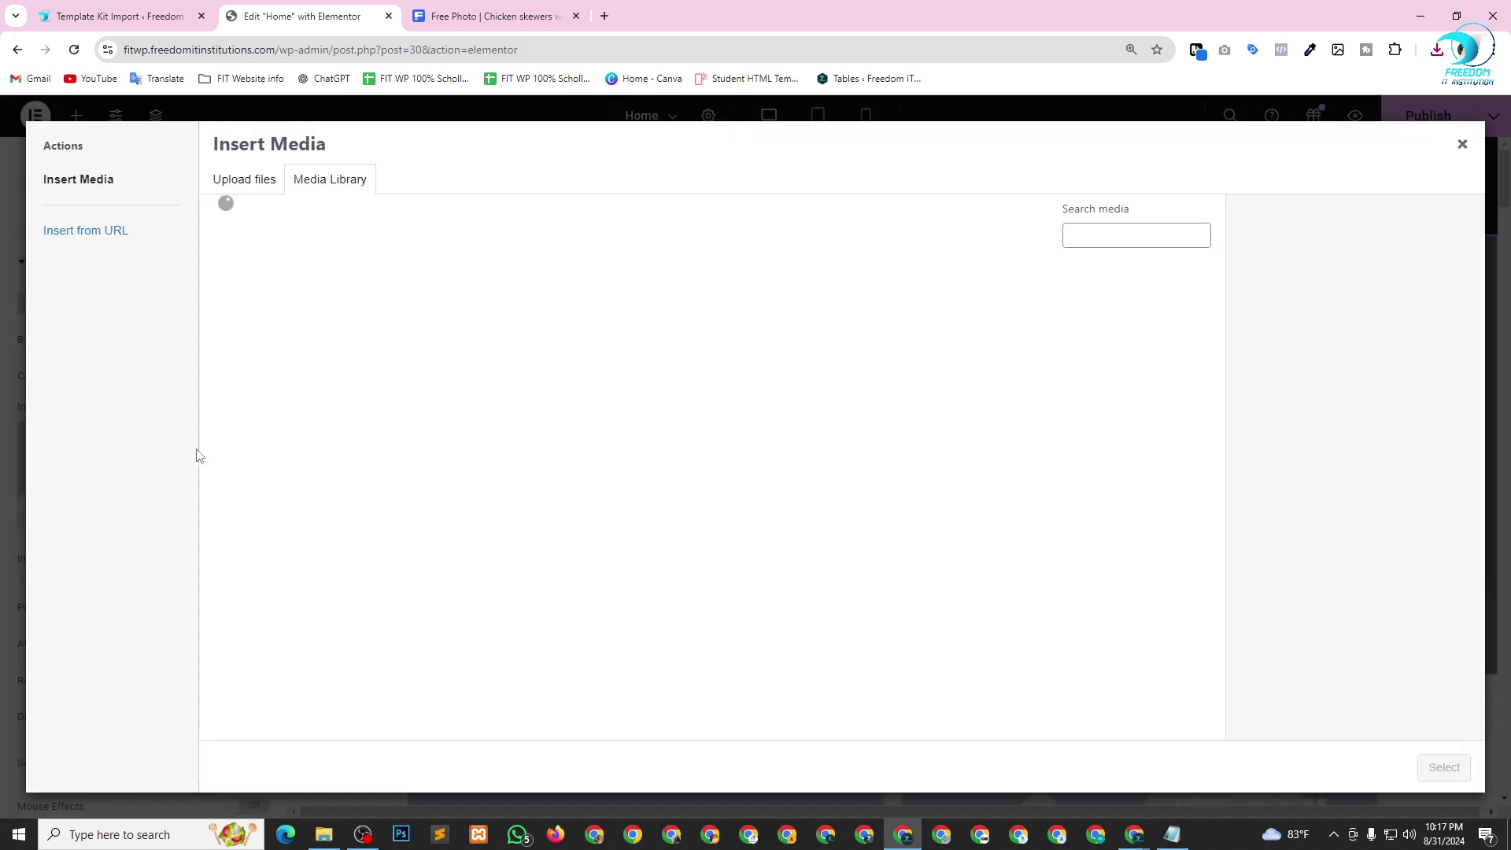
pyautogui.click(241, 183)
pyautogui.click(853, 447)
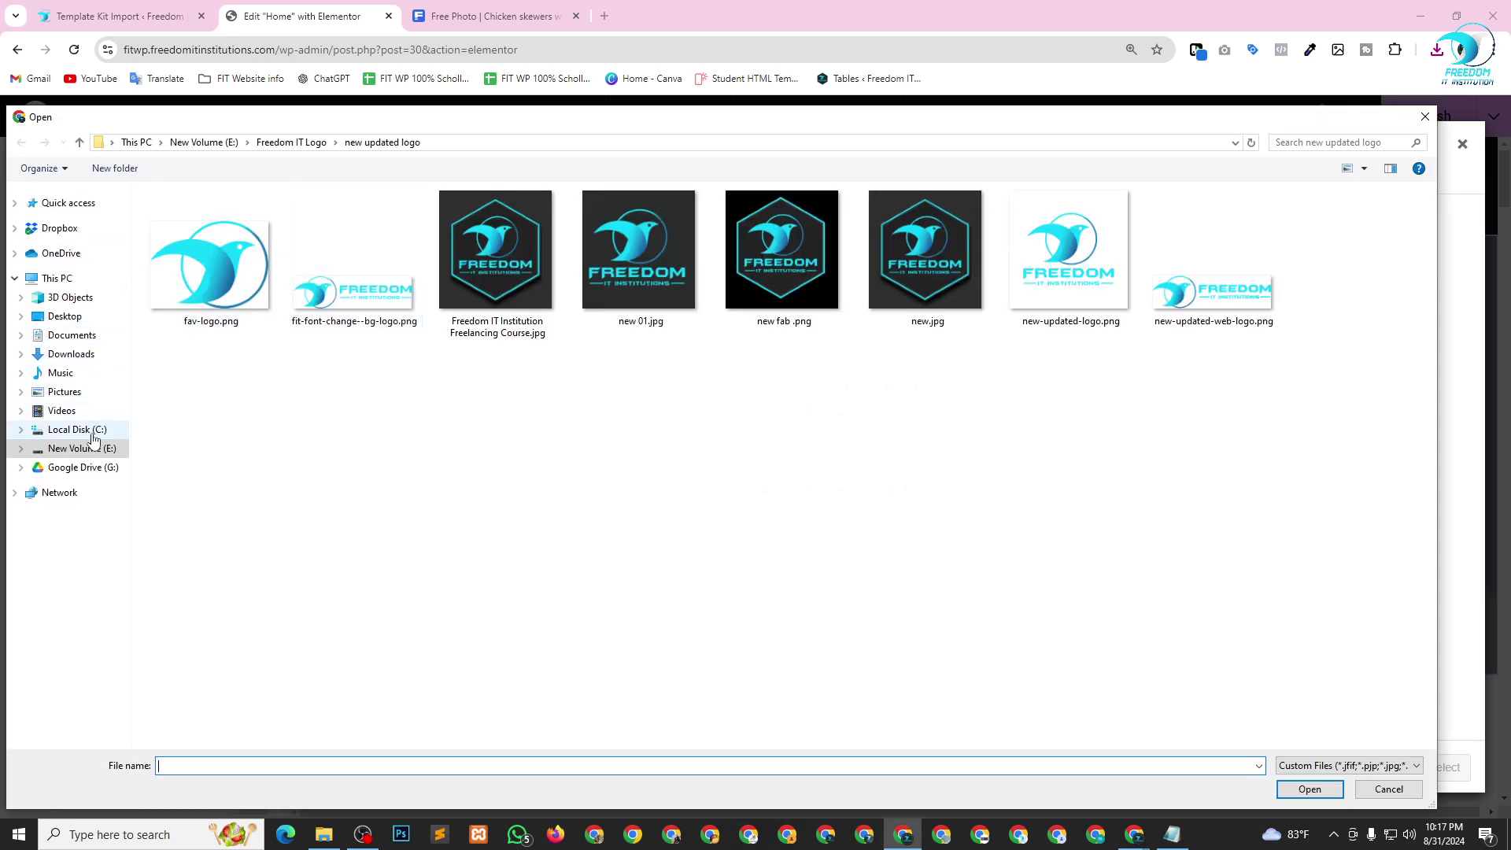
pyautogui.click(71, 354)
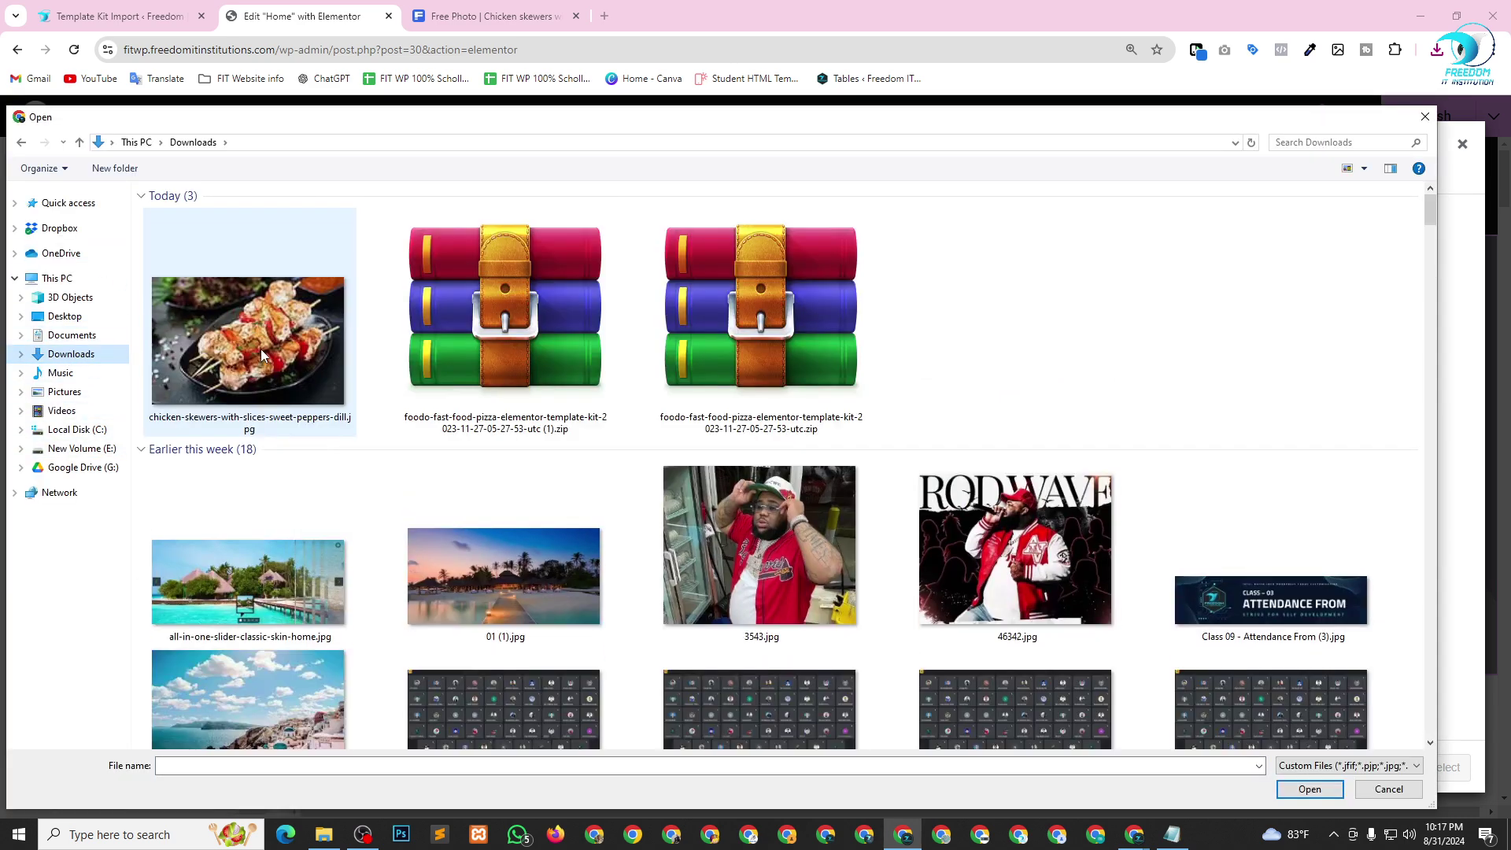
pyautogui.click(261, 348)
pyautogui.click(1309, 789)
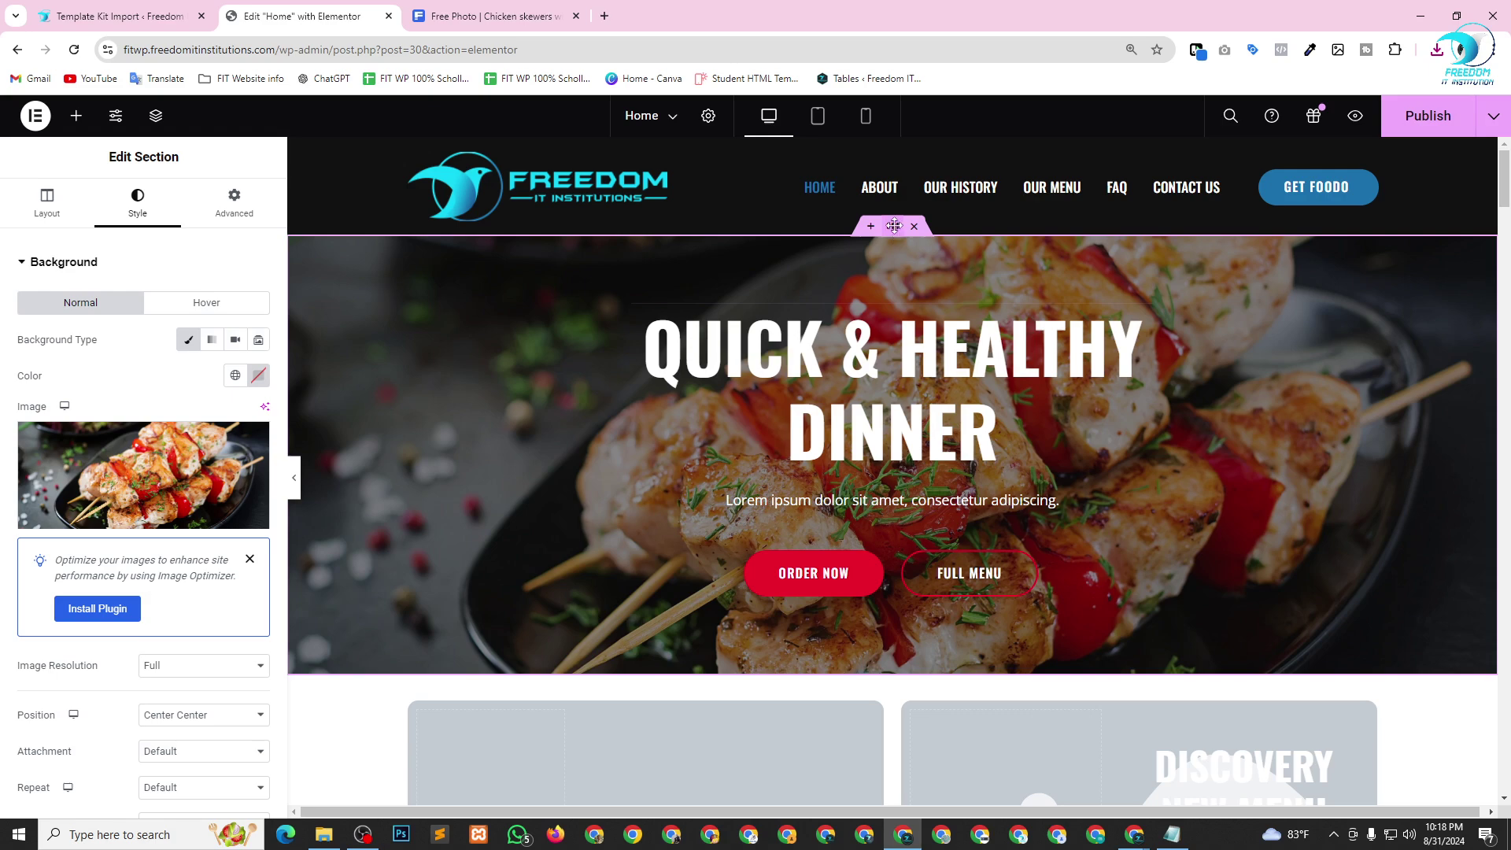
# Increase the hero section's minimum height to 492 px and check the result on the page.
pyautogui.click(46, 204)
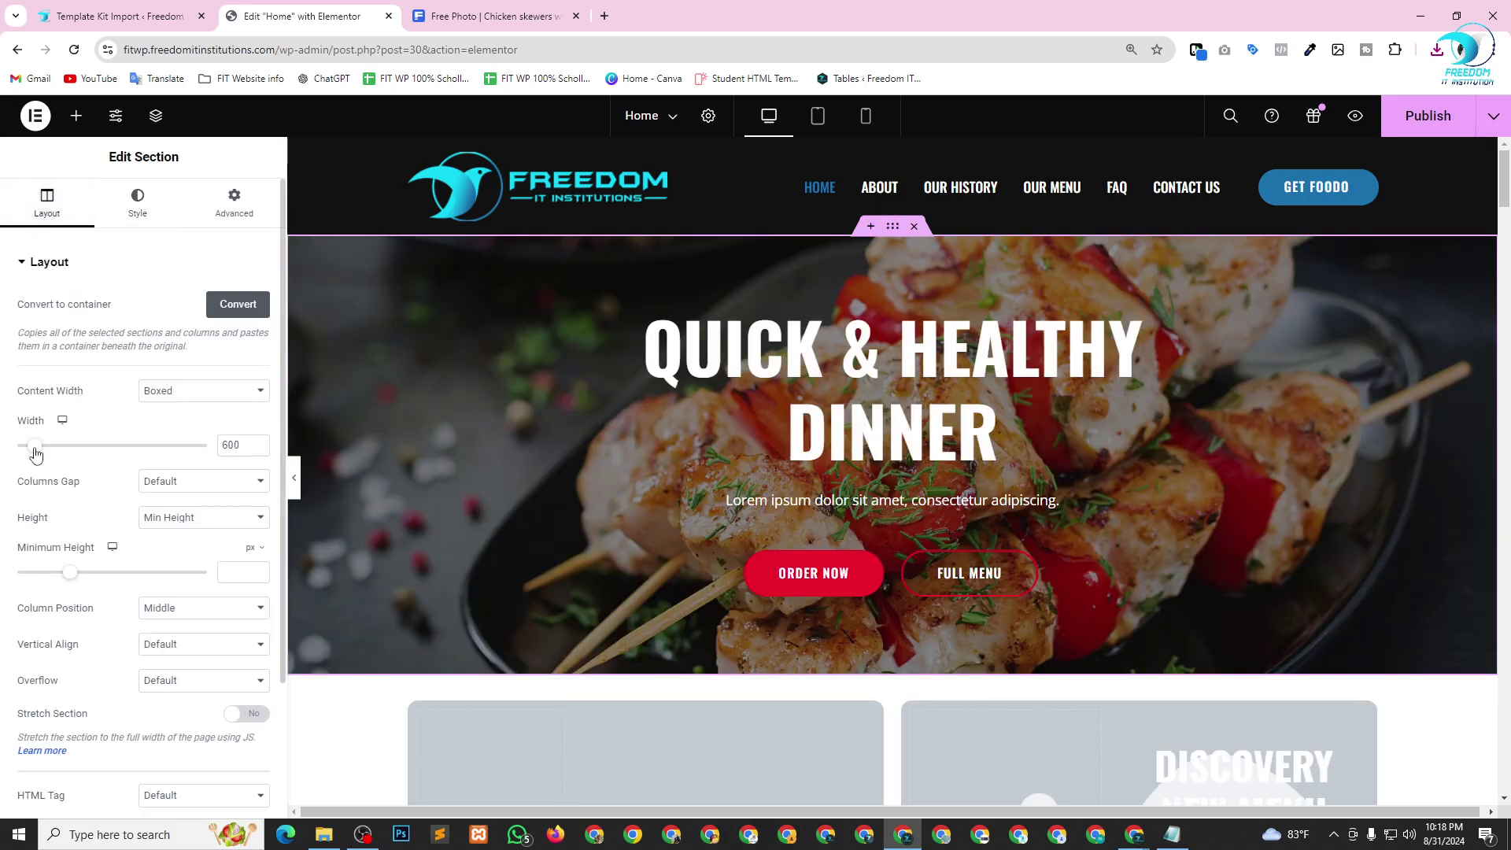
pyautogui.moveTo(74, 583); pyautogui.dragTo(85, 586)
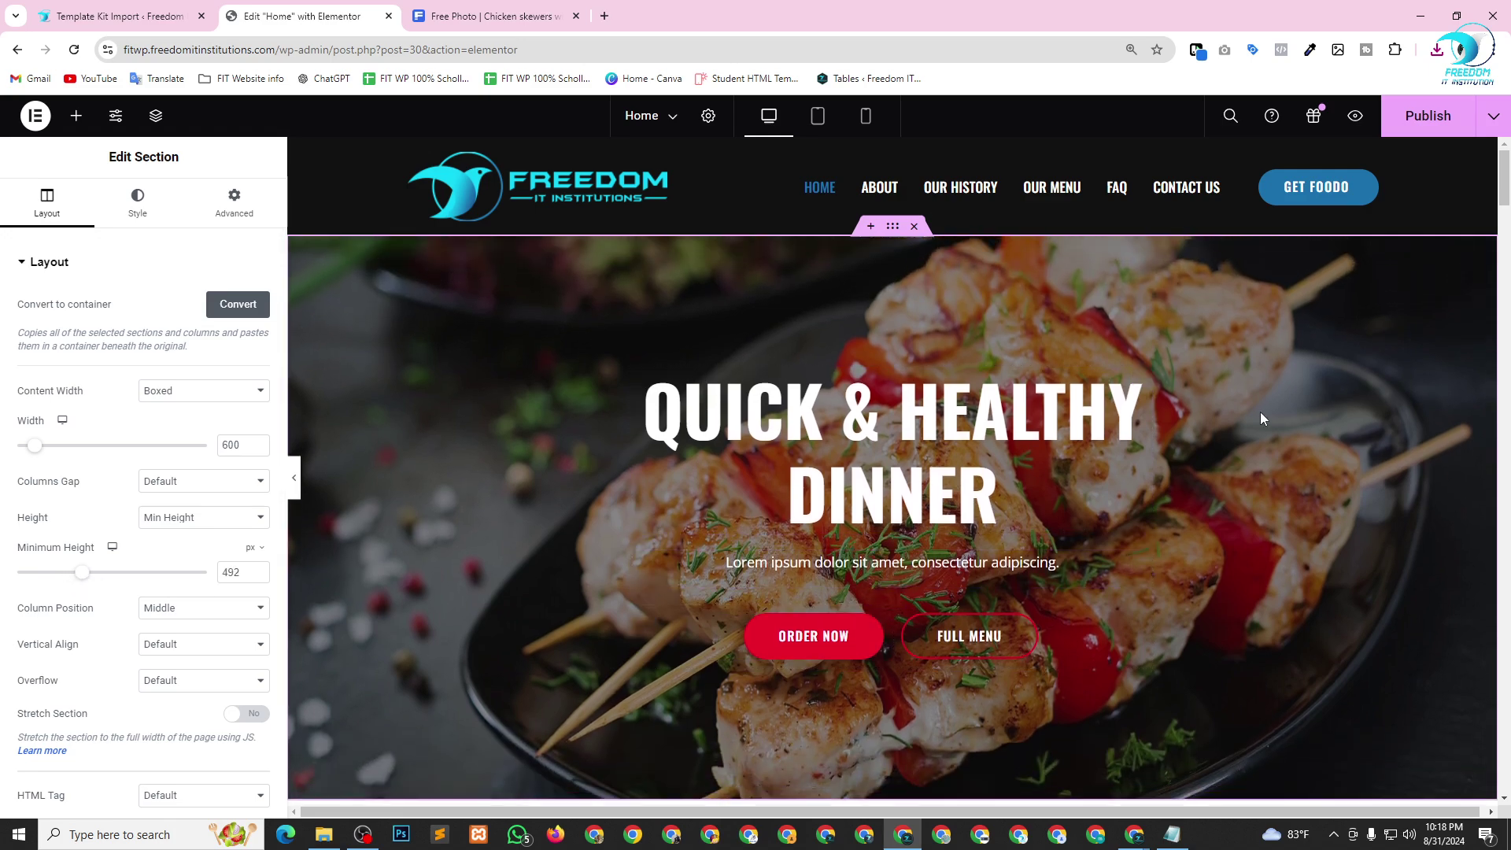
pyautogui.scroll(-2, 1290, 417)
pyautogui.scroll(2, 1325, 423)
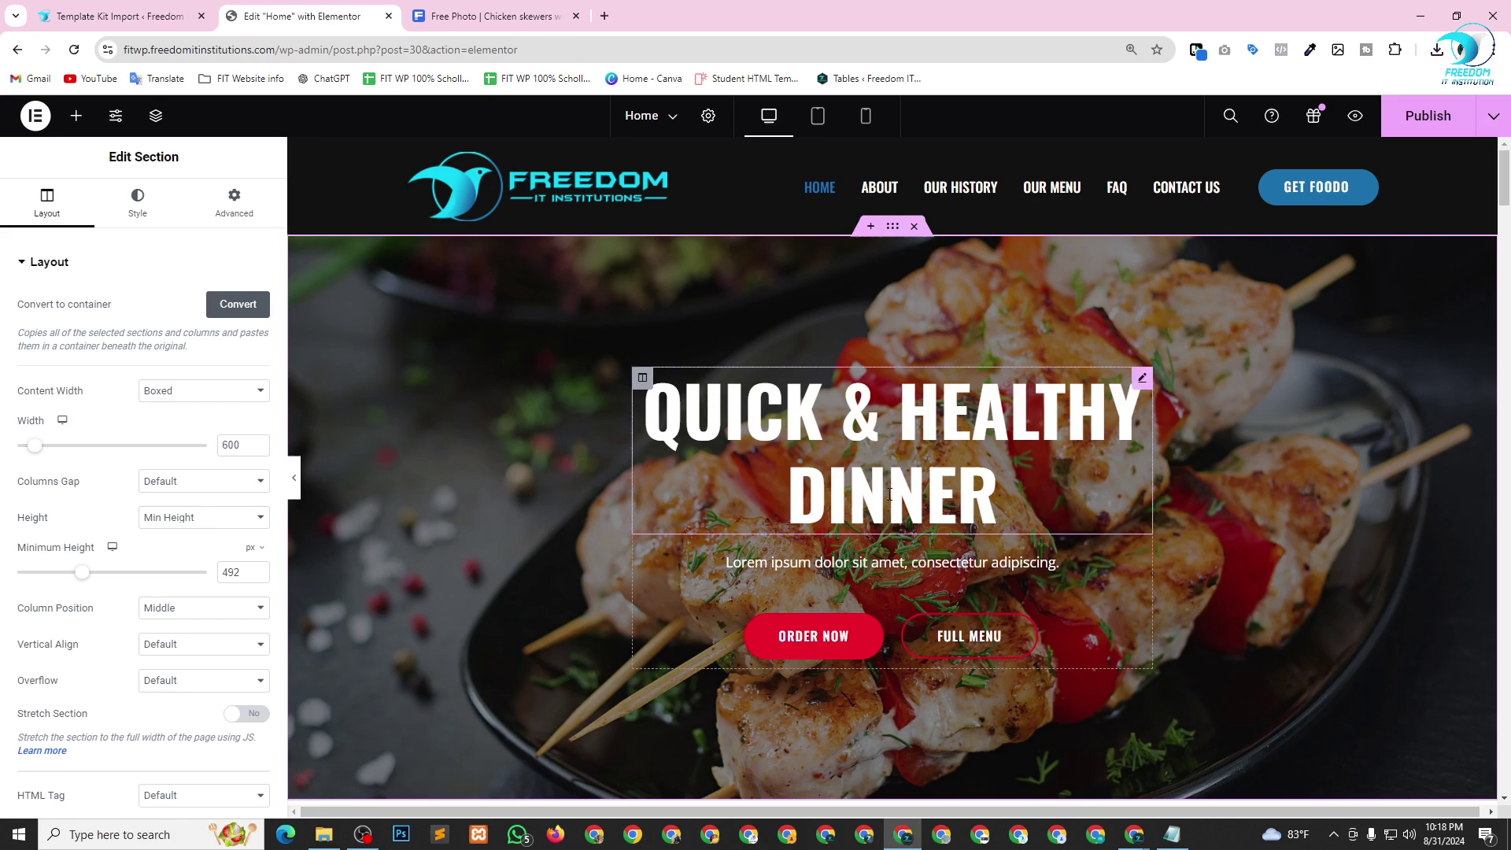
# Open the style settings of the hero section's Order Now button.
pyautogui.scroll(-2, 890, 494)
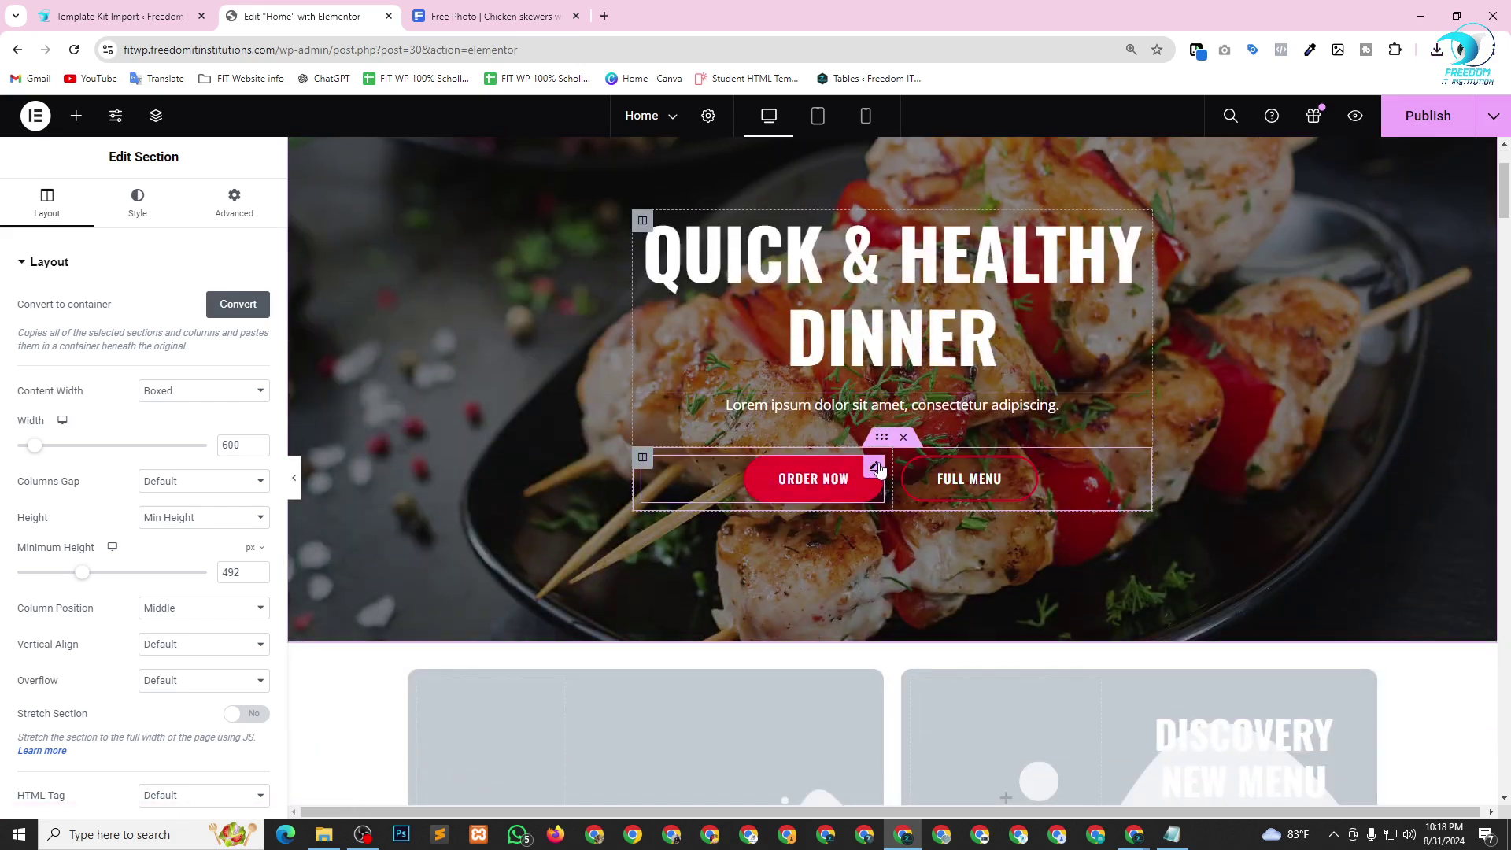
pyautogui.click(875, 468)
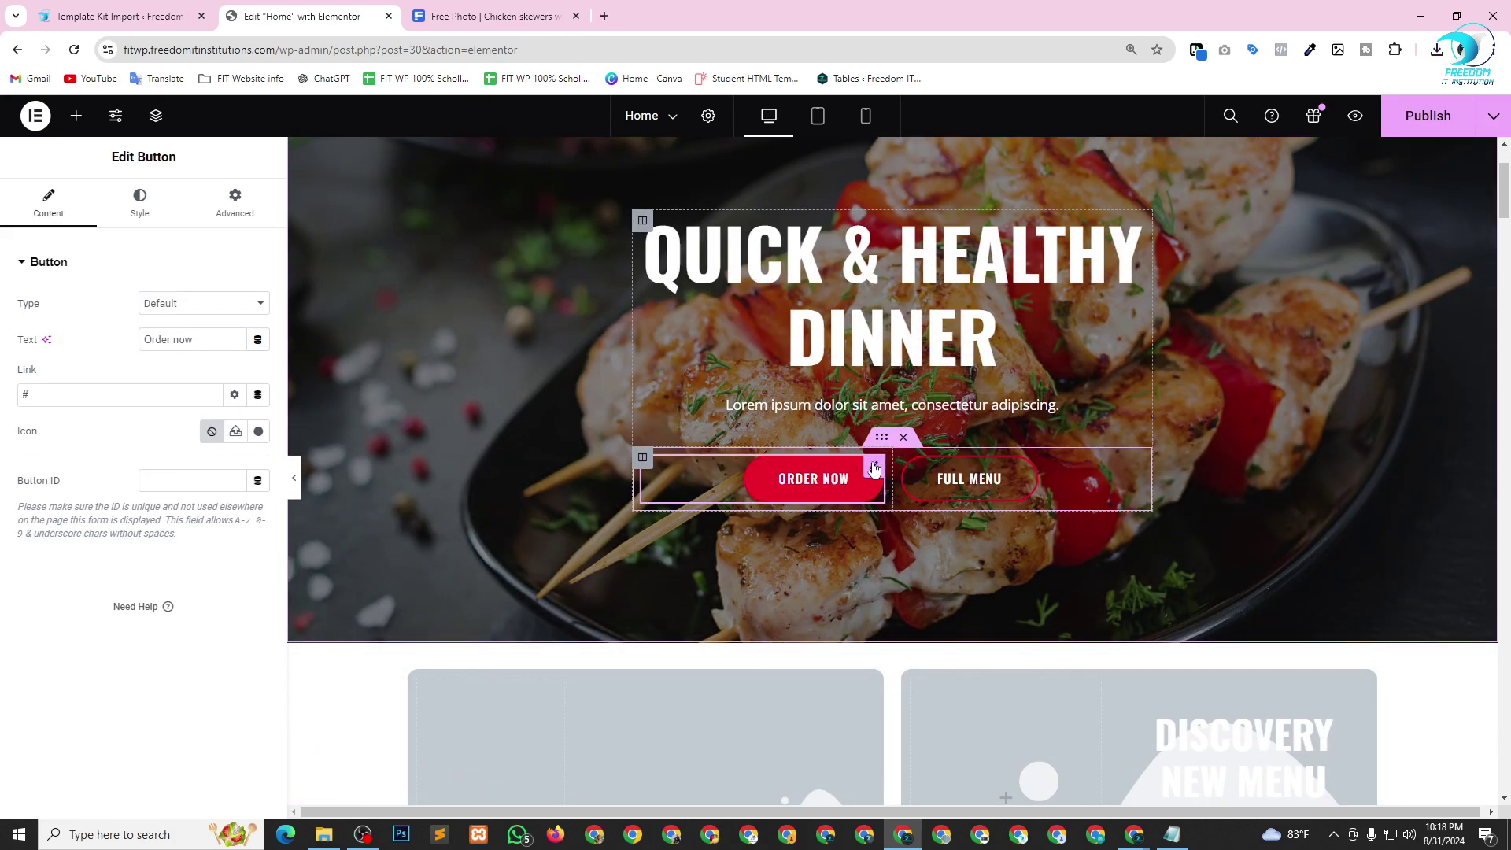
pyautogui.click(153, 226)
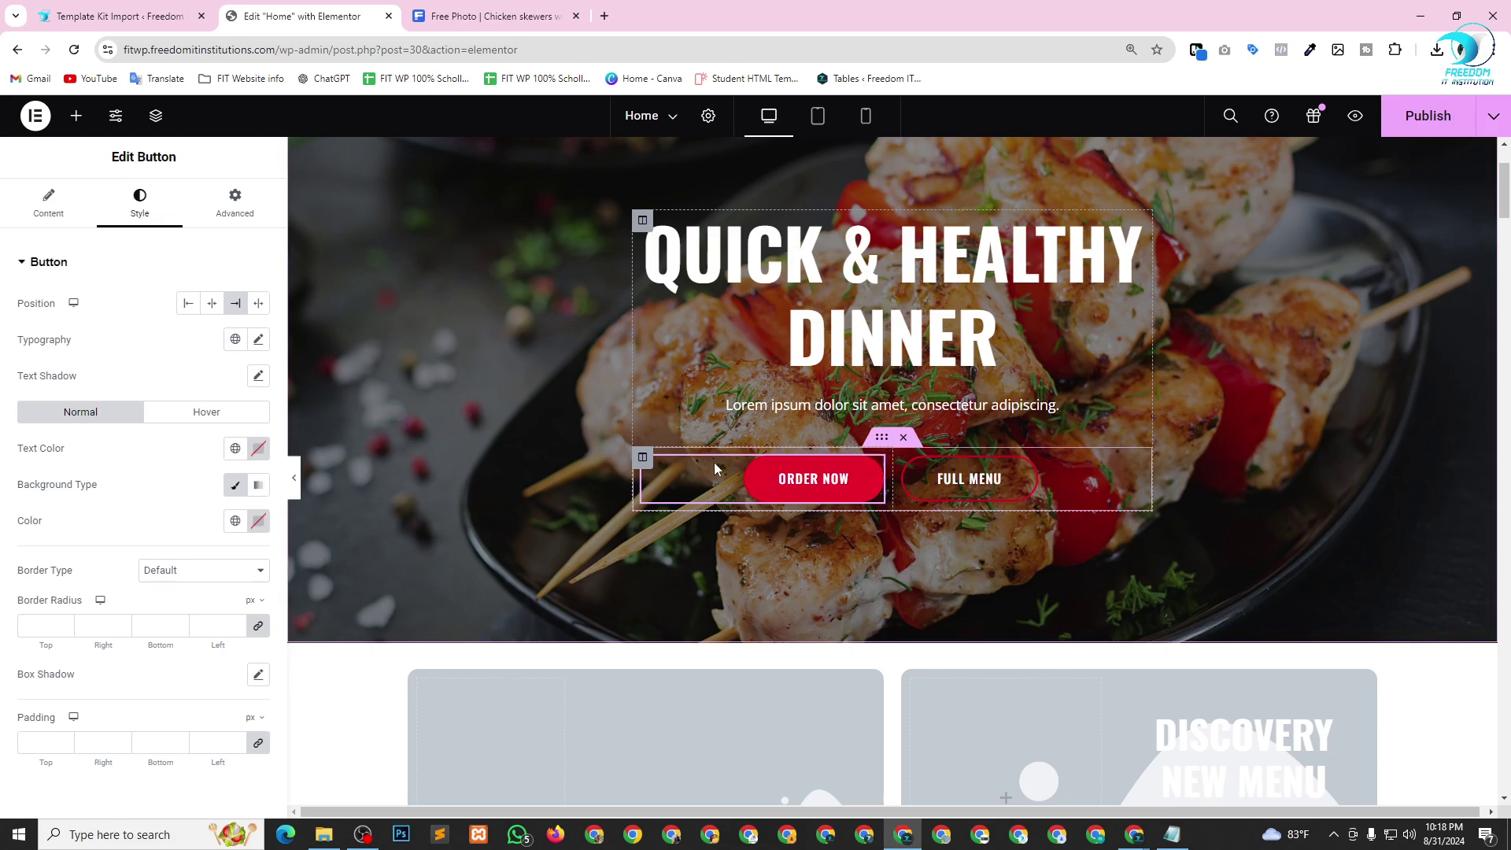
pyautogui.scroll(2, 441, 315)
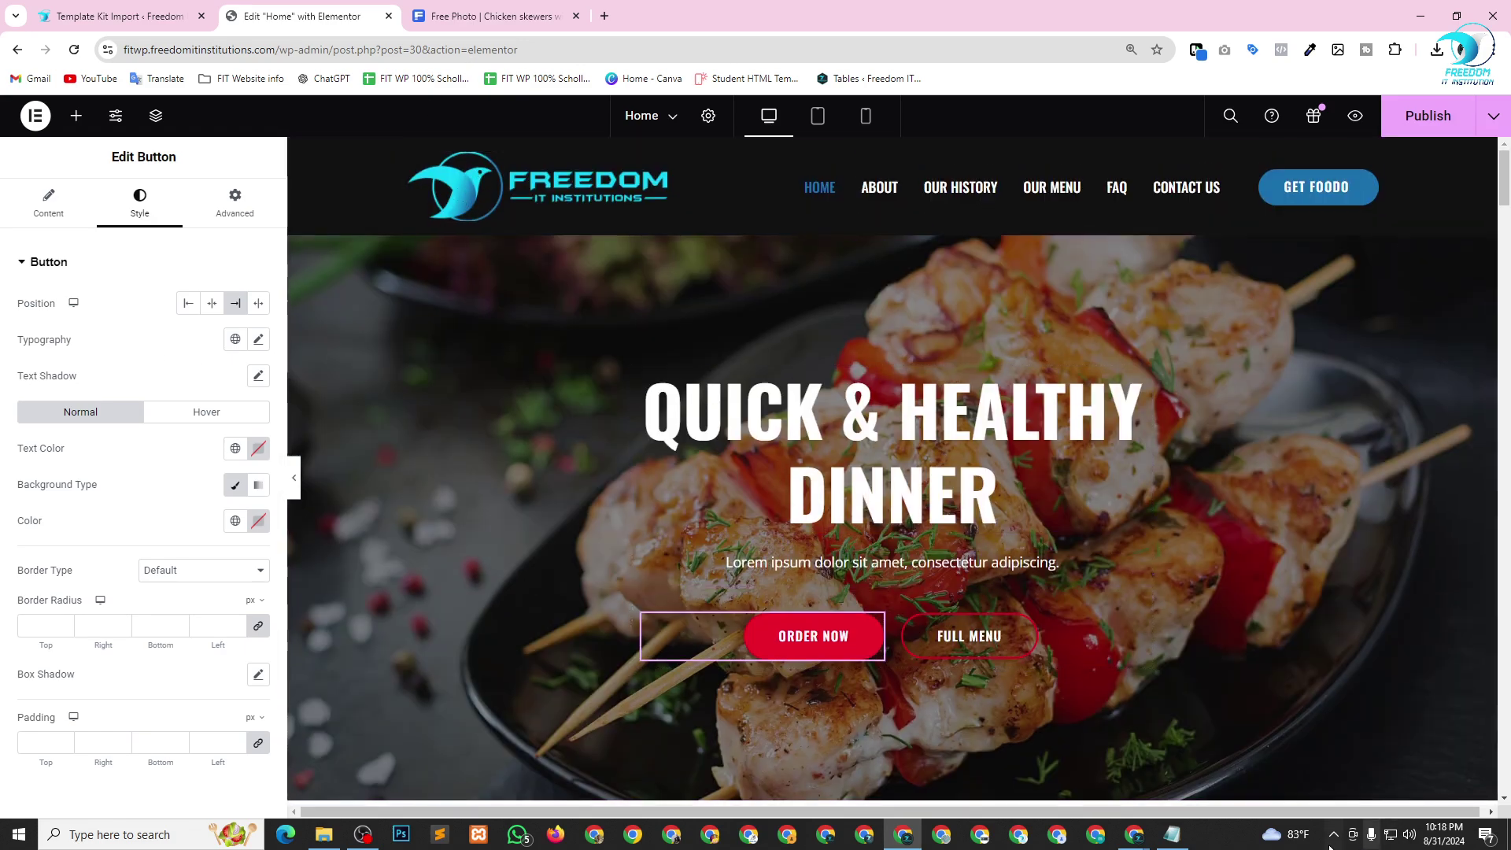
# Copy the main color code #1B71AD from FIT Color Code.txt in Notepad and return to the Elementor page in the browser.
pyautogui.click(1172, 836)
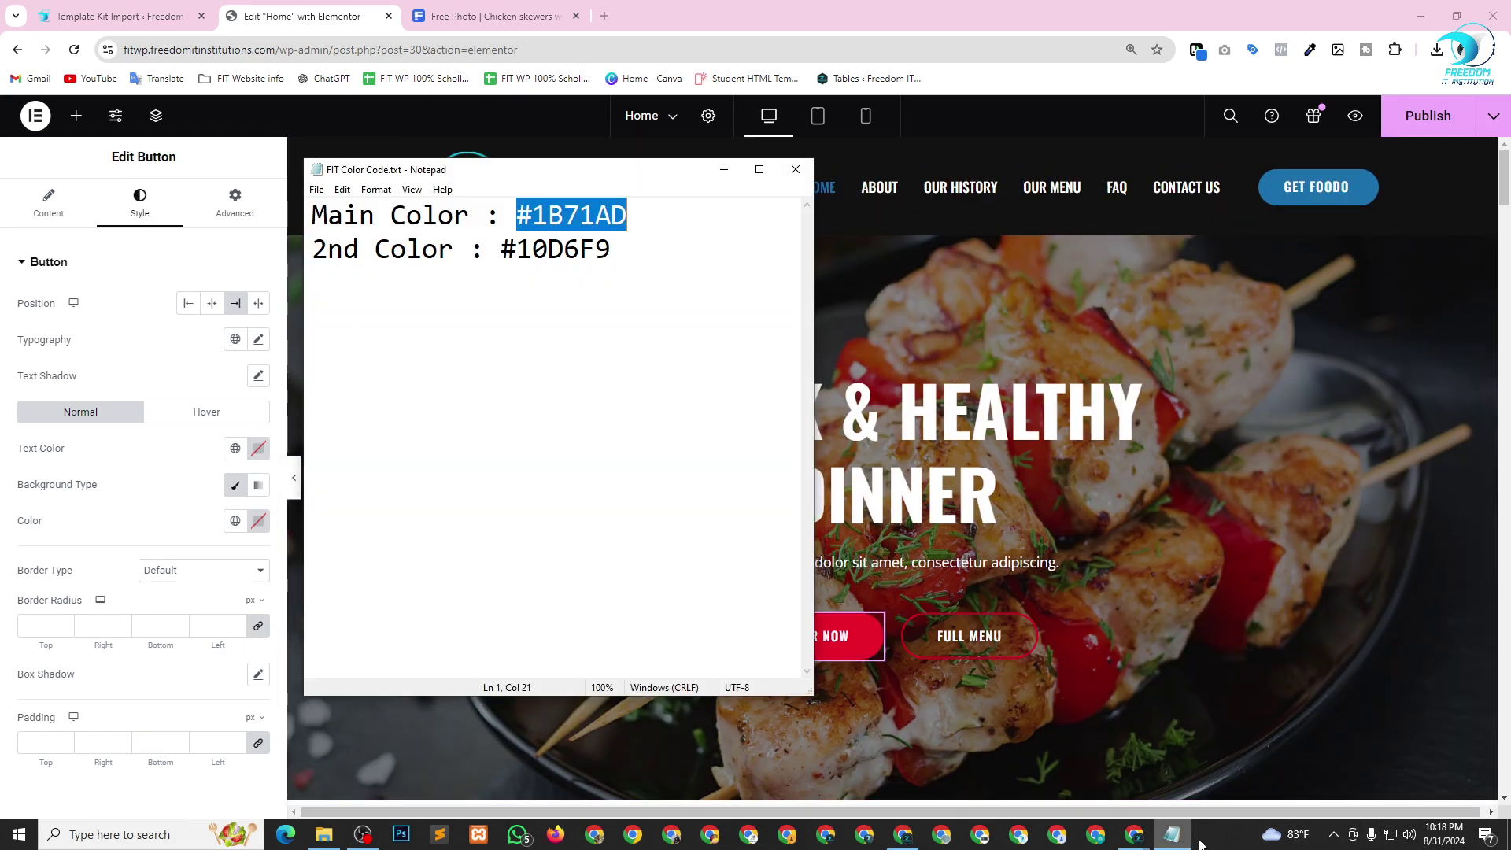
pyautogui.moveTo(485, 214); pyautogui.dragTo(765, 208)
pyautogui.click(543, 209)
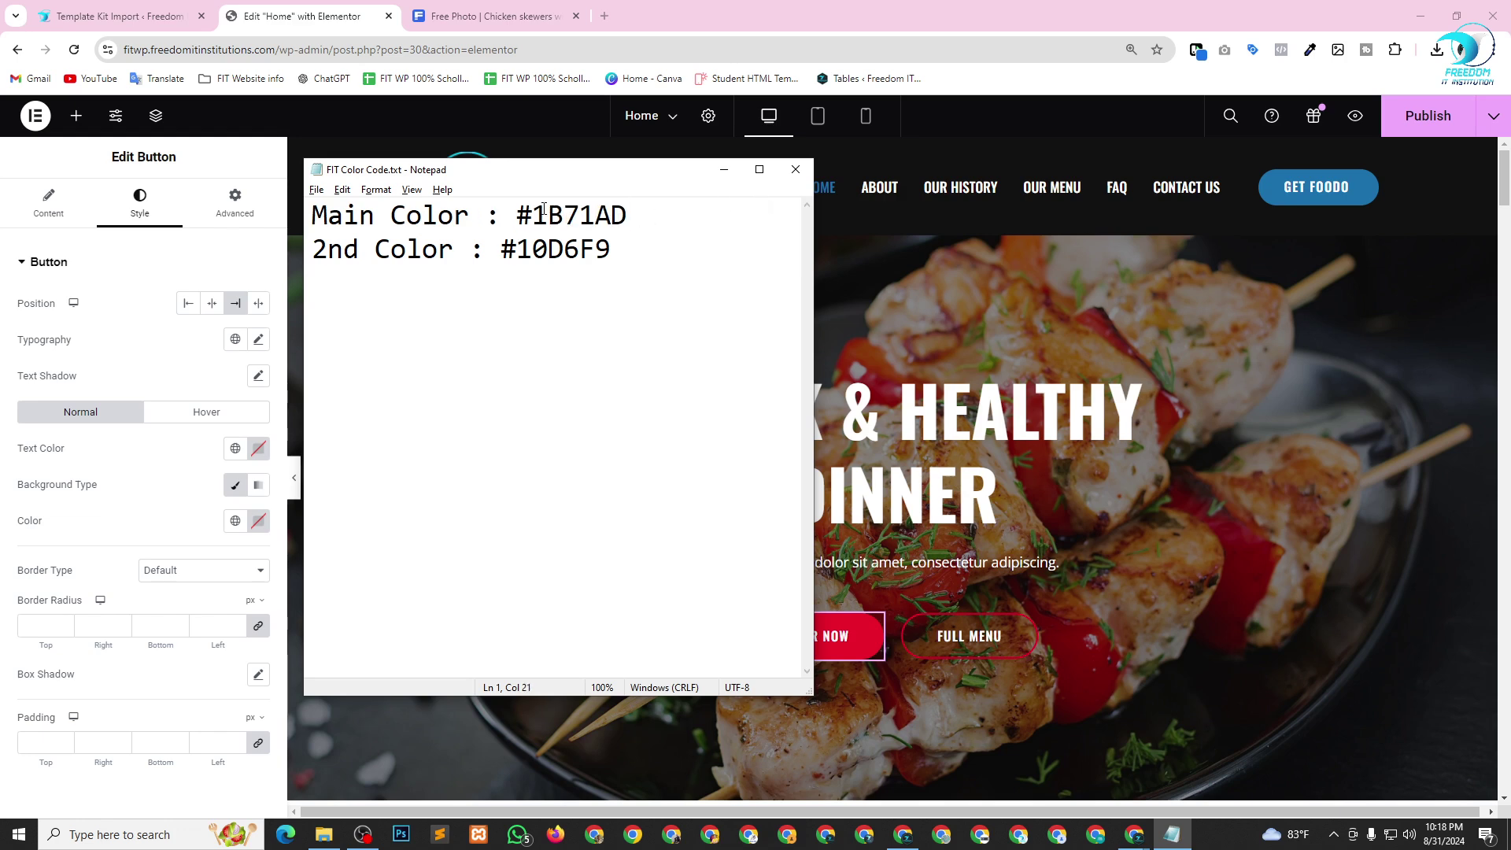
pyautogui.moveTo(517, 214); pyautogui.dragTo(624, 216)
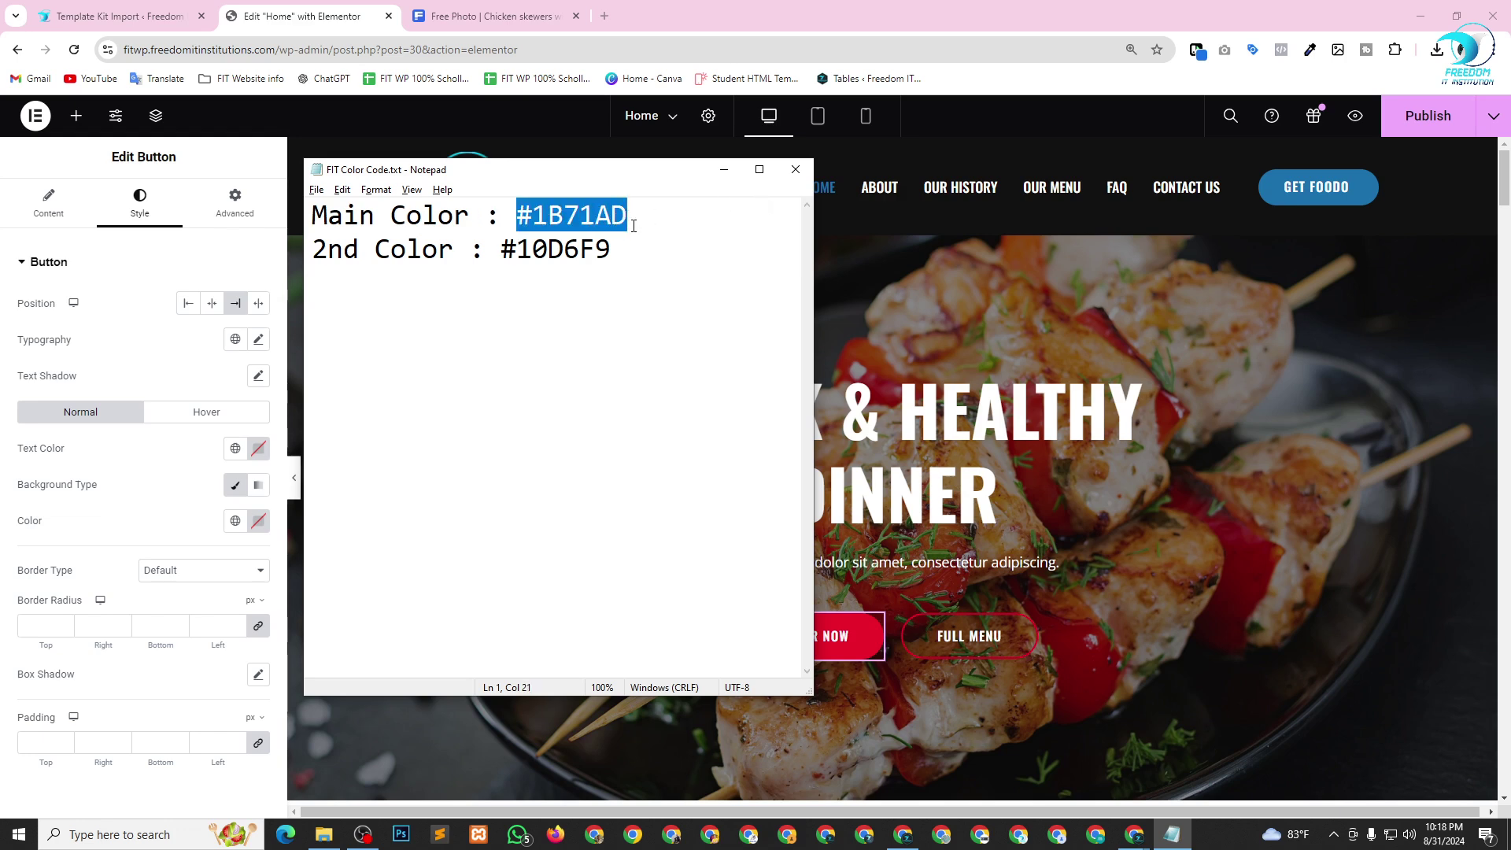
pyautogui.hotkey('alt', 'Tab')
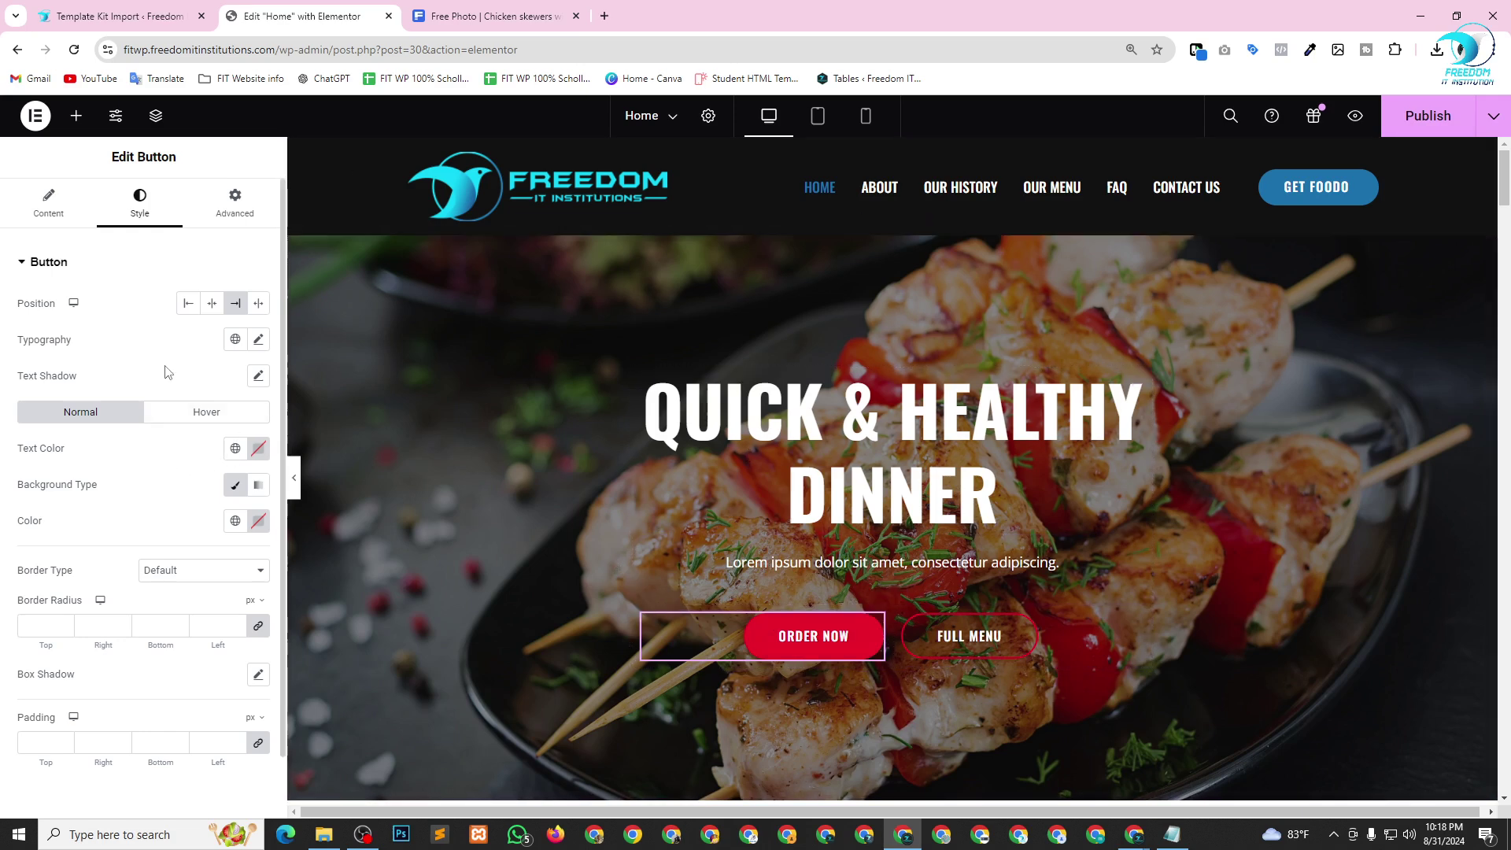
# Set the Order Now button's normal background color to #1B71AD and show its hover style settings.
pyautogui.scroll(-1, 167, 479)
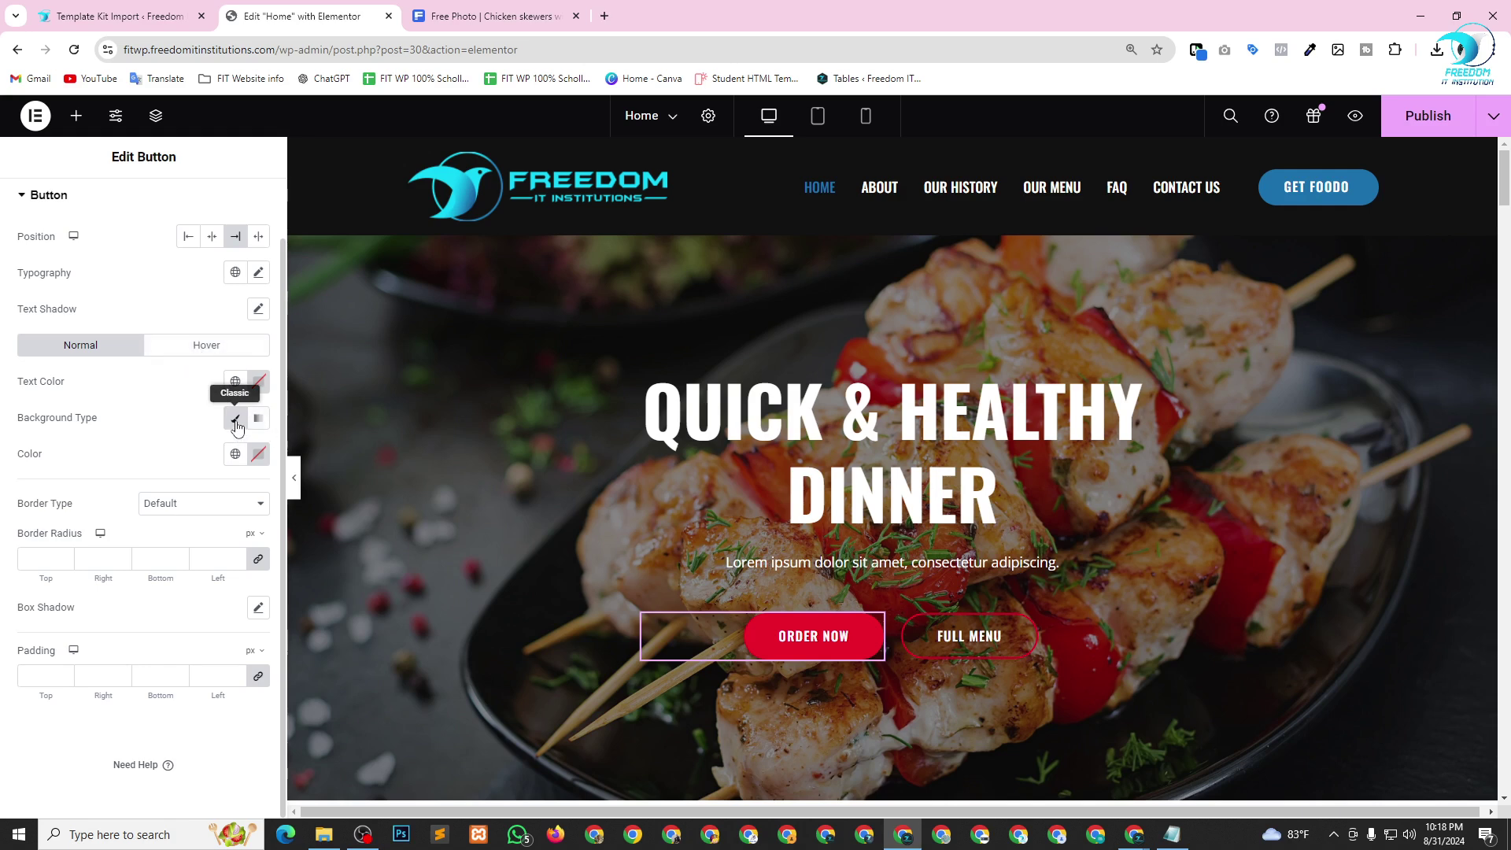
pyautogui.click(259, 456)
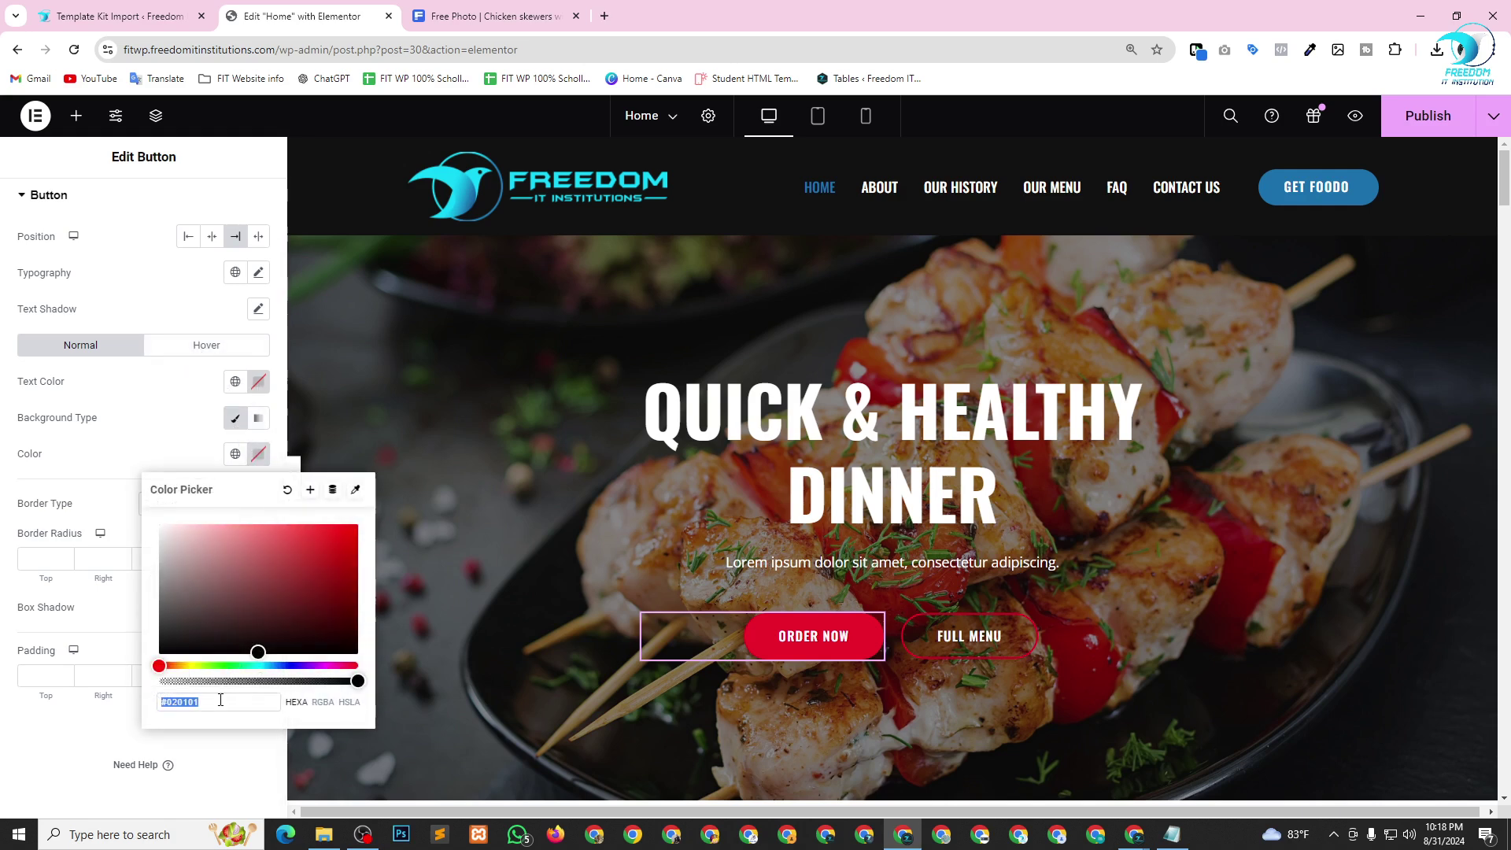
pyautogui.hotkey('ctrl', 'v')
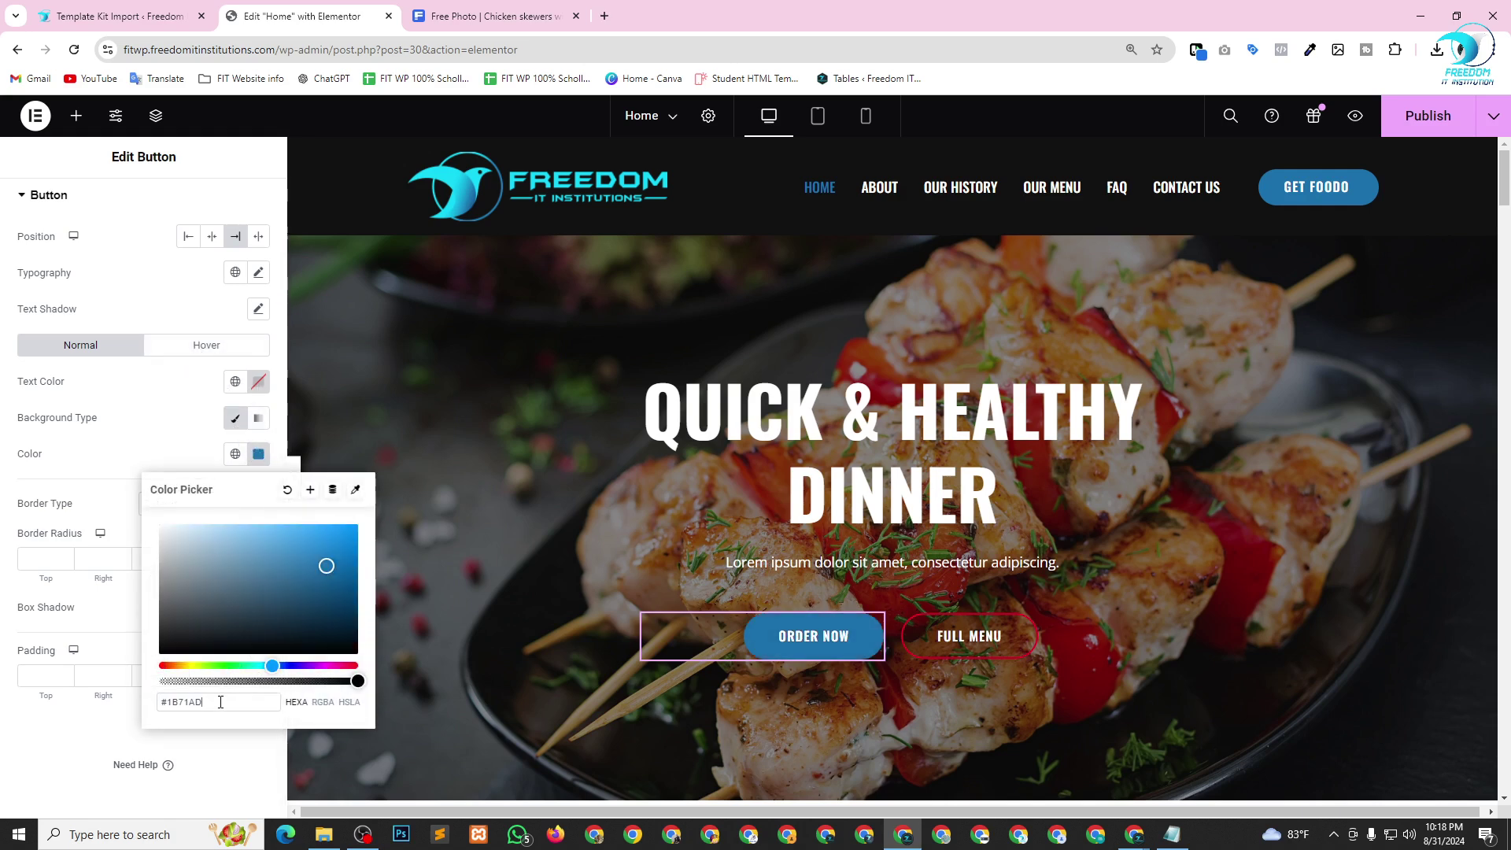
pyautogui.click(219, 349)
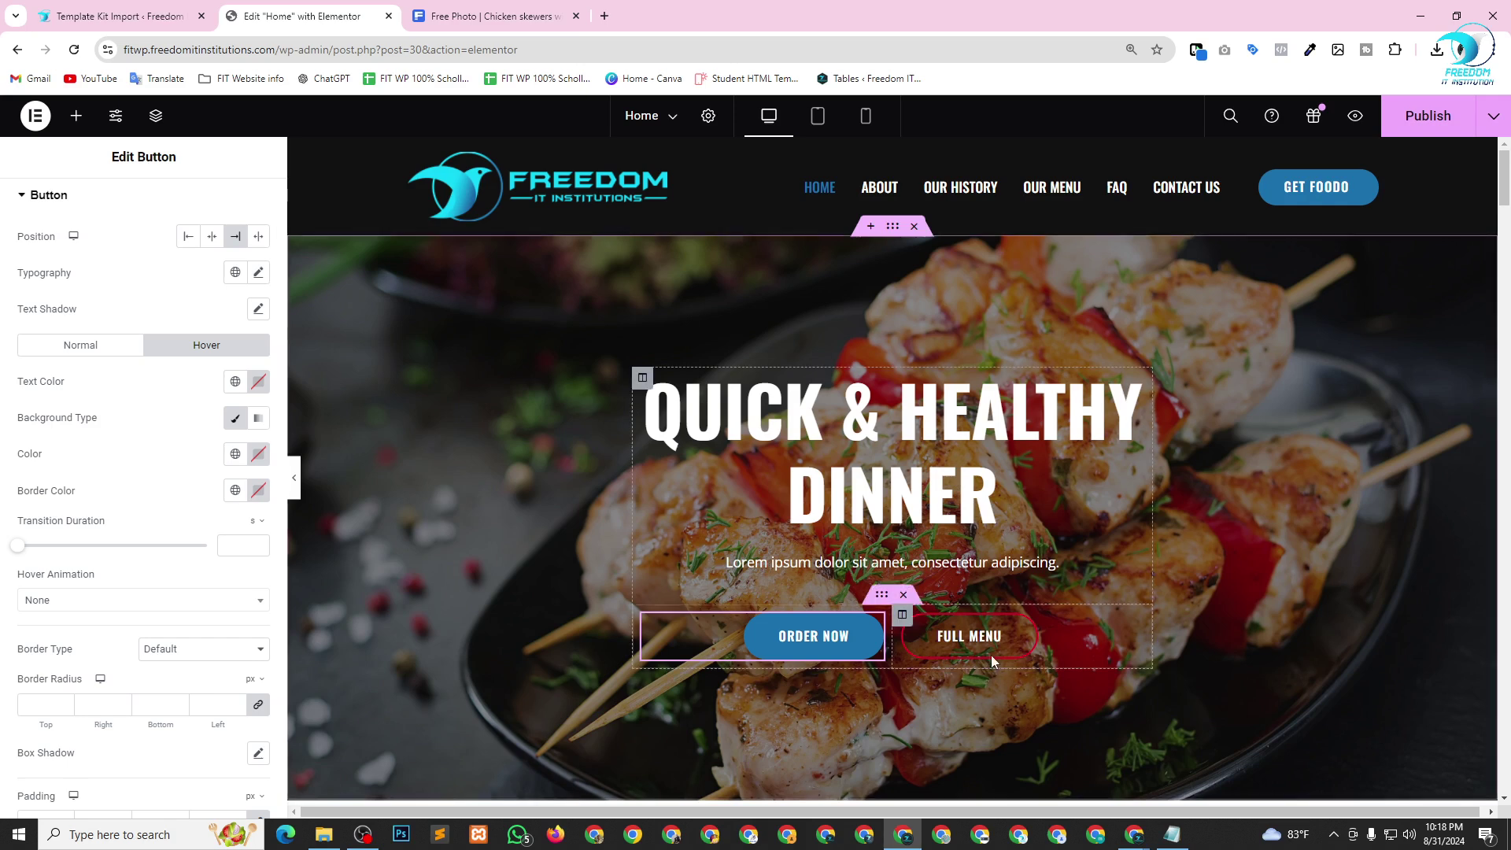
# Set the Full Menu button's normal border color to #1B71AD.
pyautogui.click(1133, 624)
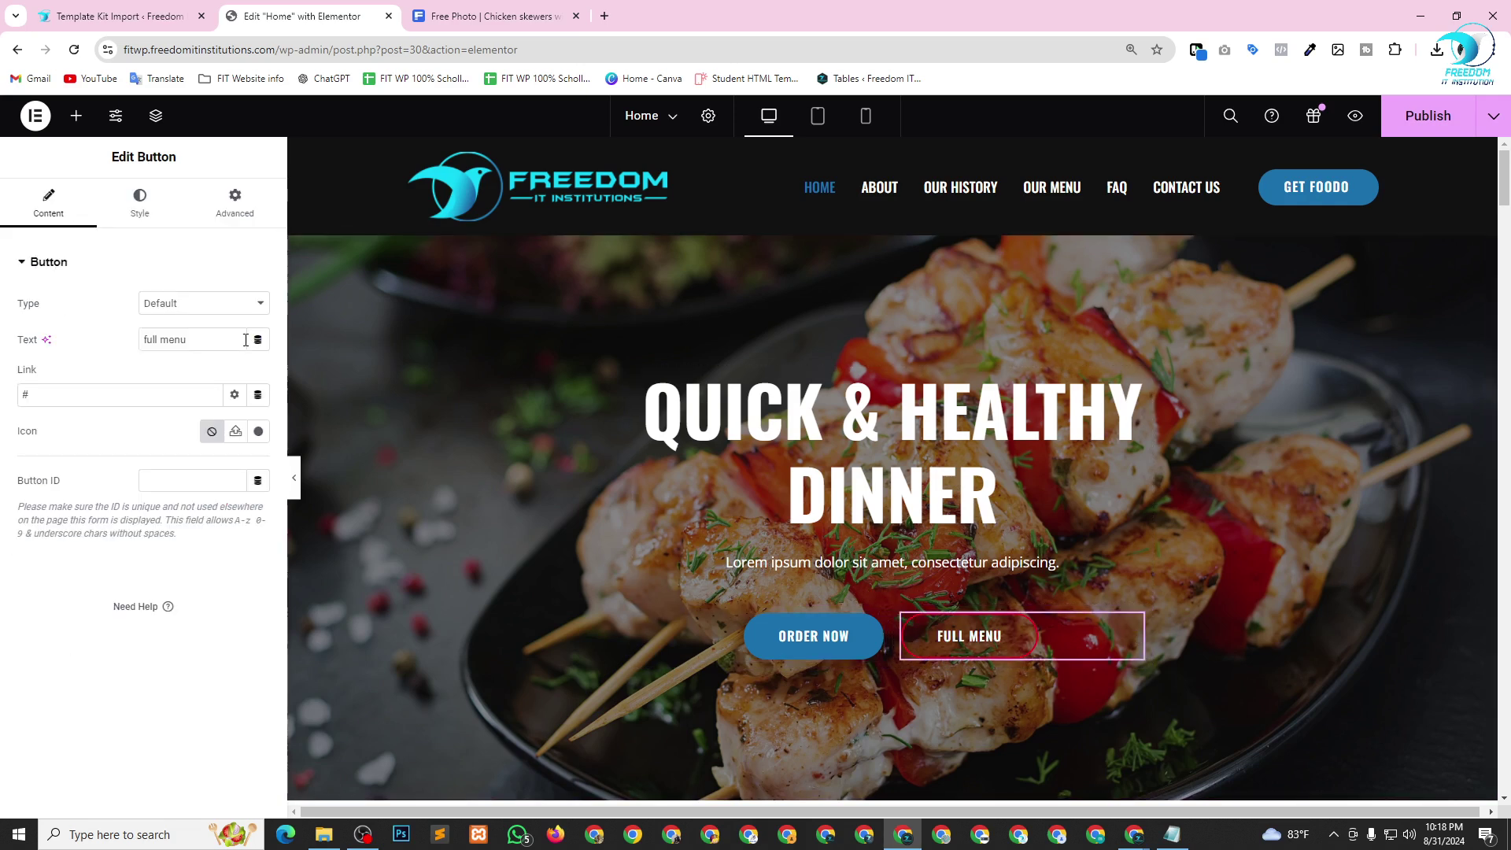
pyautogui.click(156, 206)
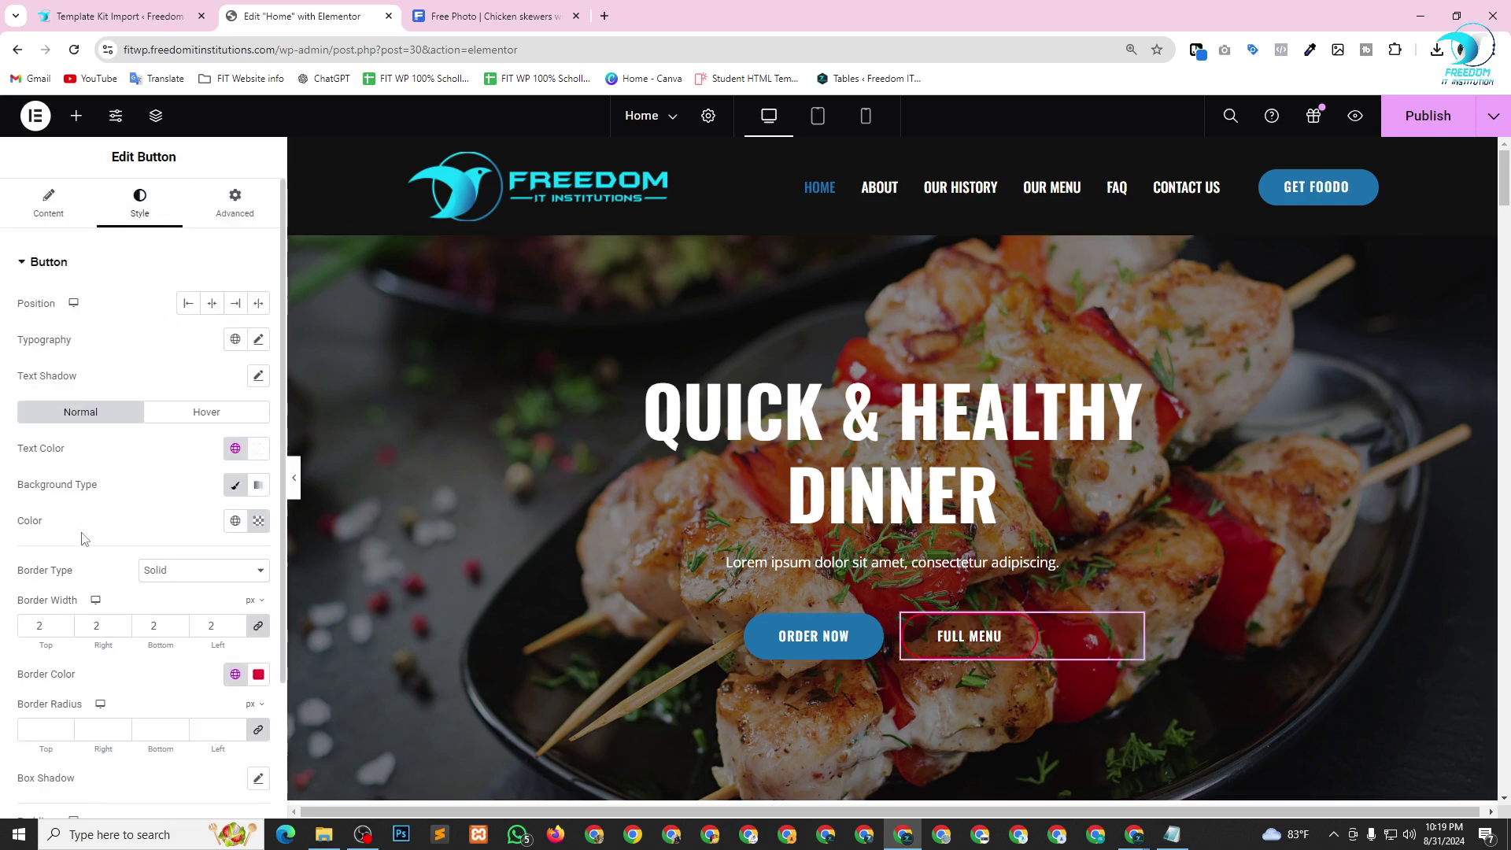
pyautogui.scroll(-2, 87, 539)
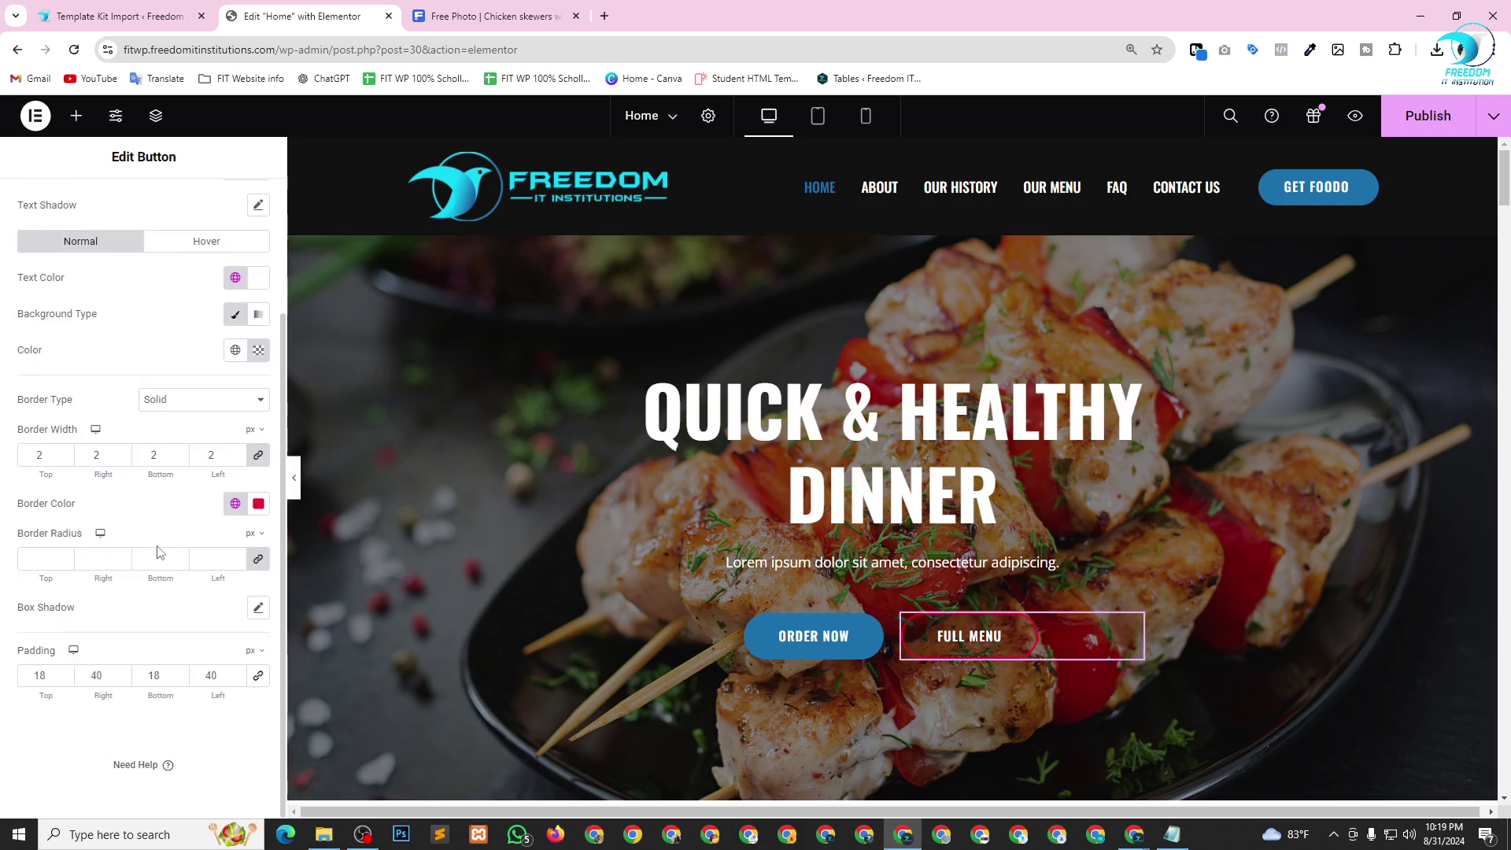
pyautogui.click(258, 504)
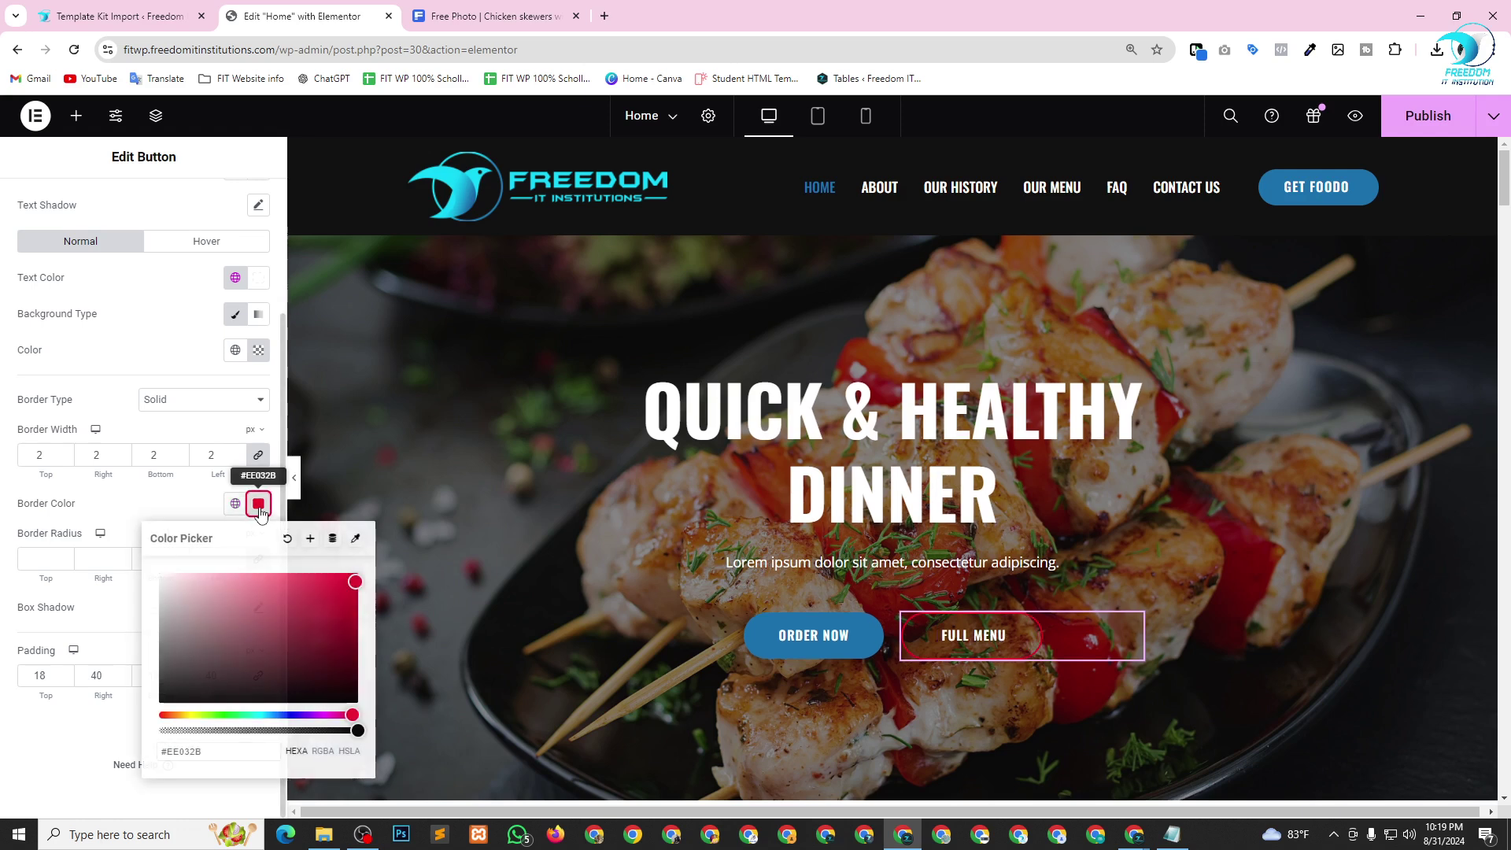
pyautogui.click(232, 754)
pyautogui.hotkey('ctrl', 'a')
pyautogui.hotkey('ctrl', 'v')
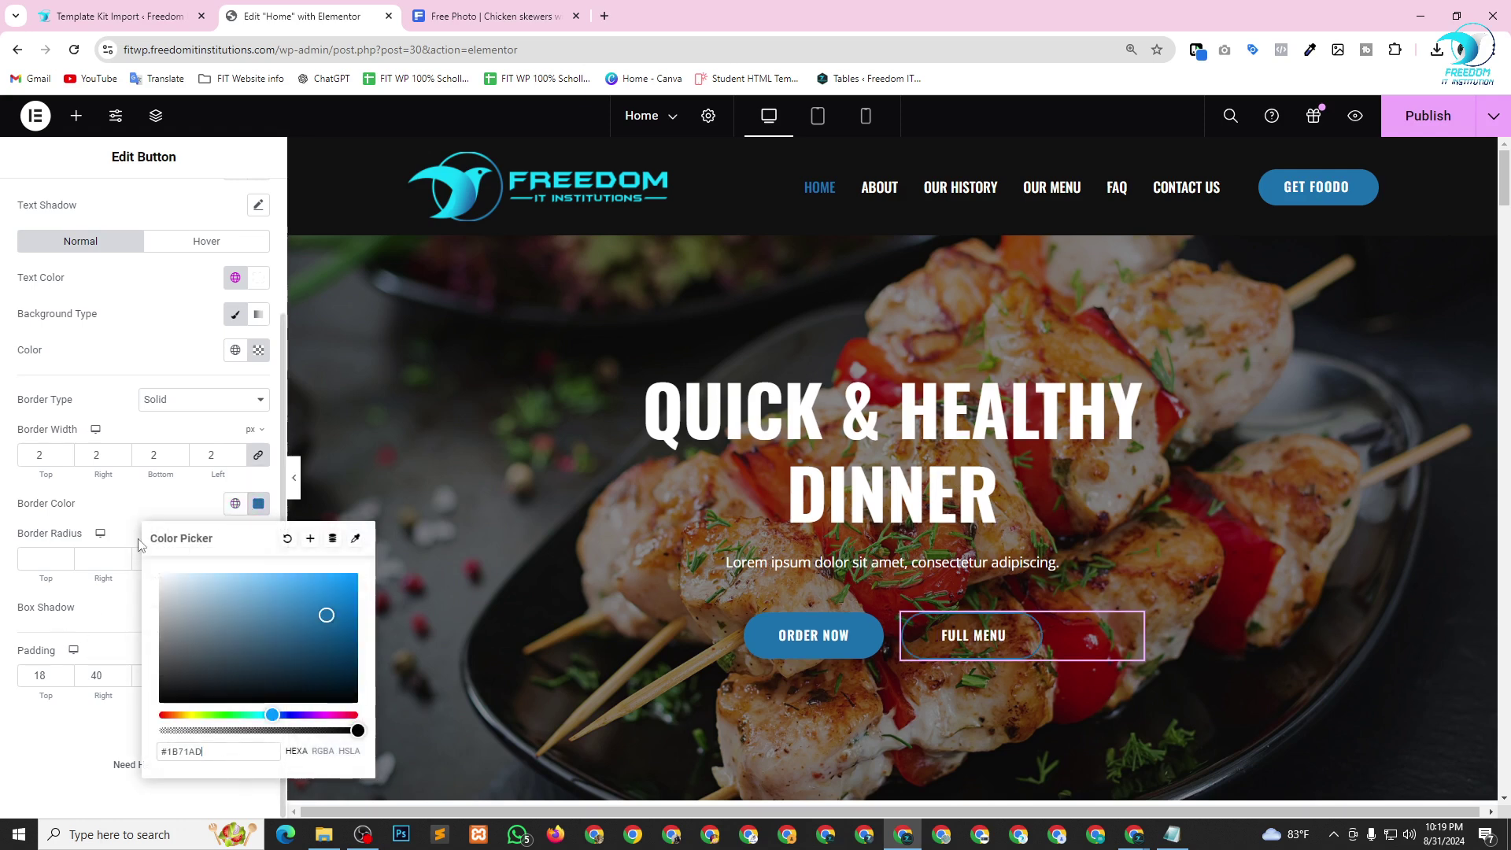
pyautogui.click(149, 304)
# Set the Full Menu button's hover background color to white, #FFFFFF.
pyautogui.click(206, 241)
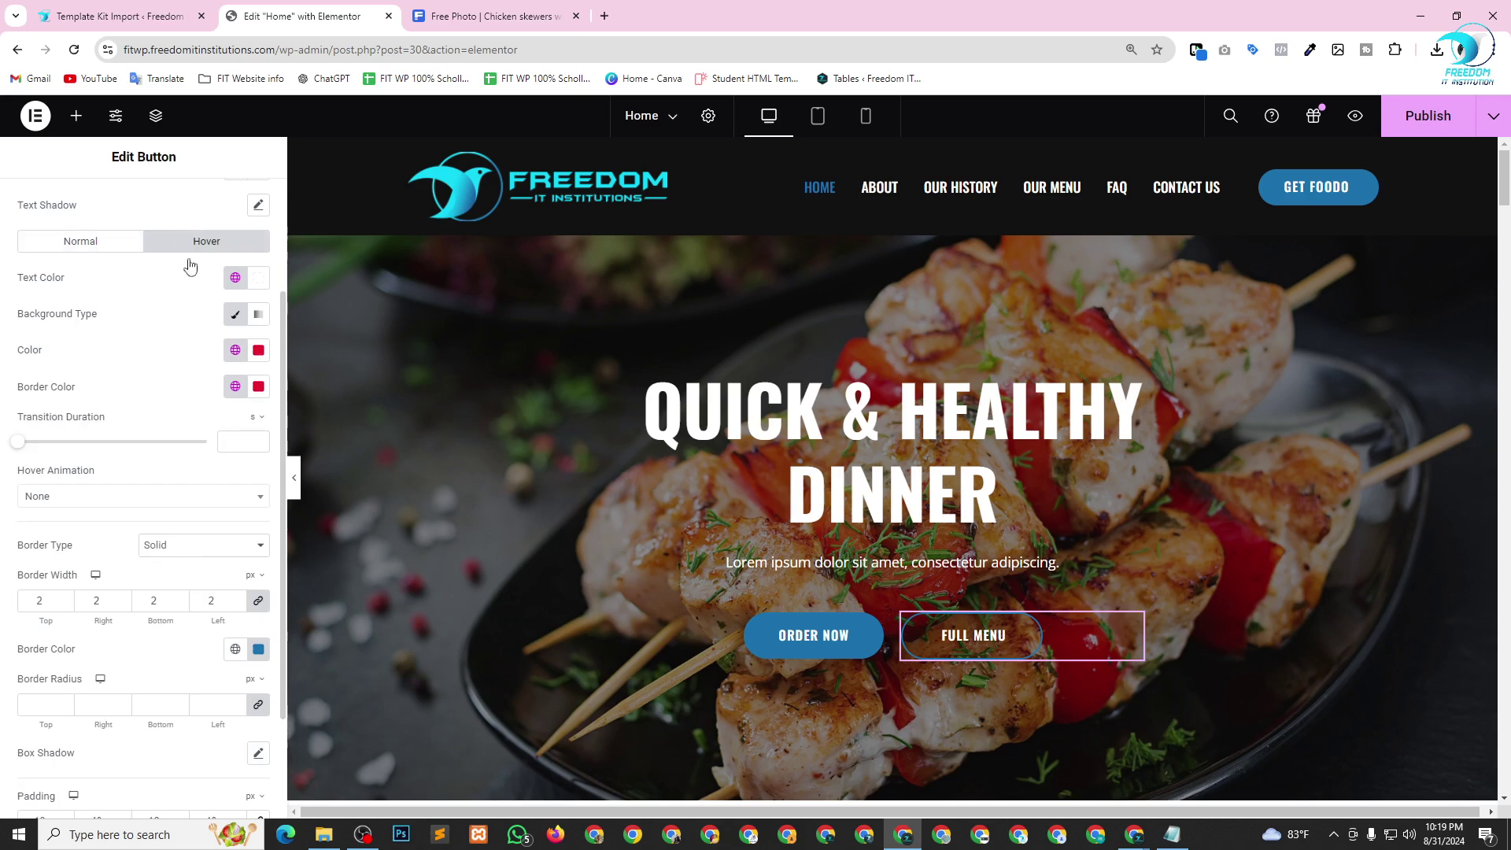
pyautogui.click(259, 351)
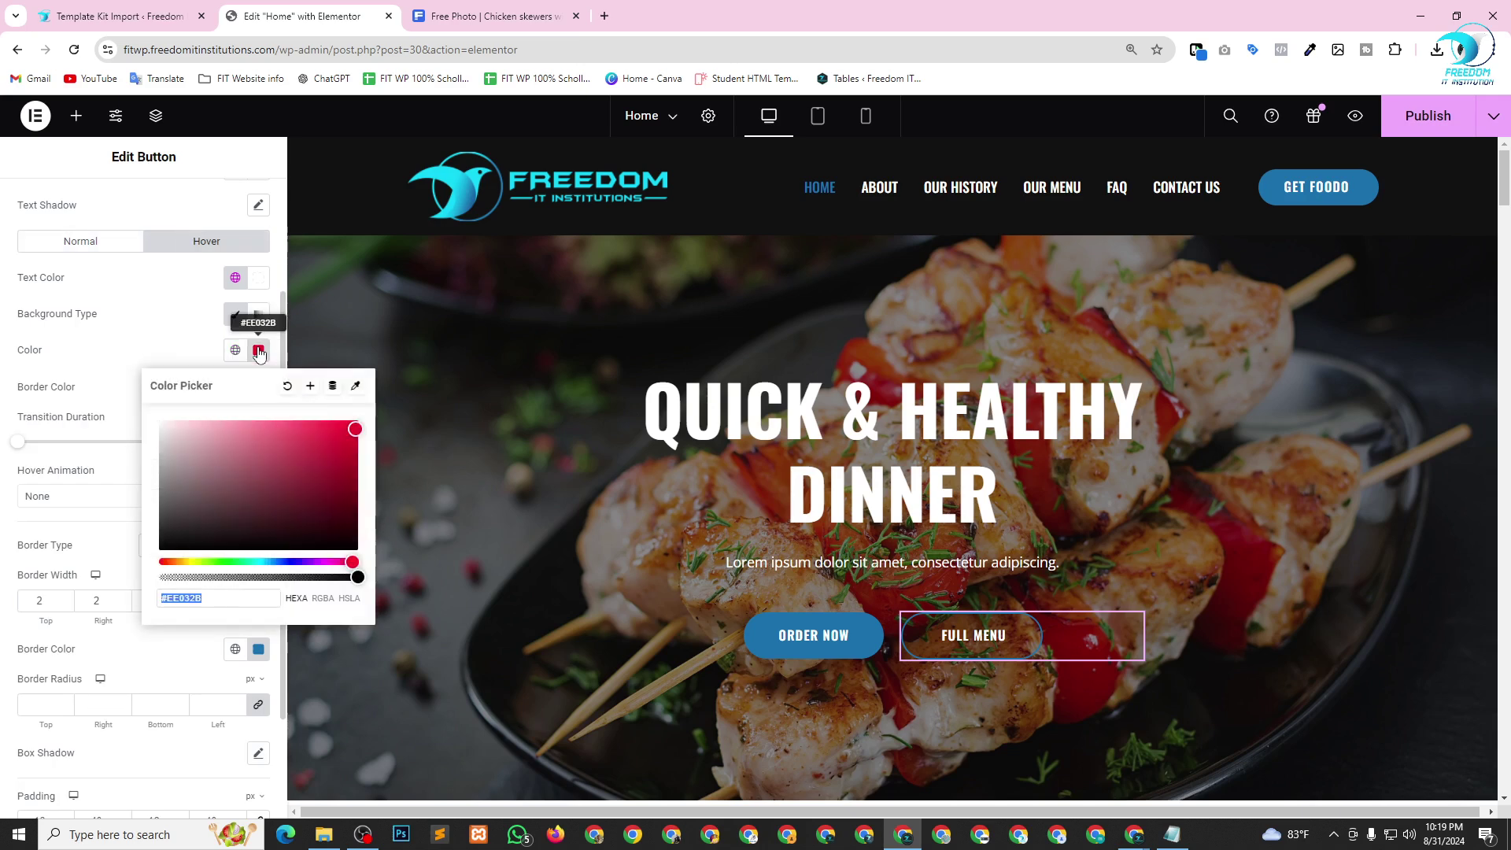
pyautogui.click(223, 598)
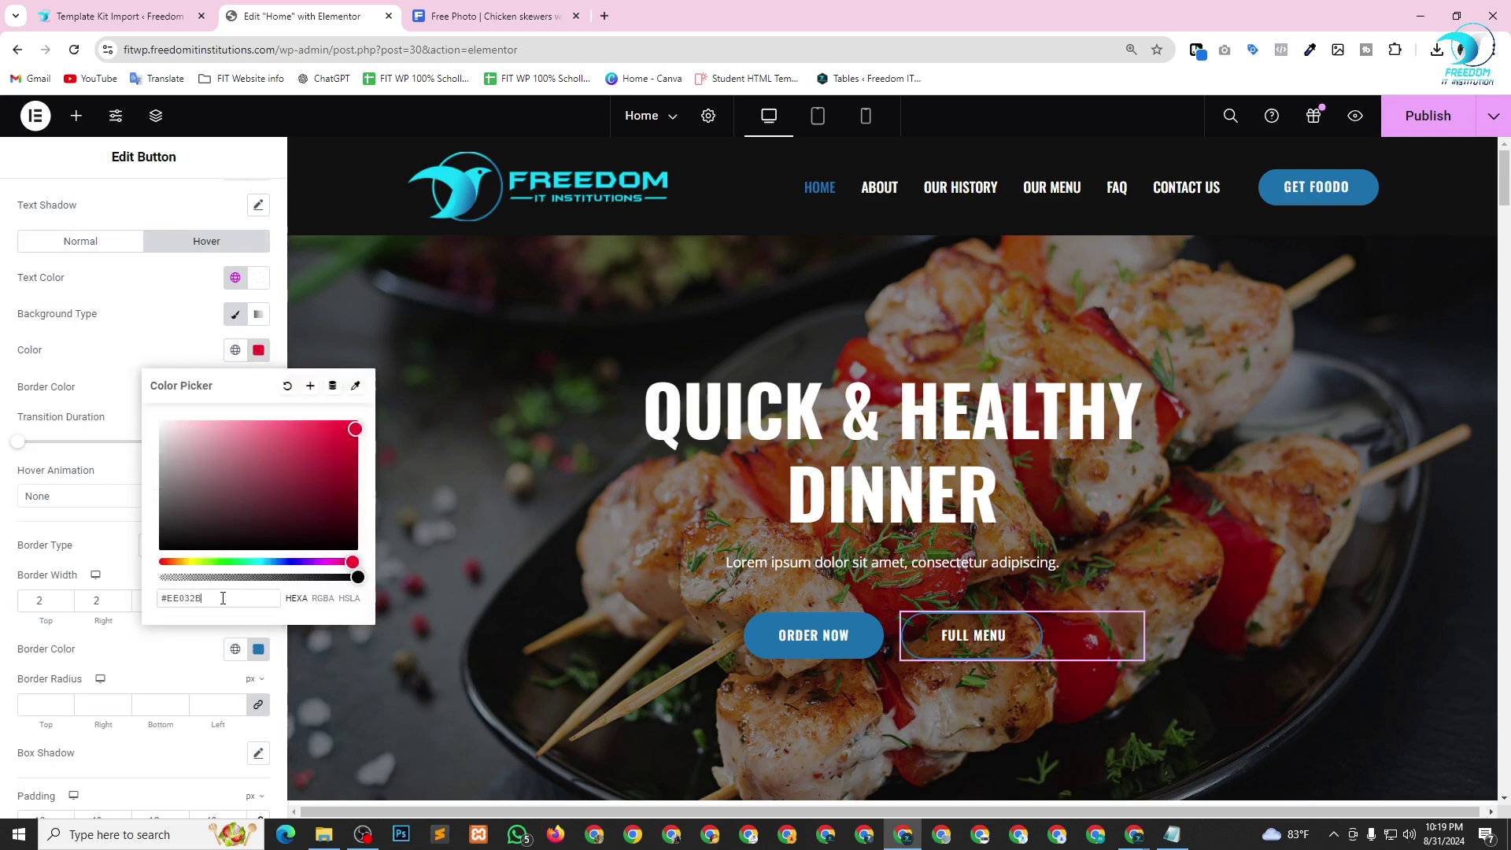
pyautogui.moveTo(224, 598); pyautogui.dragTo(167, 598)
pyautogui.write('ffffff')
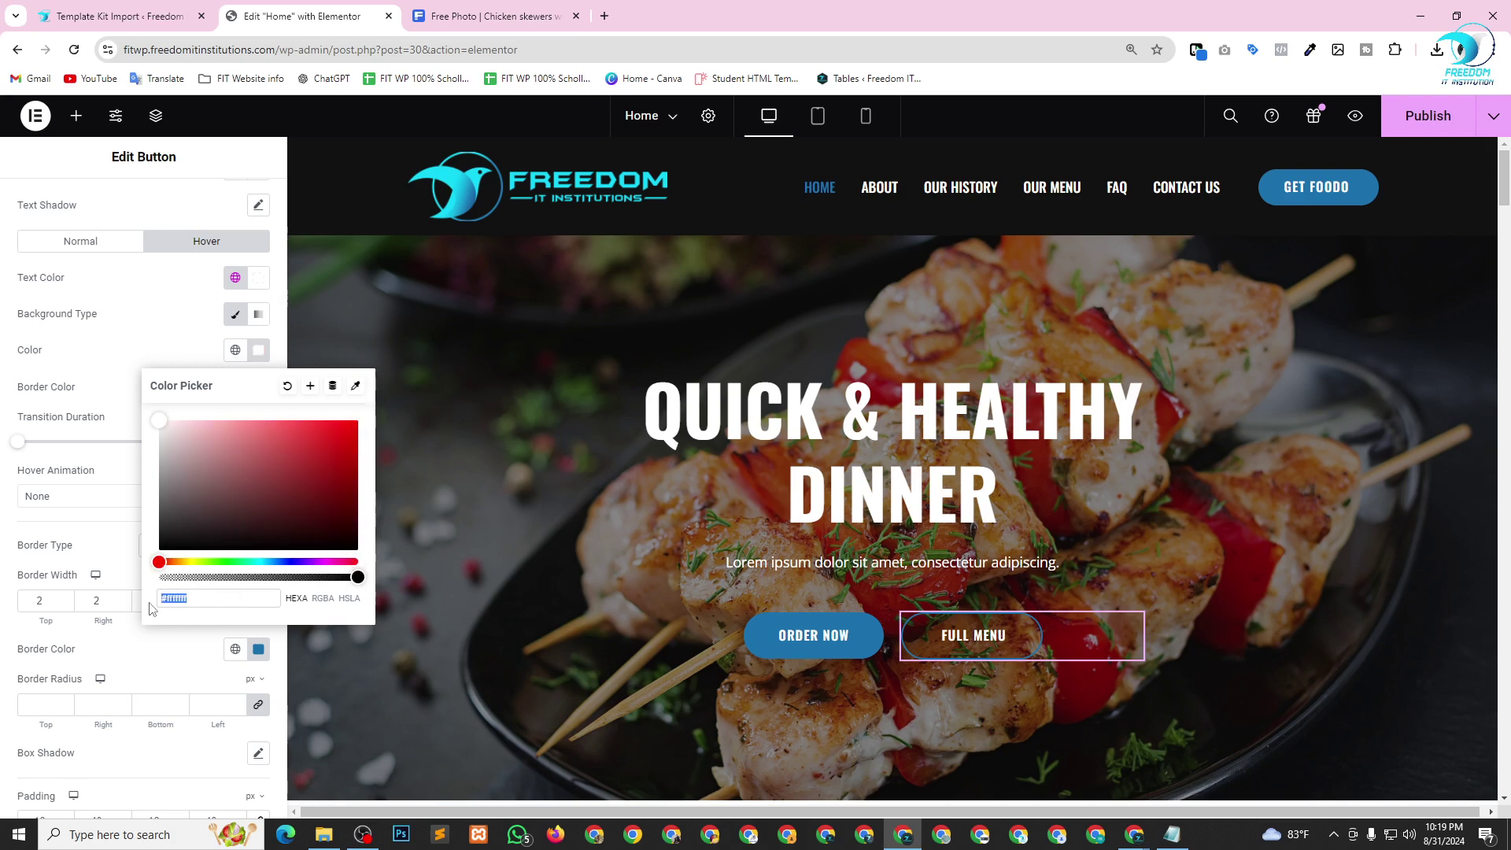
pyautogui.write('#')
pyautogui.click(122, 368)
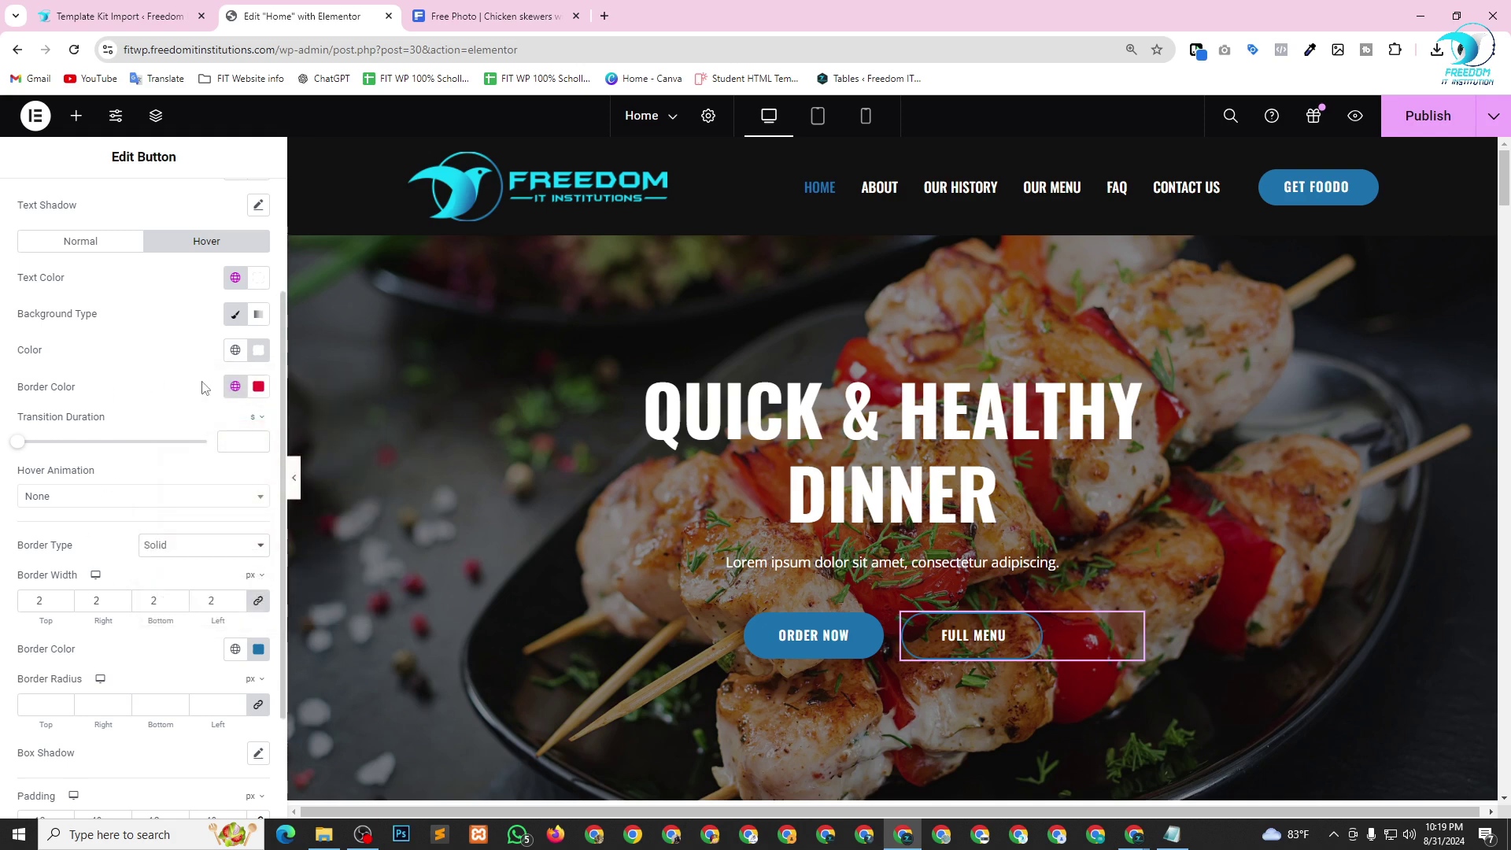
# Set the Full Menu button's hover border color to #1B71AD.
pyautogui.click(259, 392)
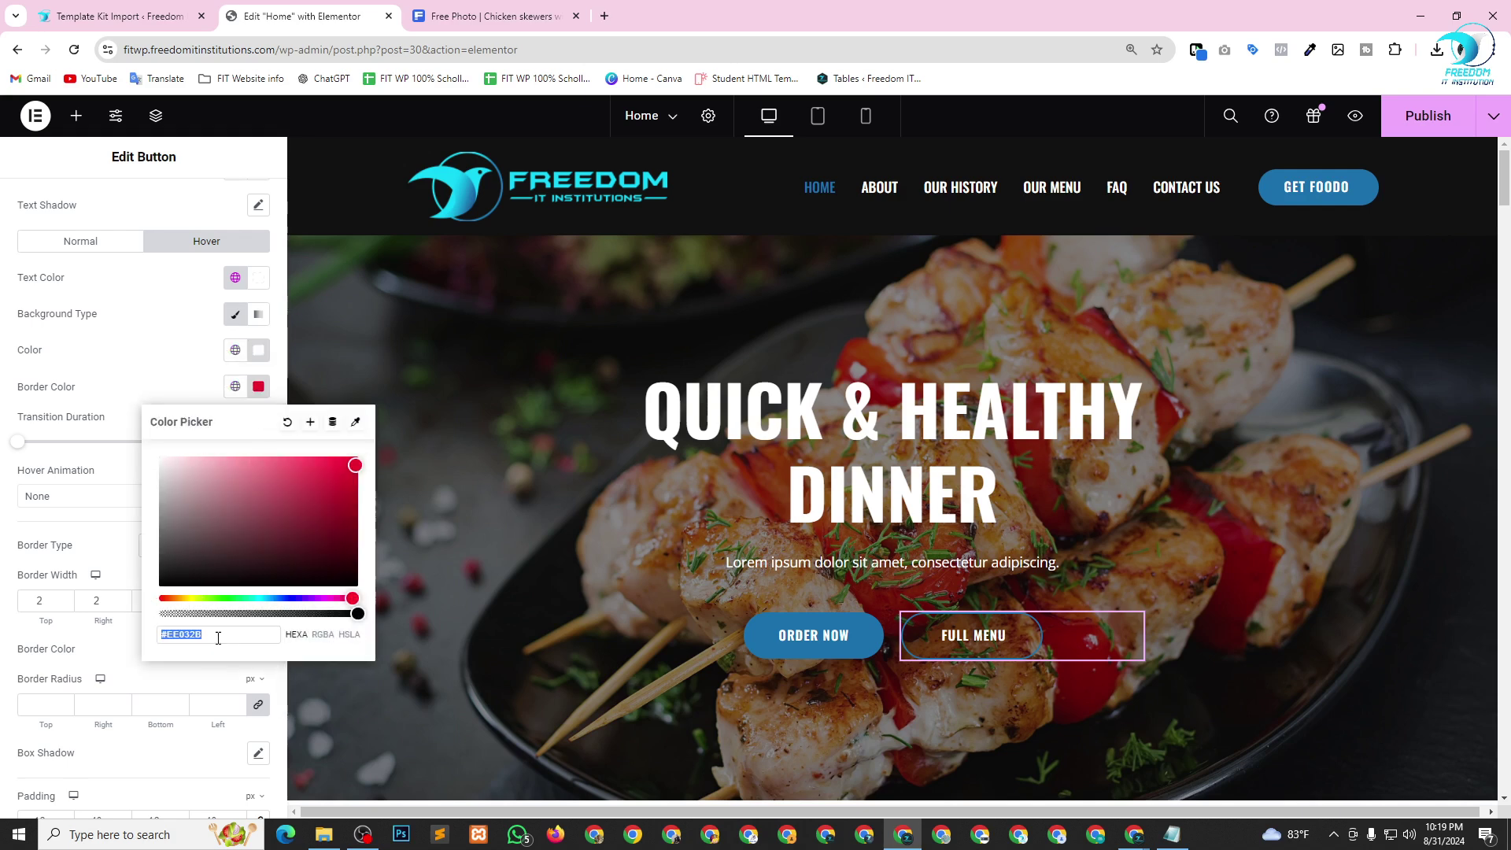
pyautogui.hotkey('ctrl', 'v')
pyautogui.click(152, 381)
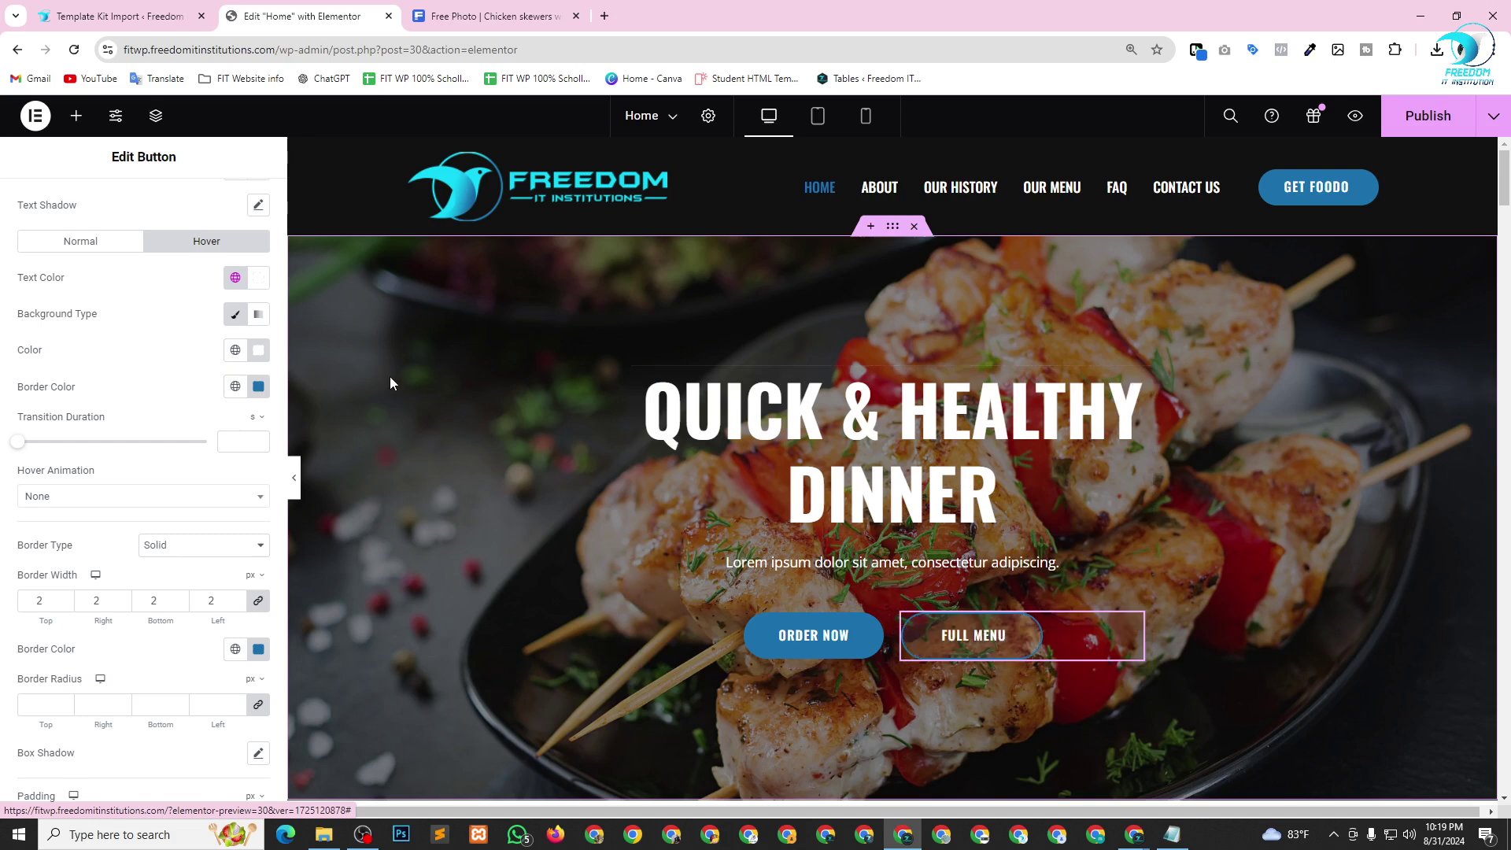
# Set the Full Menu button's hover background color to #1B71AD.
pyautogui.click(259, 350)
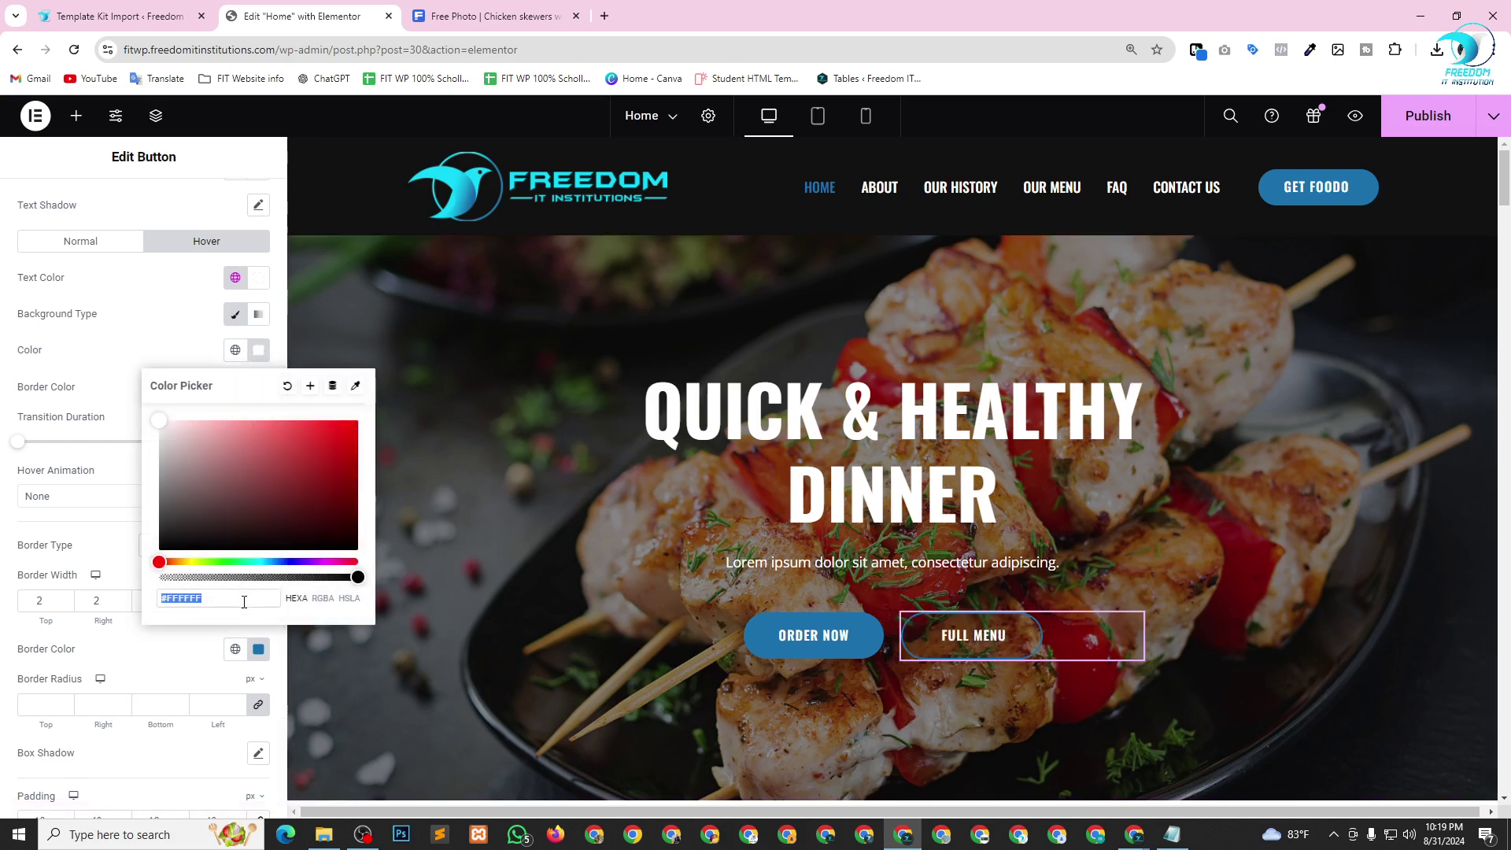
pyautogui.moveTo(249, 595); pyautogui.dragTo(145, 593)
pyautogui.write('#1B71AD')
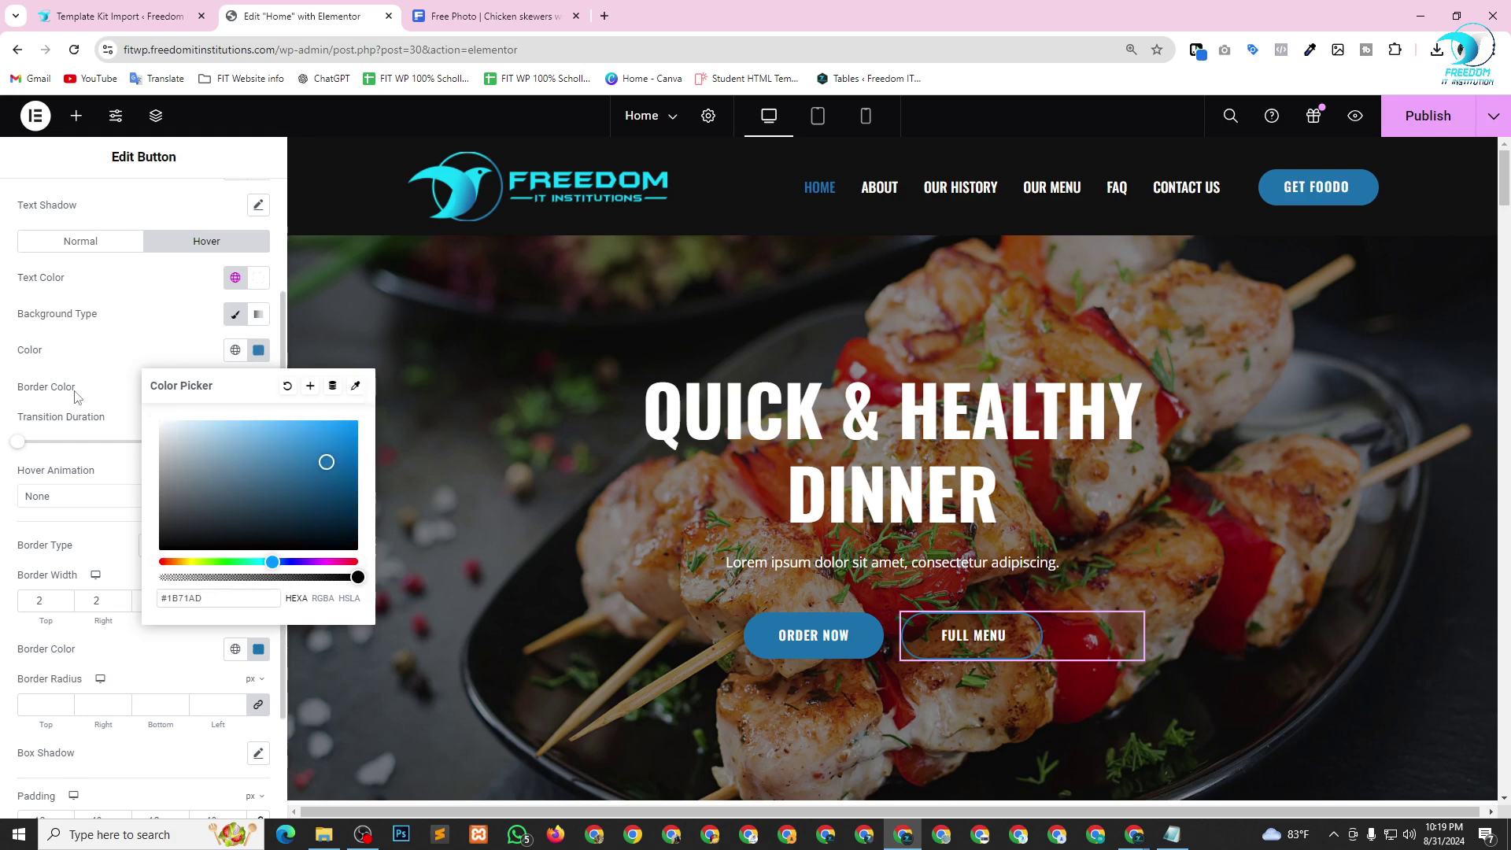
# Close the hover border color picker and publish the home page with the updated Full Menu button.
pyautogui.click(118, 360)
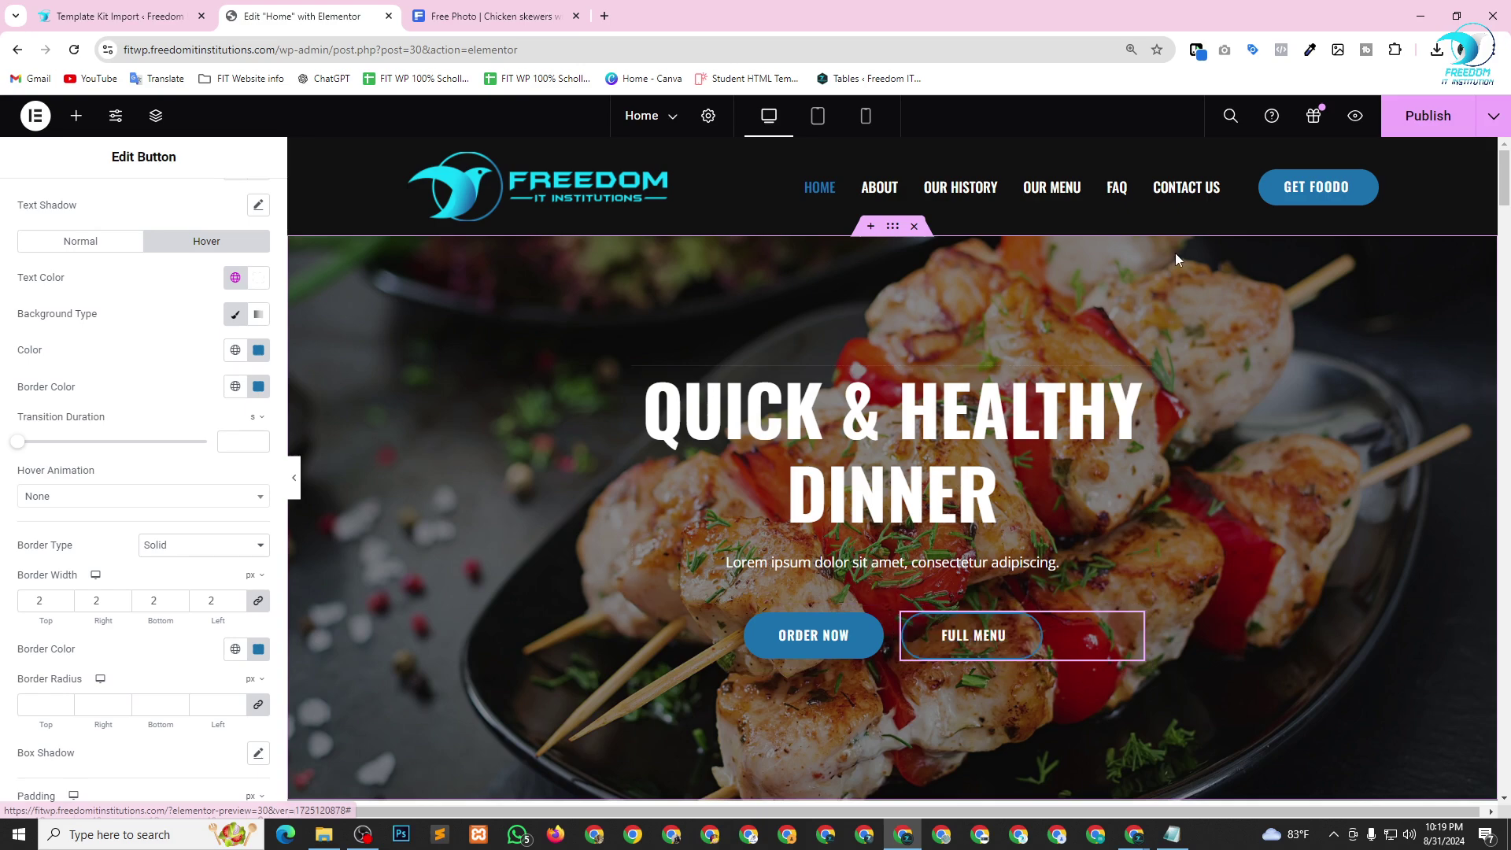
pyautogui.click(1409, 135)
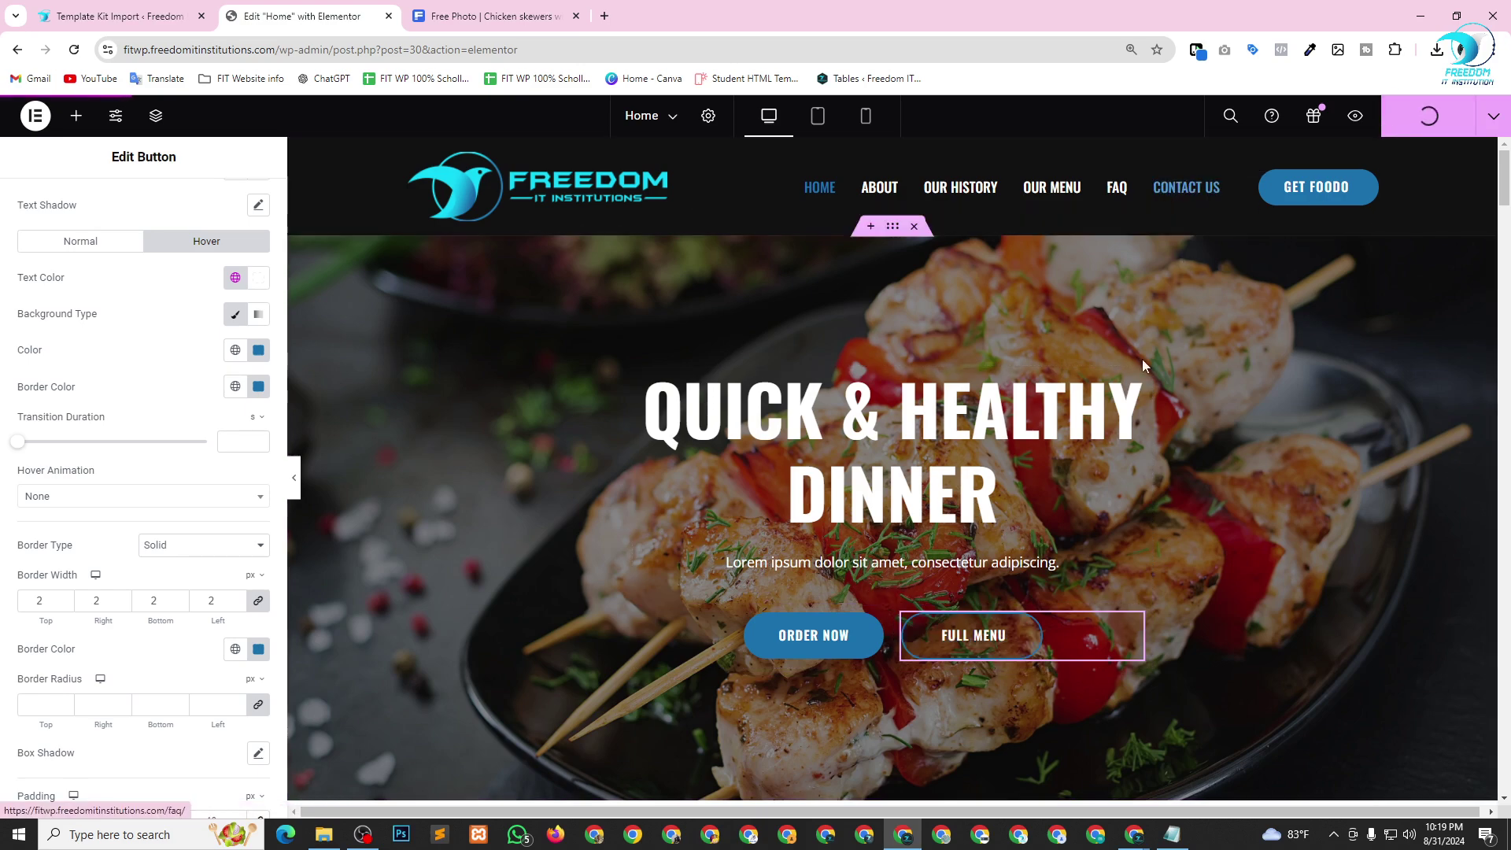
# Compare the promo cards below the hero section with the Home - 4 preview in the template kit.
pyautogui.scroll(-7, 1362, 233)
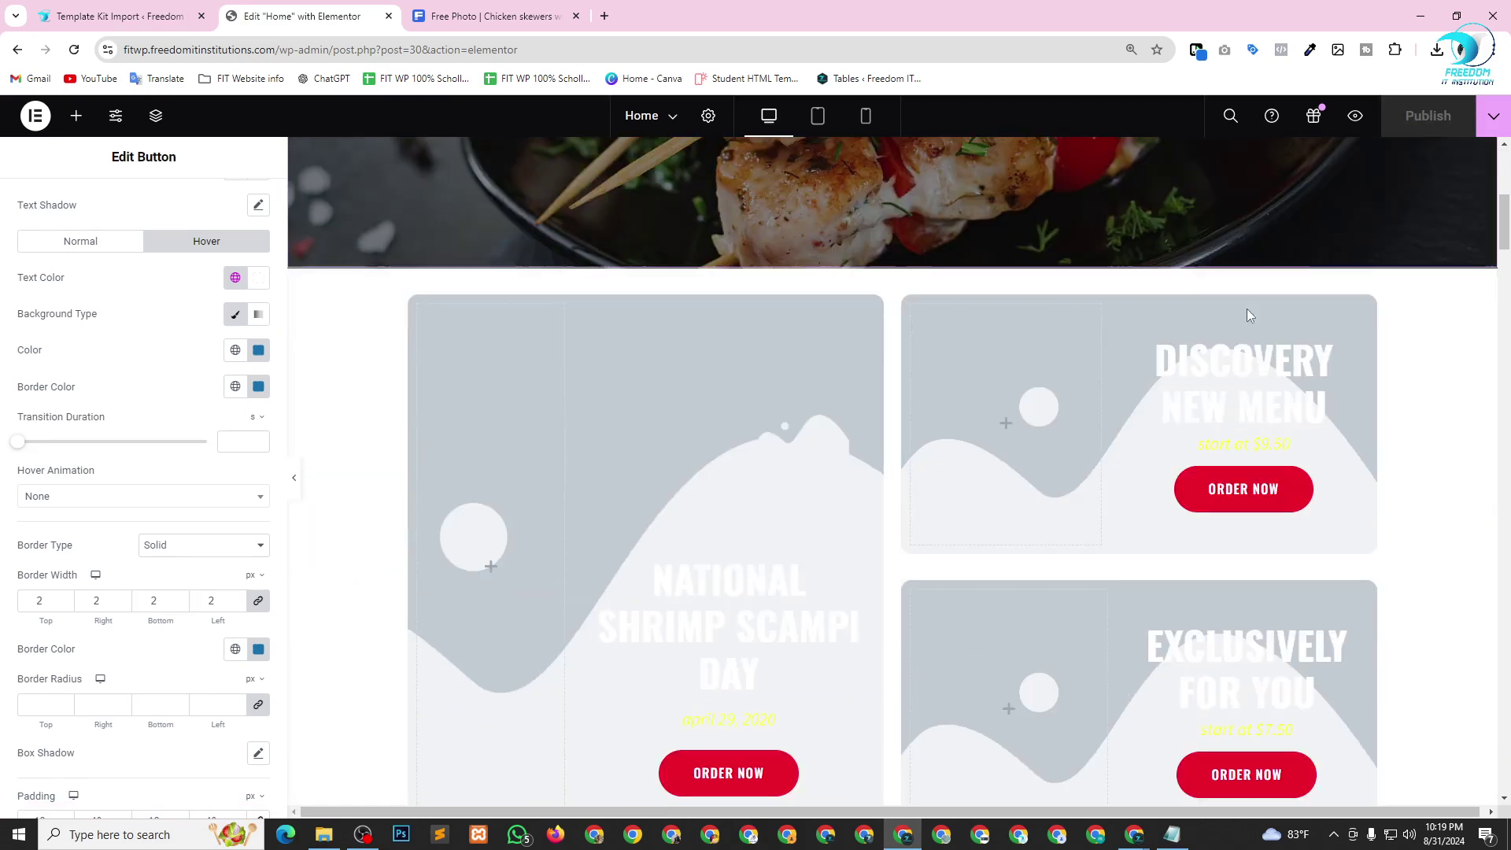
pyautogui.scroll(-2, 725, 447)
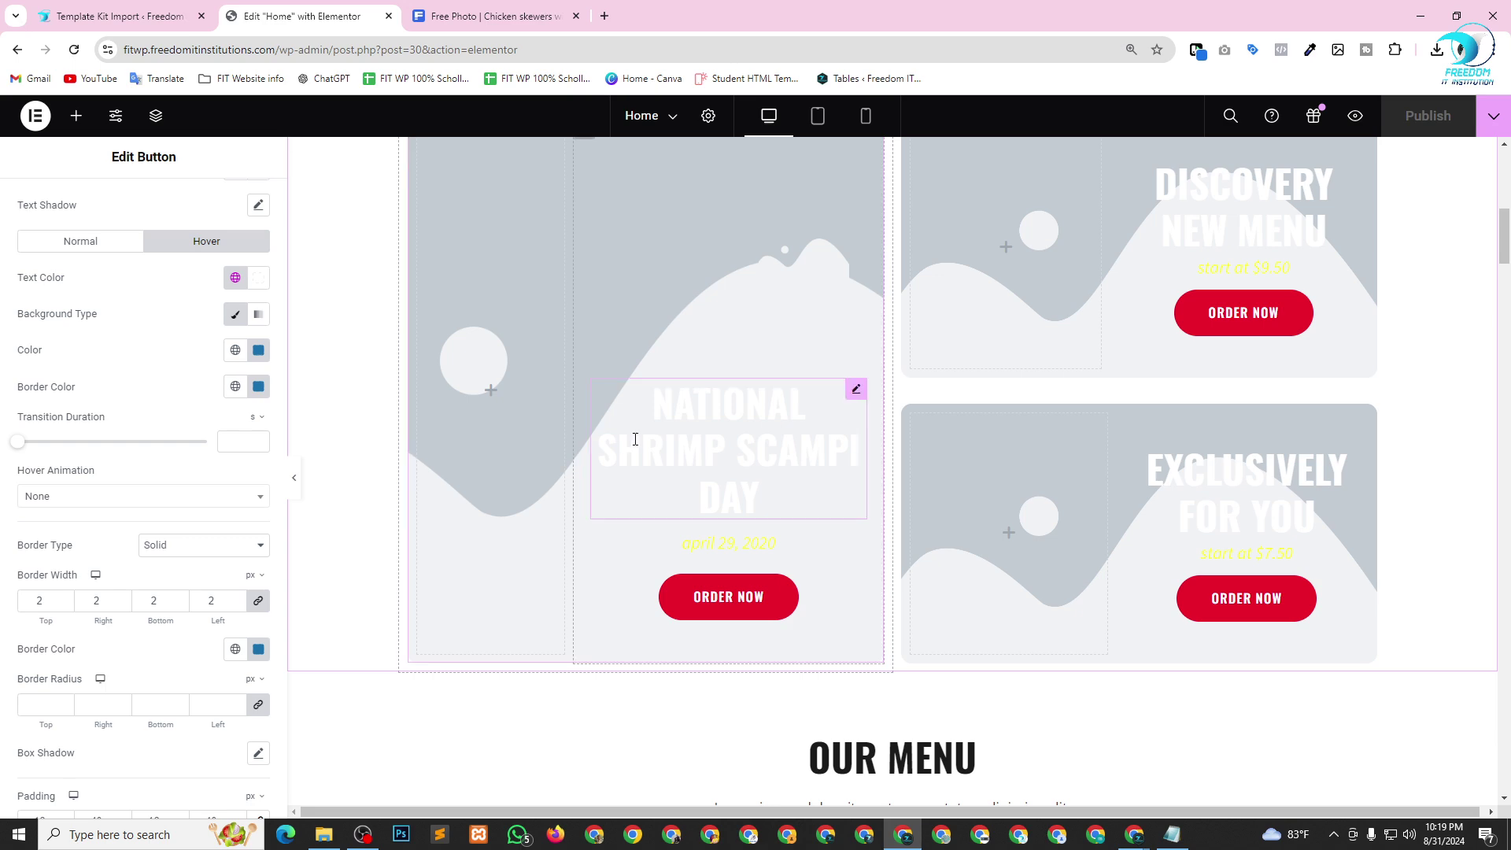
pyautogui.scroll(2, 603, 452)
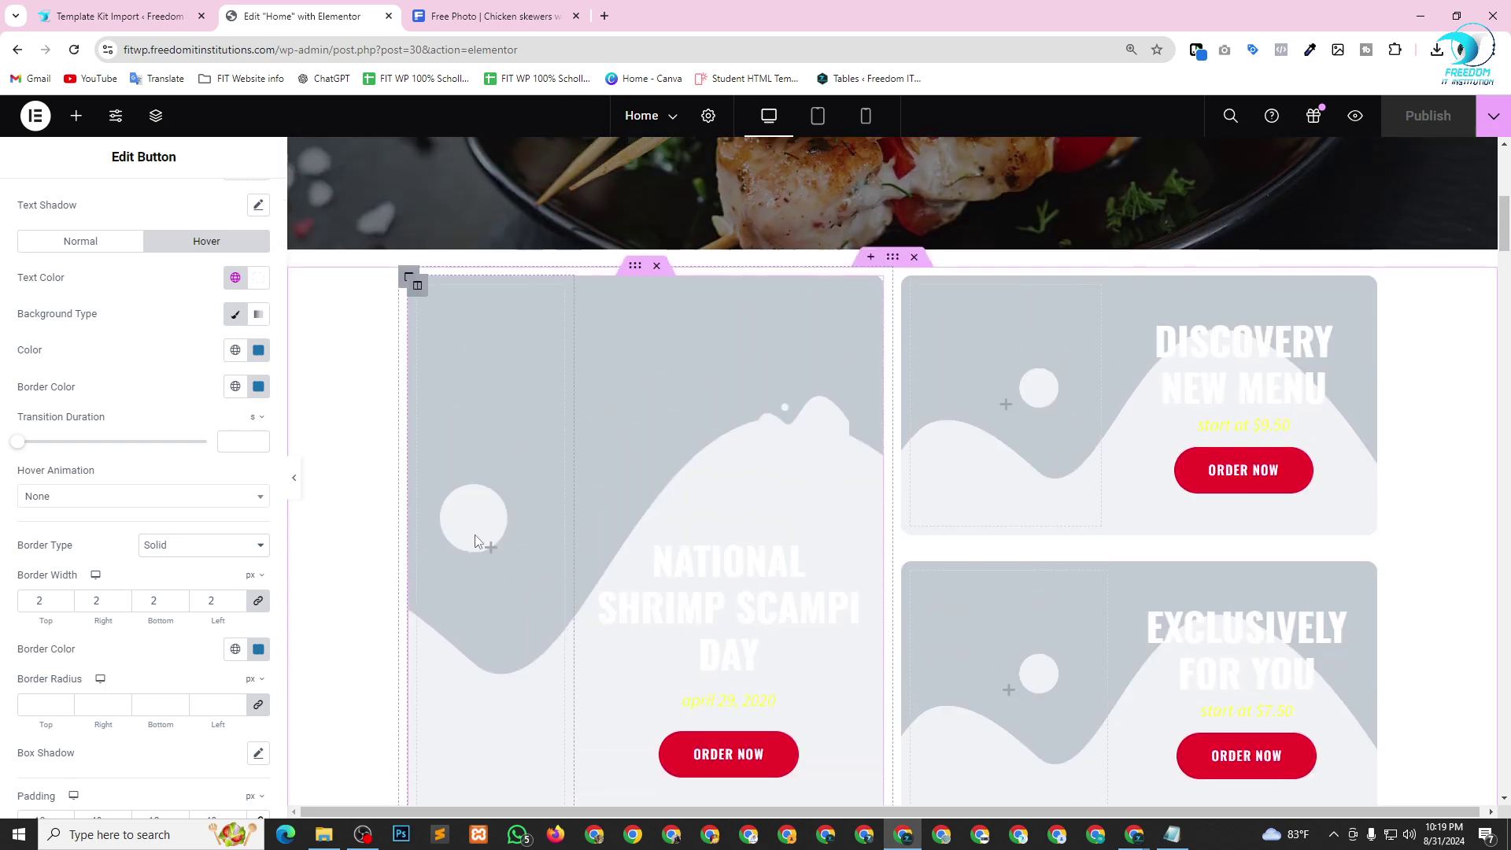
pyautogui.click(82, 16)
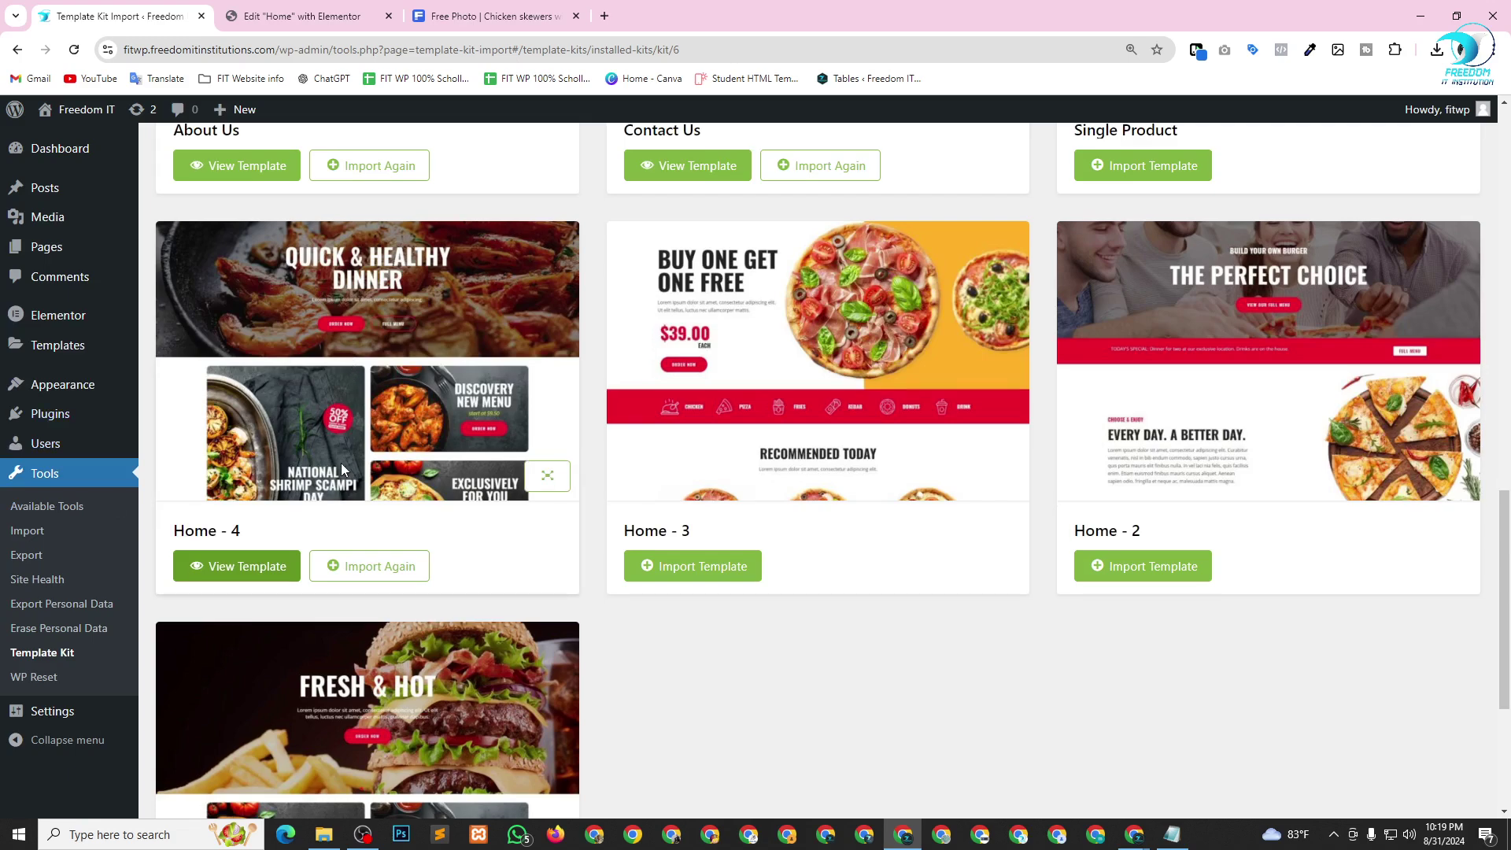
pyautogui.scroll(-1, 342, 462)
pyautogui.scroll(-1, 744, 47)
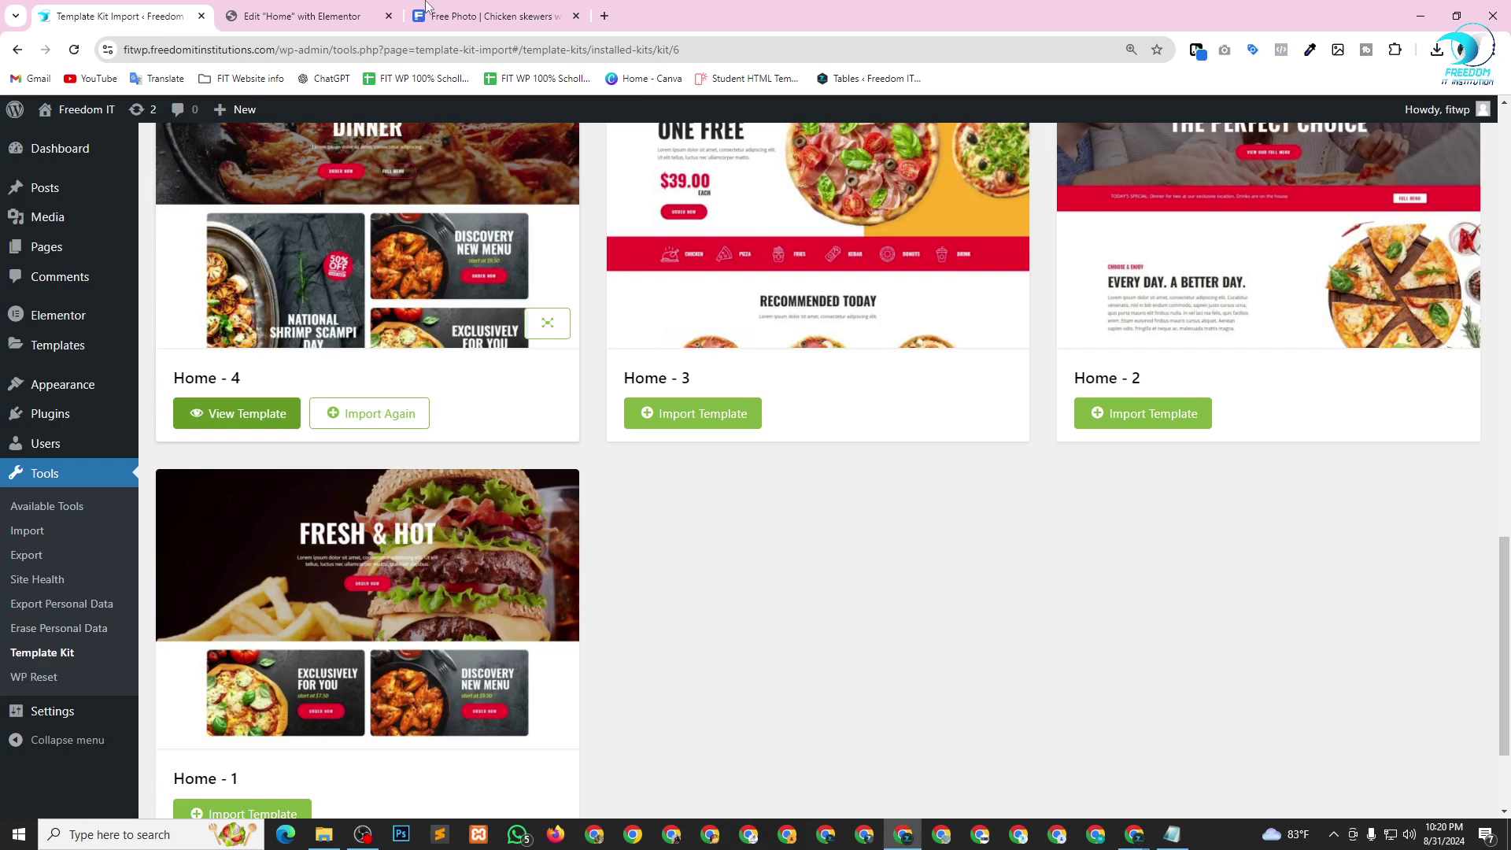
pyautogui.click(303, 15)
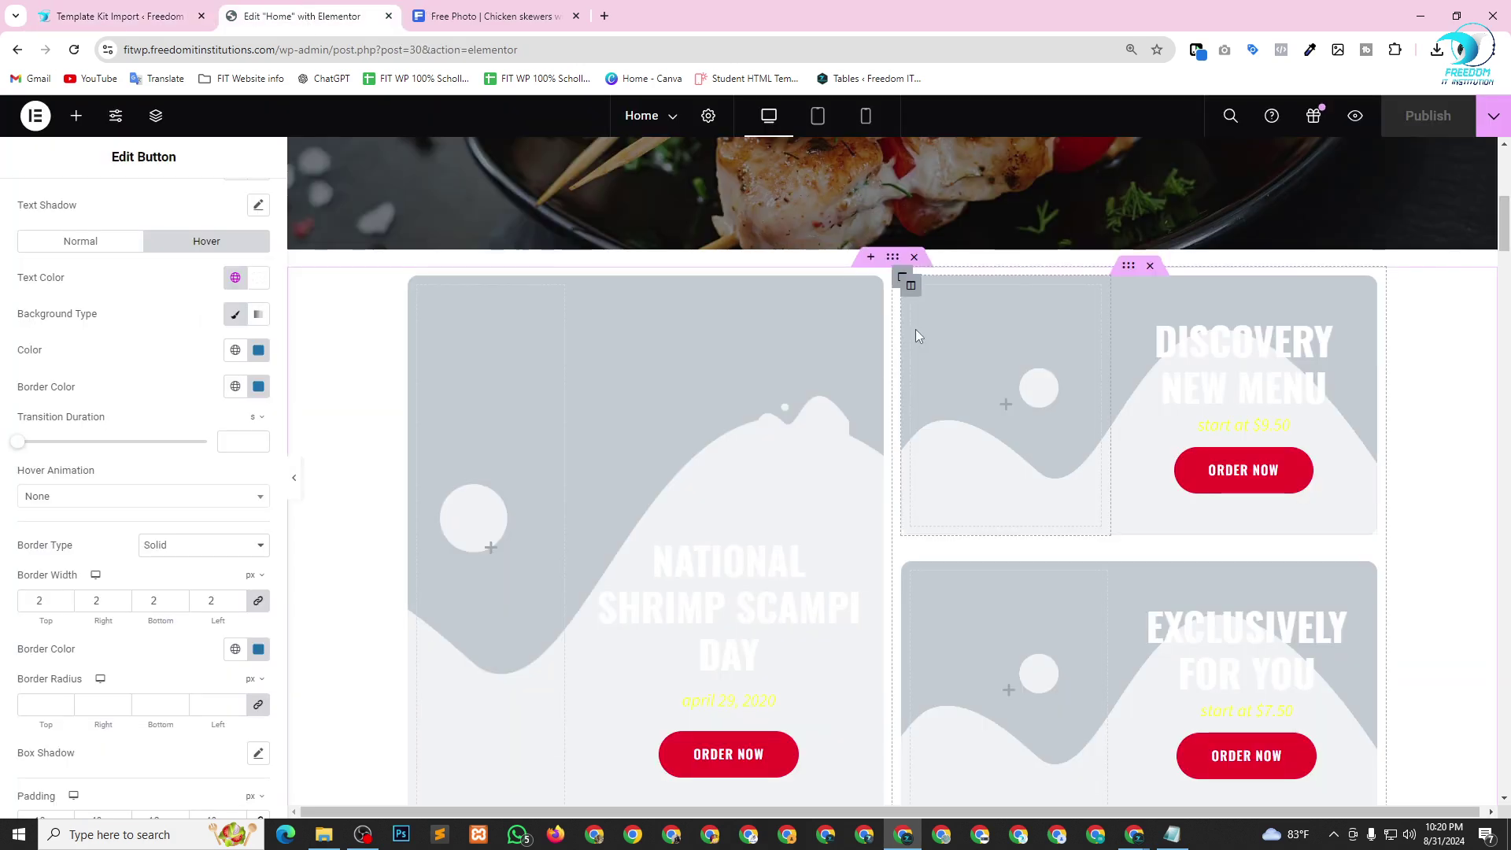
# Select the National Shrimp Scampi Day card's inner section and open its background style settings.
pyautogui.scroll(-2, 521, 428)
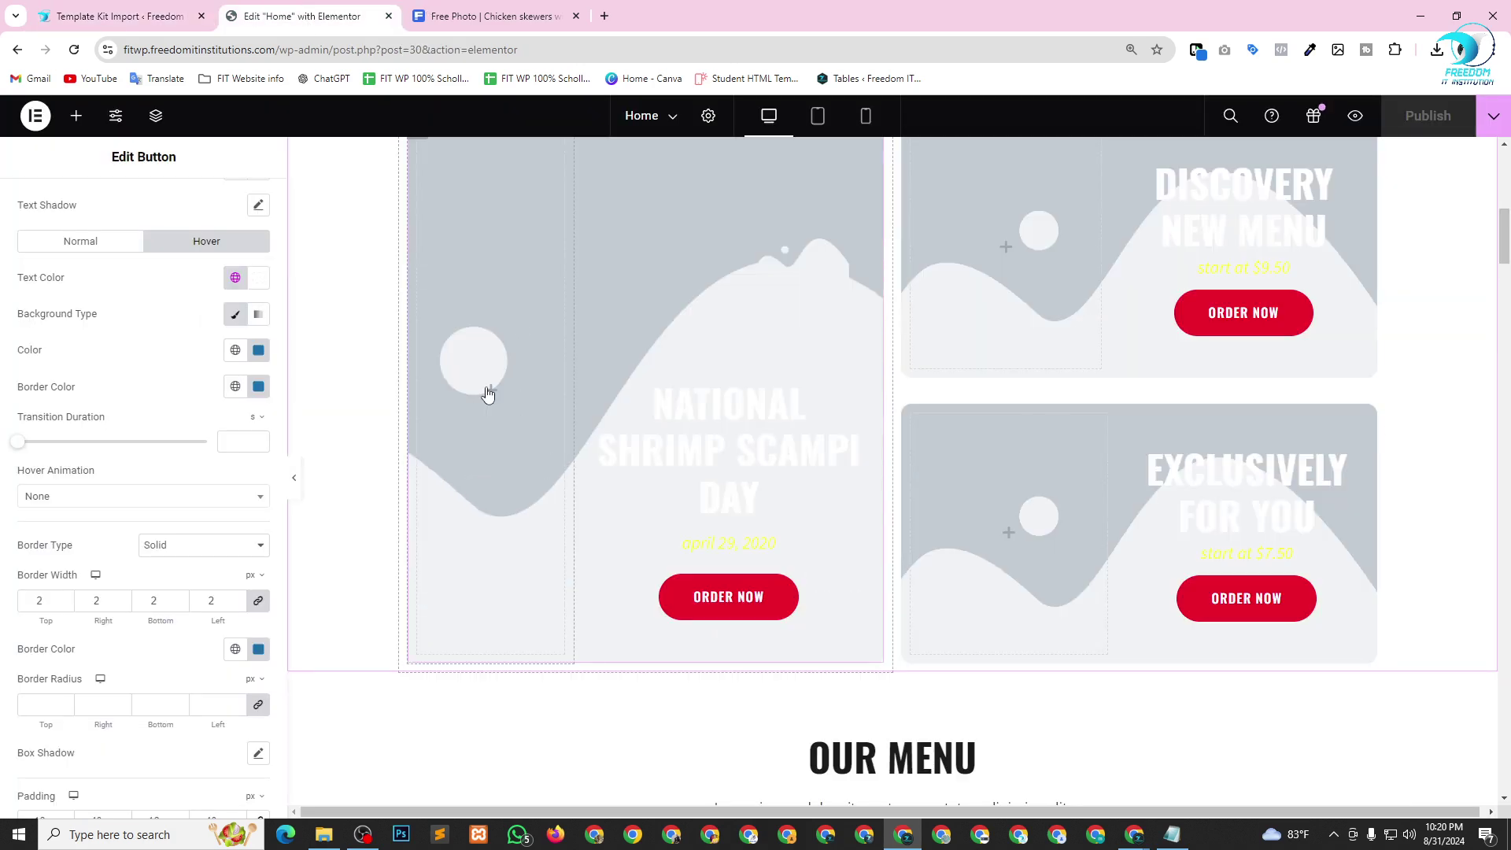
pyautogui.scroll(2, 488, 393)
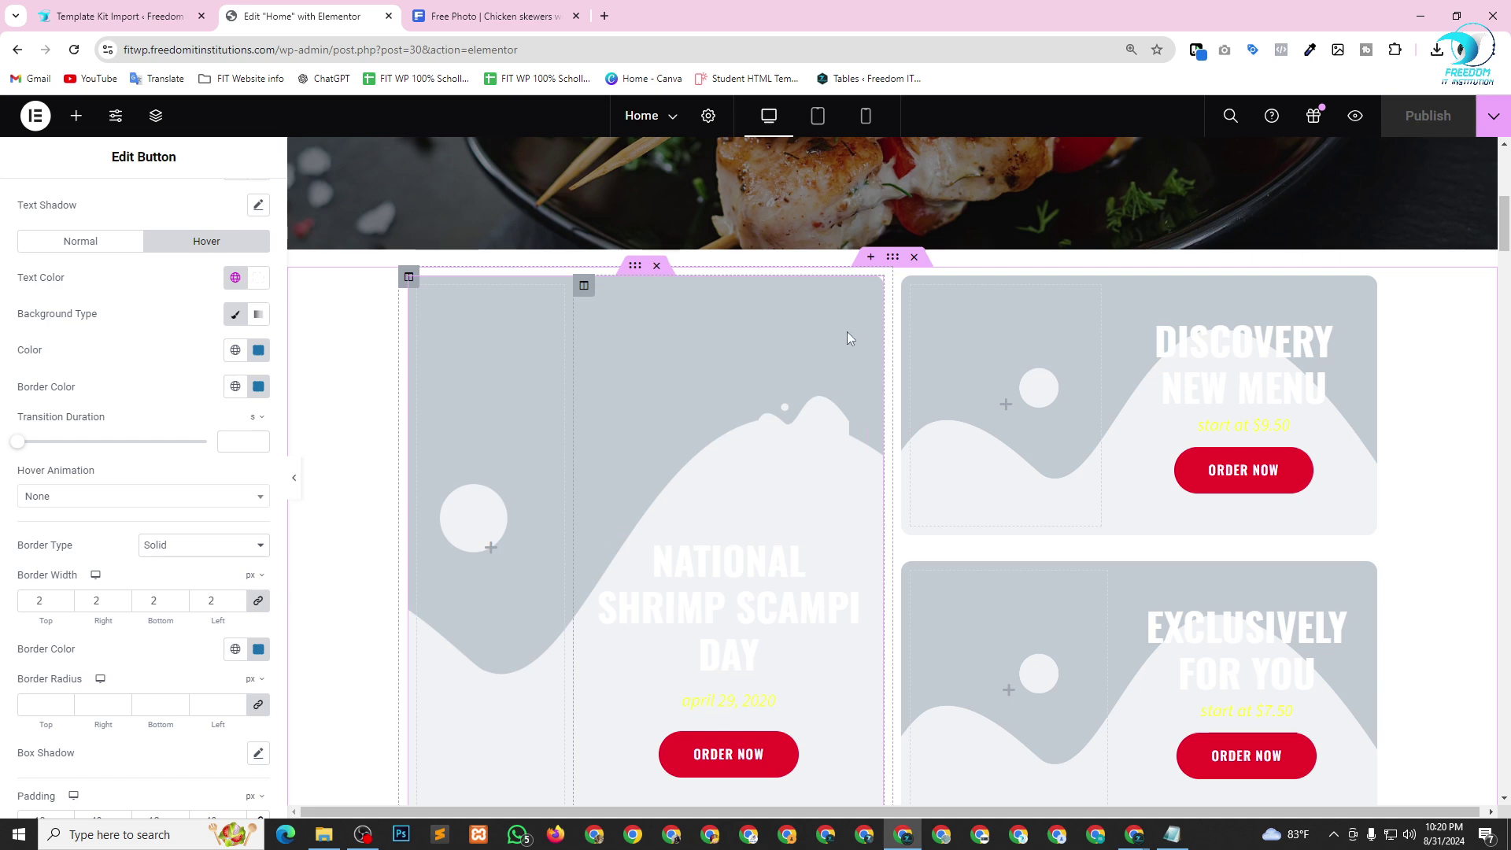
pyautogui.click(491, 313)
pyautogui.click(635, 266)
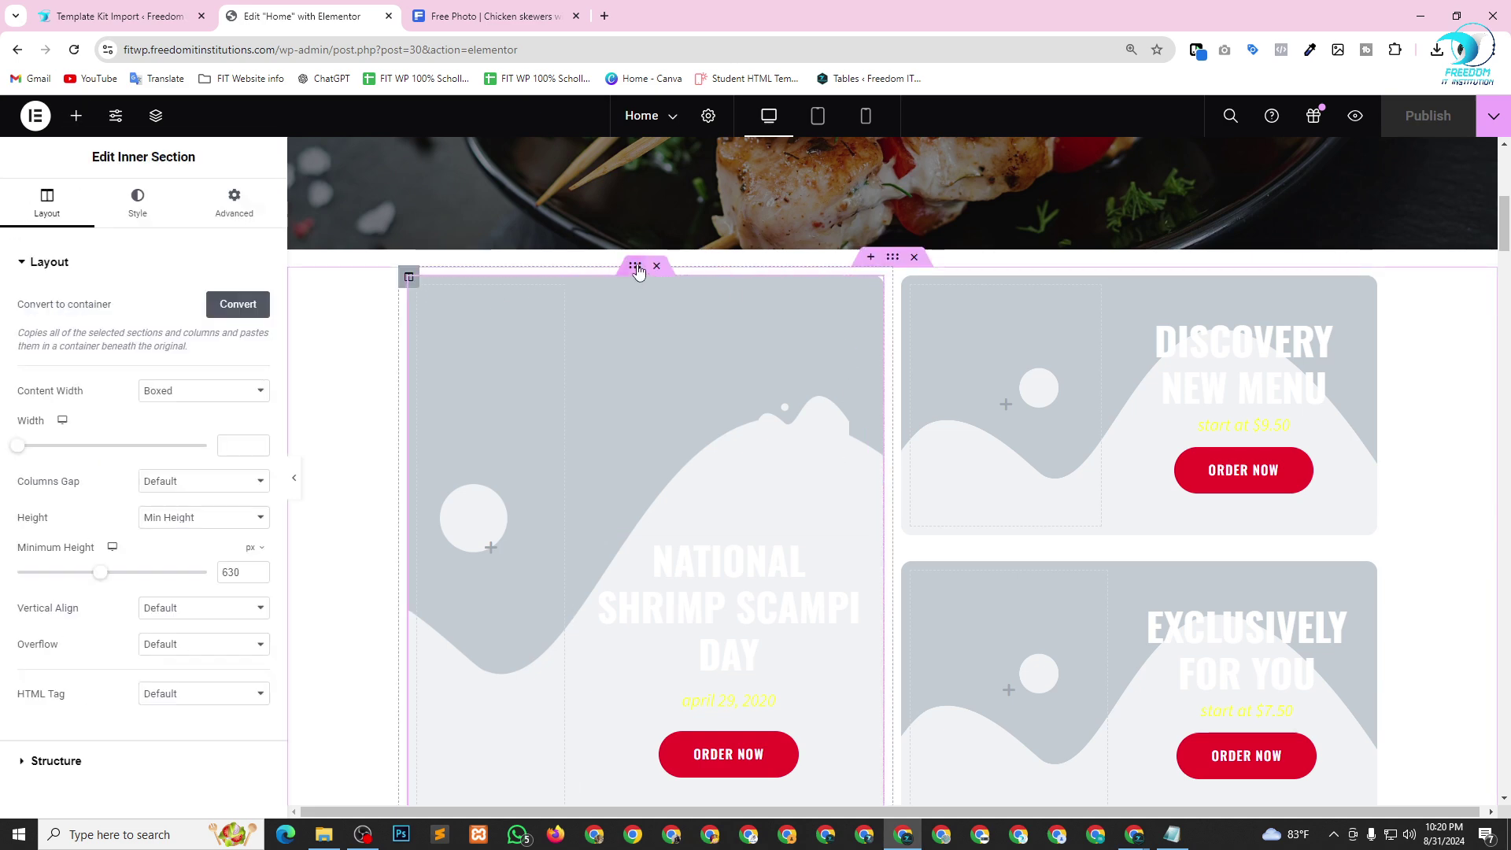
pyautogui.click(129, 203)
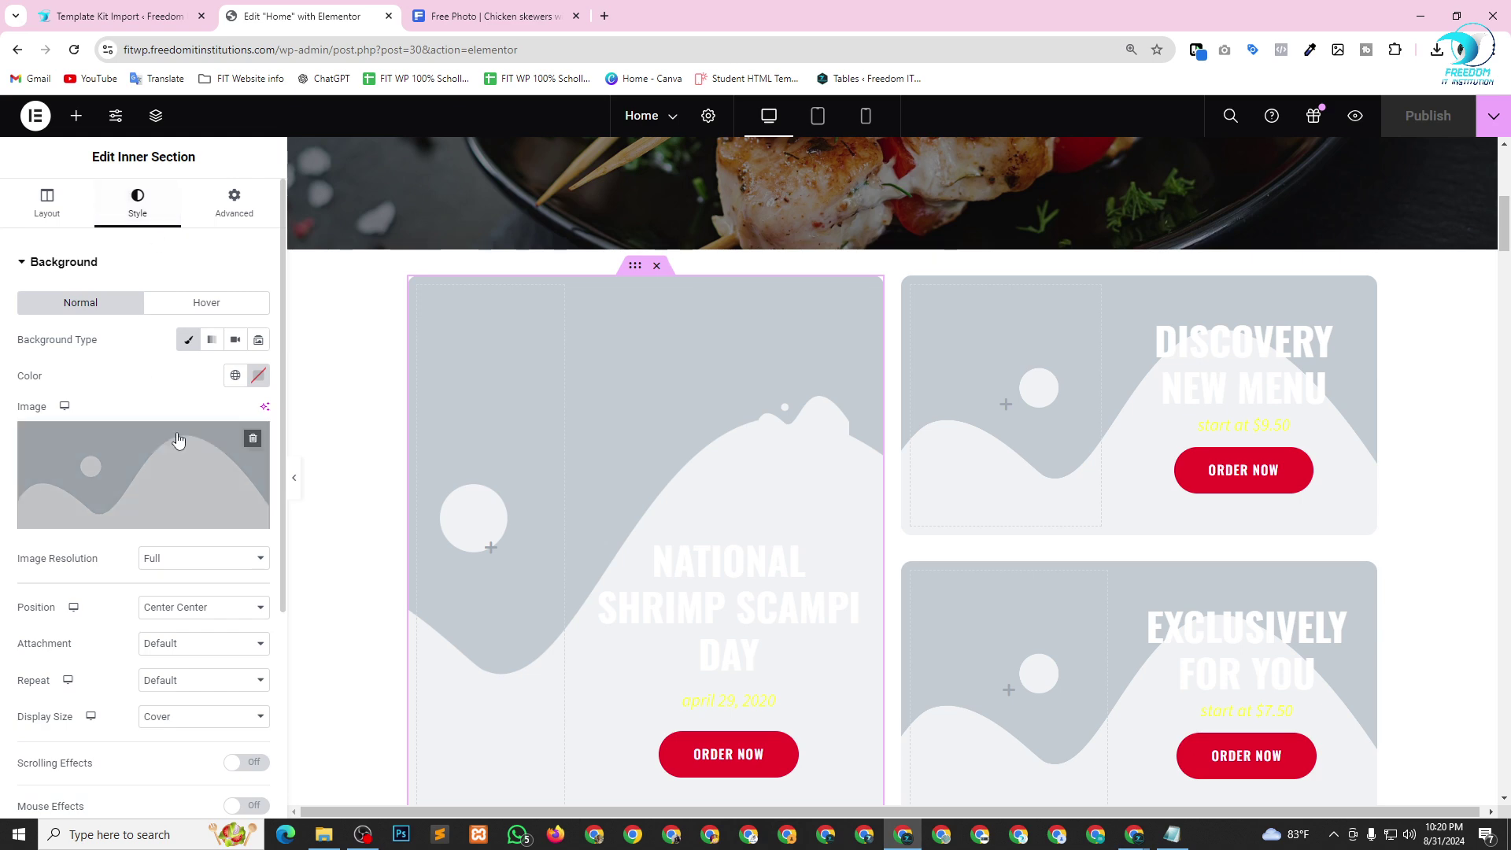
# Switch to Freepik, close the chicken skewers photo, and open the penne pasta photo from the food results.
pyautogui.click(496, 17)
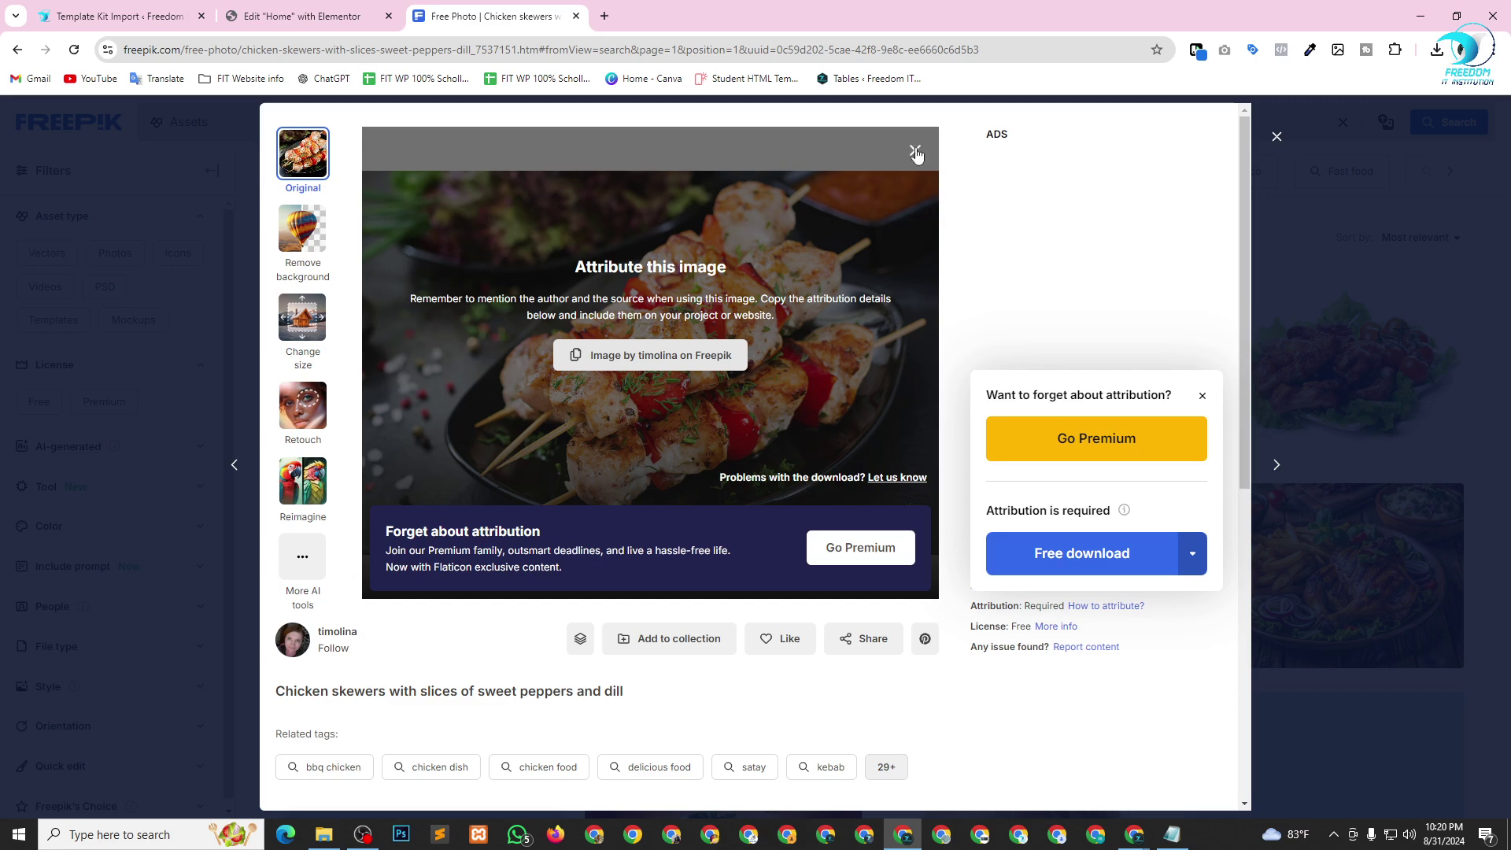
pyautogui.click(1286, 148)
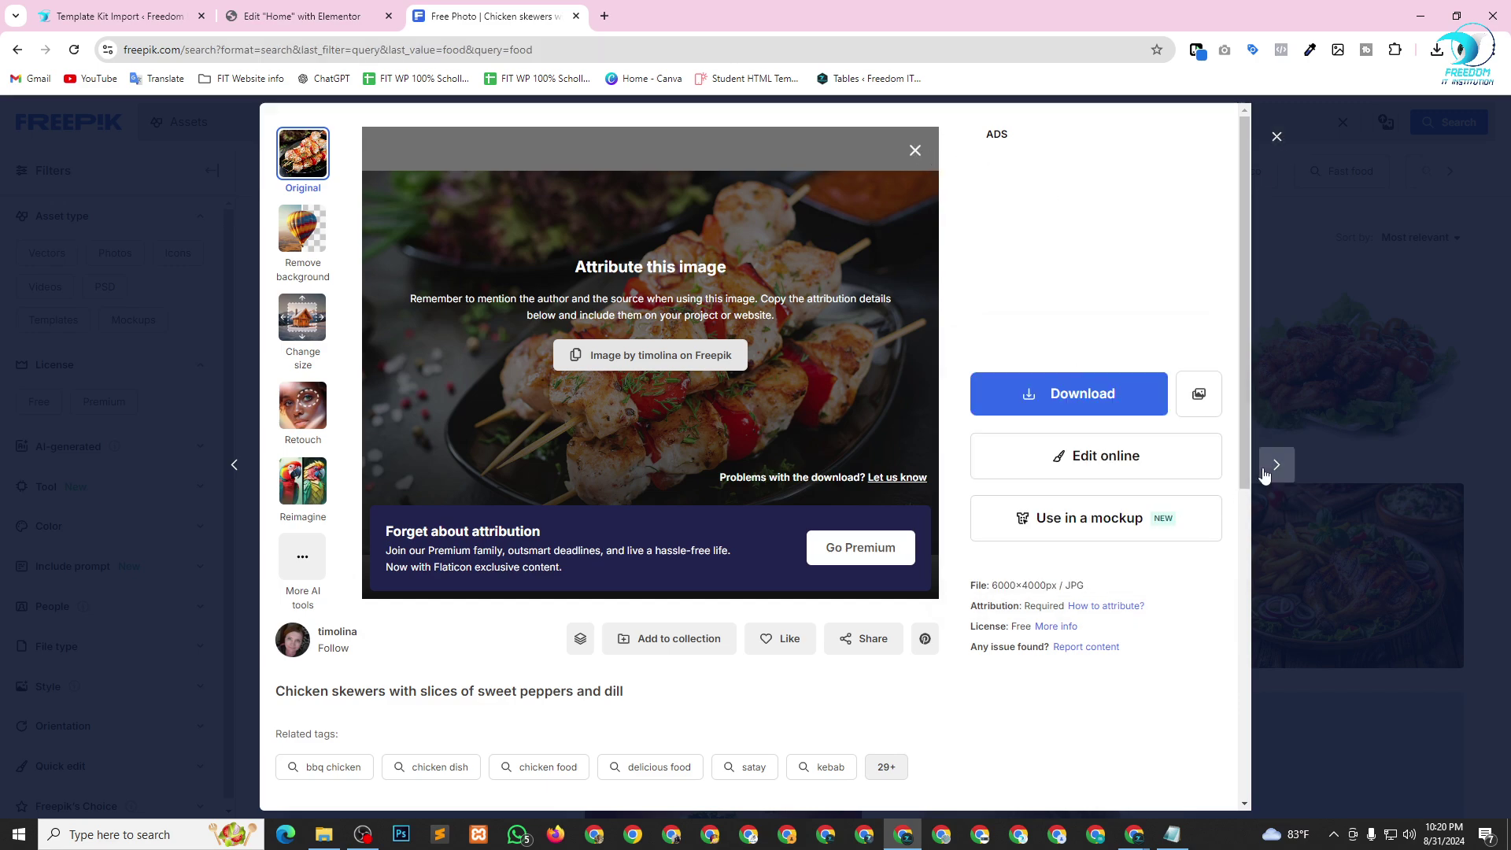
pyautogui.press('Escape')
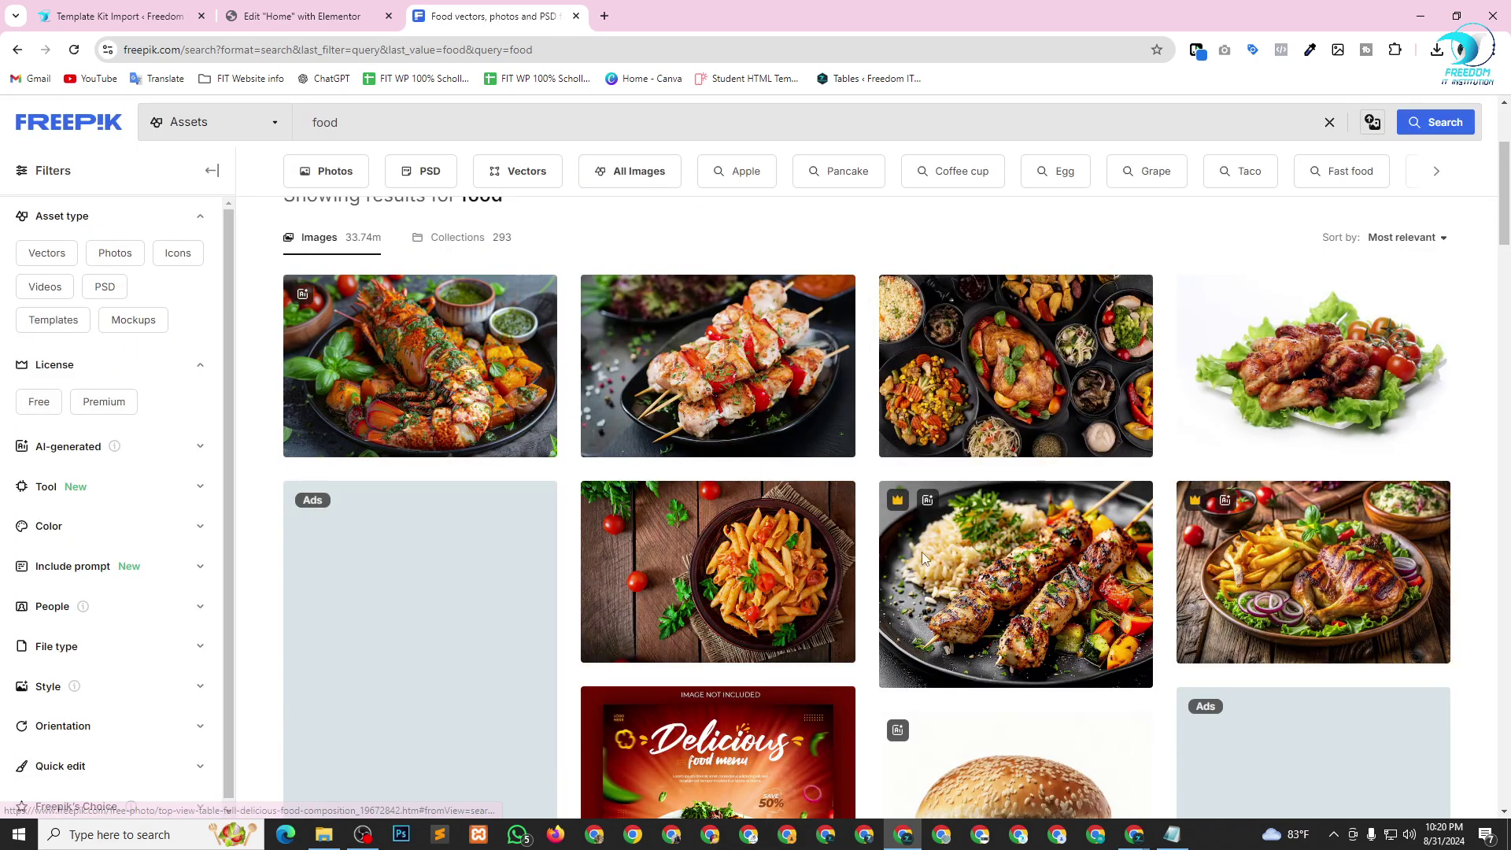
pyautogui.scroll(-1, 1015, 525)
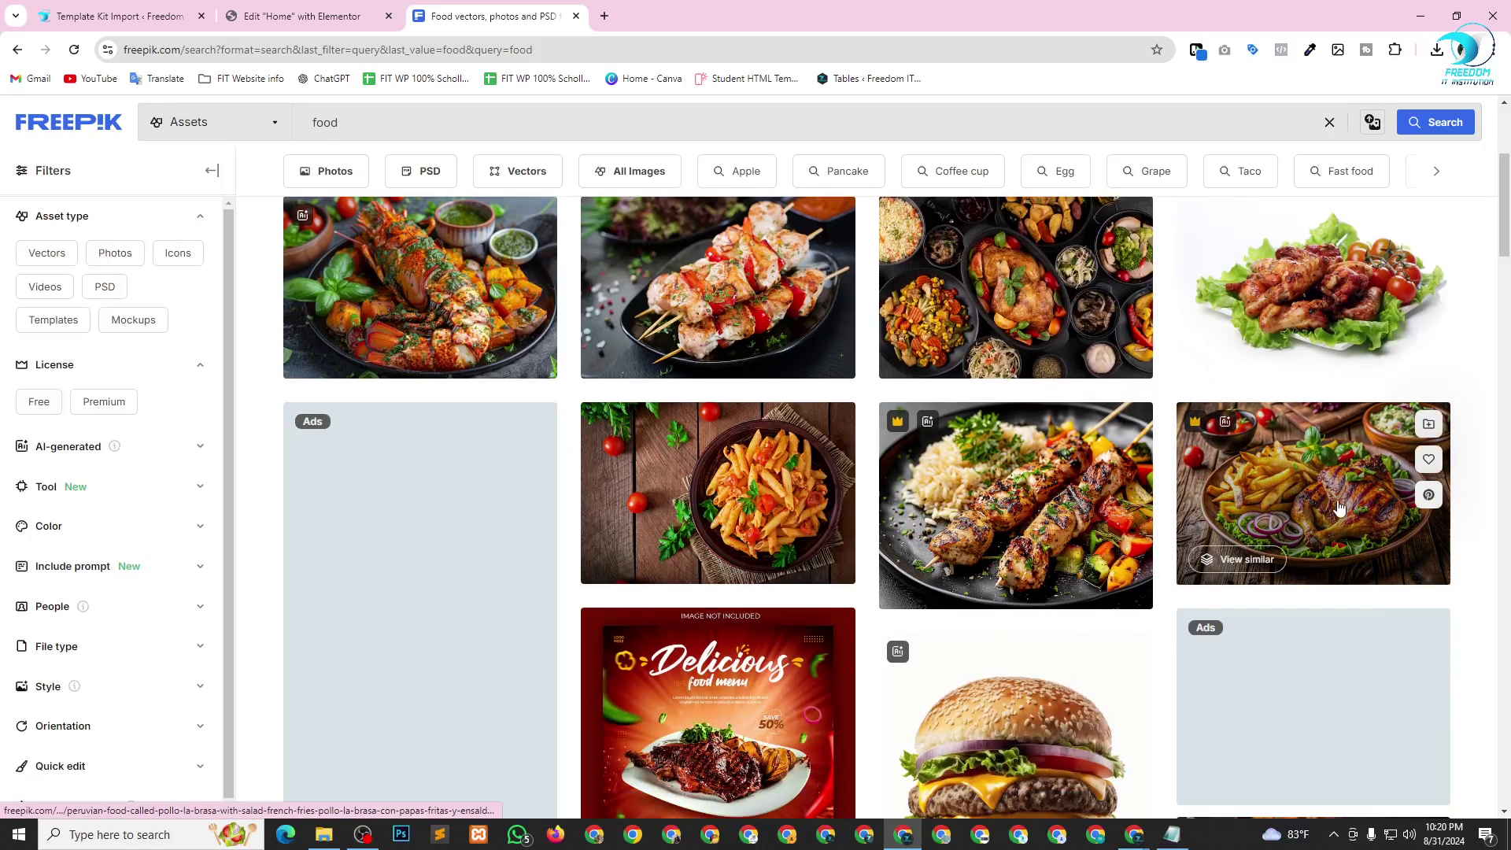
pyautogui.click(719, 499)
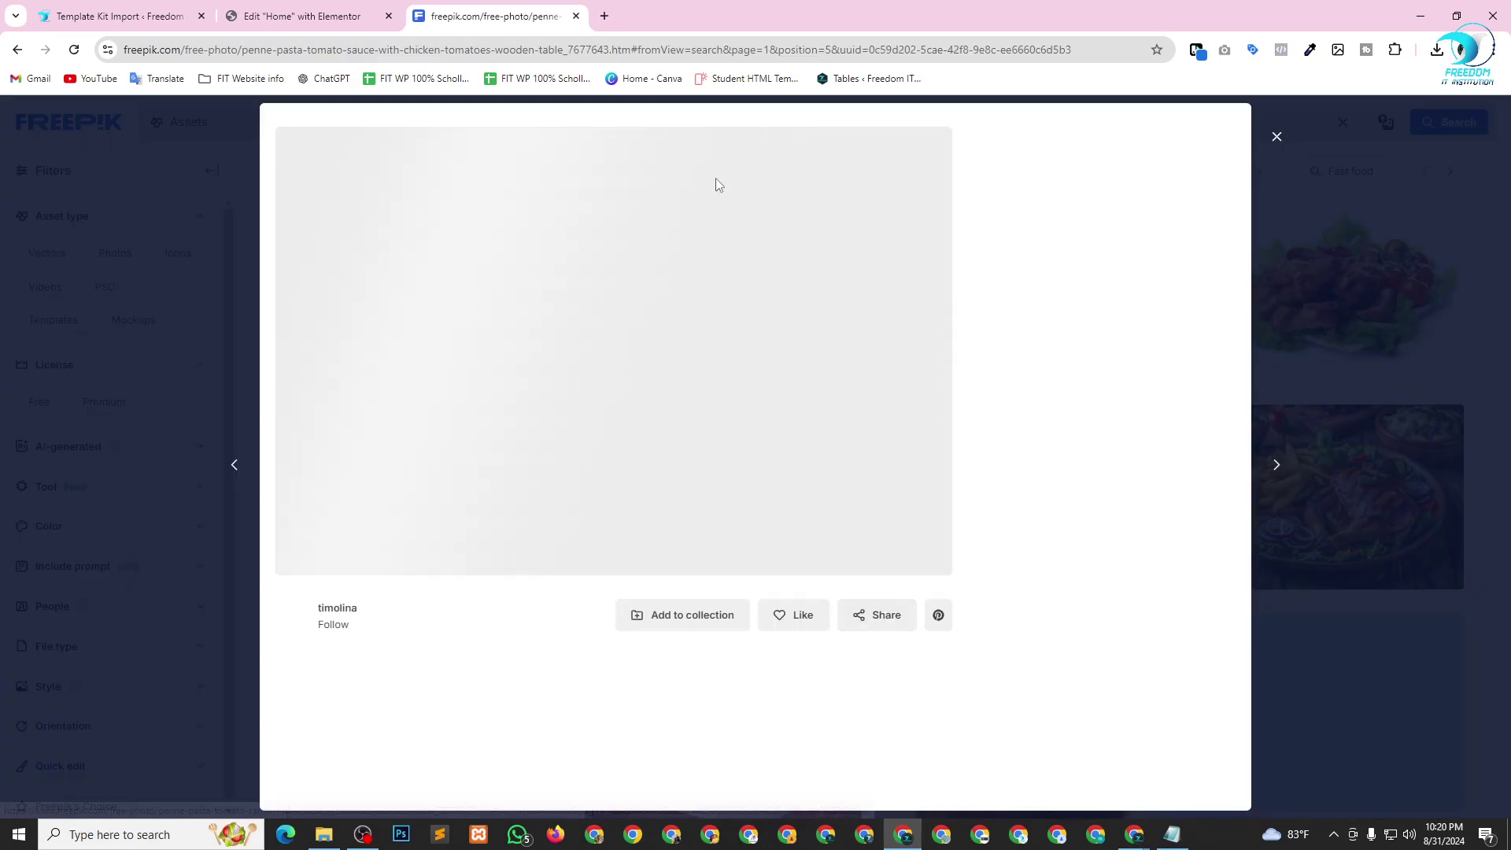
# Switch to Google Meet, admit the participant waiting to join, and return to the Freepik photo.
pyautogui.hotkey('alt', 'Tab')
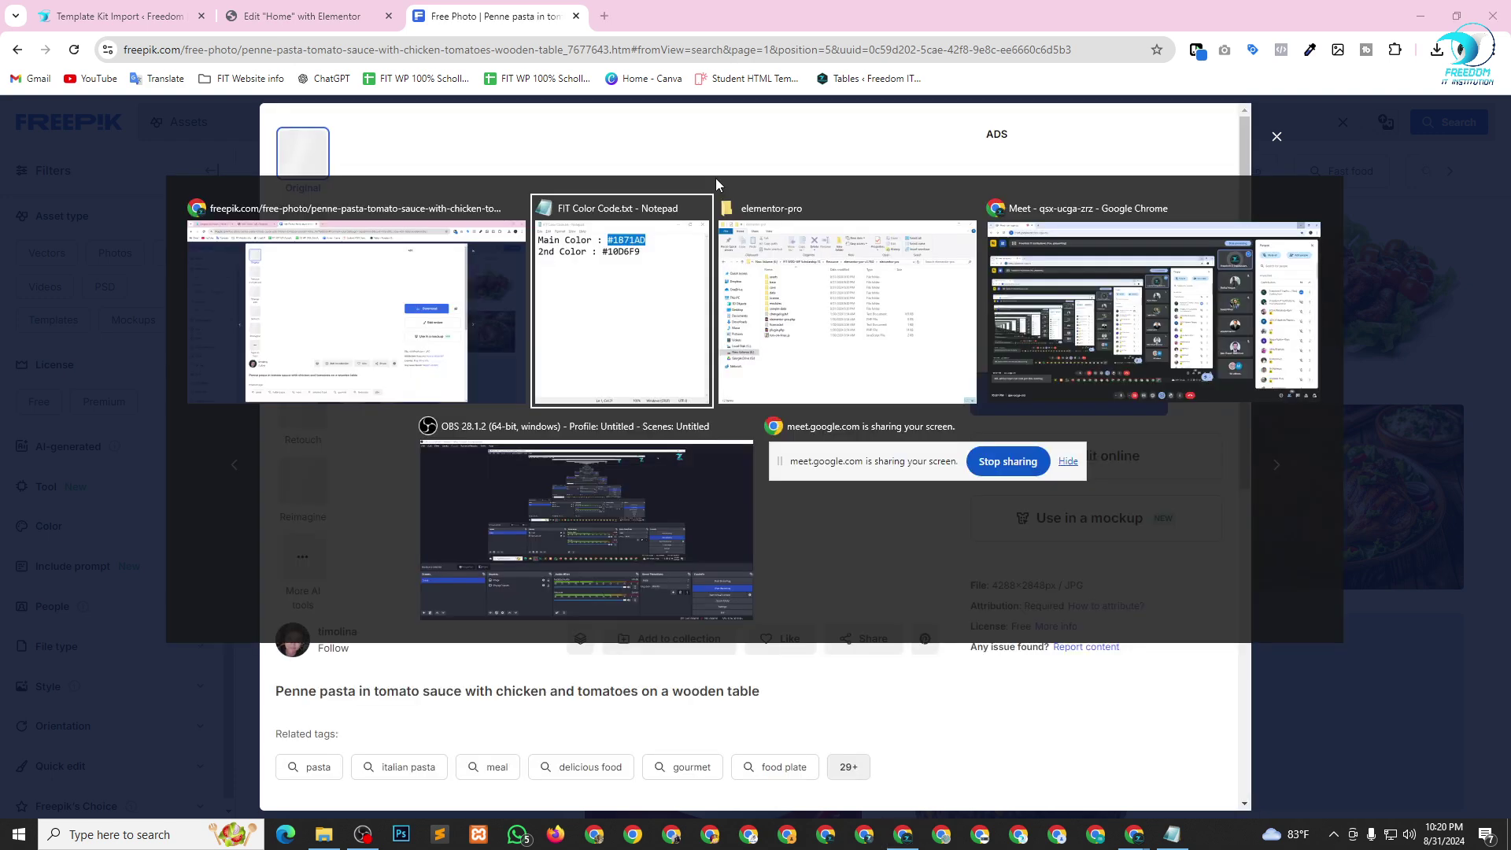
pyautogui.press('Tab')
pyautogui.press('Tab')
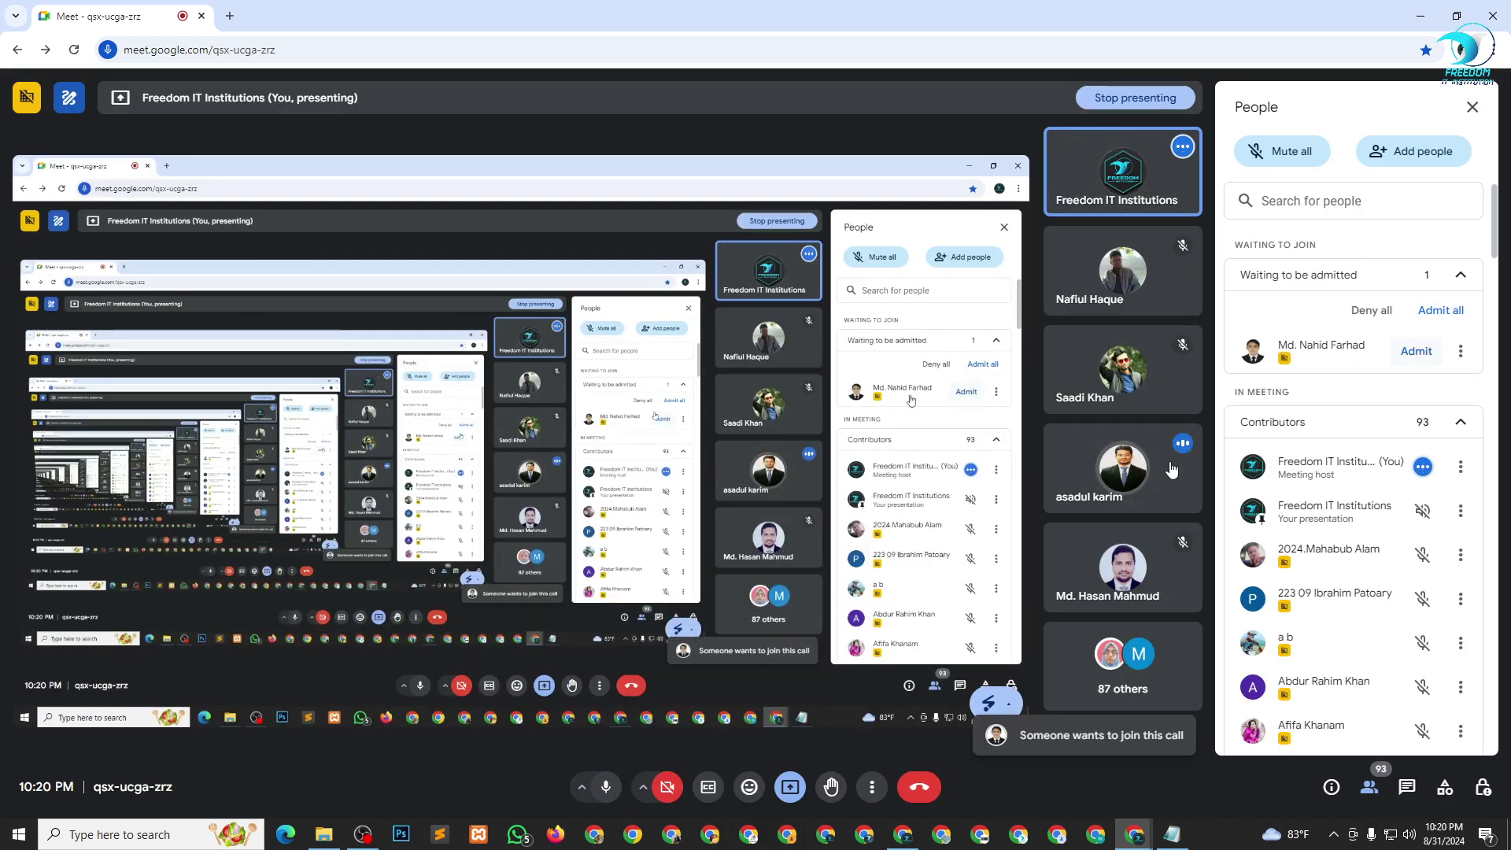
pyautogui.click(1419, 352)
pyautogui.moveTo(904, 842)
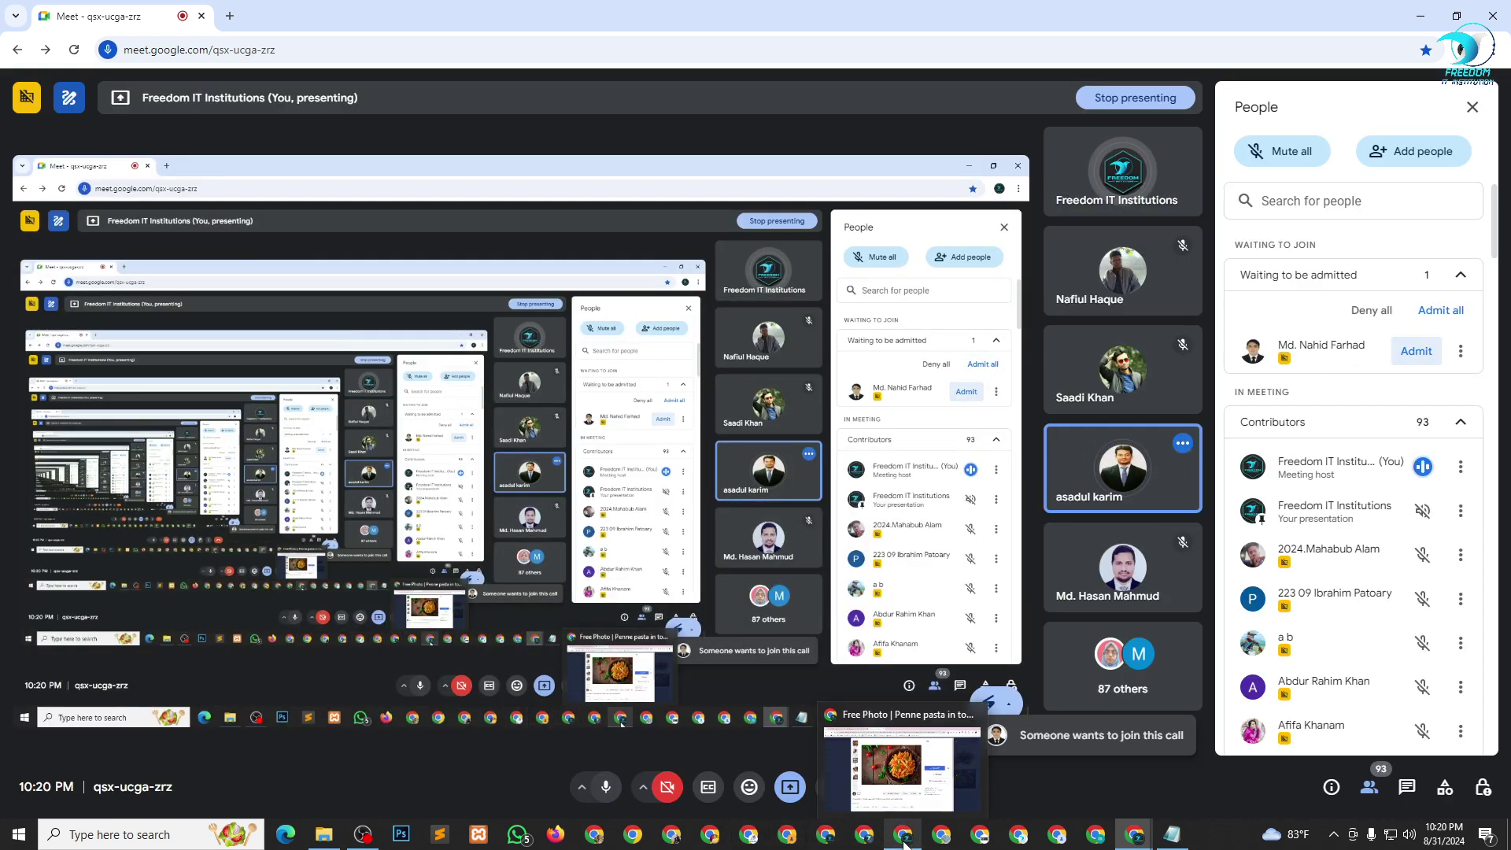
pyautogui.click(894, 680)
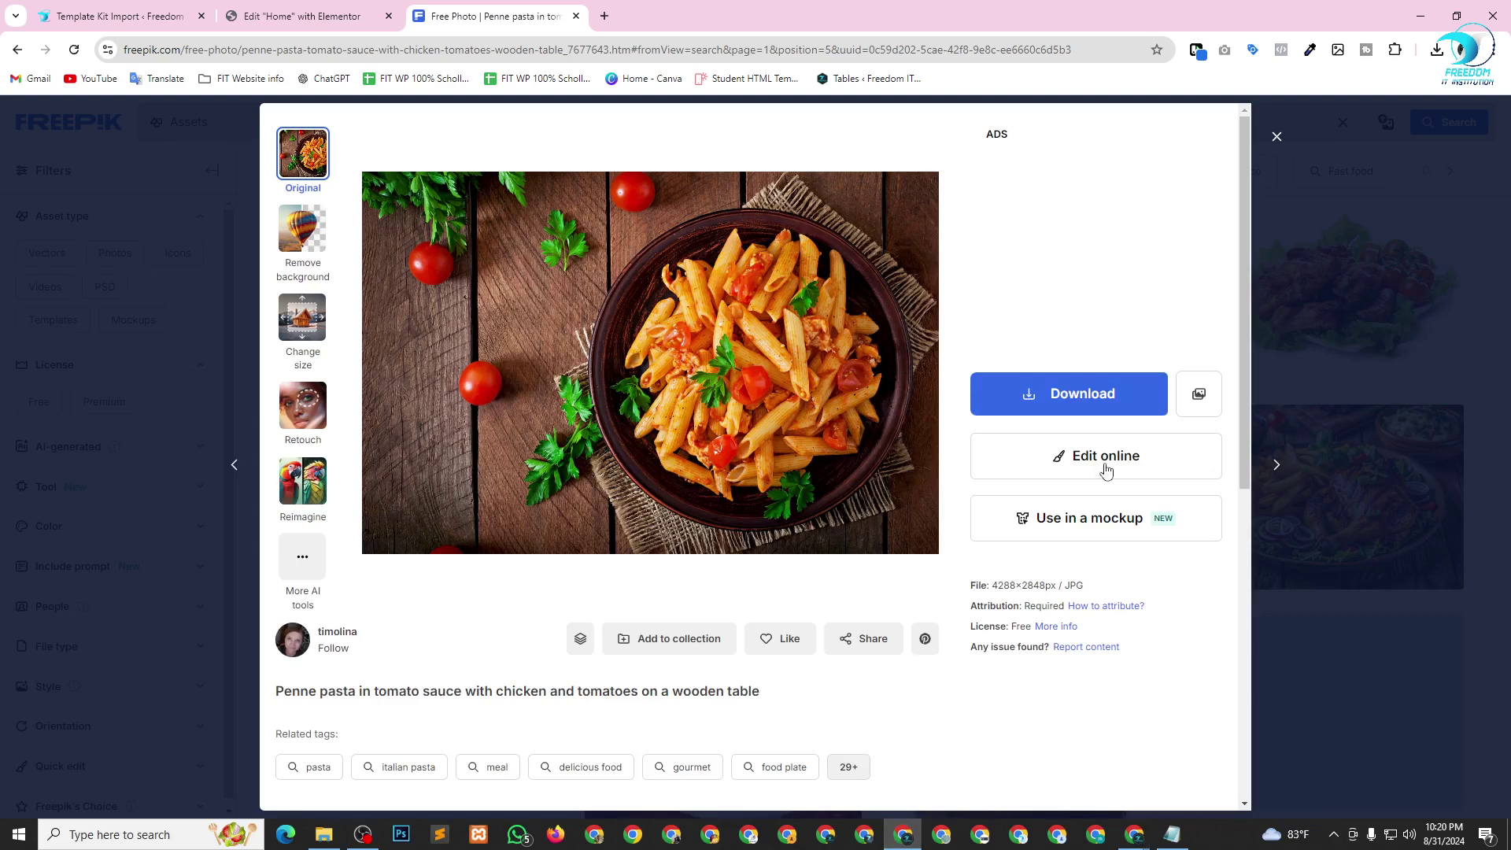
# Copy the penne pasta photo's image address and return to the Elementor editor.
pyautogui.rightClick(576, 263)
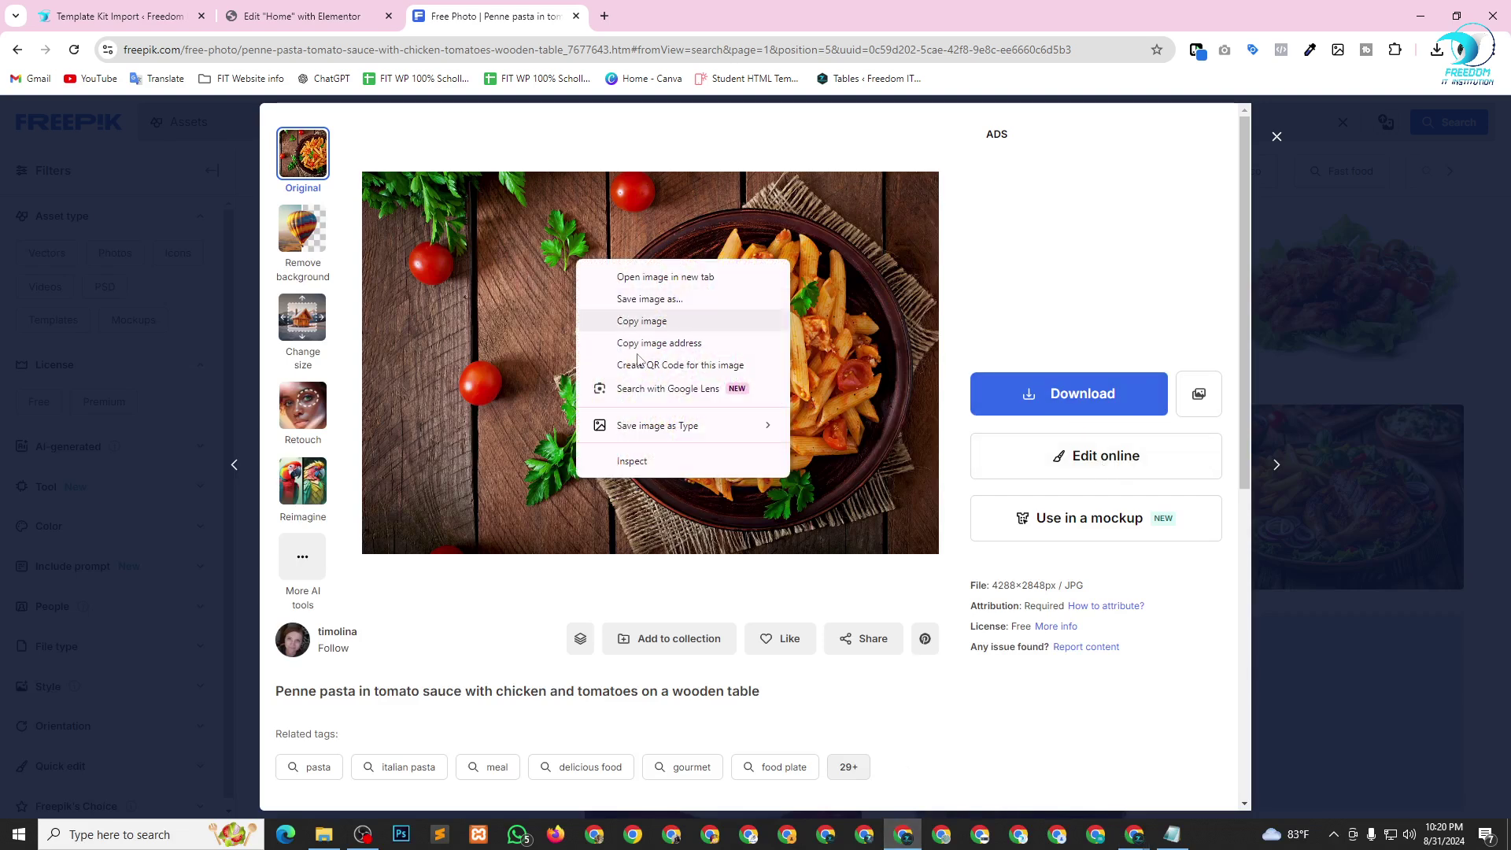
pyautogui.click(672, 346)
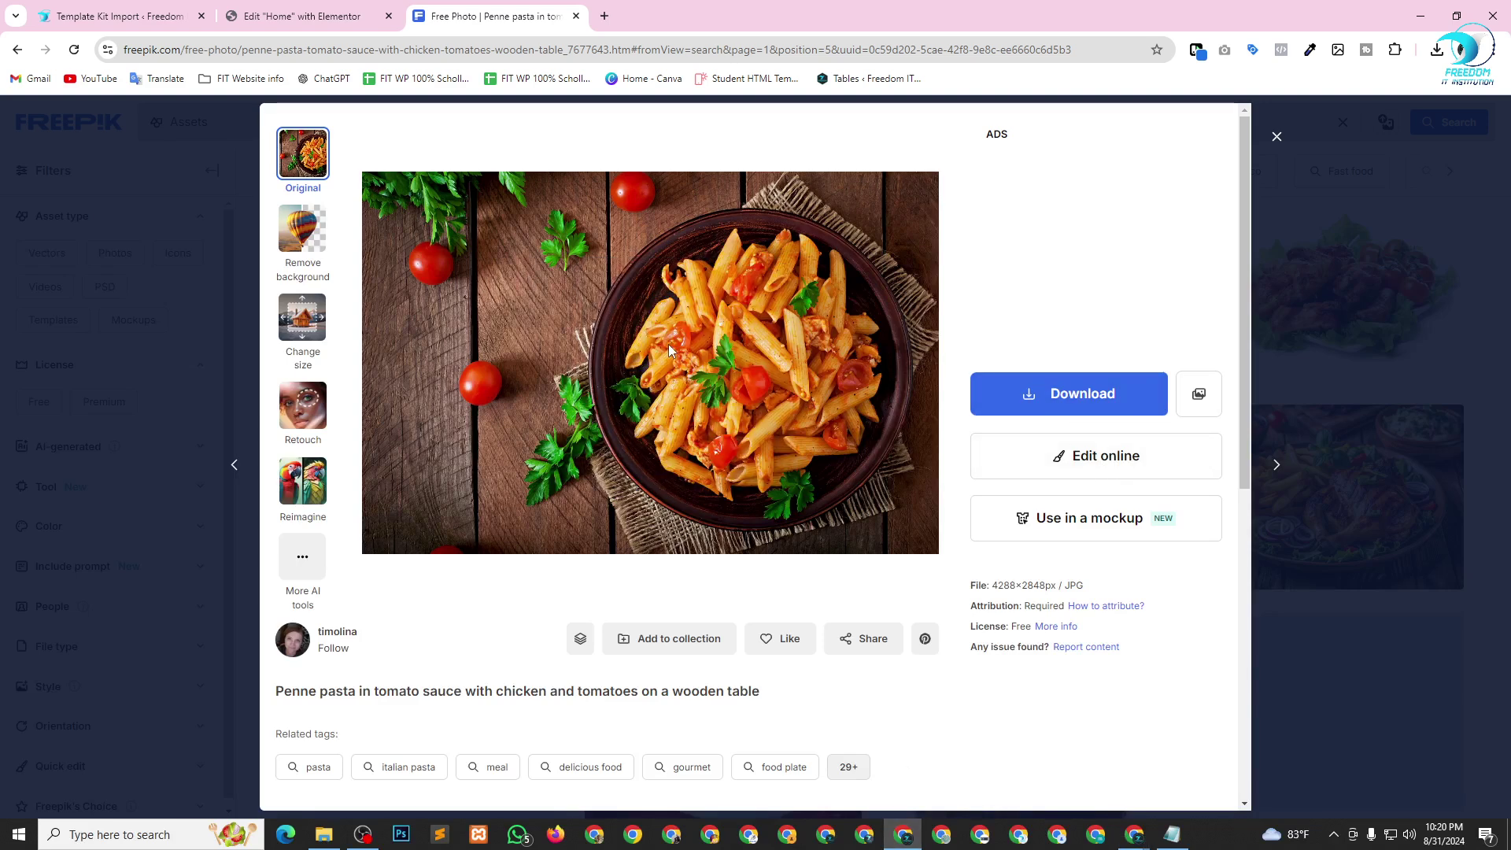
pyautogui.click(299, 16)
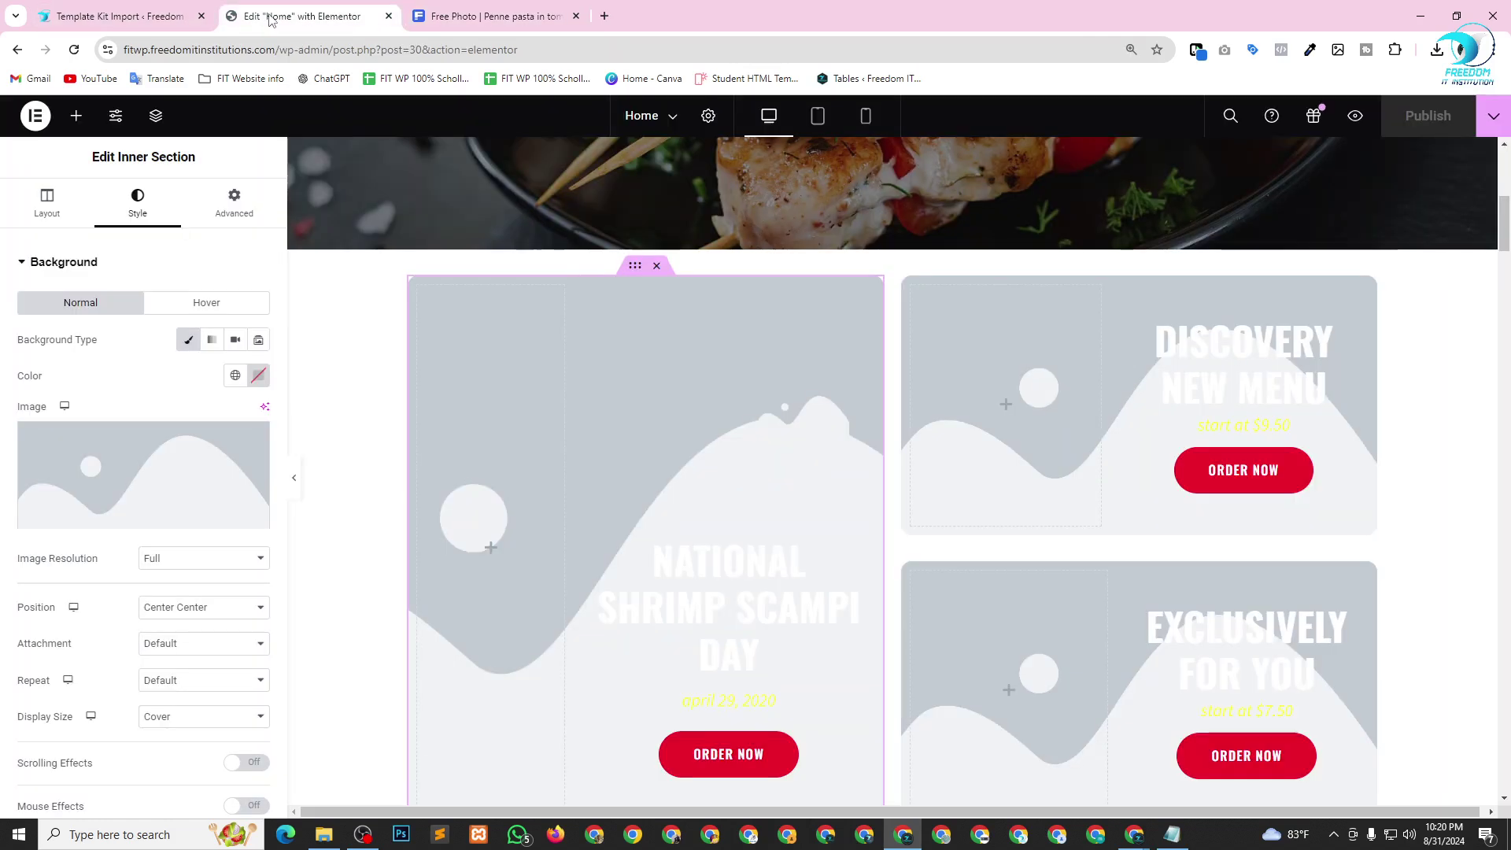
# Insert the copied penne pasta image URL as the National Shrimp Scampi Day card's background image.
pyautogui.click(118, 480)
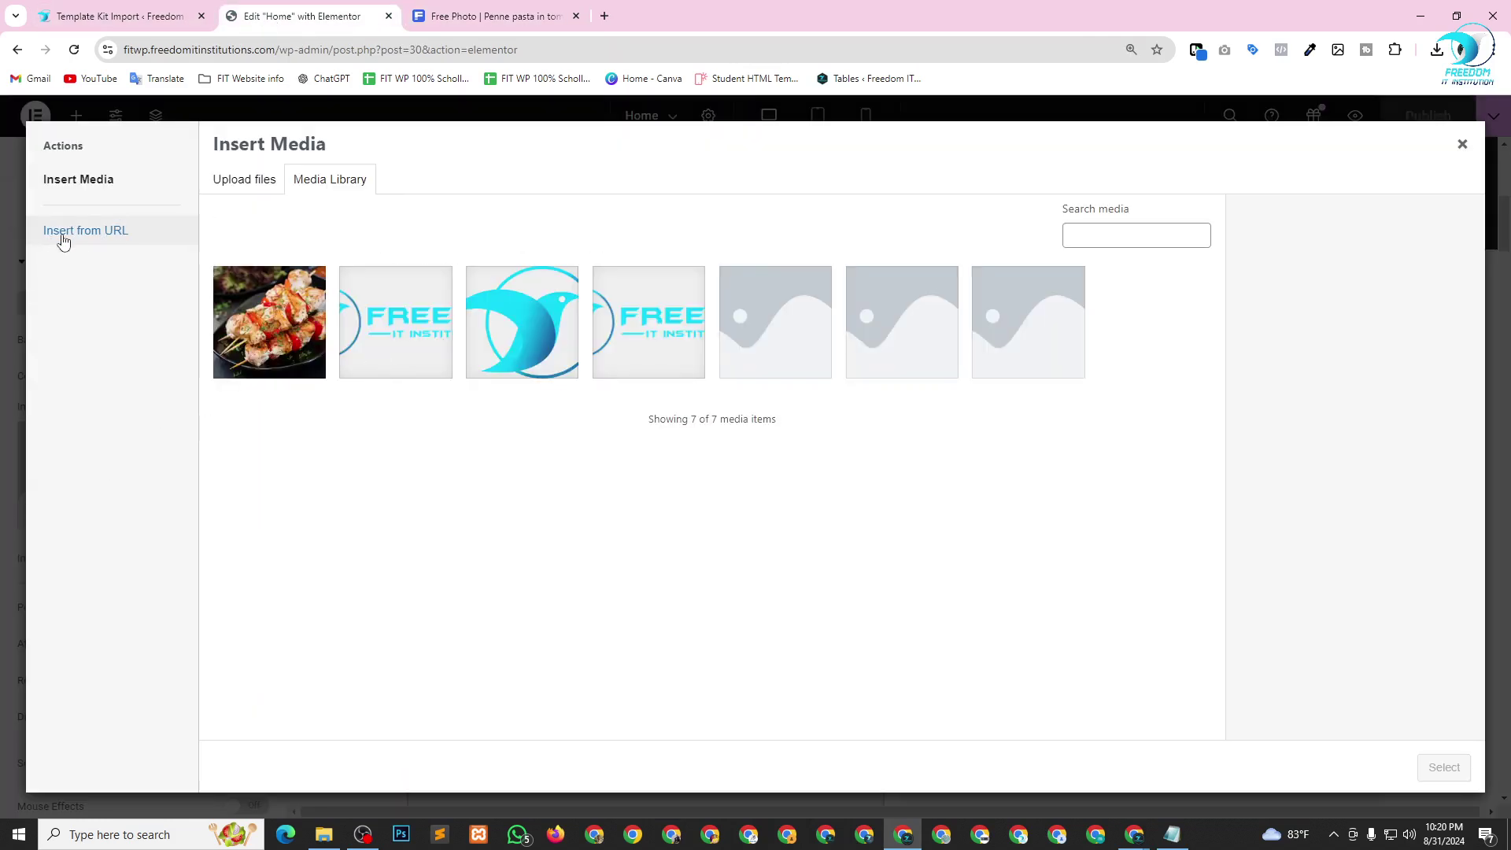
pyautogui.click(102, 235)
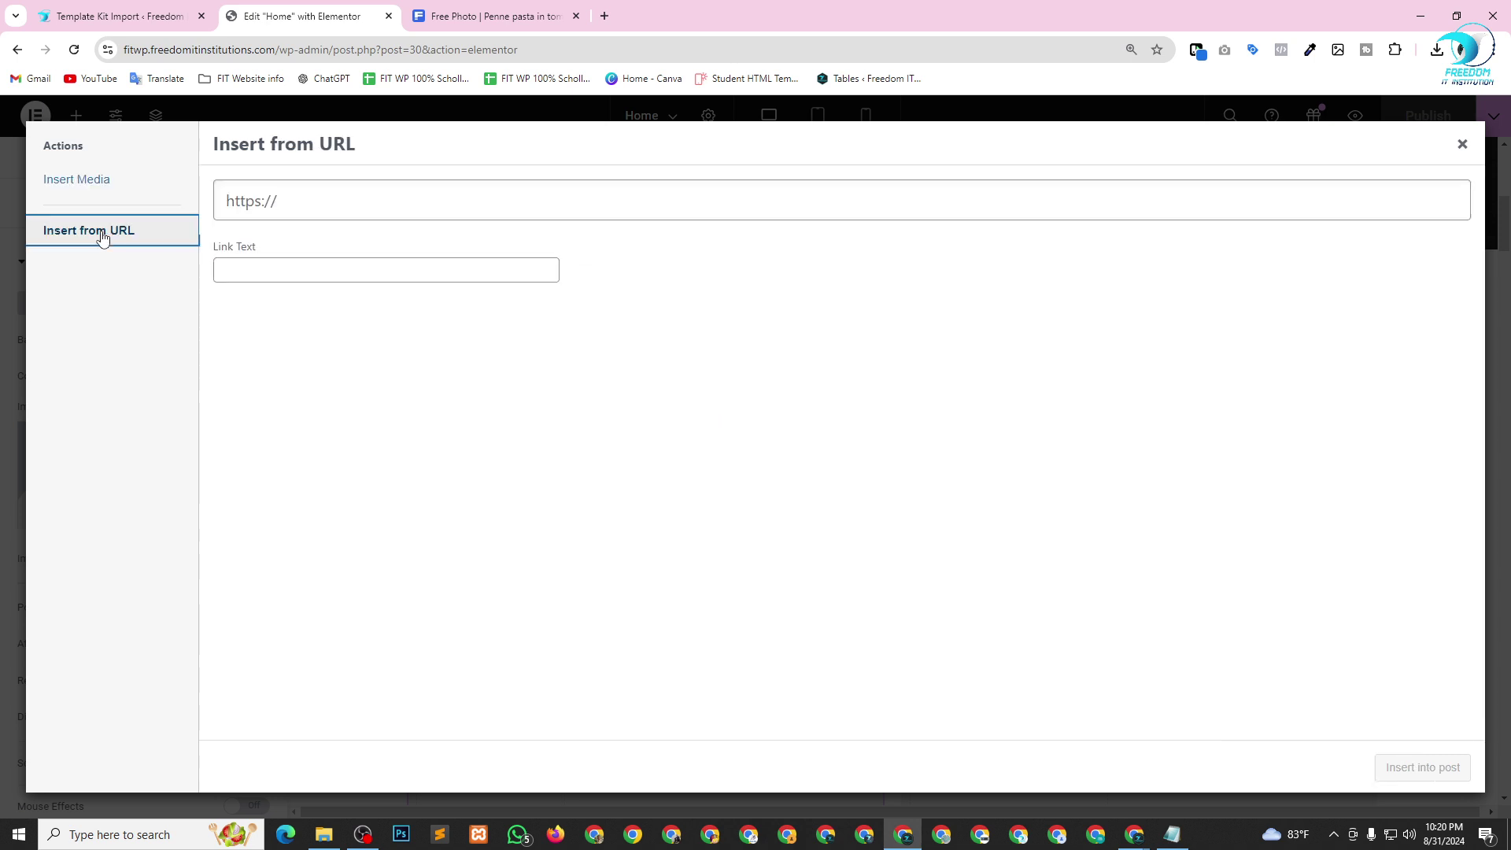
pyautogui.click(306, 218)
pyautogui.hotkey('ctrl', 'v')
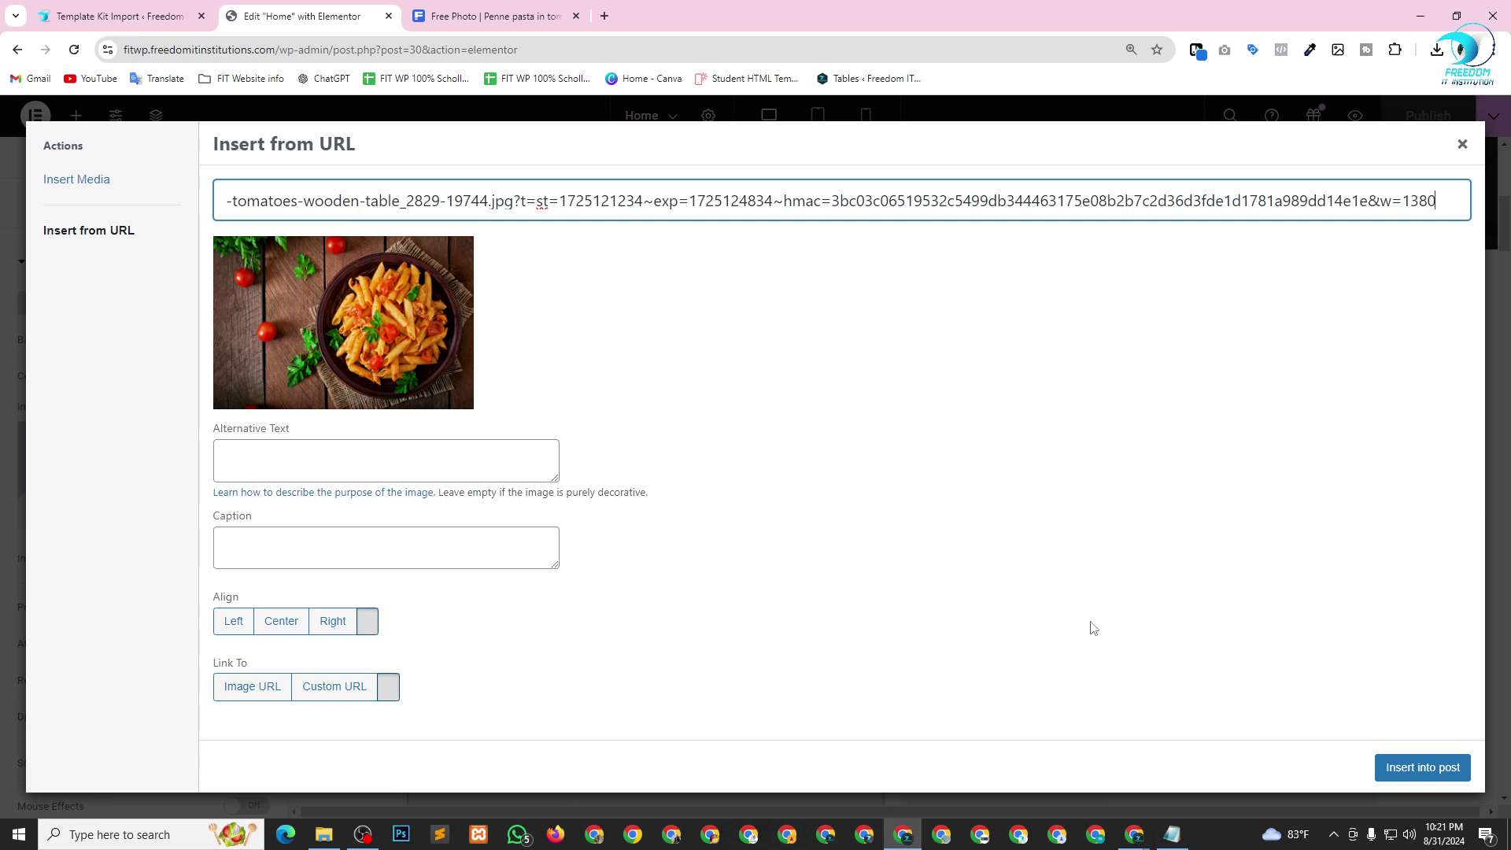
pyautogui.click(1443, 779)
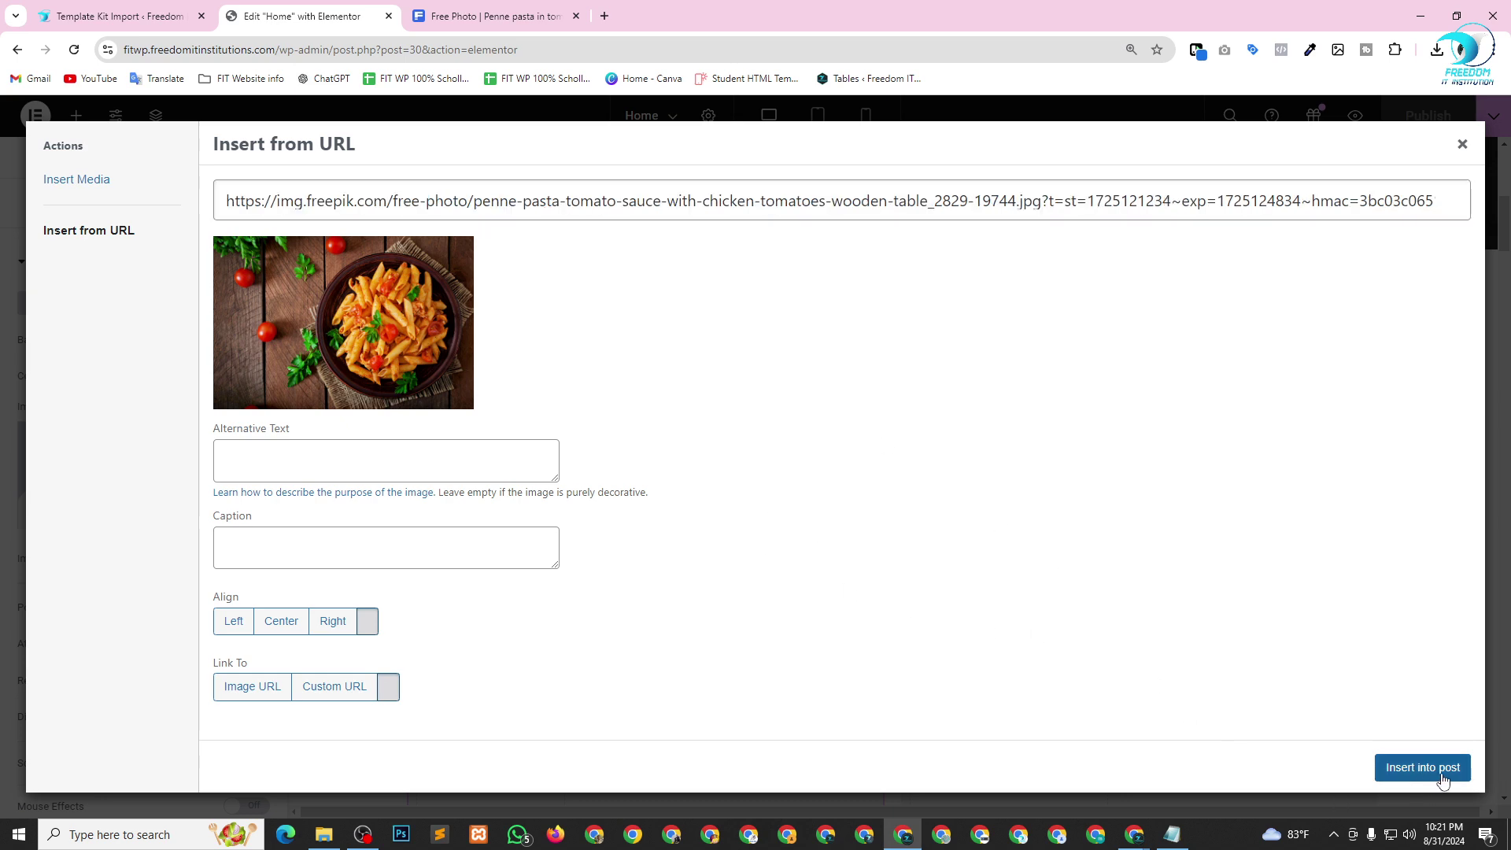
# Set the National Shrimp Scampi Day card's background image repeat to No-repeat.
pyautogui.scroll(-2, 703, 471)
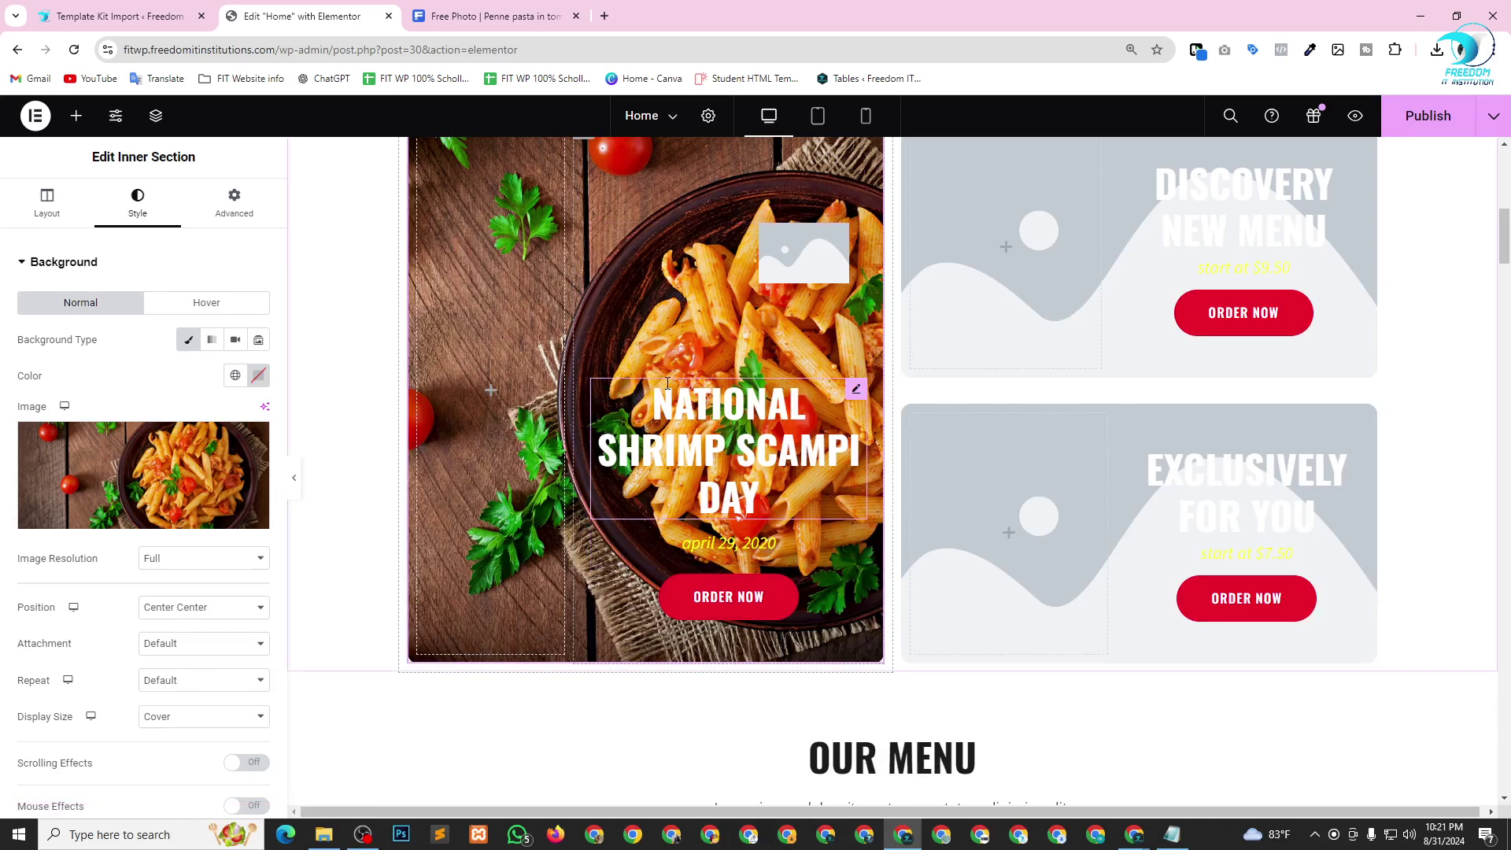
pyautogui.scroll(1, 328, 539)
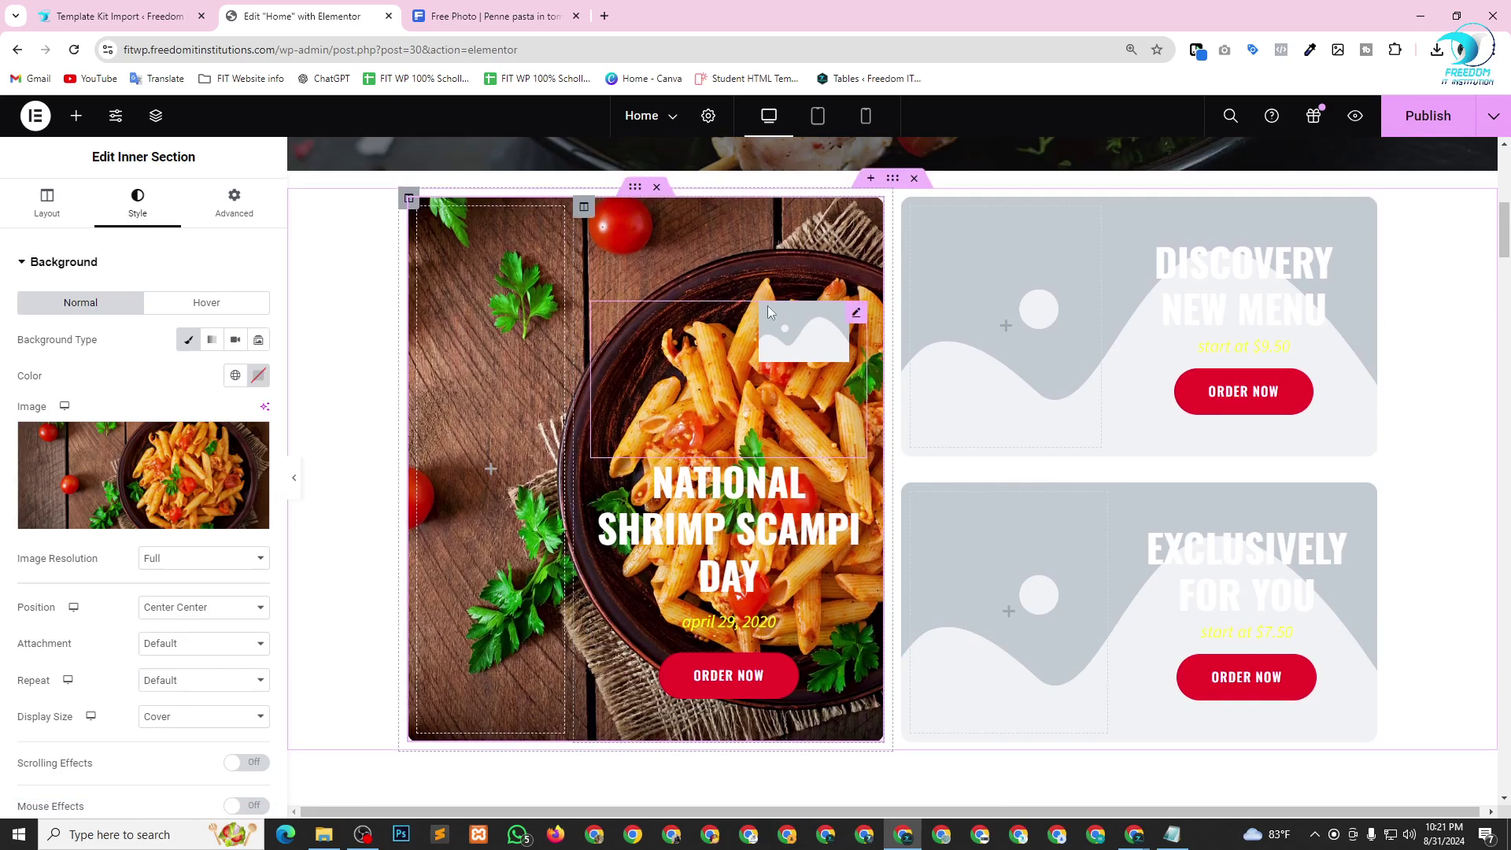
pyautogui.click(225, 561)
pyautogui.click(225, 560)
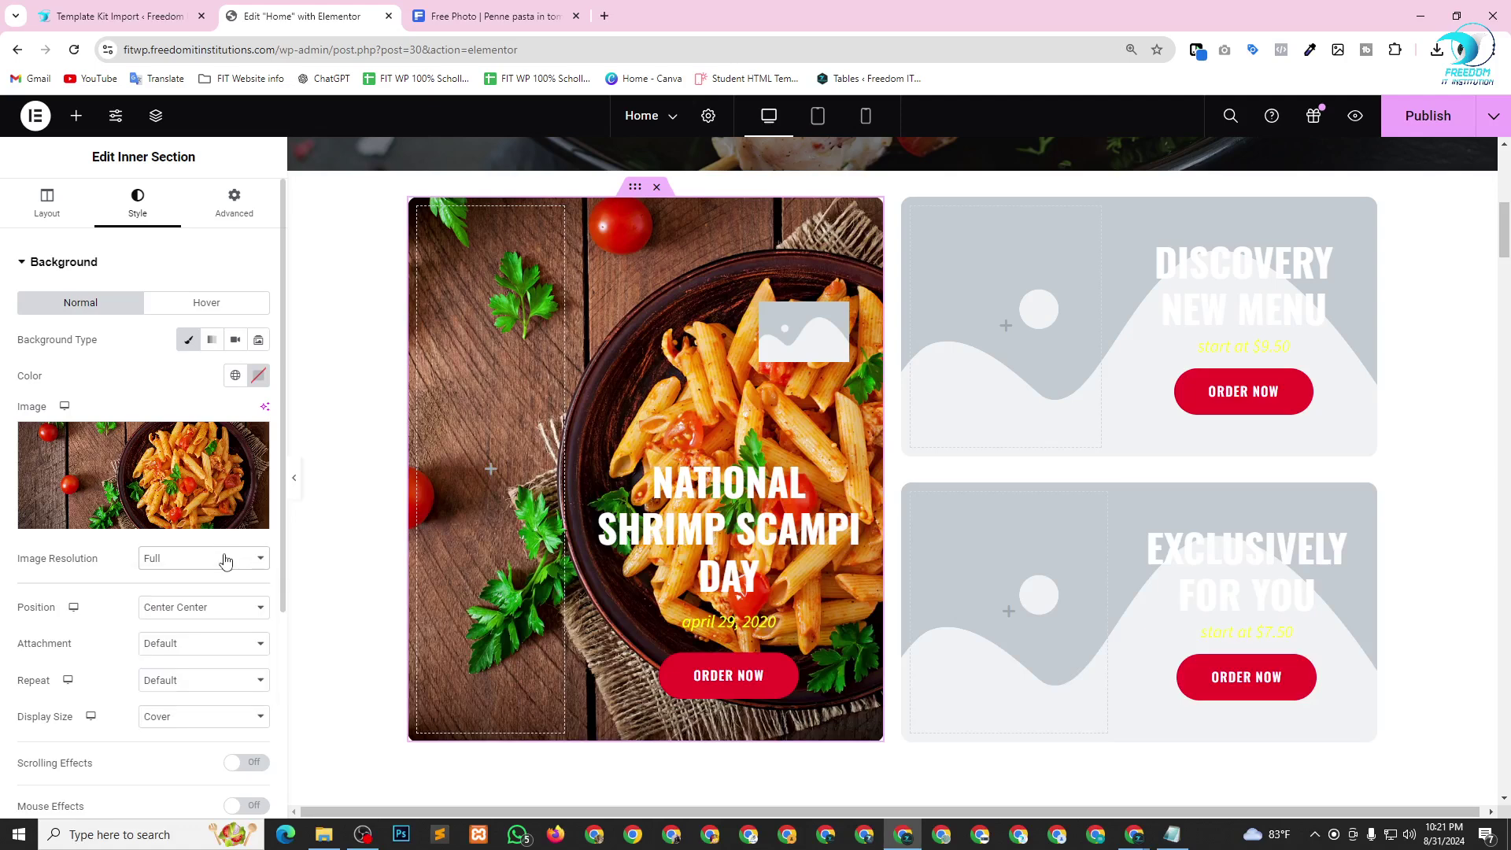
pyautogui.click(206, 615)
pyautogui.click(205, 615)
pyautogui.click(191, 652)
pyautogui.click(191, 651)
pyautogui.scroll(-1, 205, 642)
pyautogui.click(196, 614)
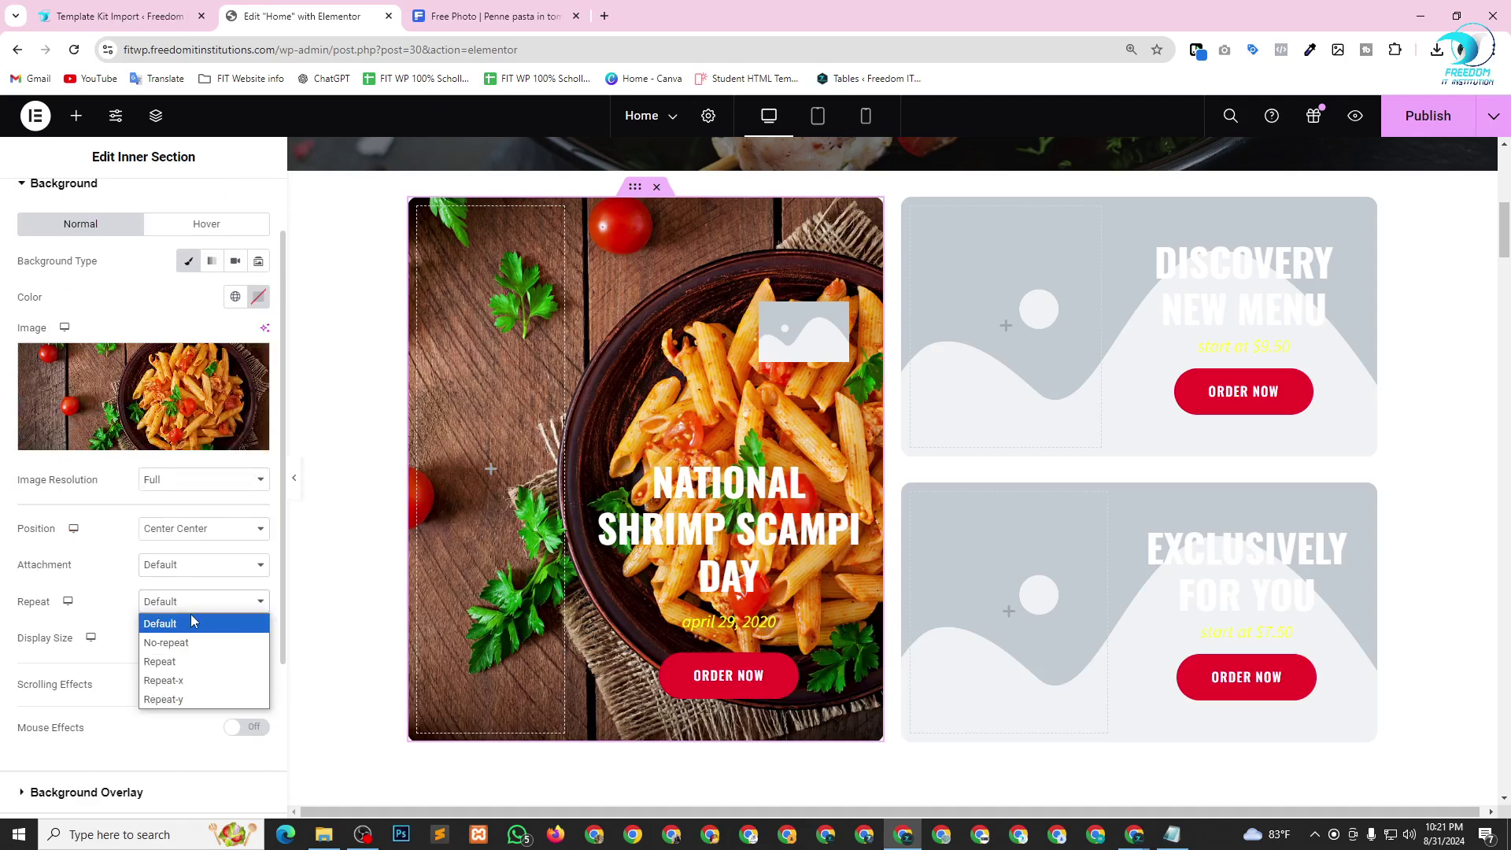
pyautogui.click(181, 645)
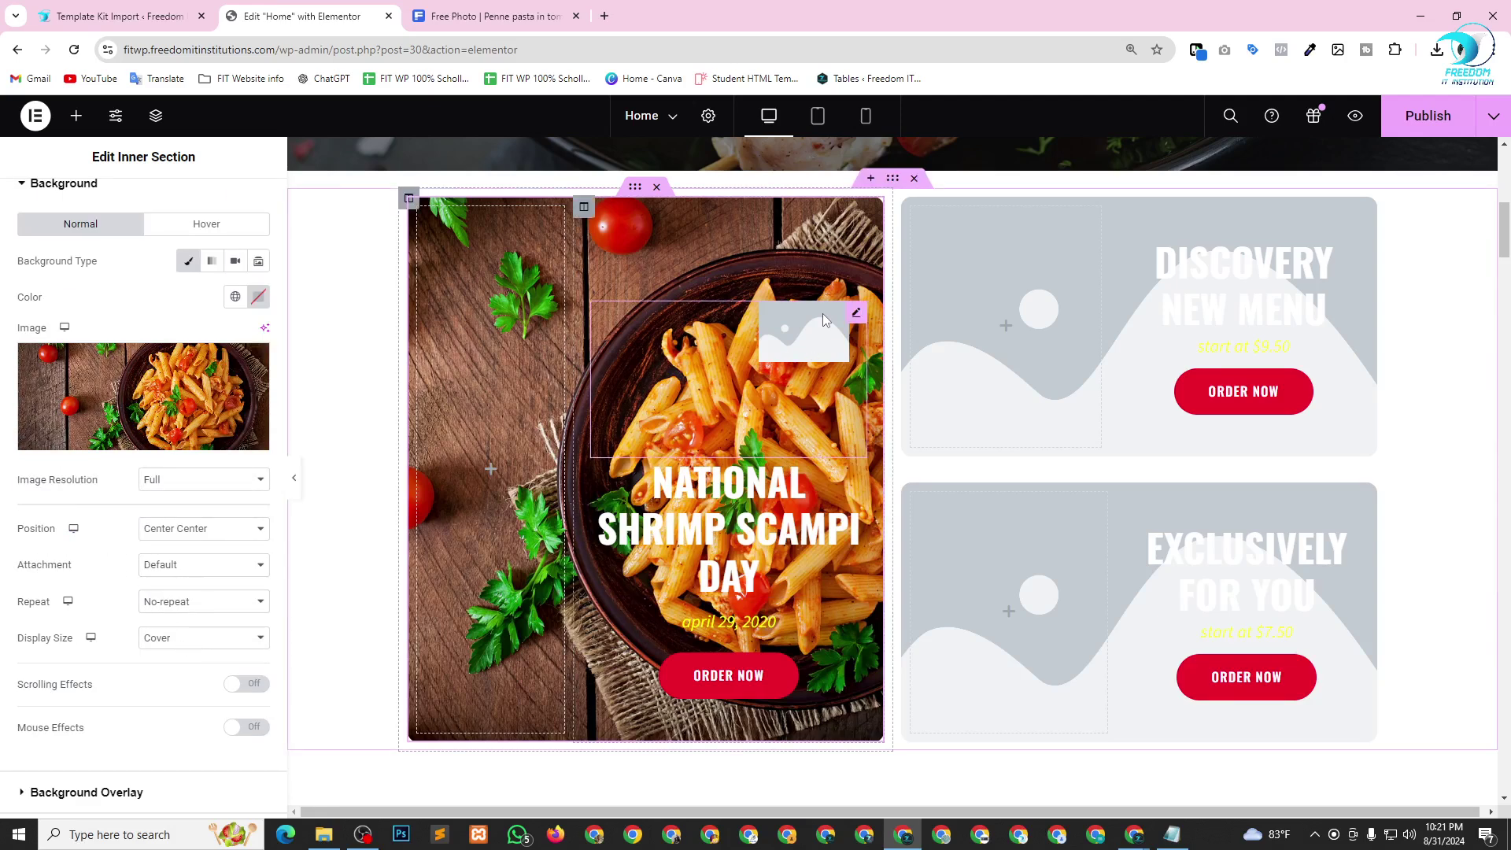
# Replace the placeholder image in the National Shrimp Scampi Day card with fav-logo-1.png from the media library.
pyautogui.click(829, 339)
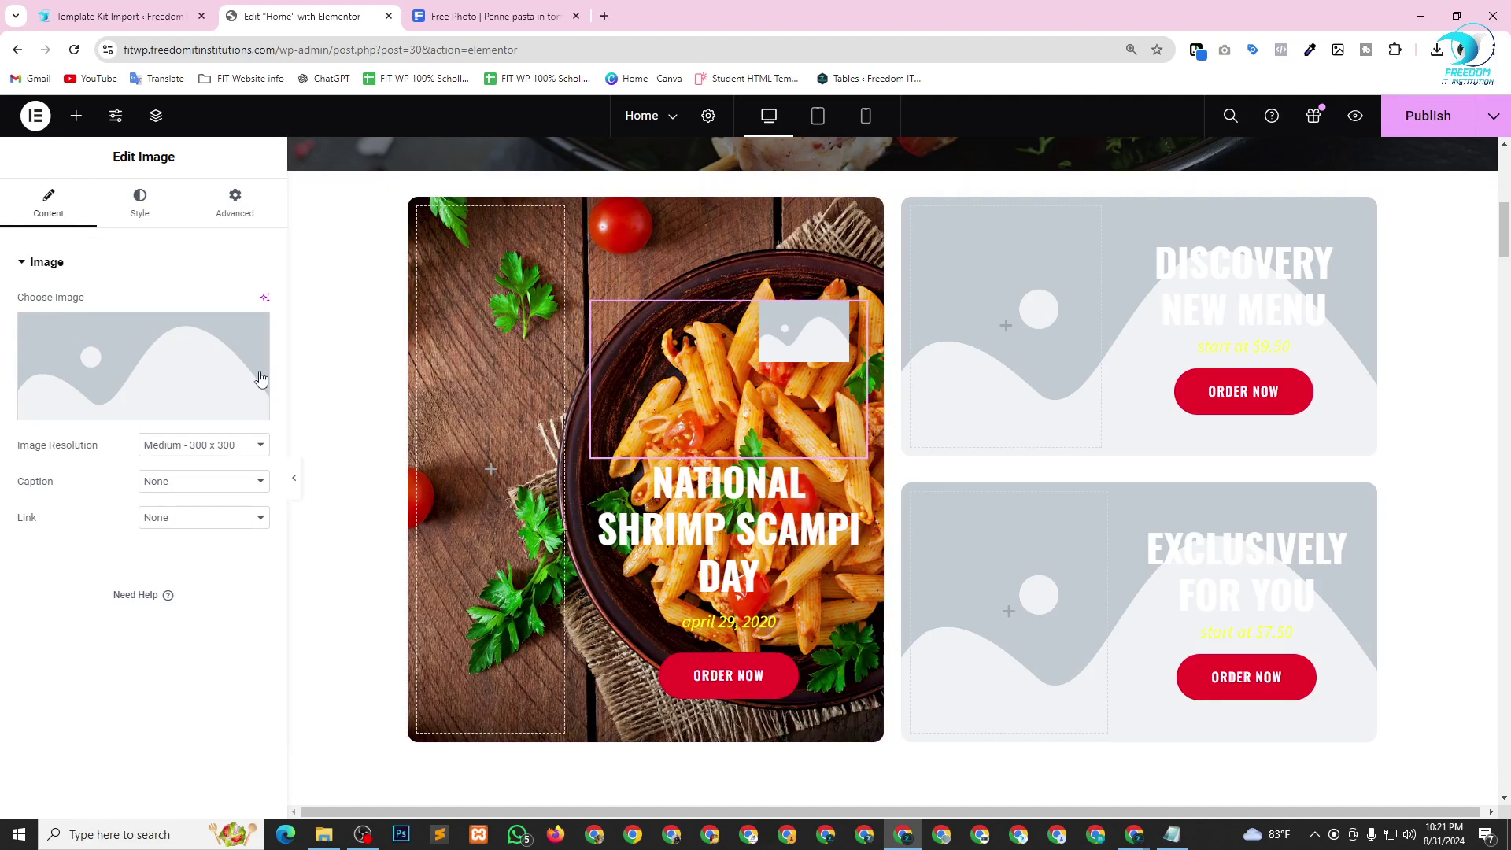
pyautogui.click(203, 373)
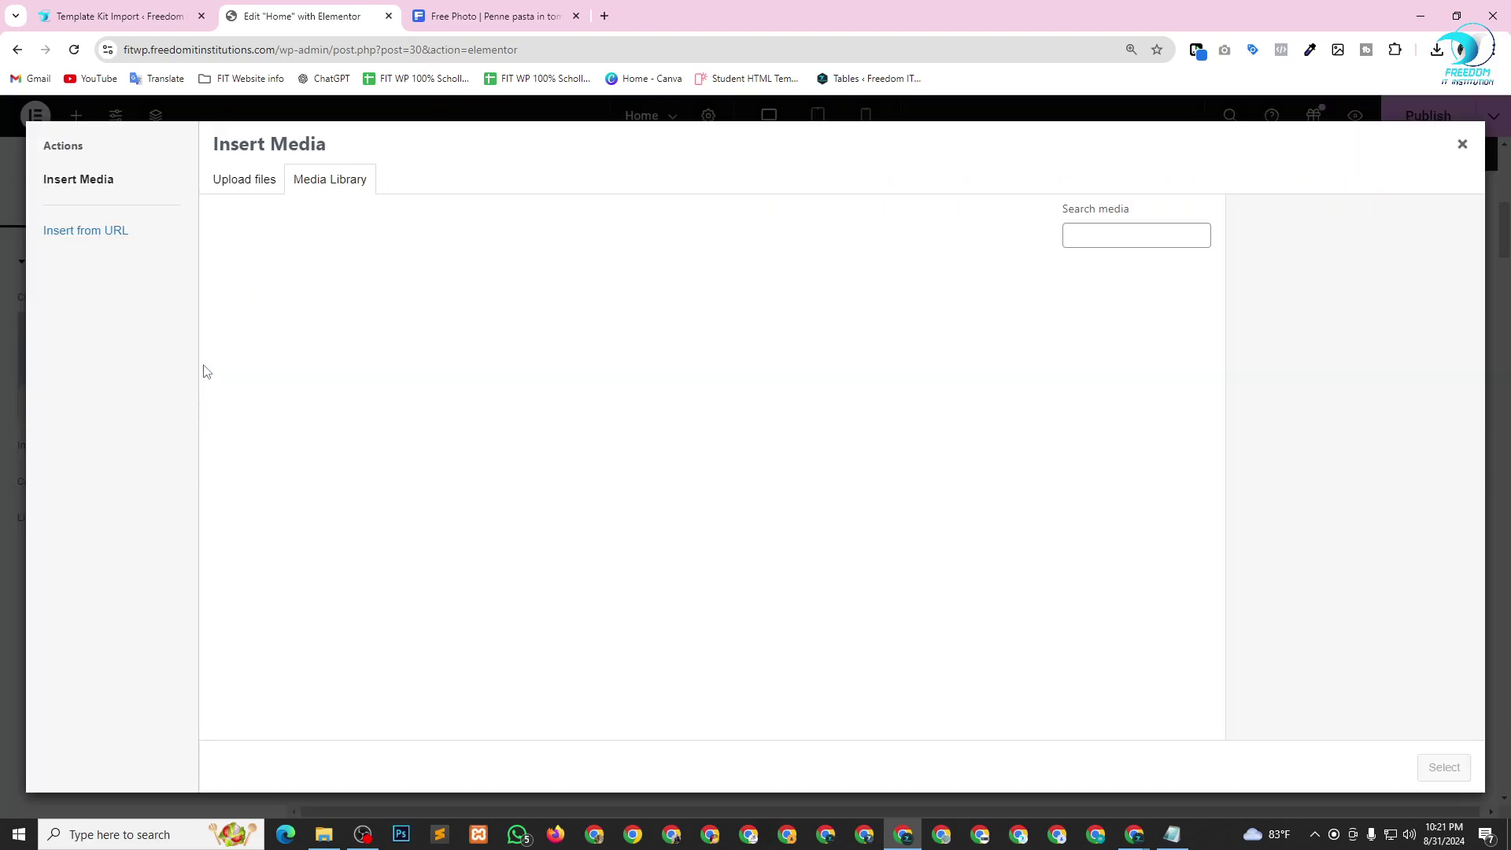
pyautogui.click(518, 351)
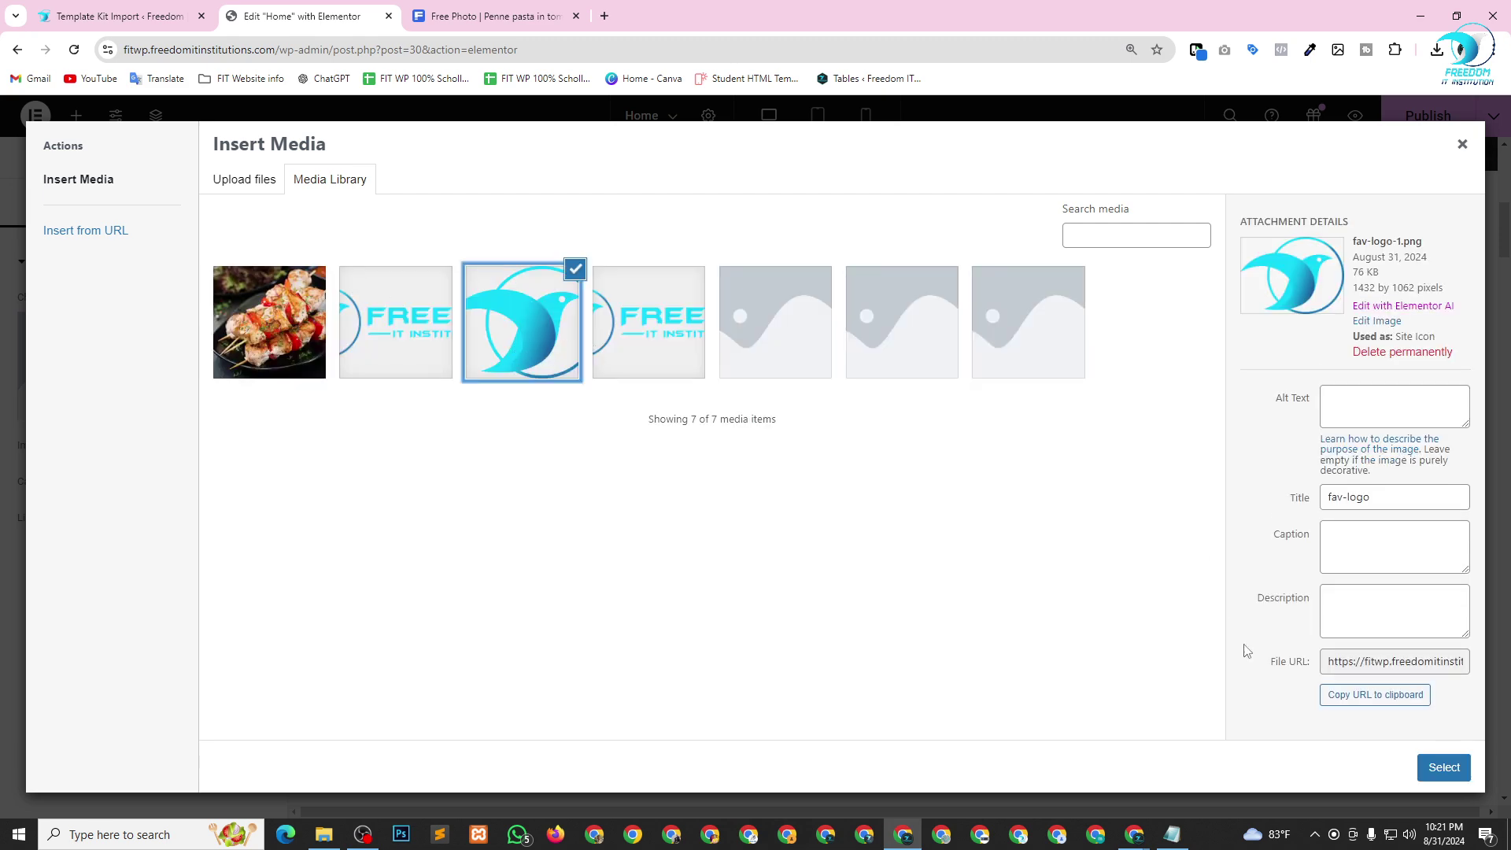
pyautogui.click(1444, 768)
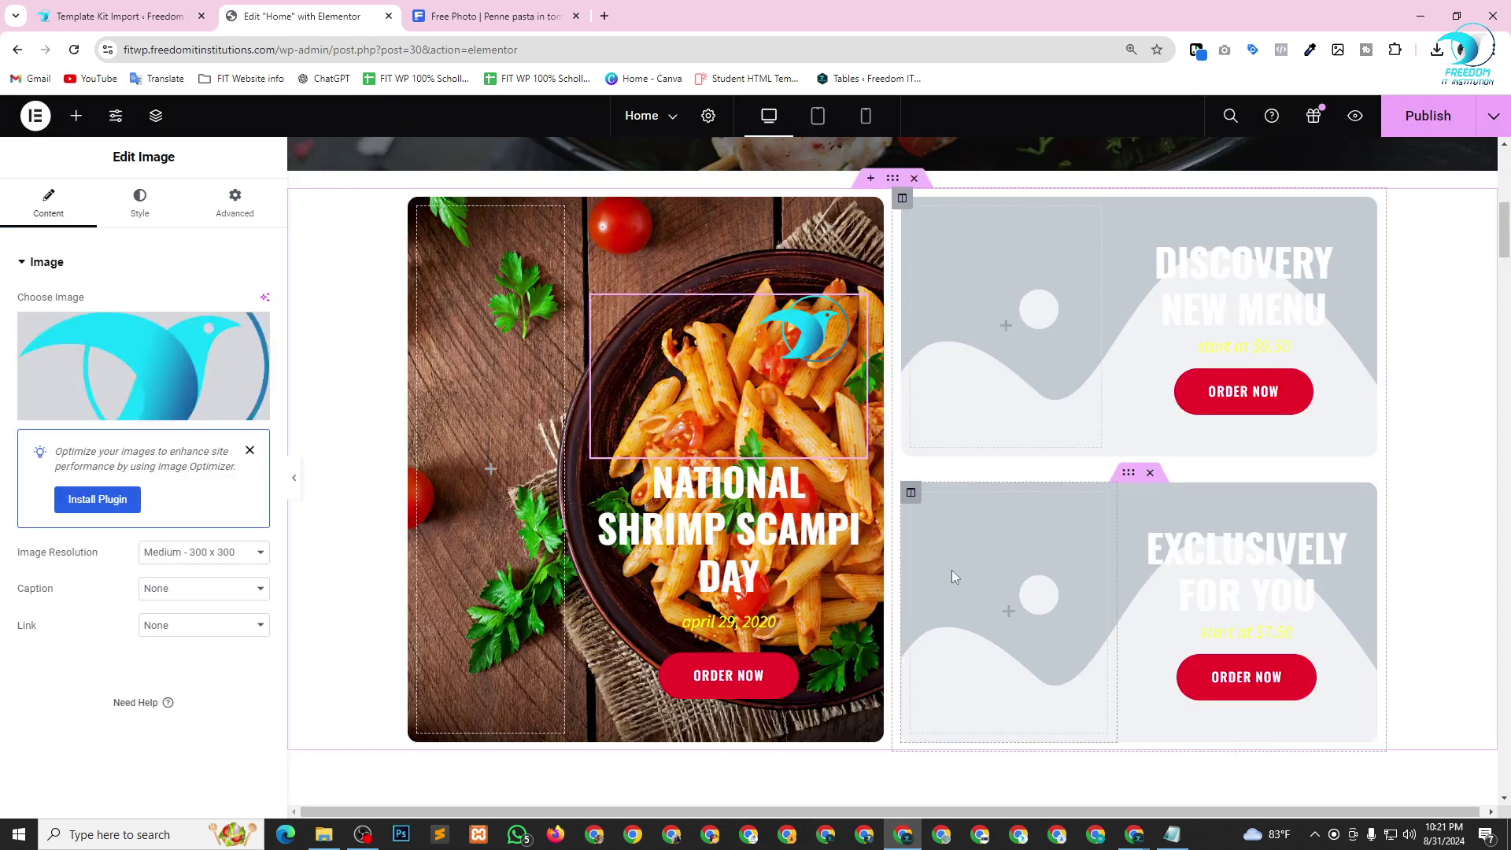
# Remove the image from the National Shrimp Scampi Day card's image widget.
pyautogui.scroll(3, 972, 392)
pyautogui.scroll(-2, 971, 392)
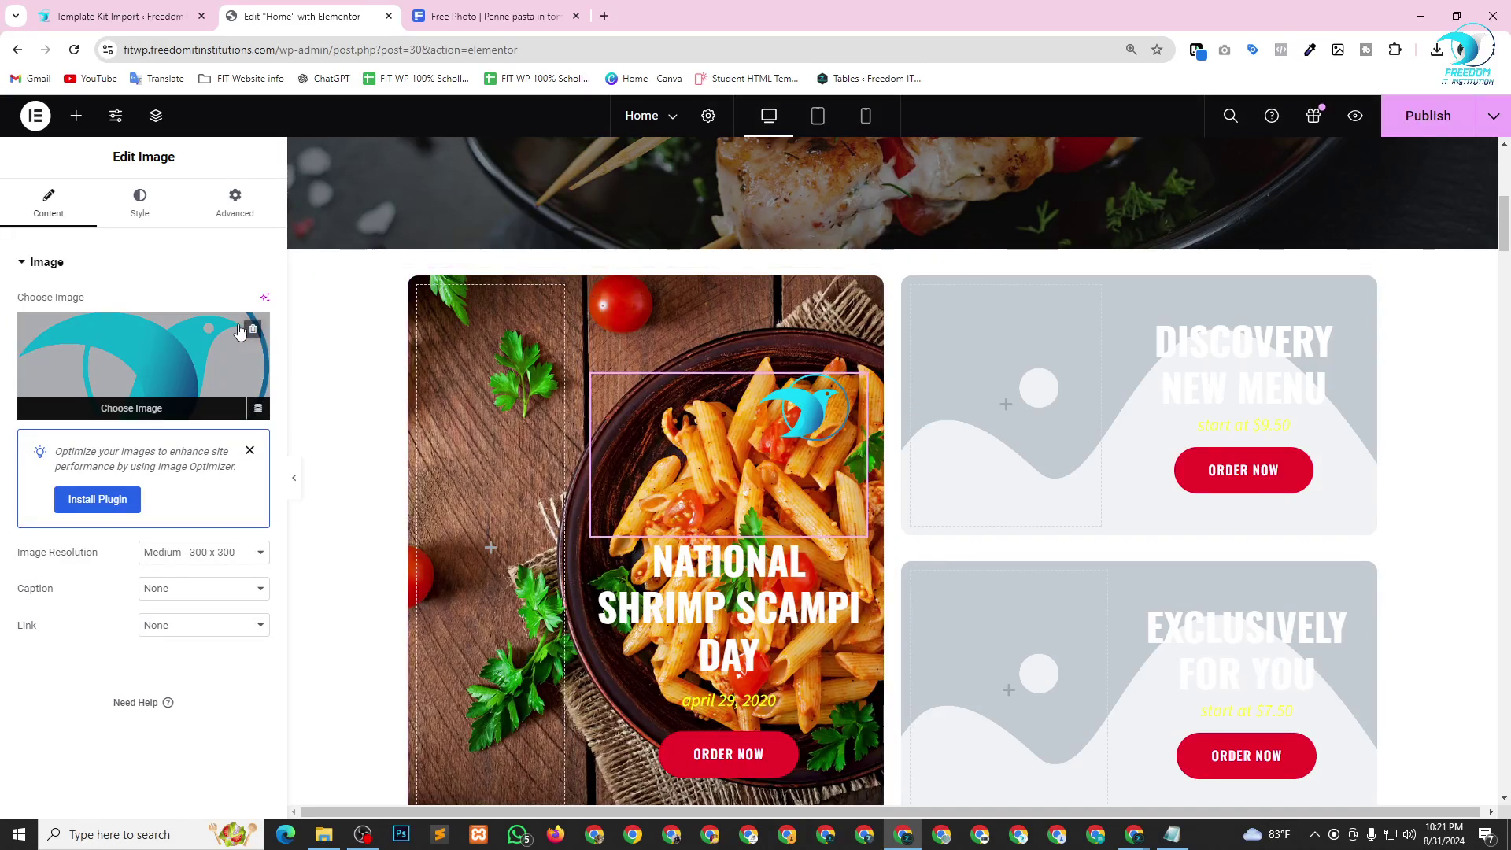
pyautogui.click(243, 334)
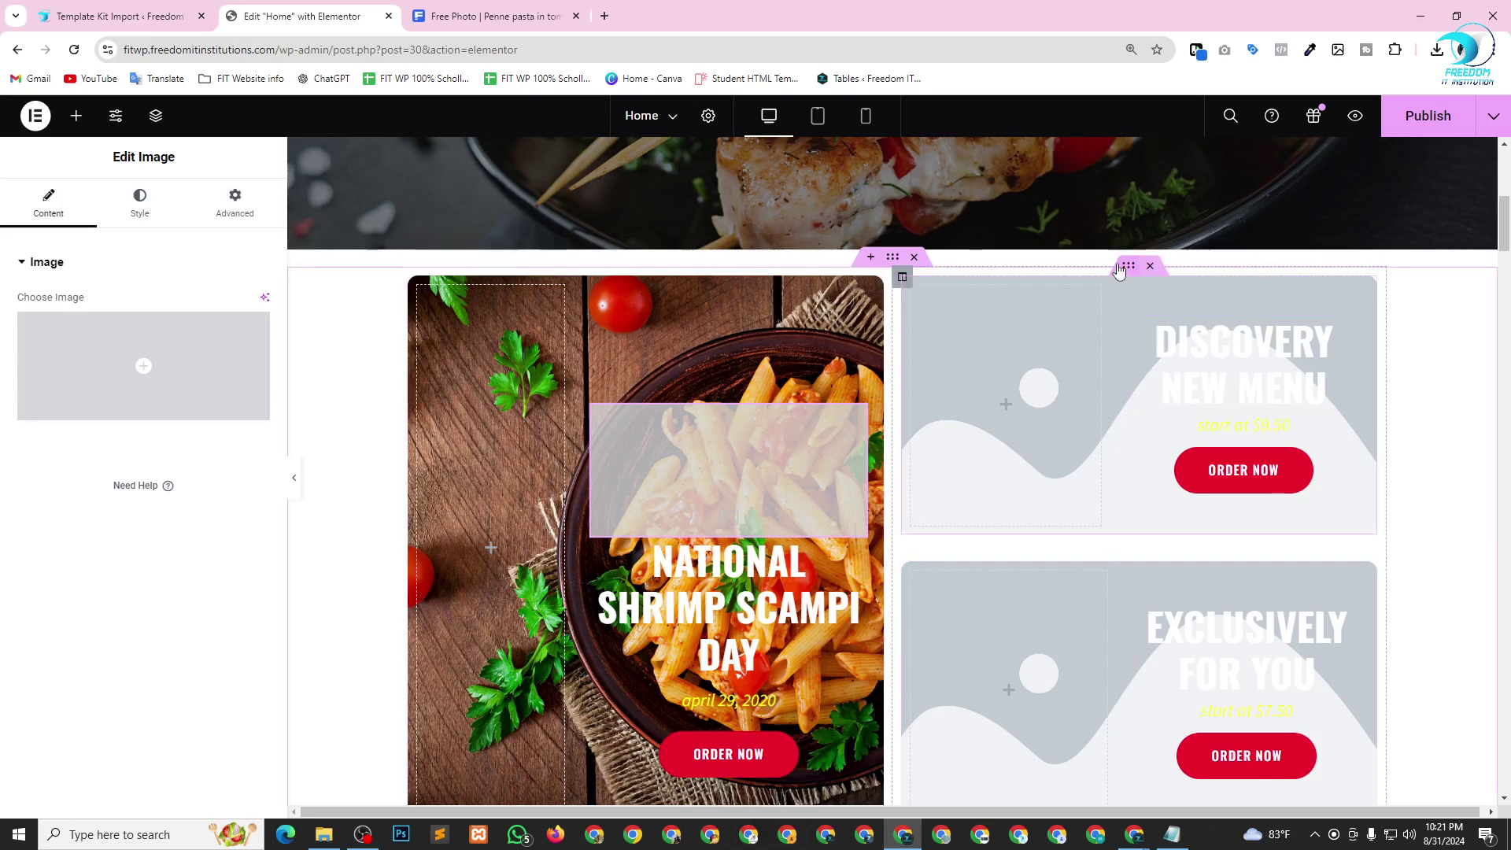
# Switch to Freepik, close the penne pasta photo, and open the Delicious lobster gourmet seafood image from the food results.
pyautogui.click(462, 8)
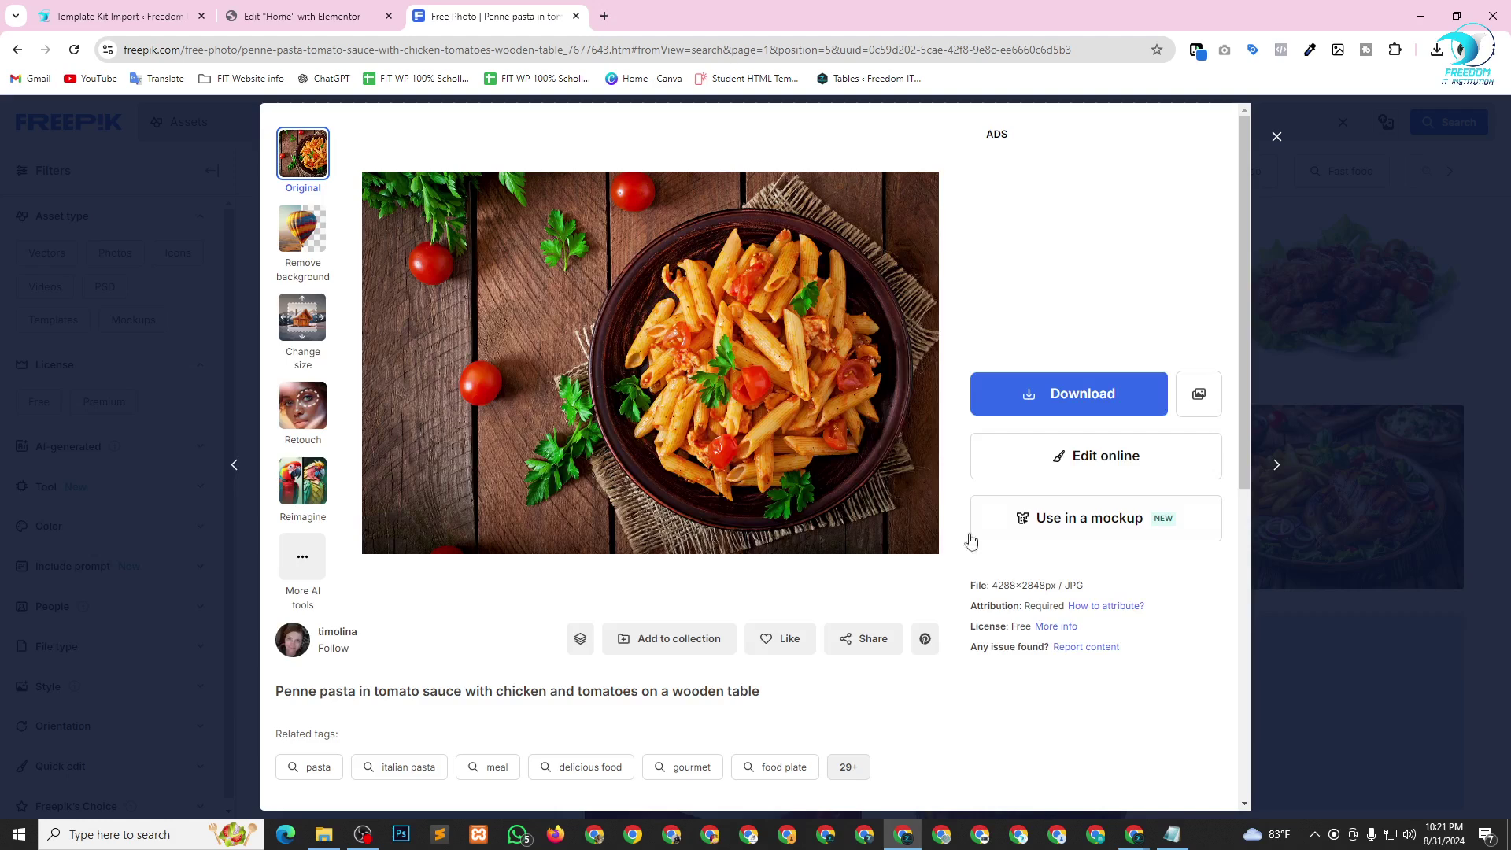
pyautogui.scroll(-6, 577, 281)
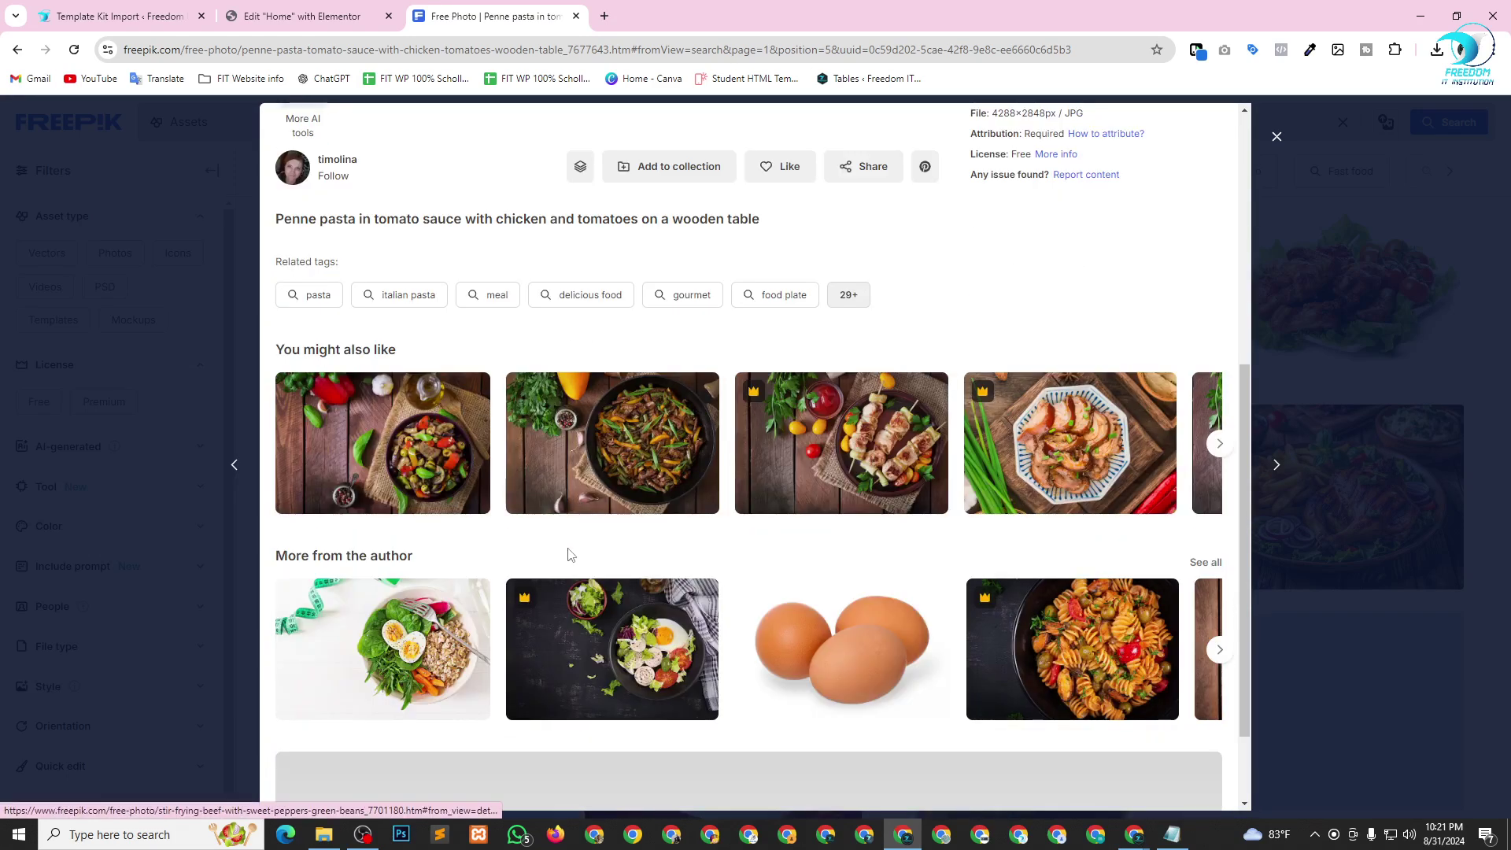
pyautogui.scroll(-2, 1023, 567)
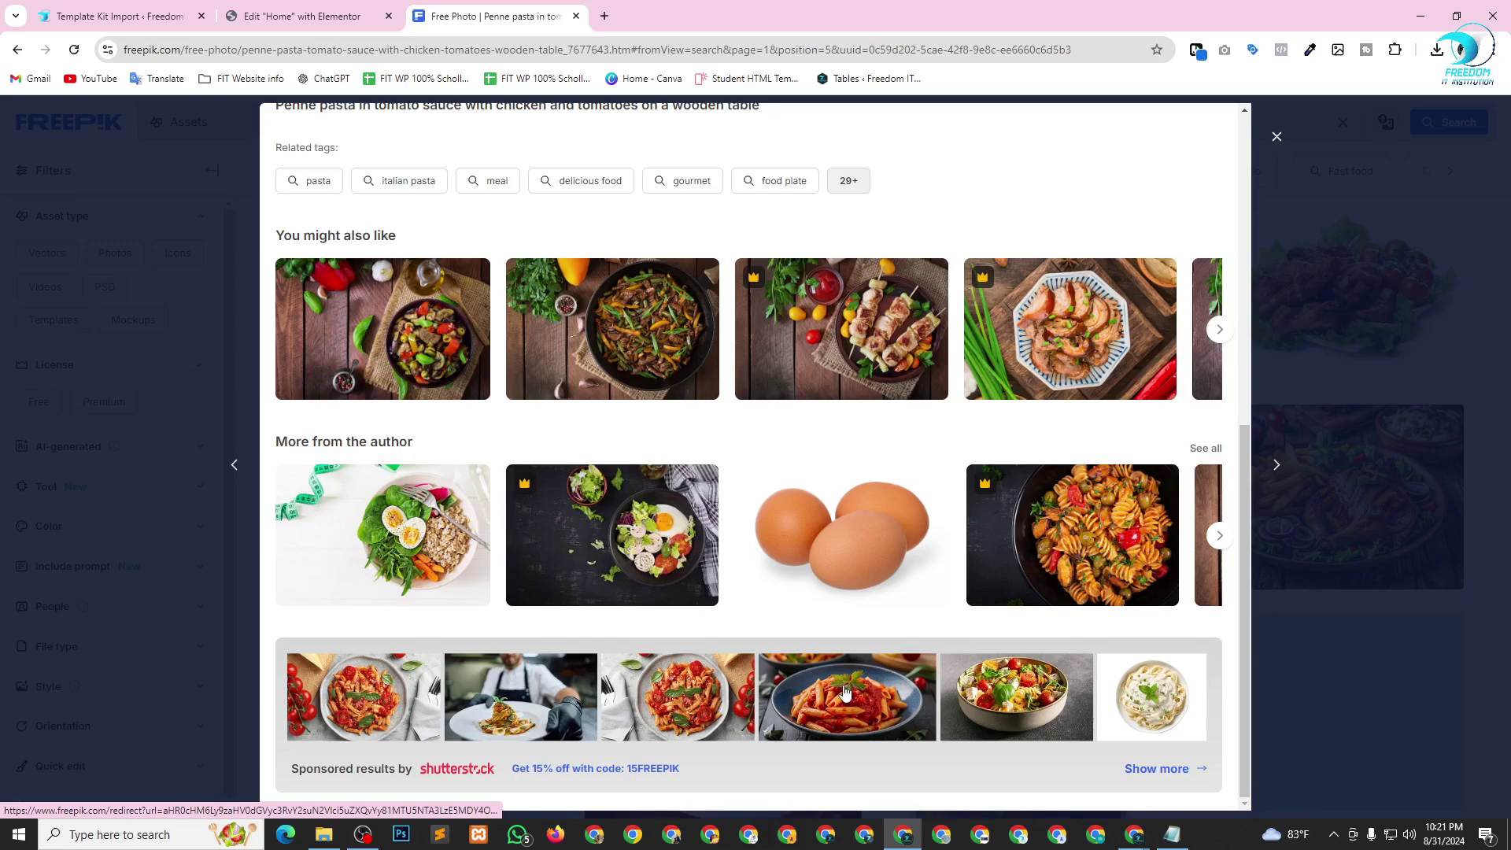
pyautogui.click(1277, 137)
pyautogui.scroll(-4, 1066, 502)
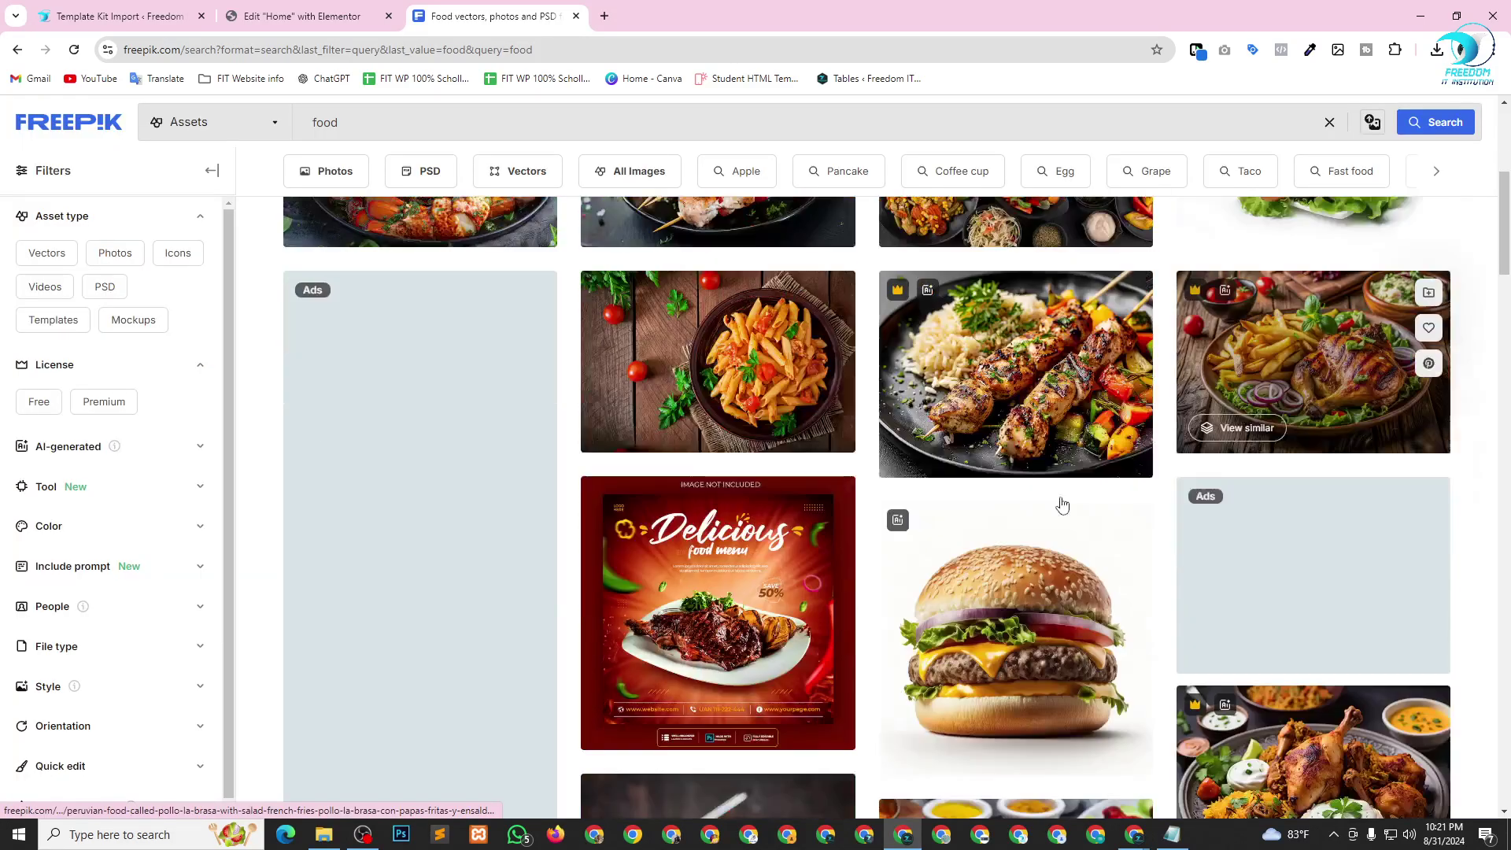
pyautogui.scroll(-5, 1072, 497)
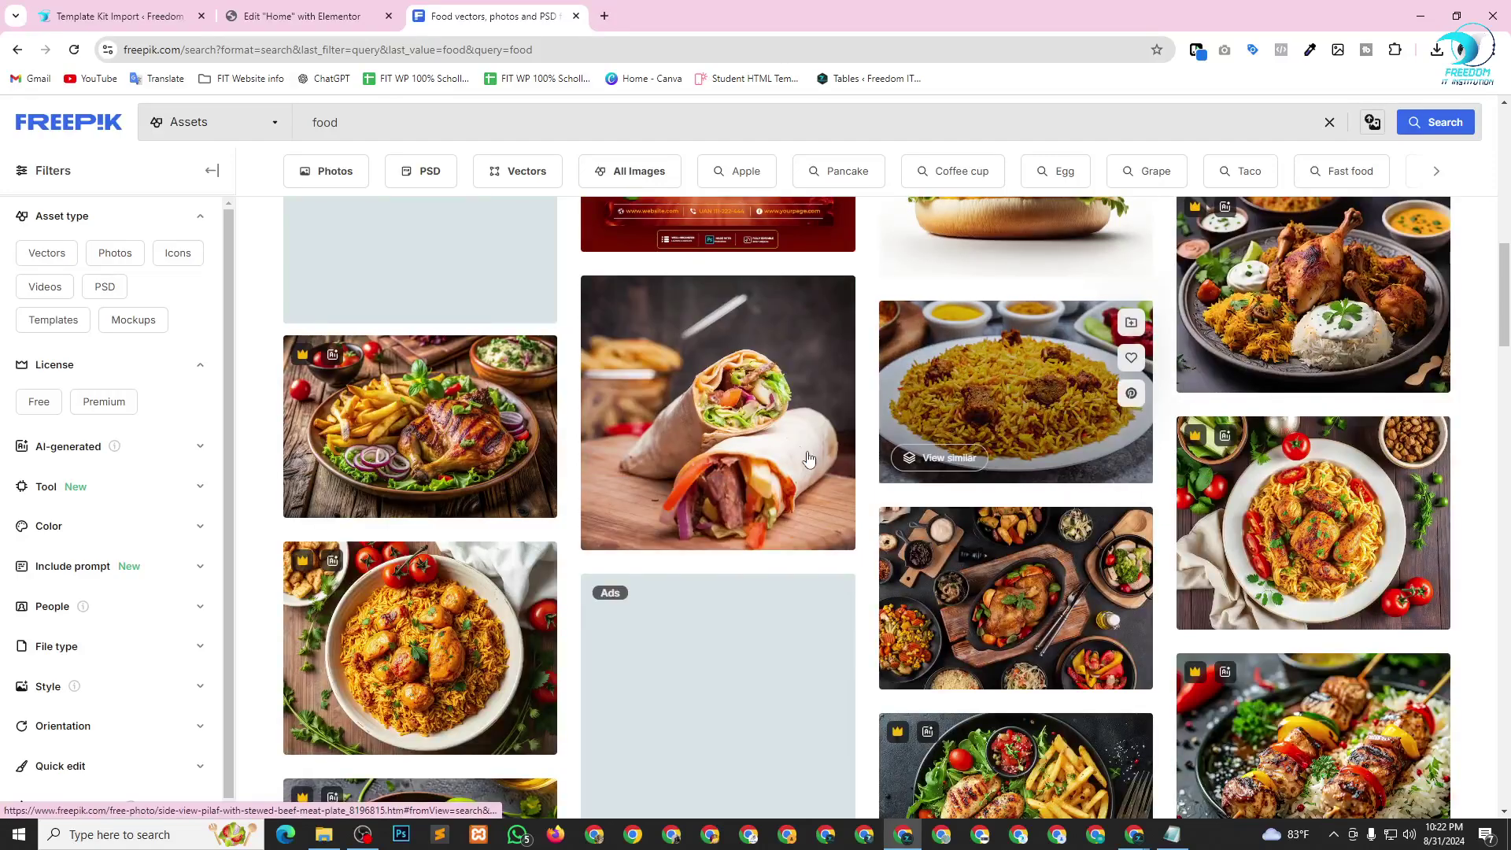
pyautogui.scroll(-4, 1006, 450)
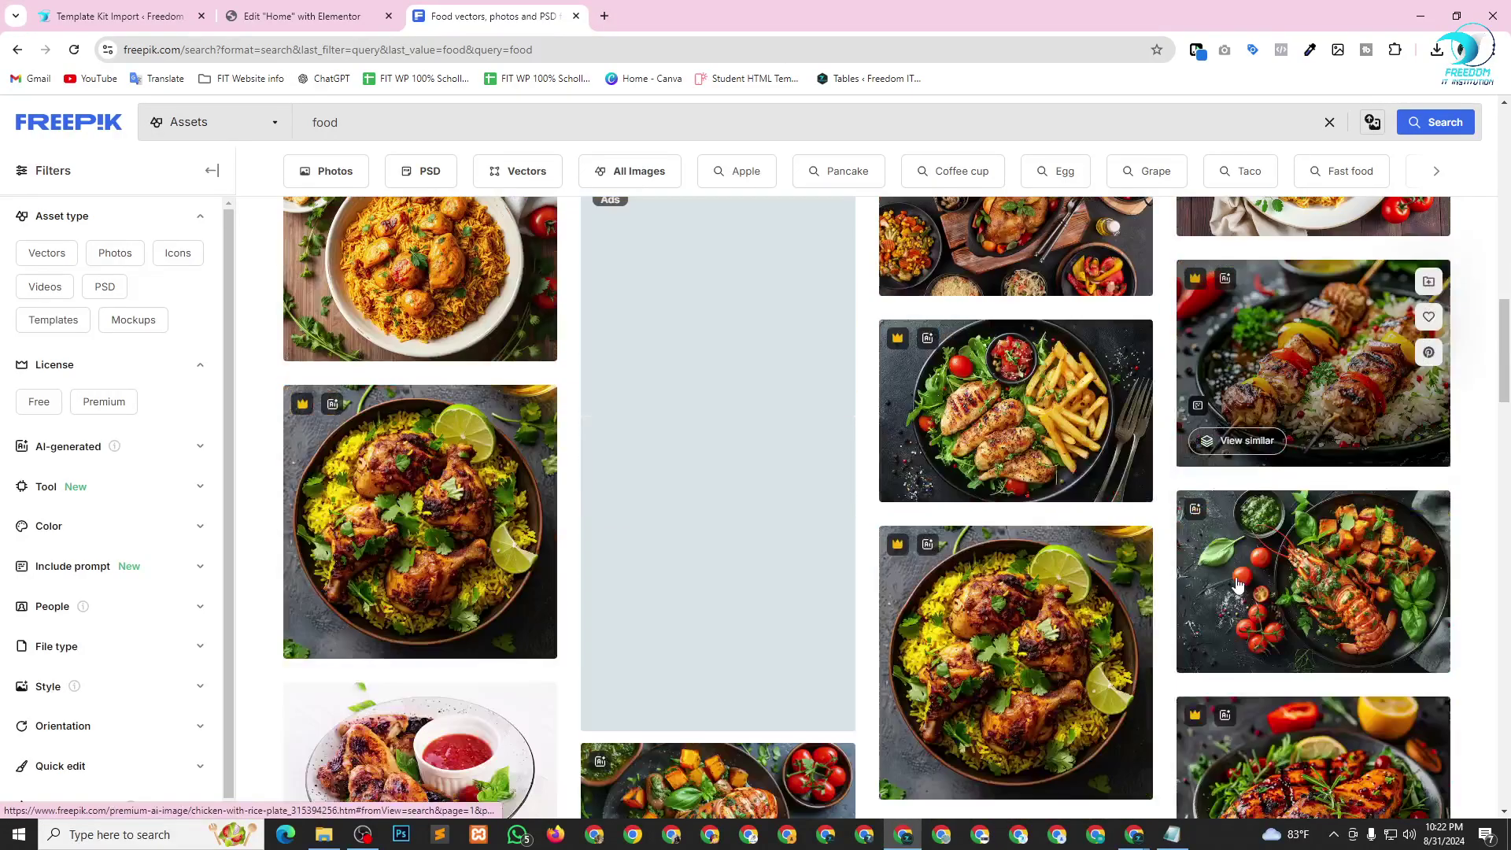
pyautogui.scroll(-6, 1204, 535)
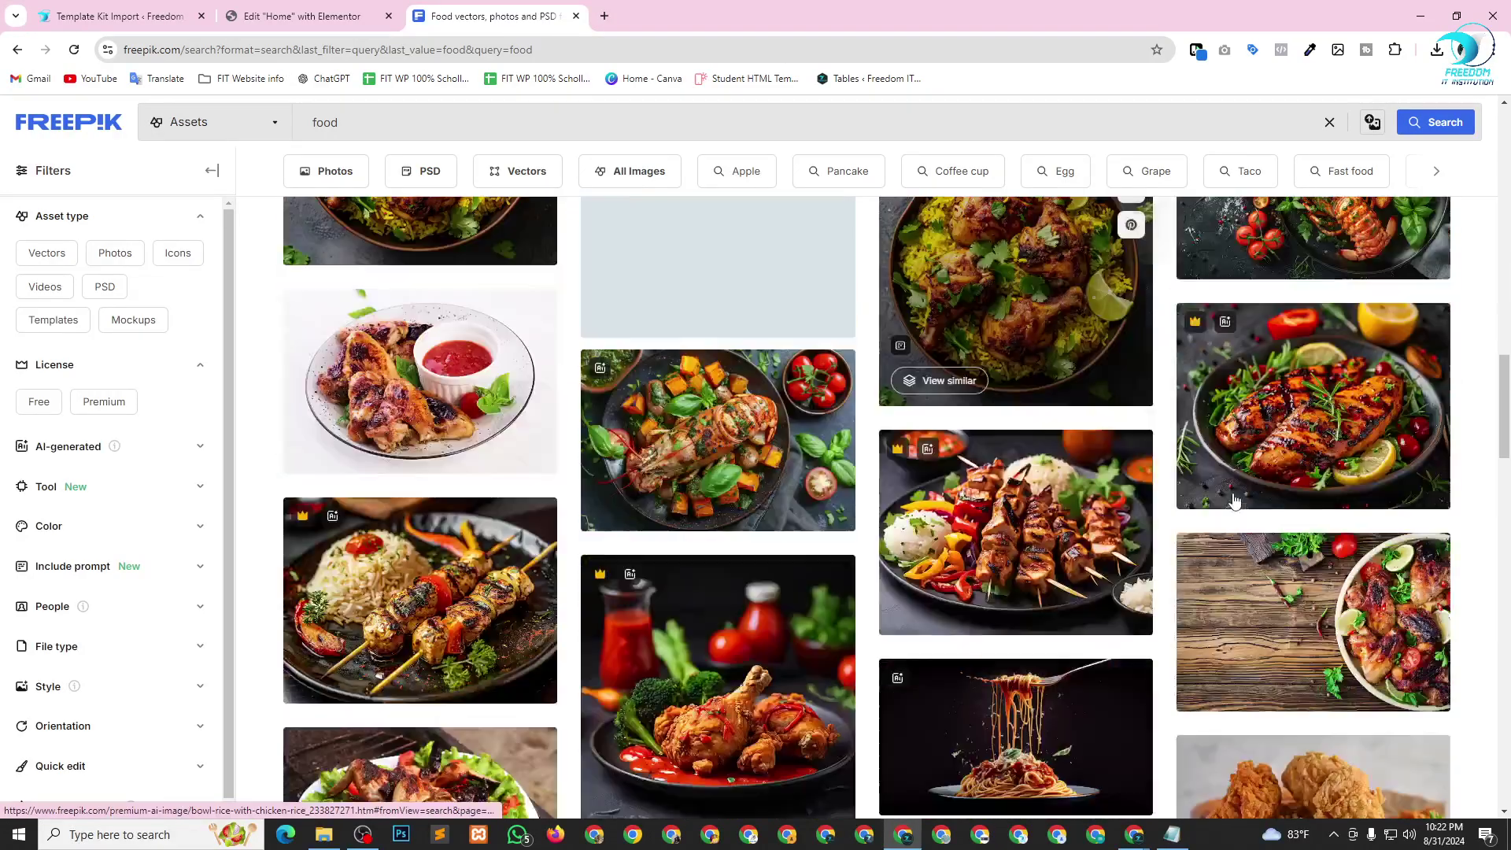
pyautogui.scroll(-1, 1234, 501)
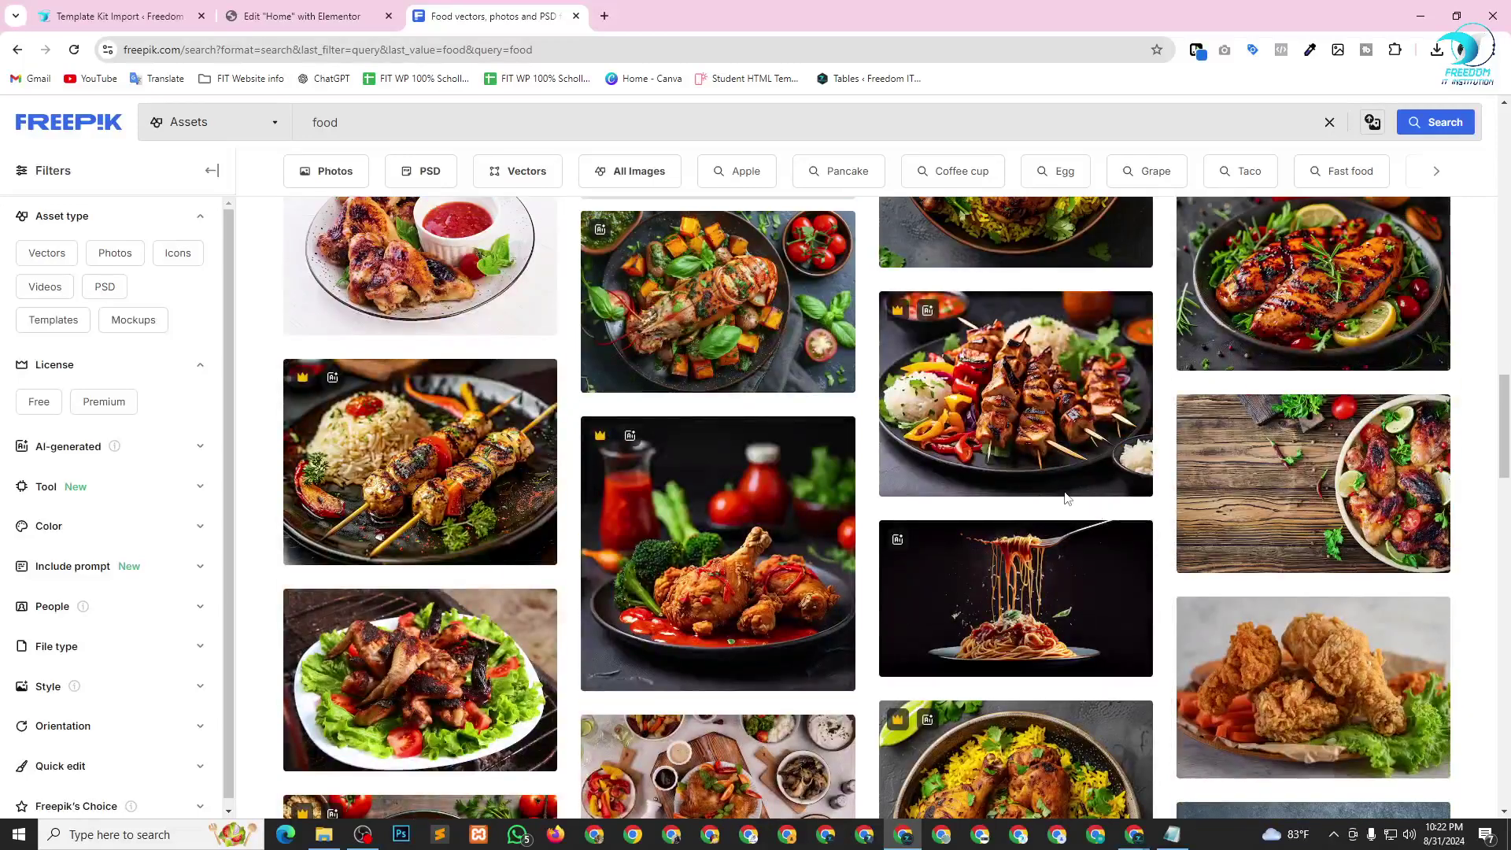
pyautogui.scroll(2, 706, 440)
pyautogui.click(706, 440)
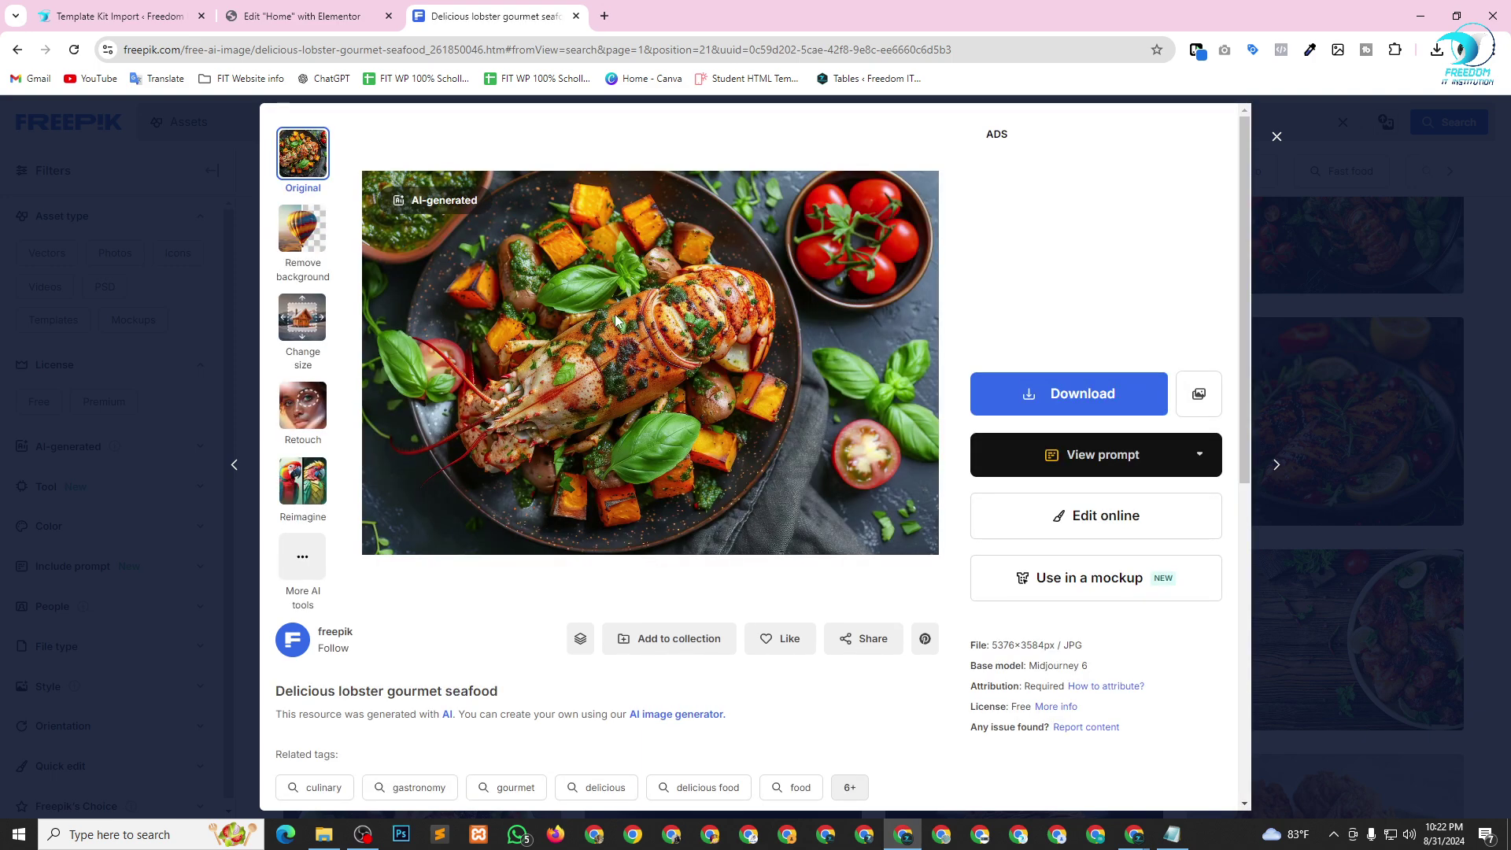
# Copy the lobster seafood image's address and return to the Elementor editor.
pyautogui.rightClick(615, 315)
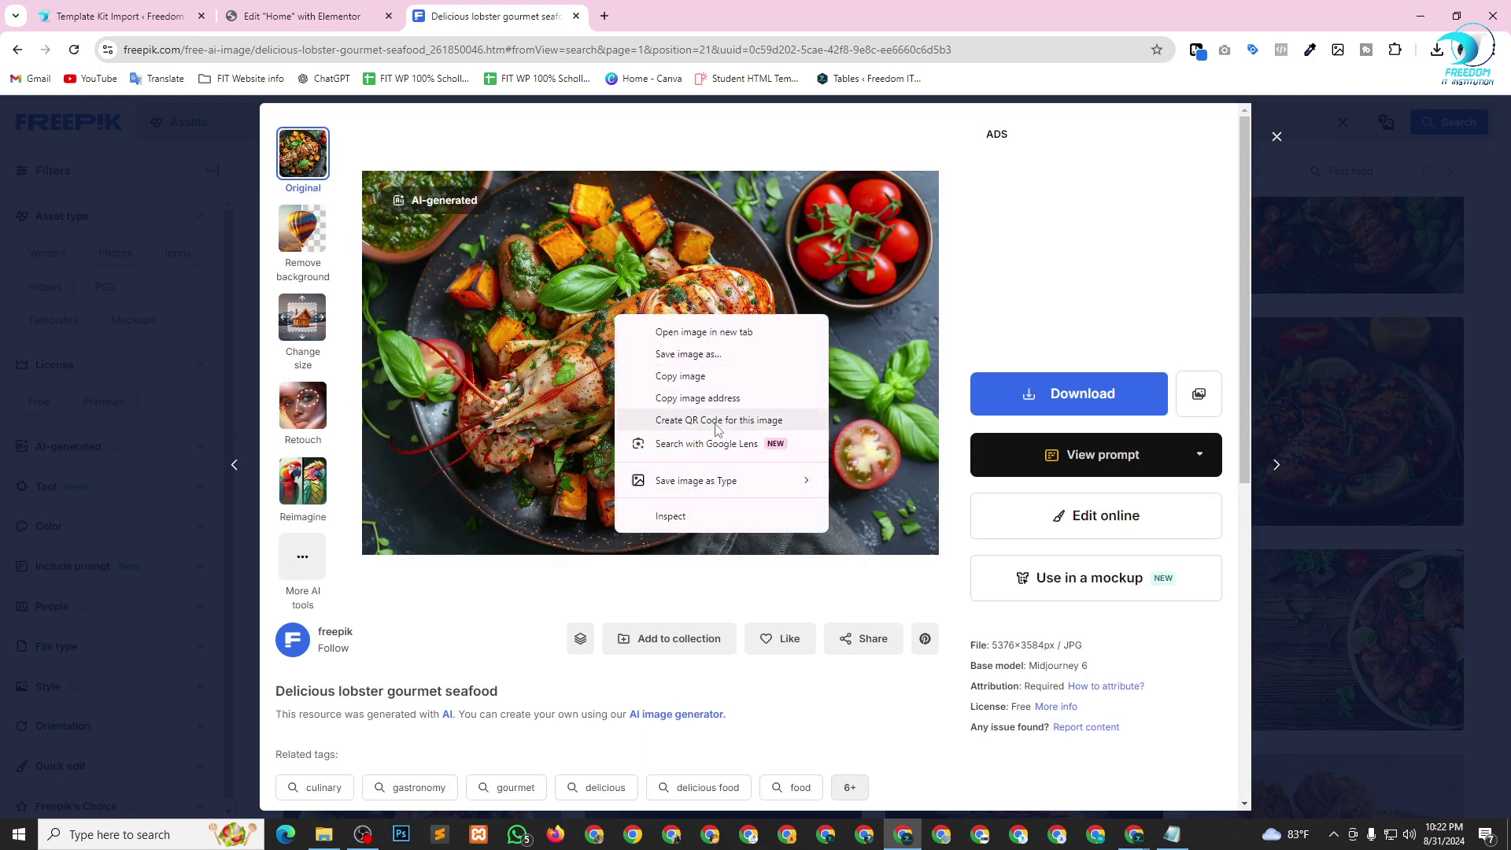
pyautogui.click(726, 399)
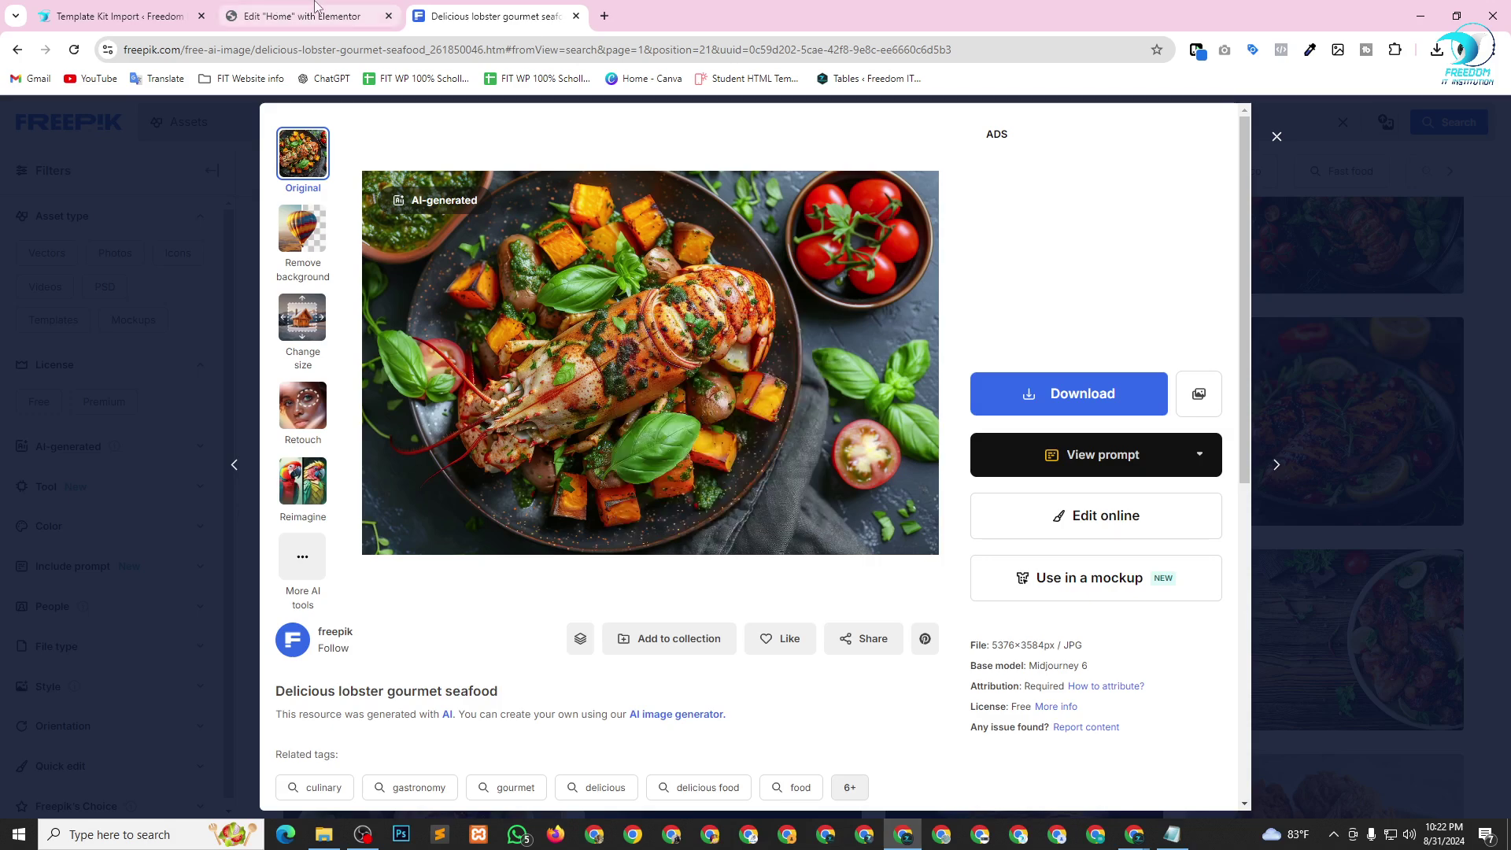
pyautogui.click(314, 6)
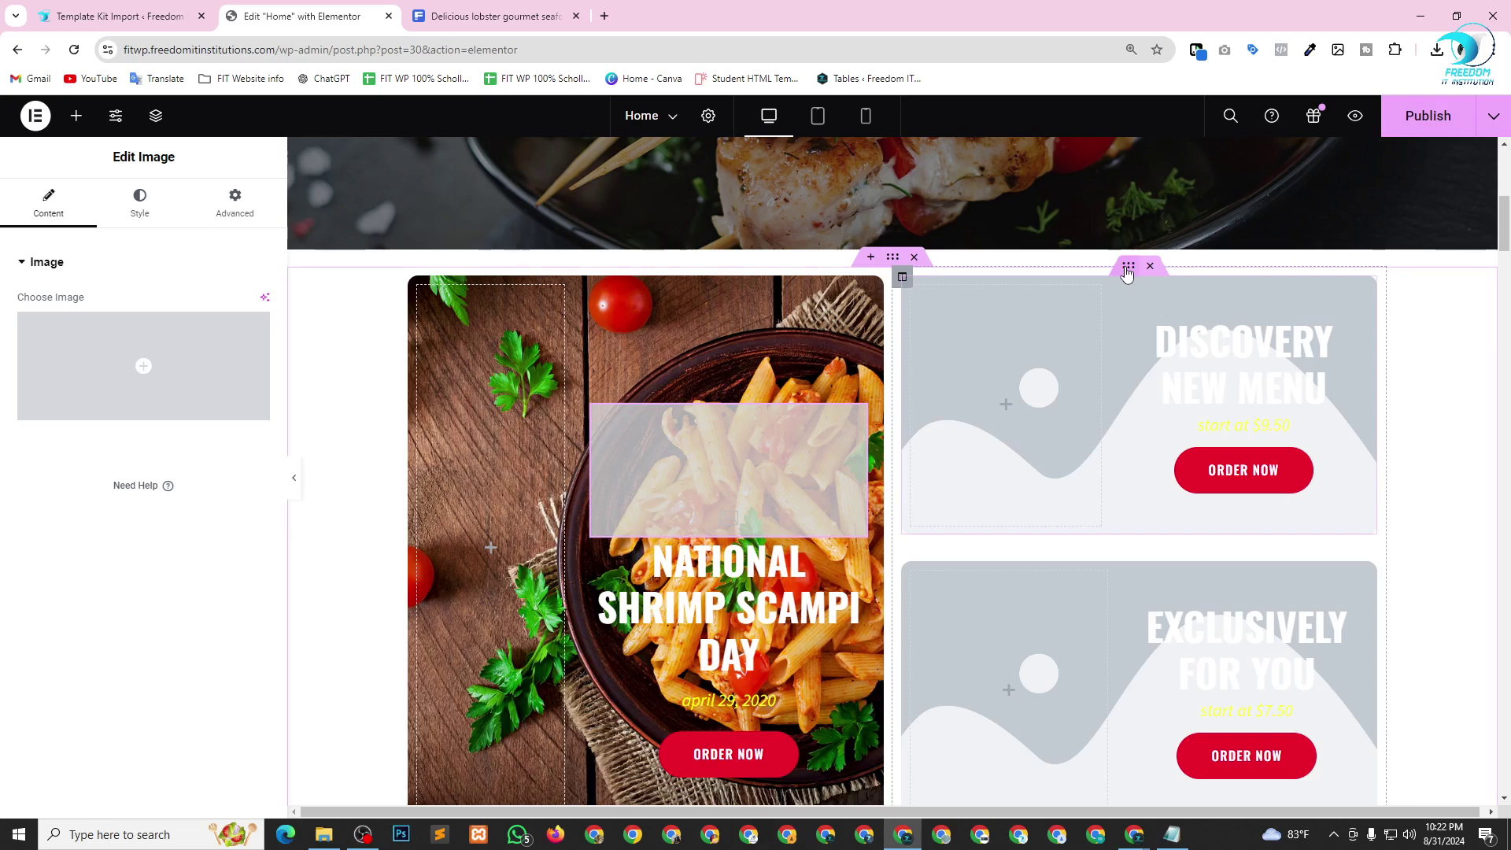
# Insert the copied lobster image URL as the Discovery New Menu card's background image.
pyautogui.click(1128, 265)
pyautogui.click(155, 203)
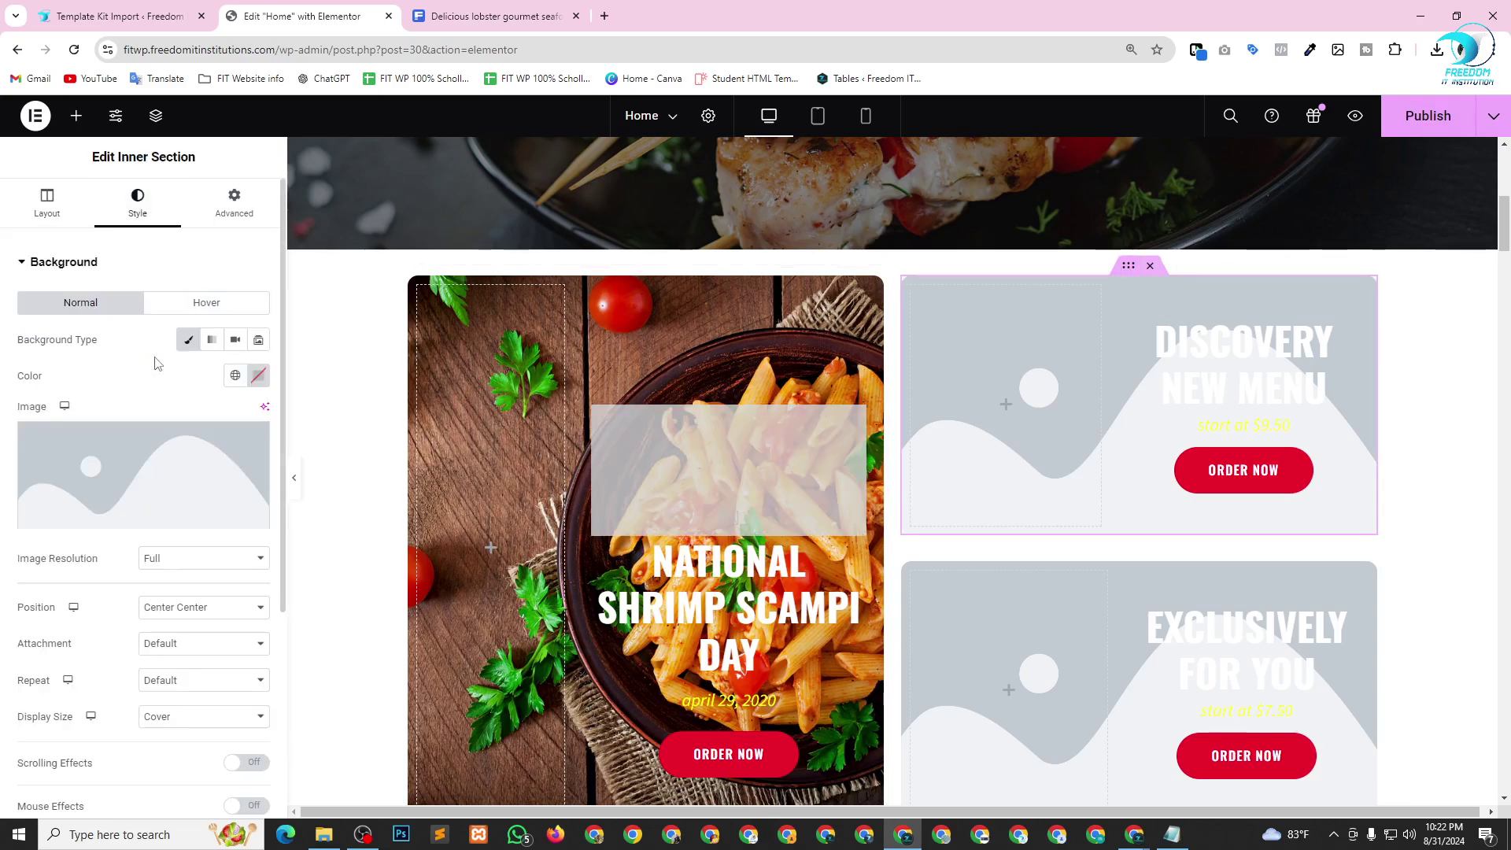
pyautogui.click(137, 503)
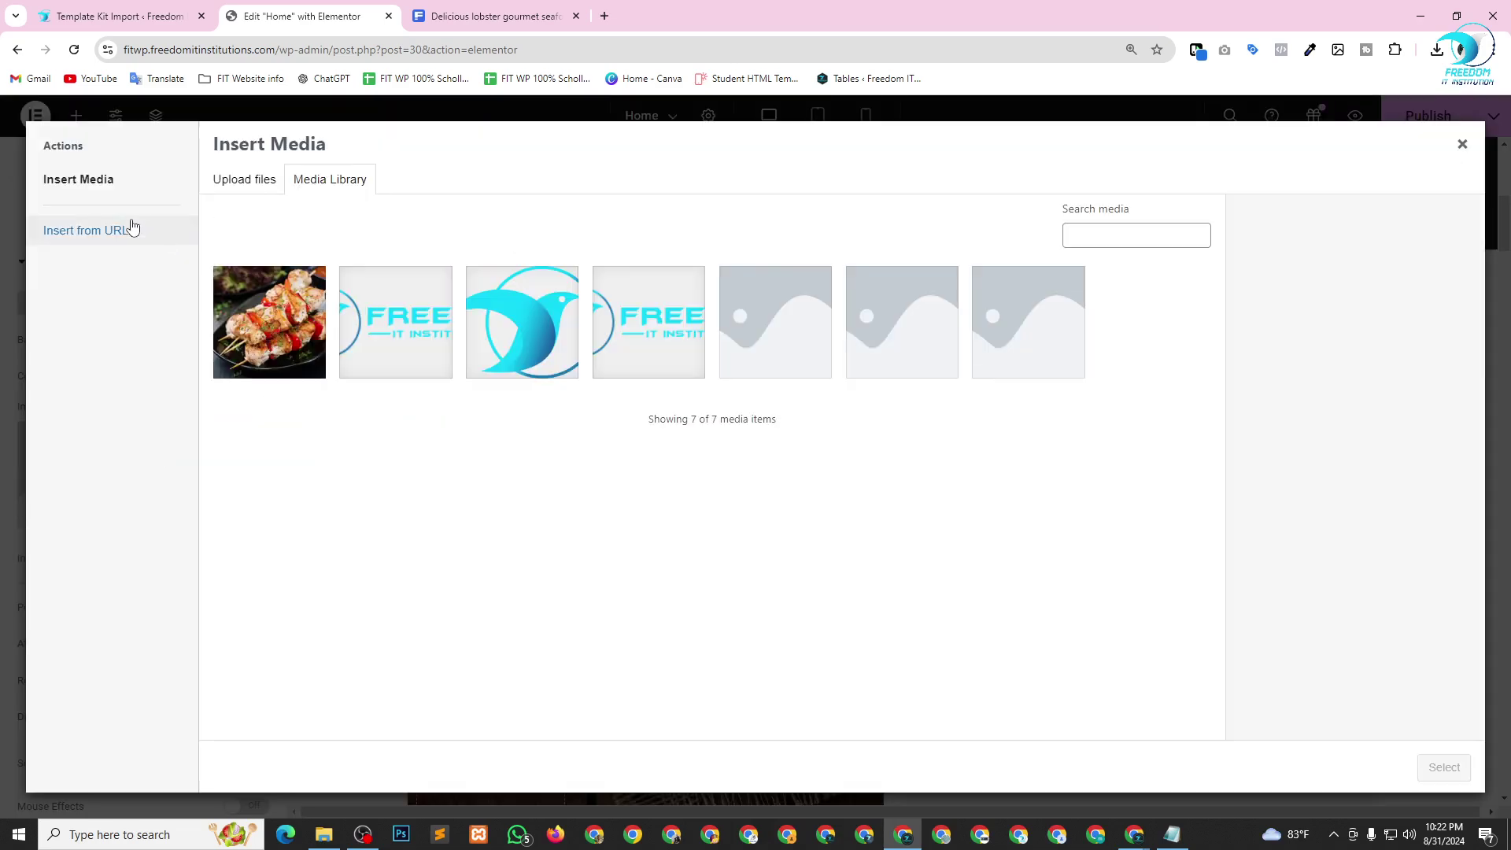
pyautogui.click(128, 227)
pyautogui.click(311, 203)
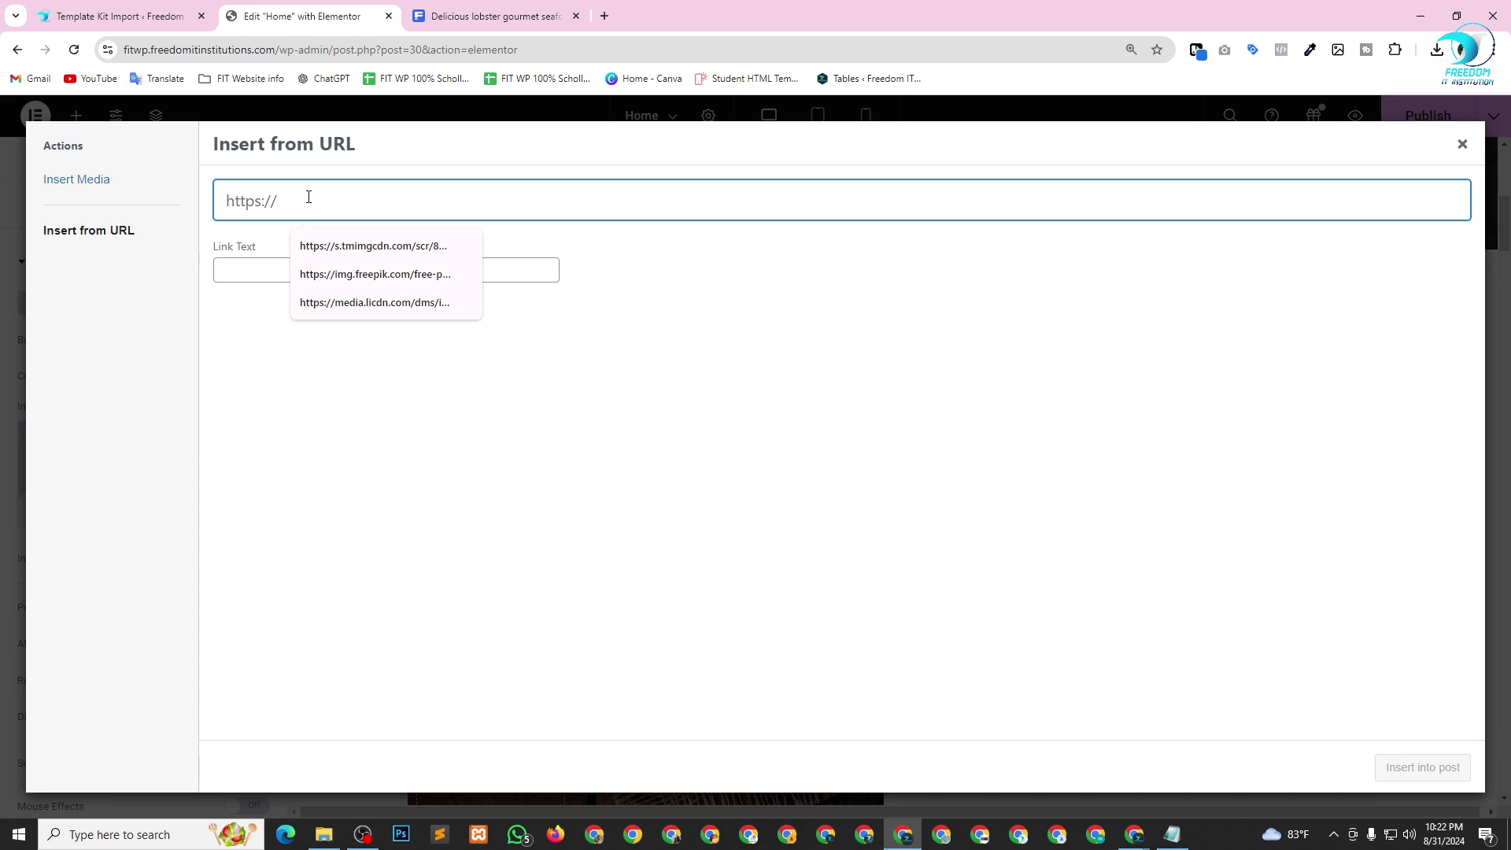
pyautogui.hotkey('ctrl', 'v')
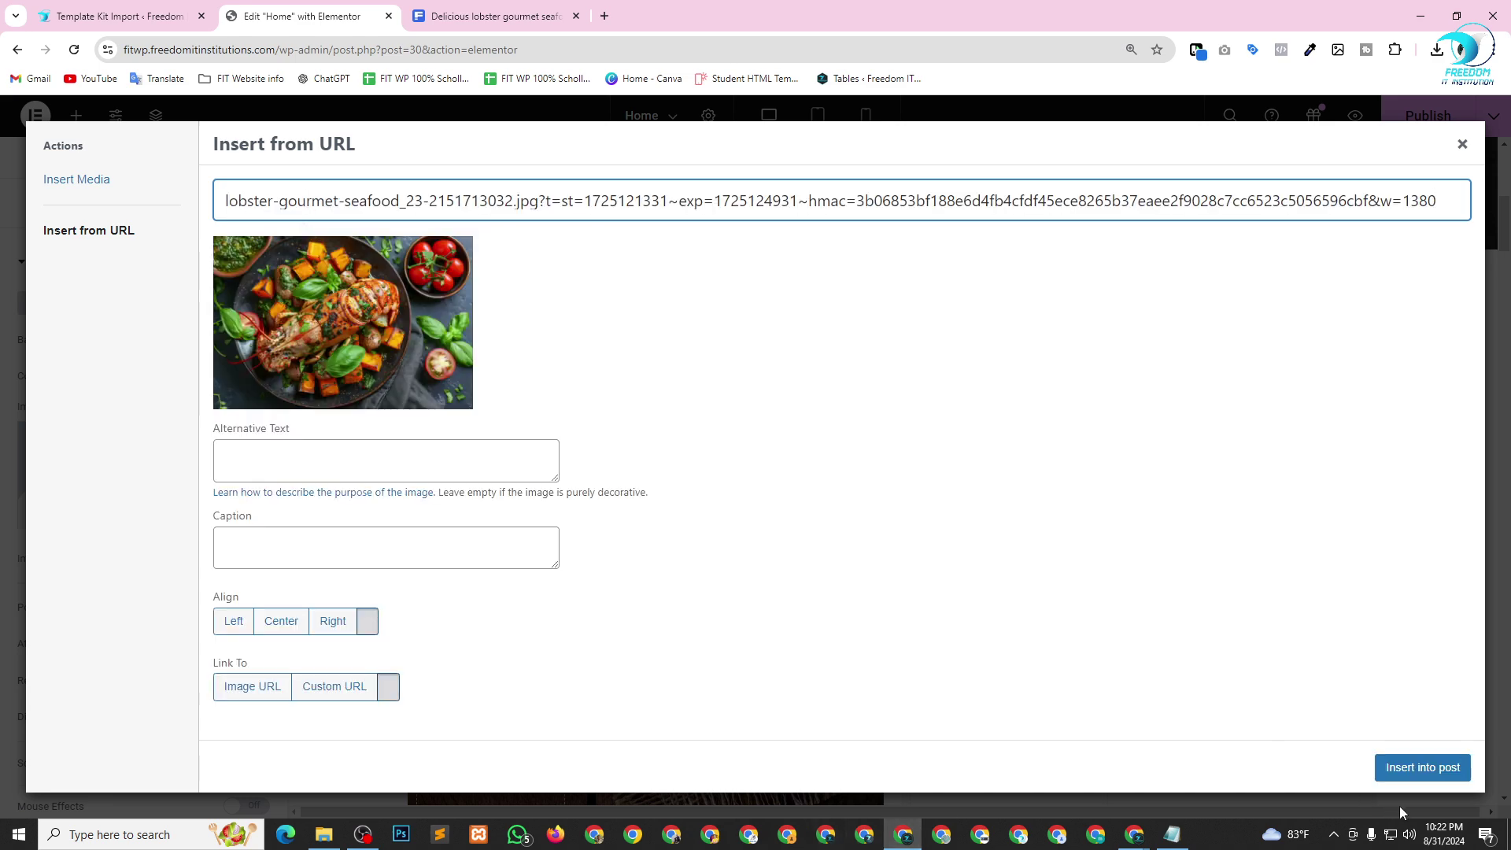
pyautogui.click(1413, 771)
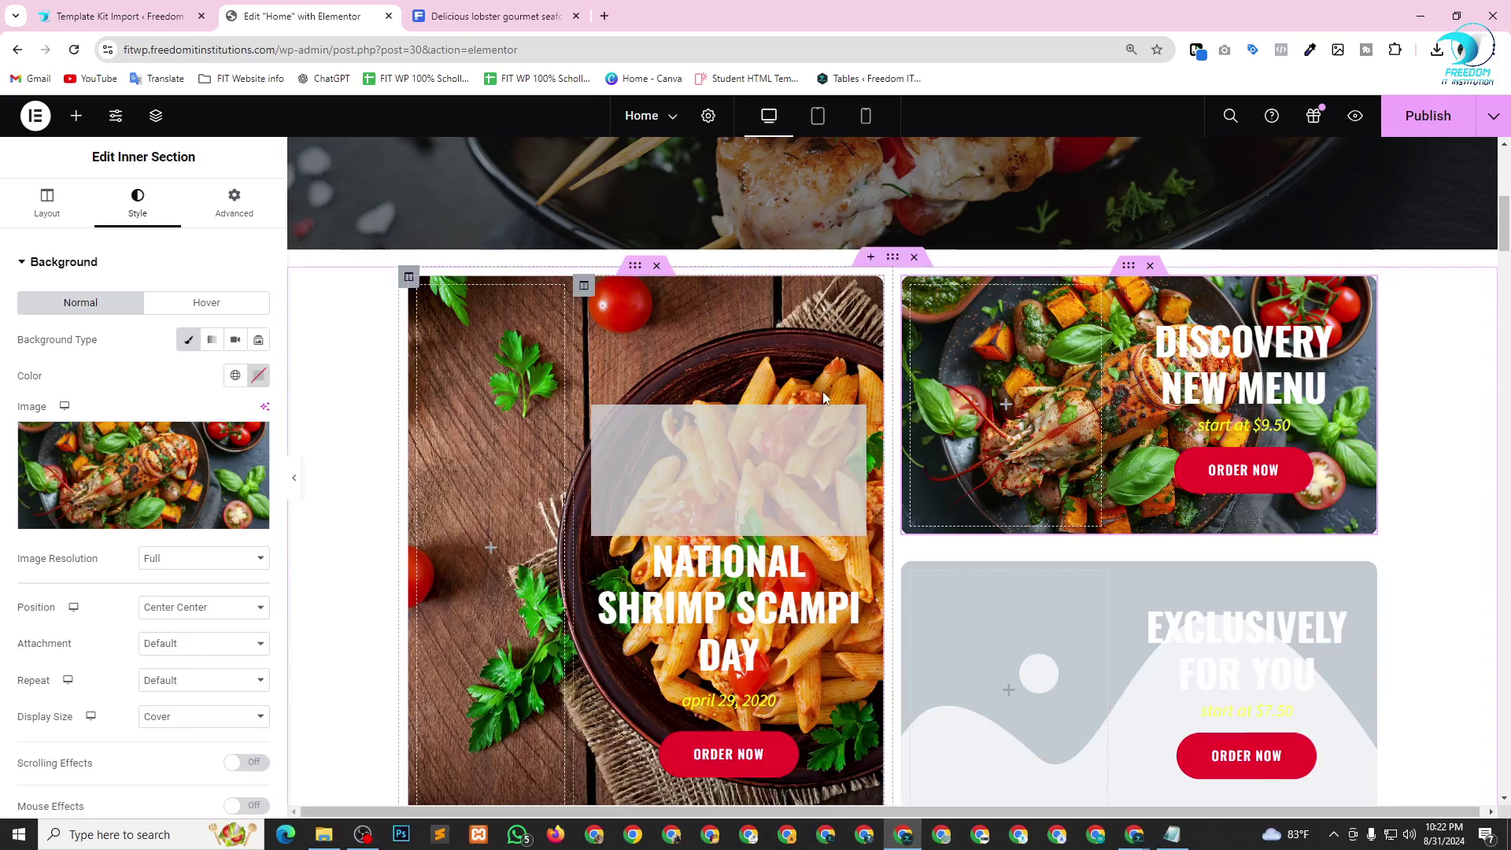
# Open the Gourmet Italian bolognese pasta image from Freepik's food results and copy its image address.
pyautogui.scroll(-2, 824, 390)
pyautogui.click(512, 14)
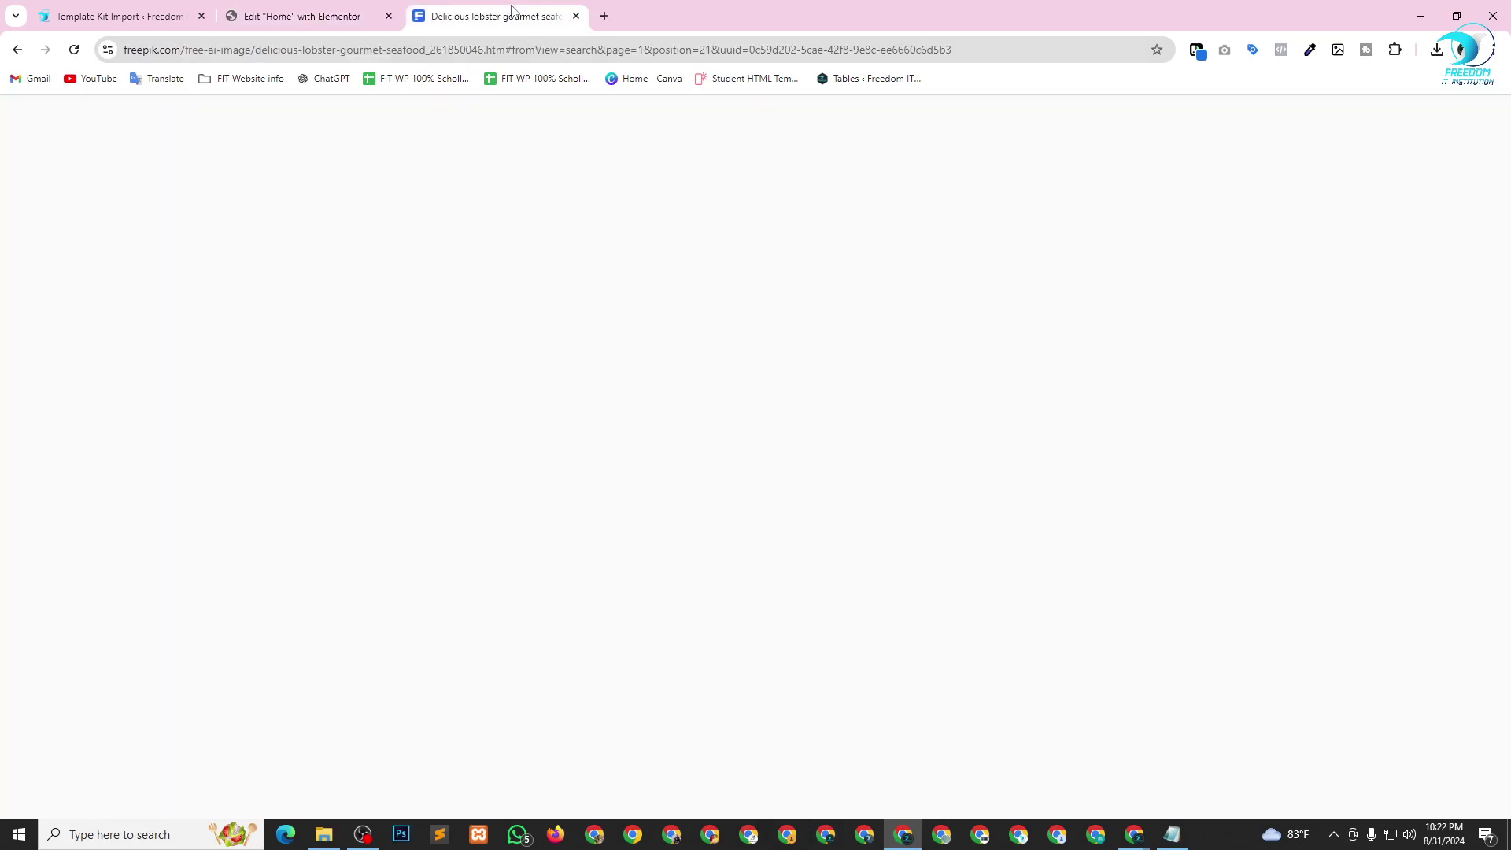
pyautogui.scroll(-2, 1023, 354)
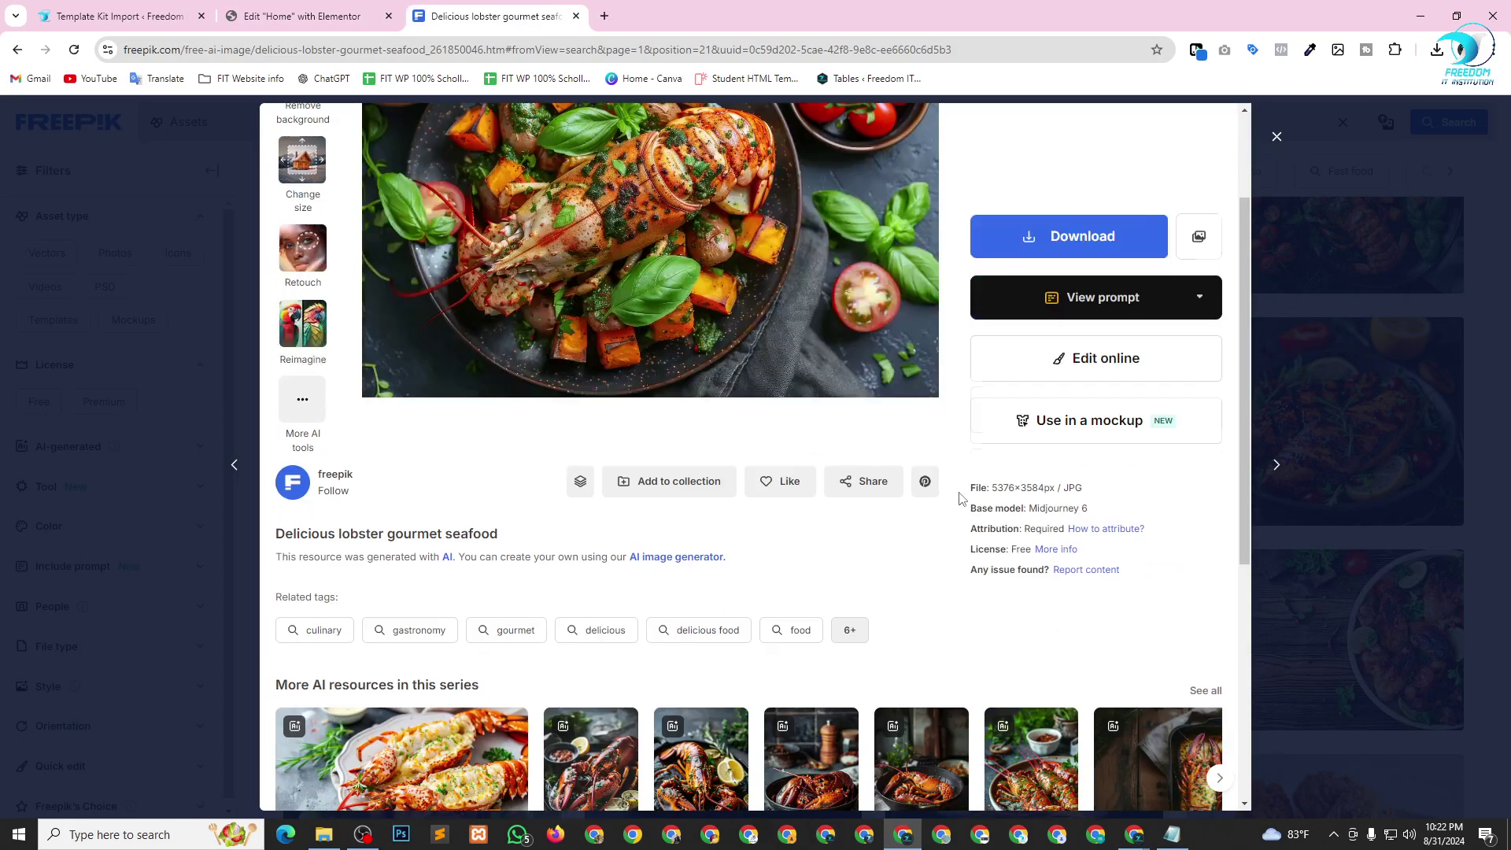
pyautogui.click(1277, 139)
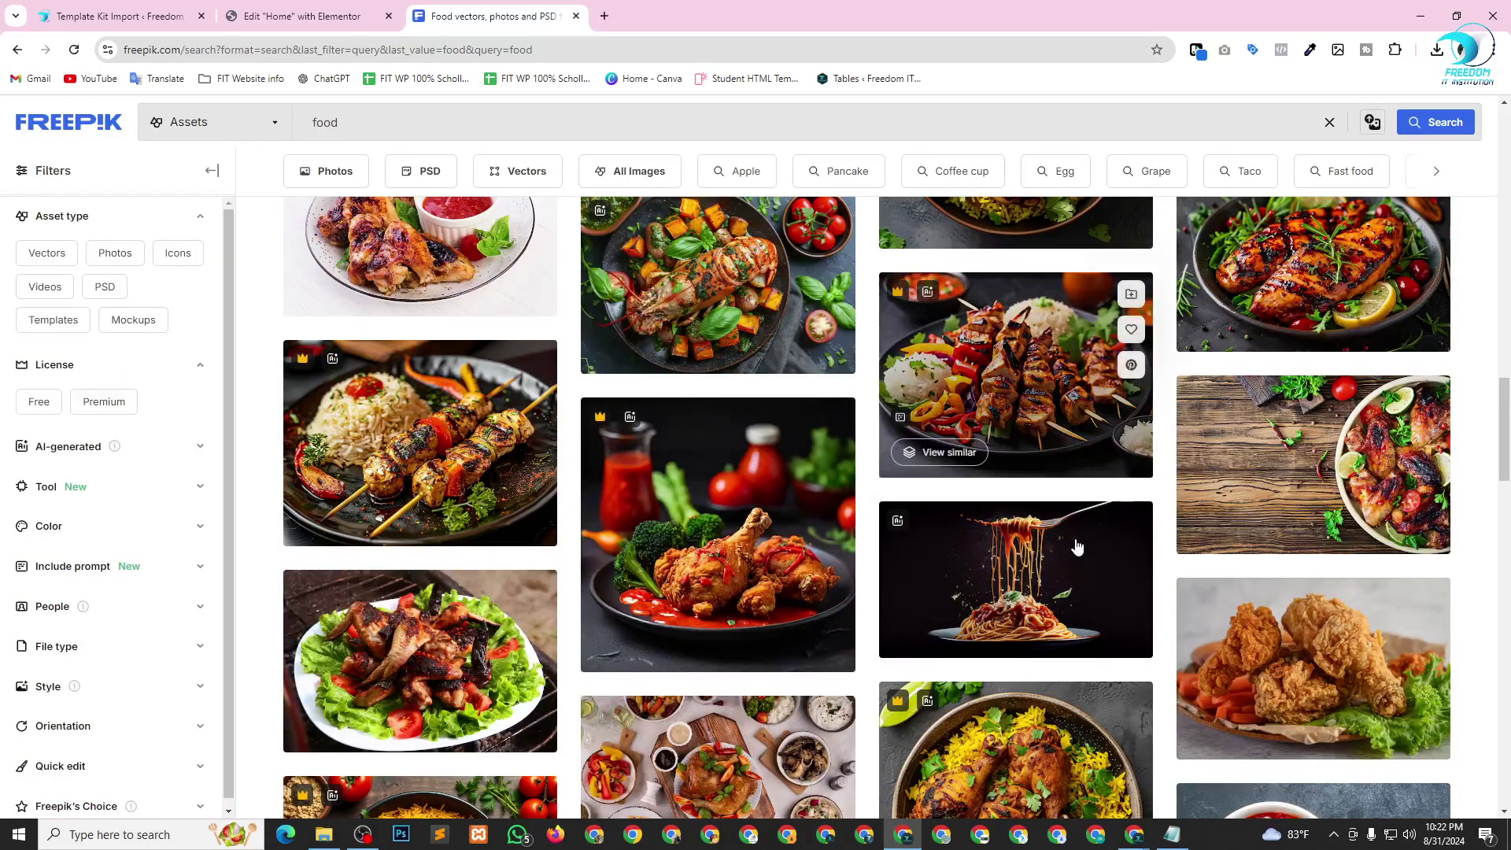
pyautogui.scroll(-2, 1061, 605)
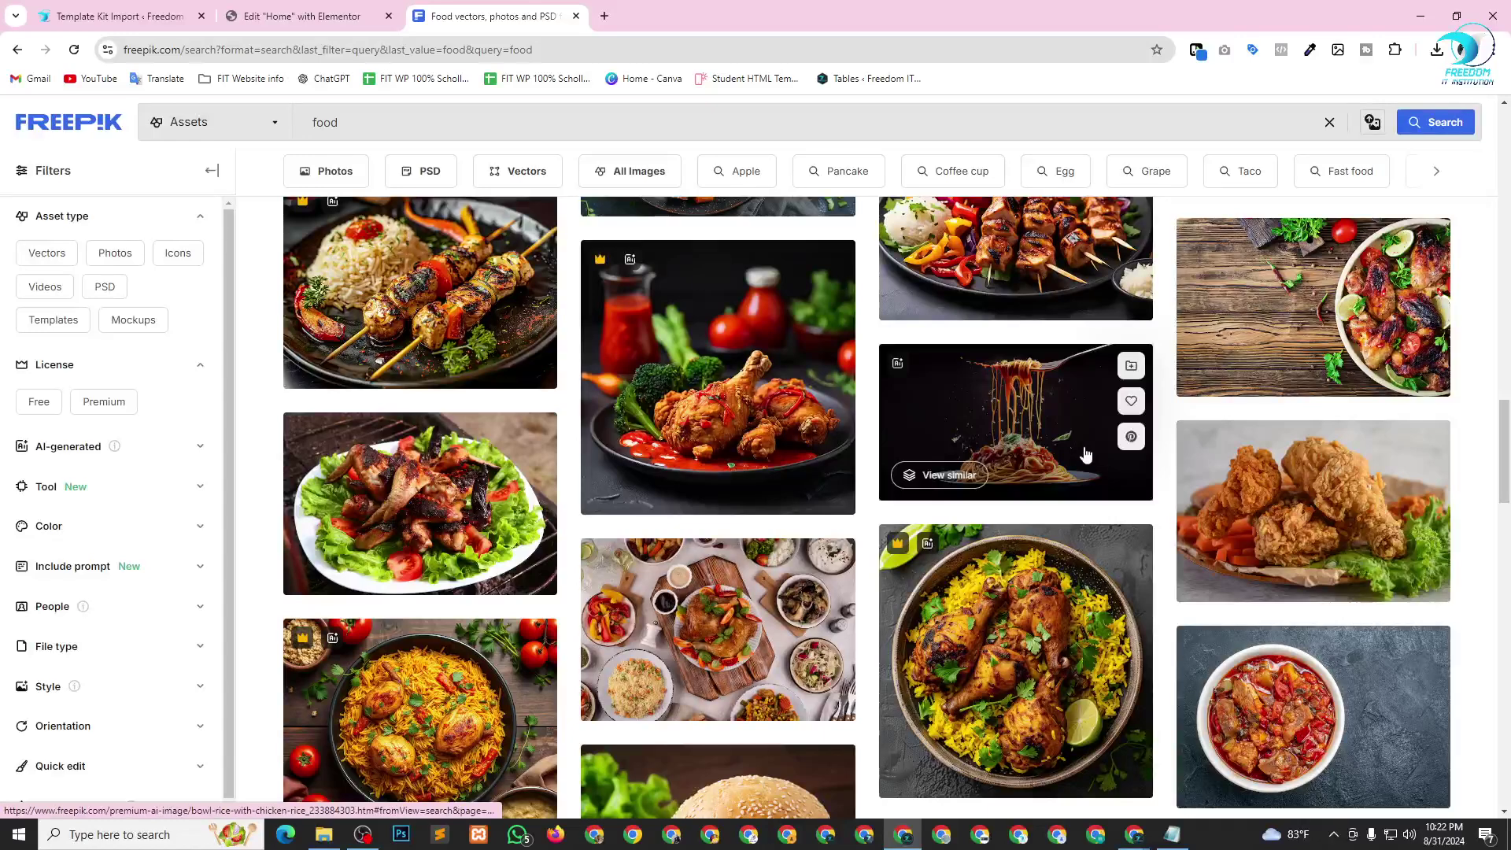
pyautogui.click(1058, 443)
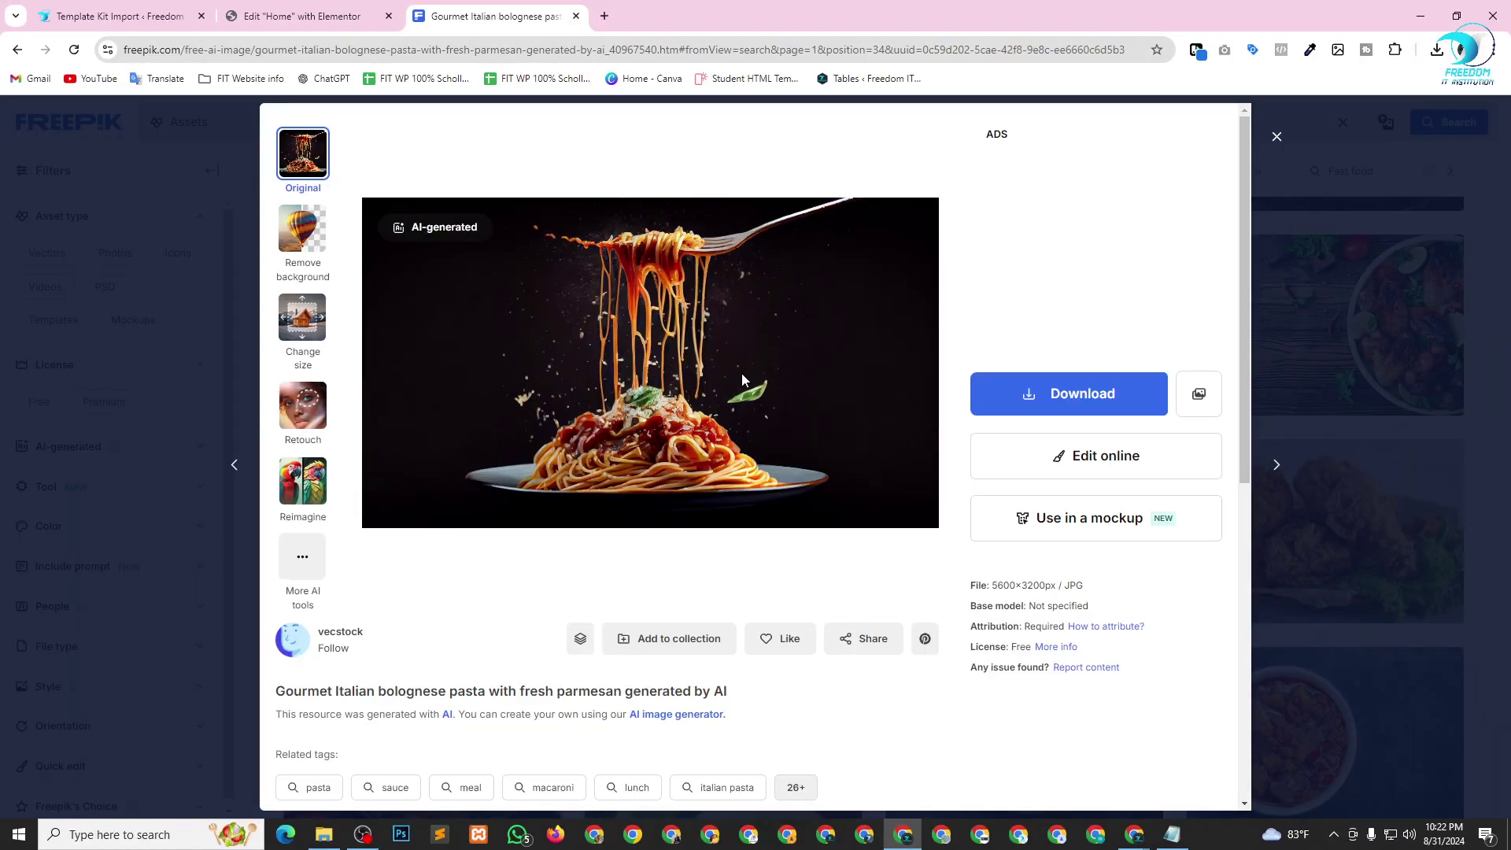
pyautogui.rightClick(651, 351)
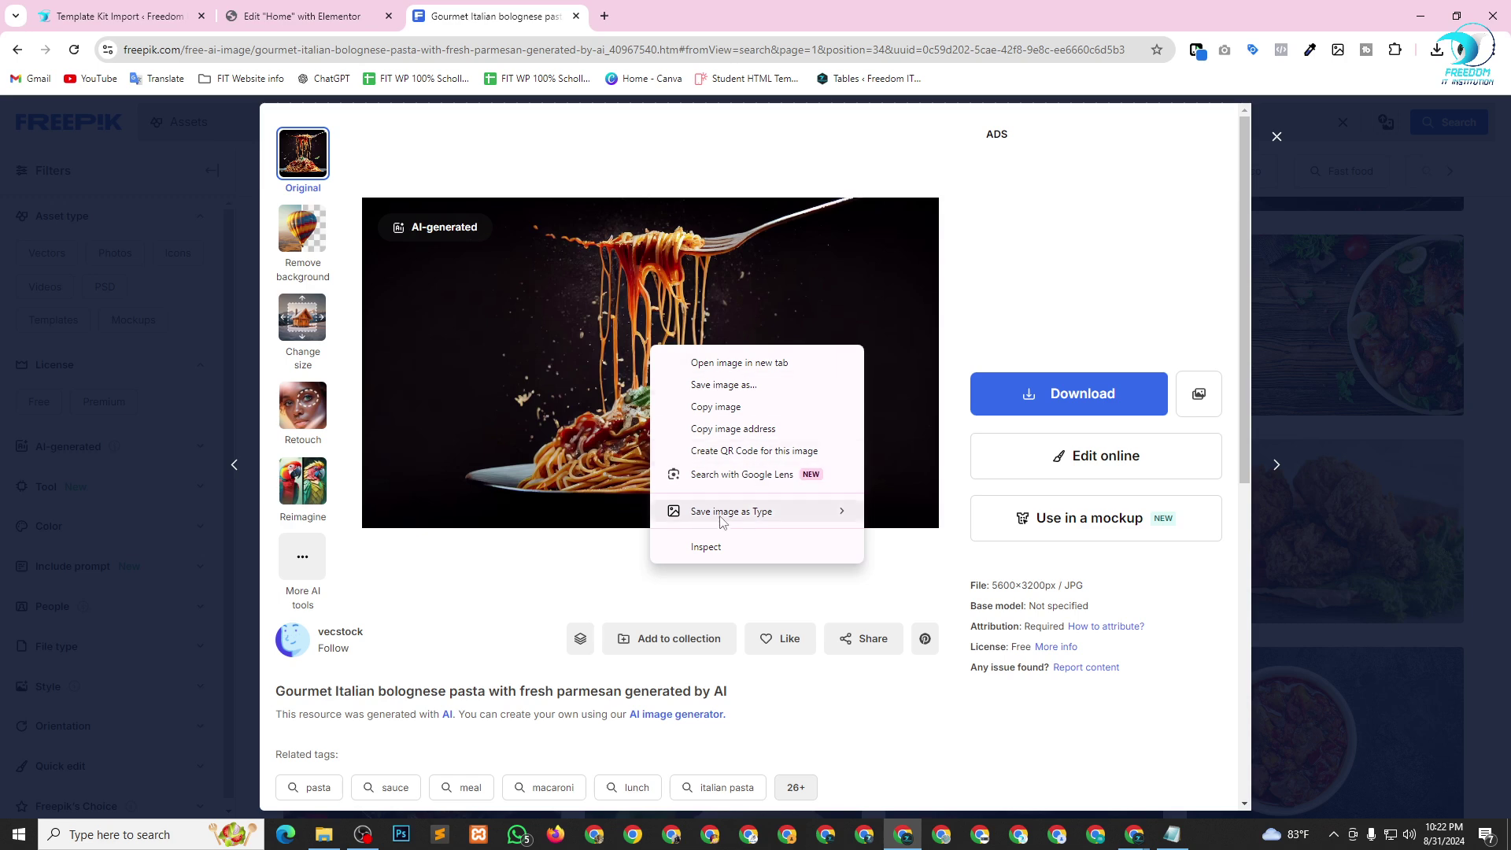
pyautogui.click(751, 429)
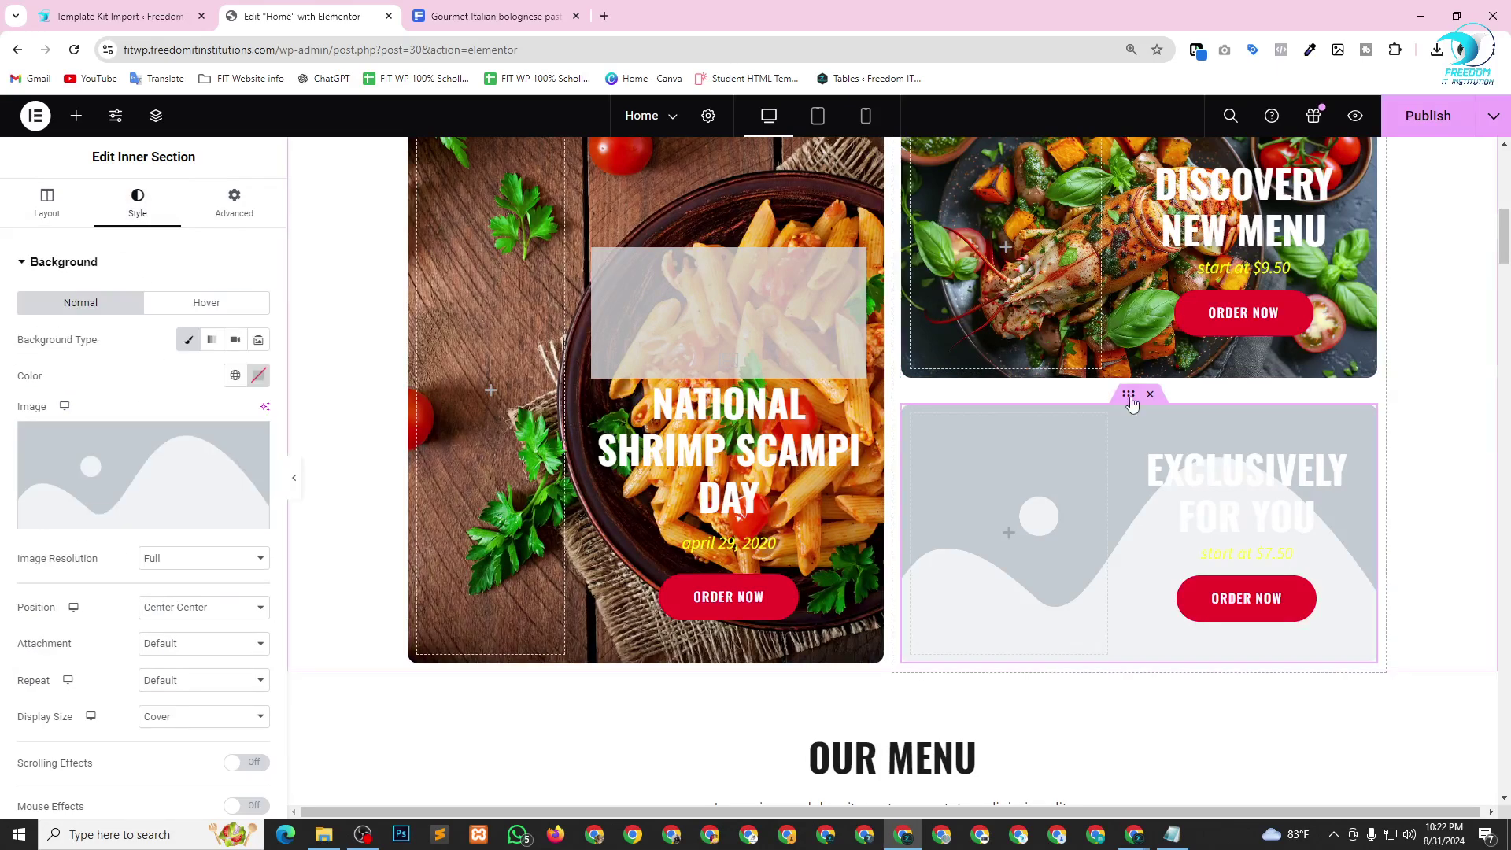
# Insert the copied bolognese pasta image URL as the Exclusively For You card's background image in Elementor.
pyautogui.click(196, 497)
pyautogui.click(110, 230)
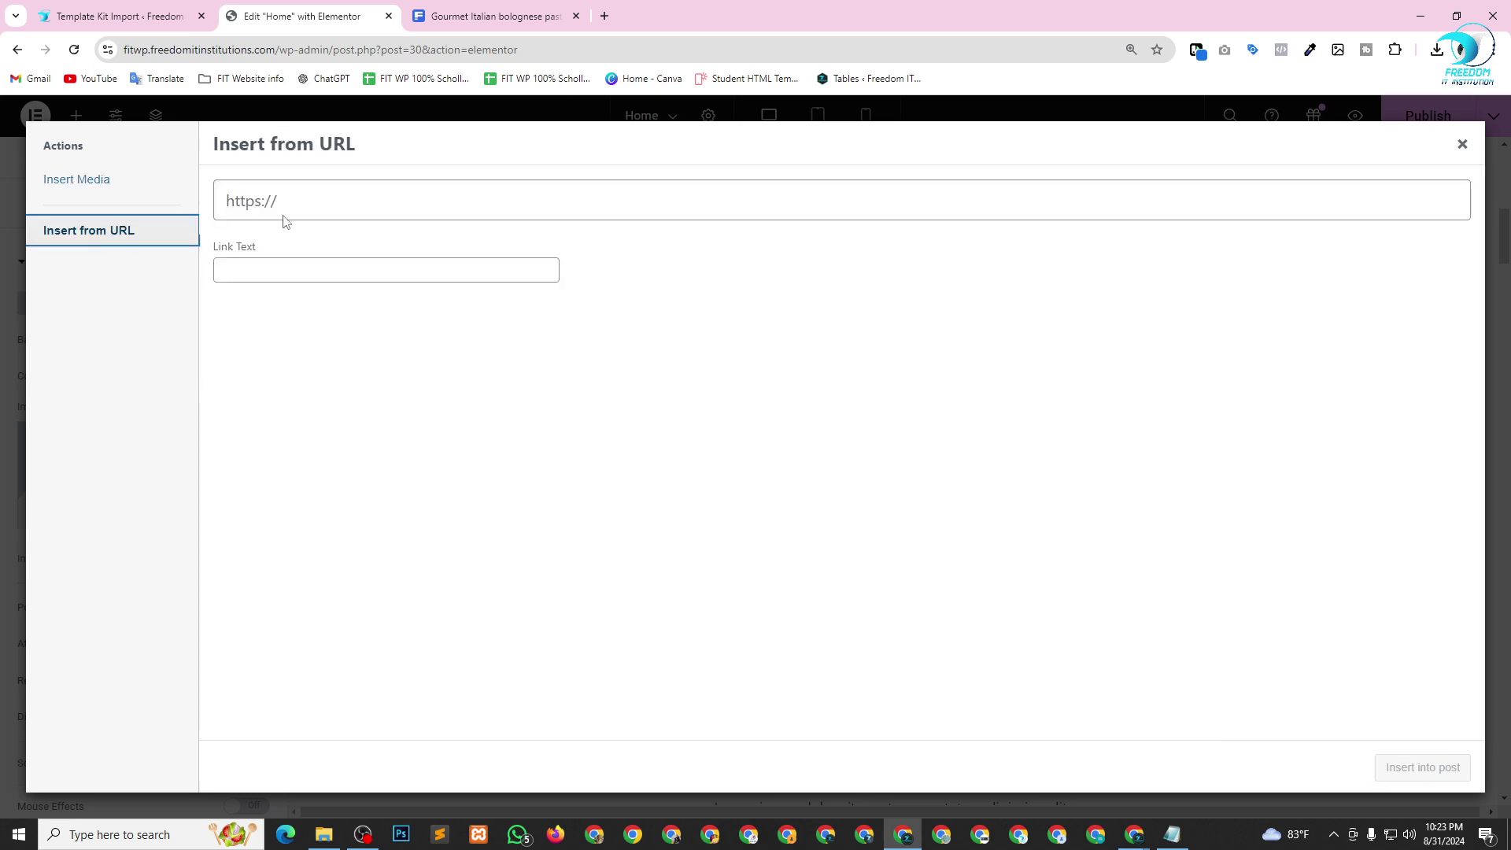
pyautogui.click(379, 186)
pyautogui.hotkey('ctrl', 'v')
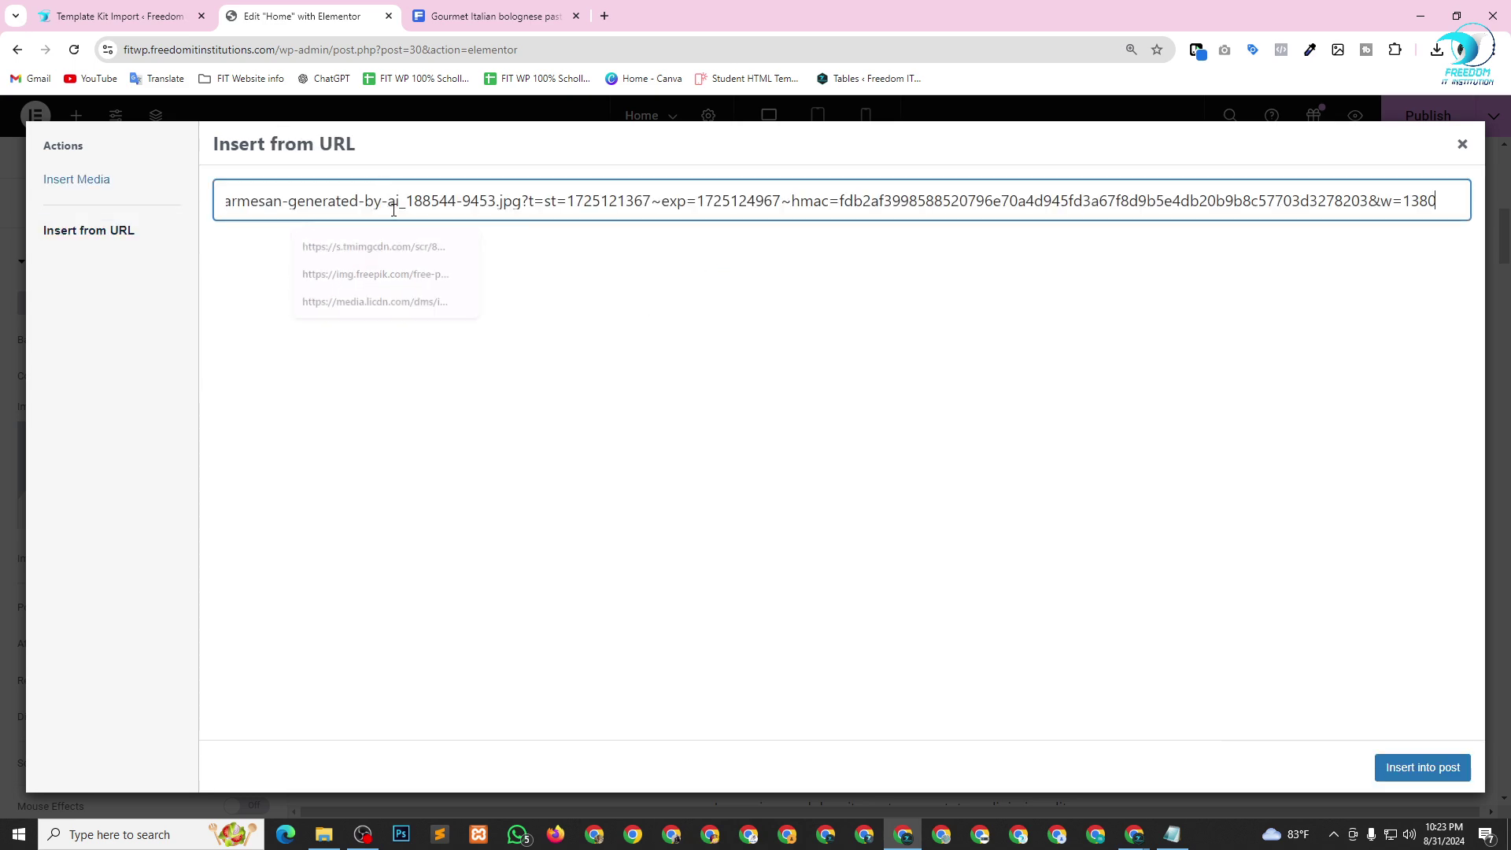
pyautogui.click(1423, 776)
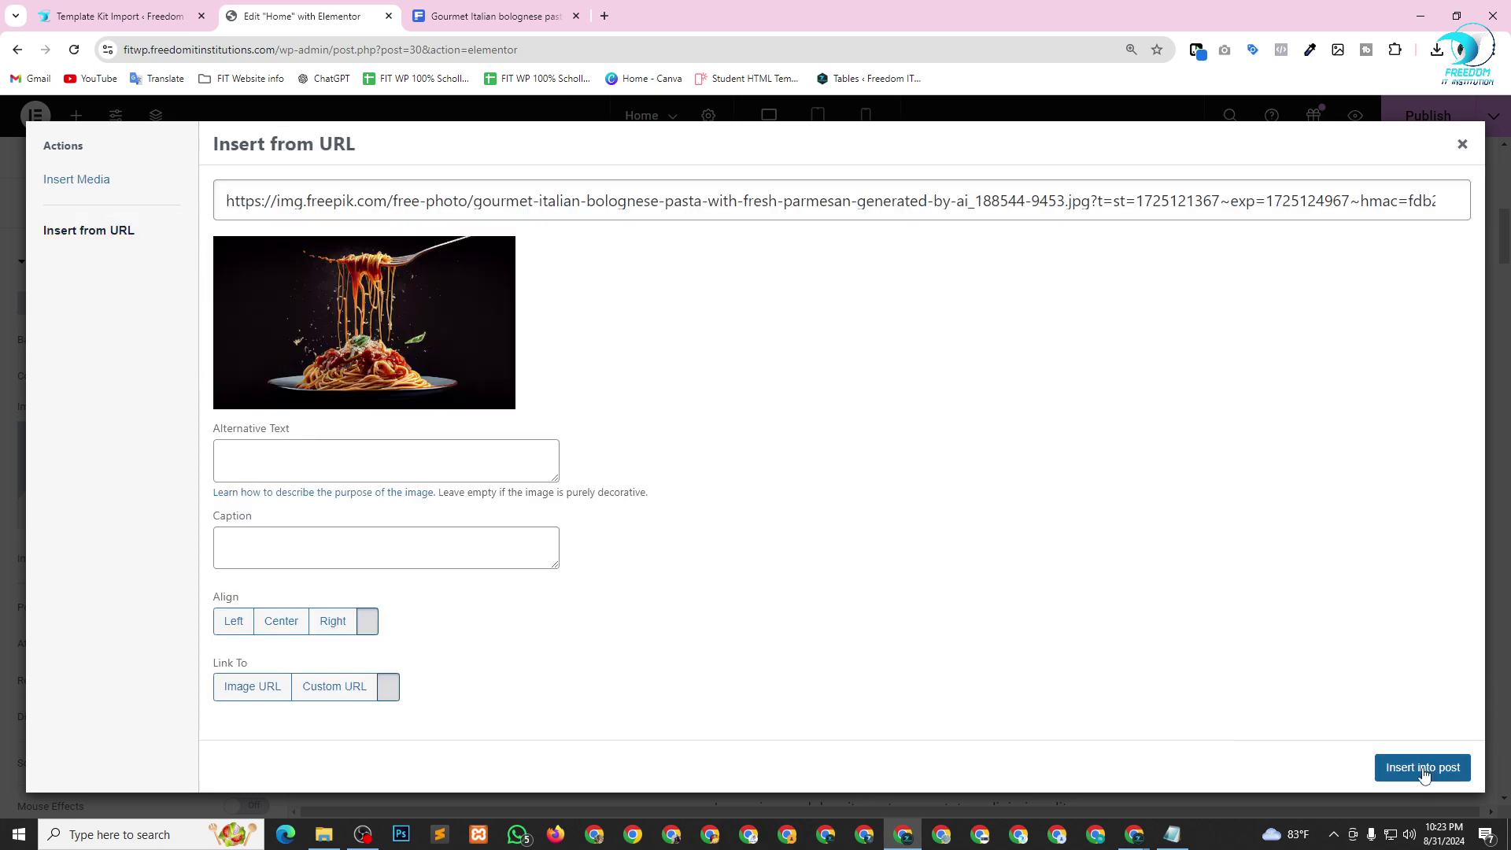
pyautogui.scroll(-1, 1070, 425)
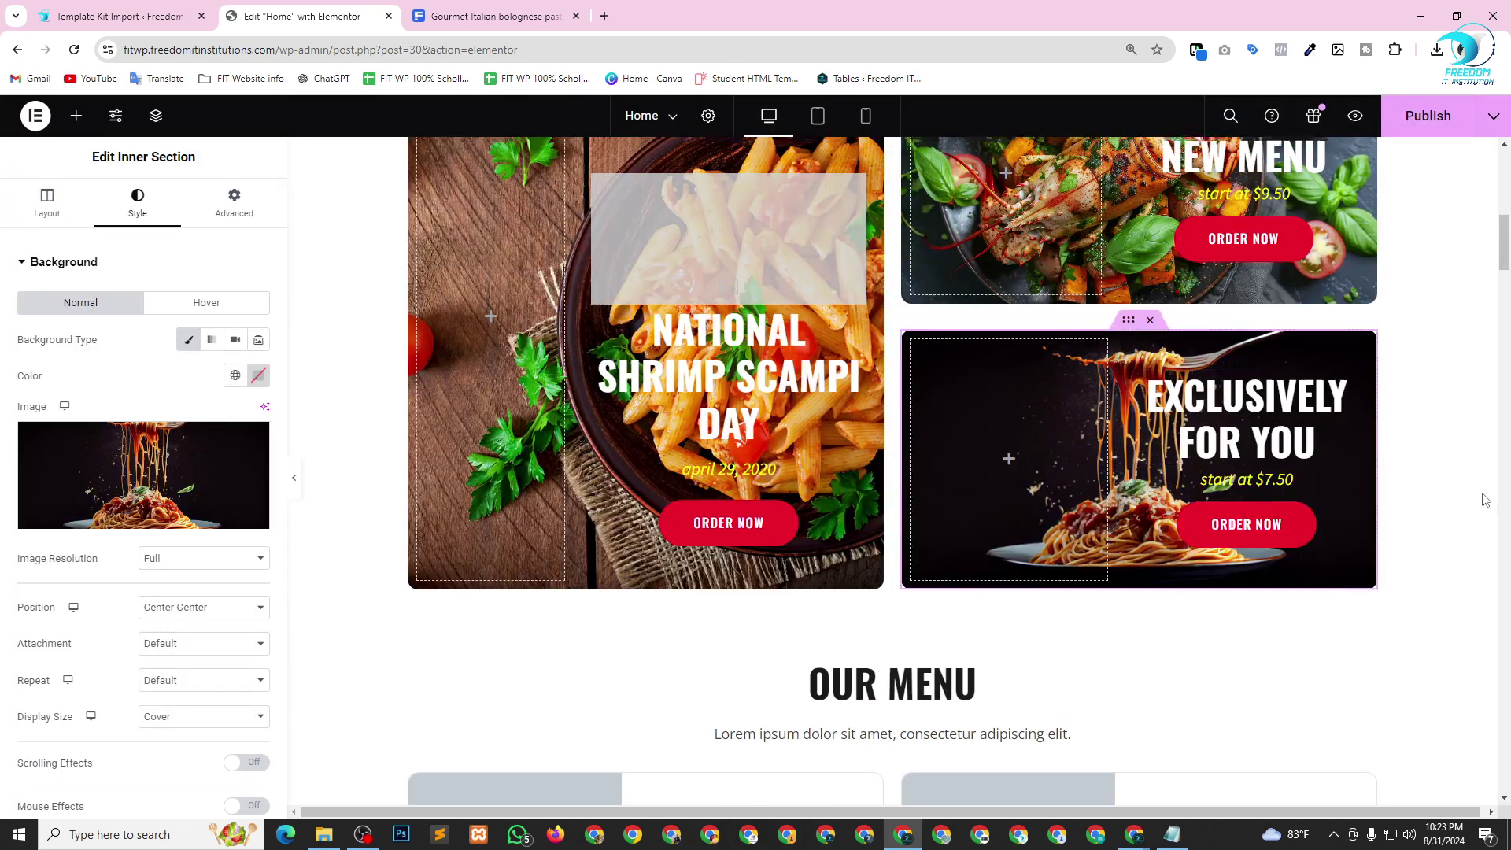
pyautogui.scroll(15, 818, 374)
pyautogui.scroll(-8, 818, 374)
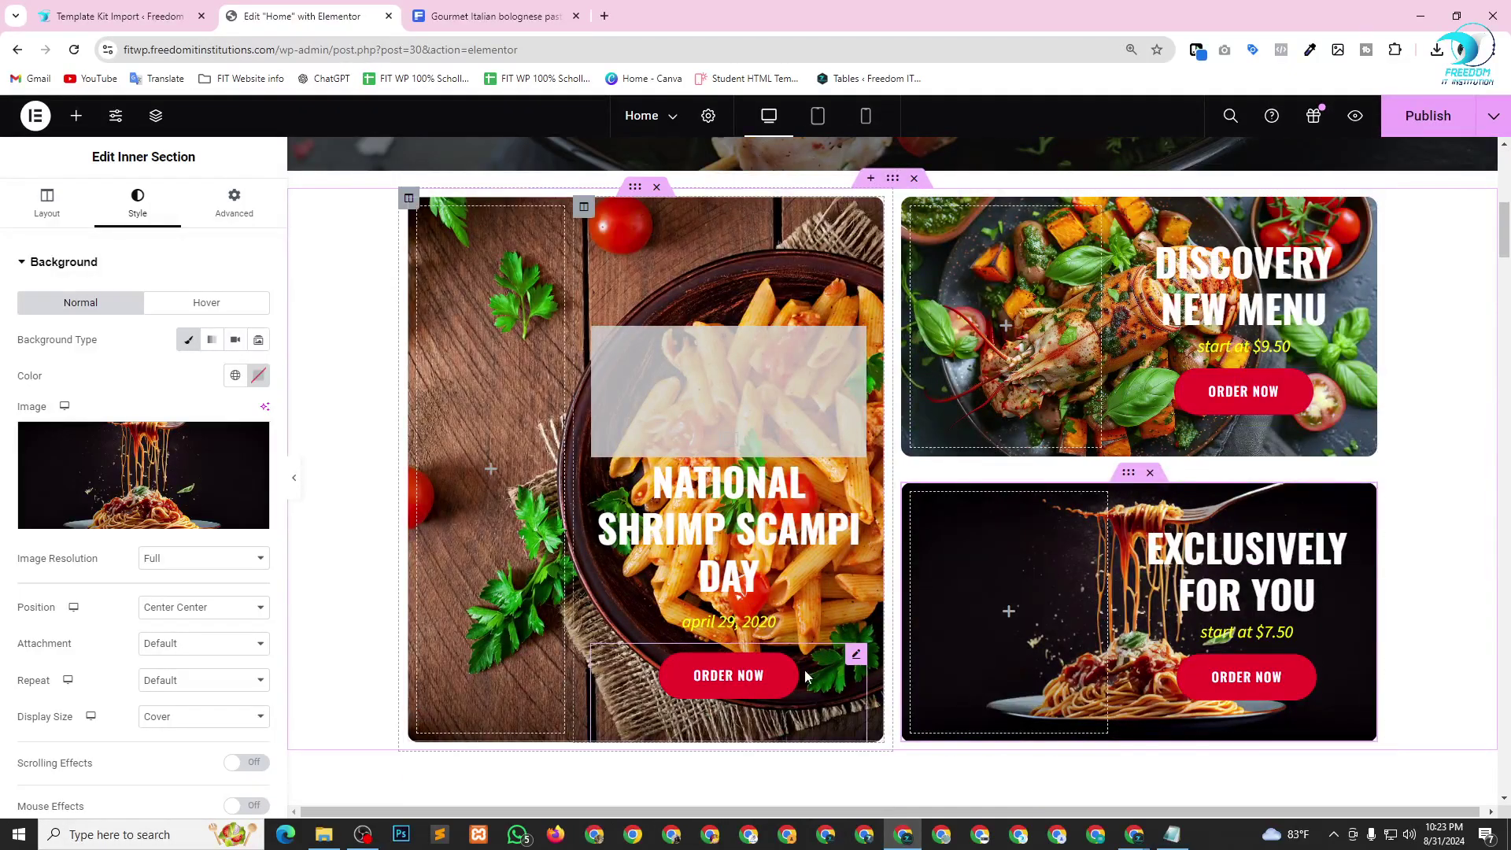
# Set the National Shrimp Scampi Day card's Order Now button background to the main color #1B71AD from the Notepad color list.
pyautogui.click(857, 656)
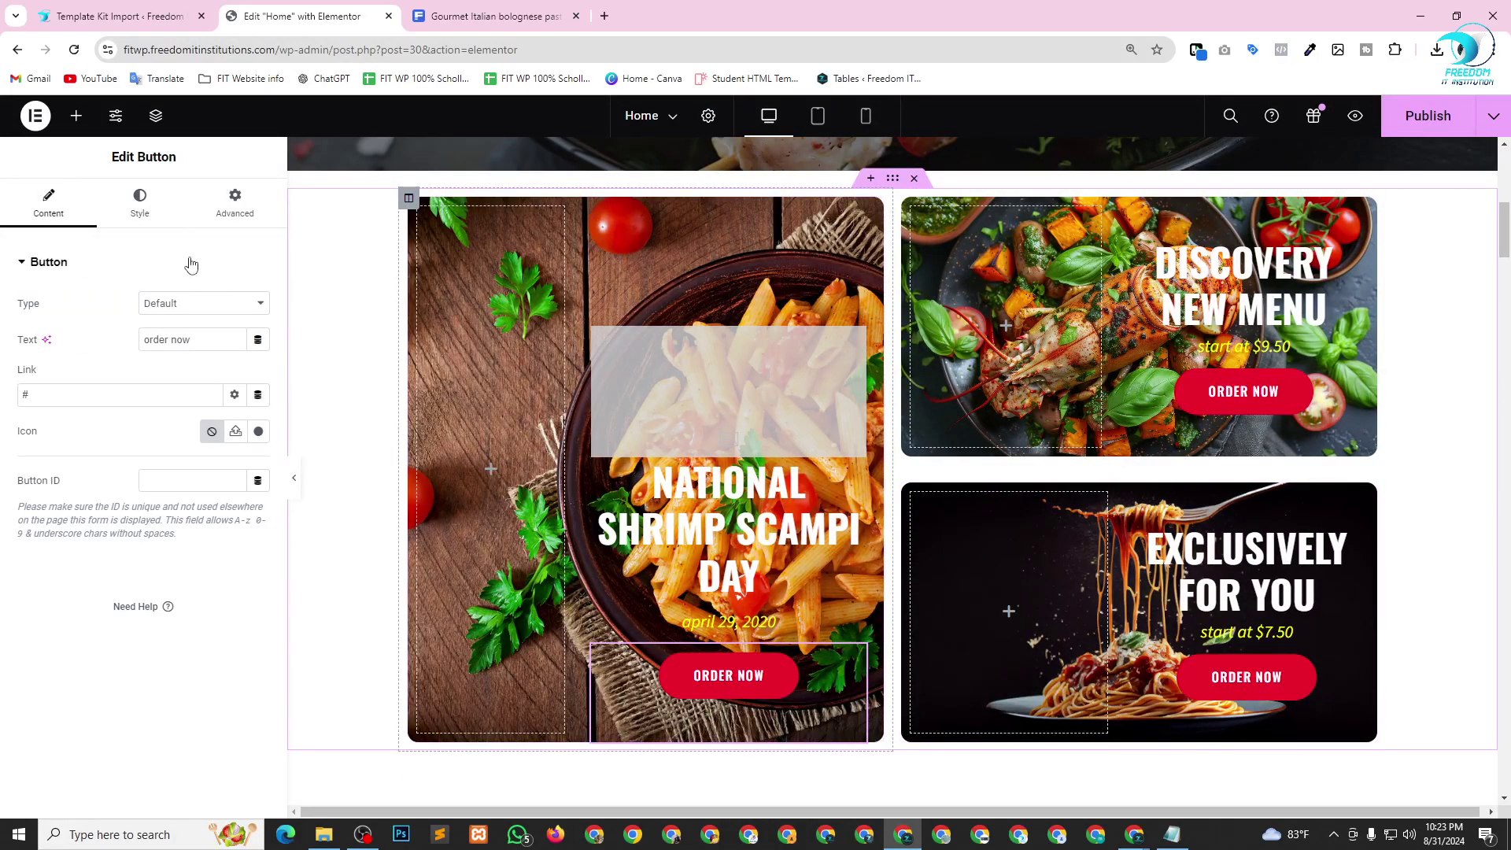
pyautogui.click(140, 214)
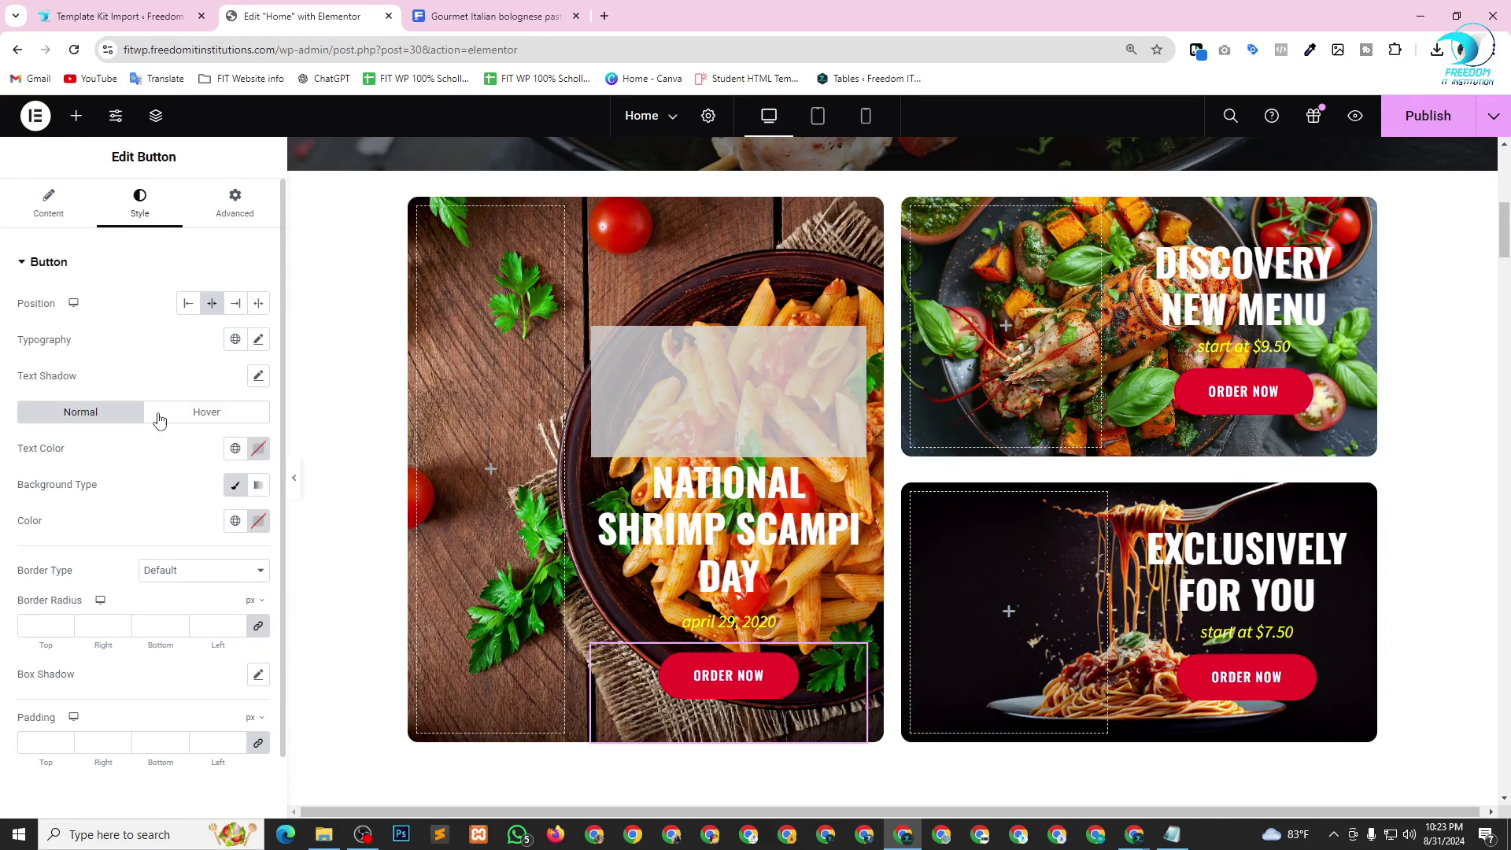
pyautogui.click(238, 486)
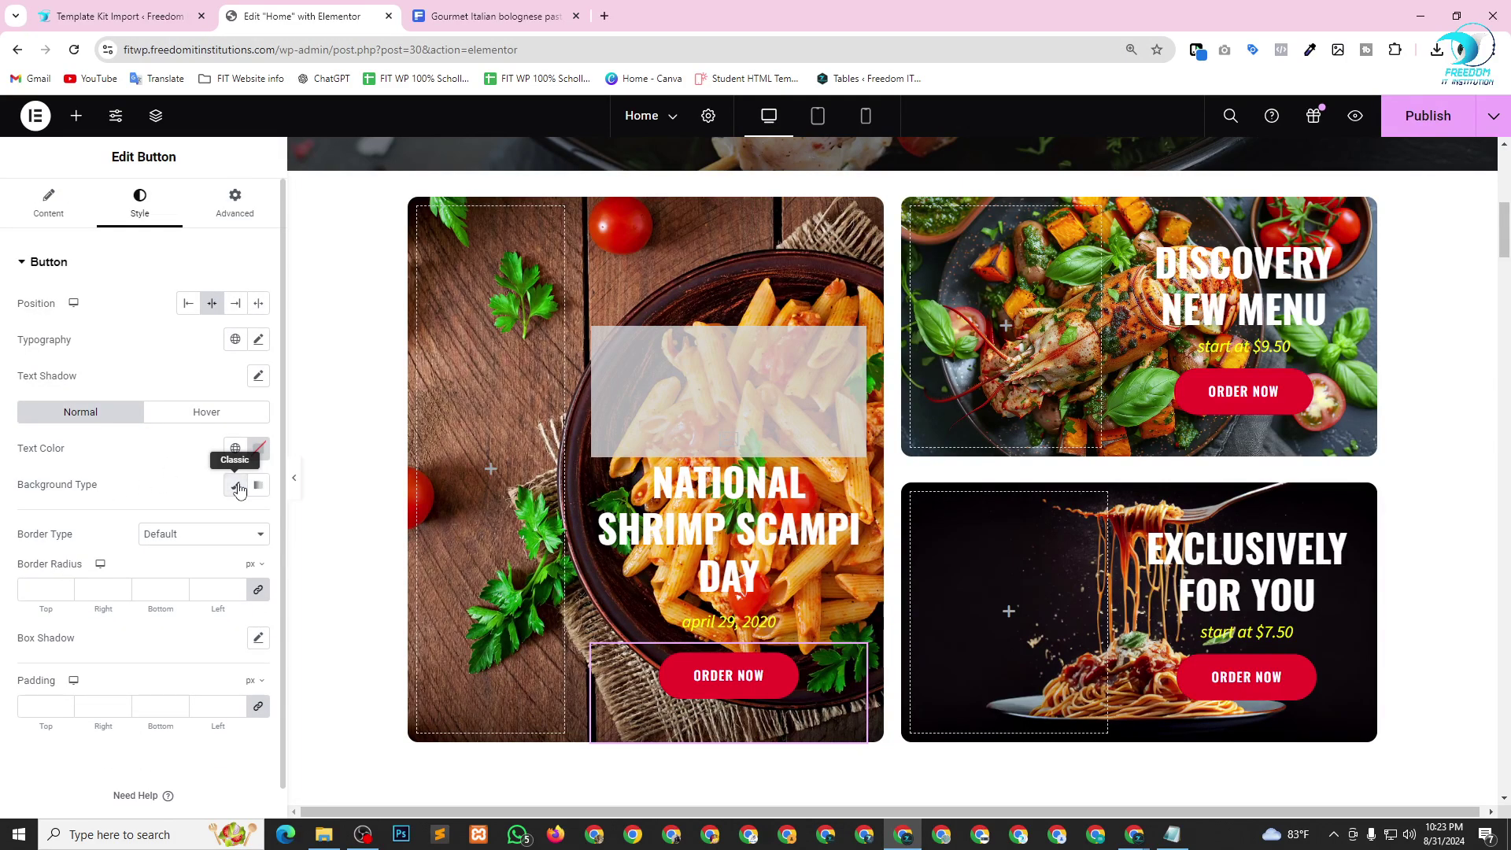
pyautogui.click(238, 486)
pyautogui.click(258, 523)
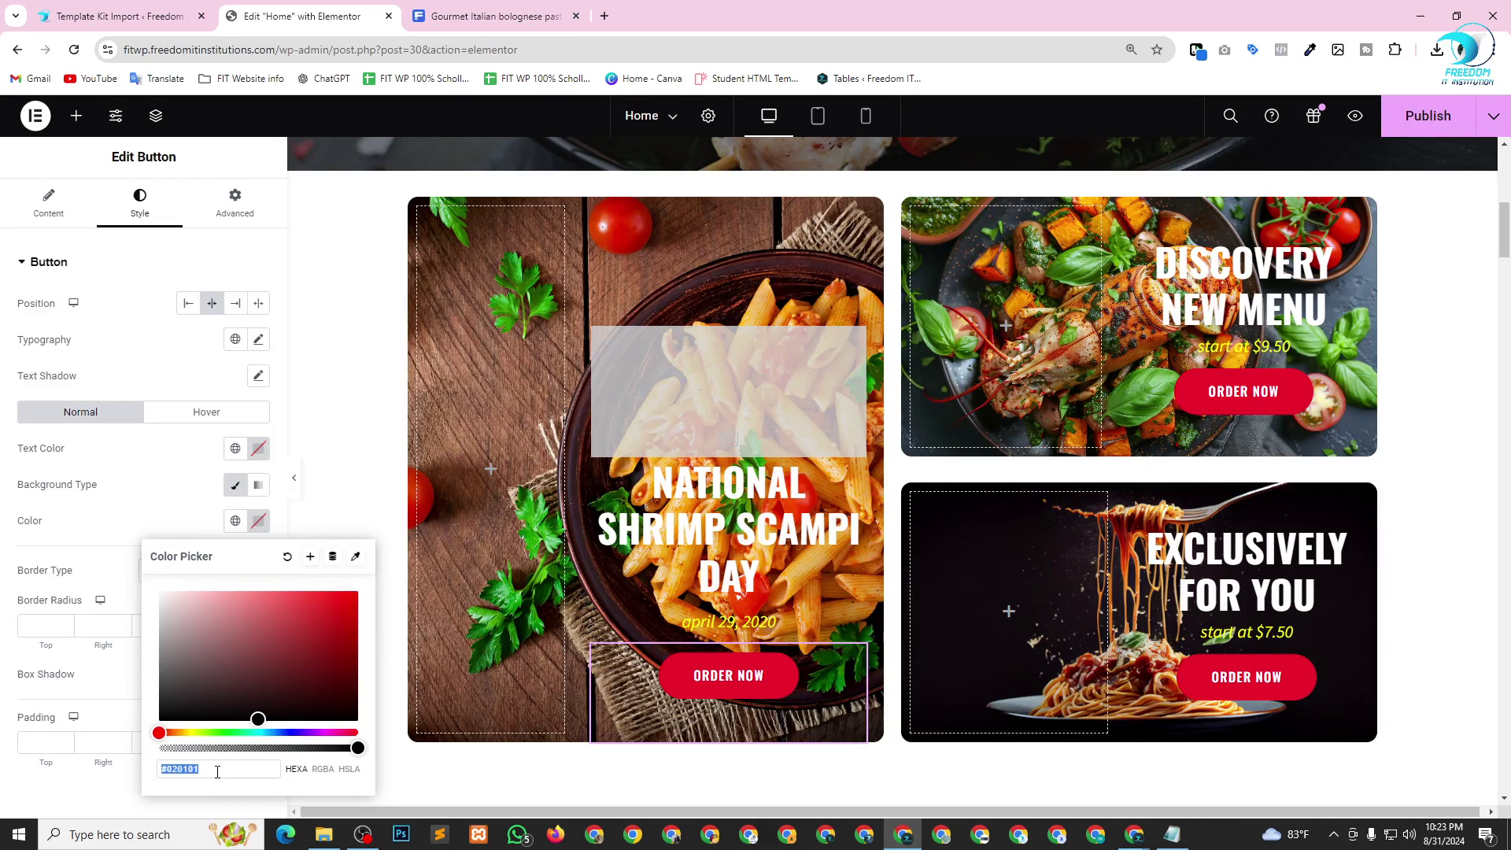
pyautogui.moveTo(218, 772); pyautogui.dragTo(101, 776)
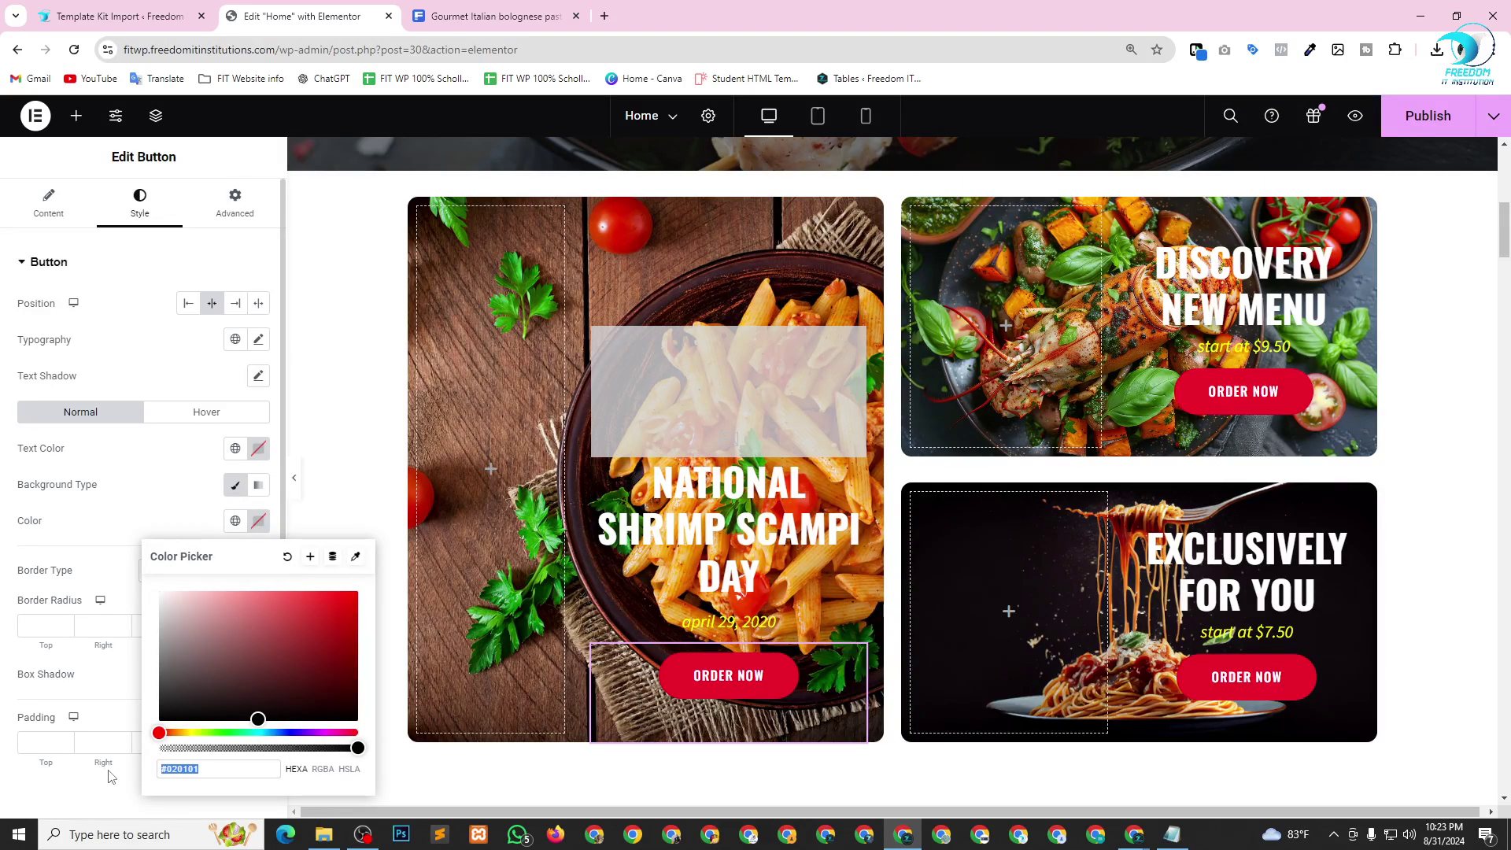
pyautogui.hotkey('alt', 'Tab')
pyautogui.press('Tab')
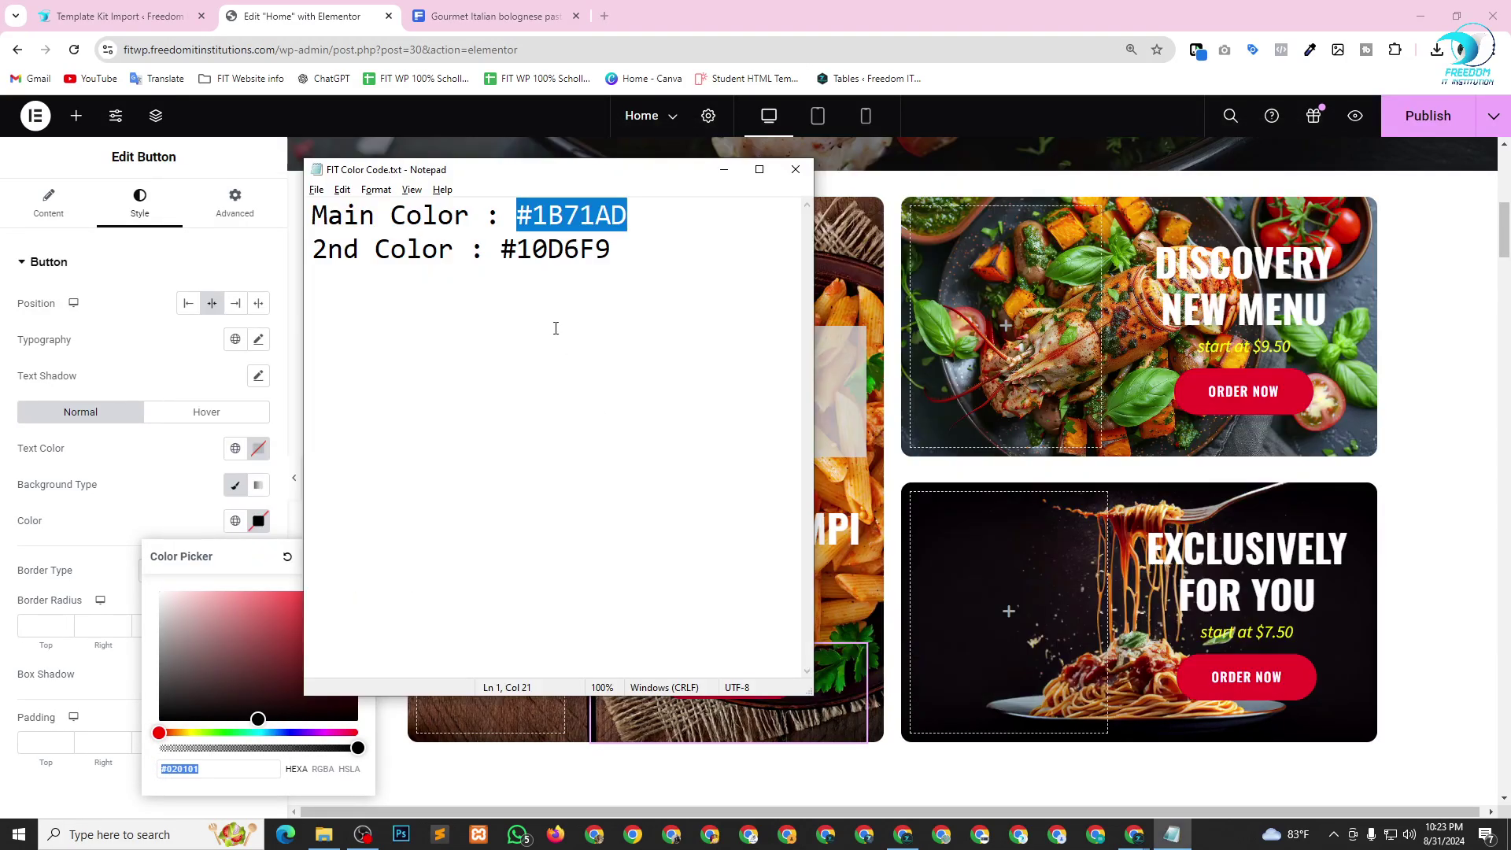
pyautogui.hotkey('alt', 'Tab')
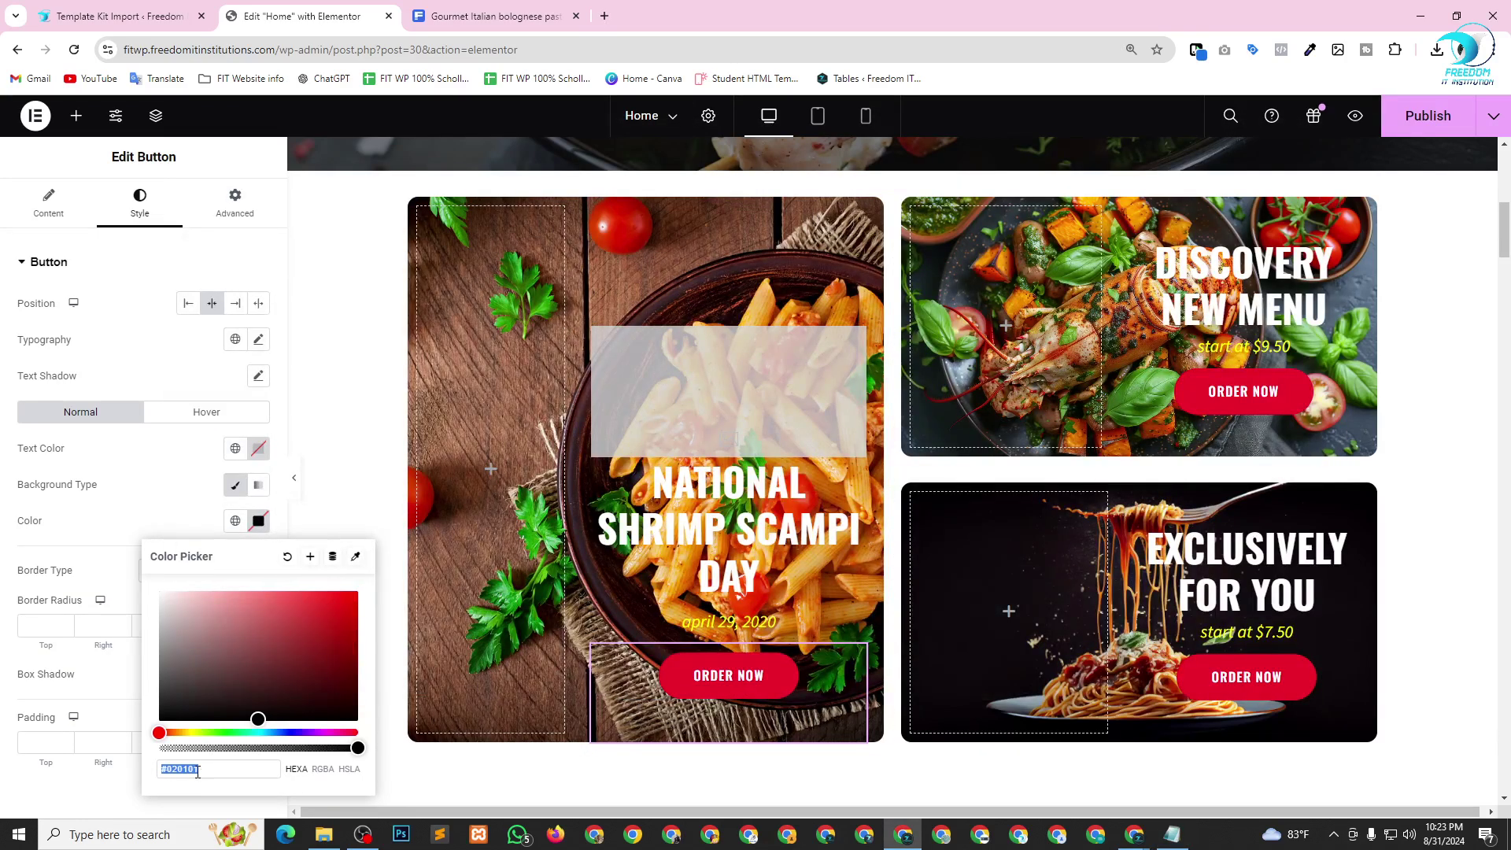
pyautogui.hotkey('ctrl', 'v')
pyautogui.click(152, 516)
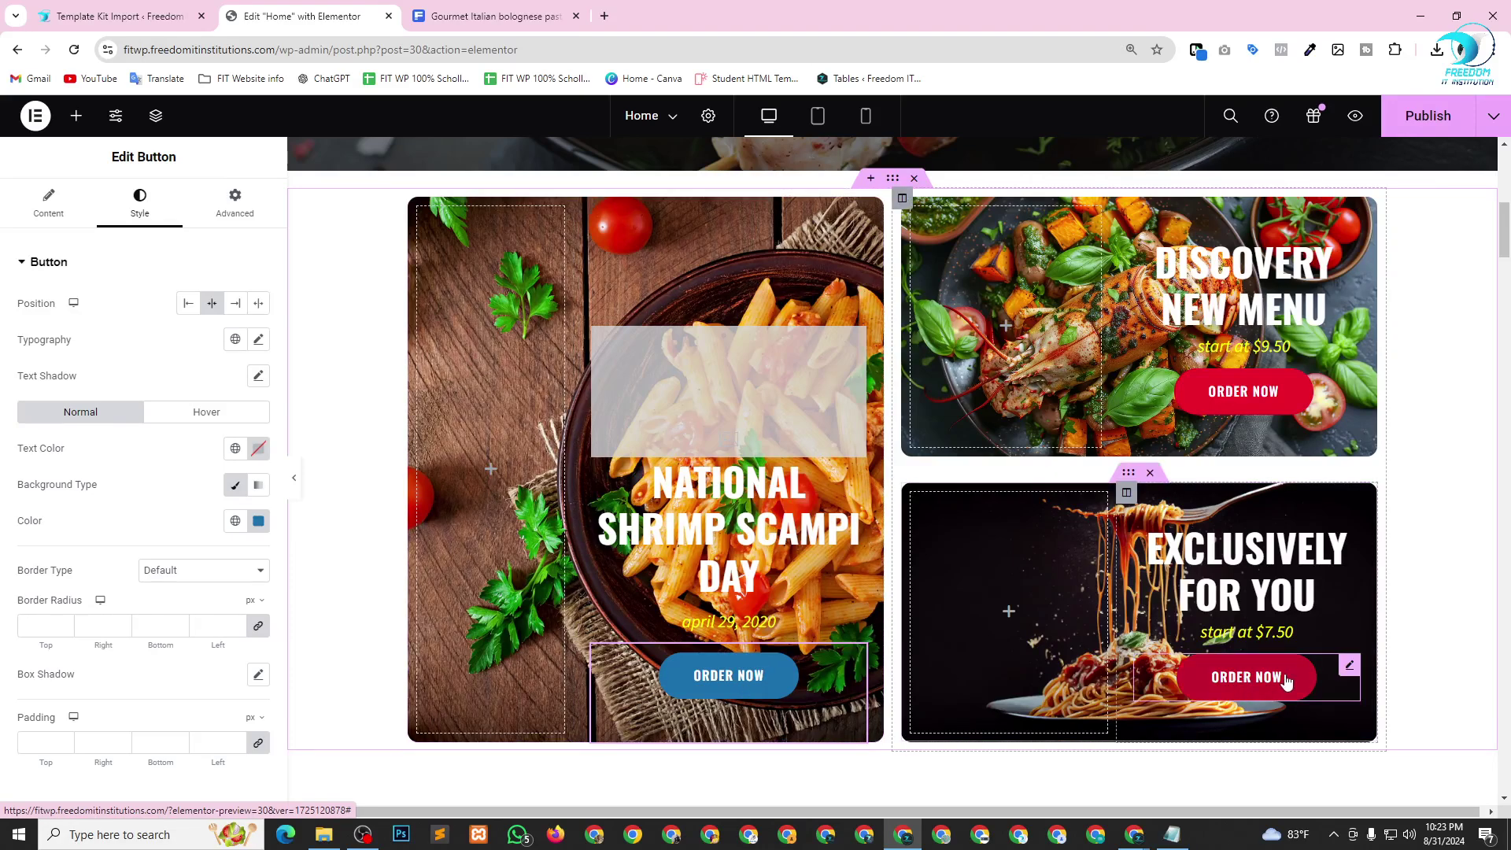
# Set the Exclusively For You card's Order Now button background color to #1B71AD.
pyautogui.click(1351, 666)
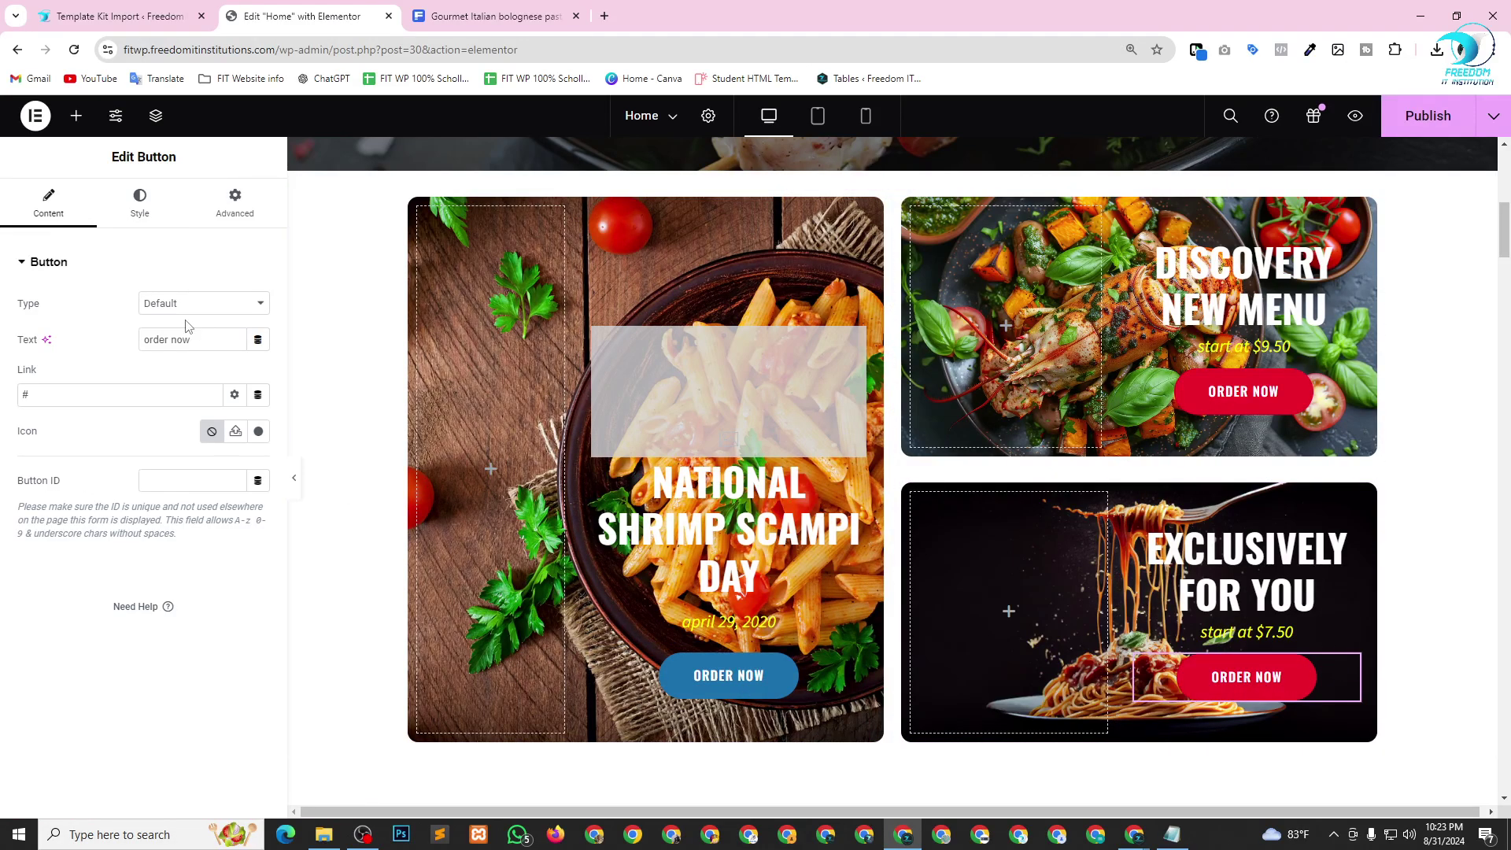
pyautogui.click(141, 203)
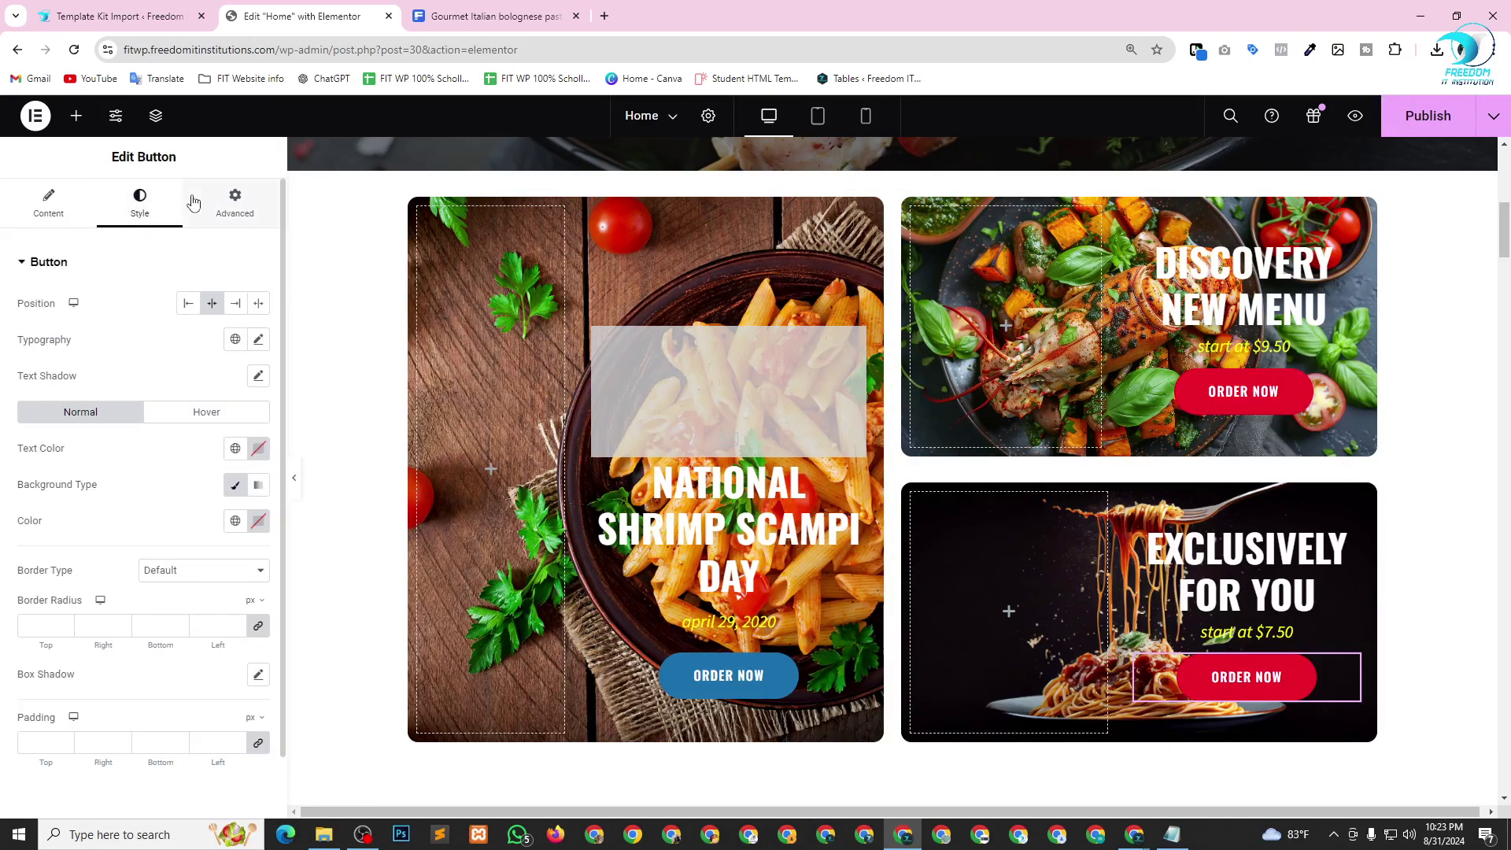
pyautogui.click(258, 521)
pyautogui.hotkey('ctrl', 'v')
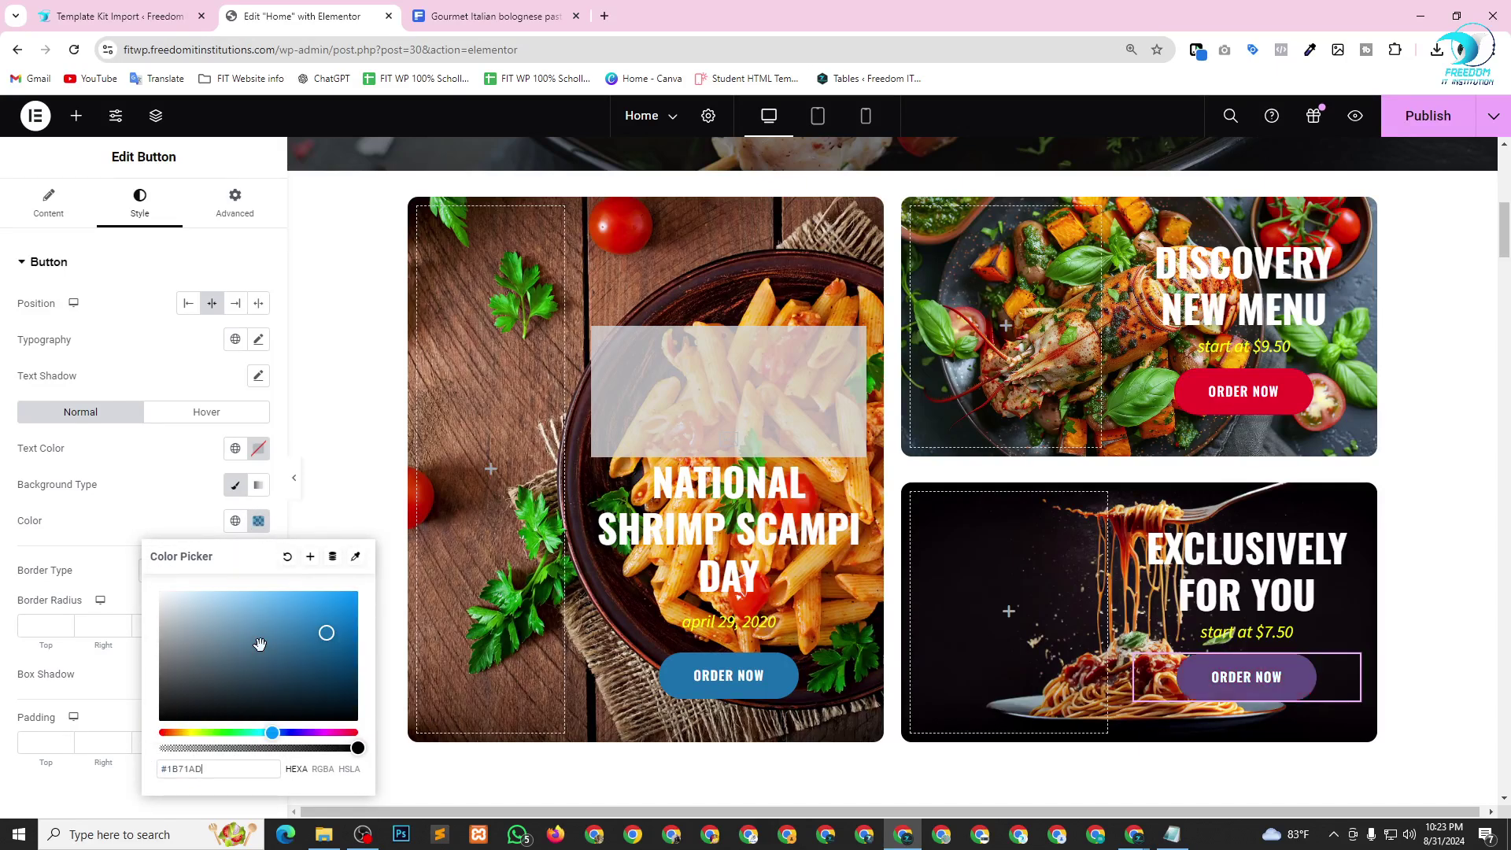
# Set the Discovery New Menu card's Order Now button background color to #1B71AD and publish the page.
pyautogui.click(1313, 406)
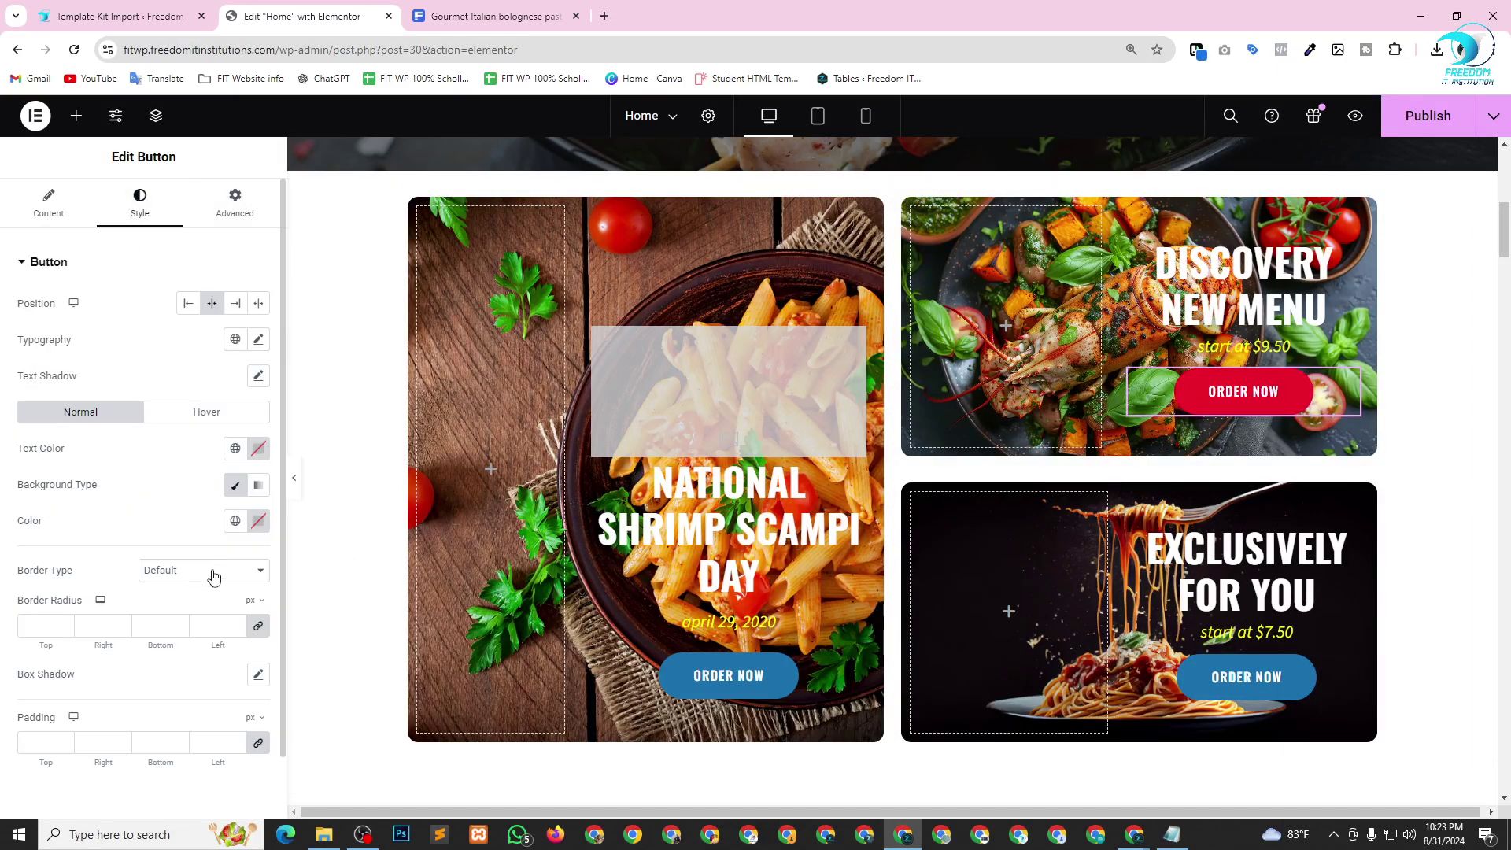
pyautogui.click(259, 521)
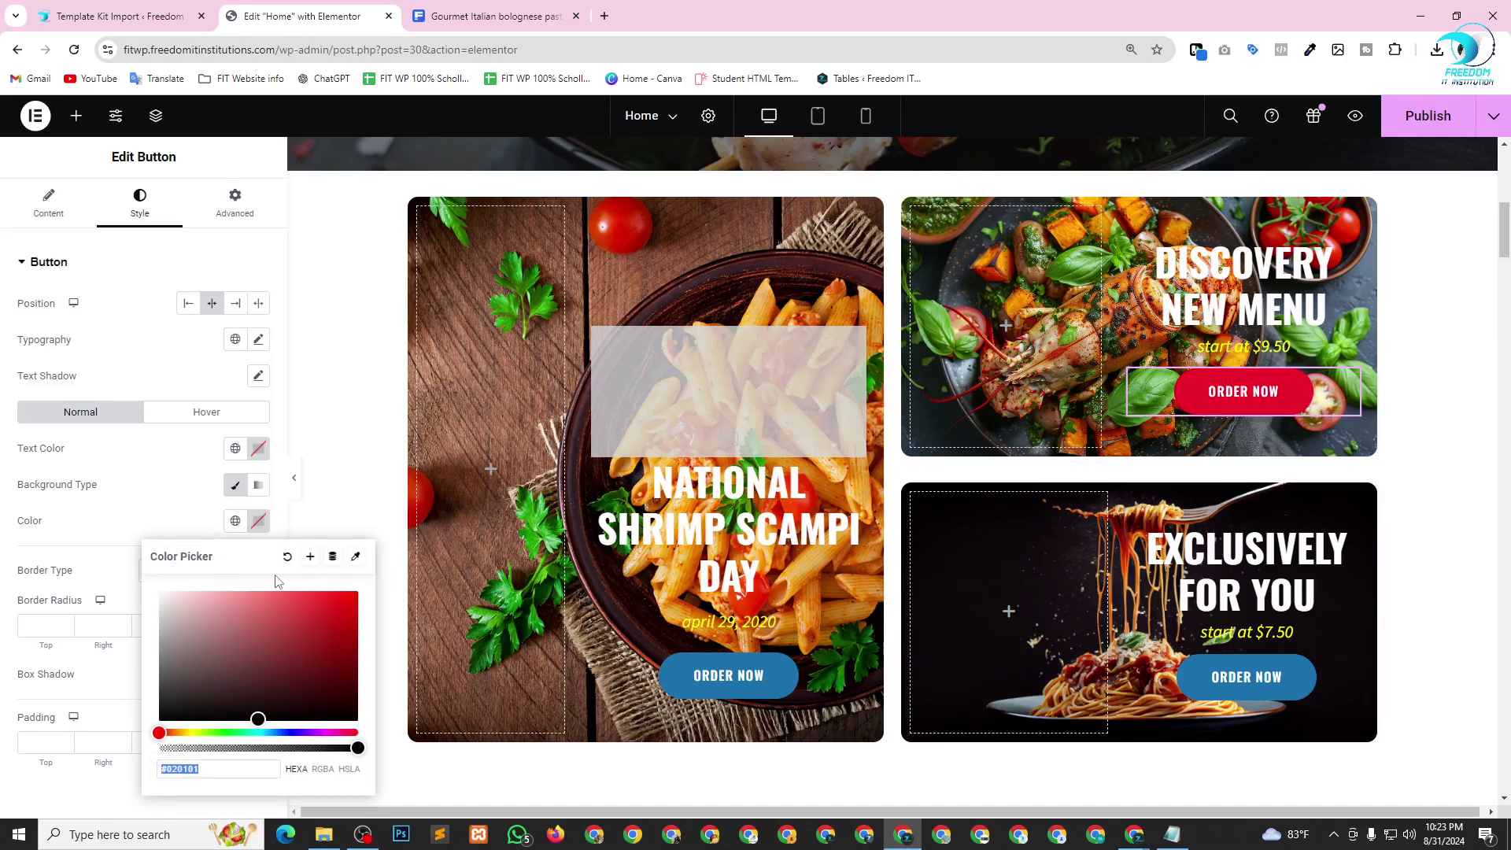
pyautogui.write('#1B71AD')
pyautogui.click(160, 496)
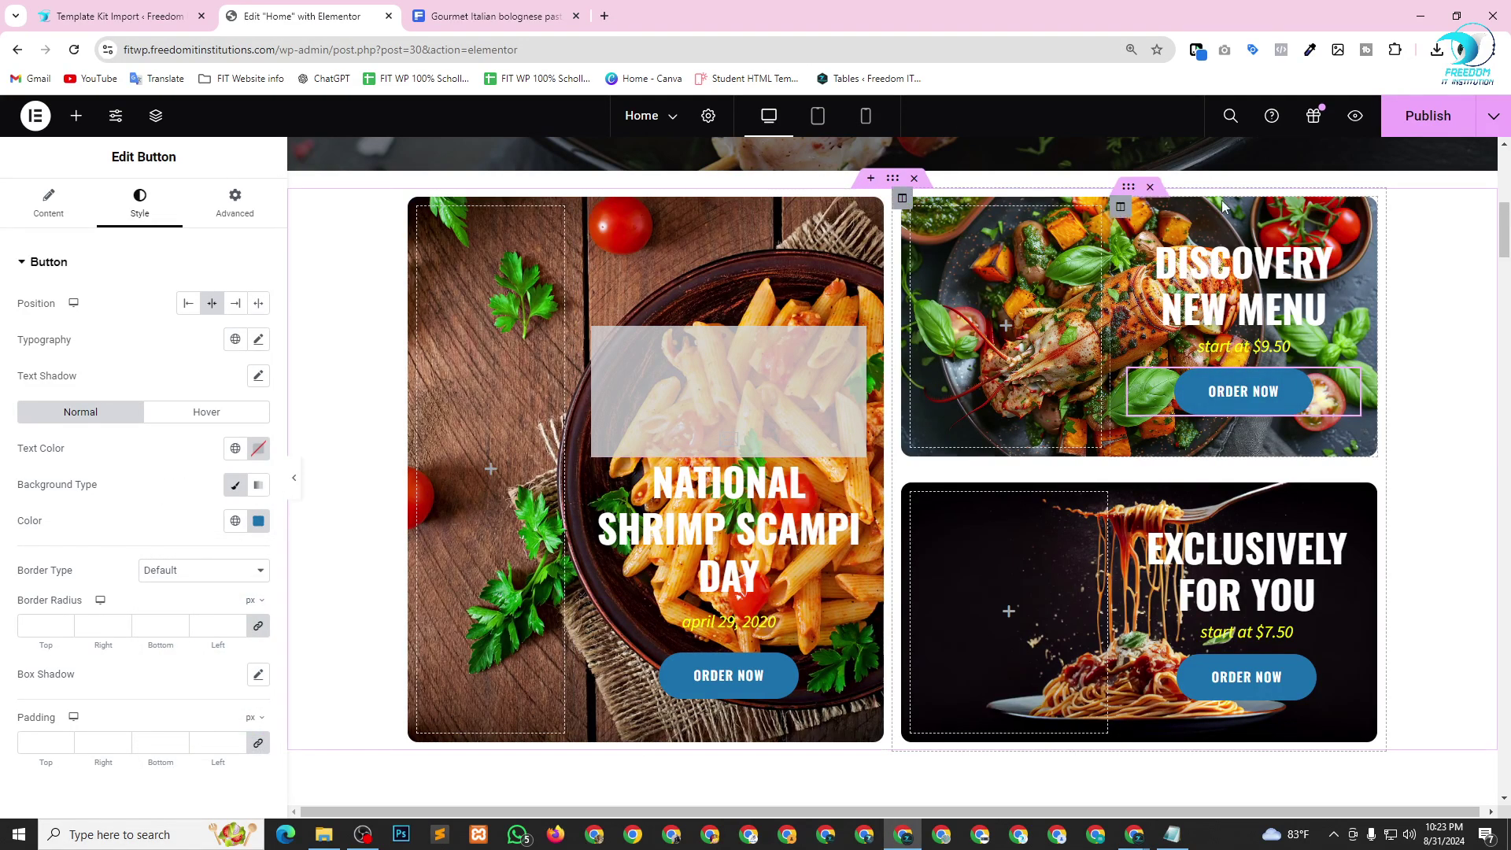
pyautogui.click(1392, 132)
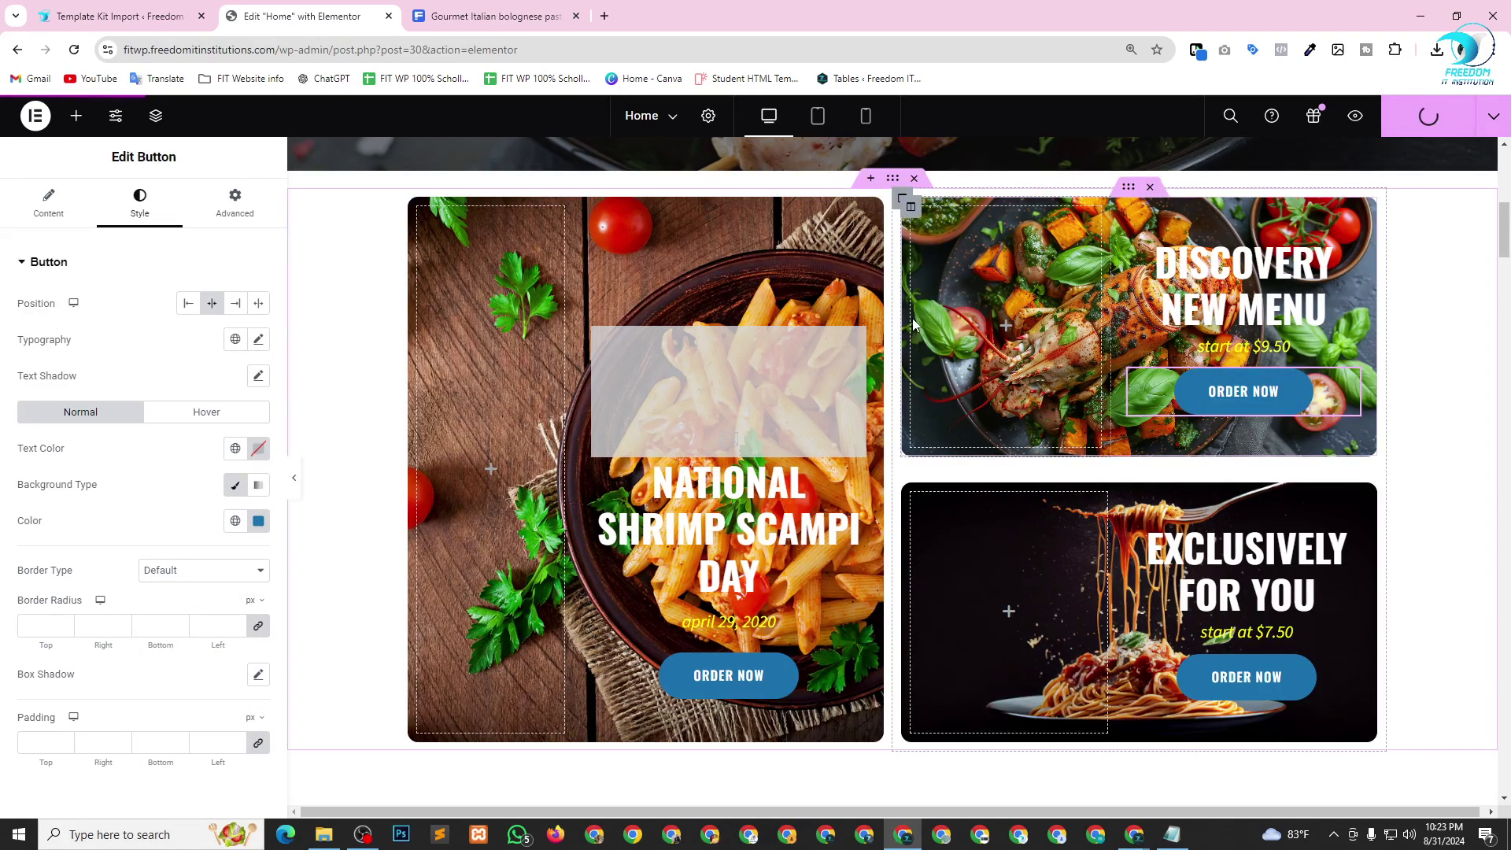
# Copy the heading text "Dorado with vegetables" from the first card in the Our Menu section.
pyautogui.scroll(2, 1402, 493)
pyautogui.scroll(7, 1402, 494)
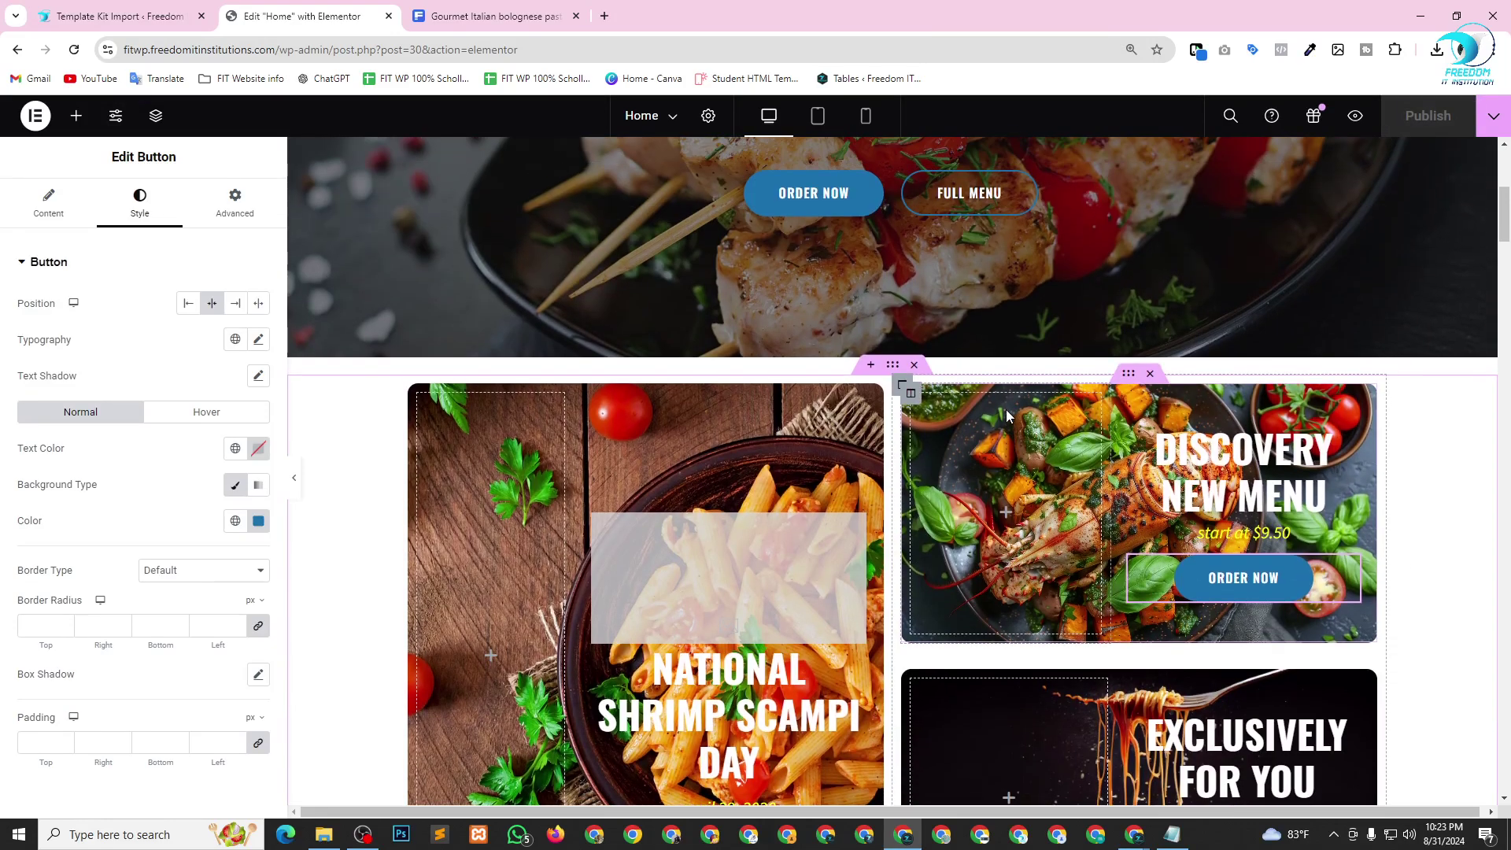
pyautogui.scroll(-18, 1036, 314)
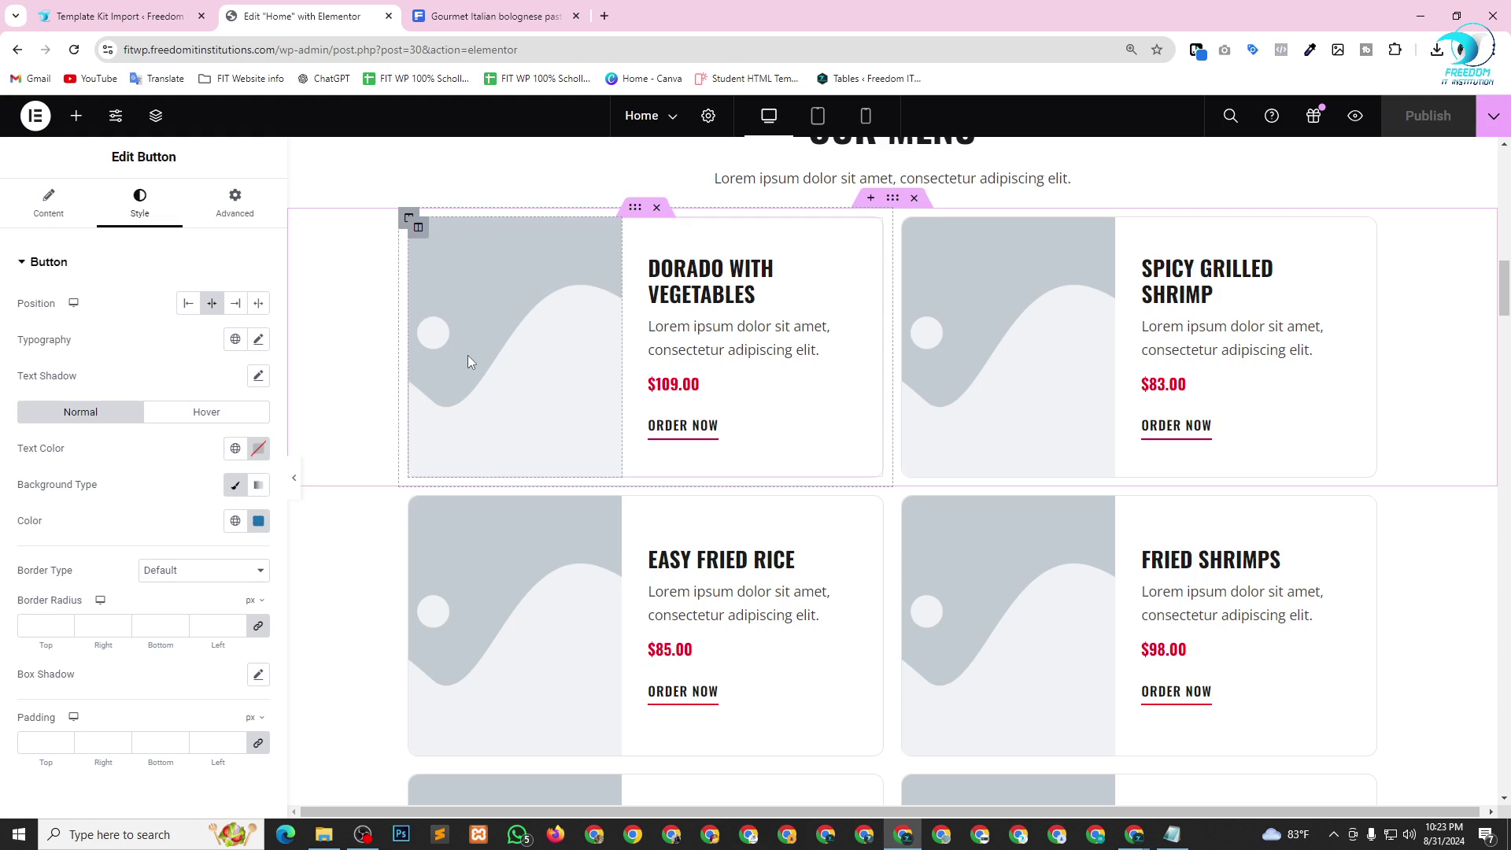
pyautogui.scroll(2, 776, 401)
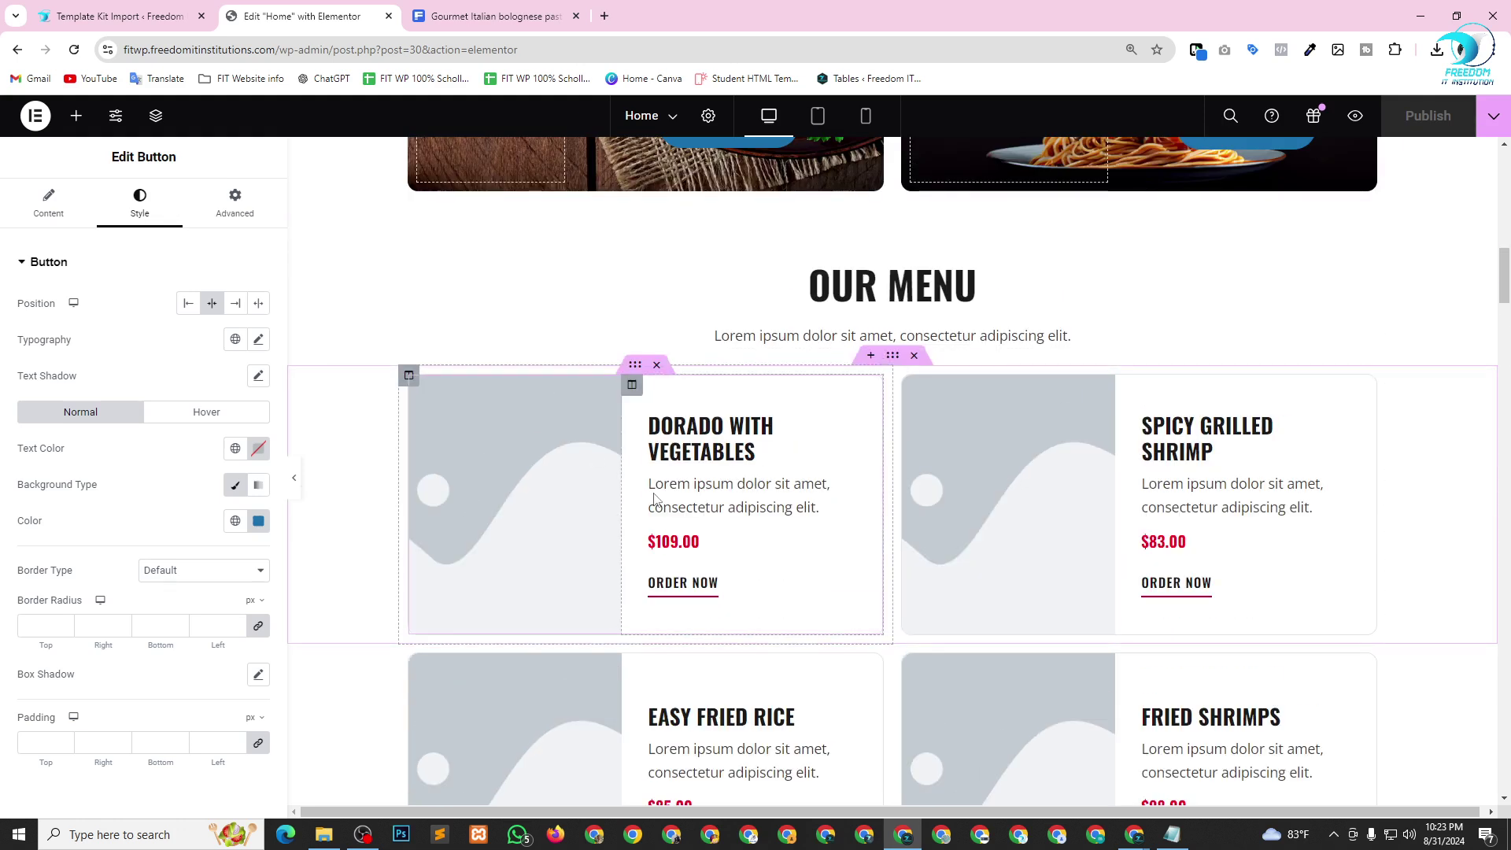
pyautogui.click(696, 436)
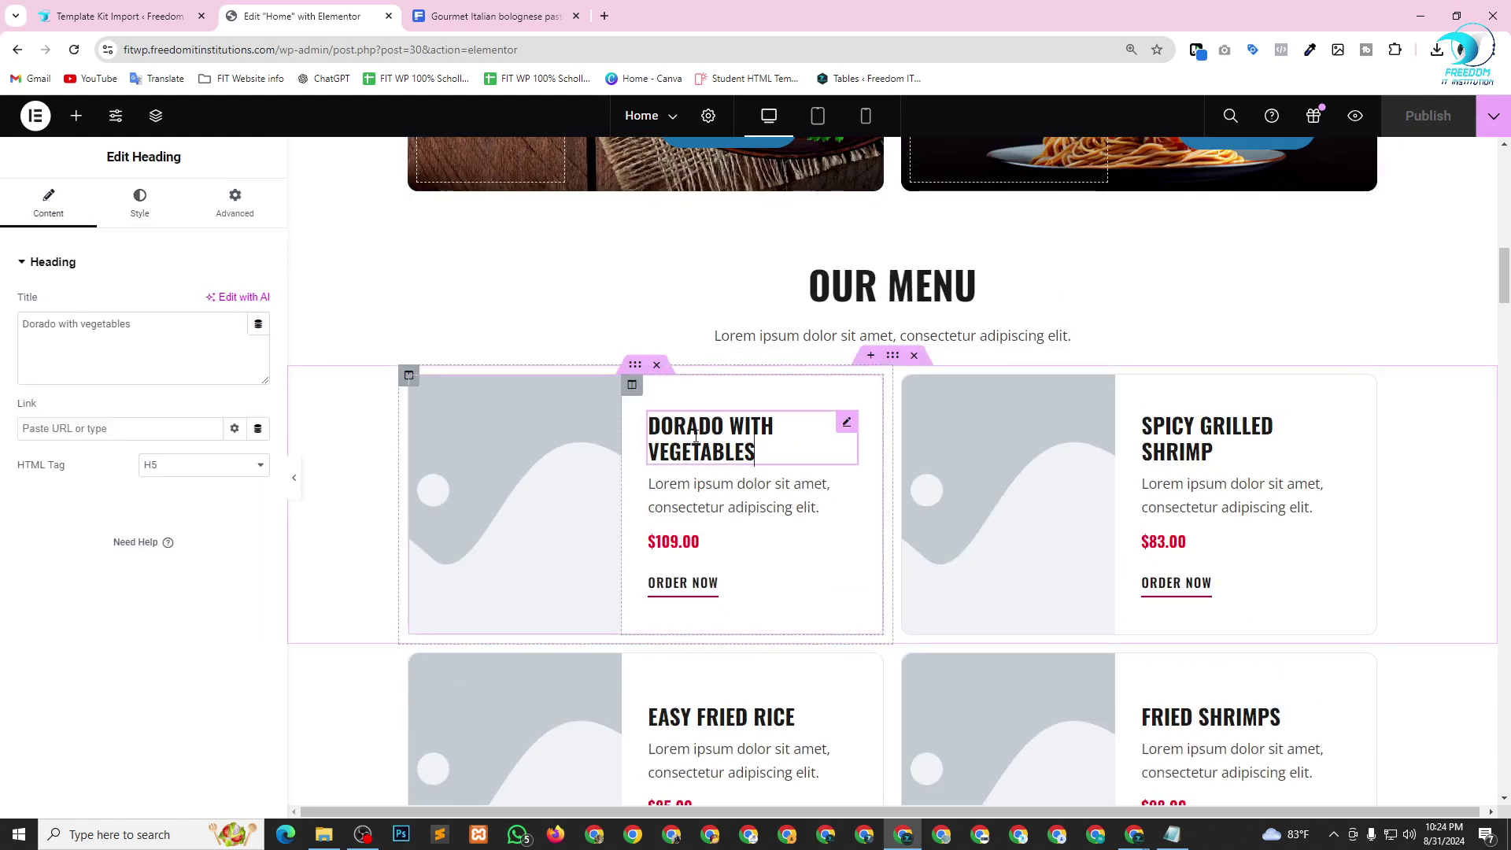
pyautogui.doubleClick(720, 445)
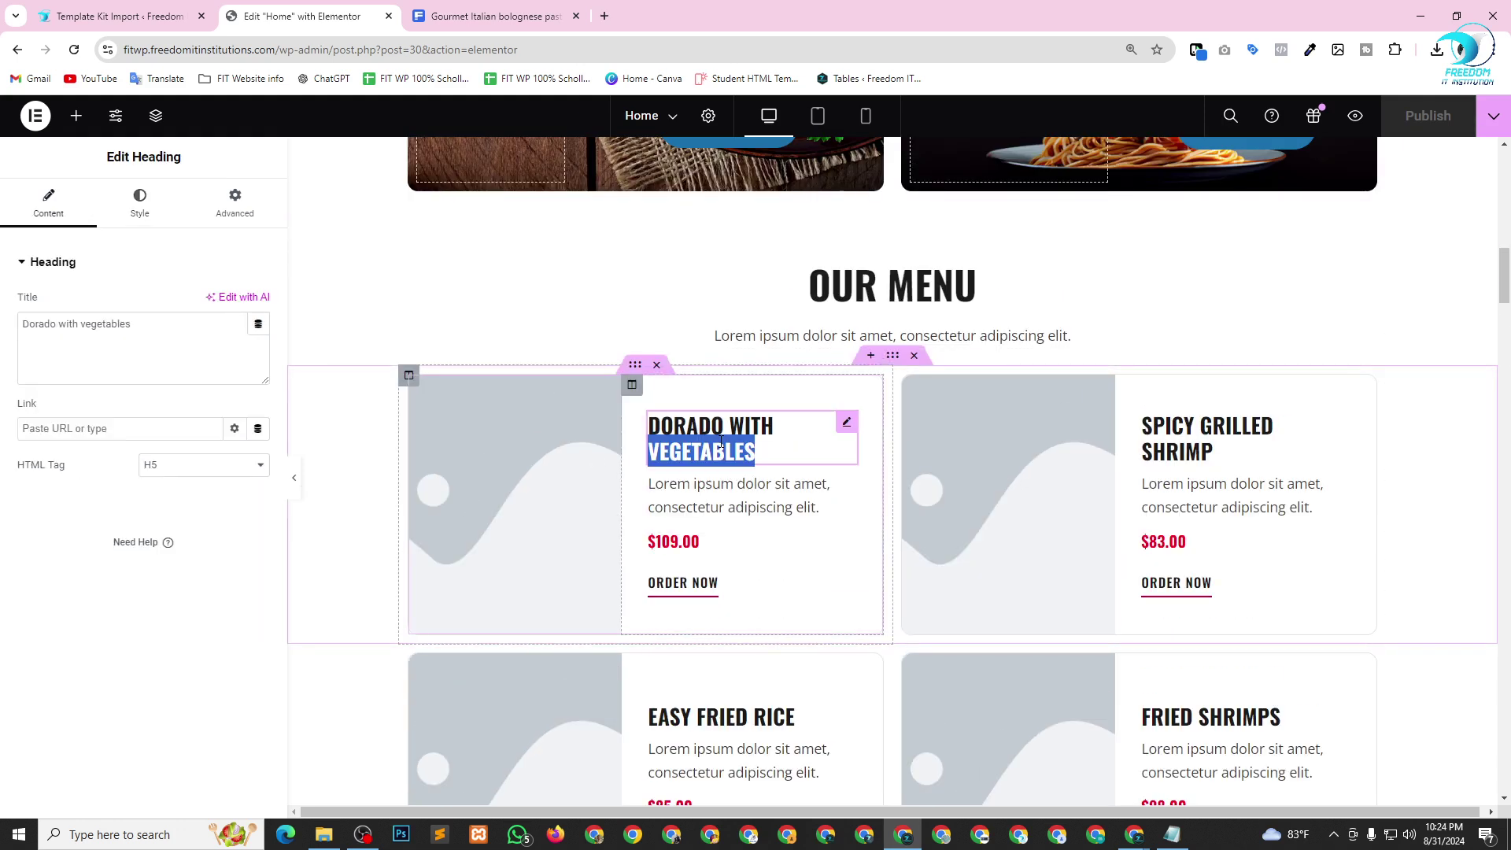
pyautogui.click(768, 455)
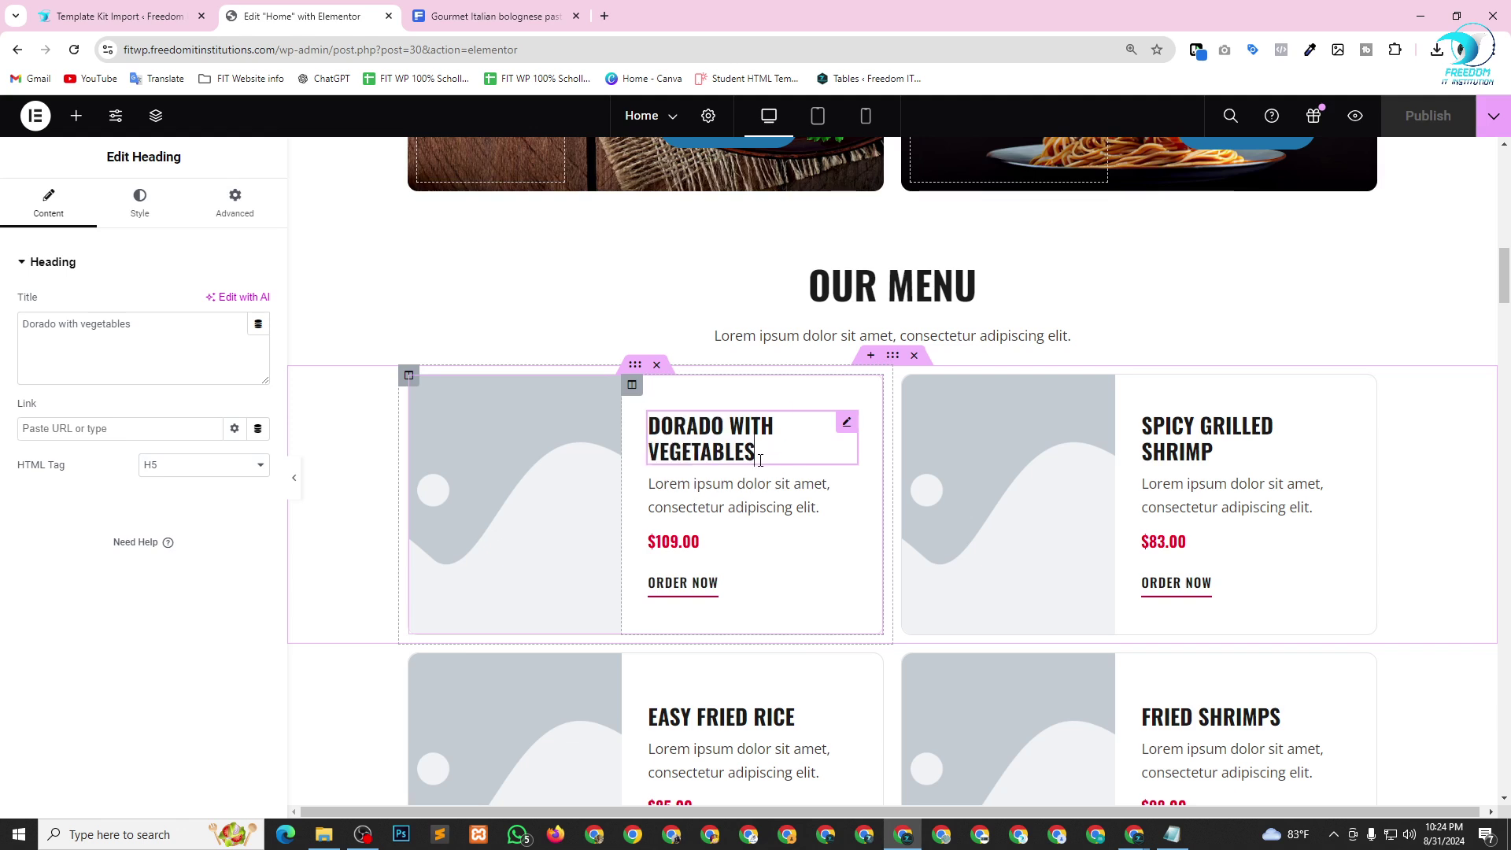
pyautogui.tripleClick(761, 460)
# Switch to Freepik, close the bolognese pasta image, search for "Dorado with vegetables" and dismiss the advertising pop-up window.
pyautogui.click(474, 6)
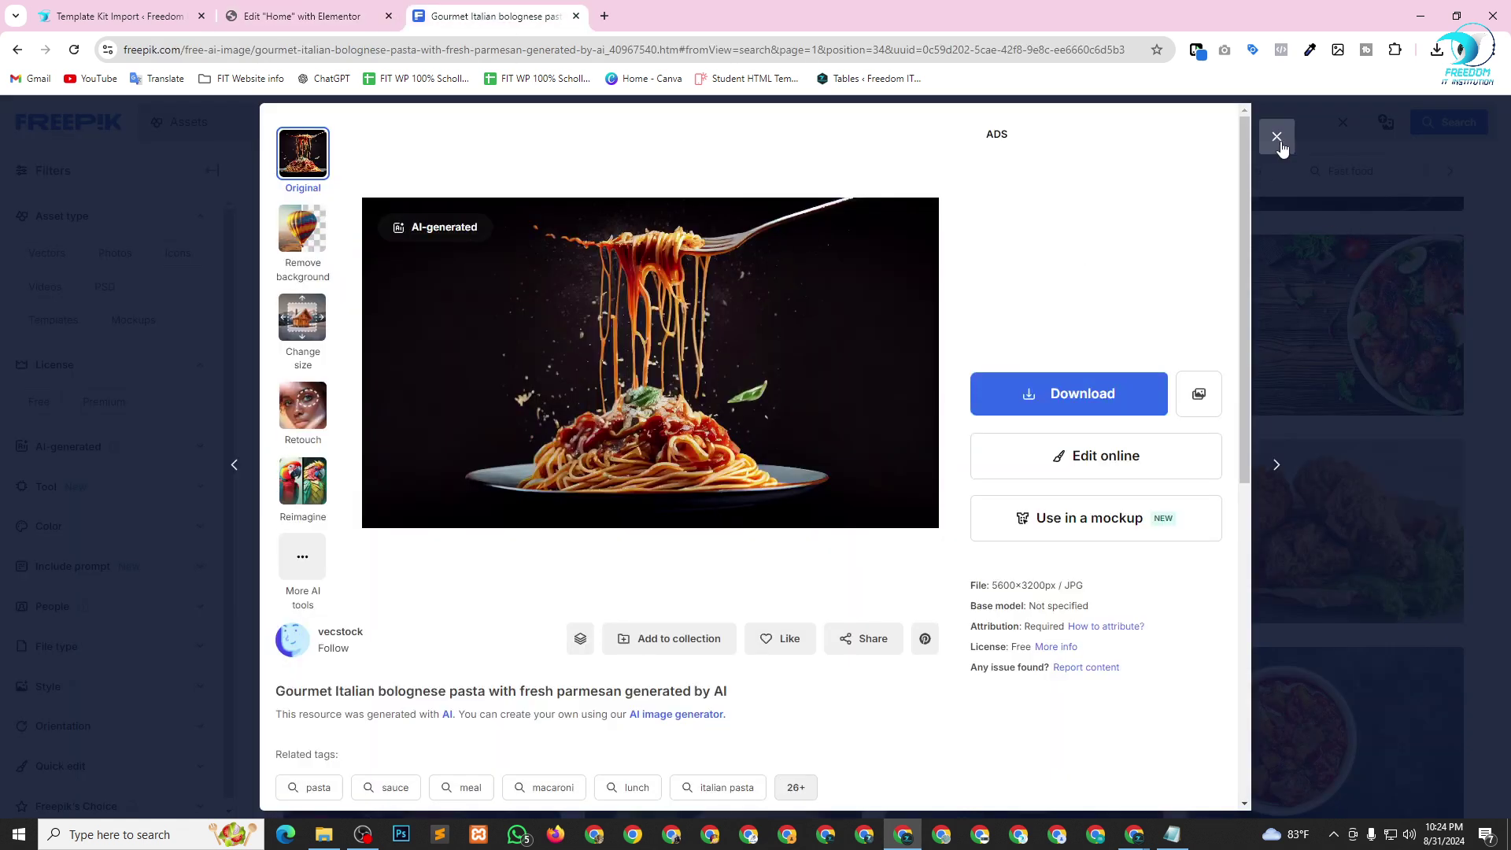
pyautogui.click(1279, 144)
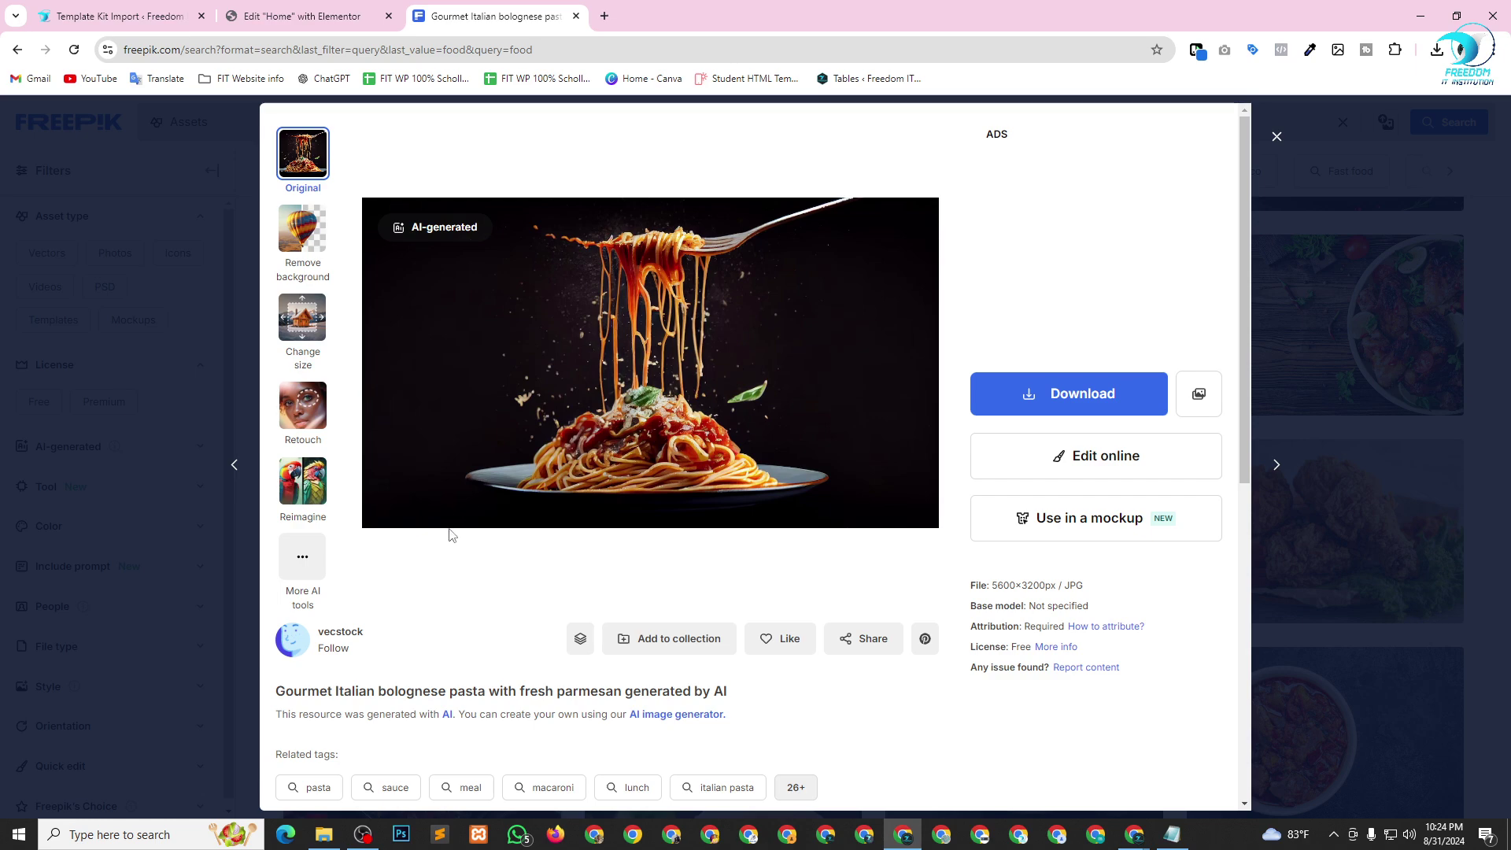
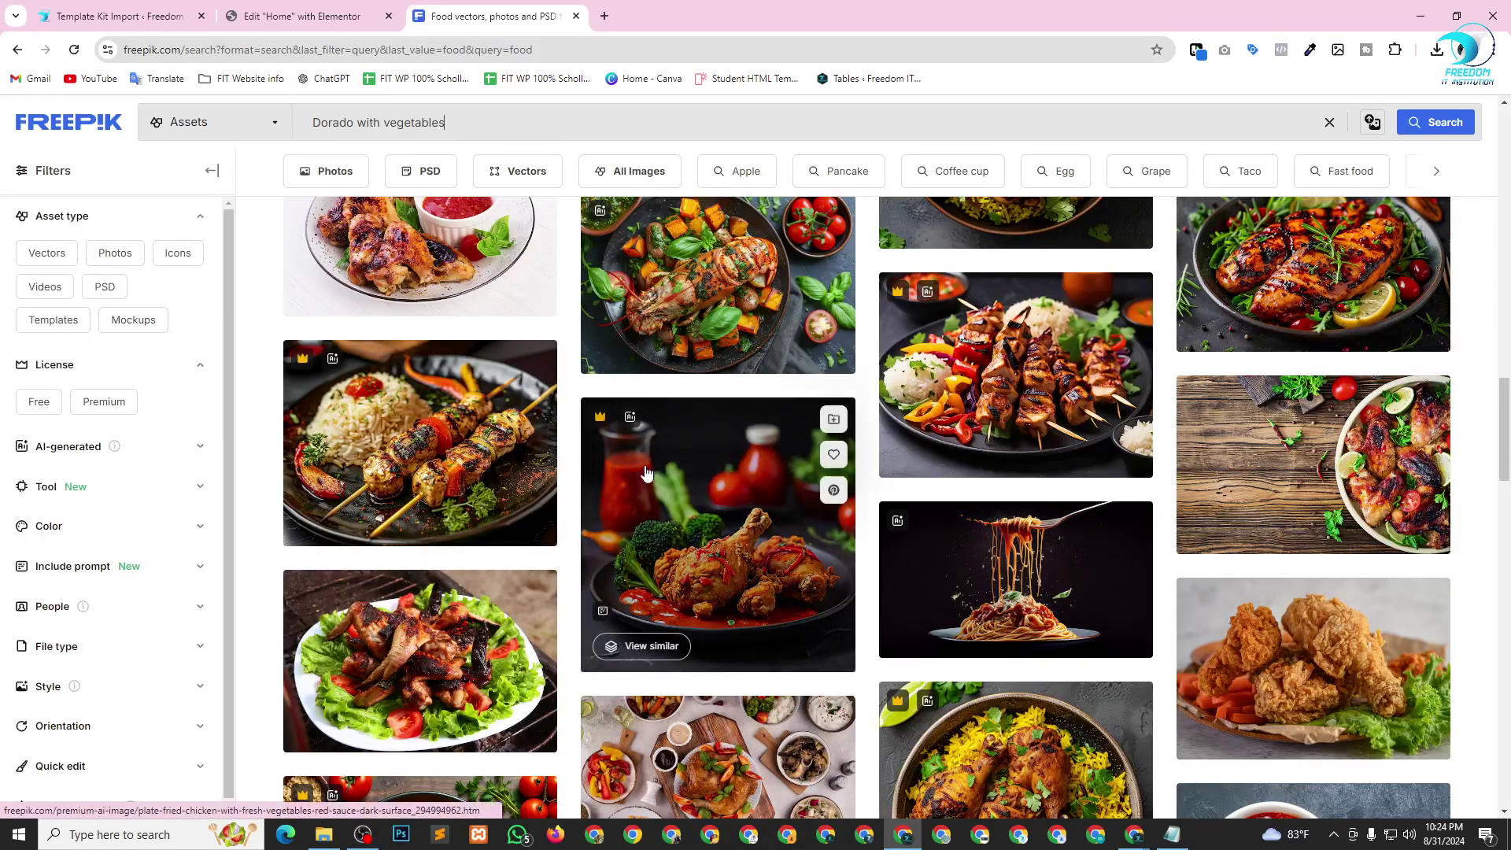
pyautogui.click(1439, 126)
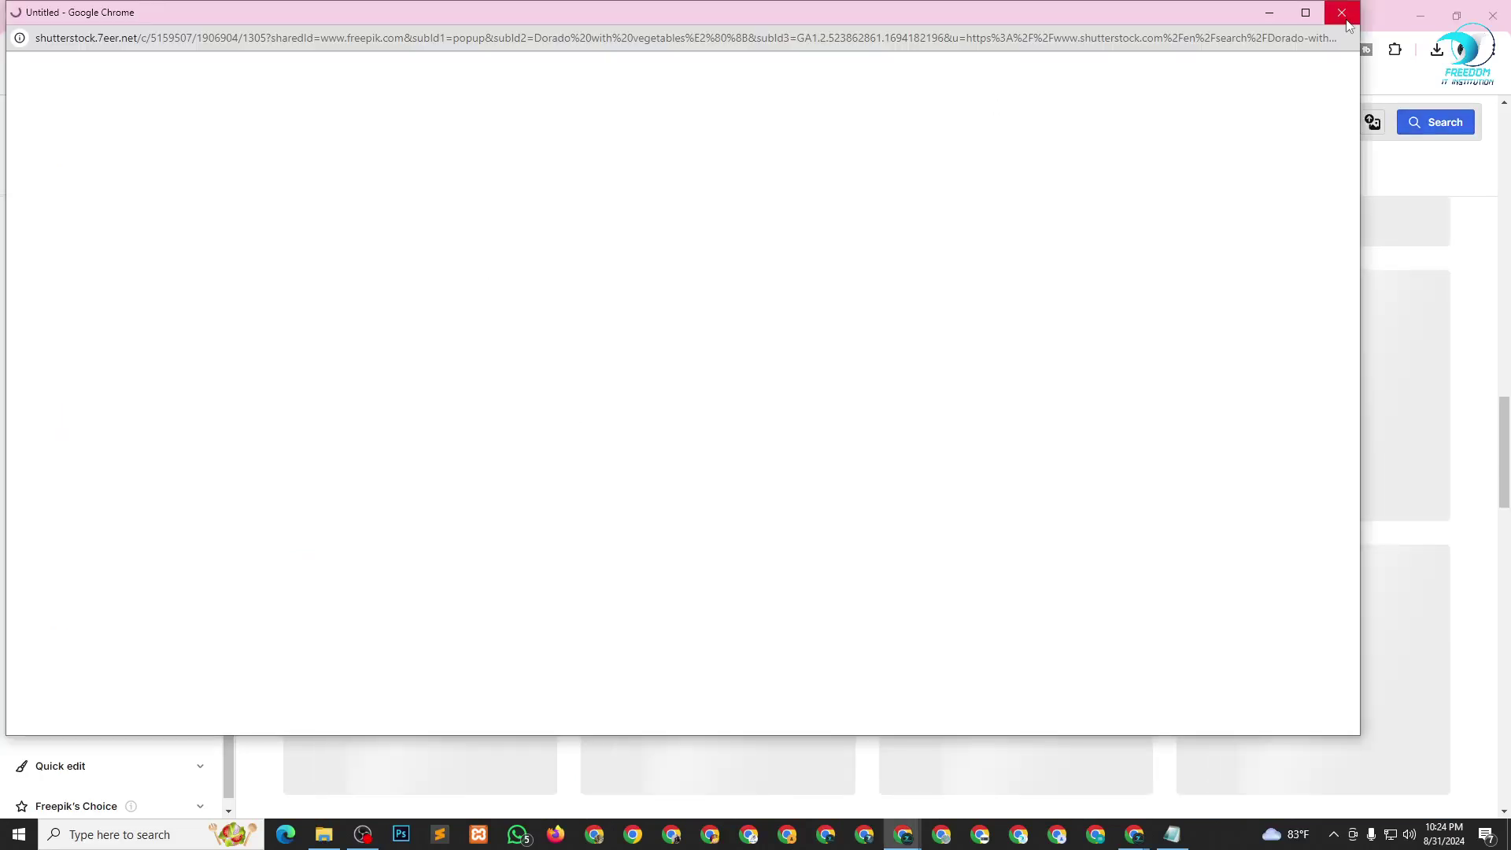
pyautogui.click(1342, 14)
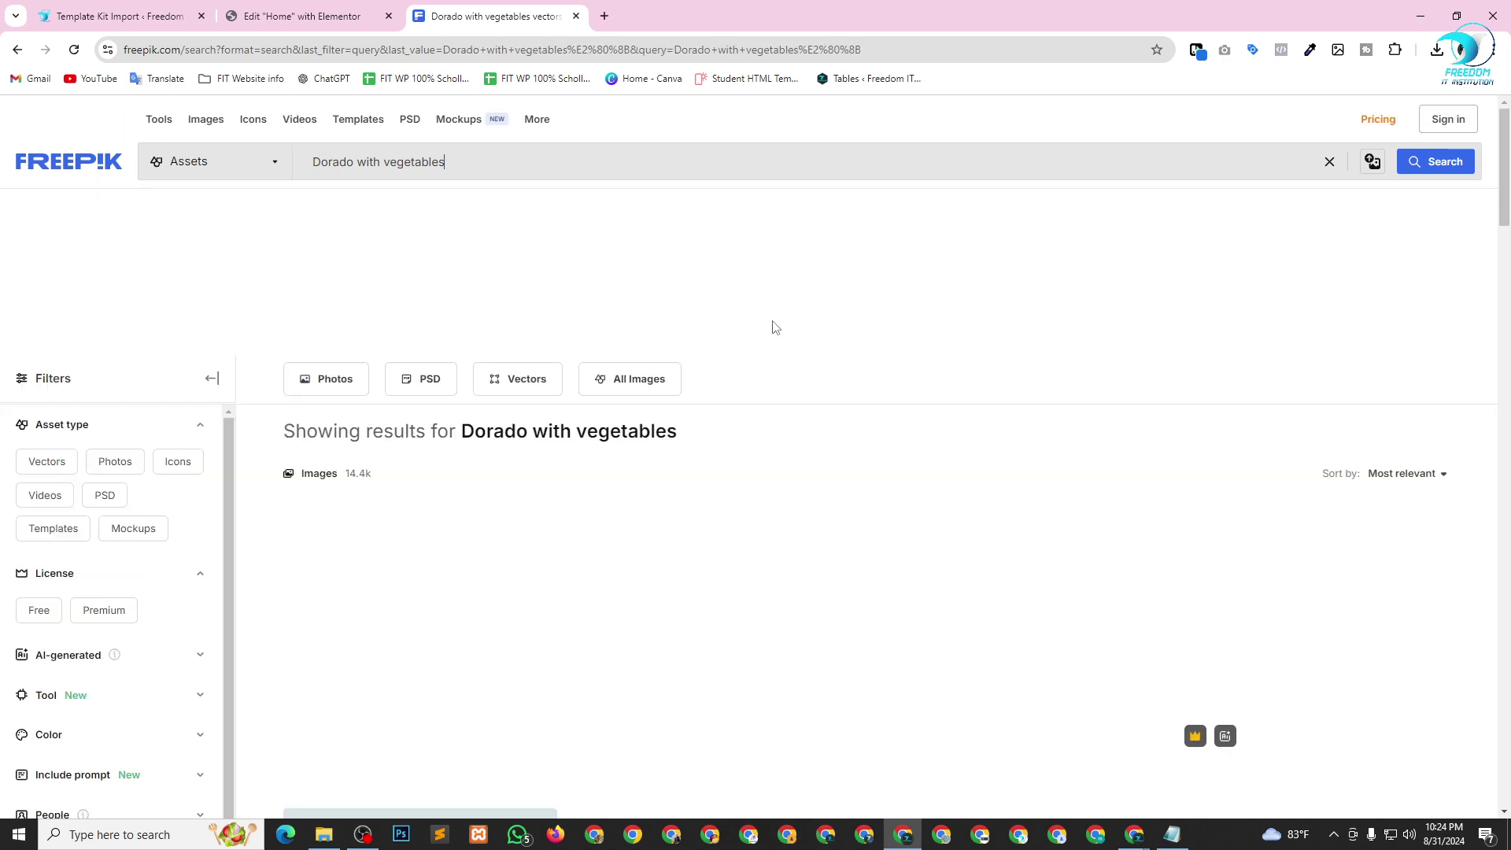
# Filter the "Dorado with vegetables" results to the Free license and browse them for a suitable dish image.
pyautogui.scroll(-1, 851, 381)
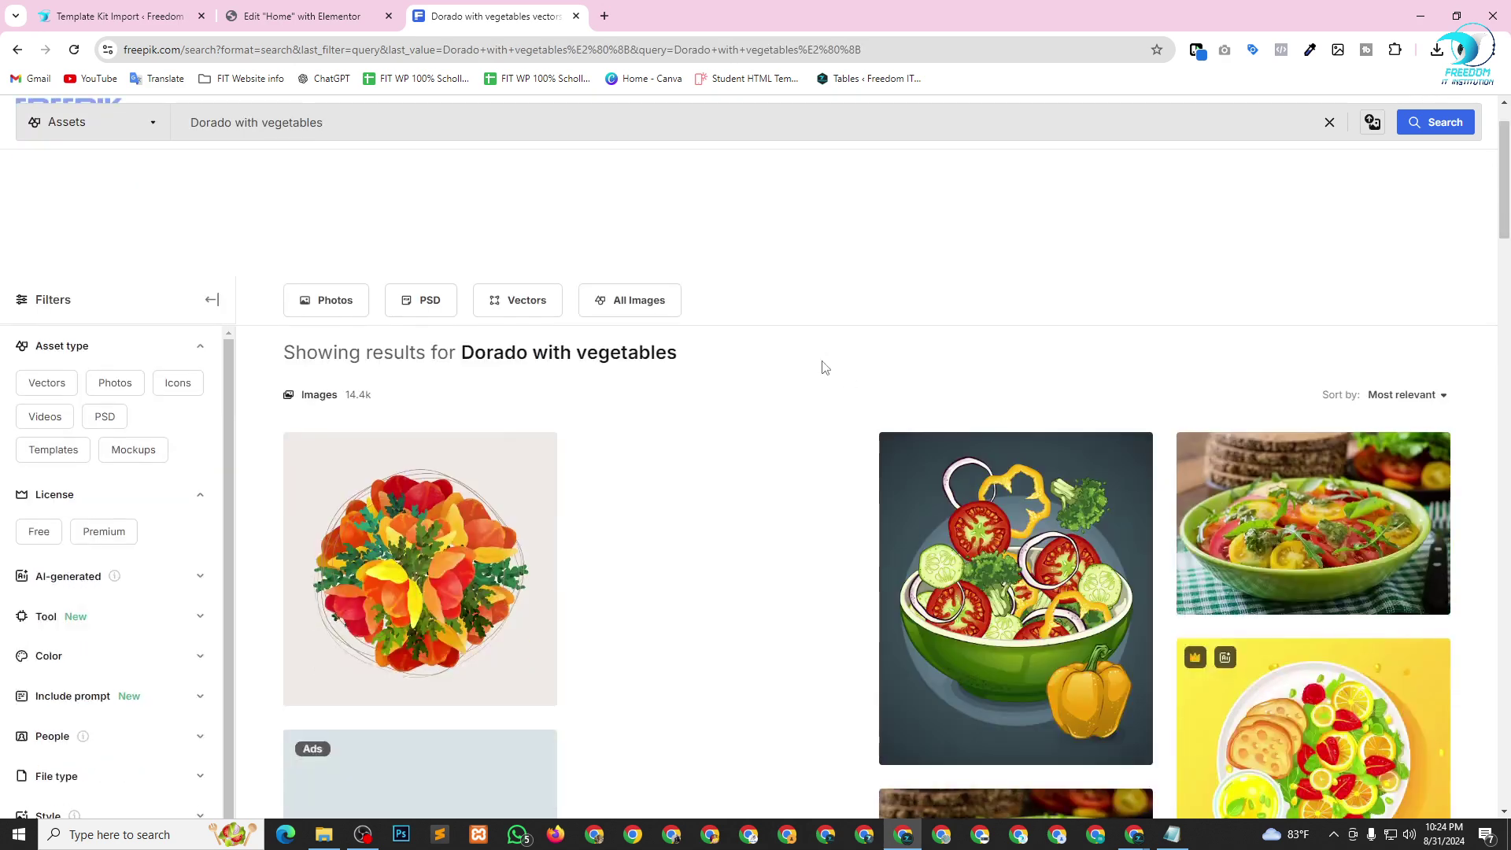
pyautogui.click(39, 535)
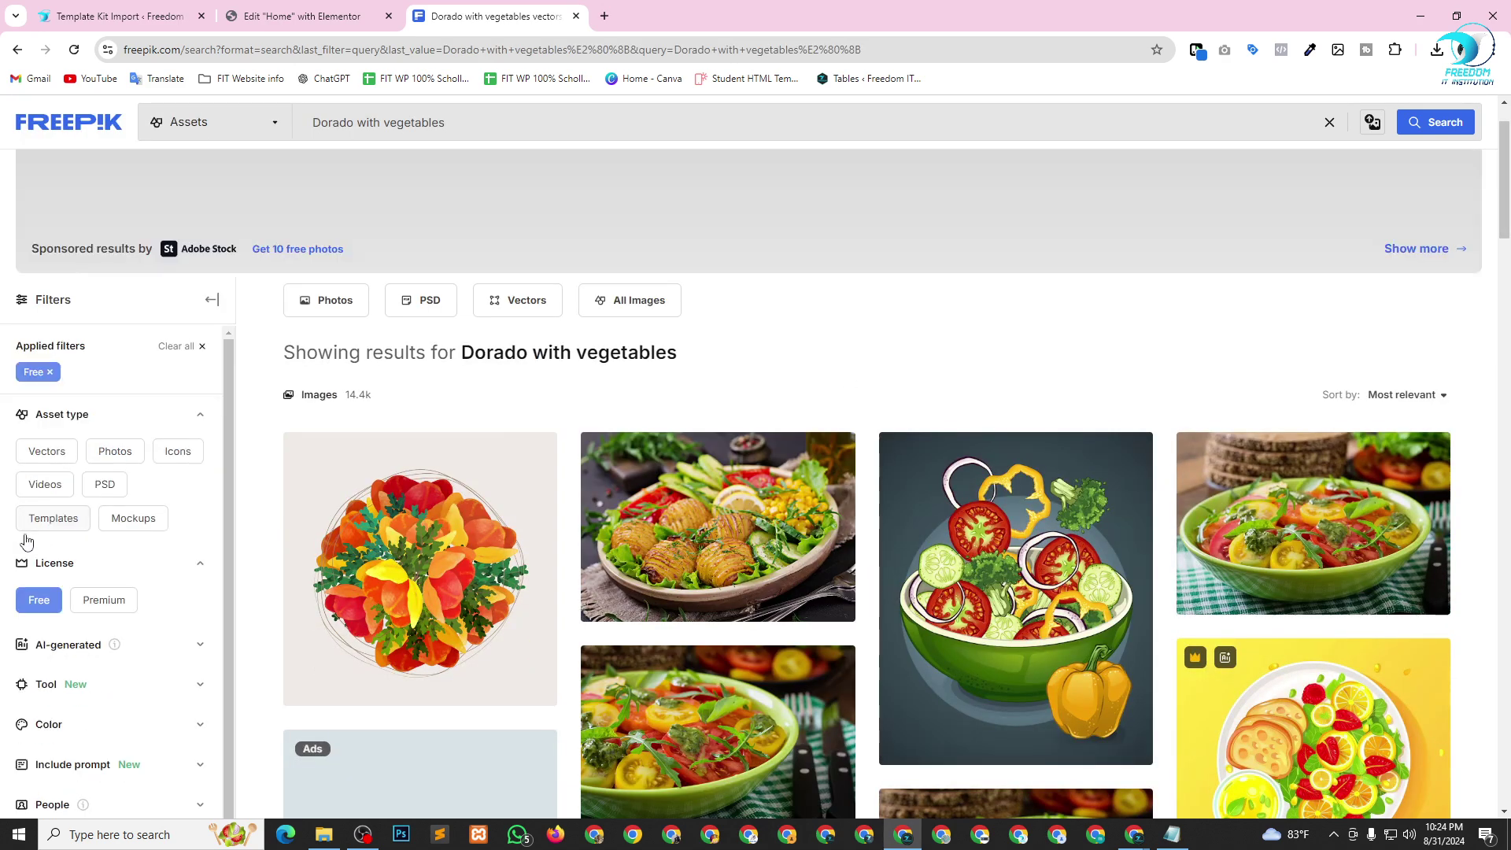
pyautogui.scroll(-4, 1397, 617)
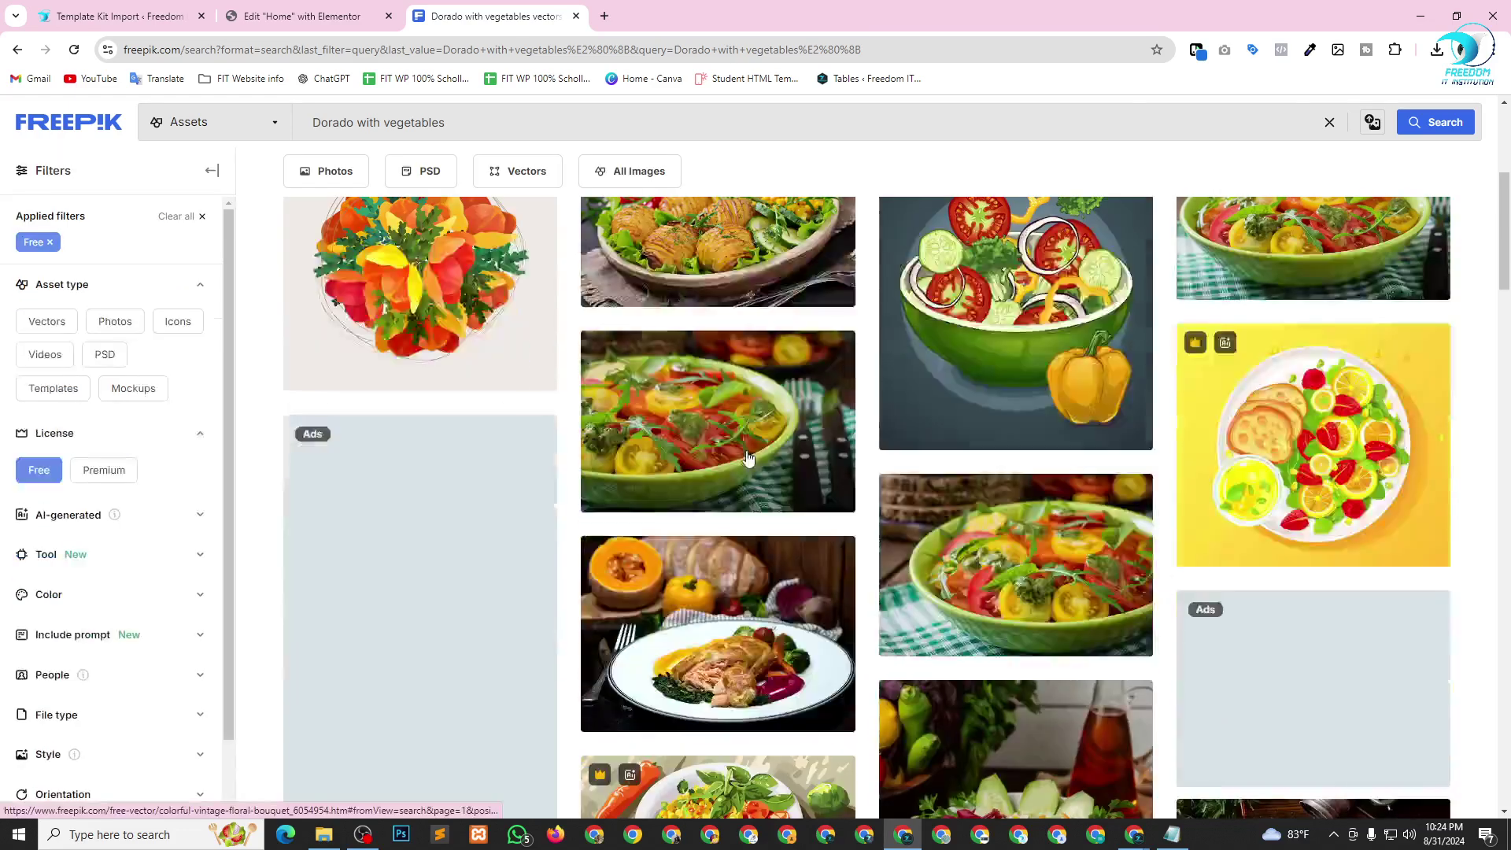
pyautogui.scroll(-3, 1104, 507)
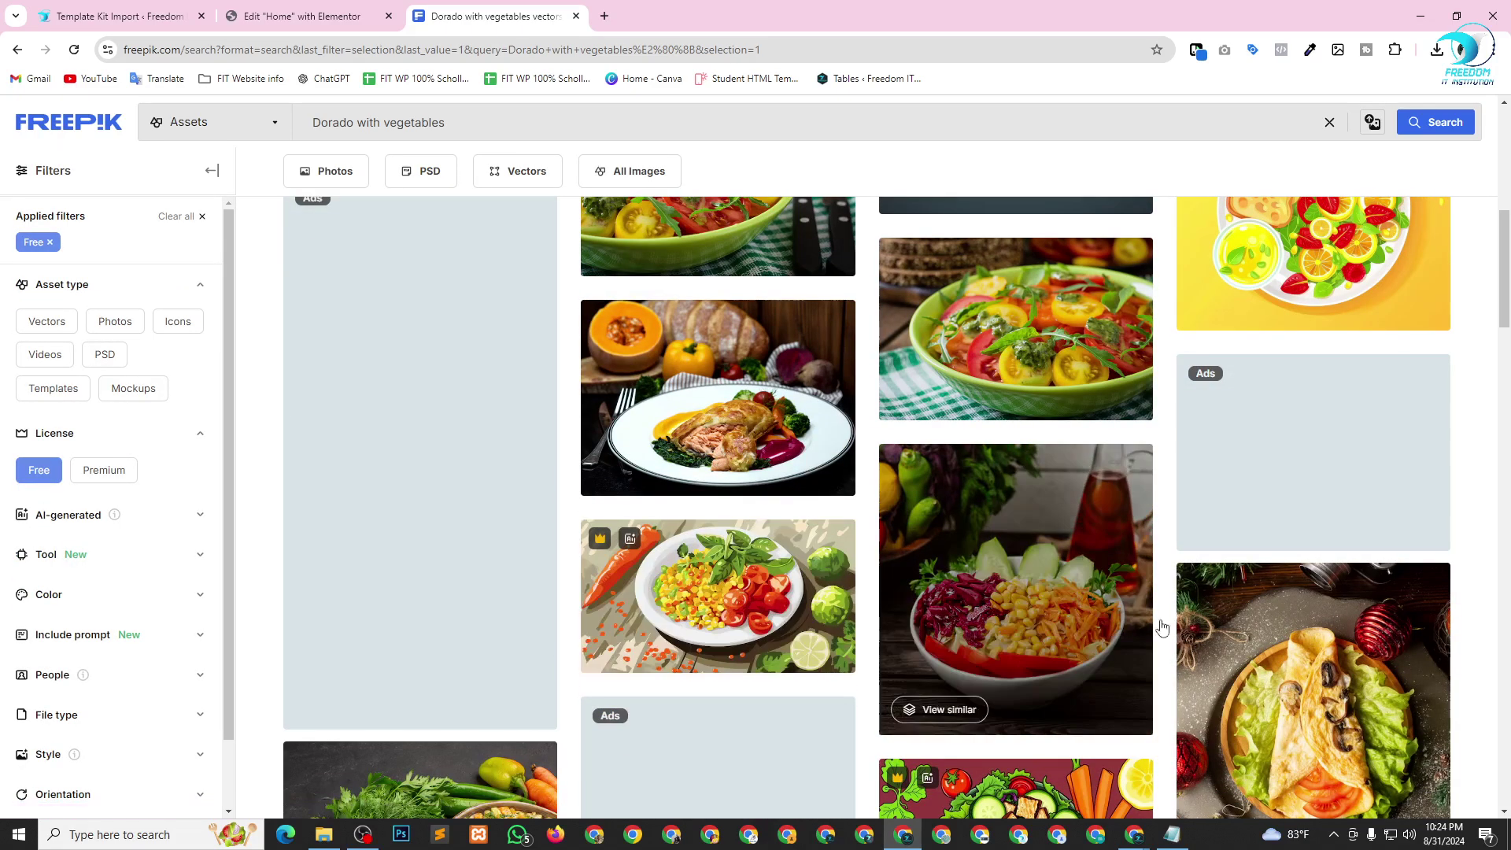
pyautogui.click(1053, 569)
pyautogui.scroll(-1, 787, 535)
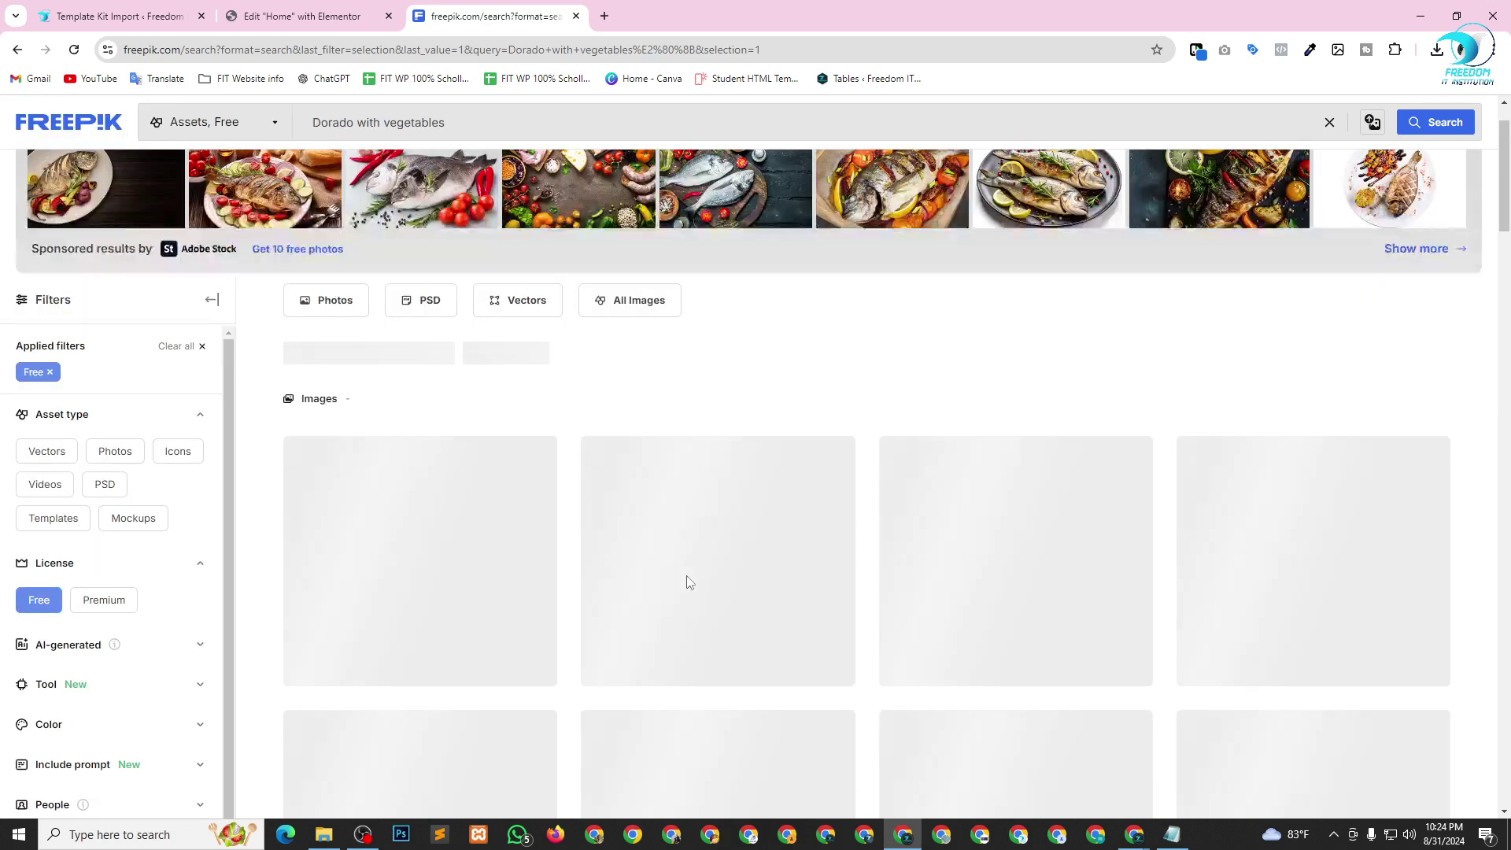
pyautogui.scroll(-3, 976, 425)
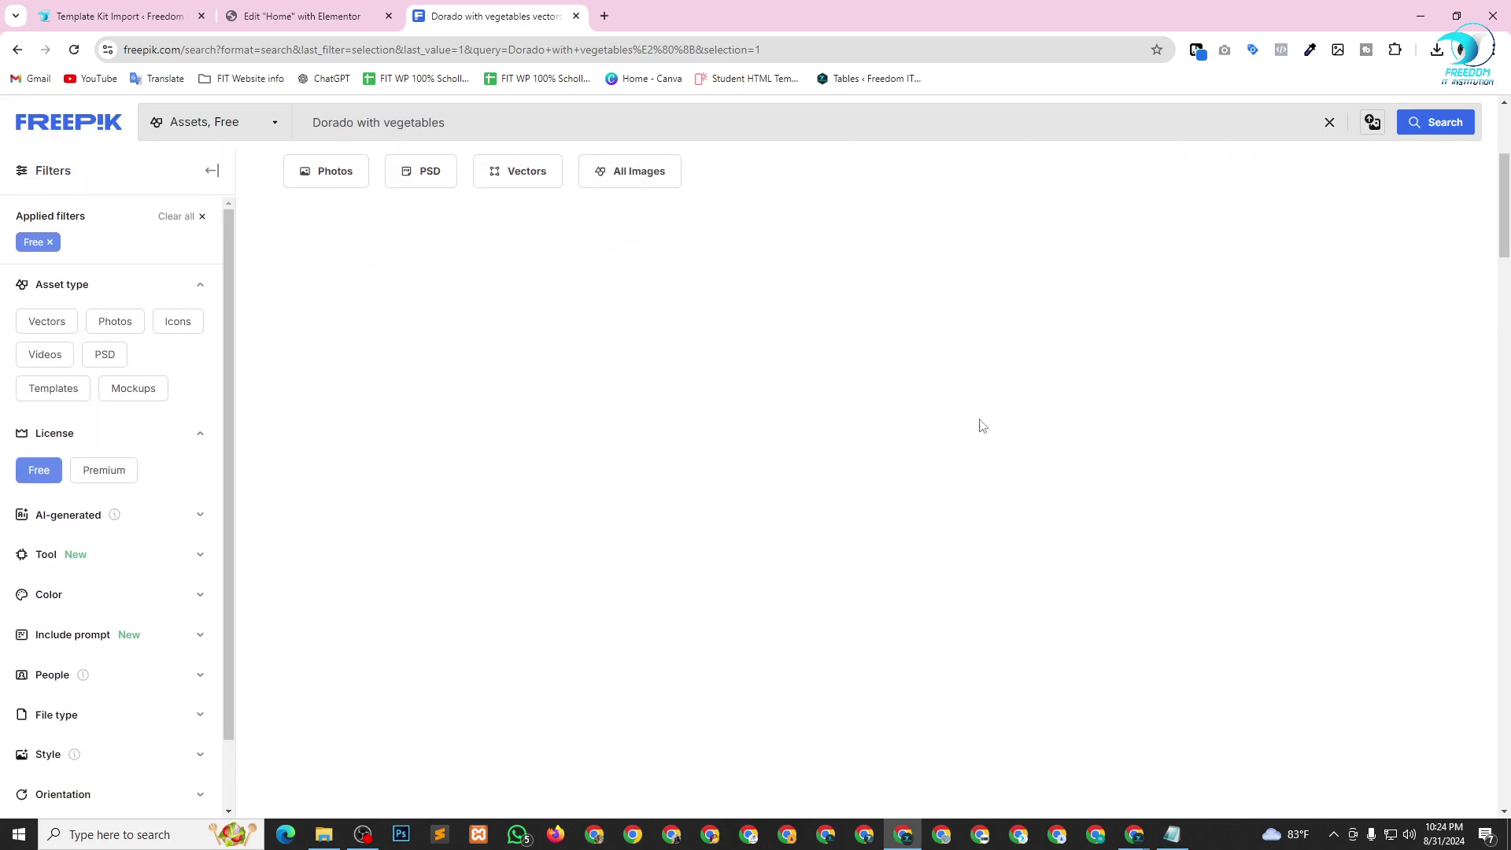
pyautogui.scroll(4, 982, 429)
# Review the Our Menu cards and their placeholder images in the Elementor editor, and return to the Freepik results.
pyautogui.click(292, 12)
pyautogui.scroll(-9, 988, 506)
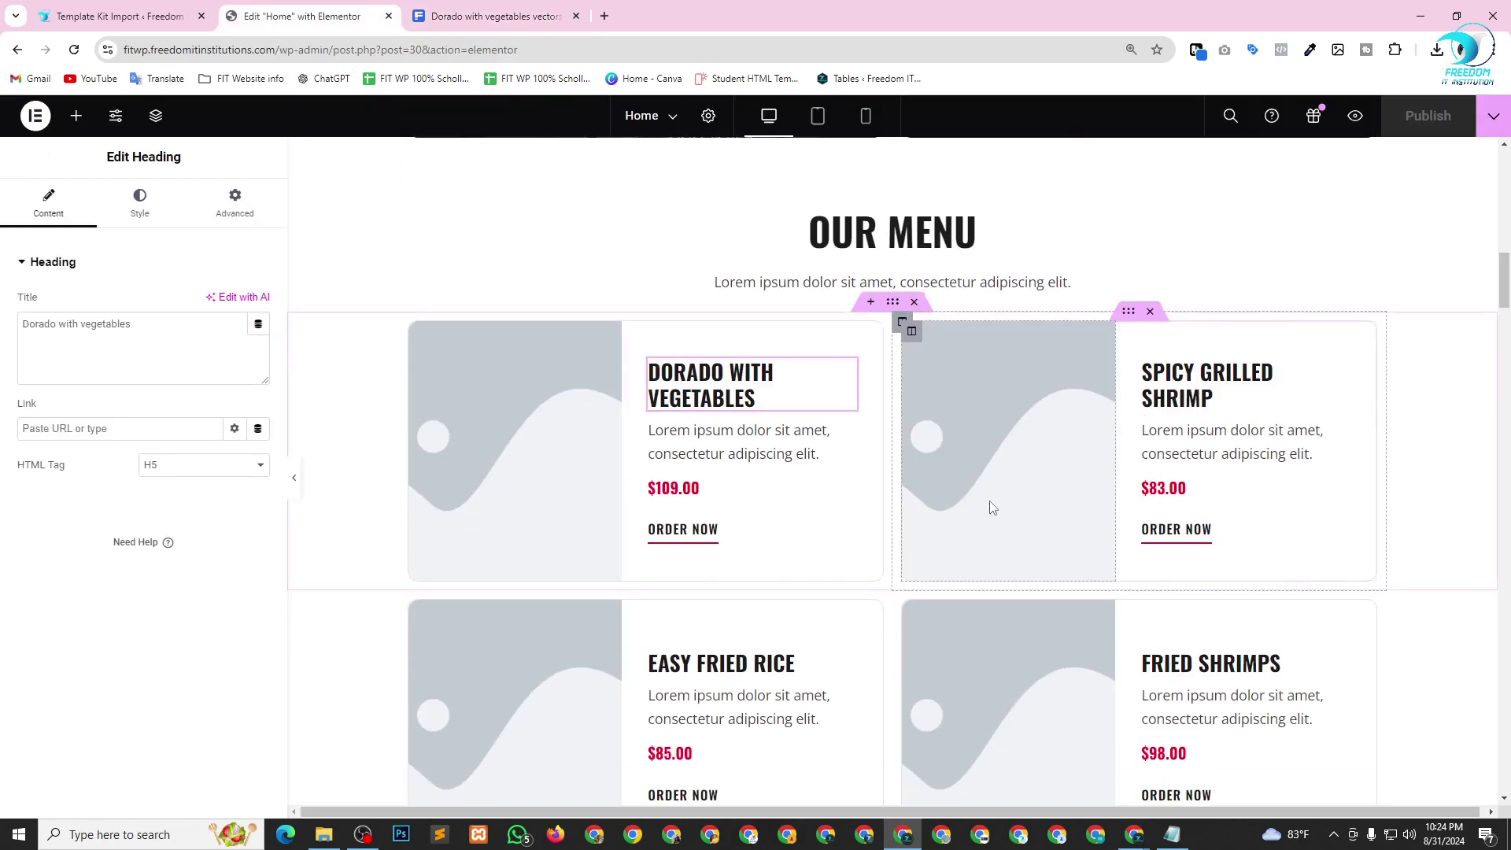
pyautogui.scroll(-1, 559, 519)
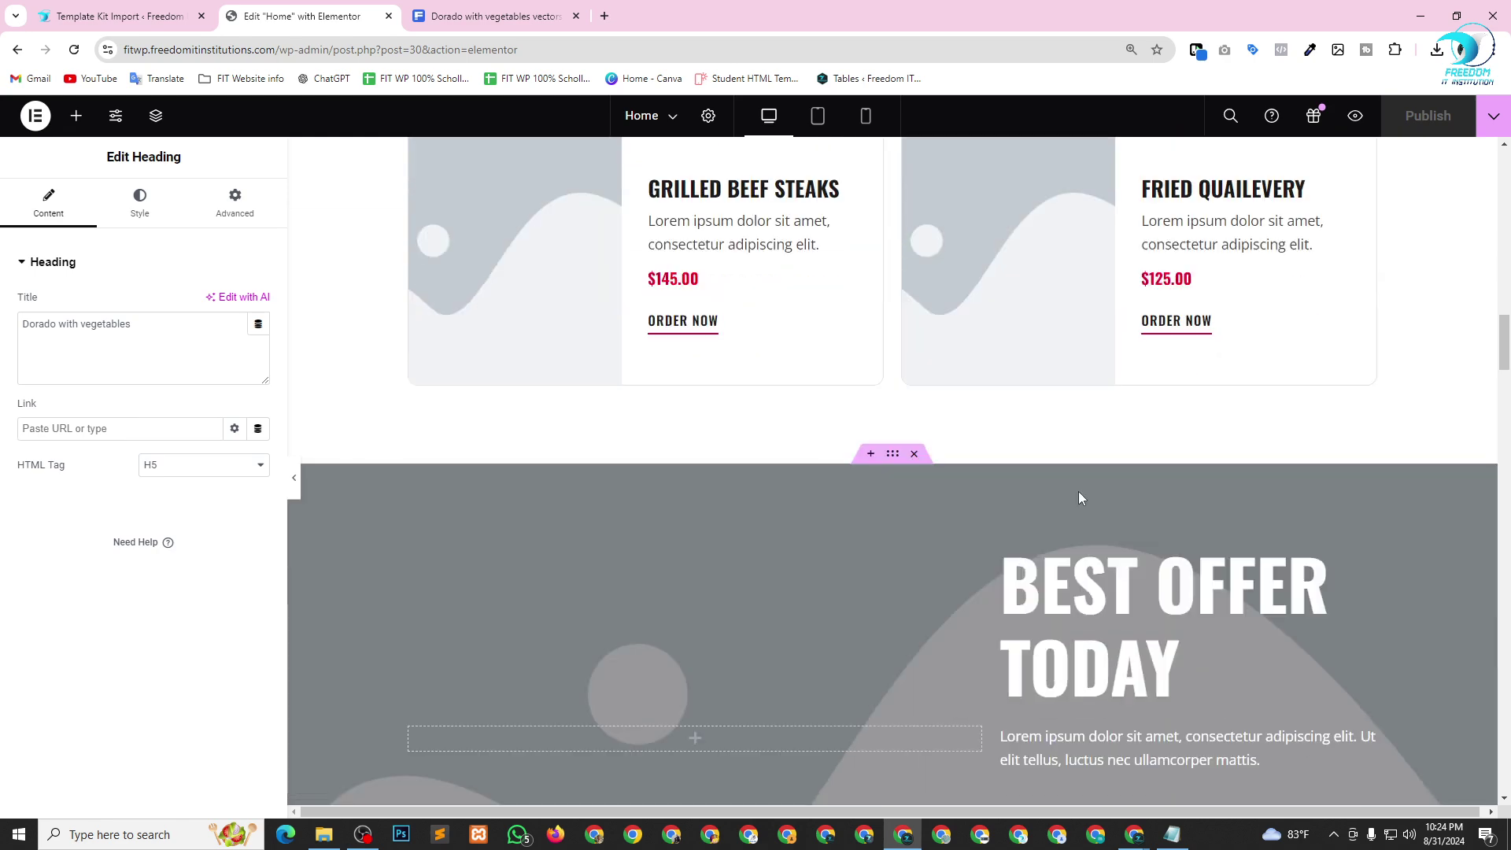
pyautogui.scroll(5, 1078, 499)
pyautogui.click(470, 16)
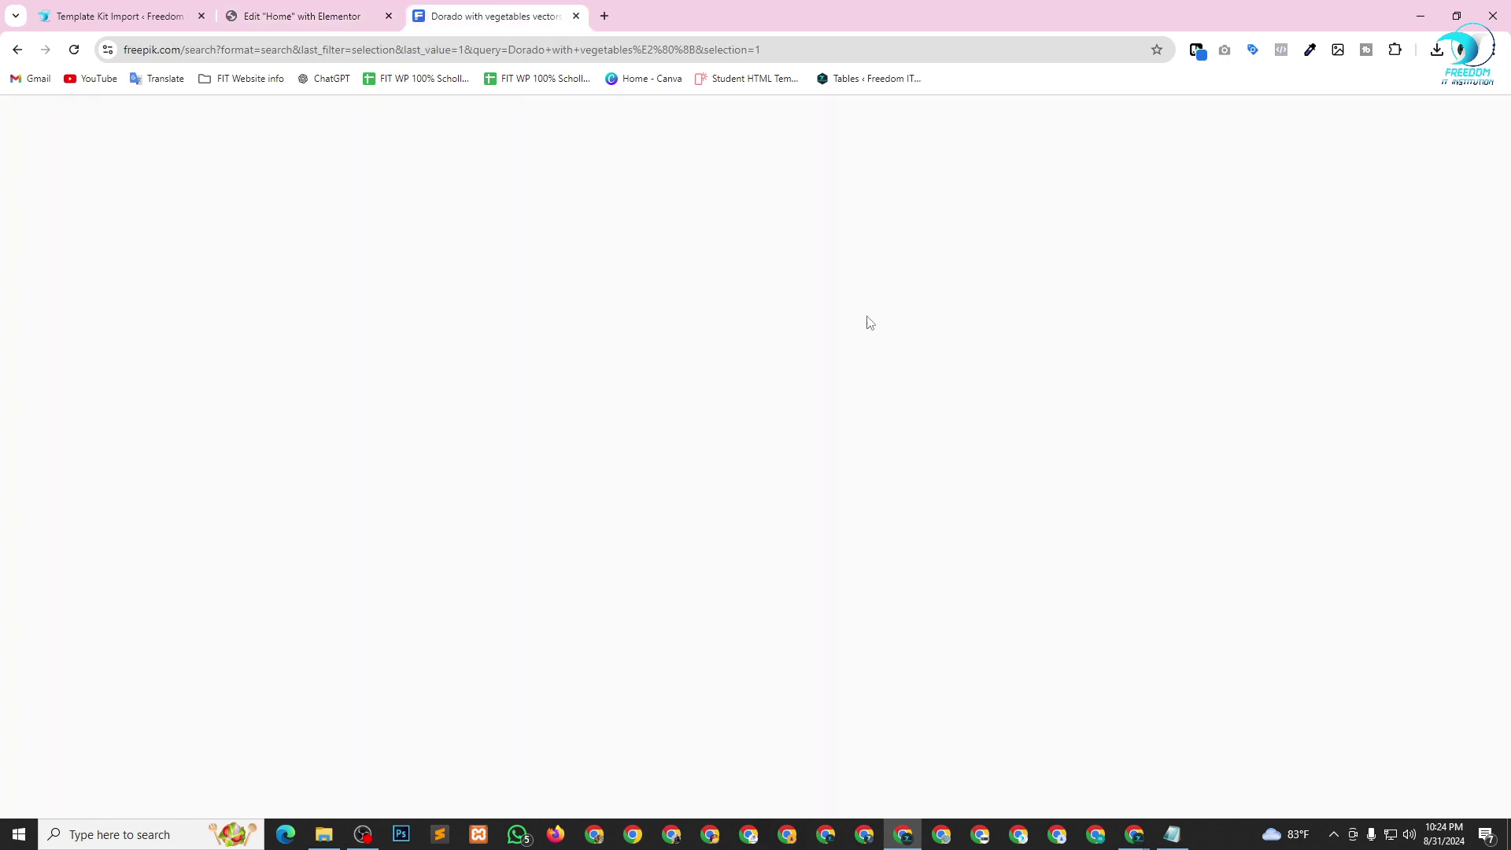
# Browse the free "Dorado with vegetables" results and copy the image address of the salad bowl photo with chickpeas, carrots and red cabbage.
pyautogui.scroll(-4, 846, 541)
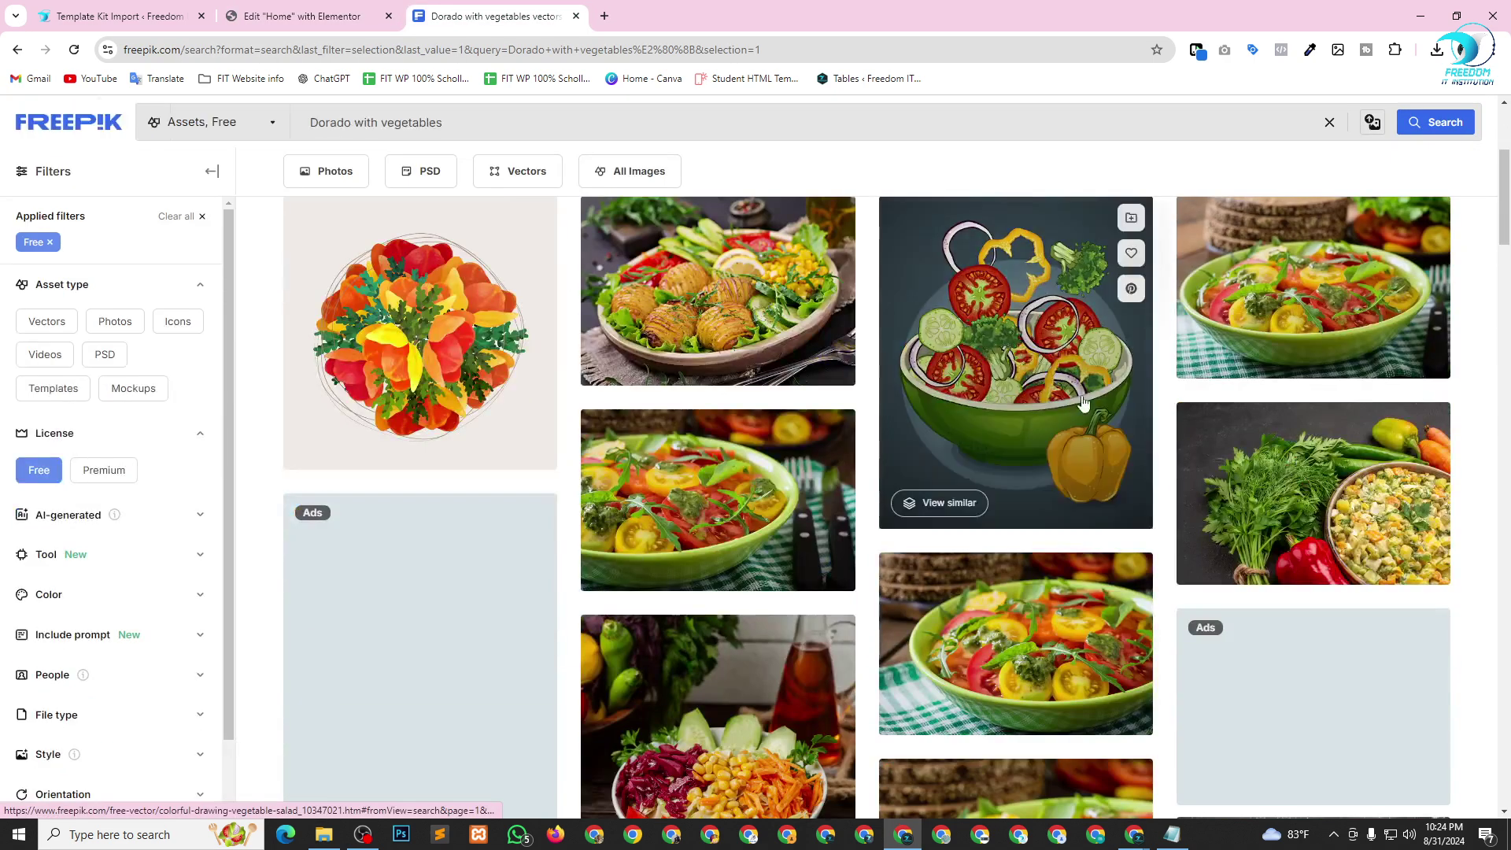
pyautogui.scroll(-4, 1359, 397)
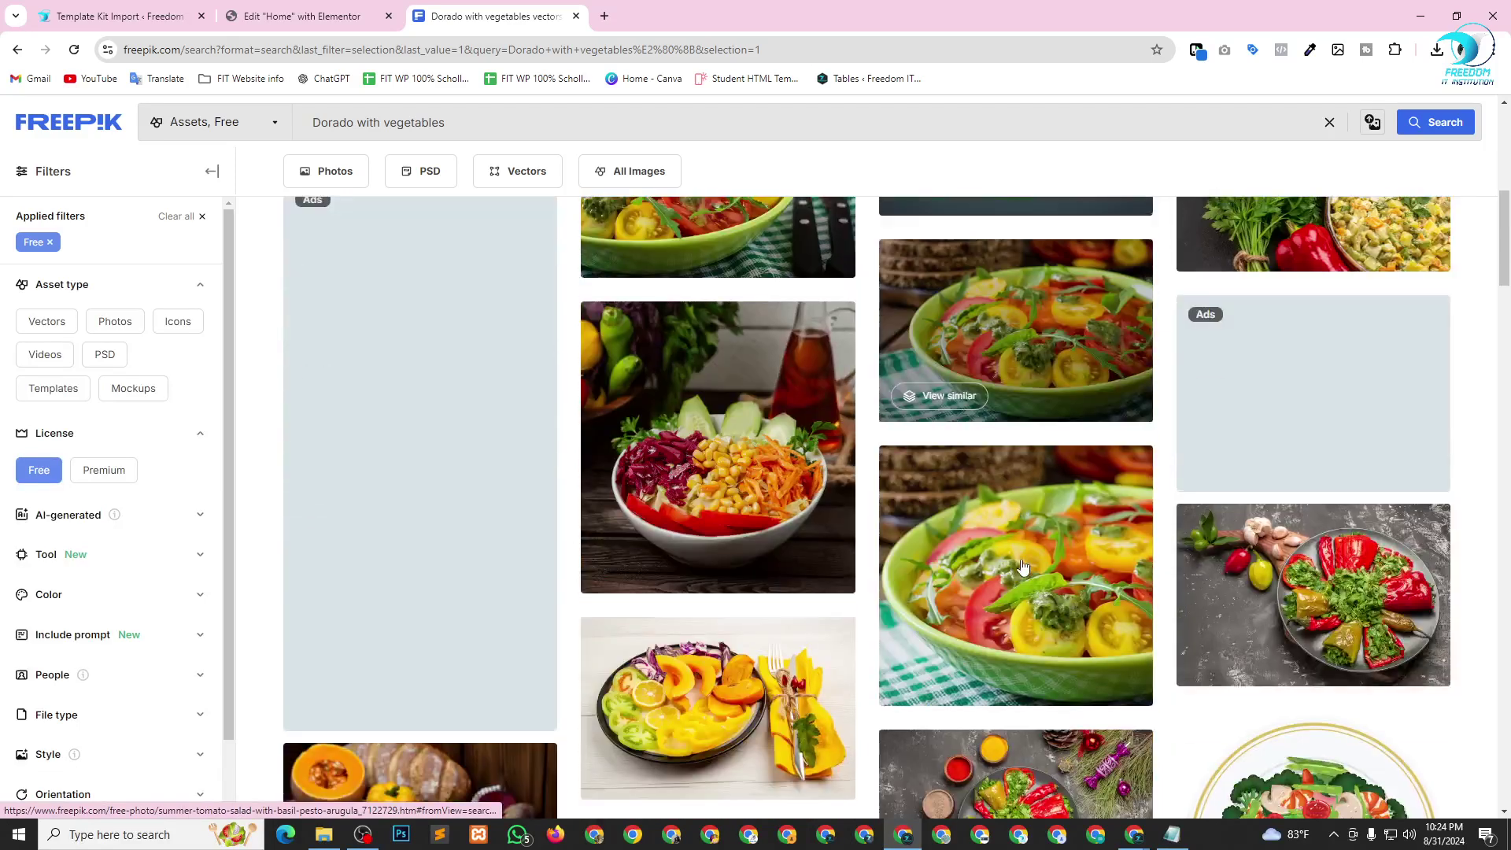
pyautogui.rightClick(701, 402)
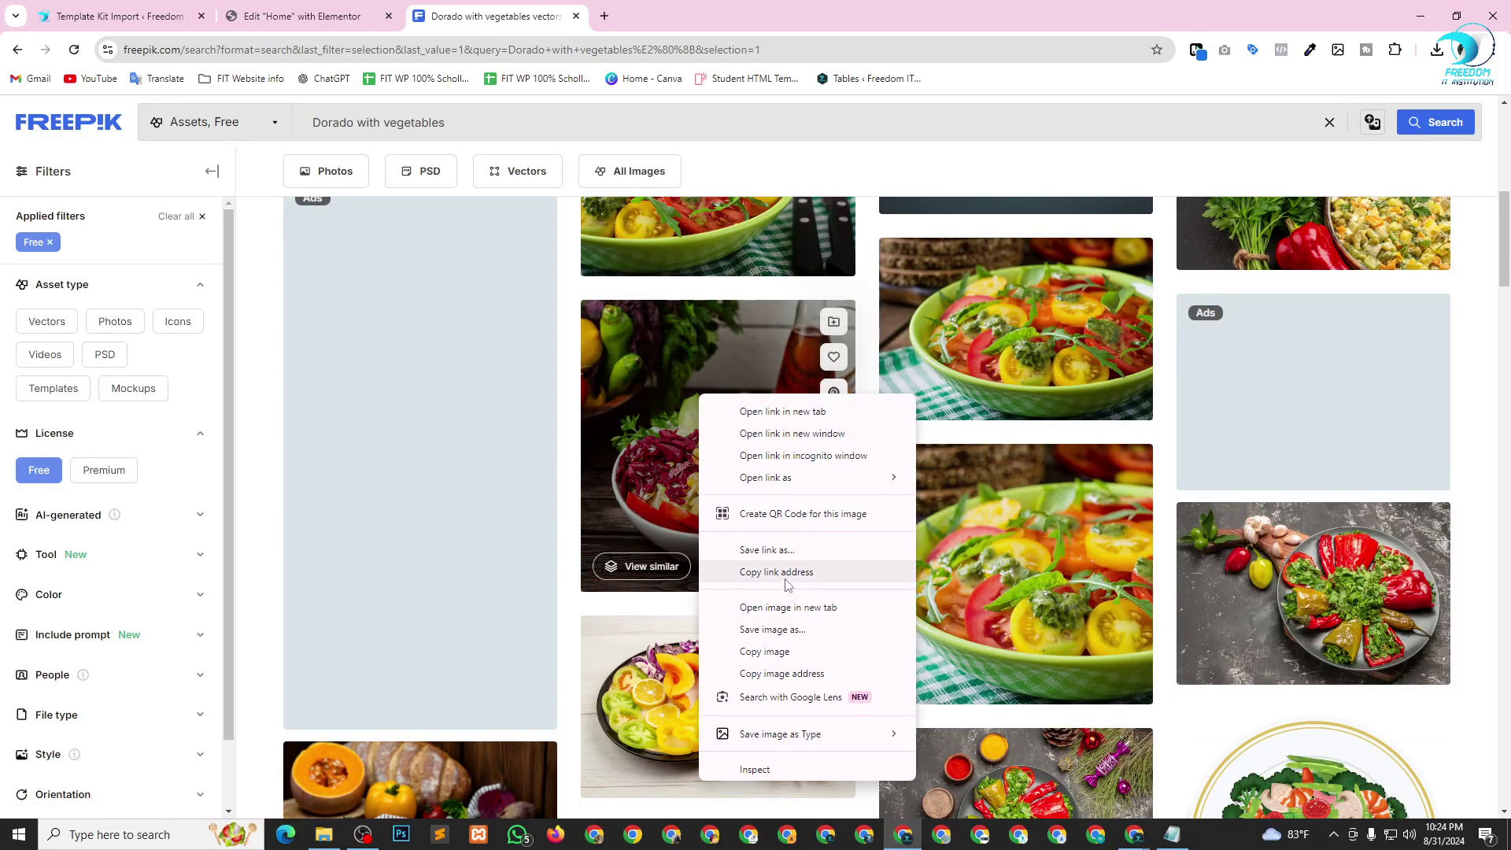
pyautogui.click(792, 675)
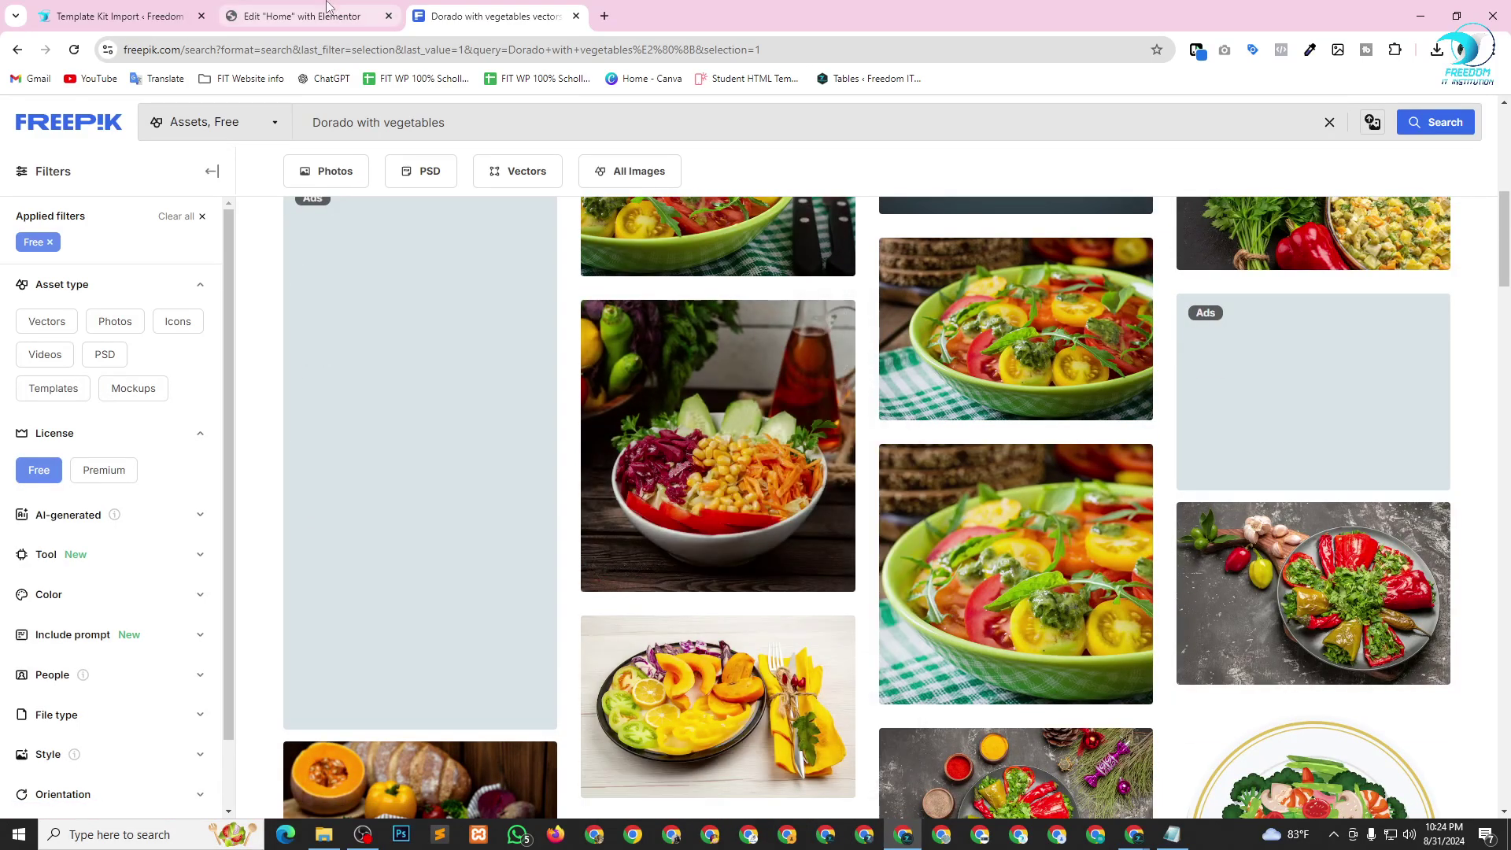
# Switch to the Elementor editor and replace the Dorado with vegetables card's image column background with the copied image URL.
pyautogui.click(327, 7)
pyautogui.scroll(4, 462, 186)
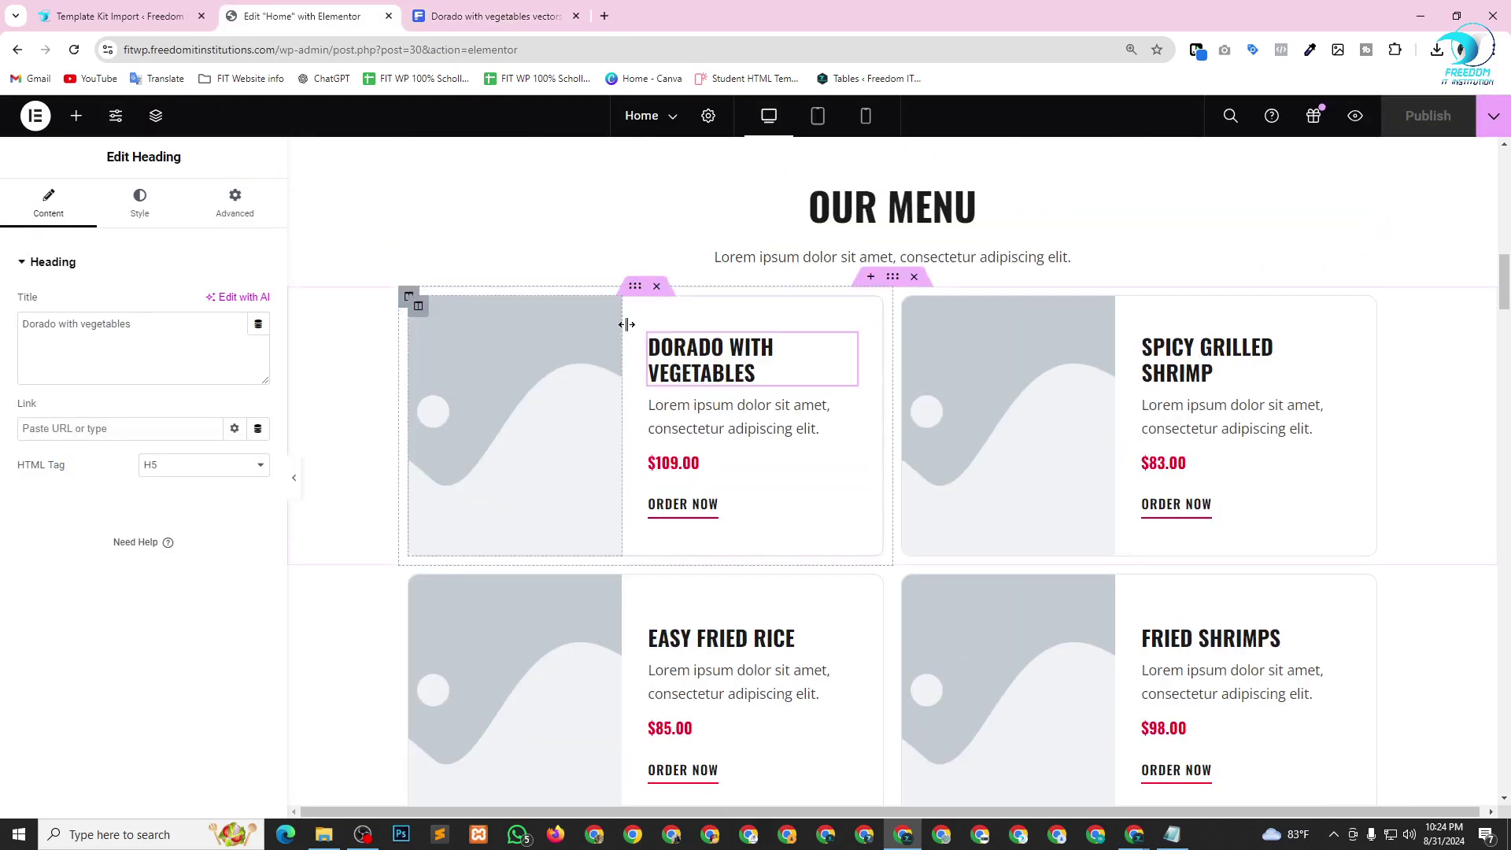
pyautogui.click(635, 290)
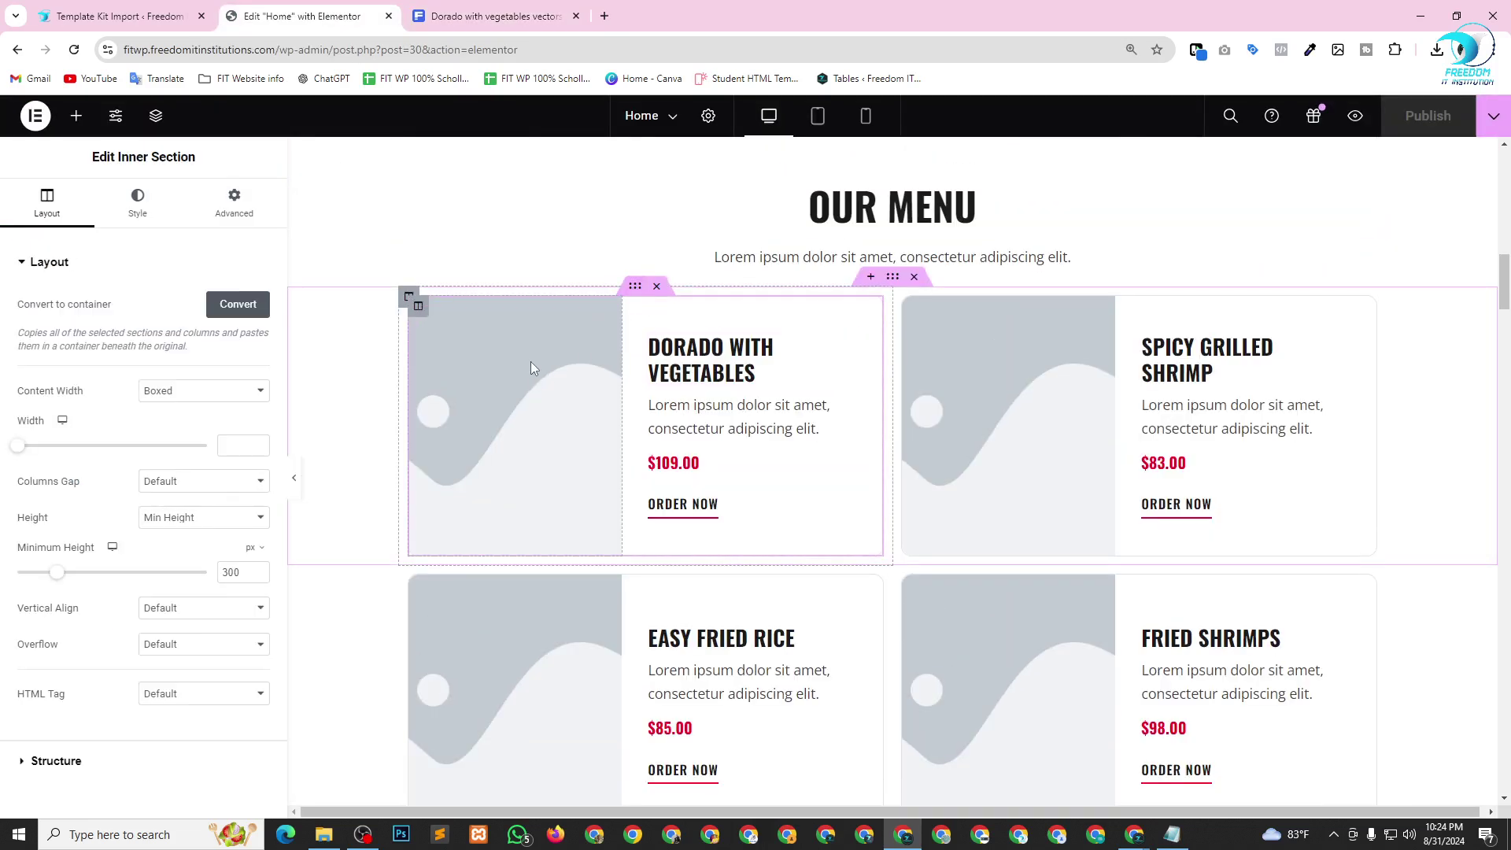
pyautogui.click(138, 201)
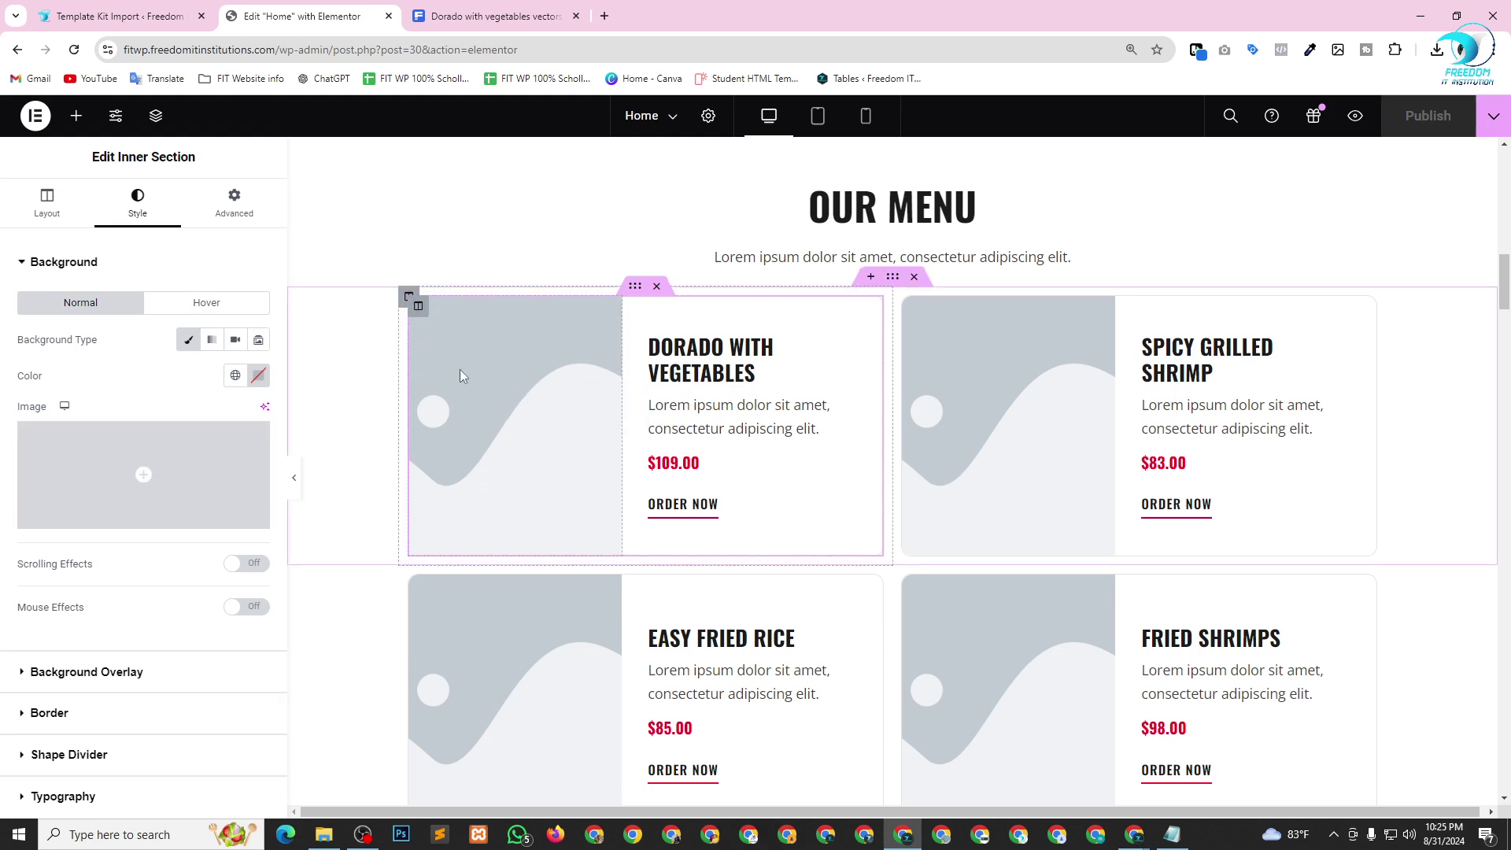
pyautogui.click(418, 309)
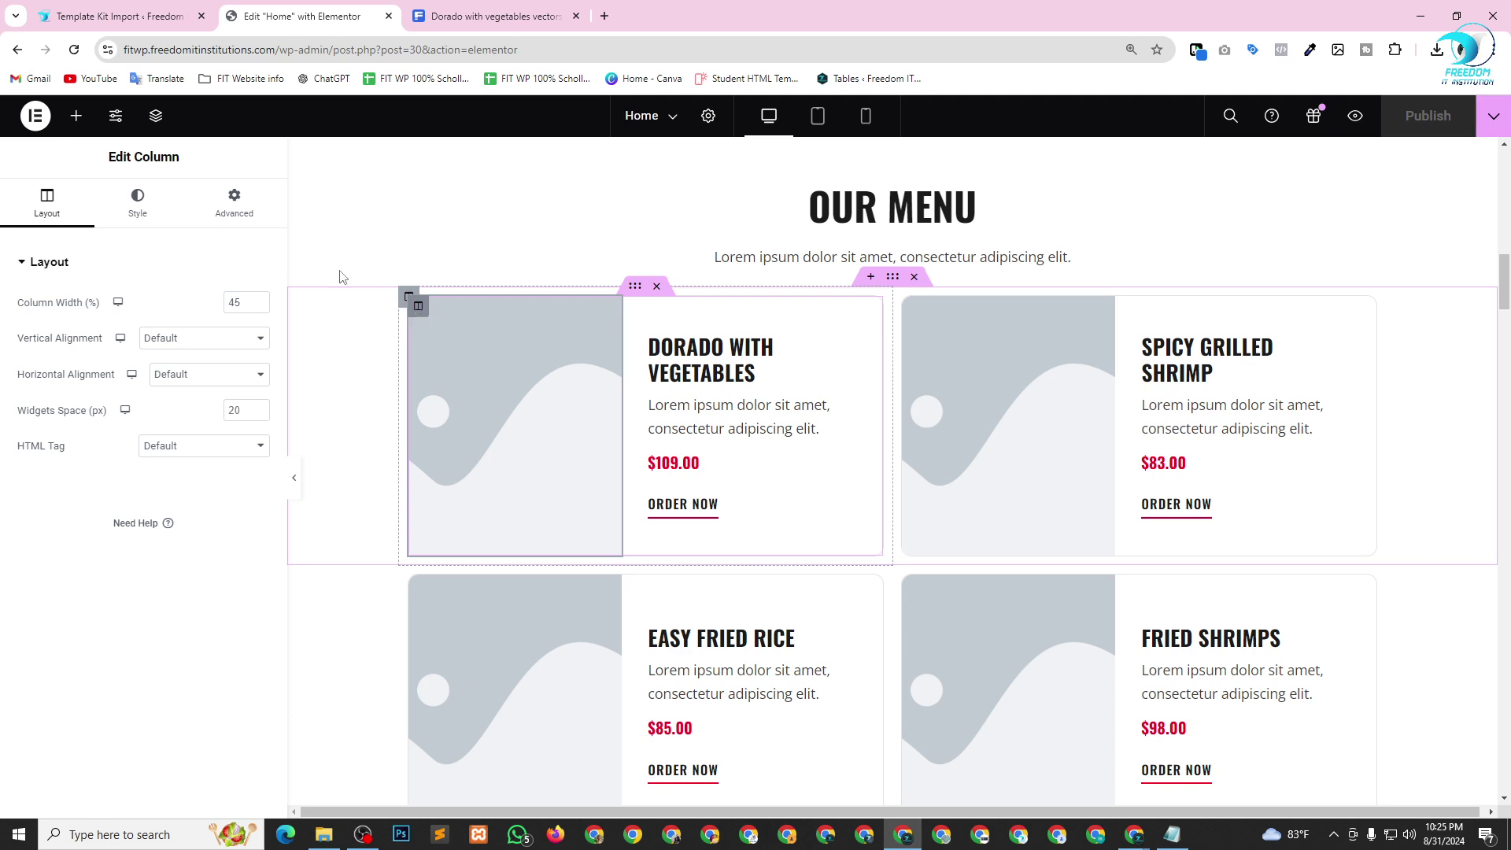
pyautogui.click(131, 219)
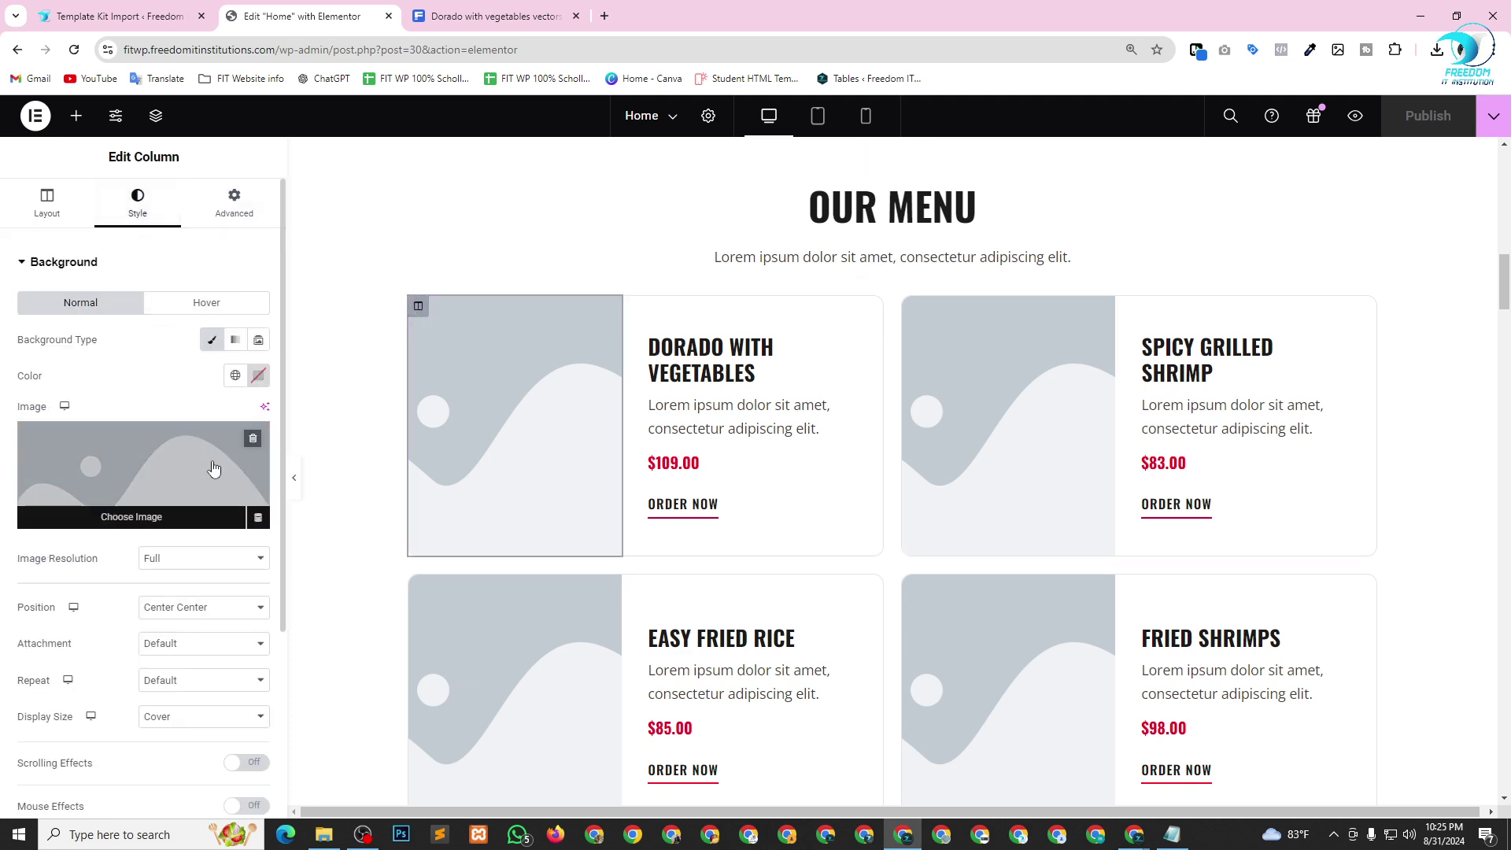
pyautogui.click(175, 463)
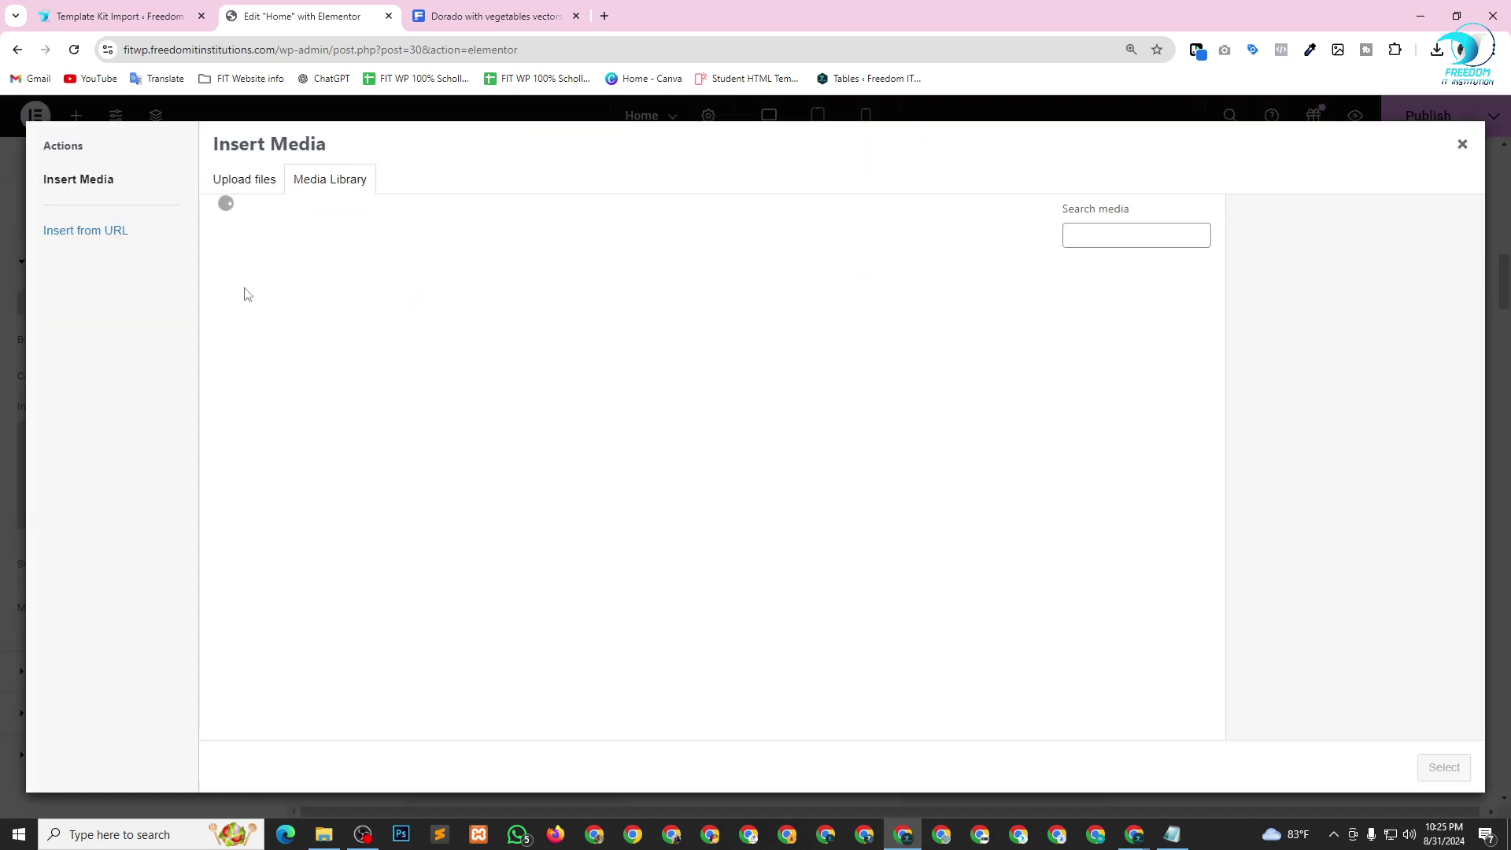
pyautogui.click(86, 231)
pyautogui.click(350, 197)
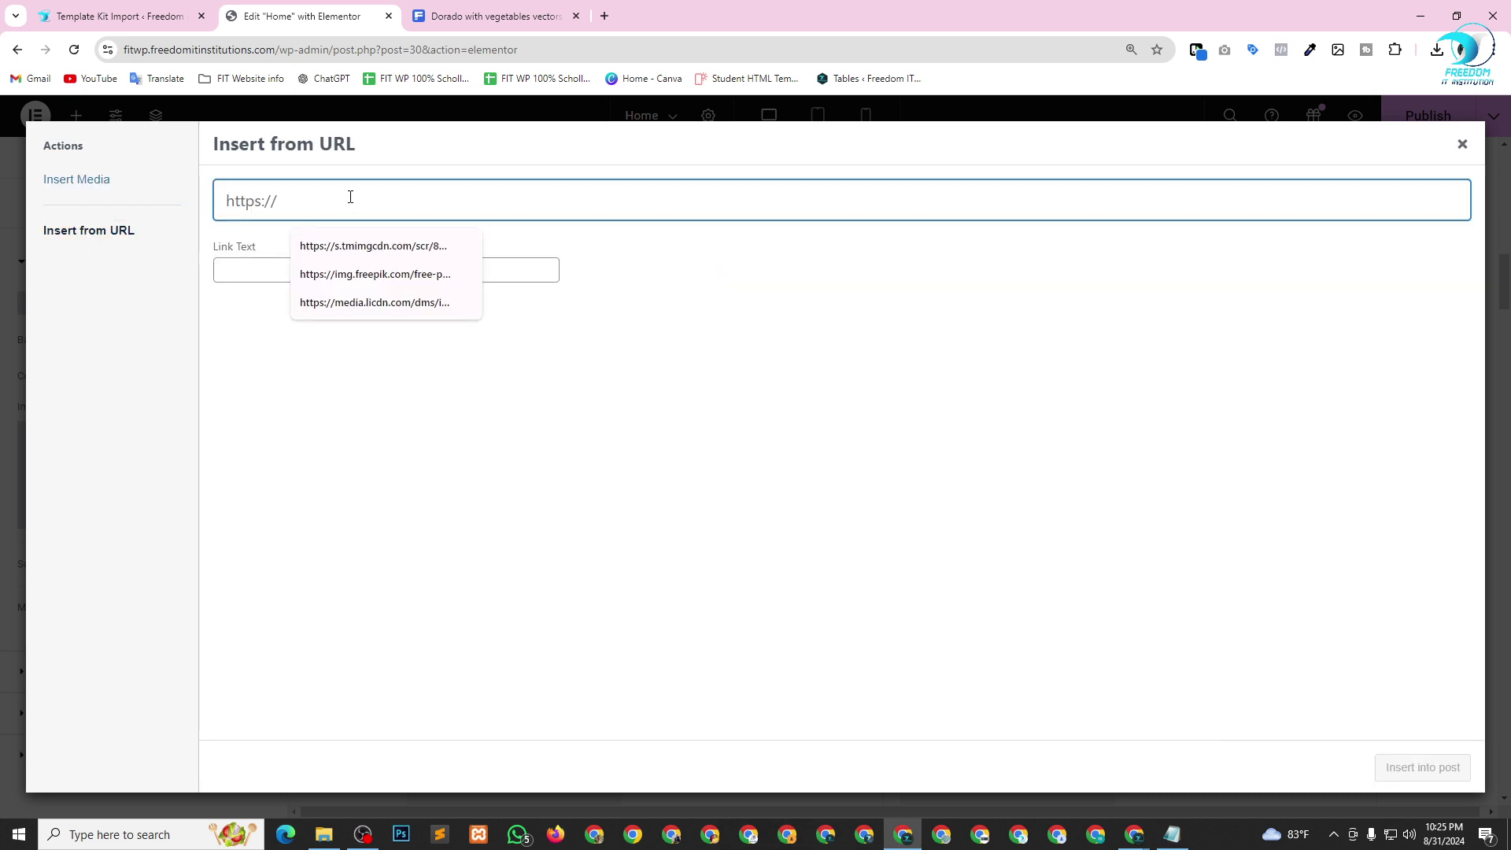
pyautogui.hotkey('ctrl', 'v')
pyautogui.click(1417, 773)
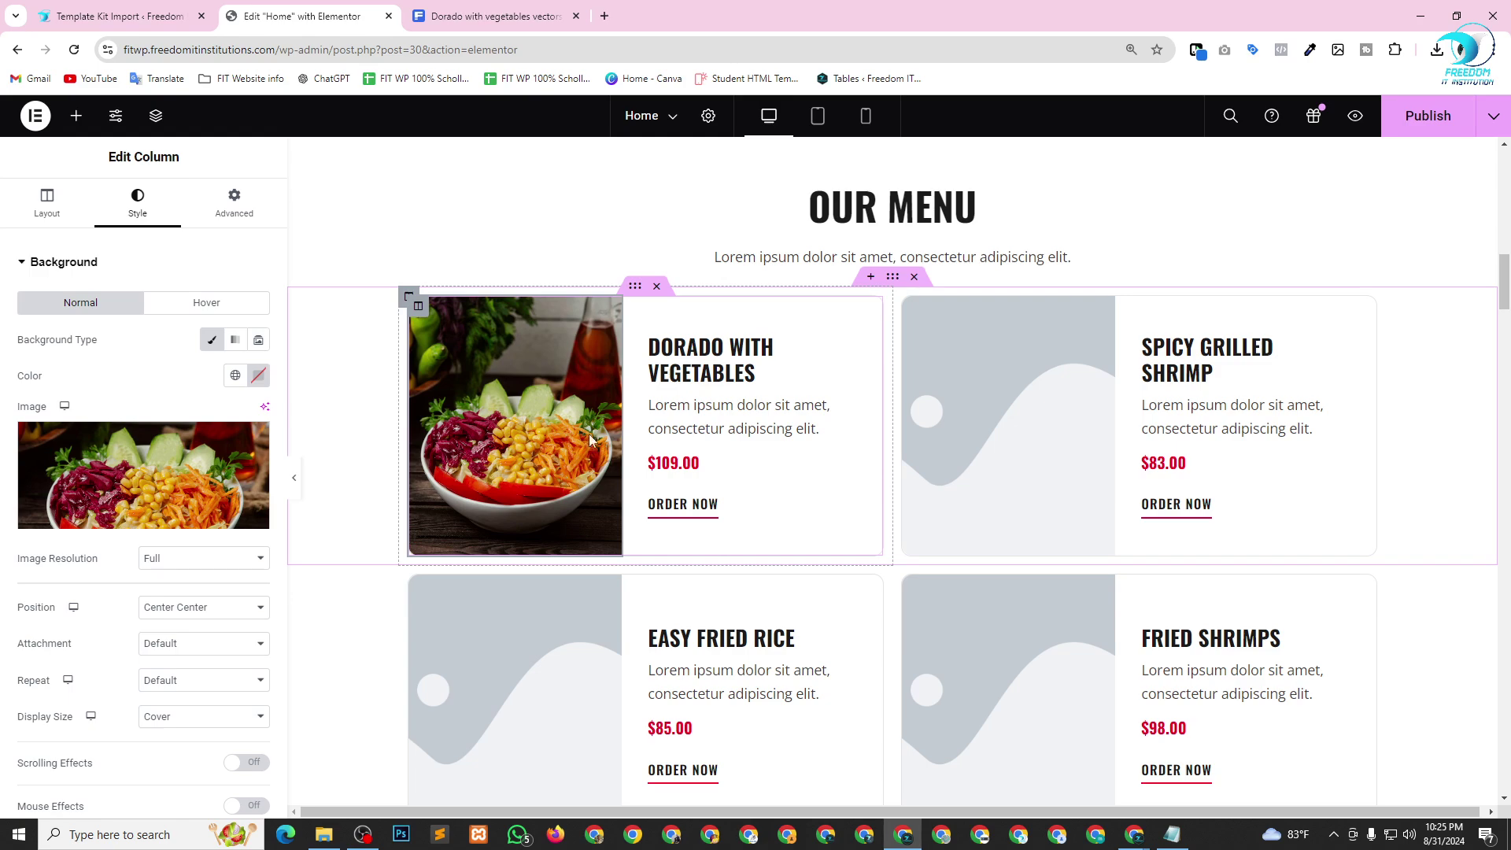
# Switch to the Freepik results and copy the image address of the mushroom omelette wrapped around tomato slices and lettuce.
pyautogui.click(539, 7)
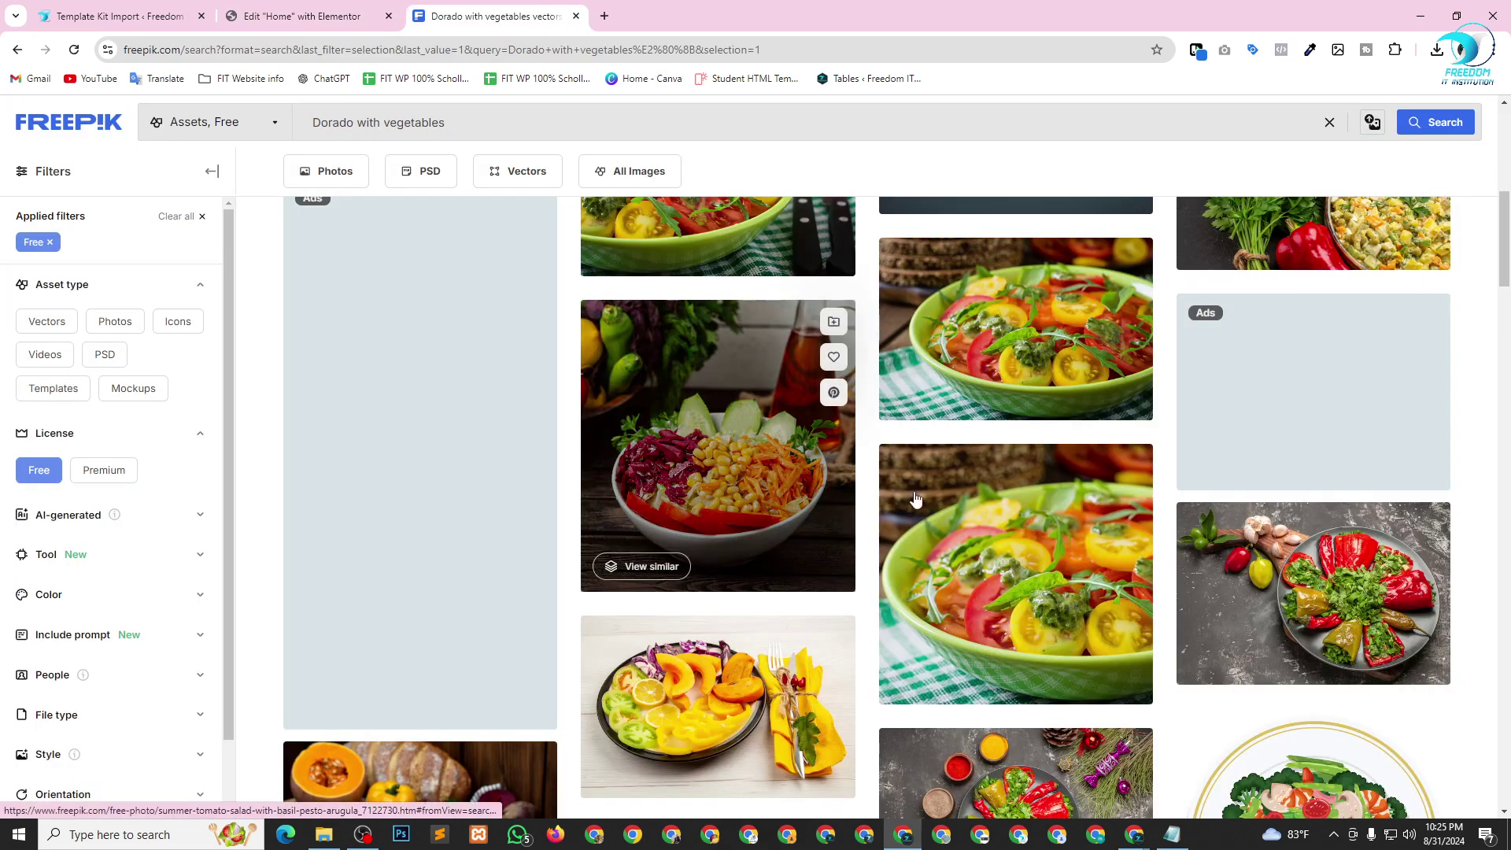
pyautogui.scroll(-5, 1142, 447)
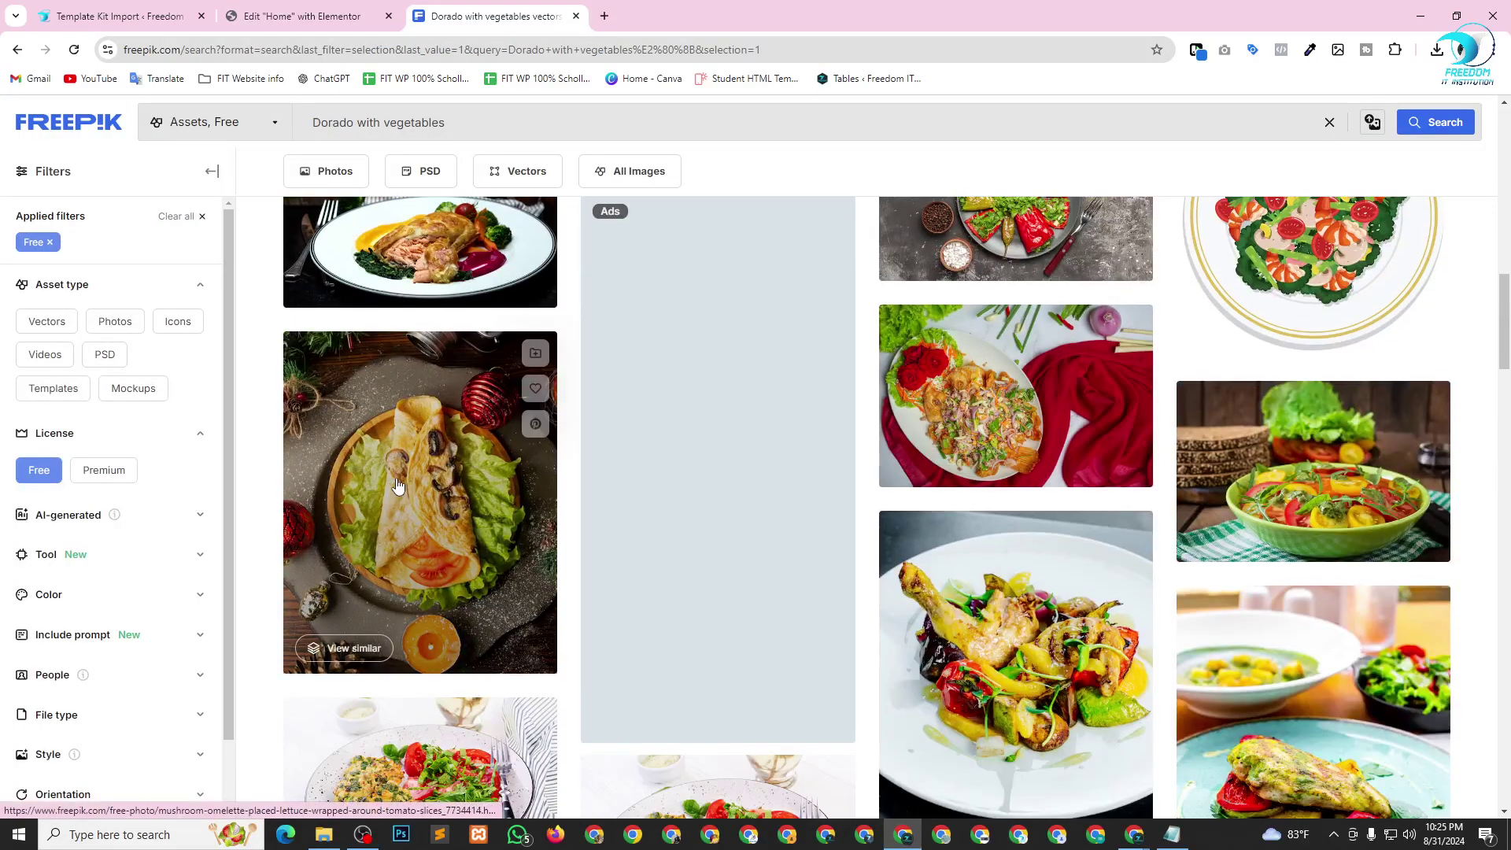
pyautogui.rightClick(389, 478)
pyautogui.click(482, 366)
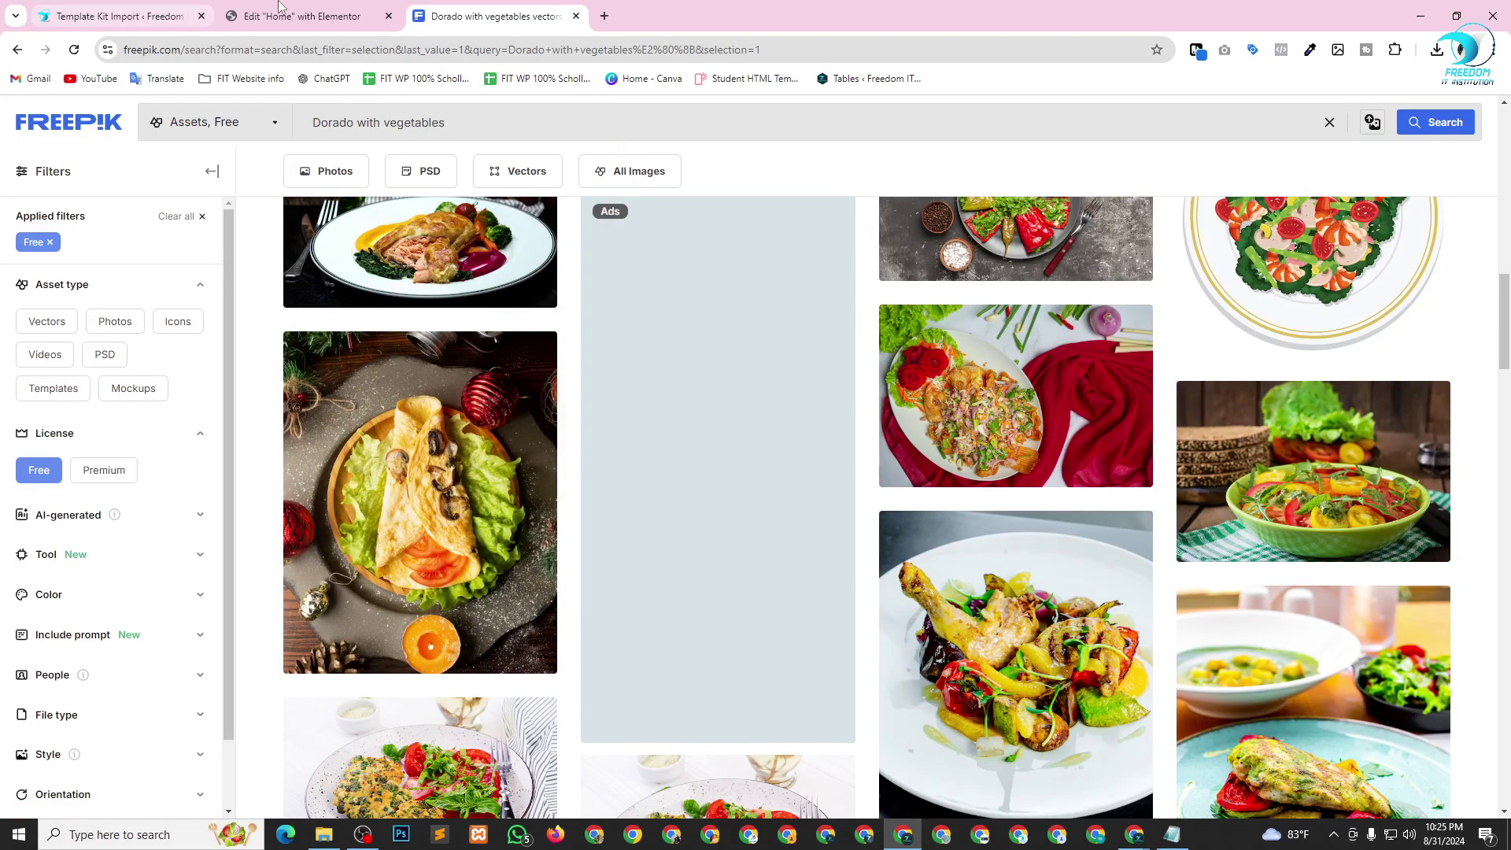
# Return to the Elementor editor and set the copied omelette image URL as the Spicy Grilled Shrimp card's image column background.
pyautogui.click(292, 15)
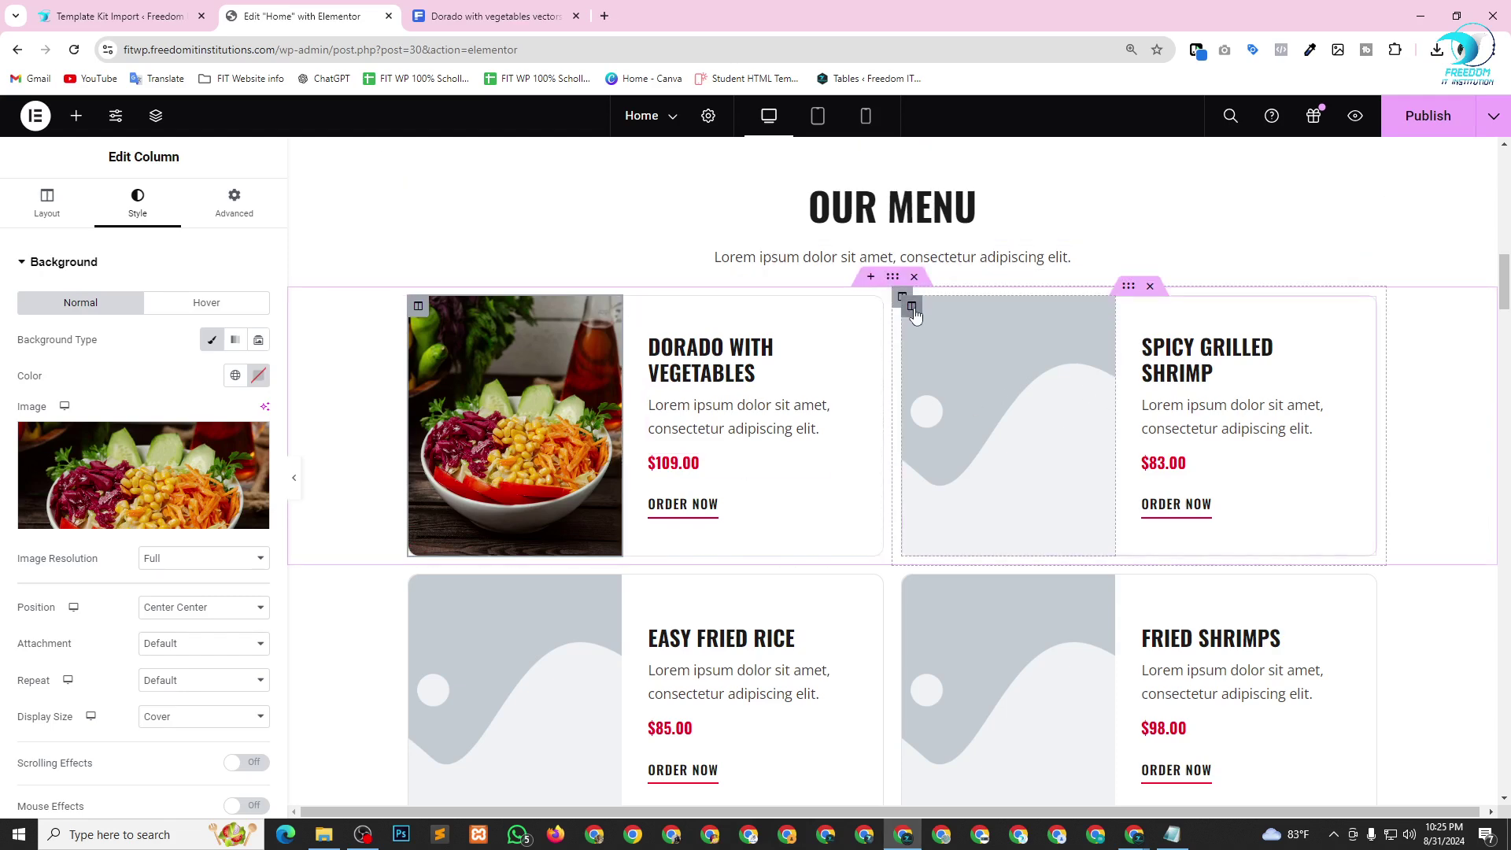
pyautogui.click(911, 307)
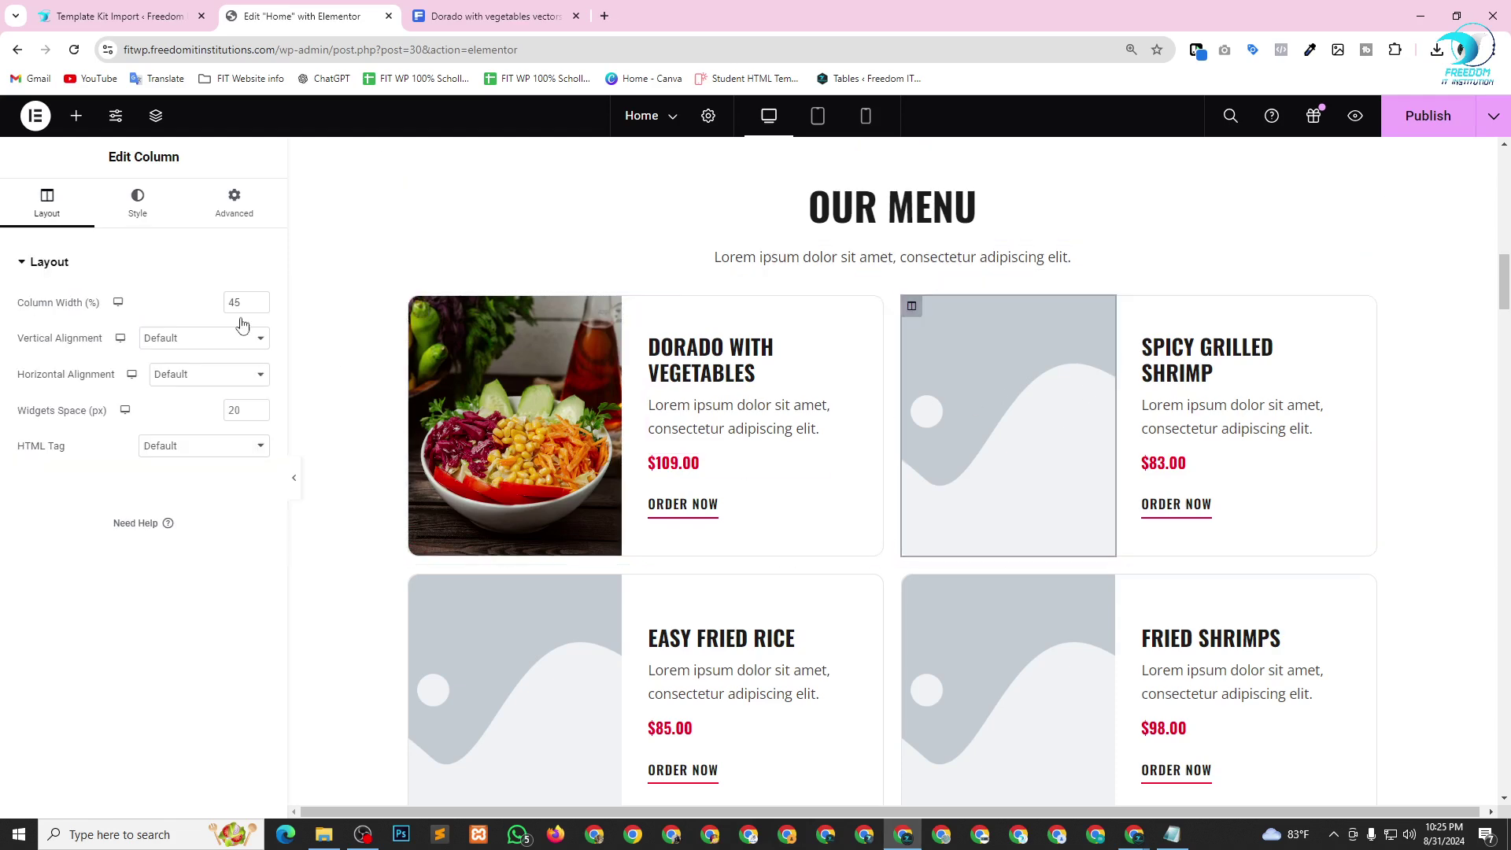
pyautogui.click(152, 211)
pyautogui.click(185, 417)
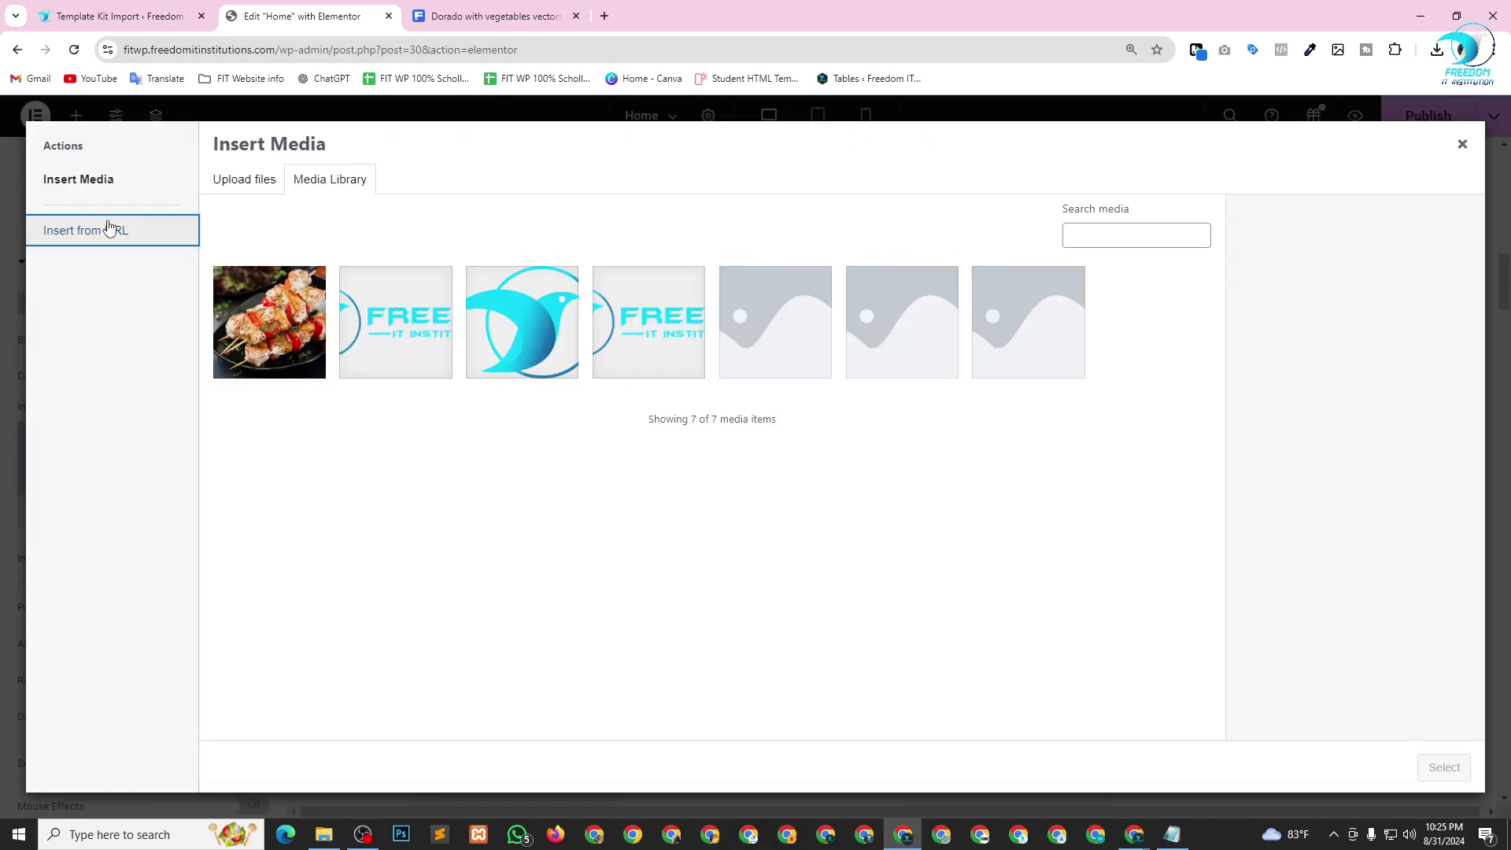
pyautogui.click(109, 227)
pyautogui.click(323, 203)
pyautogui.hotkey('ctrl', 'v')
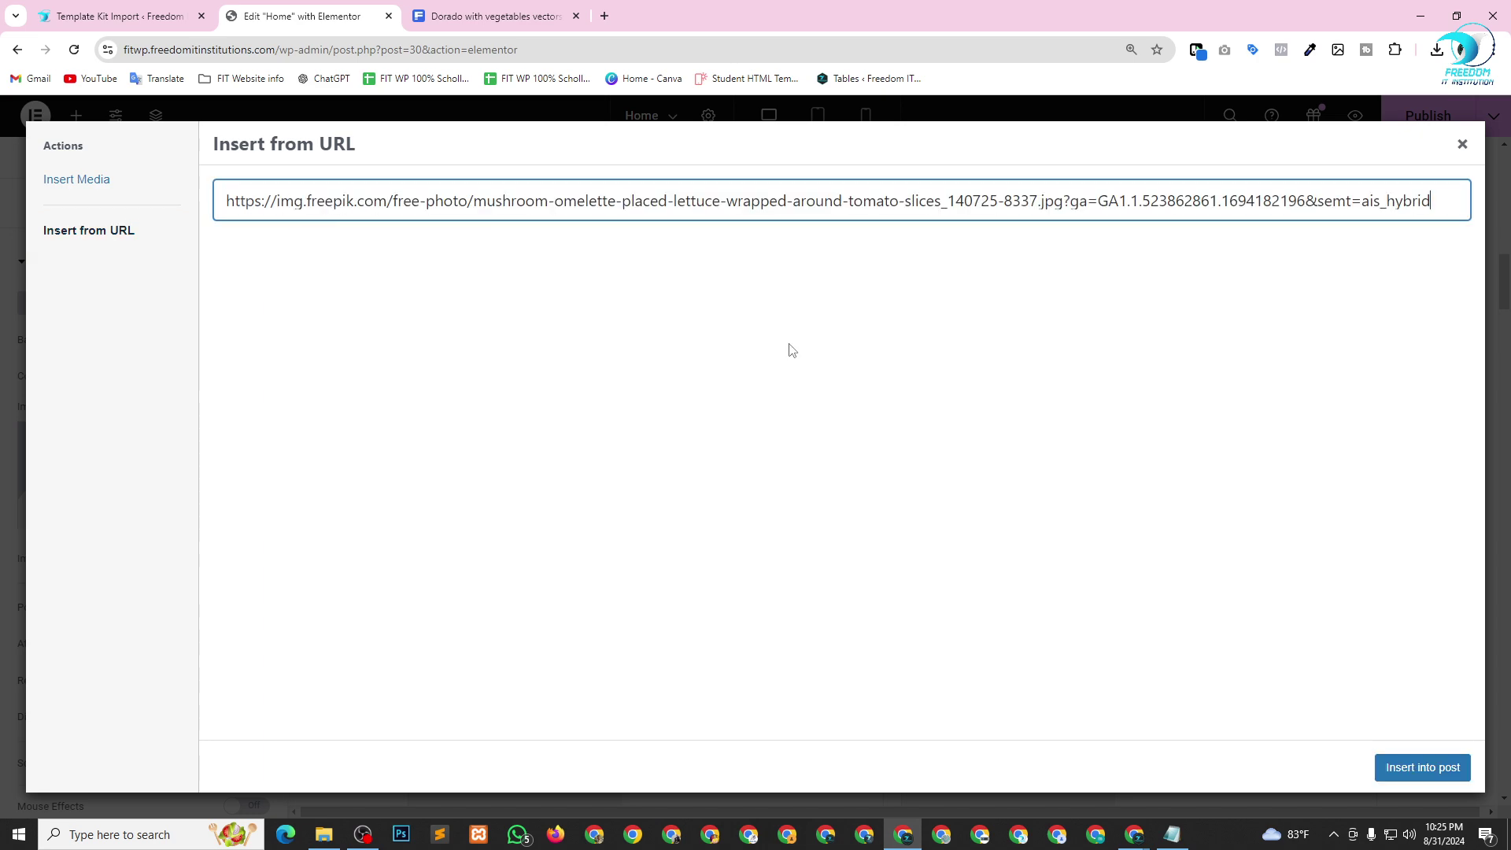
pyautogui.click(1423, 767)
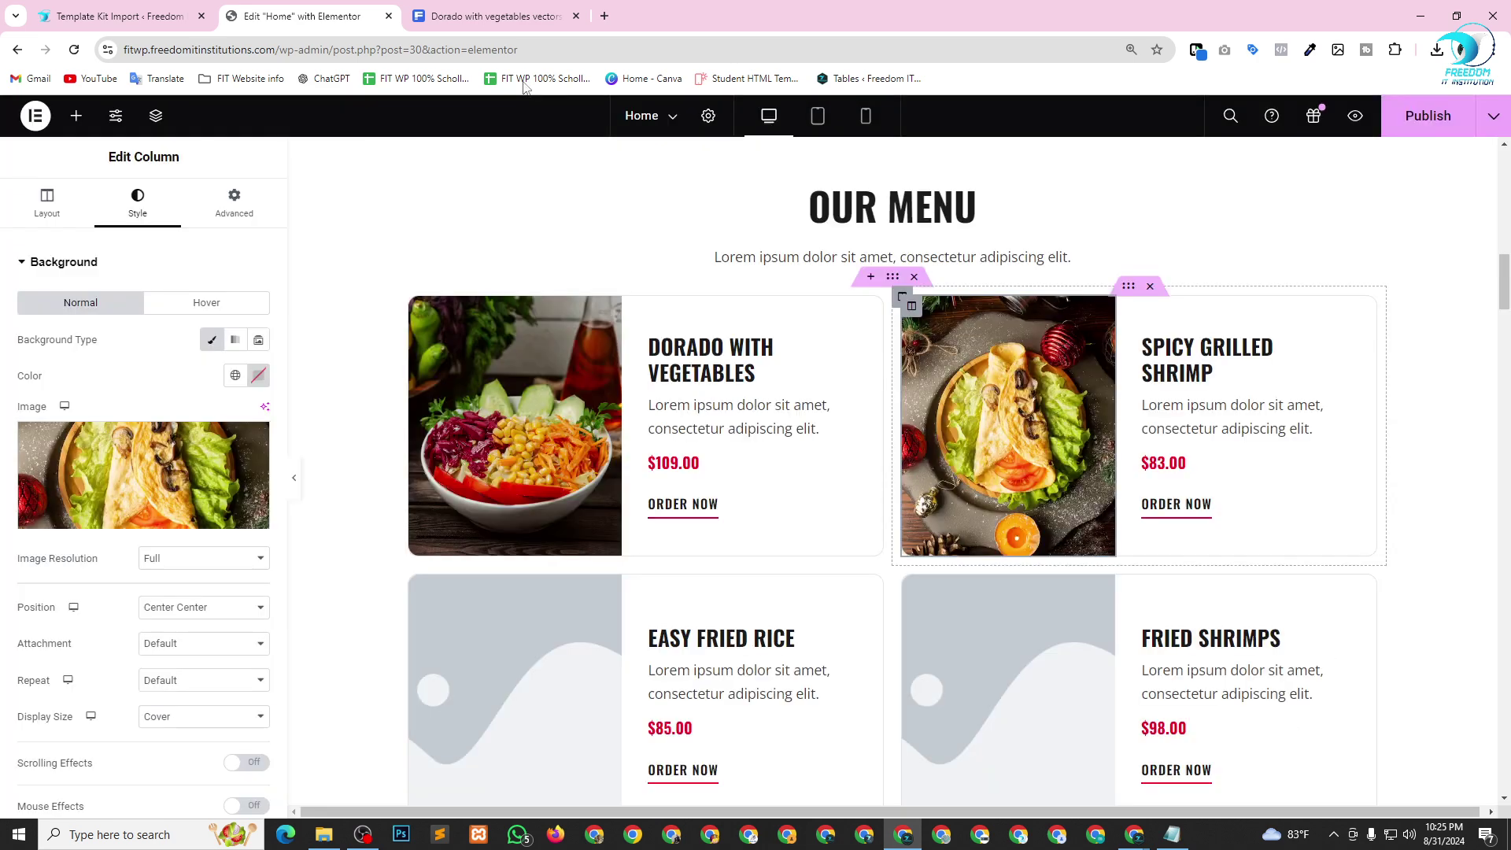
# Go back to the Freepik results and copy the image address of the mixed vegetable platter with tomatoes, green peppers and olives.
pyautogui.click(492, 16)
pyautogui.scroll(-2, 1204, 496)
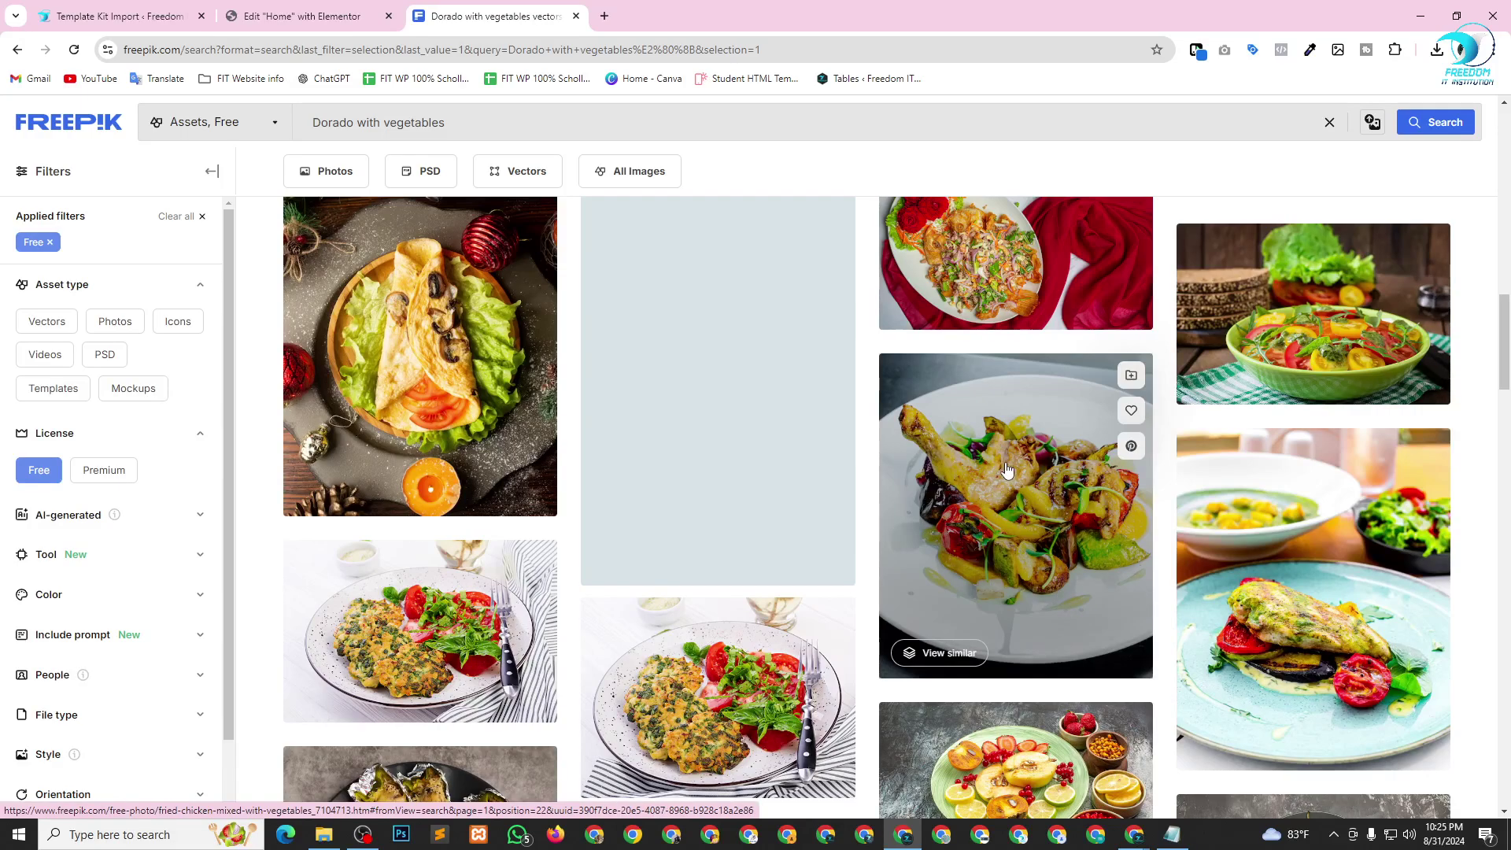
pyautogui.scroll(-5, 1007, 470)
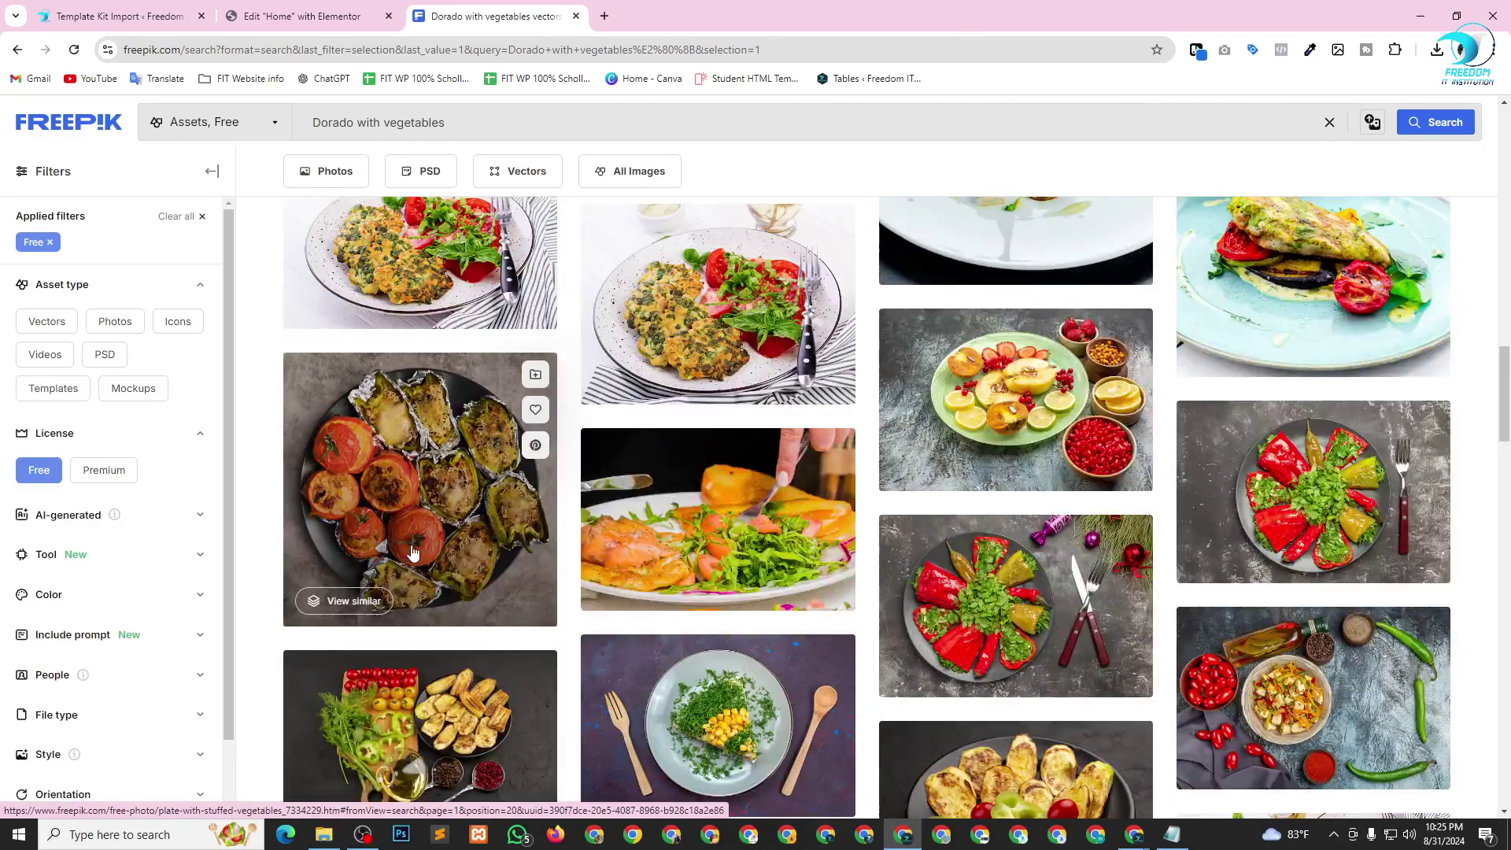
pyautogui.scroll(-5, 1012, 595)
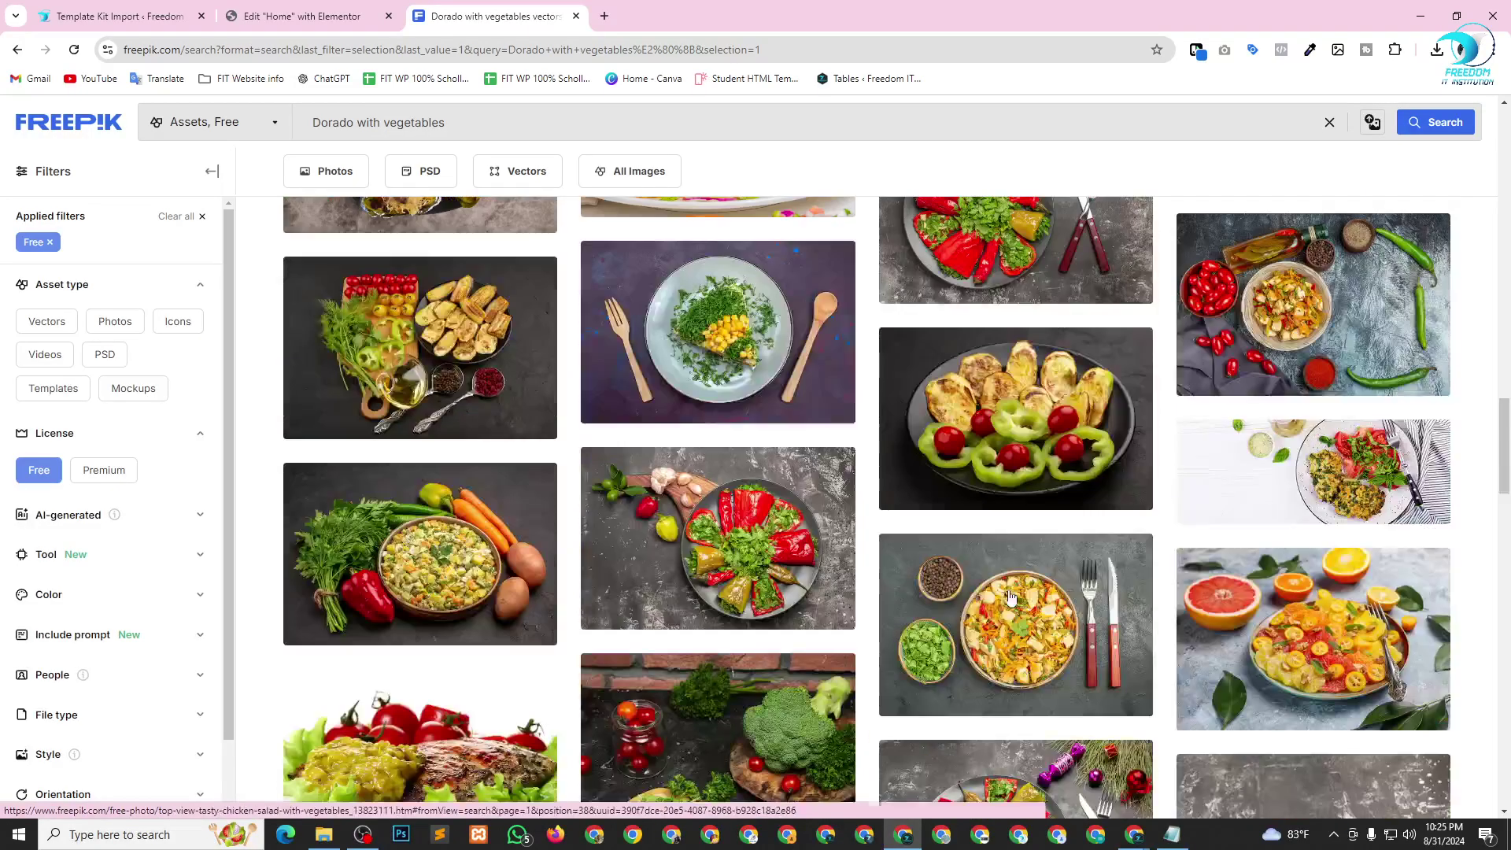
pyautogui.scroll(-10, 1011, 596)
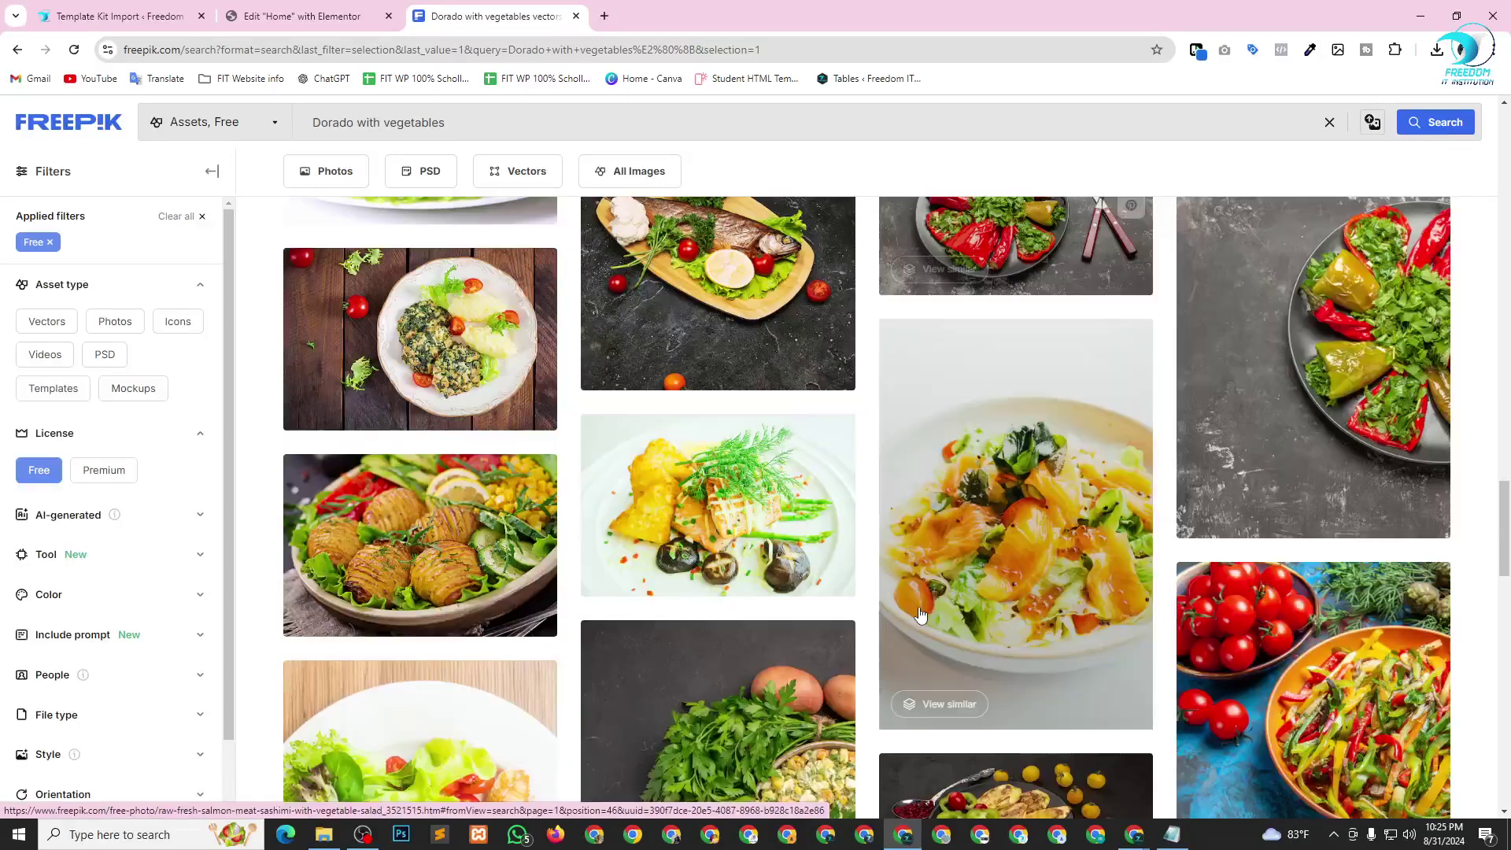
pyautogui.scroll(-3, 921, 614)
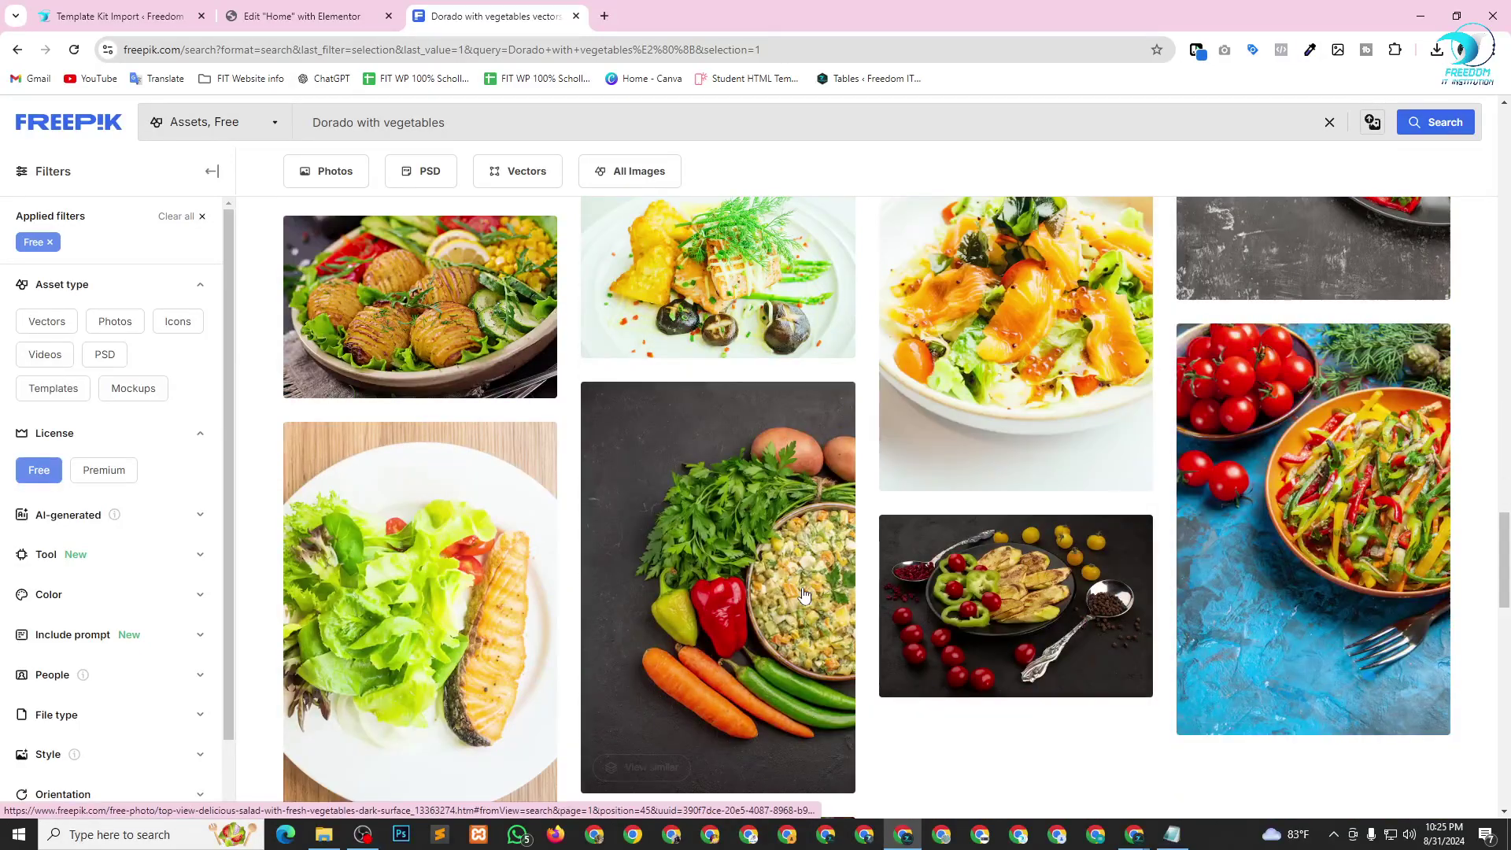
pyautogui.scroll(-7, 803, 595)
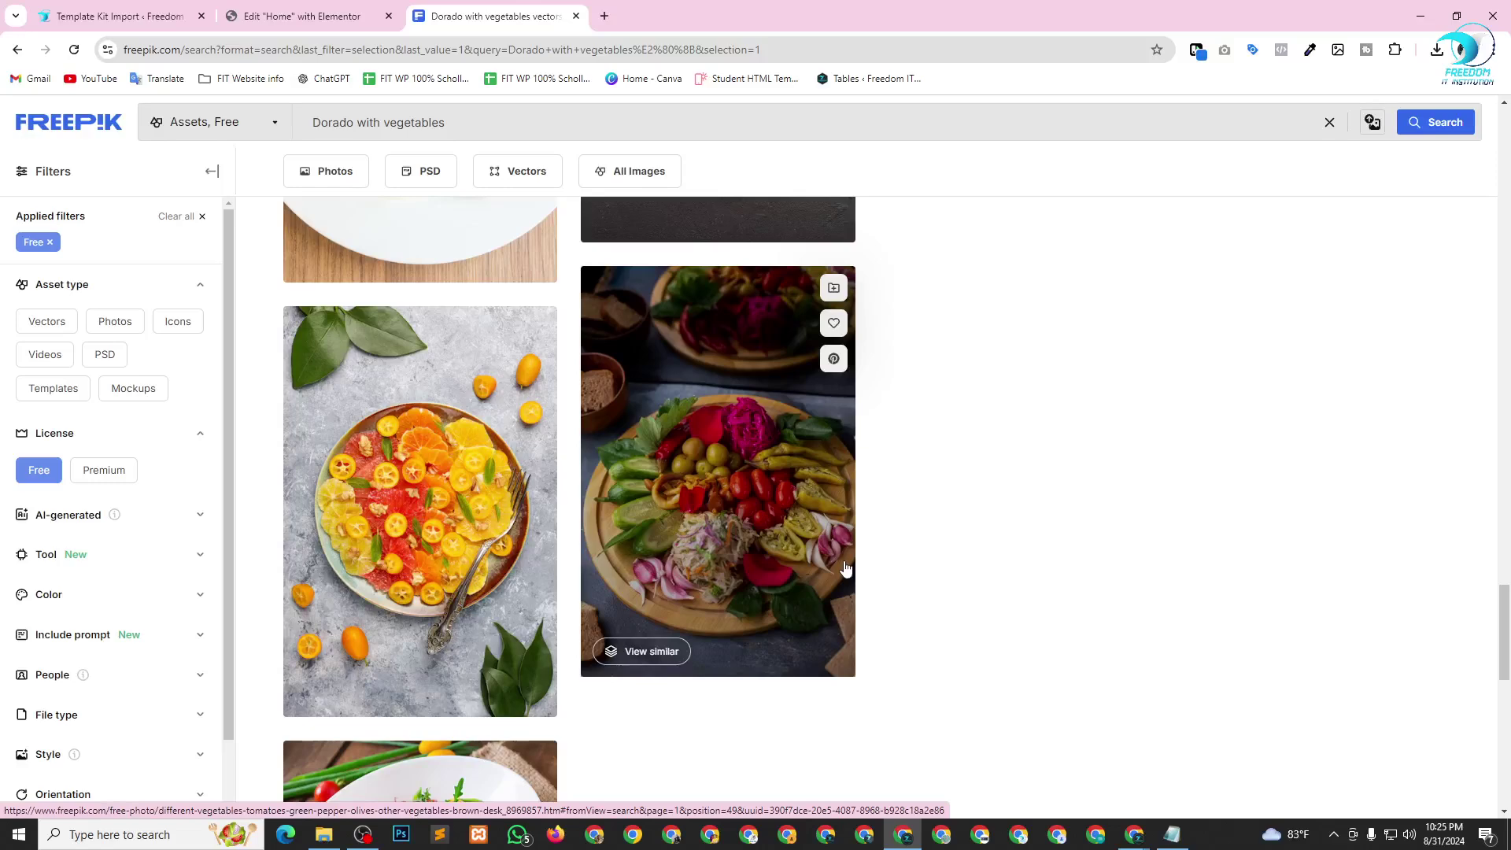
pyautogui.rightClick(716, 404)
pyautogui.click(787, 679)
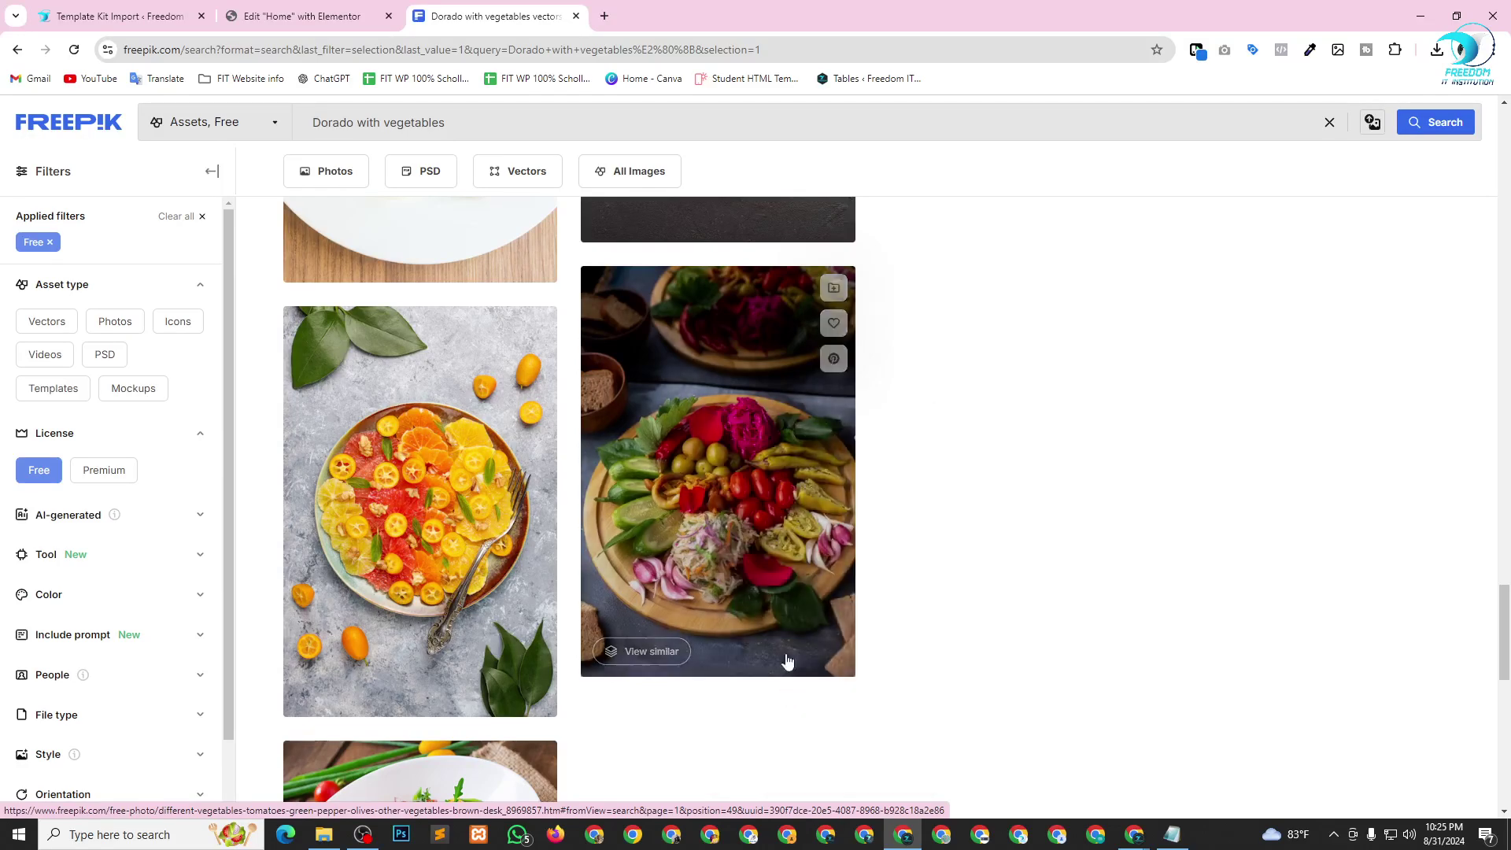
# In the Elementor editor, replace the Easy Fried Rice card's image column background with the copied vegetable platter URL.
pyautogui.click(269, 14)
pyautogui.scroll(-3, 521, 423)
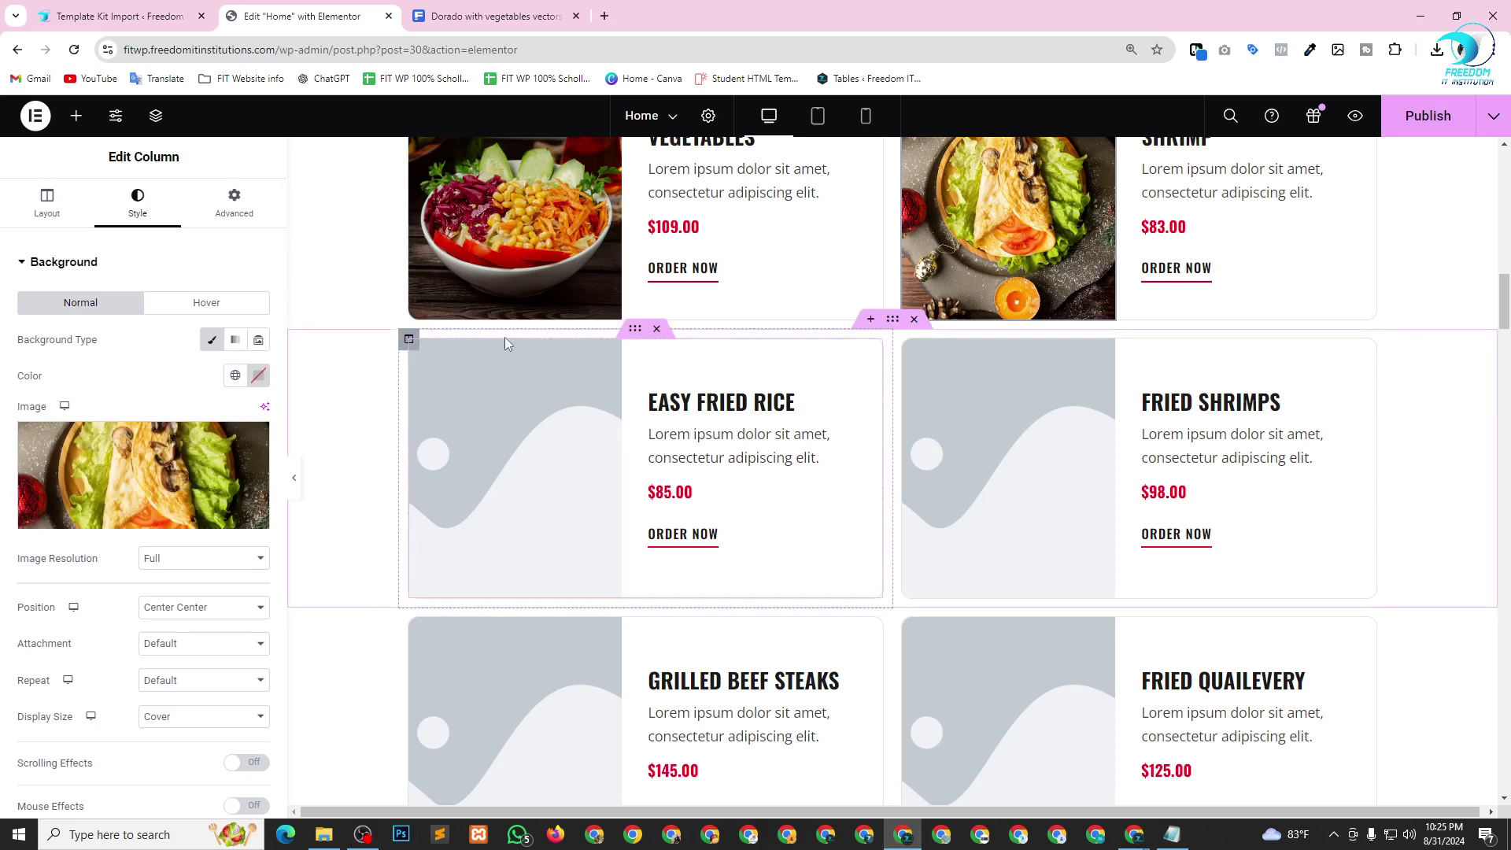
pyautogui.click(420, 351)
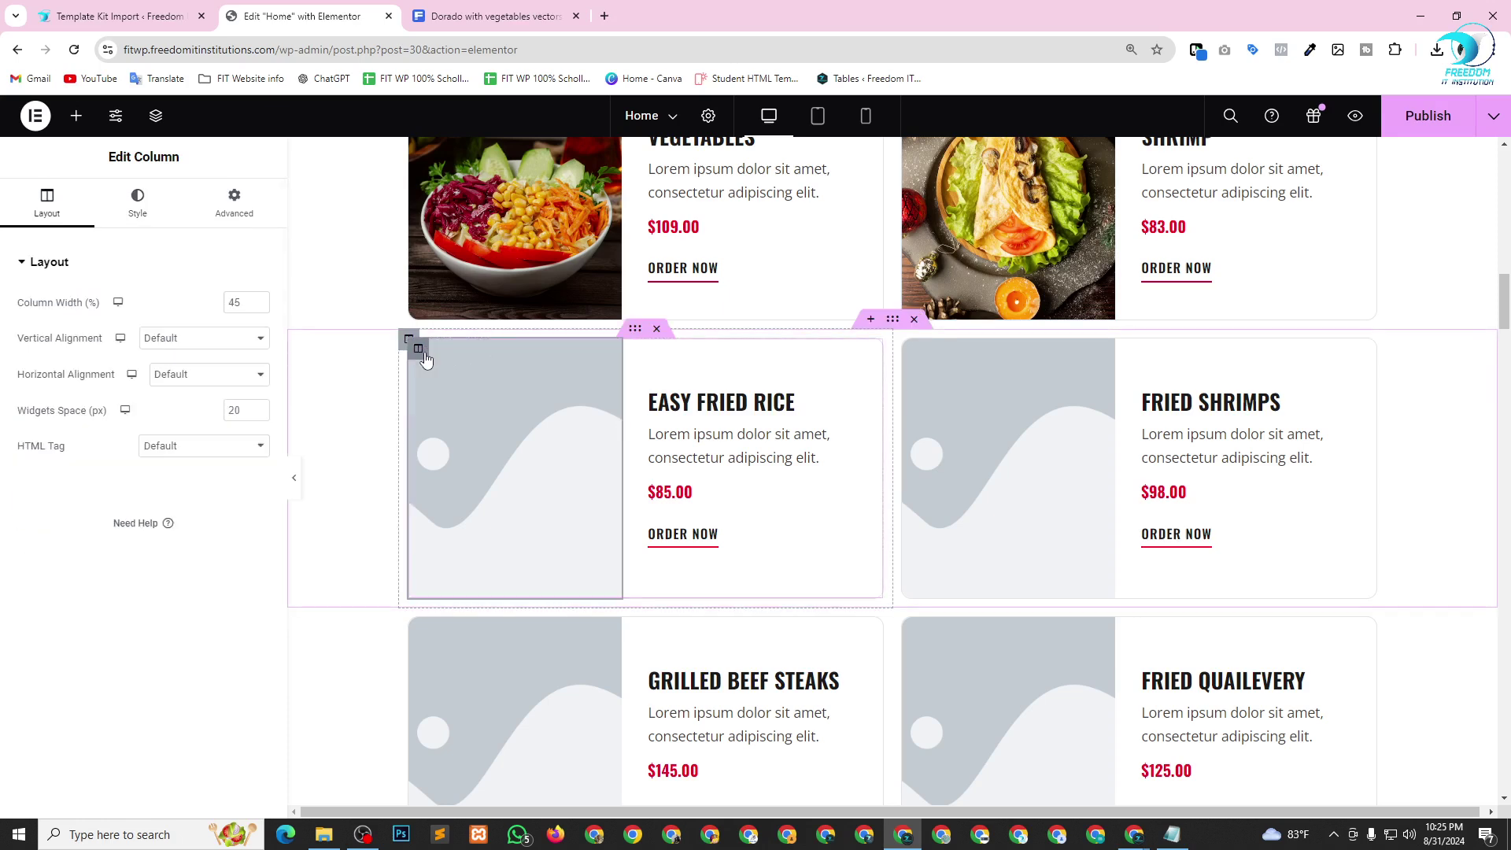
pyautogui.click(137, 202)
pyautogui.click(181, 472)
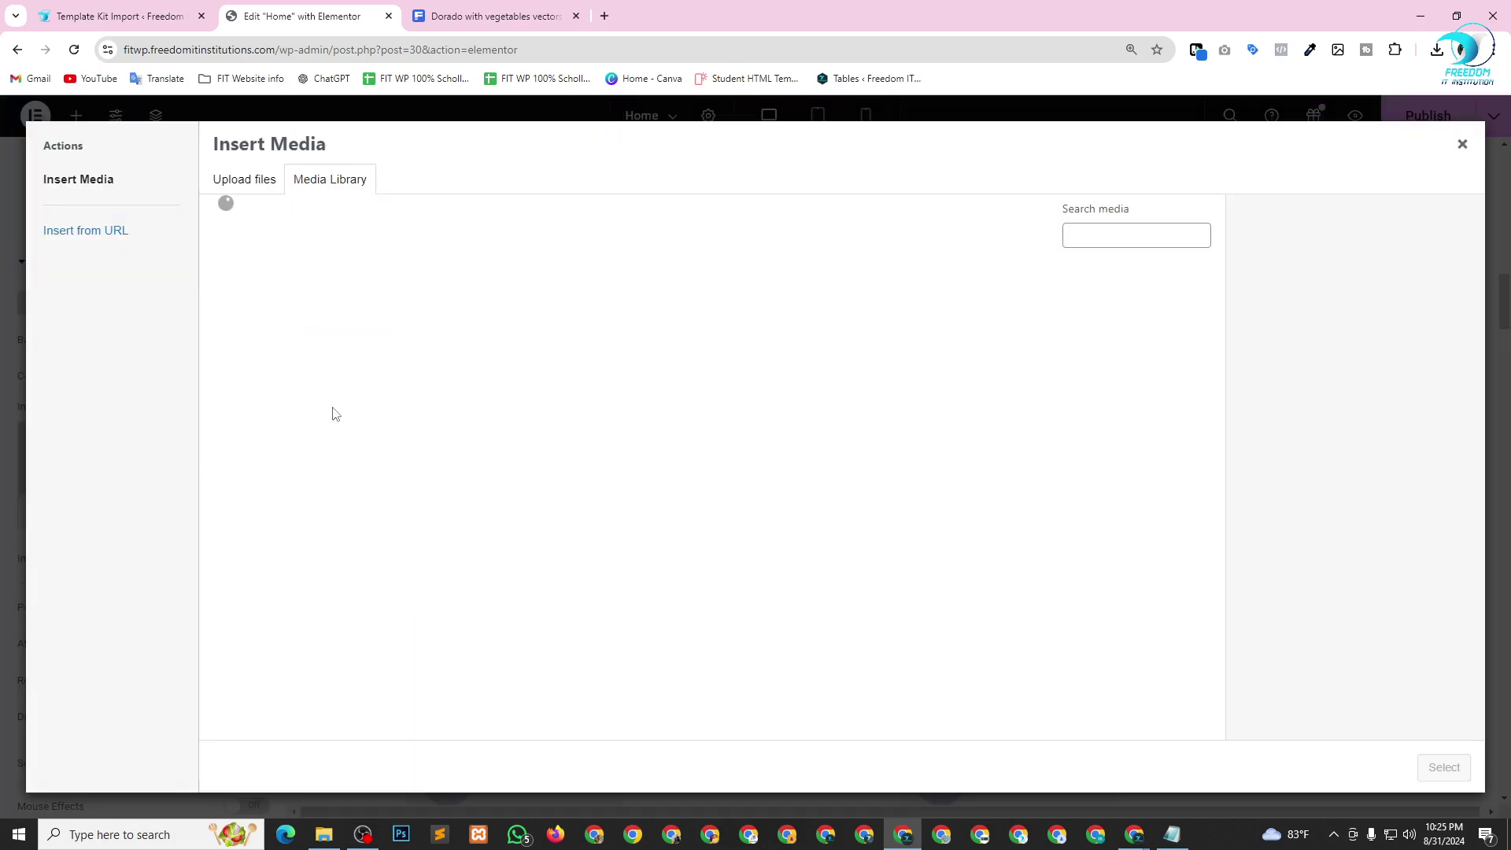
pyautogui.click(81, 240)
pyautogui.click(350, 202)
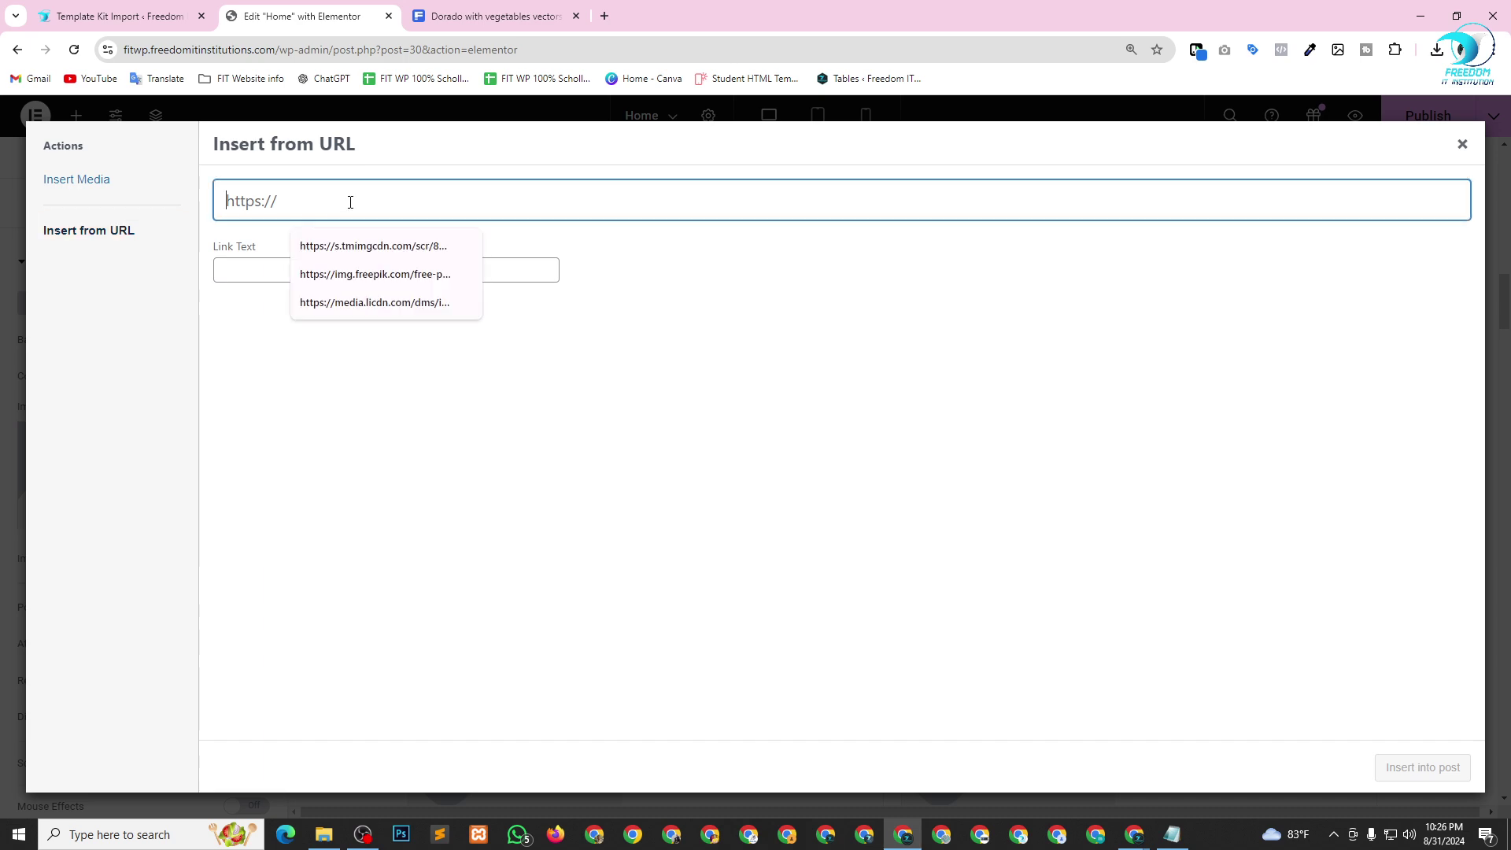
pyautogui.hotkey('ctrl', 'v')
pyautogui.click(1434, 768)
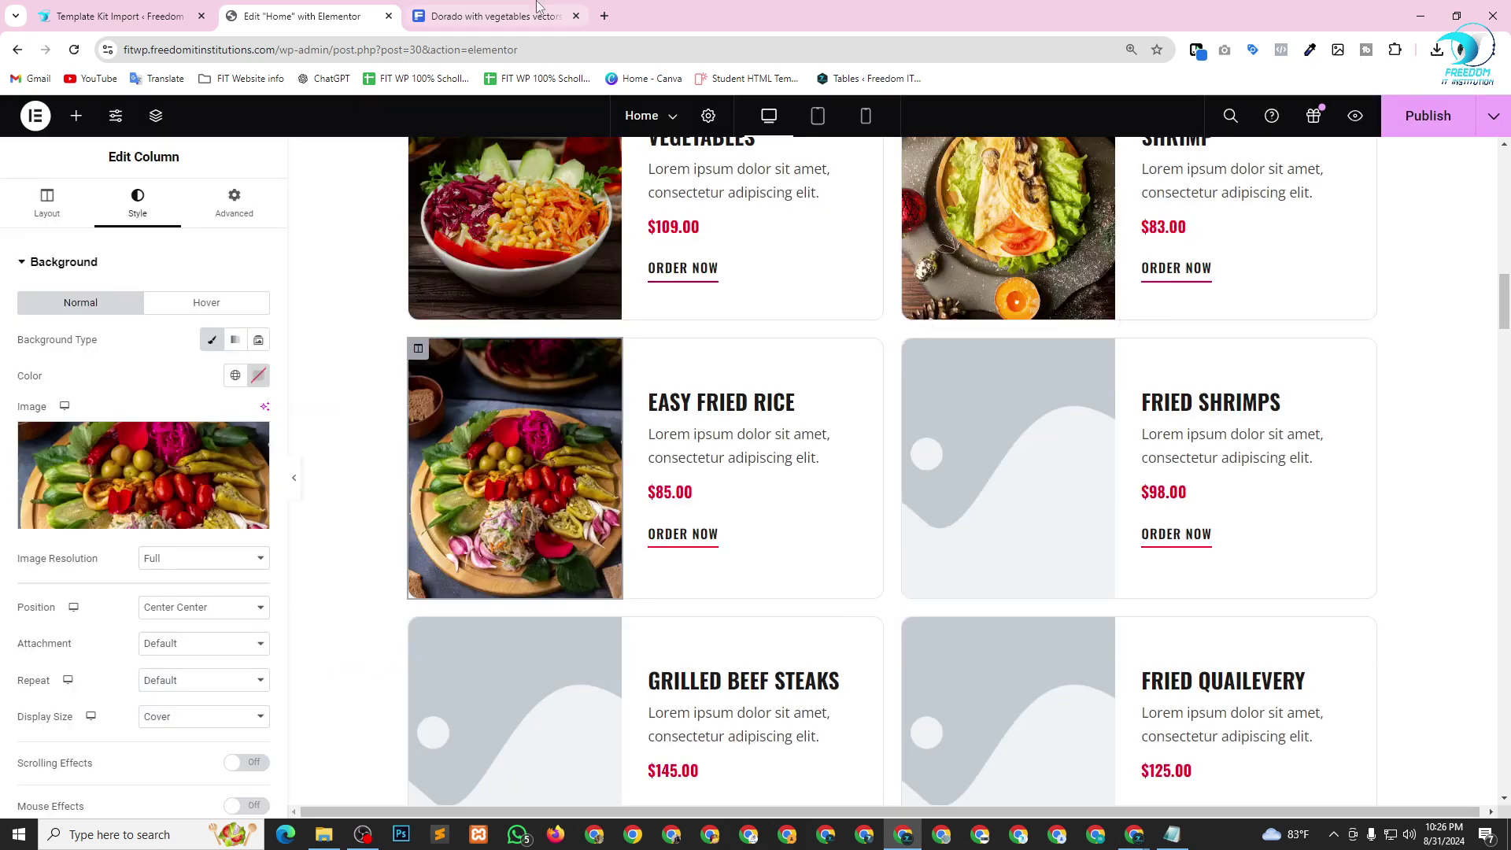
# Switch to Freepik, go to the second results page and copy the image address of the vegetable salad bowl with tomatoes and fork.
pyautogui.click(503, 16)
pyautogui.scroll(-5, 630, 476)
pyautogui.scroll(-1, 629, 476)
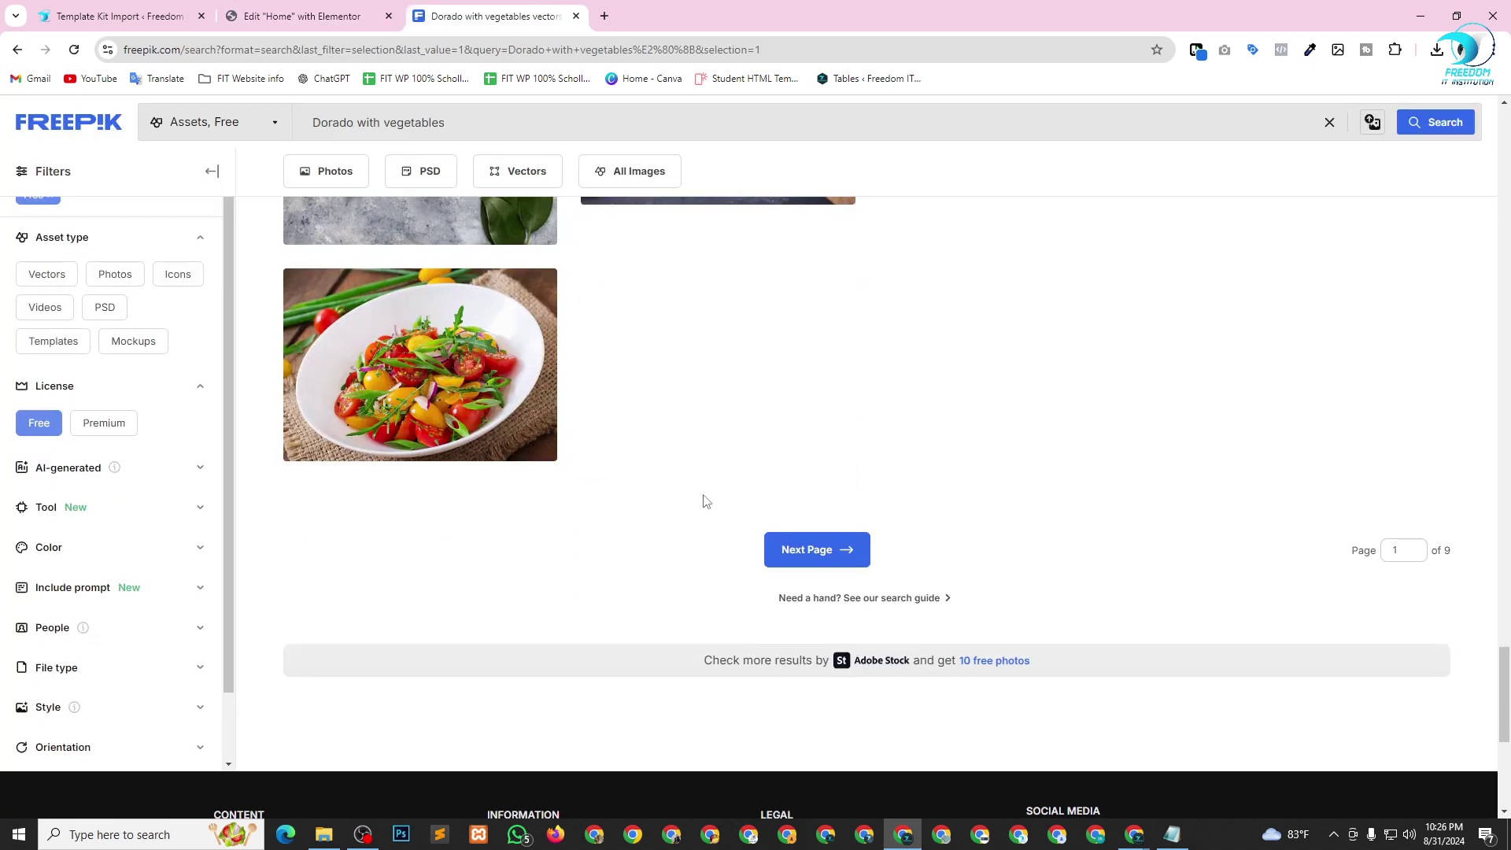
pyautogui.click(807, 549)
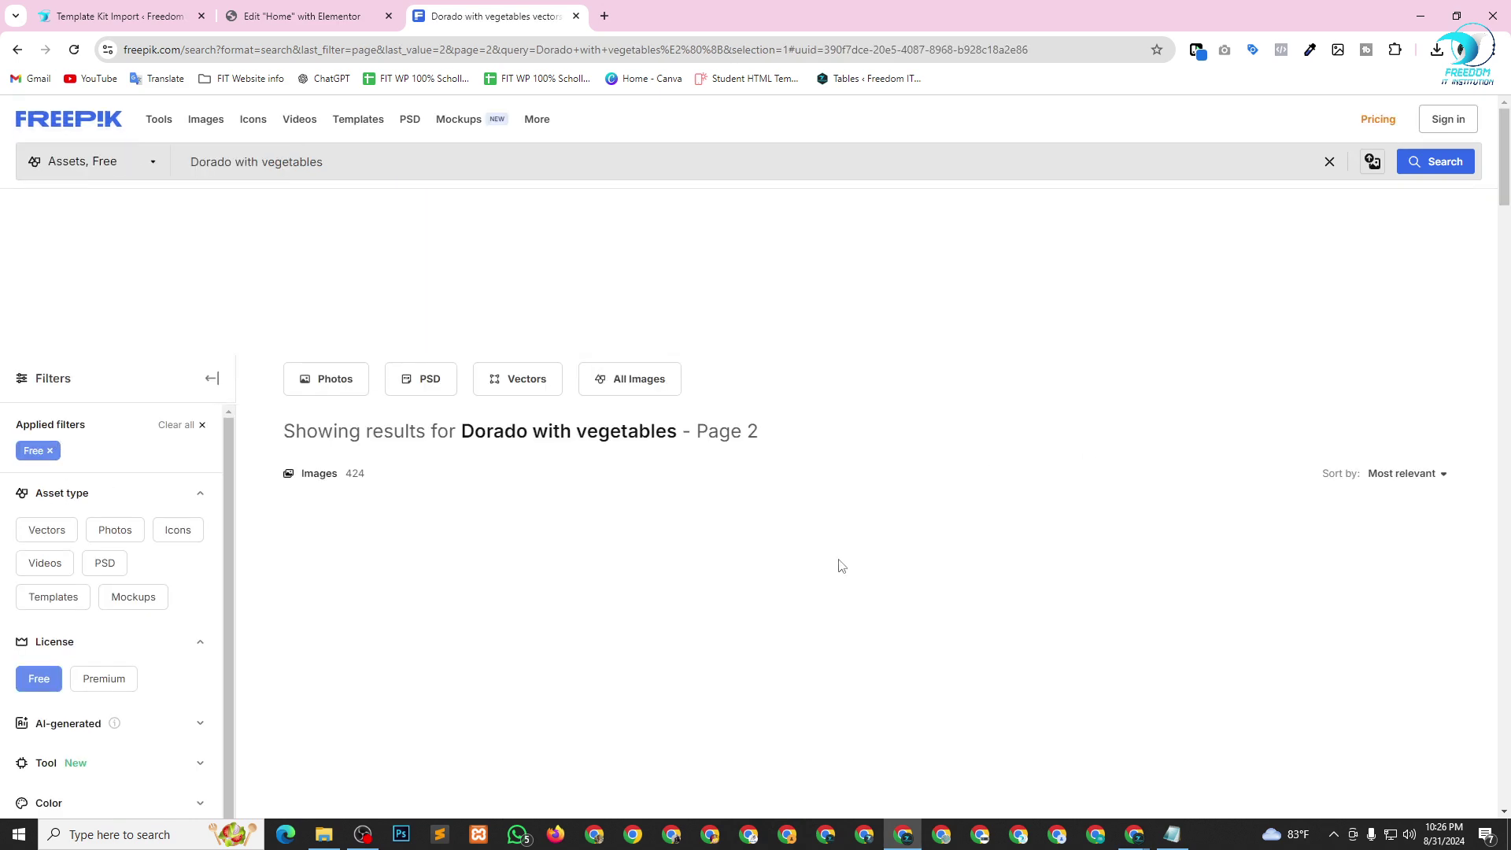
pyautogui.scroll(-3, 787, 315)
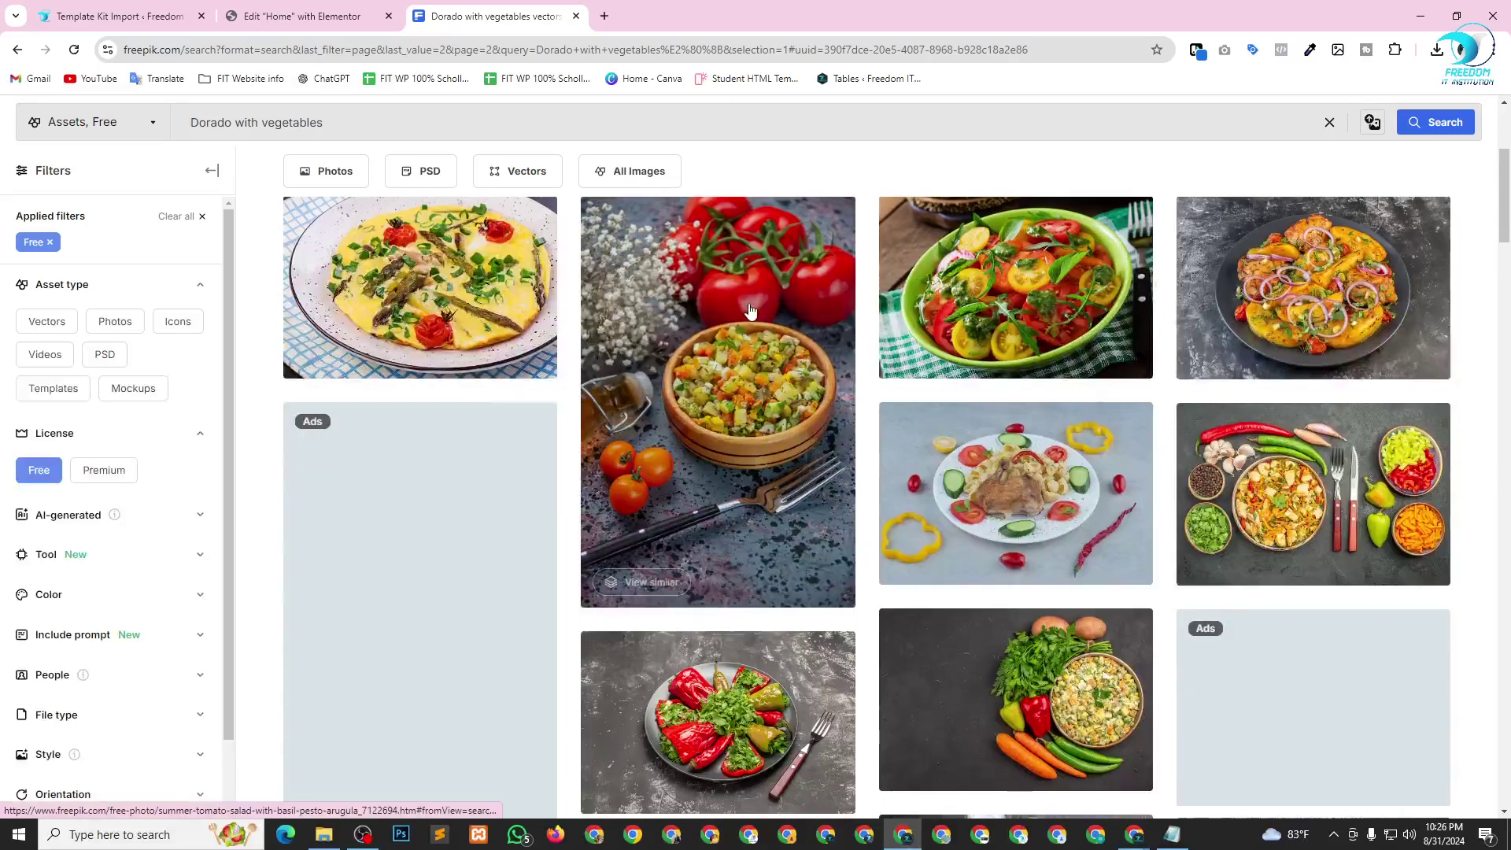
pyautogui.rightClick(740, 304)
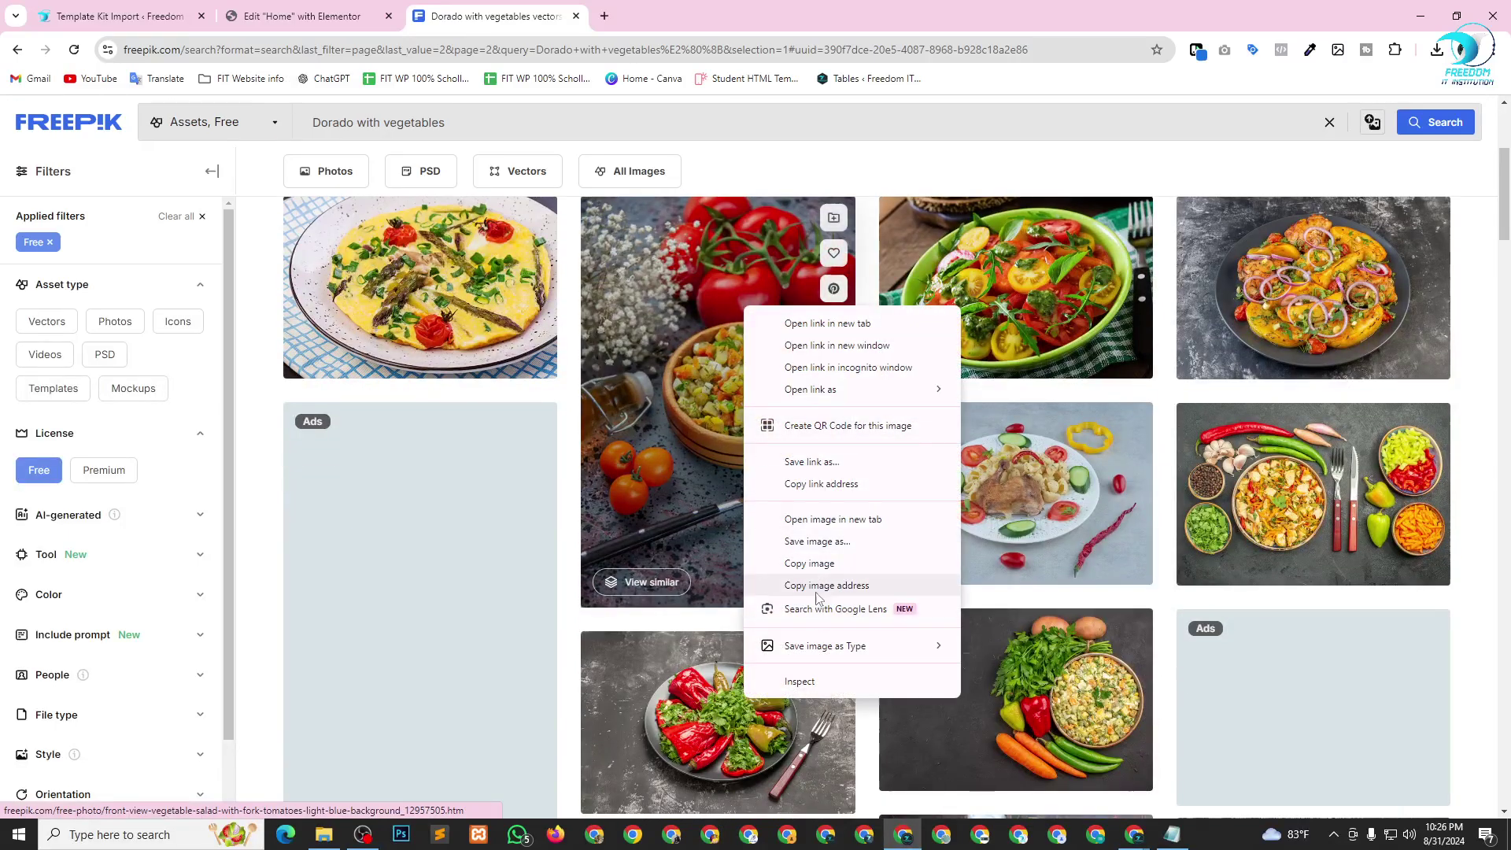
pyautogui.click(806, 582)
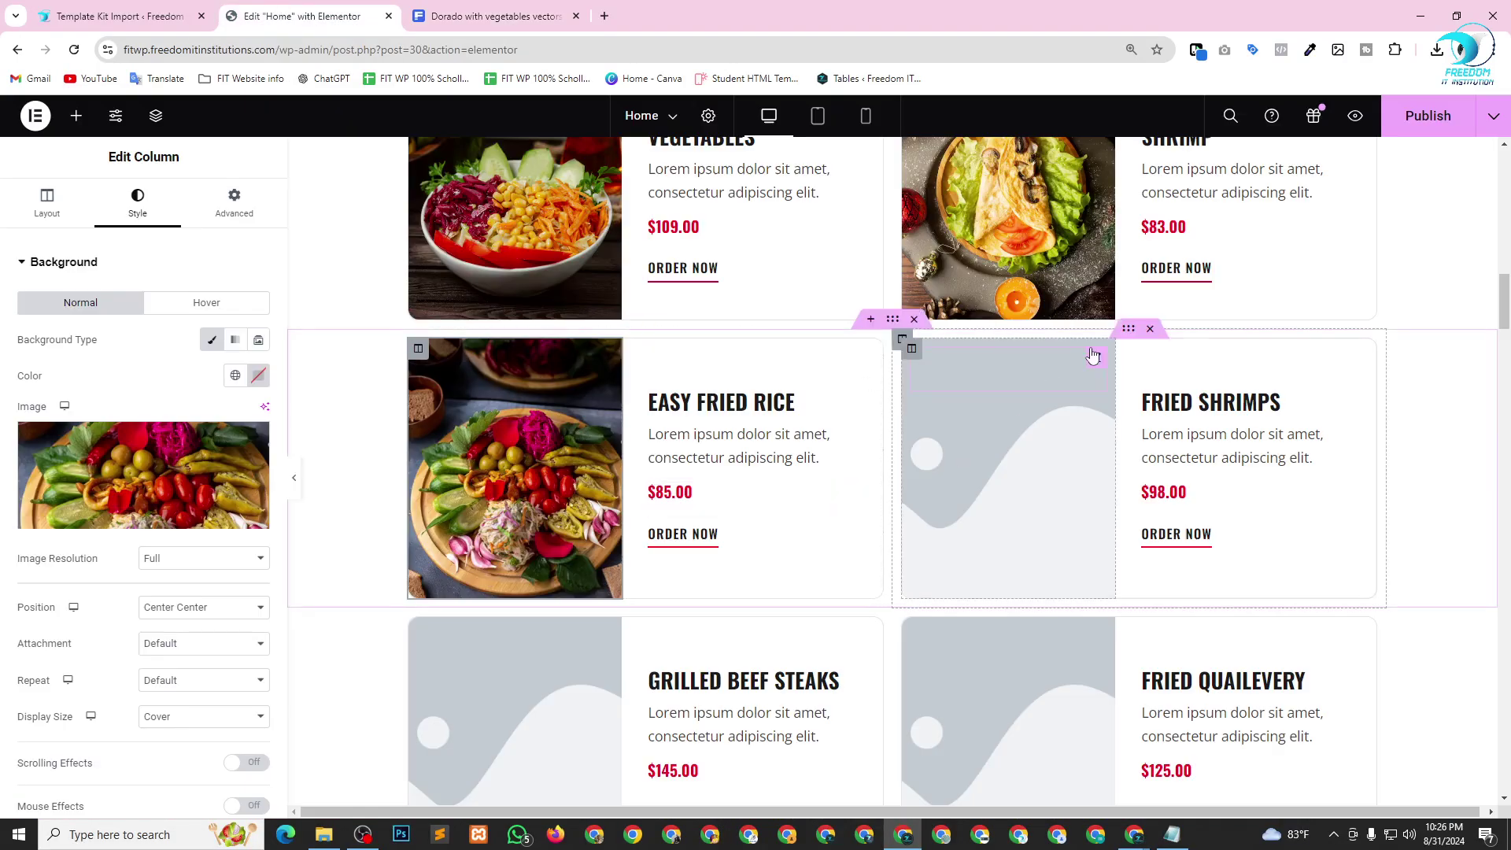
# Return to the Elementor editor and replace the Fried Shrimps card's image column background with the copied vegetable salad URL.
pyautogui.click(912, 356)
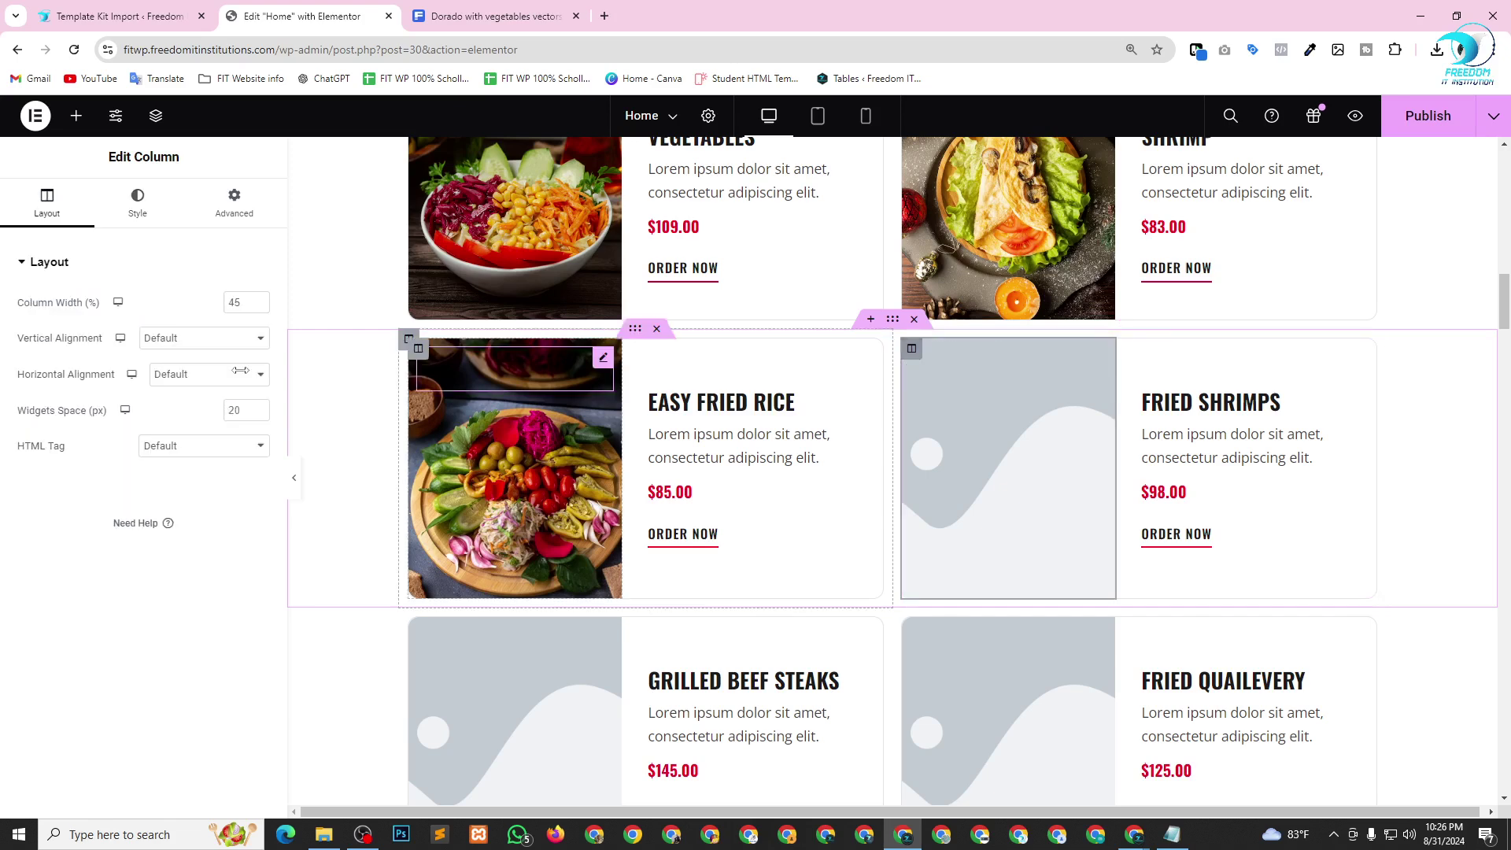
pyautogui.click(149, 203)
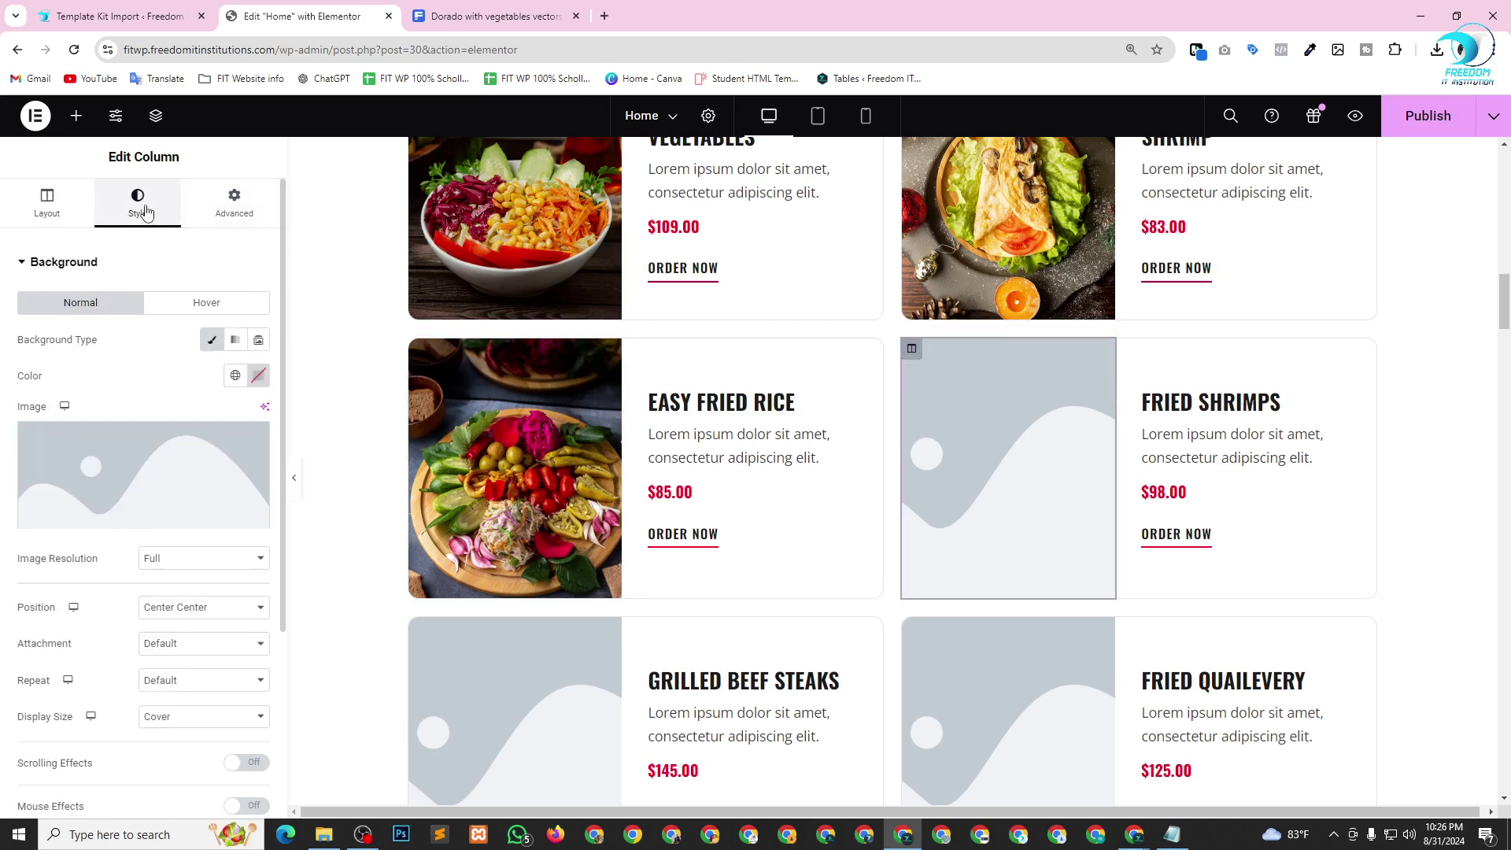
pyautogui.click(252, 439)
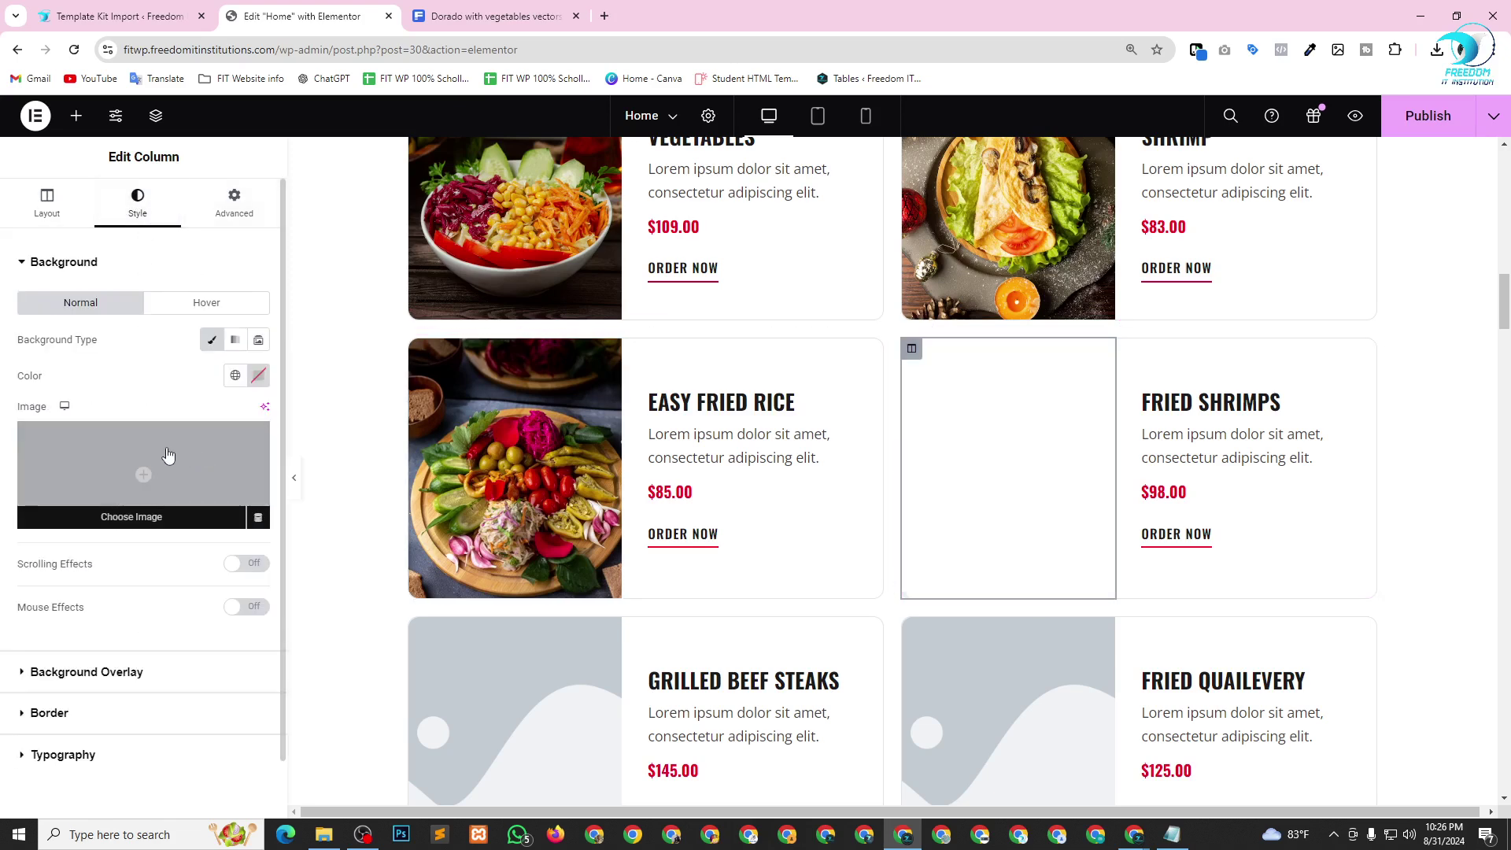
pyautogui.click(167, 455)
pyautogui.click(118, 230)
pyautogui.click(326, 201)
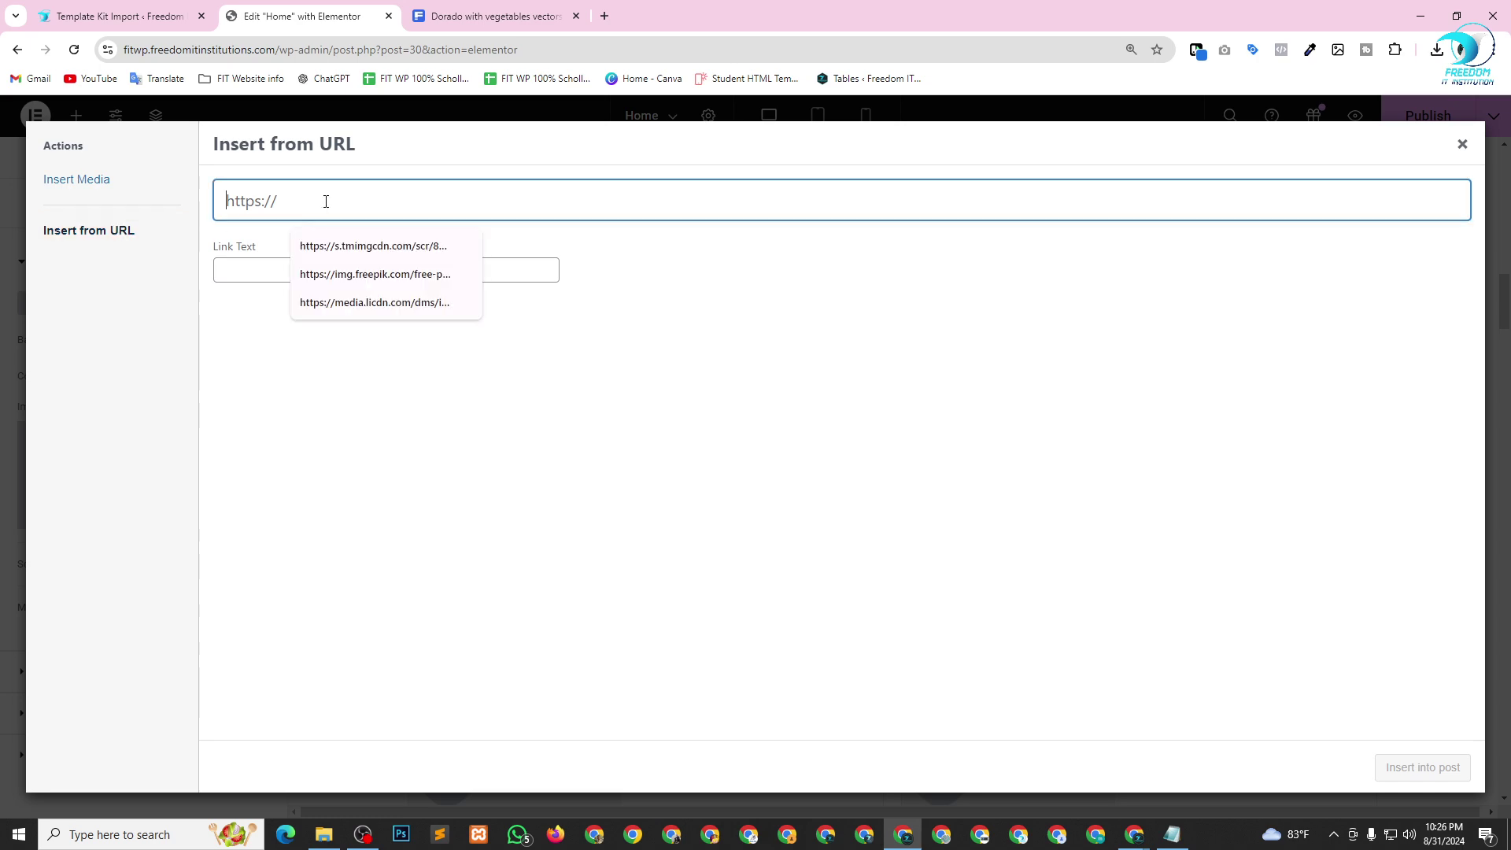
pyautogui.hotkey('ctrl', 'v')
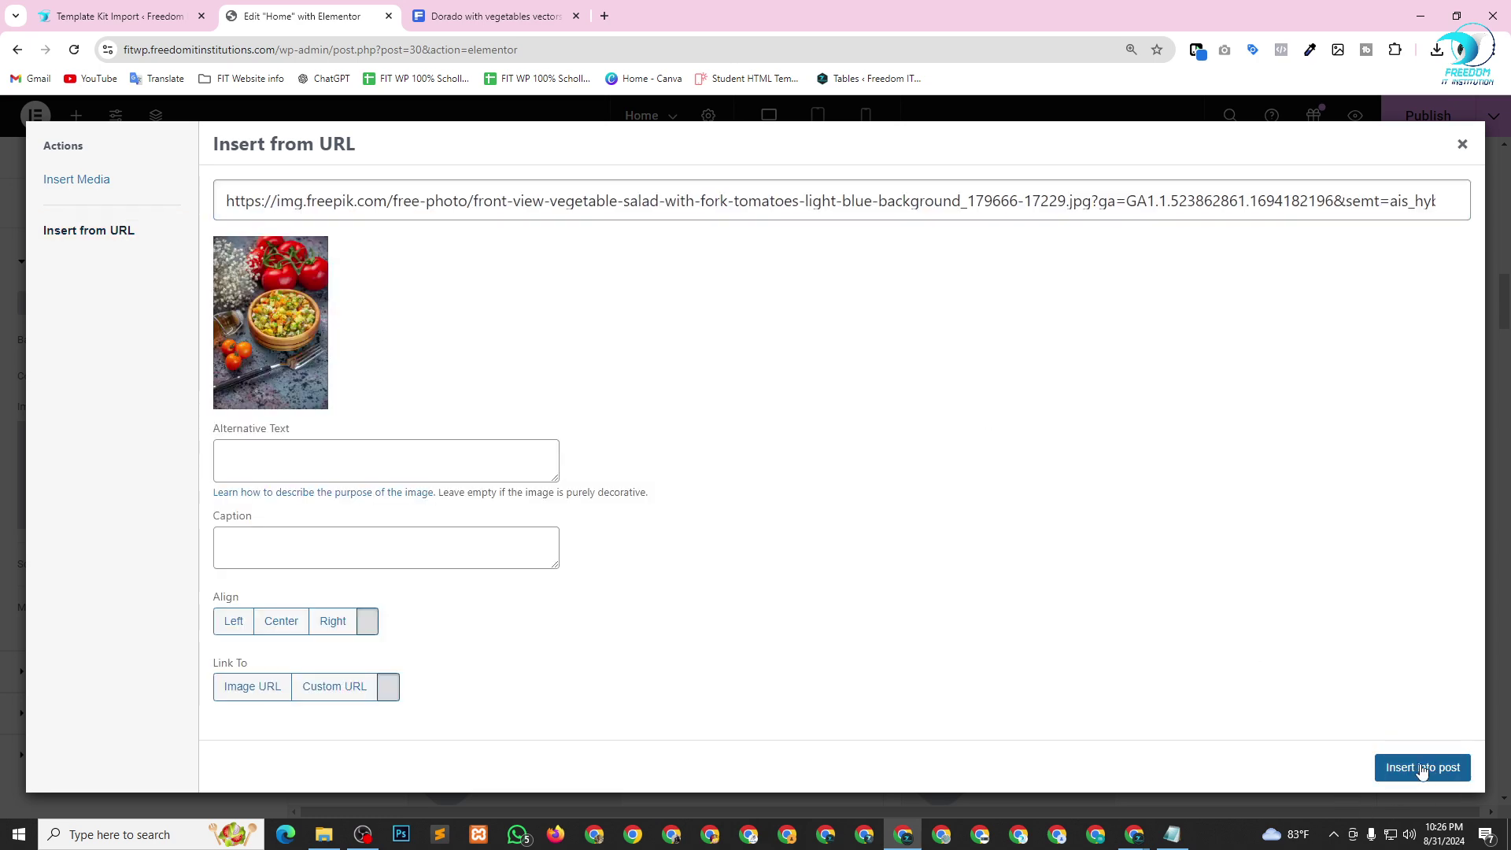
pyautogui.click(1413, 767)
# Switch to the Freepik results and copy the image address of the oyster salad on a white plate with green lettuce.
pyautogui.scroll(-3, 989, 561)
pyautogui.hotkey('ctrl', 'Tab')
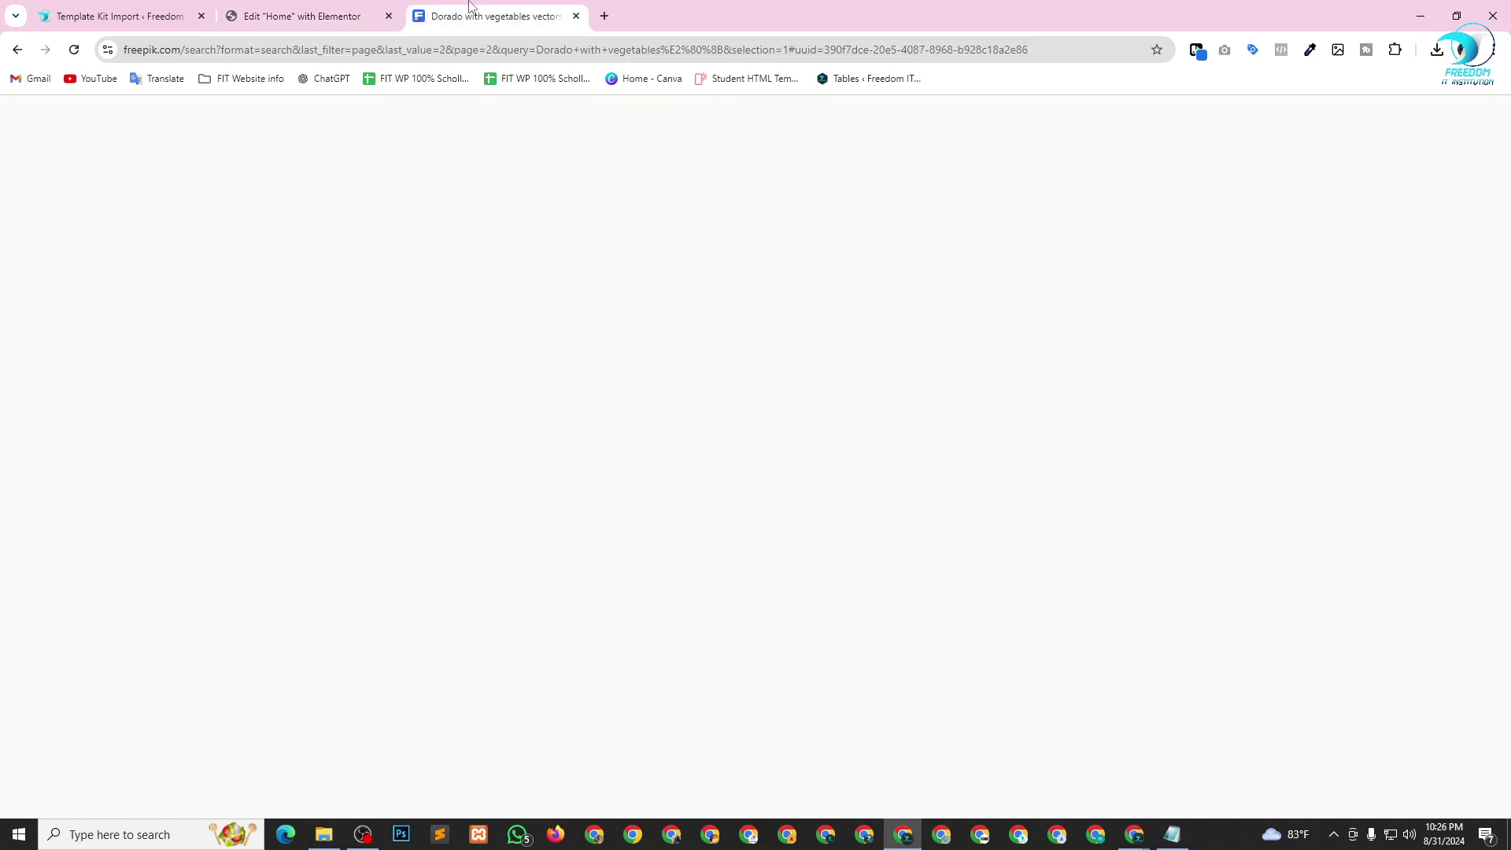
pyautogui.scroll(-5, 965, 396)
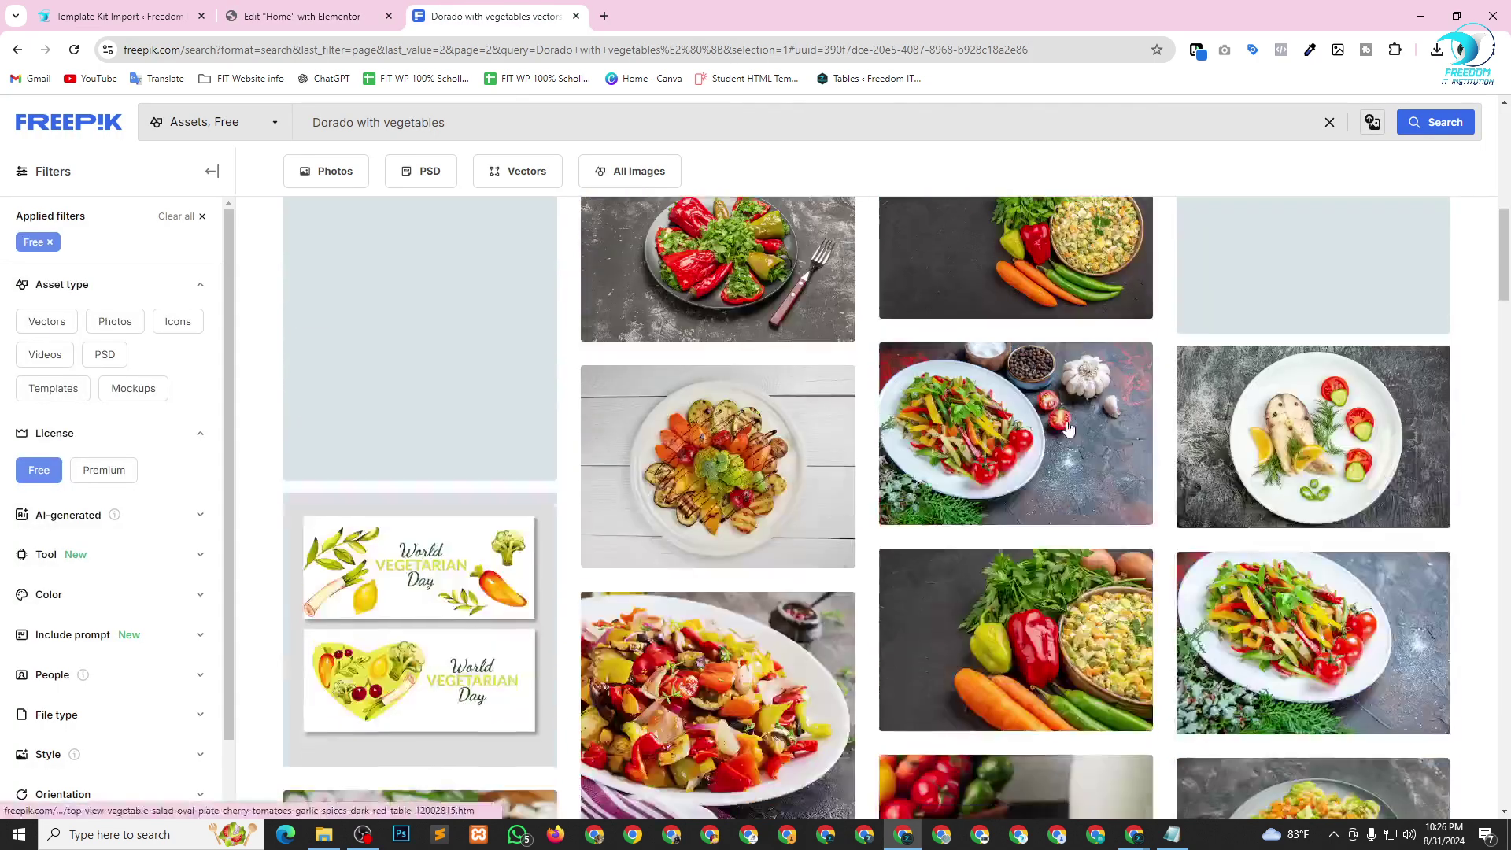
pyautogui.scroll(-5, 1103, 470)
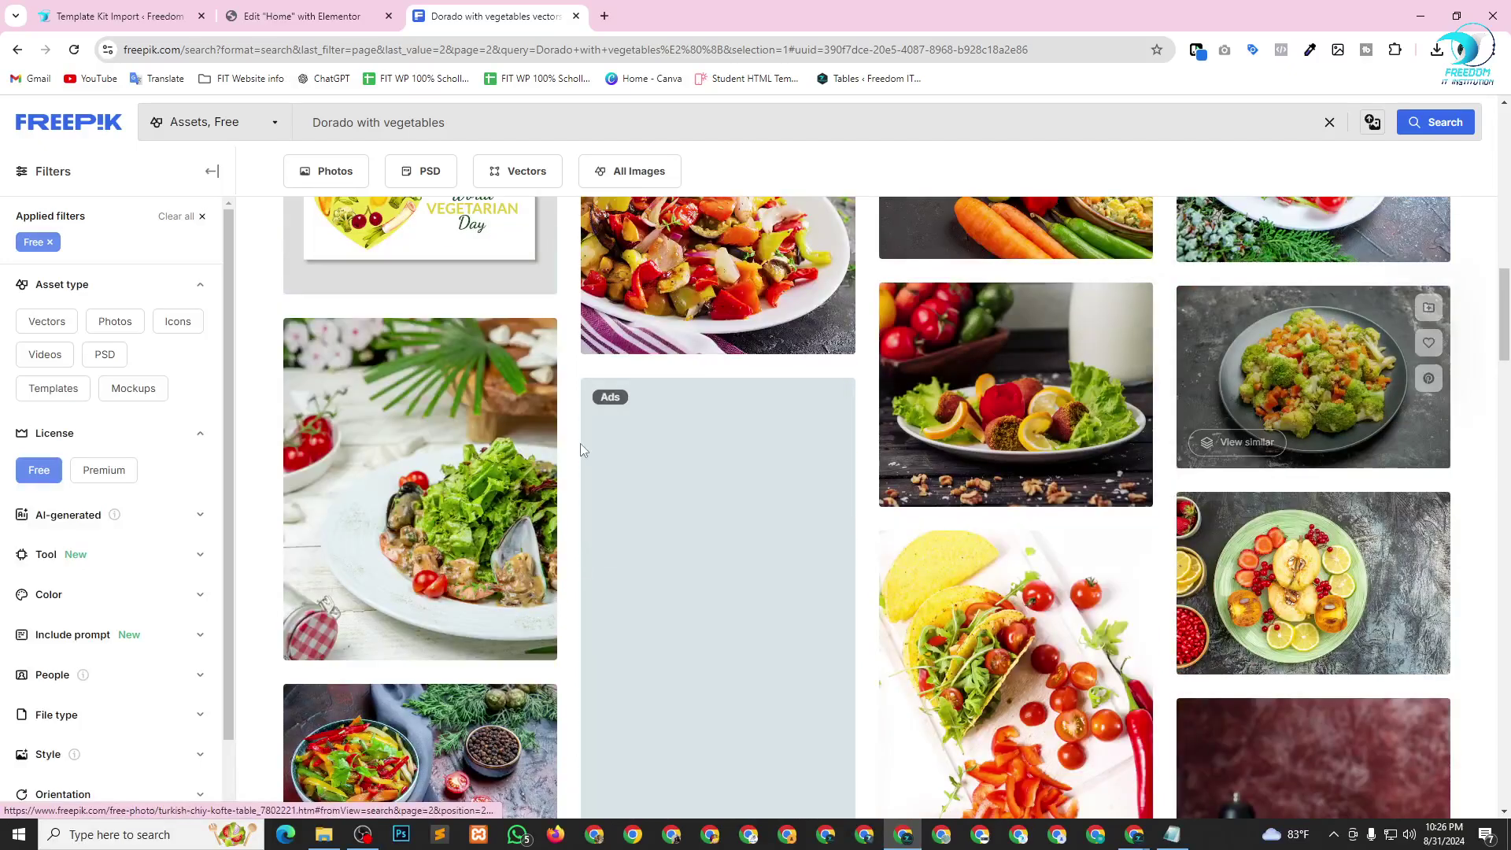
pyautogui.scroll(-1, 527, 514)
pyautogui.rightClick(429, 341)
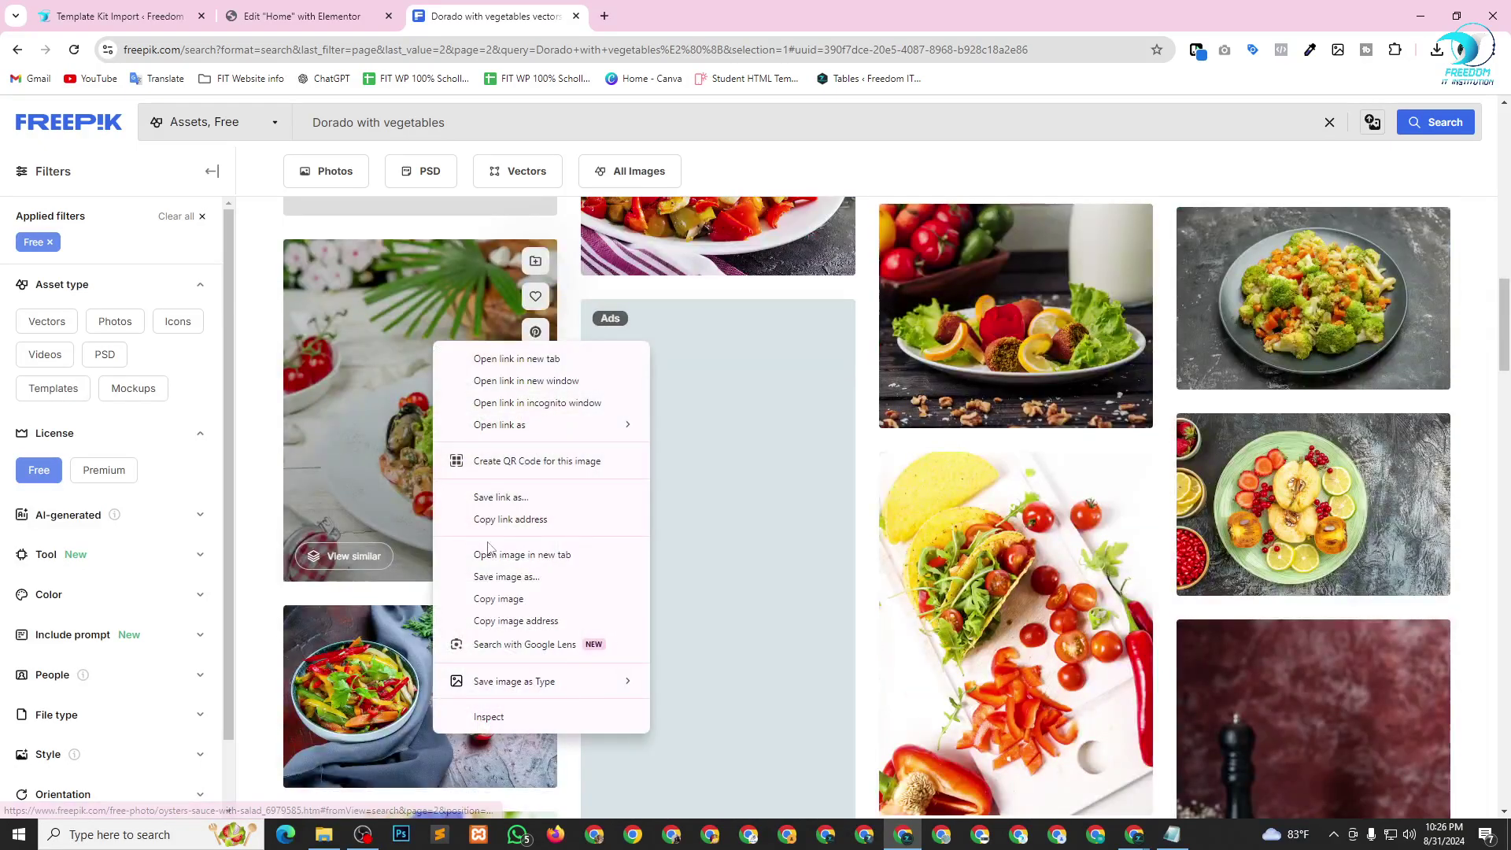
pyautogui.click(503, 620)
# In the Elementor editor, set the copied oyster salad URL as the Grilled Beef Steaks card's image column background.
pyautogui.click(283, 16)
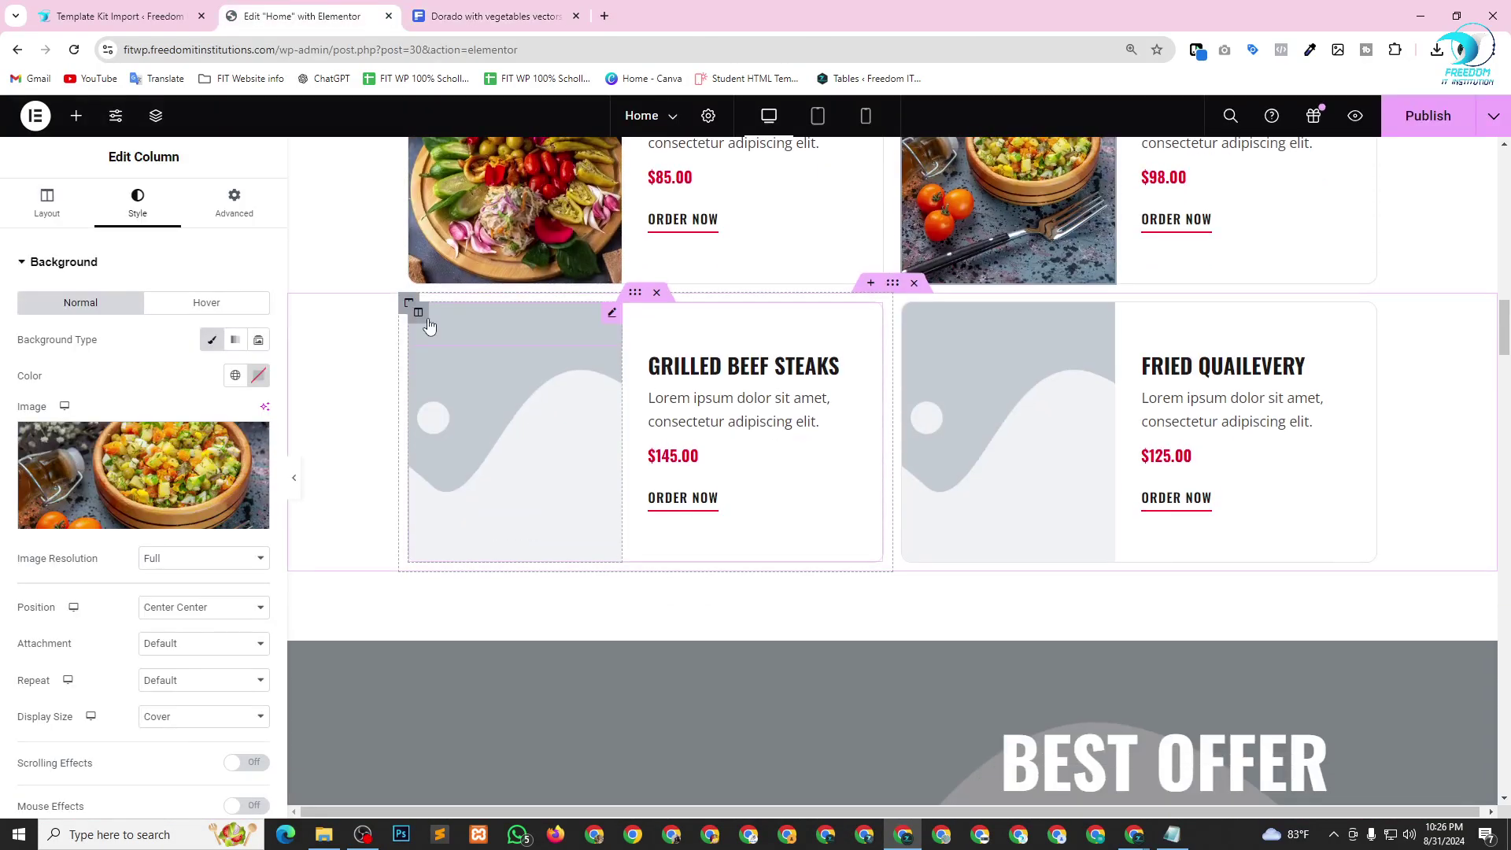
pyautogui.click(418, 316)
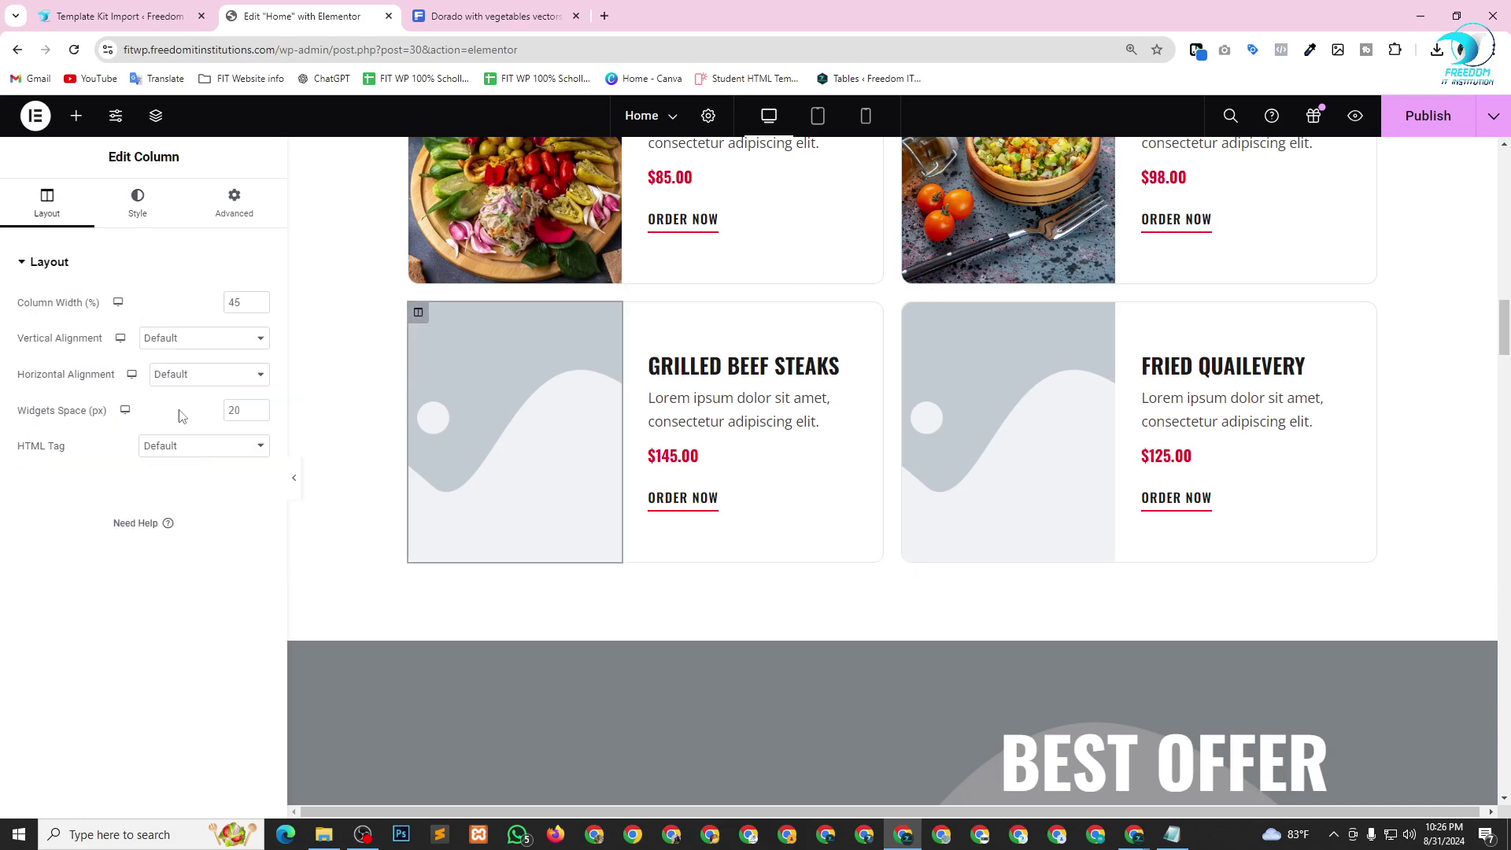
pyautogui.click(138, 223)
pyautogui.click(162, 462)
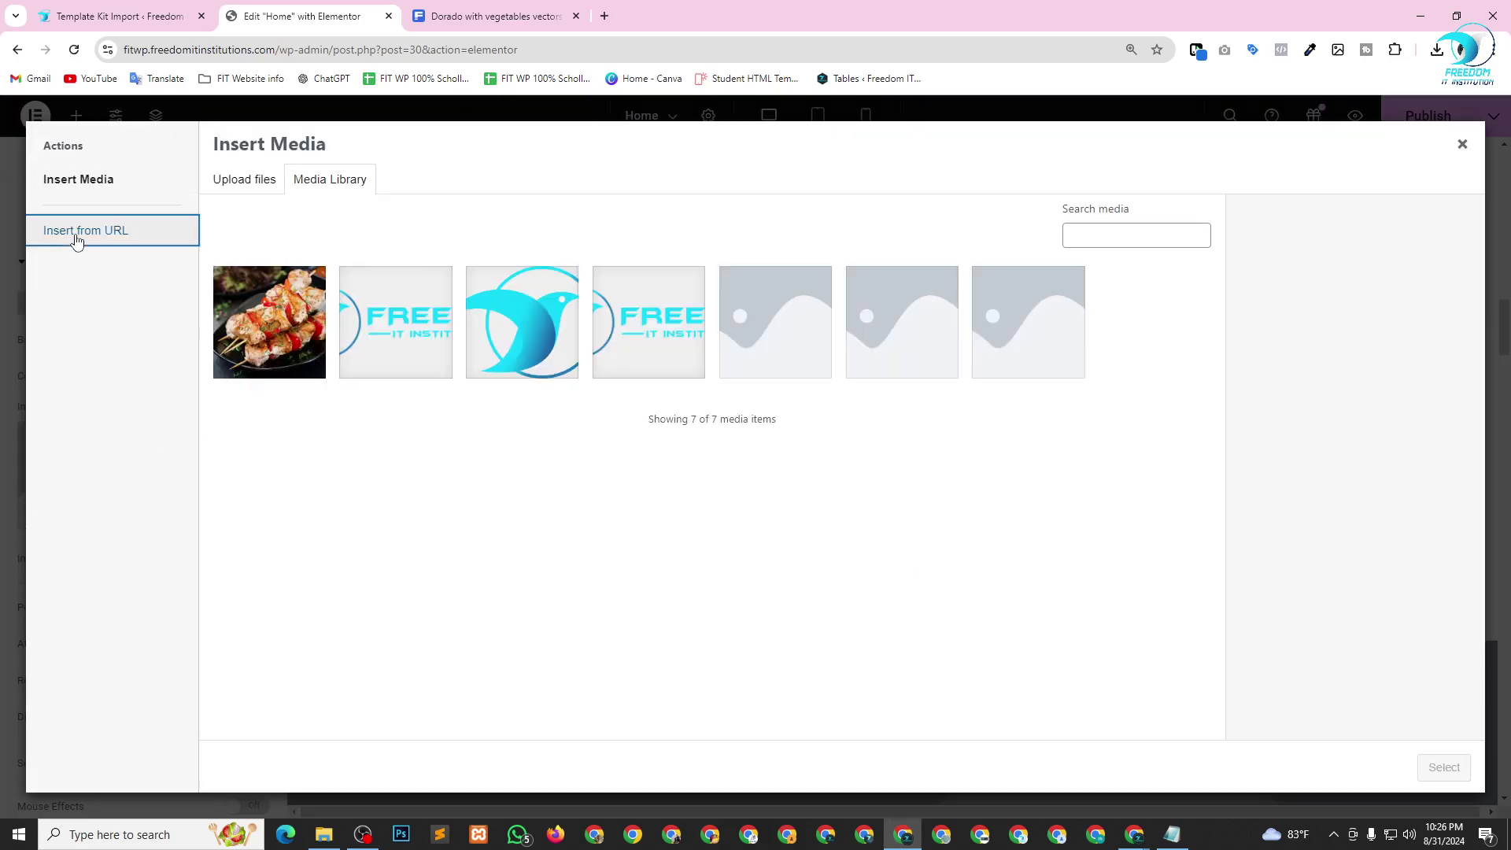
pyautogui.click(77, 231)
pyautogui.click(292, 196)
pyautogui.hotkey('ctrl', 'v')
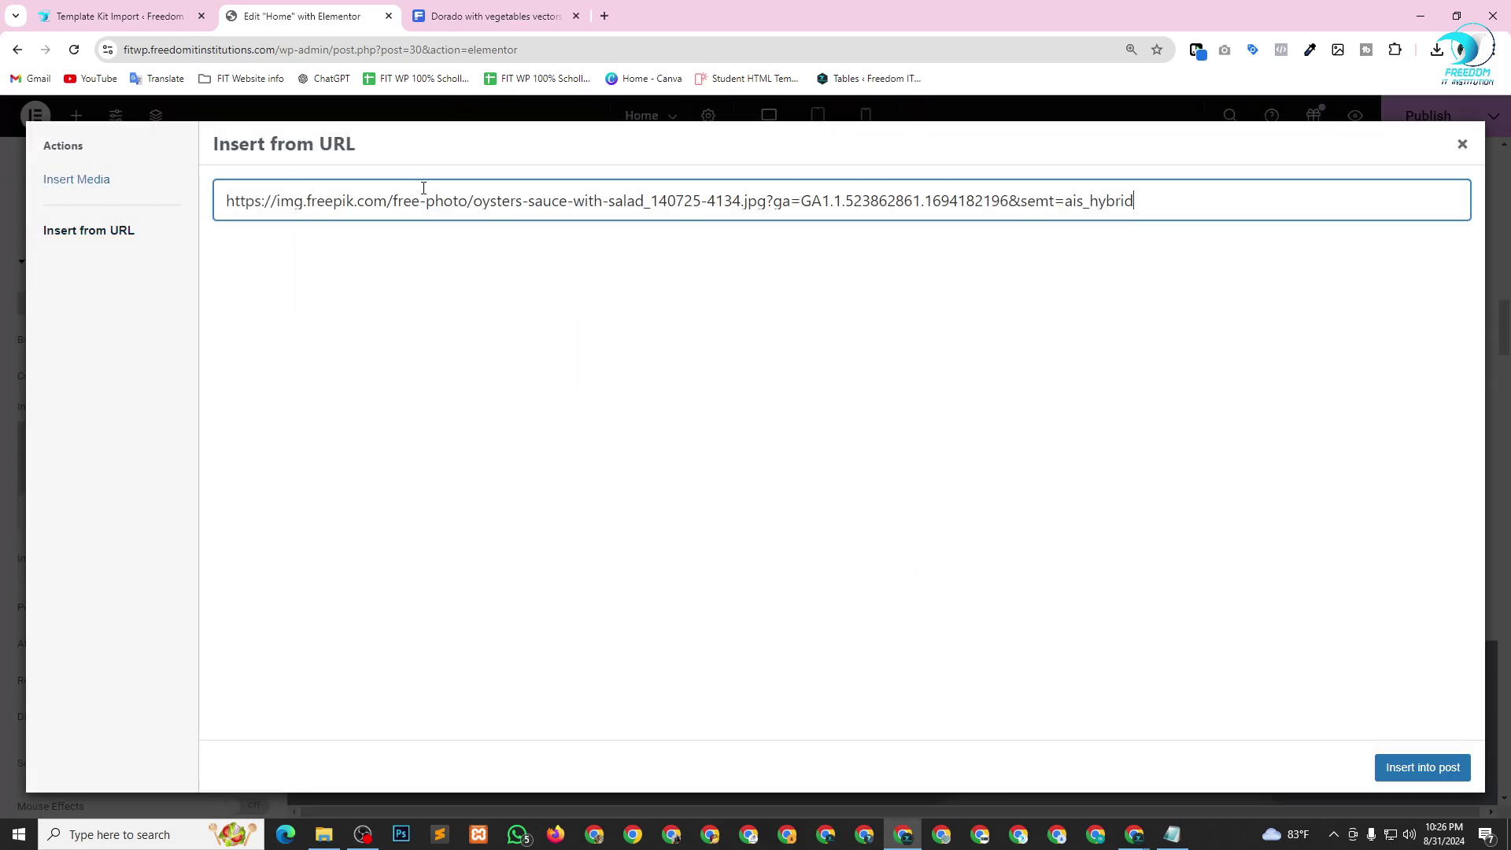
pyautogui.click(1401, 761)
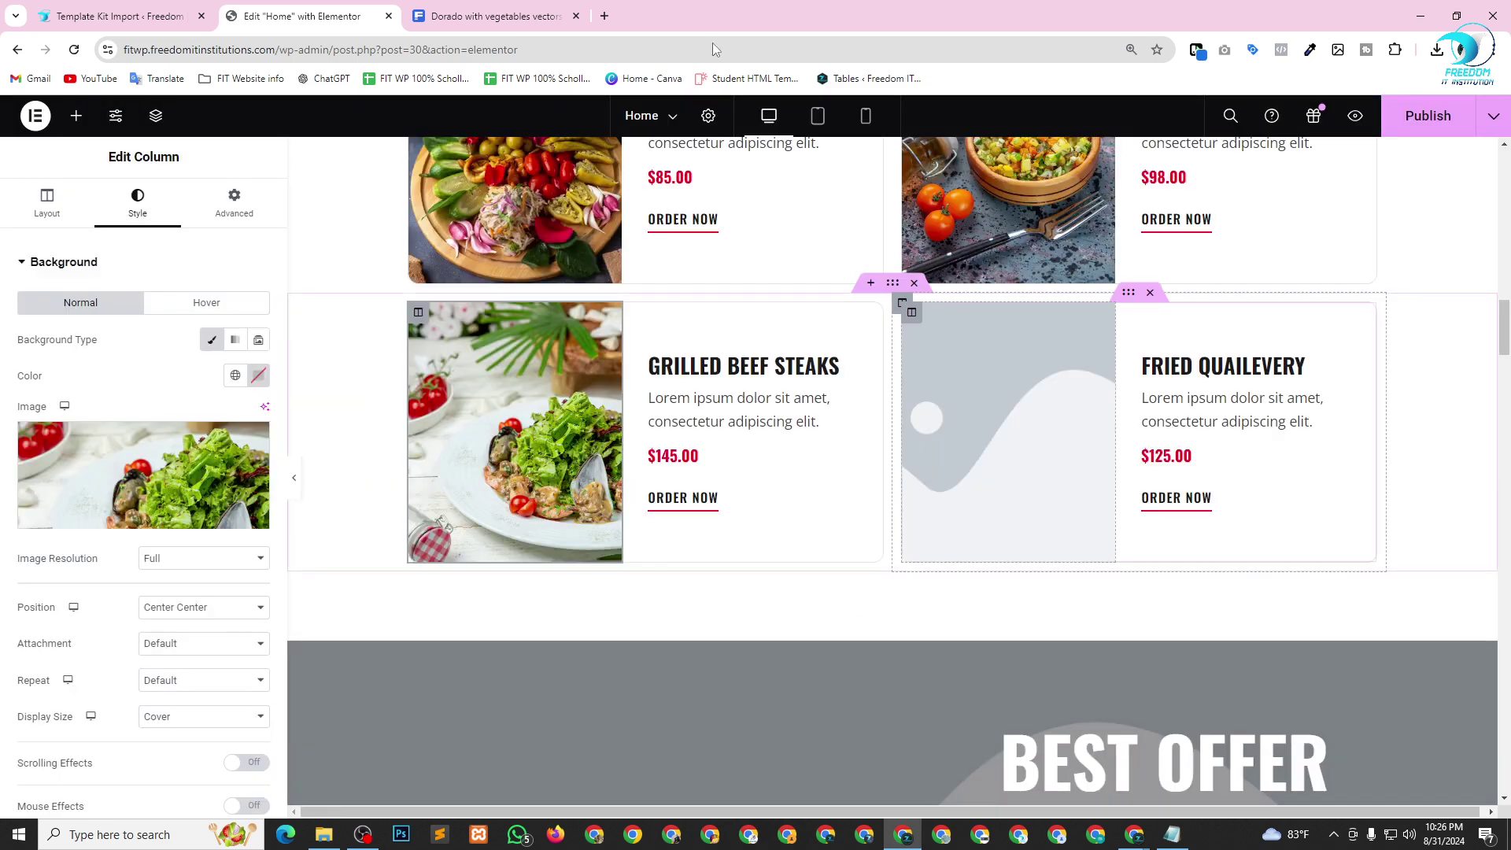
# Go back to the Freepik results and copy the image address of the taco with cherry tomatoes and red peppers.
pyautogui.click(466, 14)
pyautogui.scroll(-2, 1082, 462)
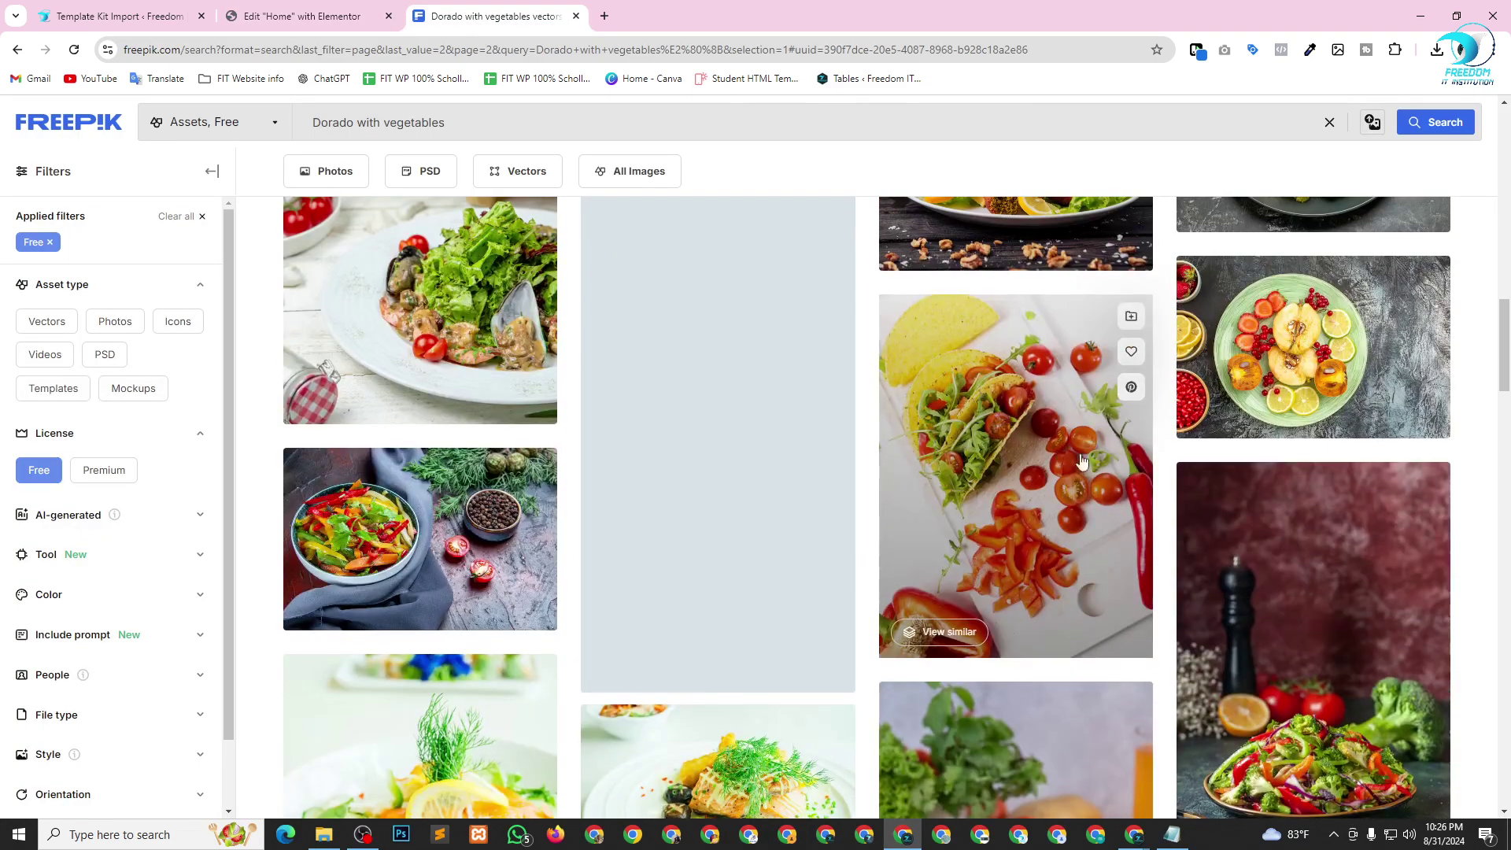
pyautogui.scroll(3, 1082, 462)
pyautogui.scroll(-3, 1055, 449)
pyautogui.rightClick(1017, 429)
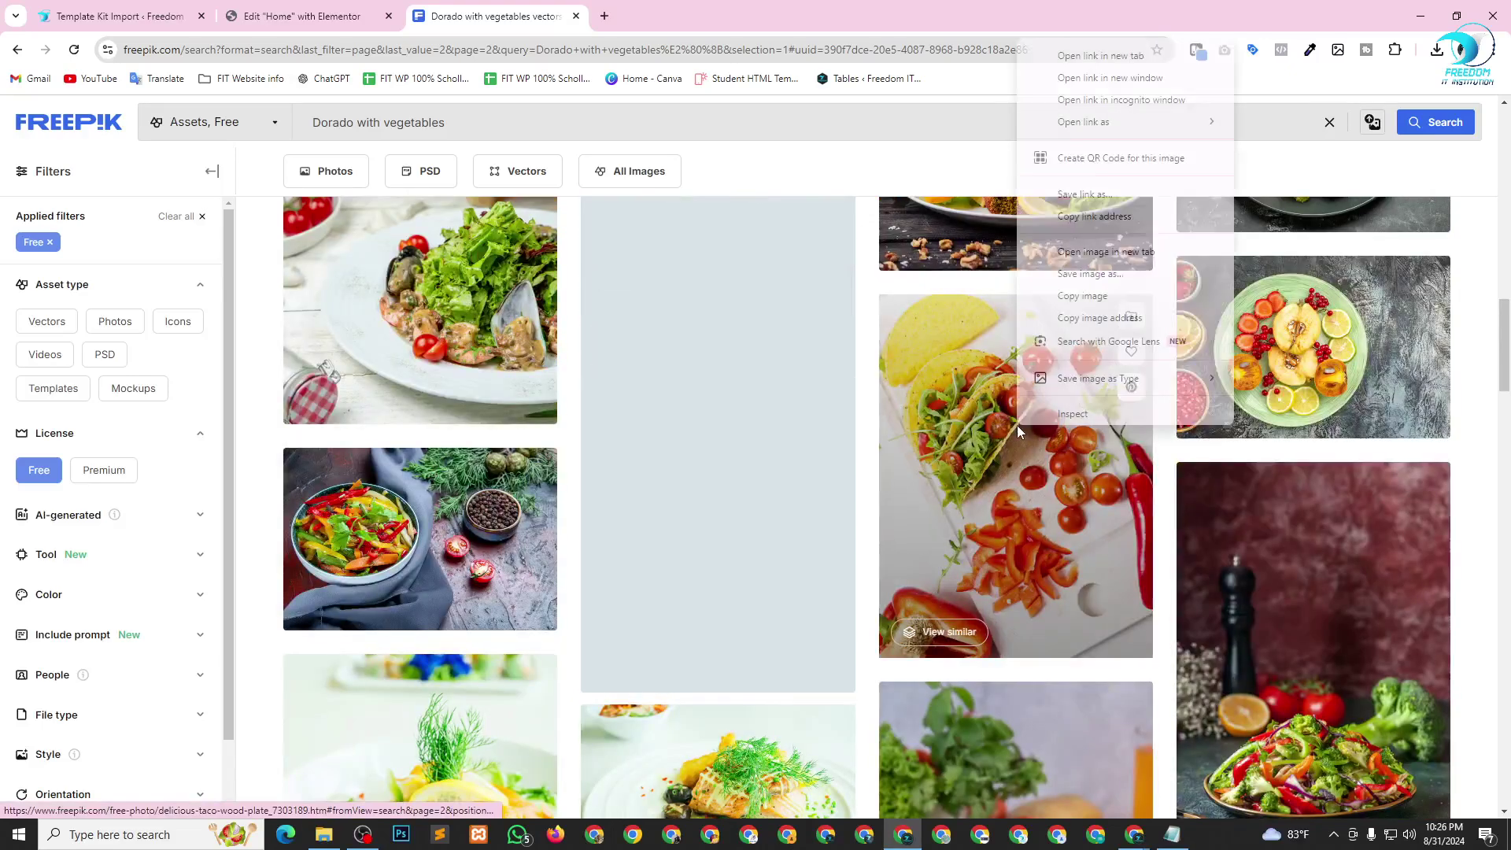
pyautogui.click(1100, 317)
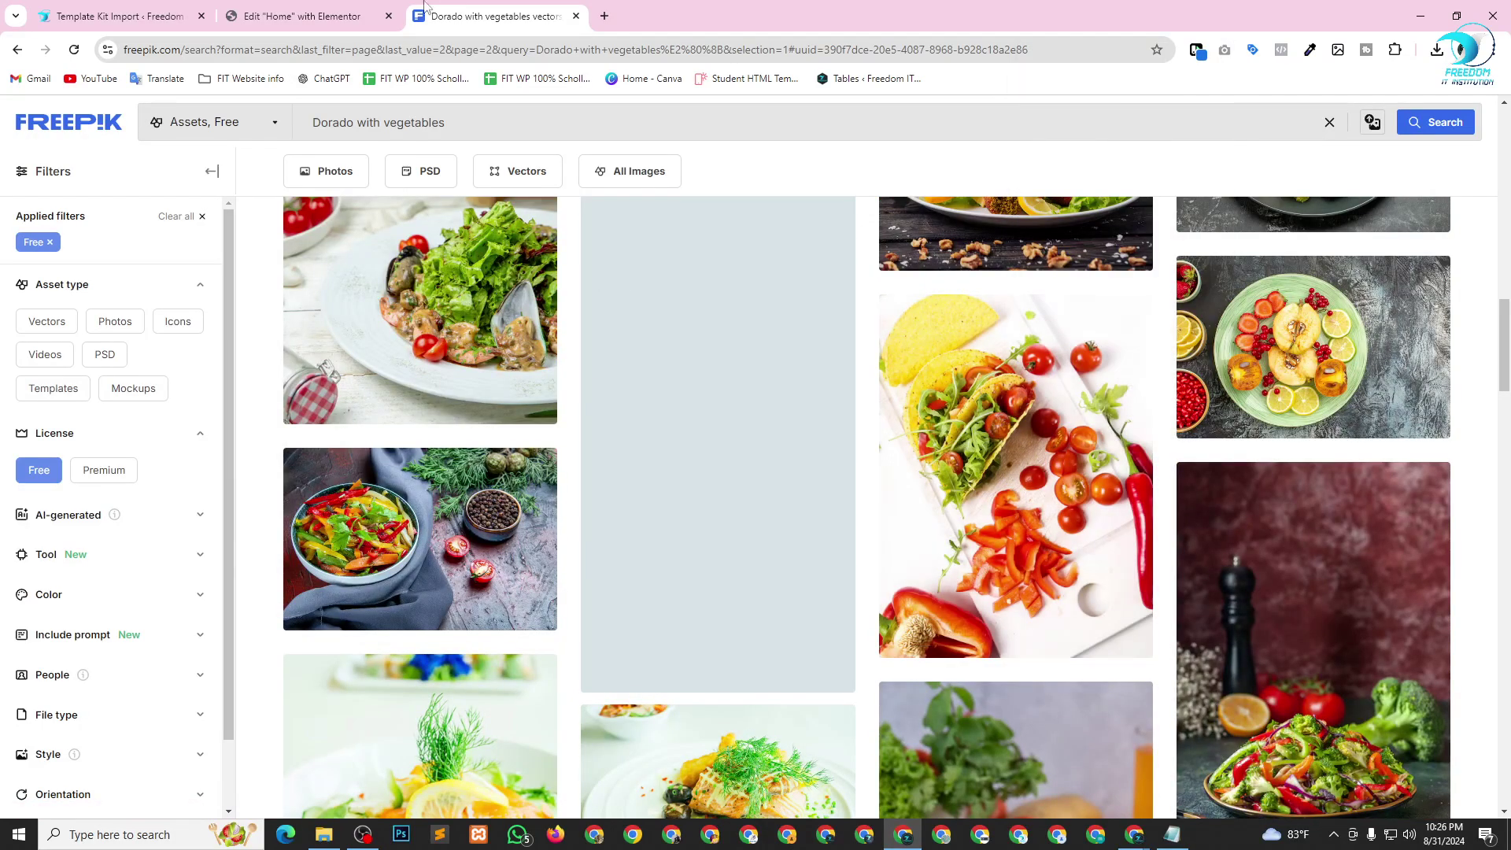
# Return to the Elementor editor and replace the Fried Quailevery card's image column background with the copied taco URL.
pyautogui.click(370, 14)
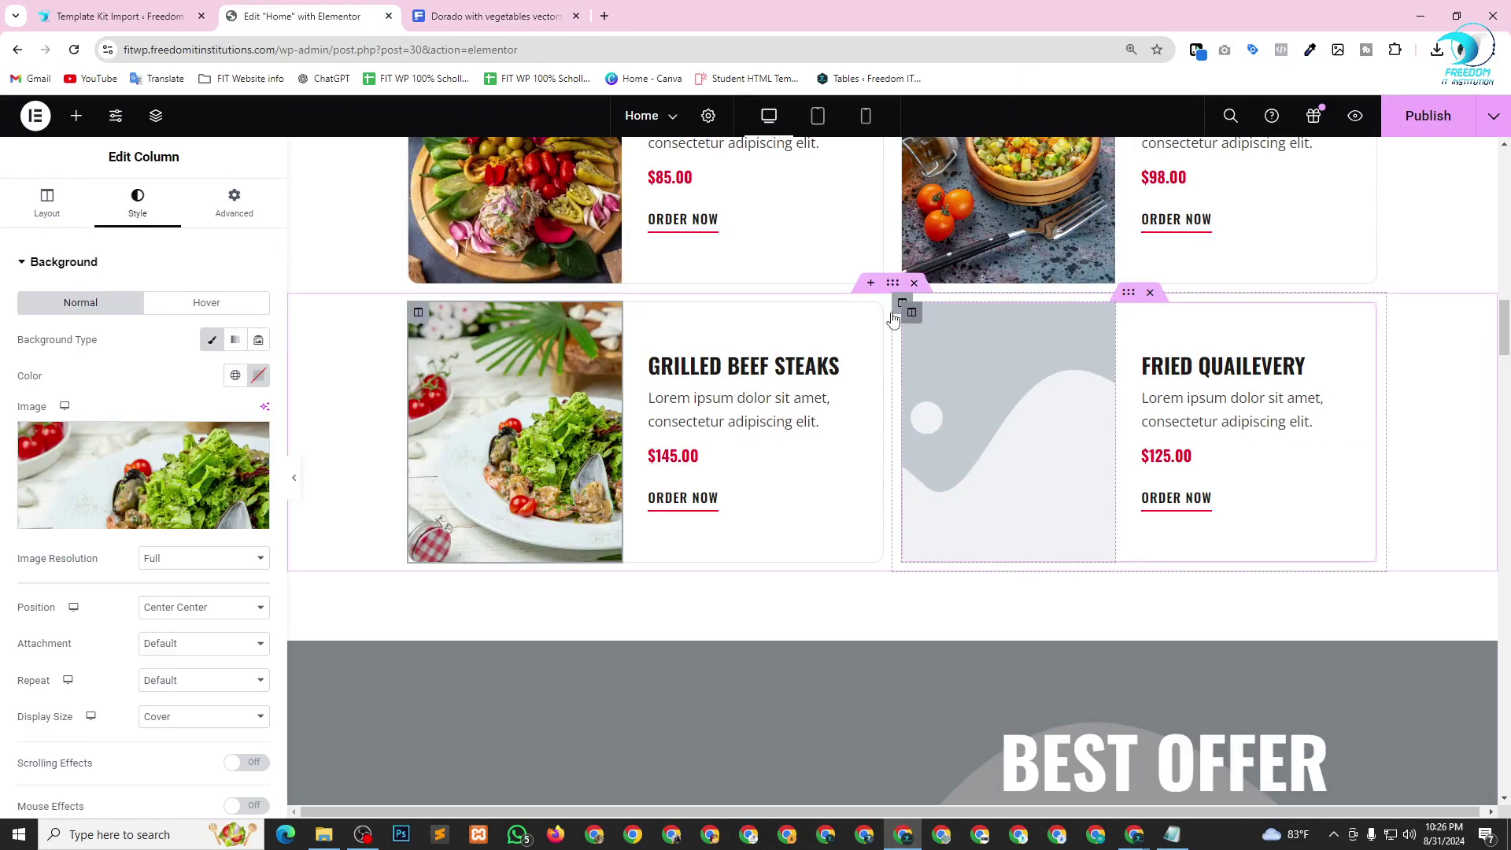
pyautogui.click(895, 313)
pyautogui.click(137, 203)
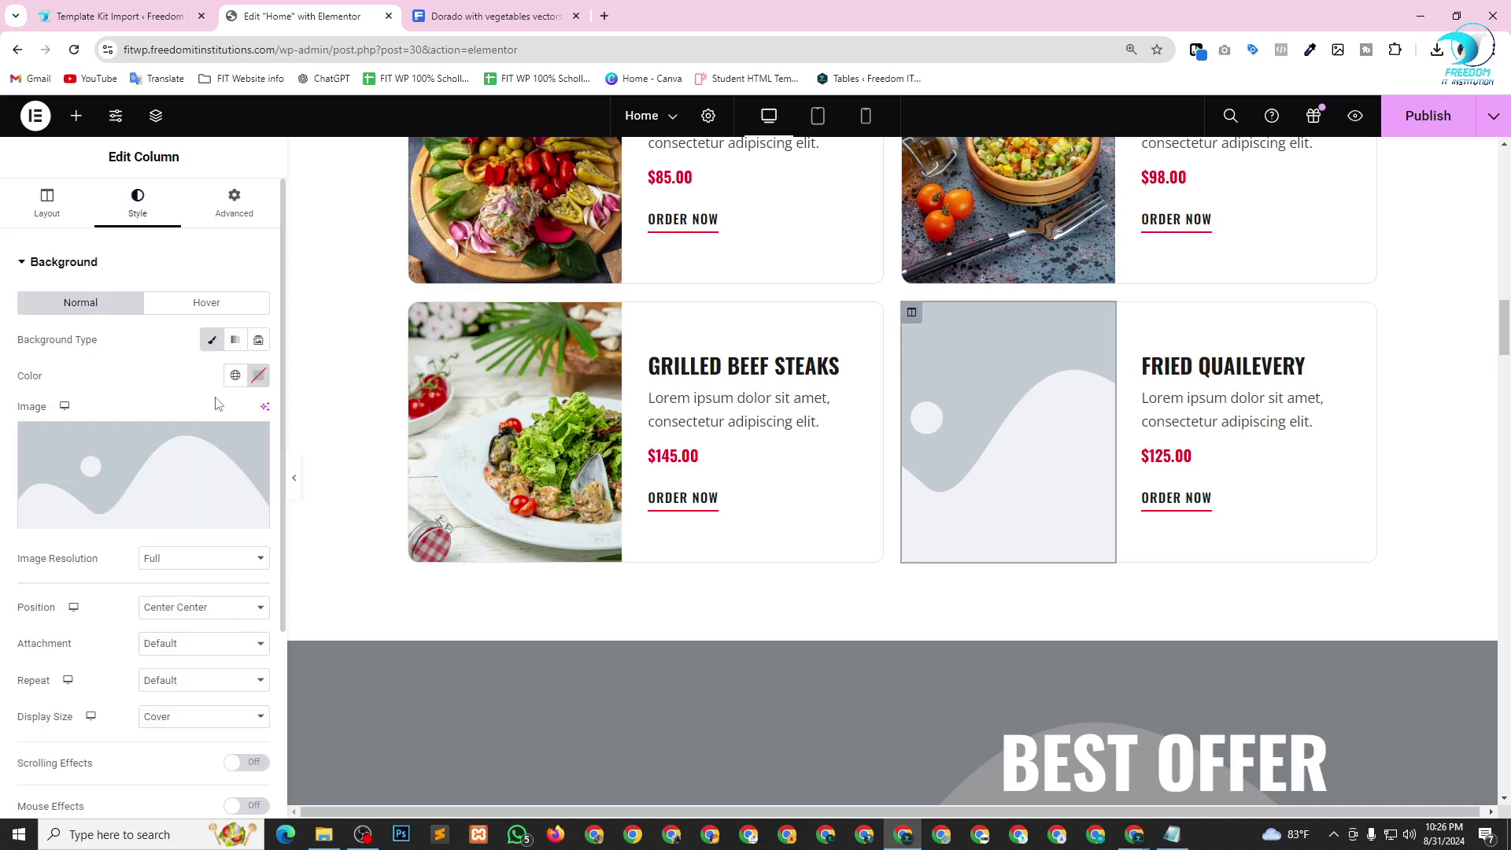
pyautogui.click(207, 443)
pyautogui.click(120, 233)
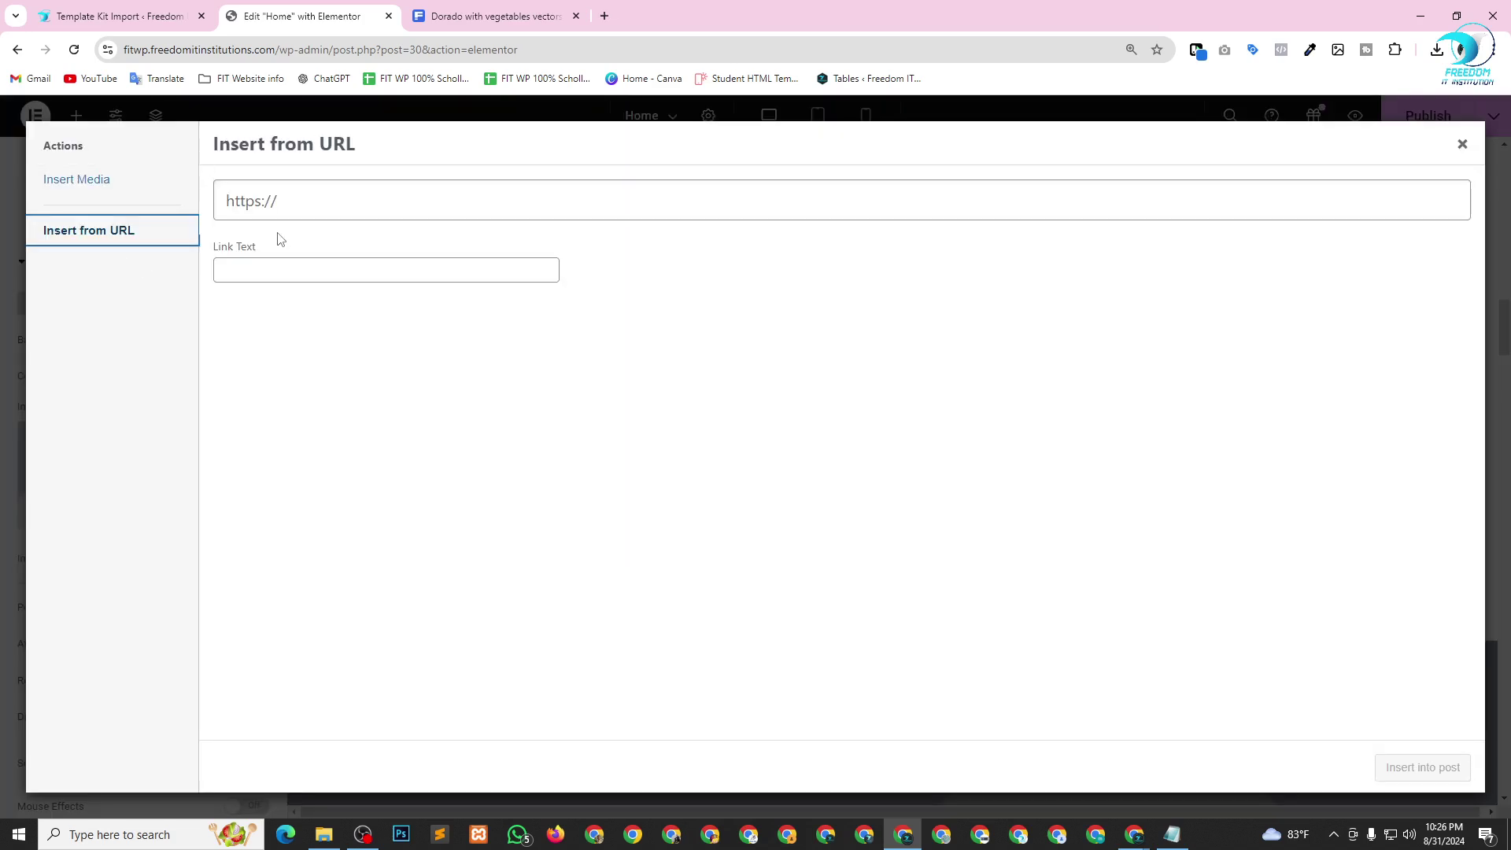
pyautogui.click(301, 200)
pyautogui.hotkey('ctrl', 'v')
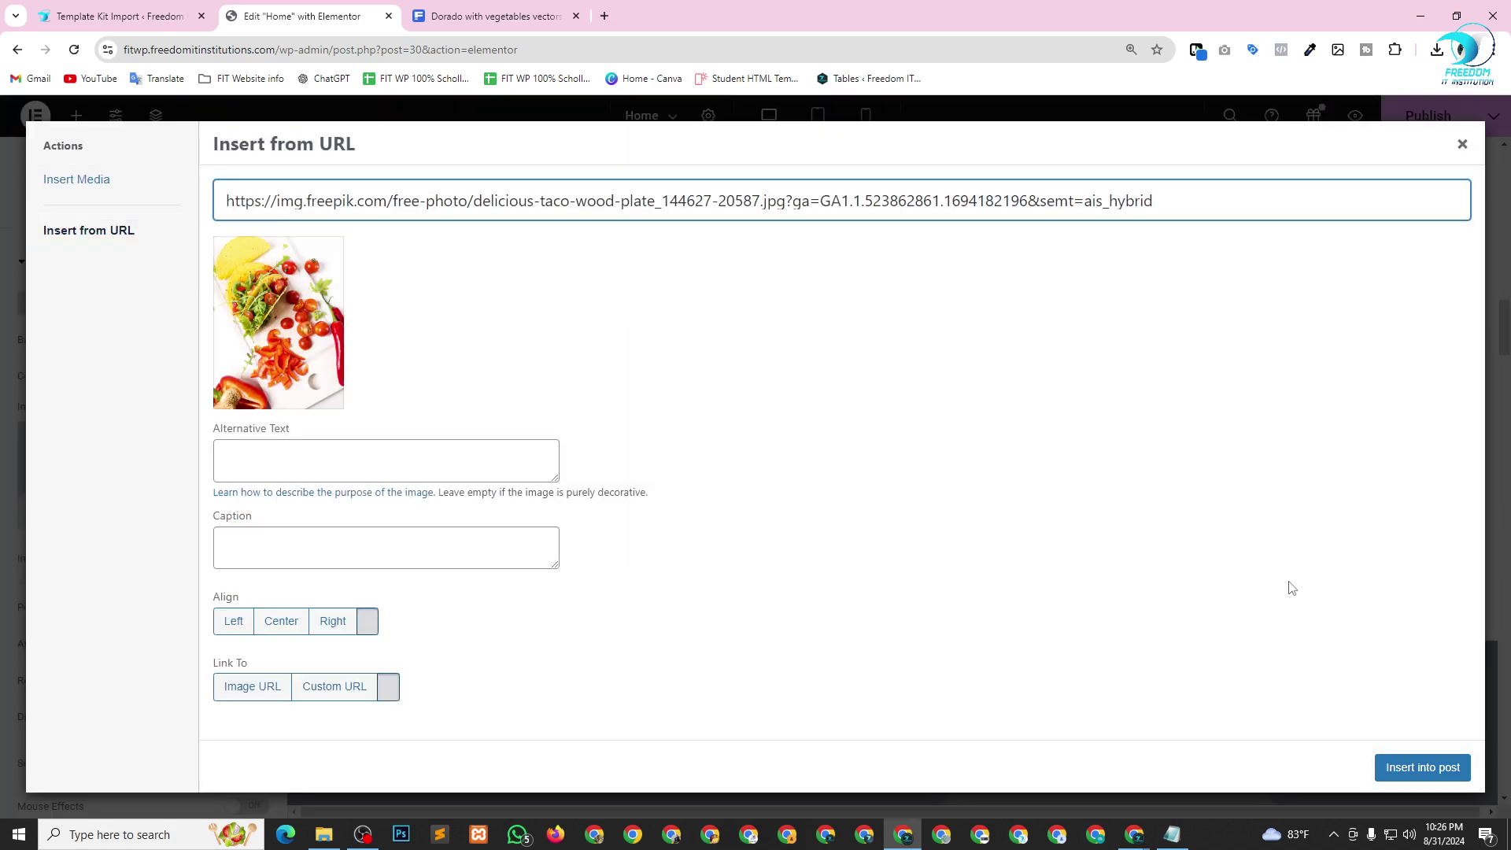
pyautogui.click(1403, 766)
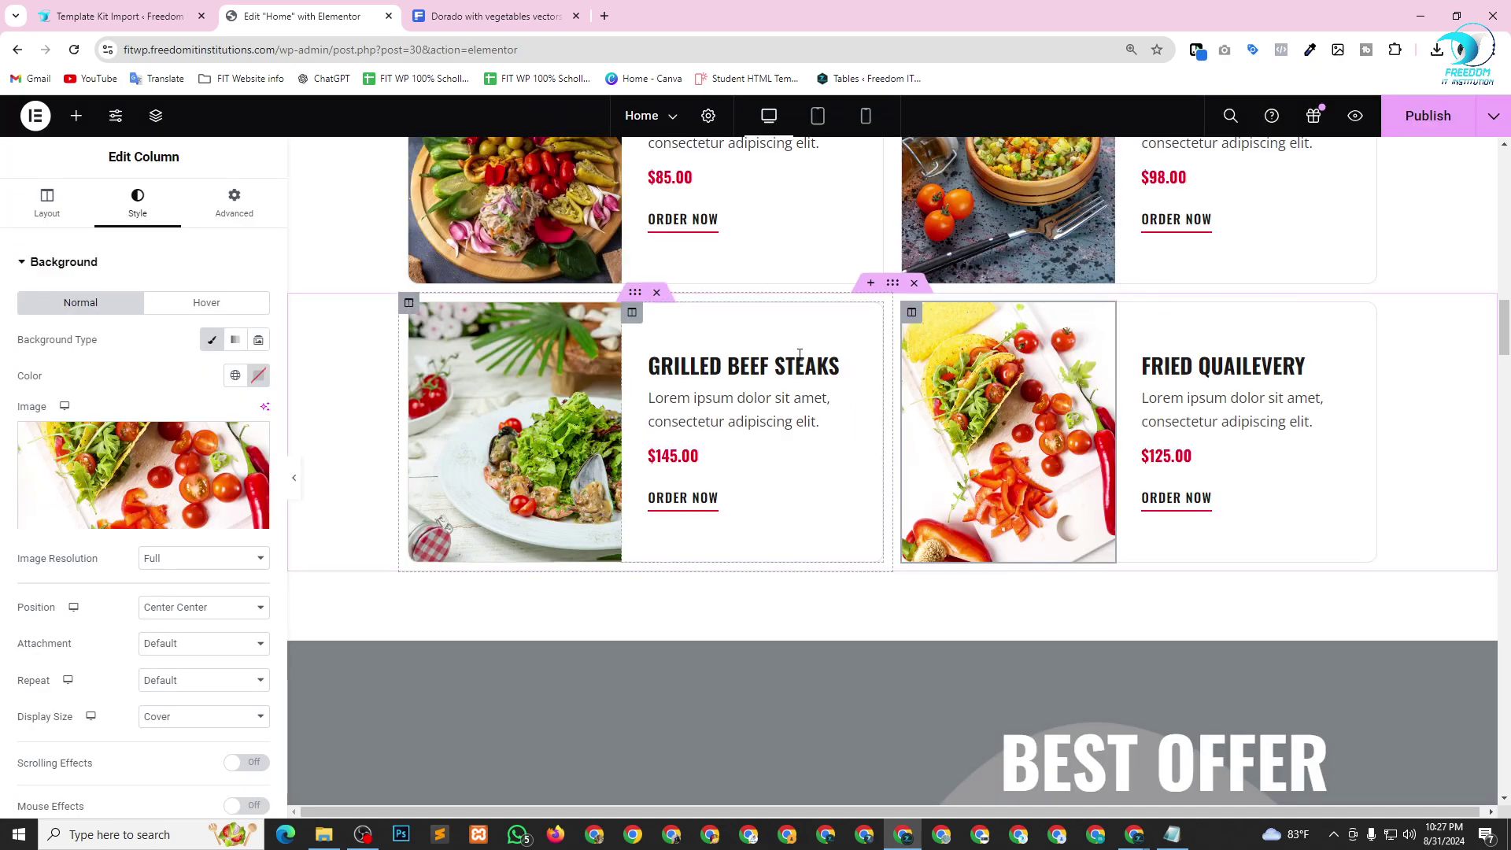
# Copy the main color code from the FIT Color Code note and set the Dorado with Vegetables card's price text color to #1B71AD.
pyautogui.scroll(-2, 775, 380)
pyautogui.scroll(15, 775, 379)
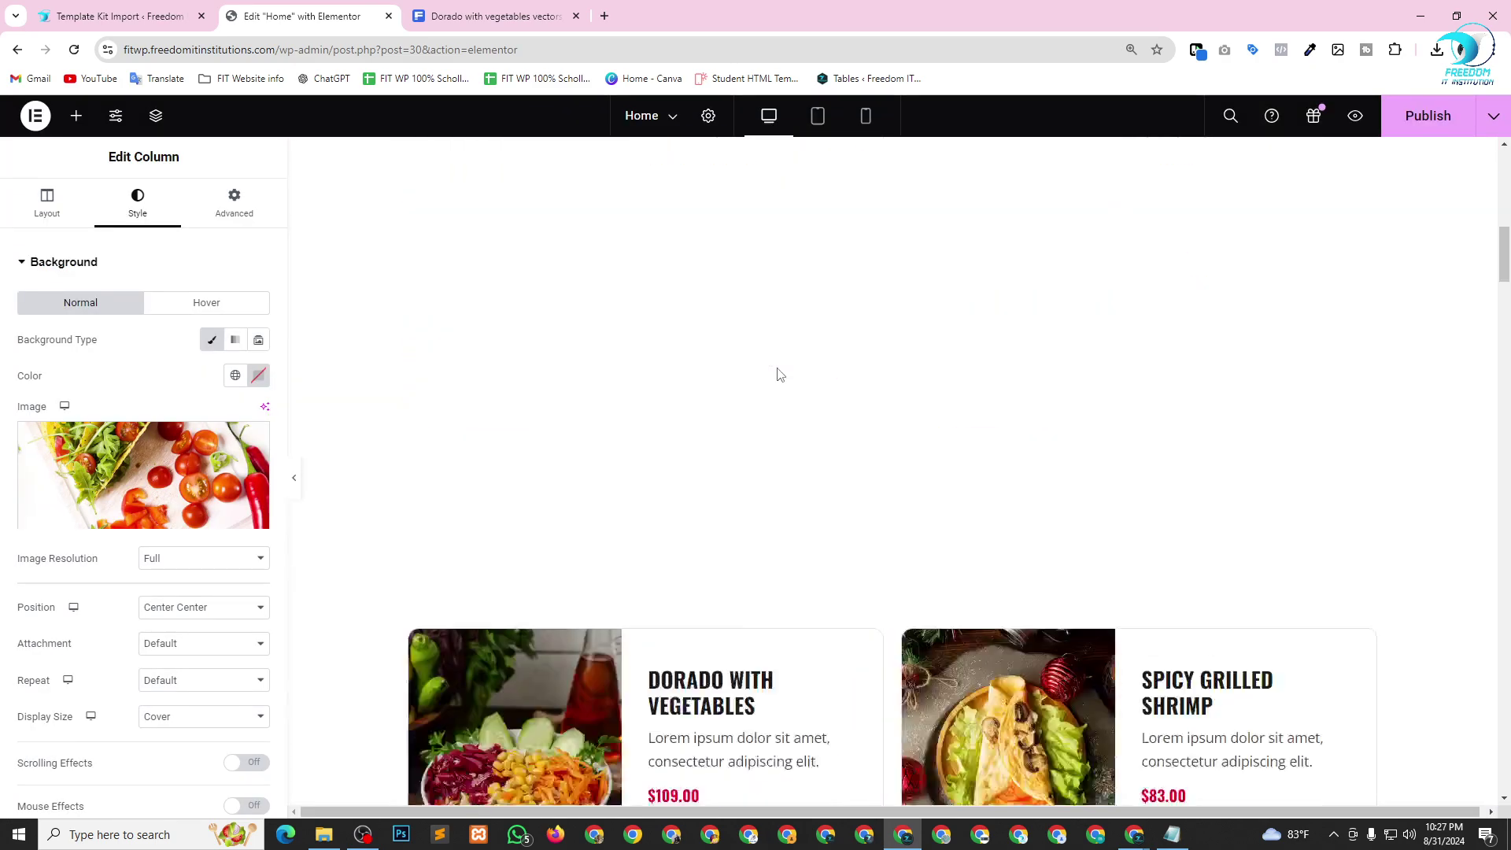
pyautogui.scroll(8, 777, 367)
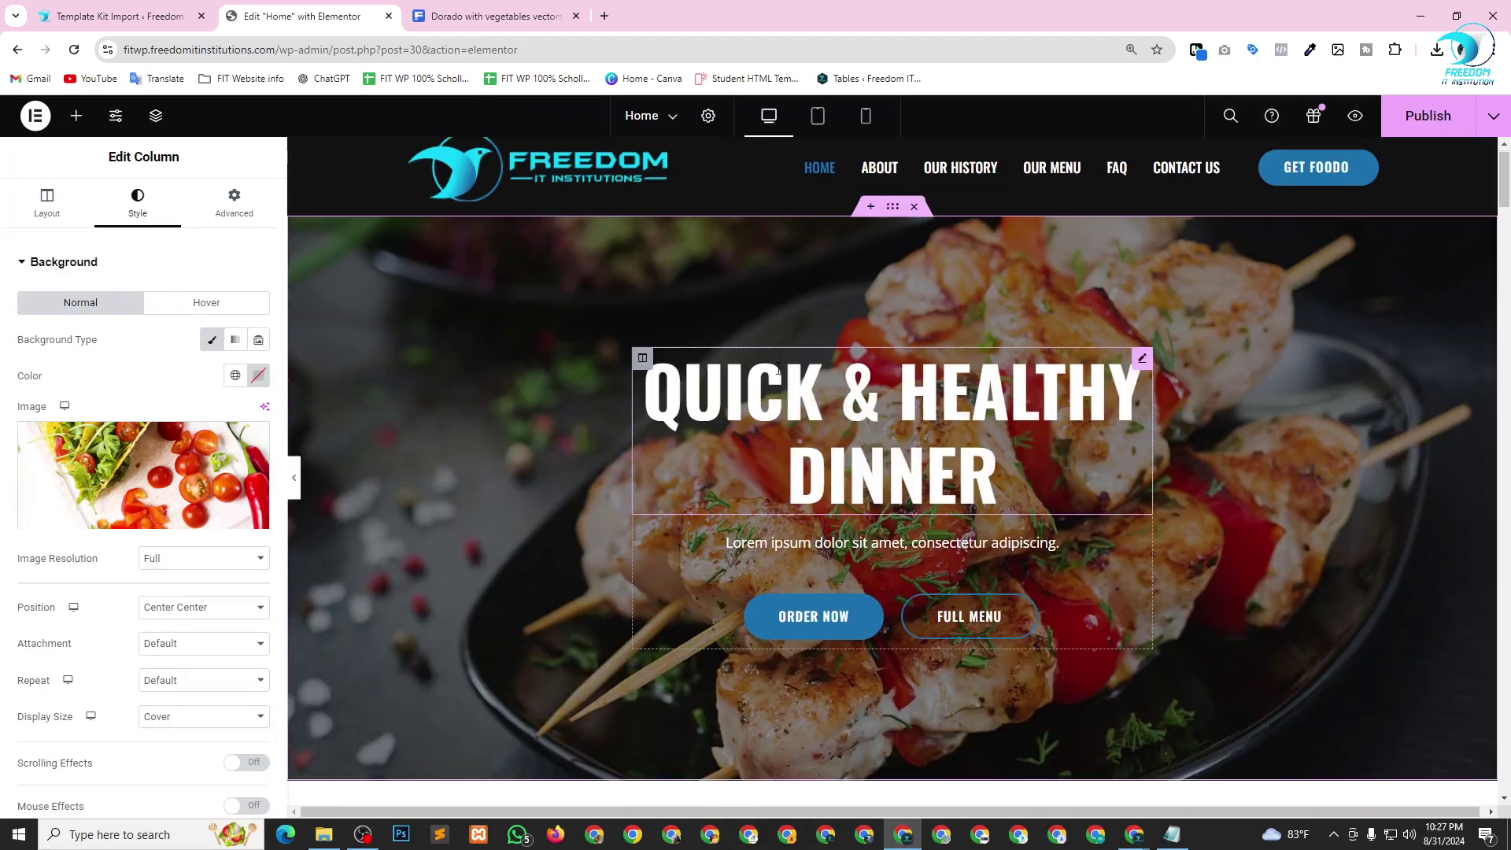
pyautogui.scroll(-8, 777, 367)
pyautogui.scroll(-7, 689, 387)
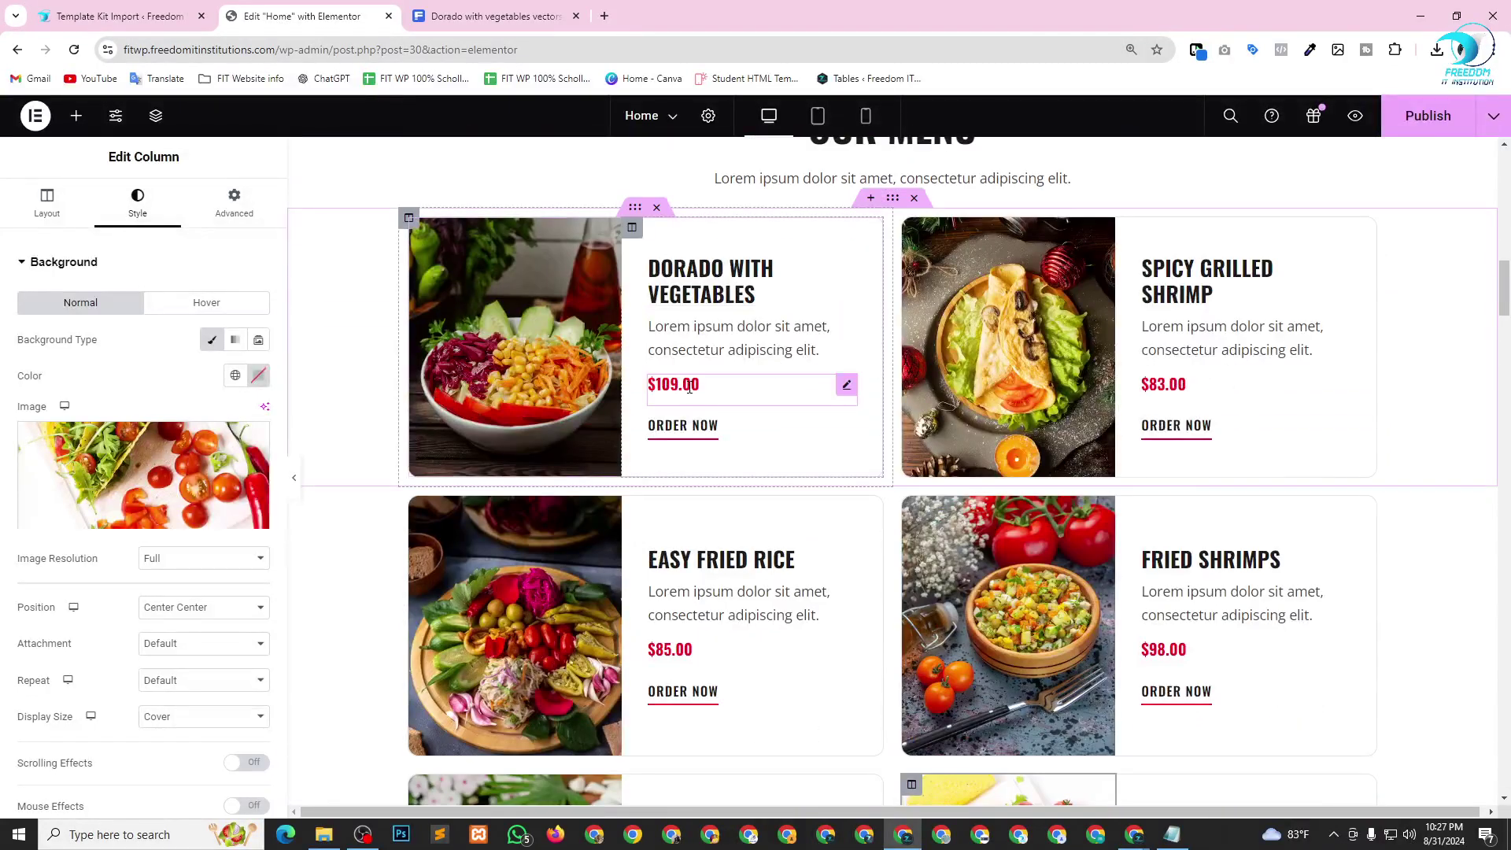
pyautogui.click(707, 387)
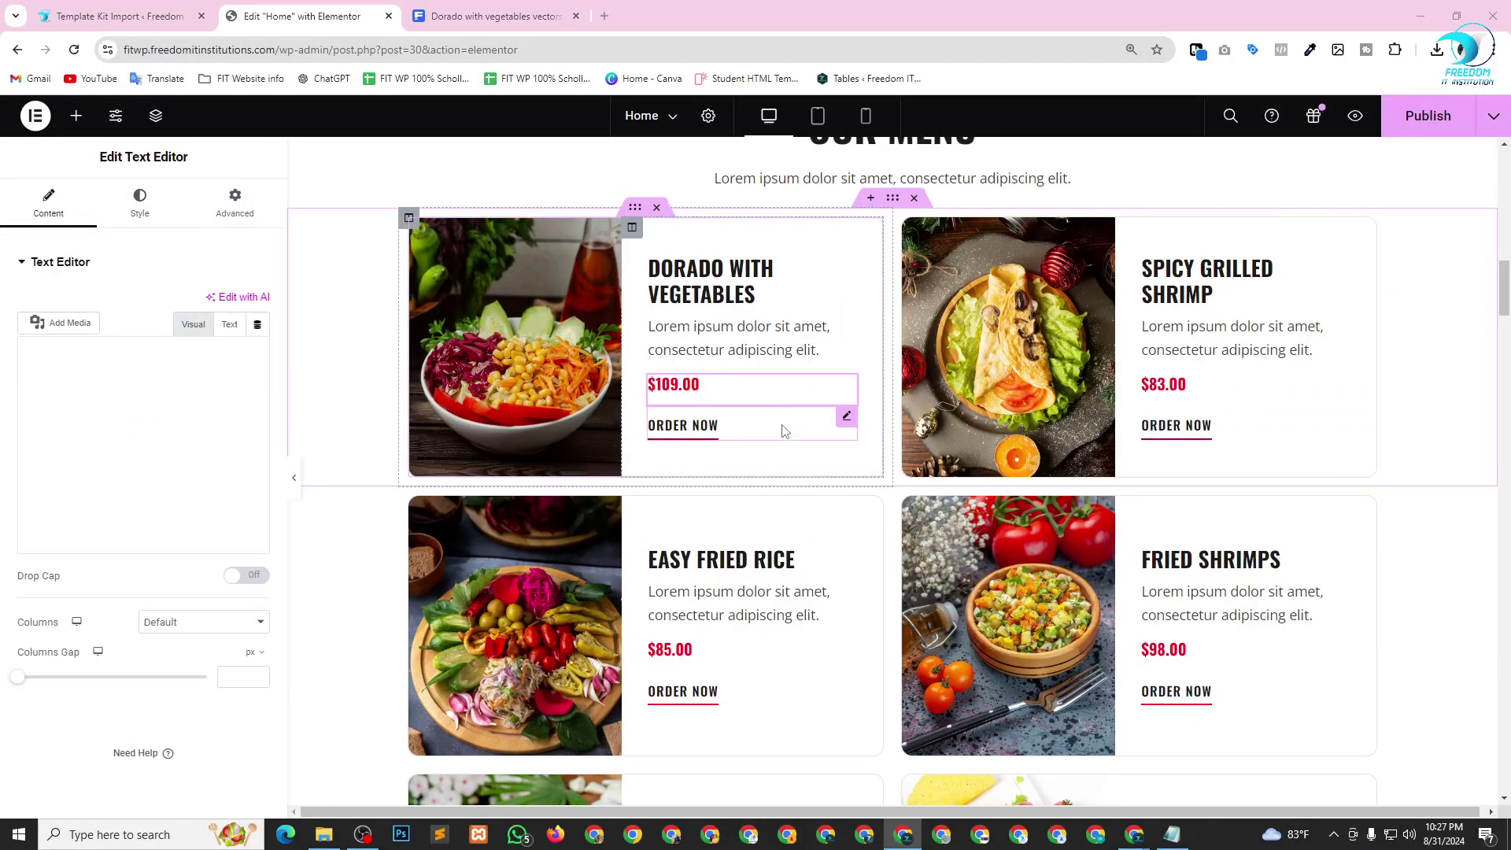
pyautogui.hotkey('alt', 'Tab')
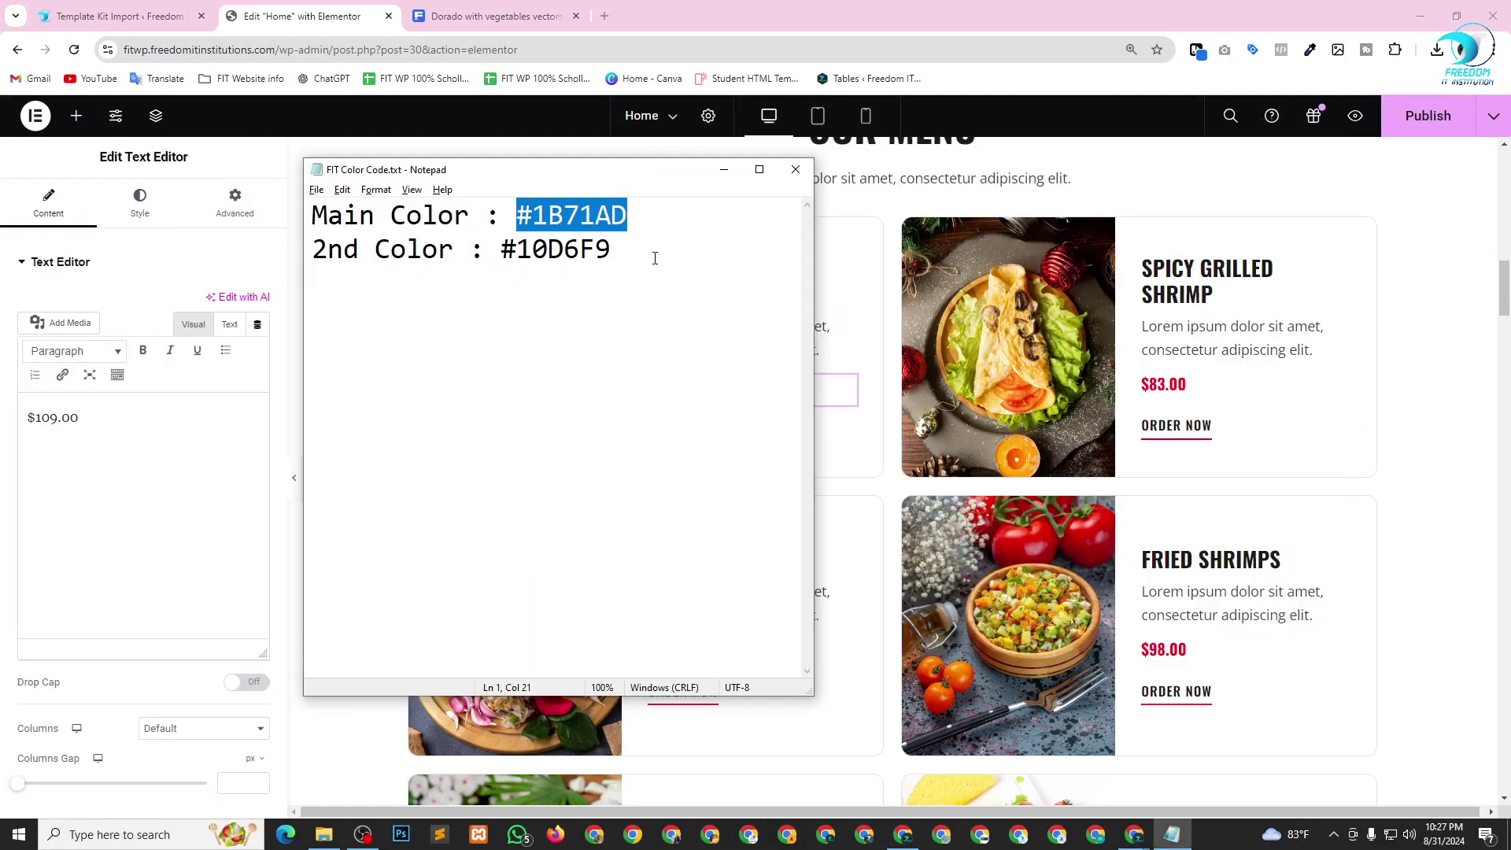
pyautogui.hotkey('alt', 'Tab')
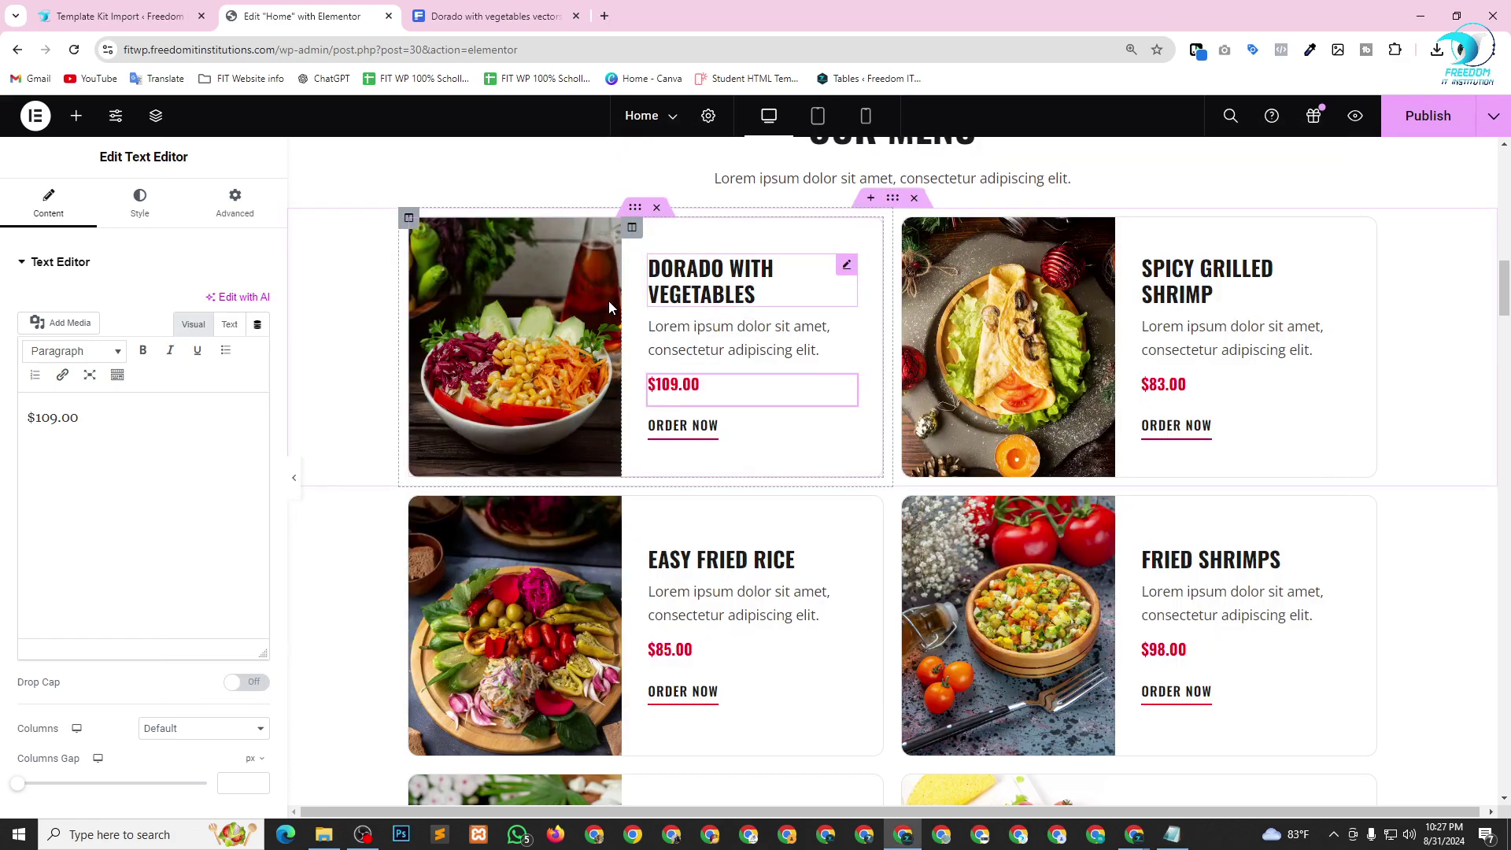
pyautogui.click(142, 207)
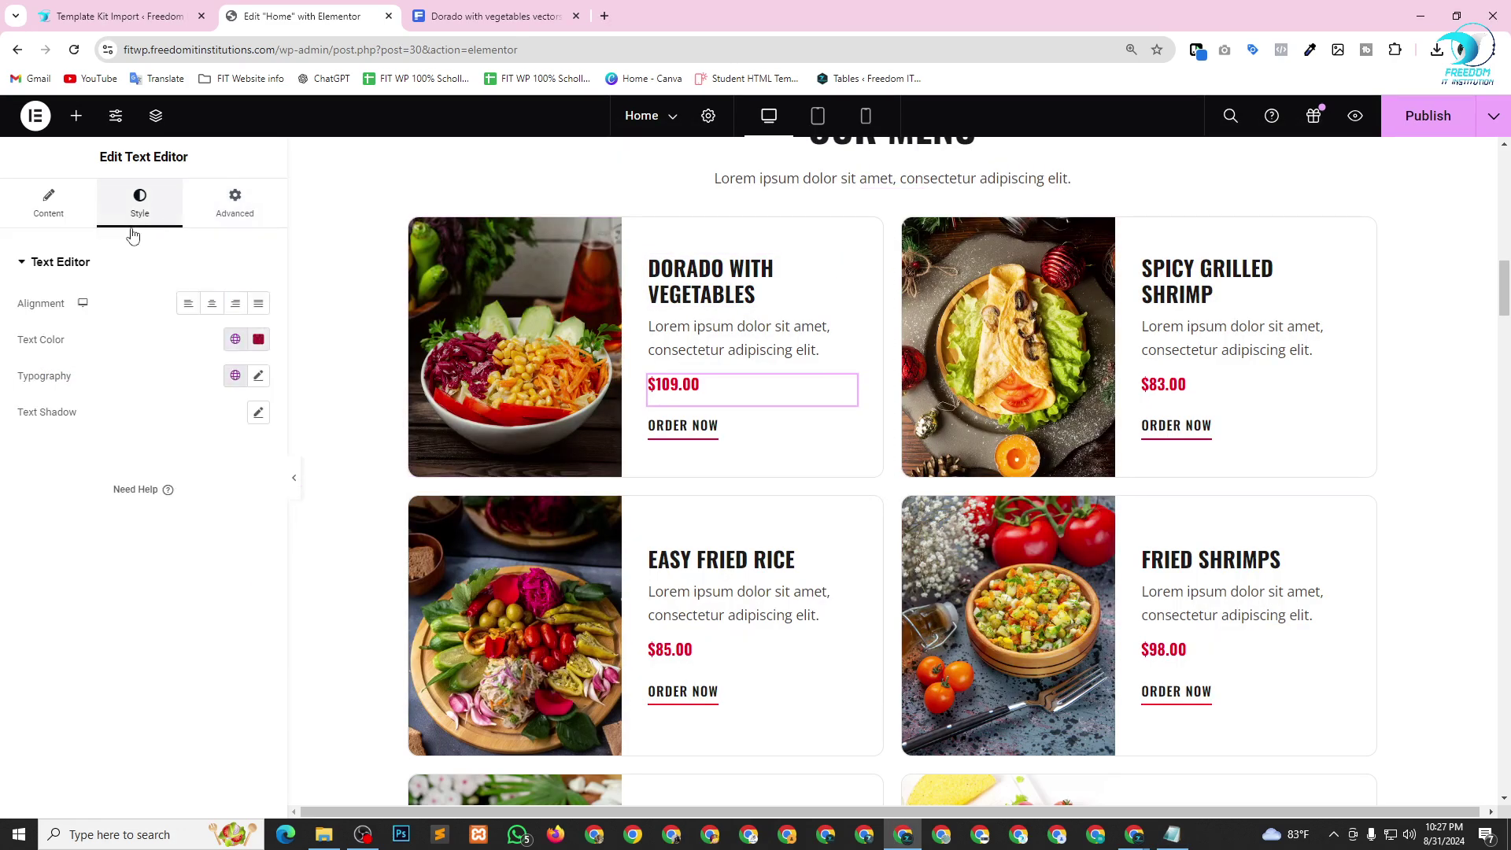
pyautogui.click(258, 340)
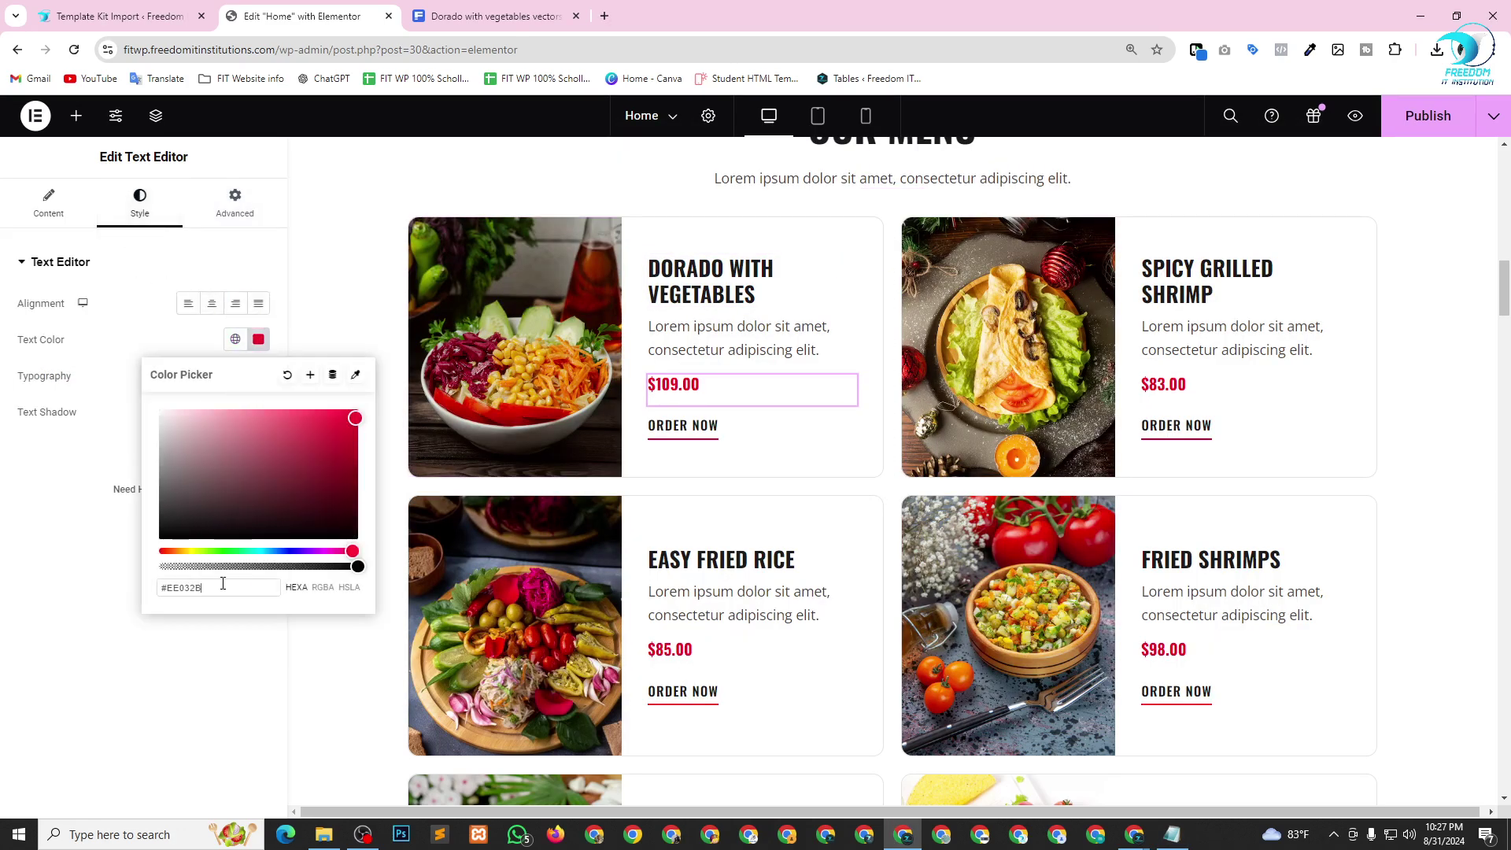
pyautogui.tripleClick(225, 584)
pyautogui.write('#1B71AD')
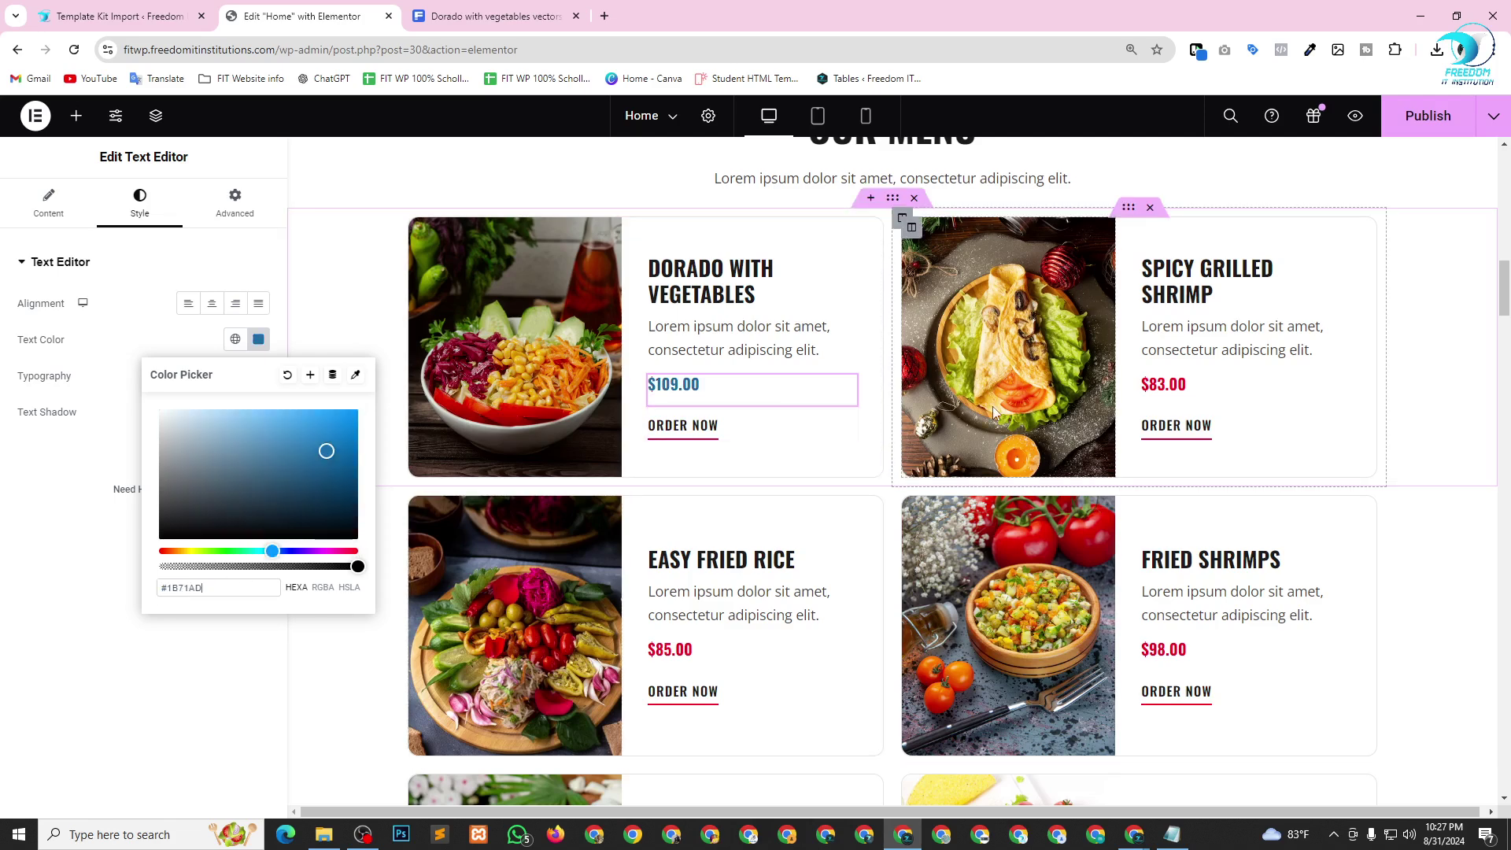
# Set the text color of the Spicy Grilled Shrimp card's price to #1B71AD.
pyautogui.click(1212, 395)
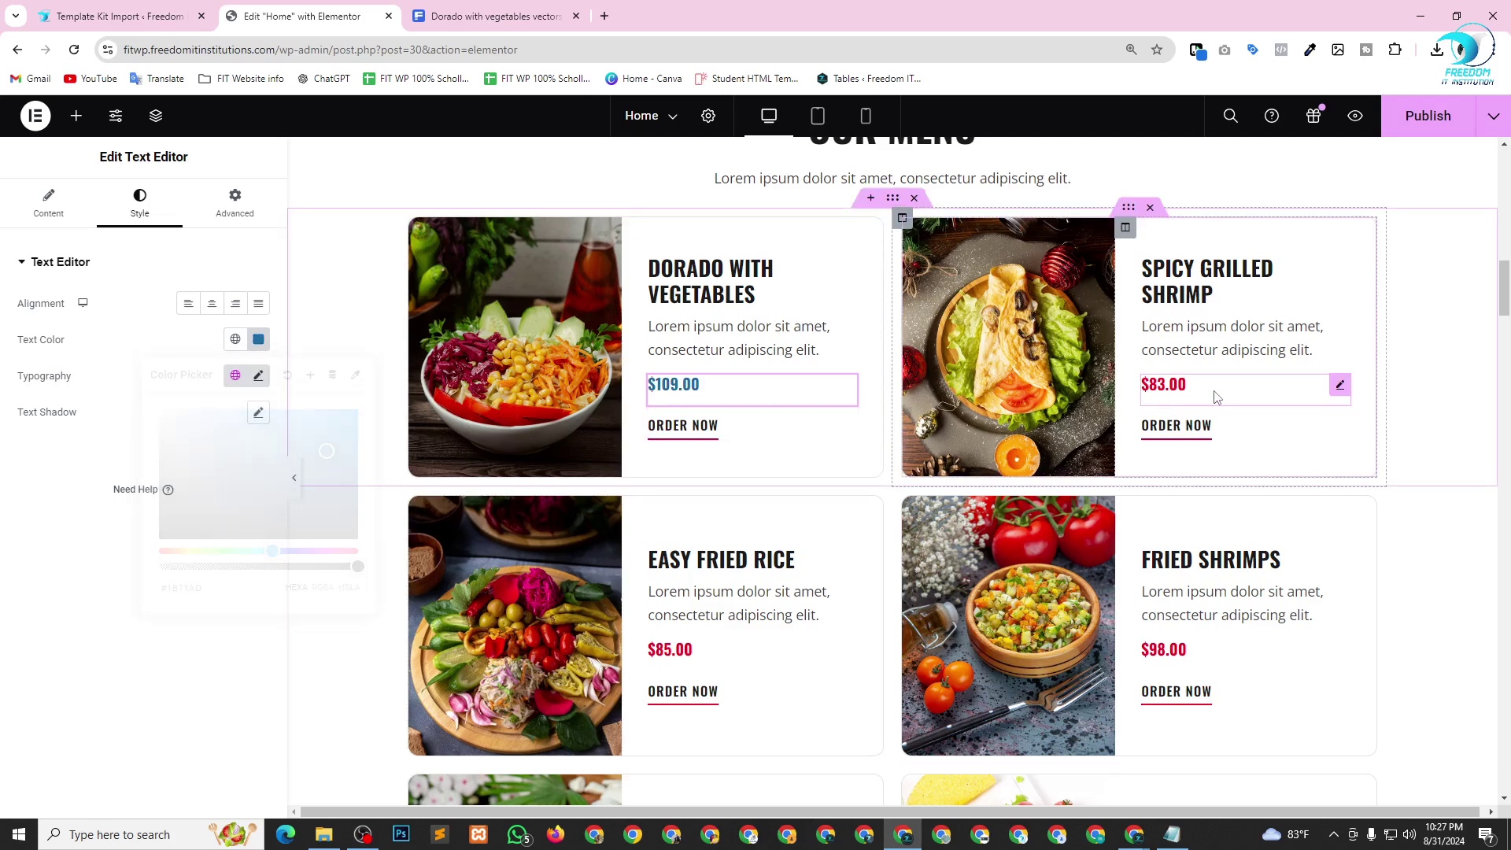
pyautogui.click(140, 203)
pyautogui.click(262, 348)
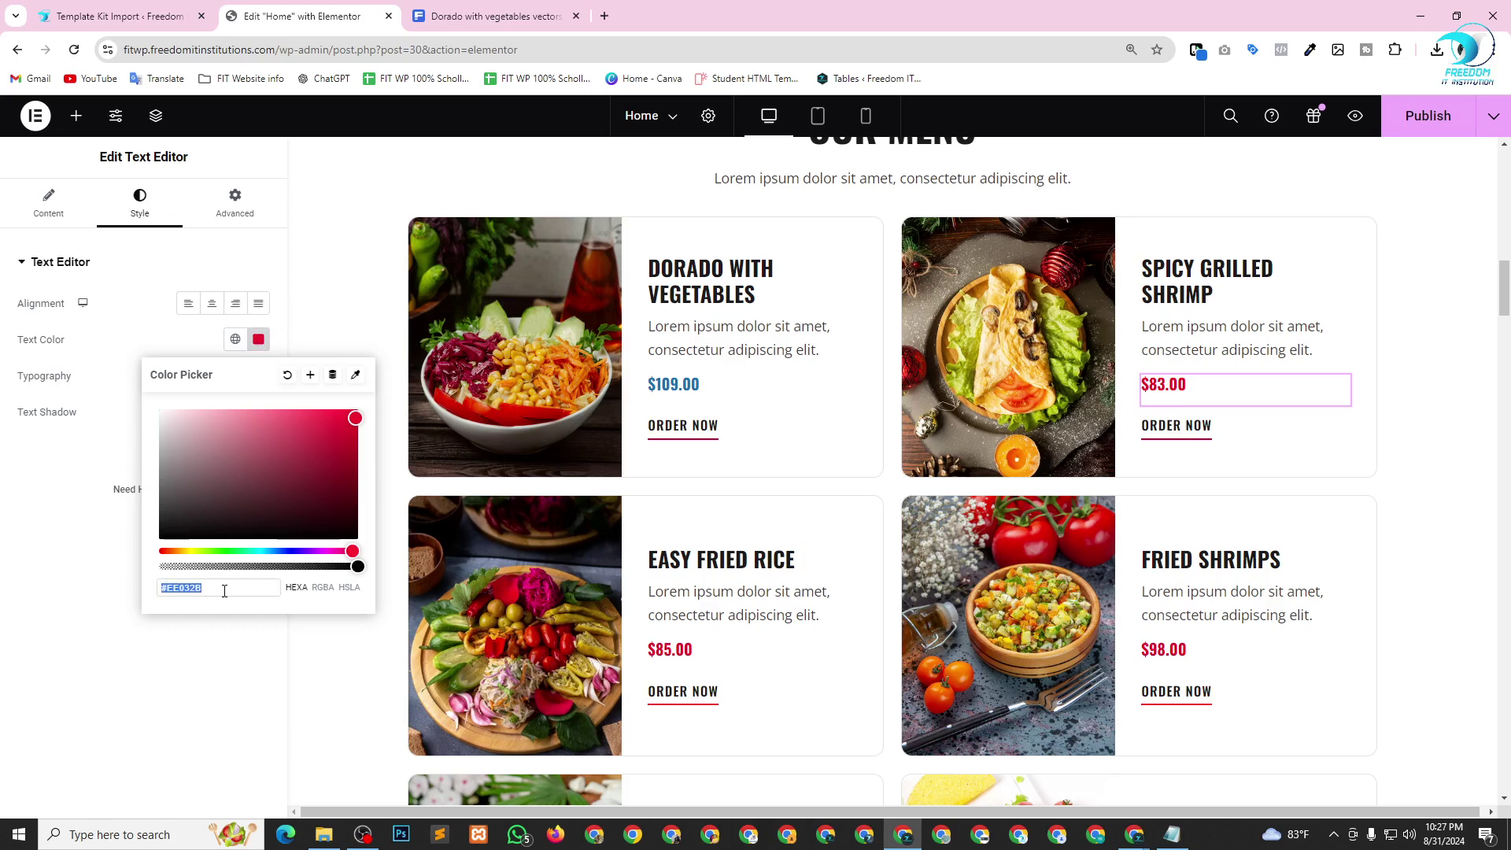
pyautogui.write('#1B71AD')
pyautogui.click(147, 728)
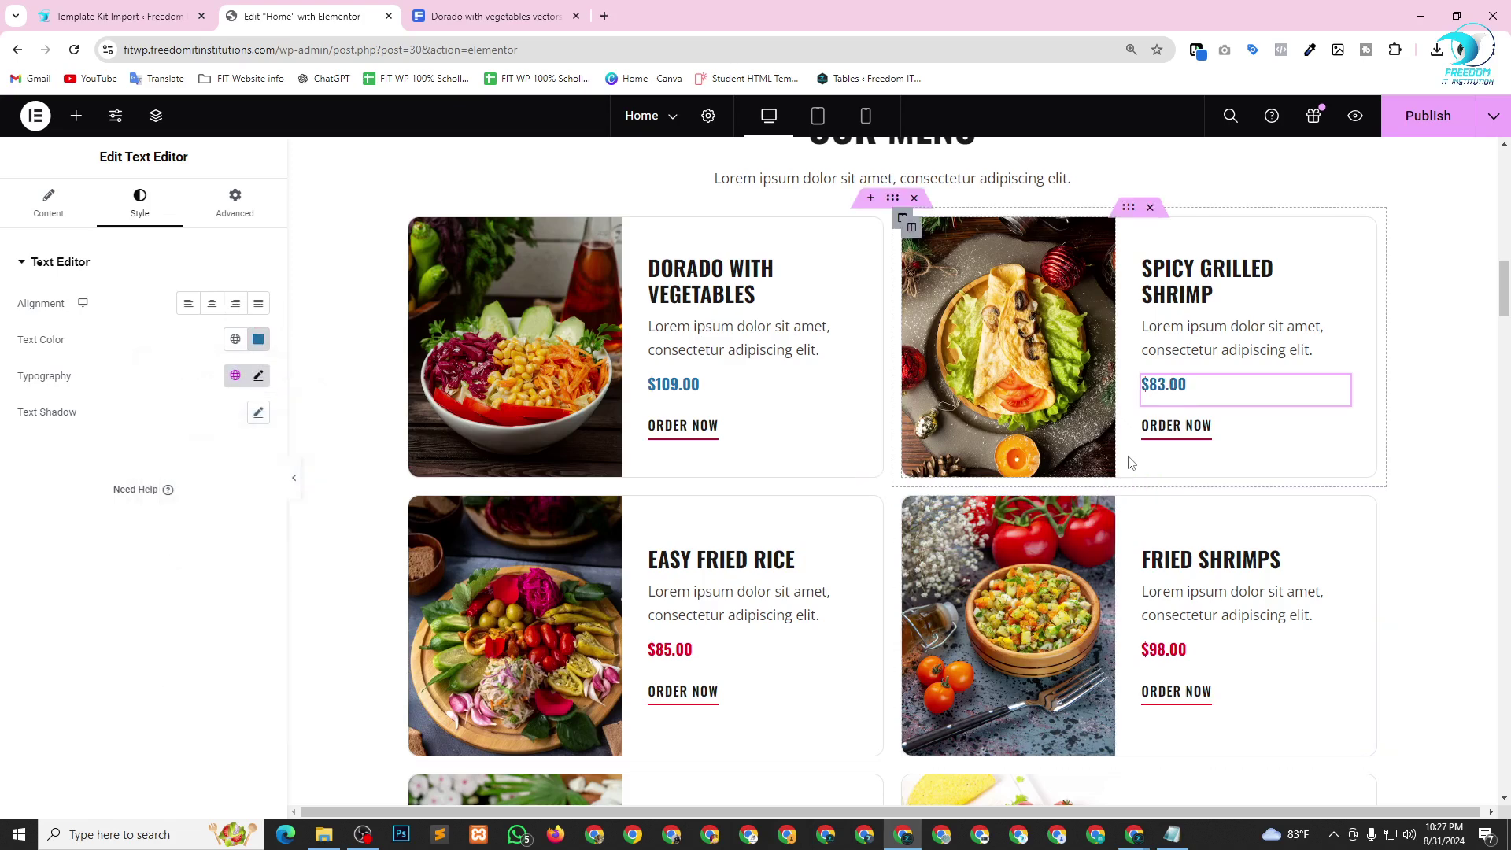
# Set the border color of the Dorado with Vegetables card's Order Now button to #1B71AD.
pyautogui.click(762, 437)
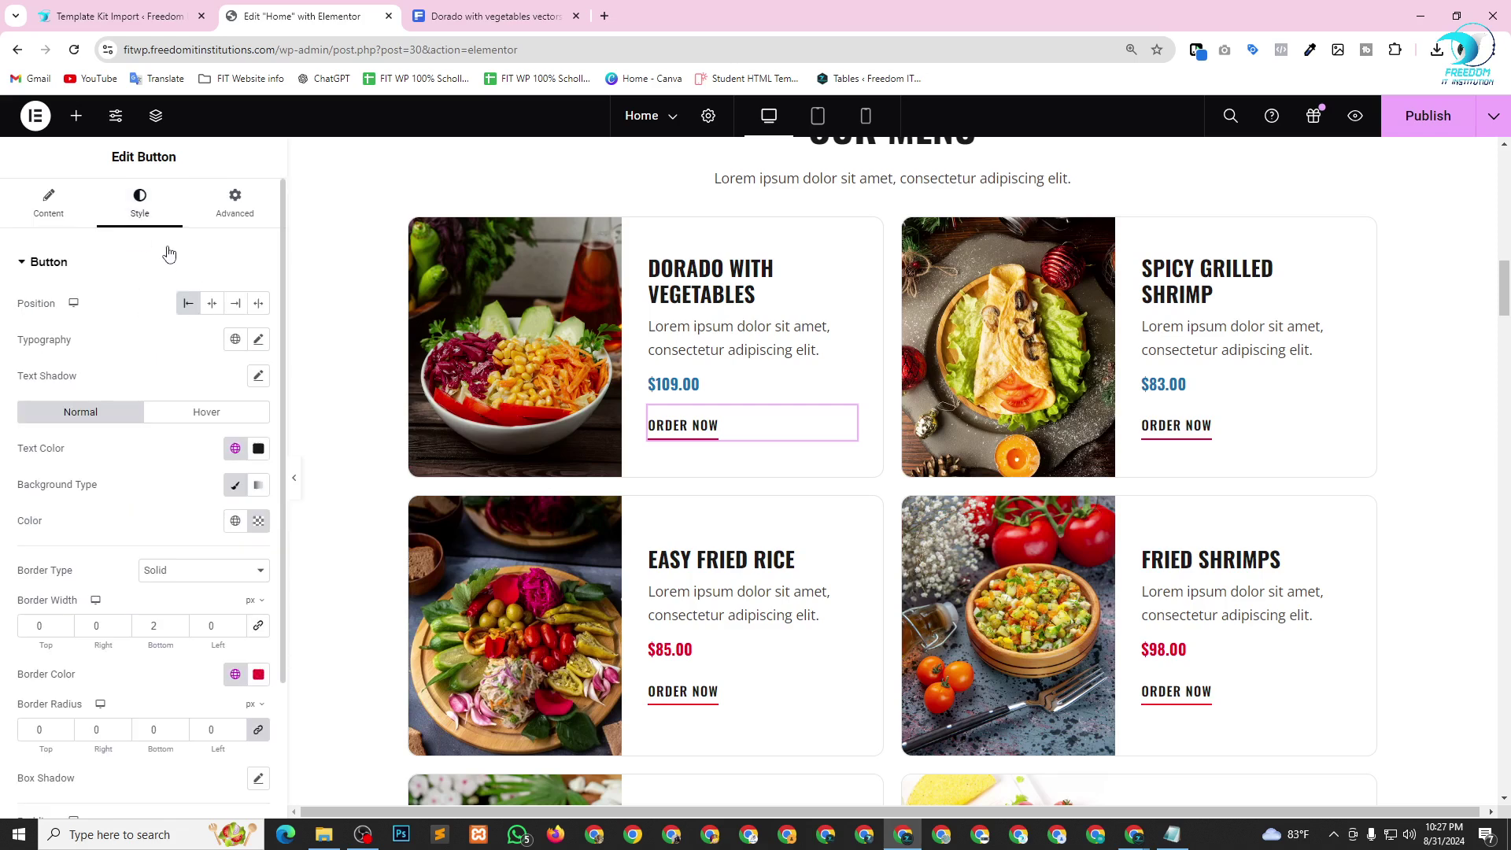
pyautogui.scroll(-3, 198, 615)
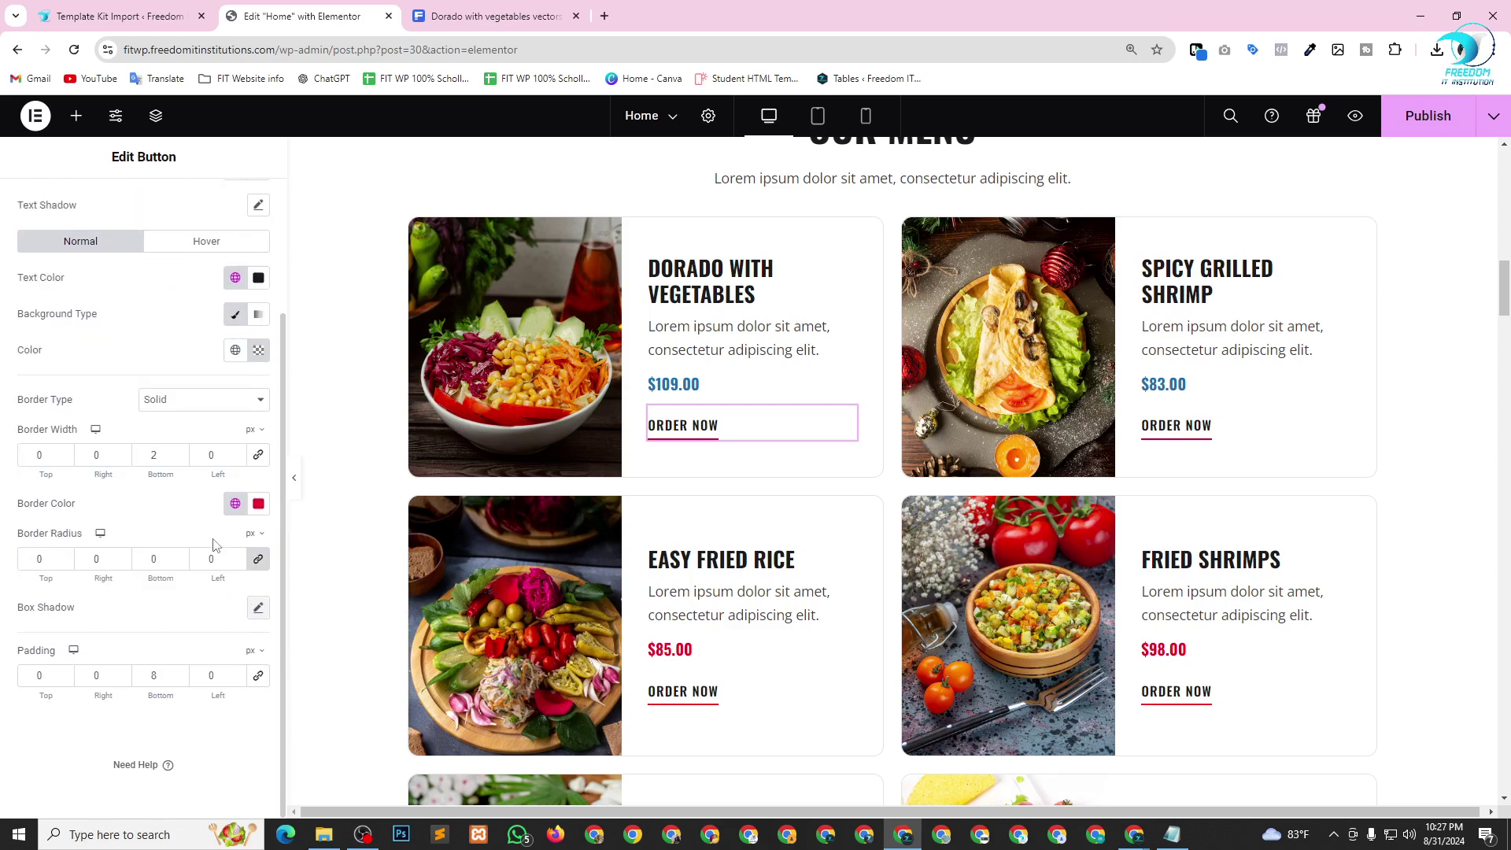
pyautogui.click(259, 504)
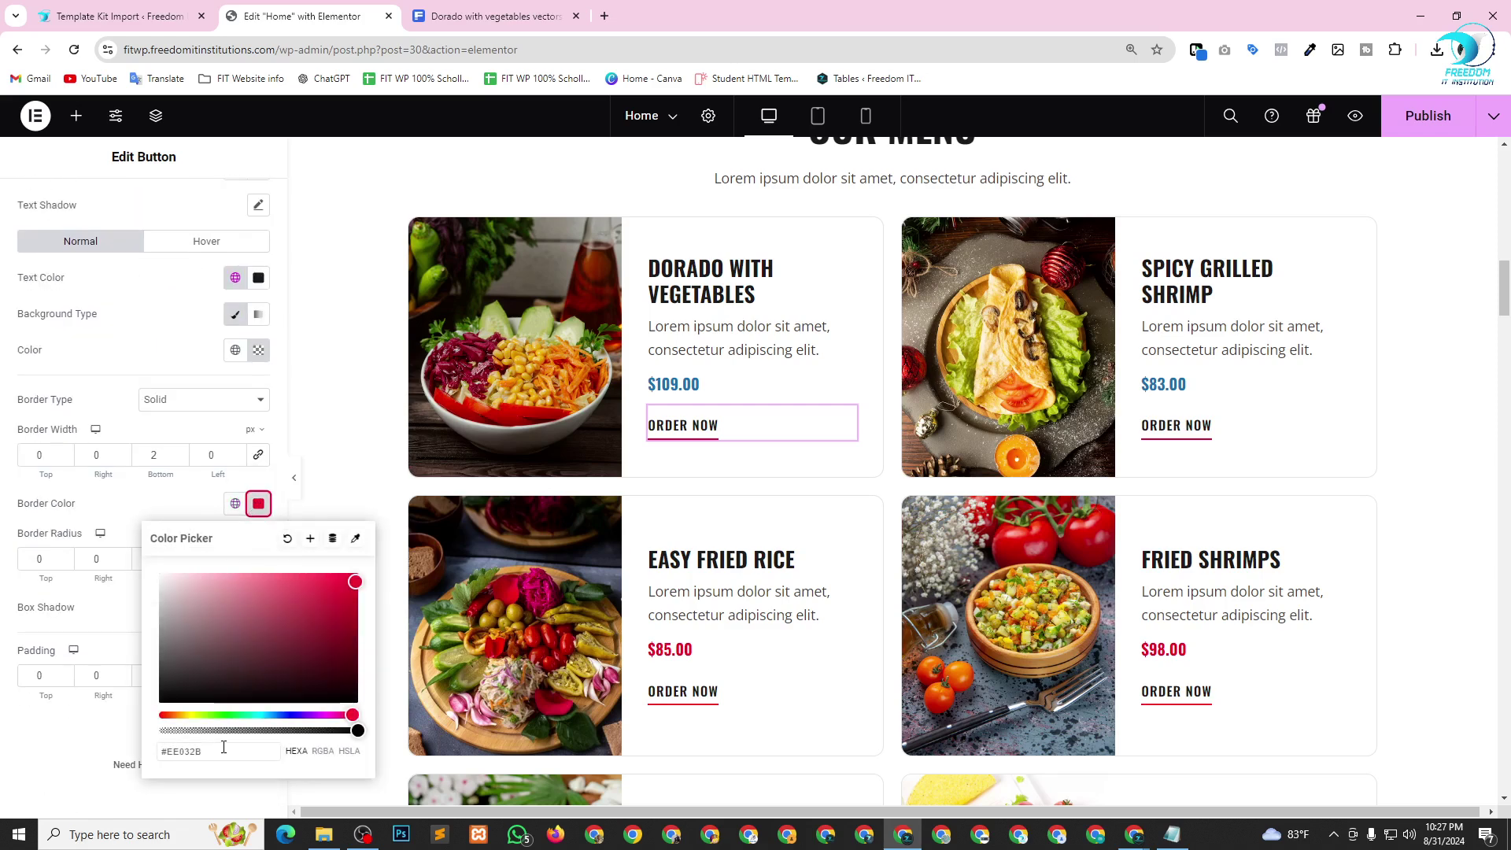
pyautogui.write('#1B71AD')
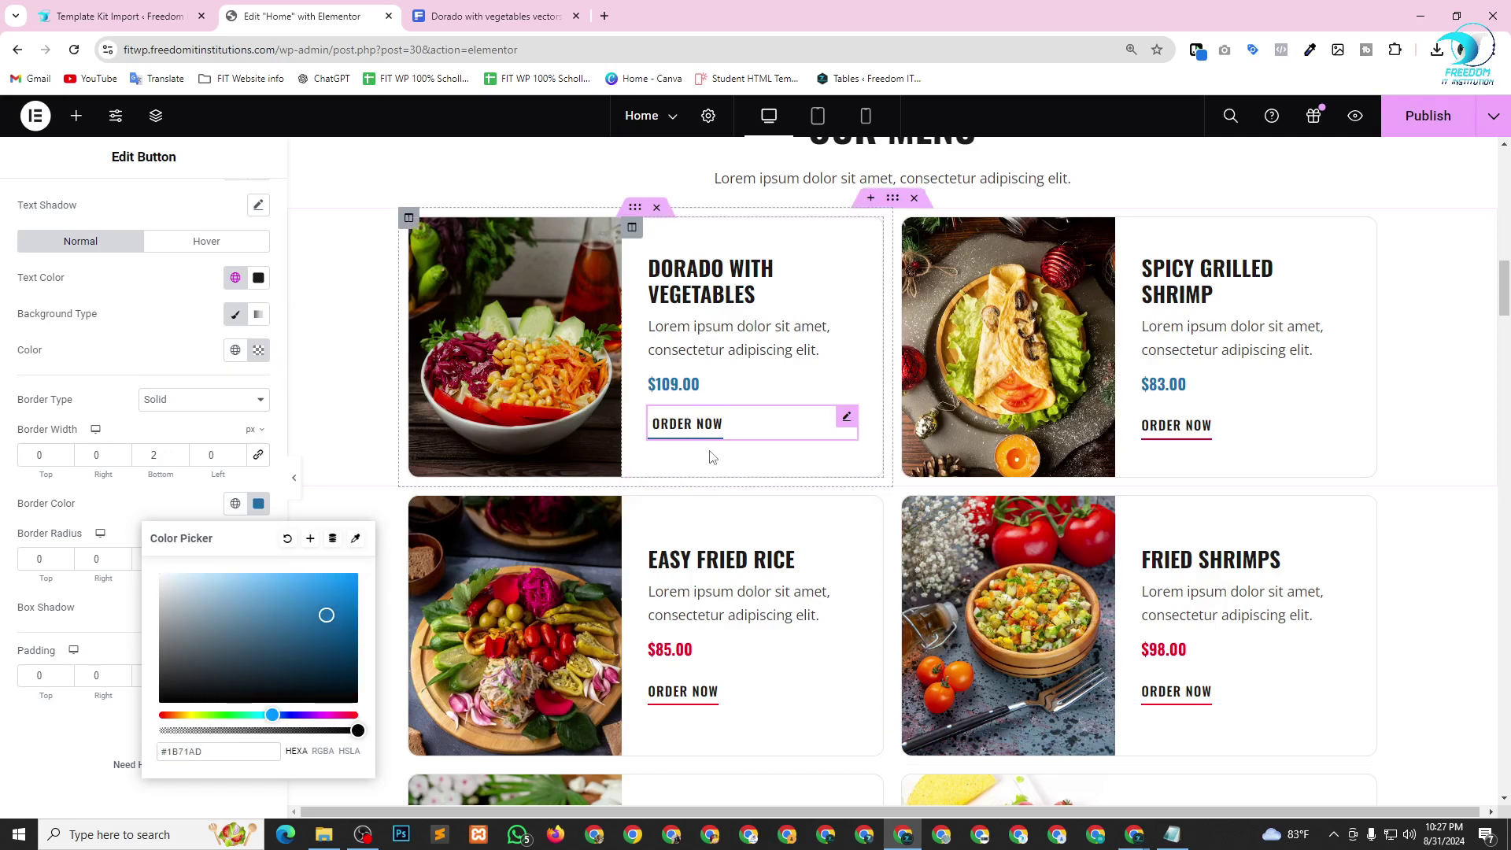
# Change the Order Now button's border color on the Spicy Grilled Shrimp card to #1B71AD.
pyautogui.click(1235, 434)
pyautogui.click(1221, 425)
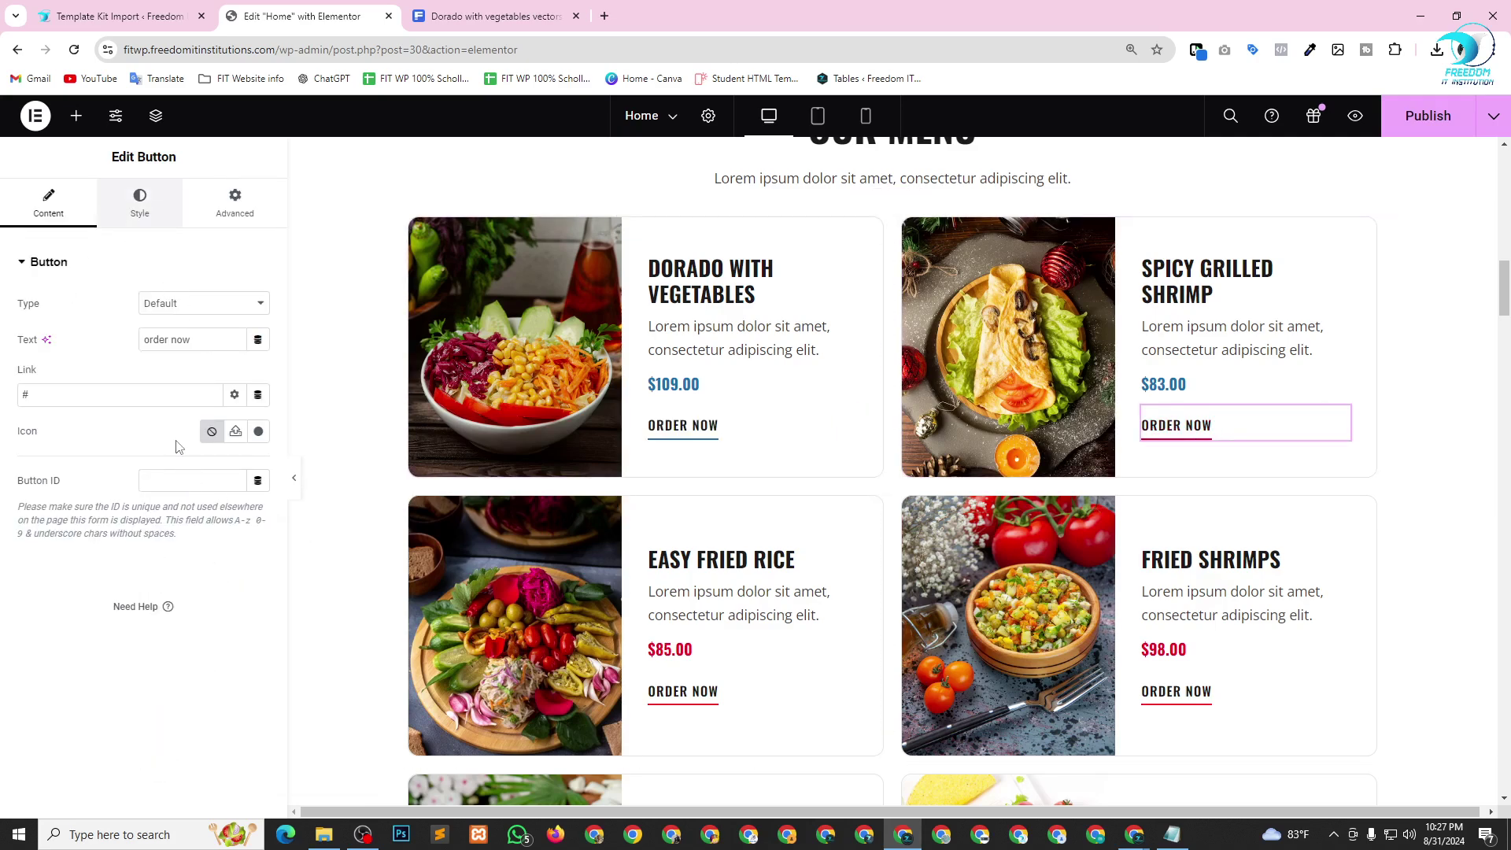
pyautogui.click(139, 202)
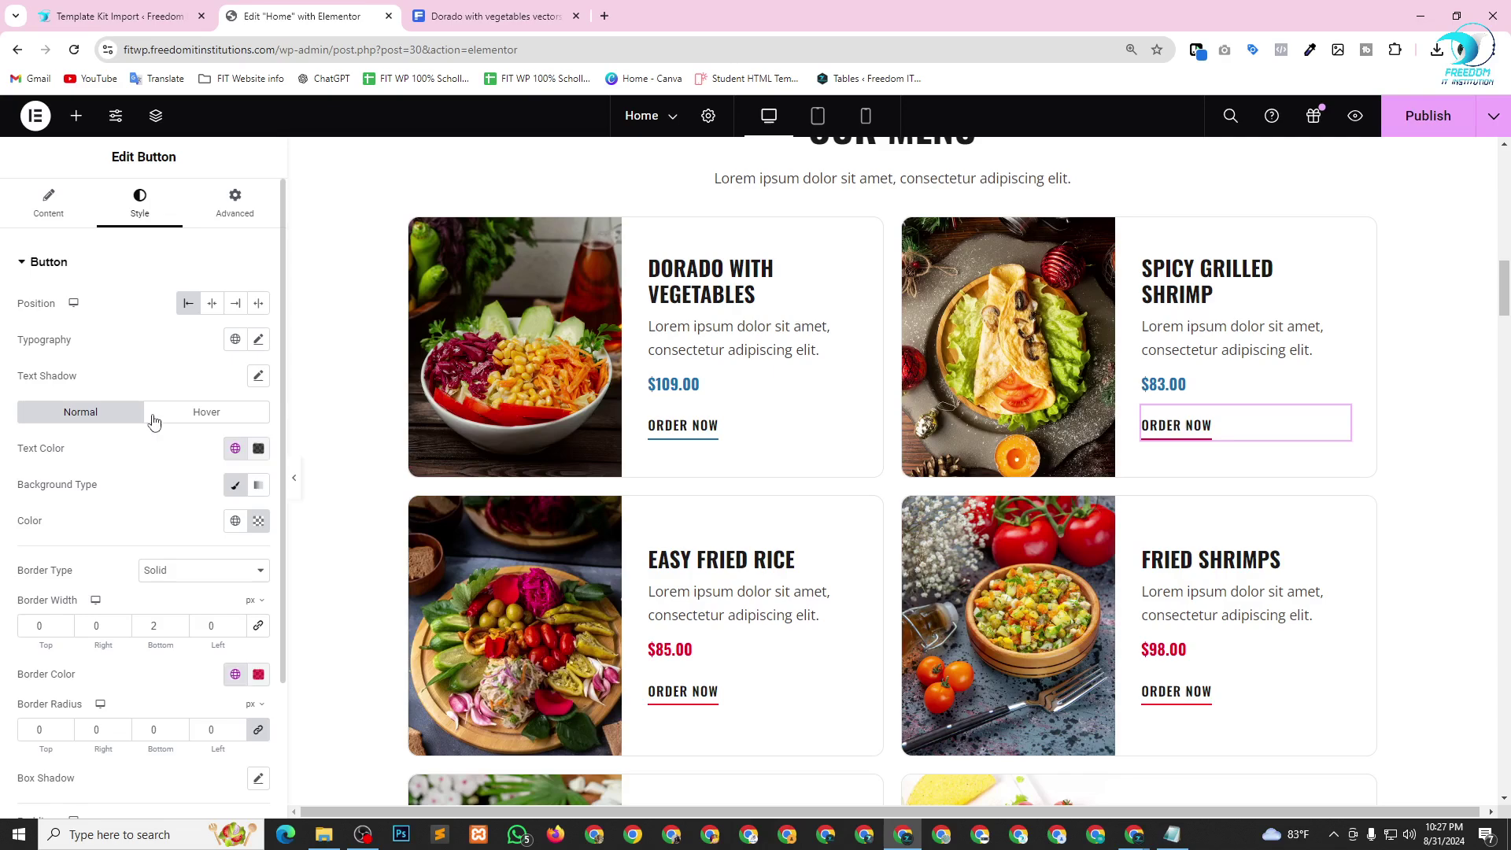
pyautogui.click(260, 682)
pyautogui.click(225, 638)
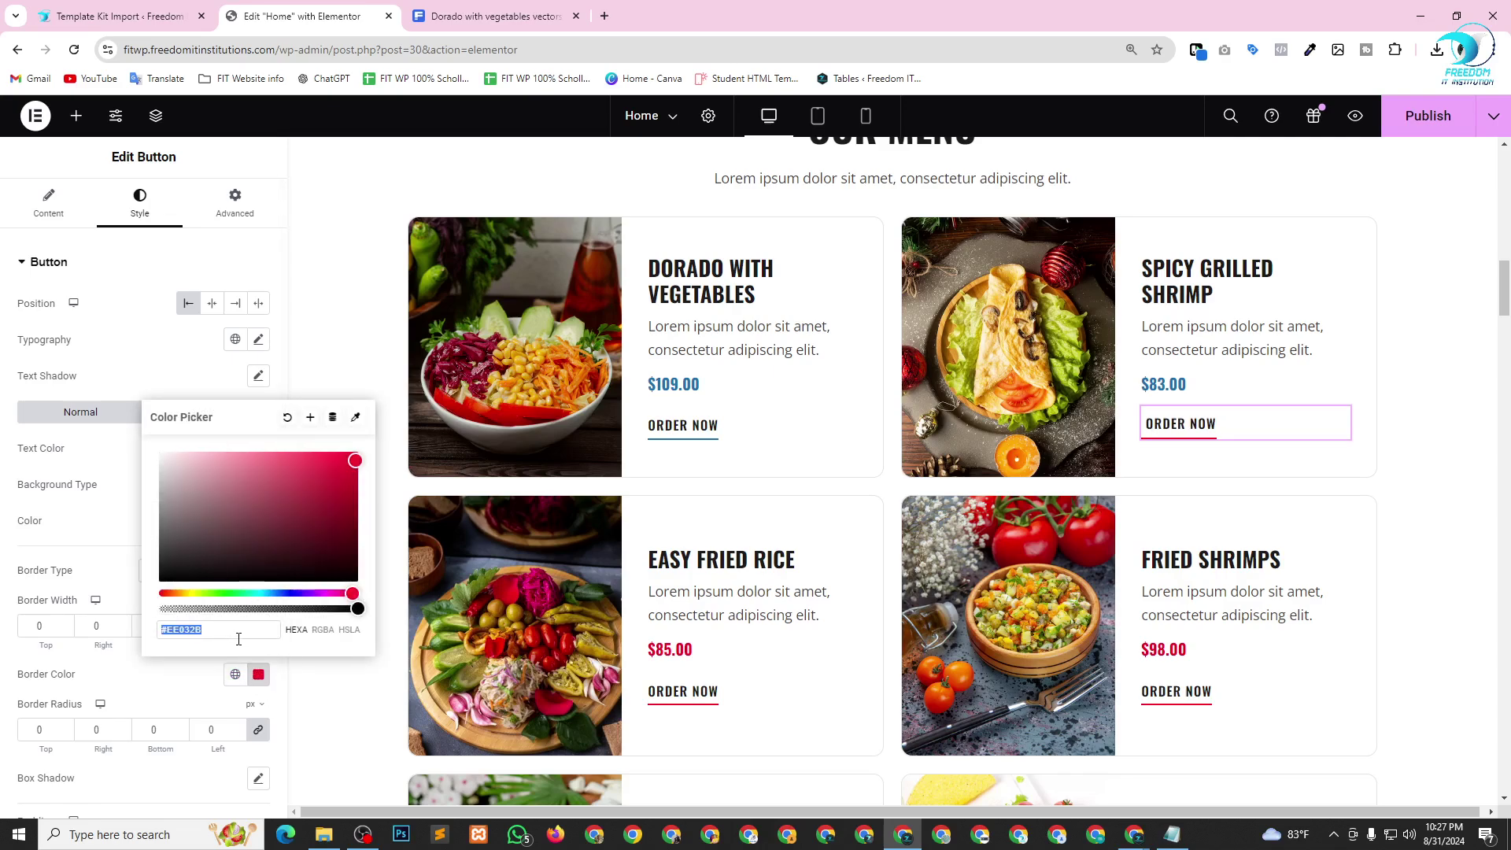
pyautogui.write('#1B71AD')
# Set the text color of the Easy Fried Rice card's price to #1B71AD.
pyautogui.scroll(-3, 957, 478)
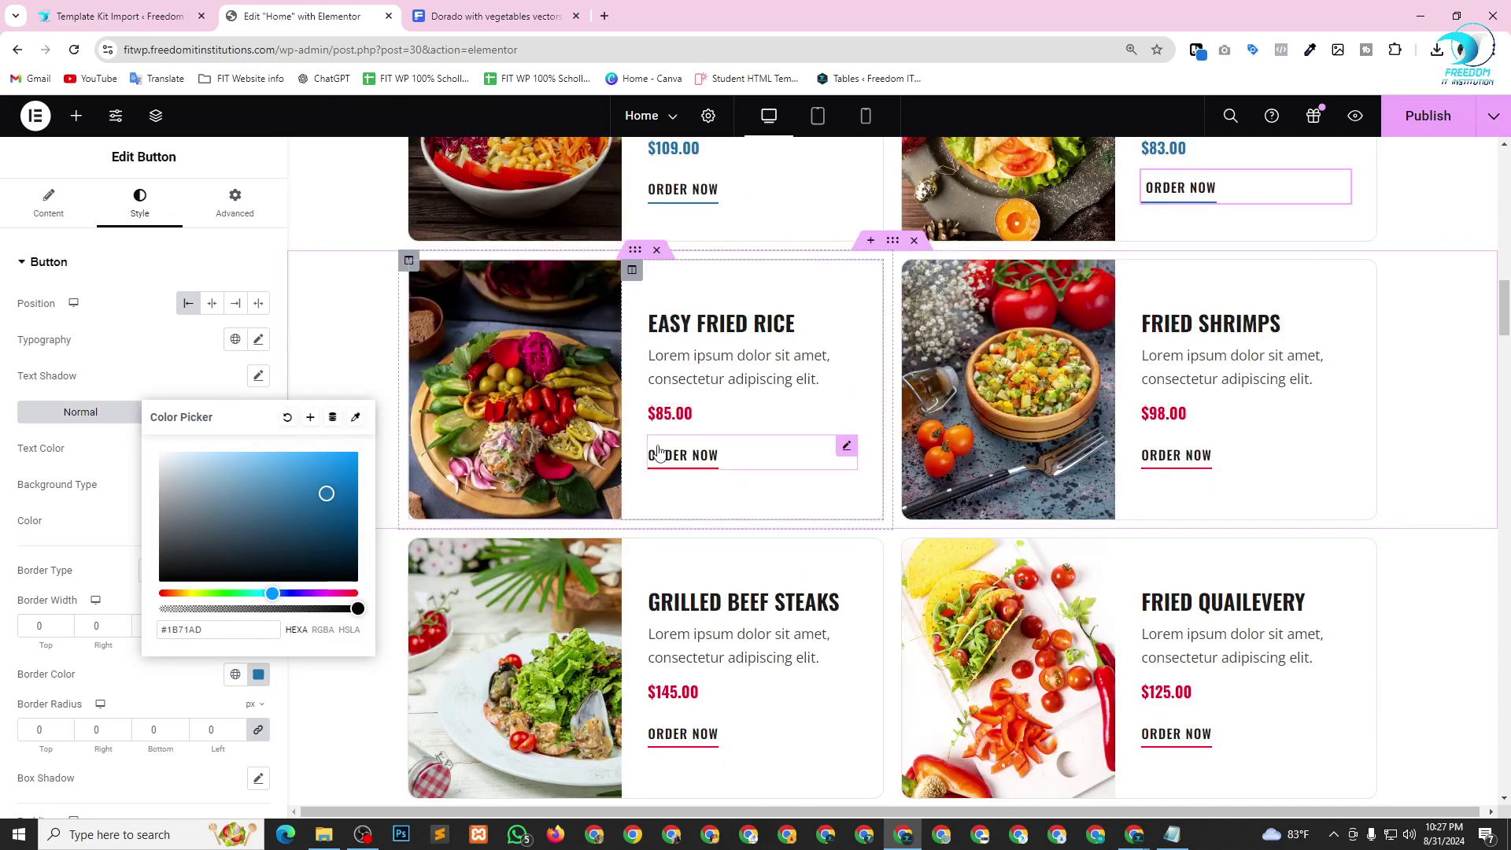
pyautogui.click(714, 415)
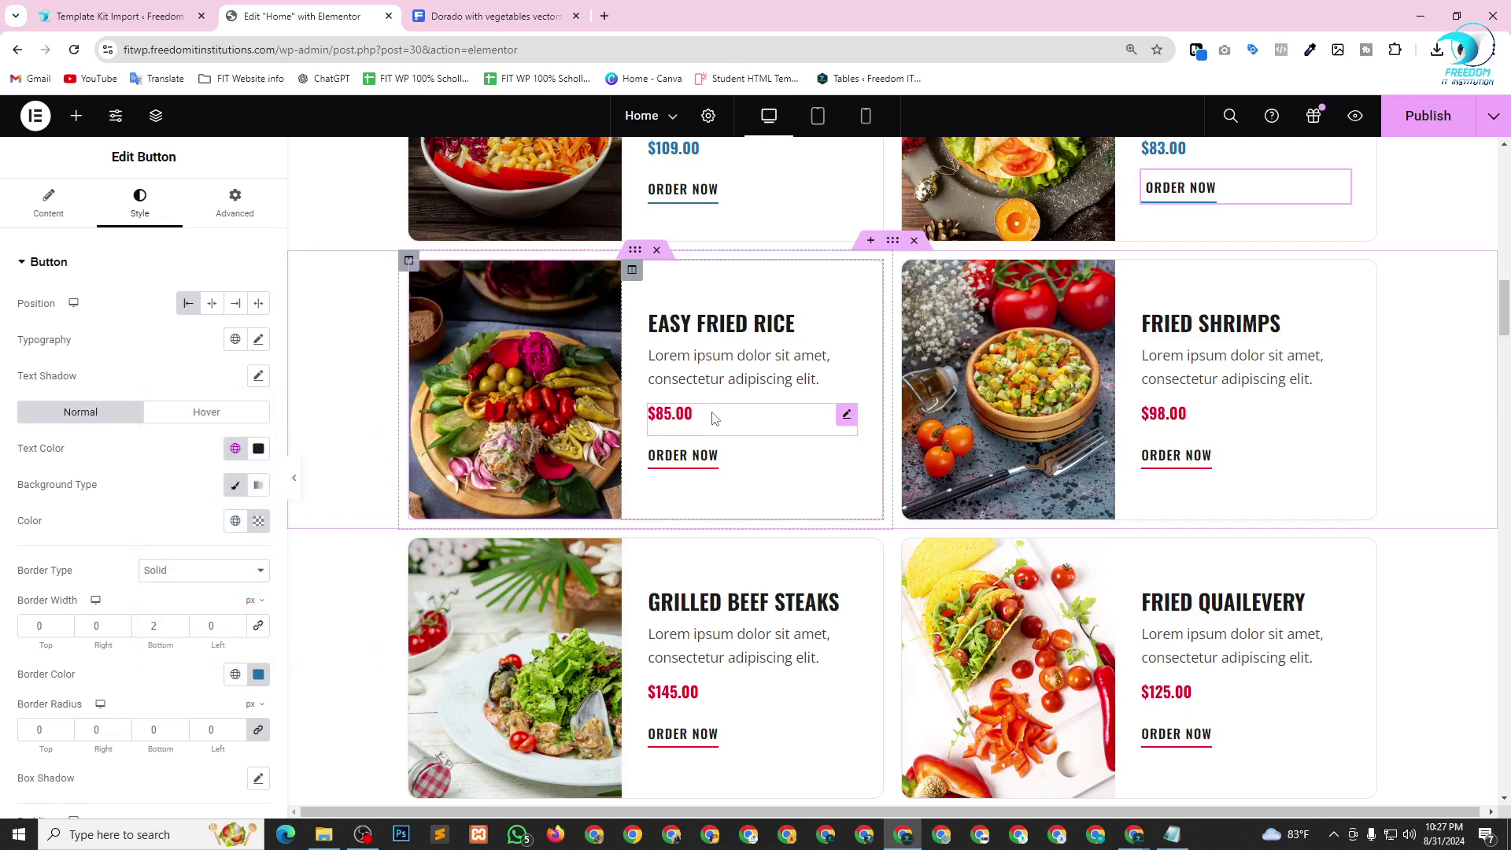
pyautogui.click(134, 209)
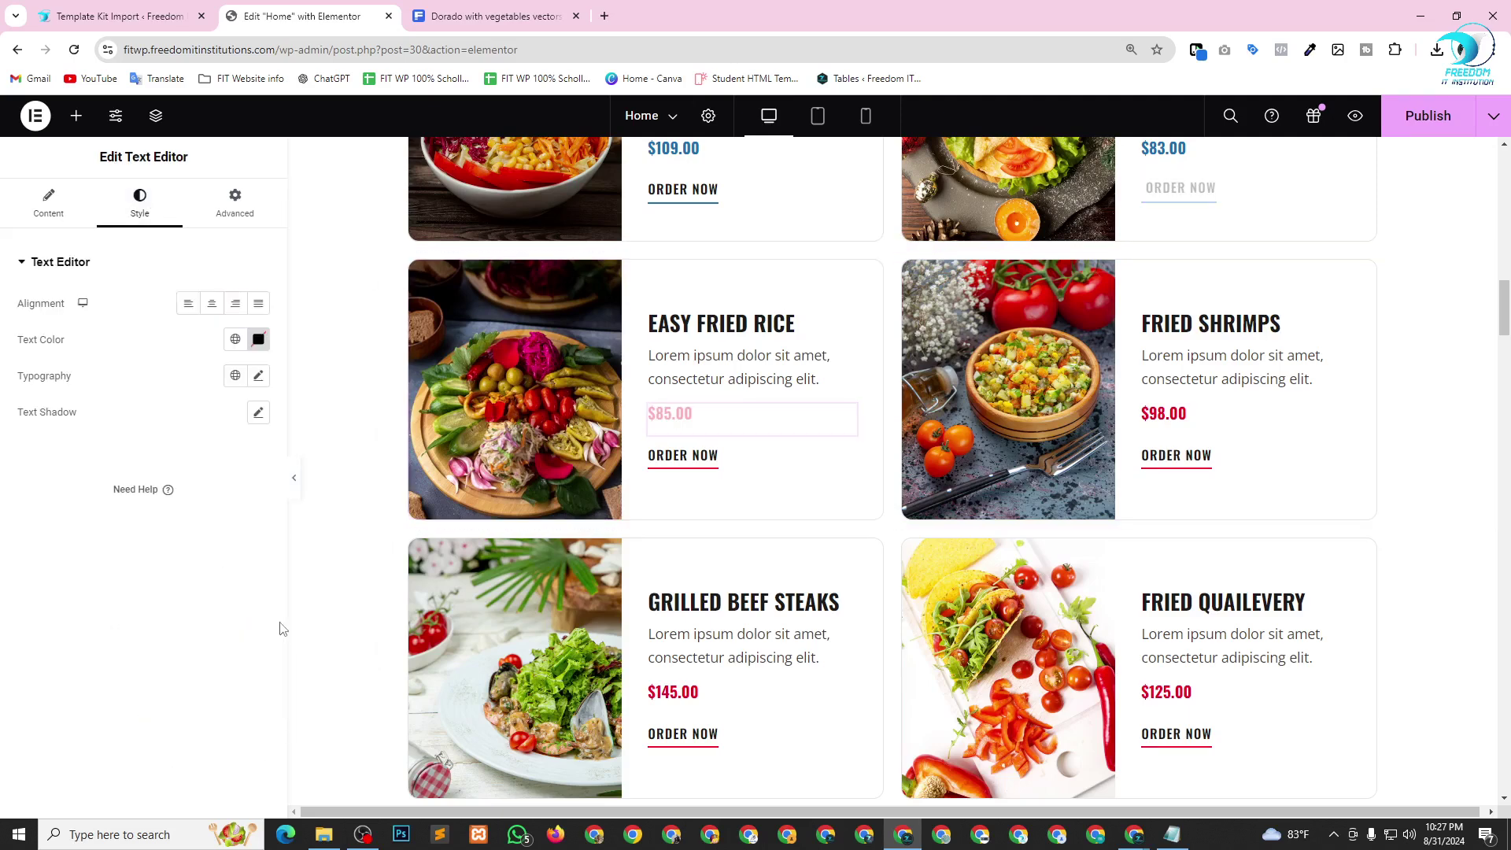
pyautogui.click(259, 339)
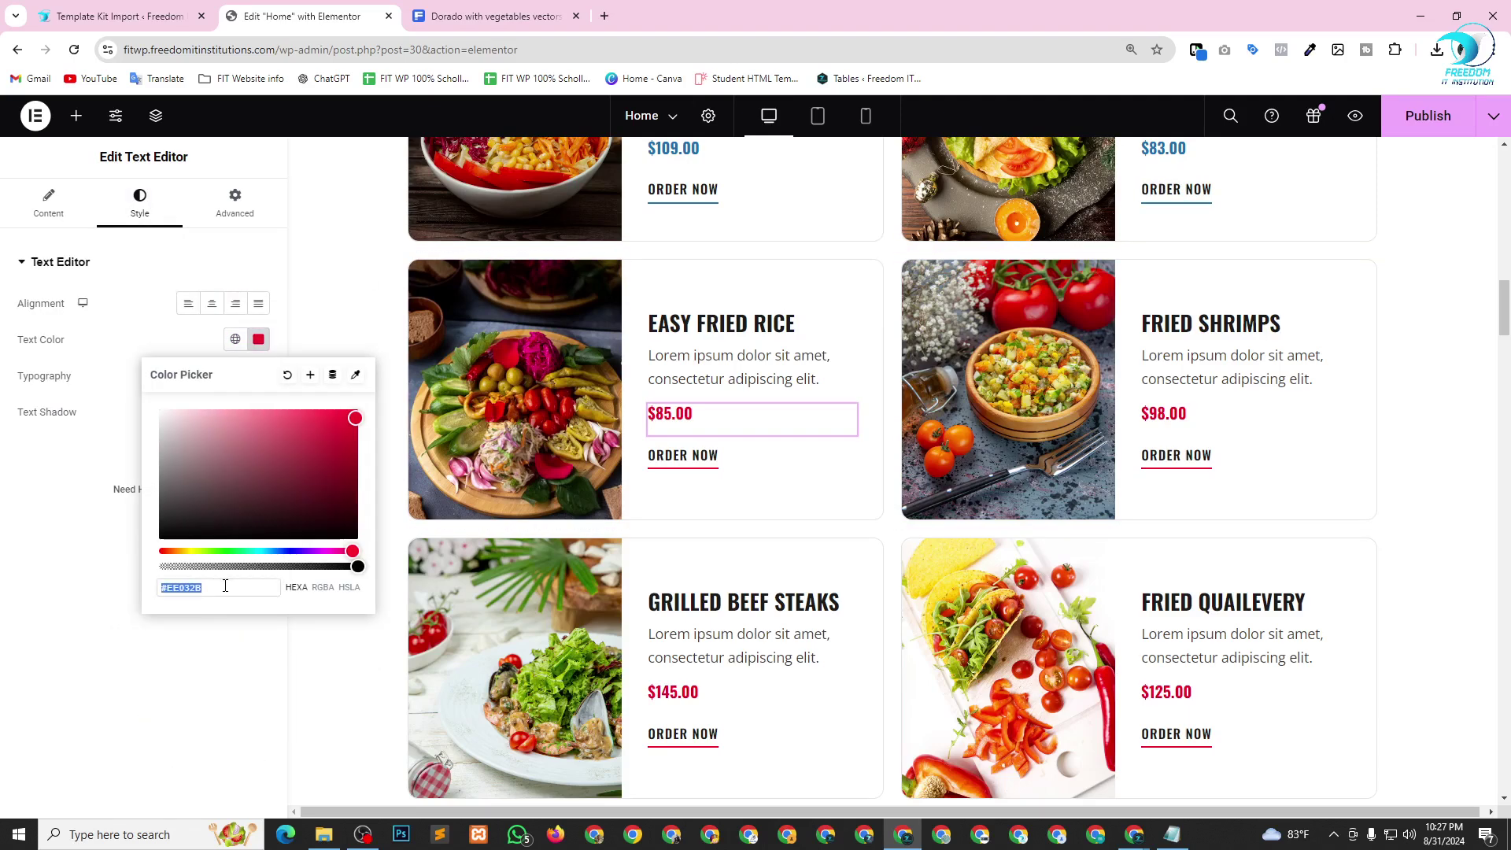
pyautogui.hotkey('ctrl', 'v')
# Recolor the Fried Shrimps card's price text to #1B71AD.
pyautogui.click(1276, 417)
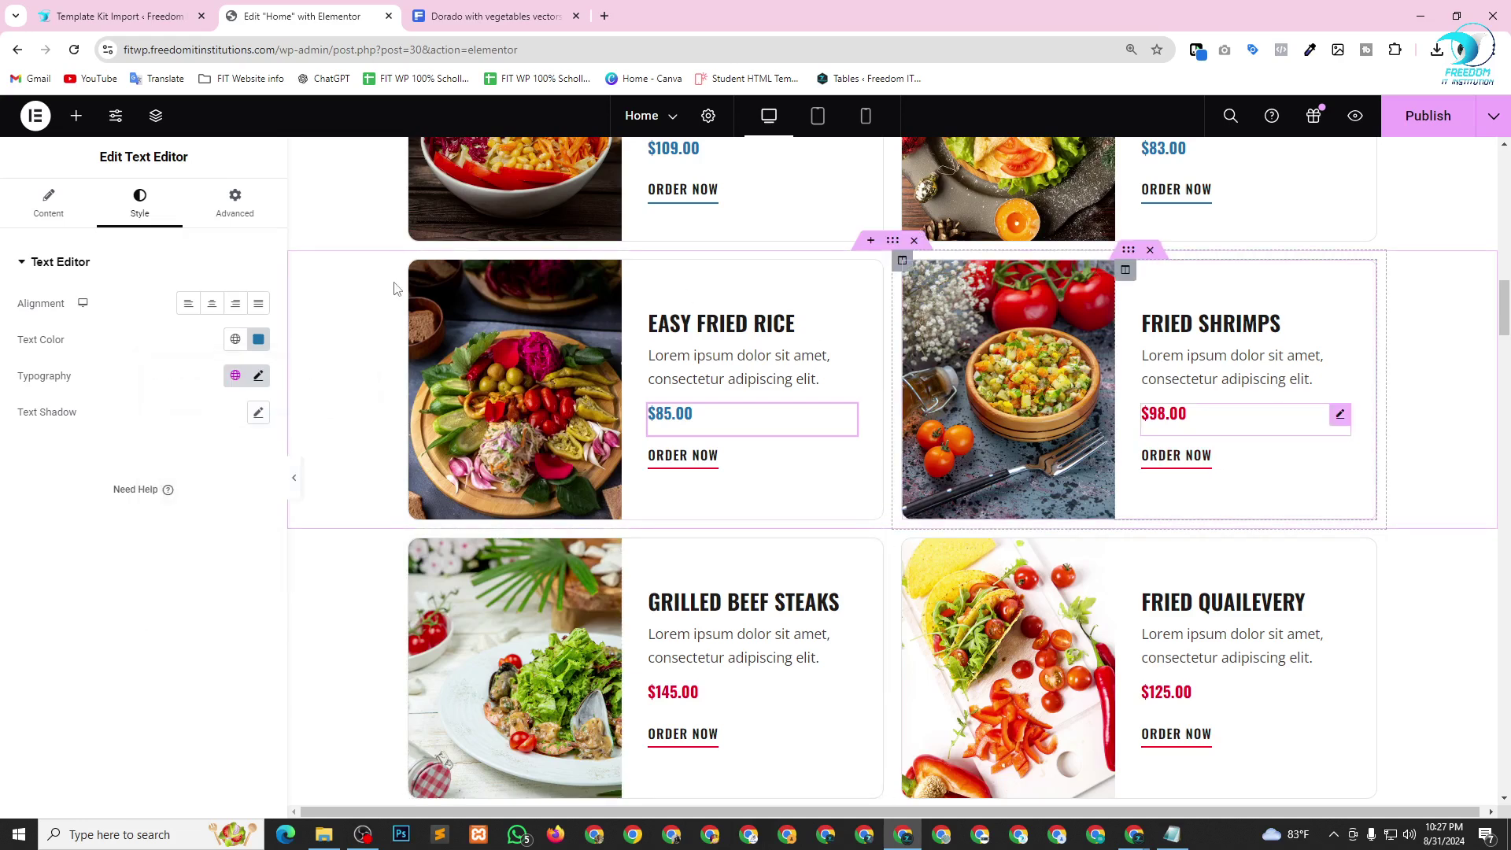
pyautogui.click(150, 211)
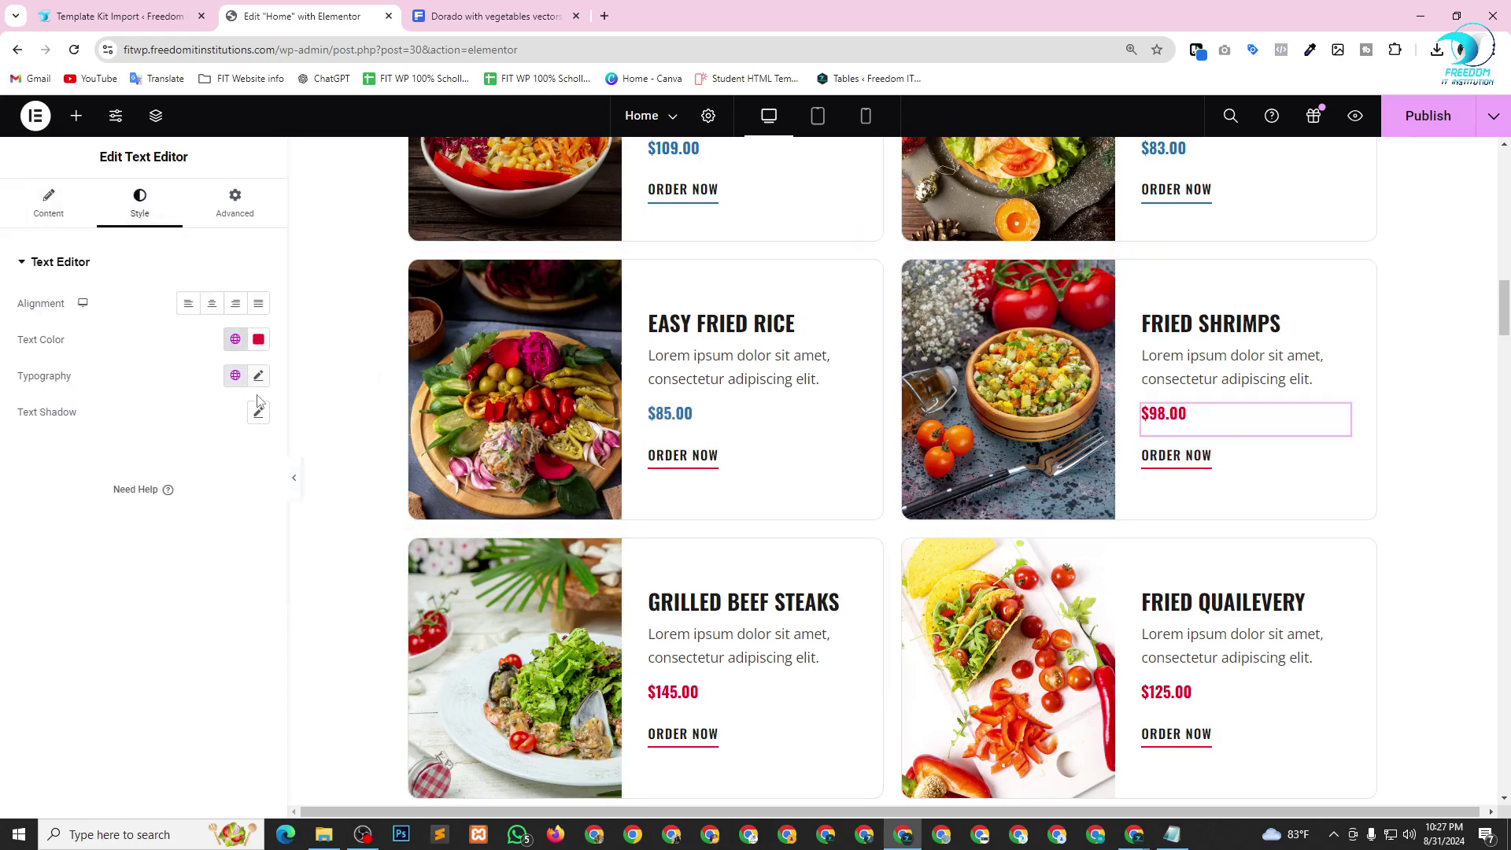
pyautogui.click(258, 339)
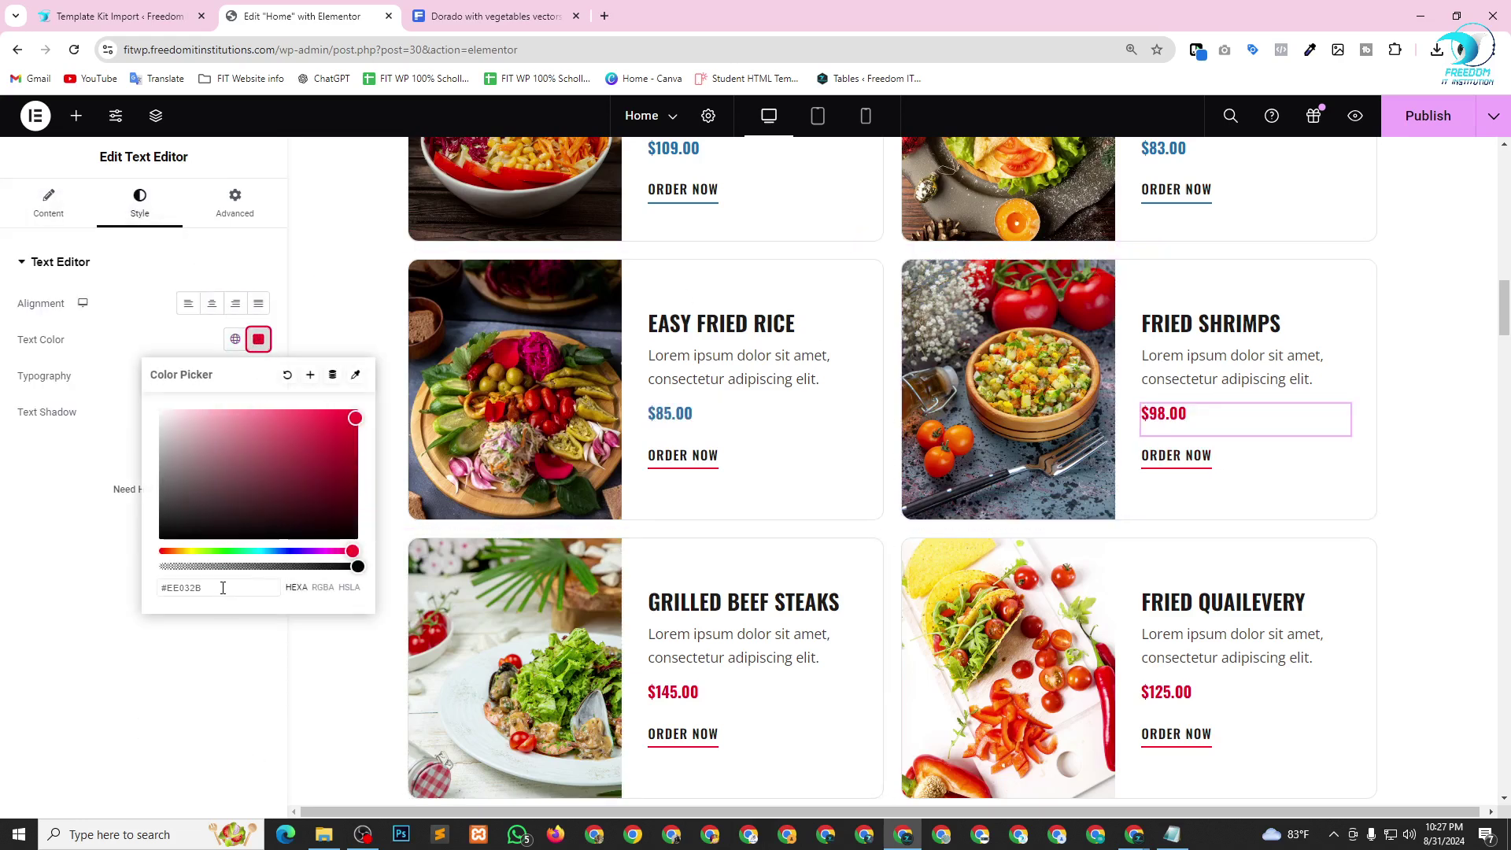
pyautogui.write('#1B71AD')
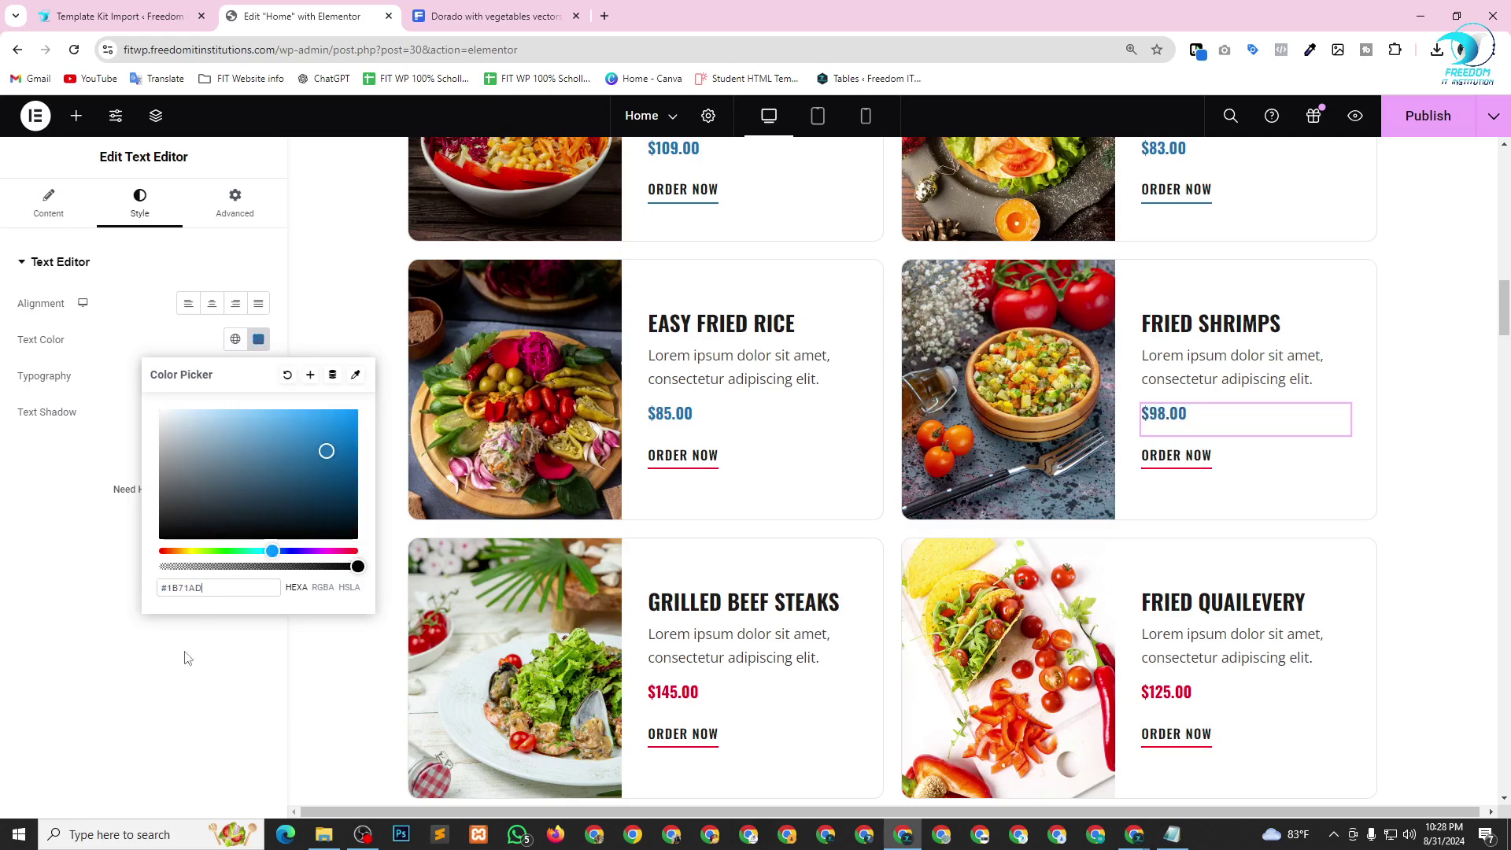
pyautogui.click(185, 735)
# Check the Best Offer Today section, then switch to Freepik and browse the "Dorado with vegetables" results for a suitable background photo.
pyautogui.scroll(-10, 1096, 540)
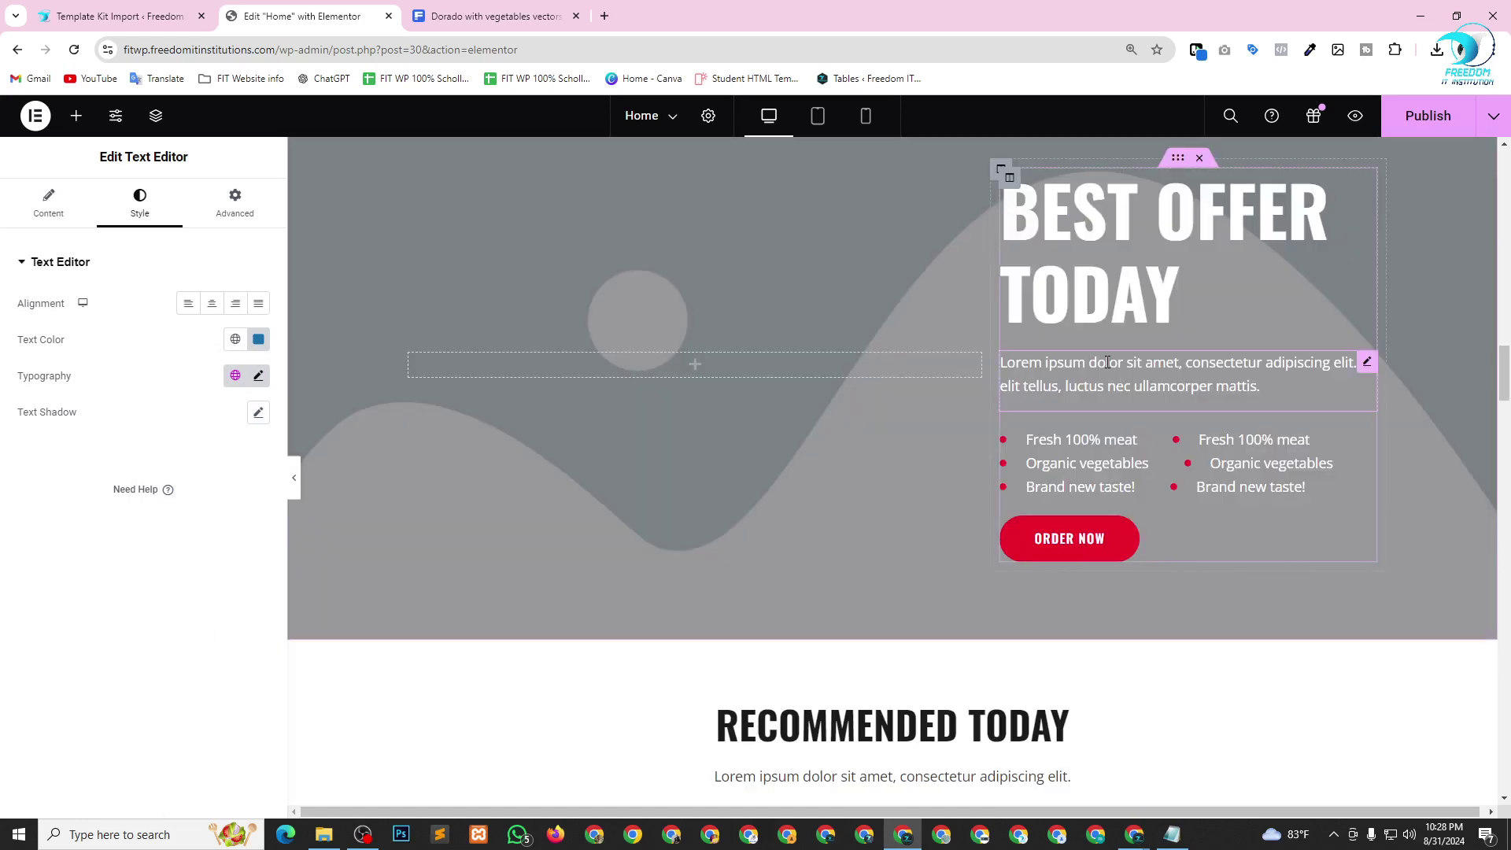
pyautogui.scroll(1, 1107, 362)
pyautogui.scroll(1, 816, 381)
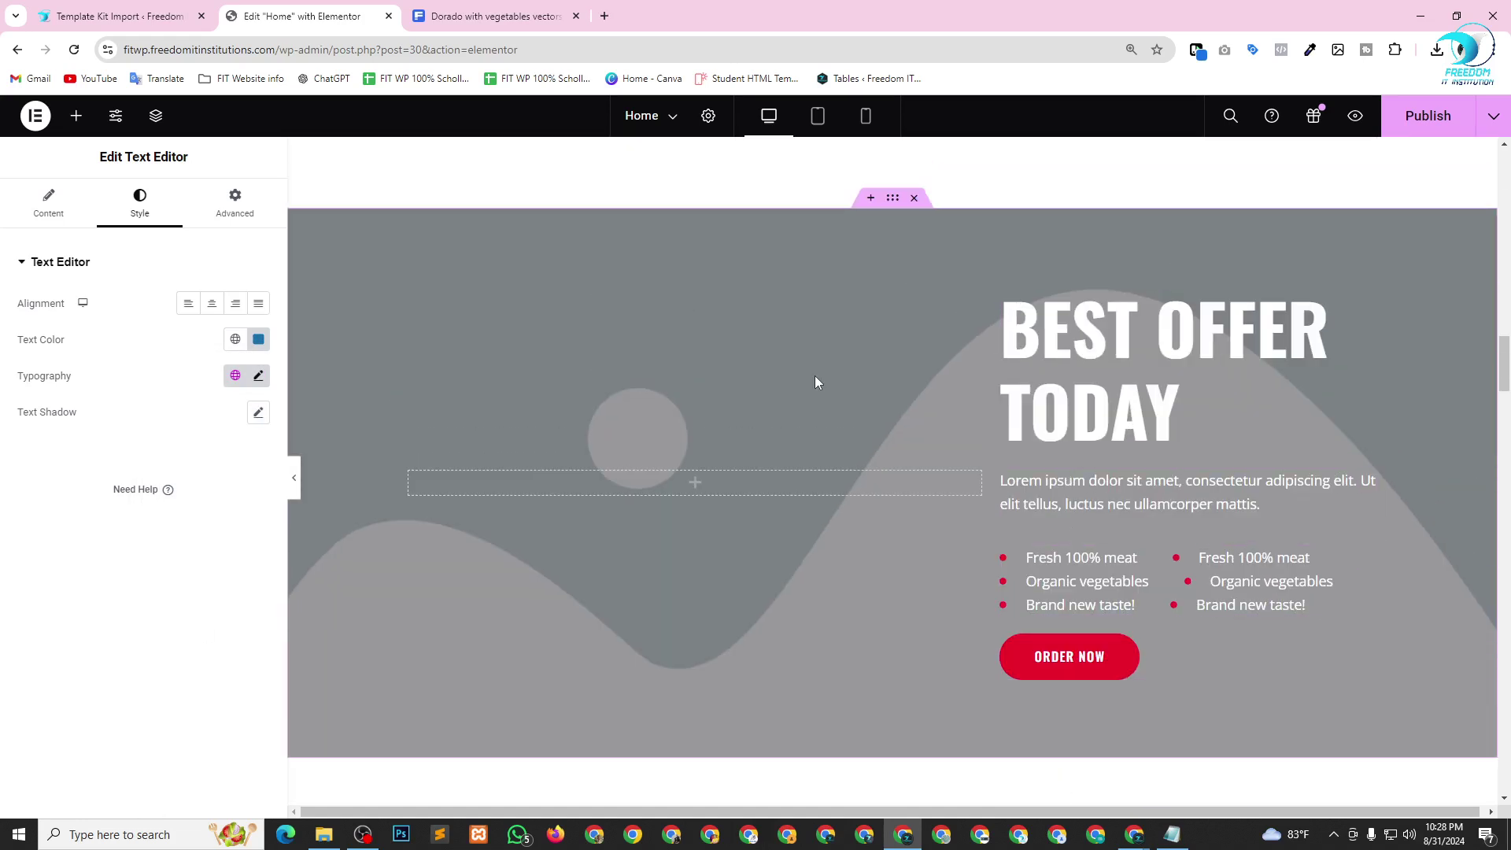
pyautogui.click(476, 16)
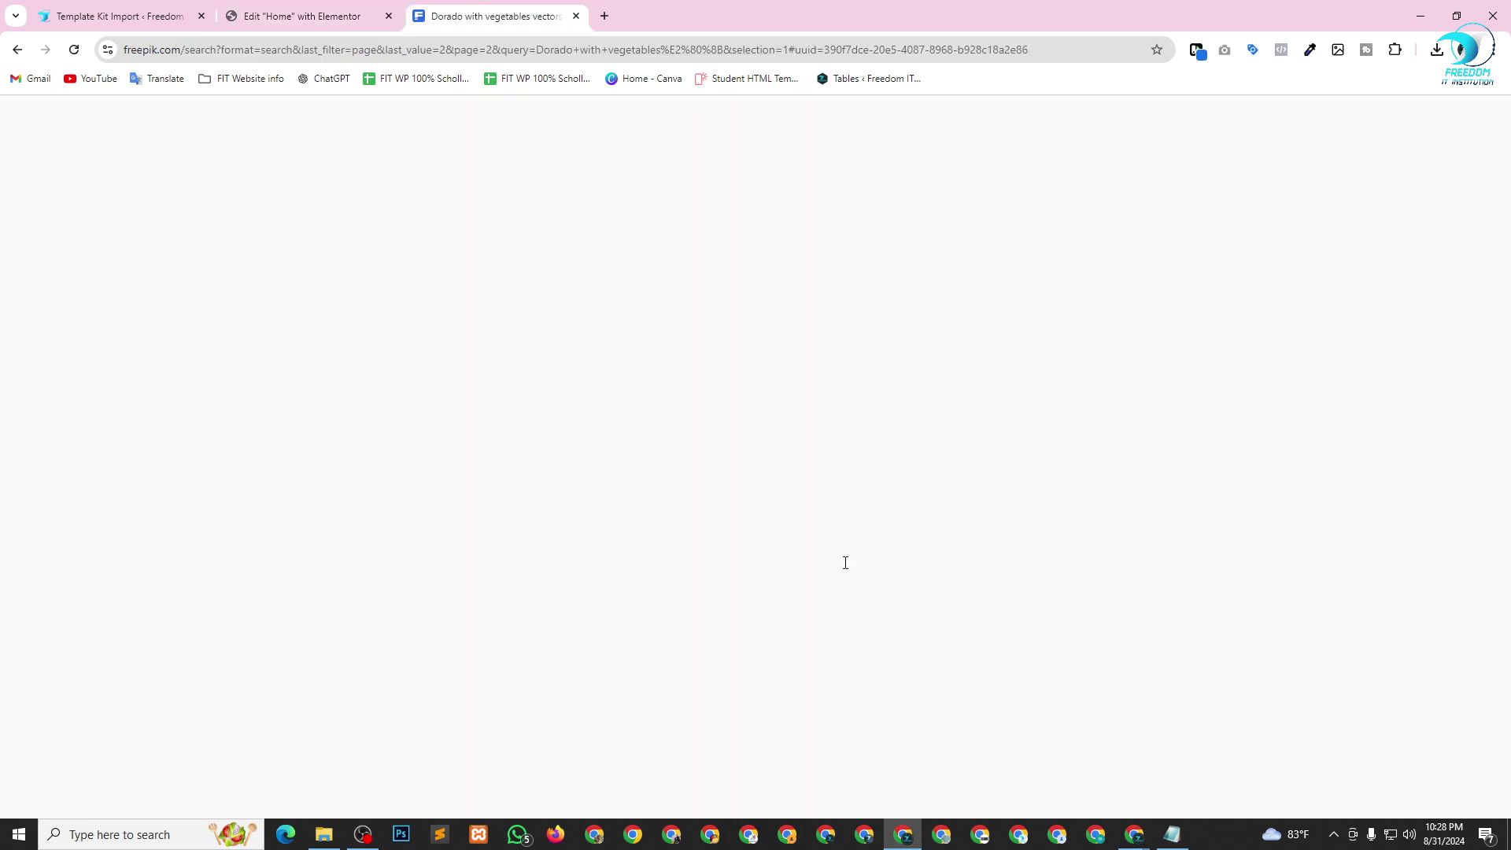
pyautogui.scroll(-5, 1096, 449)
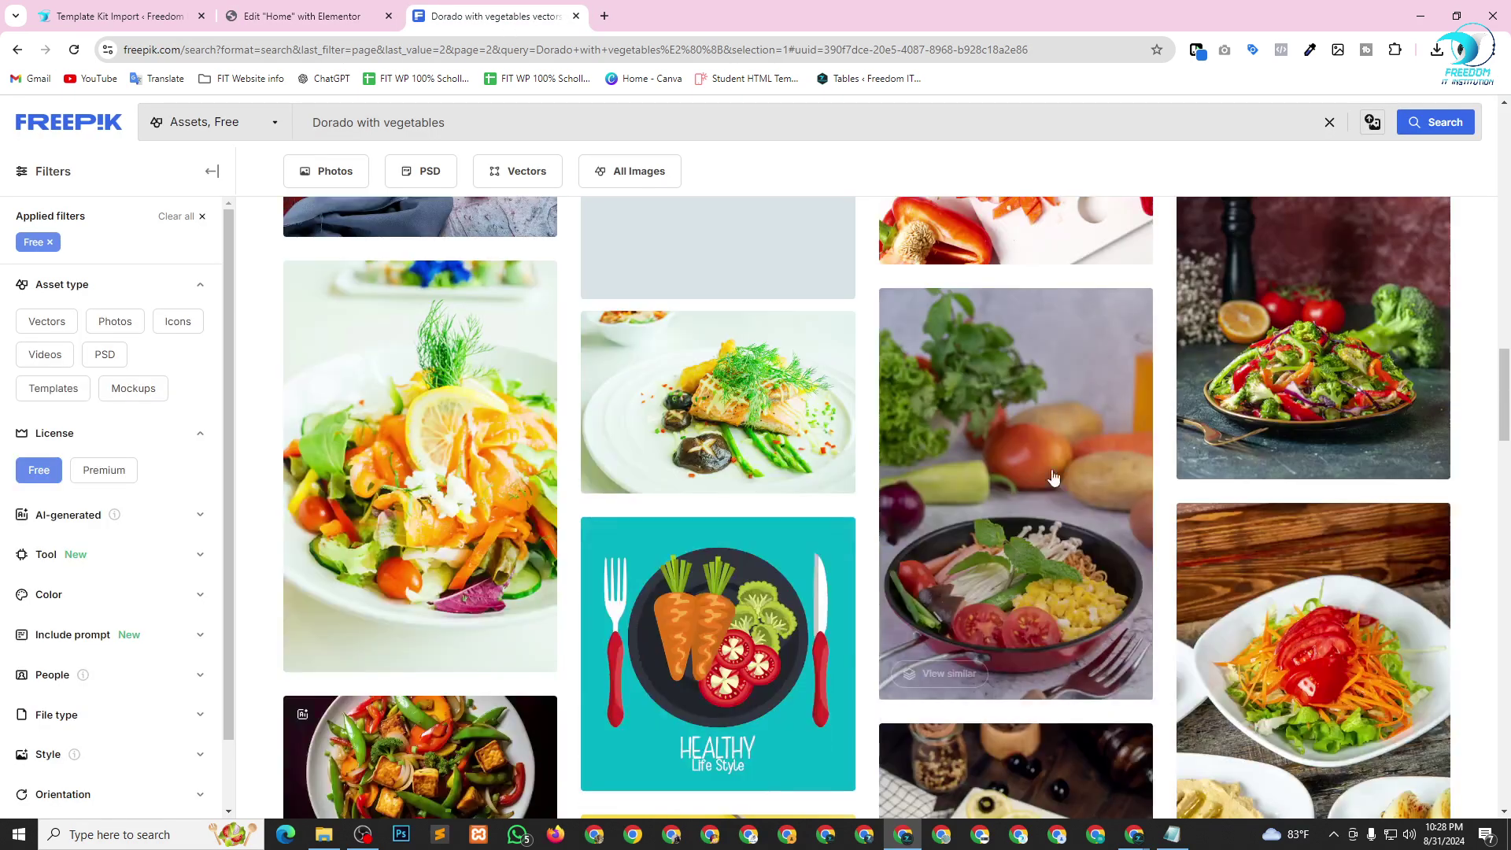
pyautogui.scroll(-6, 1054, 477)
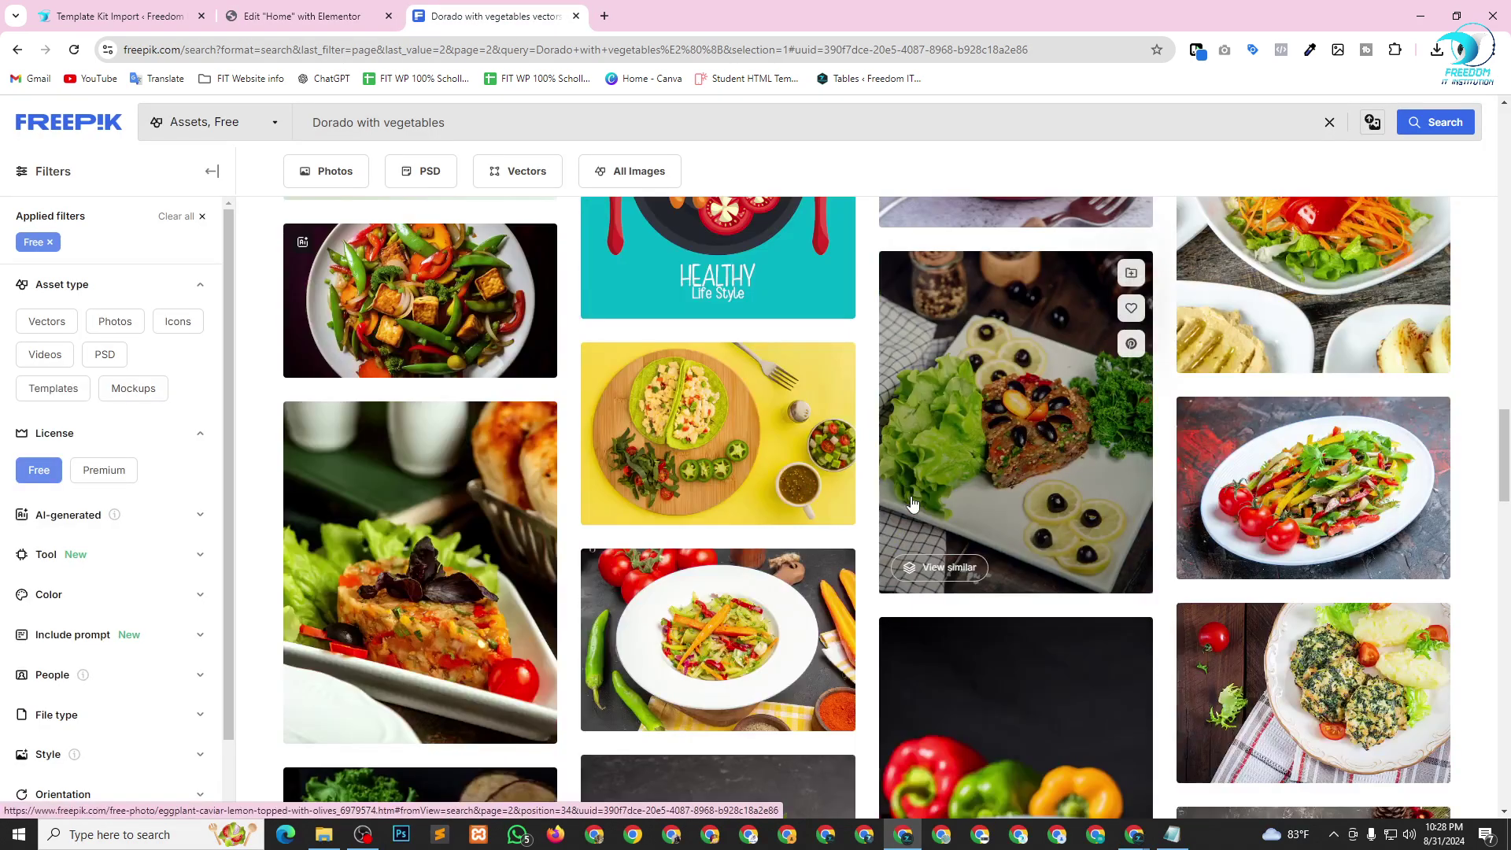
pyautogui.scroll(-6, 911, 504)
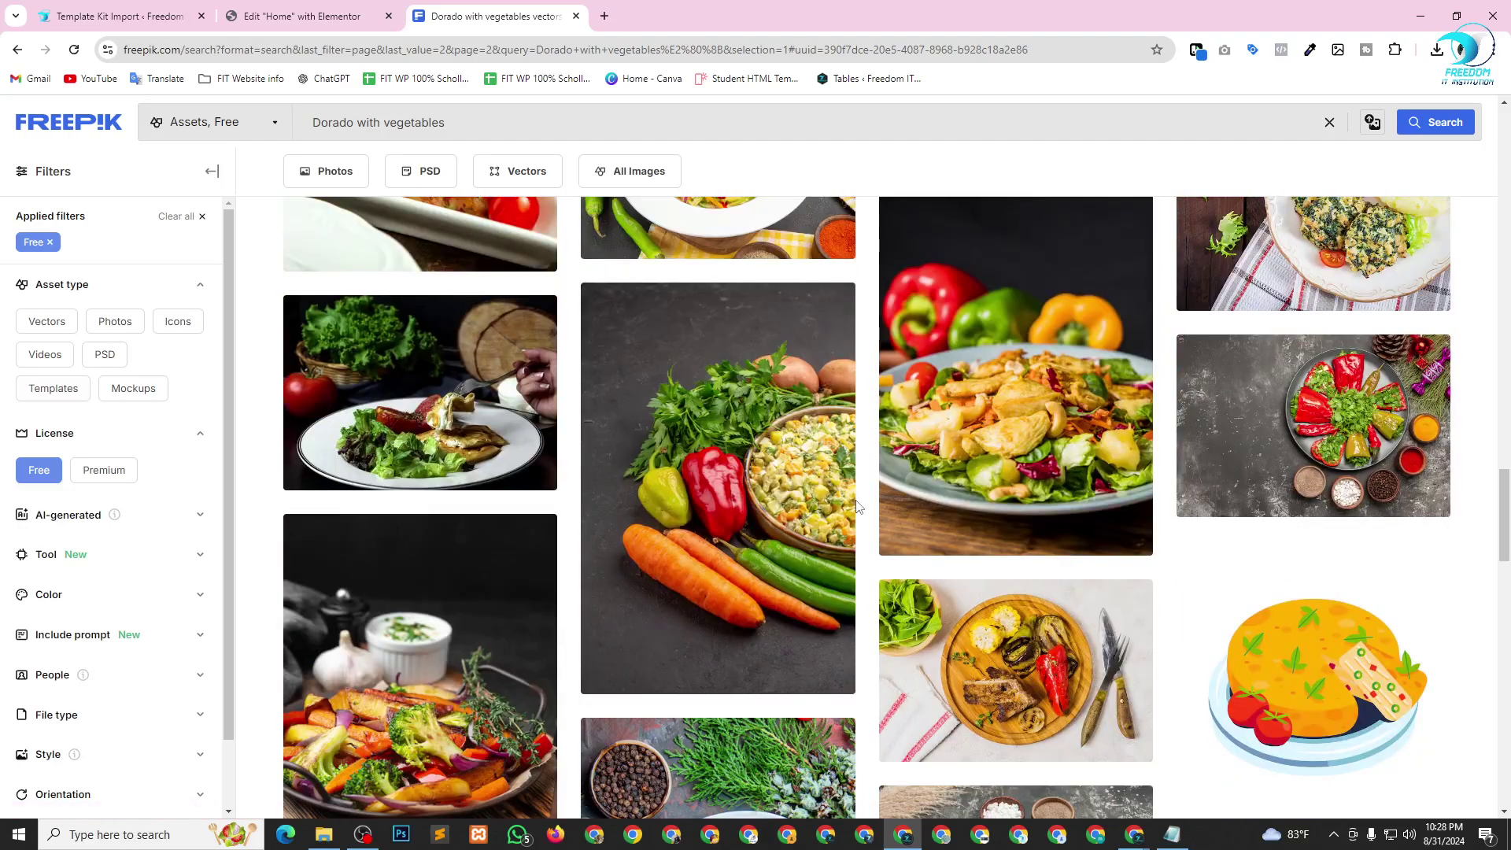
pyautogui.scroll(6, 858, 506)
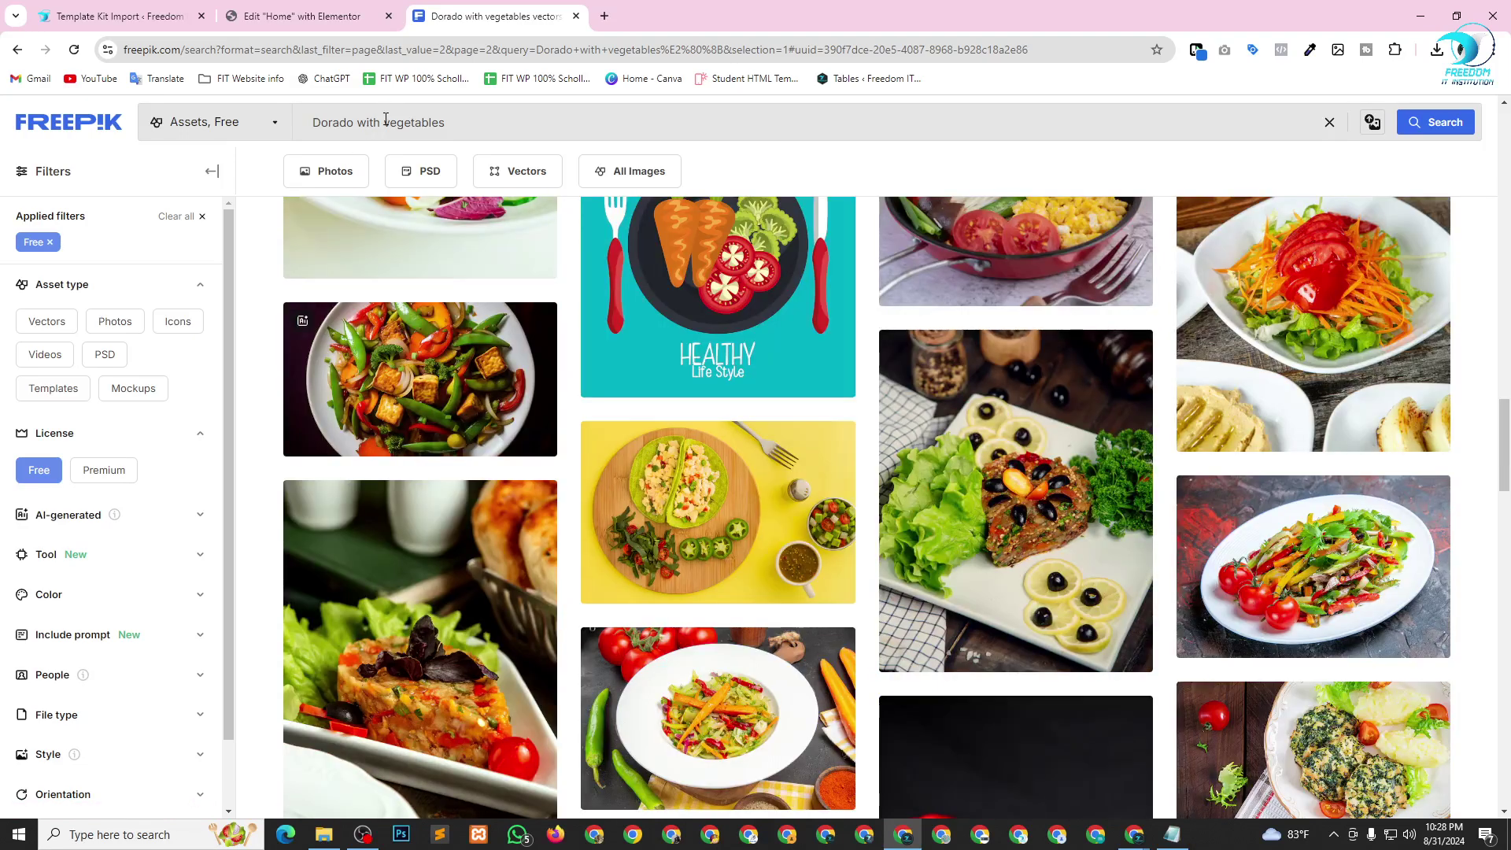
# Search Freepik's free assets for "food background".
pyautogui.moveTo(446, 123); pyautogui.dragTo(250, 140)
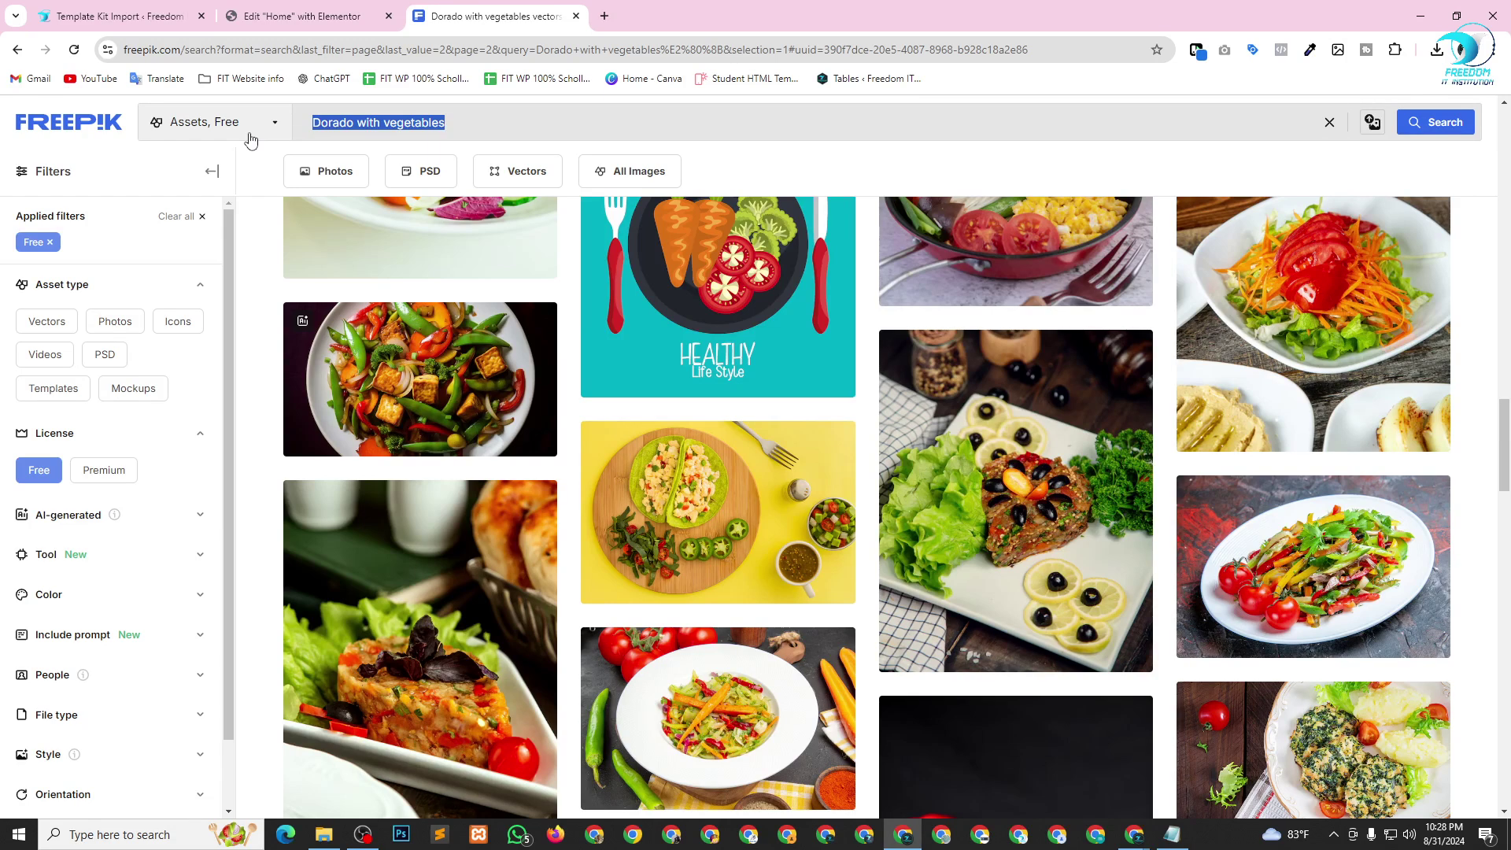
pyautogui.write('food')
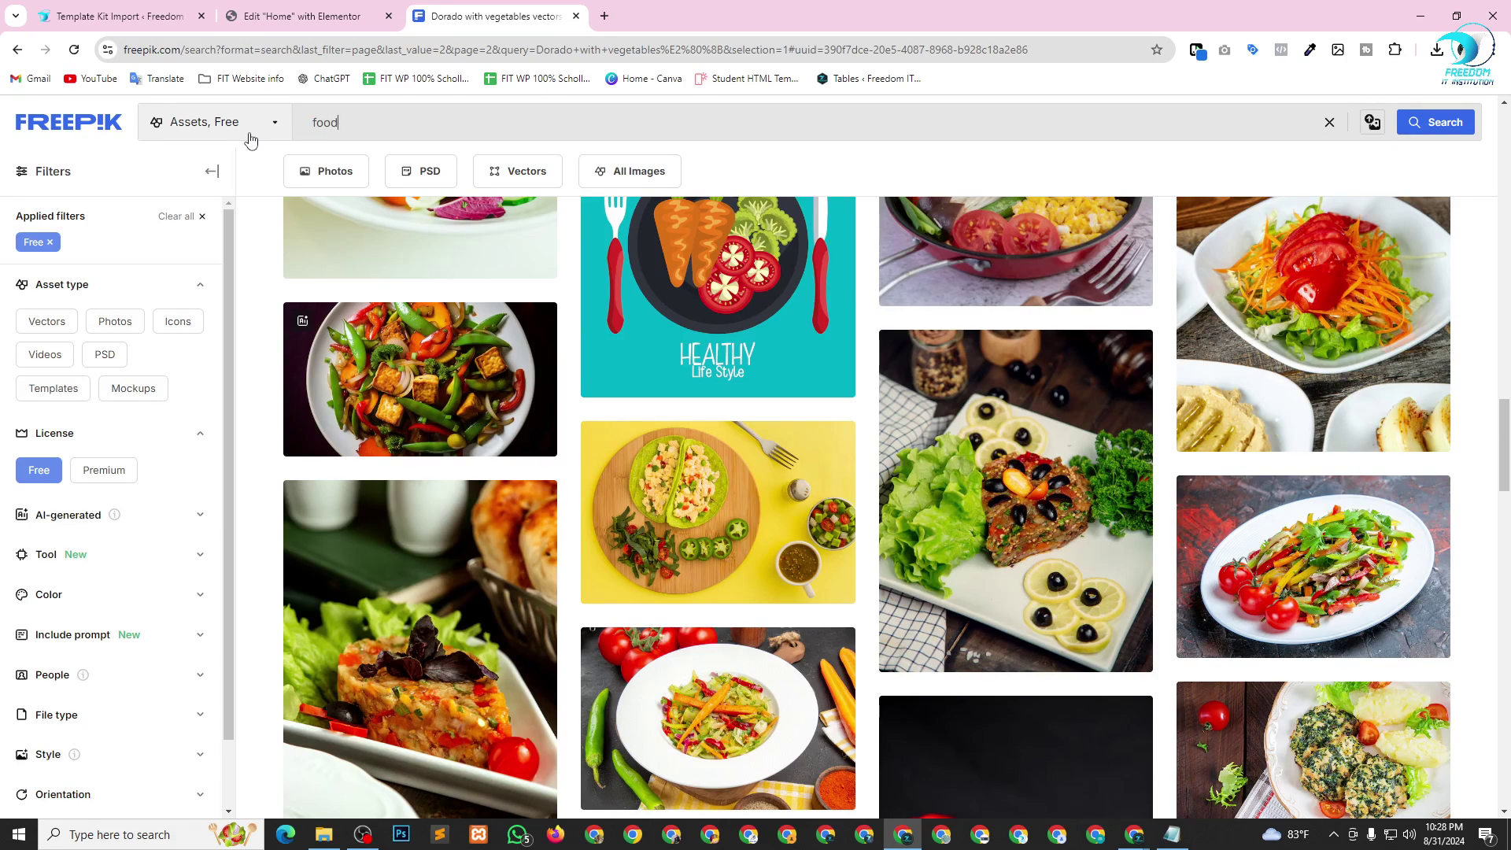
pyautogui.write(' bac')
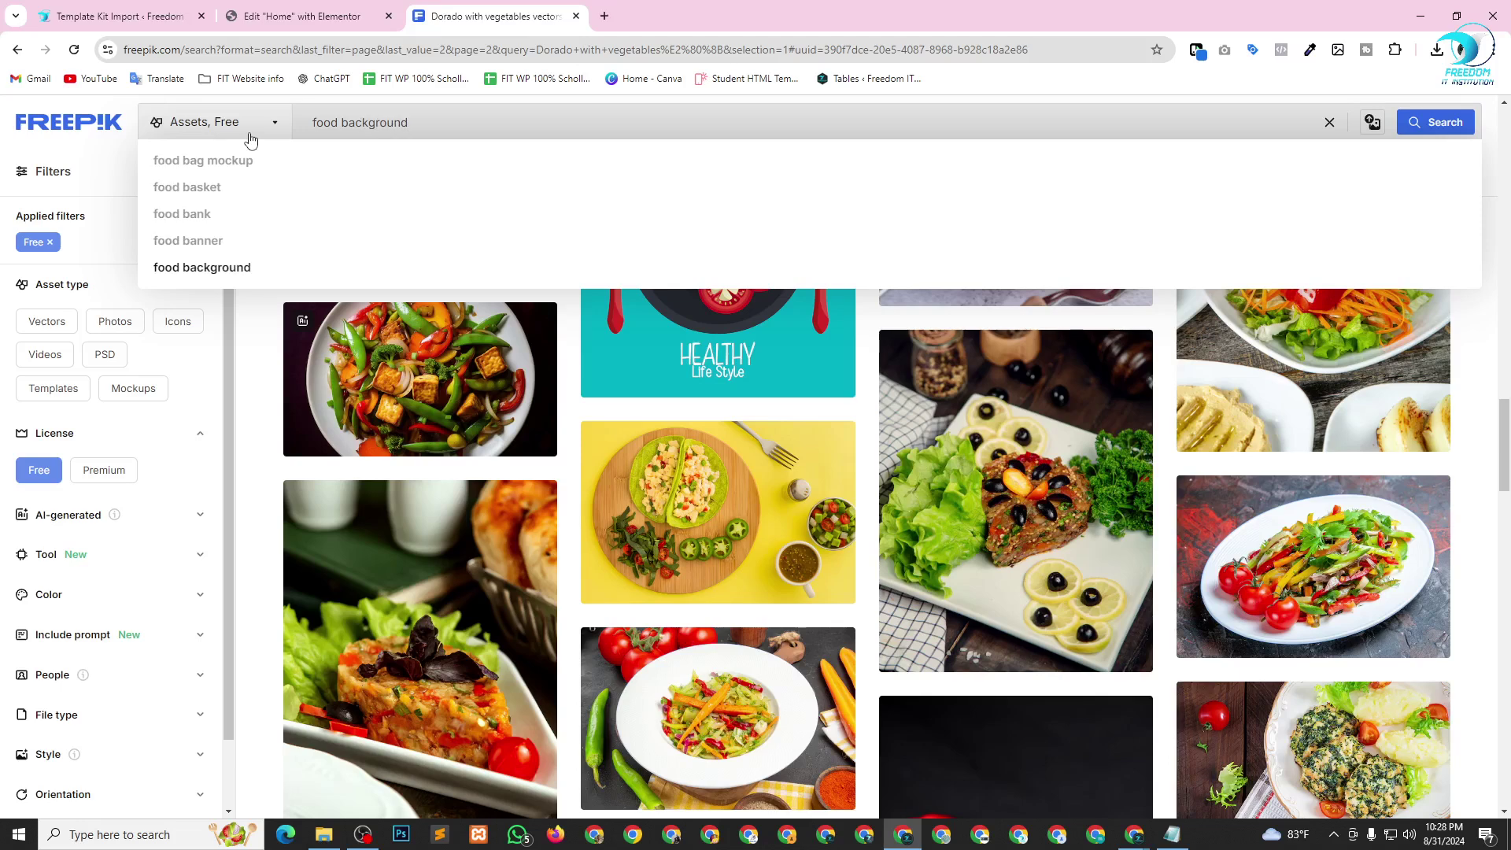
pyautogui.write('kground')
pyautogui.press('Return')
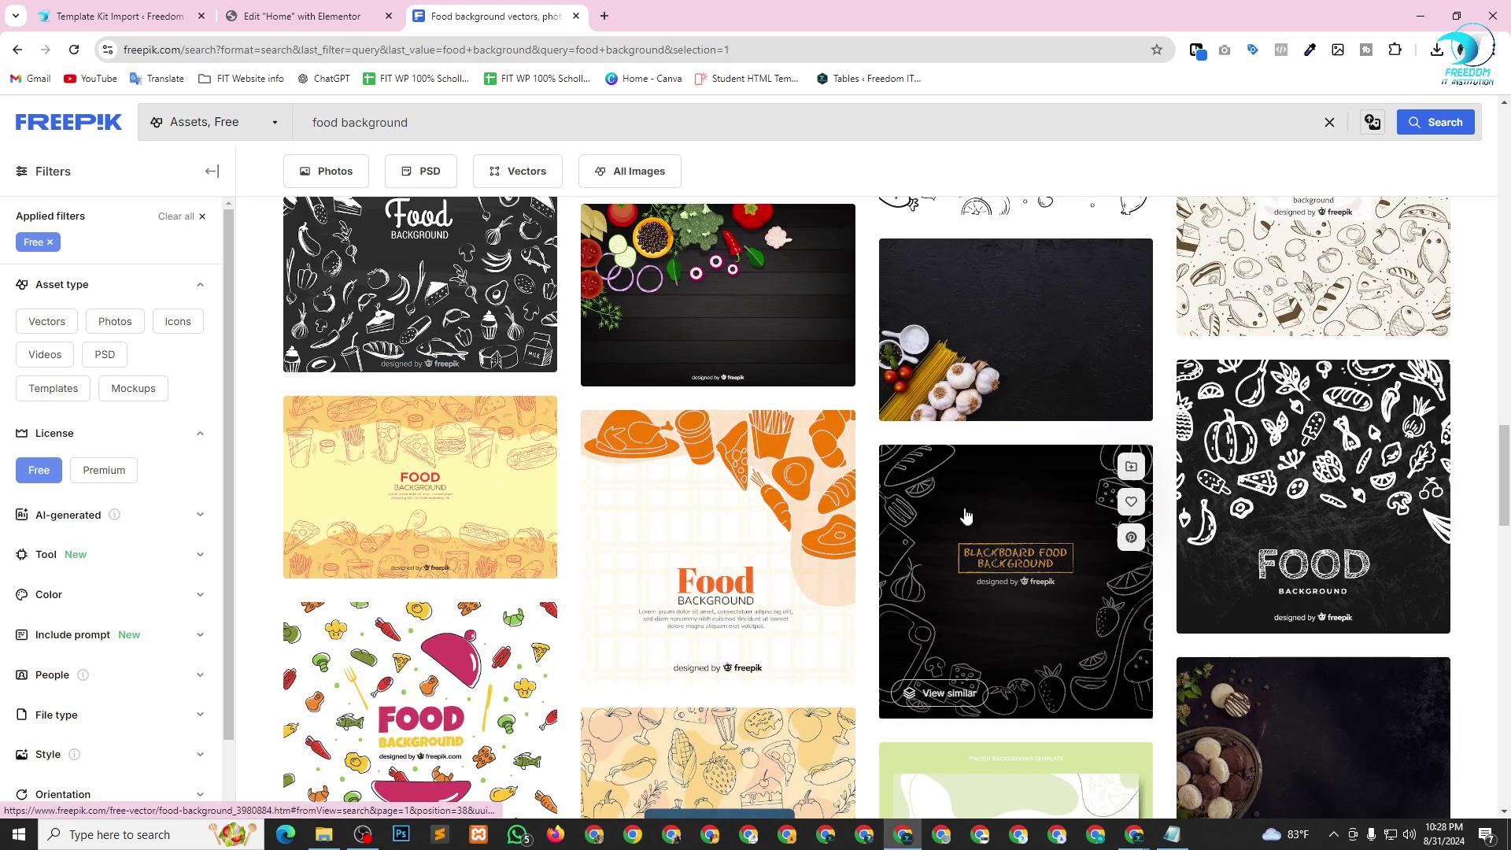
# Examine the food background results for an image suited to the Best Offer Today section.
pyautogui.scroll(-4, 979, 510)
pyautogui.scroll(-10, 975, 496)
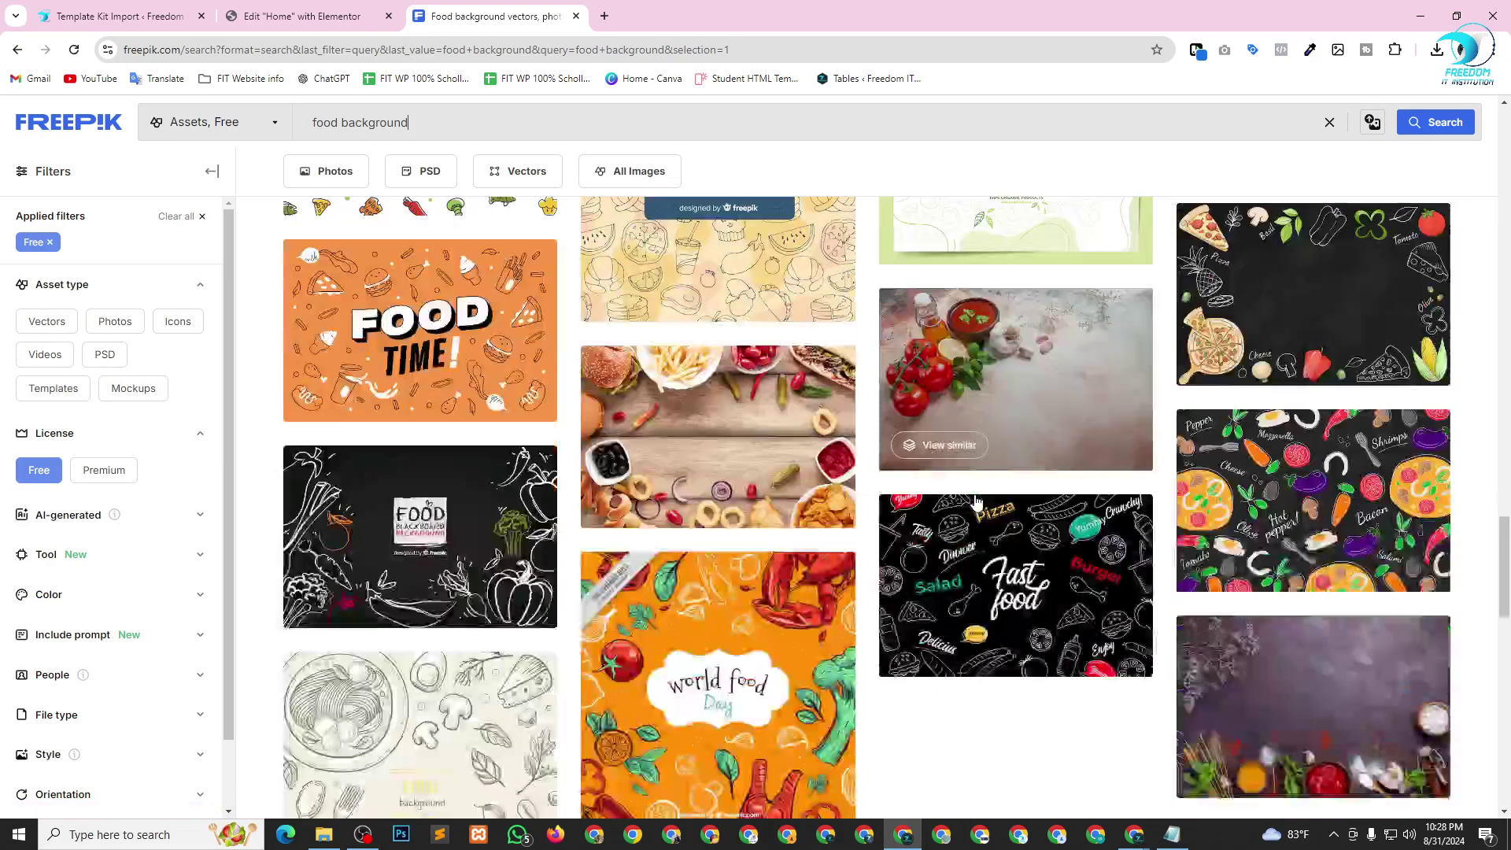
pyautogui.scroll(-13, 974, 501)
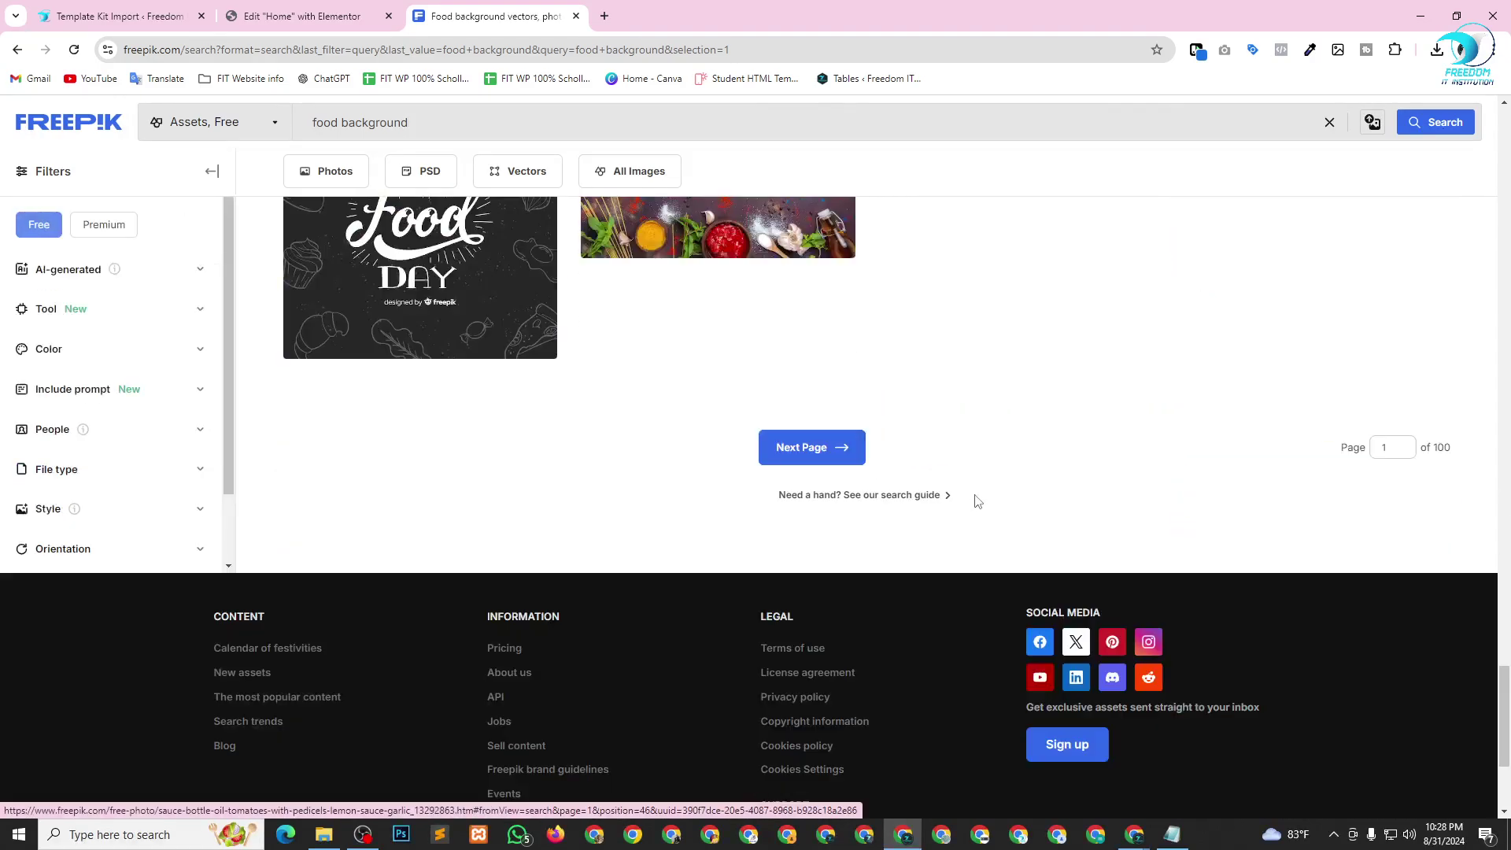
pyautogui.scroll(7, 974, 502)
pyautogui.scroll(15, 974, 502)
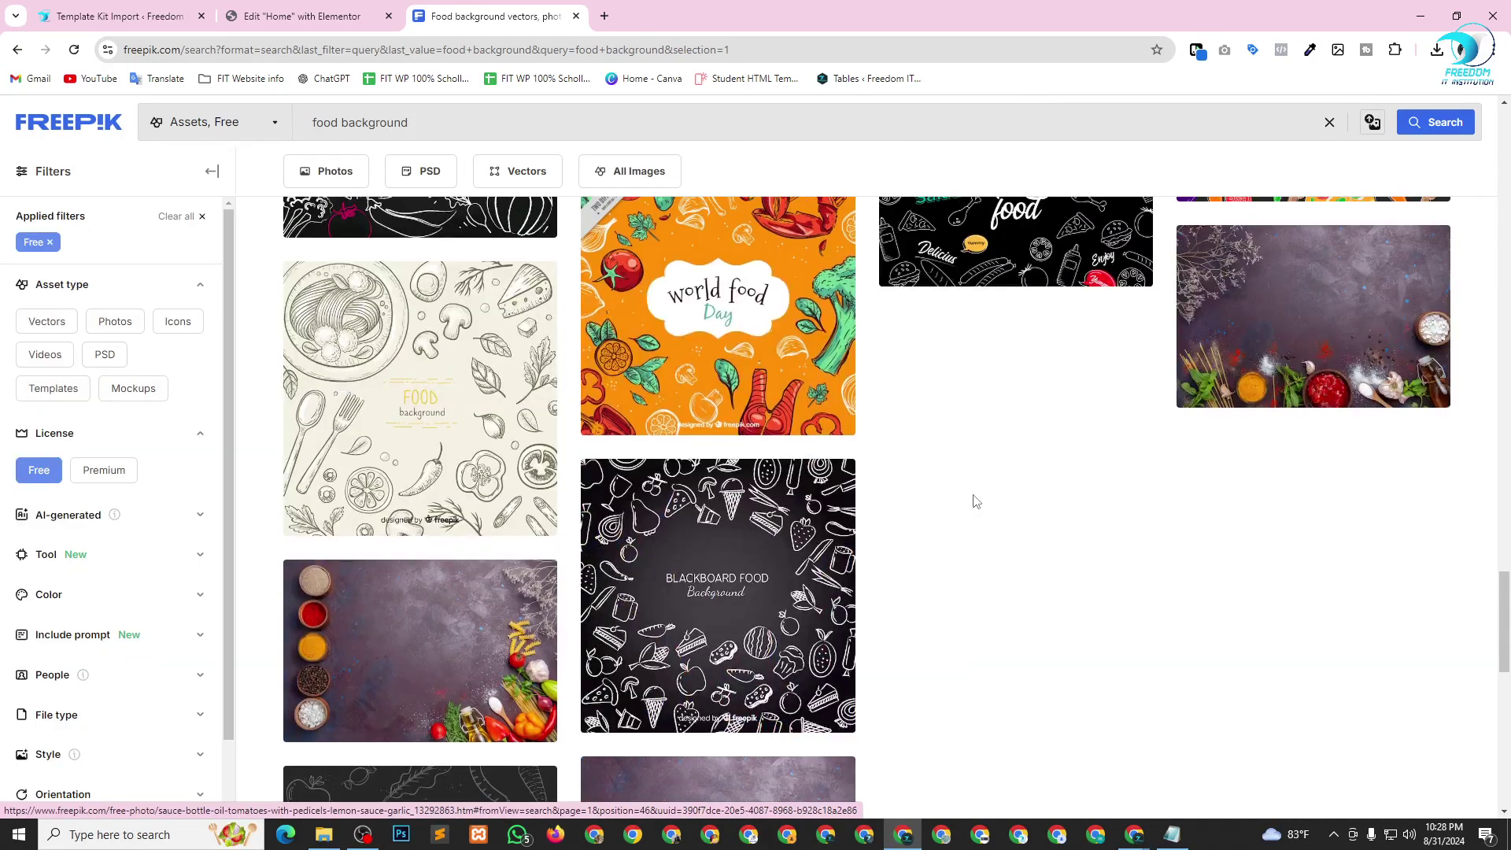
pyautogui.scroll(-8, 975, 502)
pyautogui.scroll(5, 938, 472)
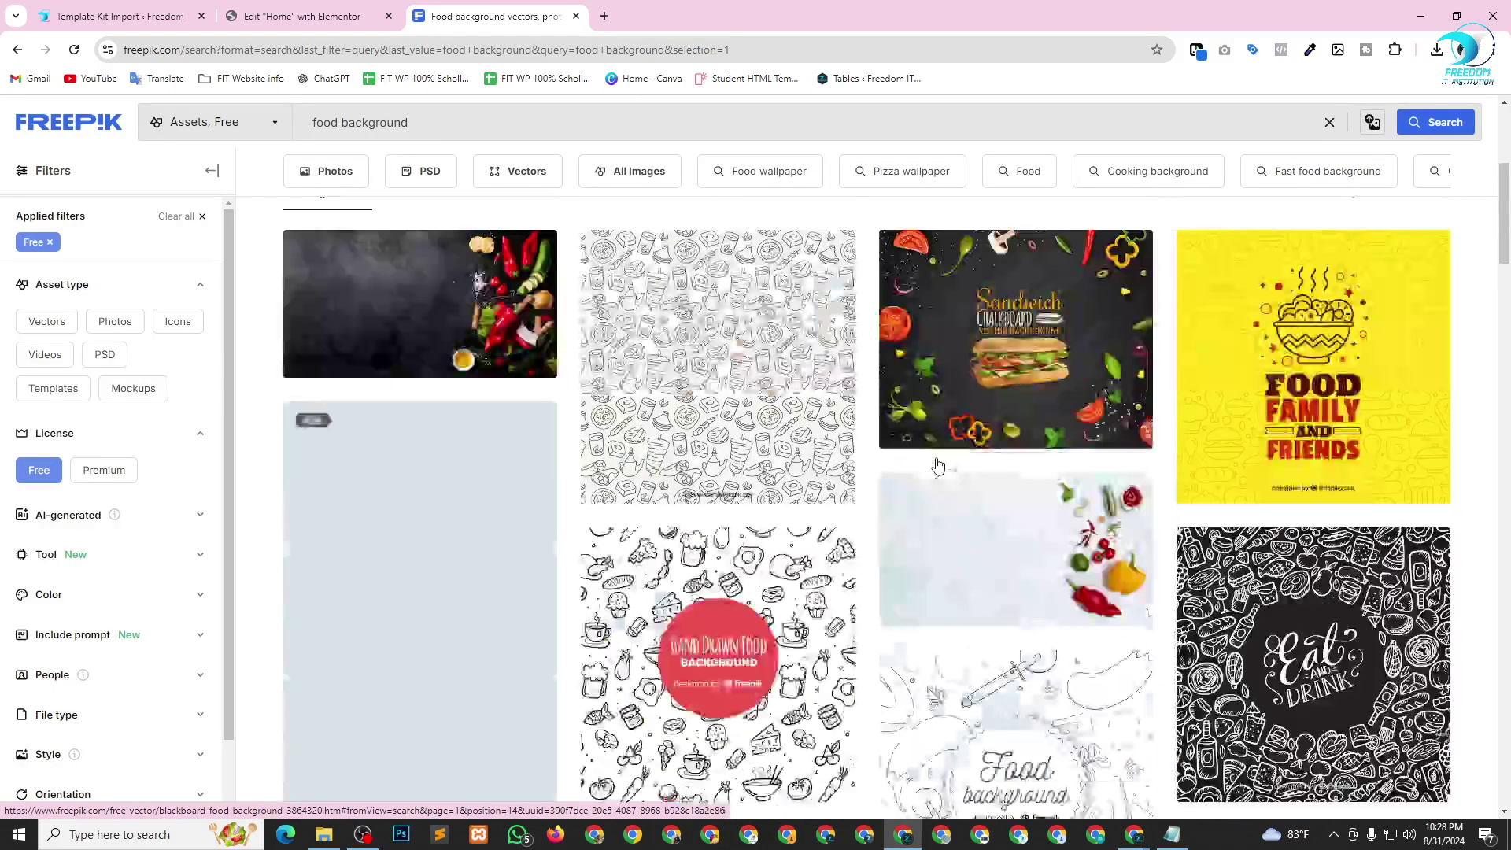
pyautogui.scroll(3, 827, 480)
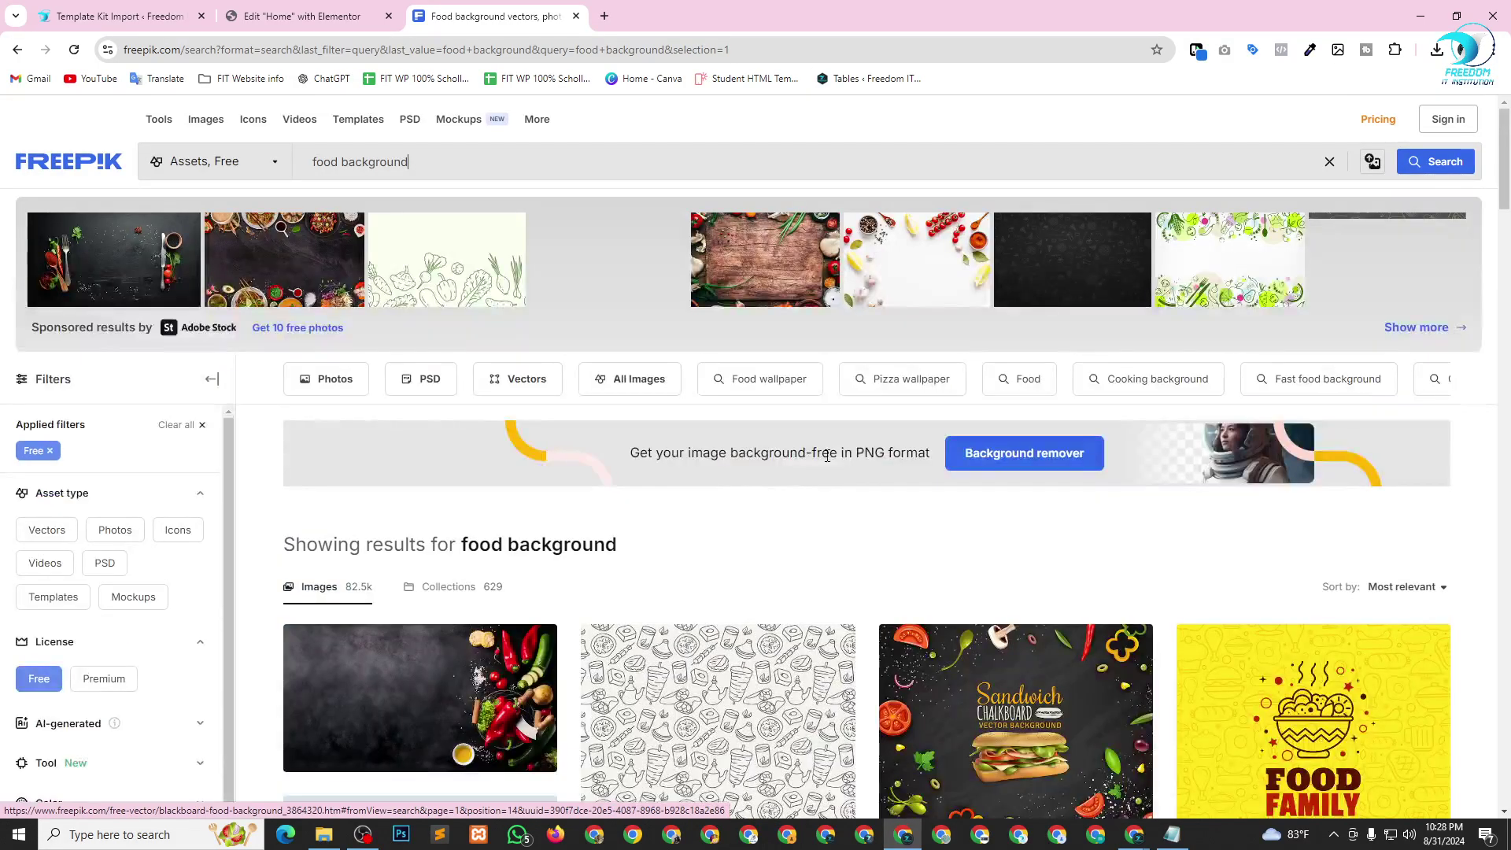
pyautogui.scroll(-4, 827, 480)
pyautogui.scroll(4, 598, 483)
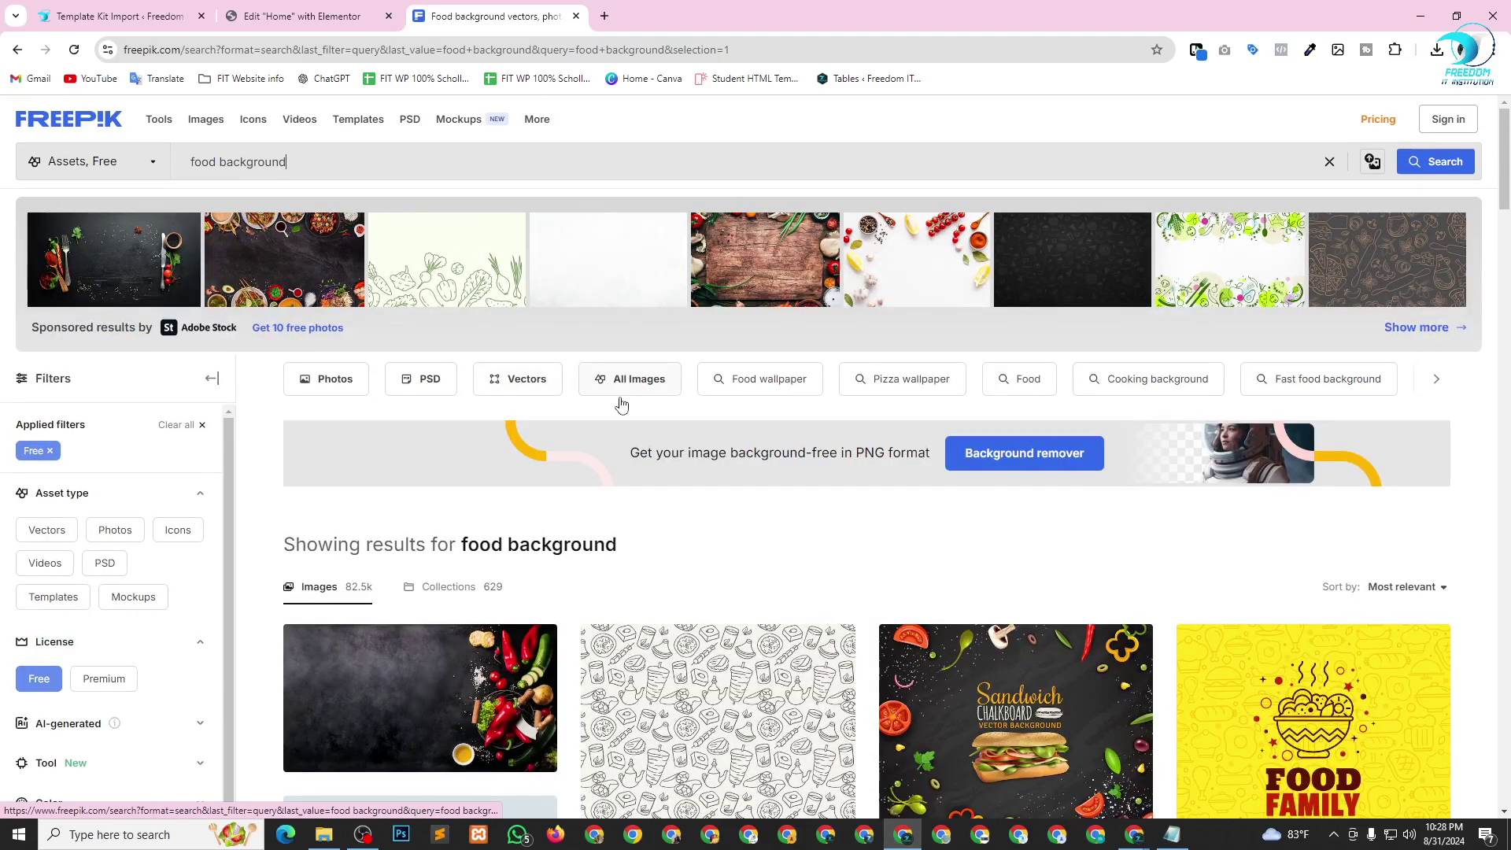
# Search Freepik for "food" and copy the image address of the "Top view table full of delicious food composition" photo.
pyautogui.scroll(-4, 1031, 487)
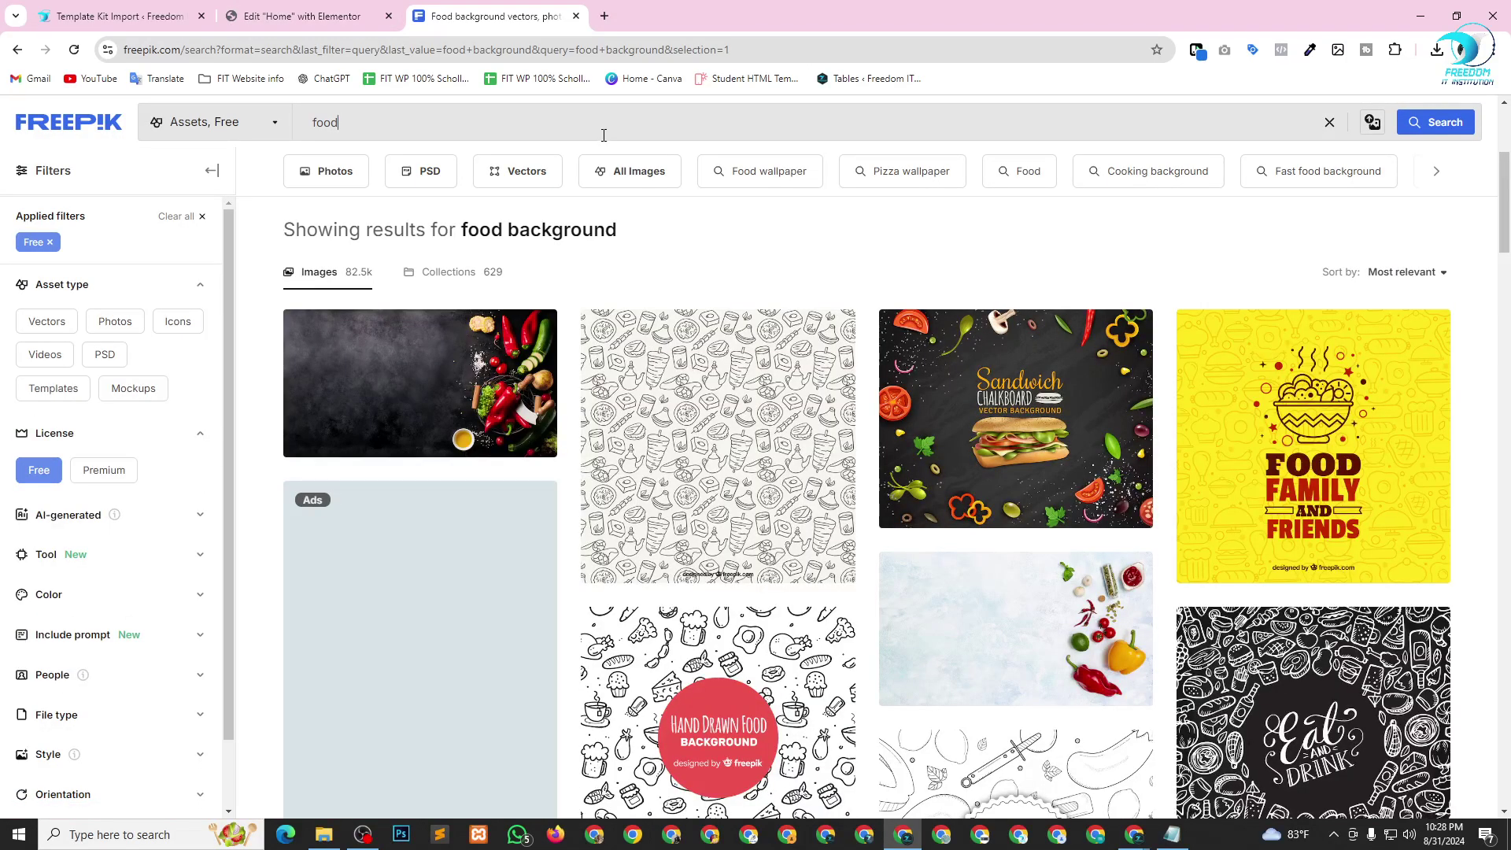
pyautogui.press('Return')
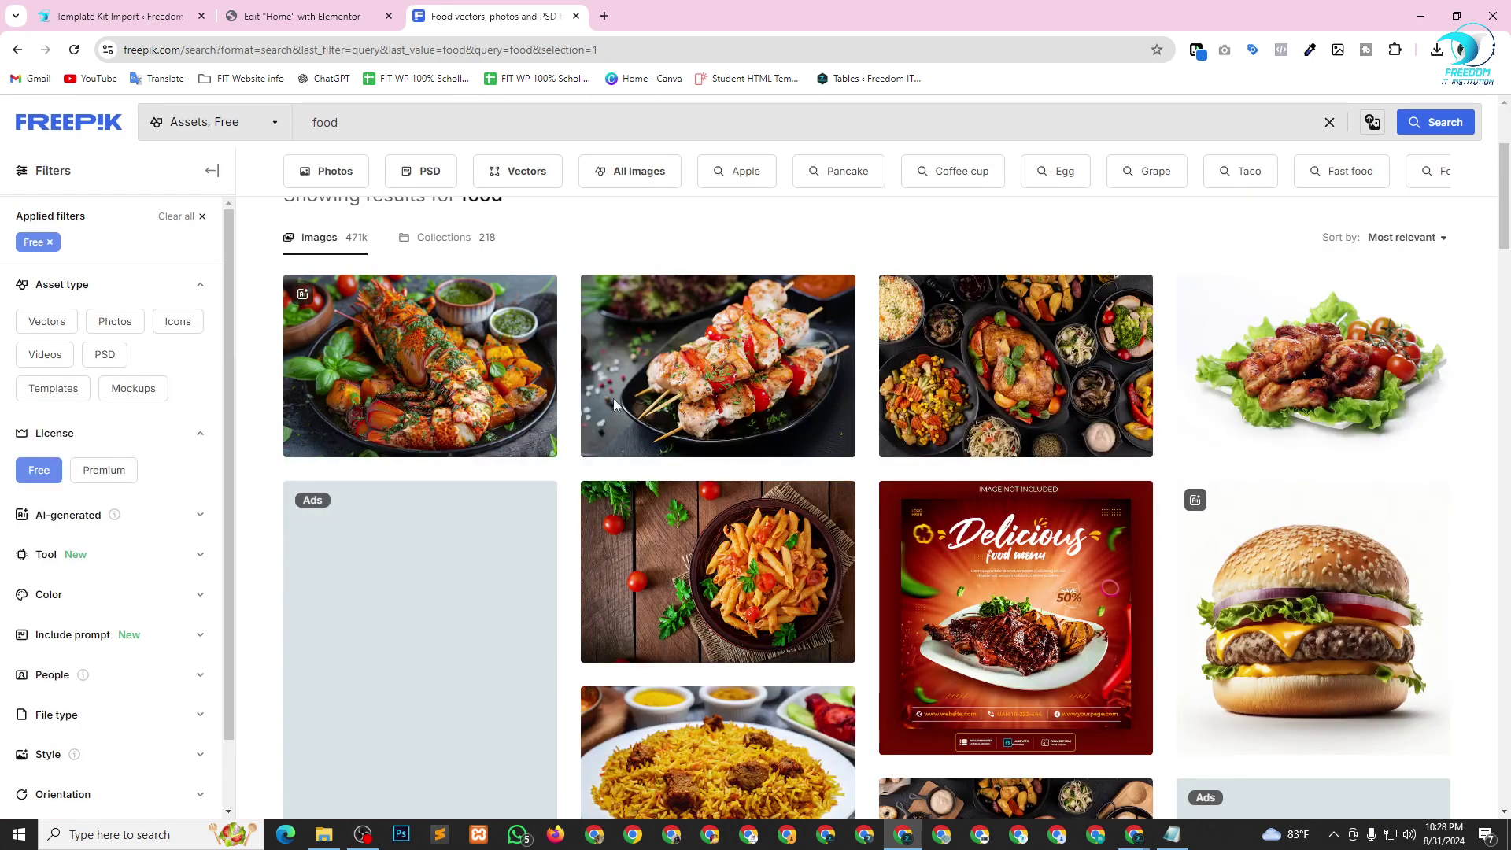
pyautogui.click(1027, 451)
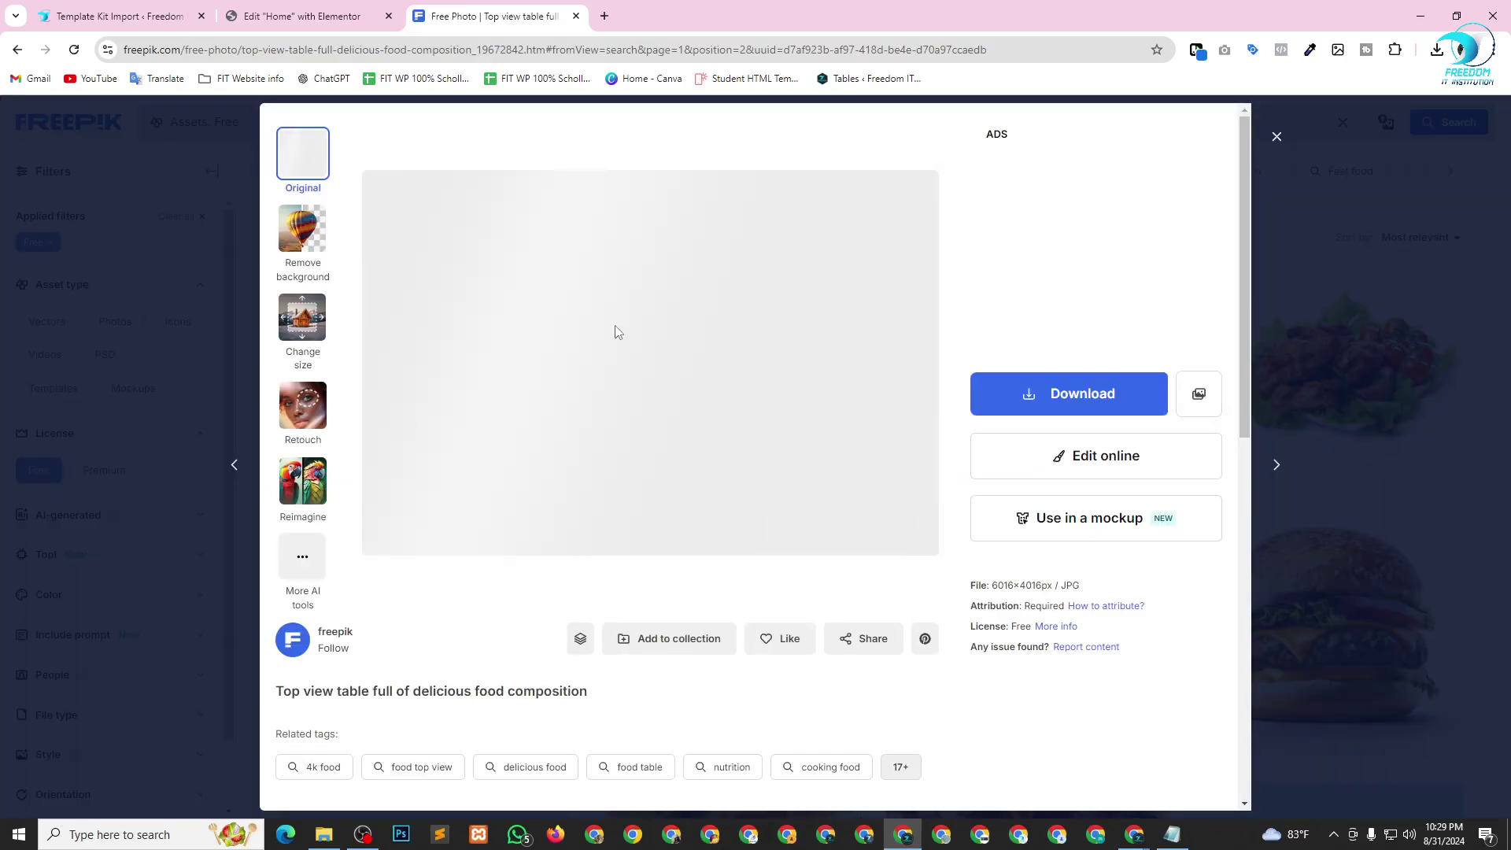
pyautogui.rightClick(552, 252)
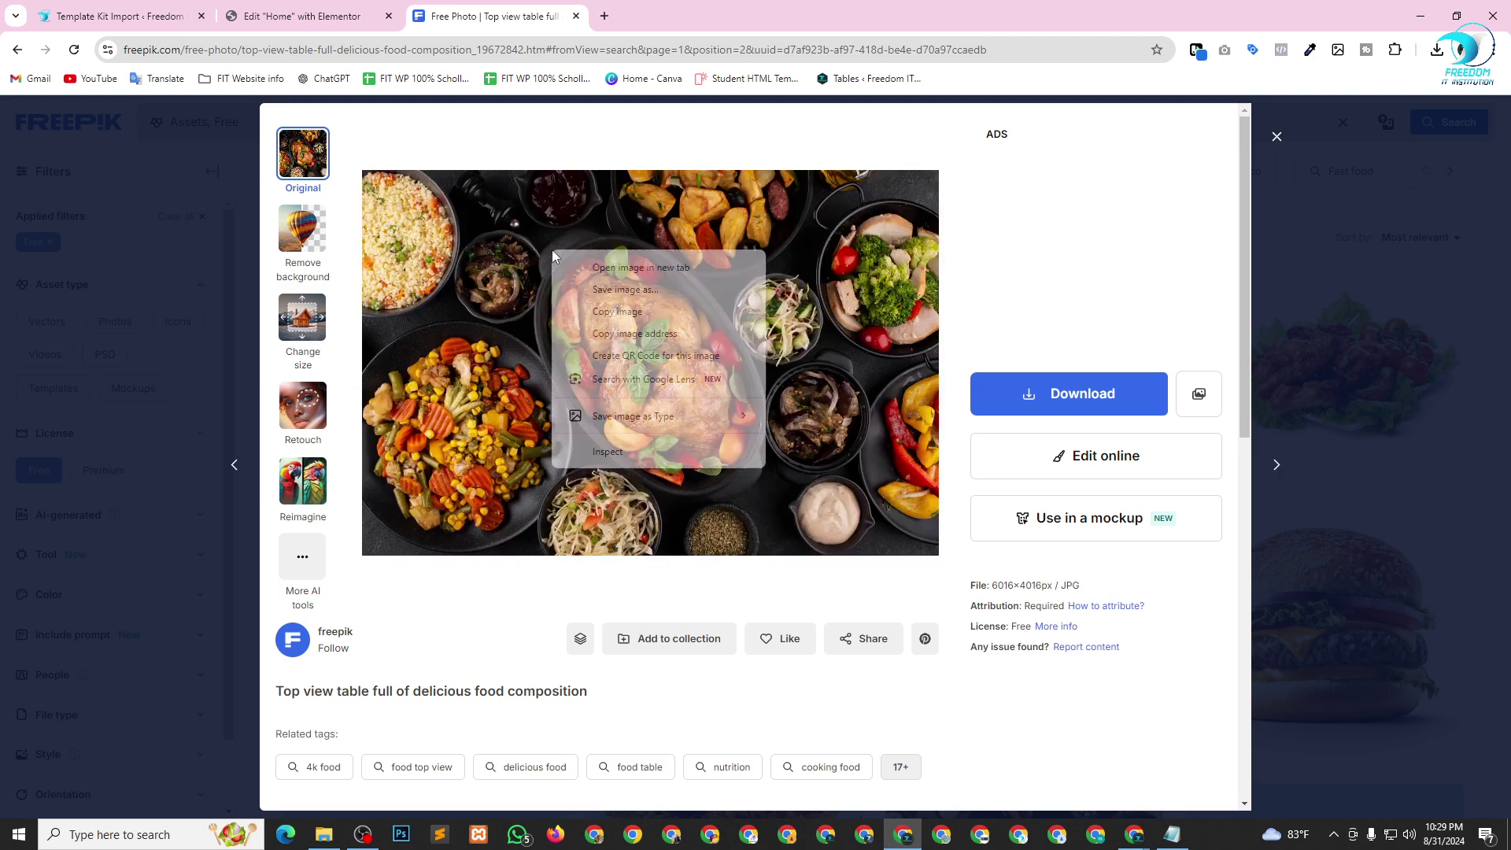
pyautogui.click(650, 335)
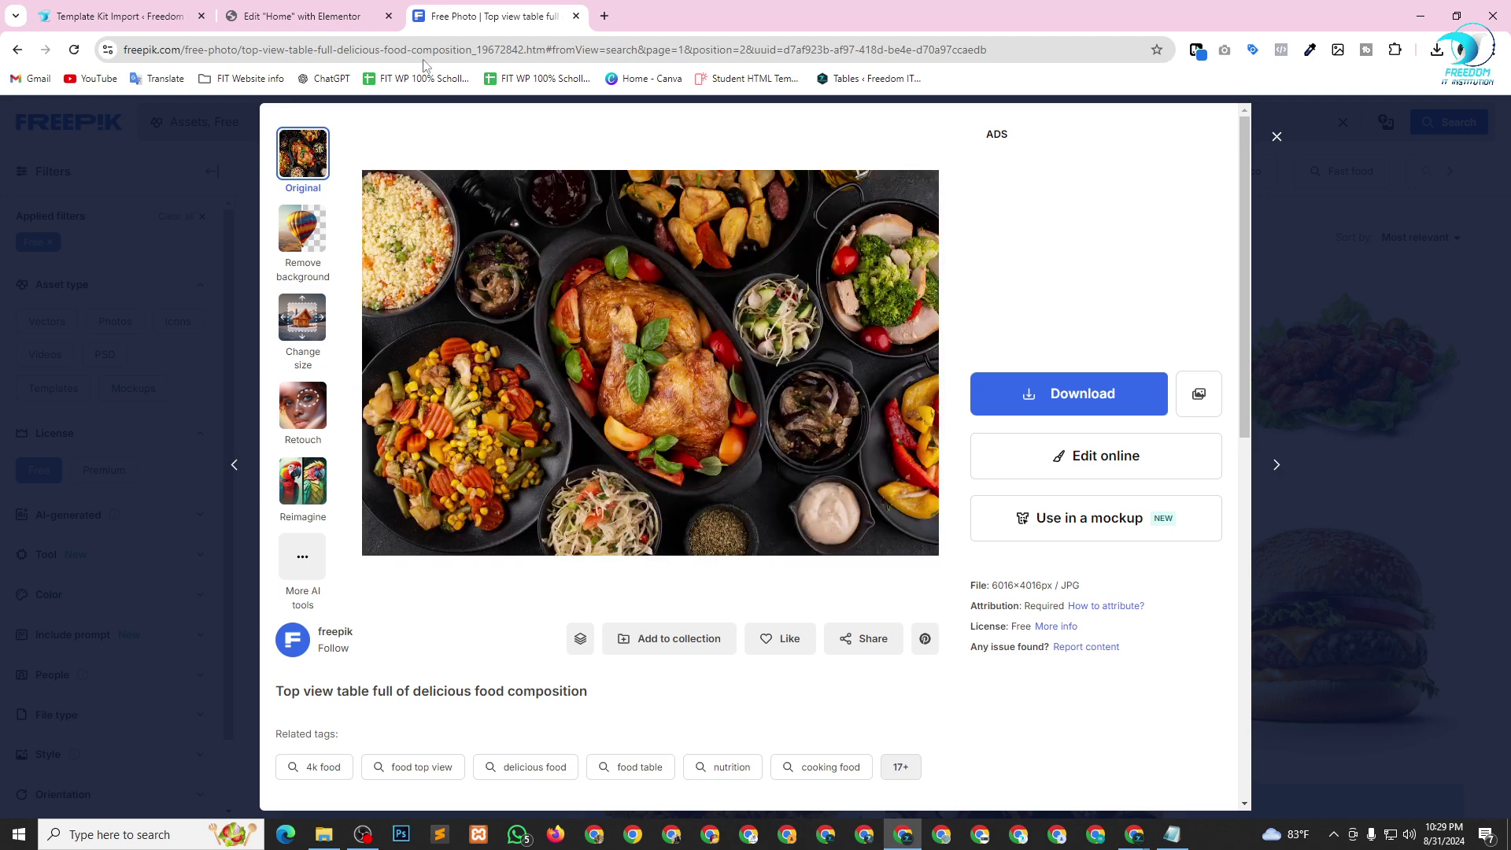
# Back in Elementor, replace the Best Offer Today section's background image with the copied Freepik photo, inserted from its URL.
pyautogui.click(294, 14)
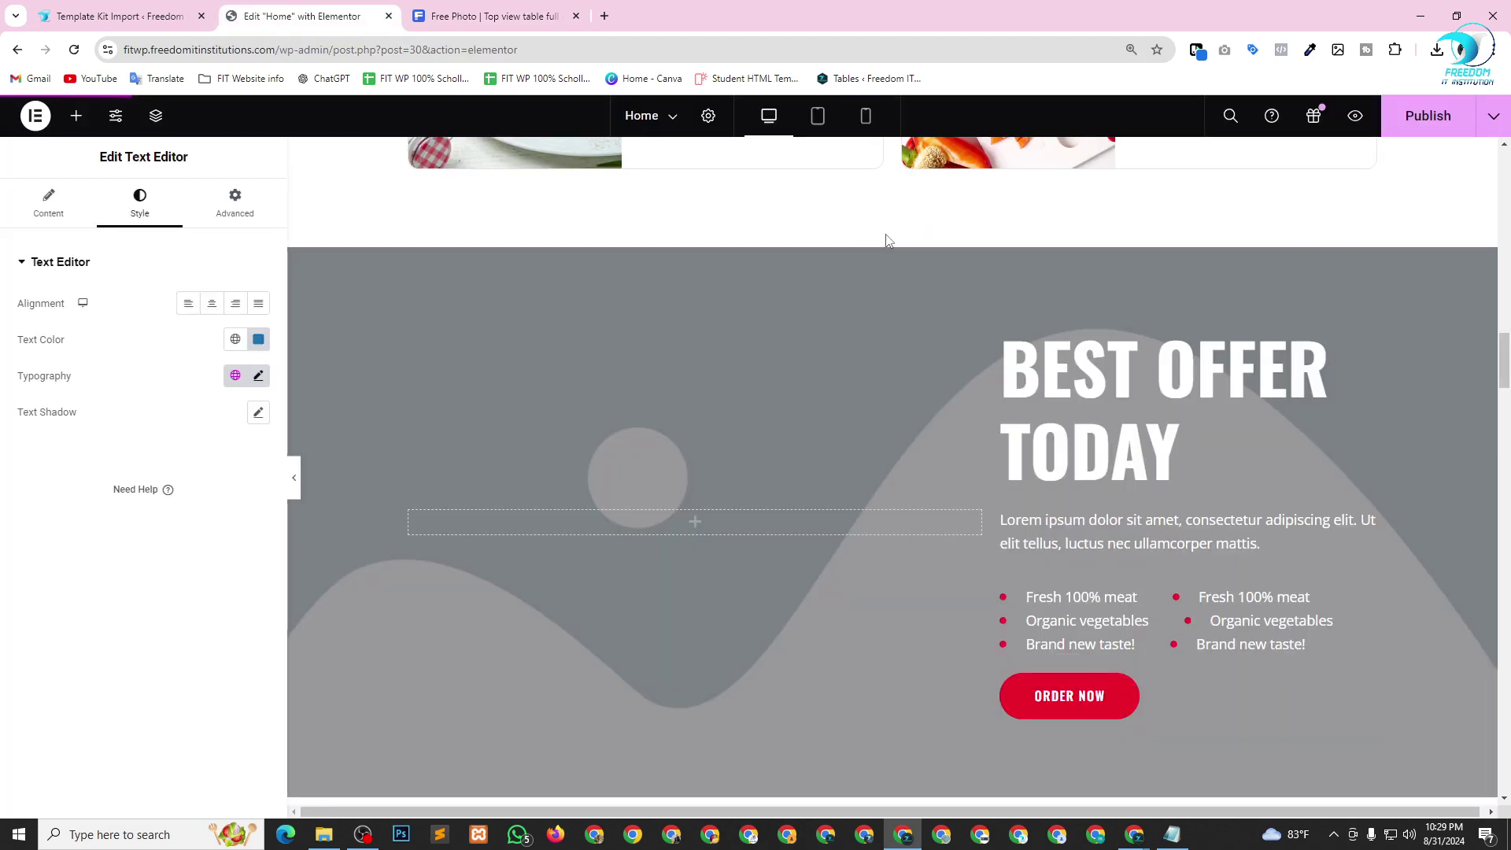
pyautogui.click(893, 236)
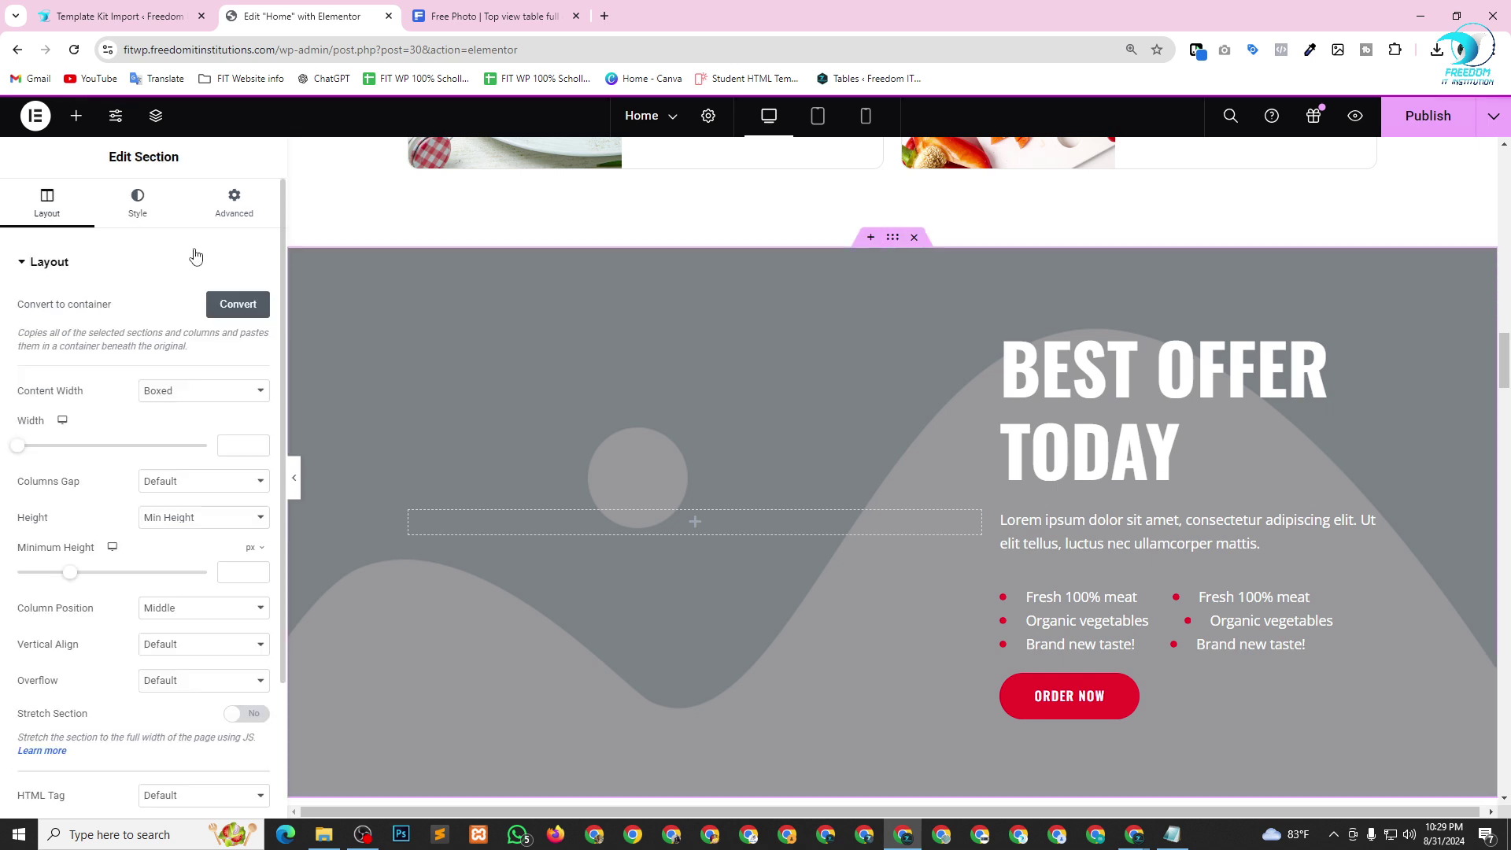
pyautogui.click(137, 203)
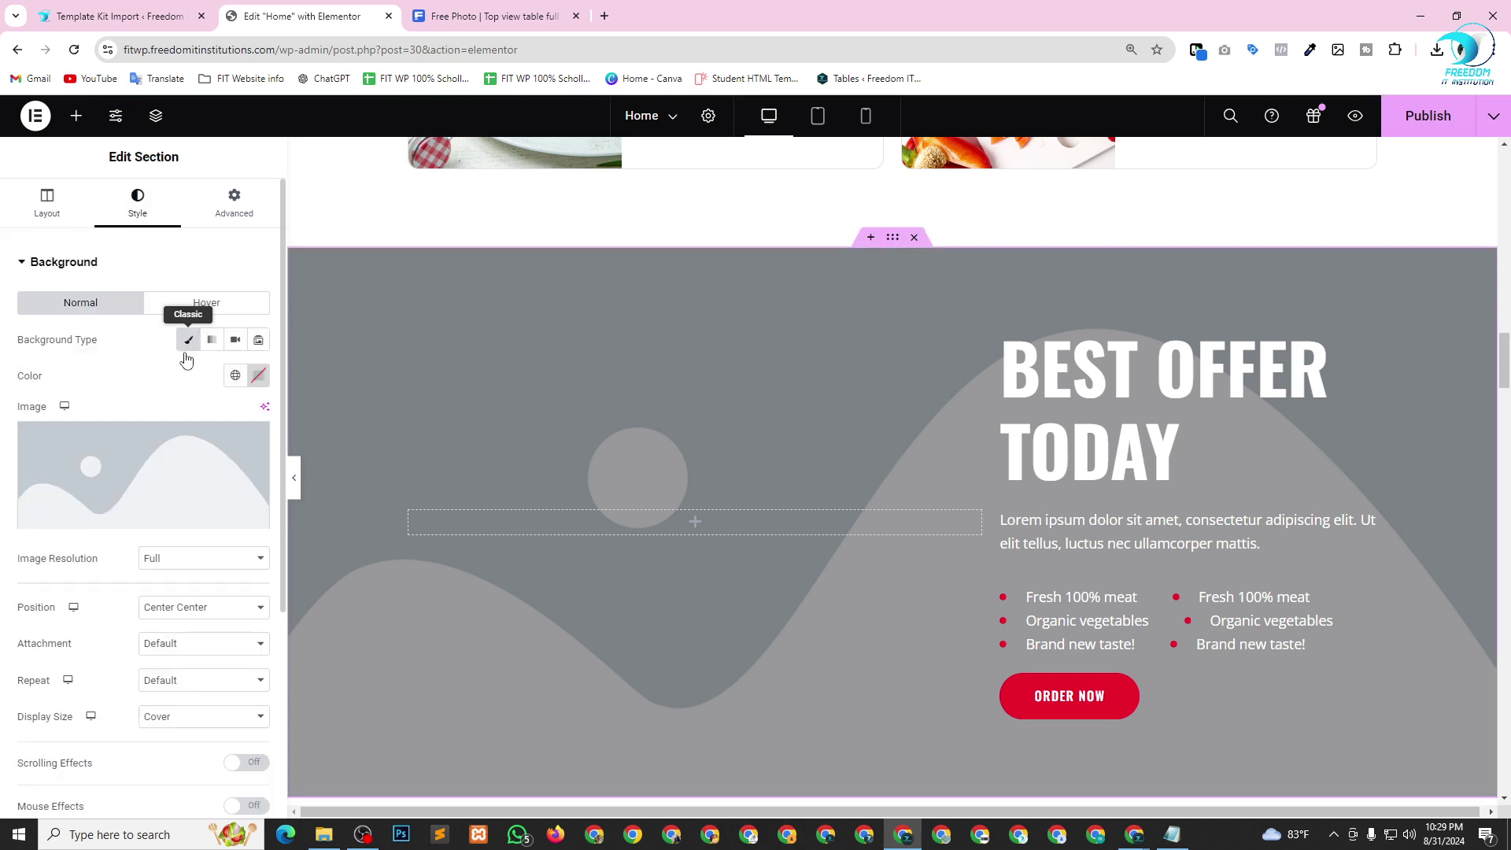
pyautogui.click(176, 466)
pyautogui.click(108, 226)
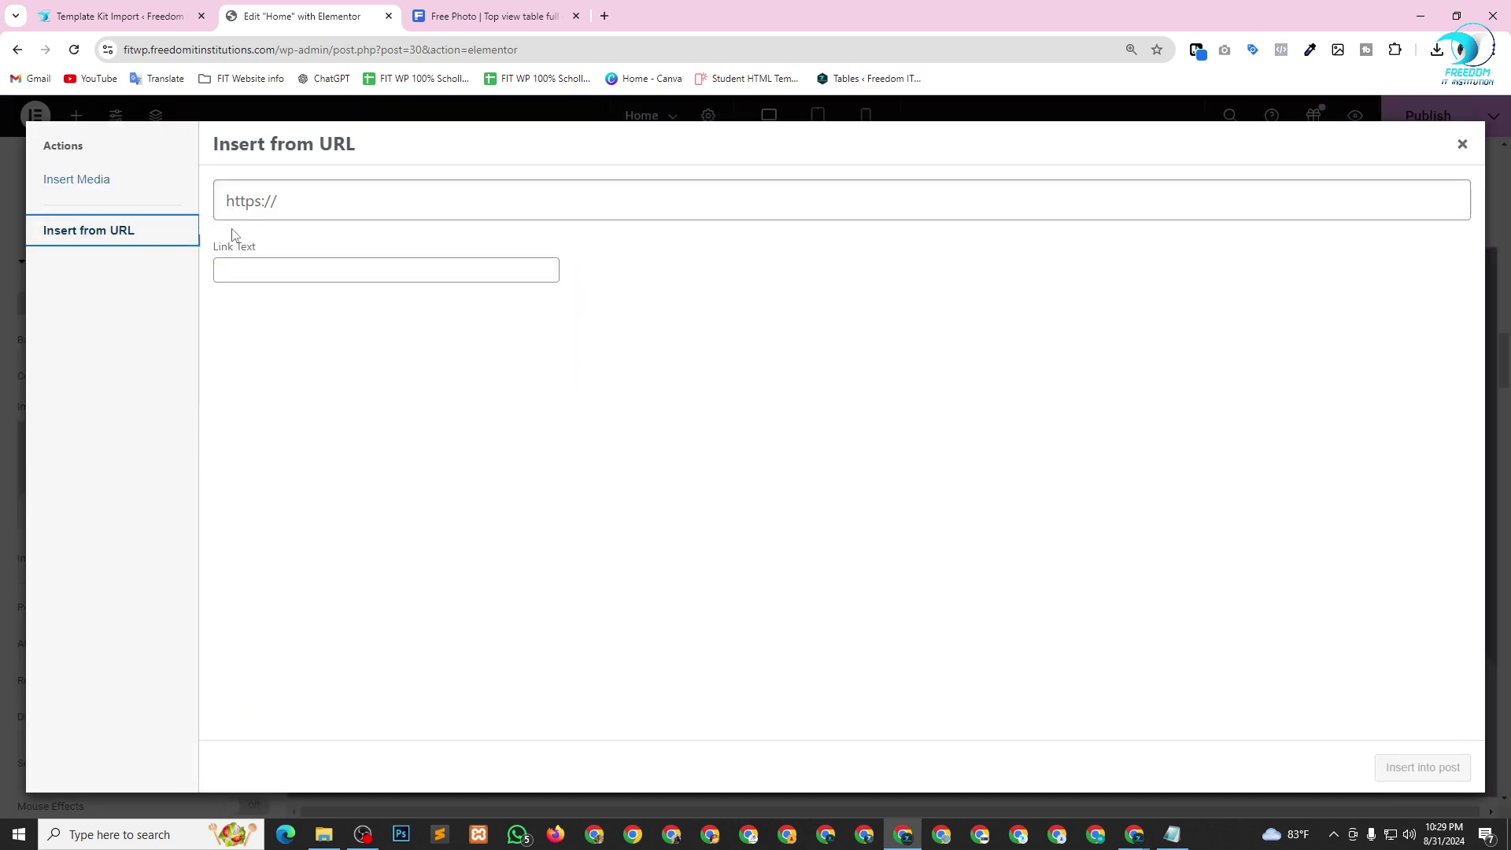
pyautogui.click(304, 197)
pyautogui.hotkey('ctrl', 'v')
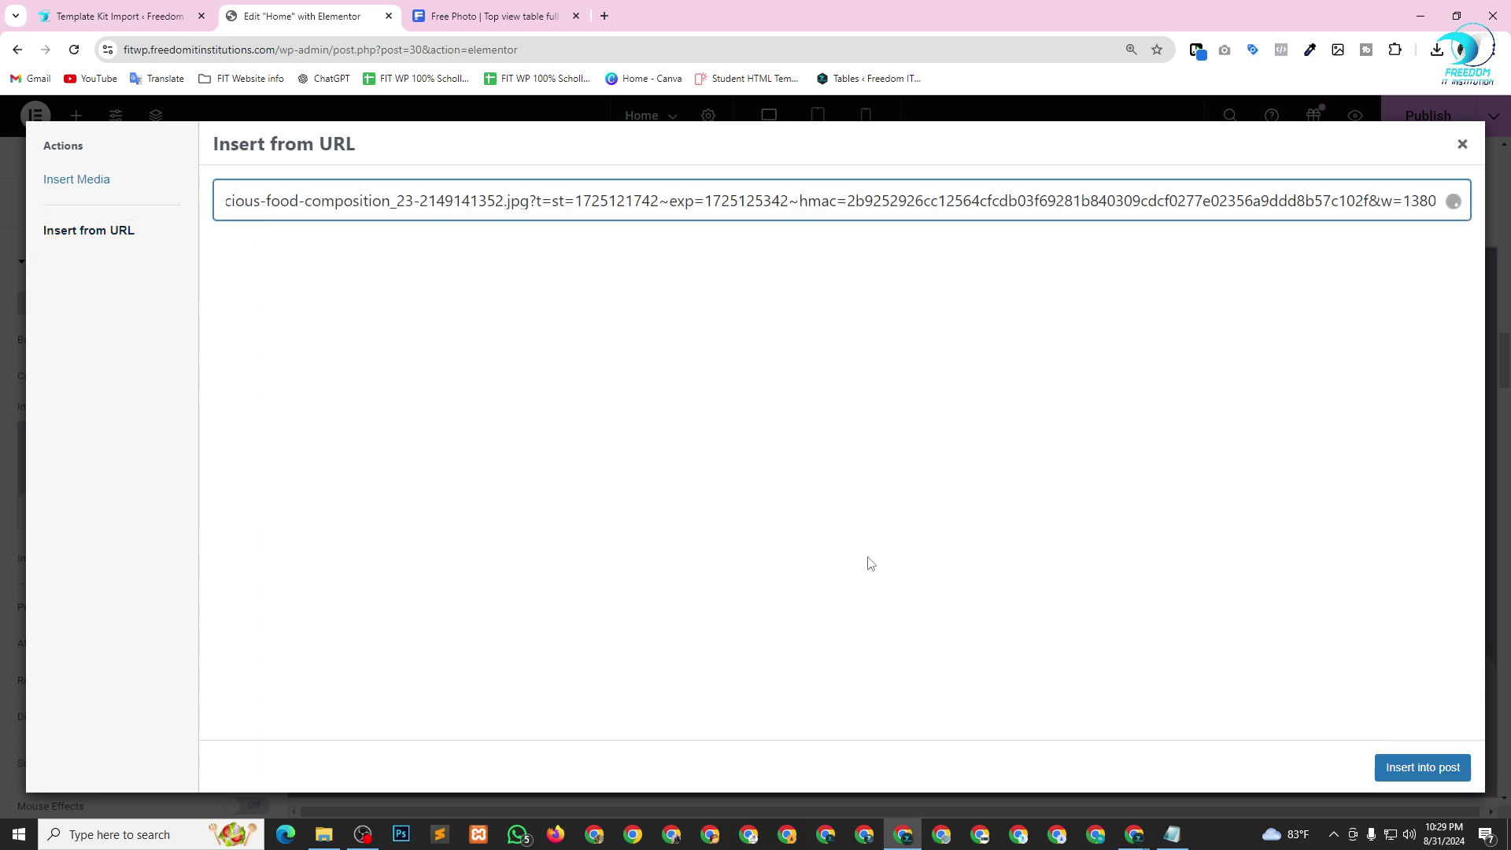
pyautogui.click(1454, 777)
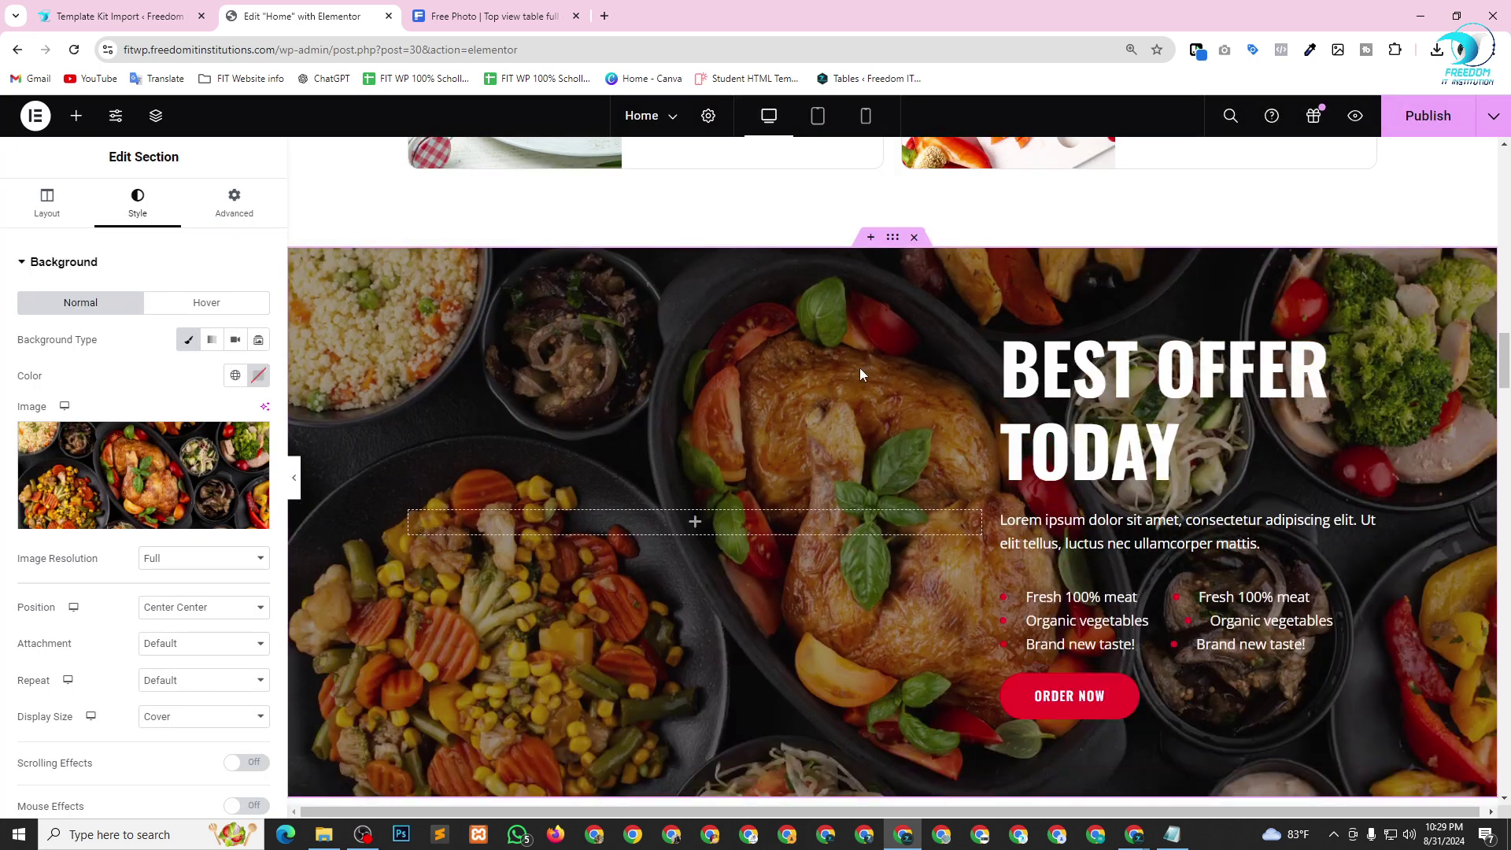
# Set the Best Offer Today section's background image repeat to No-repeat.
pyautogui.scroll(-2, 195, 588)
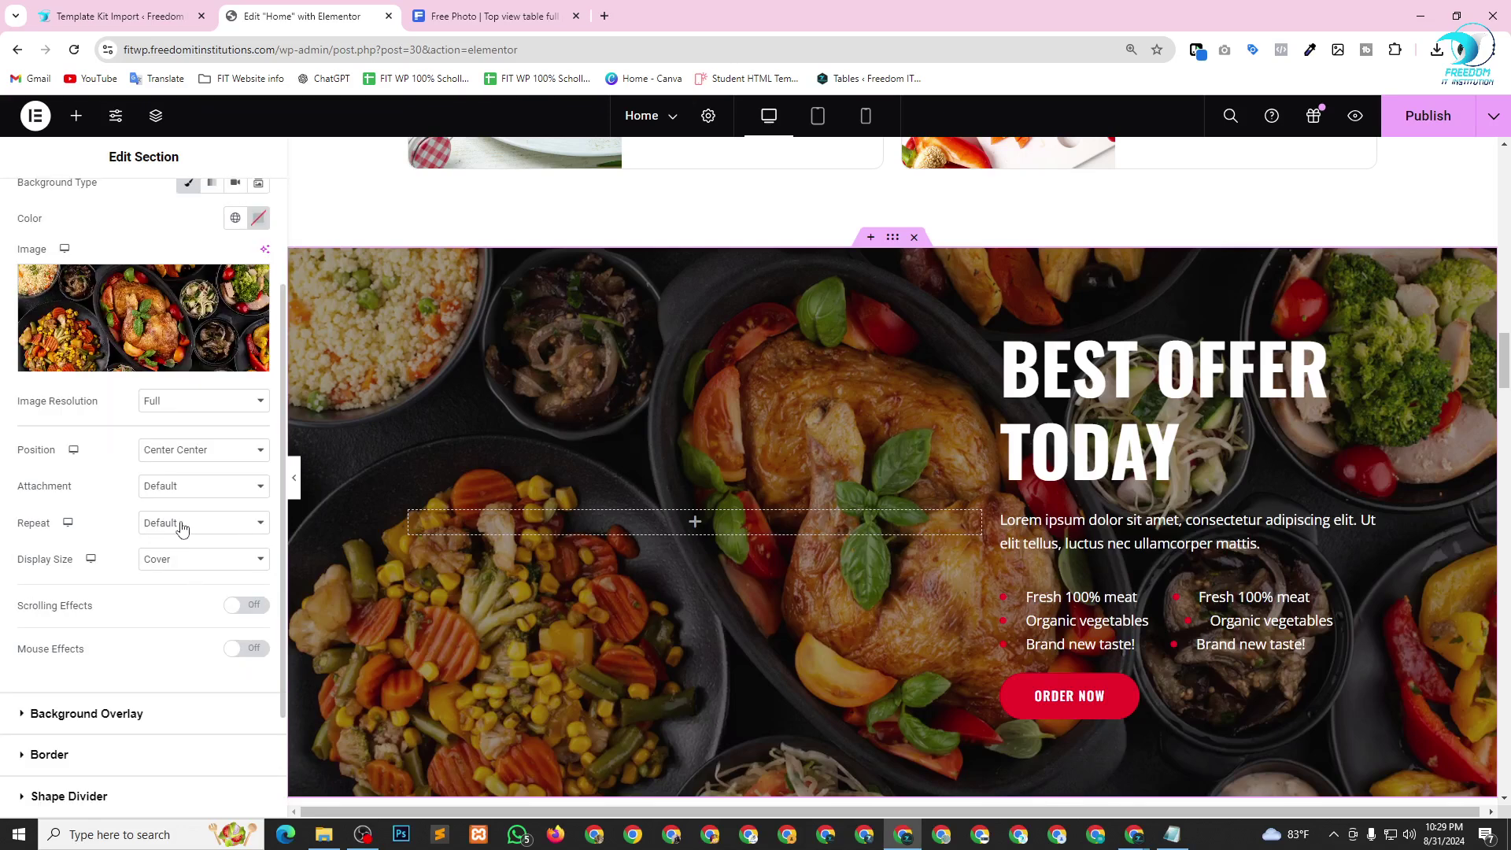
pyautogui.click(181, 527)
pyautogui.click(177, 567)
# Change the background color of the Order Now button in the Best Offer Today section to the main color #1B71AD.
pyautogui.scroll(-3, 1193, 460)
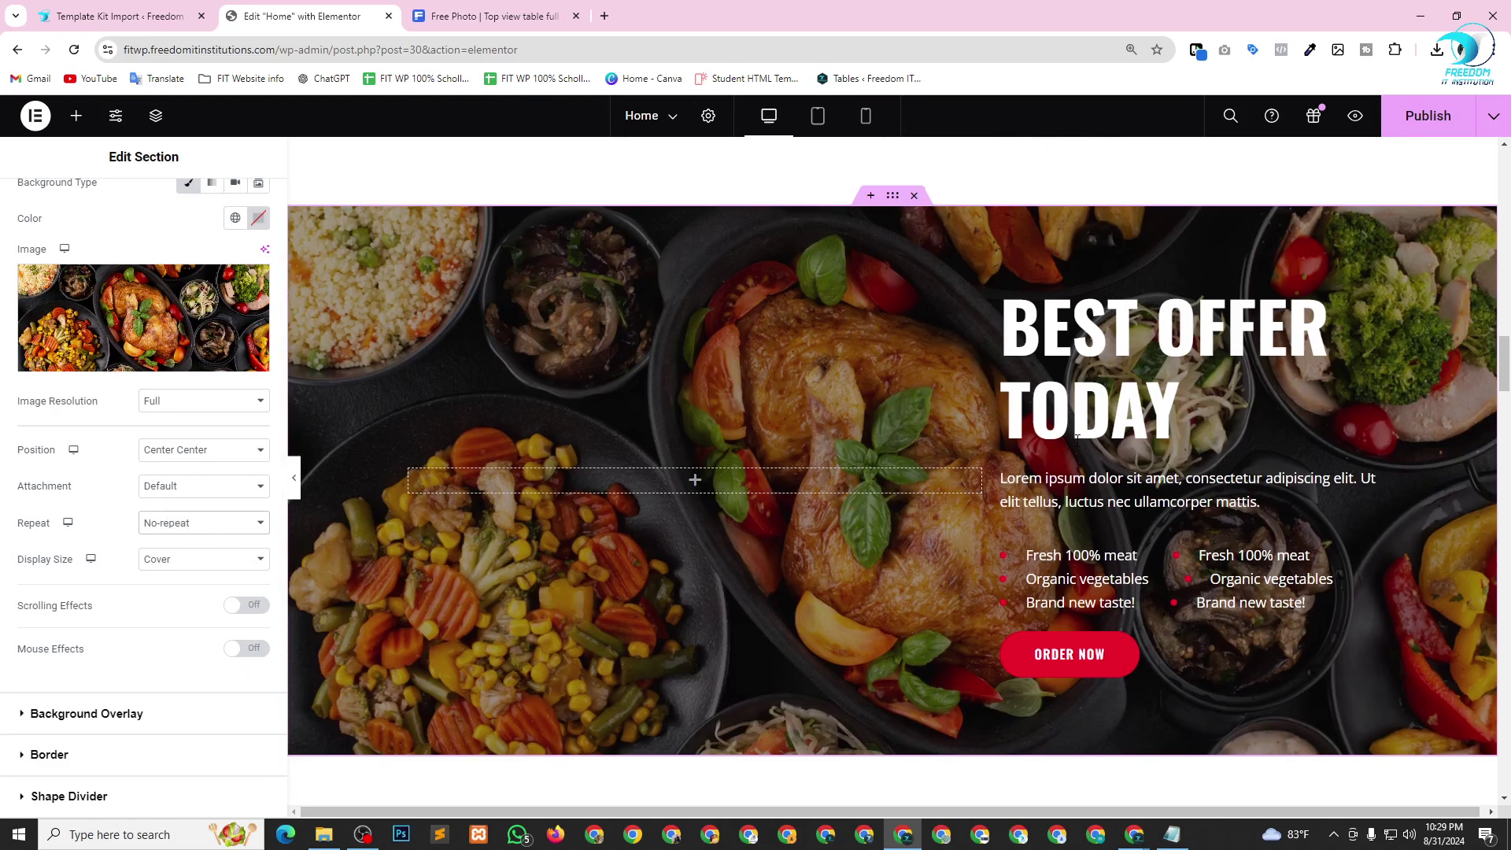
pyautogui.click(1193, 455)
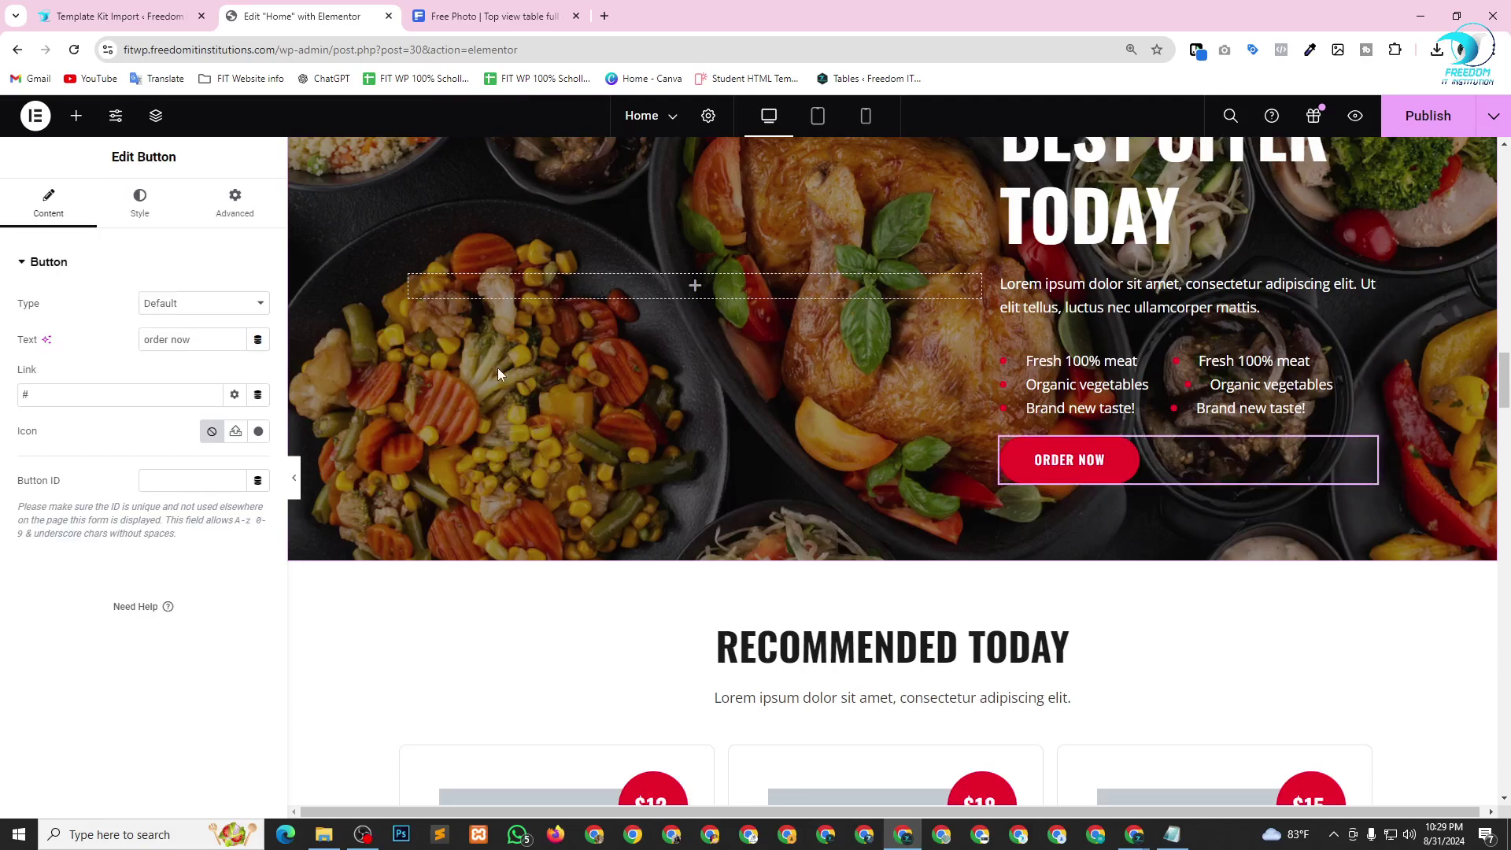
pyautogui.hotkey('alt', 'Tab')
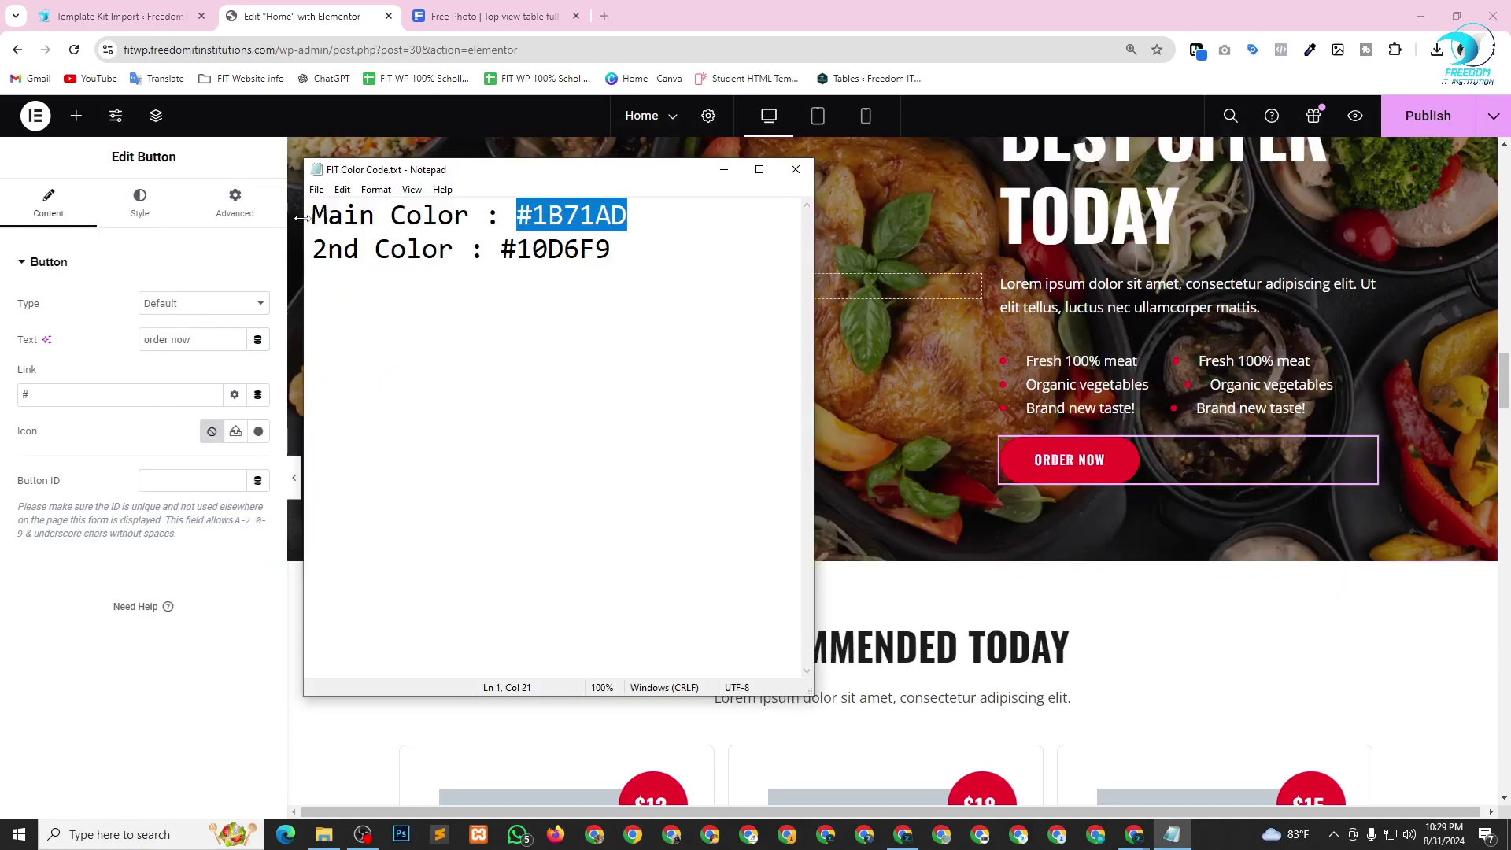
pyautogui.hotkey('alt', 'Tab')
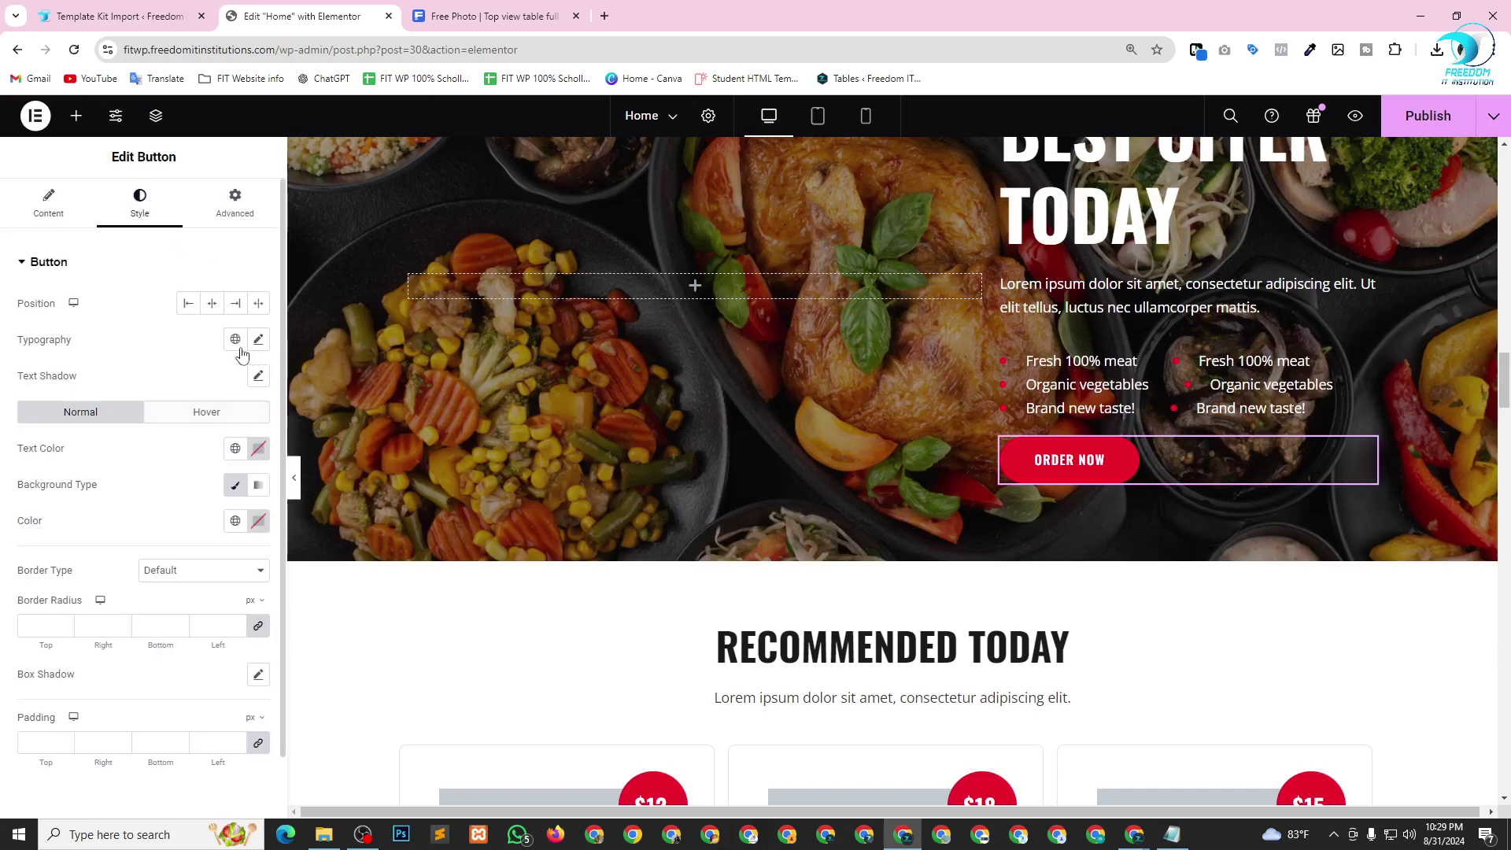
pyautogui.click(258, 520)
pyautogui.write('#1B71AD')
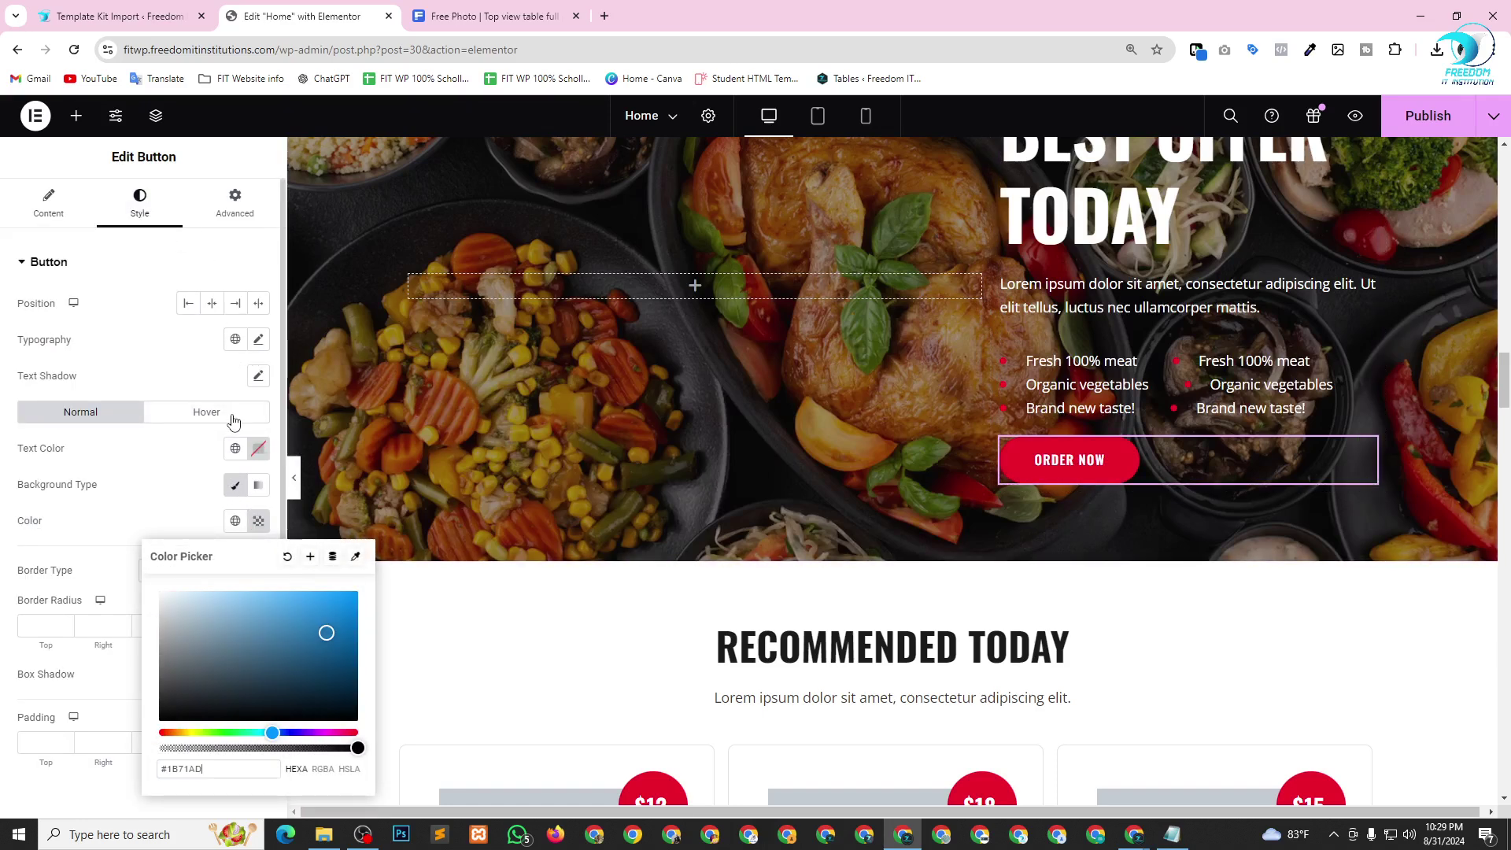
# Set the icon color of the Best Offer Today section's icon list to #1B71AD.
pyautogui.click(1189, 373)
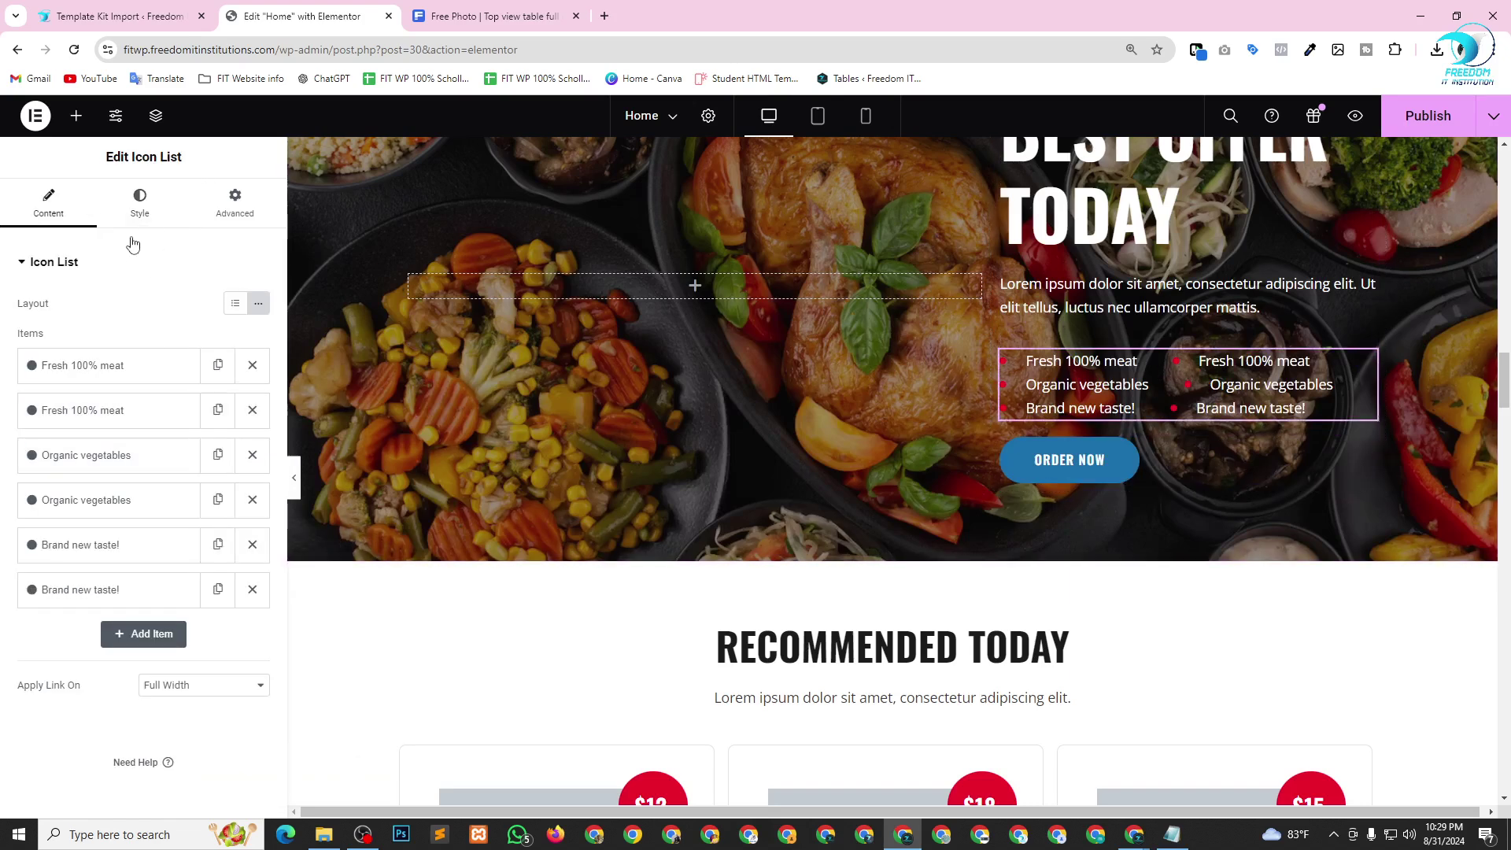
pyautogui.click(138, 201)
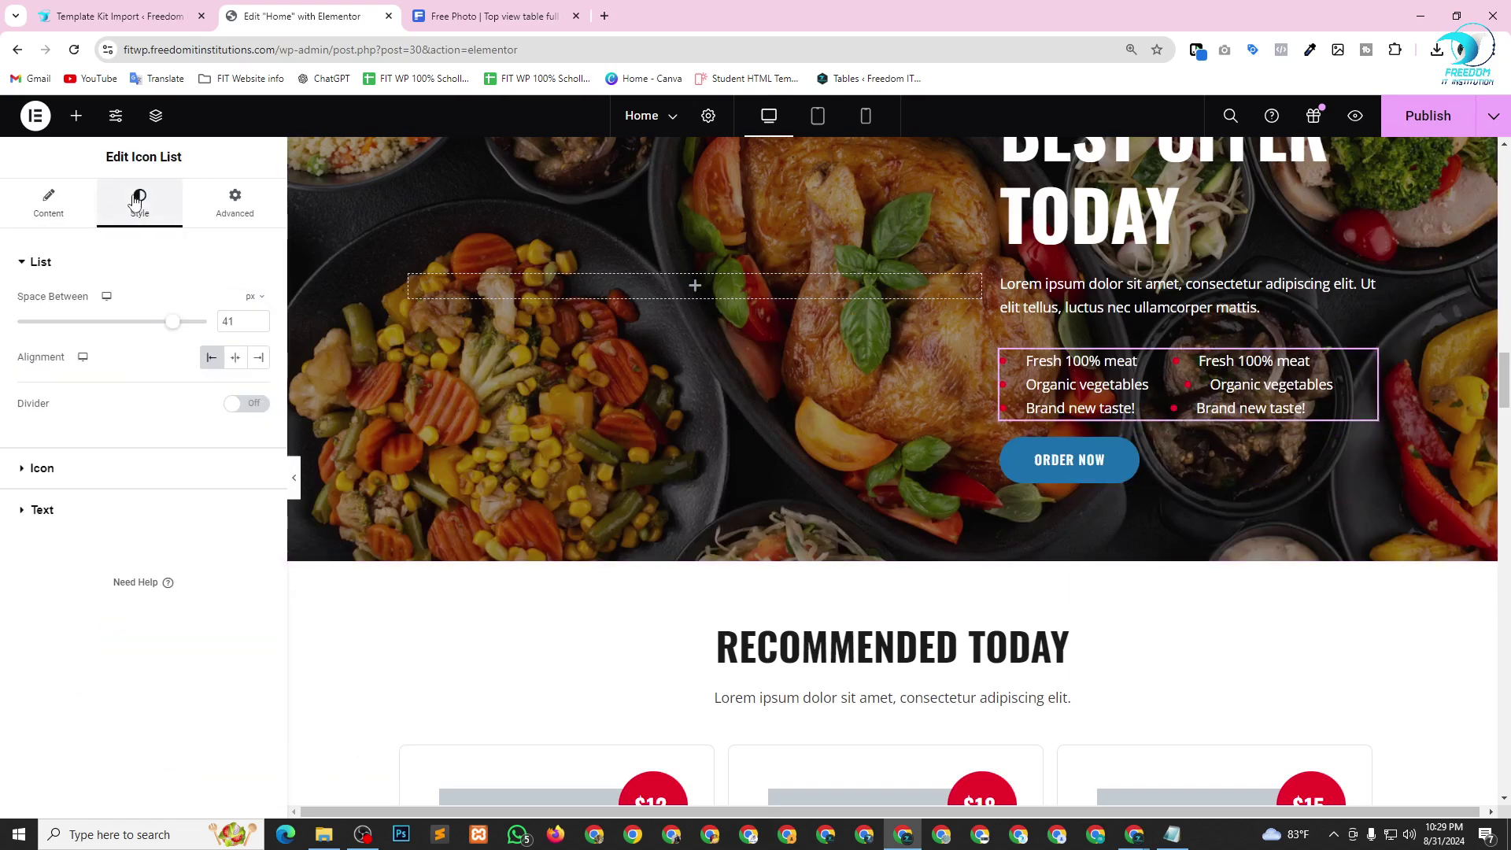
pyautogui.click(101, 469)
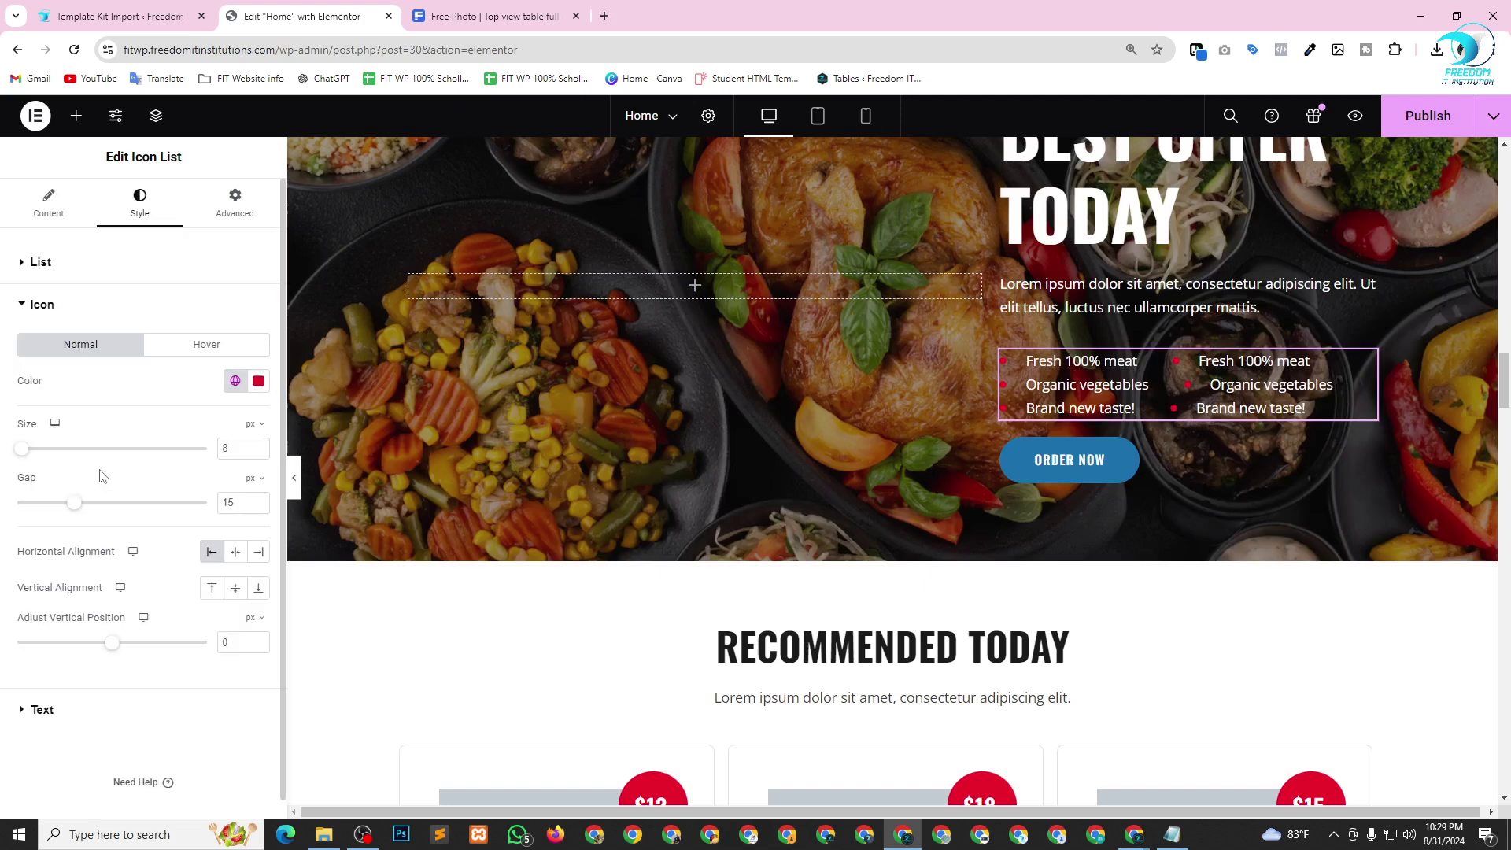
pyautogui.click(257, 383)
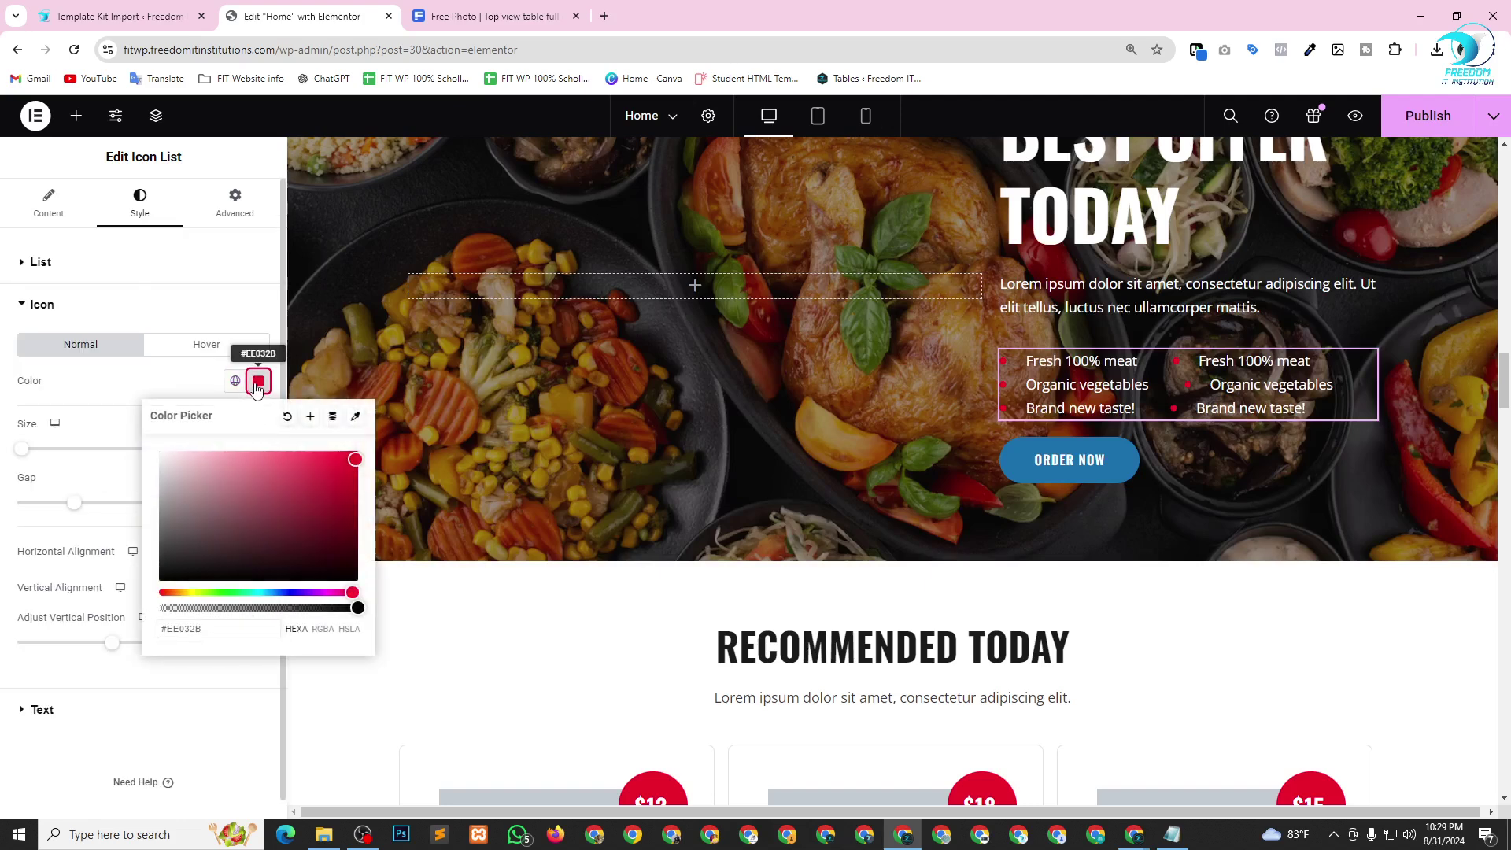
pyautogui.click(212, 631)
pyautogui.write('#1B71AD')
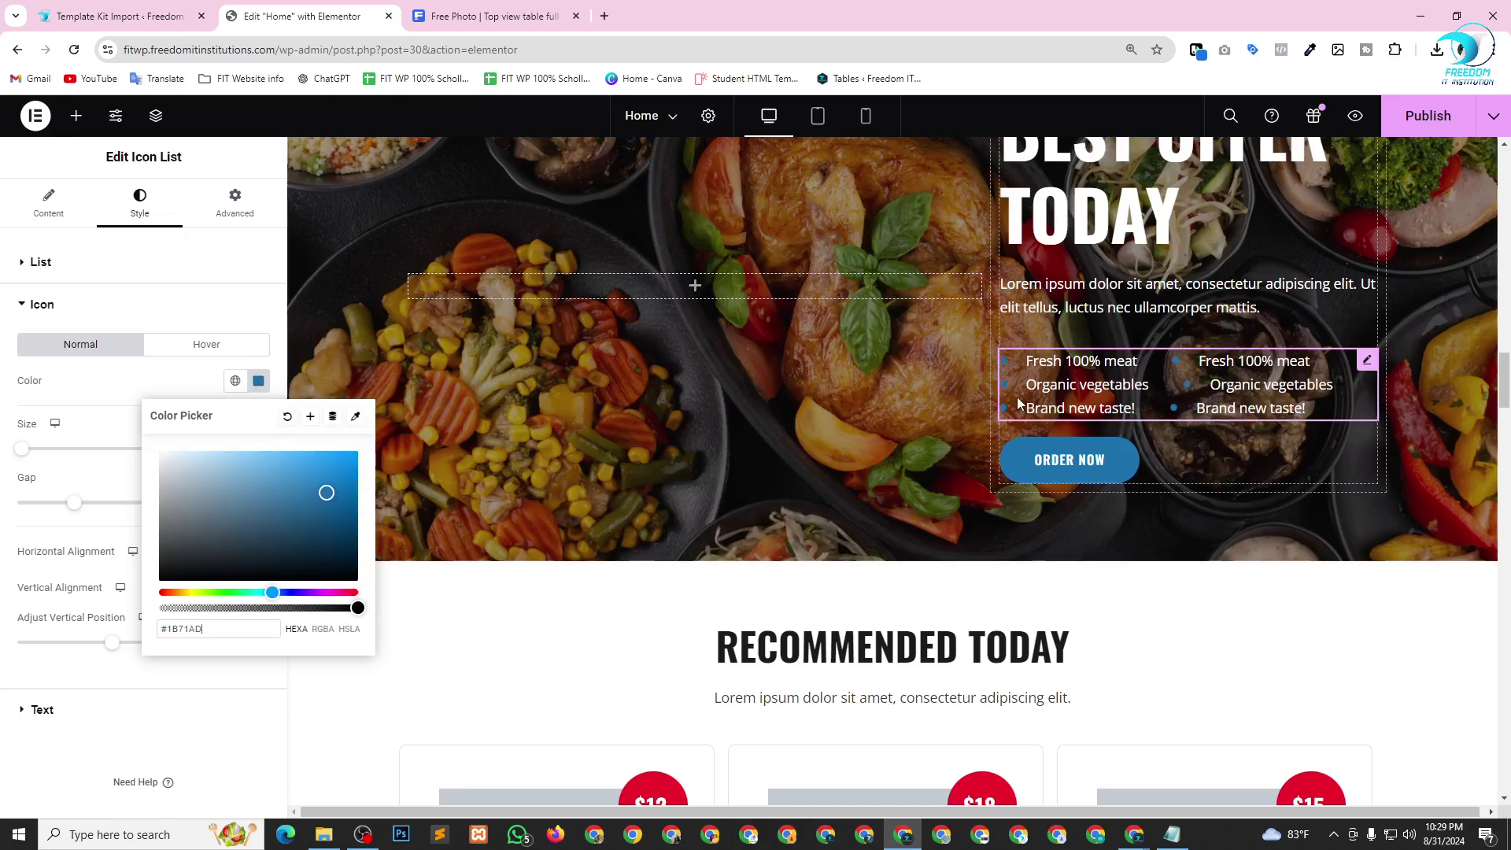
# Select the Fried Shrimps image box in the Recommended Today section for editing.
pyautogui.scroll(-5, 891, 414)
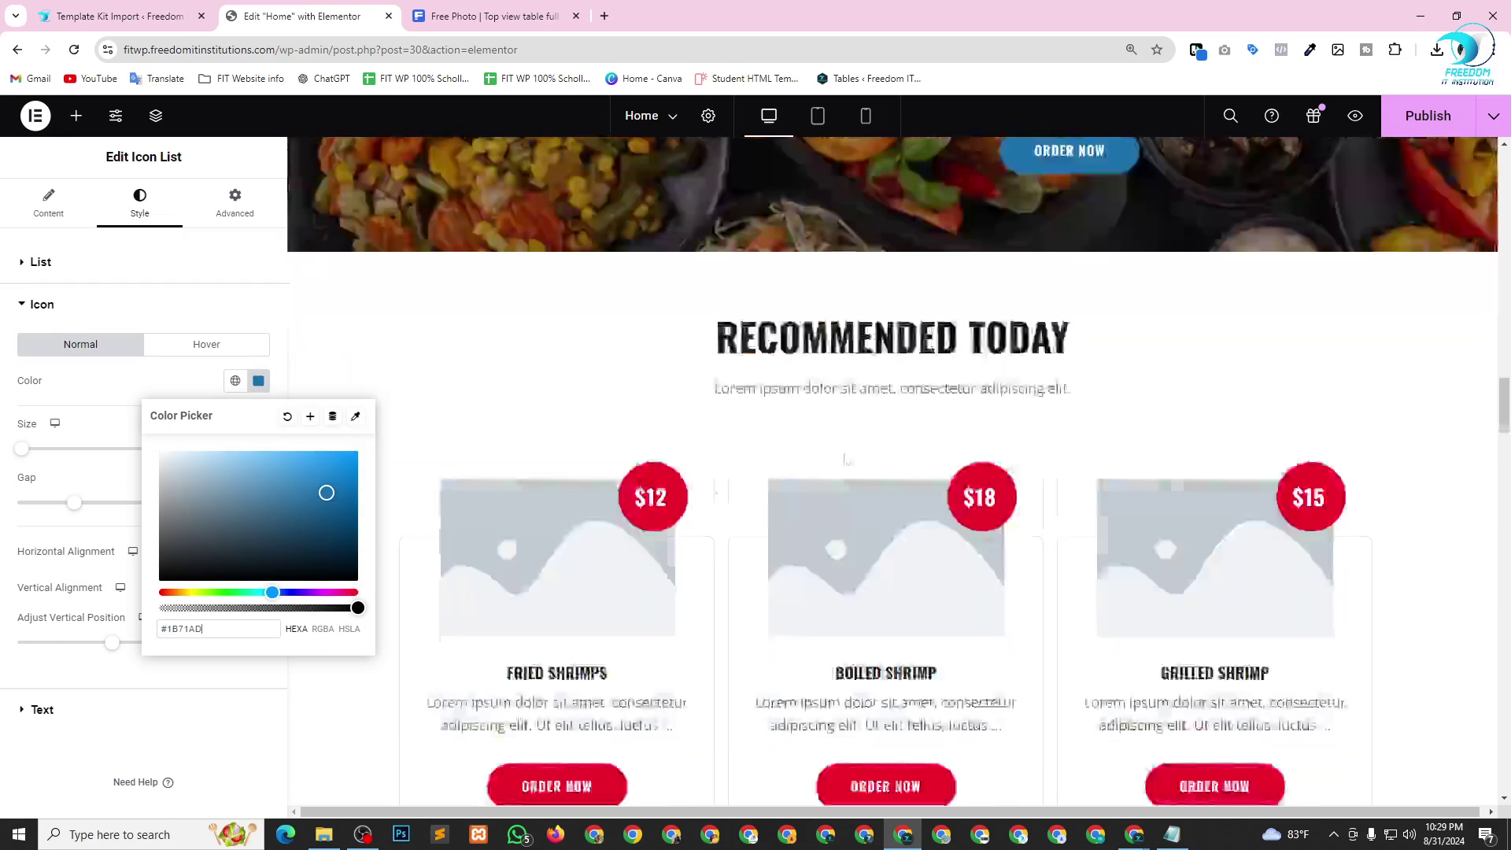
pyautogui.scroll(1, 891, 414)
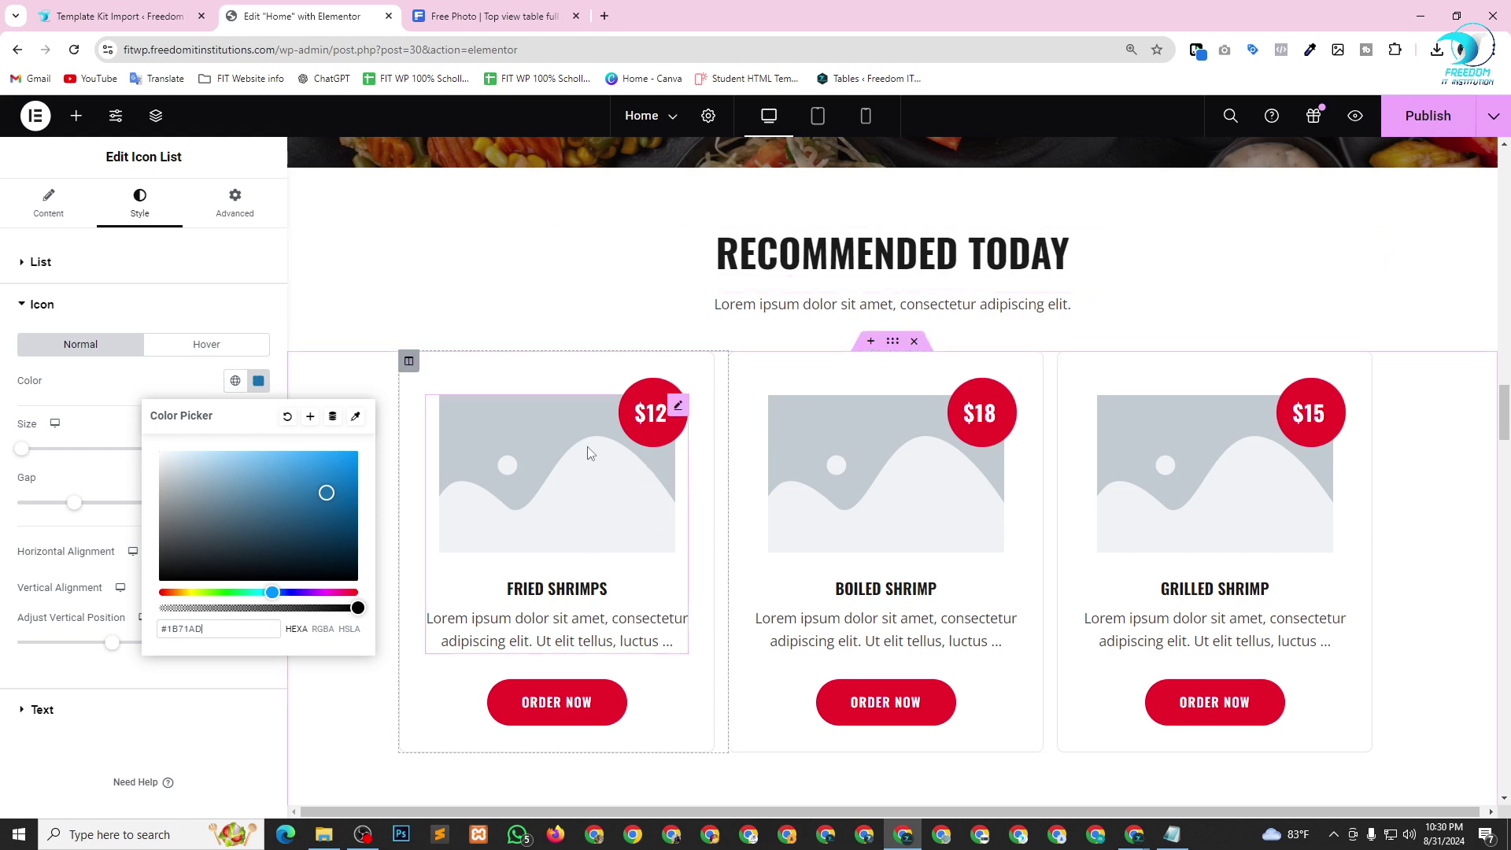
pyautogui.click(536, 458)
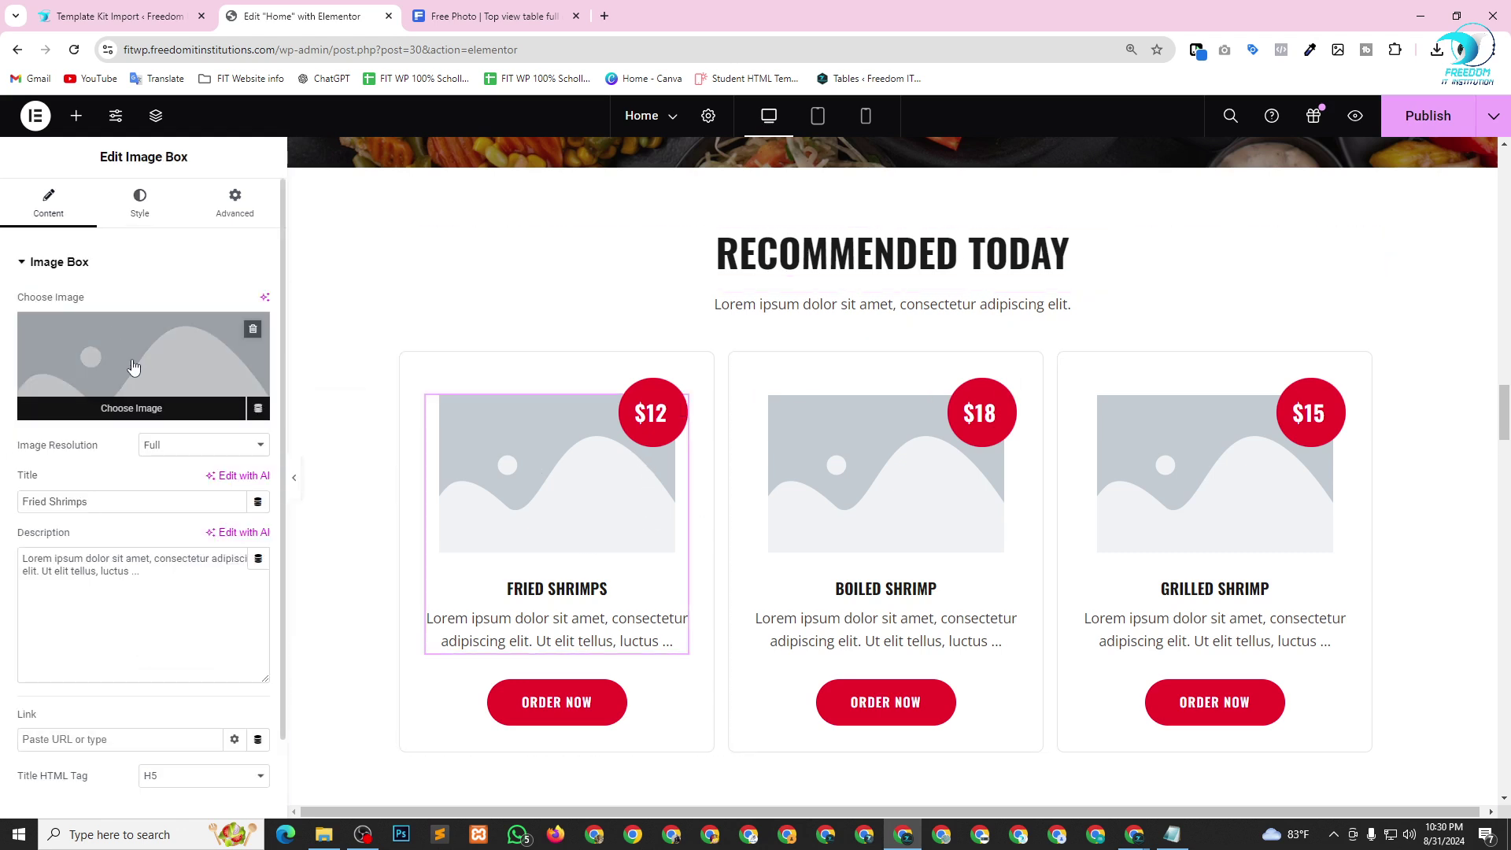
# Switch to Freepik, look through the photos related to the open food photo, and return to the food search results.
pyautogui.click(473, 6)
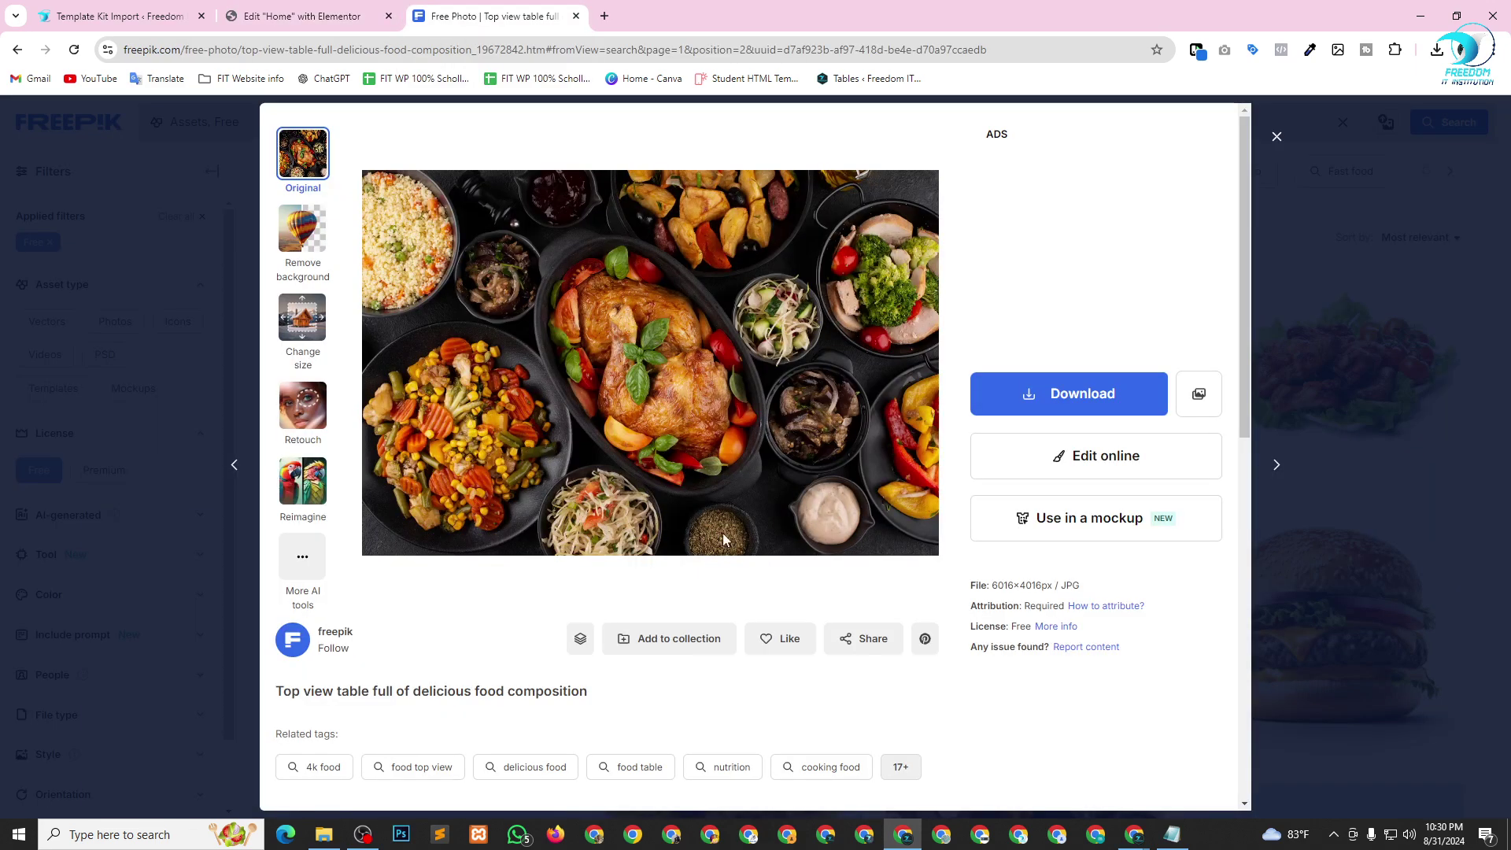
pyautogui.scroll(-6, 709, 604)
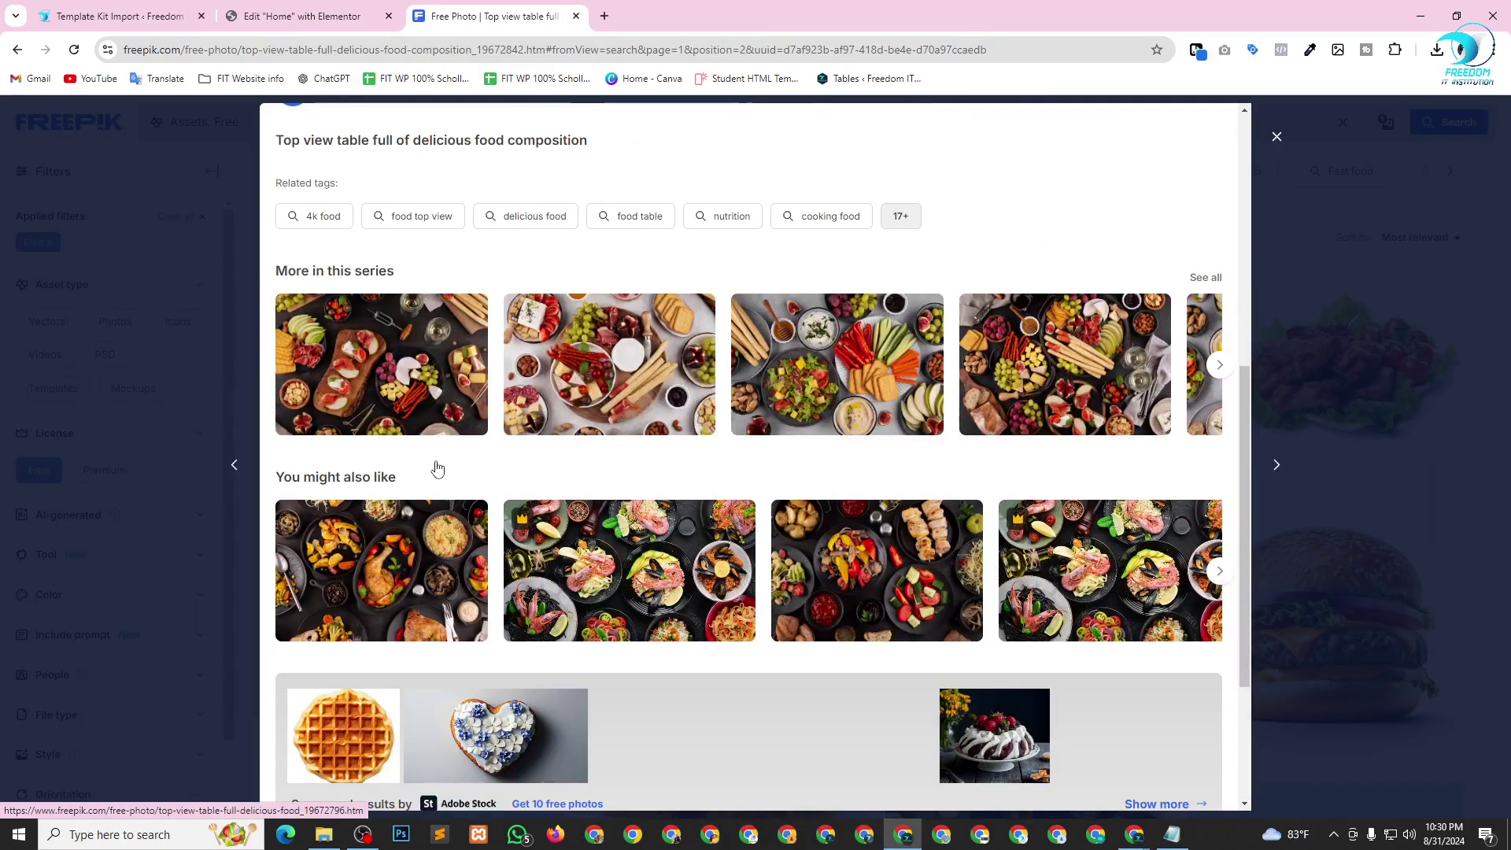
pyautogui.scroll(-3, 955, 580)
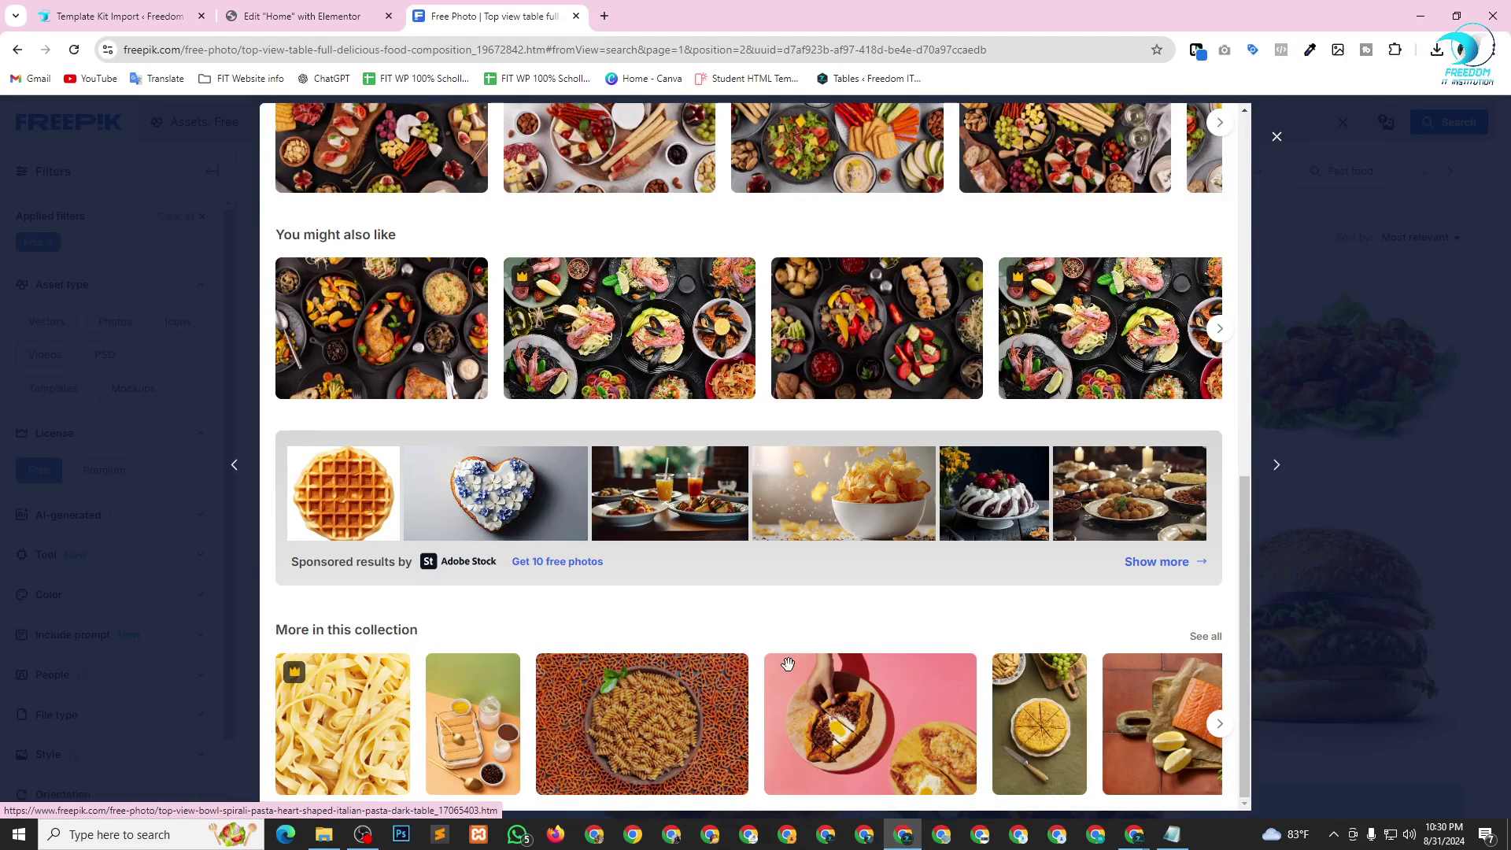
pyautogui.scroll(5, 1050, 565)
pyautogui.scroll(-4, 879, 584)
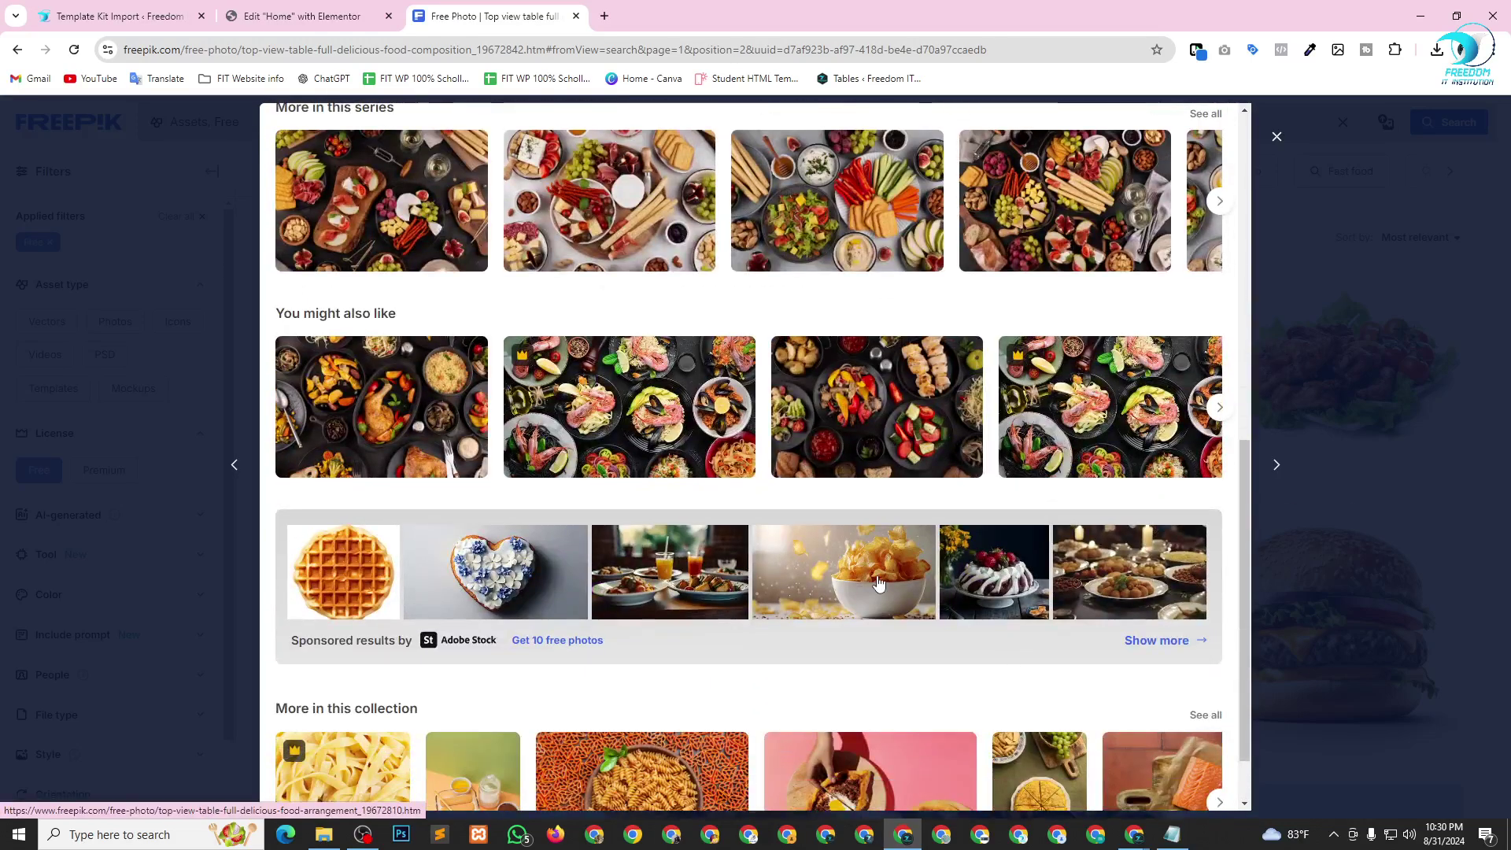
pyautogui.click(1003, 592)
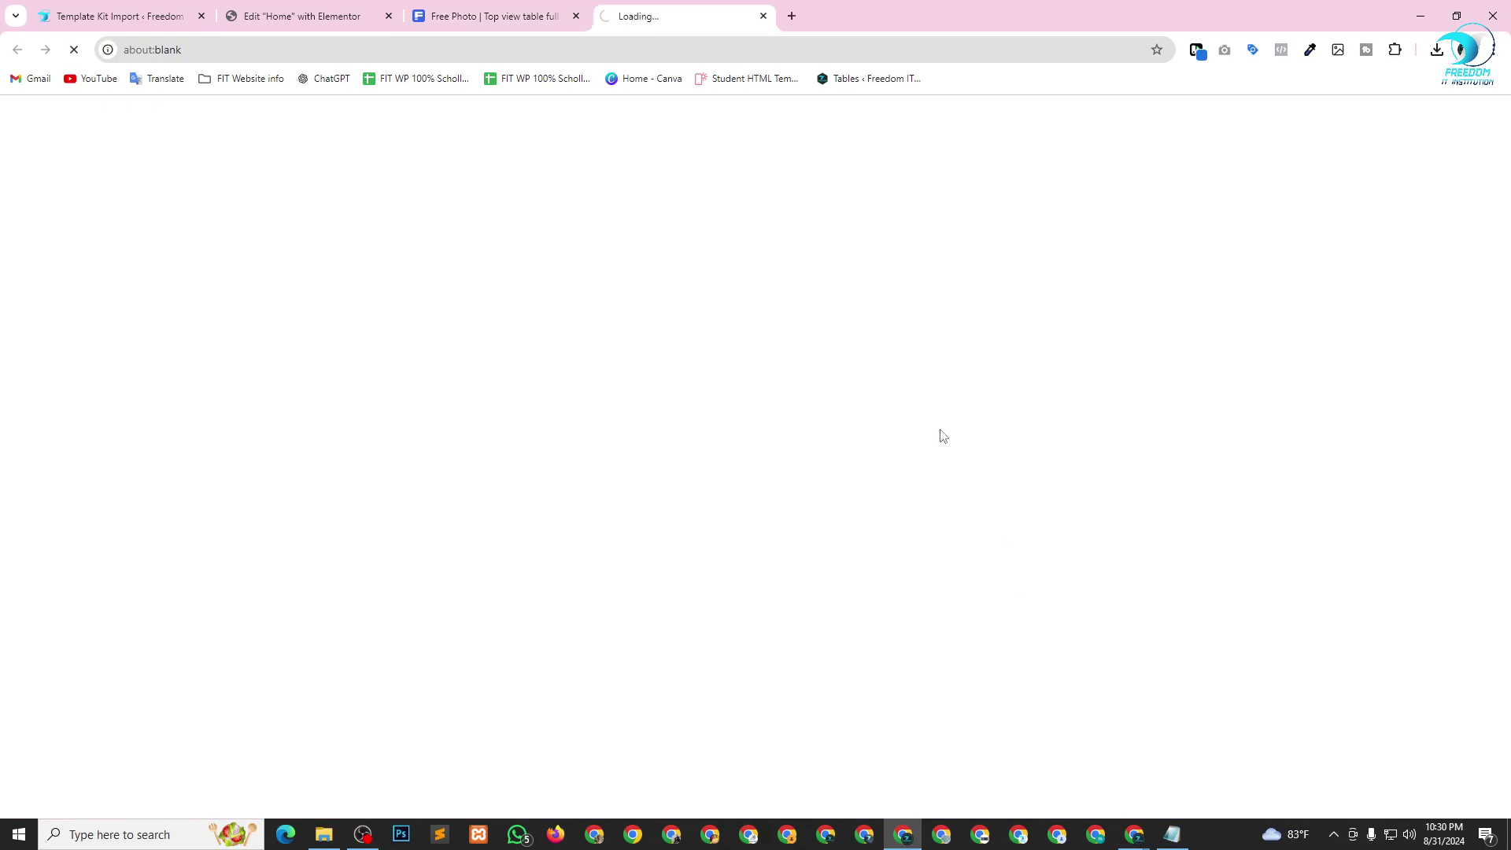
pyautogui.click(763, 16)
pyautogui.scroll(10, 1193, 133)
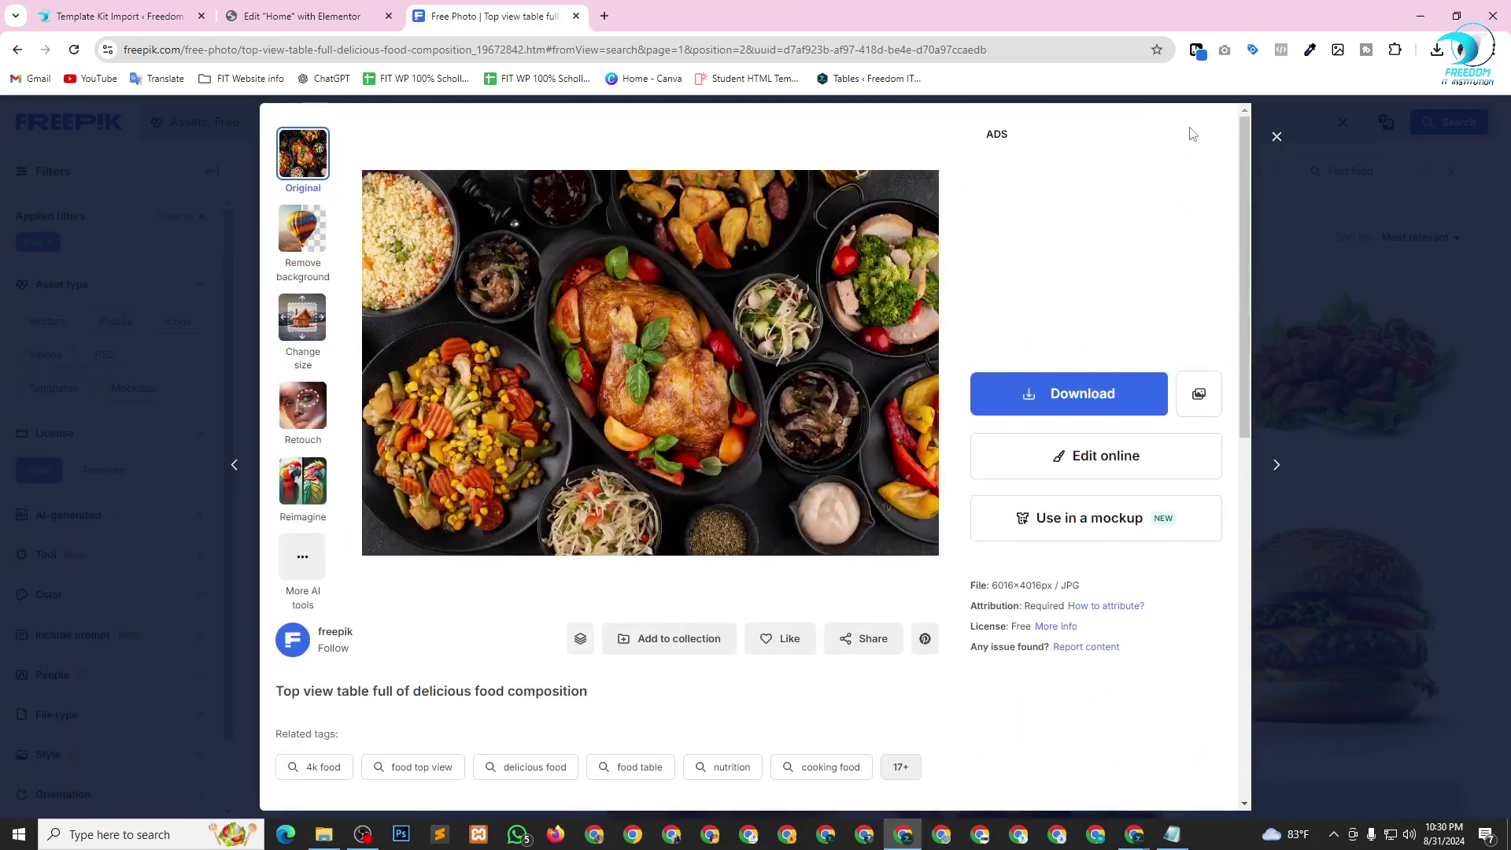
pyautogui.click(1277, 136)
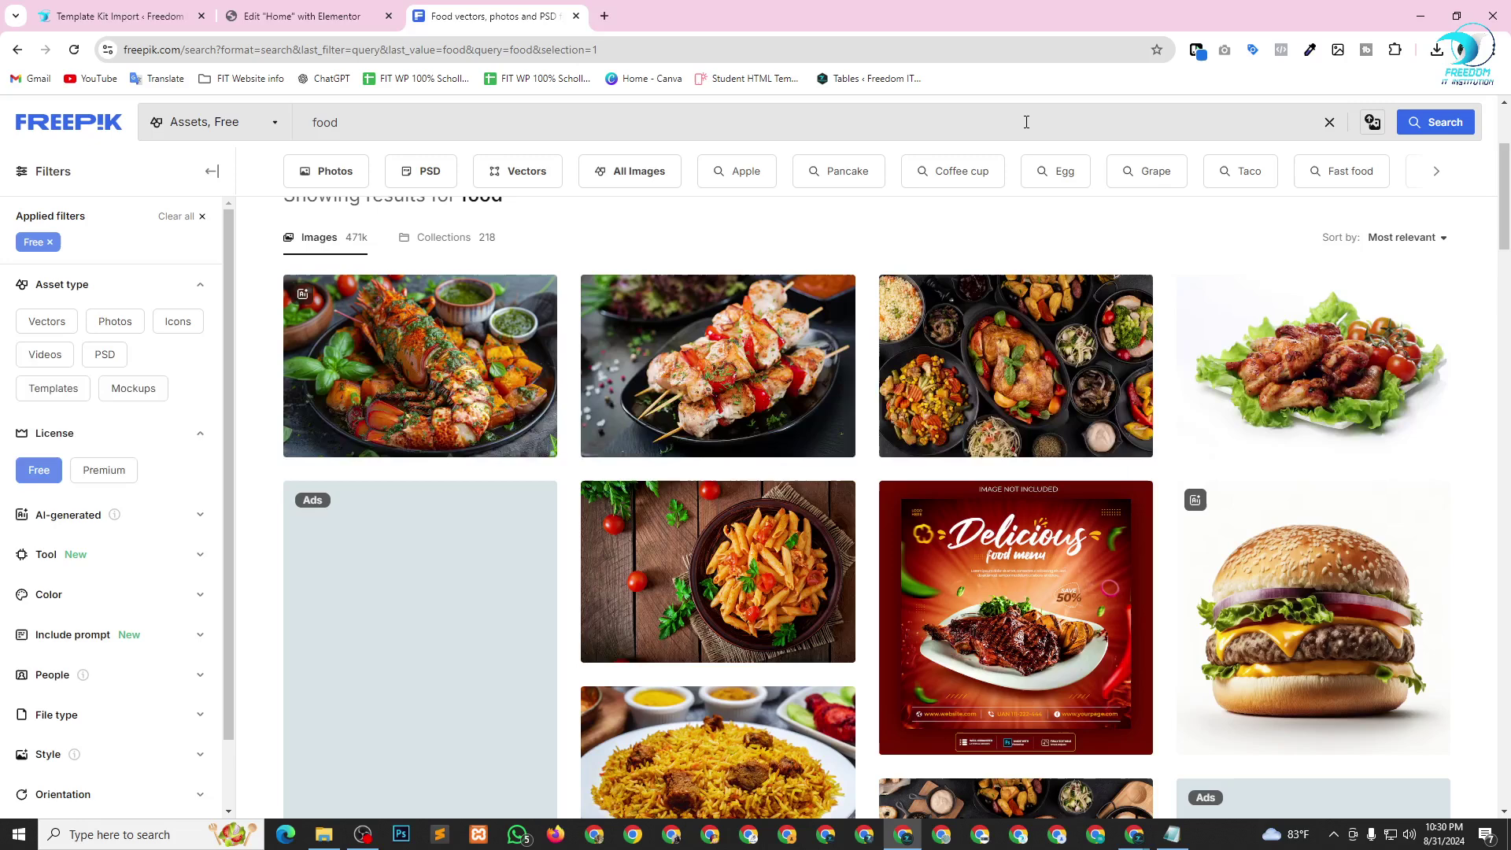
# Copy the image address of the hamburger photo with red onion and tomato from the Freepik food results.
pyautogui.scroll(-8, 1203, 455)
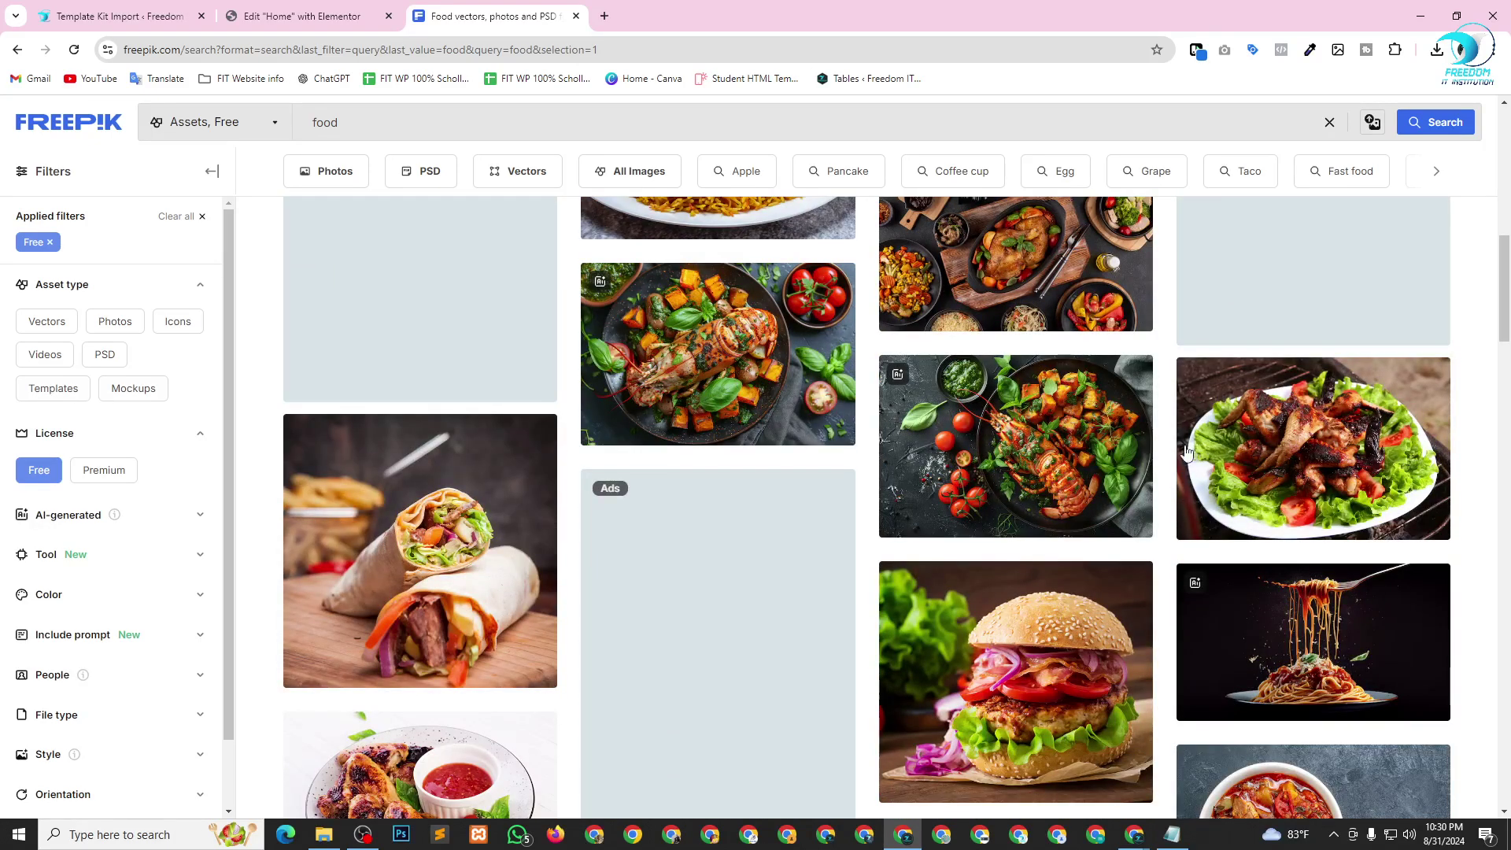
pyautogui.scroll(-3, 1126, 456)
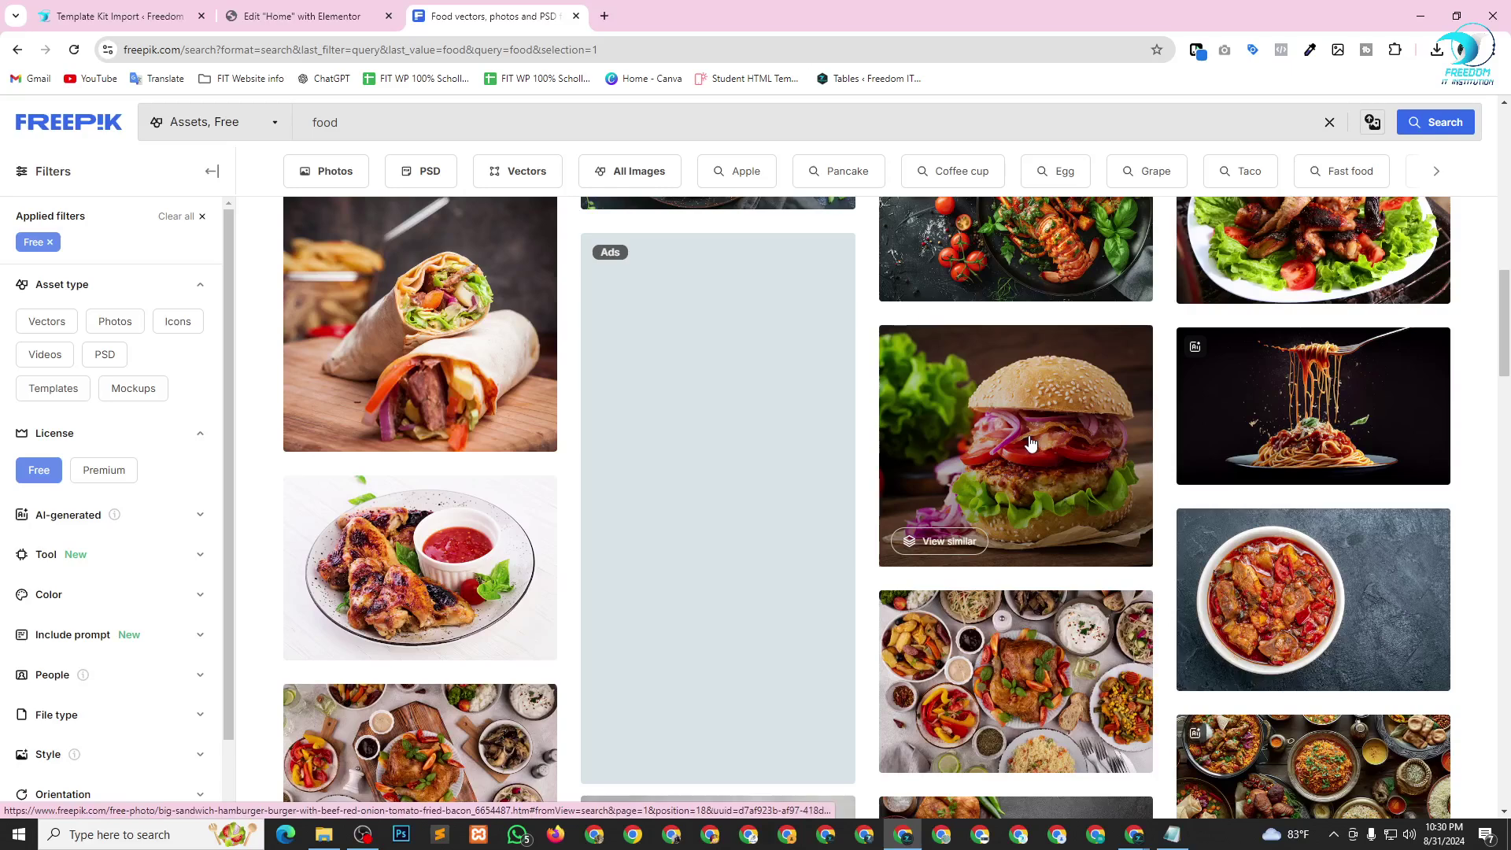
pyautogui.rightClick(1027, 438)
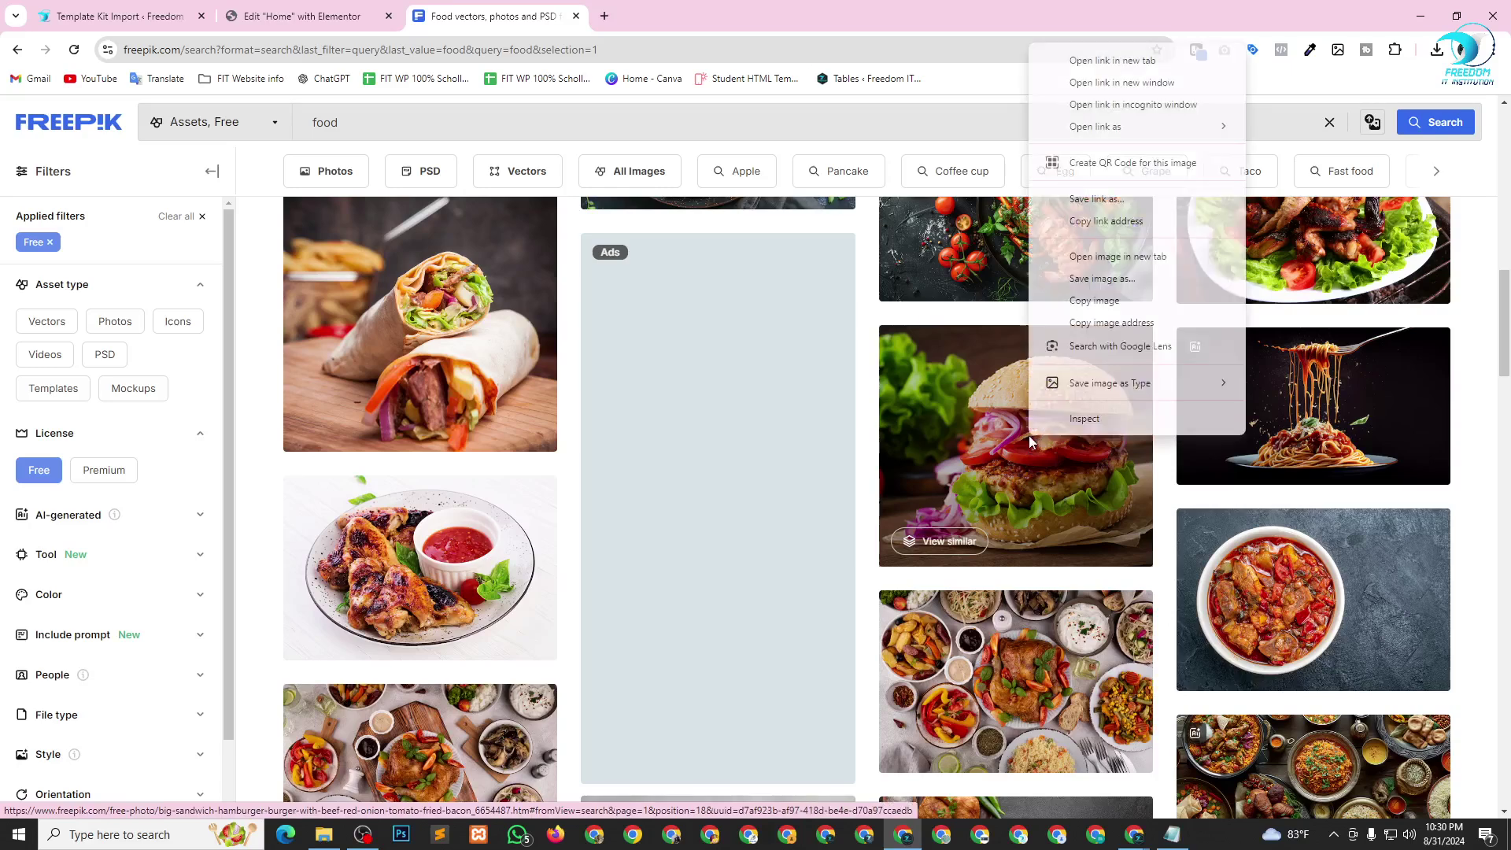
pyautogui.click(1133, 323)
# Back in Elementor, replace the Fried Shrimps placeholder image with the copied hamburger photo, inserted from its URL.
pyautogui.click(303, 6)
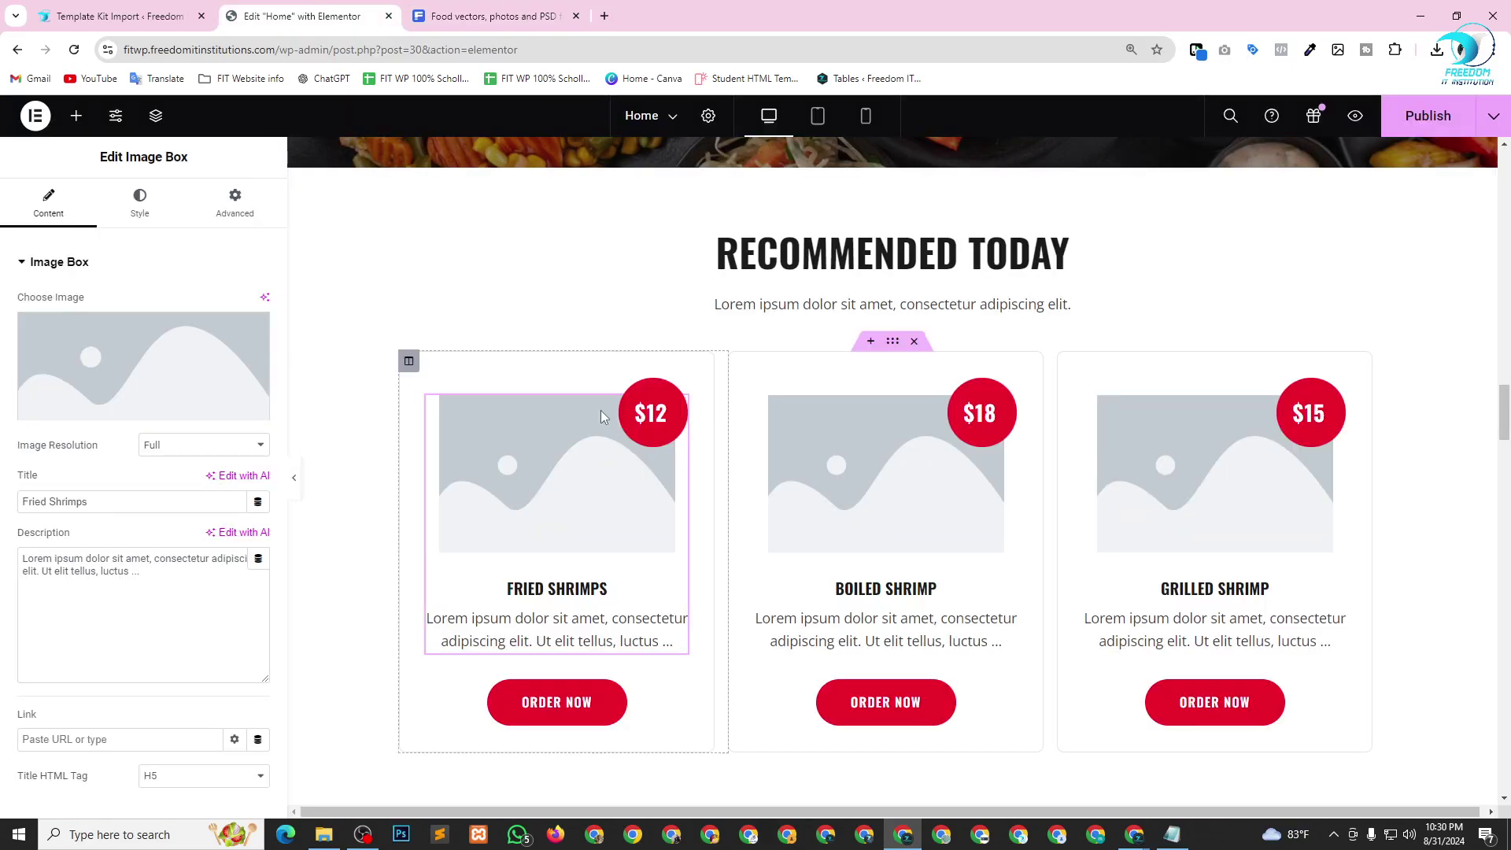
pyautogui.click(152, 371)
pyautogui.click(94, 235)
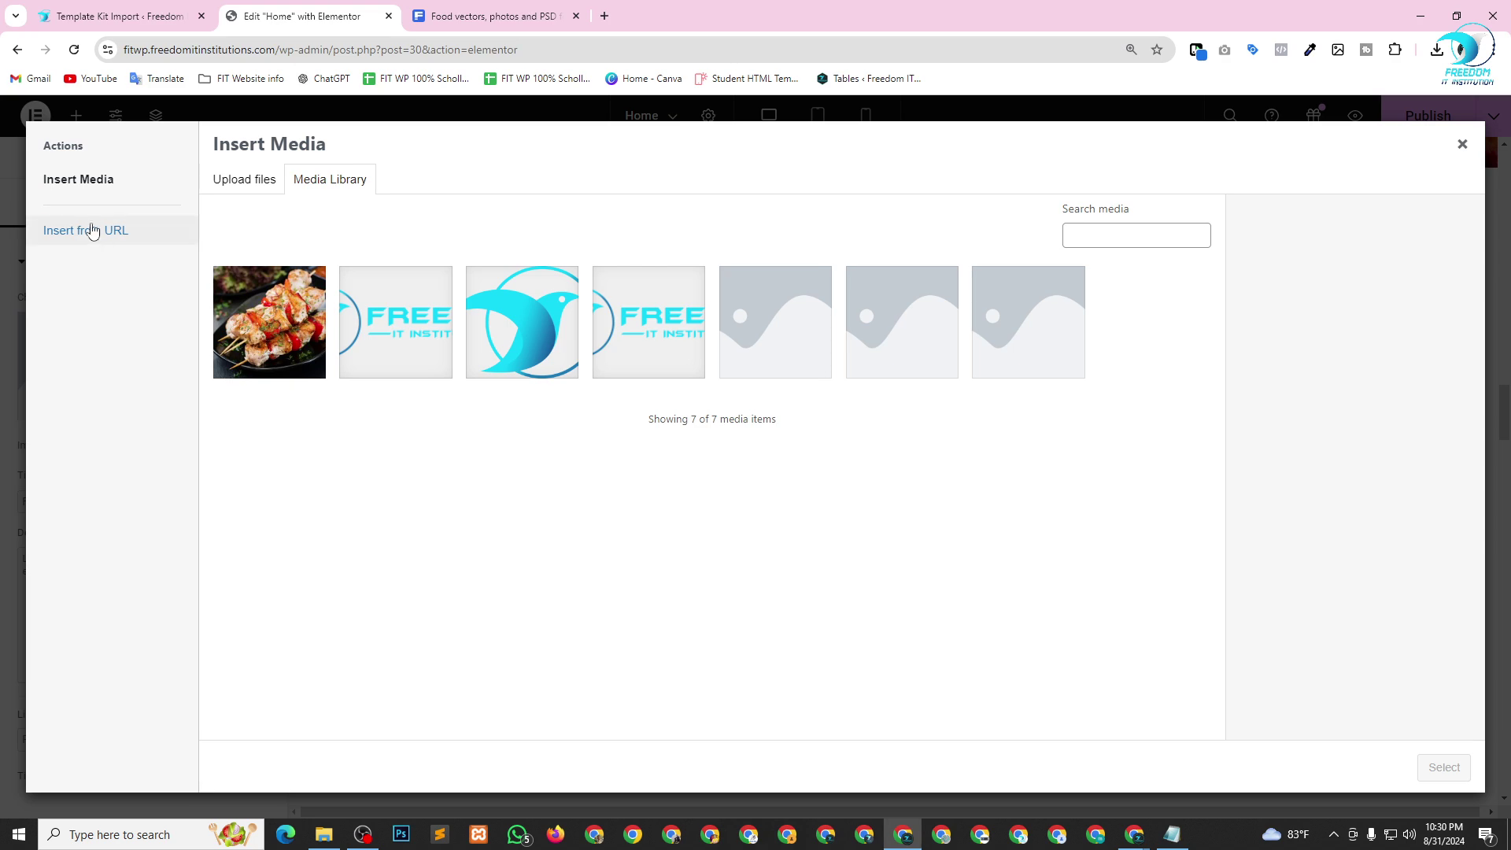
pyautogui.click(327, 196)
pyautogui.hotkey('ctrl', 'v')
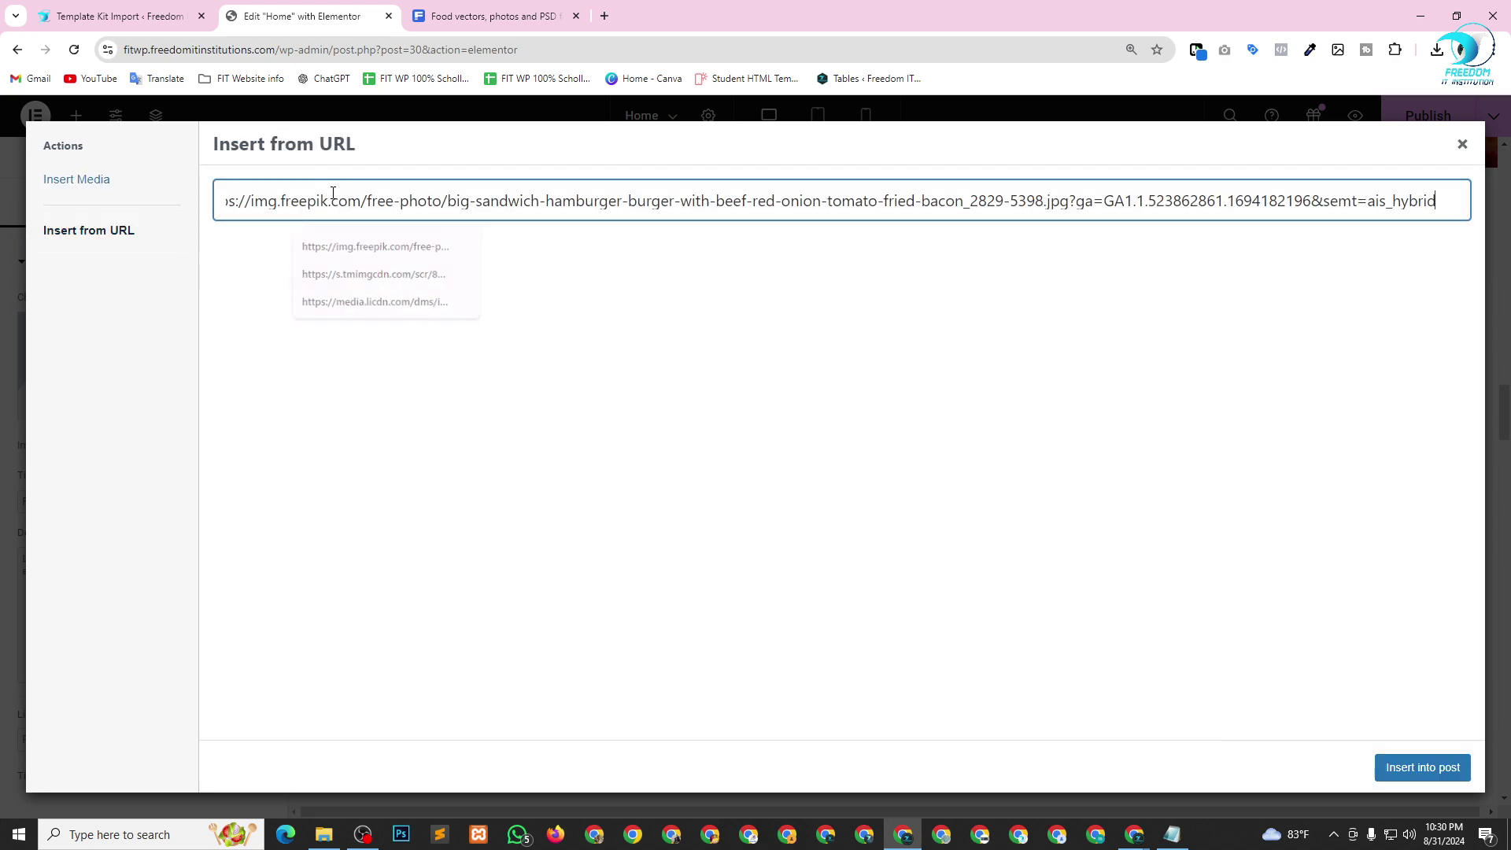
pyautogui.click(1428, 773)
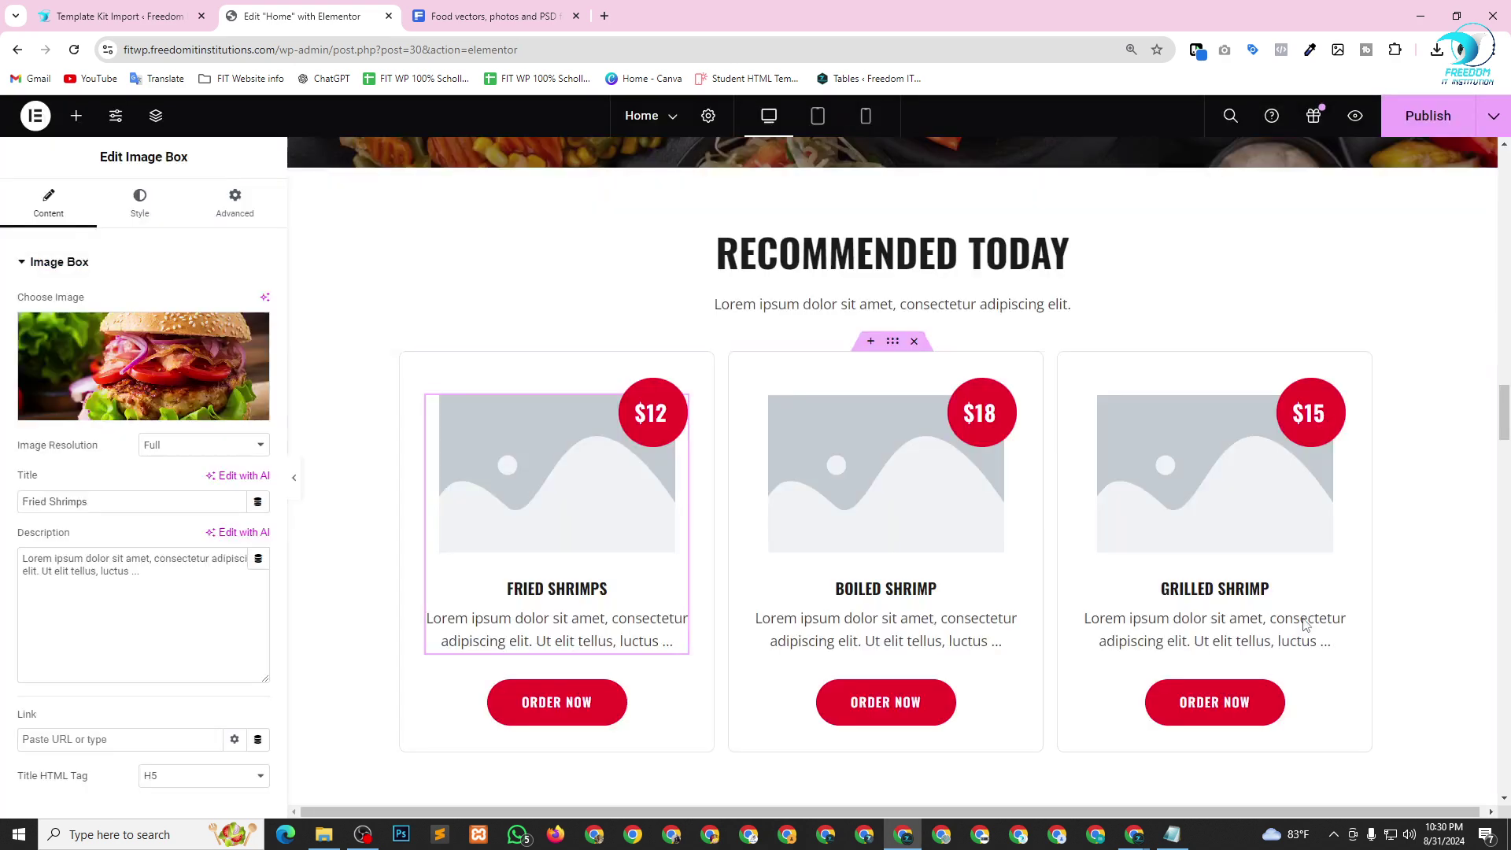
# Replace the Boiled Shrimp placeholder image with the same hamburger photo, inserted from its URL.
pyautogui.click(858, 455)
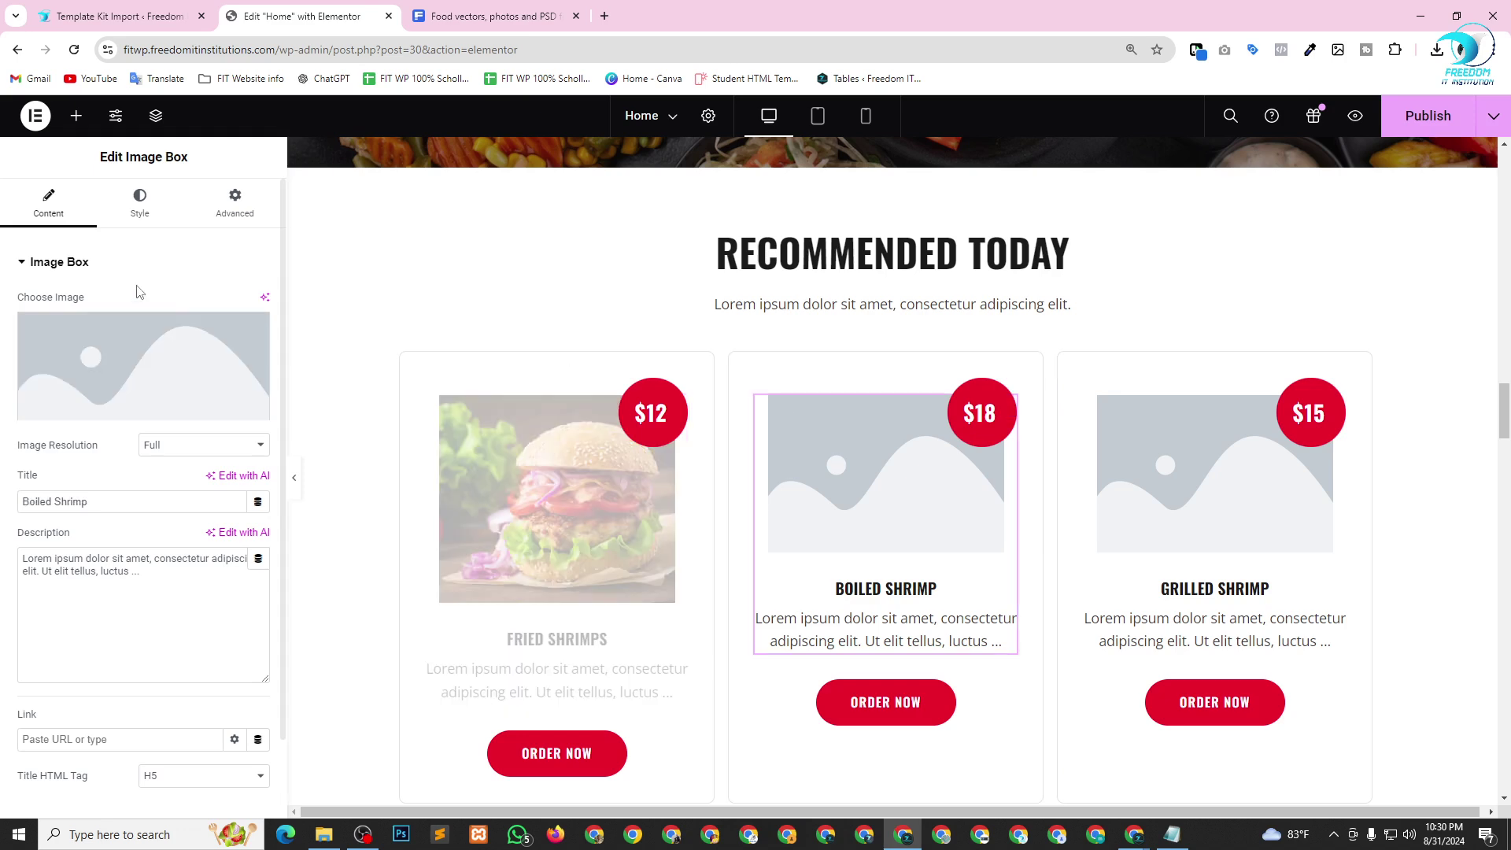
pyautogui.click(205, 333)
pyautogui.click(118, 233)
pyautogui.click(317, 204)
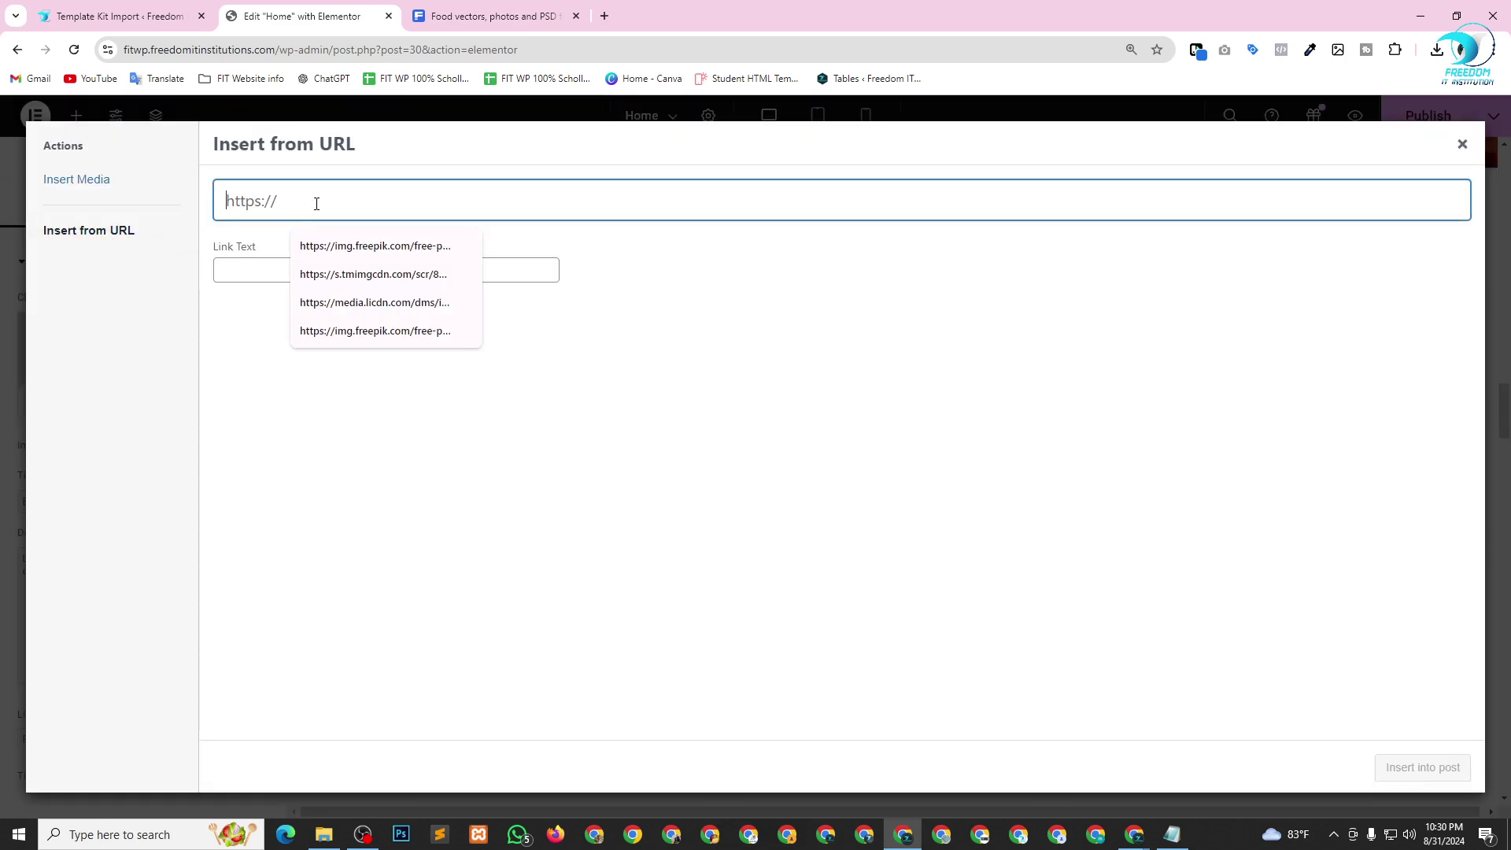
pyautogui.hotkey('ctrl', 'v')
pyautogui.click(1456, 770)
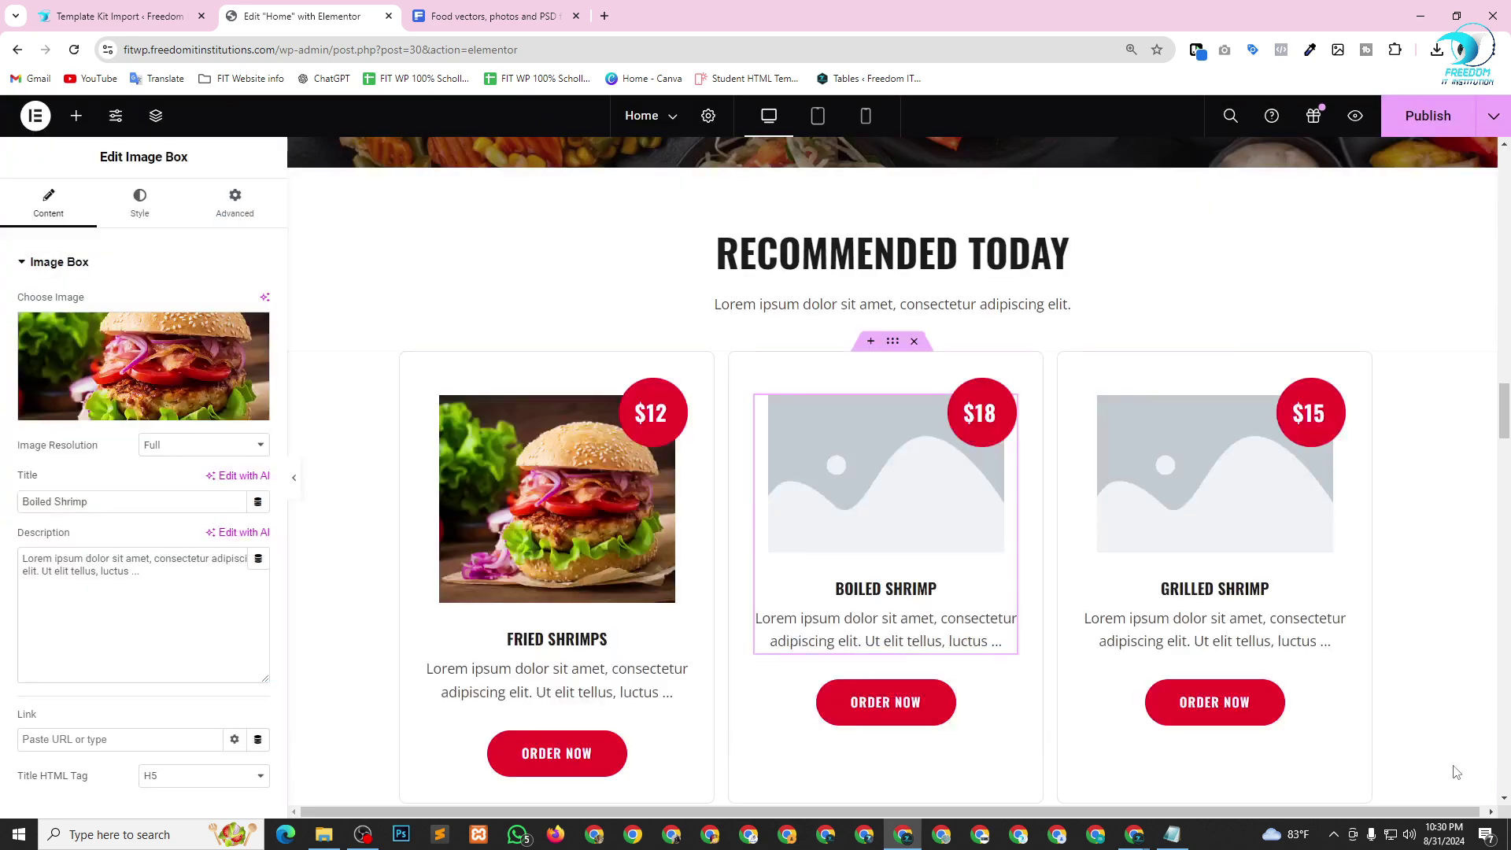
# Replace the Grilled Shrimp placeholder image with the same hamburger photo, inserted from its URL.
pyautogui.scroll(-5, 1197, 540)
pyautogui.scroll(3, 1197, 540)
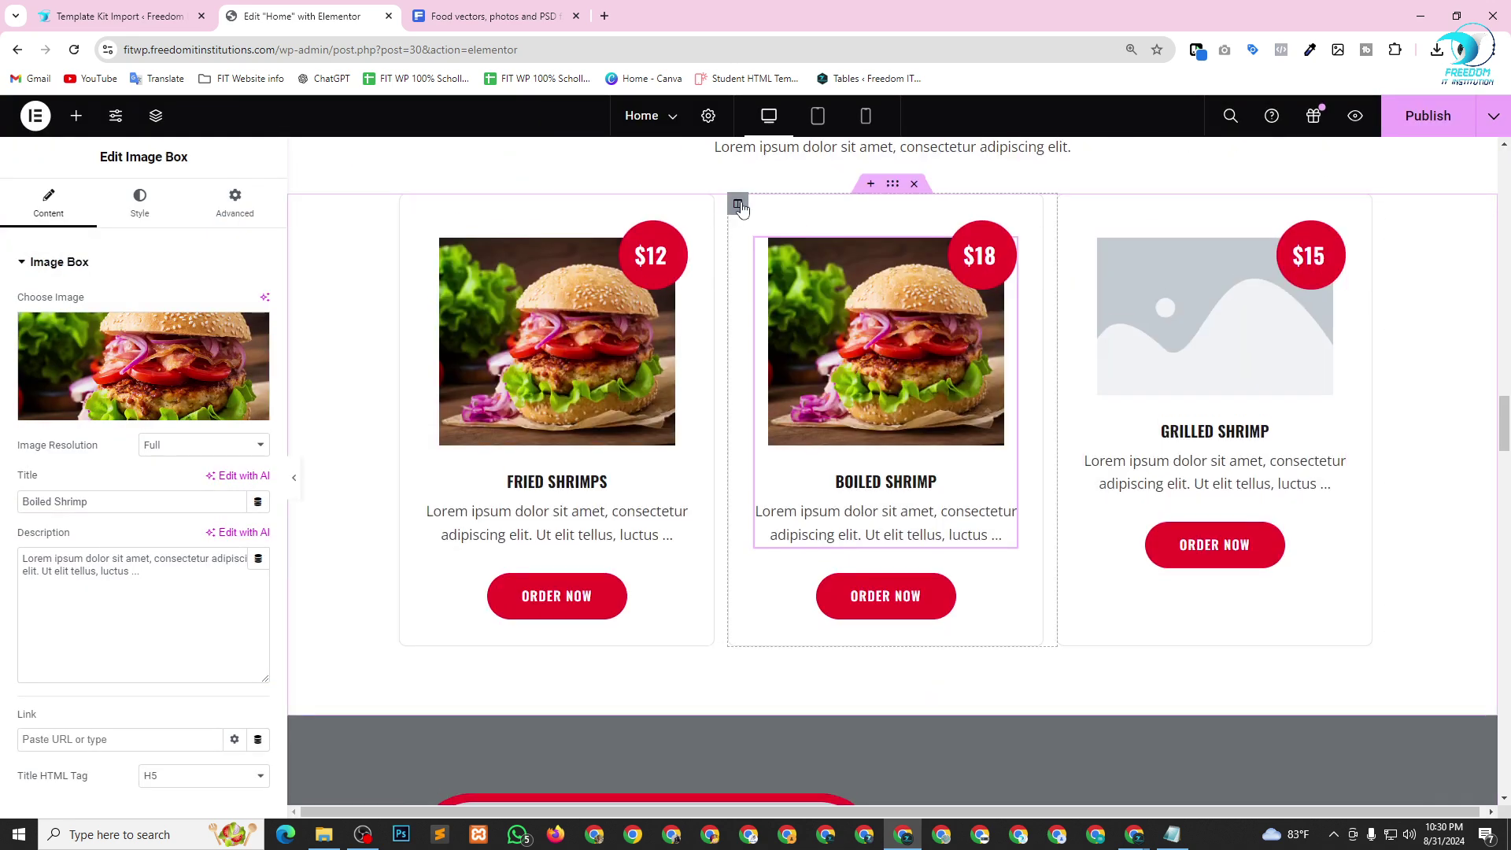
pyautogui.click(1108, 262)
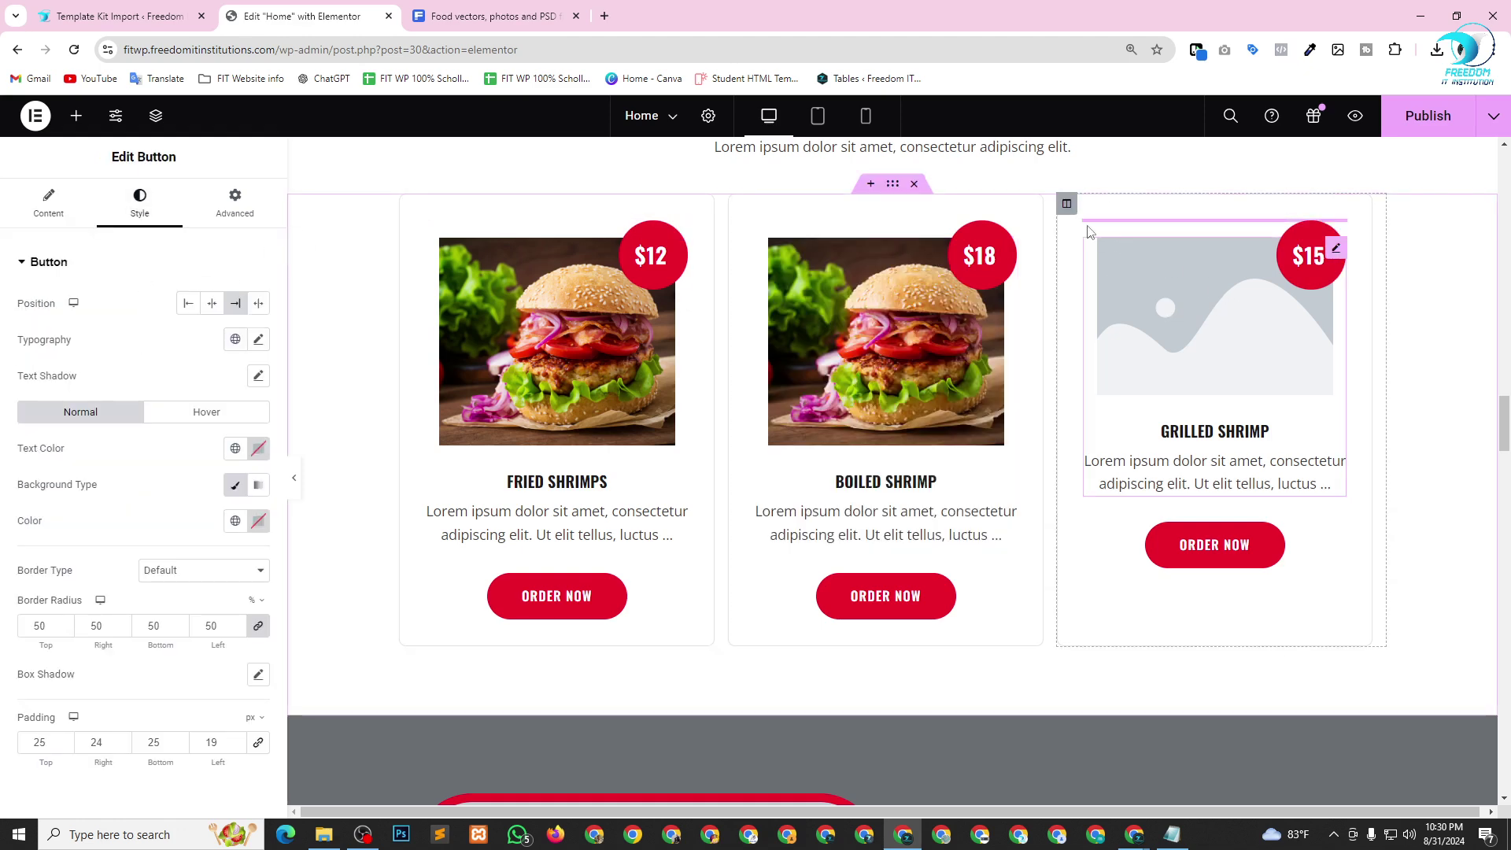
pyautogui.click(1164, 306)
pyautogui.click(143, 366)
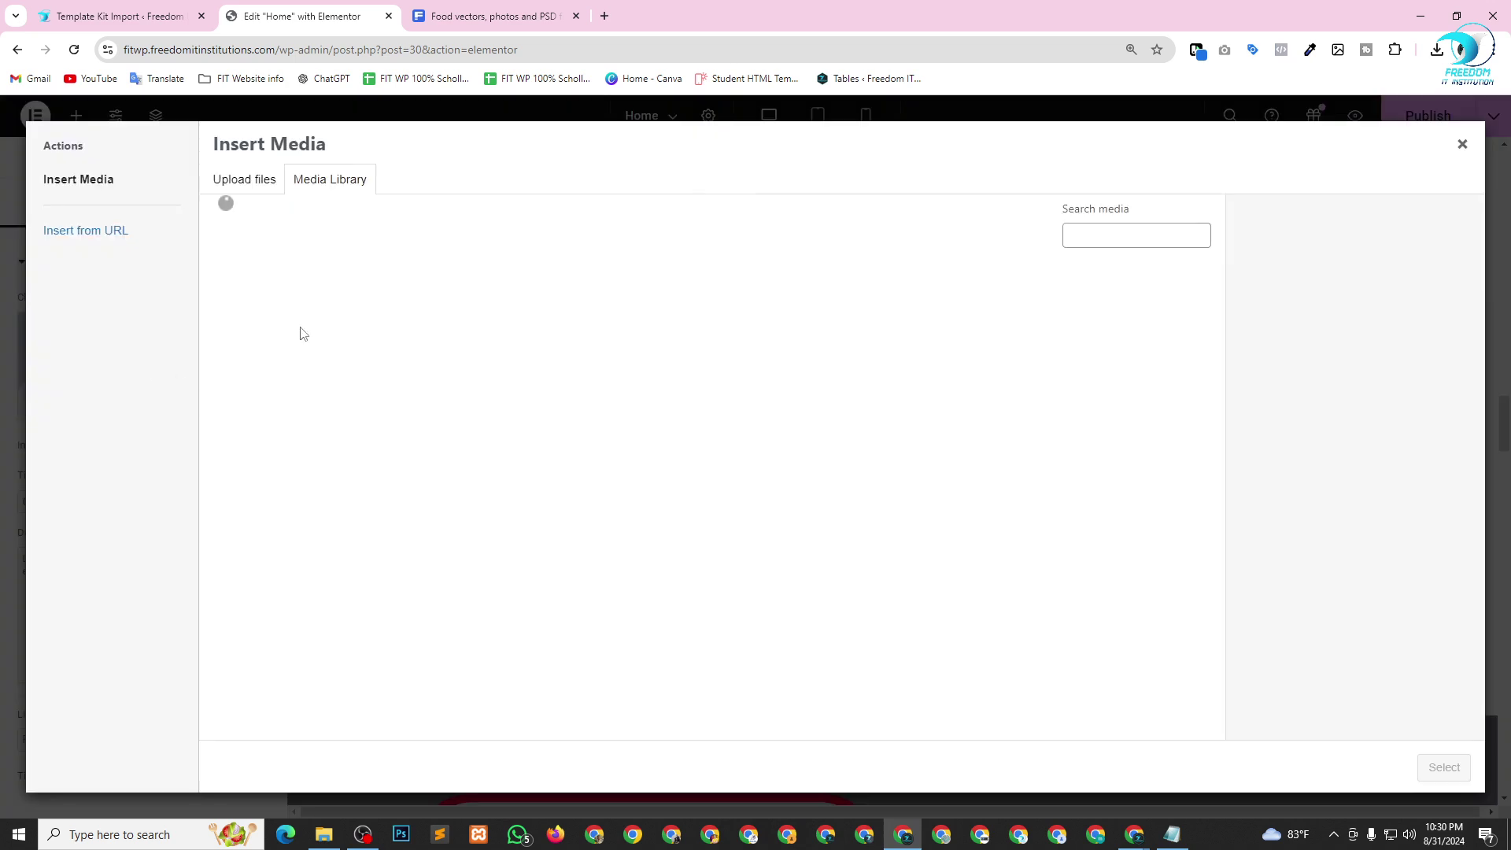
pyautogui.click(124, 237)
pyautogui.click(290, 196)
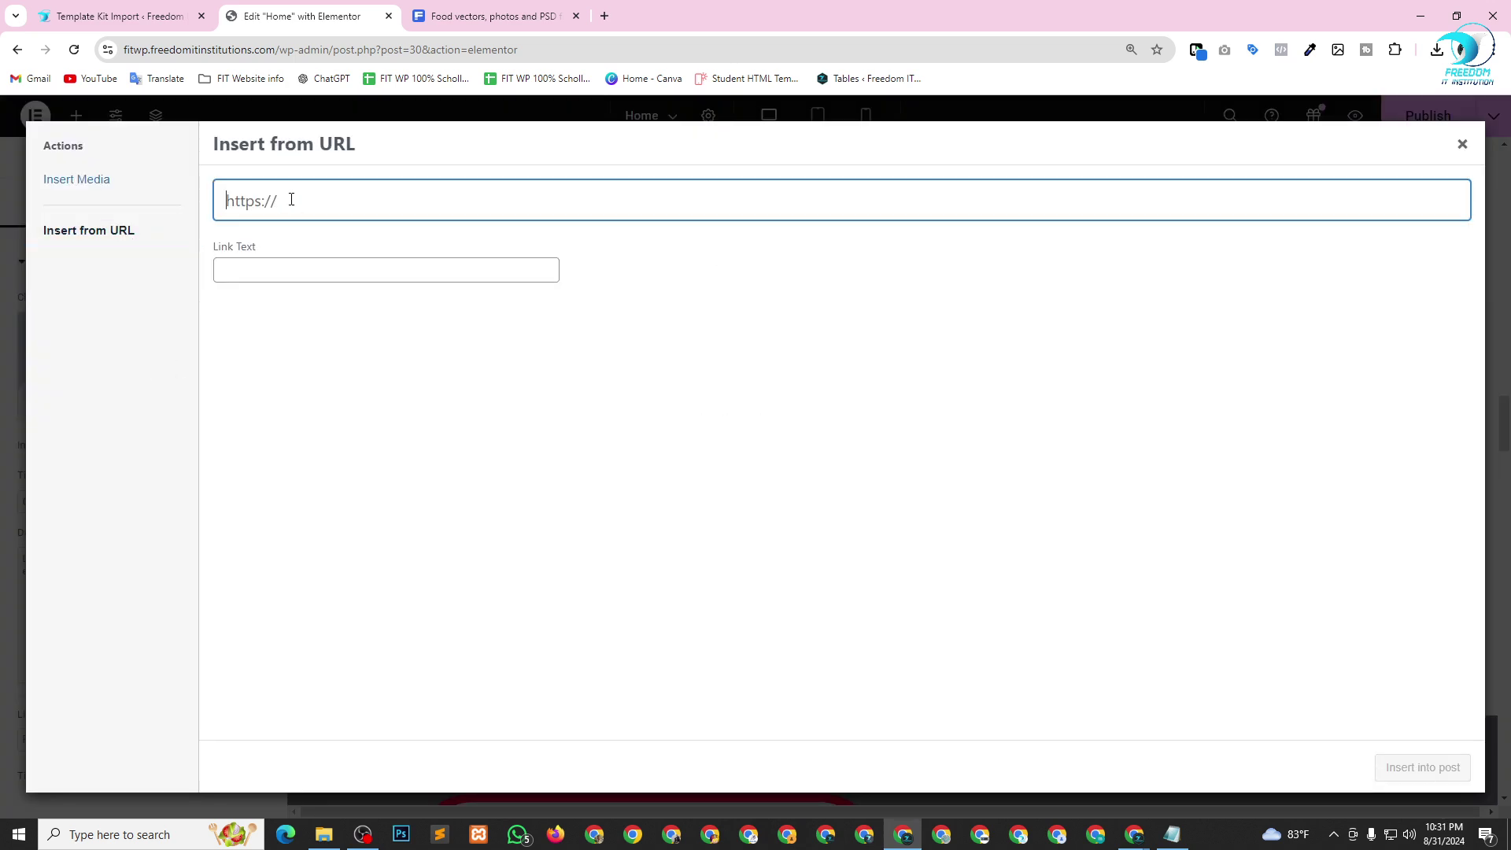
pyautogui.hotkey('ctrl', 'v')
pyautogui.click(1387, 768)
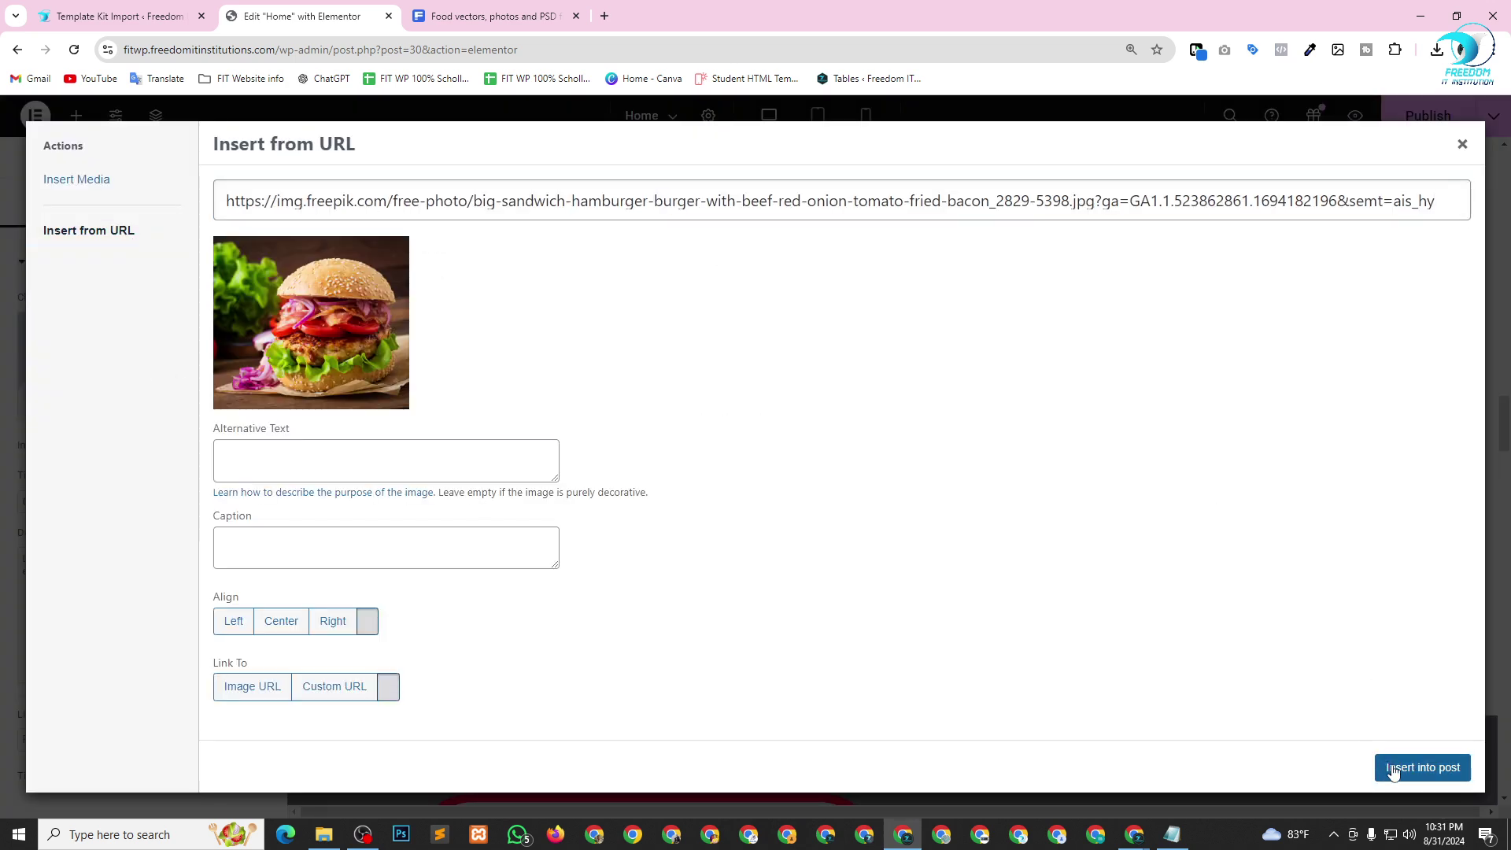
# Select the Combo Menu card's inner section and open its background style settings.
pyautogui.scroll(-8, 1092, 513)
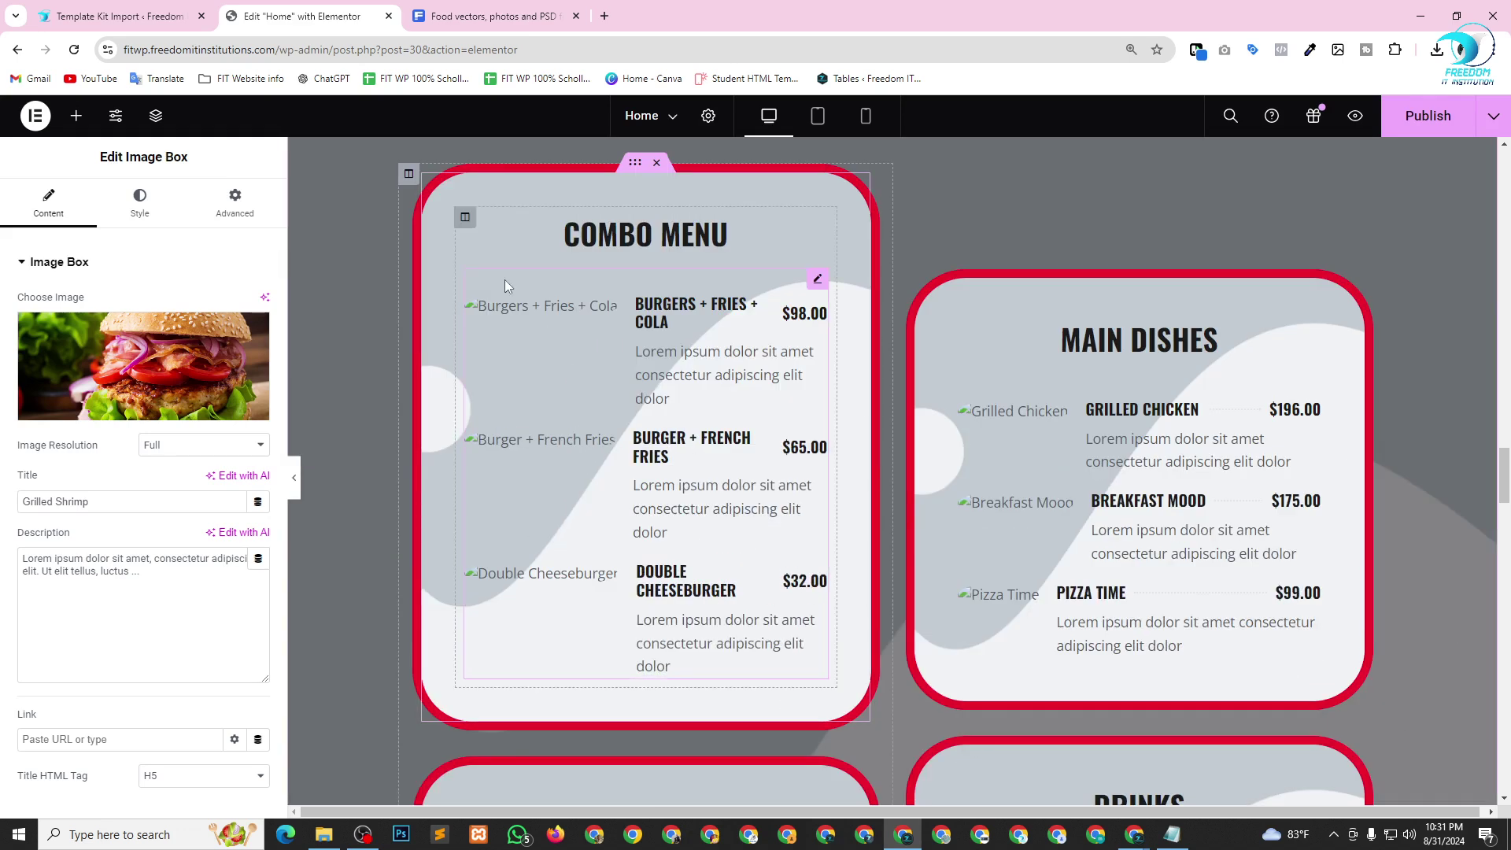
pyautogui.click(487, 9)
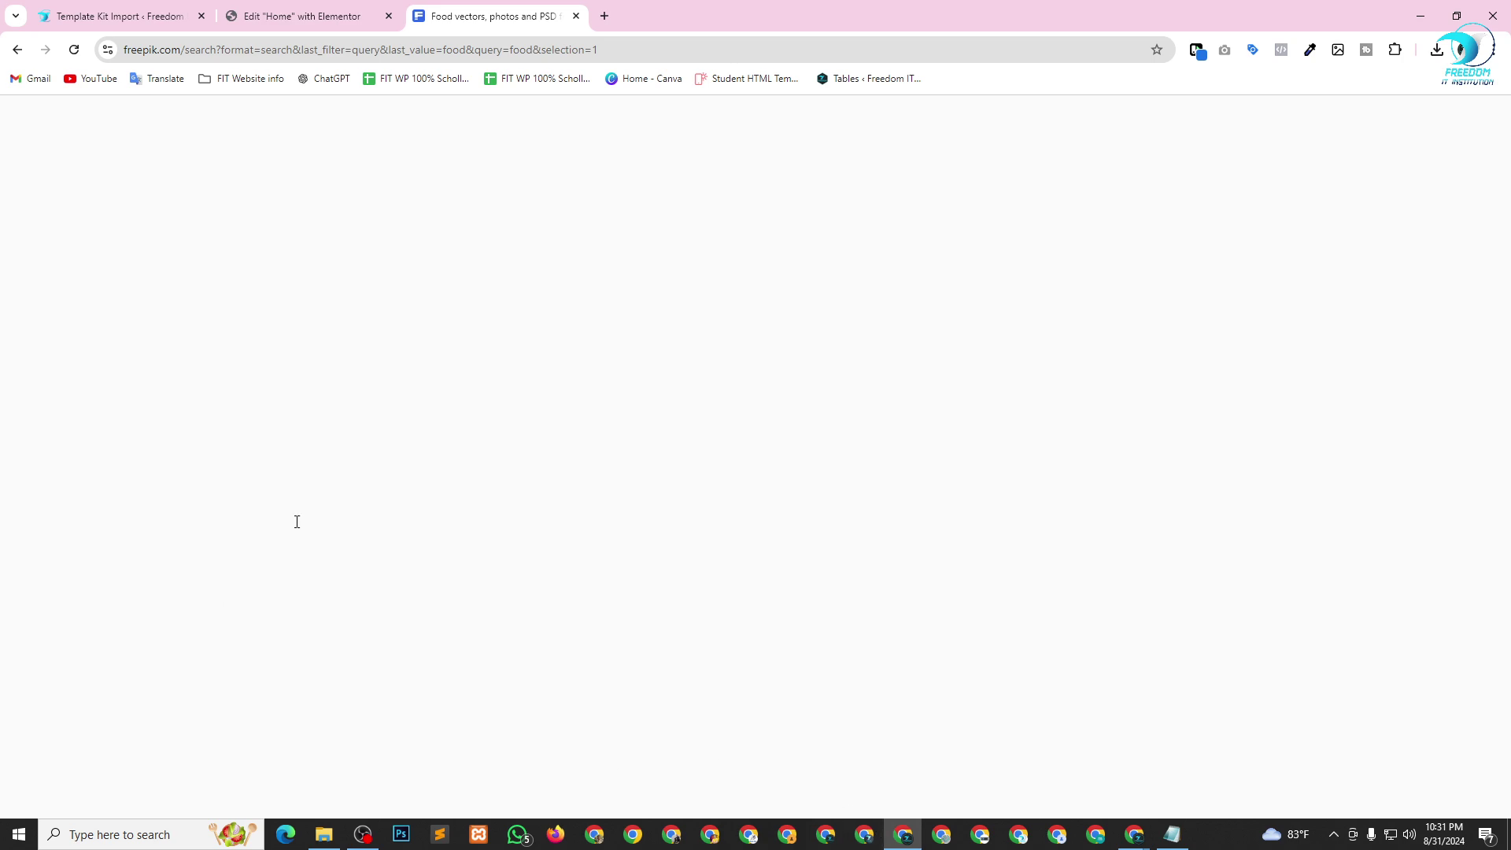
pyautogui.click(253, 14)
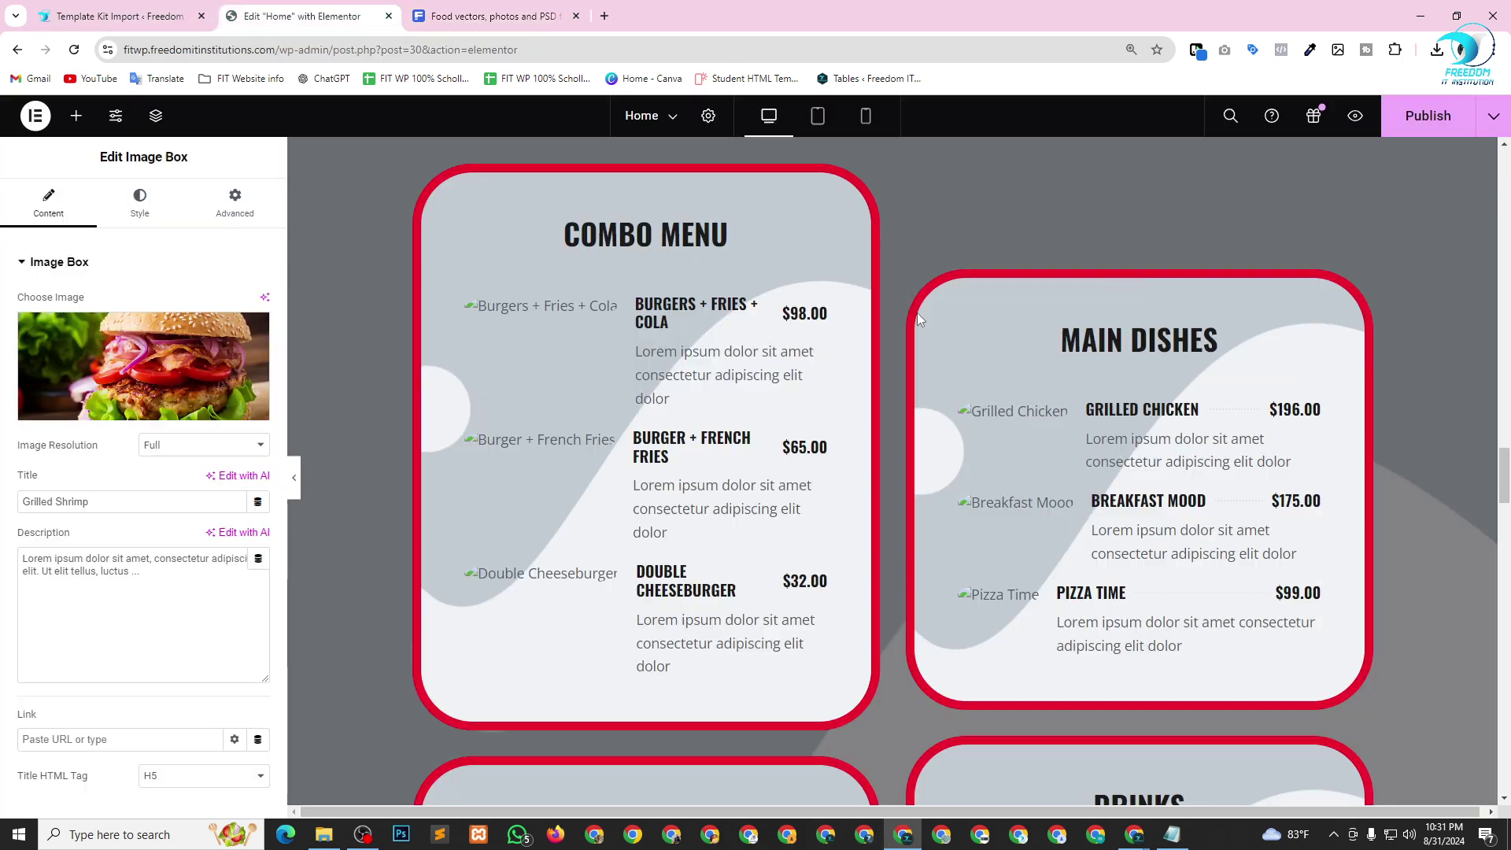
pyautogui.scroll(-3, 1147, 499)
pyautogui.scroll(6, 574, 490)
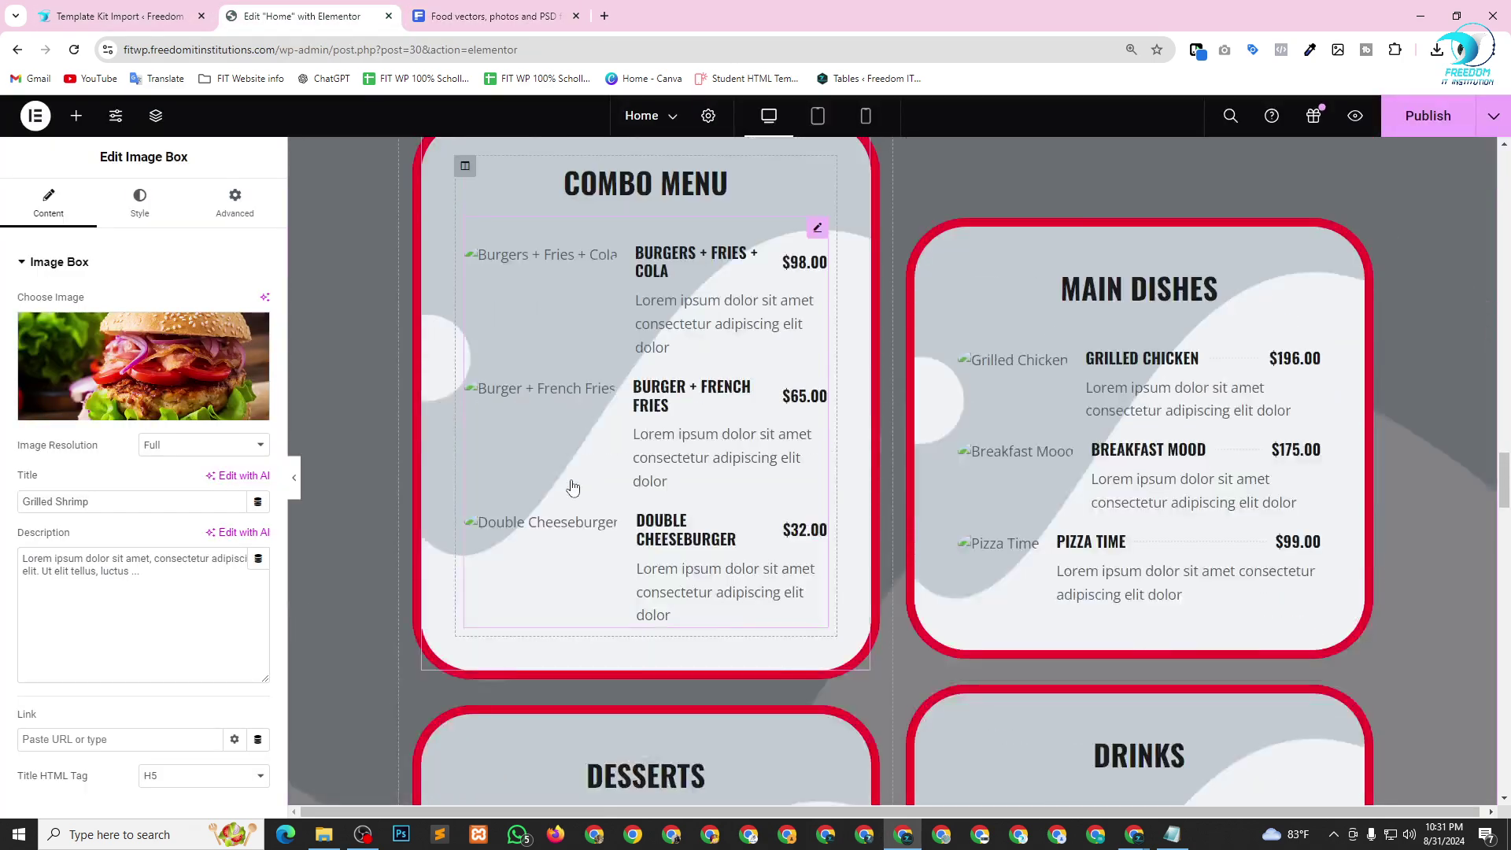
pyautogui.click(634, 324)
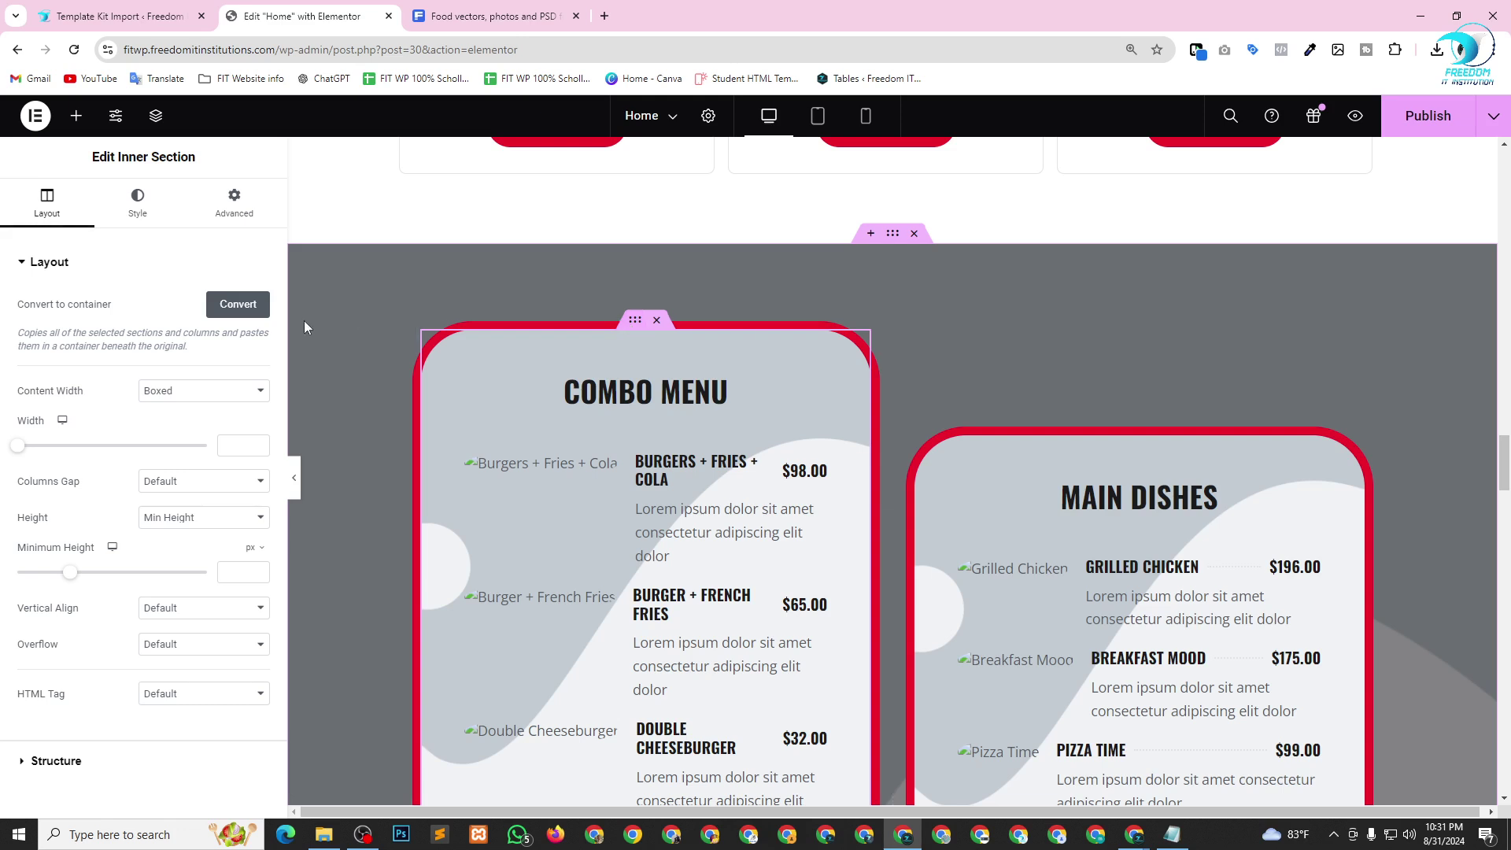
pyautogui.click(138, 203)
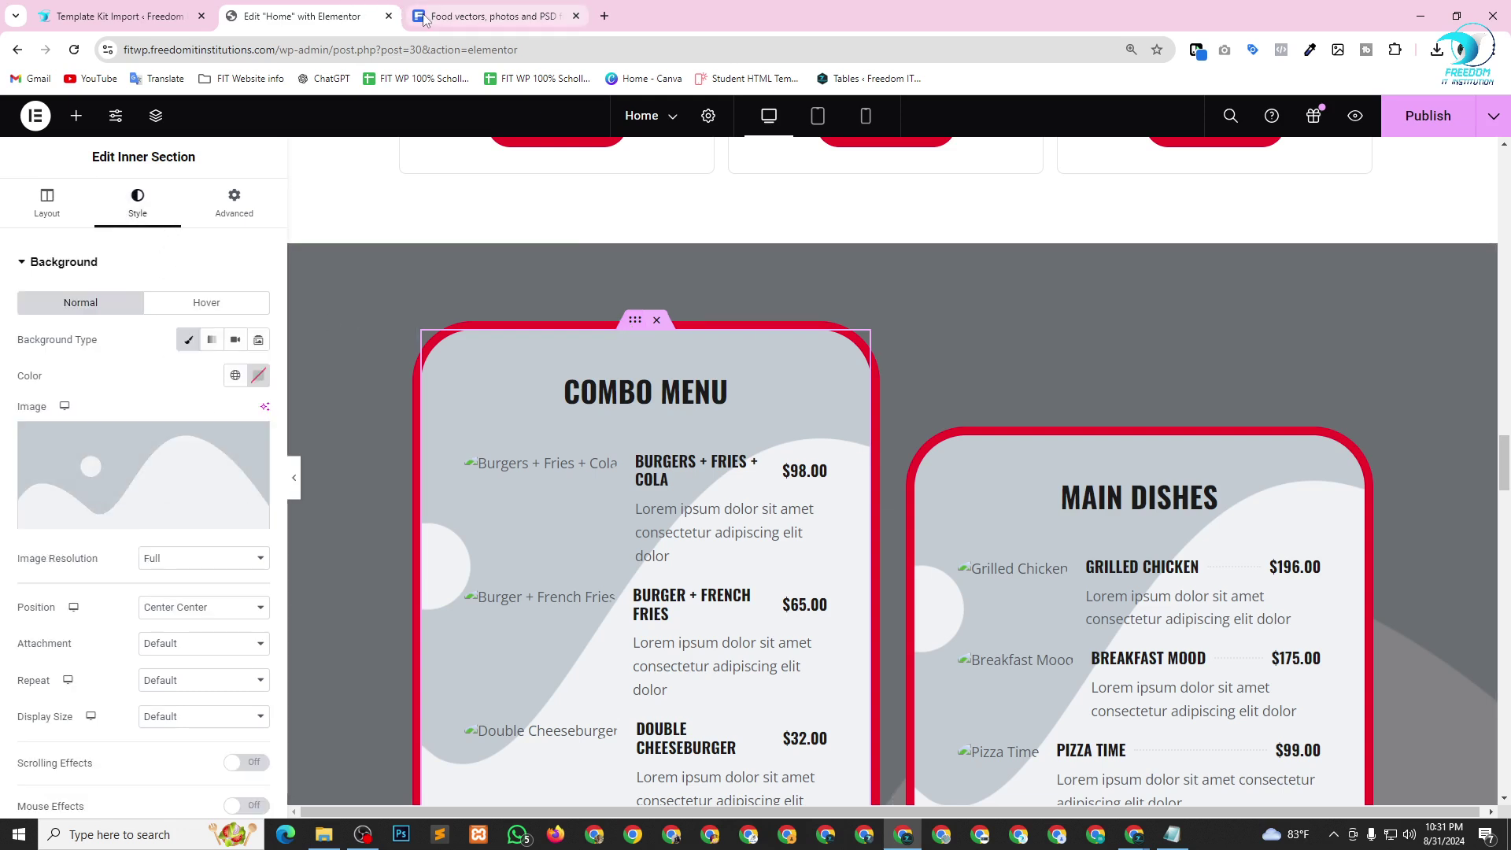
# Browse the Freepik food results for a photo suited to the Combo Menu card's background, checking the card's layout in Elementor.
pyautogui.click(484, 16)
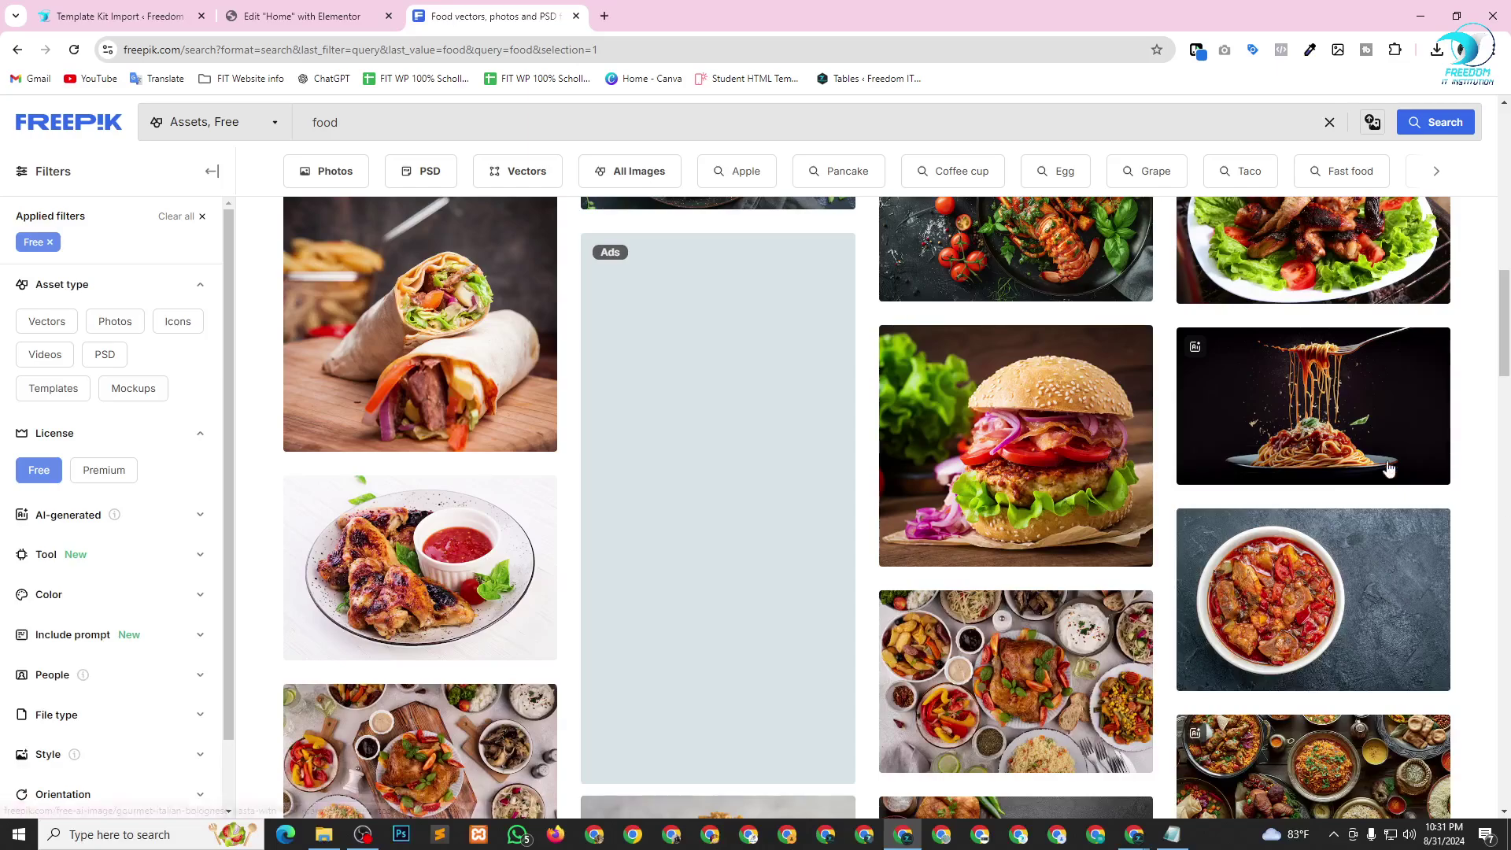
pyautogui.scroll(-3, 1324, 471)
pyautogui.scroll(-10, 1324, 472)
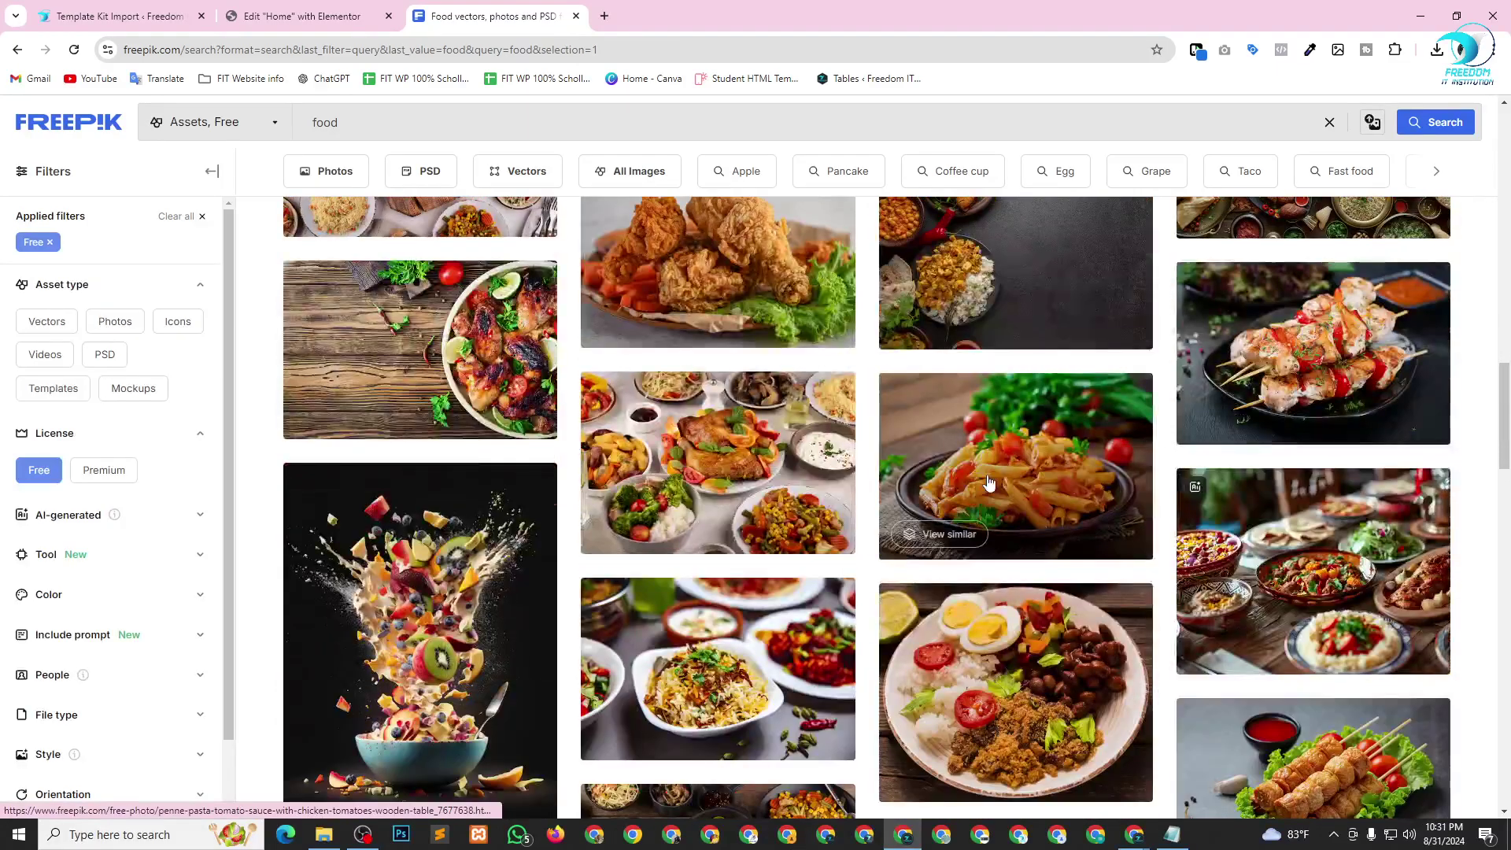
pyautogui.scroll(-3, 1502, 485)
pyautogui.scroll(-2, 1502, 485)
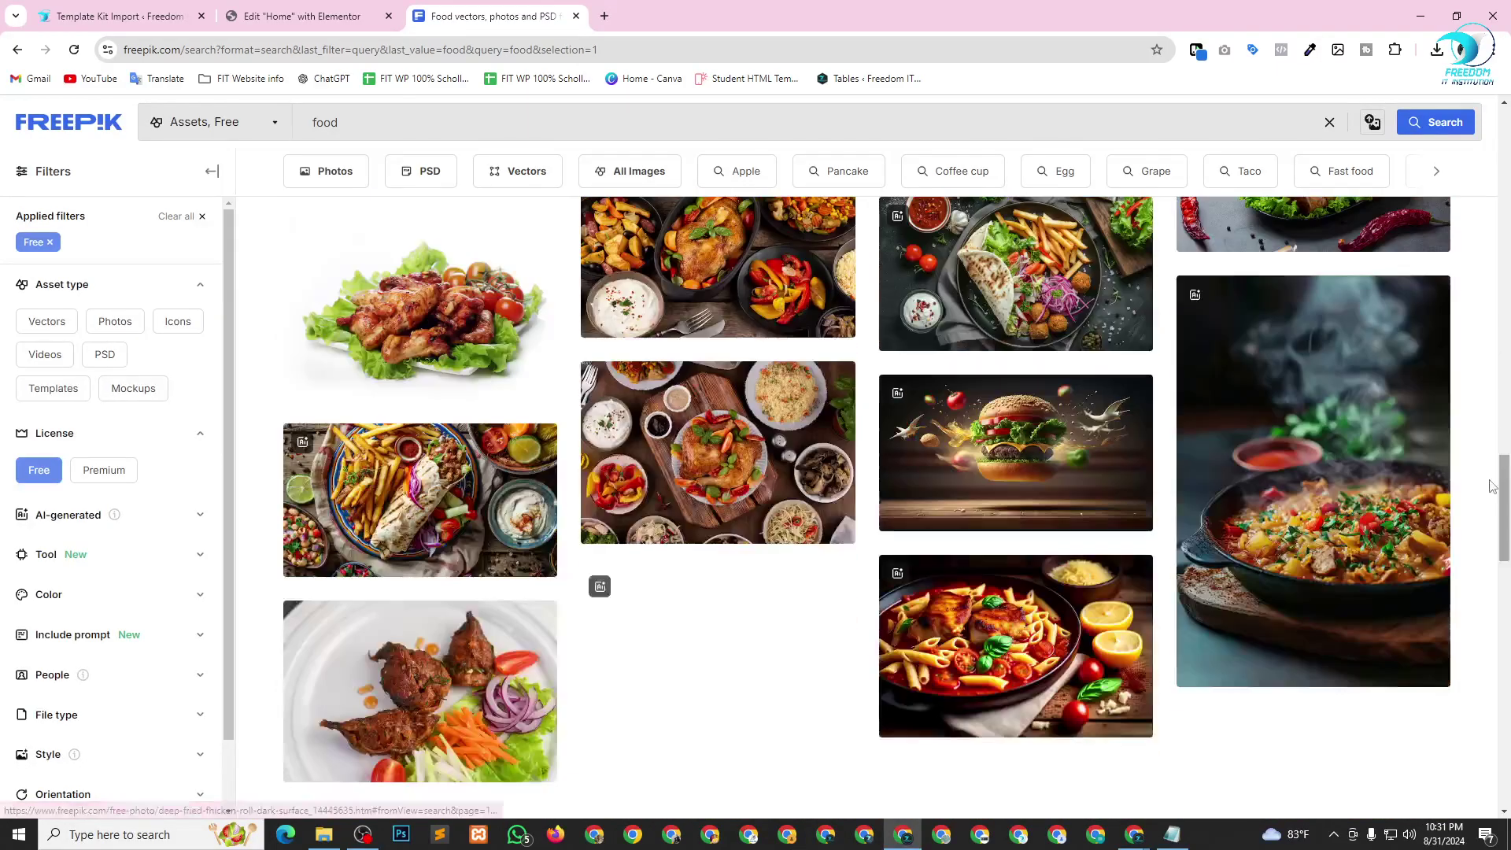
pyautogui.hotkey('ctrl', 'shift', 'Tab')
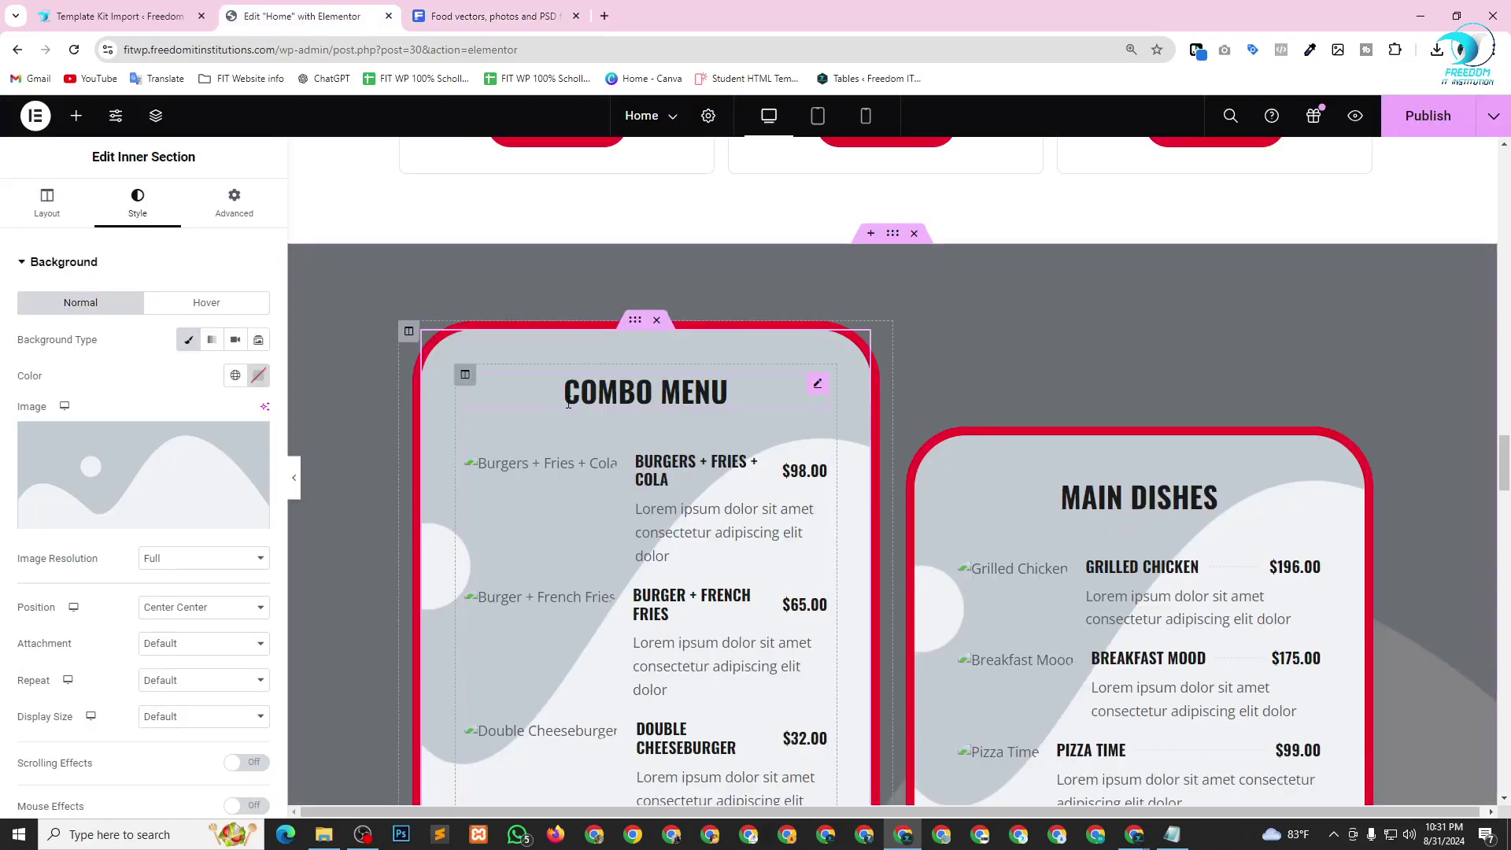
pyautogui.scroll(-1, 309, 552)
pyautogui.scroll(-3, 59, 598)
pyautogui.scroll(3, 161, 604)
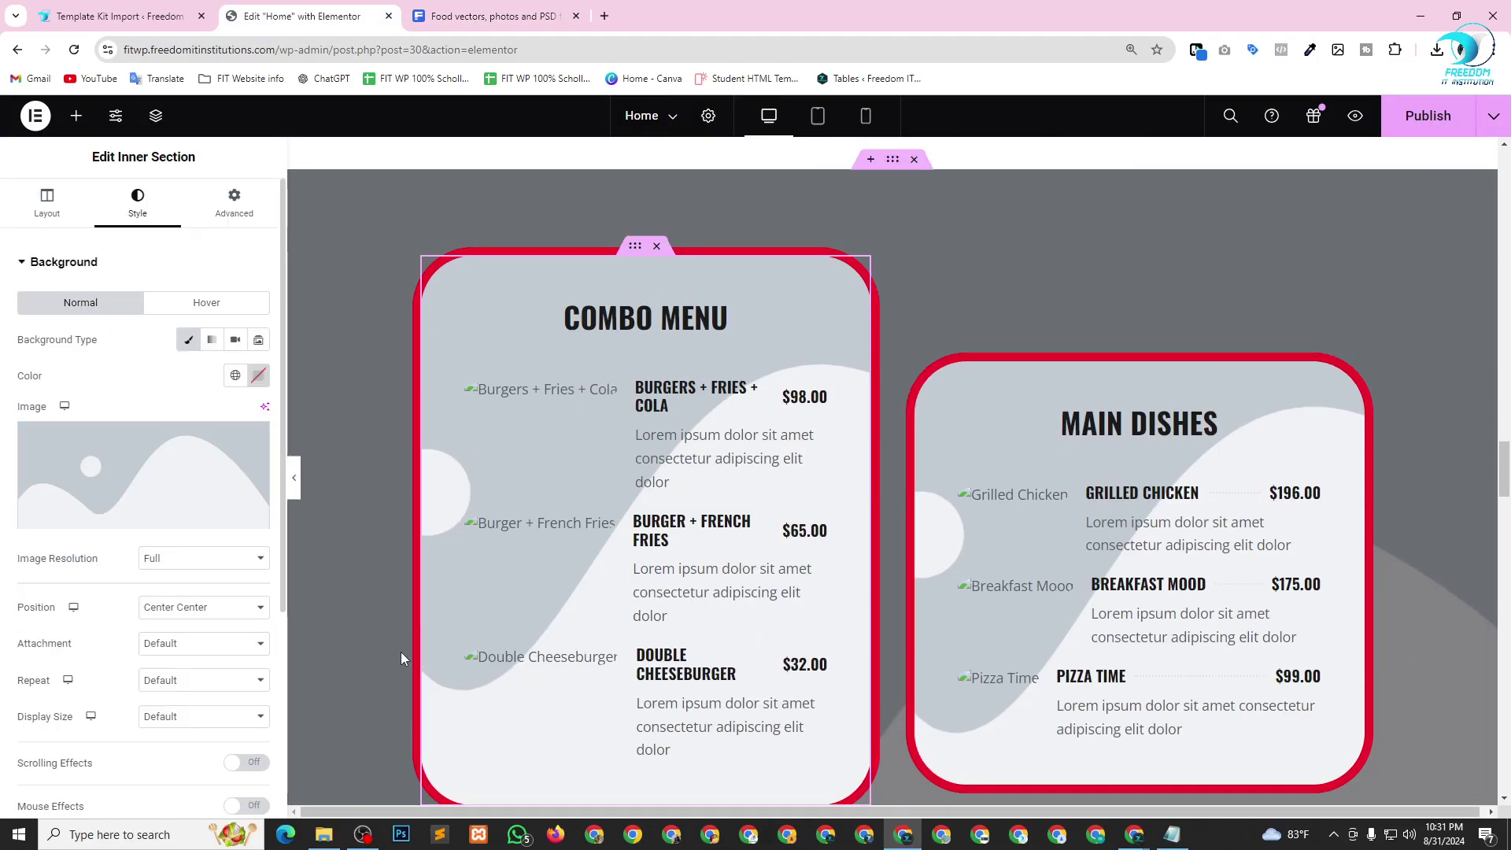
pyautogui.scroll(2, 400, 651)
pyautogui.click(535, 9)
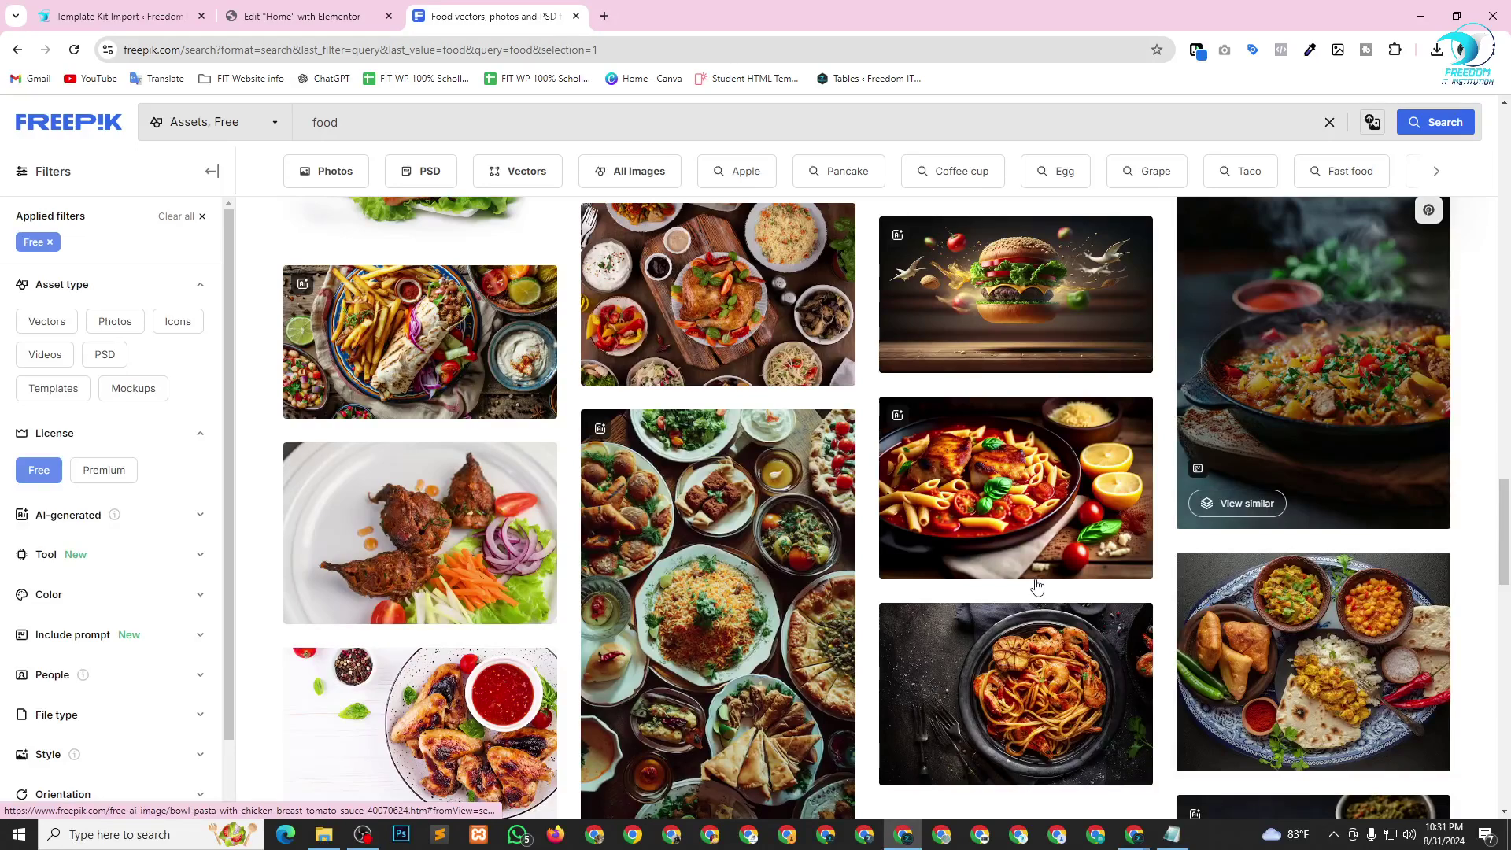
pyautogui.scroll(-5, 965, 641)
pyautogui.scroll(9, 1195, 611)
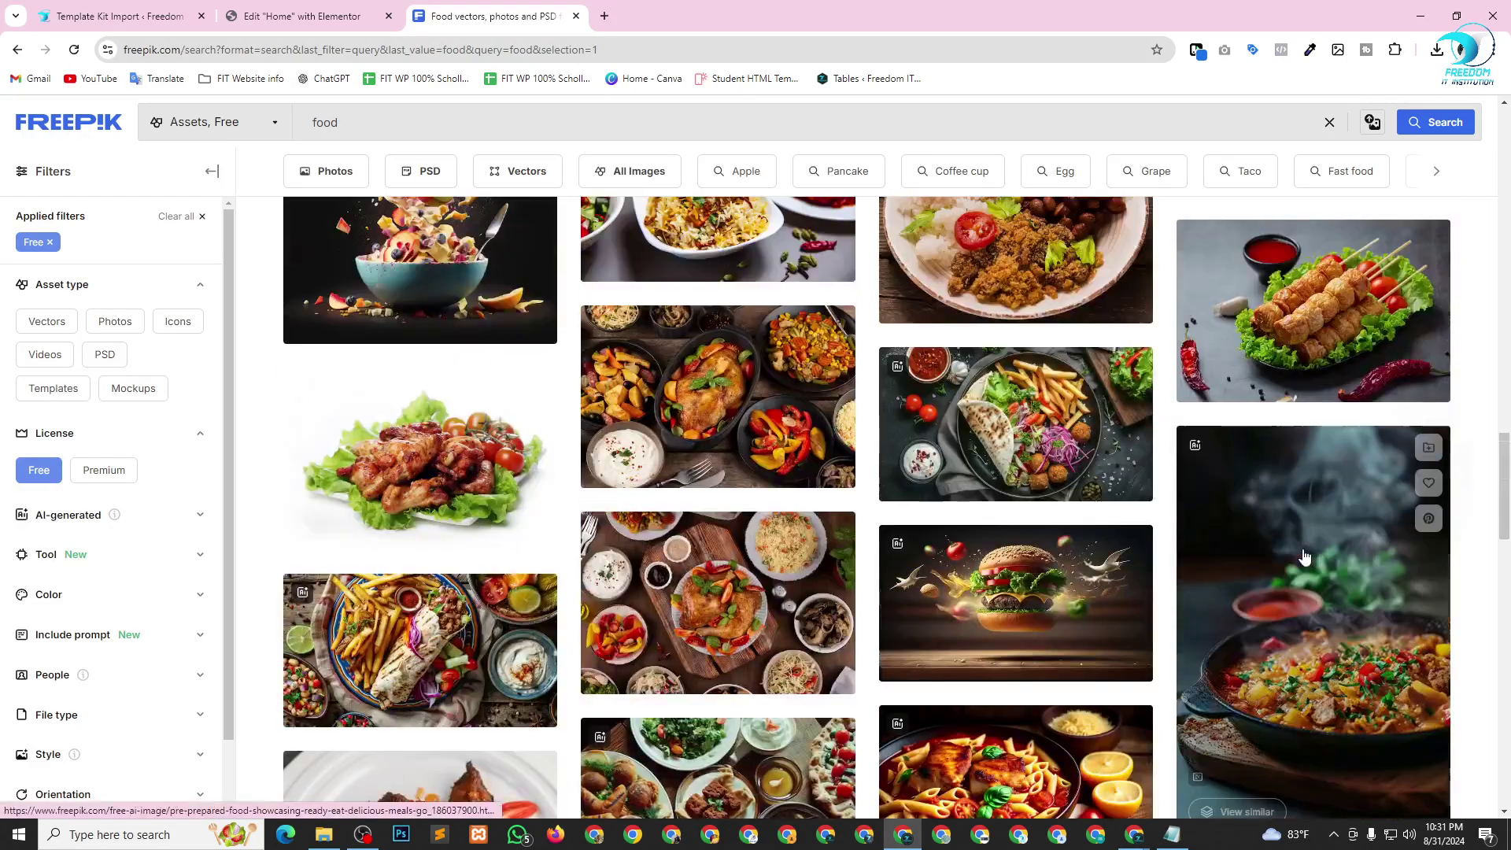
pyautogui.scroll(5, 1226, 502)
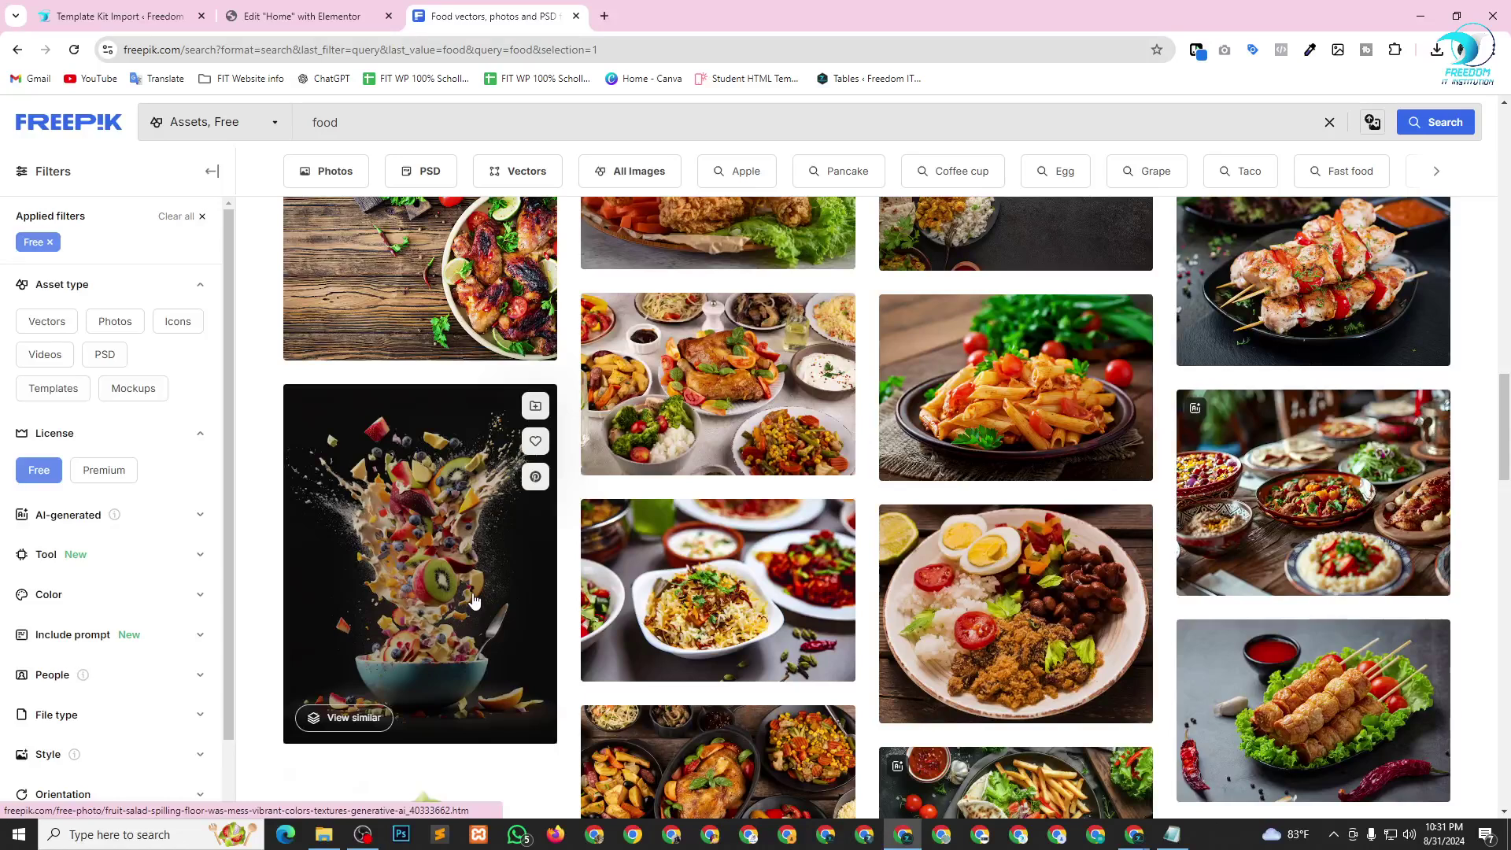
pyautogui.scroll(-2, 442, 367)
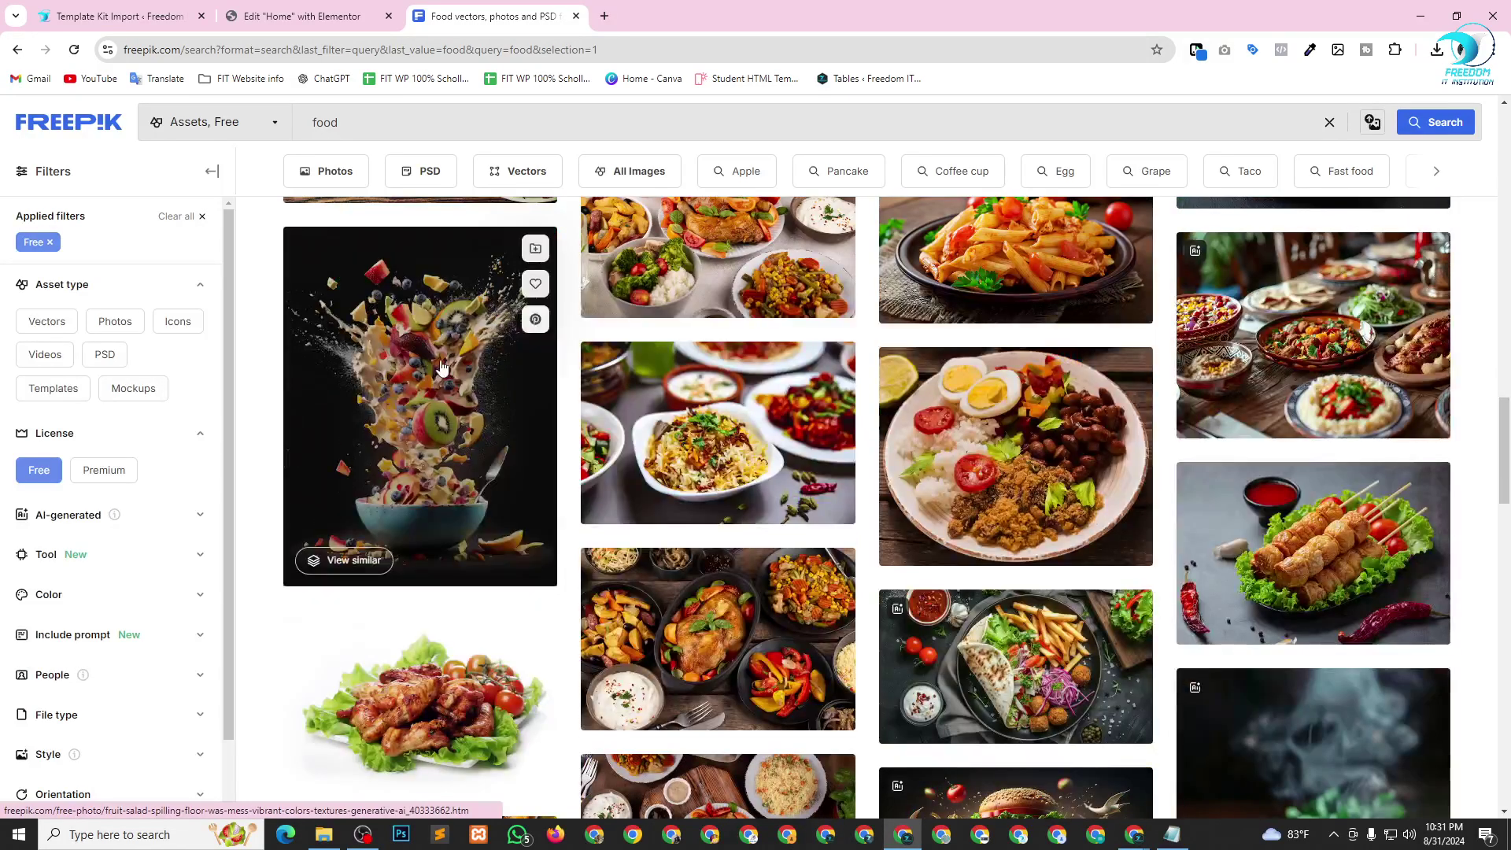
pyautogui.scroll(-2, 988, 580)
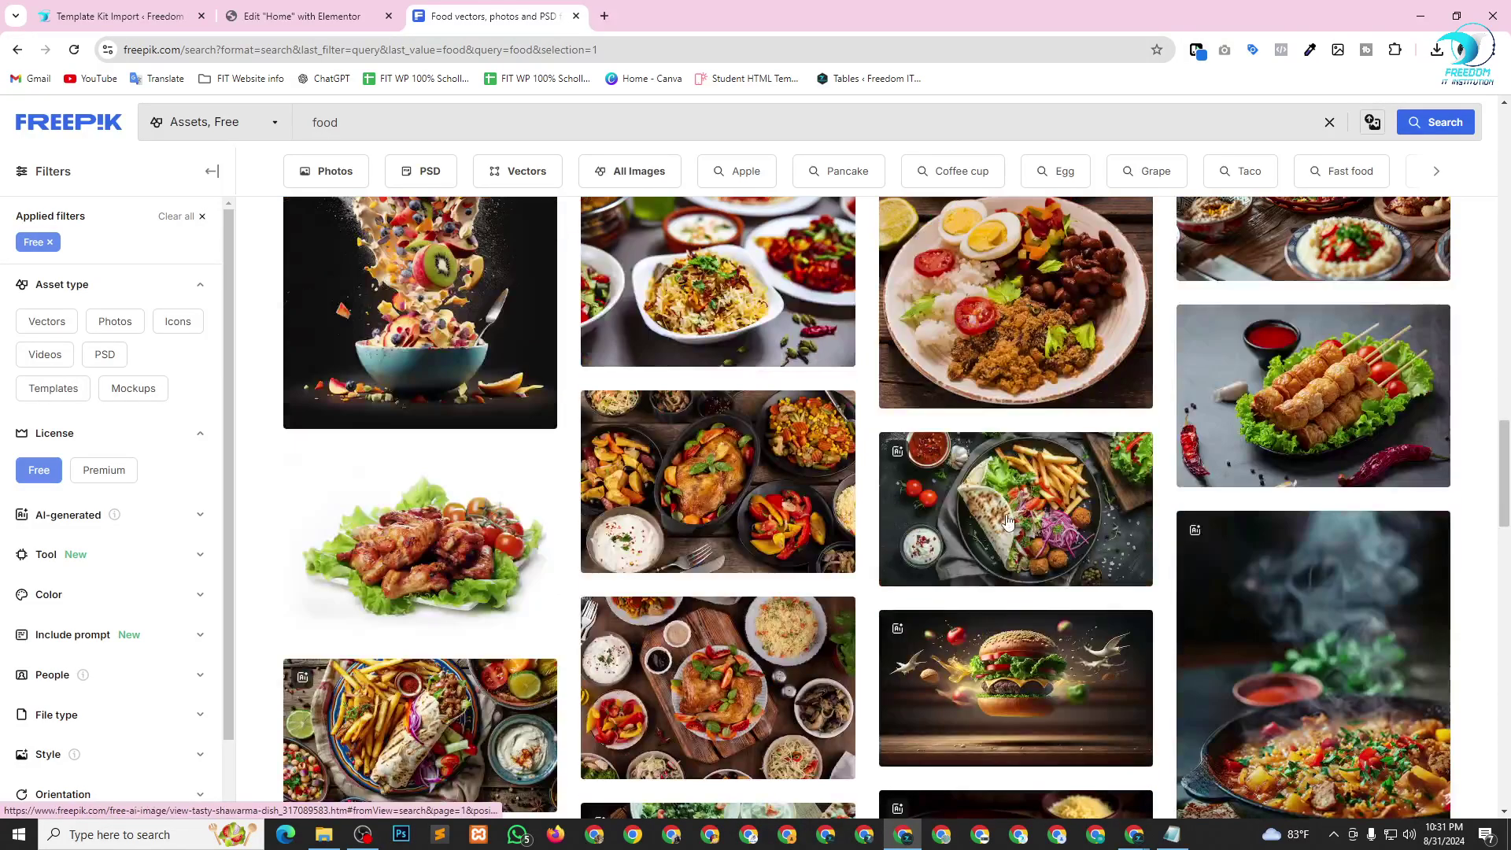
pyautogui.scroll(5, 1007, 519)
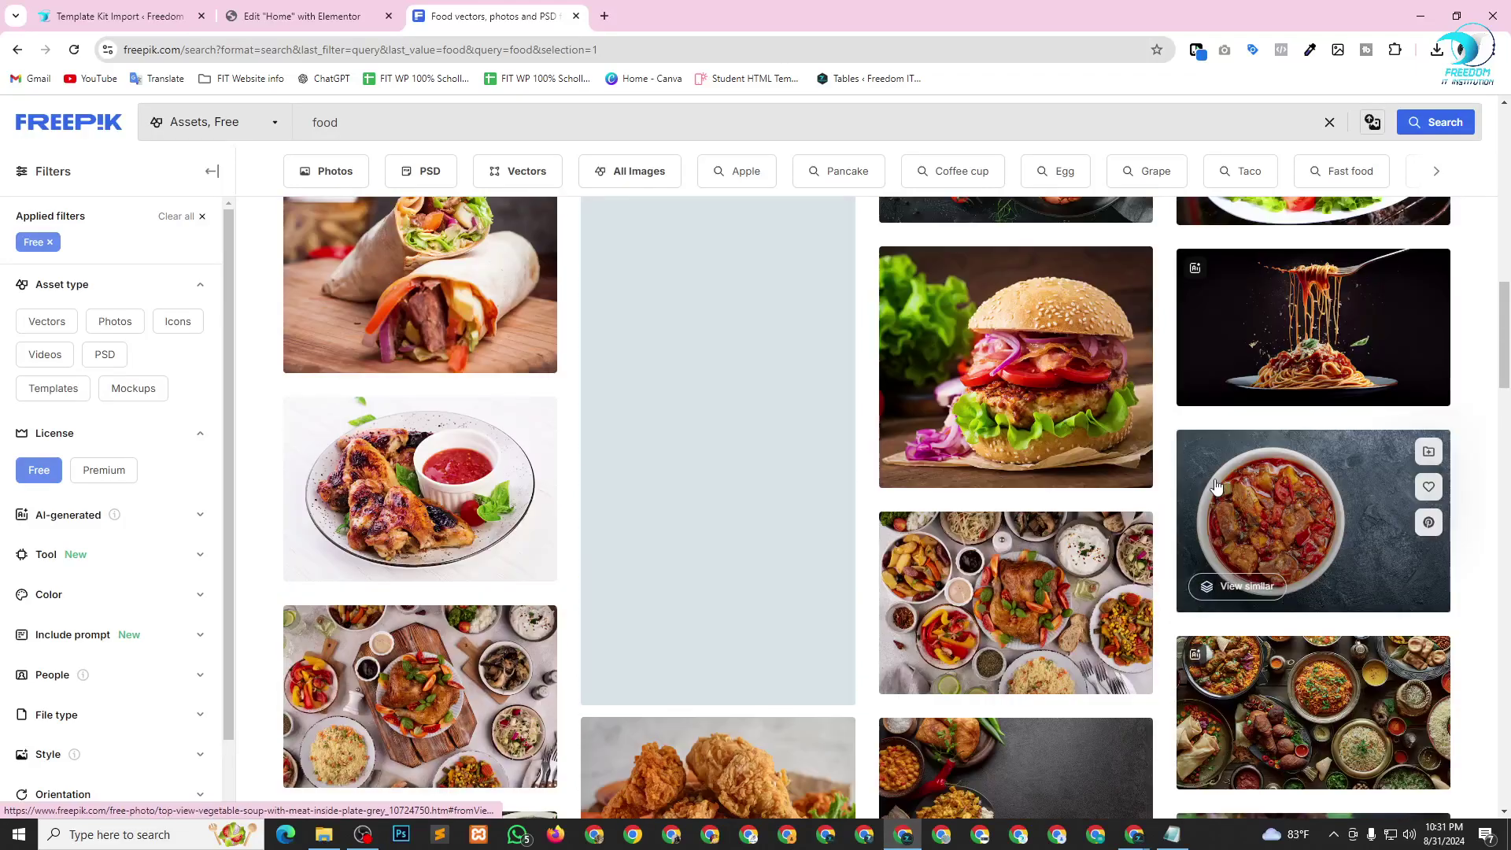
pyautogui.scroll(2, 1322, 526)
pyautogui.scroll(-12, 604, 558)
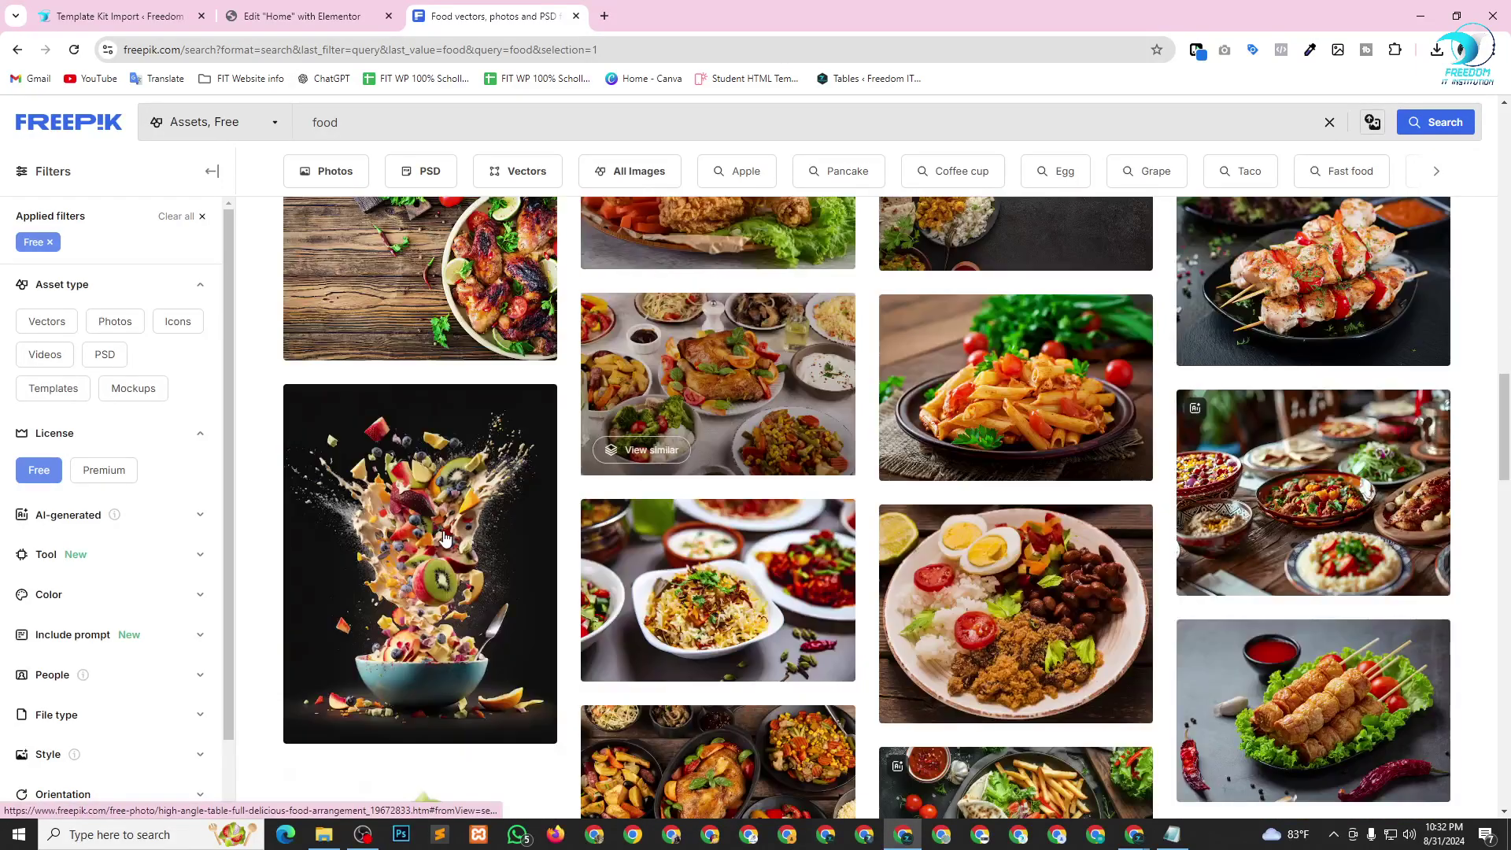
# Copy the image address of the fruit salad splash photo with the blue bowl from the Freepik food results.
pyautogui.click(444, 537)
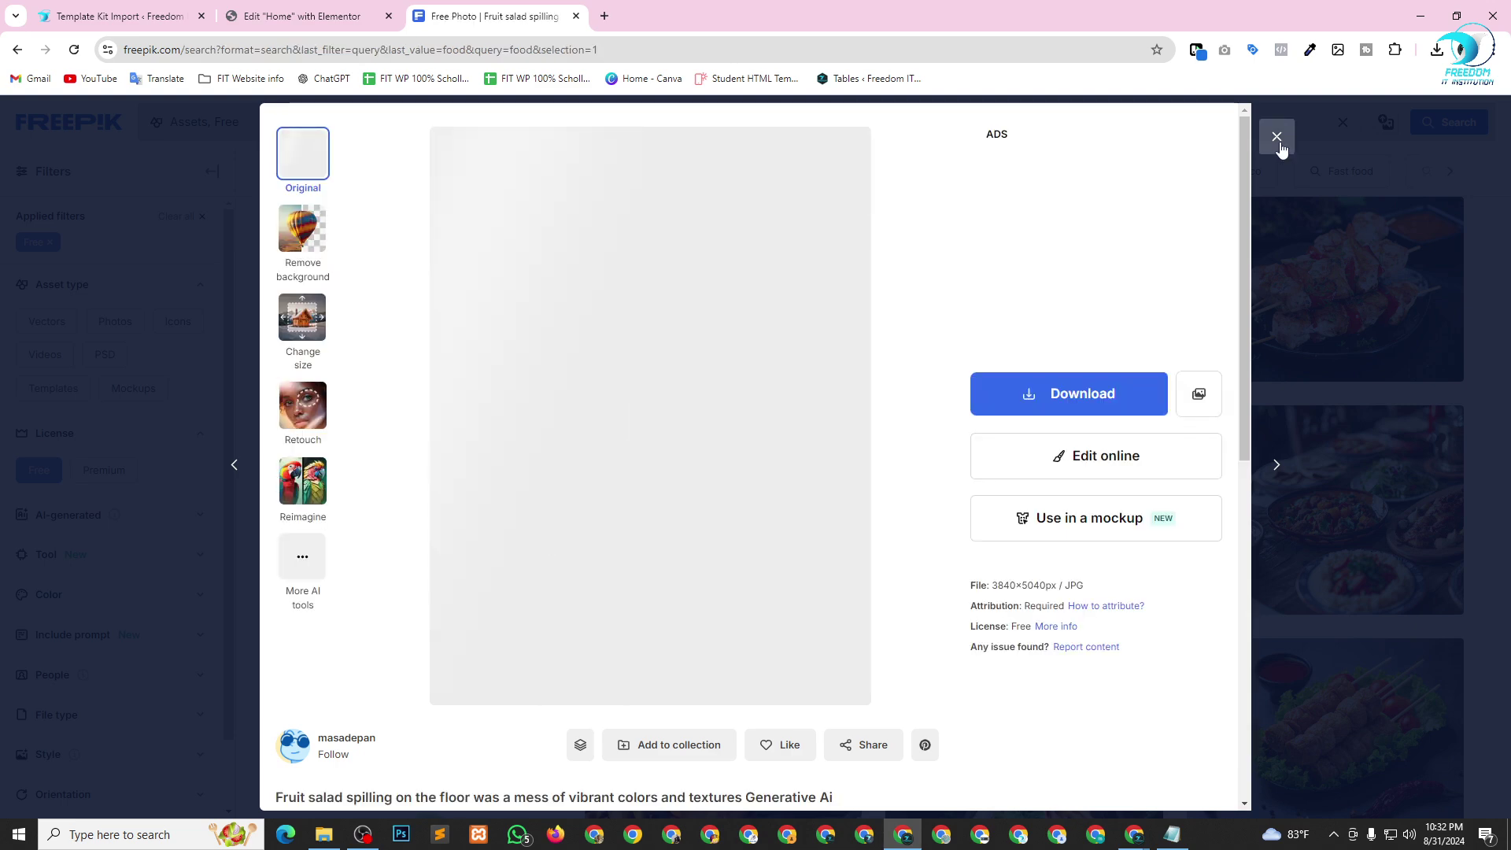
pyautogui.press('Escape')
pyautogui.rightClick(683, 347)
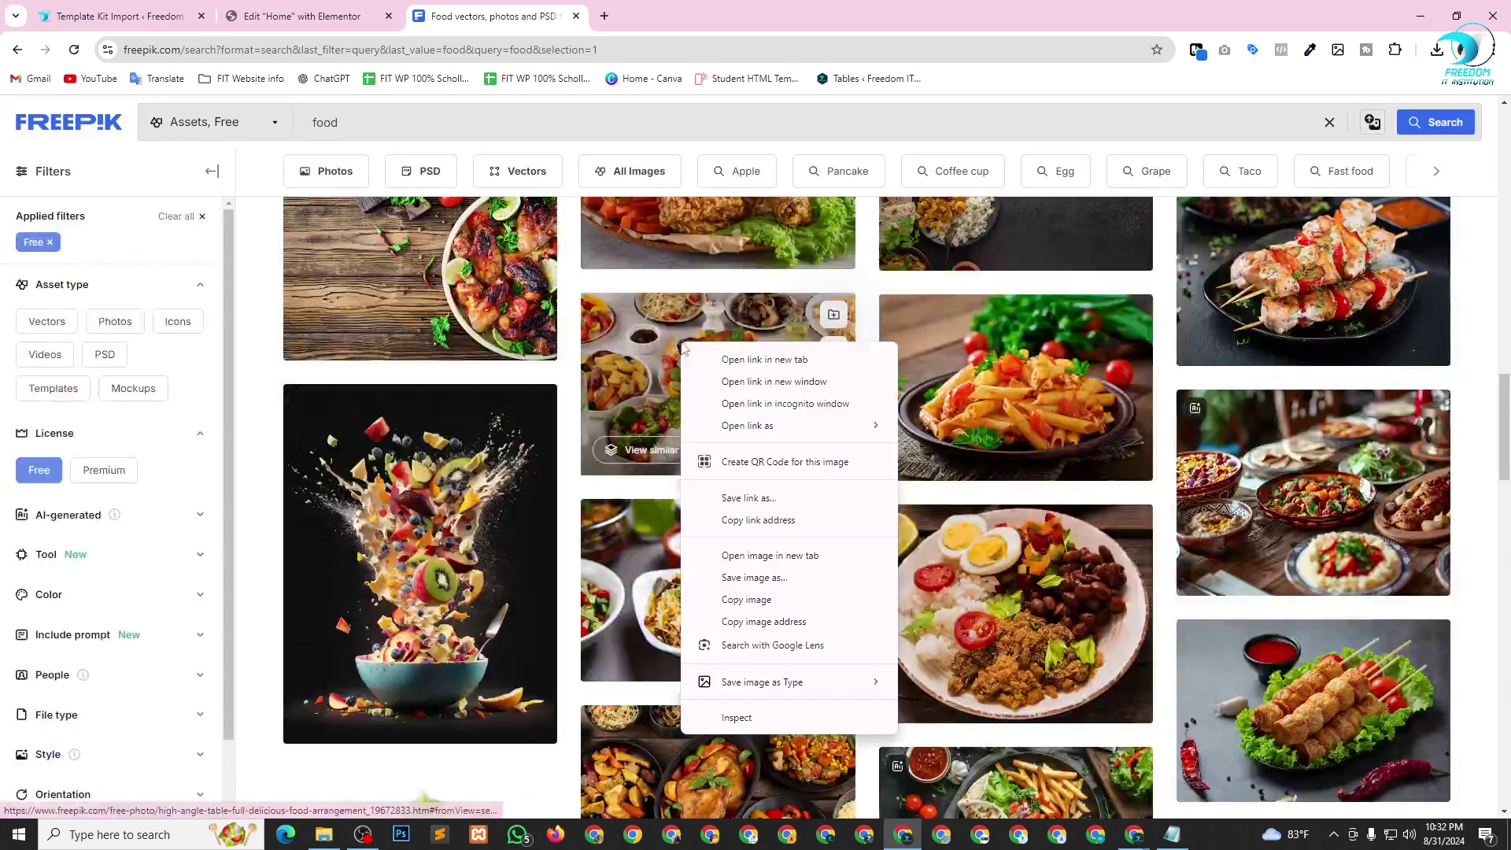
pyautogui.rightClick(441, 496)
pyautogui.click(515, 382)
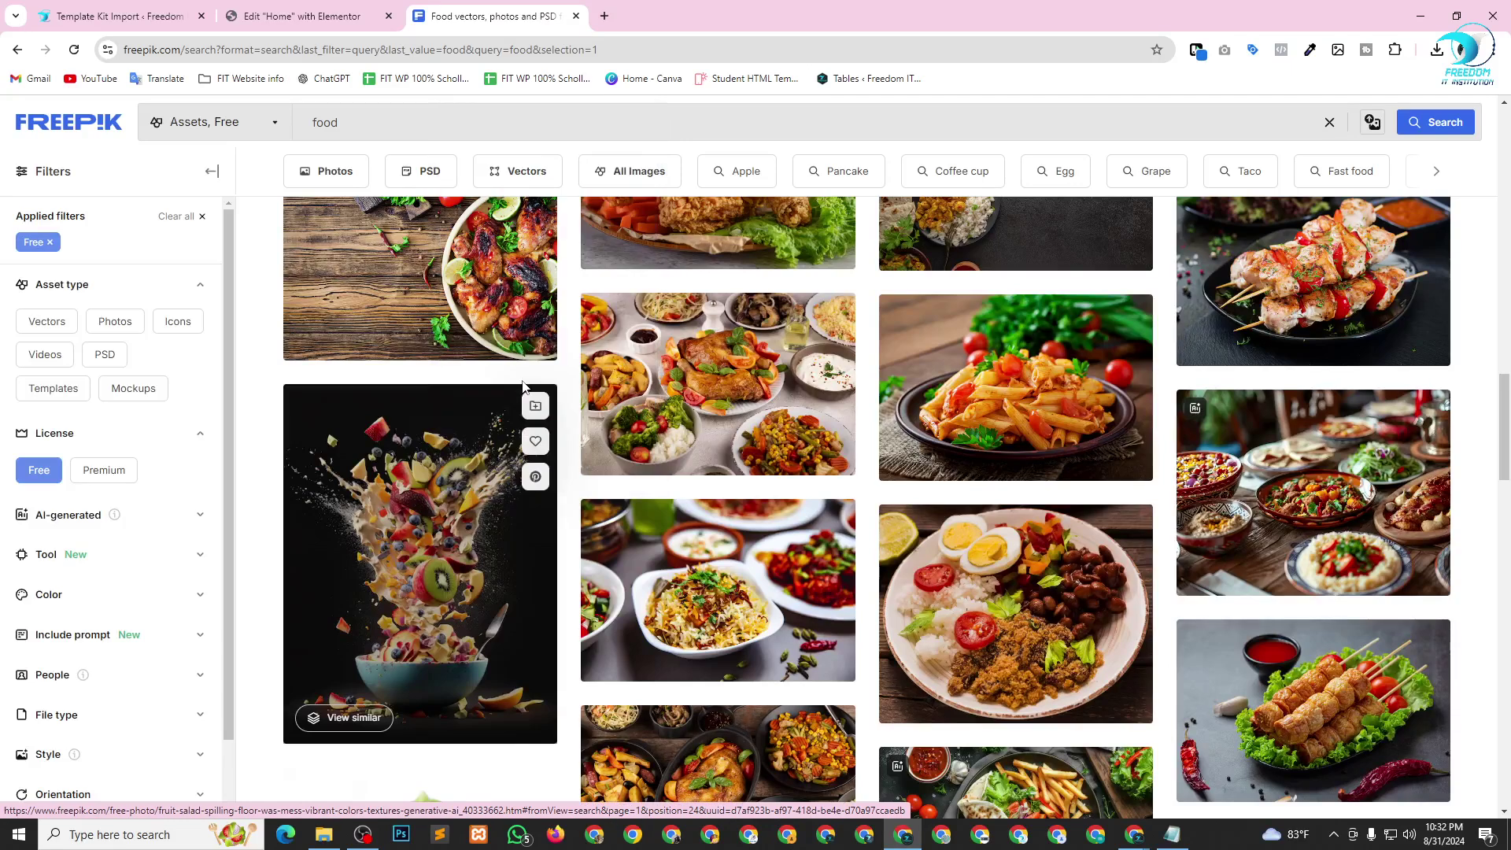
# Back in Elementor, replace the Combo Menu section's background image with the copied fruit salad photo, inserted from its URL.
pyautogui.hotkey('ctrl', 'shift', 'Tab')
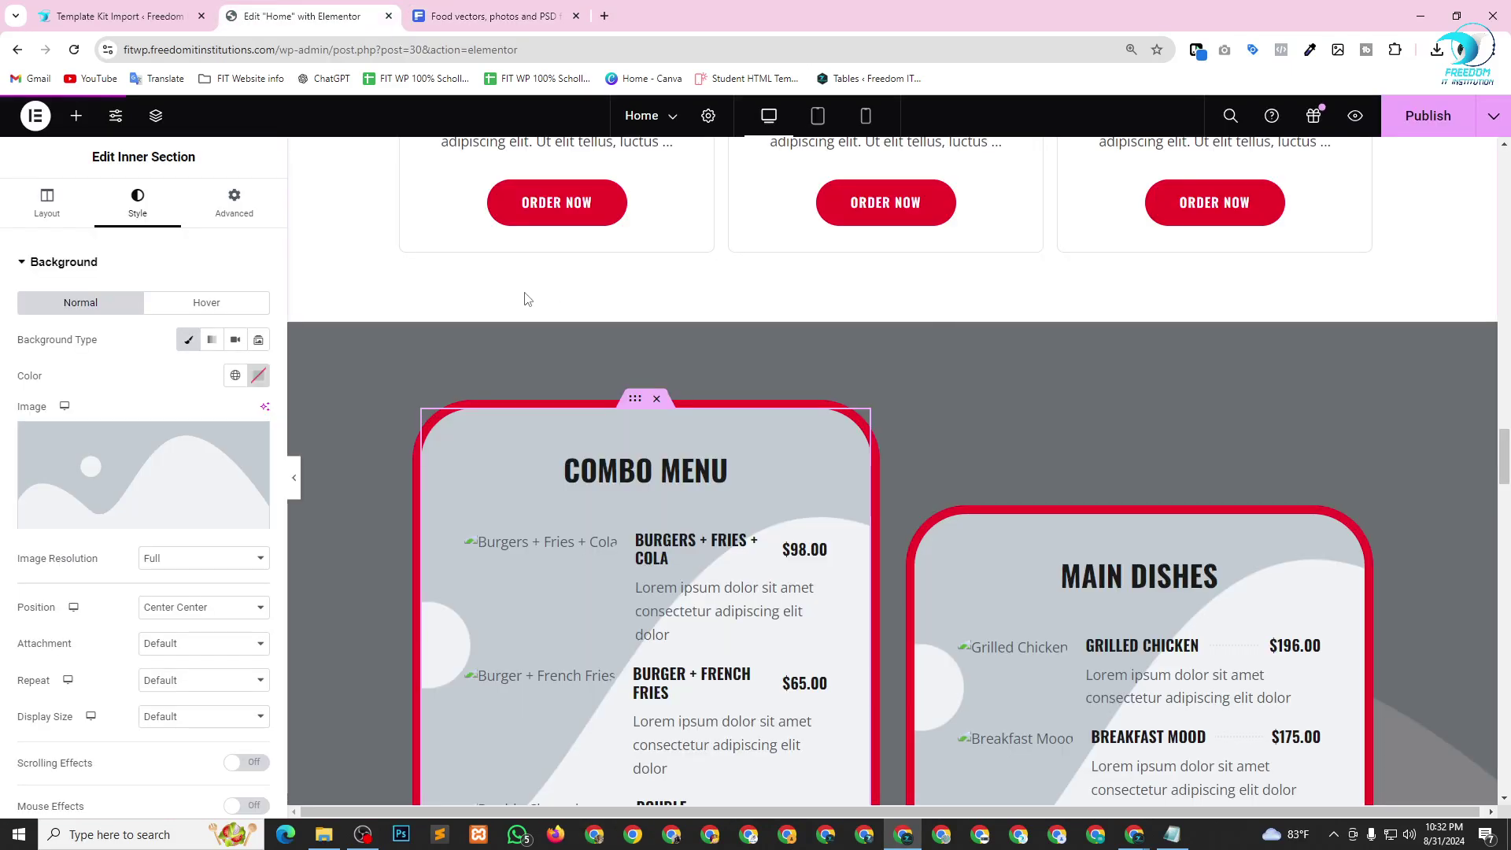
pyautogui.click(107, 481)
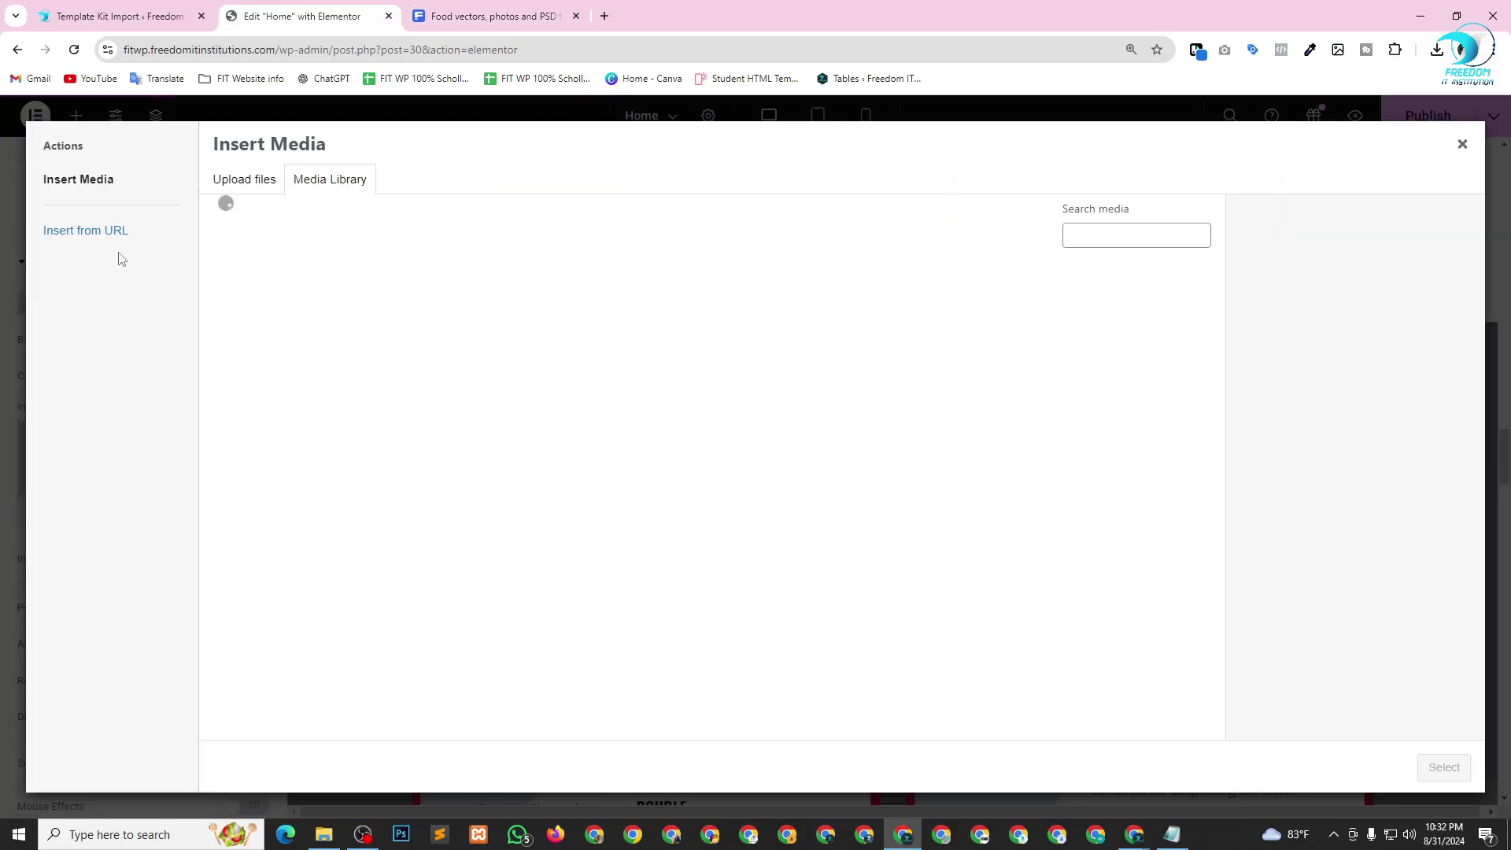
pyautogui.click(111, 230)
pyautogui.click(274, 191)
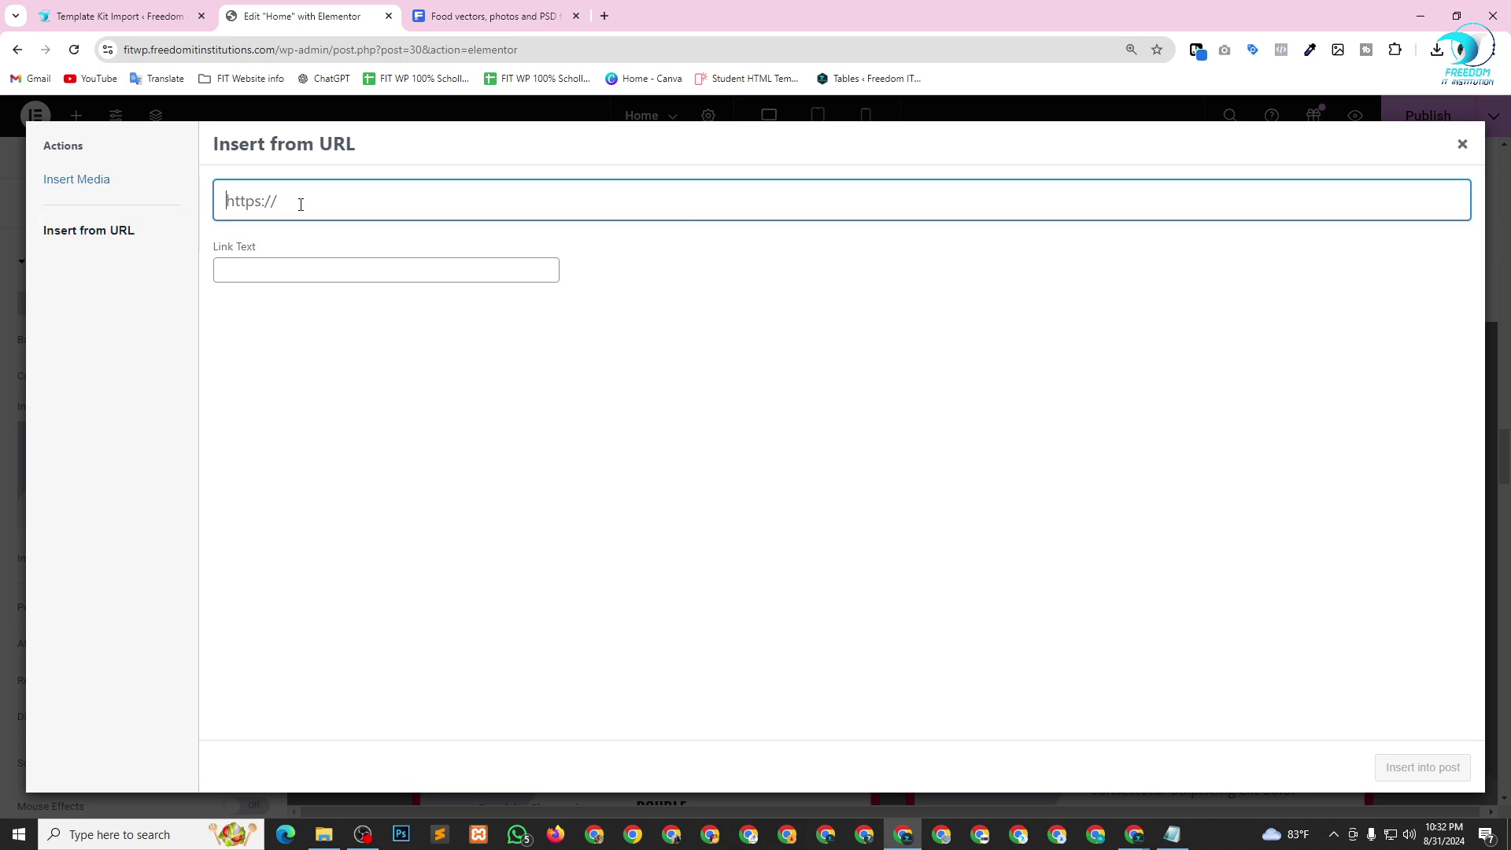
pyautogui.click(301, 204)
pyautogui.write('https://img.freepik.com/free-photo/fruit-salad-spilling-floor-was-mess-vibrant-colors-textures-generative-ai_8829-2895.jpg?ga=GA1.1.523862861.1694182196&semt=ais_hybrid')
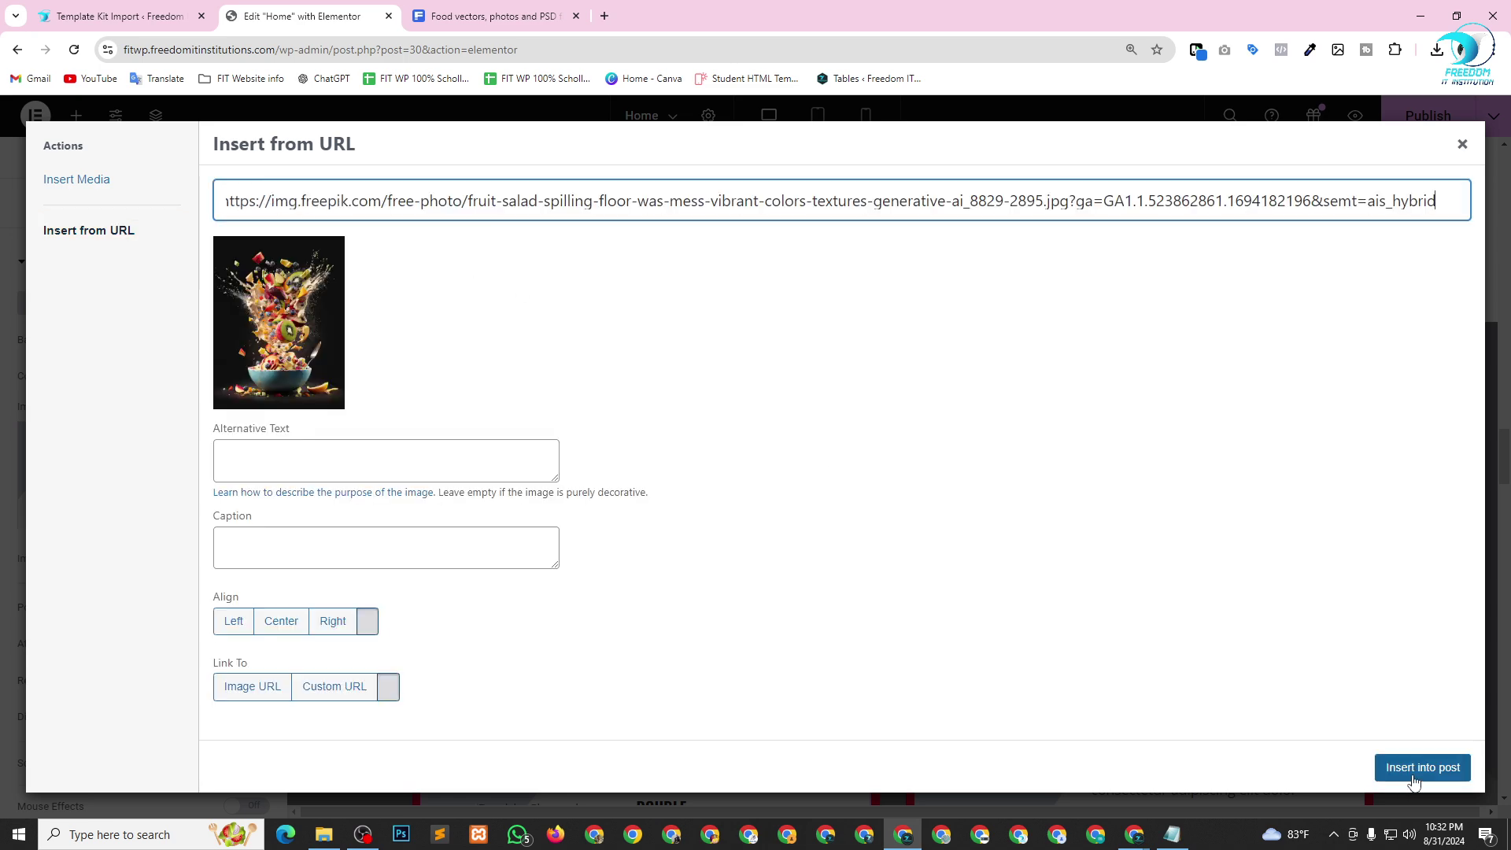
pyautogui.click(1422, 767)
pyautogui.scroll(-4, 709, 315)
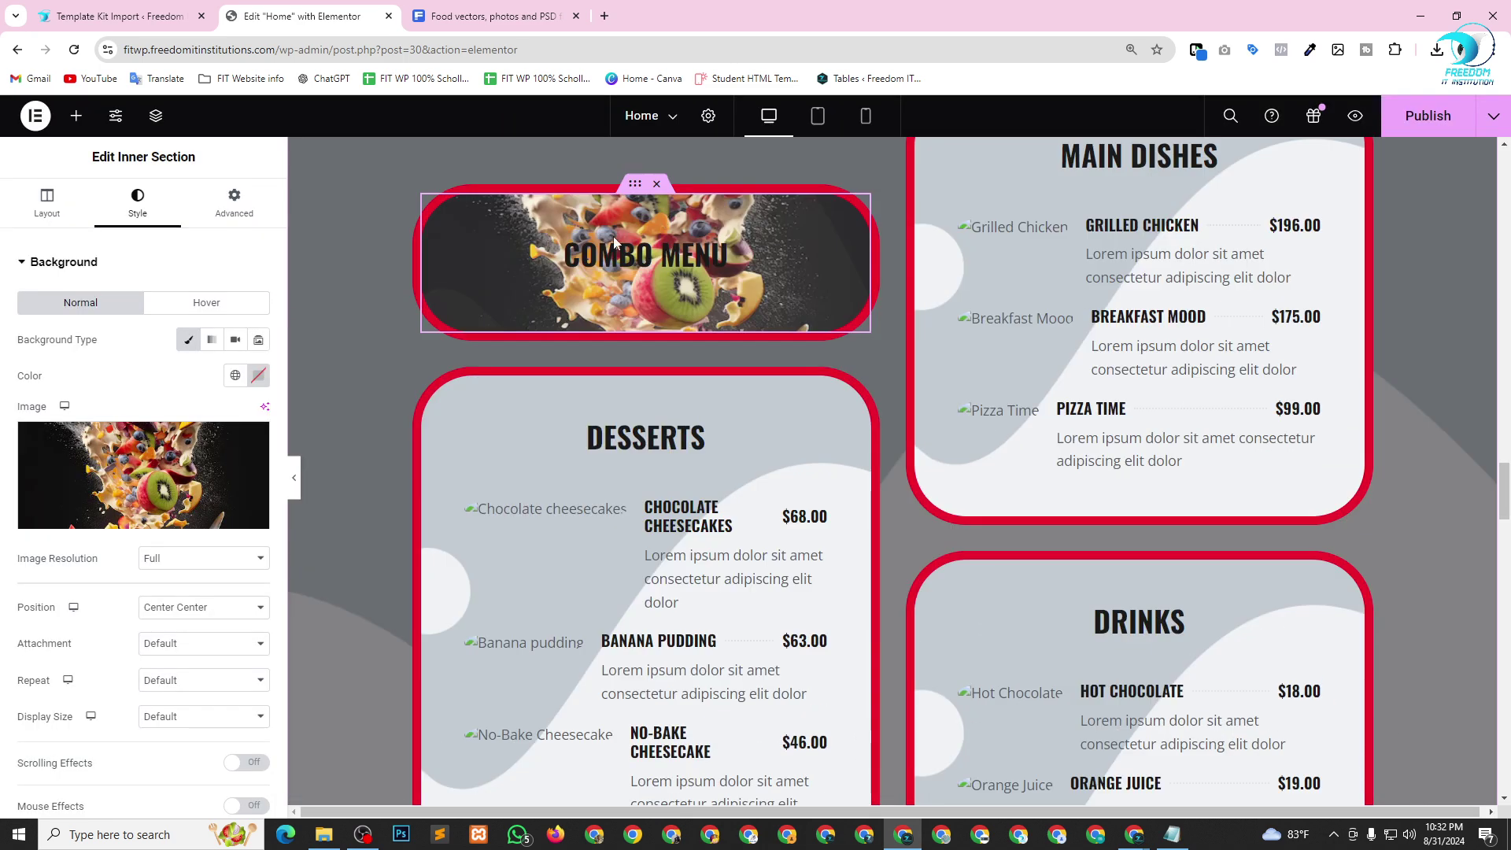
pyautogui.scroll(2, 749, 460)
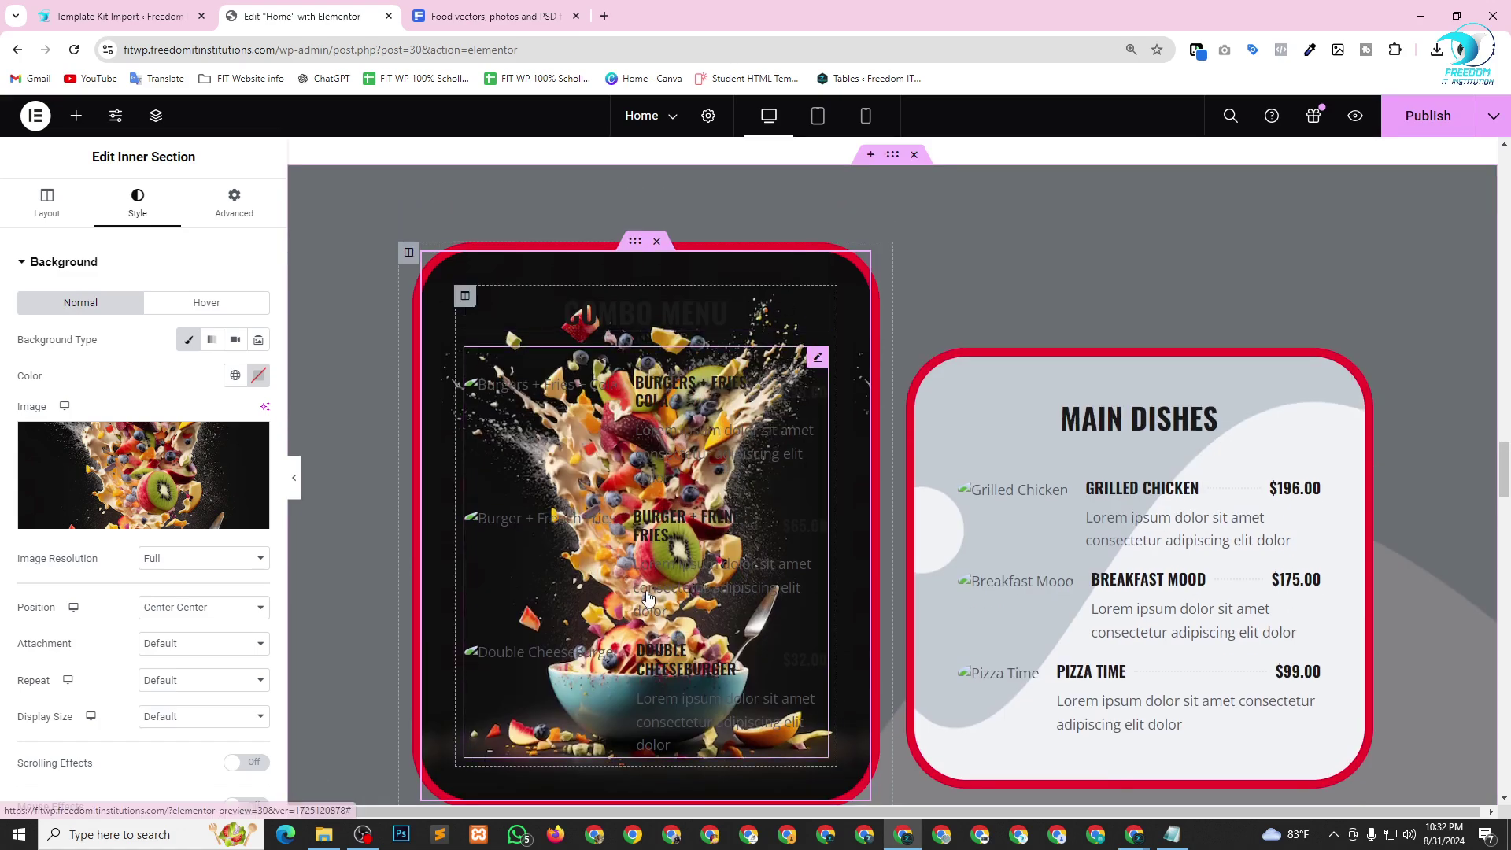
# Give the Combo Menu section a classic background overlay in the main brand color #1B71AD.
pyautogui.scroll(-3, 135, 506)
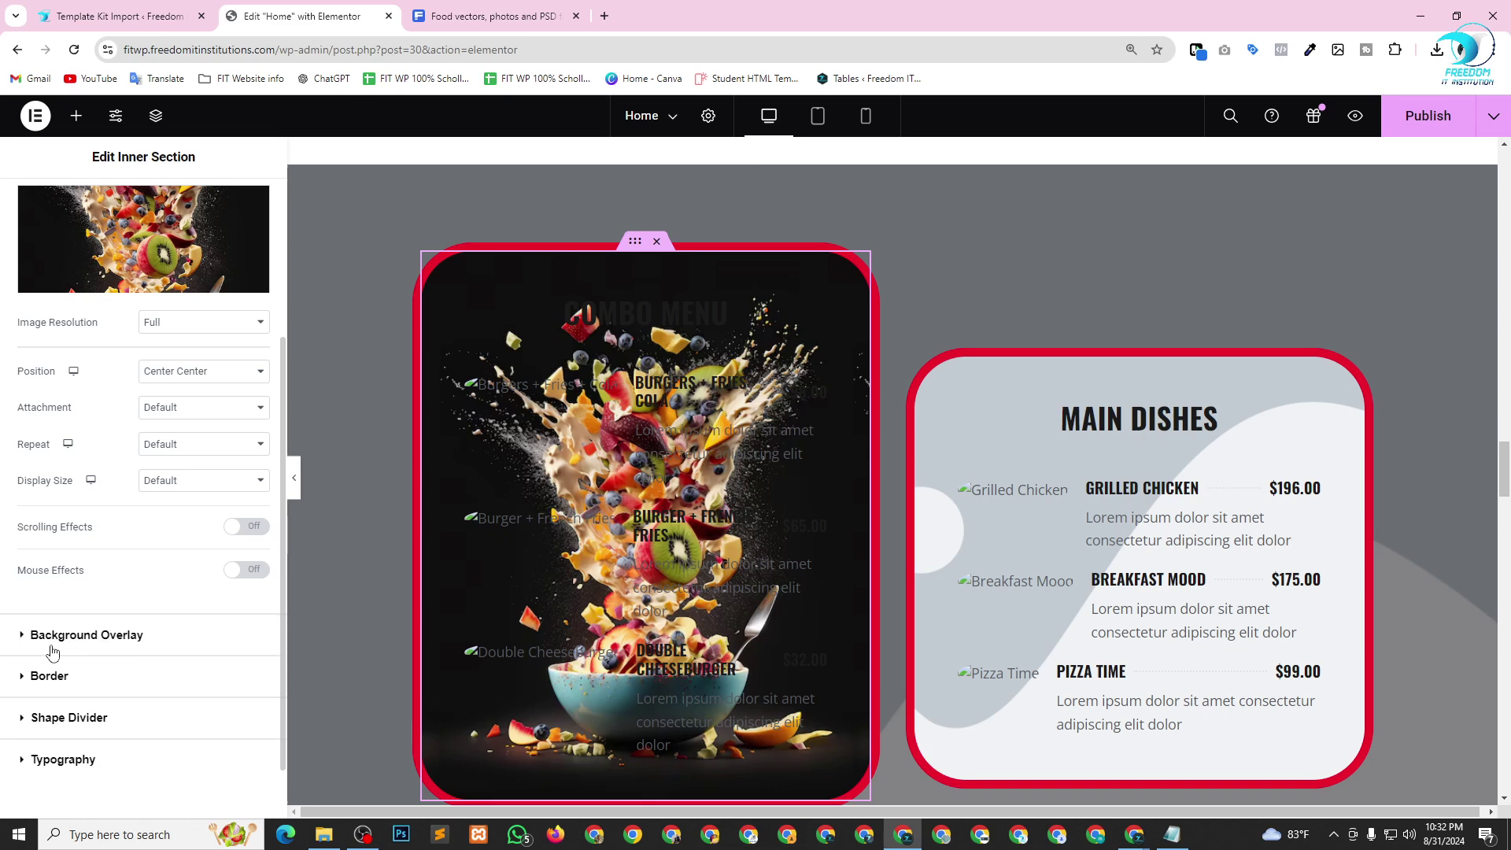
pyautogui.click(107, 646)
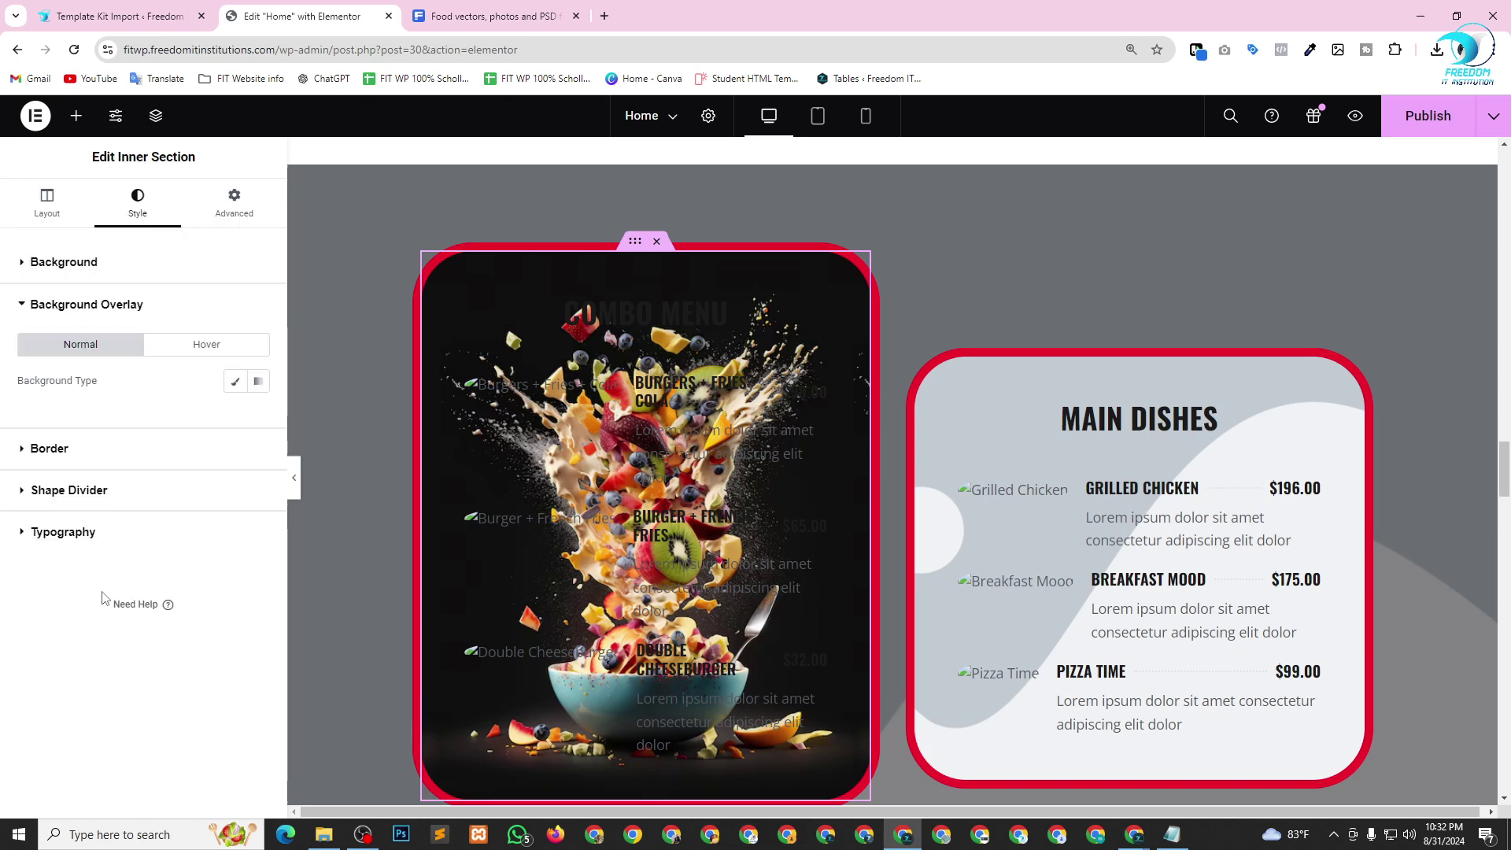
pyautogui.click(235, 383)
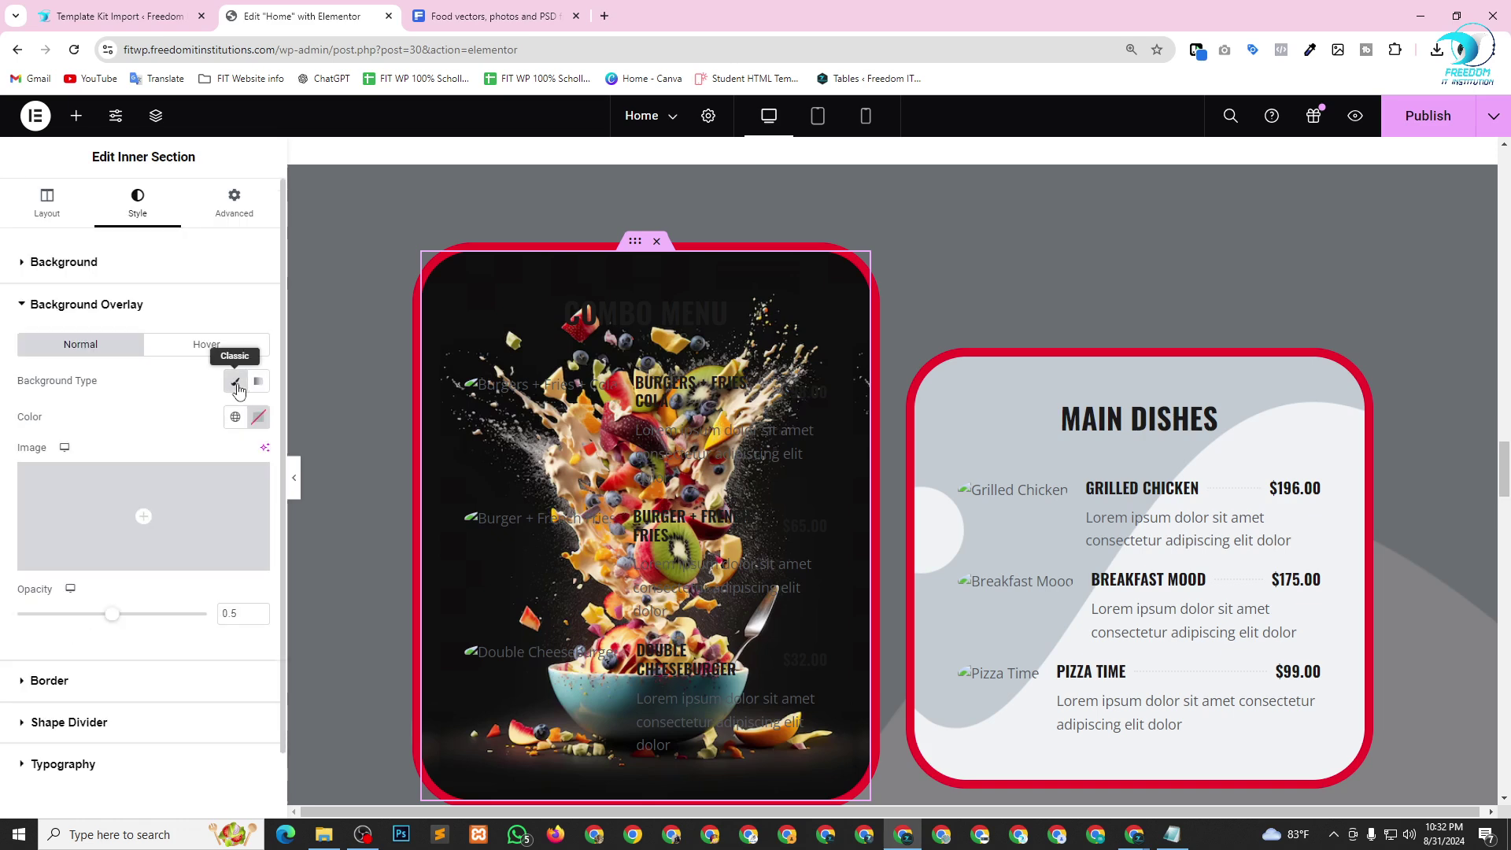
pyautogui.click(1172, 835)
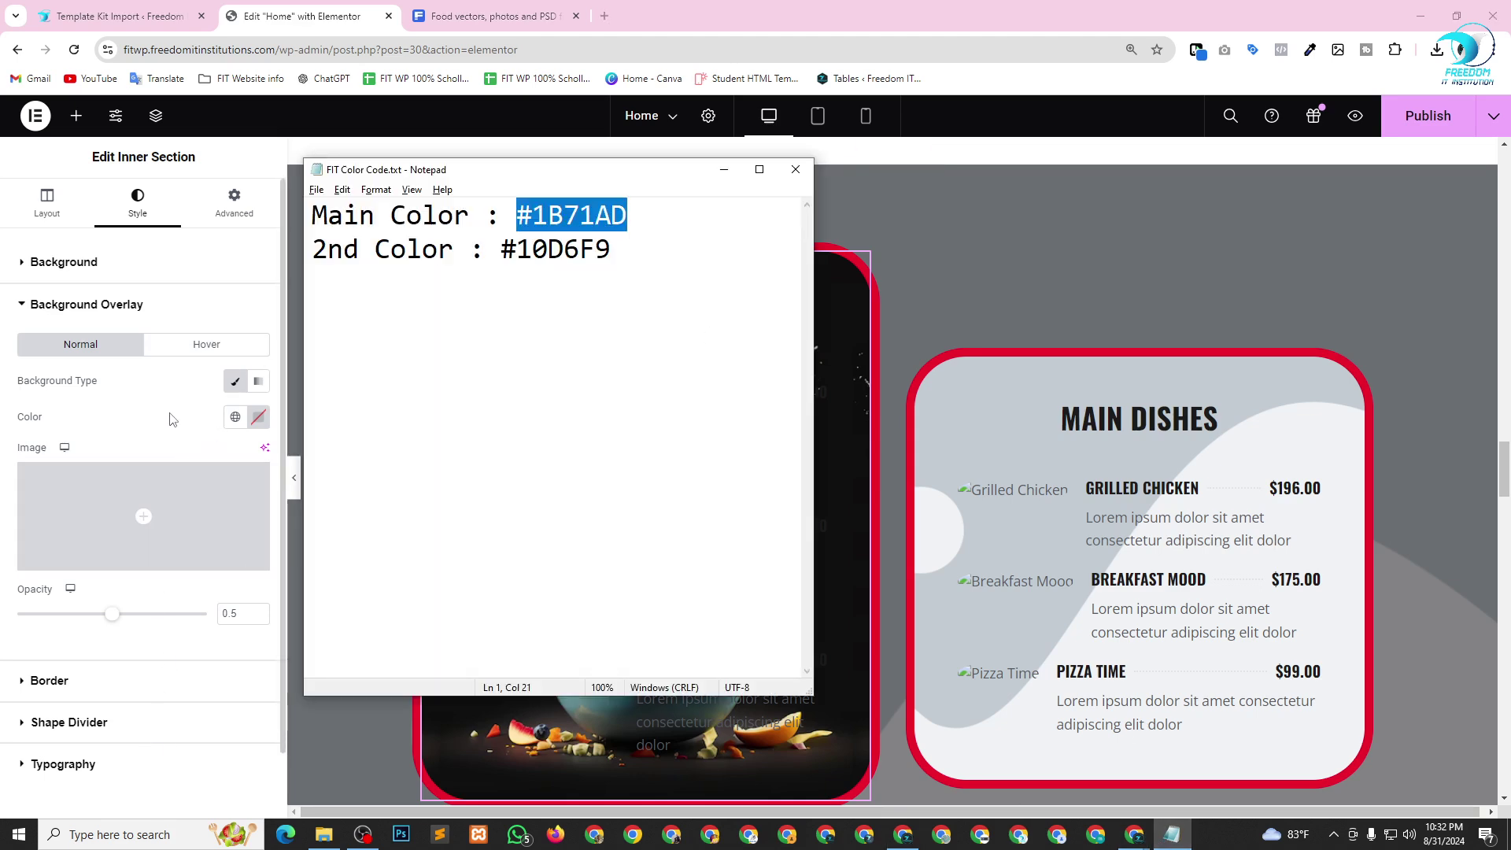
pyautogui.click(259, 423)
pyautogui.click(236, 665)
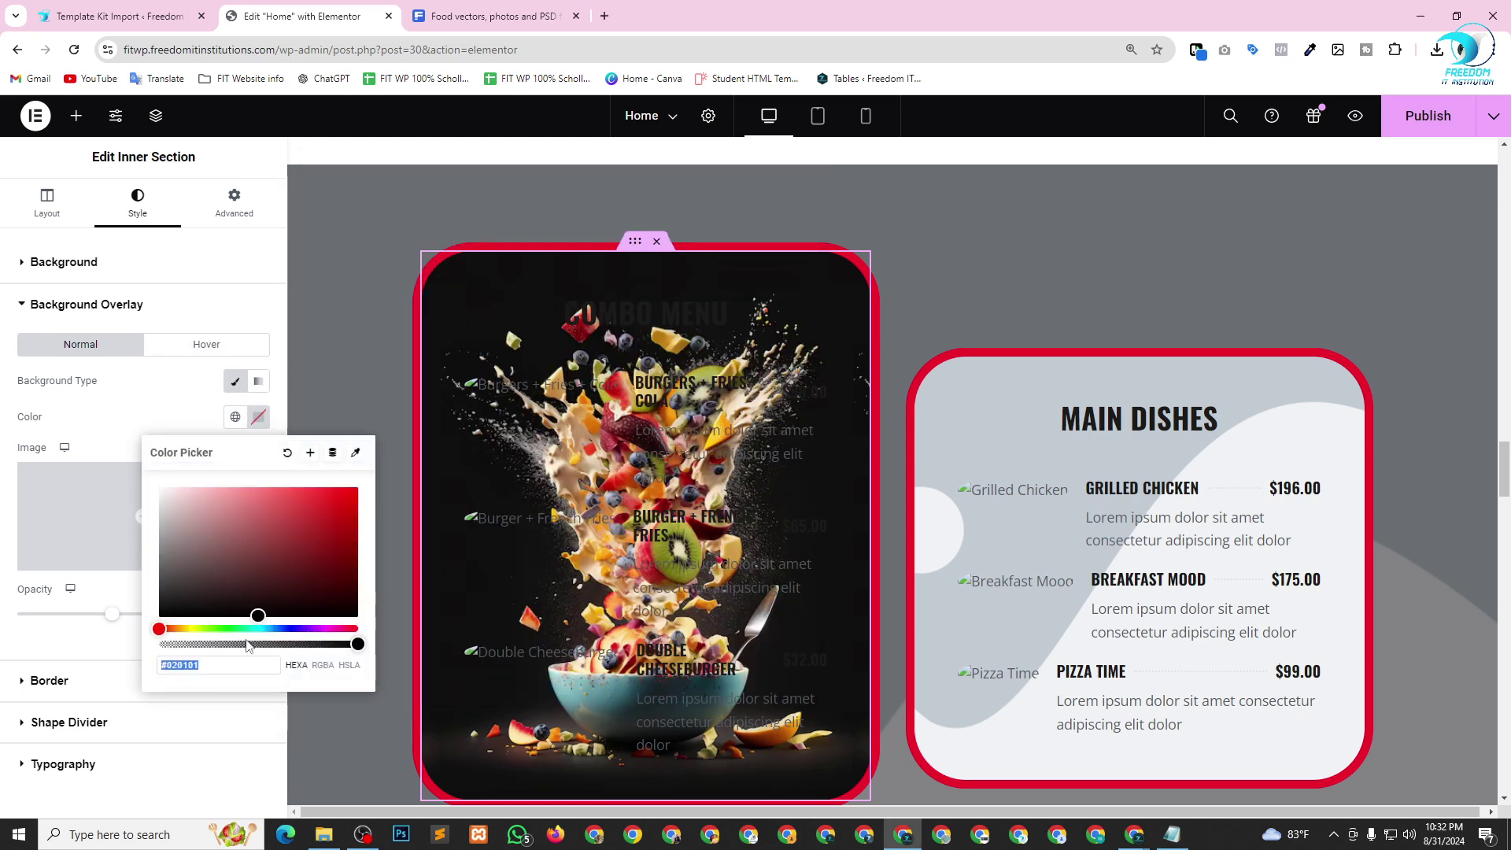
pyautogui.write('#1B71AD')
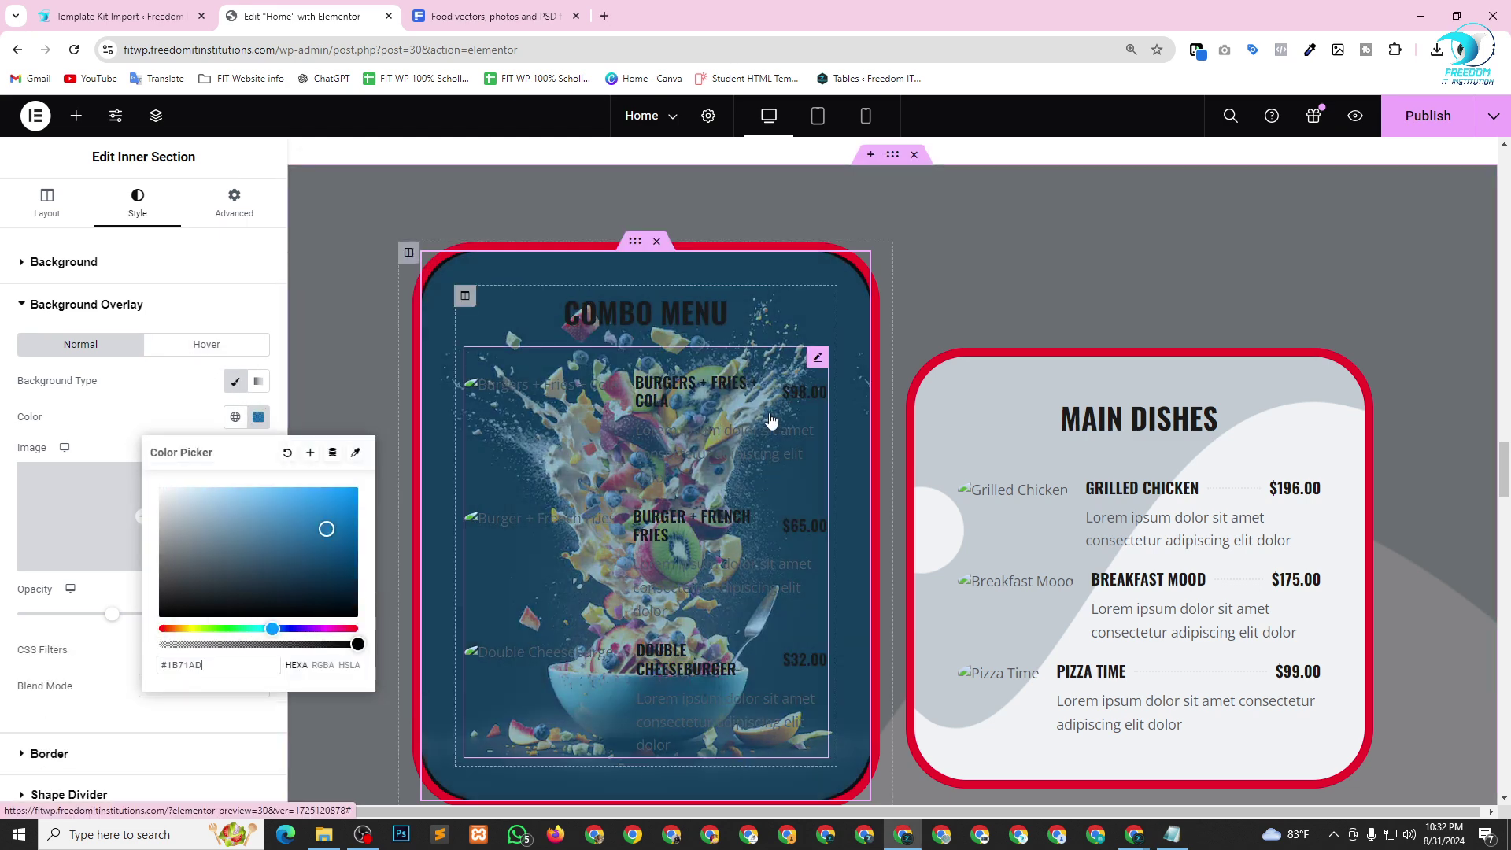
# Change the Combo Menu section's background overlay color to black, #000000.
pyautogui.moveTo(266, 512); pyautogui.dragTo(134, 624)
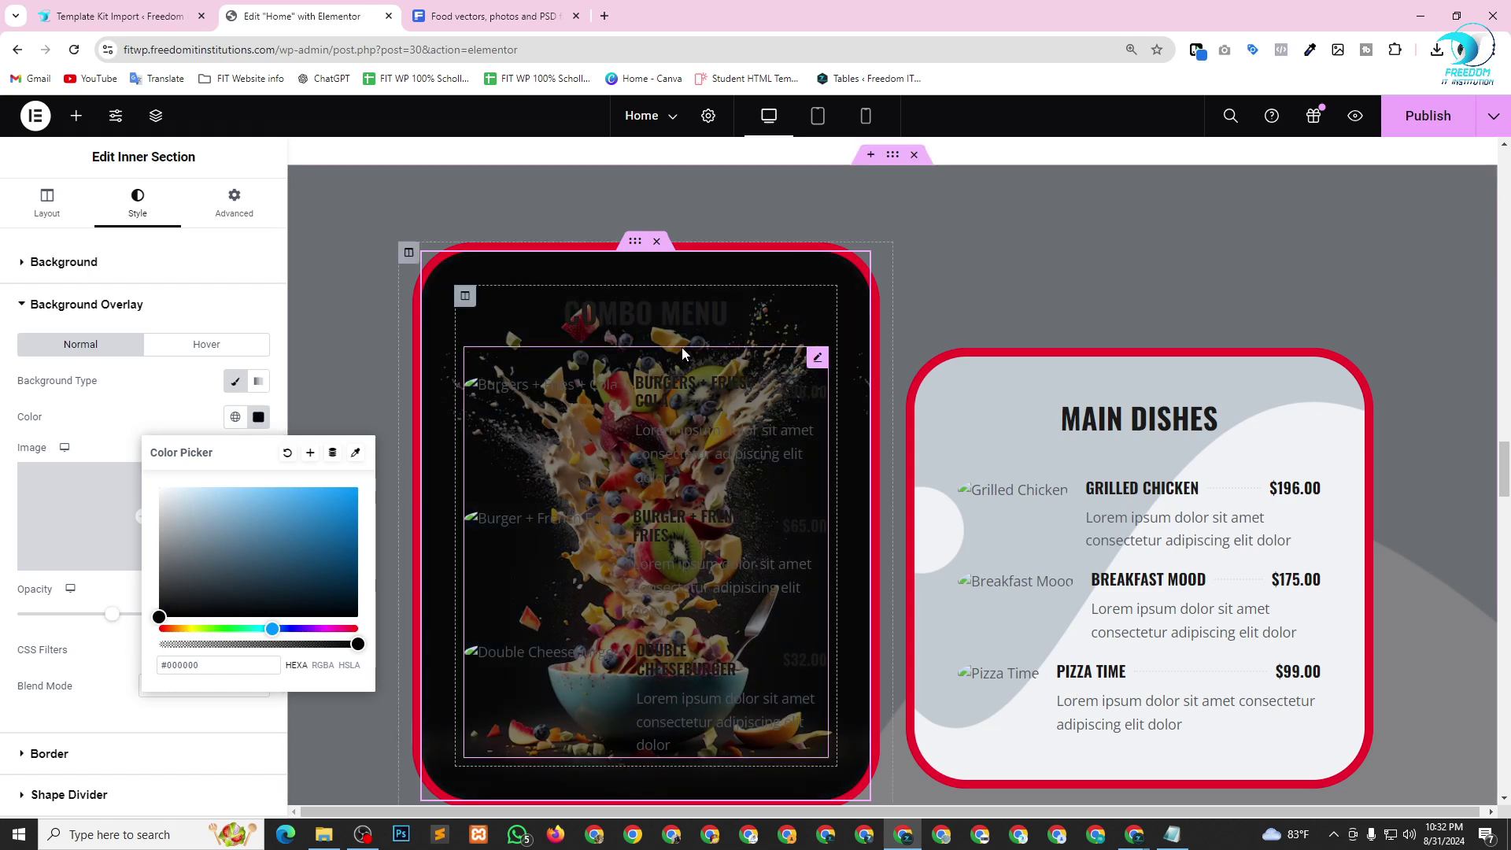
pyautogui.click(816, 359)
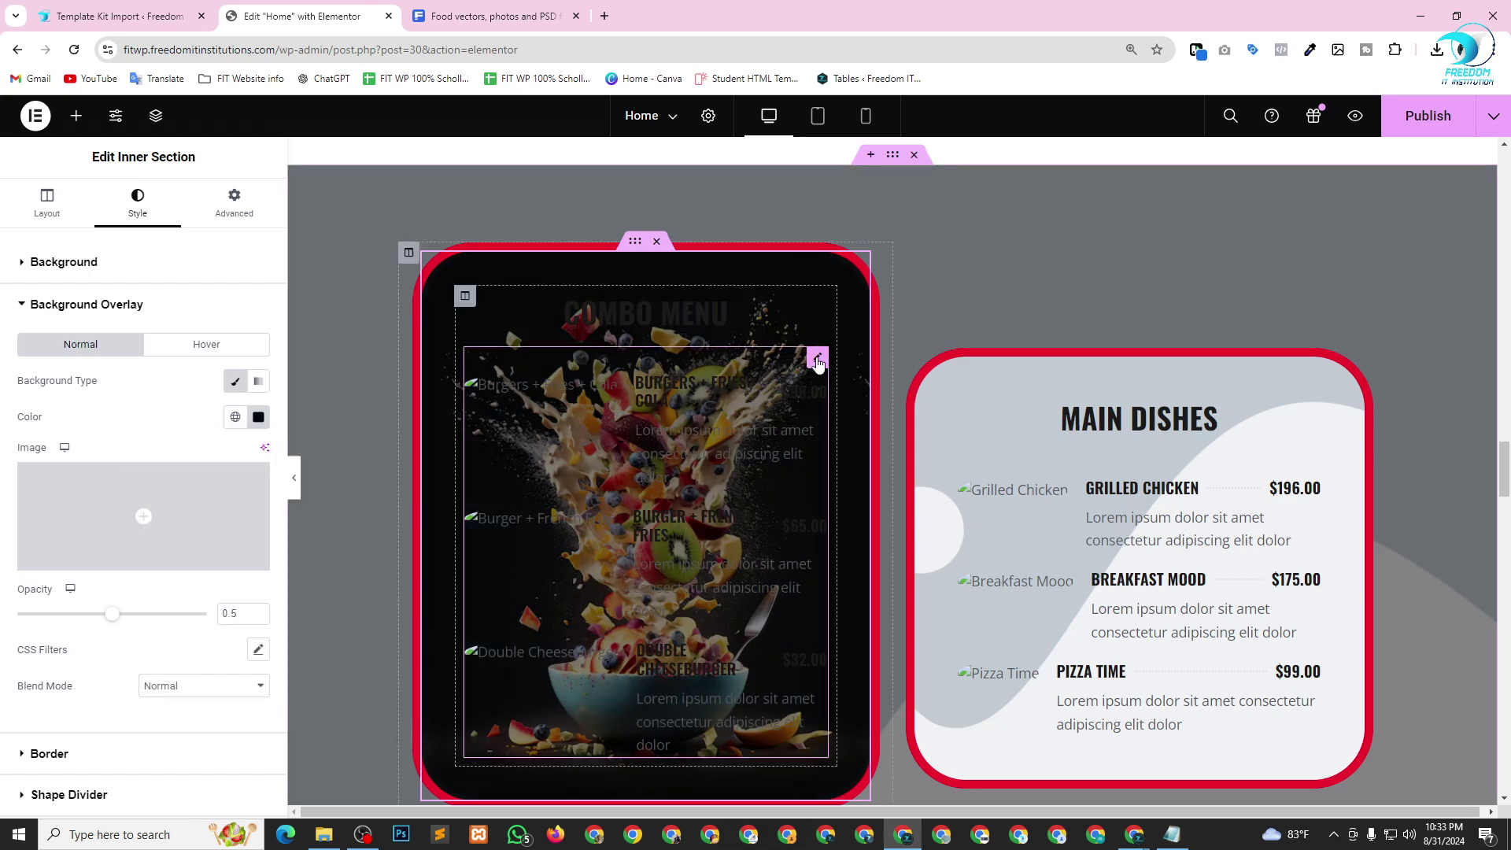
# Set the item title color of the Combo Menu price list to the global White text color.
pyautogui.click(148, 207)
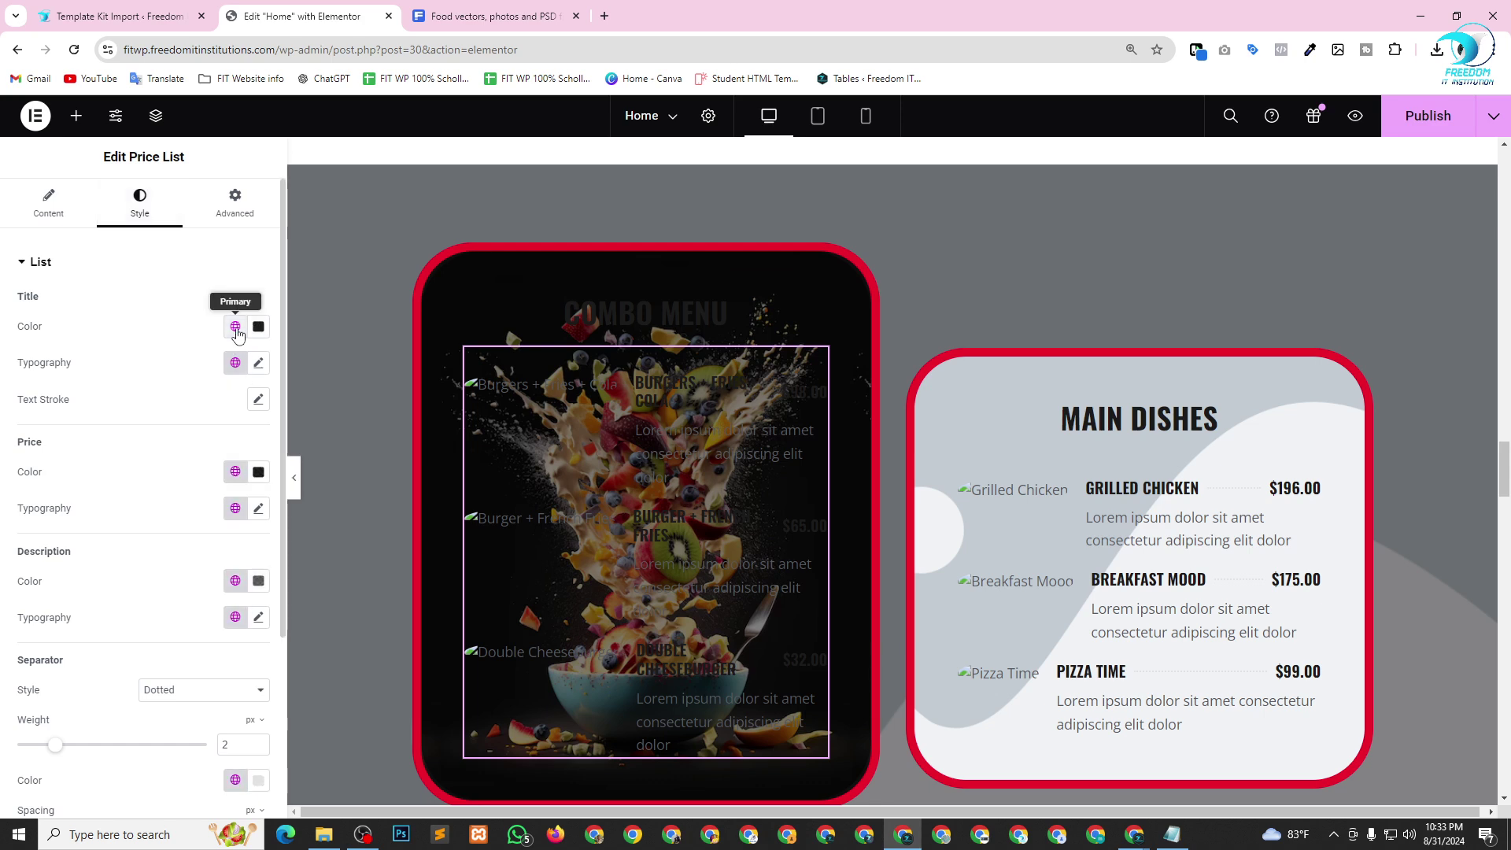
pyautogui.click(236, 329)
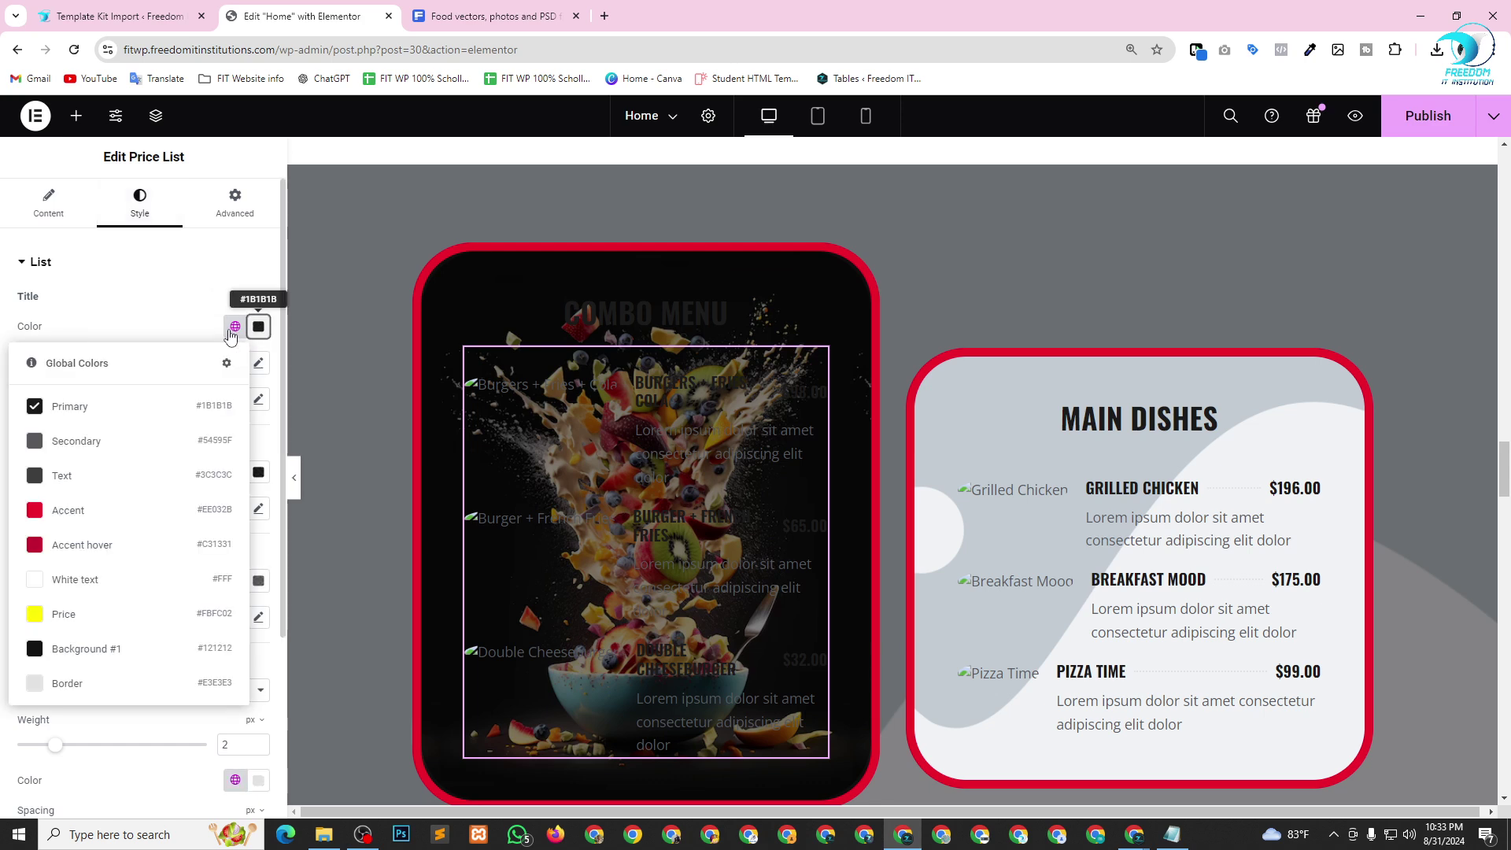
pyautogui.click(32, 586)
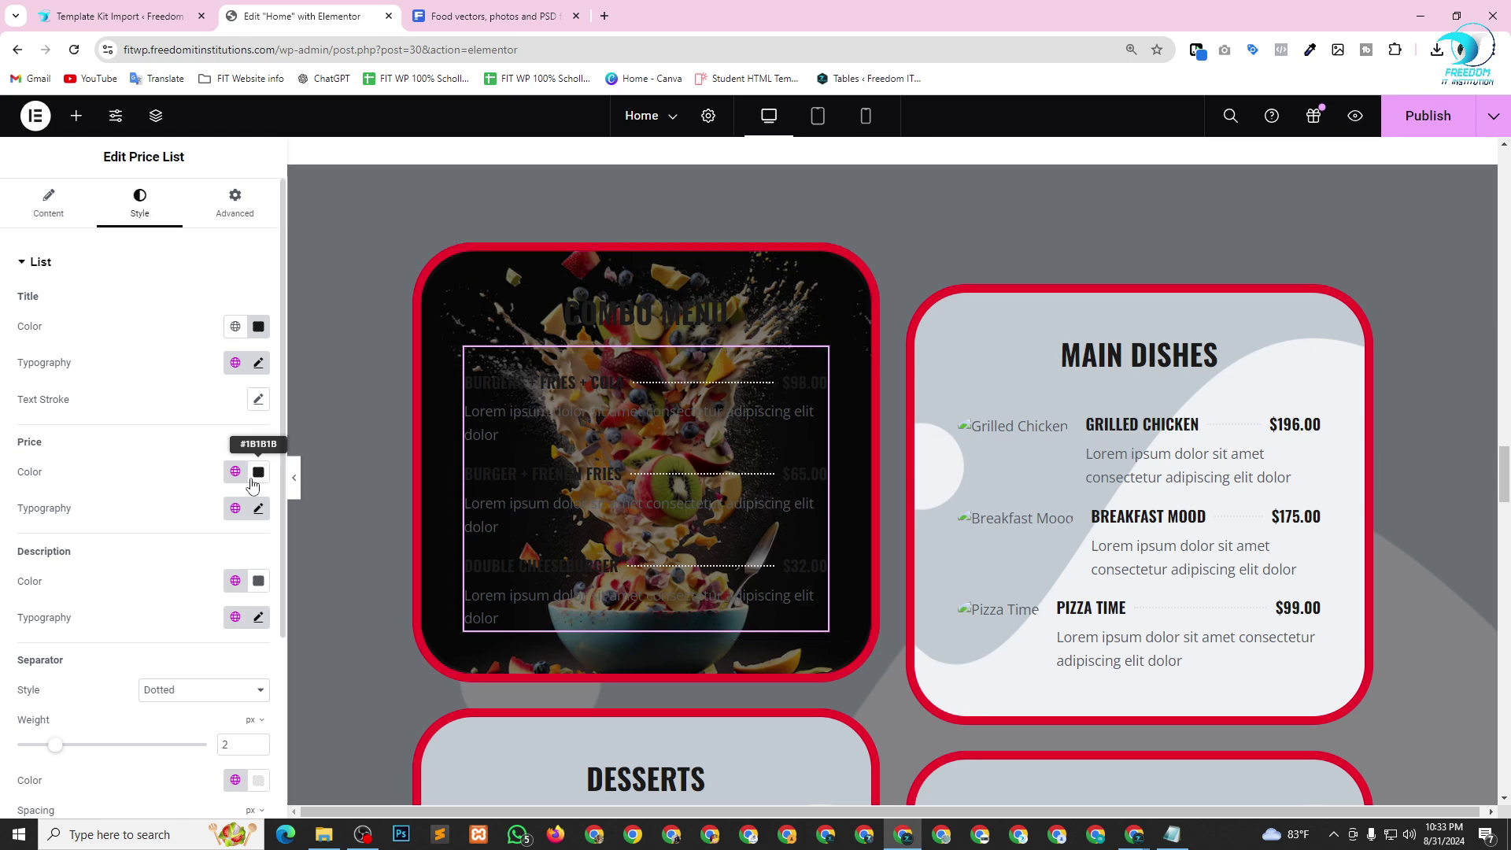
pyautogui.click(258, 327)
pyautogui.click(235, 328)
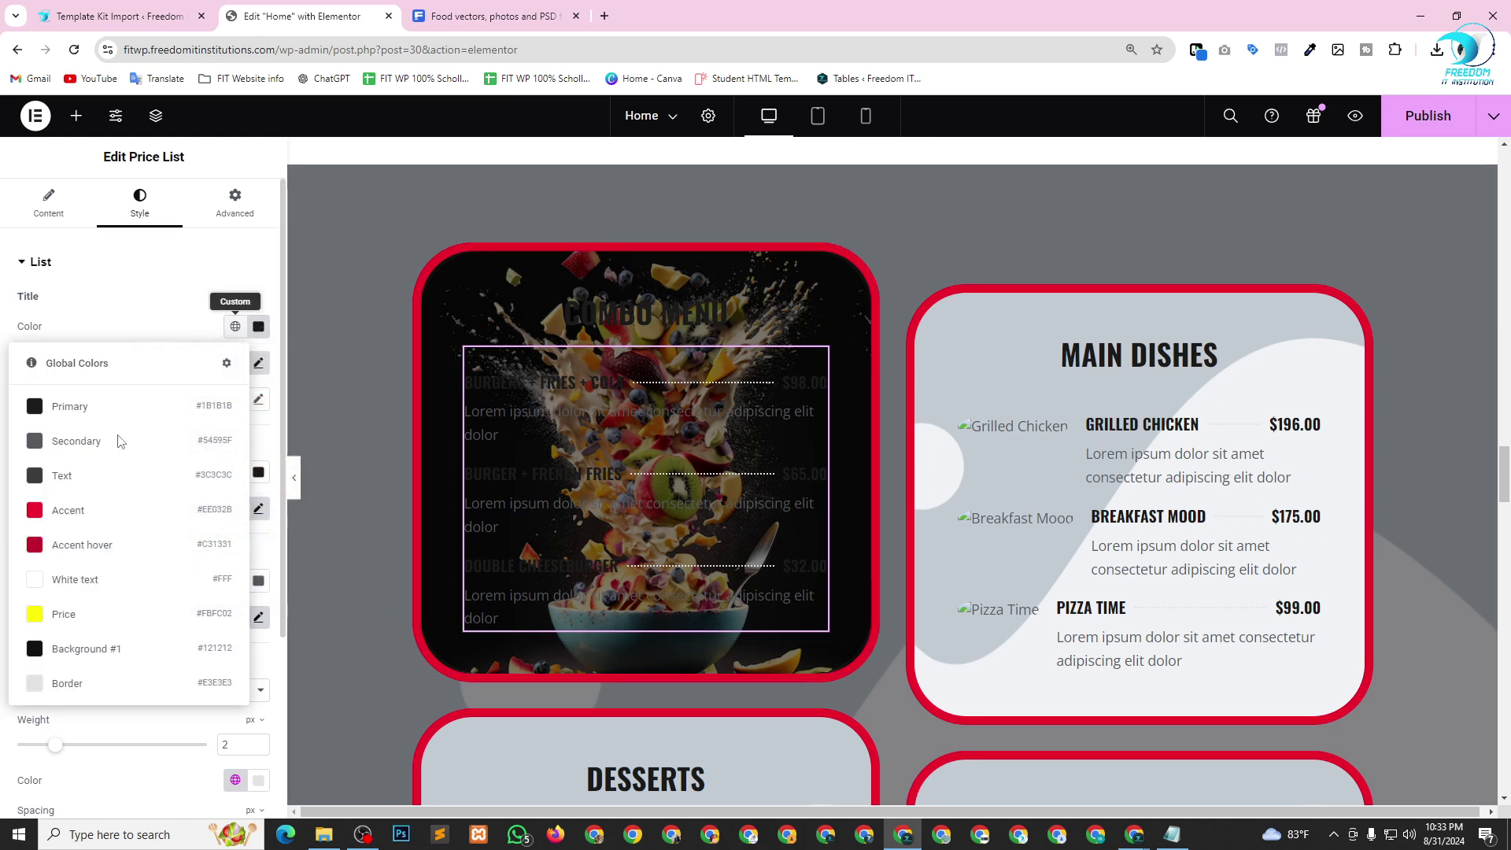
pyautogui.click(89, 580)
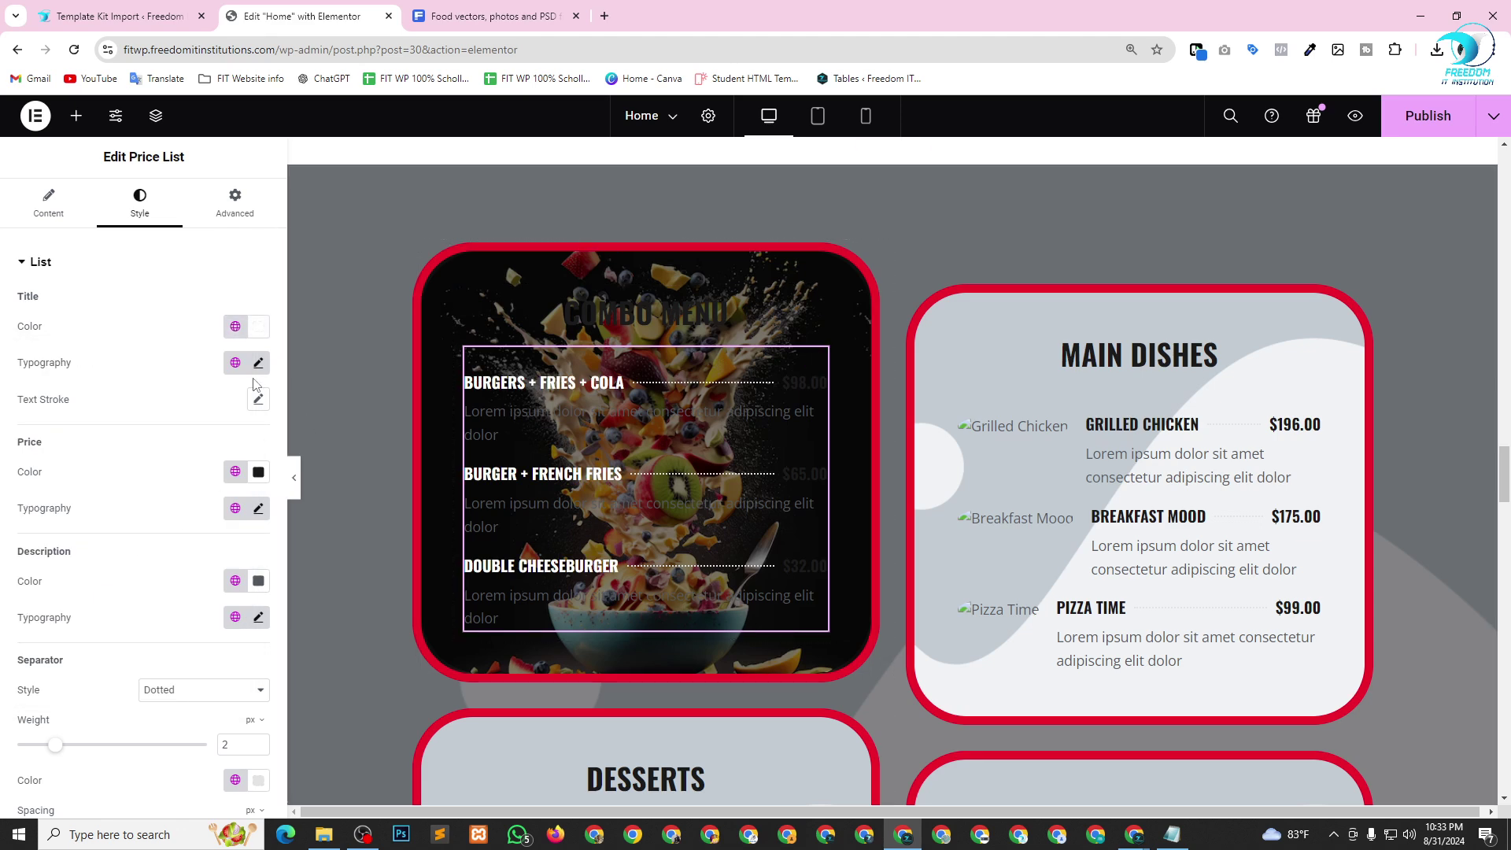
# Apply the global White text color to the prices and descriptions in the Combo Menu price list.
pyautogui.click(234, 472)
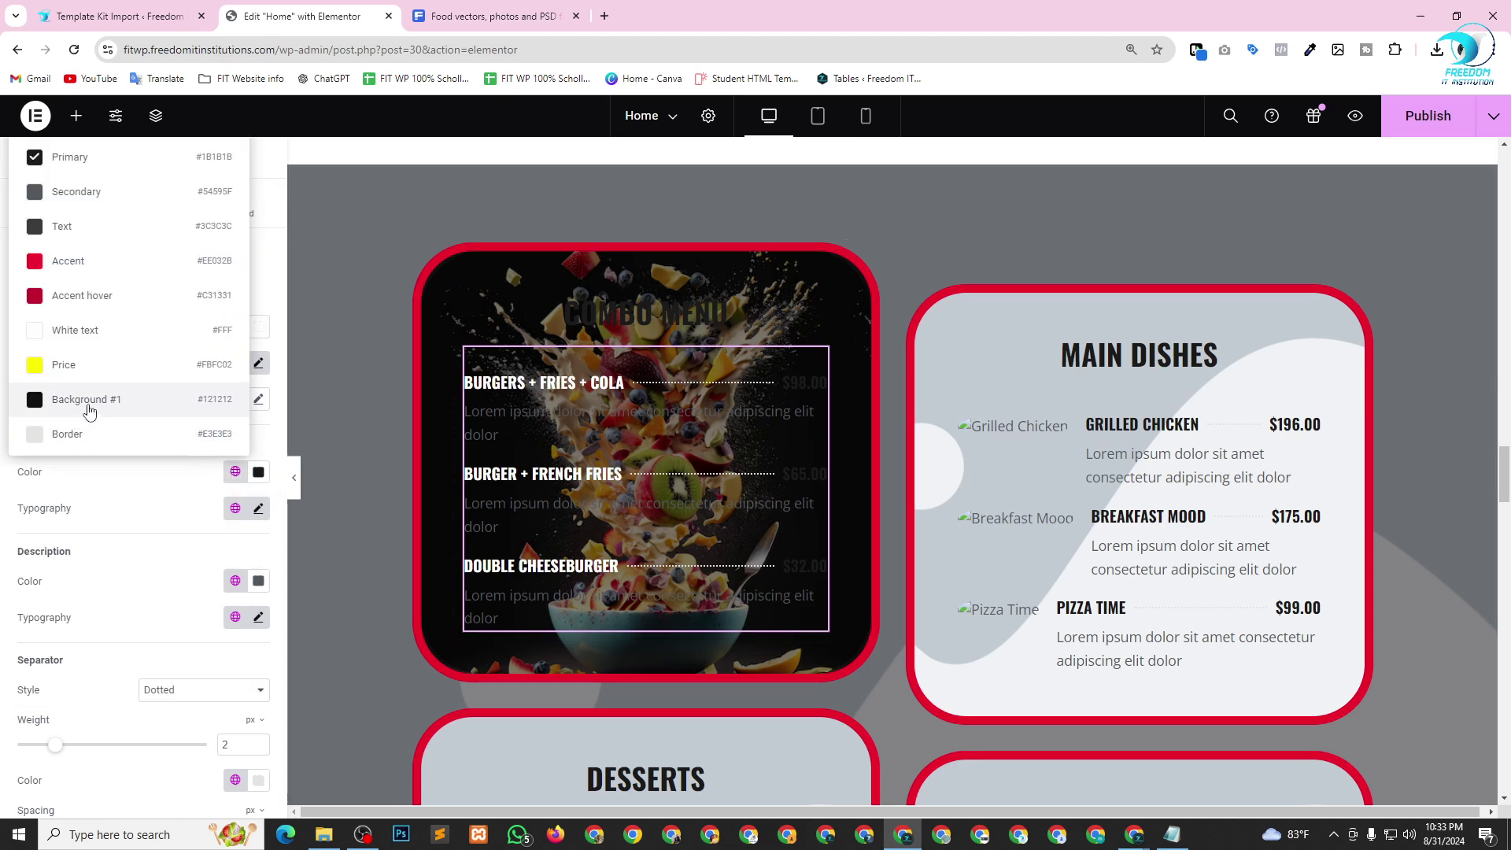
pyautogui.click(100, 331)
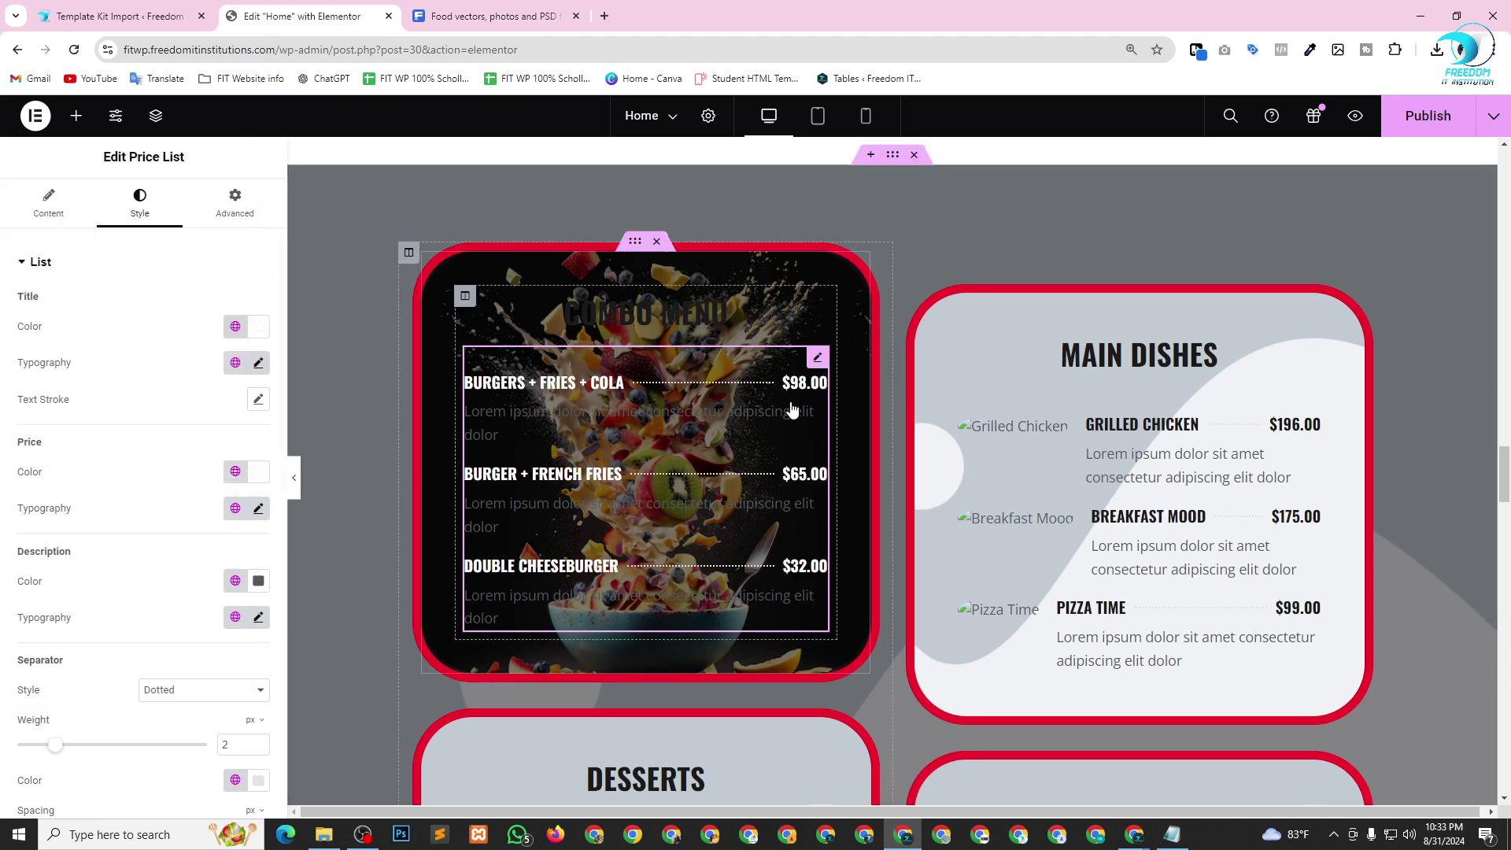
pyautogui.click(235, 580)
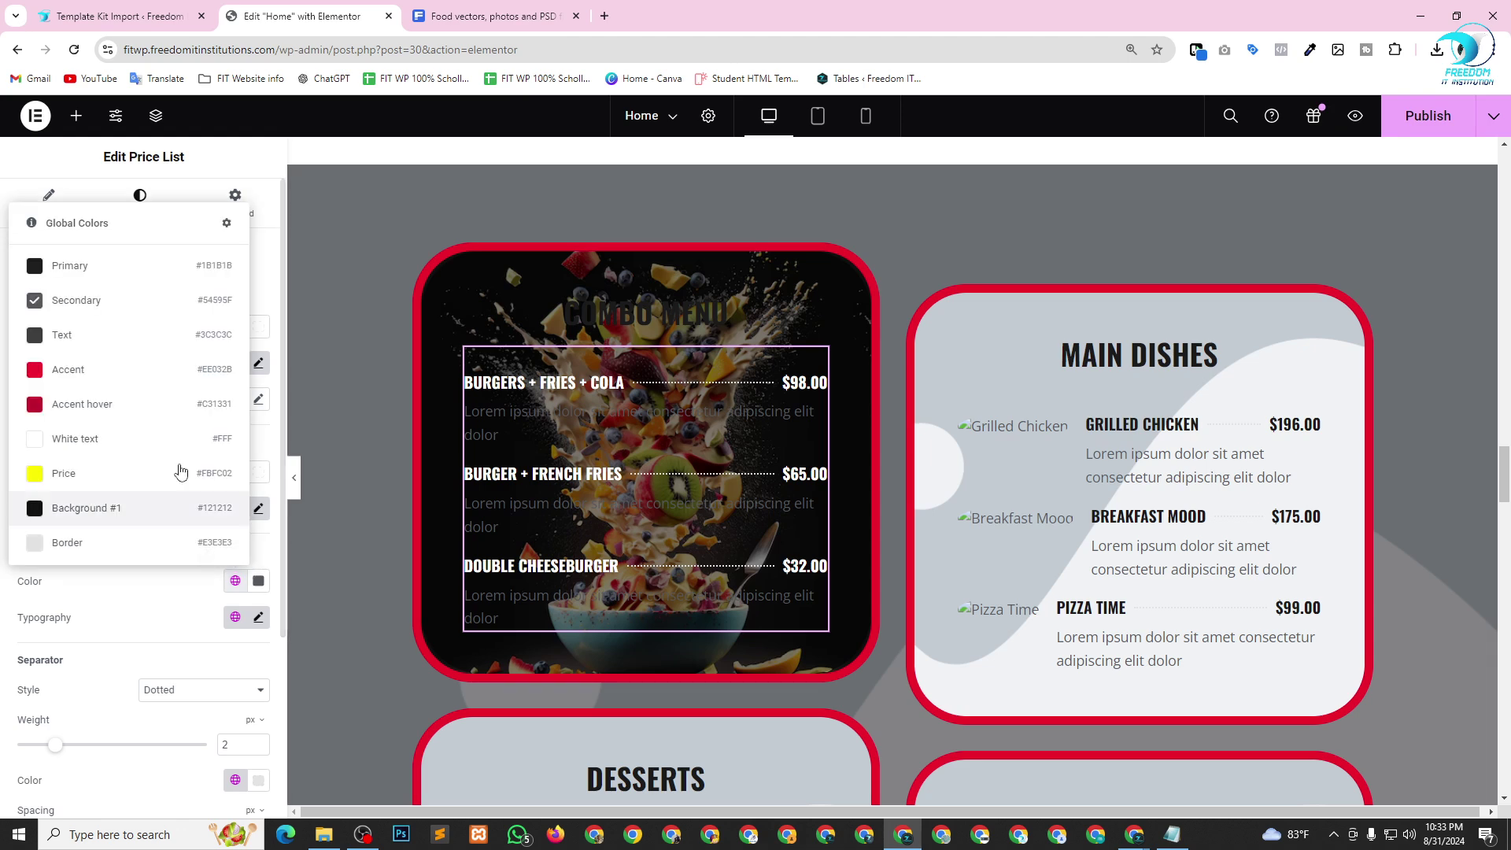
pyautogui.click(110, 445)
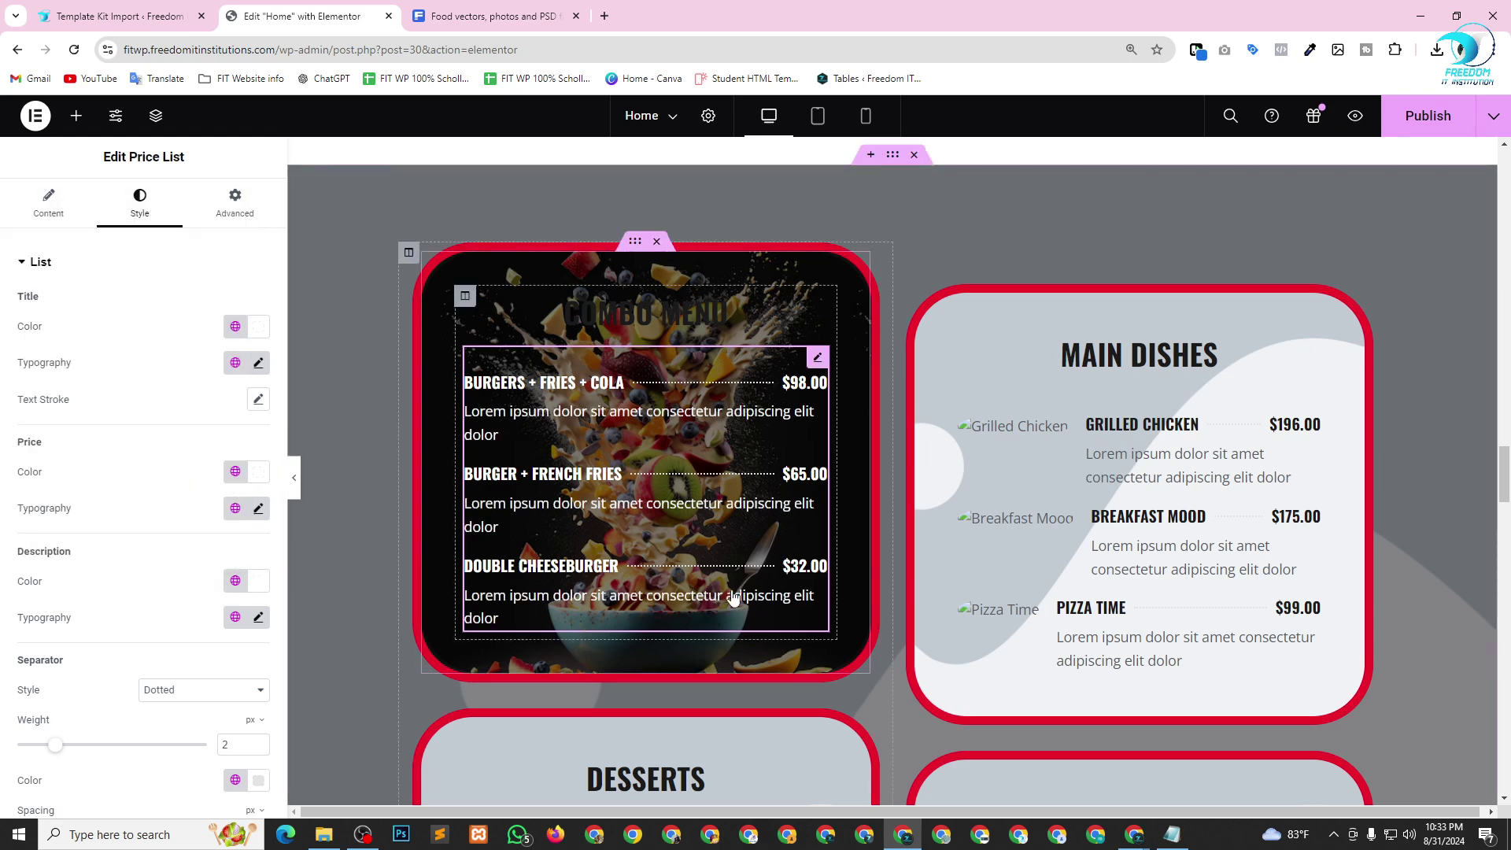
# Set the text color of the Combo Menu heading to the global White text color.
pyautogui.scroll(1, 732, 598)
pyautogui.click(646, 390)
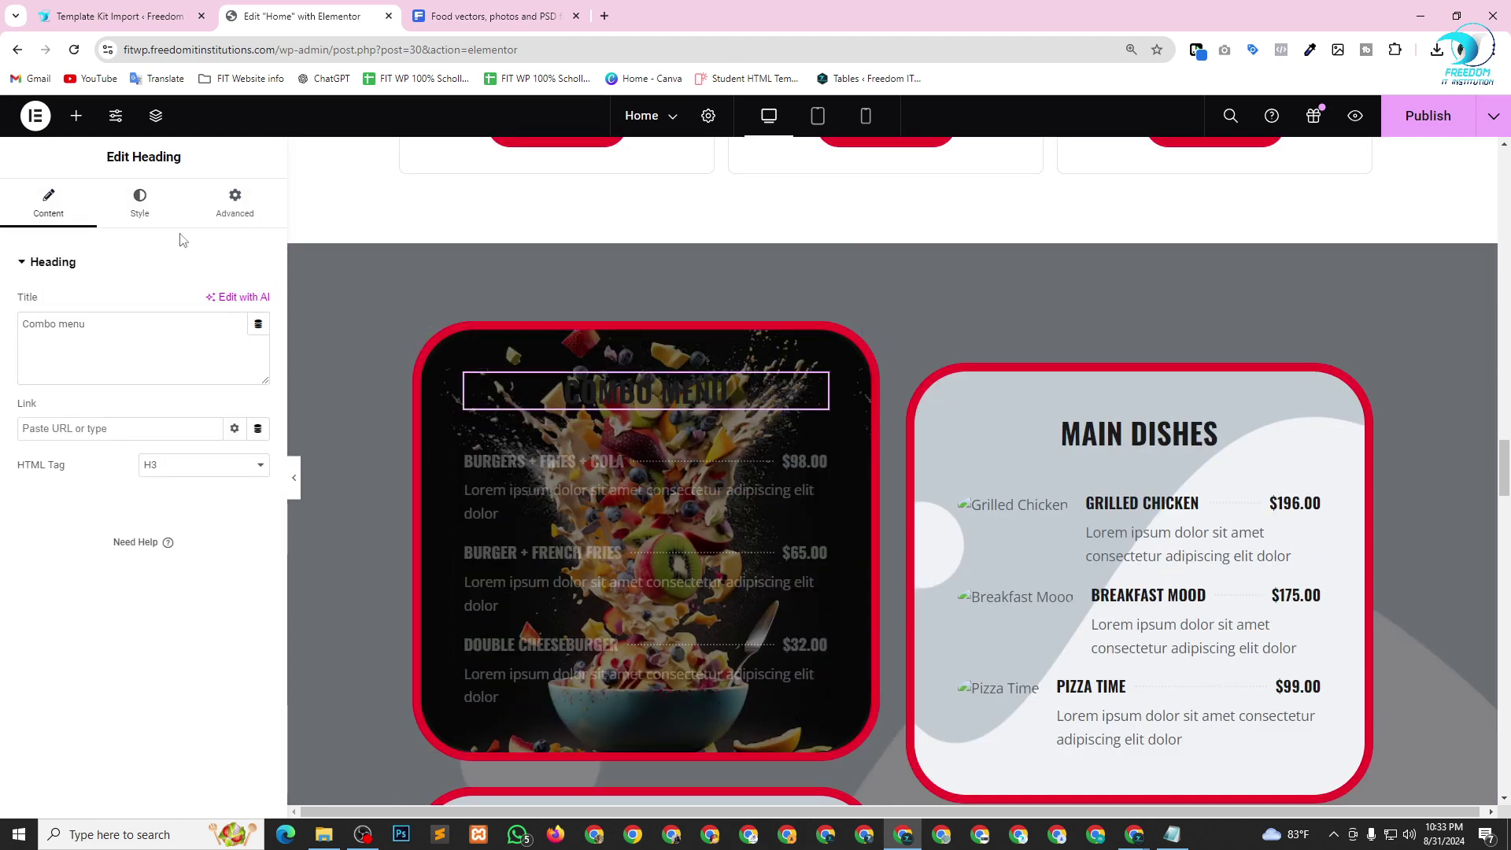
pyautogui.click(140, 203)
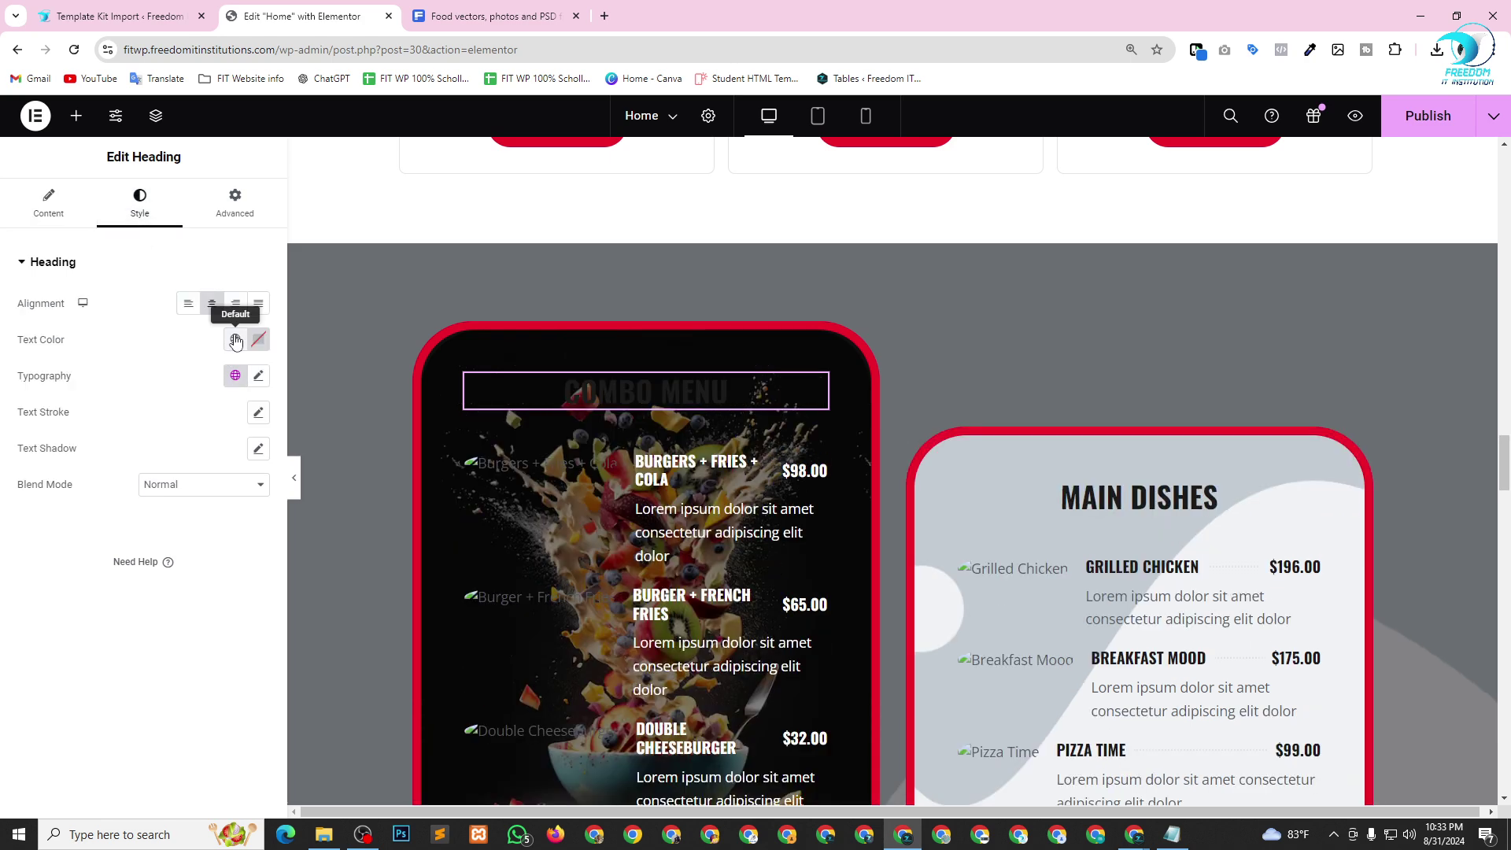
pyautogui.click(235, 339)
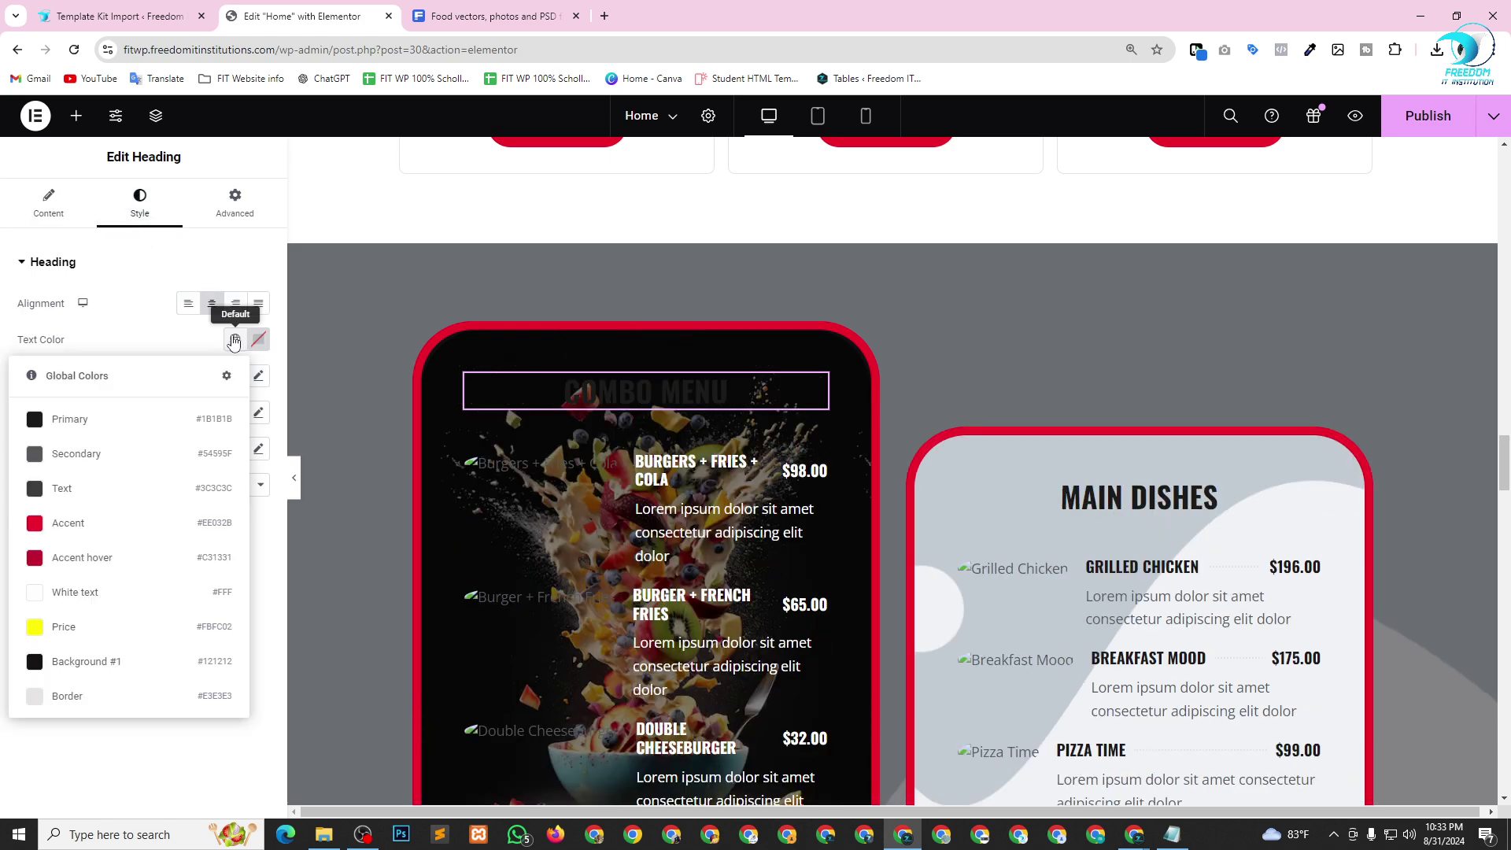
pyautogui.click(55, 595)
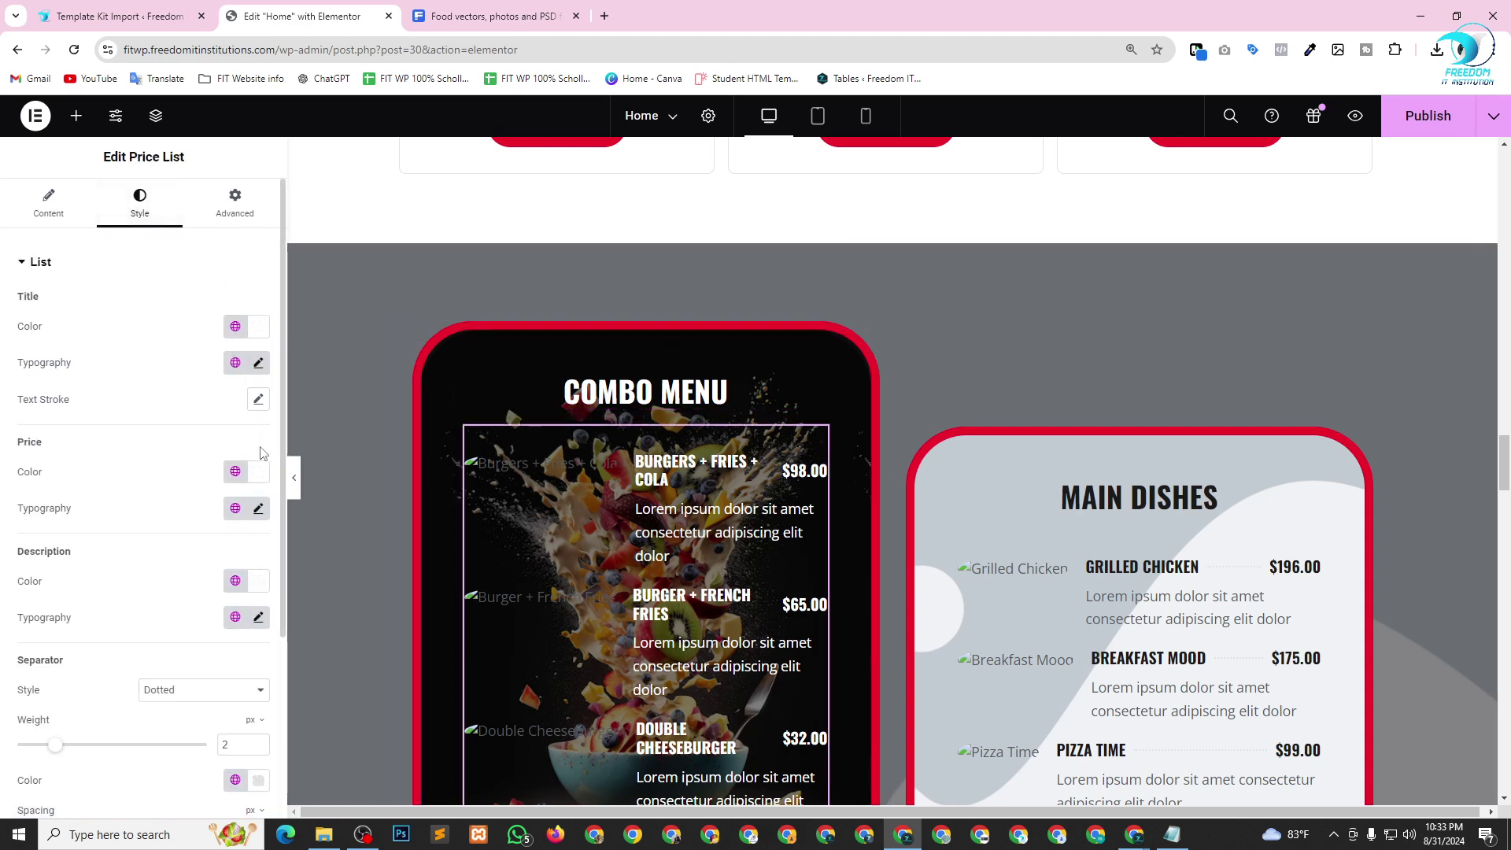
# Check the item style settings of the Combo Menu price list and open its image style settings.
pyautogui.scroll(-3, 258, 475)
pyautogui.scroll(-1, 244, 550)
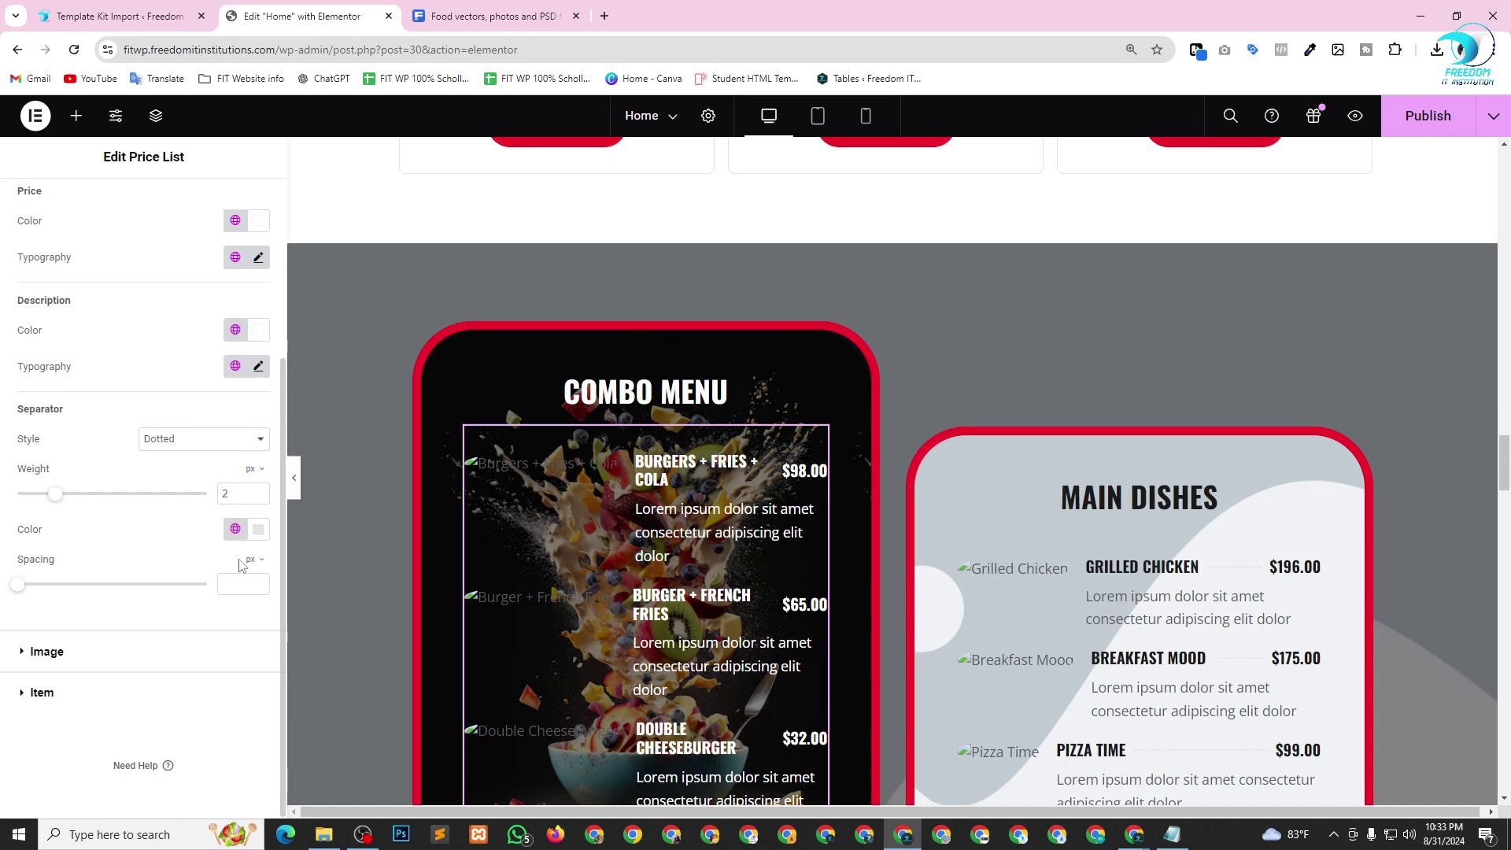
pyautogui.click(32, 694)
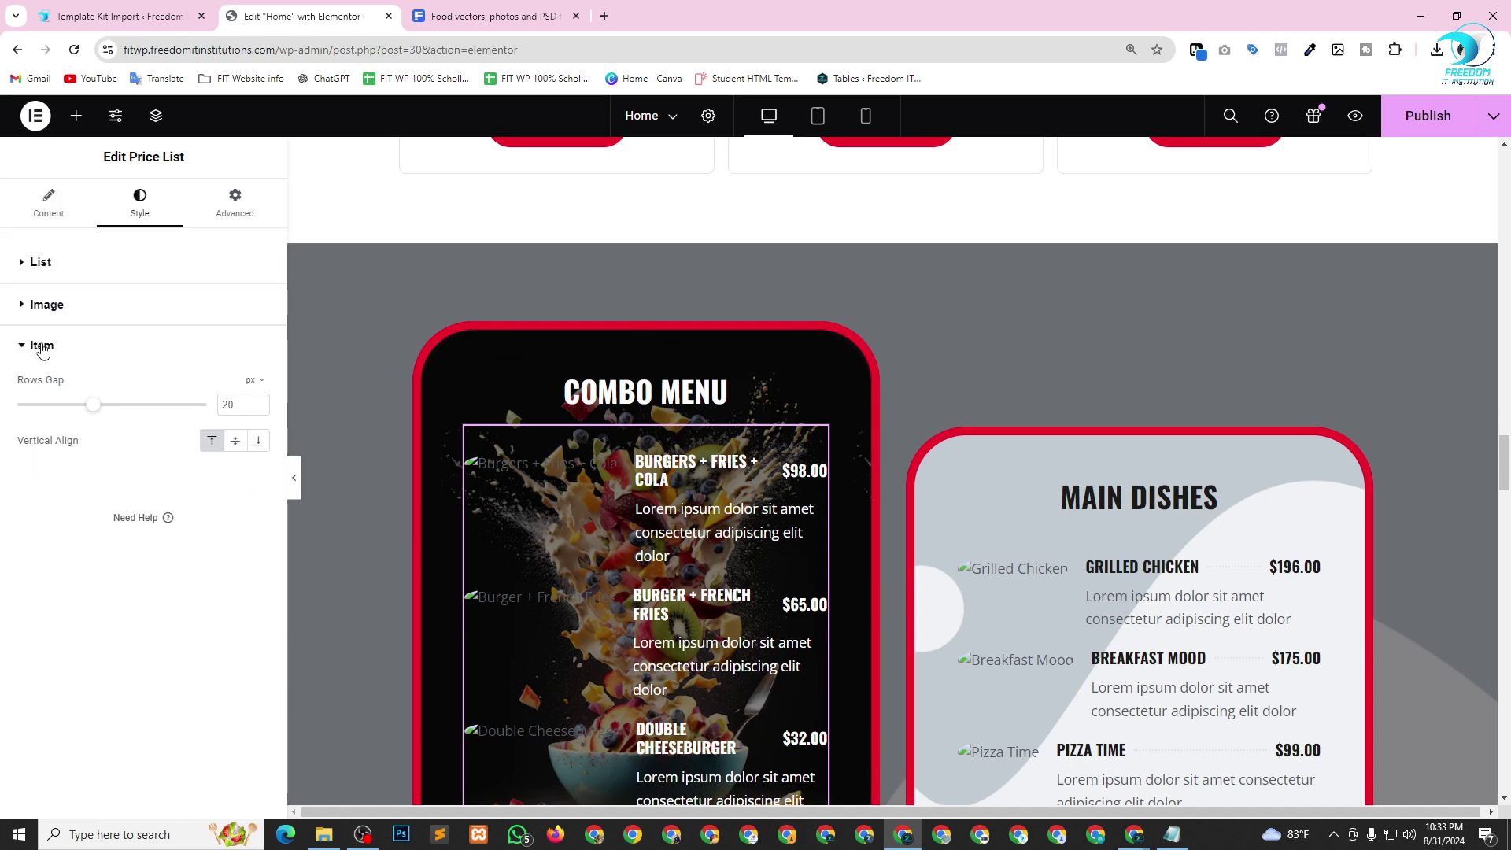
pyautogui.click(19, 312)
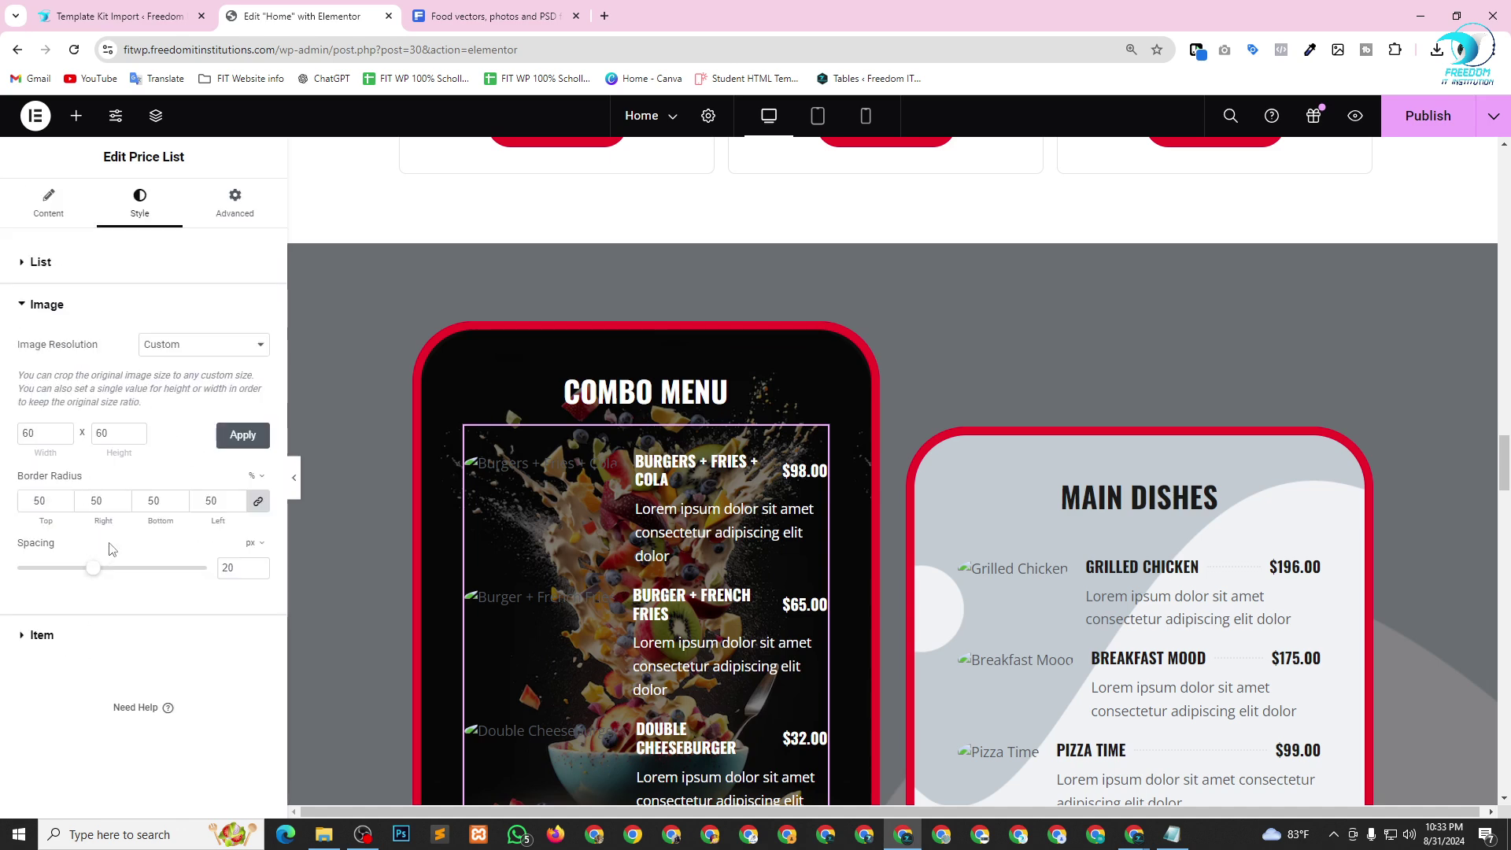
# Open the image chooser for the Burgers + Fries + Cola item in the Combo Menu price list.
pyautogui.scroll(-2, 555, 545)
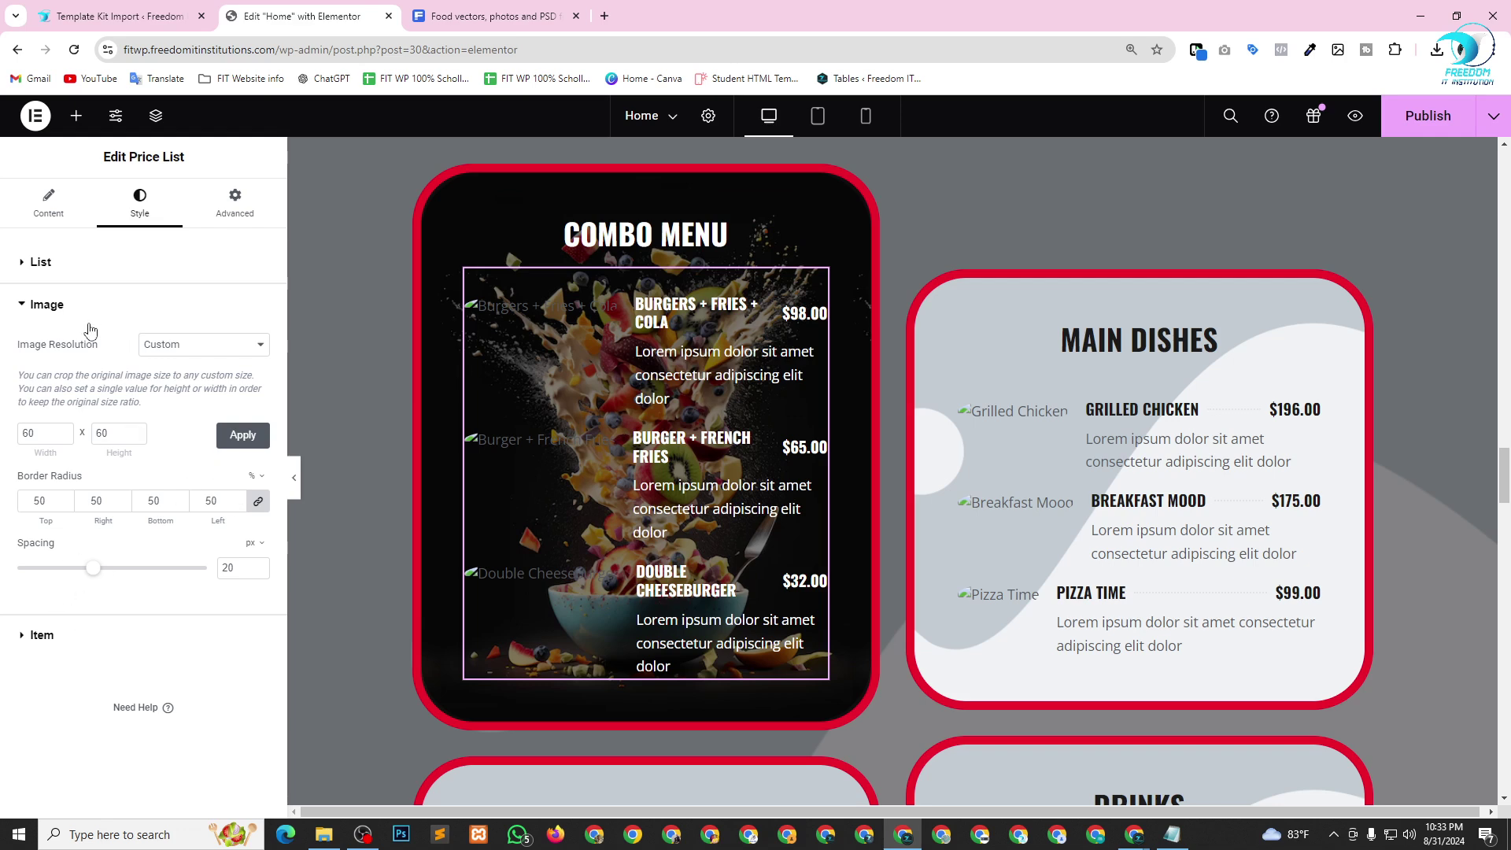
pyautogui.click(35, 636)
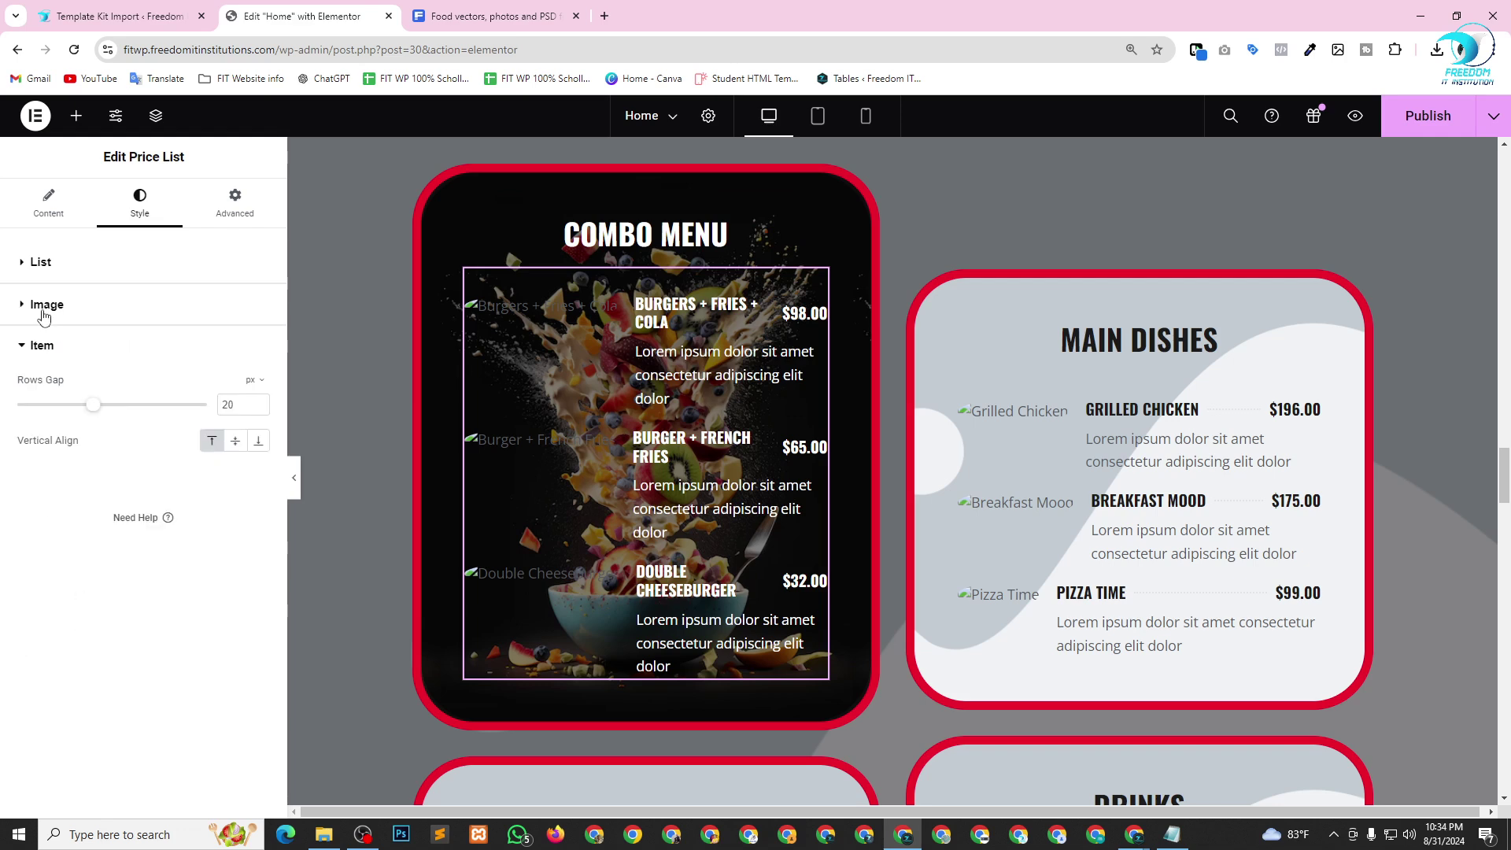
pyautogui.click(41, 264)
pyautogui.click(48, 203)
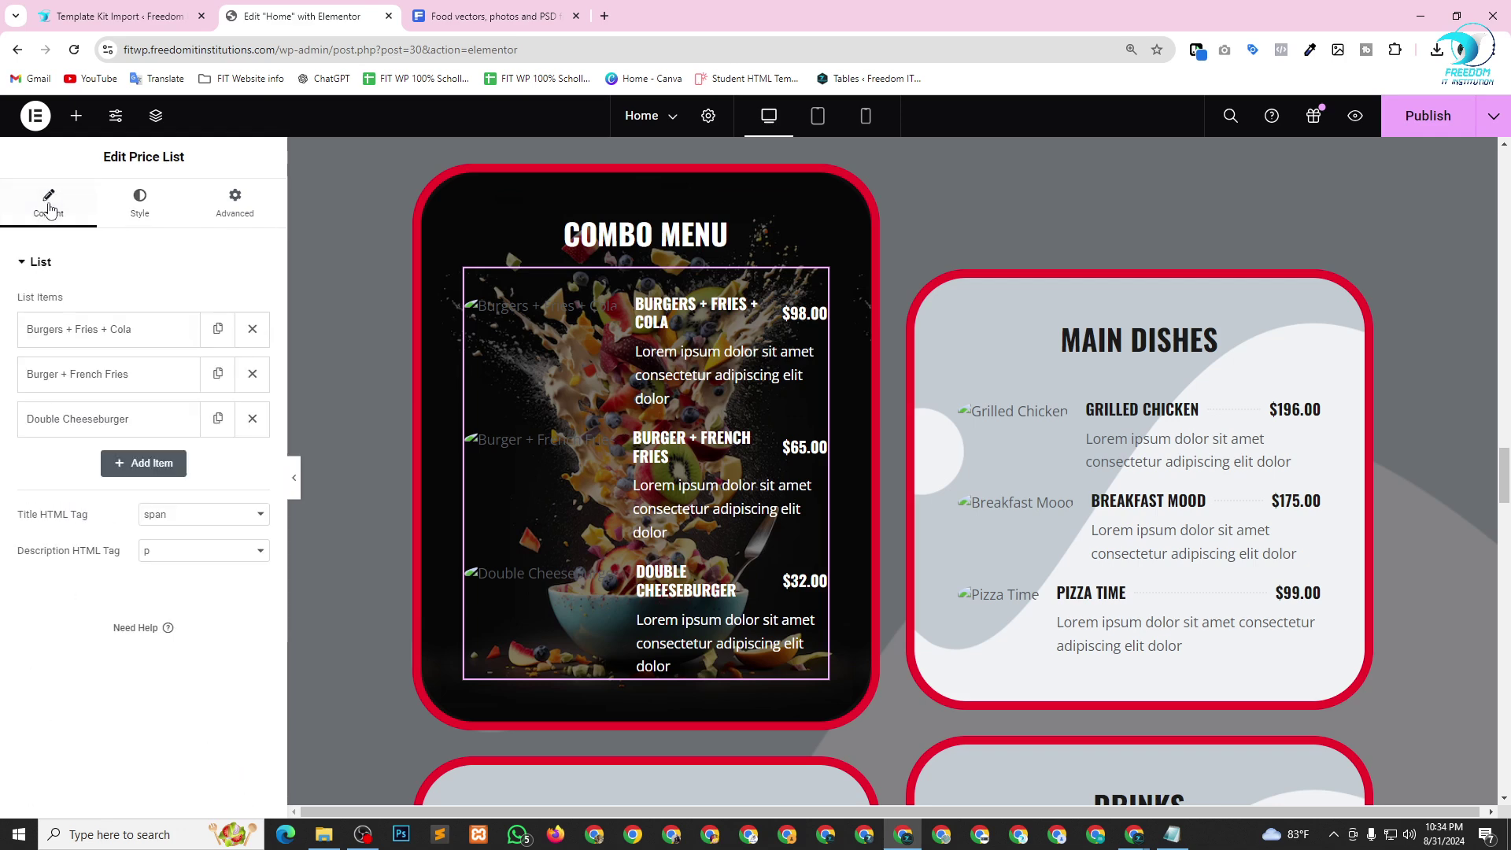
pyautogui.click(119, 344)
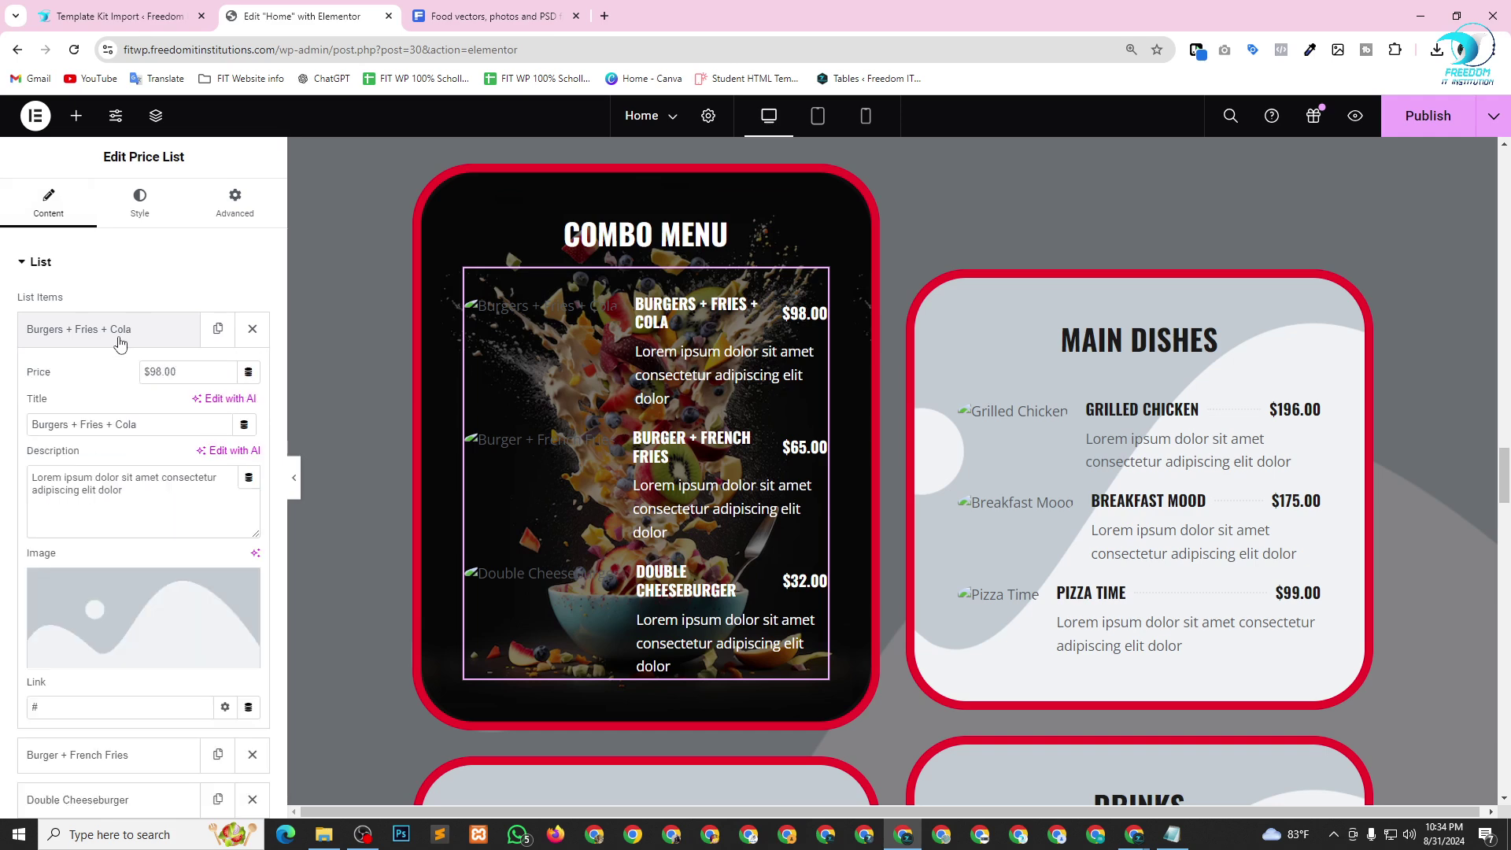
pyautogui.scroll(-2, 134, 610)
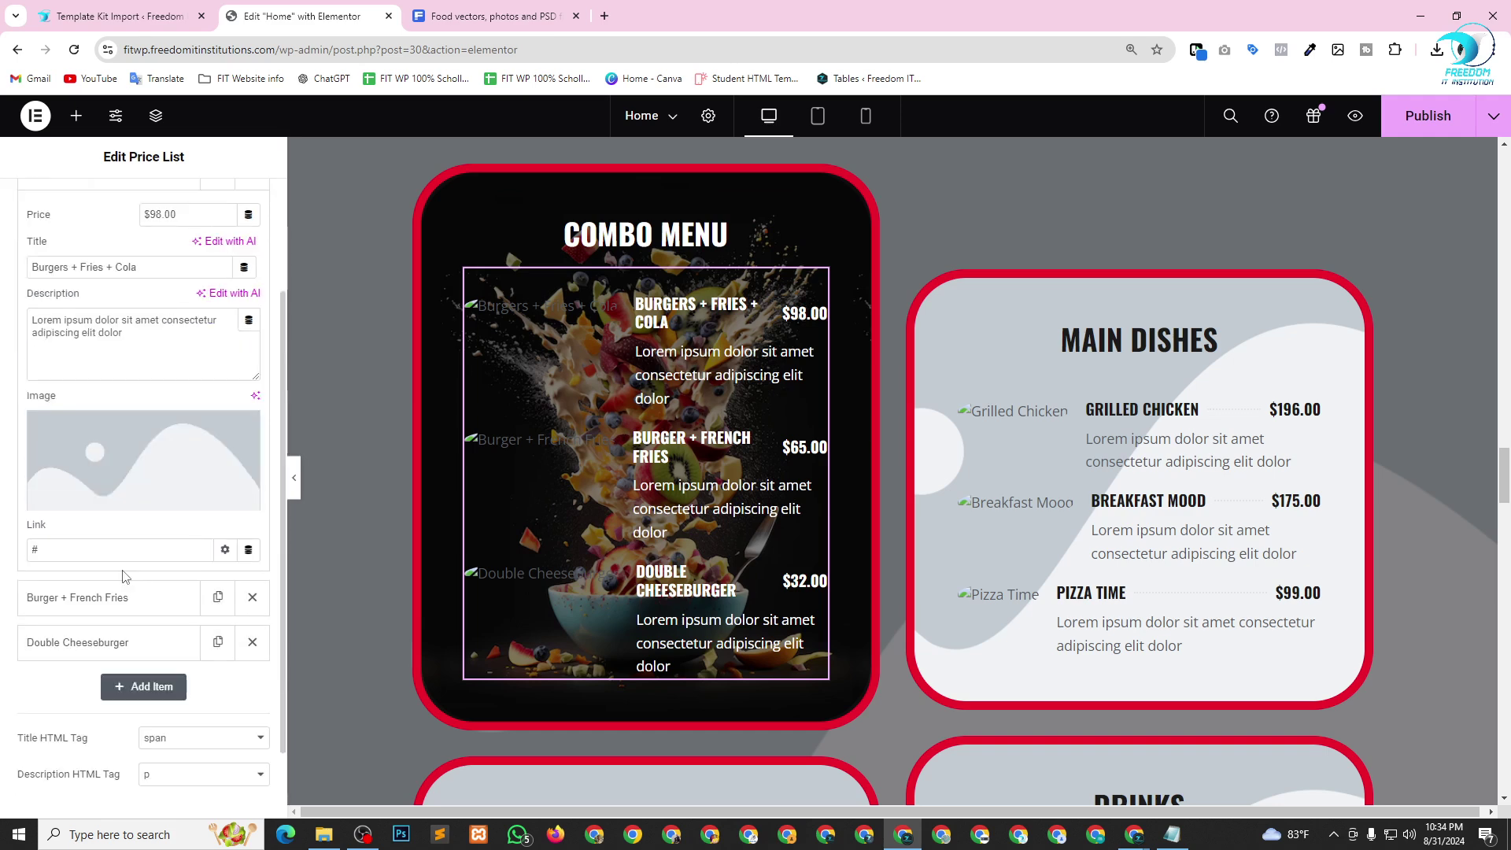
pyautogui.click(134, 450)
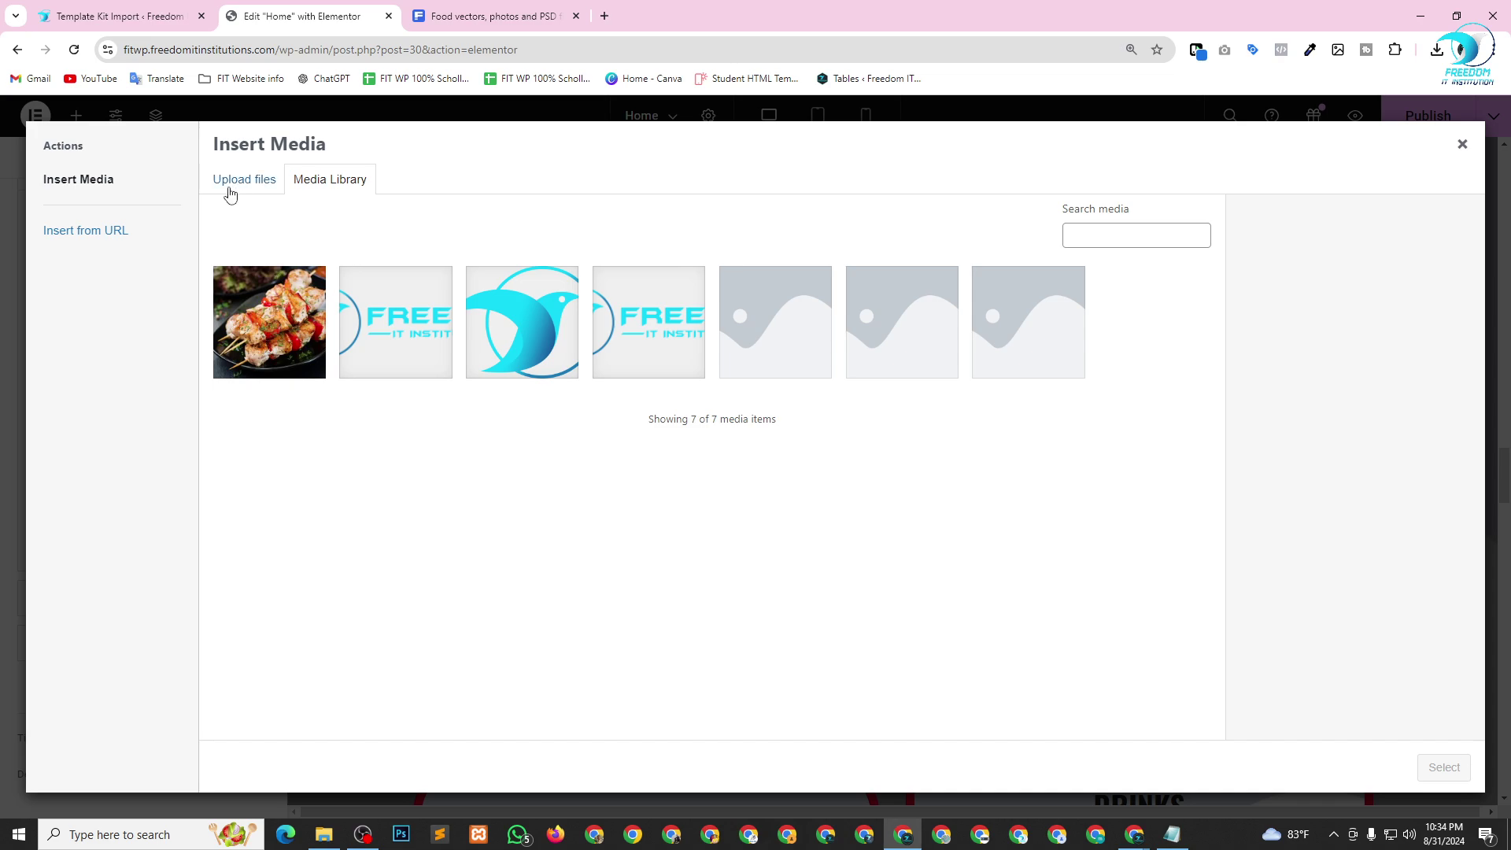
# Switch to the Freepik food results and copy the image address of the hamburger photo.
pyautogui.click(492, 16)
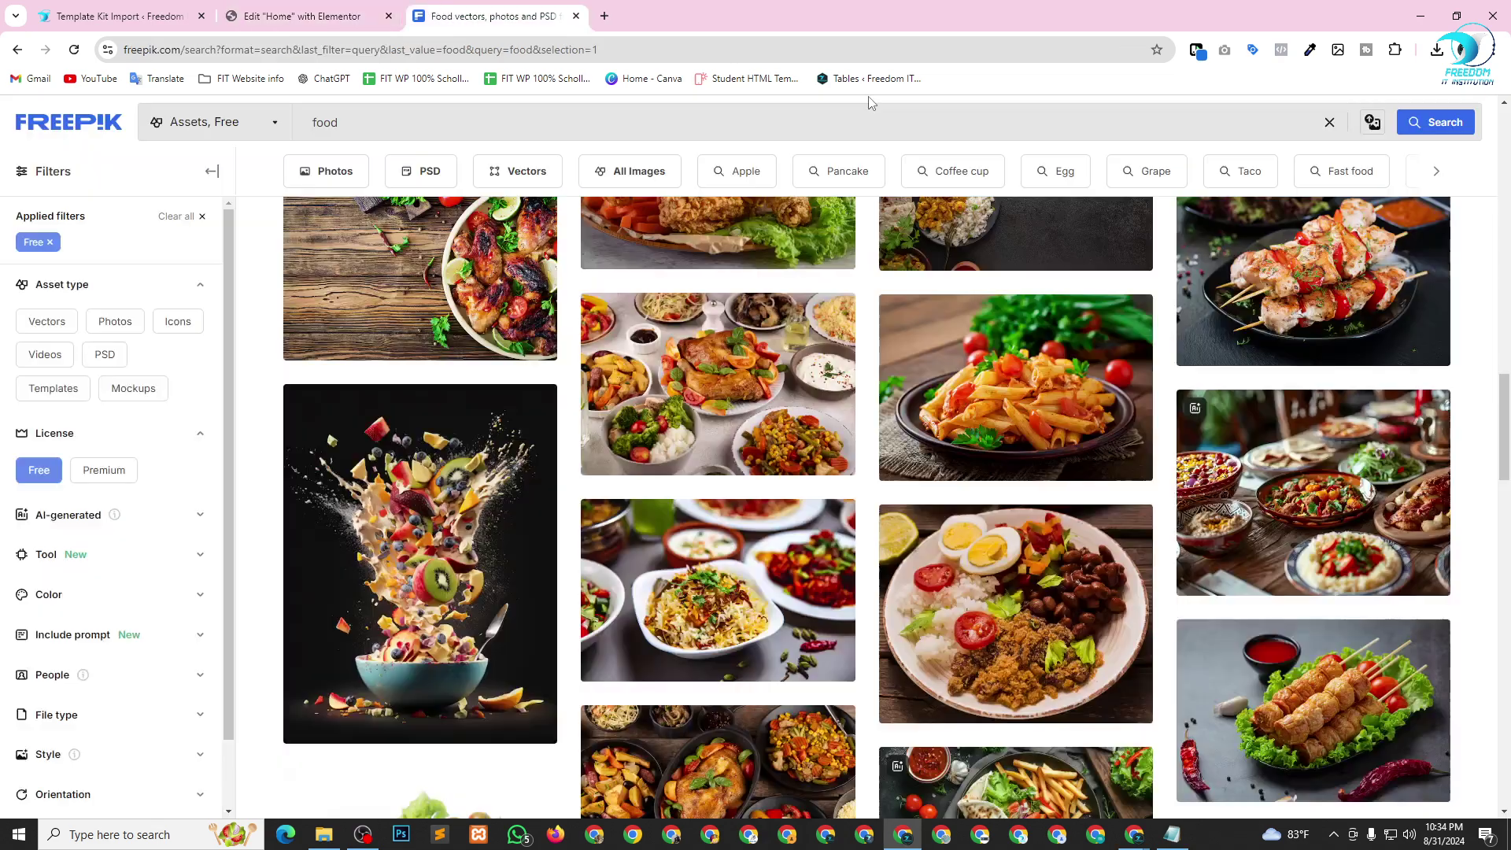
pyautogui.scroll(4, 957, 541)
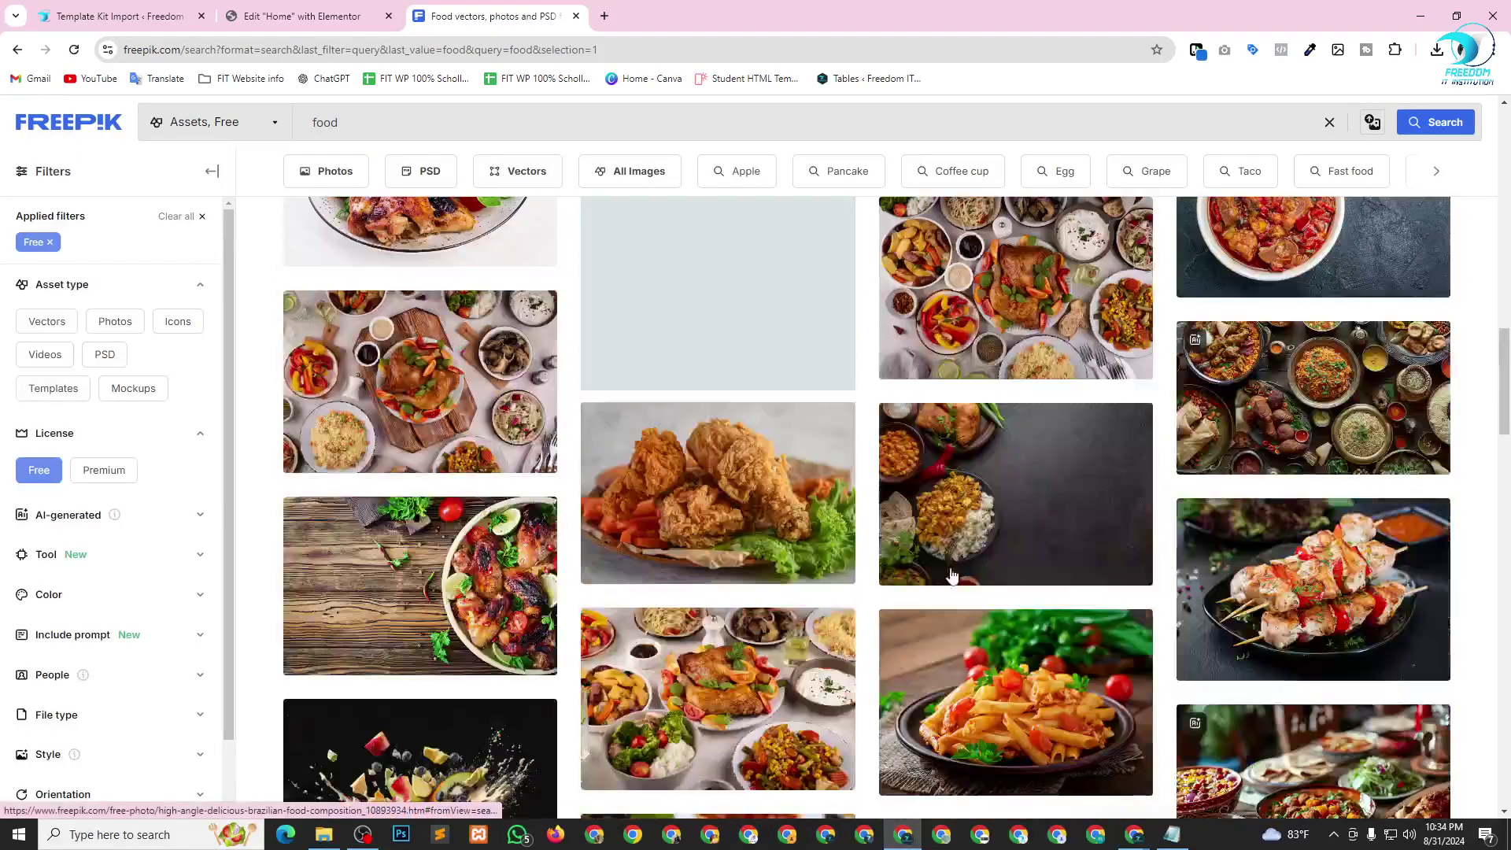
pyautogui.scroll(5, 956, 542)
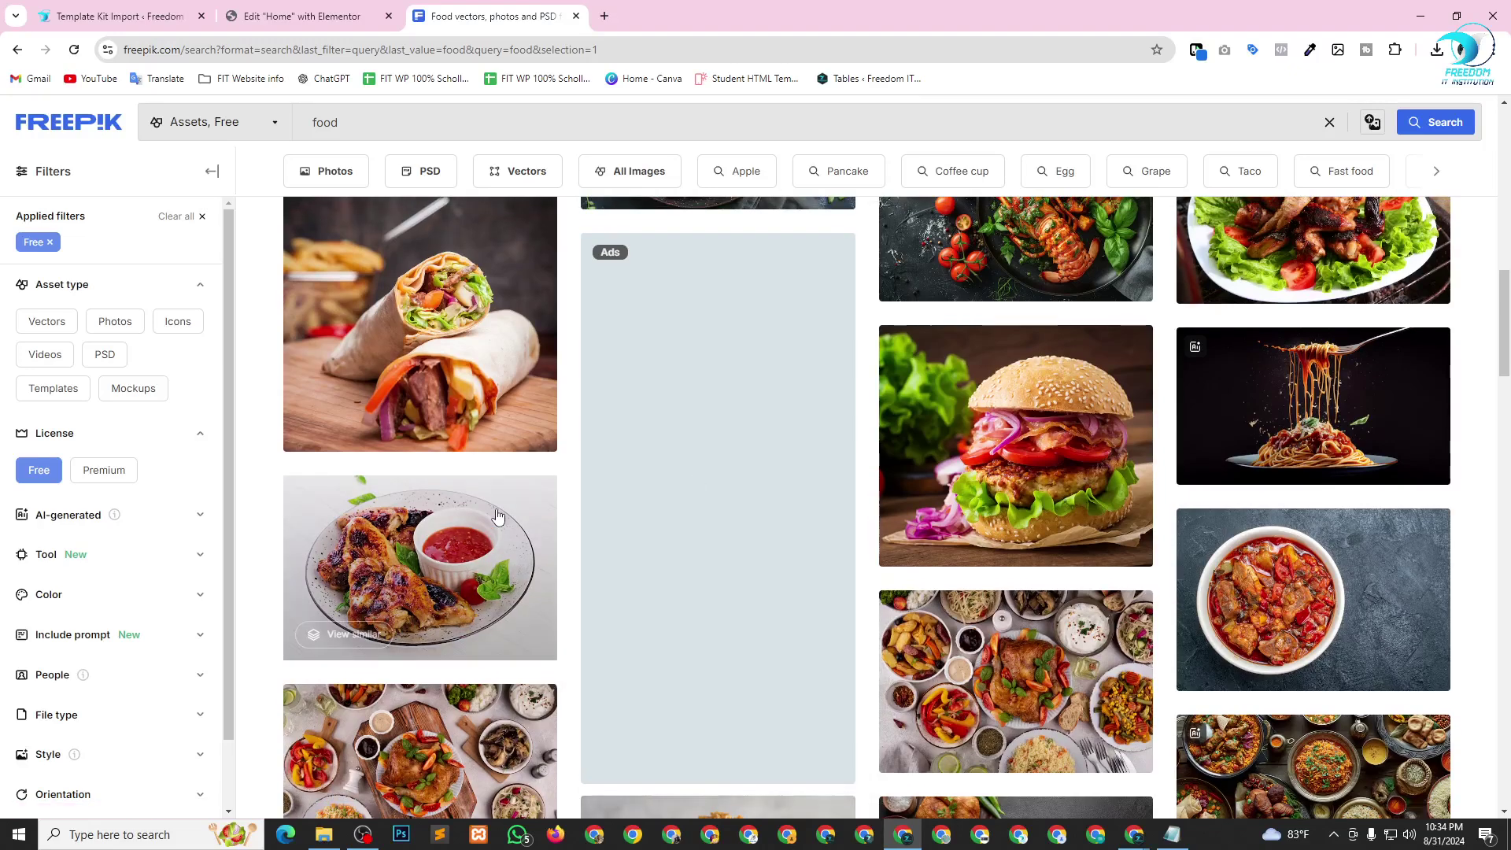
pyautogui.scroll(1, 1031, 472)
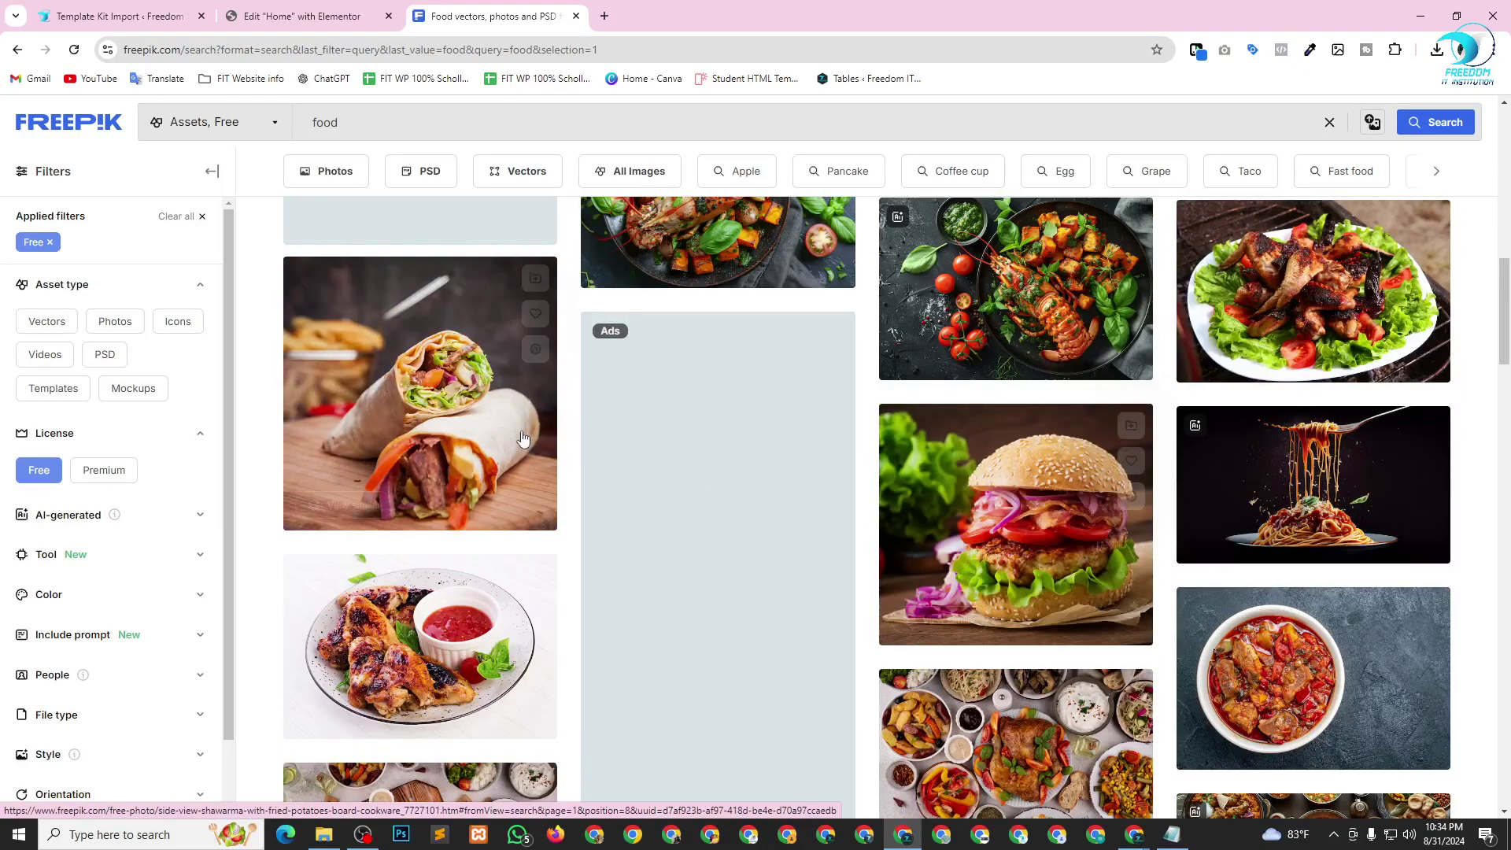
pyautogui.rightClick(1067, 515)
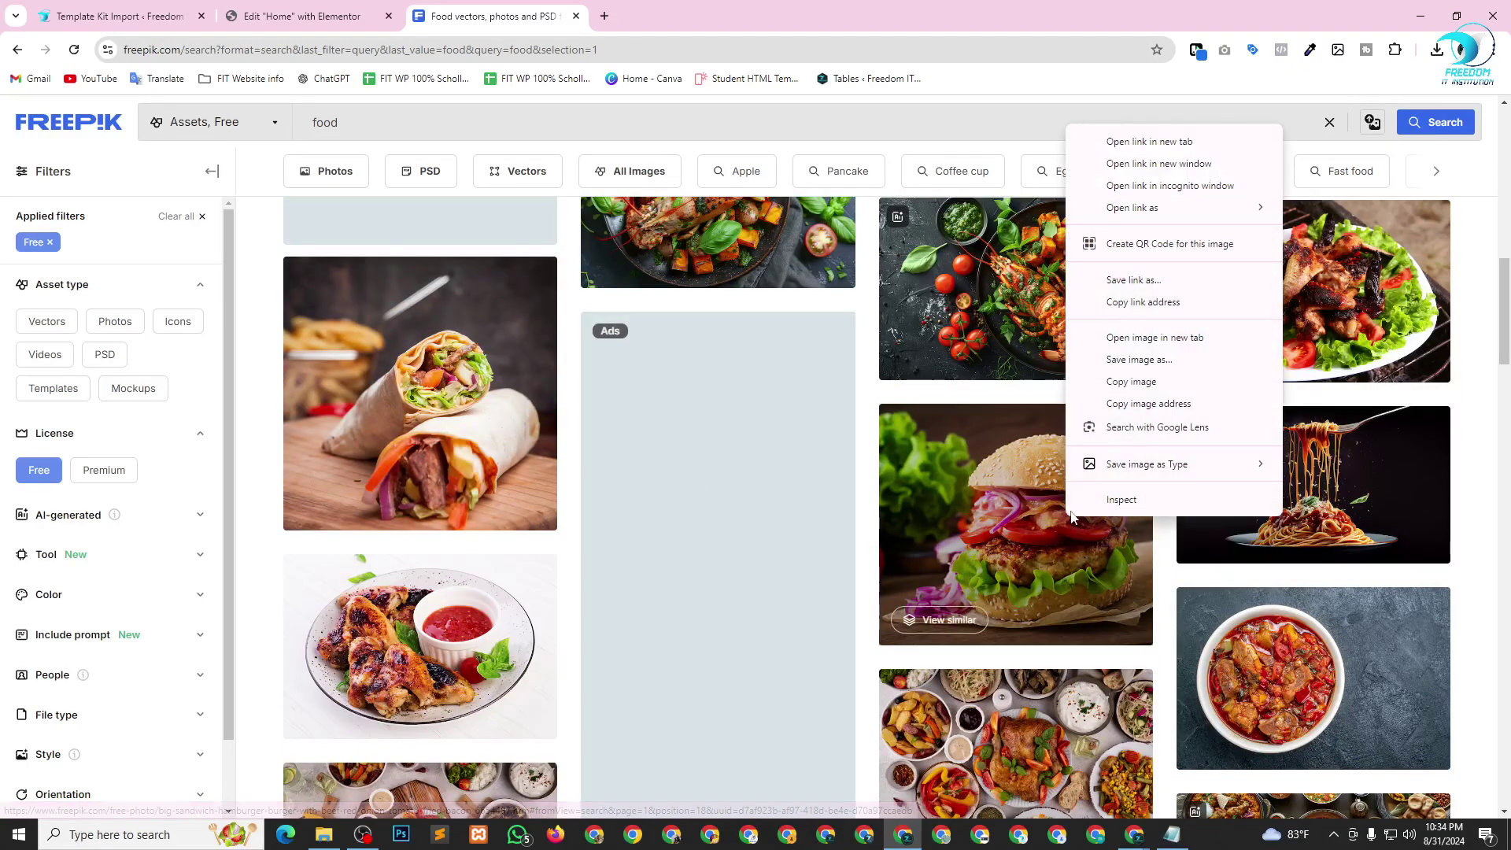
pyautogui.click(1148, 404)
# Return to the Elementor editor and insert the copied hamburger photo from its URL as the Burgers + Fries + Cola image.
pyautogui.click(299, 15)
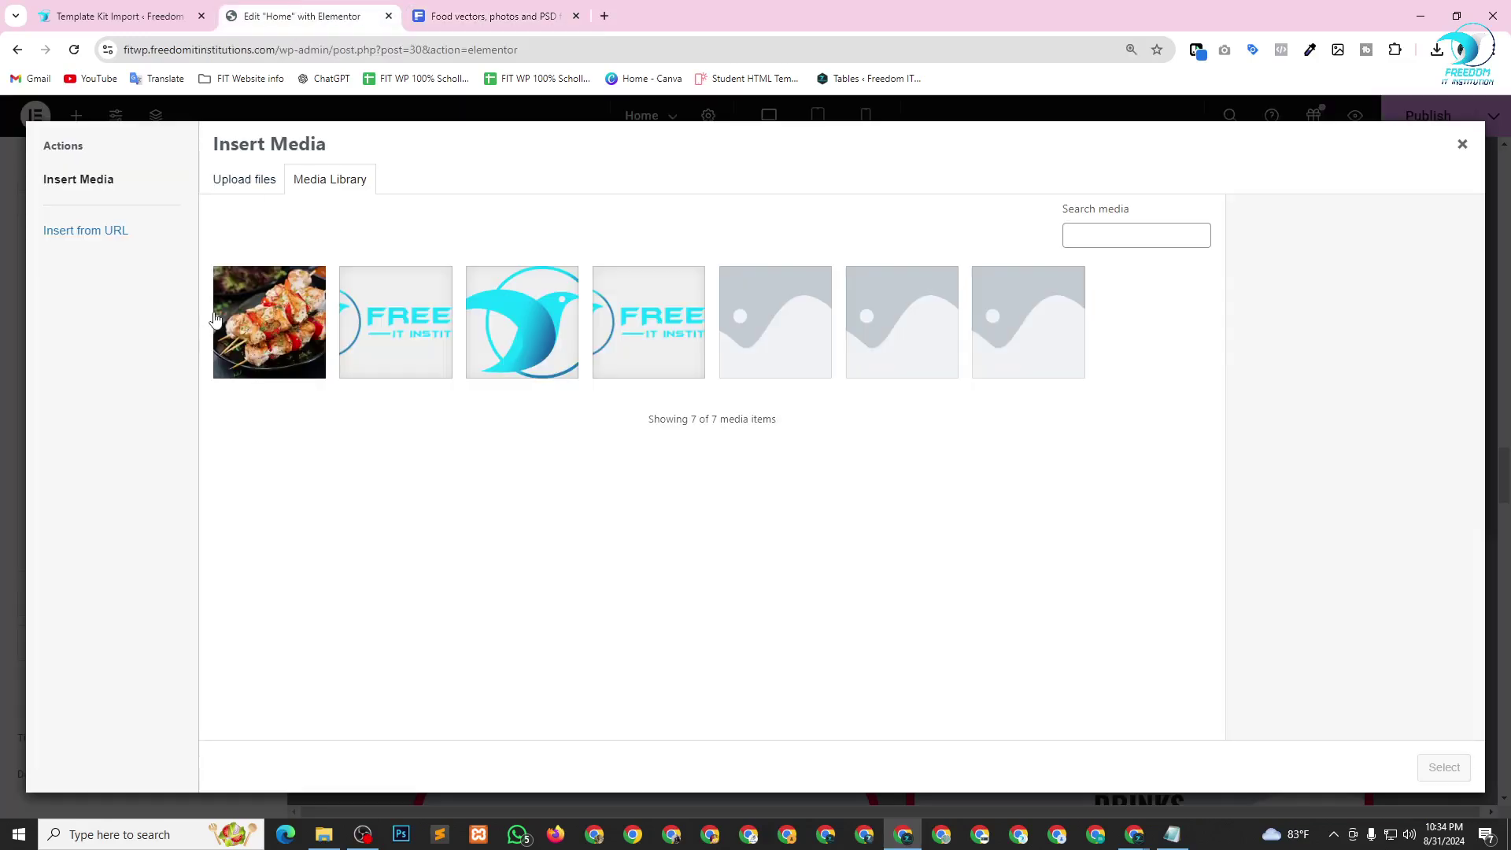
pyautogui.click(122, 229)
pyautogui.click(279, 197)
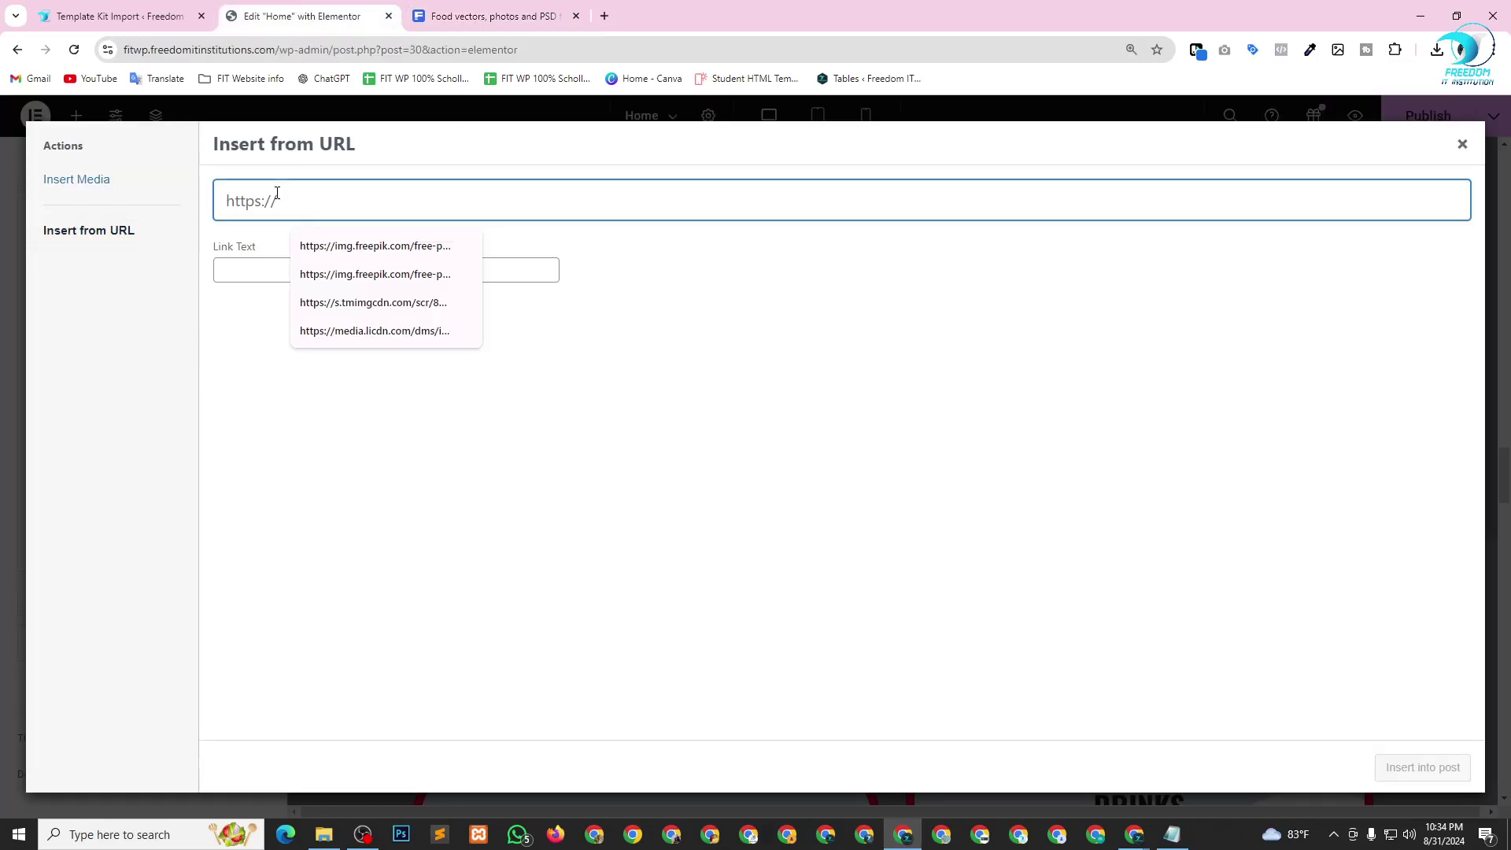
pyautogui.hotkey('ctrl', 'v')
pyautogui.click(1421, 767)
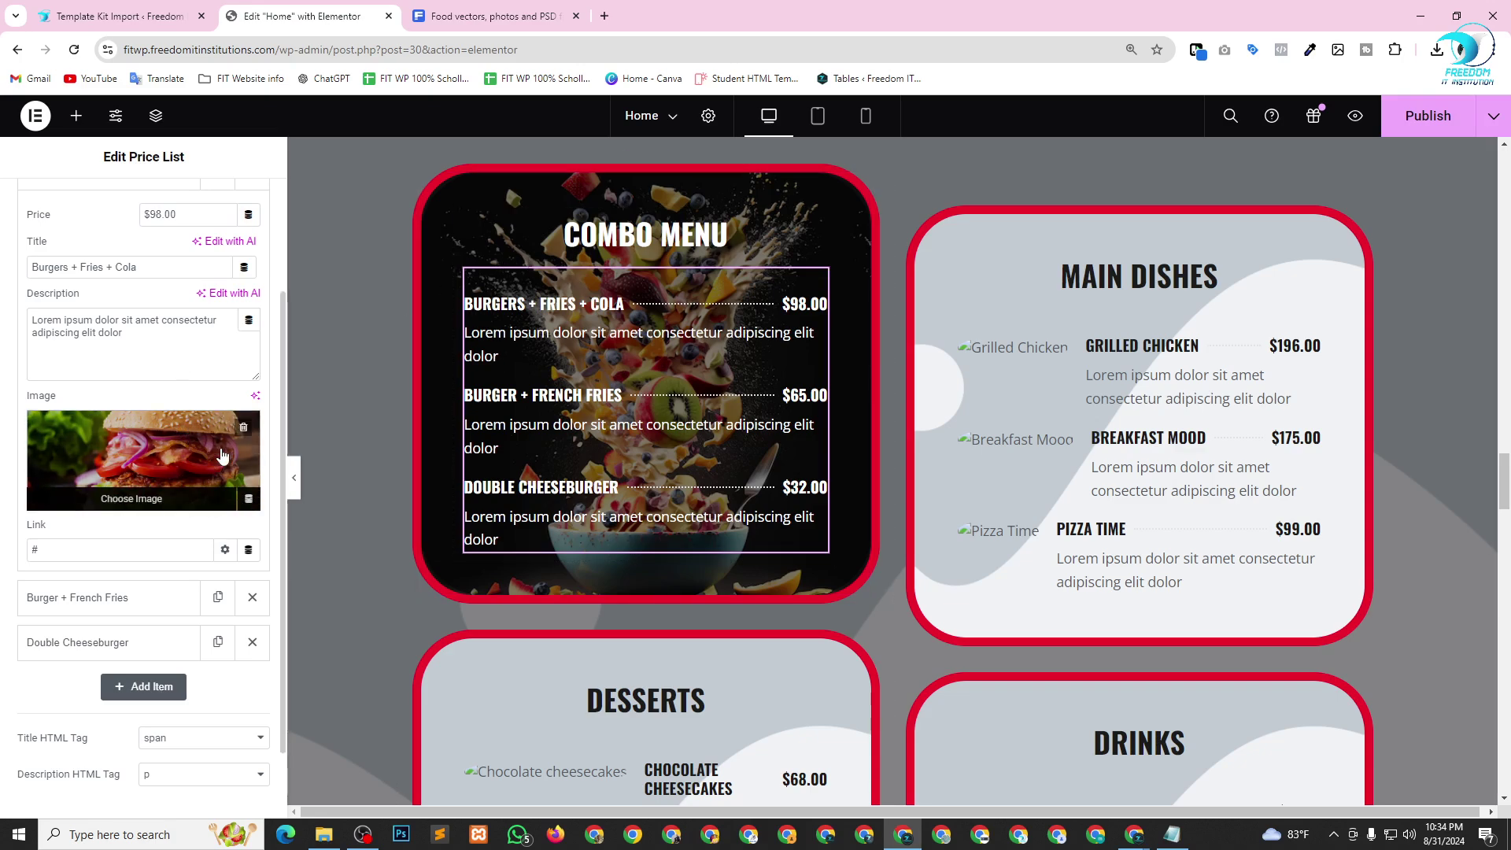
# Copy the whole Combo Menu inner section with its heading and price list.
pyautogui.scroll(-1, 801, 577)
pyautogui.scroll(3, 801, 578)
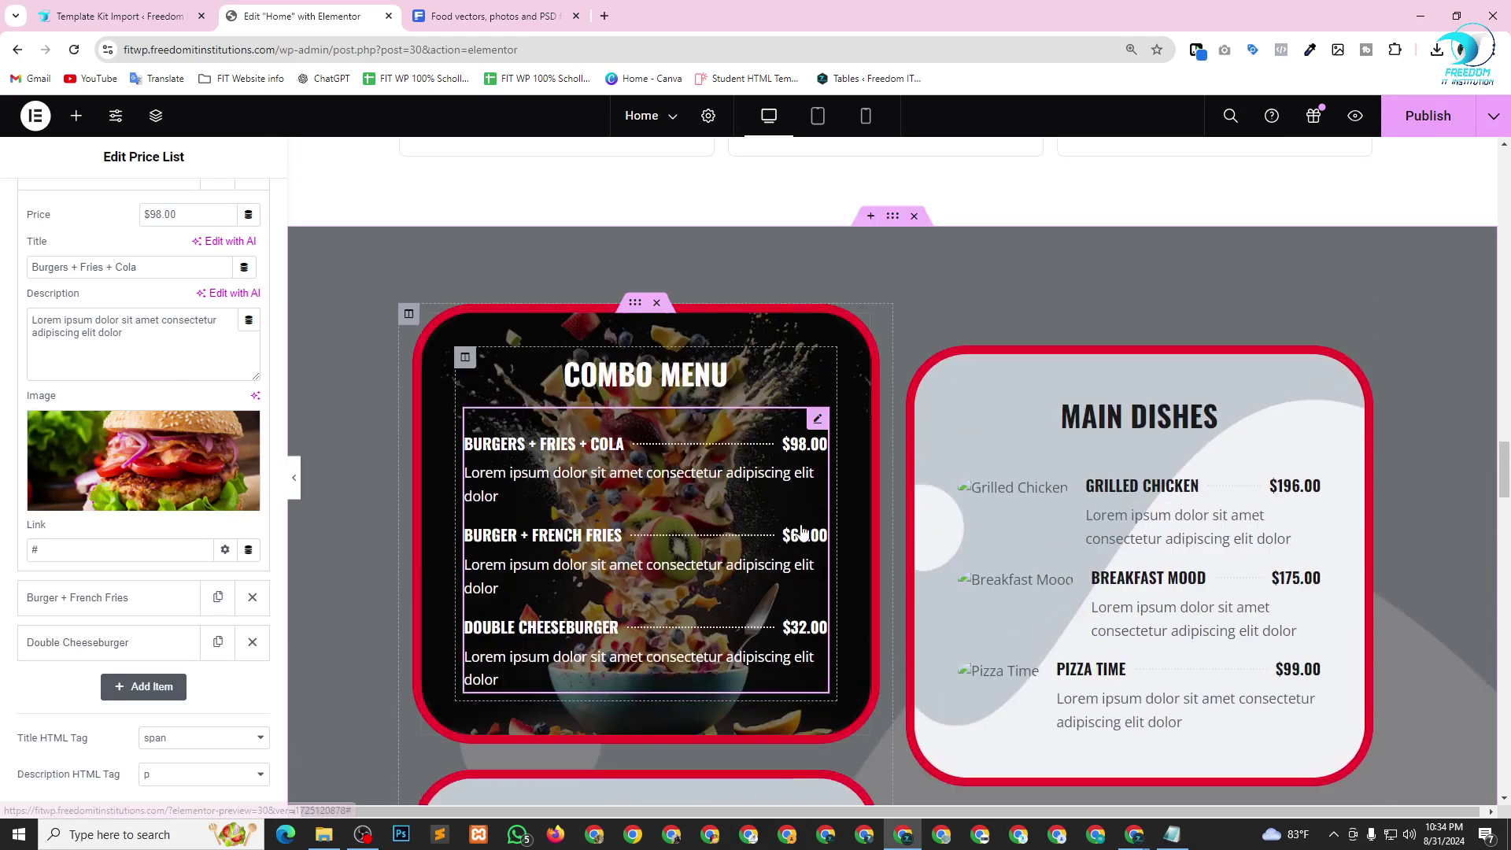
pyautogui.scroll(2, 739, 403)
pyautogui.scroll(-2, 417, 490)
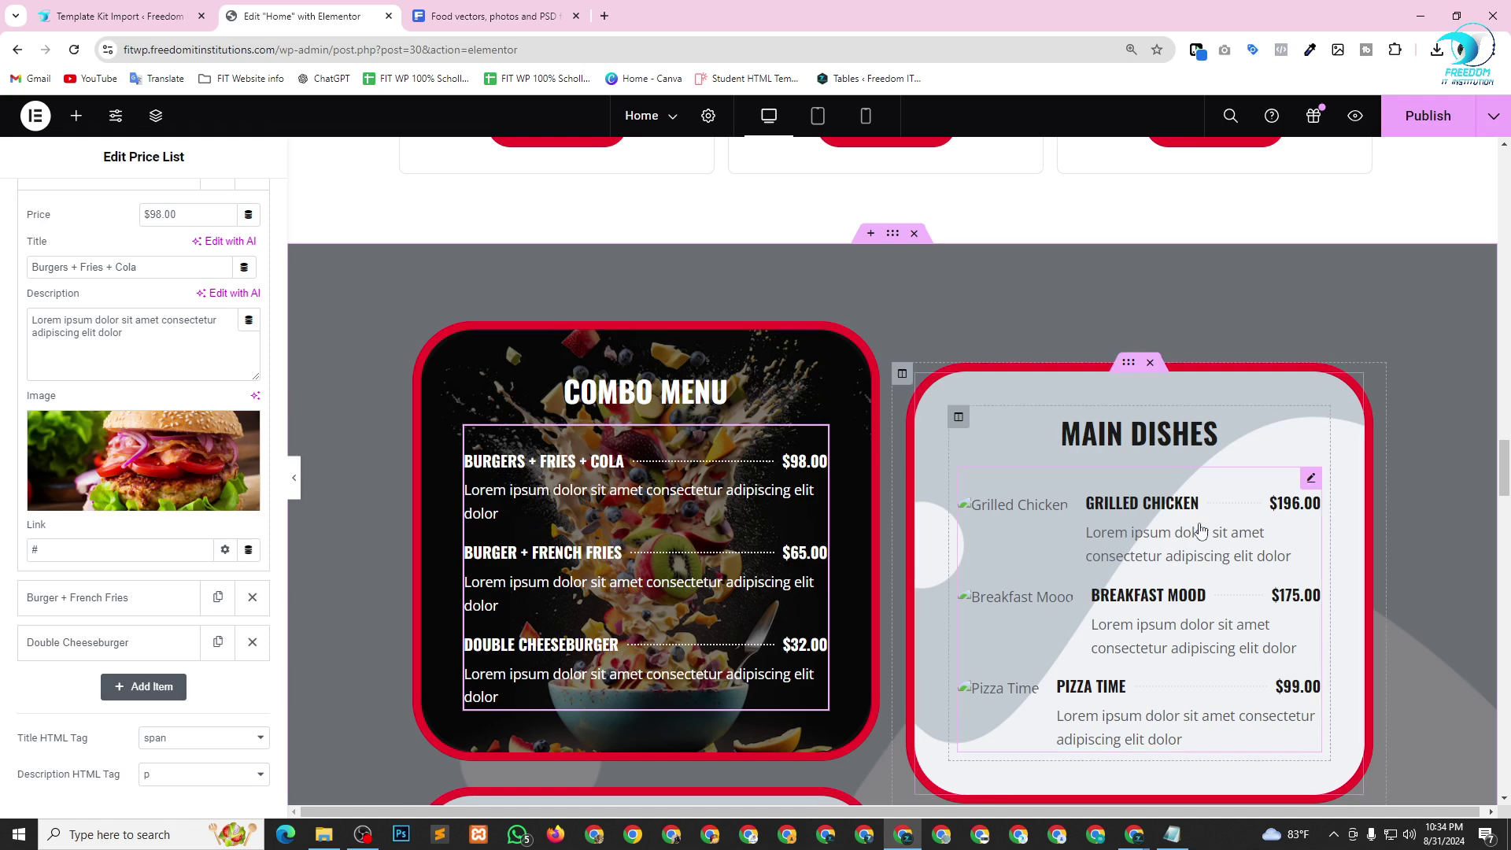
pyautogui.scroll(-2, 1204, 529)
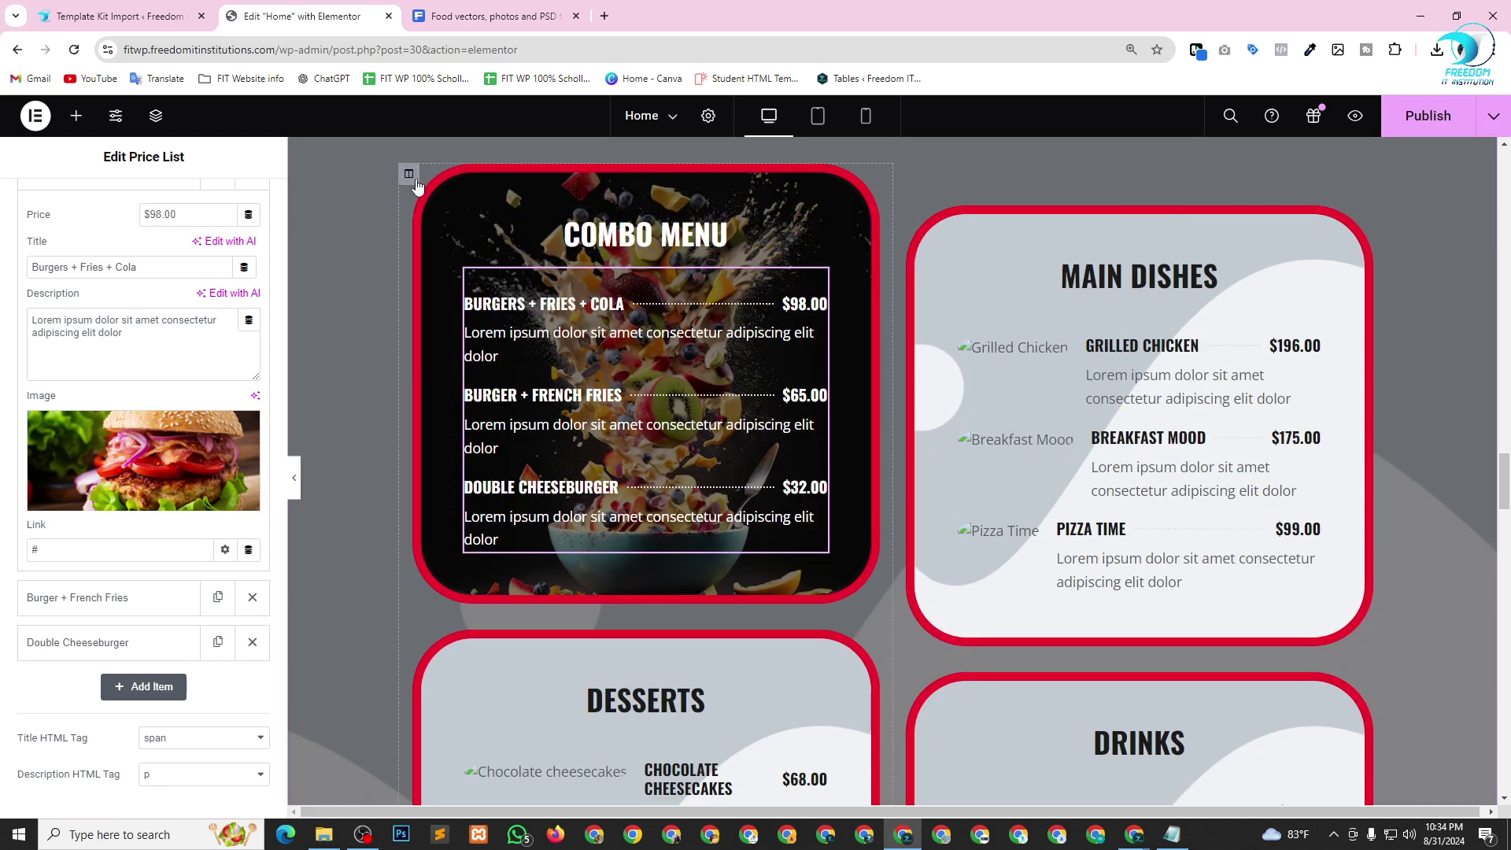
pyautogui.rightClick(636, 167)
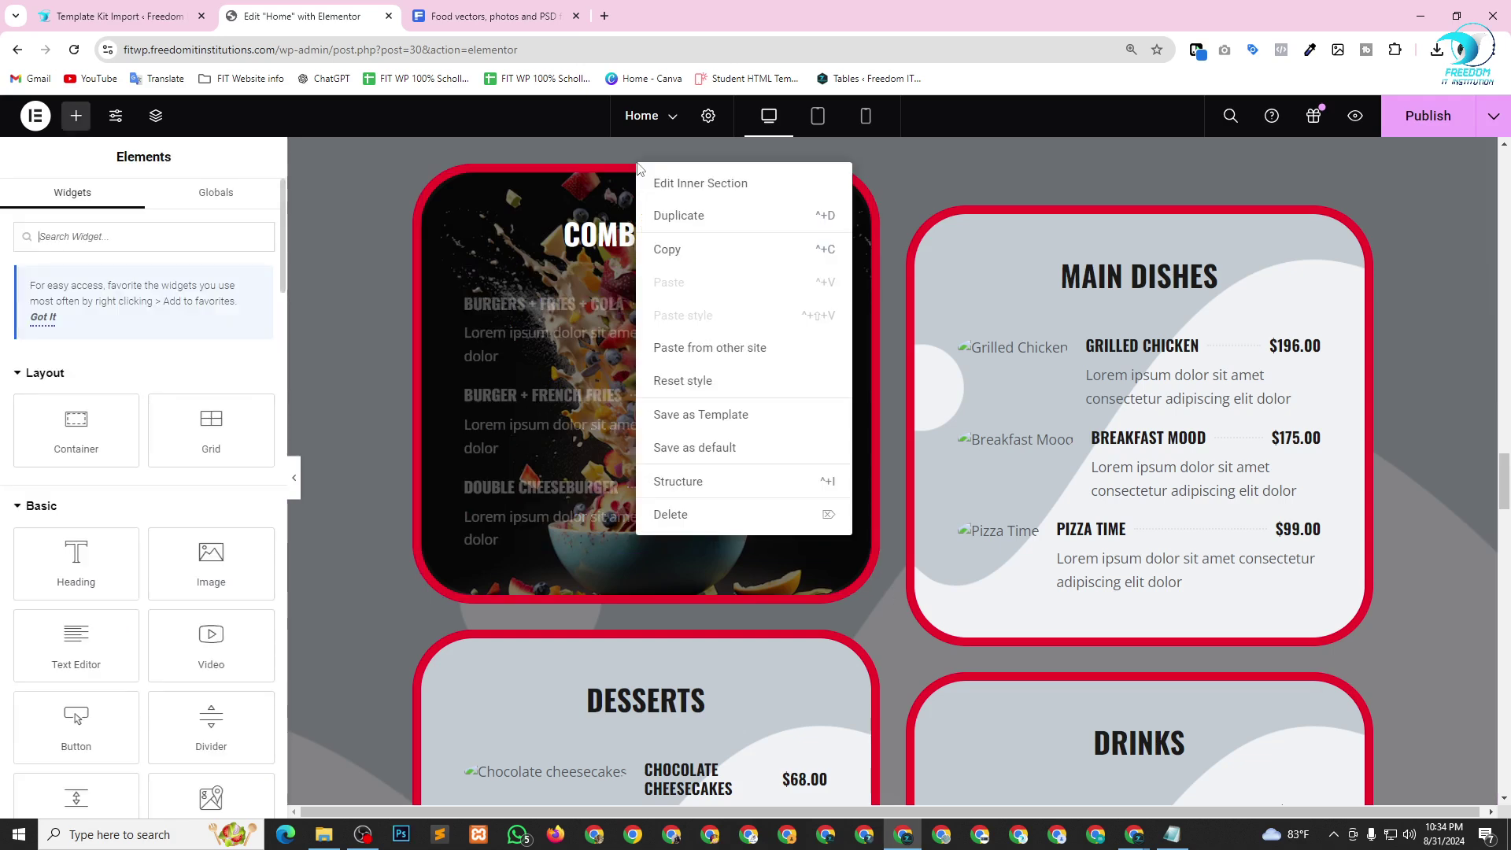
pyautogui.click(749, 250)
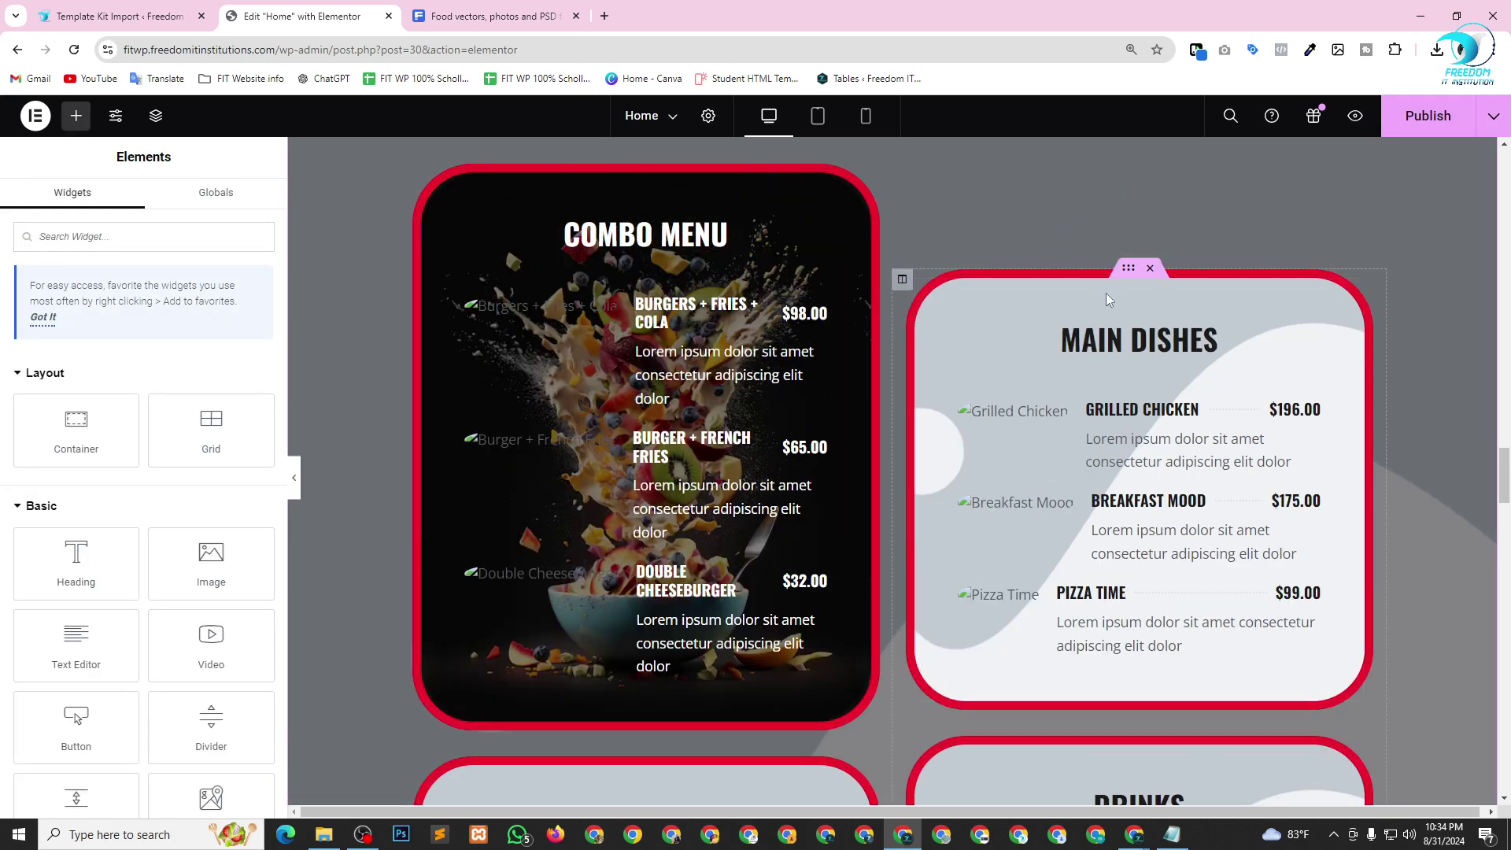
# Replace the Main Dishes card with a pasted copy of the Combo Menu section, deleting the original card.
pyautogui.rightClick(1048, 298)
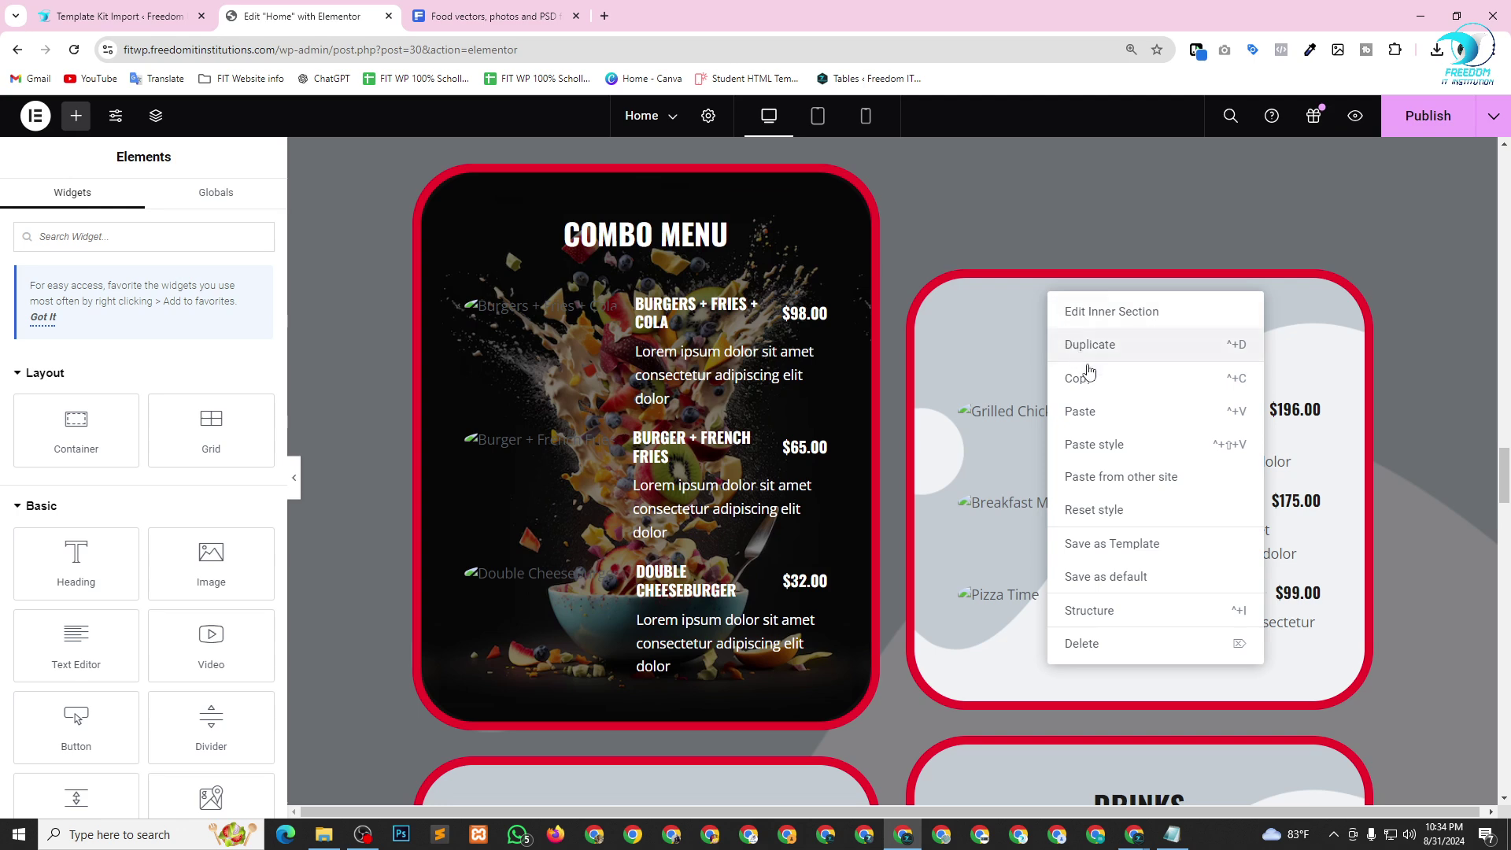
pyautogui.click(1102, 411)
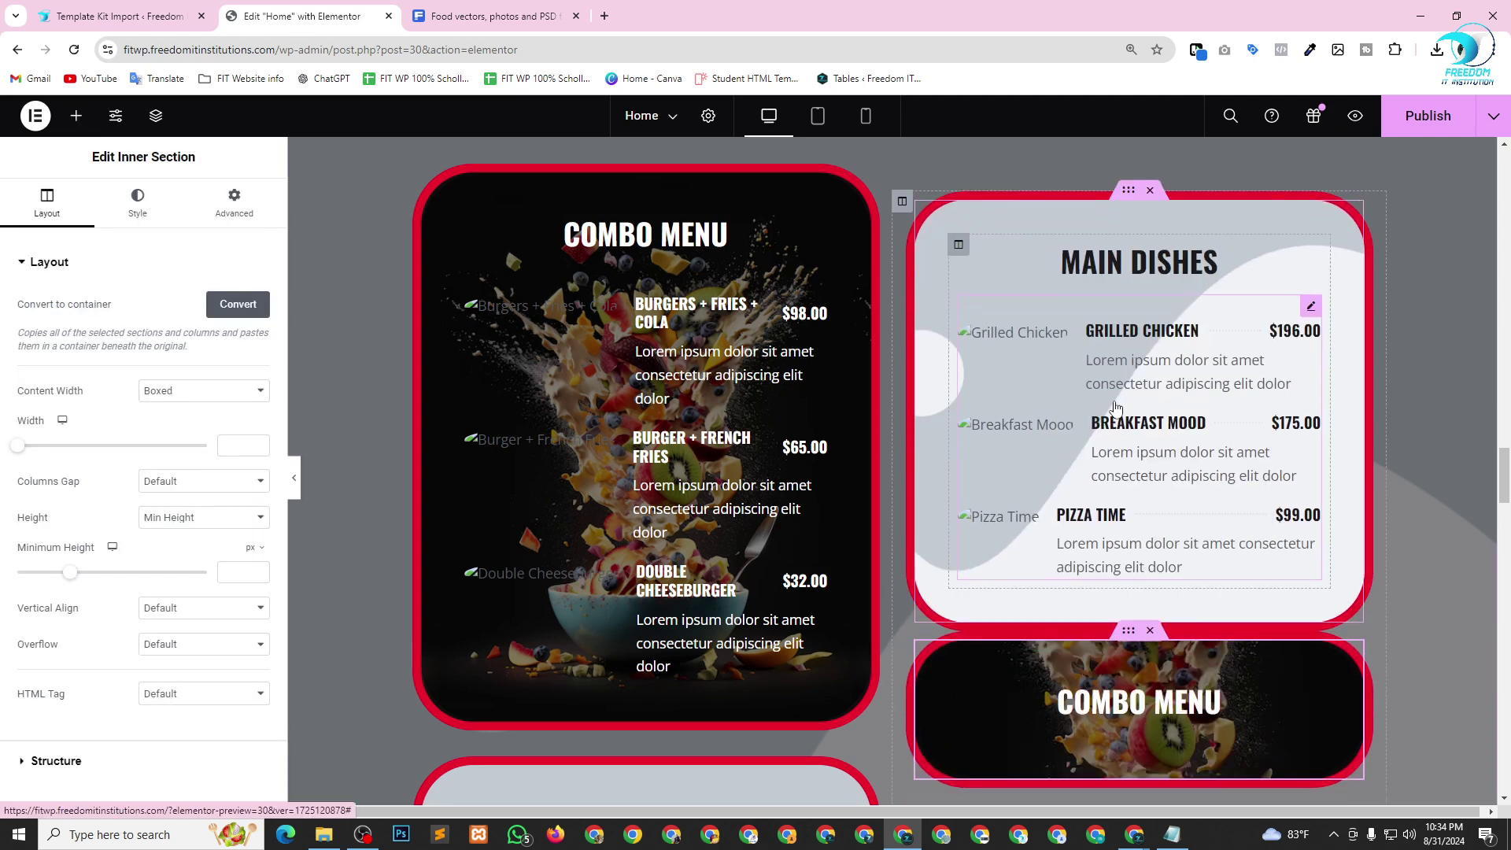
pyautogui.click(1150, 163)
# Paste the Combo Menu section into the Desserts card's column and delete the Desserts card.
pyautogui.scroll(-1, 1148, 166)
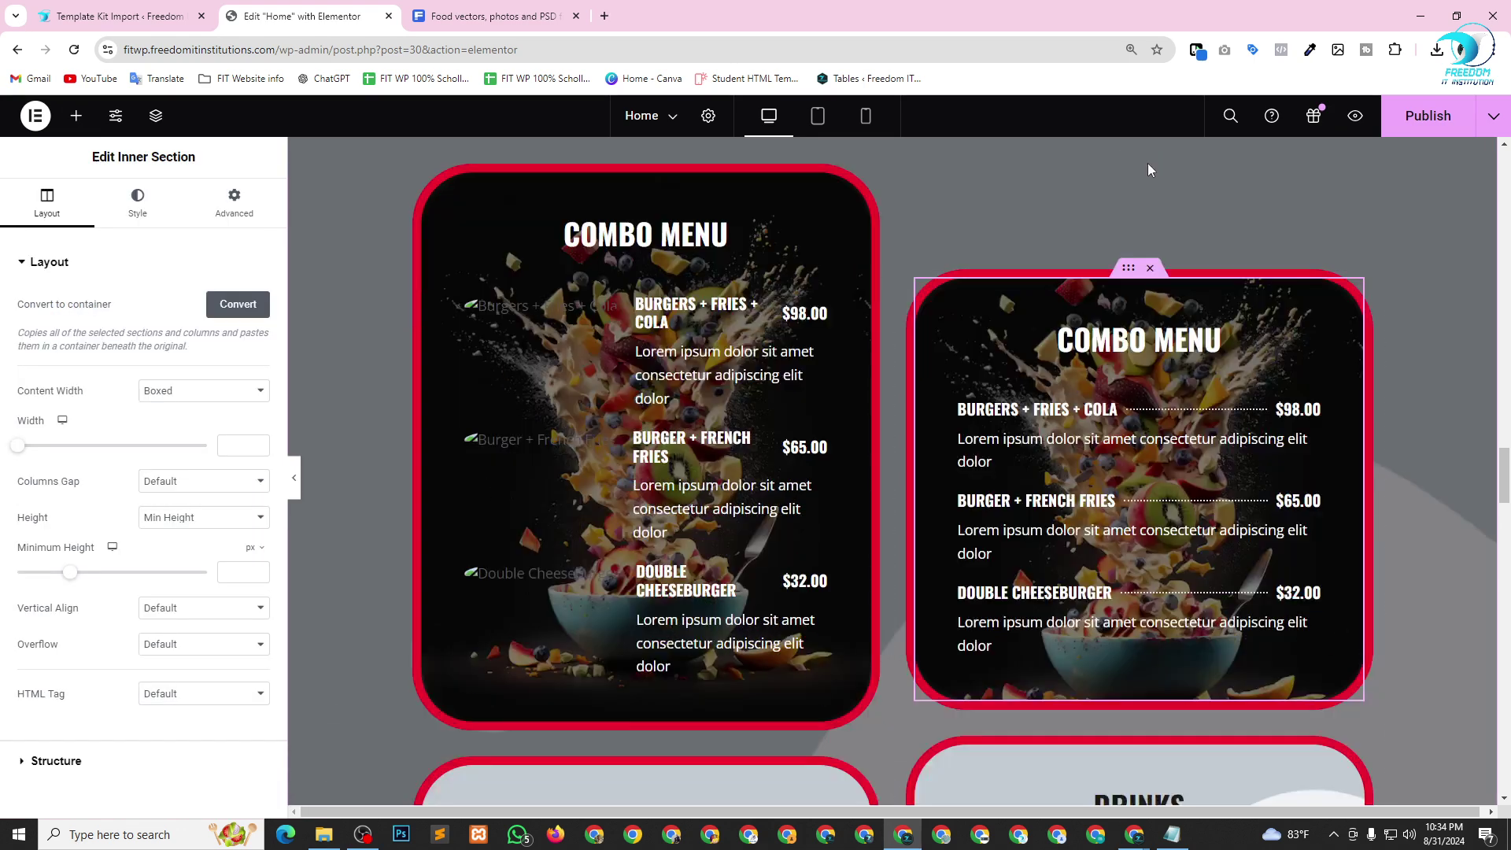
pyautogui.scroll(-3, 1089, 414)
pyautogui.scroll(-2, 1088, 415)
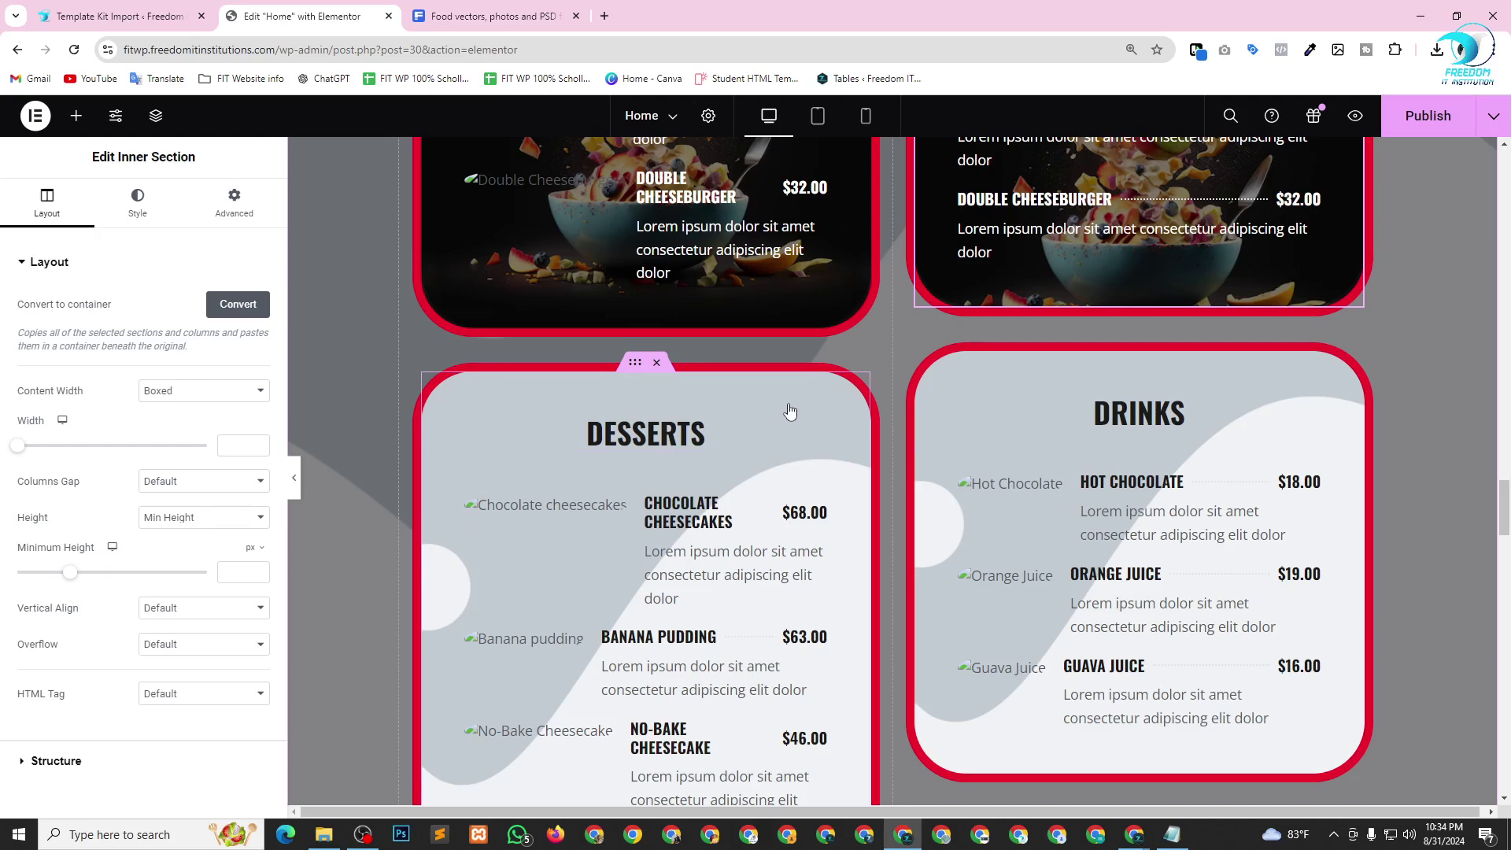
pyautogui.rightClick(772, 387)
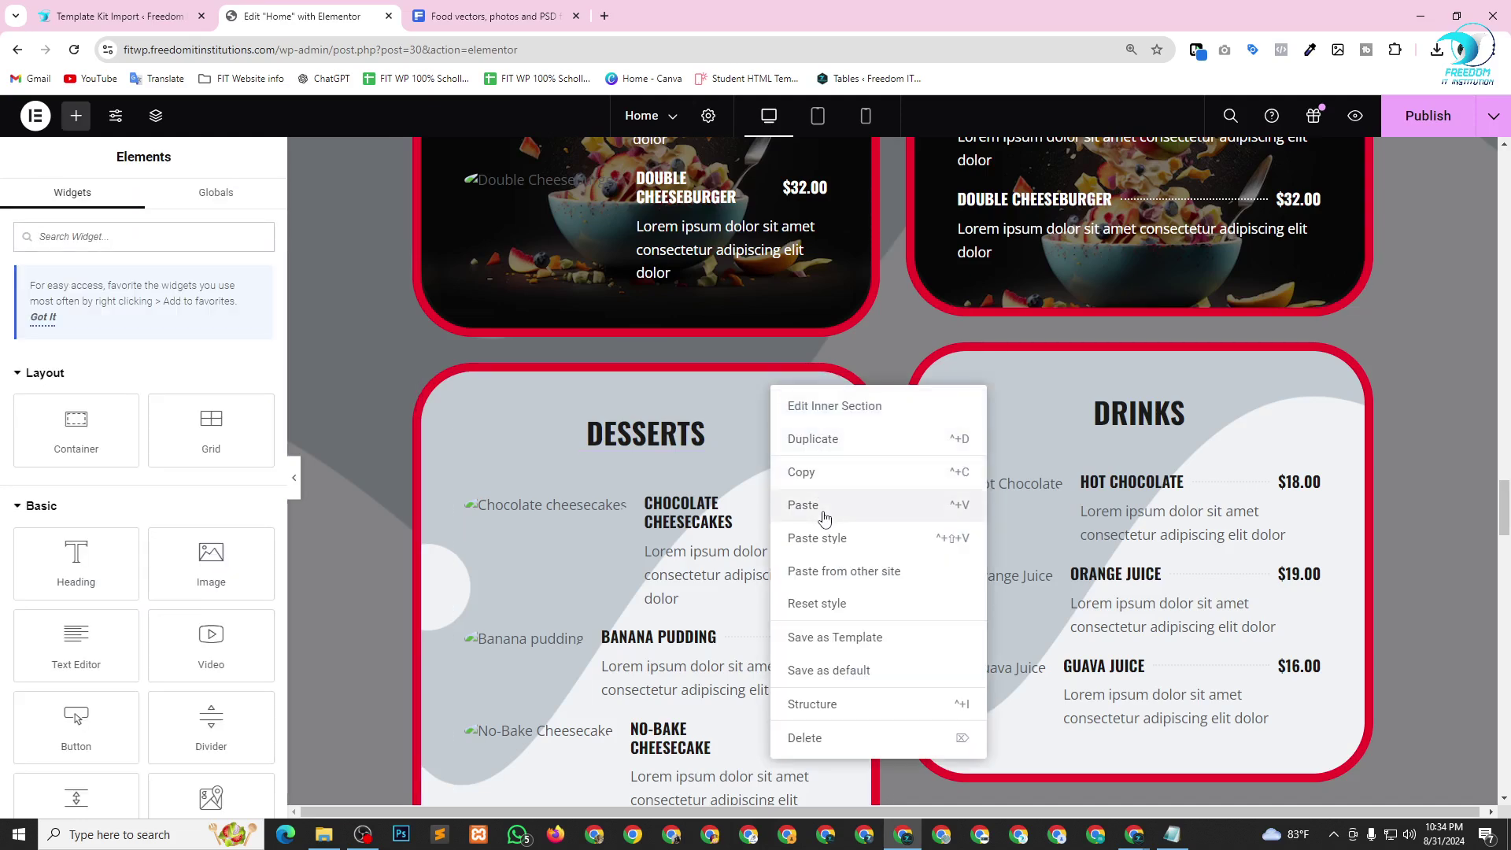
pyautogui.click(822, 516)
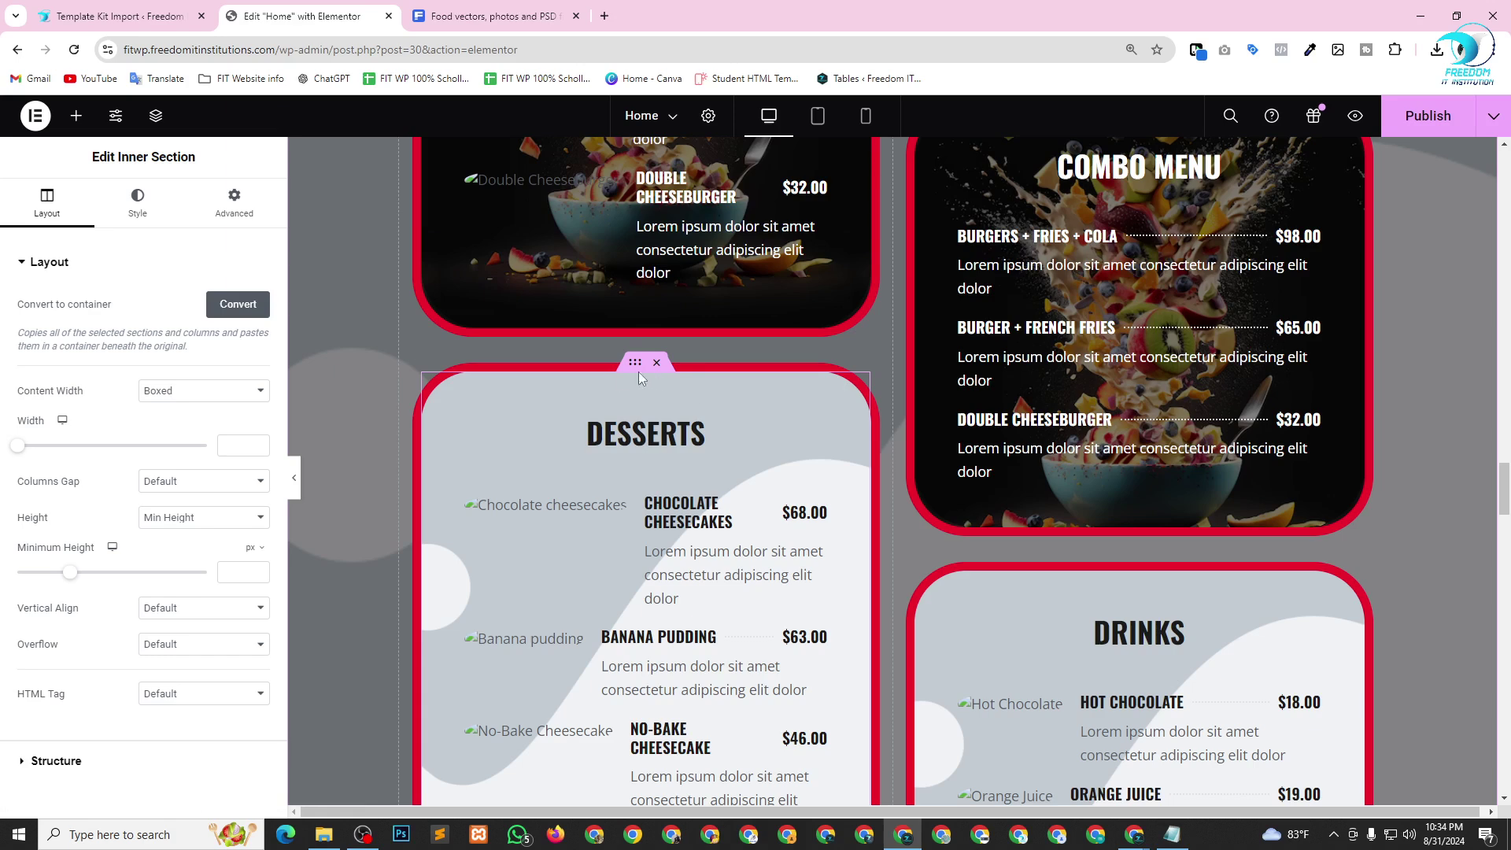
pyautogui.click(656, 362)
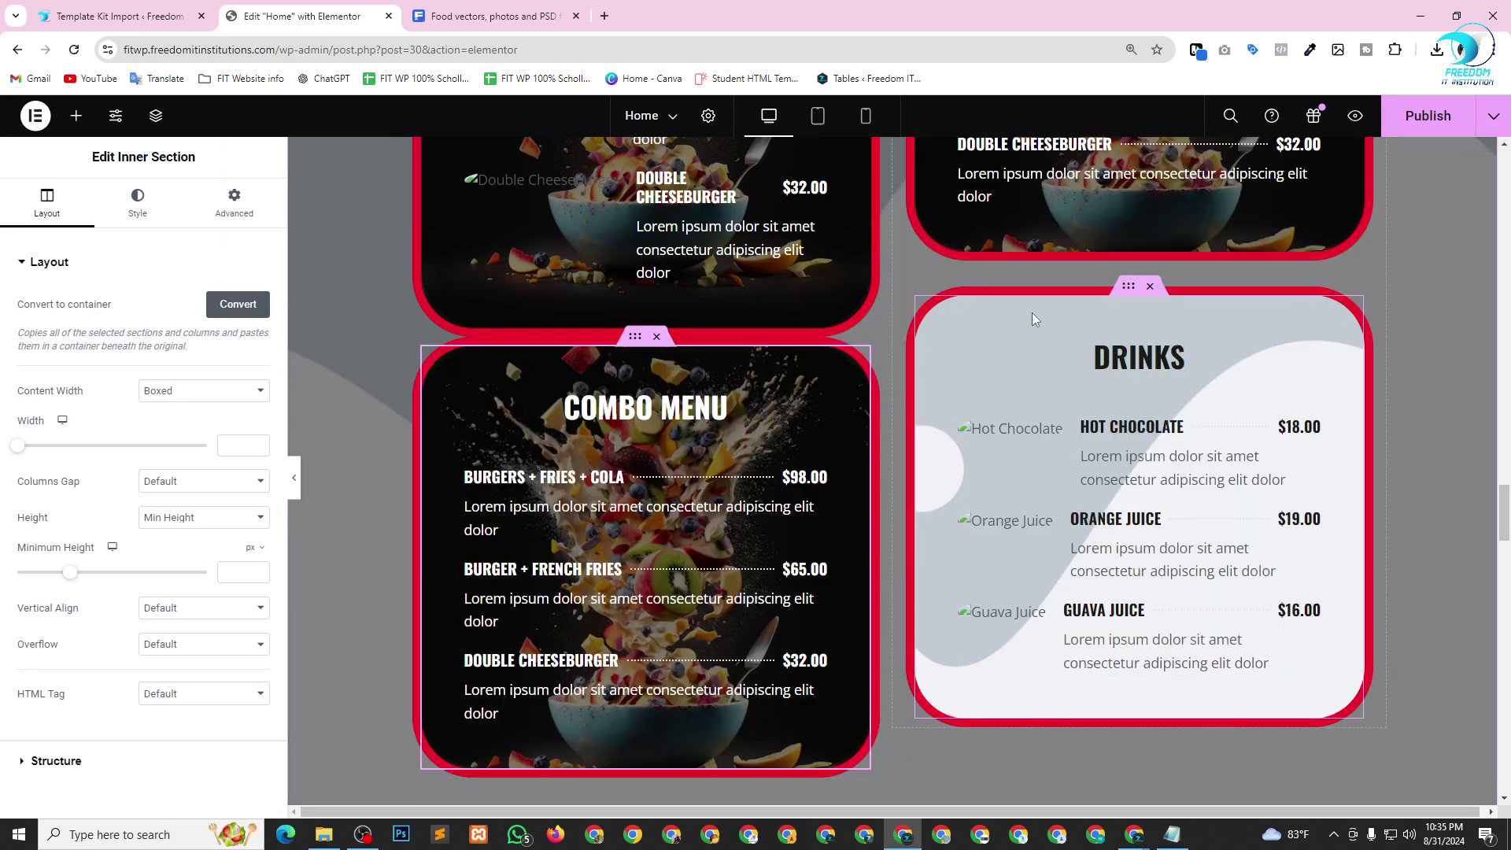
# Paste the Combo Menu section below the Drinks card and delete the Drinks card.
pyautogui.rightClick(1013, 711)
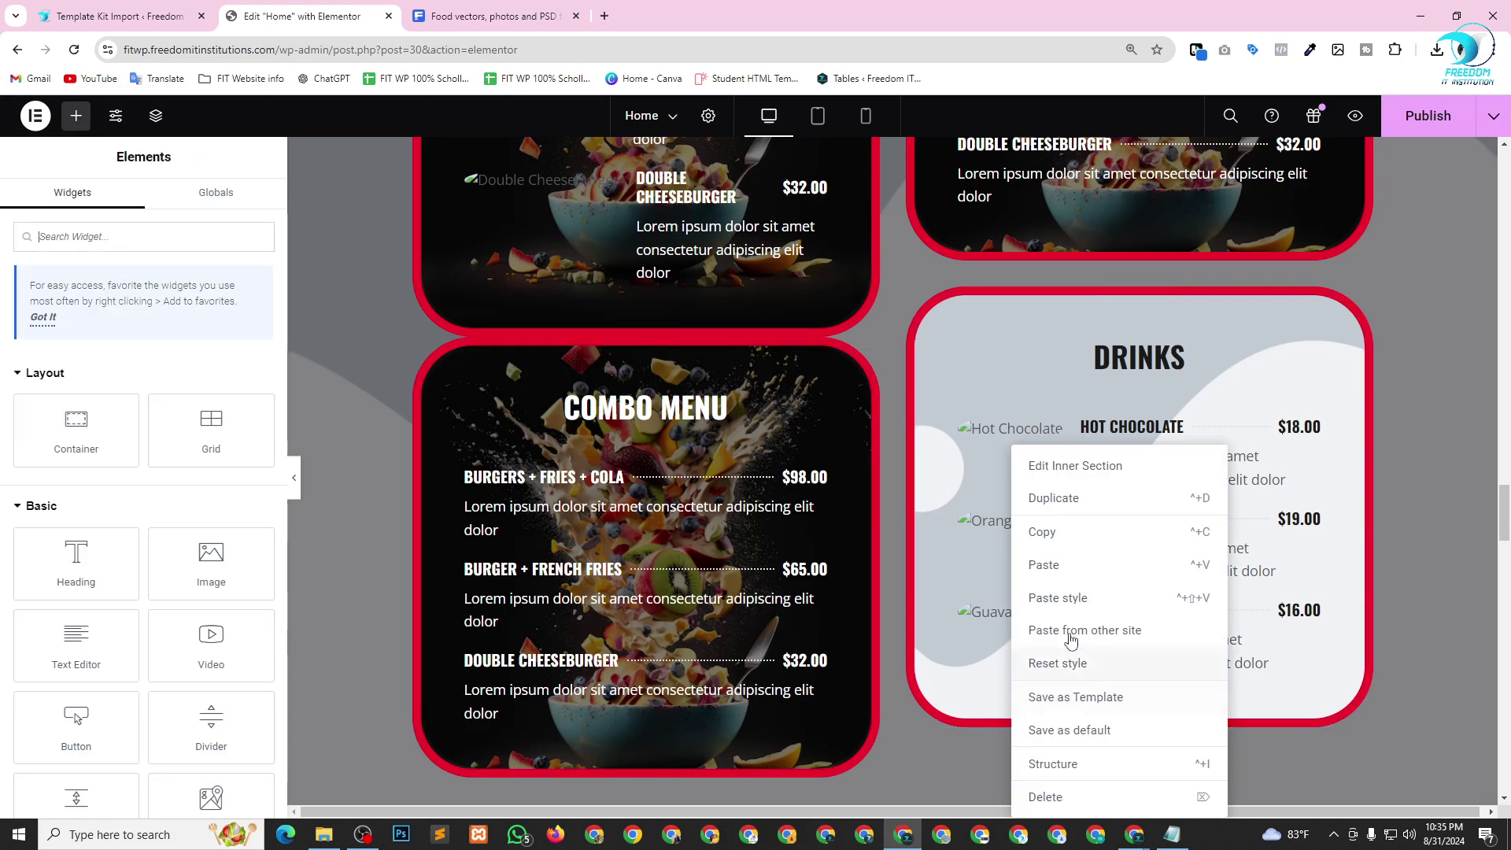
pyautogui.click(1060, 574)
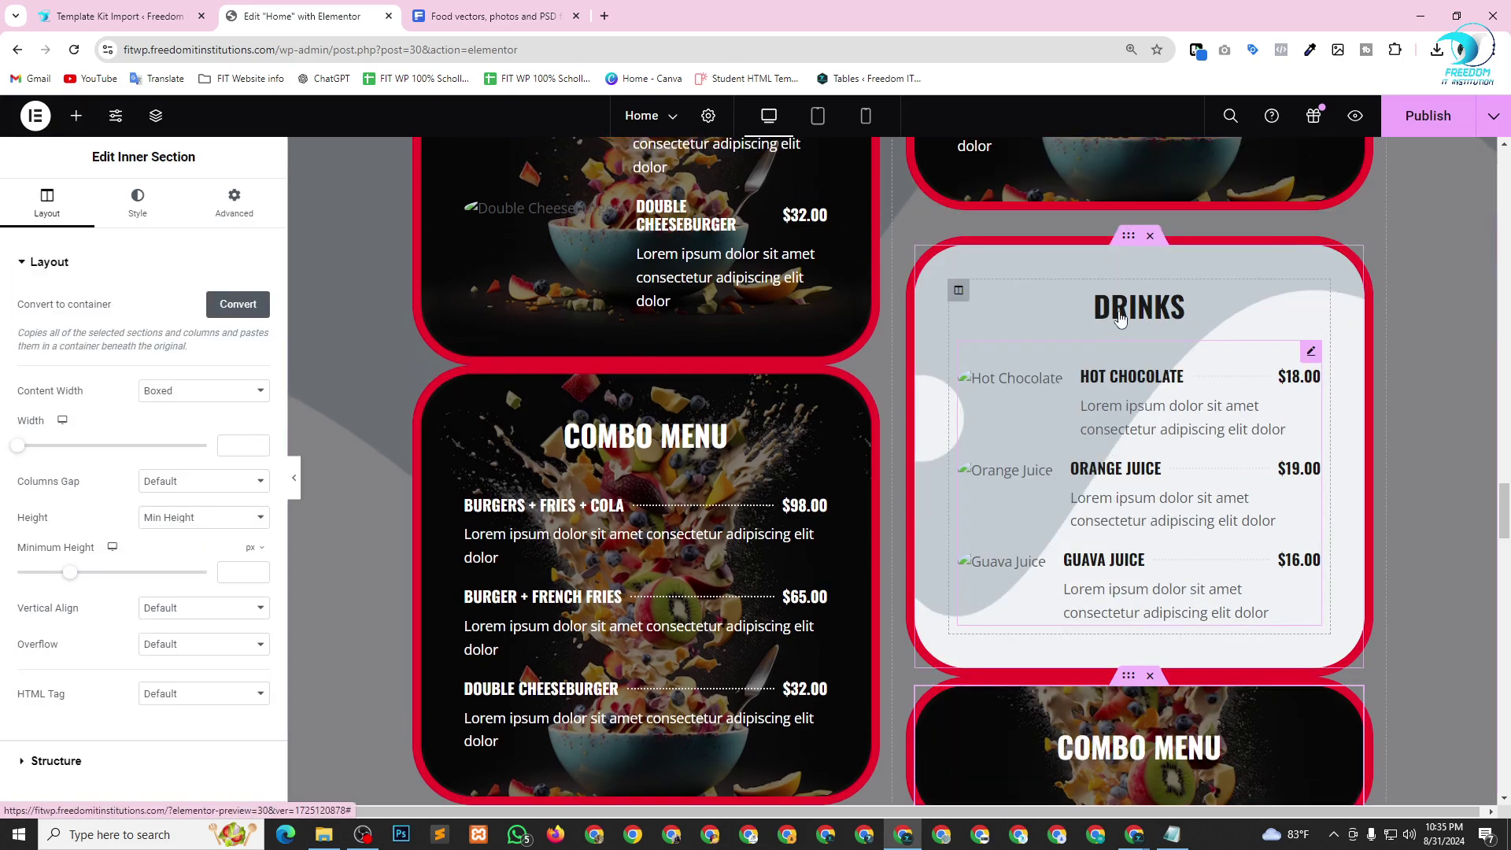
pyautogui.click(1150, 236)
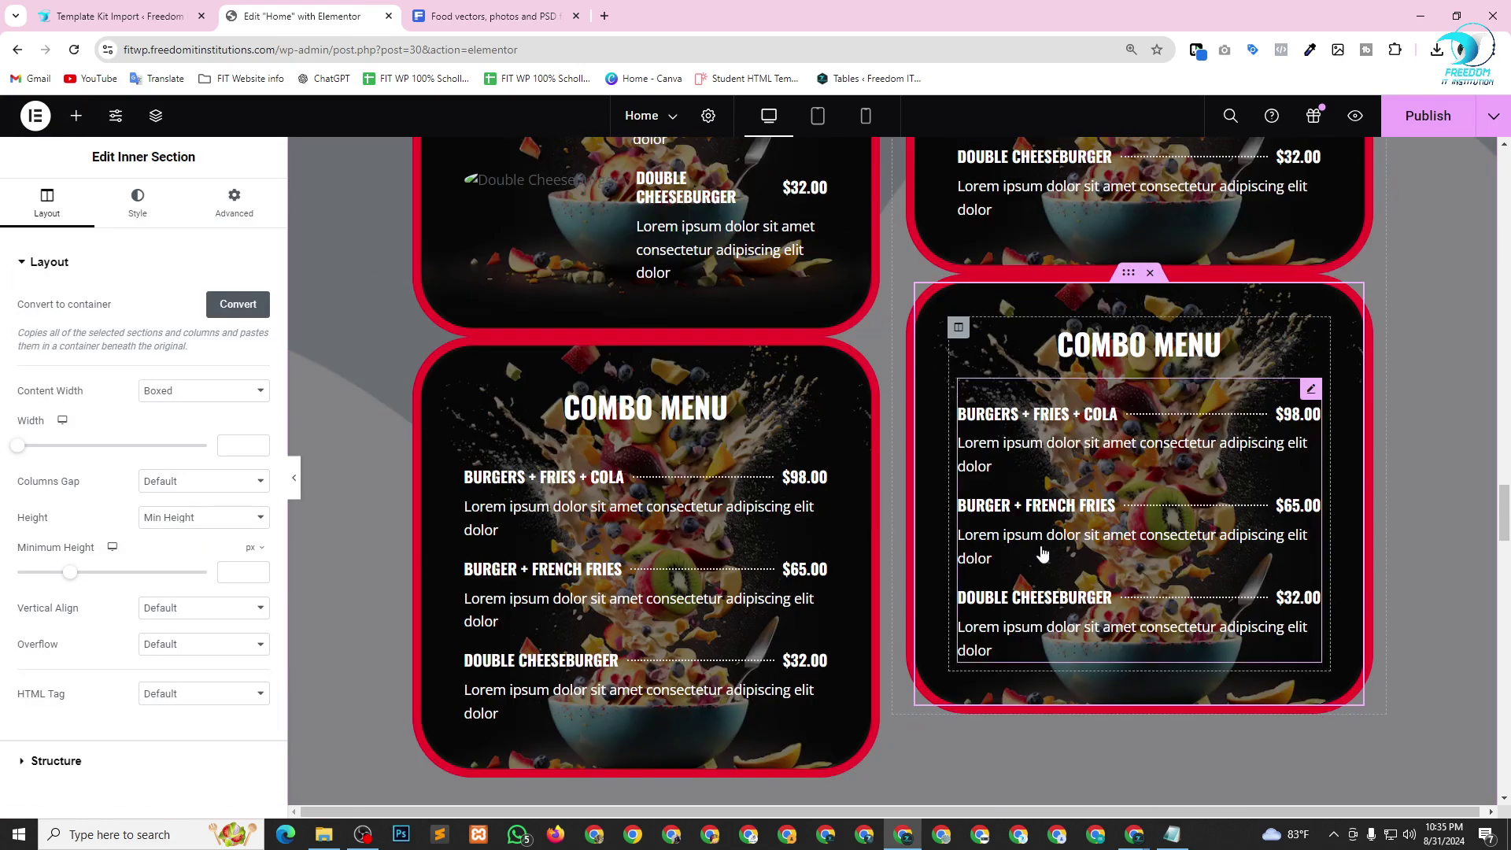
# Set the top margin of the second Combo Menu section in the page's first column to 50 px.
pyautogui.scroll(5, 1108, 465)
pyautogui.scroll(-4, 1107, 465)
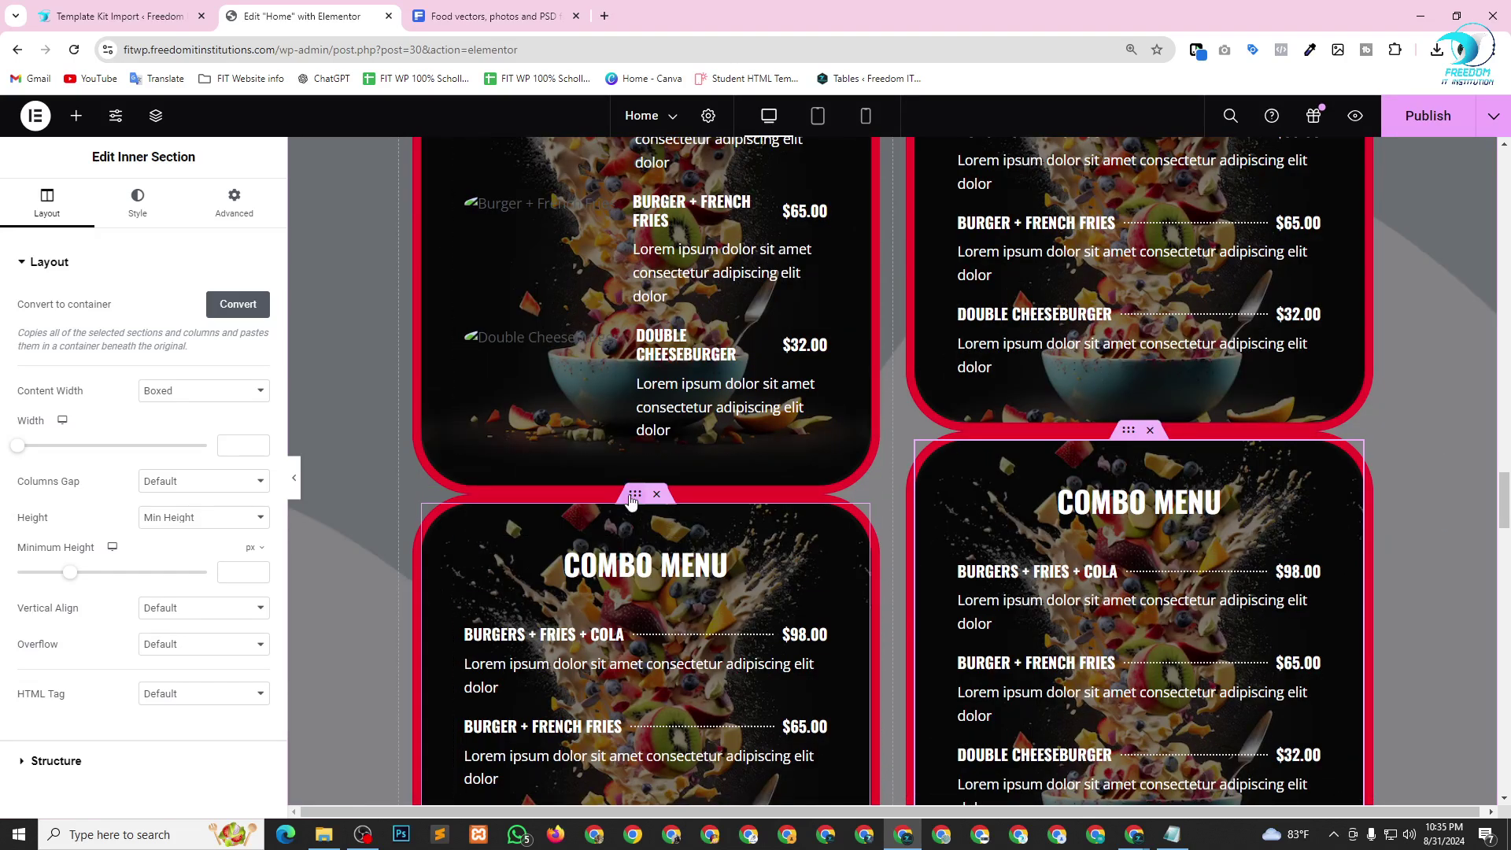
pyautogui.click(234, 204)
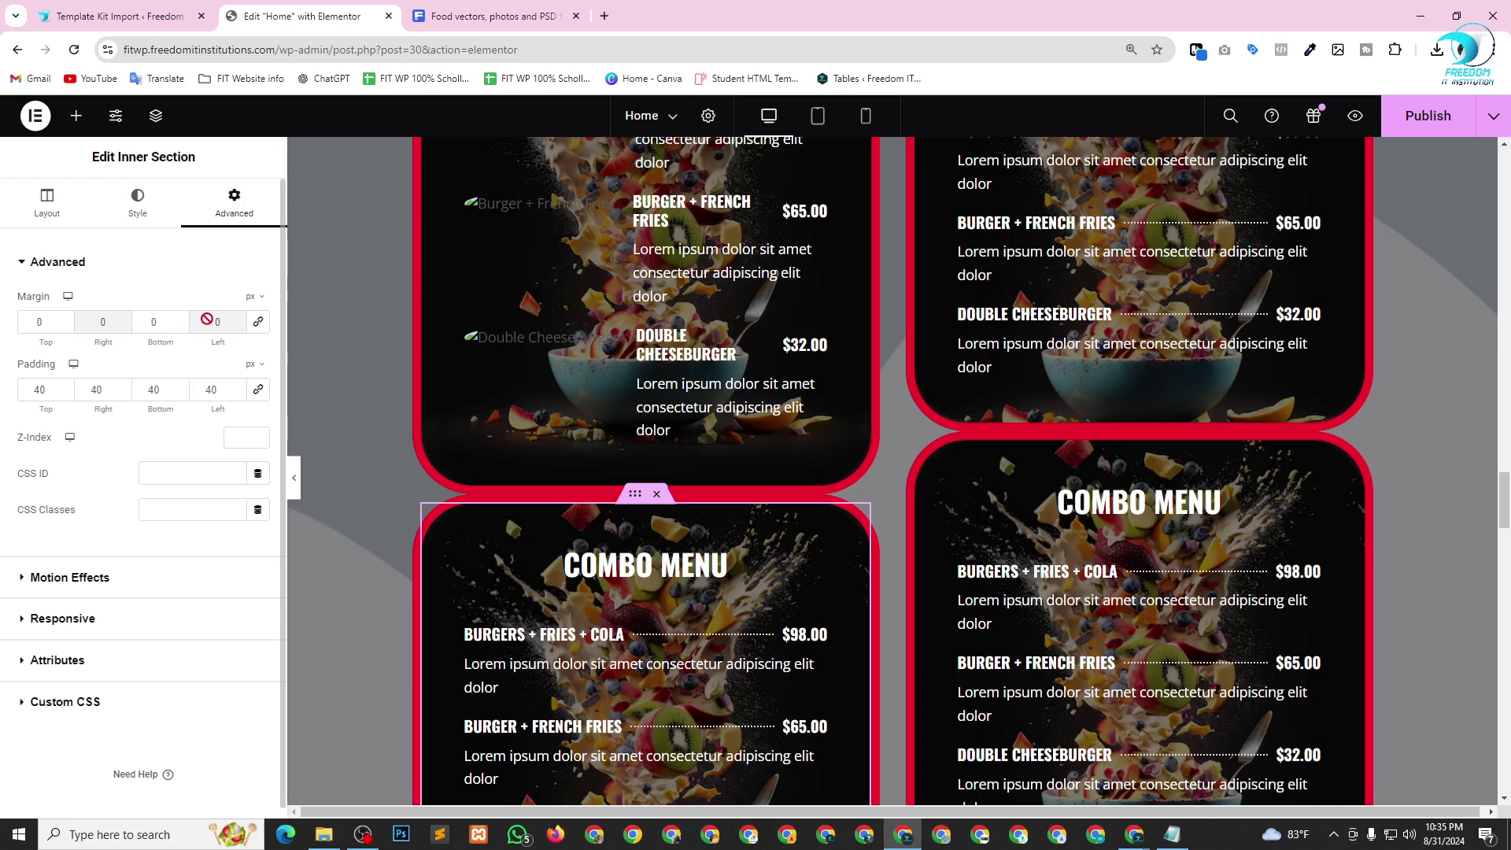
pyautogui.click(65, 320)
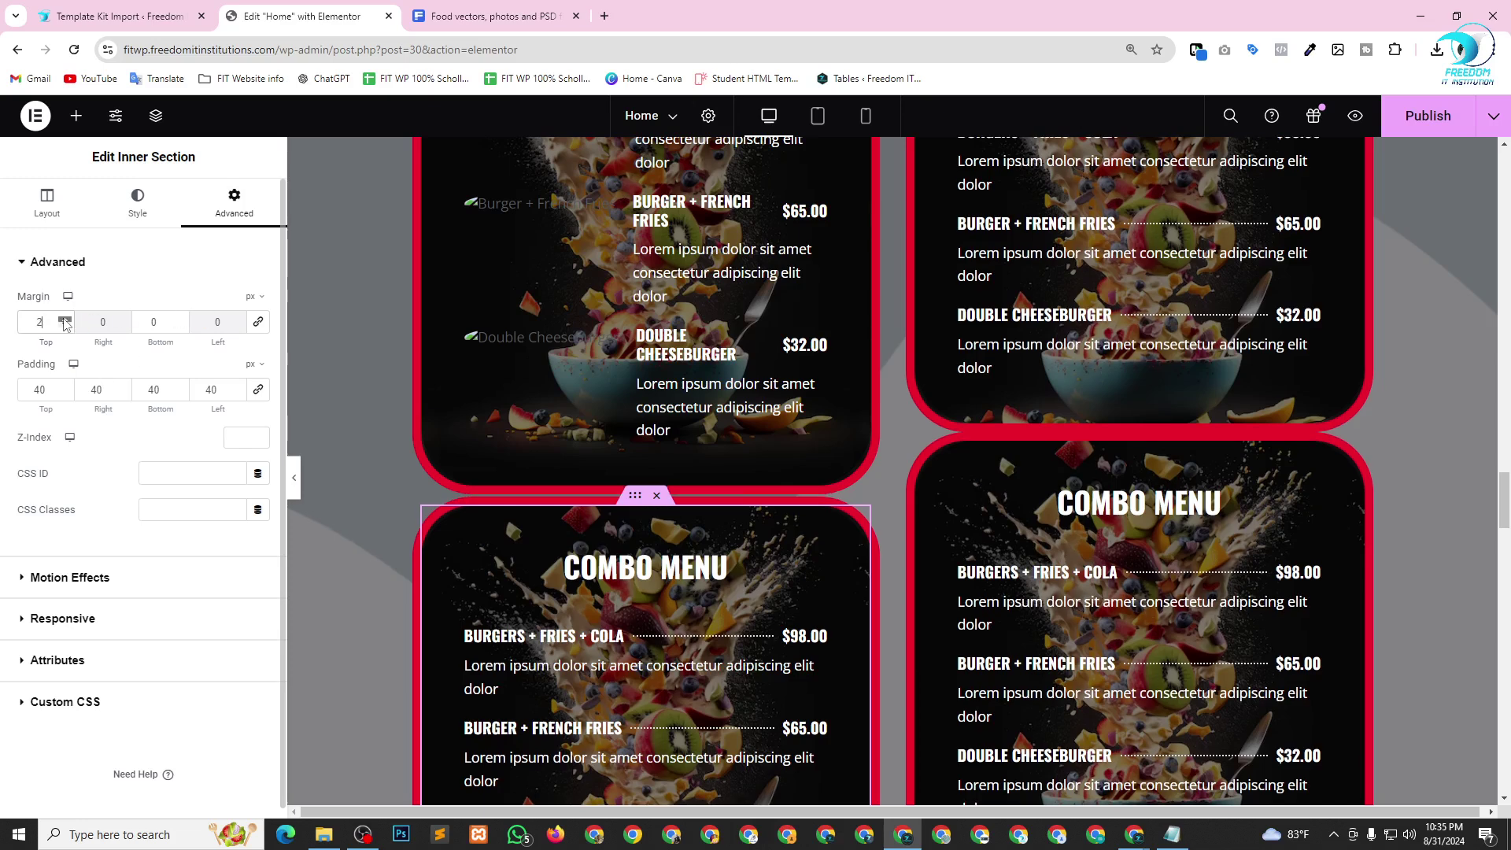
pyautogui.scroll(13, 65, 320)
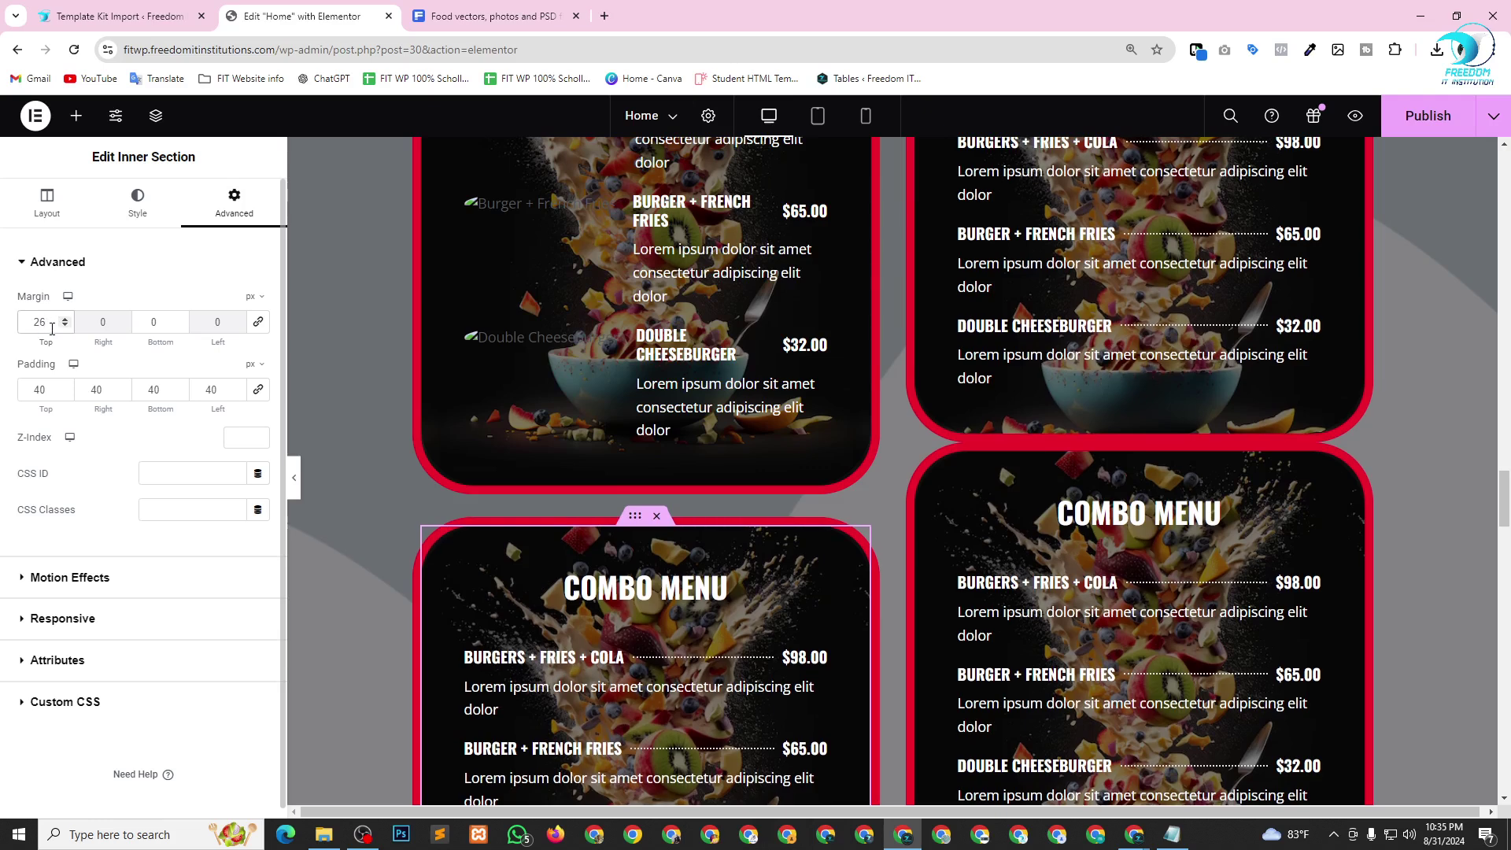
pyautogui.write('50')
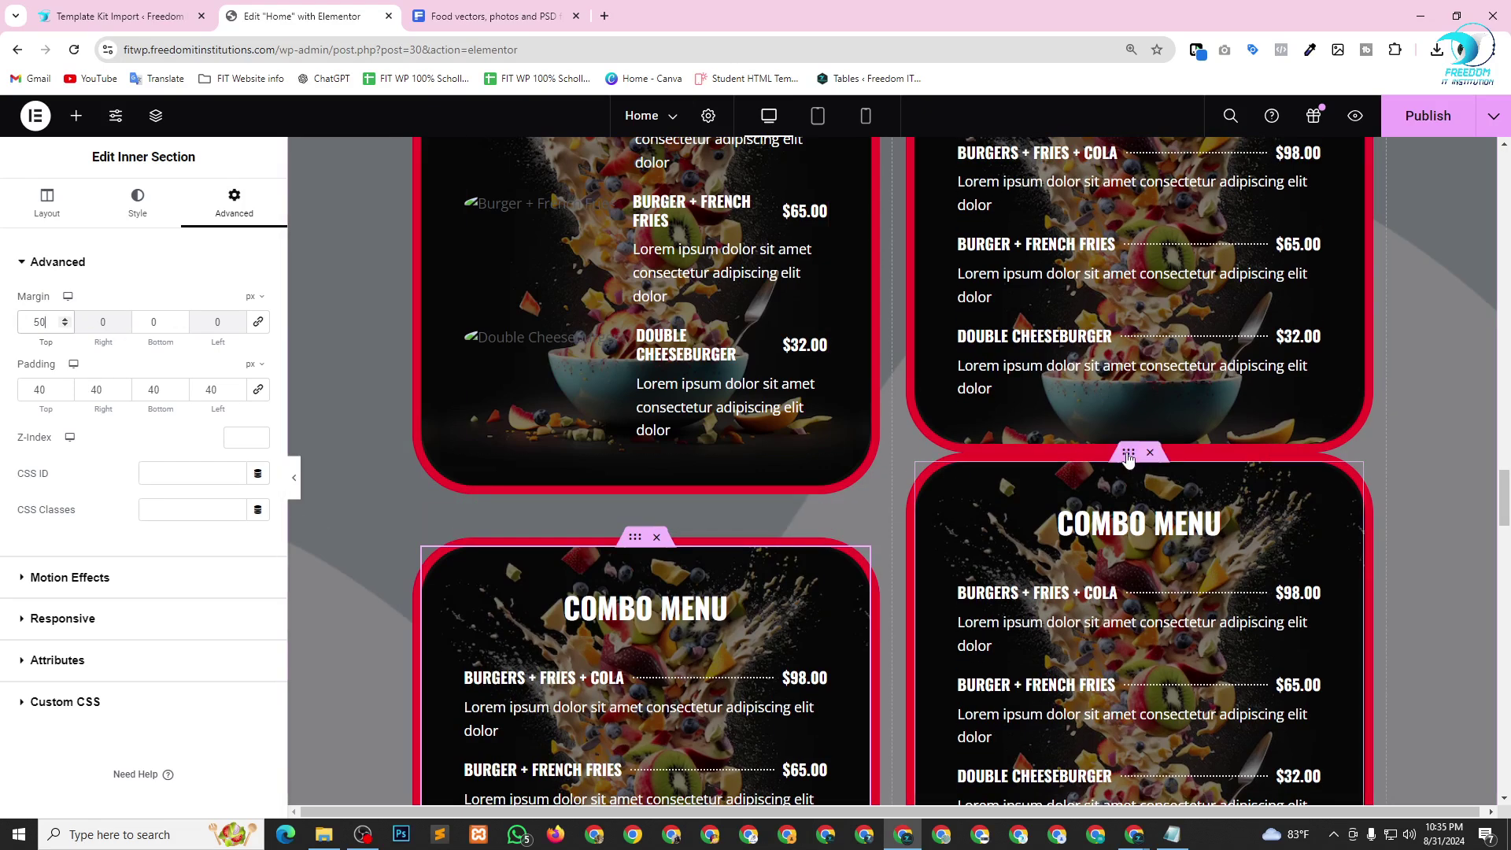
# Set the top margin of the lower Combo Menu section in the second column to 50 px.
pyautogui.click(1129, 454)
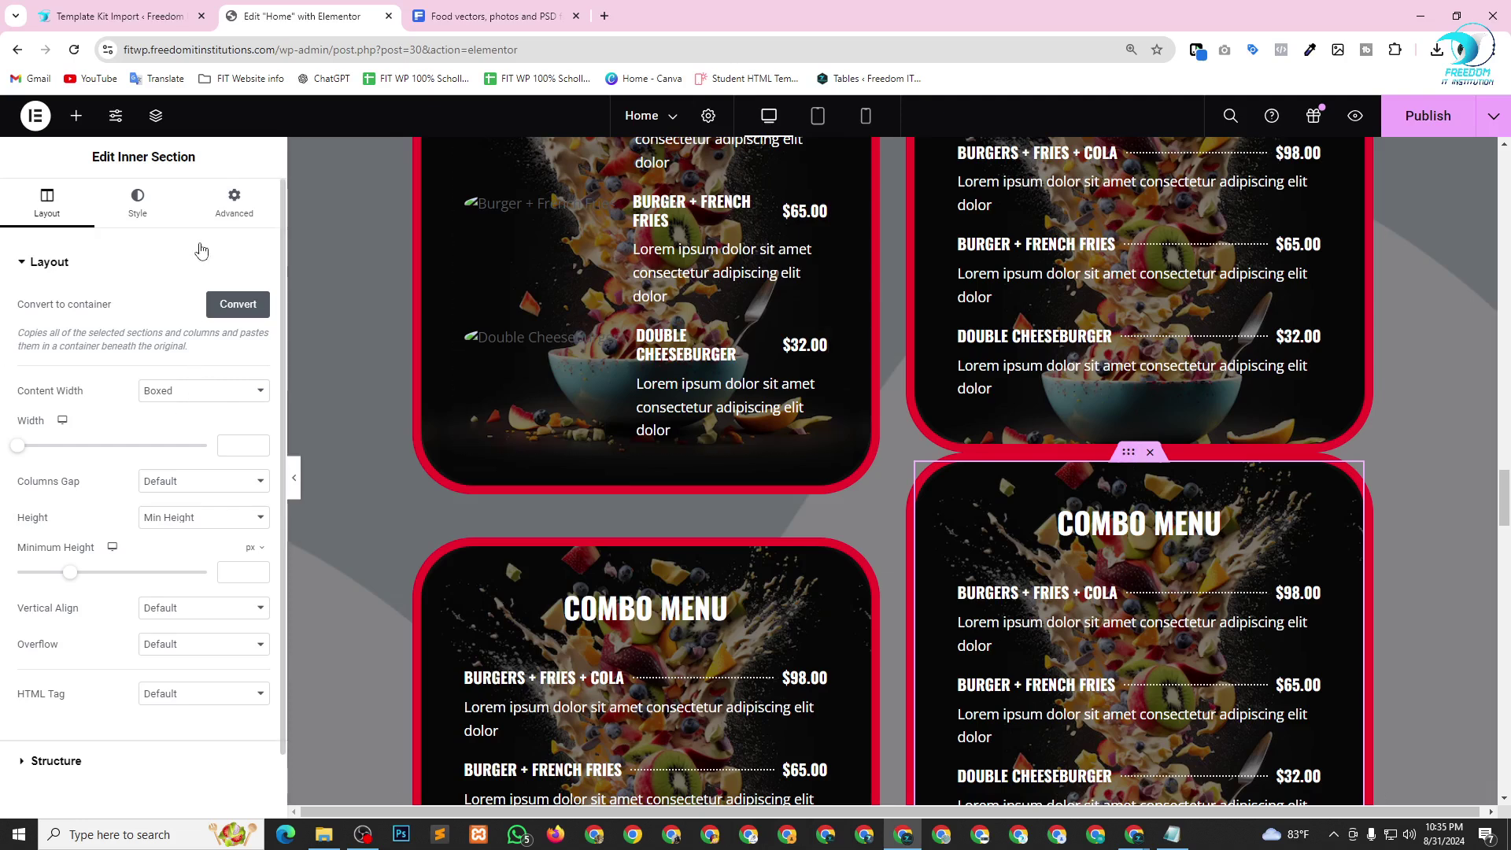
pyautogui.click(249, 213)
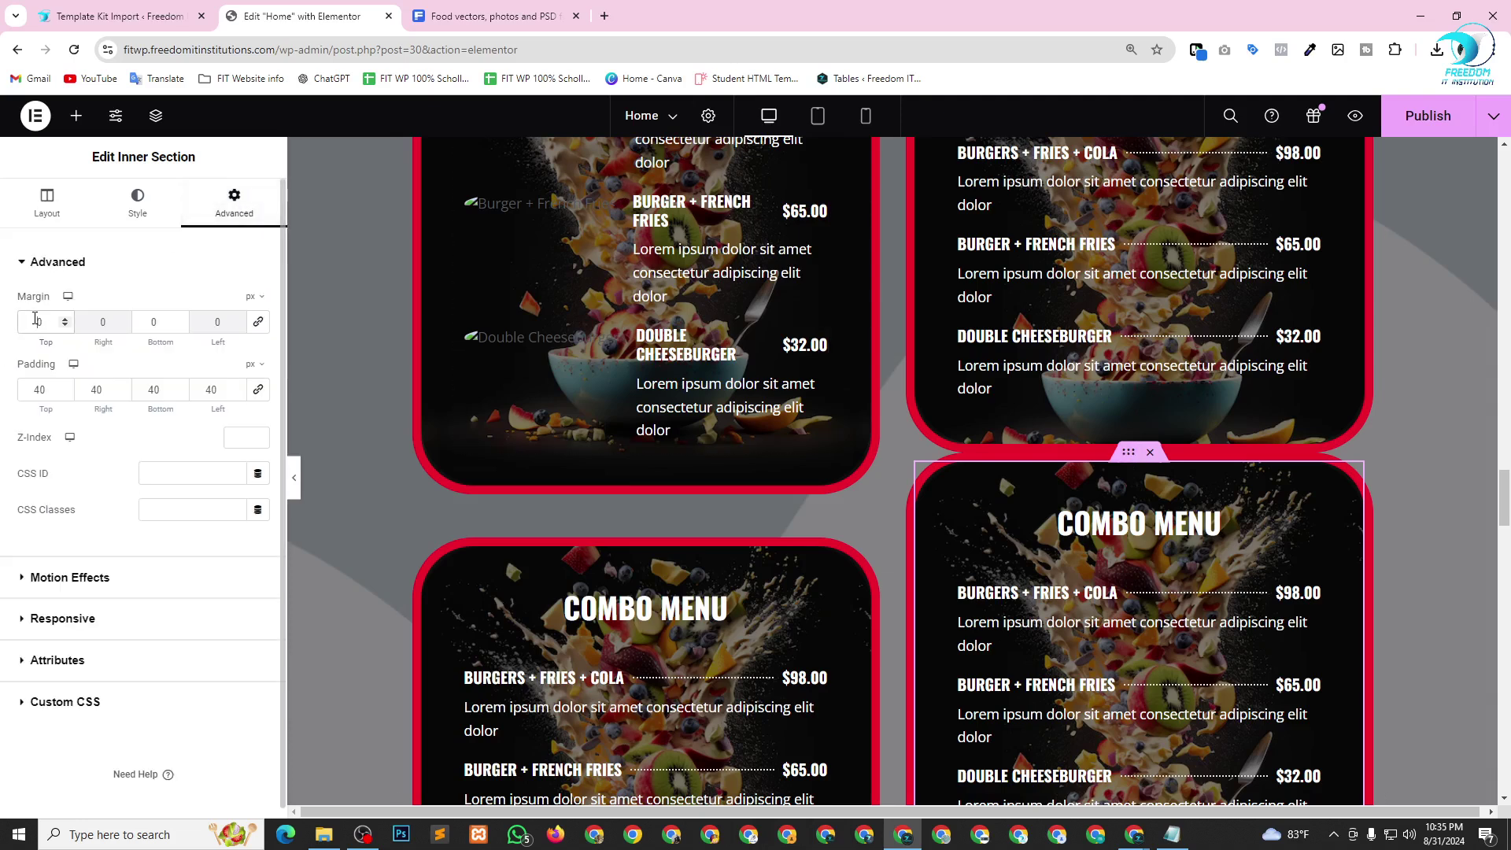
pyautogui.write('50')
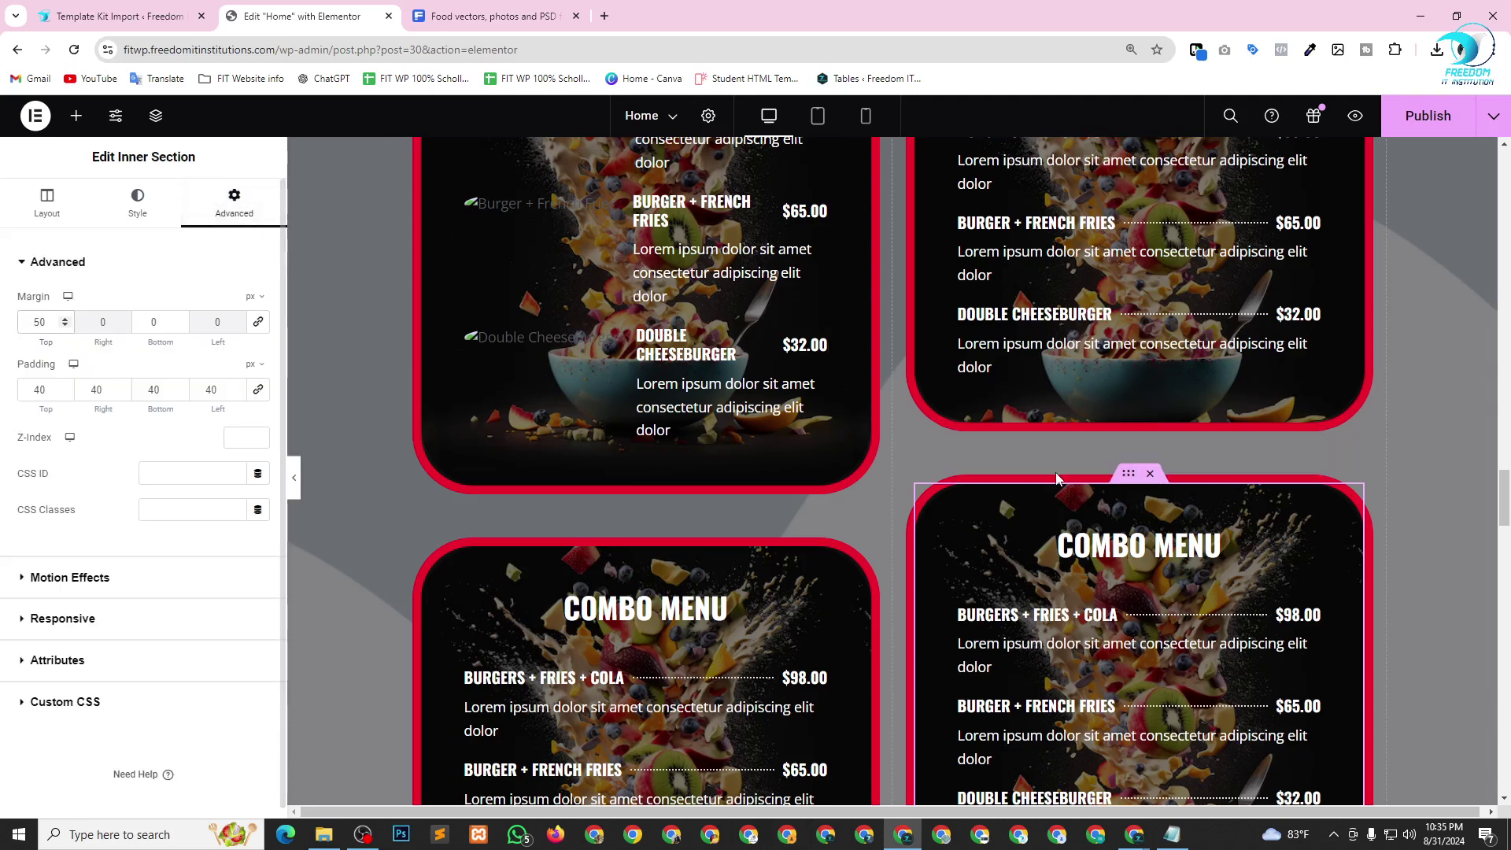
pyautogui.scroll(-5, 1070, 466)
pyautogui.scroll(8, 1141, 496)
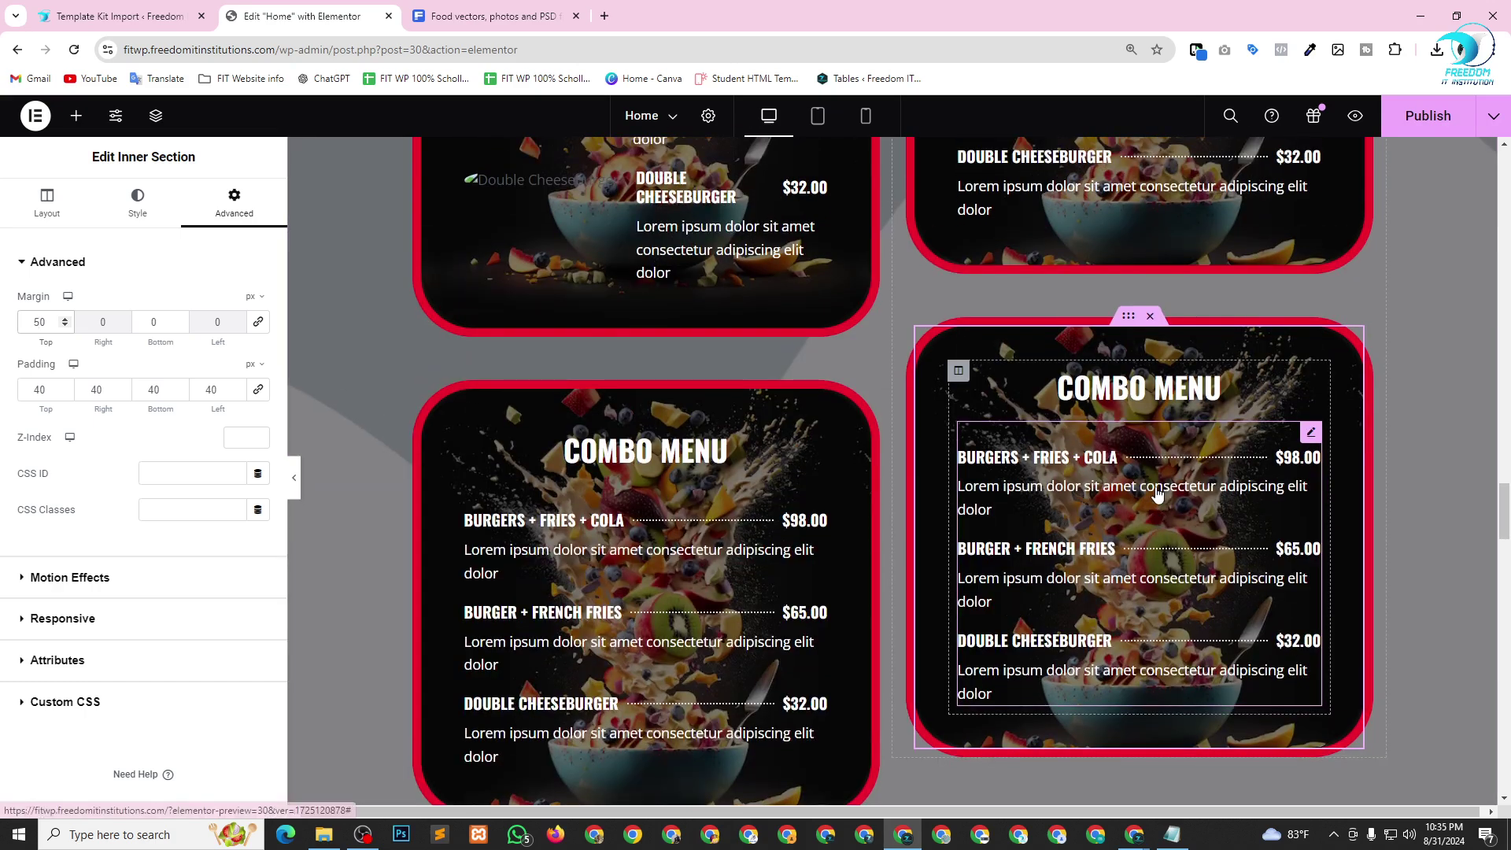
pyautogui.scroll(1, 1157, 494)
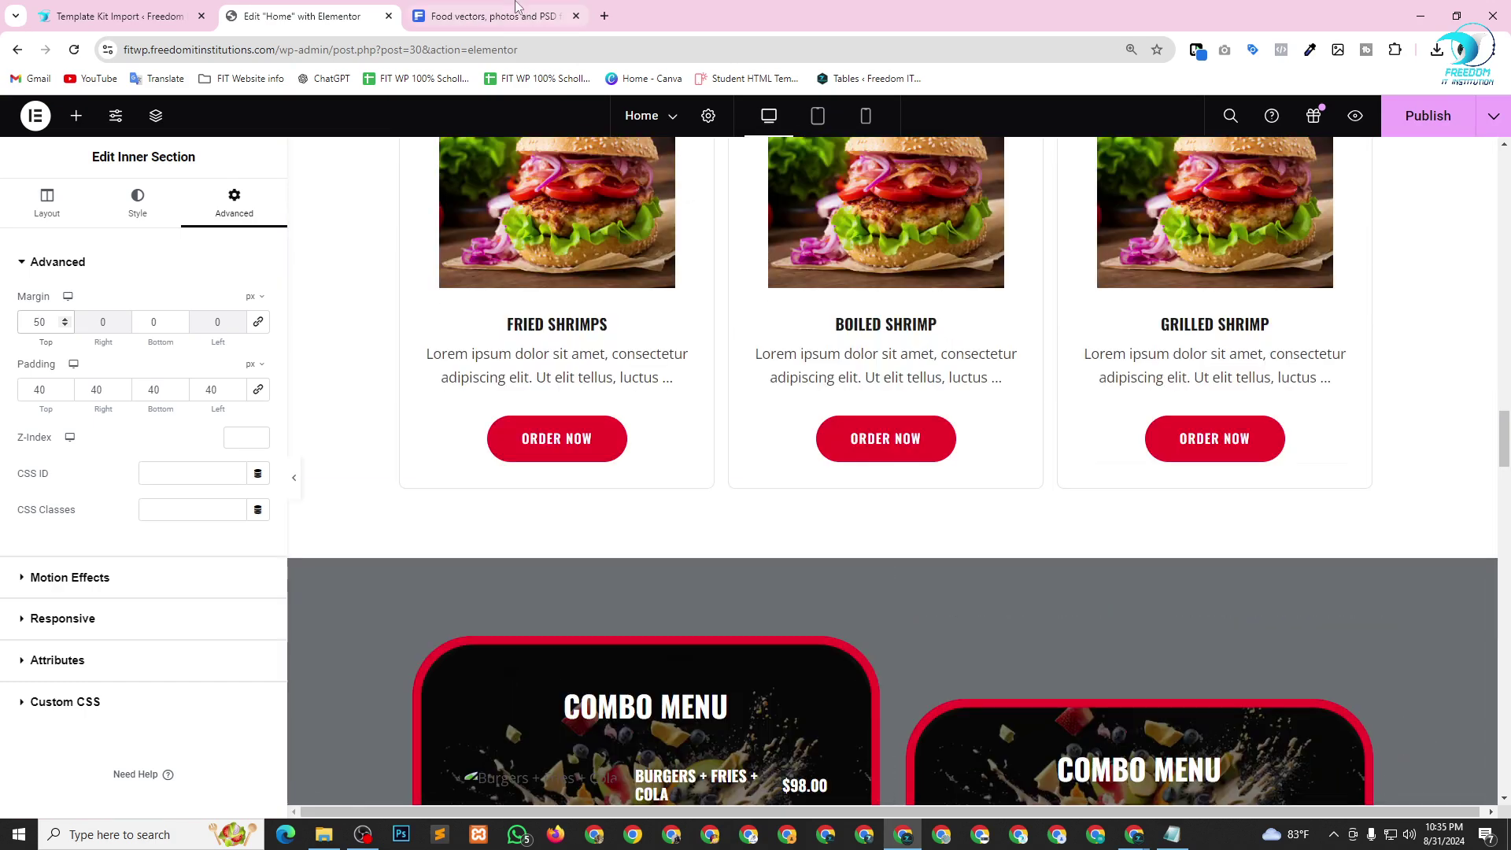
# Switch to the Freepik food results and copy the image address of the dark buffet photo with many filled bowls.
pyautogui.click(519, 6)
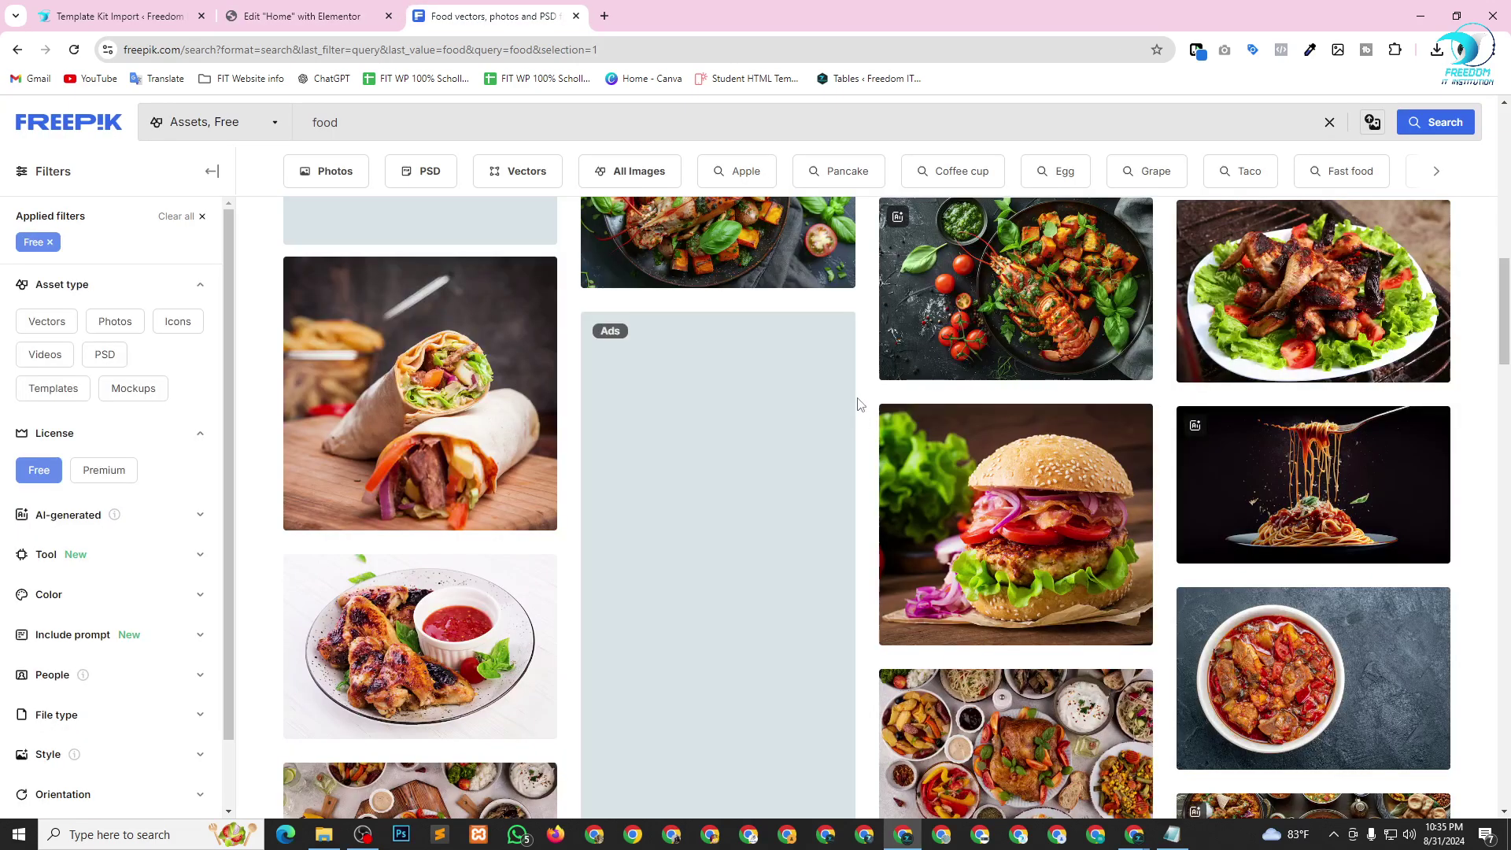
pyautogui.scroll(-5, 1159, 579)
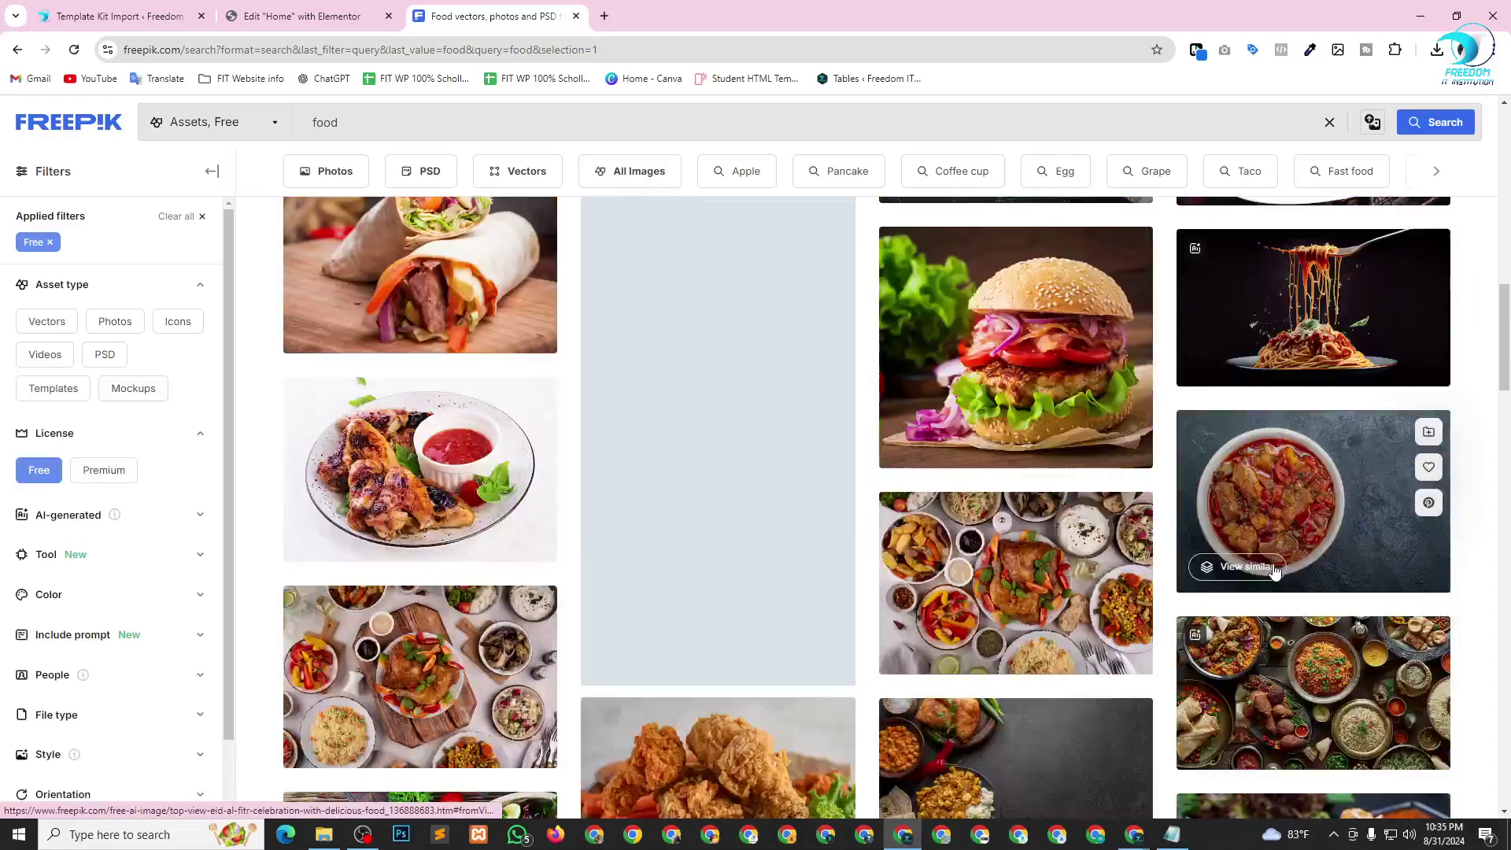
pyautogui.scroll(-10, 1159, 580)
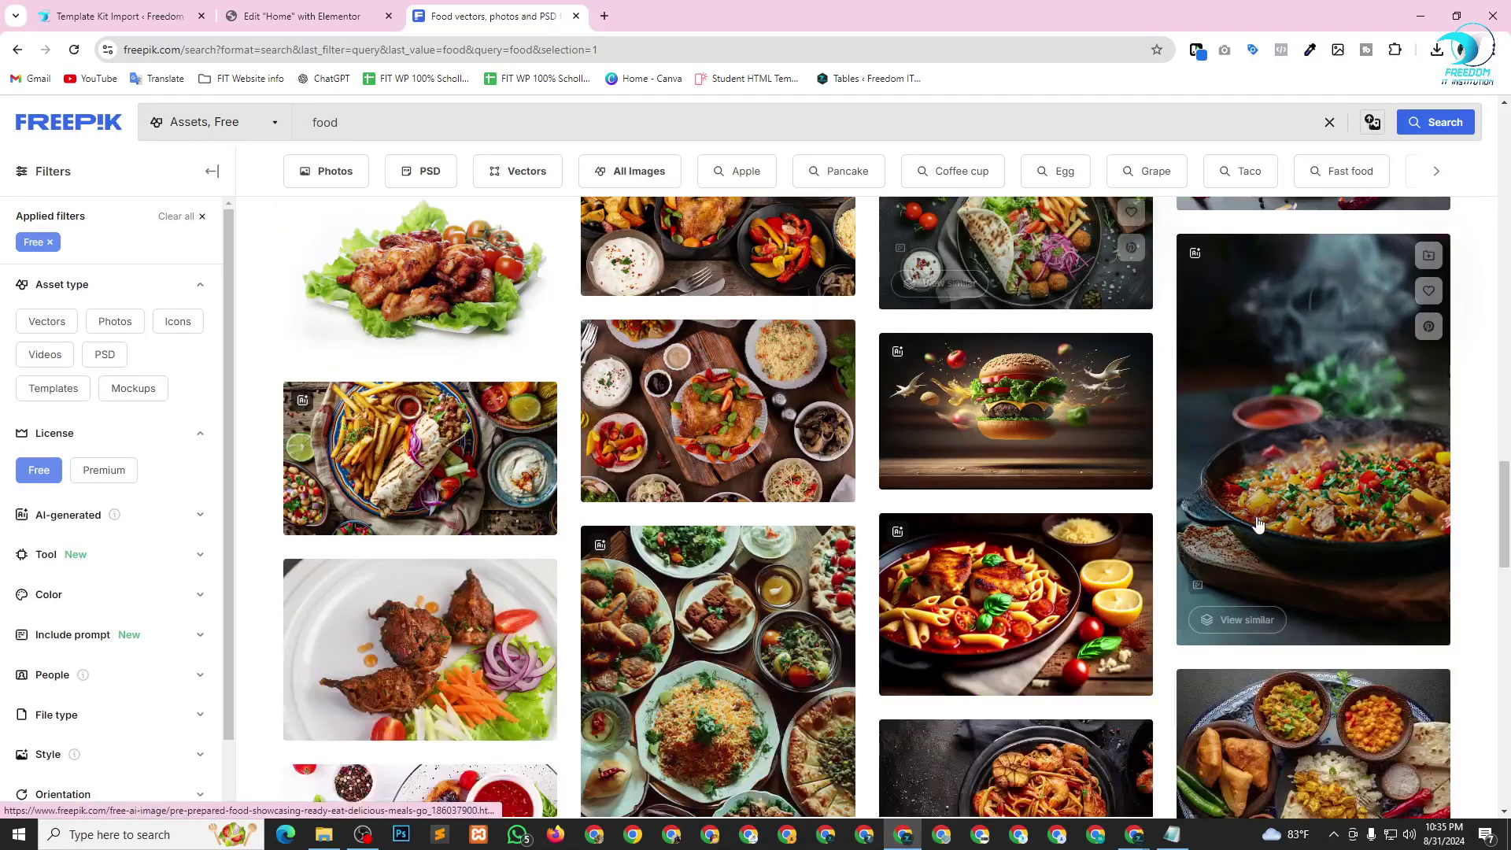
pyautogui.scroll(-5, 1158, 510)
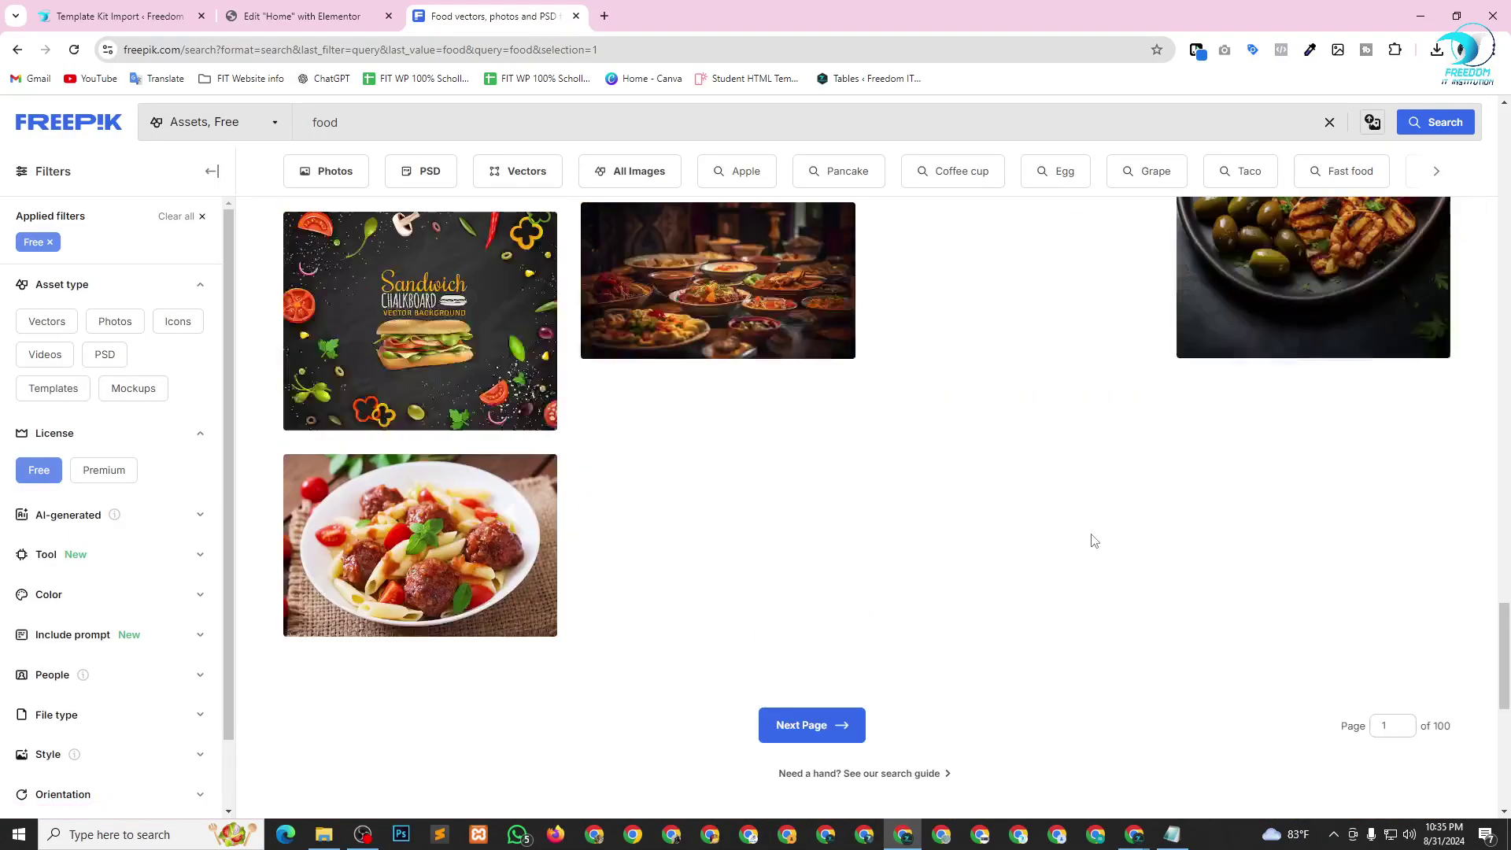
pyautogui.scroll(2, 1089, 540)
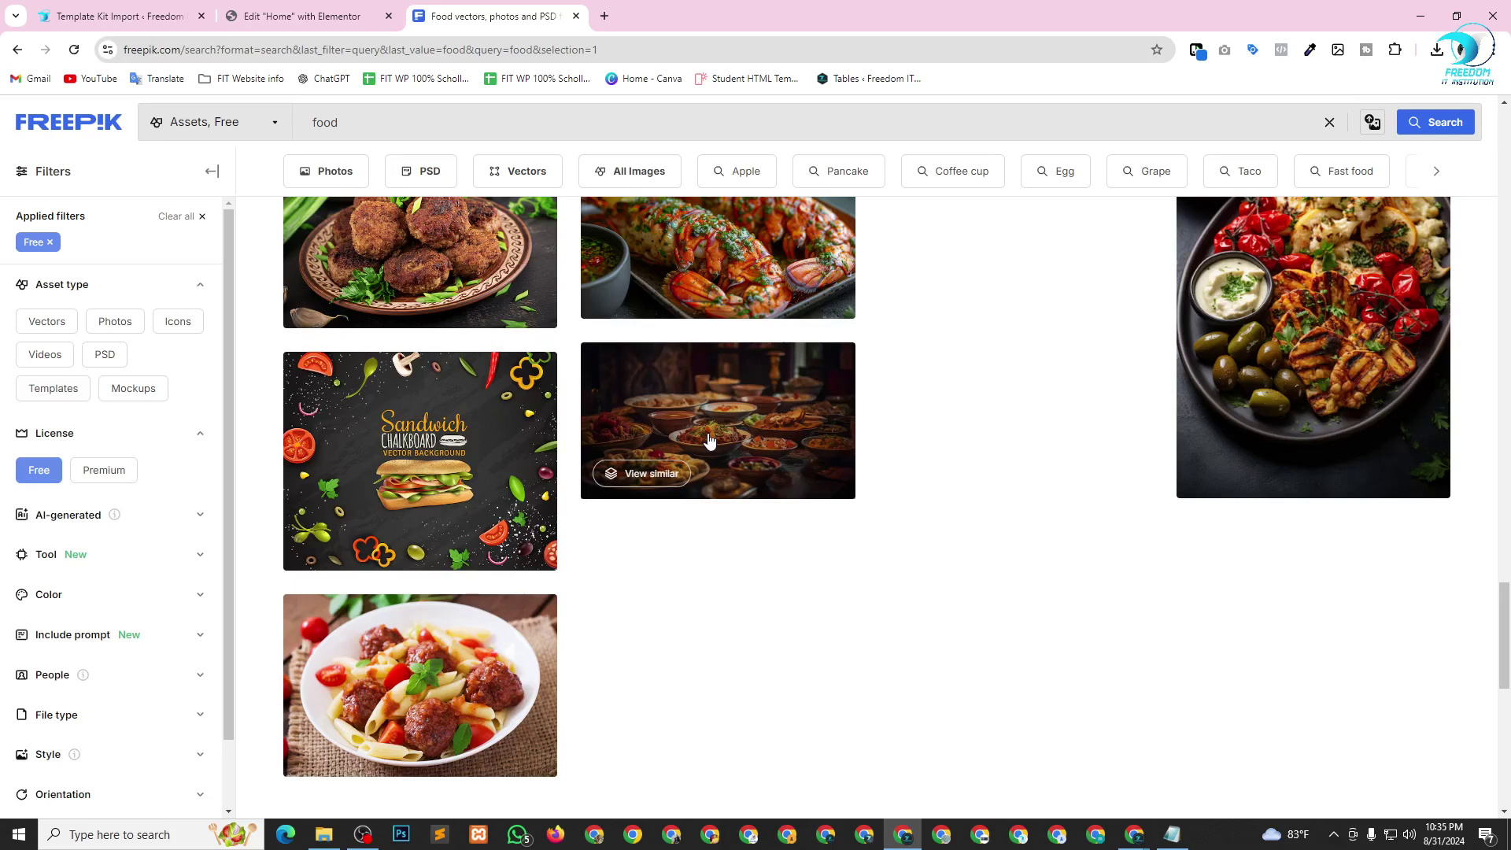
pyautogui.click(708, 439)
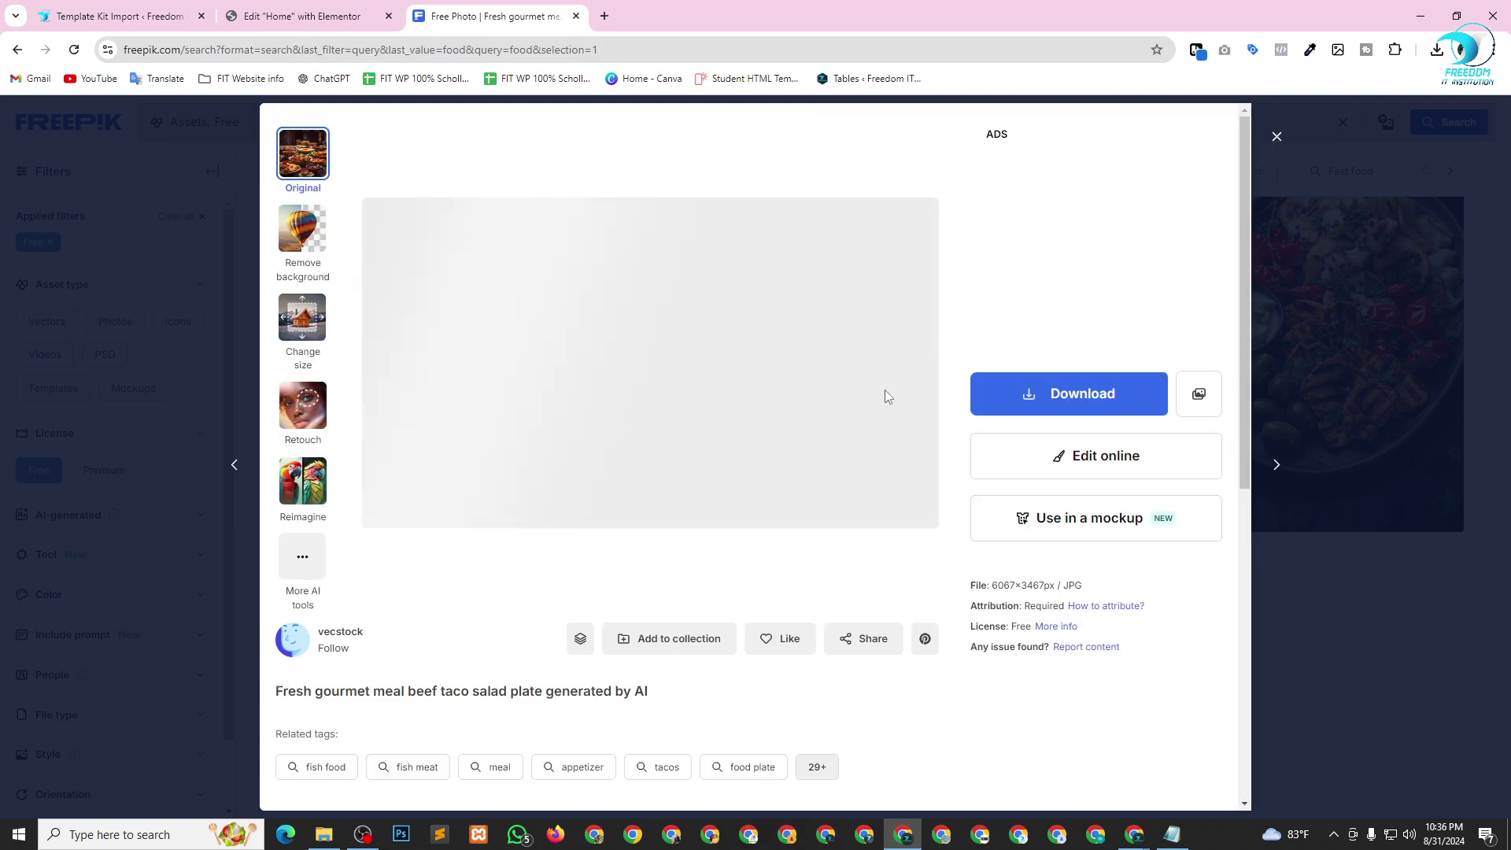
pyautogui.press('Escape')
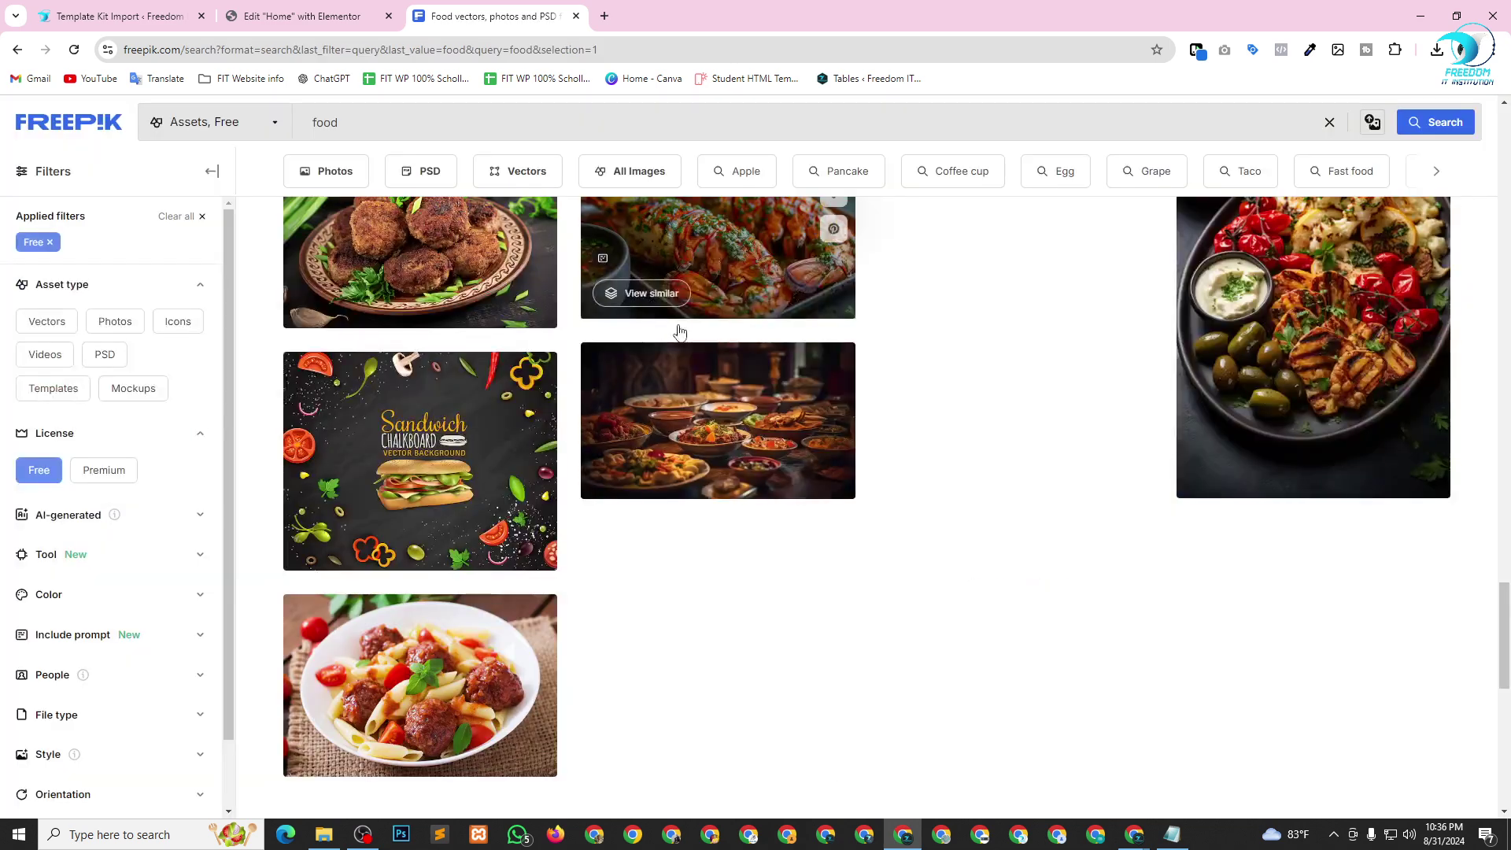
pyautogui.rightClick(731, 398)
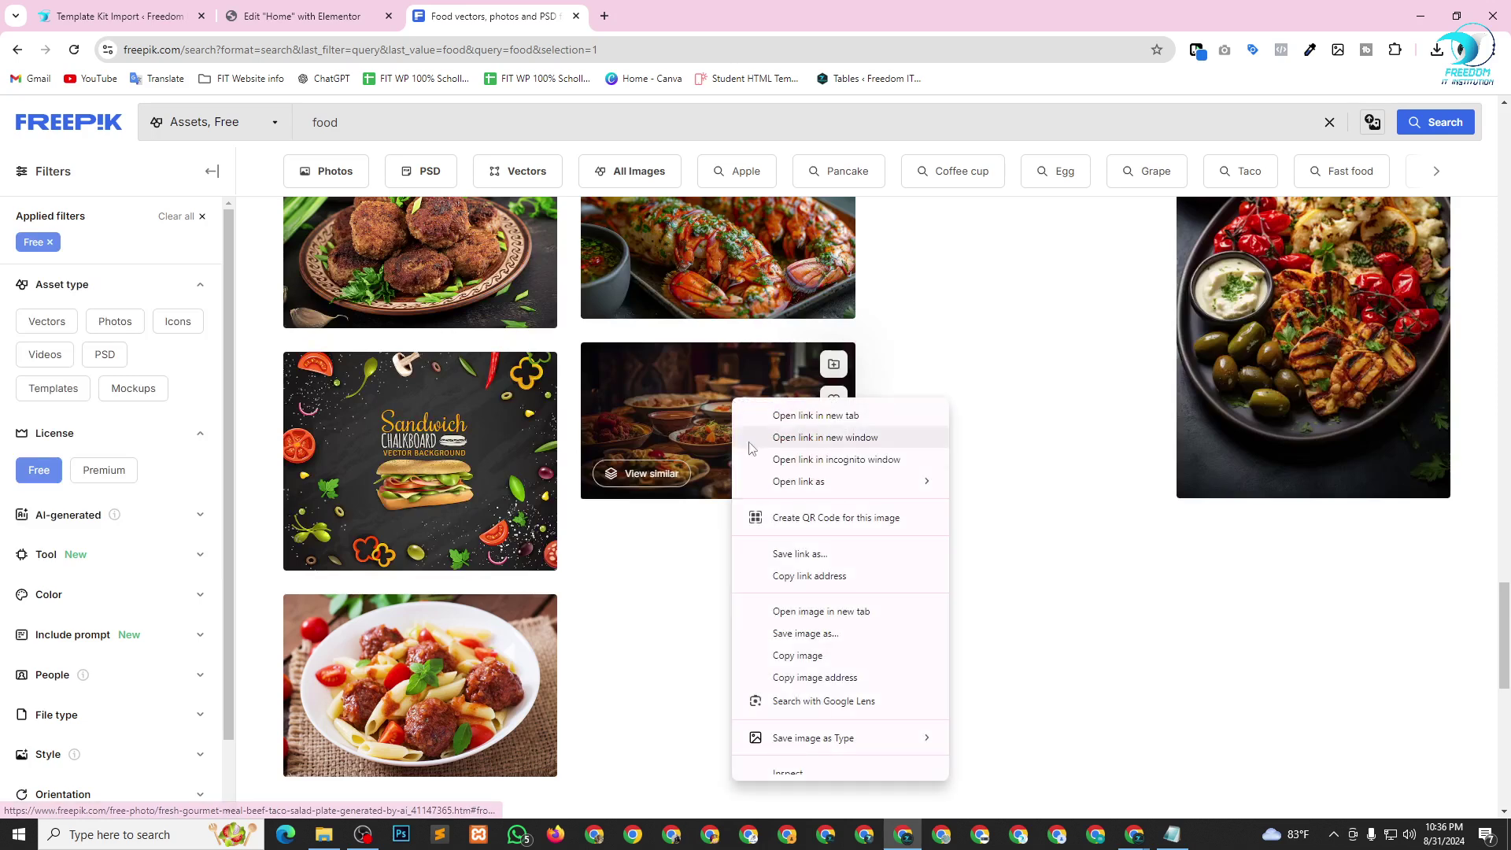
pyautogui.click(803, 679)
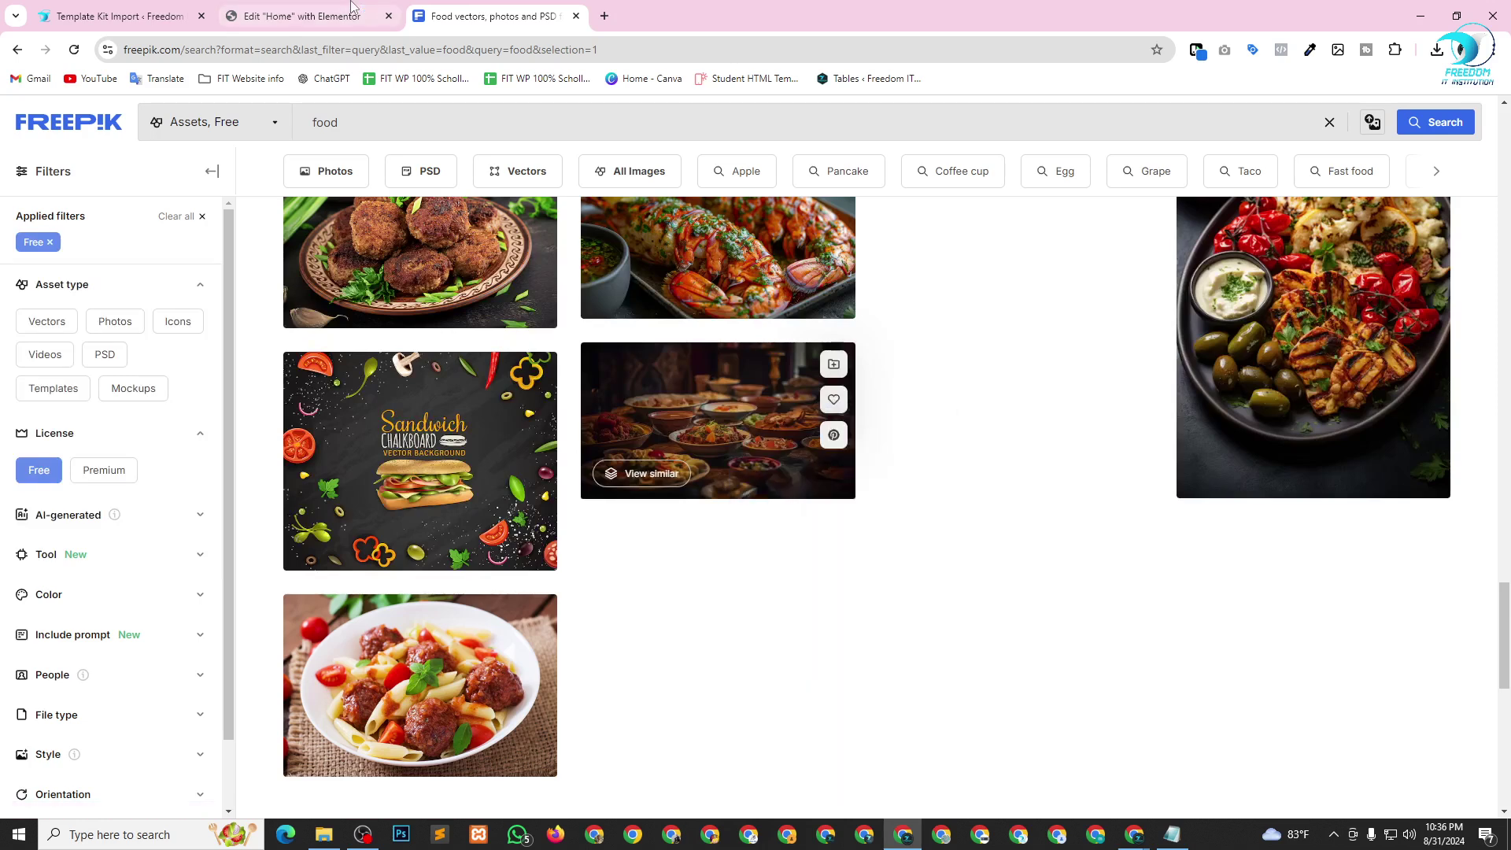
# Back in the Elementor editor, insert the copied image URL as the background image of the section holding the Combo Menu cards.
pyautogui.click(303, 15)
pyautogui.scroll(-5, 773, 561)
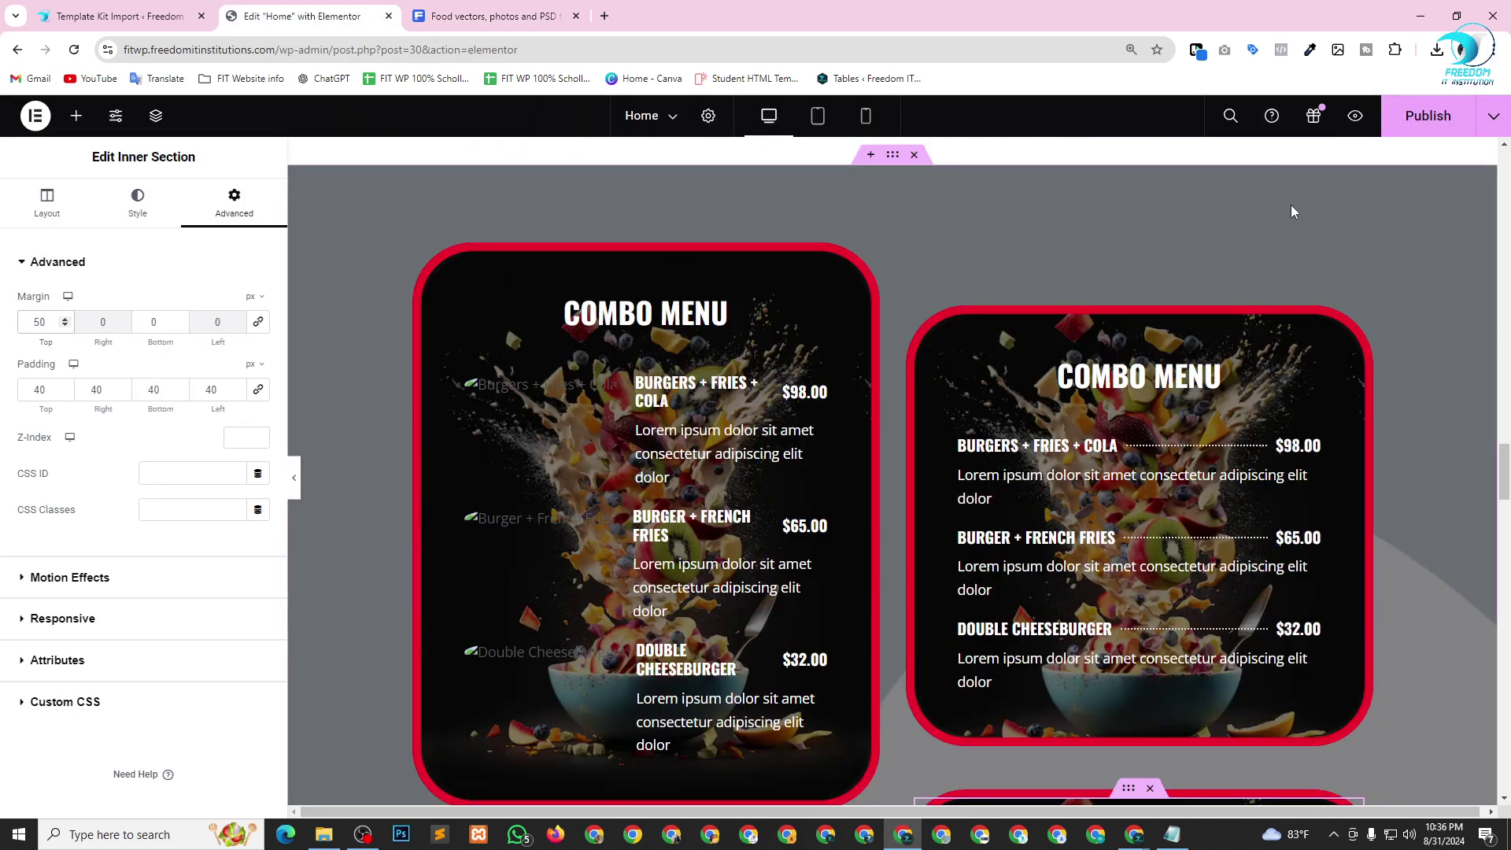
pyautogui.click(898, 156)
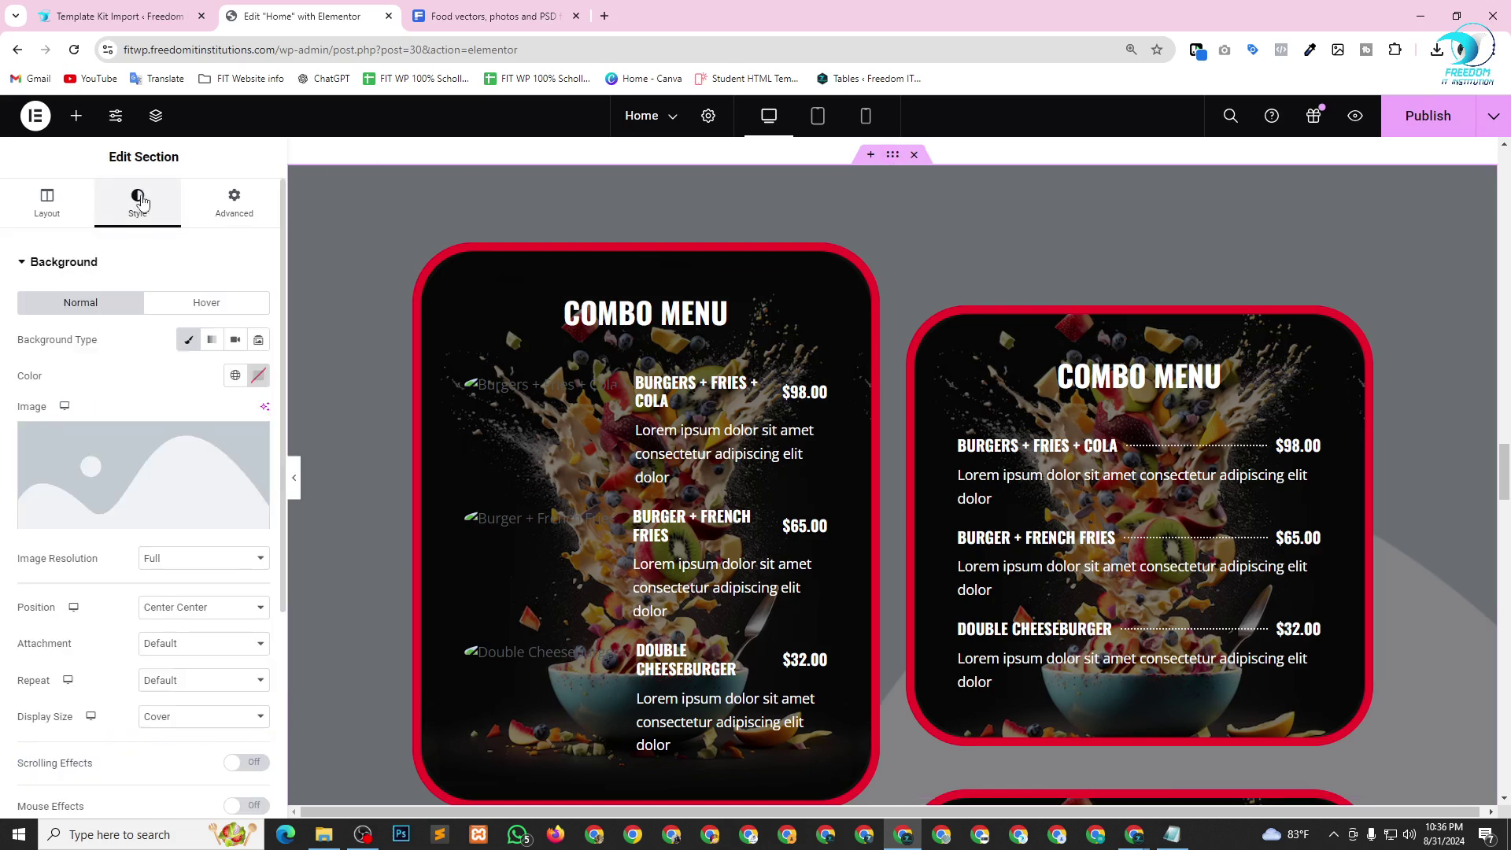
pyautogui.click(148, 440)
pyautogui.click(117, 228)
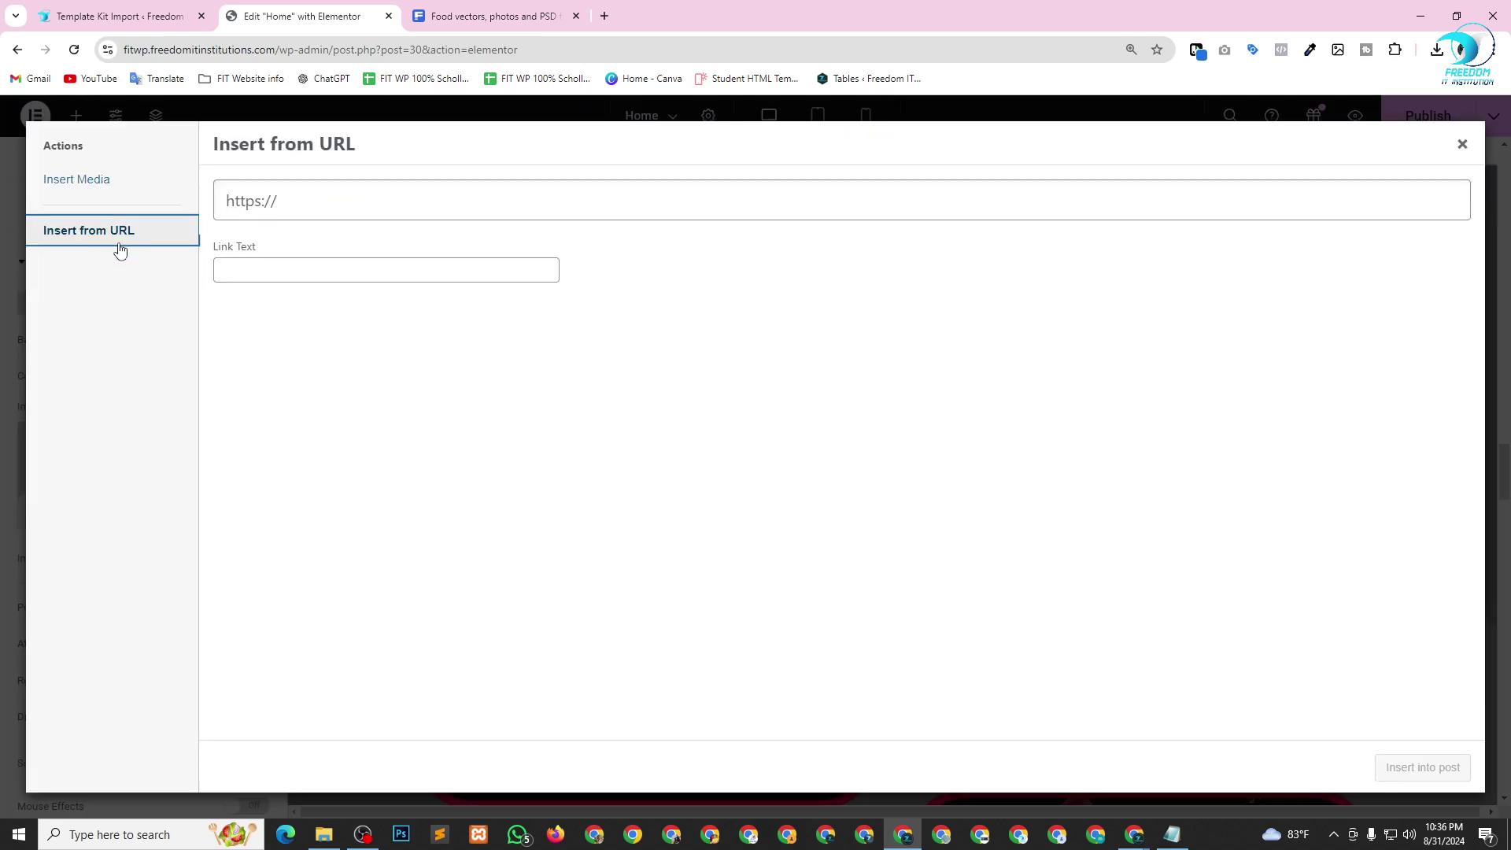
pyautogui.click(296, 199)
pyautogui.hotkey('ctrl', 'v')
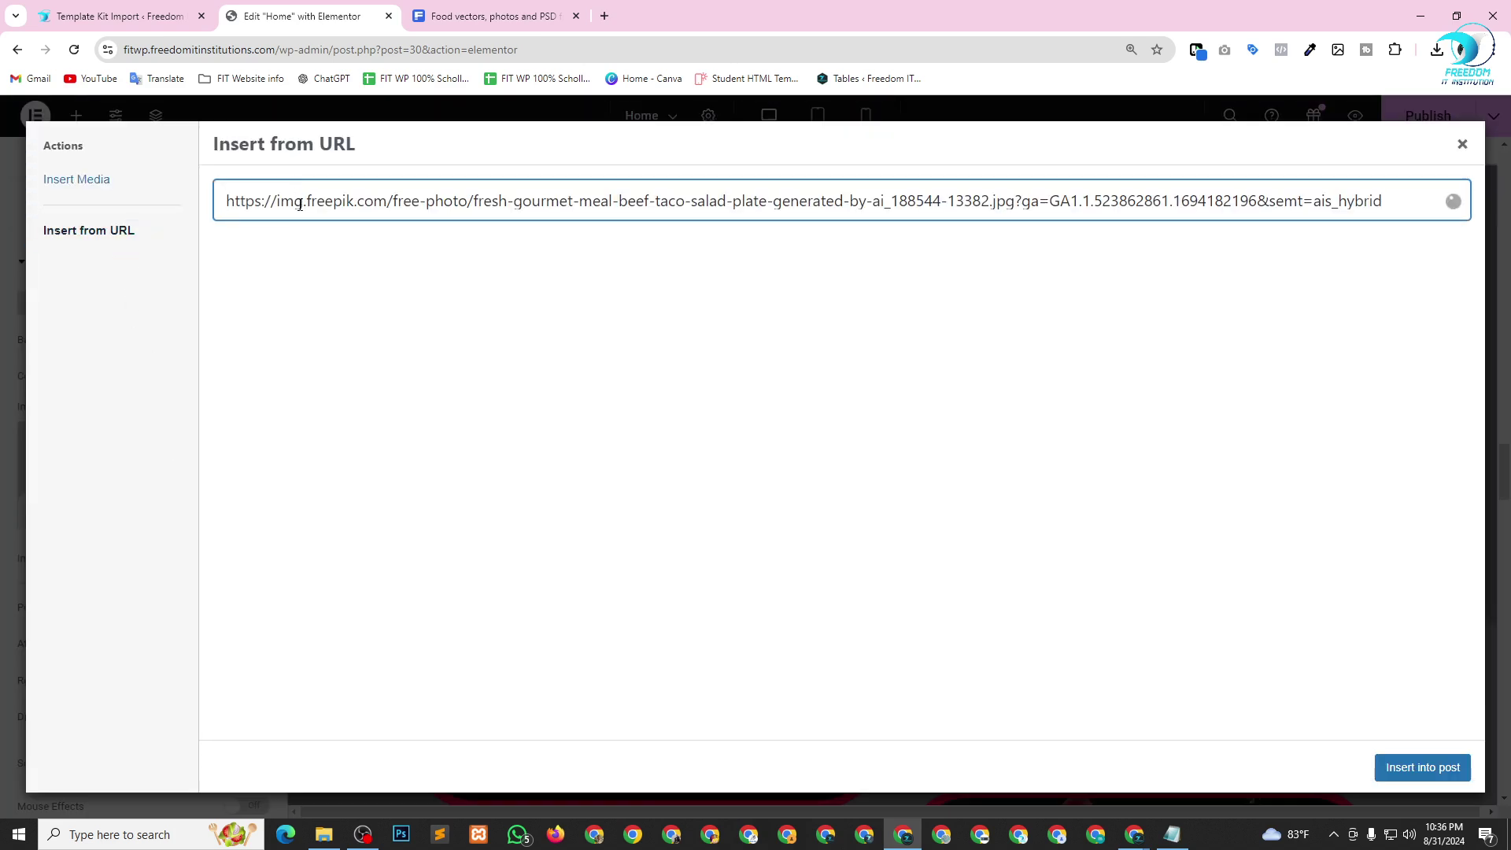
pyautogui.click(1442, 771)
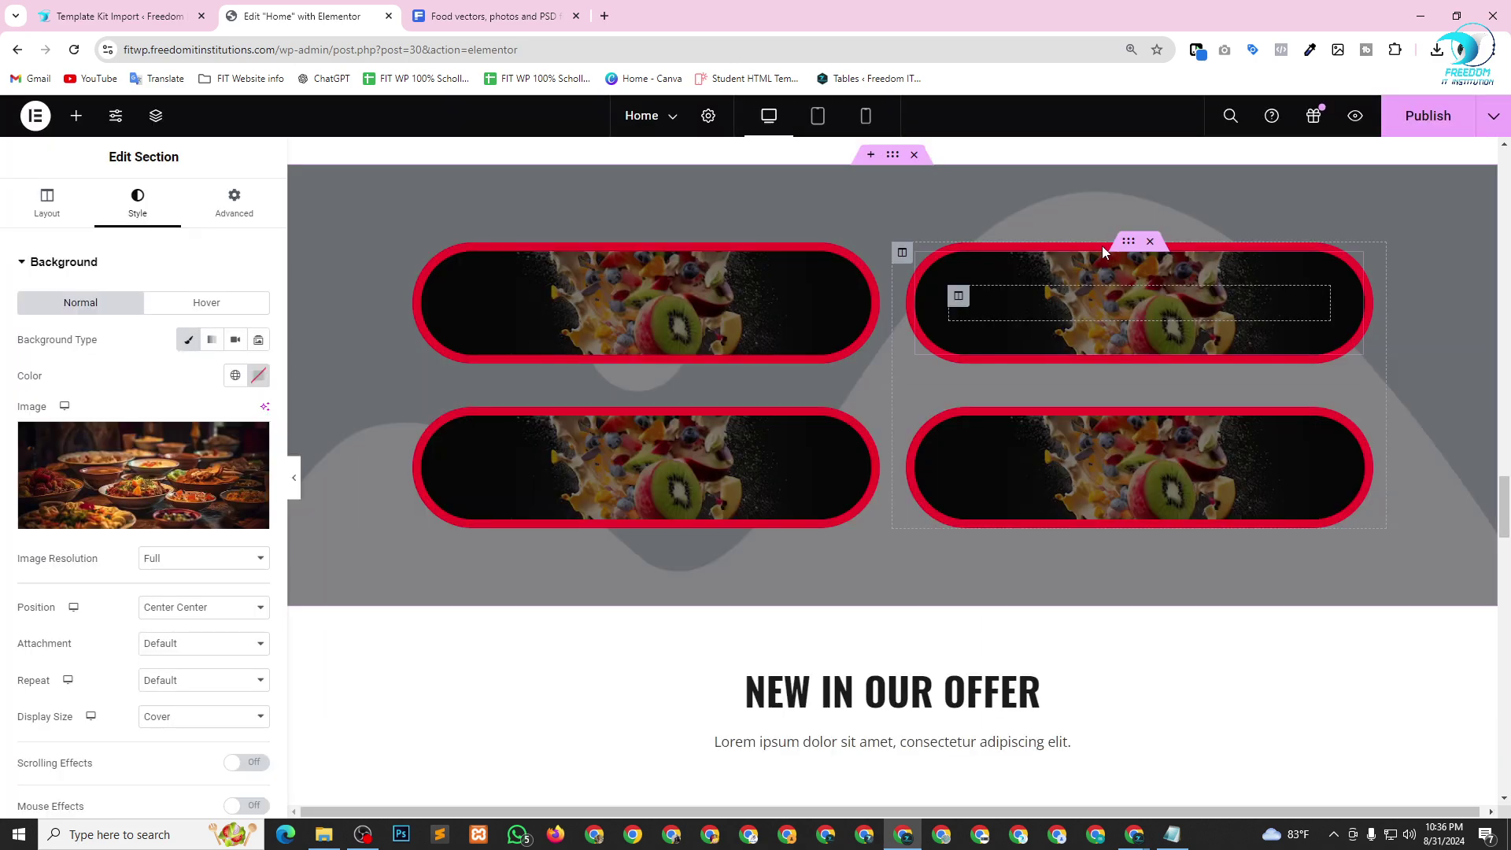
# Examine the new background image behind the Combo Menu cards across the whole section.
pyautogui.scroll(-6, 1299, 330)
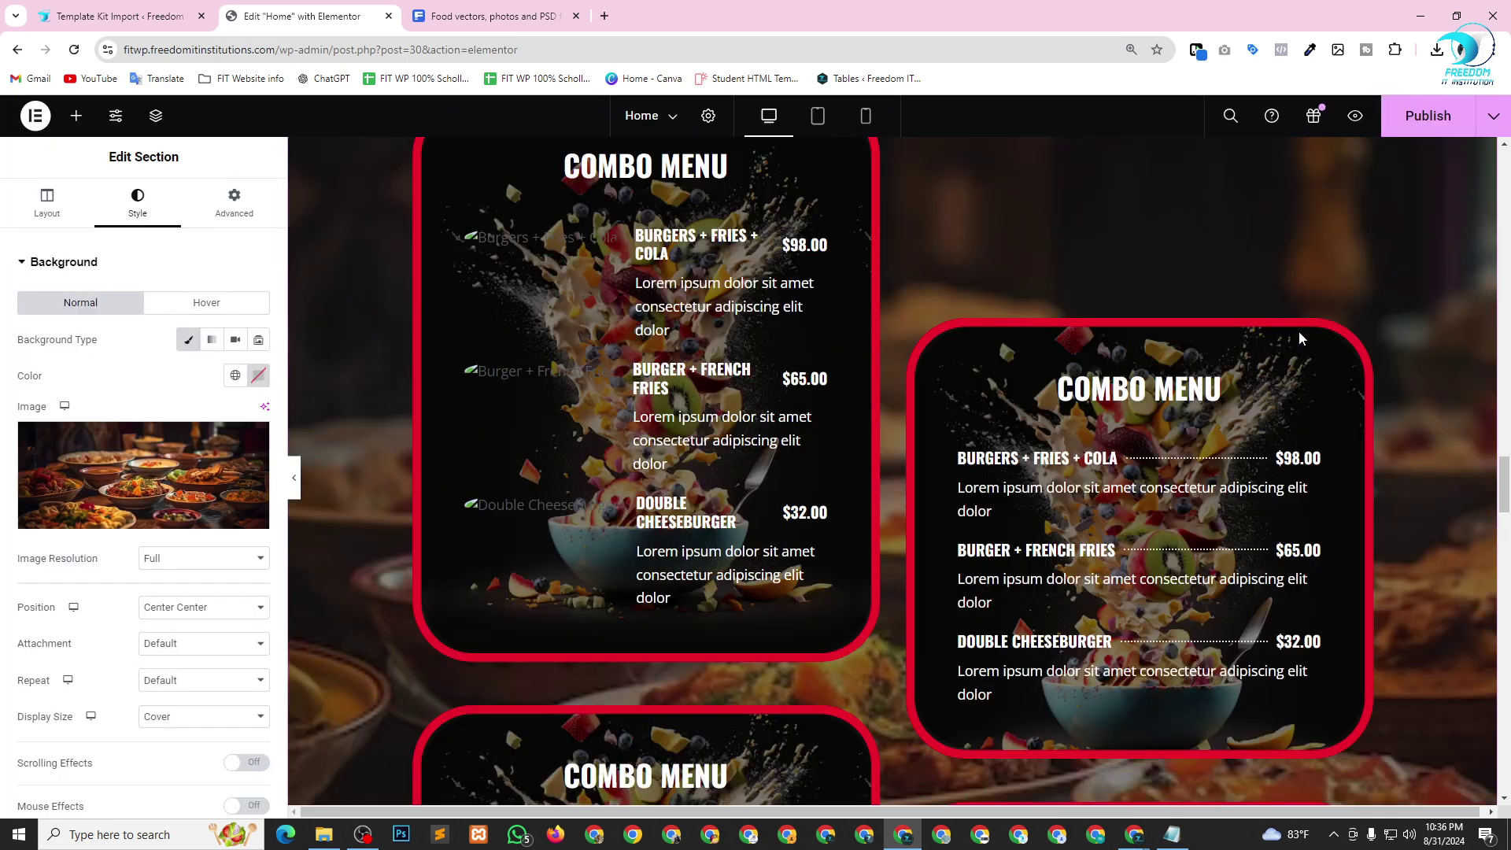
pyautogui.scroll(-5, 1418, 389)
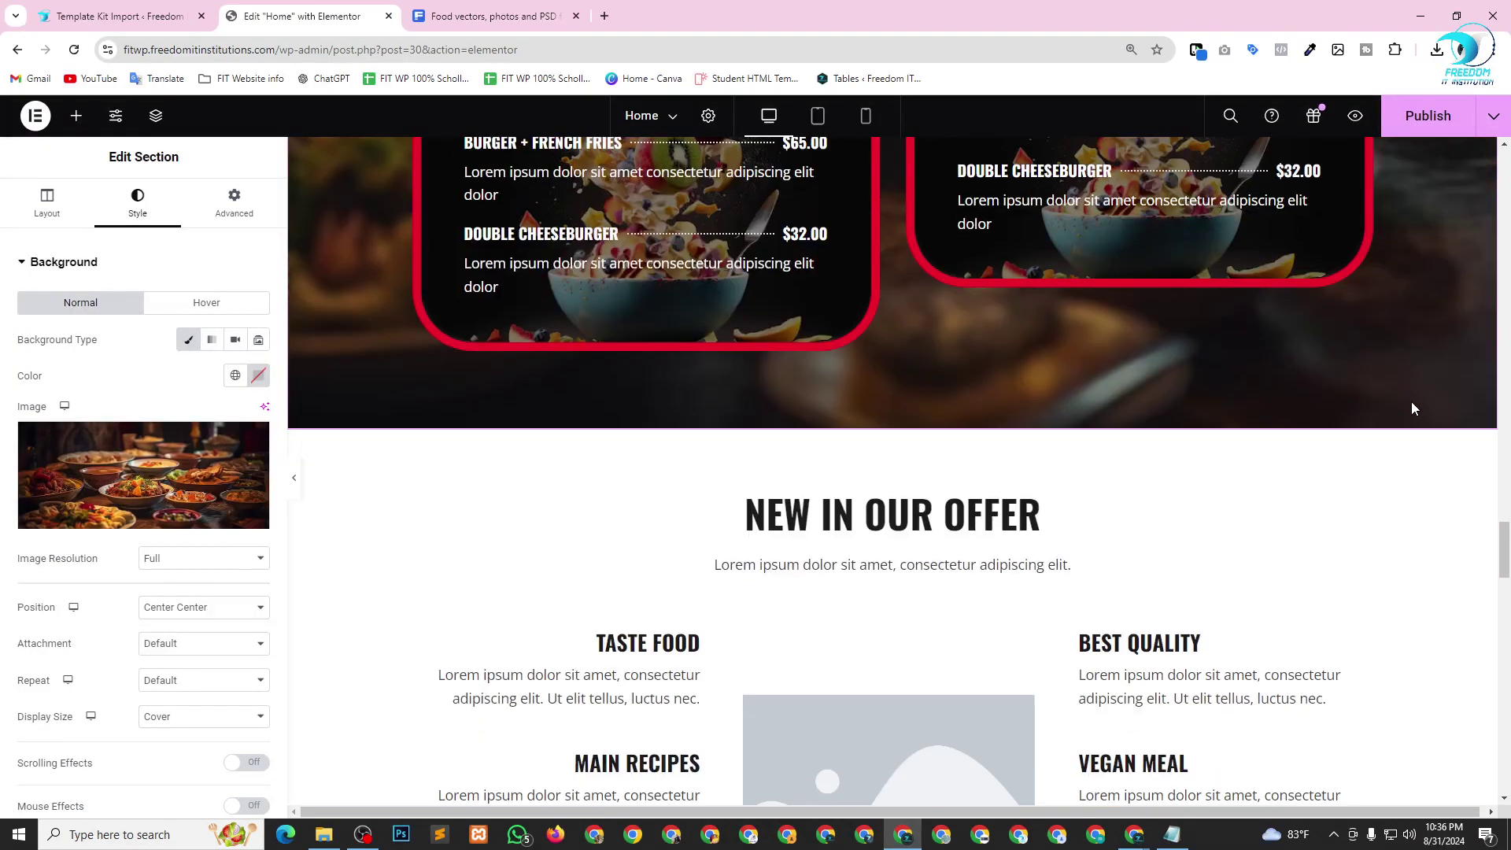
pyautogui.scroll(6, 1413, 408)
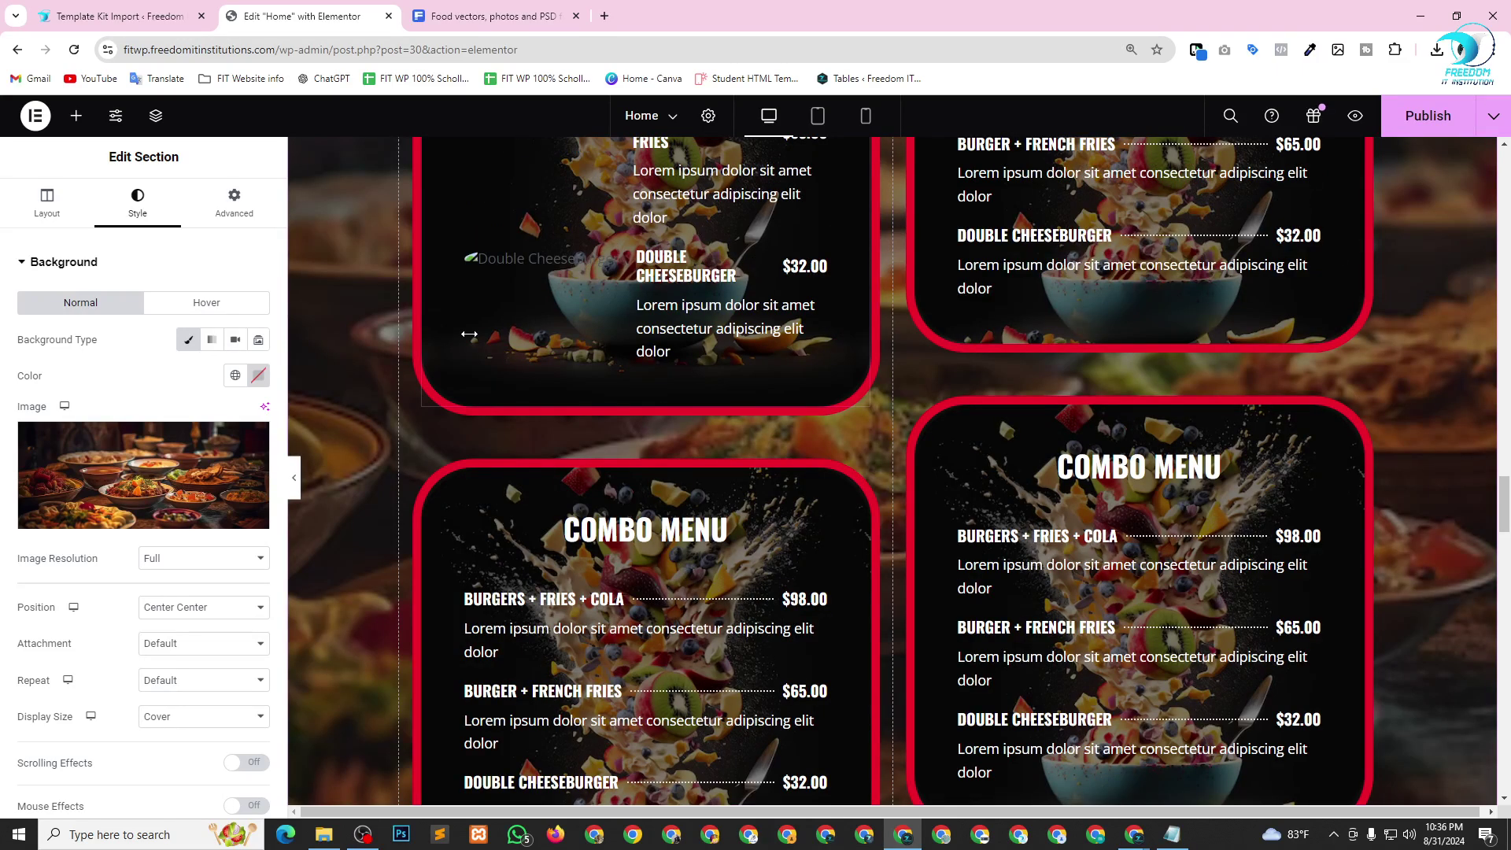
pyautogui.scroll(5, 1315, 417)
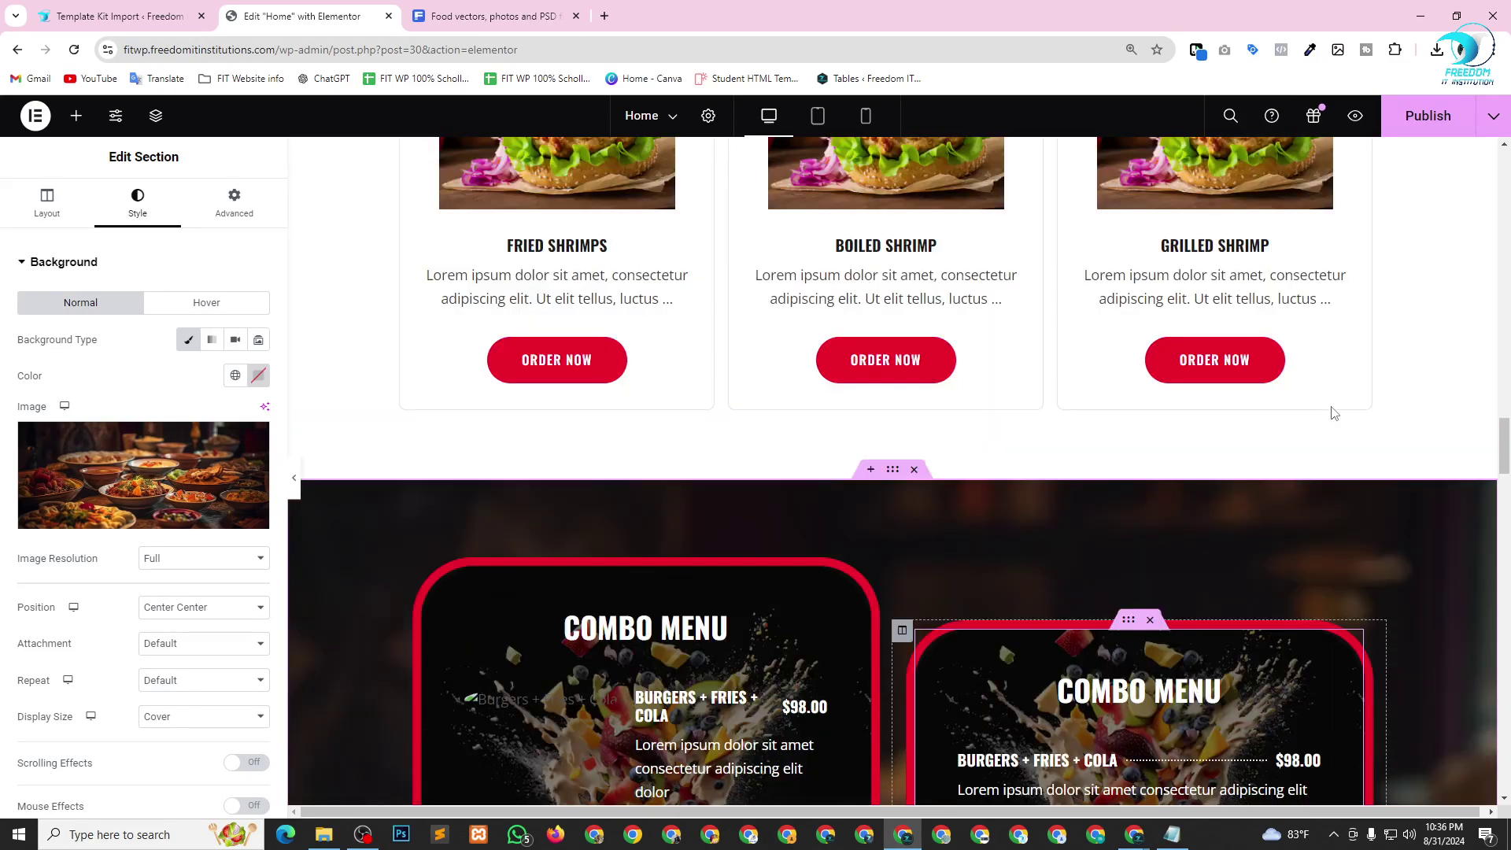
pyautogui.scroll(-8, 1350, 421)
pyautogui.scroll(-7, 1366, 429)
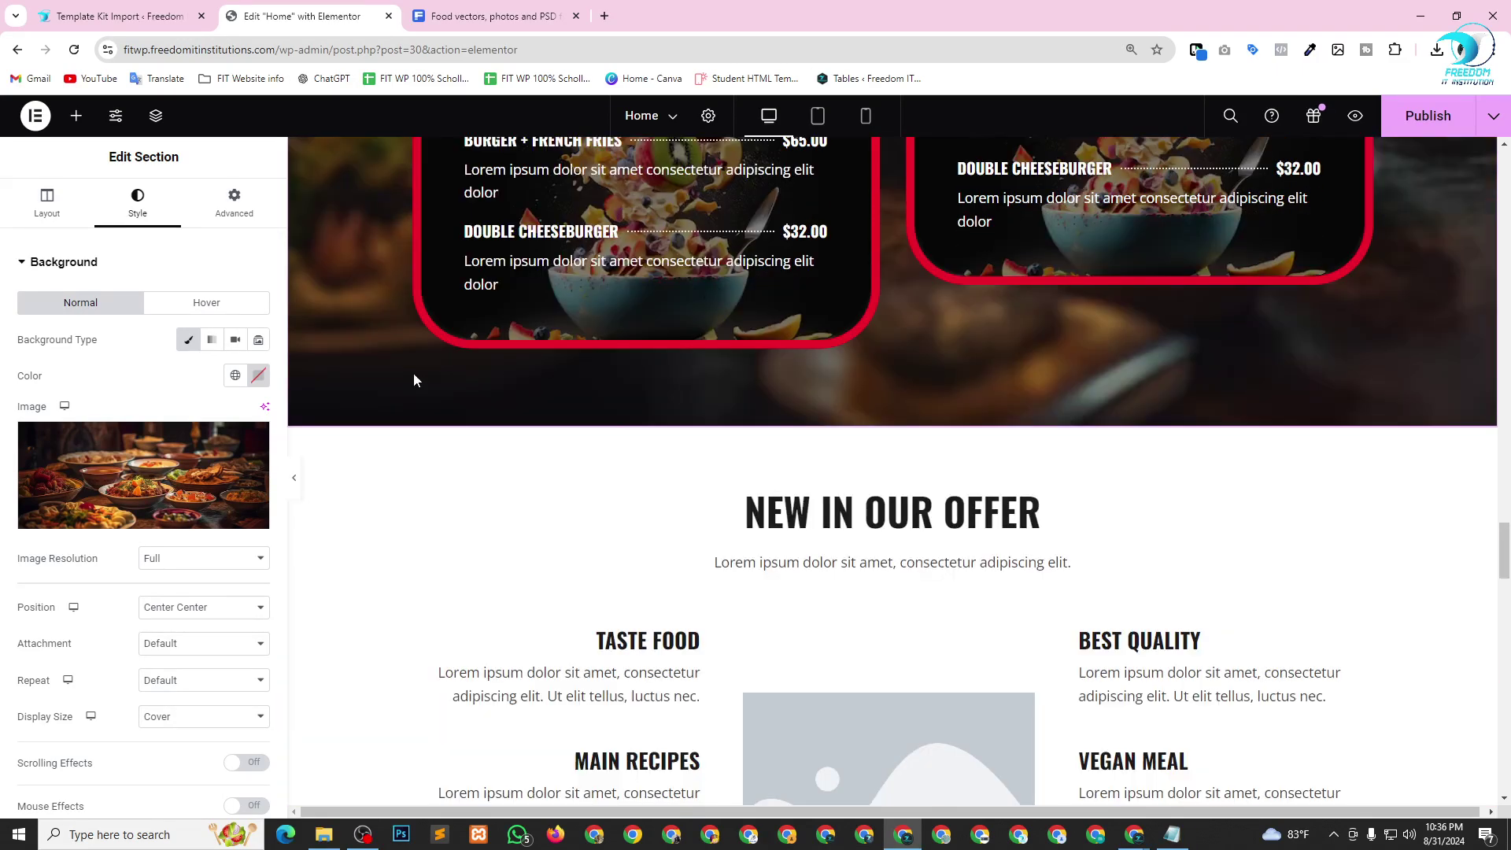
pyautogui.scroll(6, 711, 393)
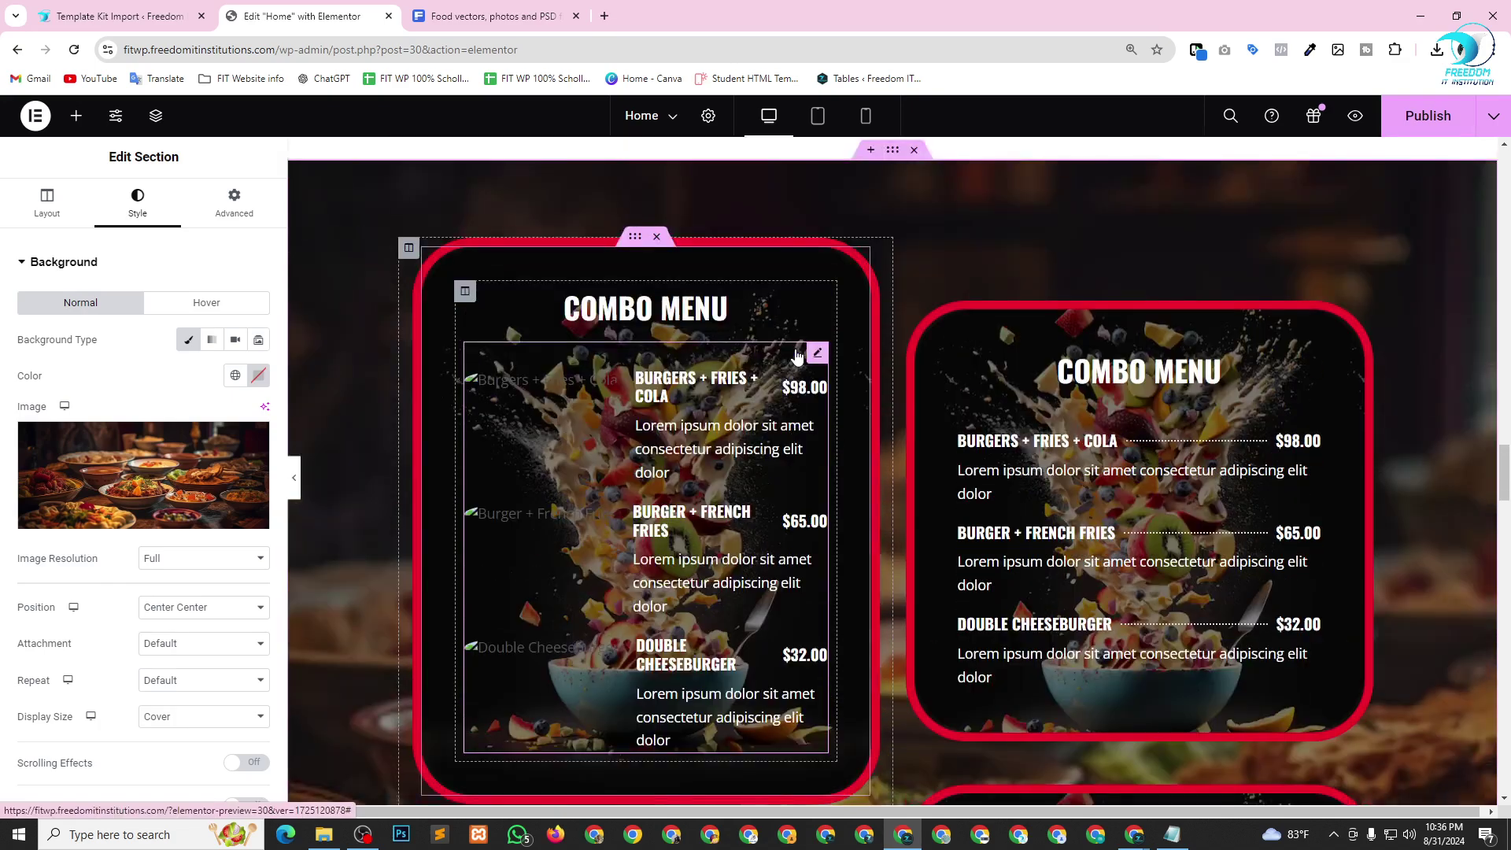
# Set the border color of the upper Combo Menu card in the first column to #1B71AD, the main color in FIT Color Code.txt.
pyautogui.scroll(2, 798, 356)
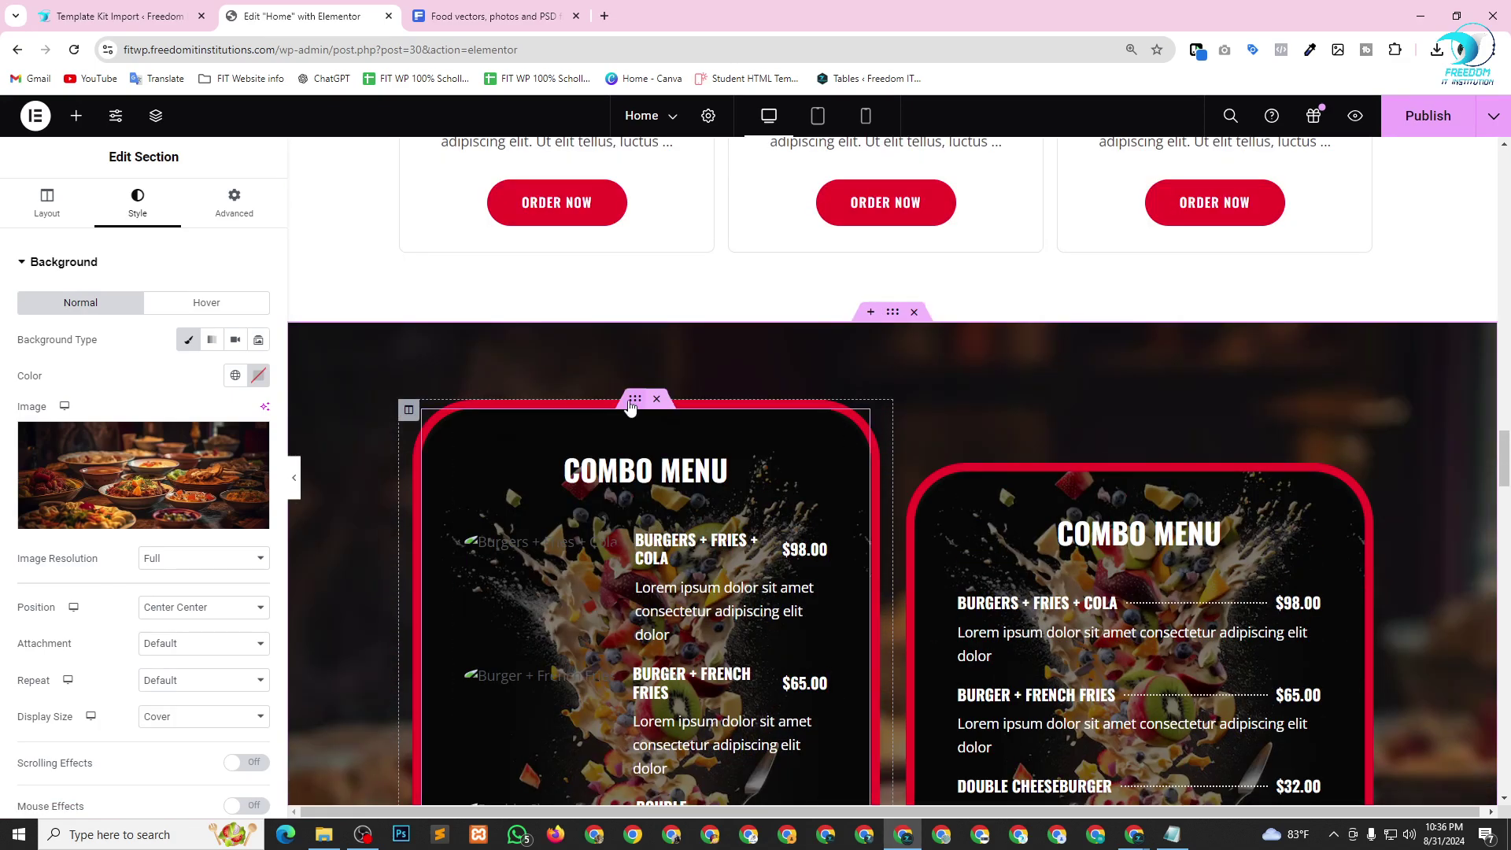
pyautogui.scroll(-4, 146, 511)
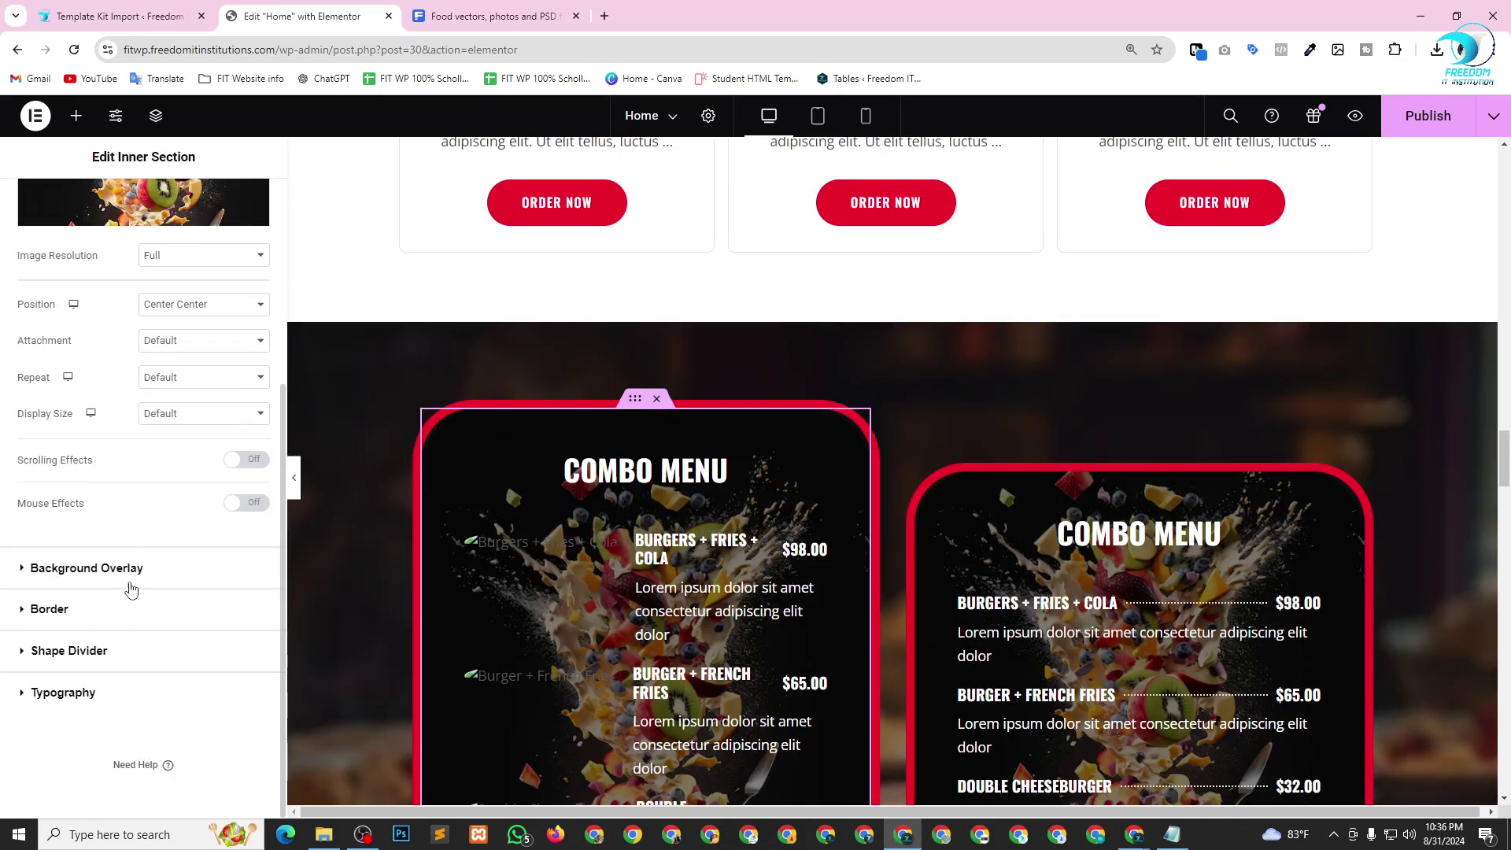
pyautogui.click(96, 620)
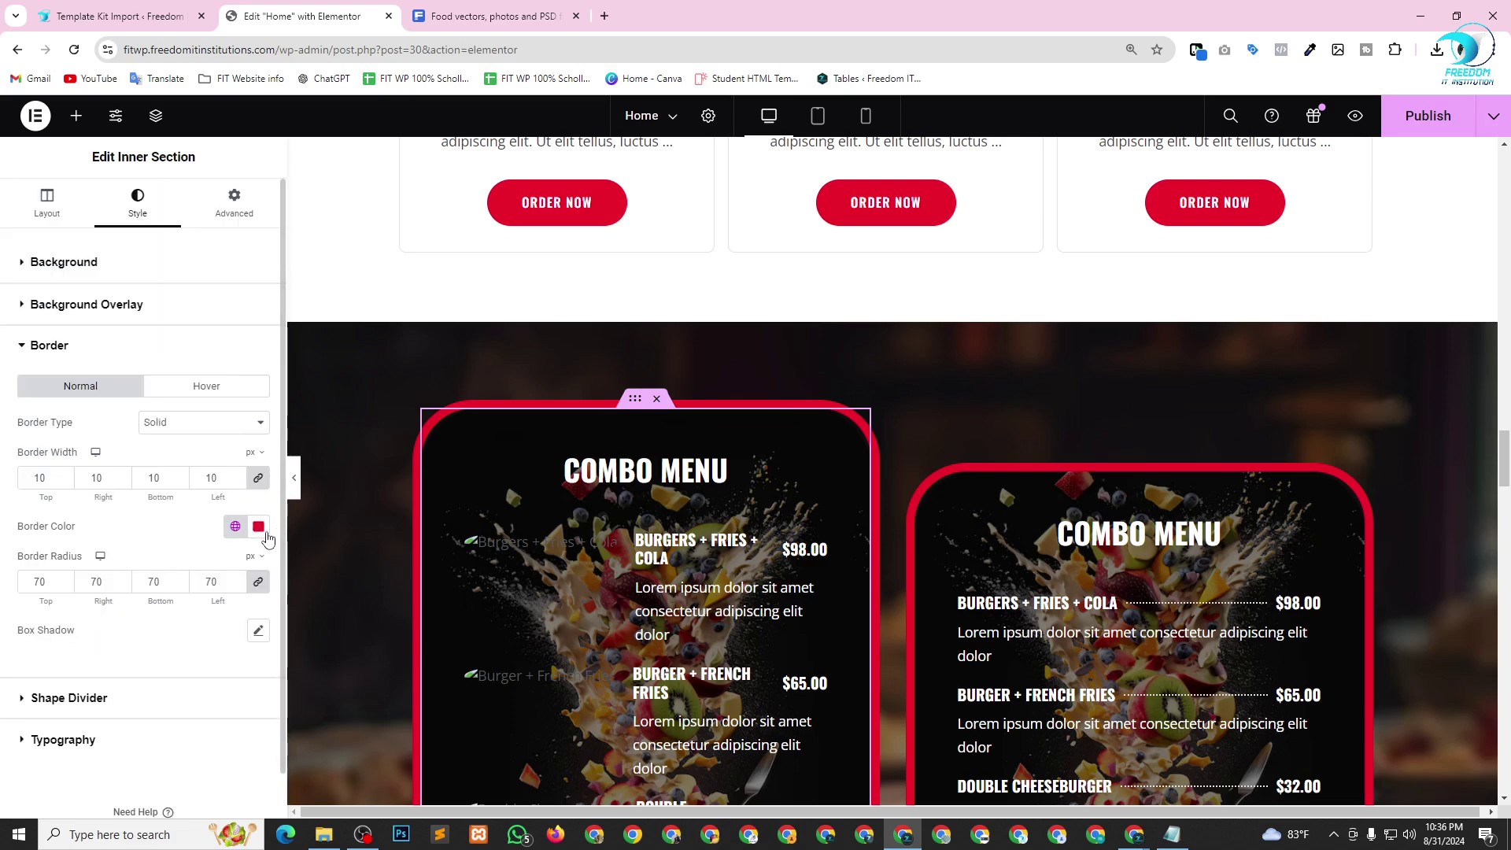
pyautogui.hotkey('alt', 'Tab')
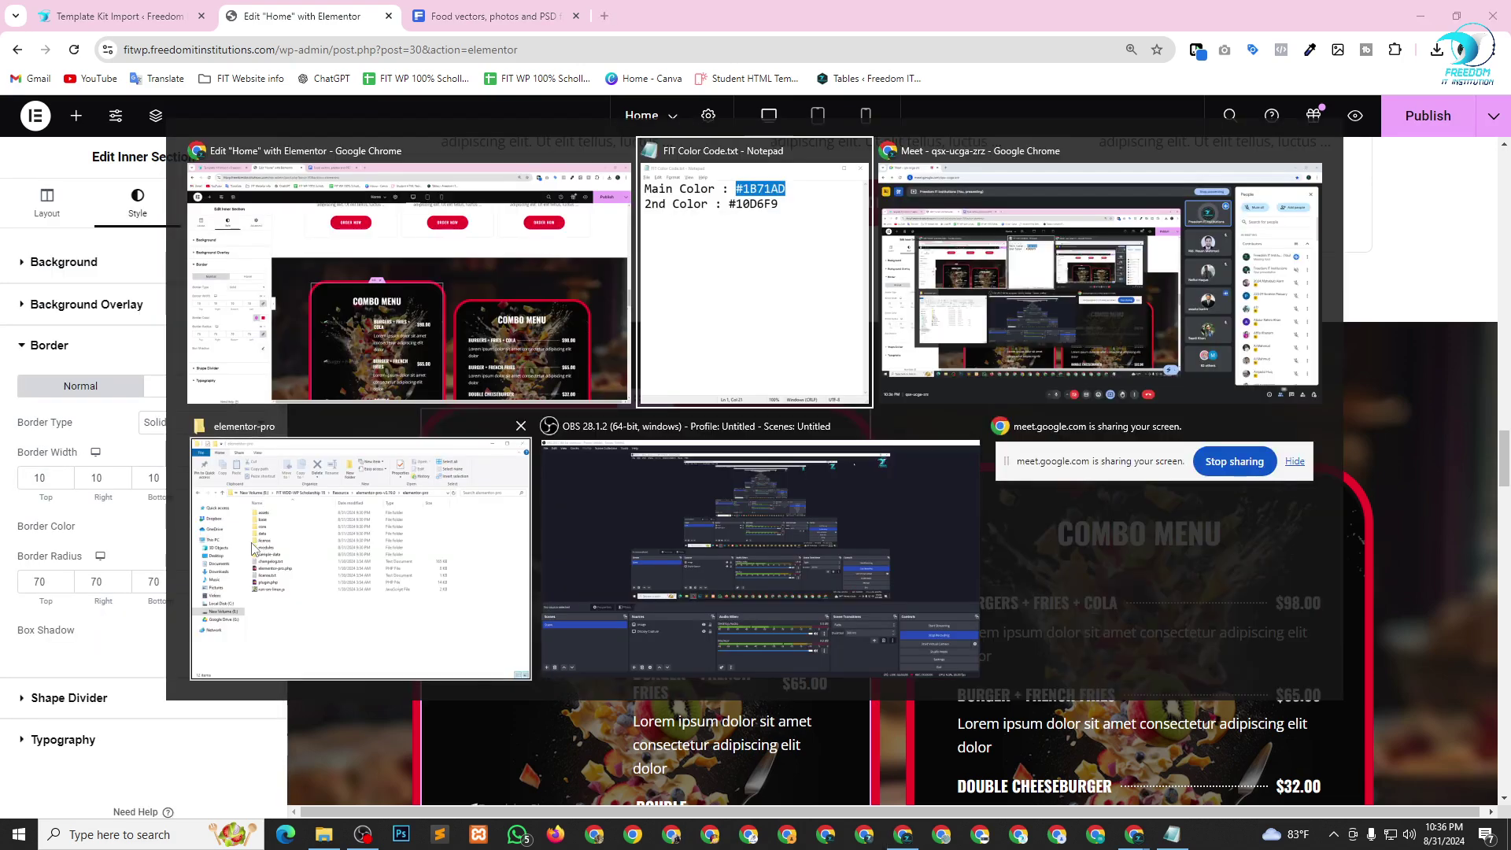
pyautogui.hotkey('alt', 'Tab')
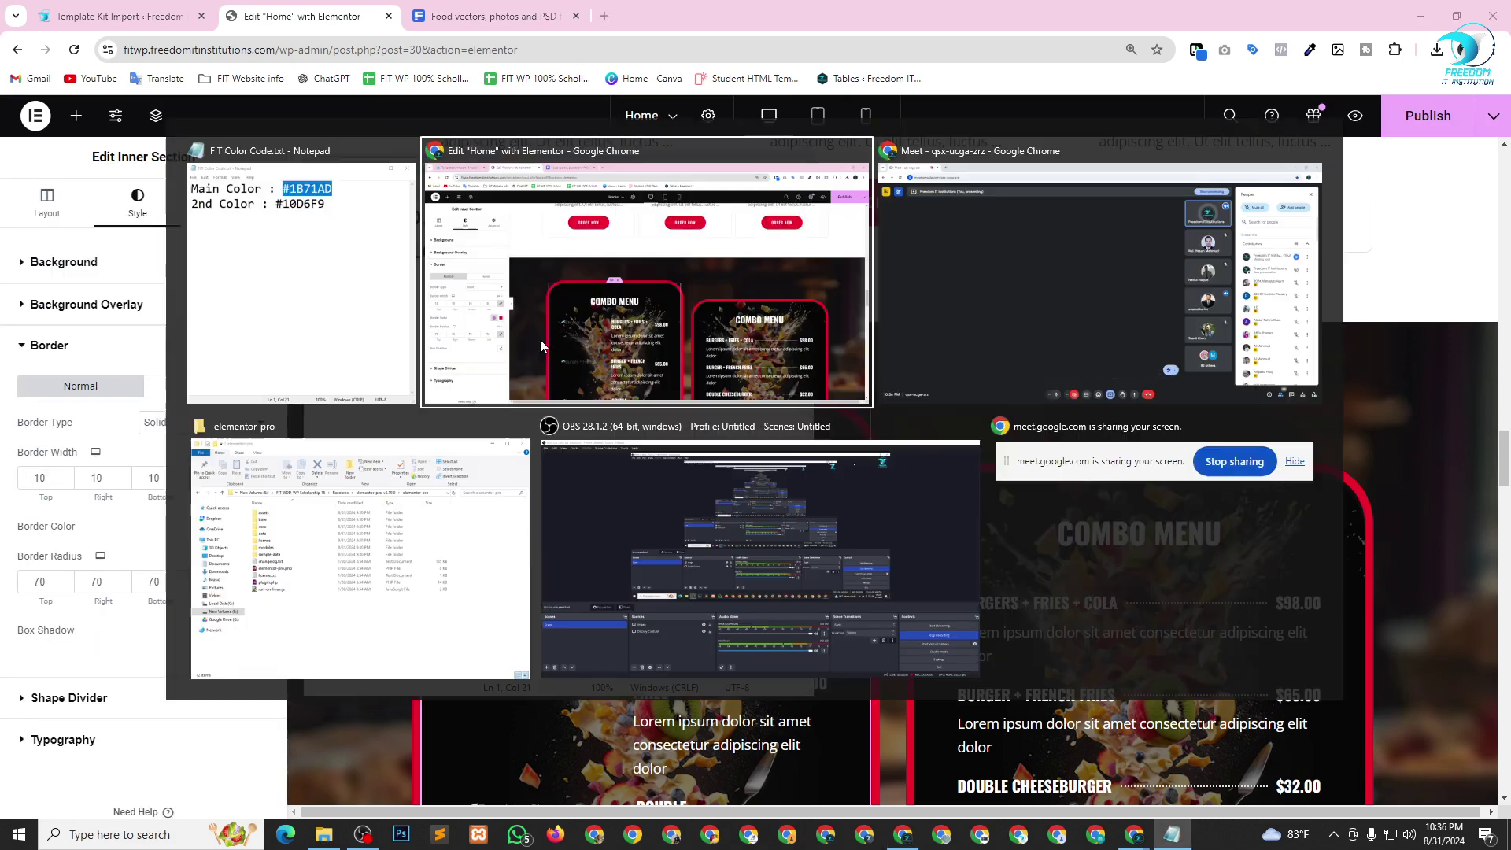
pyautogui.click(257, 527)
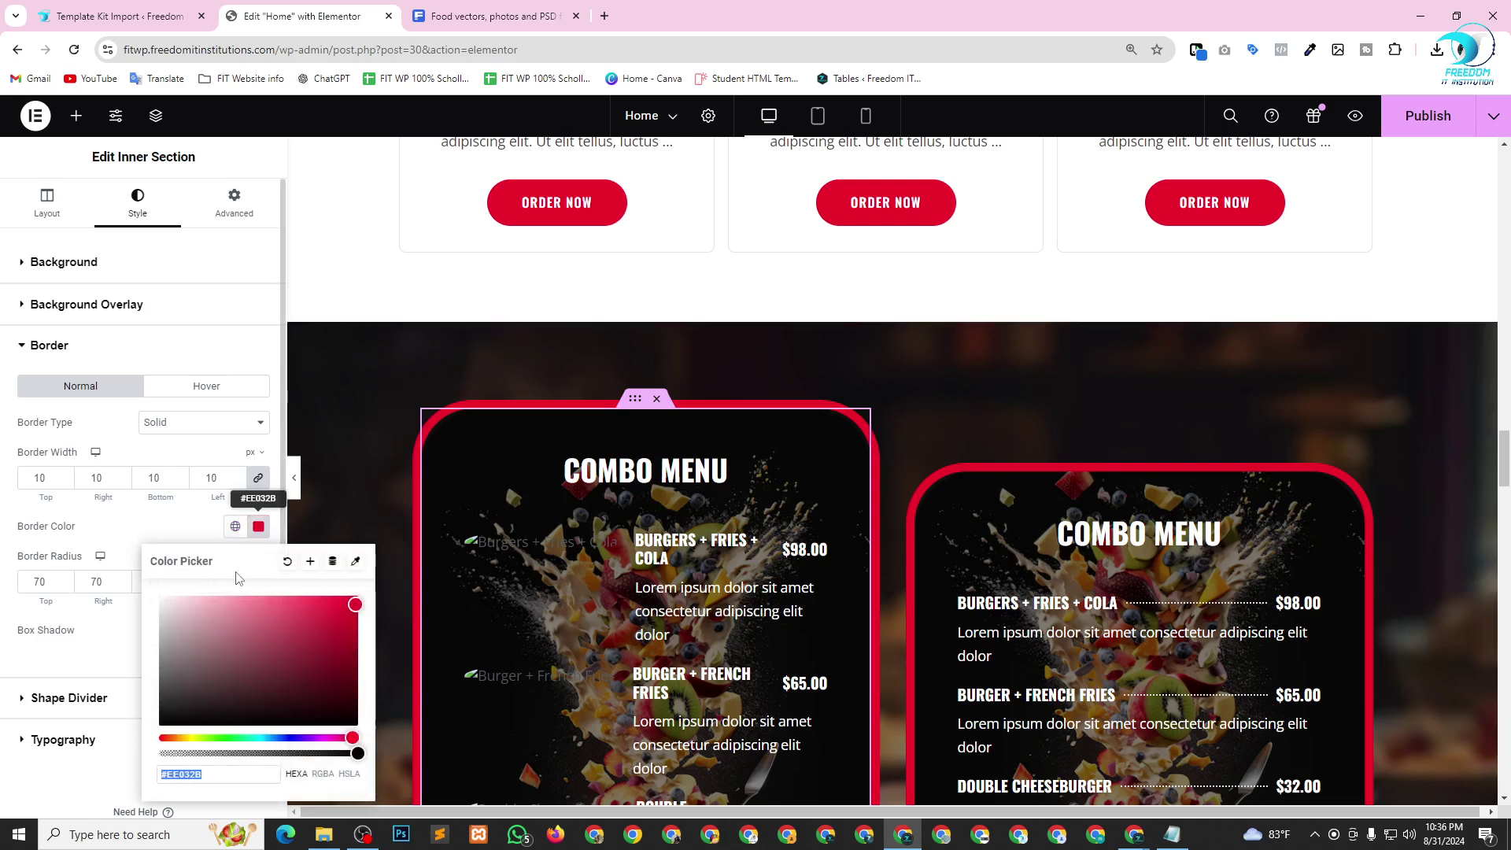
pyautogui.write('#1B71AD')
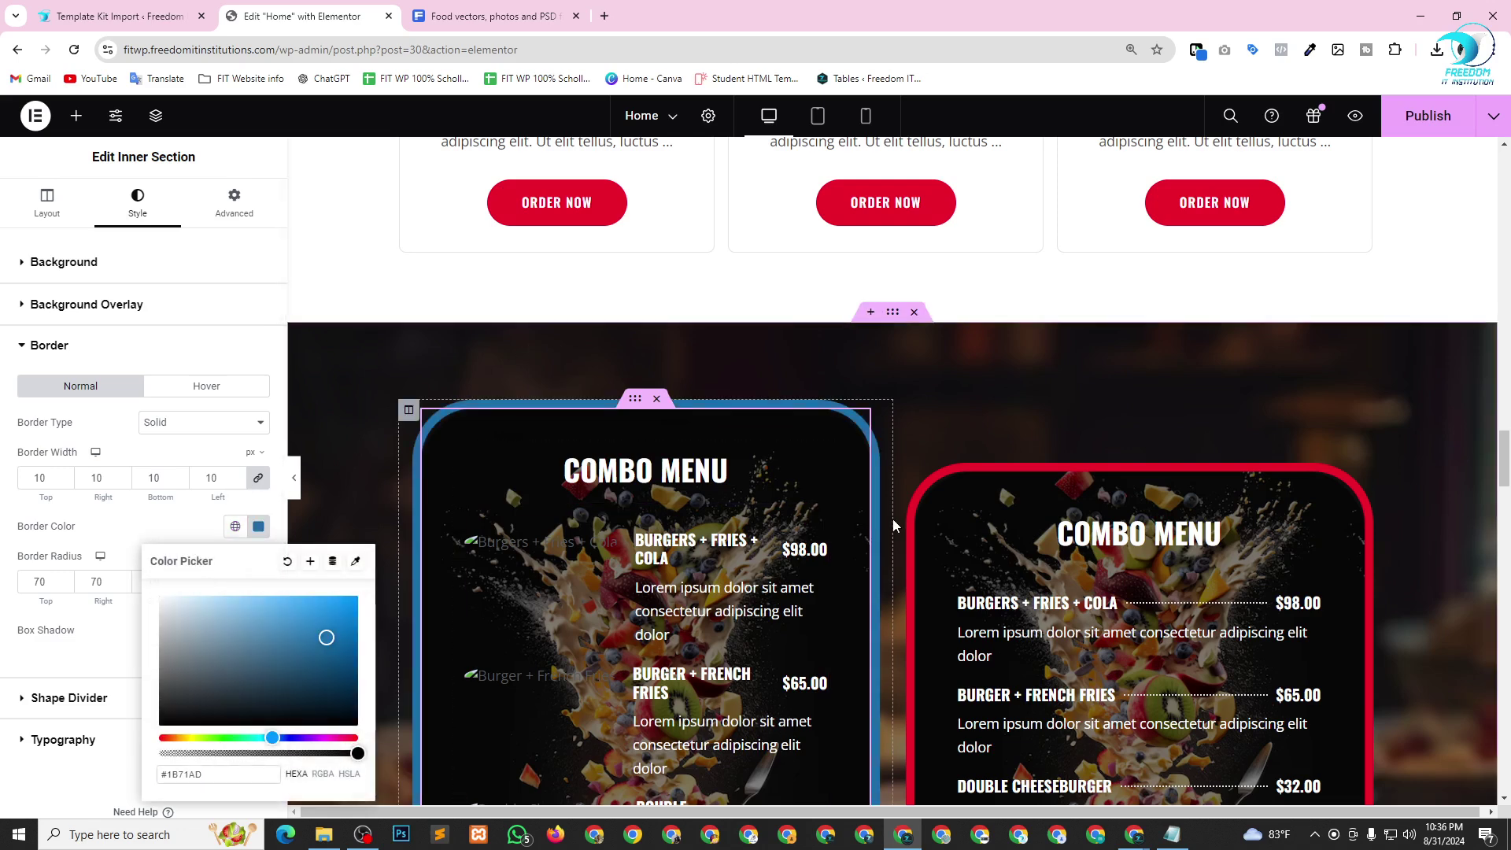
# Set the border color of the upper Combo Menu card in the second column to #1B71AD.
pyautogui.click(1136, 476)
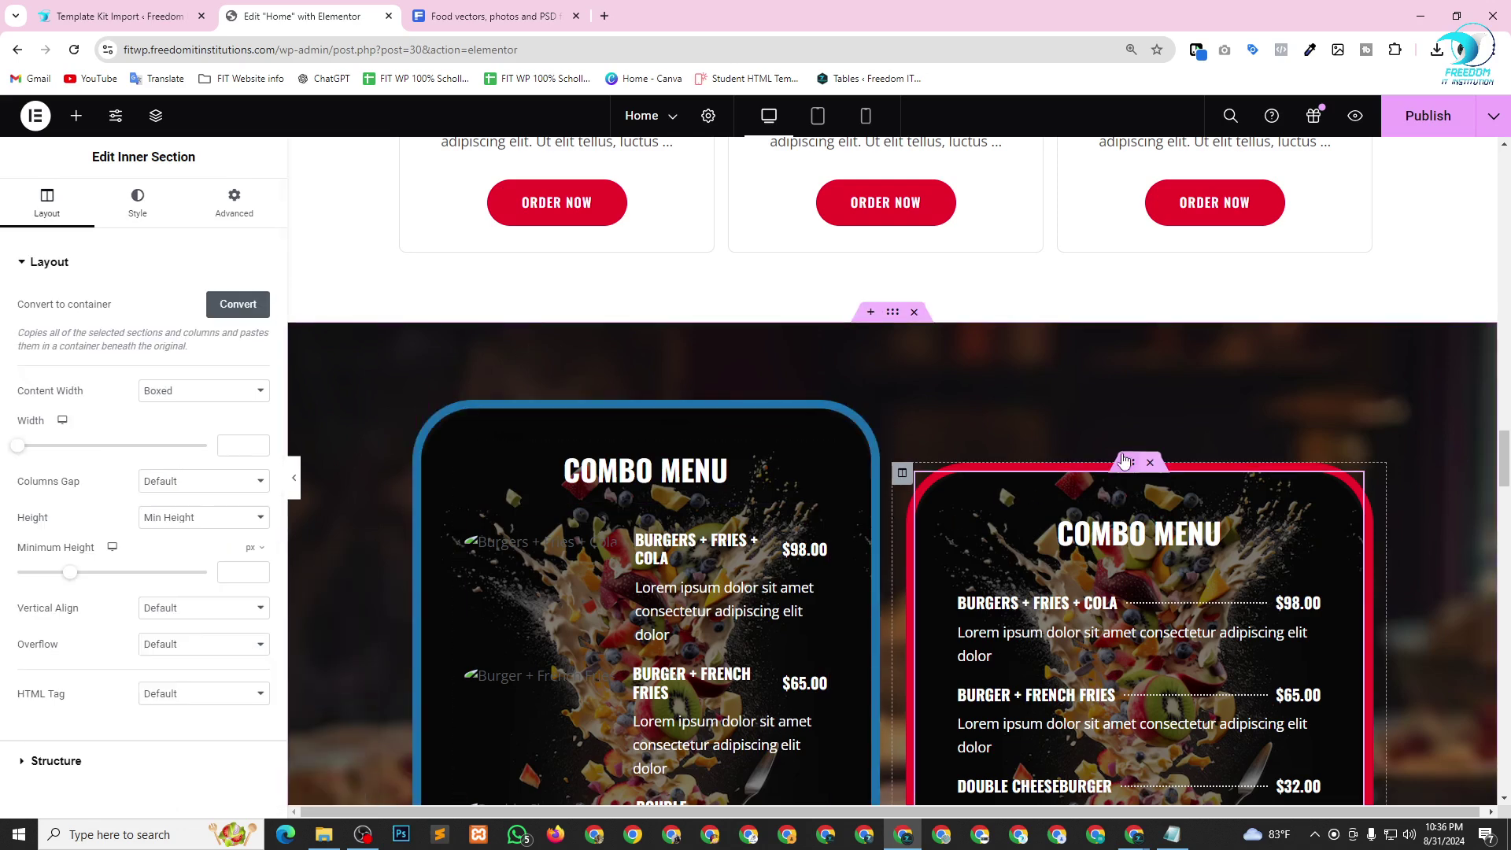
pyautogui.click(144, 203)
pyautogui.scroll(-4, 141, 624)
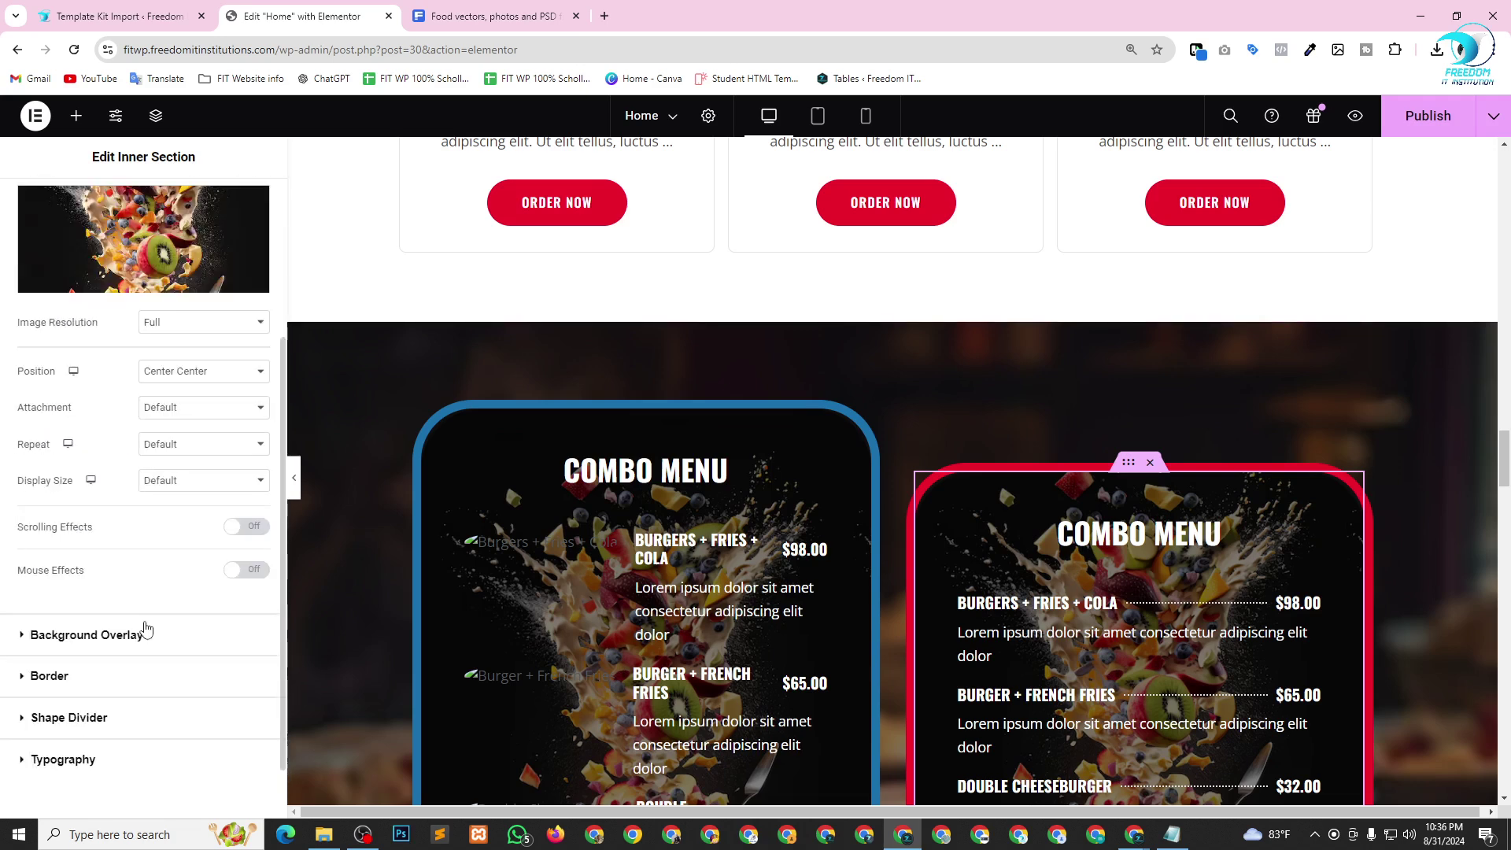
pyautogui.click(129, 612)
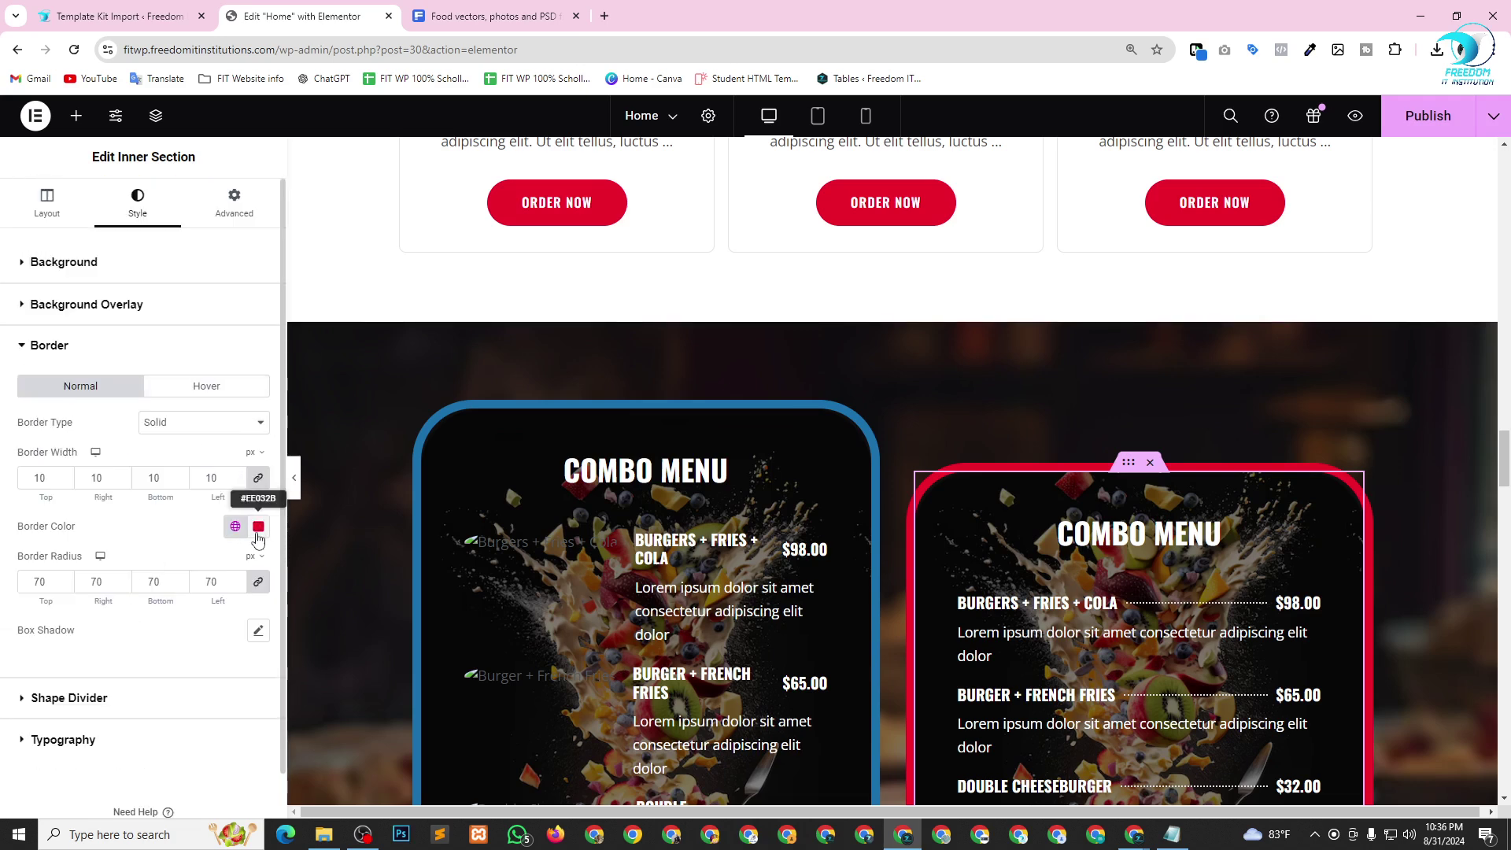
pyautogui.click(258, 527)
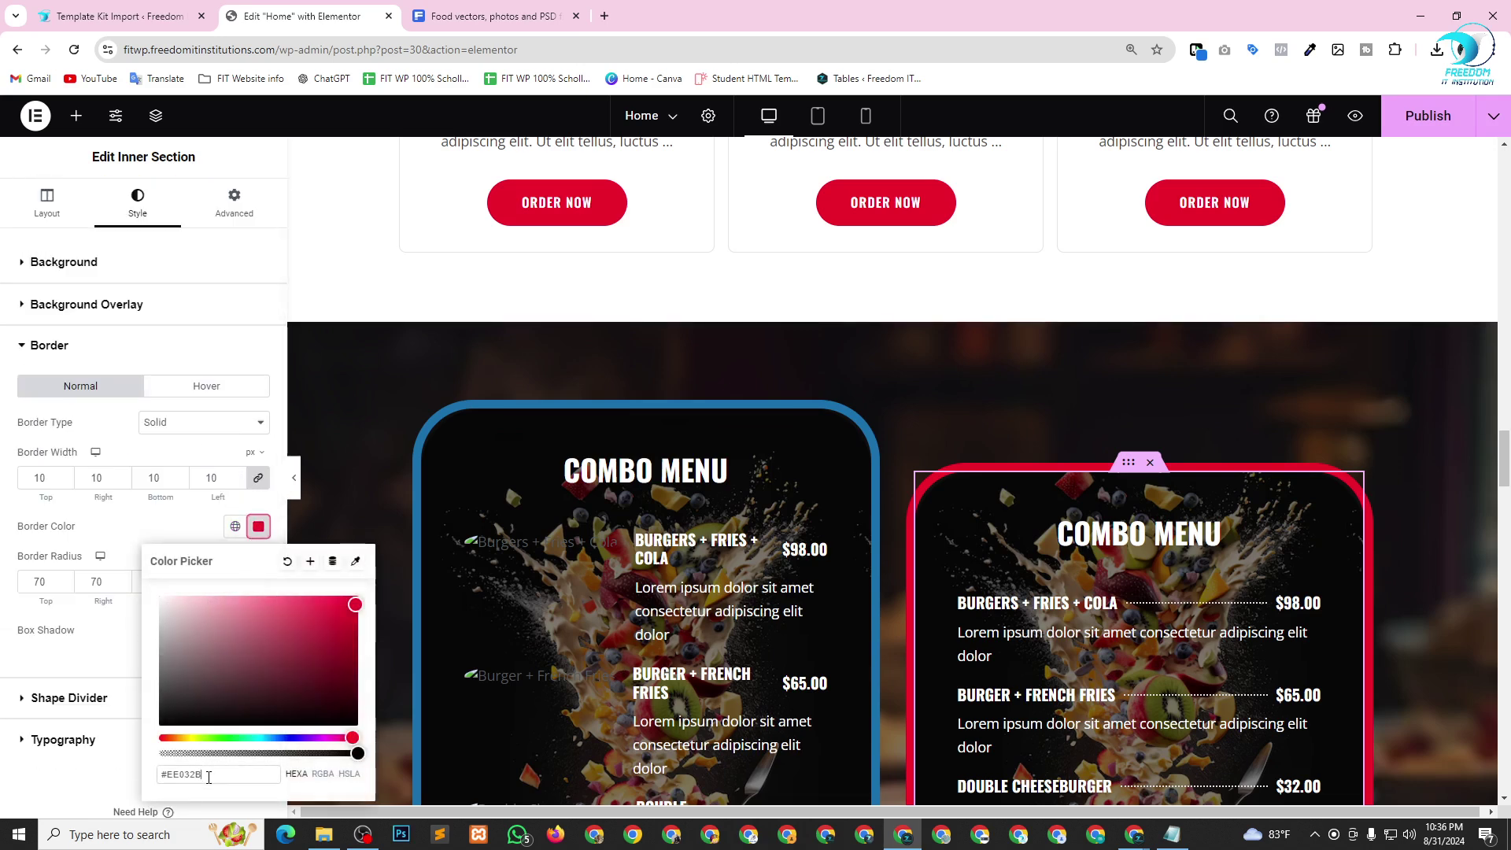
pyautogui.tripleClick(209, 775)
pyautogui.write('#1B71AD')
# Set the border color of the lower Combo Menu card in the first column to #1B71AD.
pyautogui.scroll(-5, 1070, 386)
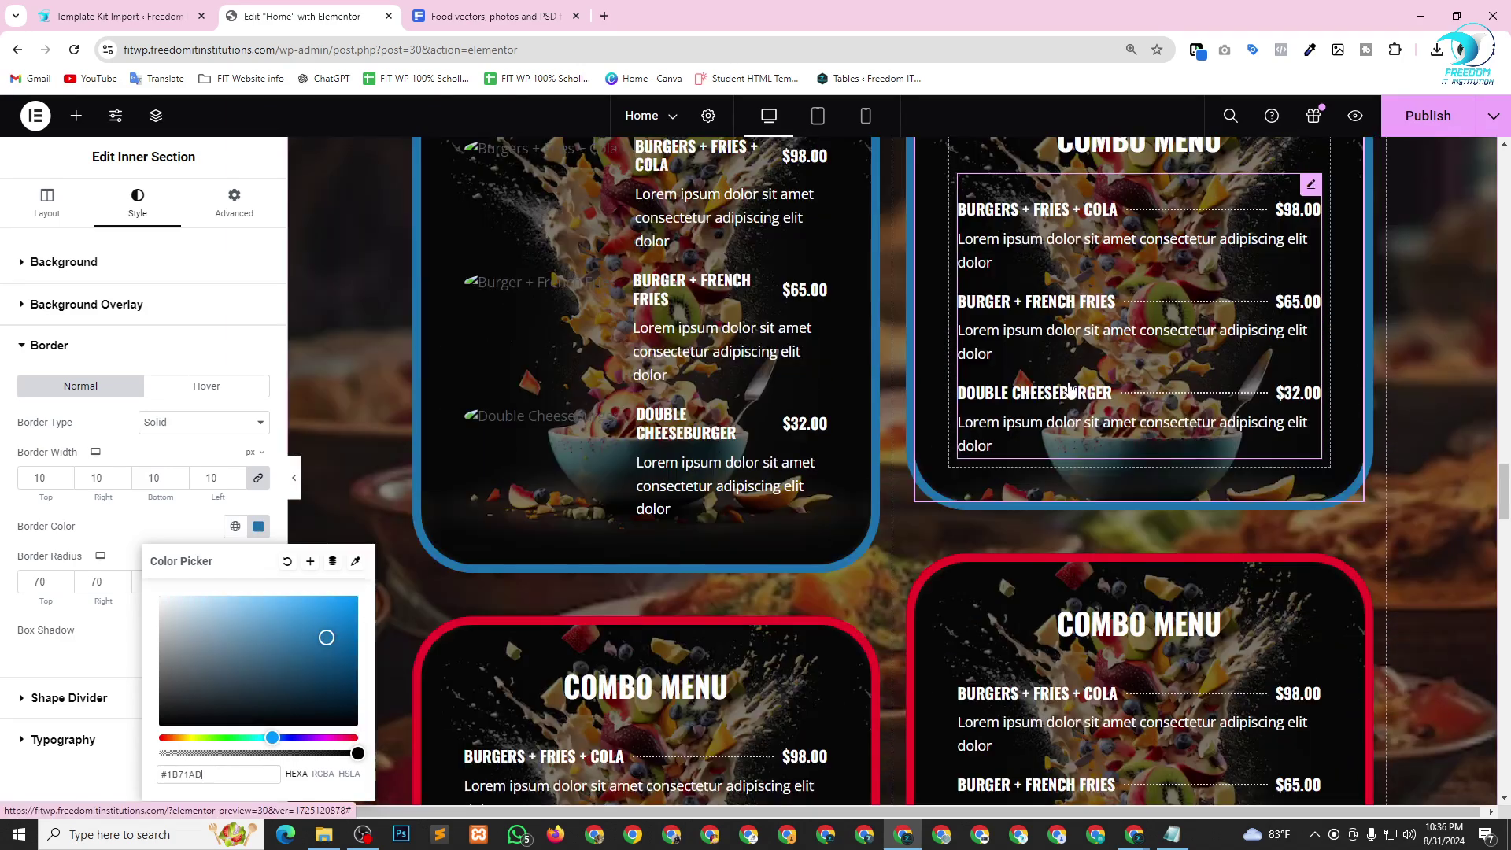
pyautogui.scroll(-4, 1070, 387)
pyautogui.click(643, 307)
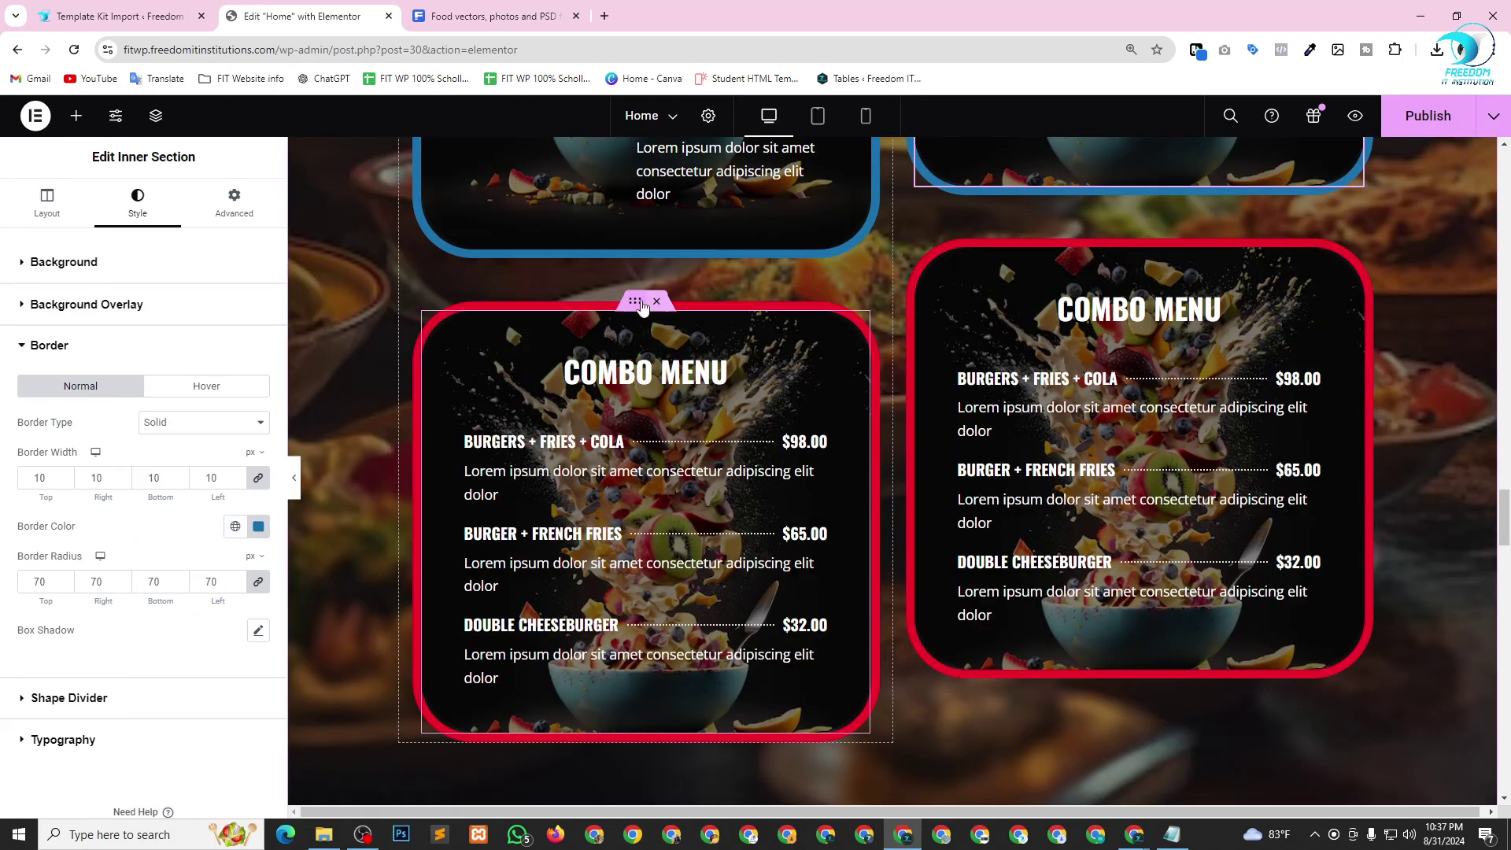
pyautogui.click(134, 201)
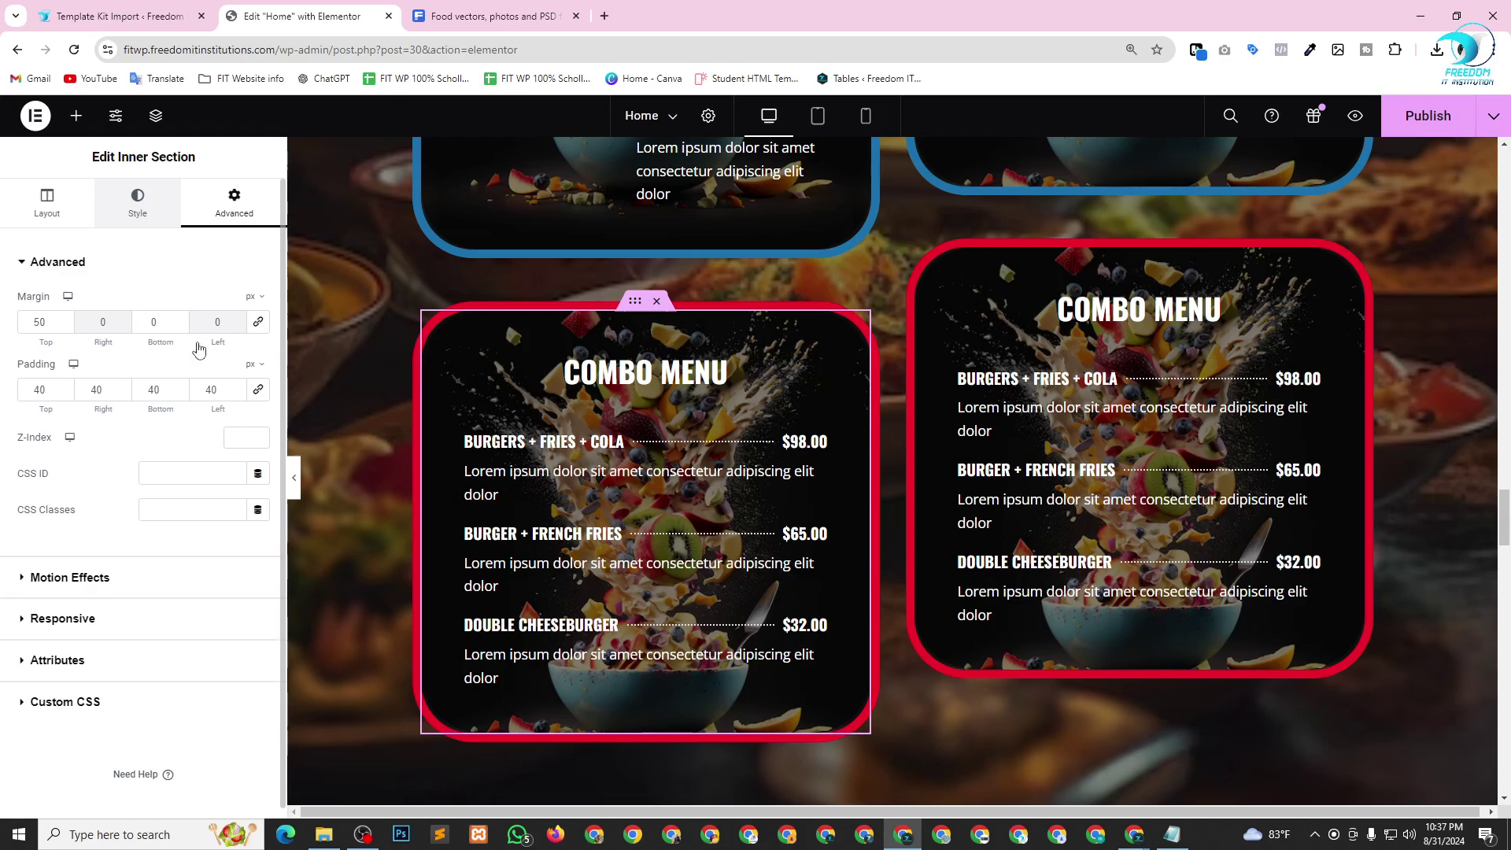
pyautogui.scroll(-4, 142, 511)
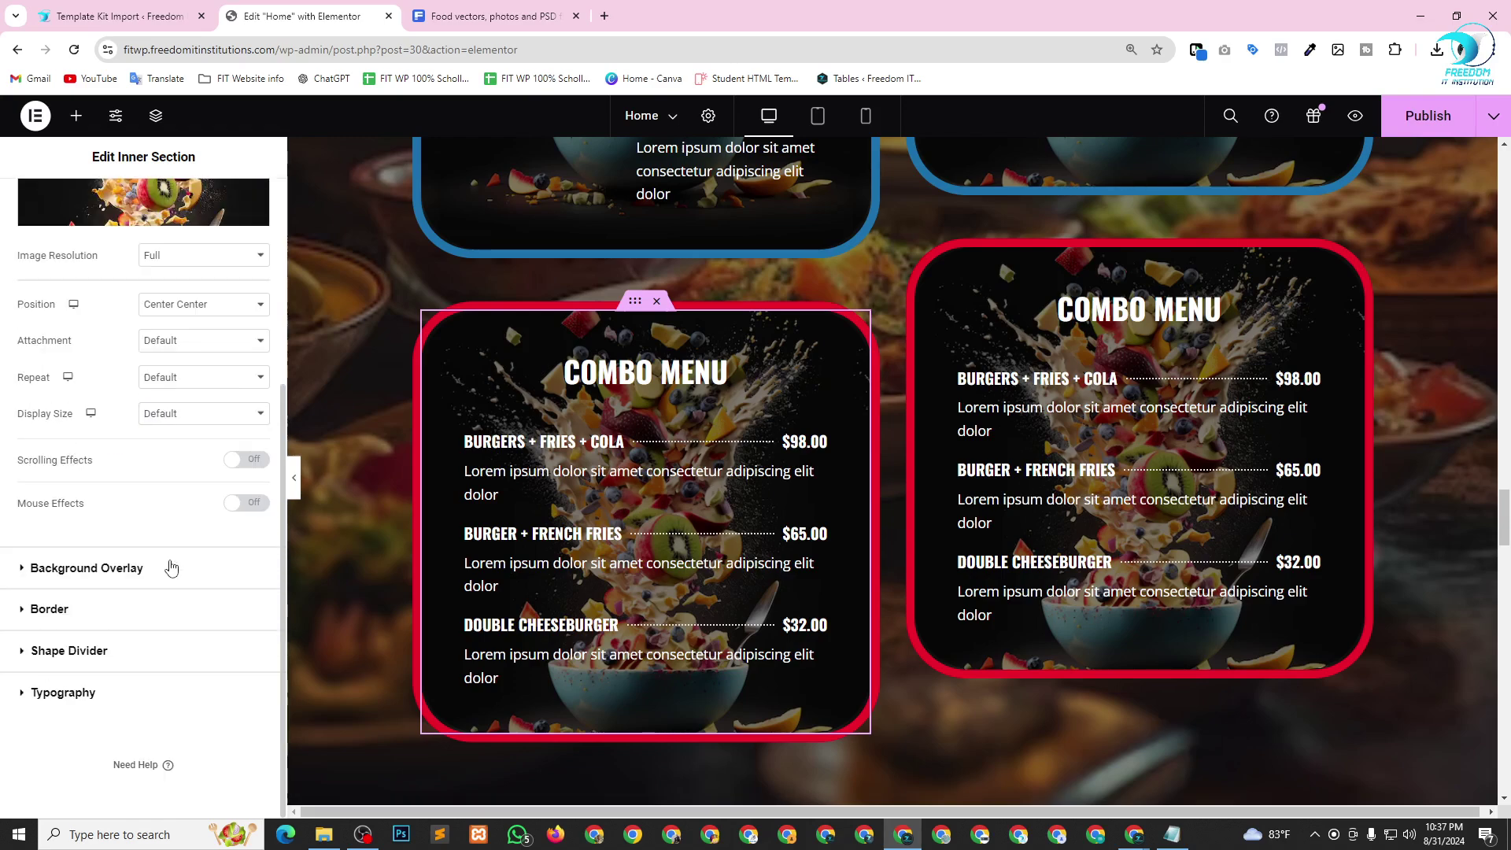
pyautogui.click(125, 619)
pyautogui.click(258, 527)
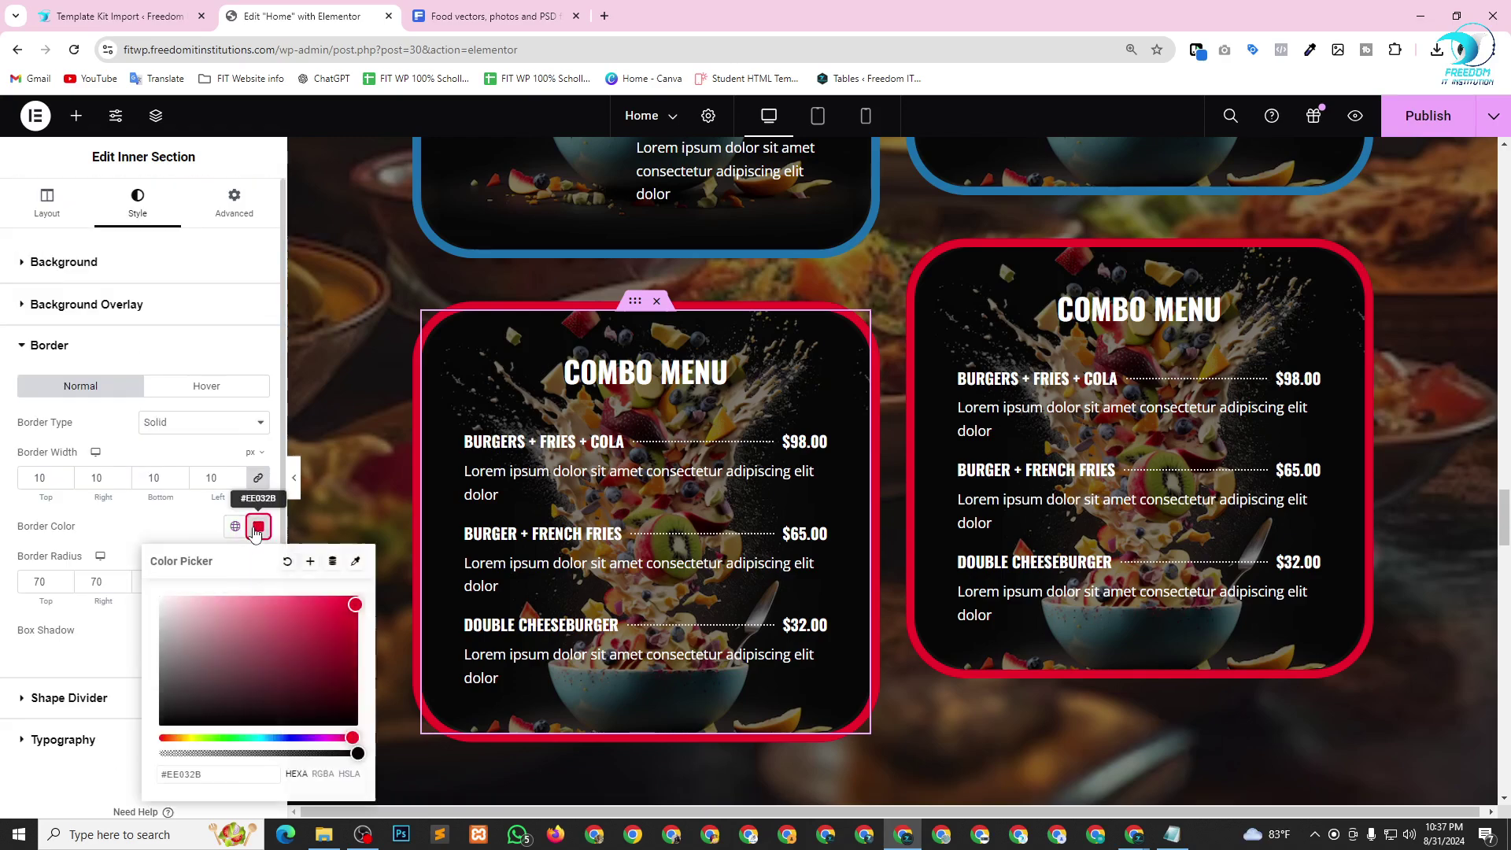
pyautogui.tripleClick(231, 771)
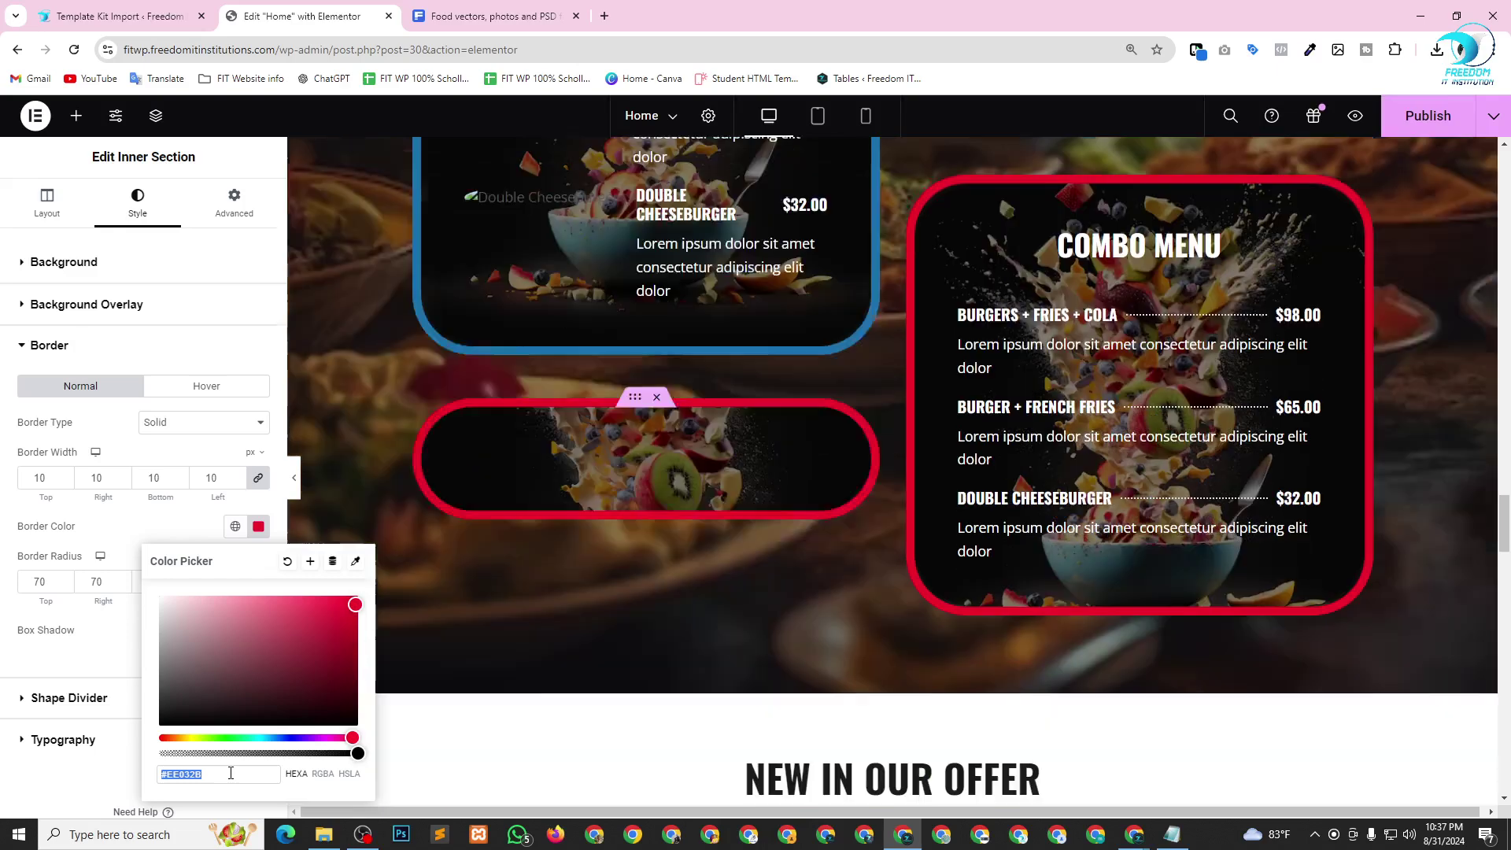
pyautogui.write('#1B71AD')
# Change the lower Combo Menu card in the second column to a #1B71AD border color.
pyautogui.scroll(3, 937, 346)
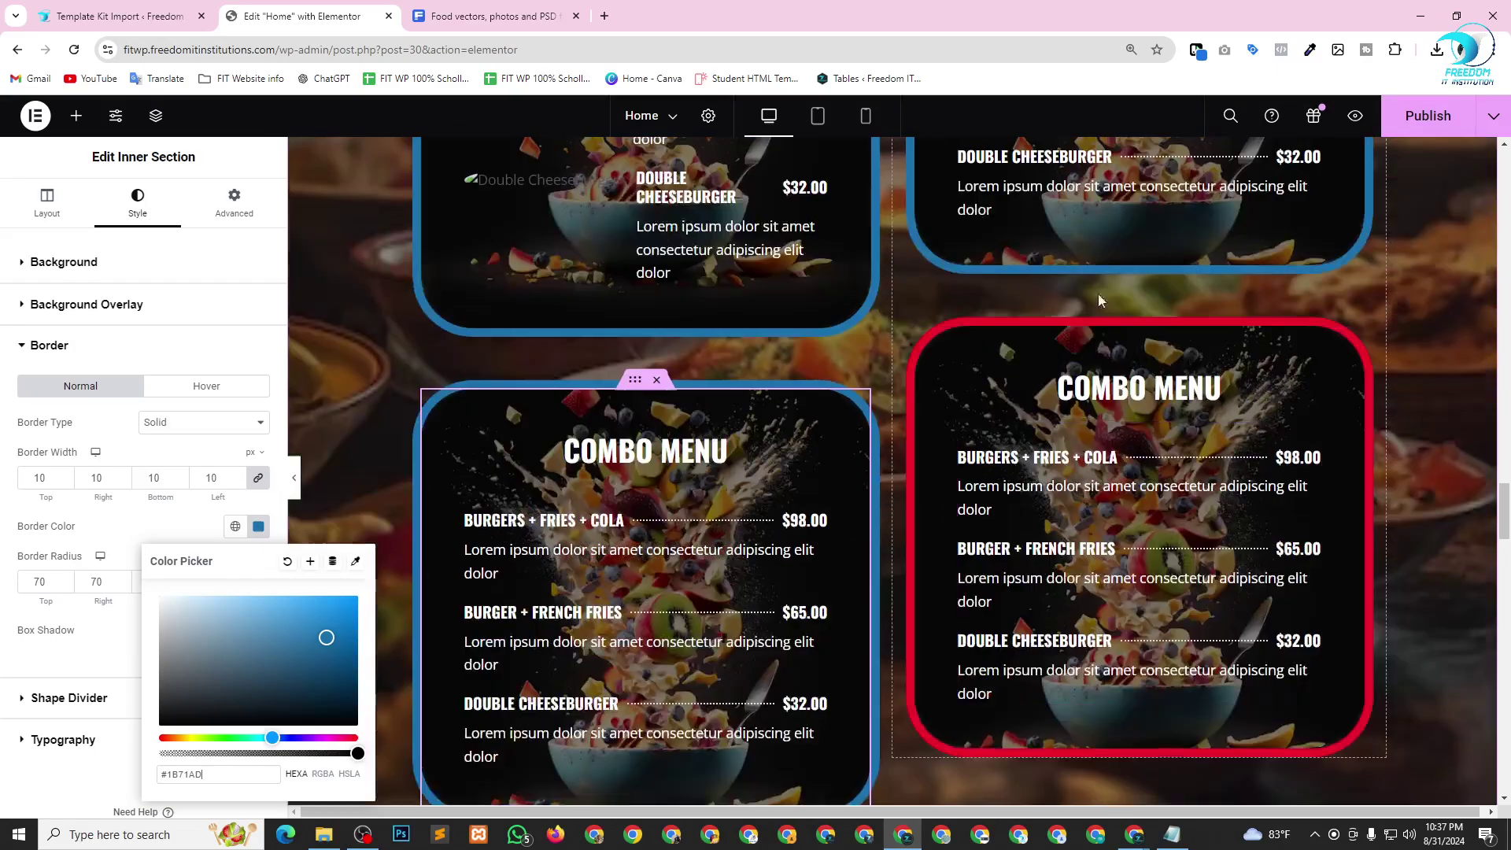
pyautogui.click(1137, 318)
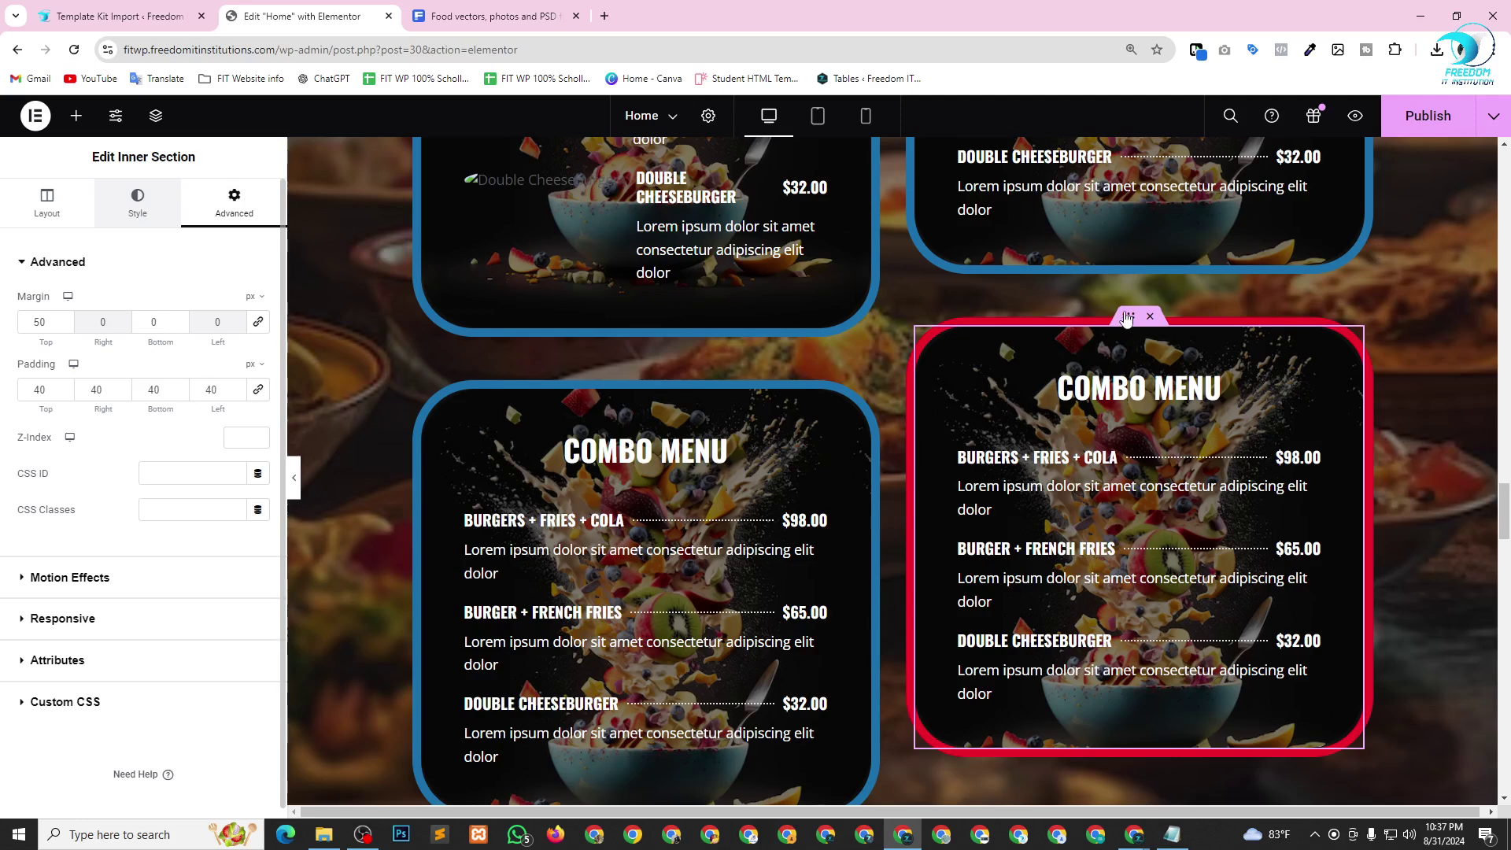
pyautogui.click(1127, 318)
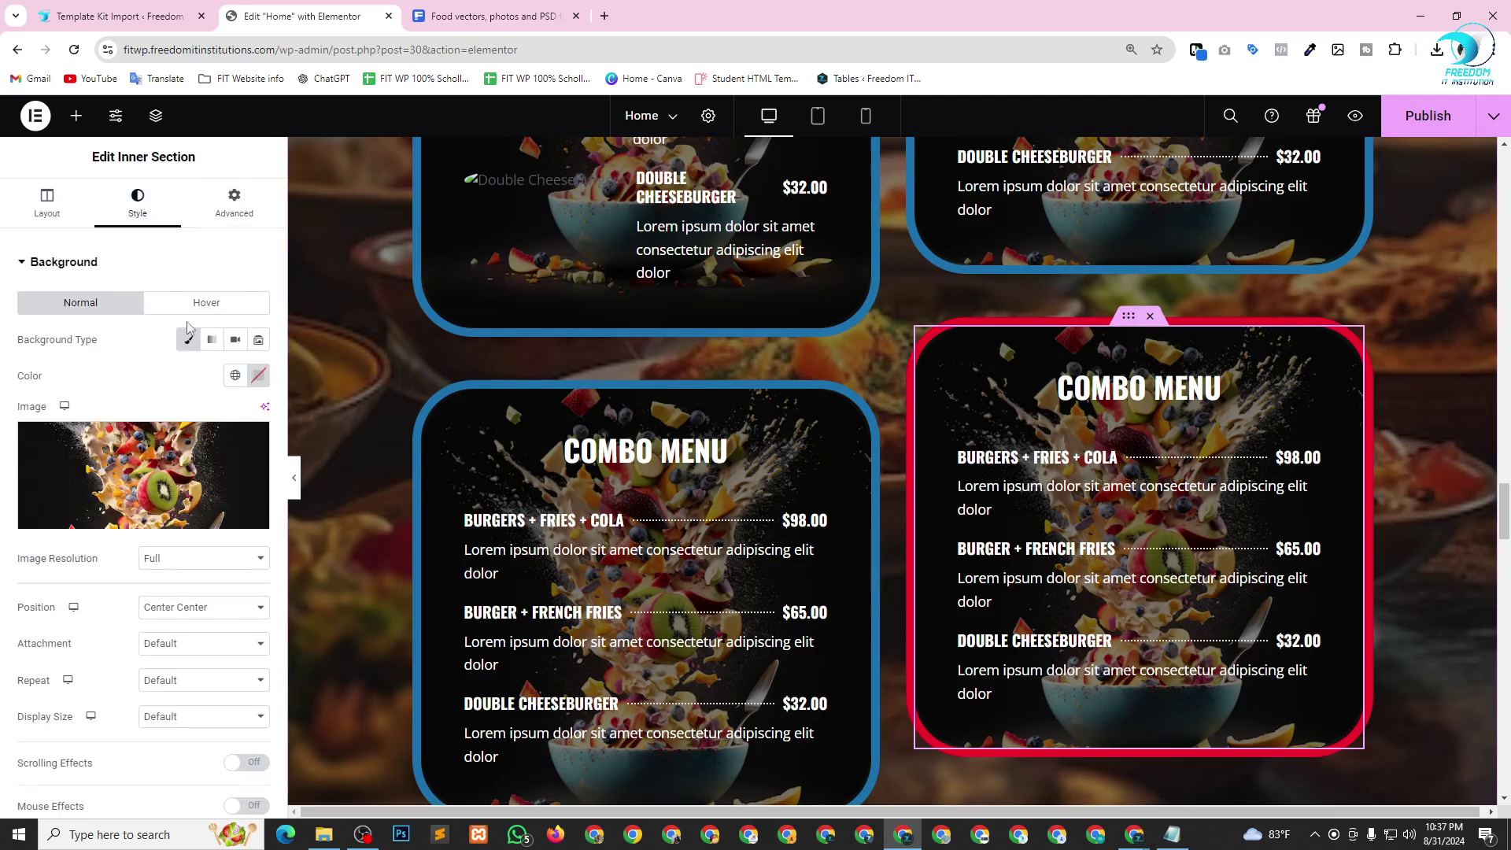
pyautogui.scroll(-4, 162, 604)
pyautogui.click(113, 622)
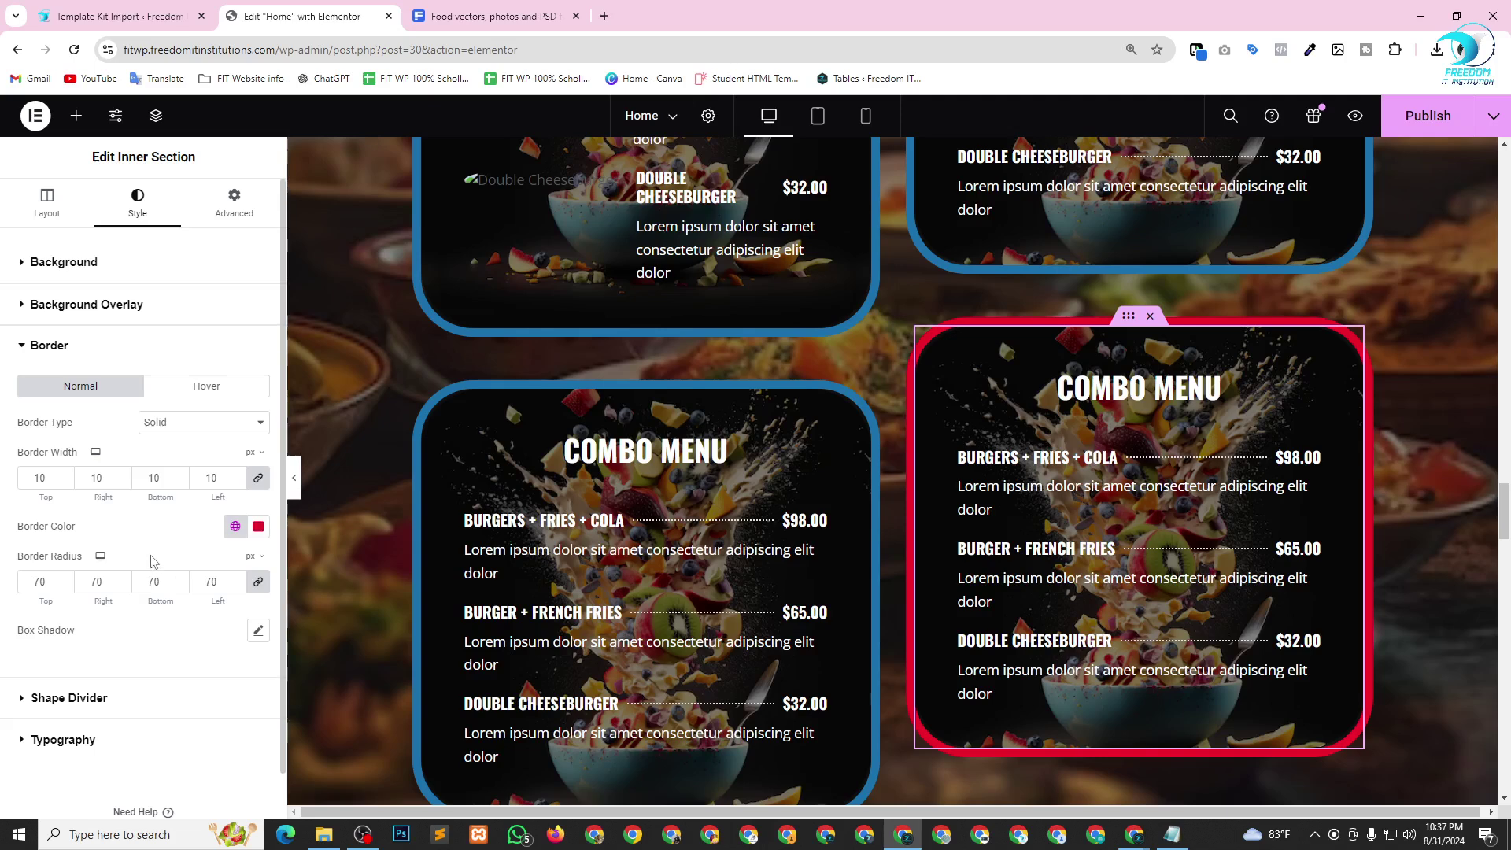
pyautogui.click(258, 526)
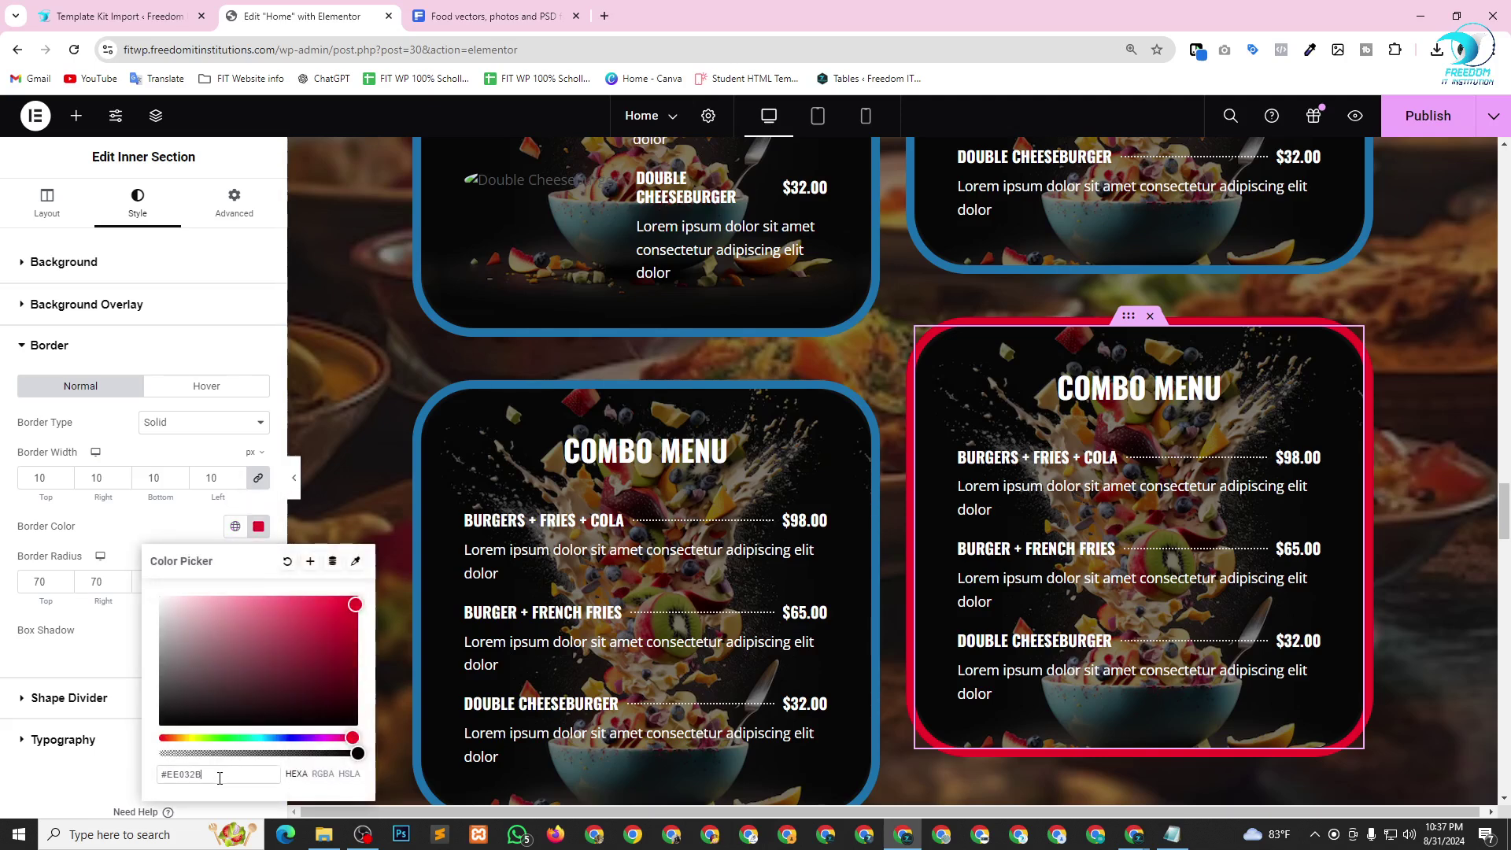
pyautogui.tripleClick(222, 783)
pyautogui.write('#1B71AD')
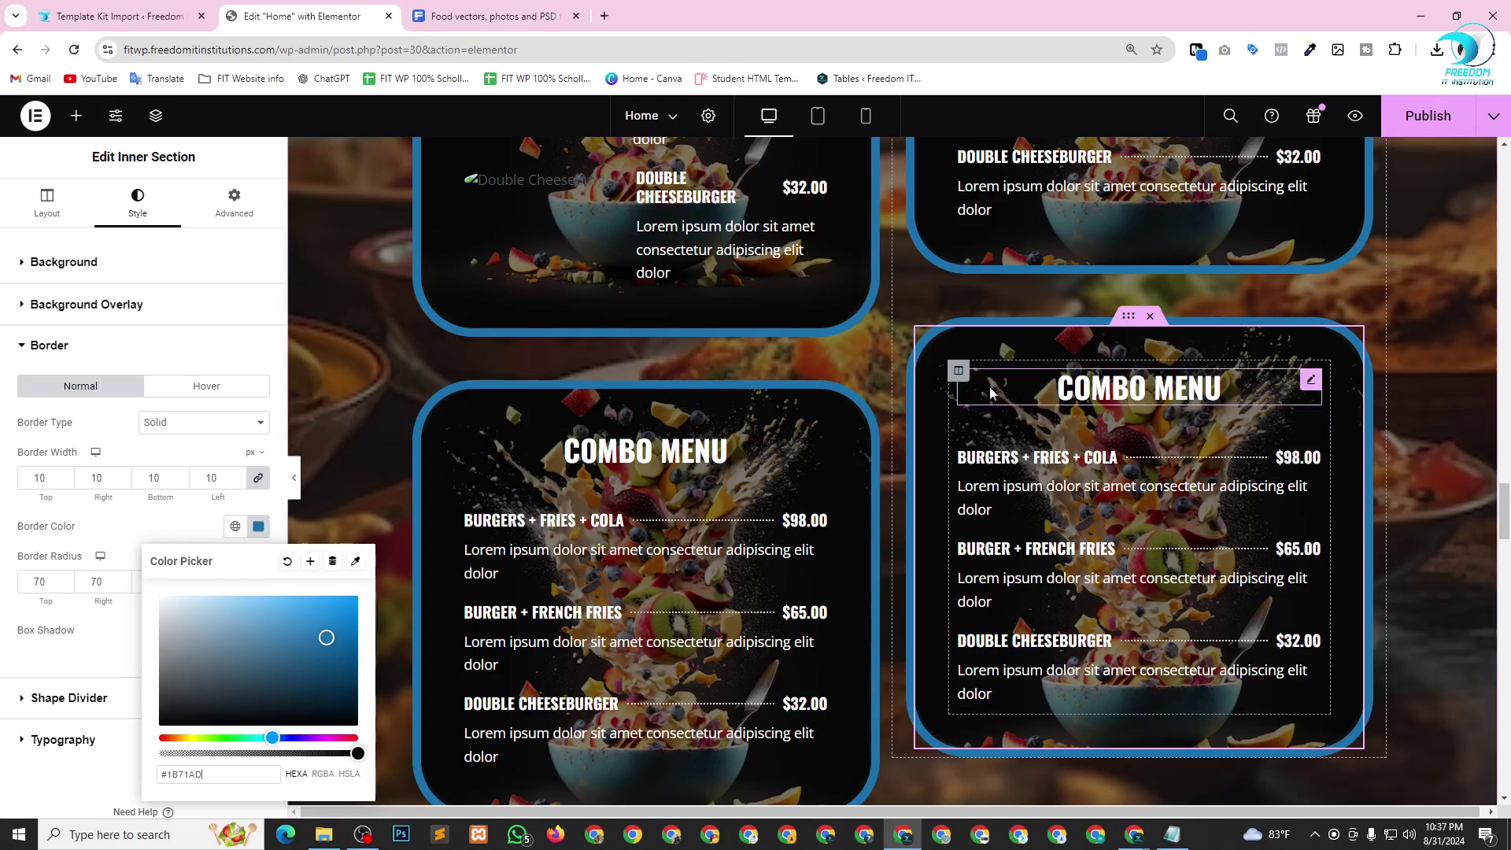
# Examine the borders of all Combo Menu cards and the food item cards in the section above them.
pyautogui.scroll(-4, 1238, 429)
pyautogui.scroll(-1, 1329, 418)
pyautogui.scroll(5, 812, 387)
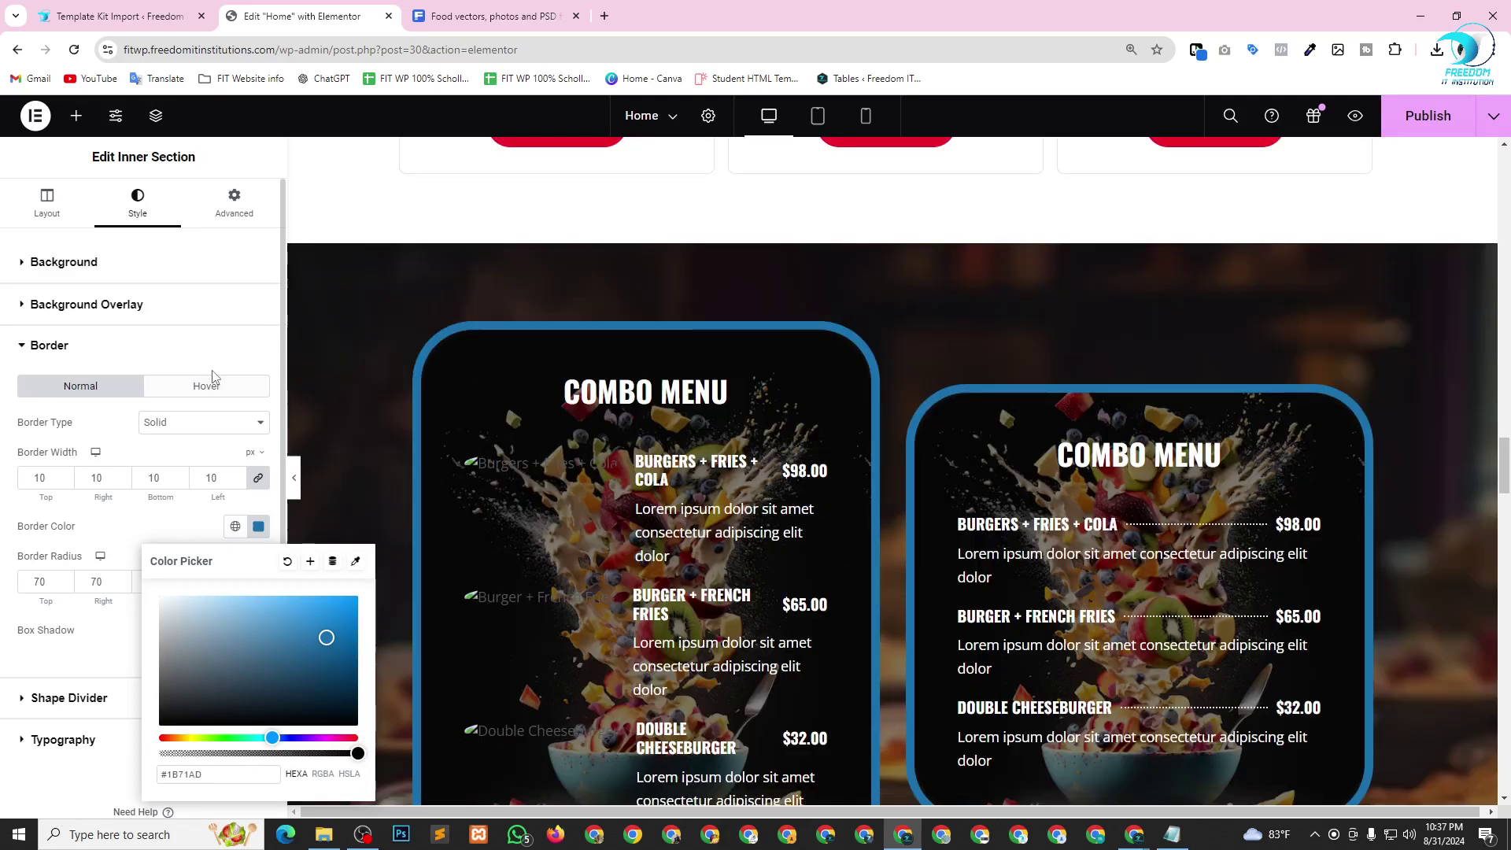
pyautogui.click(227, 361)
pyautogui.scroll(-3, 922, 513)
pyautogui.click(923, 513)
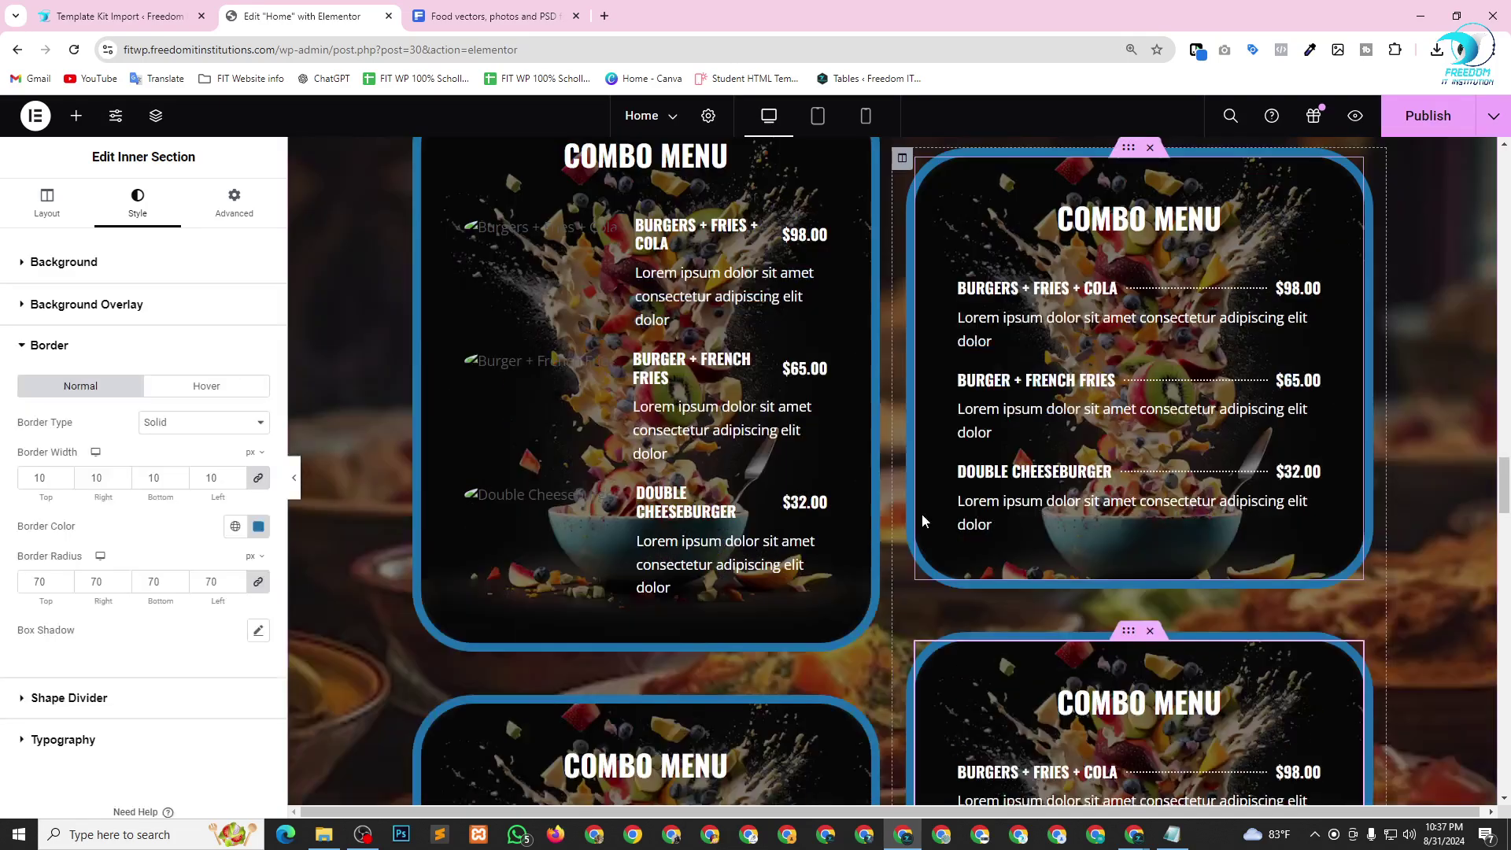
pyautogui.scroll(12, 923, 513)
pyautogui.scroll(-5, 901, 724)
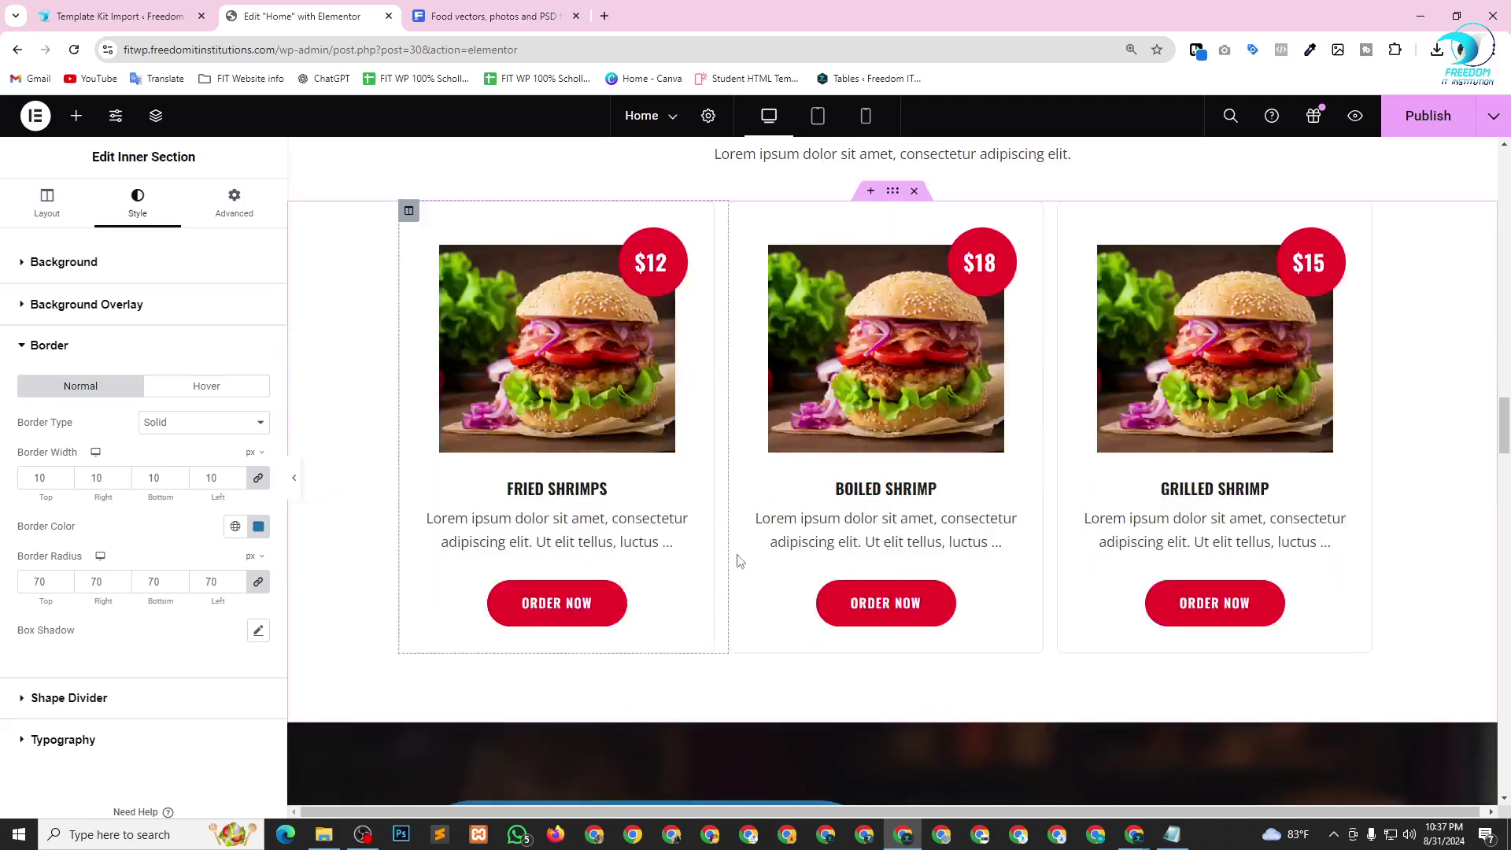
# Set the background color of the Order Now button on the Fried Shrimps card to #1B71AD.
pyautogui.click(659, 522)
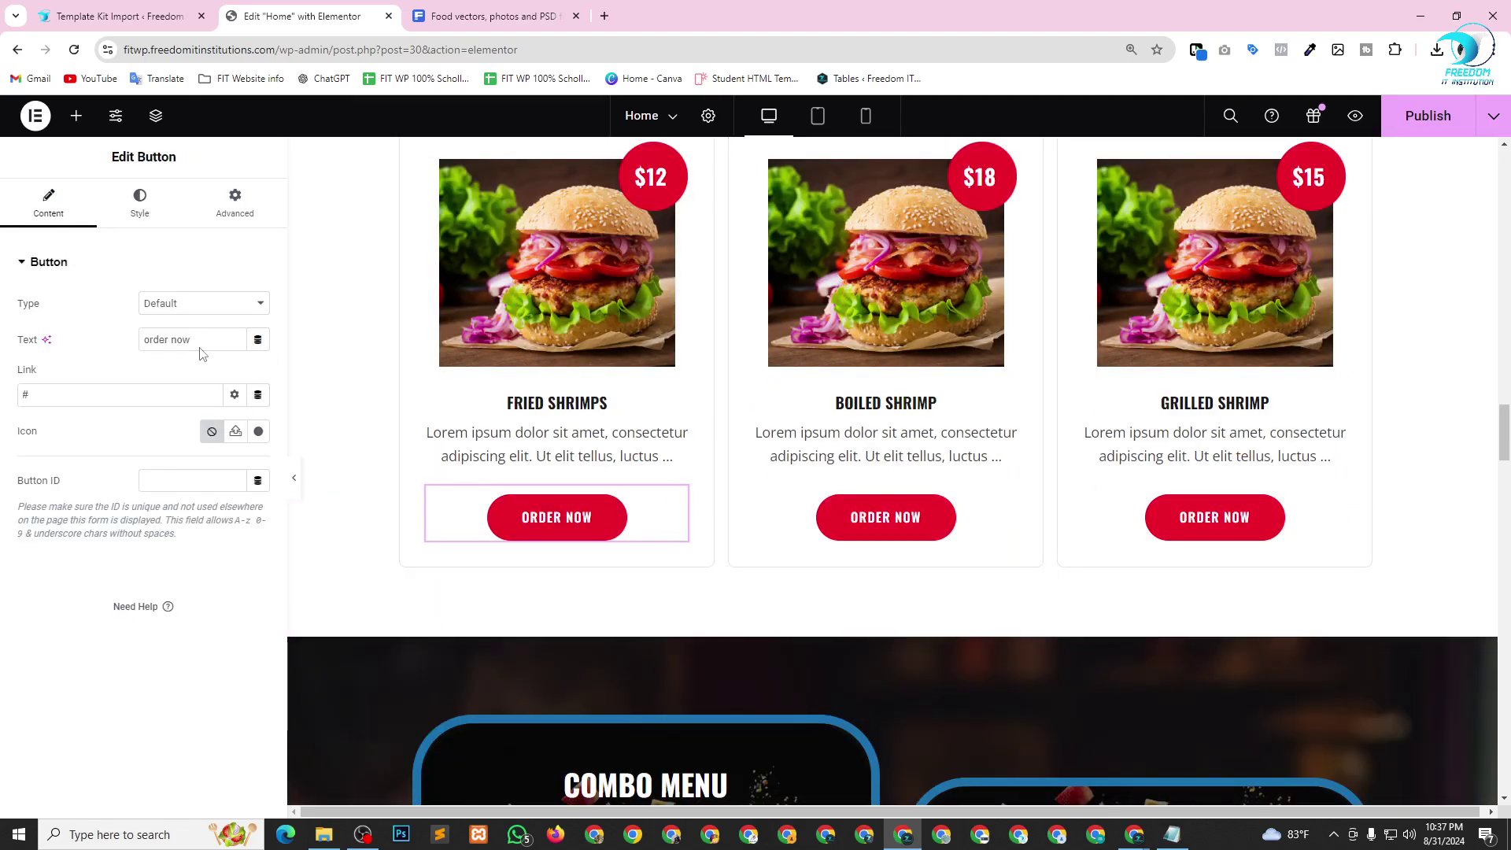
pyautogui.click(139, 203)
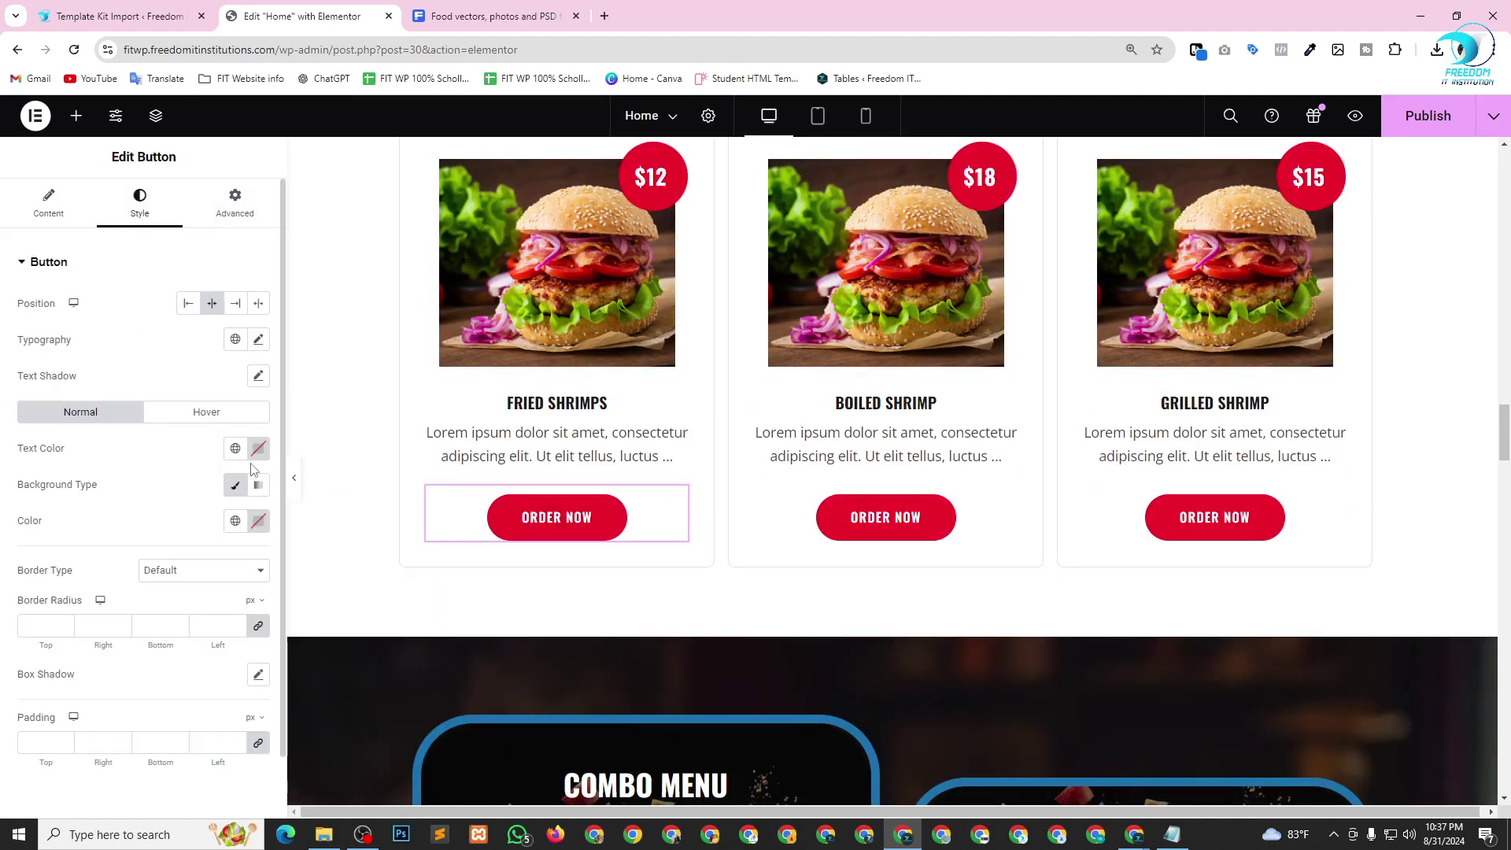
pyautogui.click(259, 523)
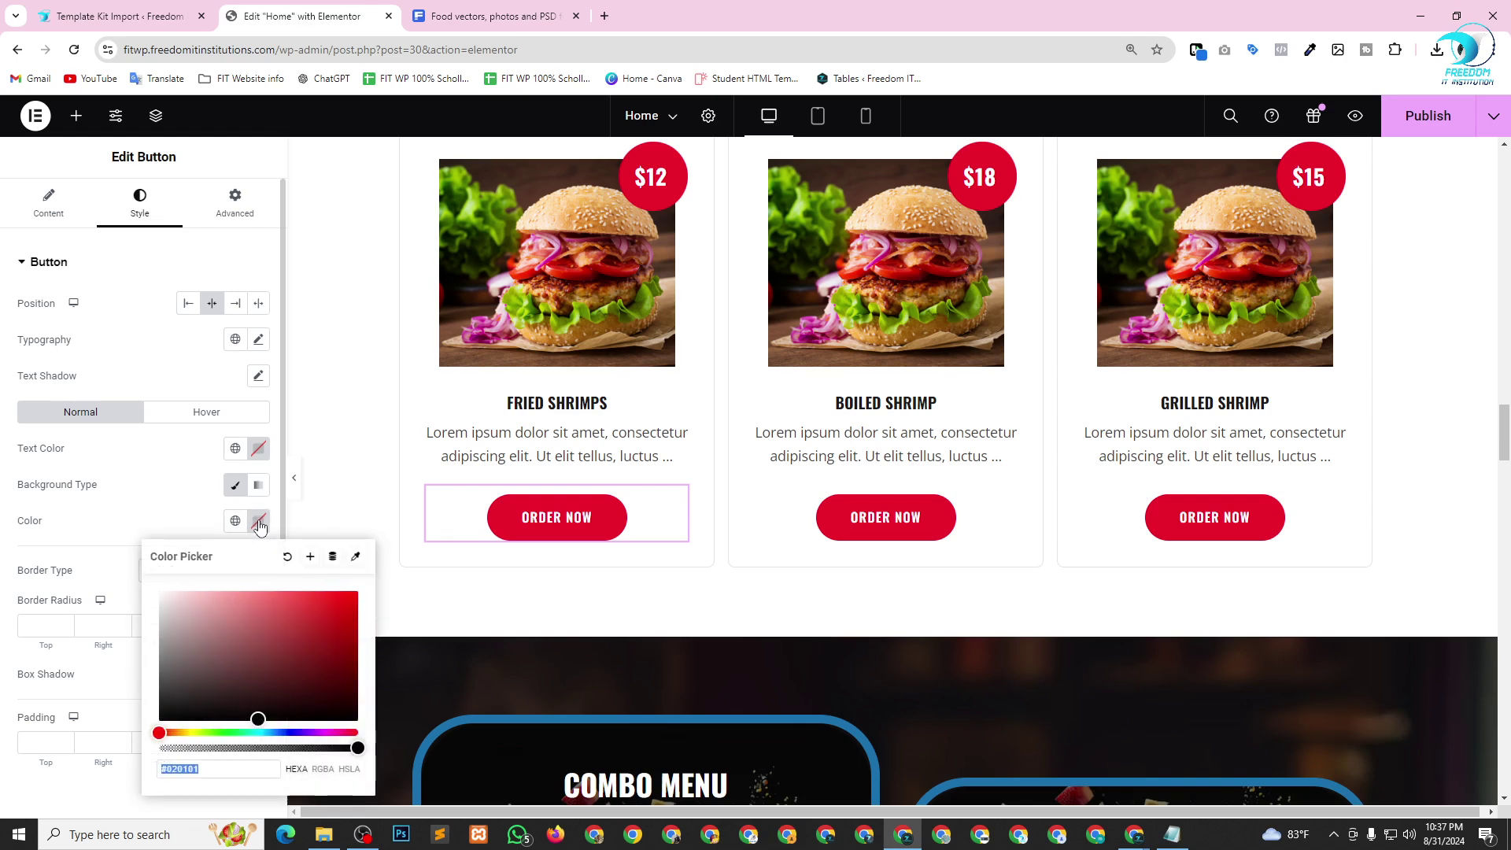
pyautogui.hotkey('ctrl', 'v')
# Set the background color of the Order Now button on the Boiled Shrimp card to #1B71AD.
pyautogui.click(982, 521)
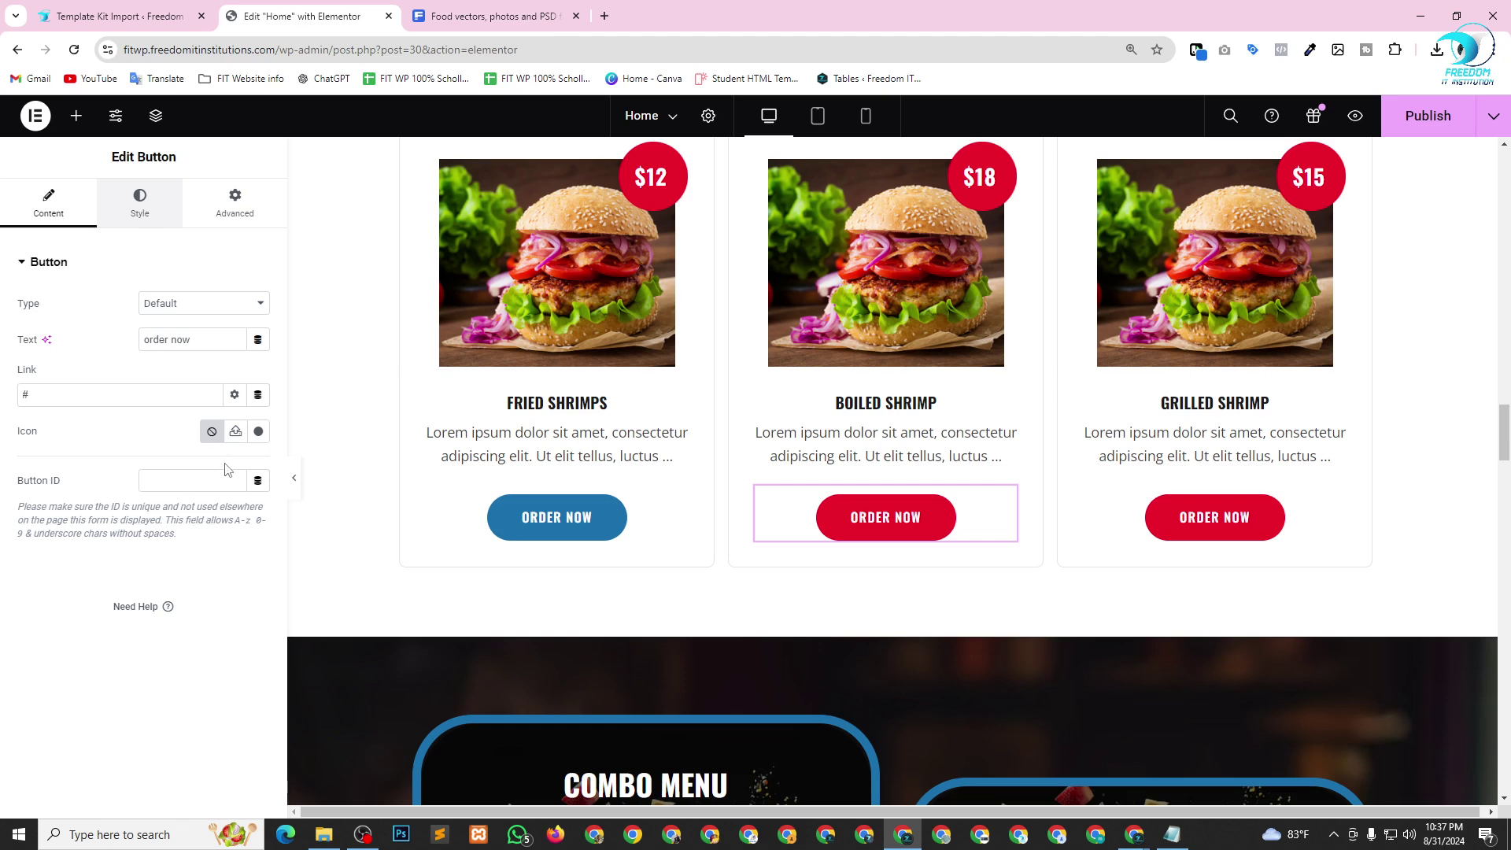
pyautogui.click(139, 203)
pyautogui.click(259, 520)
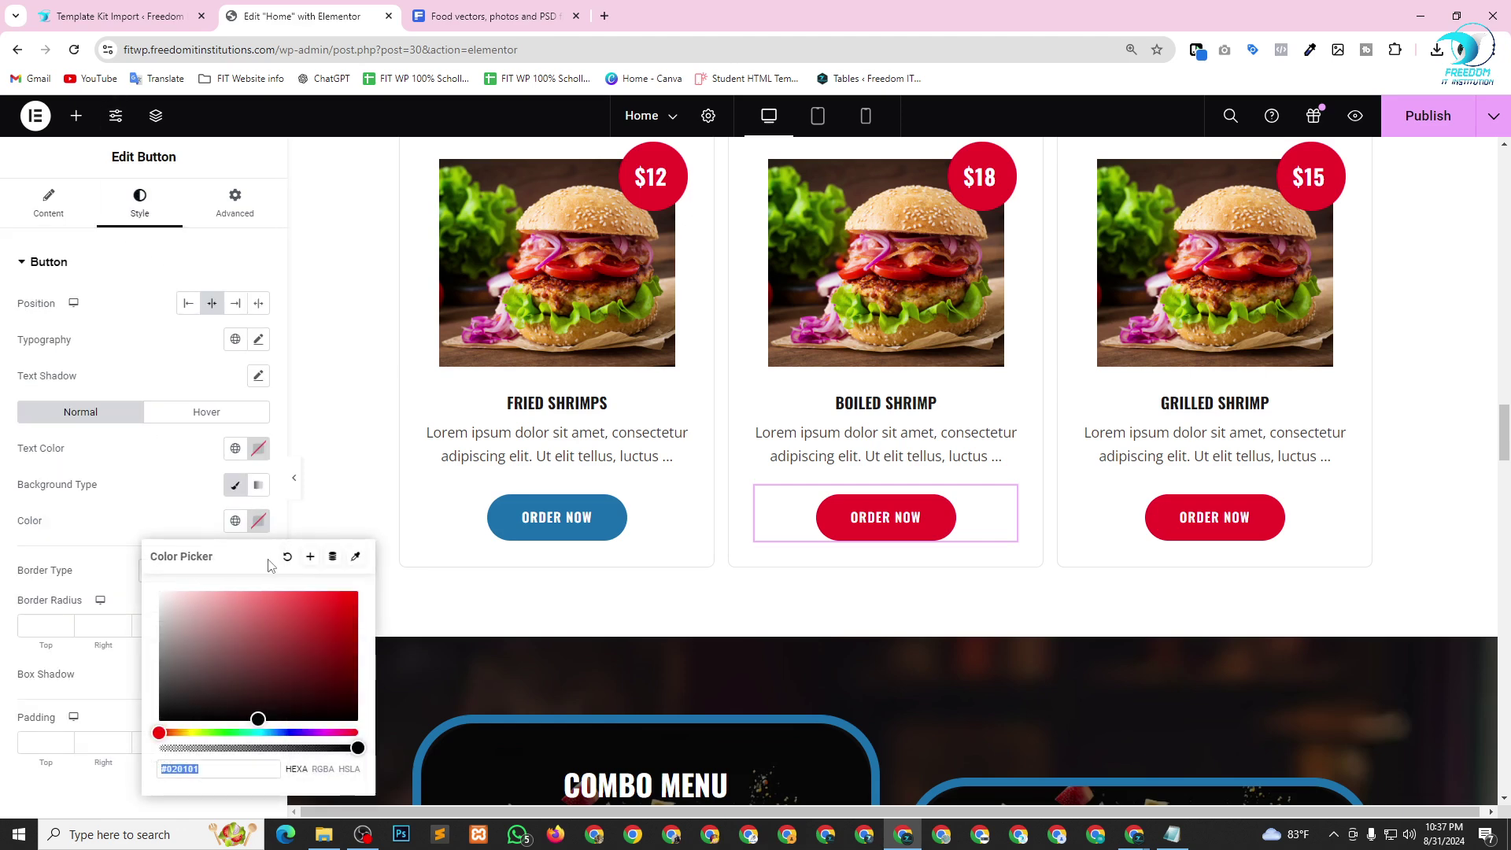
pyautogui.write('#1B71AD')
# Set the background color of the Order Now button on the Grilled Shrimp card to #1B71AD.
pyautogui.click(1136, 524)
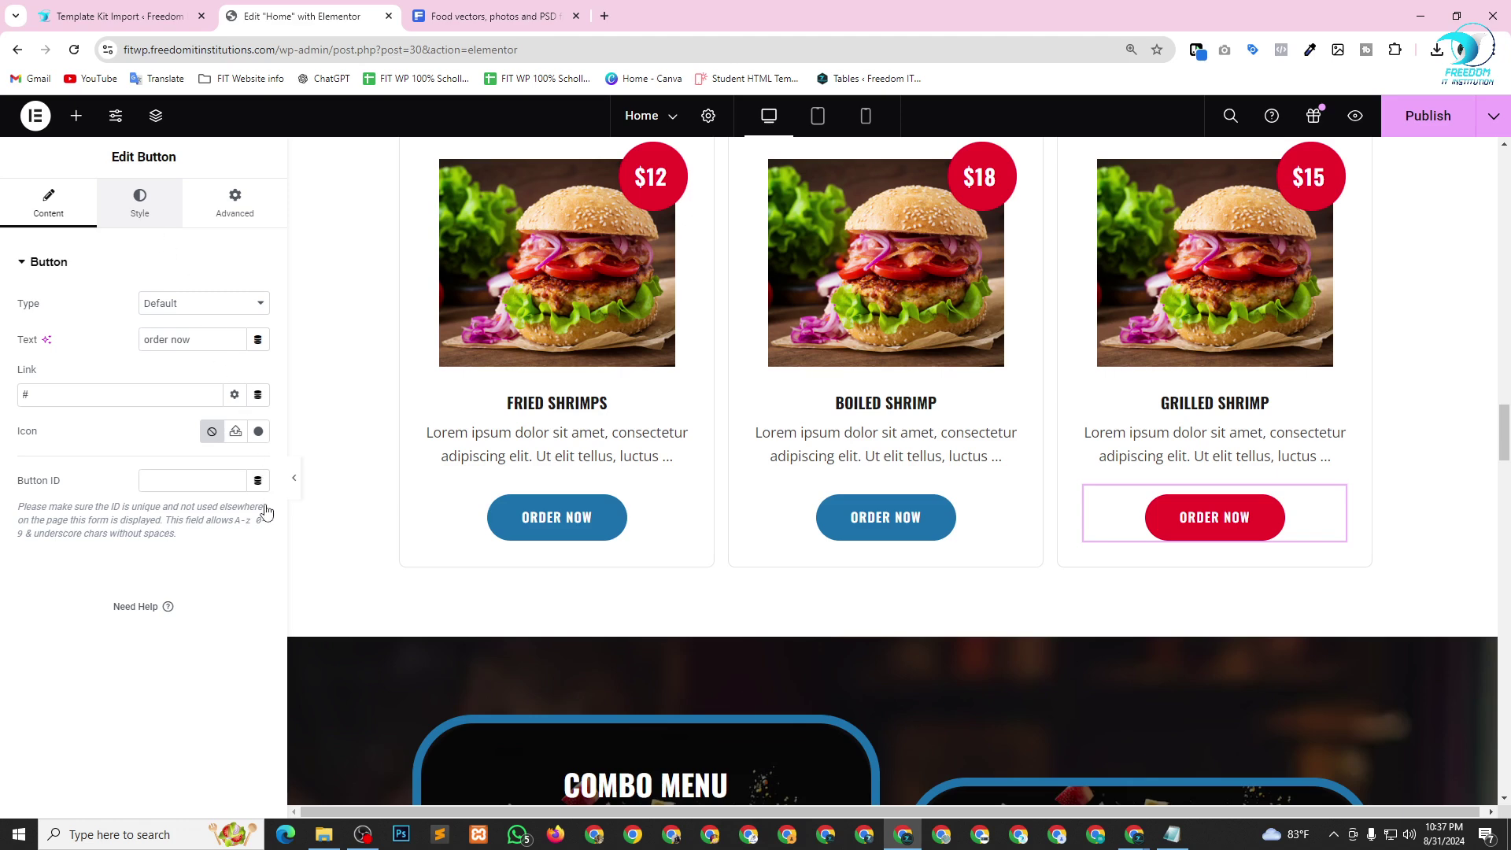
pyautogui.click(139, 202)
pyautogui.click(259, 520)
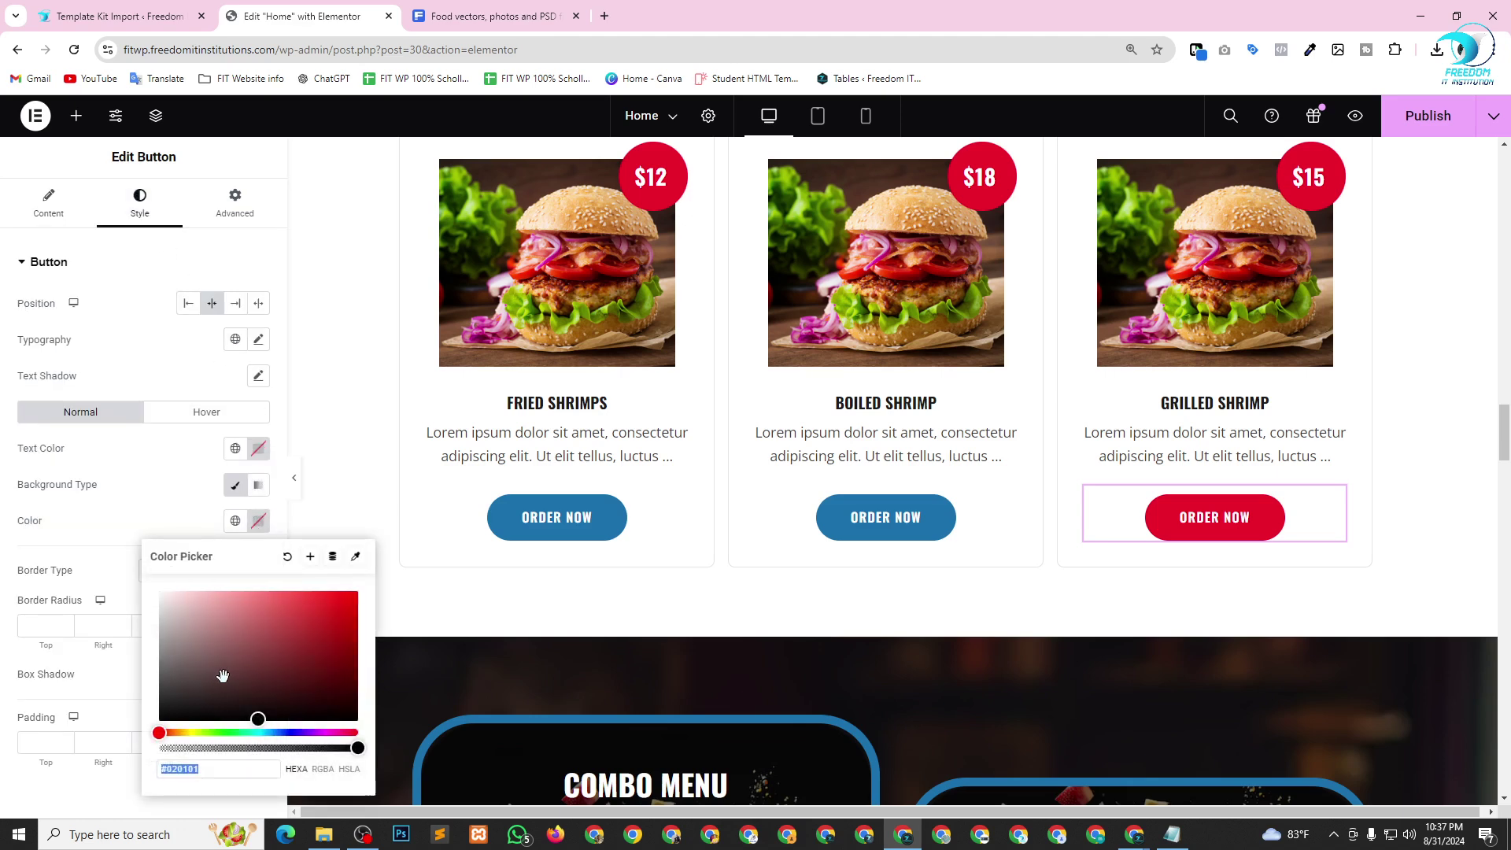
pyautogui.write('#1B71AD')
pyautogui.click(154, 526)
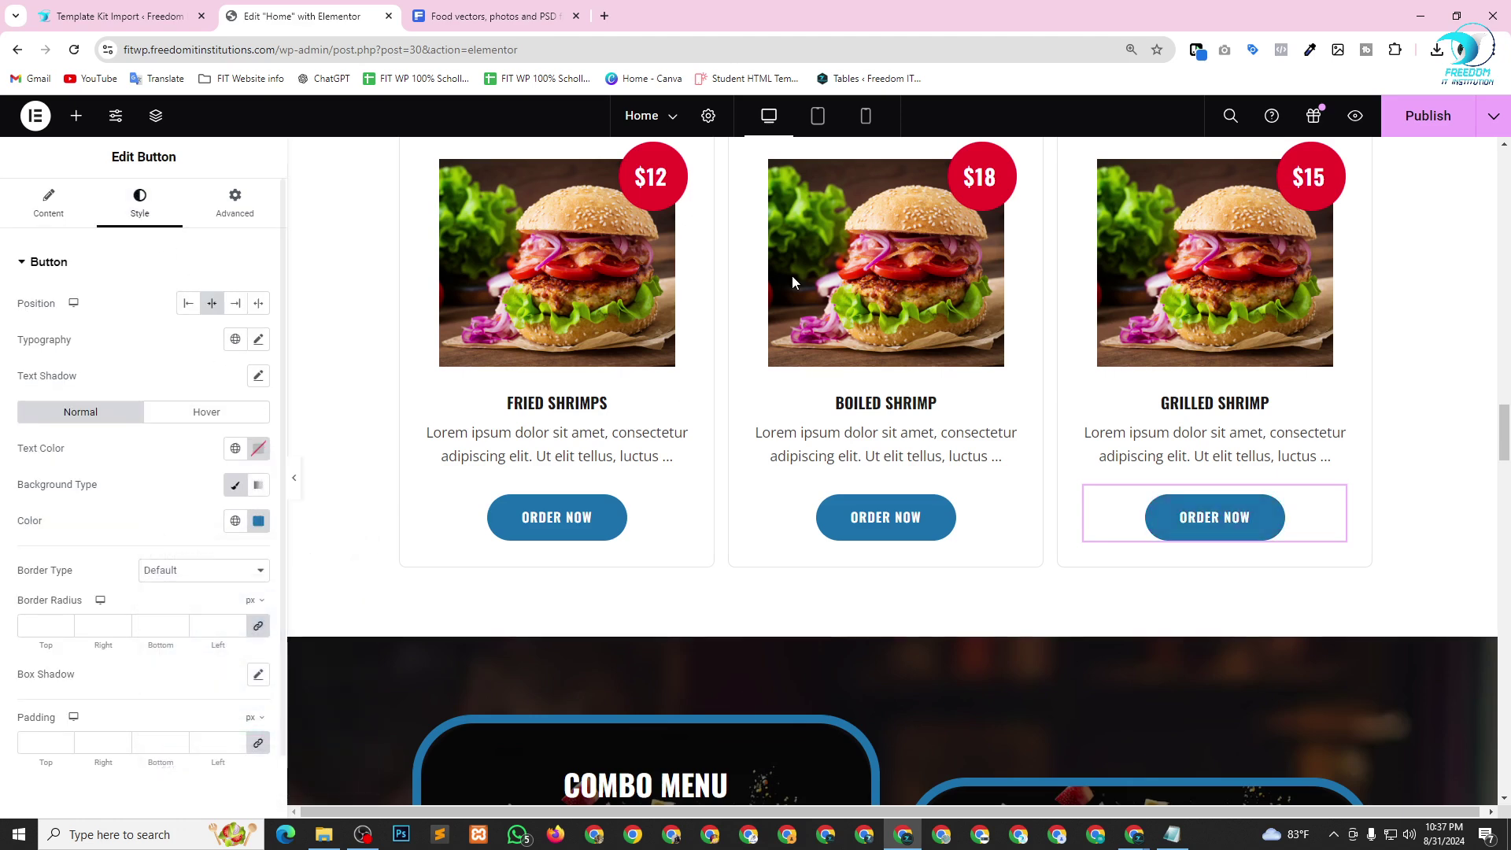
# Set the background color of the round $12 price badge on the Fried Shrimps card to #1B71AD.
pyautogui.click(655, 160)
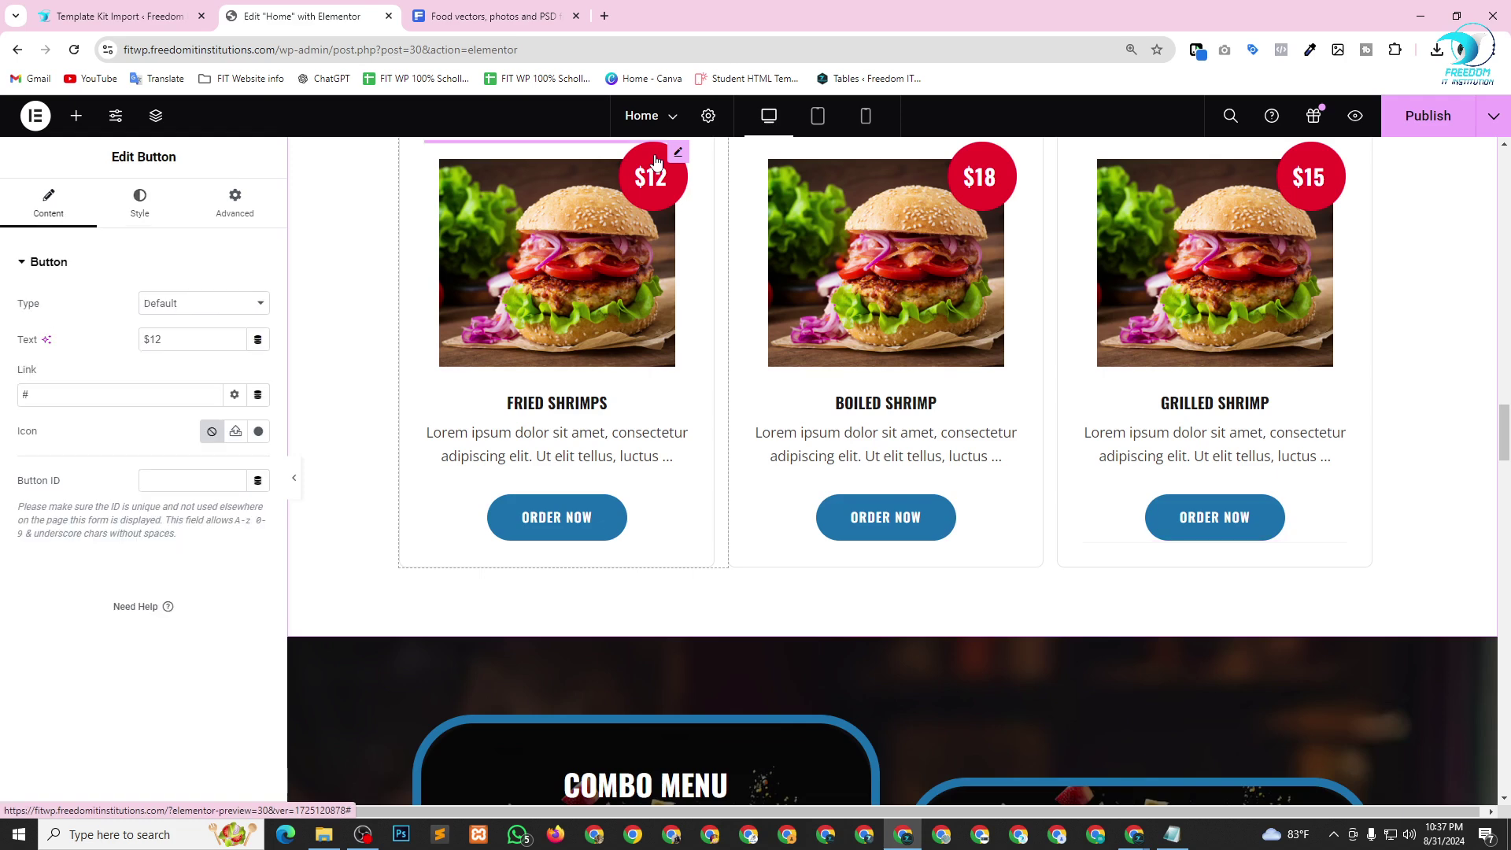
pyautogui.click(153, 204)
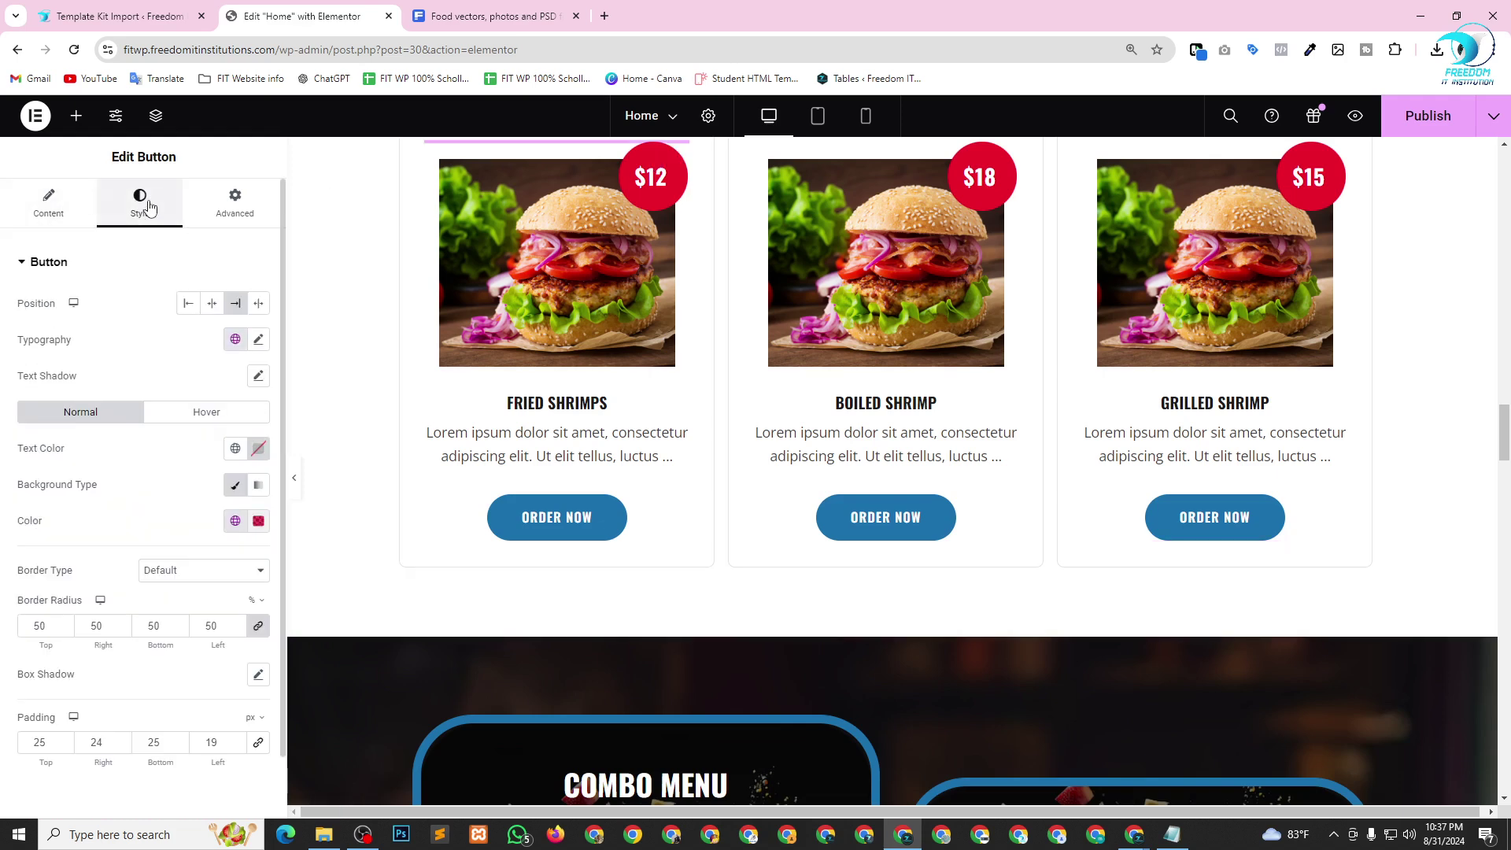
pyautogui.click(259, 521)
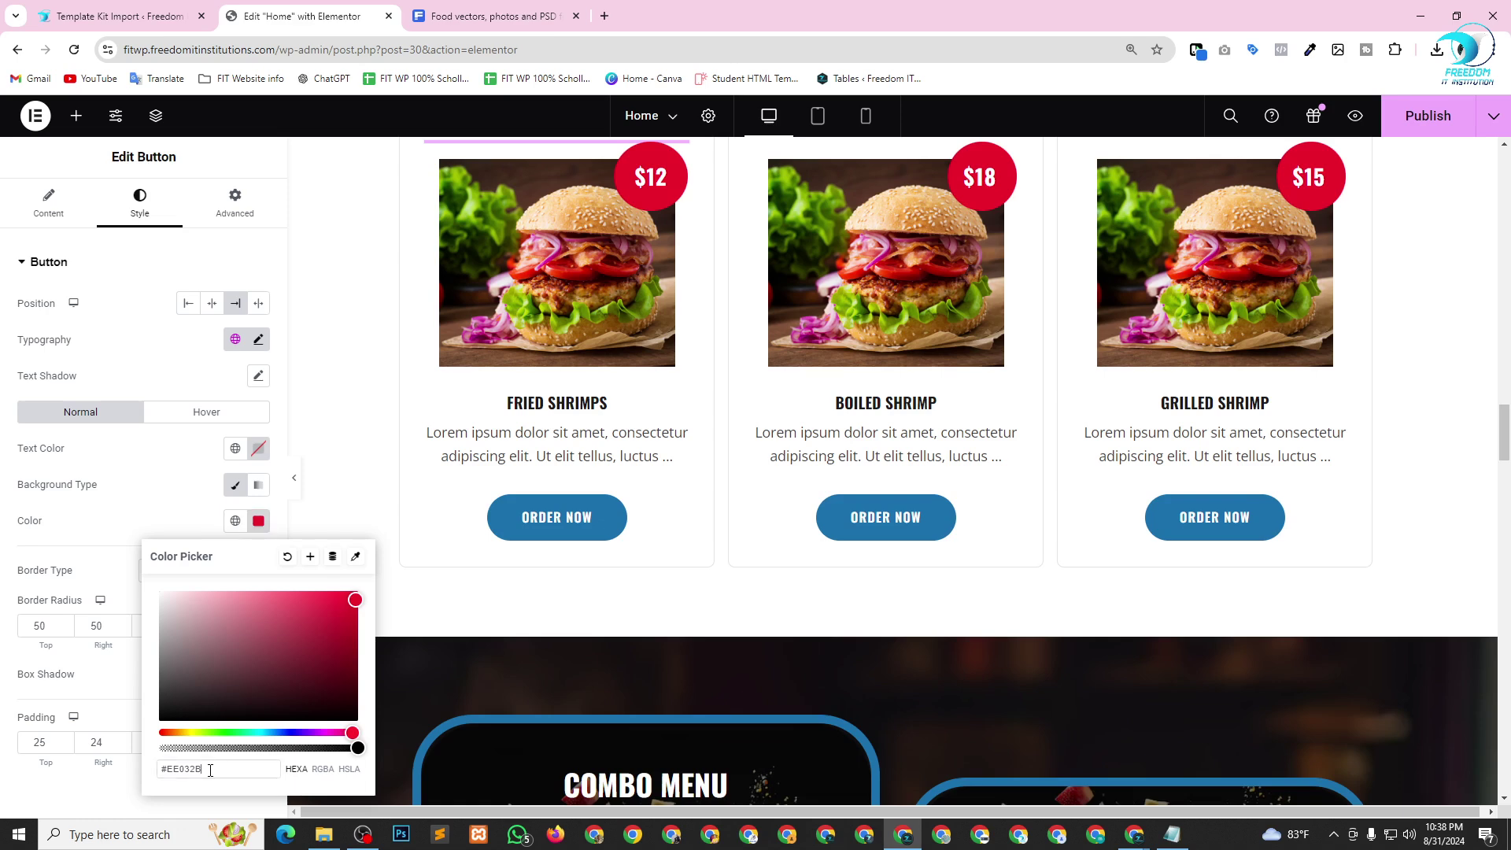
pyautogui.write('#1B71AD')
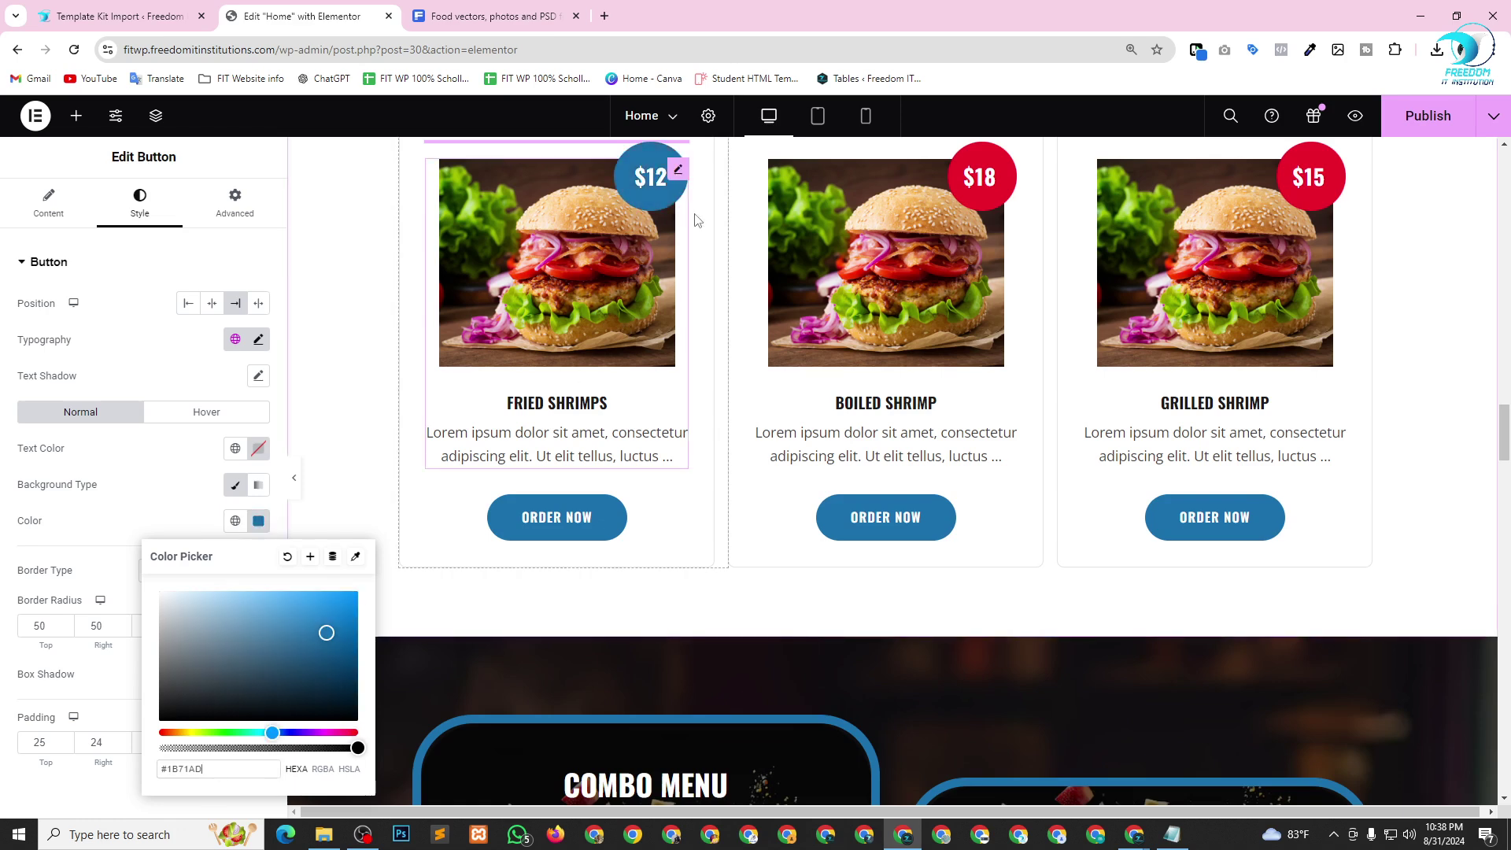
# Set the background color of the round $18 price badge on the Boiled Shrimp card to #1B71AD.
pyautogui.click(982, 194)
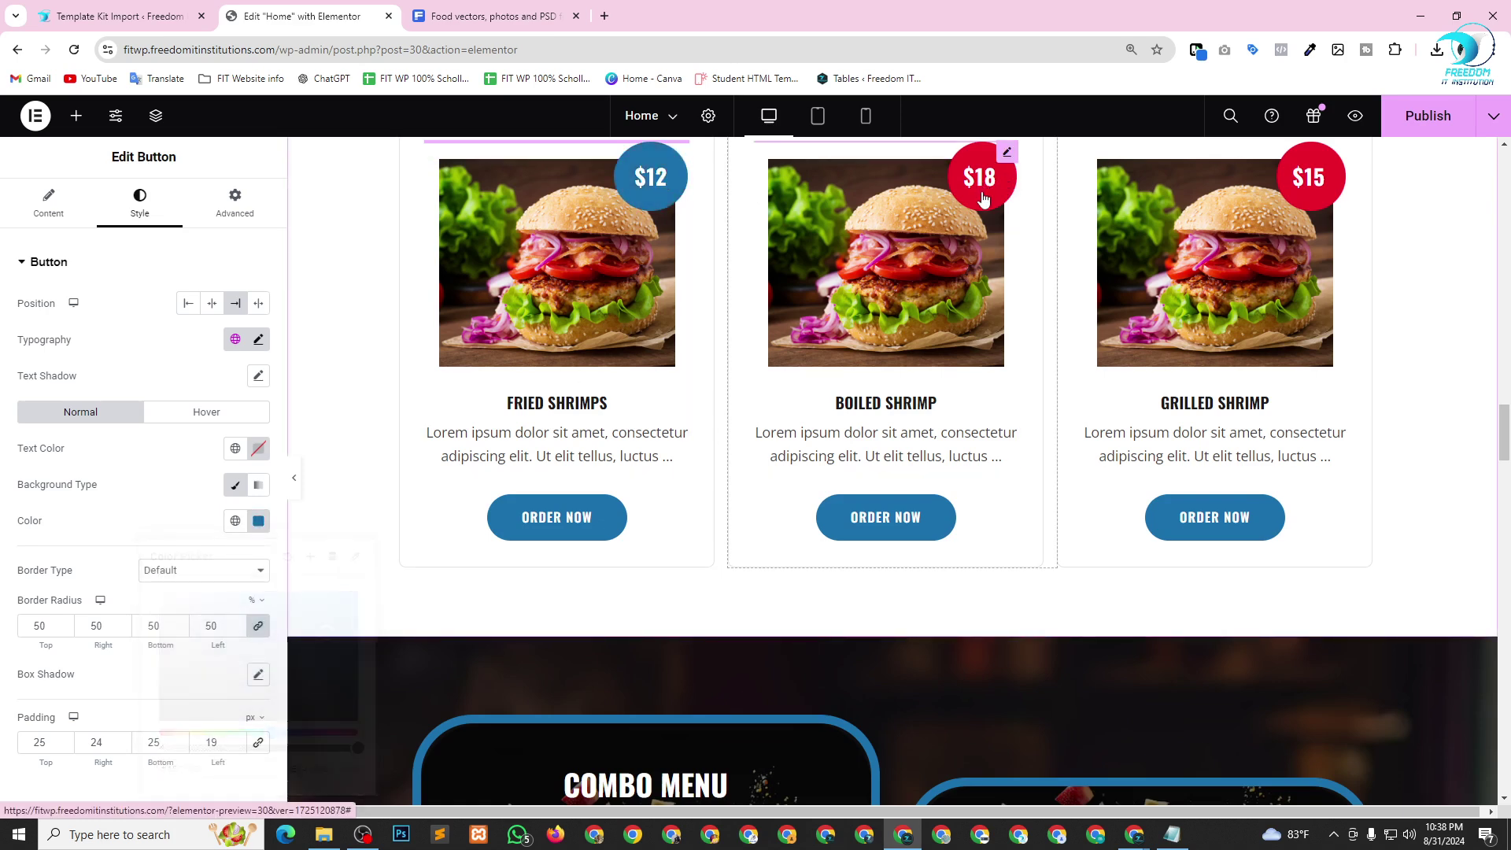
pyautogui.click(154, 207)
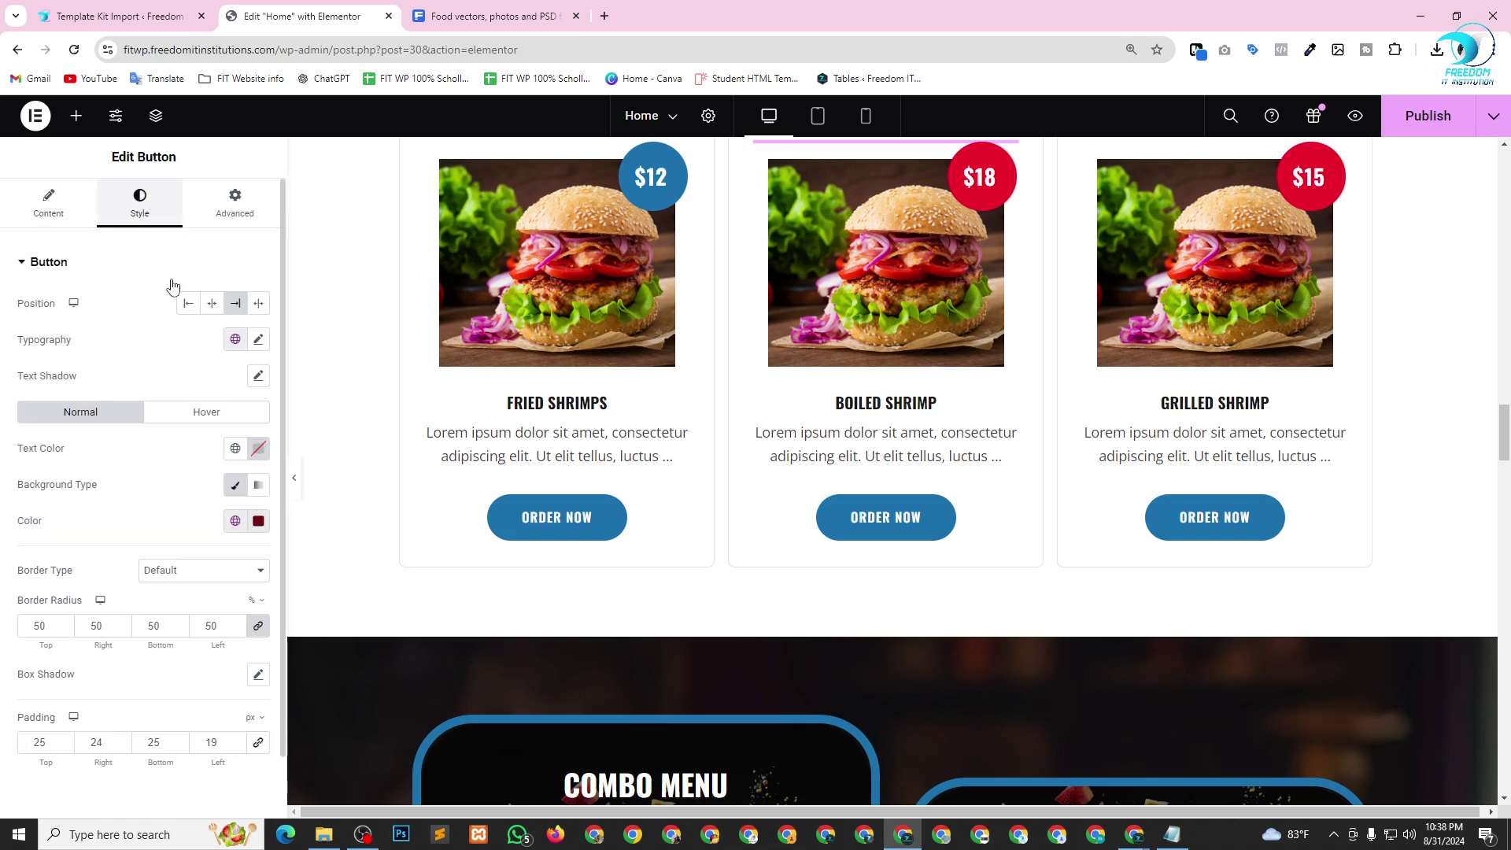
pyautogui.click(259, 522)
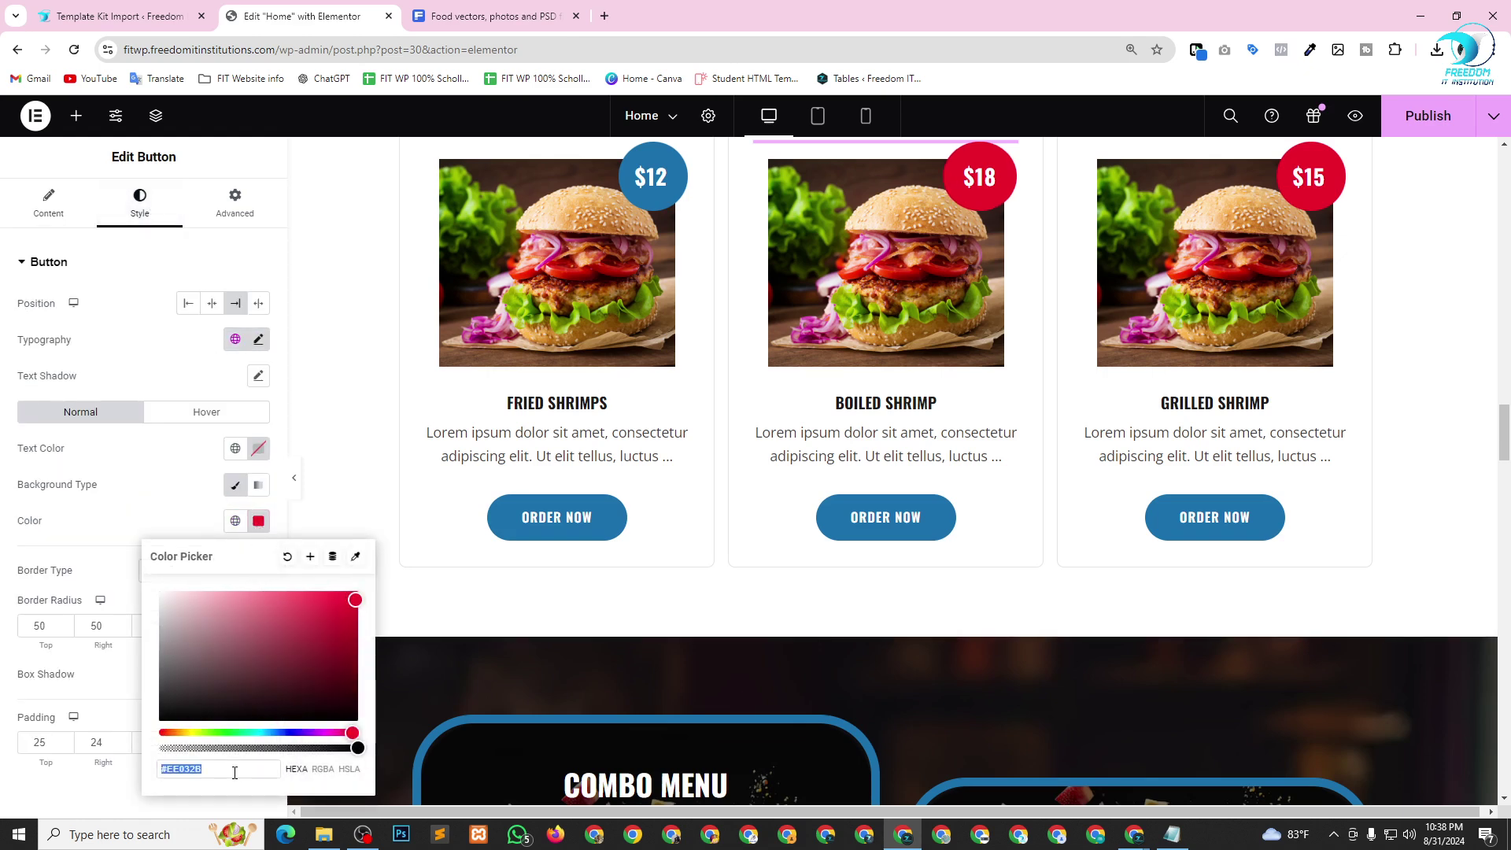
pyautogui.hotkey('ctrl', 'v')
# Set the background color of the round $15 price badge on the Grilled Shrimp card to #1B71AD.
pyautogui.click(1326, 187)
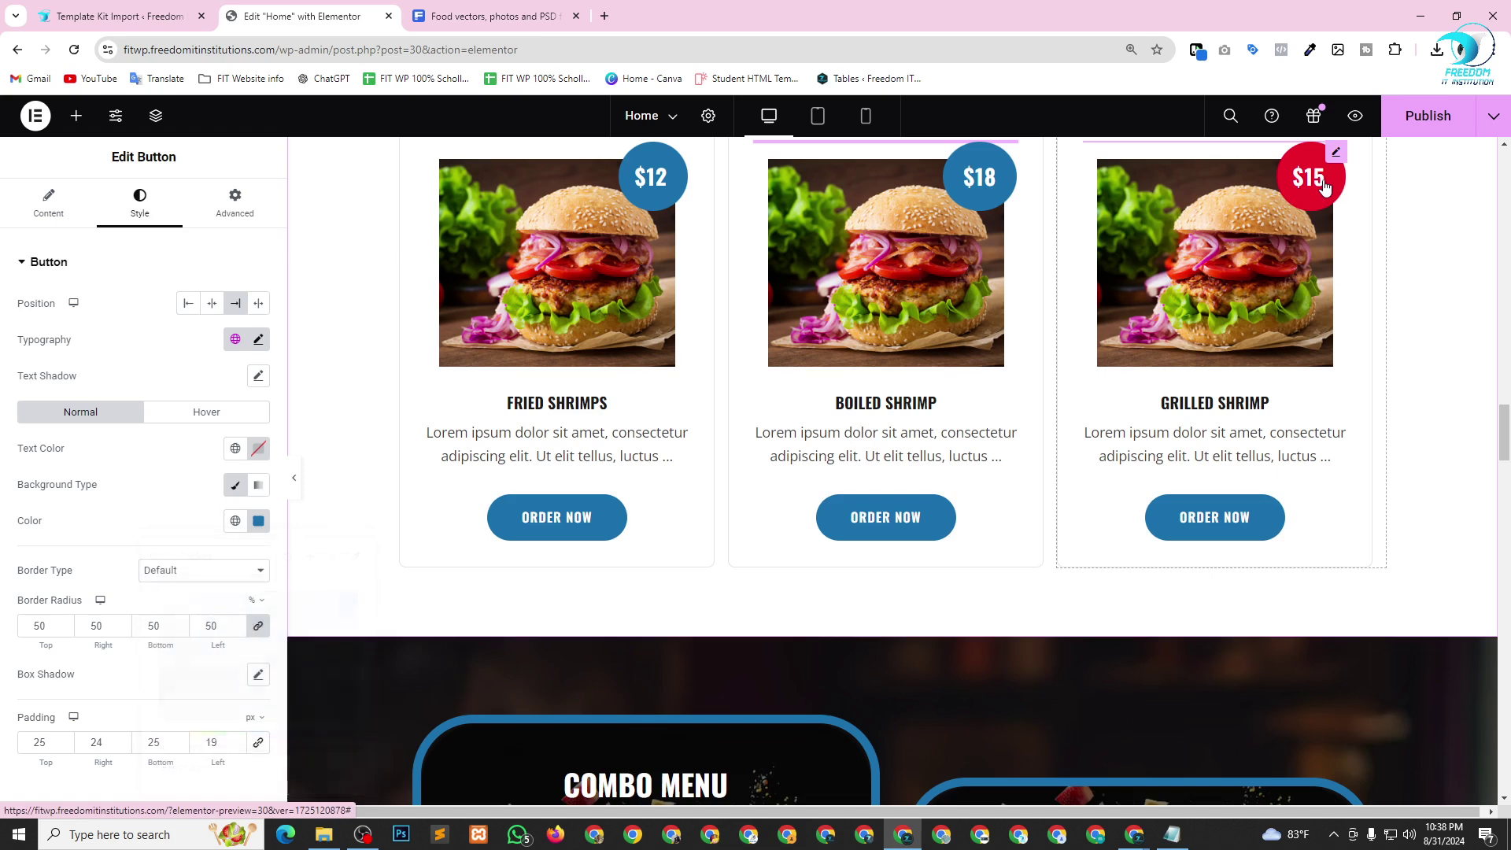
pyautogui.click(258, 523)
pyautogui.click(241, 769)
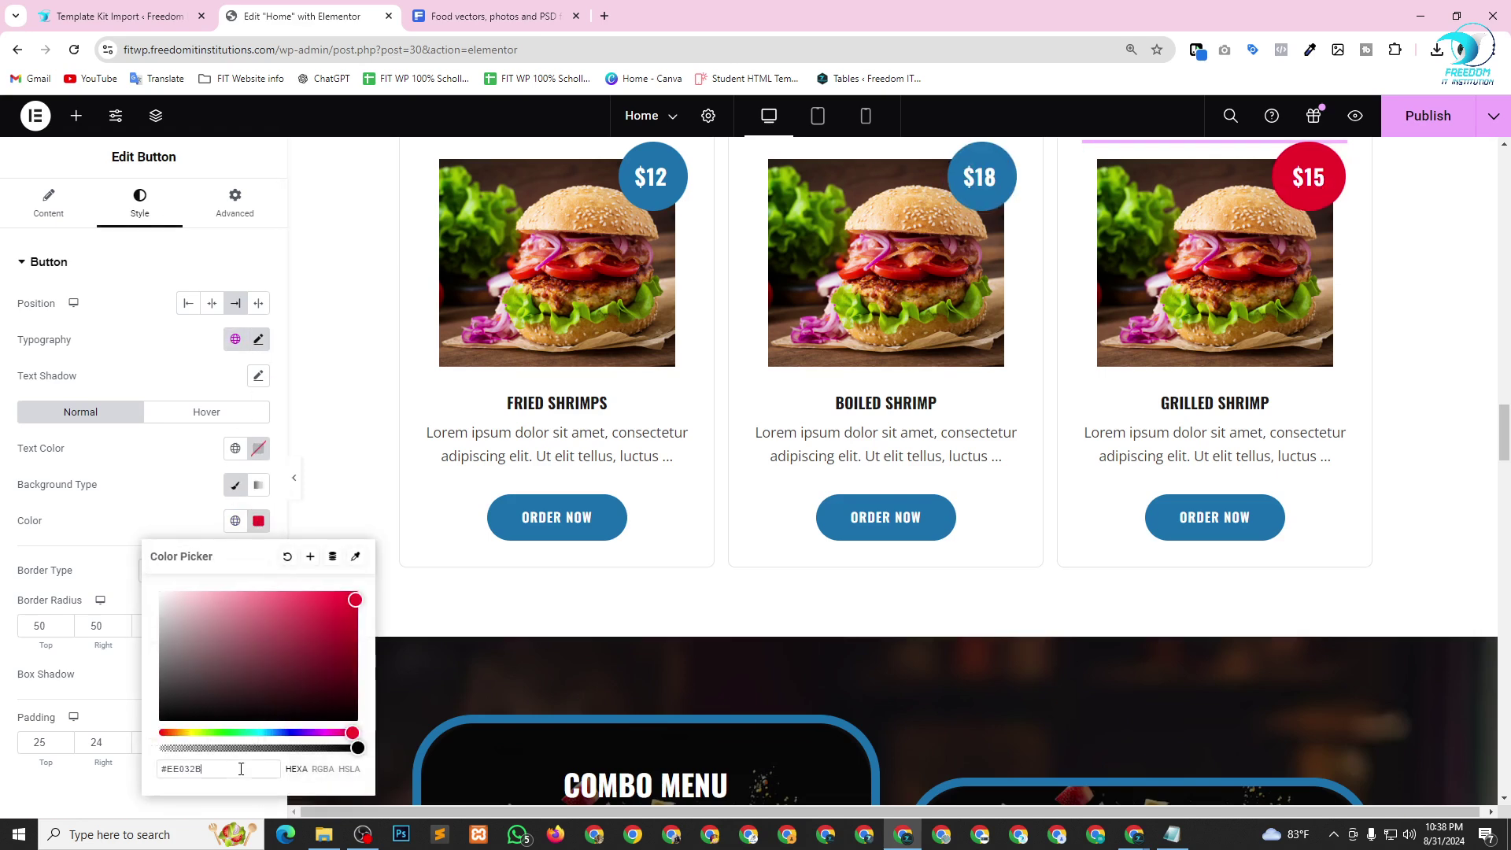
pyautogui.hotkey('ctrl', 'v')
pyautogui.press('Escape')
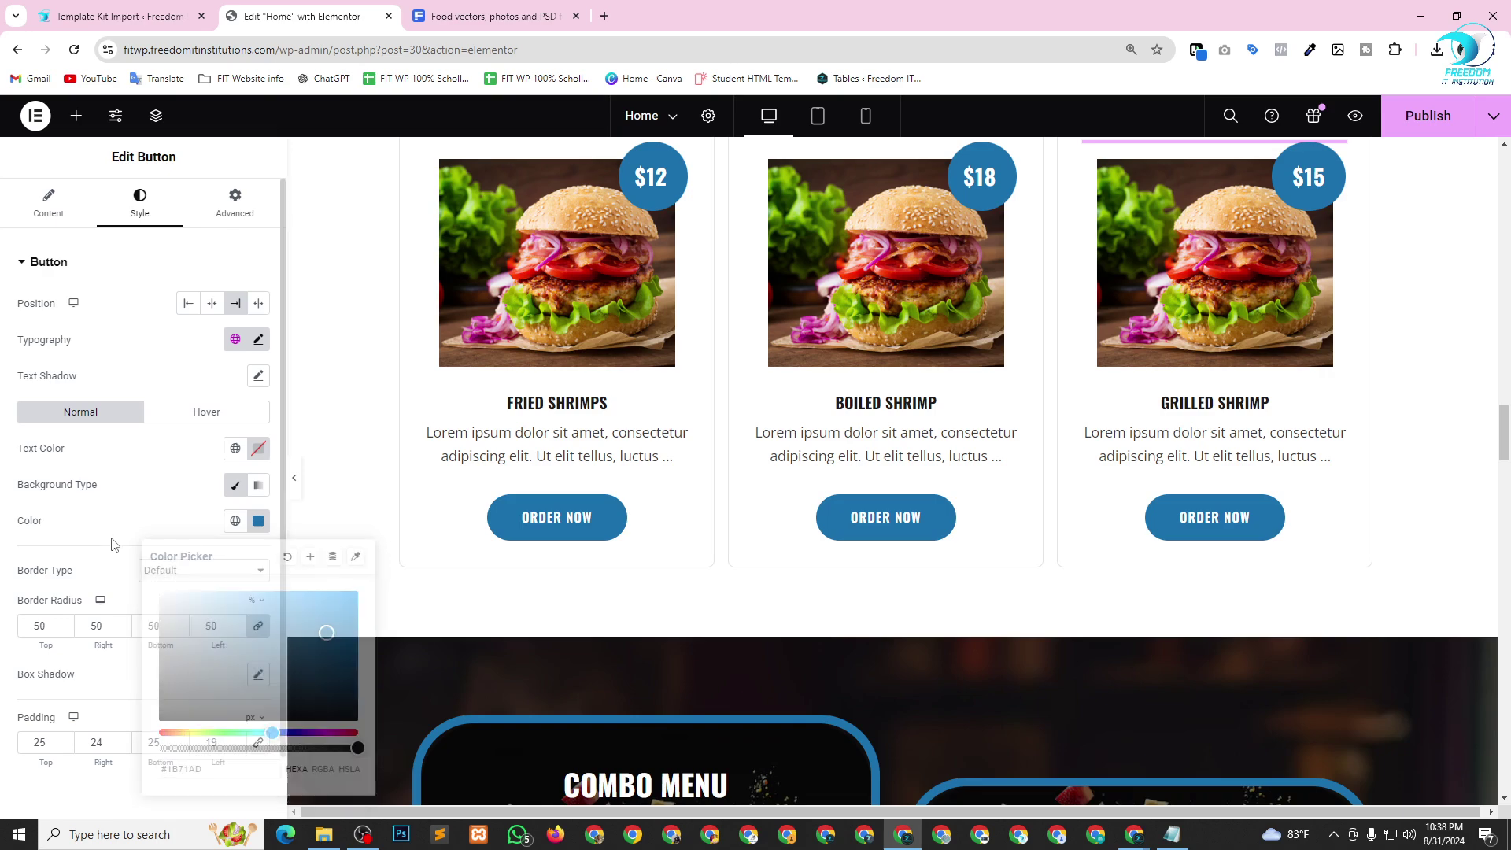
# Switch to the Freepik food results and copy the image address of the photo of chicken pasta with tomatoes and lemons.
pyautogui.scroll(-5, 1033, 513)
pyautogui.scroll(-10, 1031, 510)
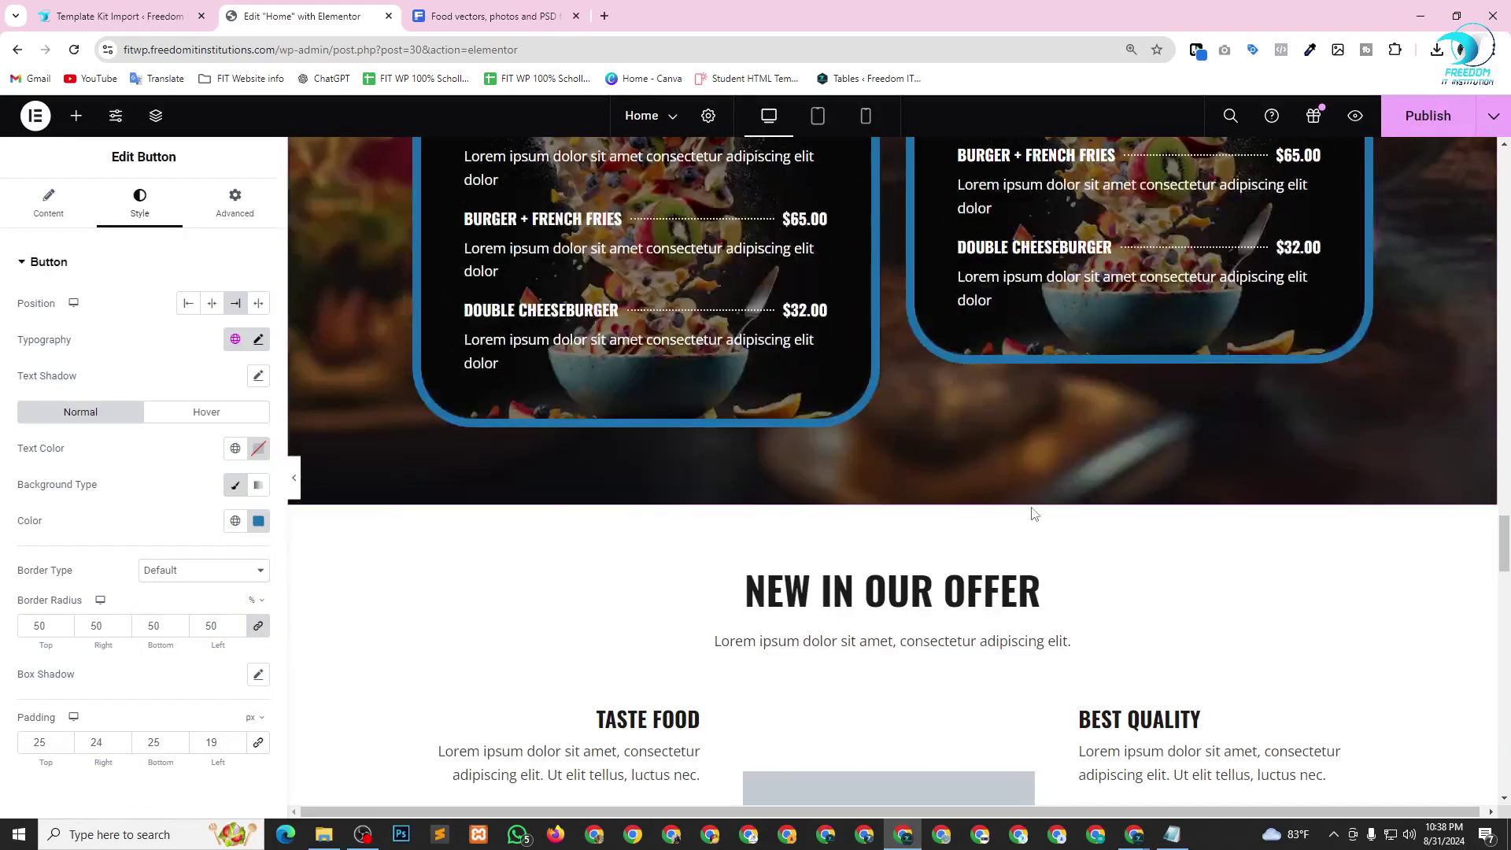
pyautogui.scroll(4, 894, 394)
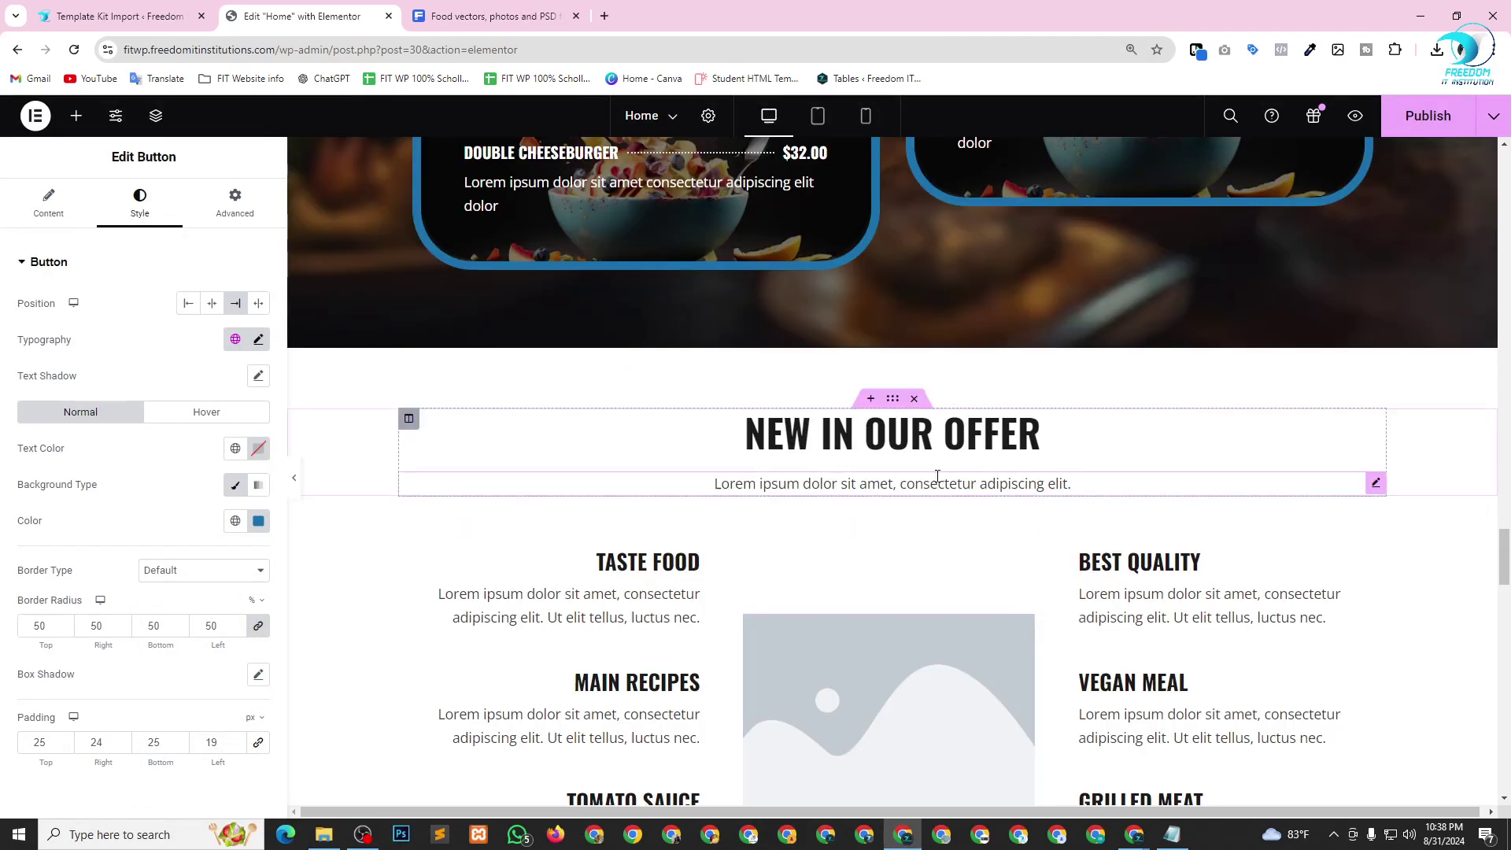
pyautogui.scroll(-3, 905, 493)
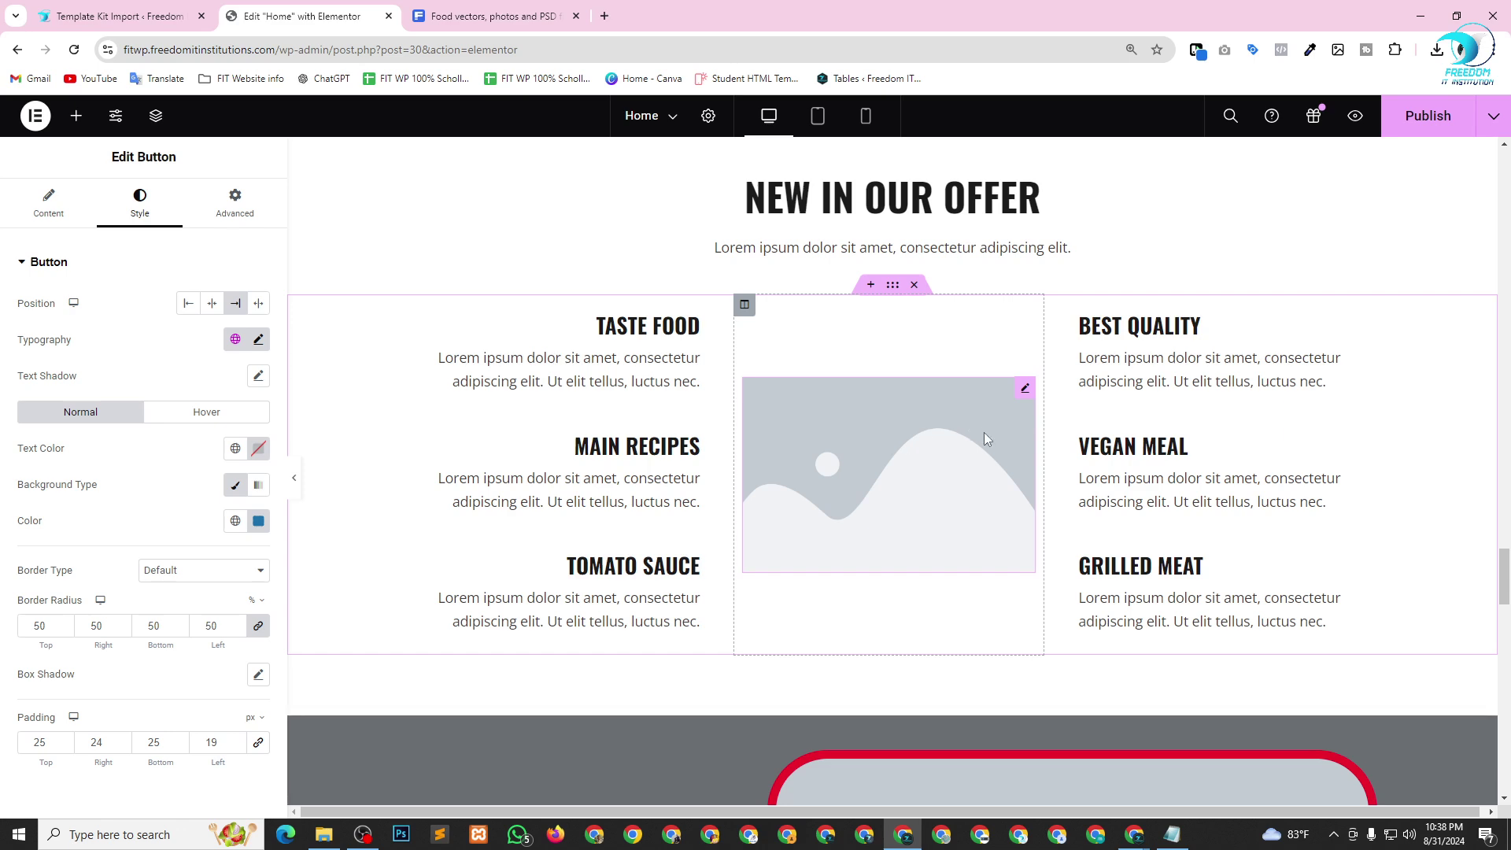
pyautogui.click(472, 7)
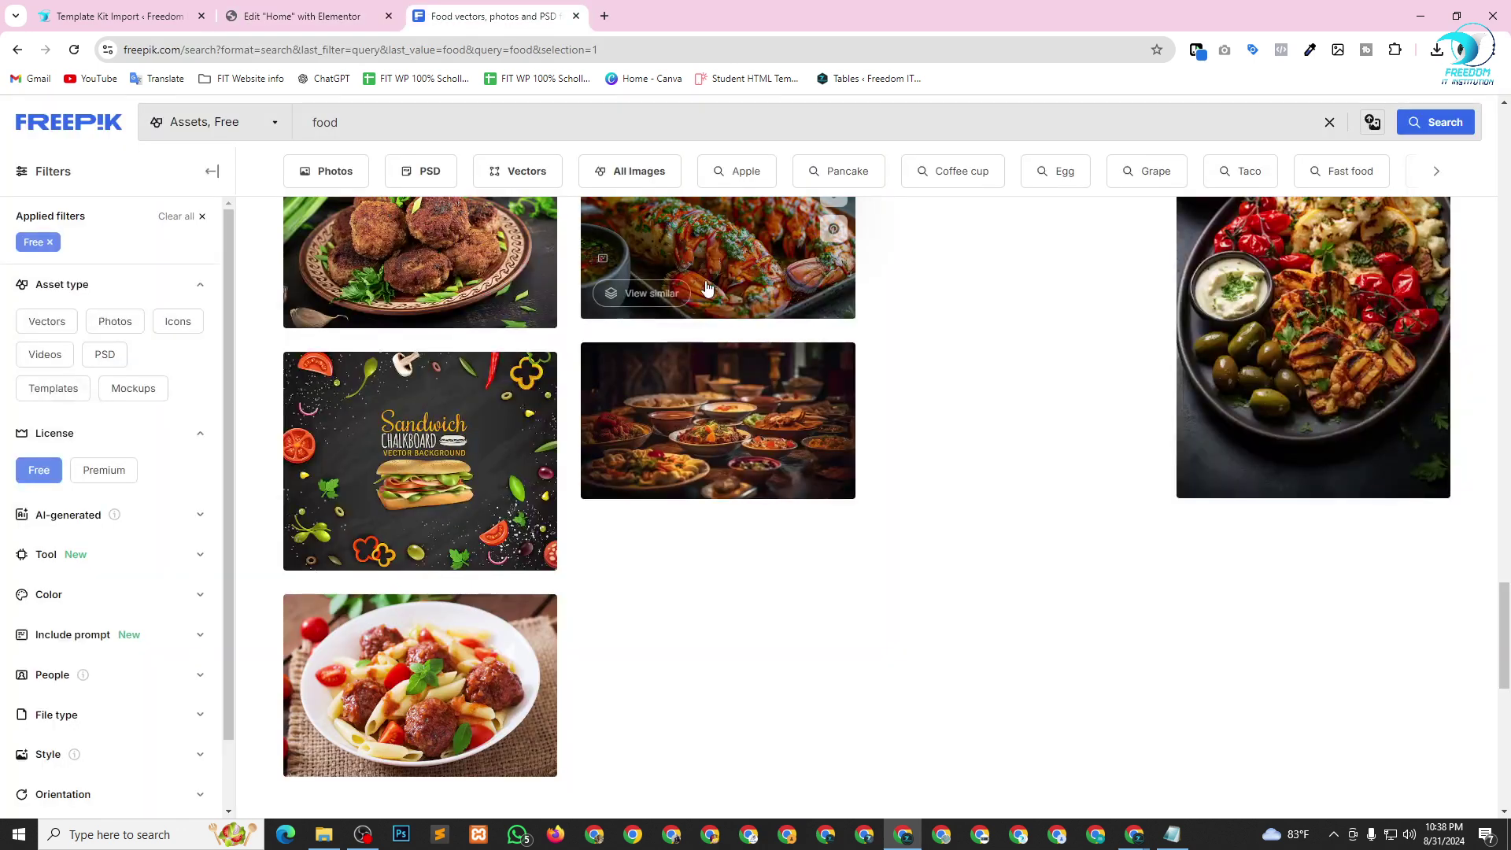
pyautogui.scroll(3, 1058, 493)
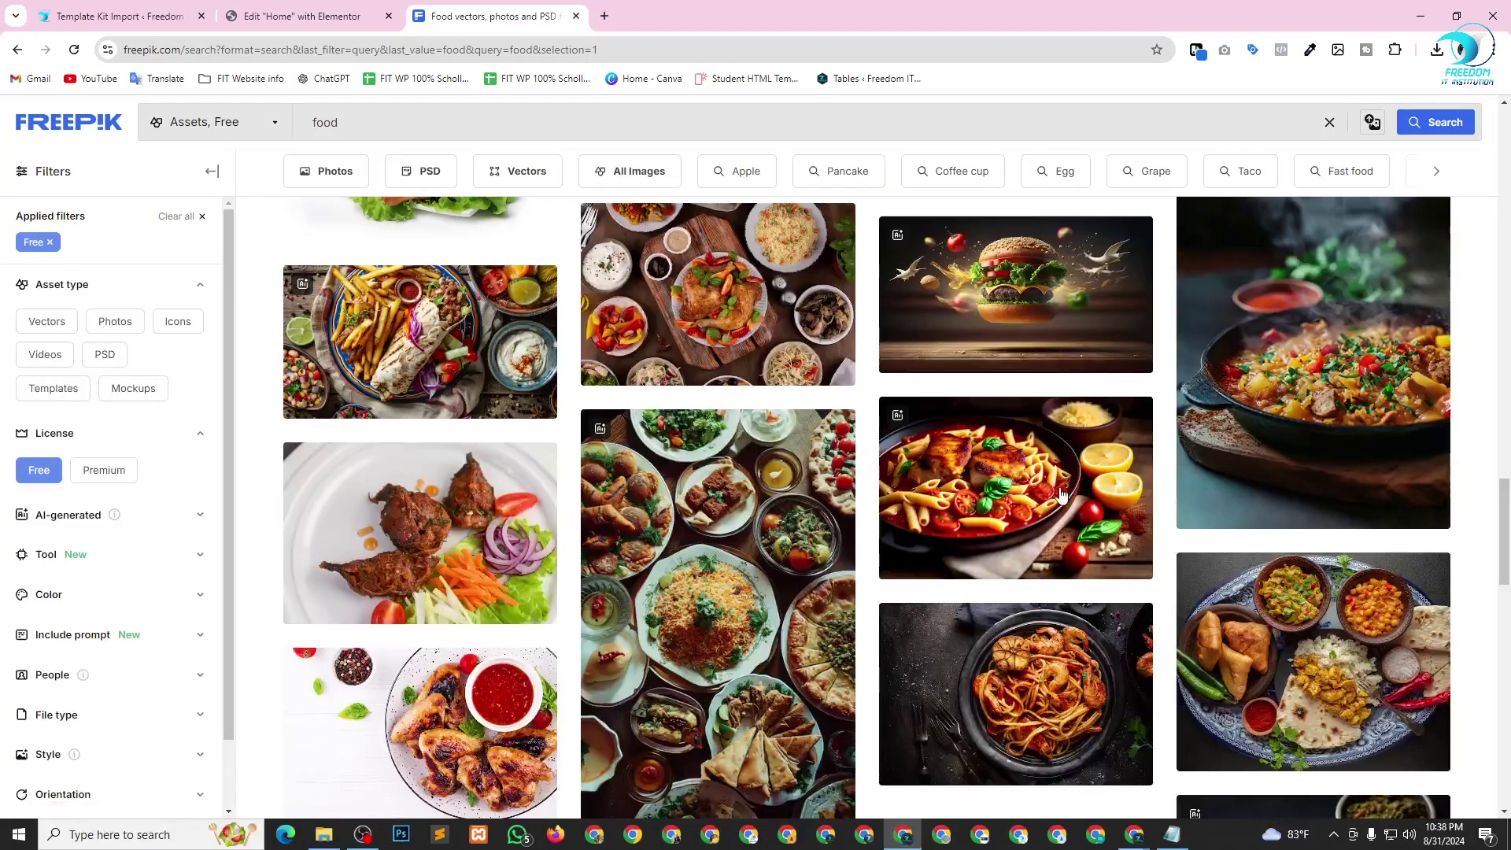
pyautogui.rightClick(1014, 470)
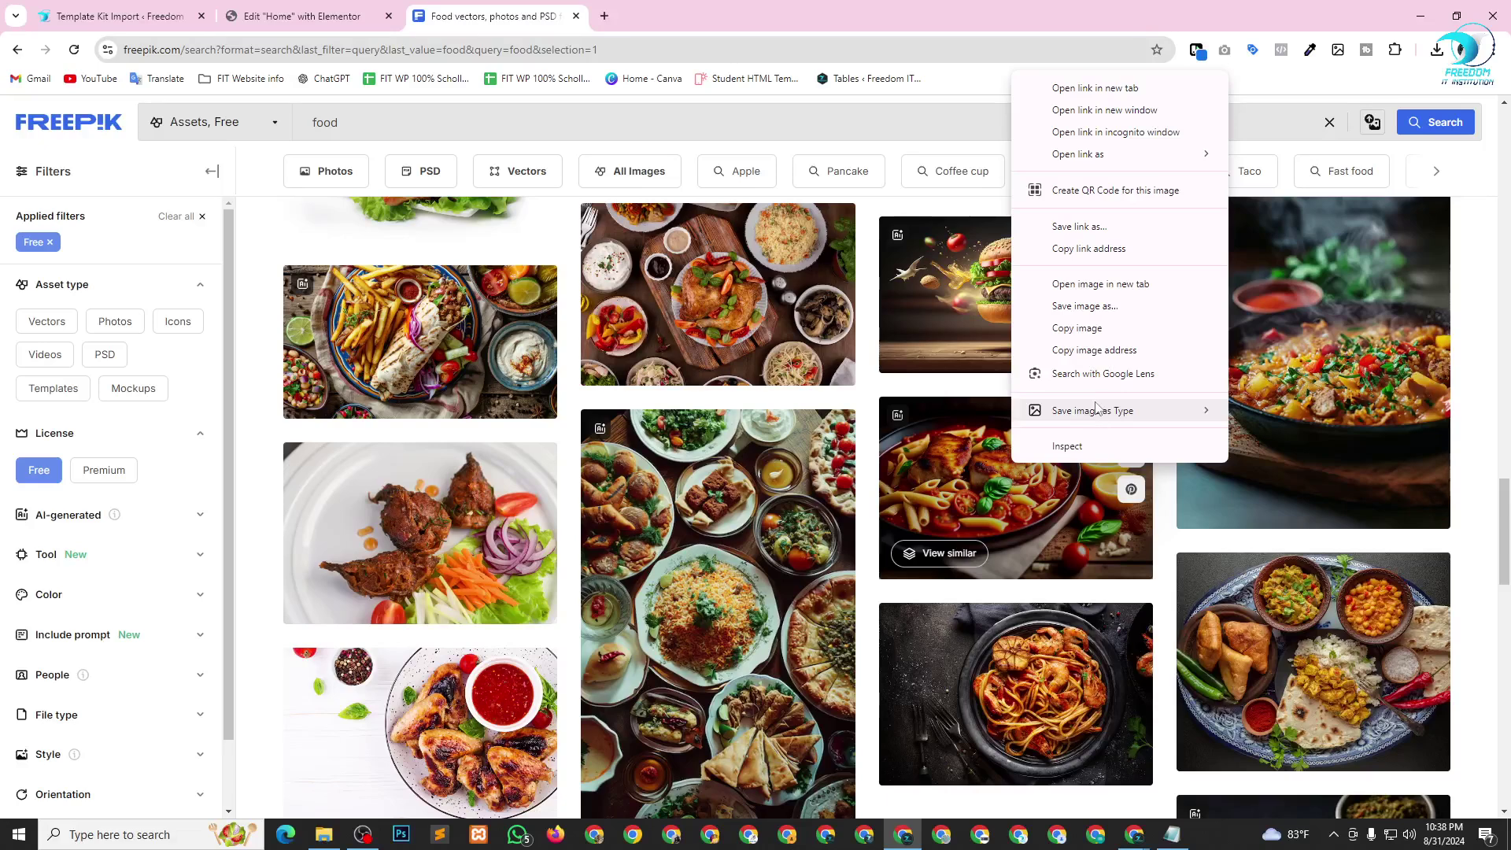
pyautogui.click(1100, 350)
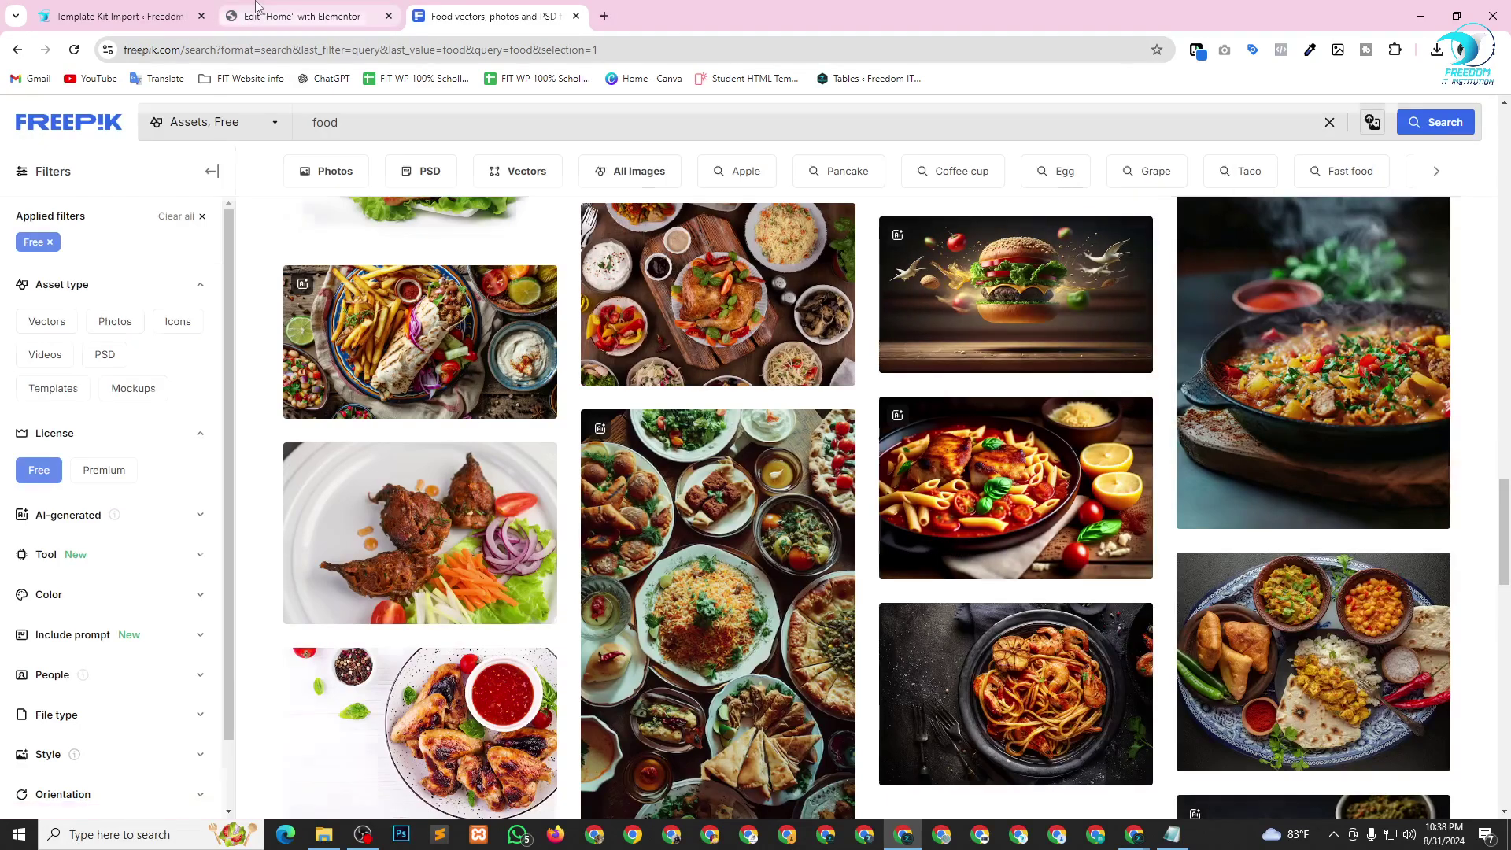
# Return to Elementor and replace the placeholder image in the New In Our Offer section by inserting the copied Freepik image URL.
pyautogui.click(301, 15)
pyautogui.click(956, 407)
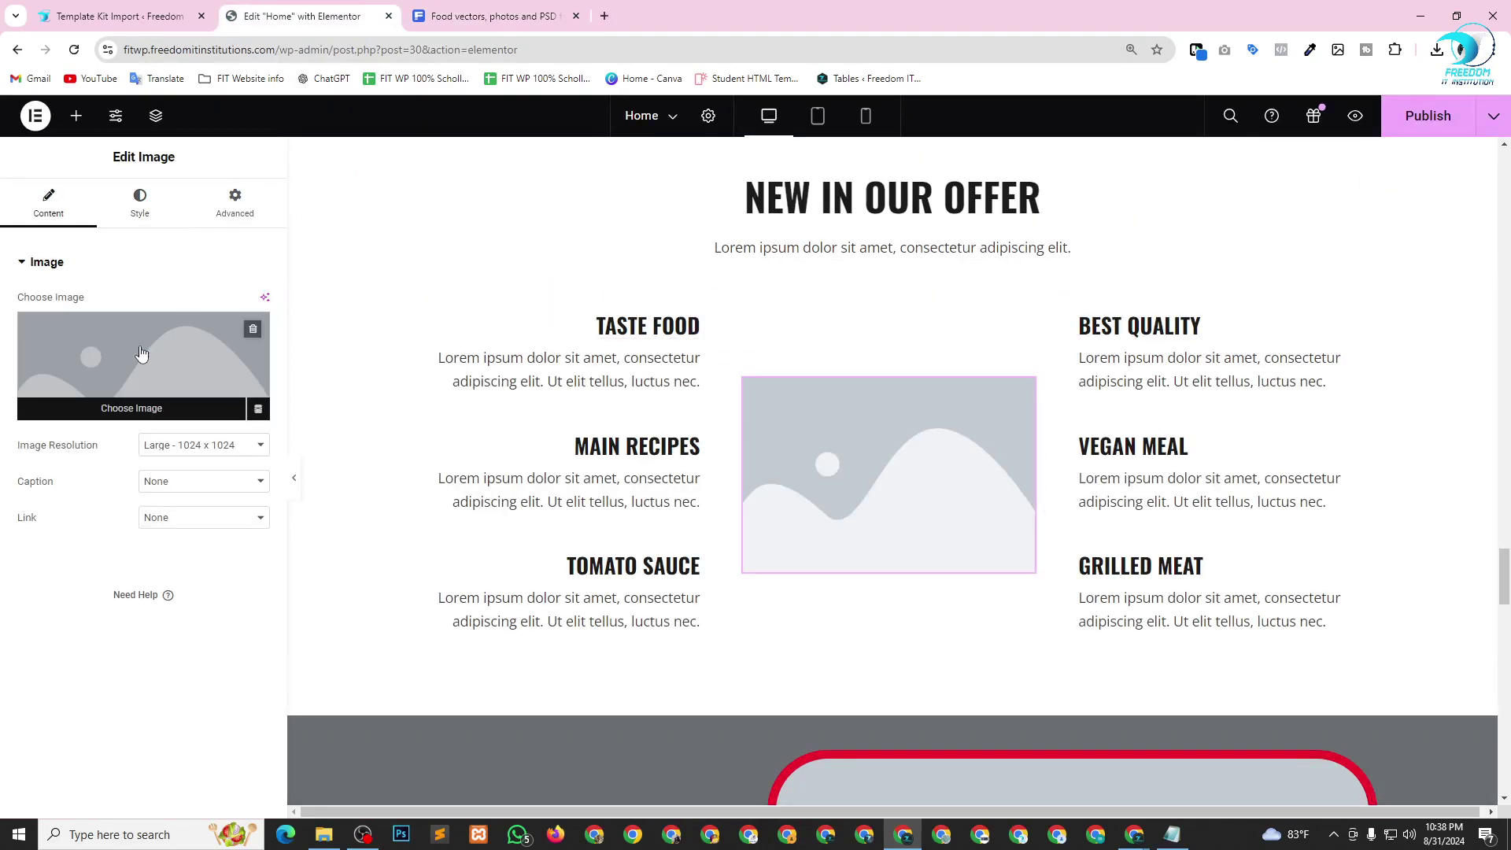
pyautogui.click(142, 354)
pyautogui.click(103, 230)
pyautogui.click(284, 201)
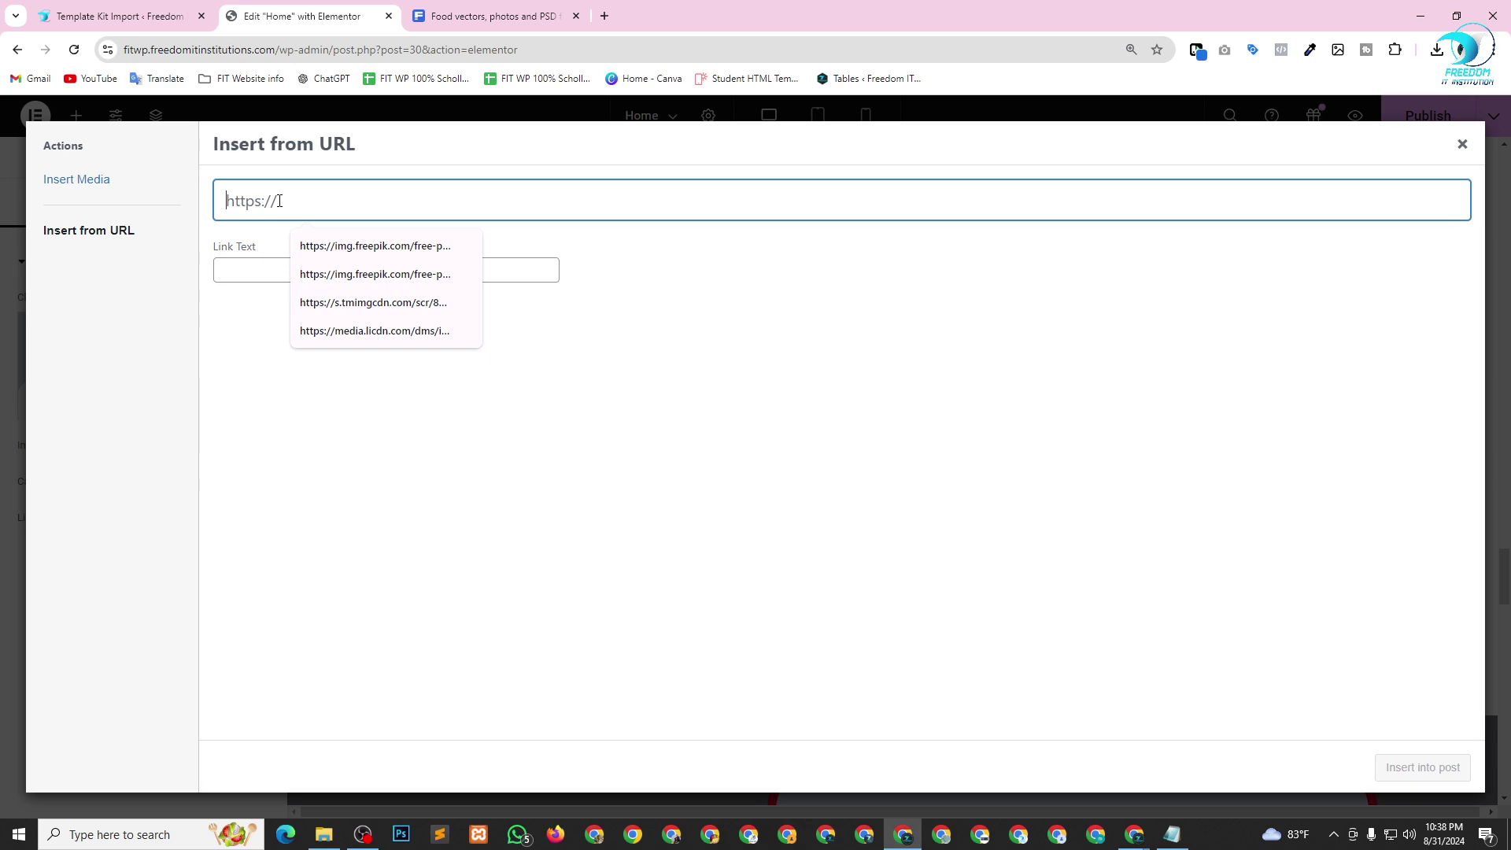
pyautogui.hotkey('ctrl', 'v')
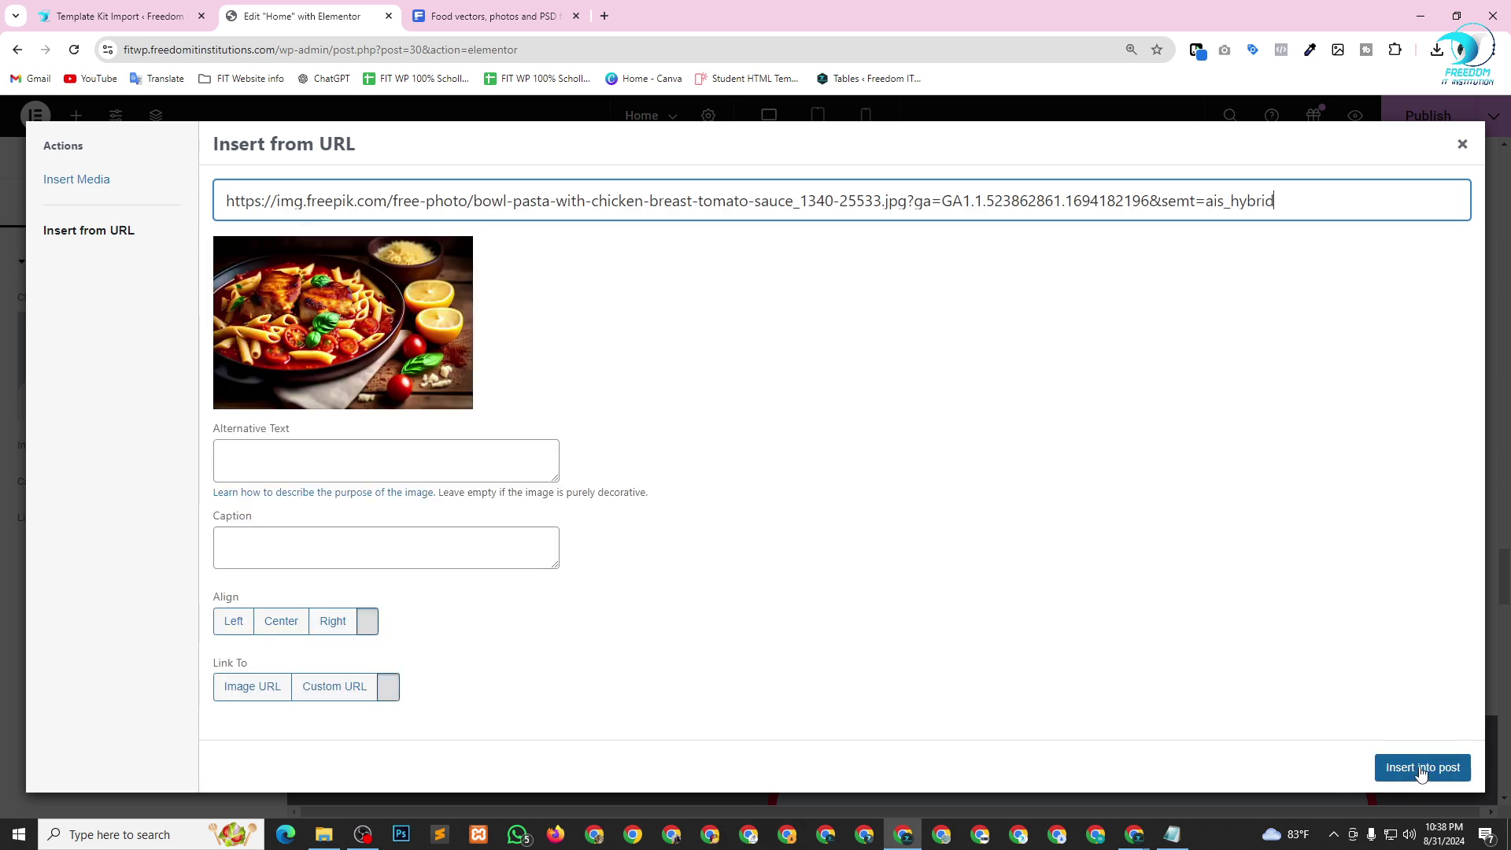
pyautogui.click(1420, 768)
# Delete the Smoked Chicken Wings section below New In Our Offer.
pyautogui.scroll(-3, 1092, 362)
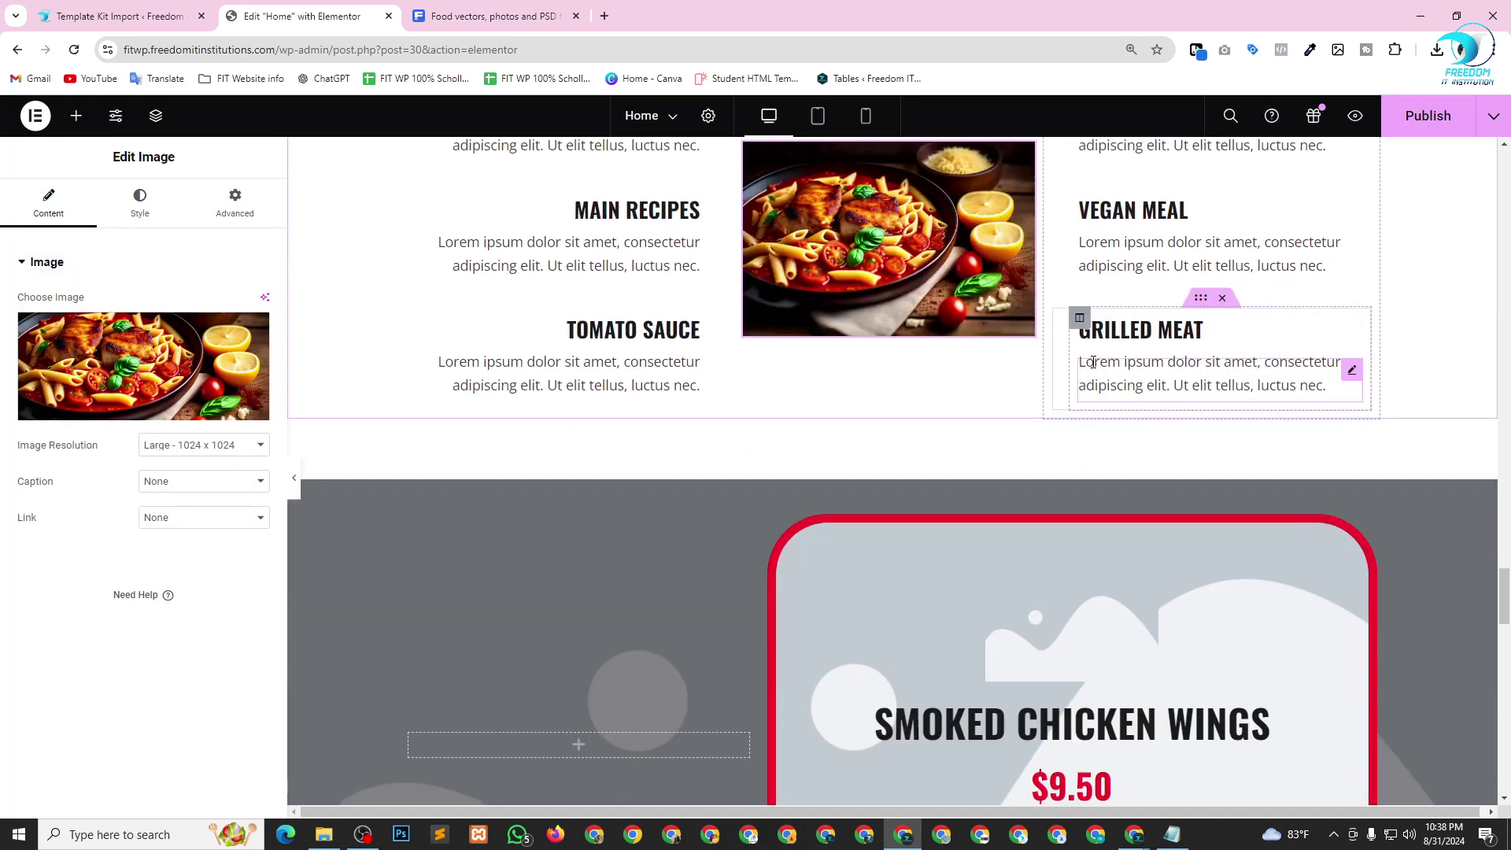
pyautogui.scroll(-6, 1092, 362)
pyautogui.scroll(5, 943, 412)
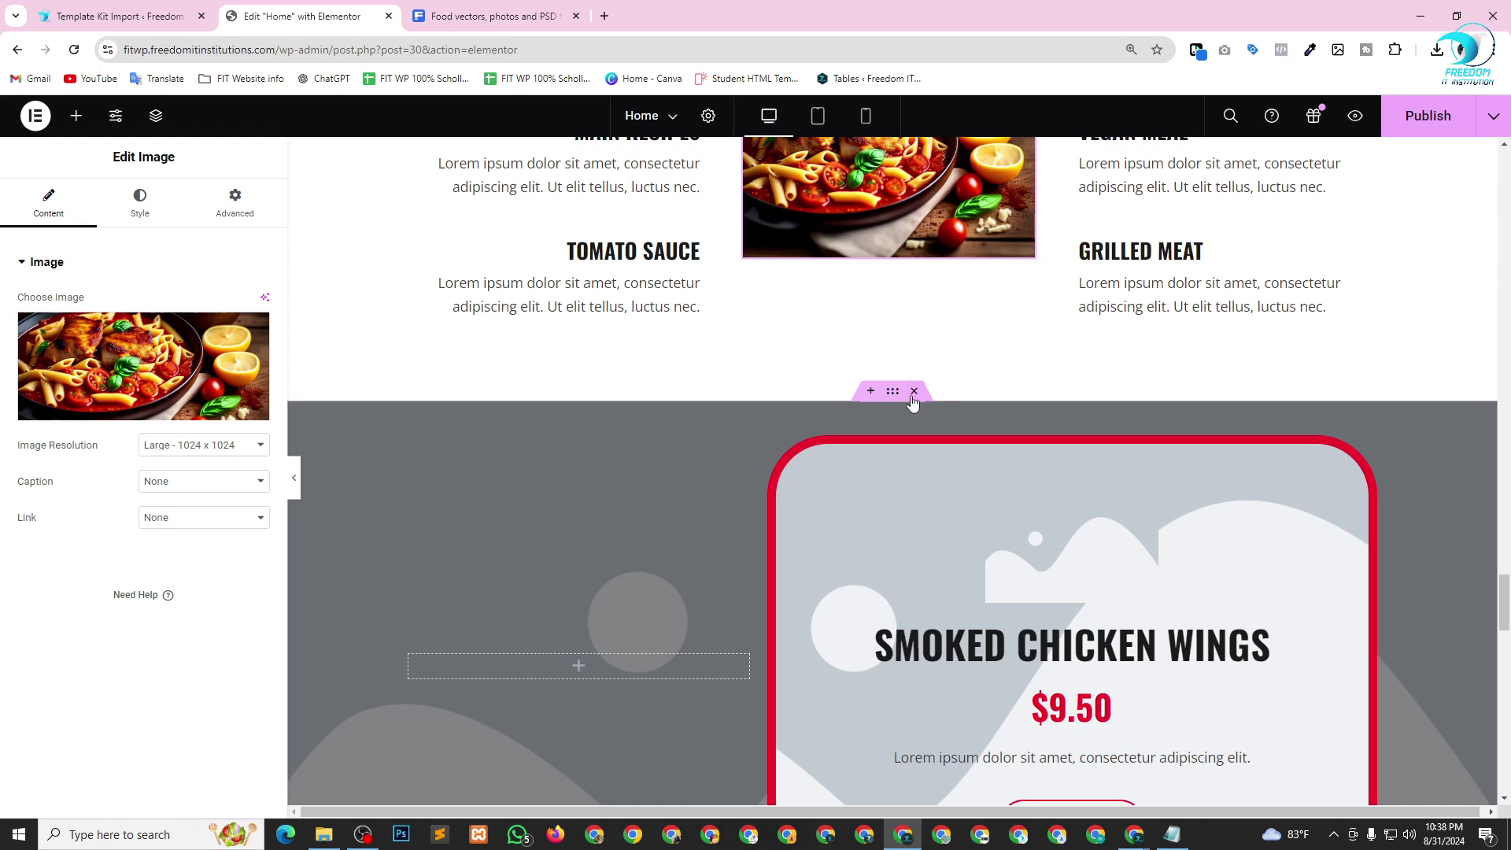
pyautogui.click(913, 391)
# Delete the Our Awards heading section, the empty carousel below it, the Latest News heading section and the three-card news section.
pyautogui.scroll(-4, 1173, 432)
pyautogui.scroll(4, 1169, 427)
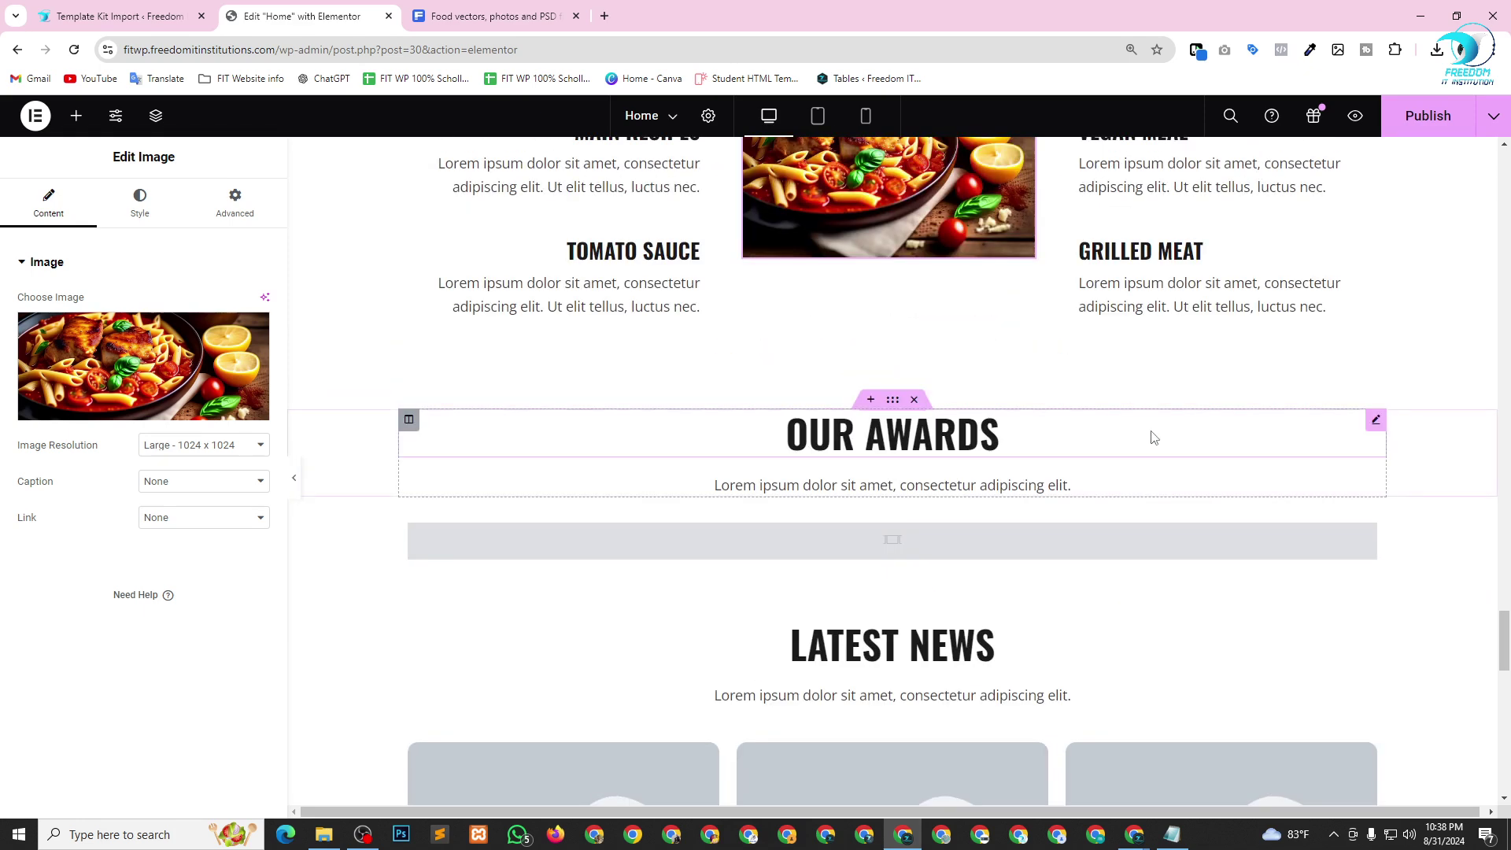
pyautogui.click(914, 400)
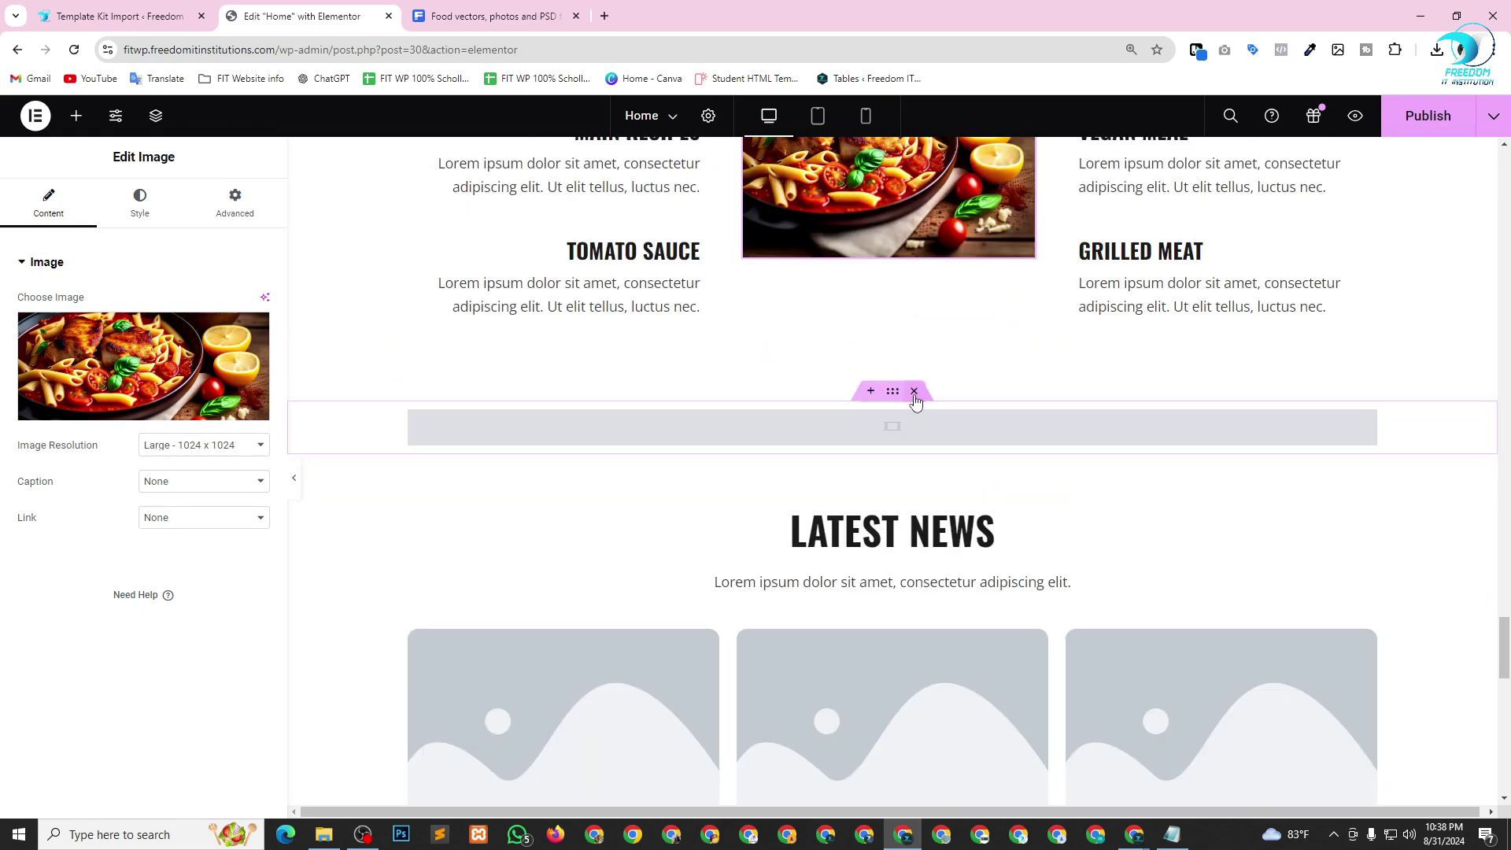
pyautogui.click(914, 391)
pyautogui.click(914, 393)
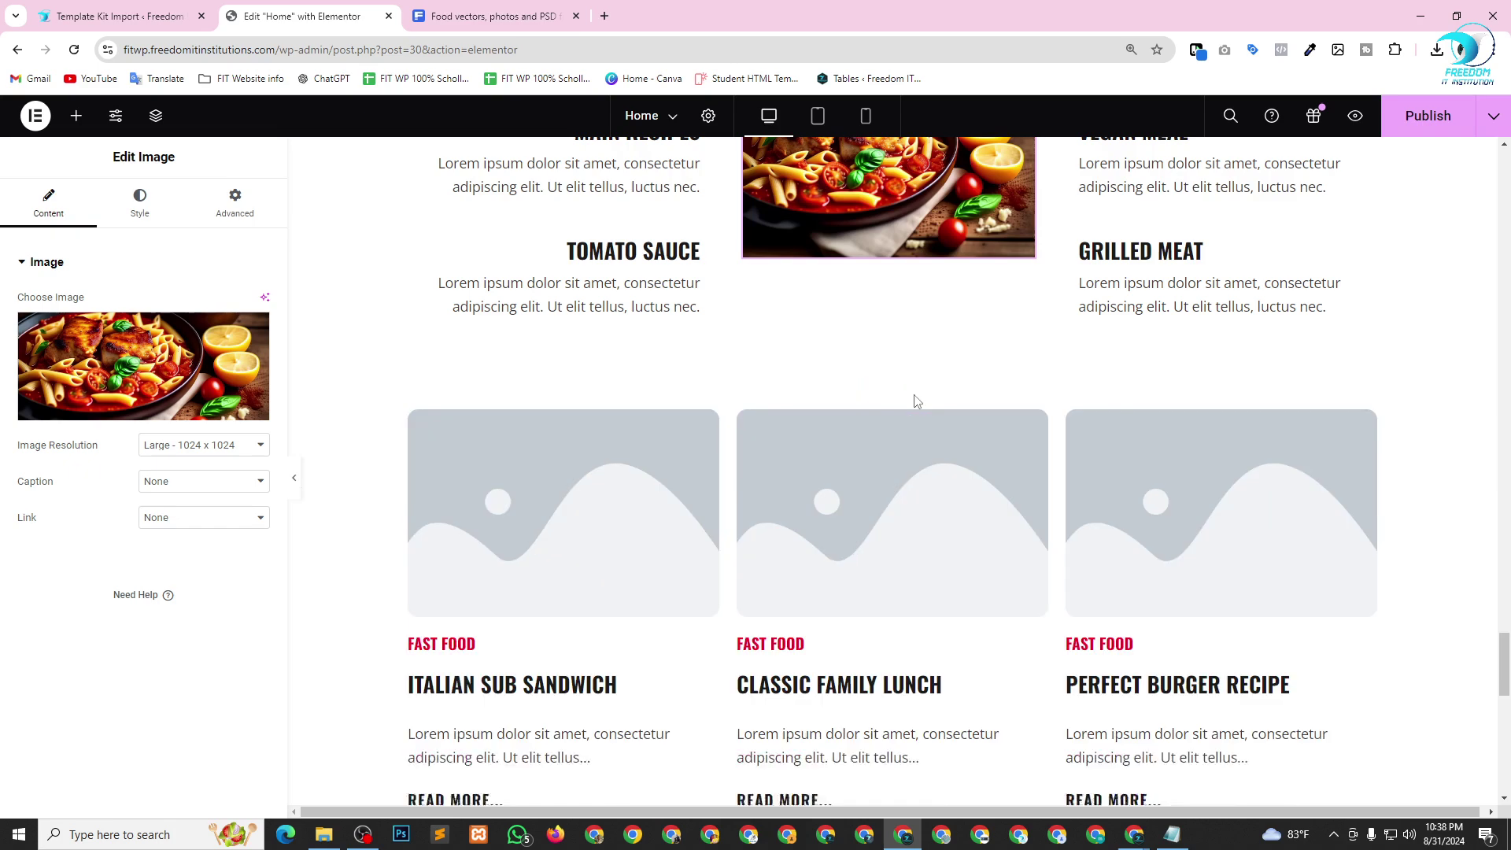
pyautogui.click(914, 394)
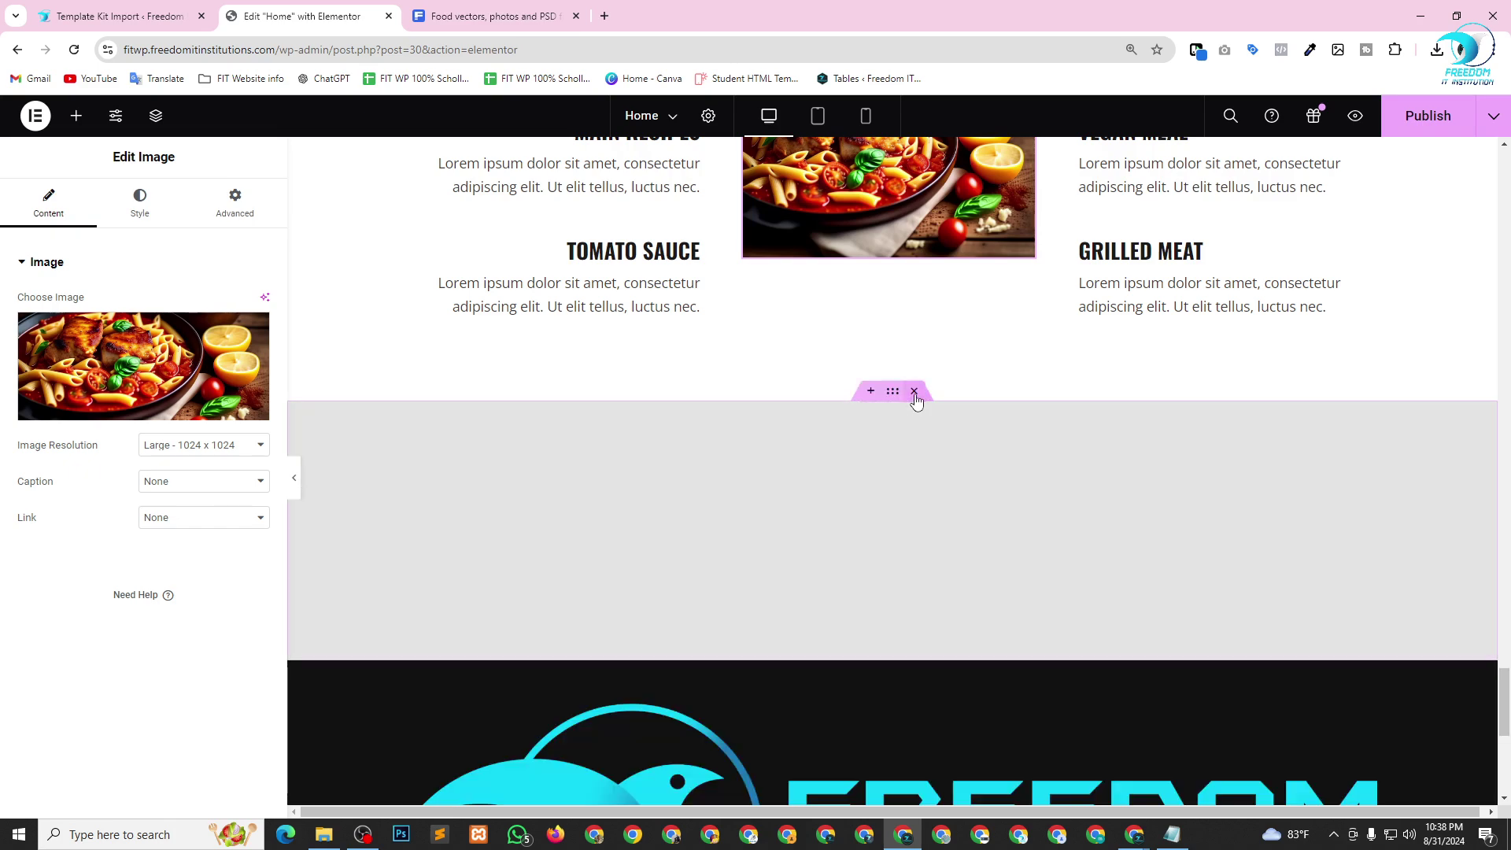
# Switch the footer site logo's image resolution to Custom and apply a size of 300 x 120.
pyautogui.scroll(-2, 997, 577)
pyautogui.scroll(-1, 997, 576)
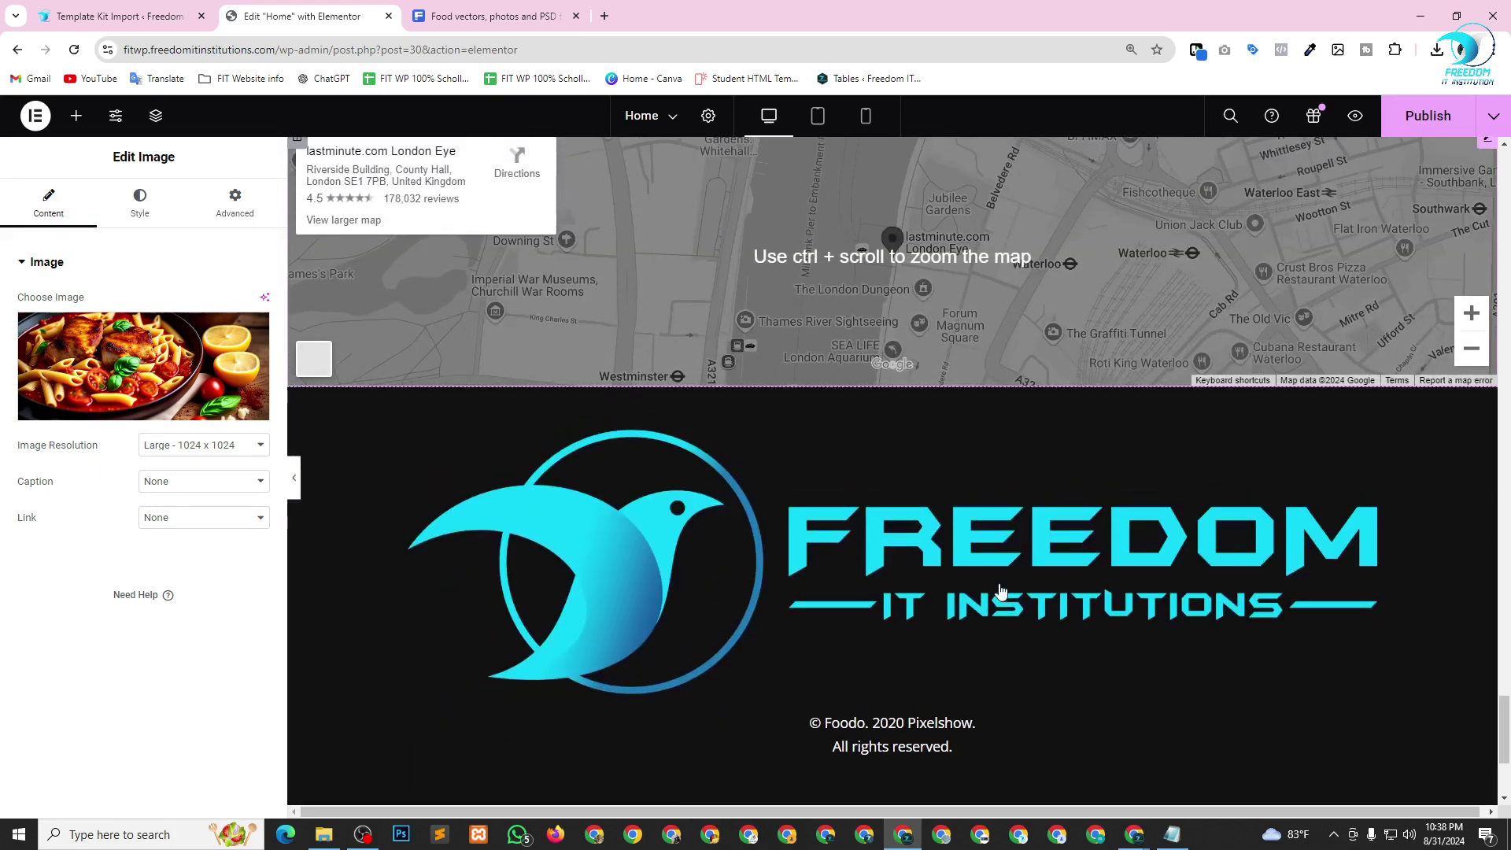
pyautogui.scroll(2, 1002, 594)
pyautogui.scroll(-6, 954, 506)
pyautogui.scroll(3, 913, 467)
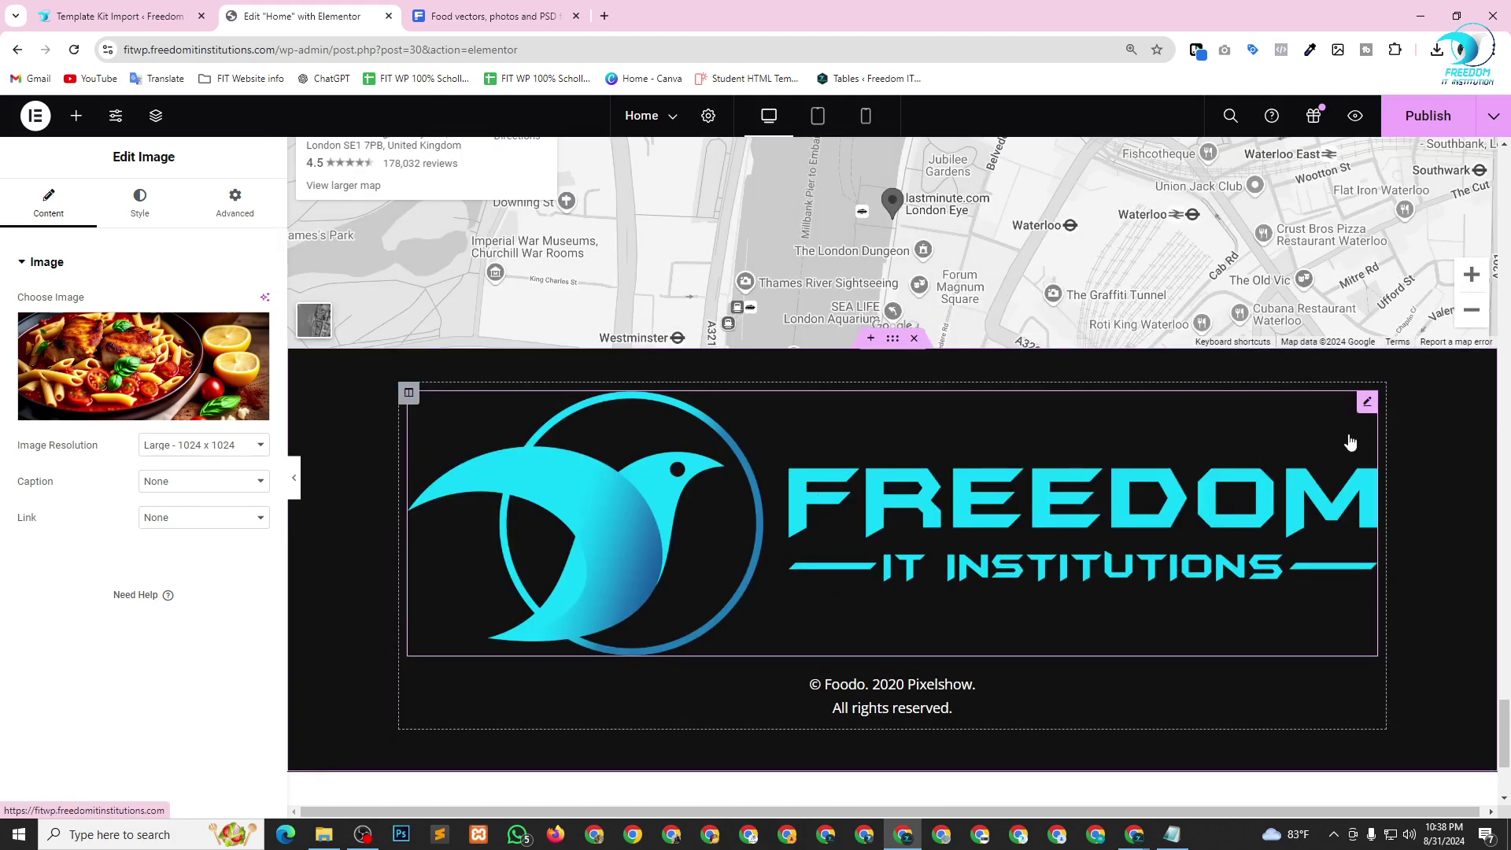
pyautogui.click(1367, 402)
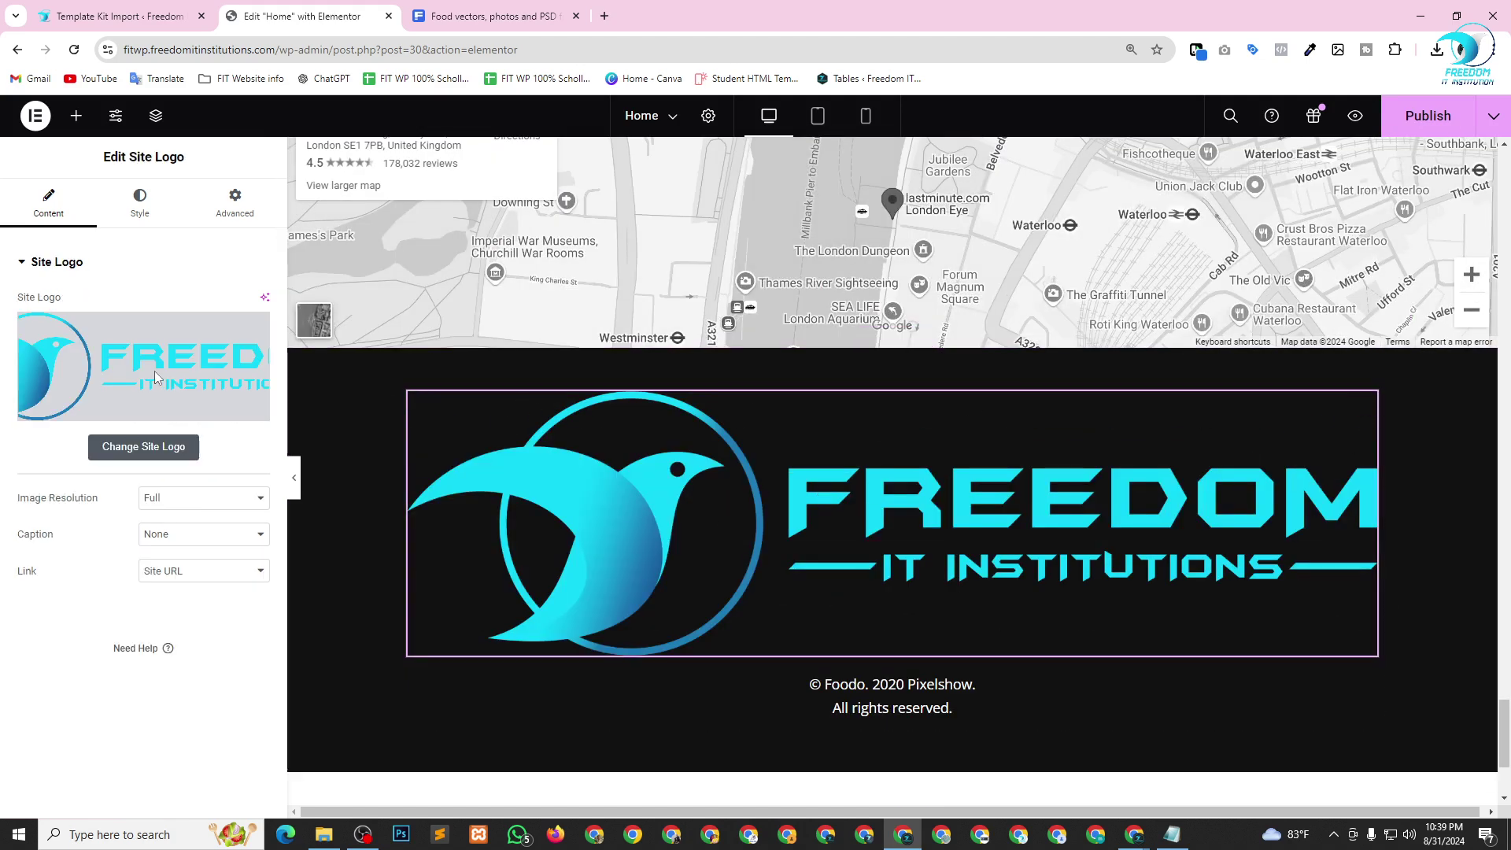
pyautogui.click(191, 502)
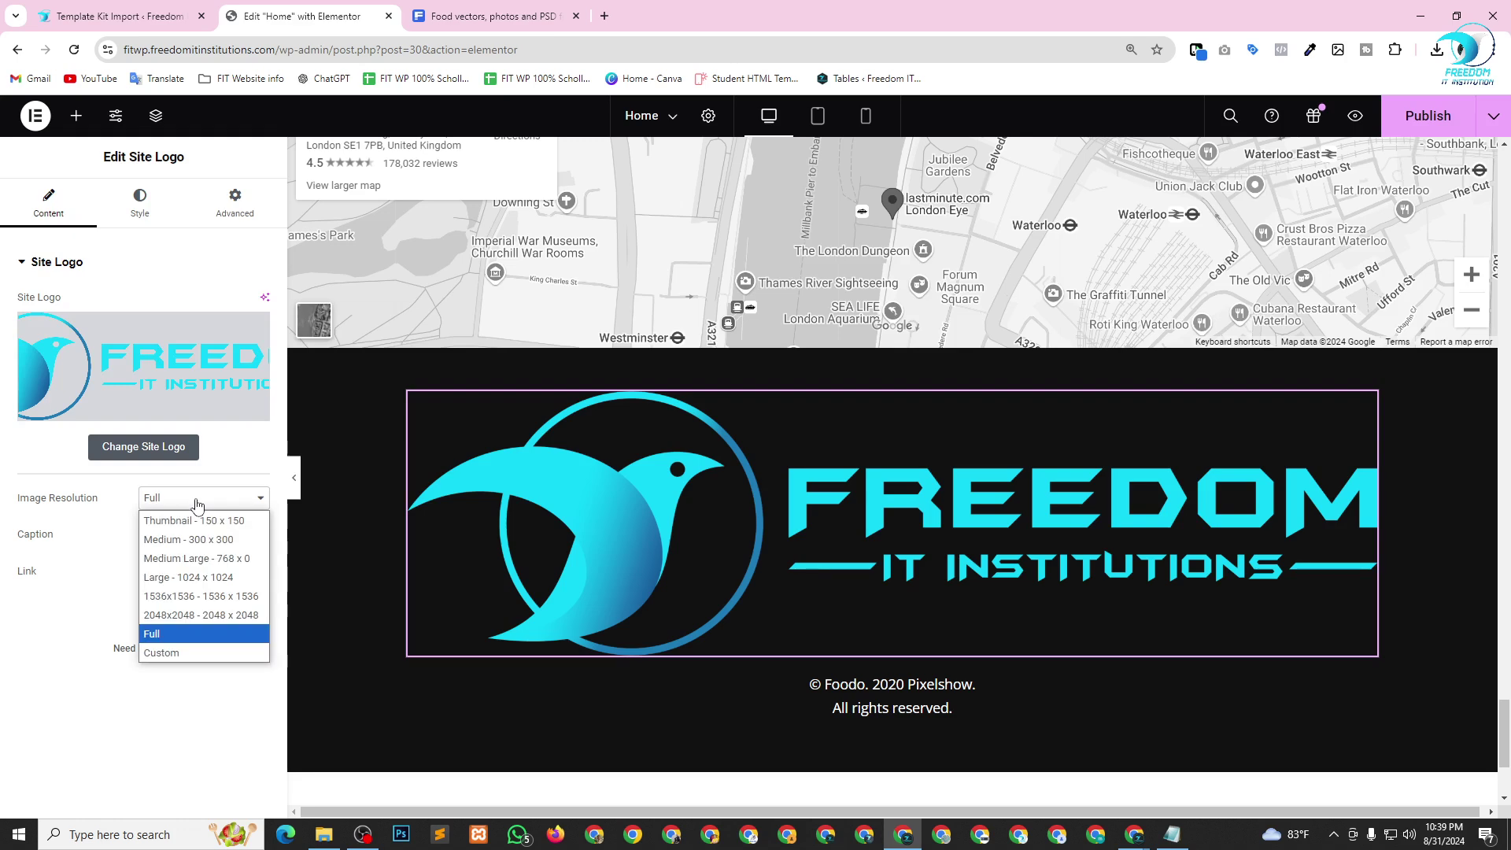
pyautogui.click(189, 652)
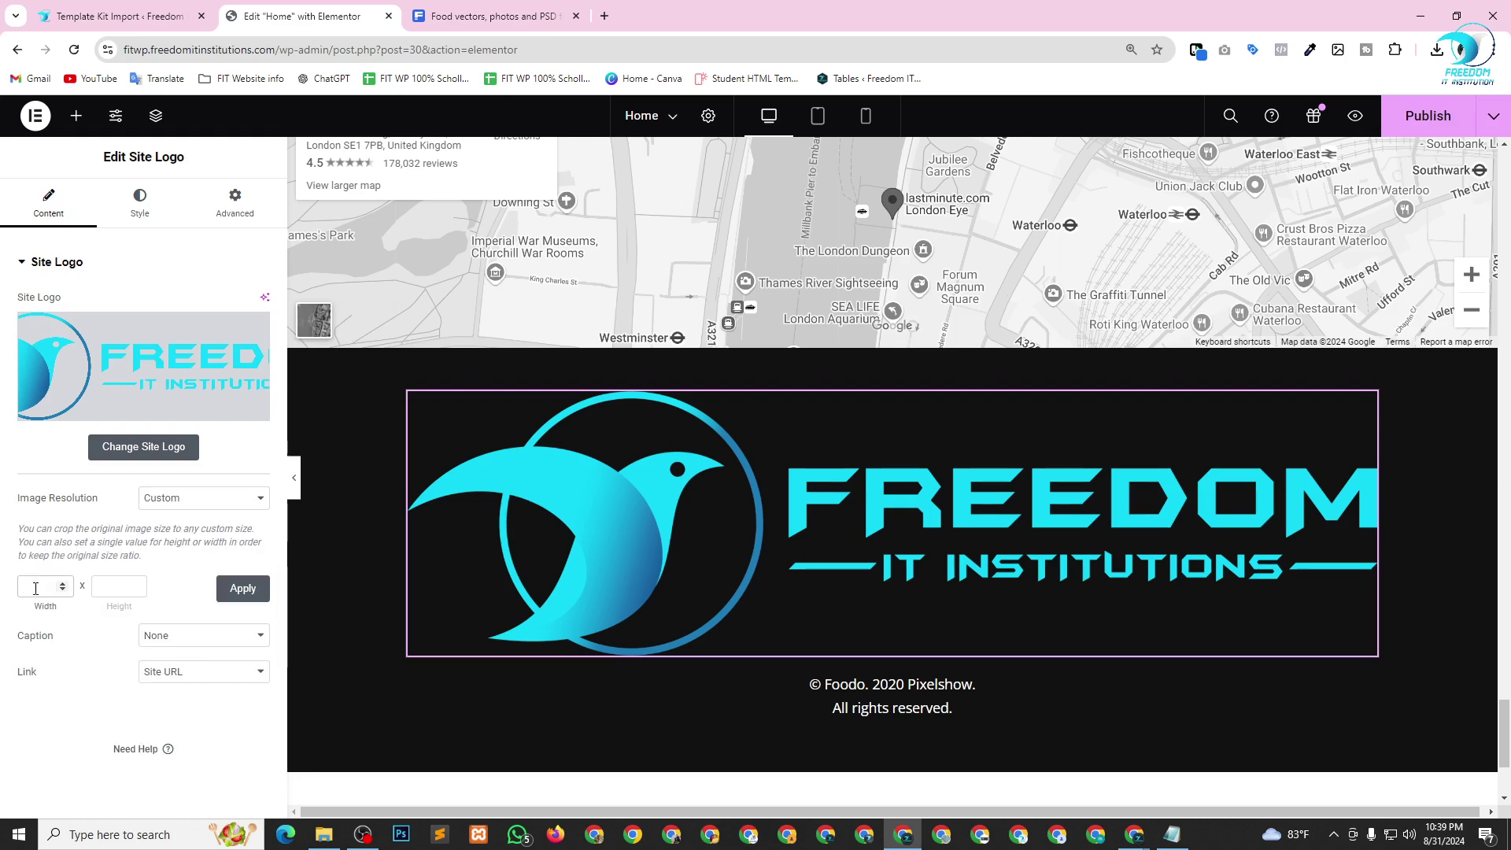
pyautogui.click(110, 588)
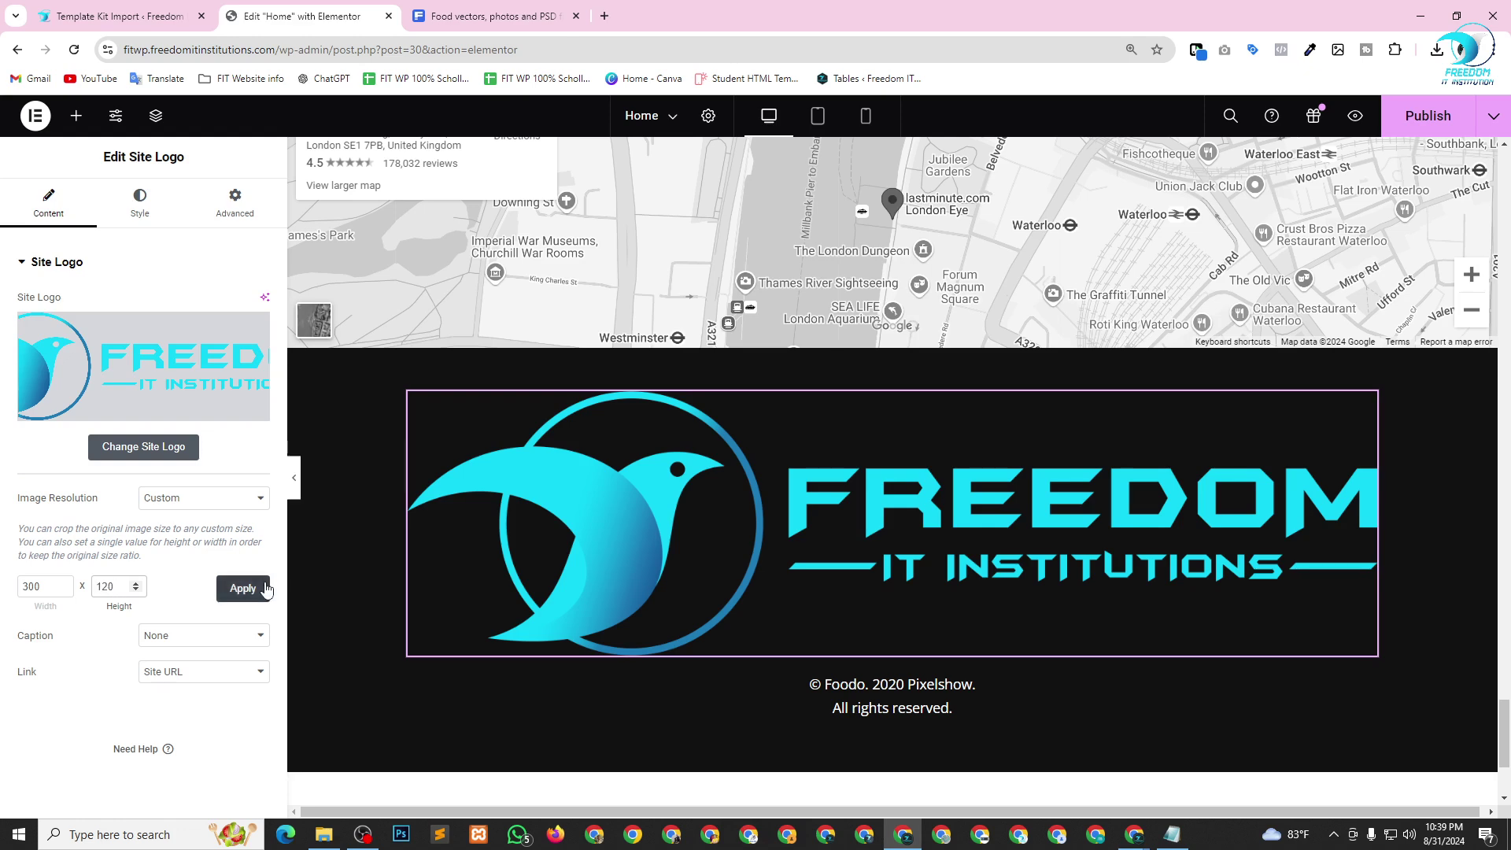
pyautogui.click(243, 589)
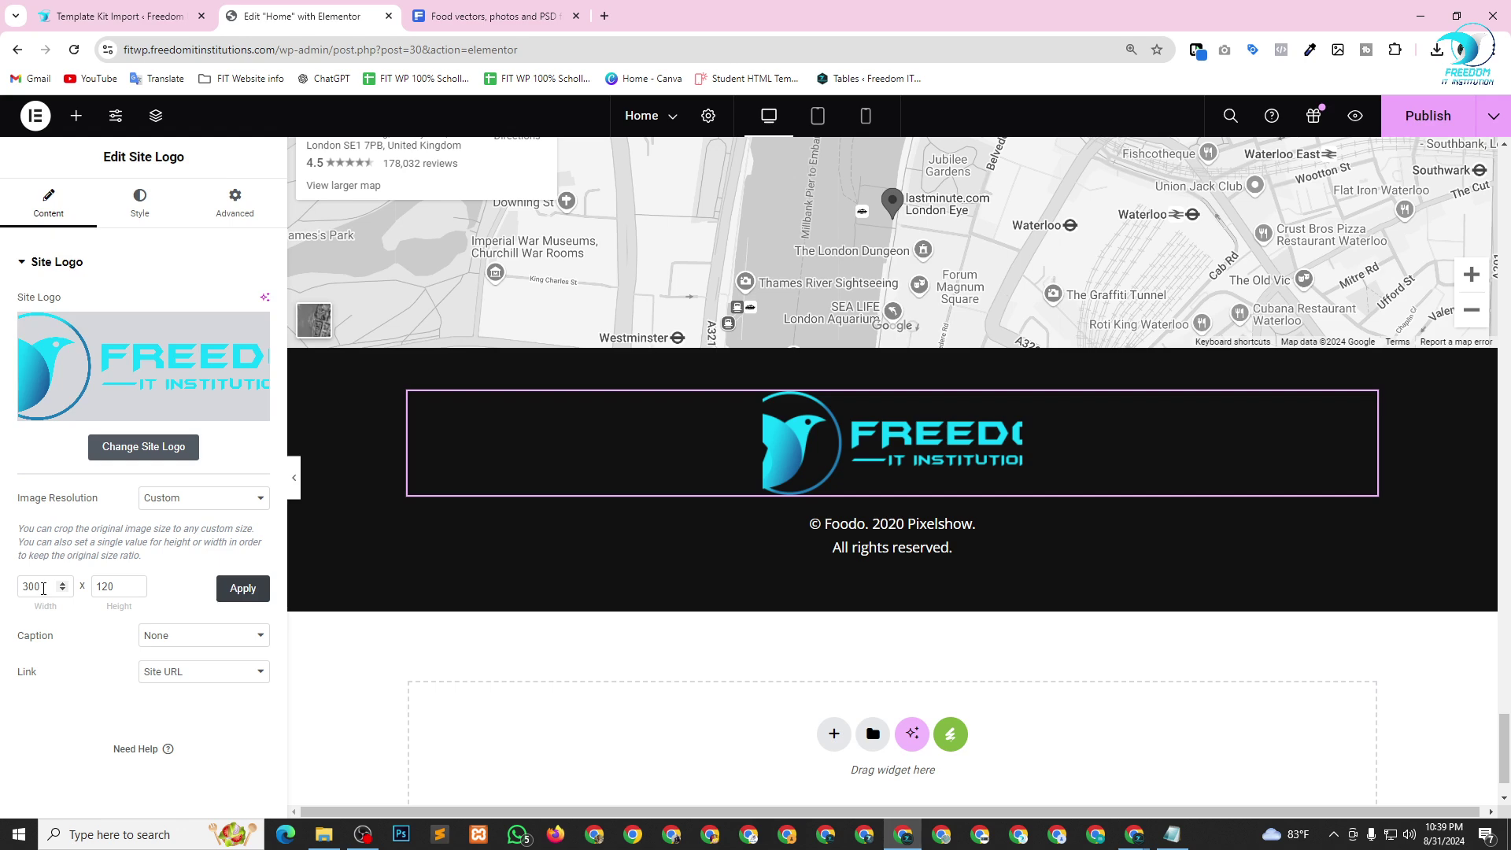
# Try a width of 400 for the footer logo, followed by a height of 100, applying each change.
pyautogui.moveTo(44, 587); pyautogui.dragTo(4, 589)
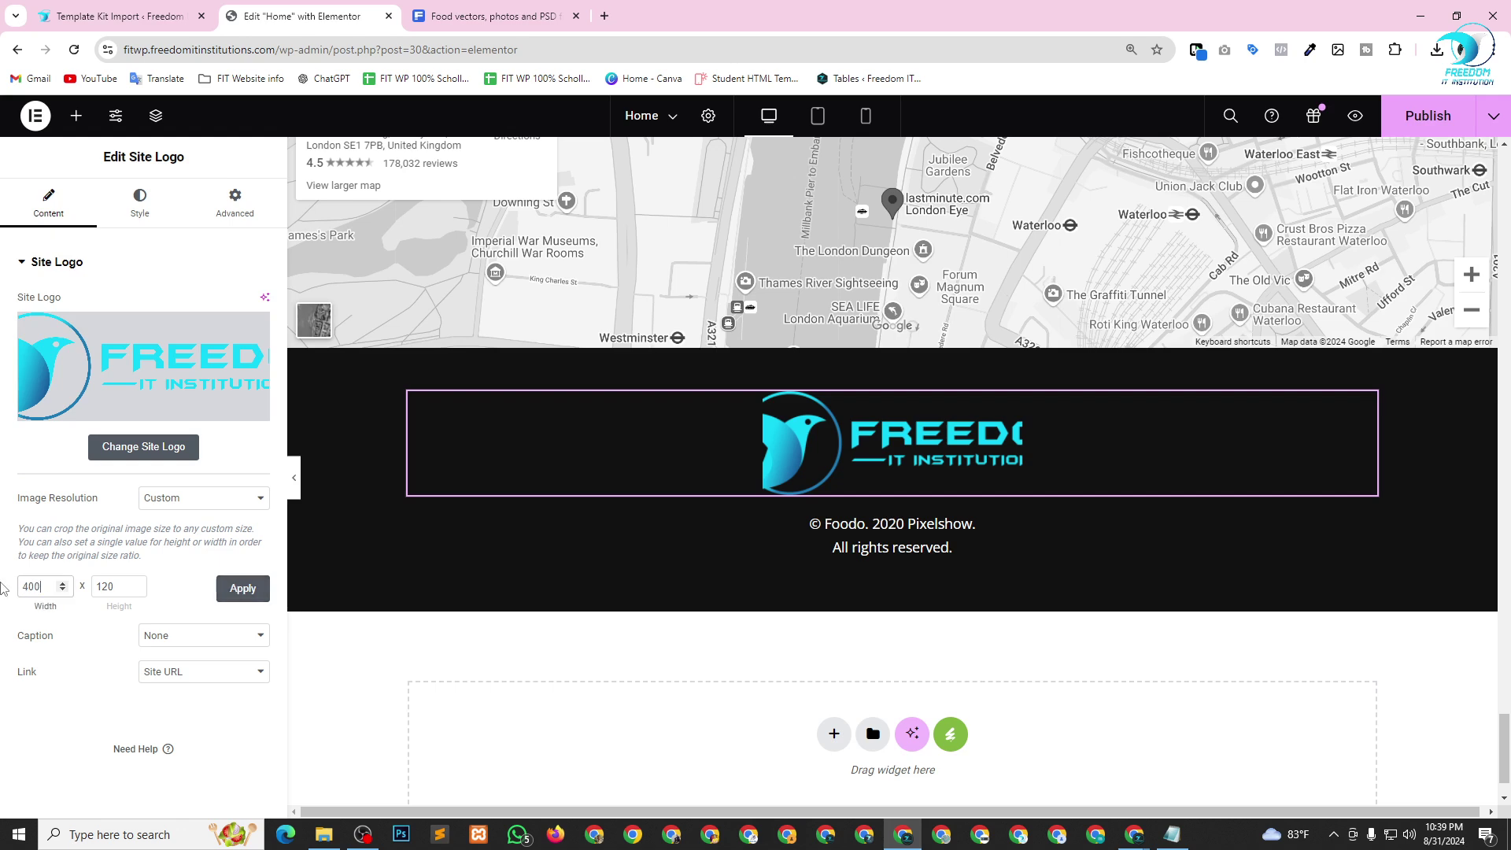
pyautogui.click(240, 590)
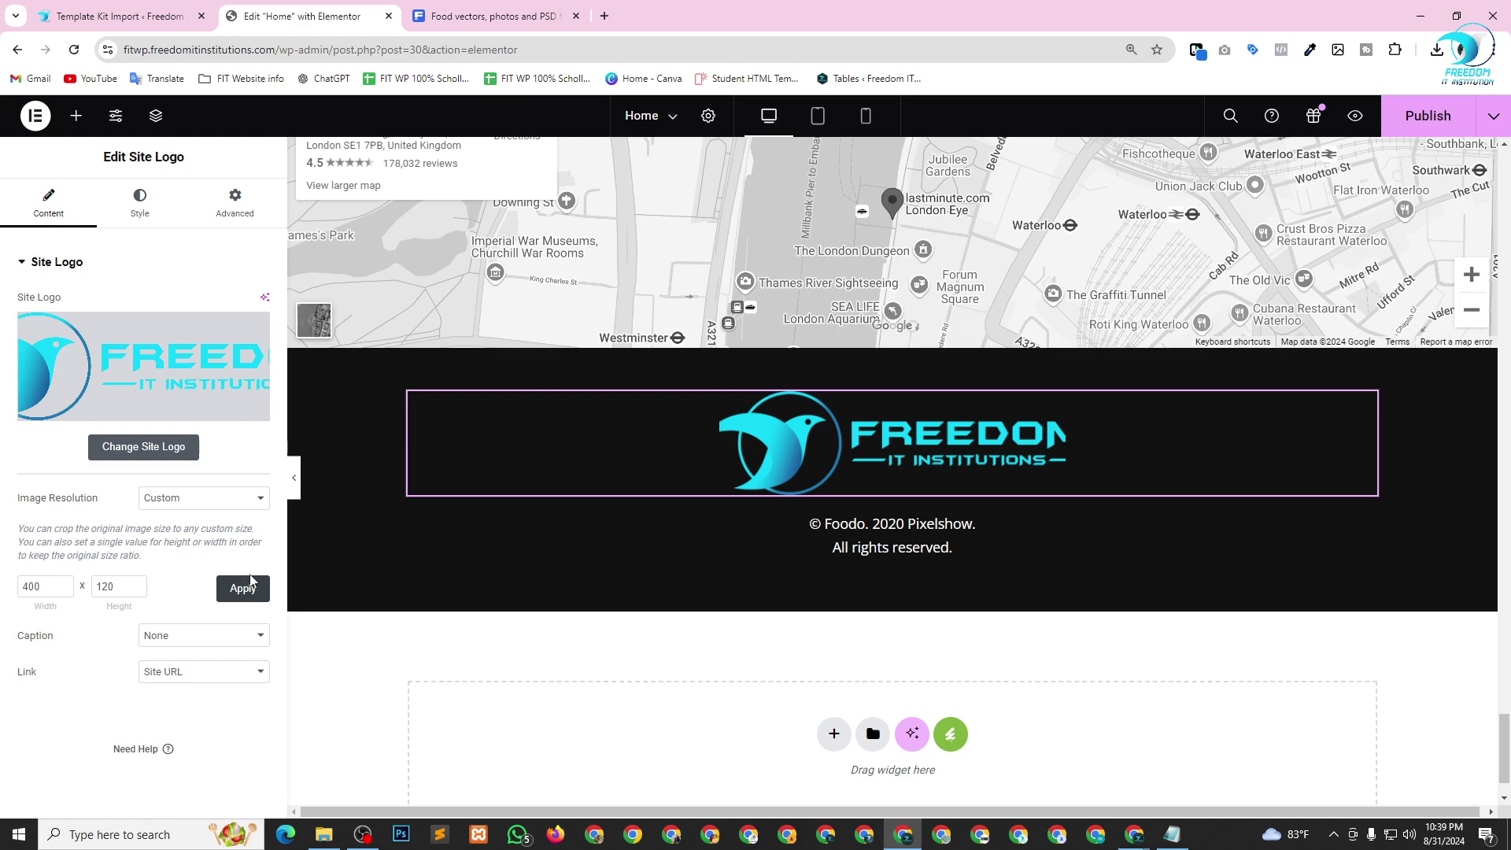
pyautogui.moveTo(48, 591); pyautogui.dragTo(4, 589)
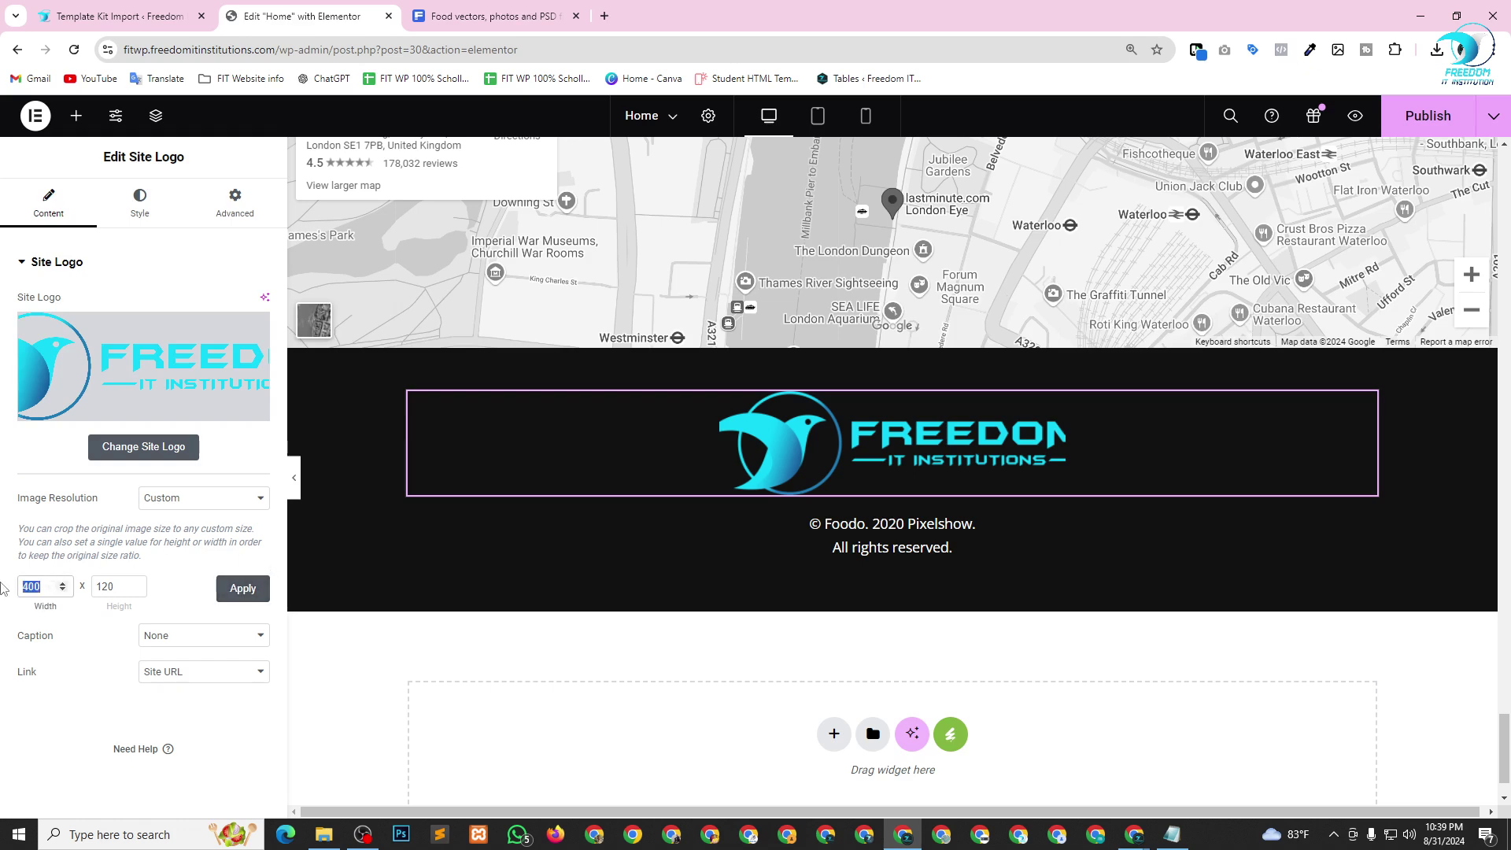
pyautogui.press('Tab')
pyautogui.write('100')
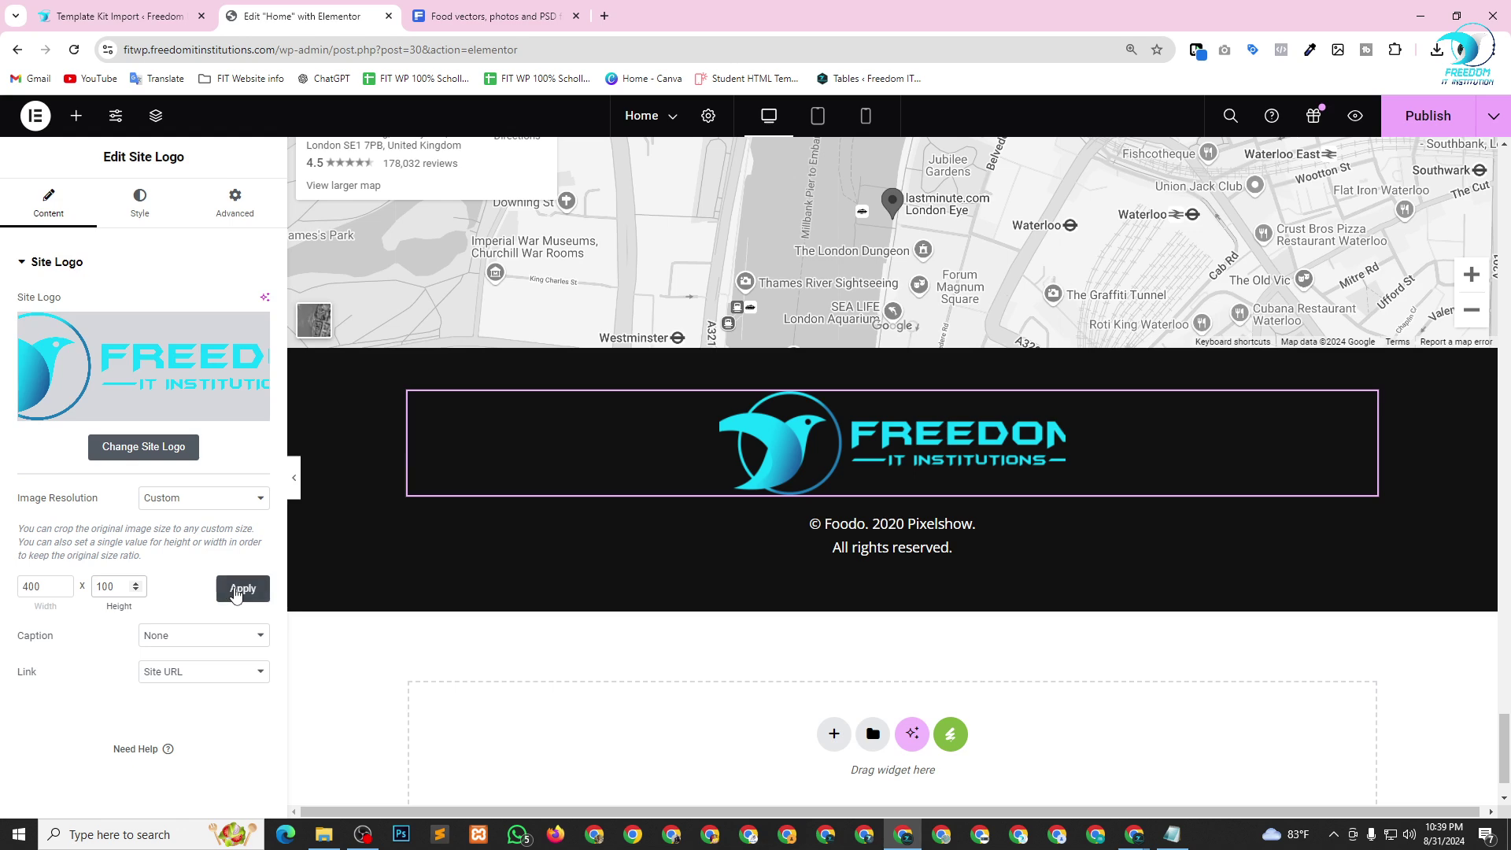
pyautogui.click(242, 589)
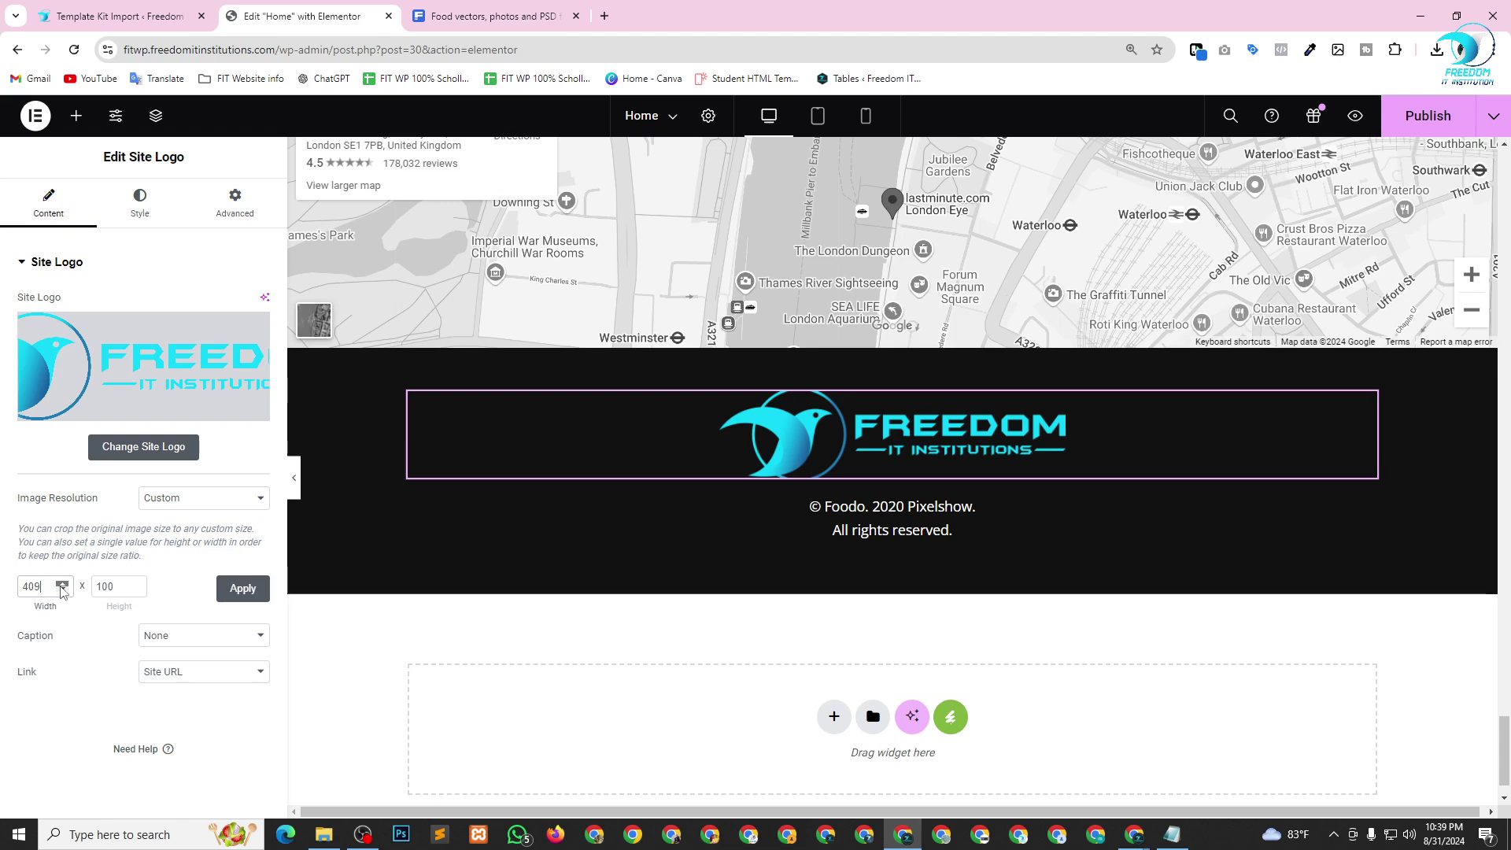
# Set the footer logo's custom size to 427 x 117 and apply it.
pyautogui.moveTo(61, 588); pyautogui.dragTo(65, 590)
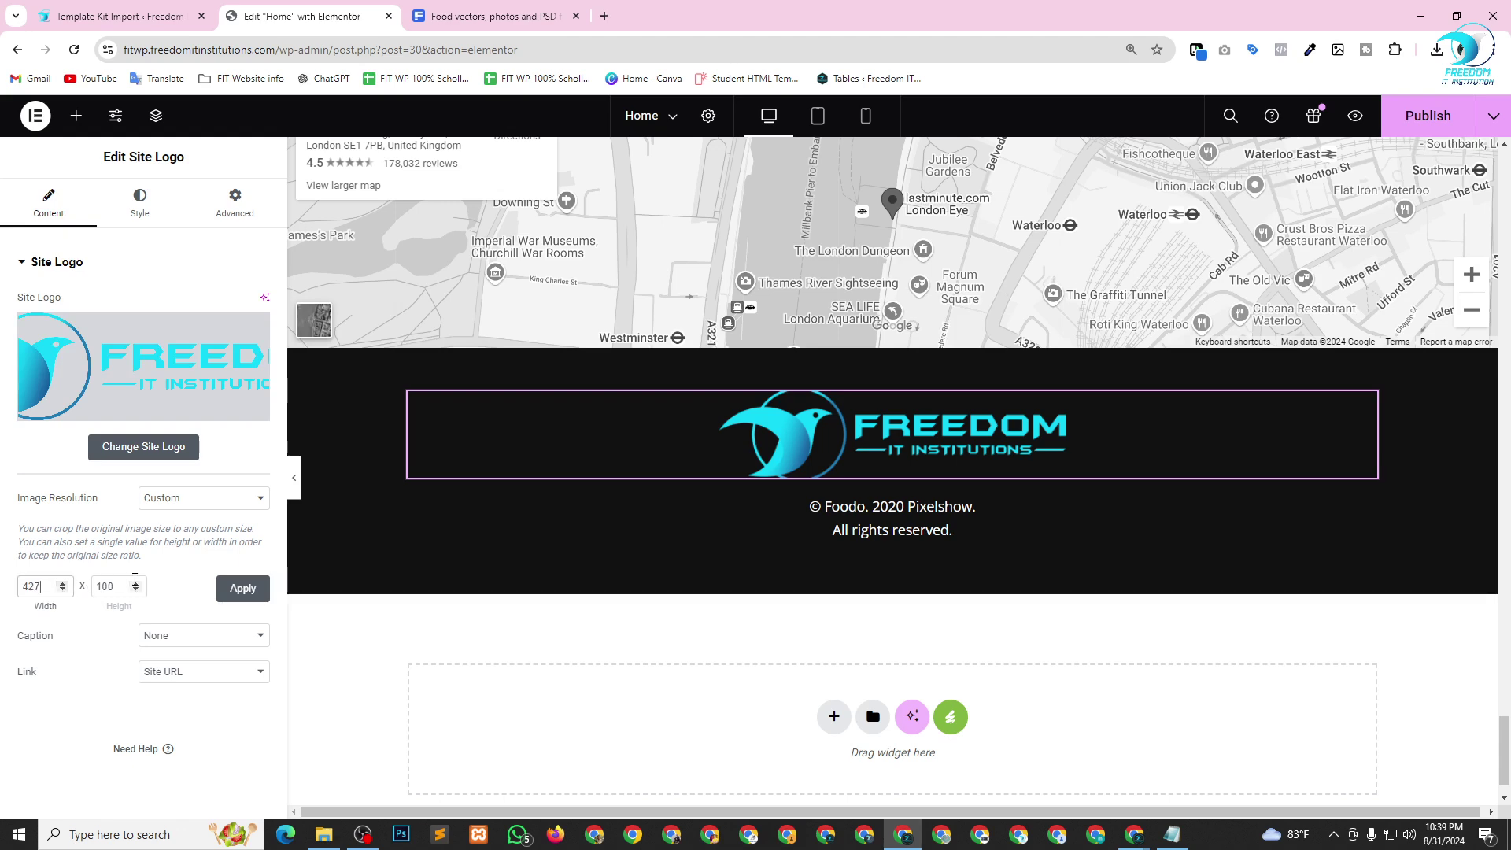
pyautogui.moveTo(136, 583); pyautogui.dragTo(137, 586)
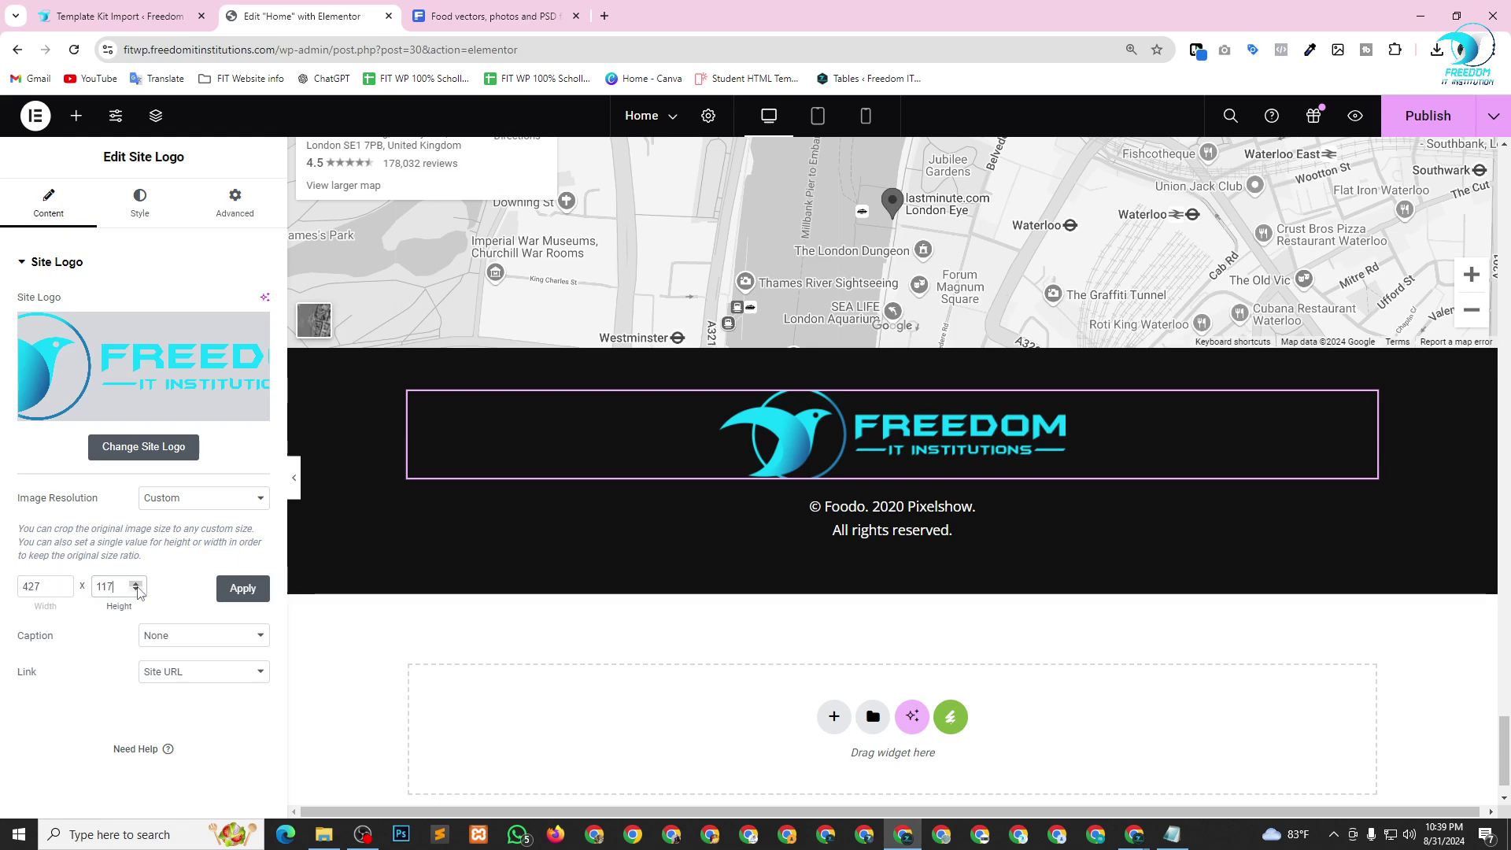
pyautogui.click(223, 591)
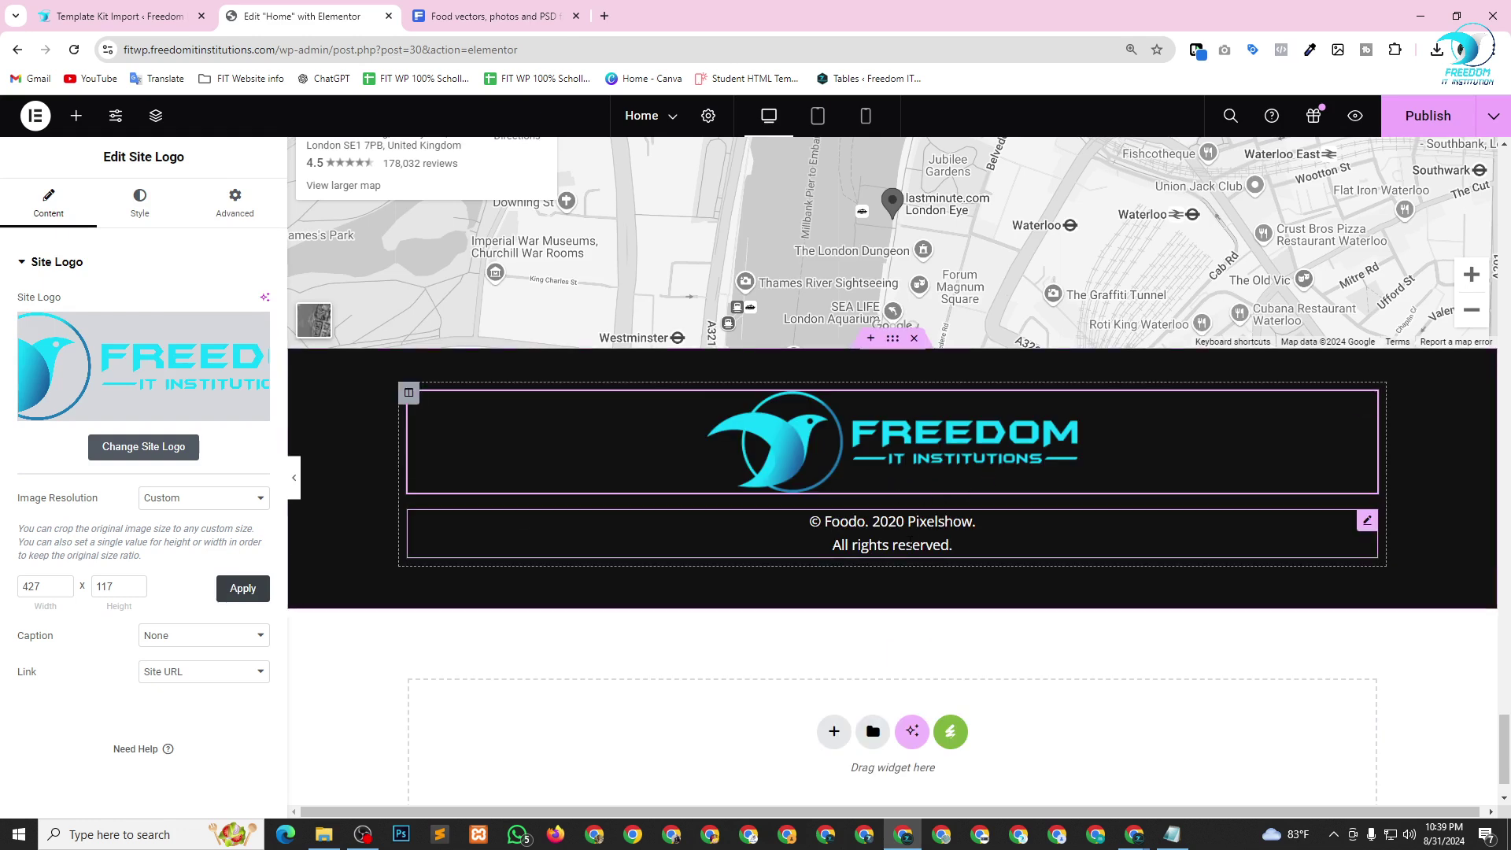
# Select the footer copyright heading for editing, and find and open the Haraz Scrap website in a new browser tab.
pyautogui.click(967, 550)
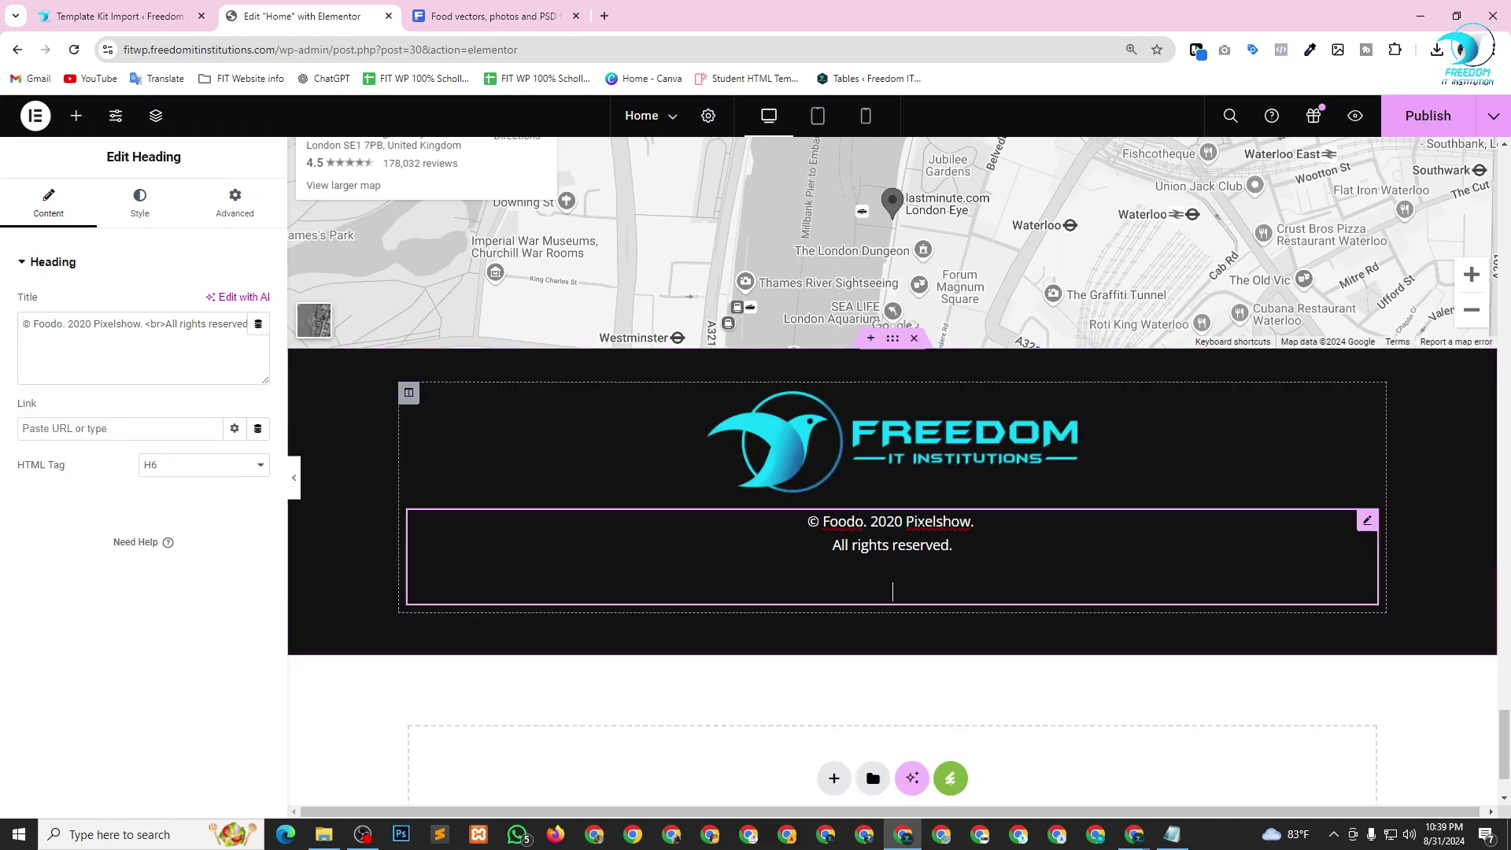
pyautogui.click(99, 325)
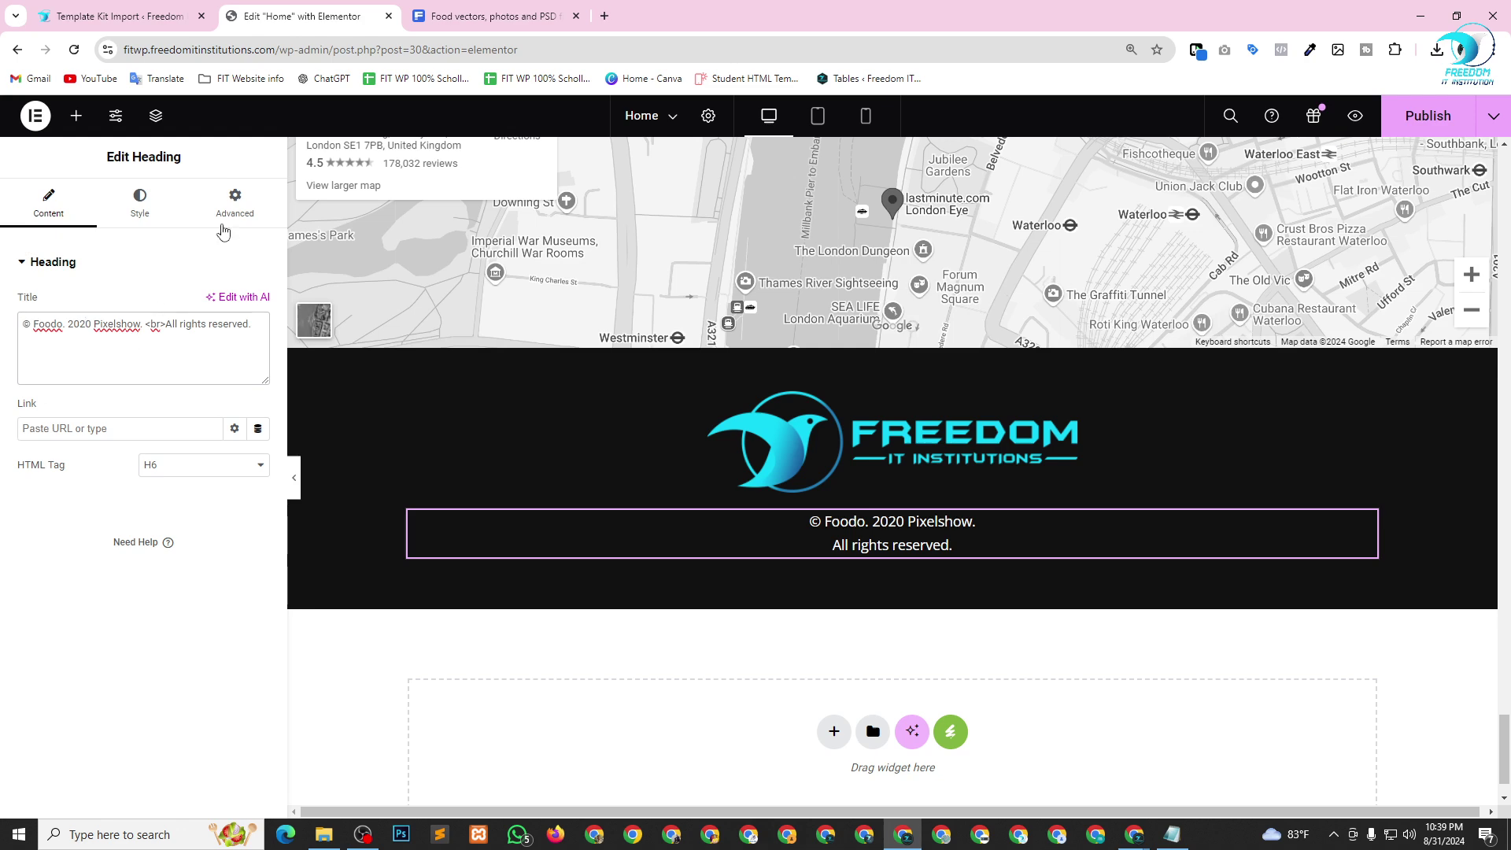
pyautogui.click(604, 16)
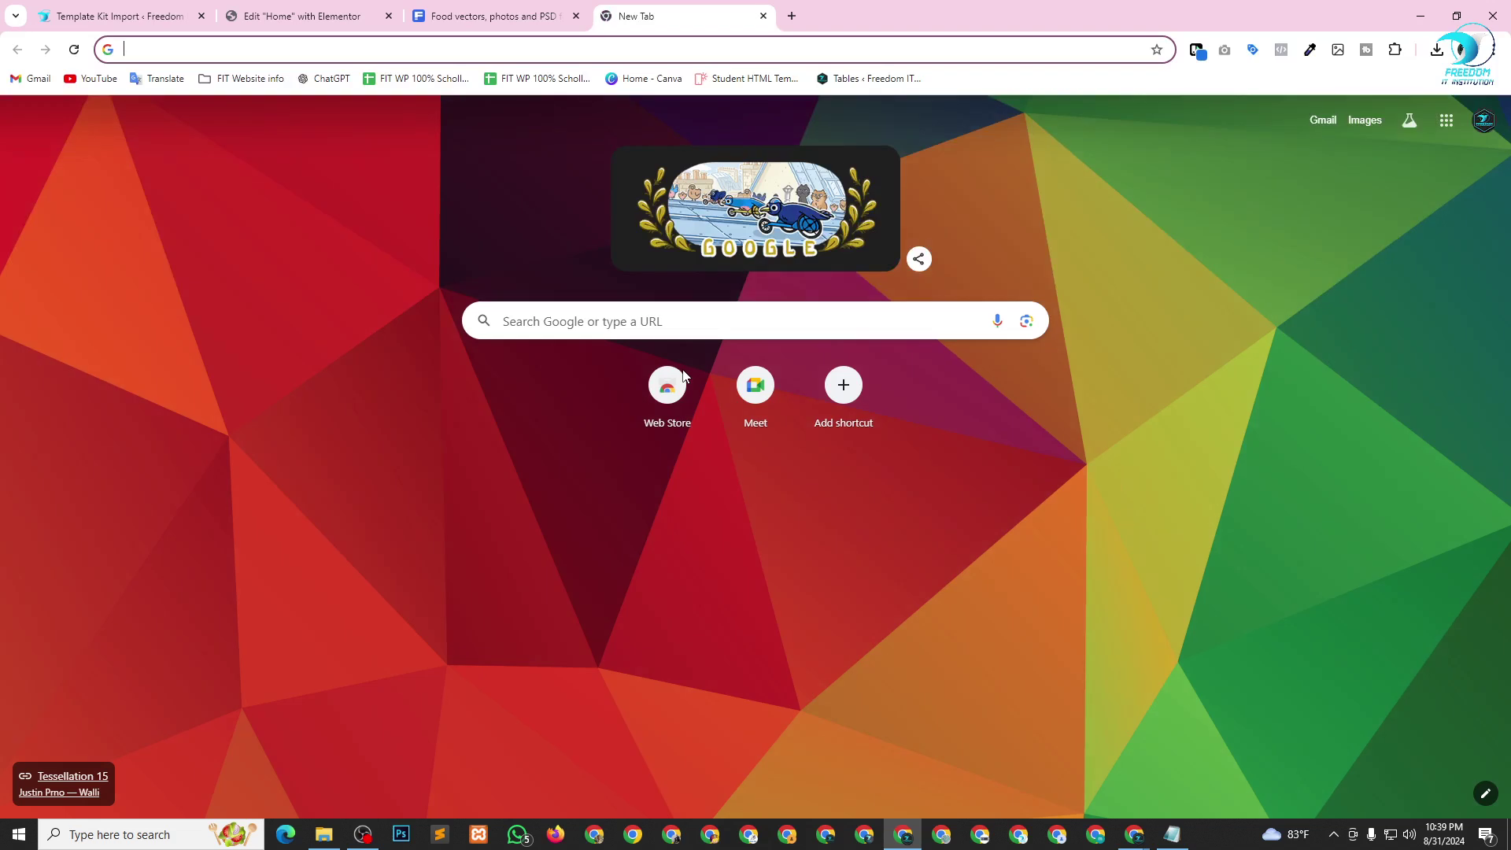
pyautogui.write('ha')
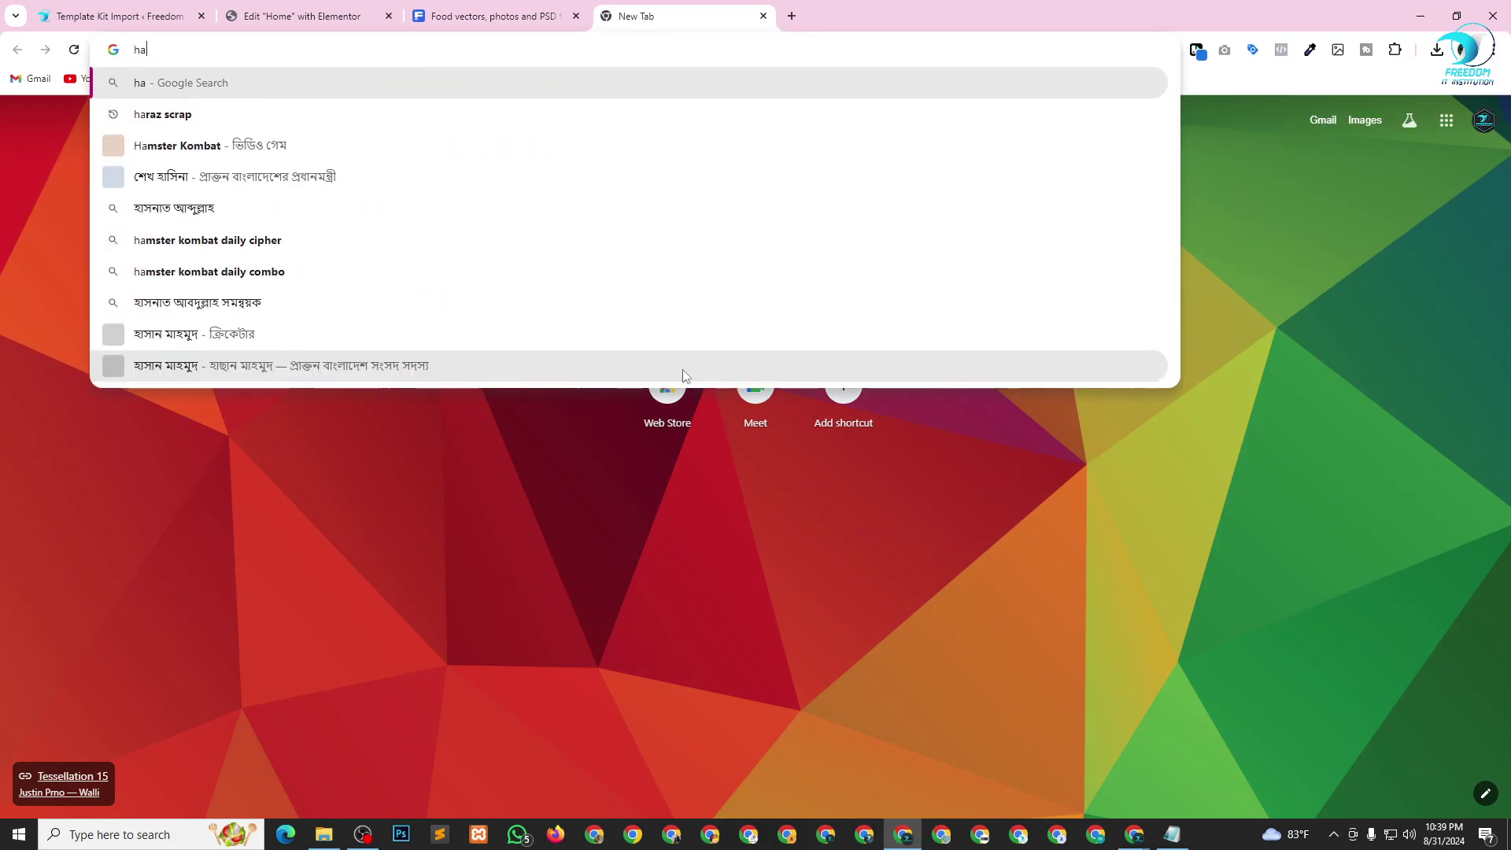
pyautogui.press('Down')
pyautogui.press('Return')
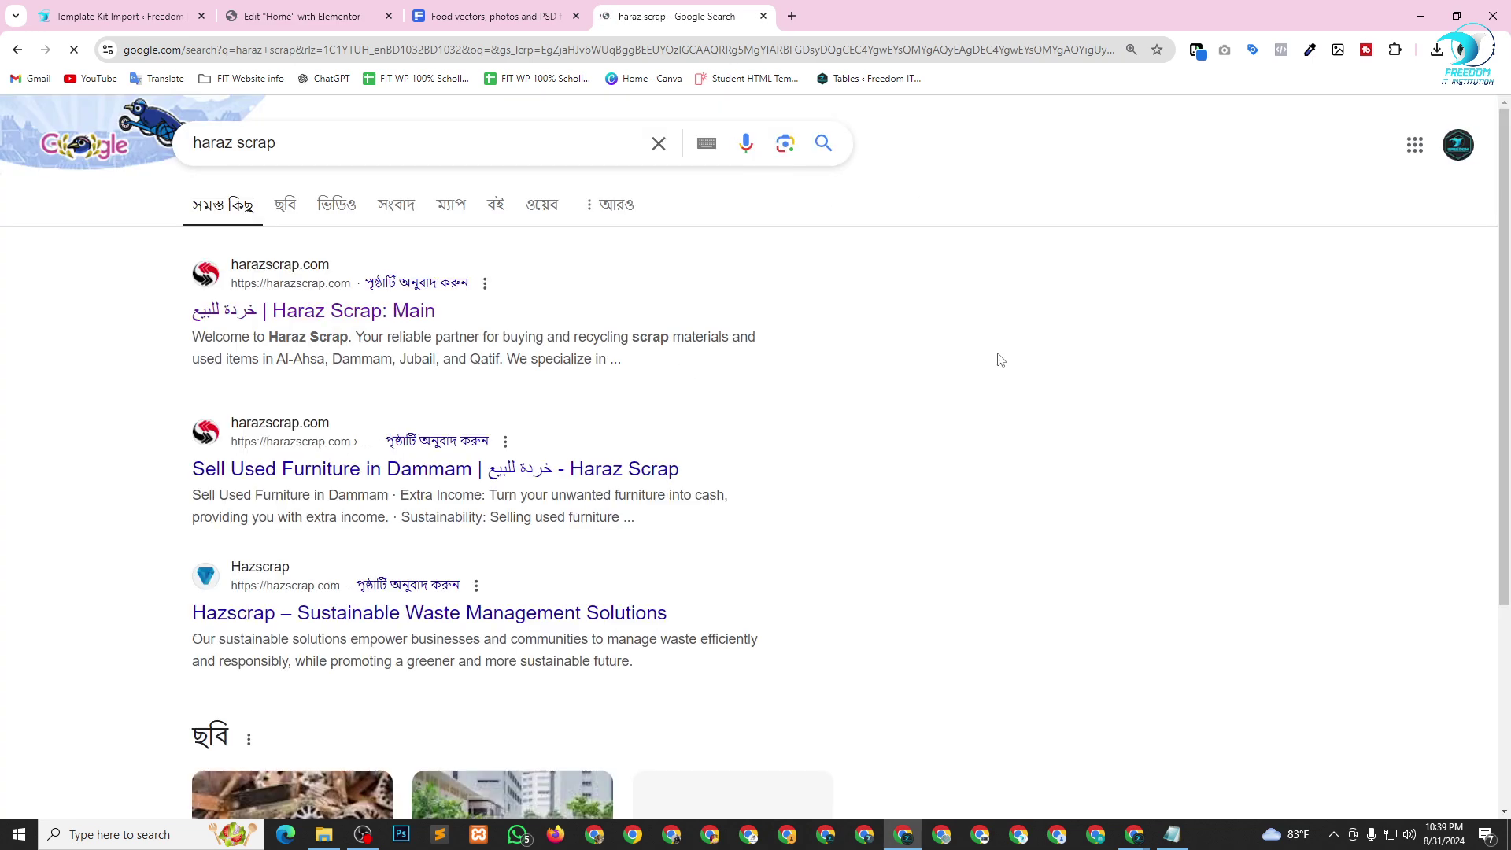
pyautogui.click(375, 315)
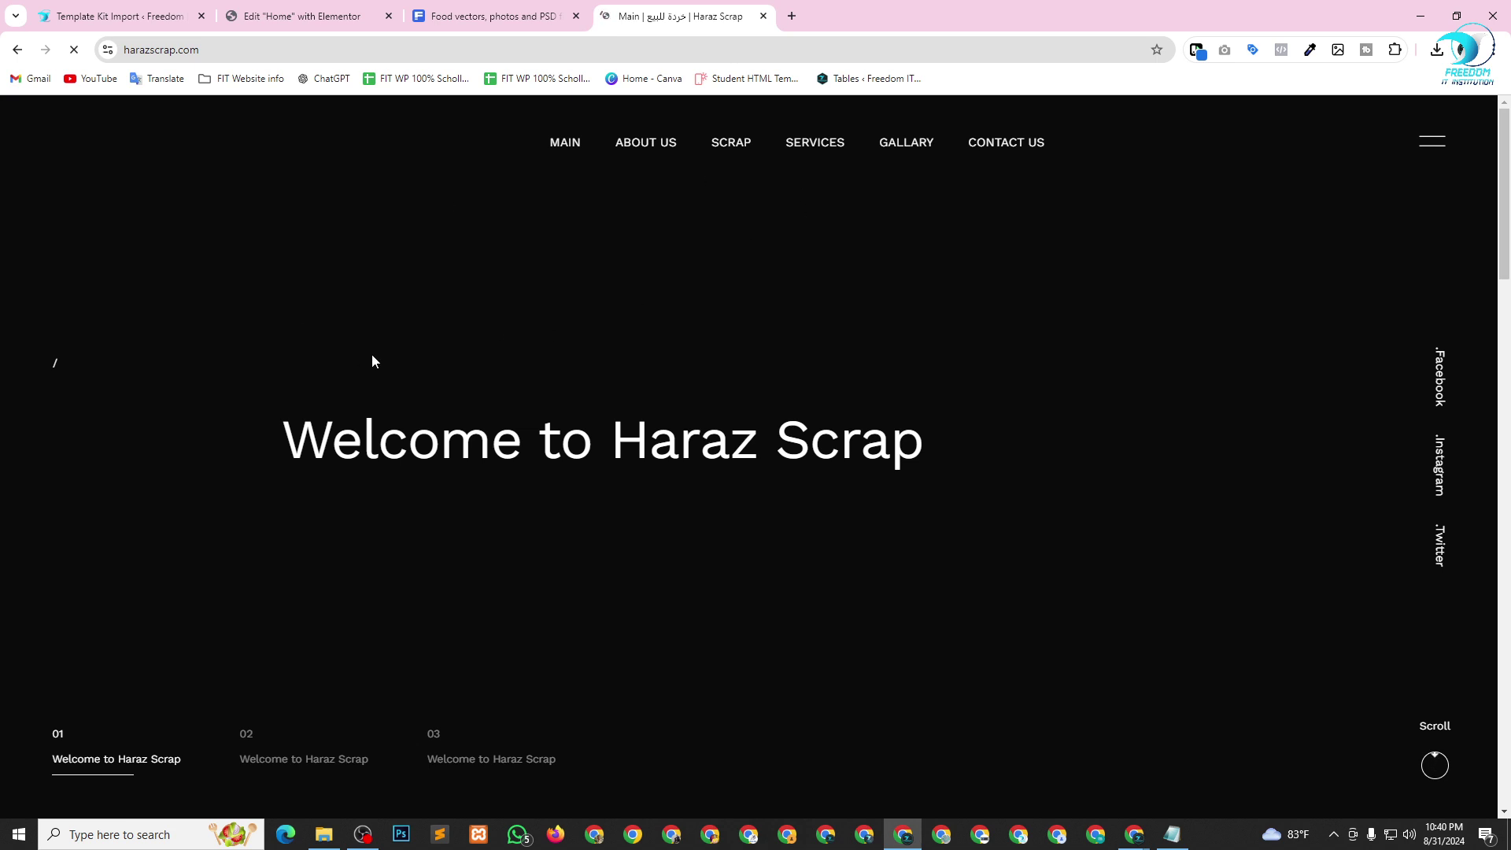
# Copy the credit line "Design & Developed by Freedom IT" from the Haraz Scrap site's footer.
pyautogui.scroll(-4, 610, 510)
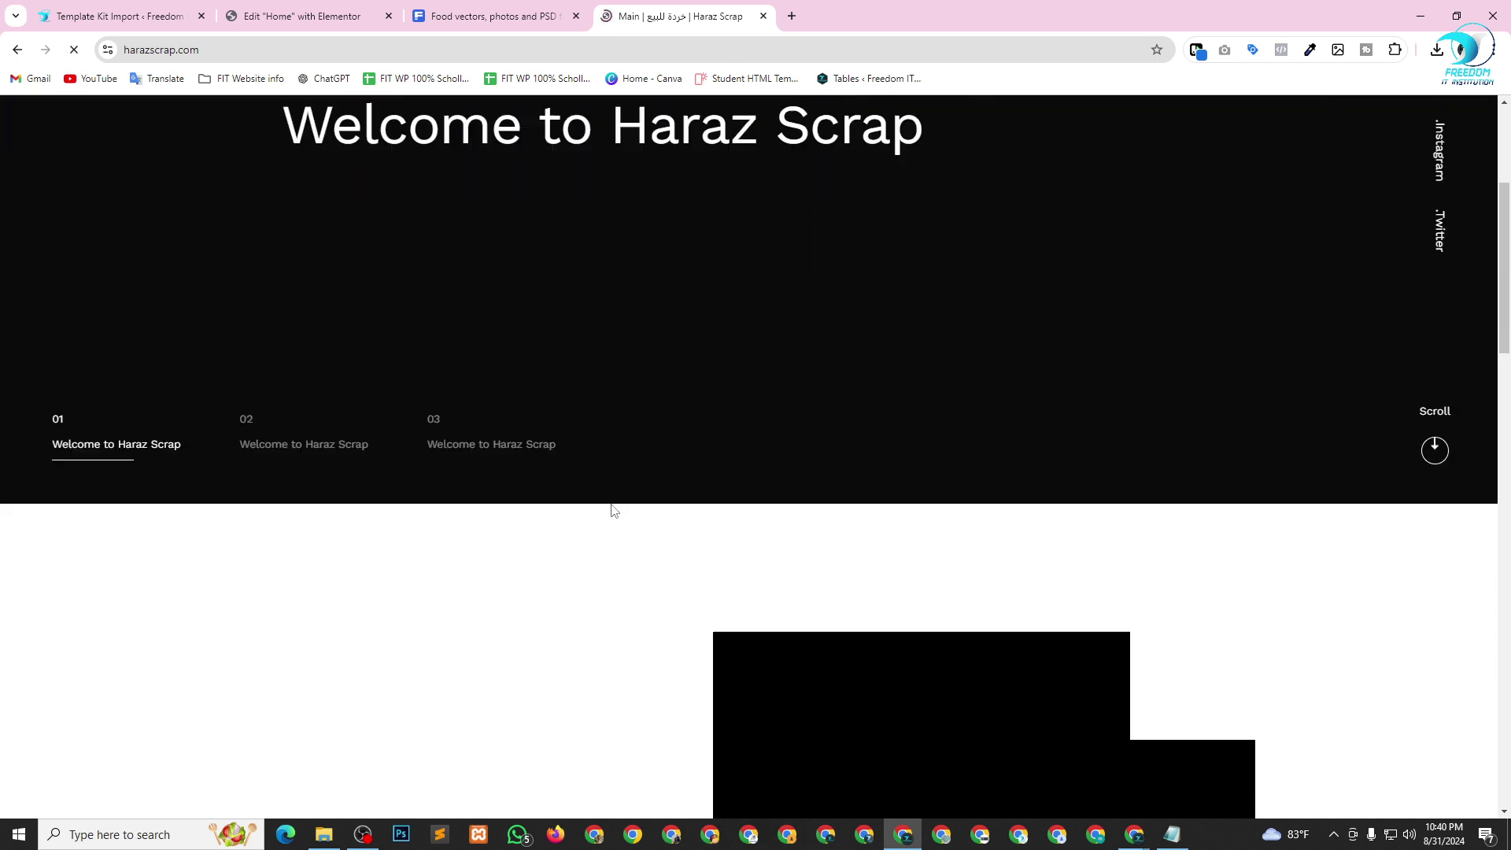
pyautogui.scroll(4, 927, 533)
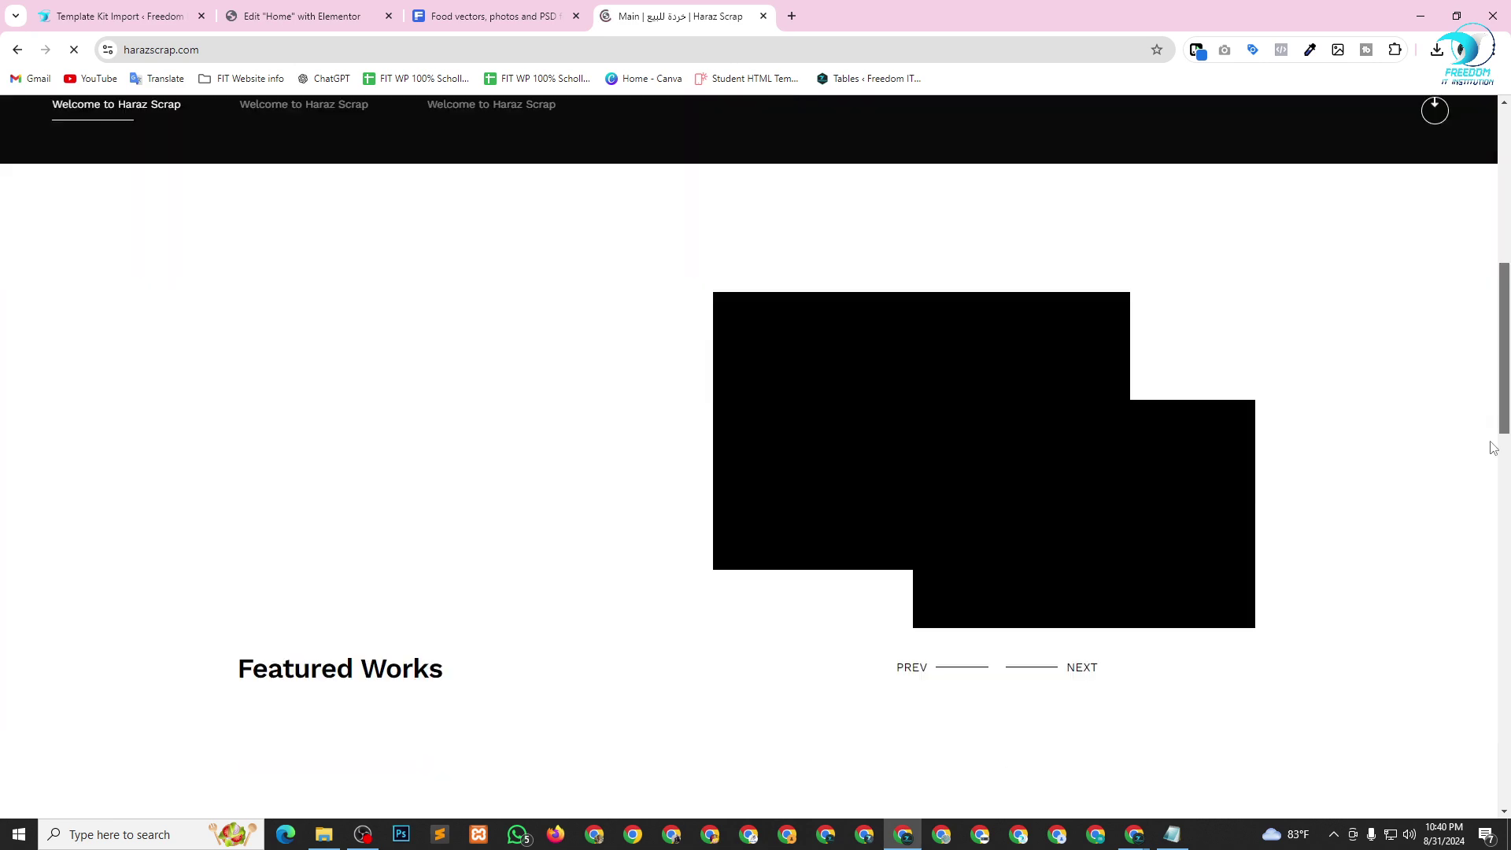
pyautogui.moveTo(1504, 196); pyautogui.dragTo(1504, 716)
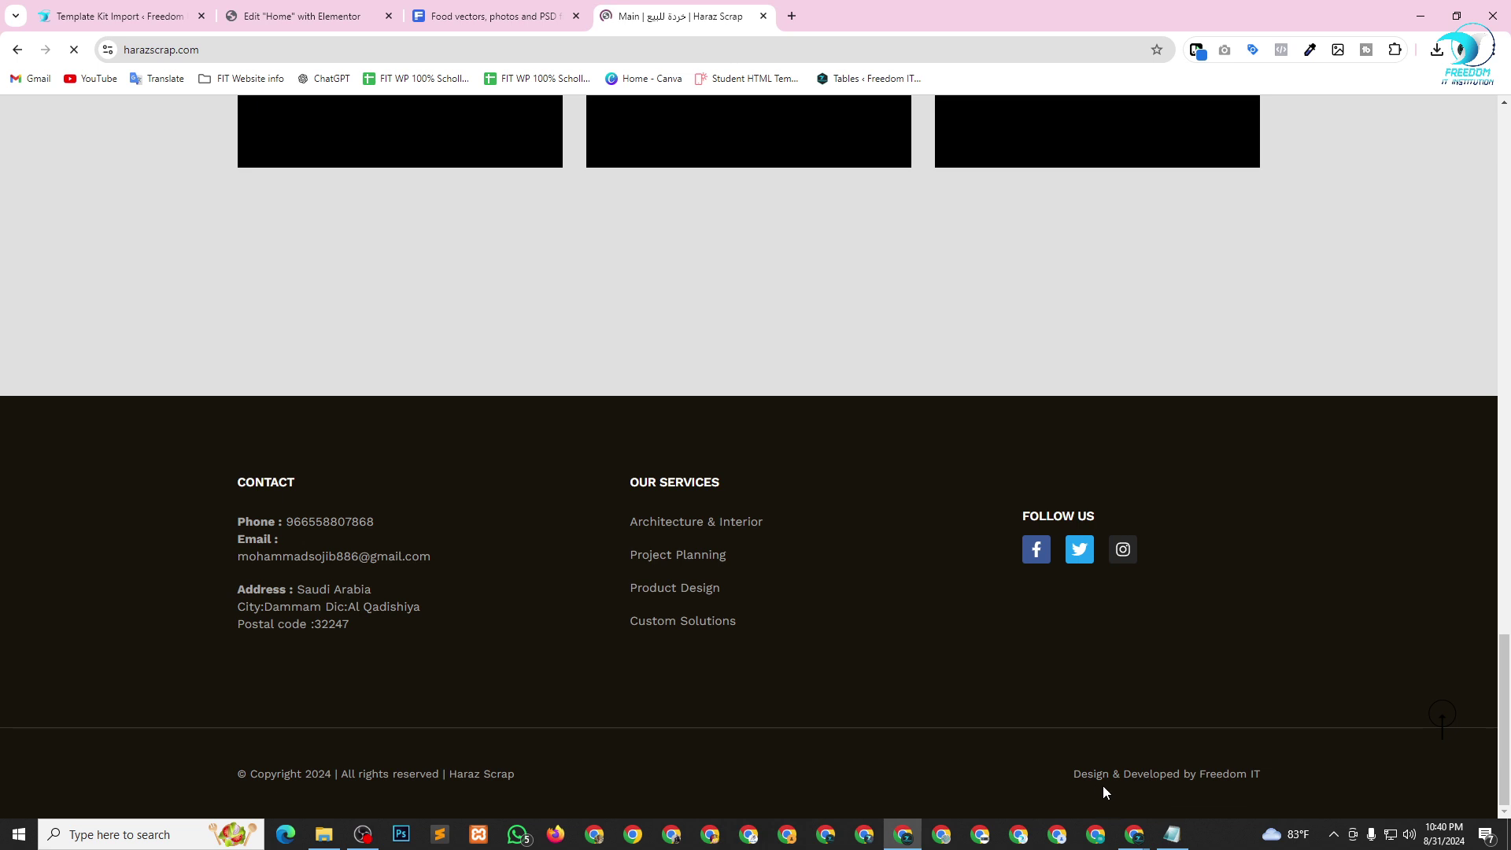
pyautogui.moveTo(1066, 778); pyautogui.dragTo(1268, 782)
pyautogui.hotkey('ctrl', 'c')
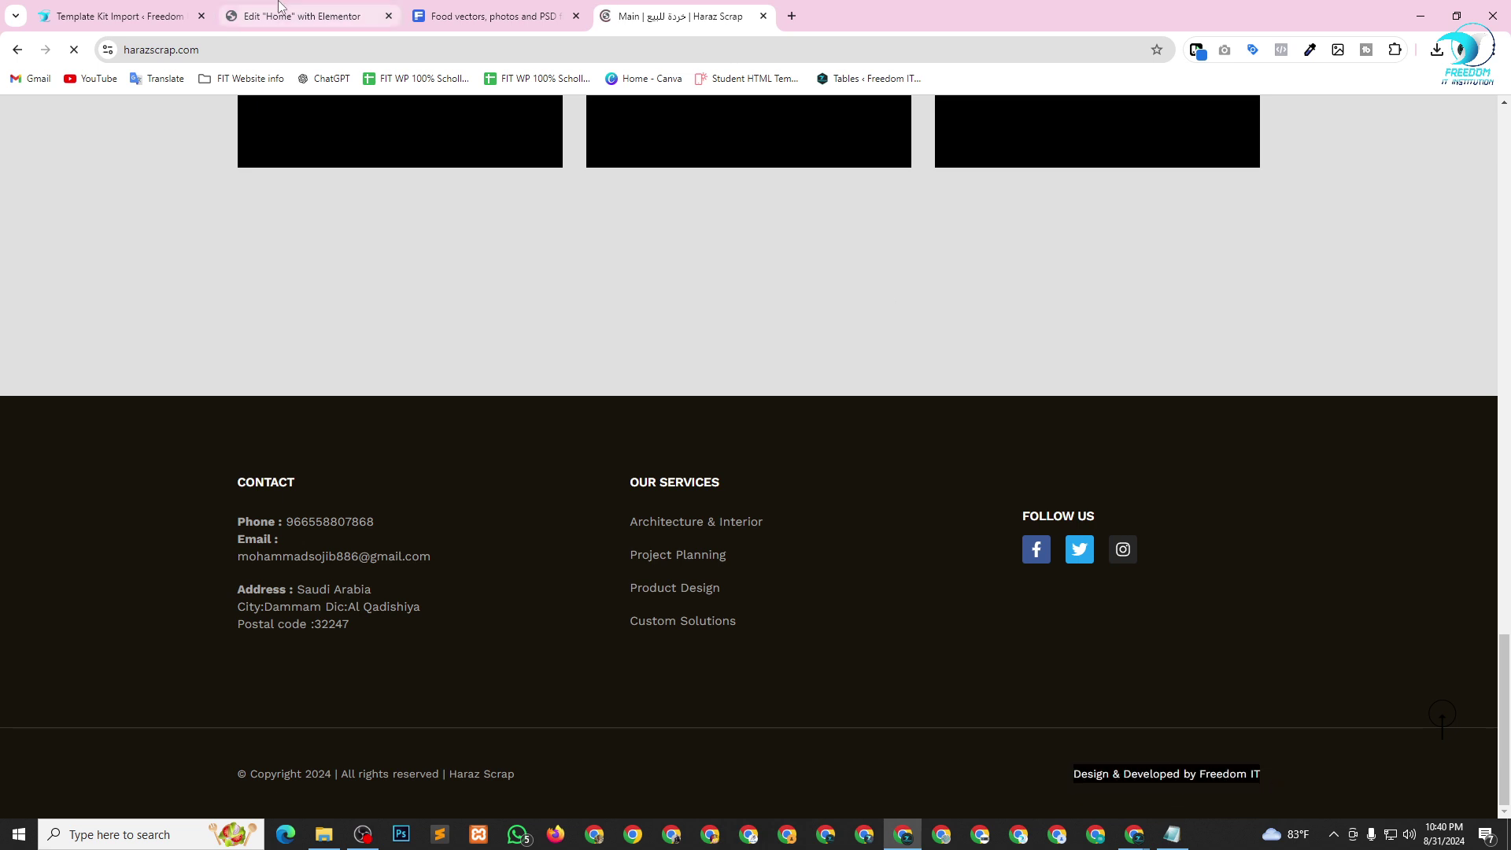
# Append "Design By |" and the copied credit line to the end of the footer copyright heading's title in Elementor.
pyautogui.click(302, 16)
pyautogui.click(101, 336)
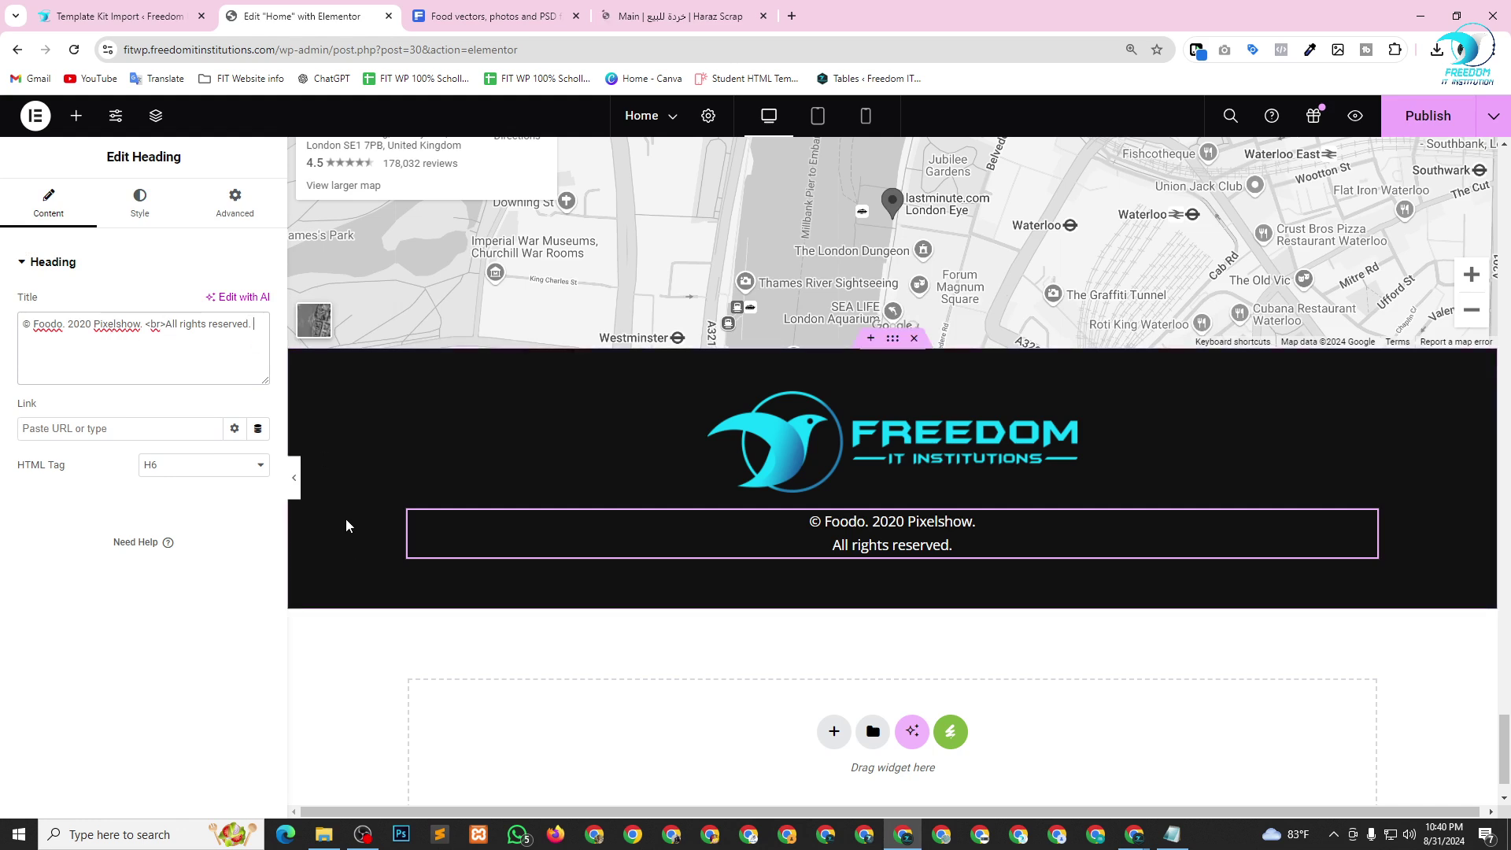
pyautogui.write('De')
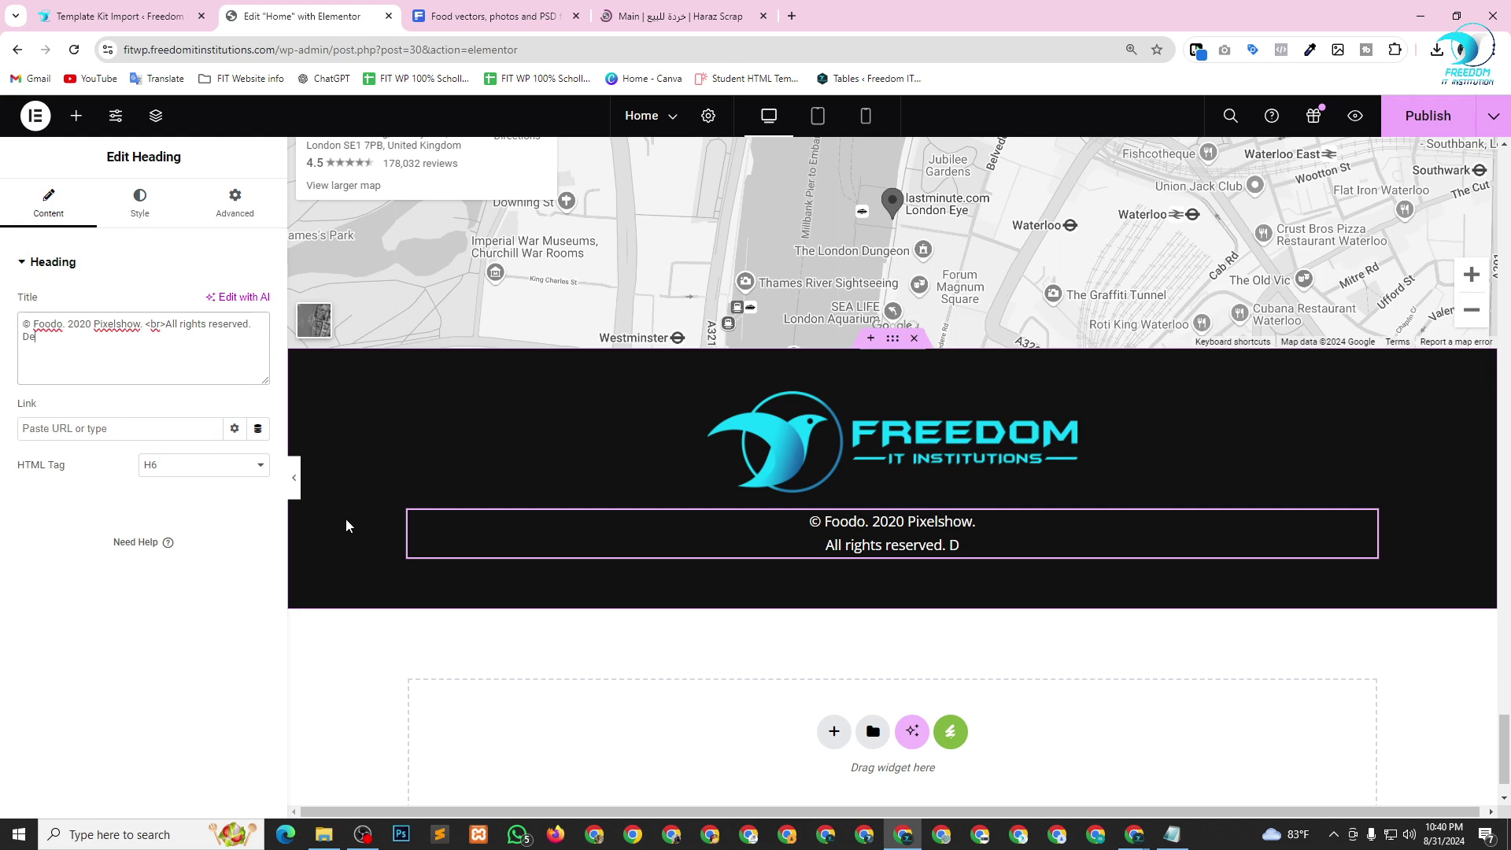
pyautogui.write('sign B')
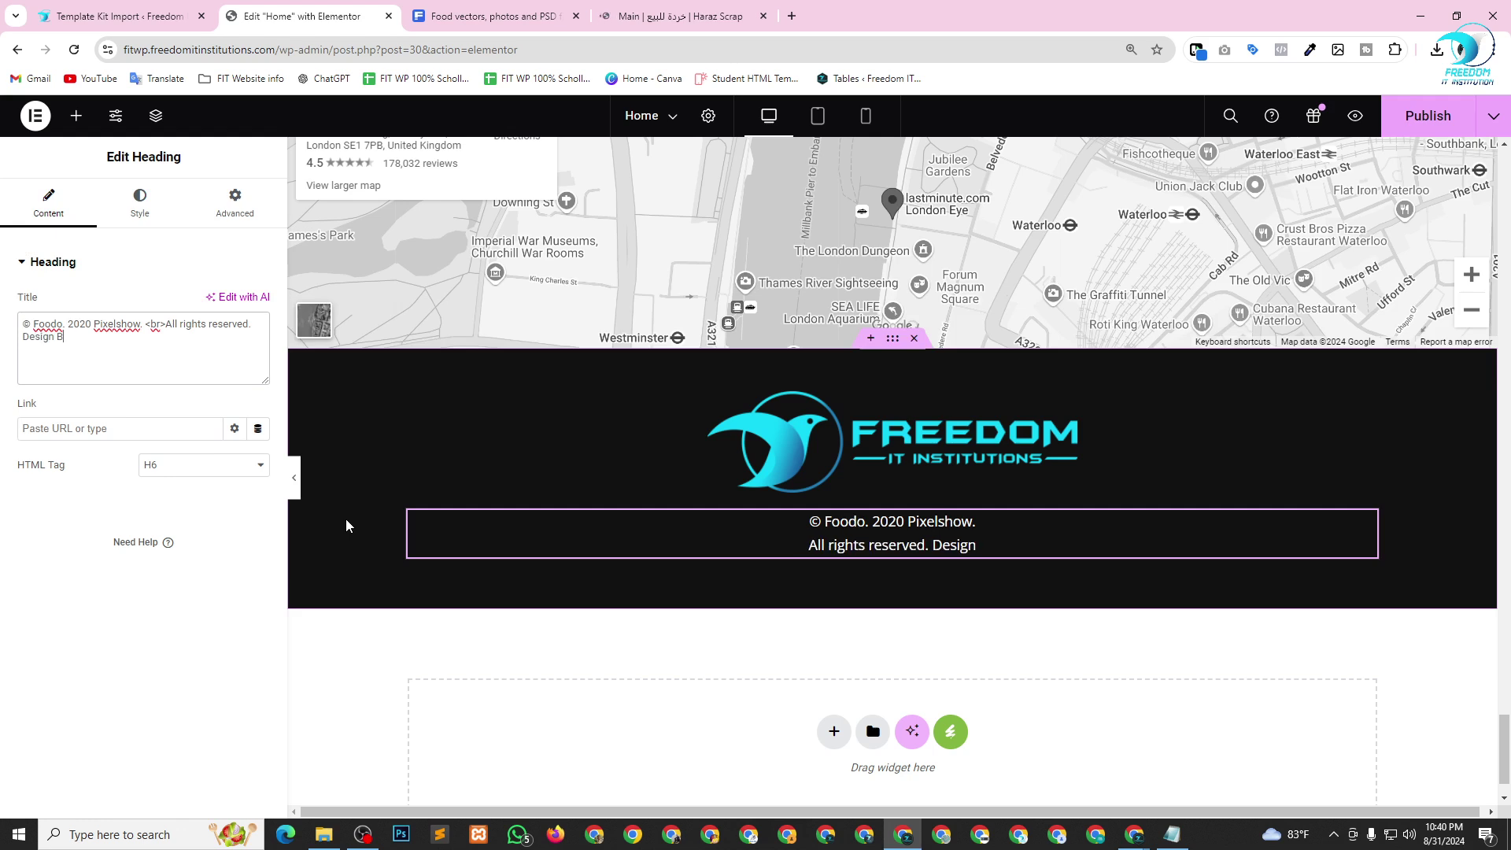
pyautogui.write('y |')
pyautogui.hotkey('alt', 'space')
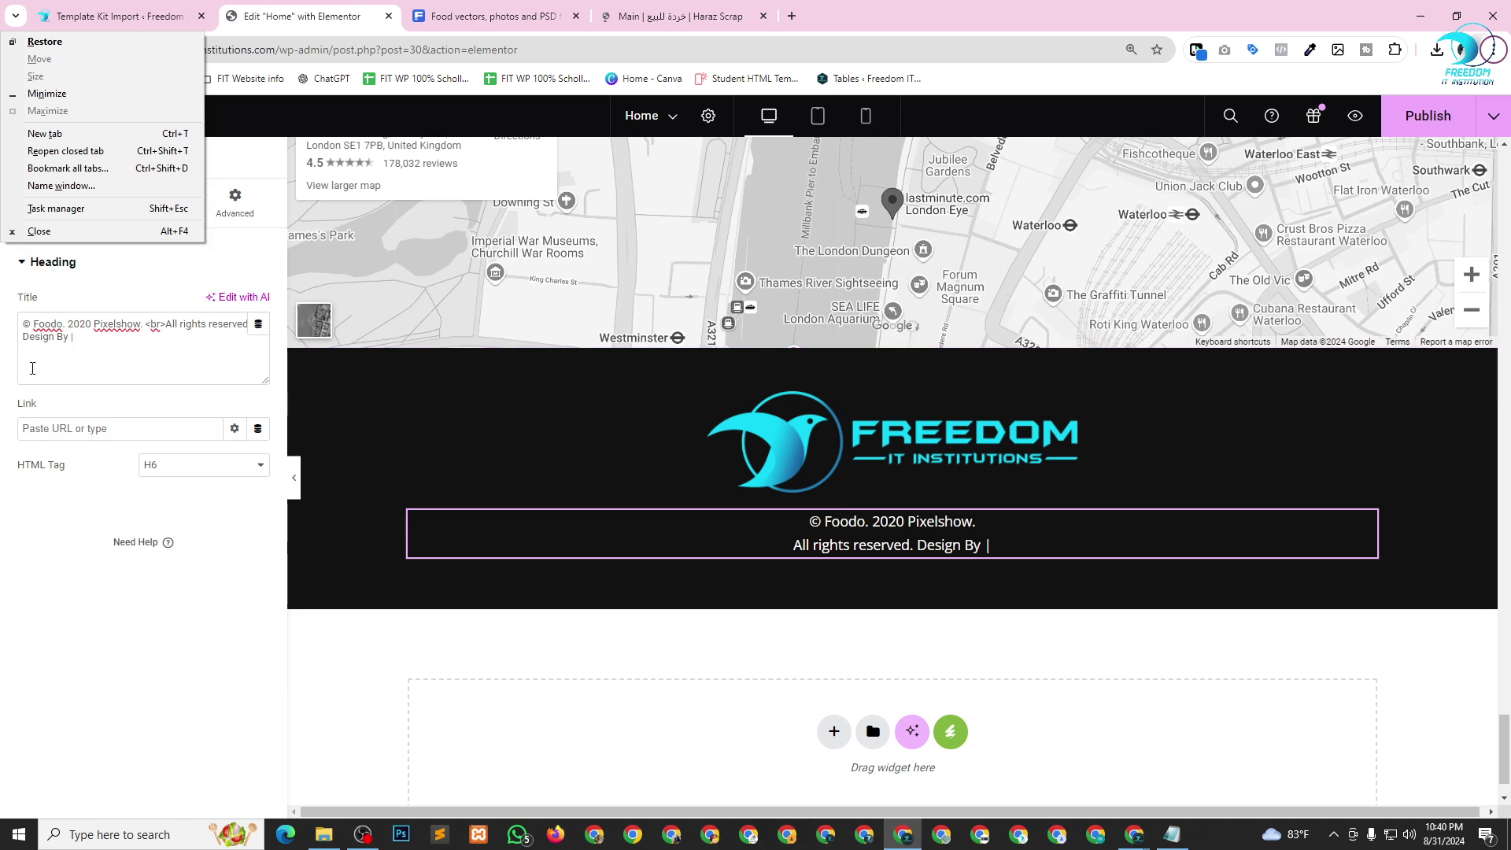
pyautogui.hotkey('ctrl', 'v')
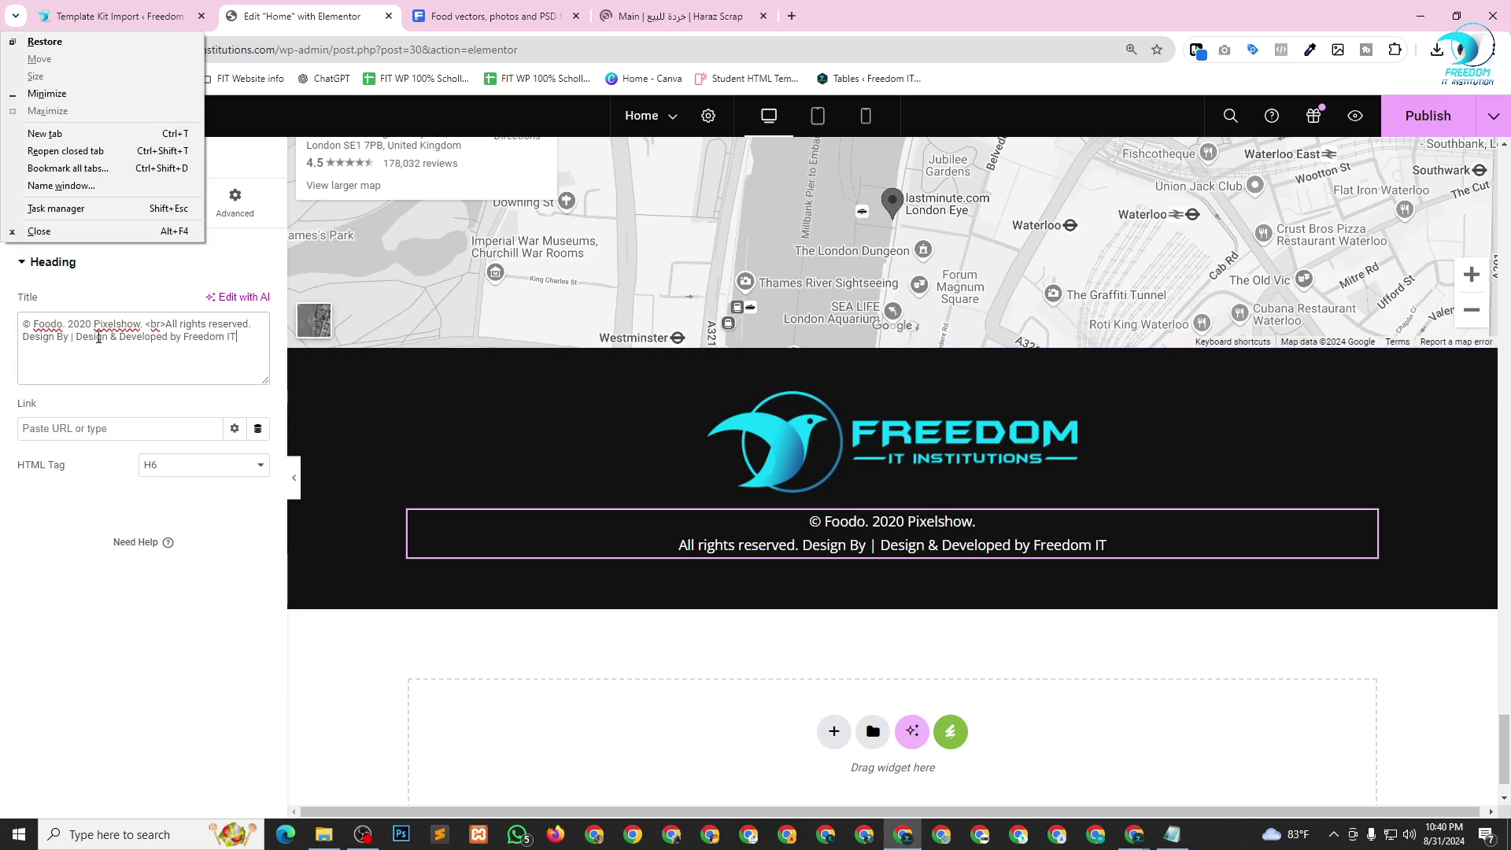
# Replace "Freedom IT" in the footer credit with the developer's name and change the copyright year to 2024.
pyautogui.moveTo(184, 338); pyautogui.dragTo(255, 338)
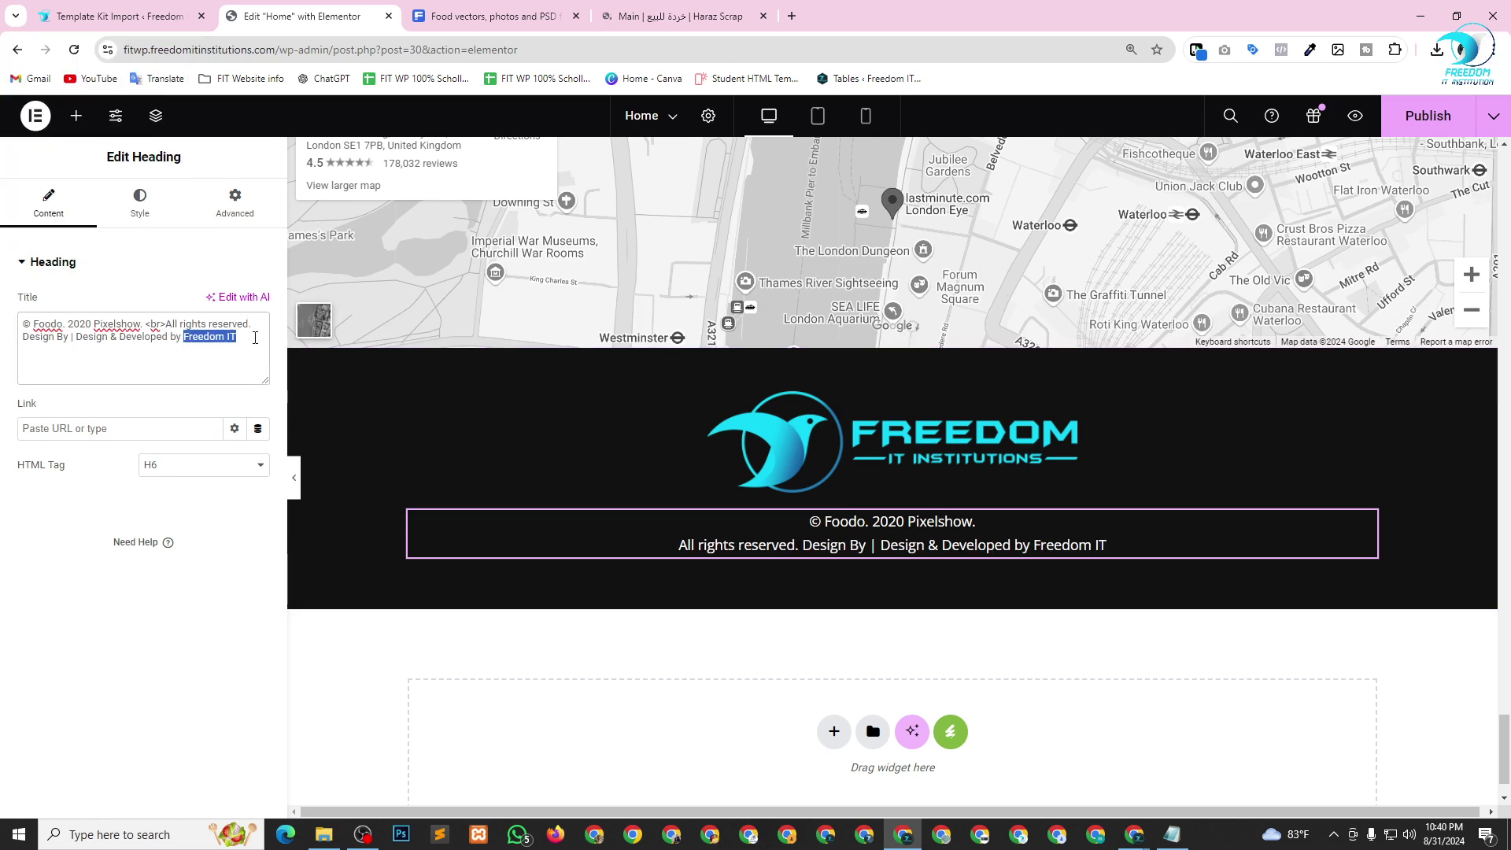
pyautogui.write('MRH Jewel')
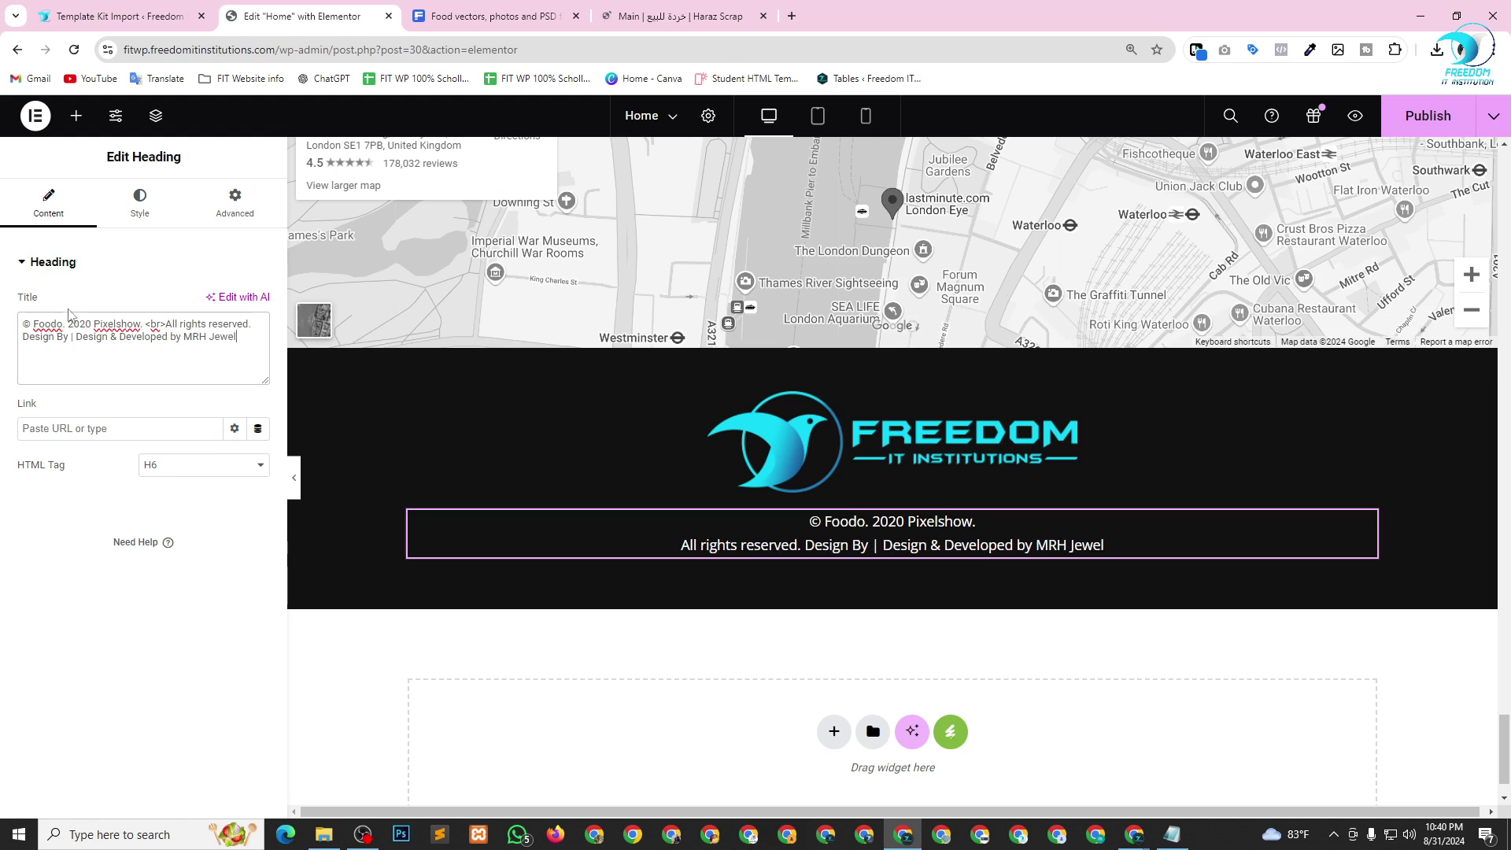
pyautogui.press('Delete')
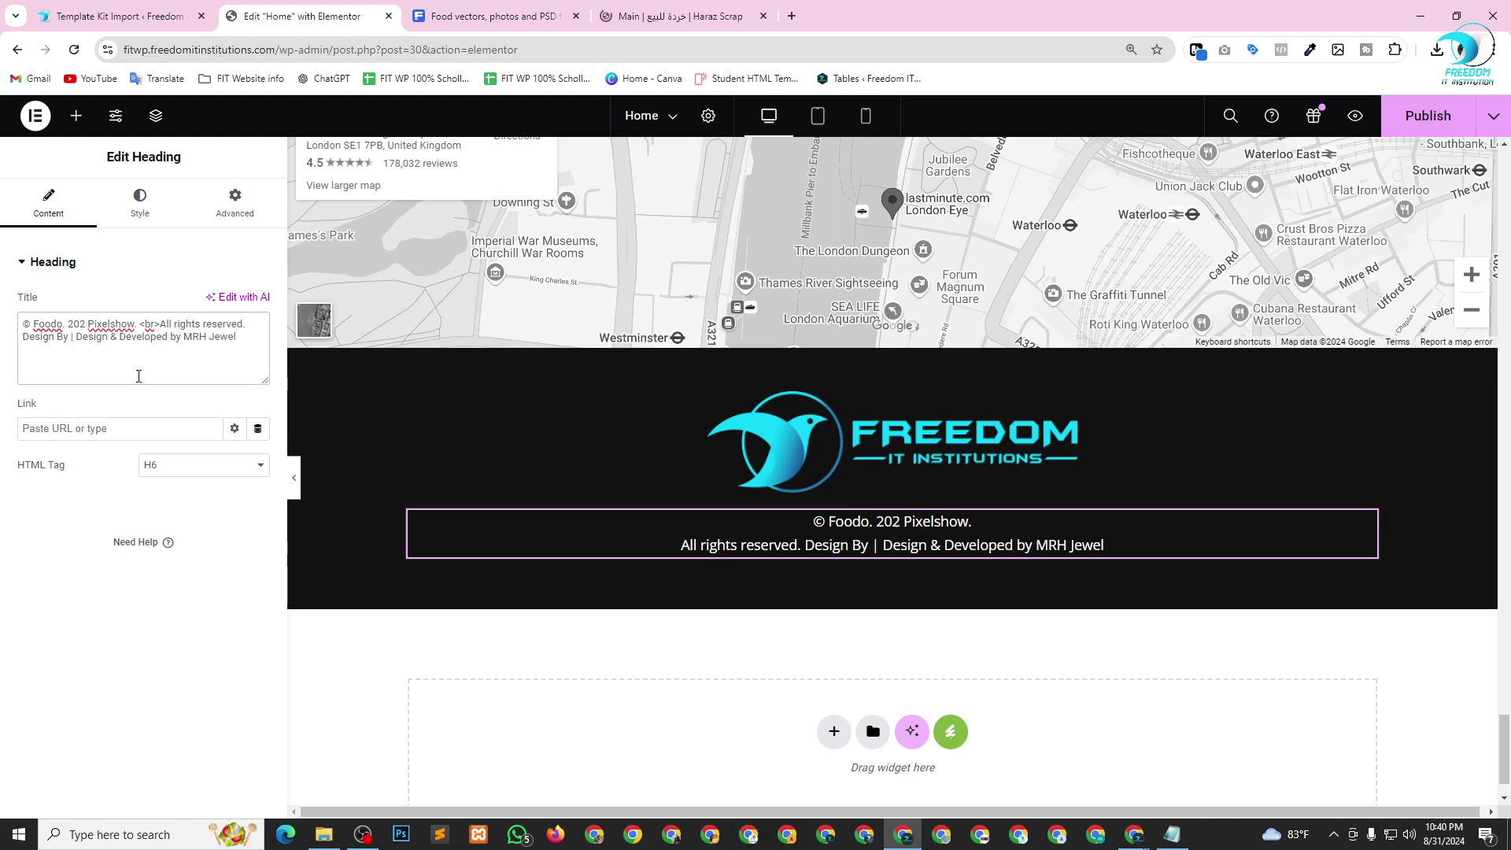
pyautogui.write('4')
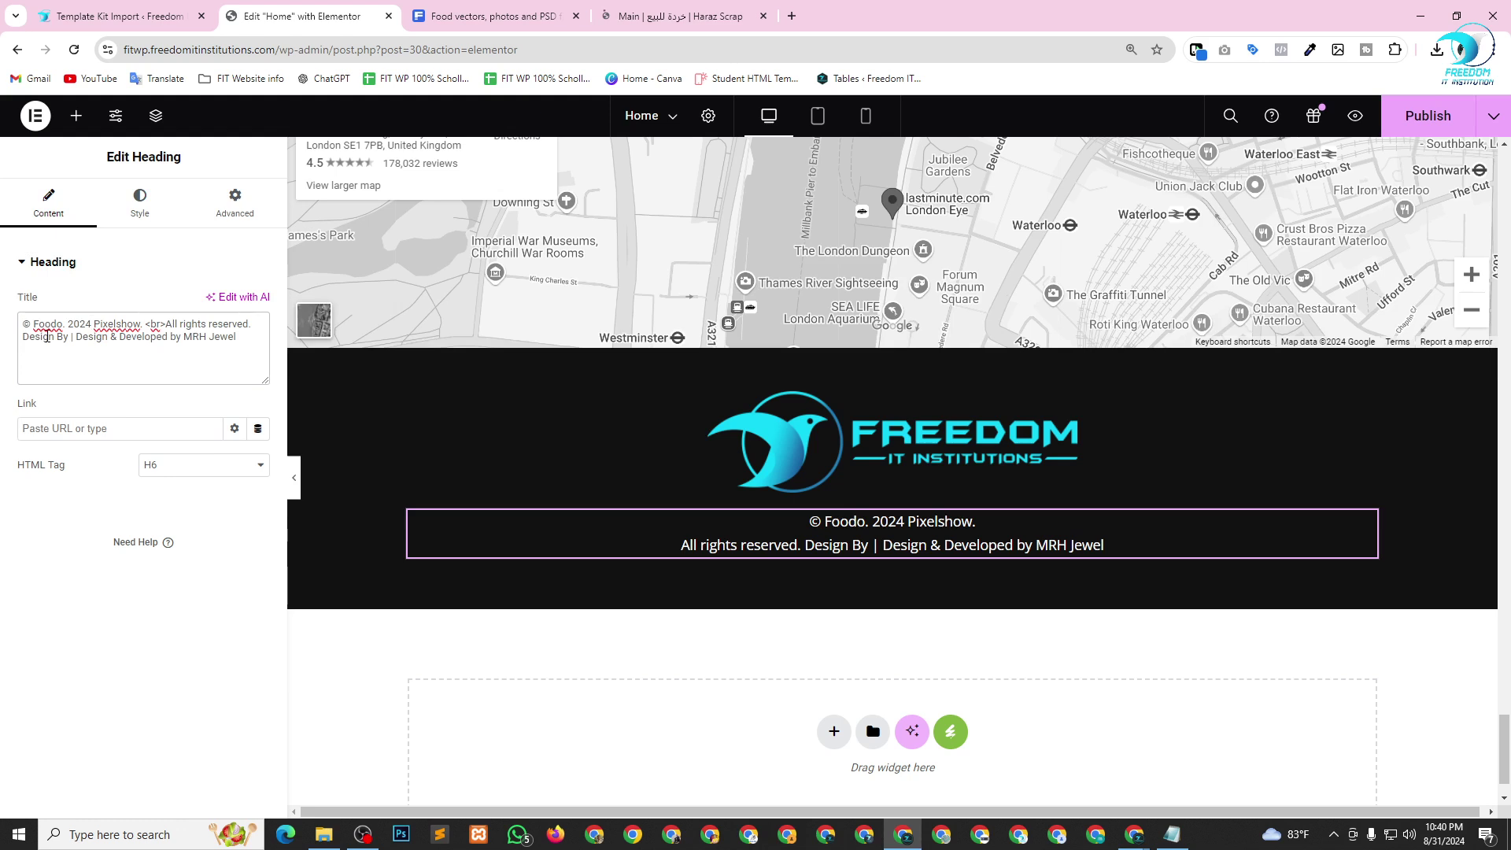
# Replace "Foodo" with "FIT" and "Pixelshow" with "Boom & Cool" in the footer copyright title.
pyautogui.doubleClick(52, 324)
pyautogui.write('F')
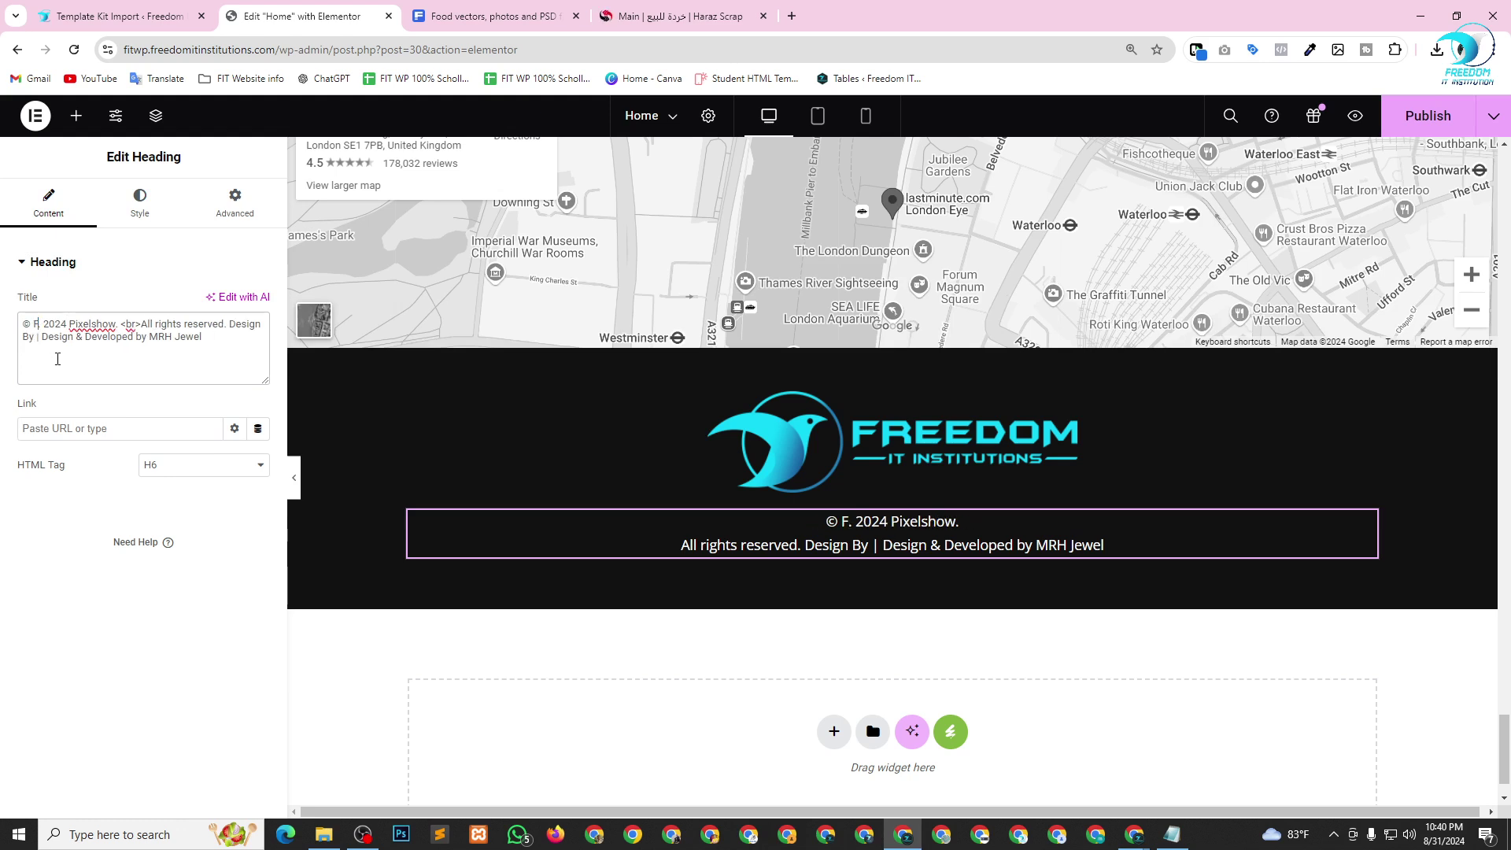
pyautogui.write('IT')
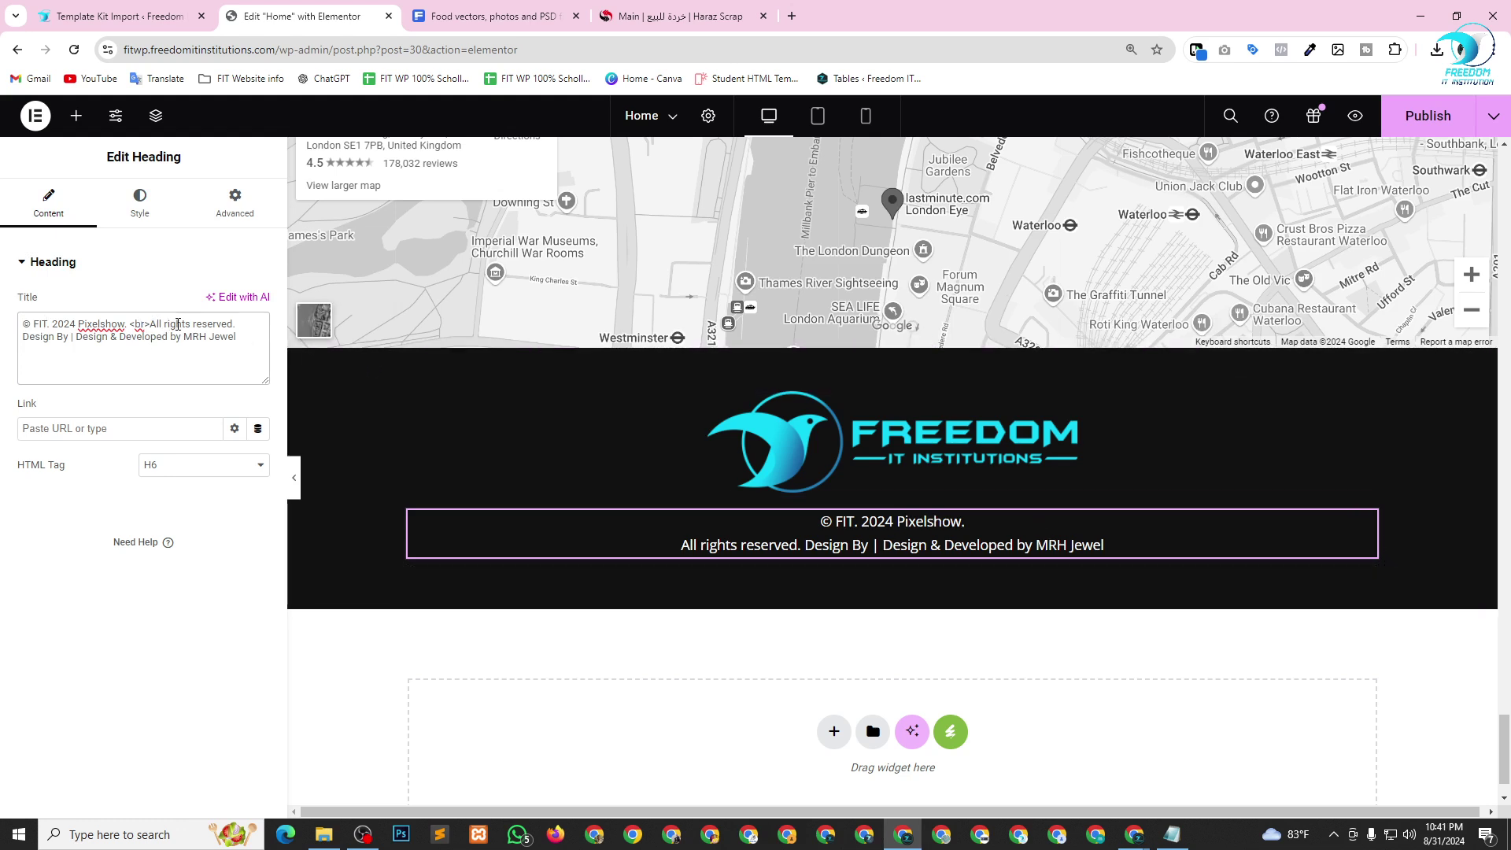
pyautogui.doubleClick(98, 323)
pyautogui.press('BackSpace')
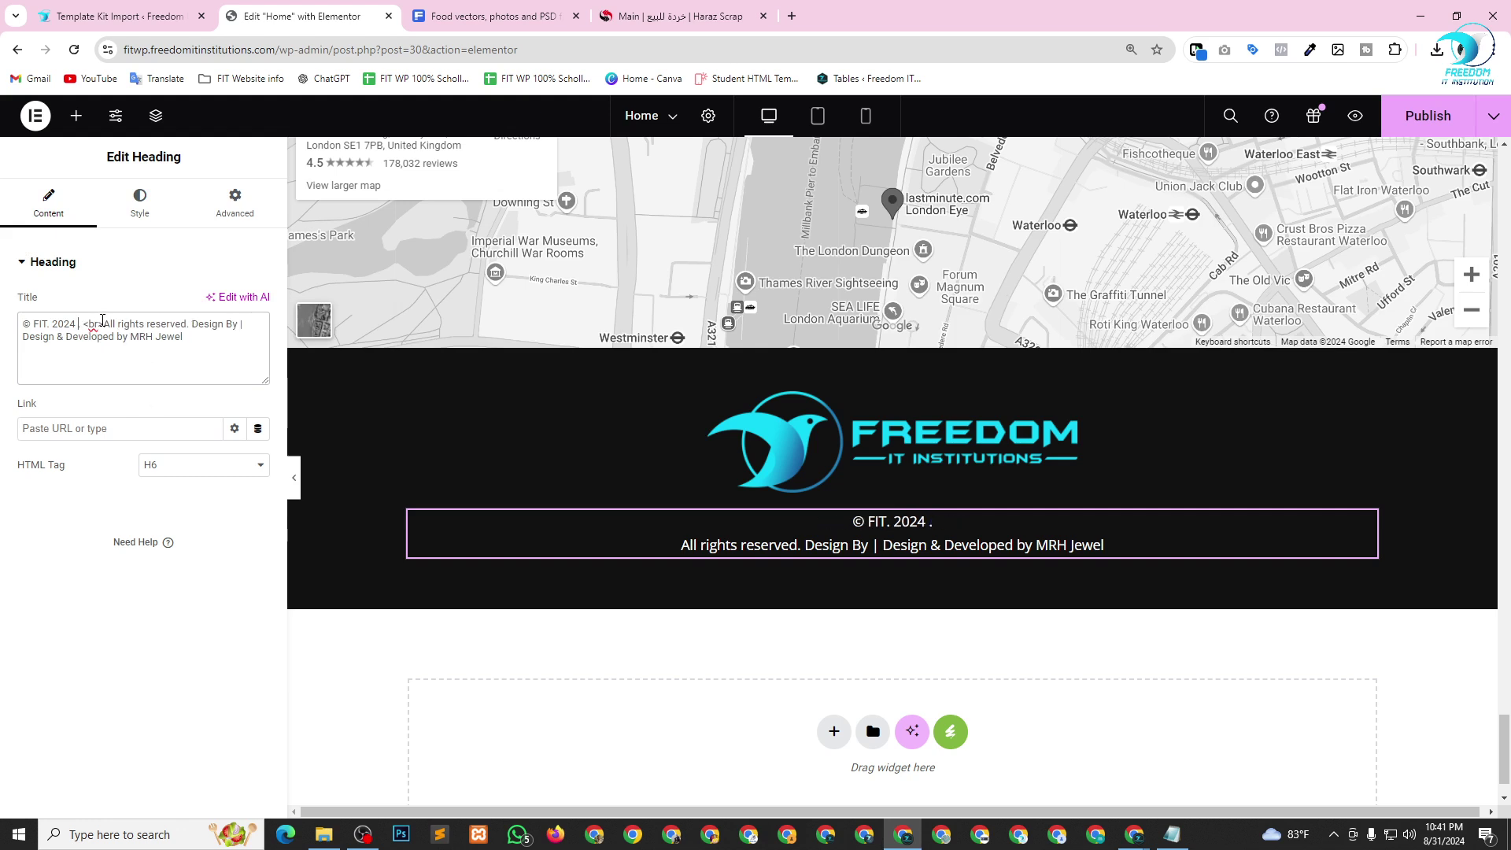
pyautogui.write('B')
pyautogui.write('oom & C')
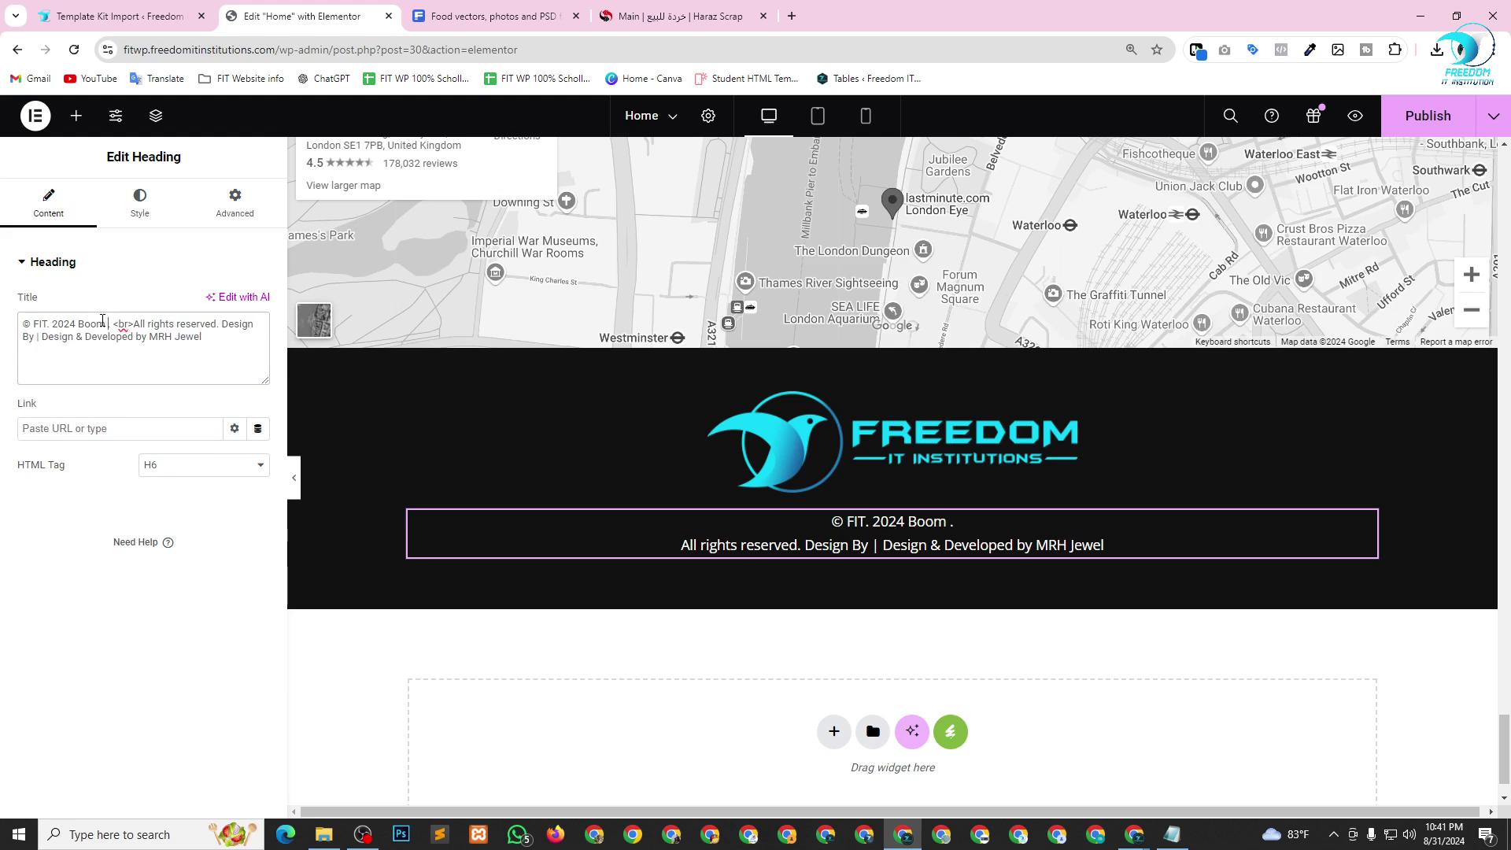
pyautogui.write('ool')
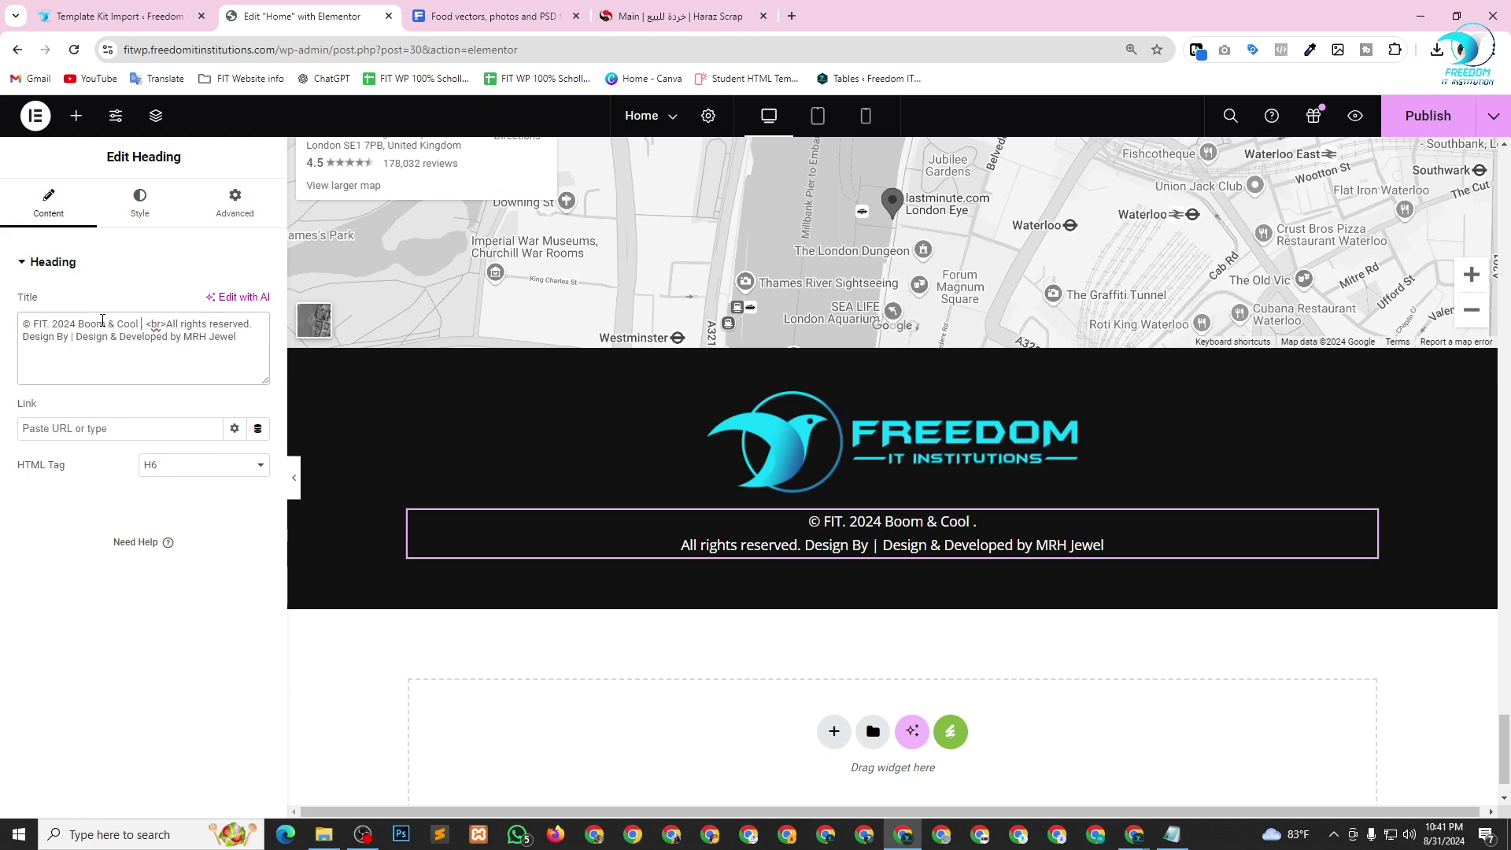
# Insert the sunglasses emoji after "Boom & Cool" in the copyright title and remove the period following it.
pyautogui.press('super+period')
pyautogui.click(270, 426)
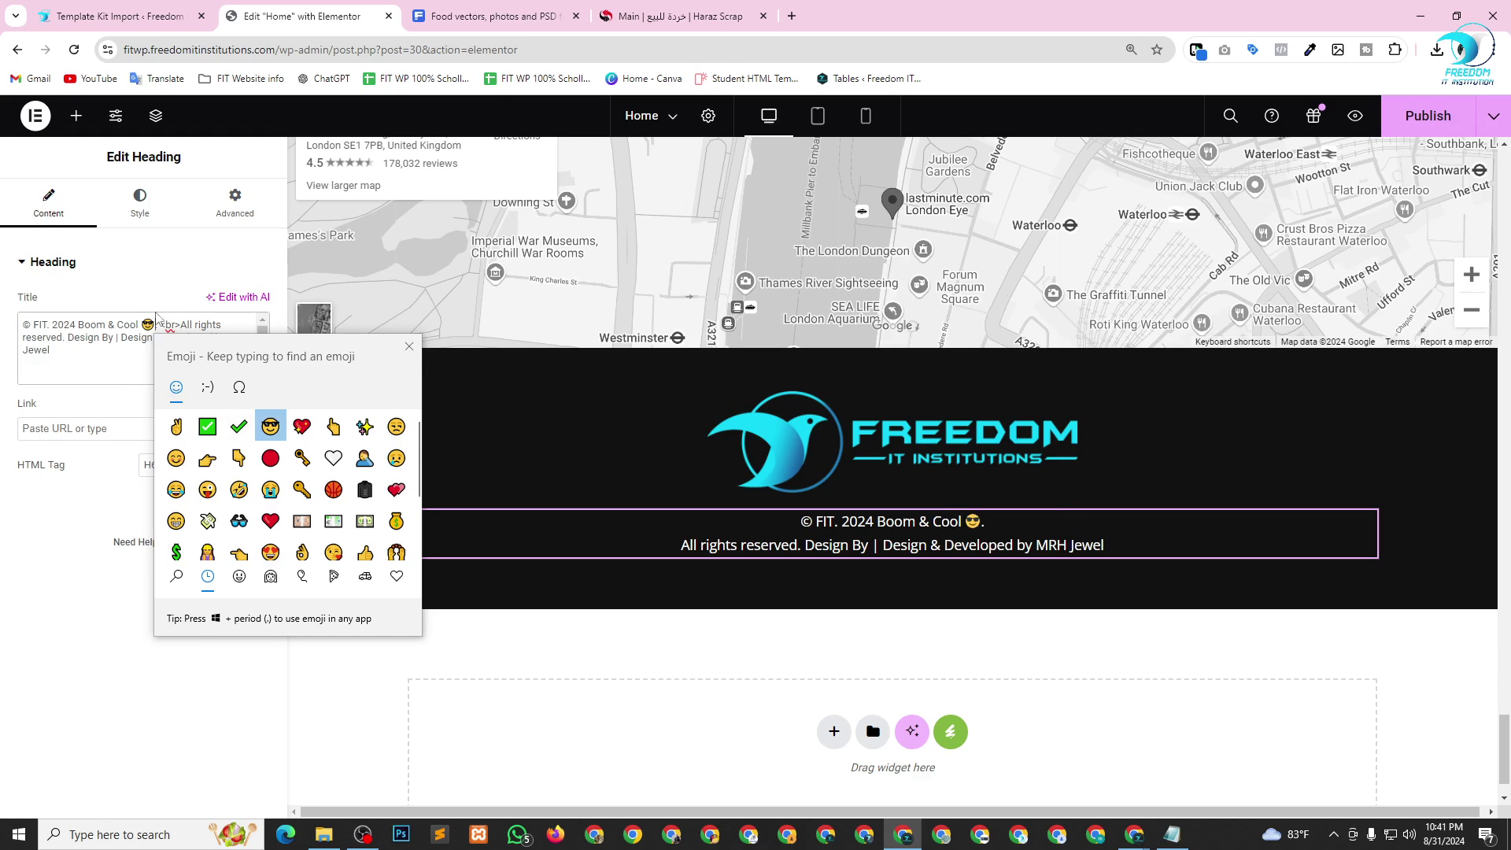
pyautogui.click(156, 314)
pyautogui.press('Delete')
pyautogui.press('Delete')
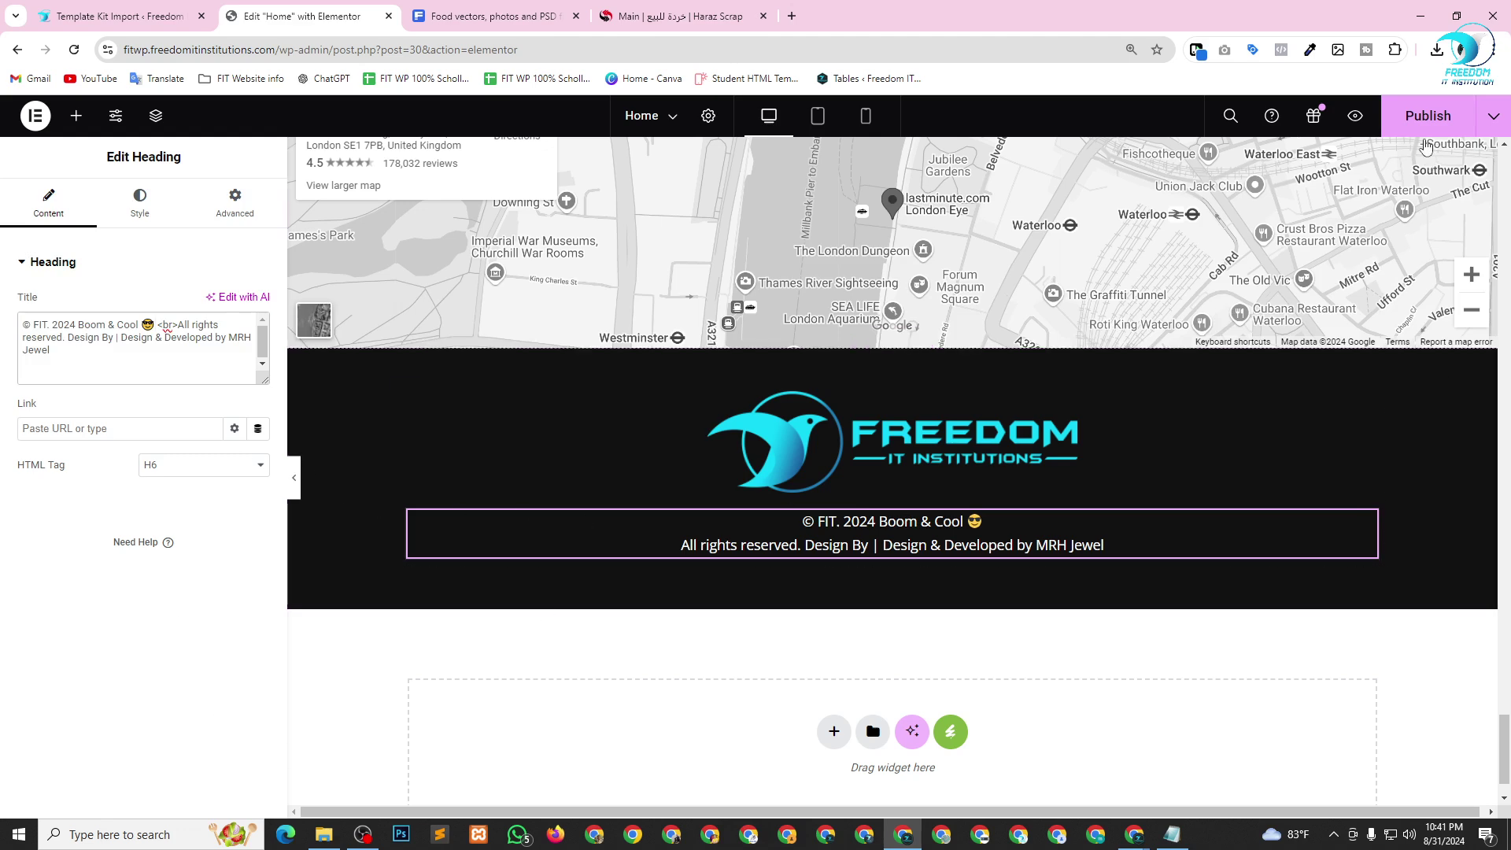
# Close the Haraz Scrap tab and search Google for "google map" in a new browser tab.
pyautogui.scroll(3, 816, 423)
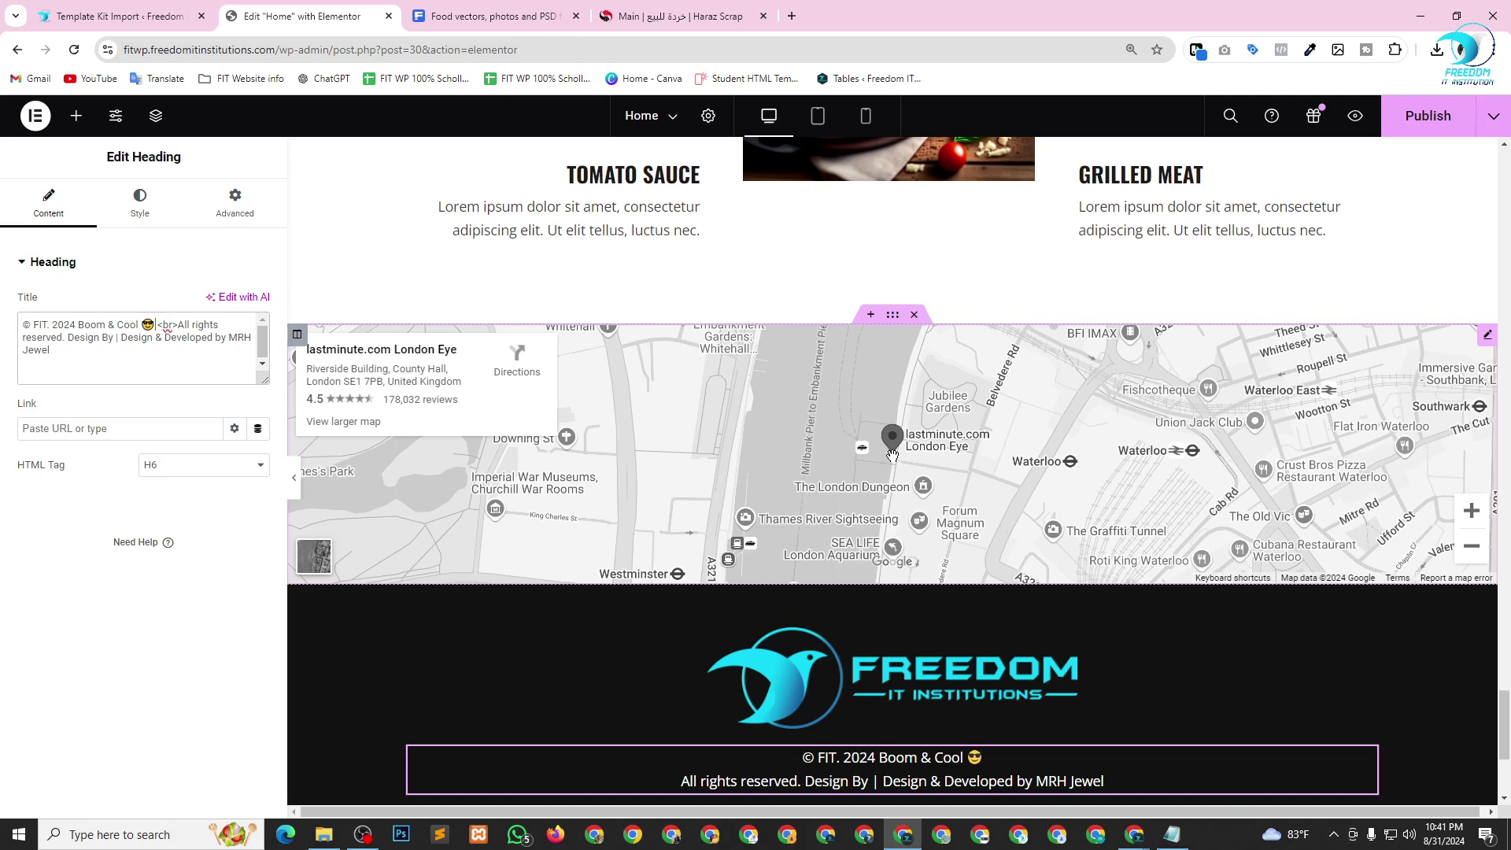
pyautogui.click(763, 16)
pyautogui.click(604, 16)
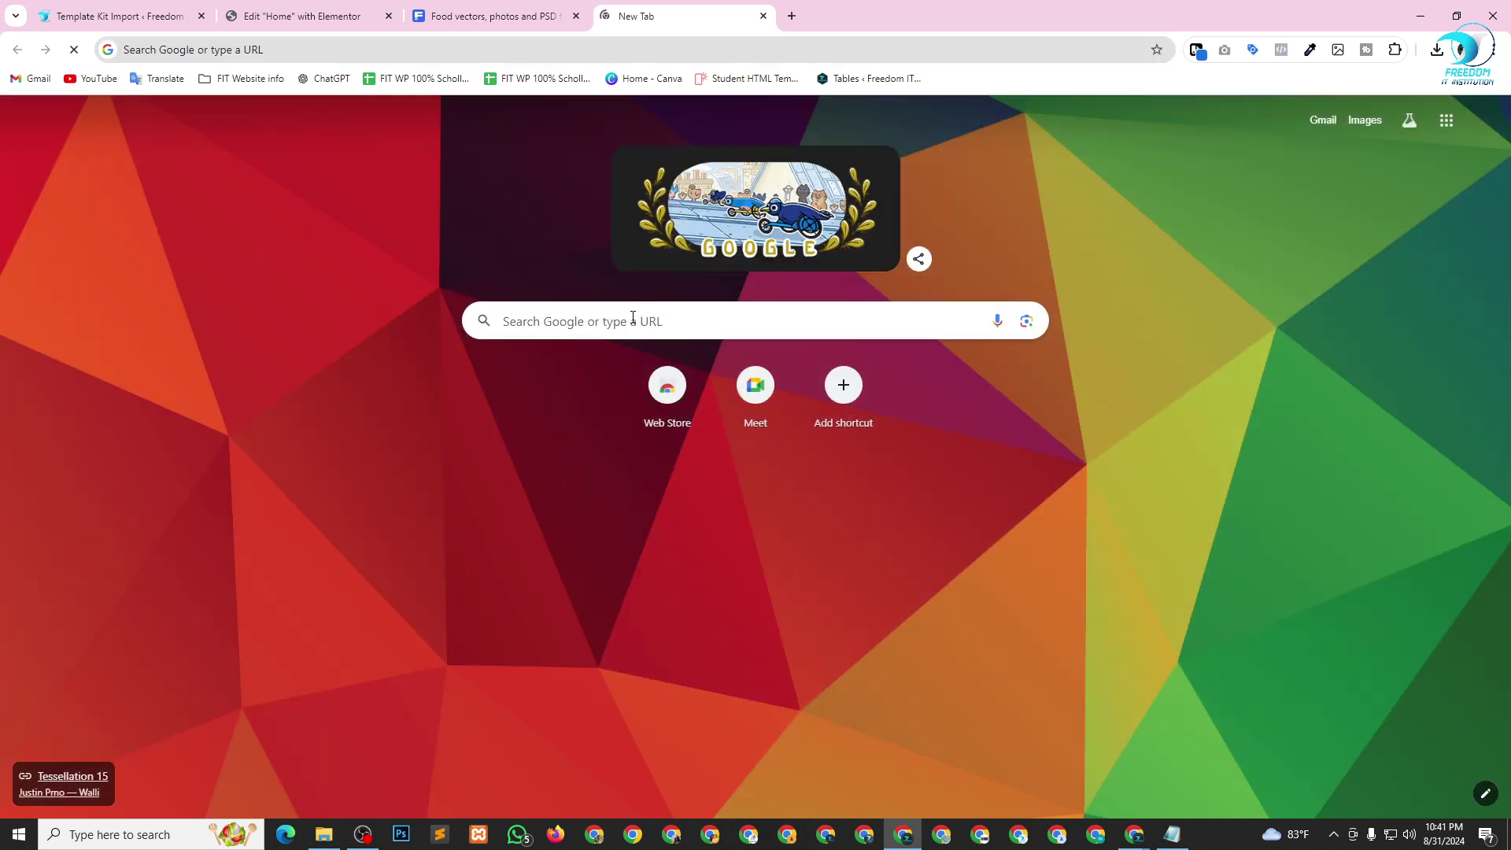
pyautogui.click(630, 318)
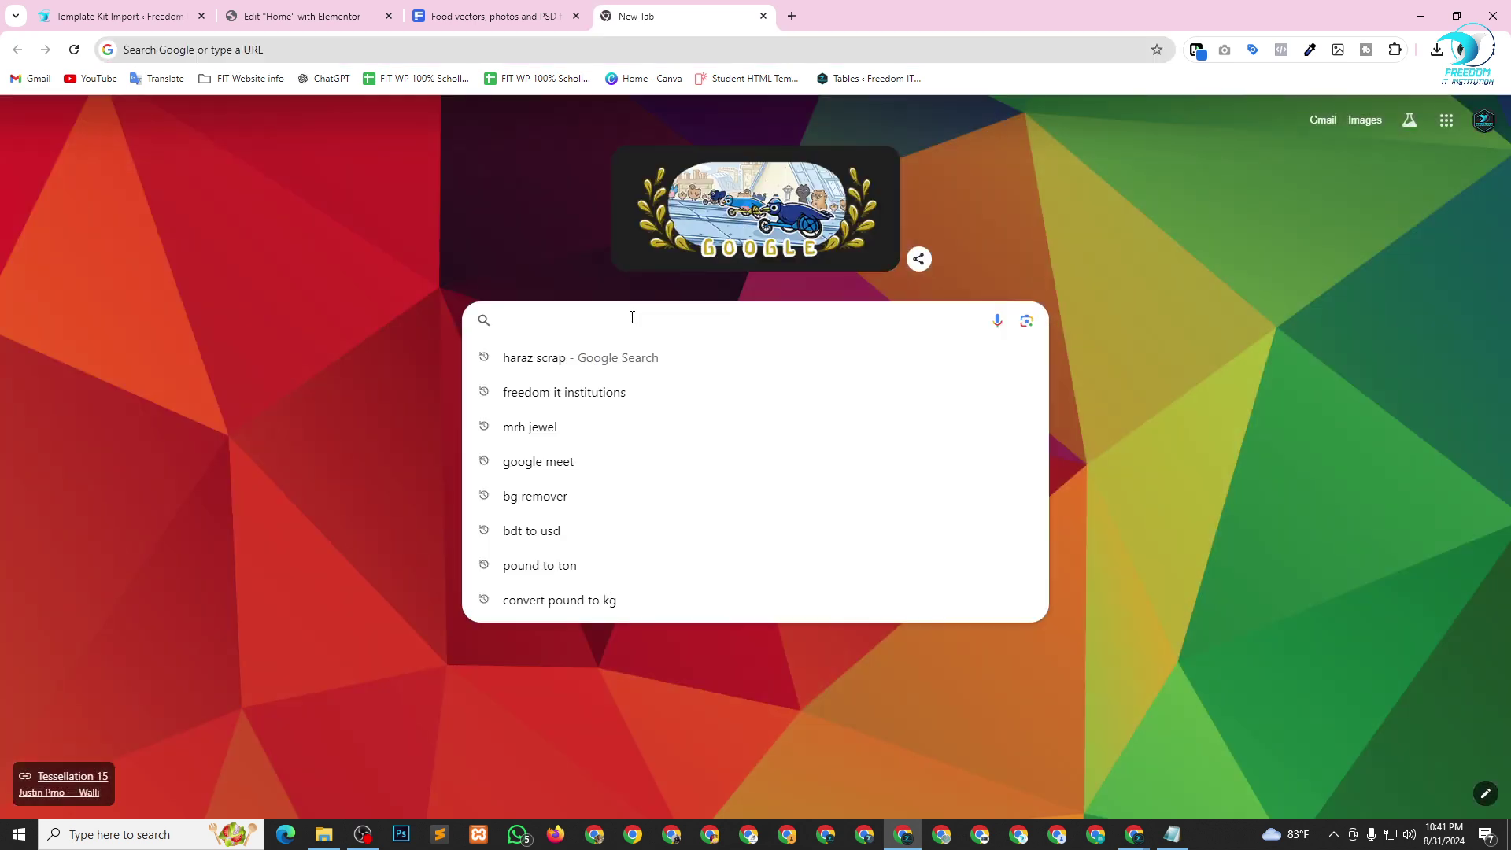
pyautogui.write('goo')
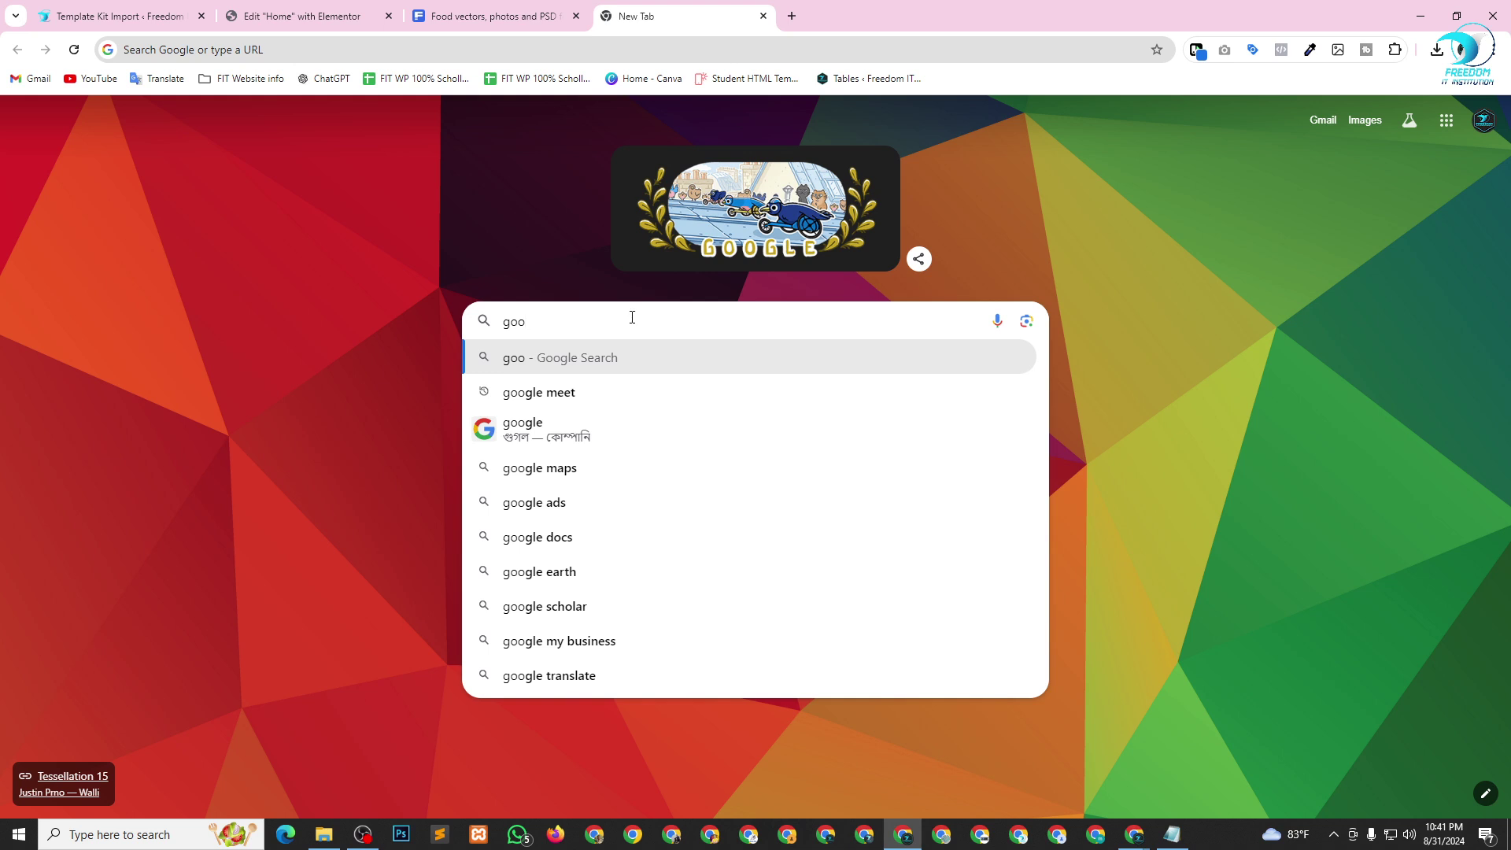
pyautogui.write('gle ')
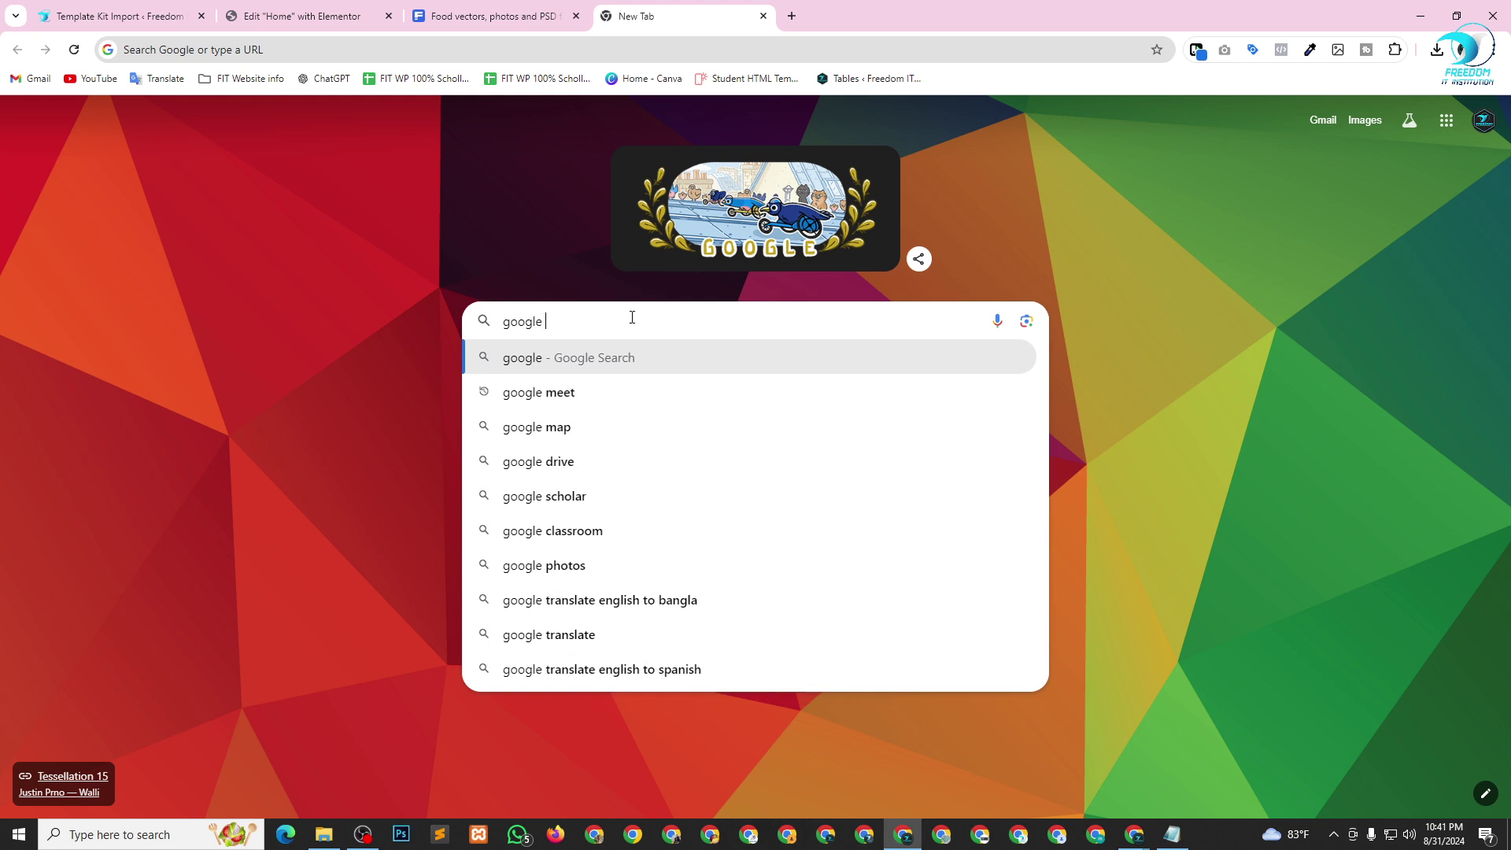
pyautogui.write('map')
pyautogui.press('Return')
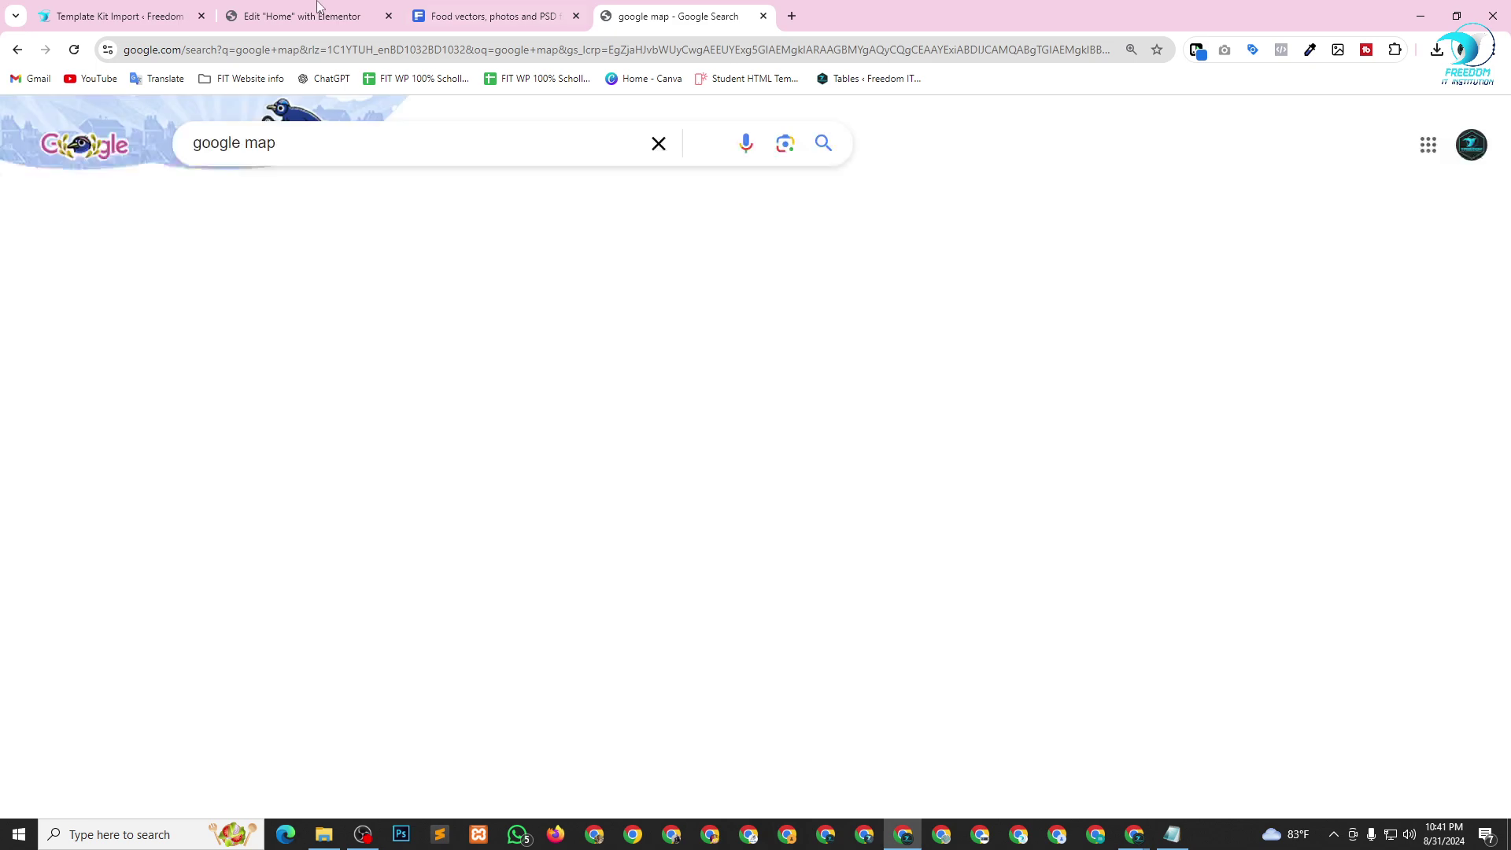
# Open the map widget's settings in the Elementor editor and open Google Maps from the search results in the other browser tab.
pyautogui.click(317, 6)
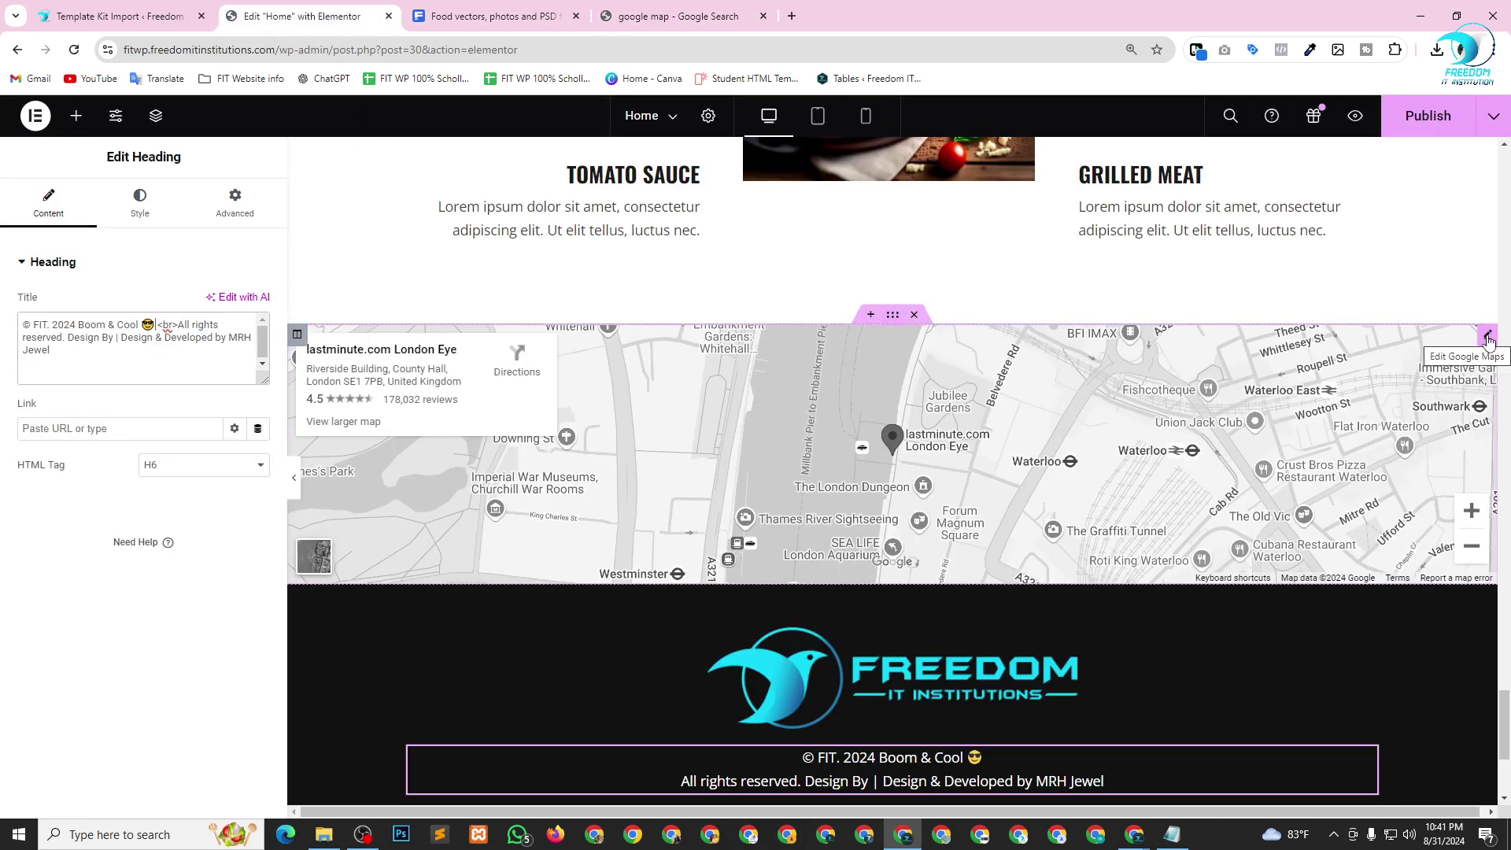
pyautogui.click(1488, 339)
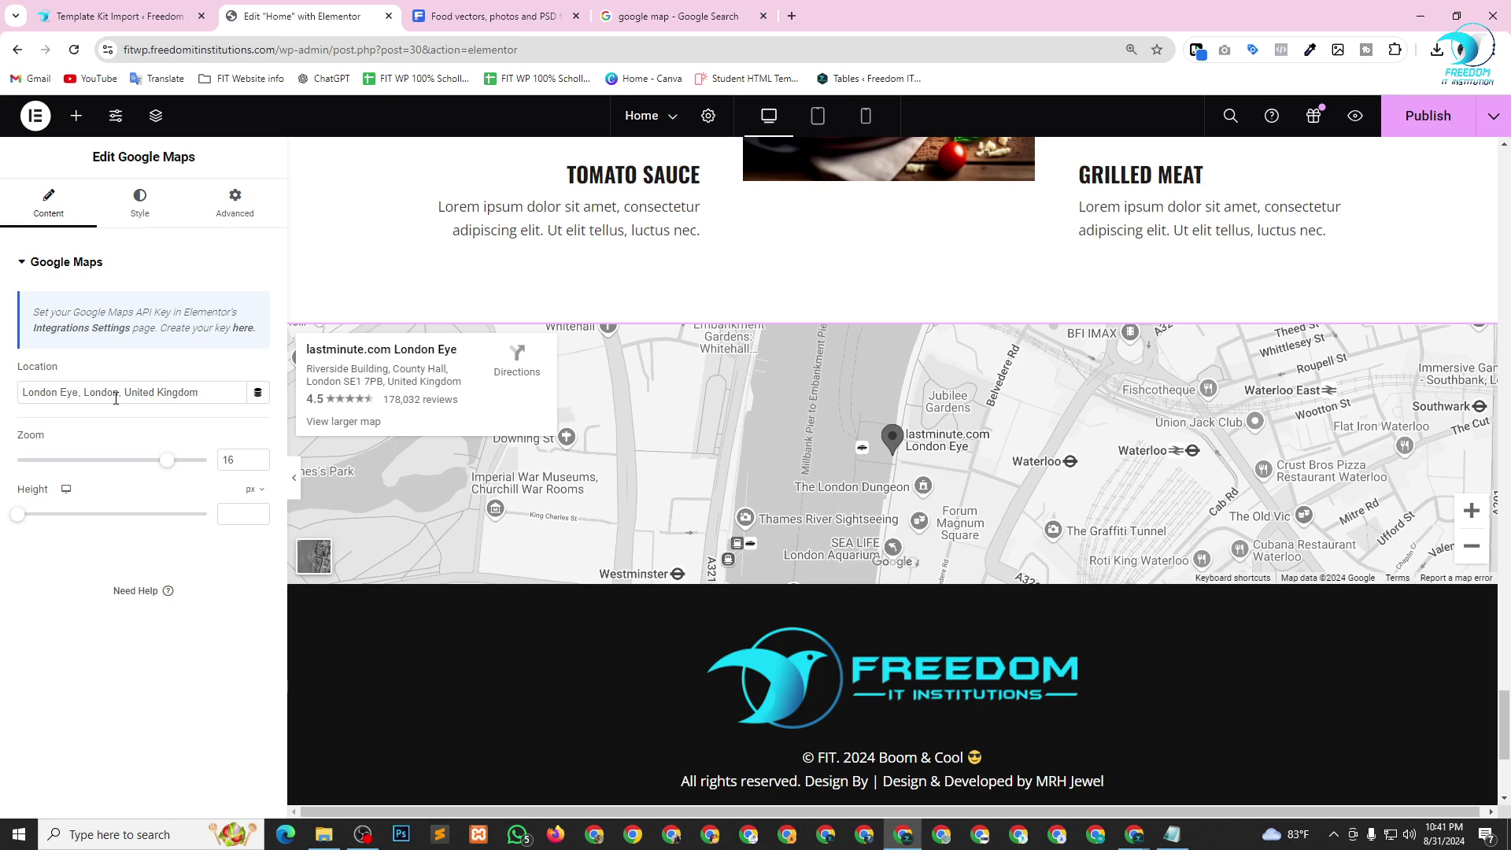
pyautogui.click(677, 15)
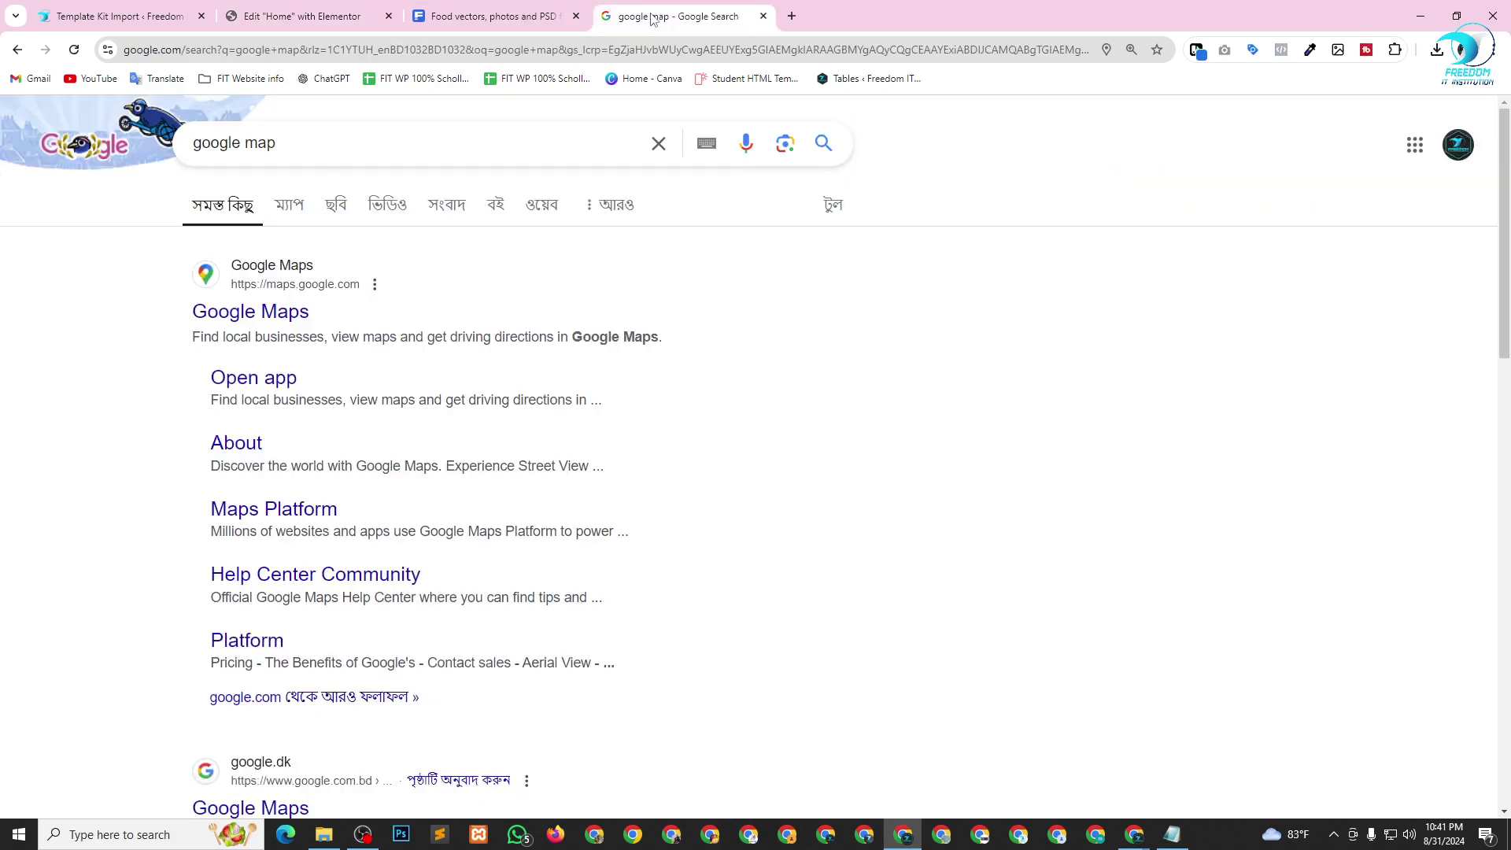
pyautogui.click(252, 316)
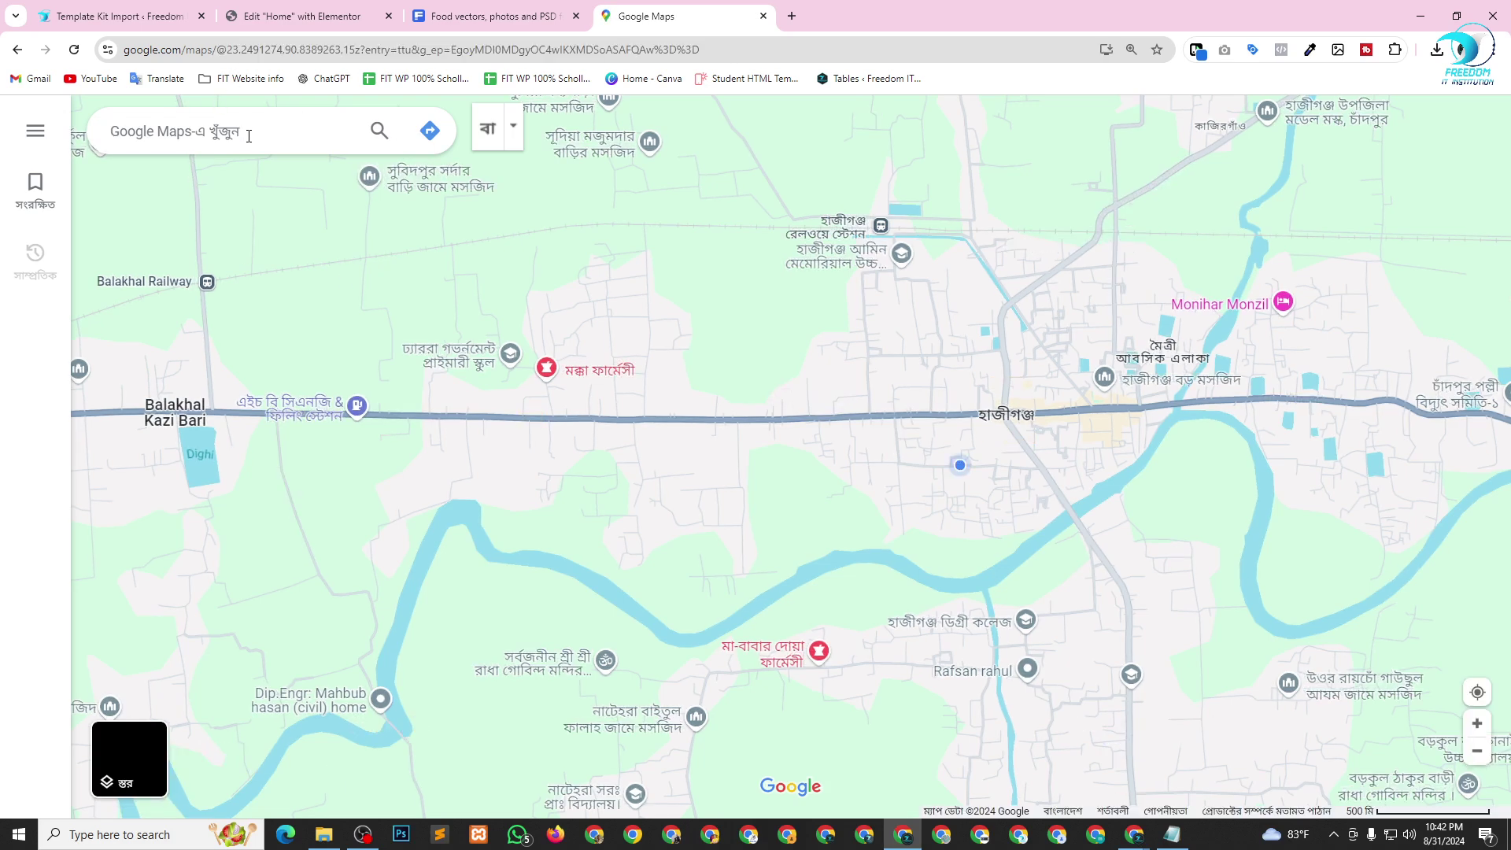
pyautogui.write('Chand')
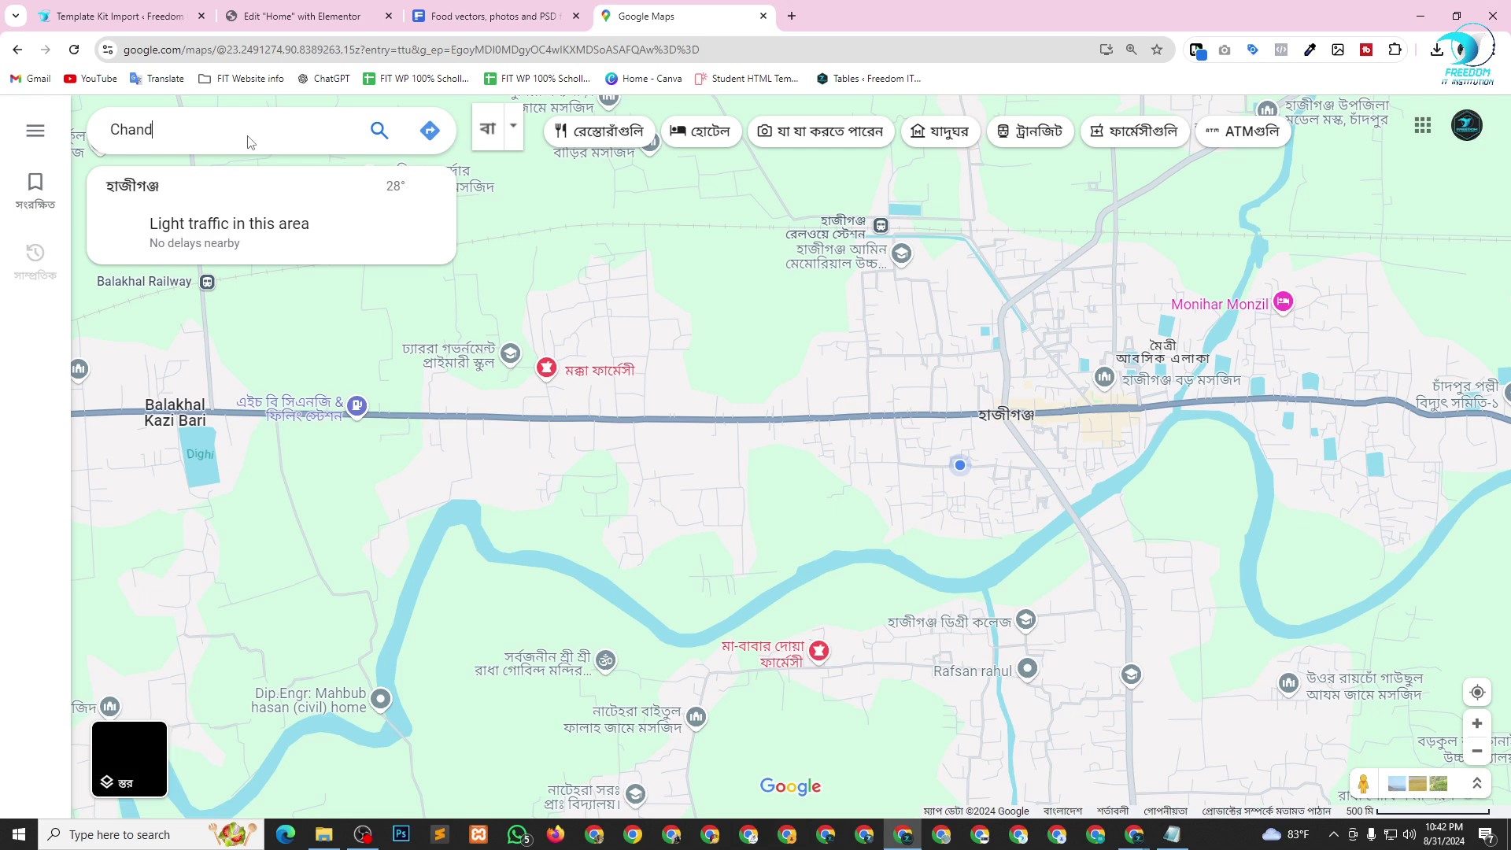
pyautogui.write('pur')
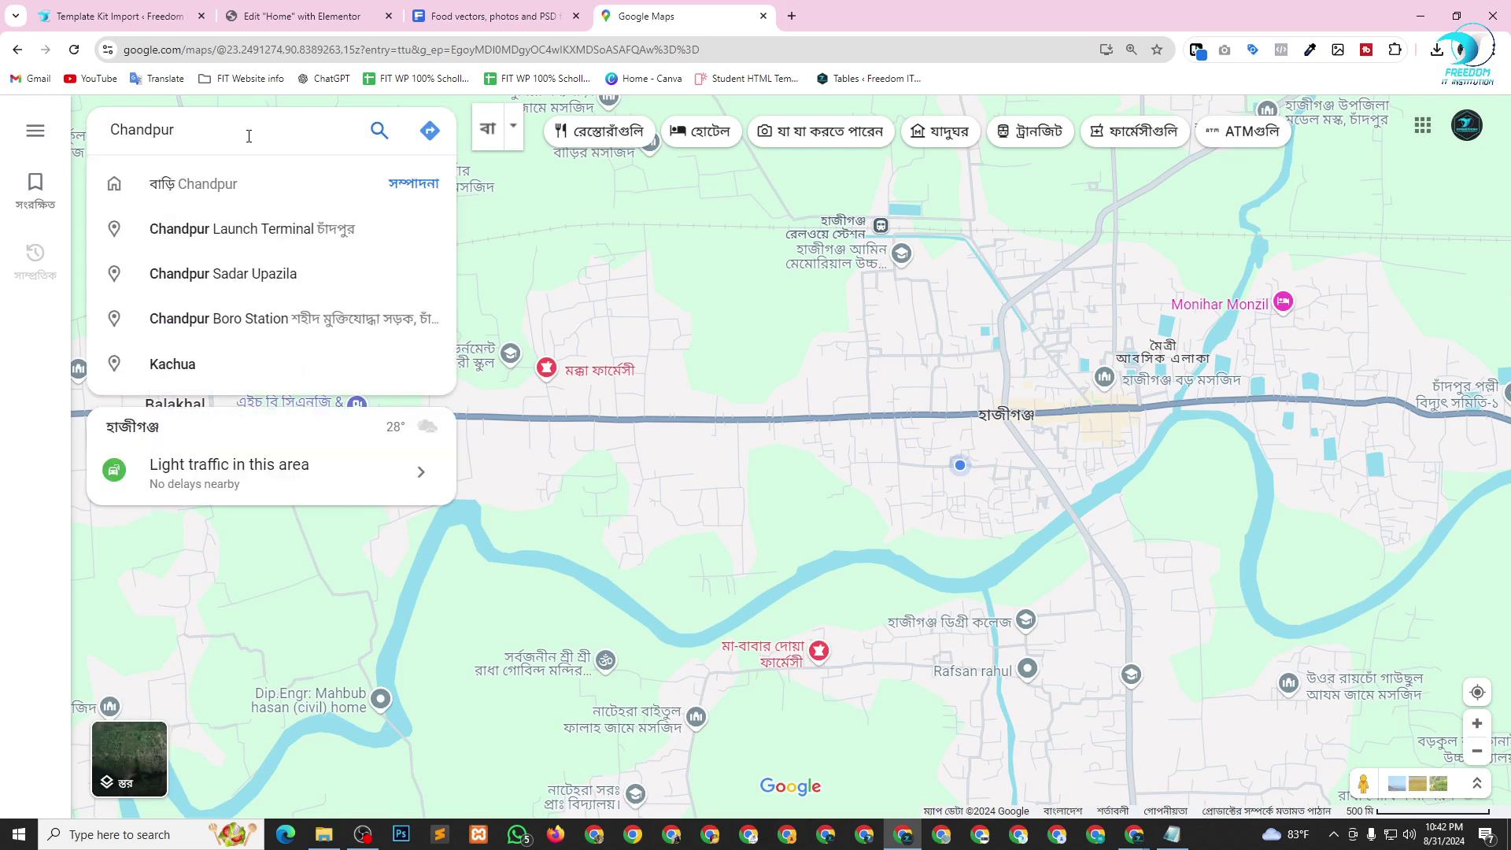
pyautogui.press('BackSpace')
pyautogui.press('BackSpace')
pyautogui.press('BackSpace')
pyautogui.press('BackSpace')
pyautogui.press('BackSpace')
pyautogui.press('BackSpace')
pyautogui.press('BackSpace')
pyautogui.press('BackSpace')
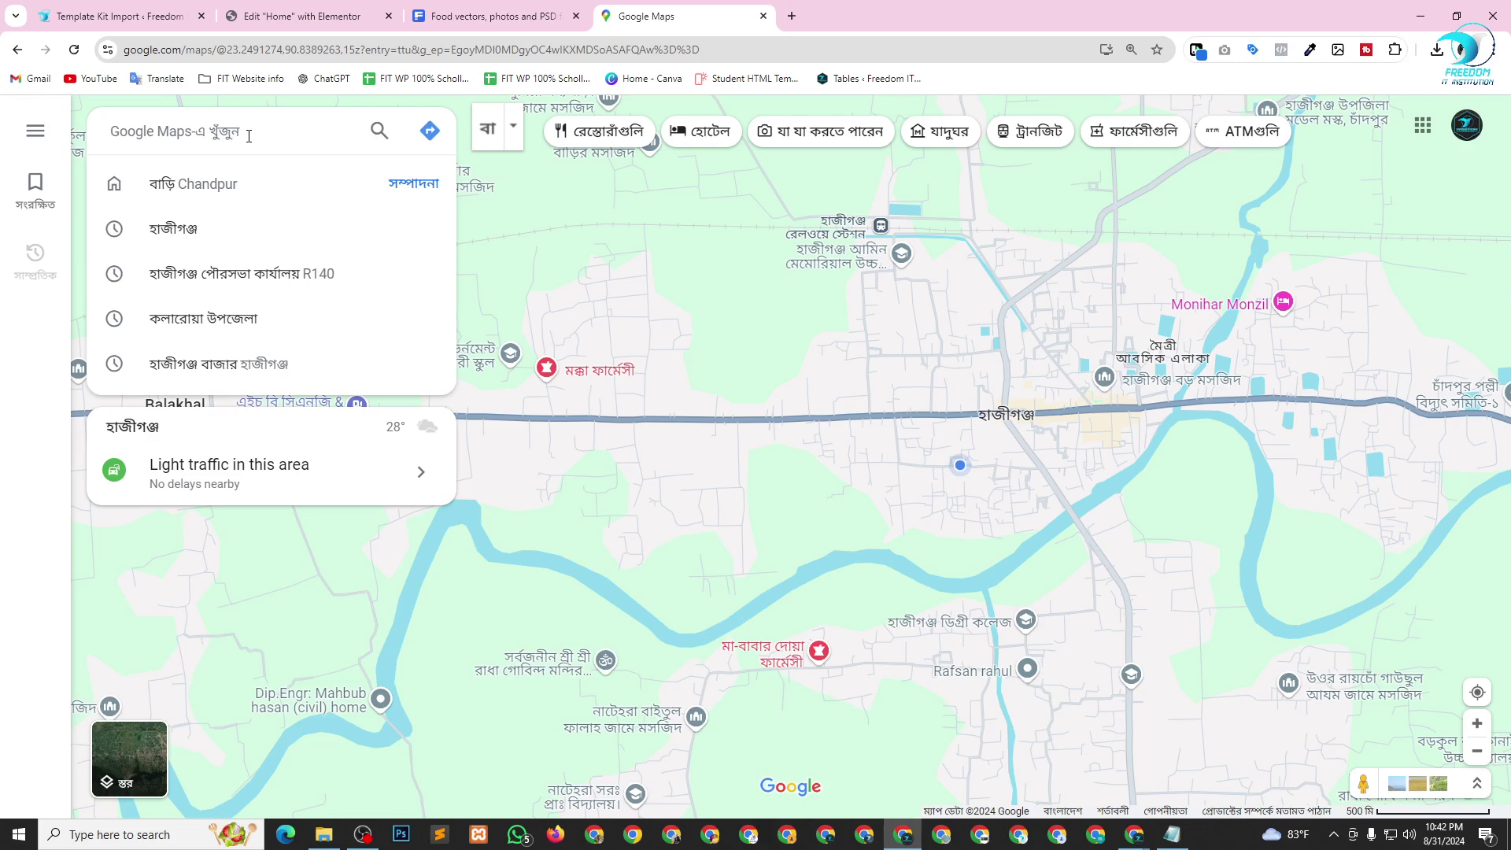
# Search Google Maps for "Dhanmondi 32" and choose the suggested Dhanmondi 32 Bus stop.
pyautogui.write('Dhan')
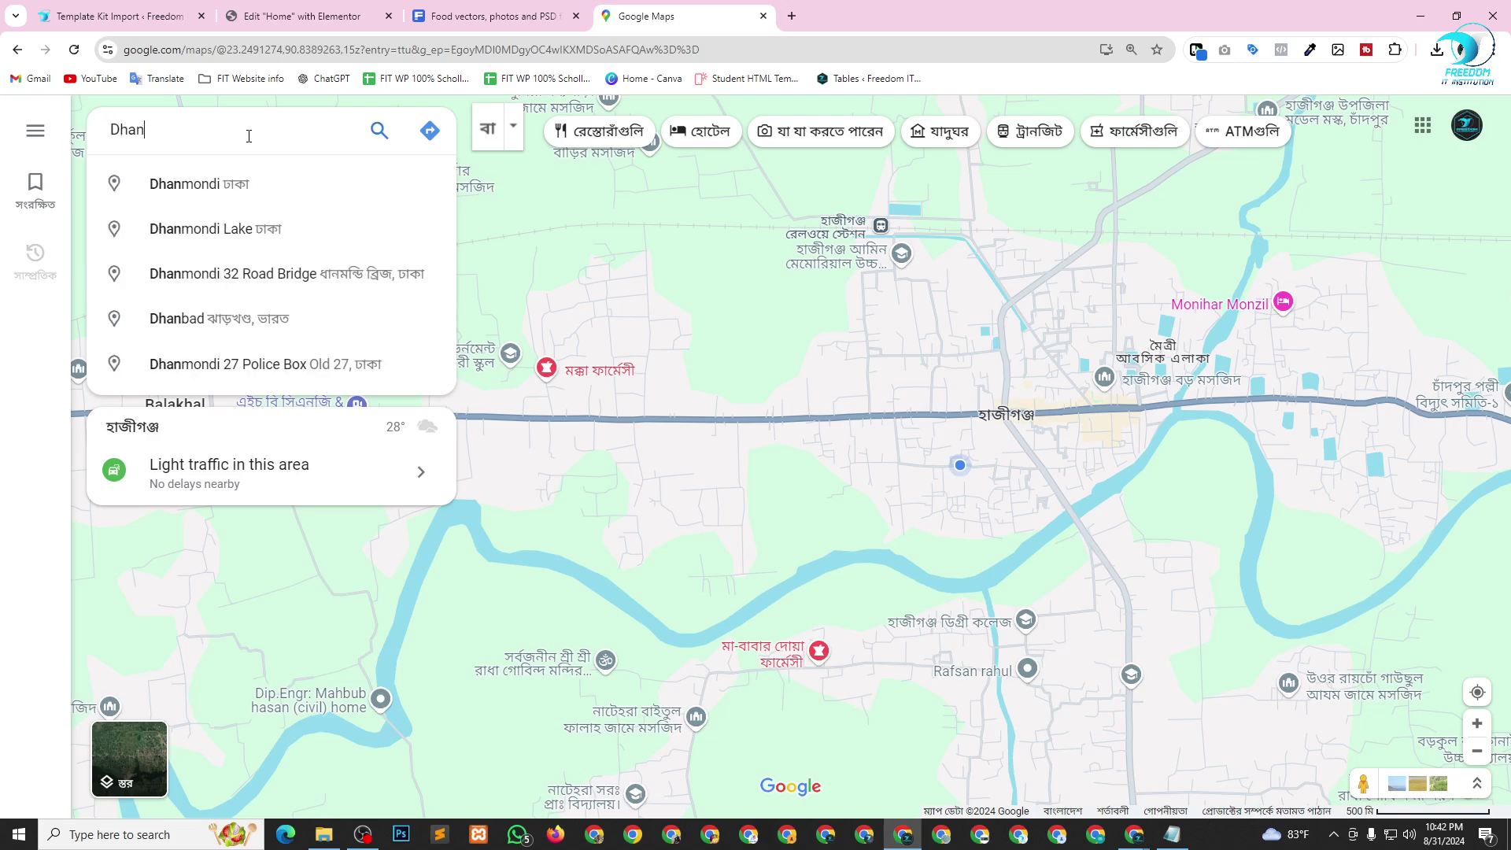
pyautogui.write('mond')
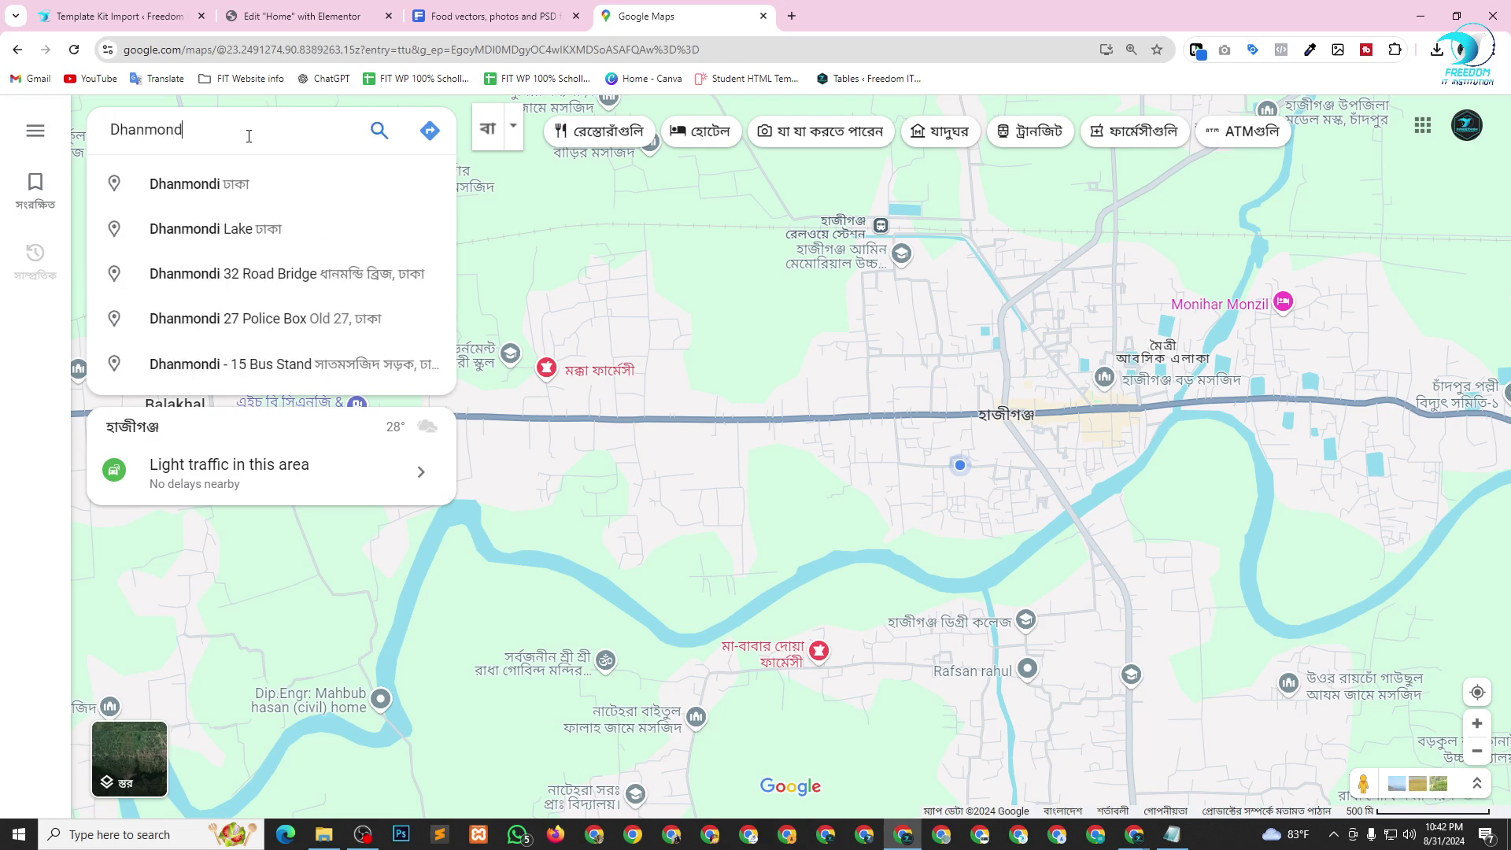
pyautogui.write('i 32')
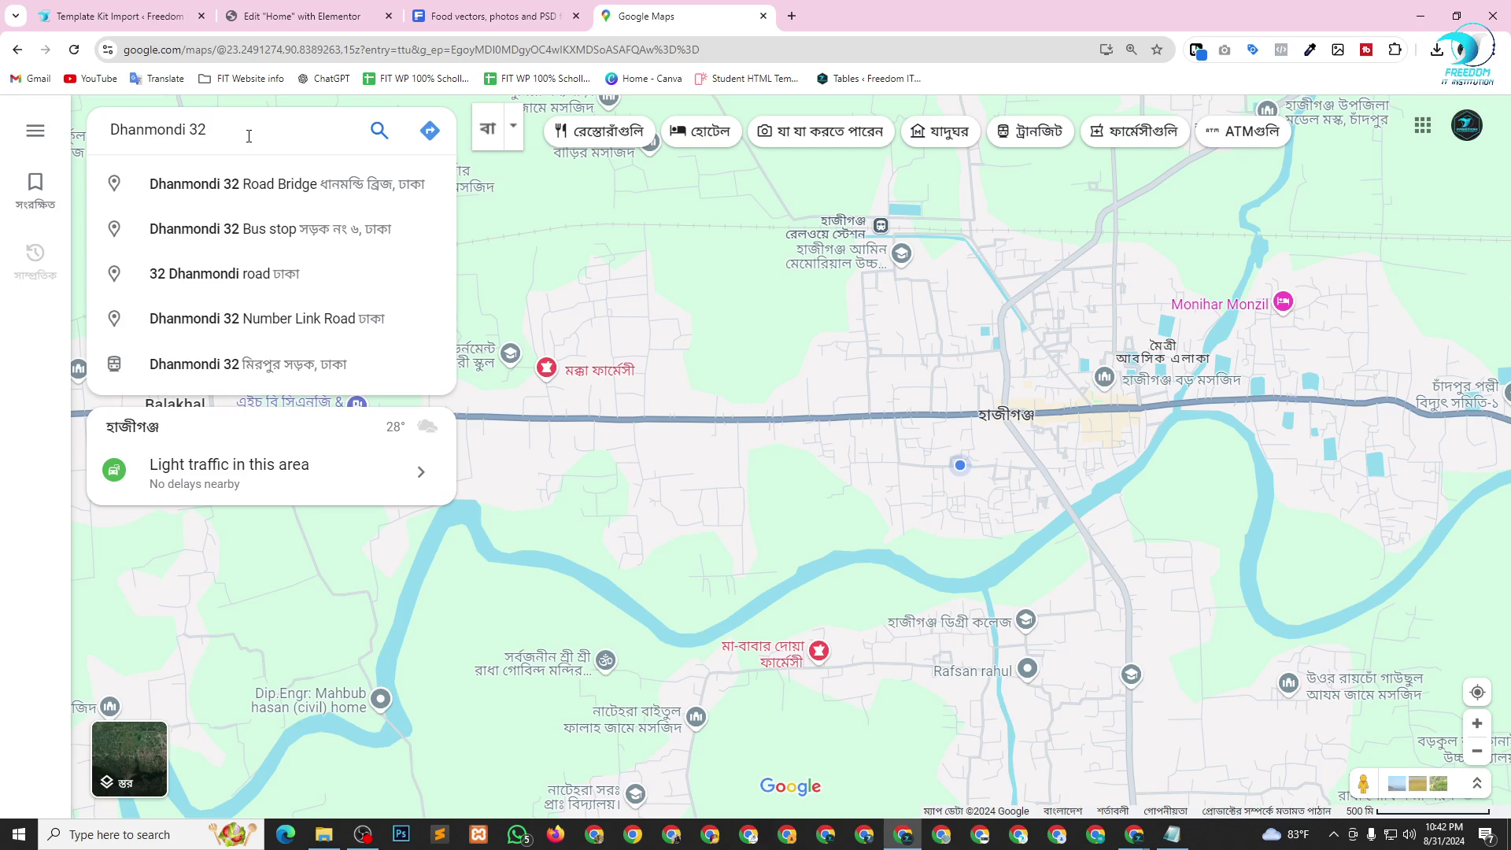
pyautogui.press('Down')
pyautogui.press('Down')
pyautogui.press('Return')
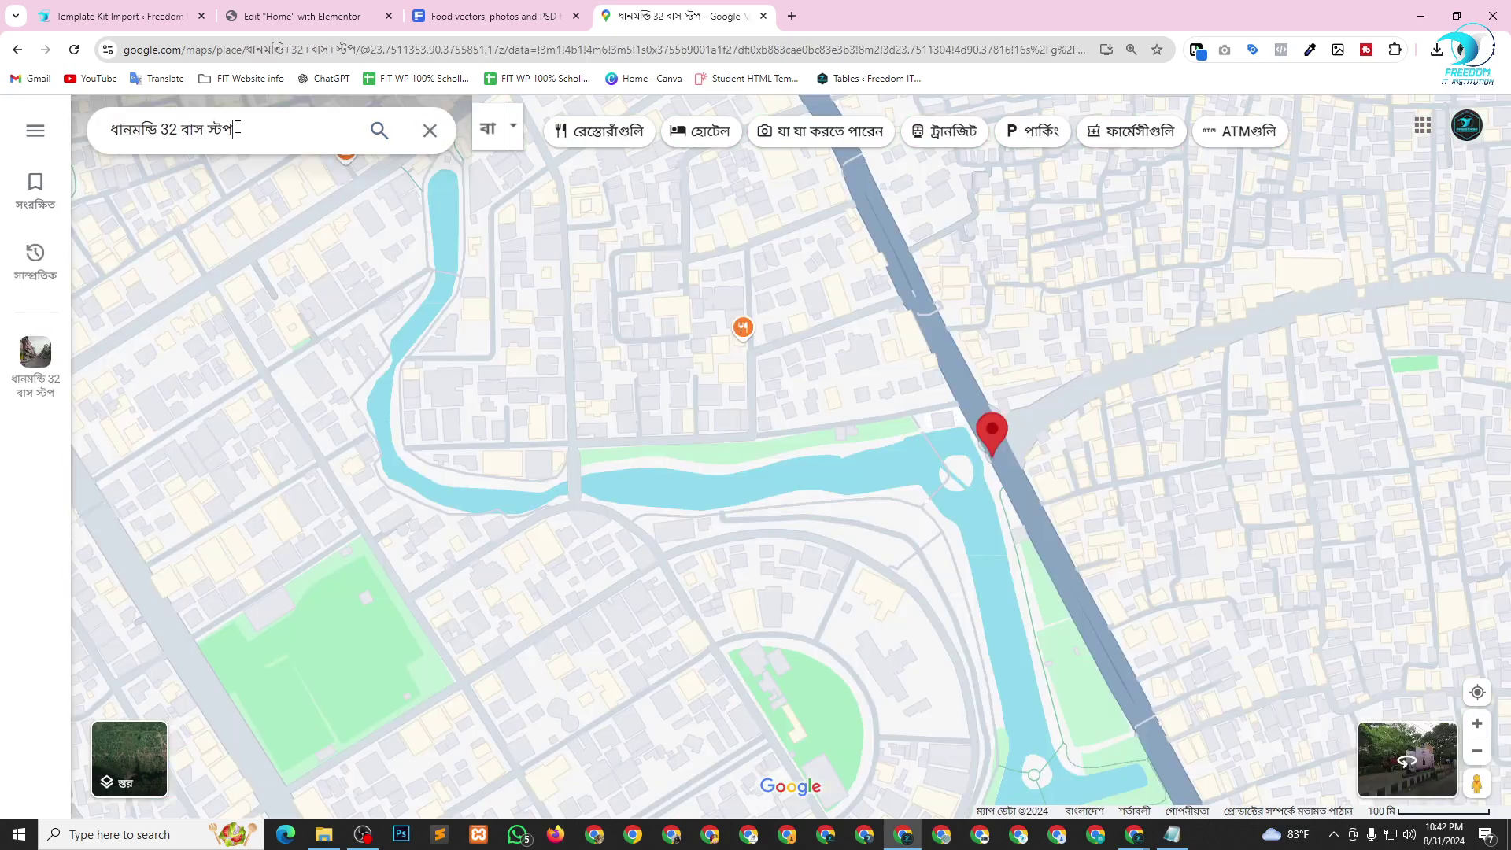
# Copy the Bengali place name "ধানমন্ডি 32 বাস স্টপ" from Google Maps and paste it as the Elementor map widget's location.
pyautogui.click(248, 129)
pyautogui.hotkey('ctrl', 'c')
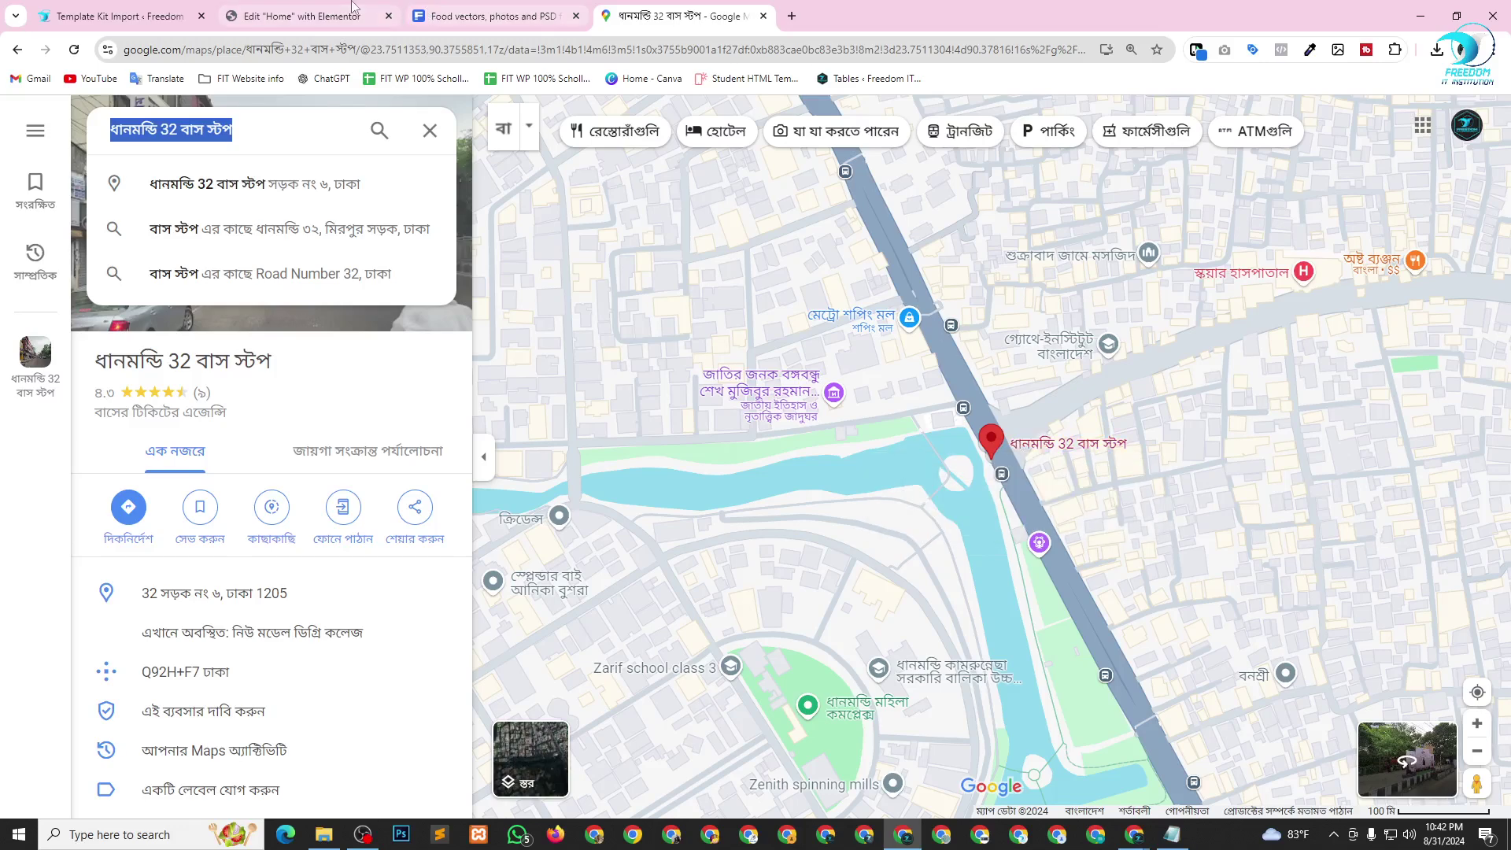
pyautogui.click(314, 9)
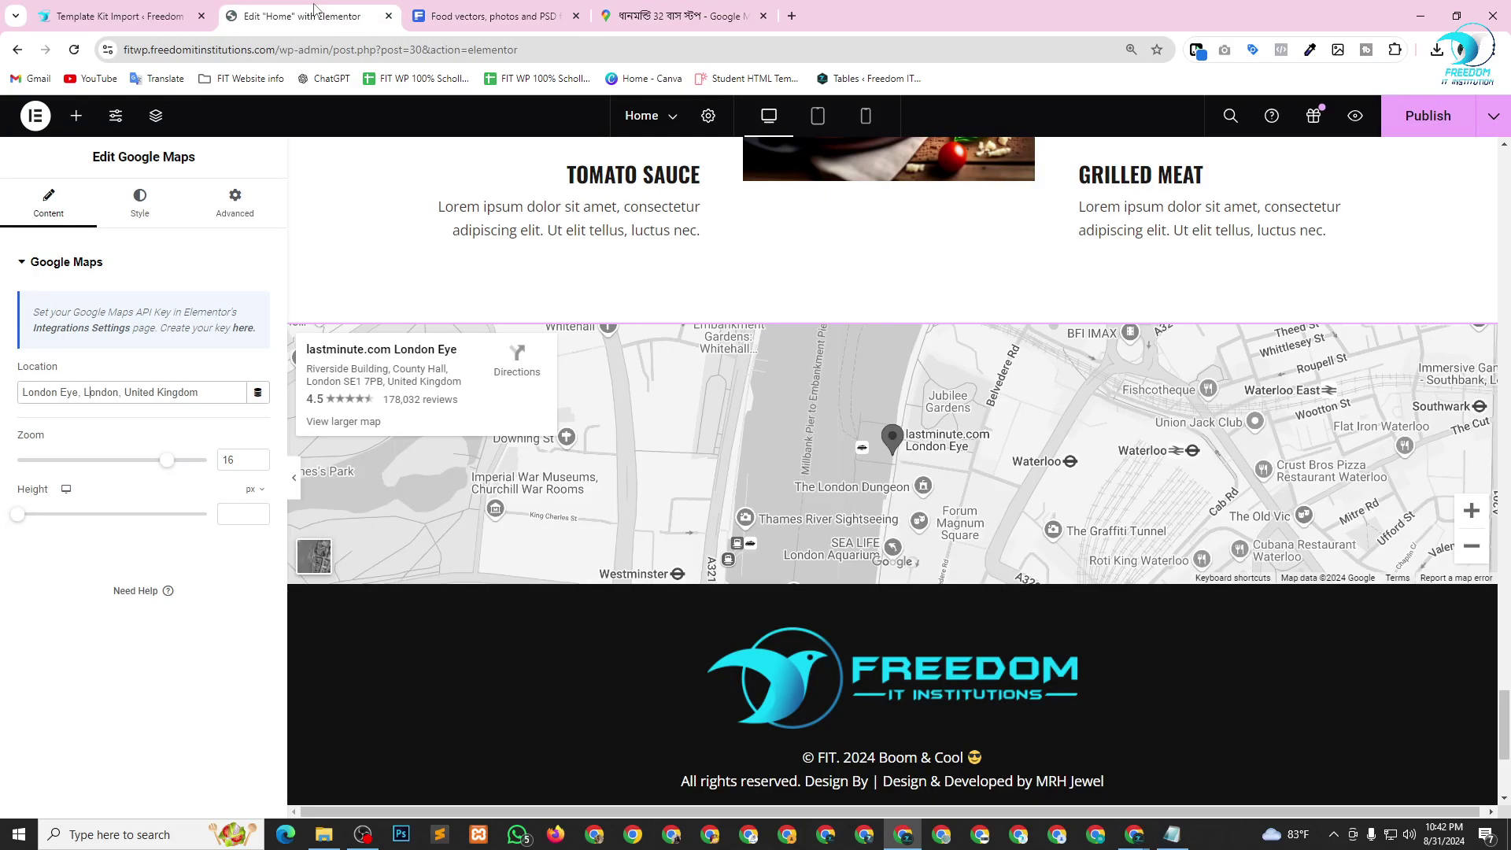
pyautogui.click(109, 392)
pyautogui.hotkey('ctrl', 'a')
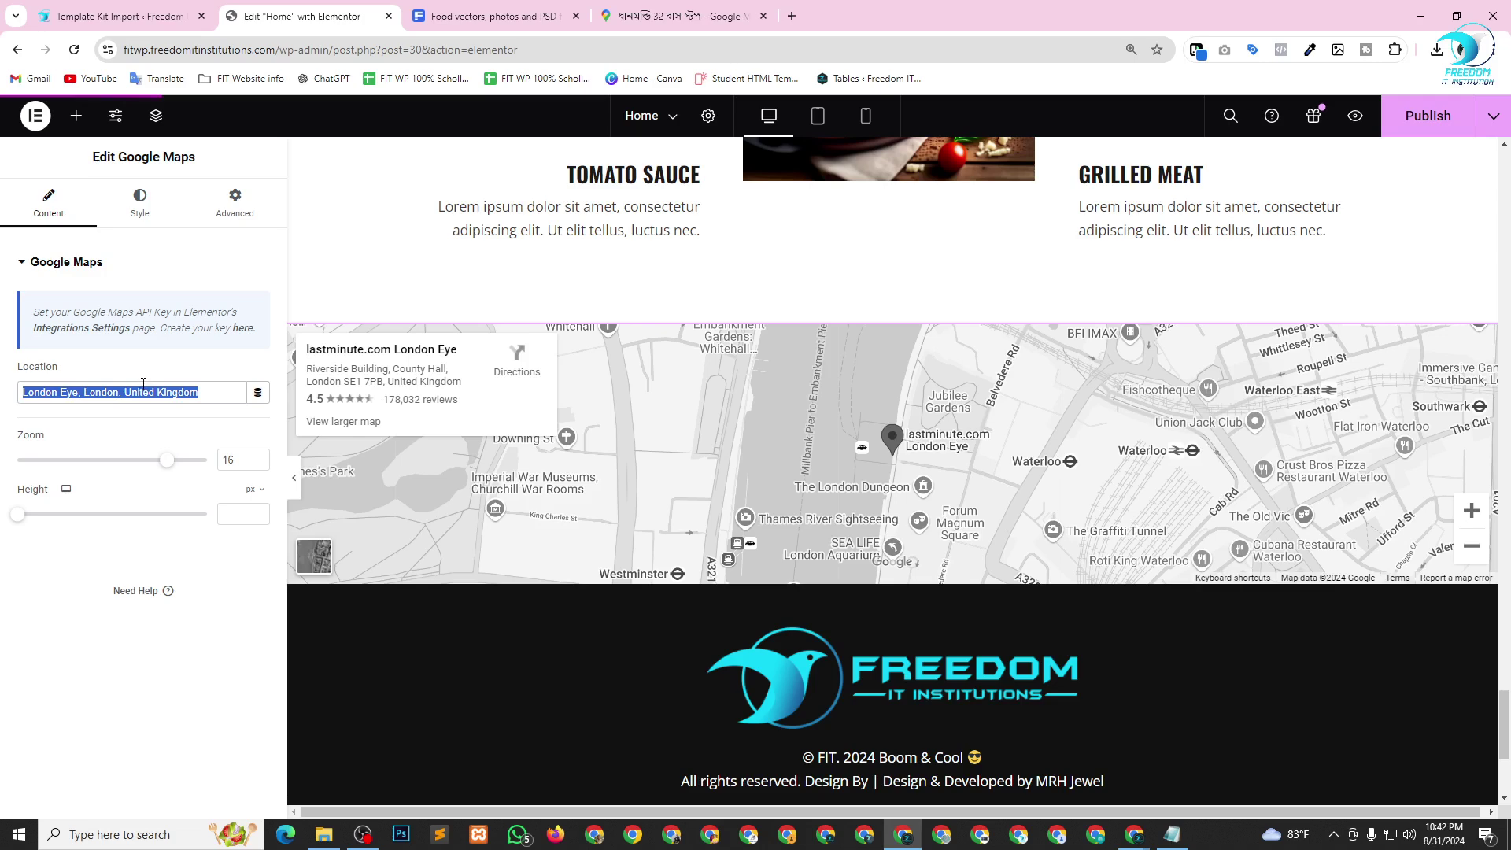
pyautogui.hotkey('ctrl', 'v')
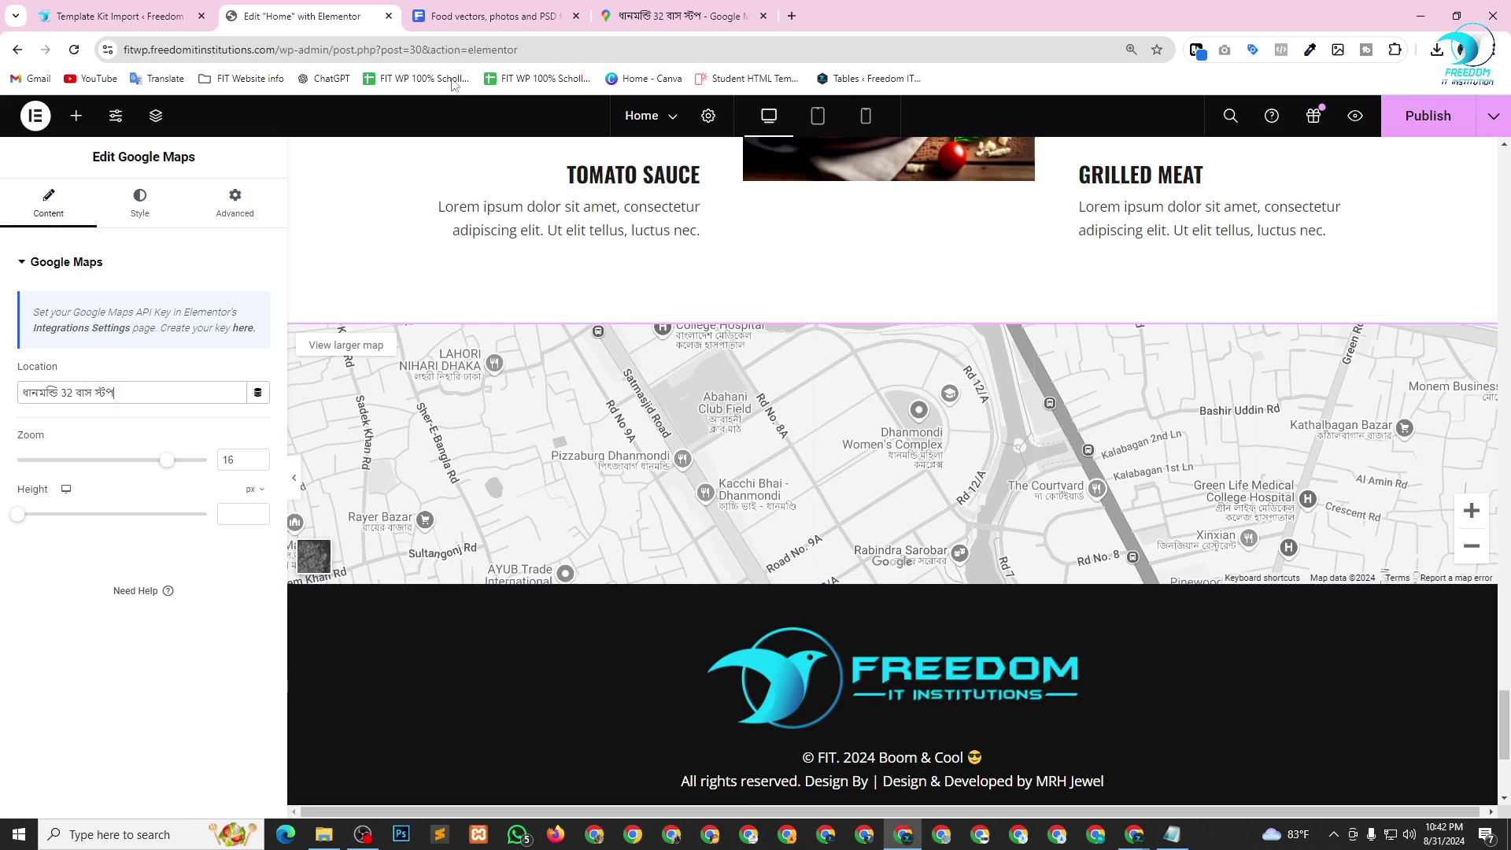
# Clear the Google Maps search, enter "Dha", and copy "dhanmondi 32 bus stop" from the first suggestion.
pyautogui.click(674, 13)
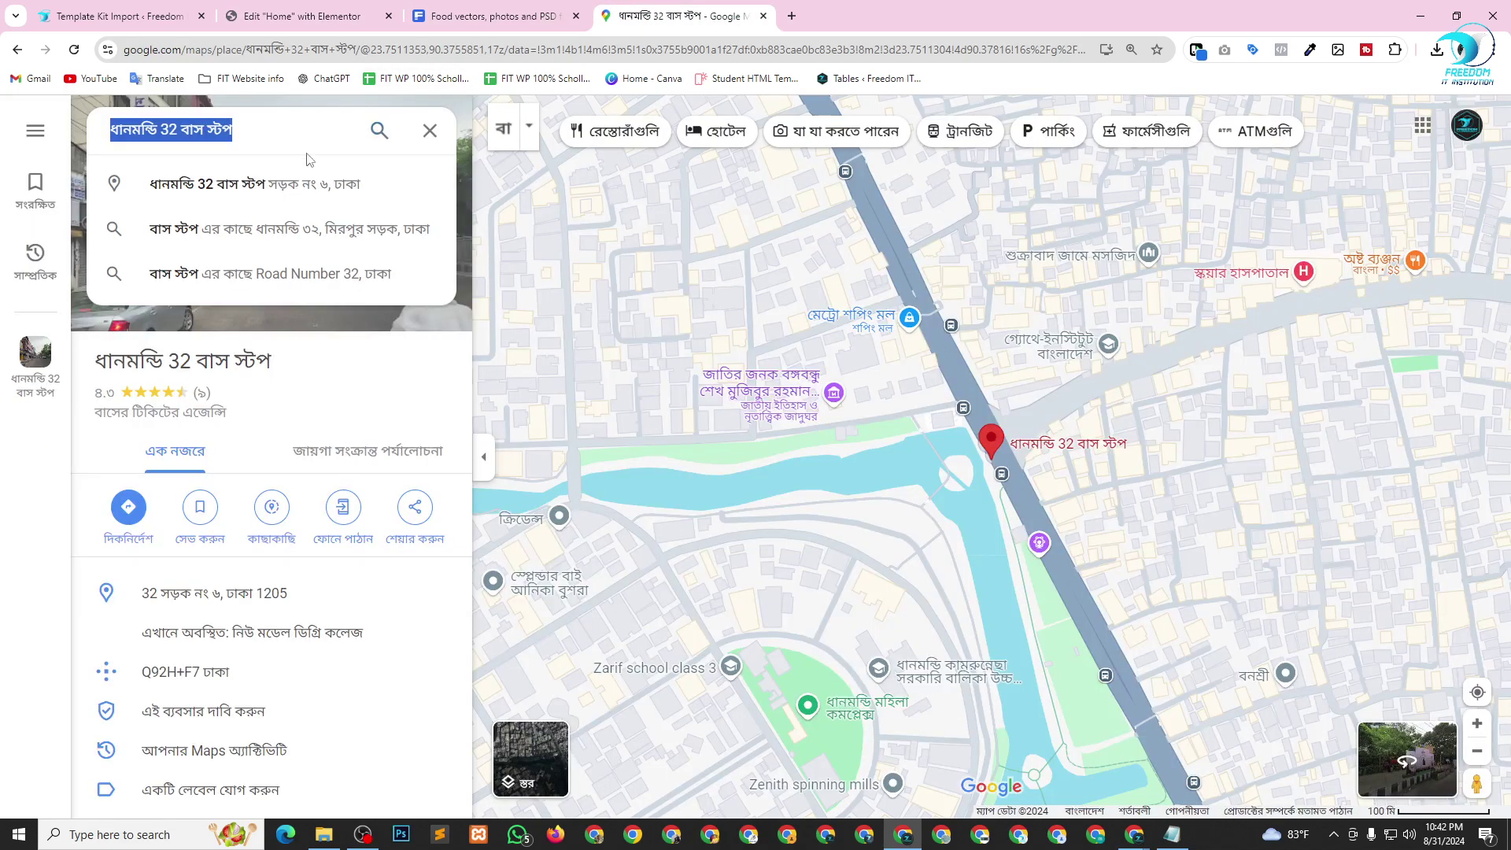
pyautogui.click(286, 129)
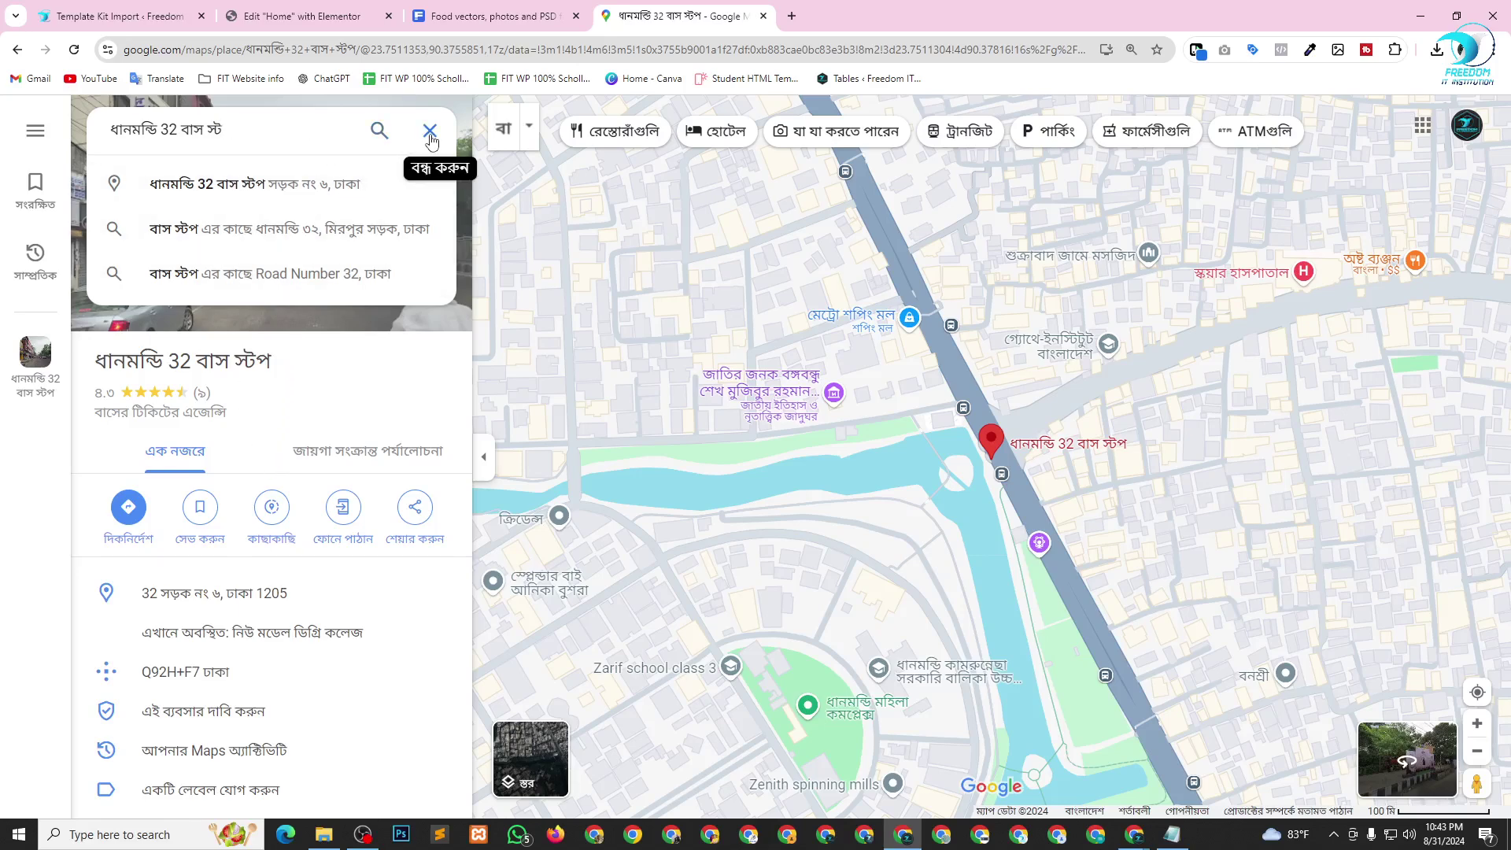
pyautogui.click(430, 131)
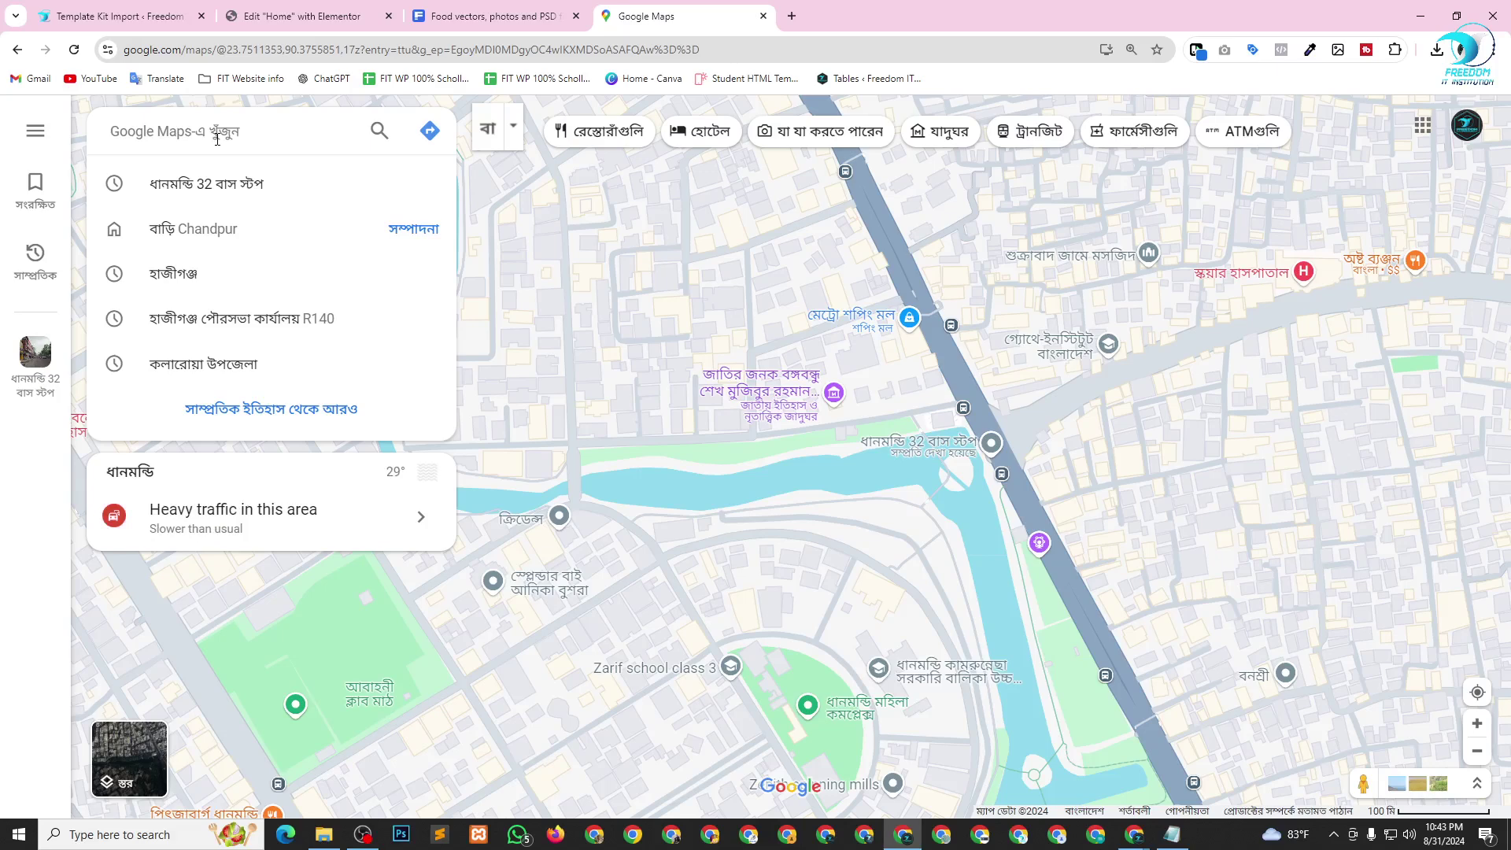
pyautogui.write('Dha')
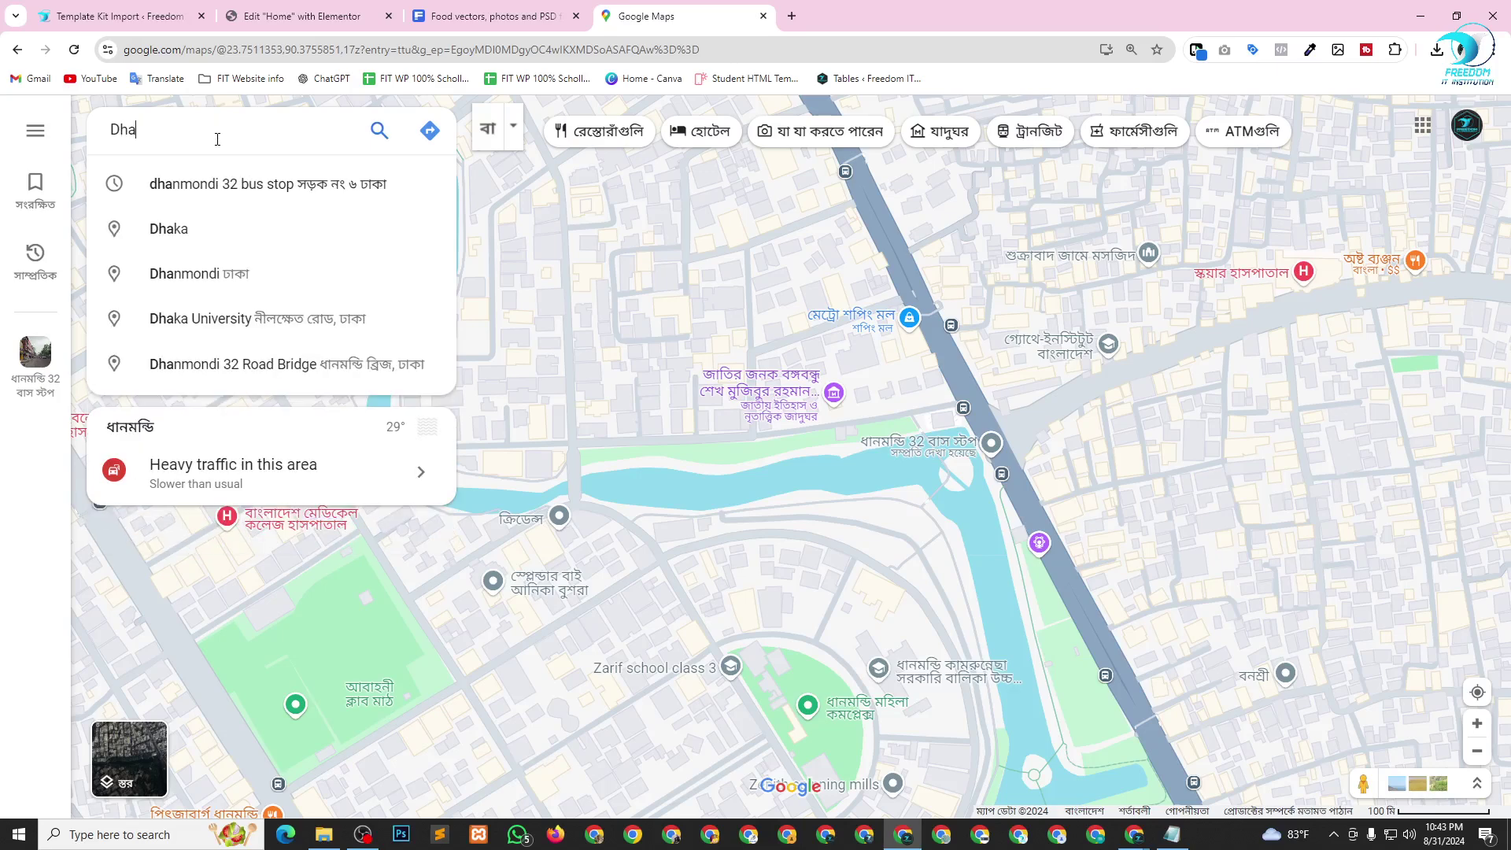
pyautogui.press('Down')
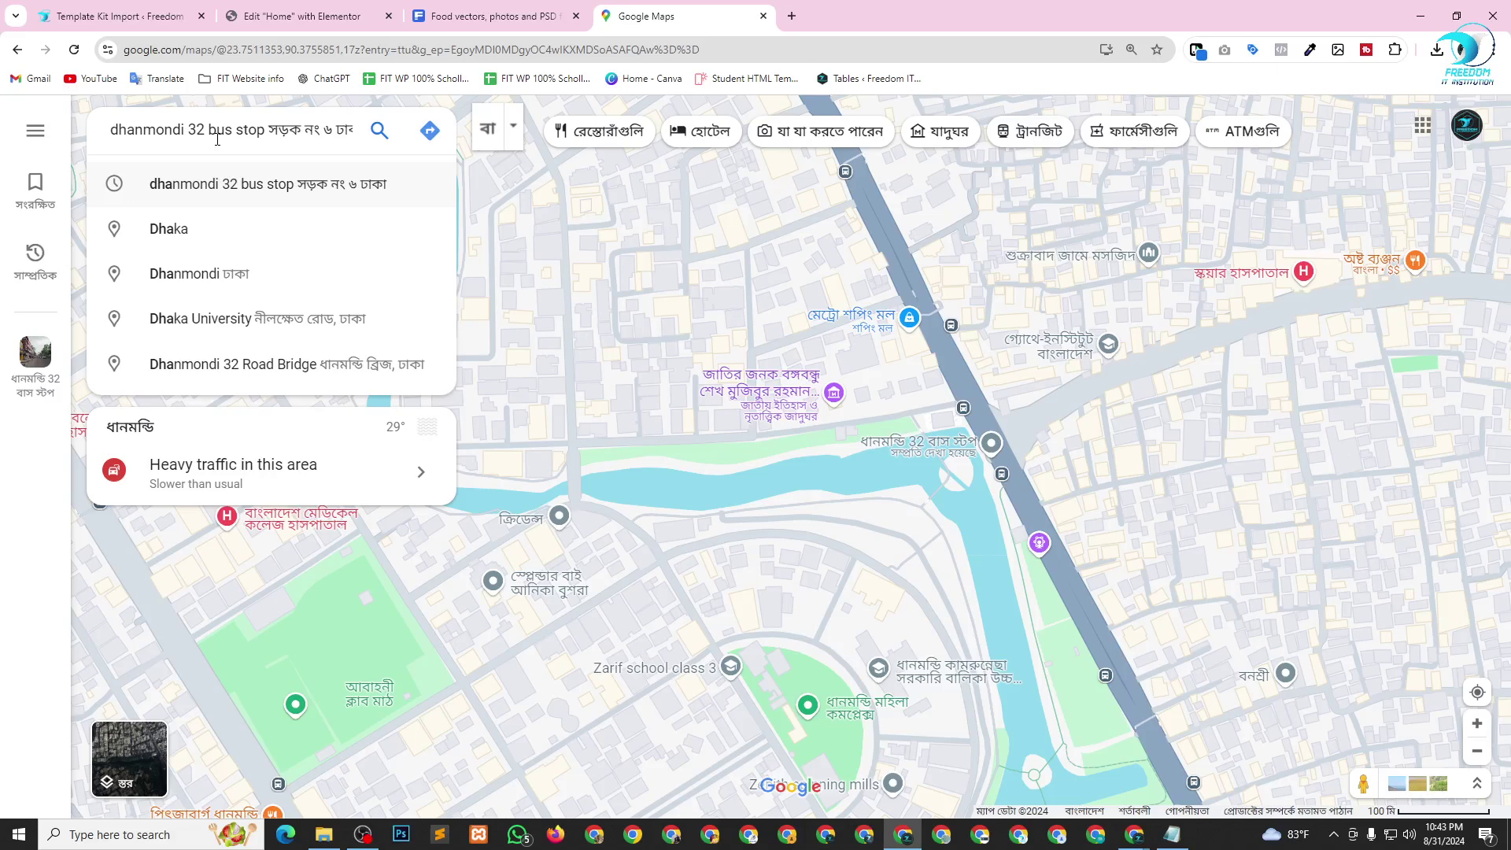
pyautogui.moveTo(264, 129); pyautogui.dragTo(34, 134)
pyautogui.hotkey('ctrl', 'c')
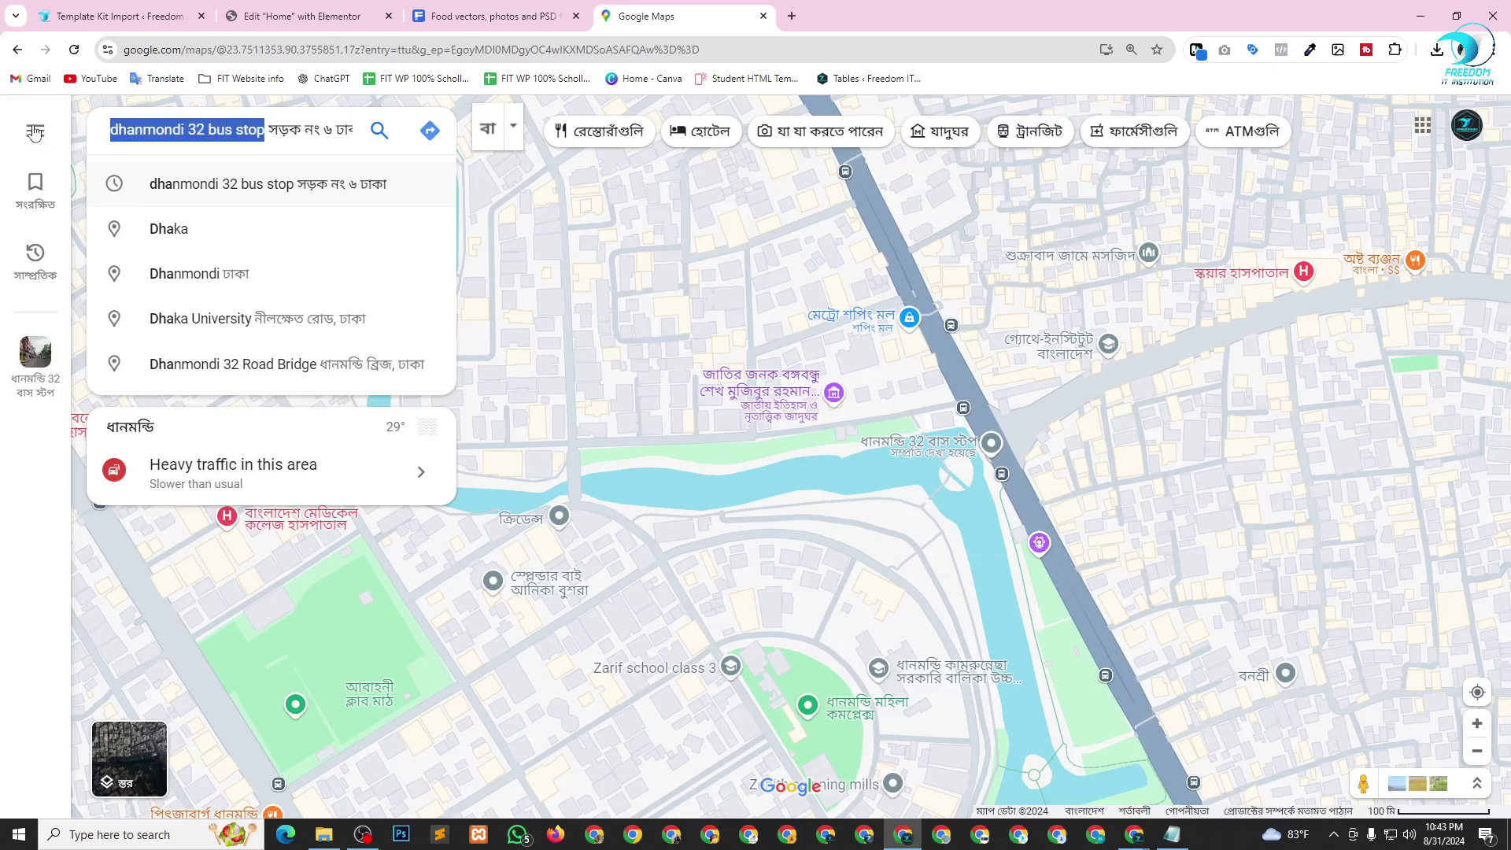
# Replace the Elementor map widget's location with the copied text "dhanmondi 32 bus stop".
pyautogui.click(291, 16)
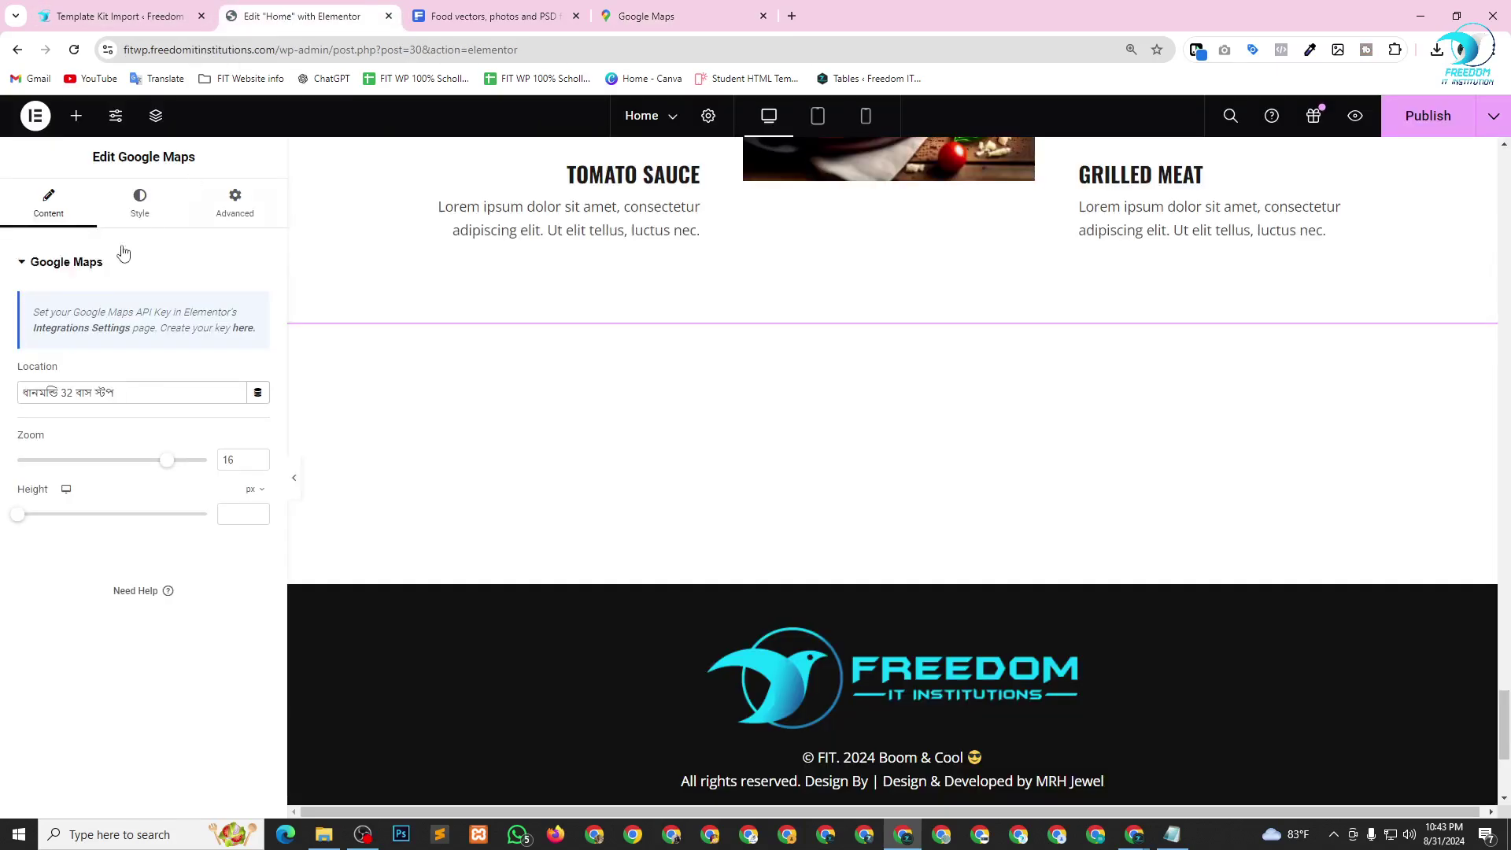
pyautogui.hotkey('ctrl', 'a')
pyautogui.hotkey('ctrl', 'v')
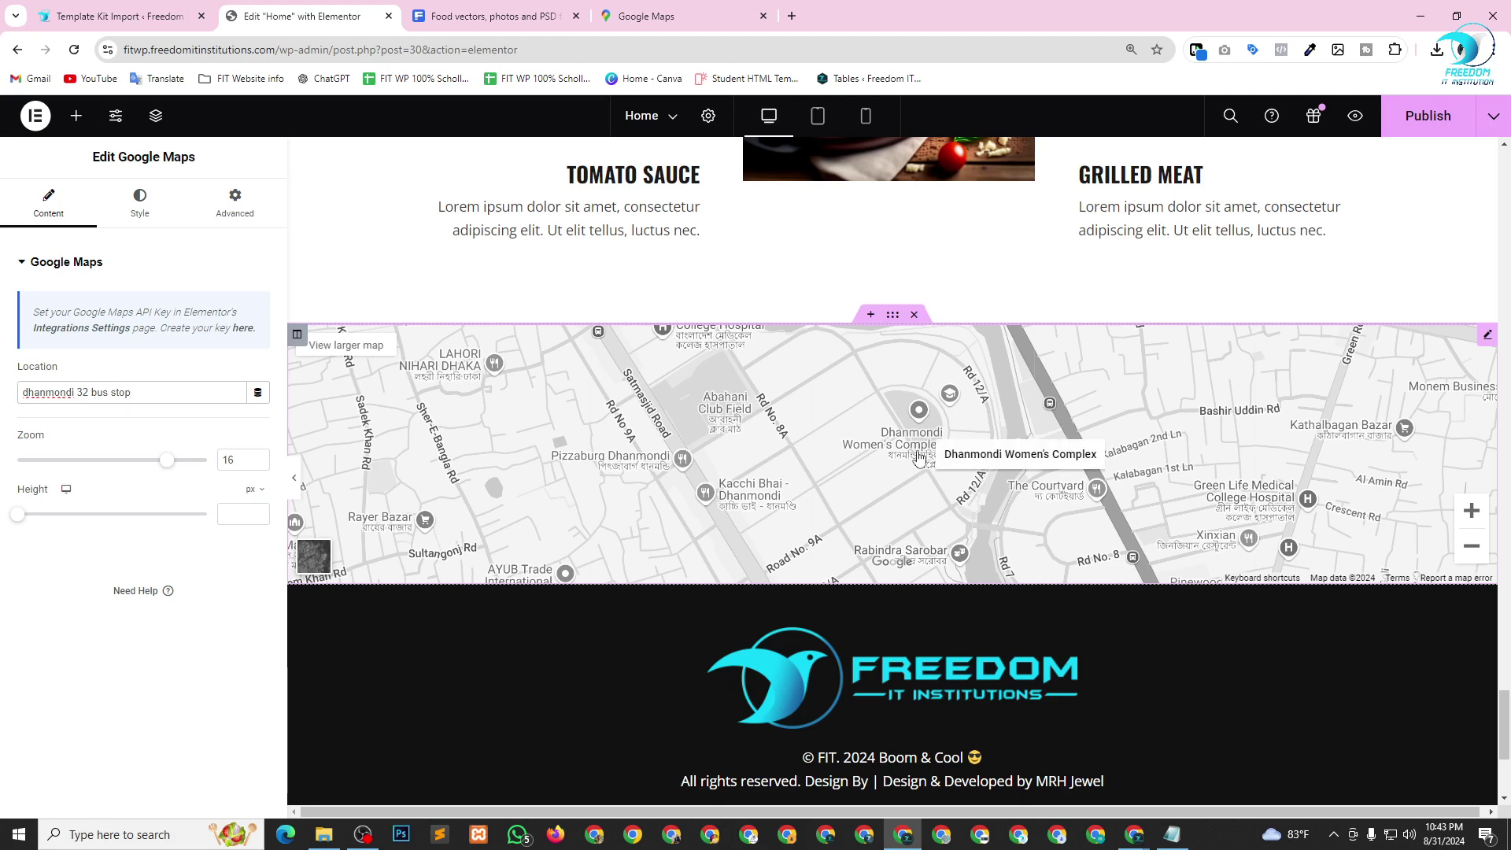
# Remove the Bengali address from the Google Maps query and search for "dhanmondi 32 bus stop".
pyautogui.click(671, 9)
pyautogui.click(280, 129)
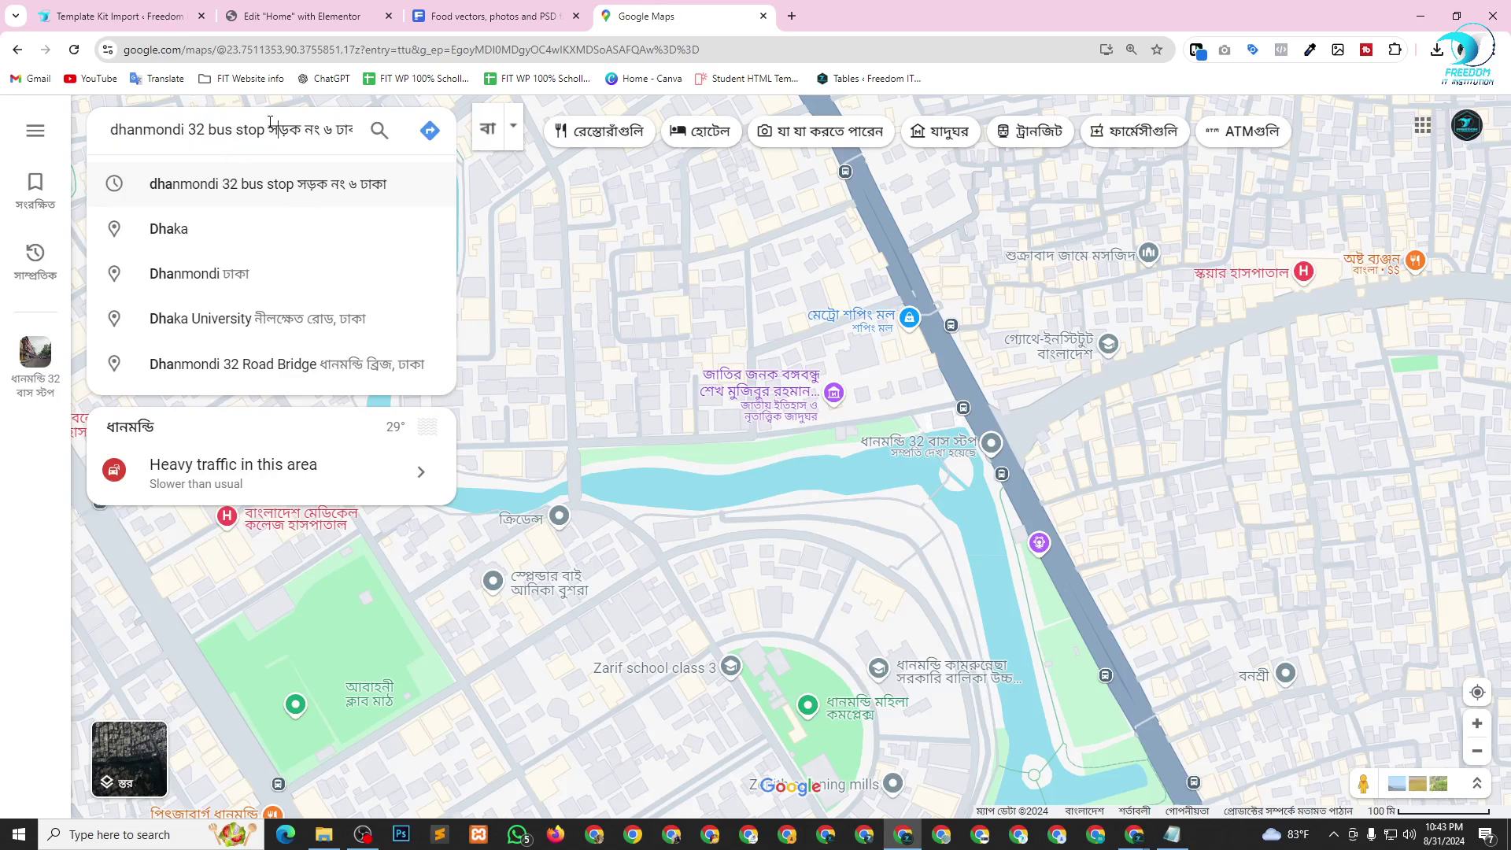
pyautogui.moveTo(270, 126); pyautogui.dragTo(384, 131)
pyautogui.press('BackSpace')
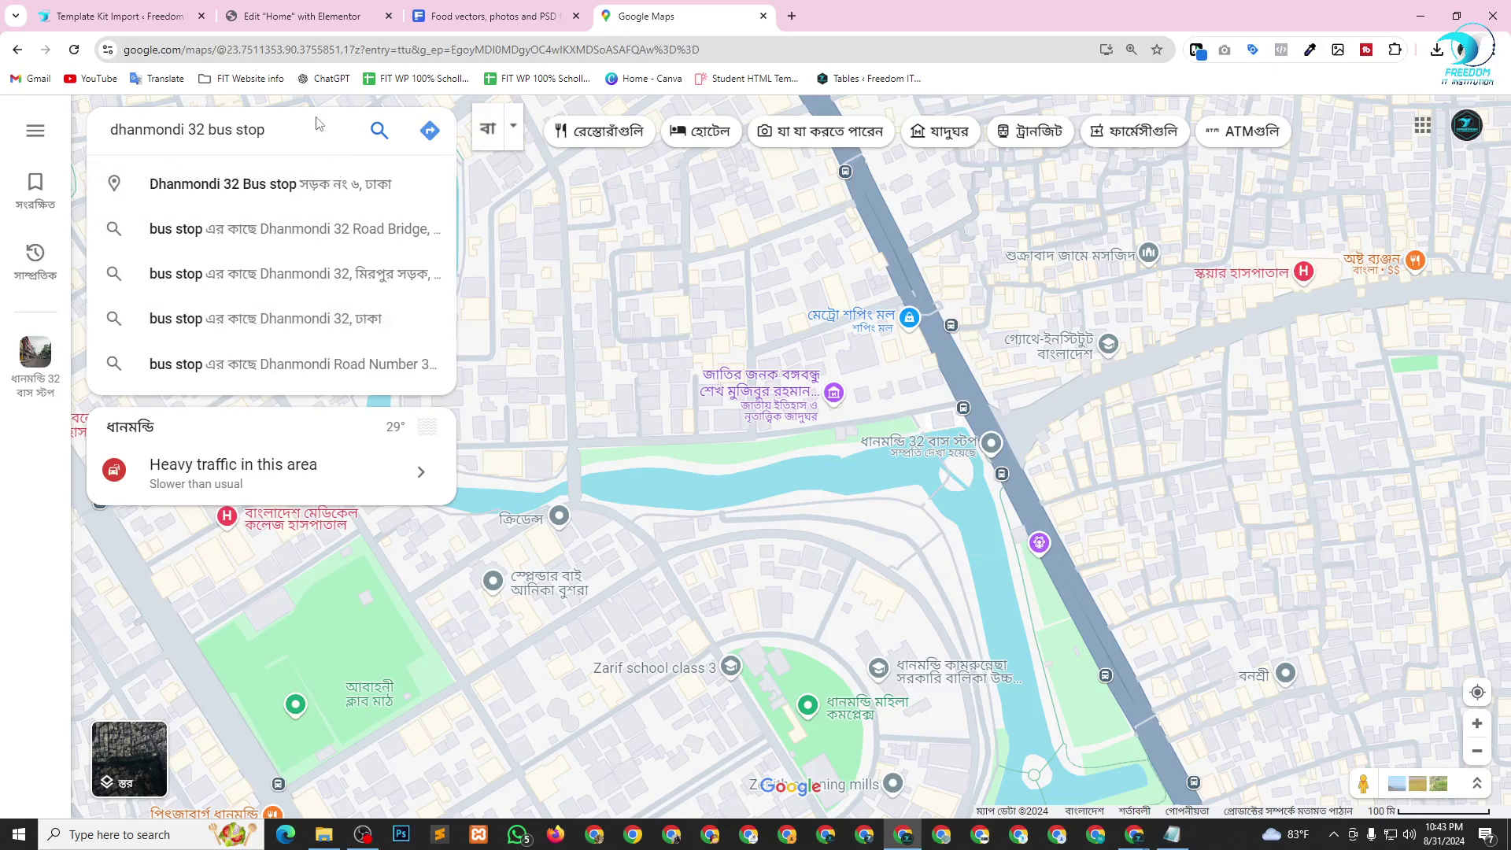
pyautogui.click(377, 133)
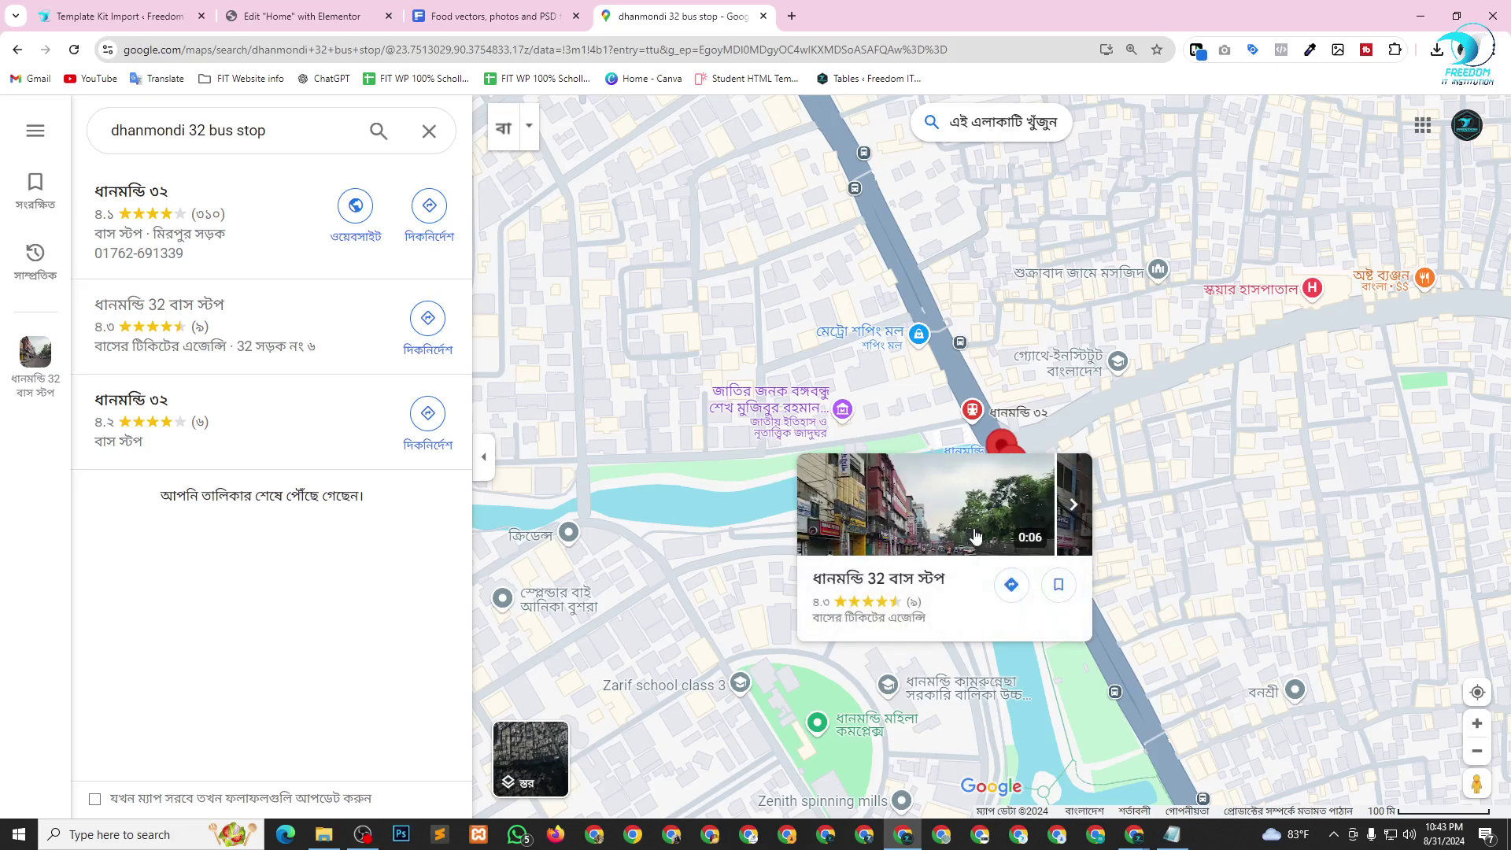
# Return to the Elementor editor and set the map widget's location to "Dhaka".
pyautogui.click(307, 16)
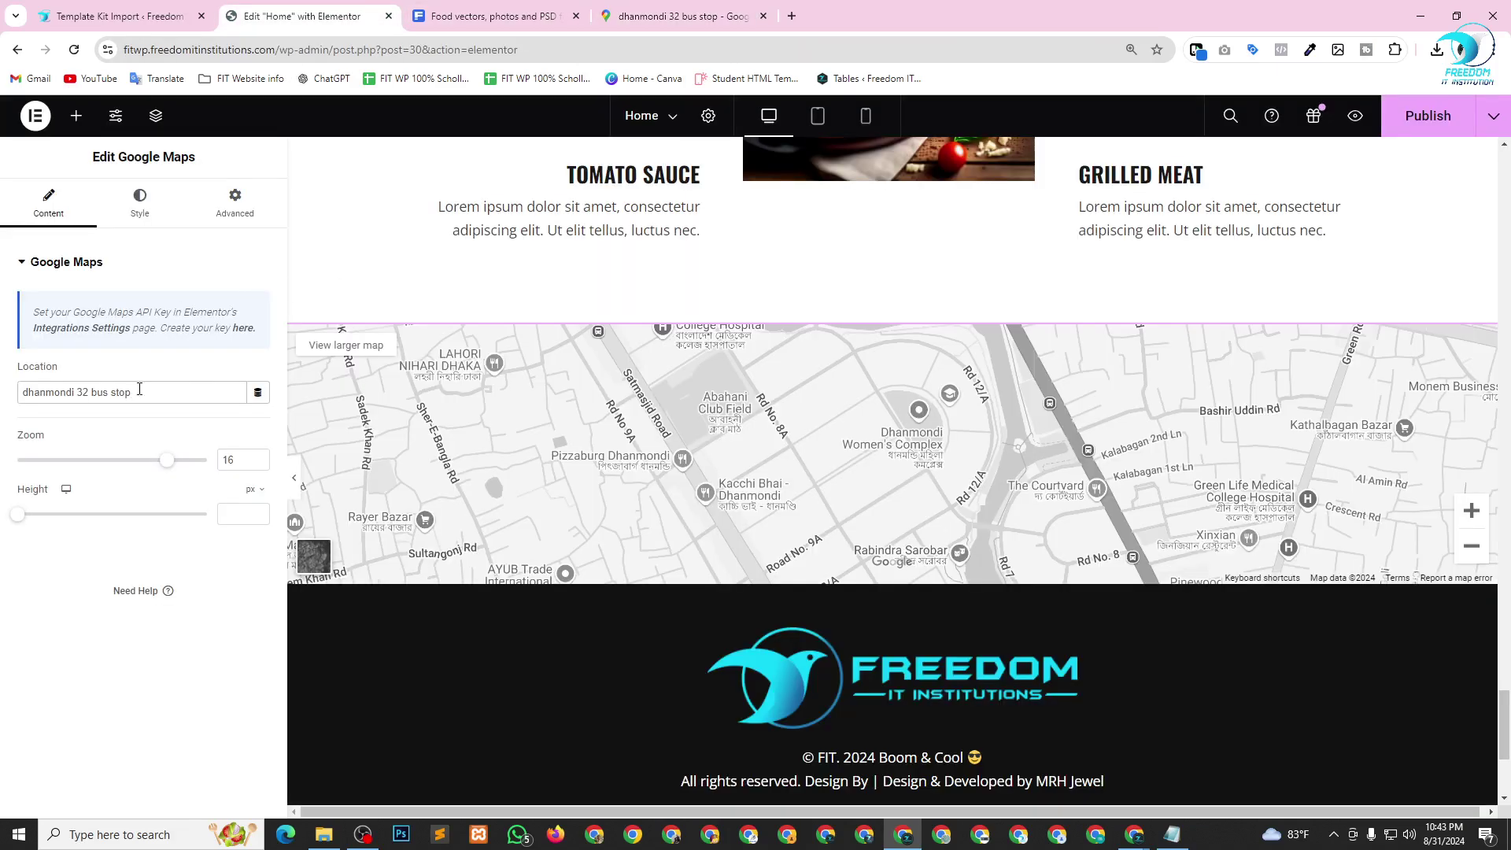
pyautogui.moveTo(171, 391); pyautogui.dragTo(2, 389)
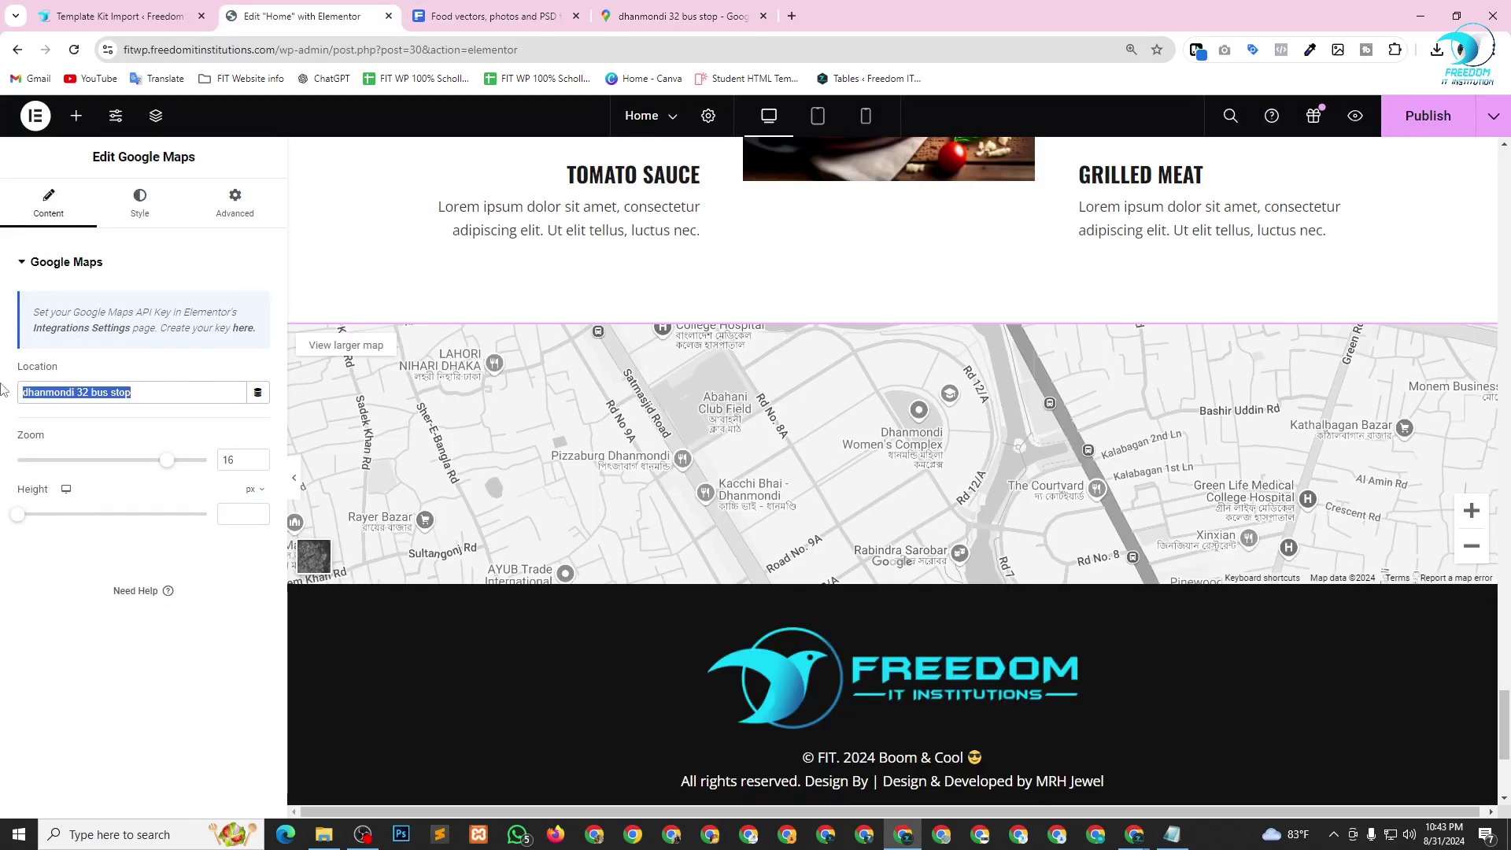
pyautogui.write('D')
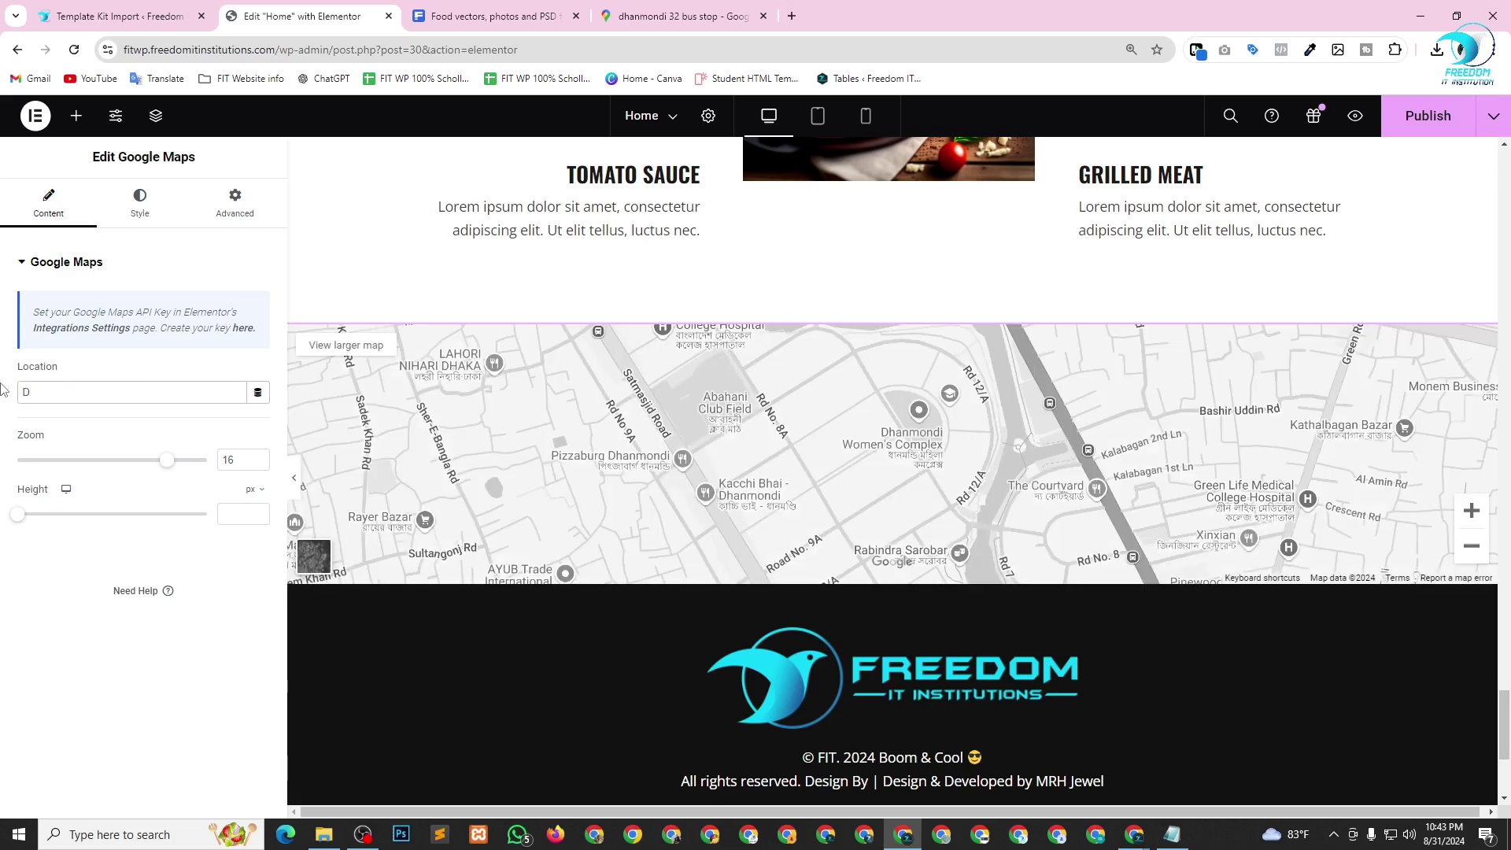
pyautogui.write('hak')
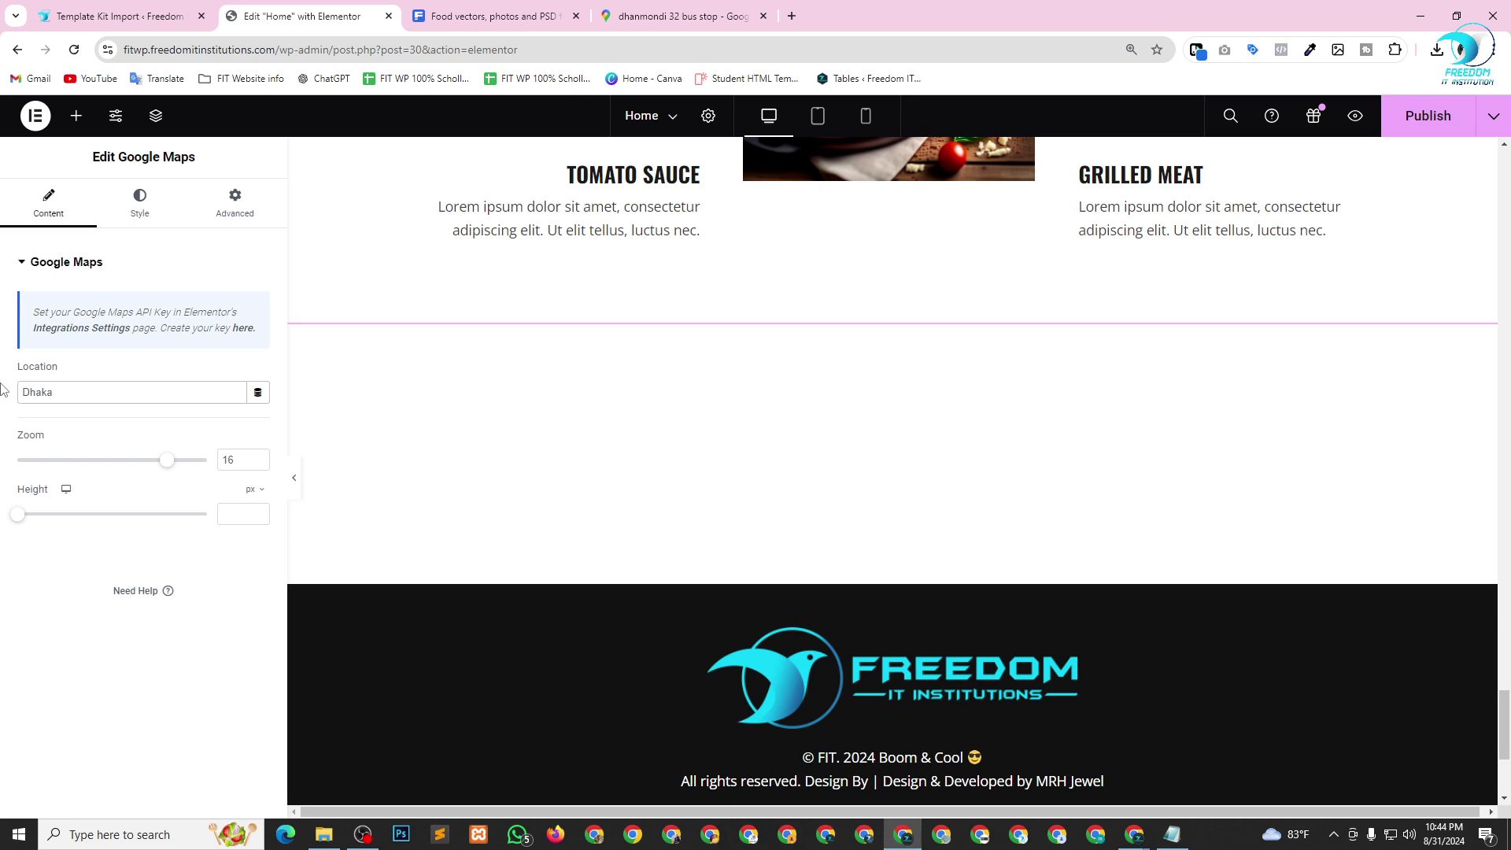
pyautogui.write('a')
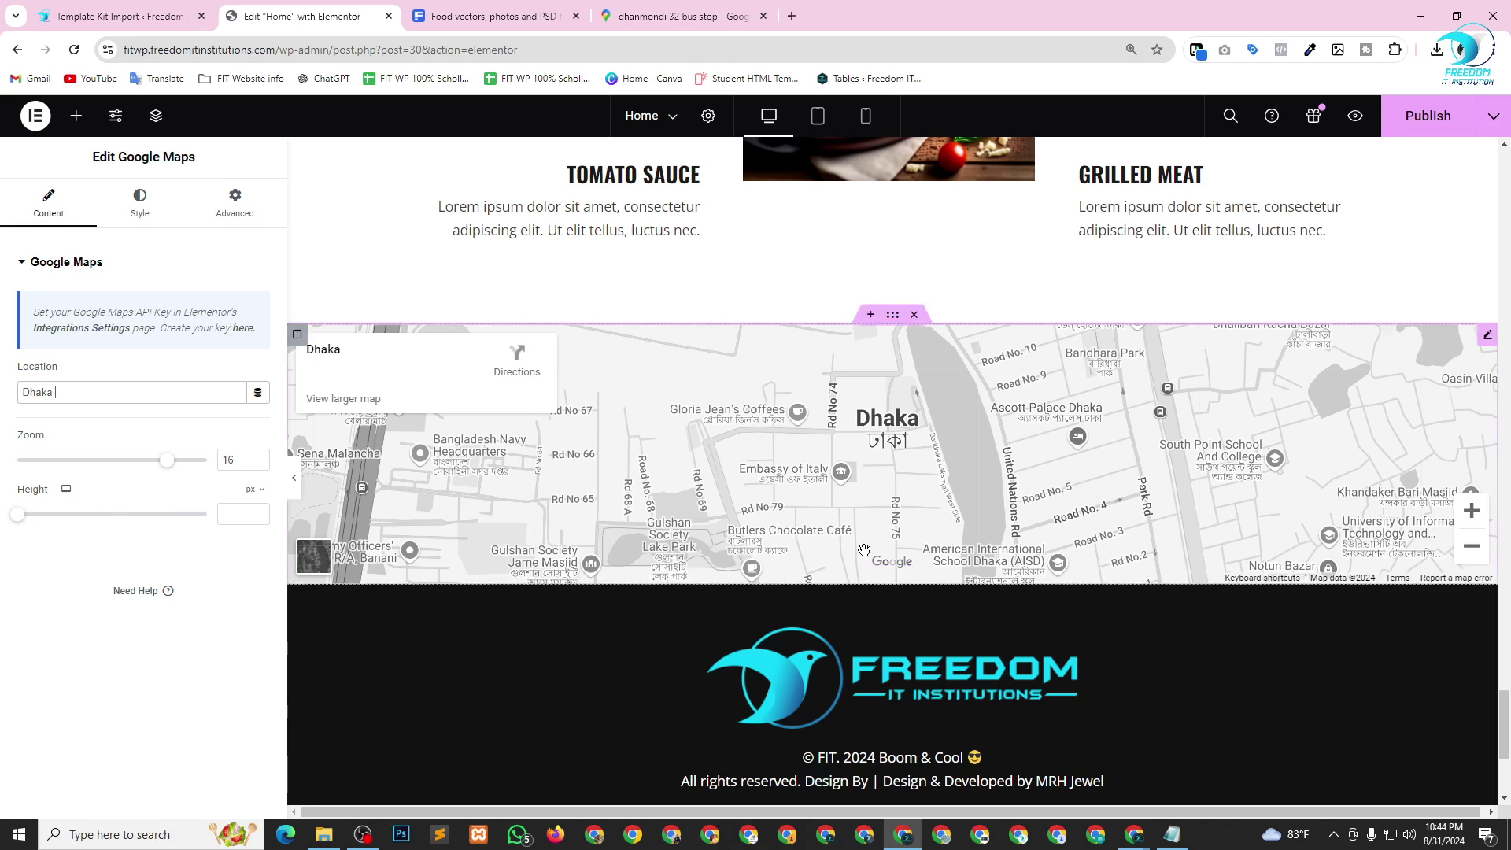
# Publish the edited Home page and look back up through its sections to the menu.
pyautogui.scroll(4, 864, 550)
pyautogui.scroll(-8, 829, 681)
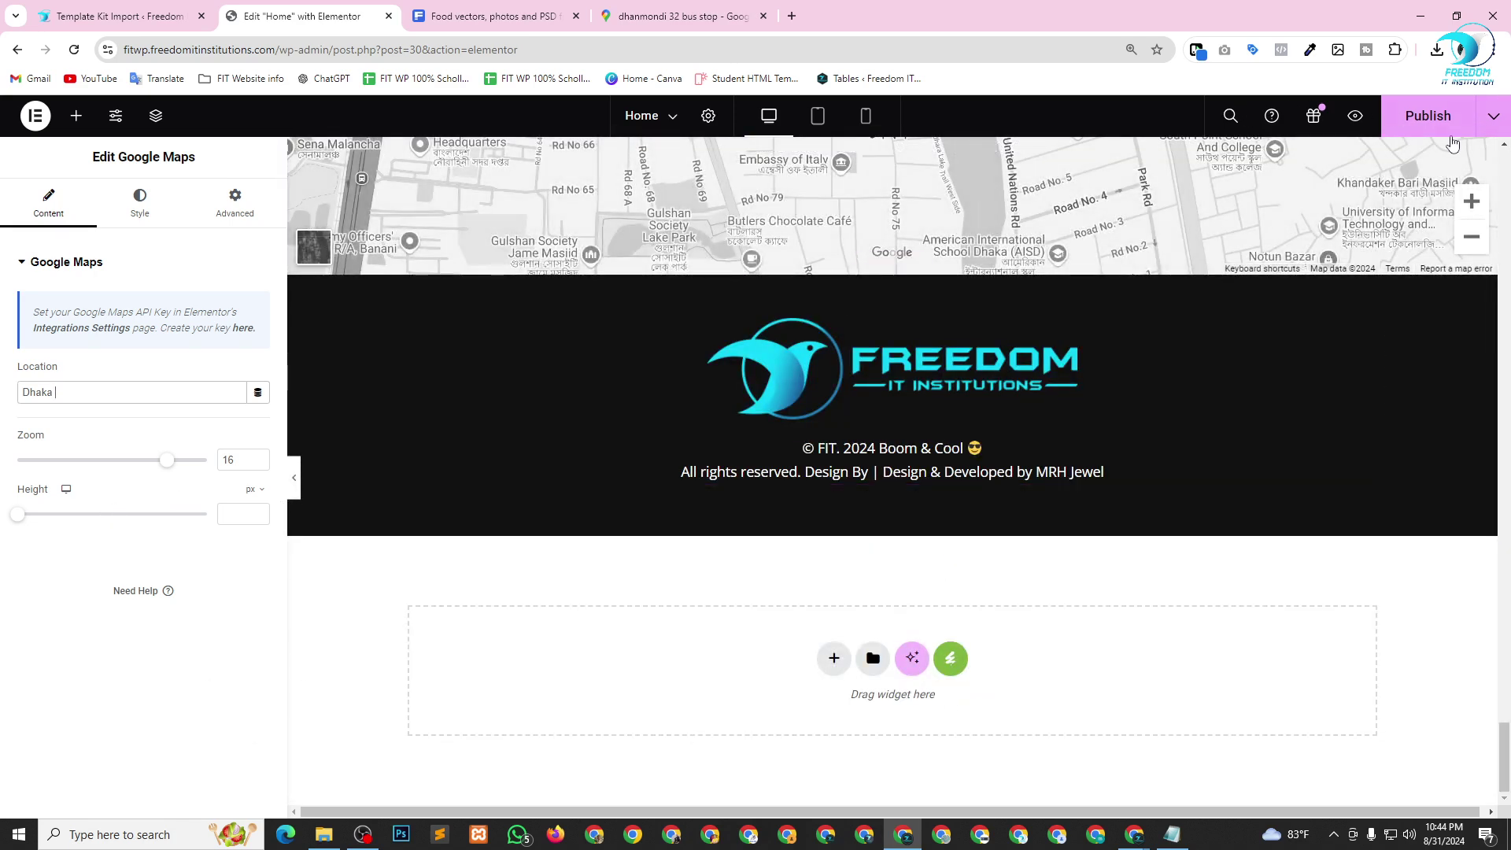
pyautogui.click(1451, 128)
pyautogui.scroll(7, 733, 601)
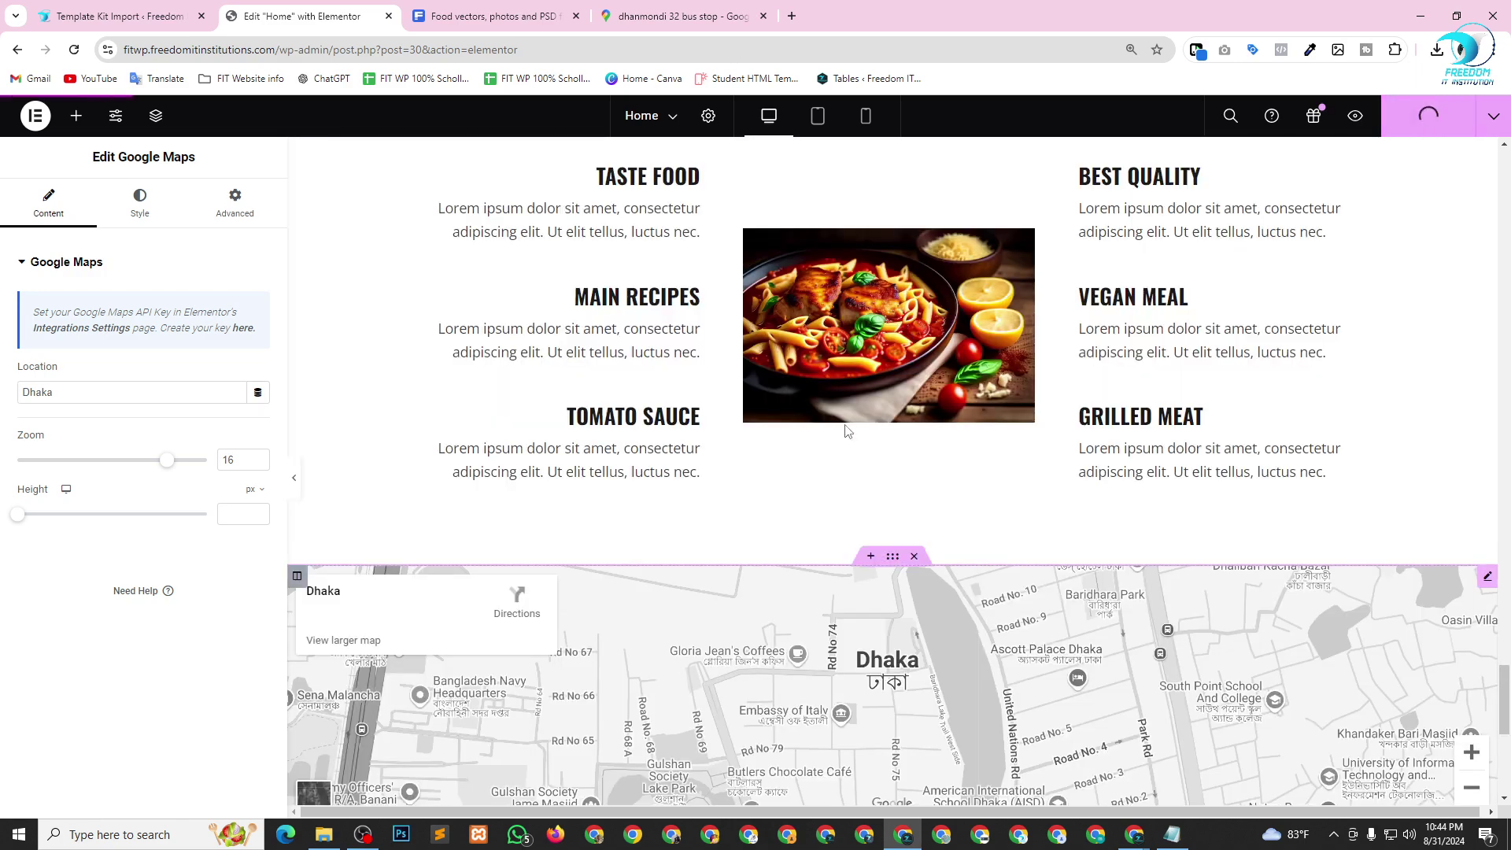
pyautogui.scroll(15, 847, 431)
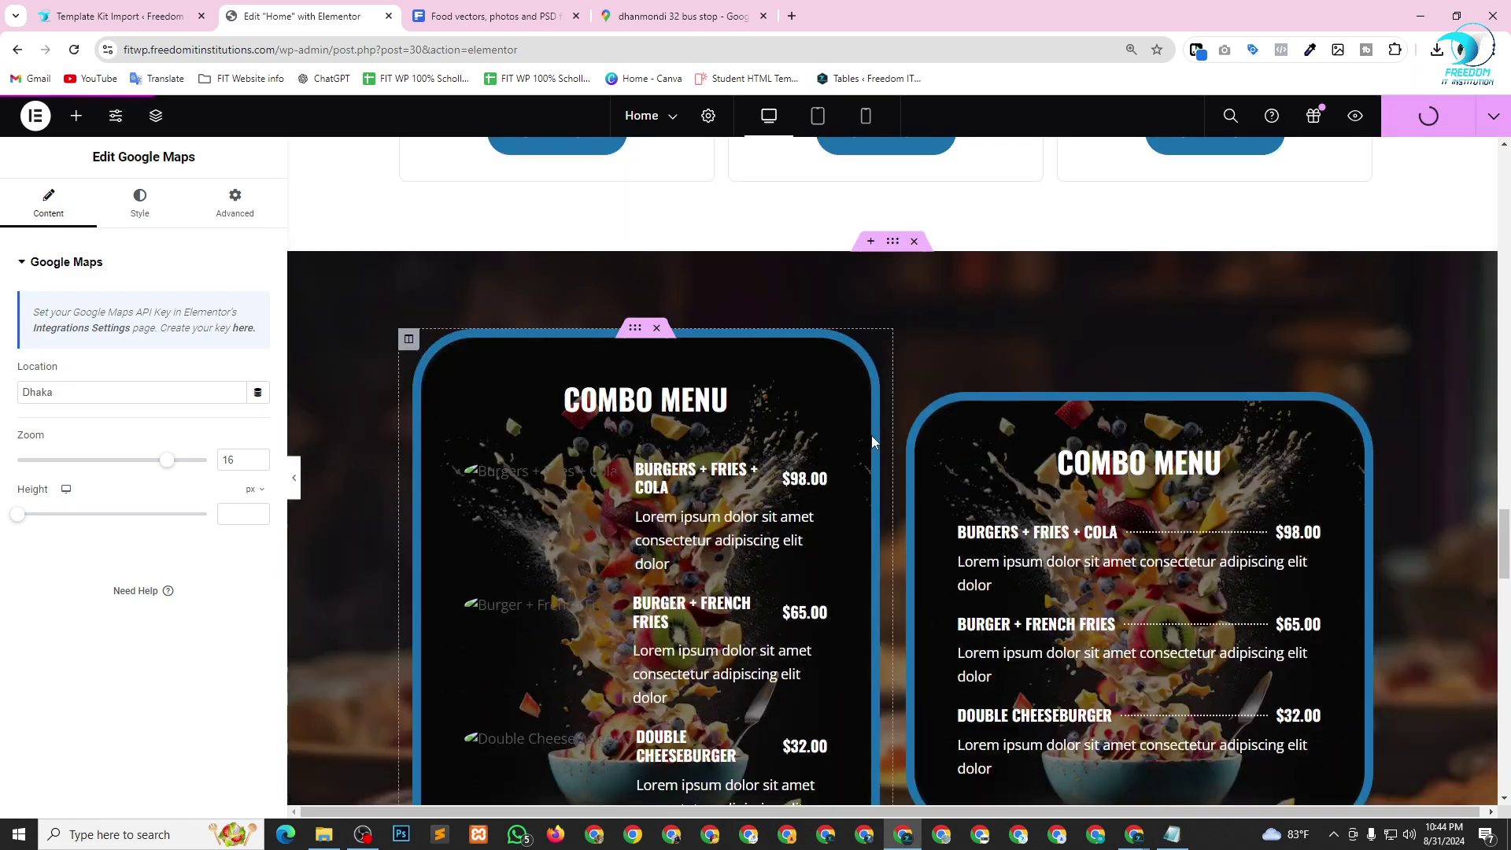
pyautogui.scroll(20, 871, 437)
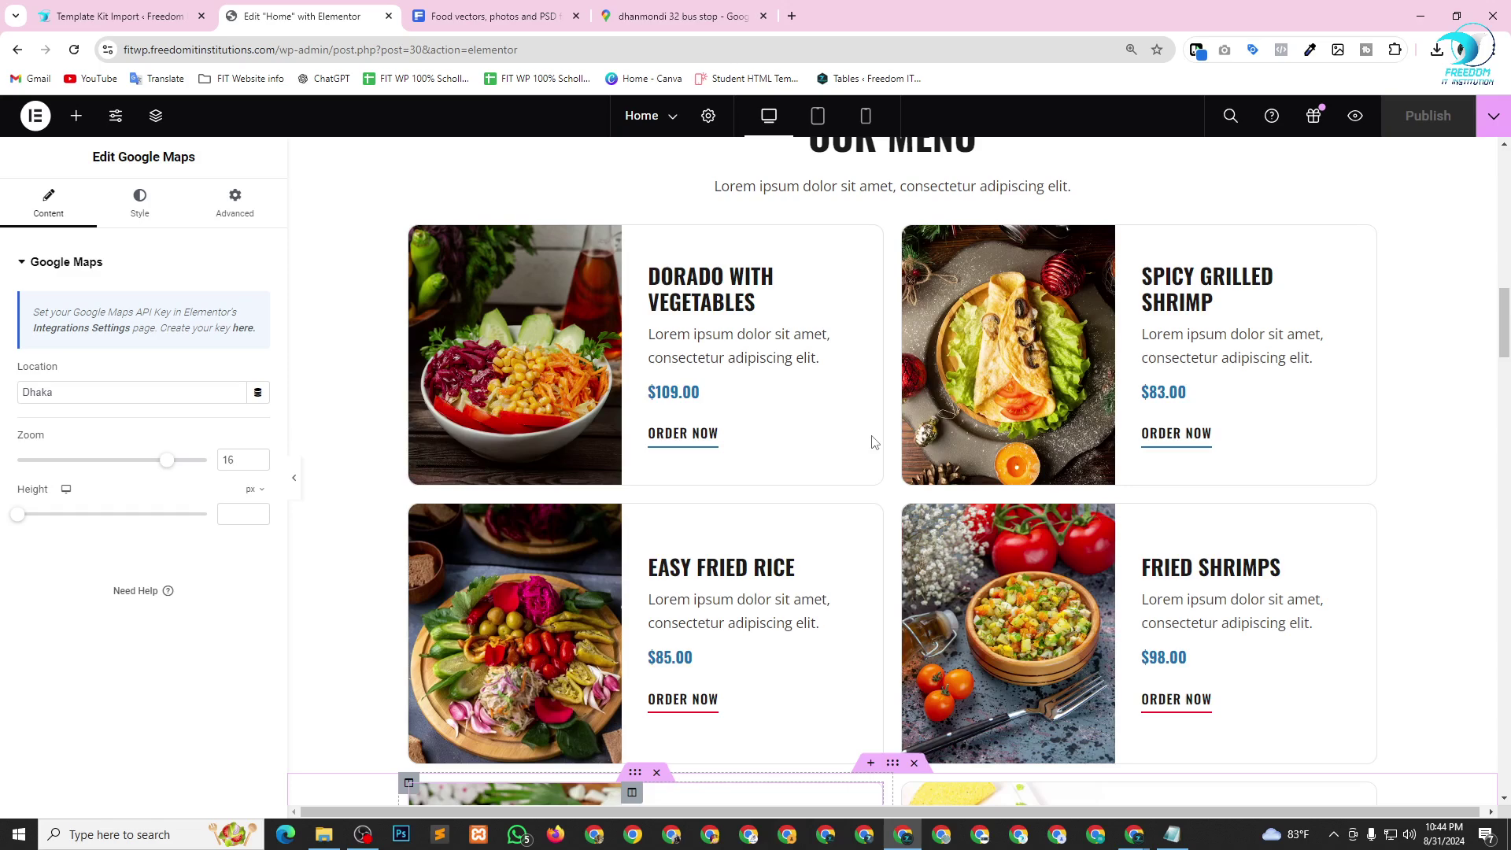
# Return to the Template Kit dashboard page and open the live Freedom IT site in a new tab.
pyautogui.scroll(8, 872, 441)
pyautogui.scroll(10, 871, 437)
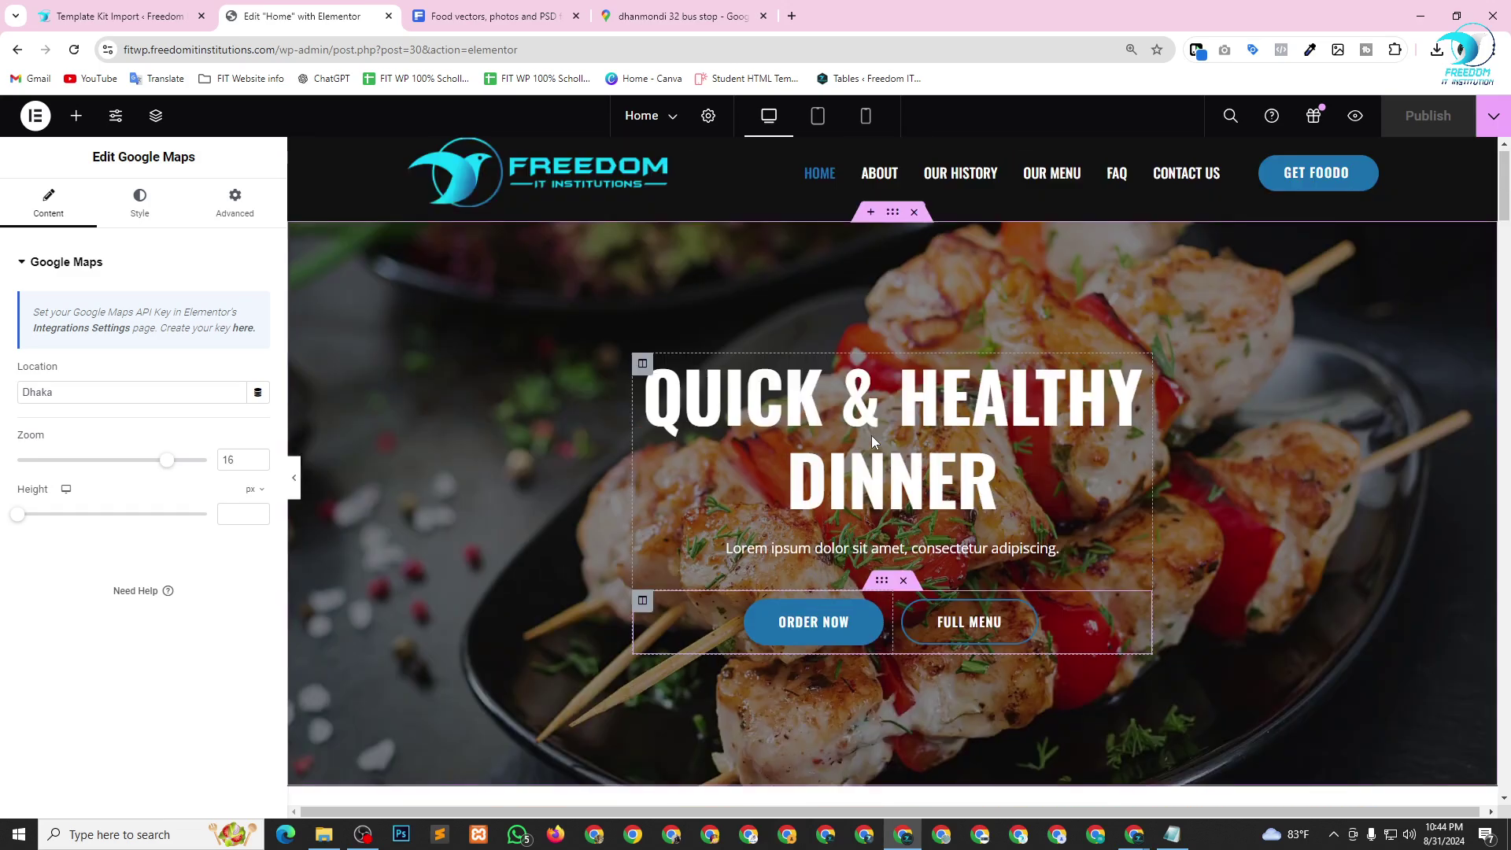
pyautogui.click(131, 7)
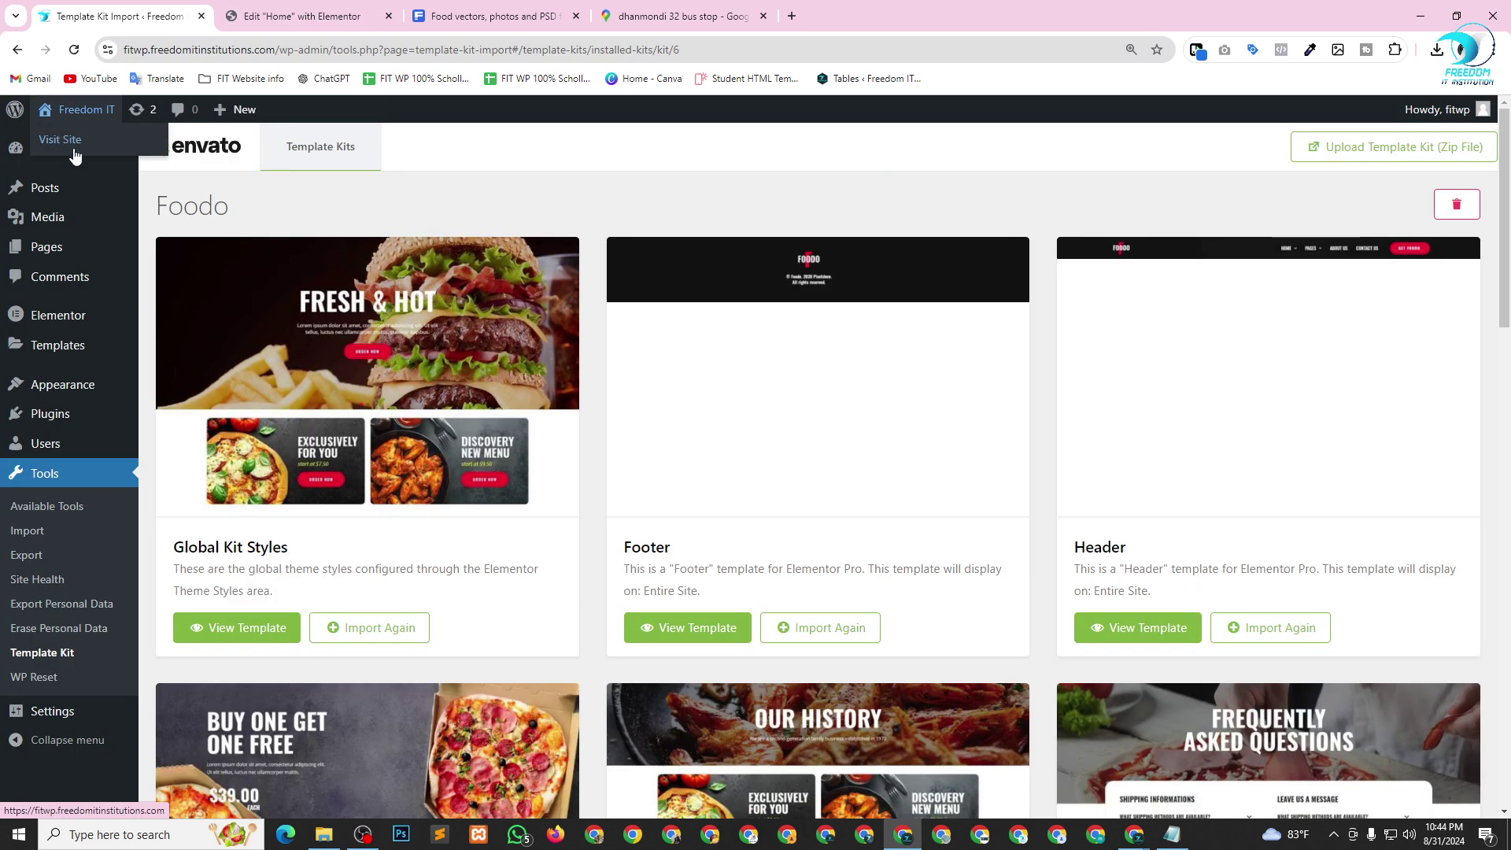
pyautogui.rightClick(63, 141)
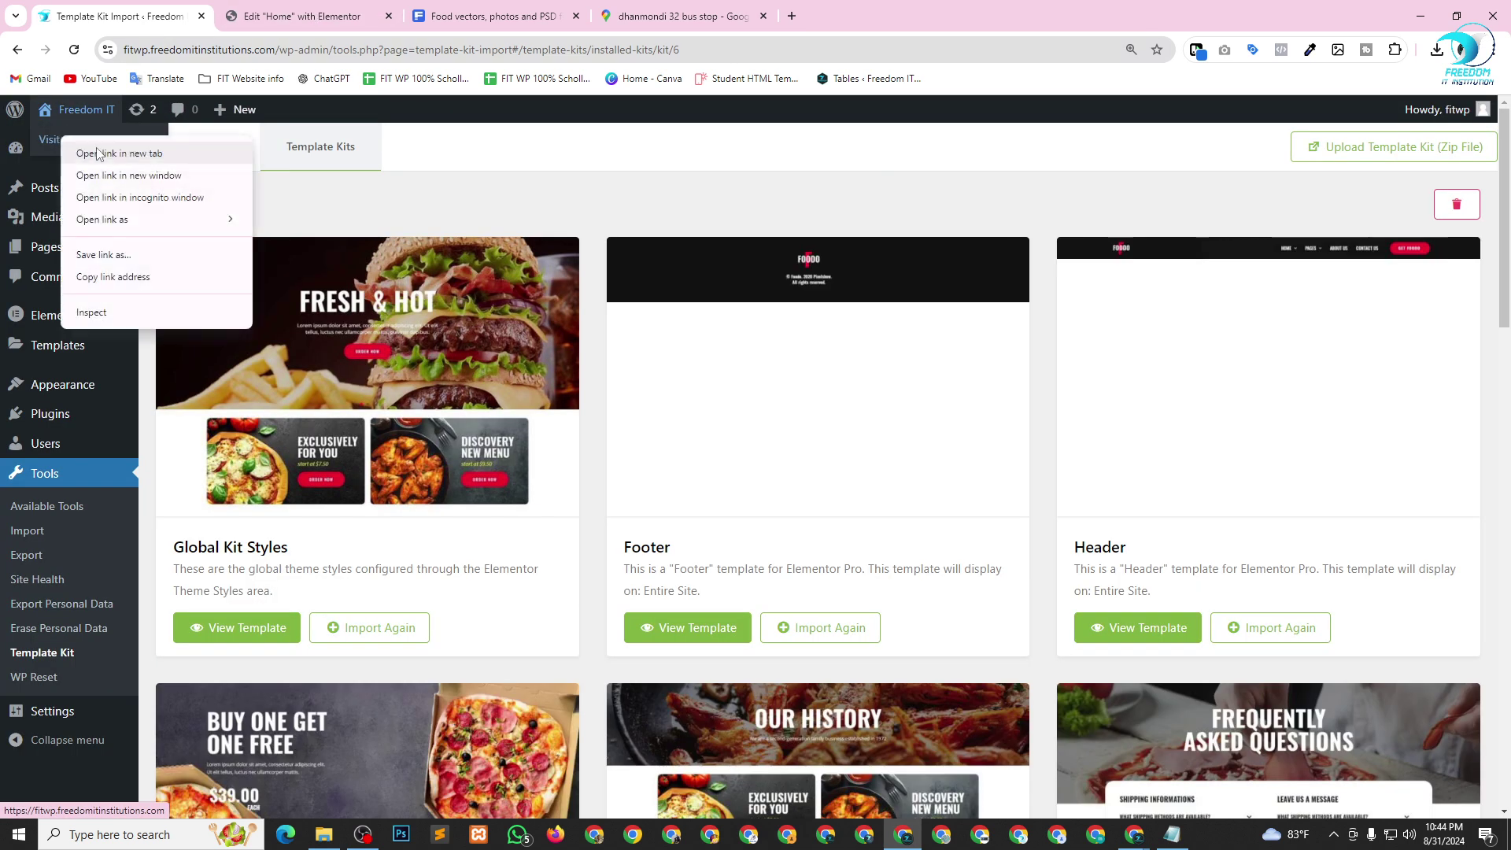
pyautogui.click(97, 153)
# Close the Freepik and Google Maps pages and bring up the live Freedom IT site.
pyautogui.click(488, 16)
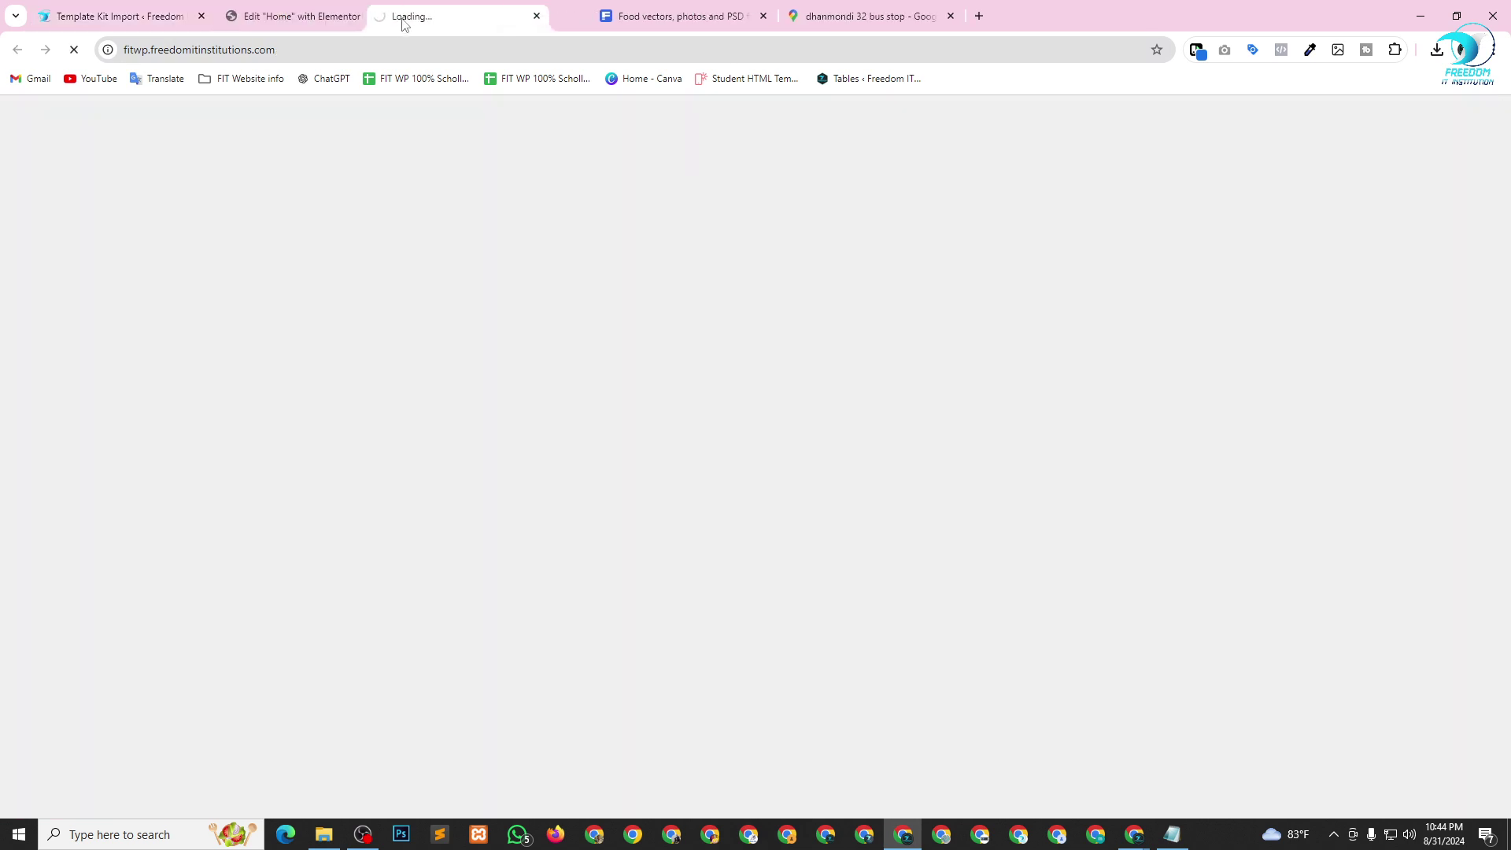
pyautogui.click(686, 11)
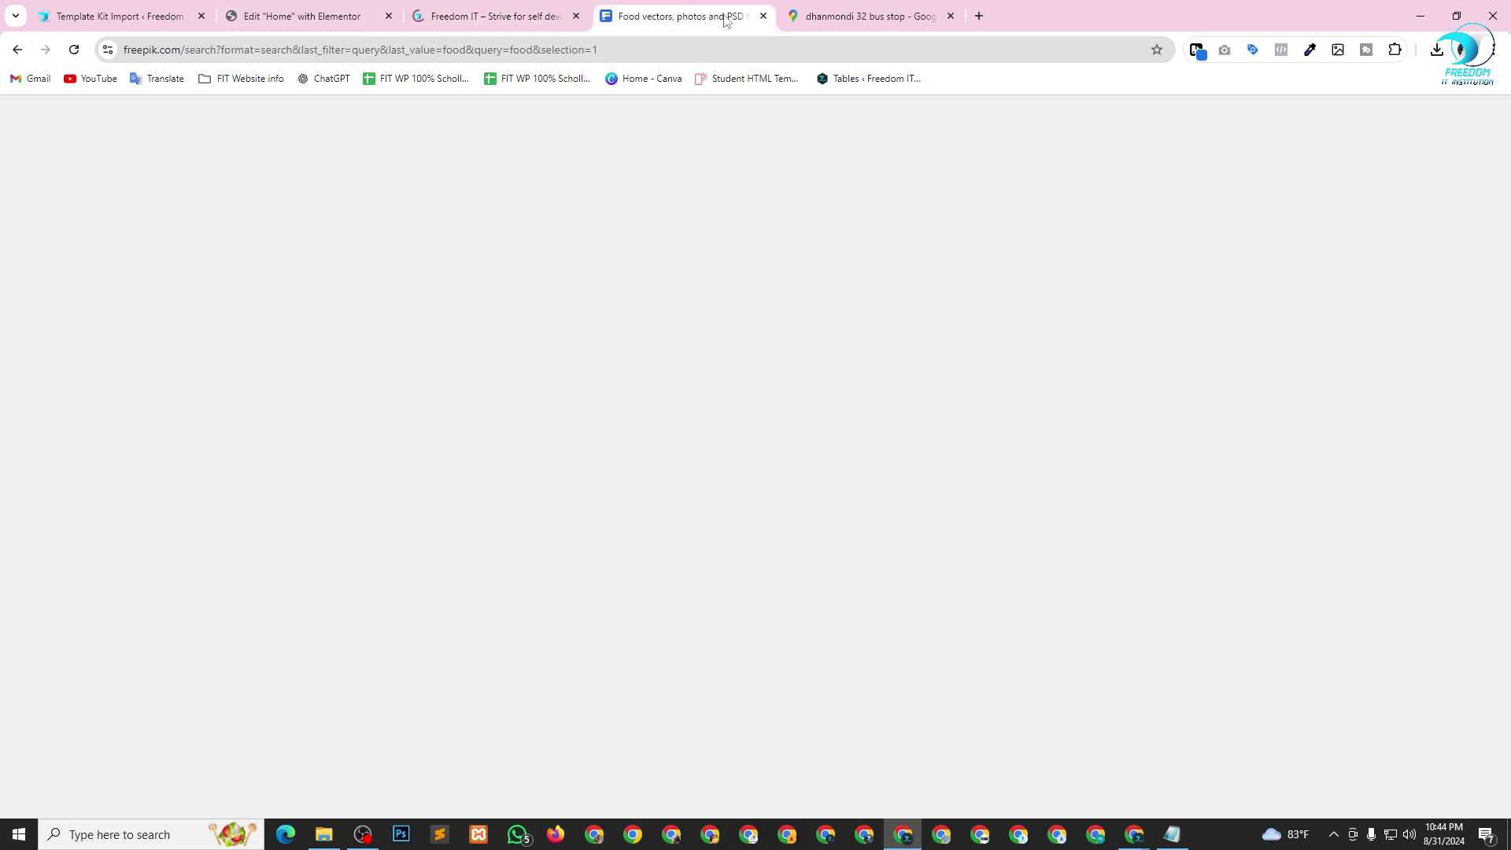
pyautogui.click(764, 16)
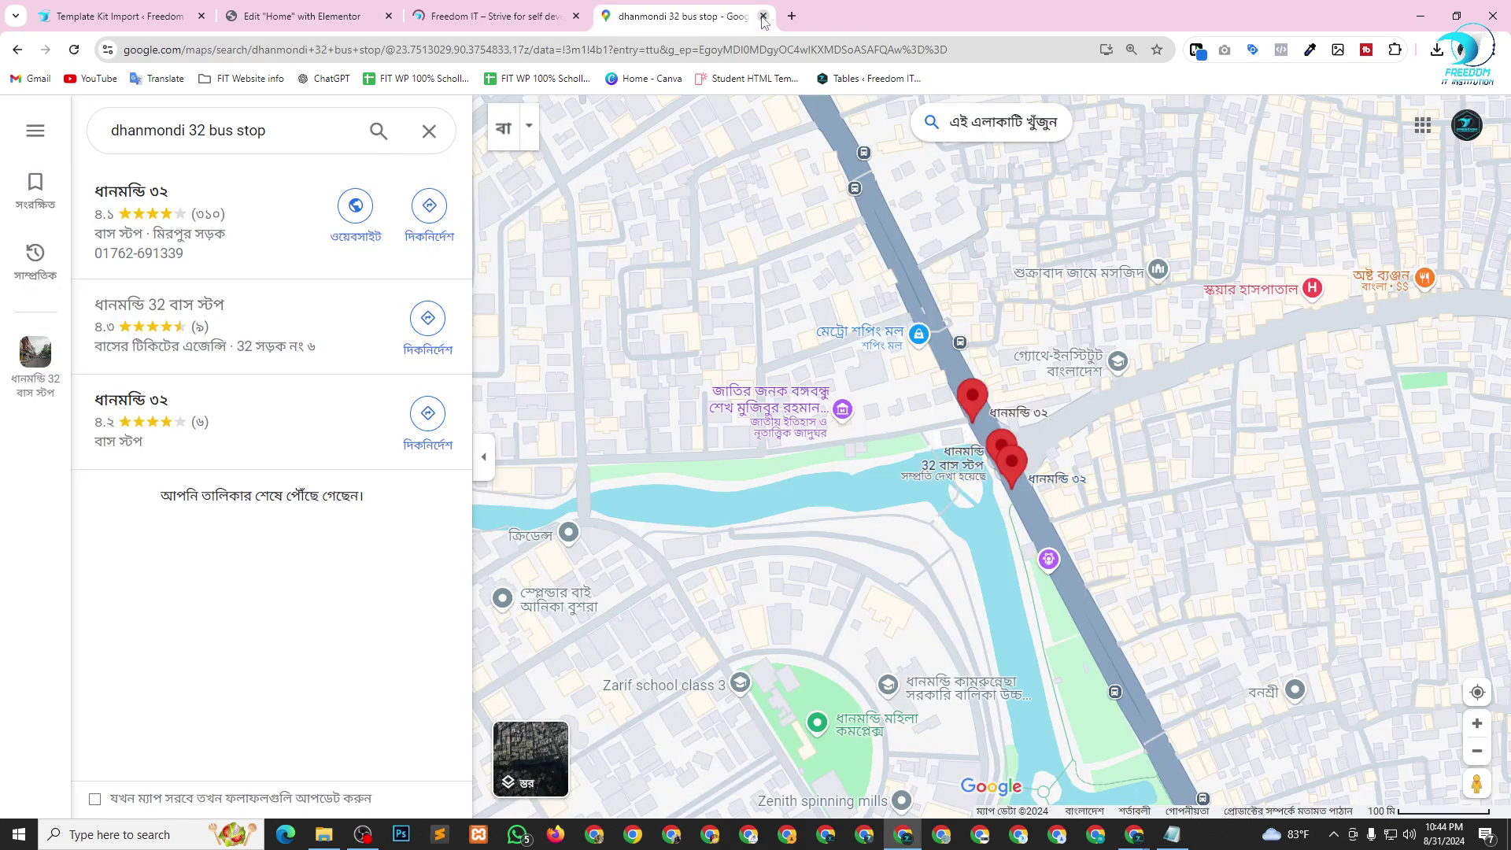
pyautogui.click(764, 16)
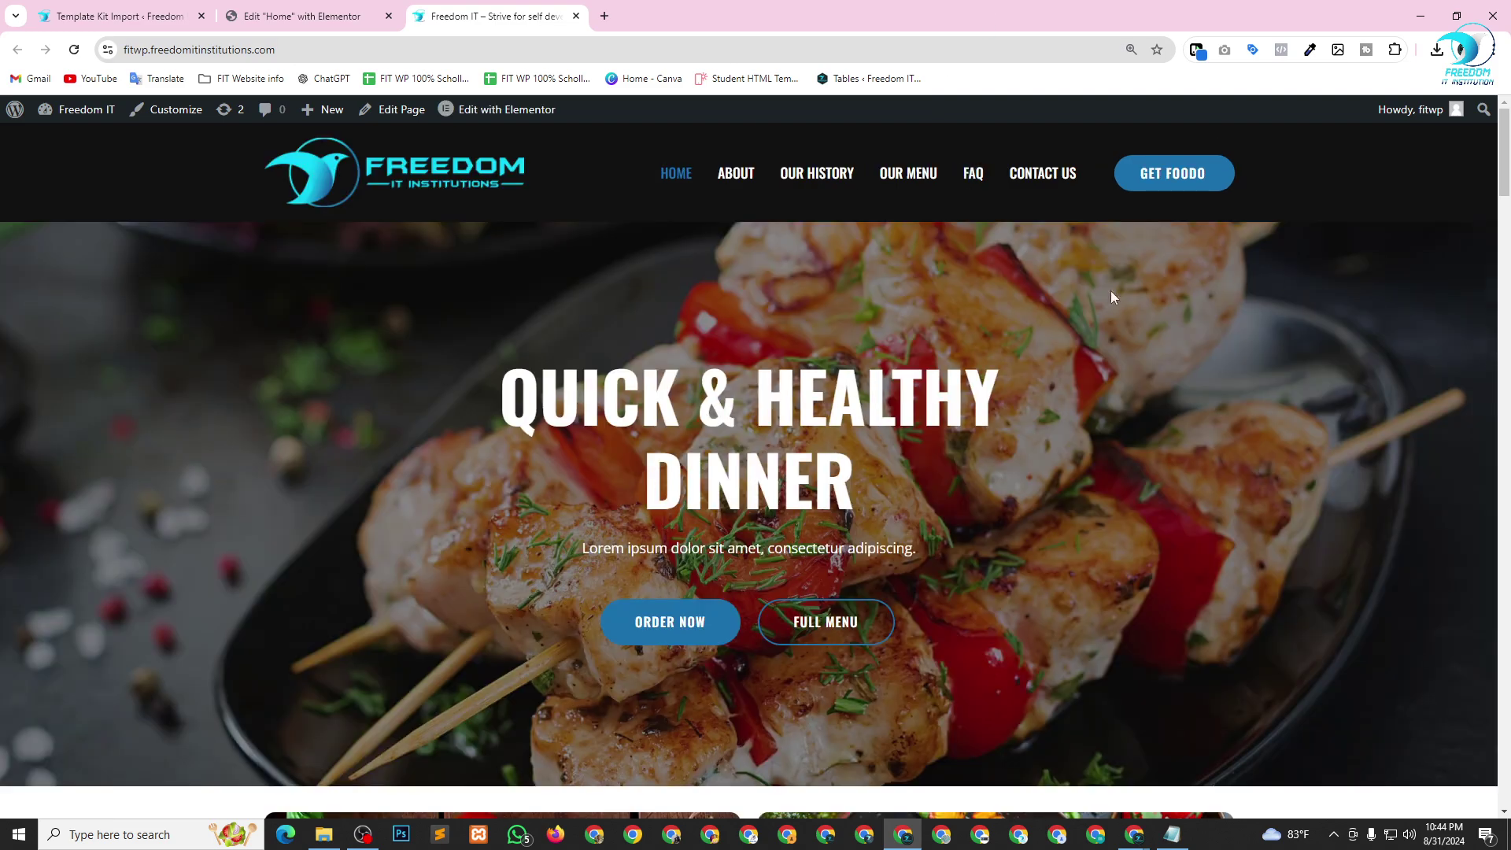
# Examine the live home page from the hero banner through the menus to the map and footer.
pyautogui.scroll(-12, 597, 493)
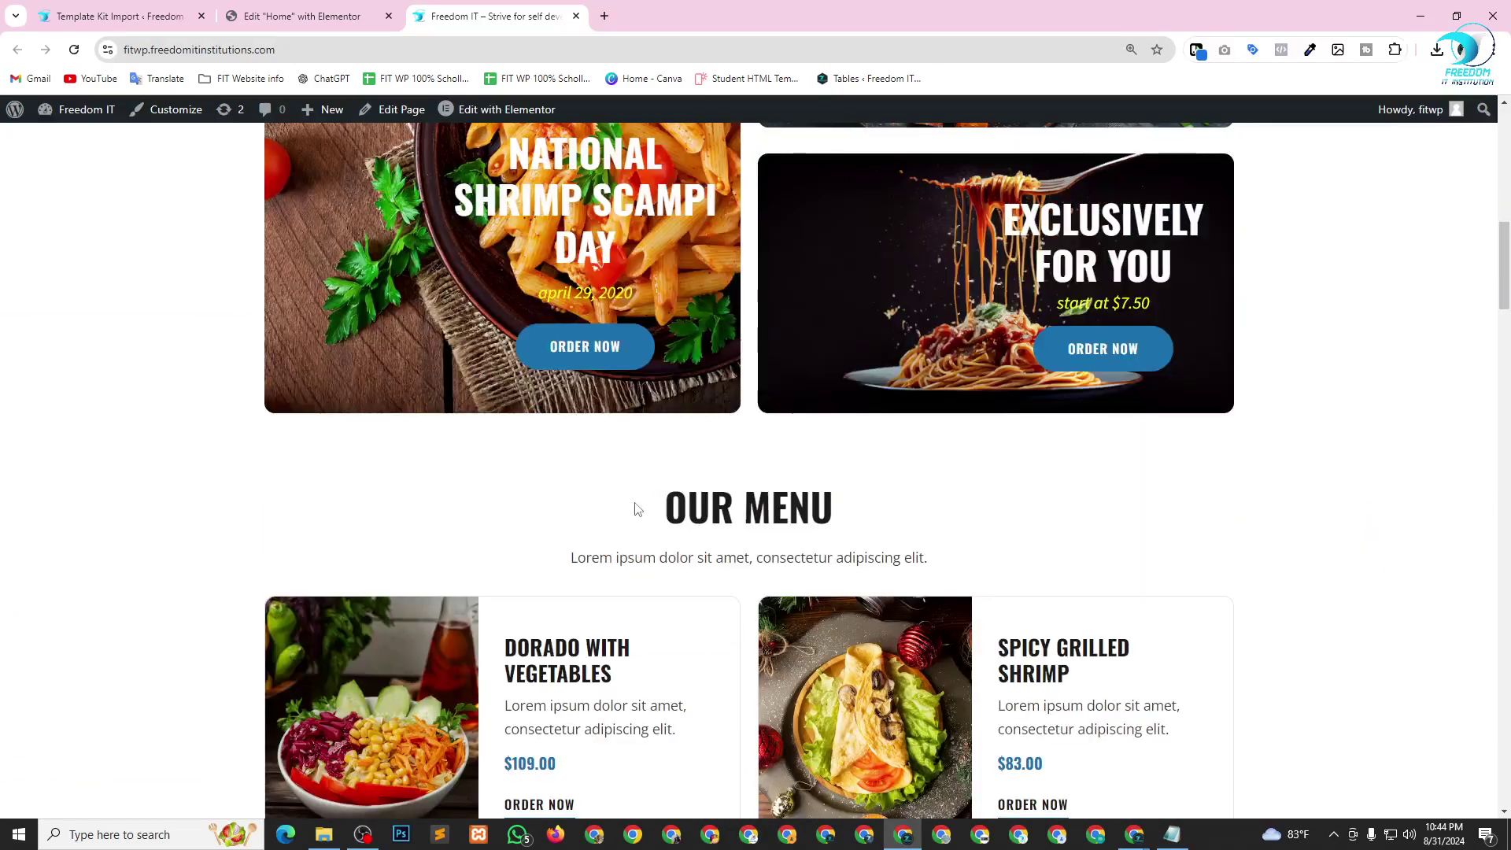
pyautogui.scroll(-8, 784, 426)
pyautogui.scroll(20, 784, 427)
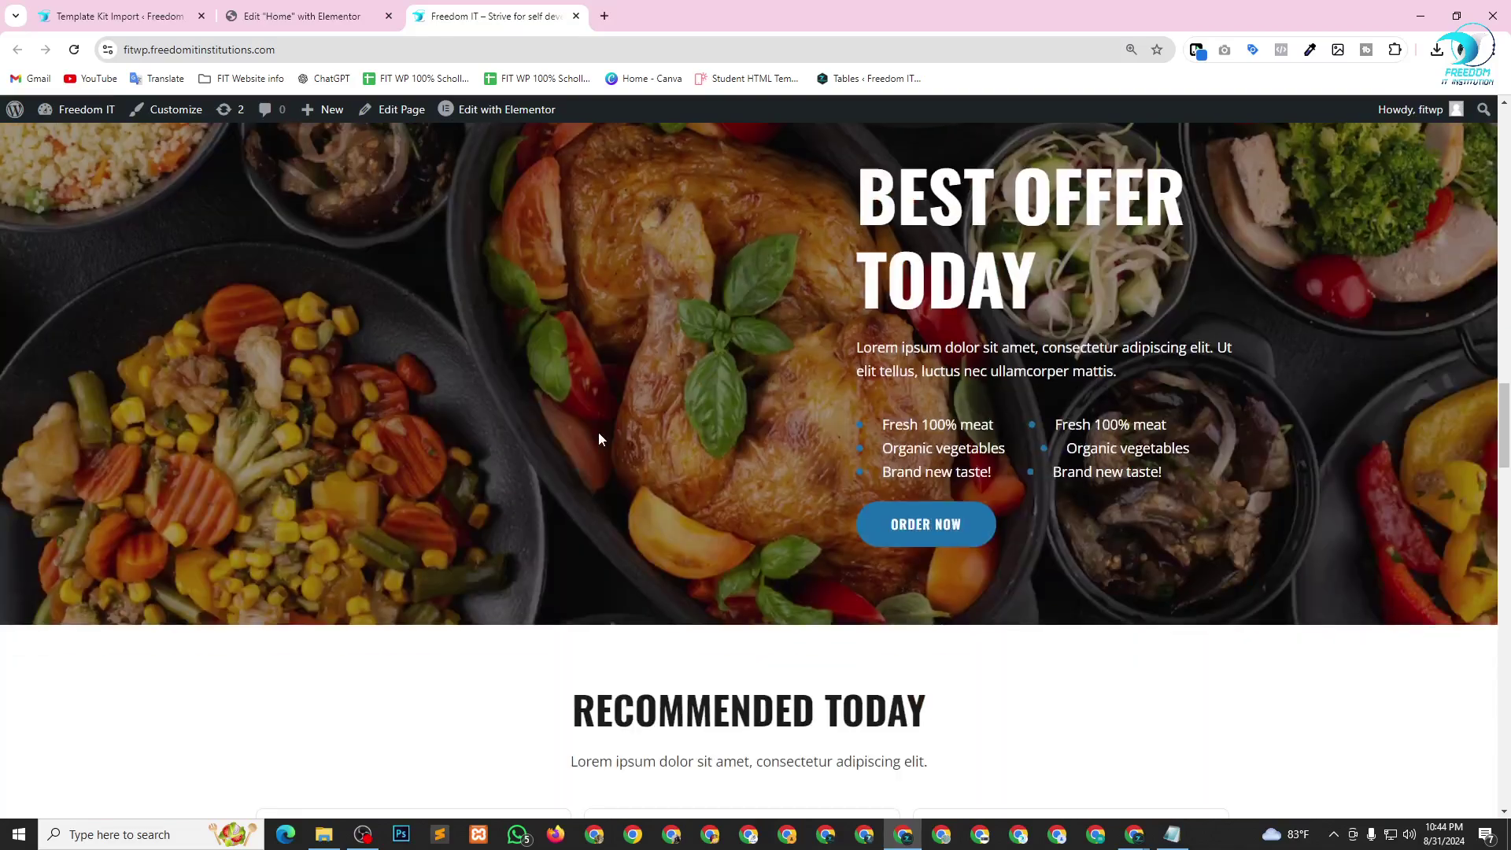
pyautogui.scroll(-10, 598, 431)
pyautogui.scroll(-5, 630, 498)
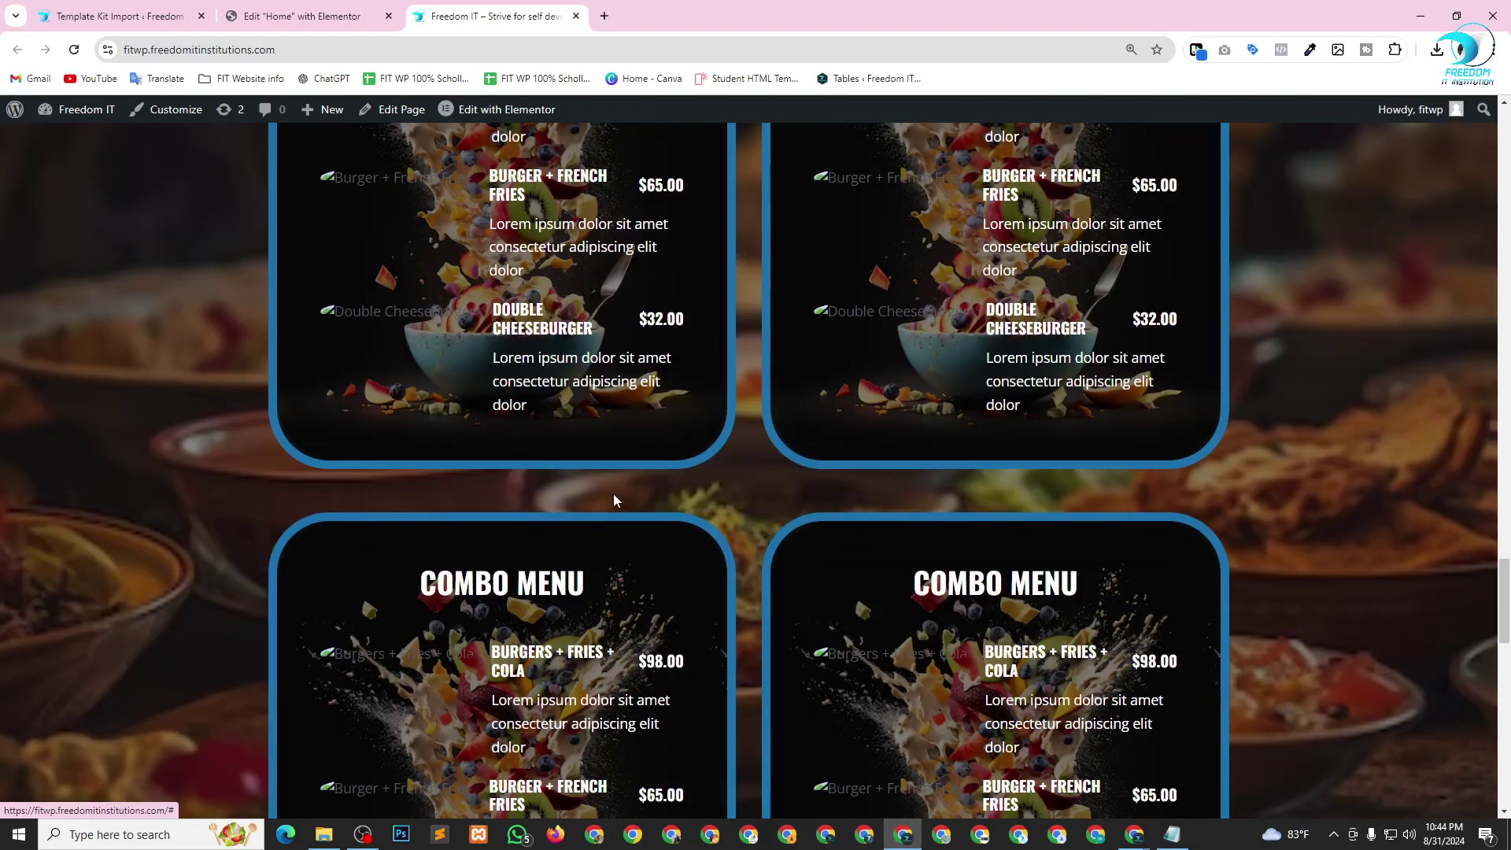
pyautogui.scroll(-15, 614, 501)
pyautogui.scroll(-5, 672, 507)
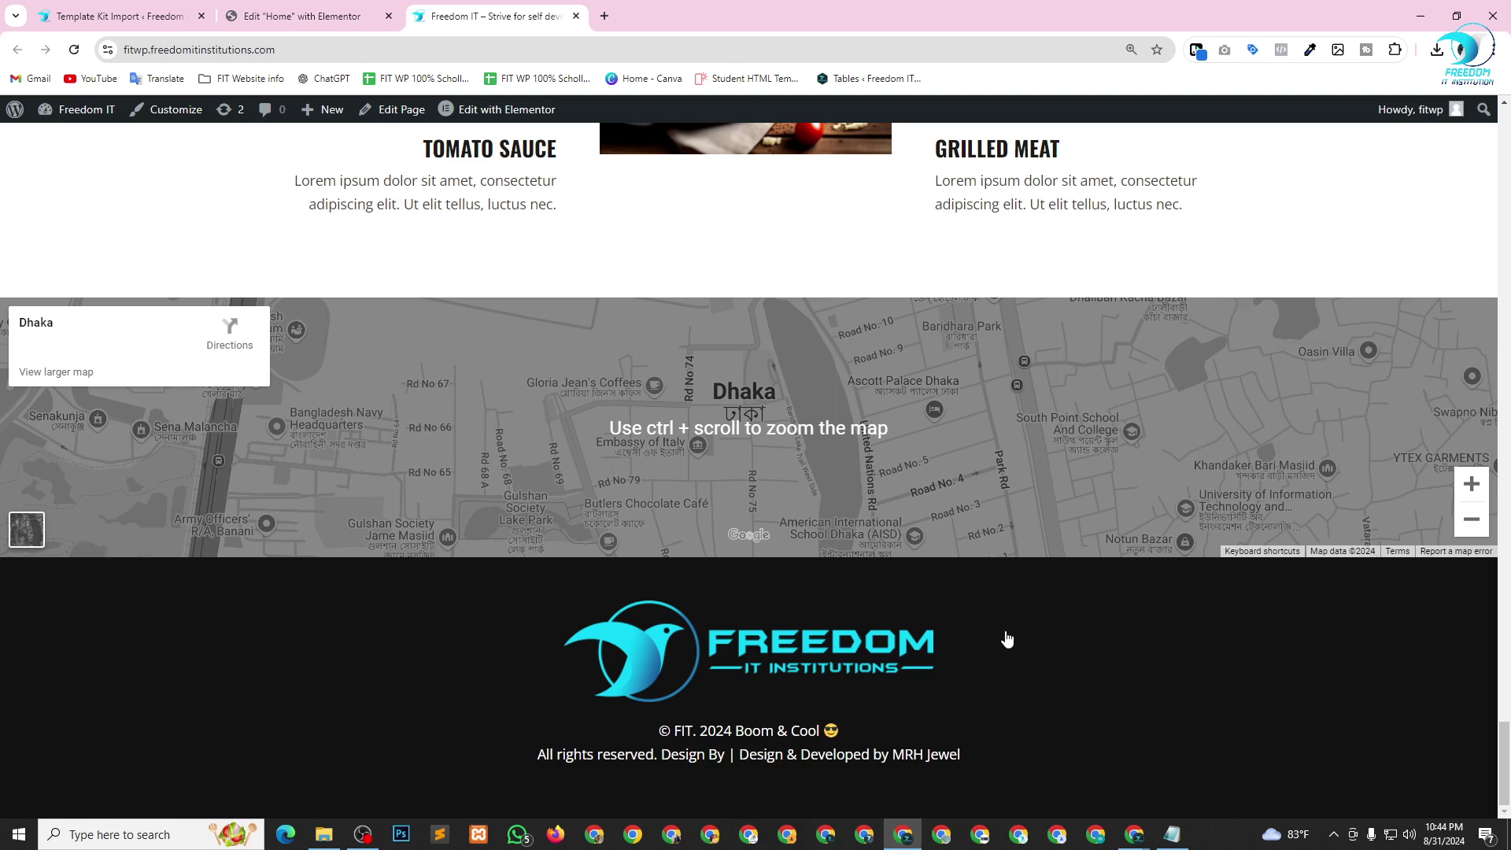
pyautogui.scroll(20, 1007, 639)
pyautogui.scroll(10, 209, 120)
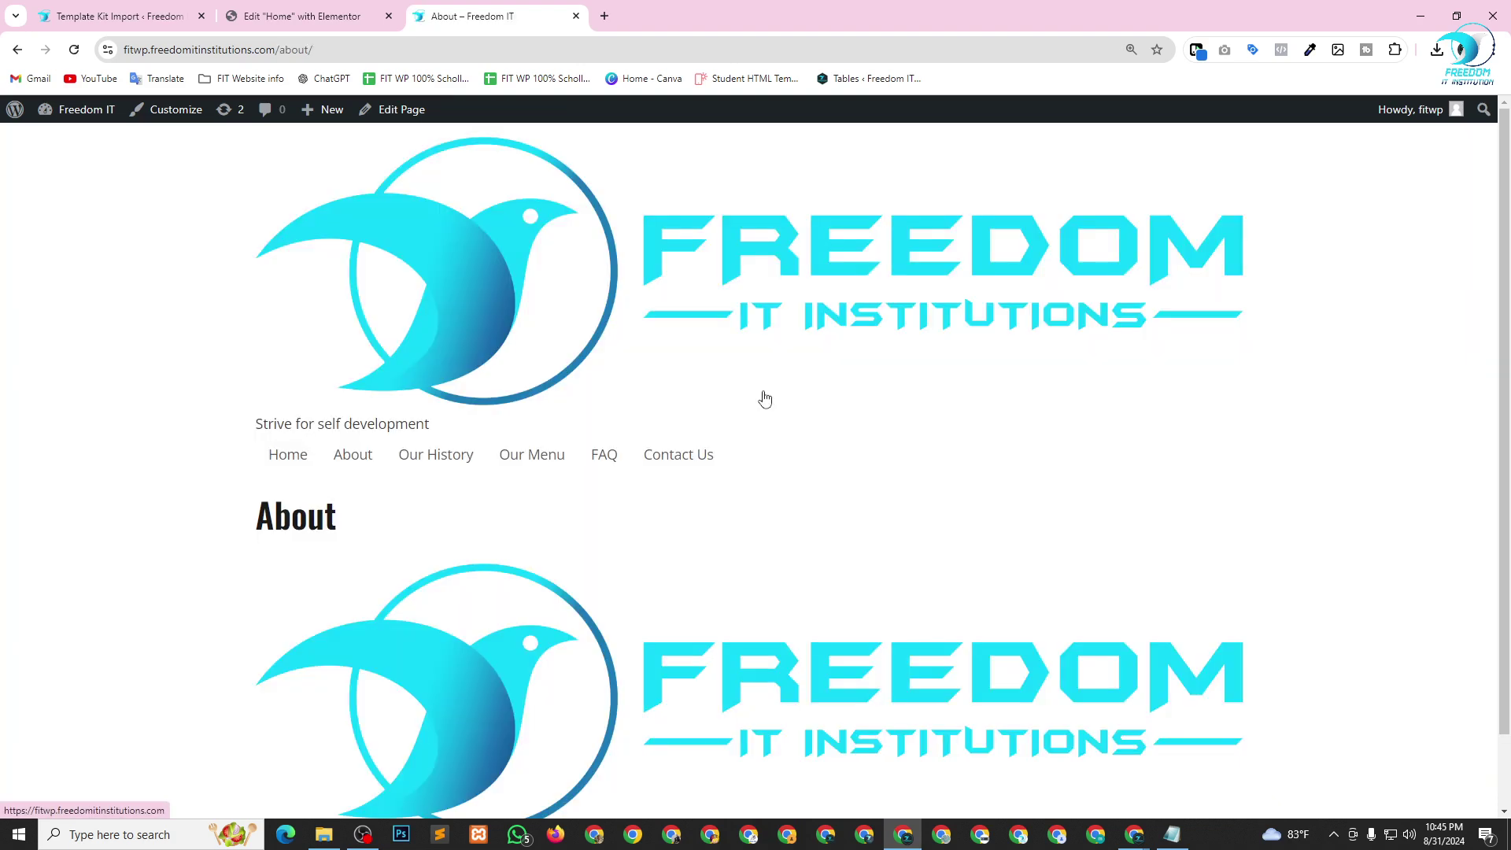
# Visit the site's About page and open it for editing with Elementor.
pyautogui.scroll(-1, 764, 398)
pyautogui.scroll(1, 763, 396)
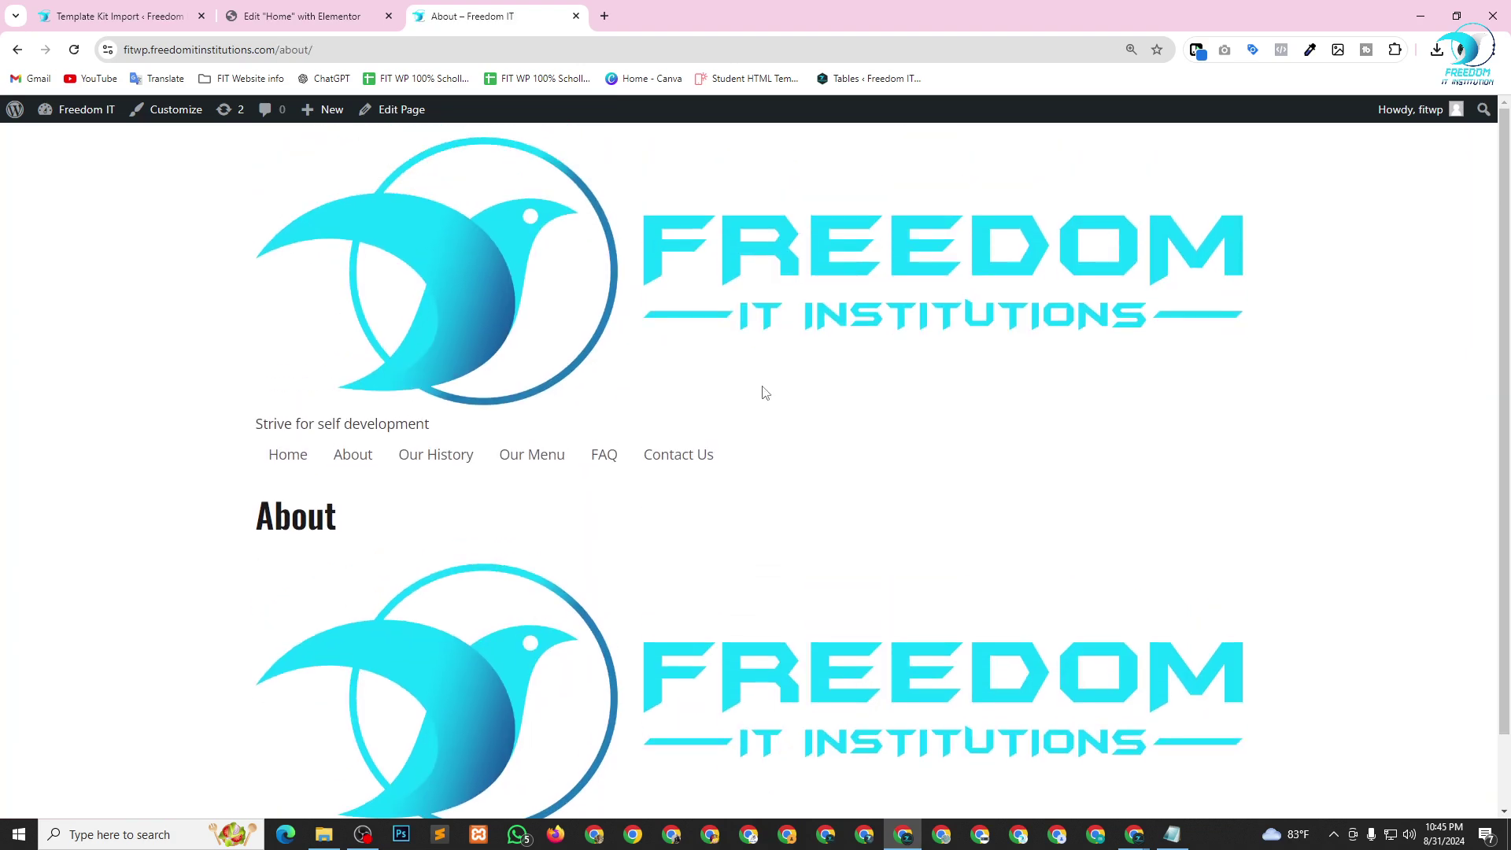
pyautogui.click(398, 114)
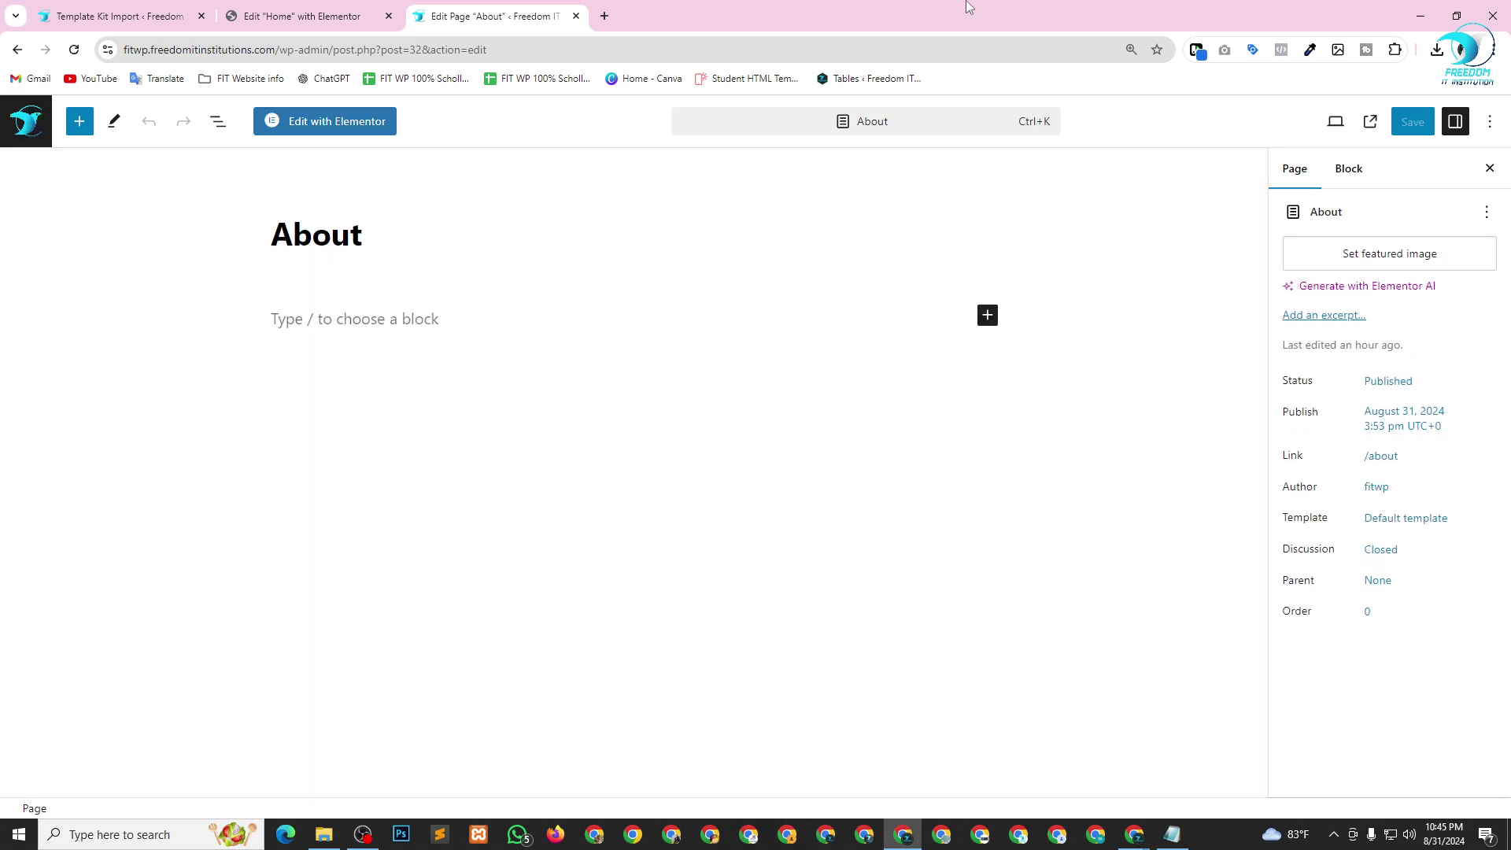
pyautogui.click(312, 126)
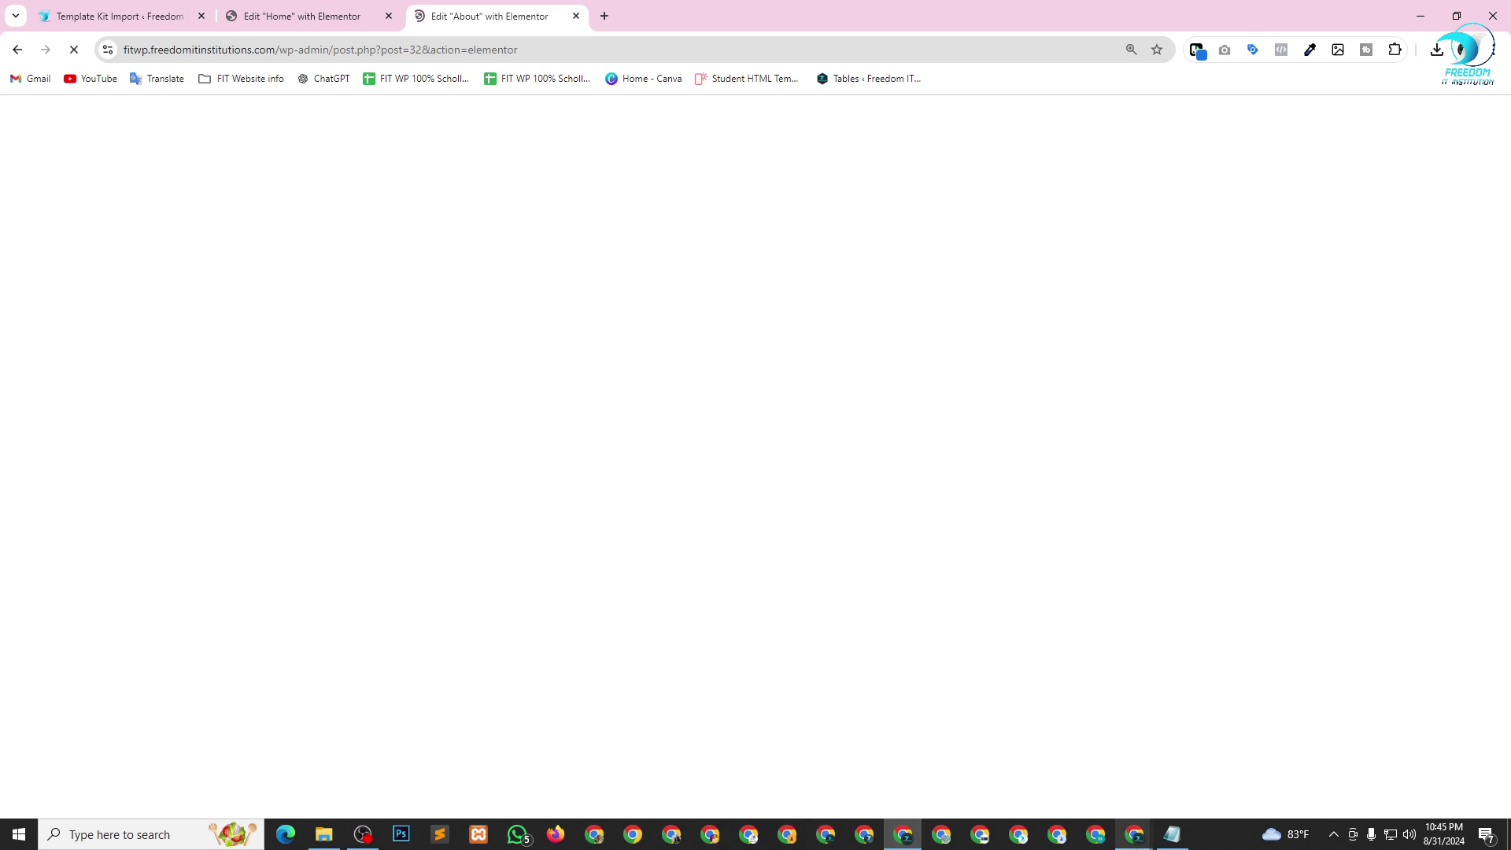
# Look through the raised hands in the Google Meet participant list and return to the Elementor editor.
pyautogui.moveTo(1134, 833)
pyautogui.click(1085, 772)
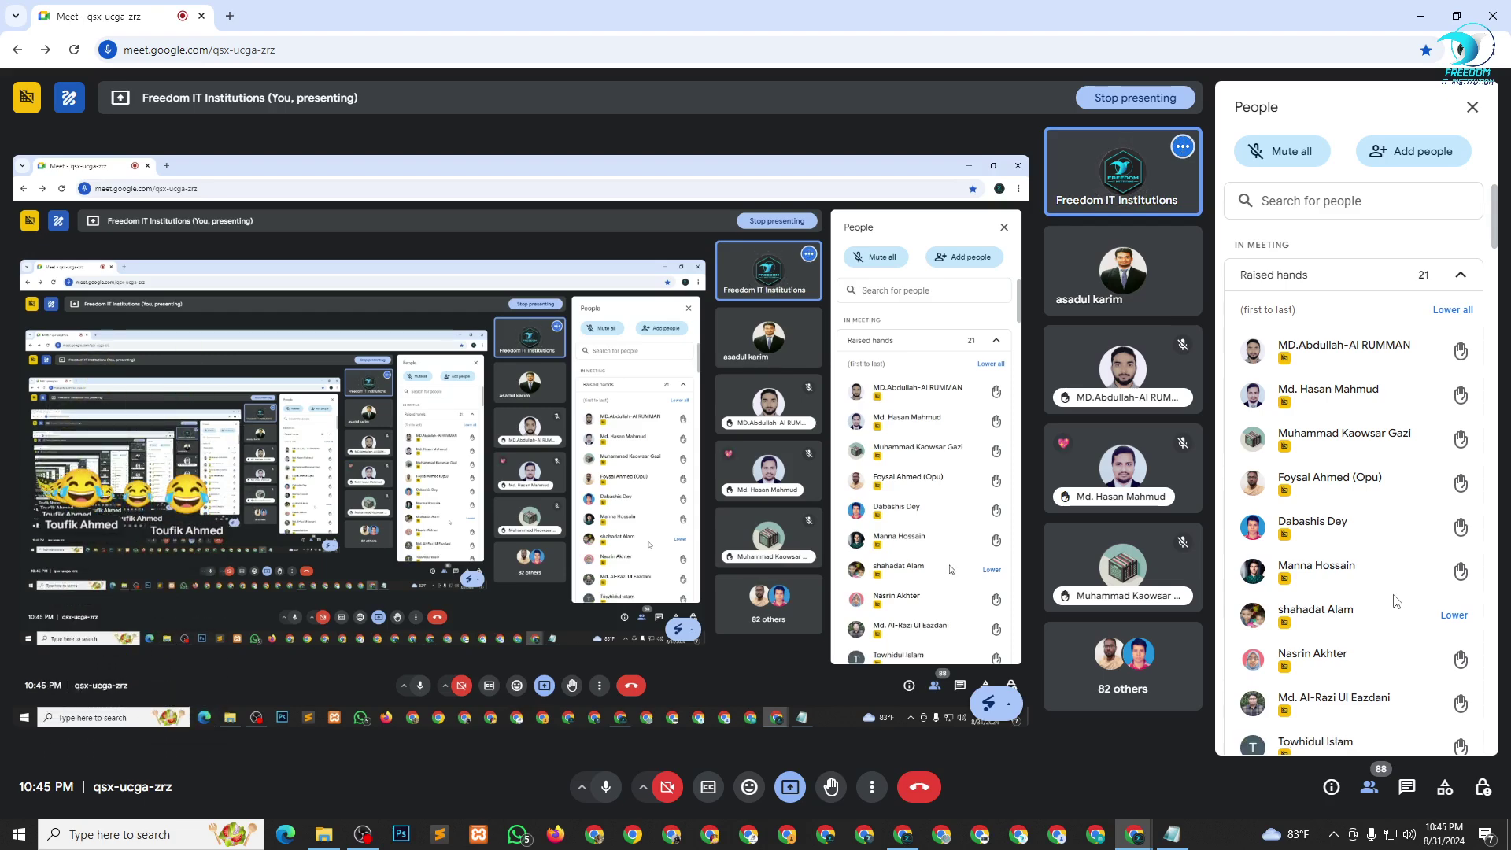
pyautogui.scroll(-1, 1335, 538)
pyautogui.scroll(-4, 1335, 539)
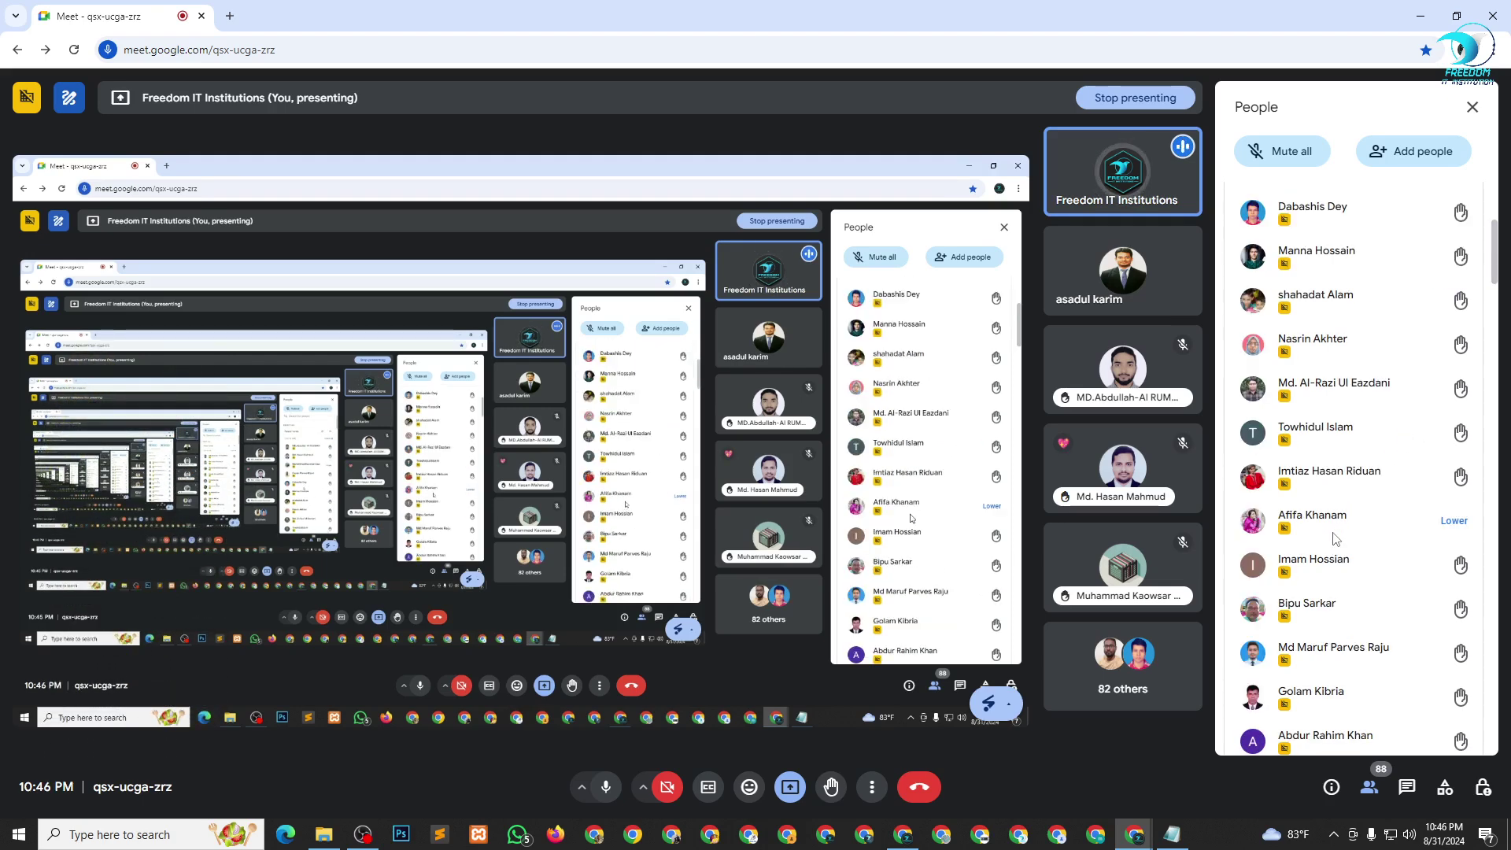
pyautogui.scroll(-5, 1335, 538)
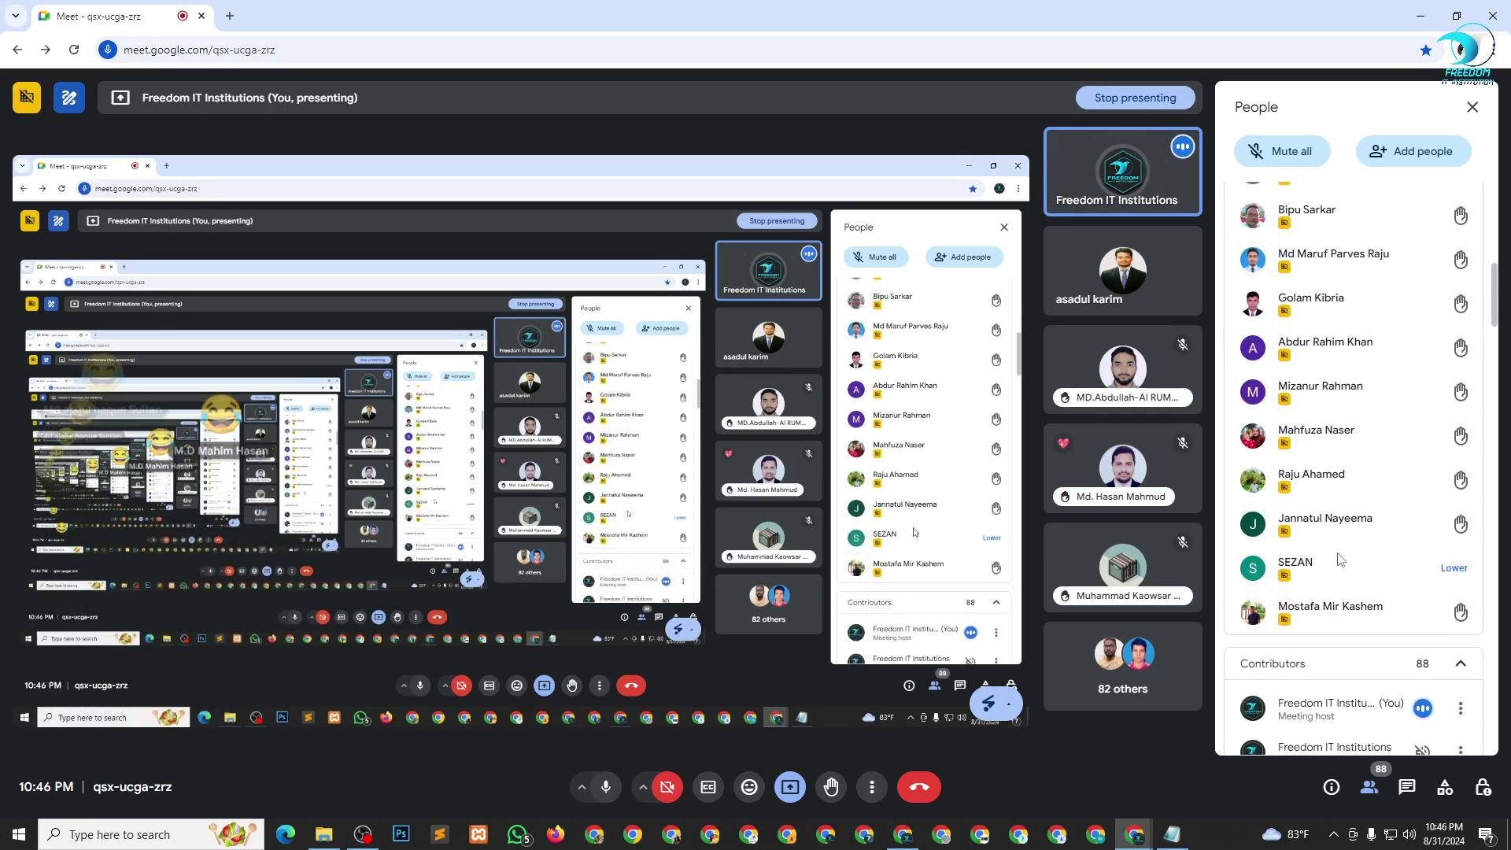
pyautogui.scroll(3, 1341, 559)
pyautogui.scroll(5, 1342, 559)
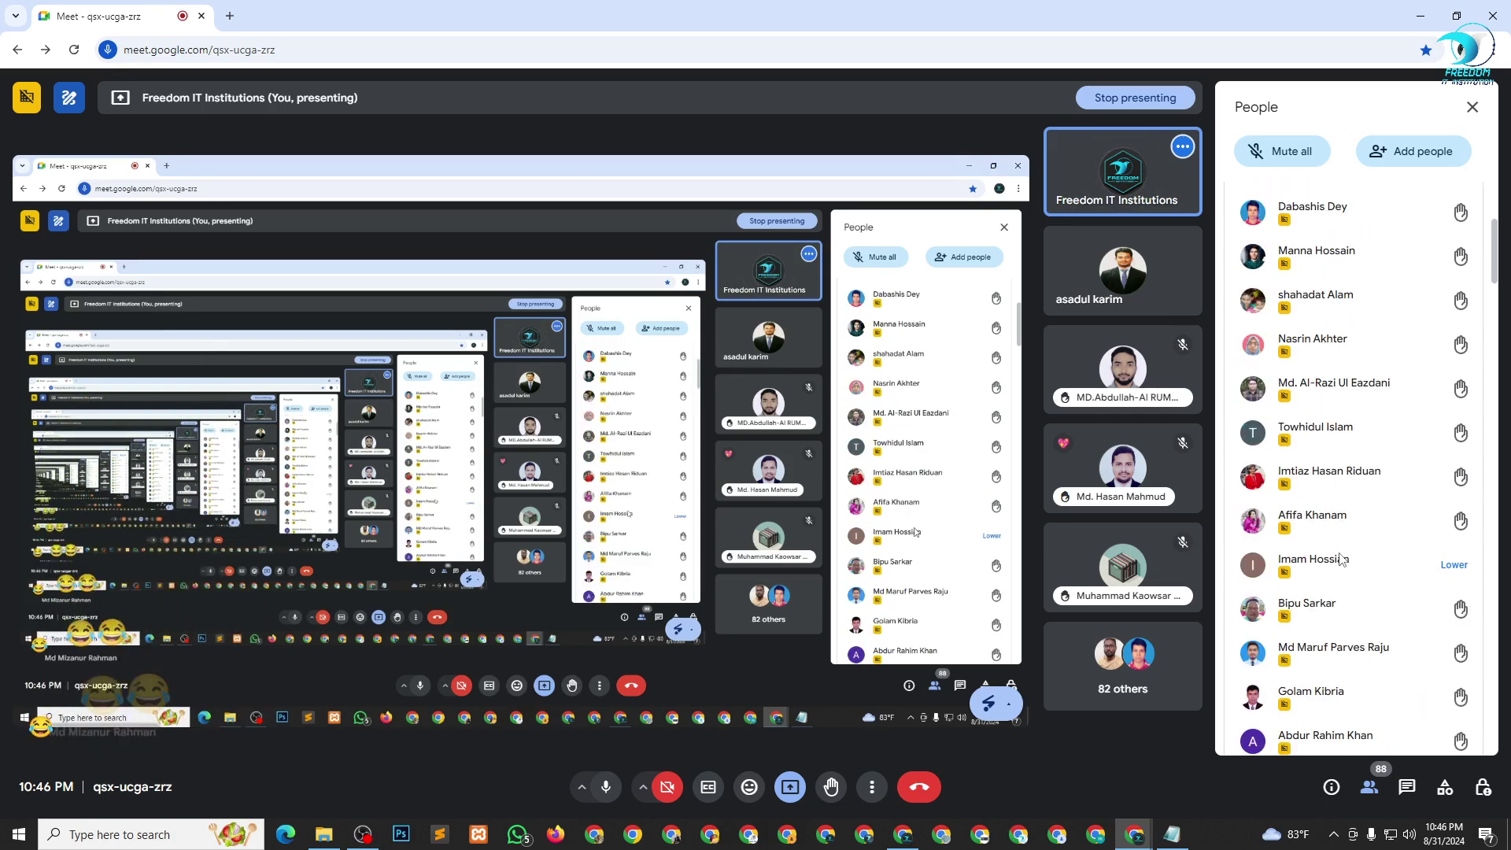
pyautogui.scroll(2, 1342, 560)
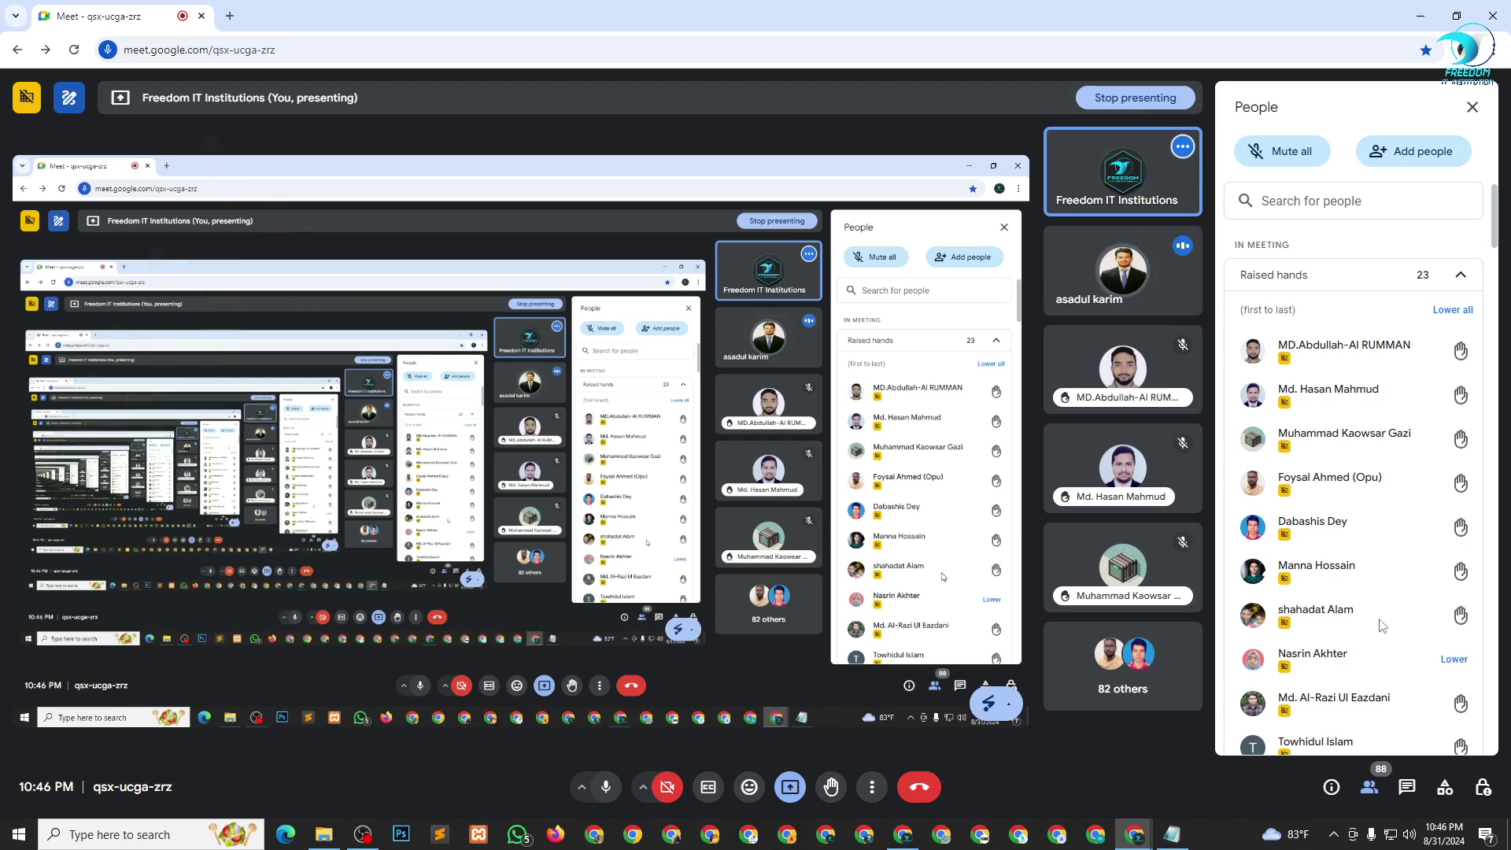
pyautogui.hotkey('alt', 'Tab')
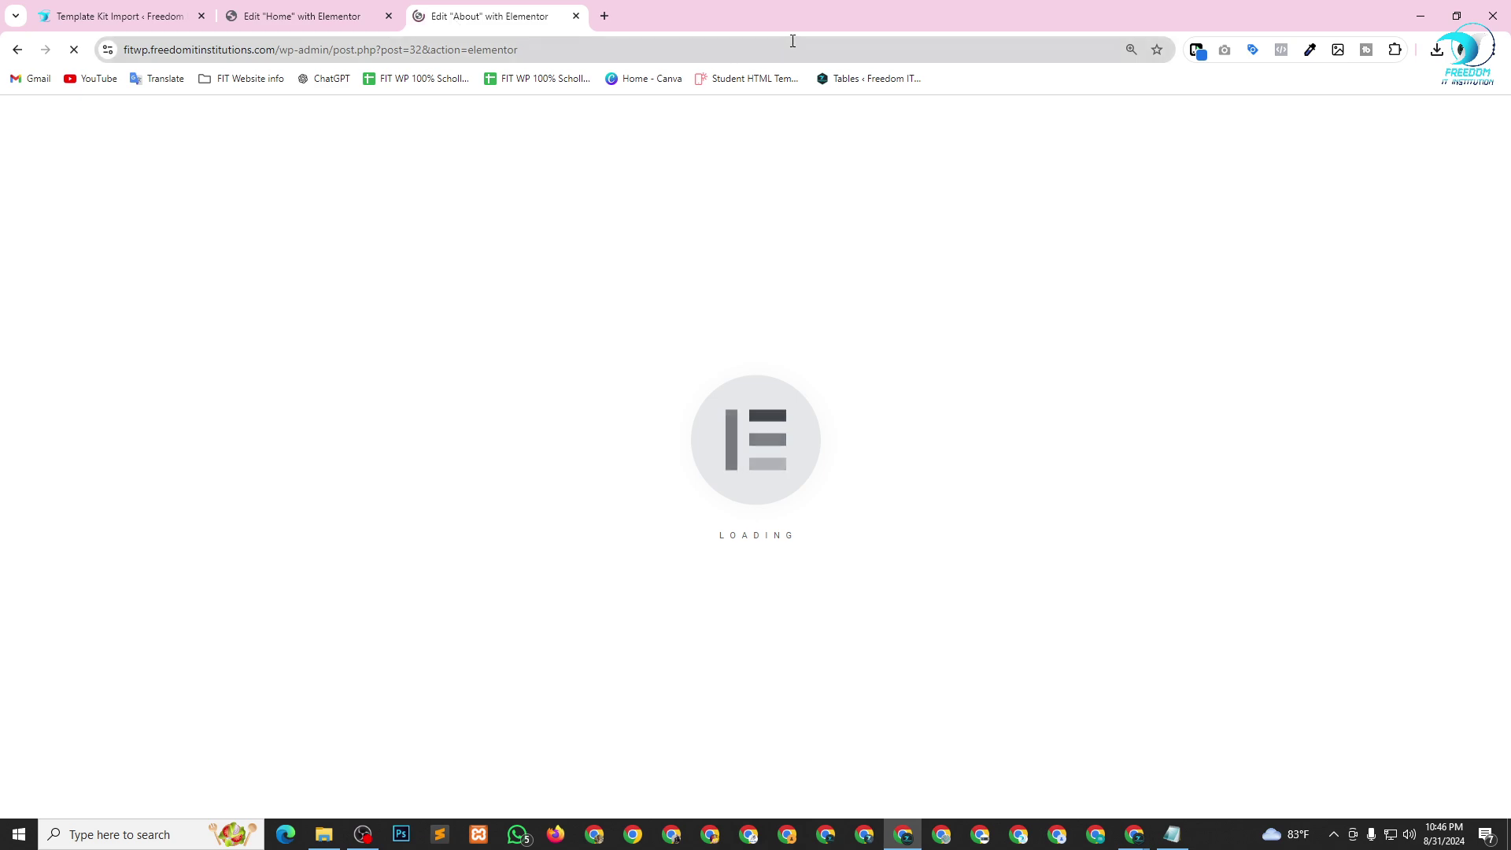
pyautogui.hotkey('alt', 'Tab')
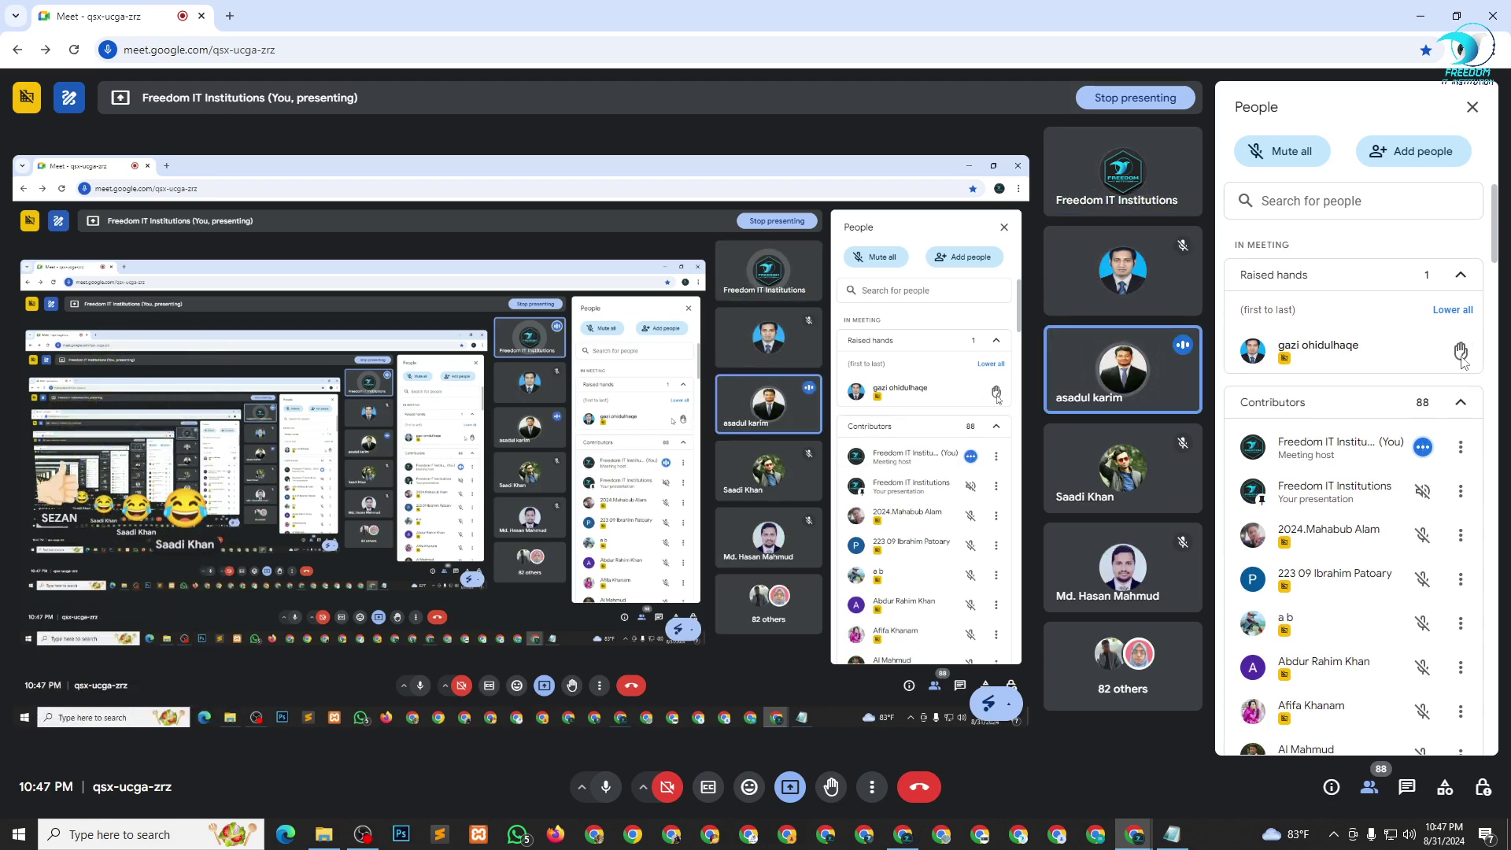
pyautogui.hotkey('alt', 'Tab')
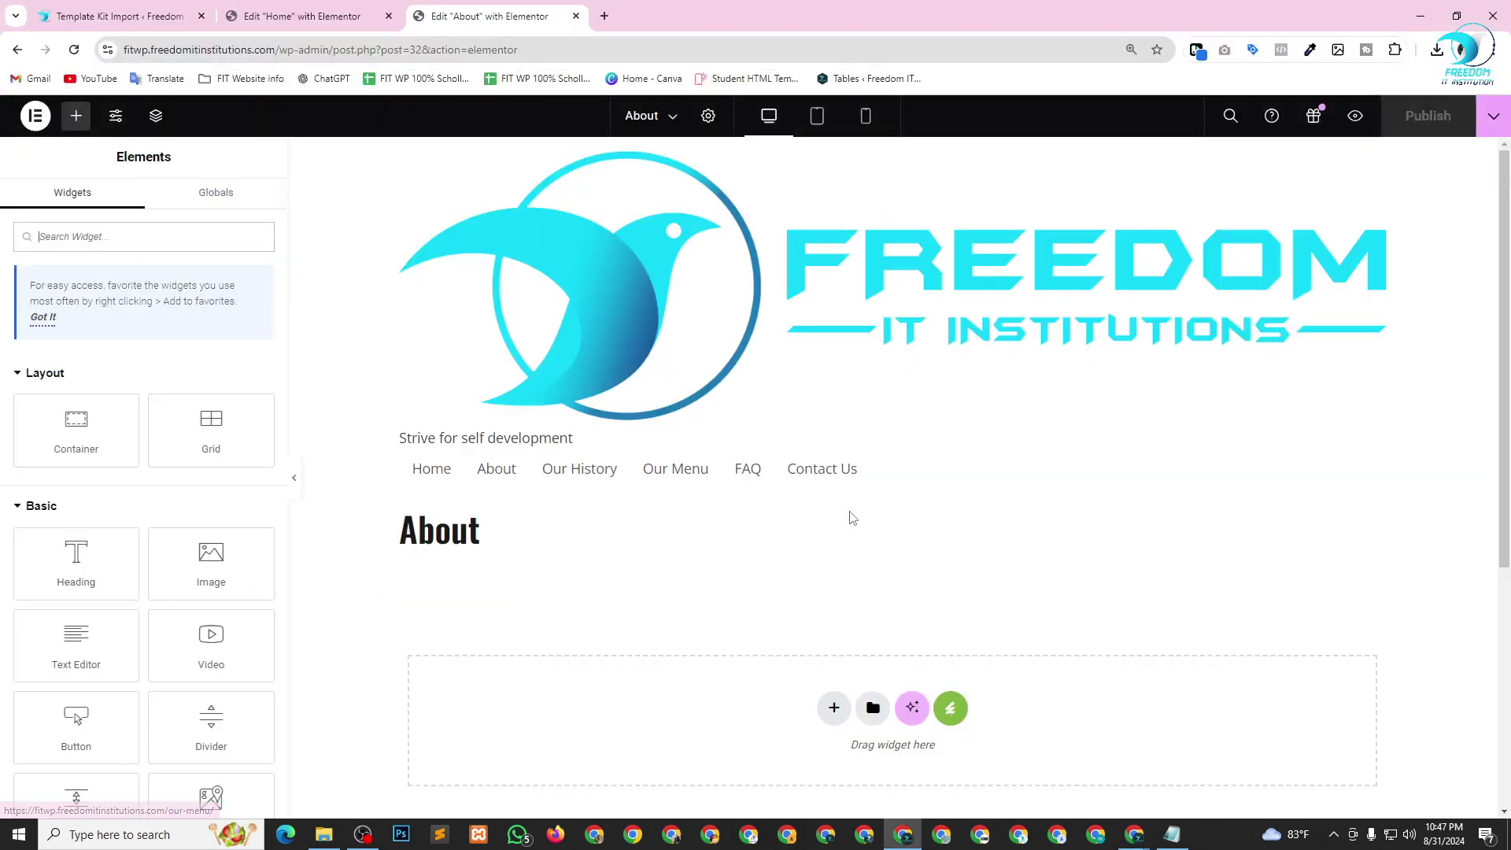
# Insert the saved Header template into the About page and apply its settings.
pyautogui.scroll(-3, 905, 507)
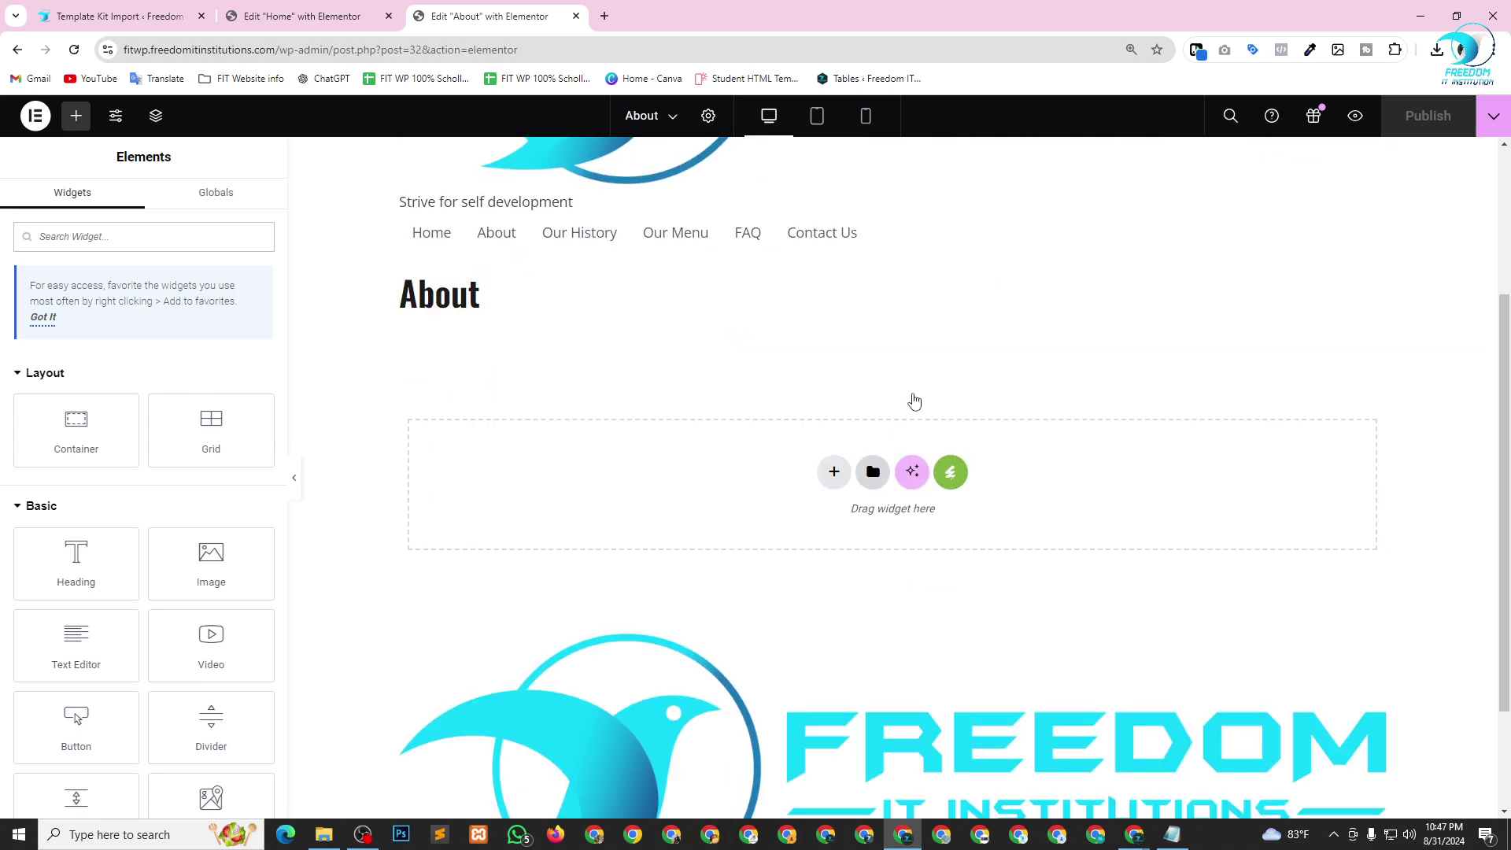
pyautogui.click(873, 471)
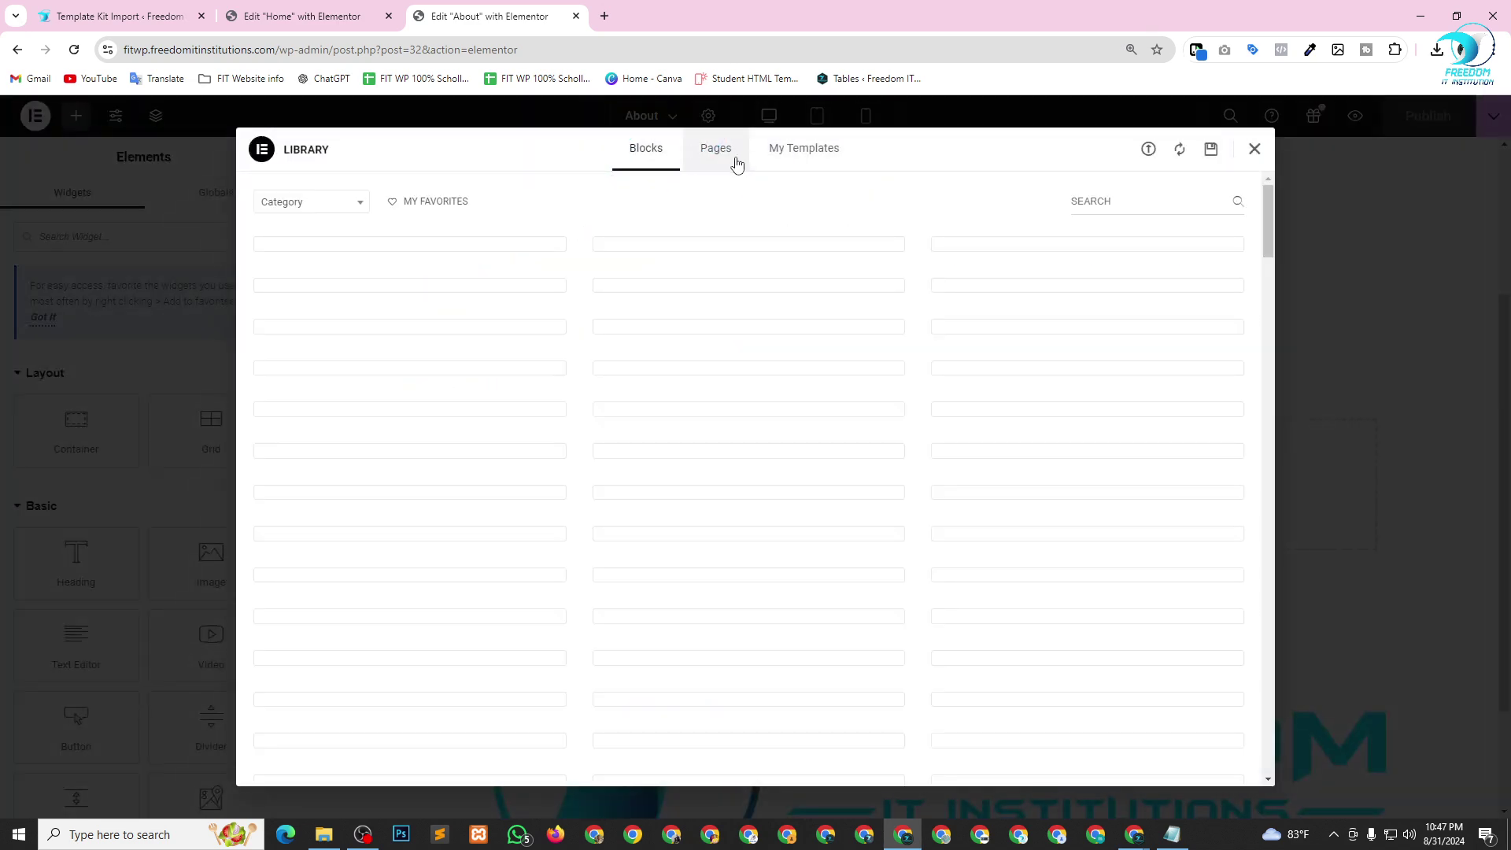
pyautogui.click(801, 153)
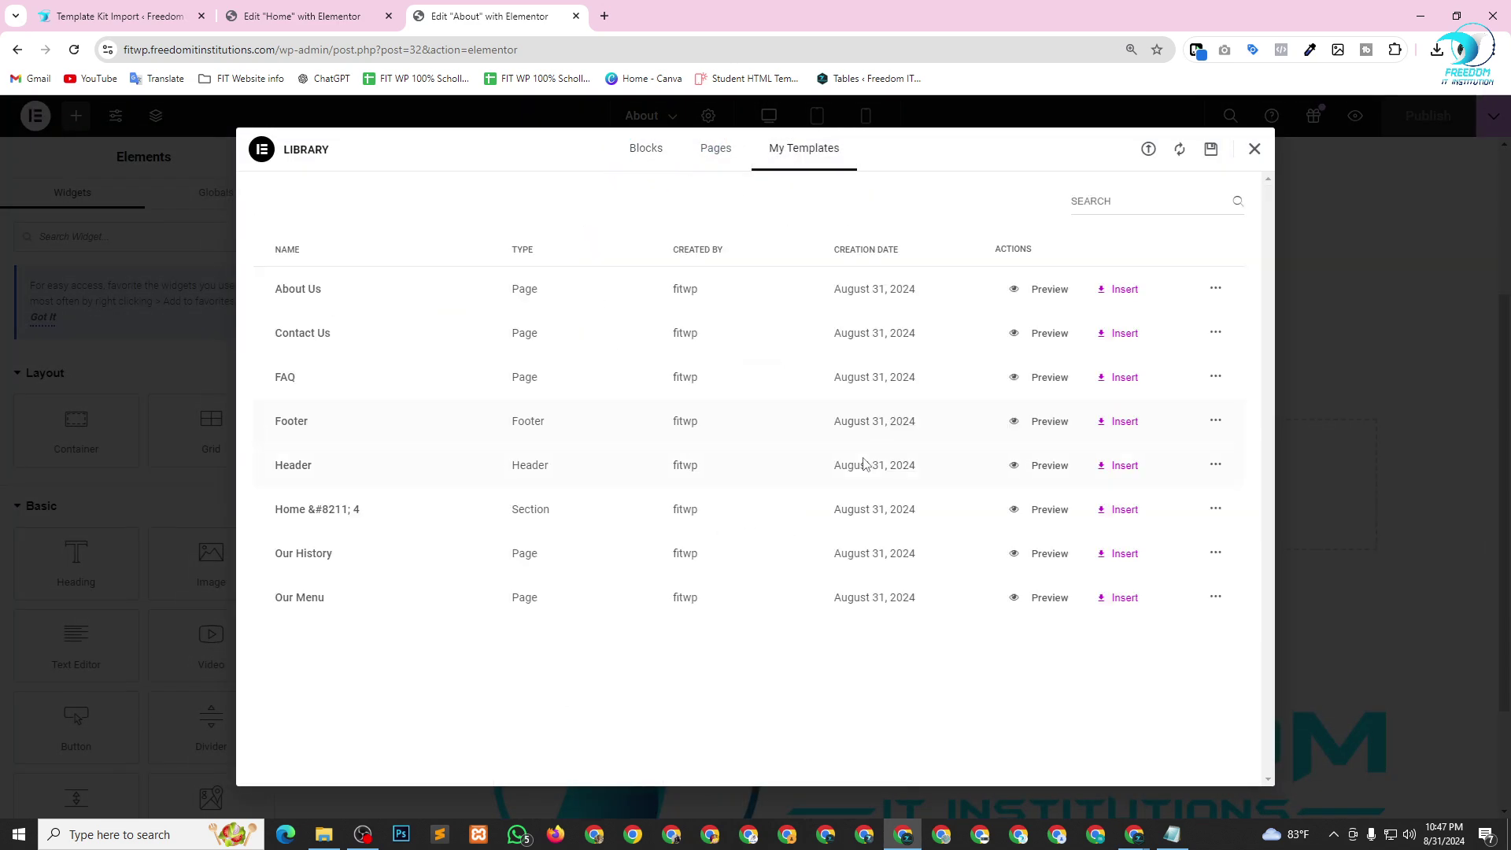
pyautogui.click(1118, 465)
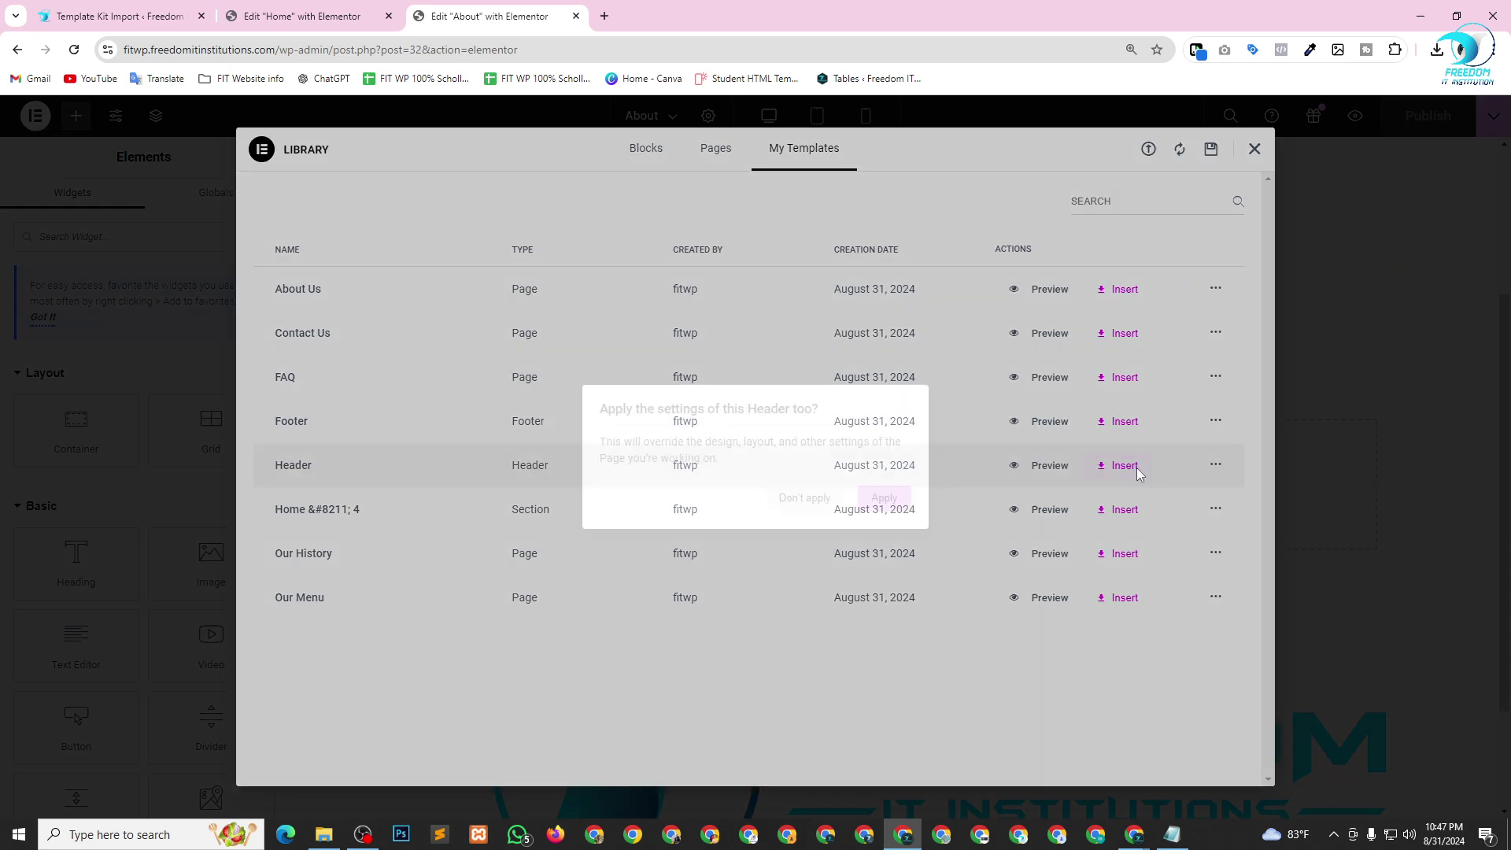
pyautogui.click(887, 500)
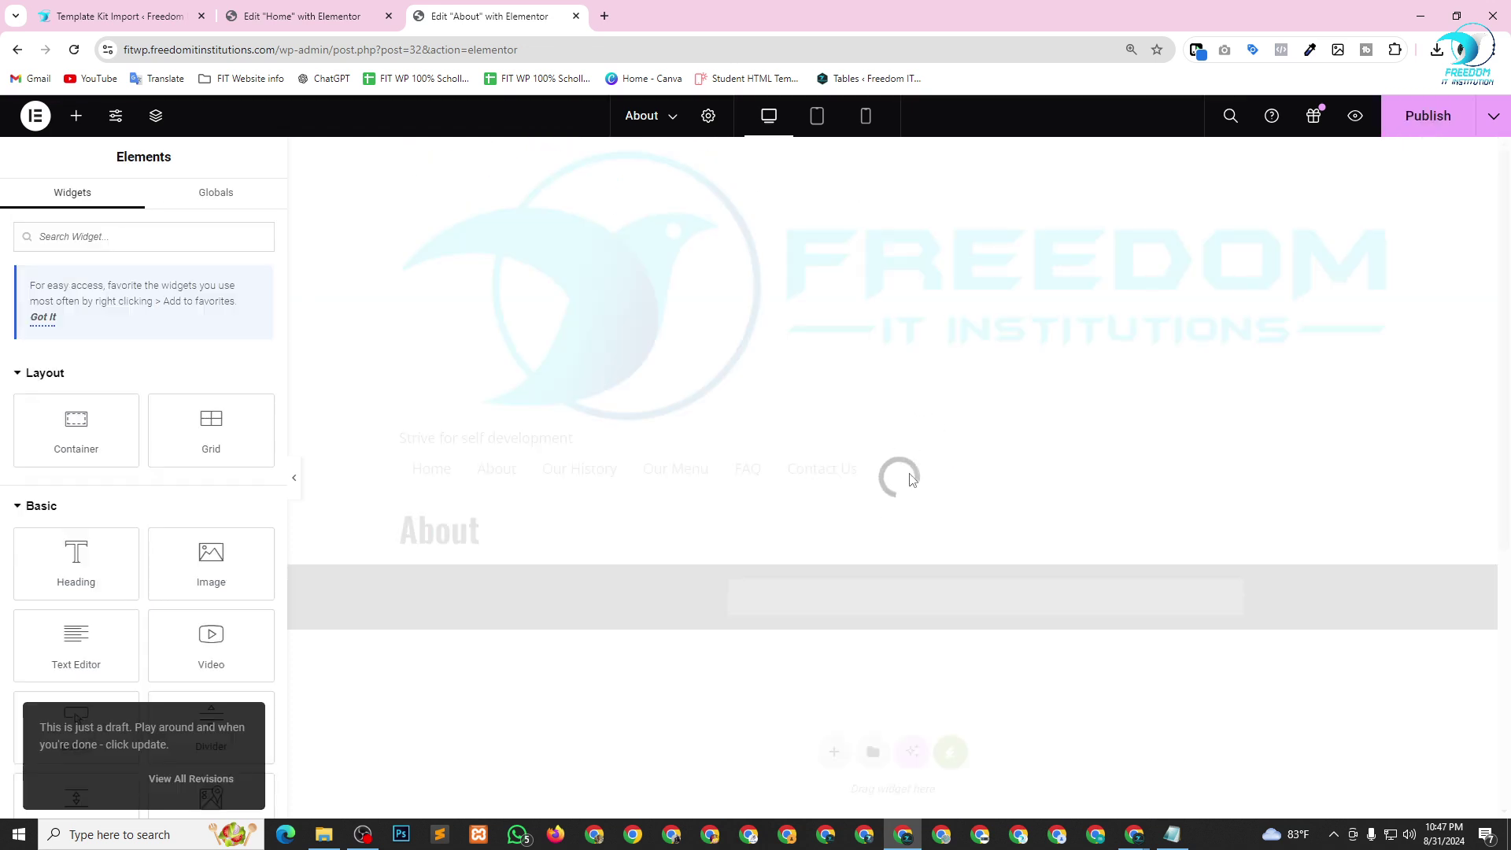
# Insert the saved About Us page template below the header and apply its settings.
pyautogui.click(874, 443)
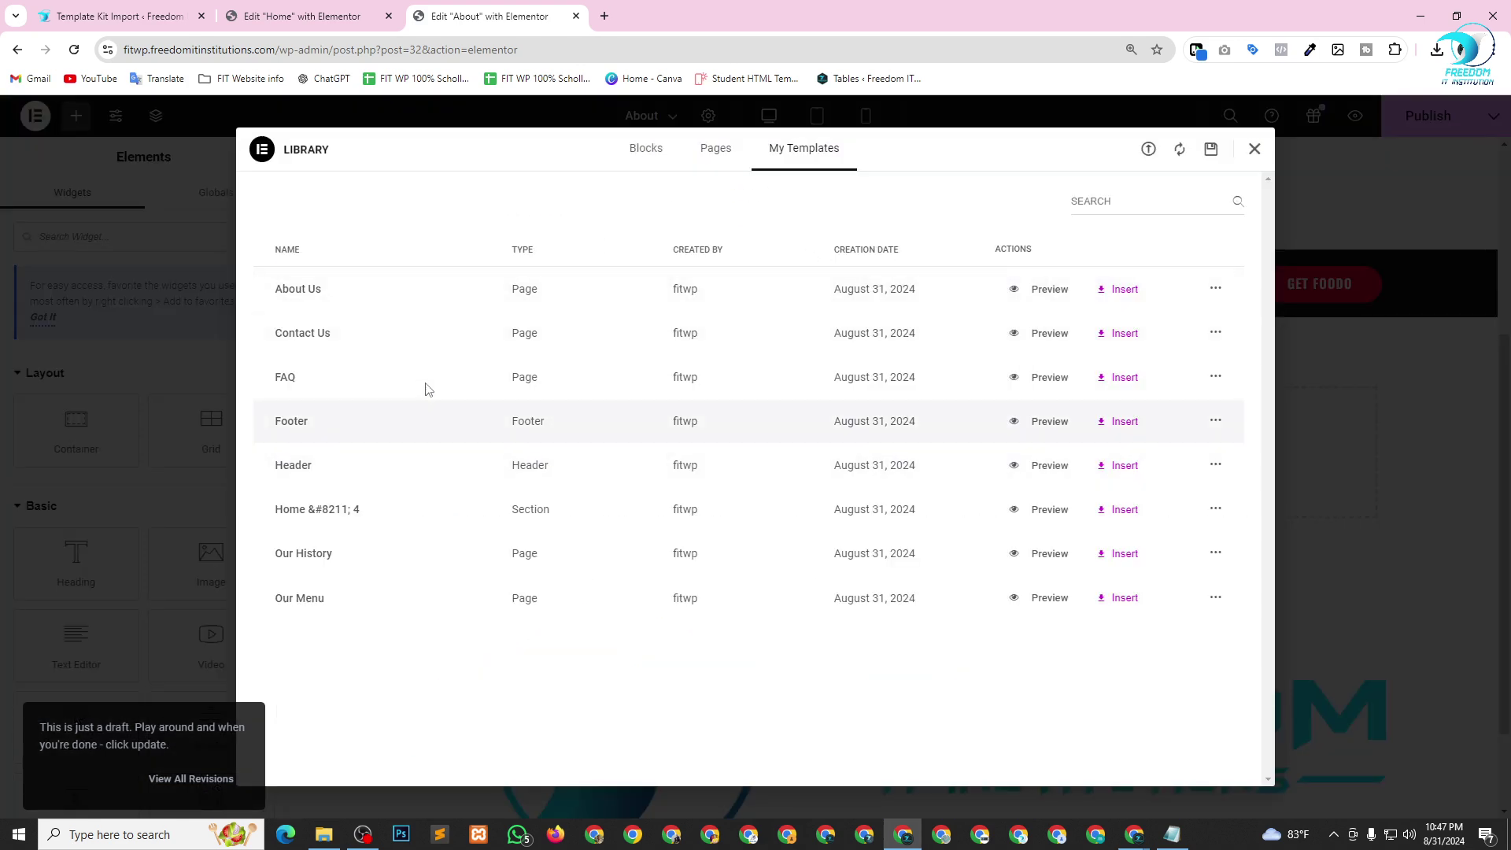
pyautogui.click(1124, 303)
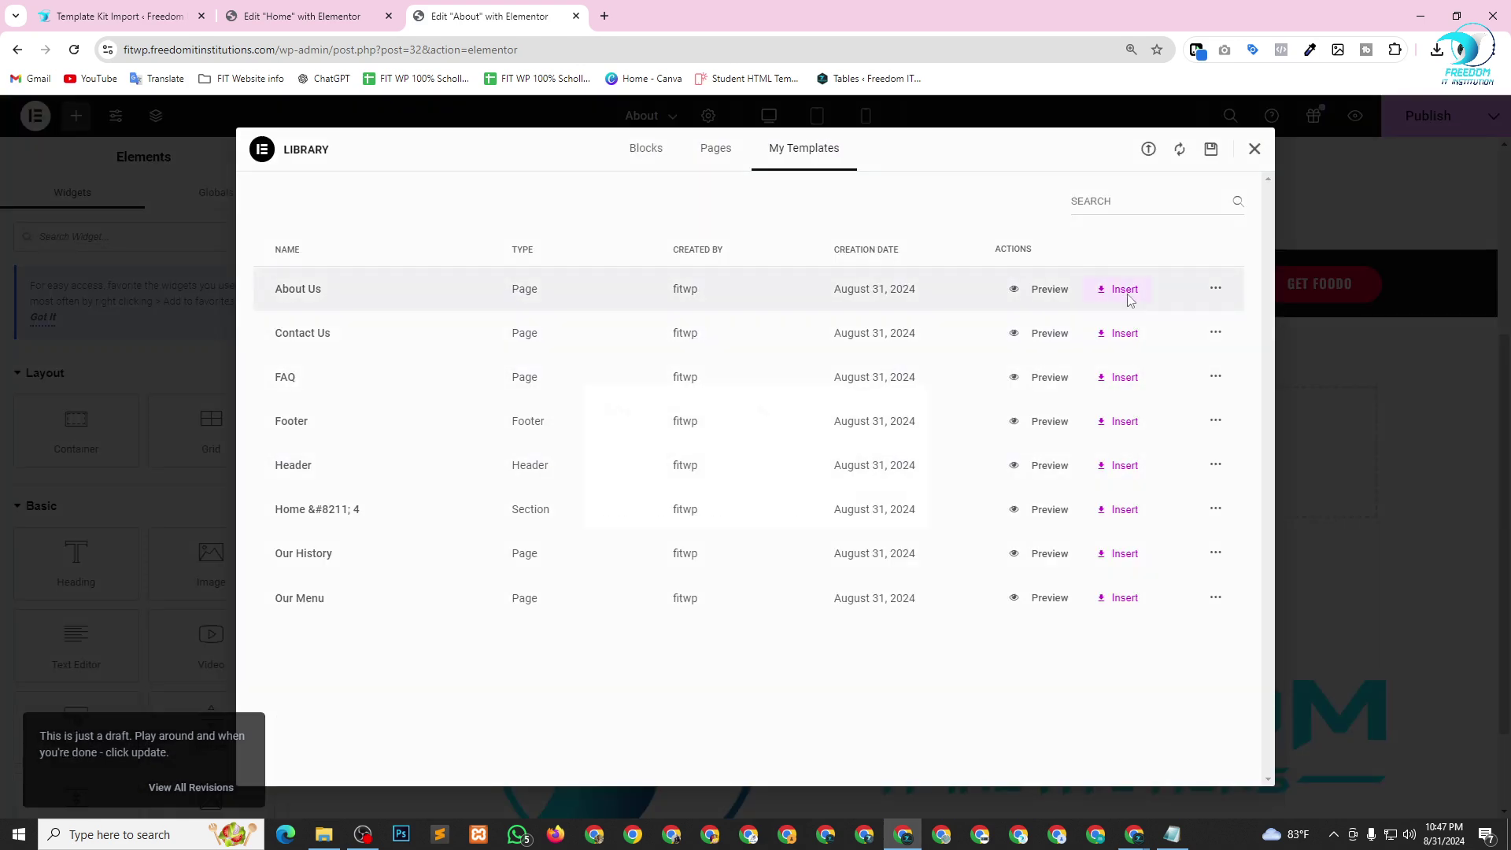
pyautogui.click(885, 505)
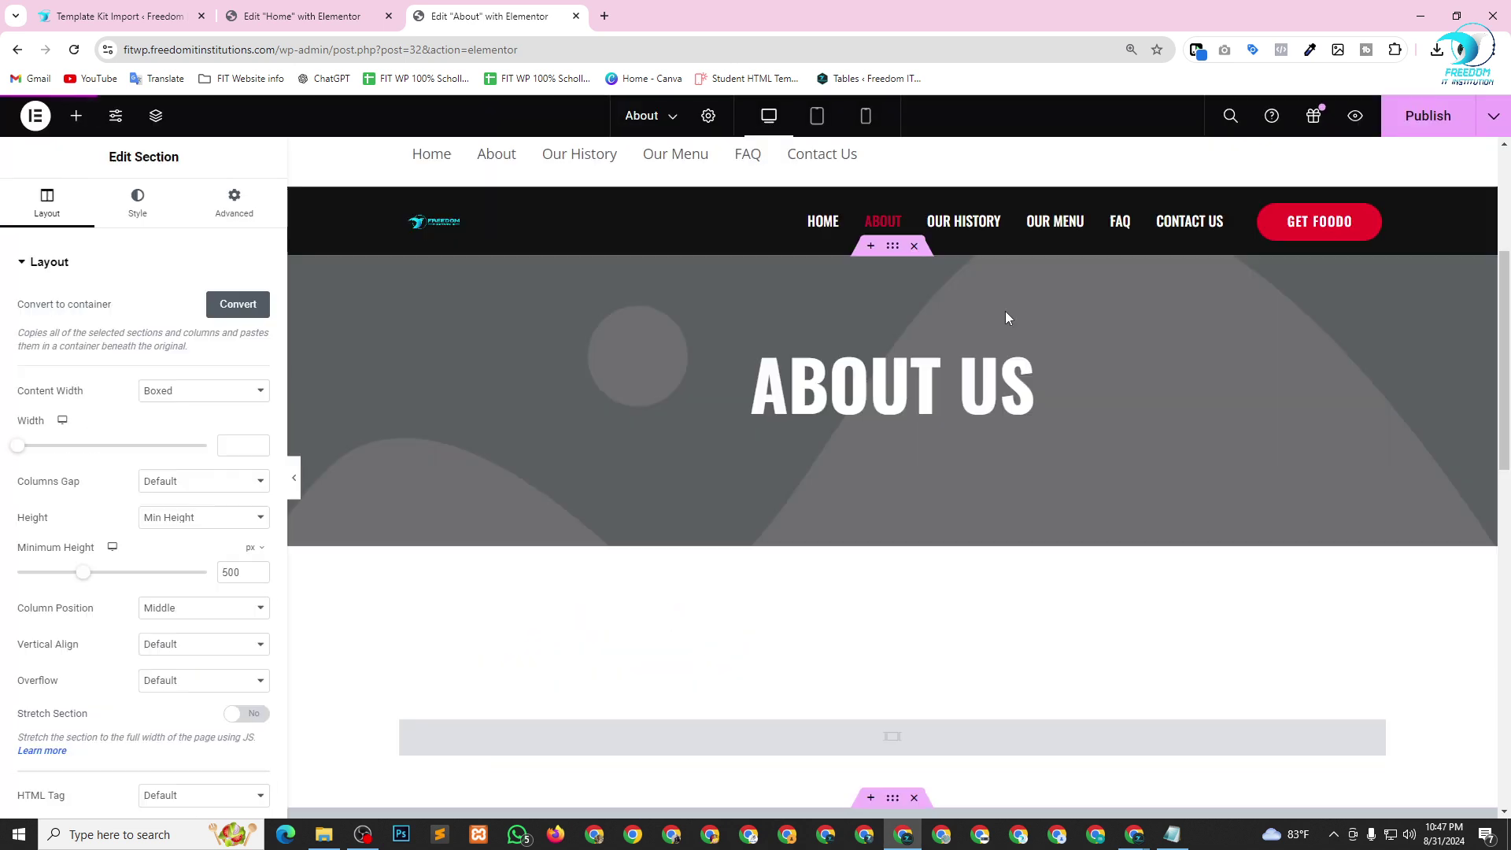
# Insert the saved Footer template below the About Us content and apply its settings.
pyautogui.scroll(-5, 1008, 317)
pyautogui.scroll(-10, 1004, 315)
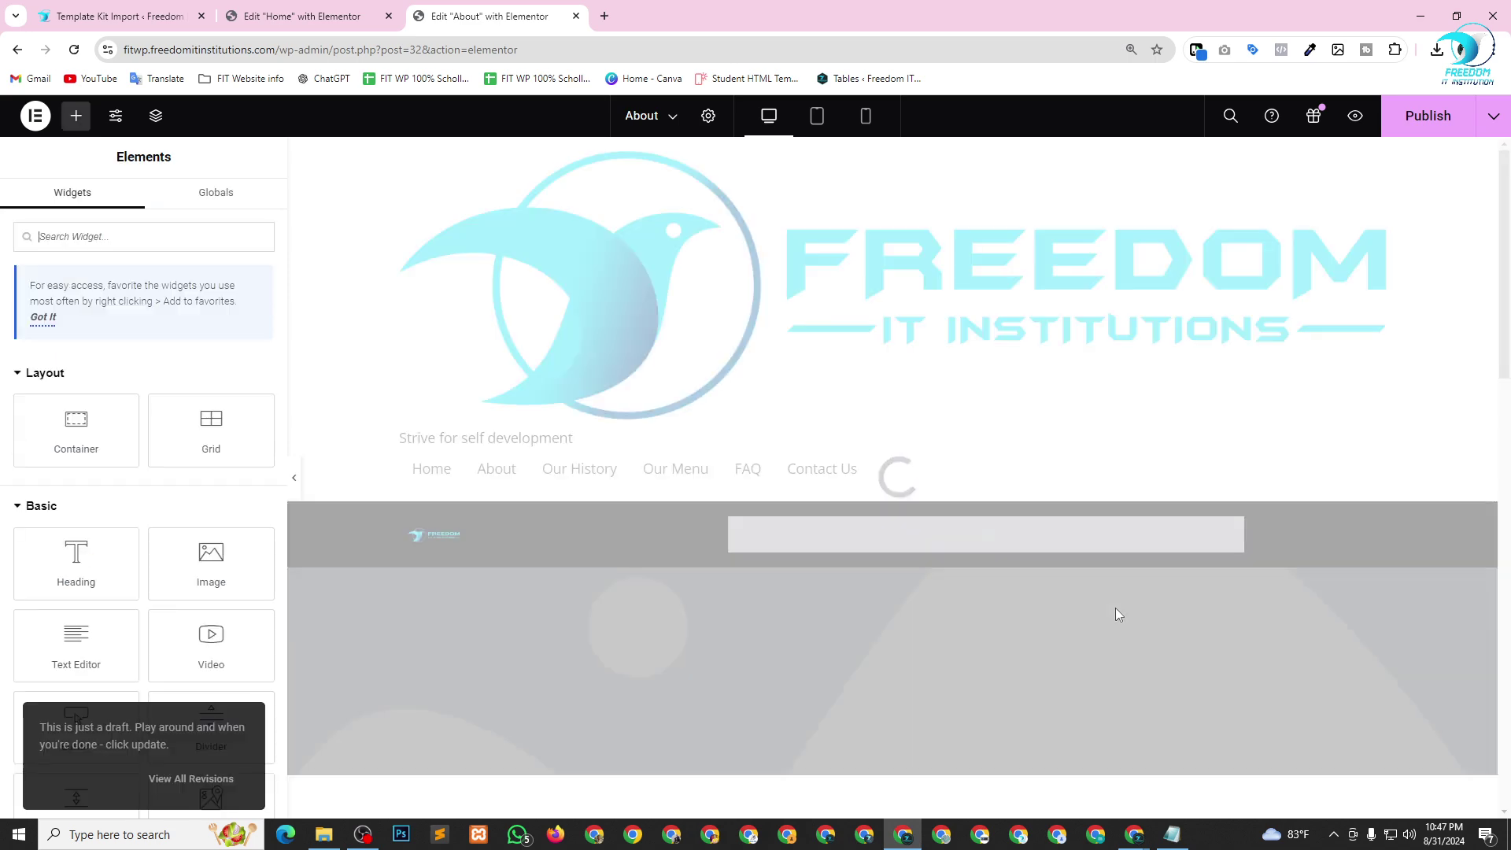
pyautogui.scroll(-5, 847, 535)
pyautogui.scroll(-10, 850, 538)
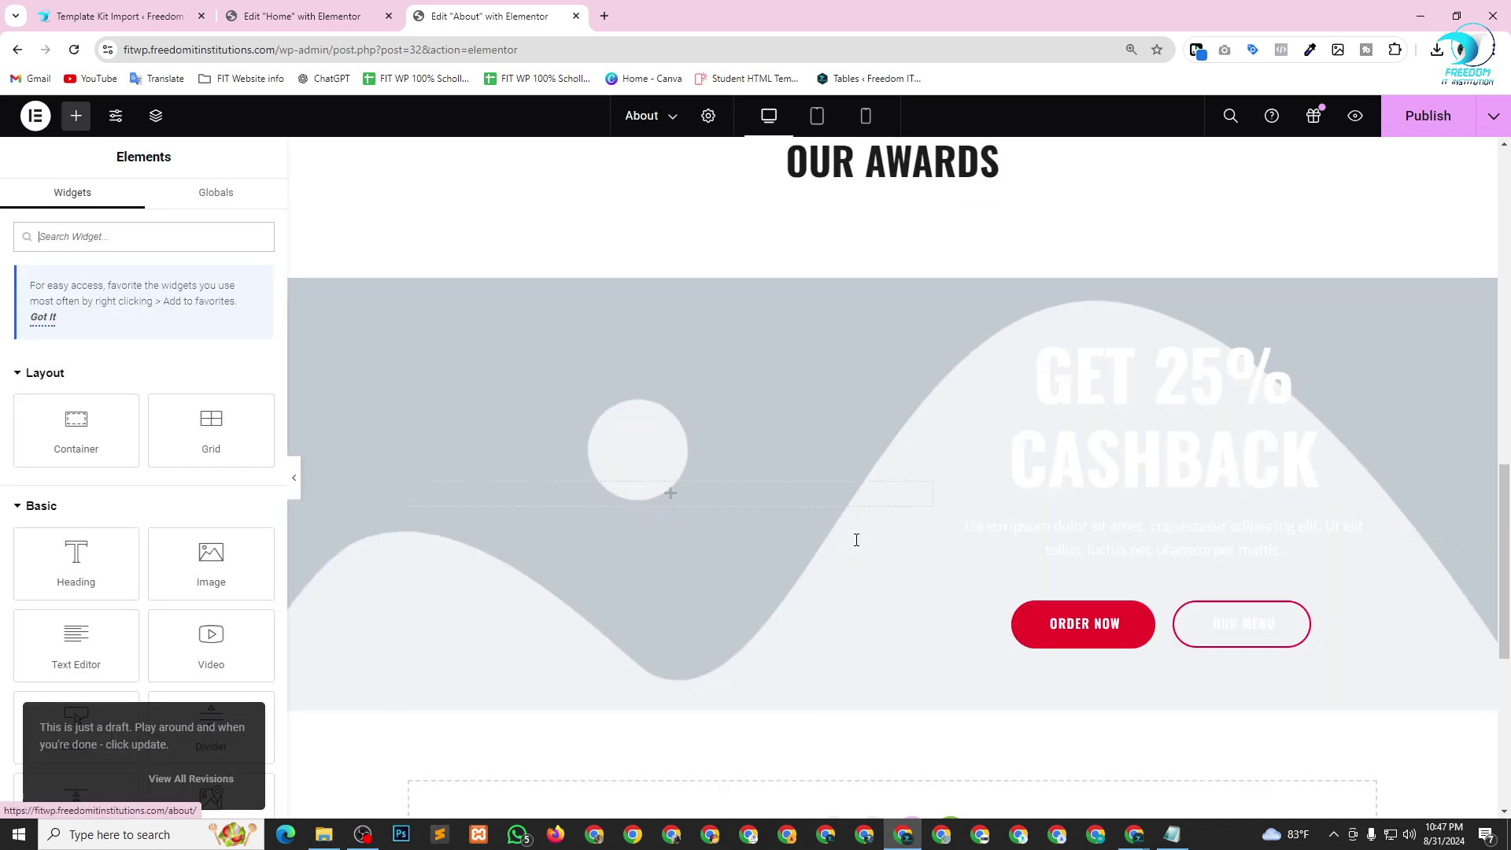
pyautogui.click(872, 322)
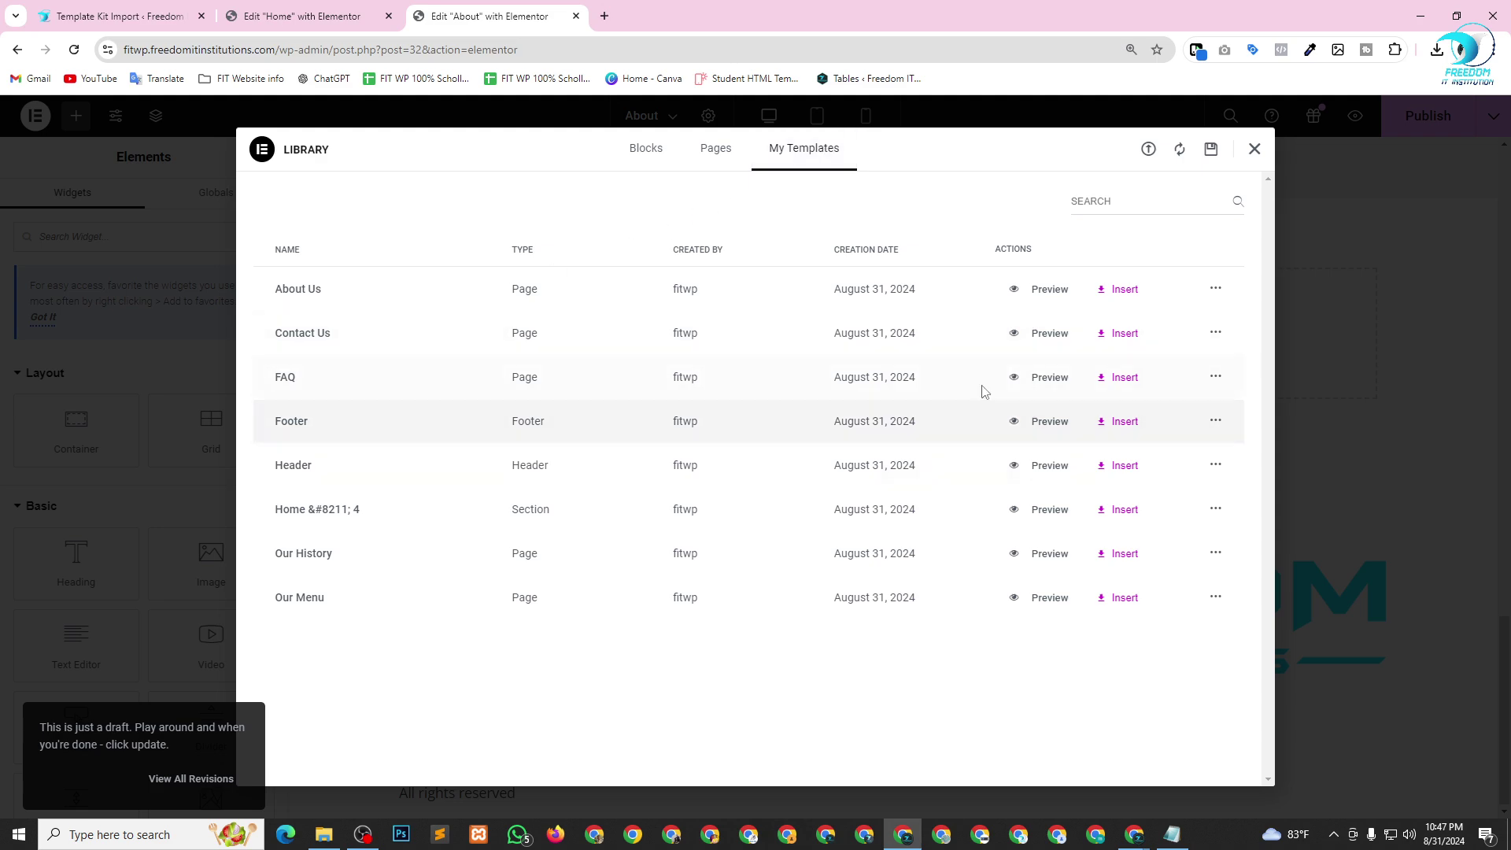
pyautogui.click(1125, 423)
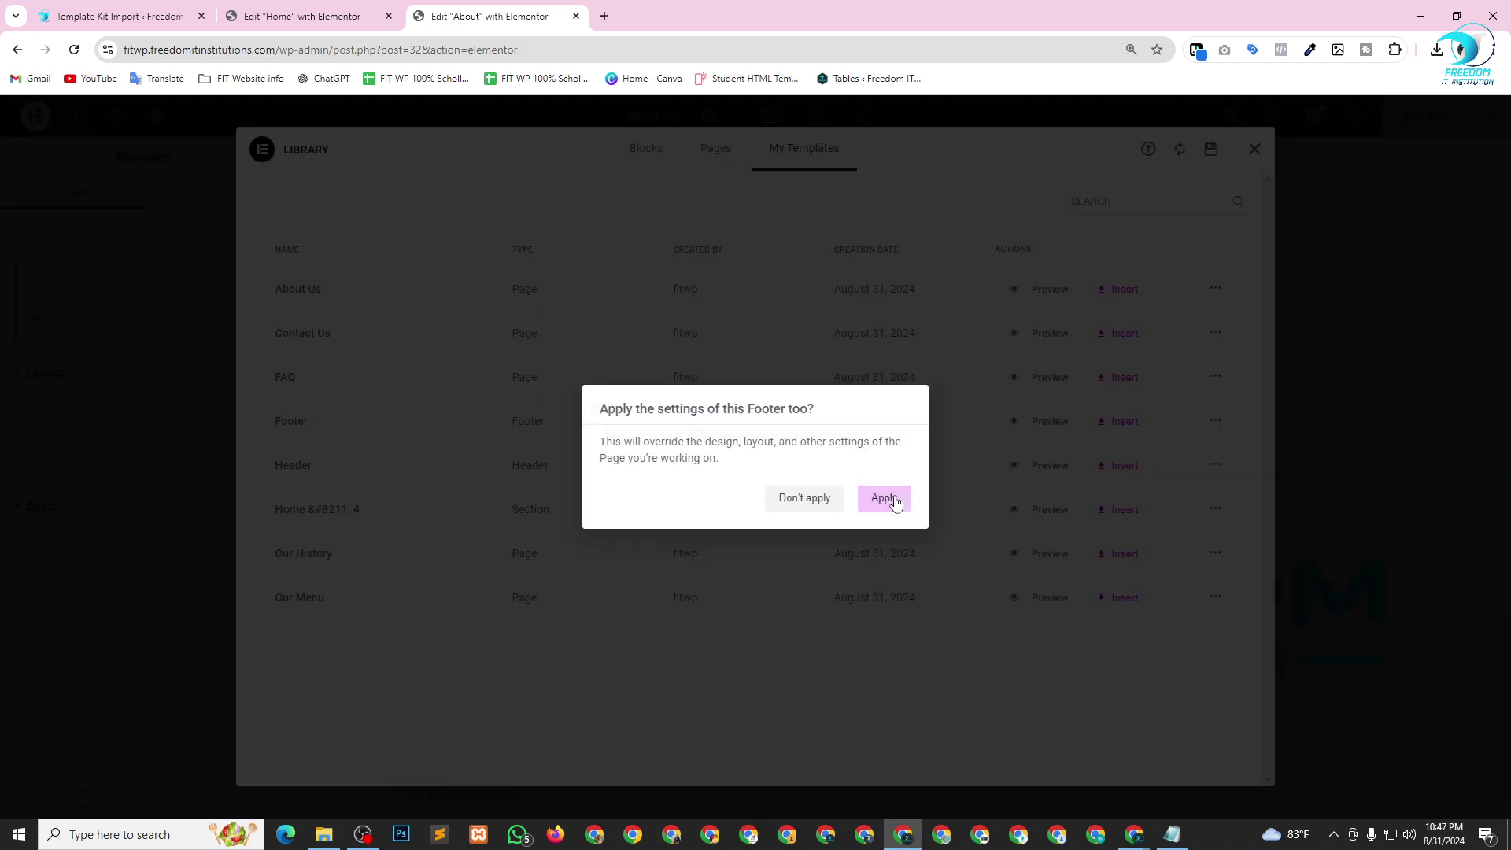
pyautogui.click(884, 495)
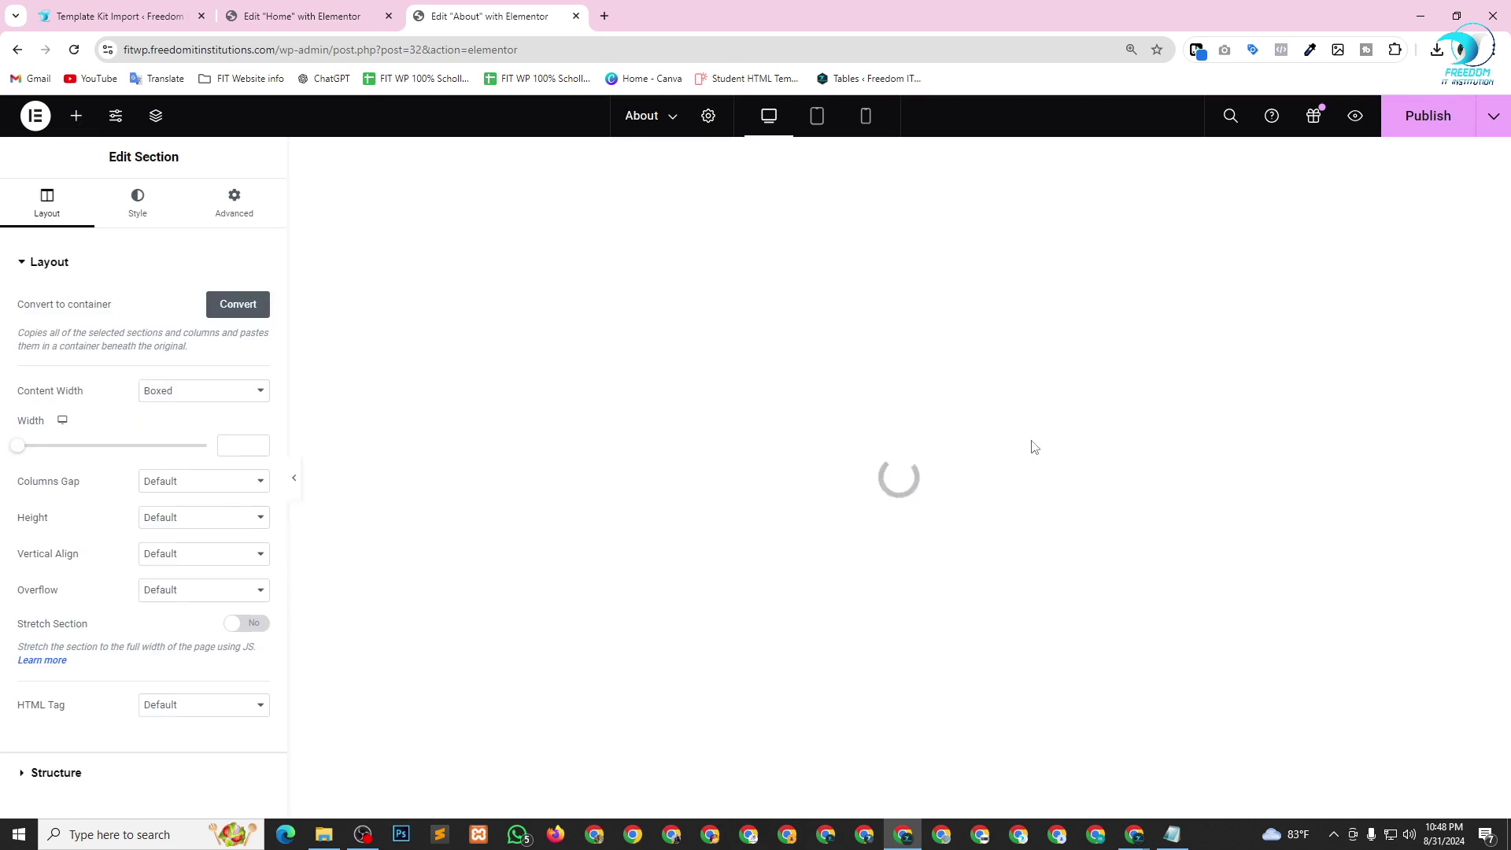
# Check the inserted content on the About page and publish the page.
pyautogui.click(292, 17)
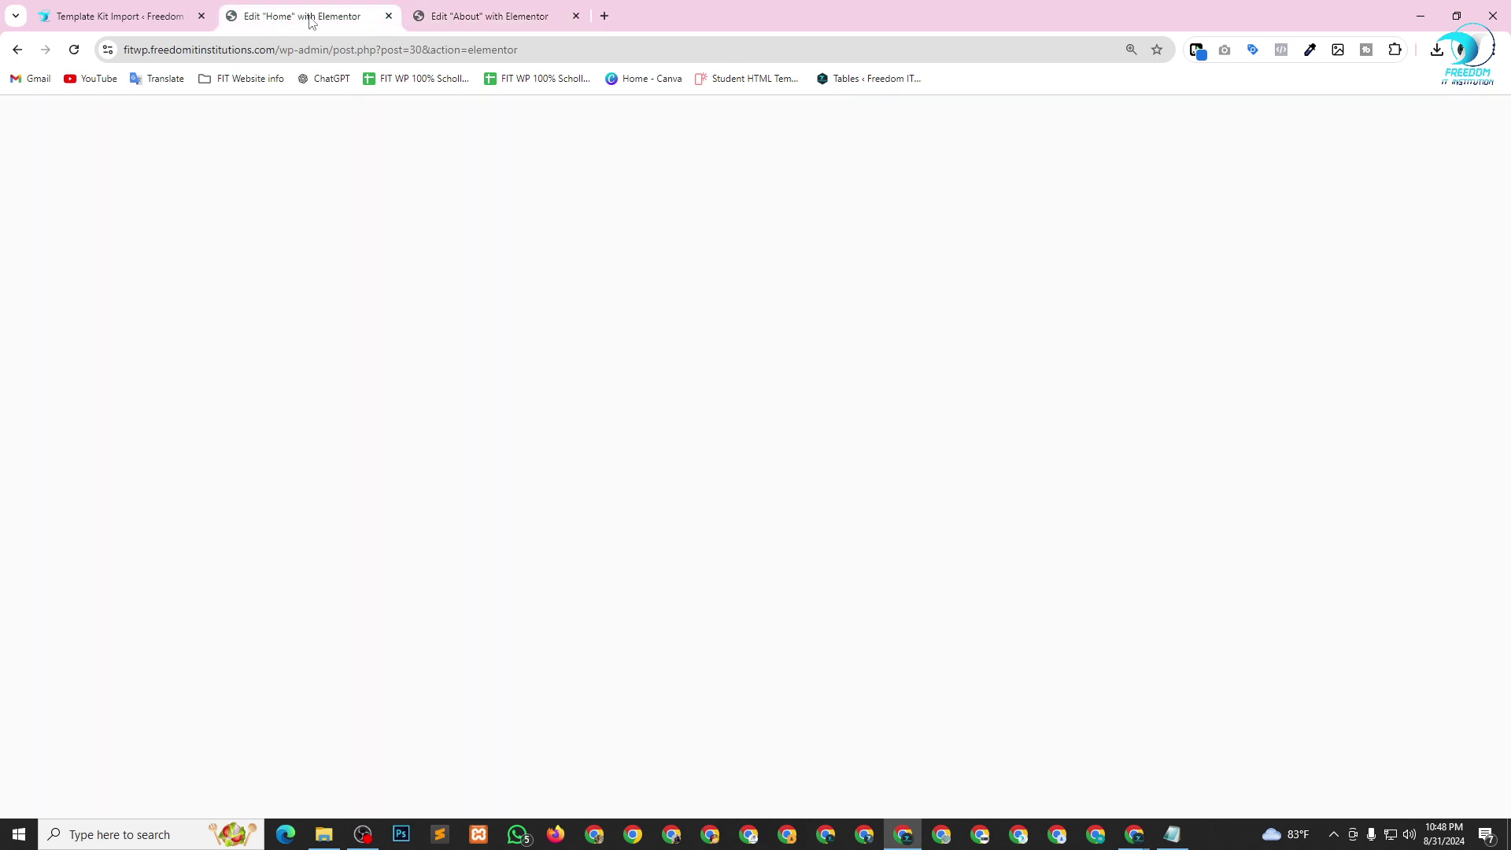
pyautogui.click(487, 19)
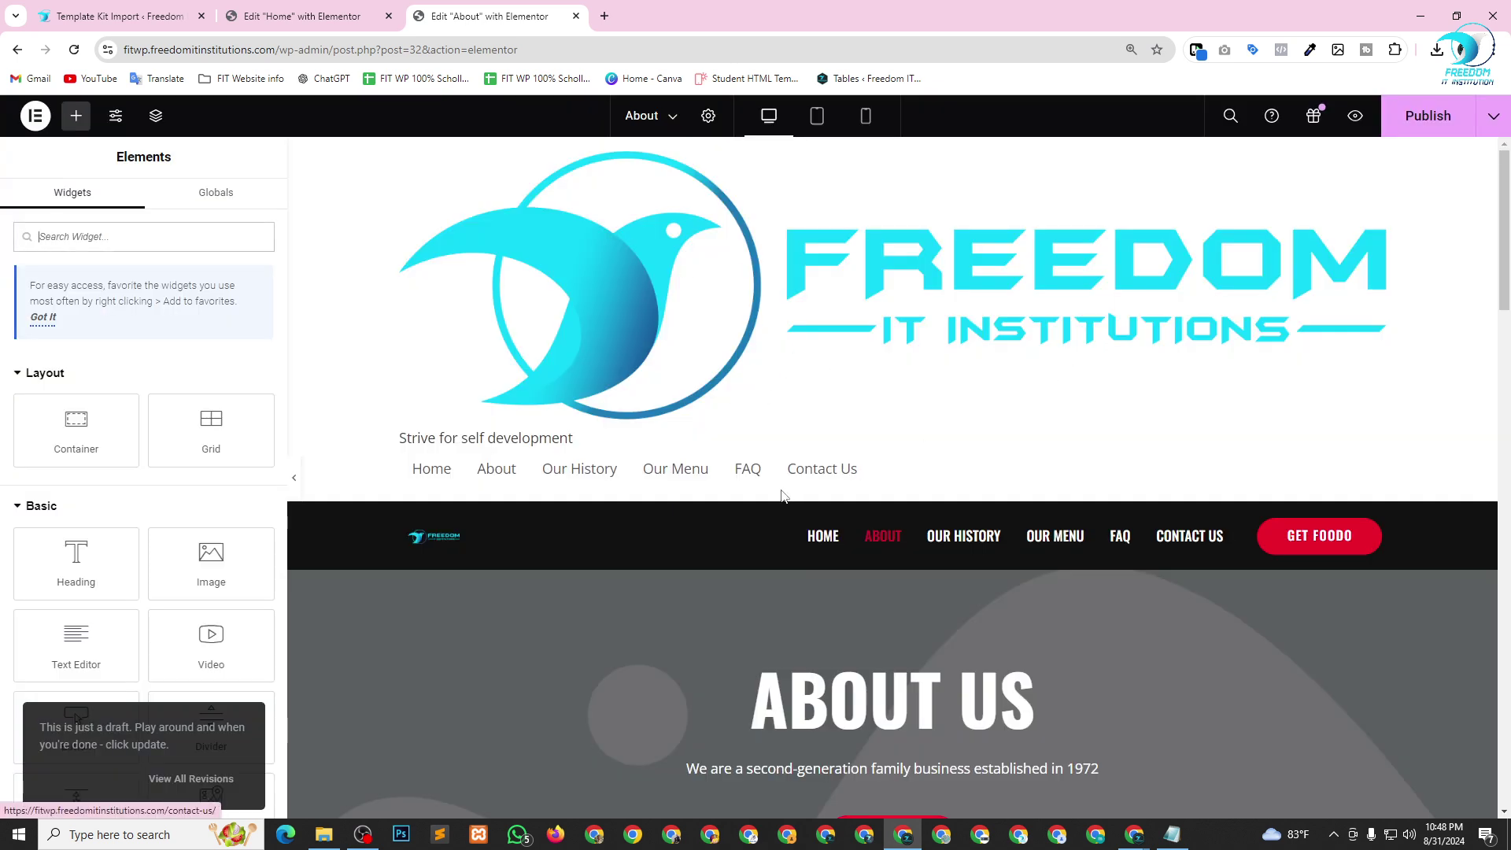
pyautogui.scroll(-3, 731, 344)
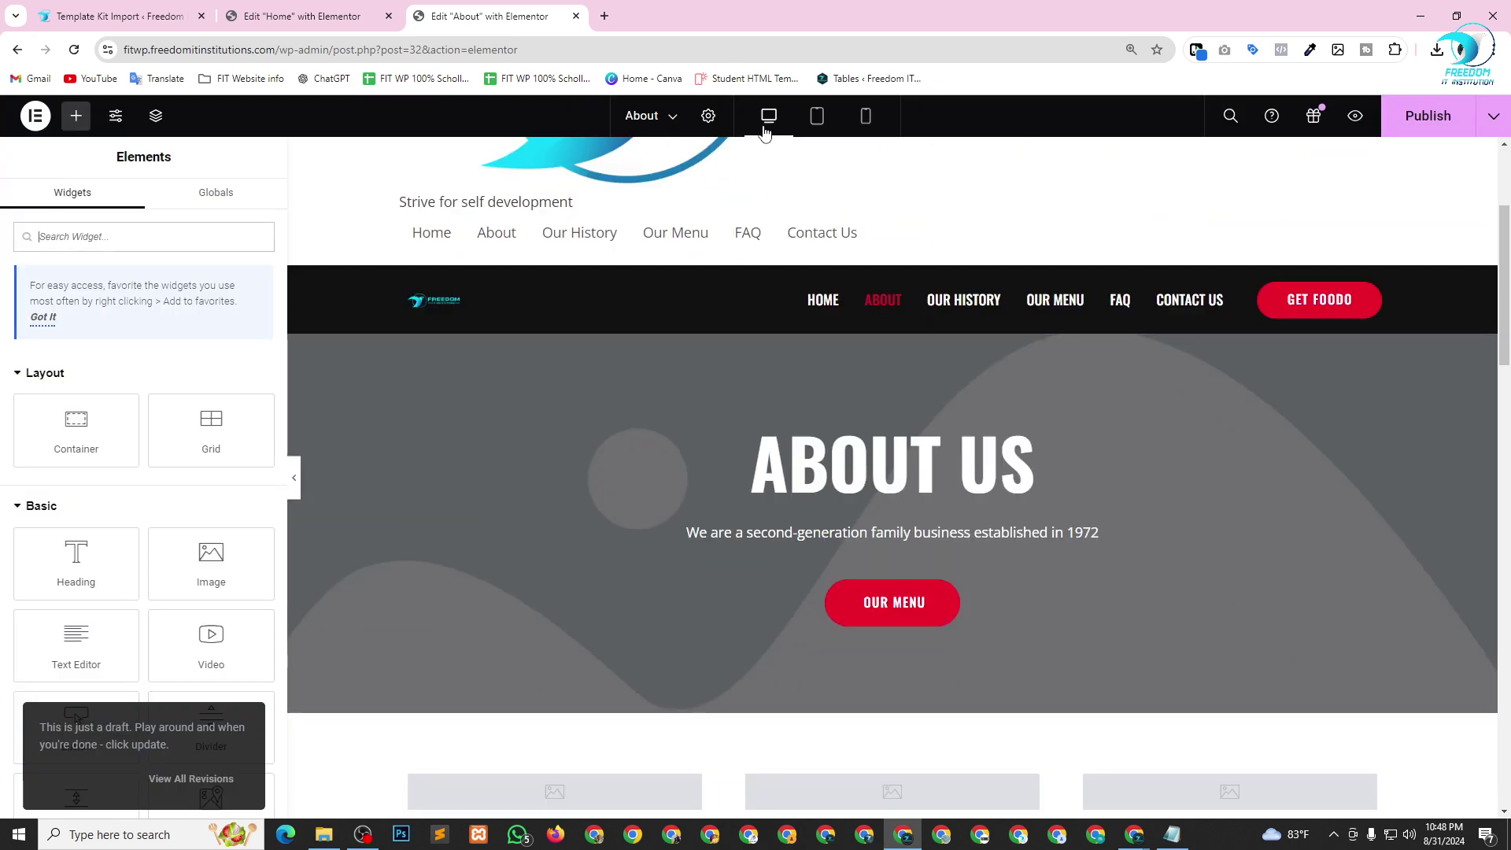
pyautogui.click(1427, 117)
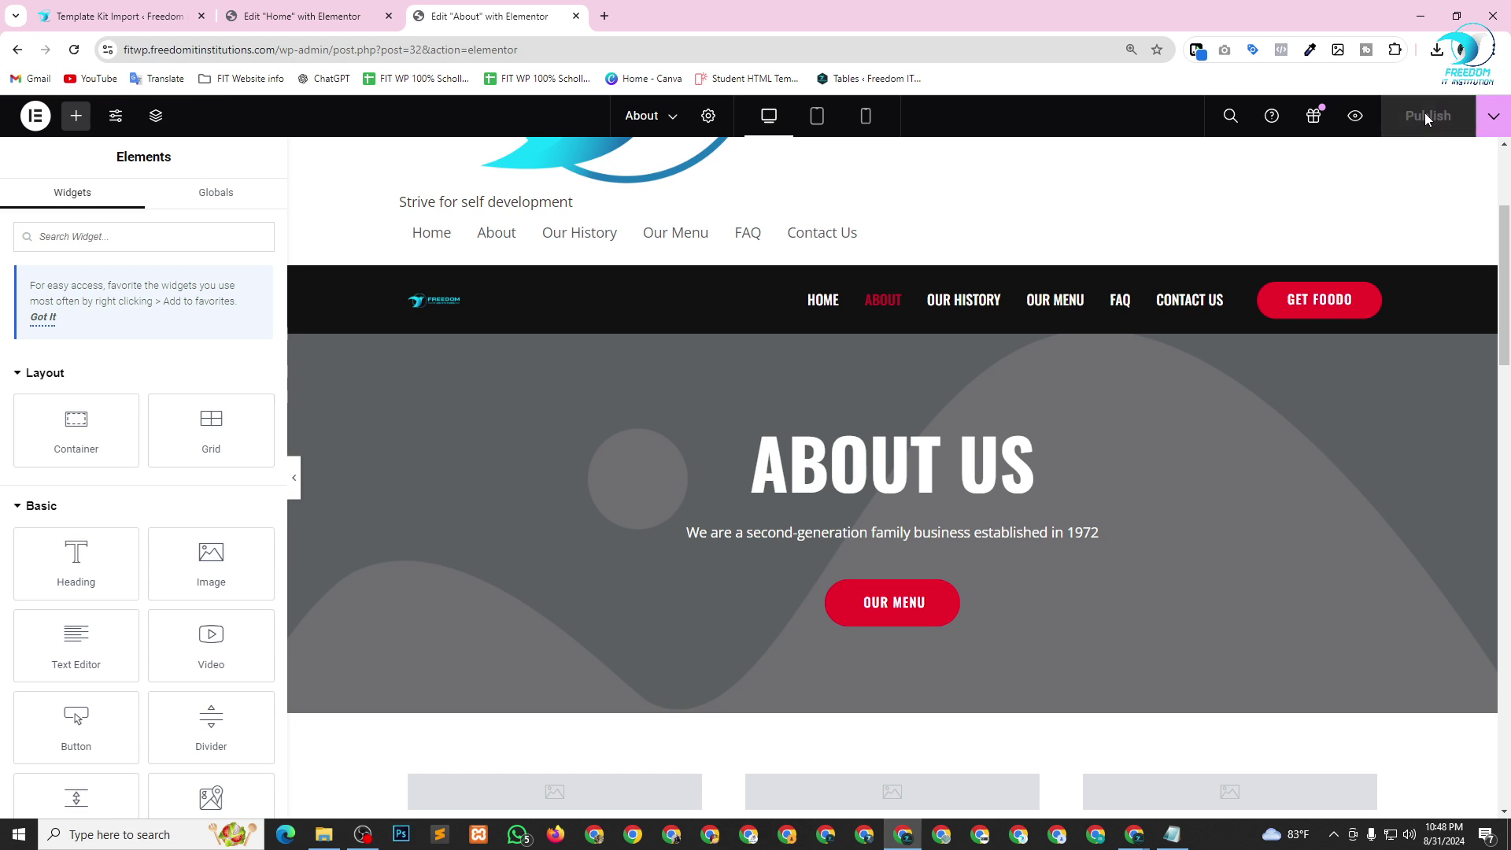
# Set the About page's layout to Elementor Canvas, publish the change and look over the page down to the footer.
pyautogui.click(708, 118)
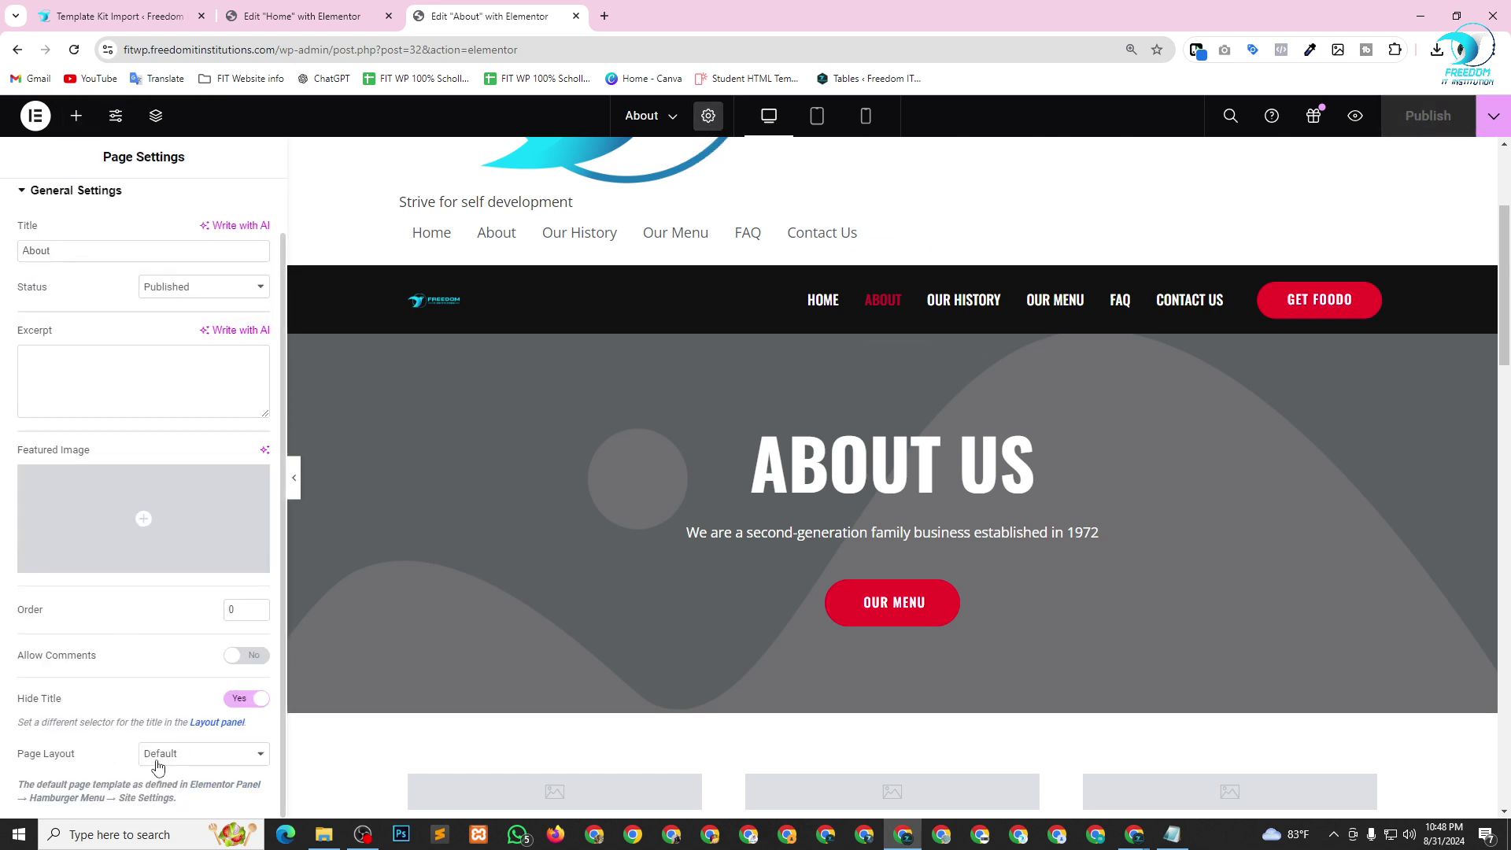
pyautogui.click(157, 768)
pyautogui.click(181, 693)
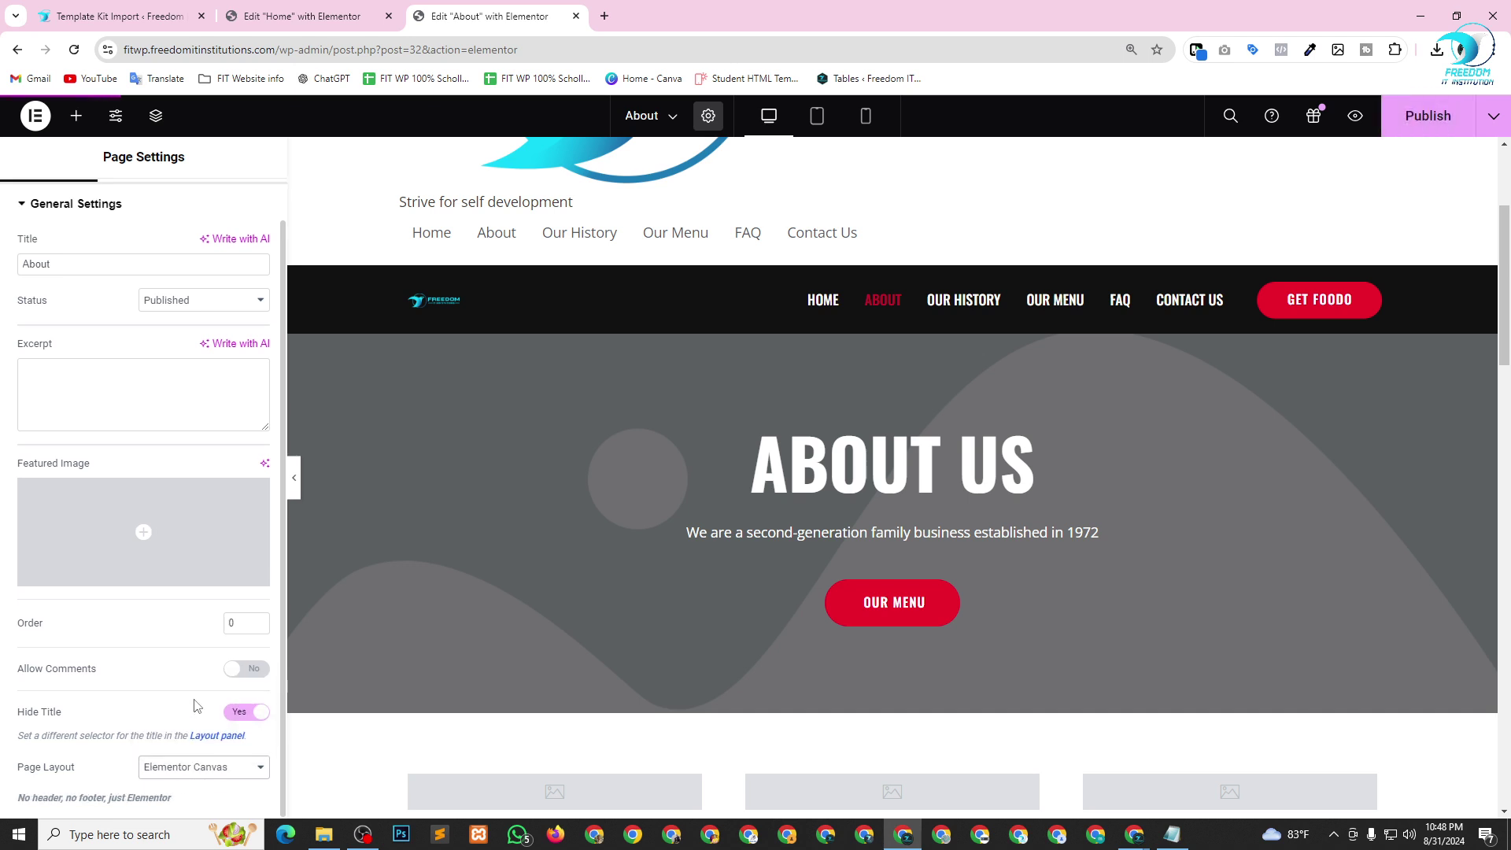
pyautogui.click(1431, 120)
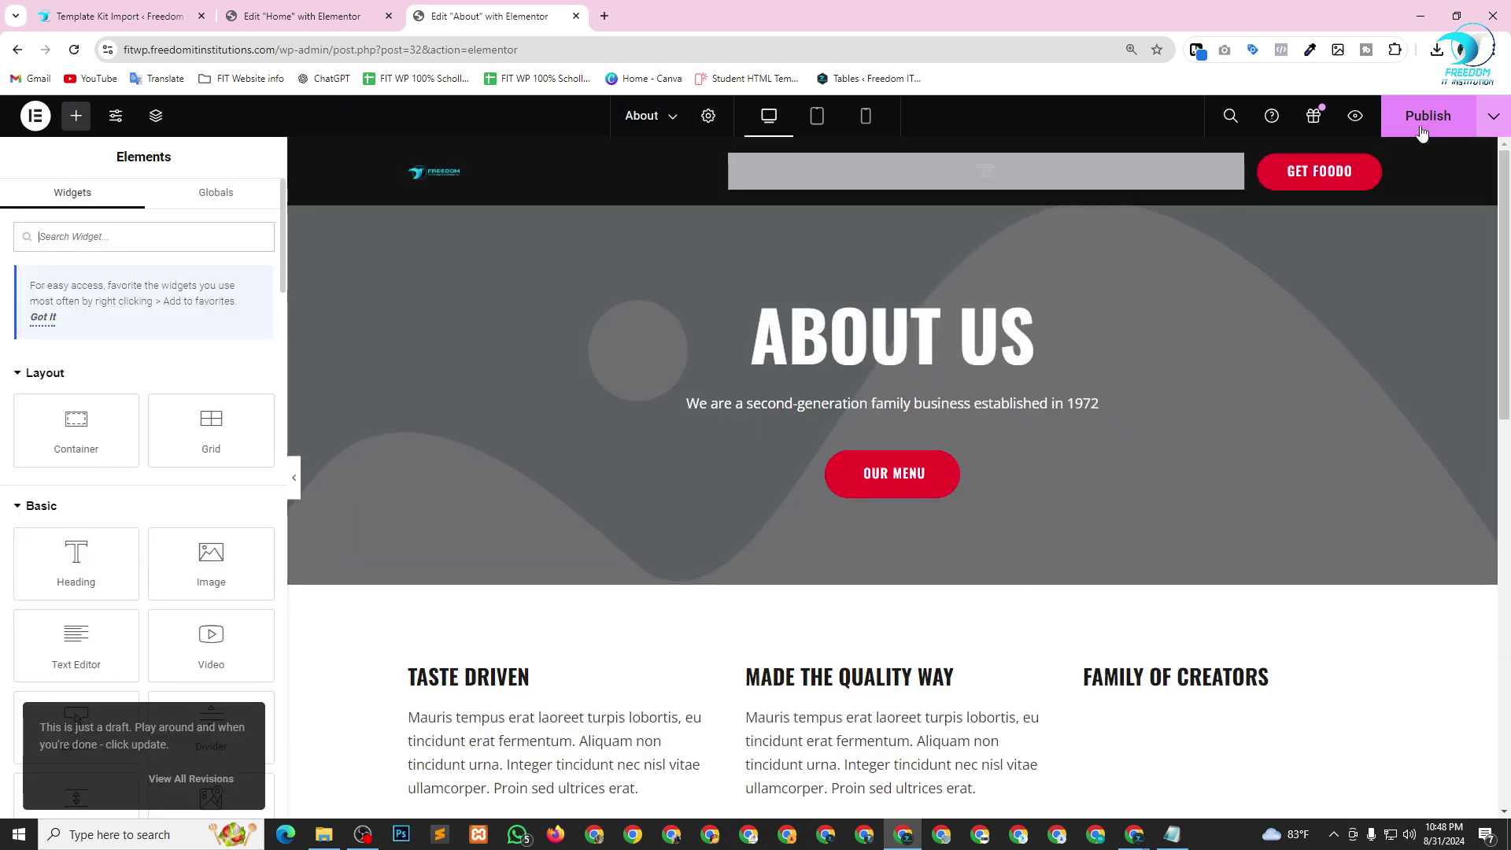
pyautogui.click(1431, 119)
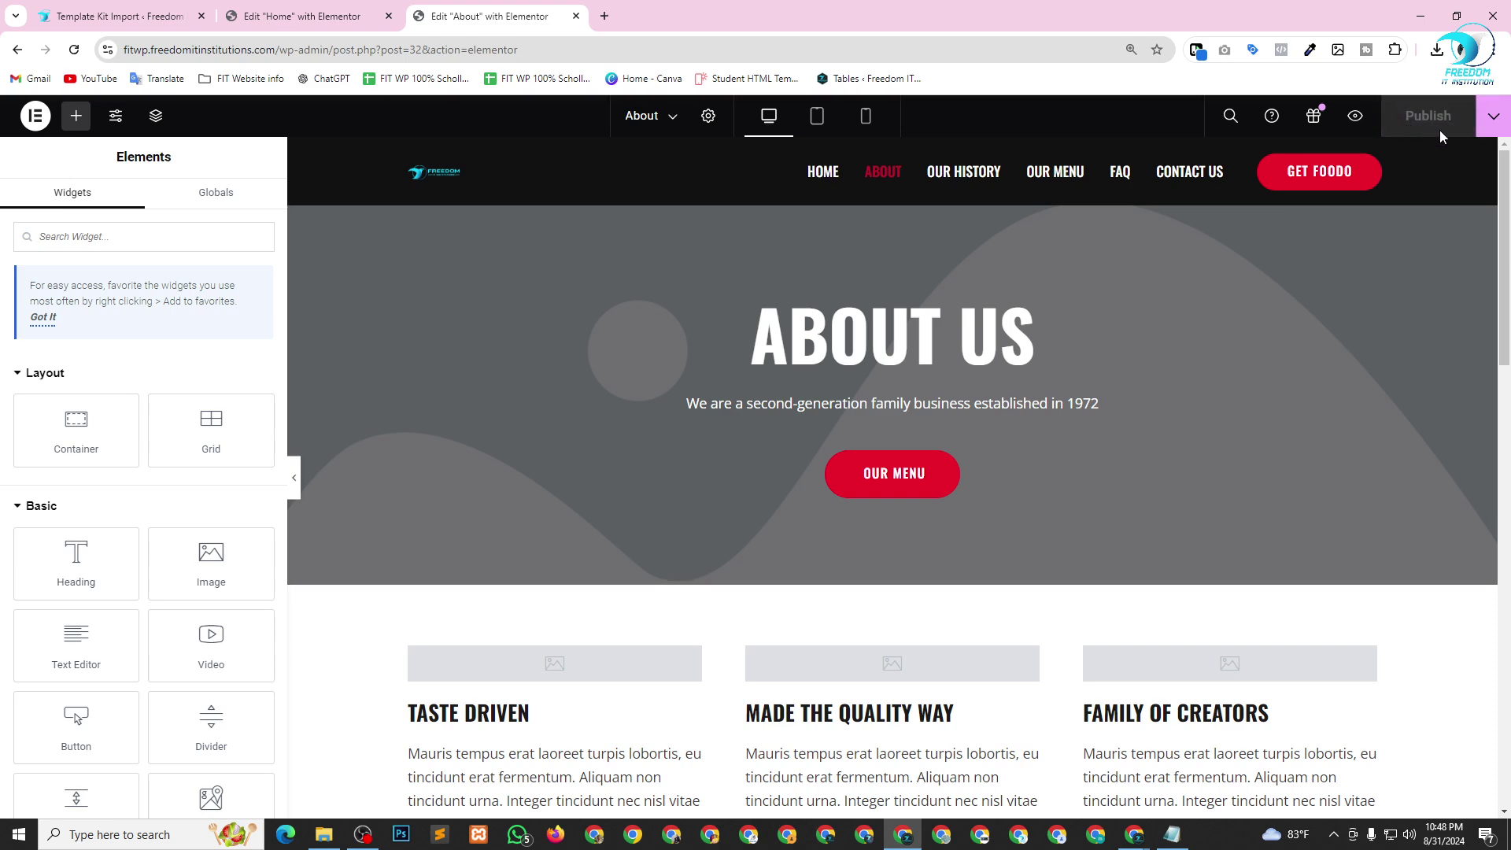
pyautogui.scroll(-20, 840, 555)
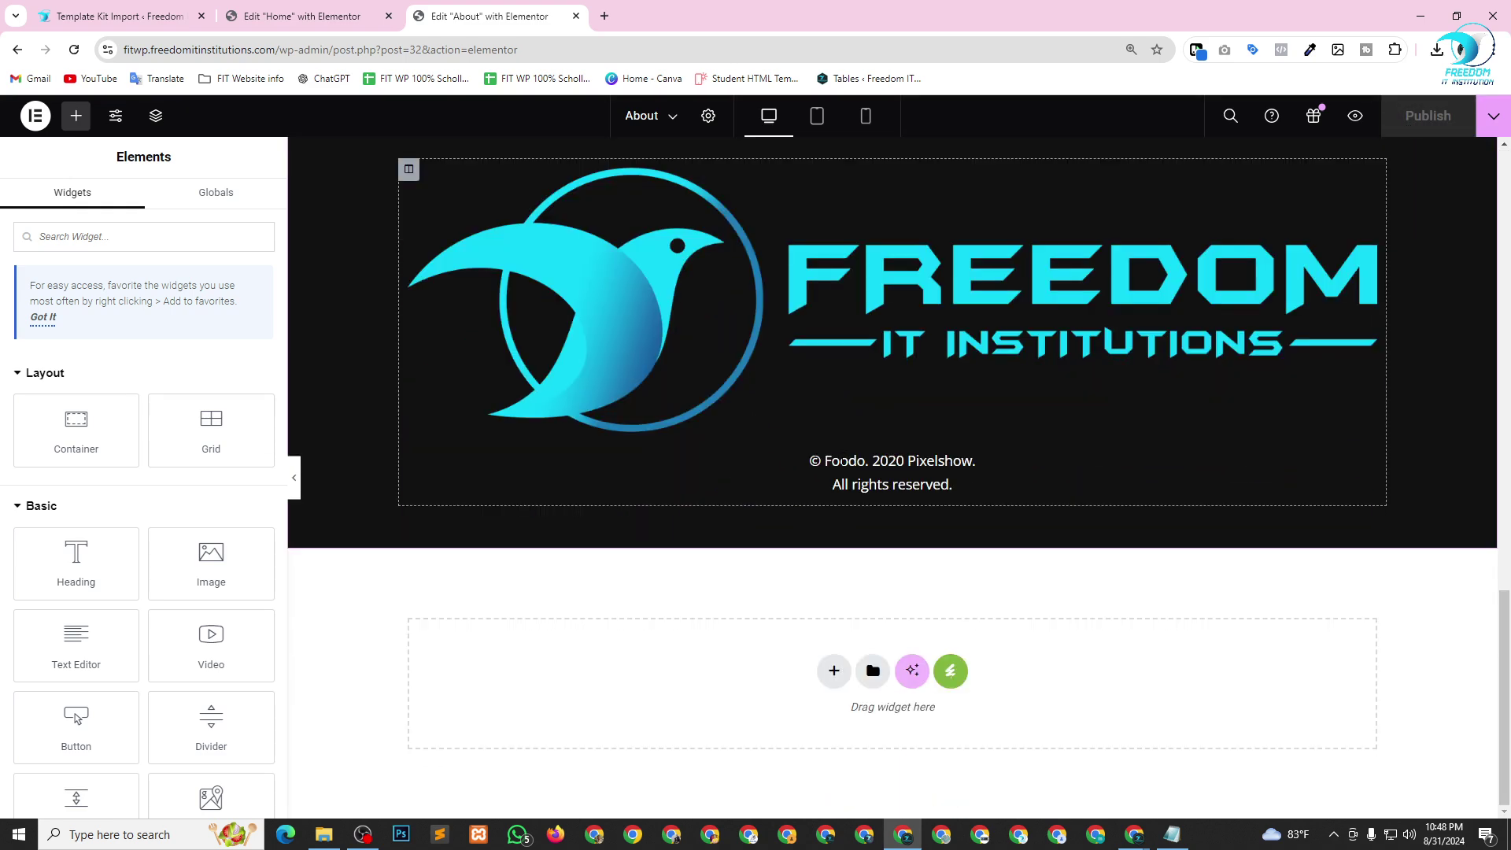
pyautogui.scroll(20, 1221, 516)
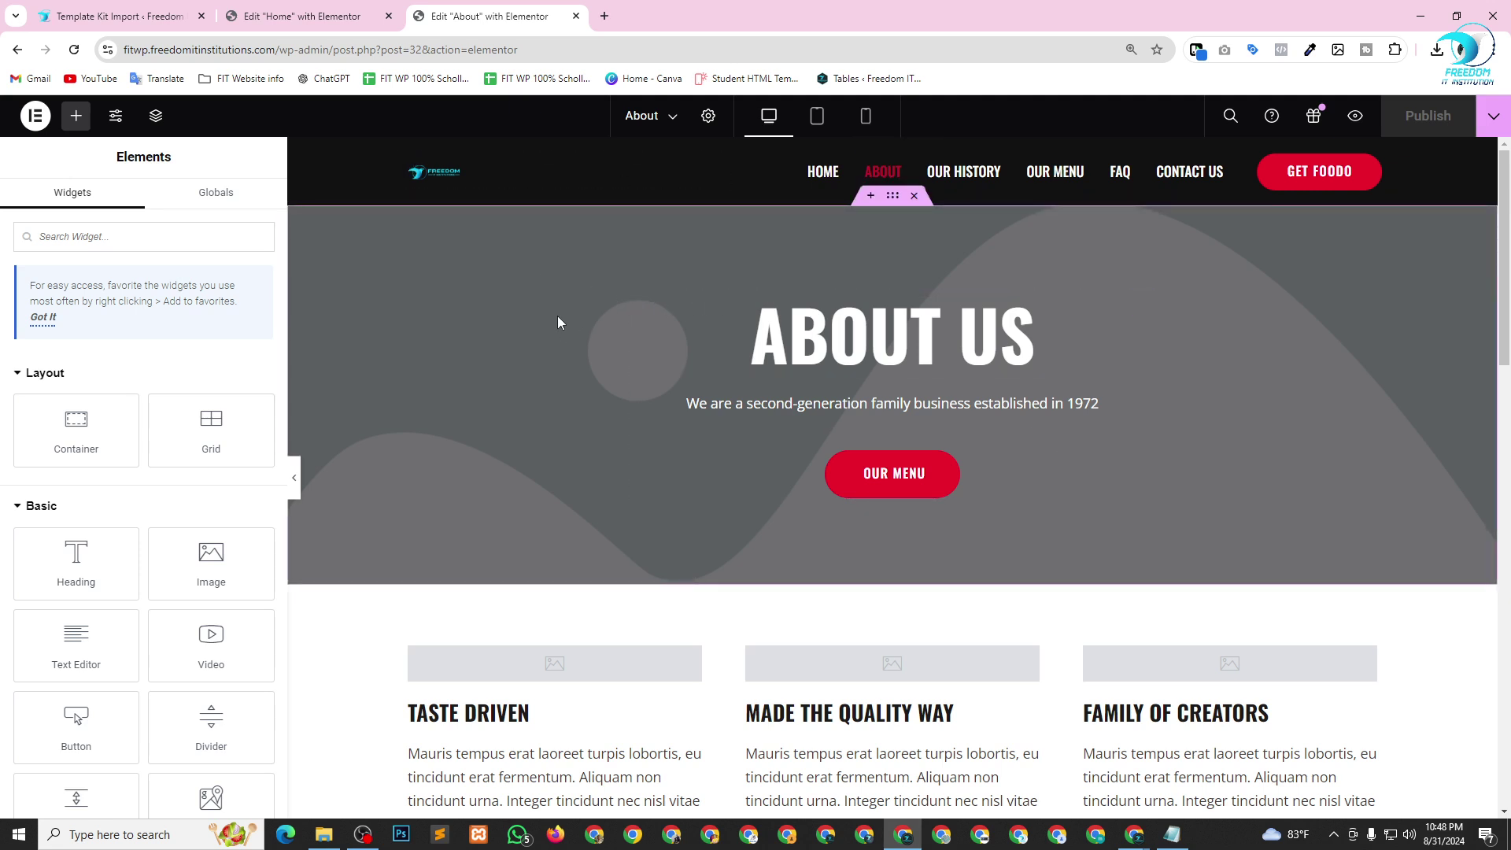
# Replace the site logo in the About page header with the logo image copied from the Home page header.
pyautogui.click(267, 17)
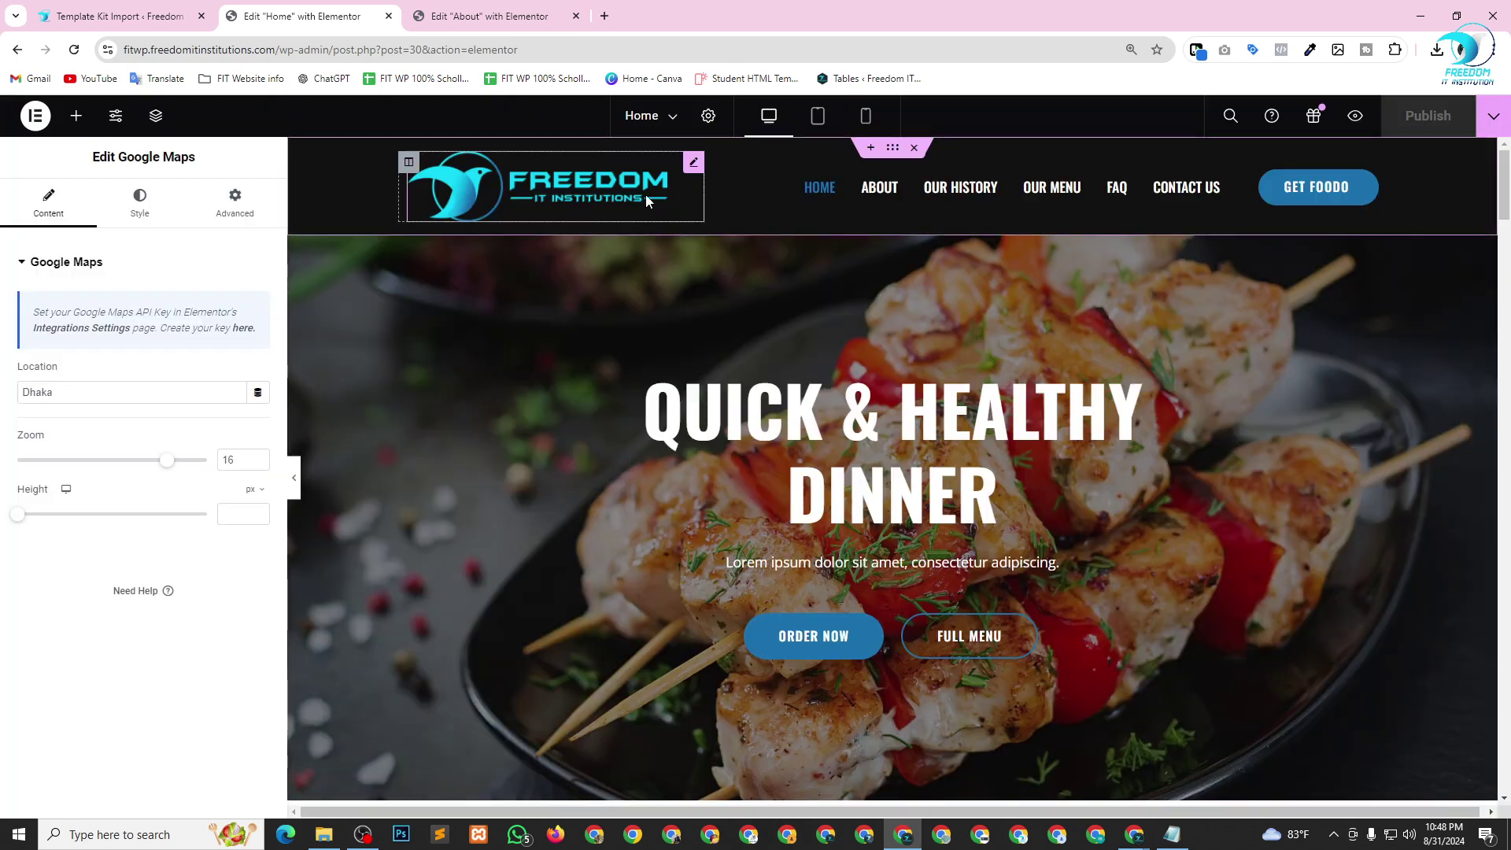
pyautogui.rightClick(695, 168)
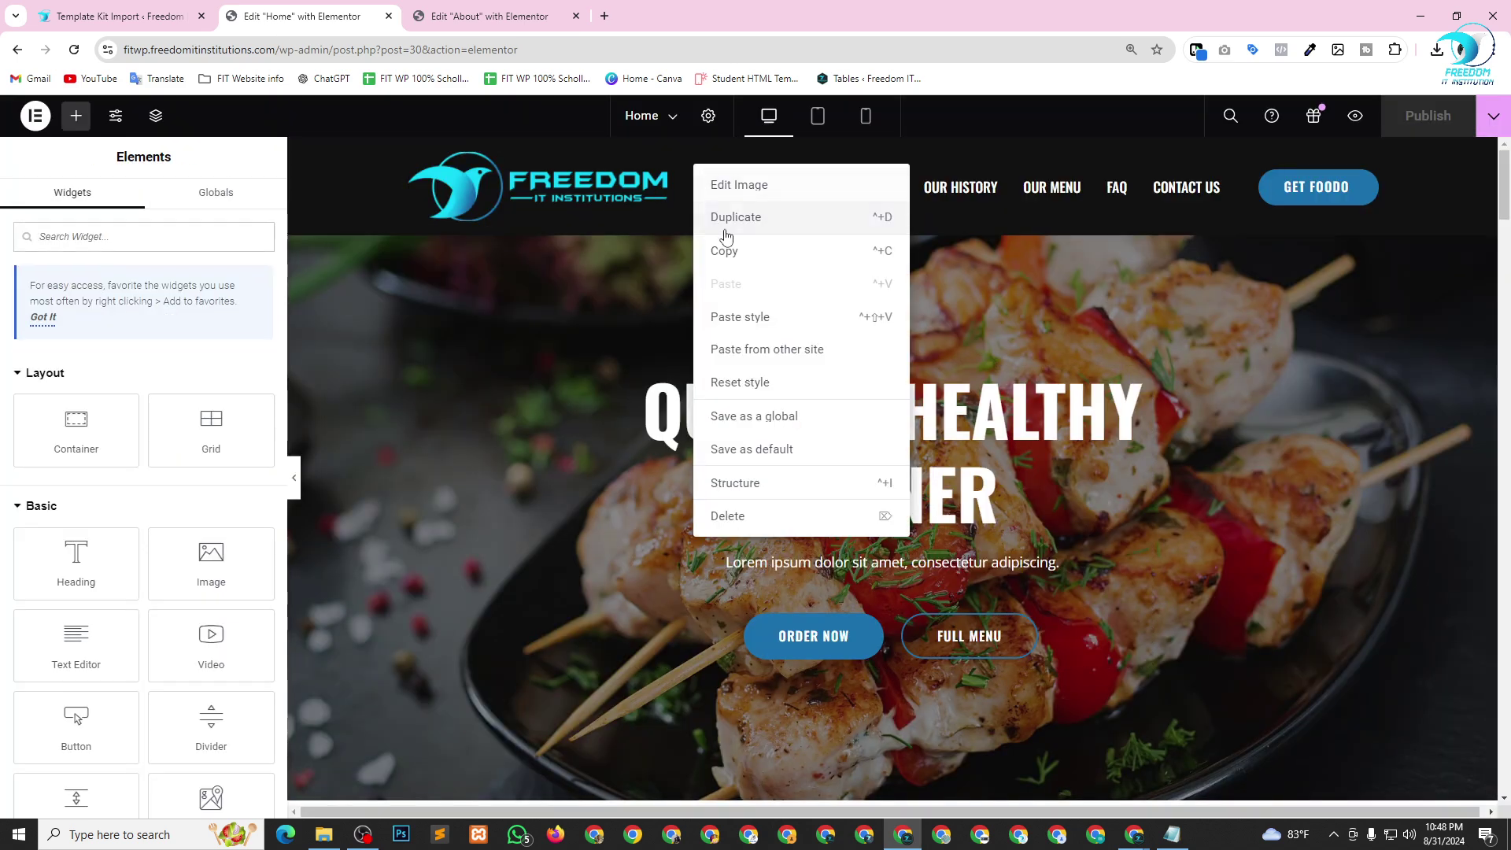
pyautogui.click(726, 252)
pyautogui.click(488, 15)
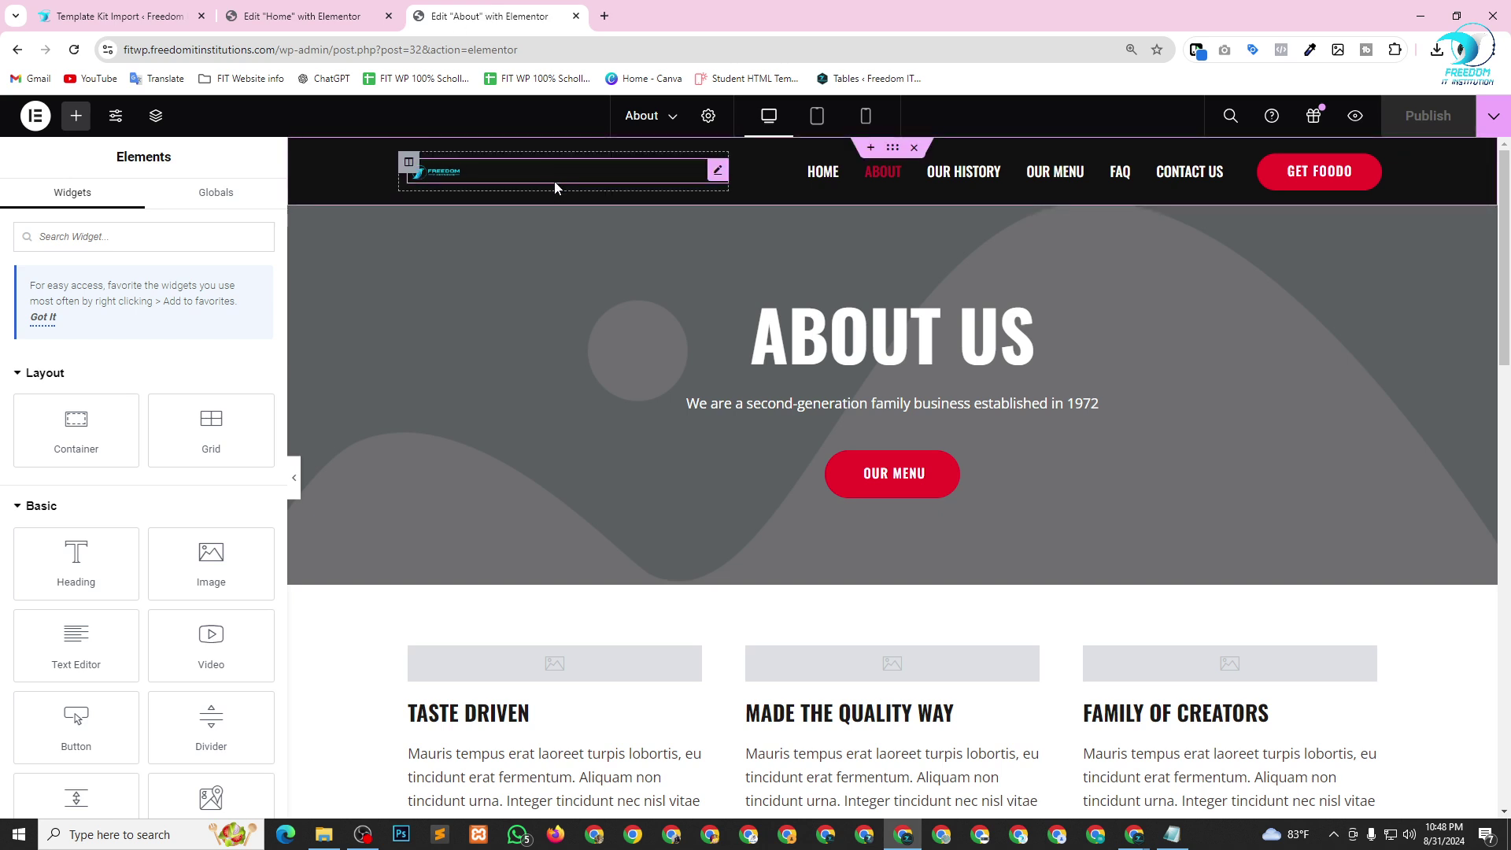
pyautogui.rightClick(614, 167)
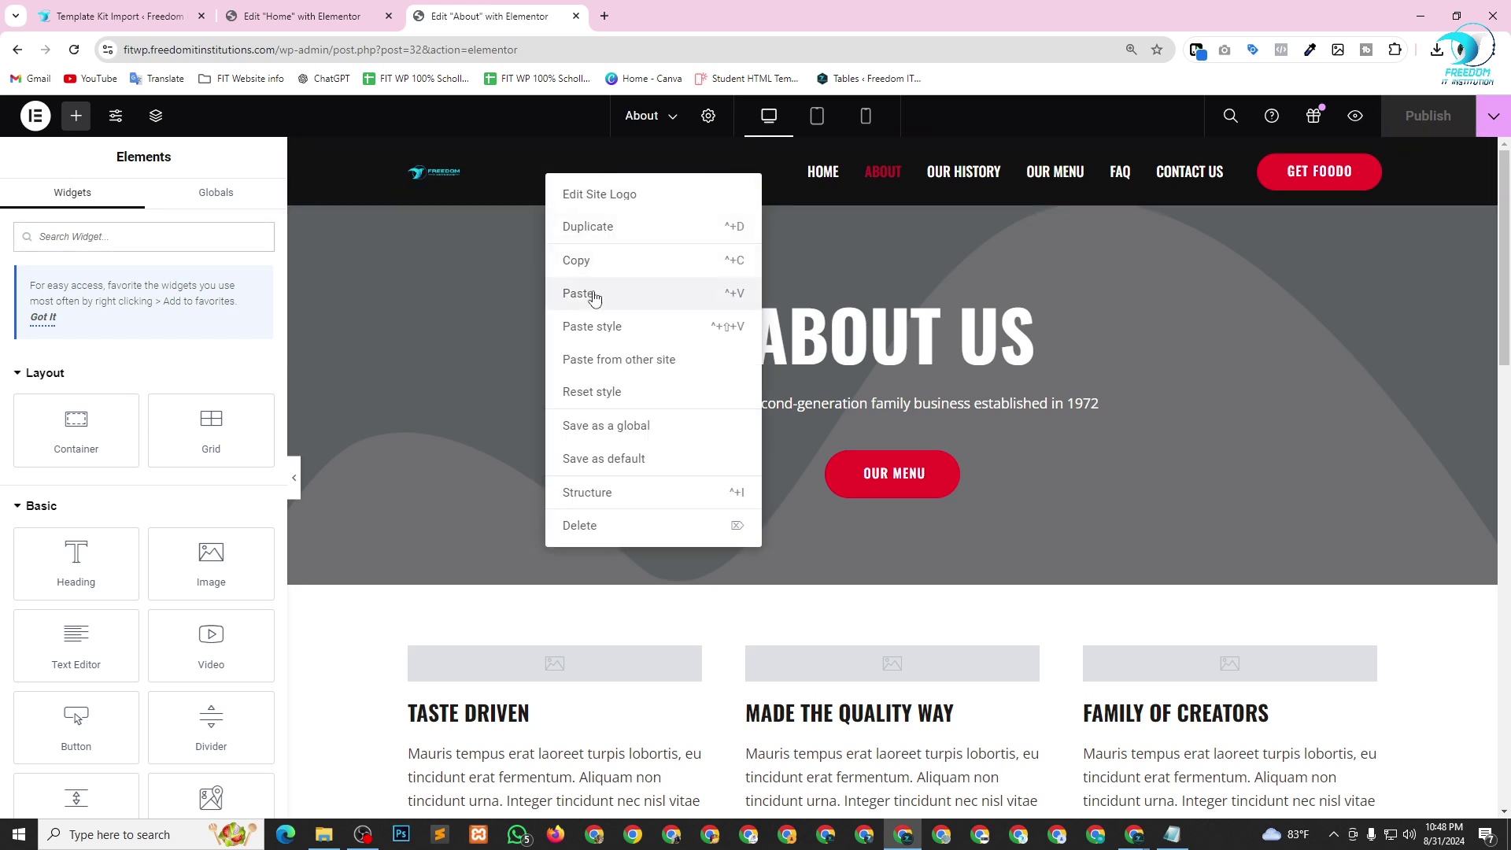
pyautogui.click(596, 293)
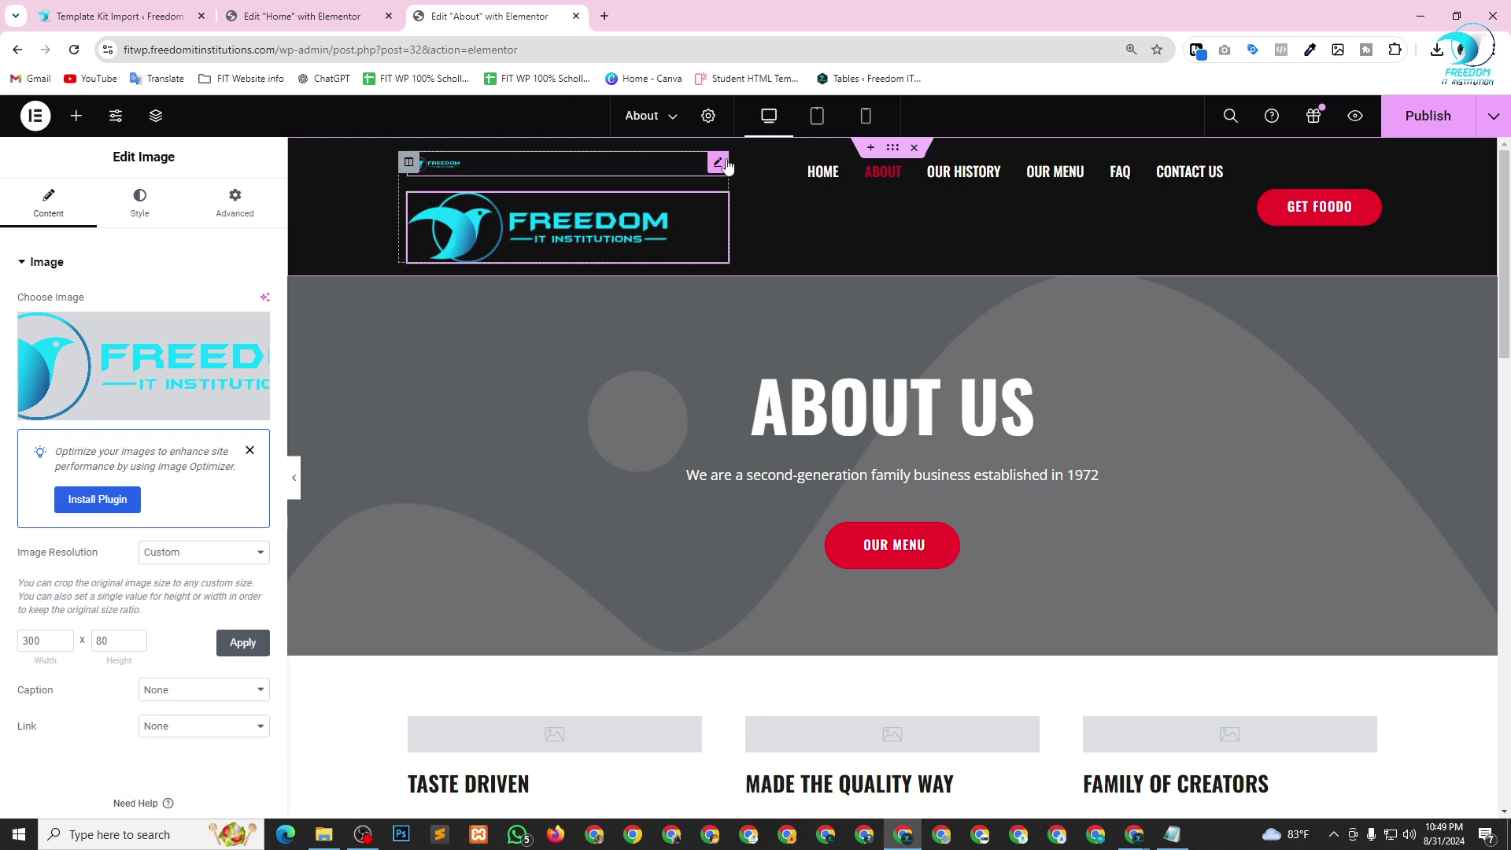
pyautogui.click(718, 164)
pyautogui.press('Delete')
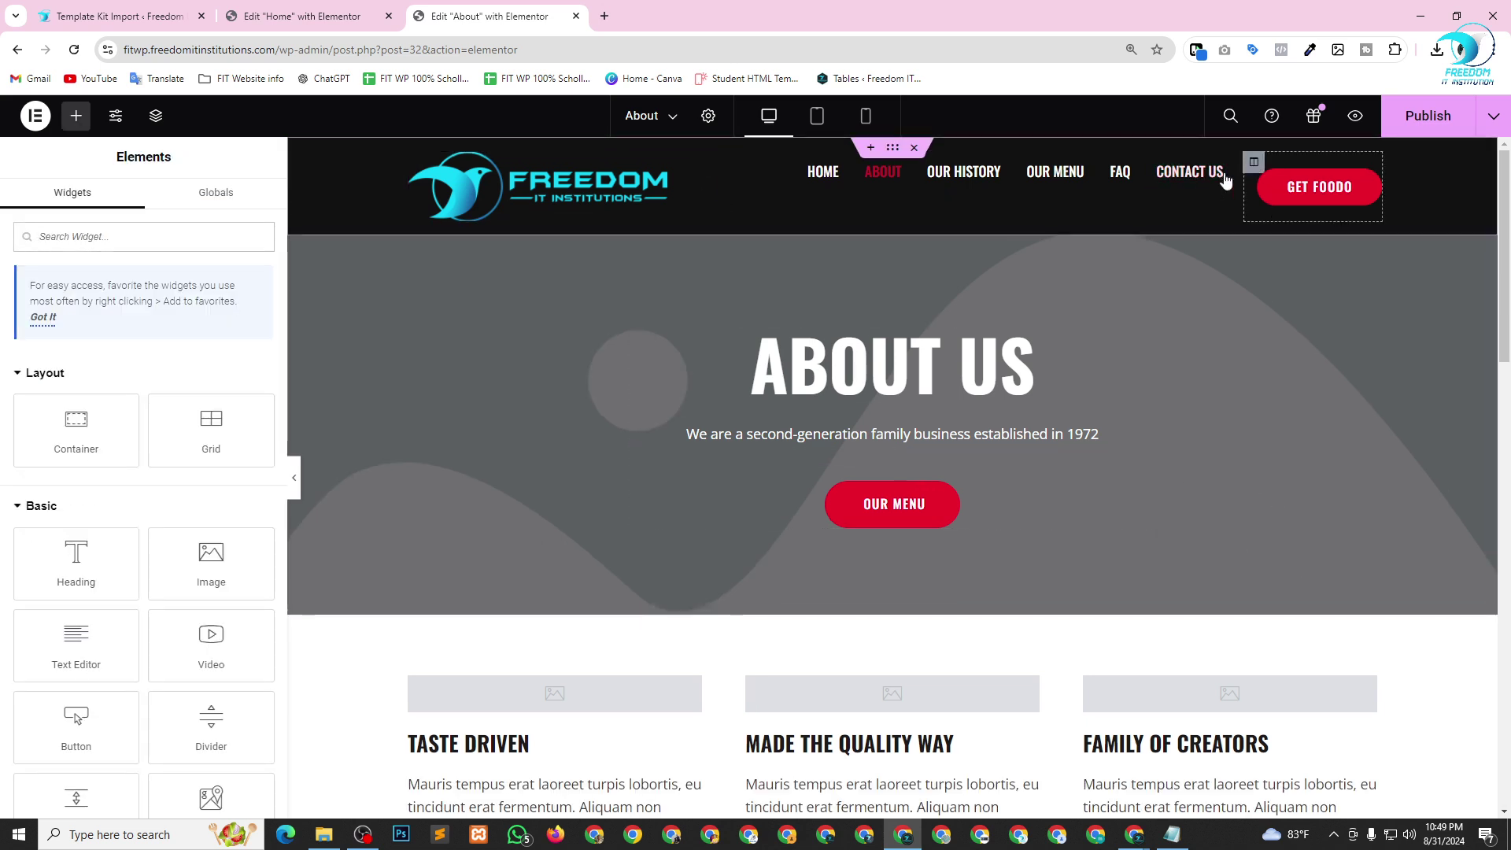
# Unlink the padding values of the About page's header menu and set its top padding to 16 px.
pyautogui.click(1226, 163)
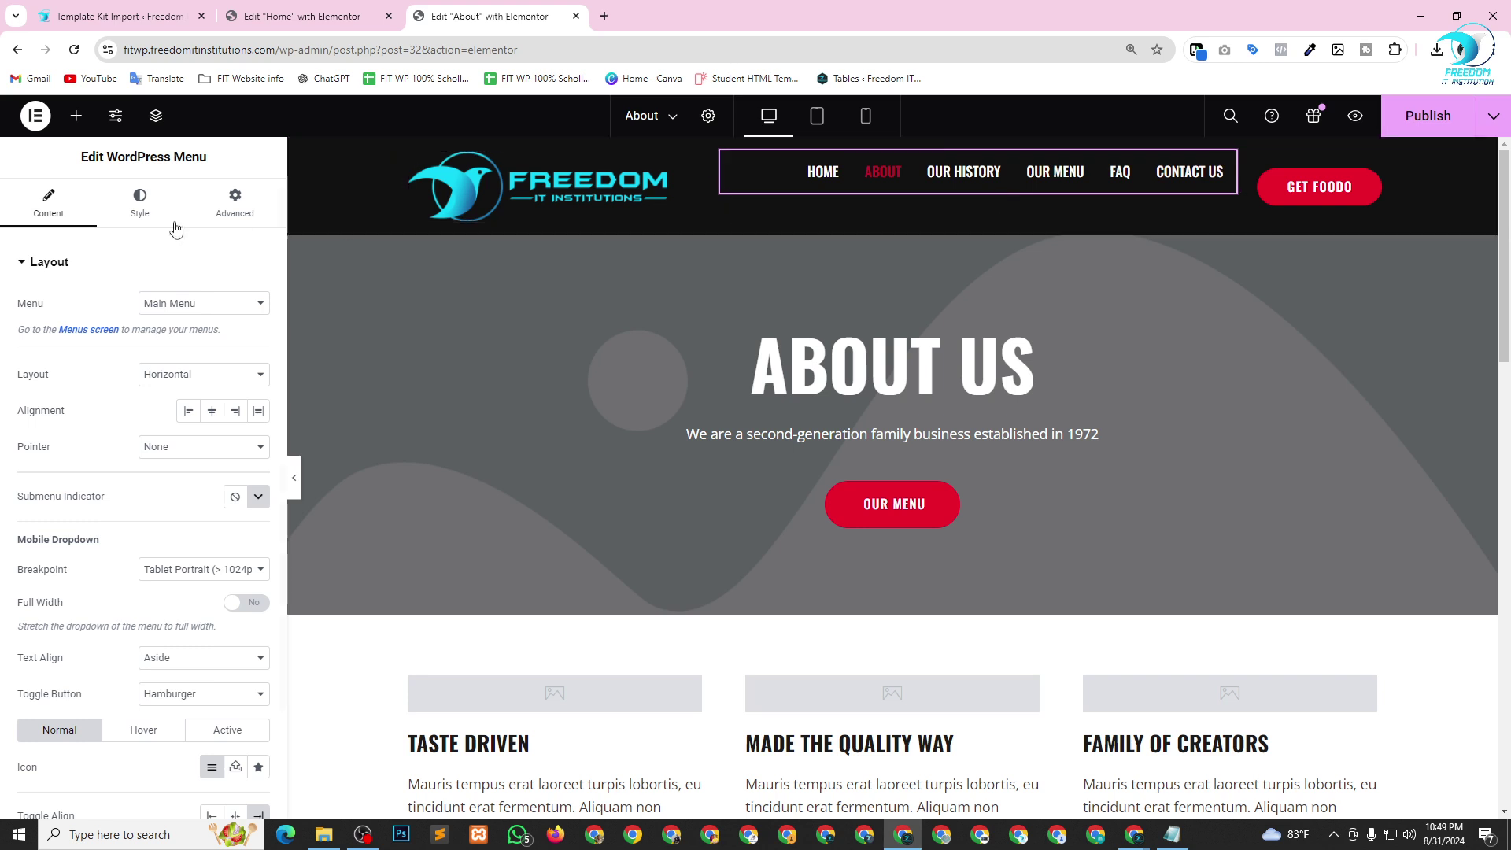
pyautogui.click(235, 205)
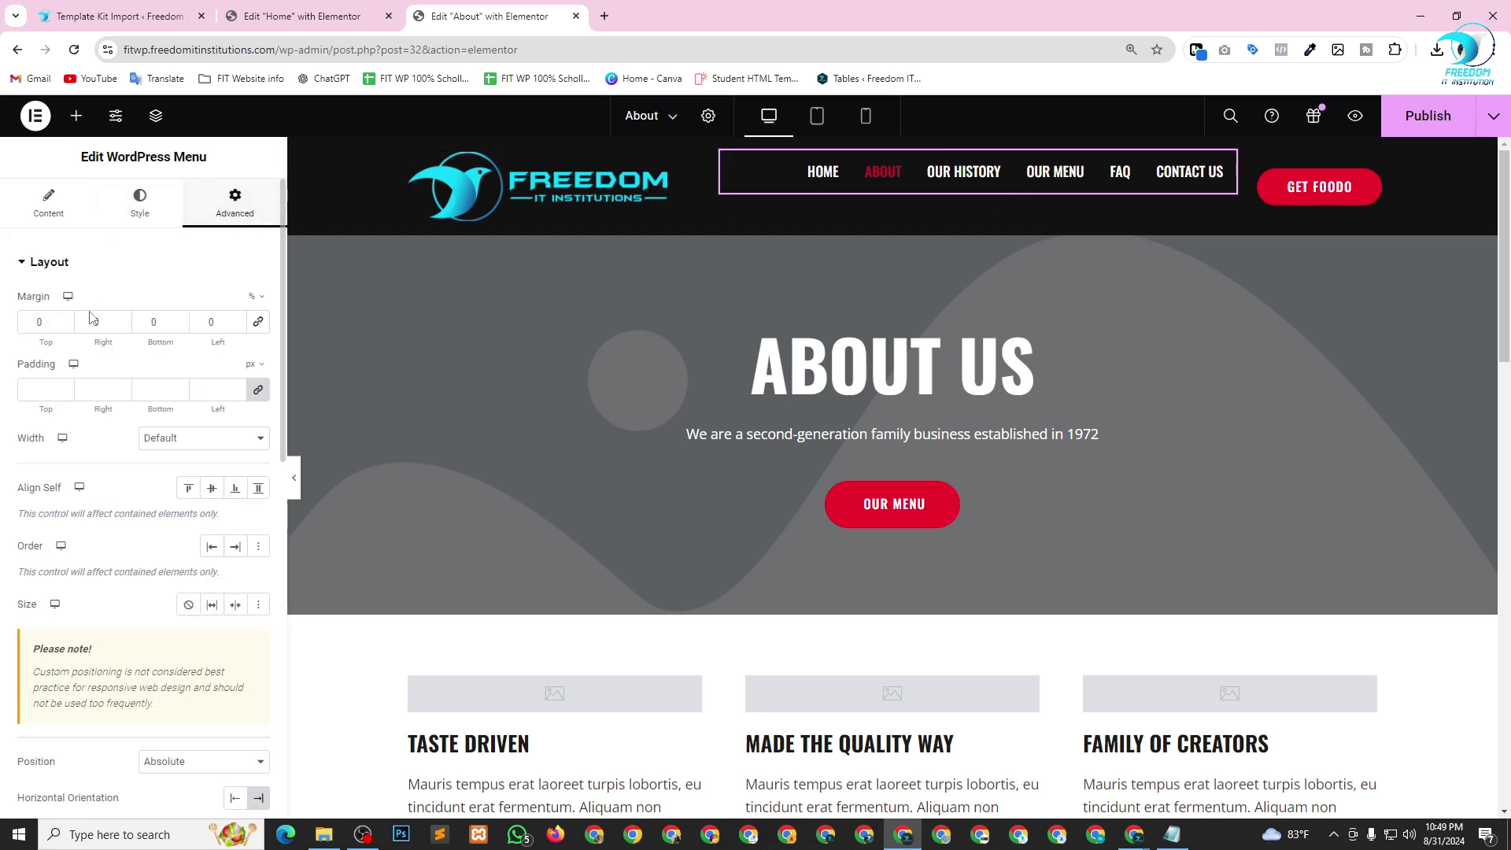
pyautogui.click(259, 392)
pyautogui.click(67, 387)
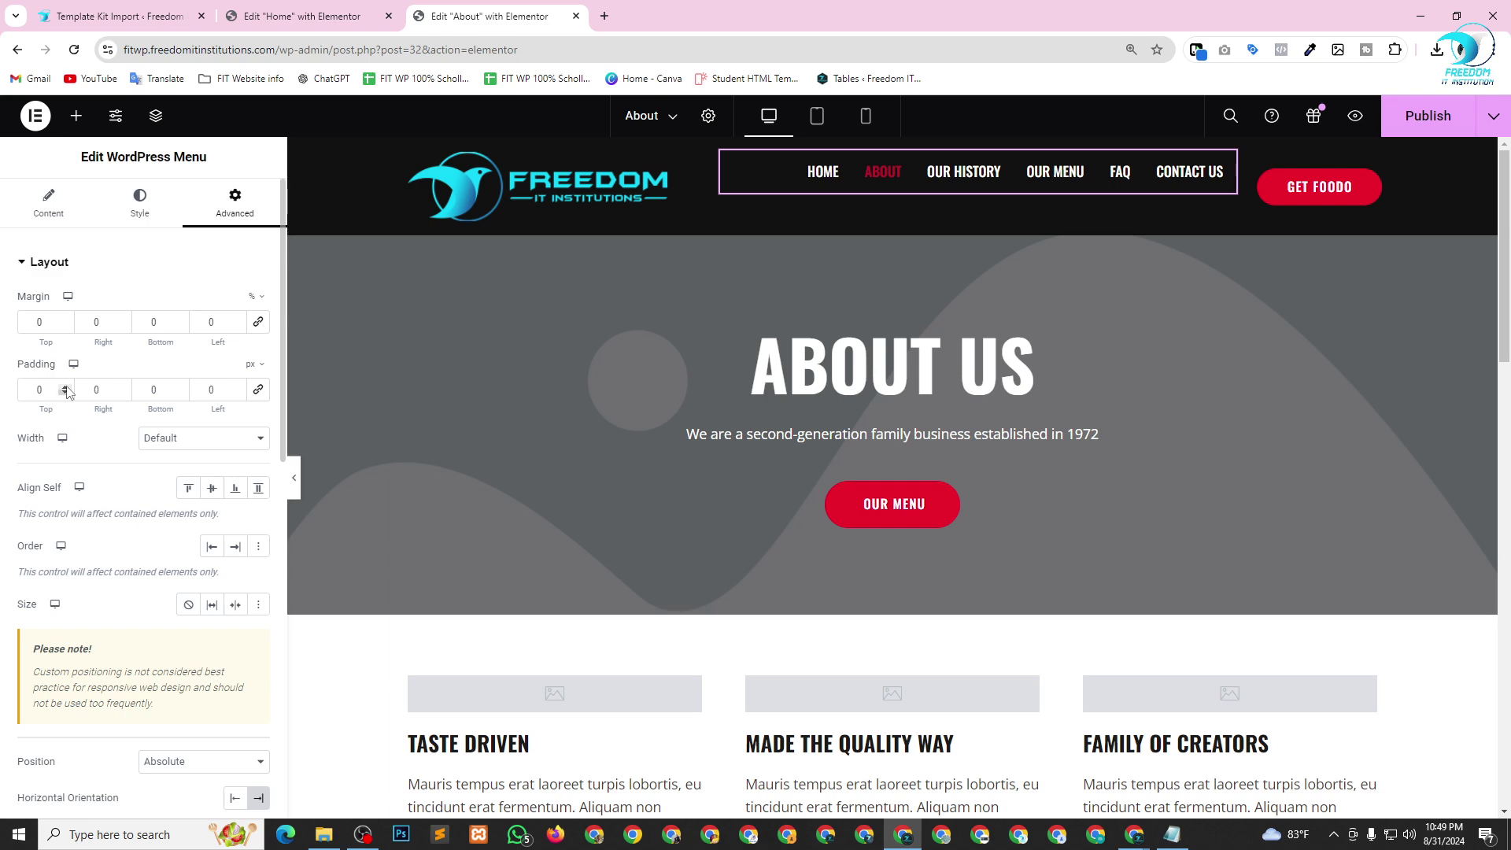
pyautogui.click(66, 388)
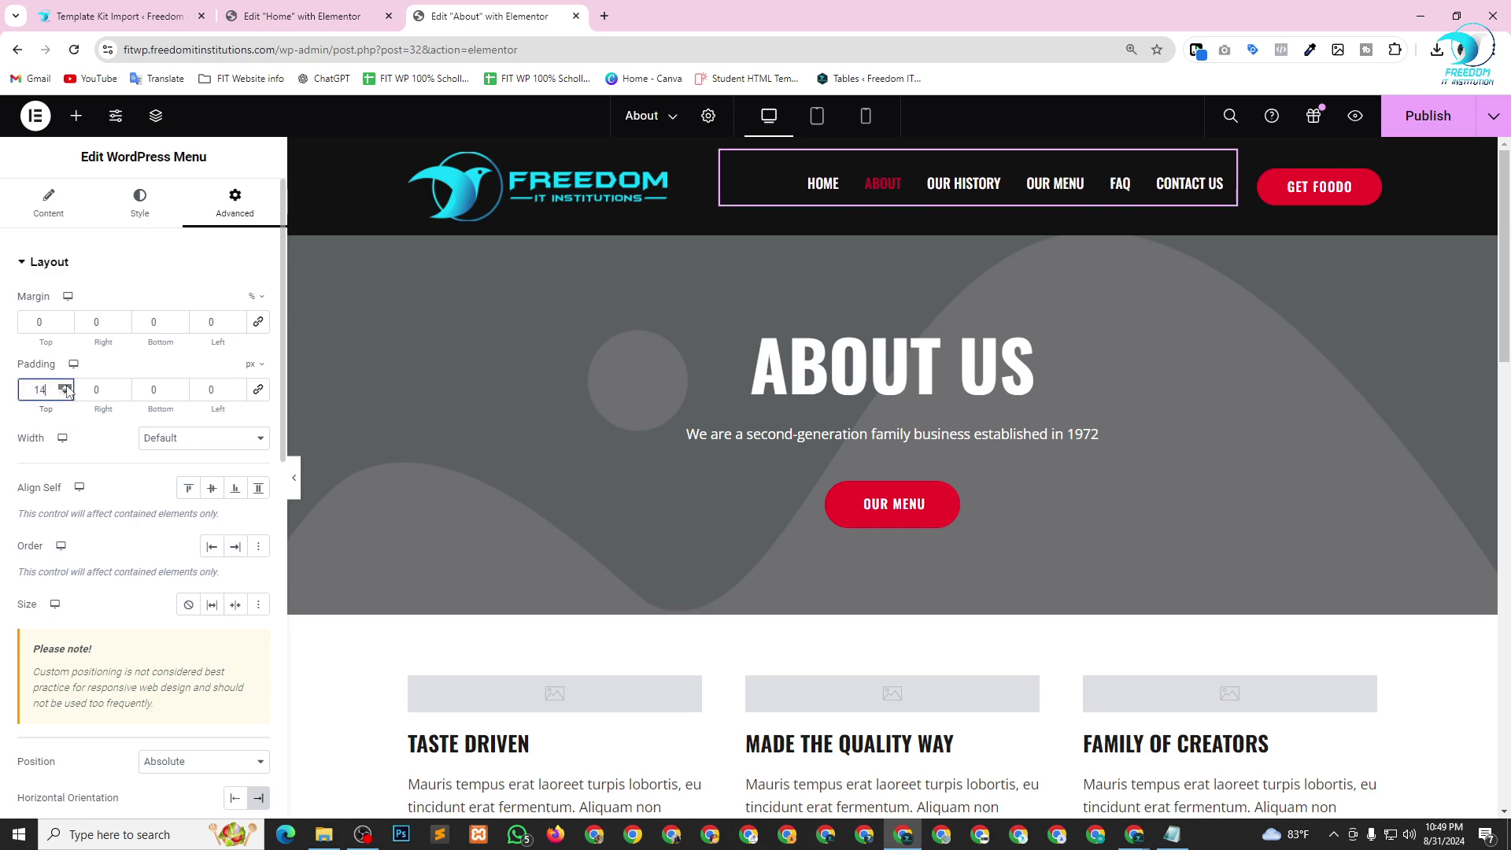
pyautogui.click(67, 388)
# Copy the navigation menu widget from the Home page header and return to the About page editor.
pyautogui.click(303, 15)
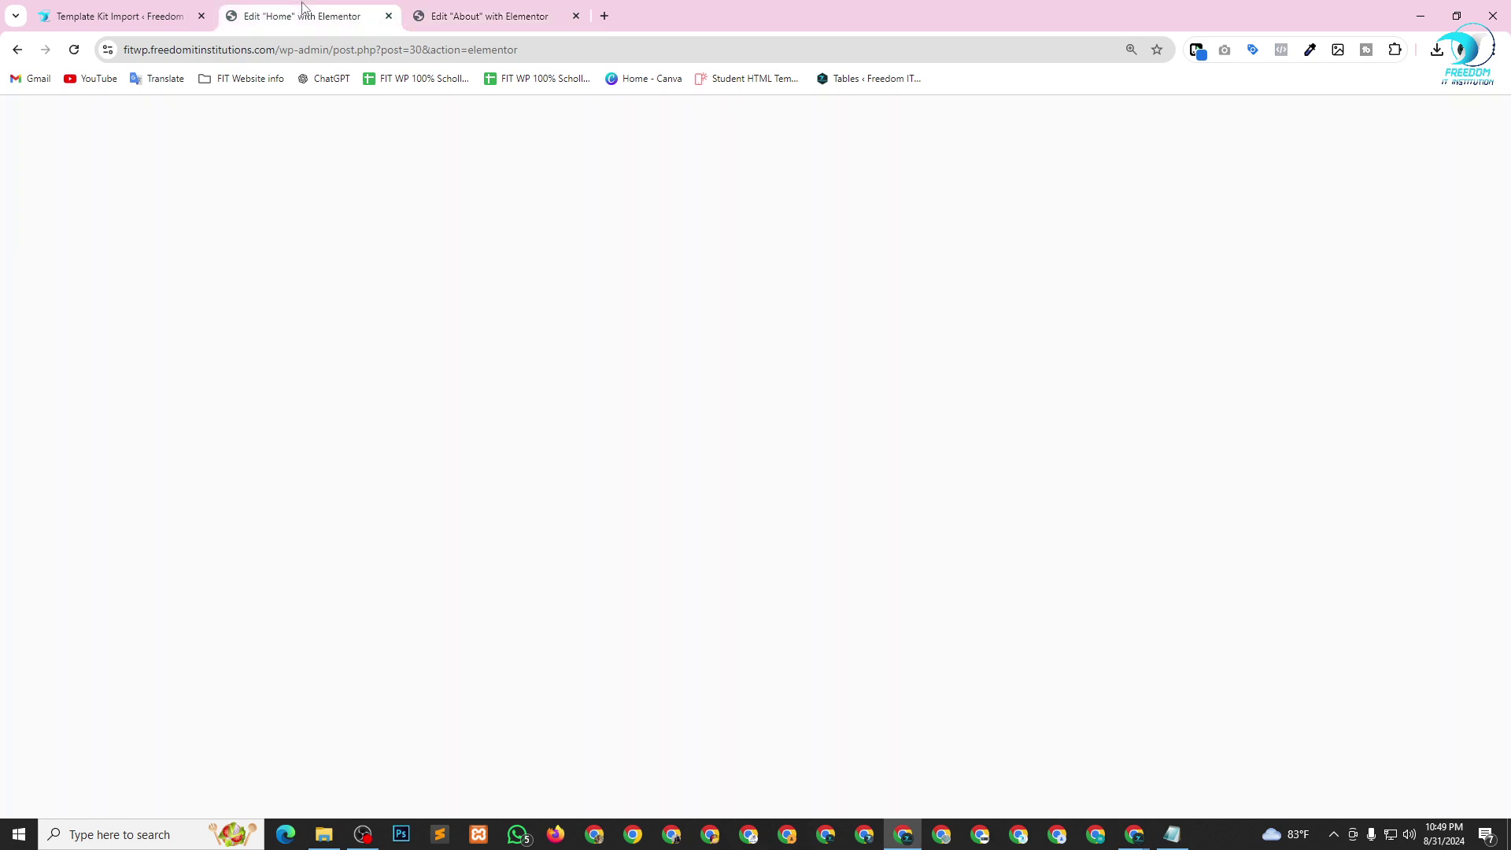
pyautogui.rightClick(785, 179)
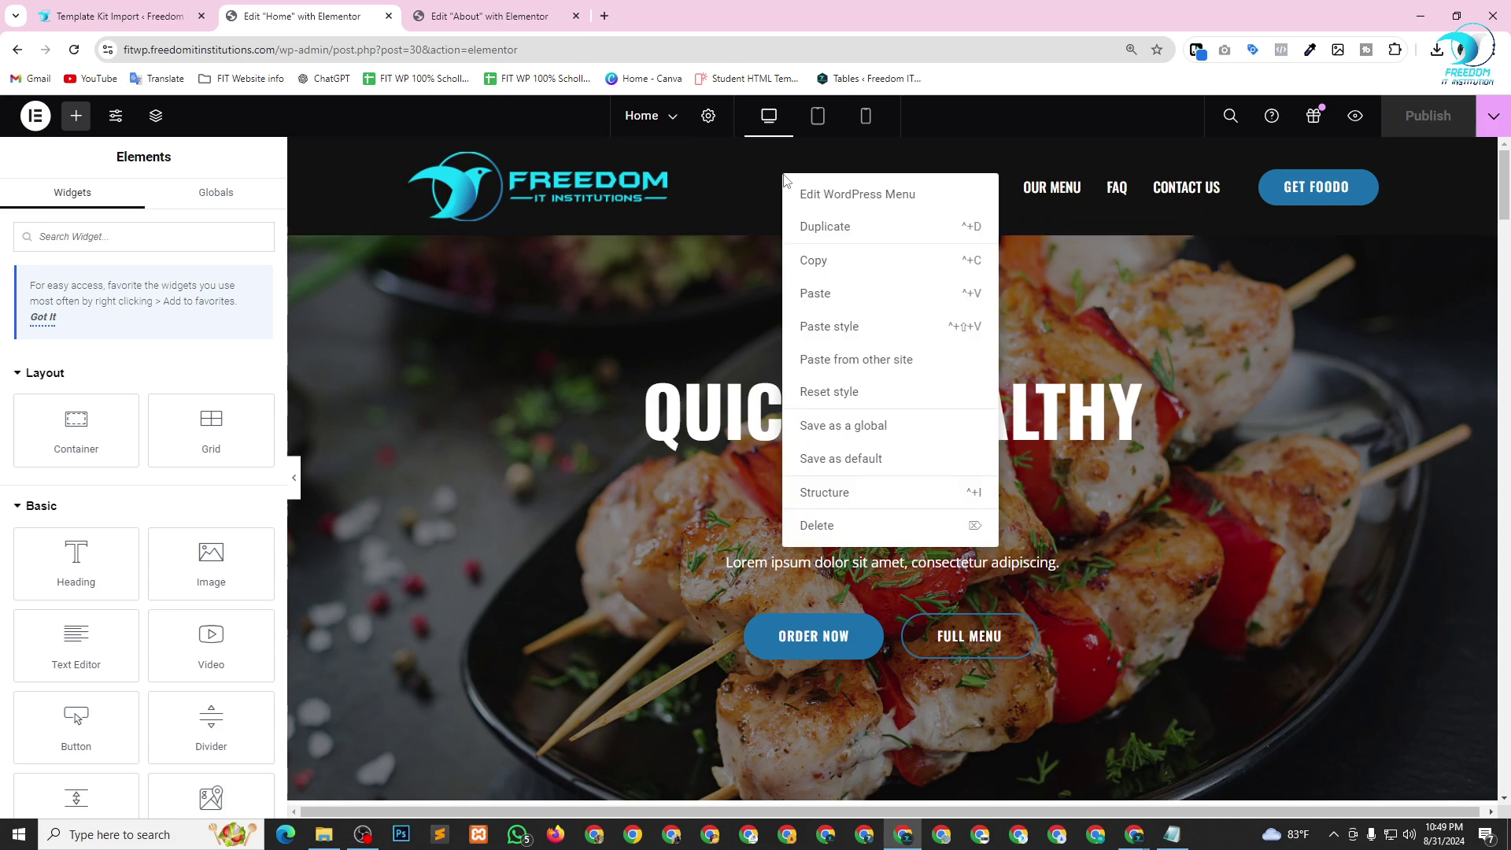
pyautogui.click(822, 256)
pyautogui.click(496, 16)
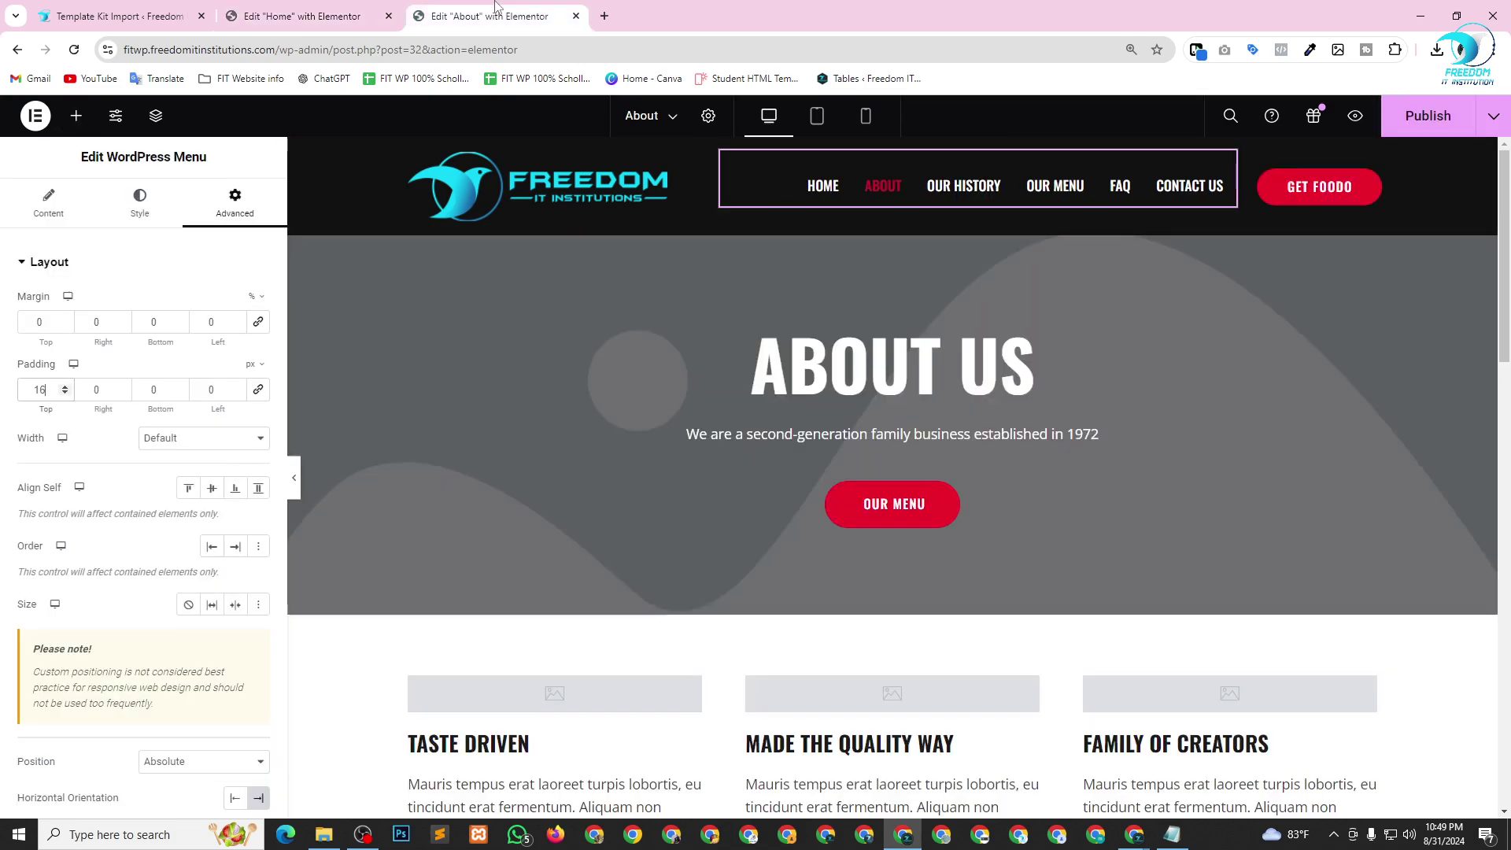
# Try to paste the copied Home page menu onto the existing navigation menu in the About page header.
pyautogui.rightClick(778, 172)
pyautogui.click(809, 294)
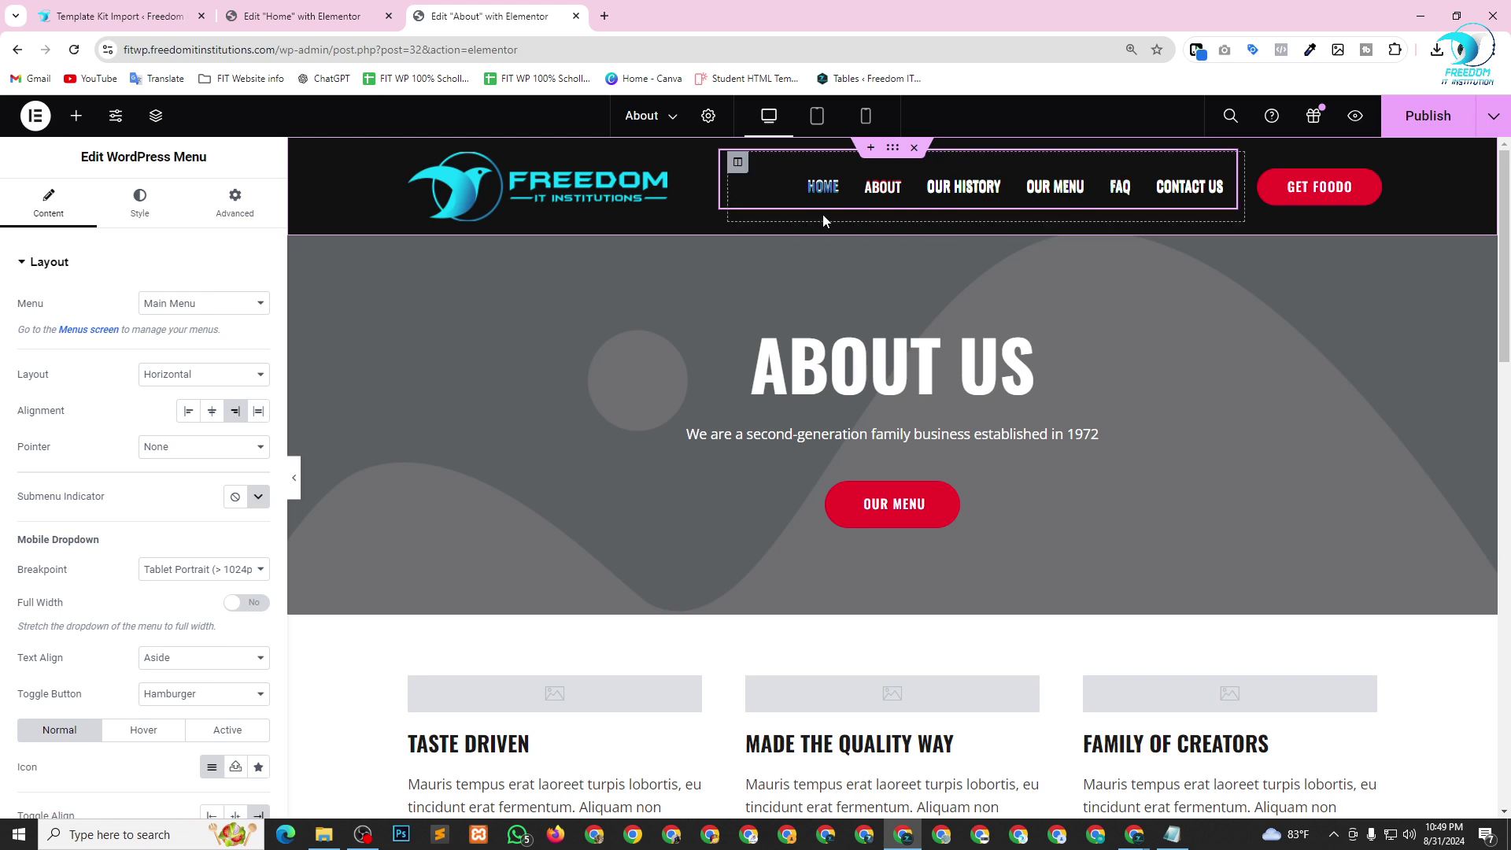
pyautogui.rightClick(787, 185)
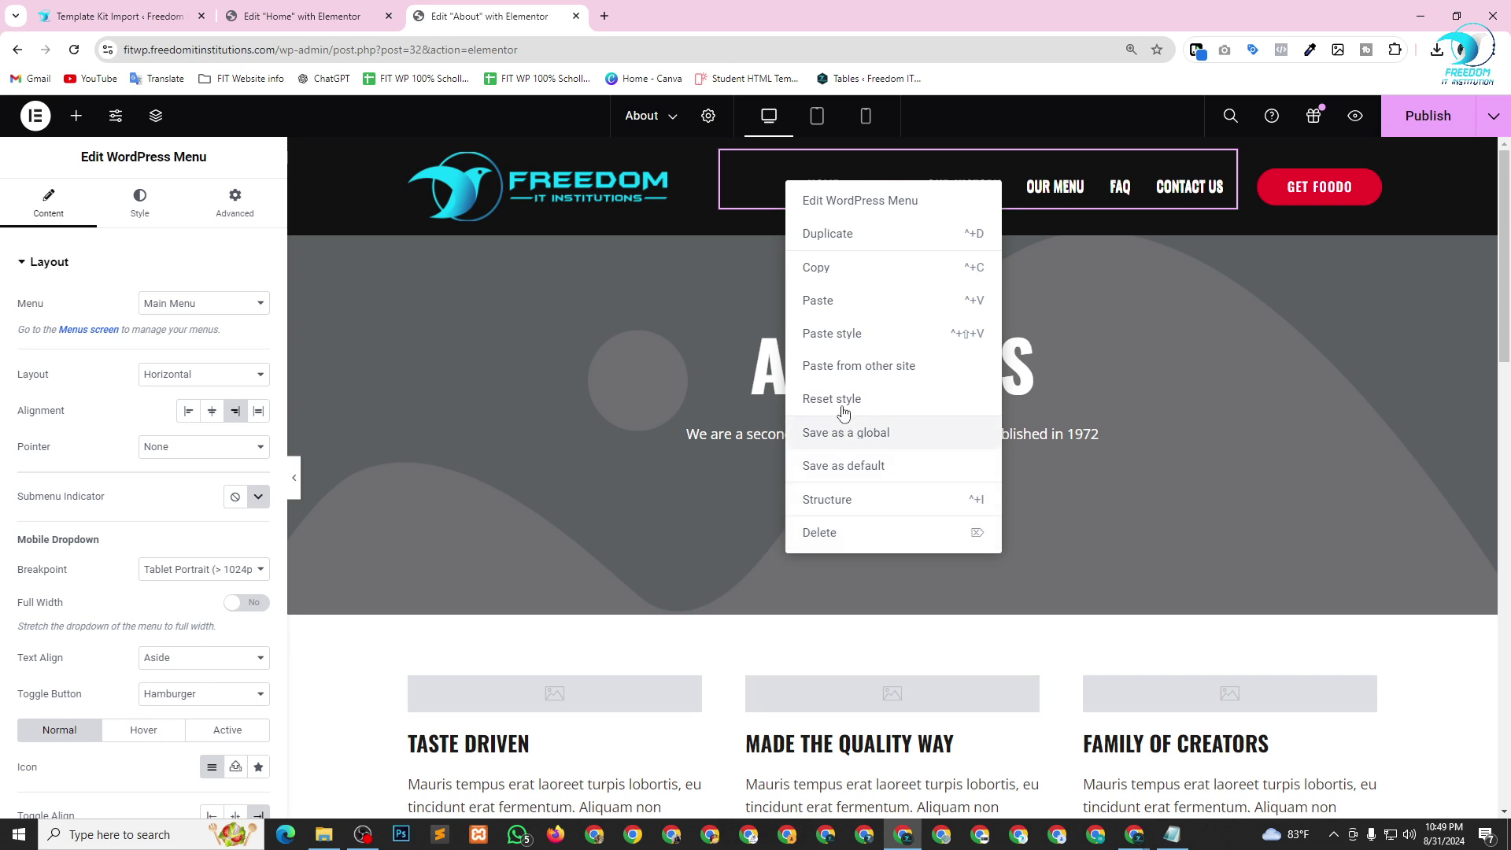
pyautogui.rightClick(1193, 319)
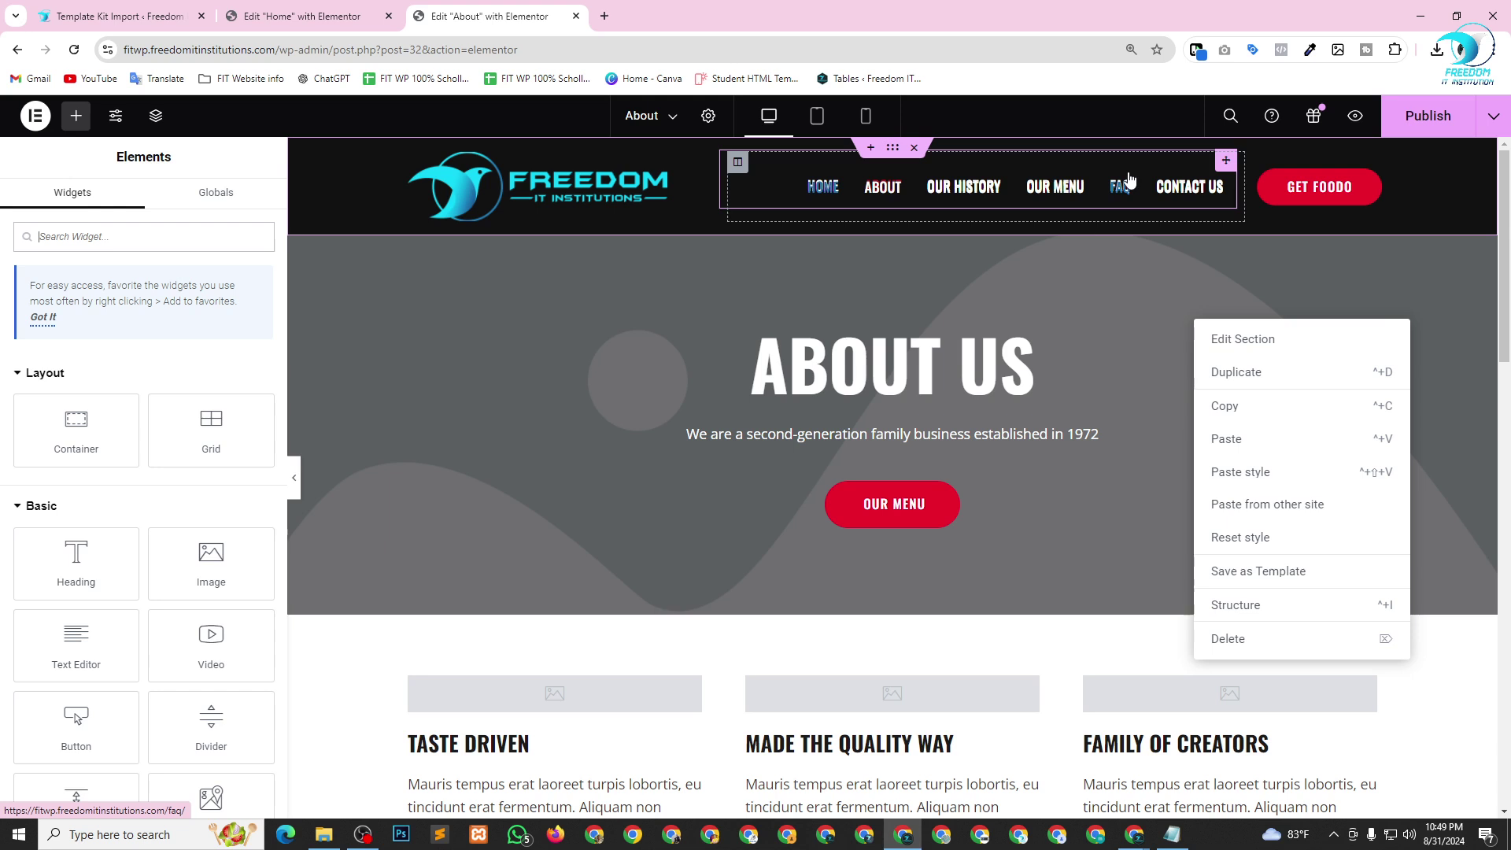
pyautogui.press('Escape')
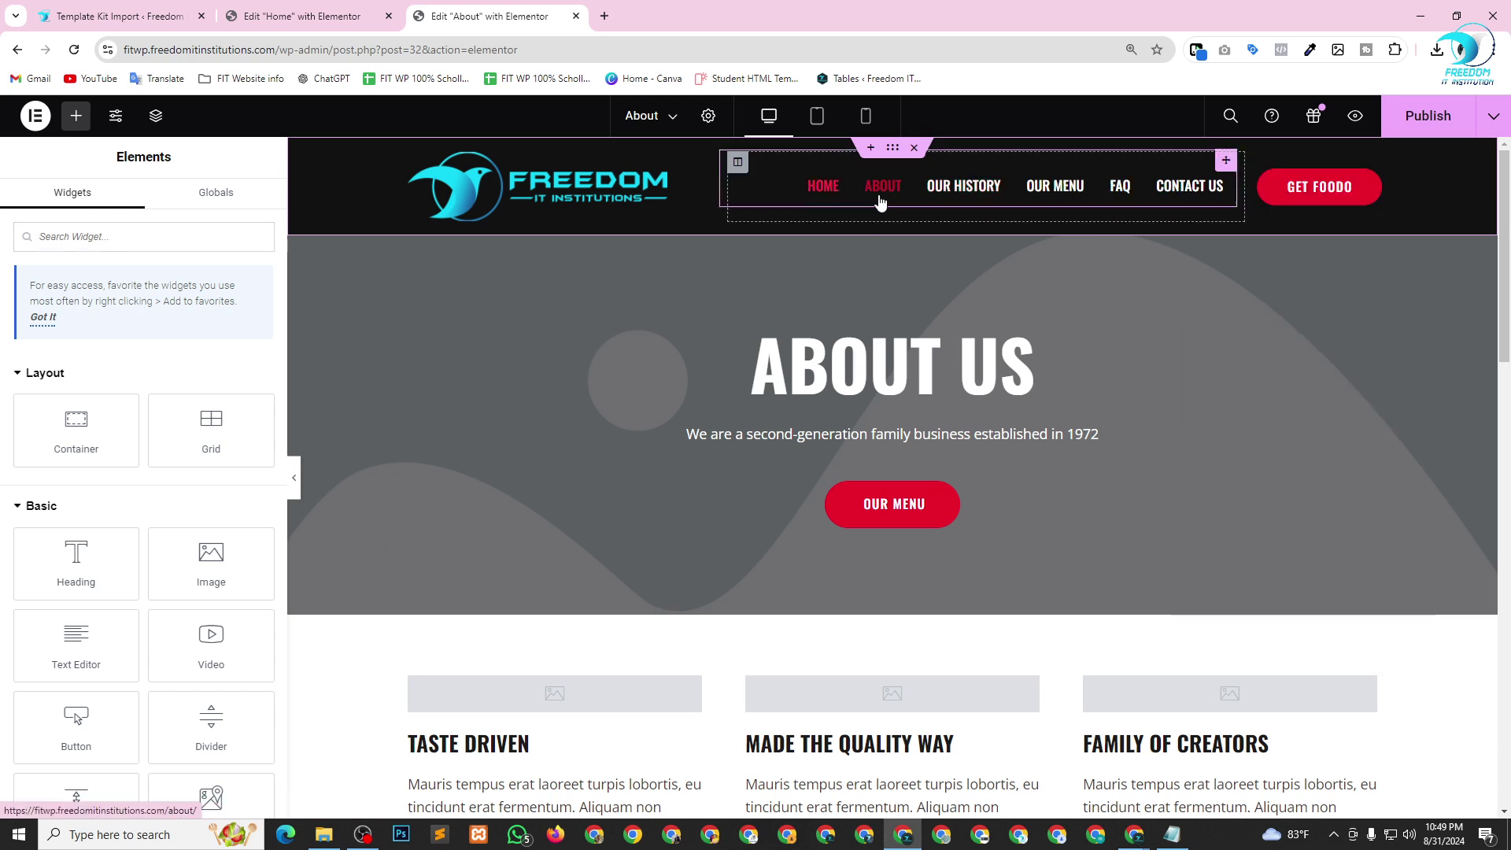
# Set the existing About header menu's top padding to 0 px and paste the copied Home page menu into its column.
pyautogui.click(768, 186)
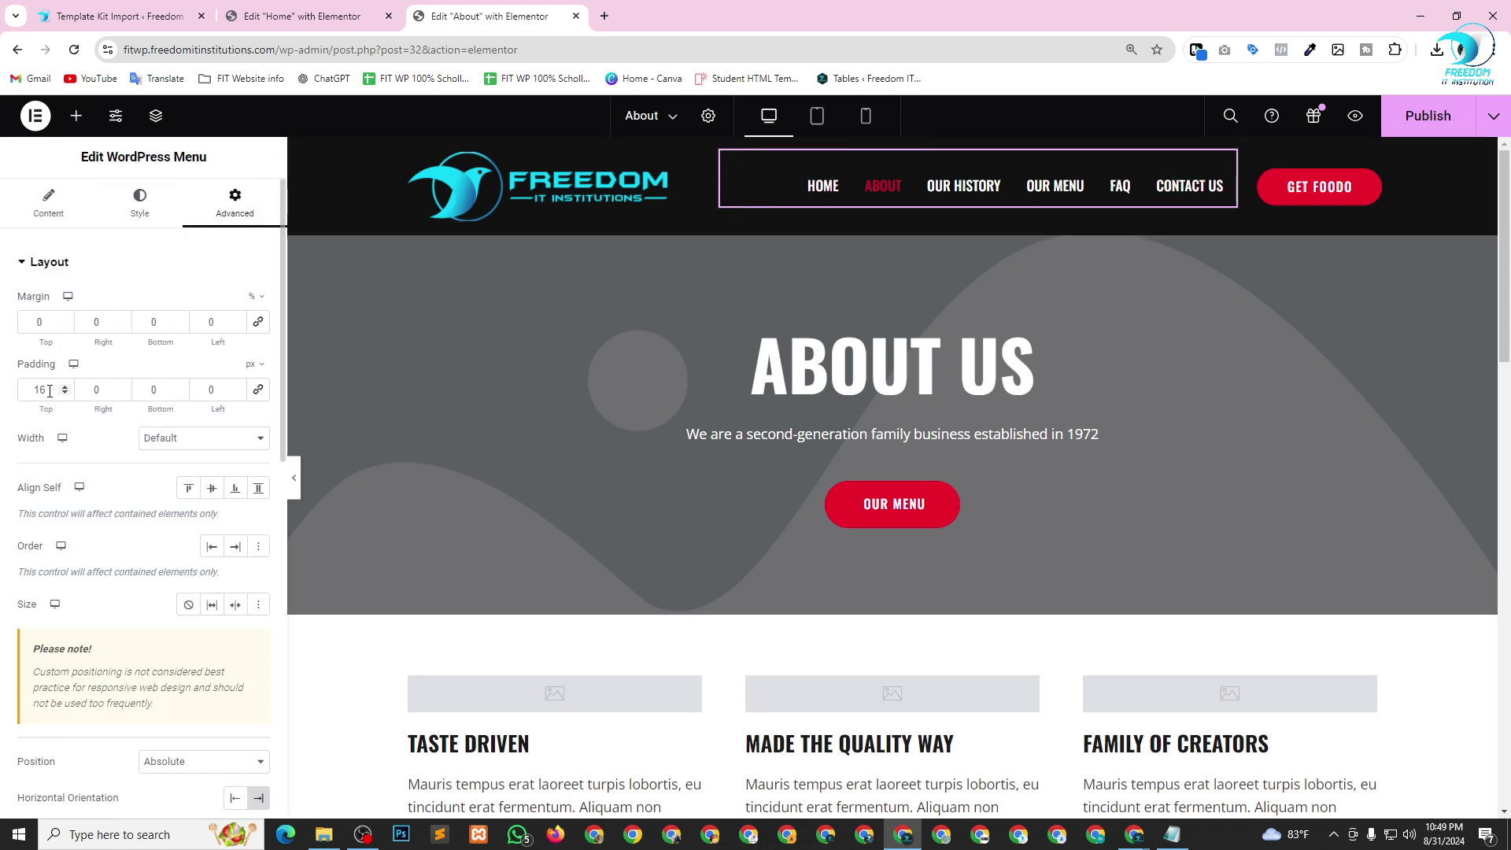
pyautogui.write('0')
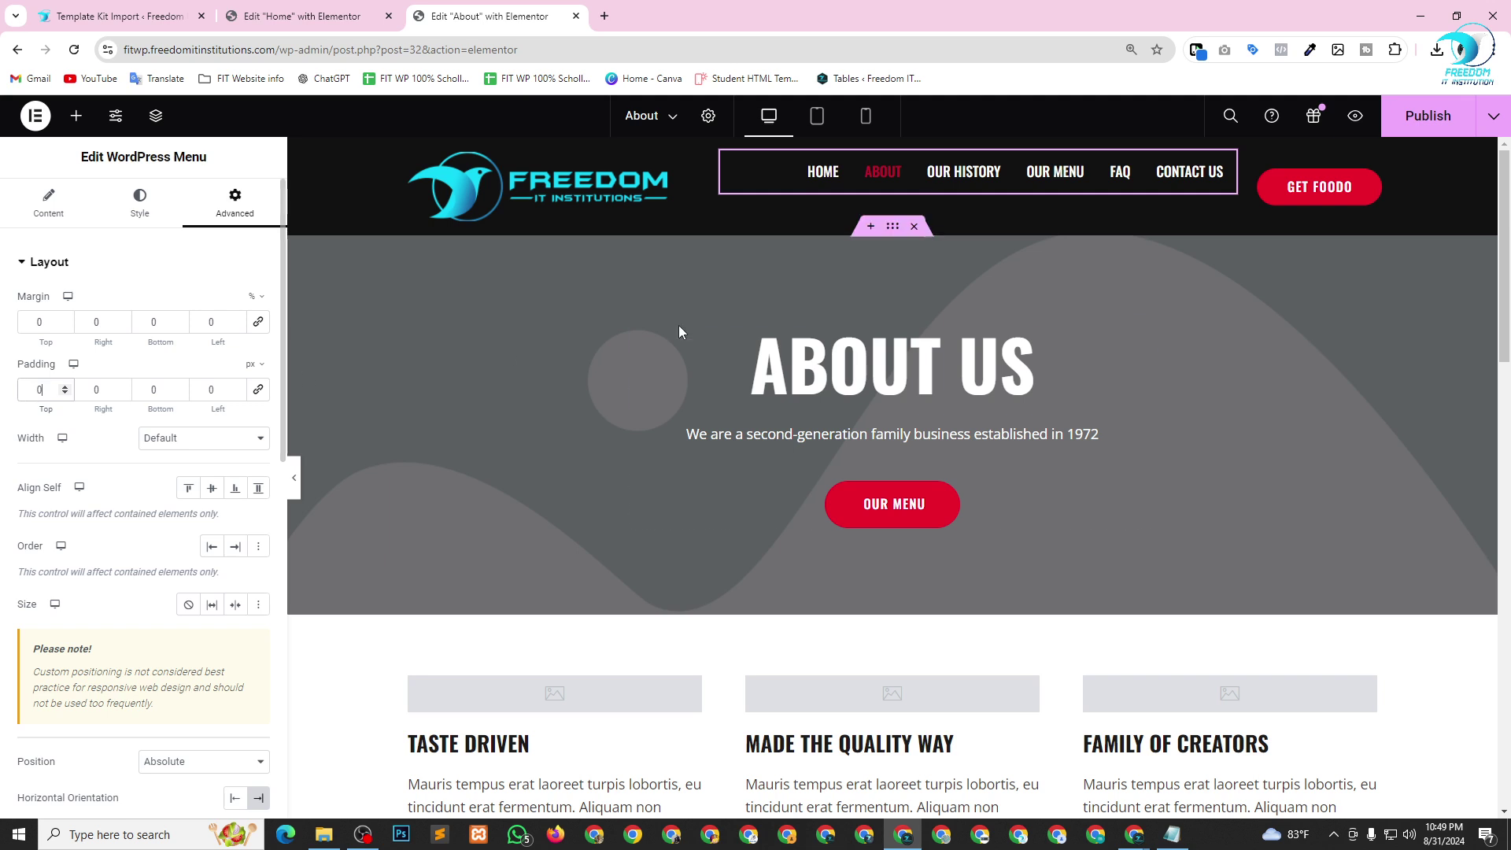
pyautogui.rightClick(835, 199)
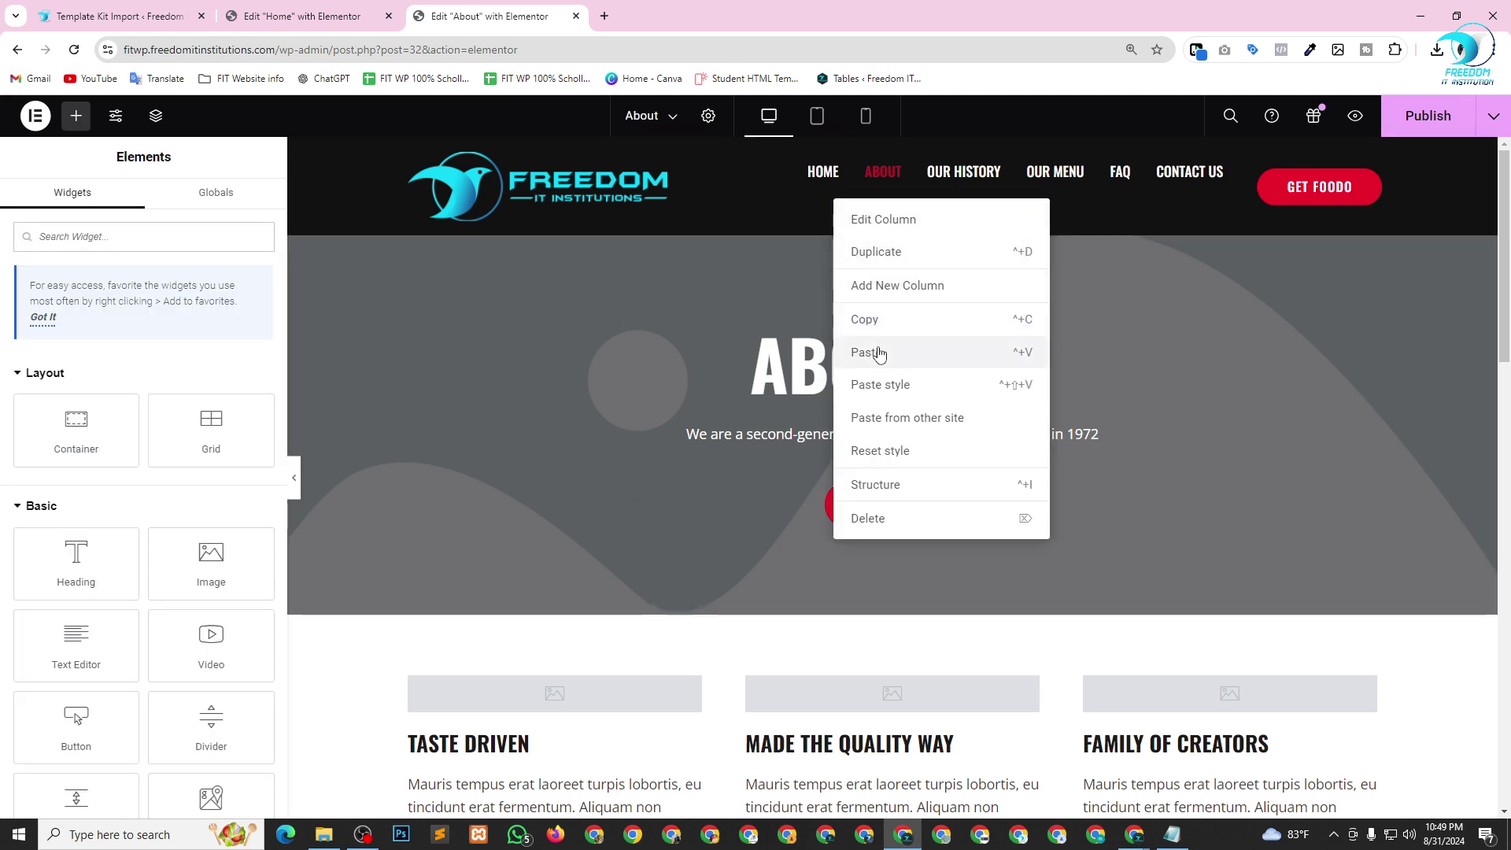
pyautogui.click(868, 352)
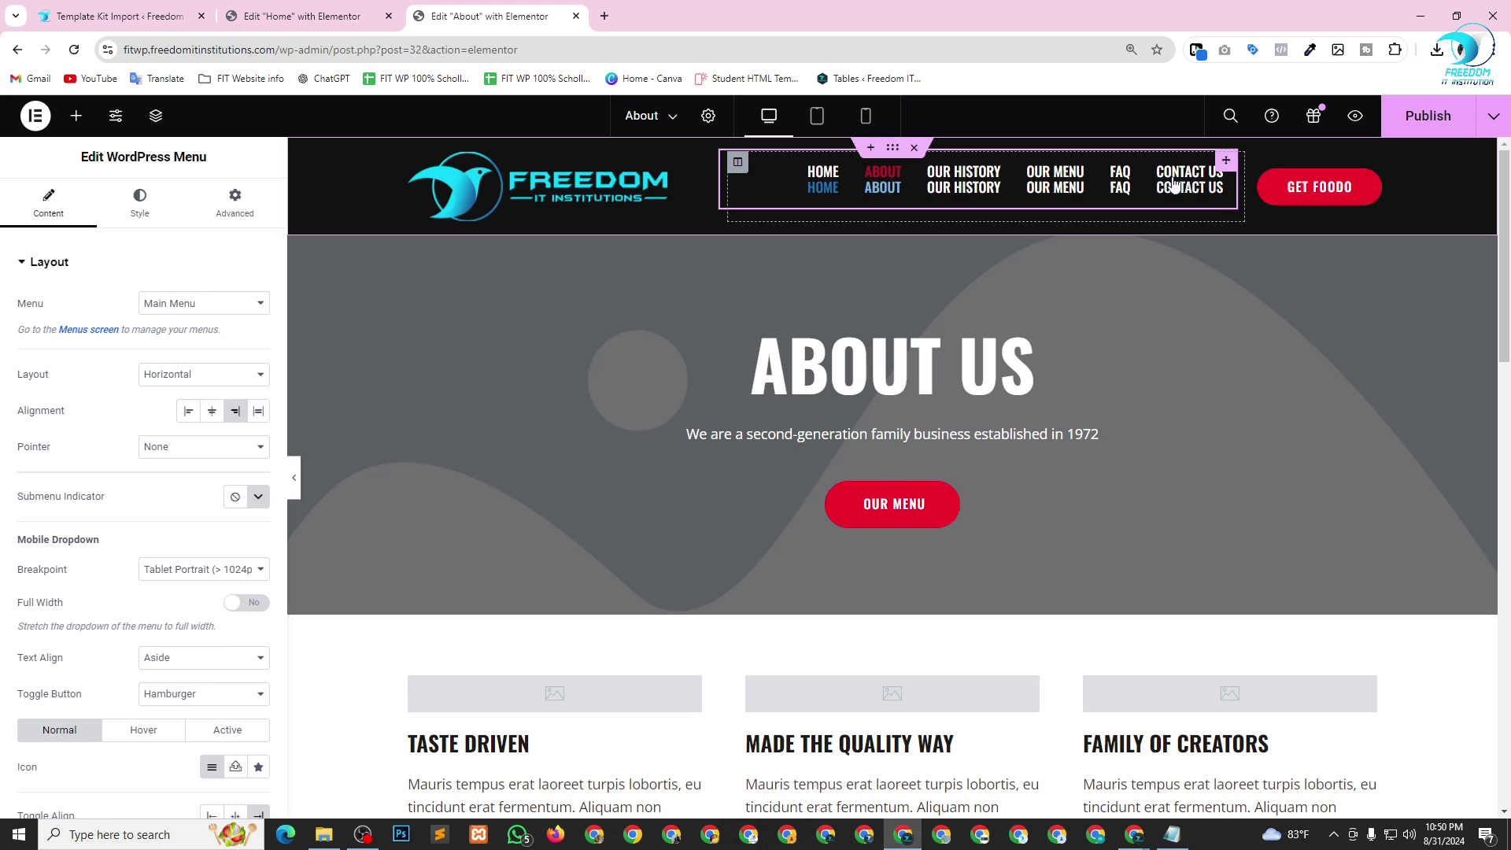
# Delete the navigation menus from the About header's middle column and paste the Home page menu in their place.
pyautogui.click(1233, 163)
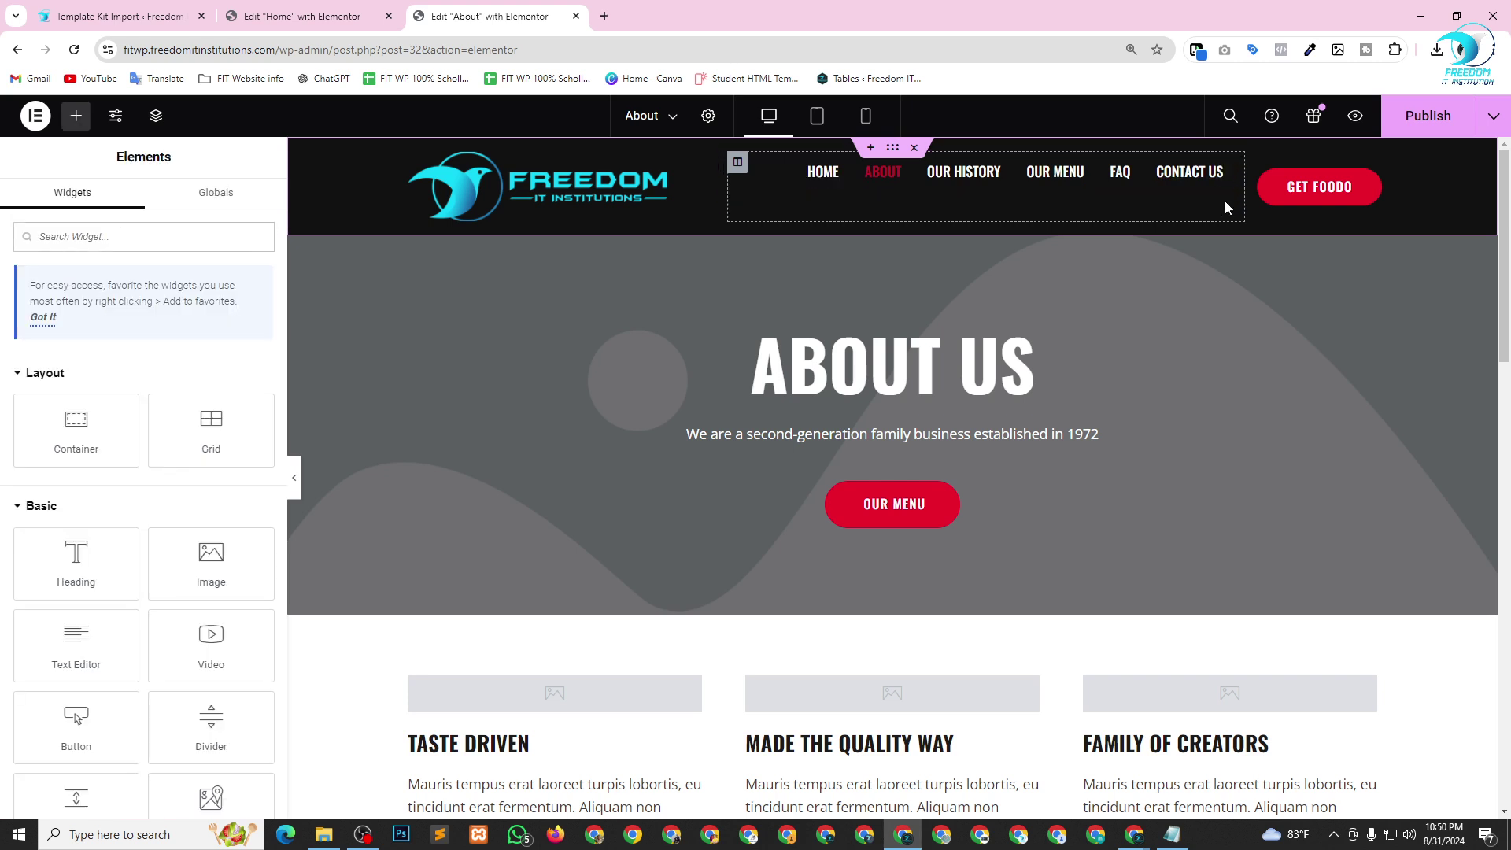
pyautogui.click(1226, 163)
pyautogui.press('Delete')
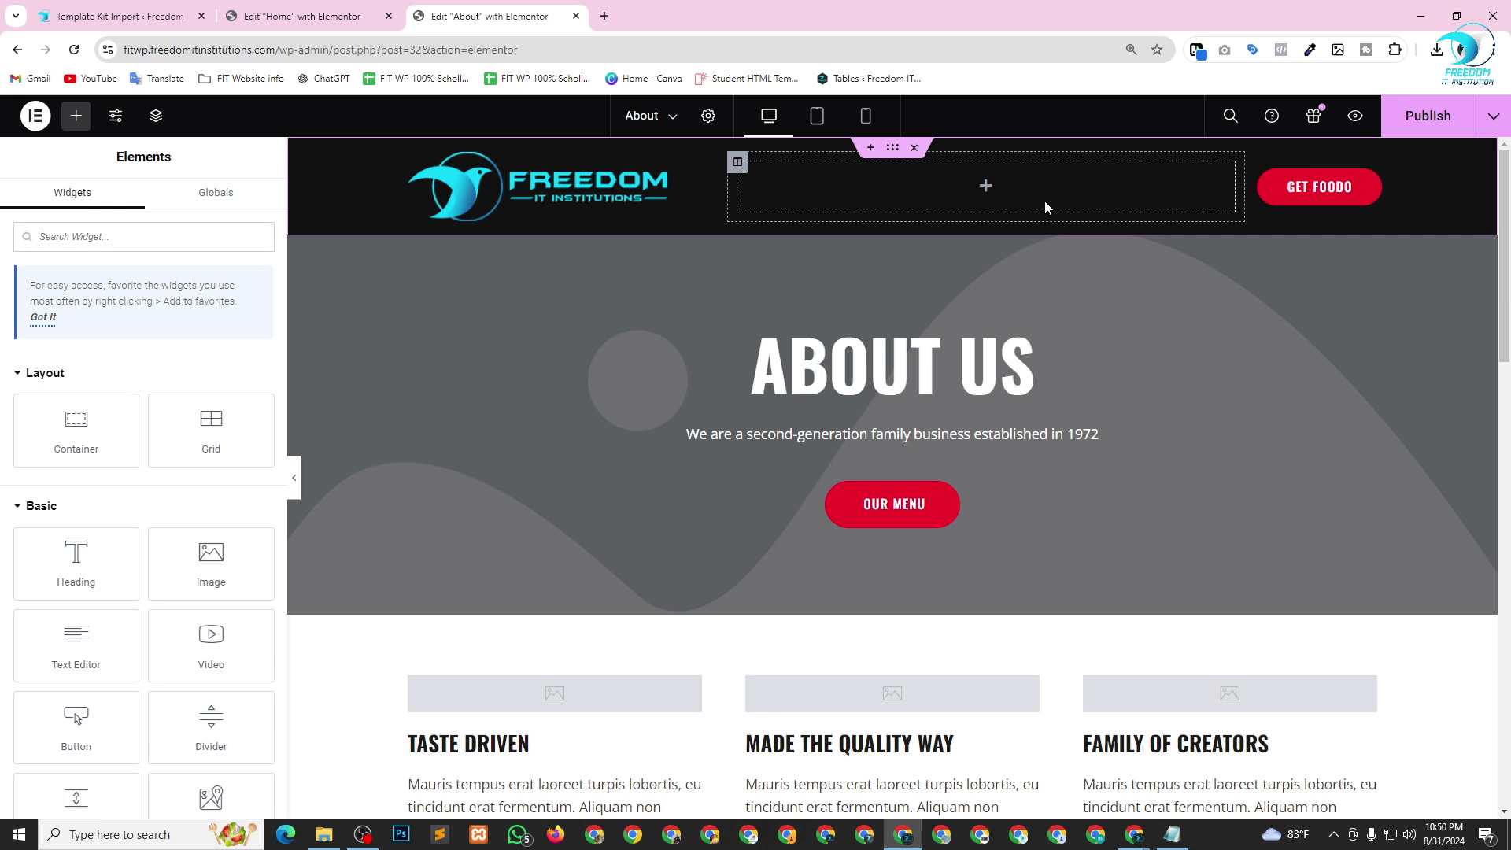
pyautogui.rightClick(1055, 192)
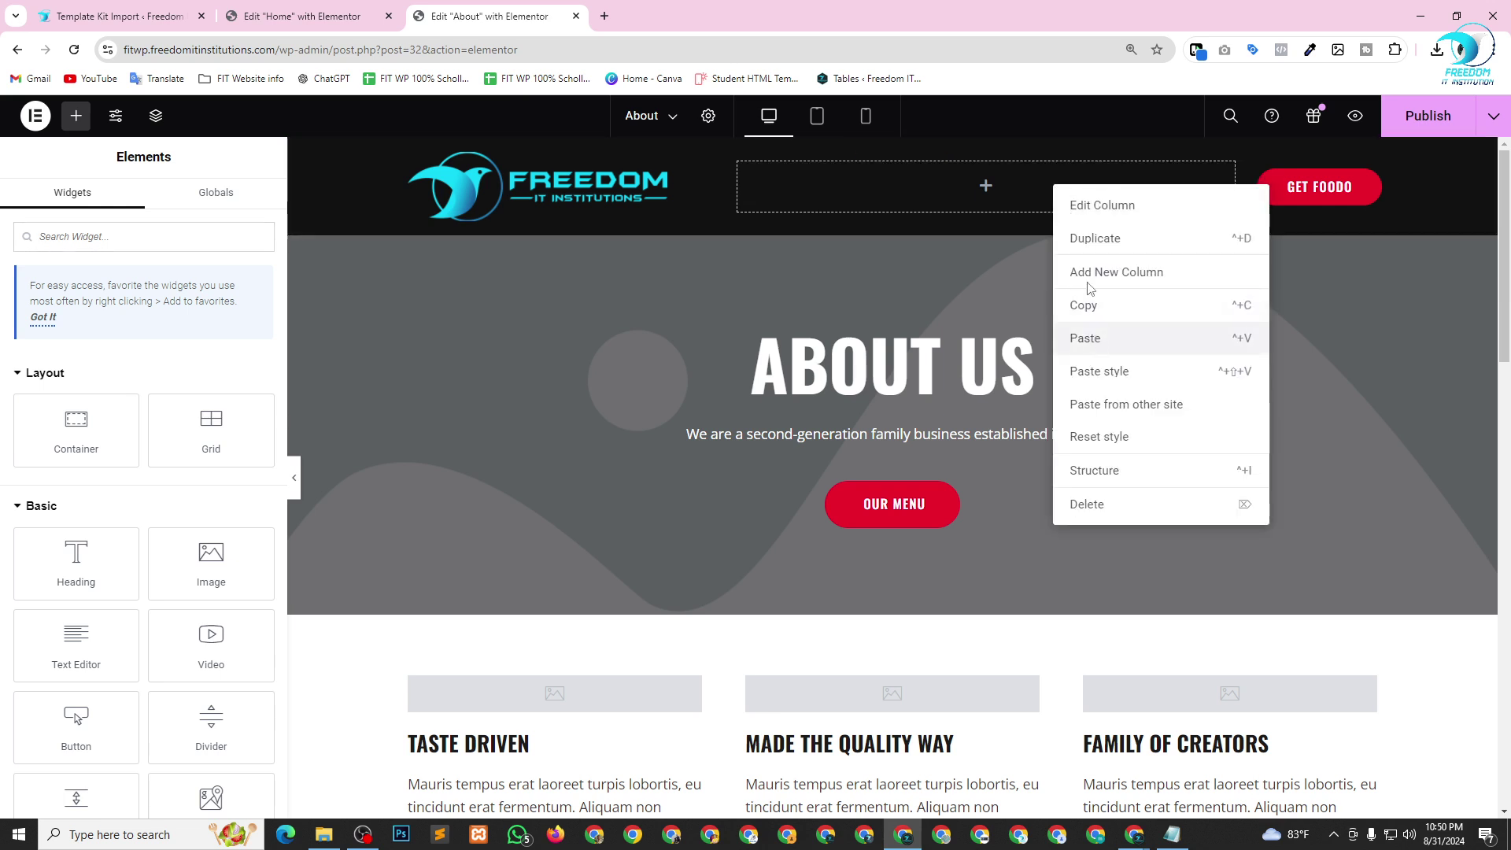
pyautogui.hotkey('ctrl', 'z')
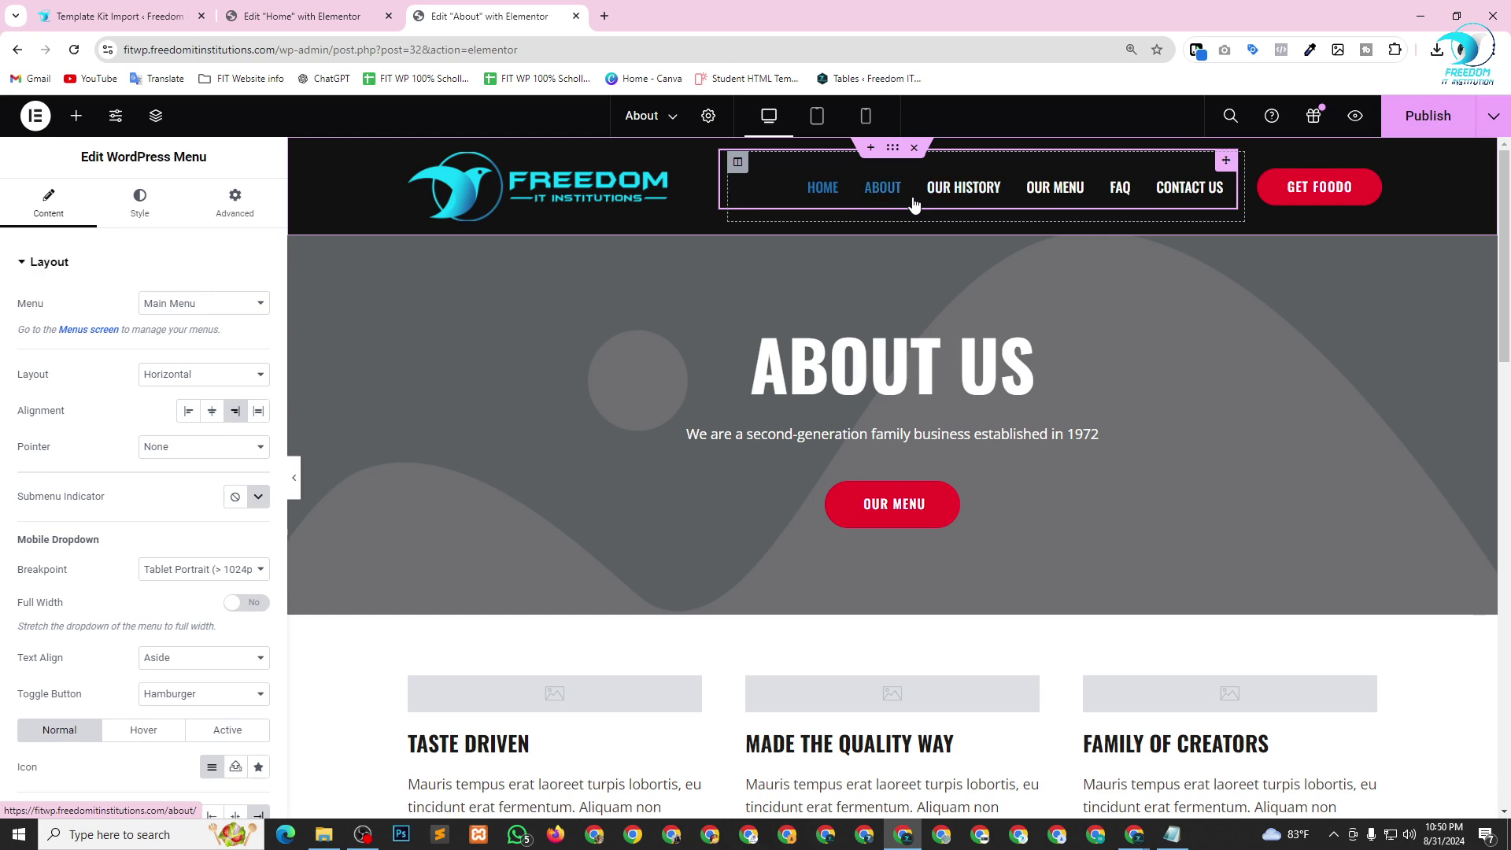
# Compare the remaining sections and header of the About page with those of the Home page.
pyautogui.scroll(-9, 932, 253)
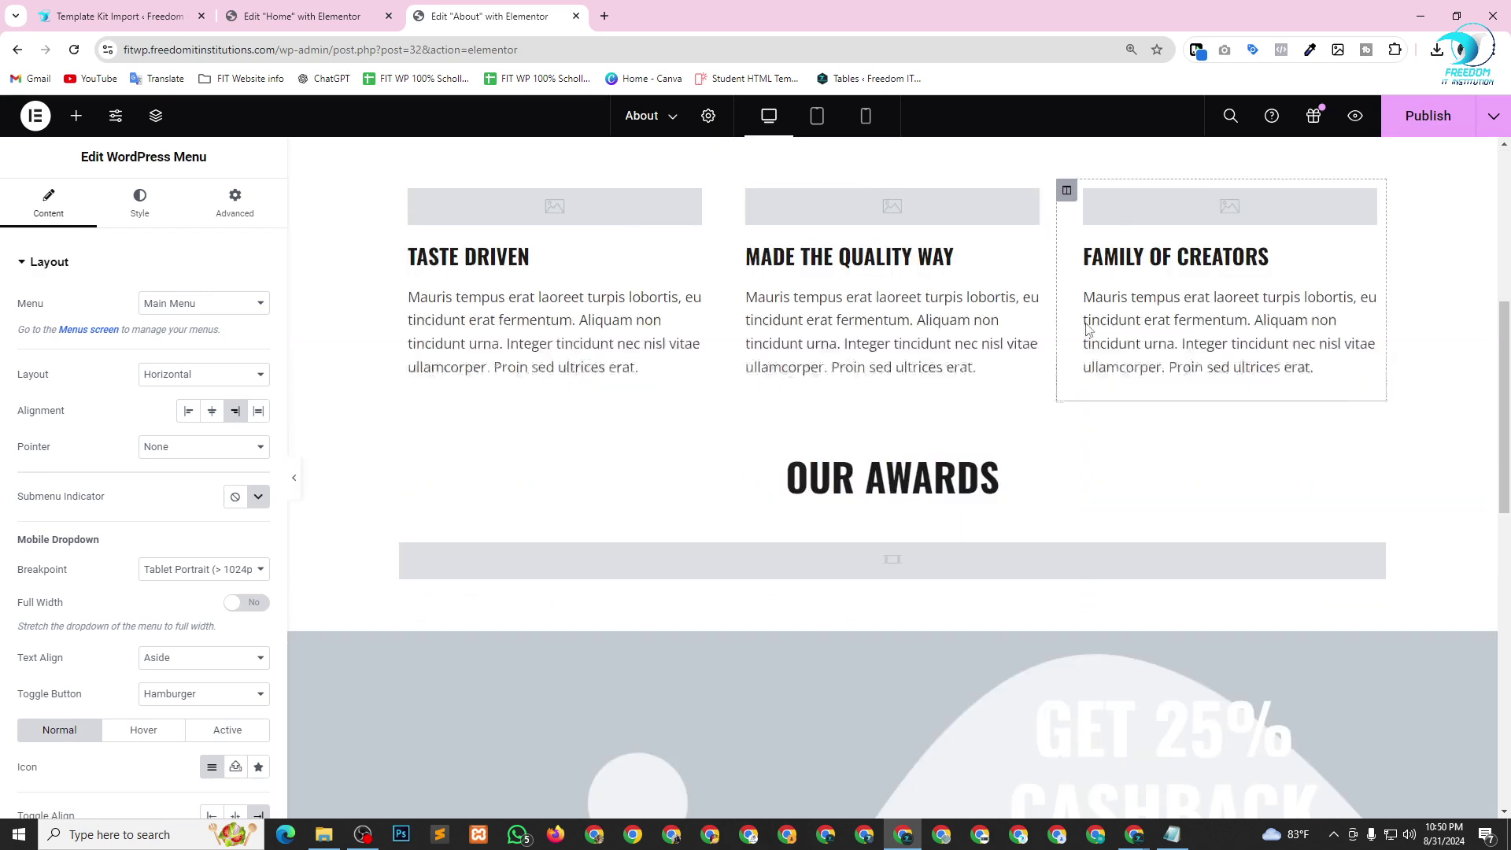
pyautogui.scroll(-10, 787, 421)
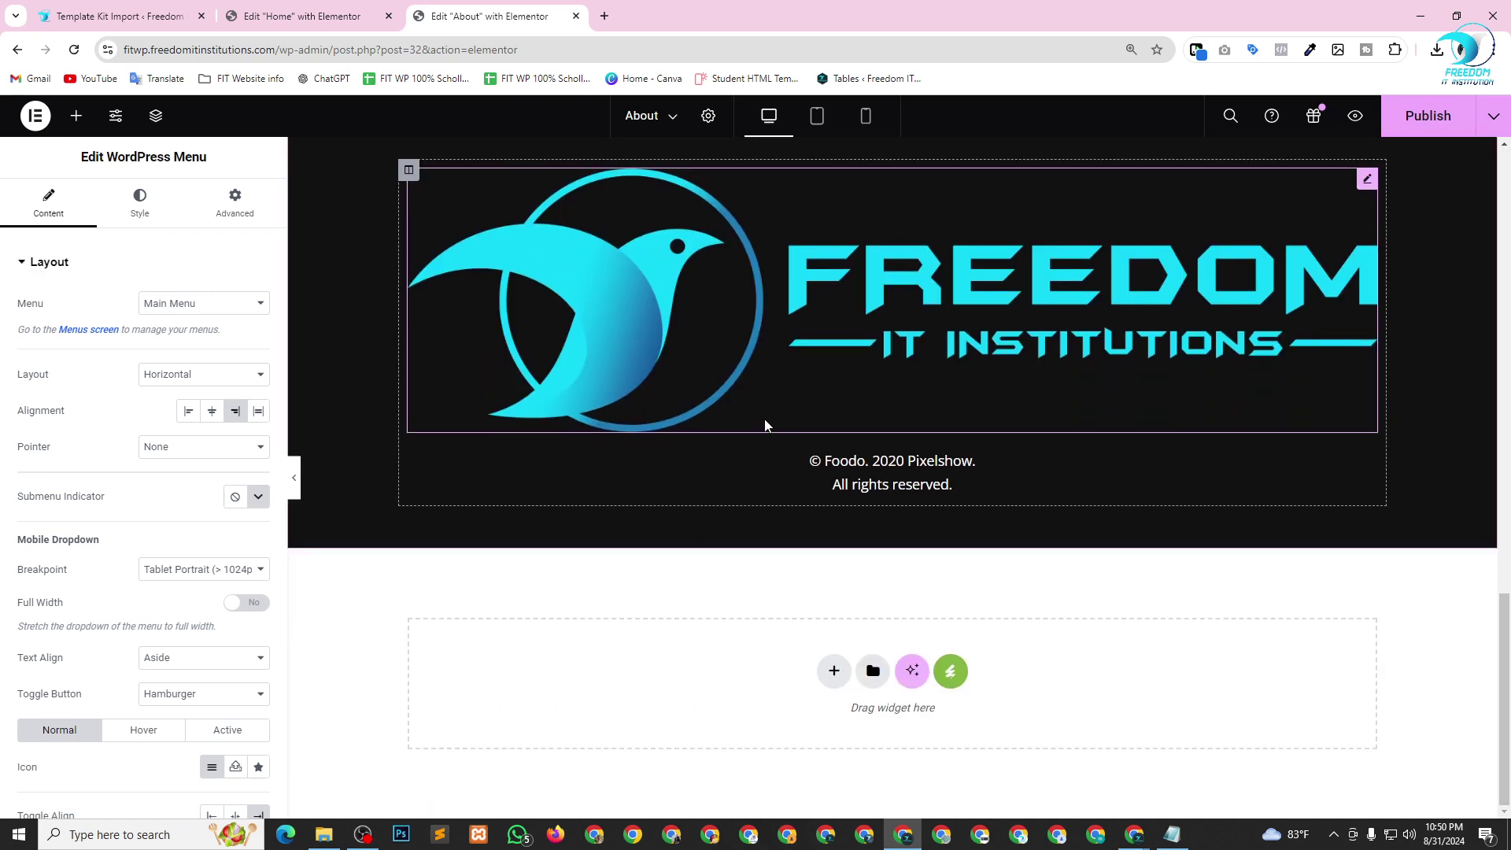
pyautogui.click(312, 10)
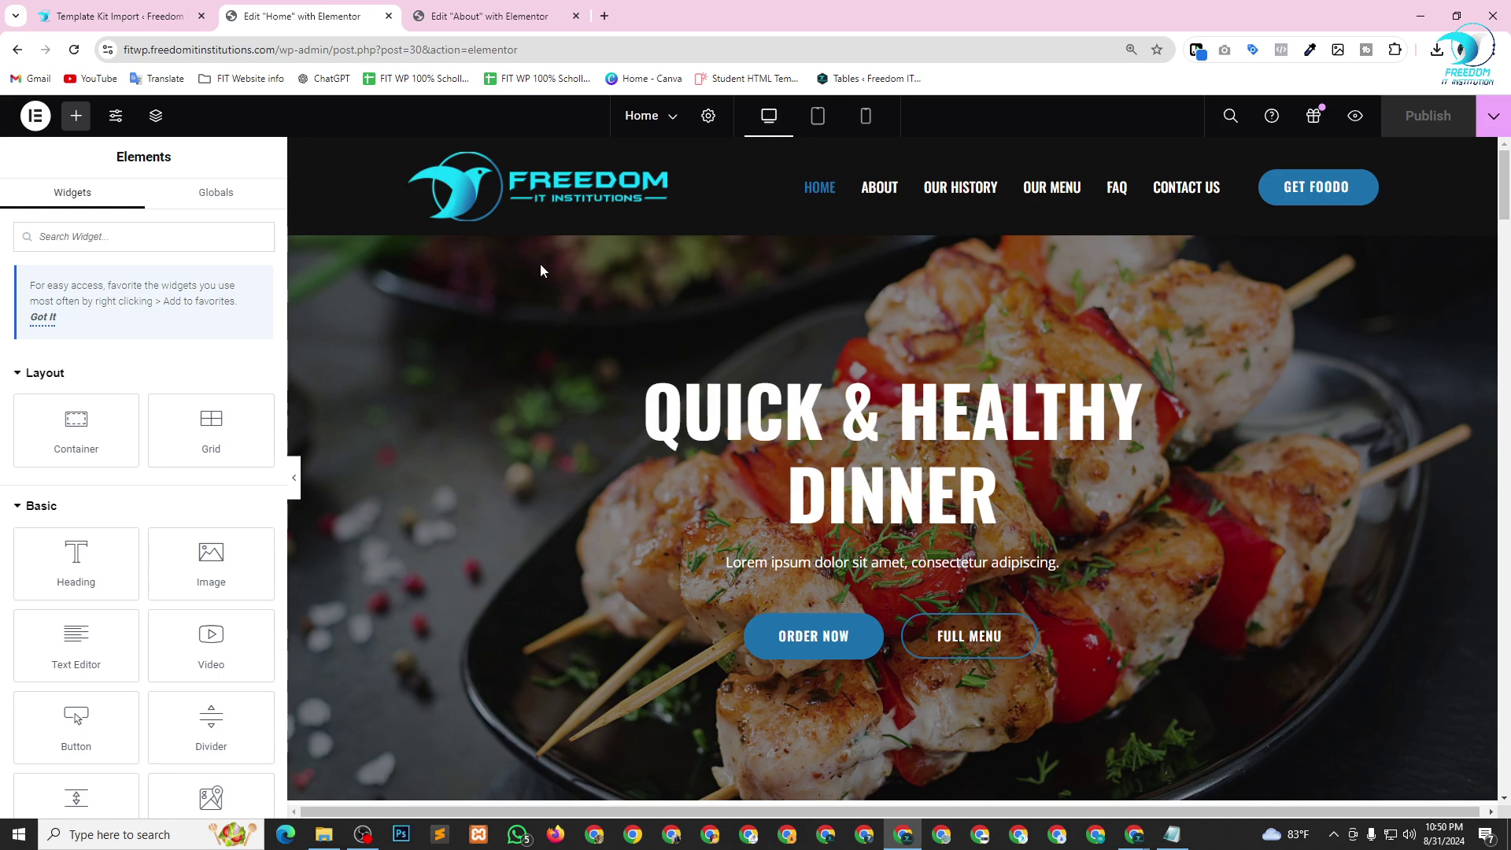
pyautogui.scroll(-10, 897, 503)
pyautogui.scroll(-8, 866, 502)
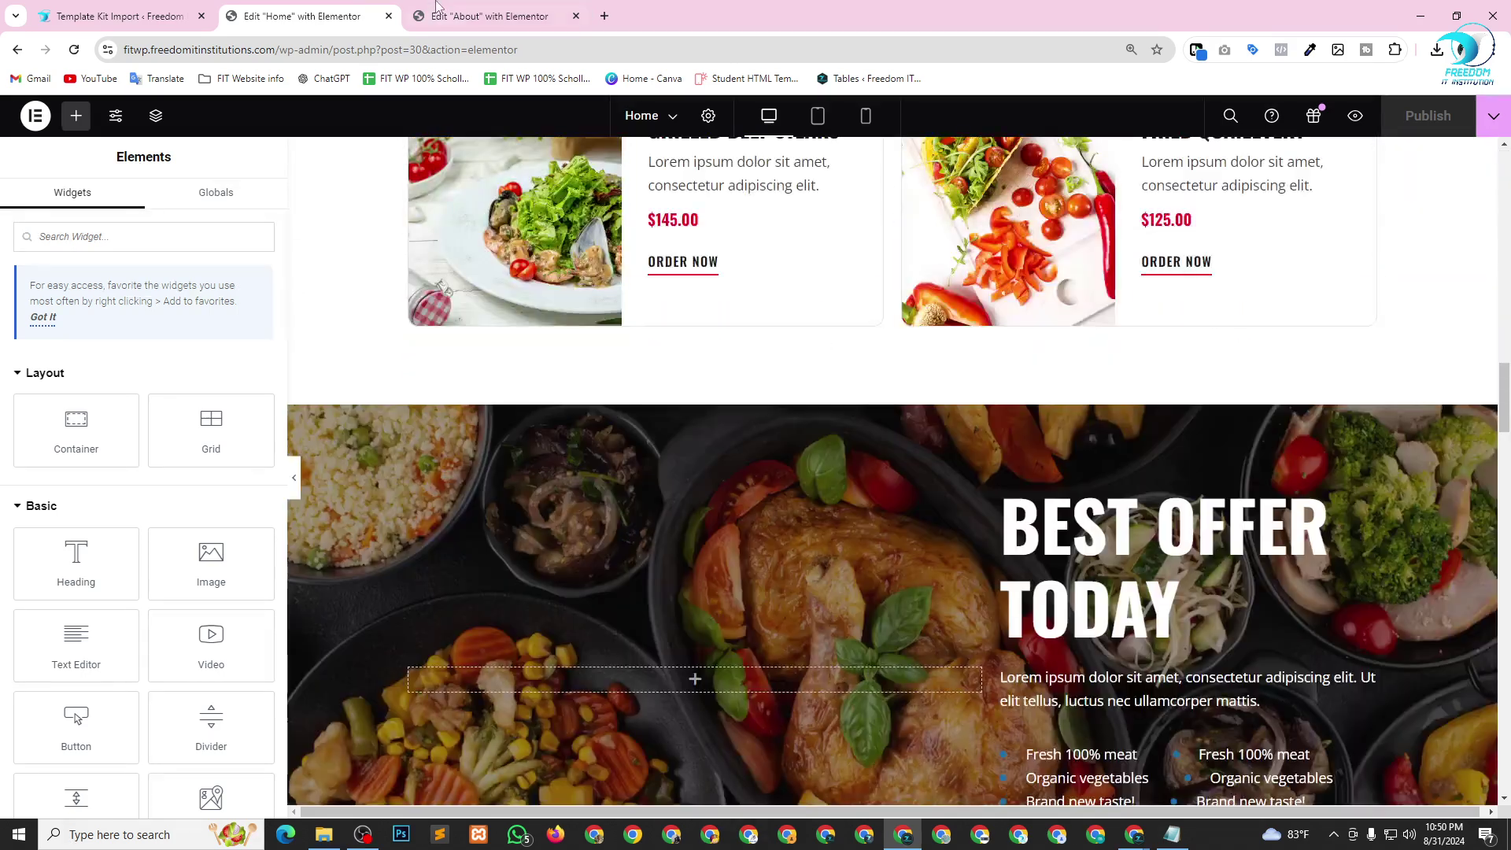
pyautogui.click(488, 16)
pyautogui.scroll(15, 775, 473)
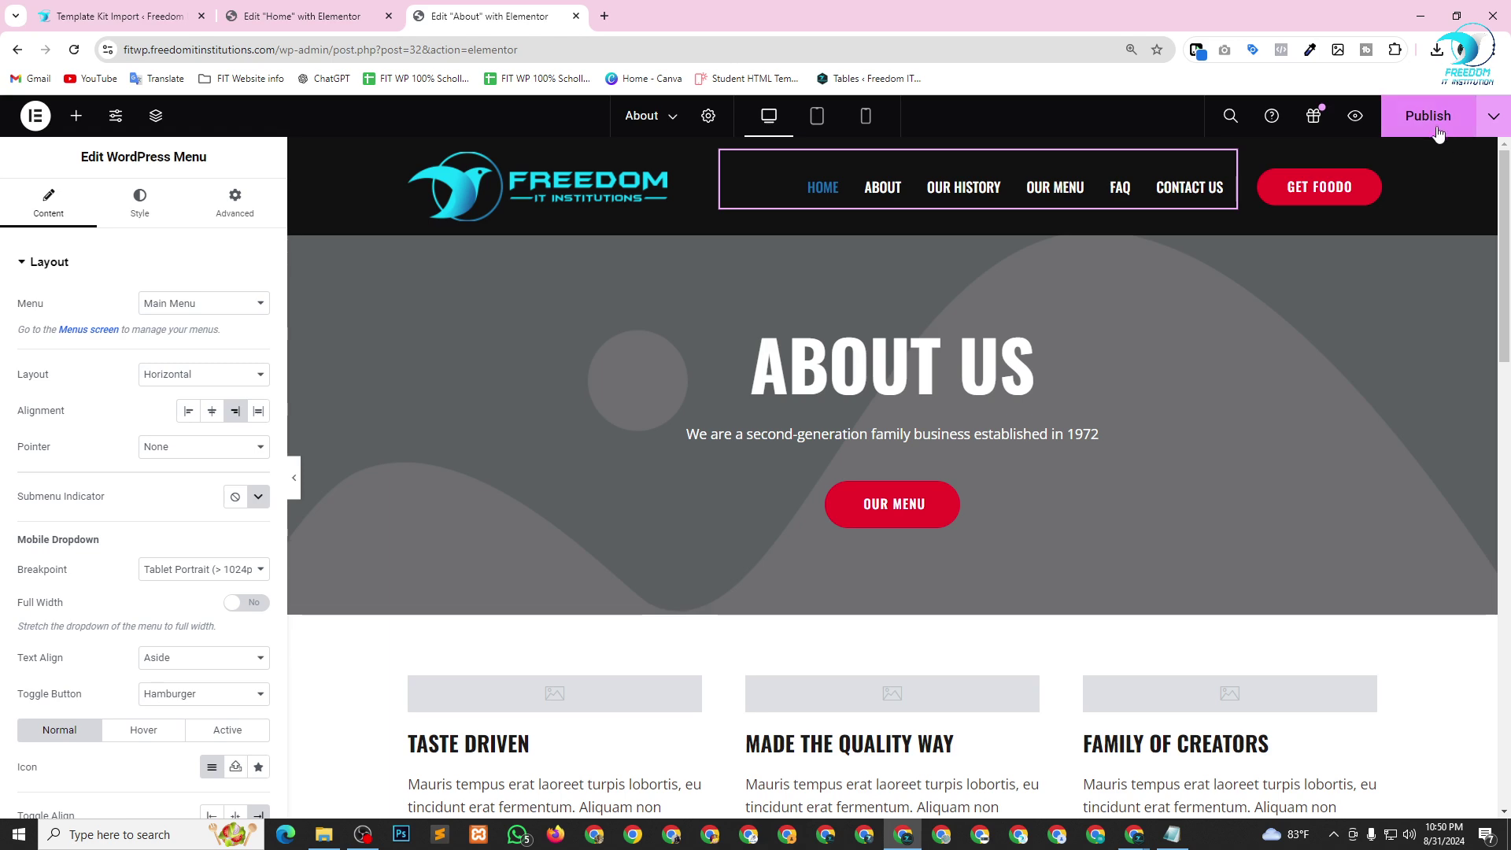
# Copy the Get Foodo button widget from the Home page header and return to the About page editor.
pyautogui.click(301, 16)
pyautogui.scroll(10, 1119, 318)
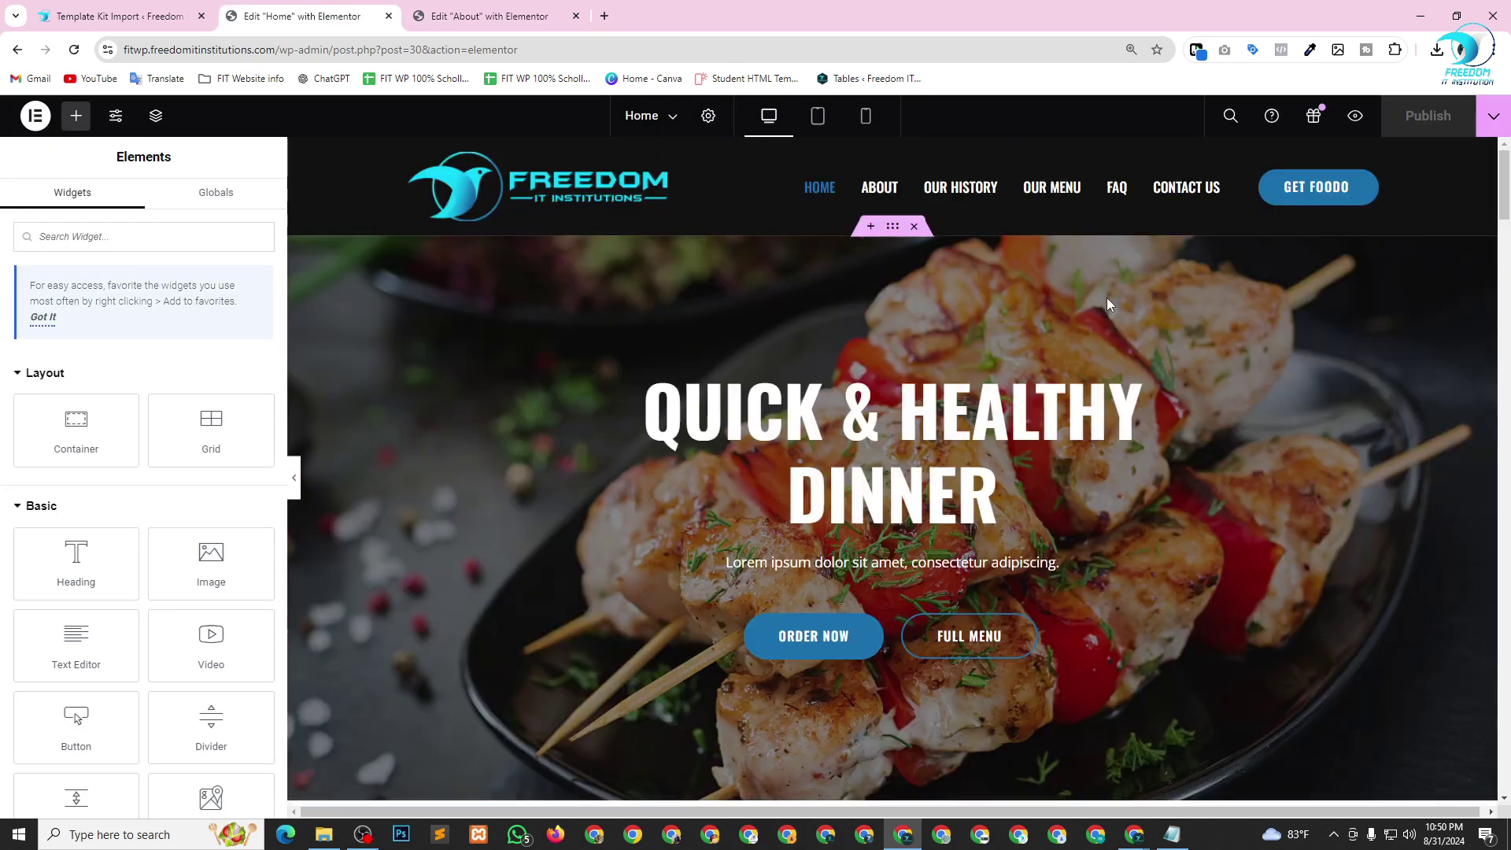
pyautogui.rightClick(1252, 190)
pyautogui.click(1283, 270)
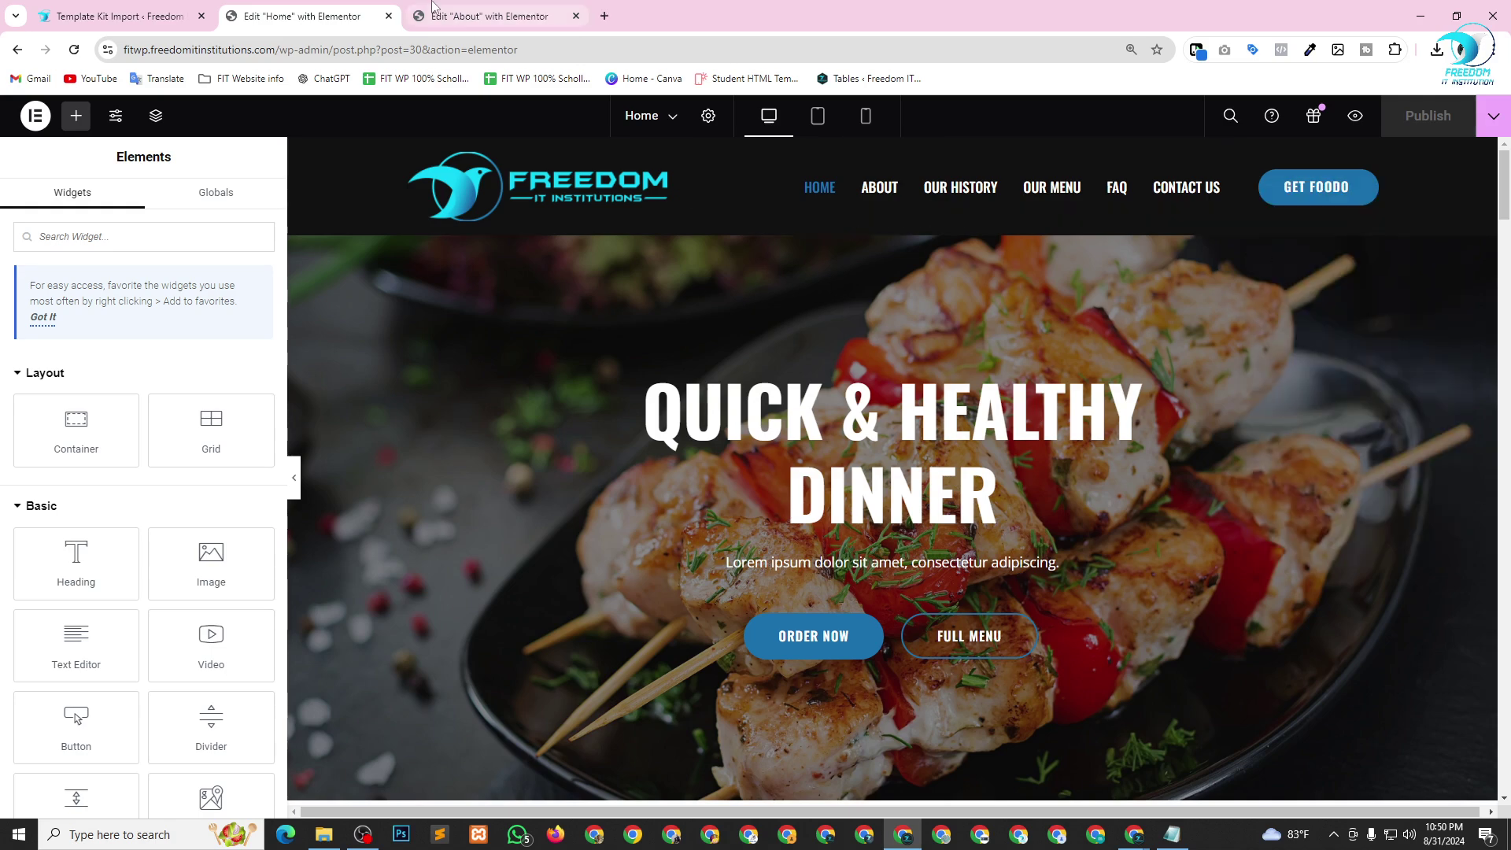
pyautogui.click(432, 9)
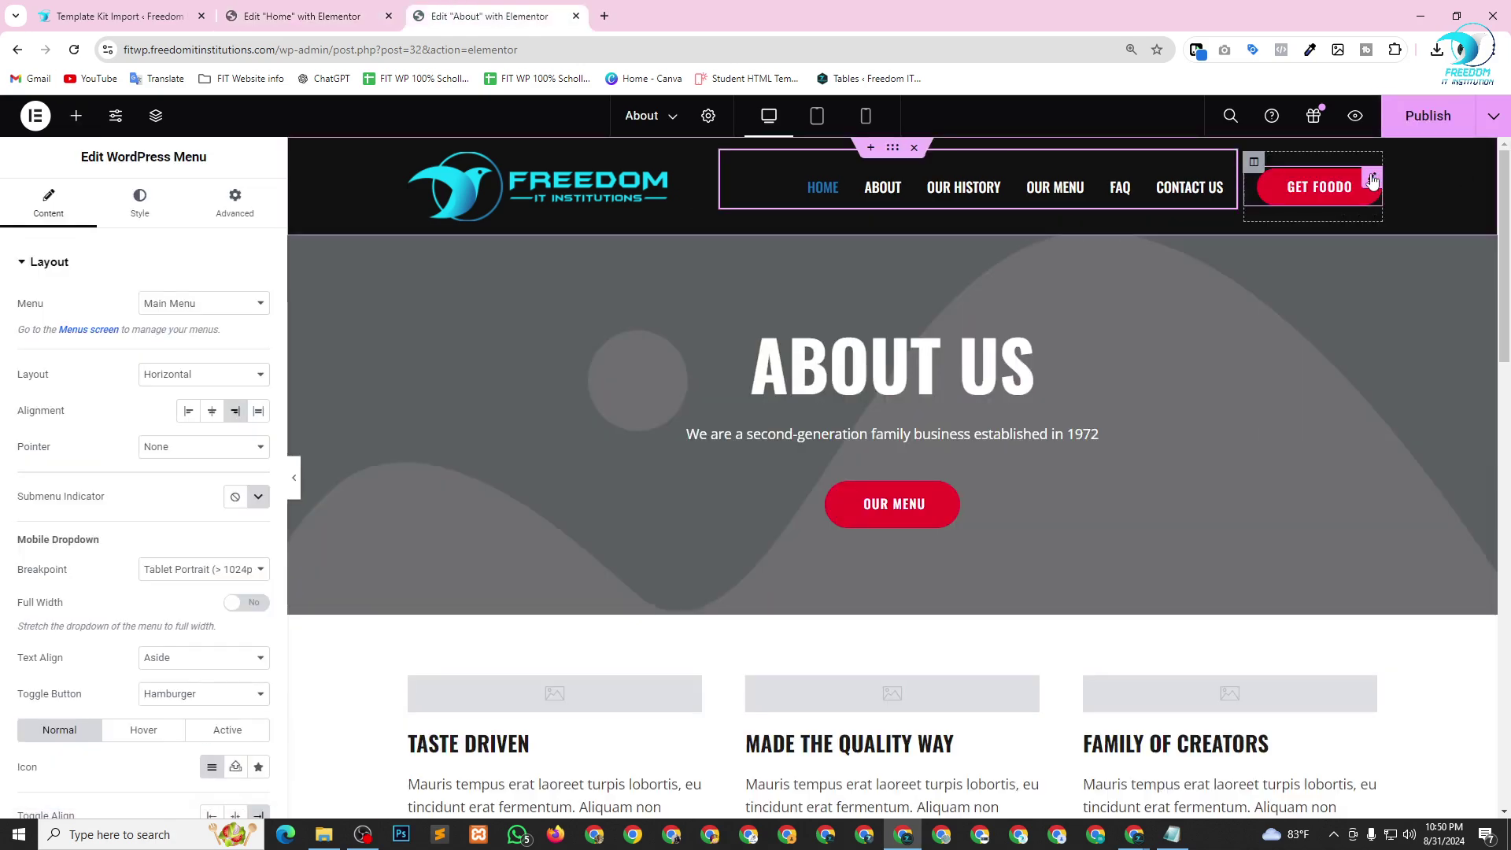
# Replace the red Get Foodo button in the About page header with the copied Home page button and publish the page.
pyautogui.click(1373, 181)
pyautogui.press('Delete')
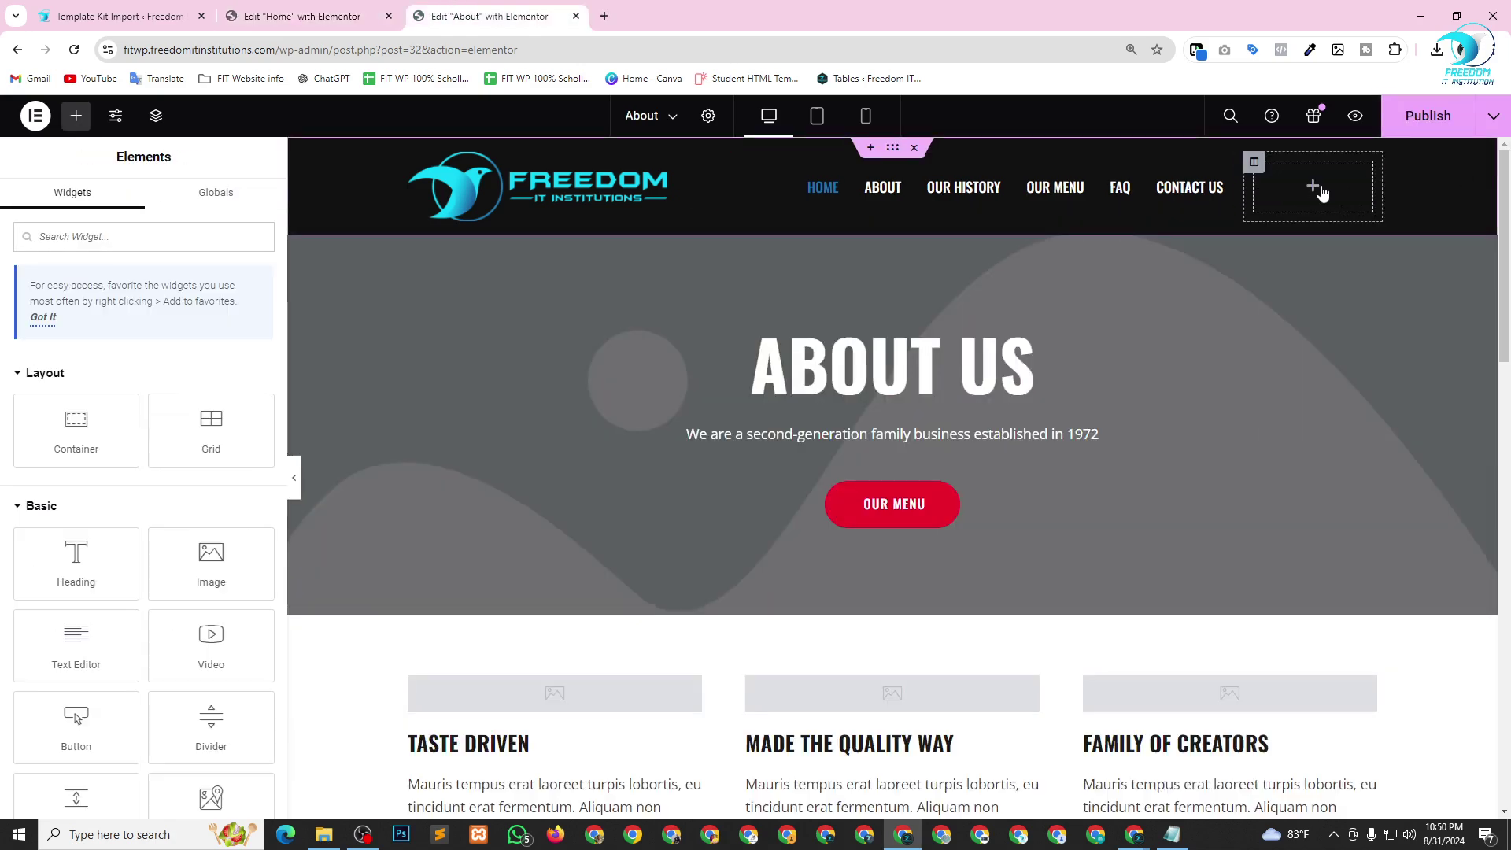
pyautogui.rightClick(1336, 185)
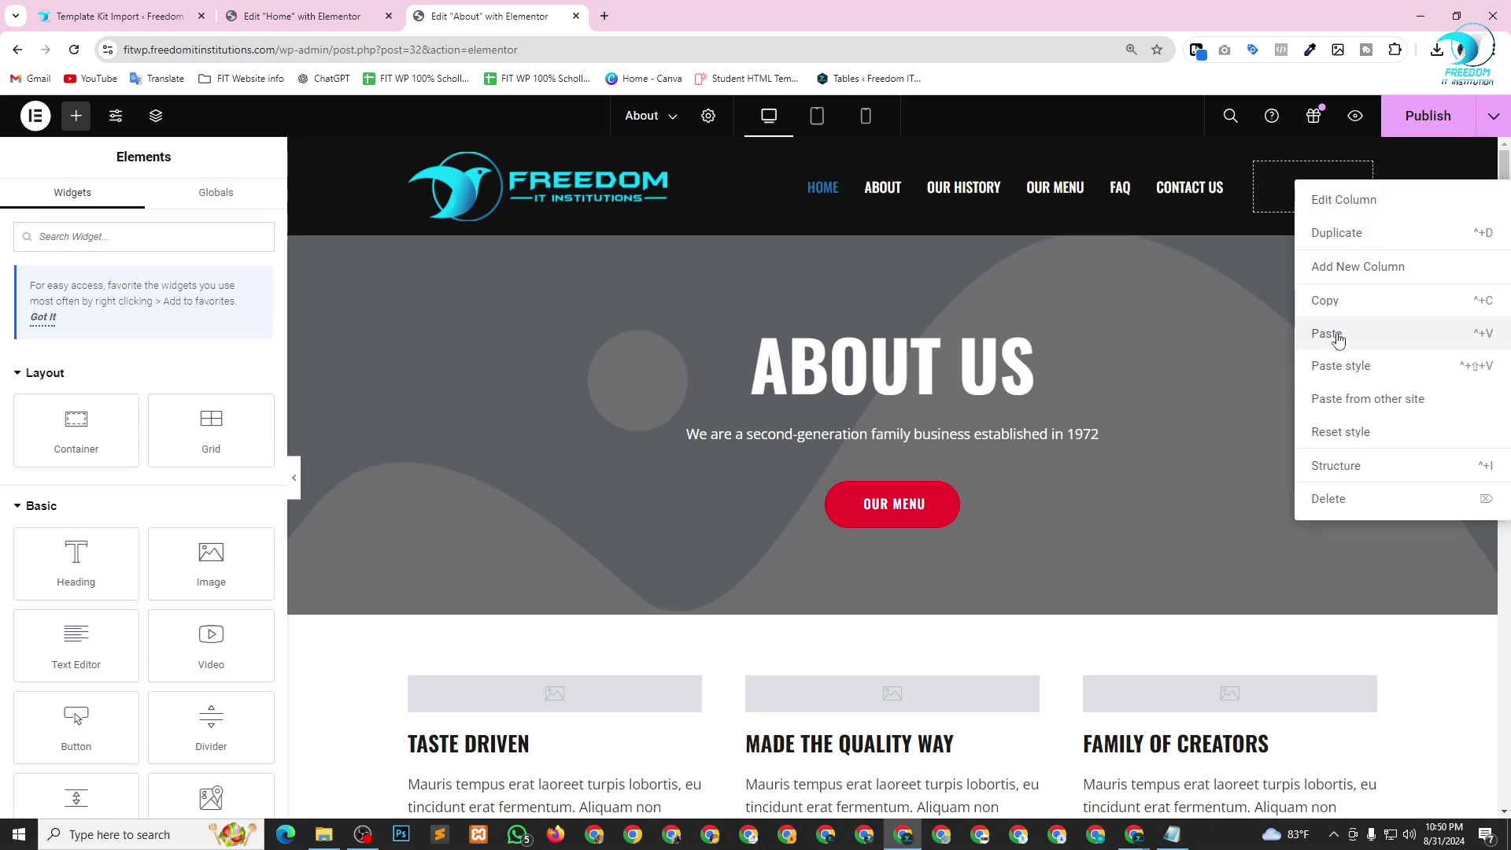
pyautogui.click(1336, 332)
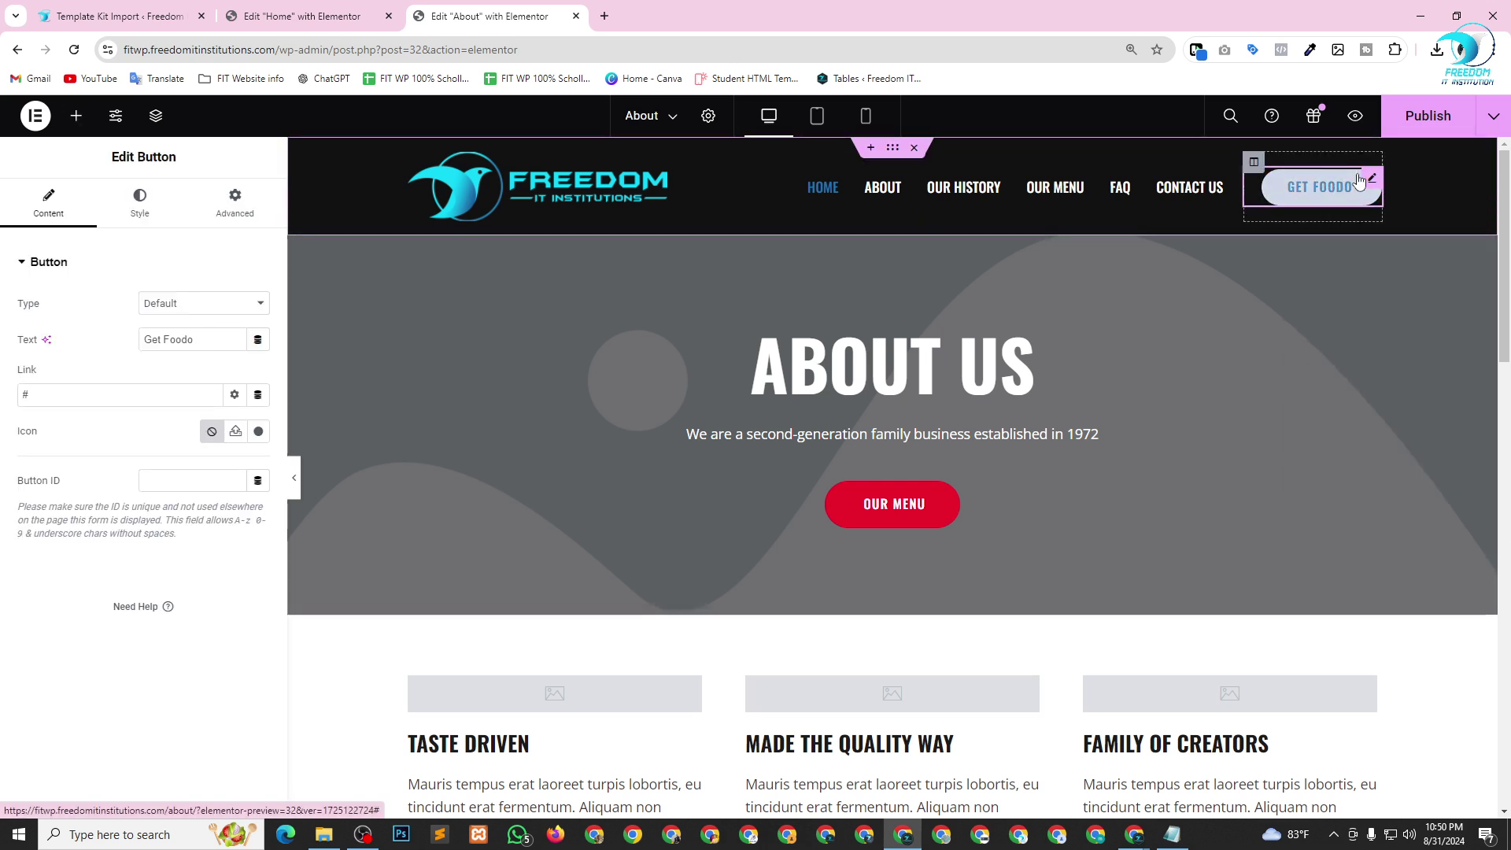
pyautogui.click(1445, 122)
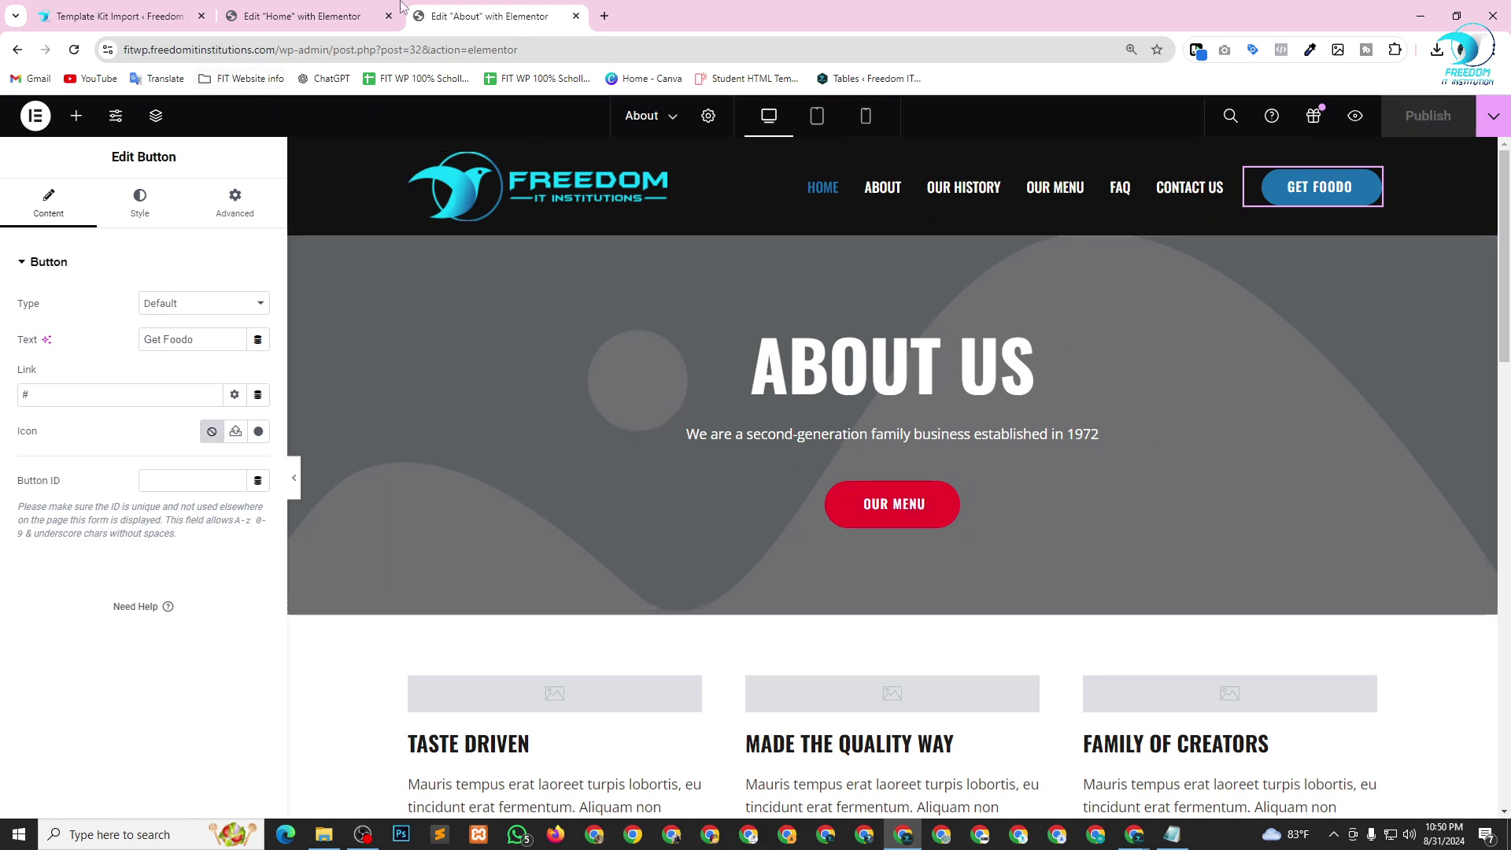
# Open the live site in a new browser tab and examine the published Home and About pages from header to lower sections.
pyautogui.click(91, 11)
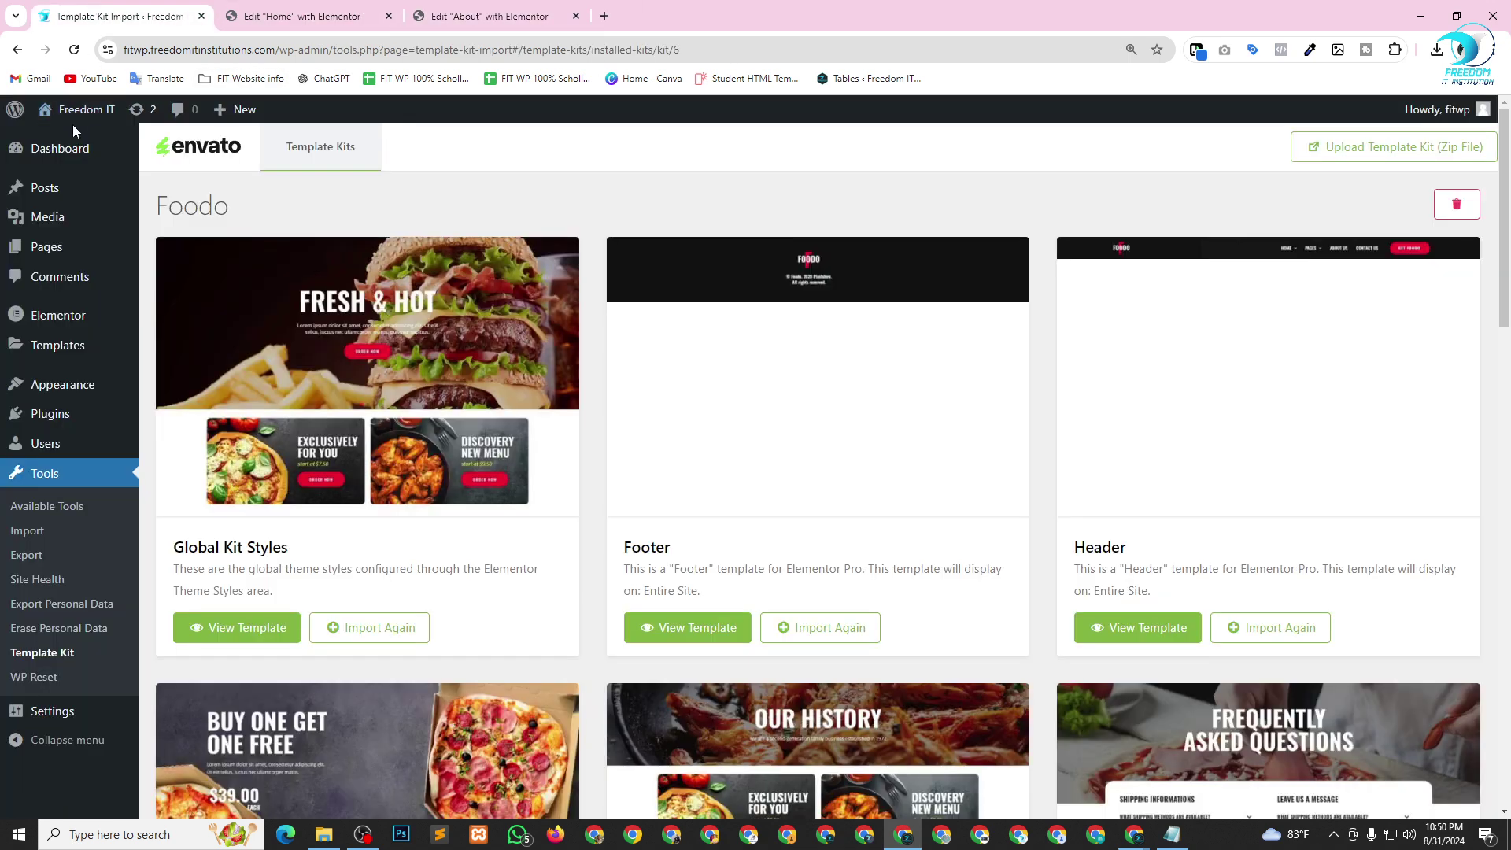
pyautogui.moveTo(78, 115)
pyautogui.rightClick(68, 150)
pyautogui.click(118, 154)
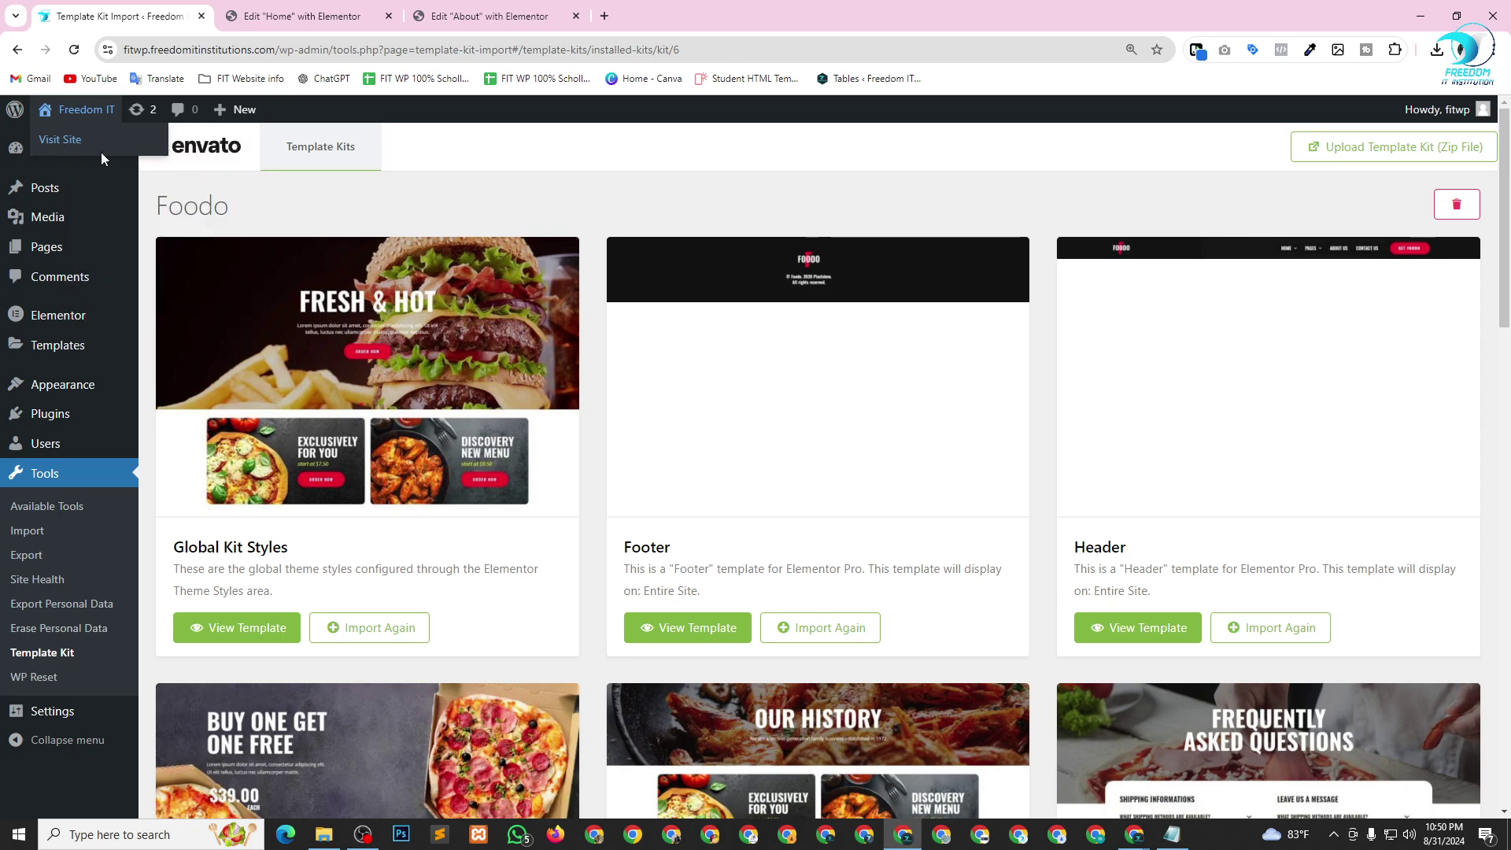
pyautogui.click(280, 17)
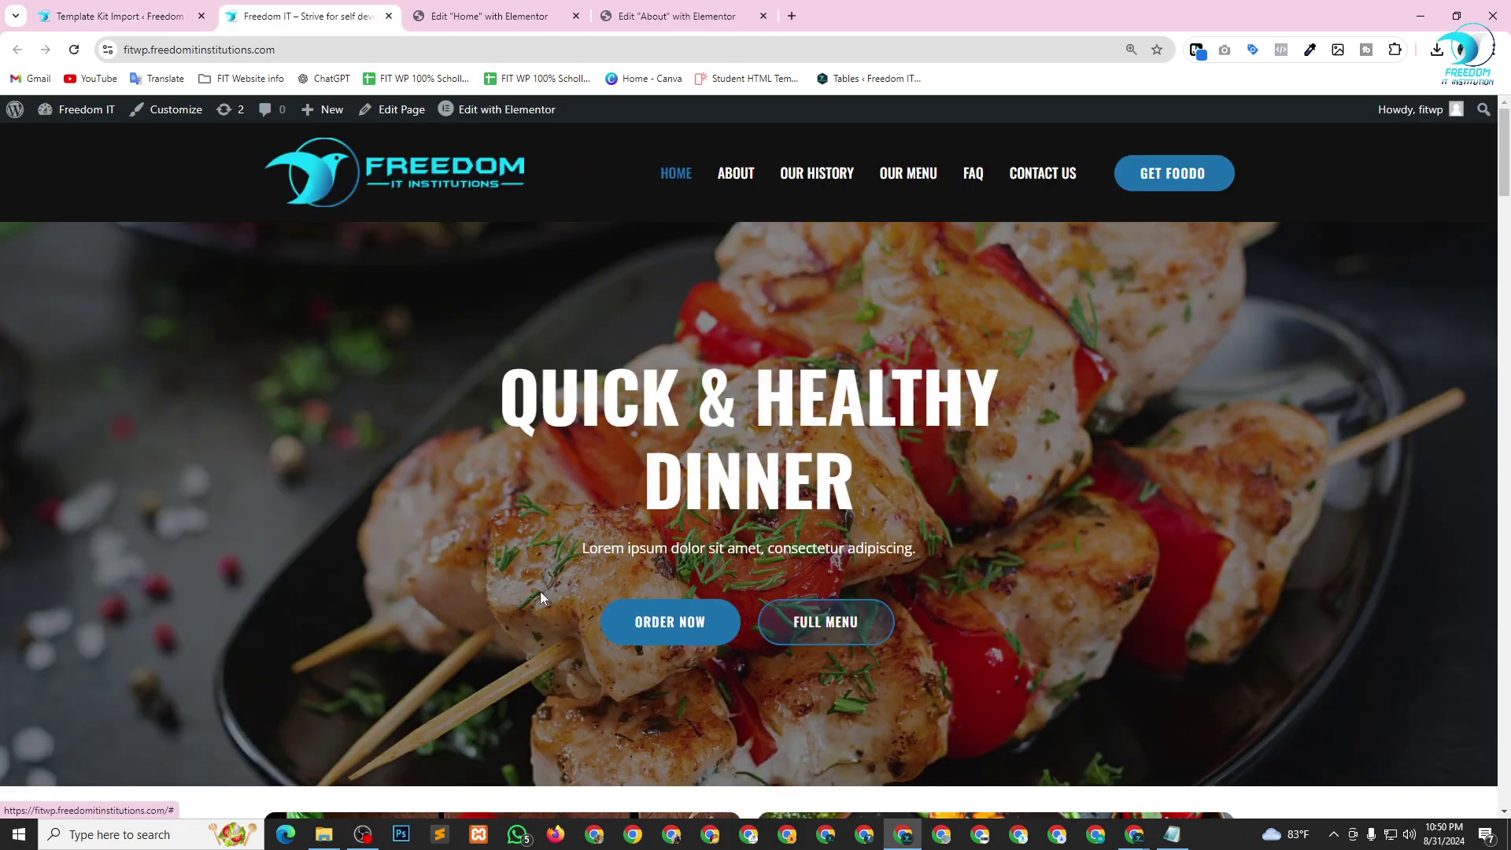
pyautogui.scroll(-20, 540, 592)
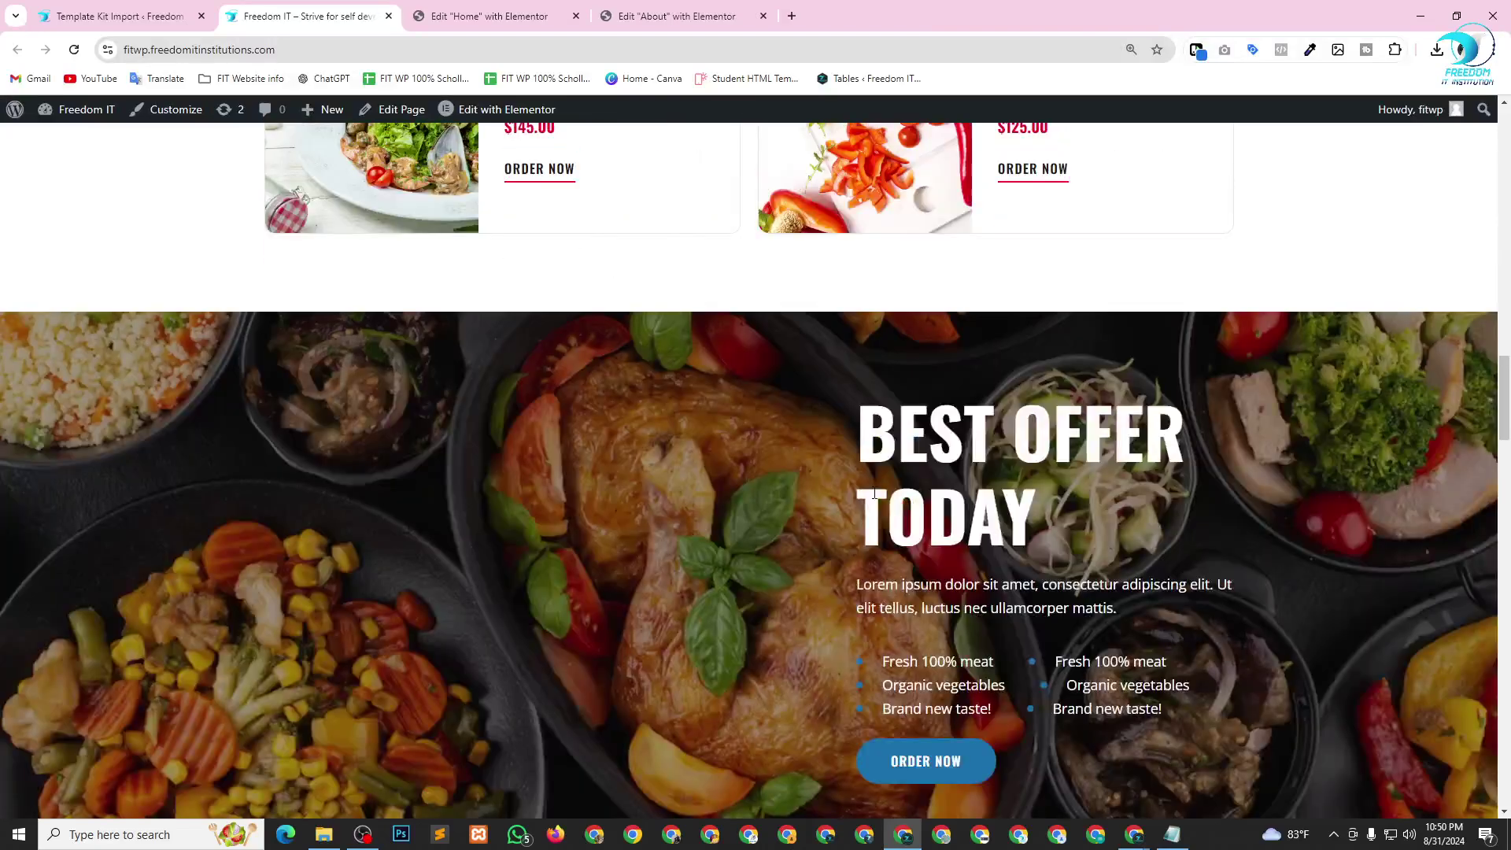
pyautogui.scroll(20, 873, 491)
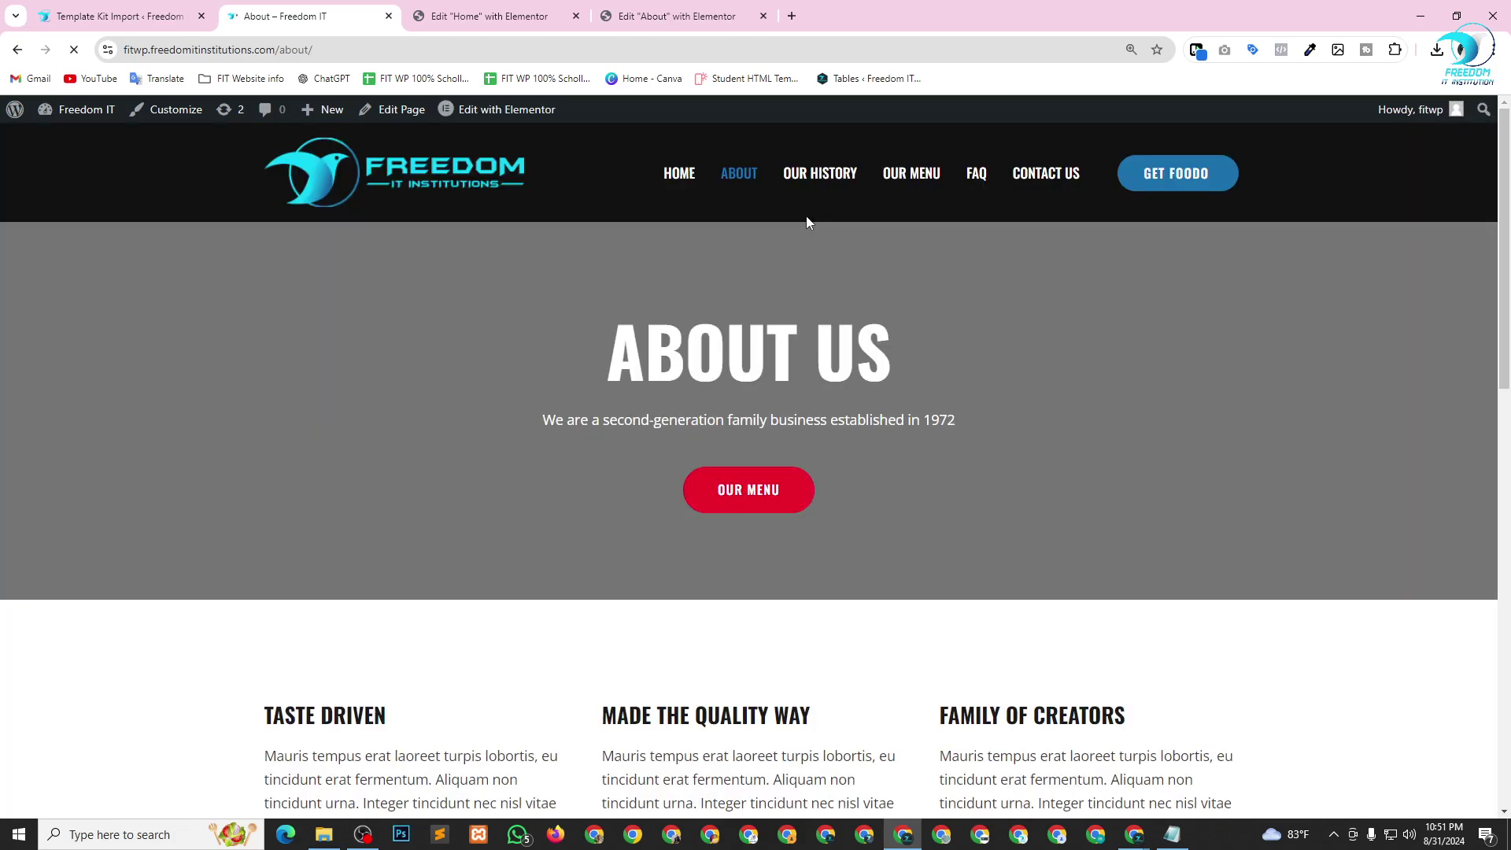
pyautogui.scroll(-15, 534, 286)
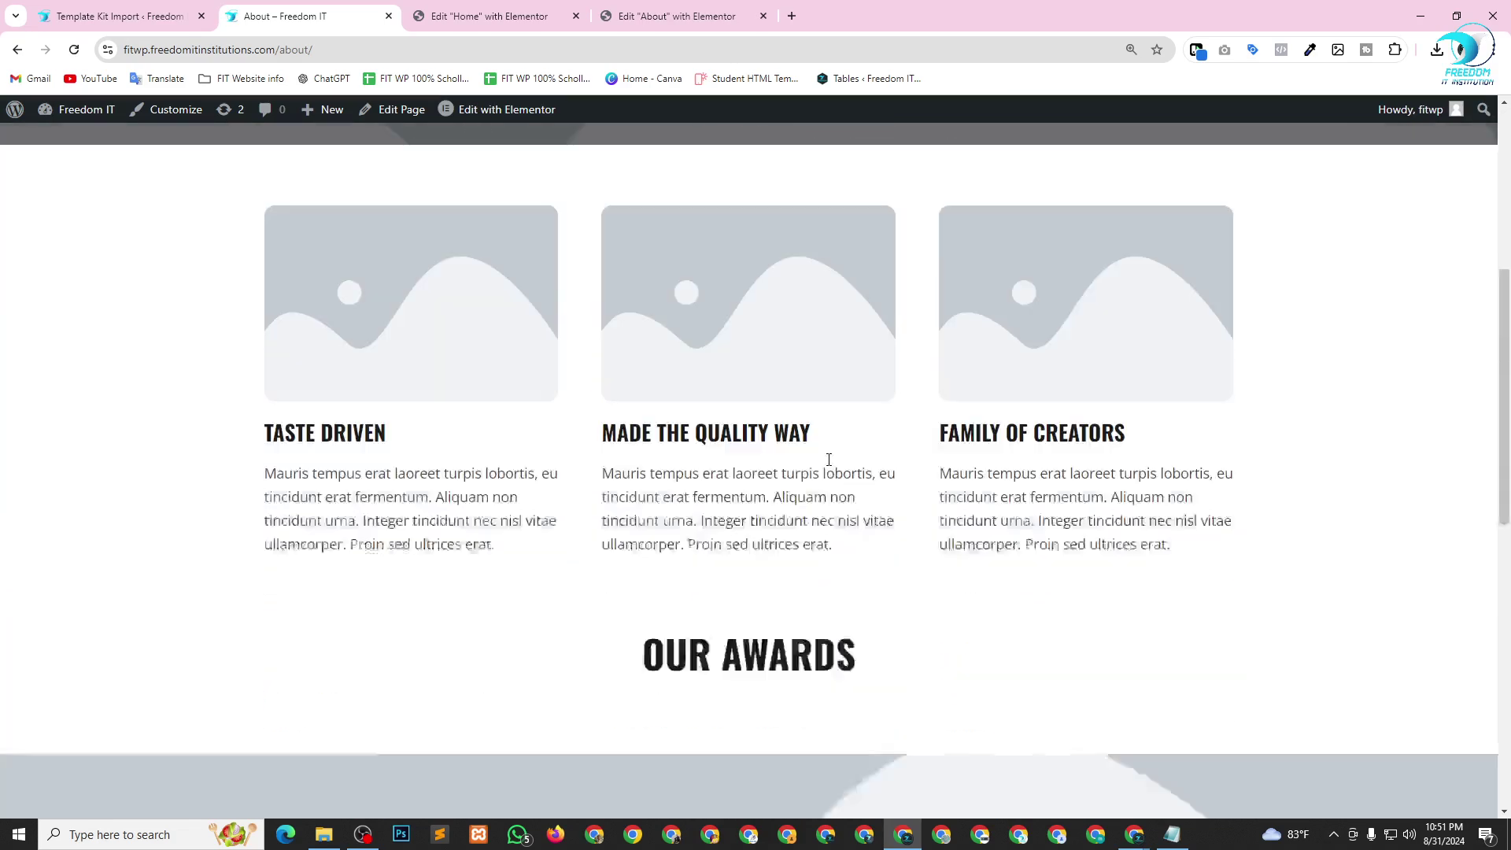
pyautogui.scroll(15, 901, 378)
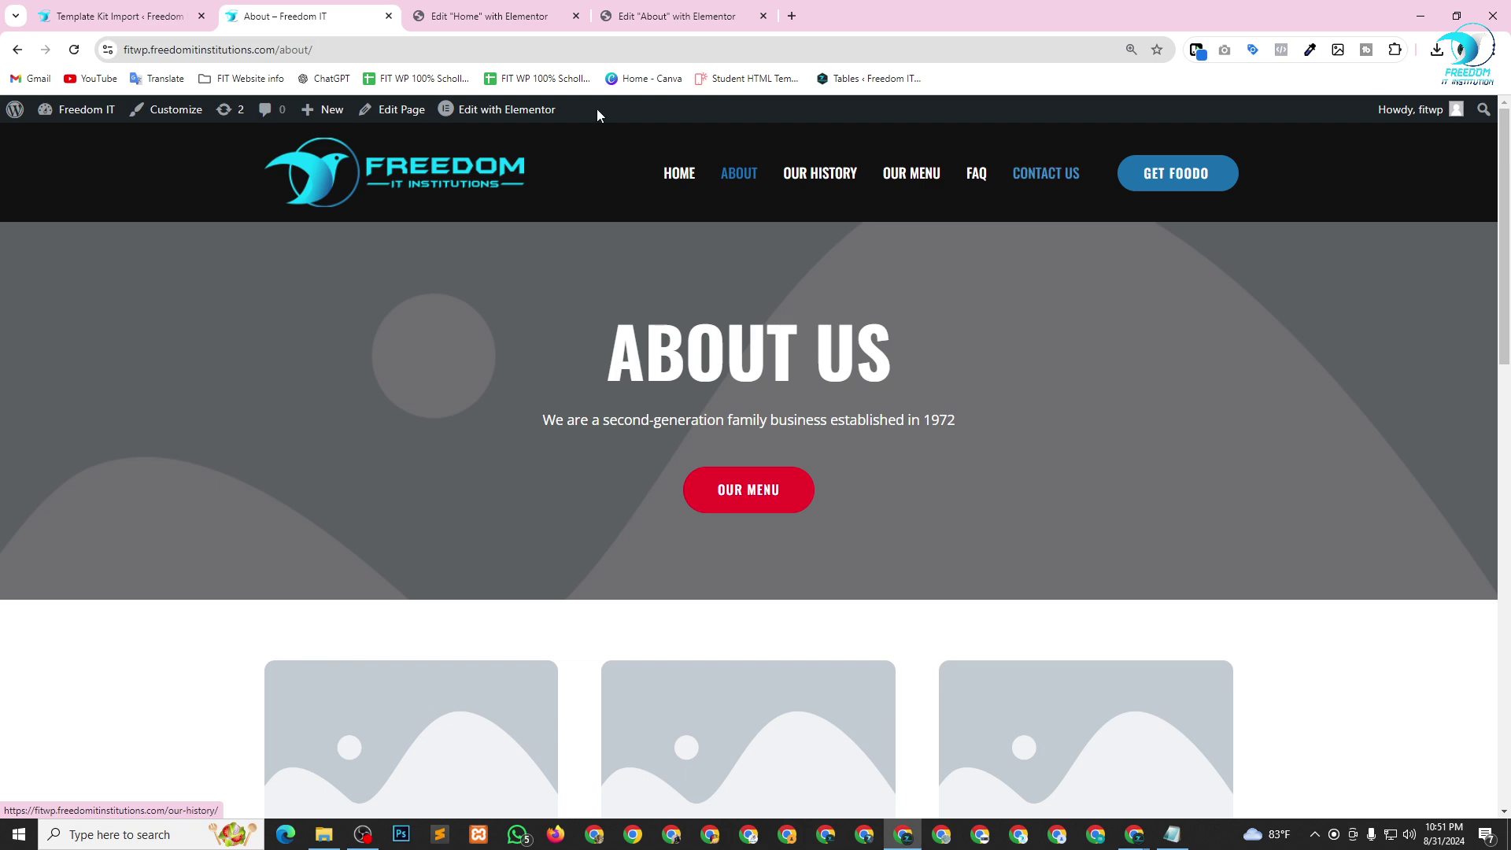
# Open the WordPress admin Dashboard from the template kit page and minimize the browser window.
pyautogui.click(92, 11)
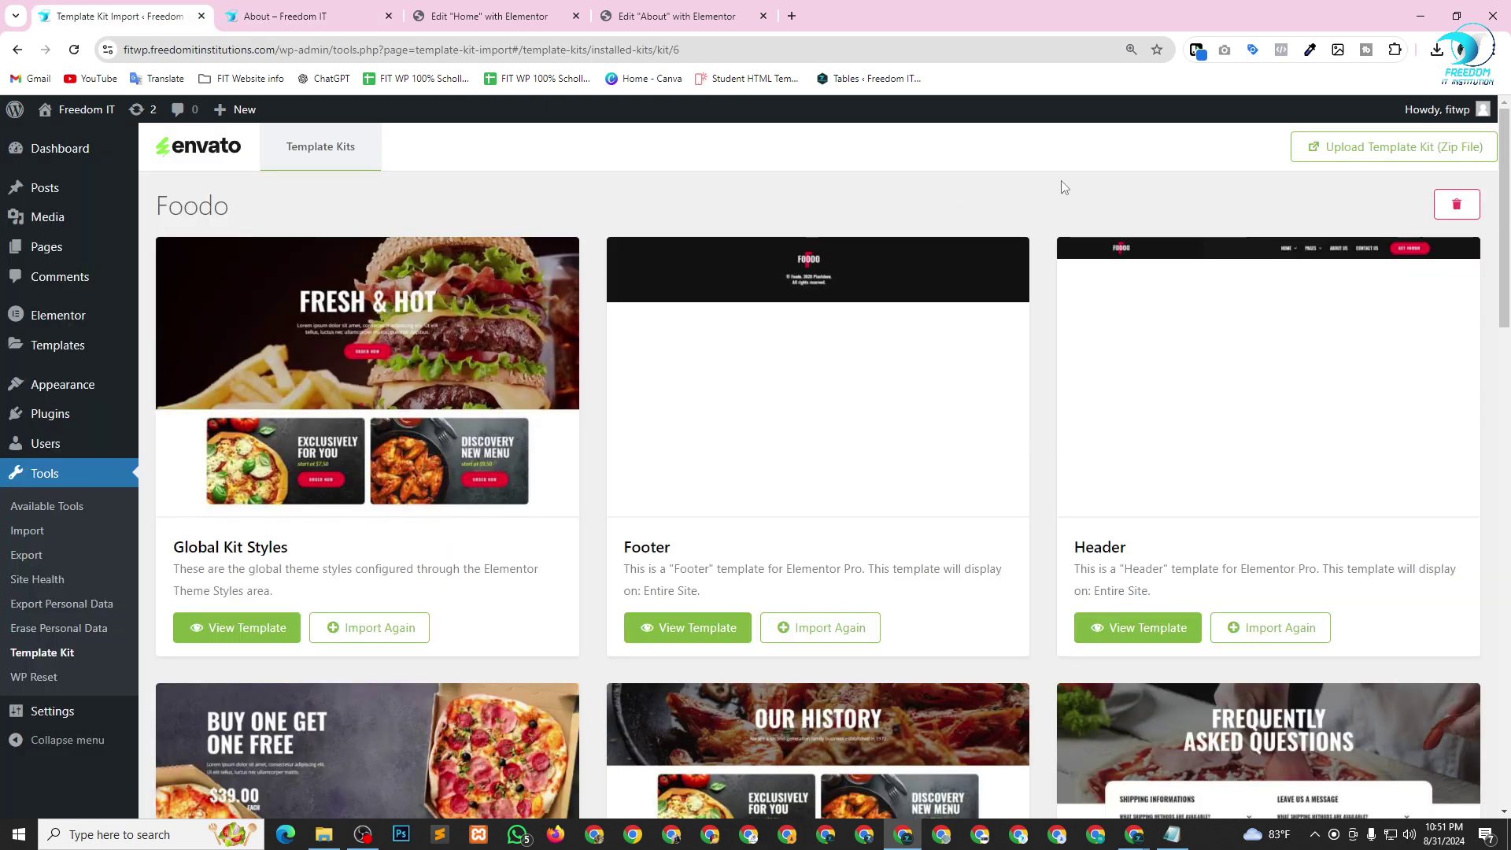
pyautogui.click(60, 155)
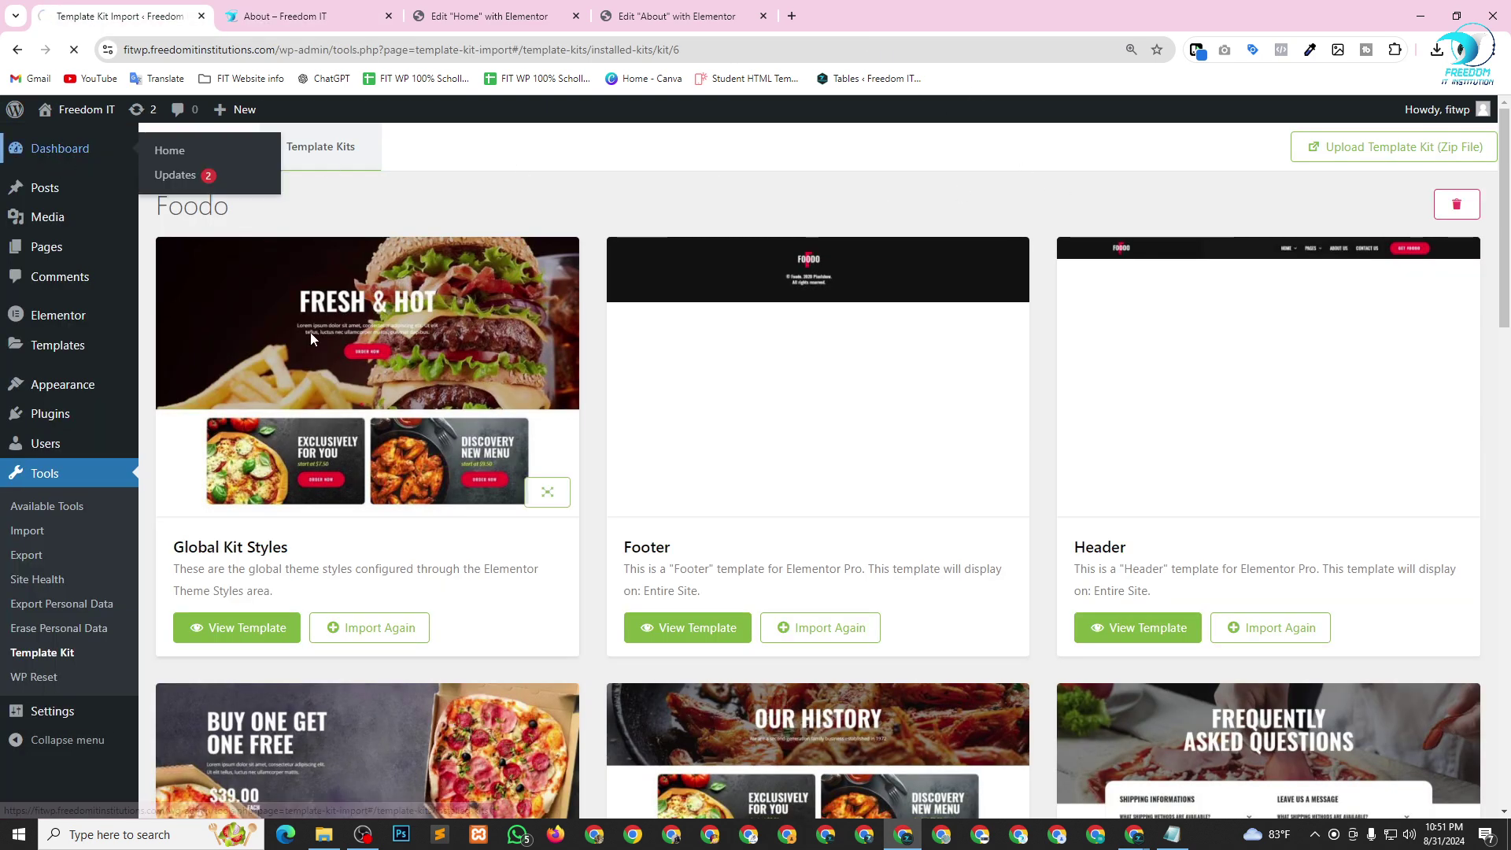
pyautogui.click(1421, 17)
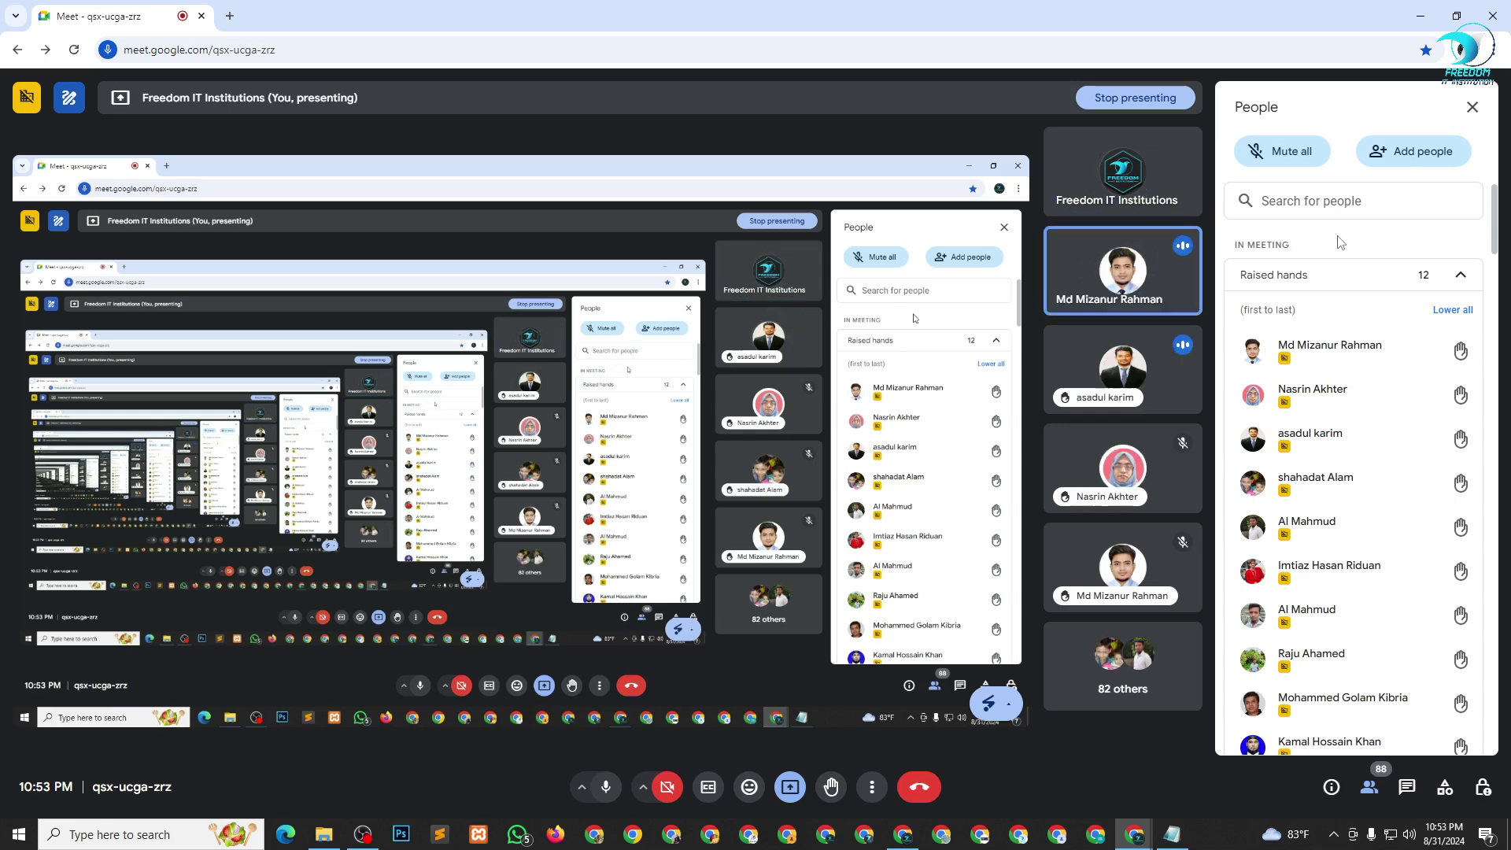
# In the Google Meet call, mute the unmuted participant listed right after the active speaker for everyone.
pyautogui.moveTo(1126, 373)
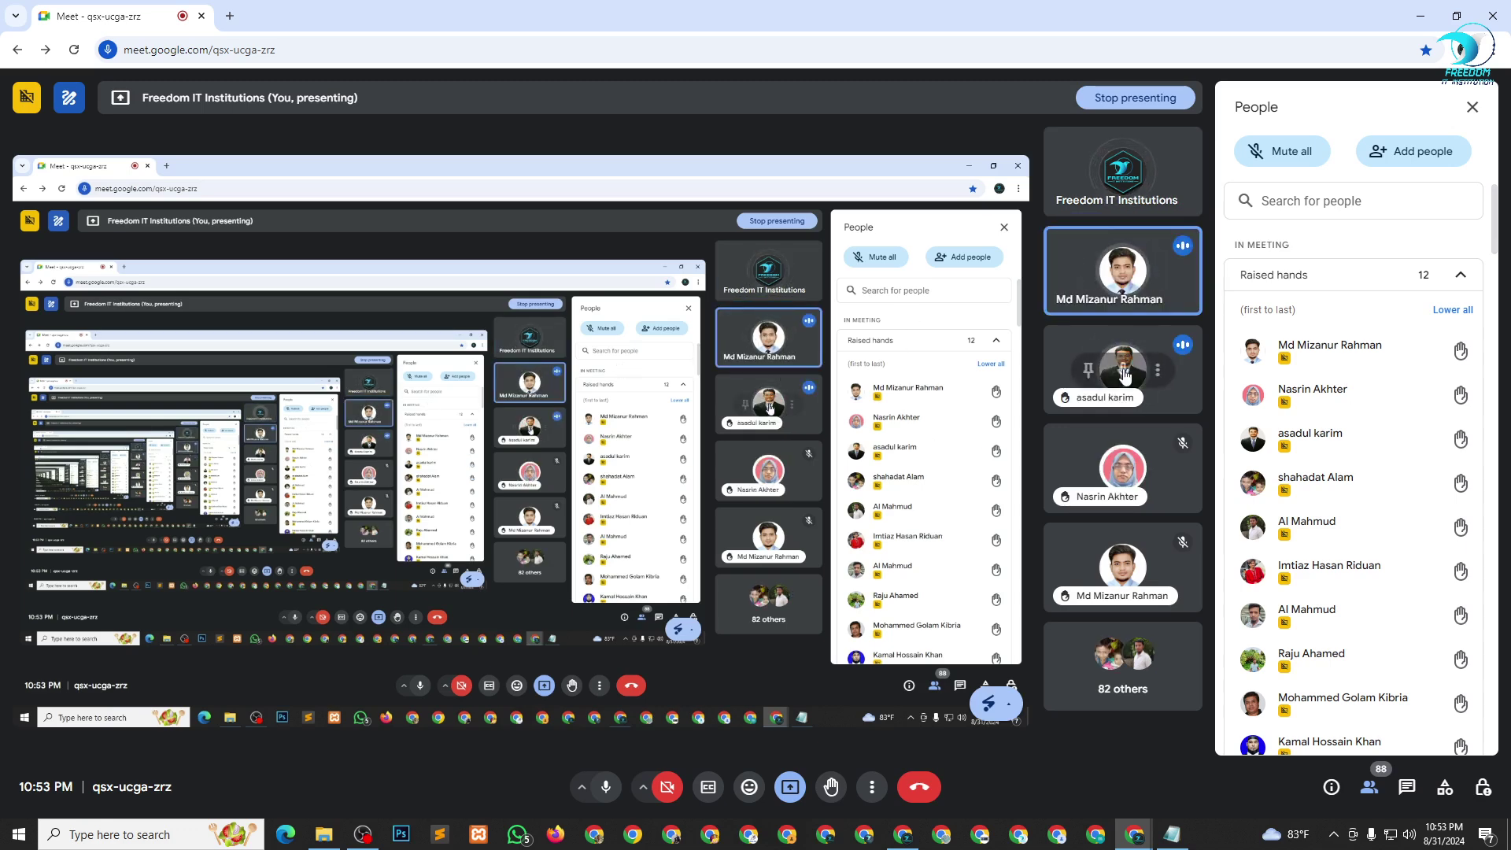
pyautogui.click(1125, 373)
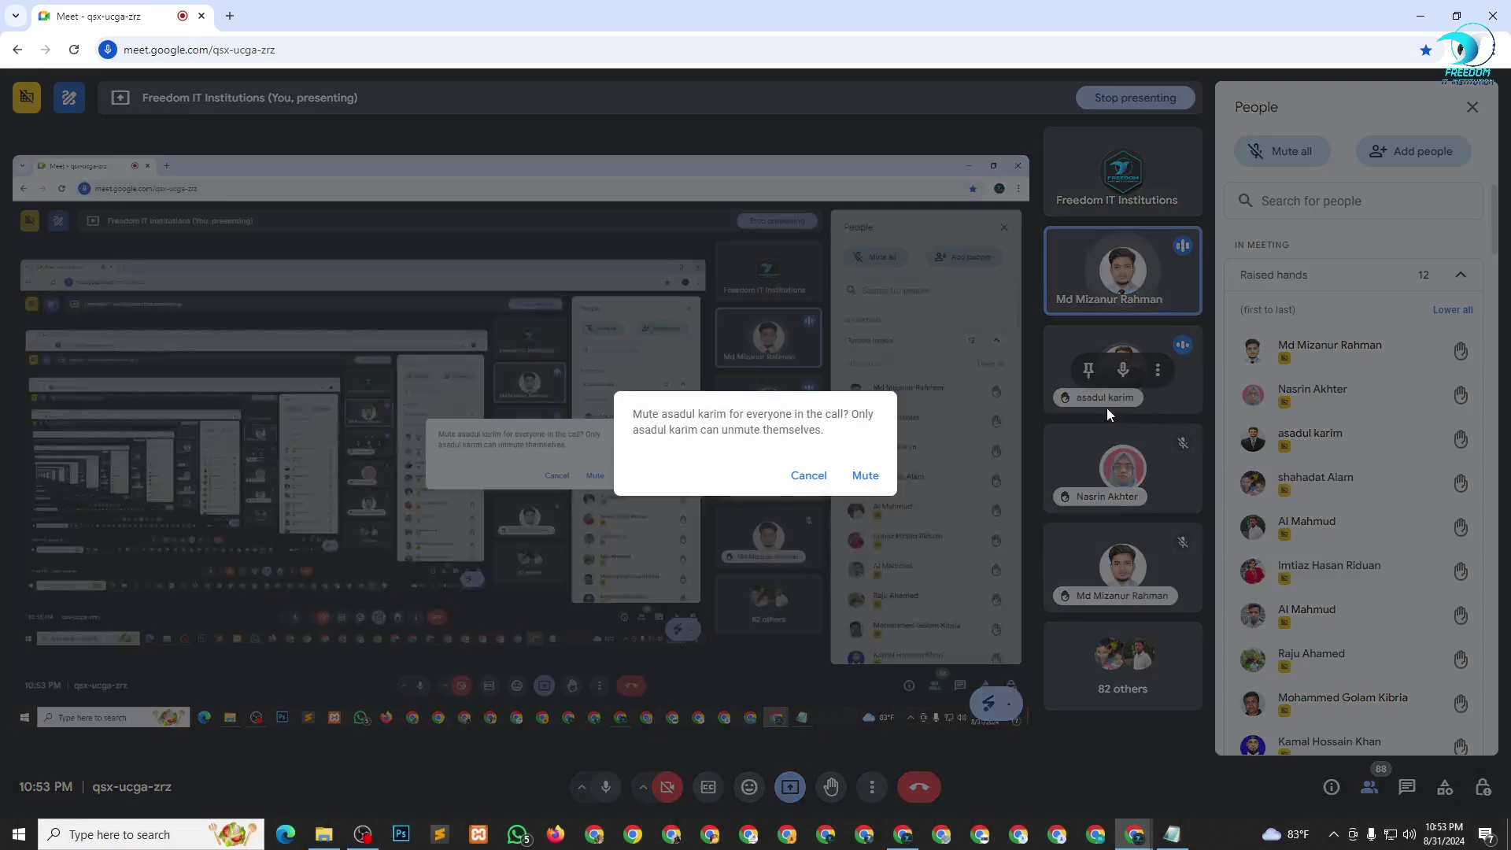
pyautogui.click(868, 476)
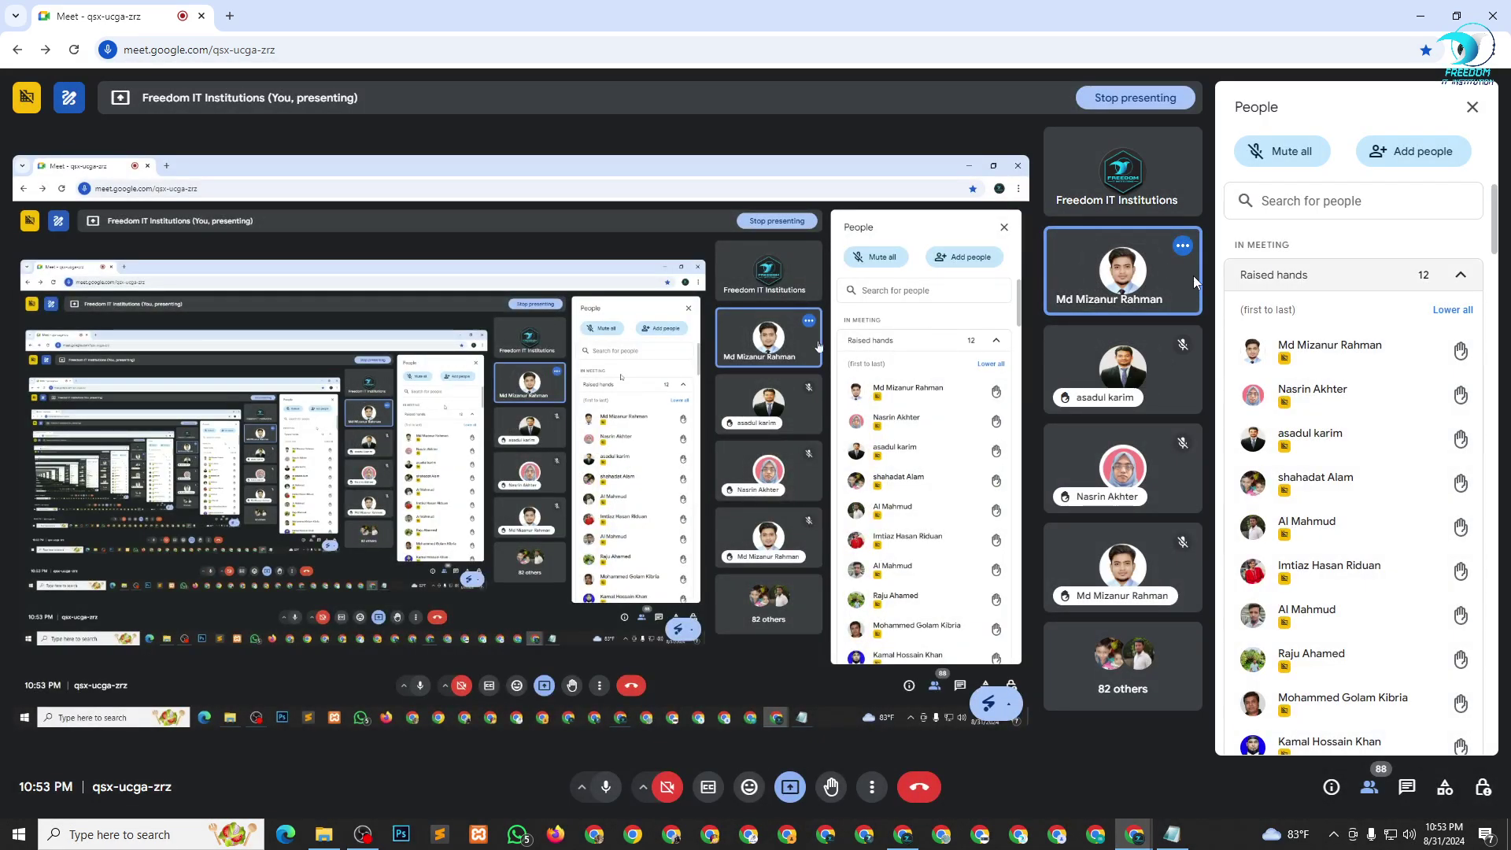
pyautogui.moveTo(1138, 285)
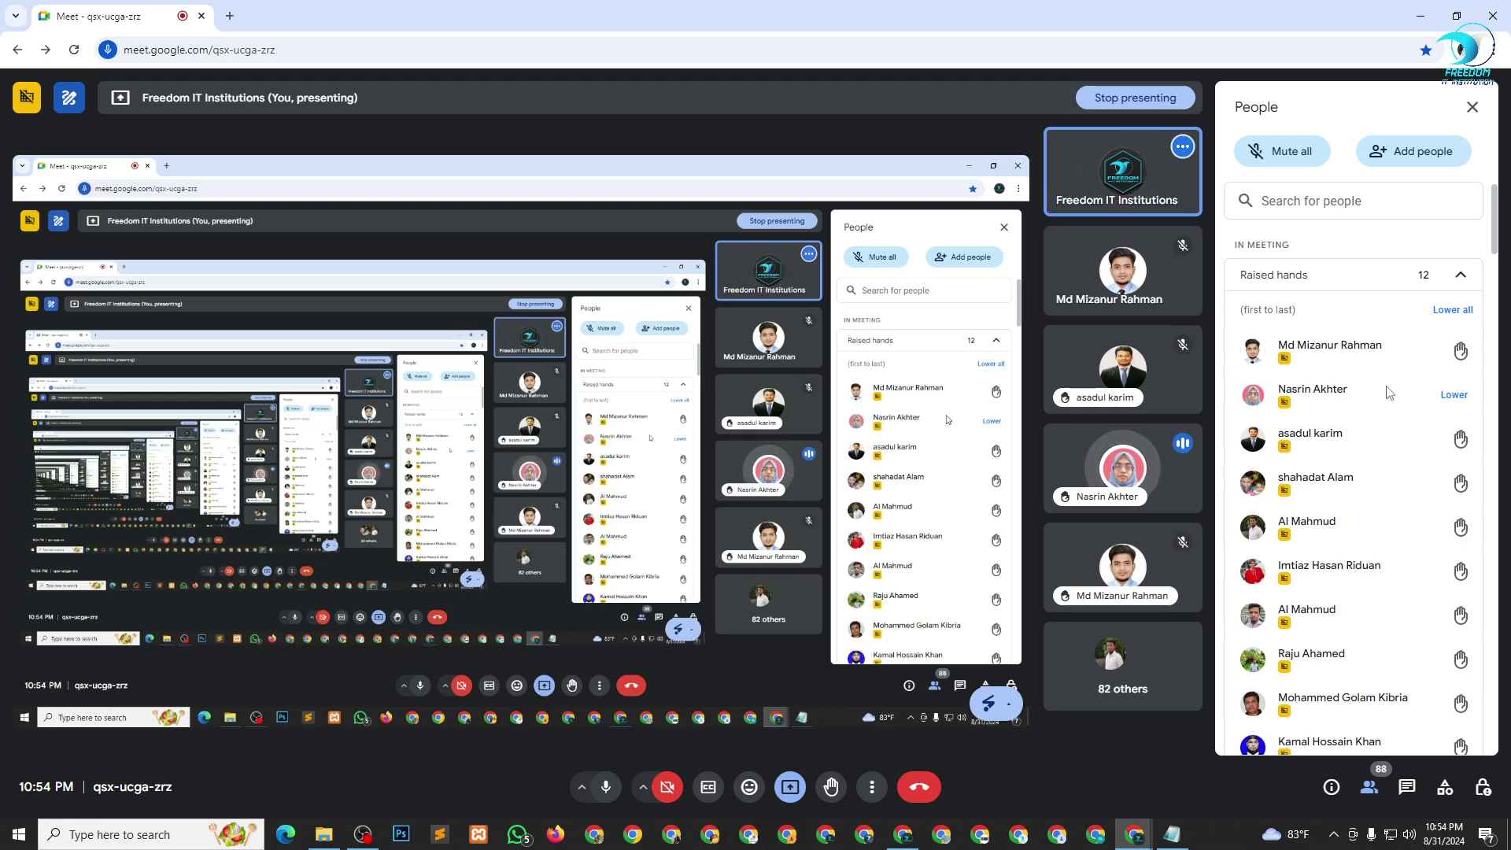
pyautogui.moveTo(1462, 354)
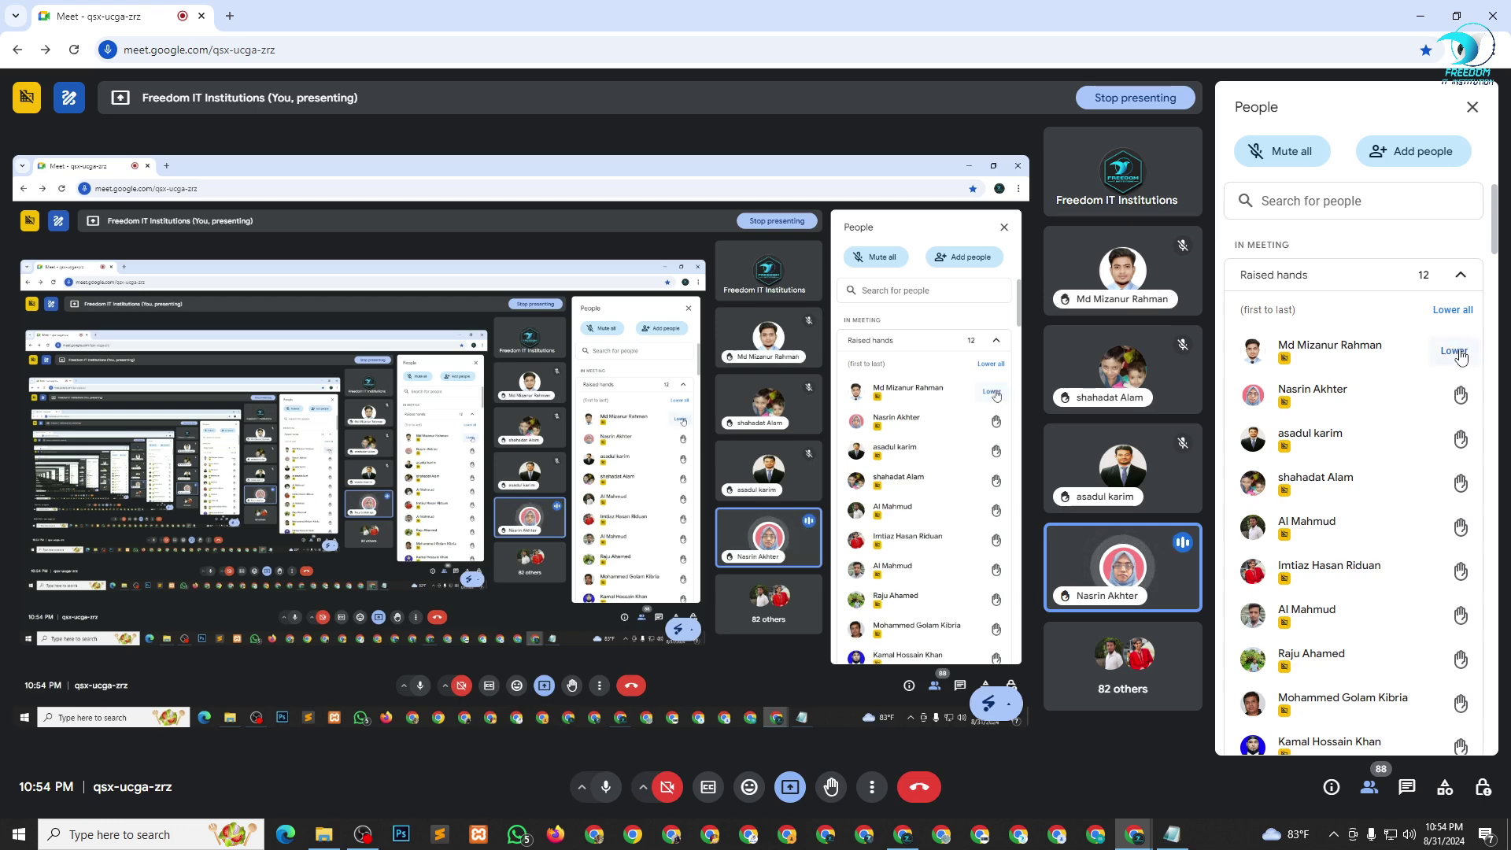
# Lower the raised hands of the first two participants in the queue and look over the remaining raised hands.
pyautogui.click(1461, 354)
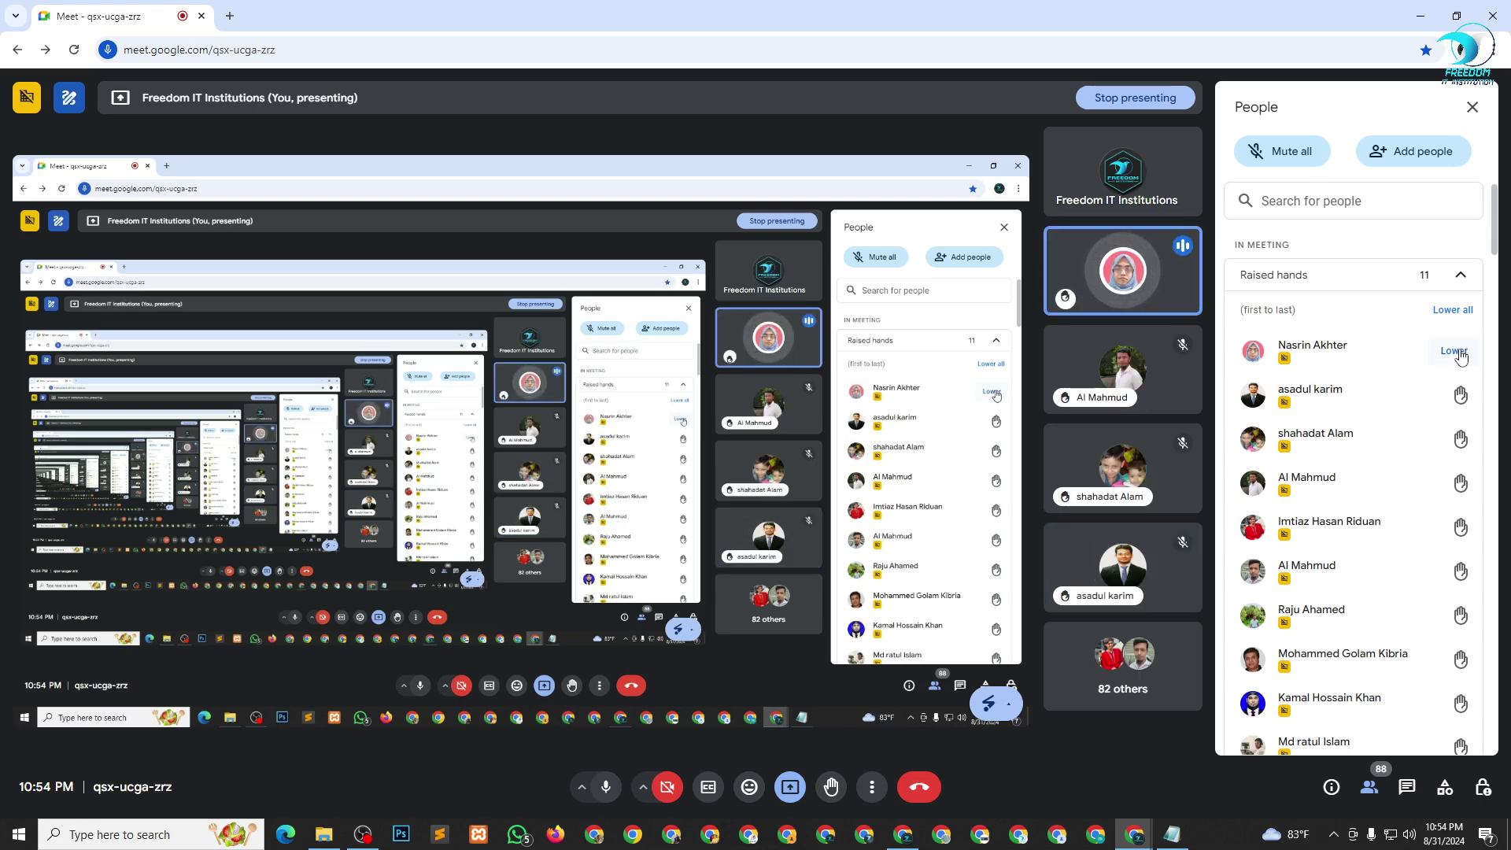
pyautogui.click(1460, 353)
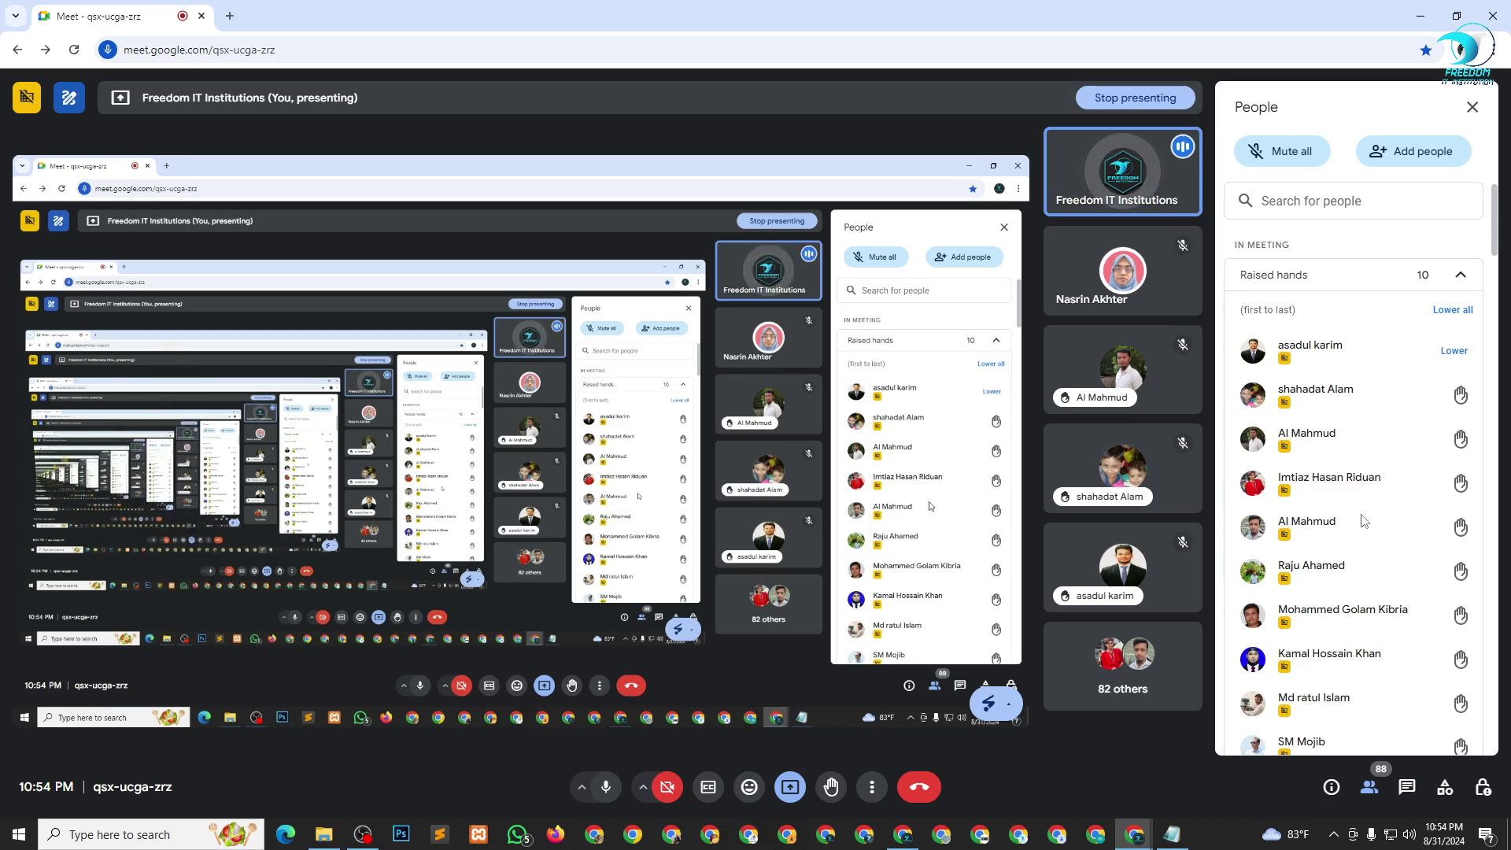
pyautogui.scroll(-1, 1369, 394)
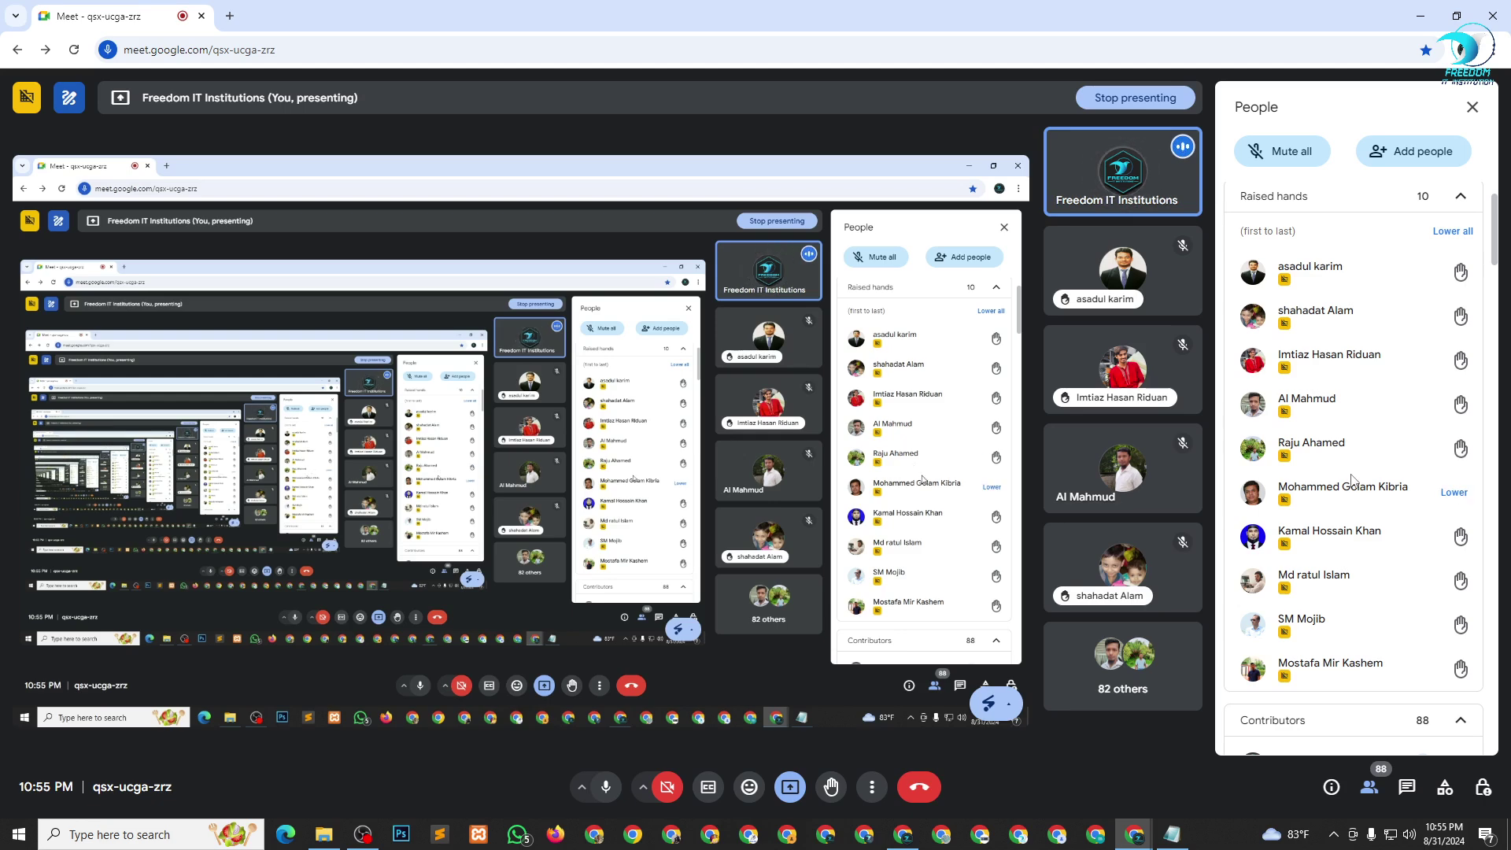
pyautogui.scroll(-1, 1346, 492)
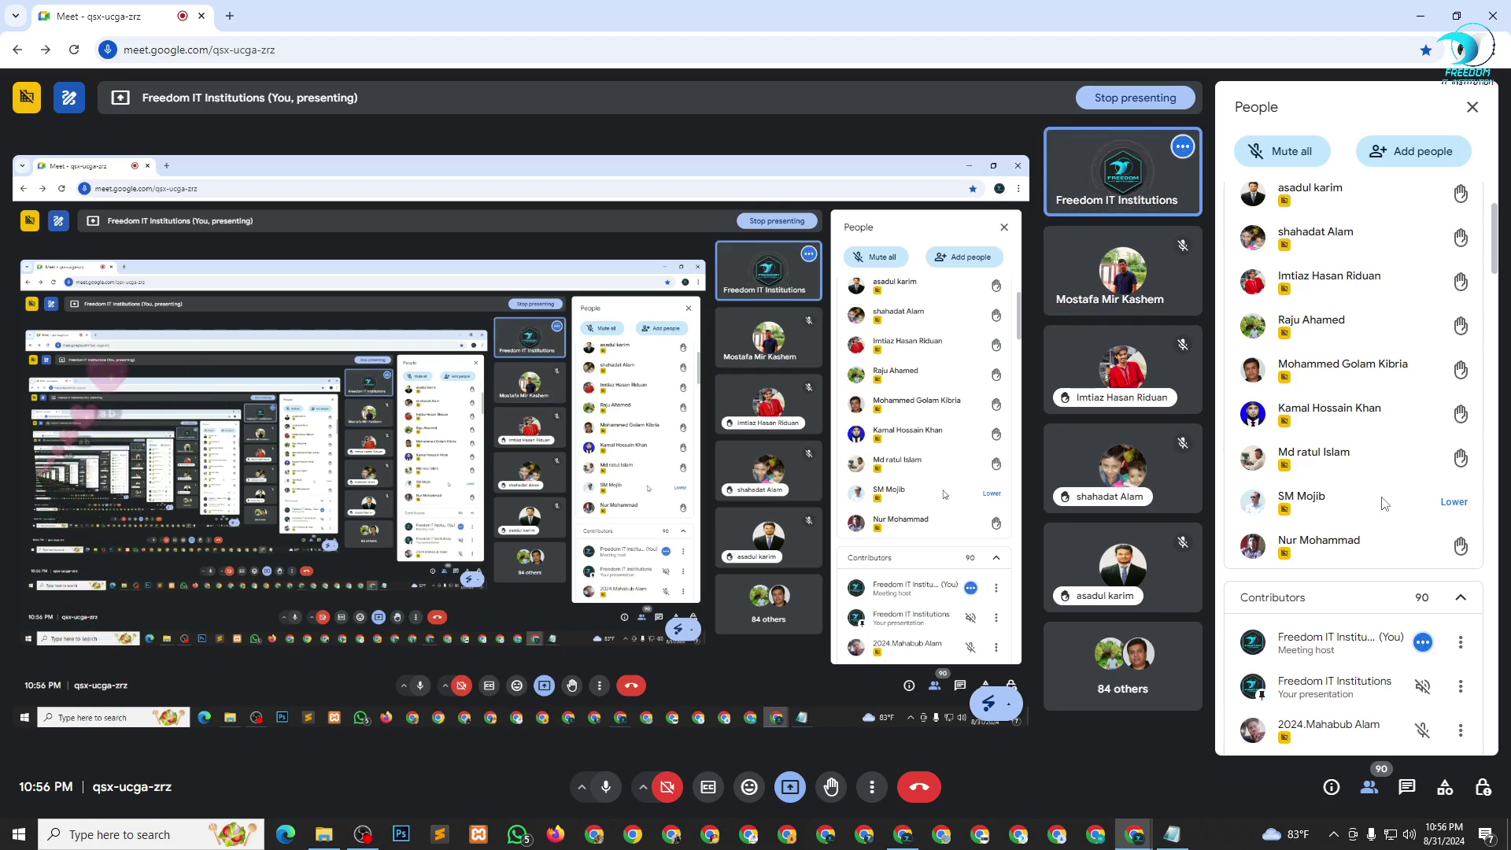
pyautogui.scroll(1, 1383, 502)
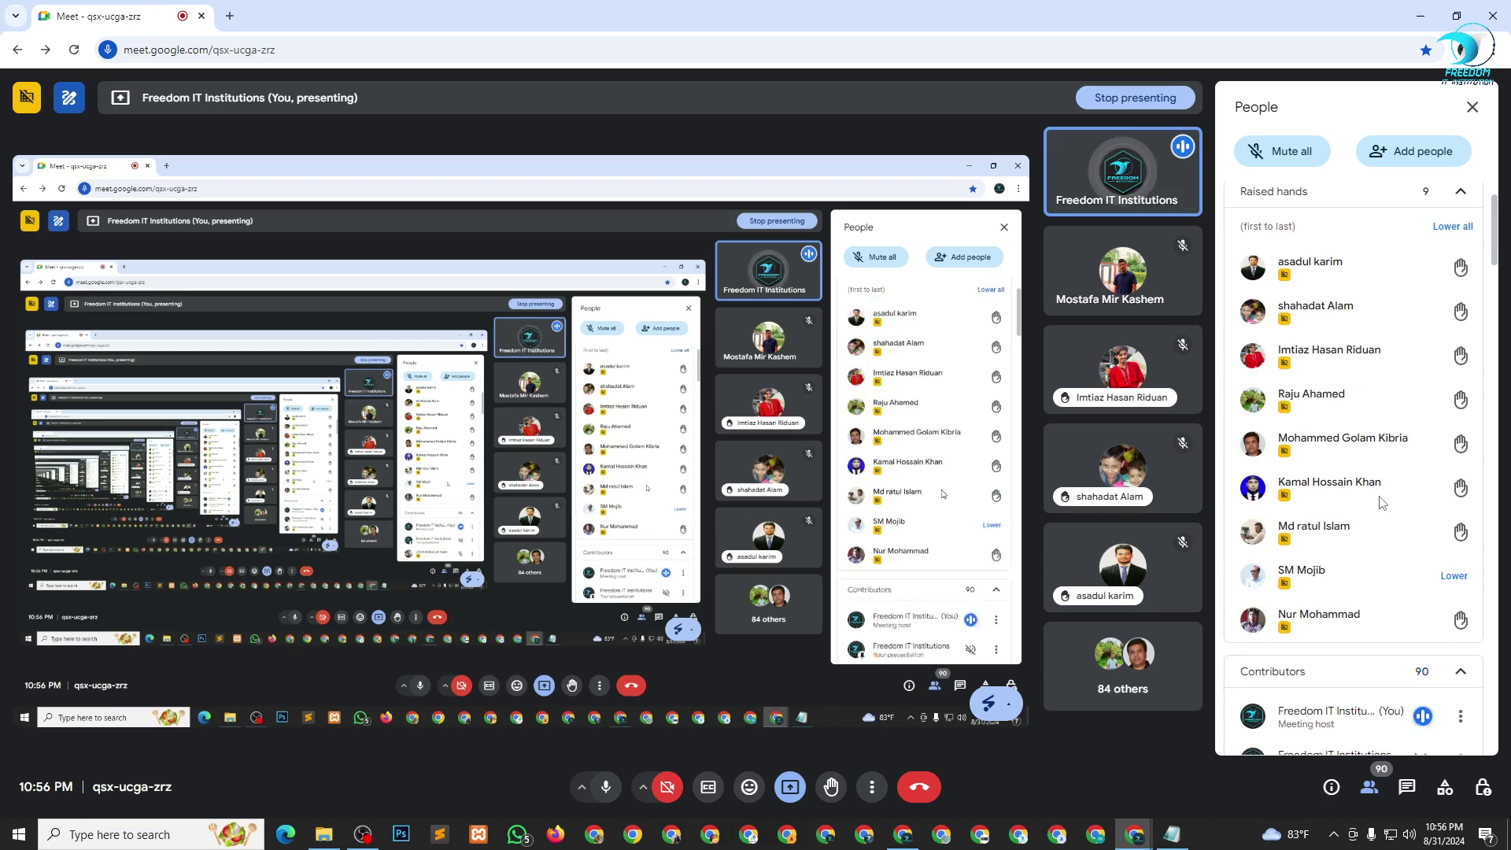
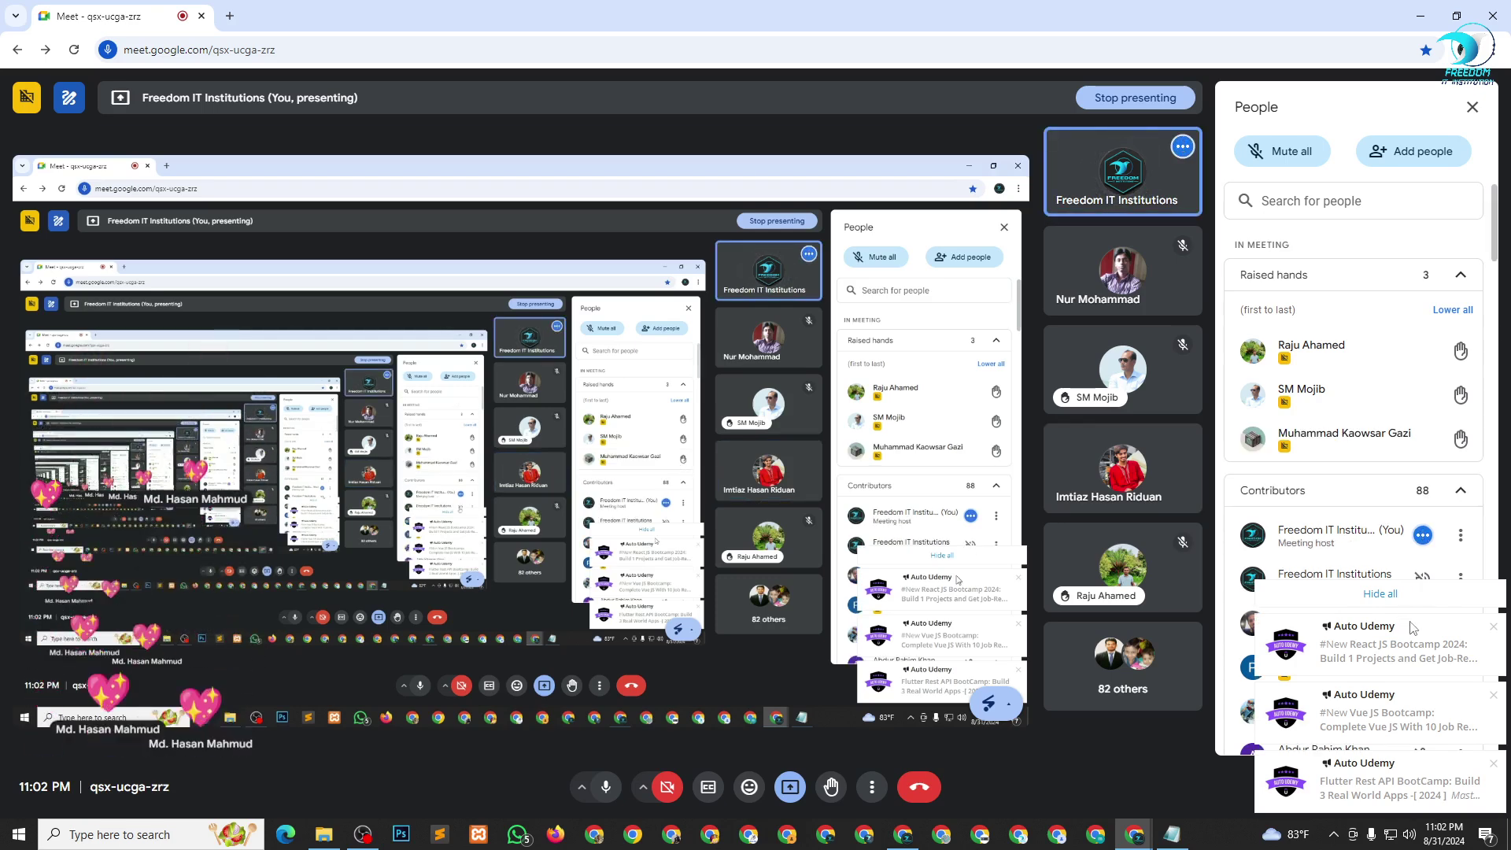
# Dismiss each batch of Auto Udemy desktop notifications covering the participant list.
pyautogui.click(1402, 595)
pyautogui.moveTo(1411, 442)
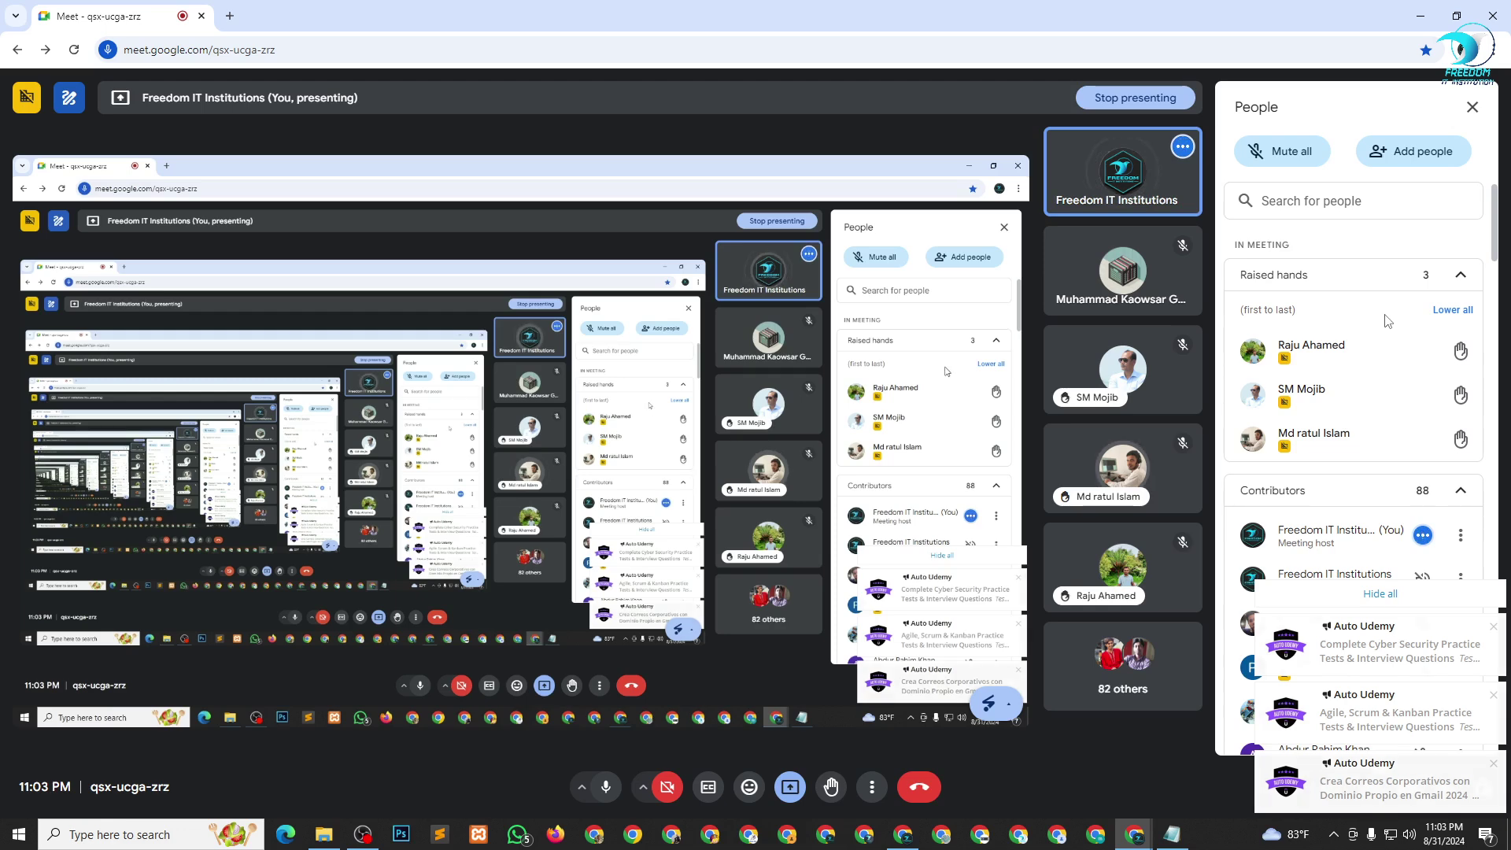
pyautogui.click(1425, 606)
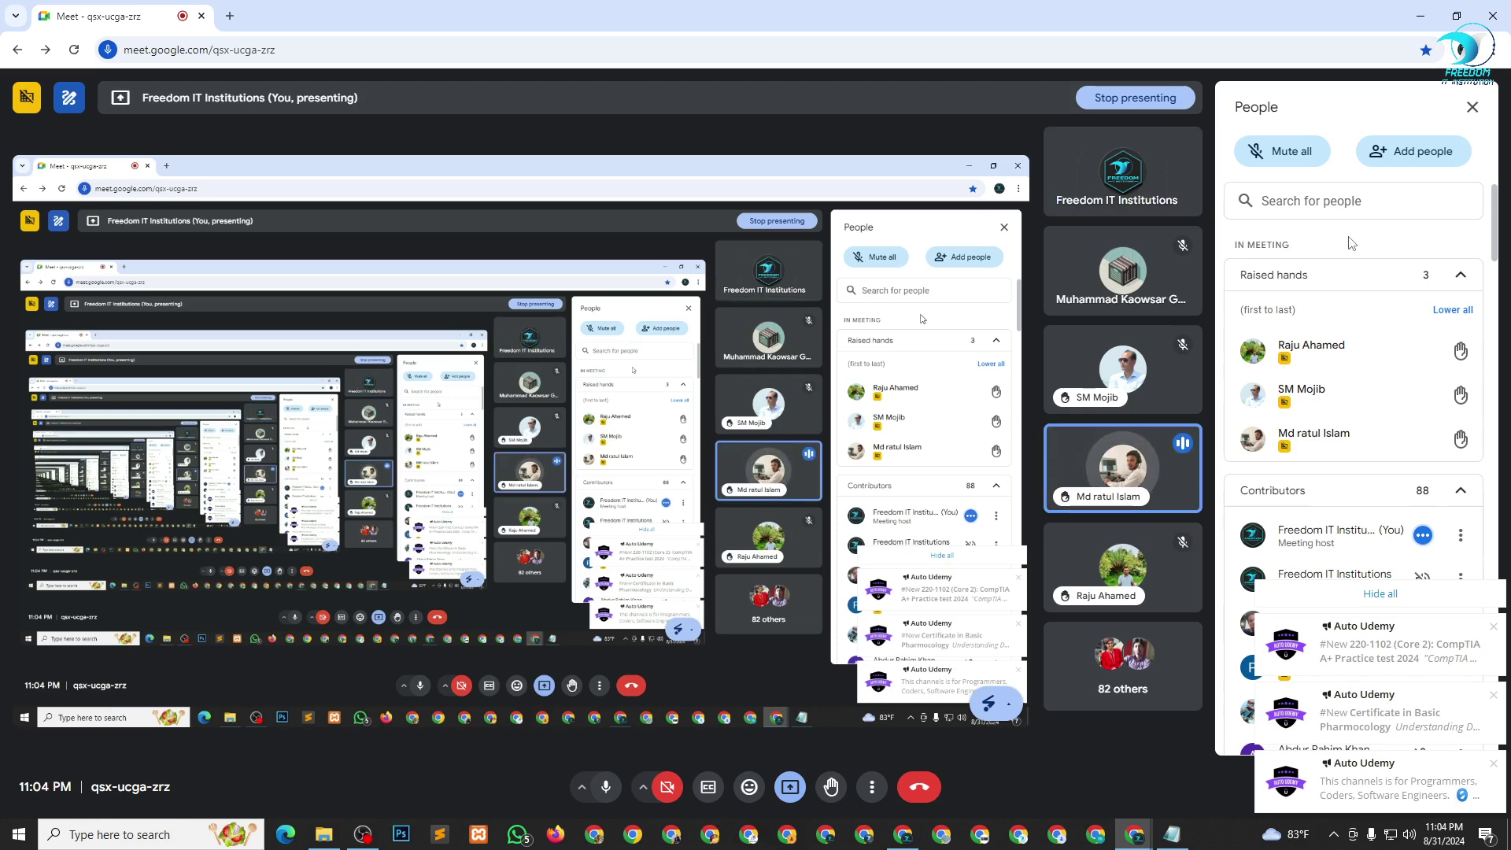
pyautogui.click(1399, 598)
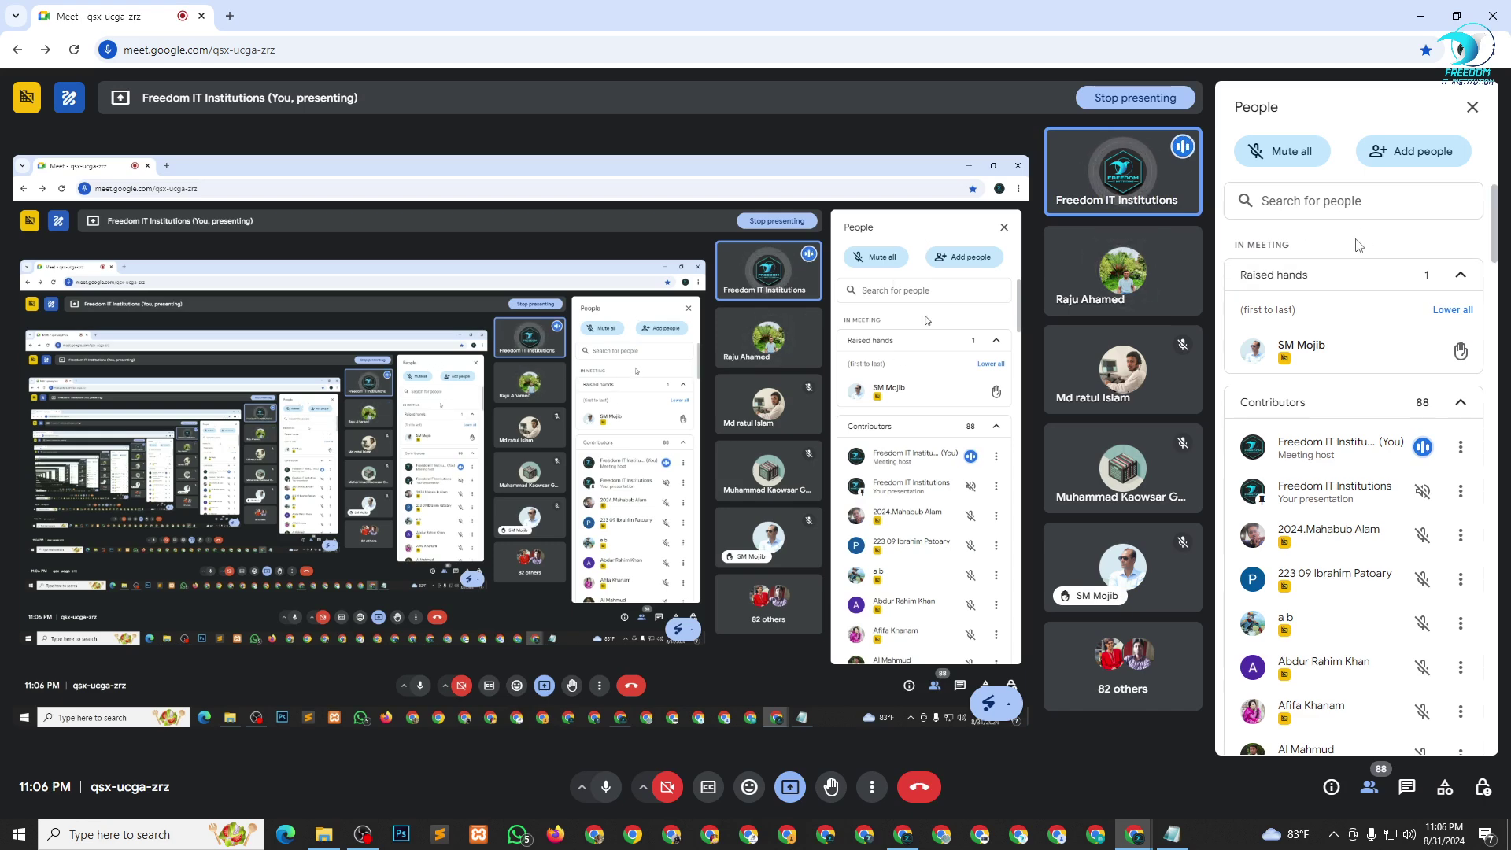
# Lower the only remaining raised hand in the call.
pyautogui.moveTo(1343, 344)
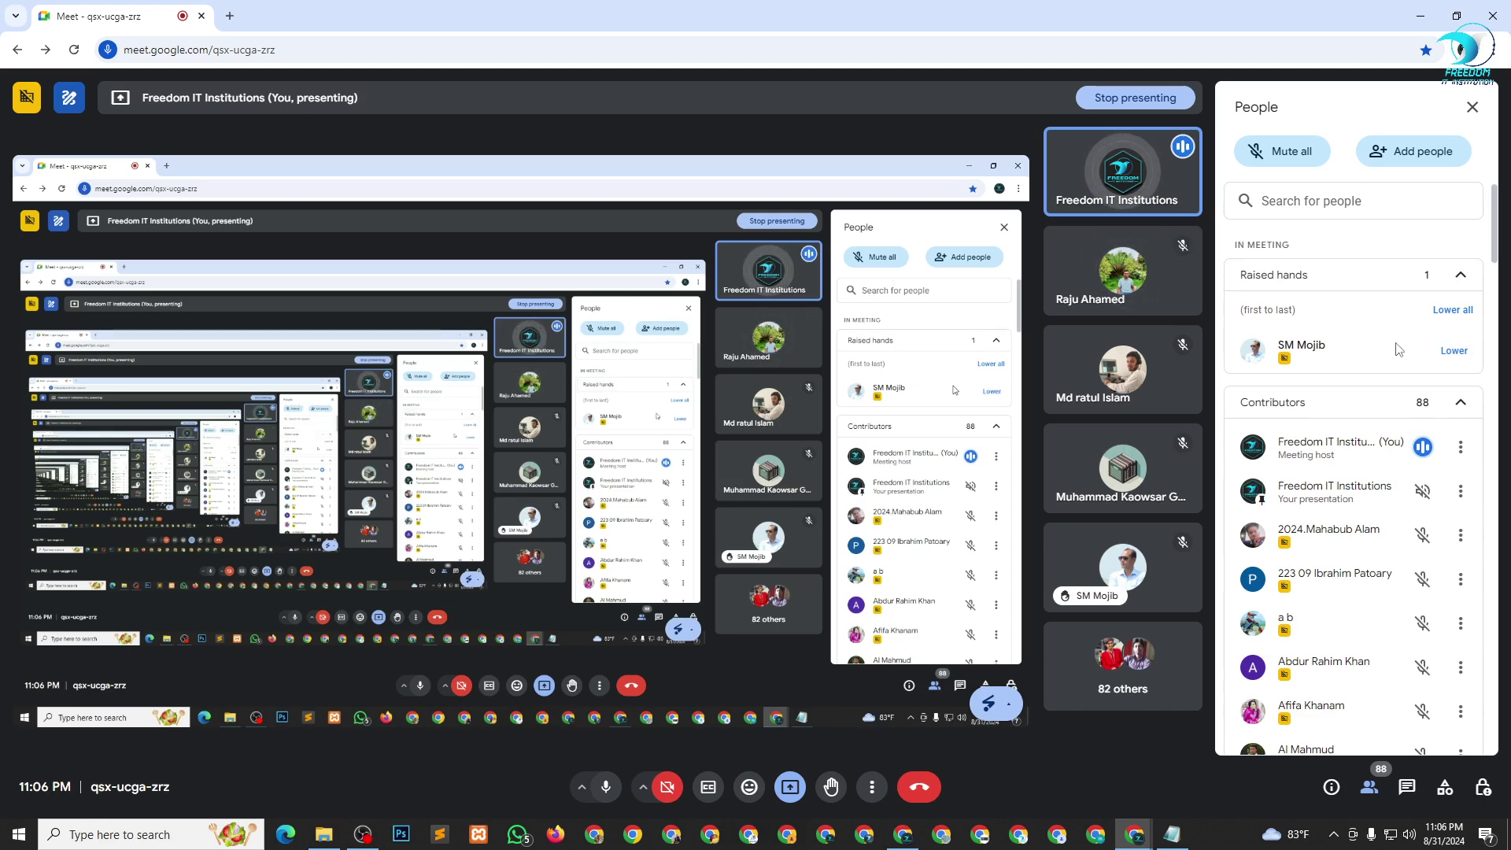
pyautogui.click(1455, 350)
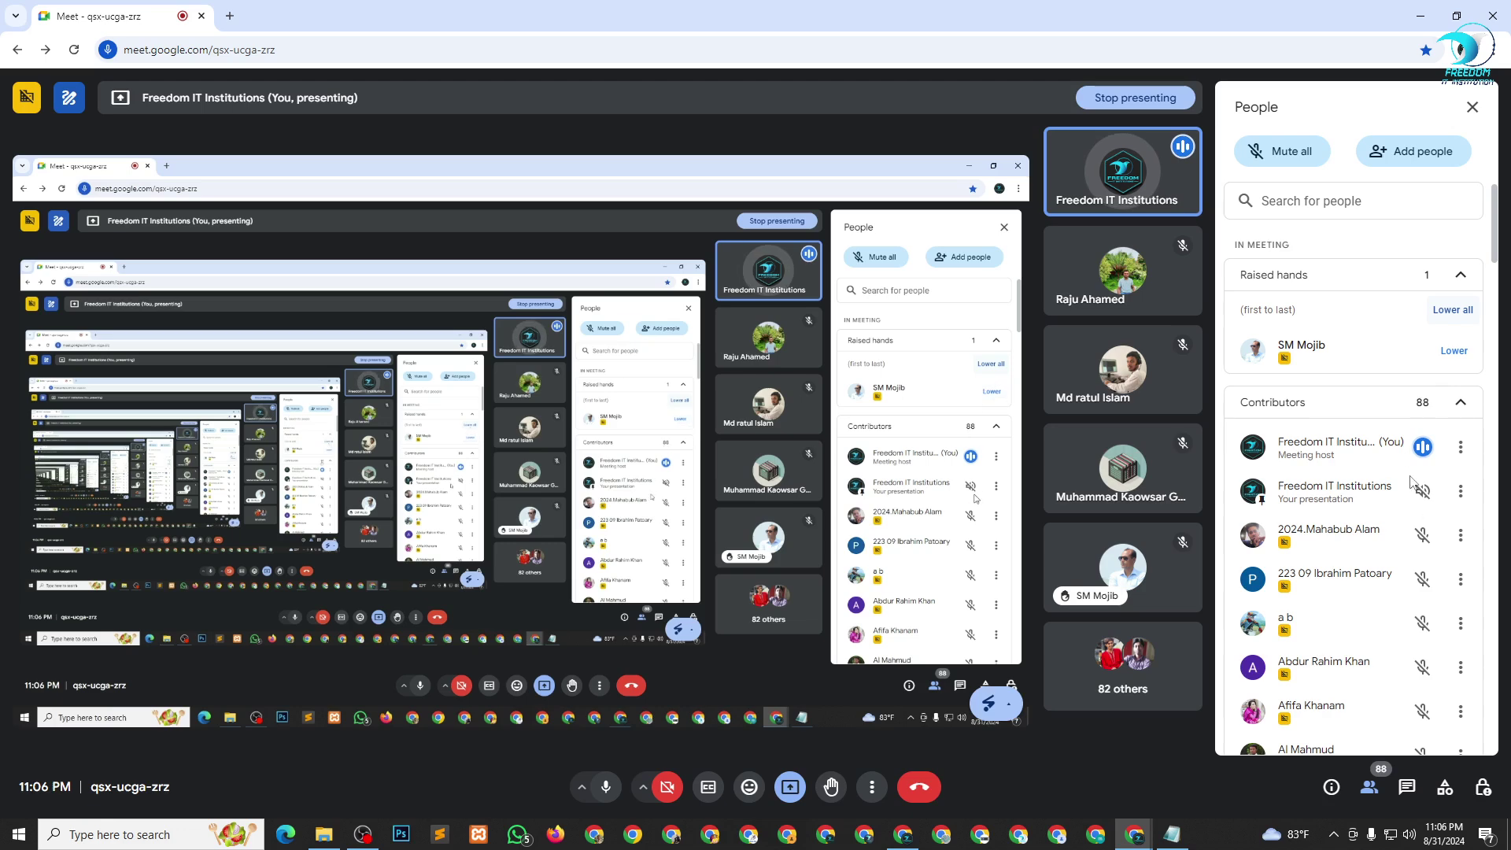
# Look through the call's contributors and their microphone states, and return to the start of the participant list.
pyautogui.scroll(-2, 1398, 379)
pyautogui.scroll(-2, 1373, 462)
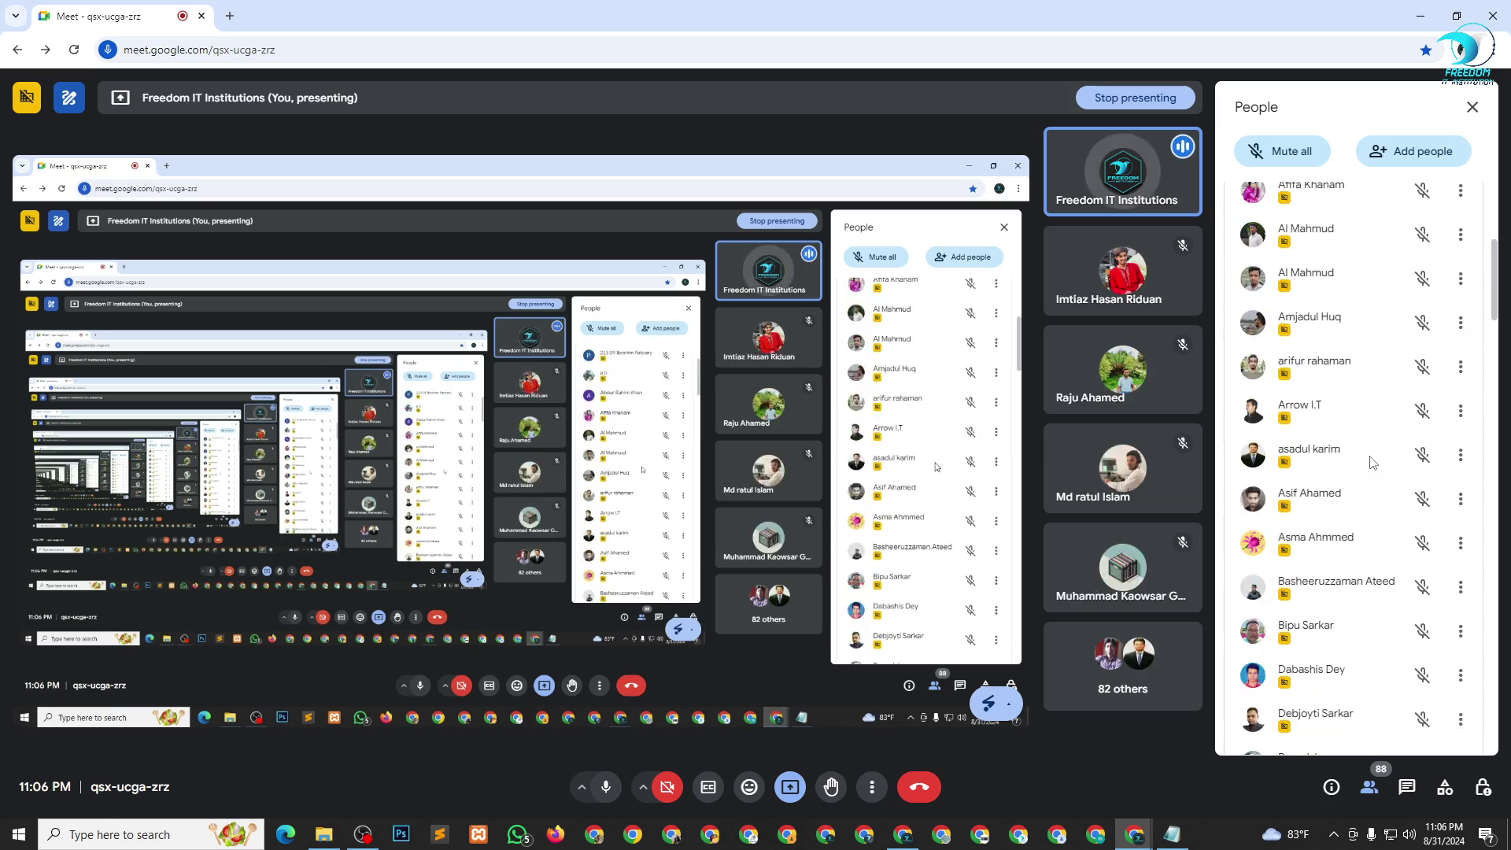
pyautogui.scroll(-1, 1344, 422)
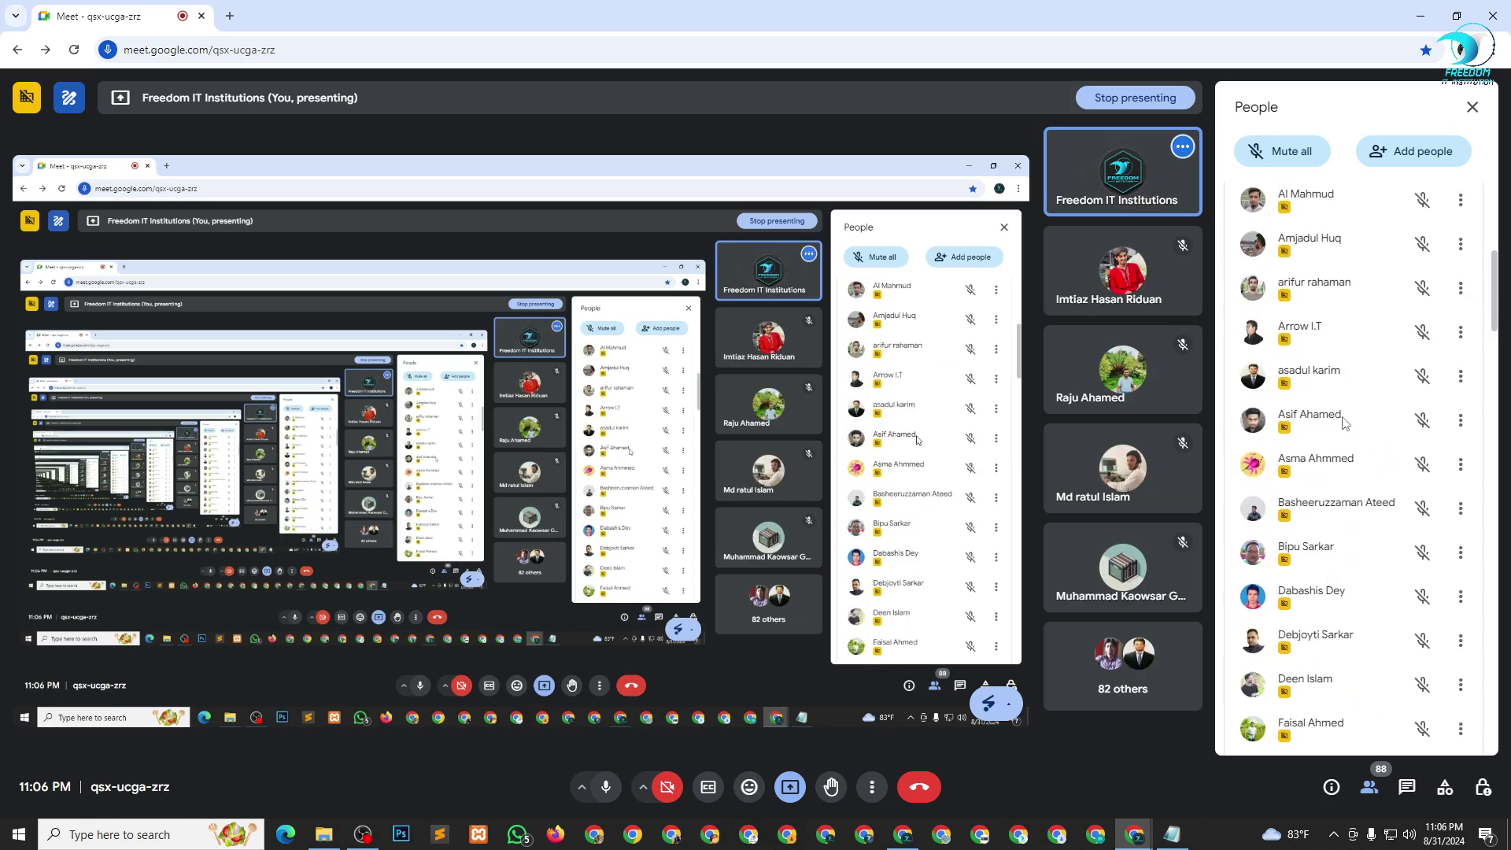
pyautogui.scroll(-2, 1331, 370)
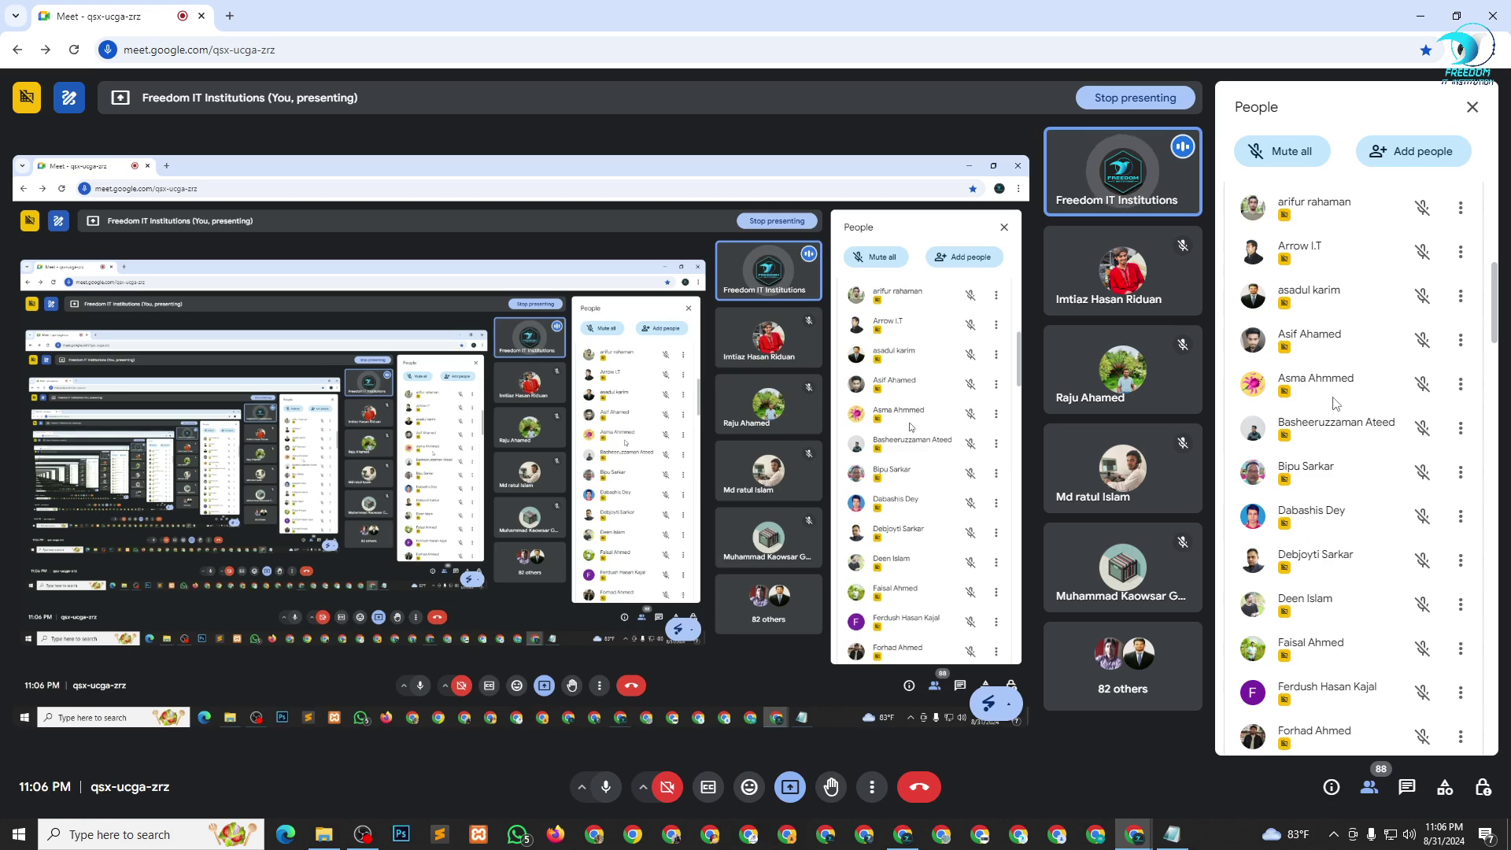
pyautogui.scroll(-6, 1328, 352)
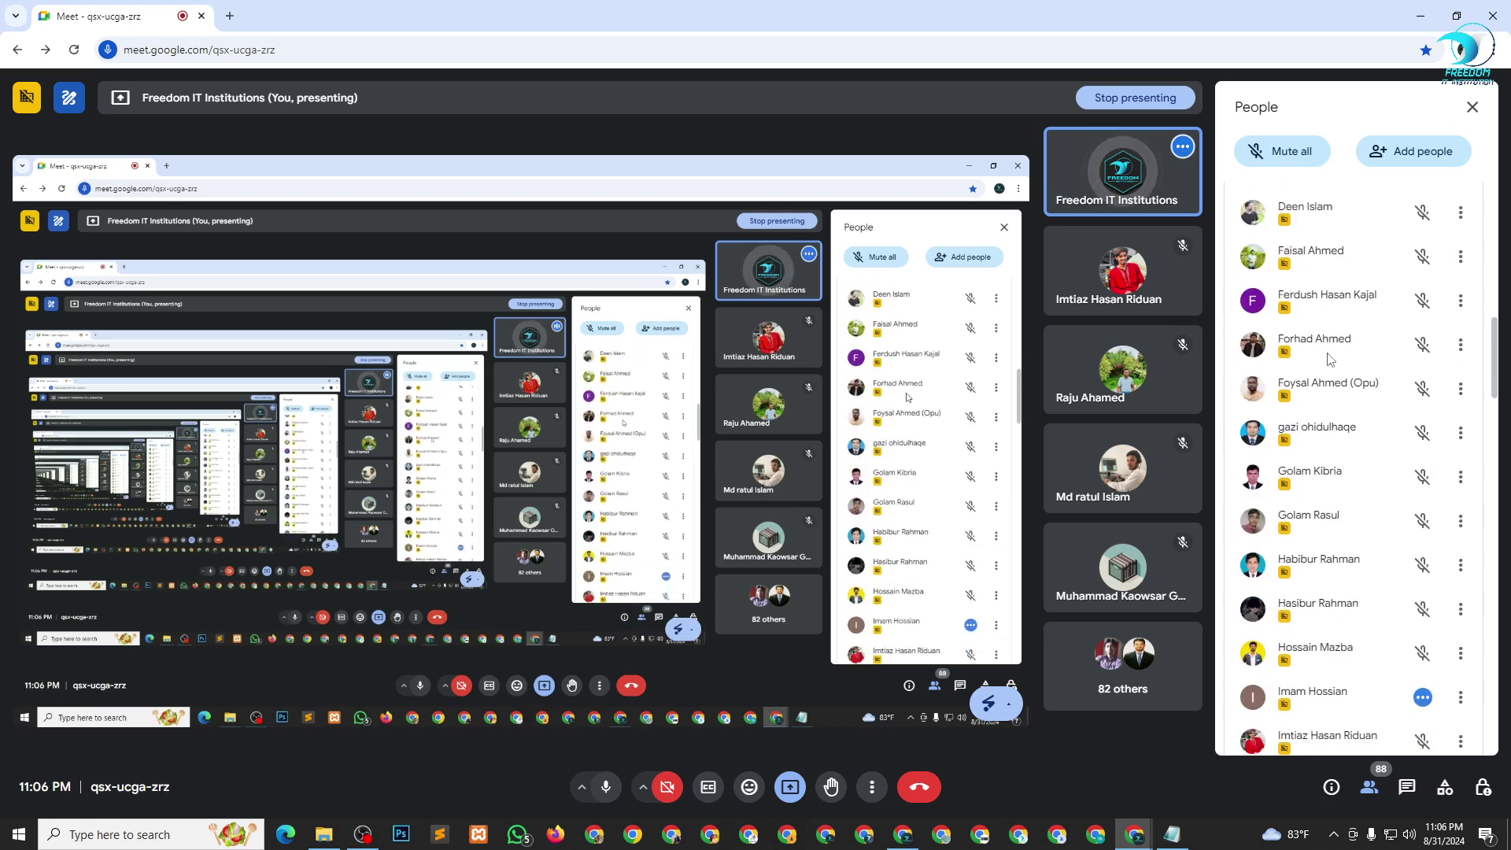
pyautogui.scroll(-6, 1328, 358)
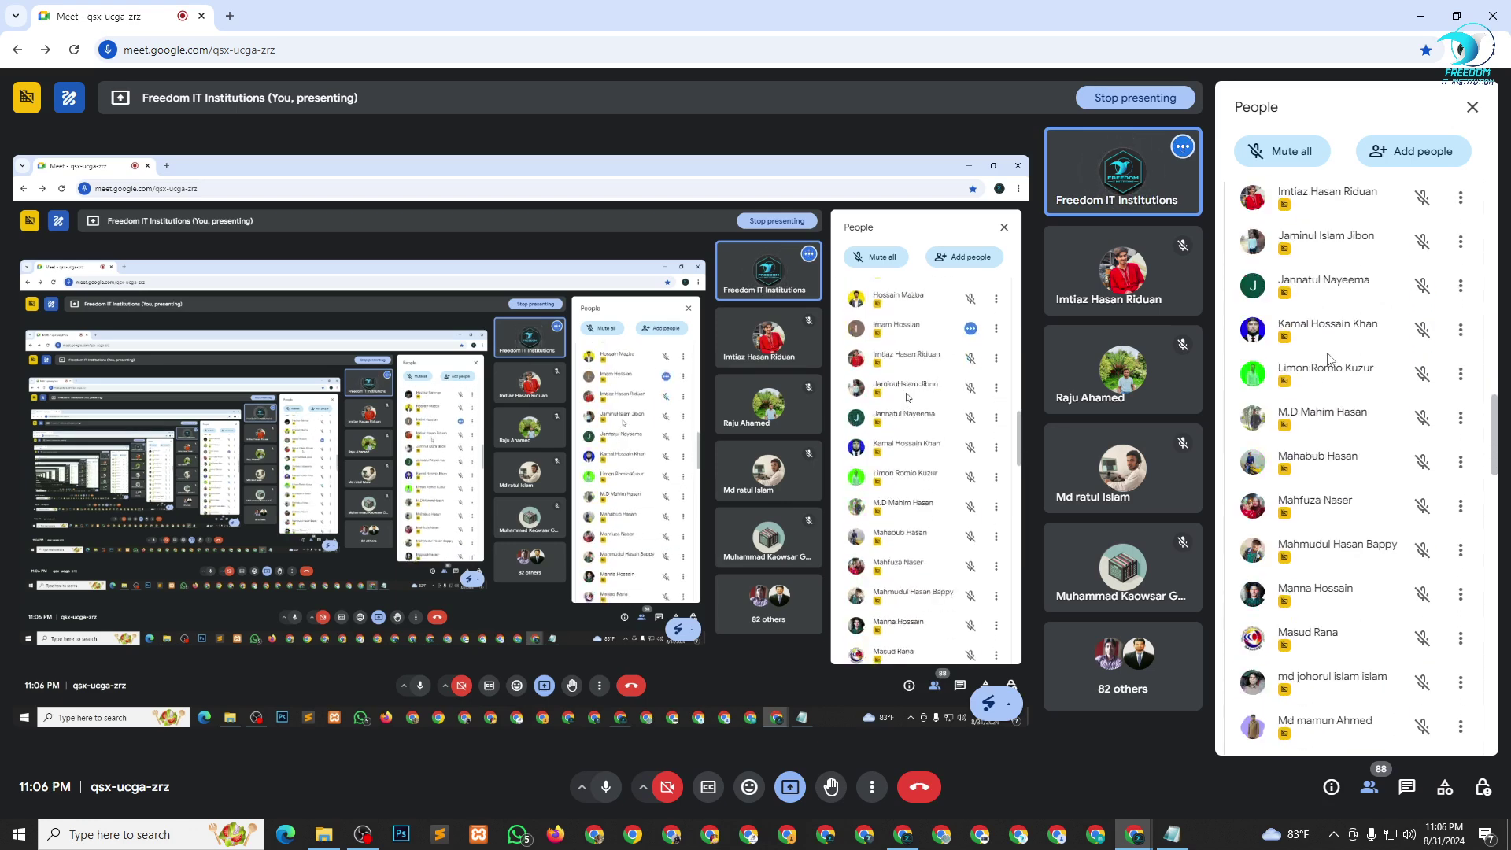
pyautogui.scroll(-7, 1329, 358)
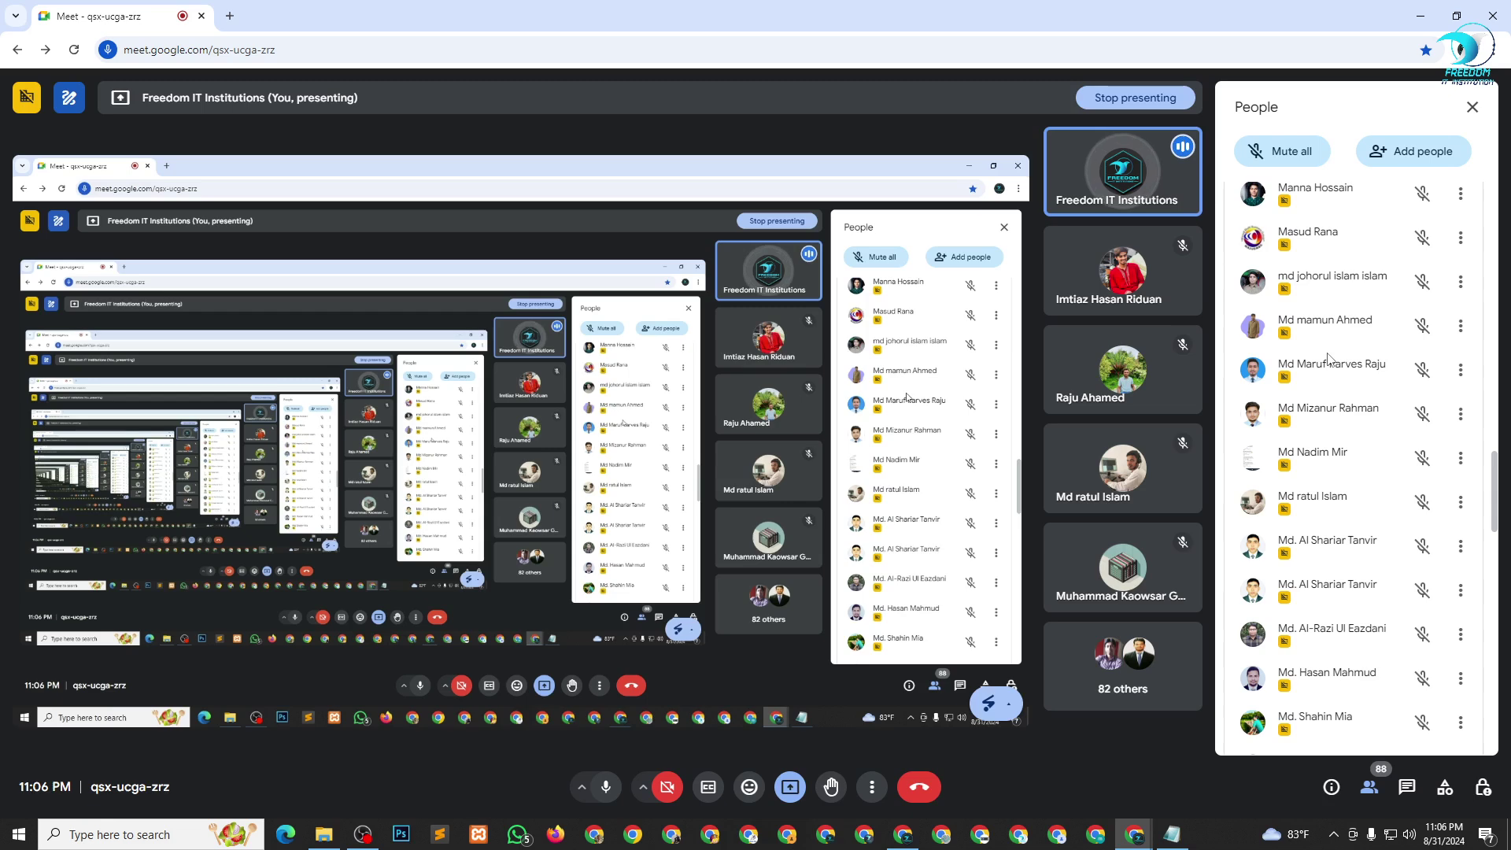
pyautogui.scroll(-4, 1328, 358)
pyautogui.scroll(5, 1330, 358)
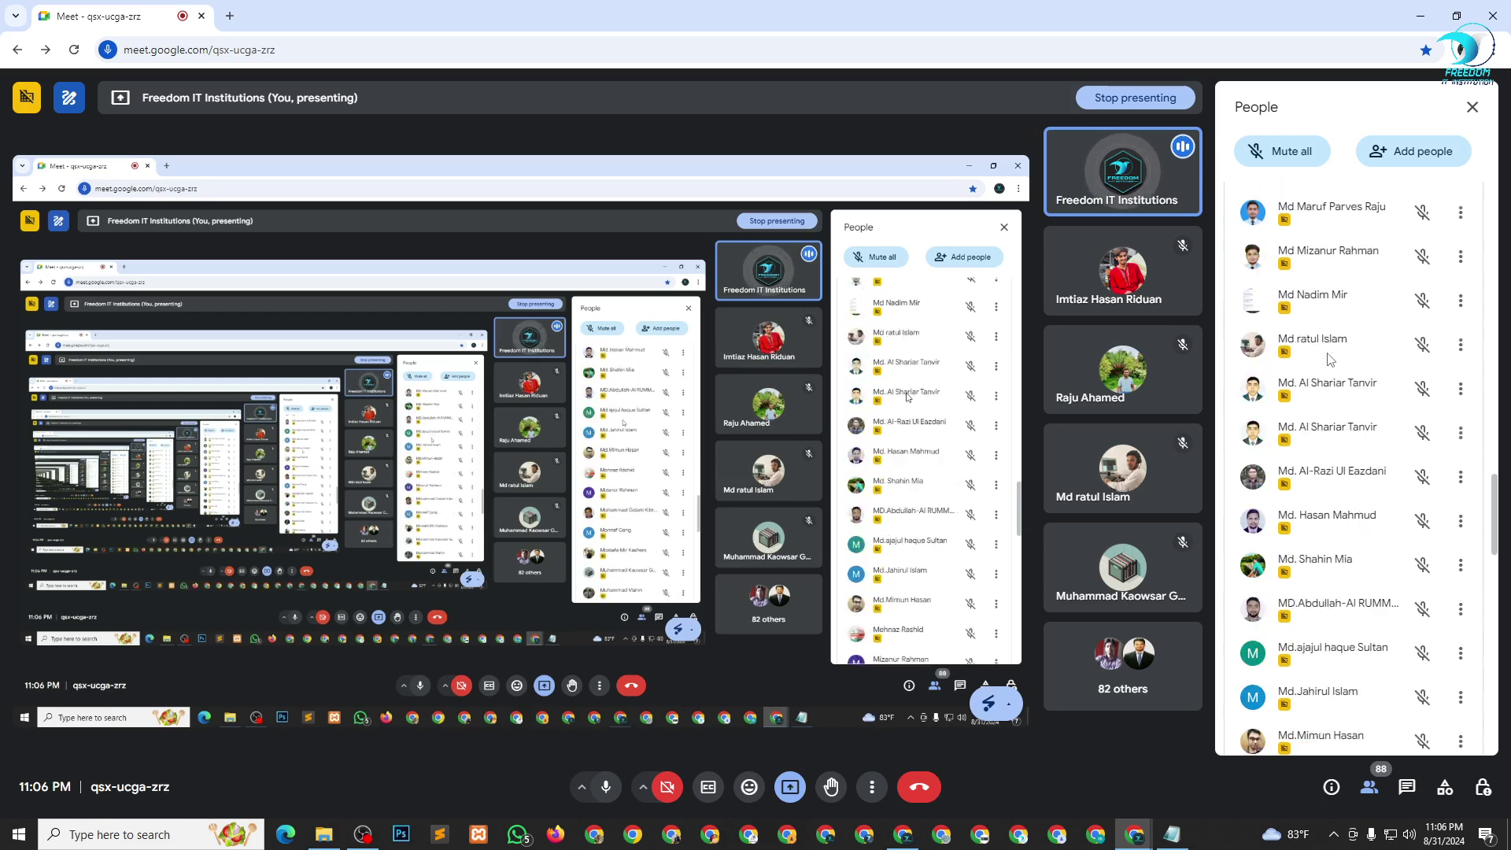
pyautogui.scroll(11, 1328, 358)
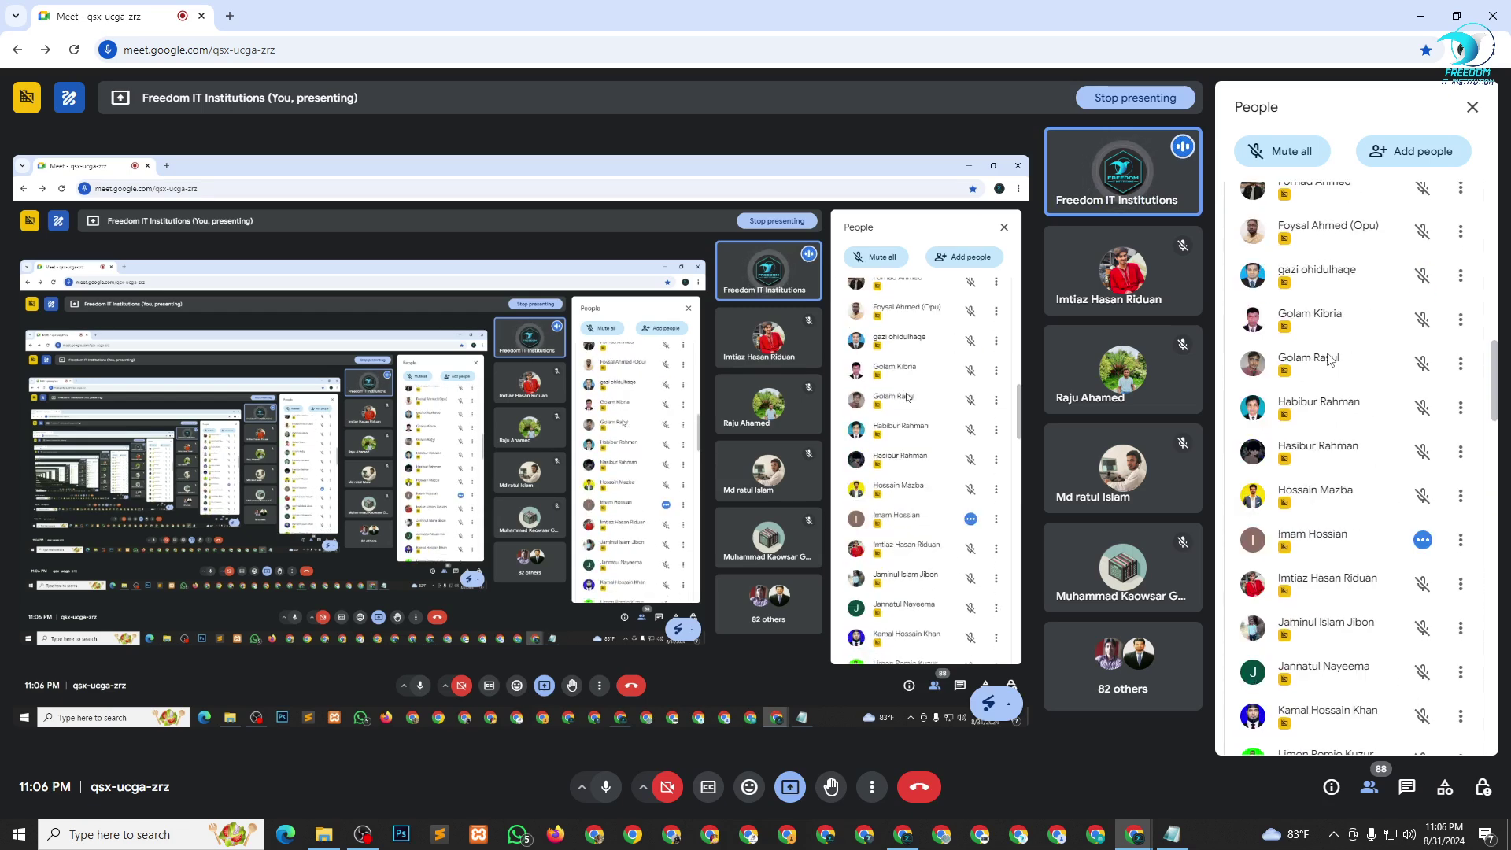
pyautogui.scroll(12, 1328, 358)
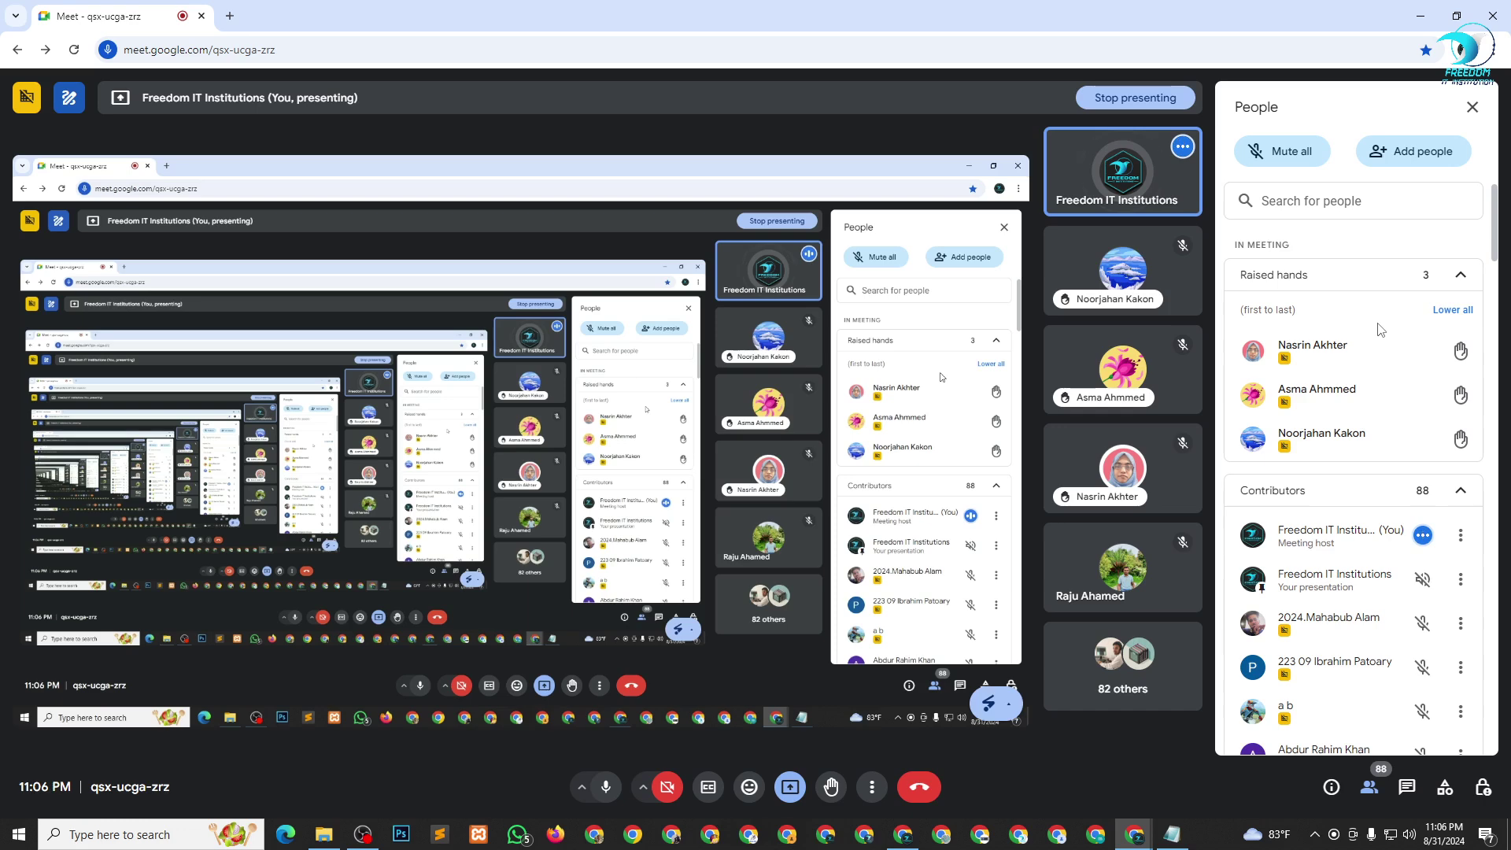
# Admit the participant waiting to join the call and lower all raised hands at once.
pyautogui.moveTo(1373, 410)
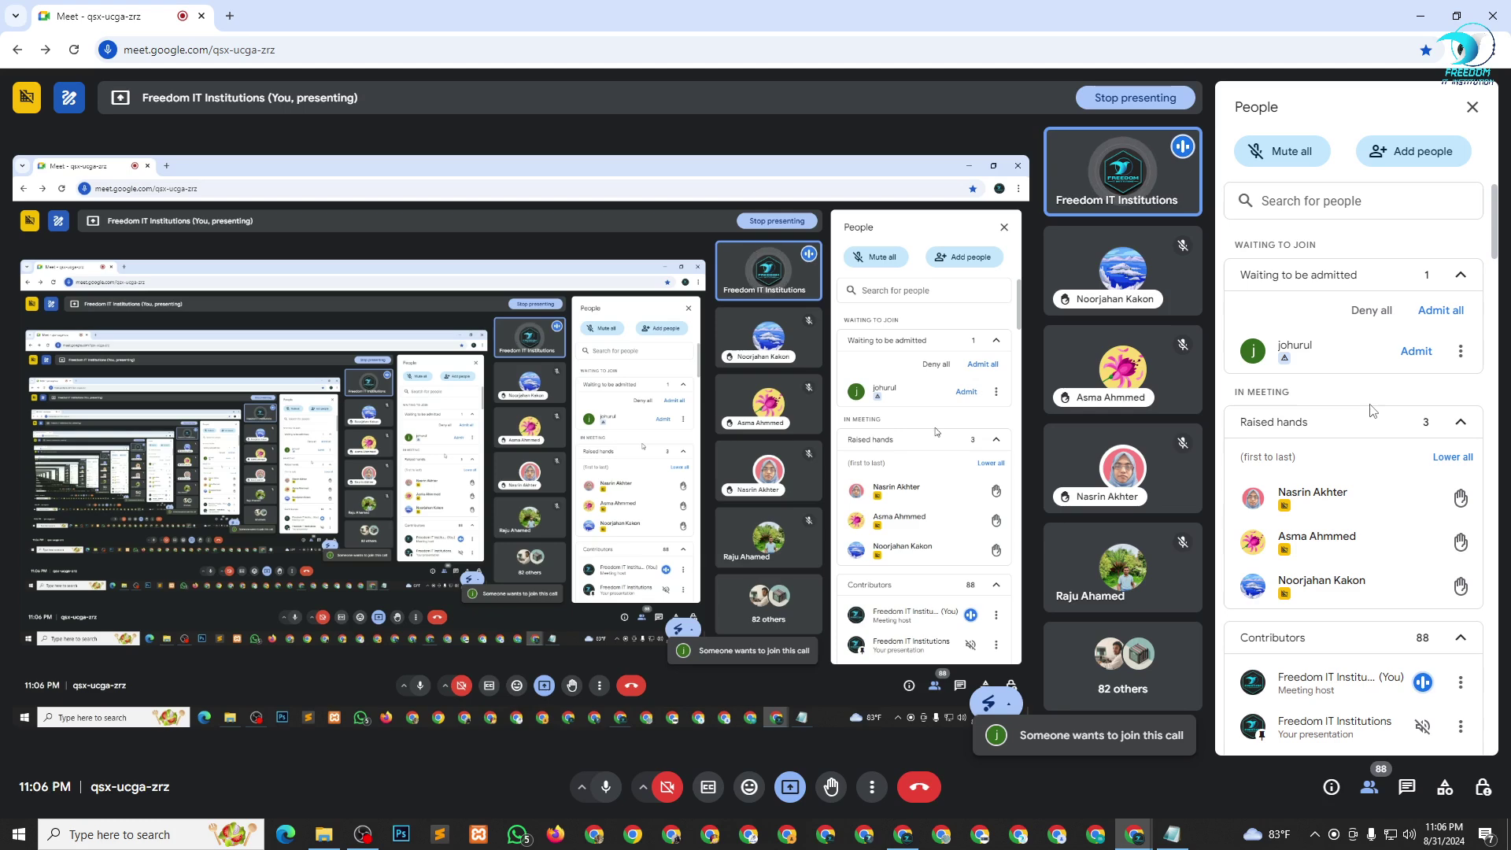
pyautogui.click(1417, 351)
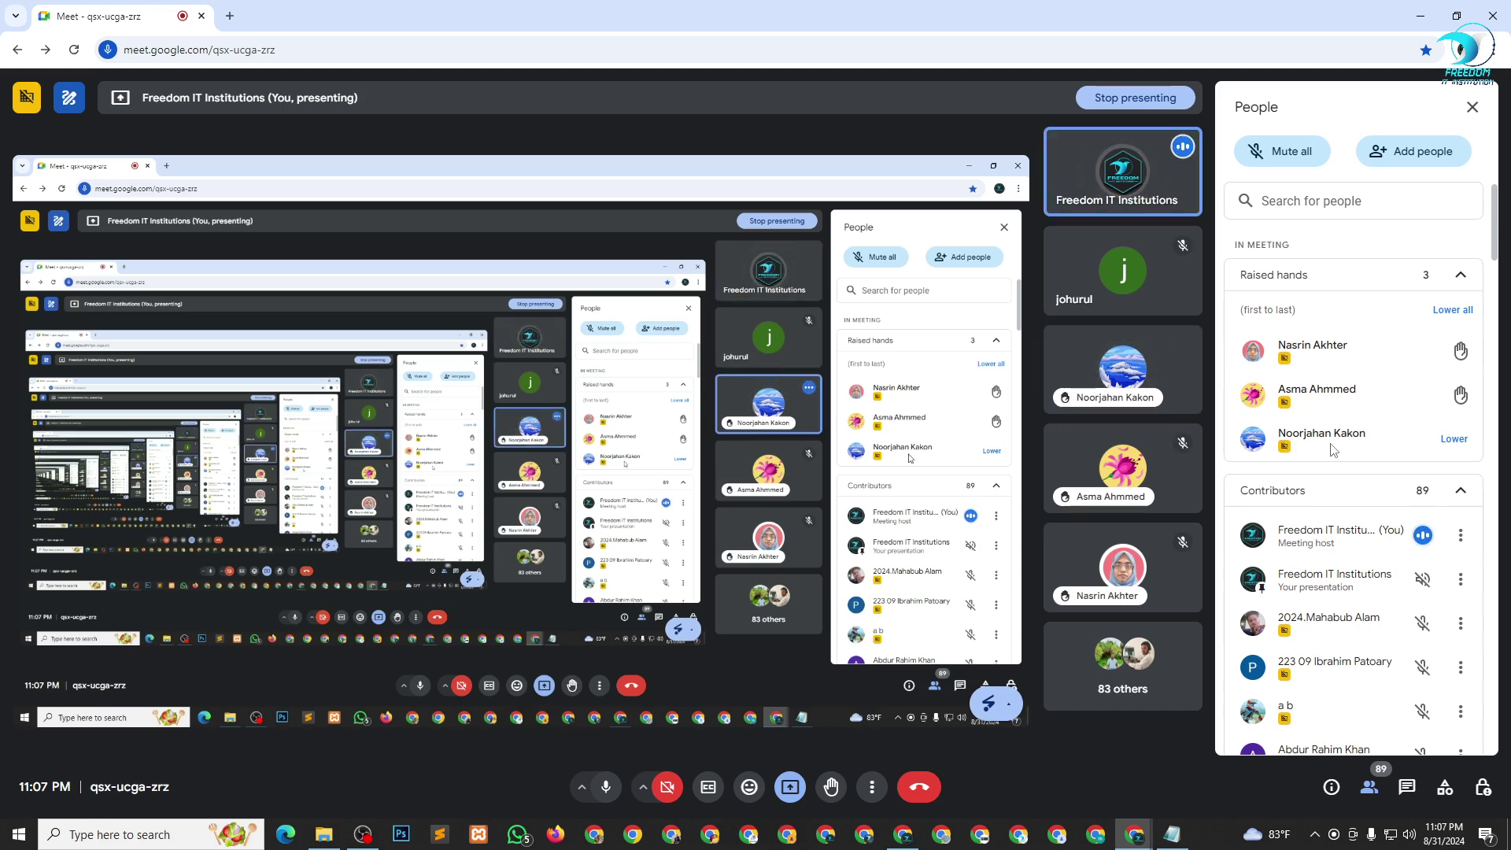
pyautogui.click(1456, 310)
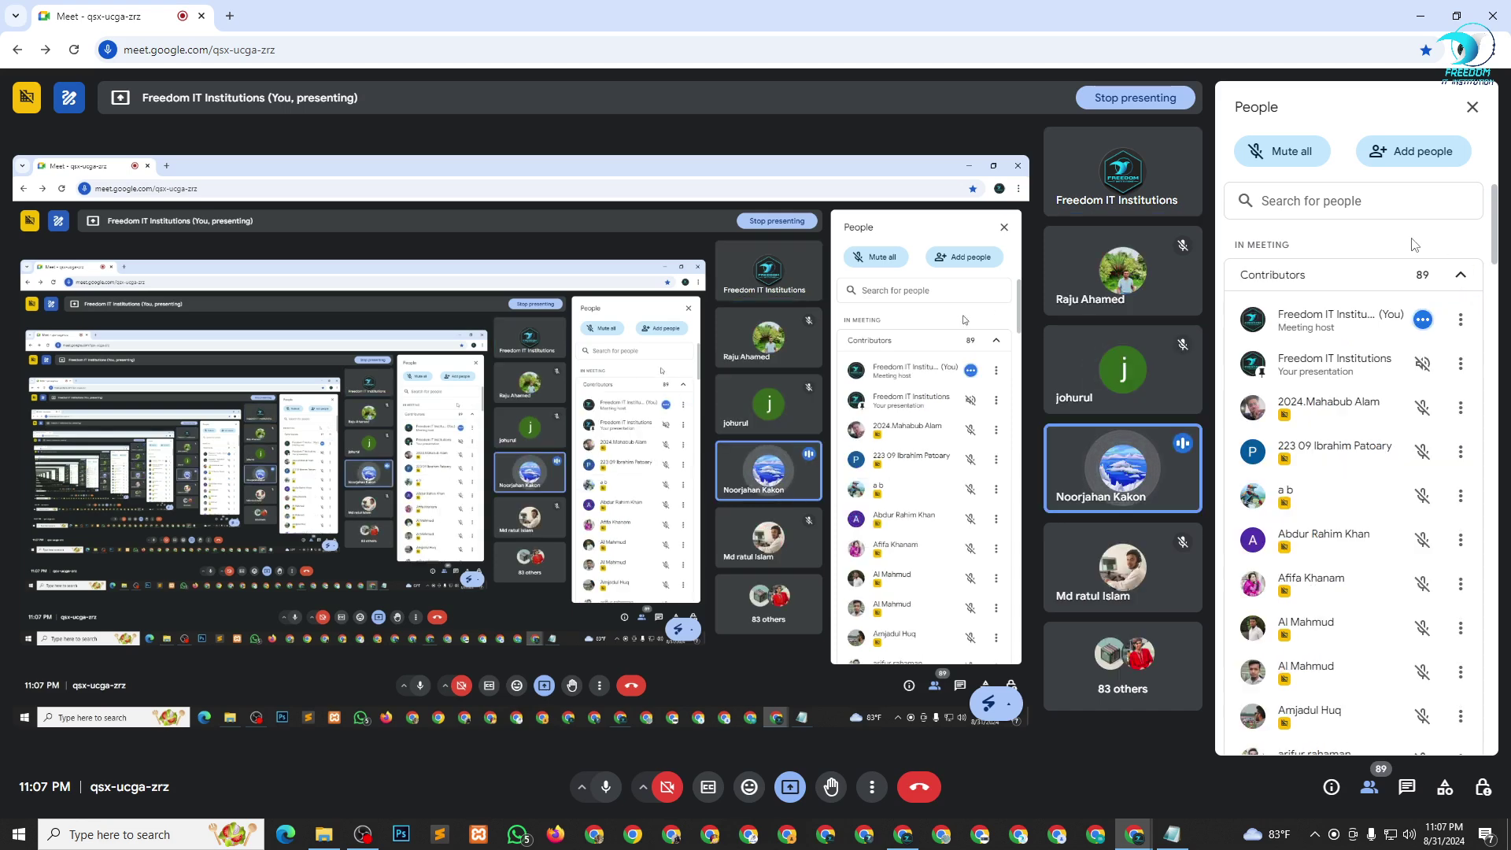
# Examine the contributors one section at a time, checking who is present and whose microphone is on.
pyautogui.scroll(-3, 1362, 462)
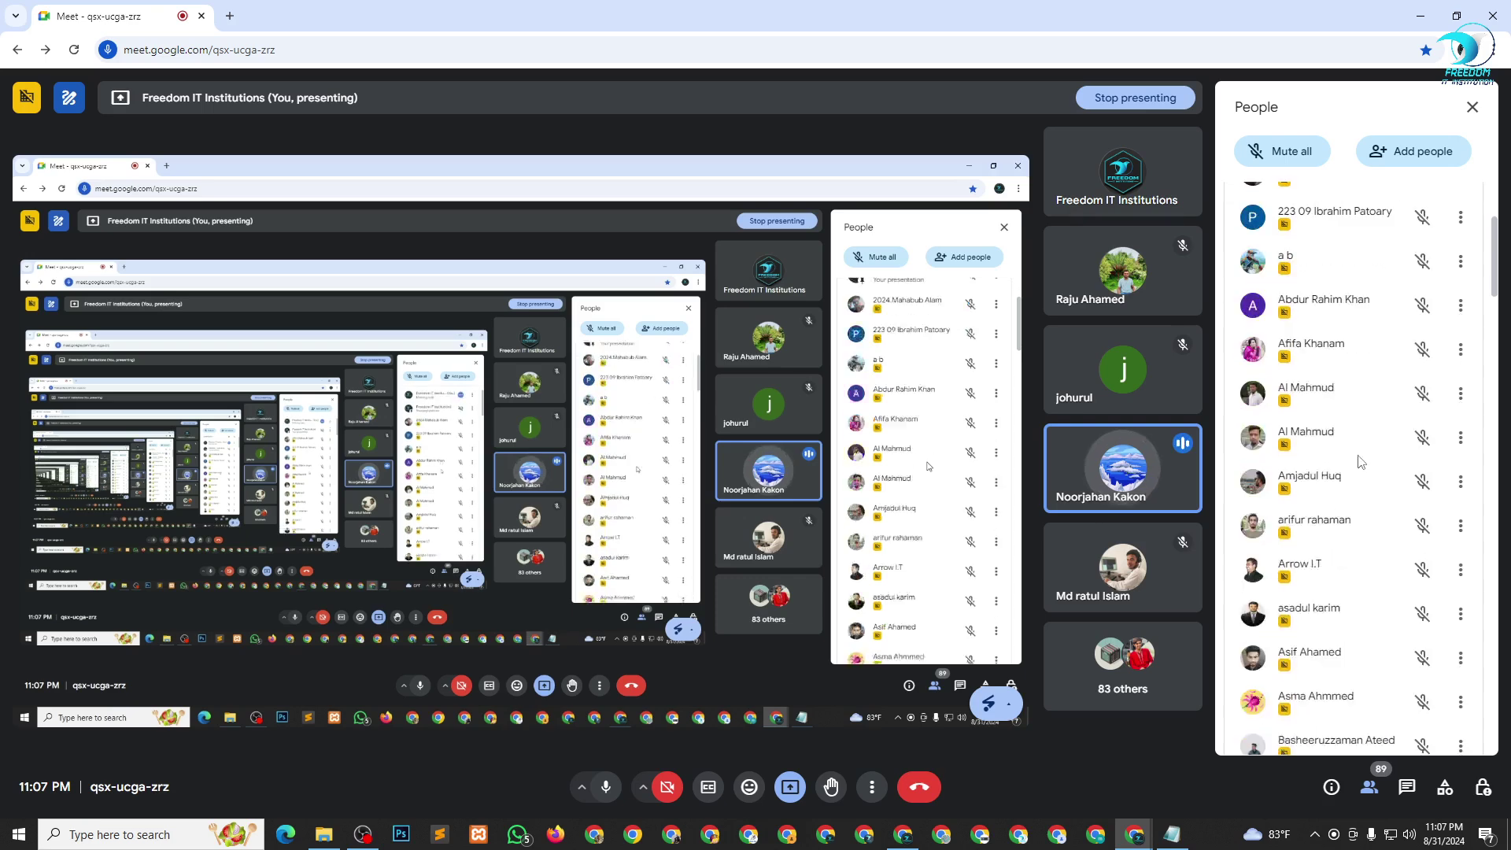
pyautogui.scroll(-2, 1361, 462)
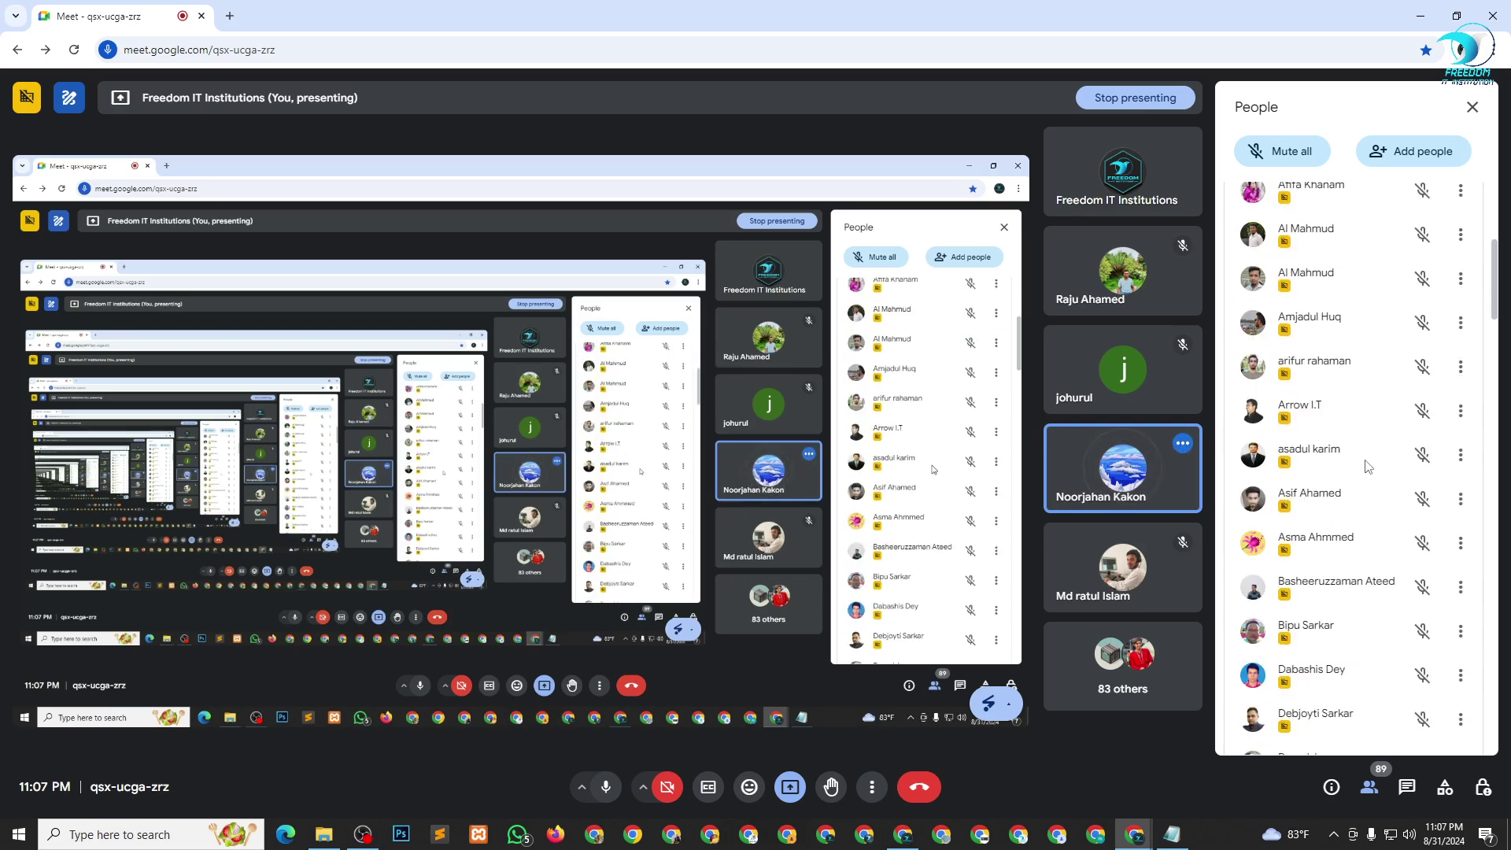
pyautogui.scroll(-2, 1347, 466)
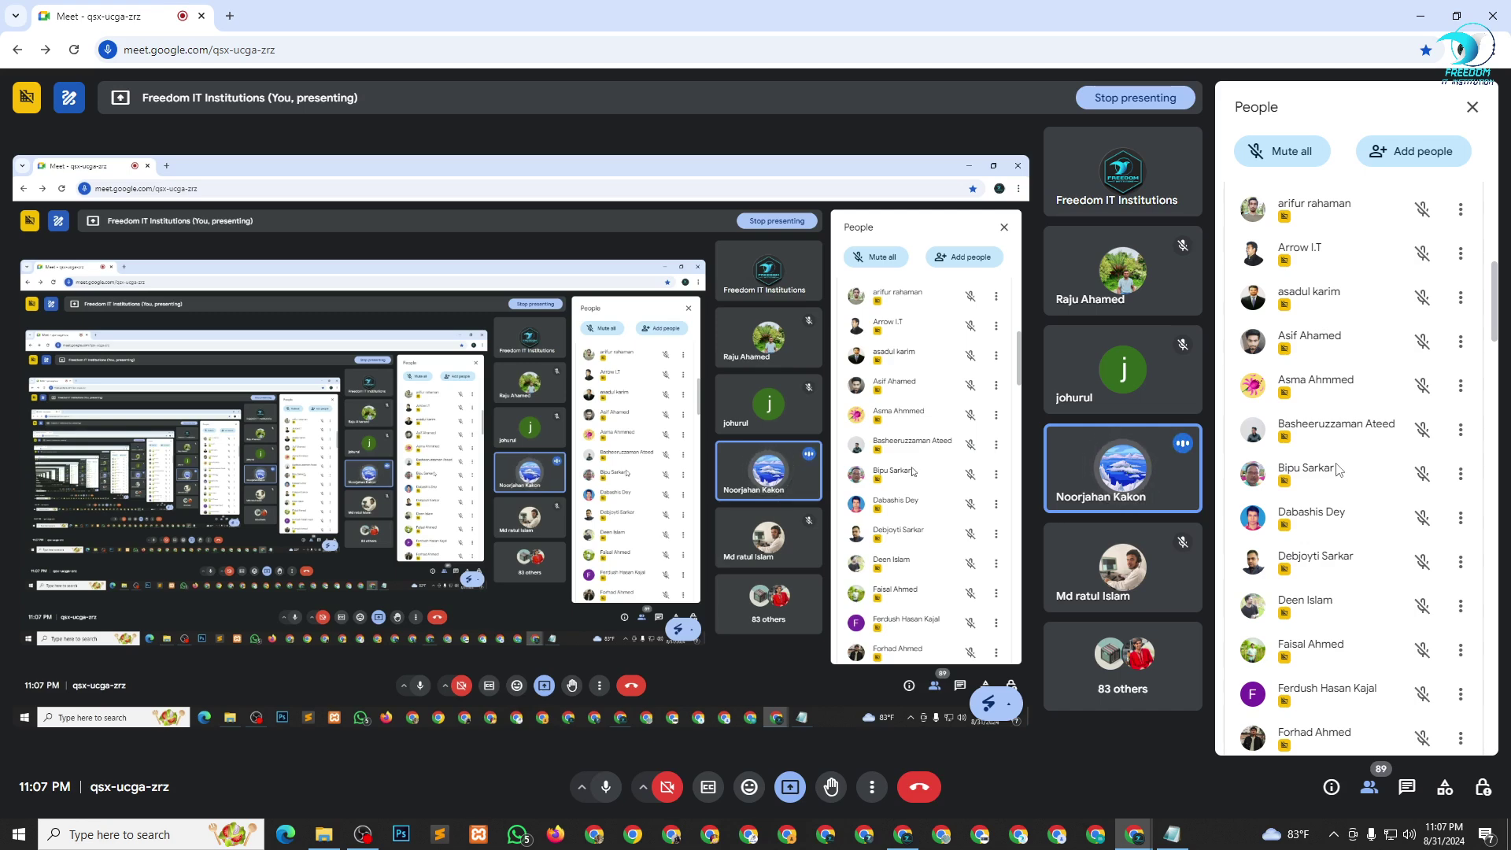
pyautogui.scroll(-2, 1336, 469)
pyautogui.scroll(-2, 1338, 470)
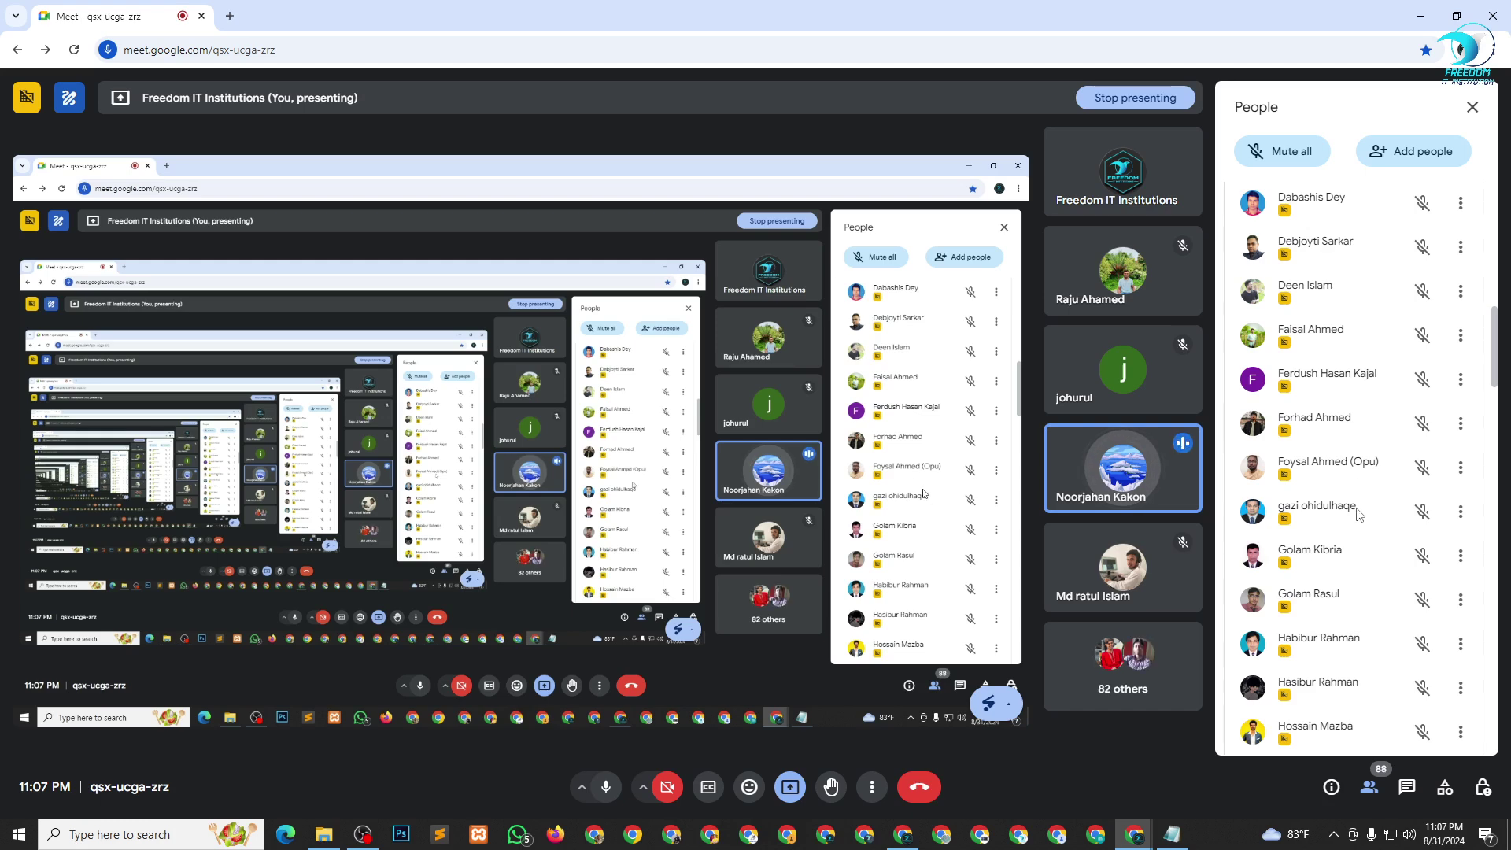
pyautogui.scroll(-3, 1360, 514)
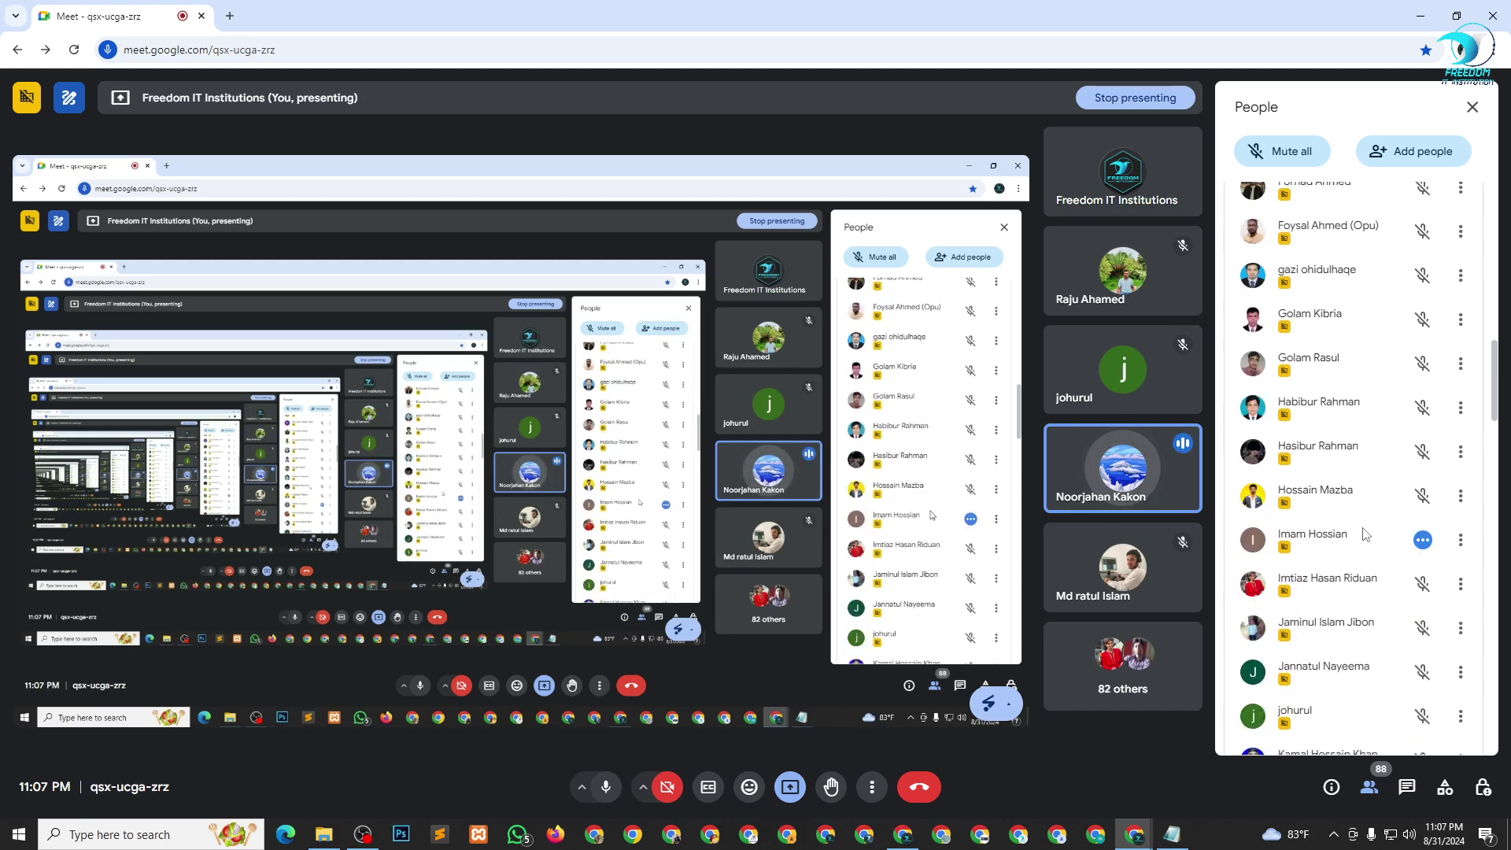
pyautogui.scroll(-1, 1364, 533)
pyautogui.scroll(-1, 1364, 539)
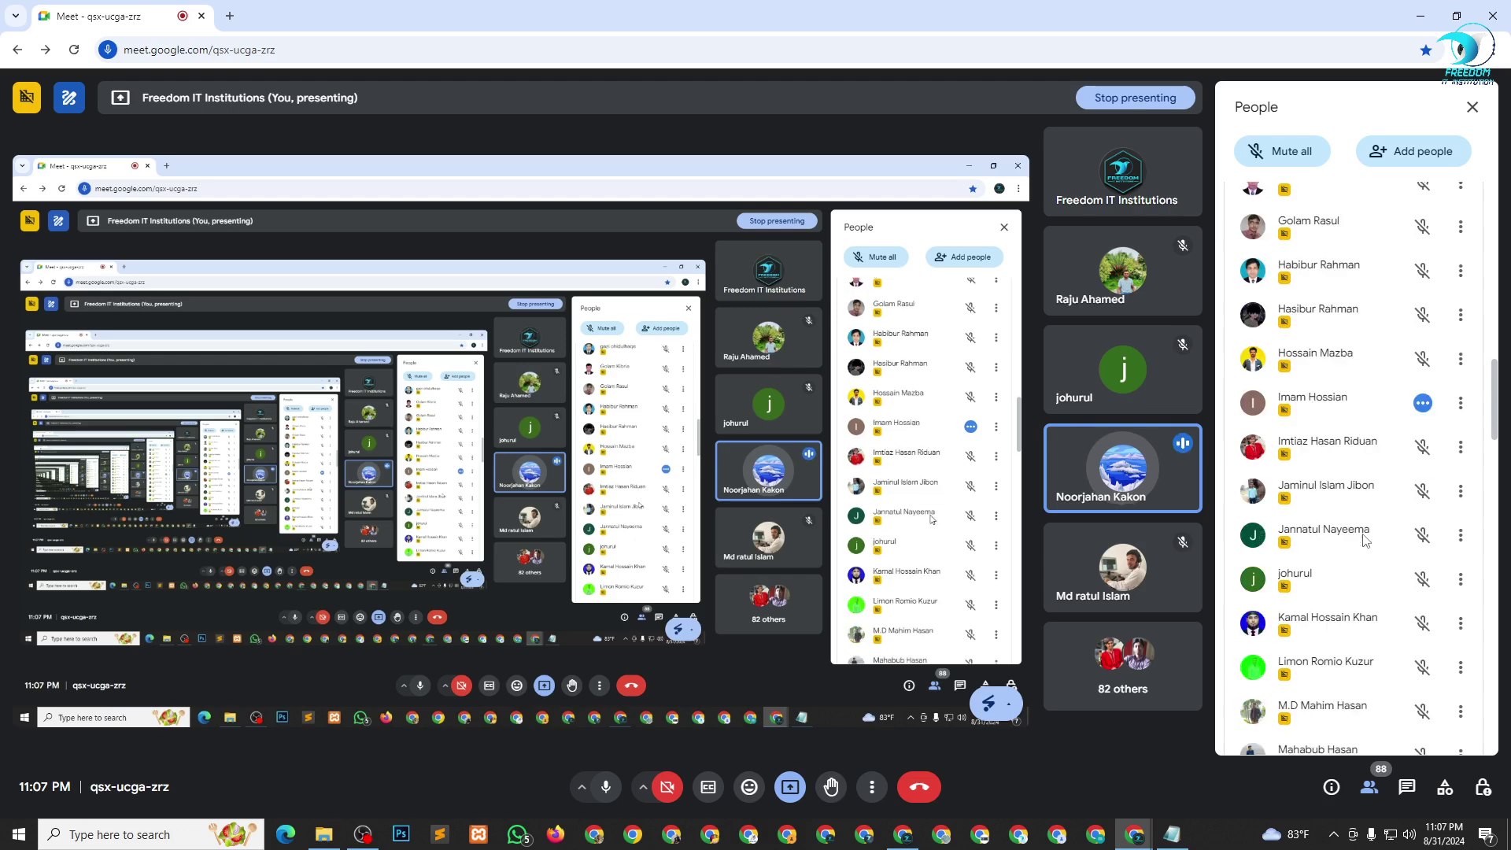
pyautogui.scroll(-2, 1365, 540)
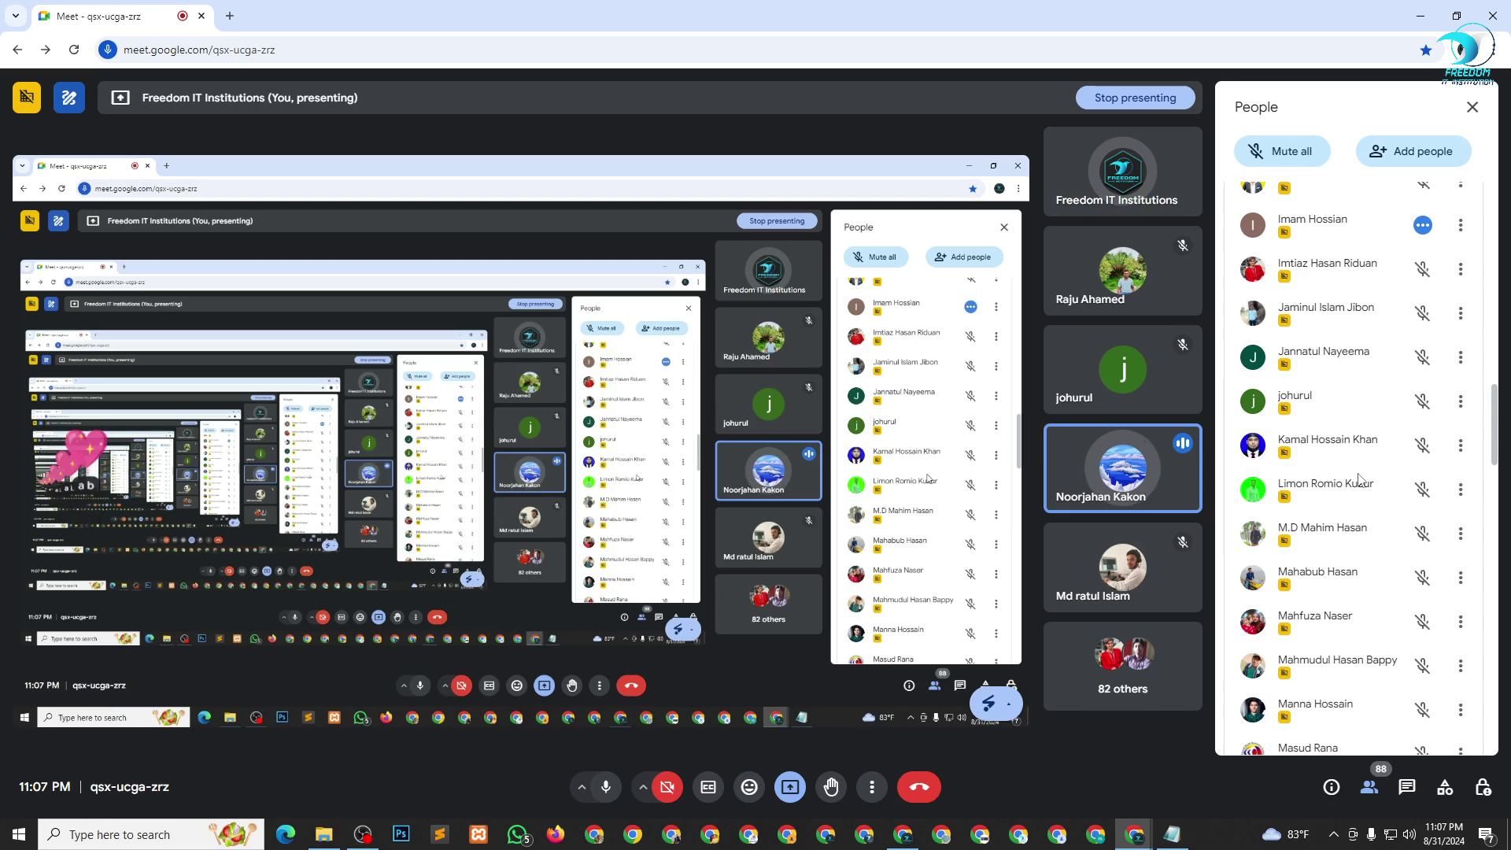
pyautogui.scroll(-3, 1359, 480)
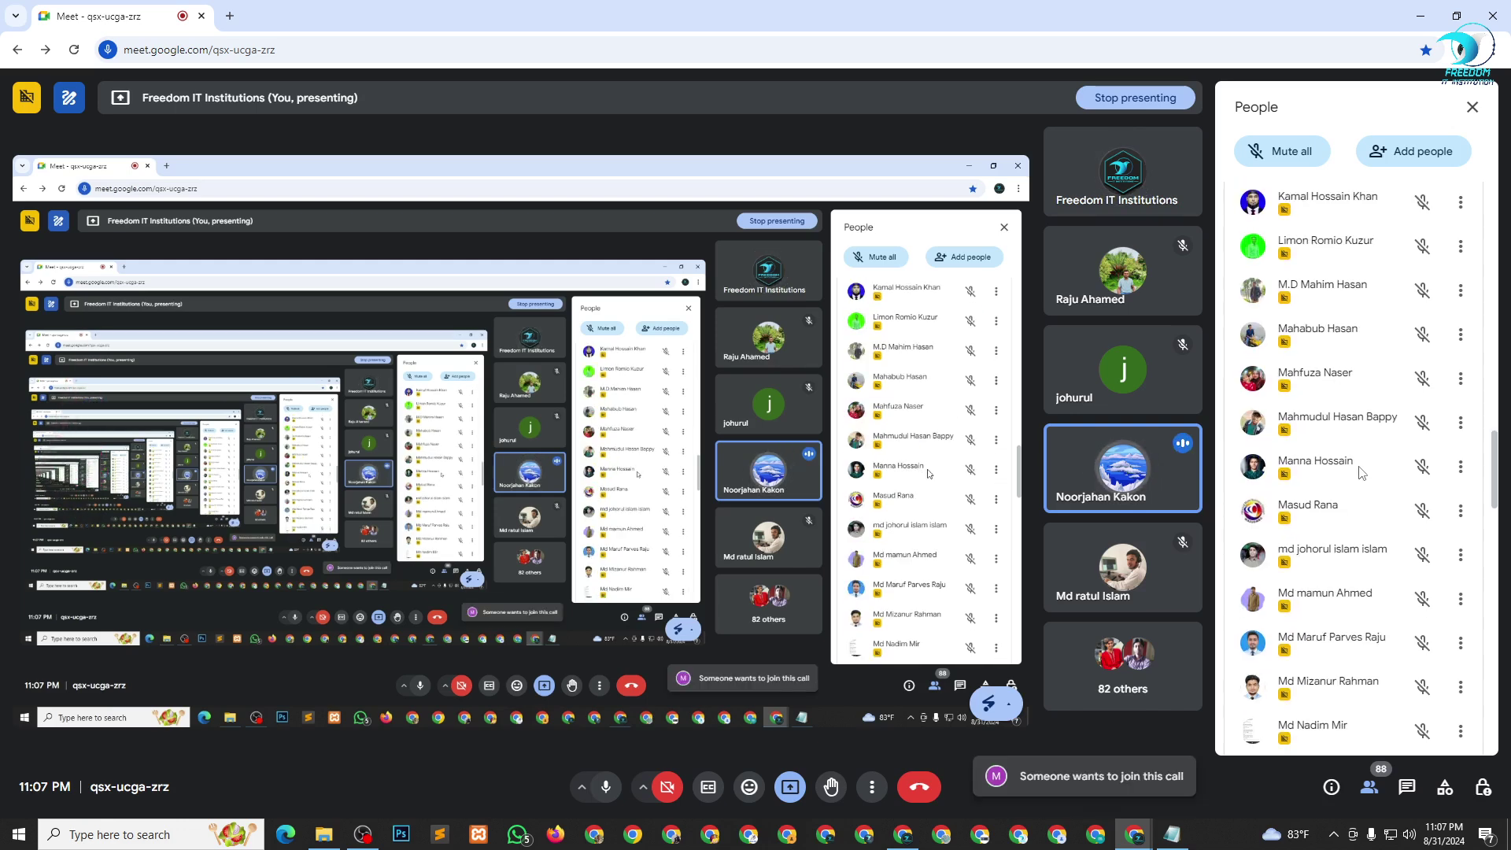
pyautogui.scroll(-1, 1360, 476)
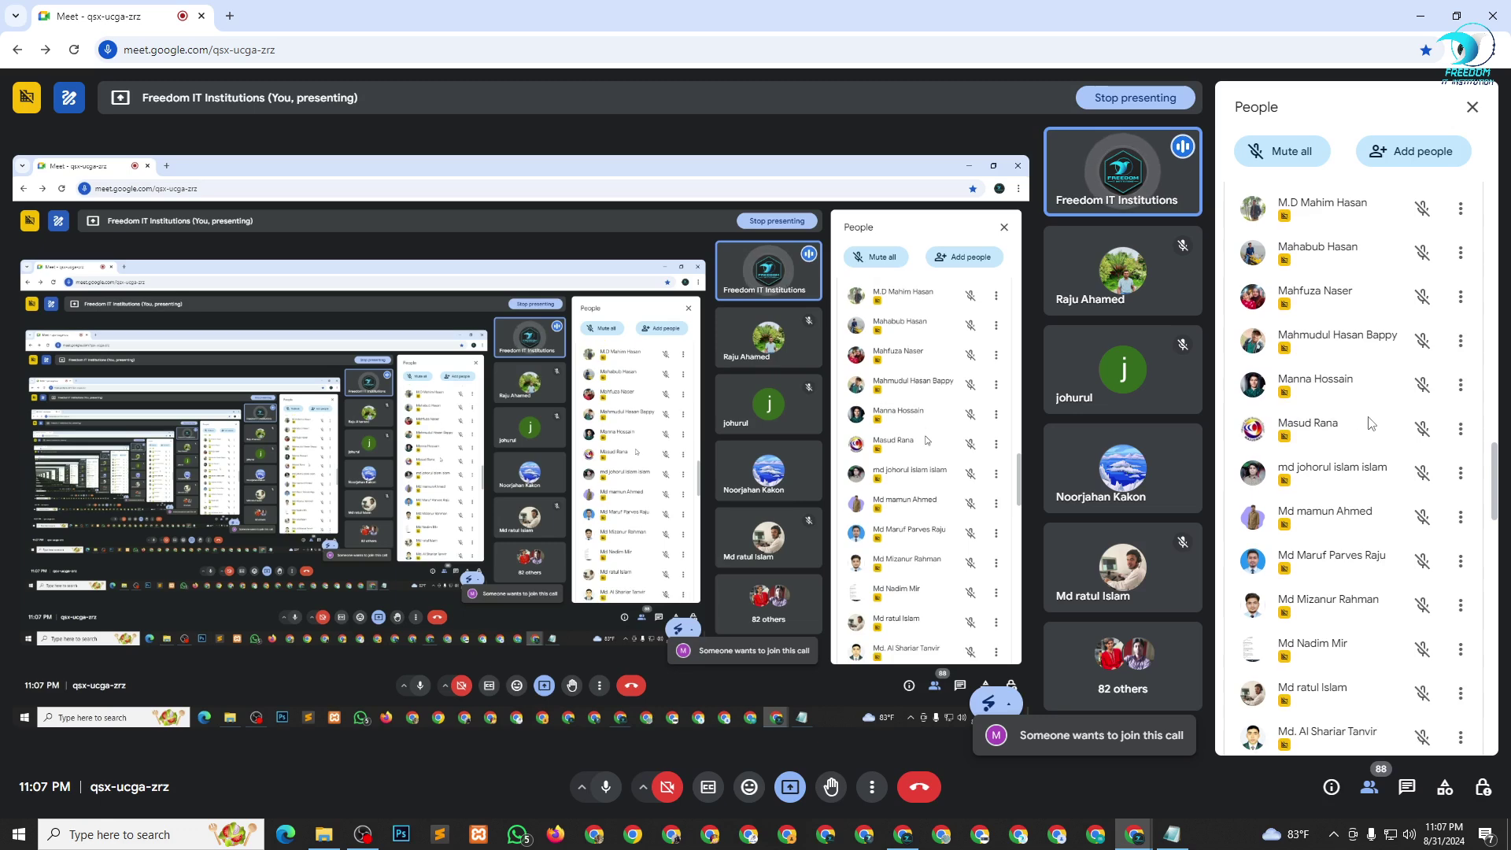
pyautogui.scroll(-3, 1359, 426)
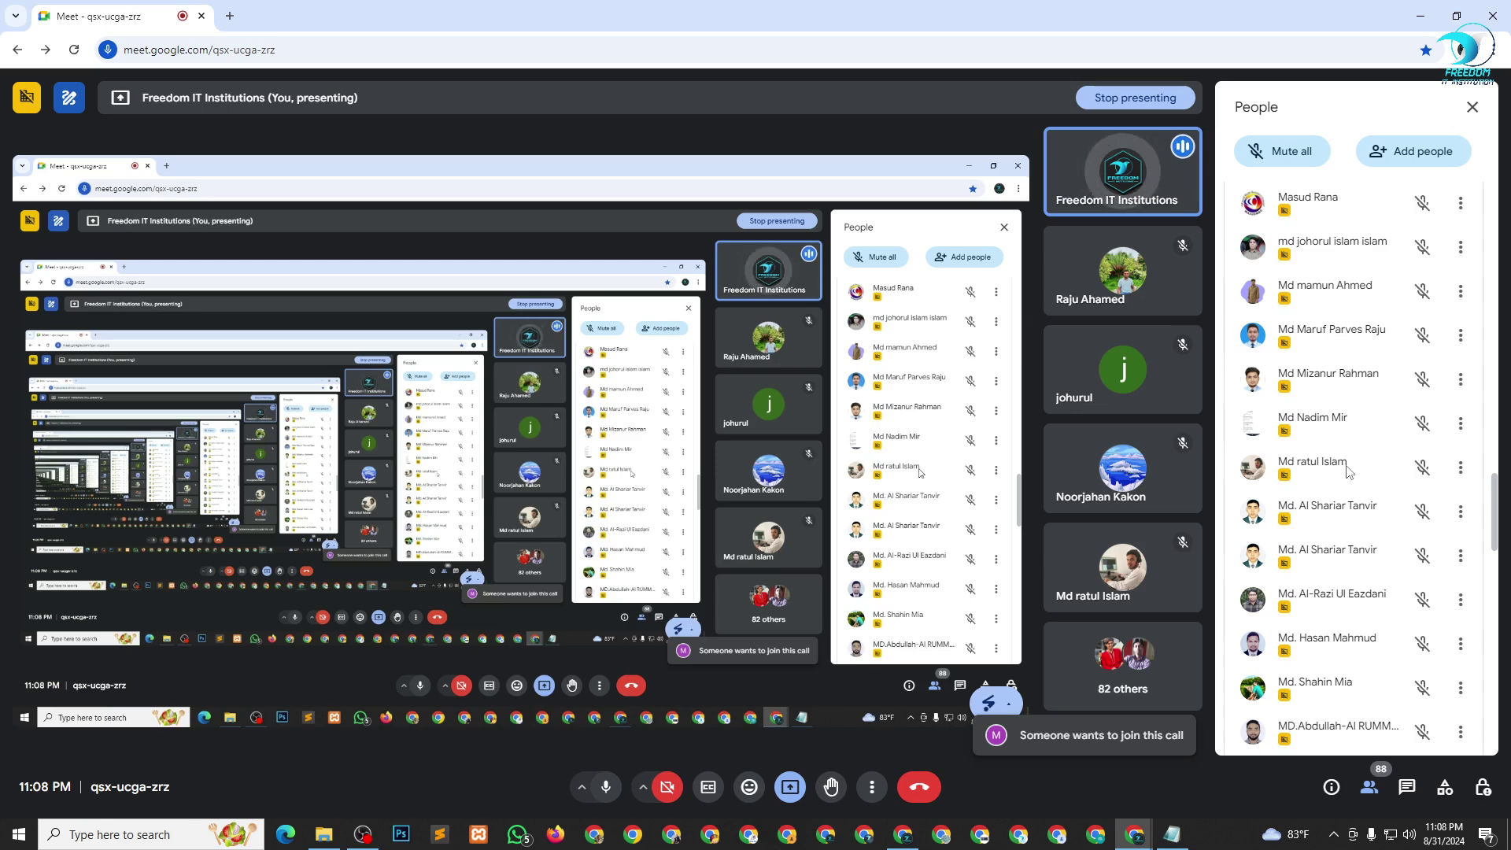
pyautogui.scroll(-2, 1388, 295)
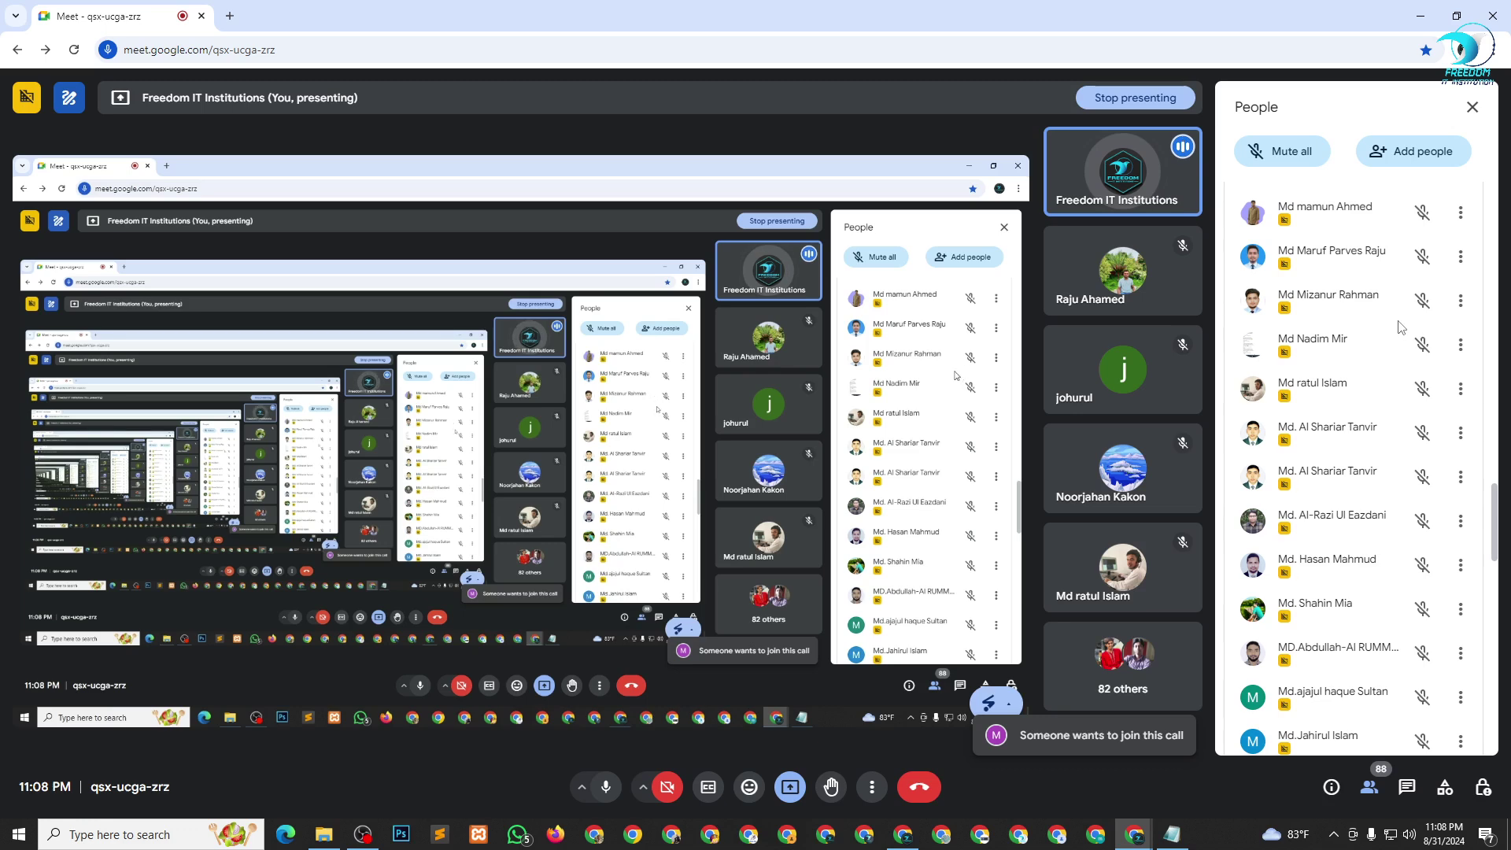
# Admit the new participant waiting to join the call and close the participant list.
pyautogui.click(1473, 109)
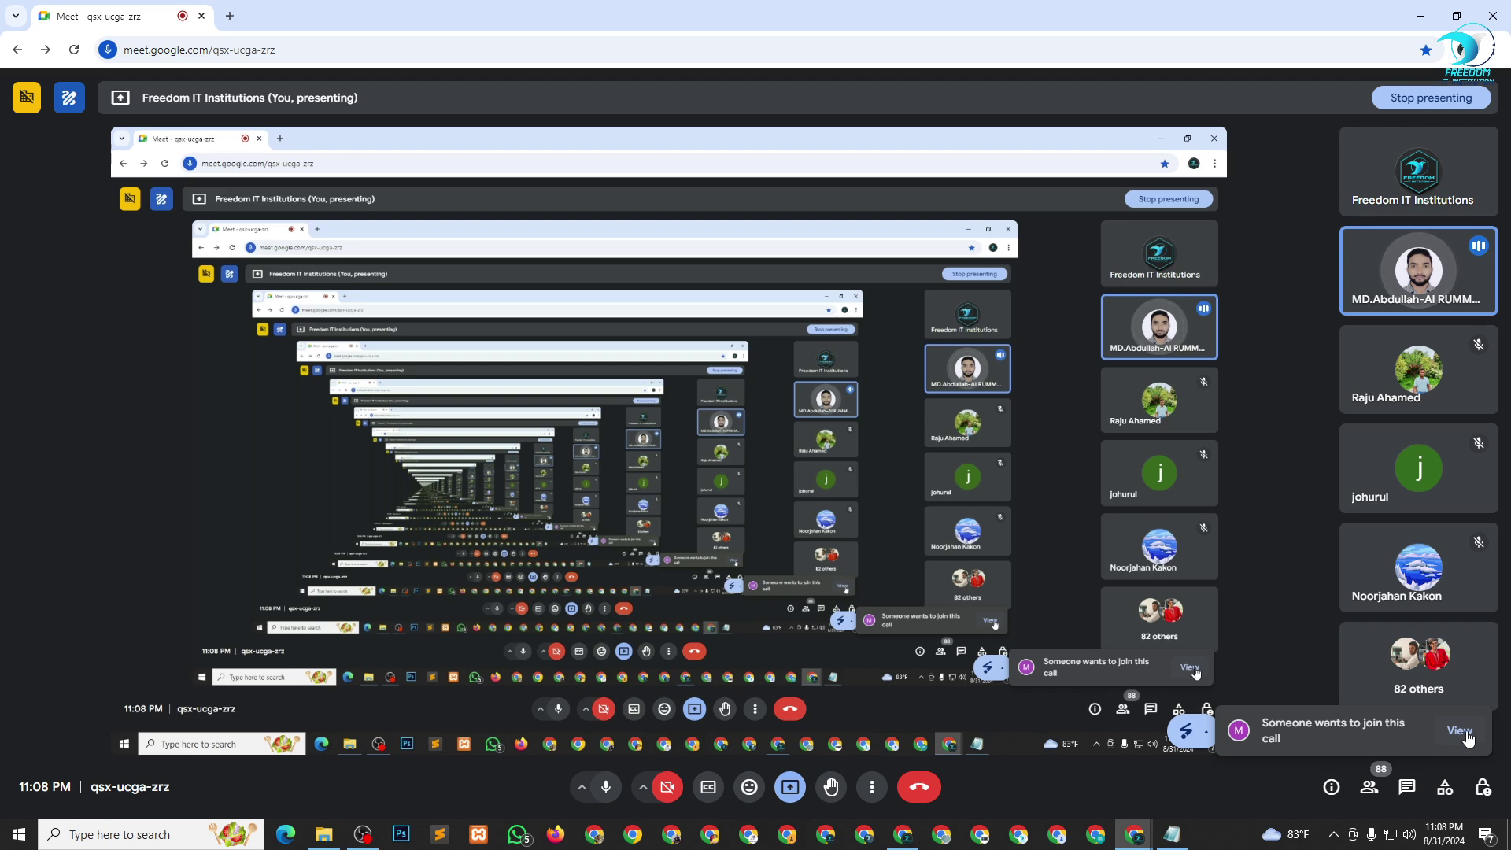
pyautogui.hotkey('ctrl', 'alt', 'p')
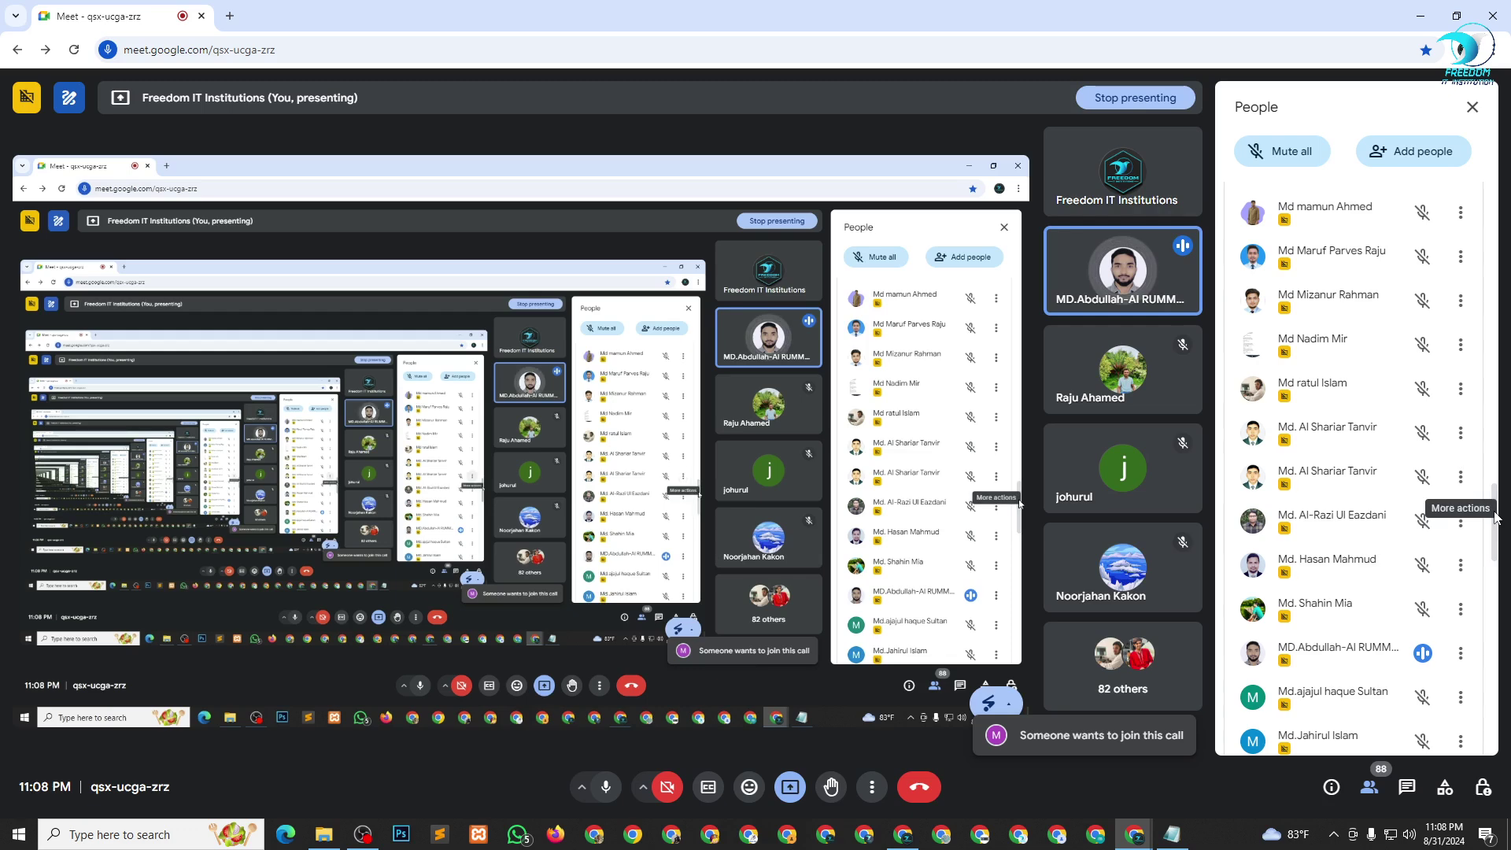
pyautogui.moveTo(1495, 526); pyautogui.dragTo(1495, 128)
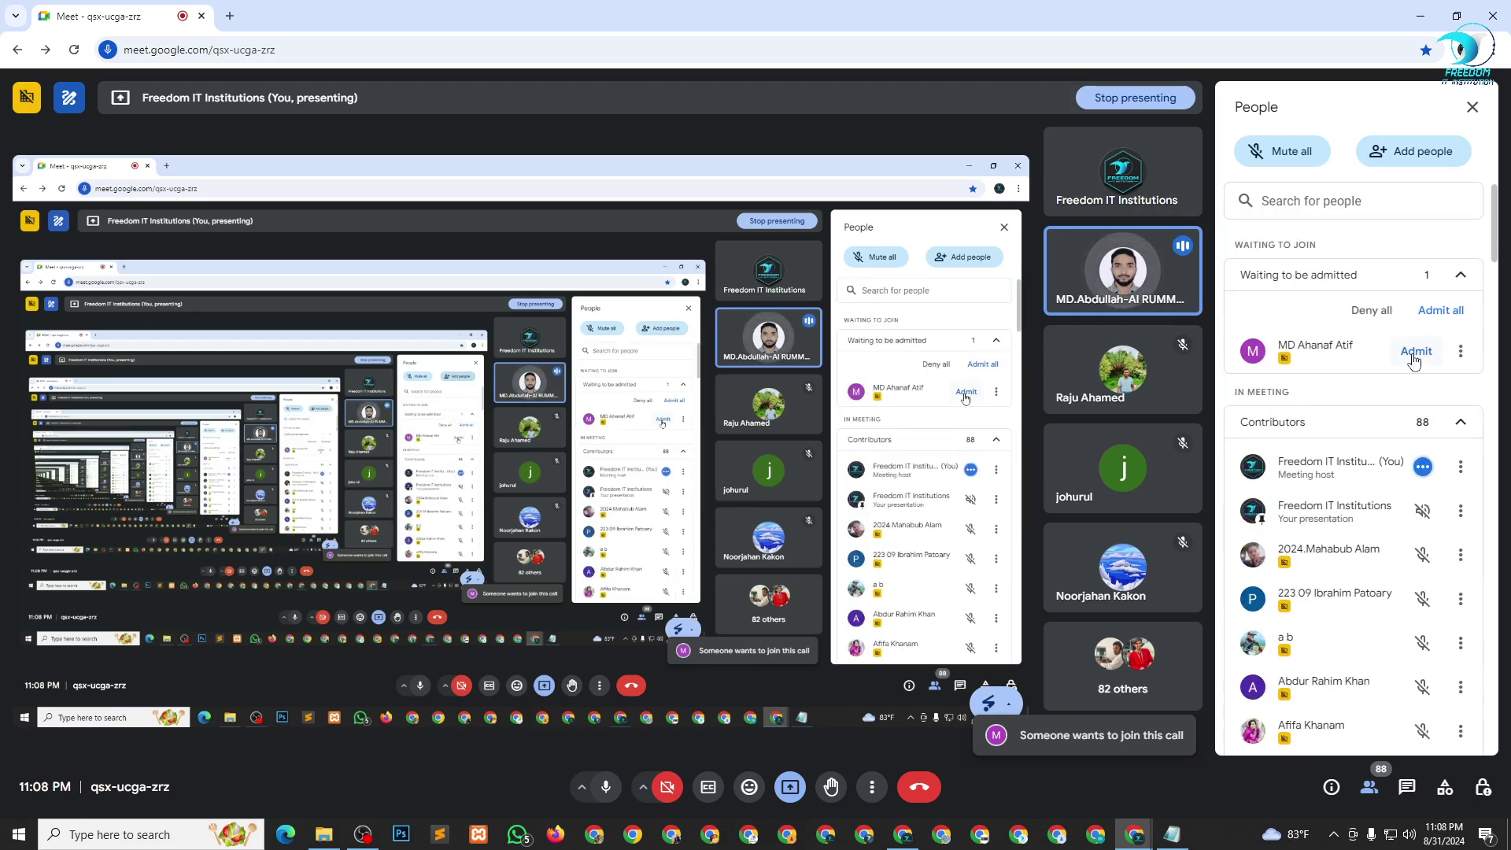
pyautogui.click(1415, 352)
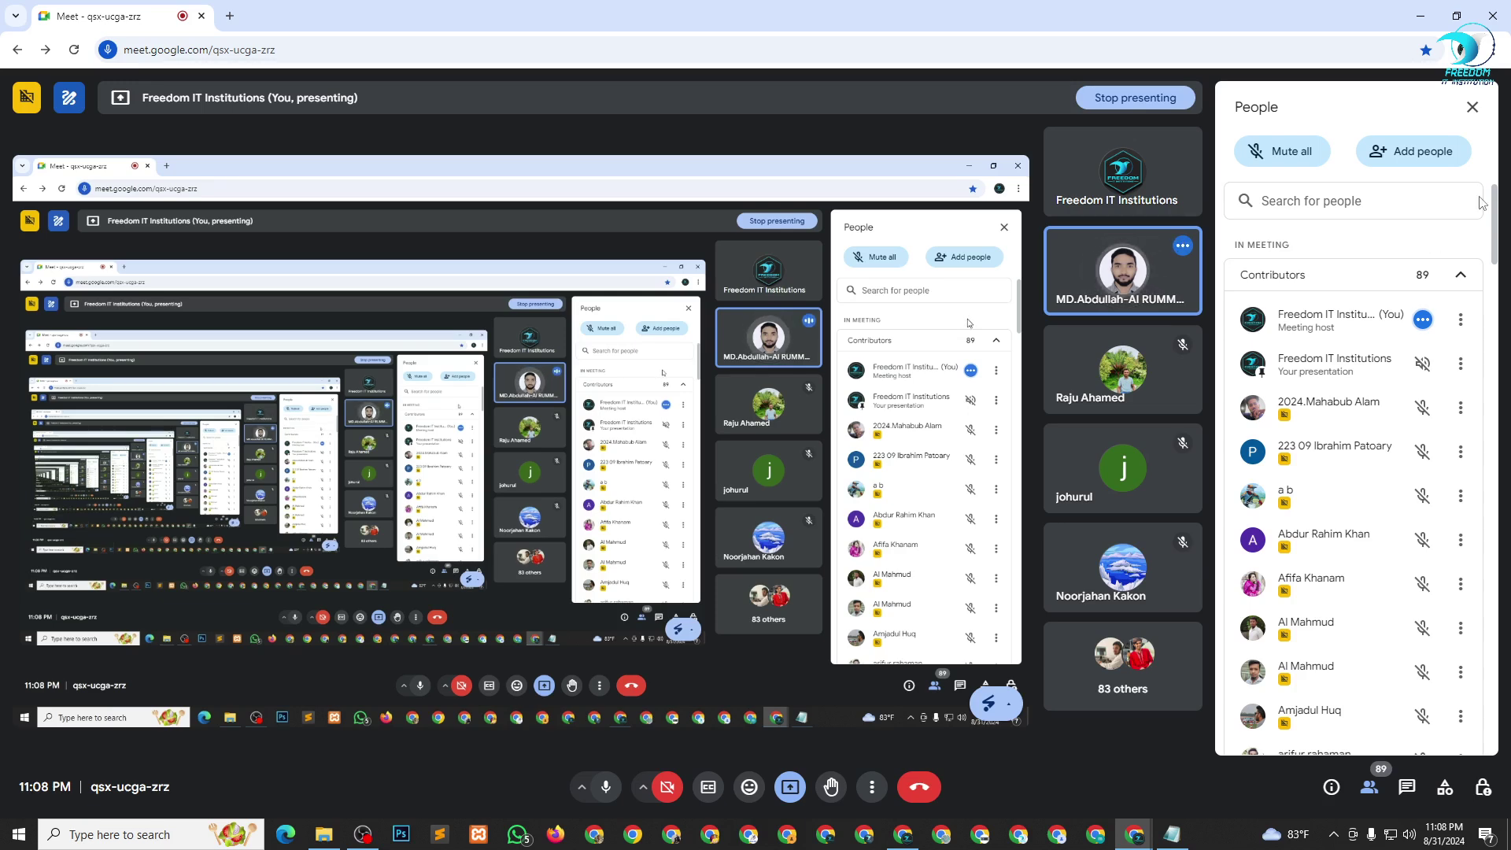
pyautogui.click(1472, 108)
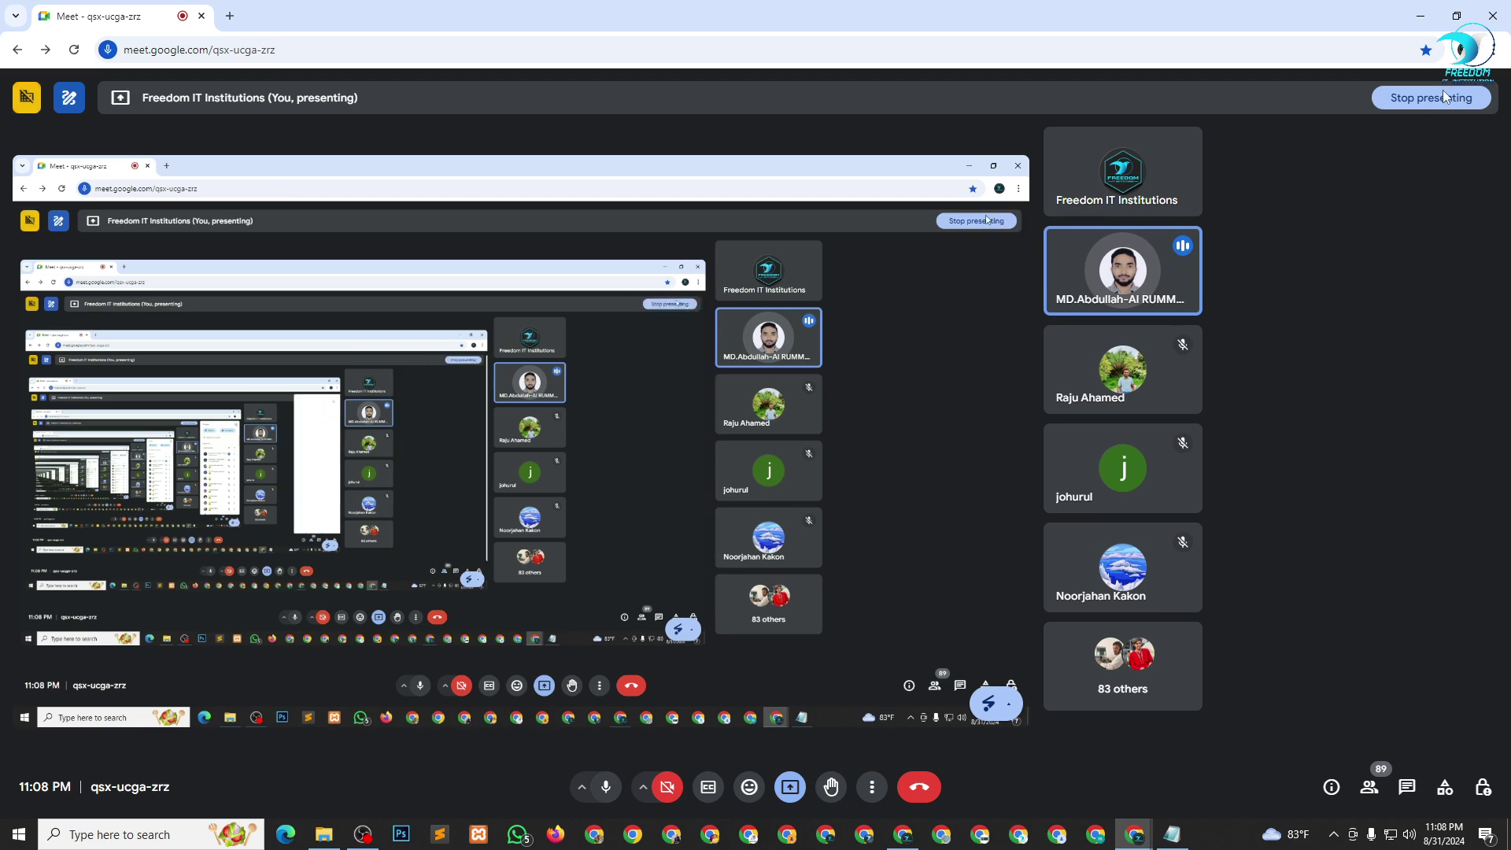